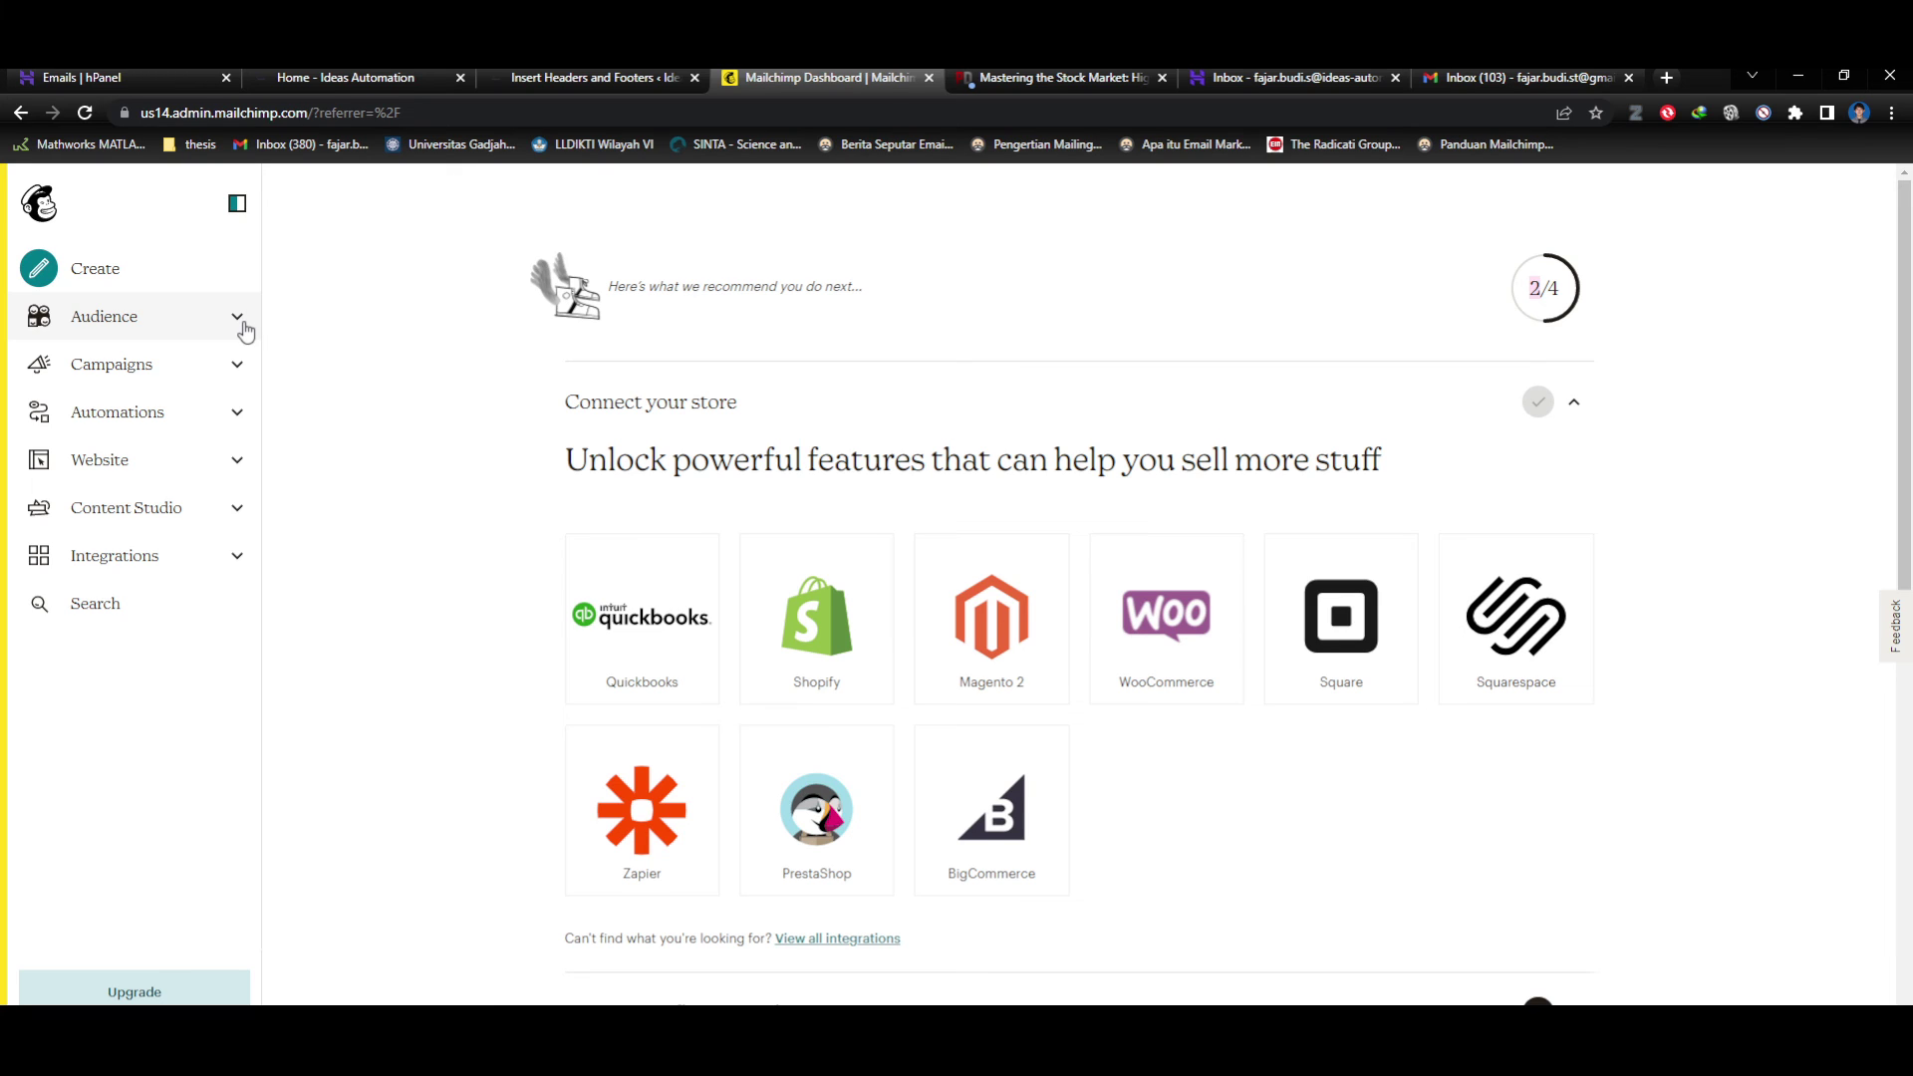
Open the list of all contacts in the Mailchimp audience.
left_click(240, 323)
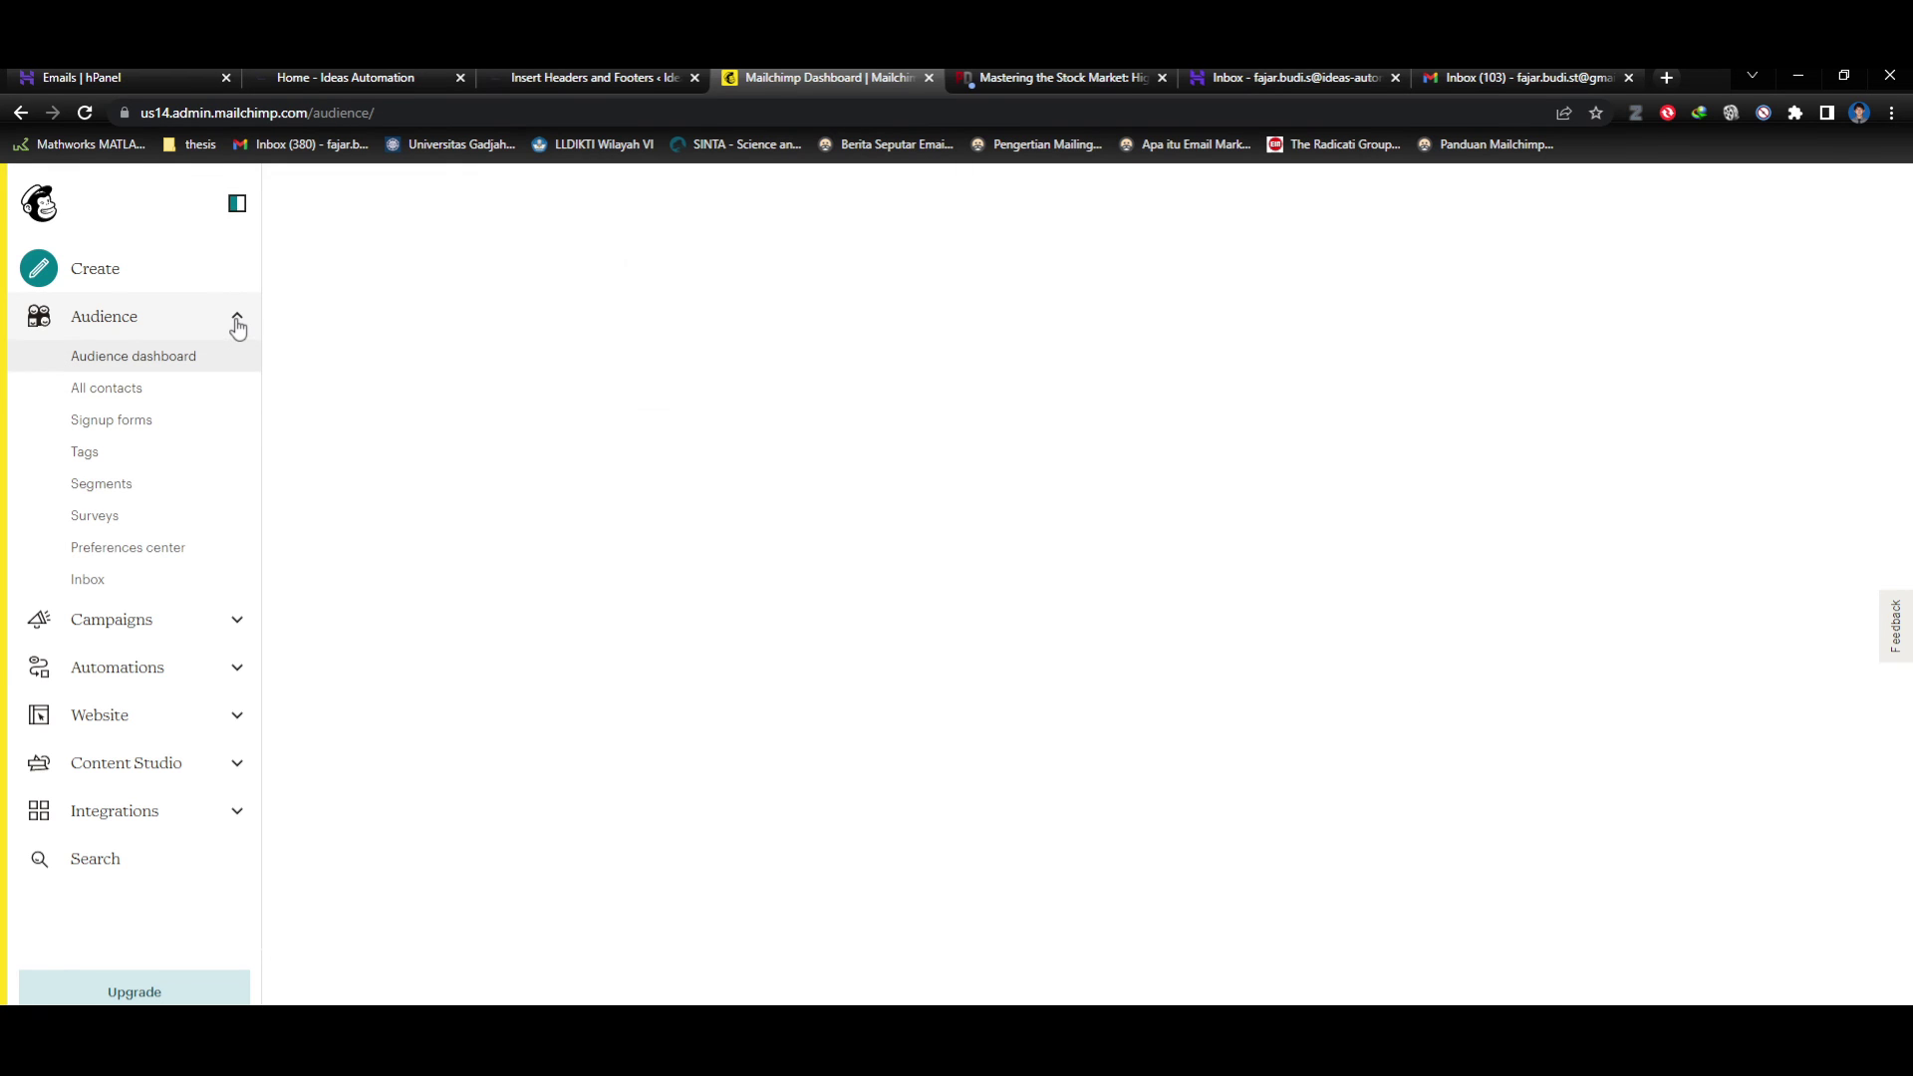
left_click(136, 397)
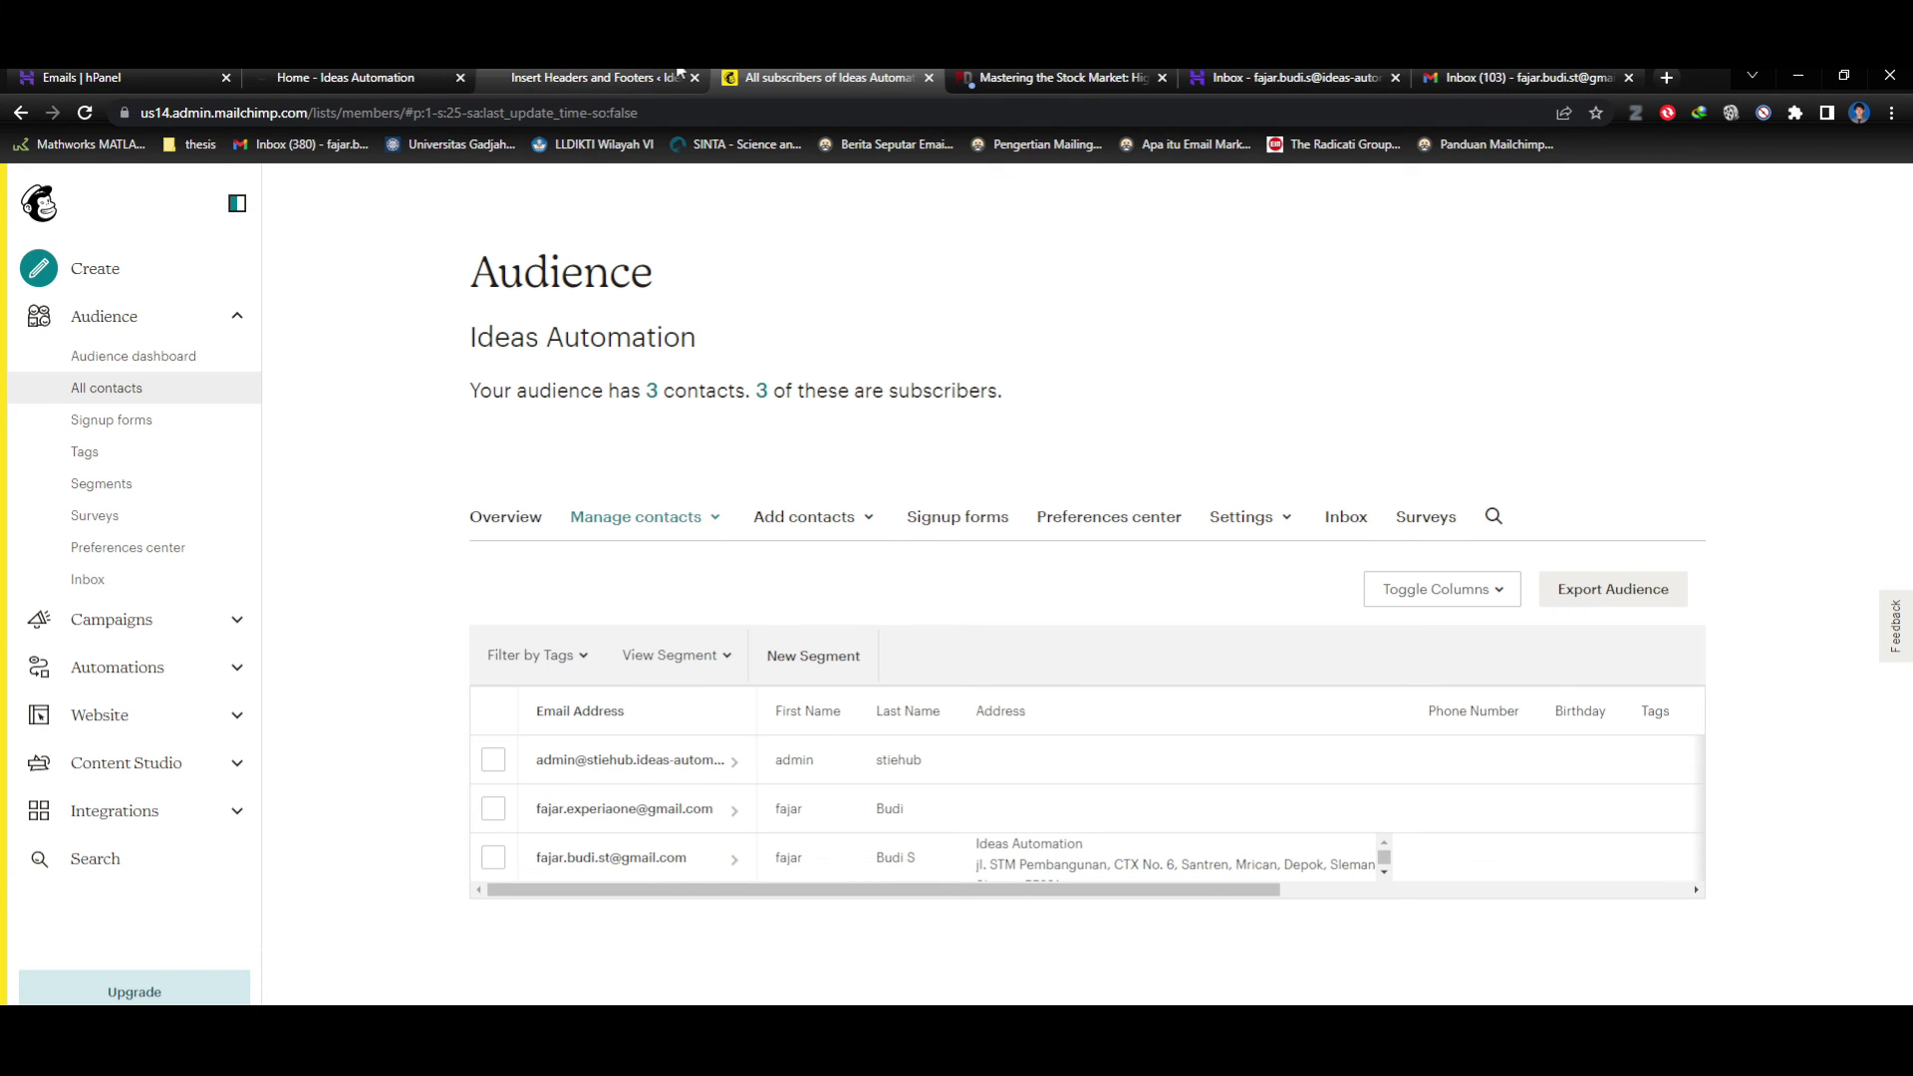
Switch to the Ideas Automation website and examine its home page from the hero banner to the We're Here To Help contact form.
left_click(346, 77)
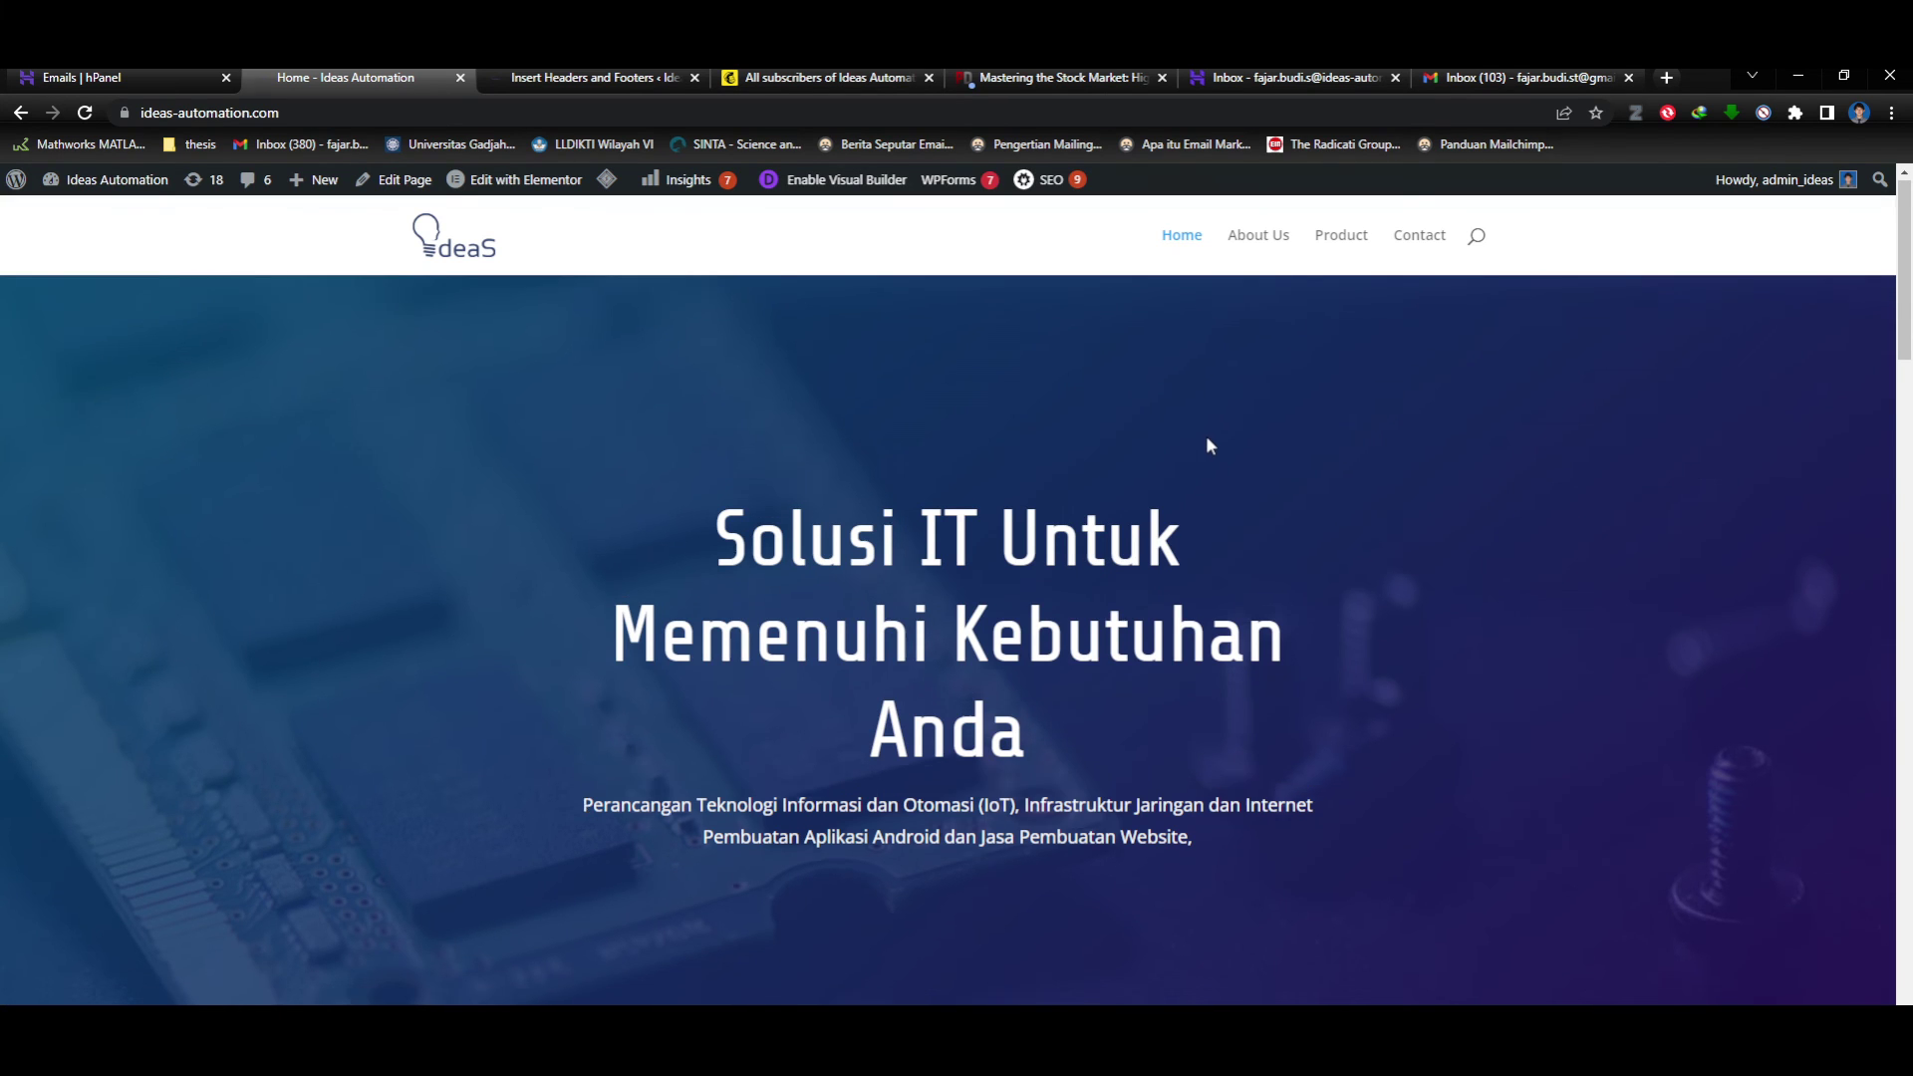
scroll(1207, 438, "down", 10)
scroll(1216, 461, "down", 20)
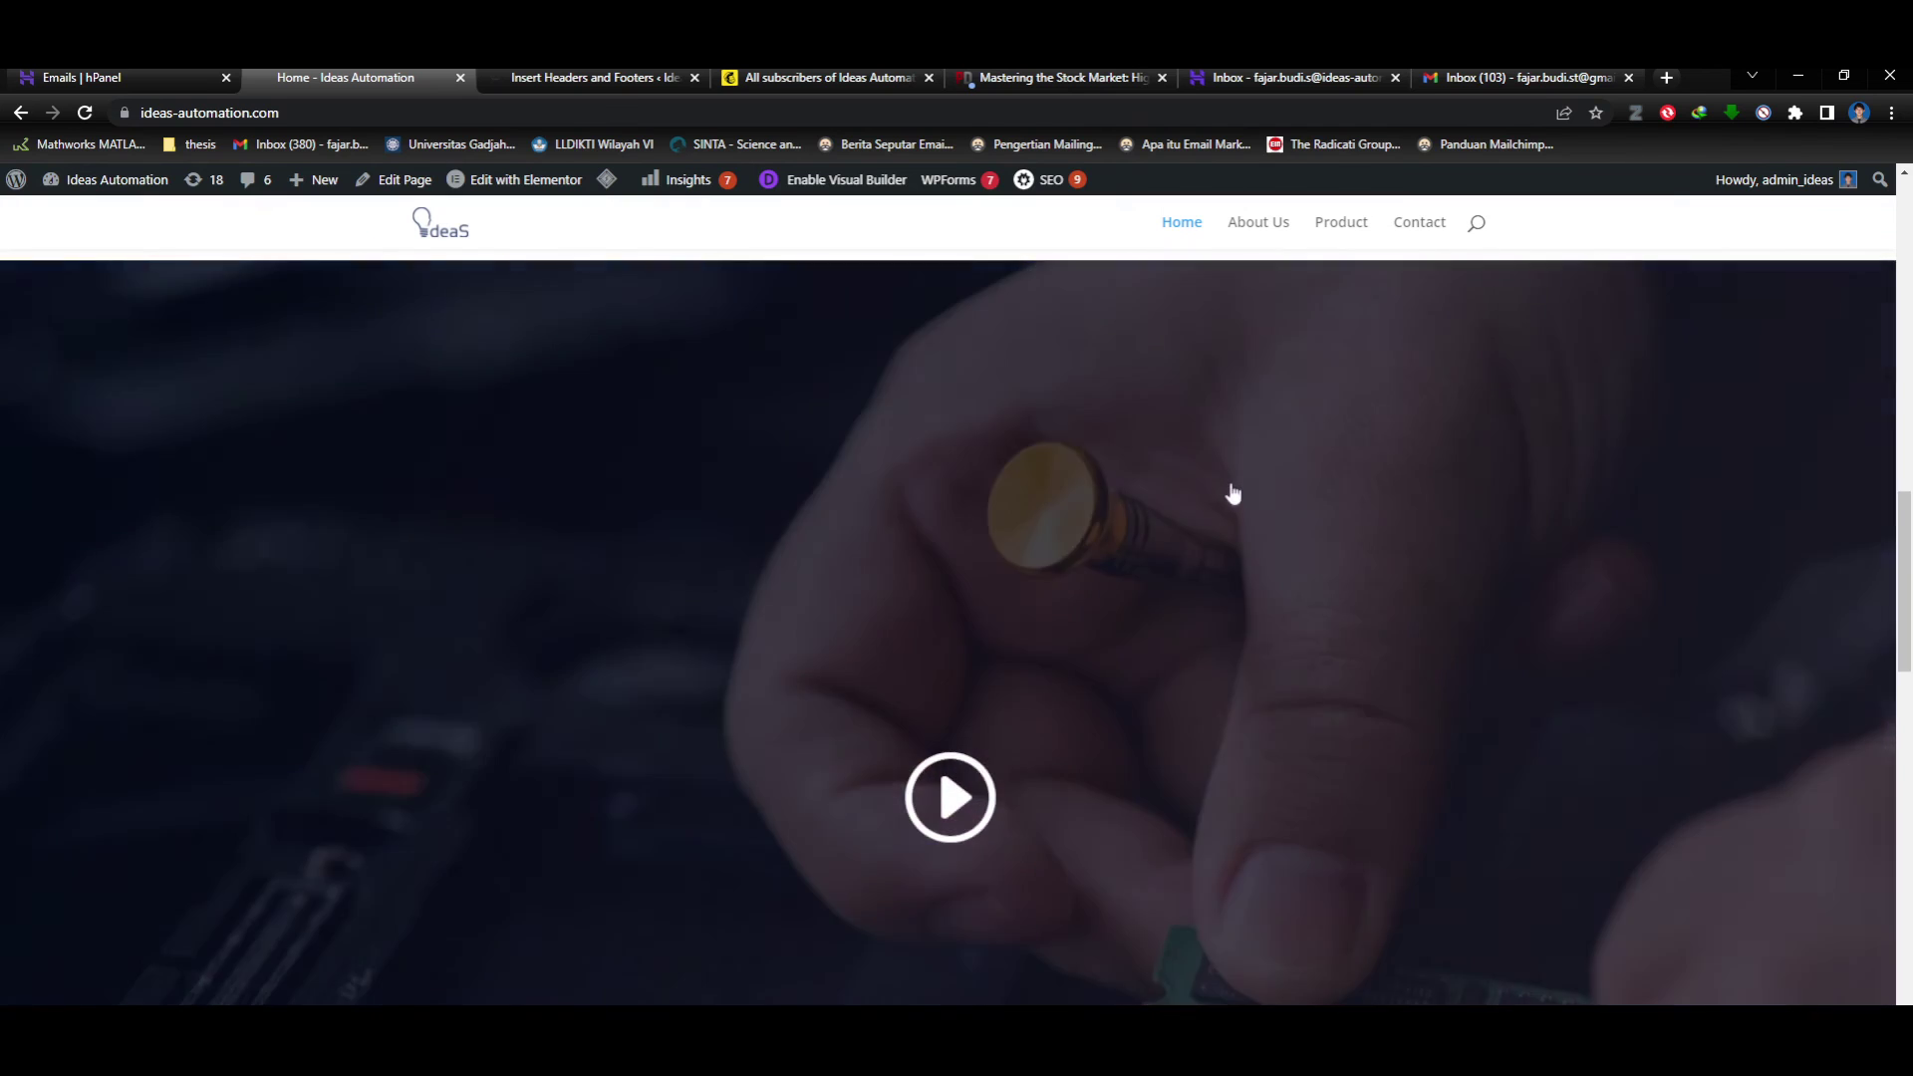
scroll(1415, 608, "down", 3)
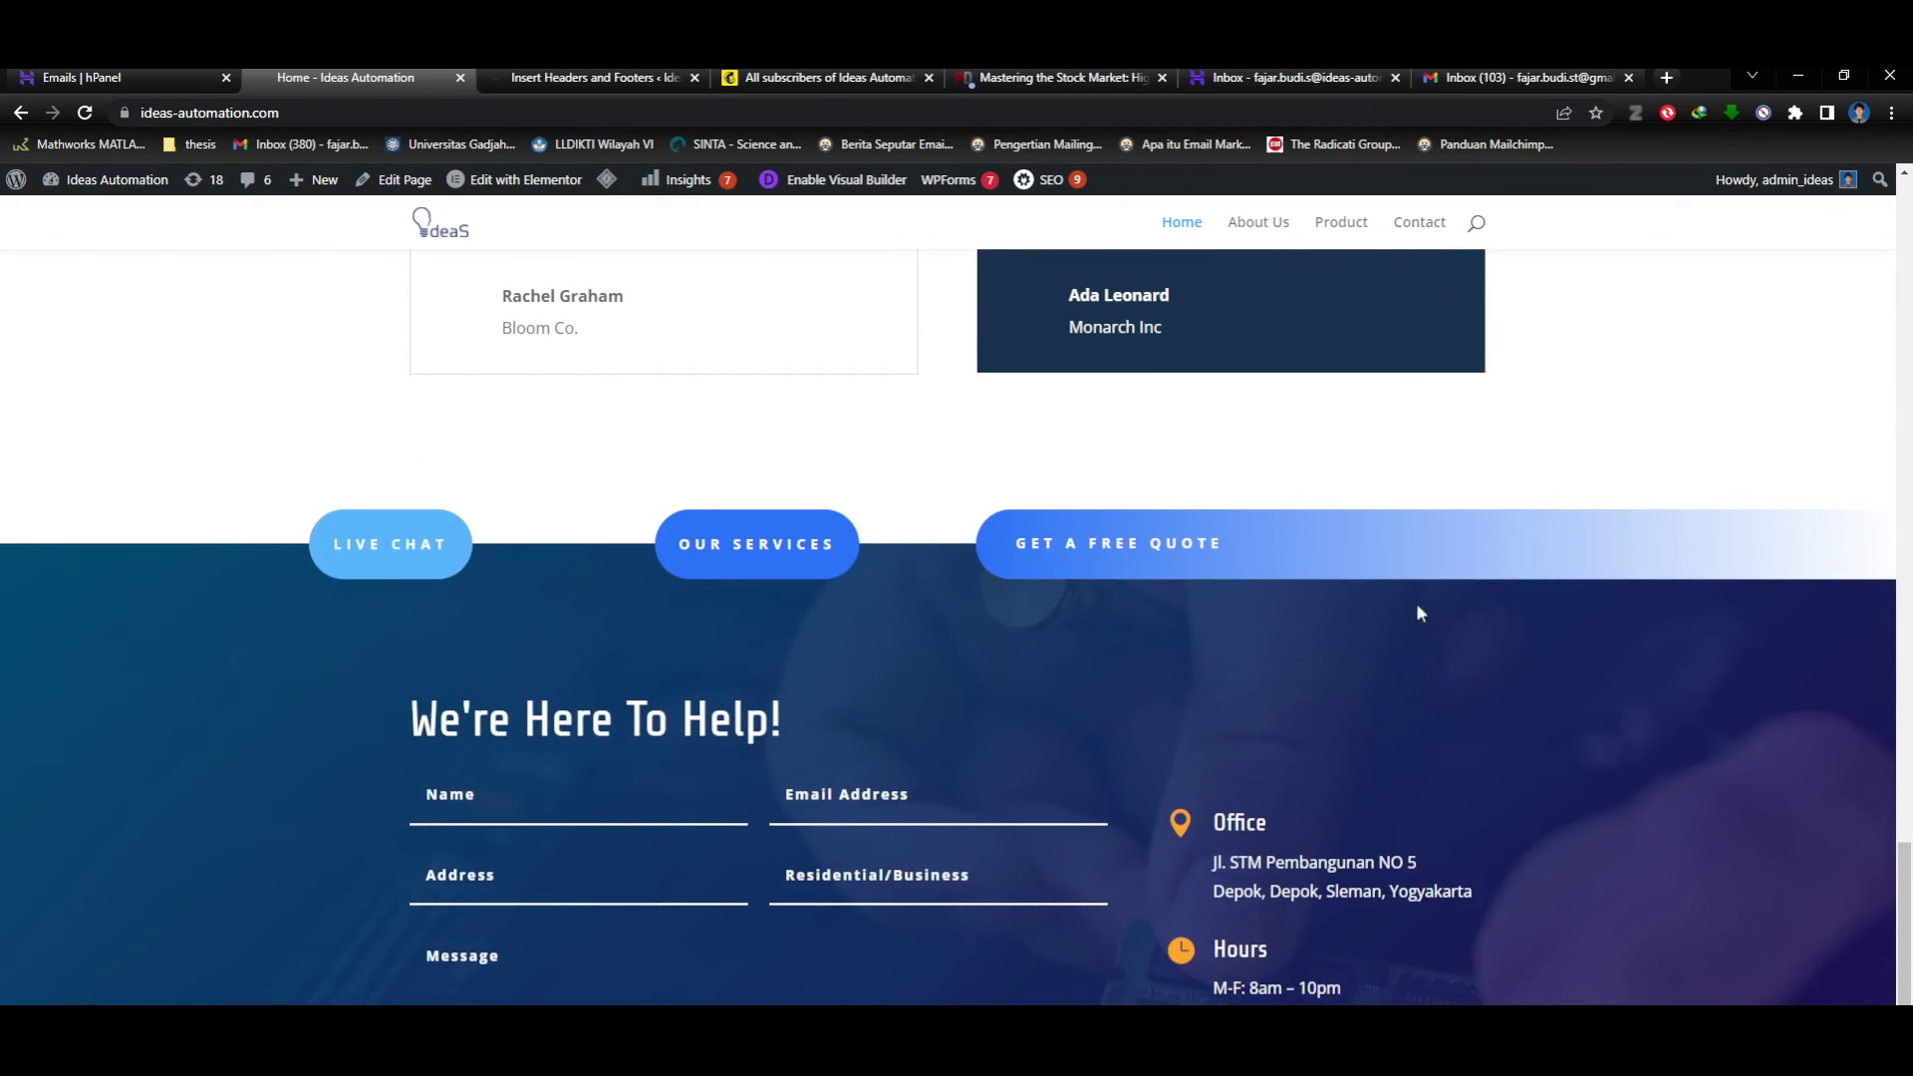
scroll(1463, 588, "up", 6)
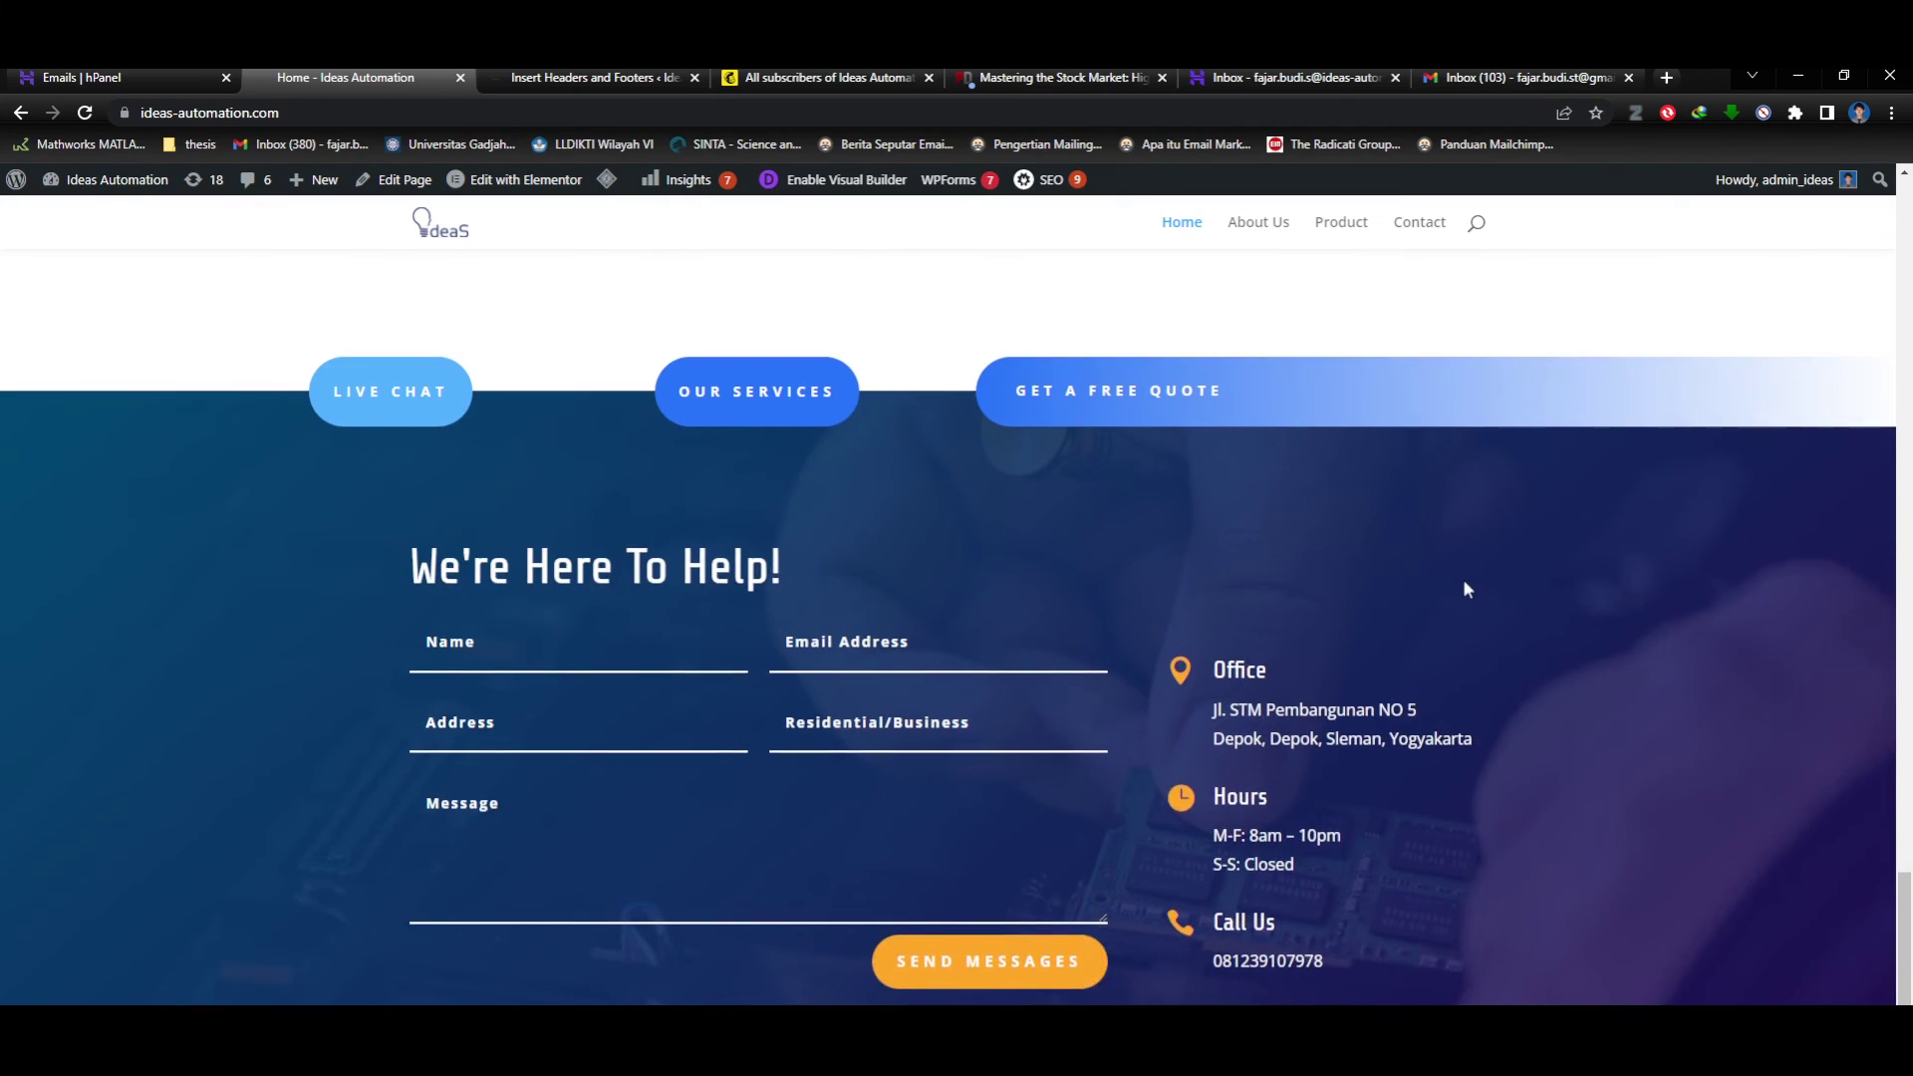
scroll(1529, 616, "up", 10)
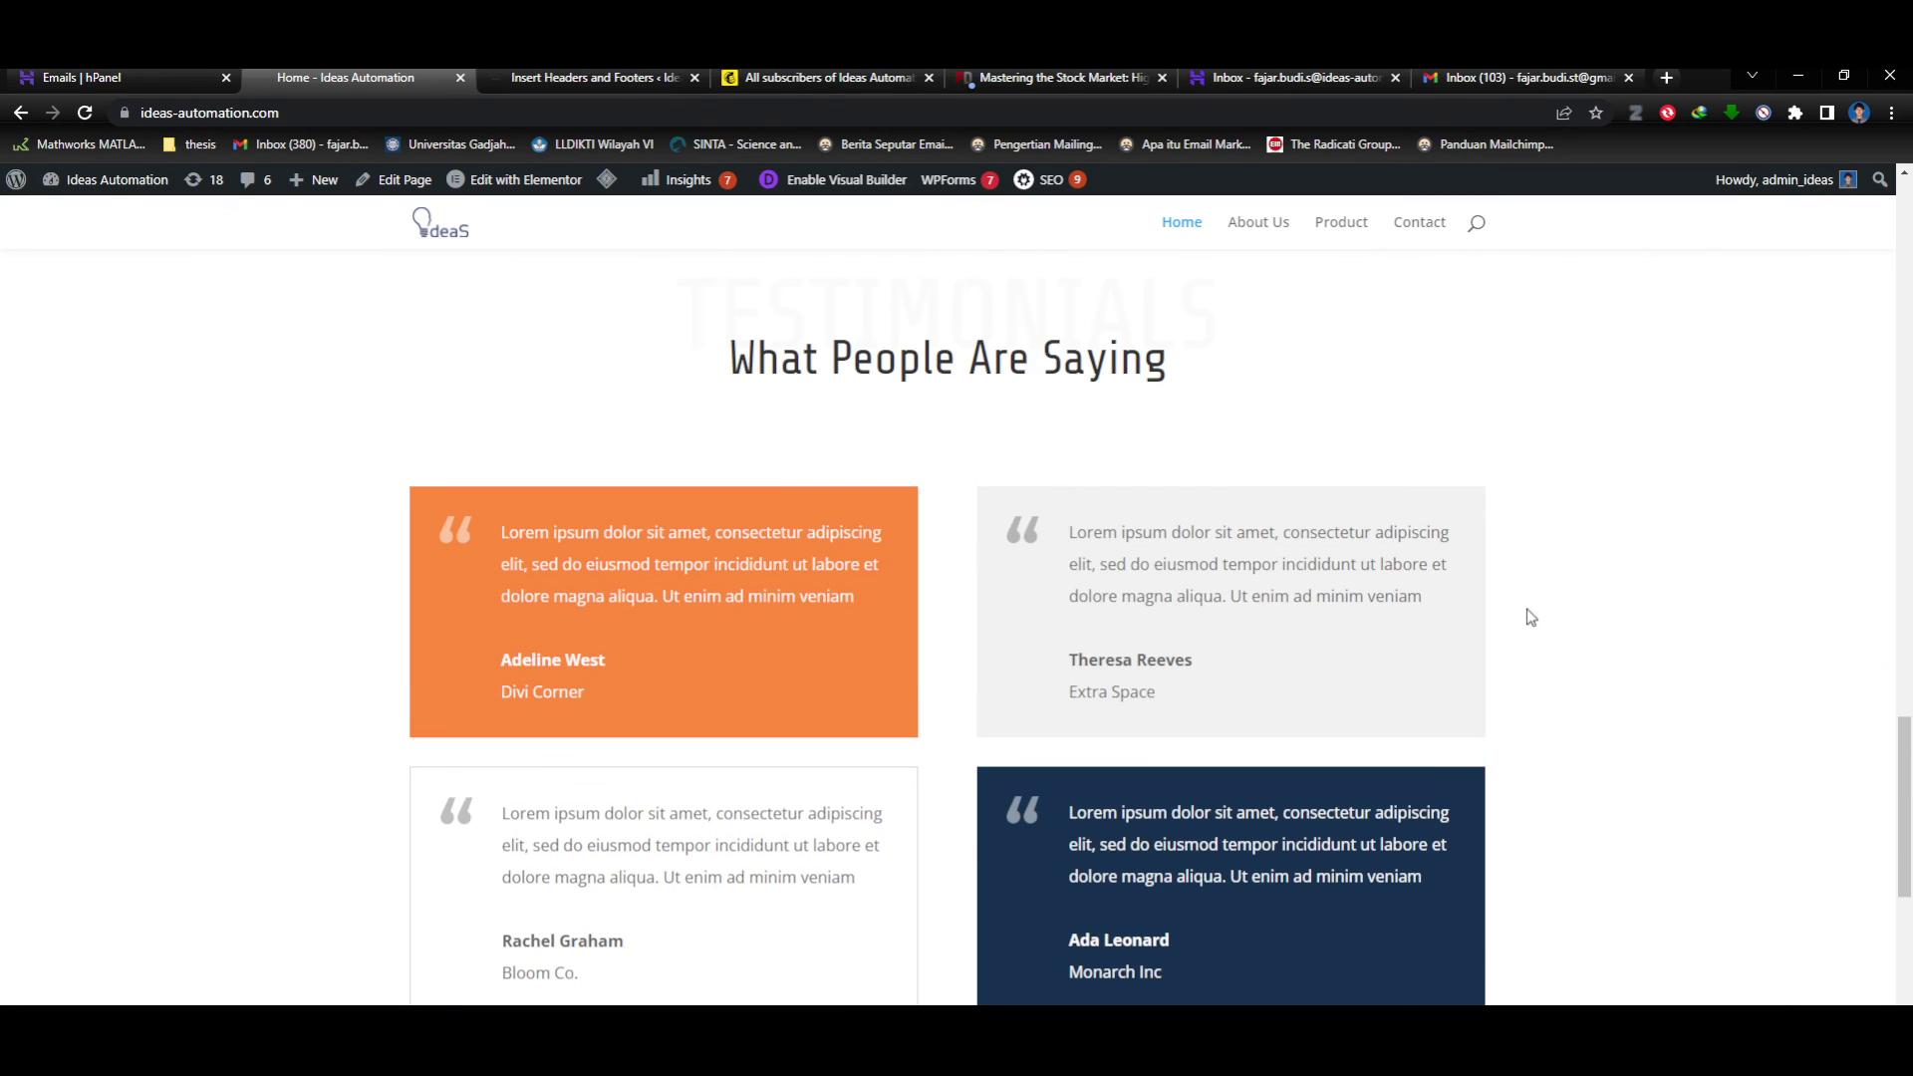
scroll(1524, 622, "up", 15)
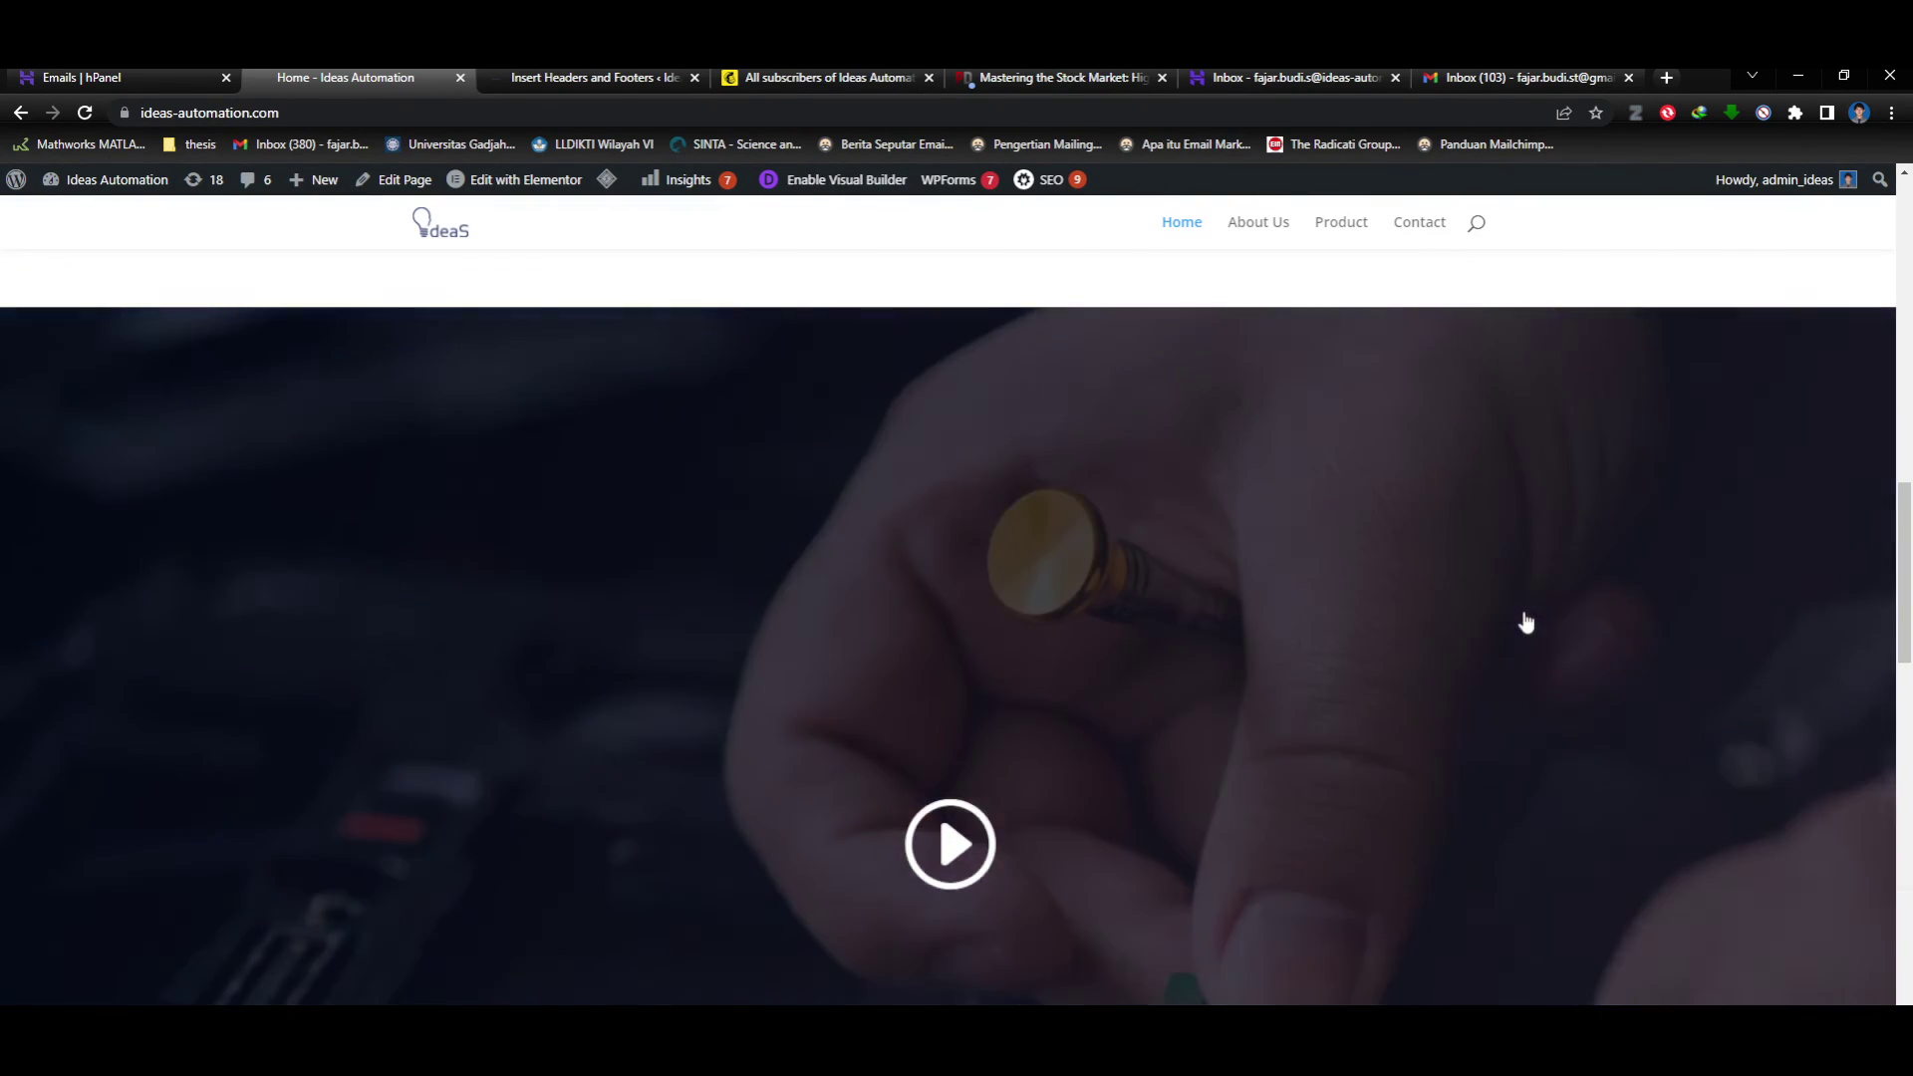
scroll(1524, 620, "up", 5)
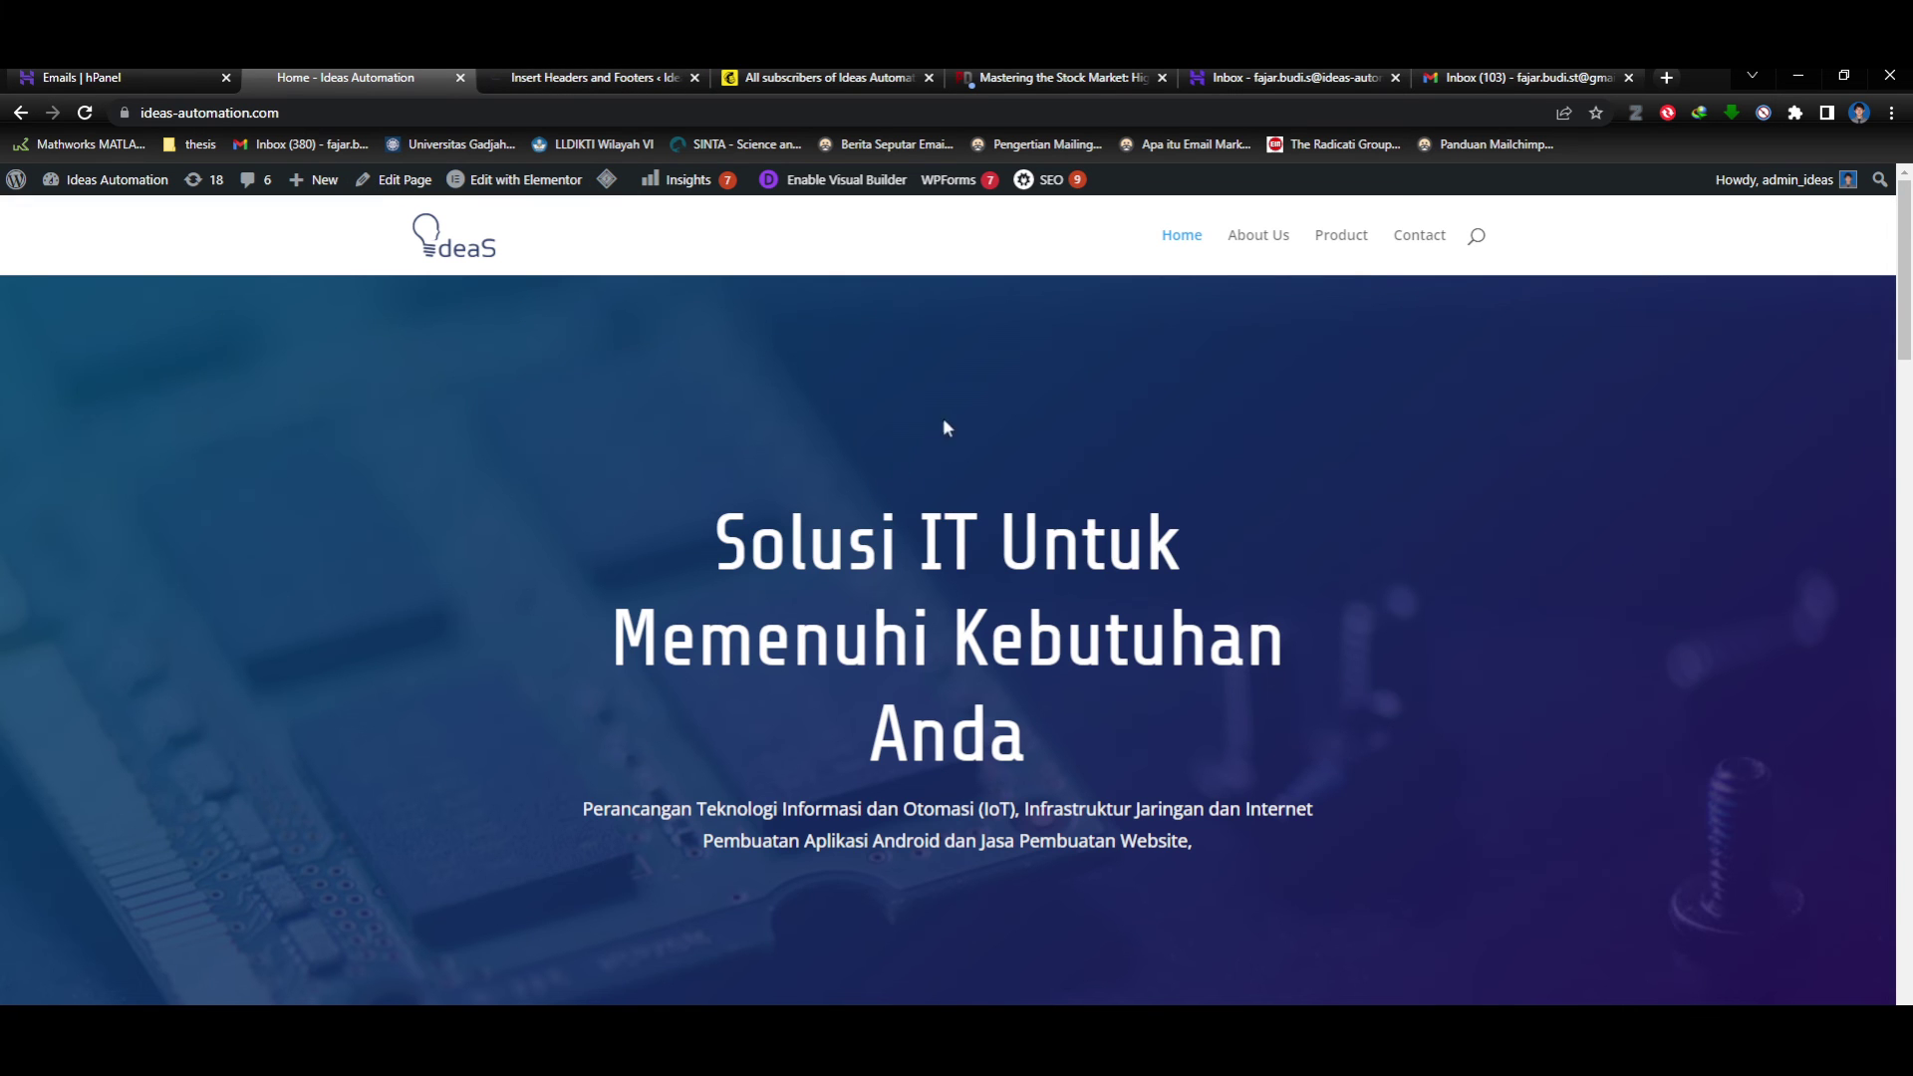
scroll(1081, 574, "down", 10)
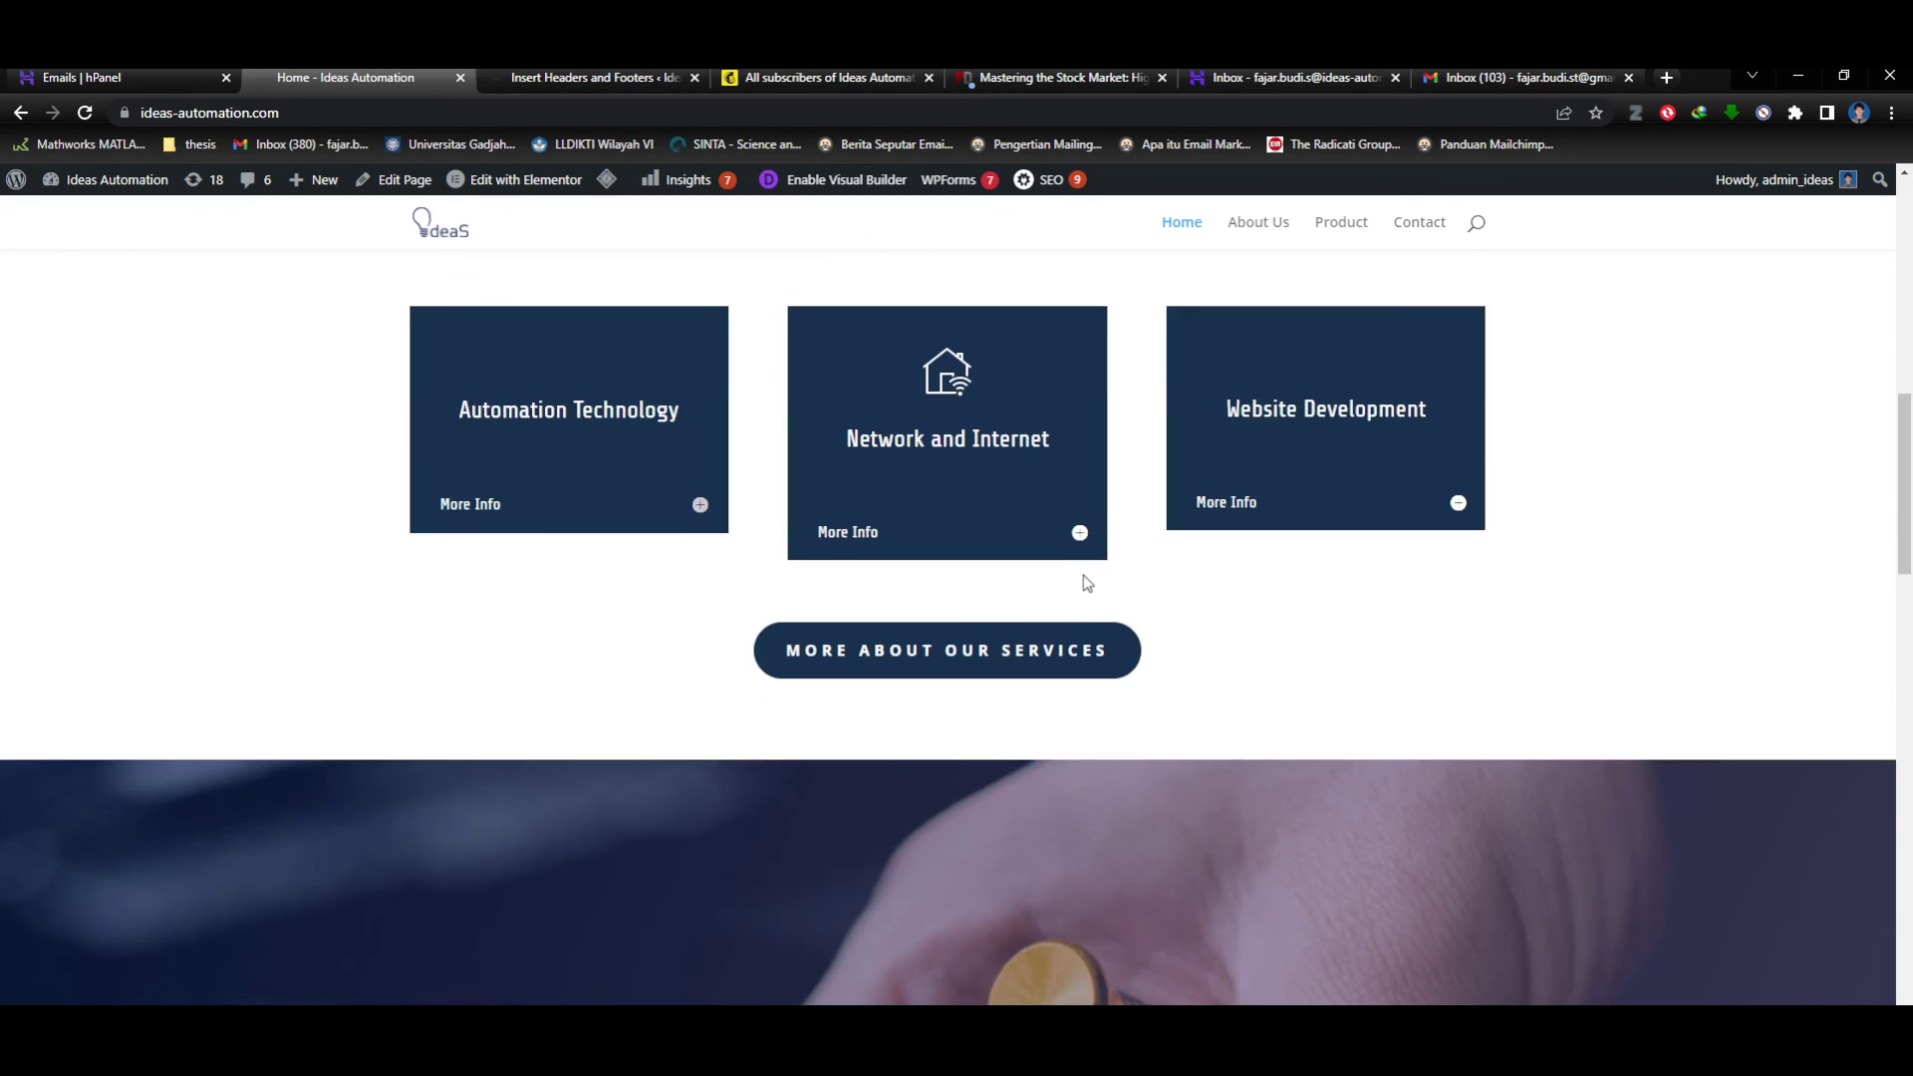
scroll(1084, 585, "up", 9)
scroll(1084, 584, "up", 2)
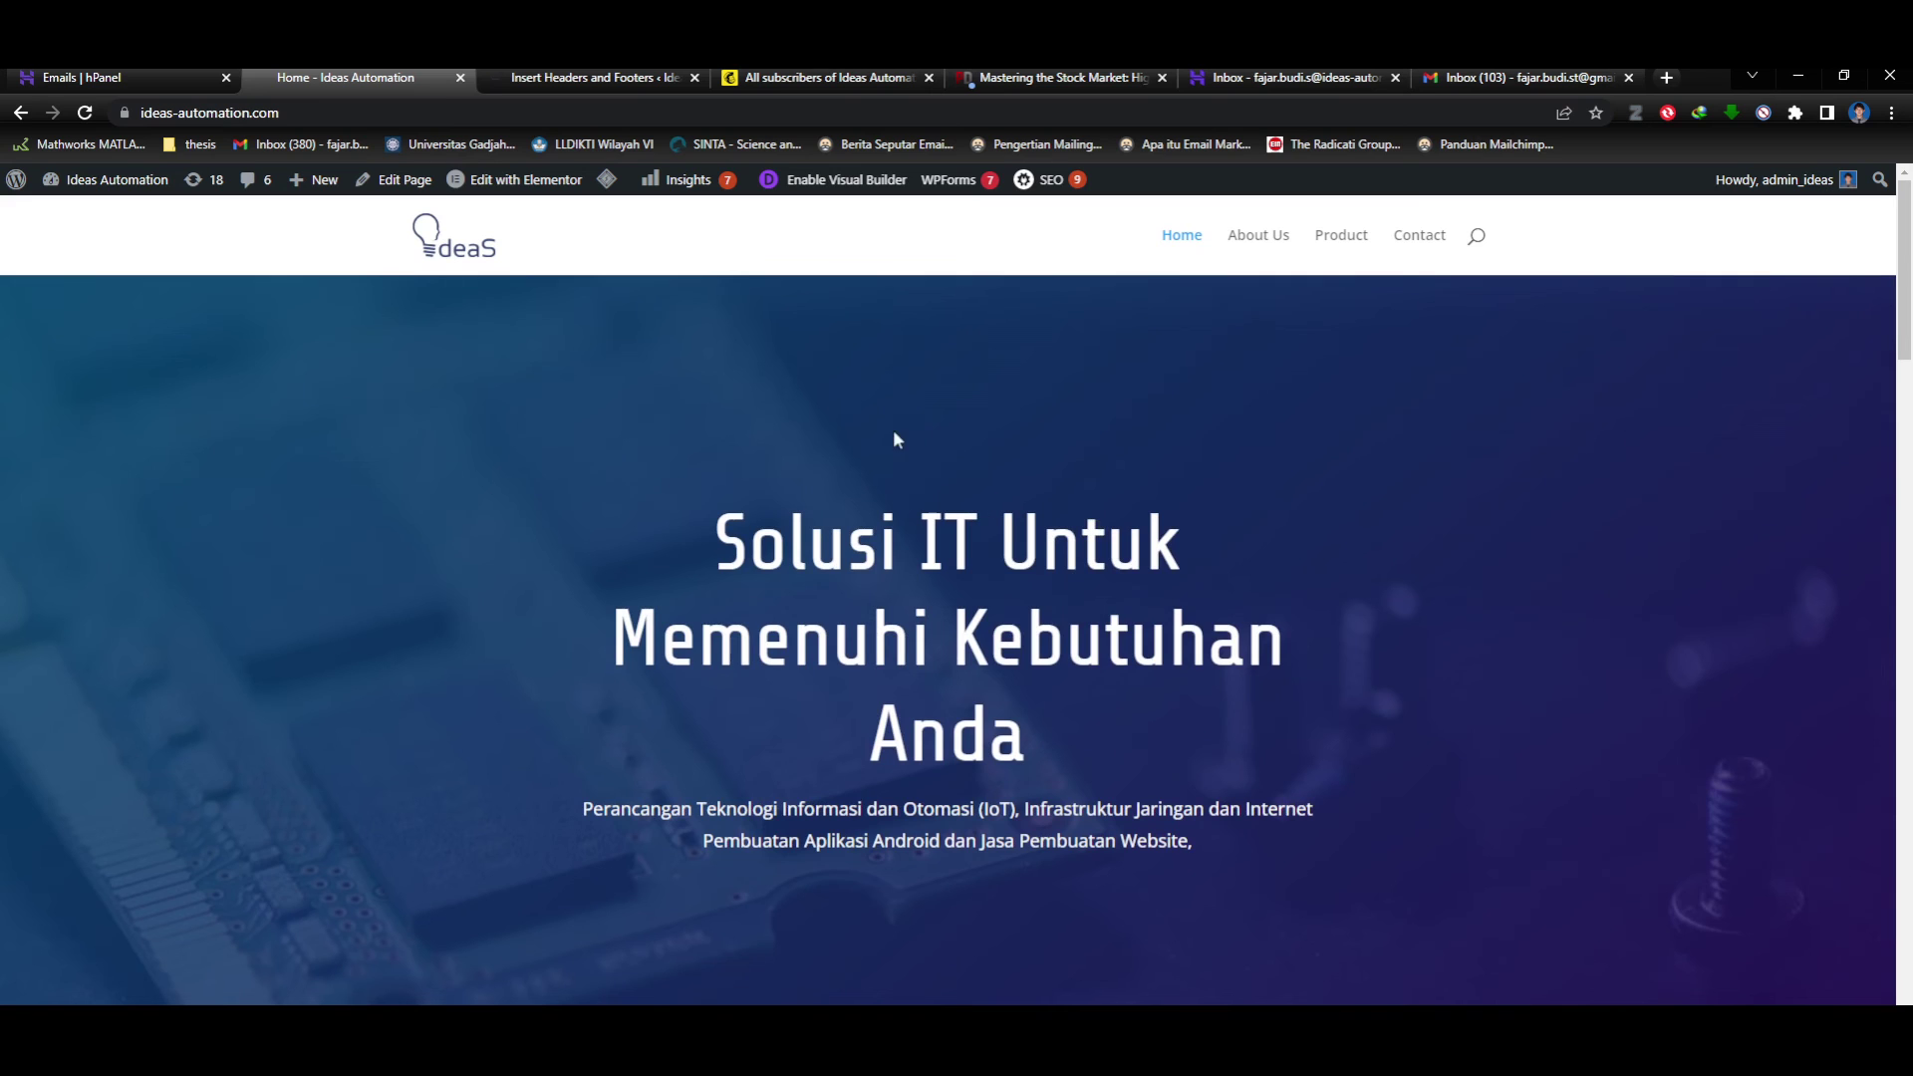
scroll(768, 674, "down", 6)
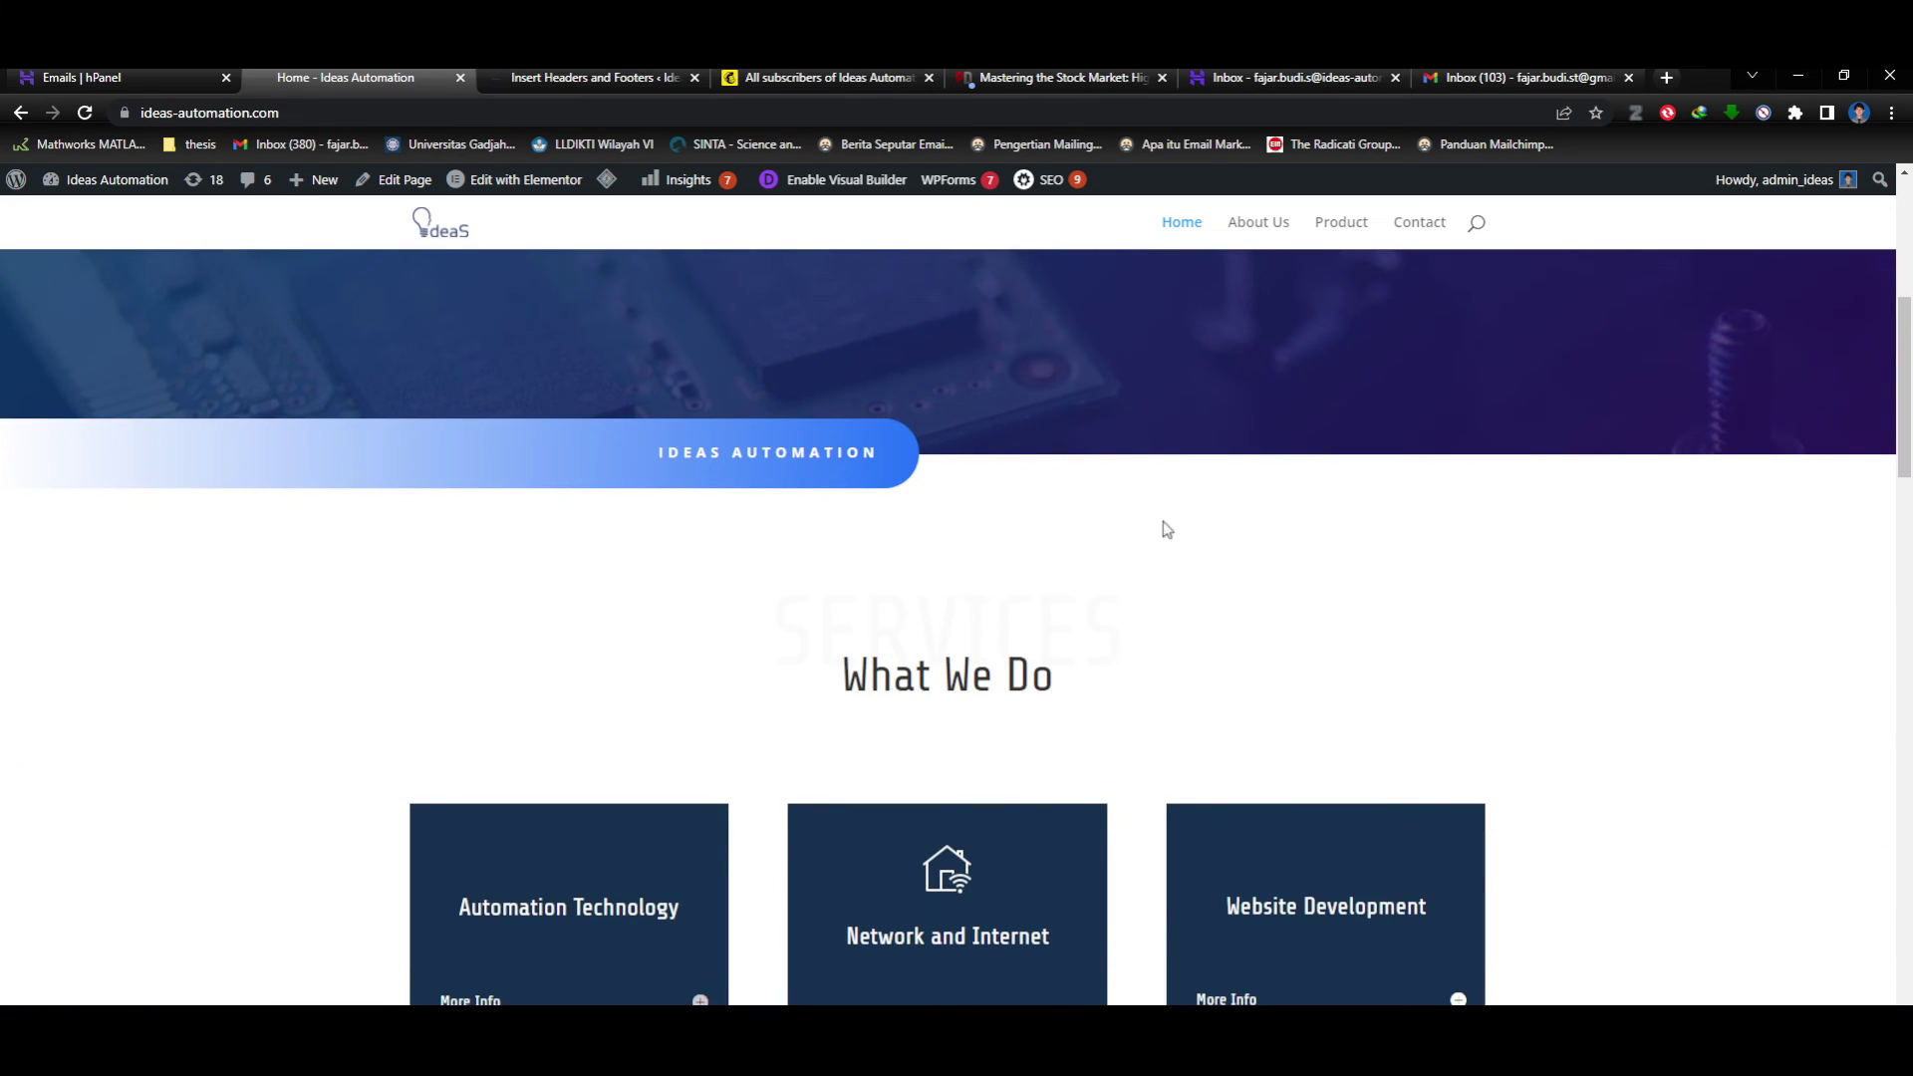
scroll(1076, 534, "down", 7)
scroll(1045, 602, "down", 10)
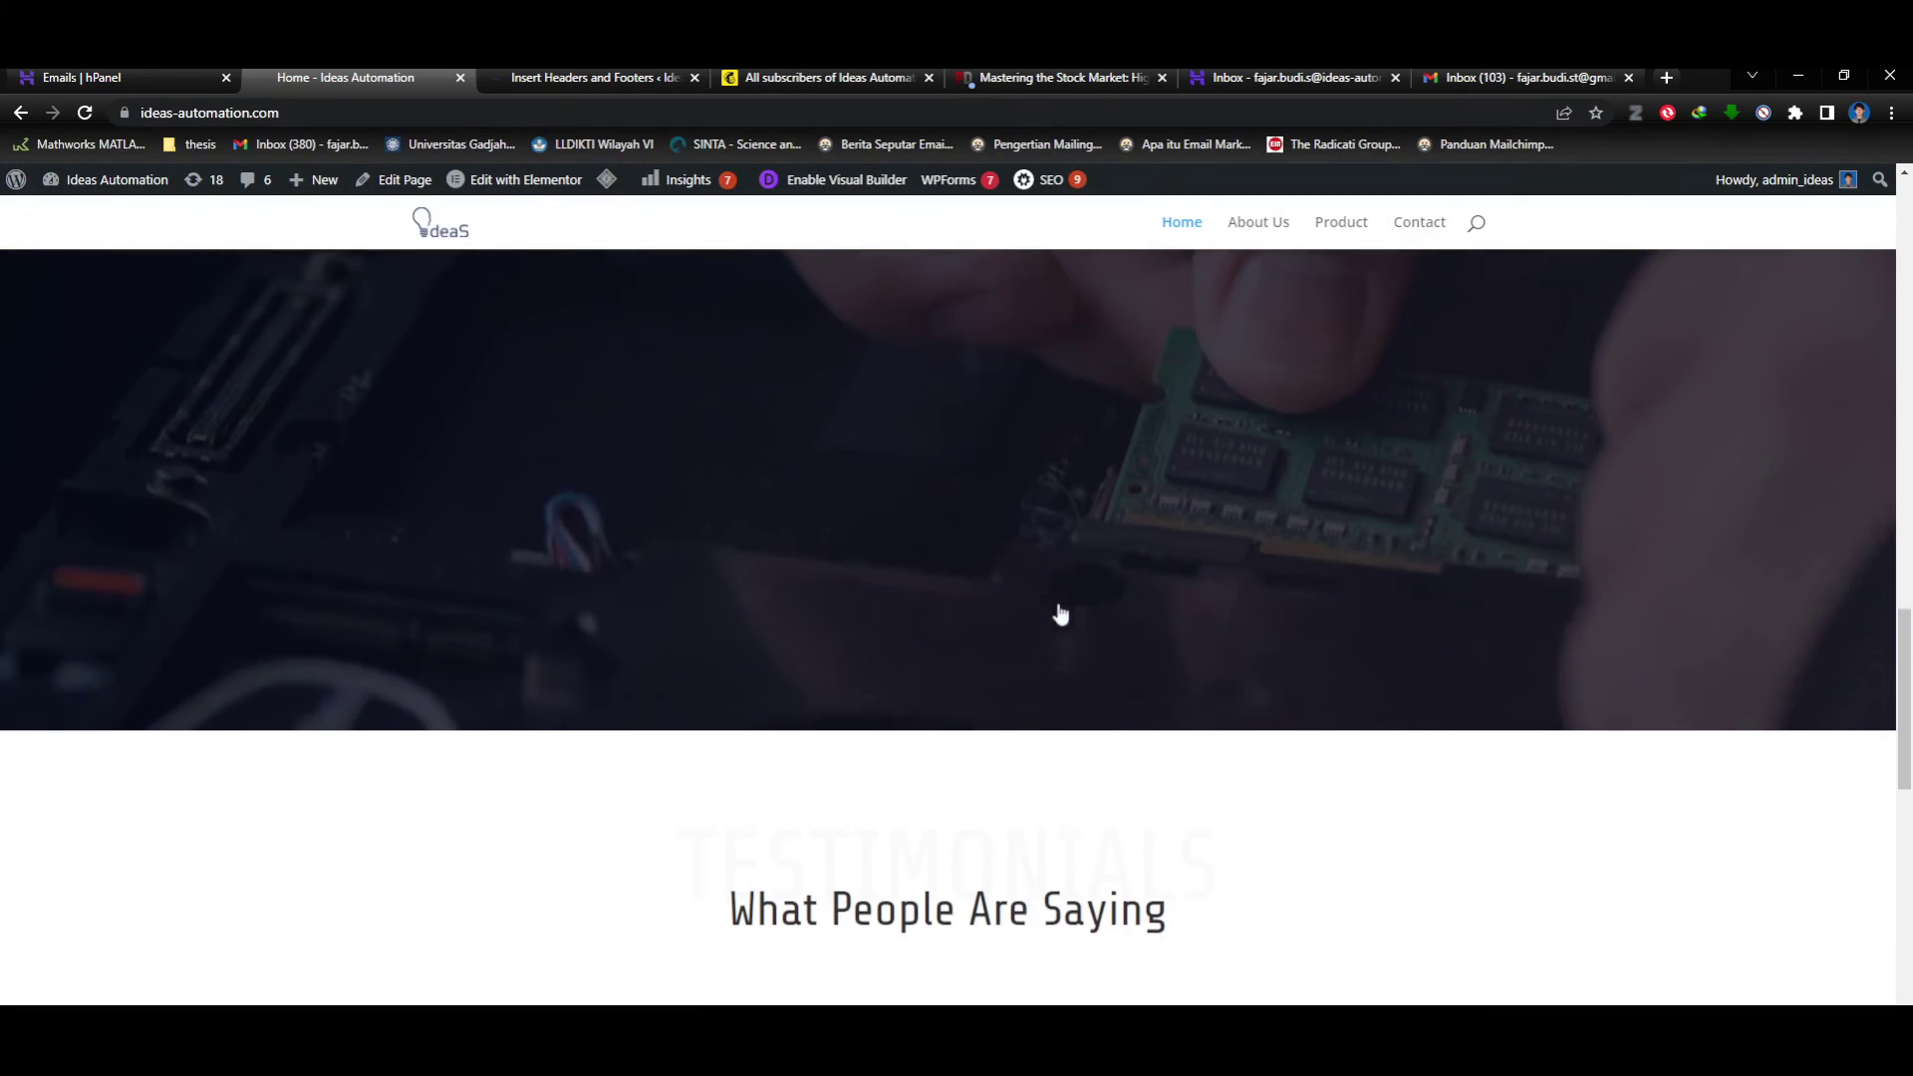
scroll(1385, 588, "down", 10)
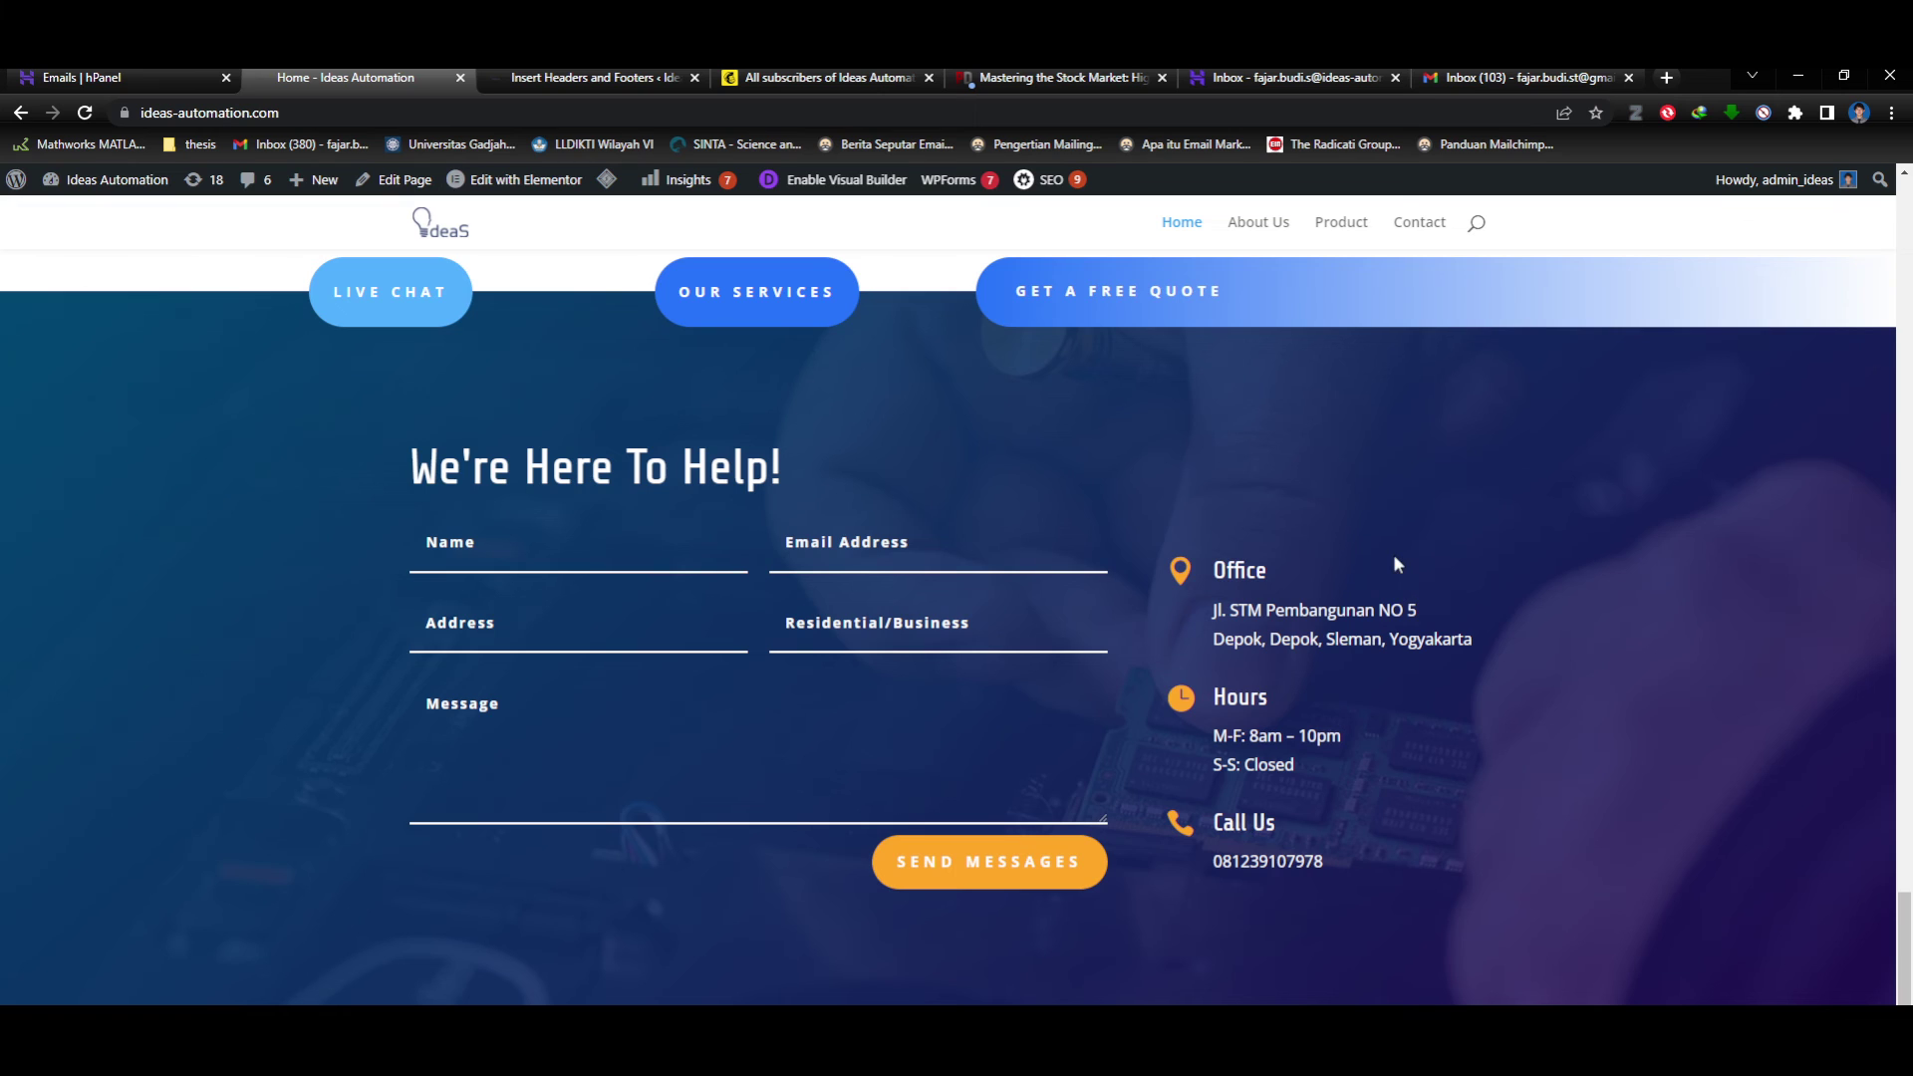
Open the website's About Us page and examine its sections through to the contact form.
left_click(1274, 232)
scroll(1369, 468, "down", 6)
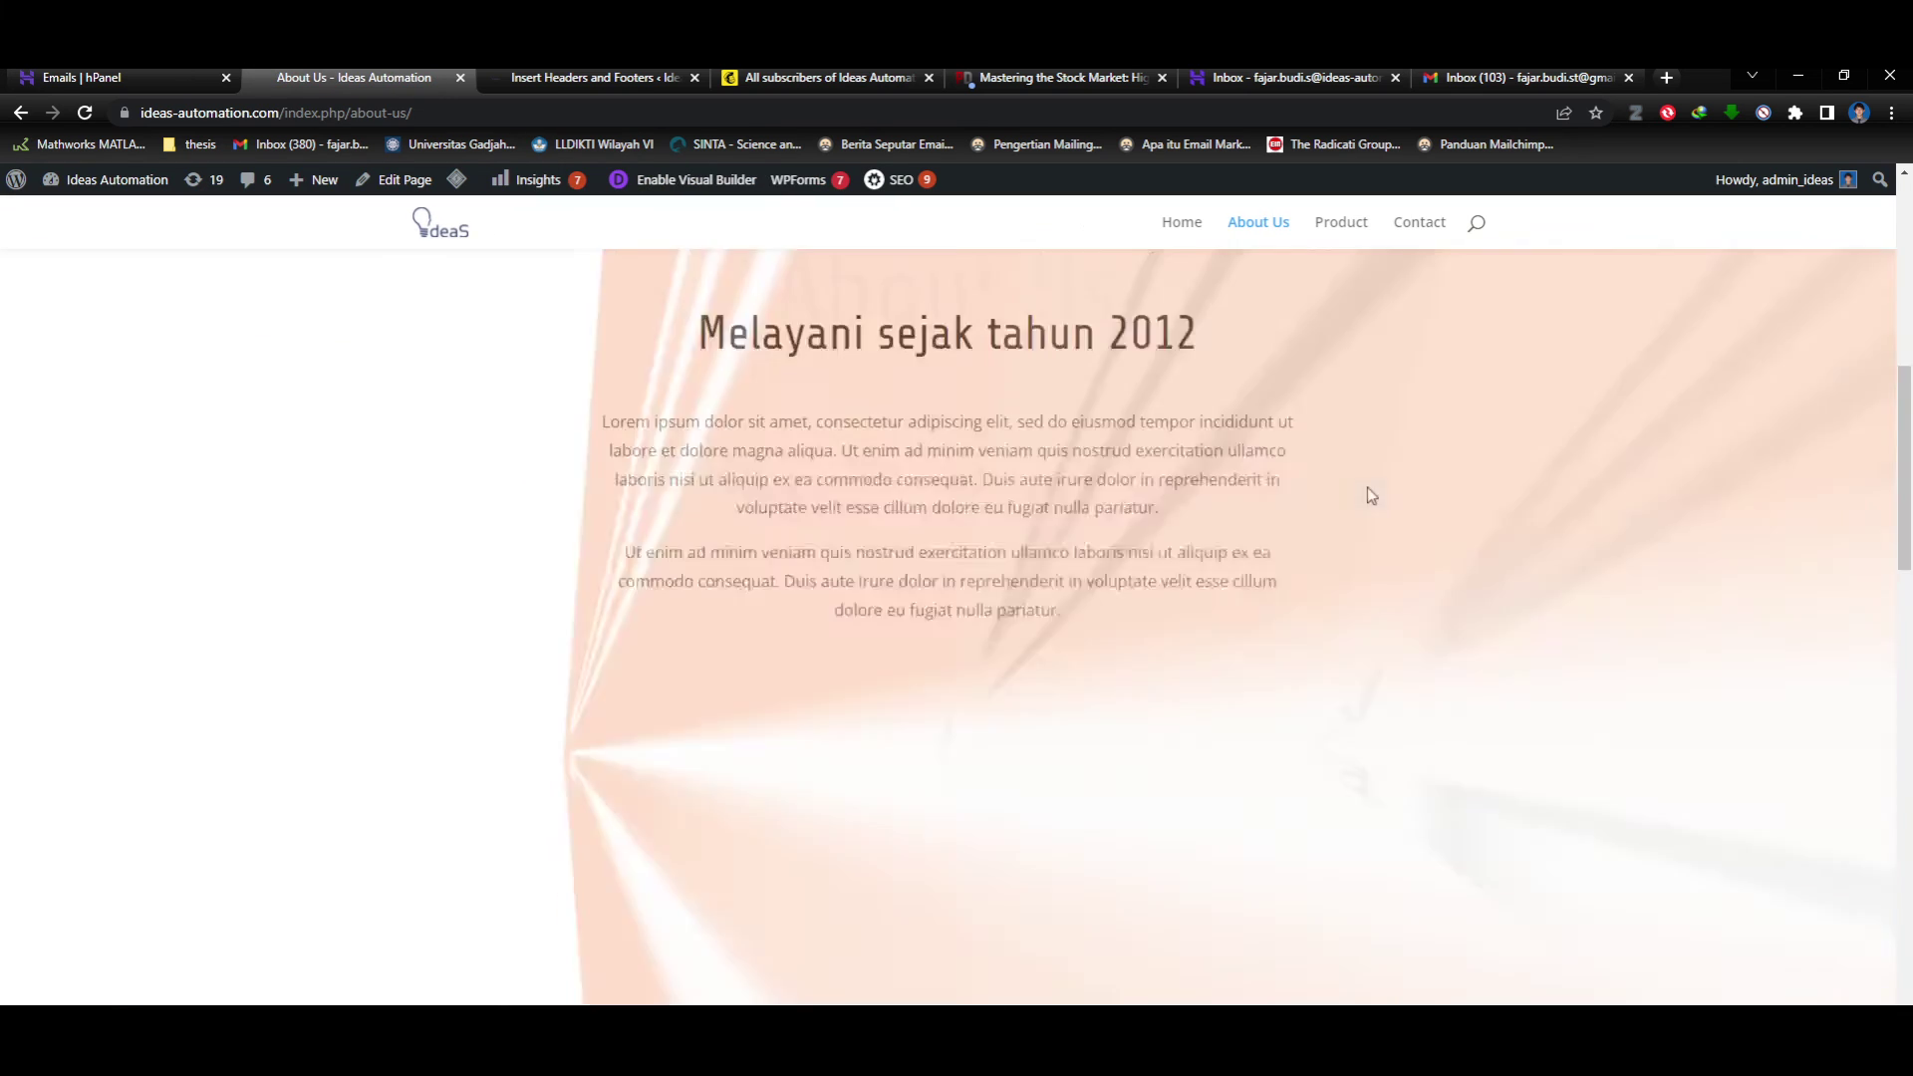
scroll(1376, 498, "down", 10)
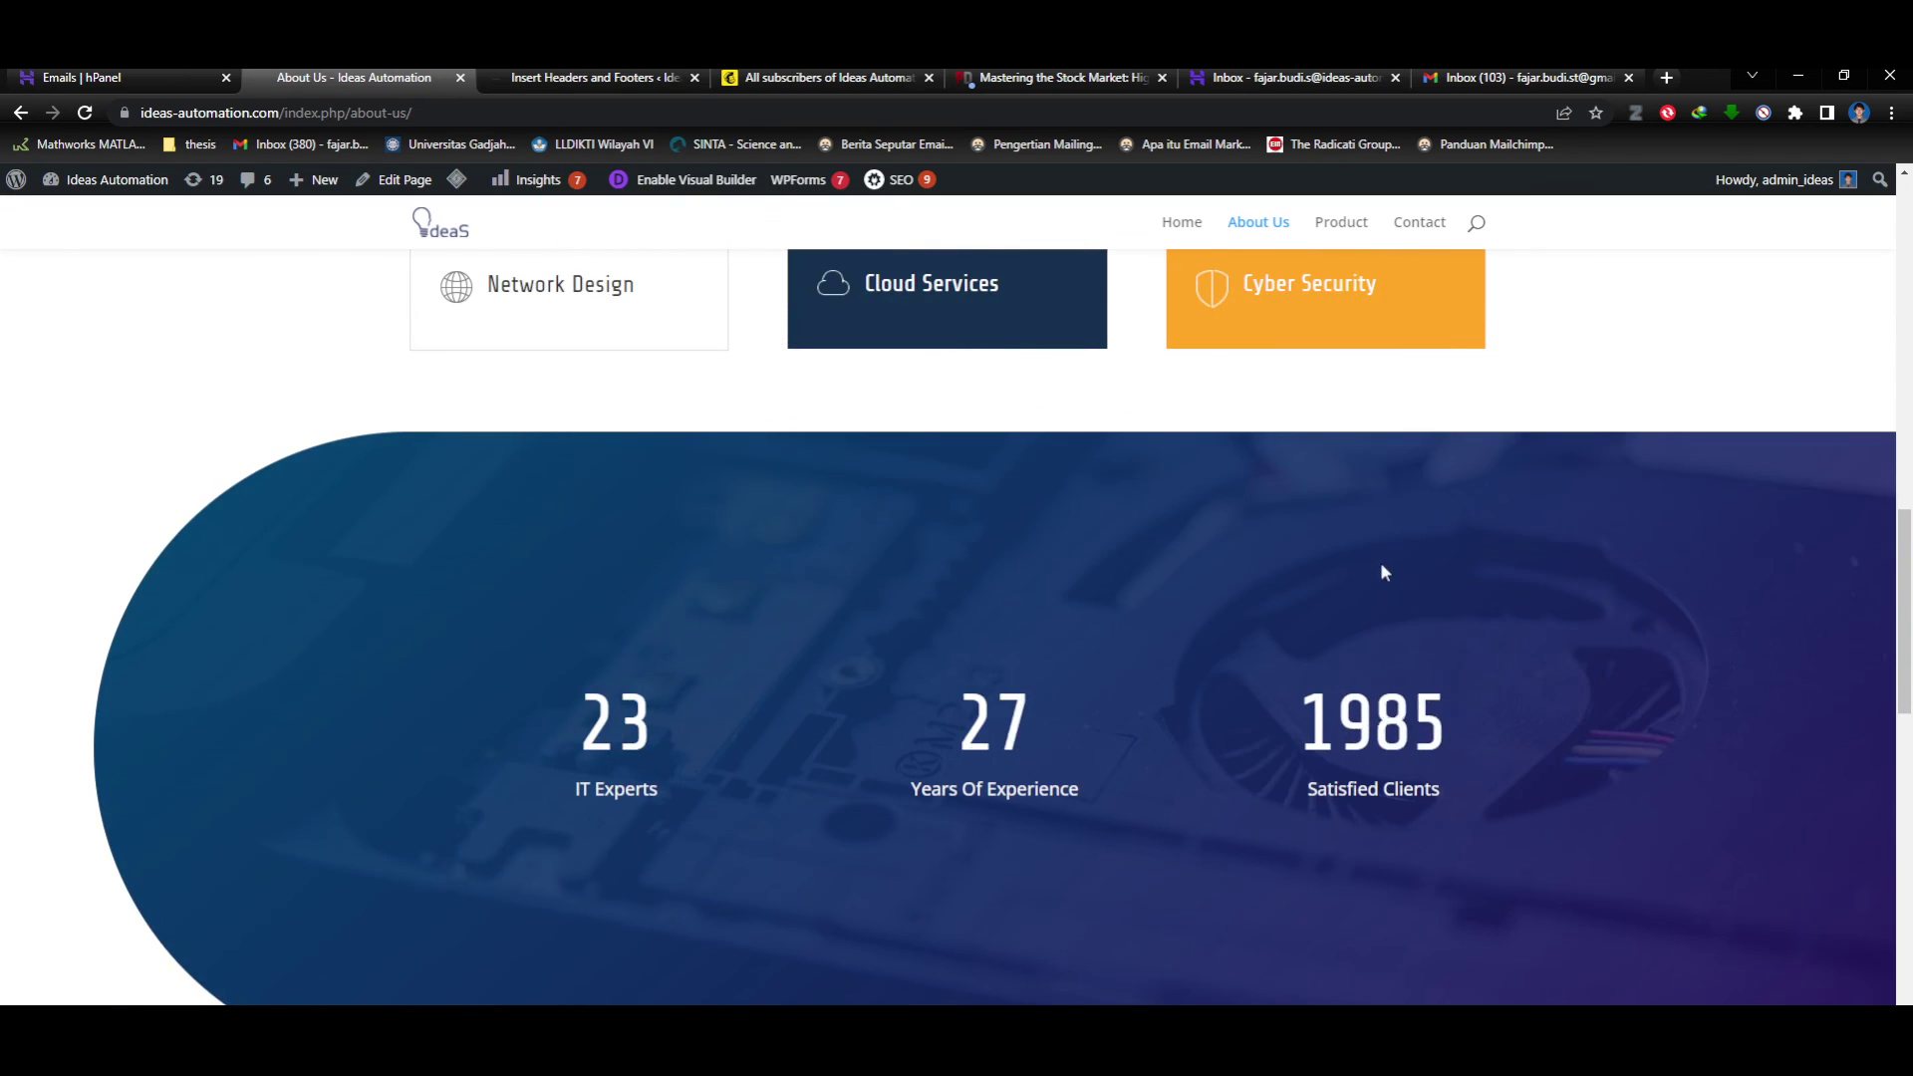
scroll(1381, 571, "down", 10)
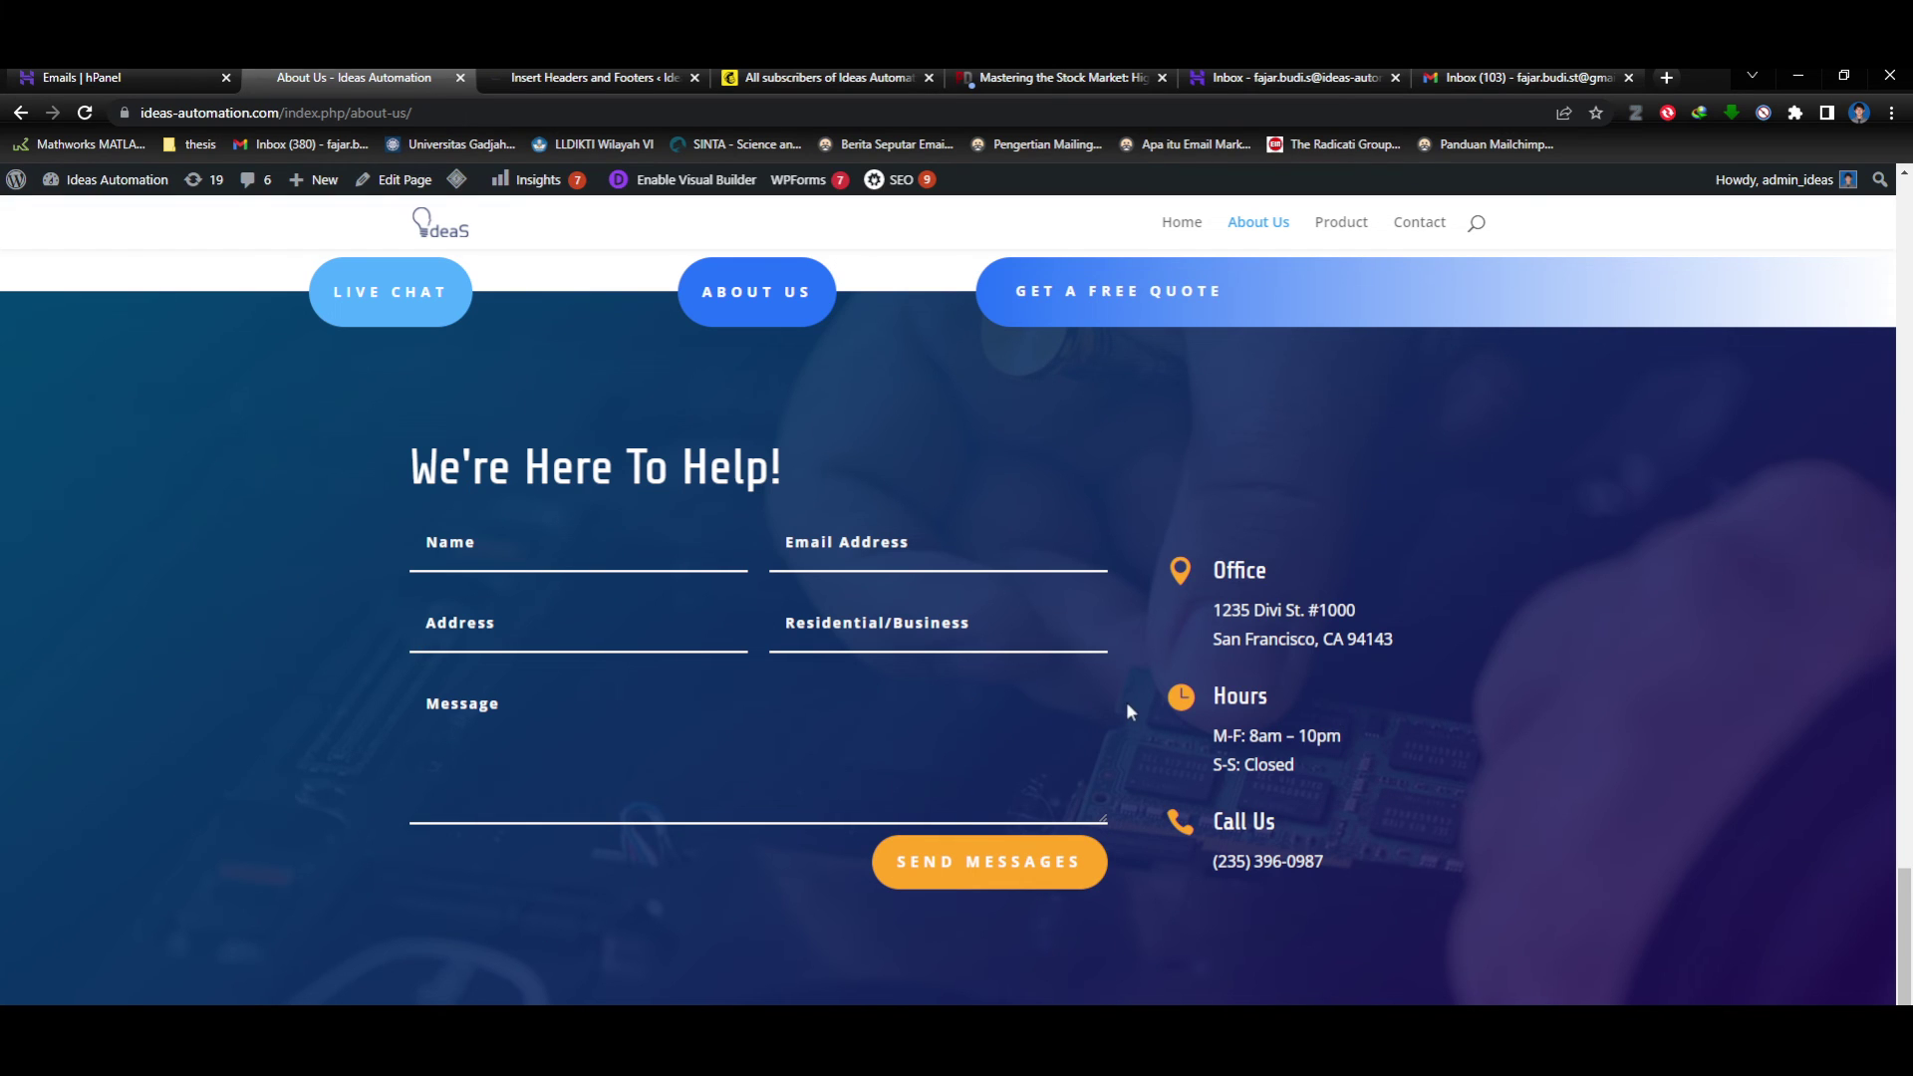
scroll(1158, 614, "up", 3)
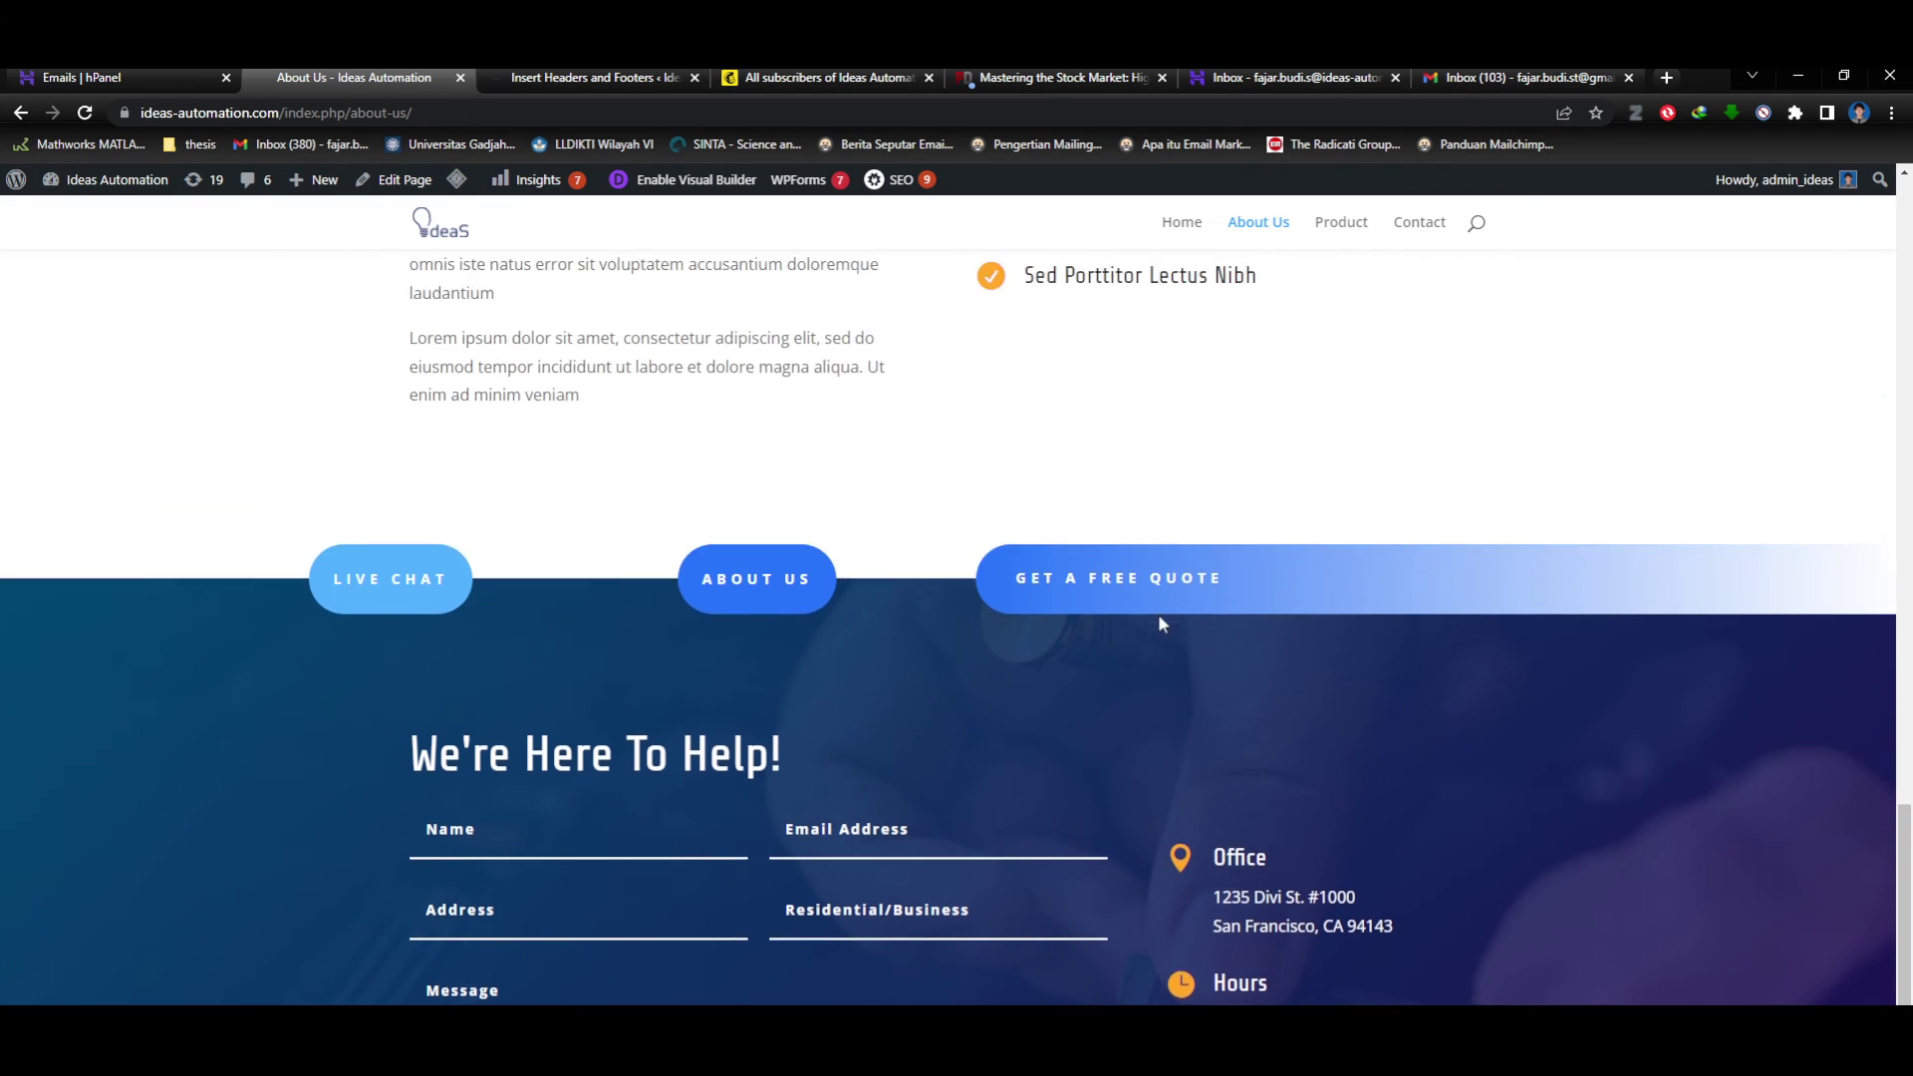
scroll(1156, 622, "down", 2)
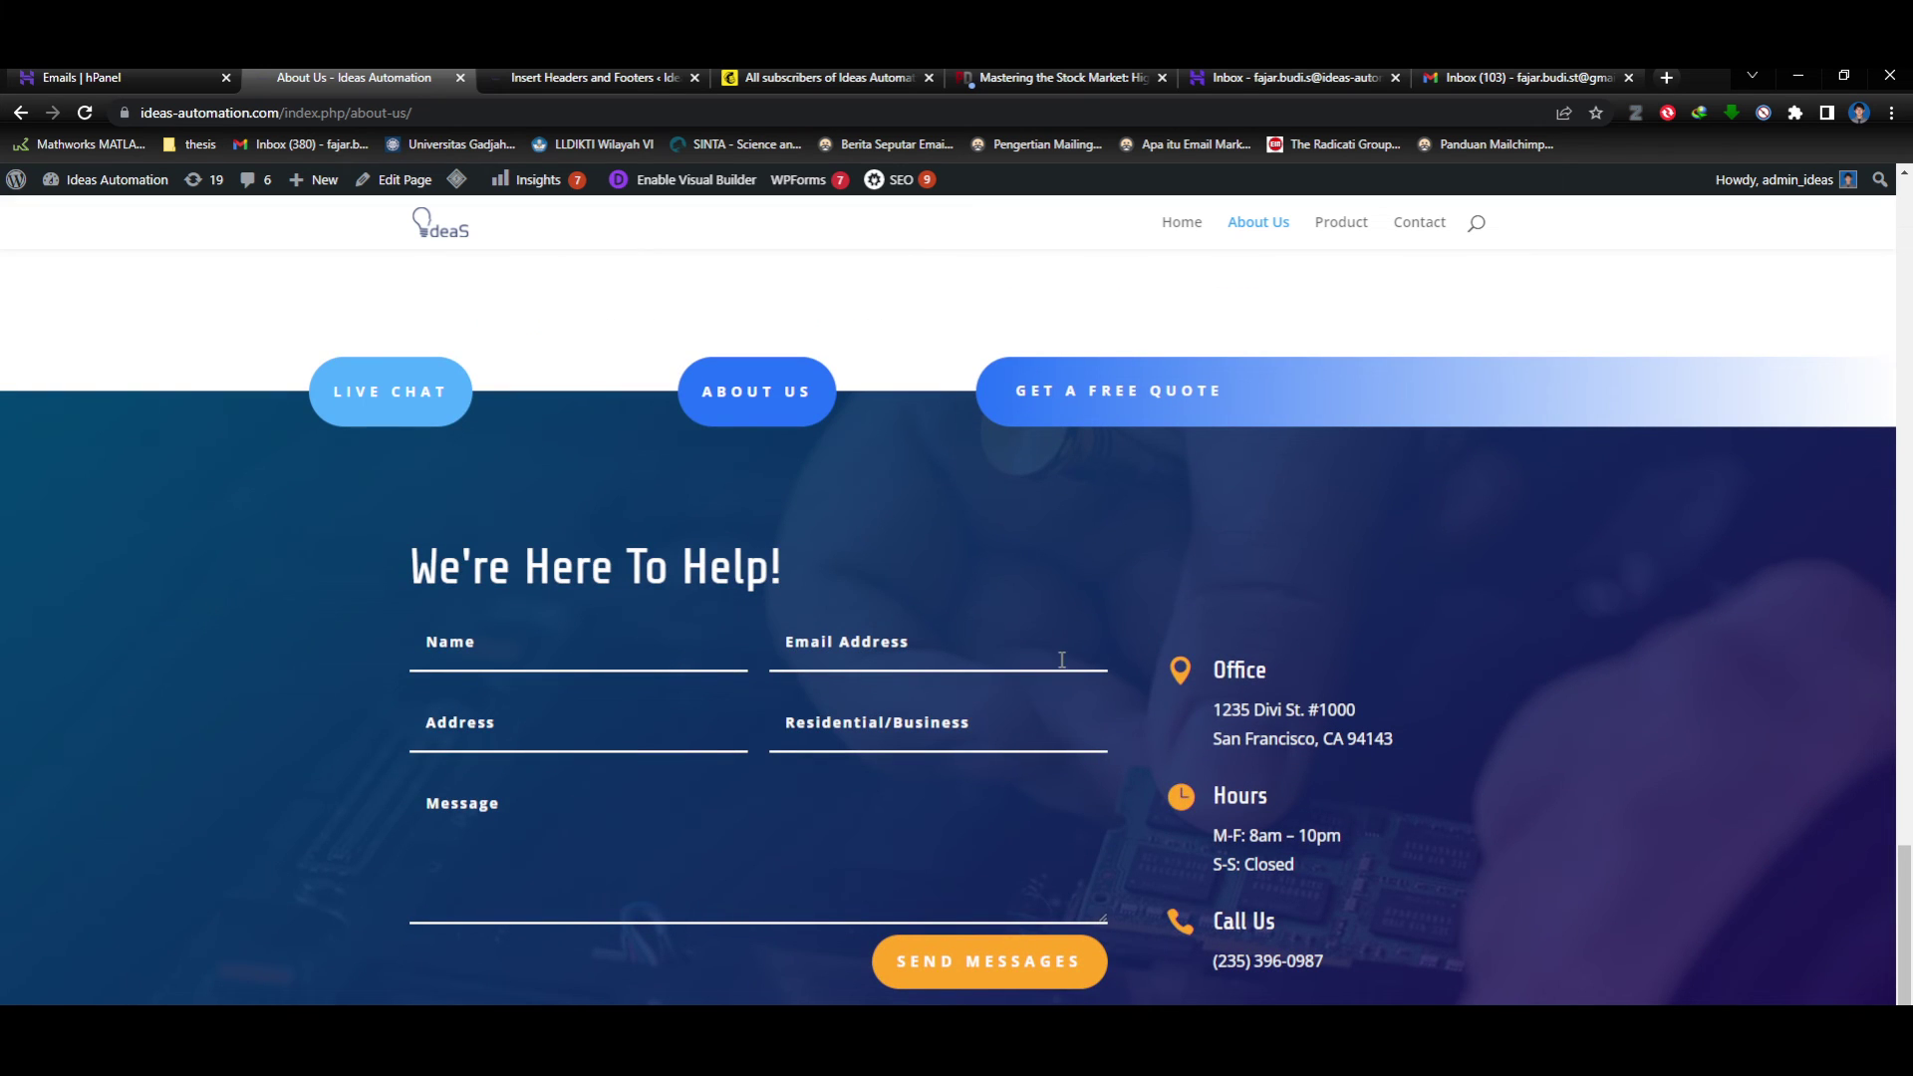
scroll(979, 650, "up", 3)
scroll(978, 651, "down", 1)
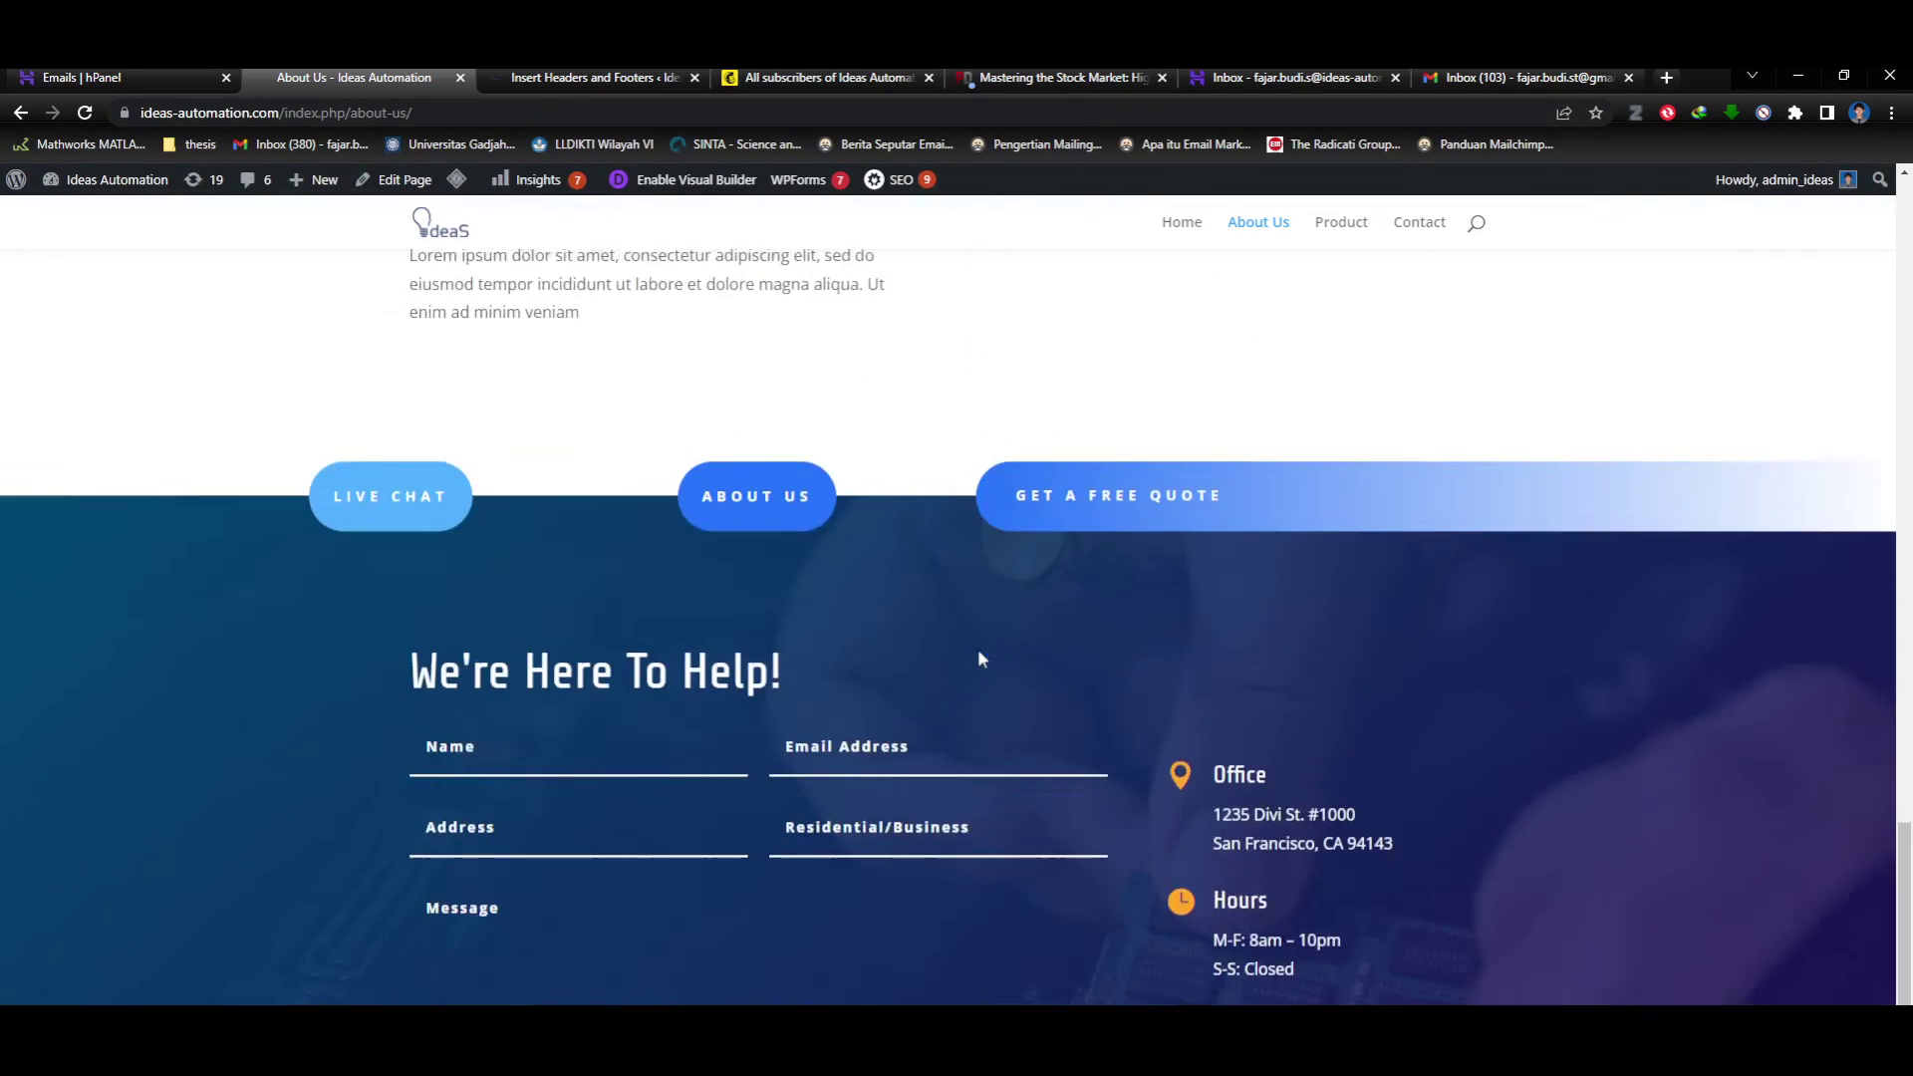
scroll(978, 649, "up", 2)
scroll(954, 572, "up", 6)
Return to the Ideas Automation home page and check its web address.
left_click(1176, 222)
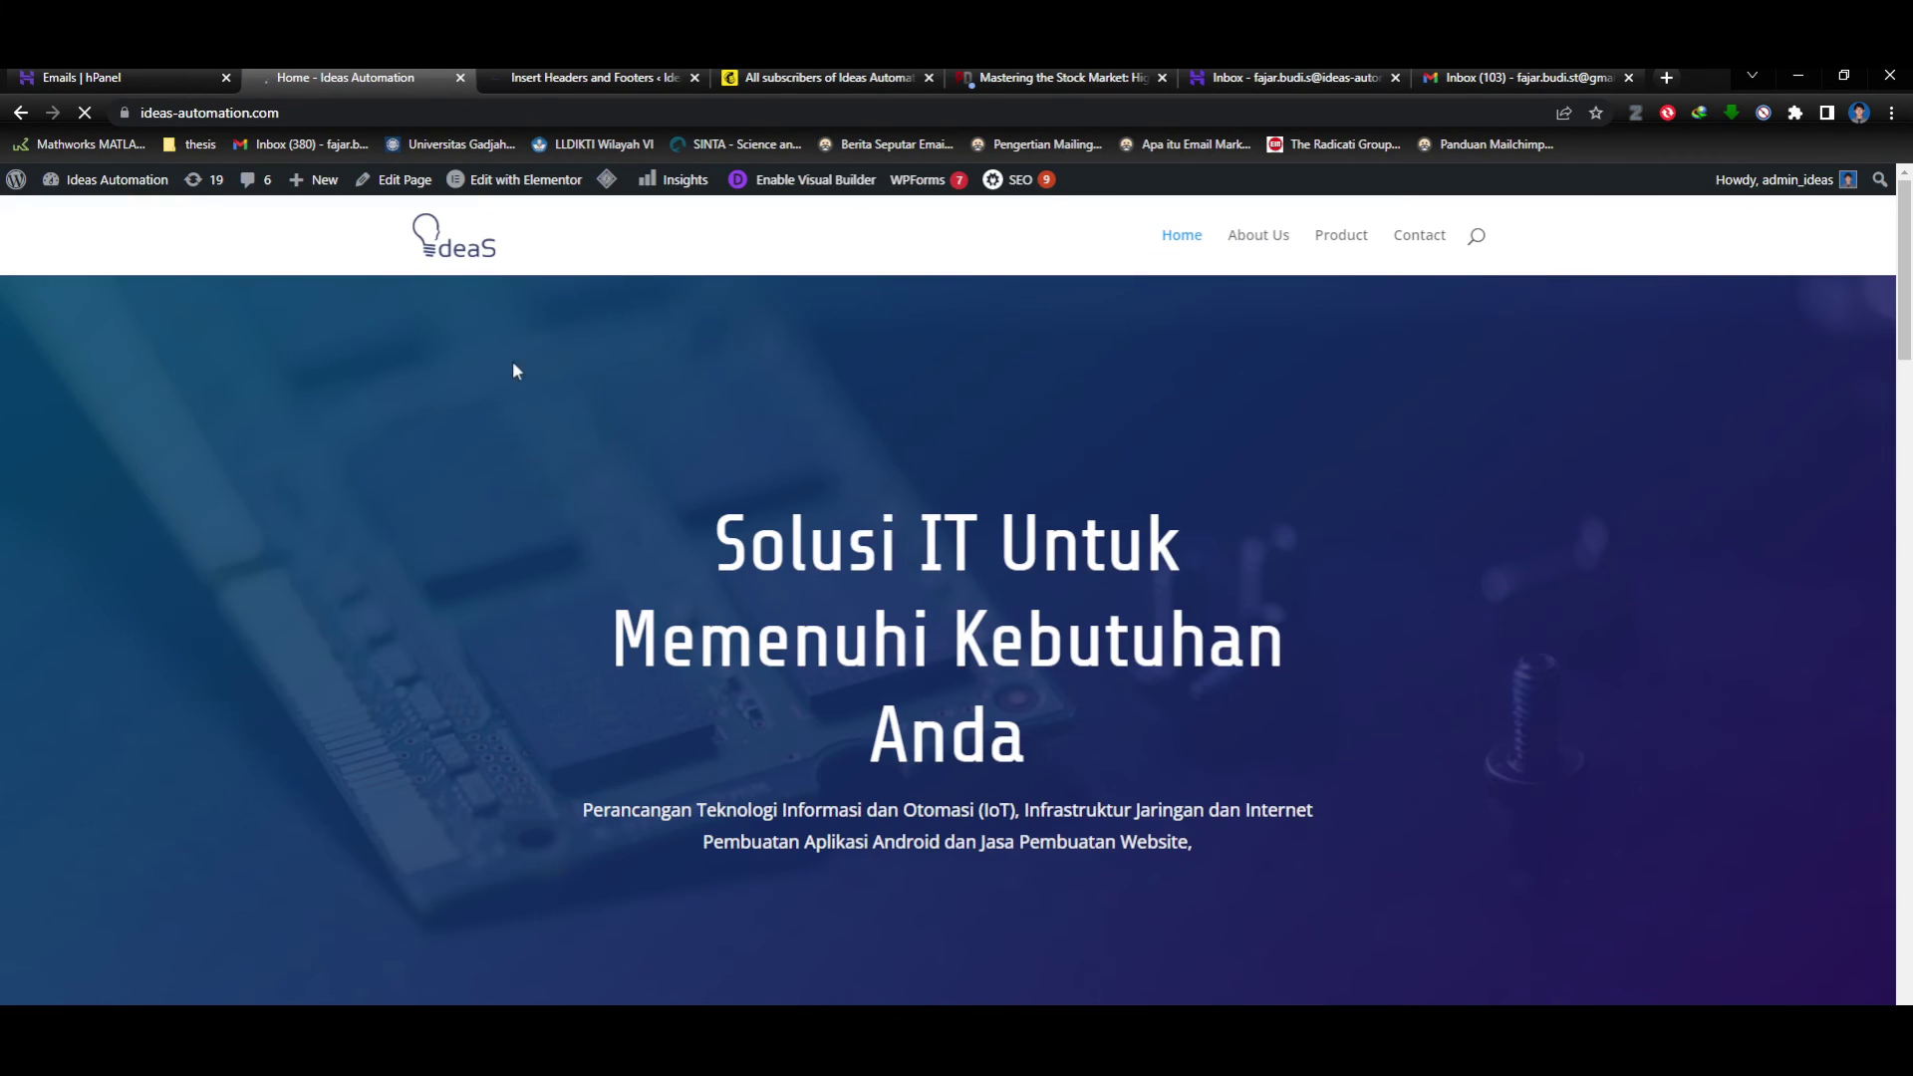
left_click(326, 110)
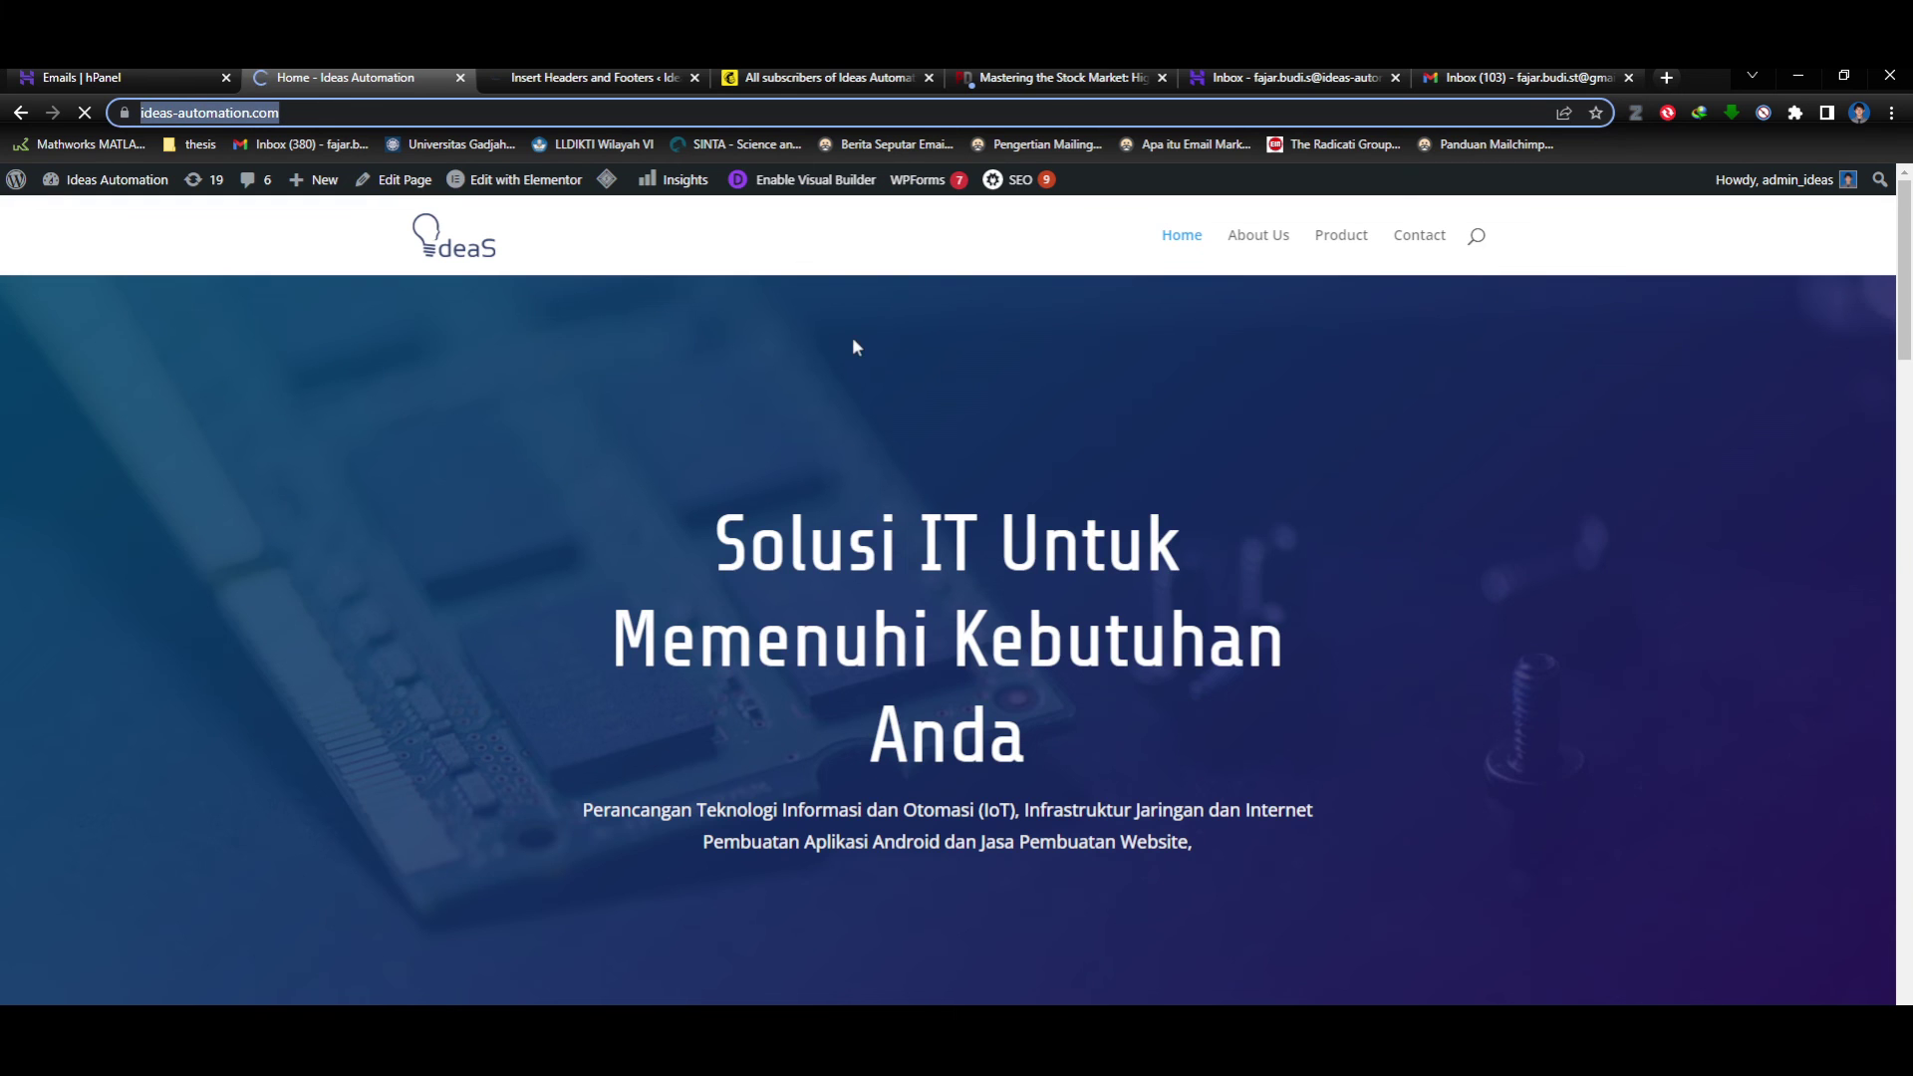
left_click(958, 356)
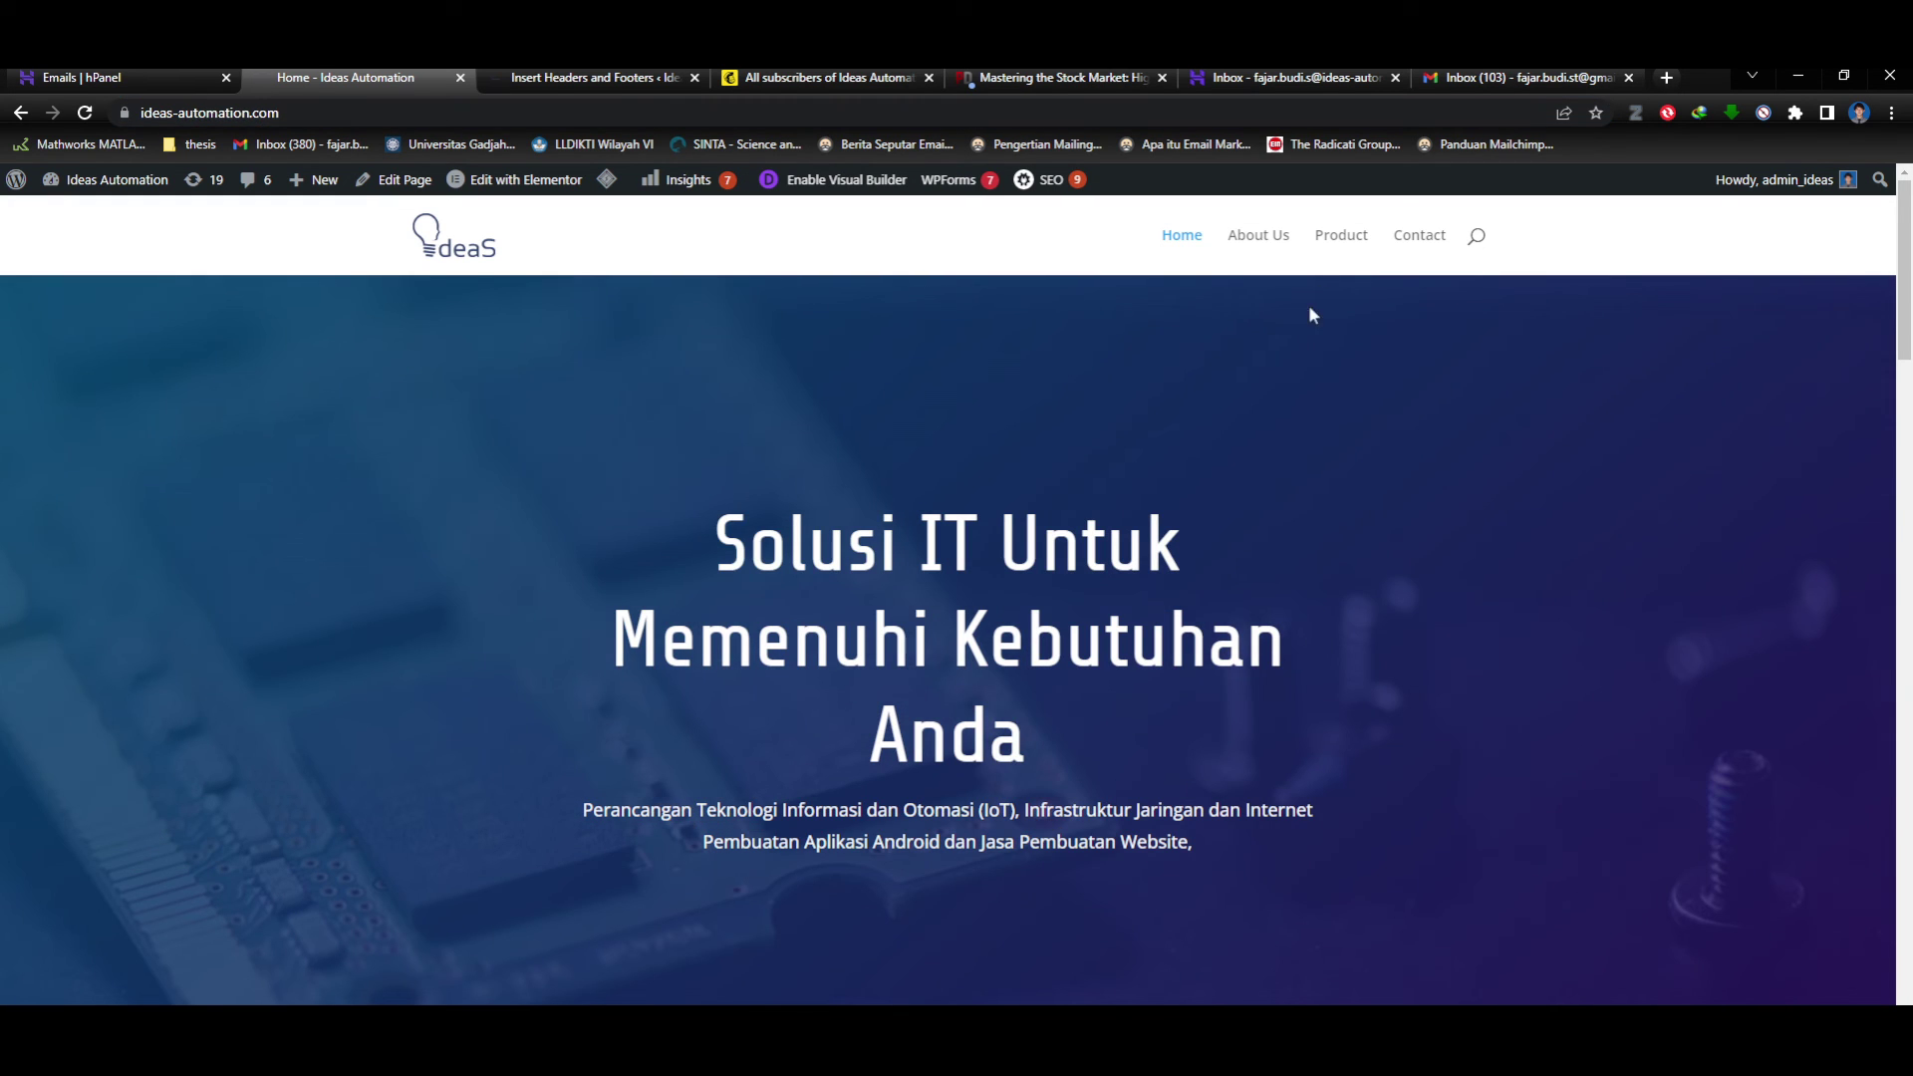
Reopen the About Us page and review the contact form and the Why Choose Us section.
left_click(1263, 239)
scroll(1277, 418, "down", 7)
scroll(1278, 445, "down", 15)
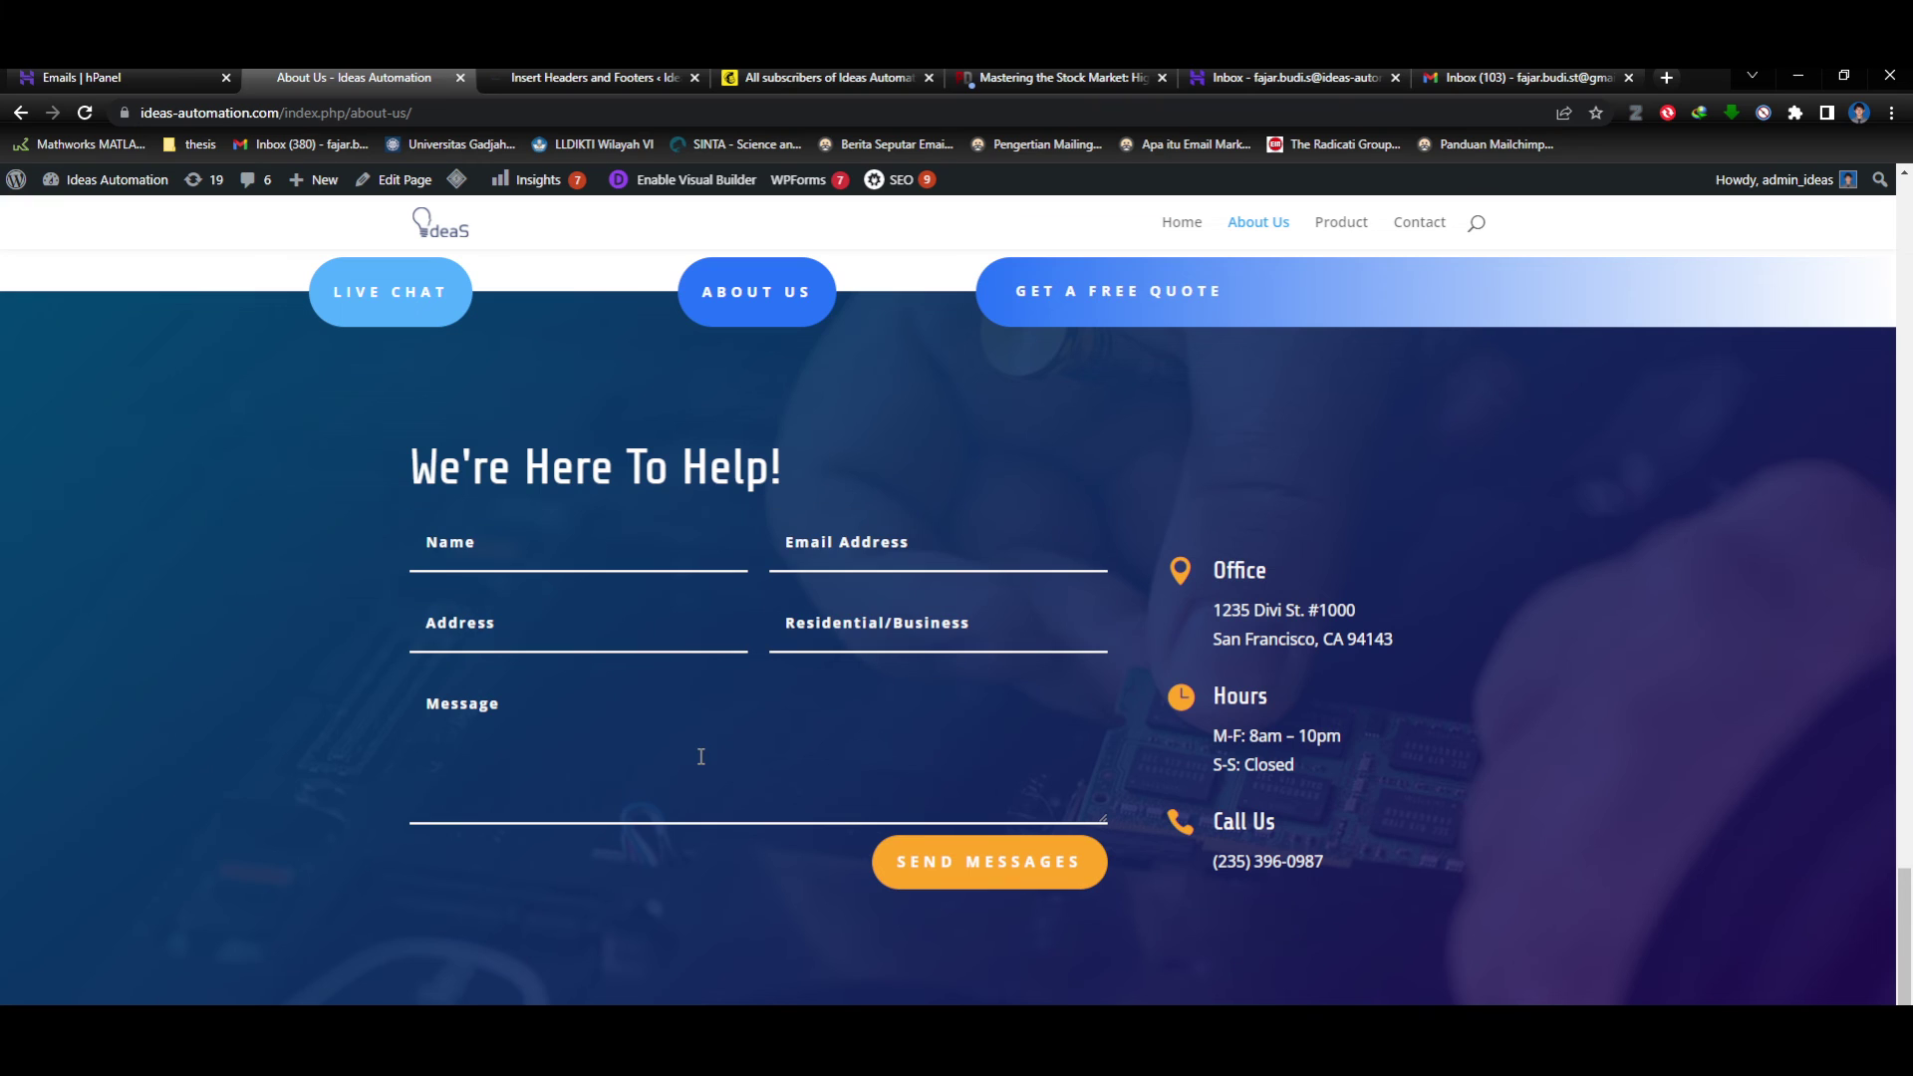
left_click(552, 675)
scroll(1017, 538, "up", 15)
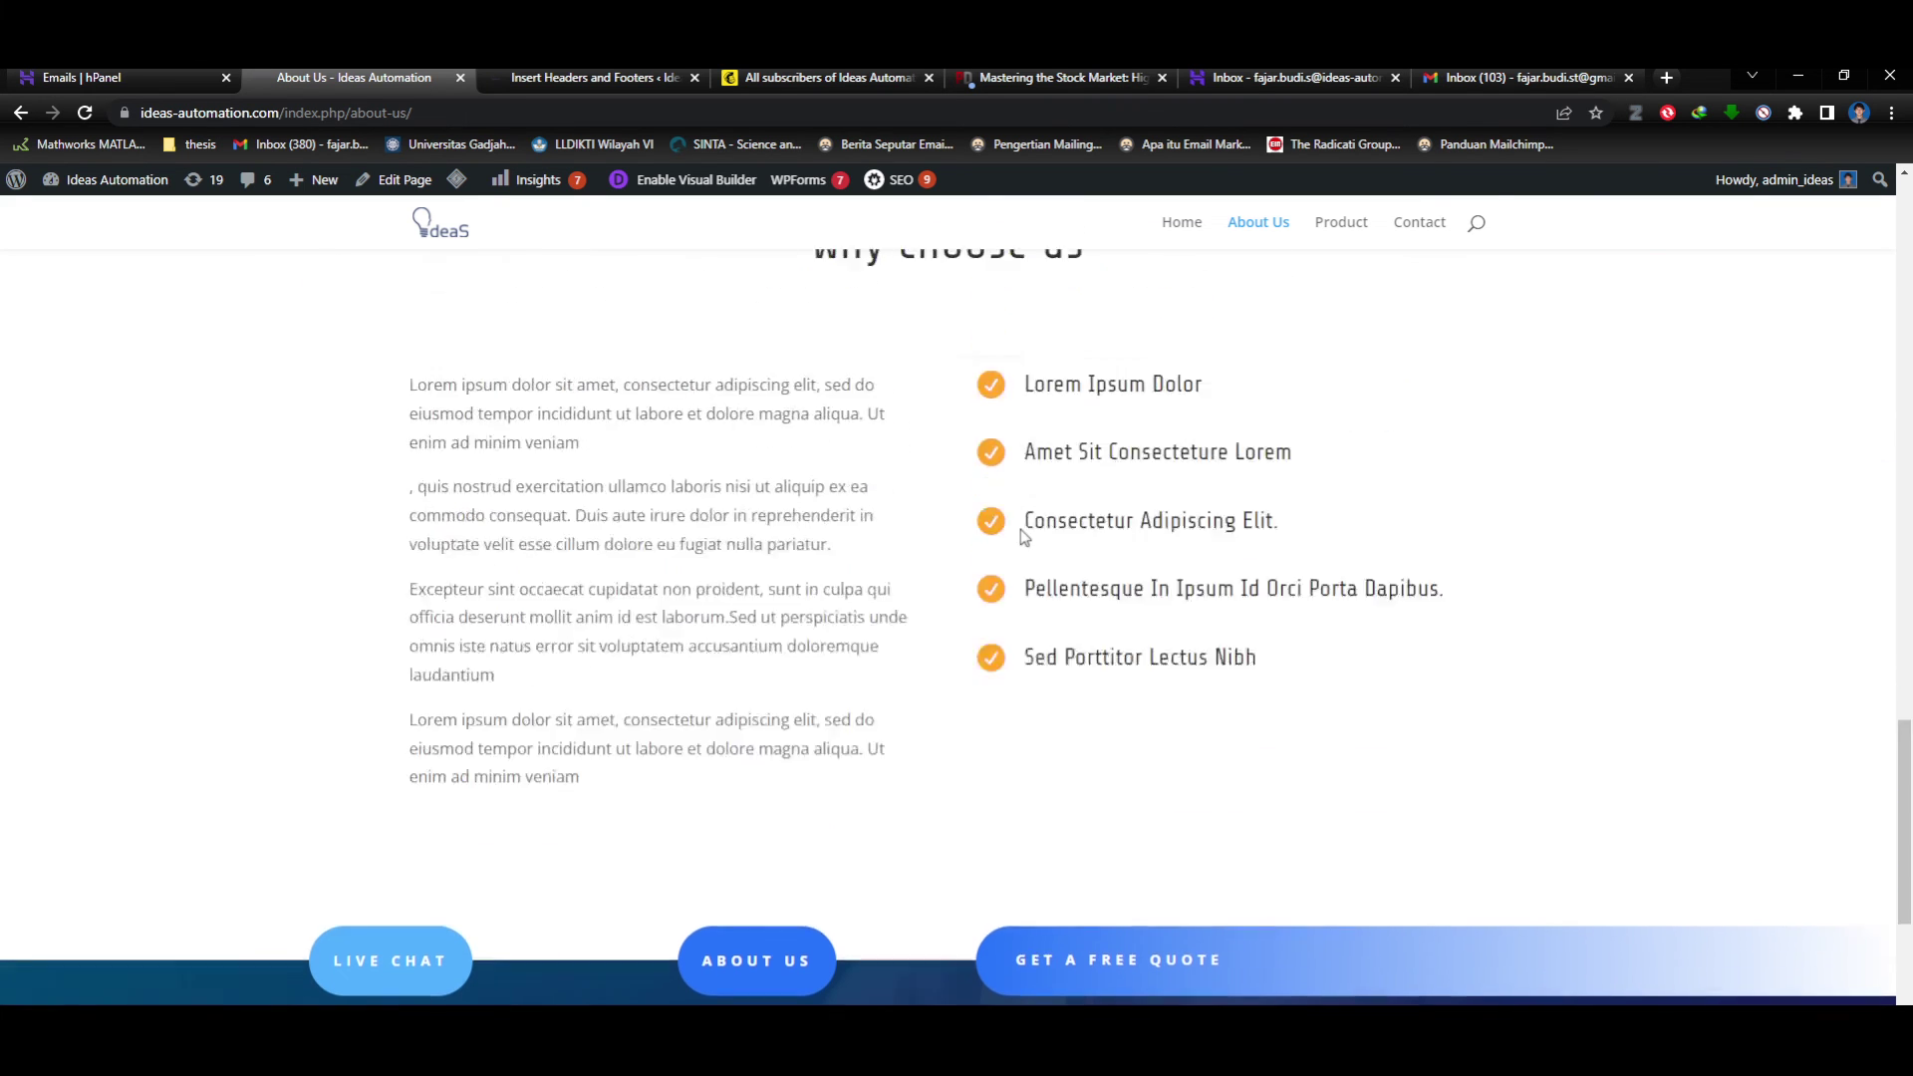
scroll(981, 419, "up", 5)
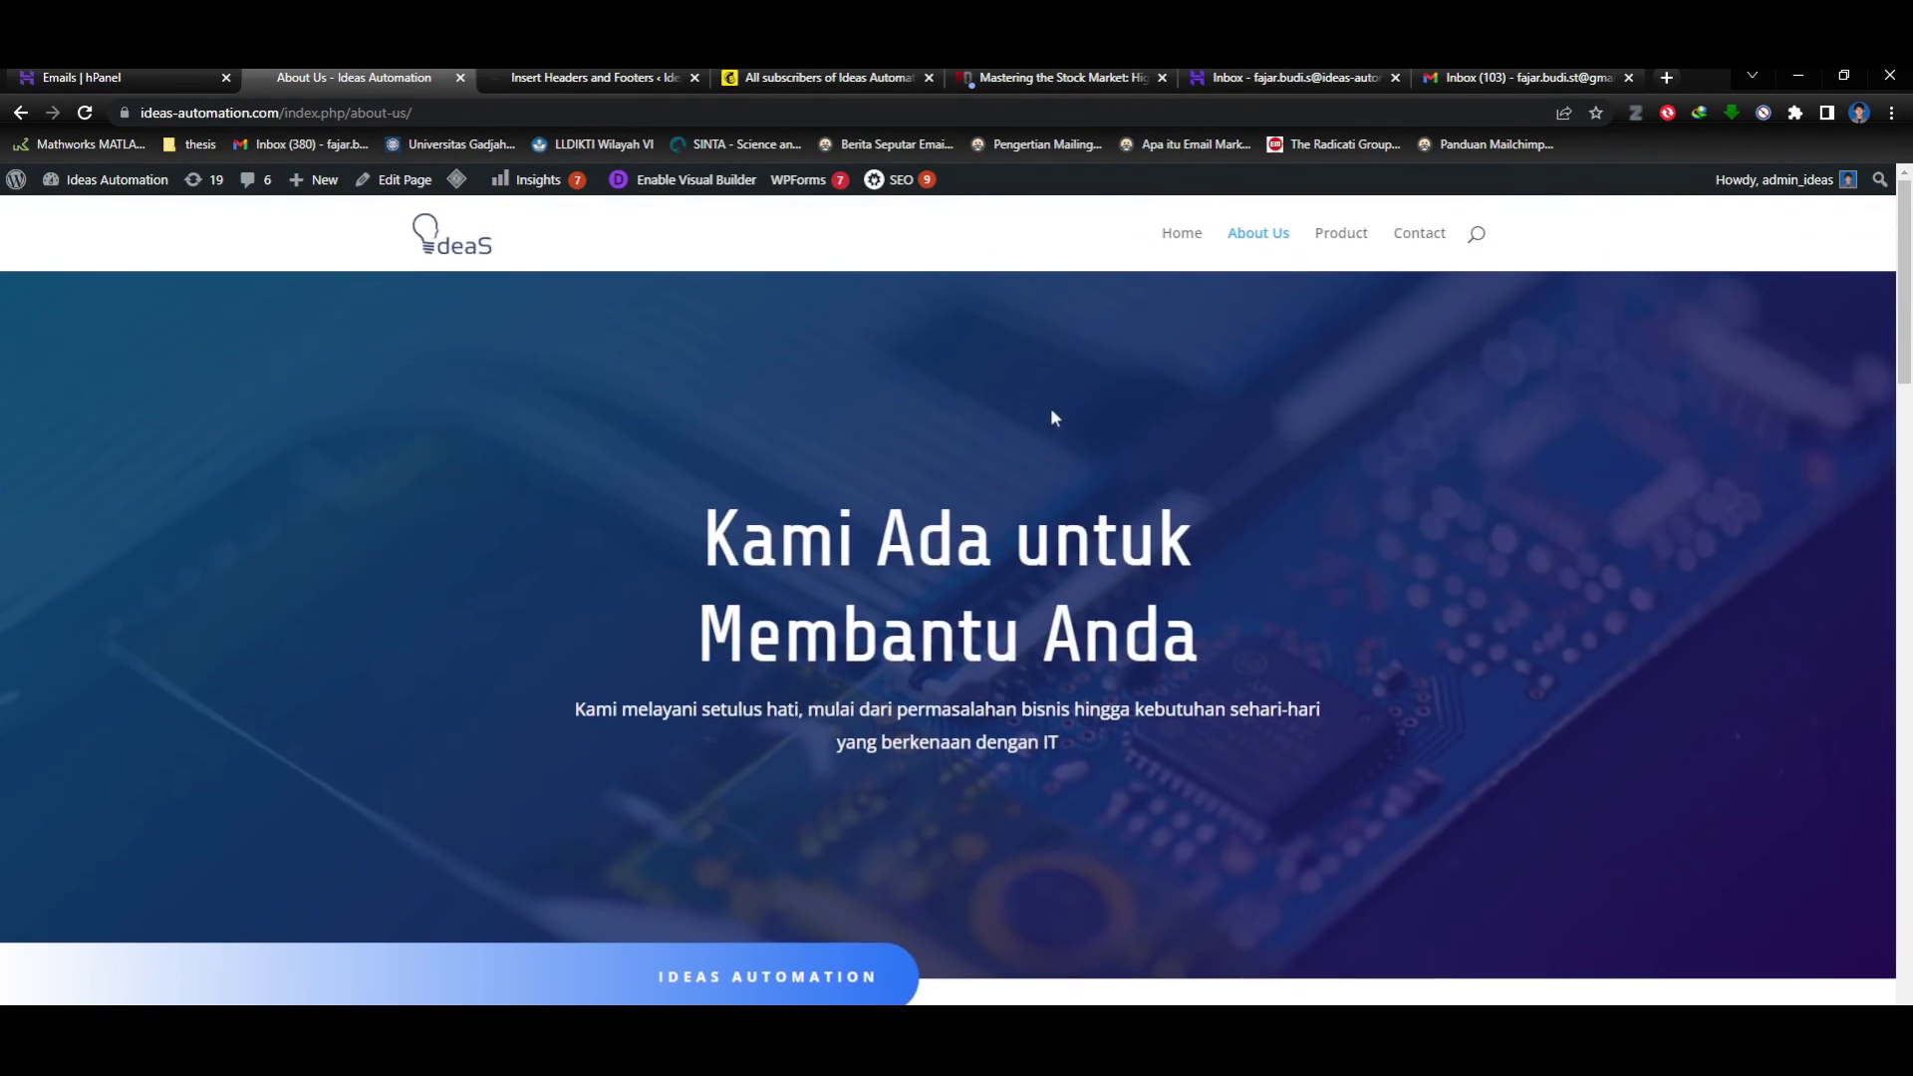
Go back to the home page and review the What We Do services and the video section.
left_click(1182, 239)
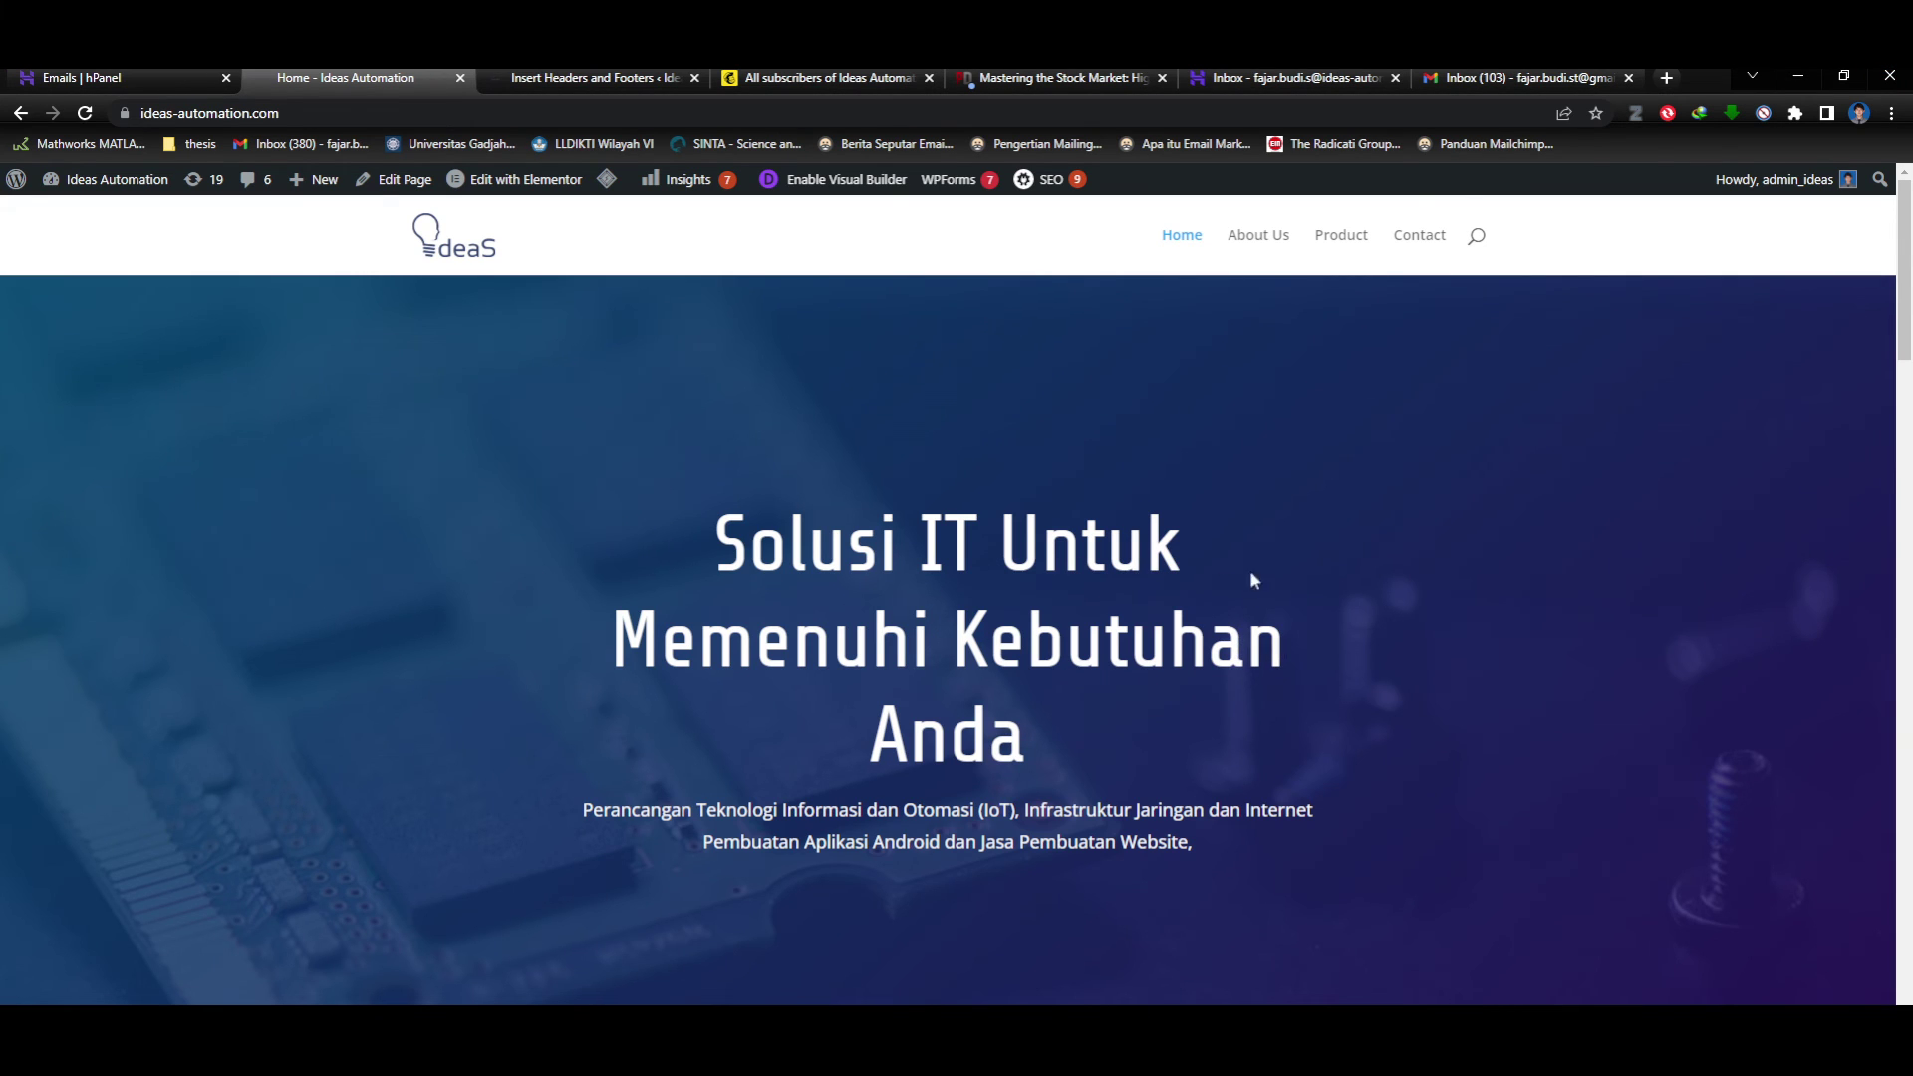
scroll(1005, 716, "down", 5)
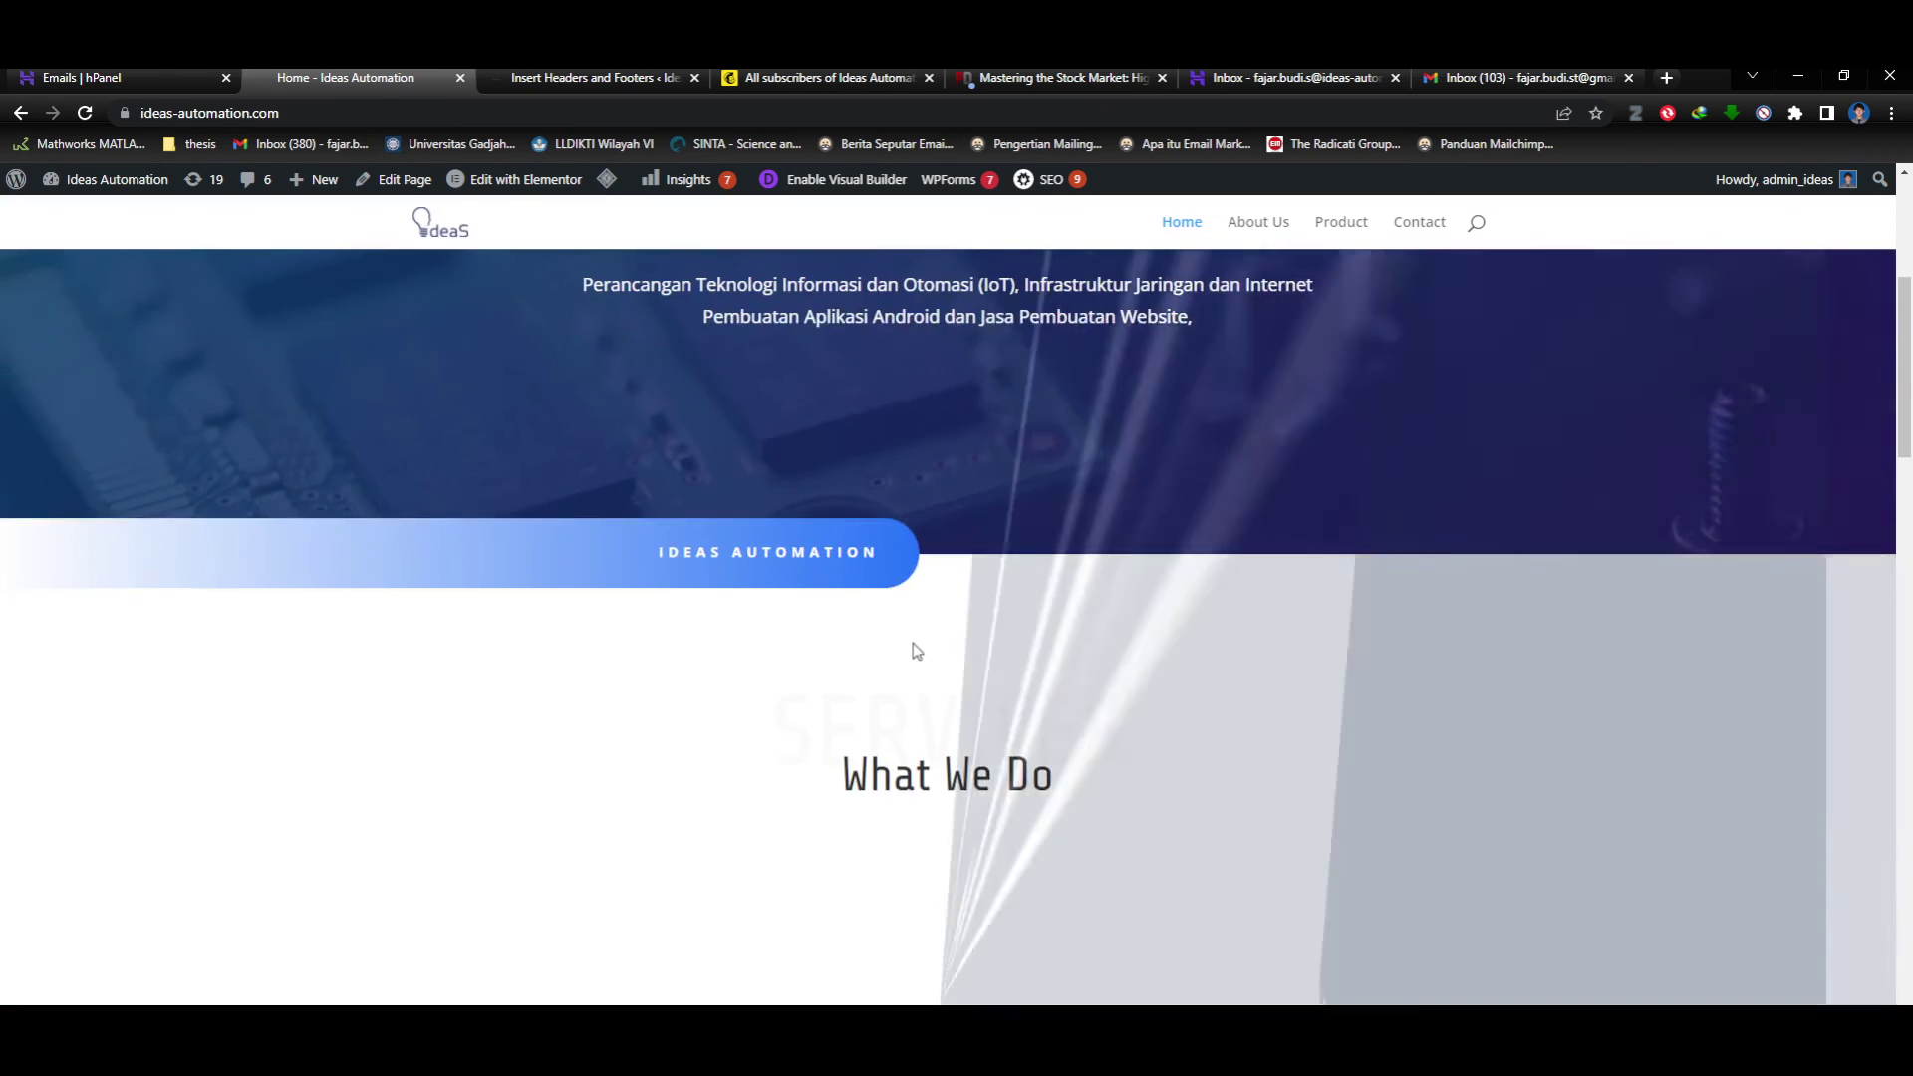
scroll(992, 709, "up", 3)
scroll(1018, 743, "down", 6)
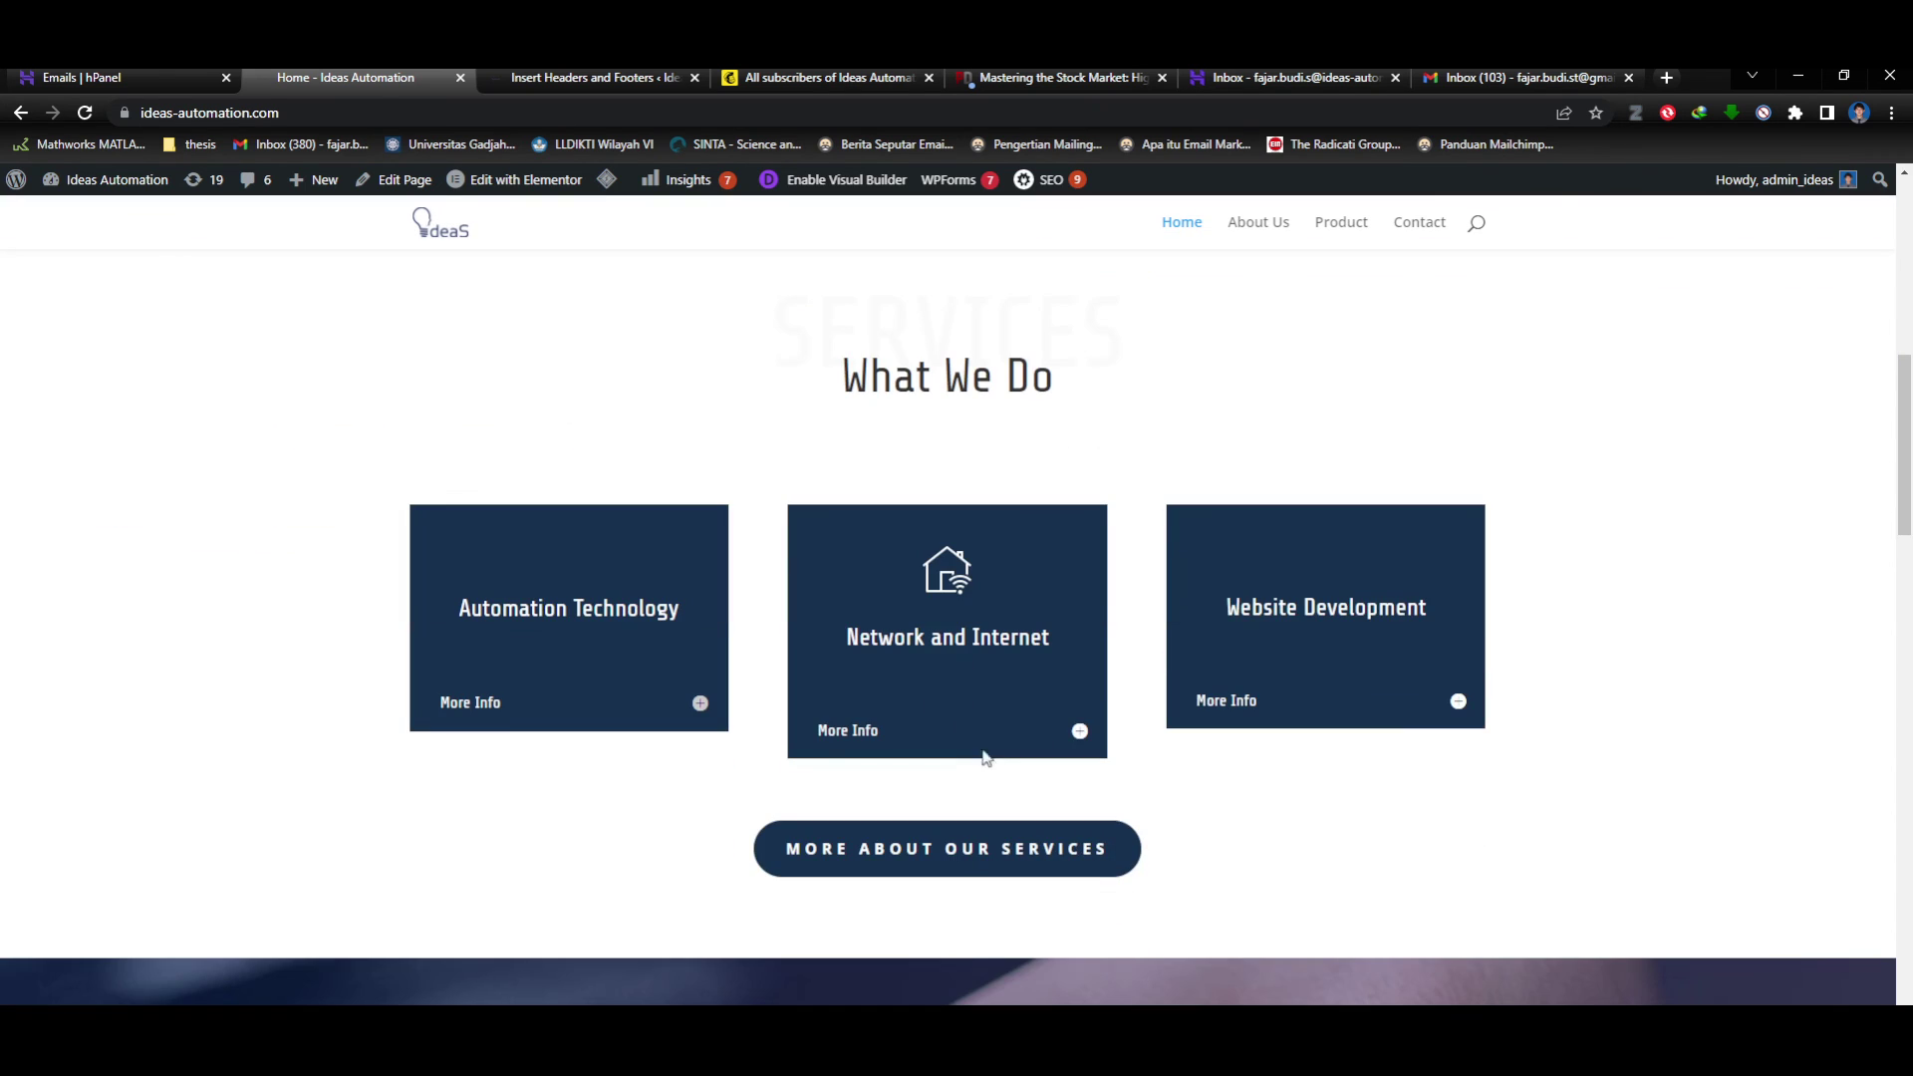
scroll(987, 668, "down", 7)
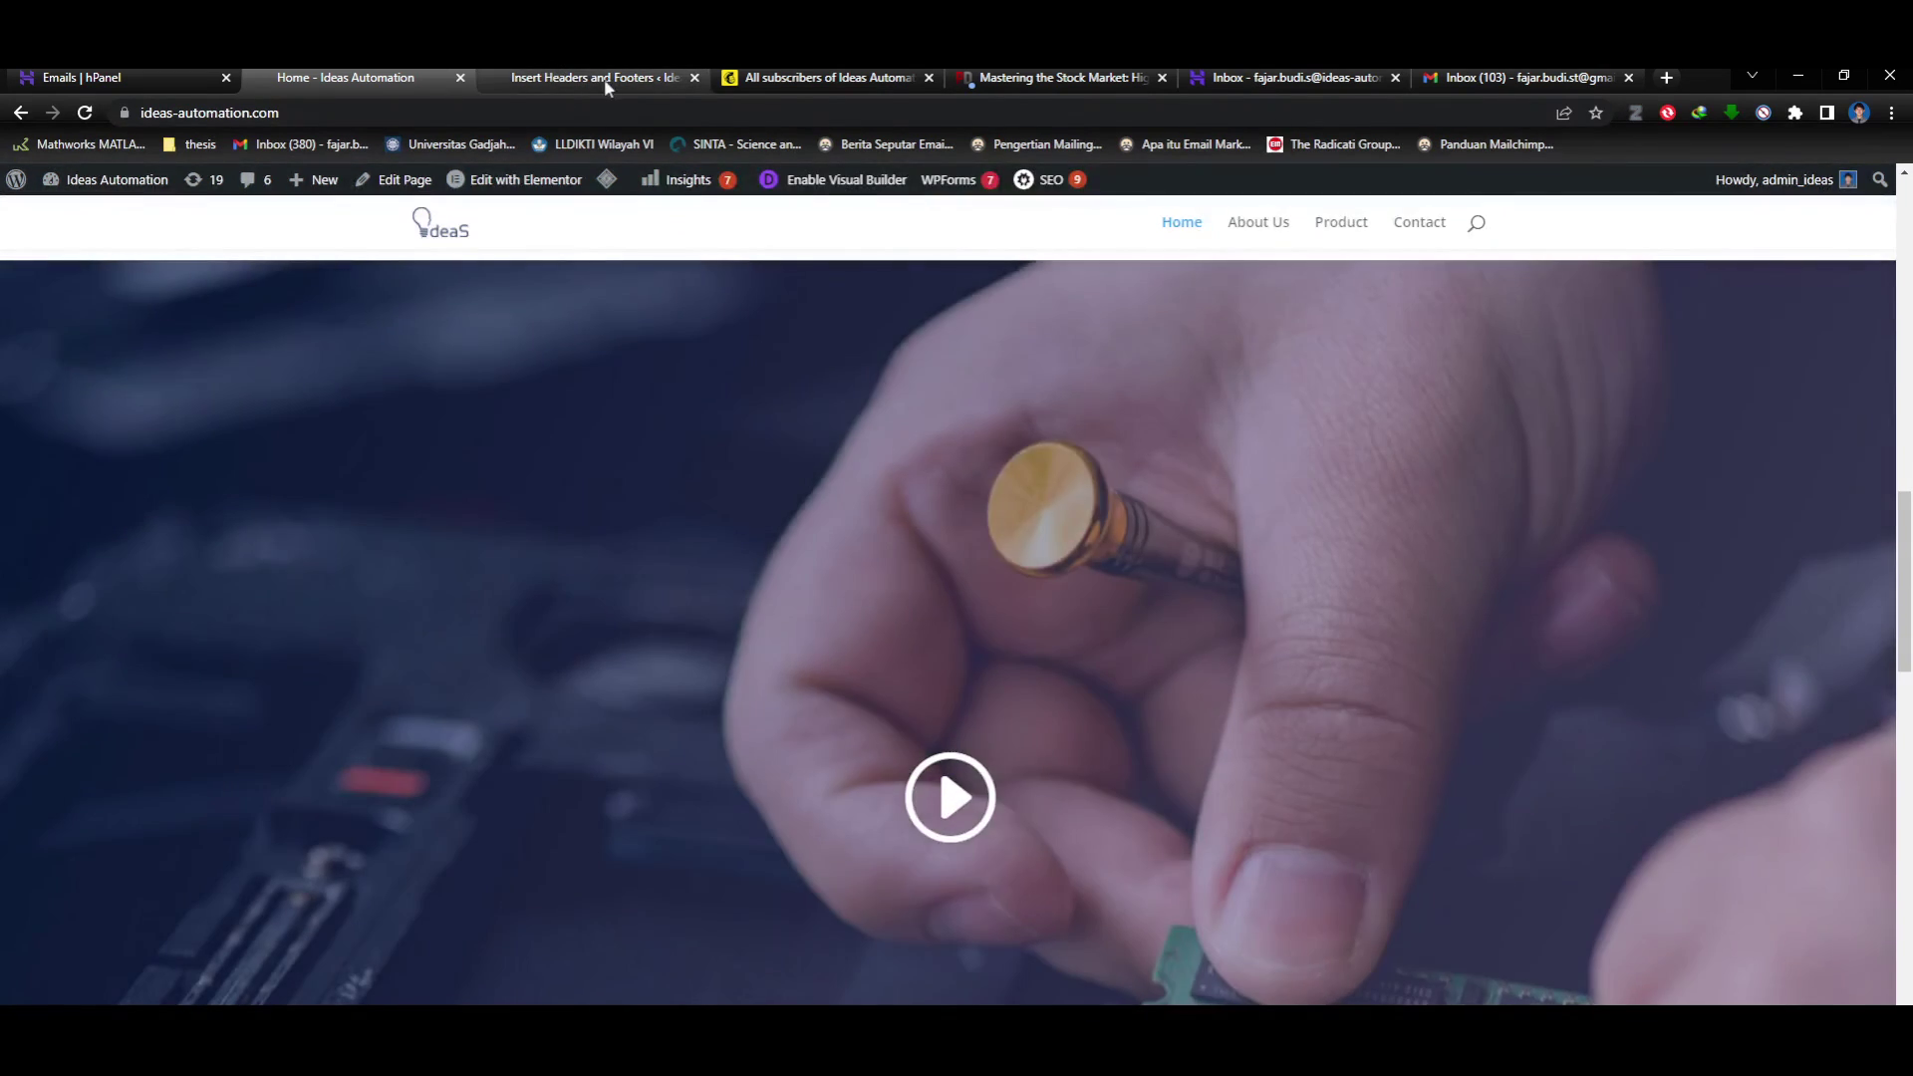
Show the Insert Headers and Footers settings page in the WordPress admin.
left_click(604, 78)
left_click(335, 77)
left_click(588, 77)
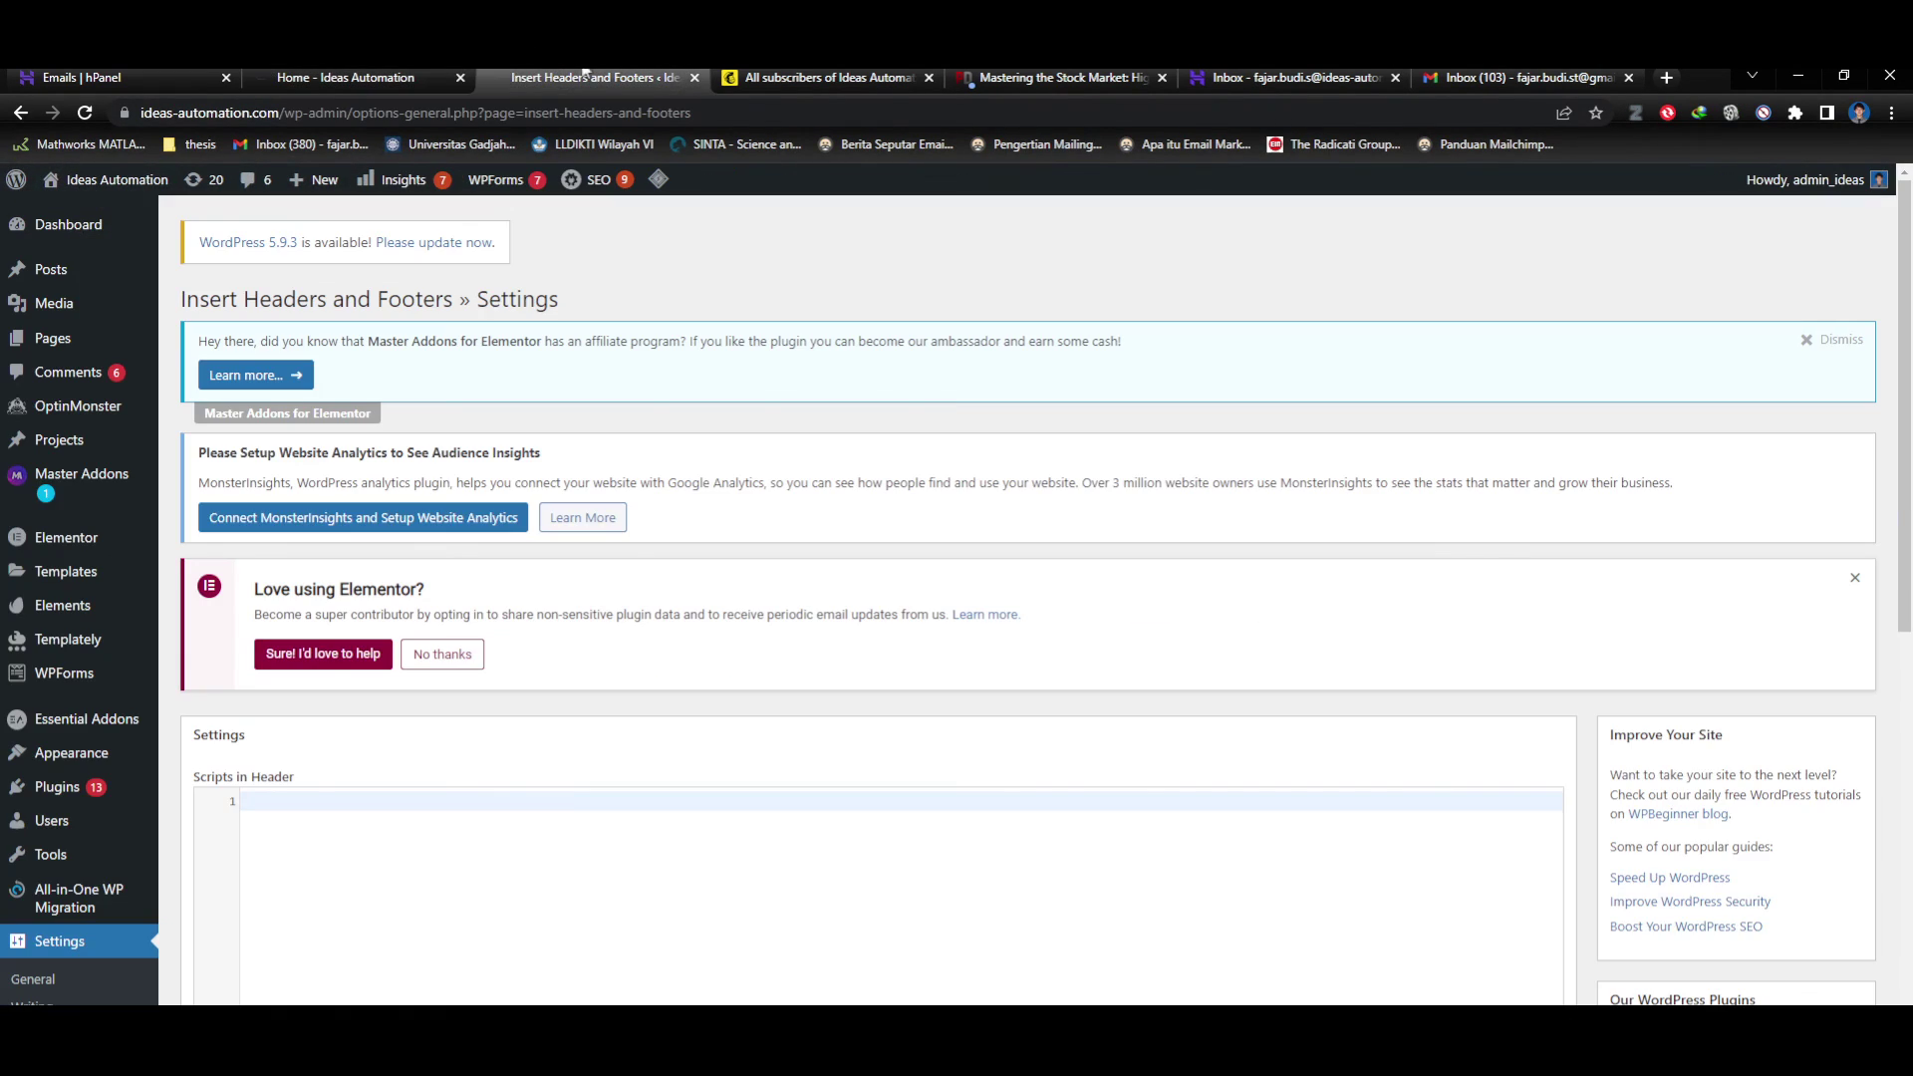
Switch to Mailchimp, return to its dashboard and log out of the account.
left_click(730, 79)
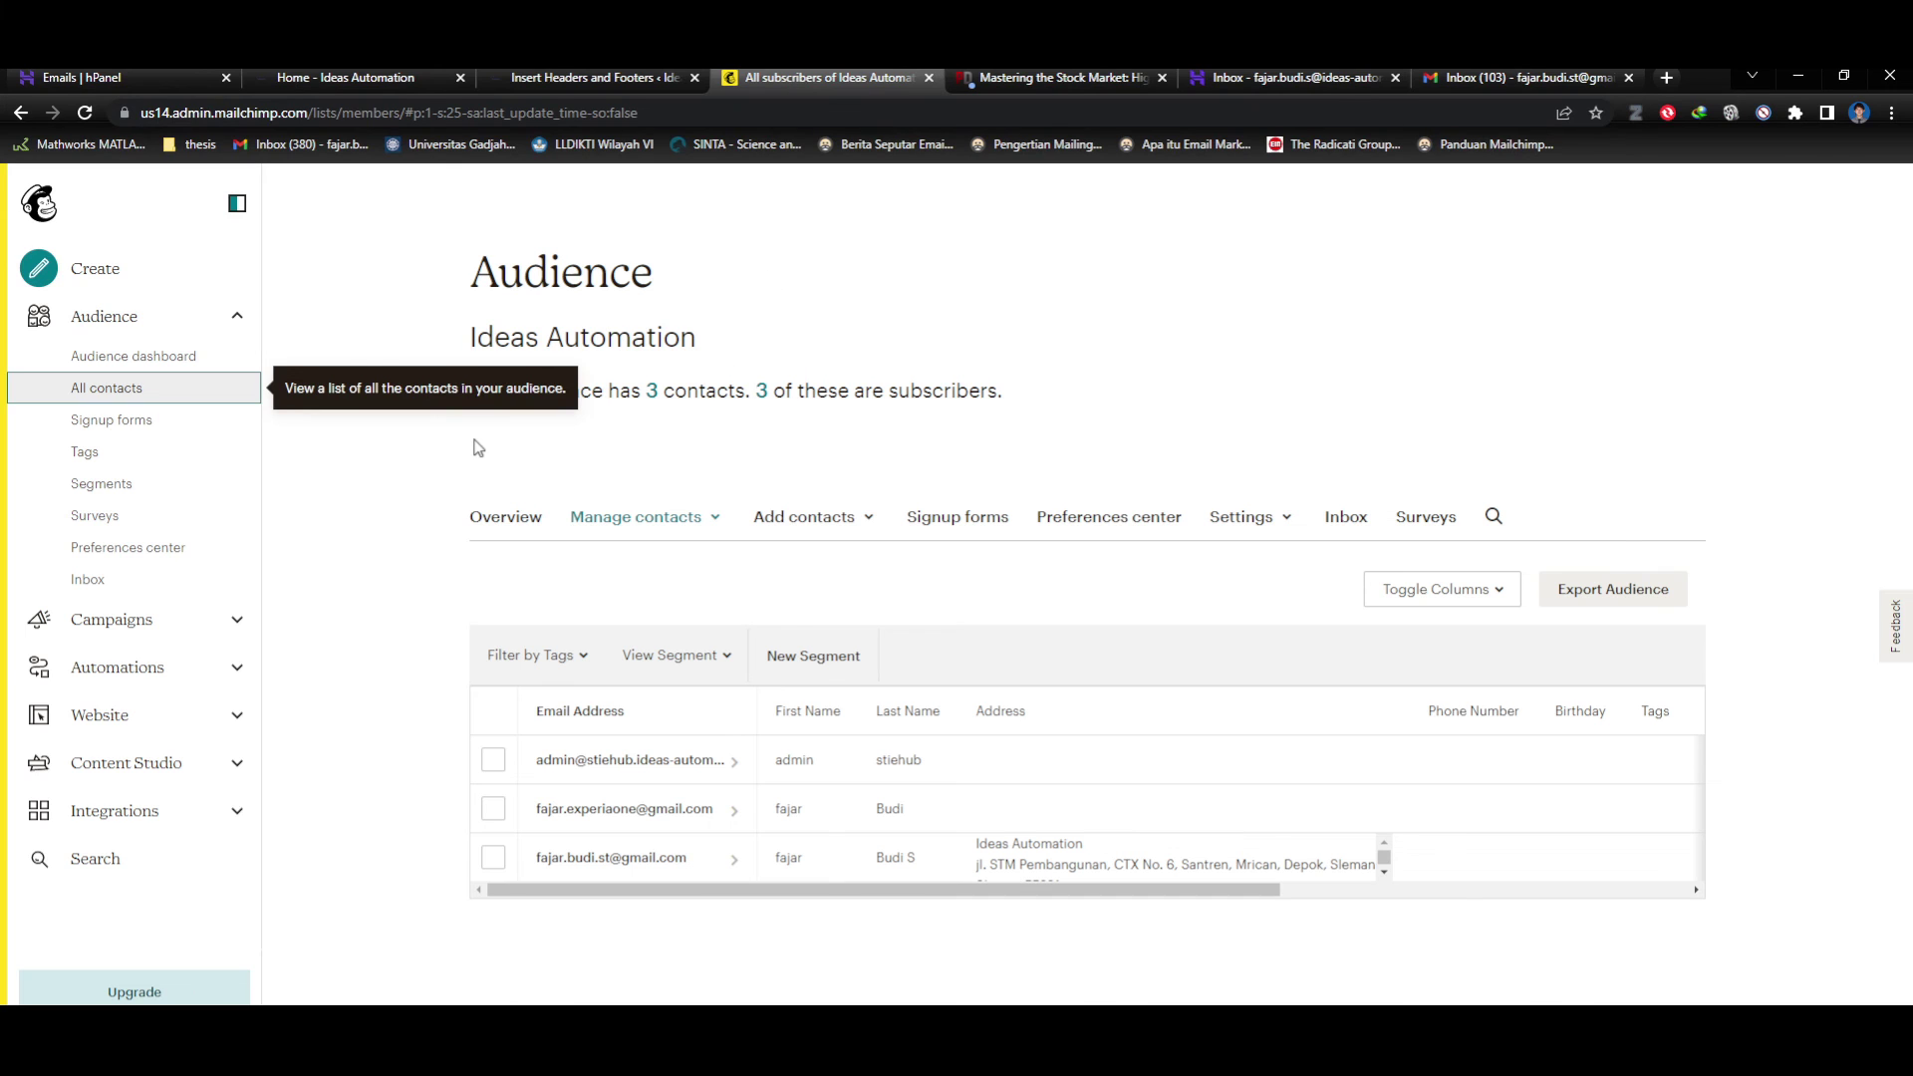
left_click(40, 205)
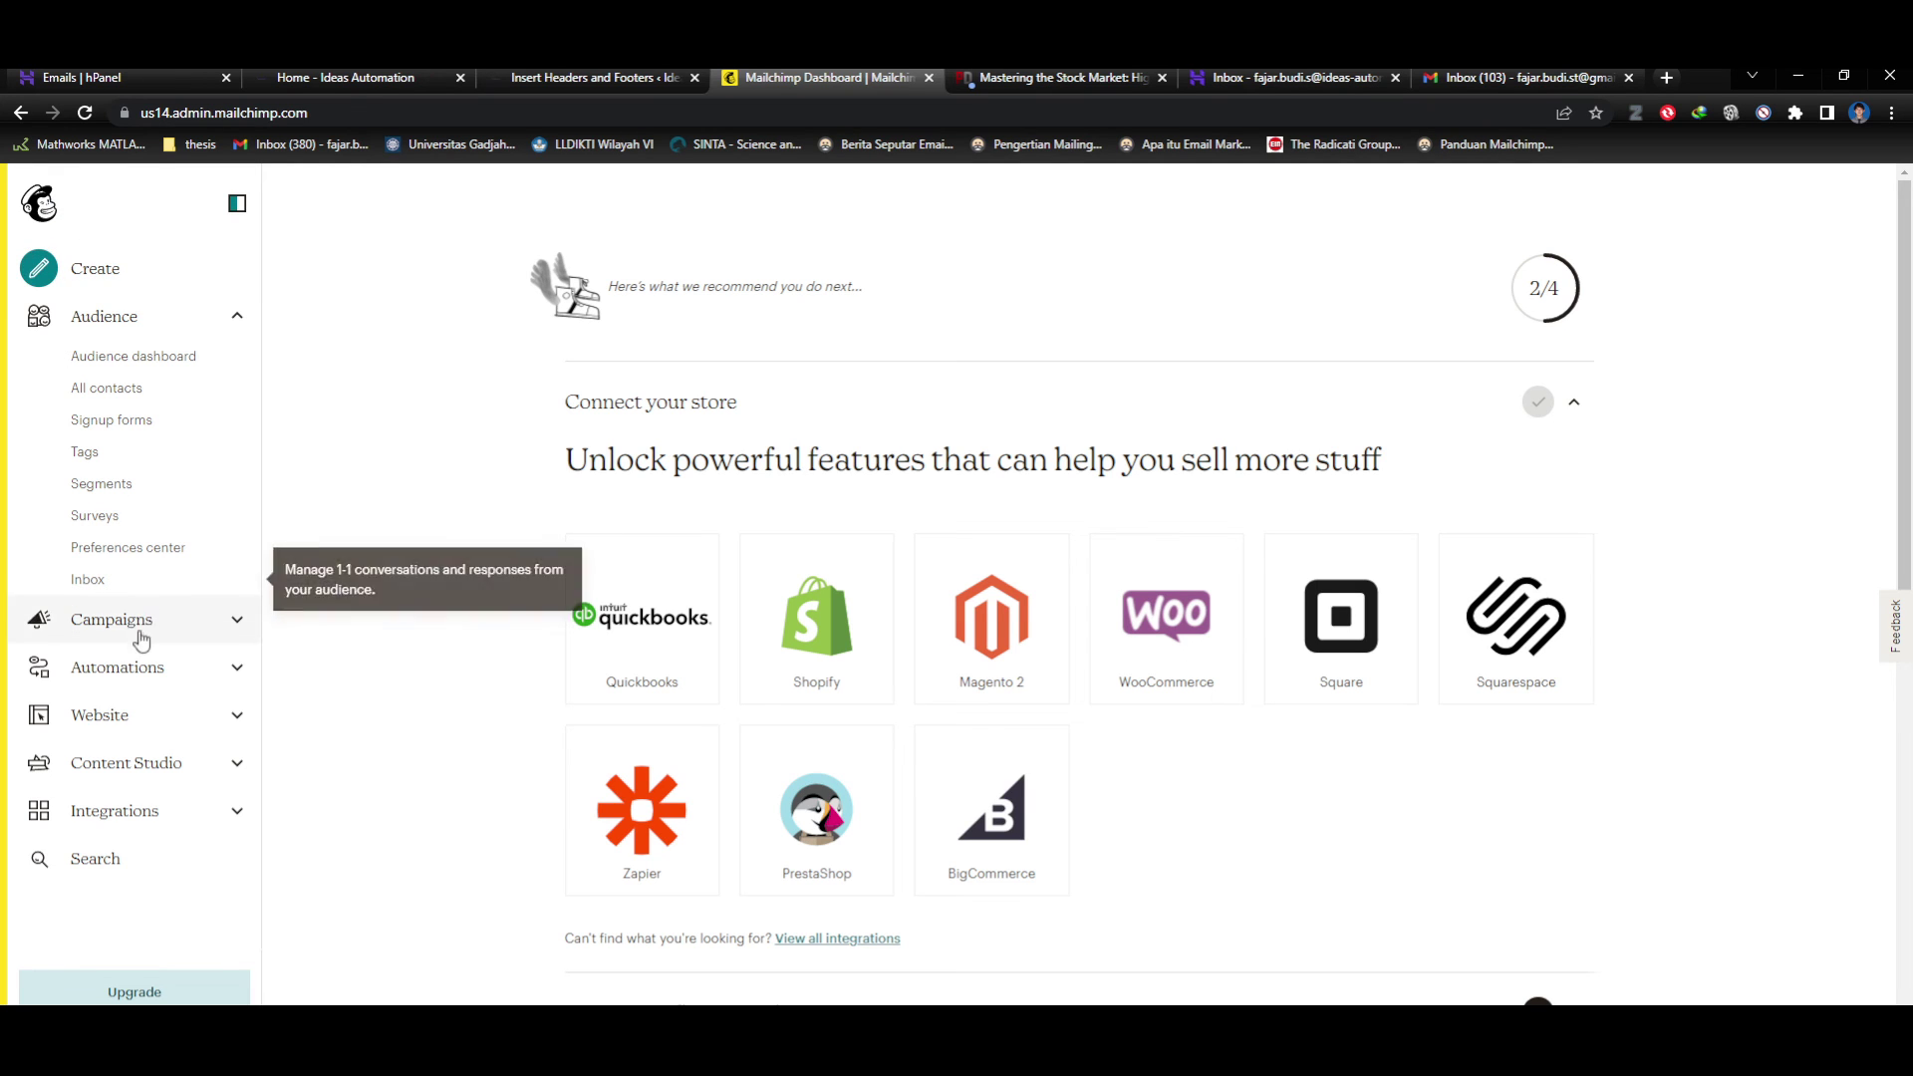
left_click(135, 991)
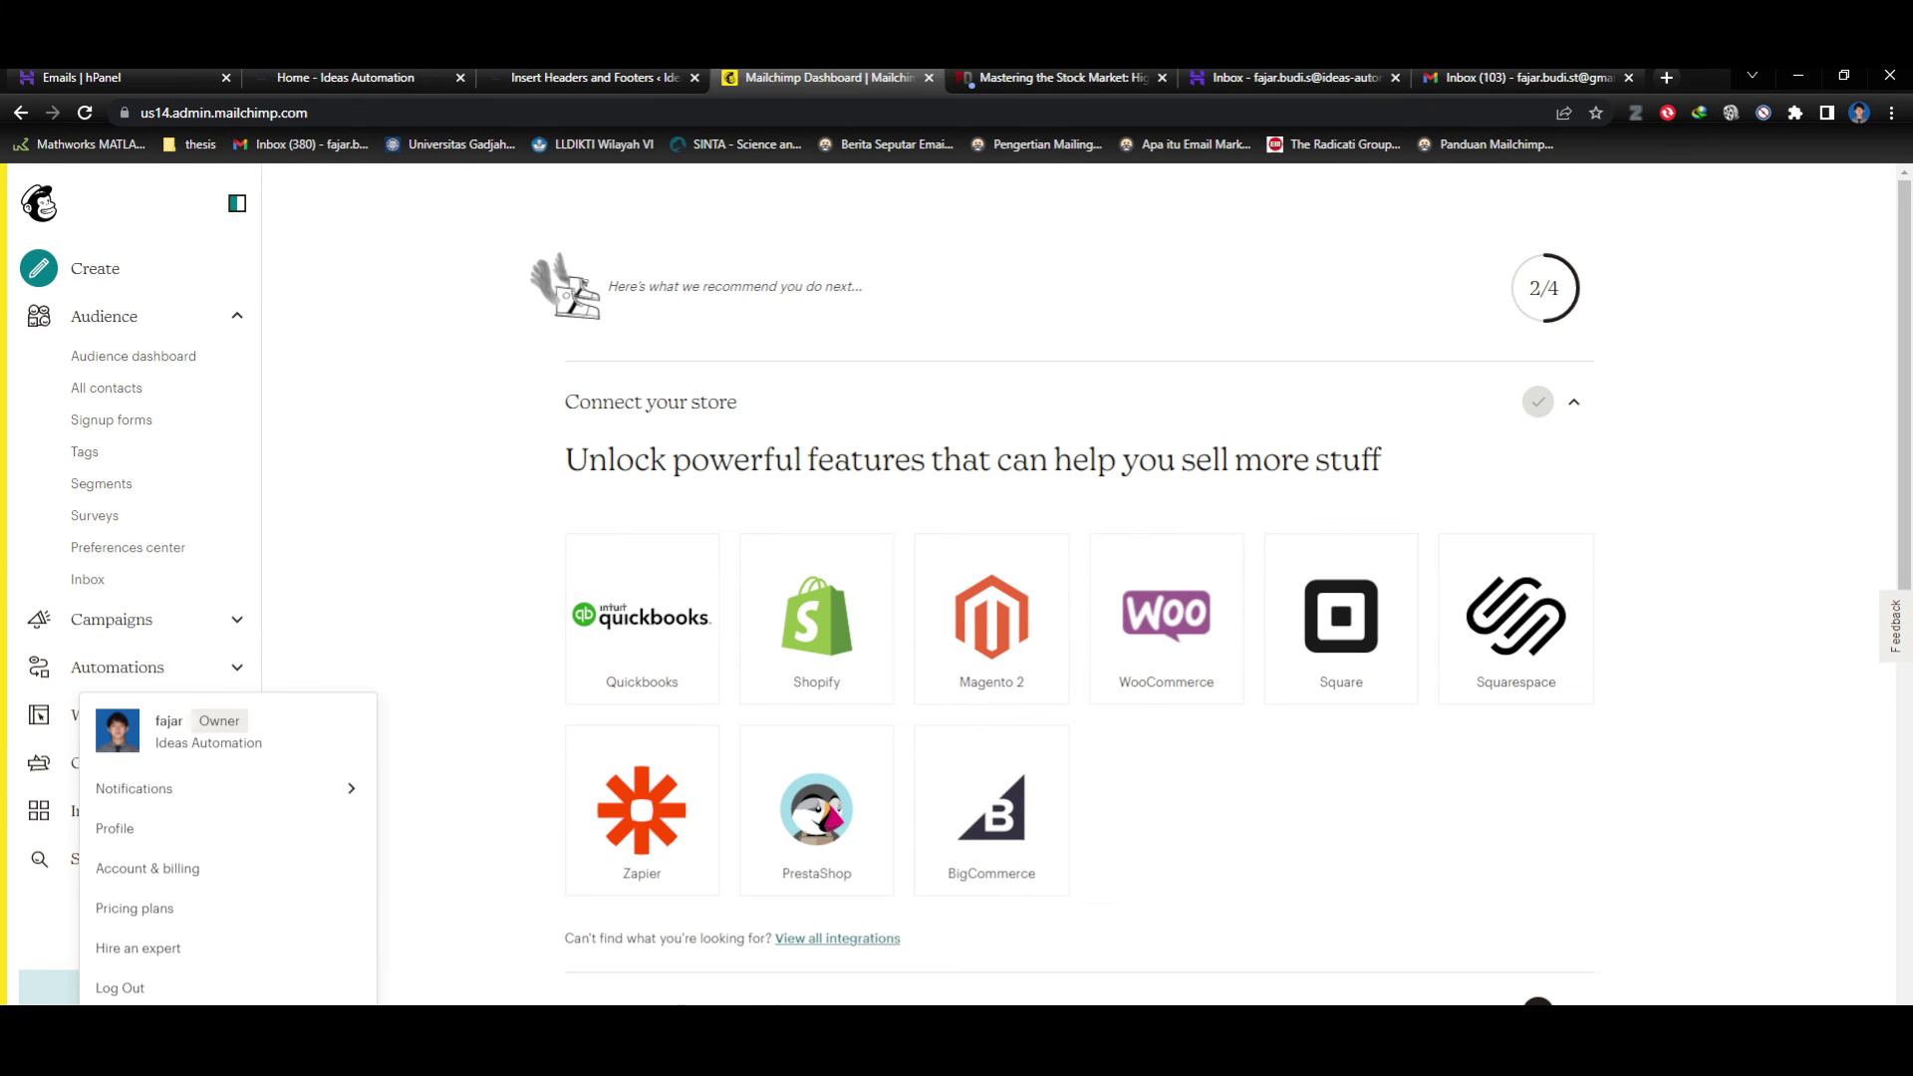
left_click(124, 987)
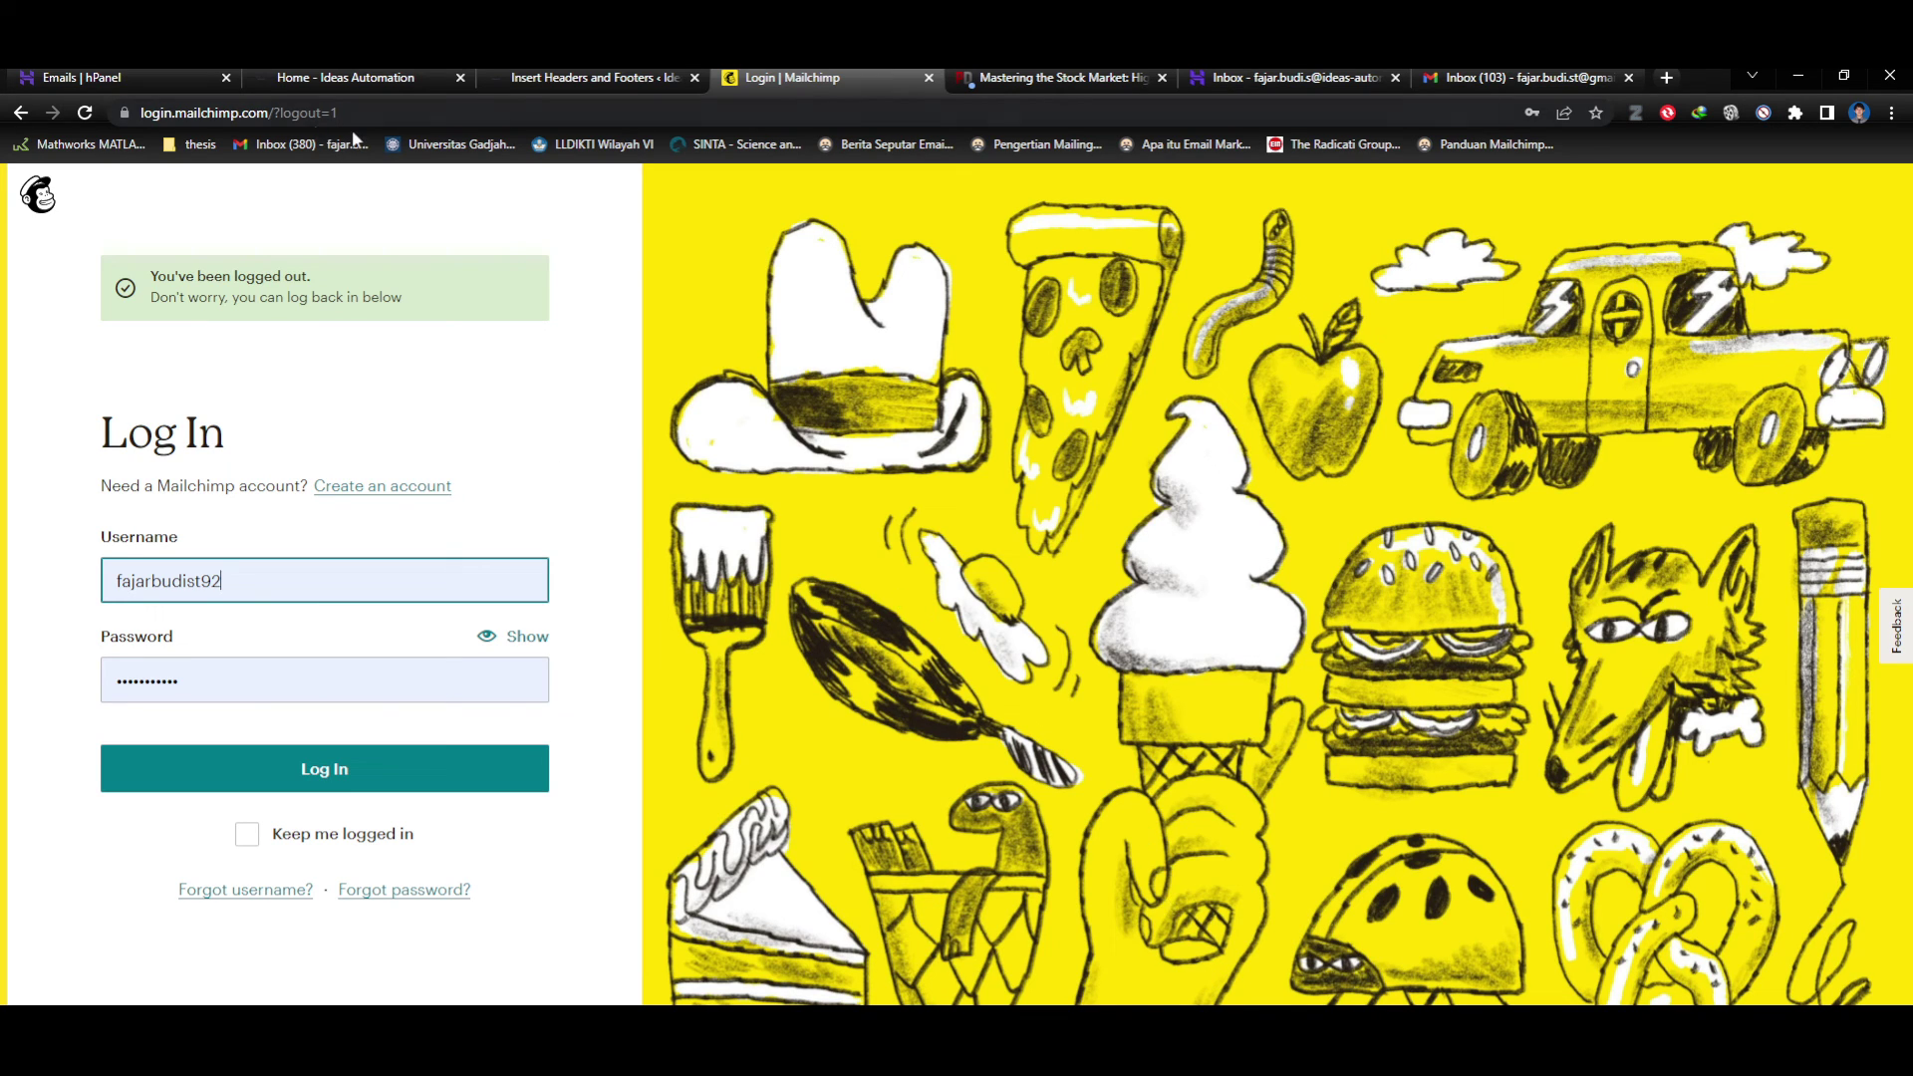
left_click(652, 77)
left_click(730, 77)
left_click(598, 77)
left_click(833, 77)
Look up "mailchimp" from the browser and go to the Mailchimp home page.
left_click(377, 112)
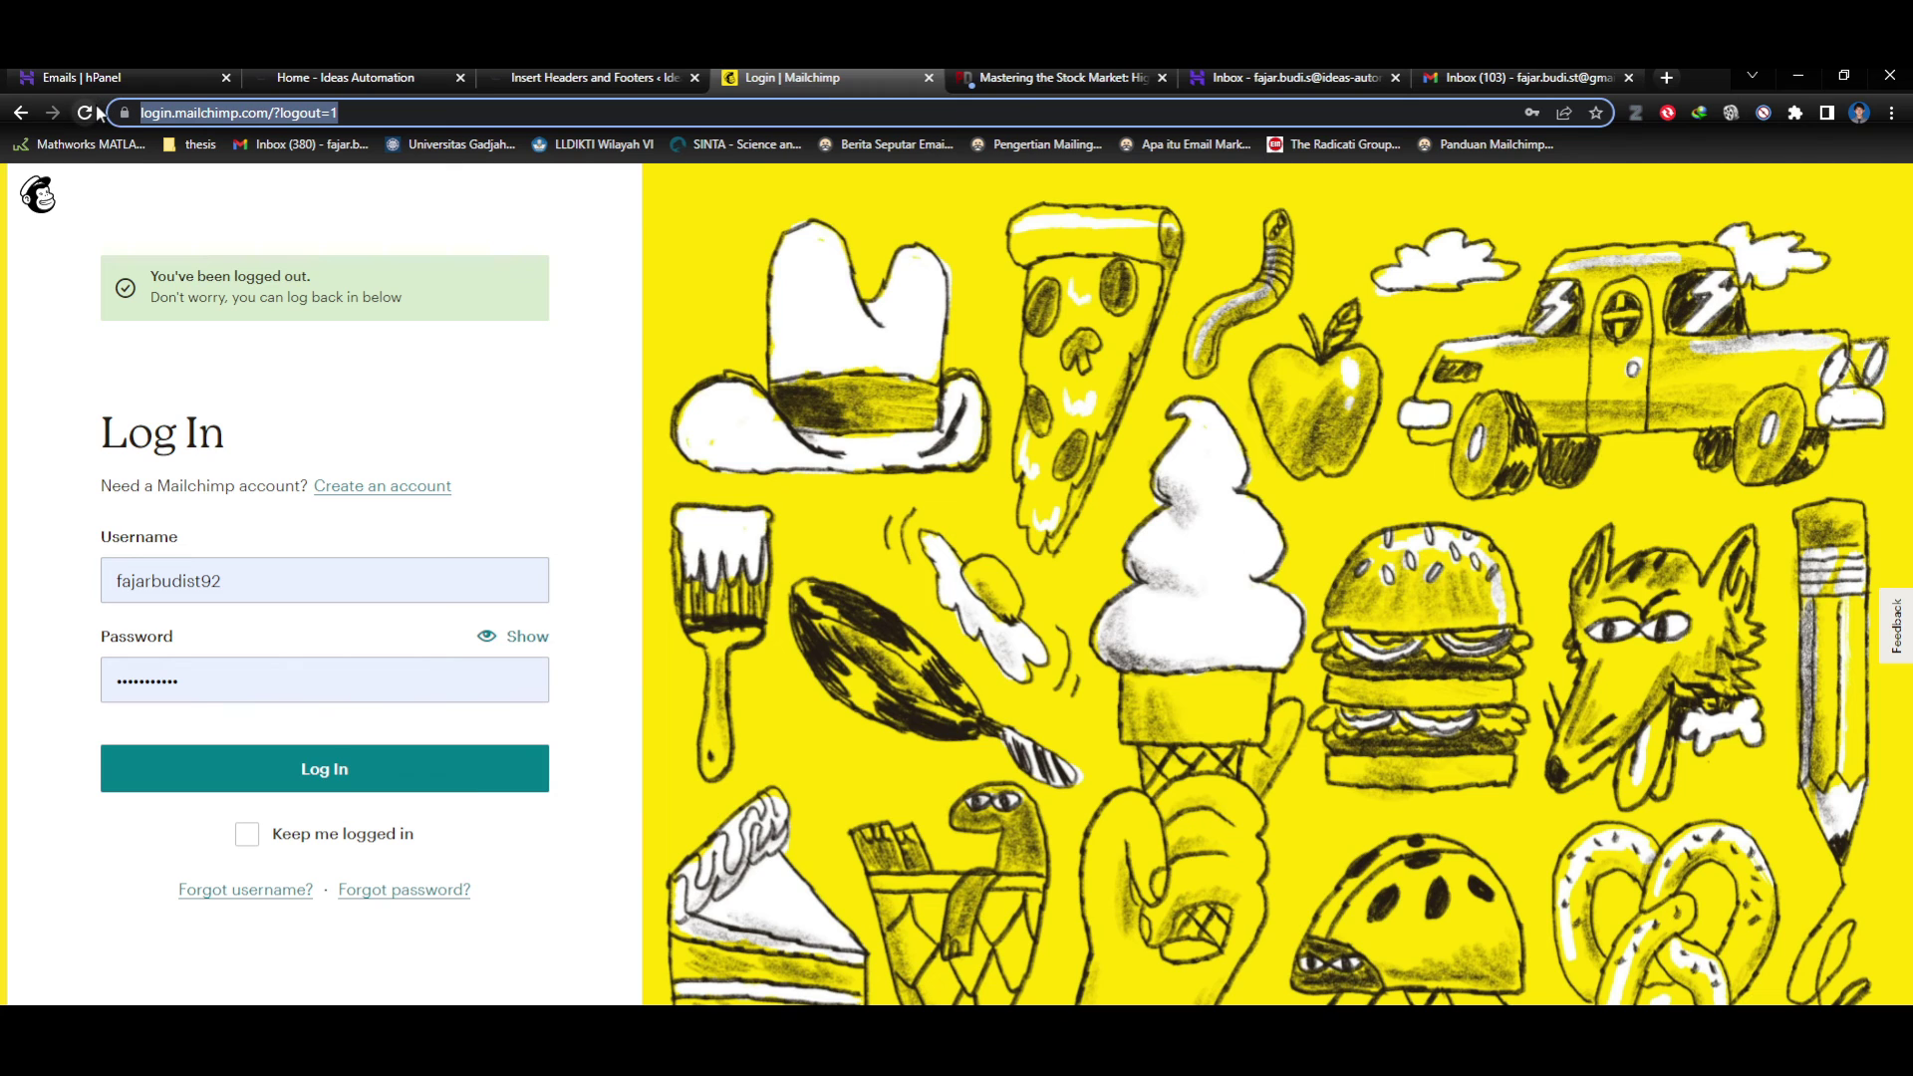
type("ma")
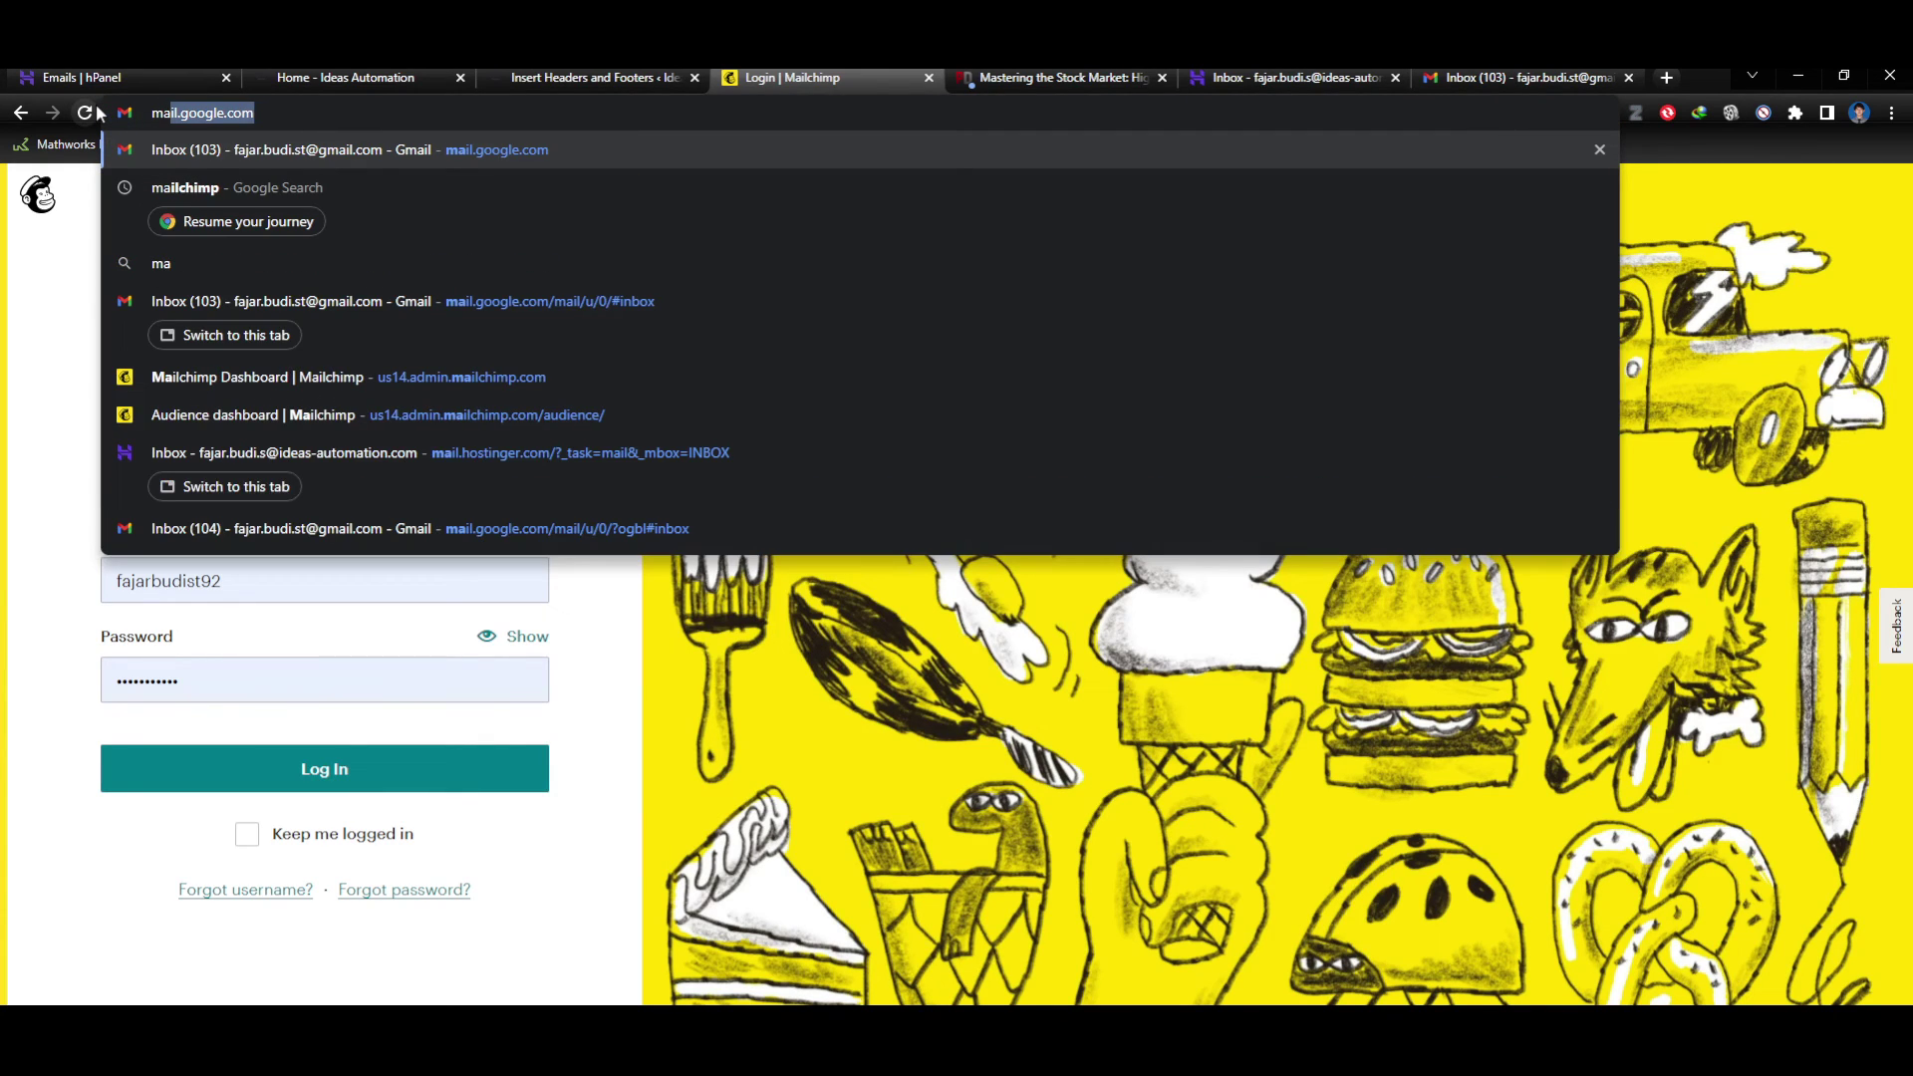
type("ilch")
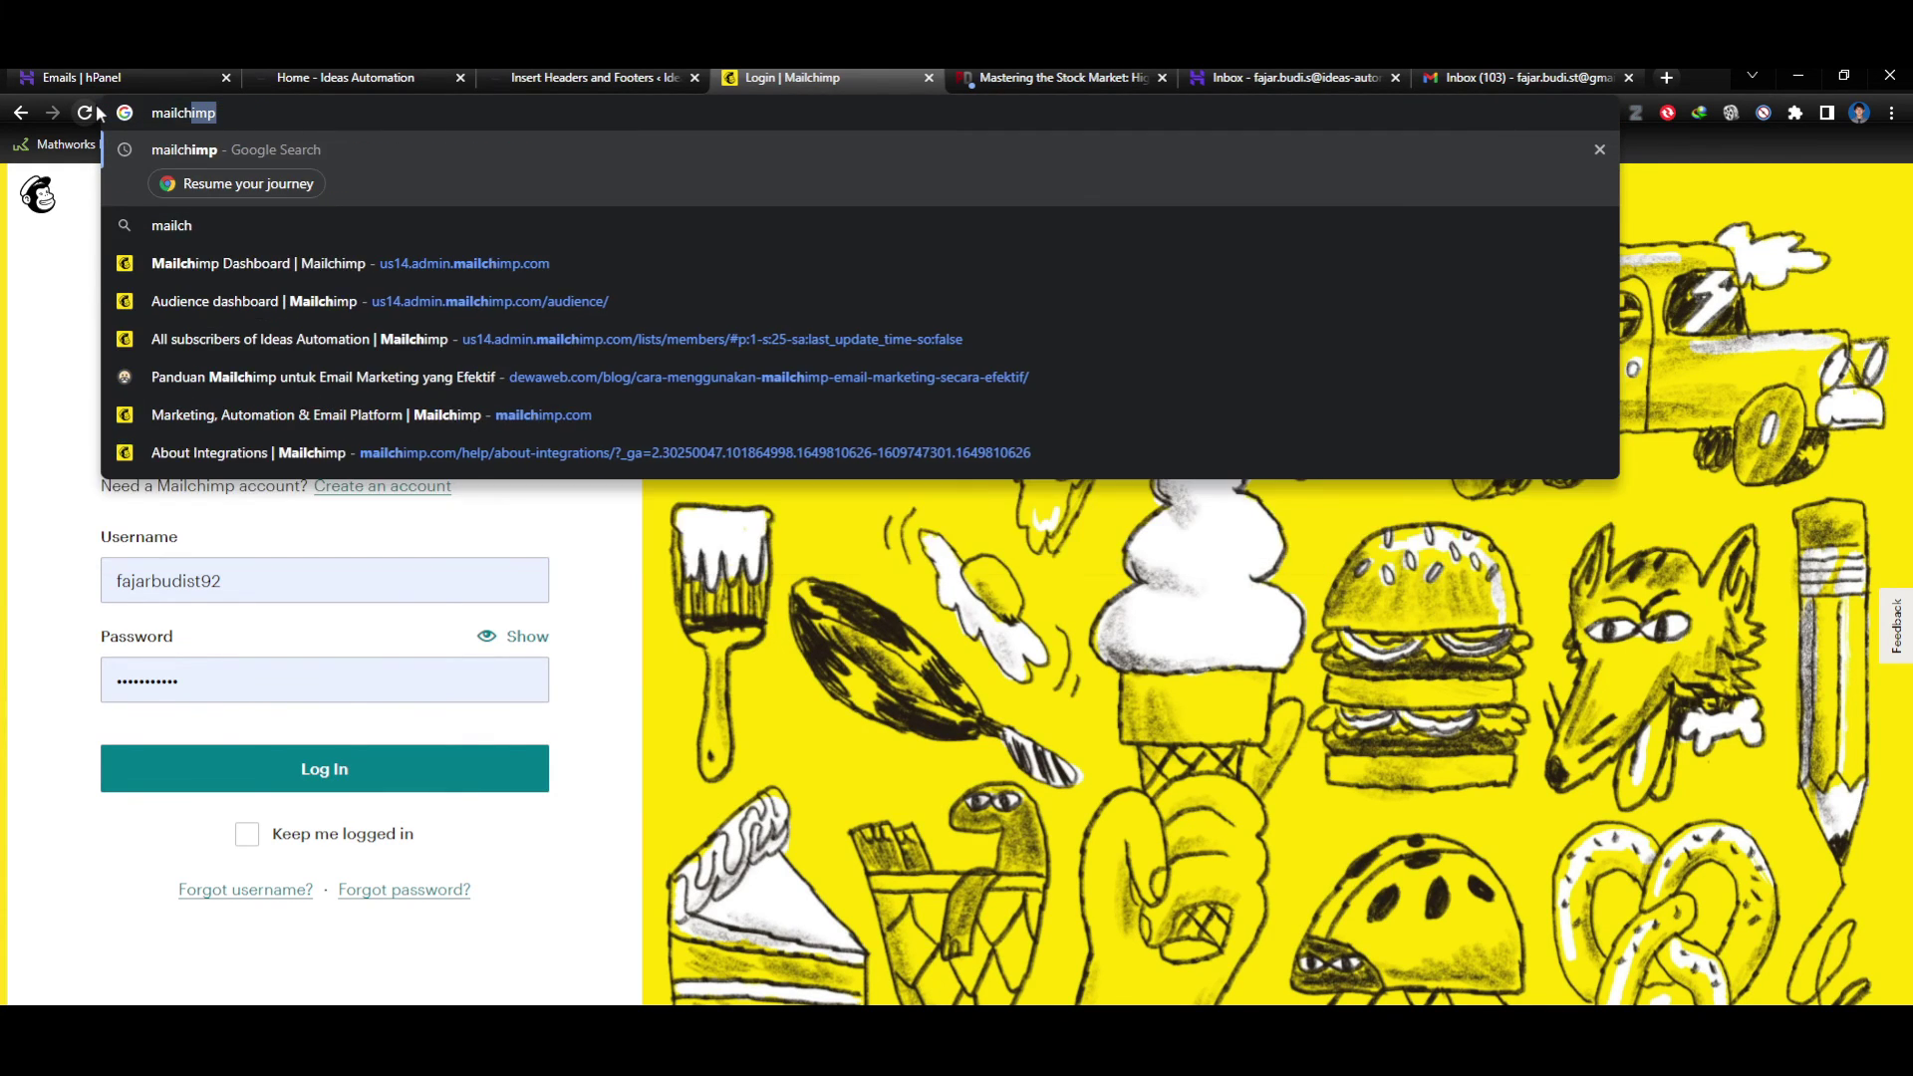
type("imp")
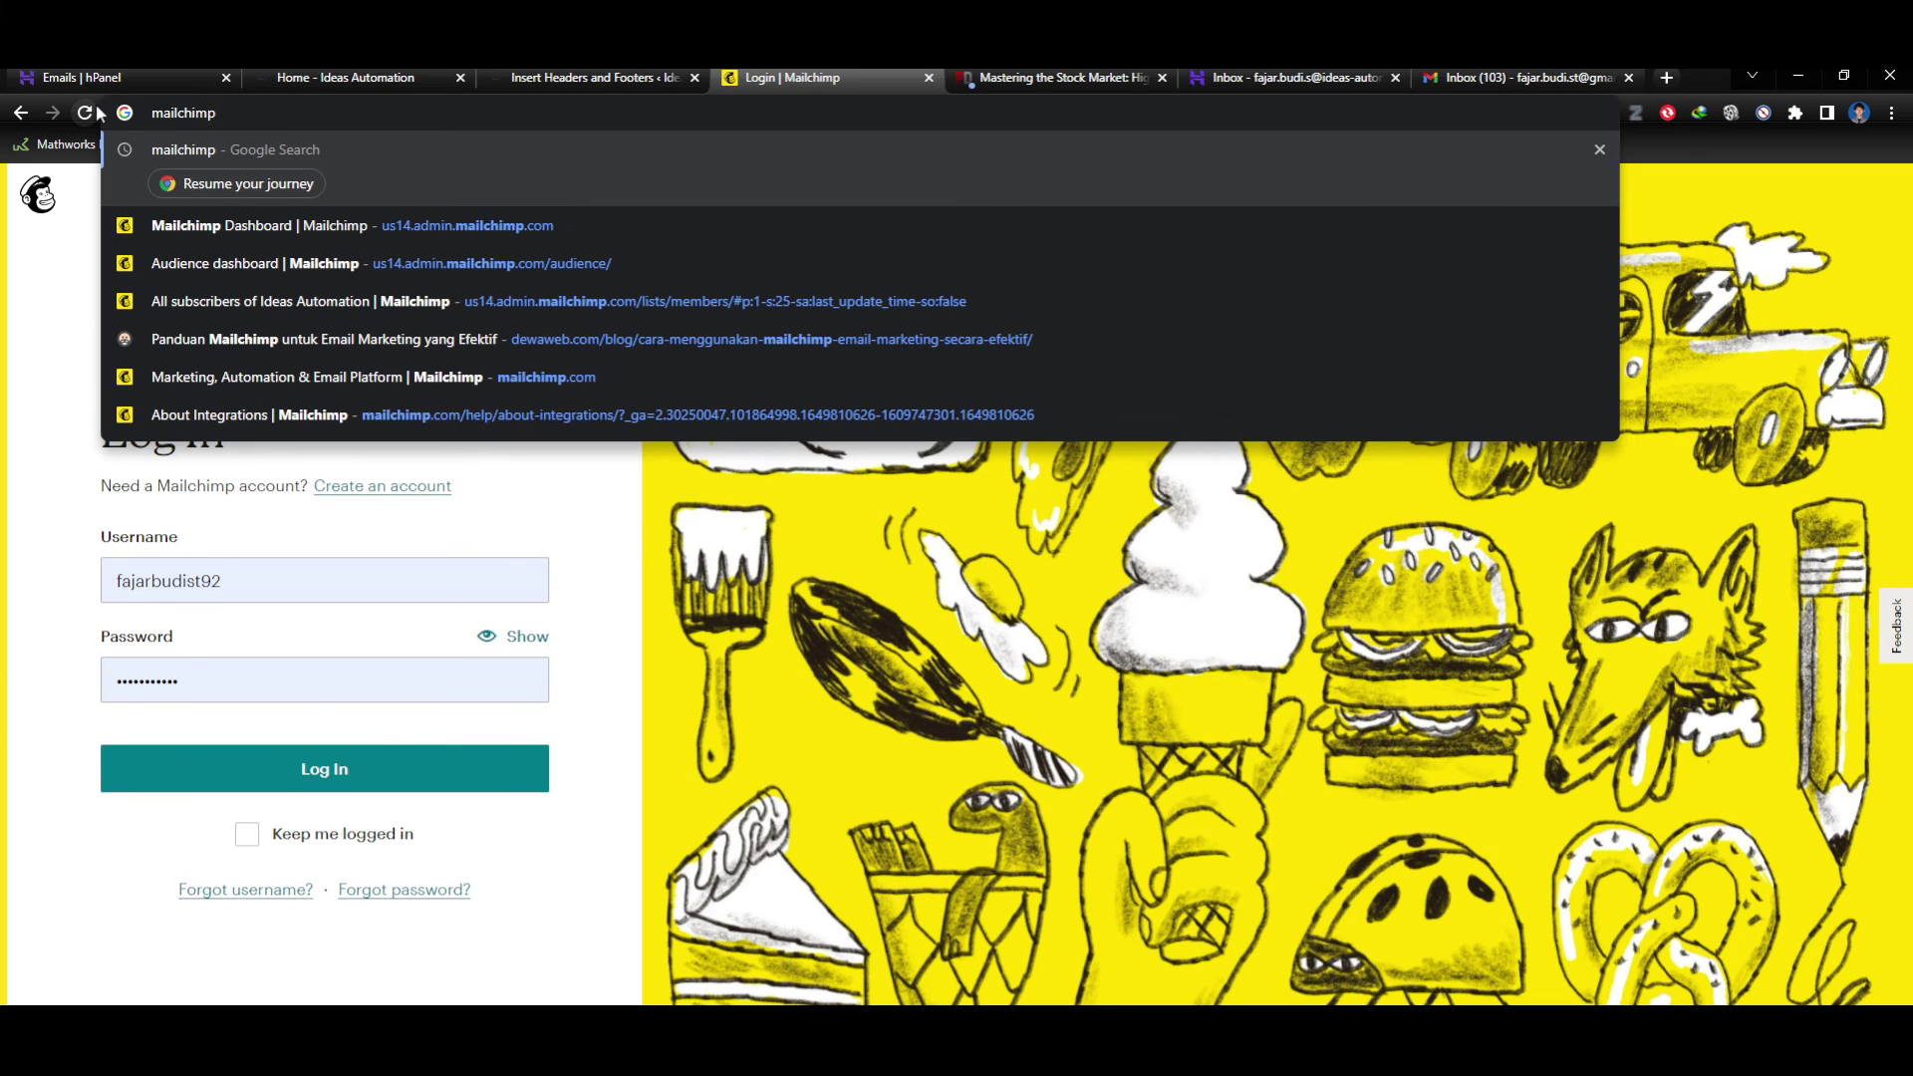
key("Return")
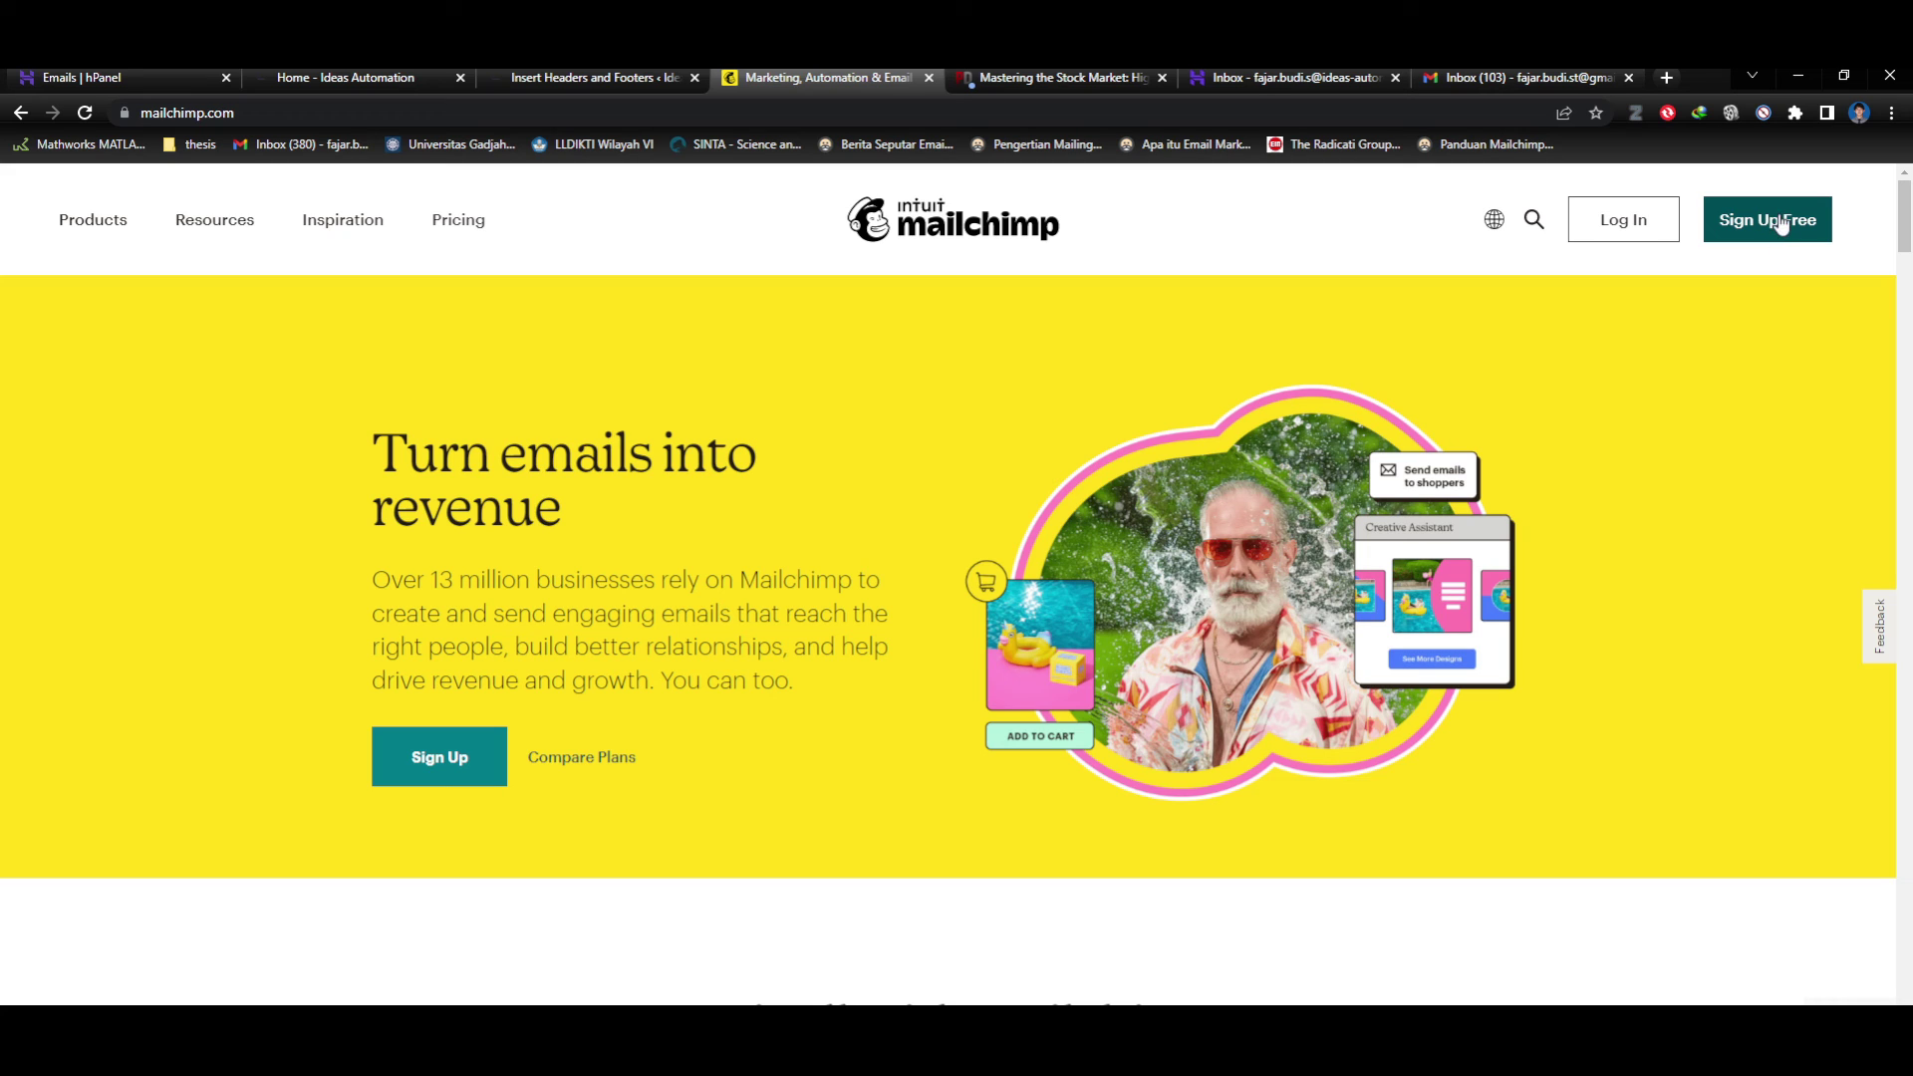
Open the free account sign-up form with marketing emails declined, and briefly show the Gmail inbox.
left_click(1783, 221)
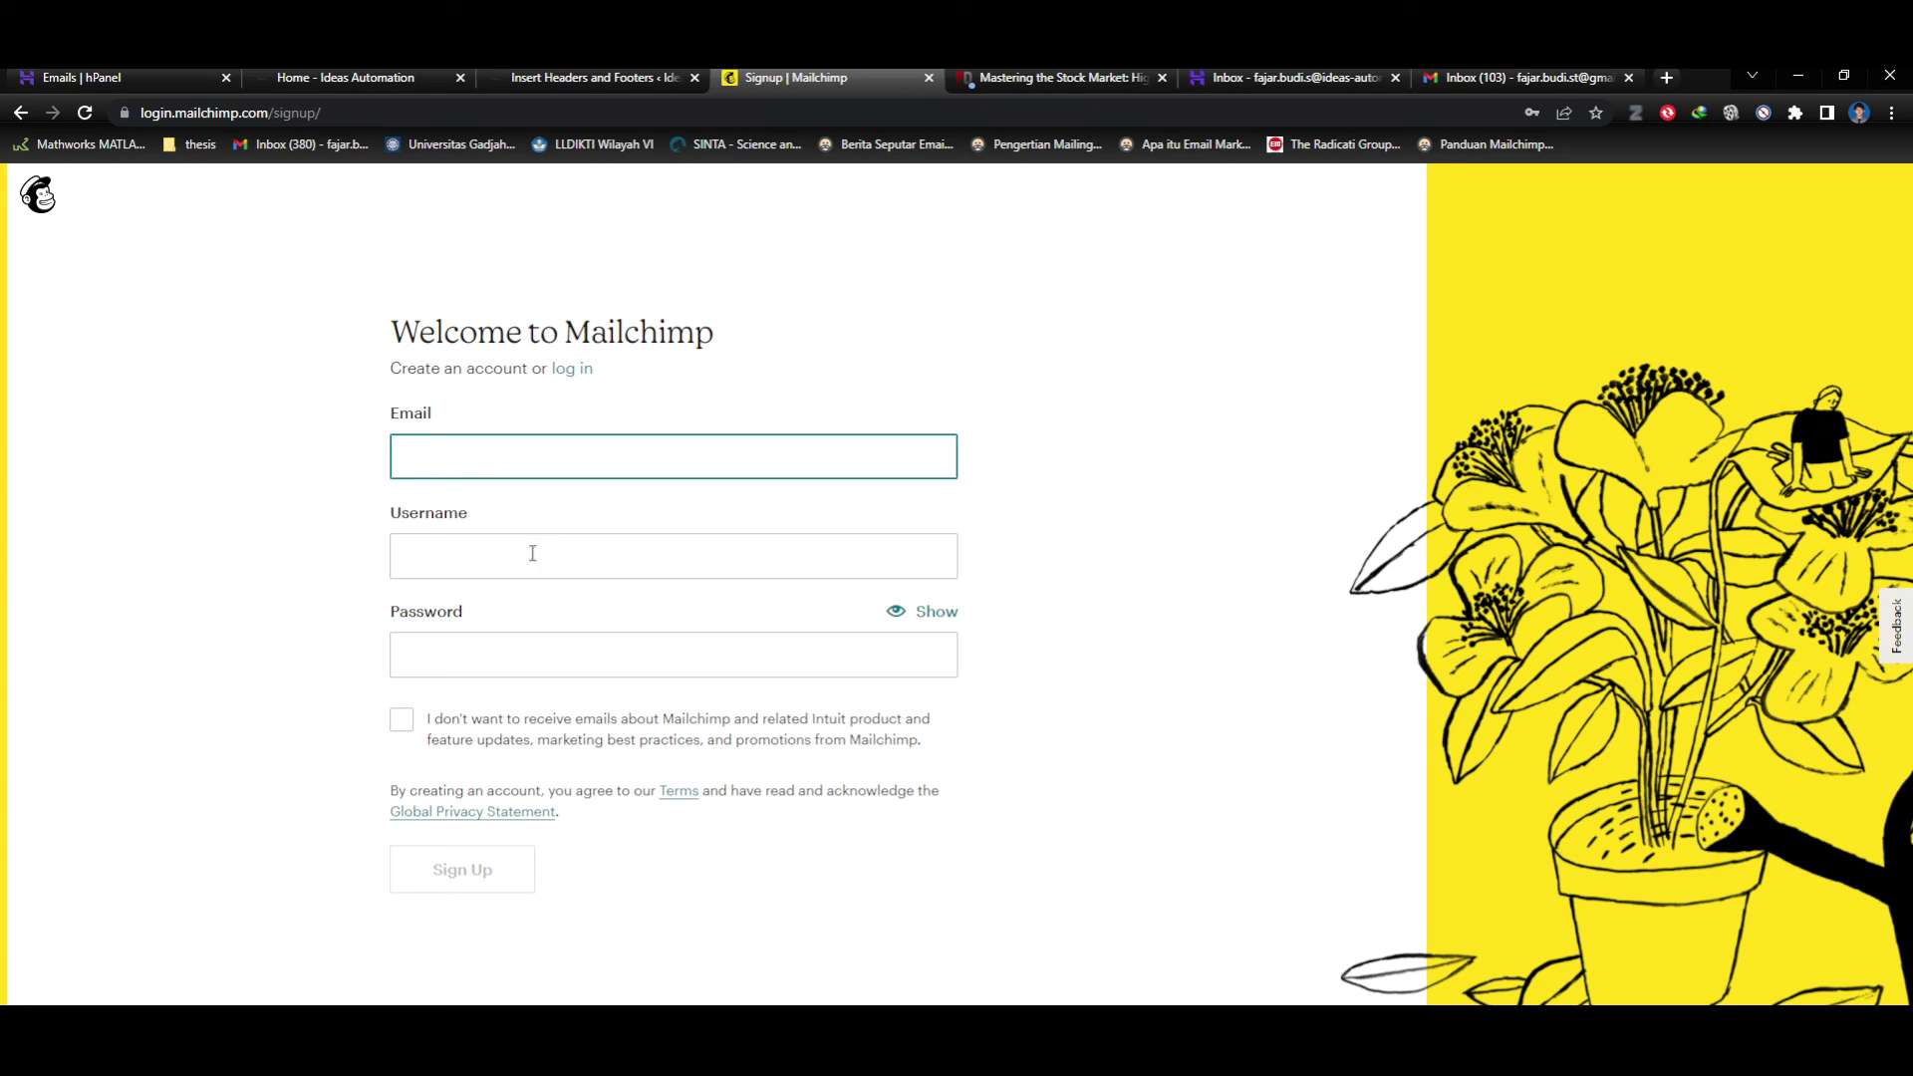
left_click(402, 720)
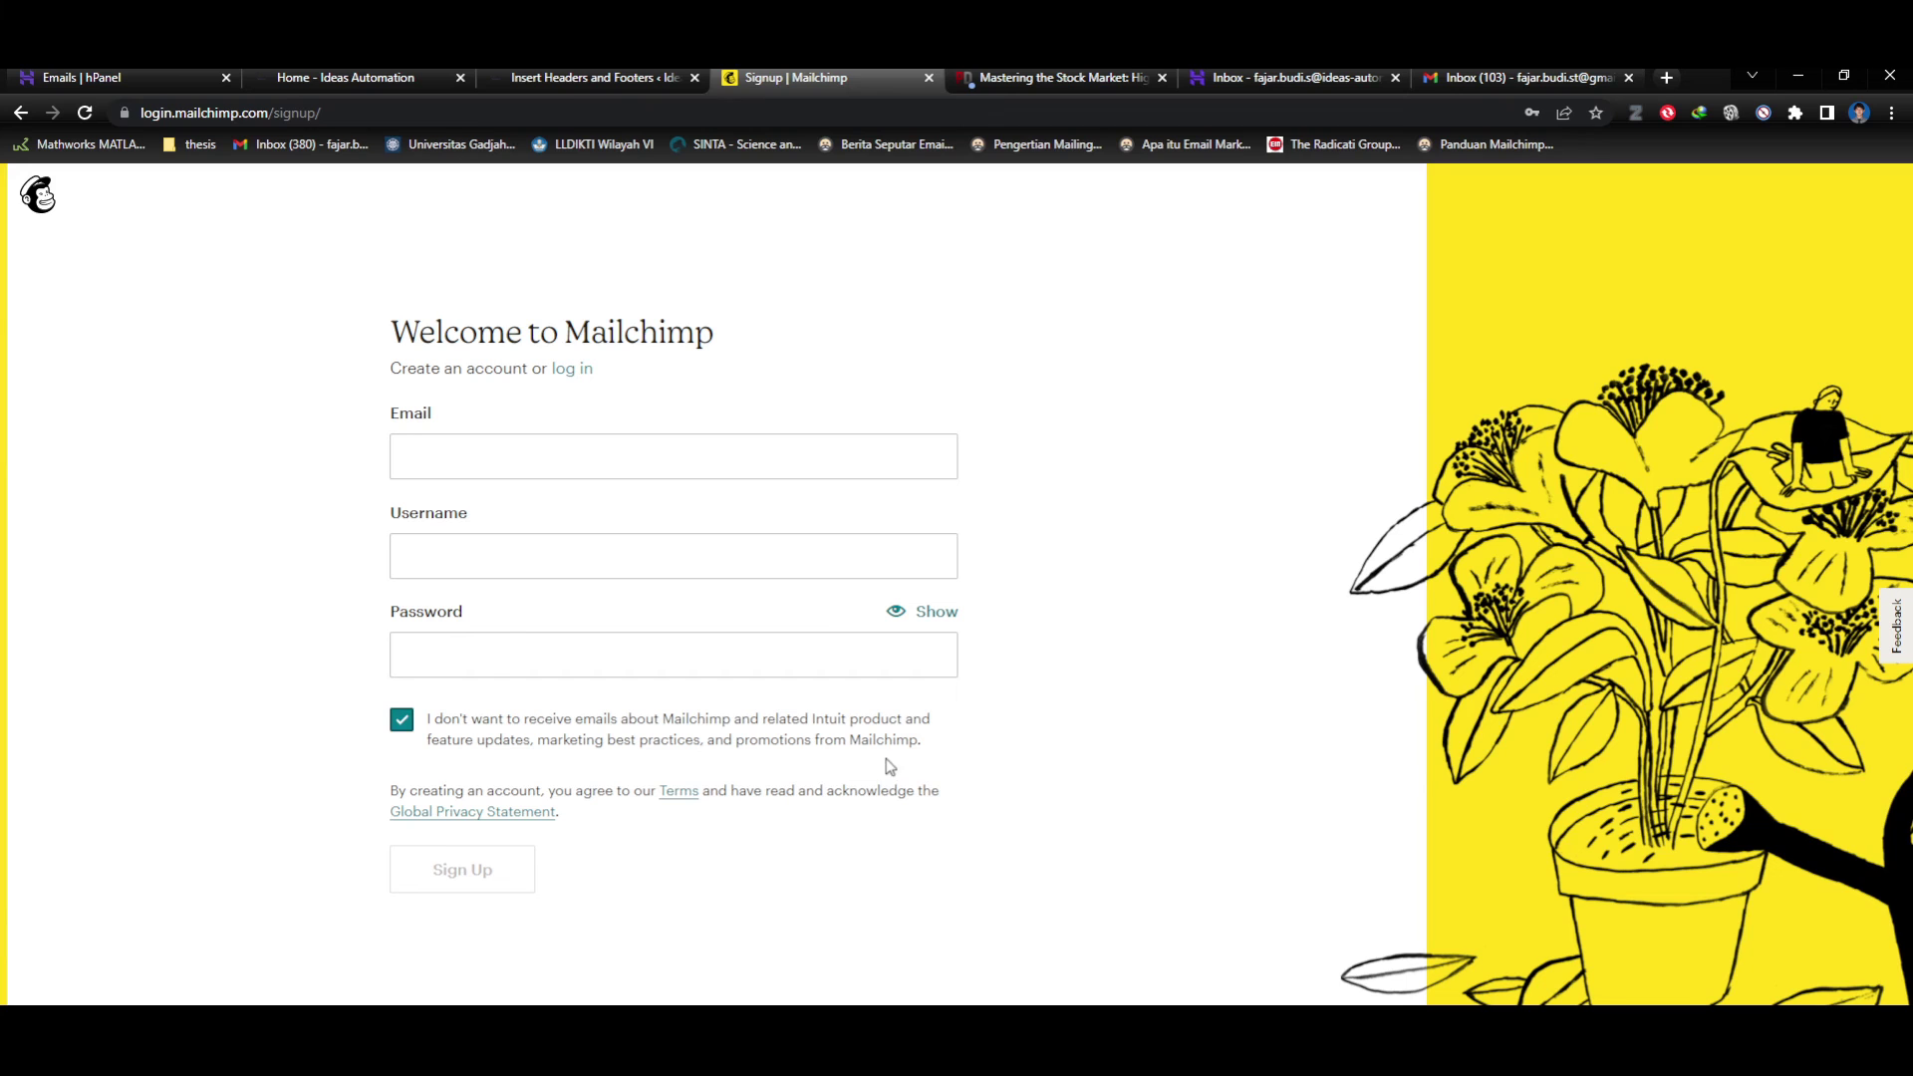
left_click(1545, 77)
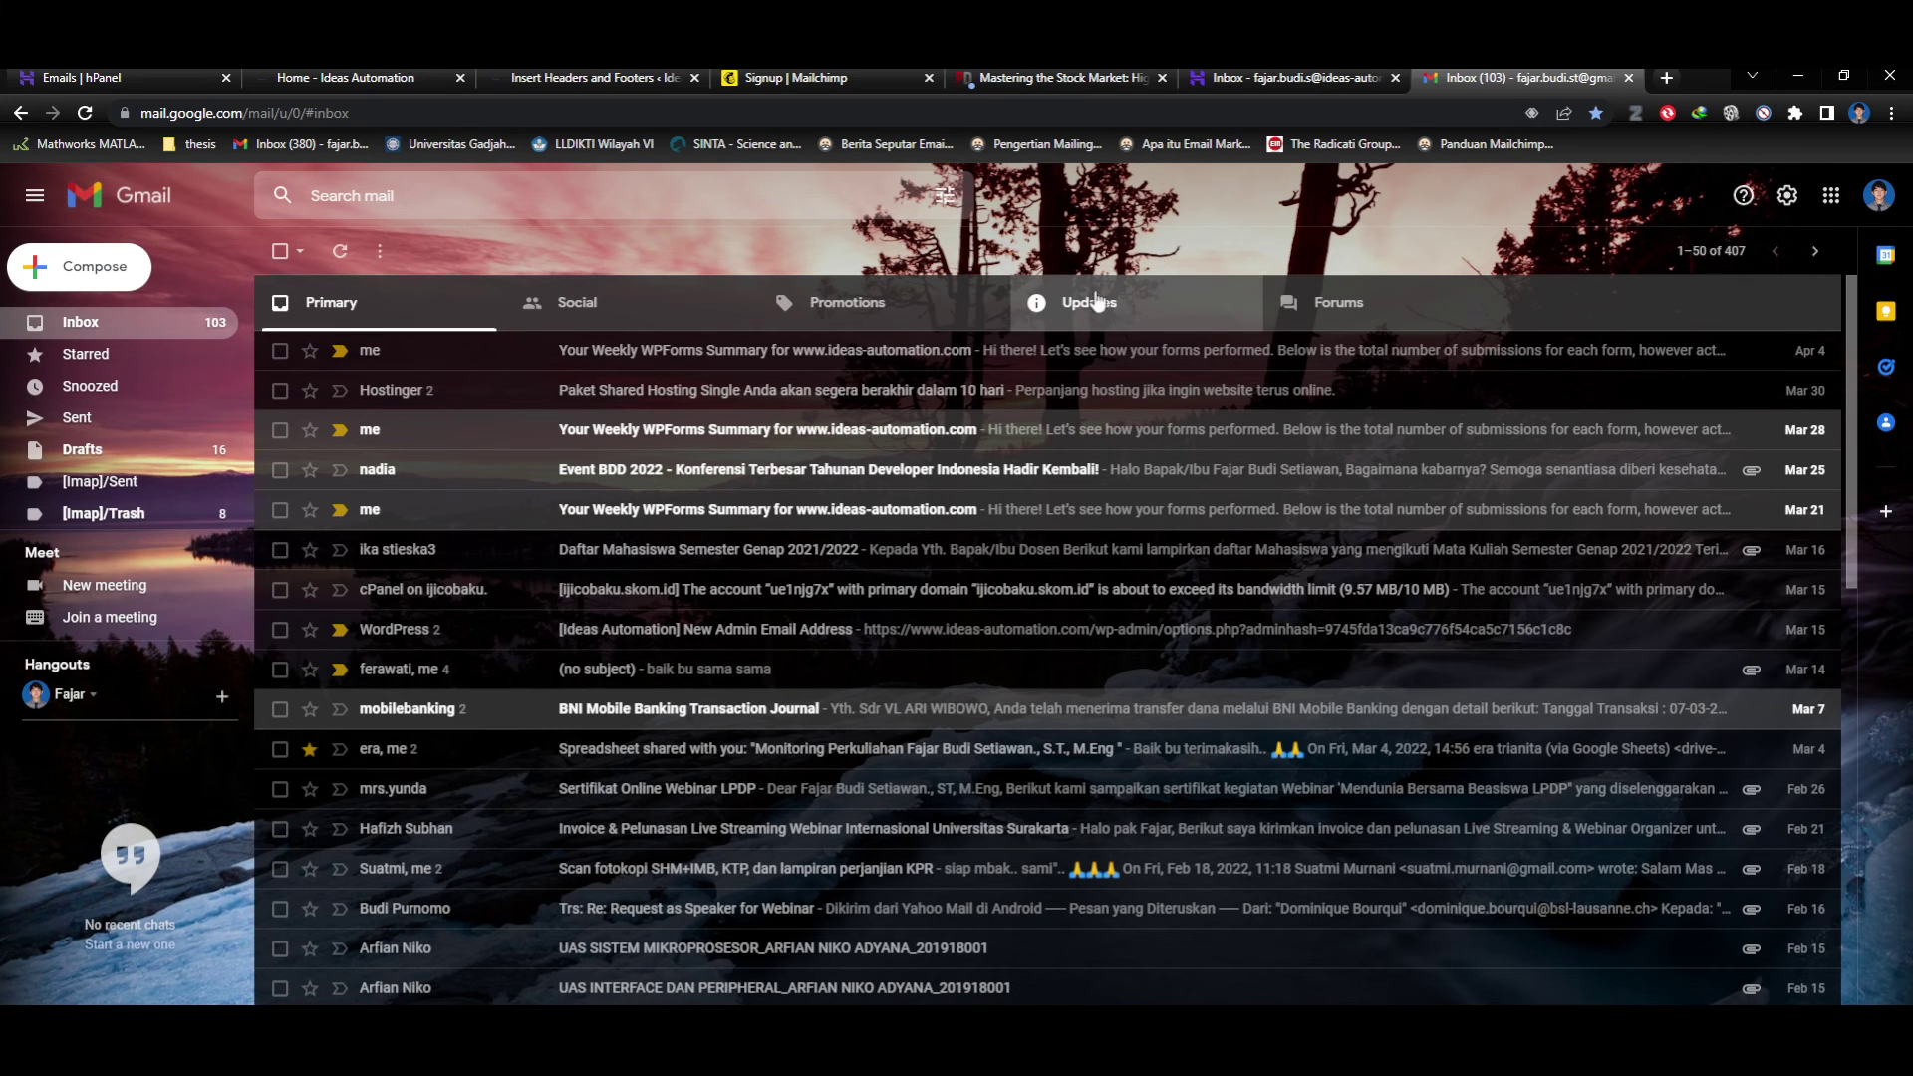
left_click(863, 74)
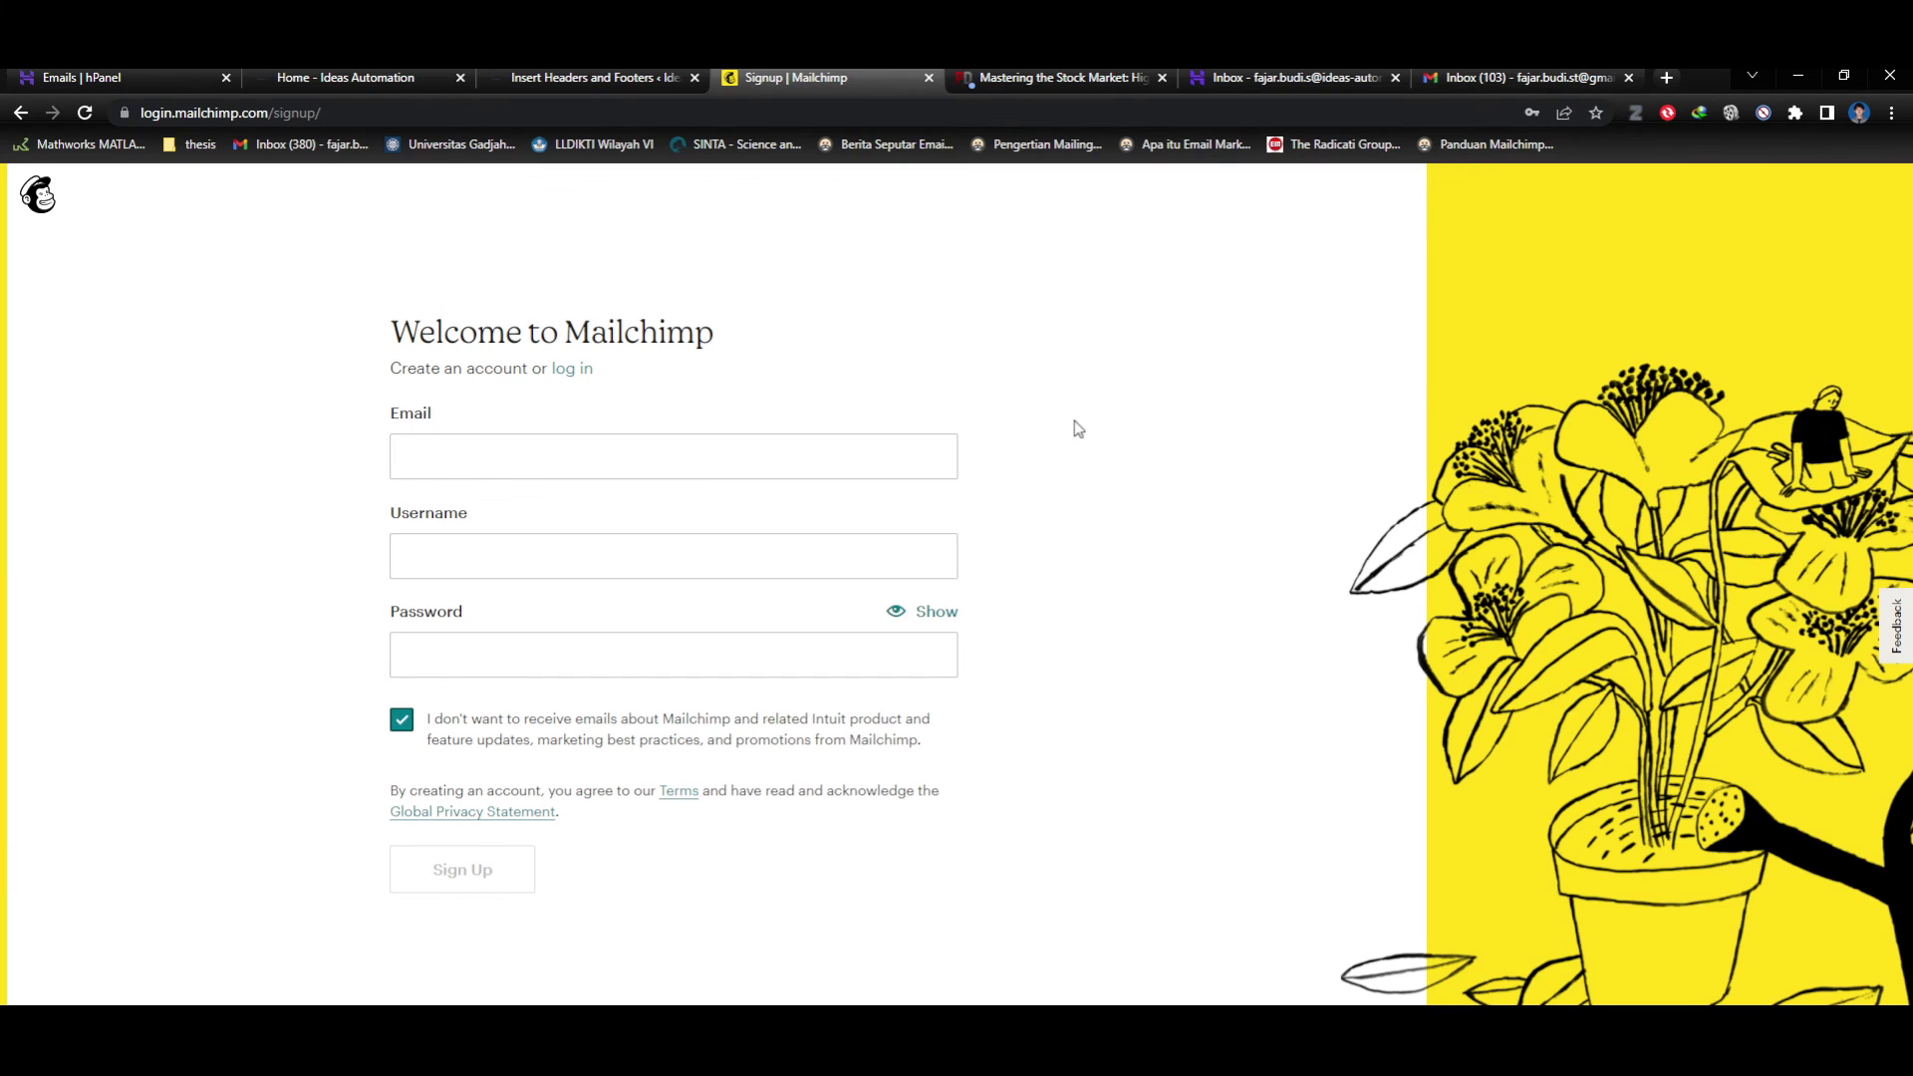
Go back to the Mailchimp home page and log in with the saved account, postponing the security verification.
left_click(20, 113)
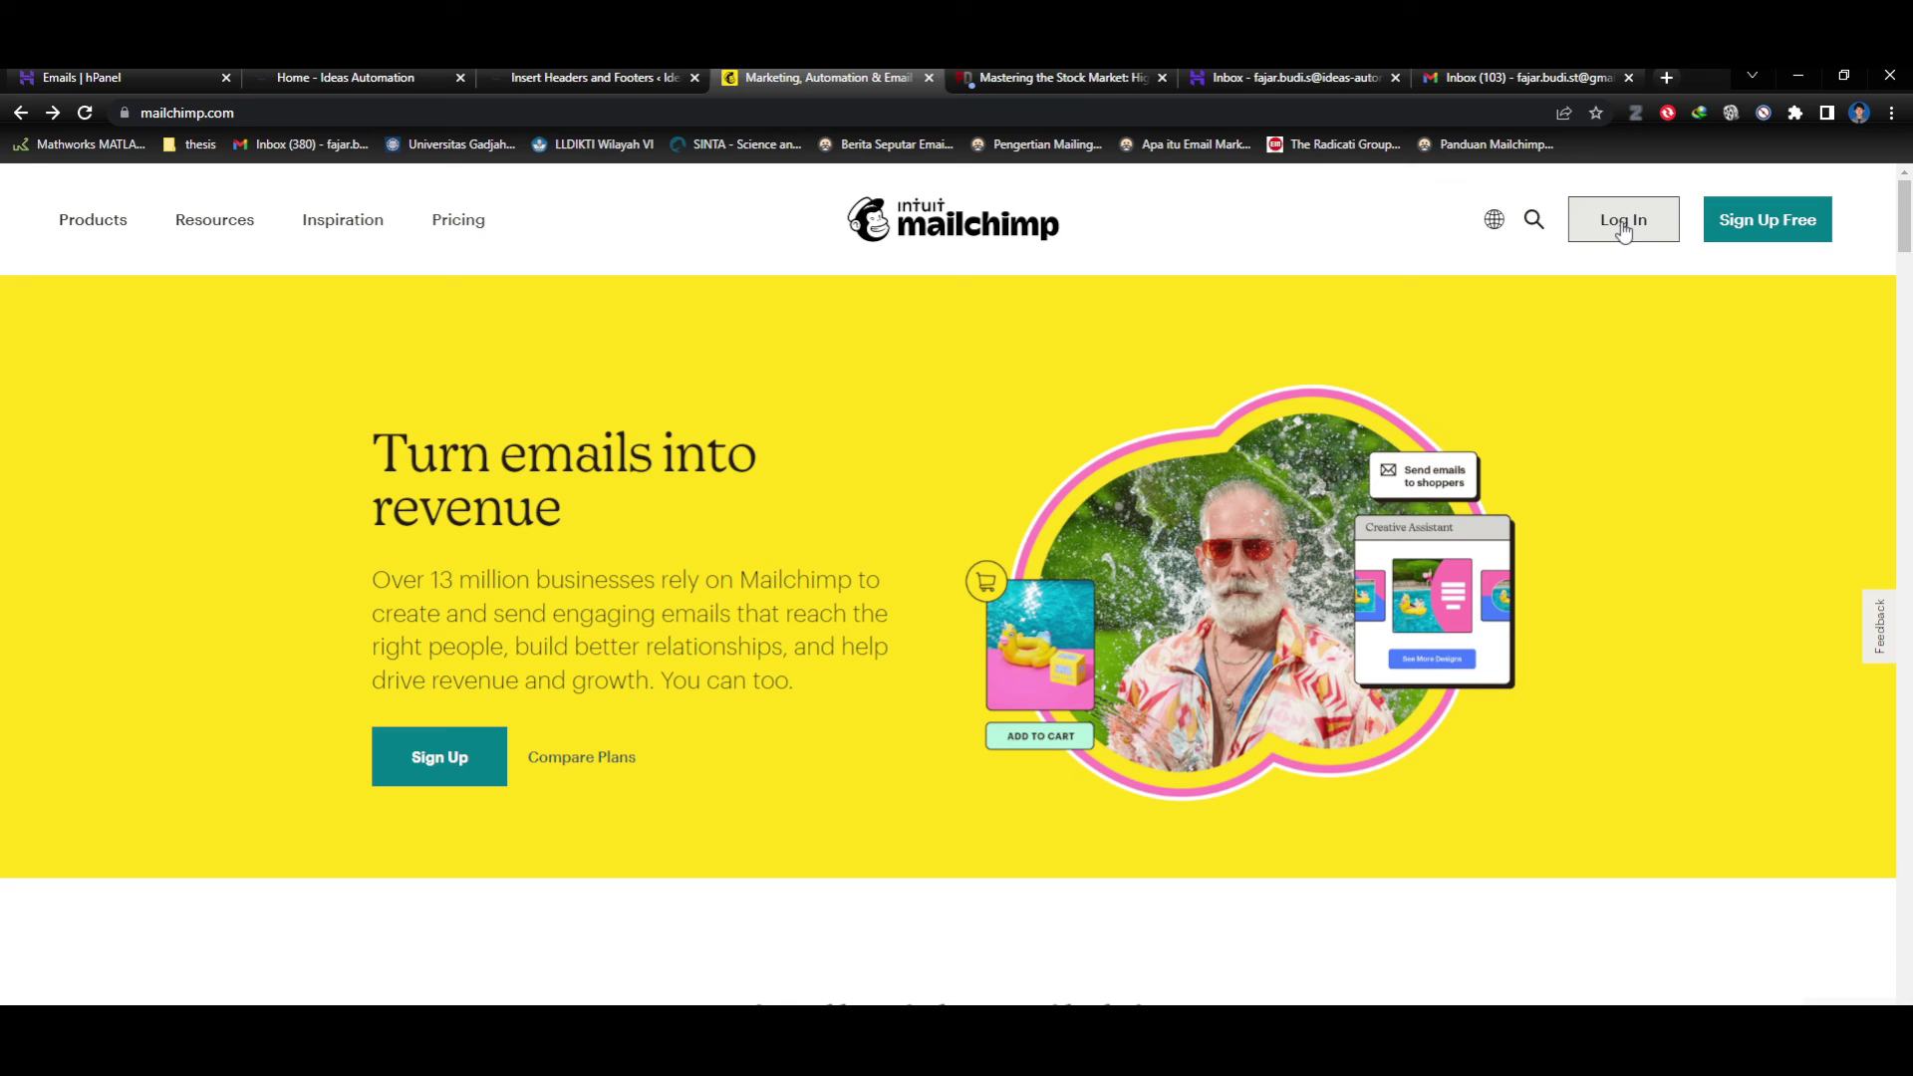
left_click(1624, 229)
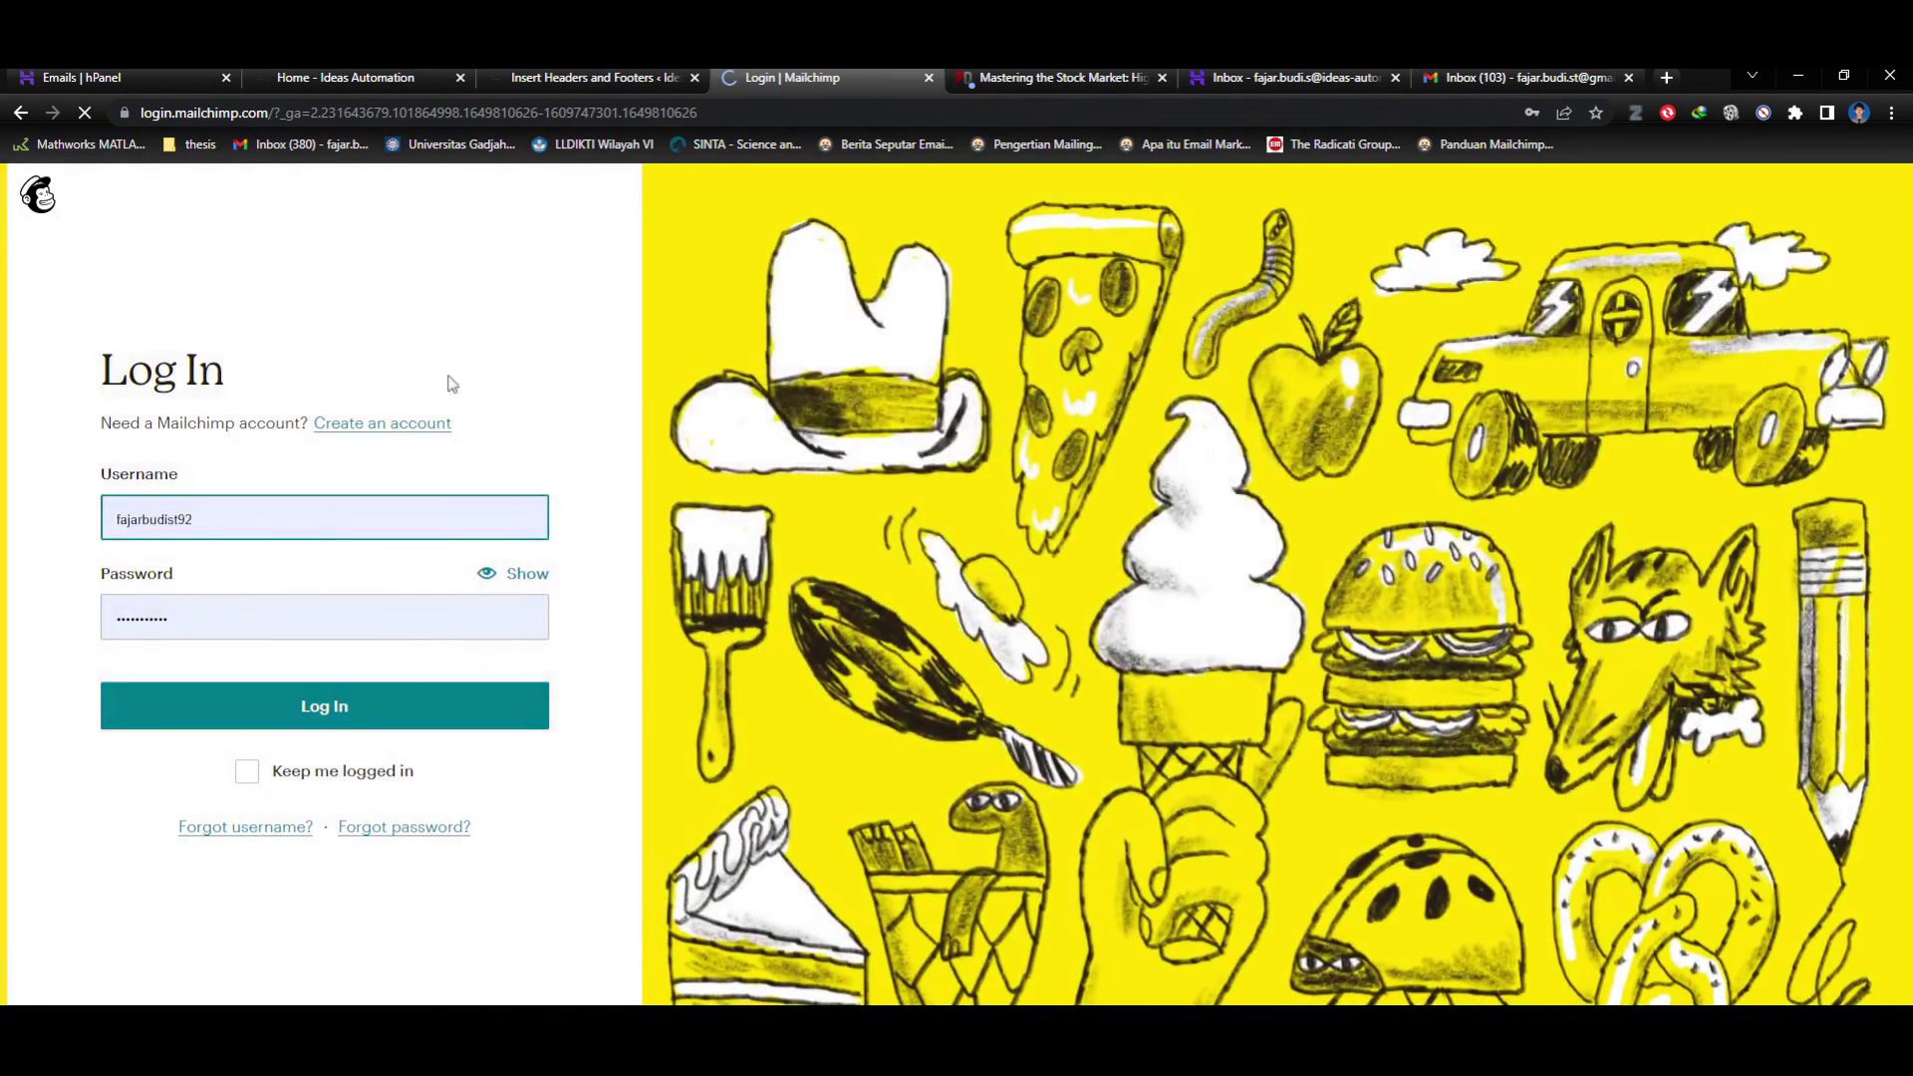
left_click(271, 523)
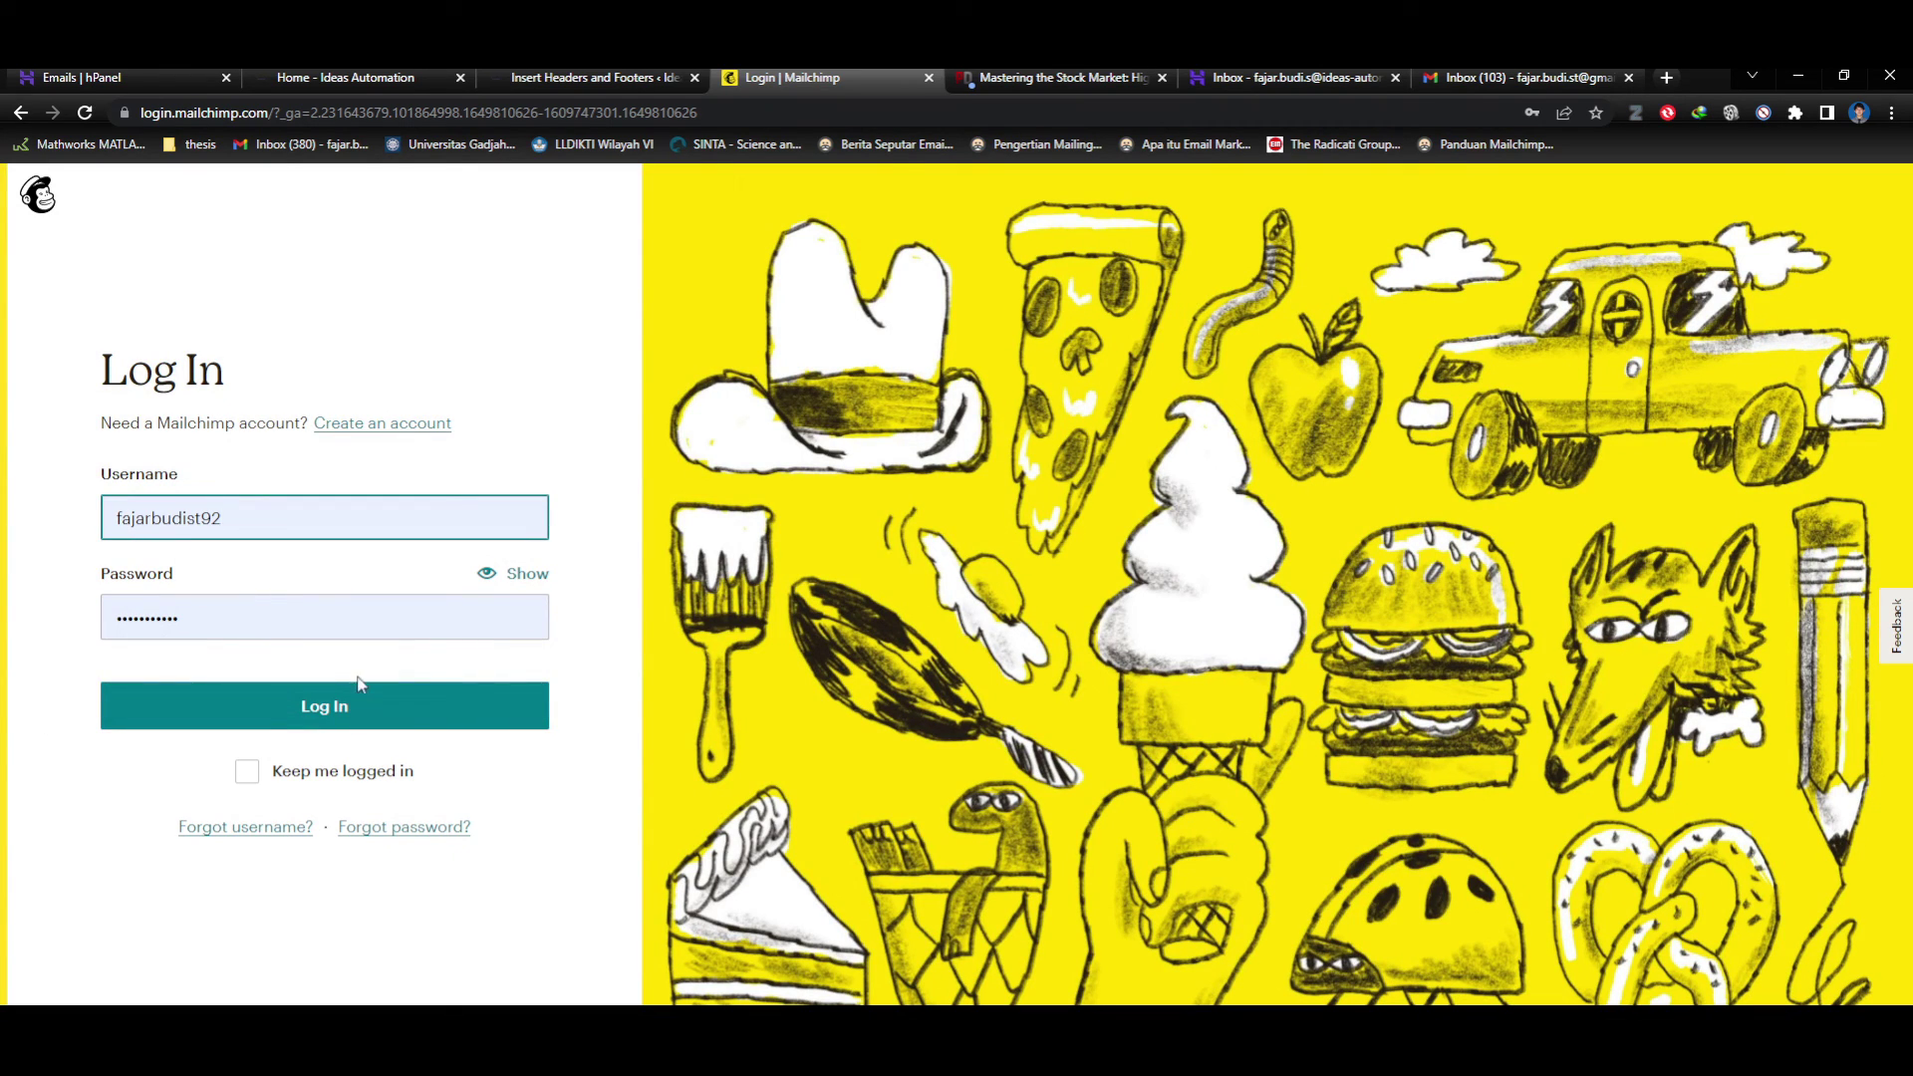
left_click(336, 716)
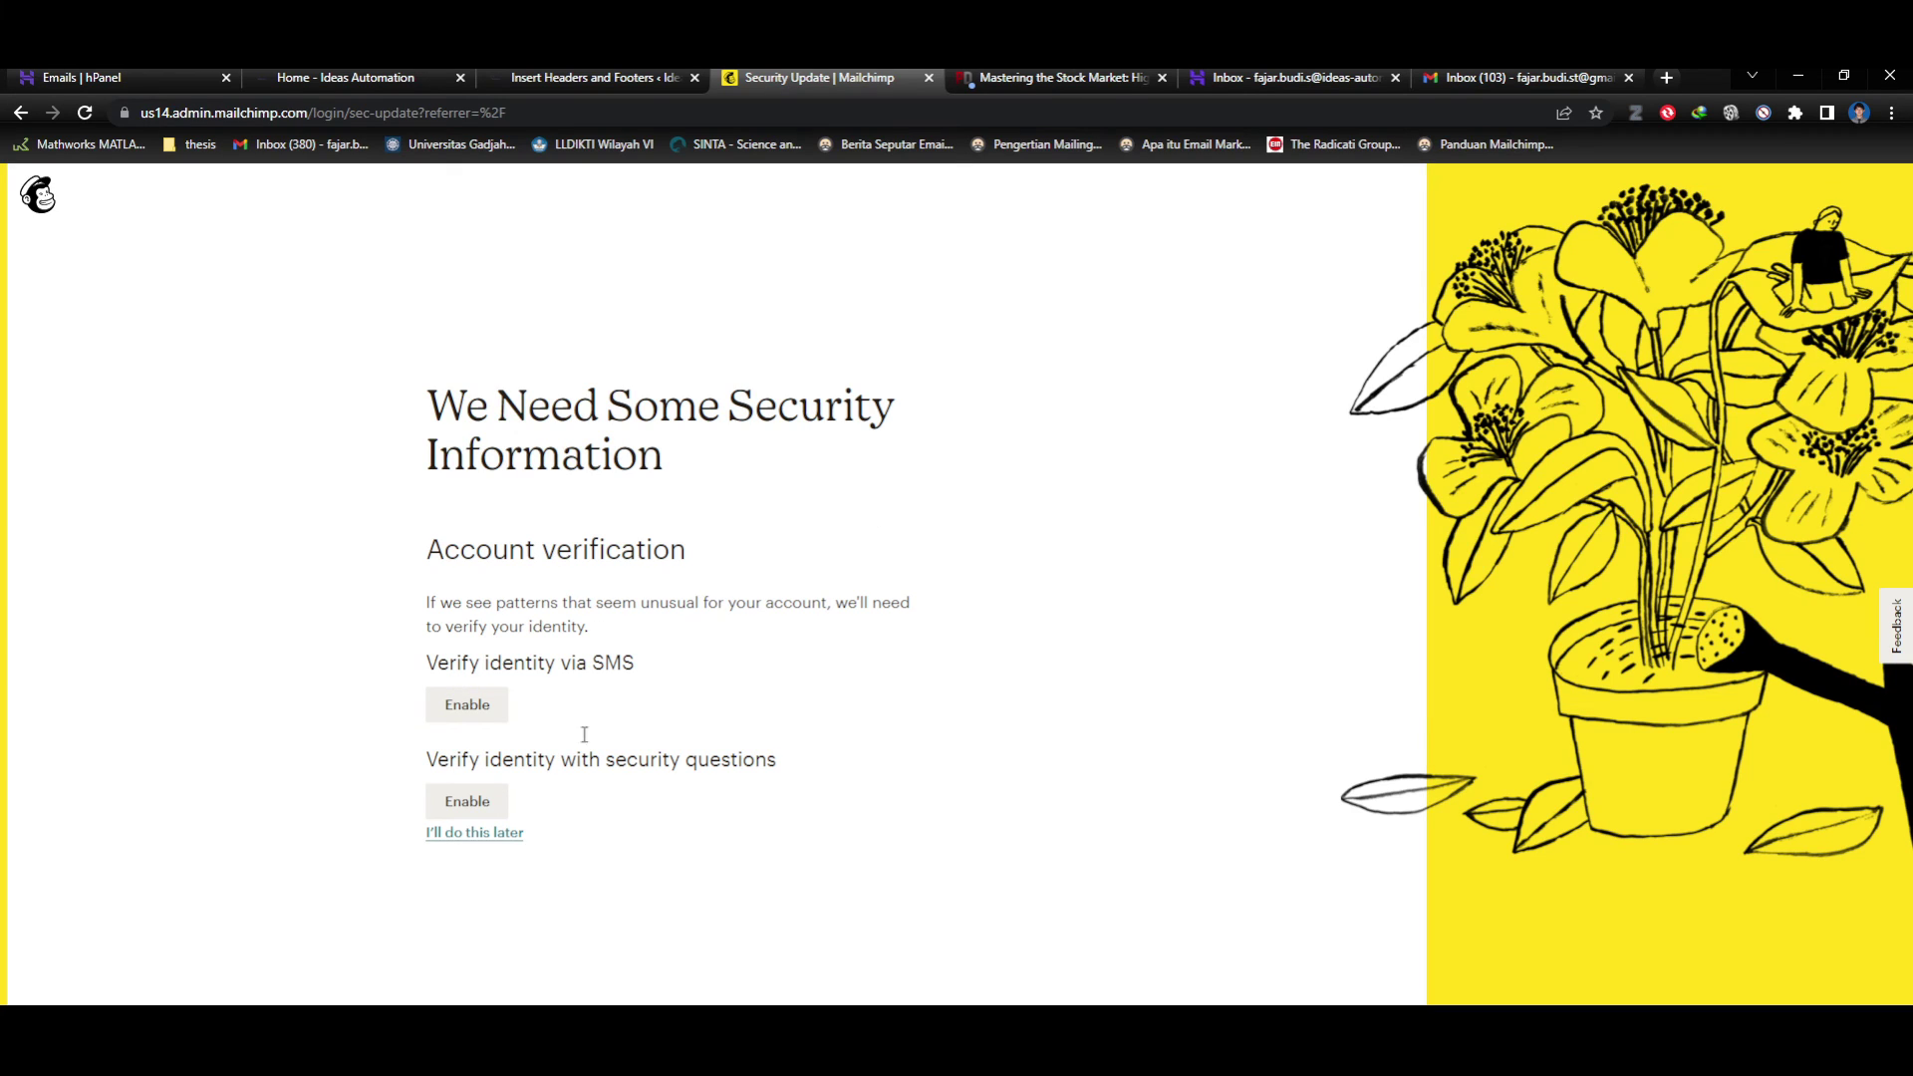
left_click(494, 837)
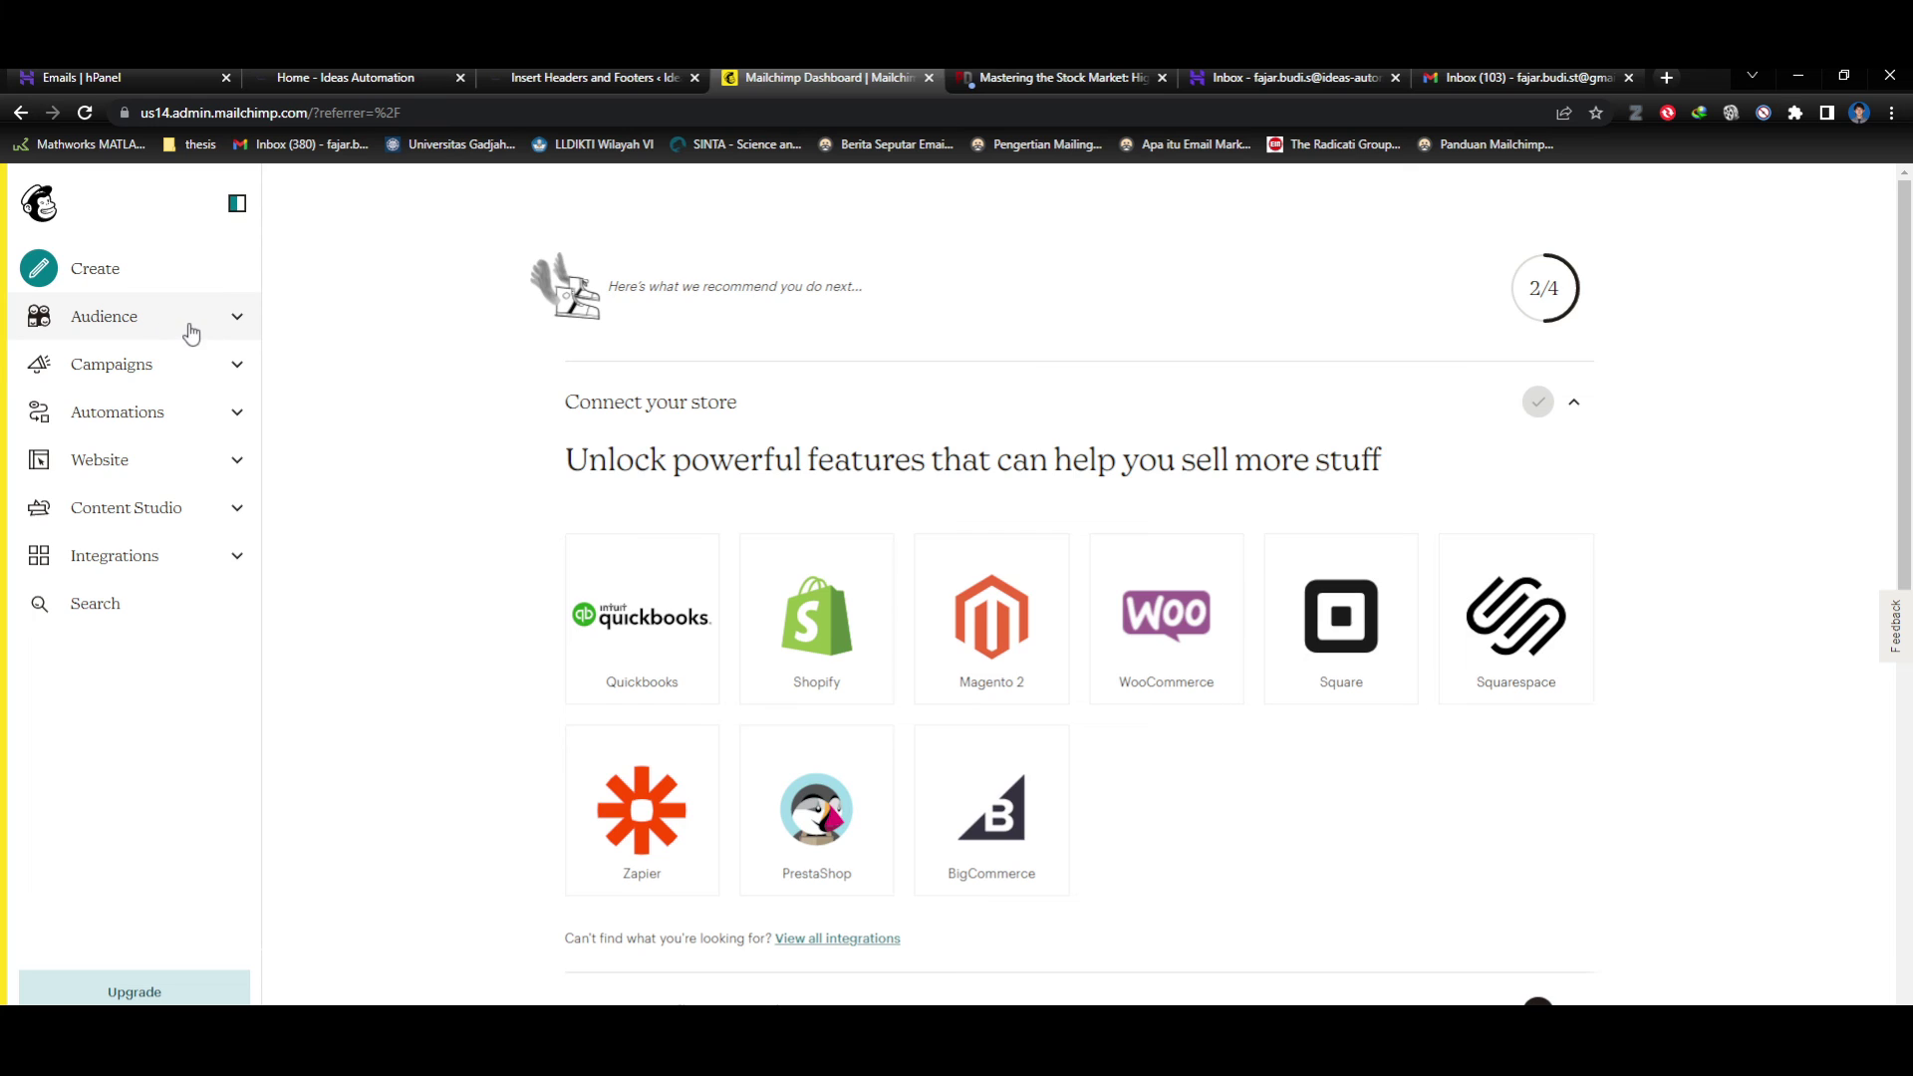
Show the Audience section and the All campaigns list.
left_click(187, 324)
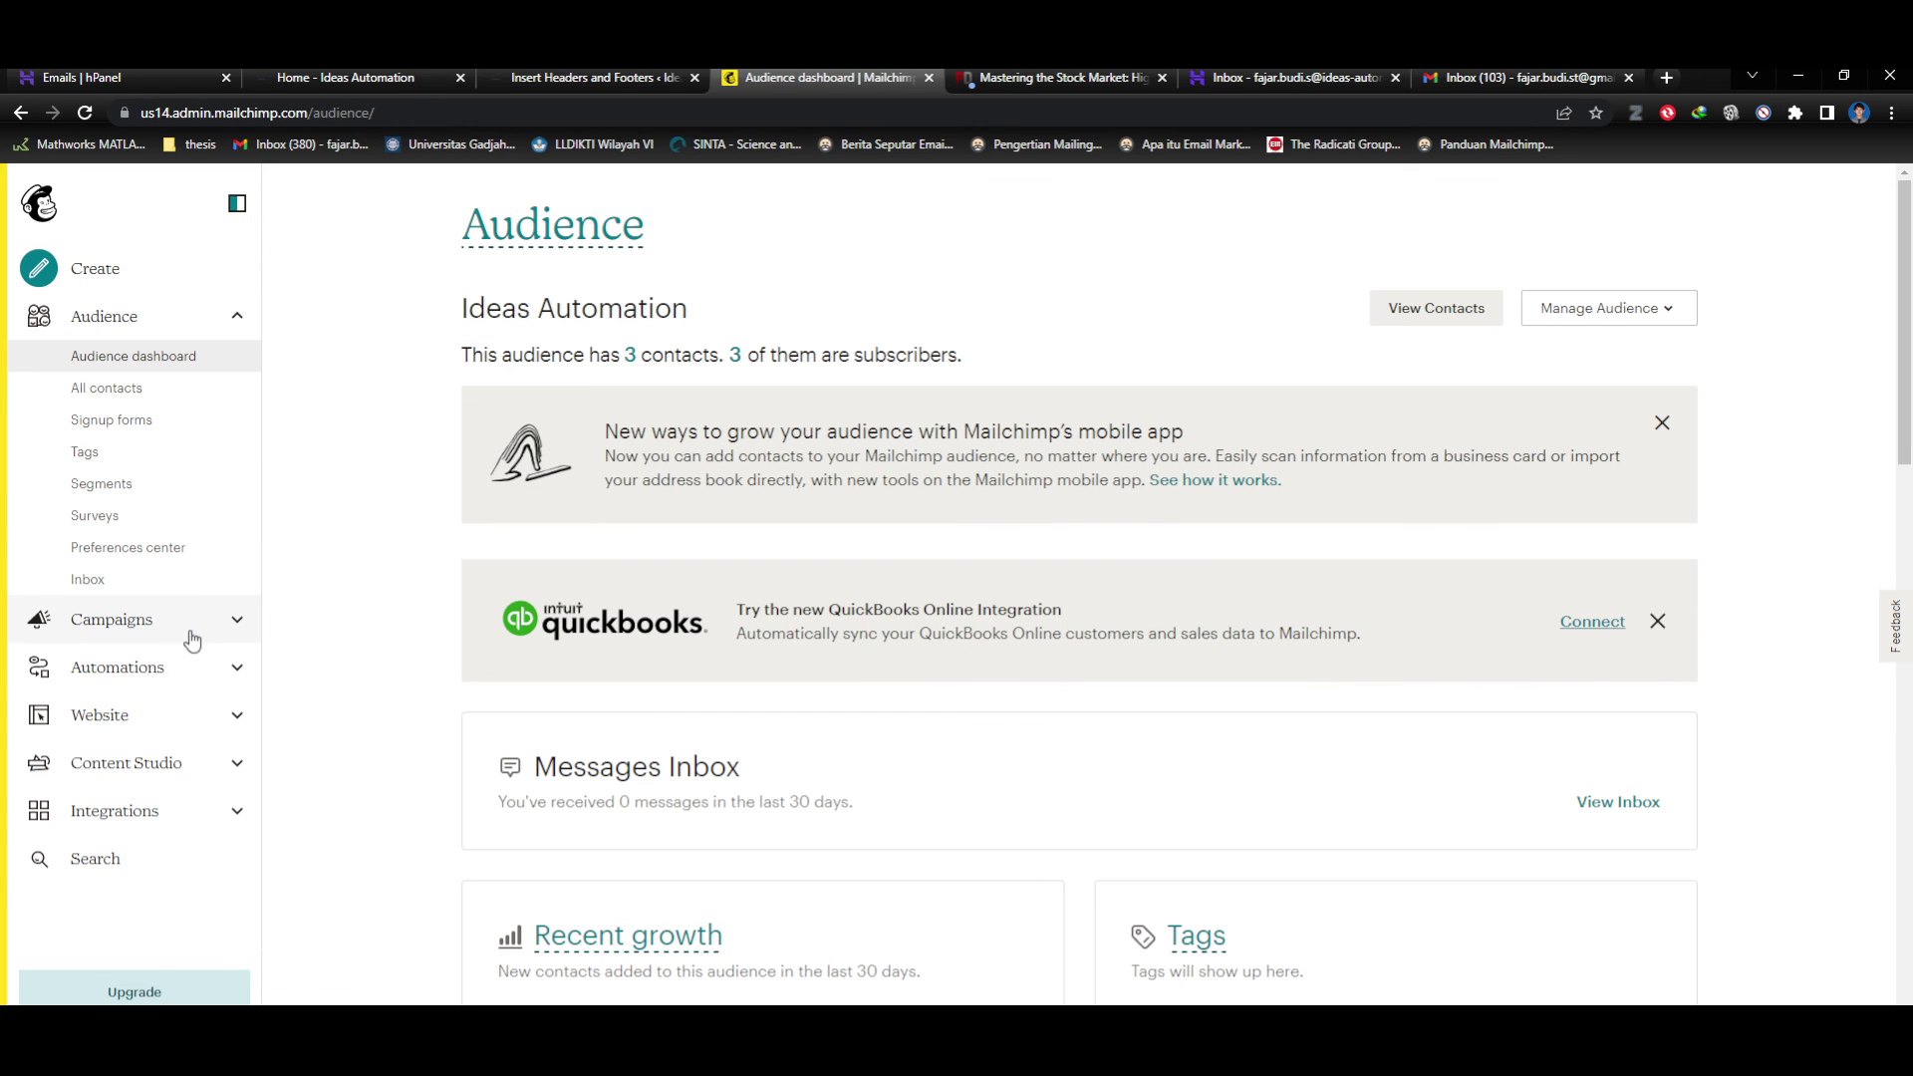
left_click(192, 640)
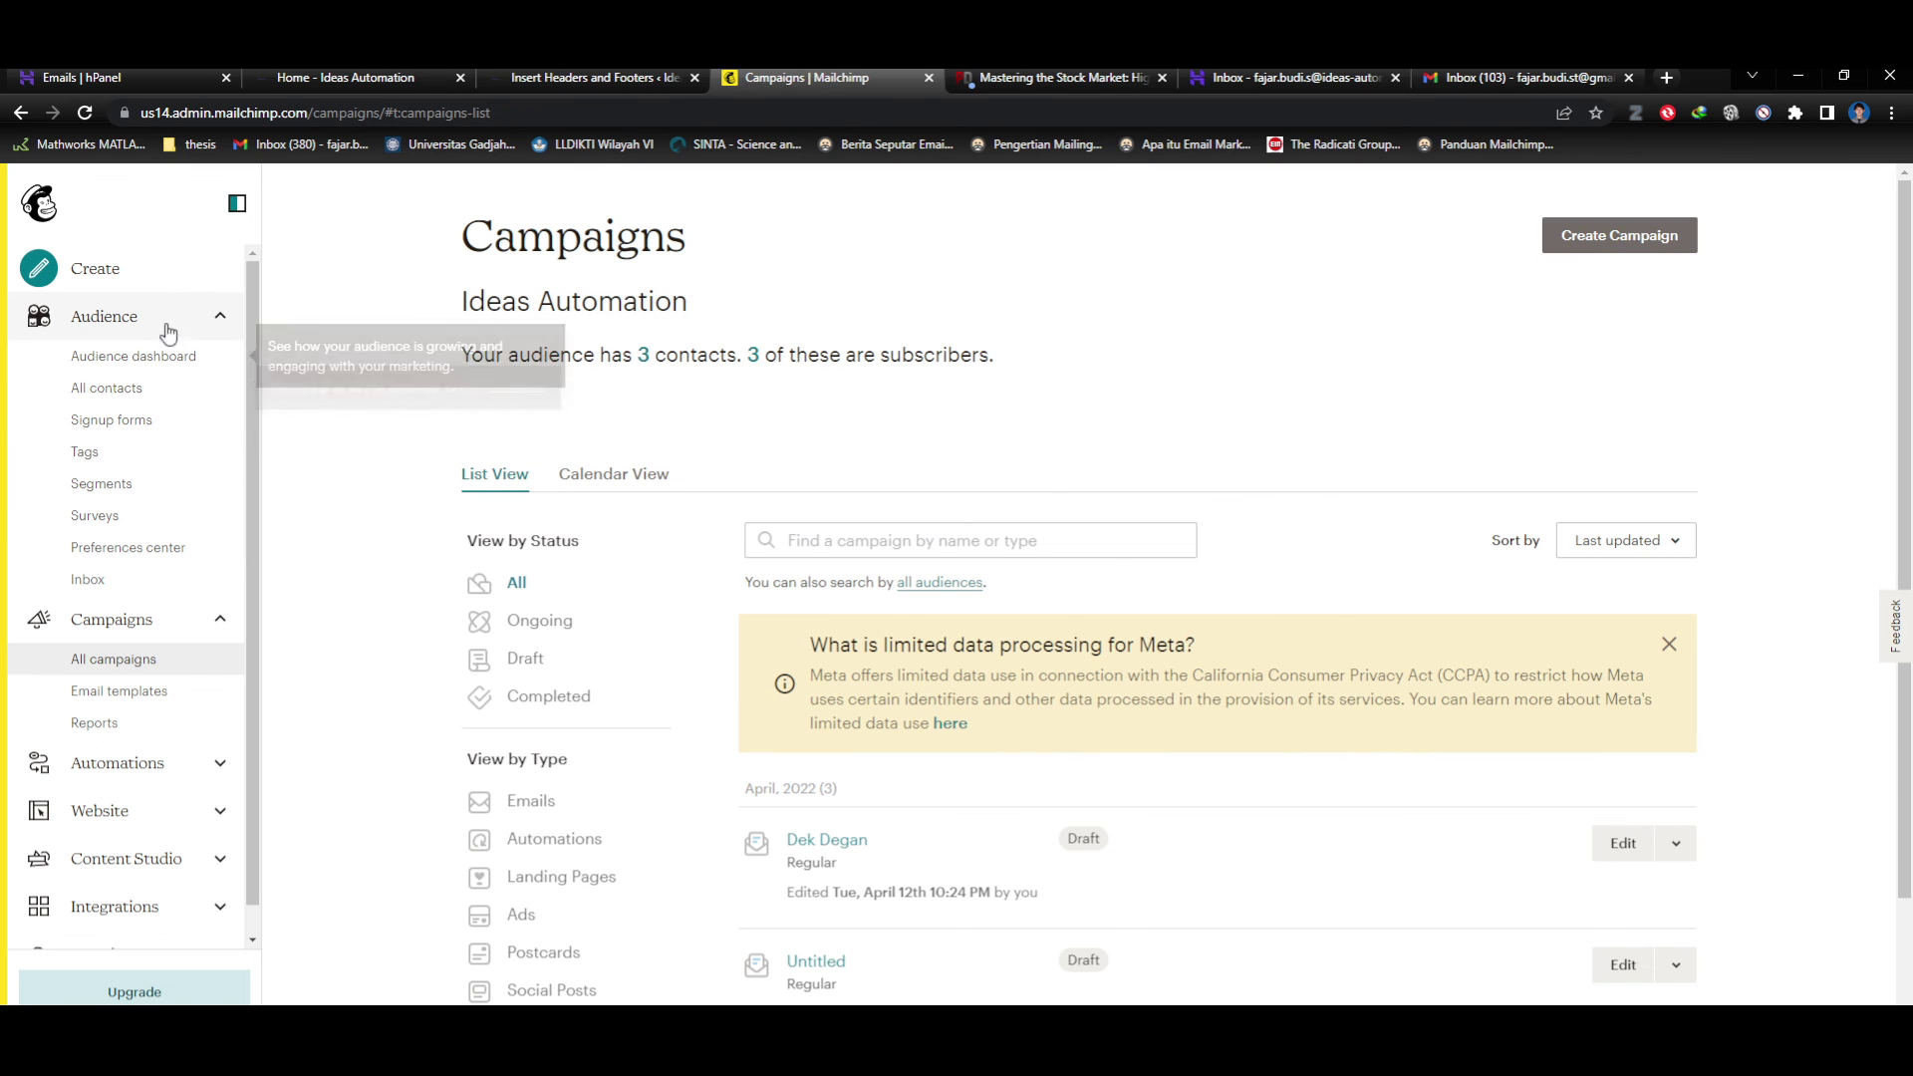
left_click(168, 324)
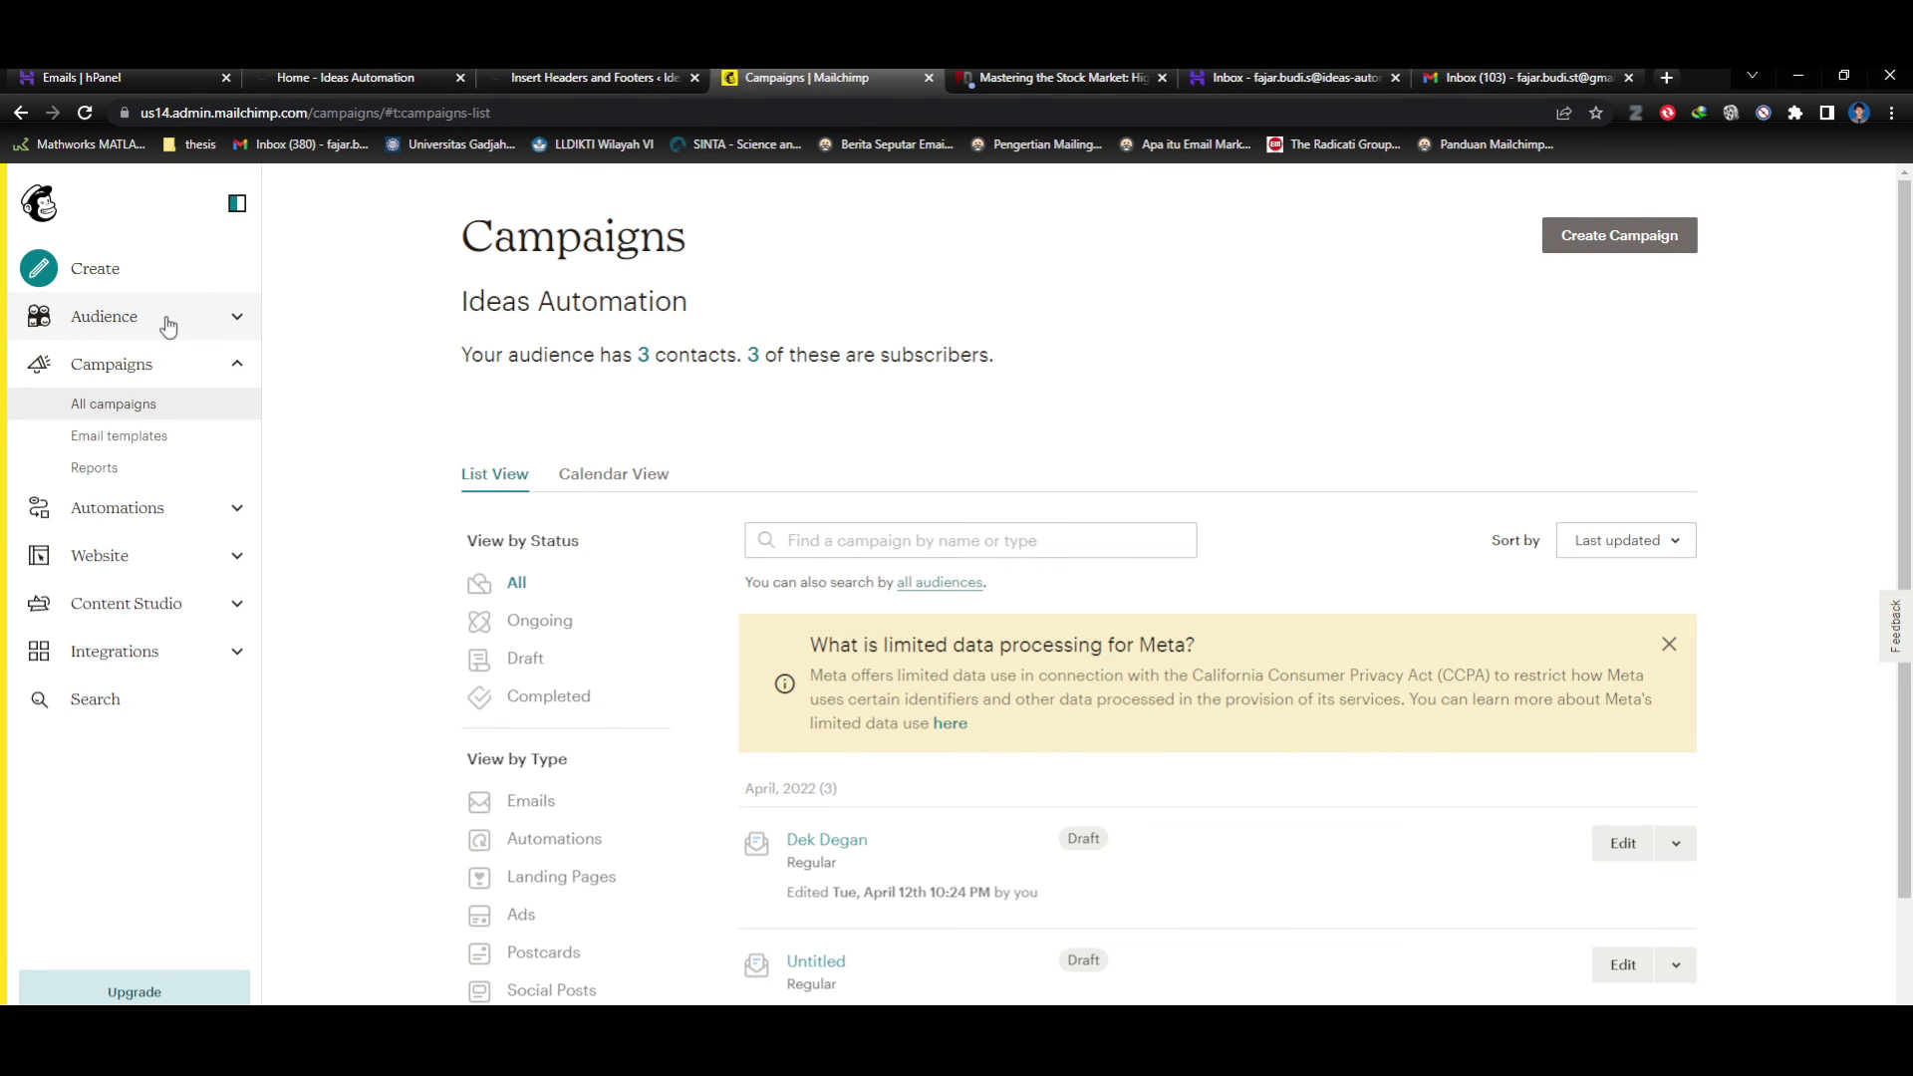
Review the Audience dashboard down to its Engagement section, and open the audience's Signup forms page.
left_click(168, 325)
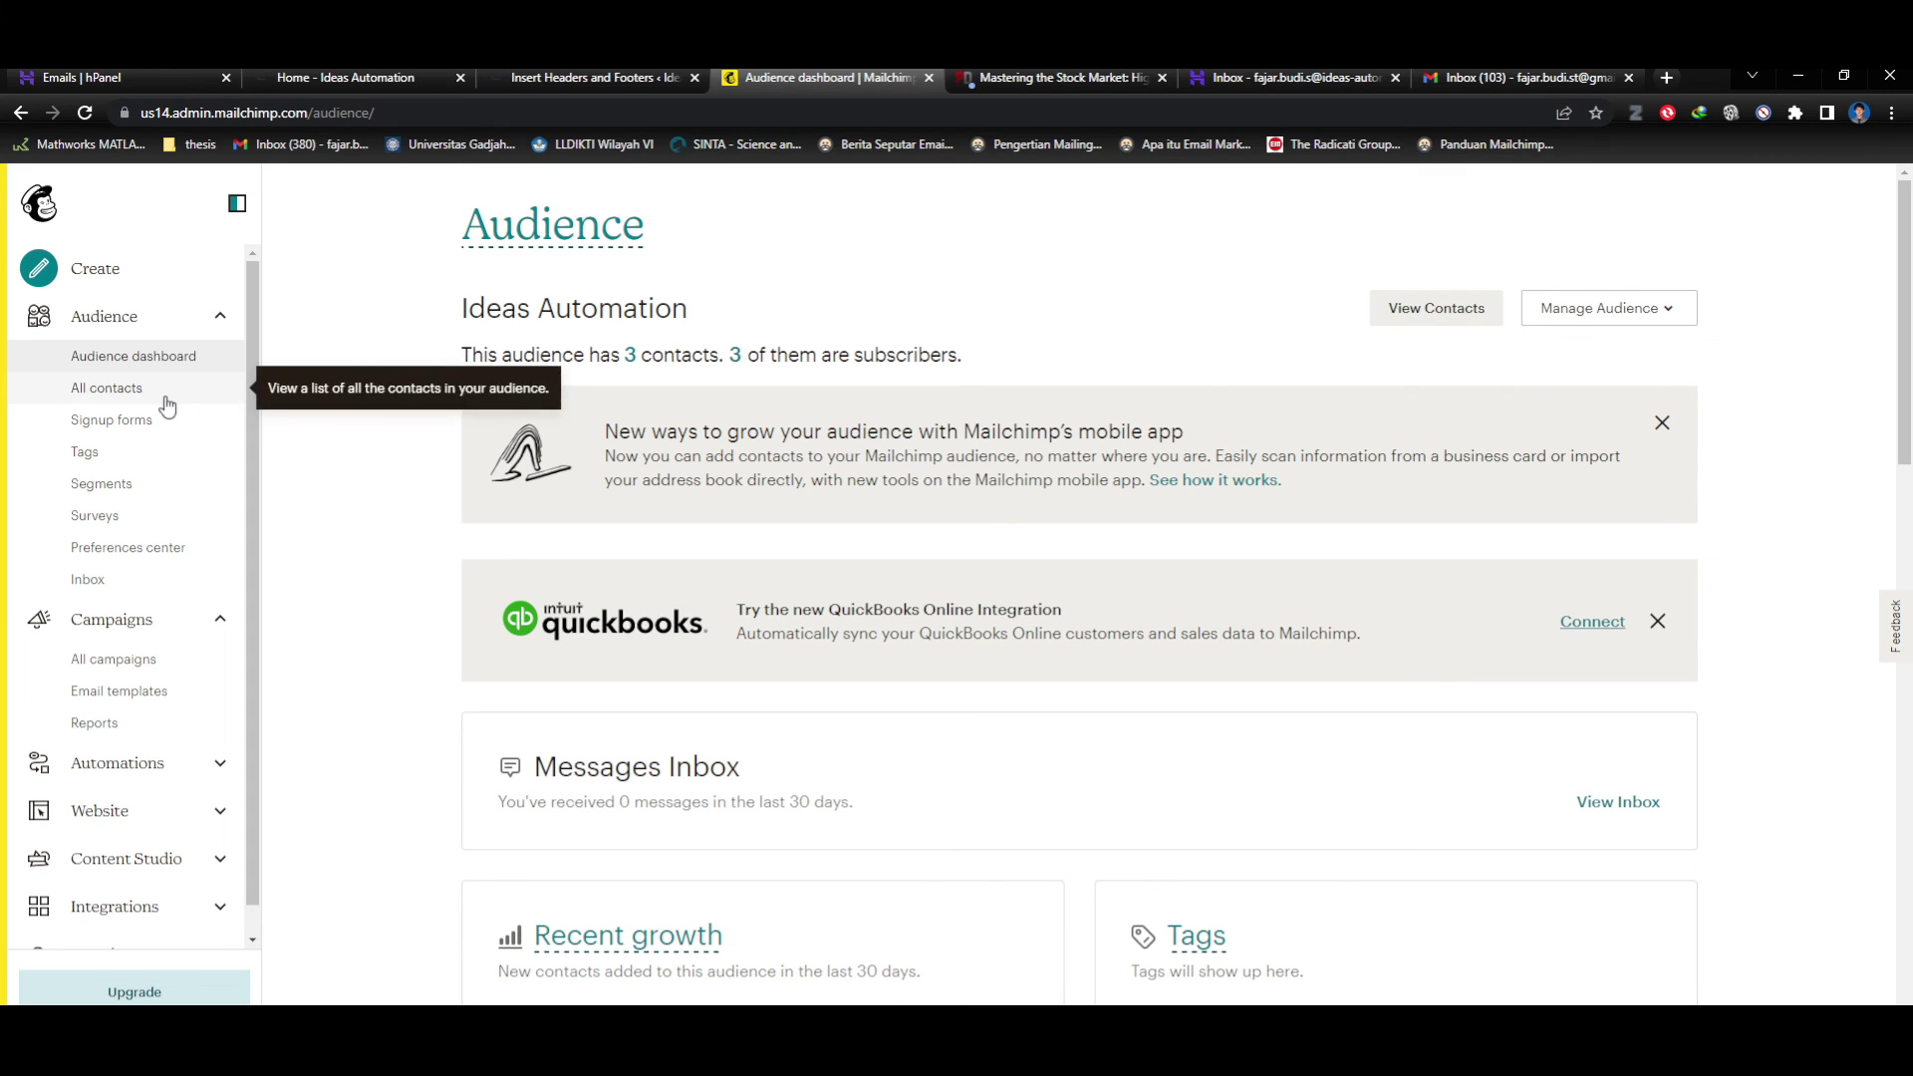
scroll(877, 698, "down", 15)
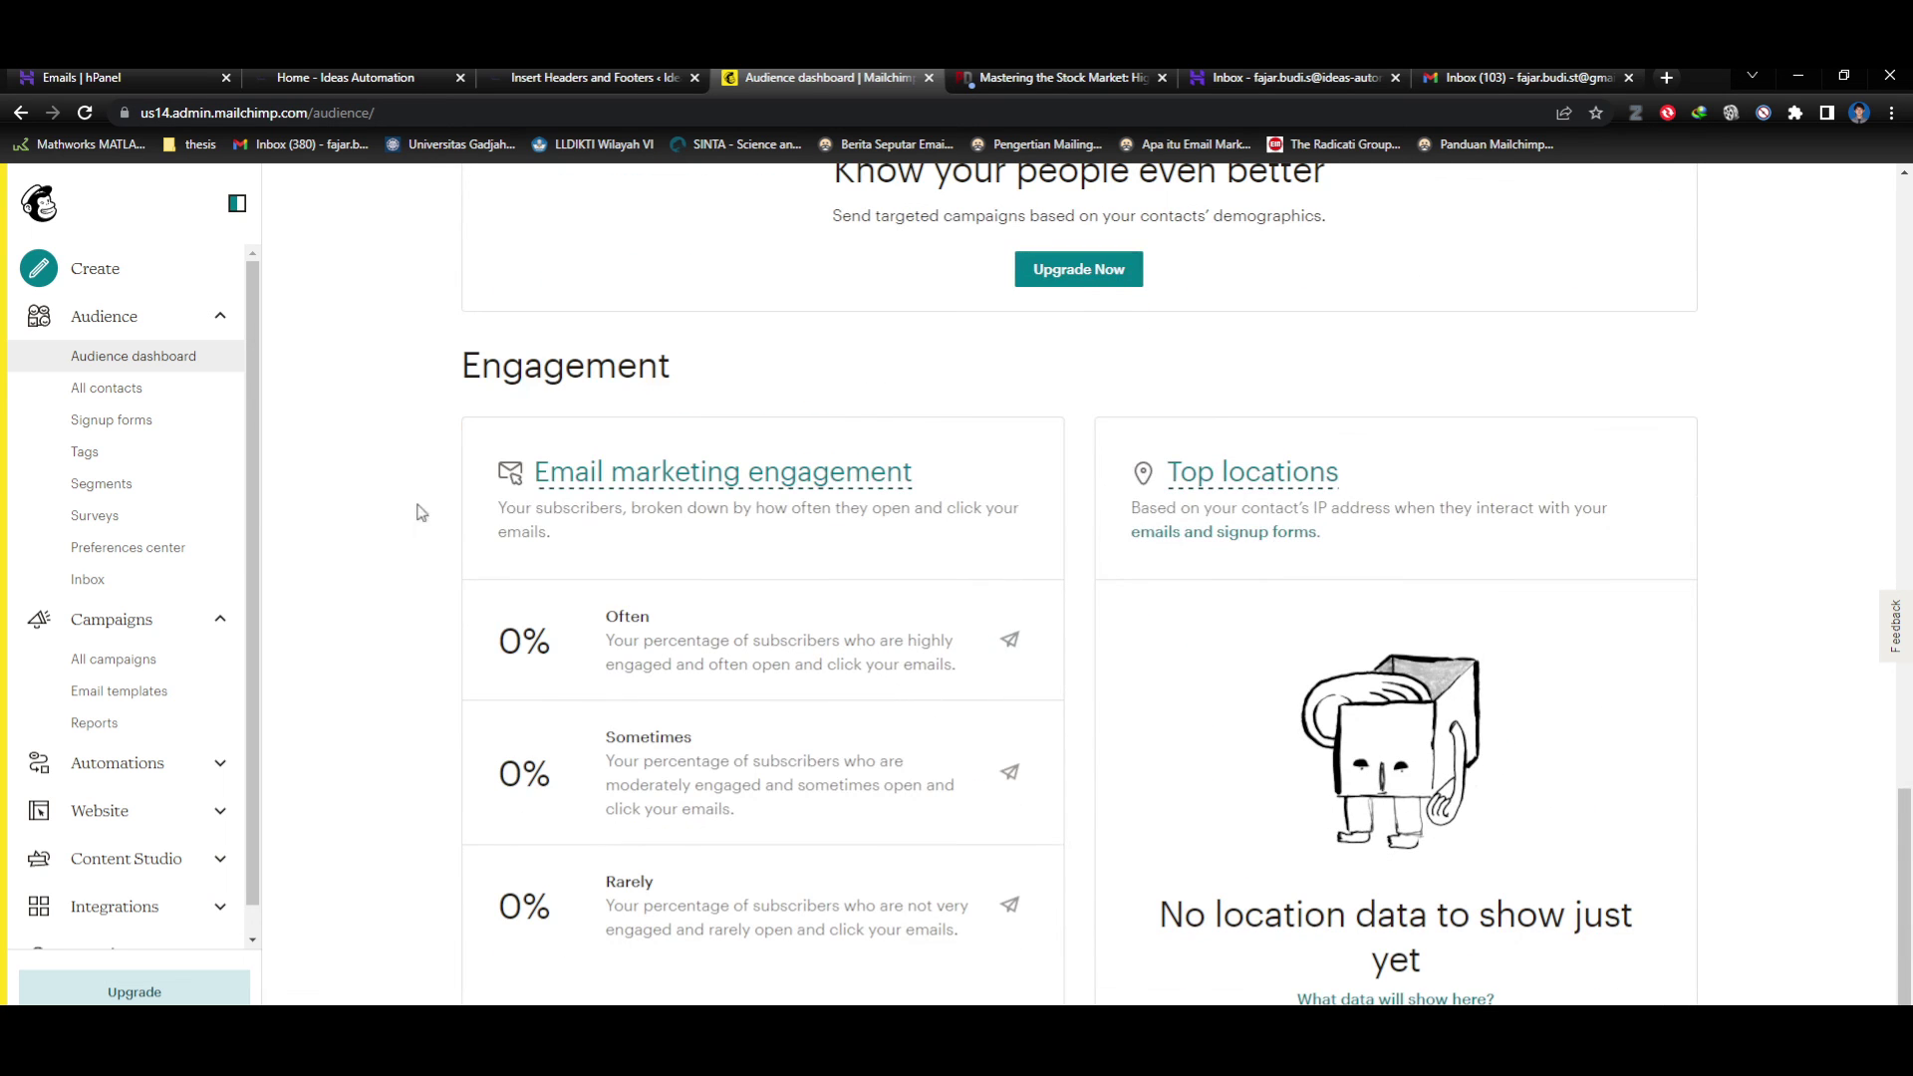
left_click(149, 436)
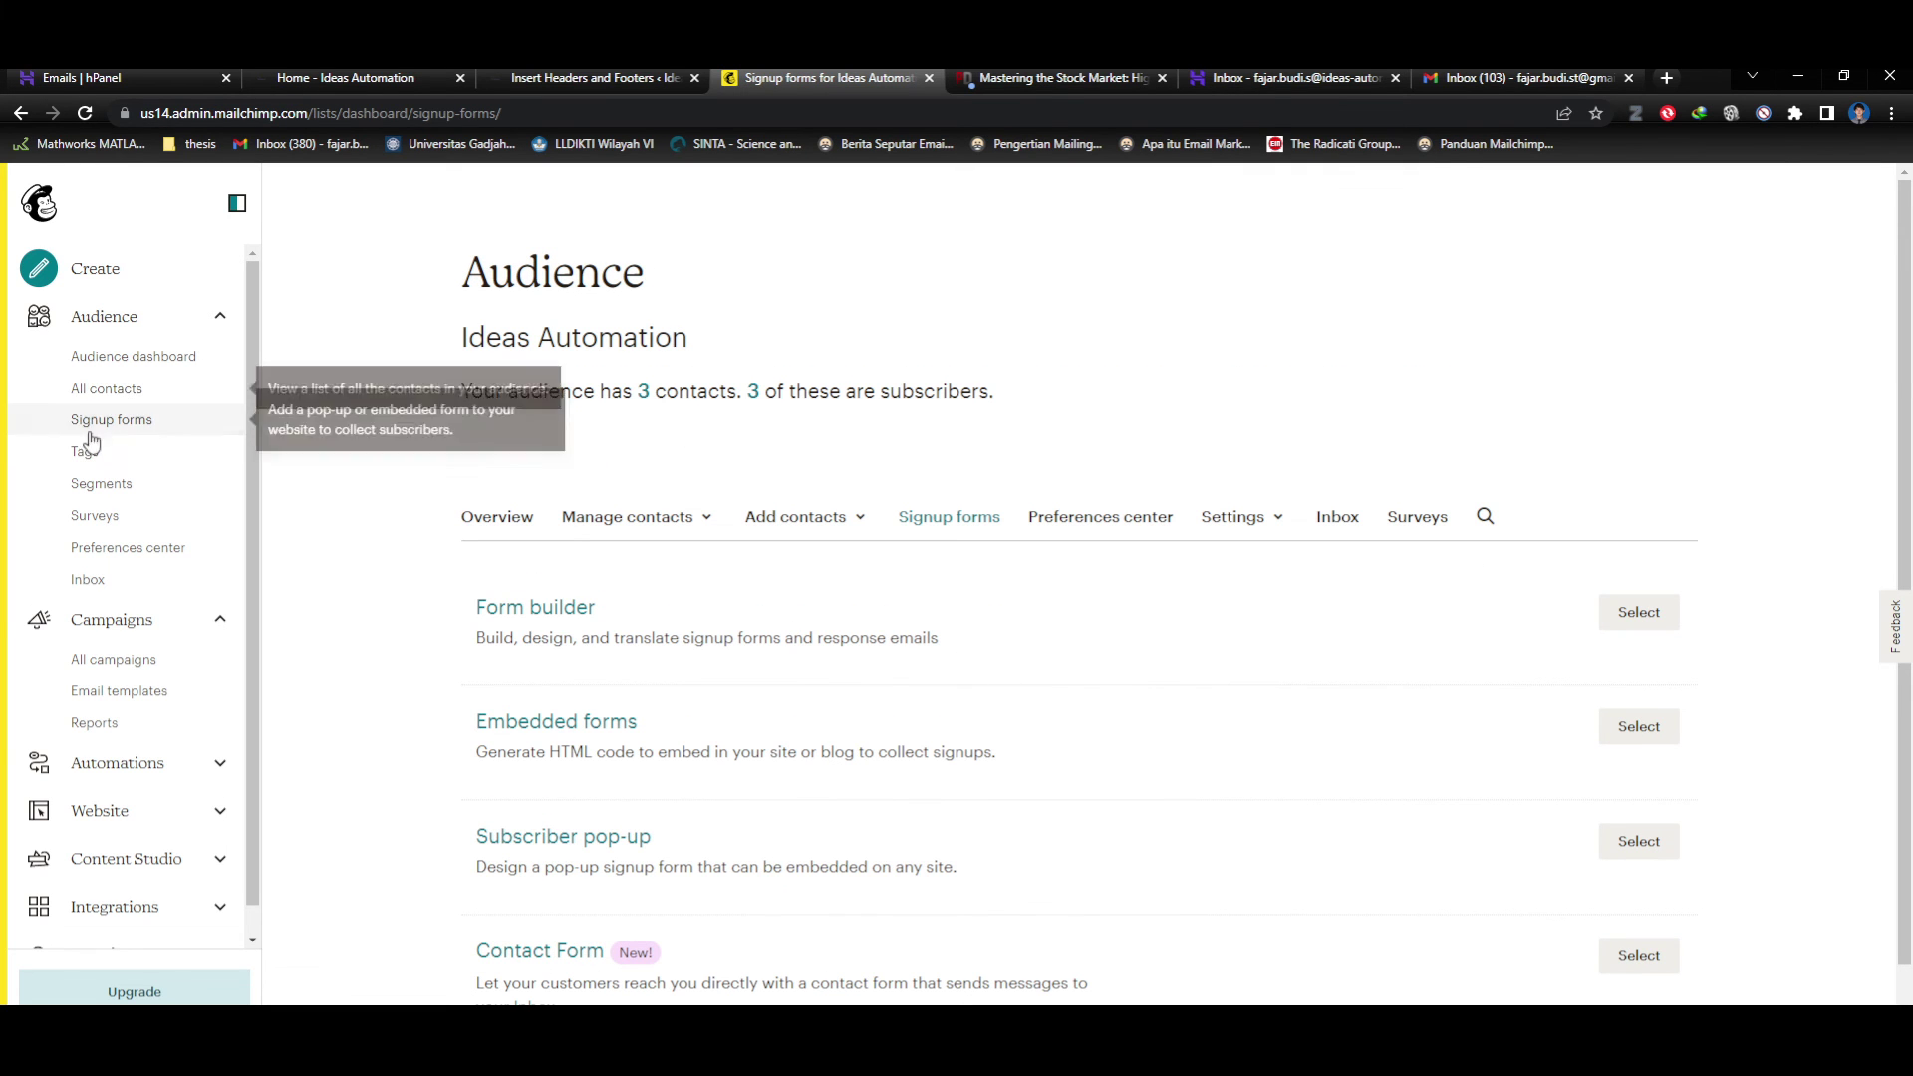
scroll(917, 558, "down", 1)
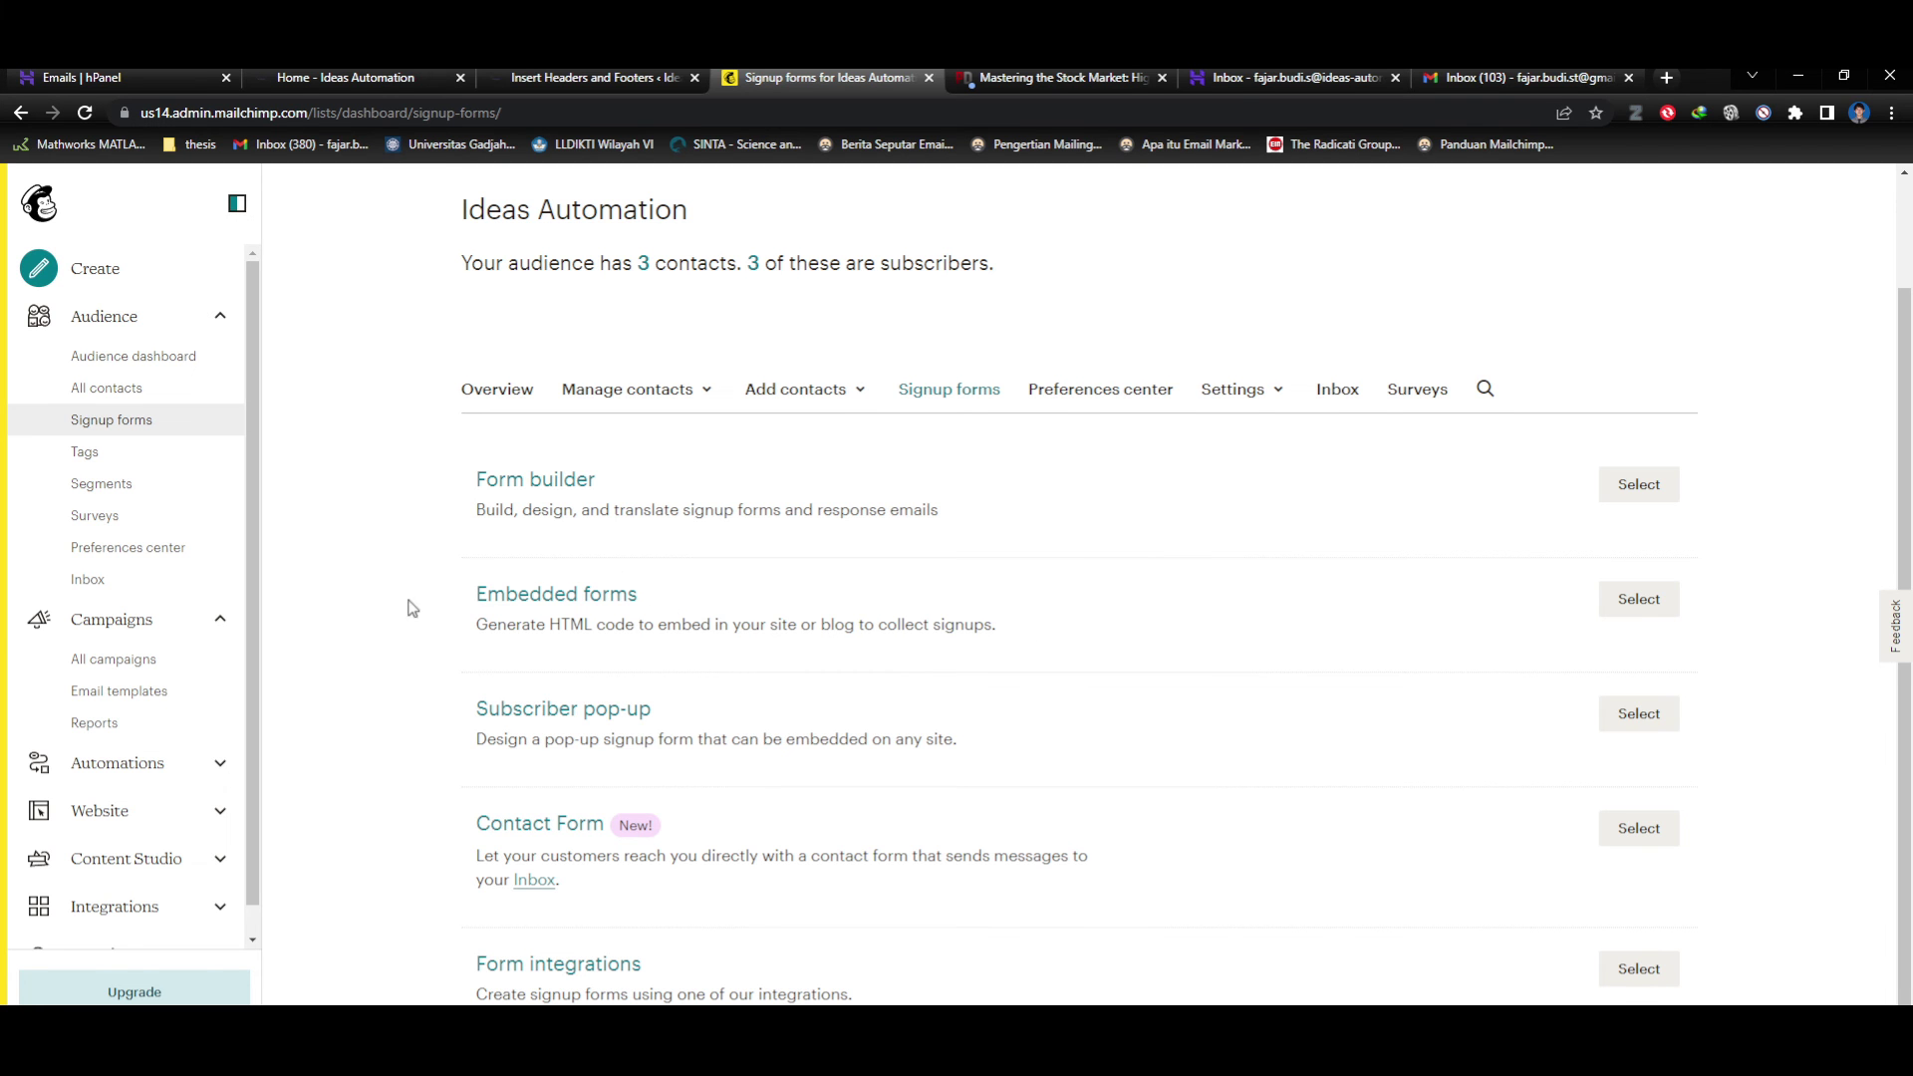
Switch to the Ideas Automation website and review the home page and the About Us page down to its contact form.
left_click(344, 78)
scroll(764, 519, "down", 5)
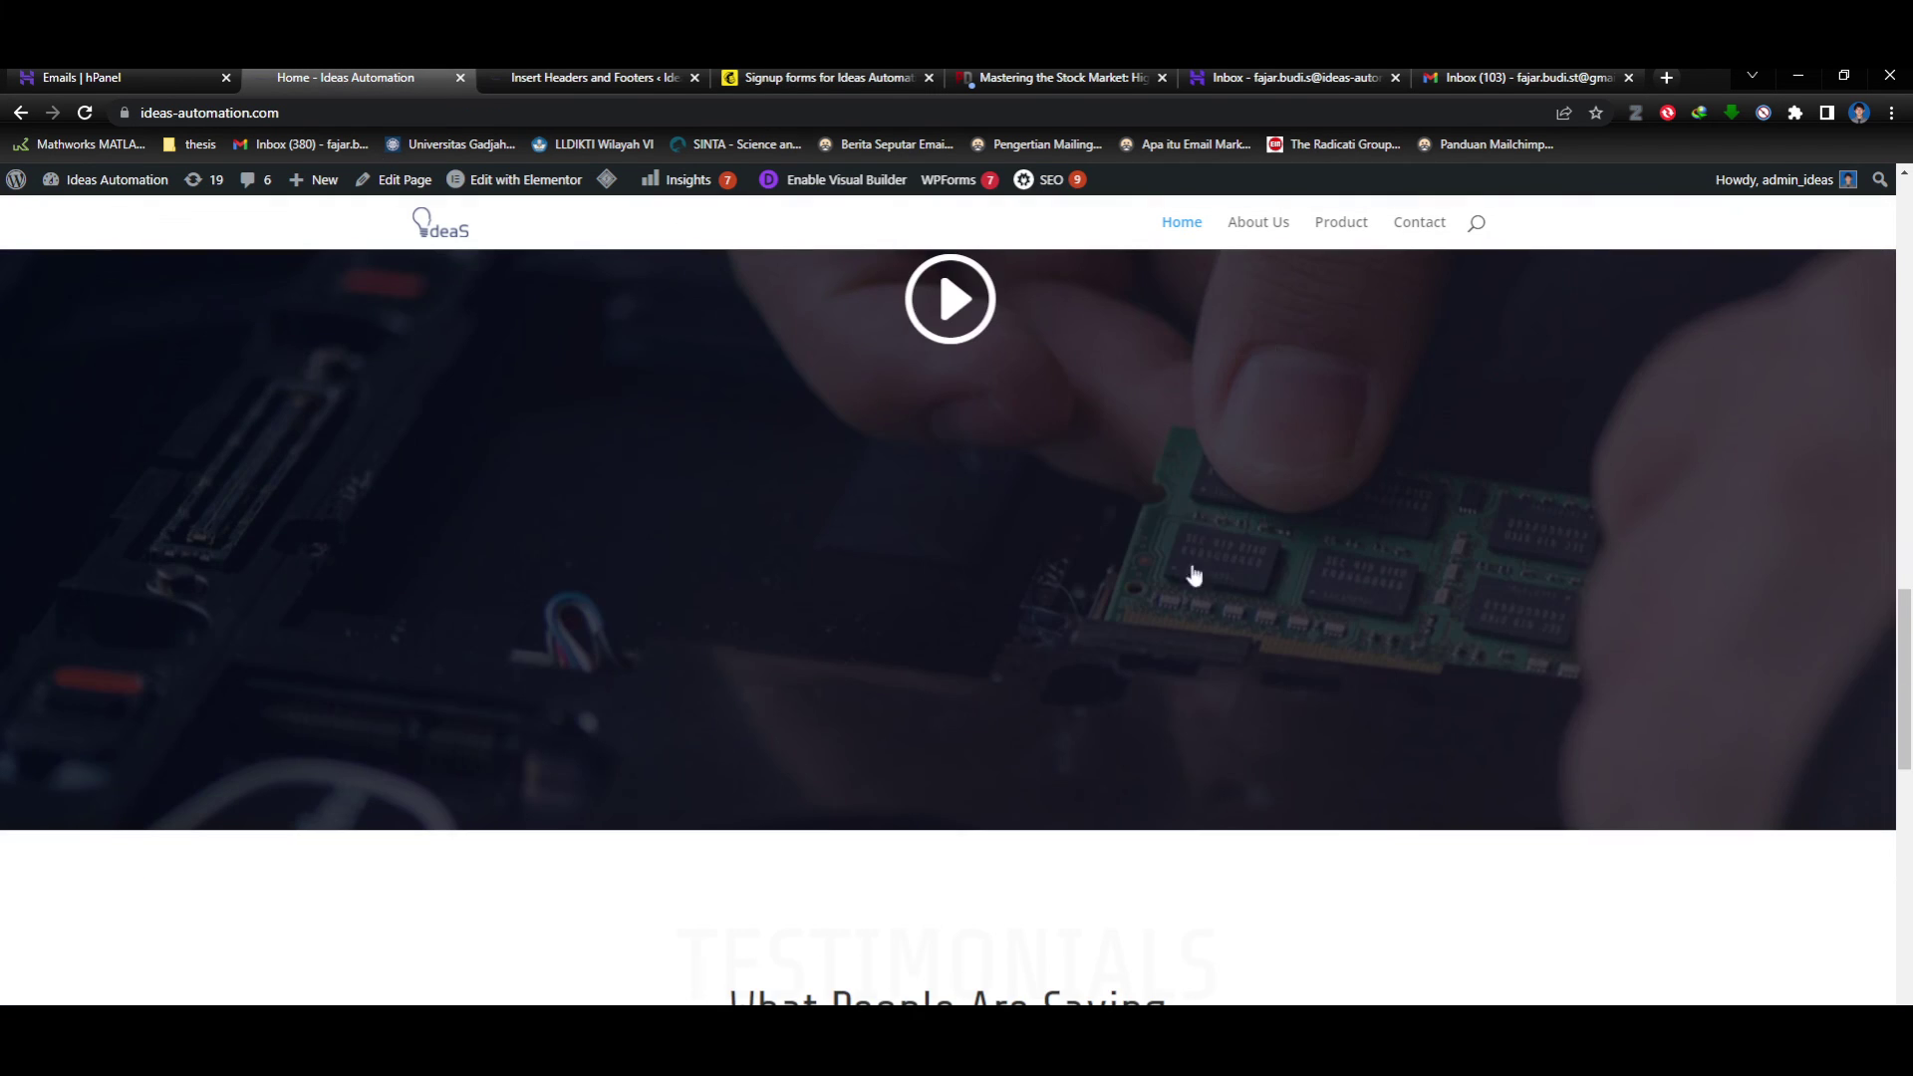
left_click(1259, 221)
scroll(1224, 570, "down", 20)
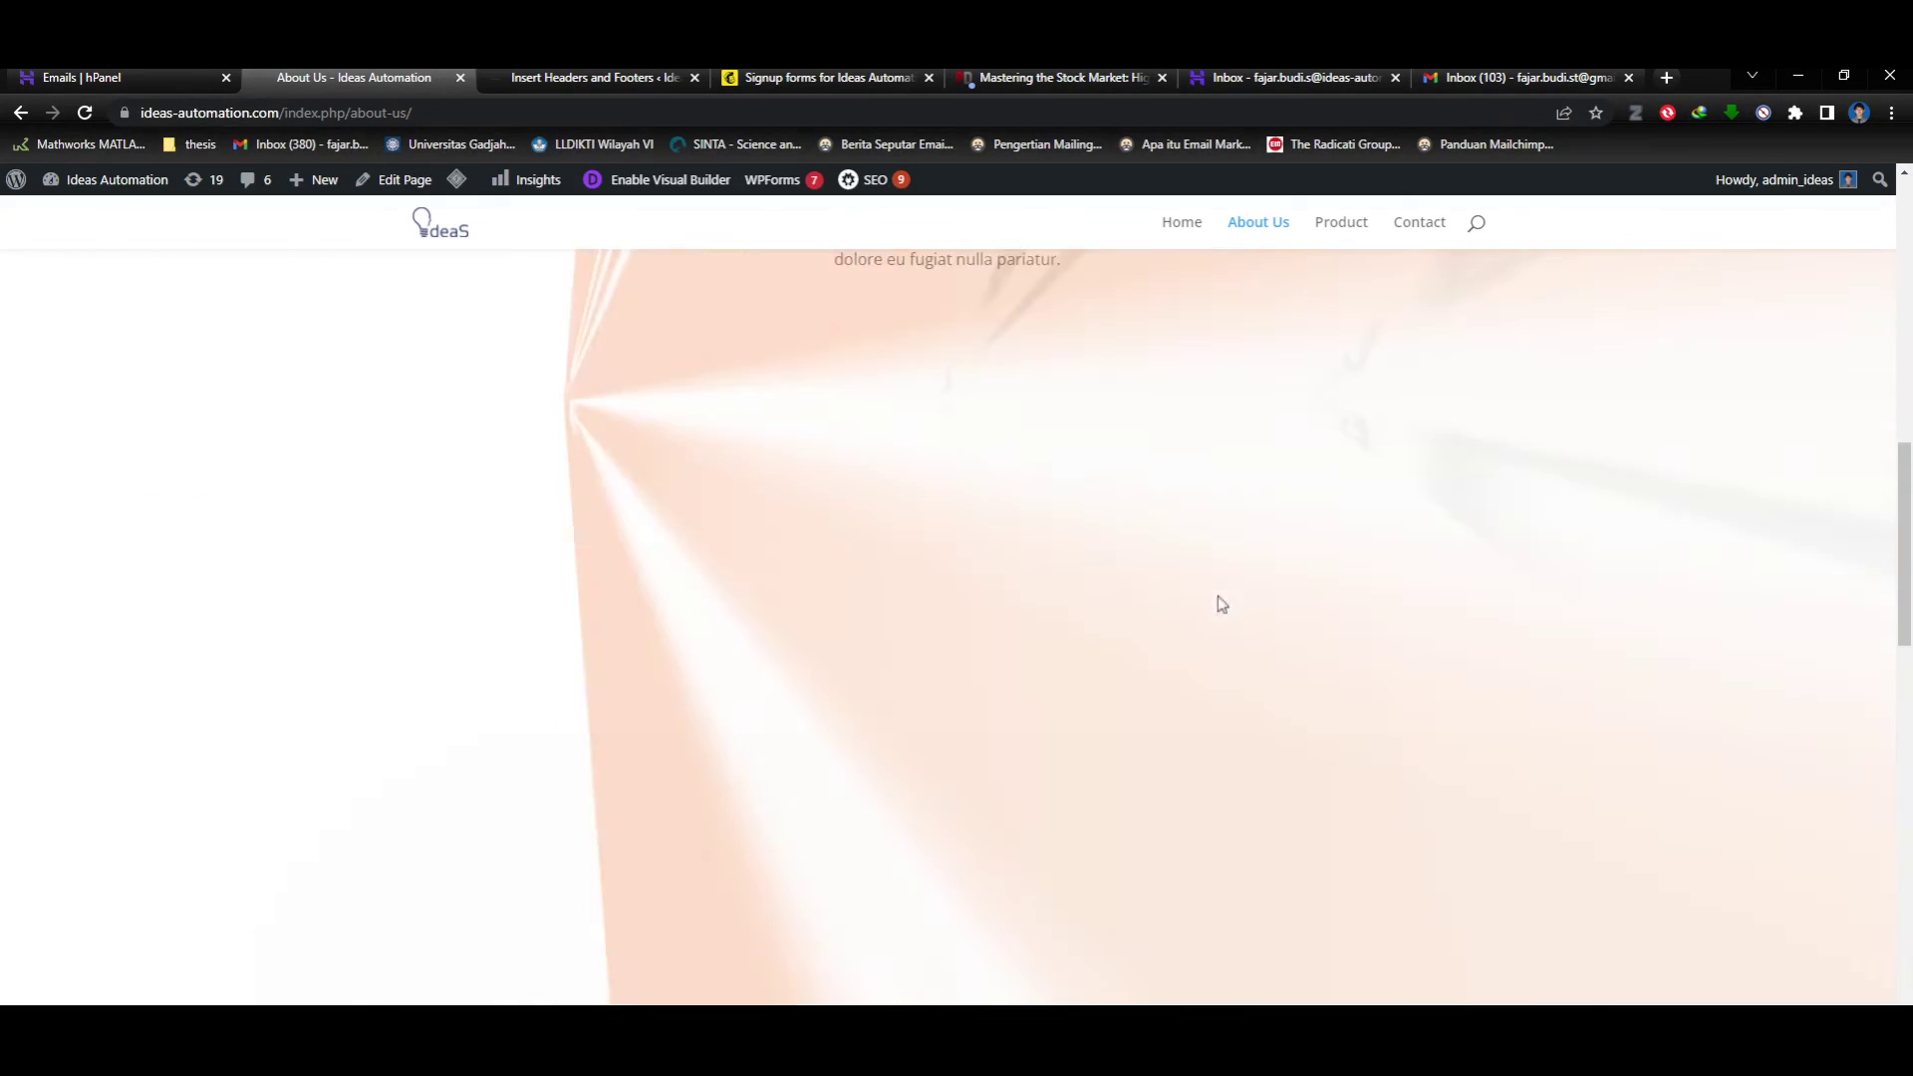
scroll(1243, 642, "down", 3)
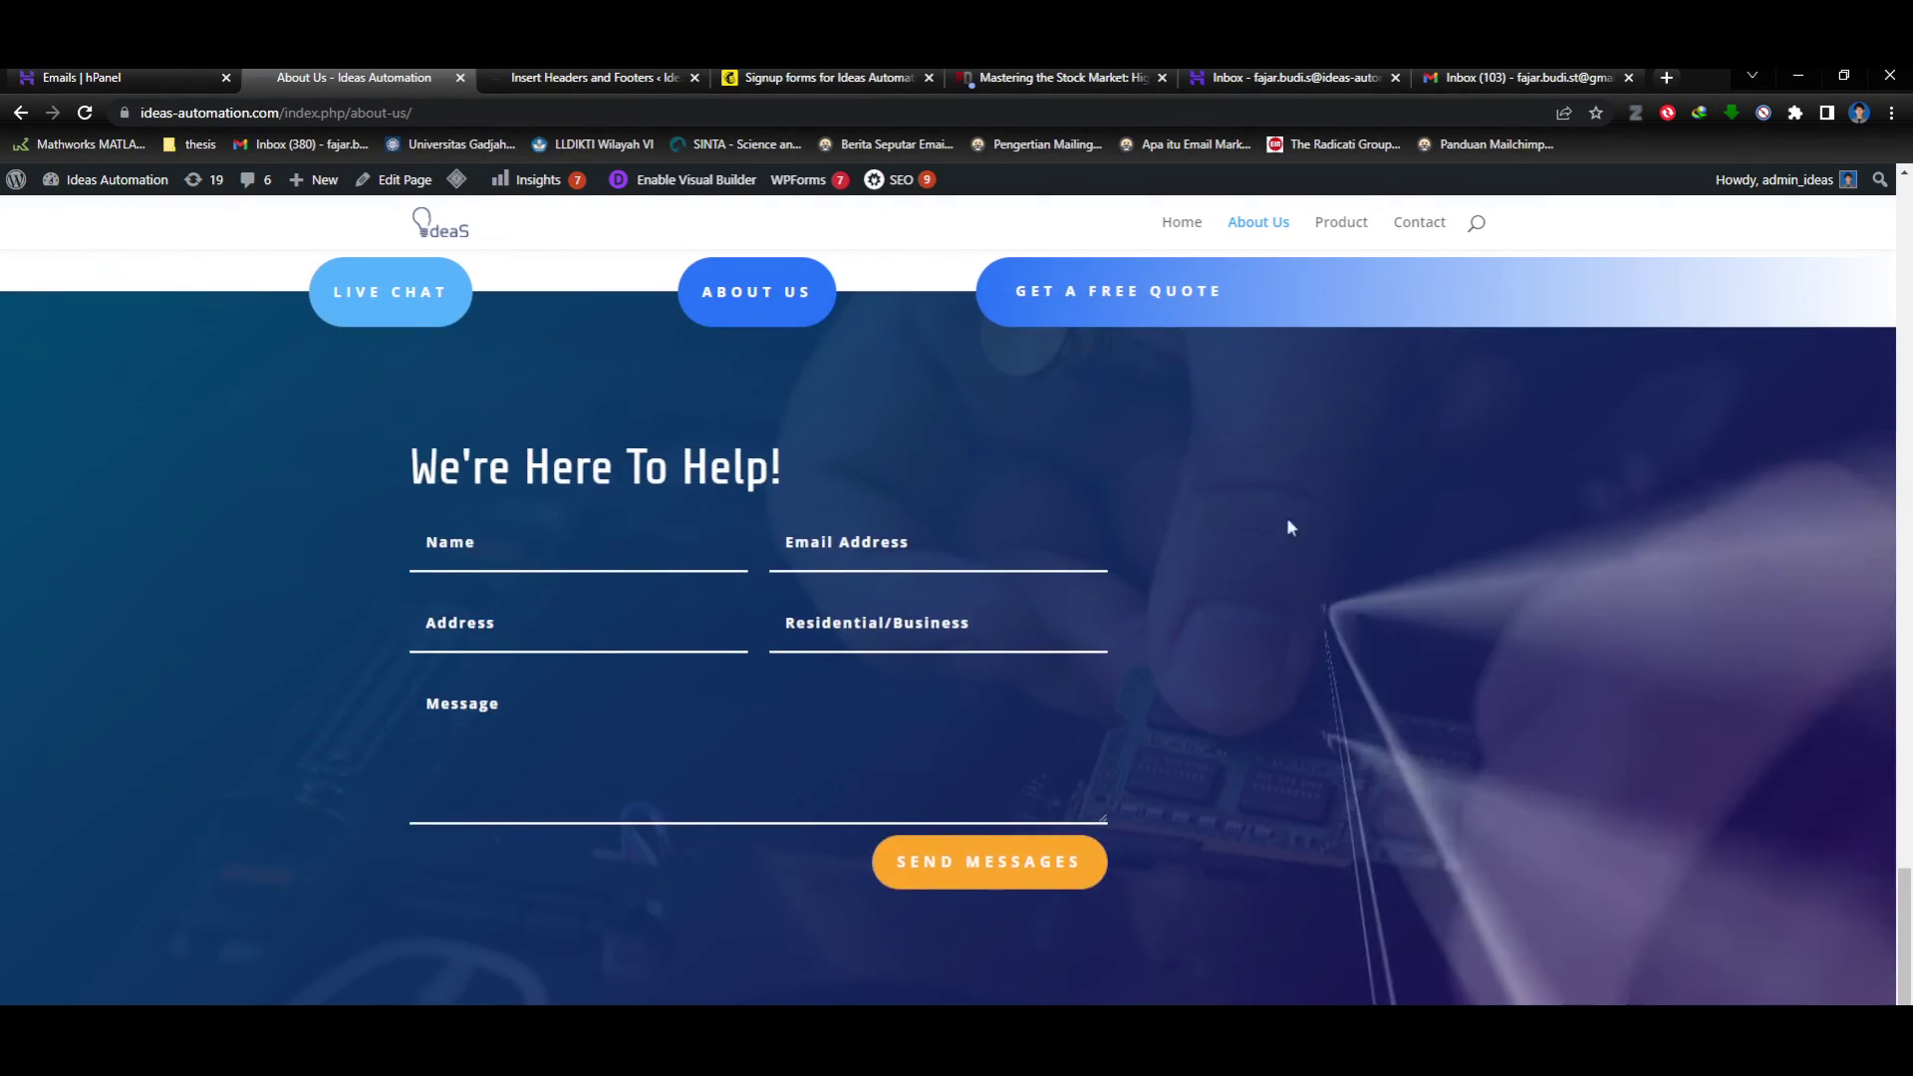
scroll(948, 826, "up", 20)
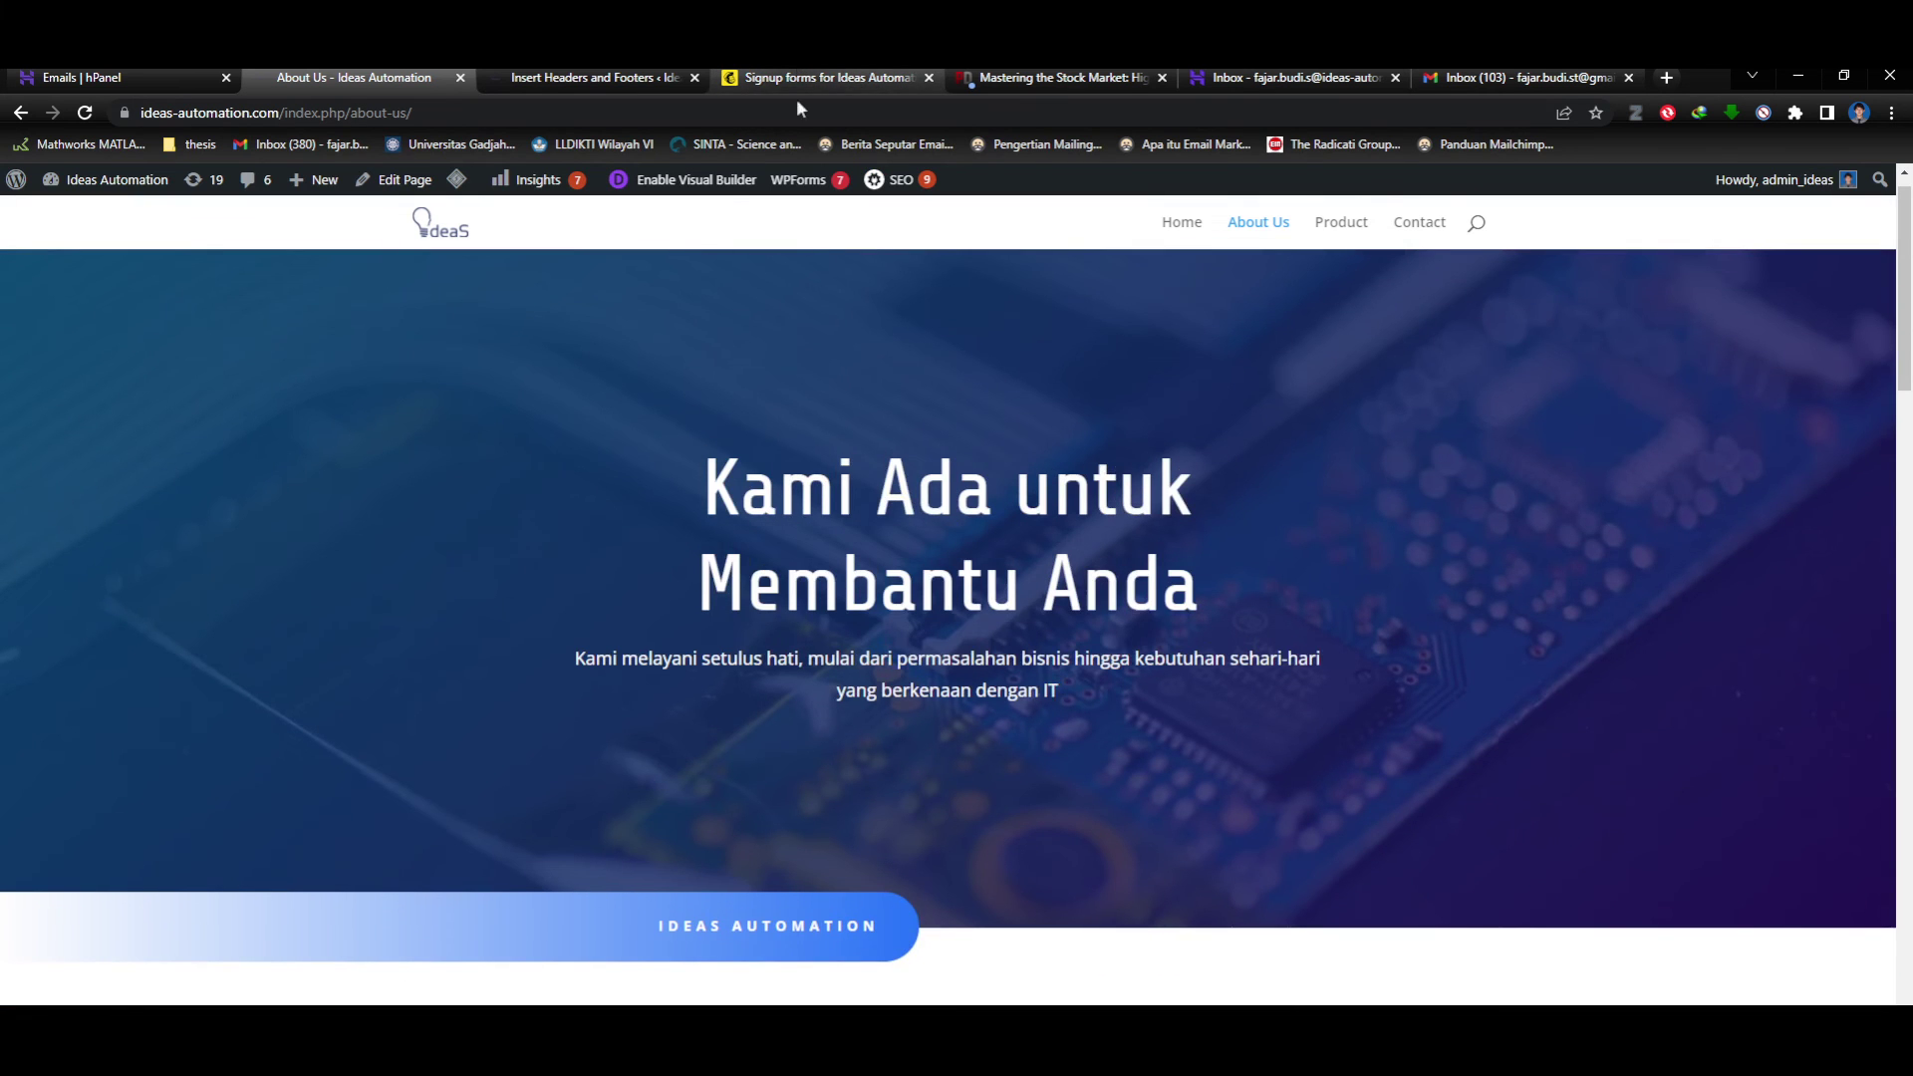
left_click(1189, 239)
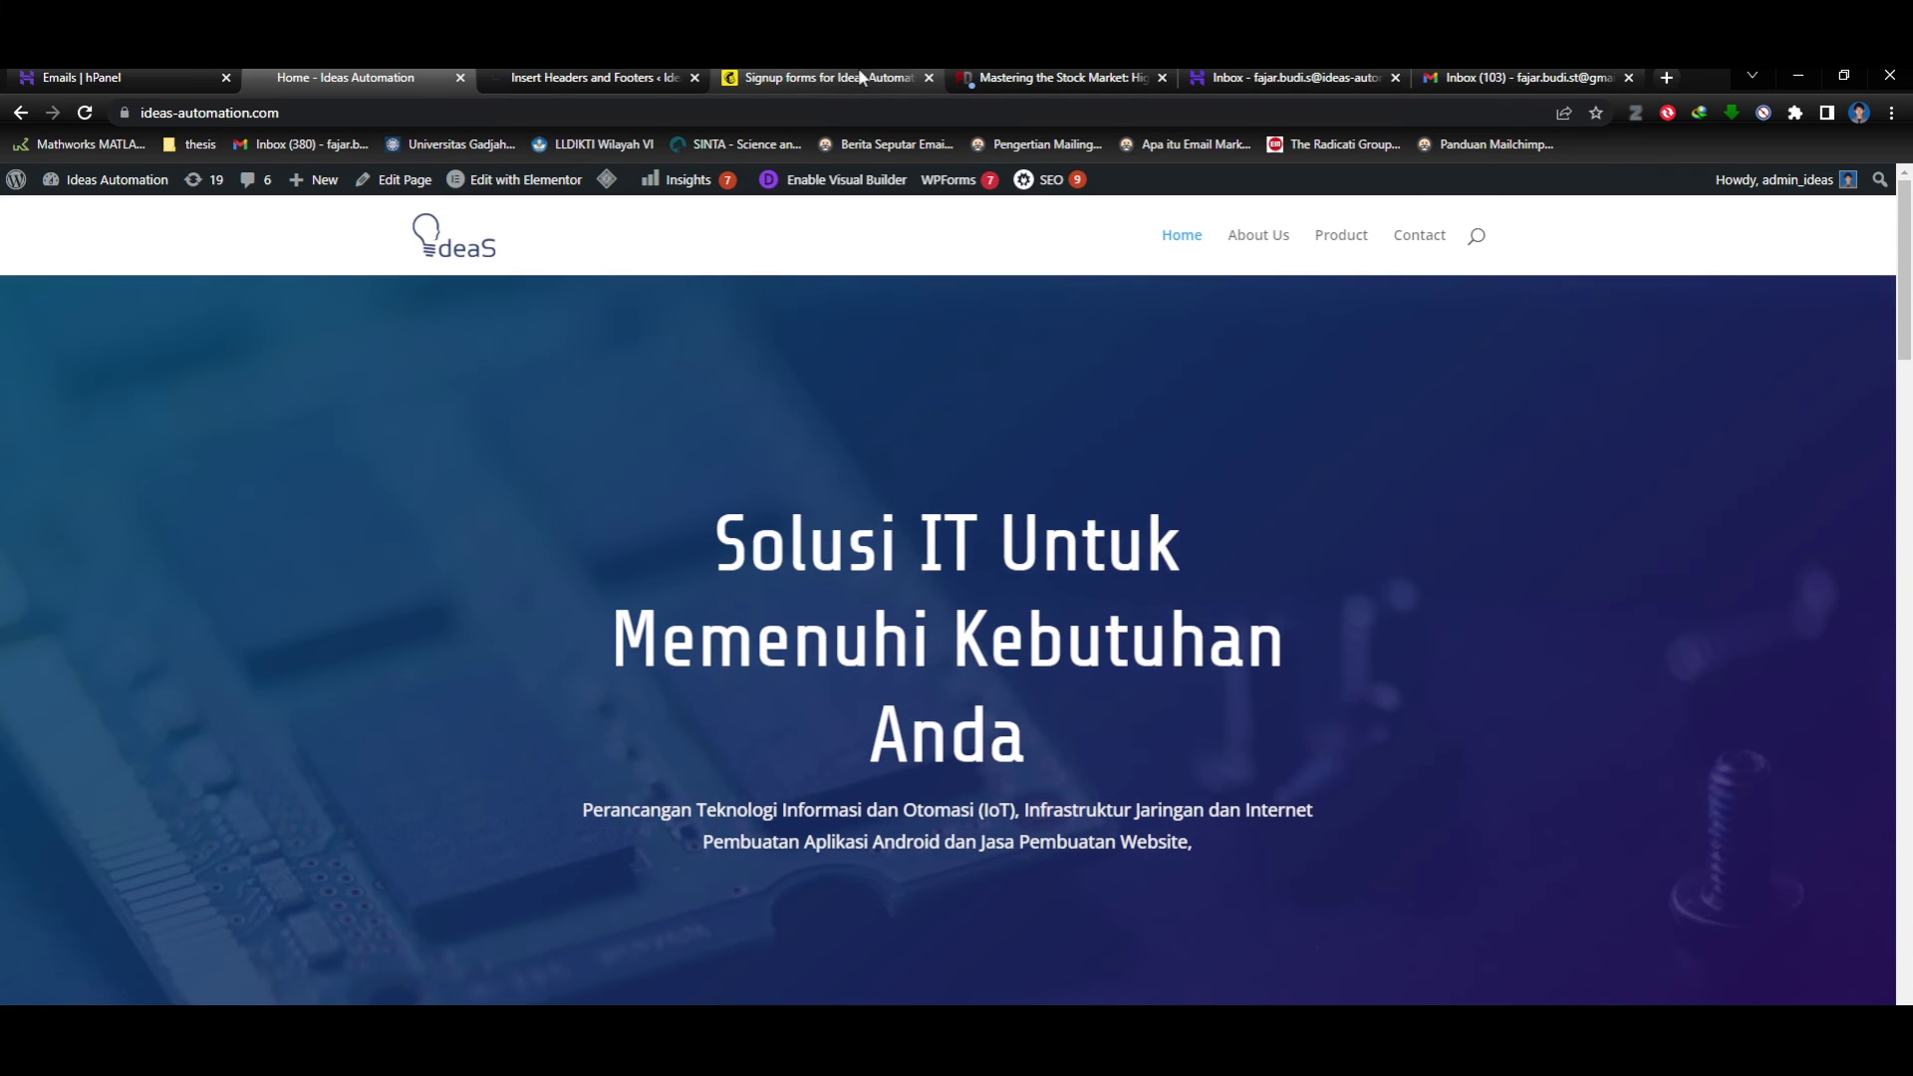
Return to Mailchimp, open the Subscriber pop-up form for editing, and review its image area, email field and subscribe button.
left_click(863, 77)
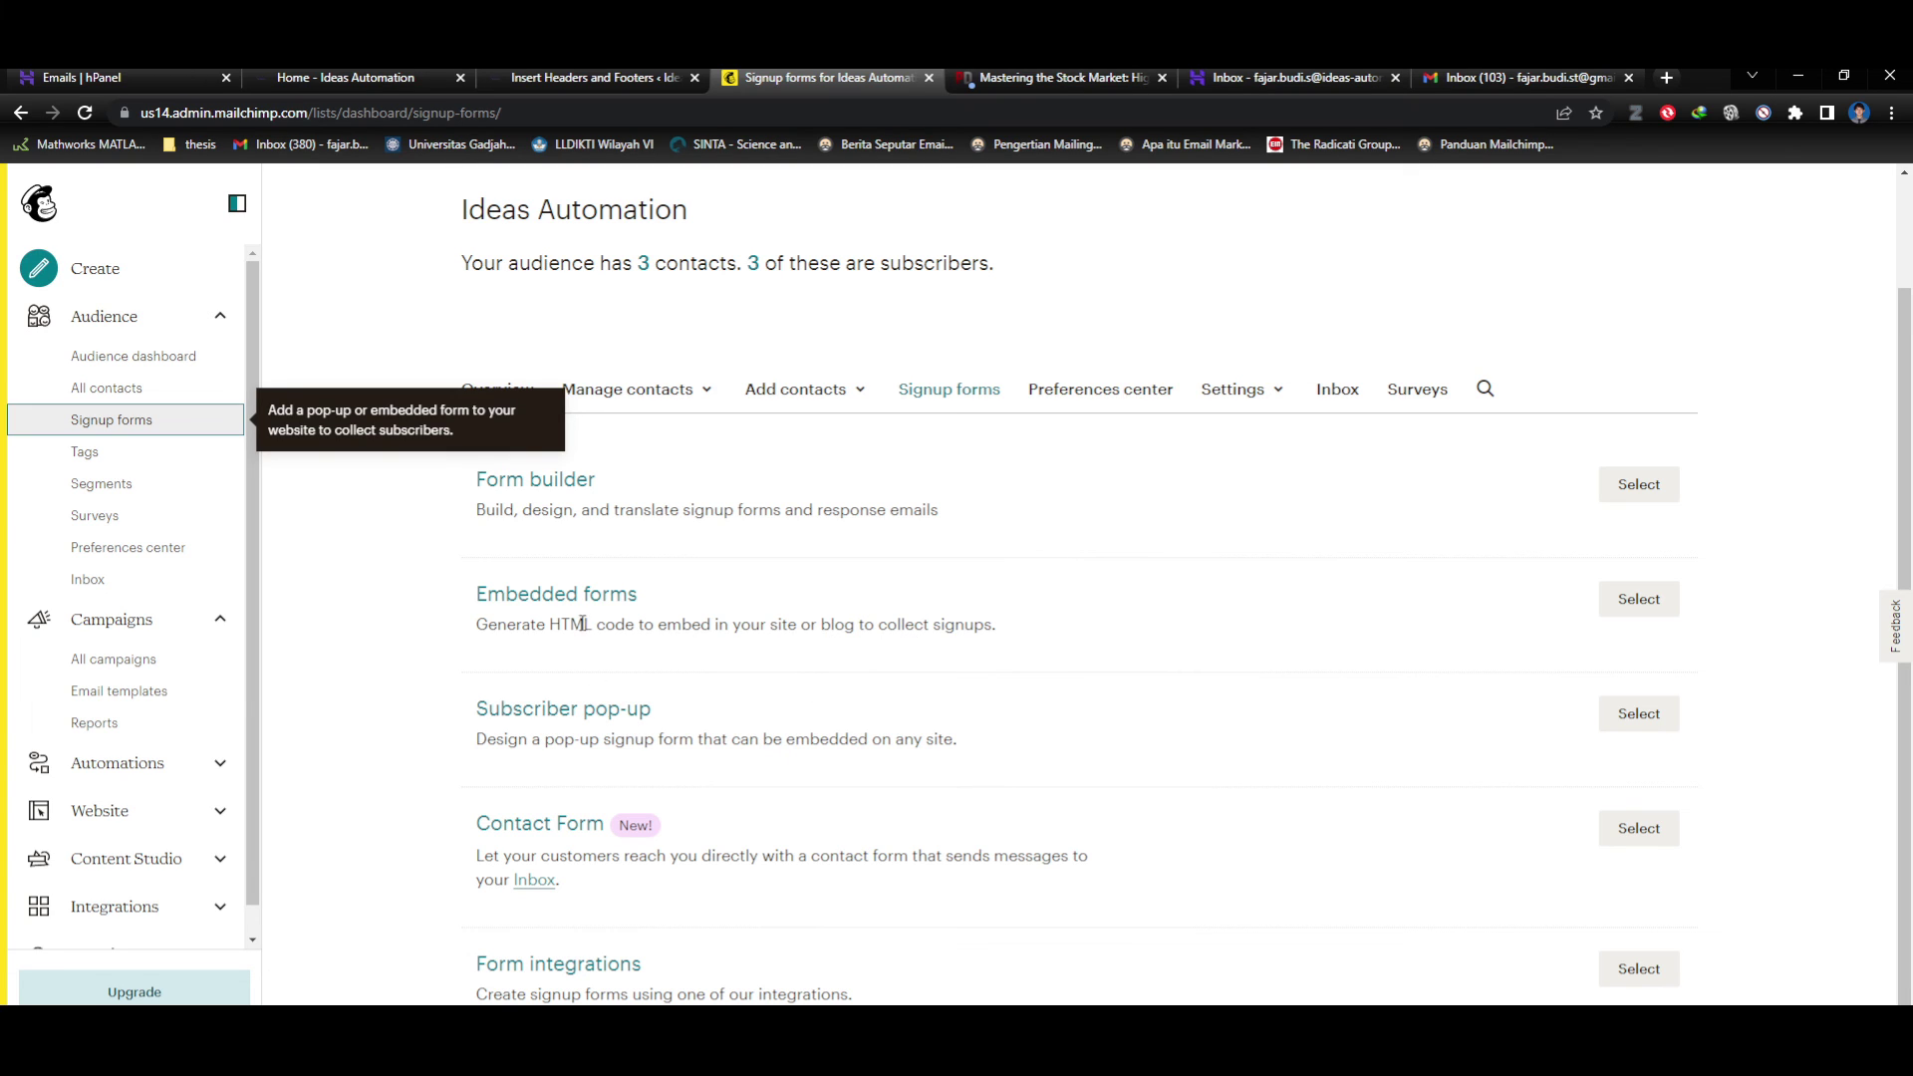
left_click(1640, 730)
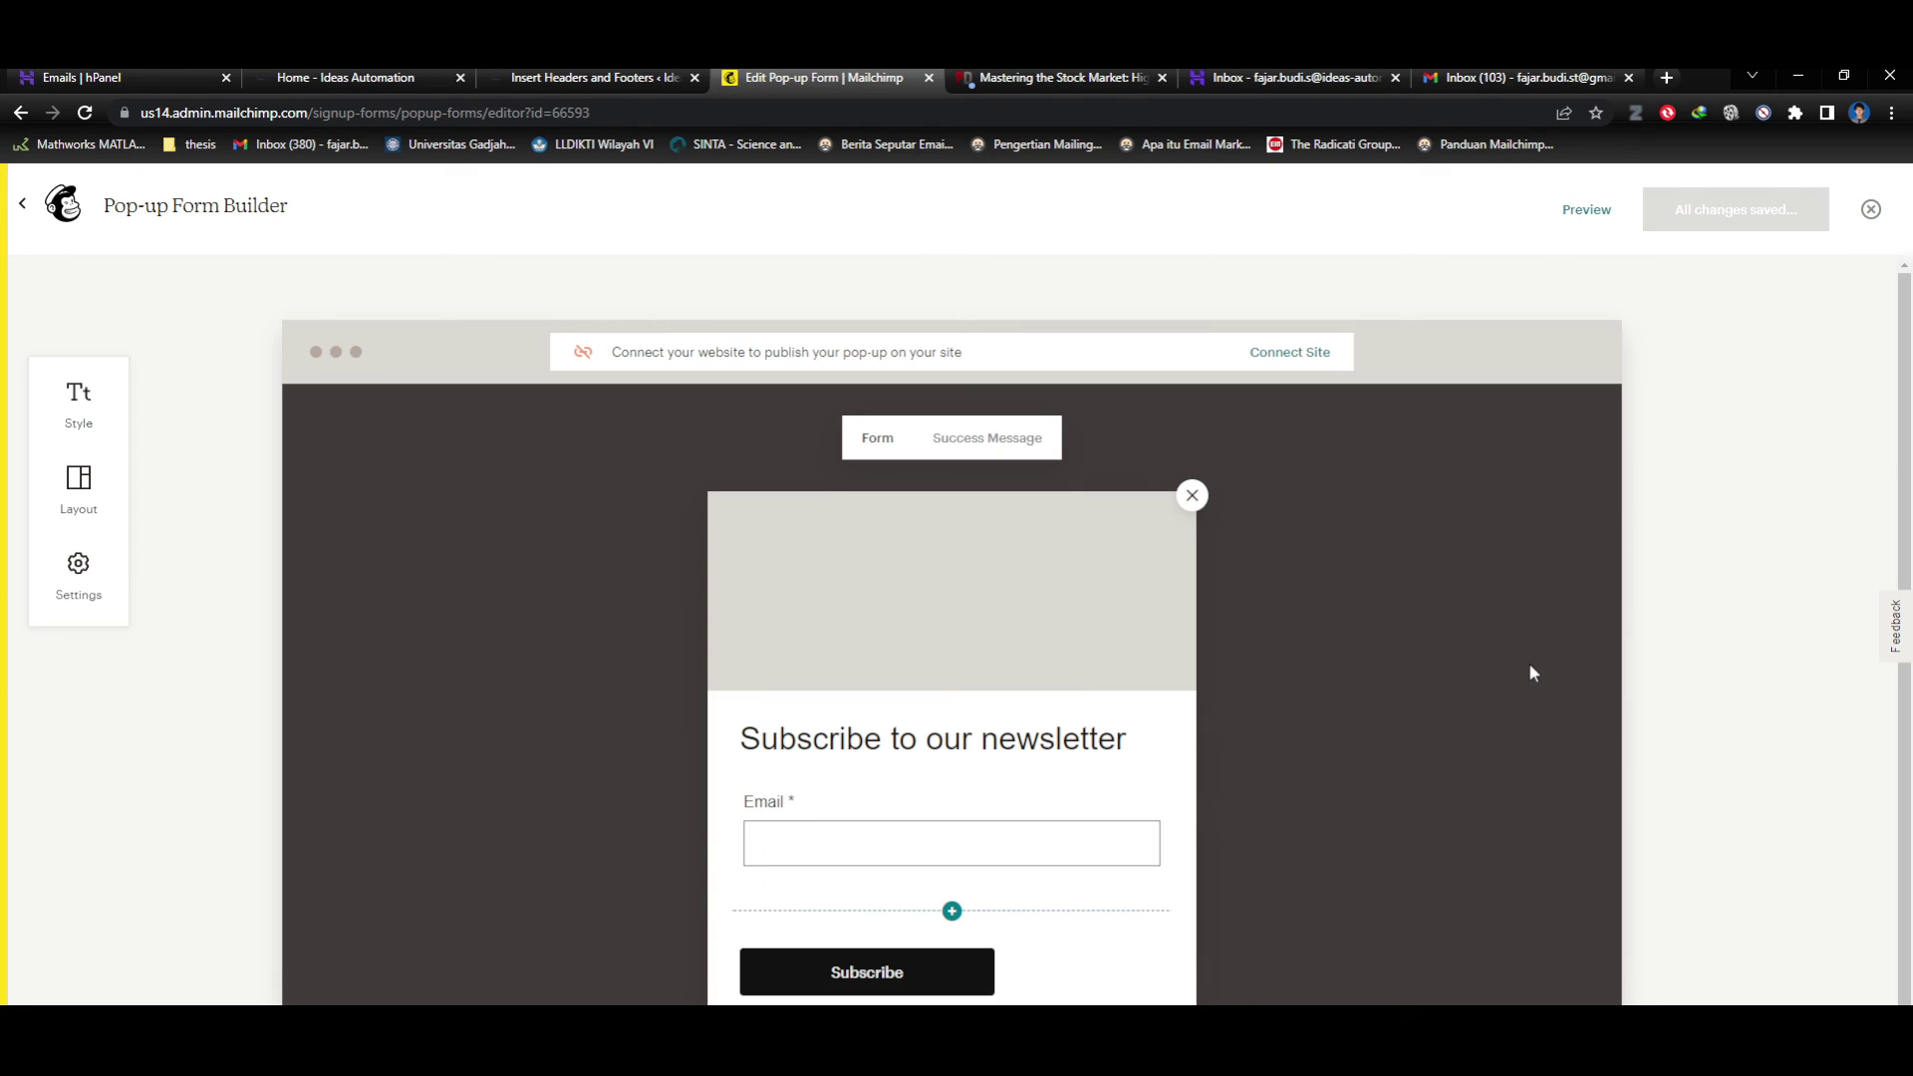
mouse_move(708, 555)
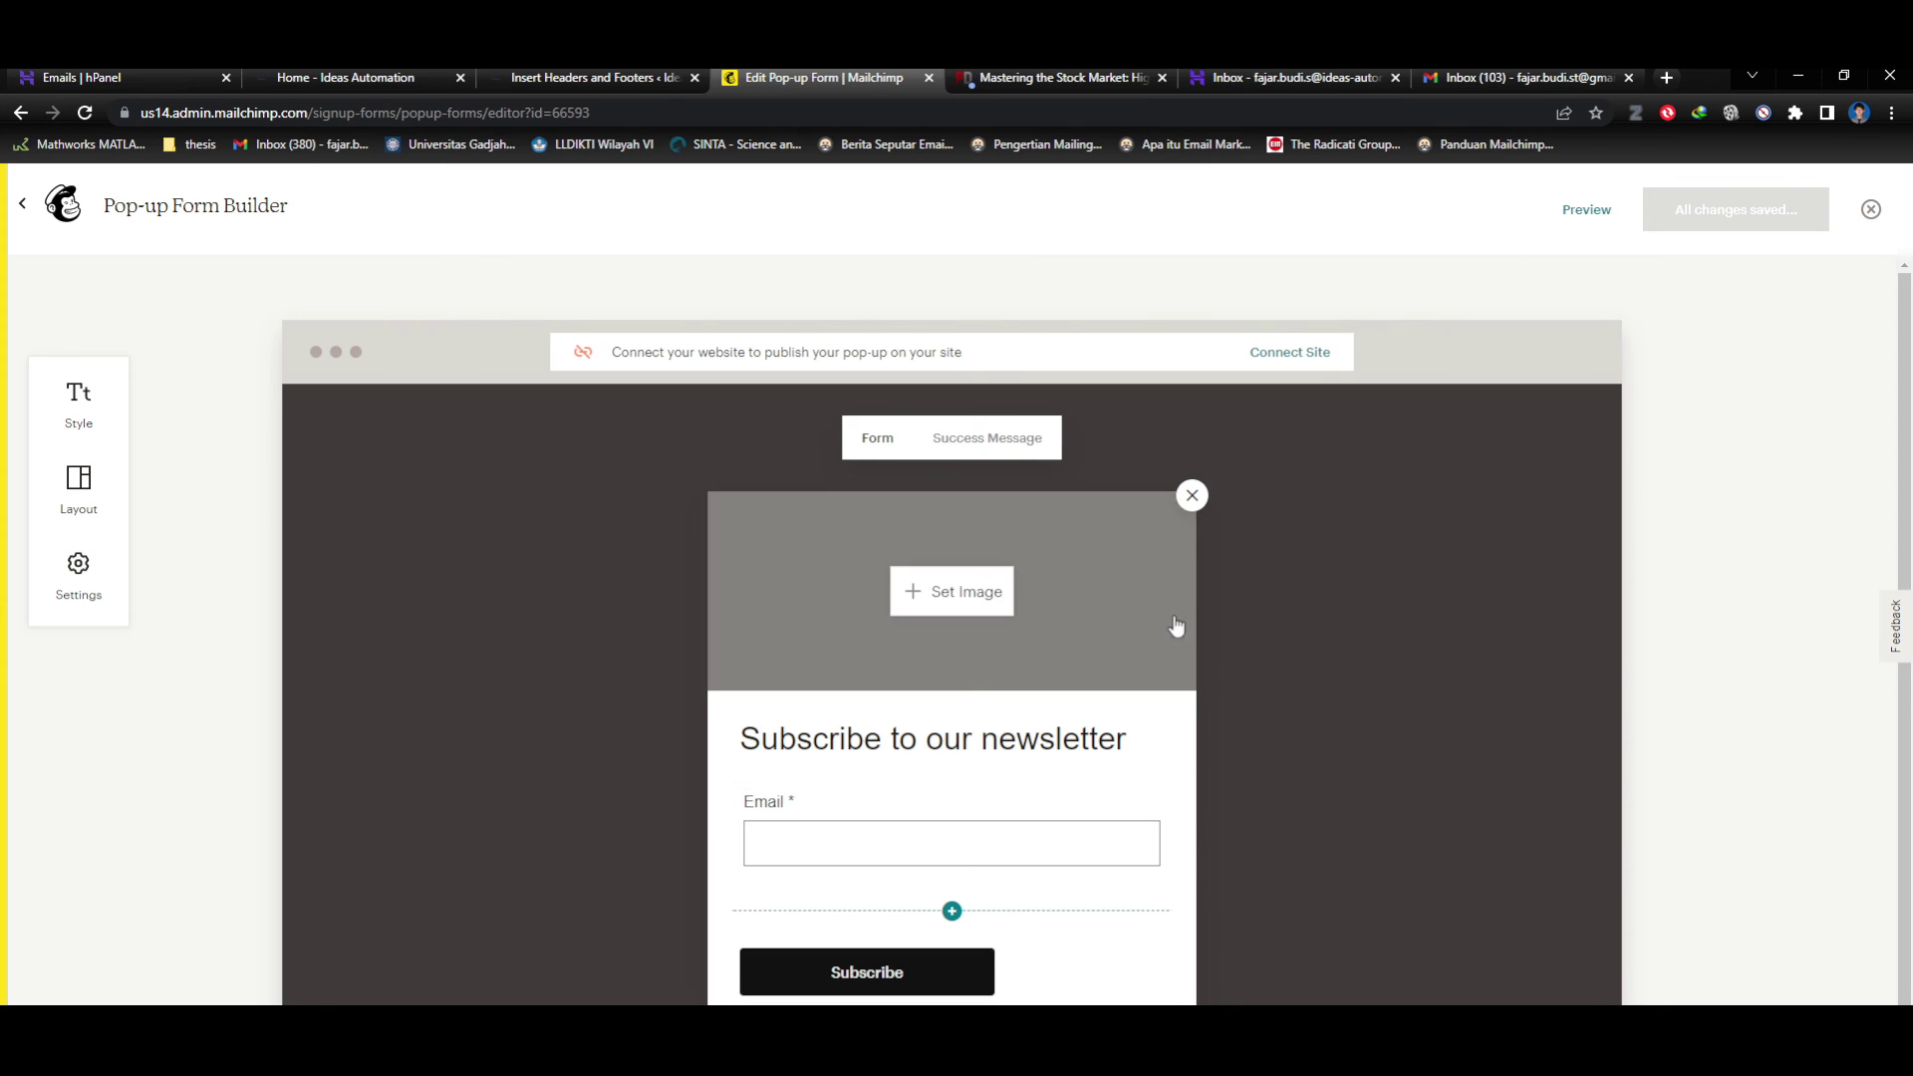
scroll(1206, 722, "down", 1)
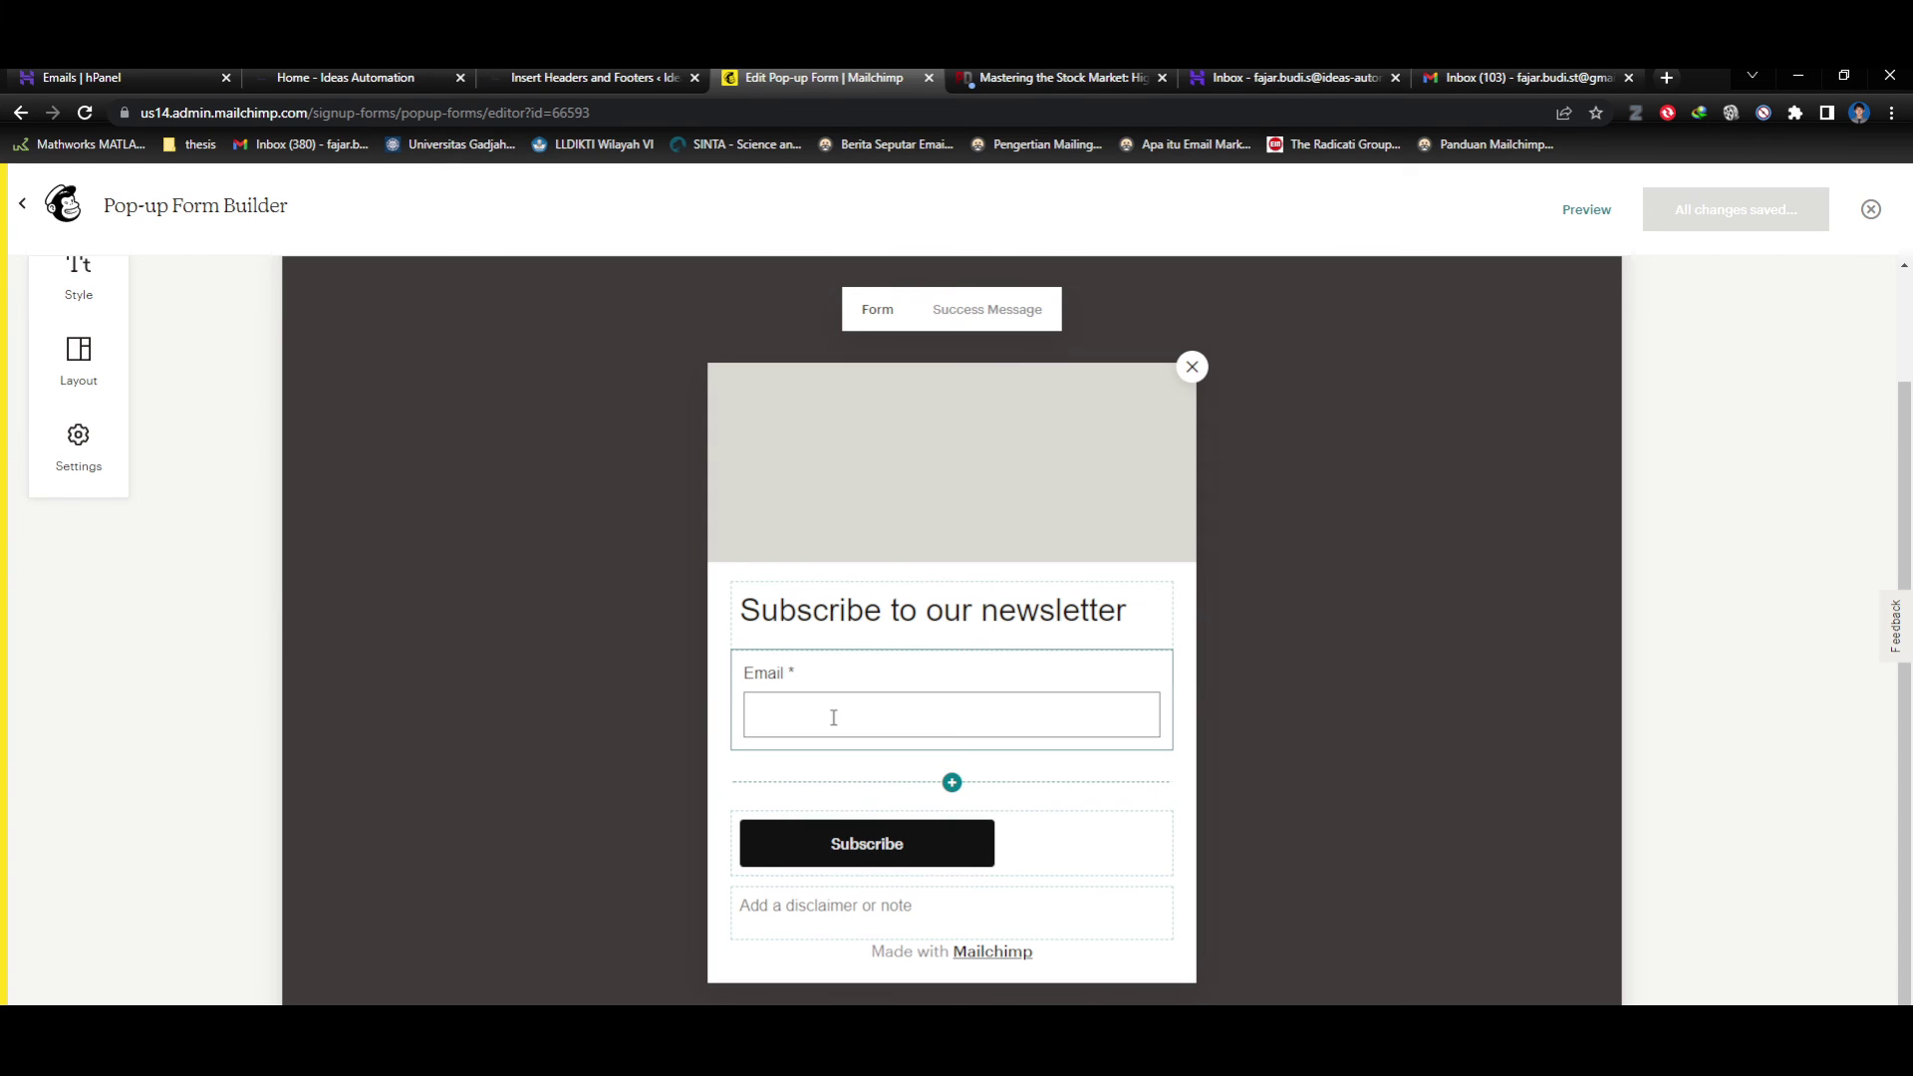
scroll(375, 453, "up", 2)
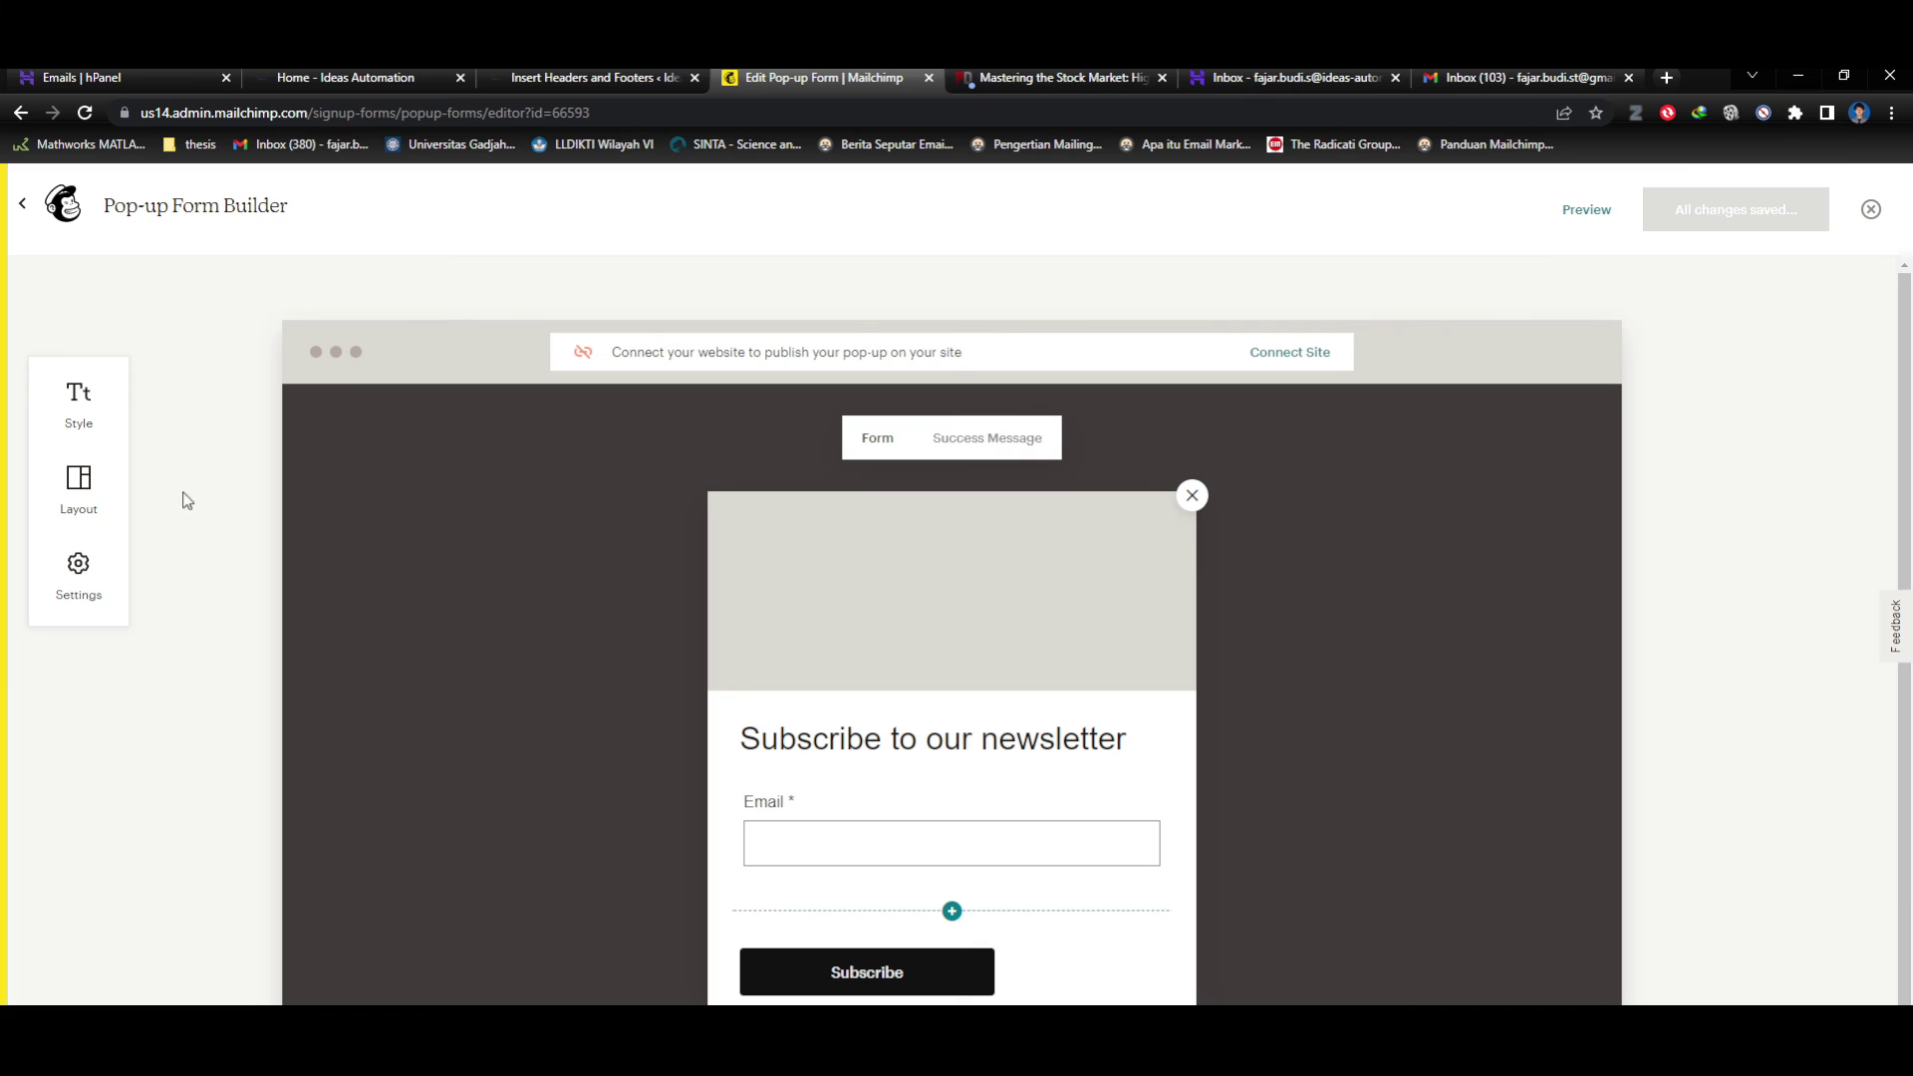
Try the pop-up layouts in turn: image right of the form, image left, image above, no image, and bottom bar.
left_click(78, 488)
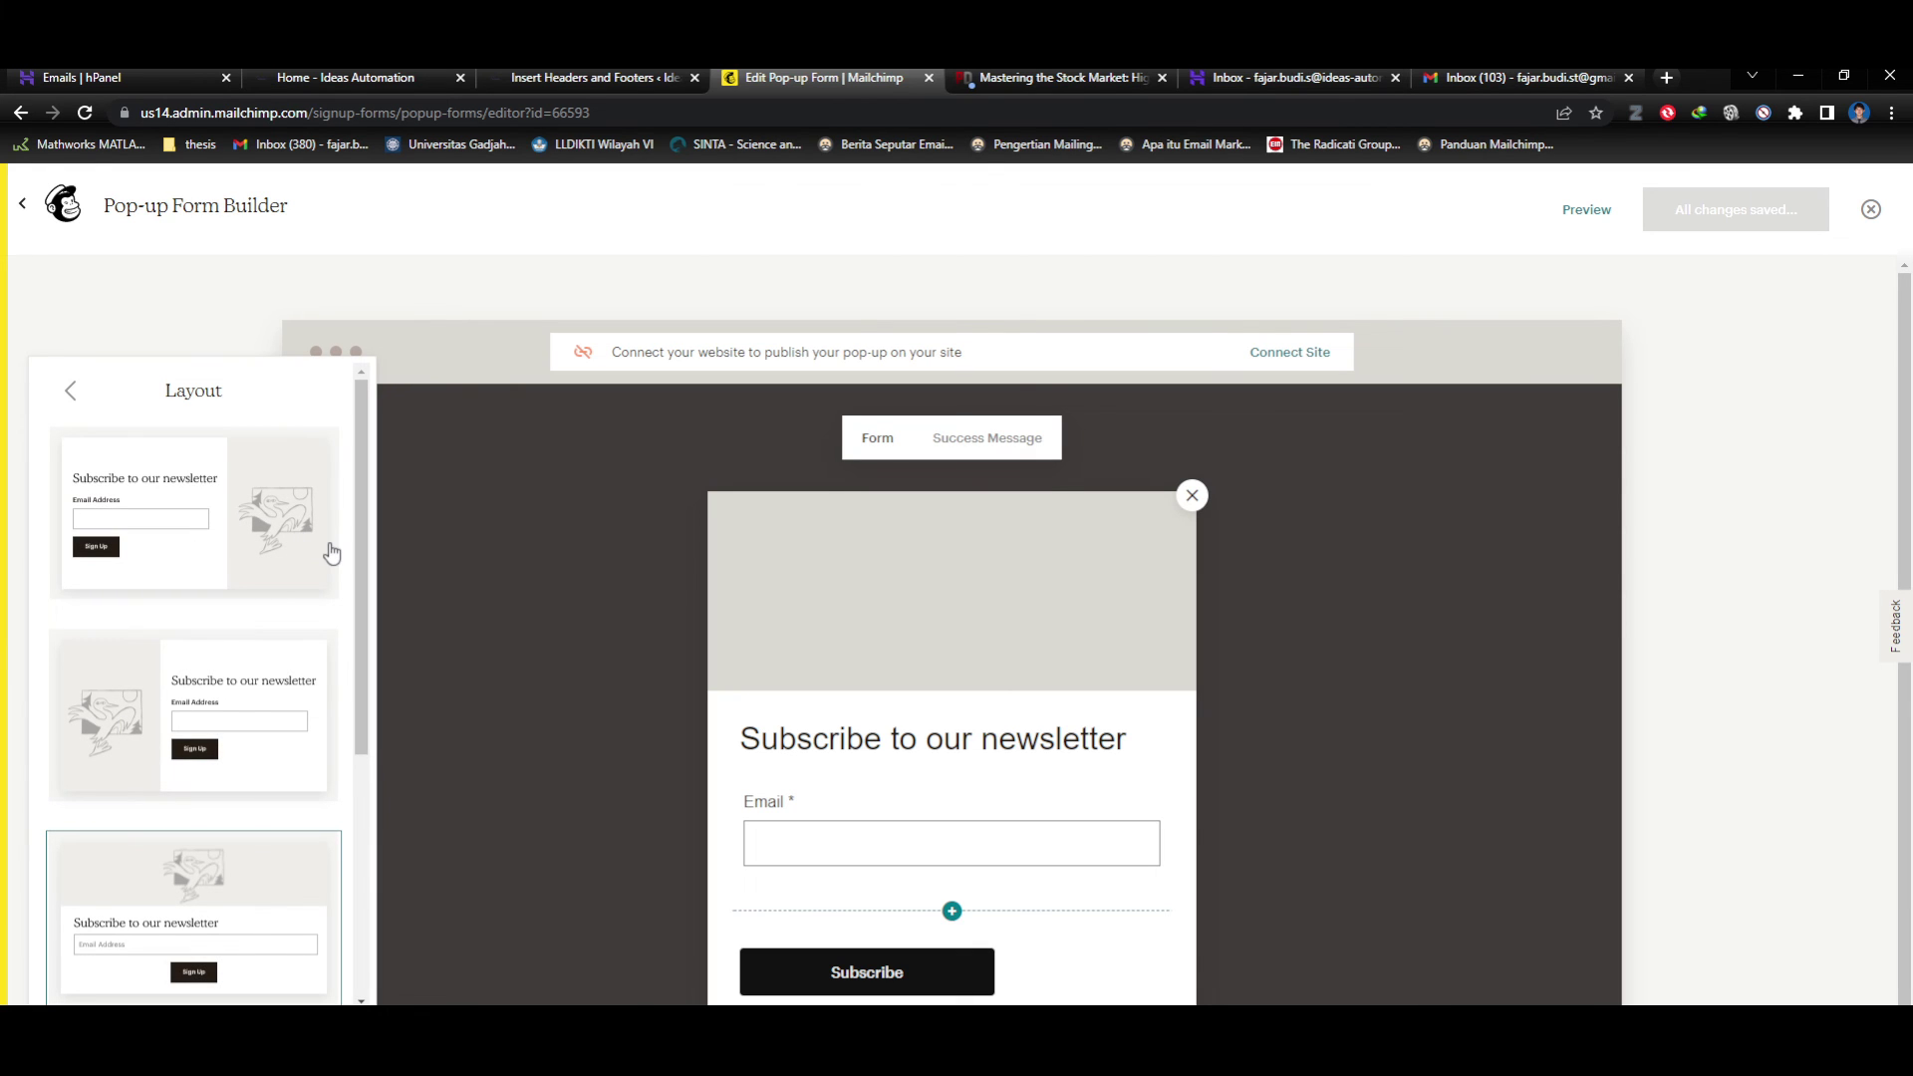
left_click(201, 569)
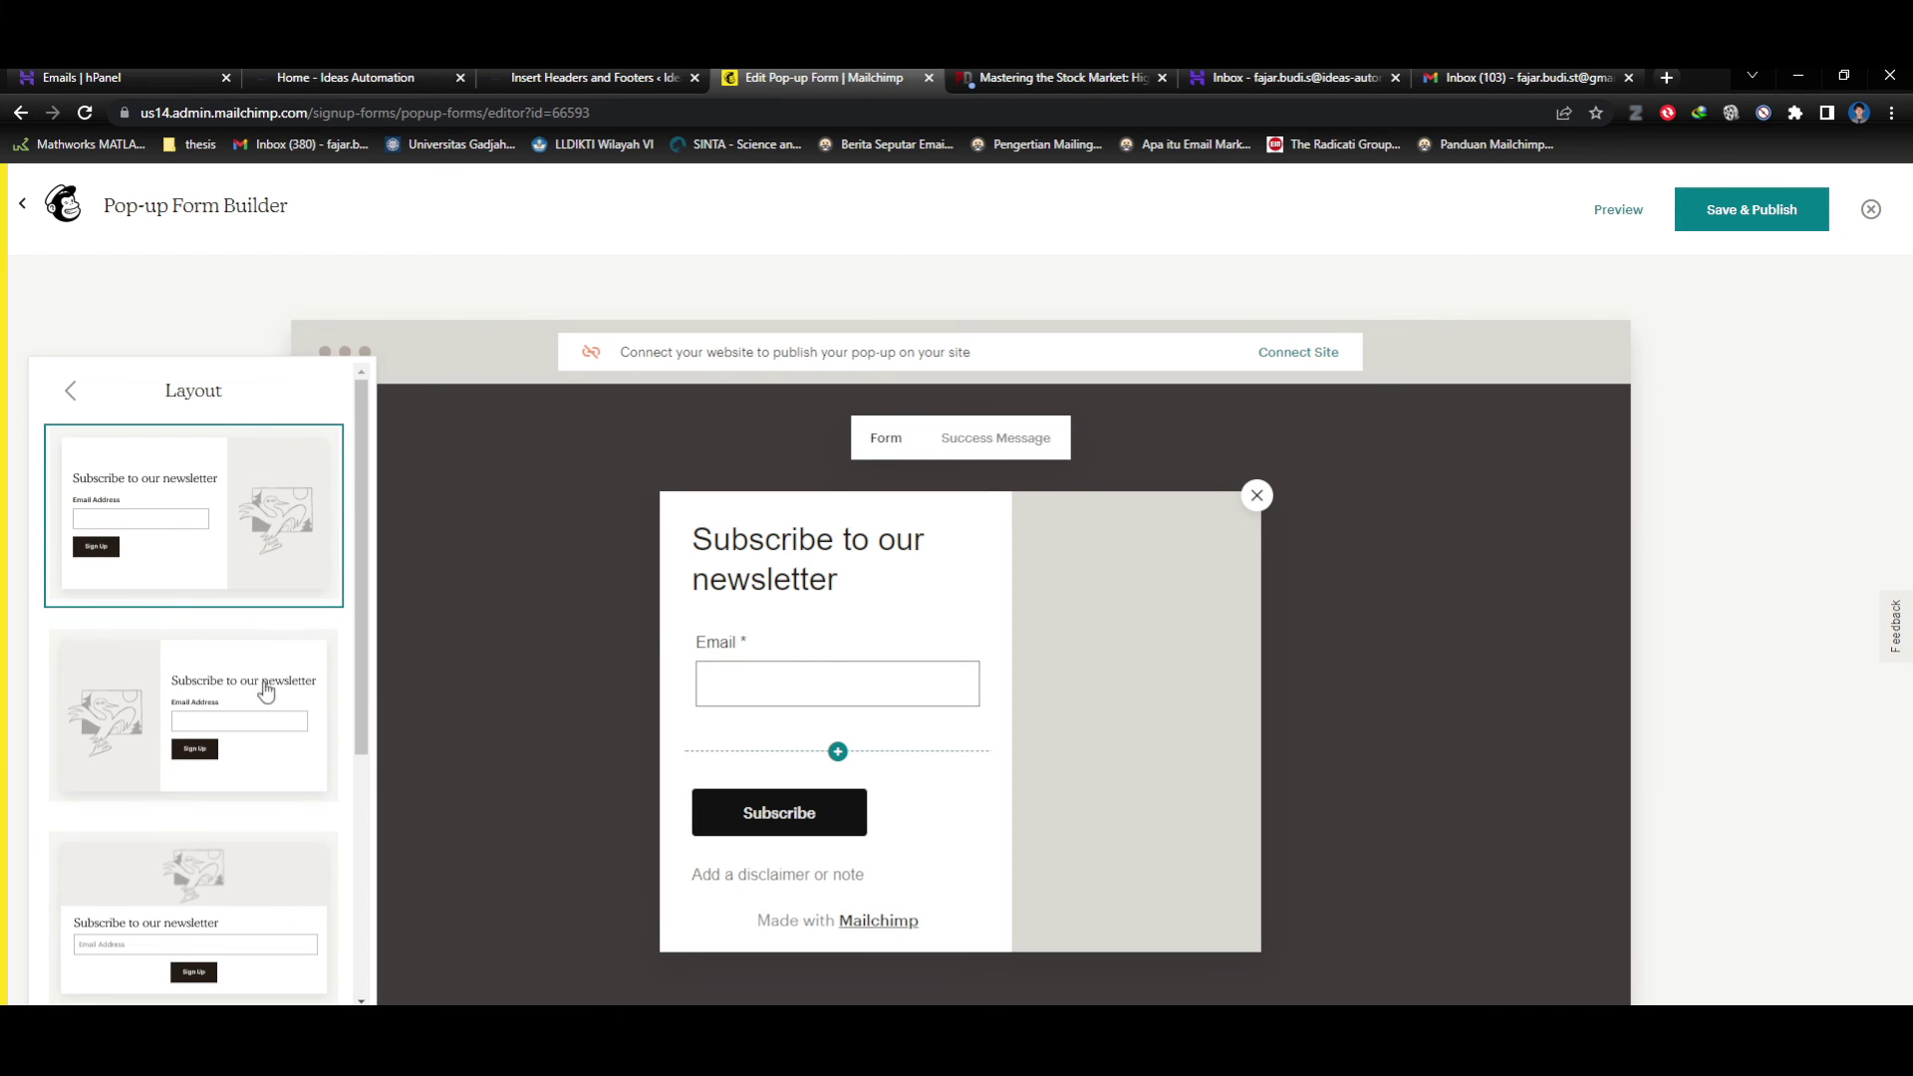
scroll(261, 688, "down", 2)
left_click(221, 543)
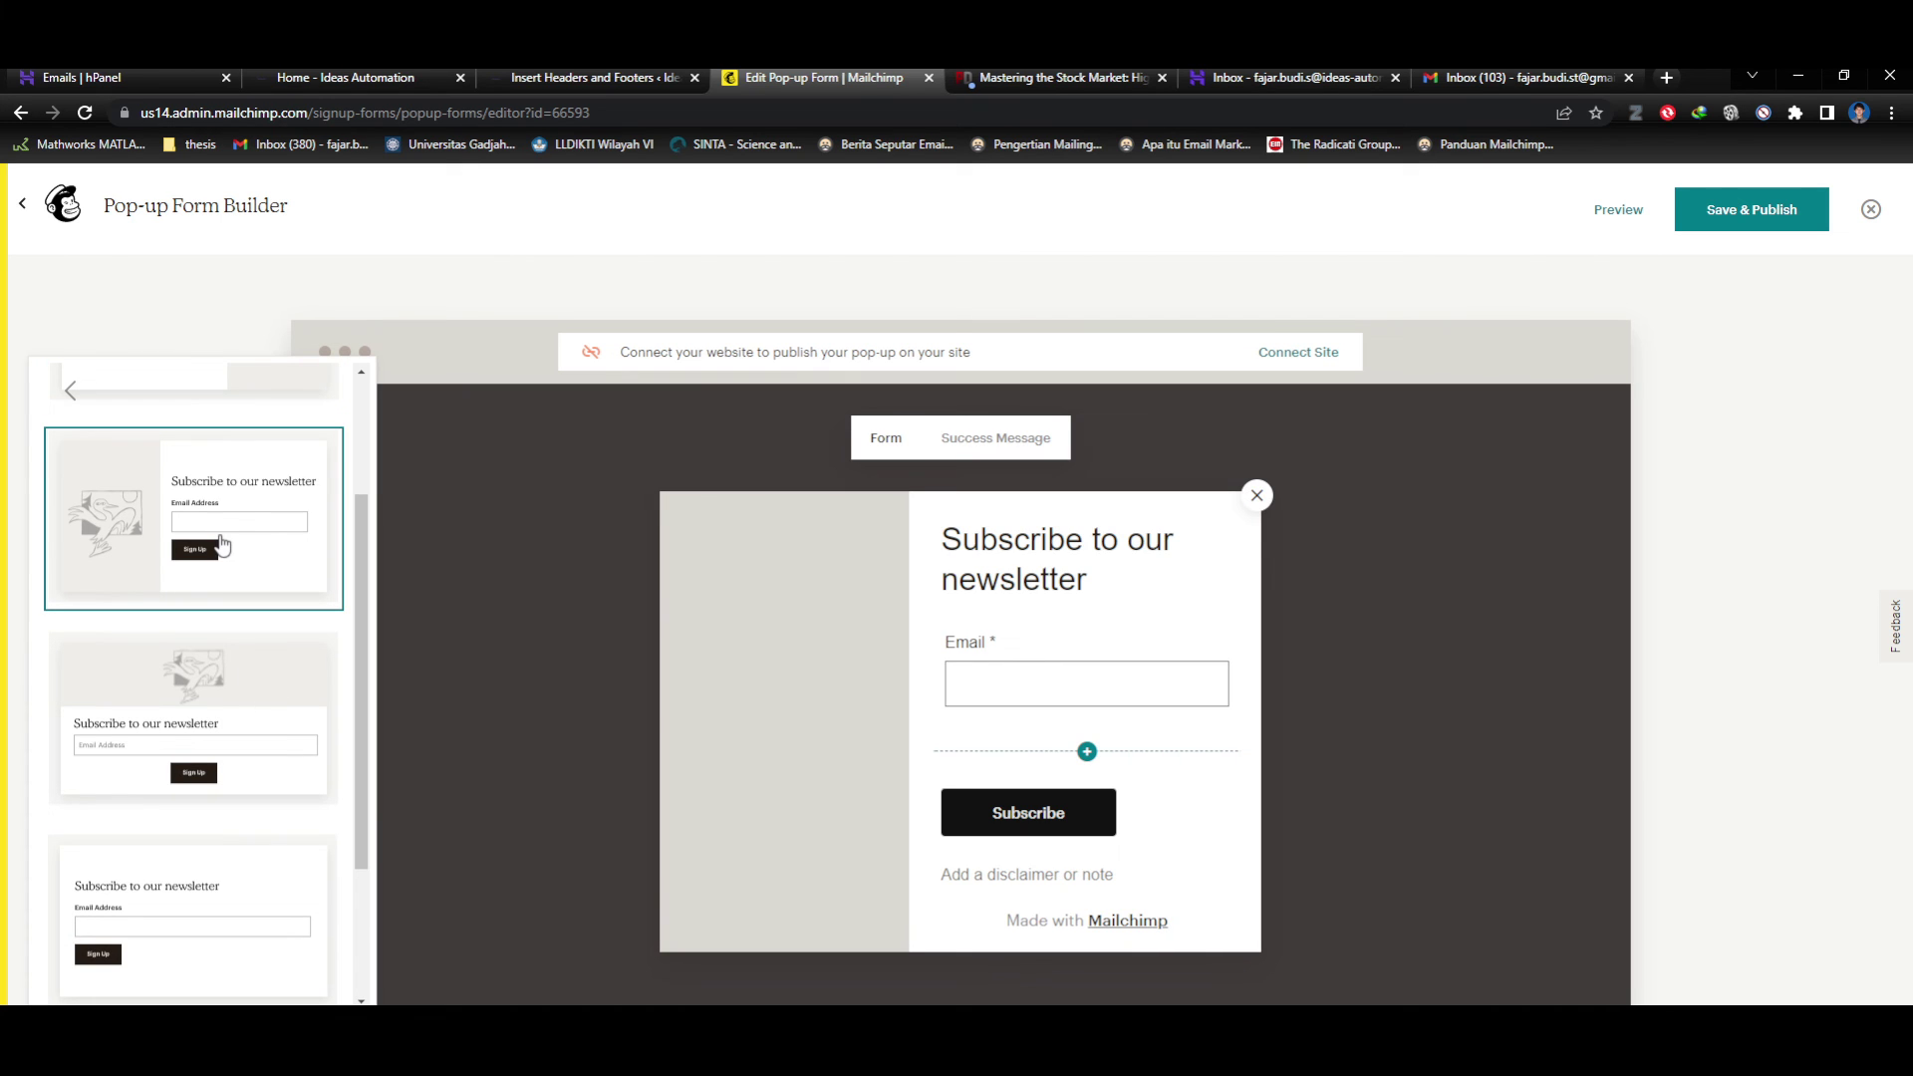
scroll(251, 670, "down", 2)
left_click(248, 531)
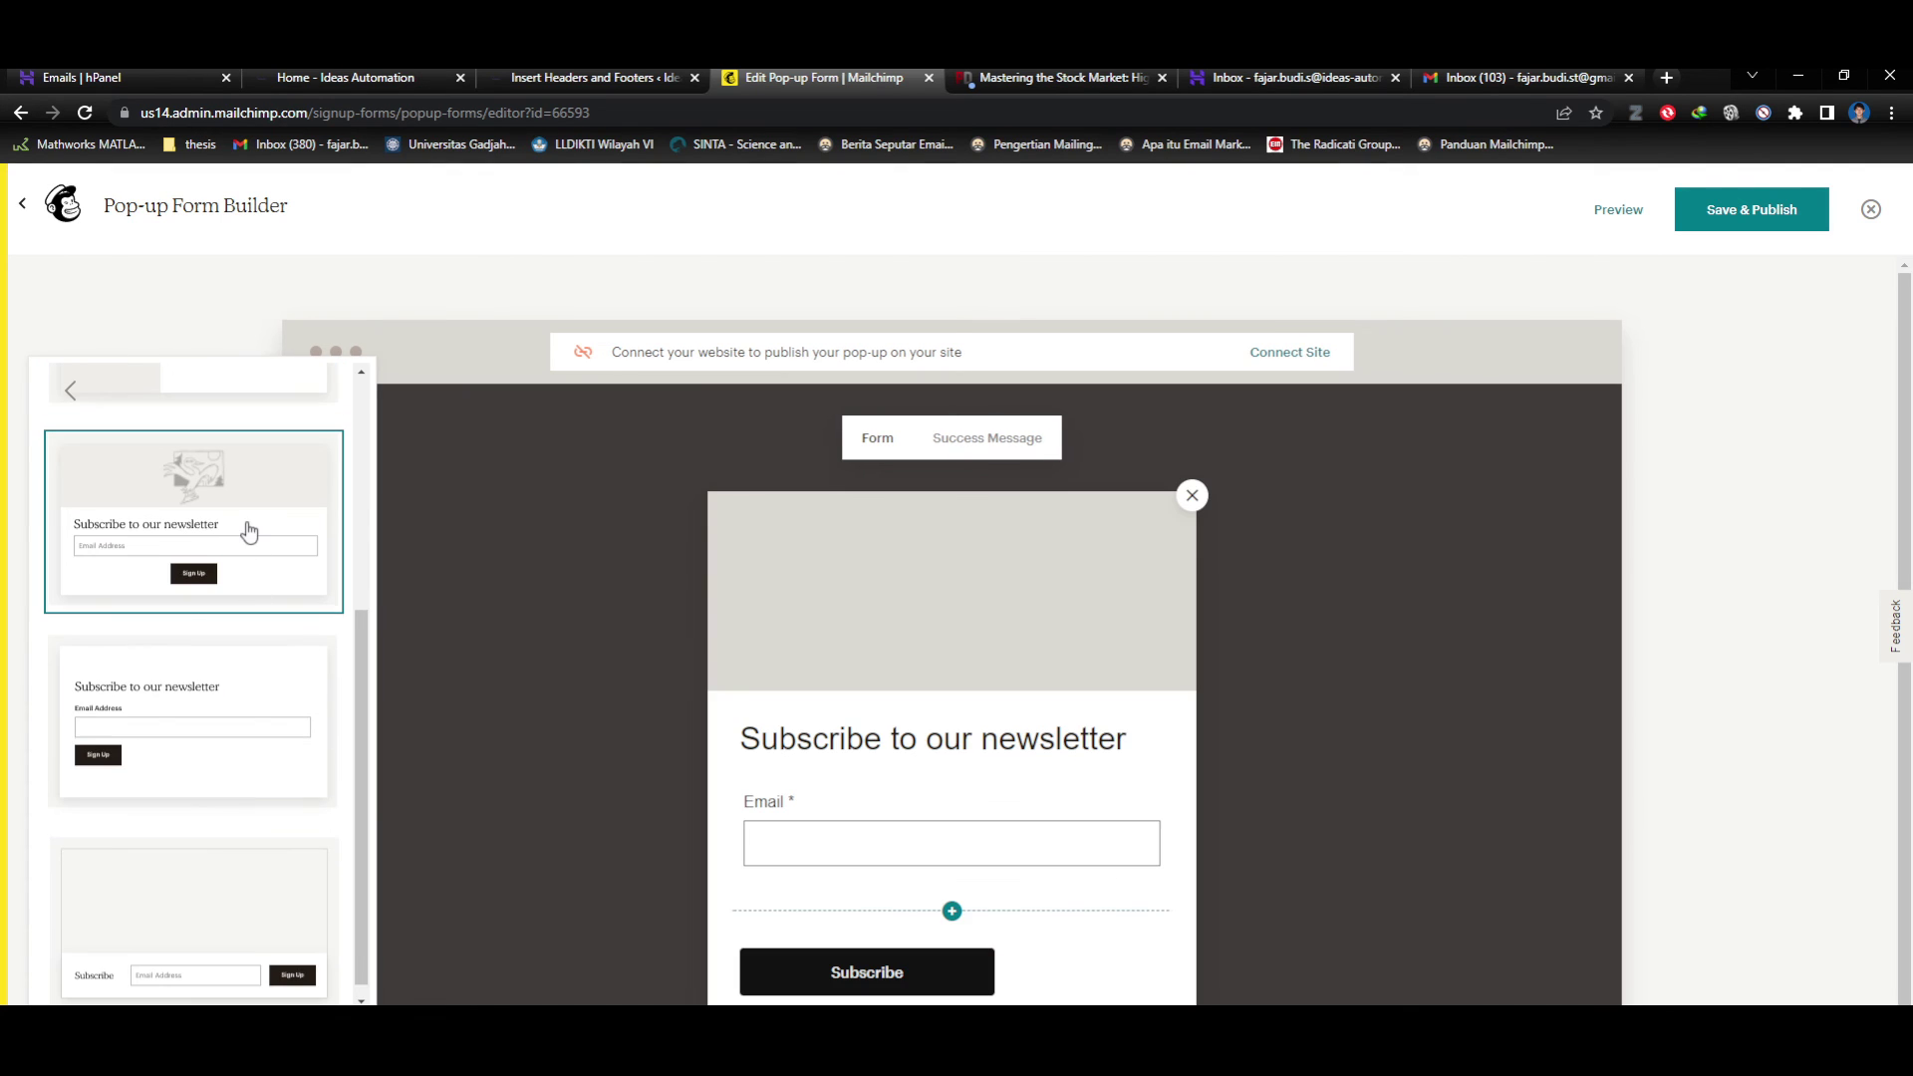
left_click(290, 735)
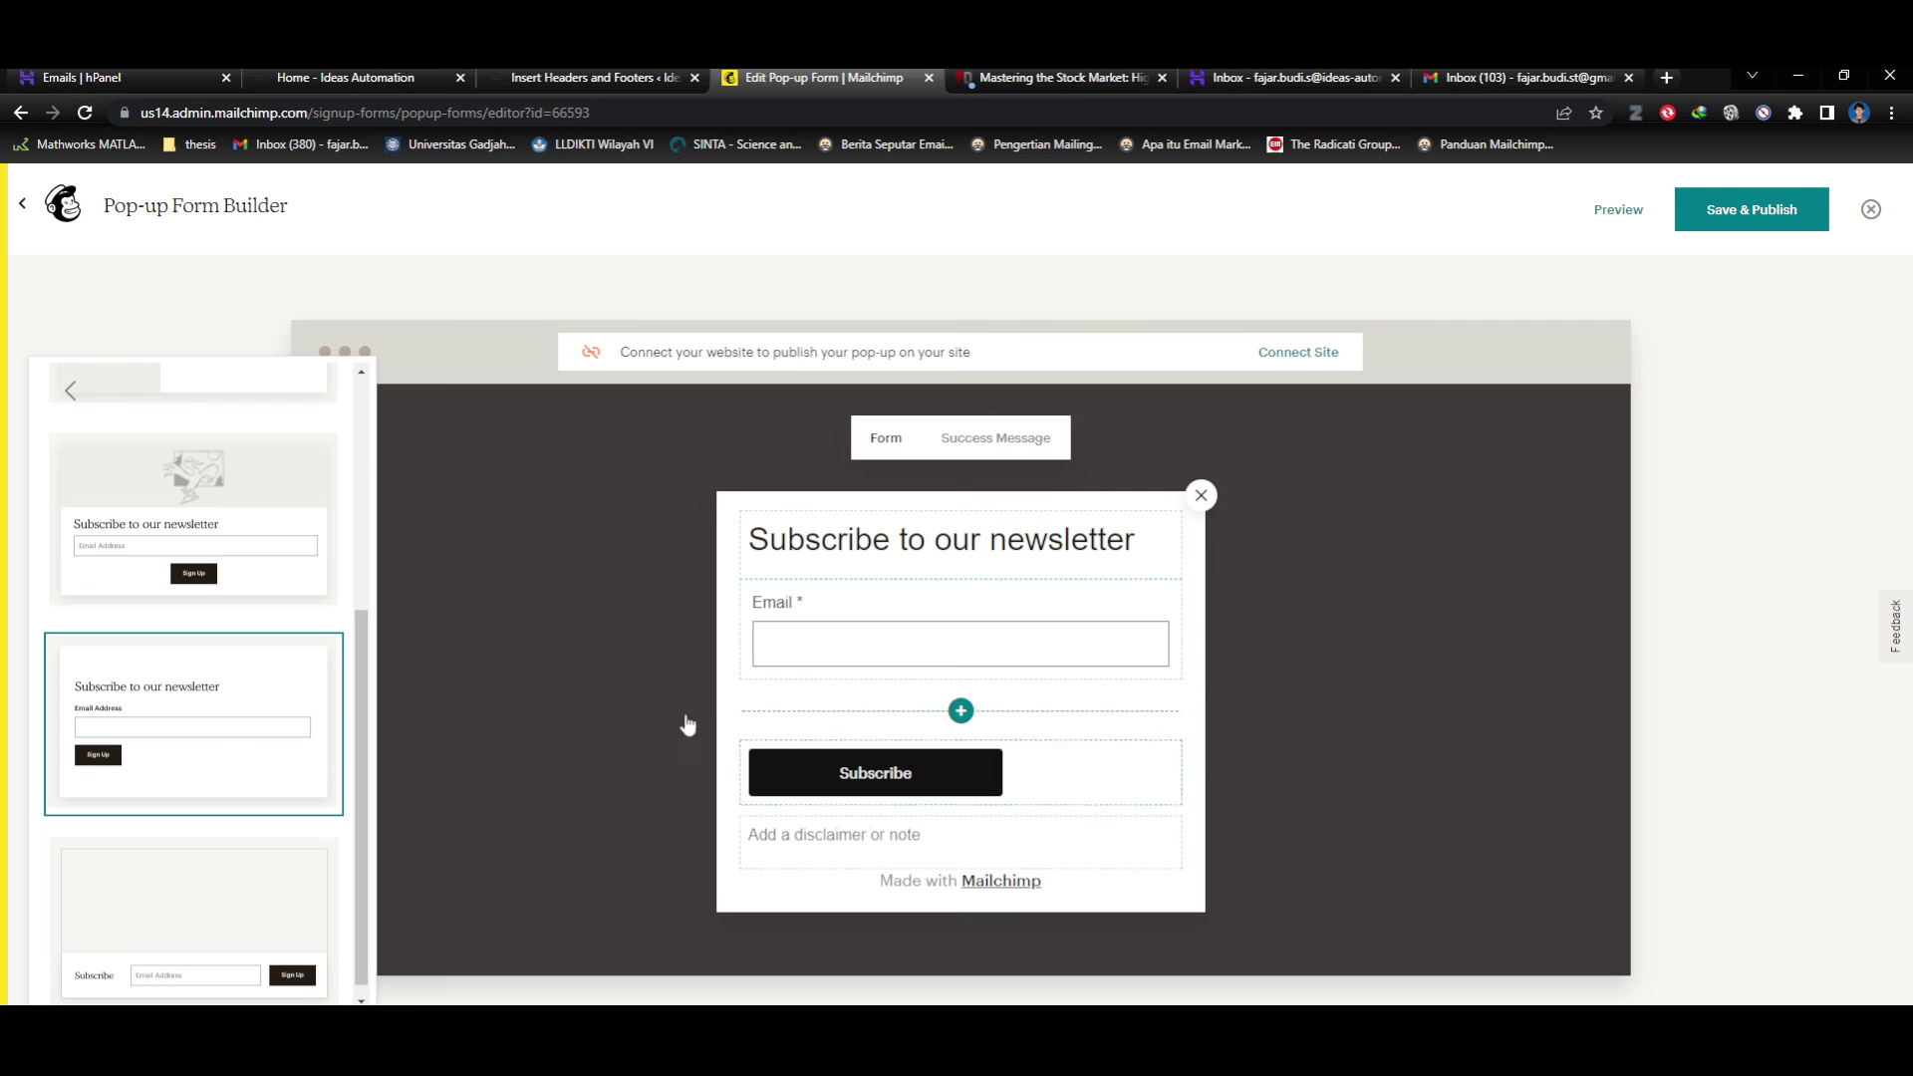
scroll(234, 827, "down", 1)
left_click(273, 898)
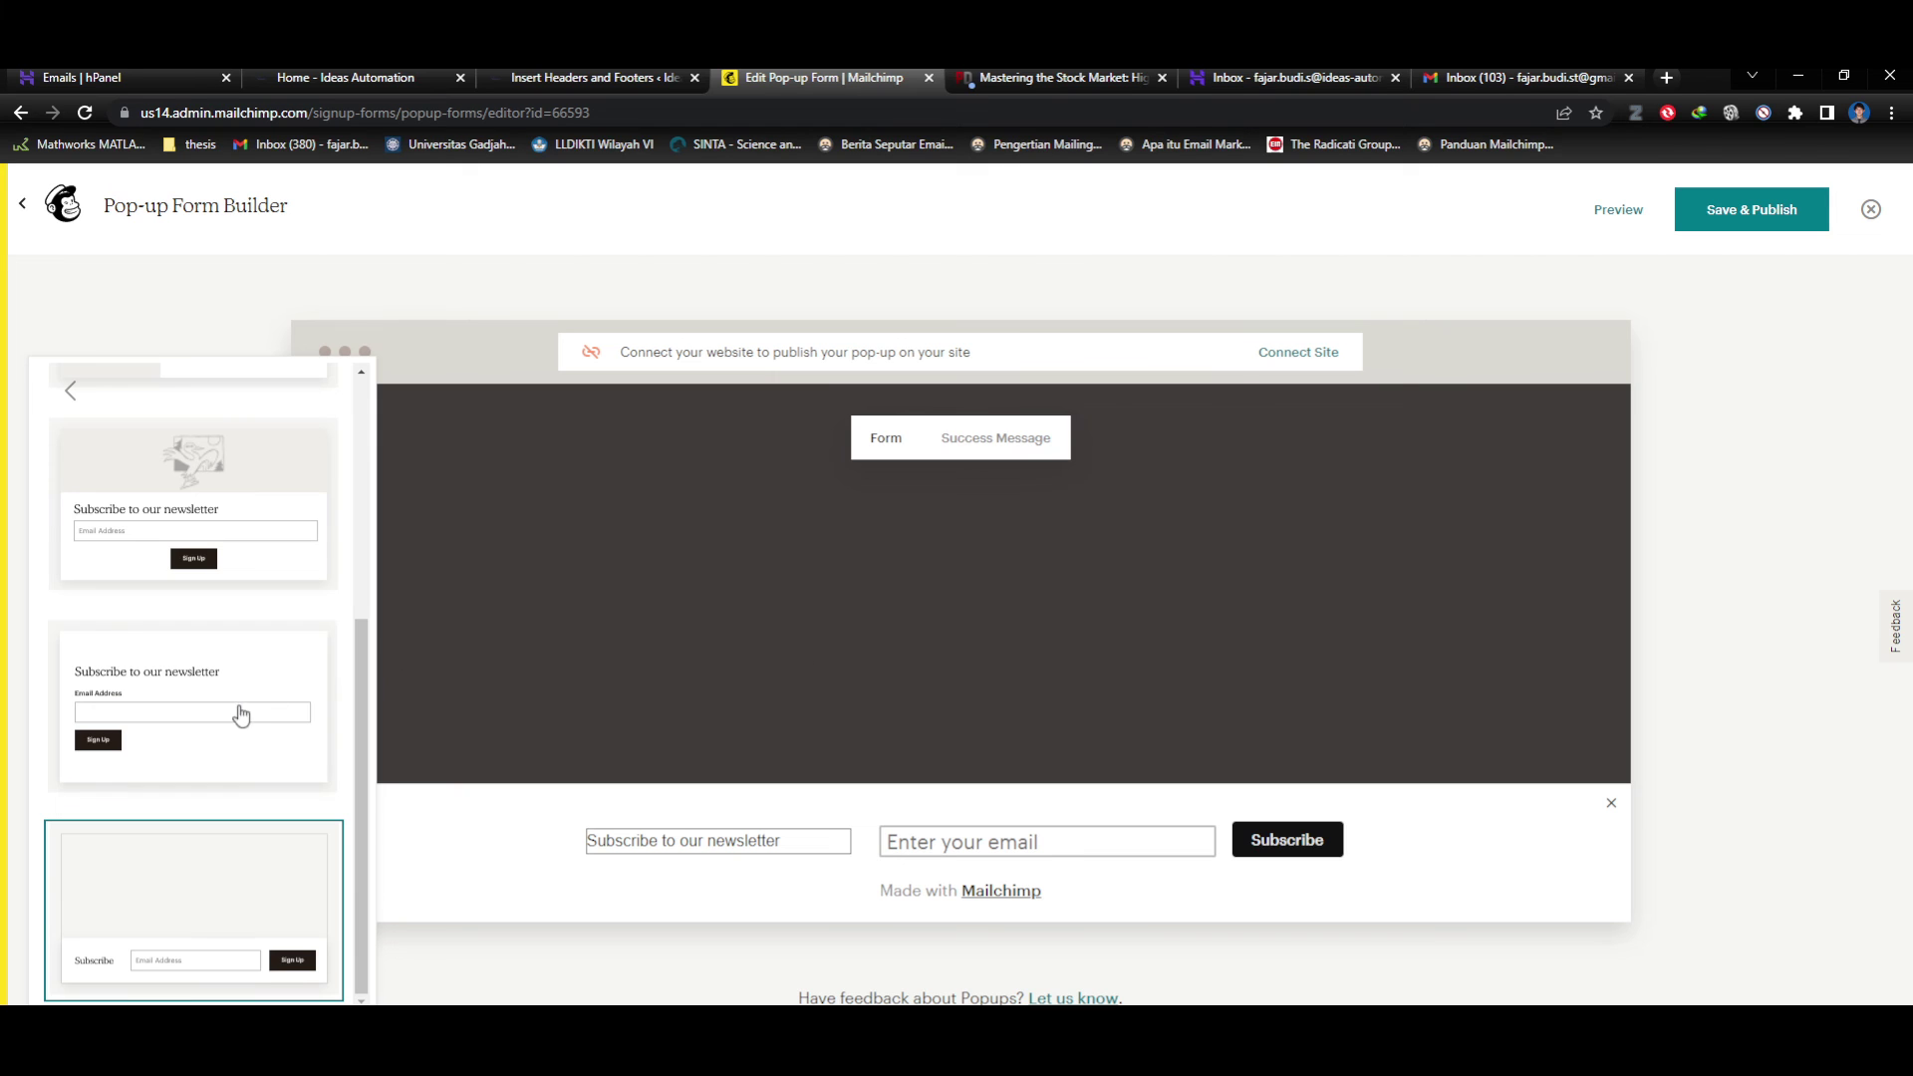
Apply the layout with the image above the form and close the layout options.
scroll(262, 716, "up", 4)
scroll(262, 715, "down", 5)
scroll(264, 732, "up", 5)
scroll(307, 751, "down", 1)
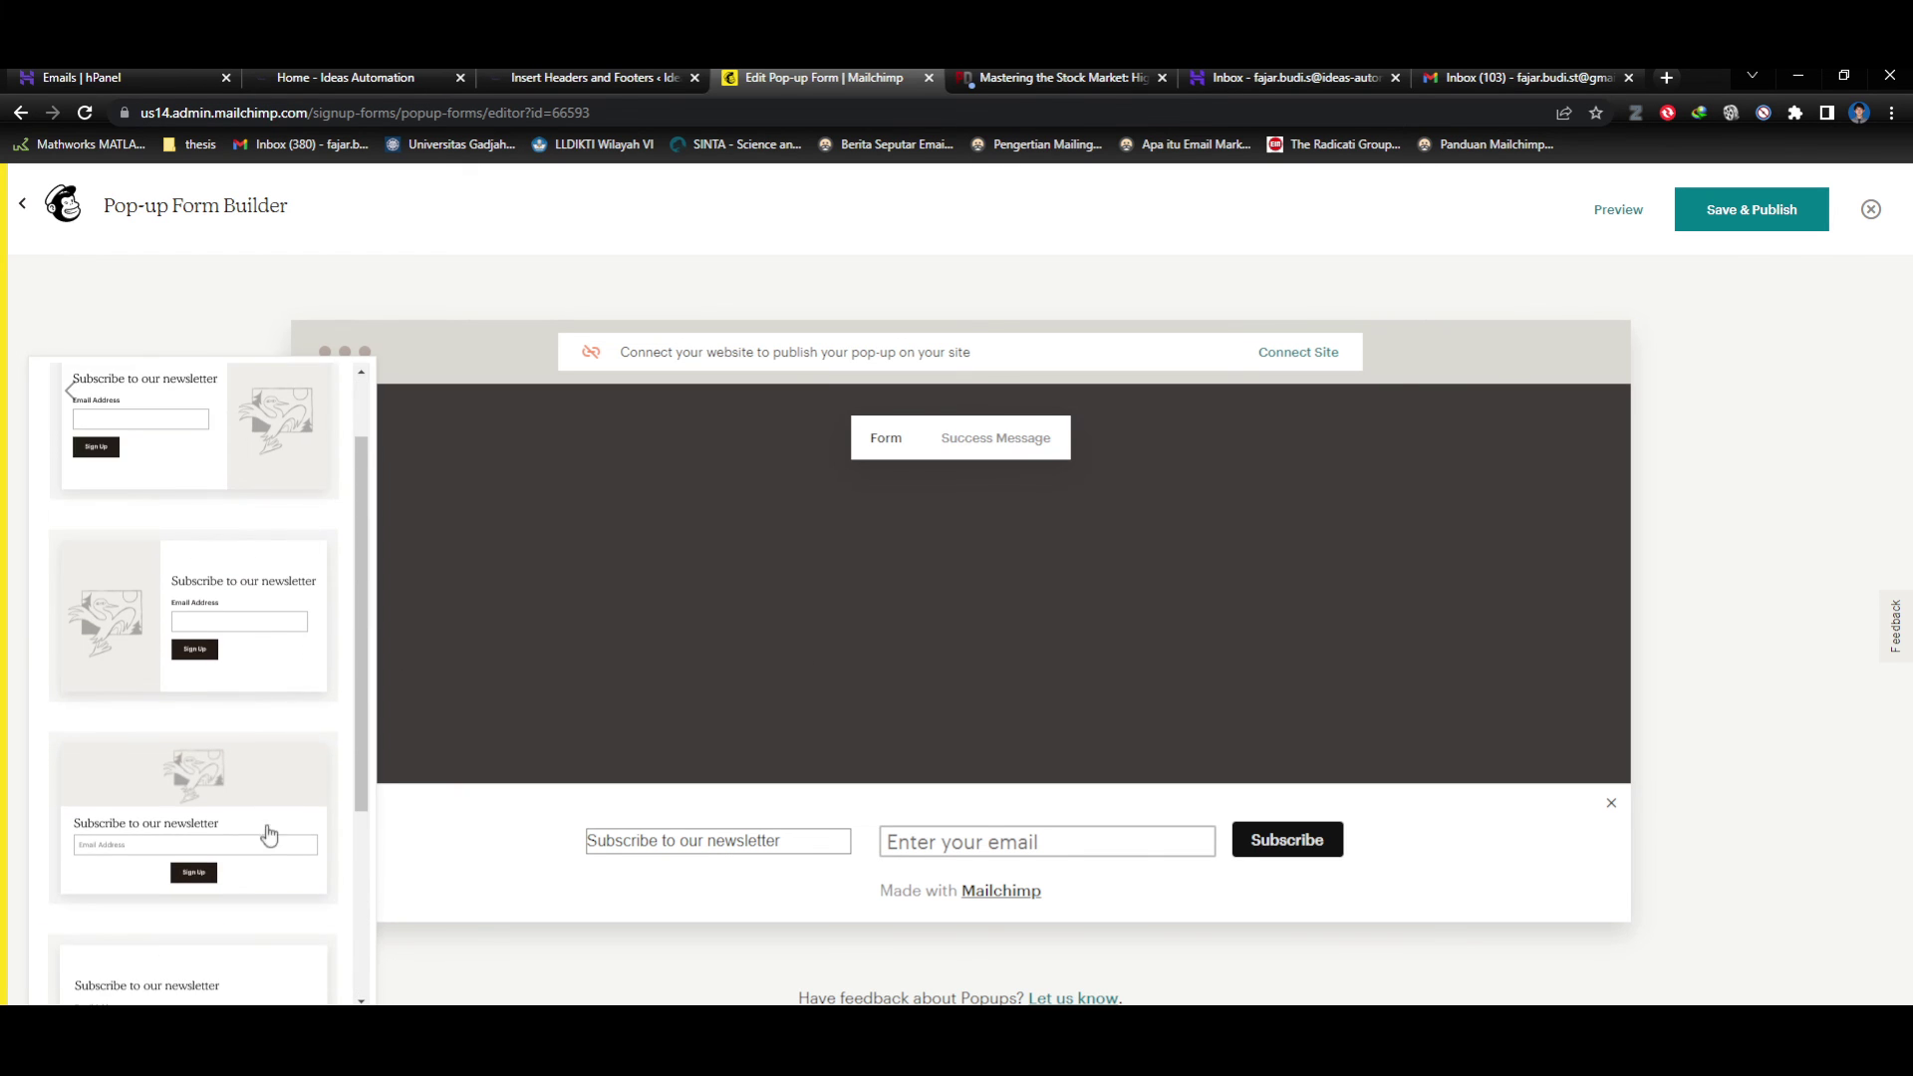
left_click(264, 834)
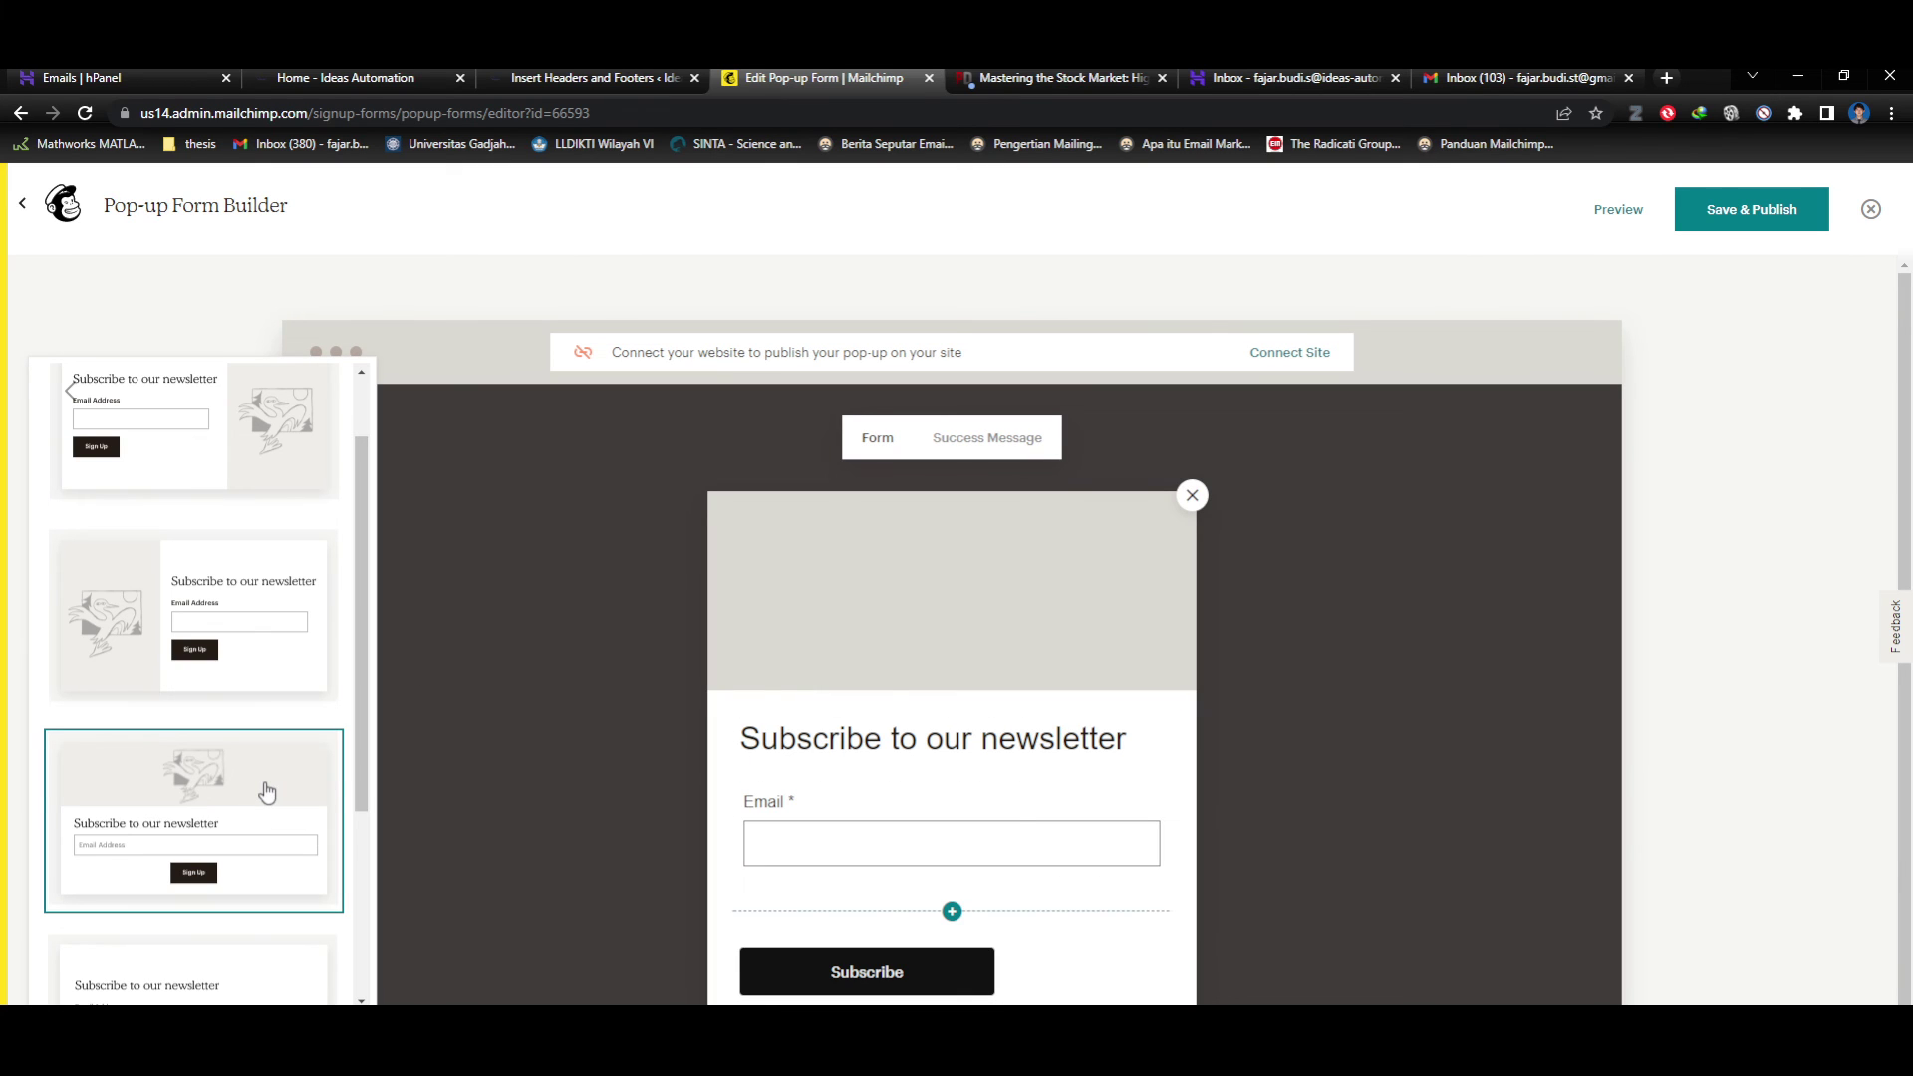
left_click(565, 571)
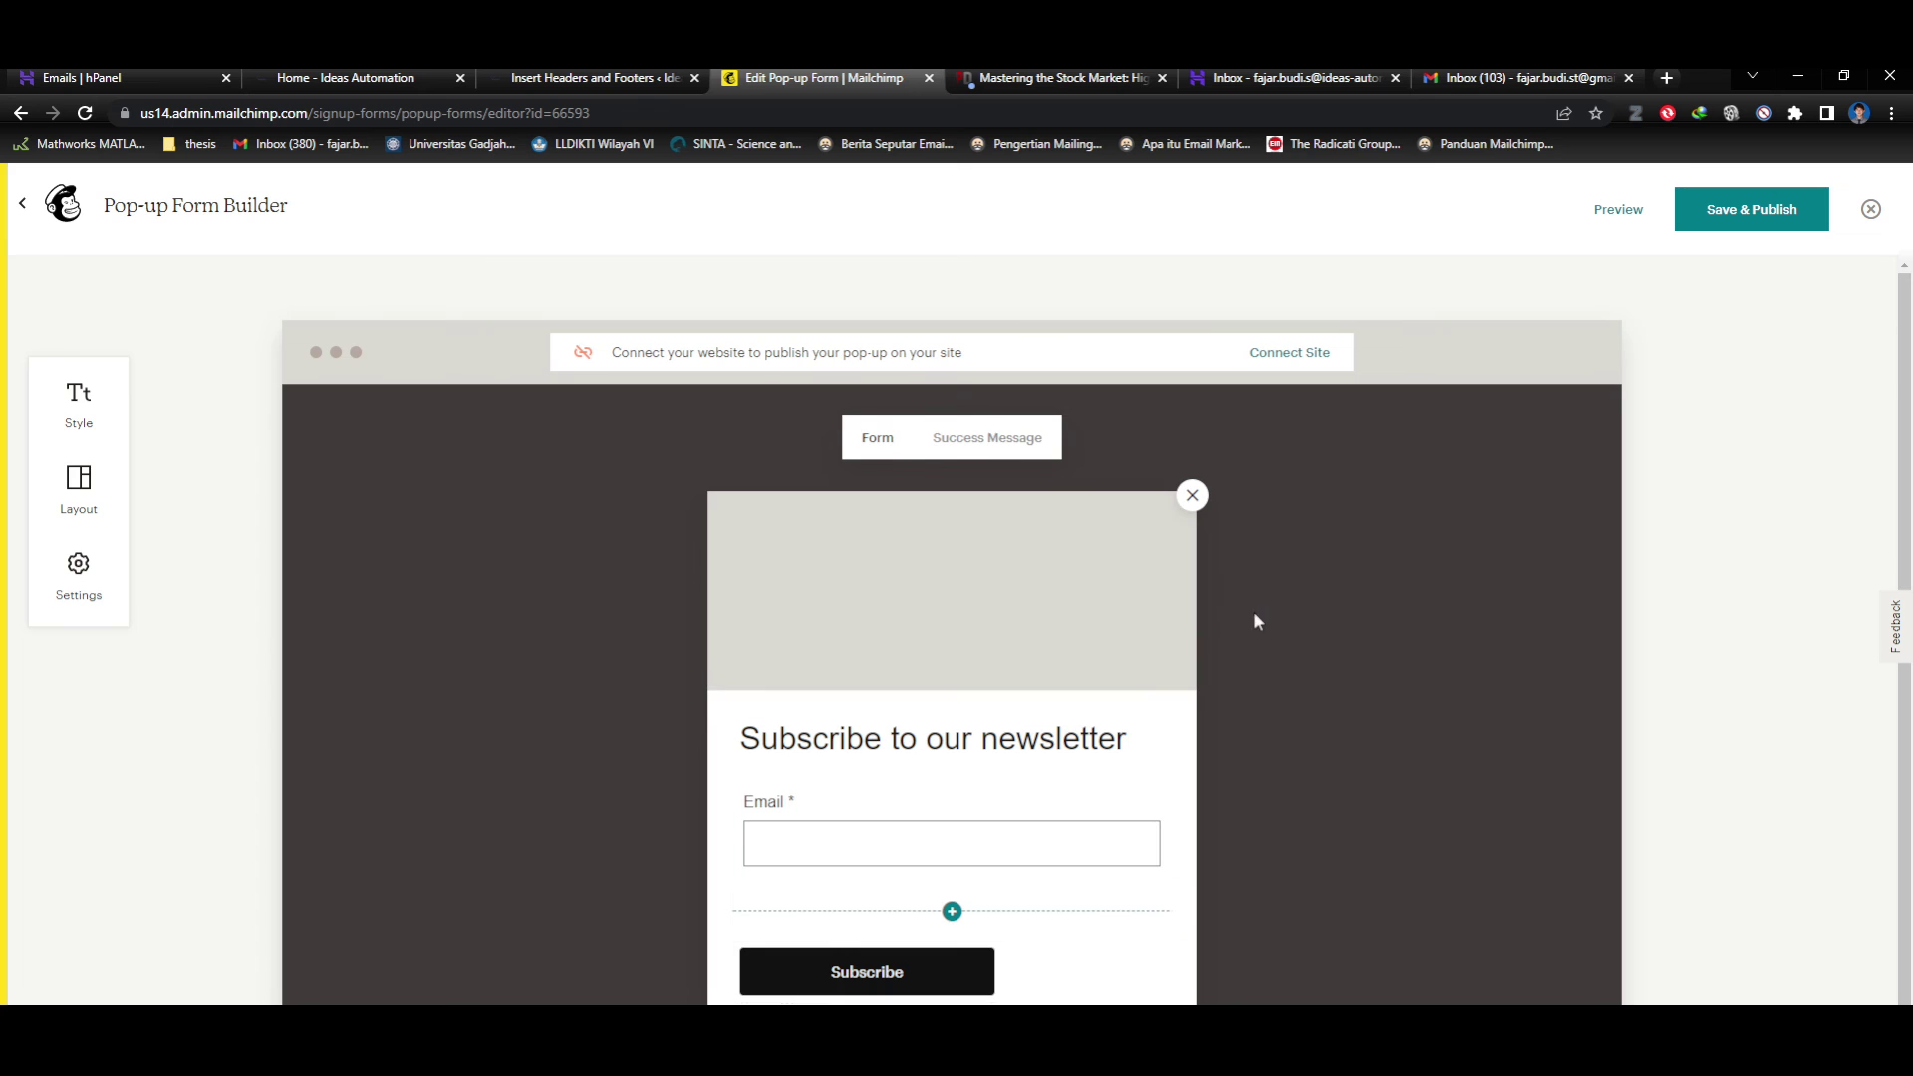
Review the pop-up form, and switch to the Ideas Automation website to review its home page down to the What We Do section.
scroll(1256, 619, "down", 1)
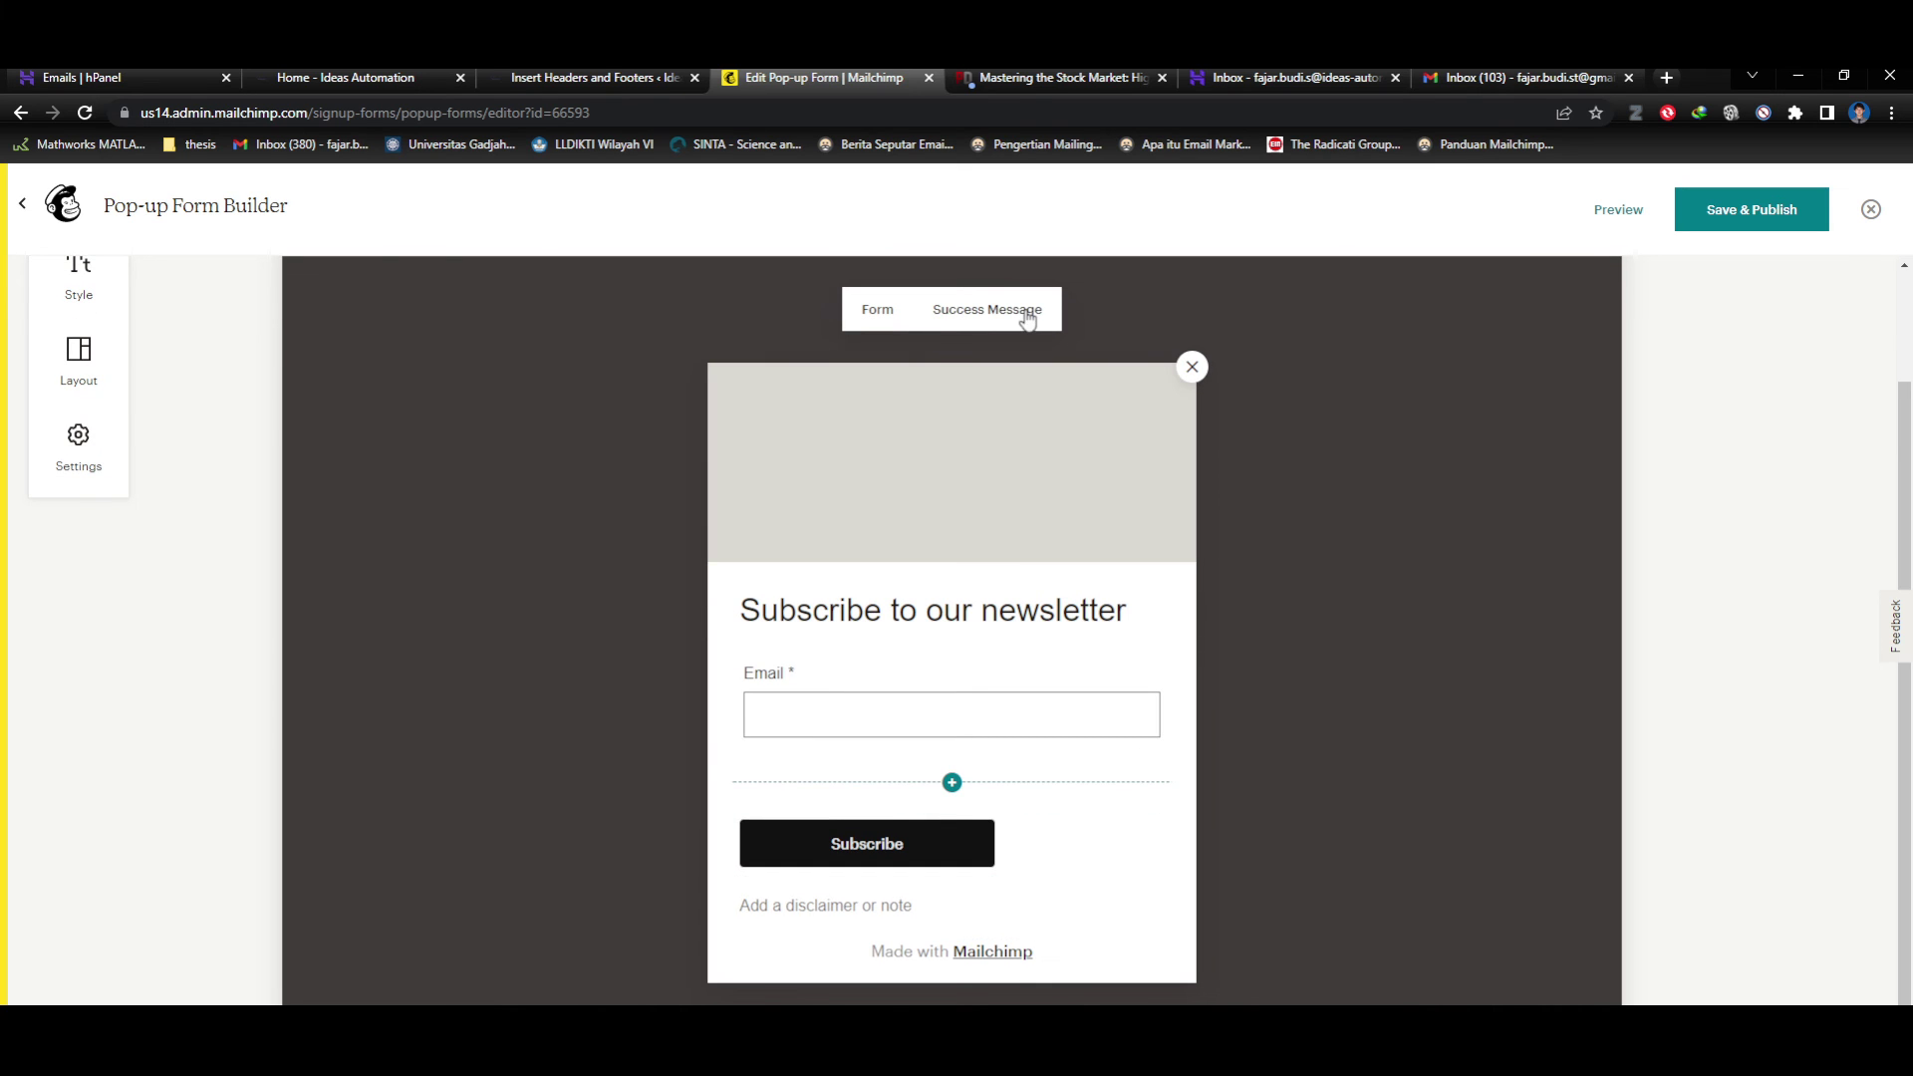
scroll(884, 319, "up", 1)
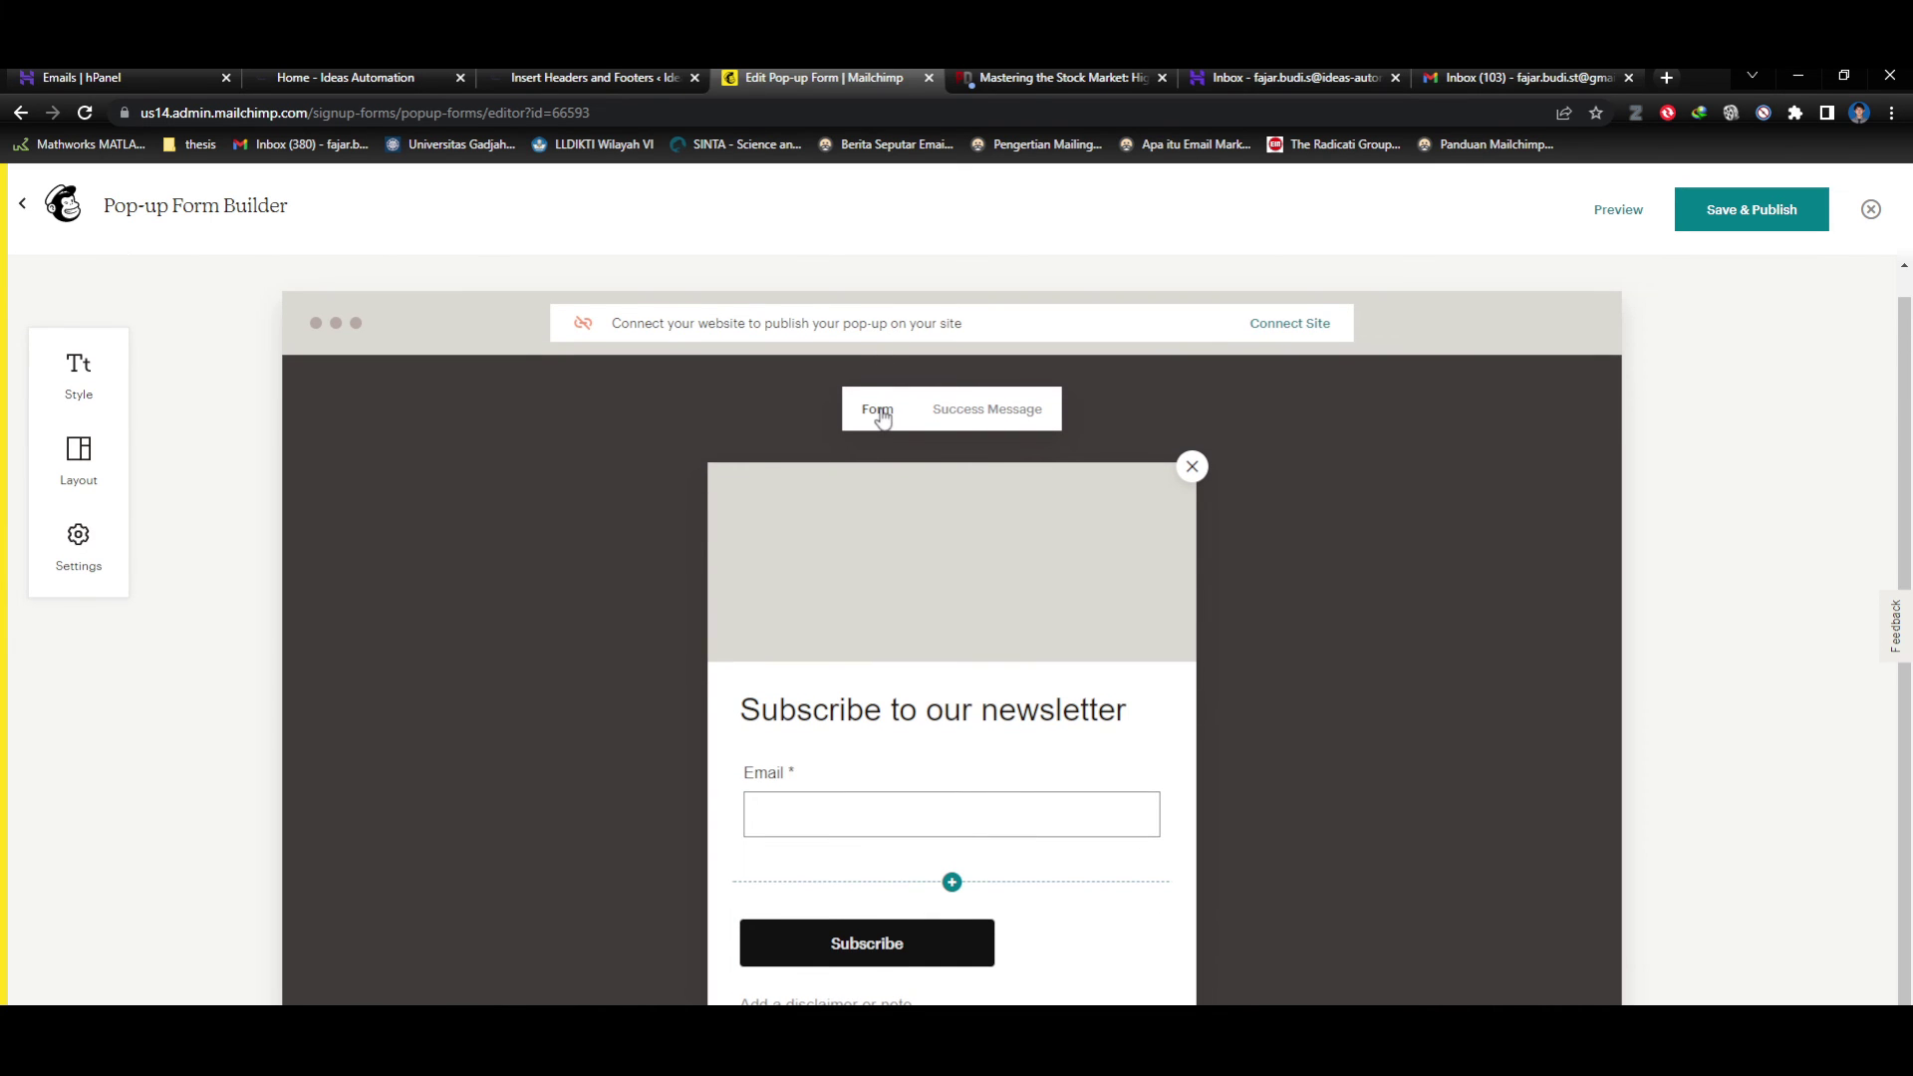
scroll(884, 423, "down", 1)
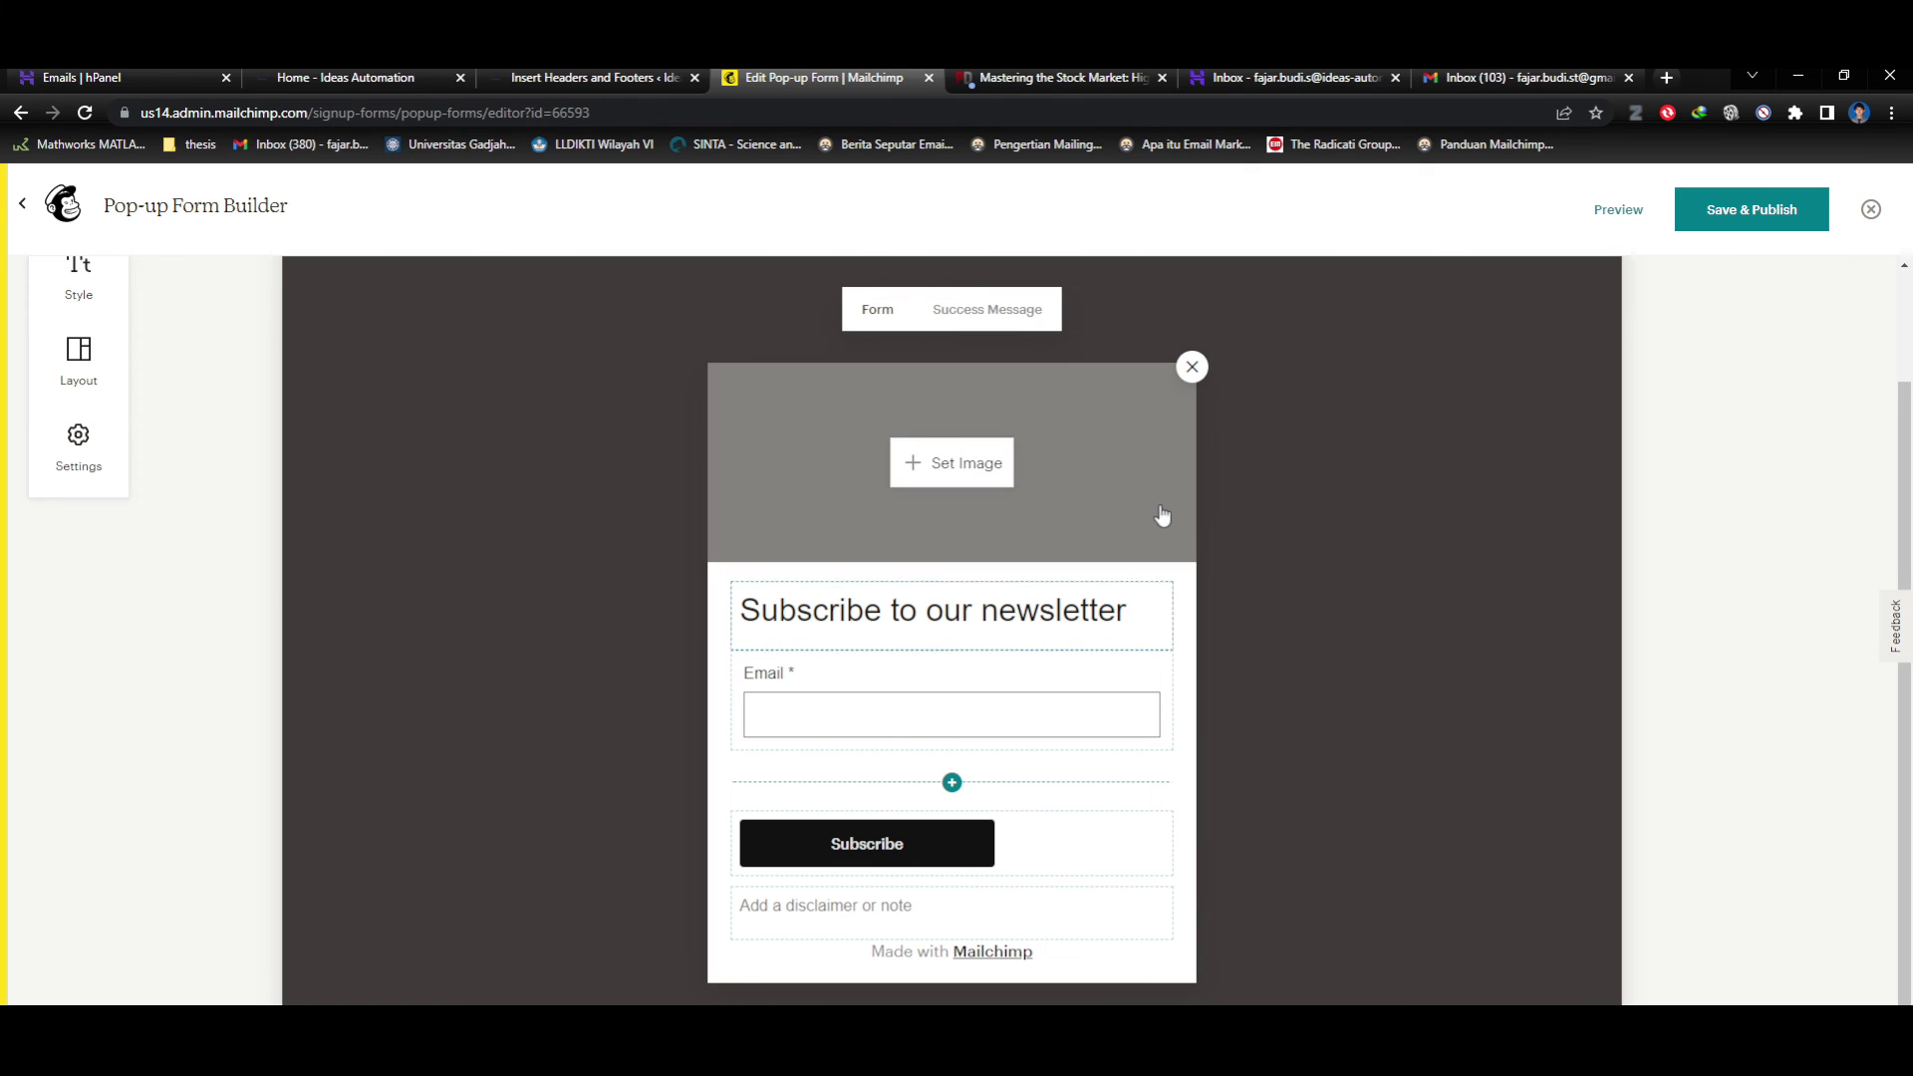
left_click(292, 77)
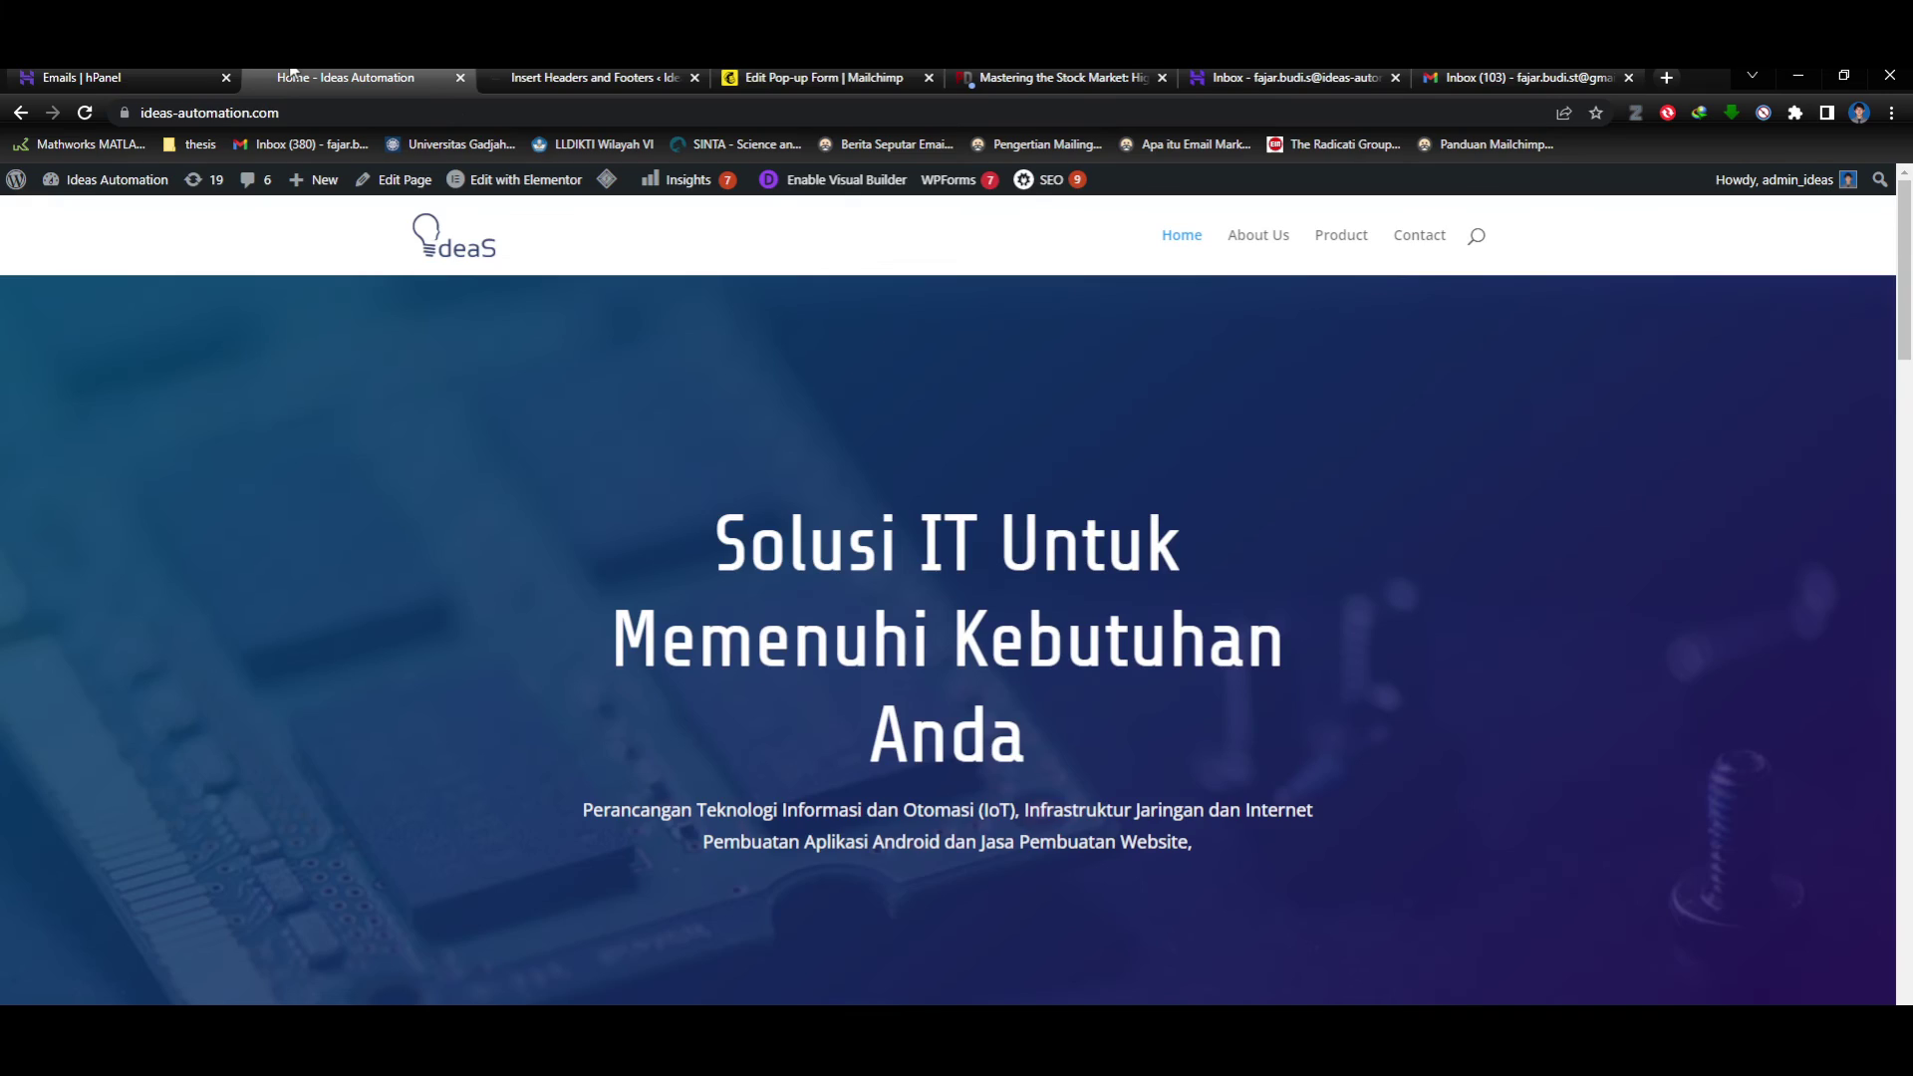
scroll(975, 496, "down", 5)
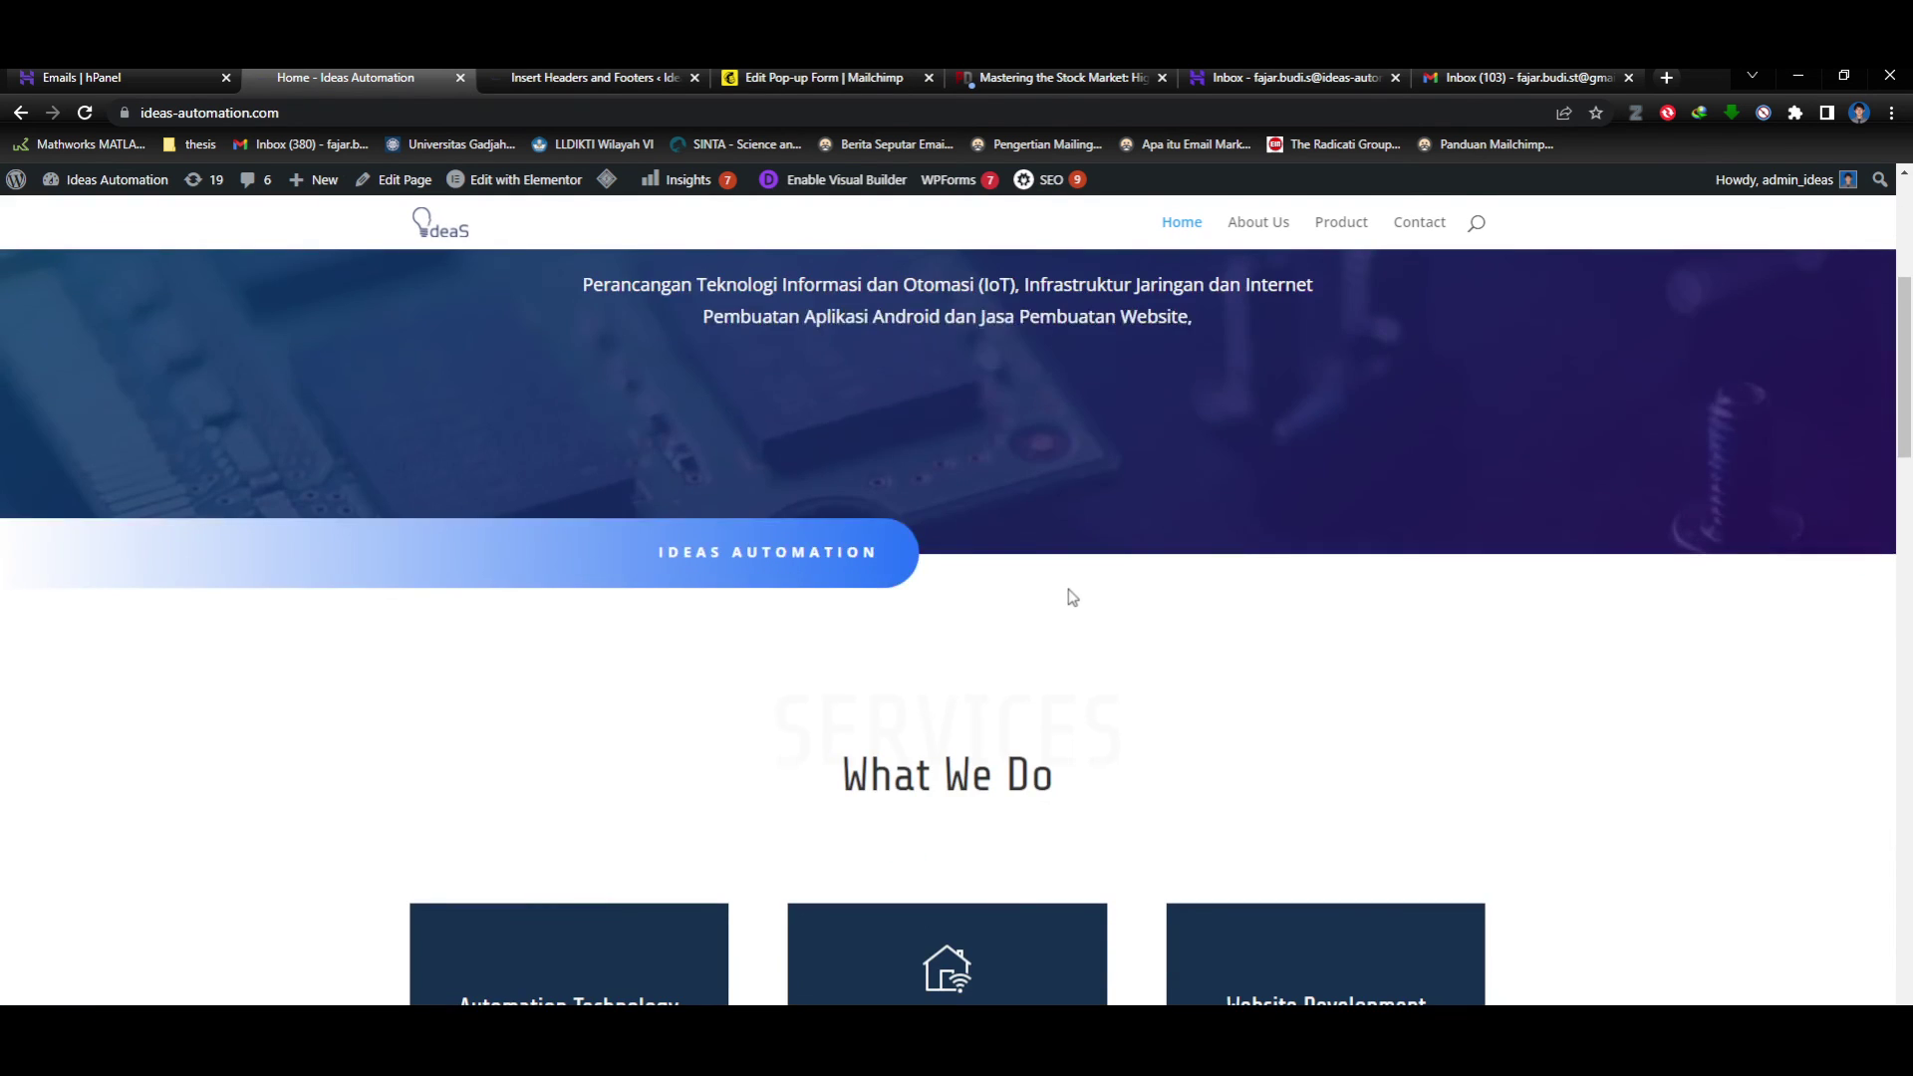
scroll(1065, 605, "up", 3)
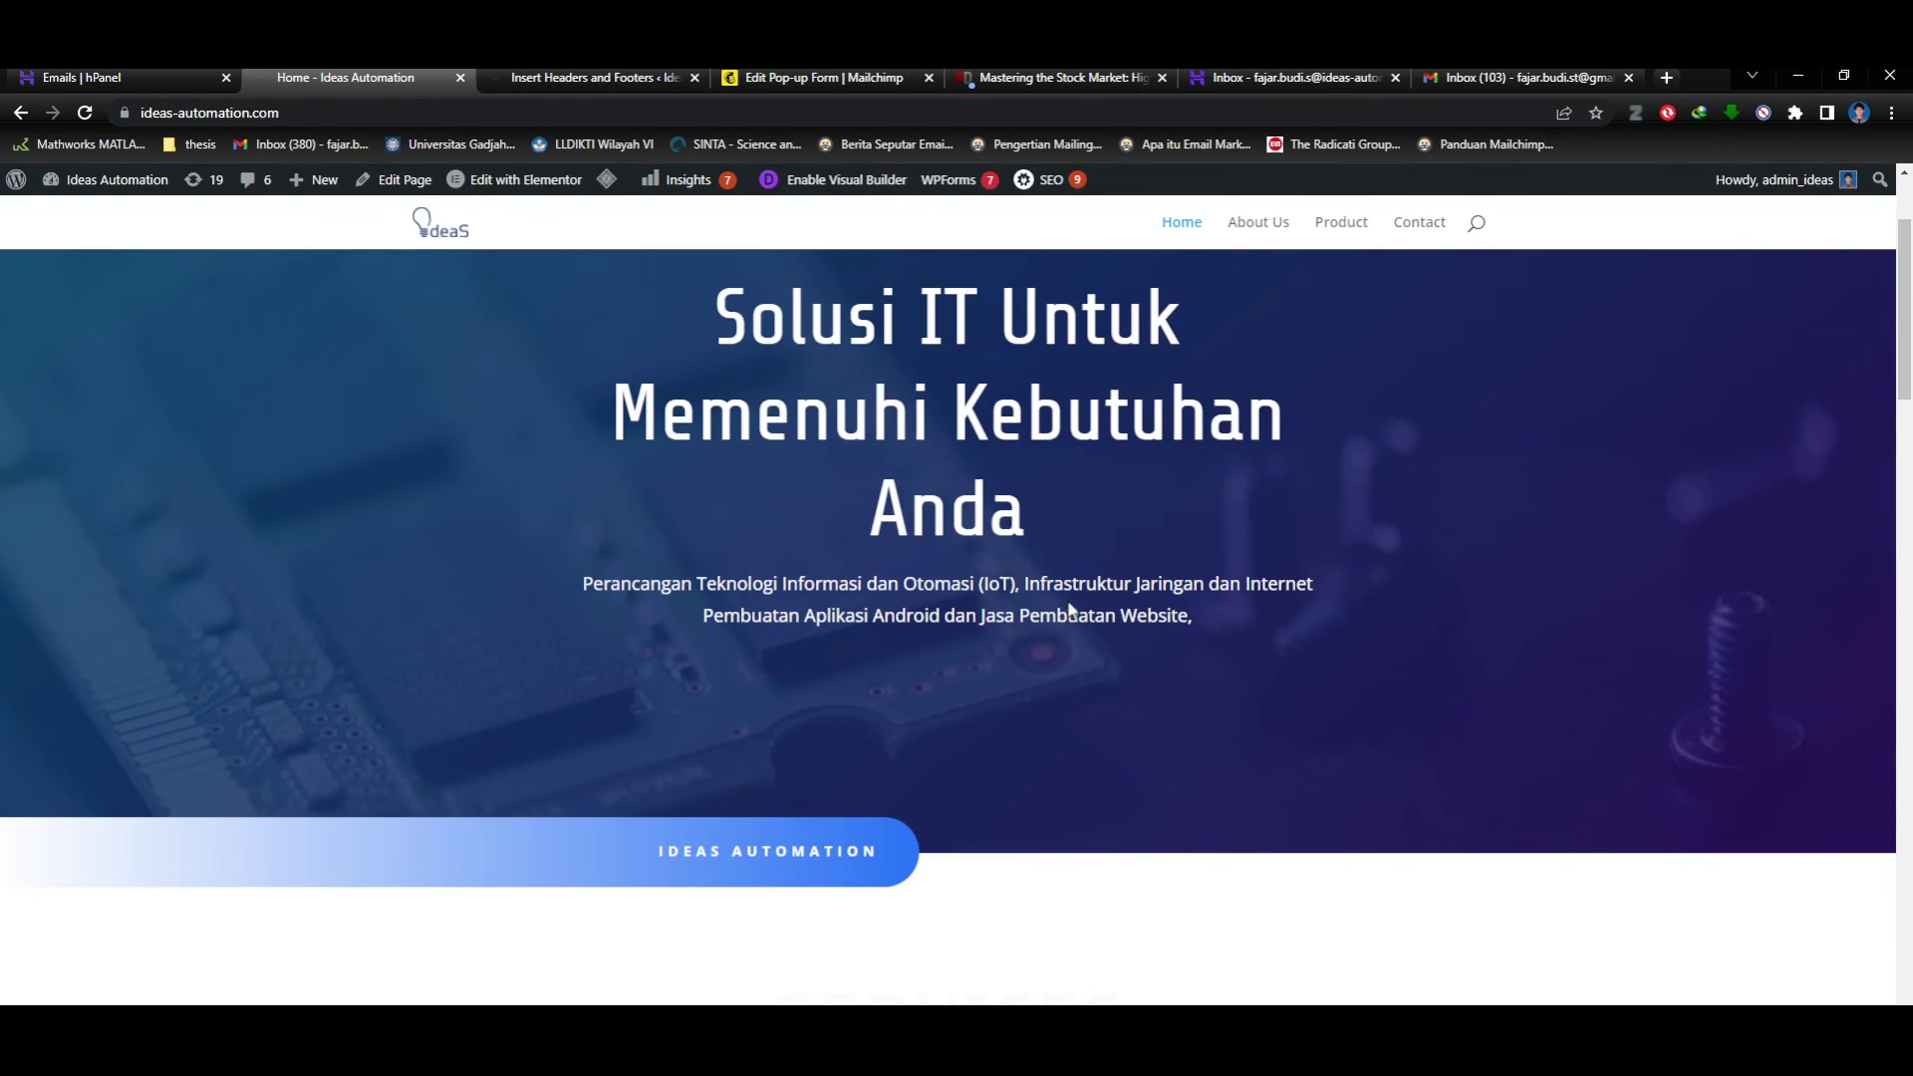
scroll(1069, 610, "down", 5)
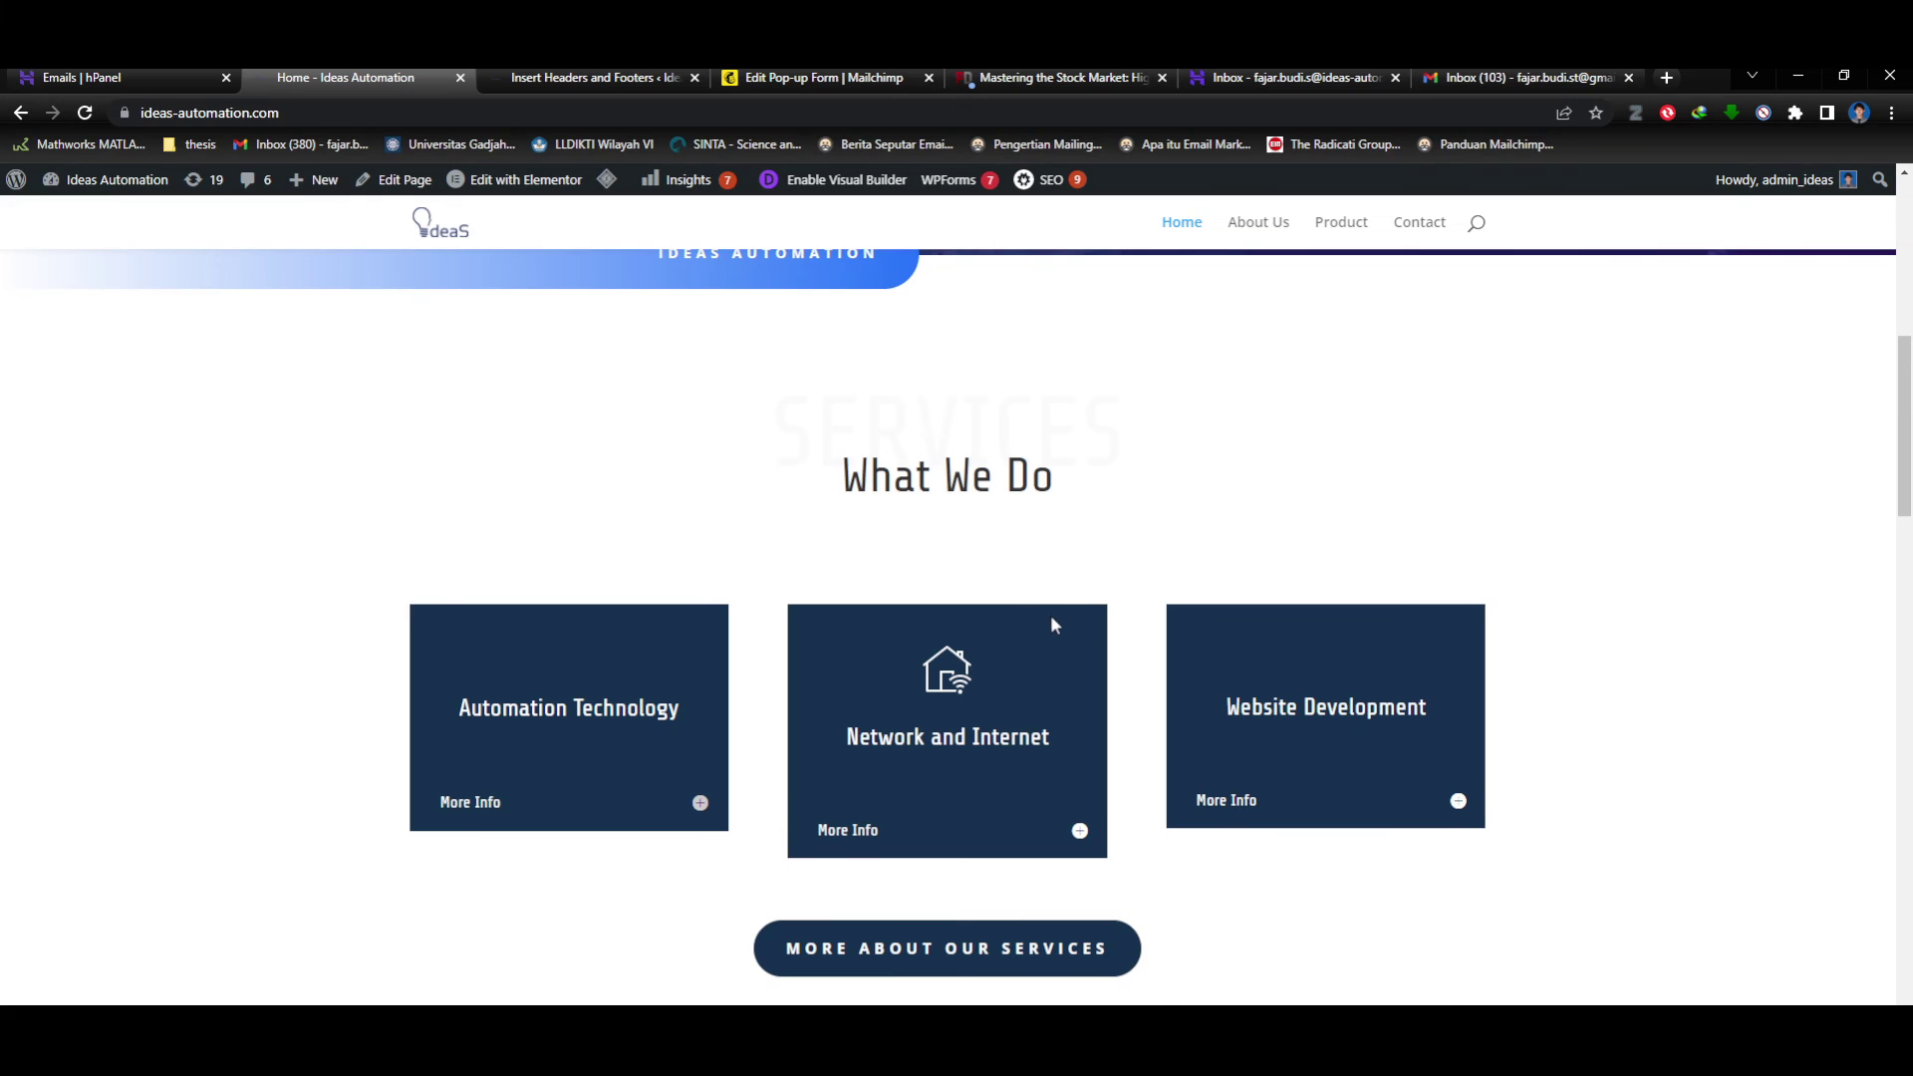
scroll(1050, 614, "up", 5)
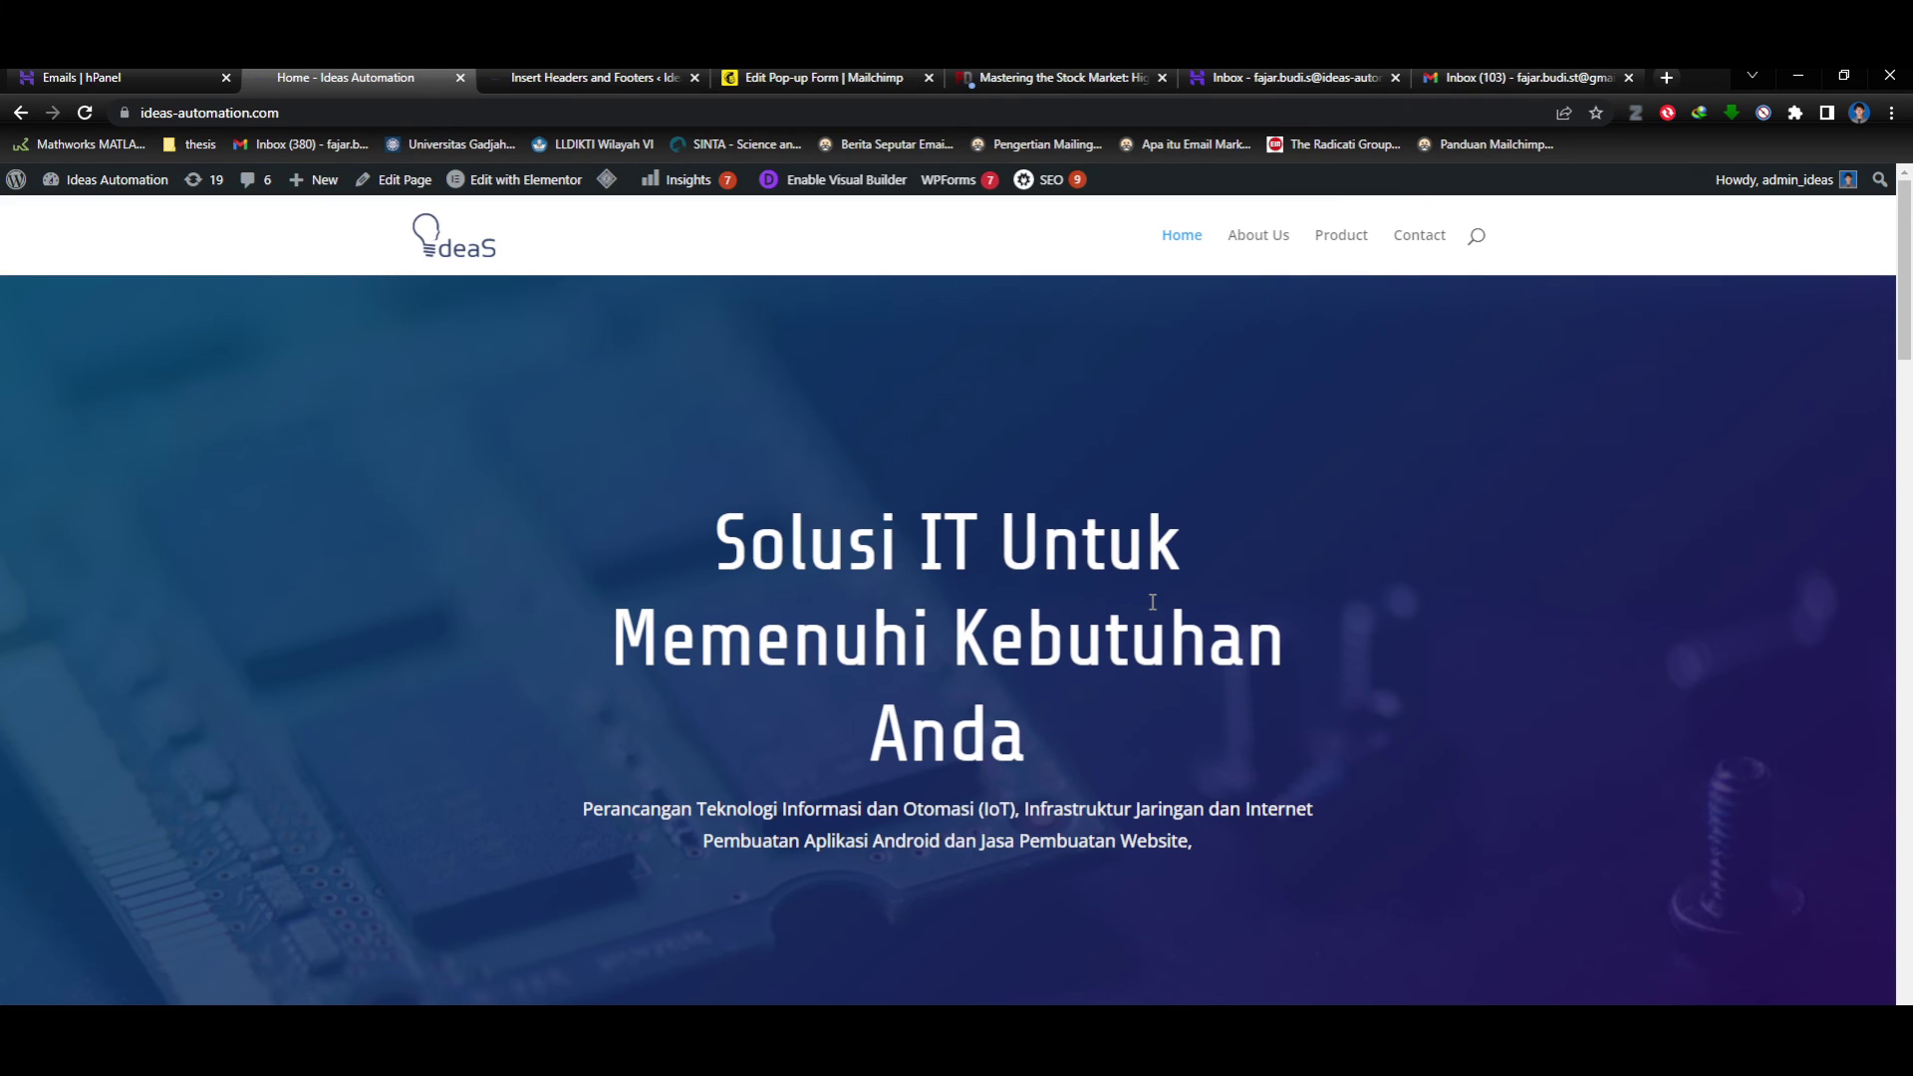
Return to Mailchimp's Pop-up Form Builder and show the email field's label settings.
left_click(618, 85)
left_click(749, 84)
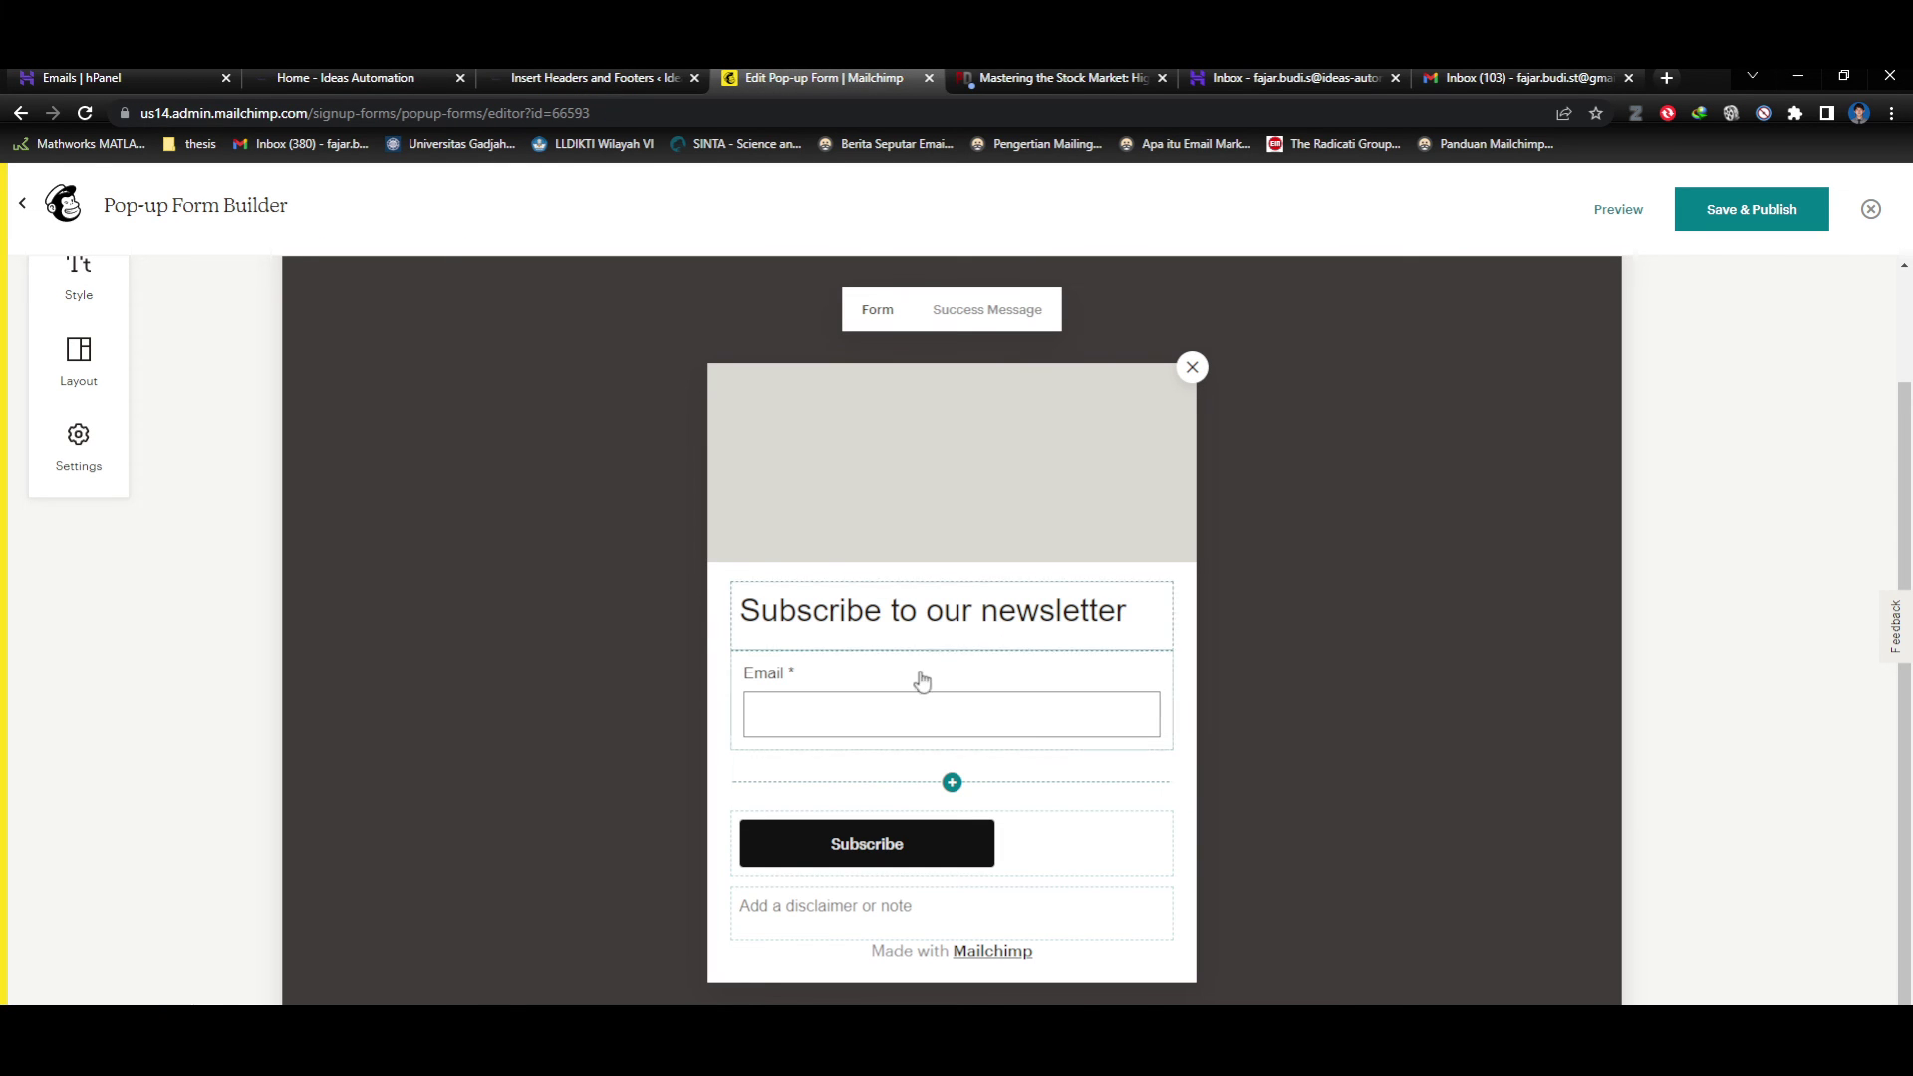
left_click(833, 714)
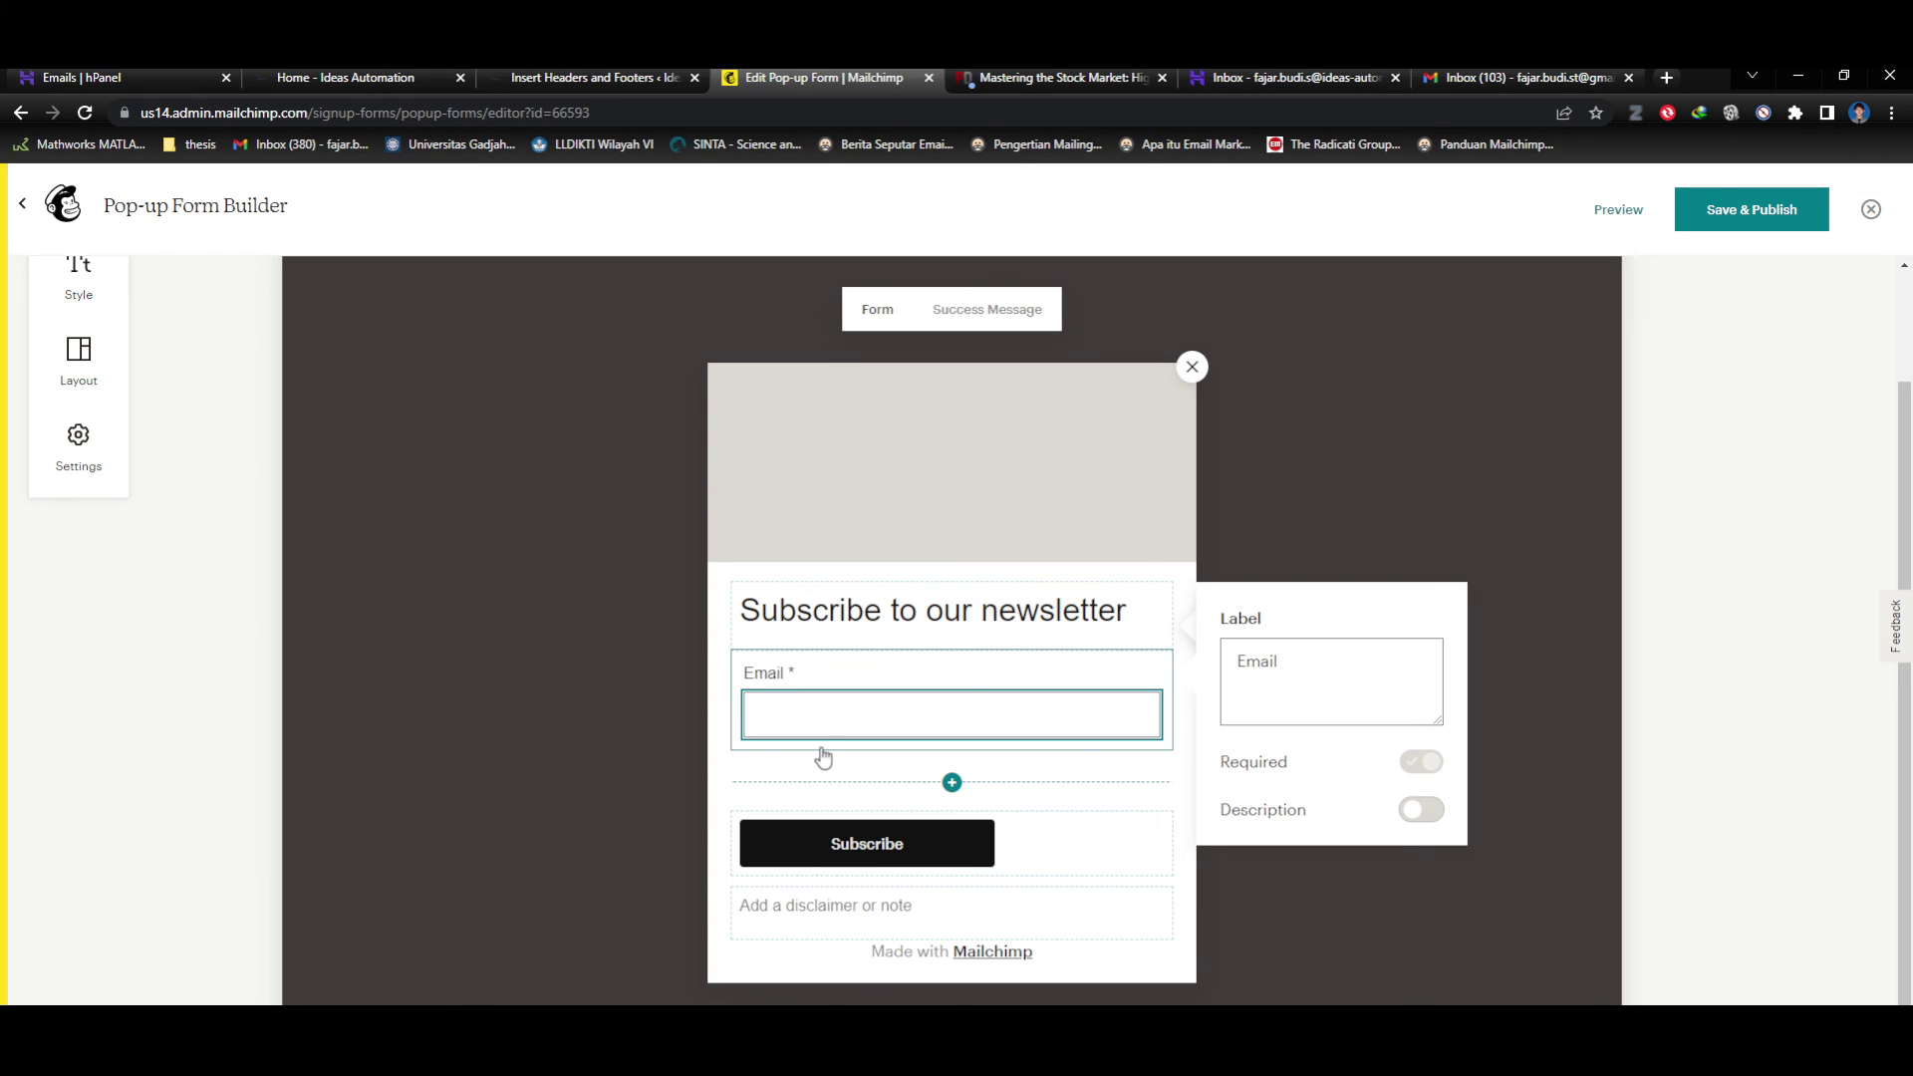
Replace the pop-up form's heading text with "Mau PDF gratis?".
left_click(884, 611)
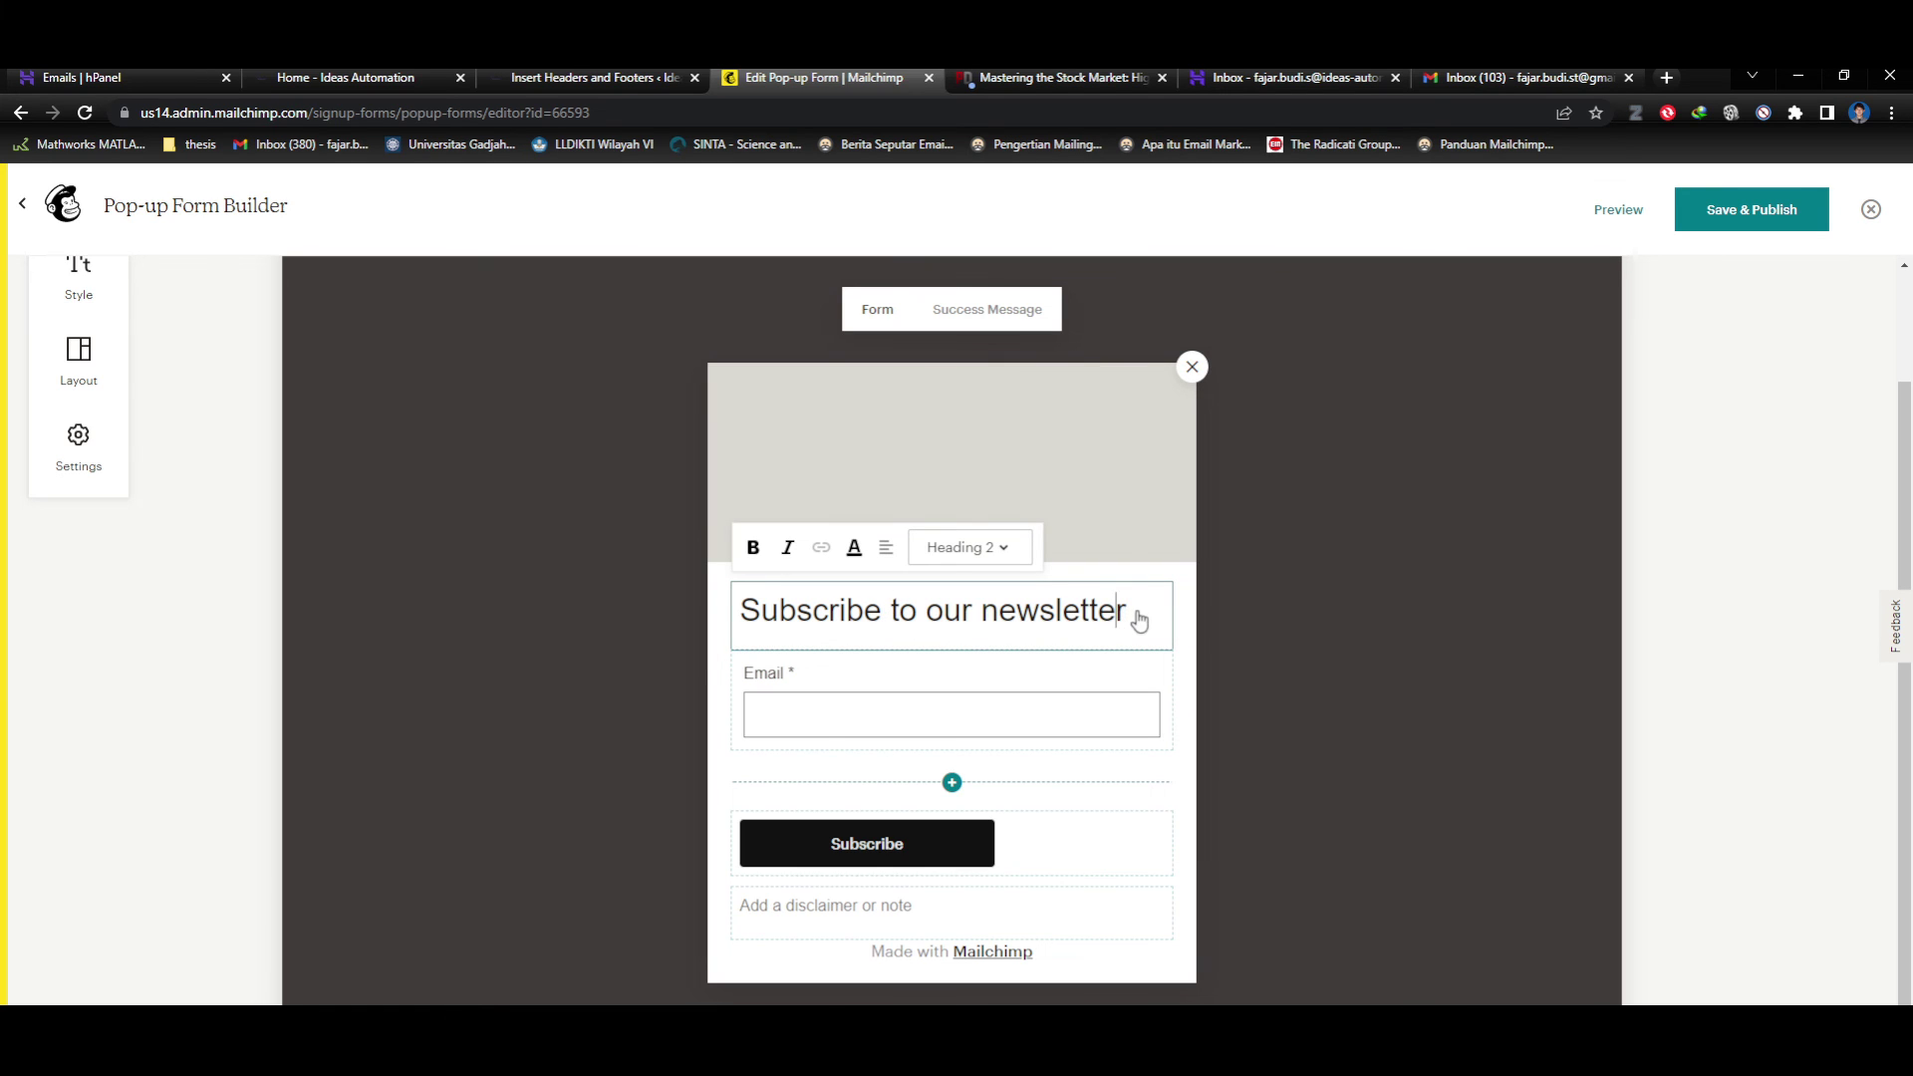
left_click_drag(1129, 615, 730, 641)
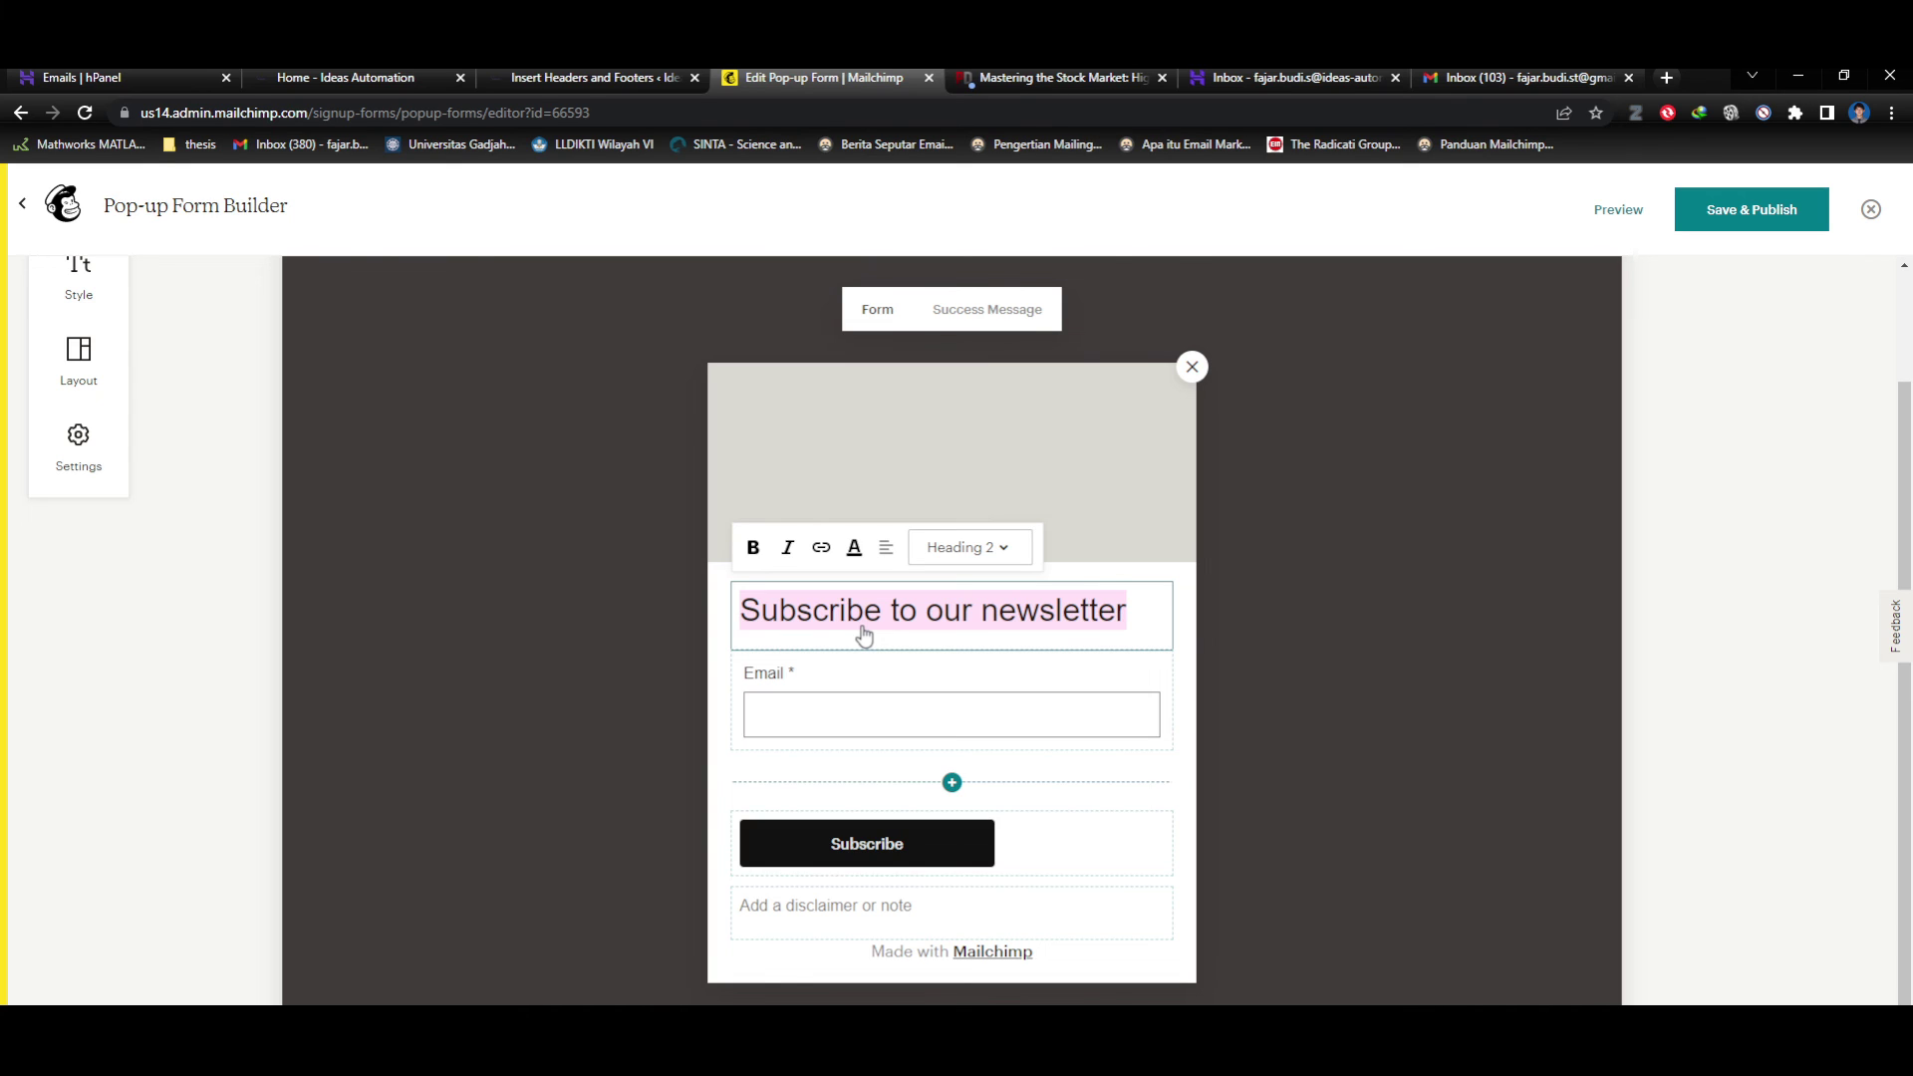
type("Sila")
key("BackSpace")
key("BackSpace")
key("BackSpace")
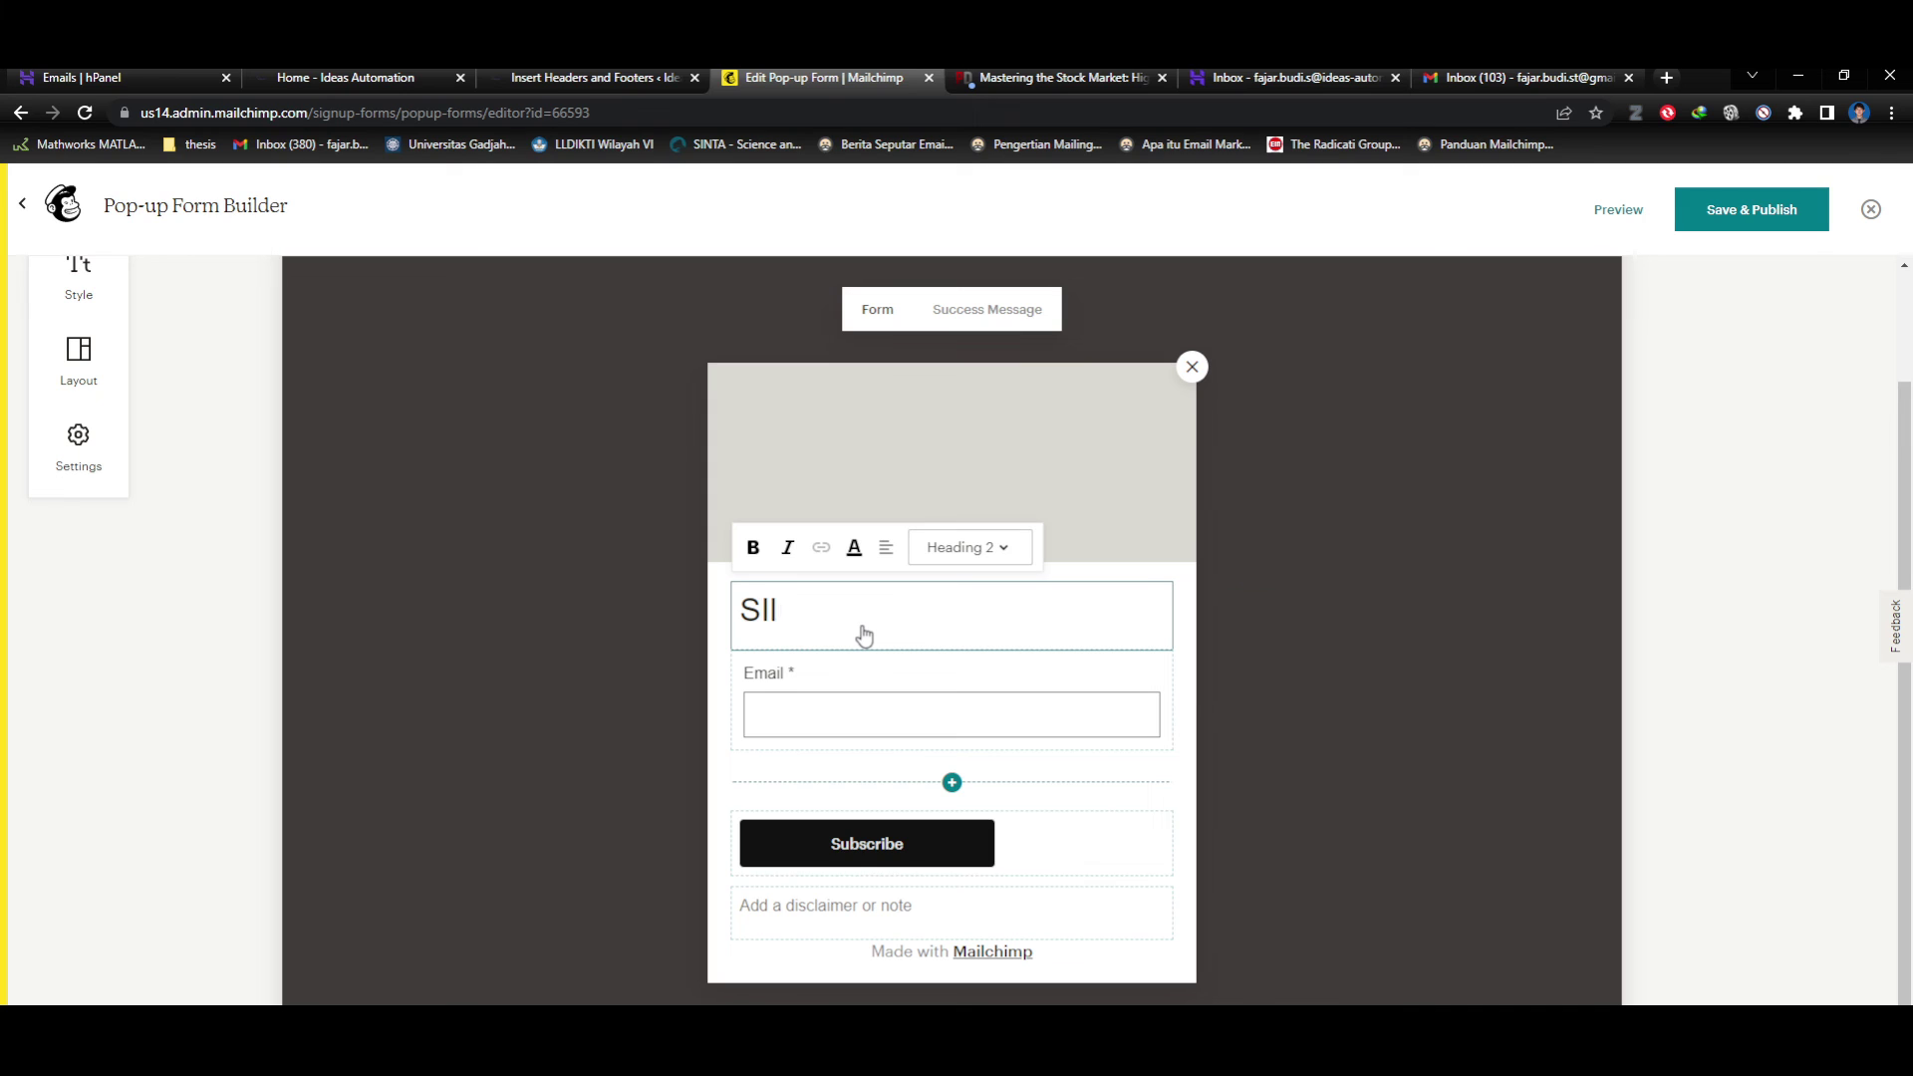
scroll(863, 635, "up", 1)
key("BackSpace")
type("Mau ")
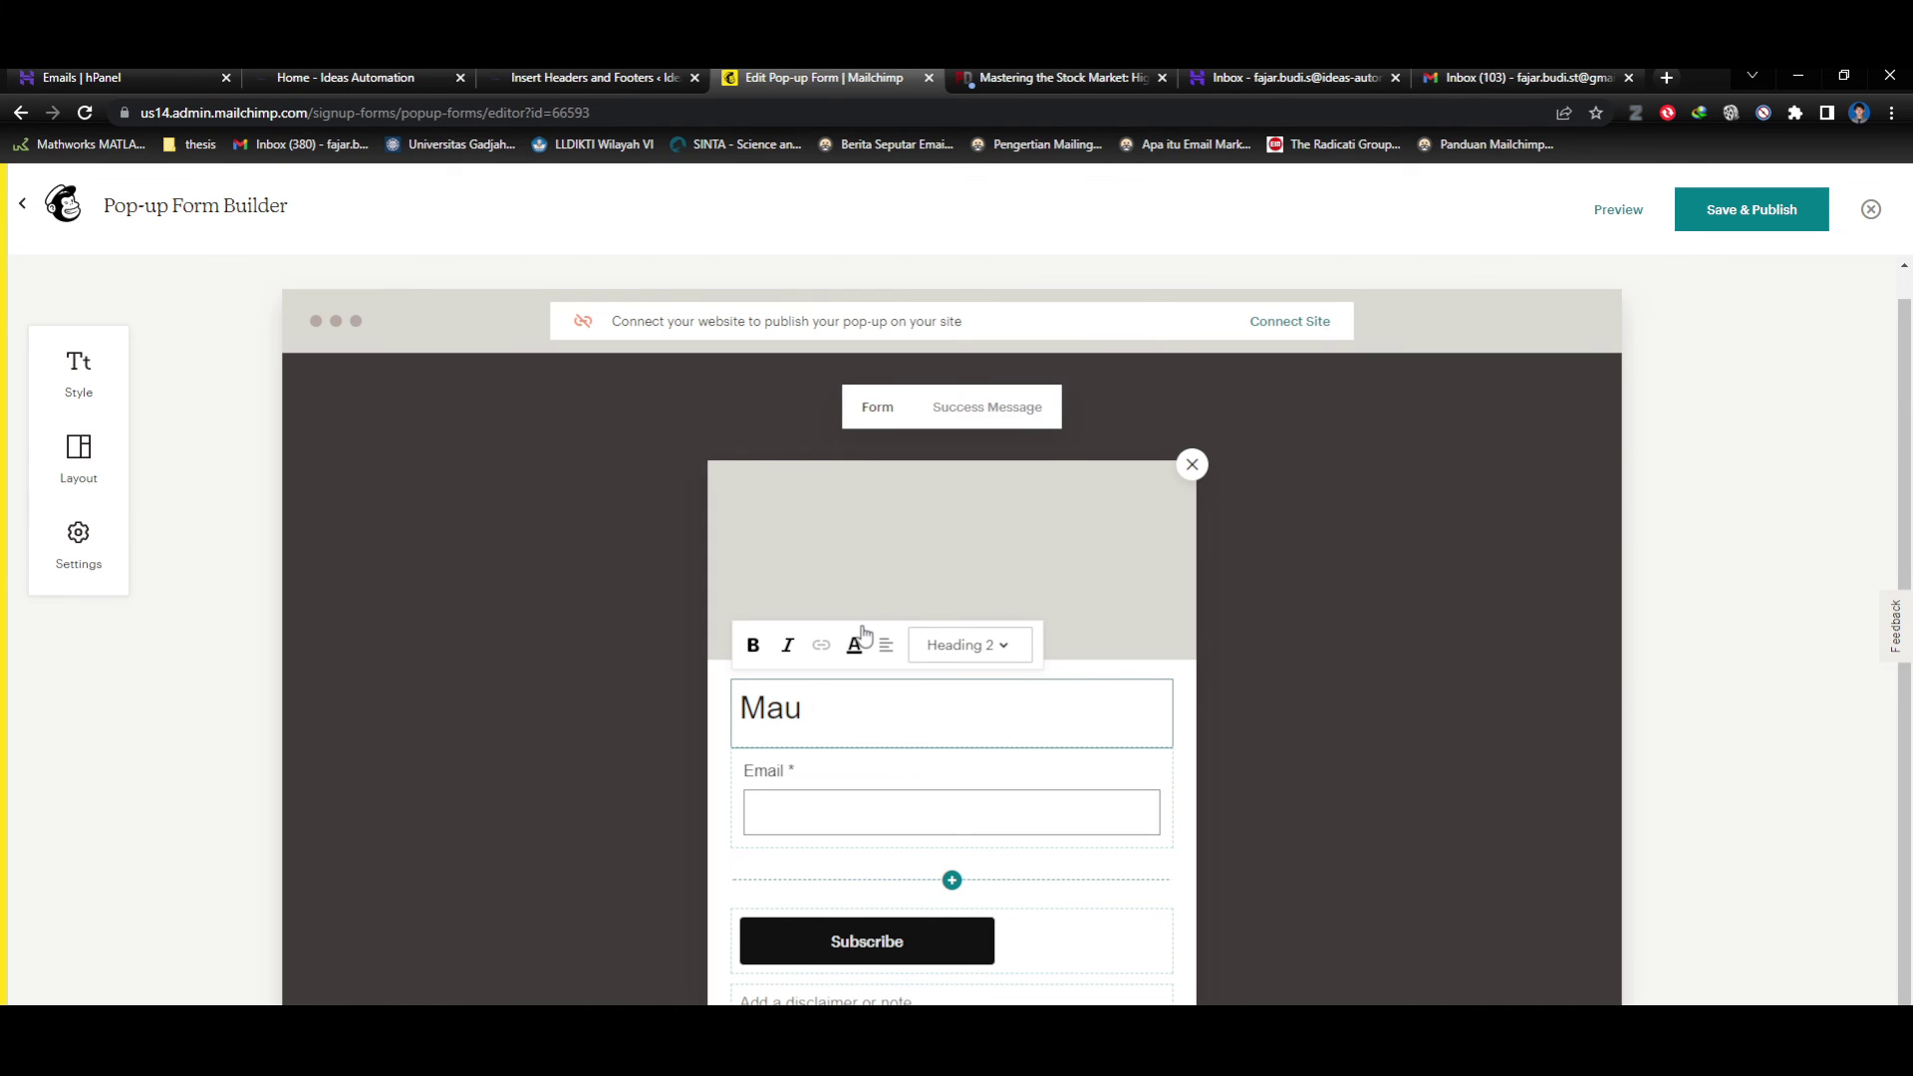
type("Pdf")
key("BackSpace")
key("BackSpace")
type("PD")
key("BackSpace")
key("BackSpace")
type("DF gratis?")
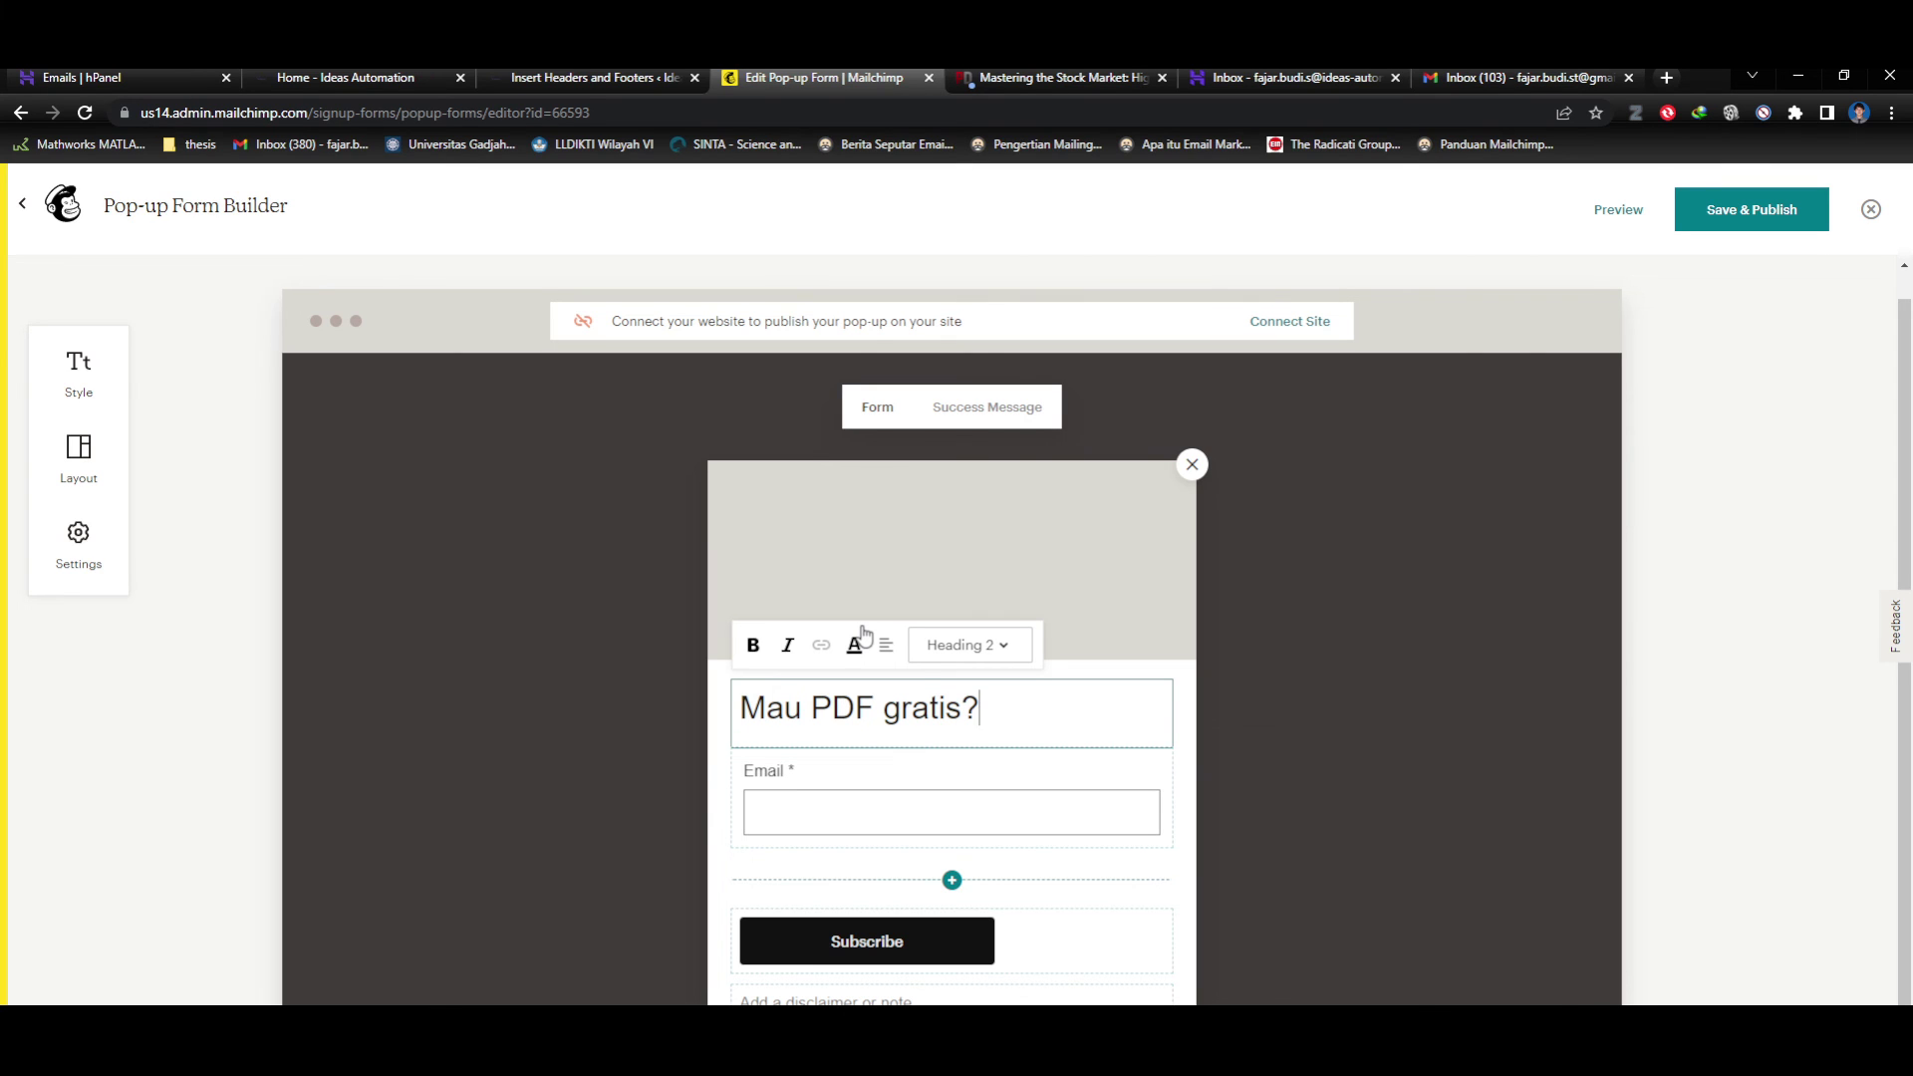
Continue the heading after the question with "silahkan masukkan alamat email anda, akan kami kirimkan buku".
type(" kirimk")
key("BackSpace")
key("BackSpace")
key("BackSpace")
key("BackSpace")
key("BackSpace")
key("BackSpace")
type("silahkan masukkan")
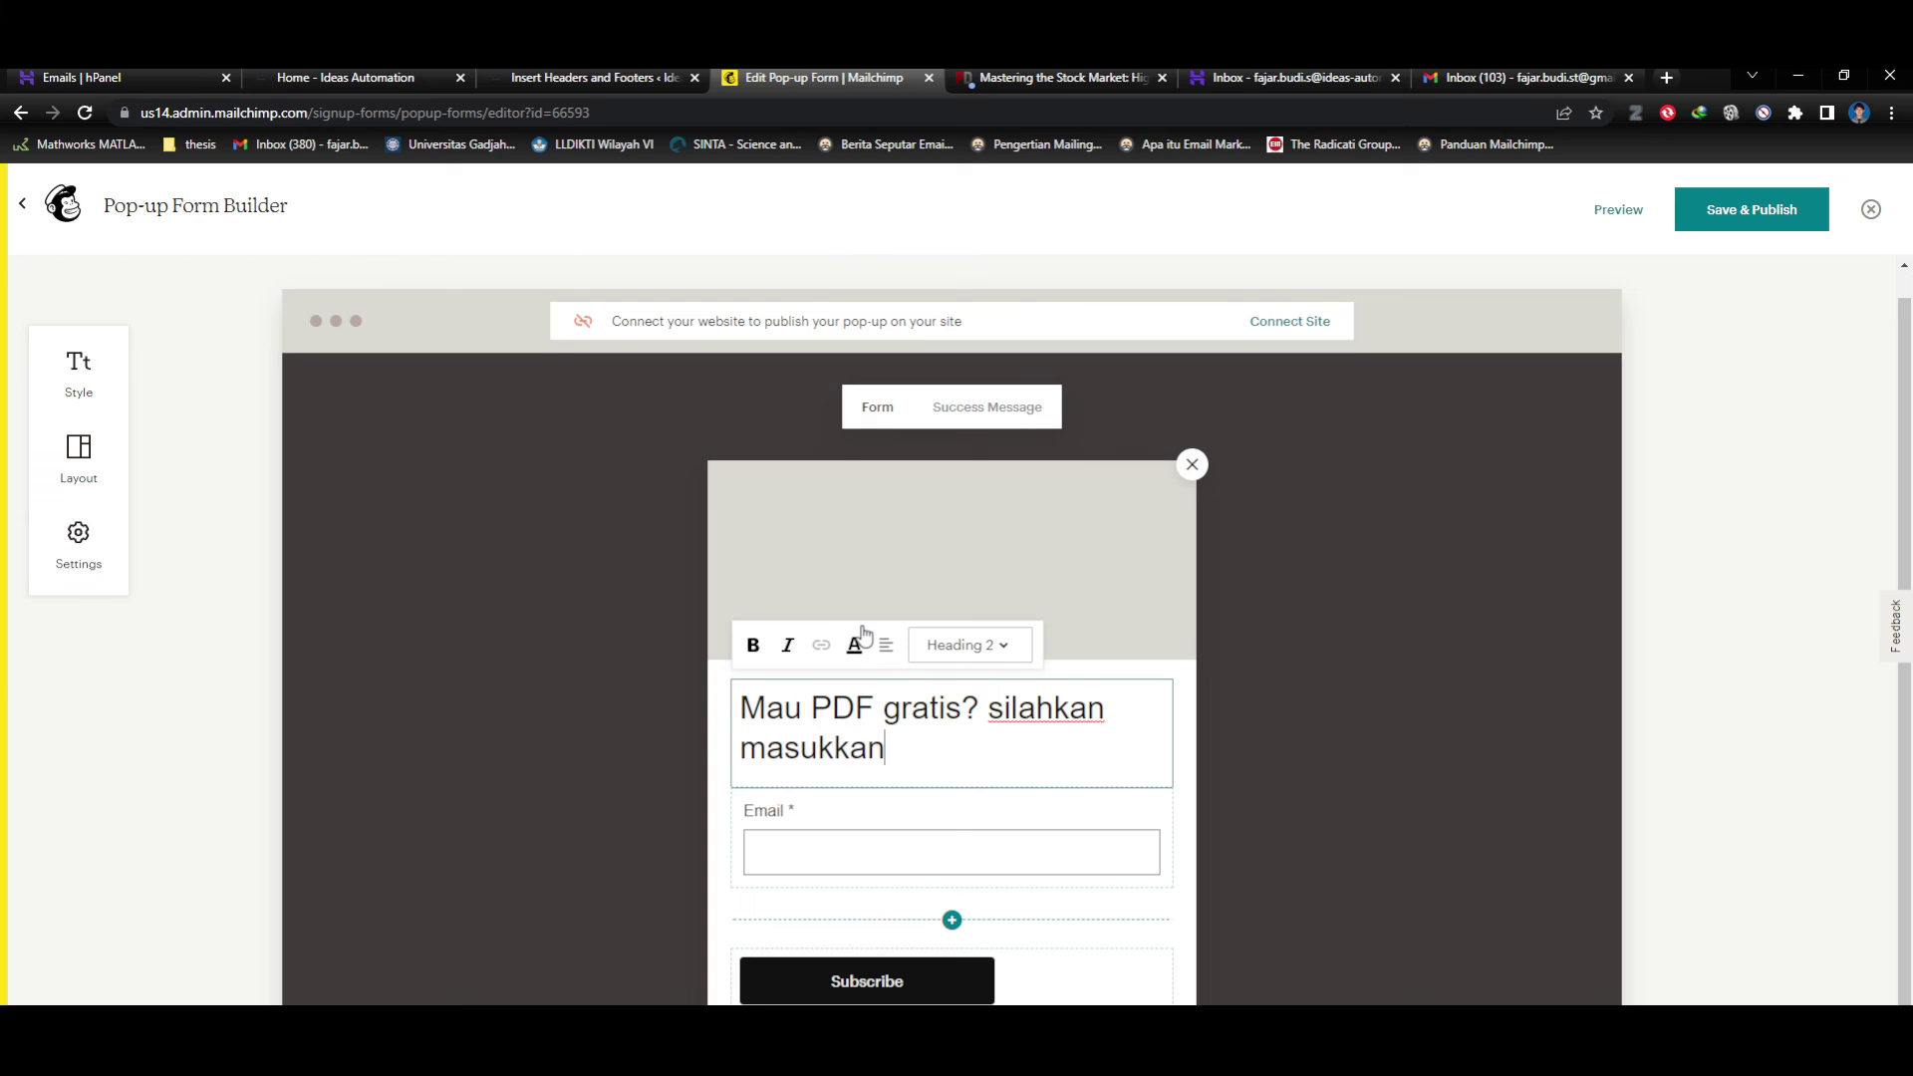
type(" alamat ")
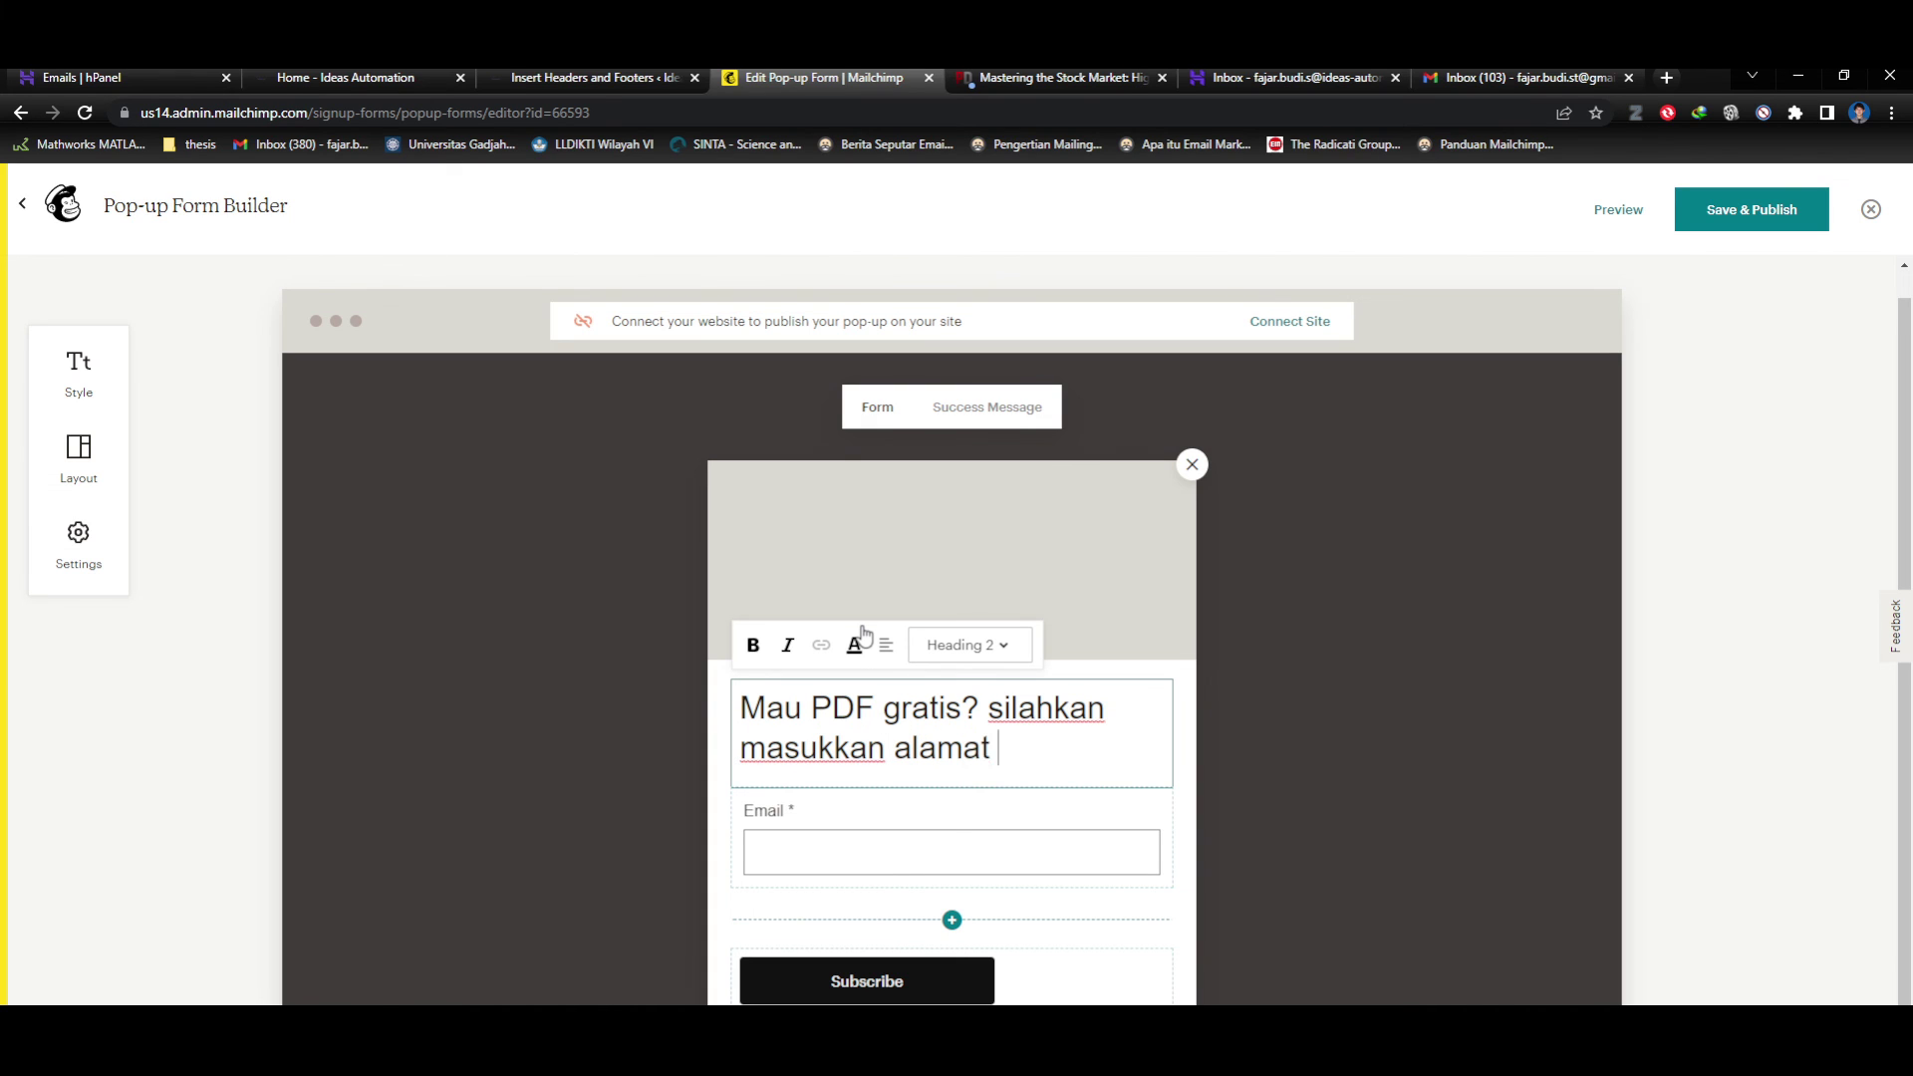
type("email anda")
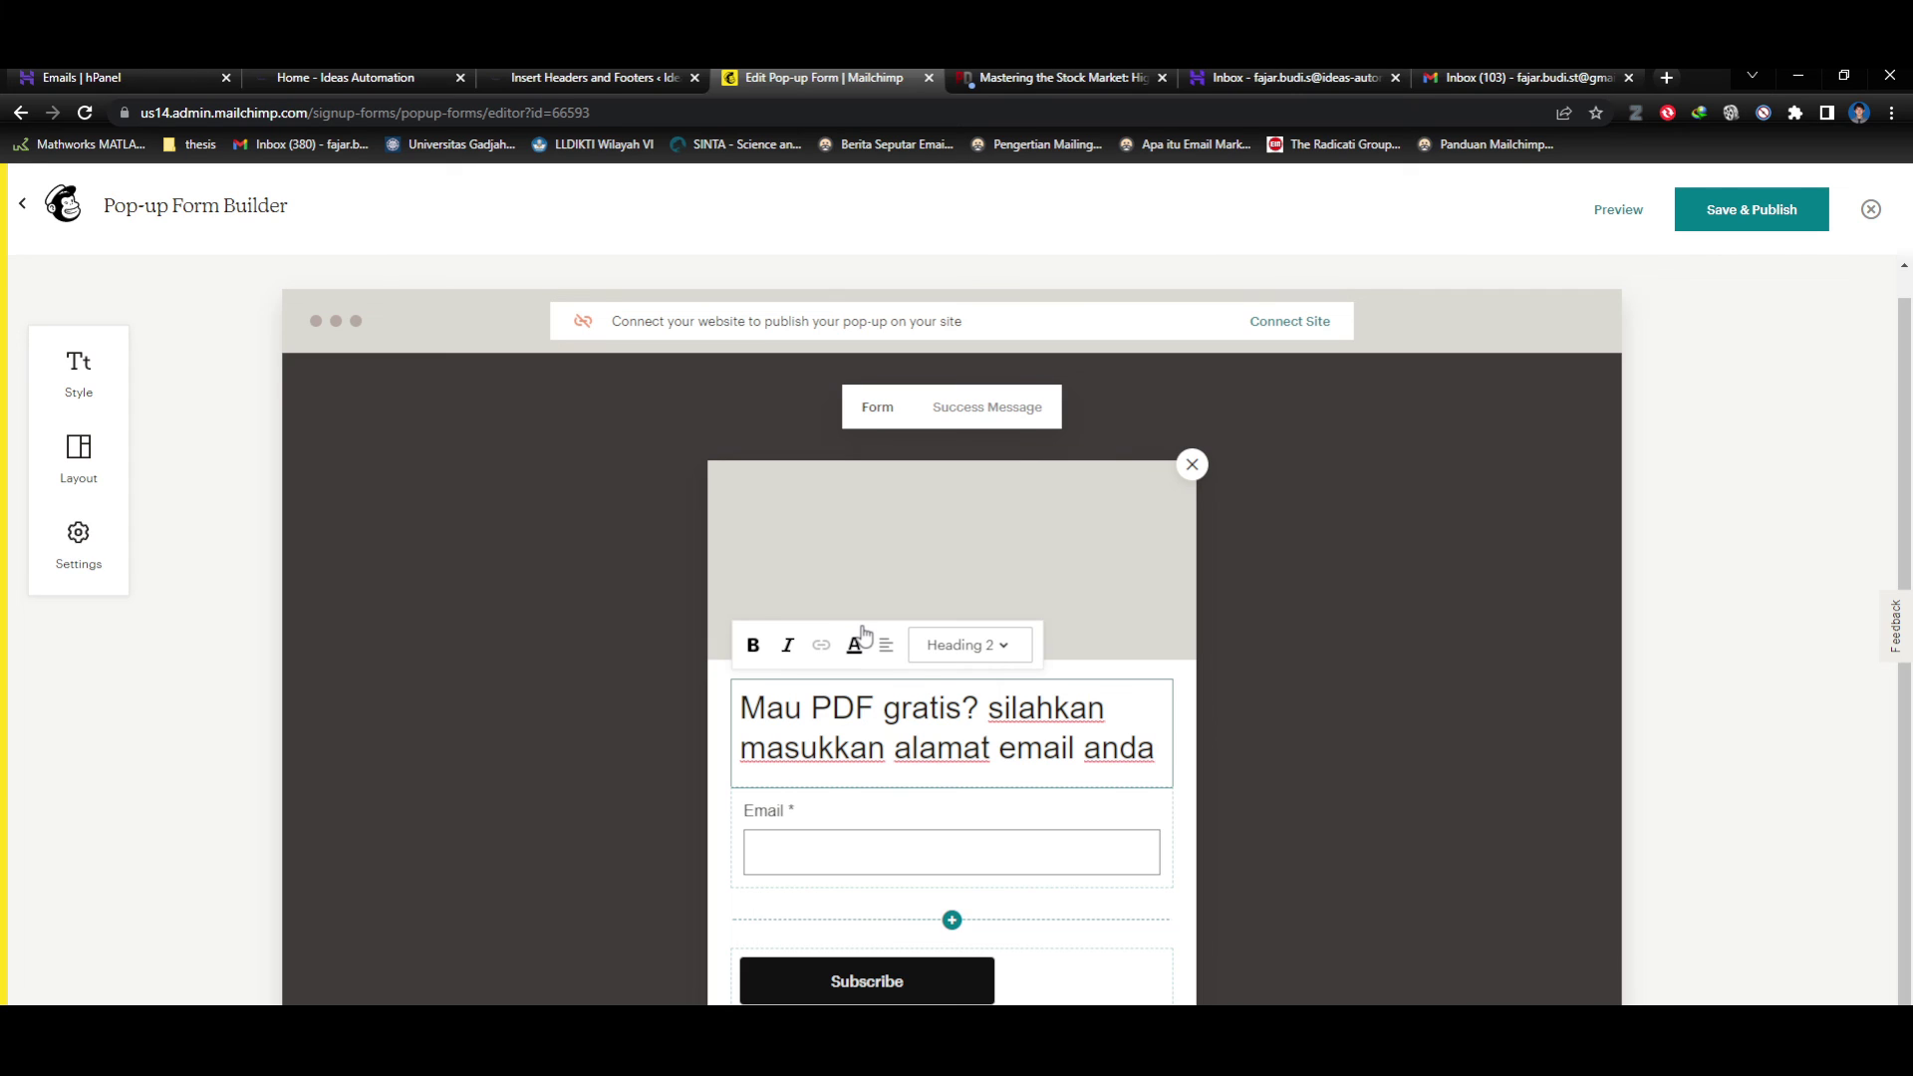
type(", akan kami ")
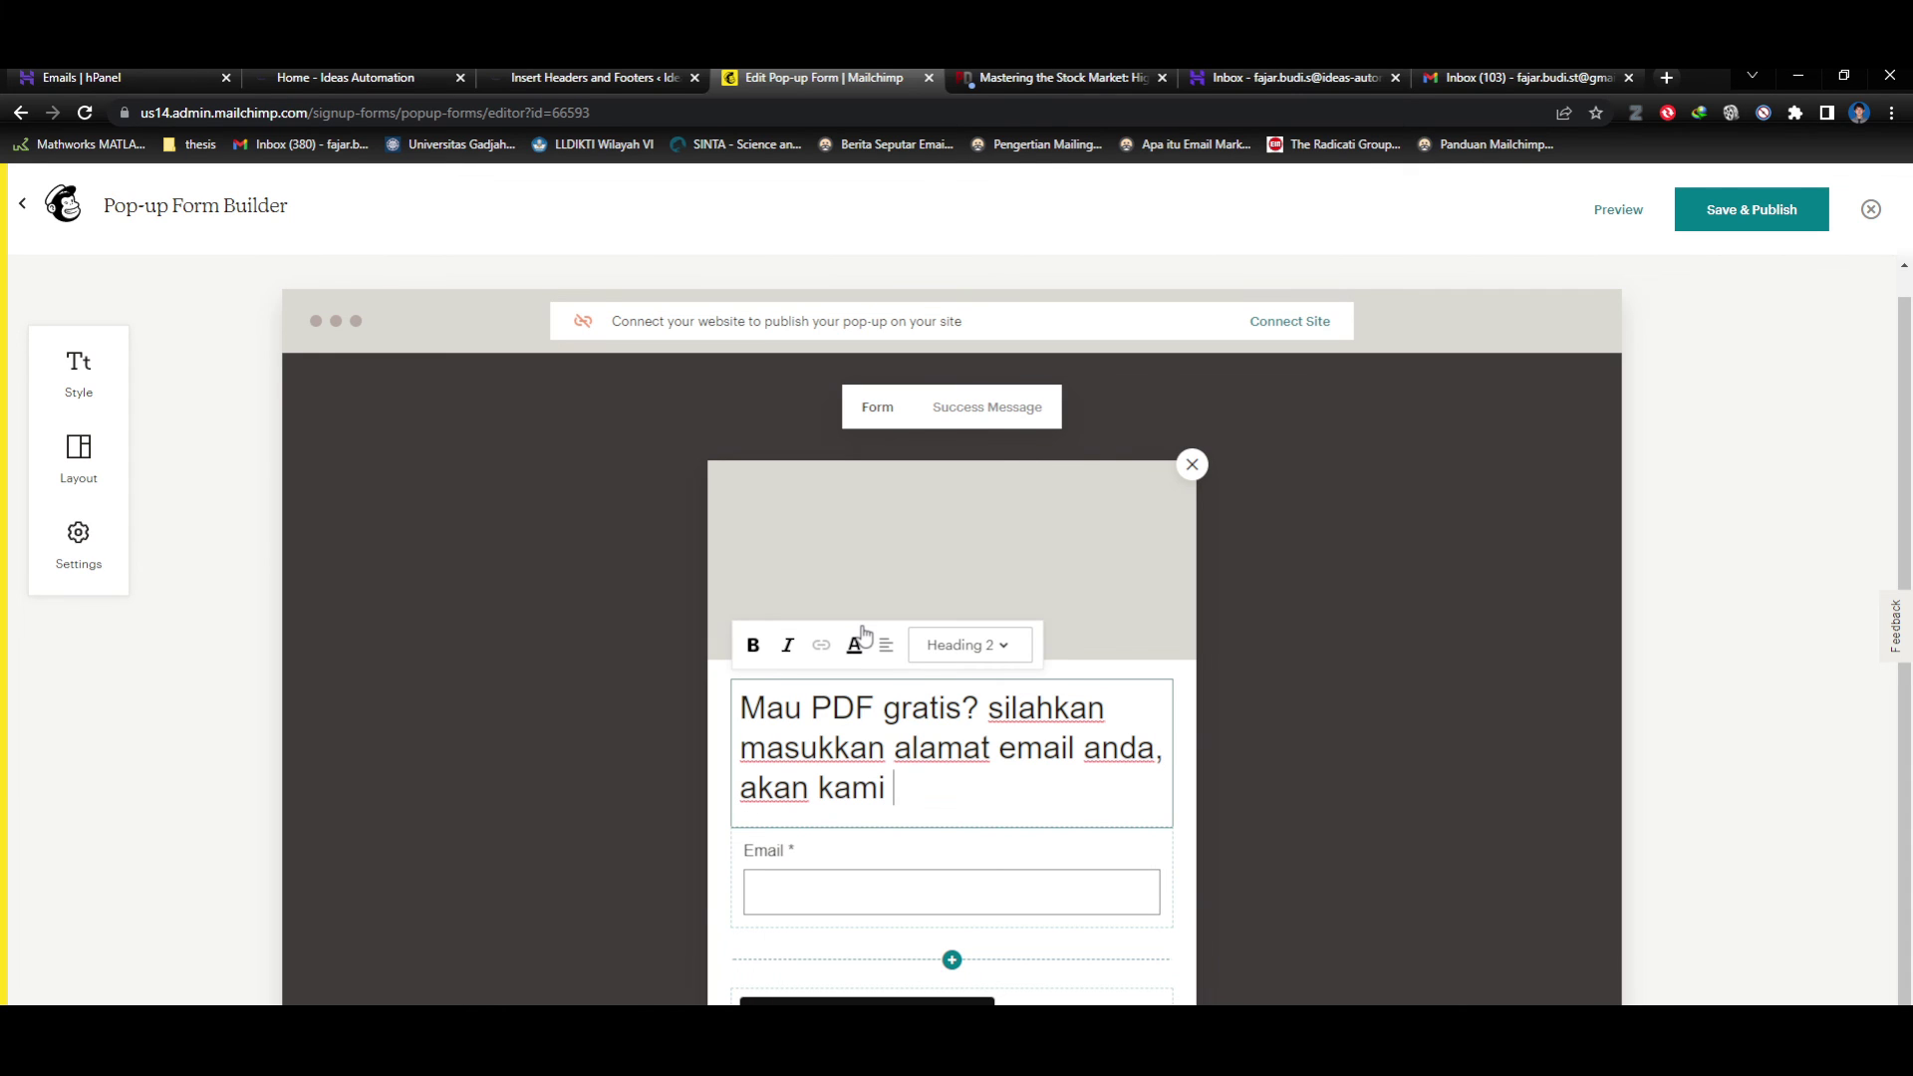
type("kirimkan ")
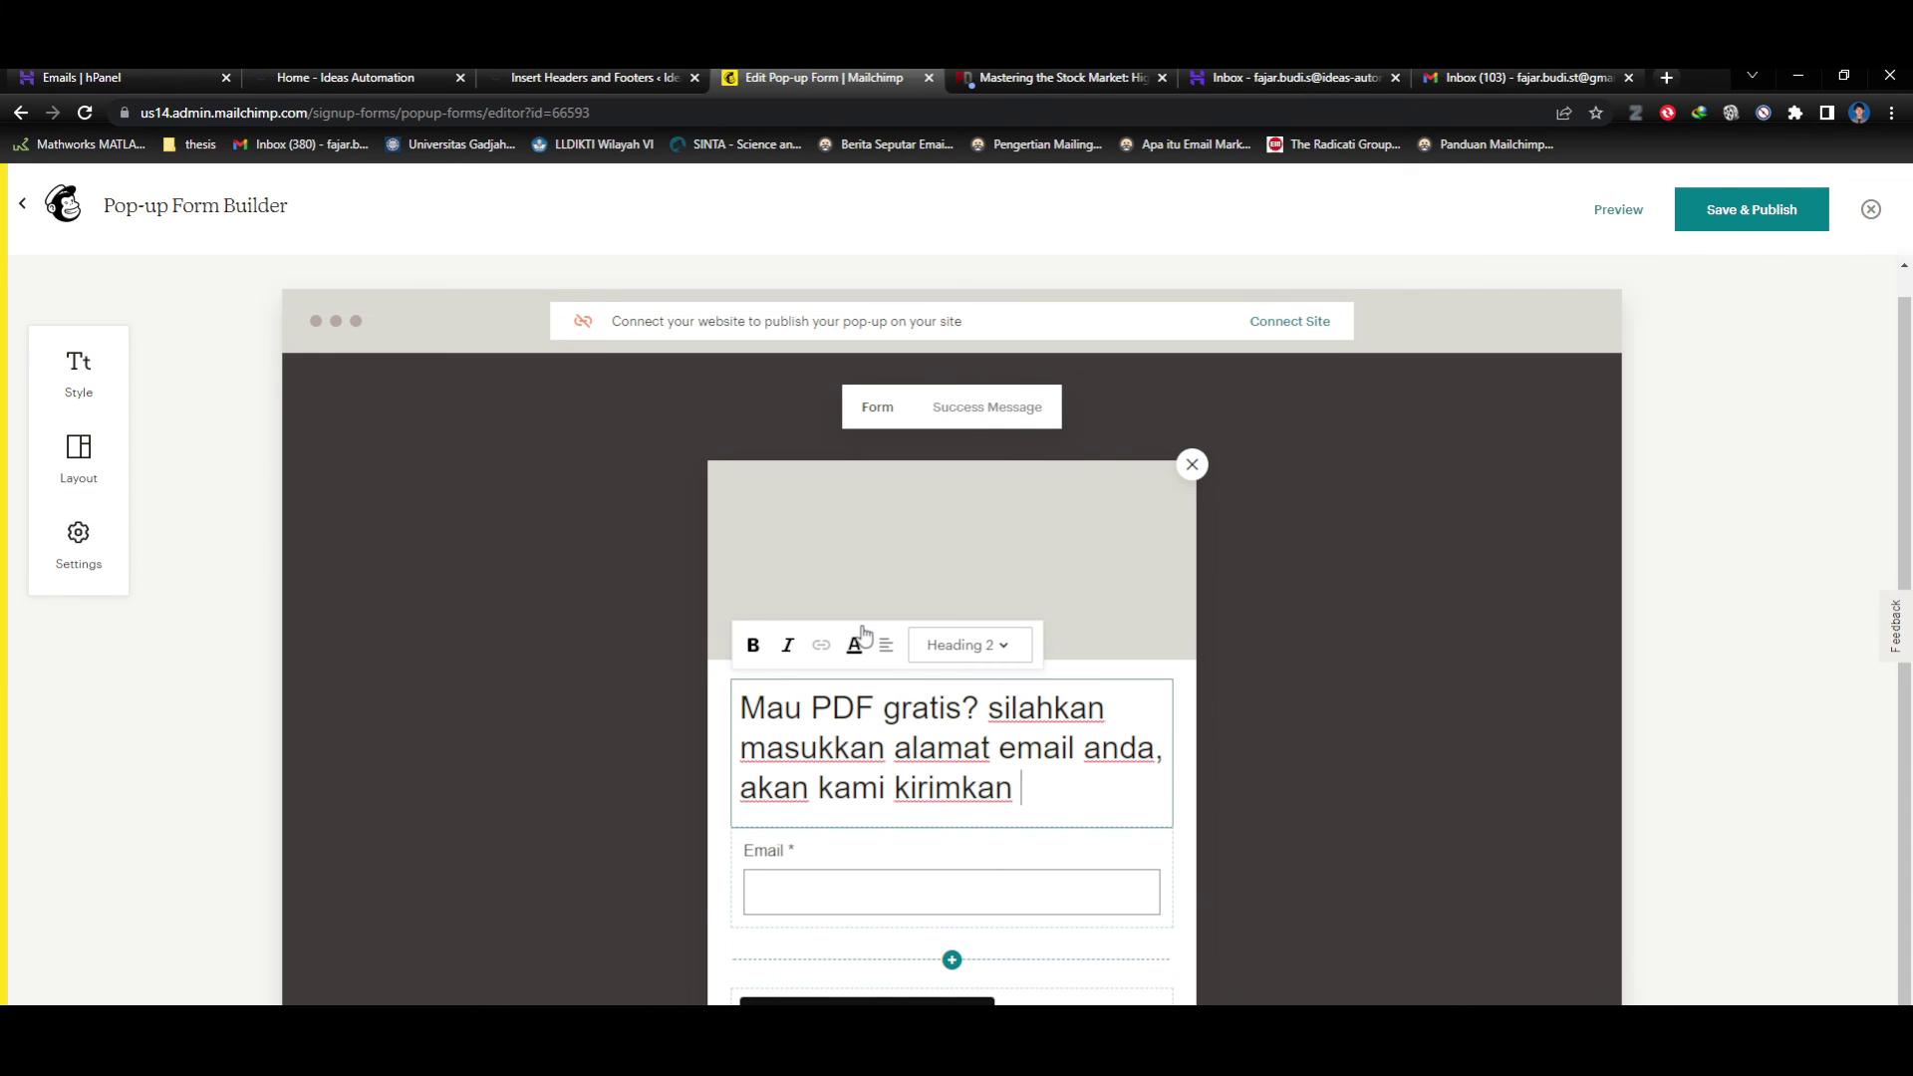
type("buku")
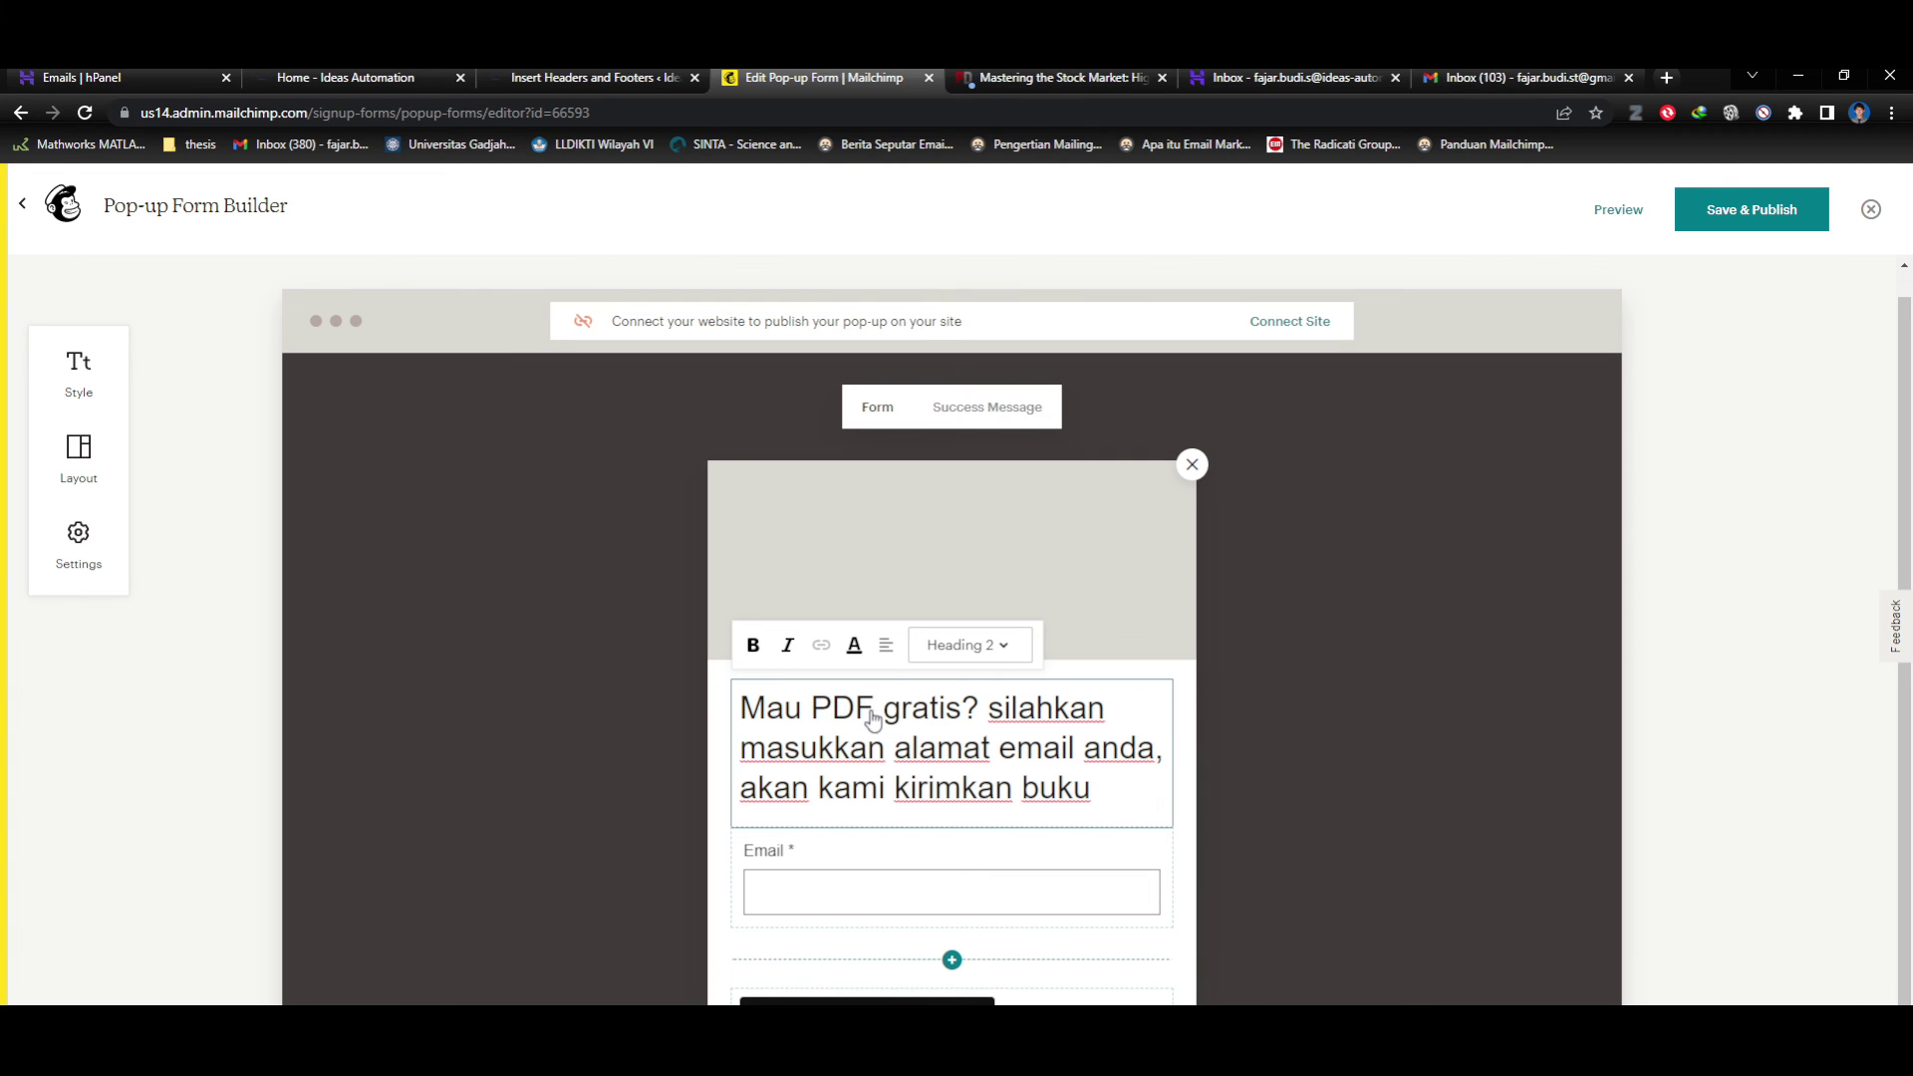
Change the heading's opening question to "Mau Buku Trading gratis?".
left_click_drag(874, 710, 819, 726)
type("Buku")
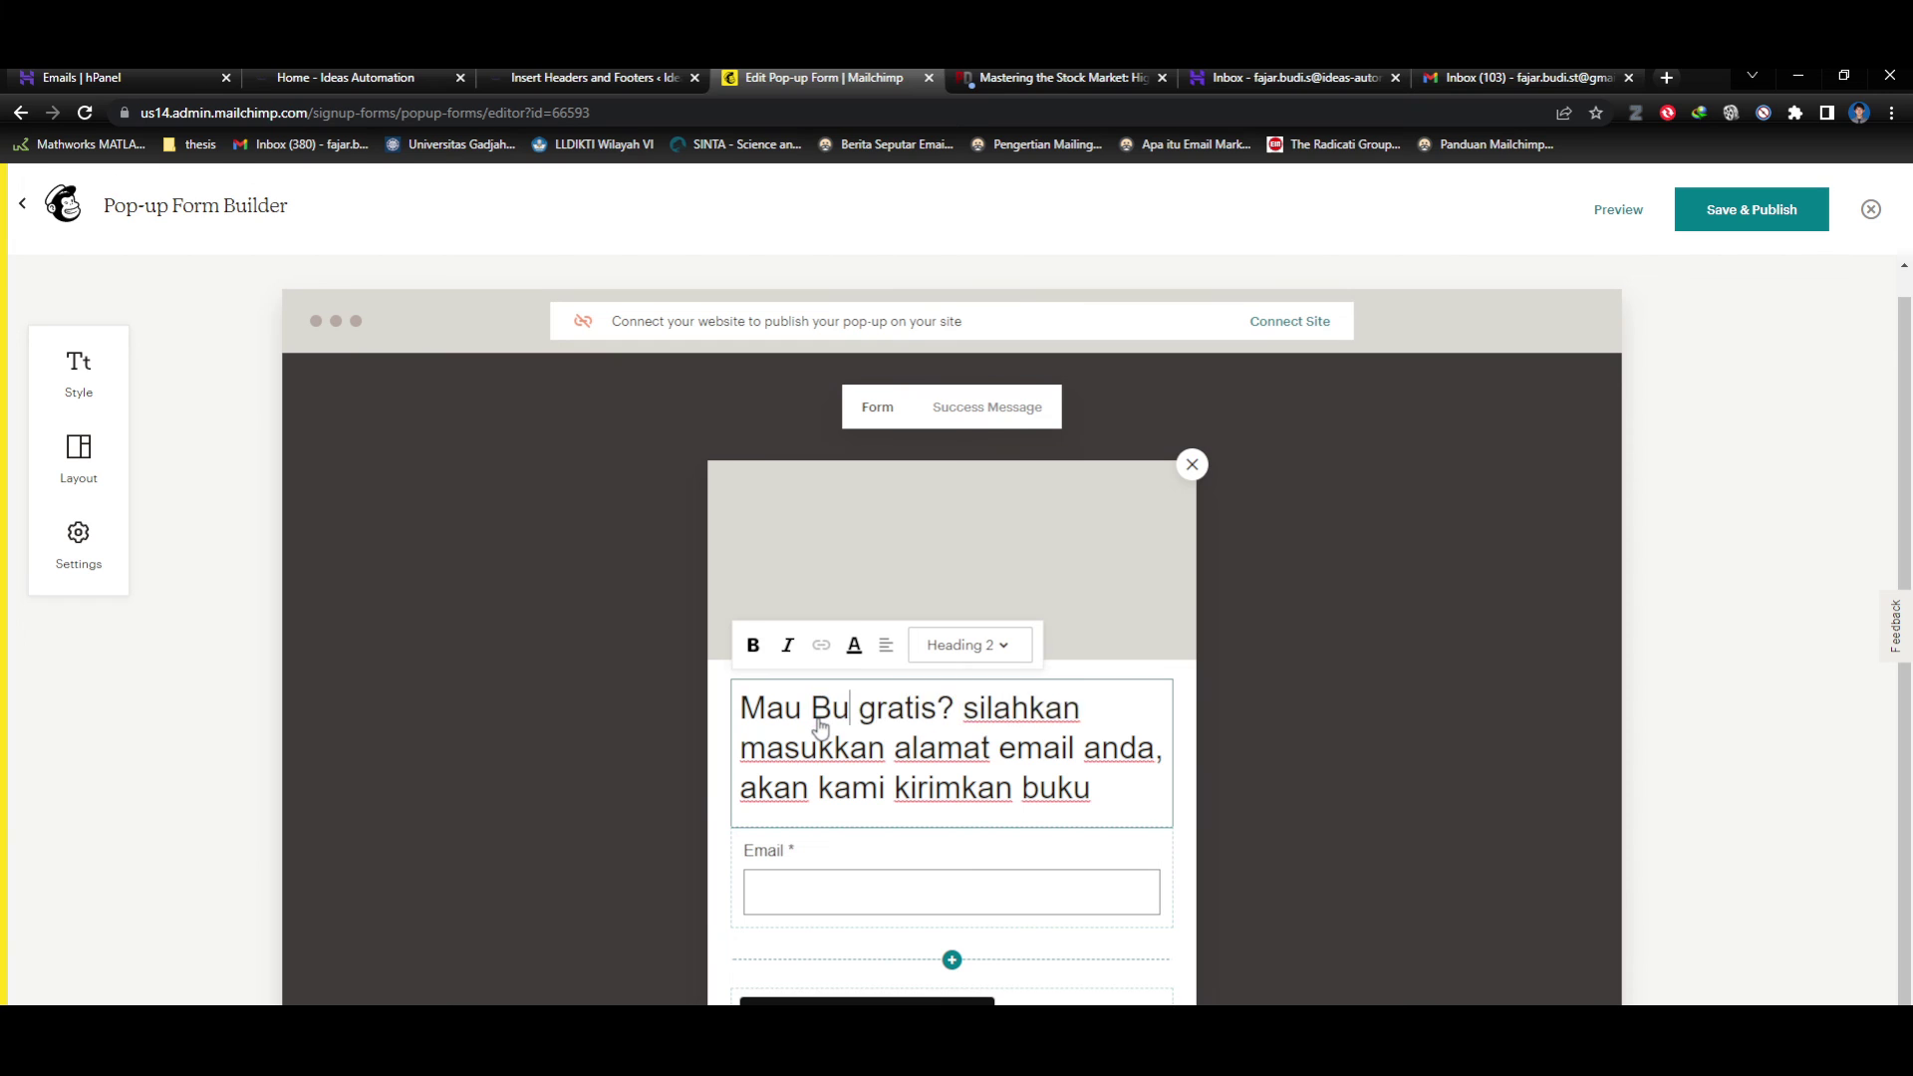
key("BackSpace")
key("BackSpace")
key("BackSpace")
type("uku")
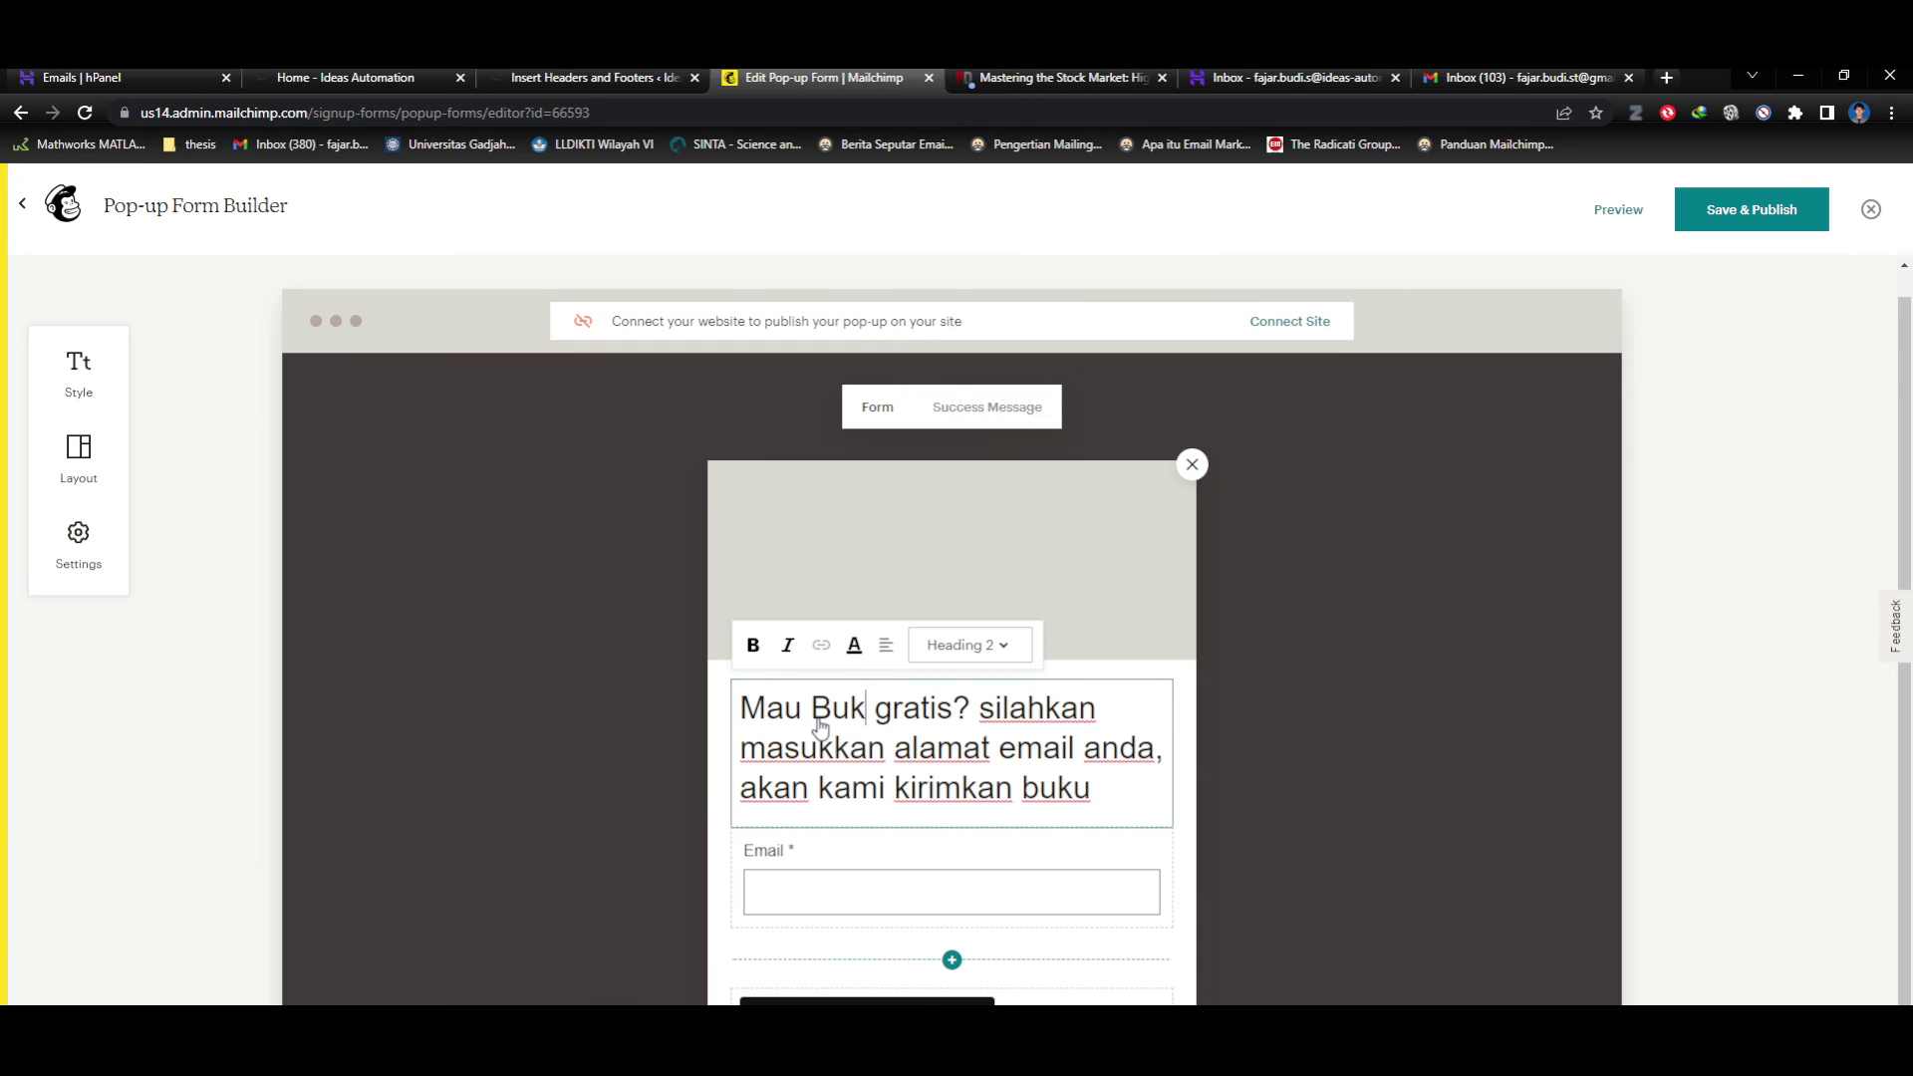
key("BackSpace")
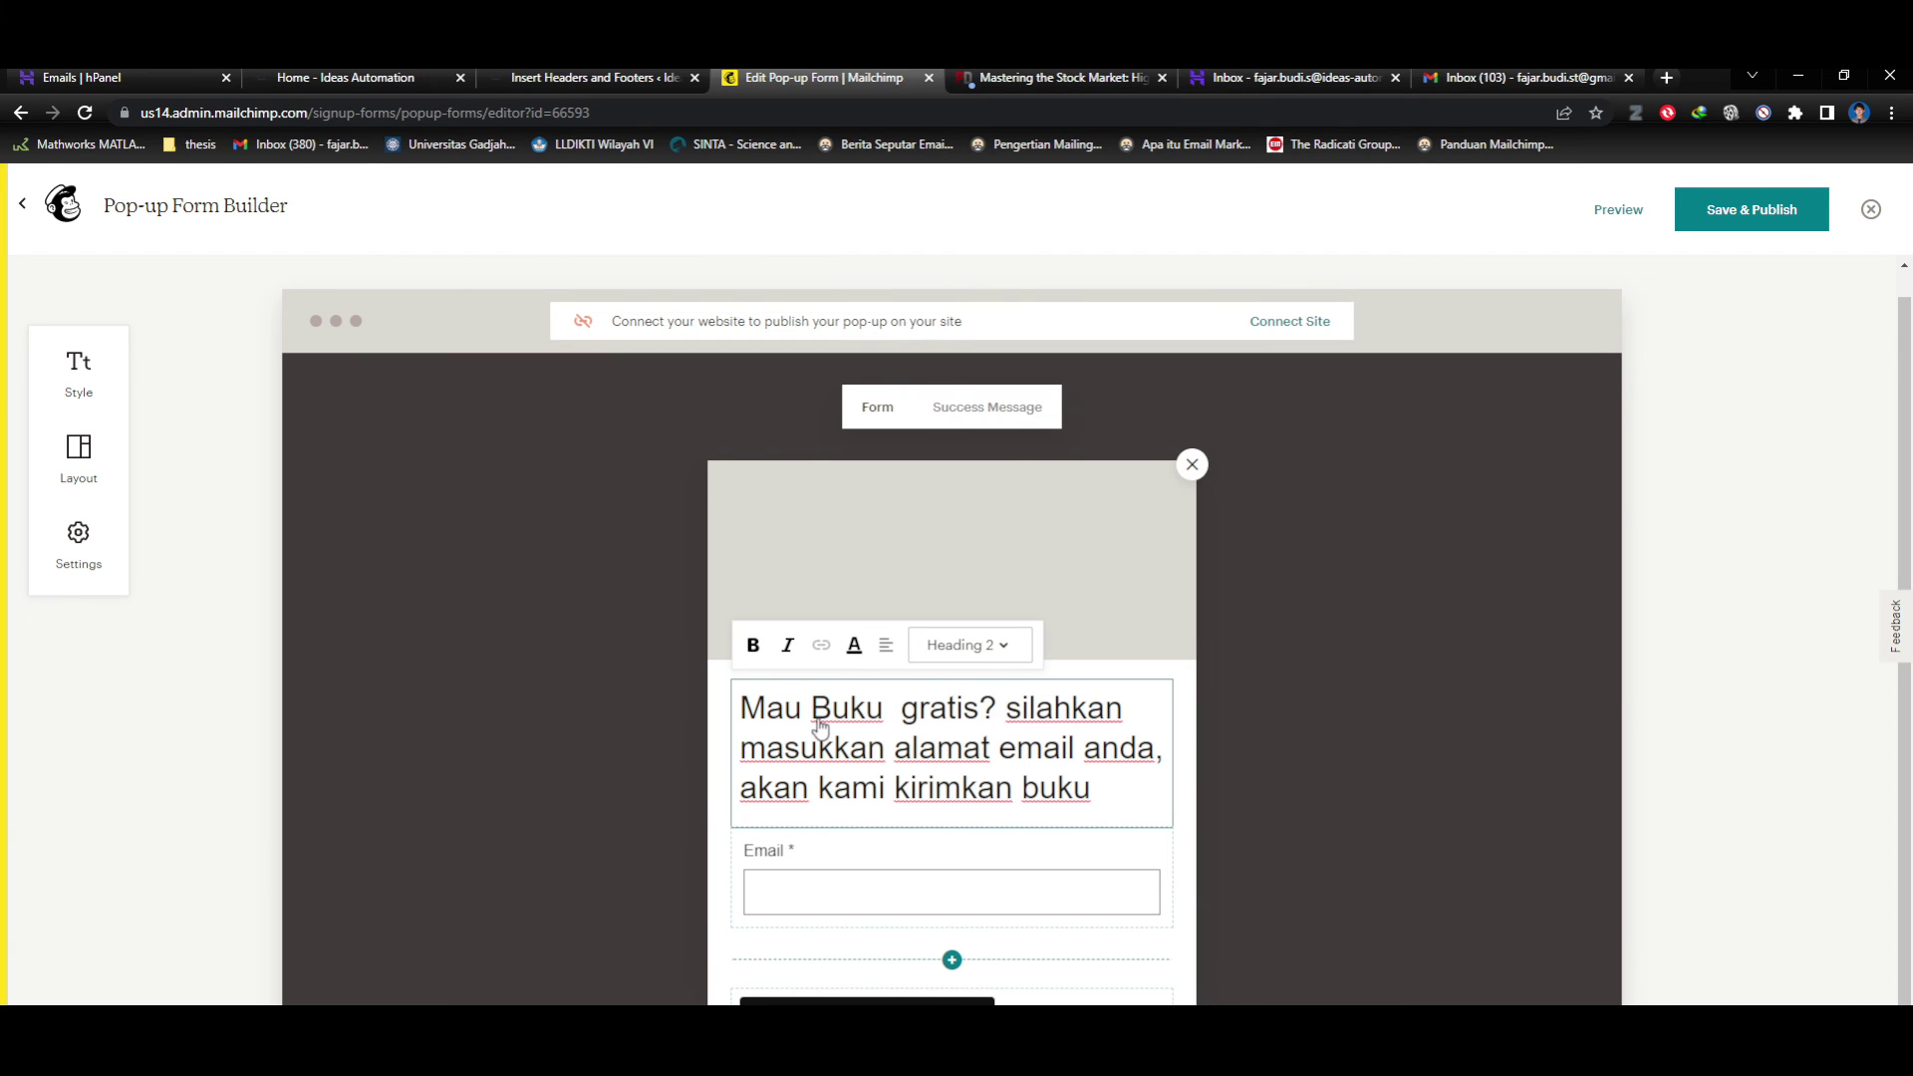
type("Ma")
key("BackSpace")
key("BackSpace")
type("Trai")
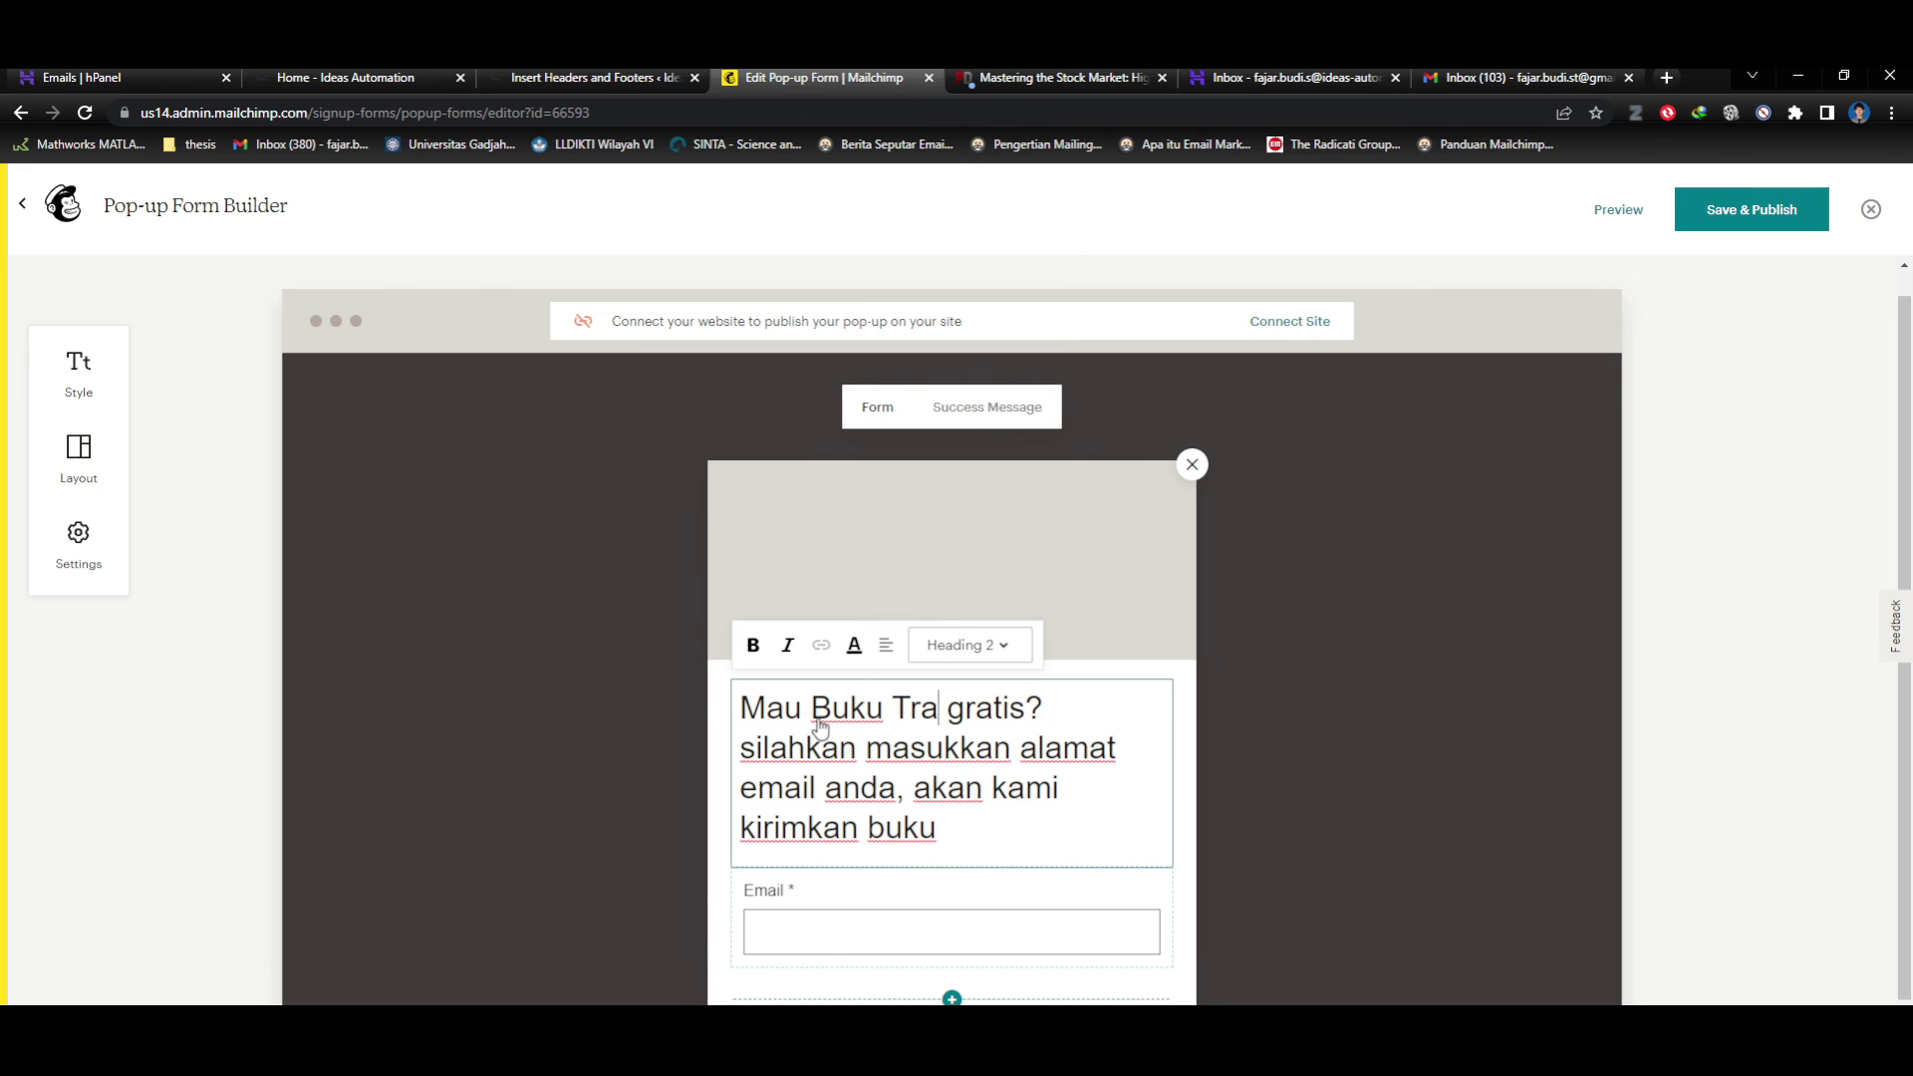
key("BackSpace")
type("ding")
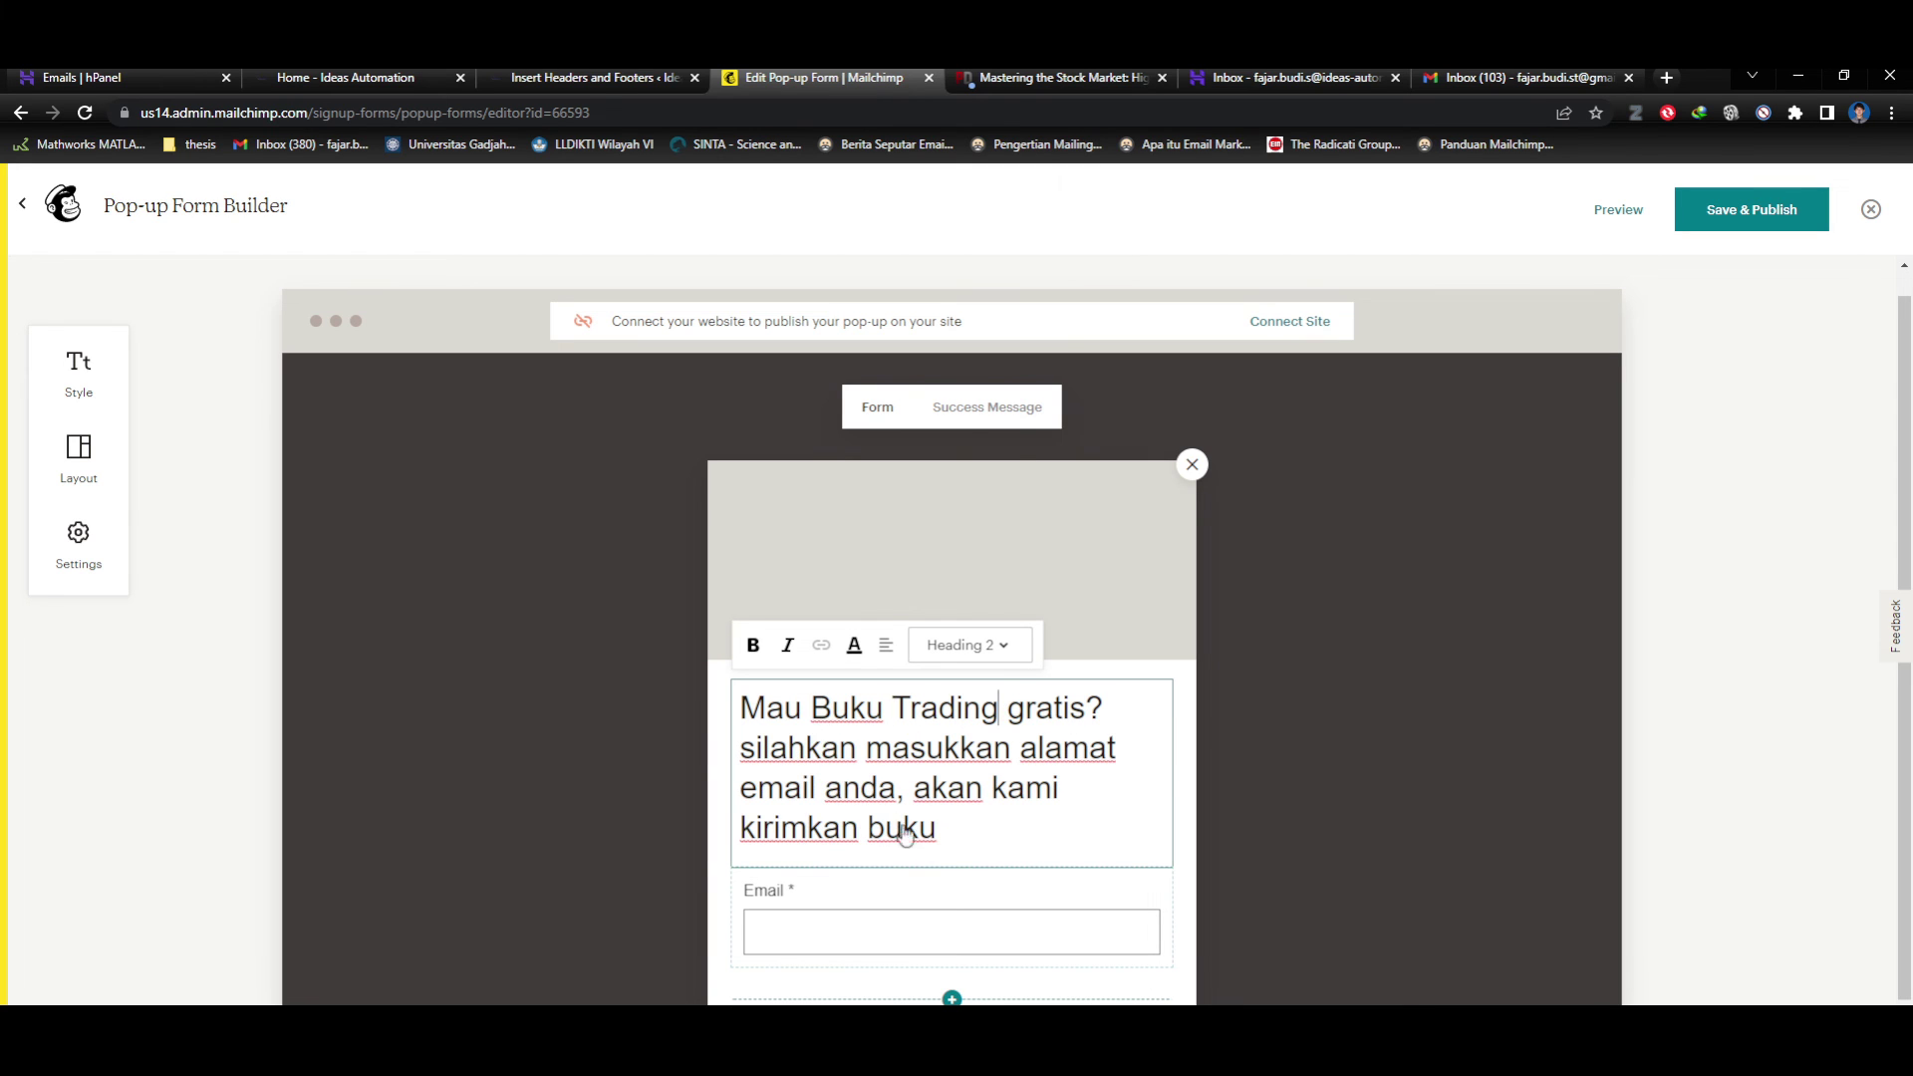
Replace the heading's final word "buku" with "PDF melalui email anda.".
left_click_drag(982, 845, 870, 843)
type("PDF melalui email")
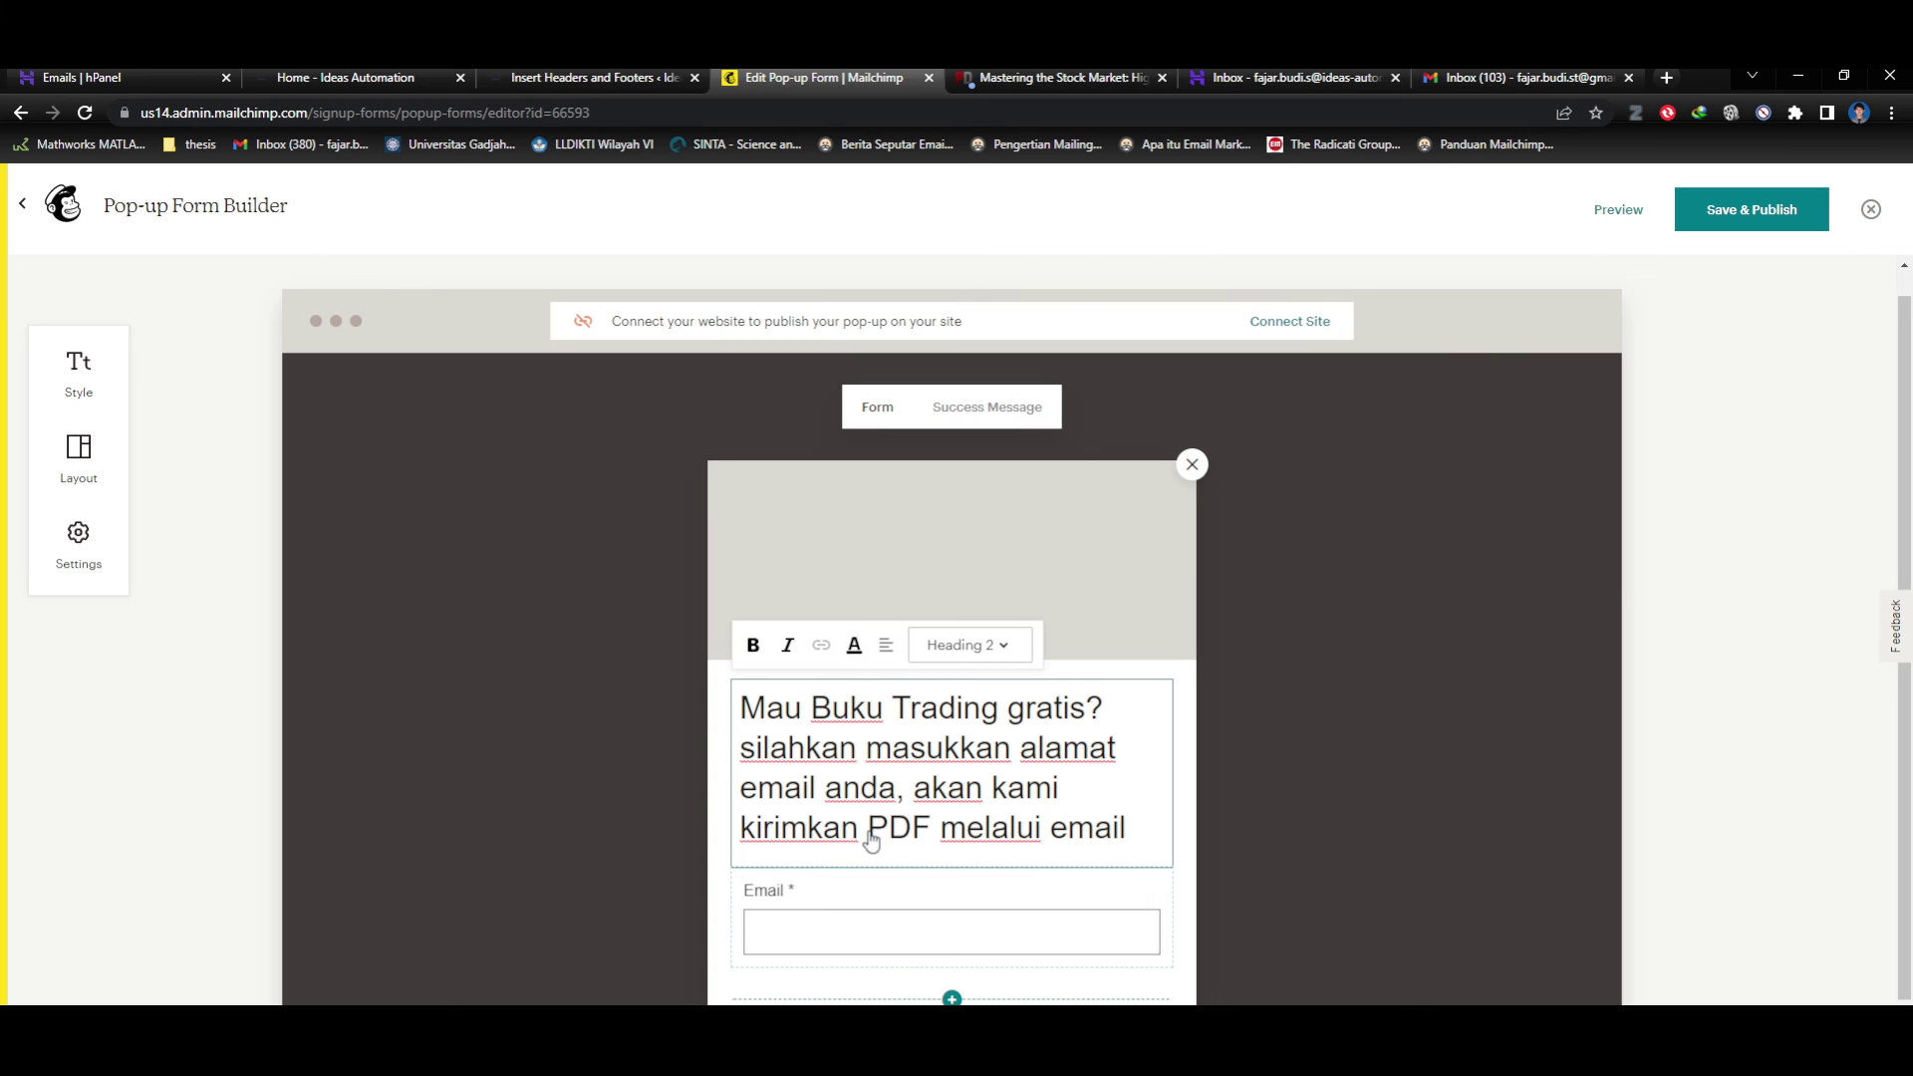
type(".")
key("BackSpace")
type("anda..")
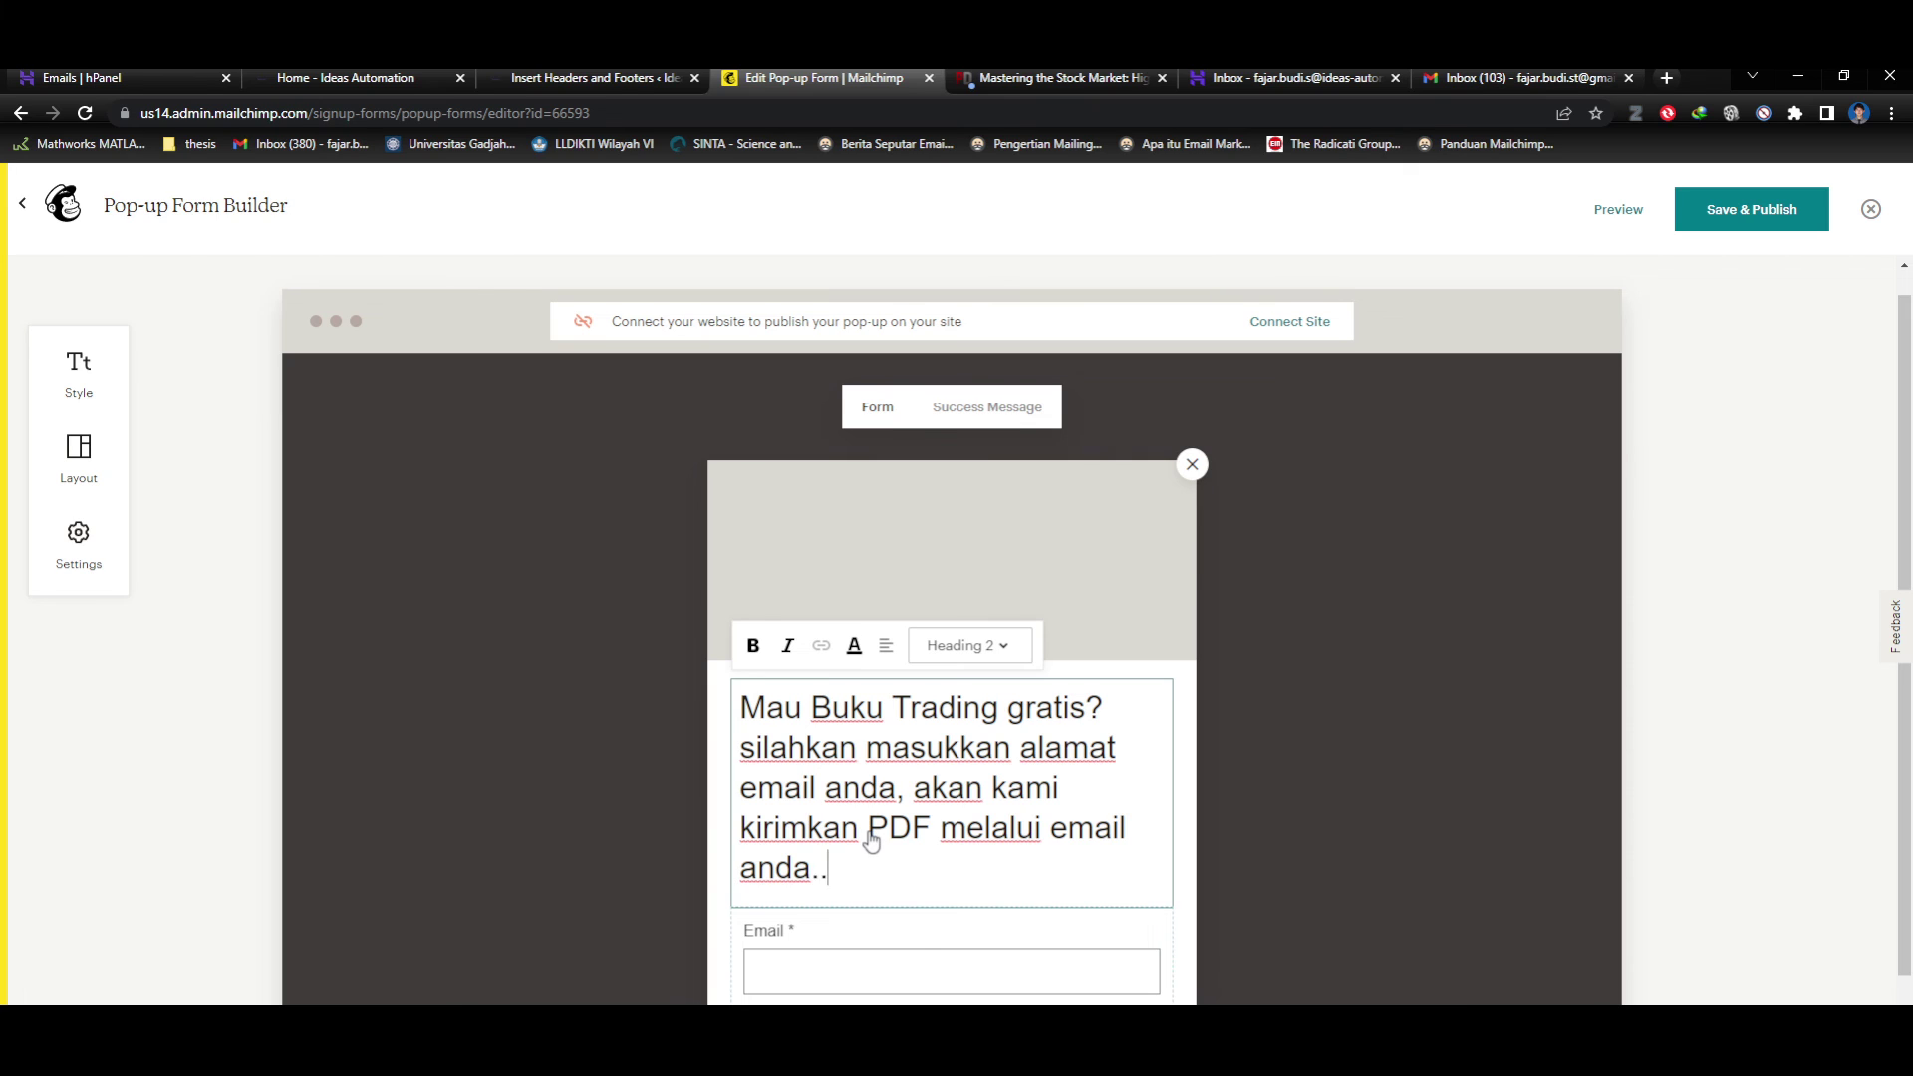
Add the closing sentence "Silahkan isi Form berikut :" to the end of the heading text.
type(" Silahkan isi ")
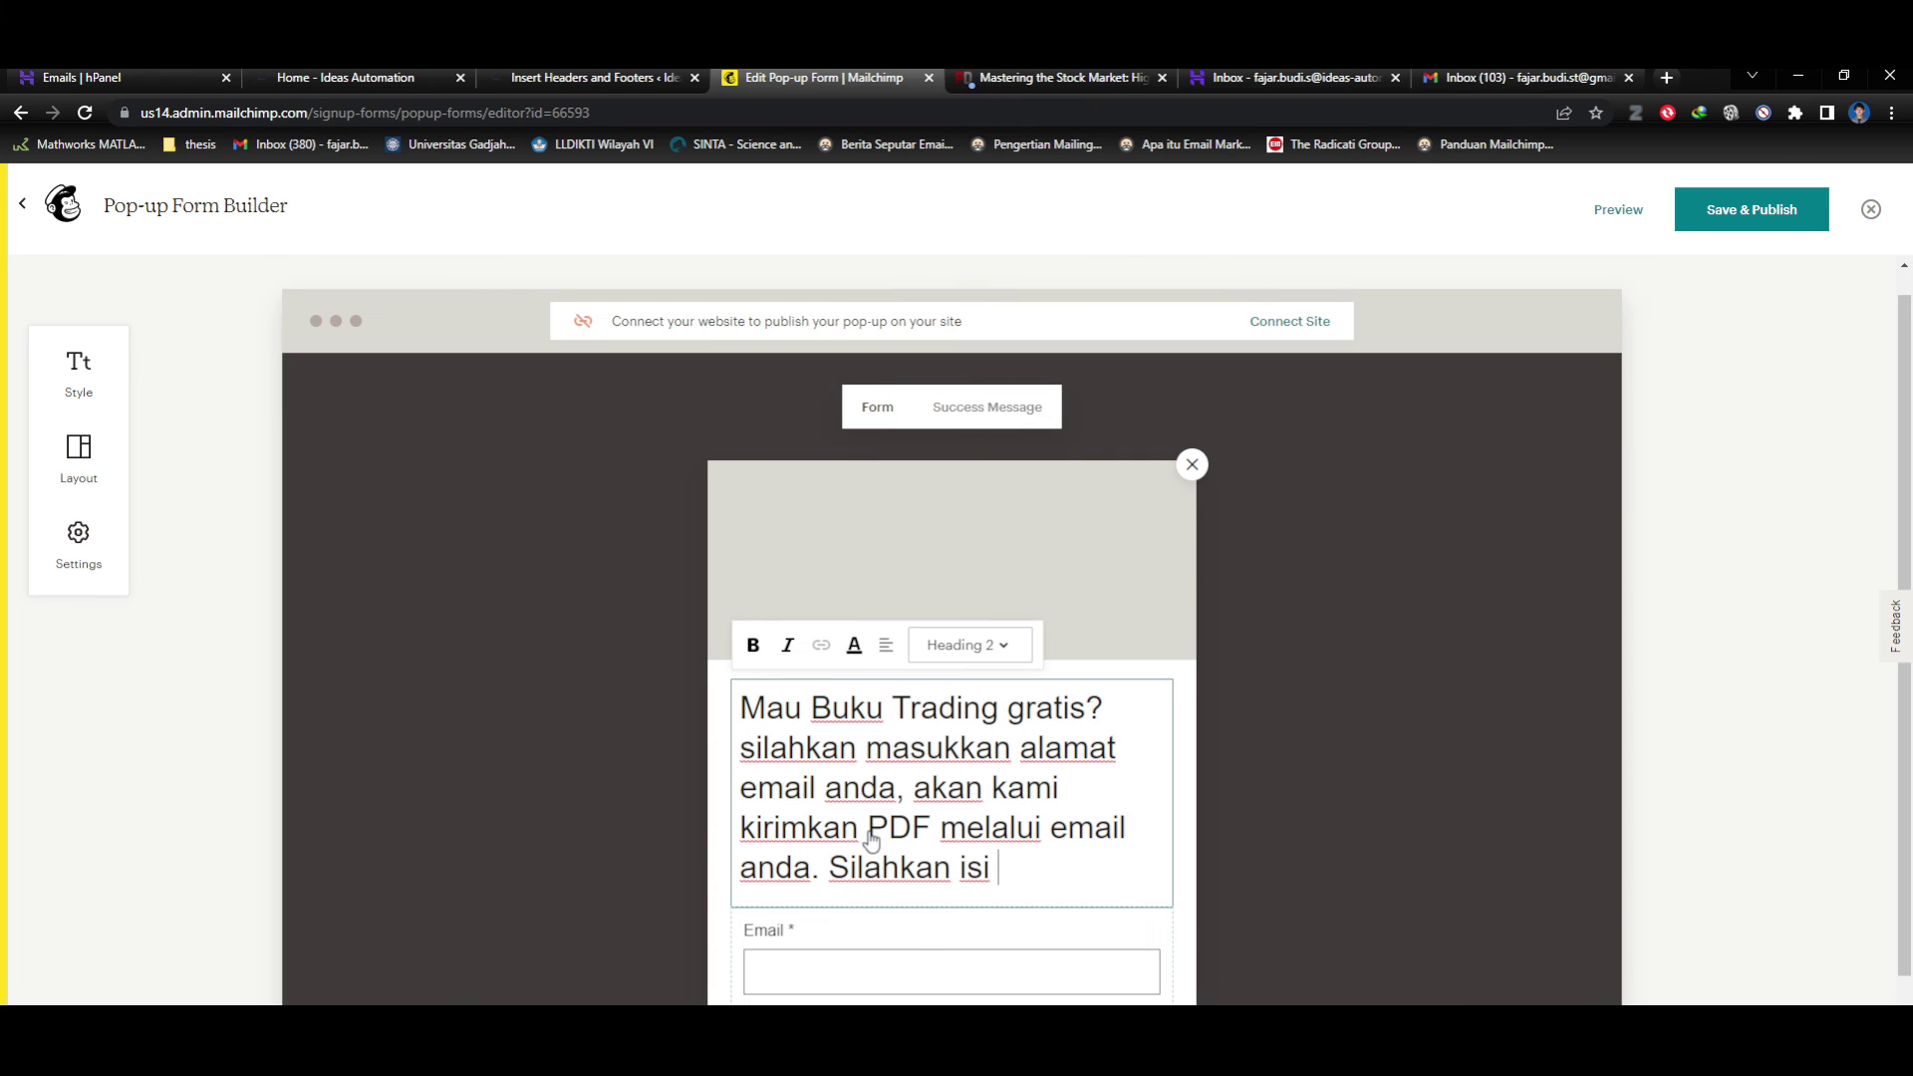
type("Form beriku")
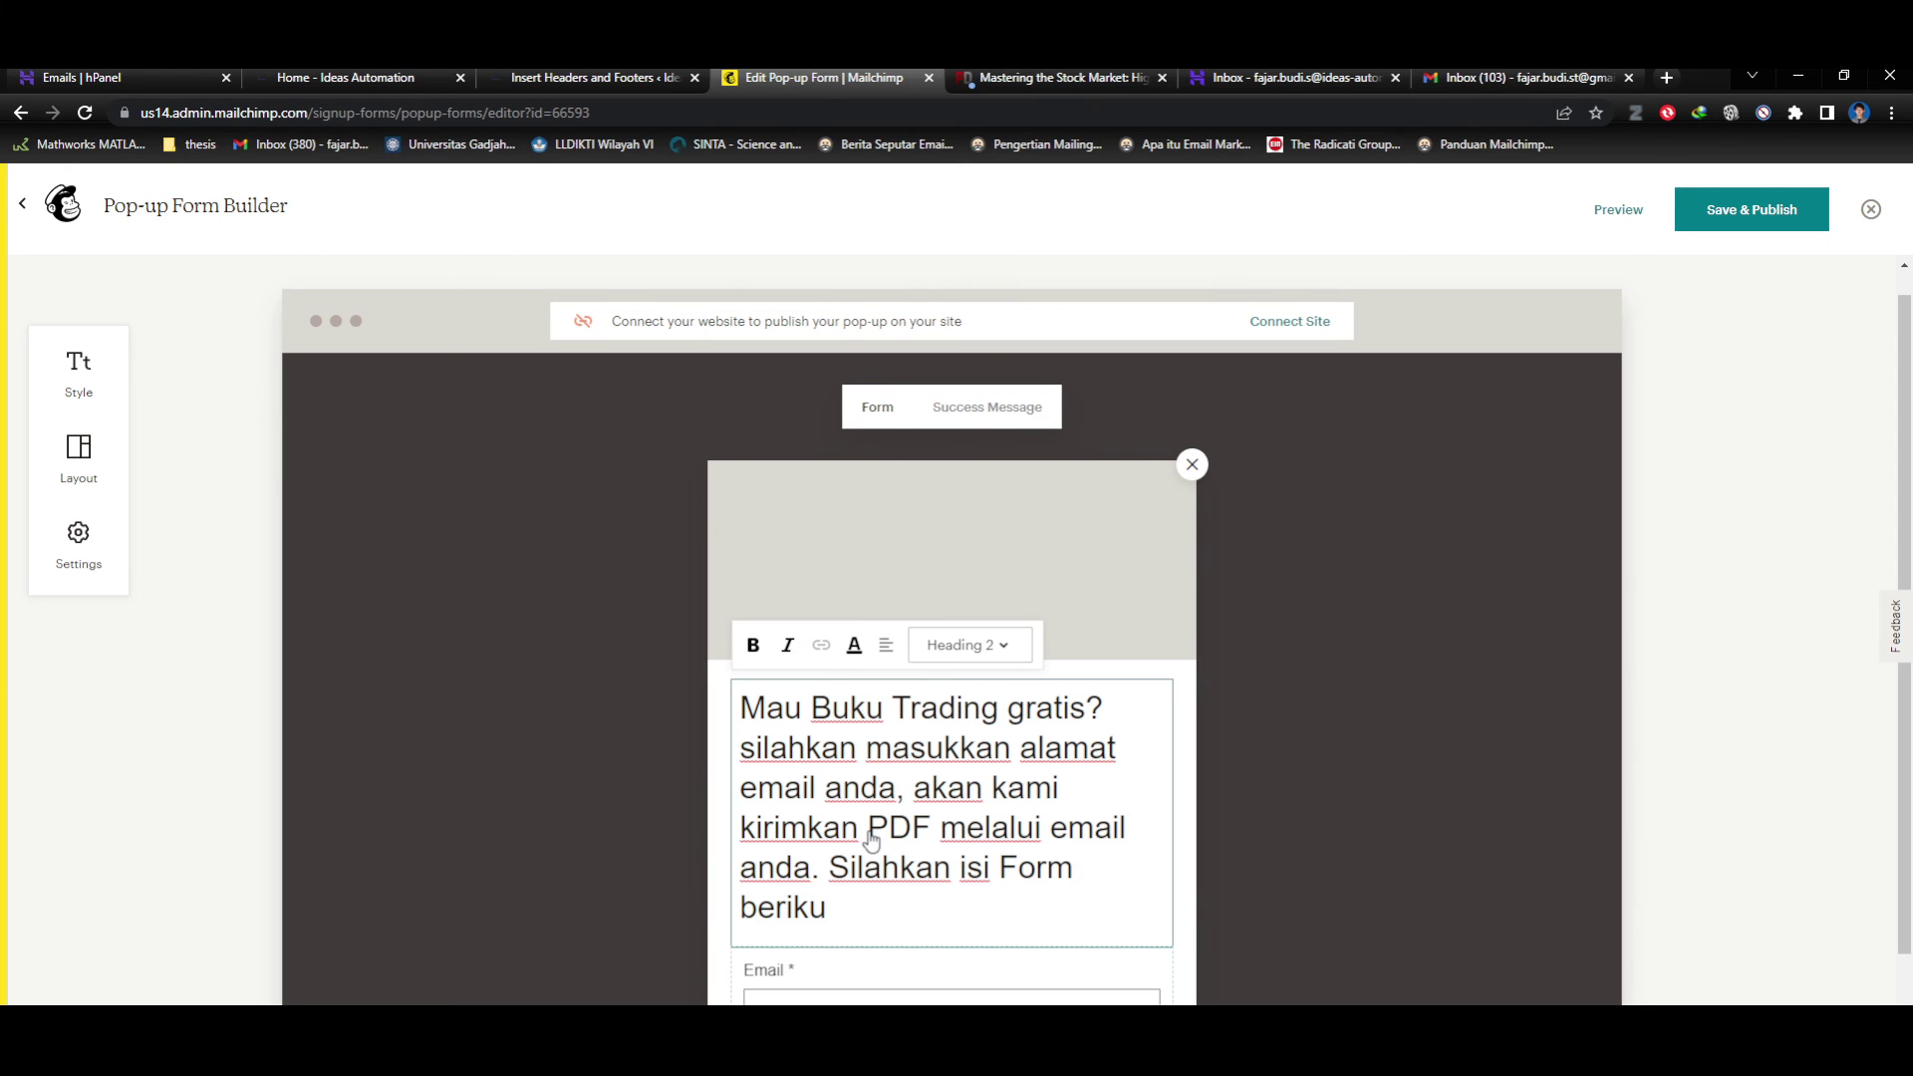
type("t :")
Try the Small text and Heading 1 styles on the entire pop-up message.
triple_click(826, 849)
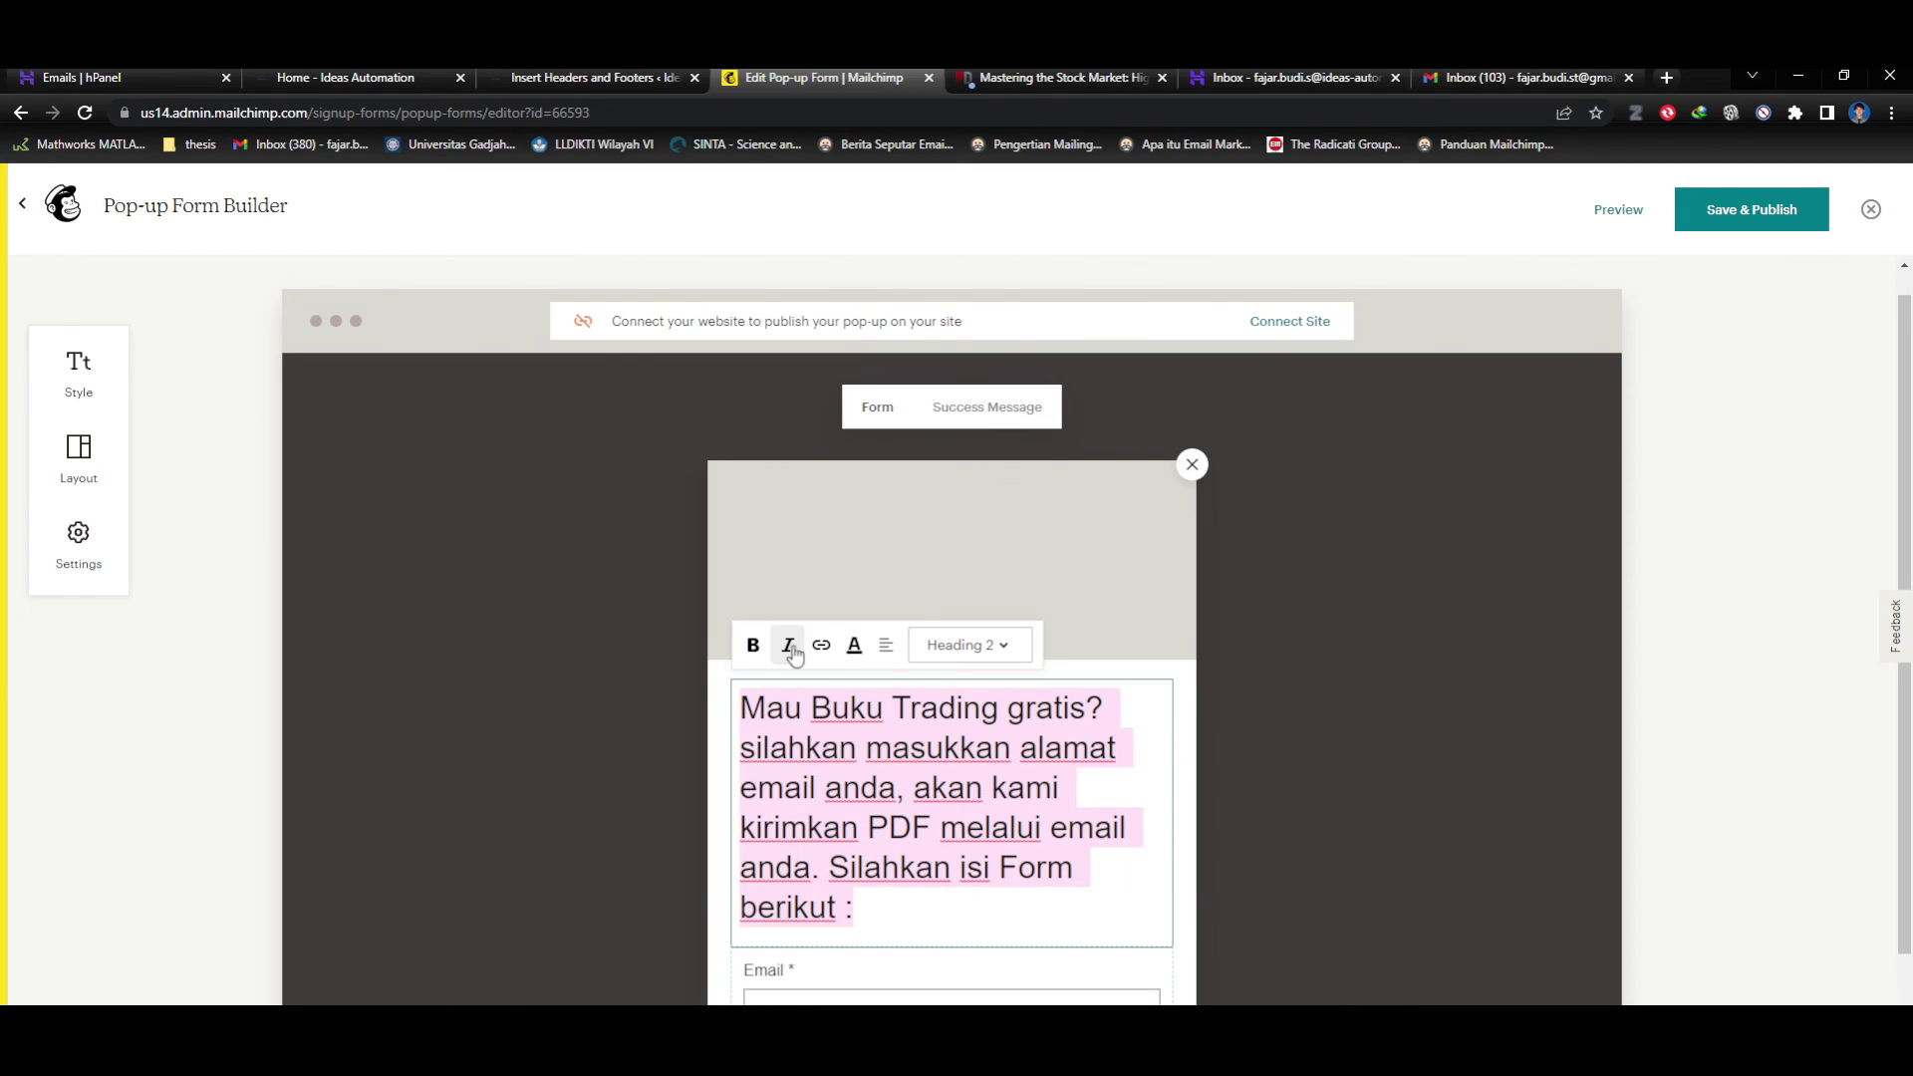
left_click(986, 650)
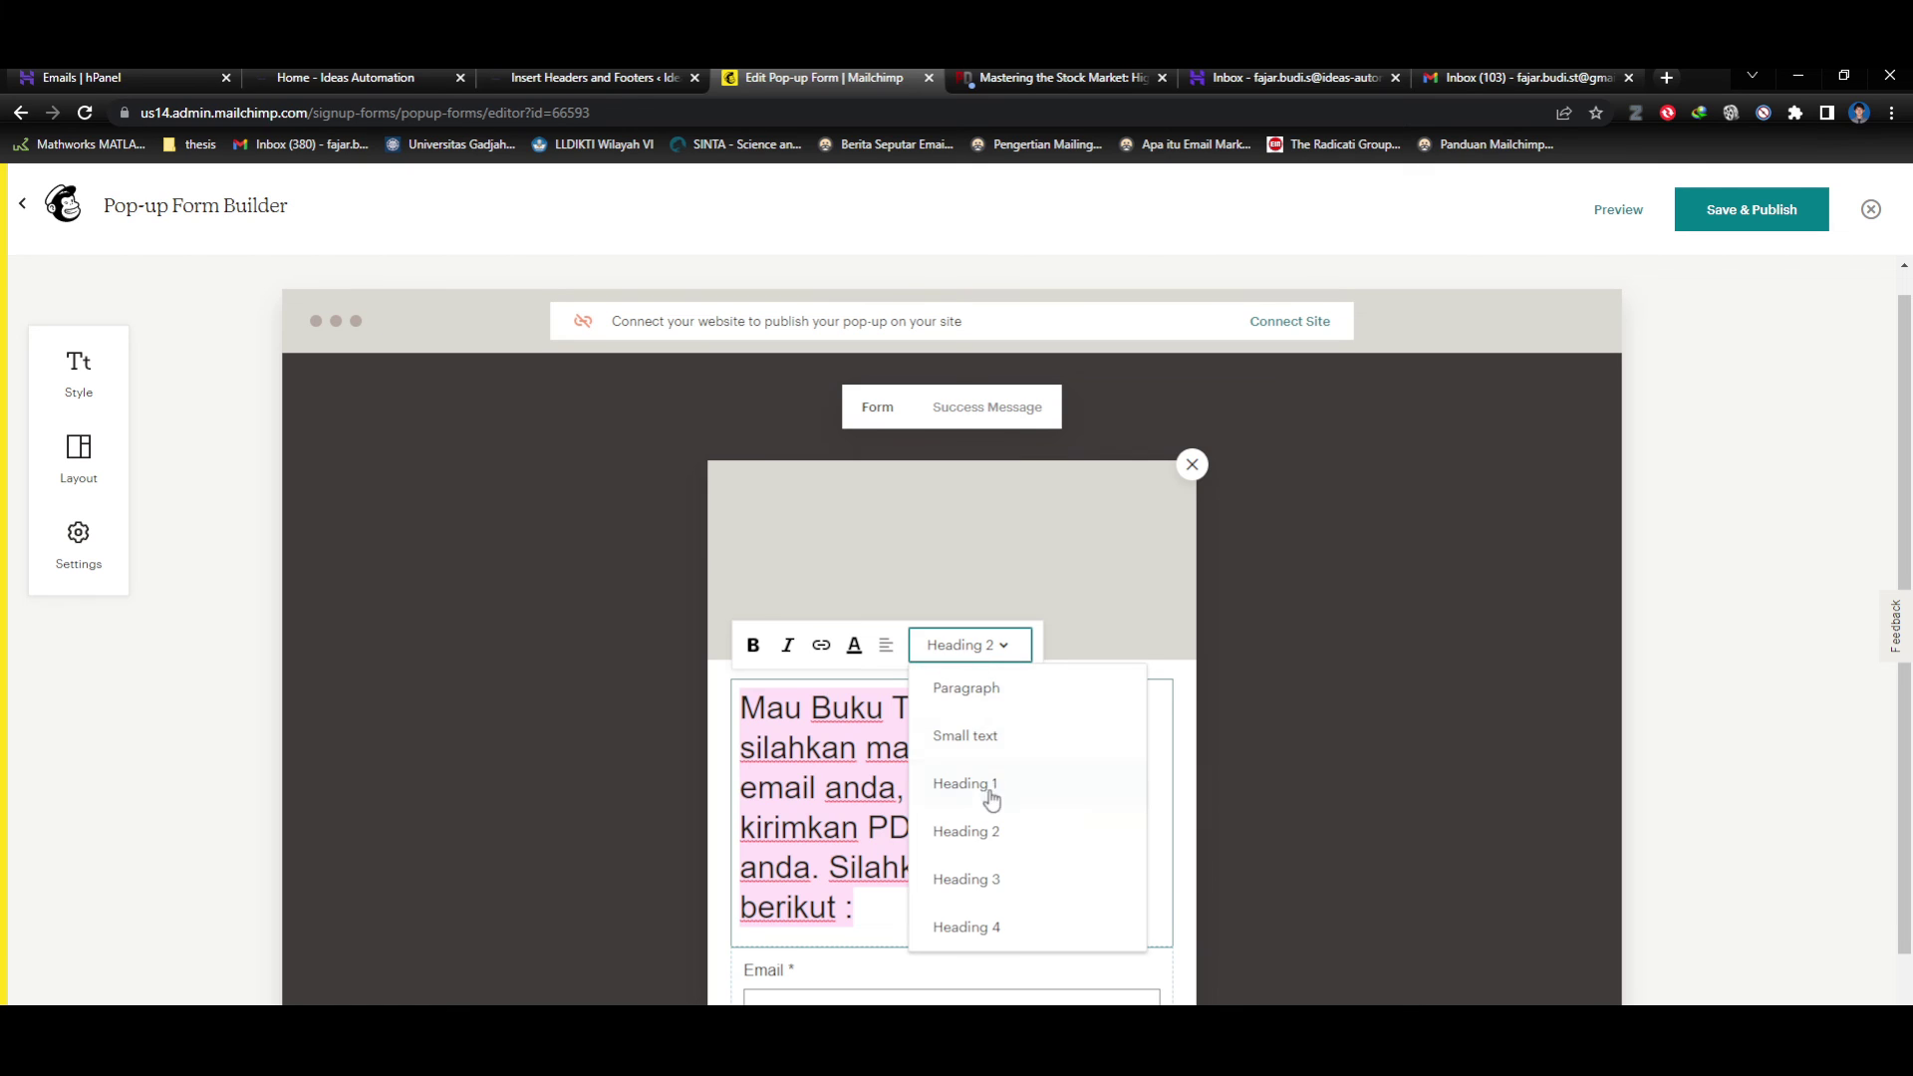
left_click(988, 738)
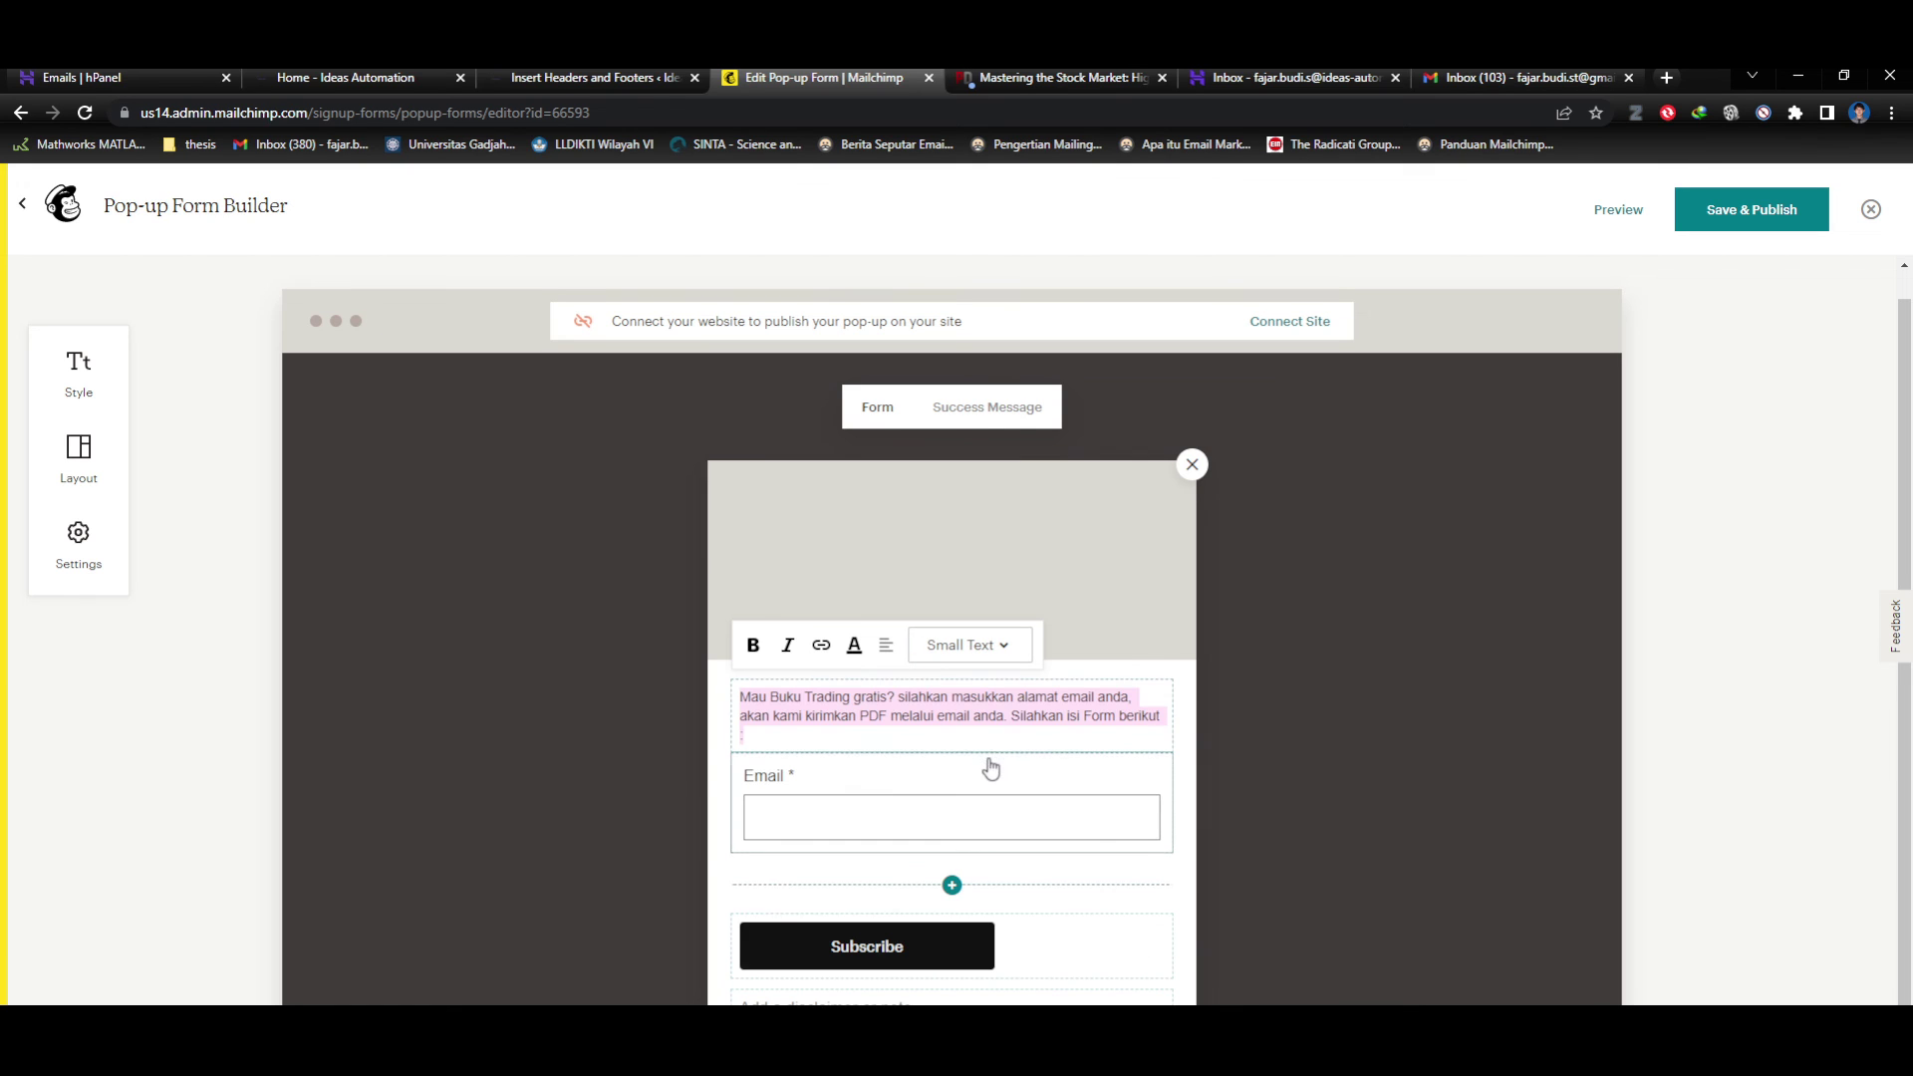
left_click(1001, 646)
left_click(965, 785)
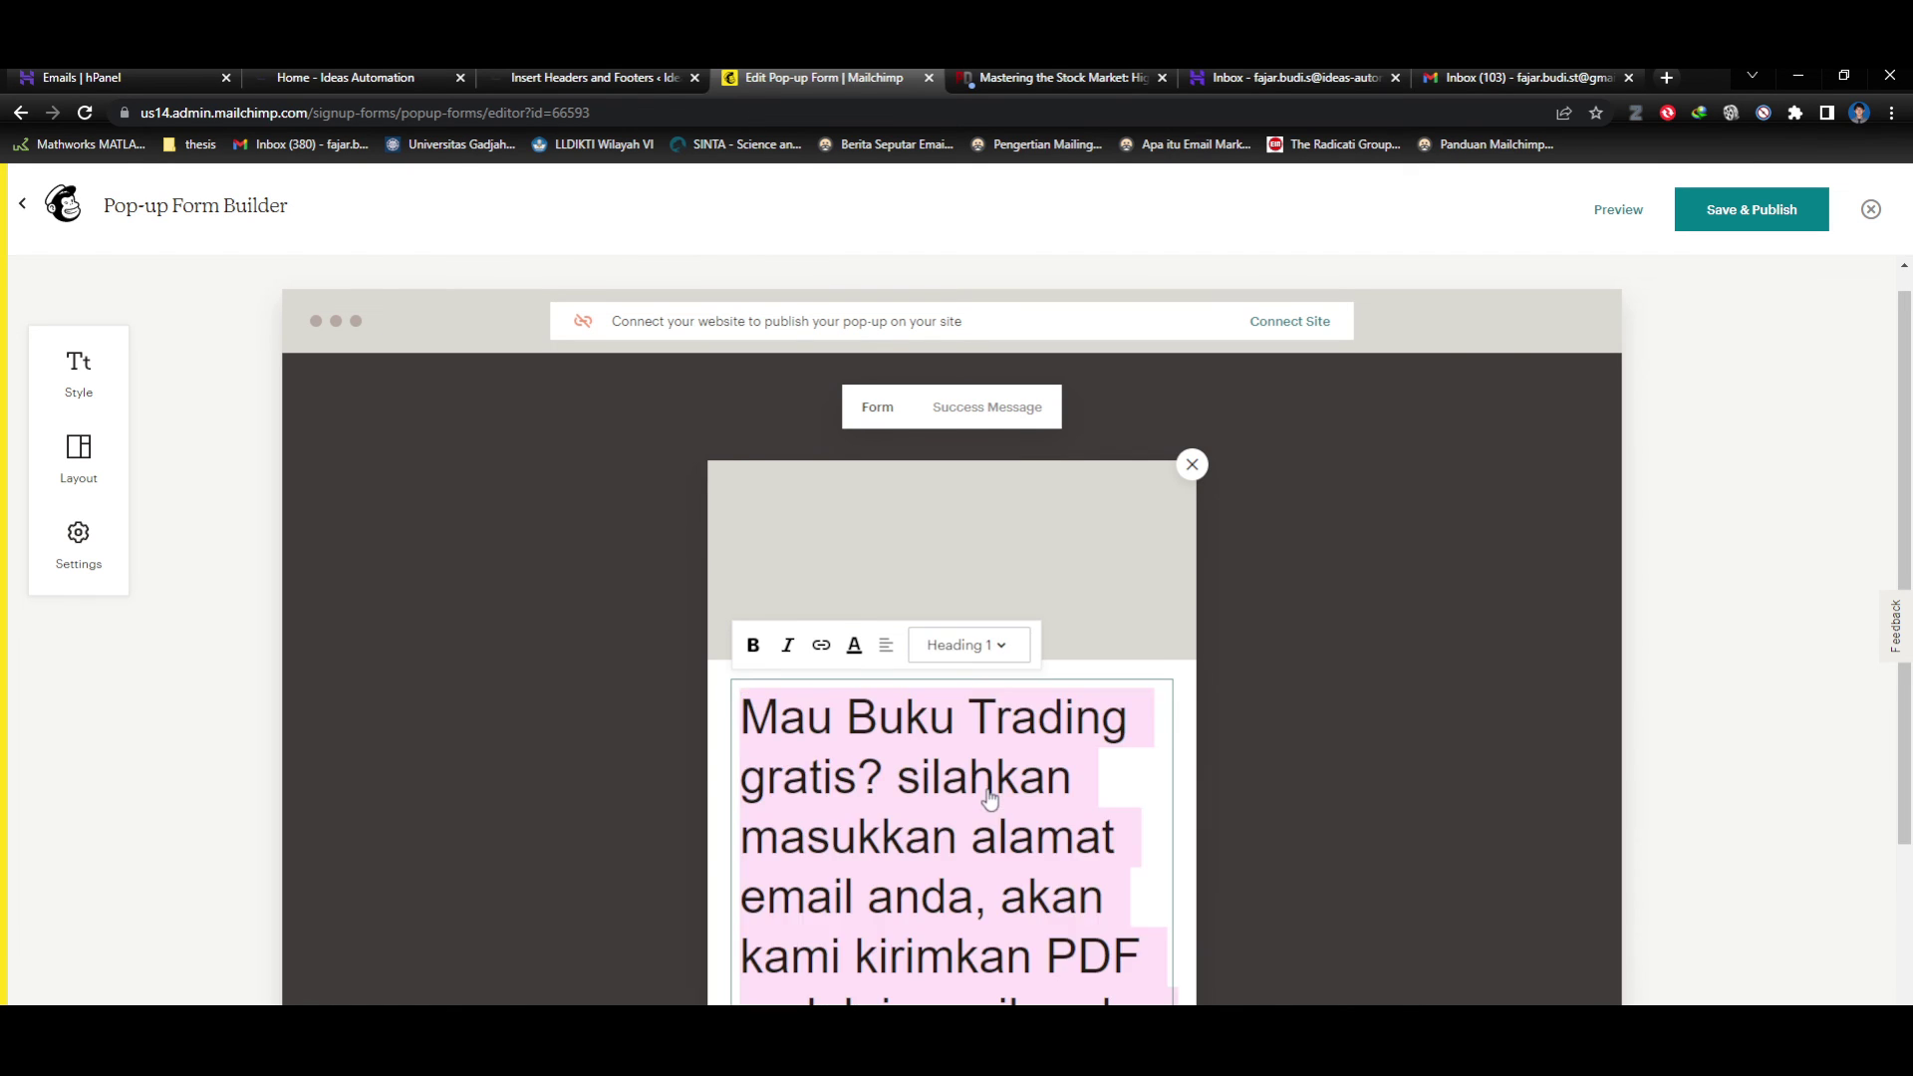
Set the pop-up message to the Paragraph text style.
mouse_move(998, 636)
left_click(975, 718)
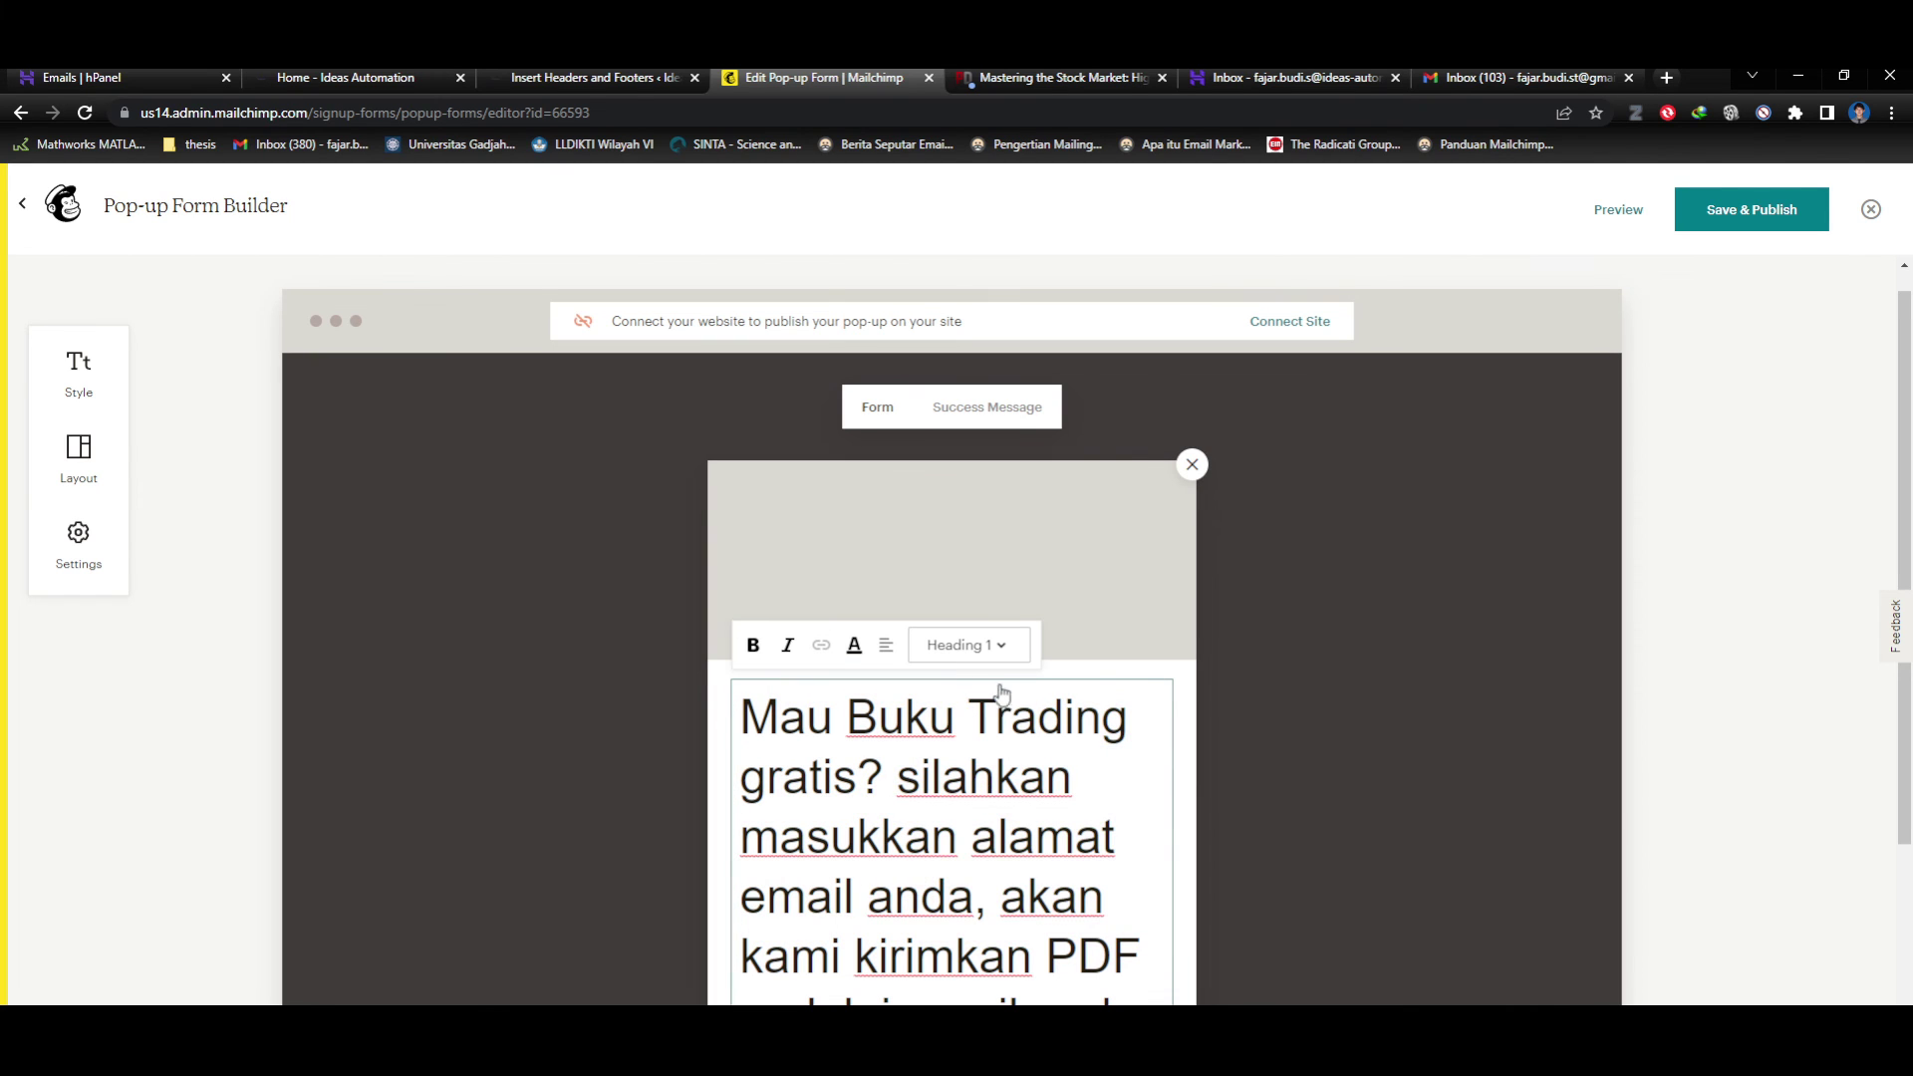
left_click(996, 647)
left_click(967, 689)
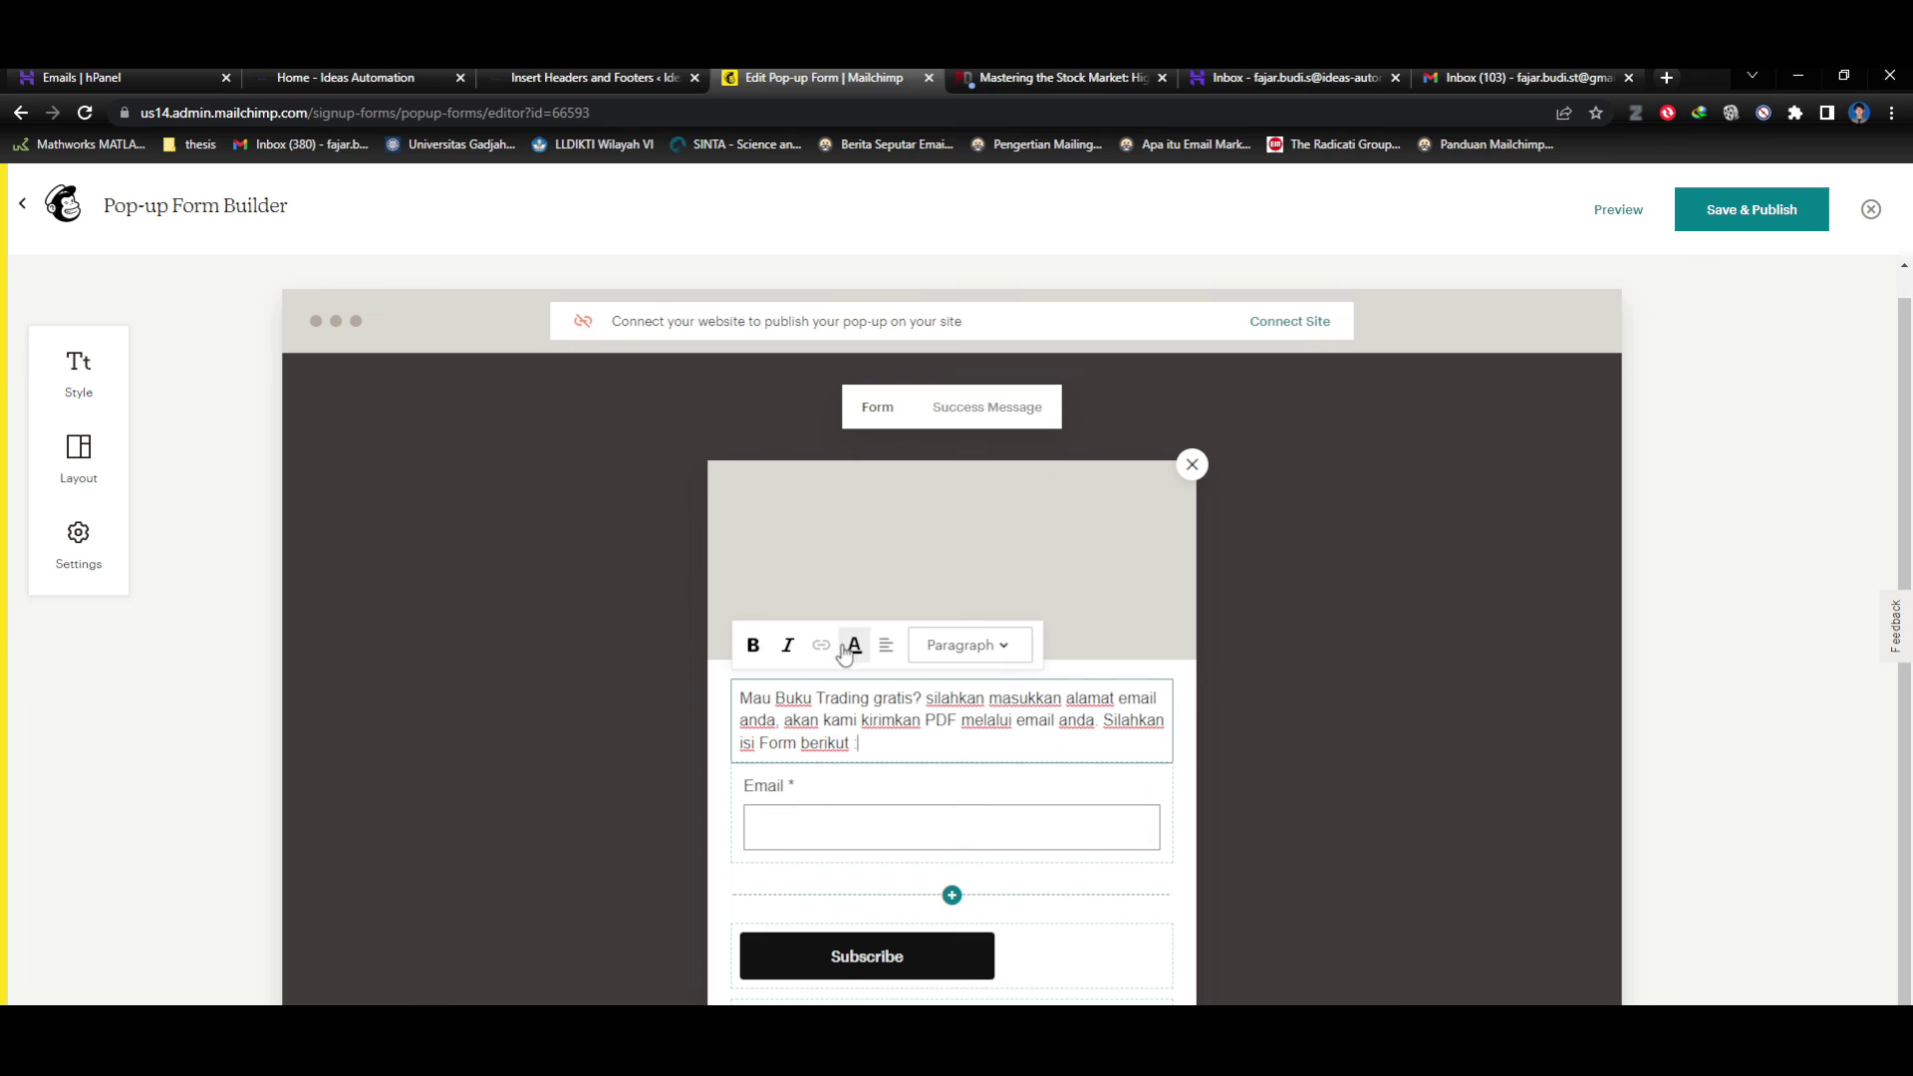
Center-align the entire pop-up message above the email field.
left_click(895, 653)
left_click_drag(861, 754, 735, 685)
left_click(886, 645)
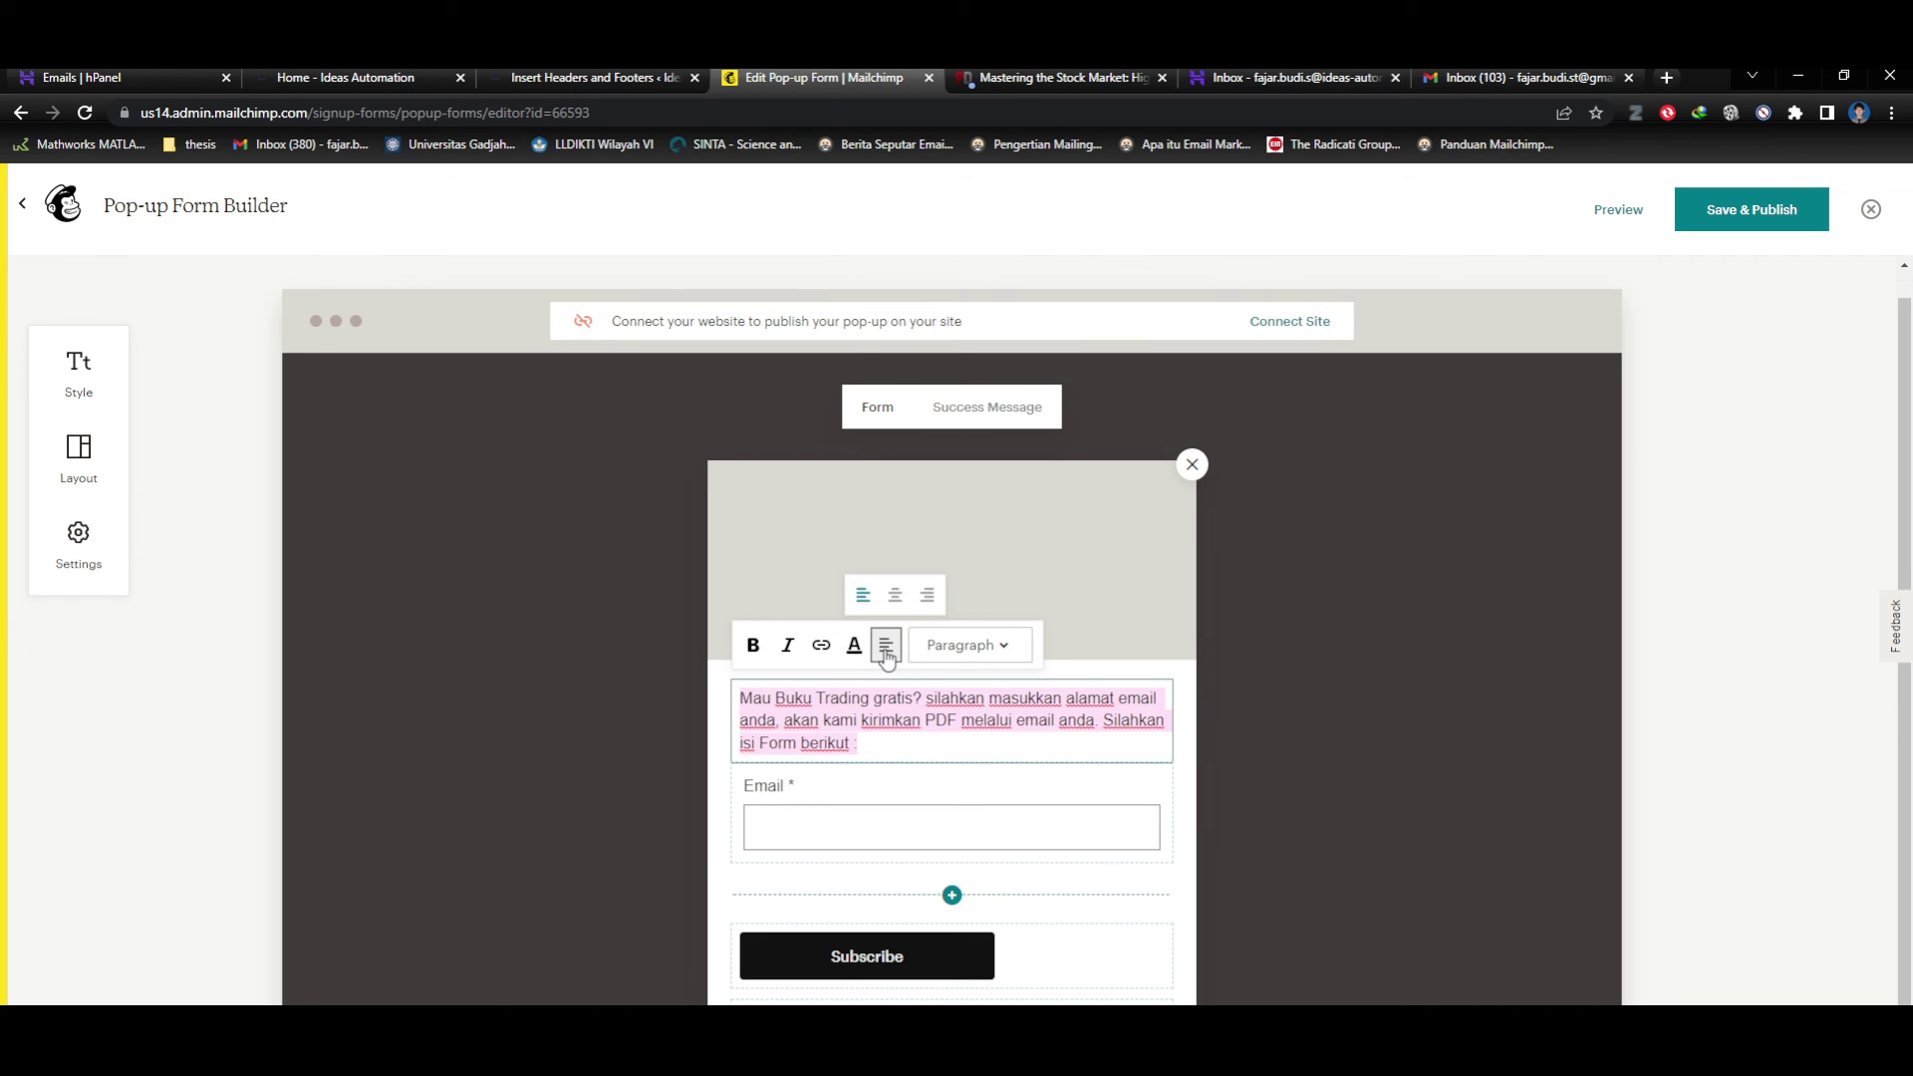
left_click(895, 597)
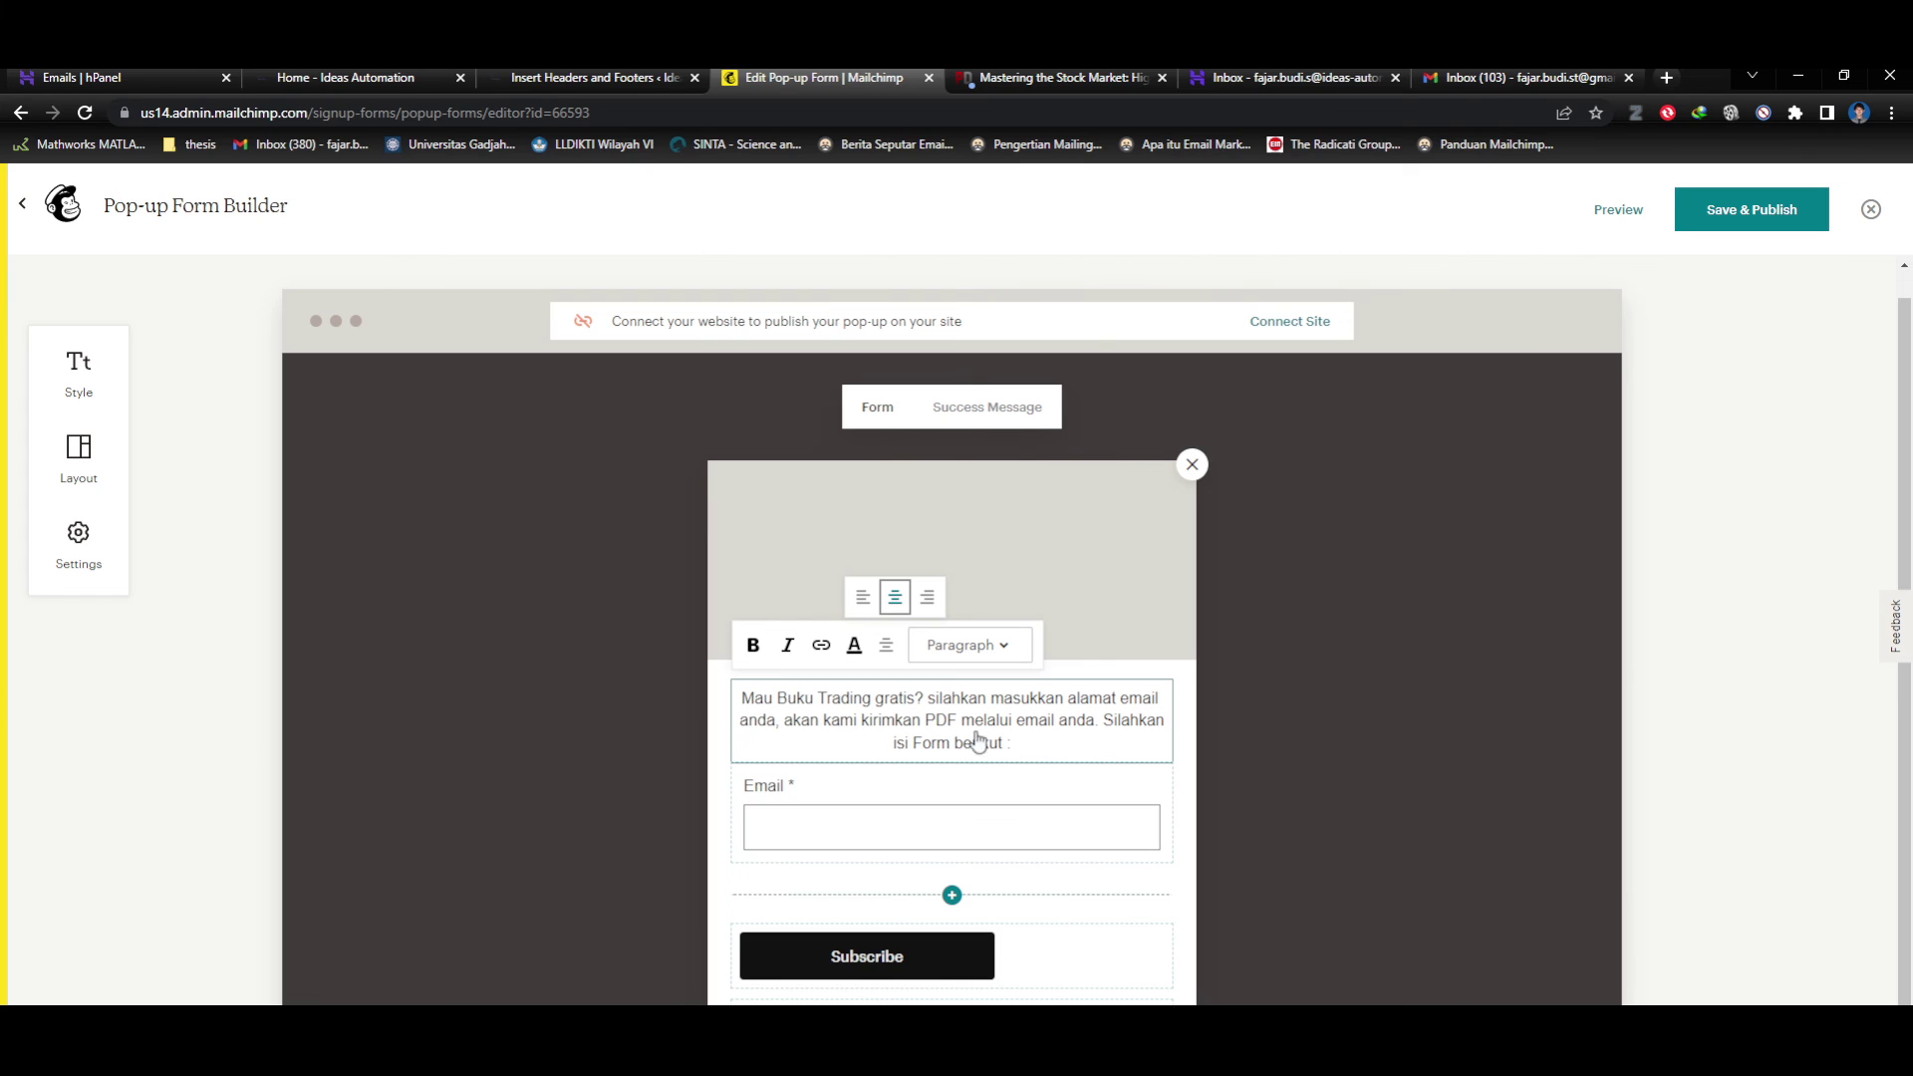
Make the words "Buku Trading gratis" in the pop-up message bold and italic.
left_click(794, 715)
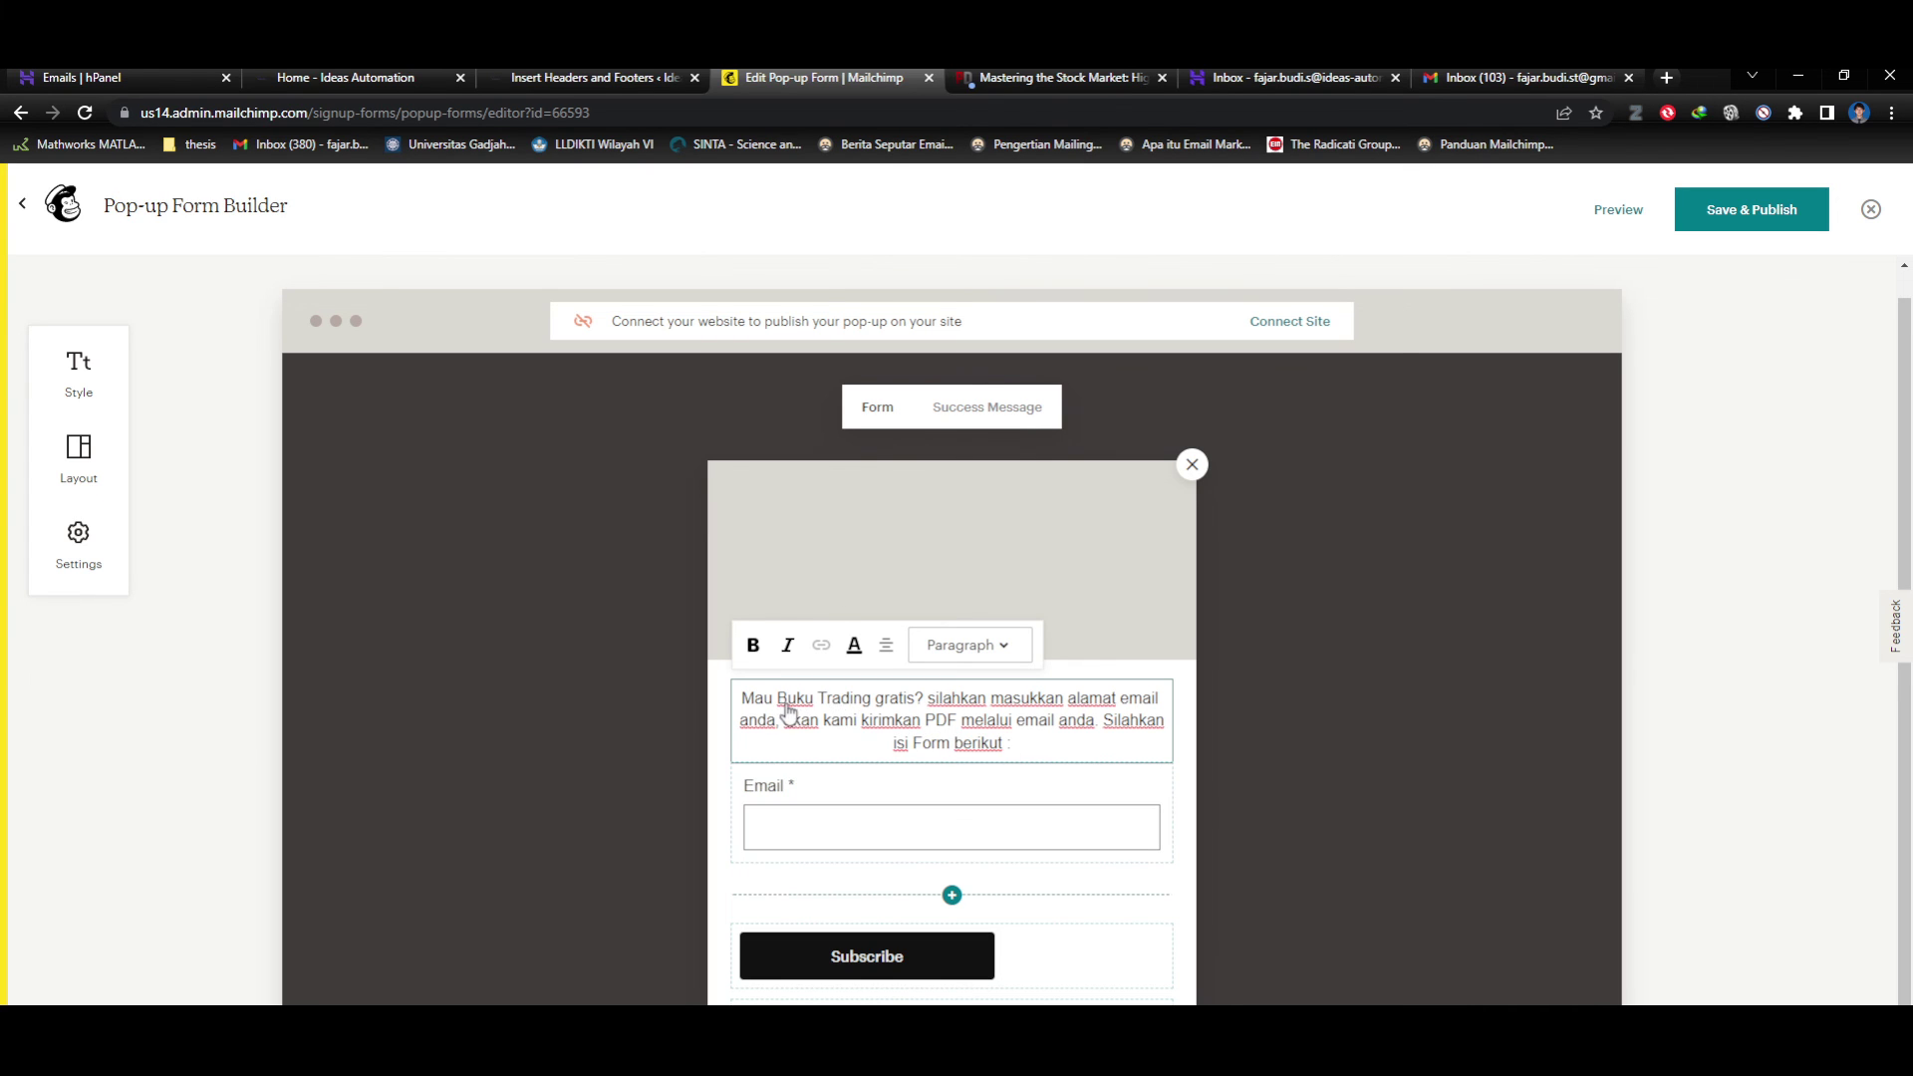
left_click_drag(777, 701, 903, 710)
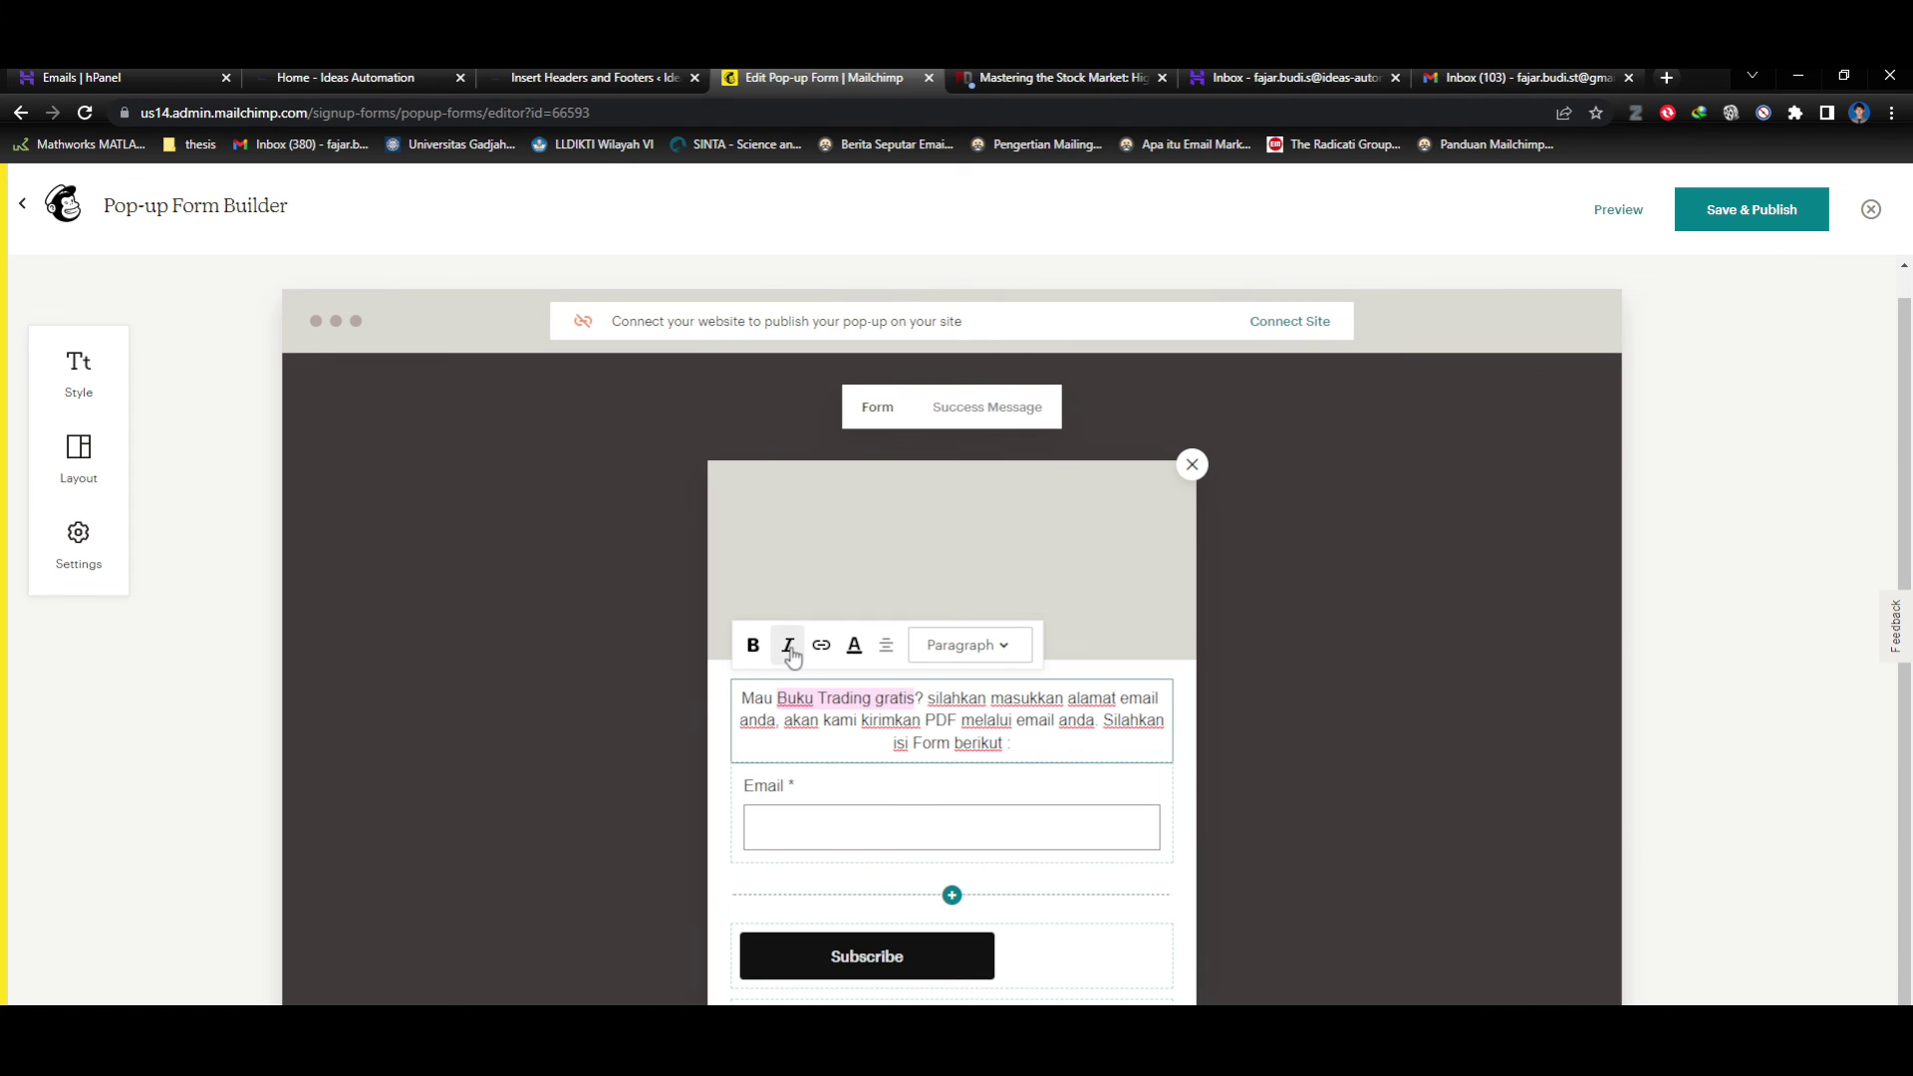
left_click(754, 646)
left_click(787, 646)
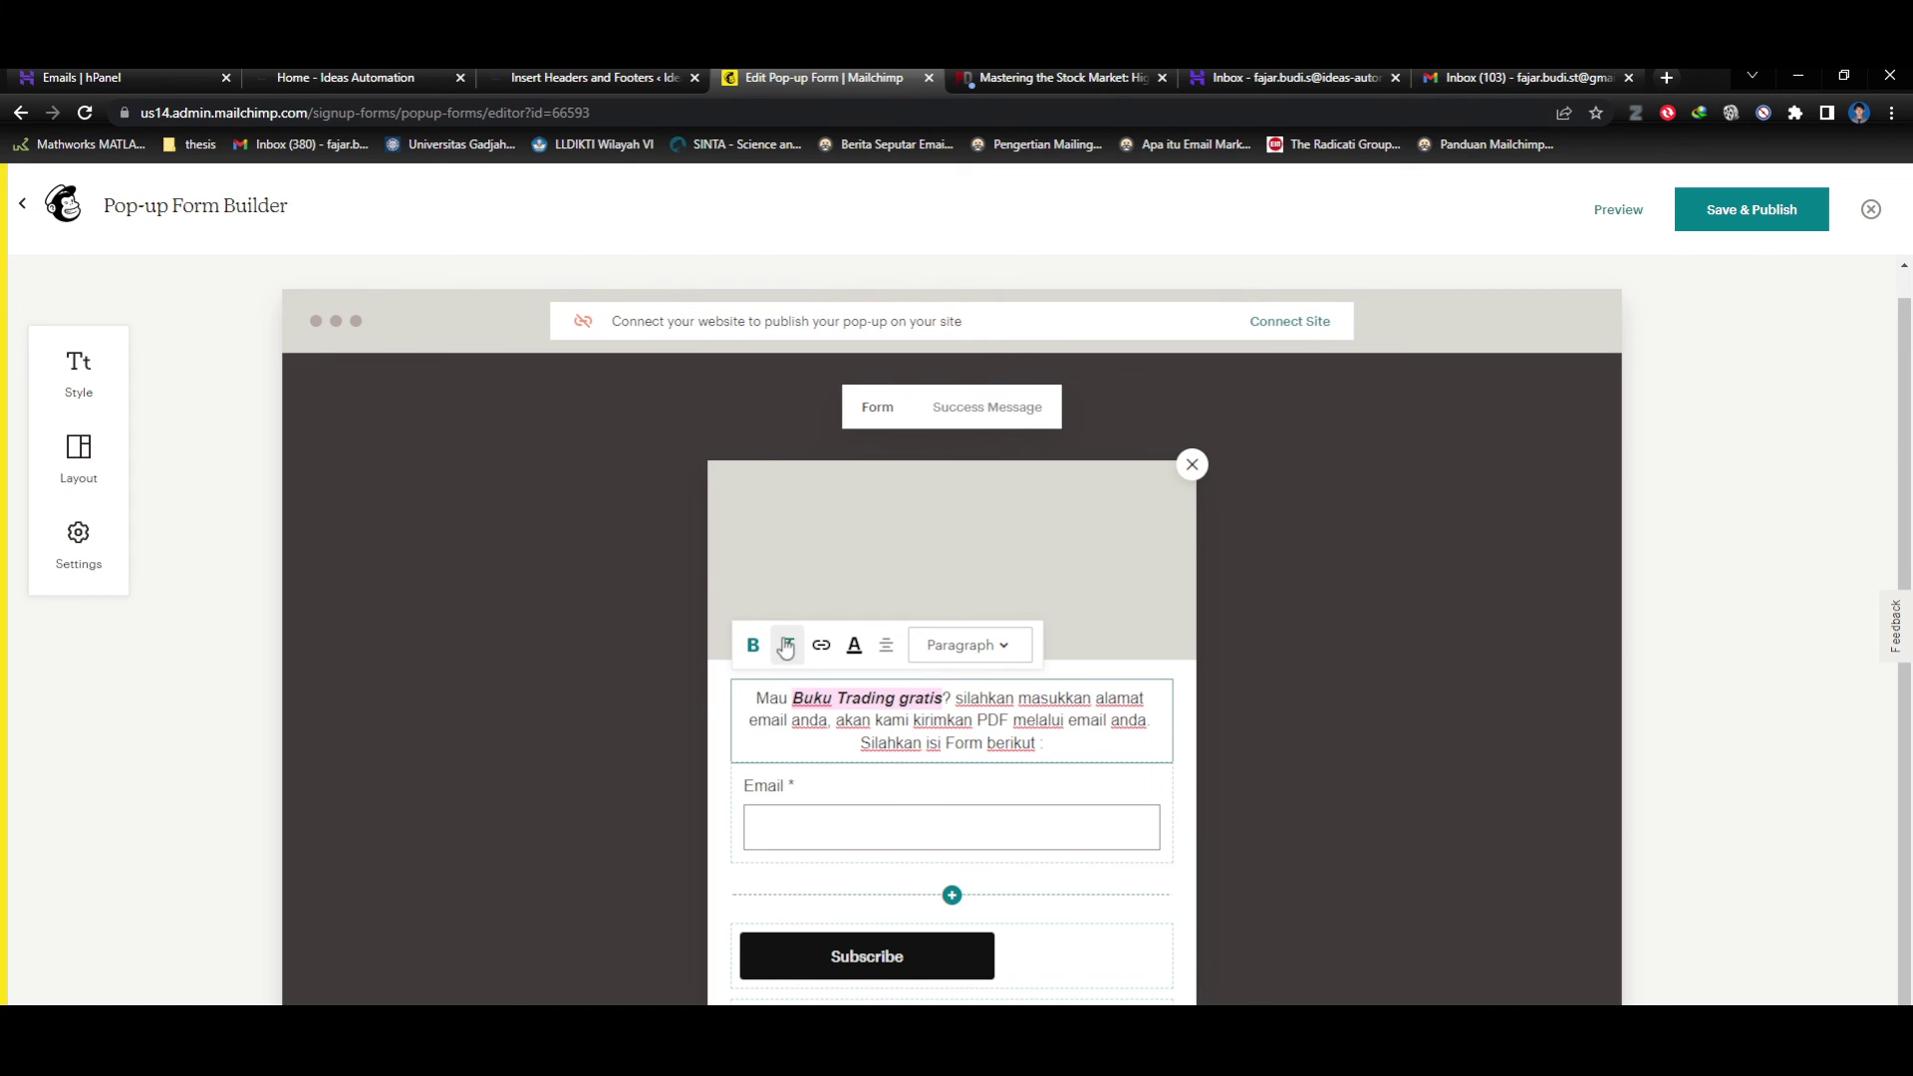
left_click(985, 750)
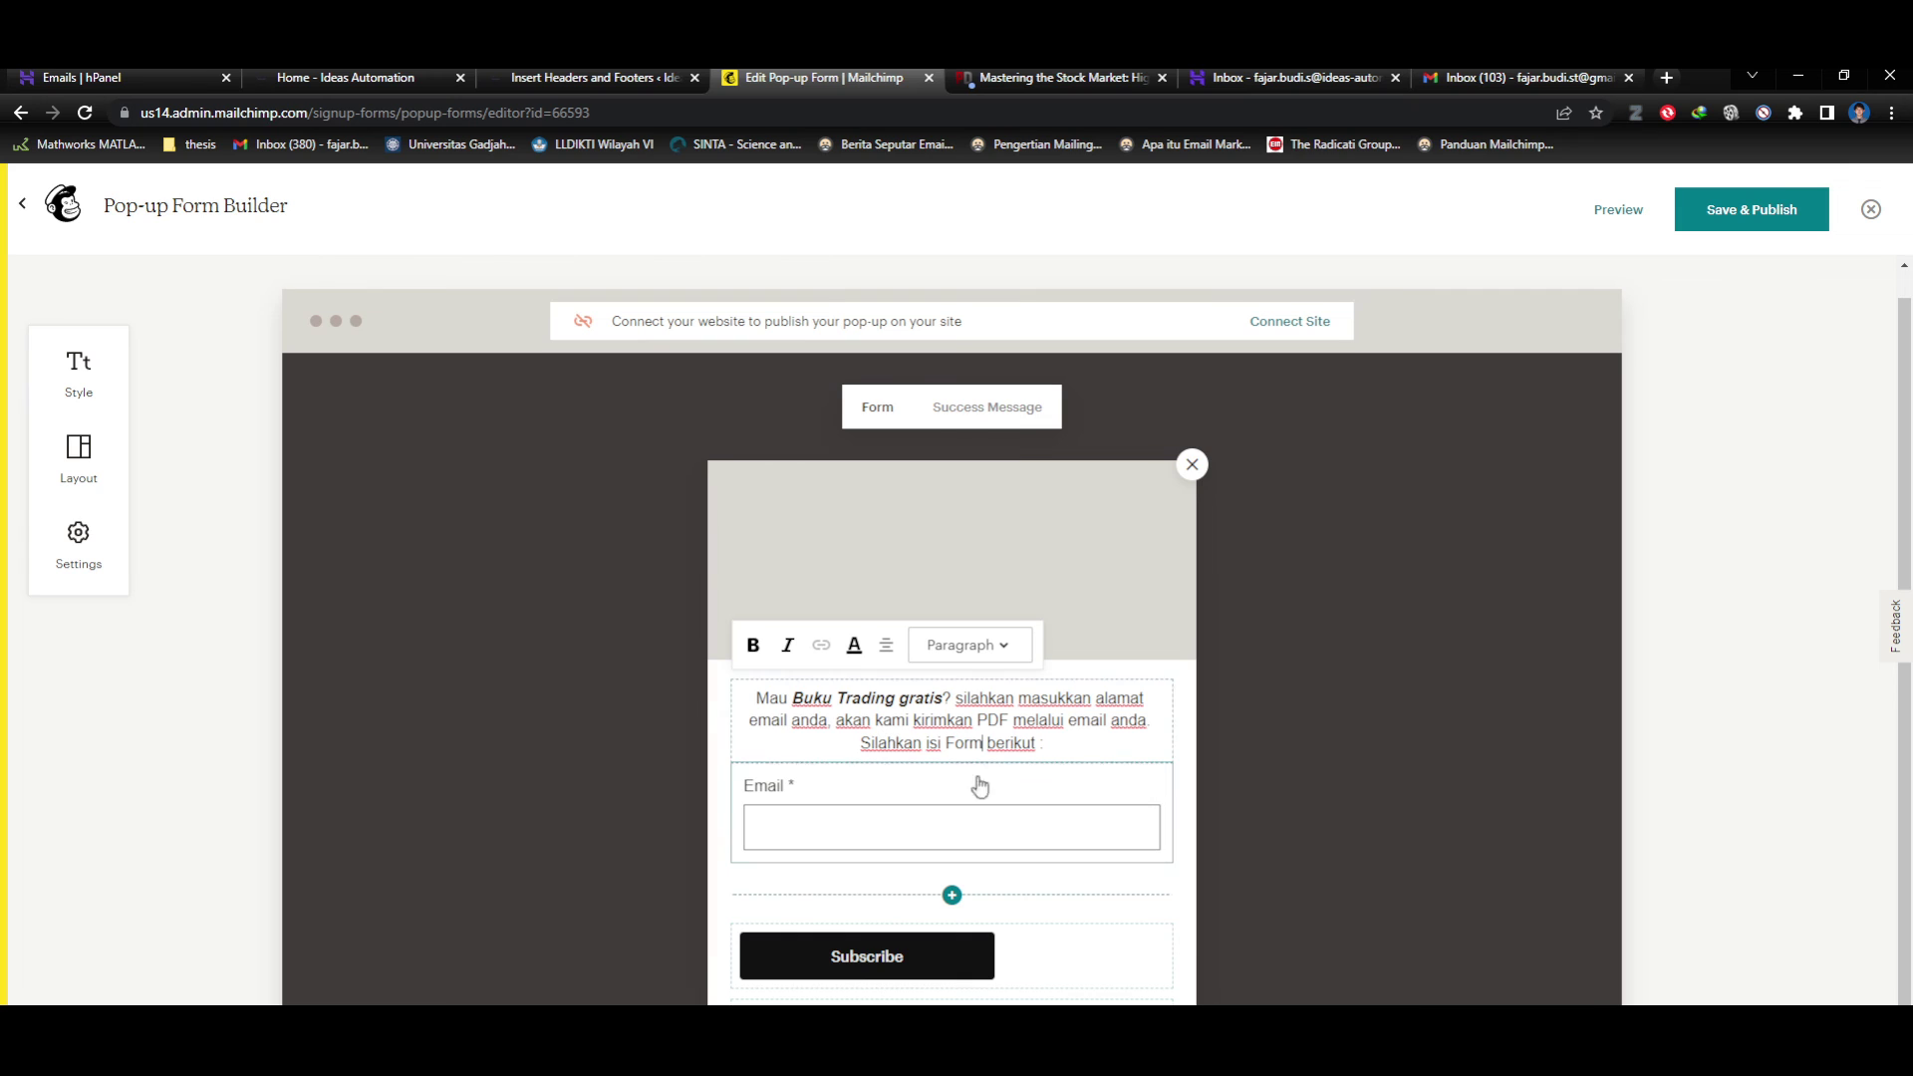
Add a First Name field to the form below the Email field.
scroll(936, 817, "down", 1)
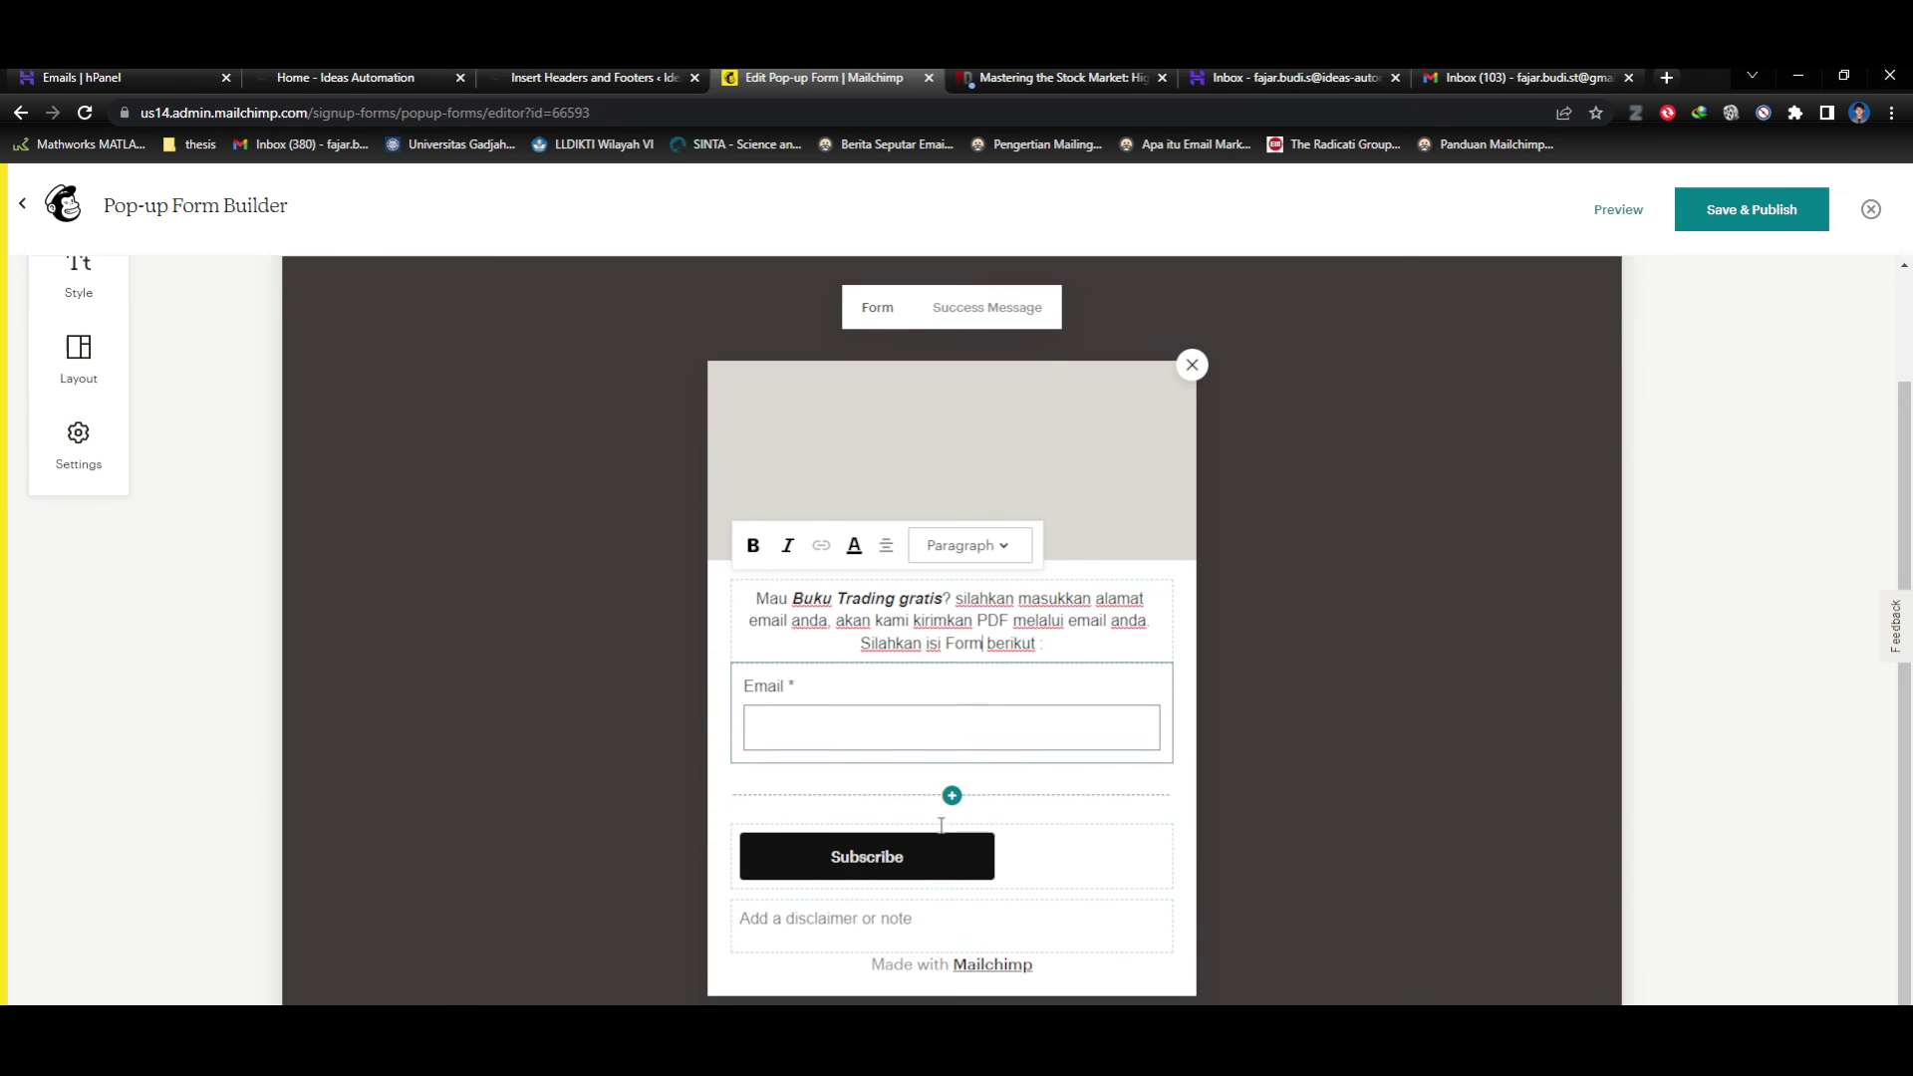
left_click(949, 734)
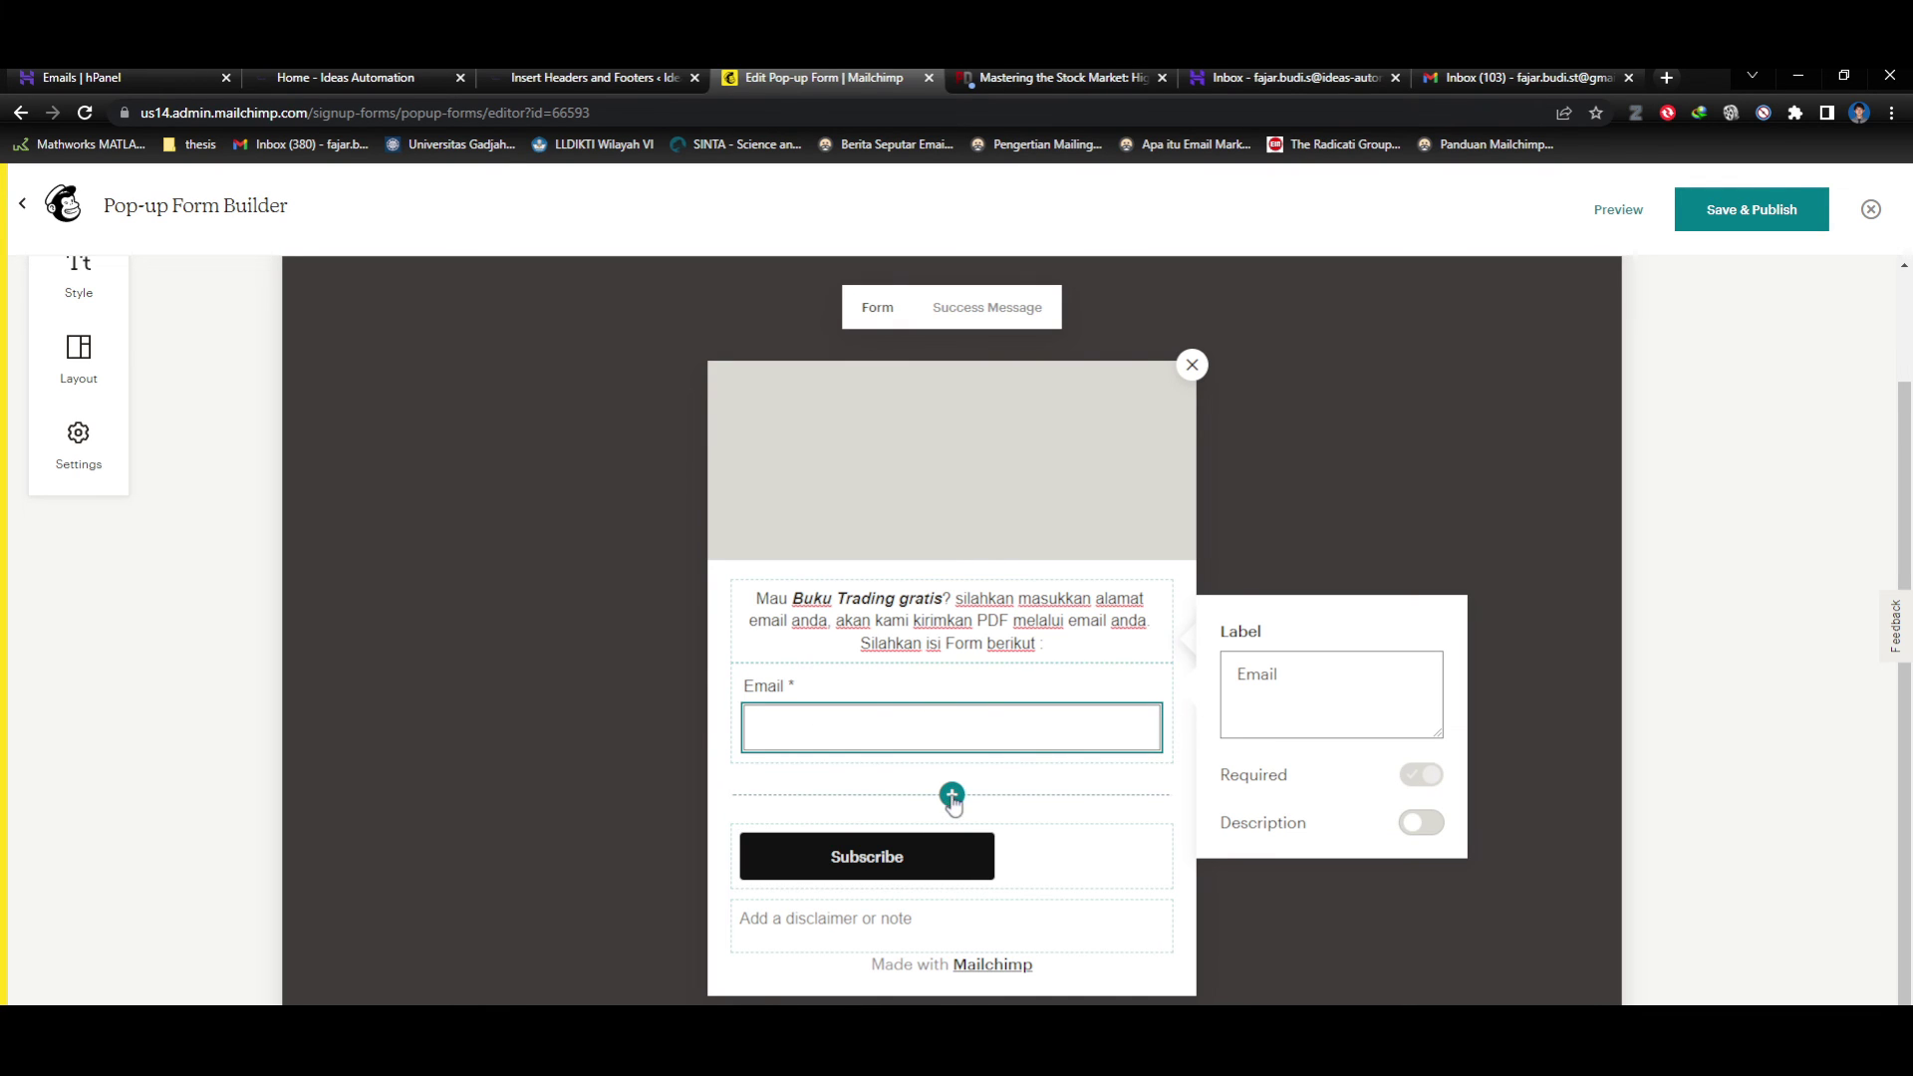
scroll(1184, 828, "down", 1)
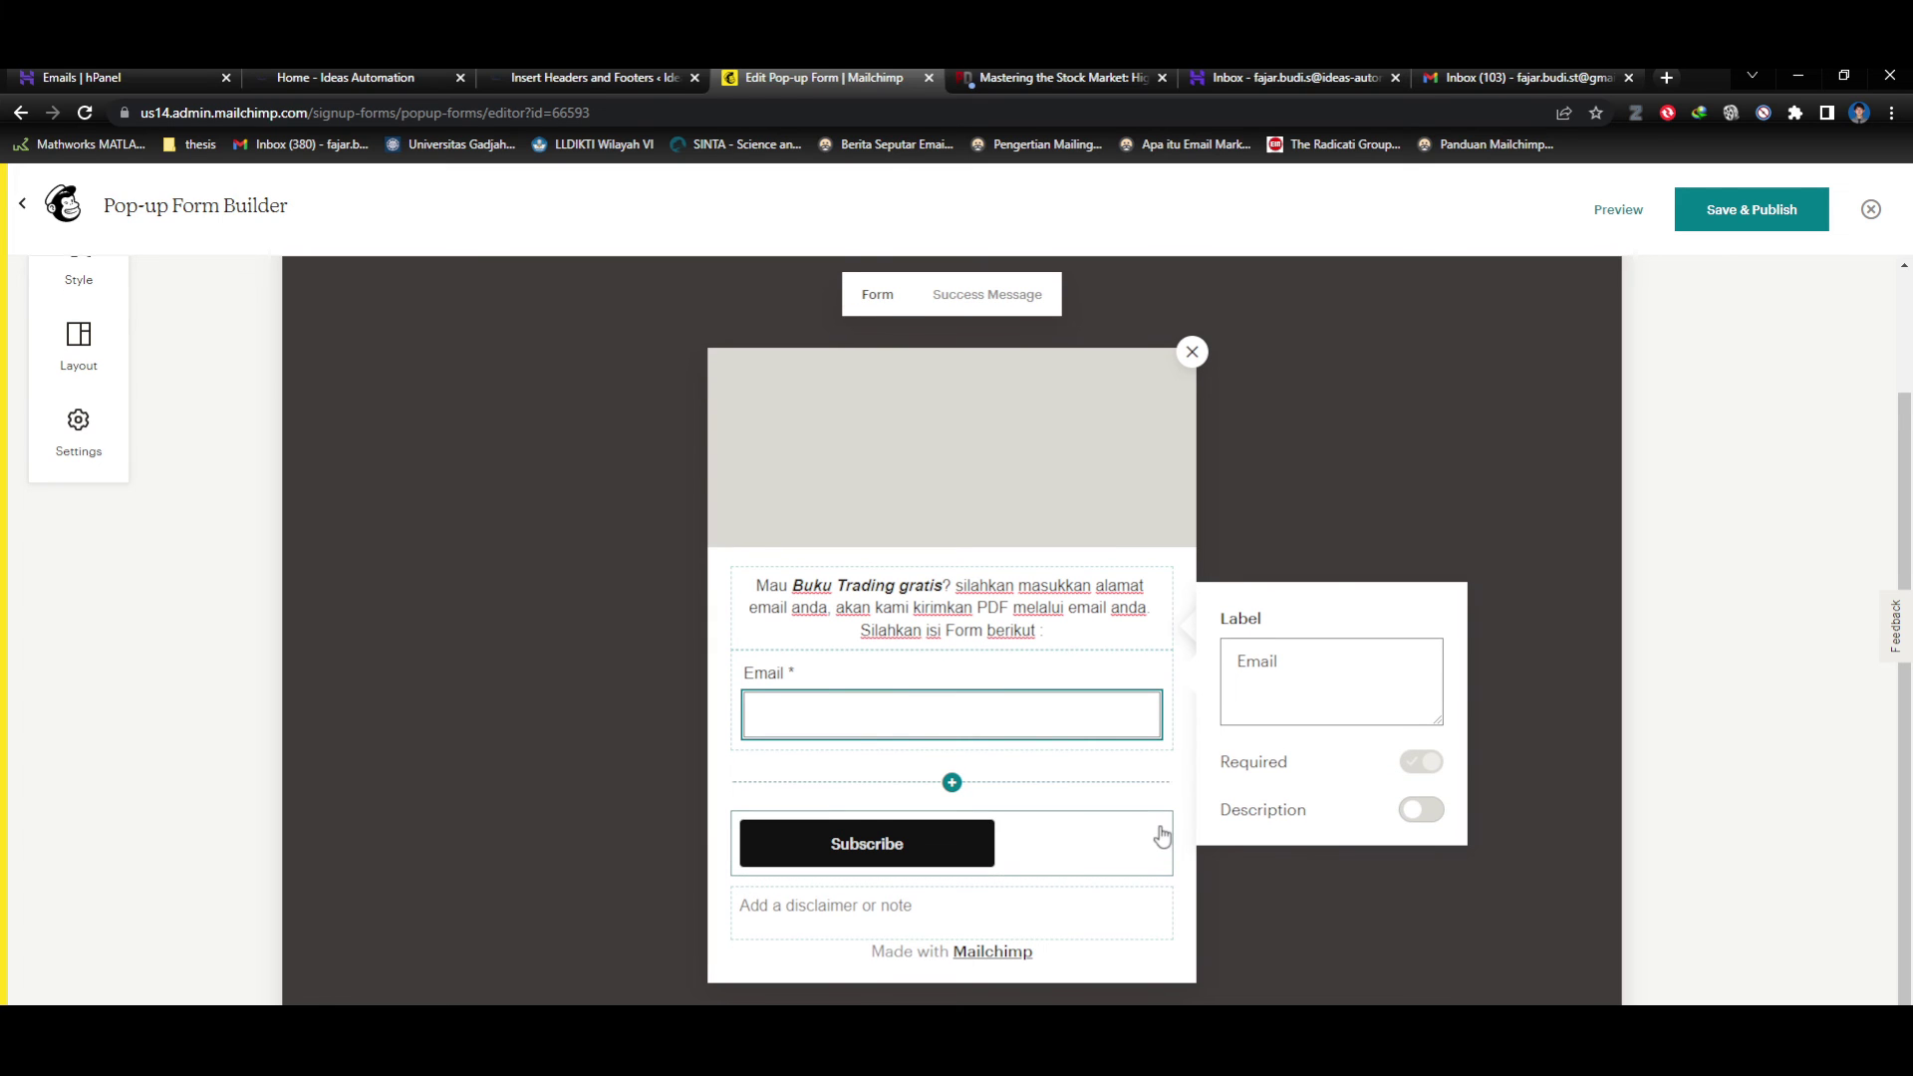
left_click(953, 784)
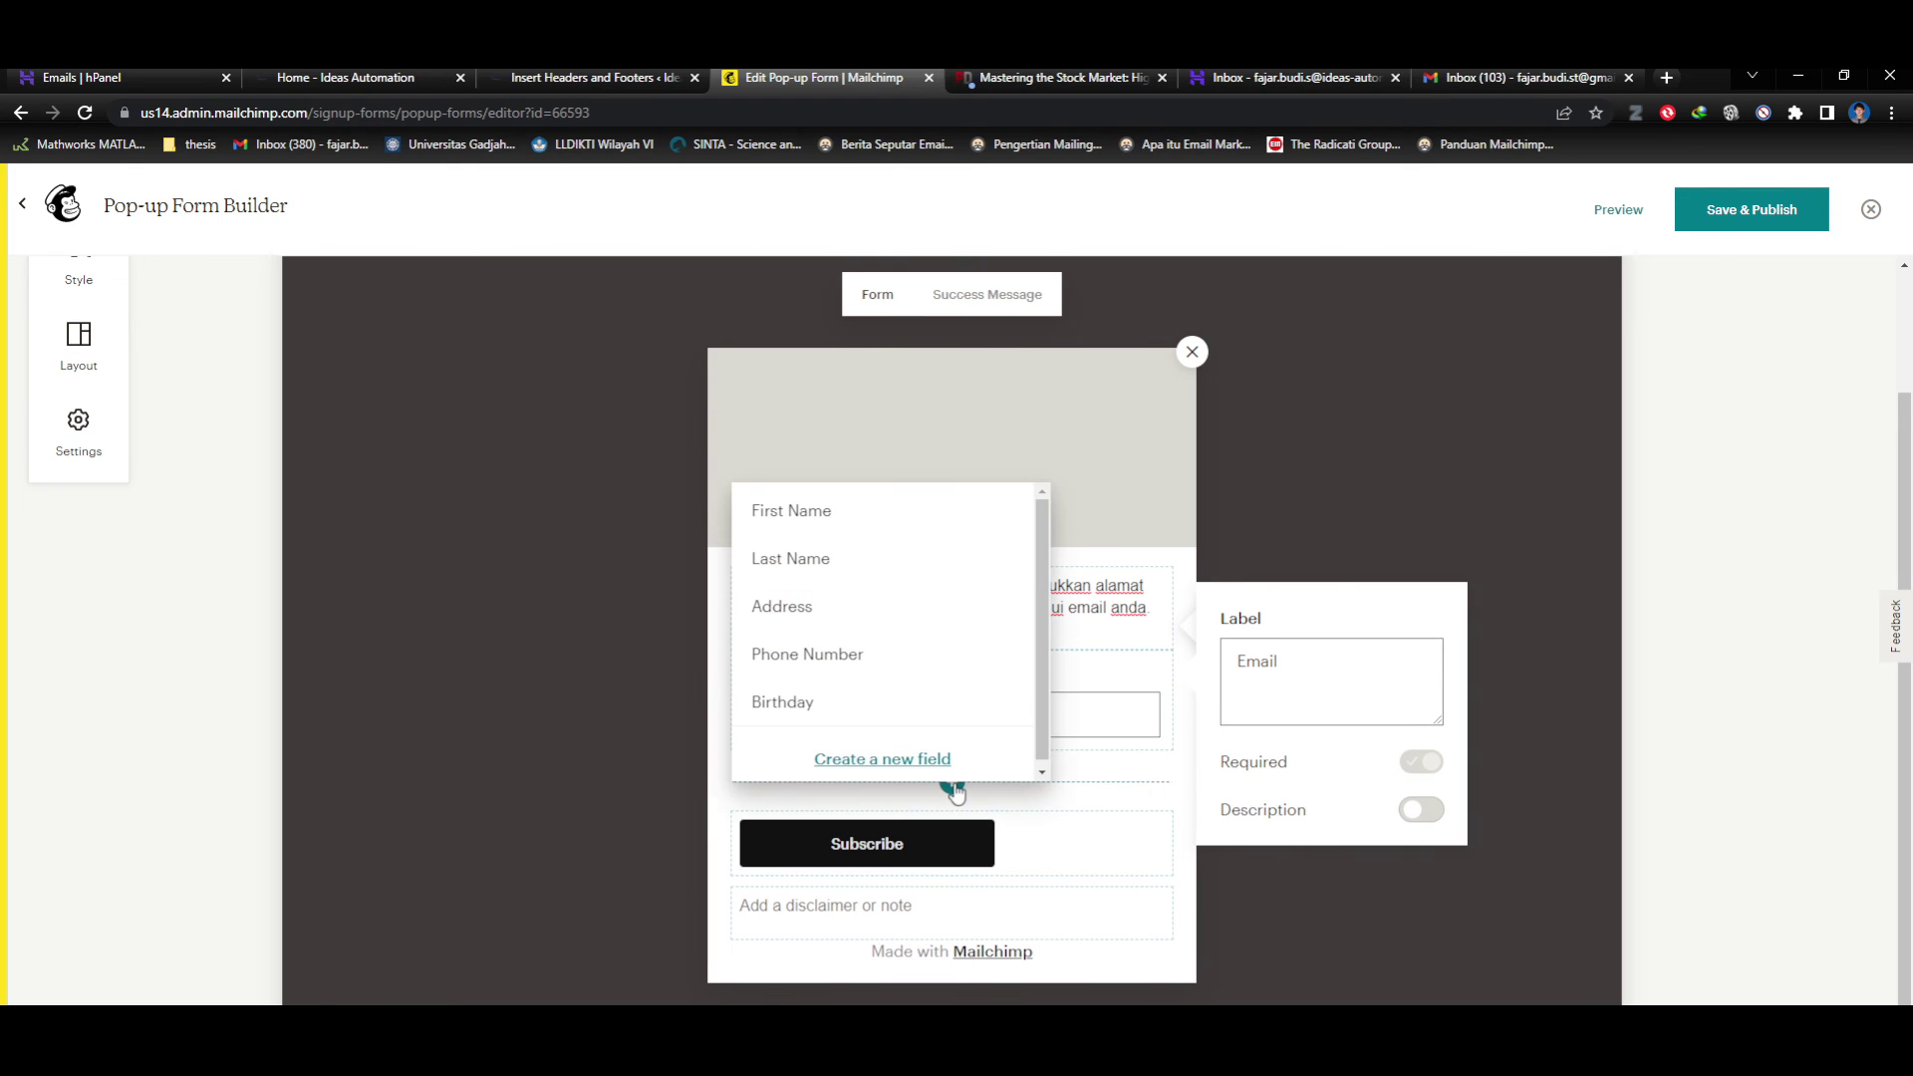
left_click(867, 522)
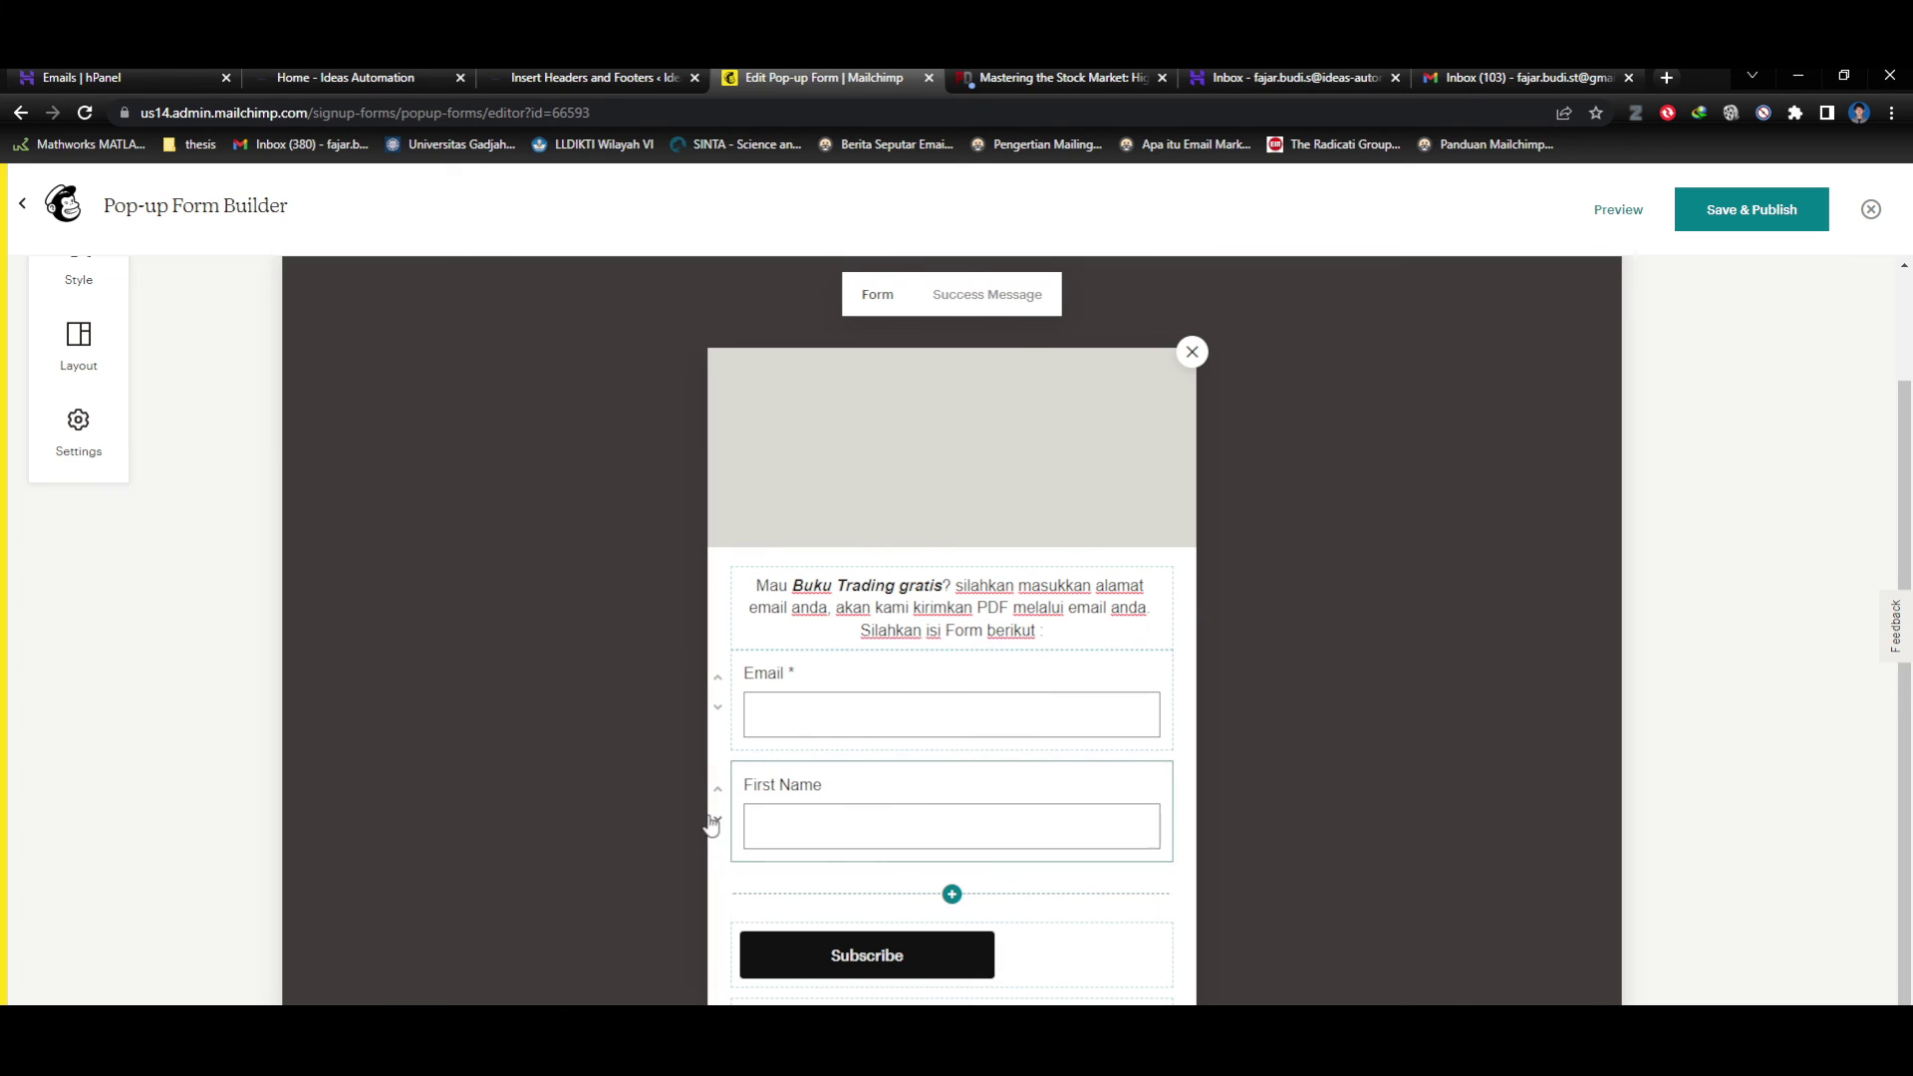
Change the First Name field's label to "Nama Depan".
left_click(813, 789)
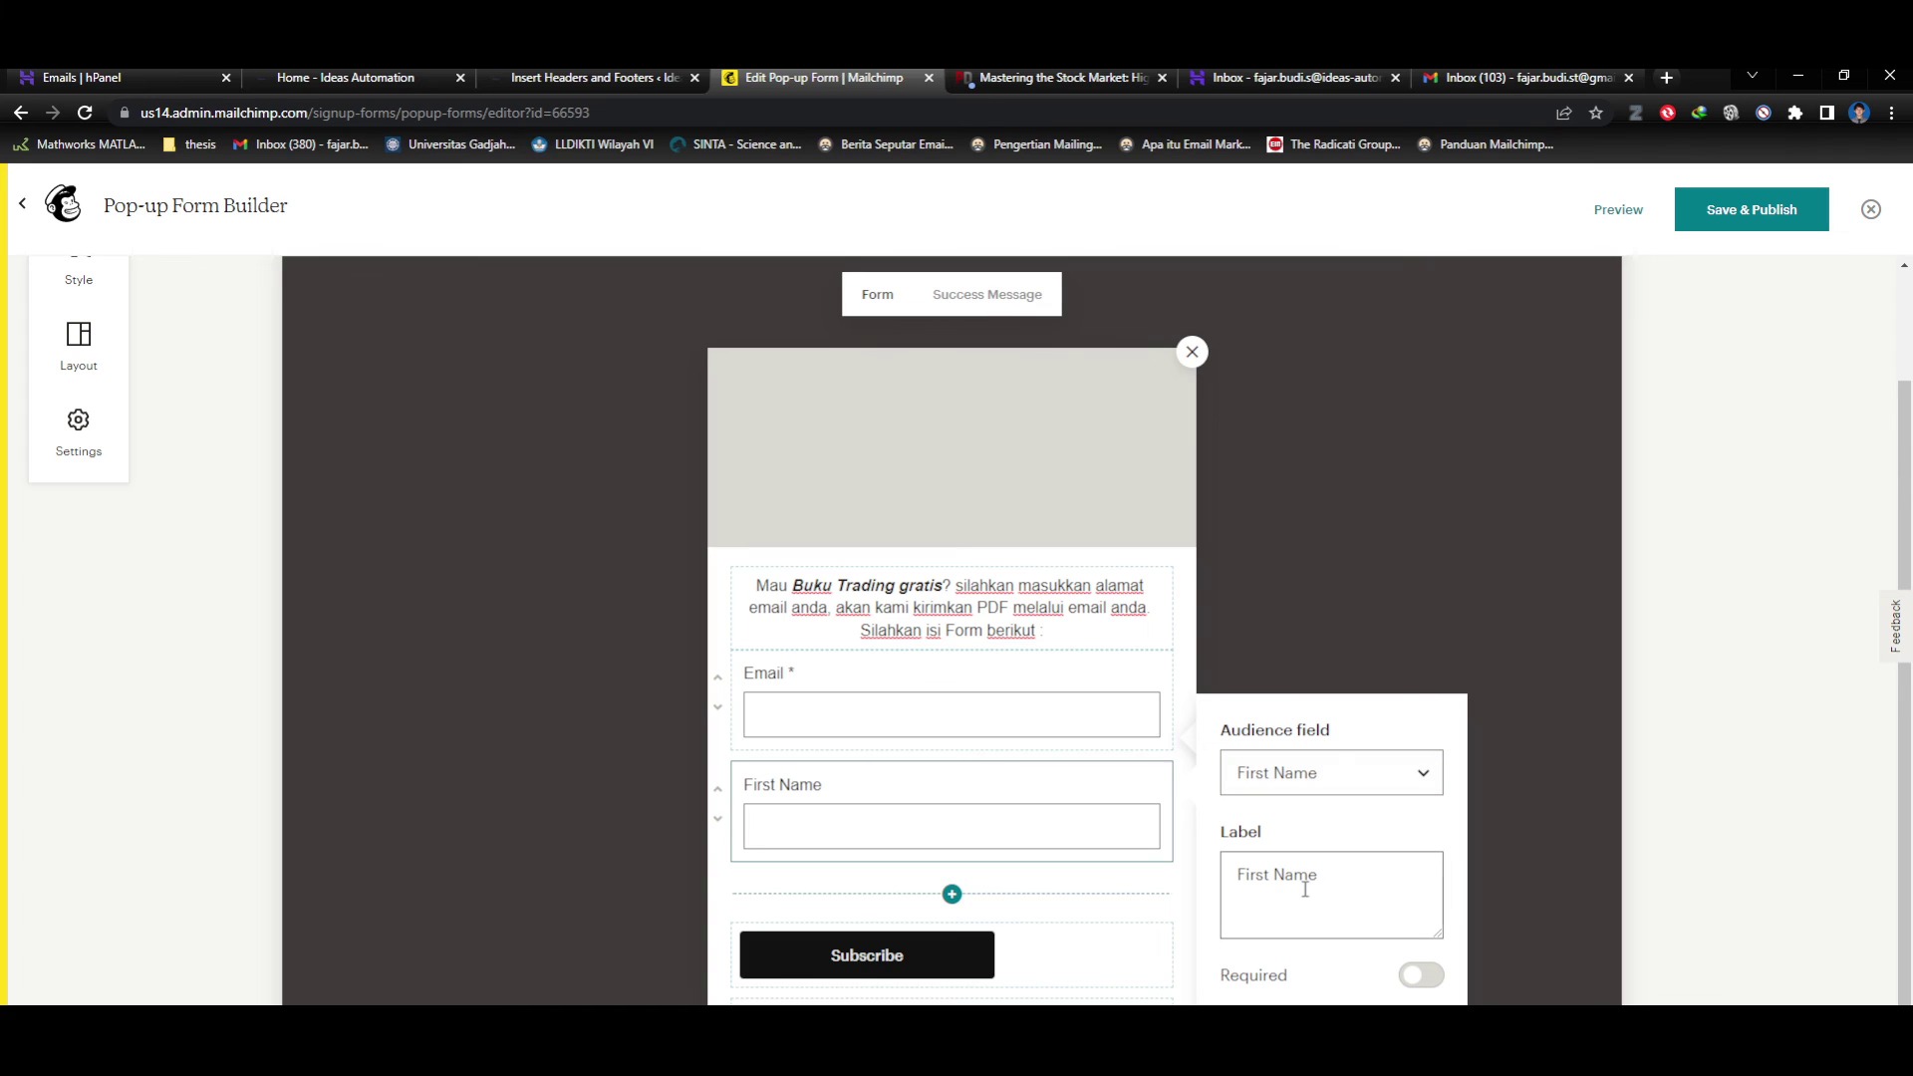
left_click_drag(1352, 887, 1206, 872)
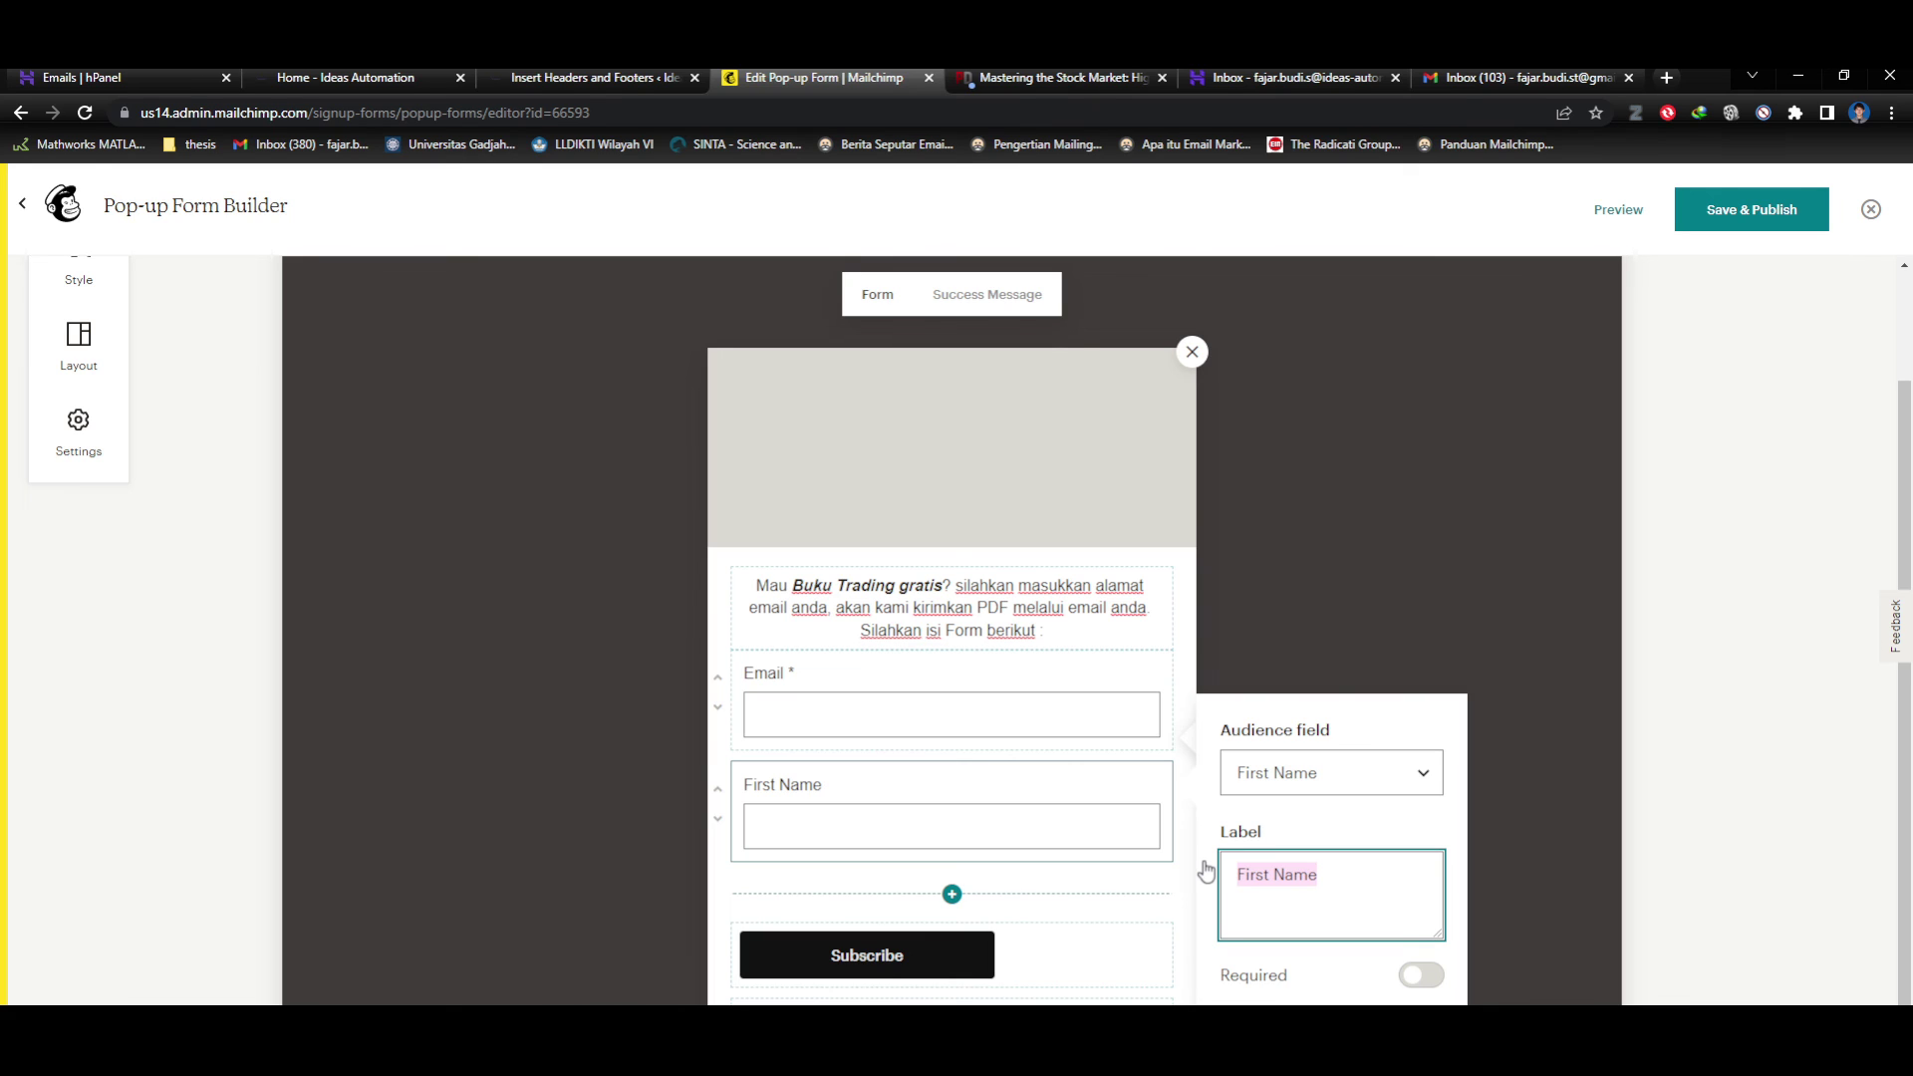
type("Nama De")
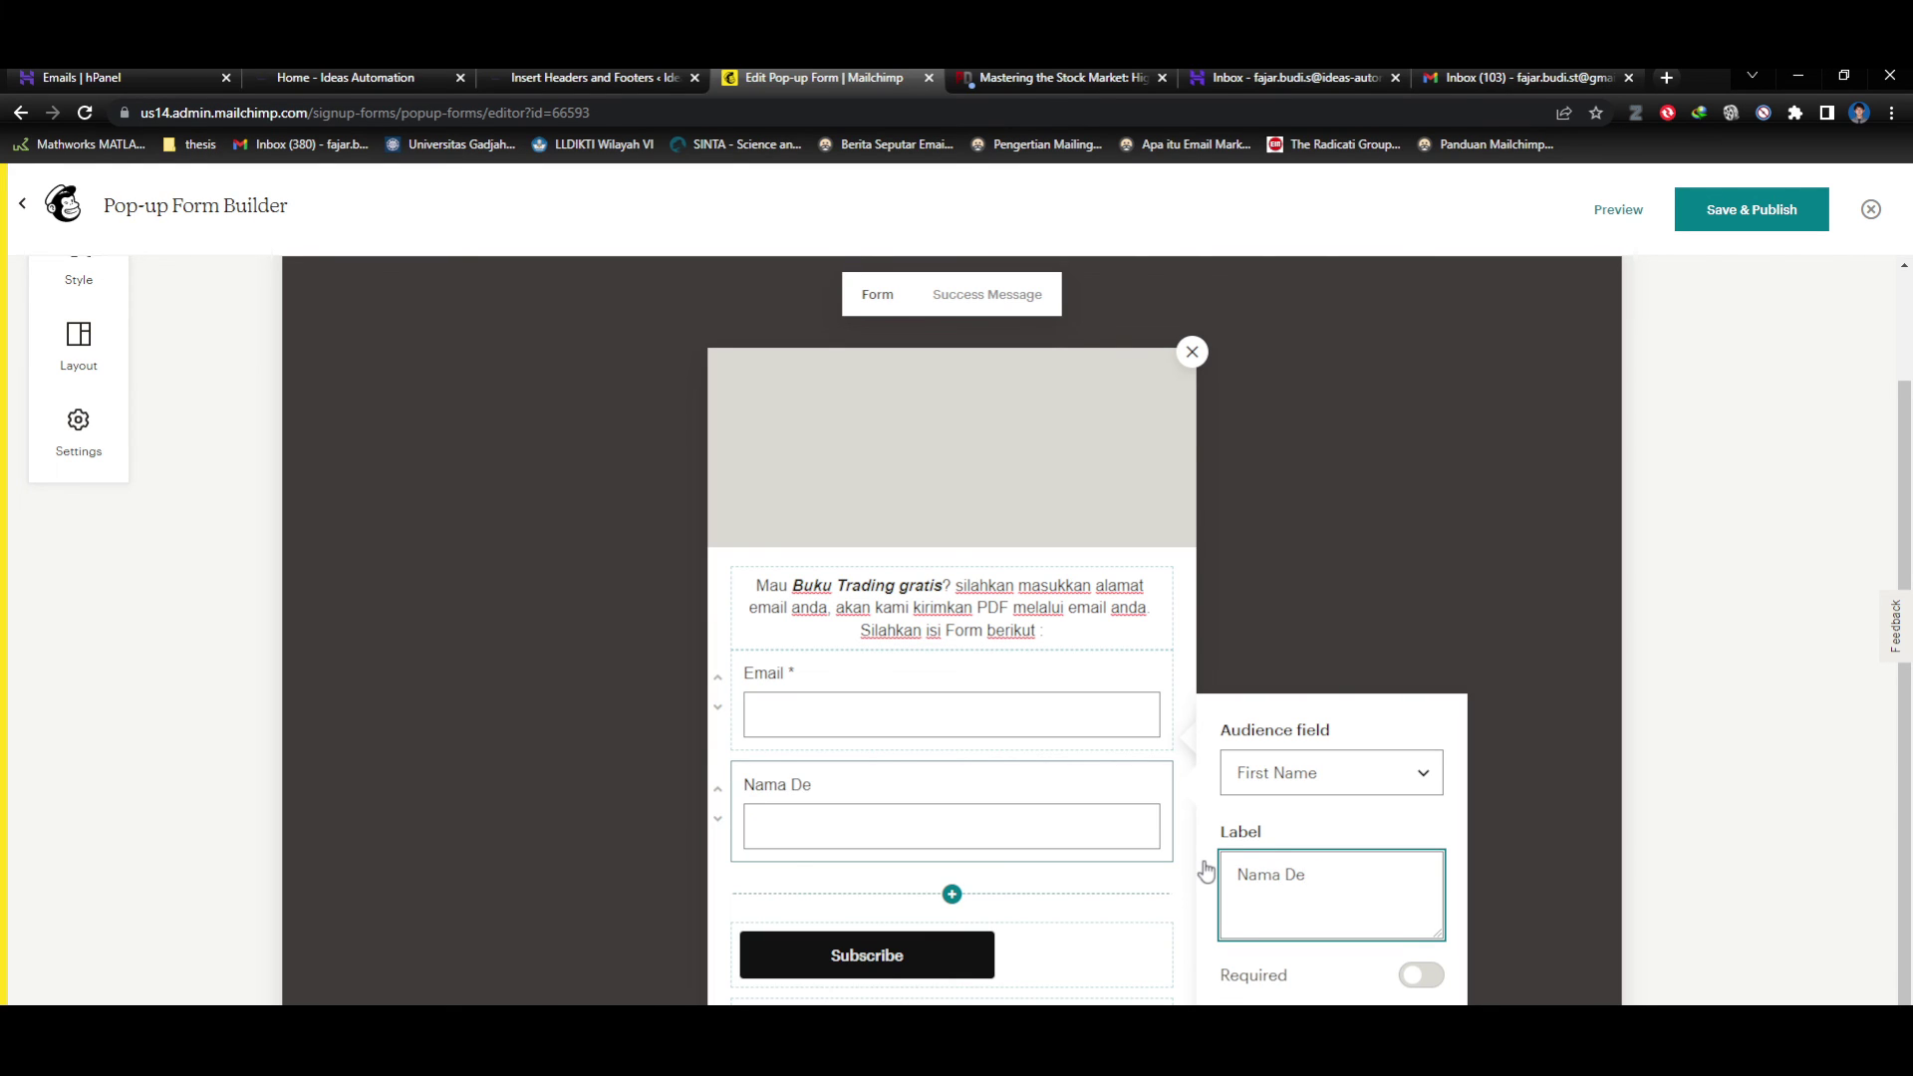
type("pan")
key("BackSpace")
Make the "Nama Depan" field required and move it above the Email field.
left_click(1421, 977)
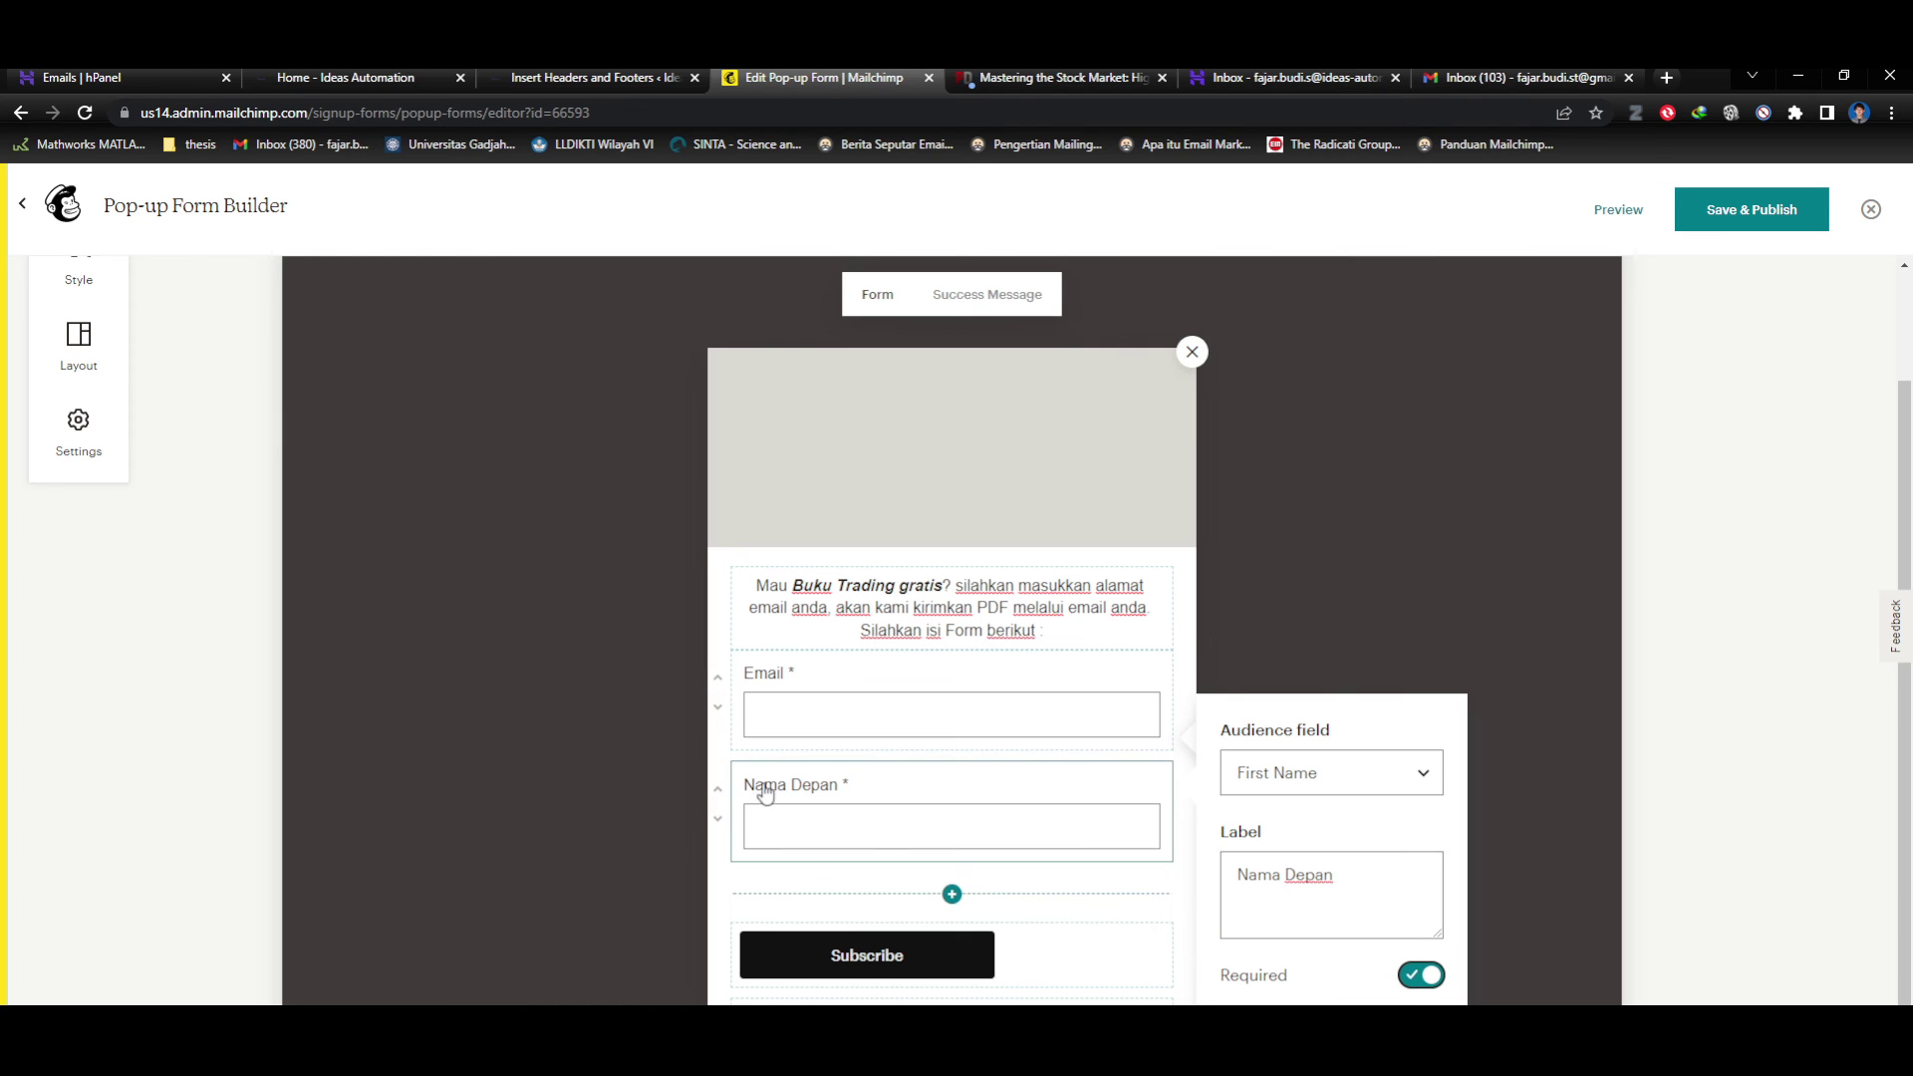
left_click(1365, 592)
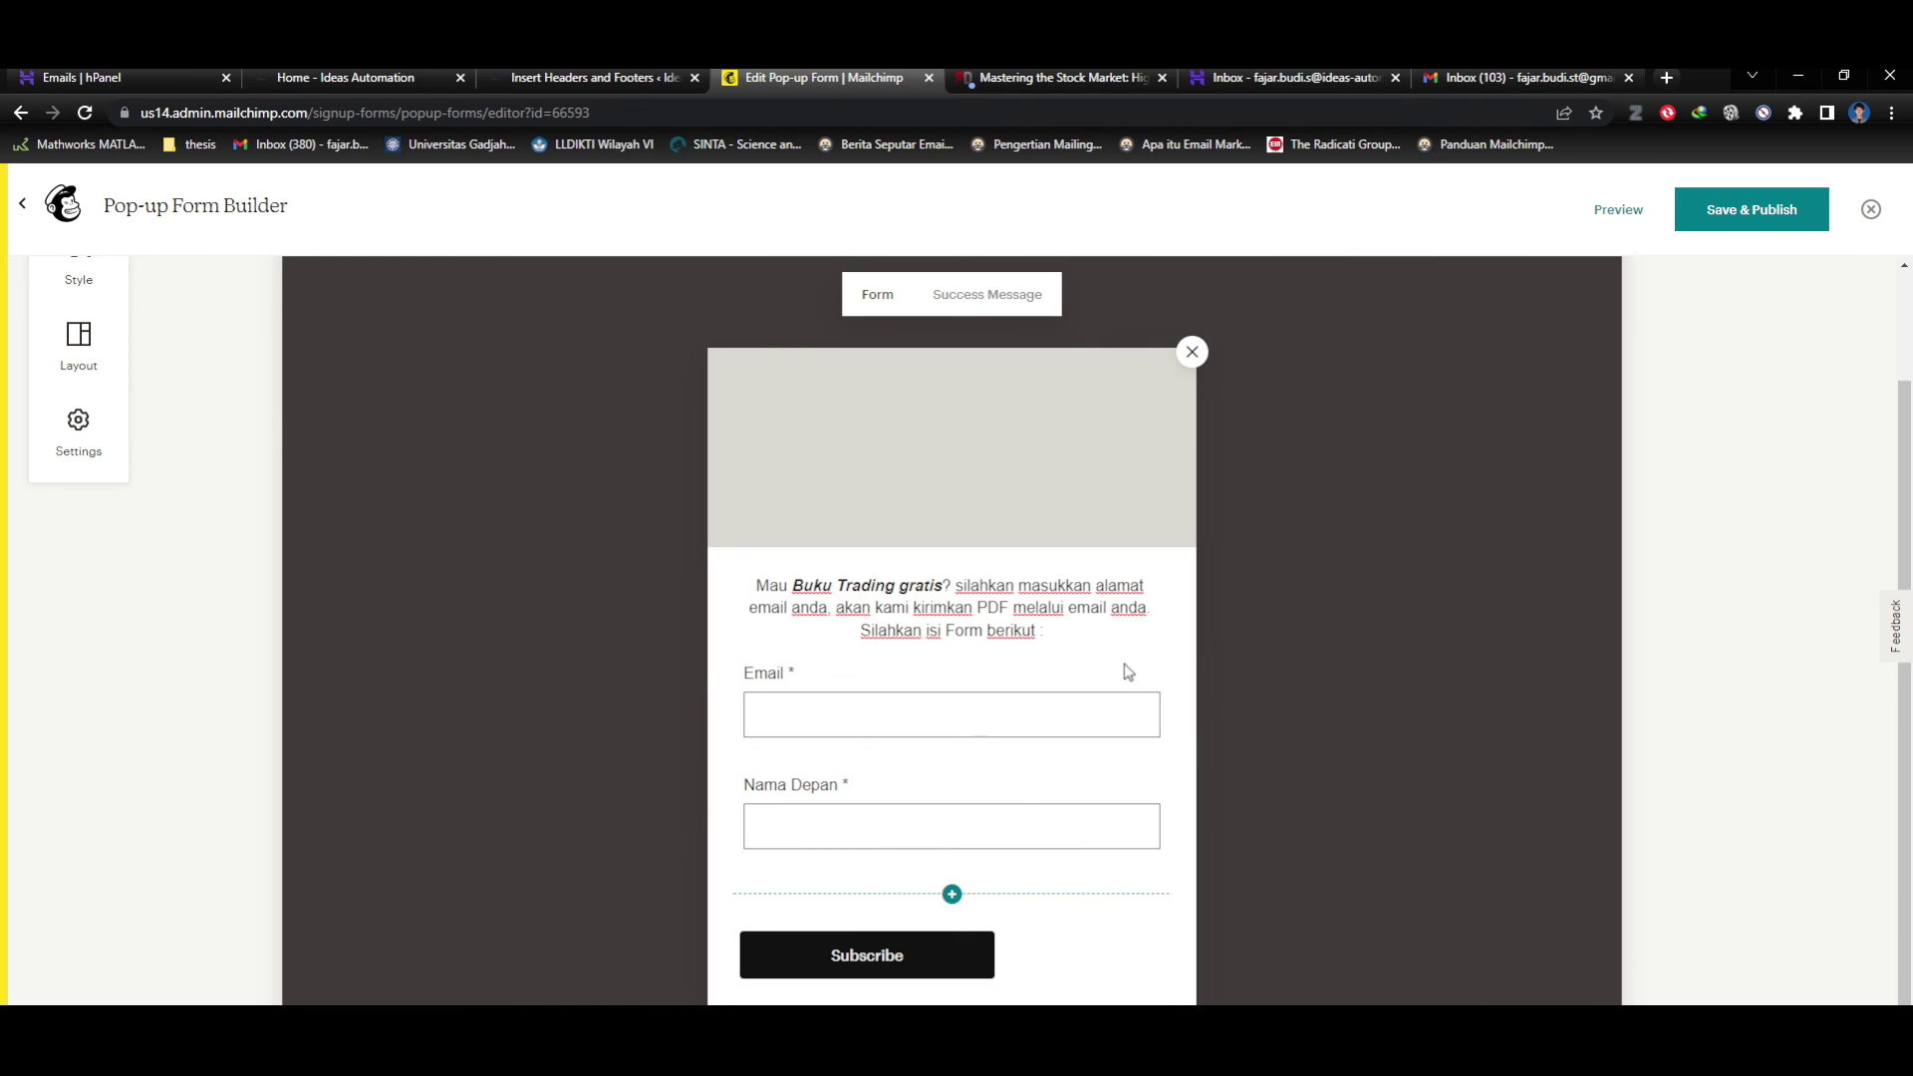
left_click(718, 795)
Center the Subscribe button horizontally in the pop-up form.
scroll(1198, 849, "down", 1)
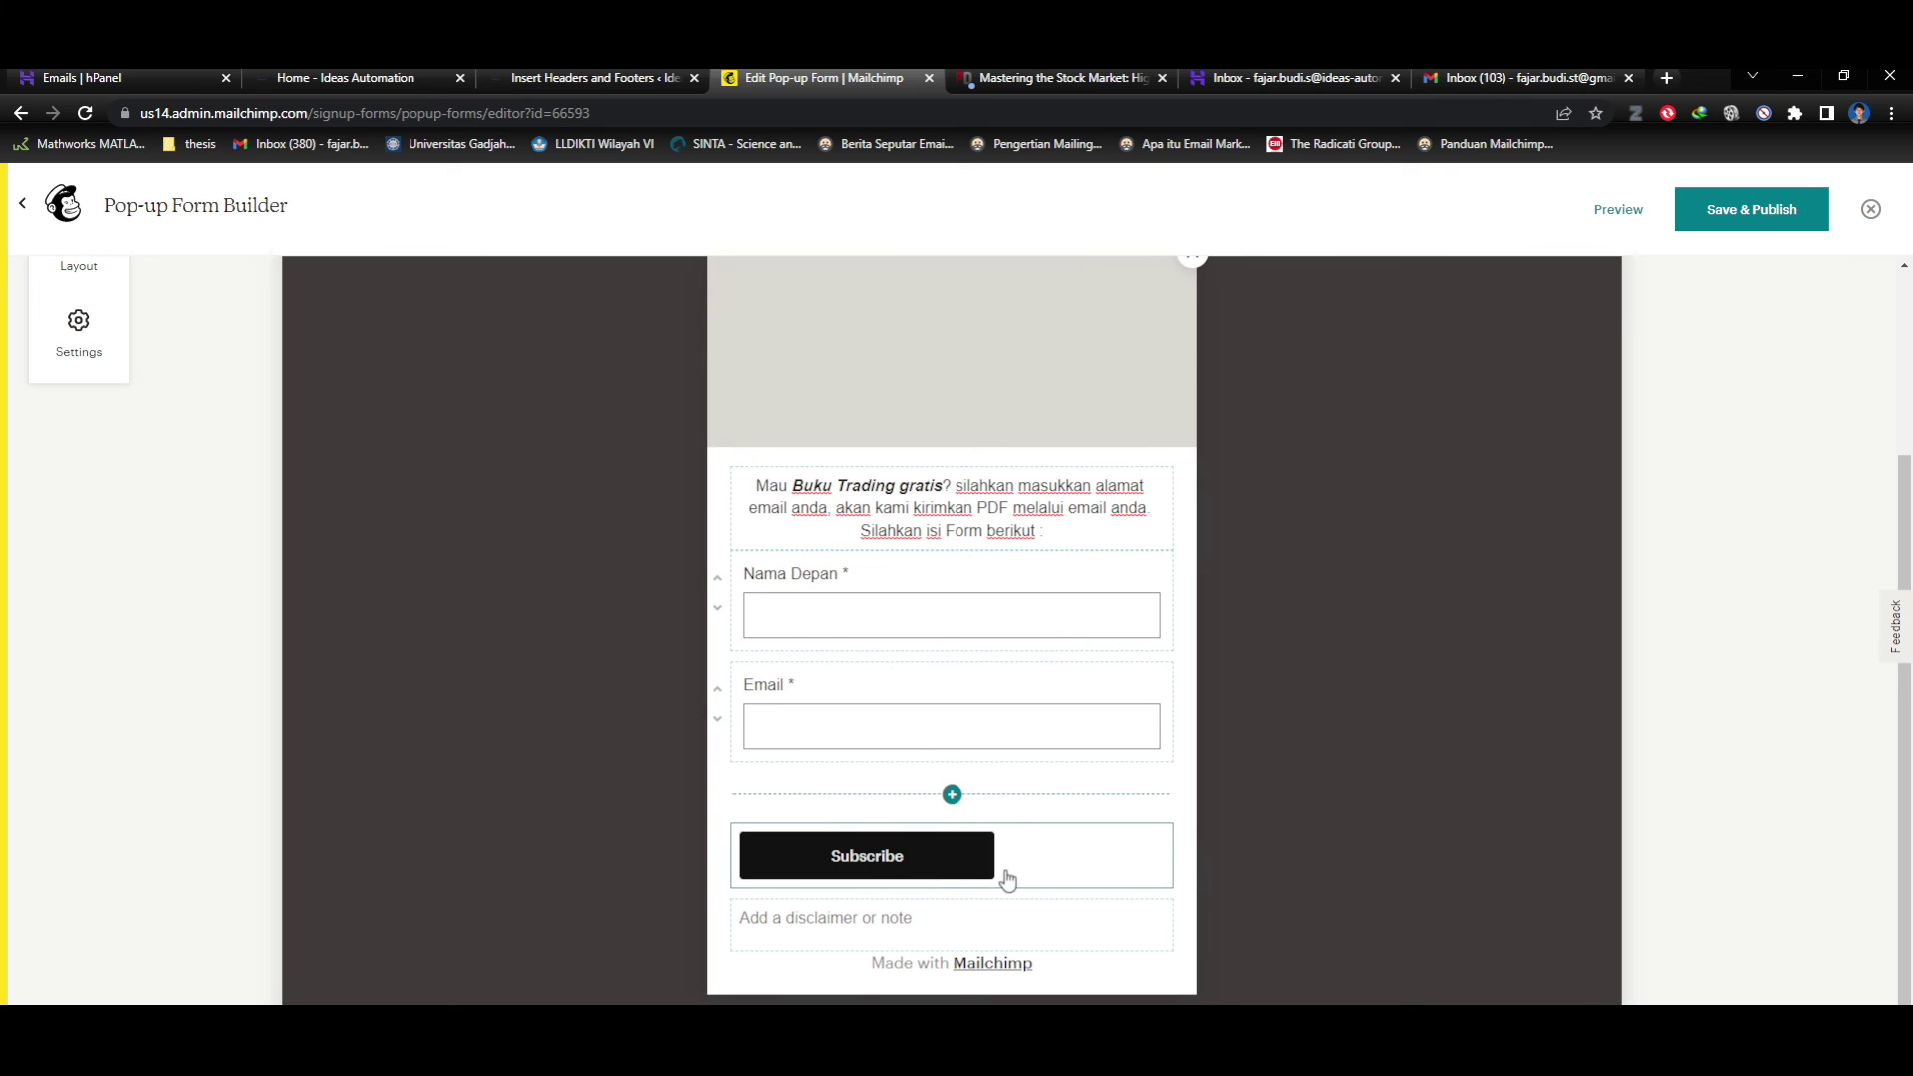
left_click(952, 870)
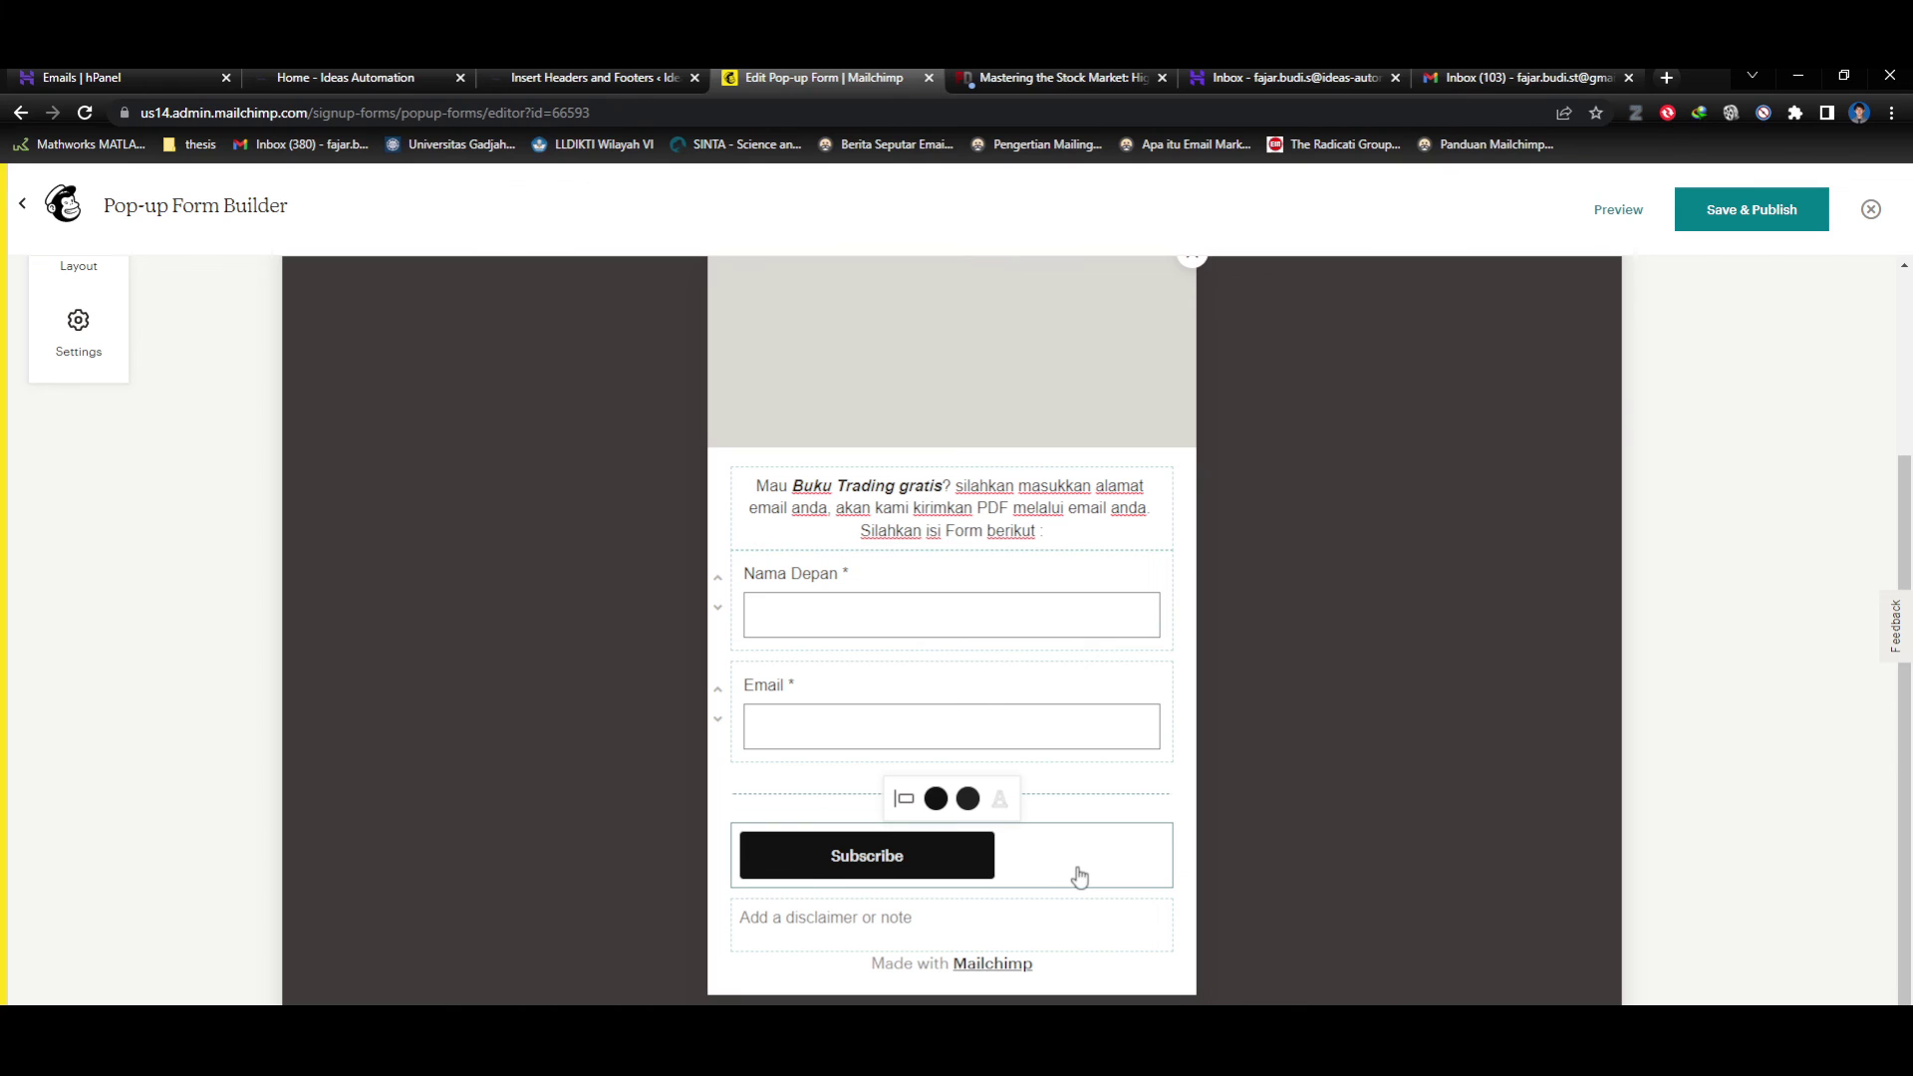
key("ctrl+a")
scroll(1078, 877, "up", 3)
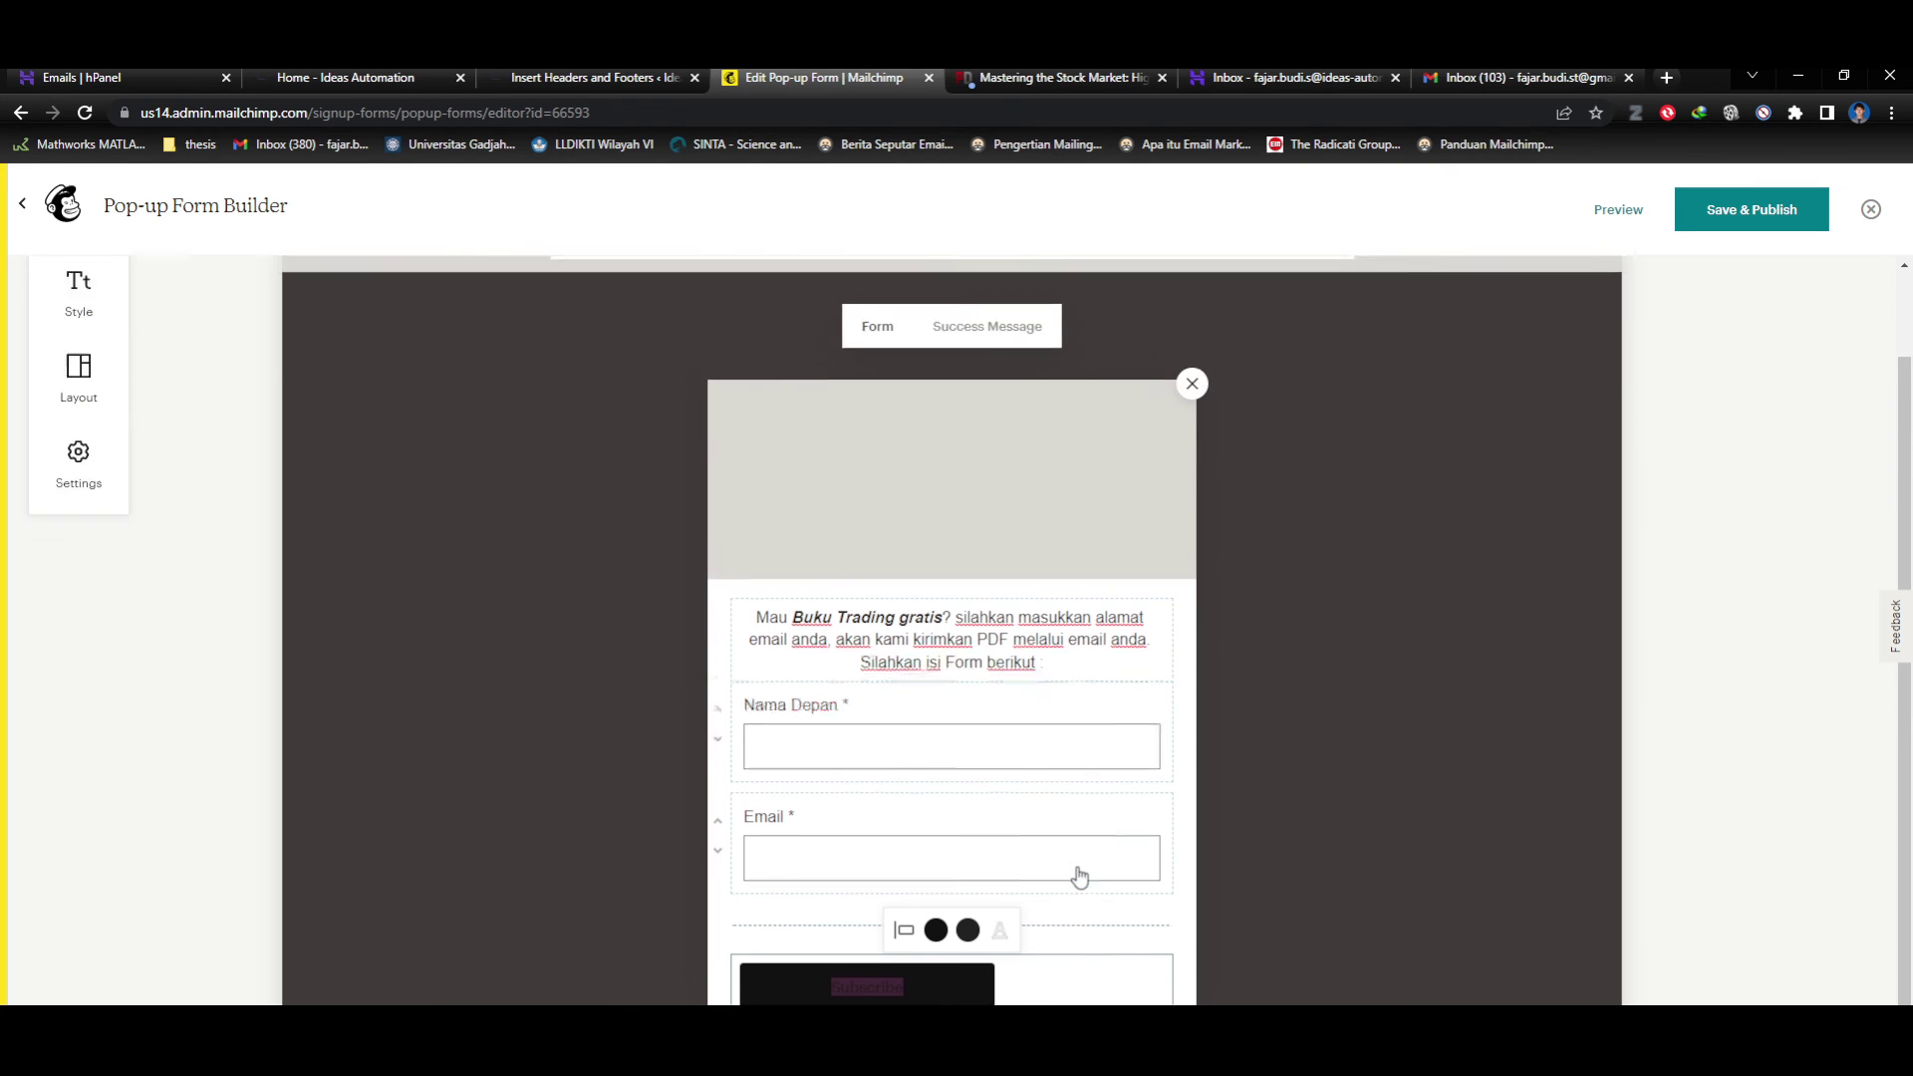
scroll(1402, 740, "down", 2)
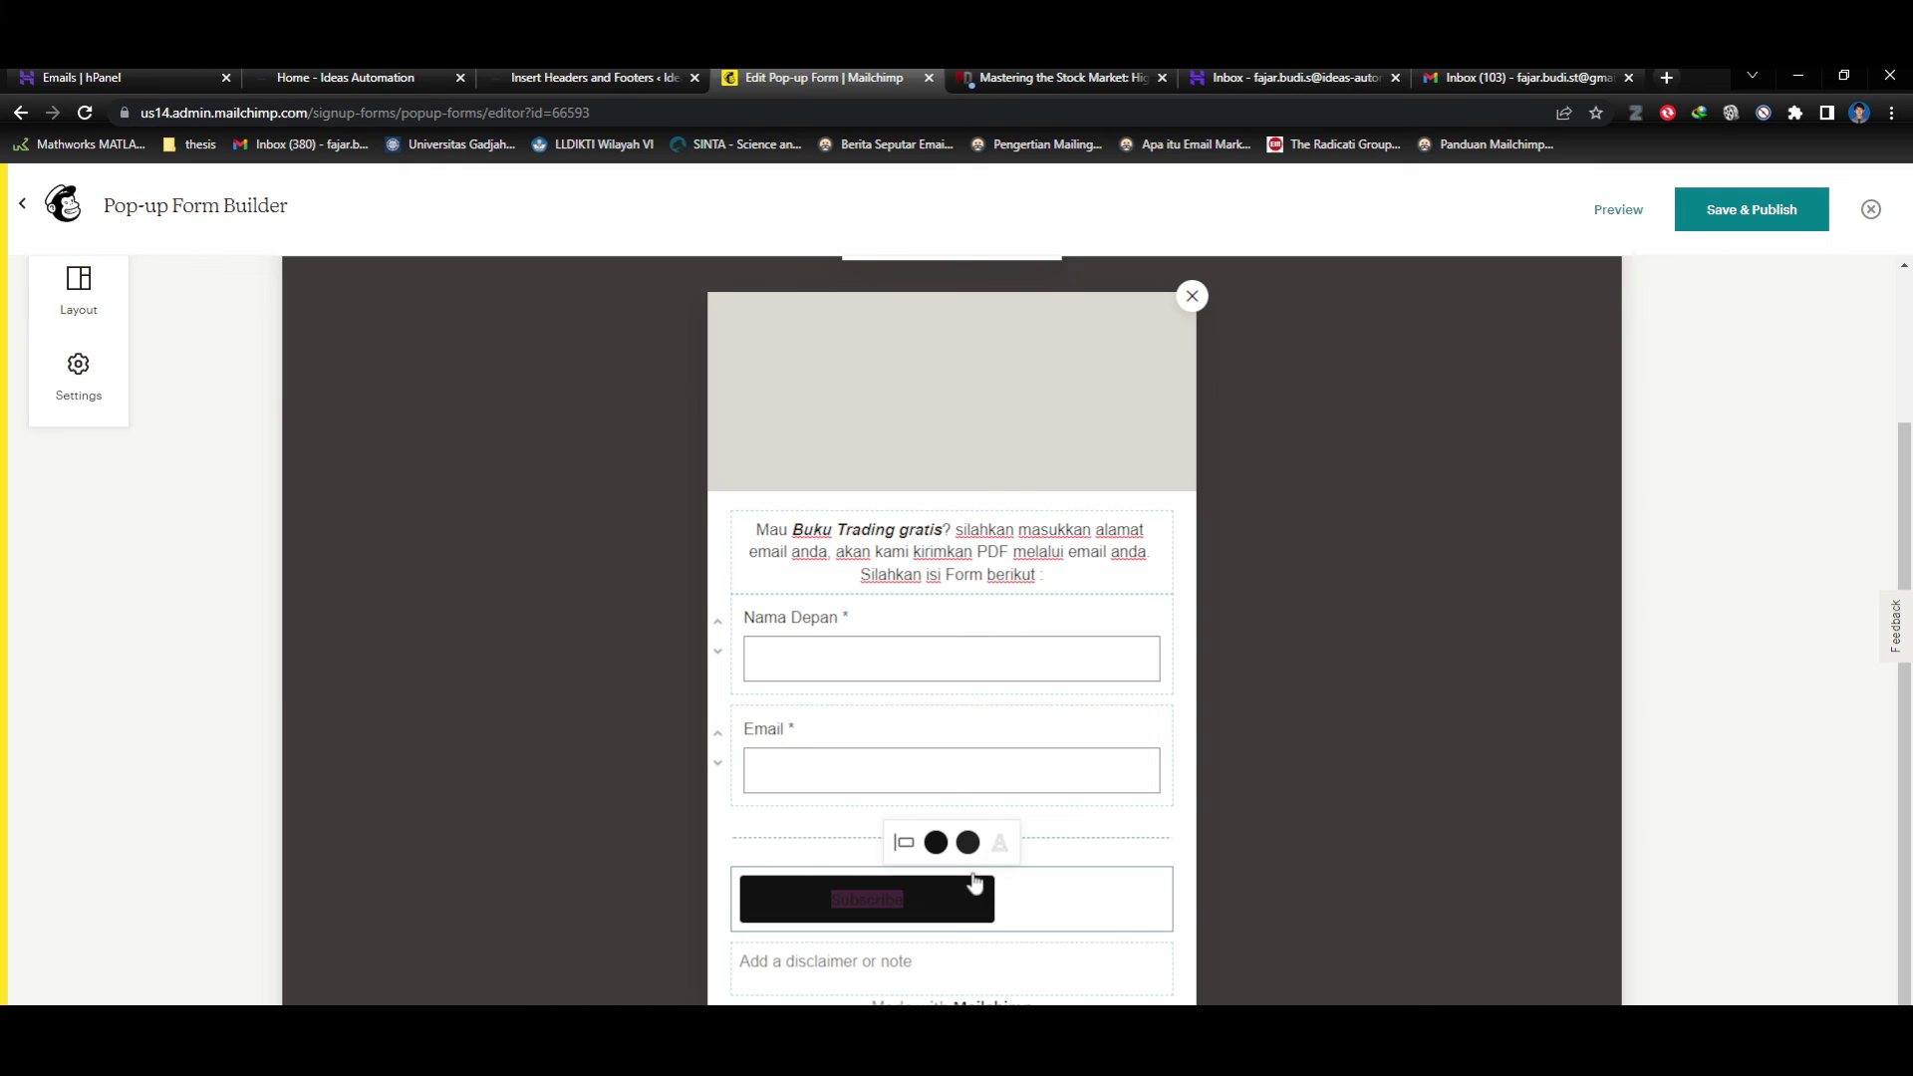
left_click(948, 902)
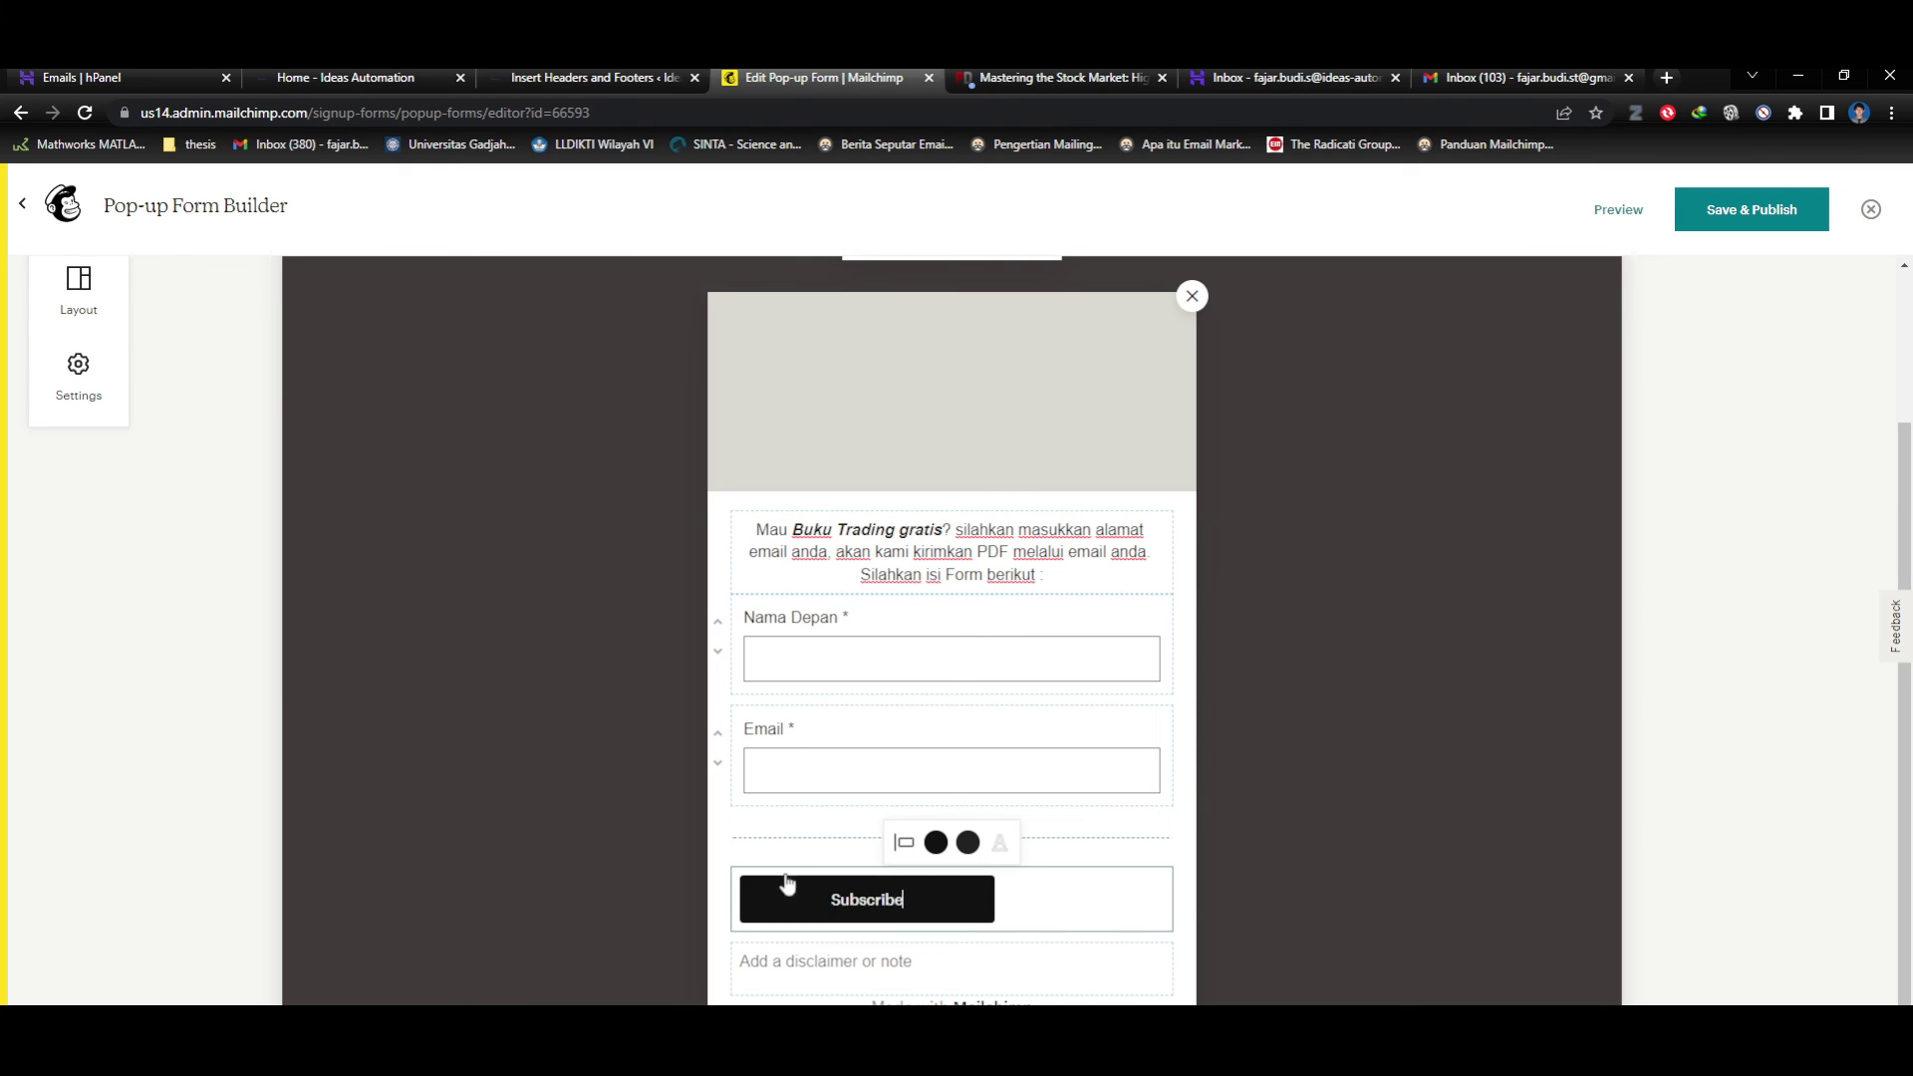
left_click(904, 842)
left_click(897, 794)
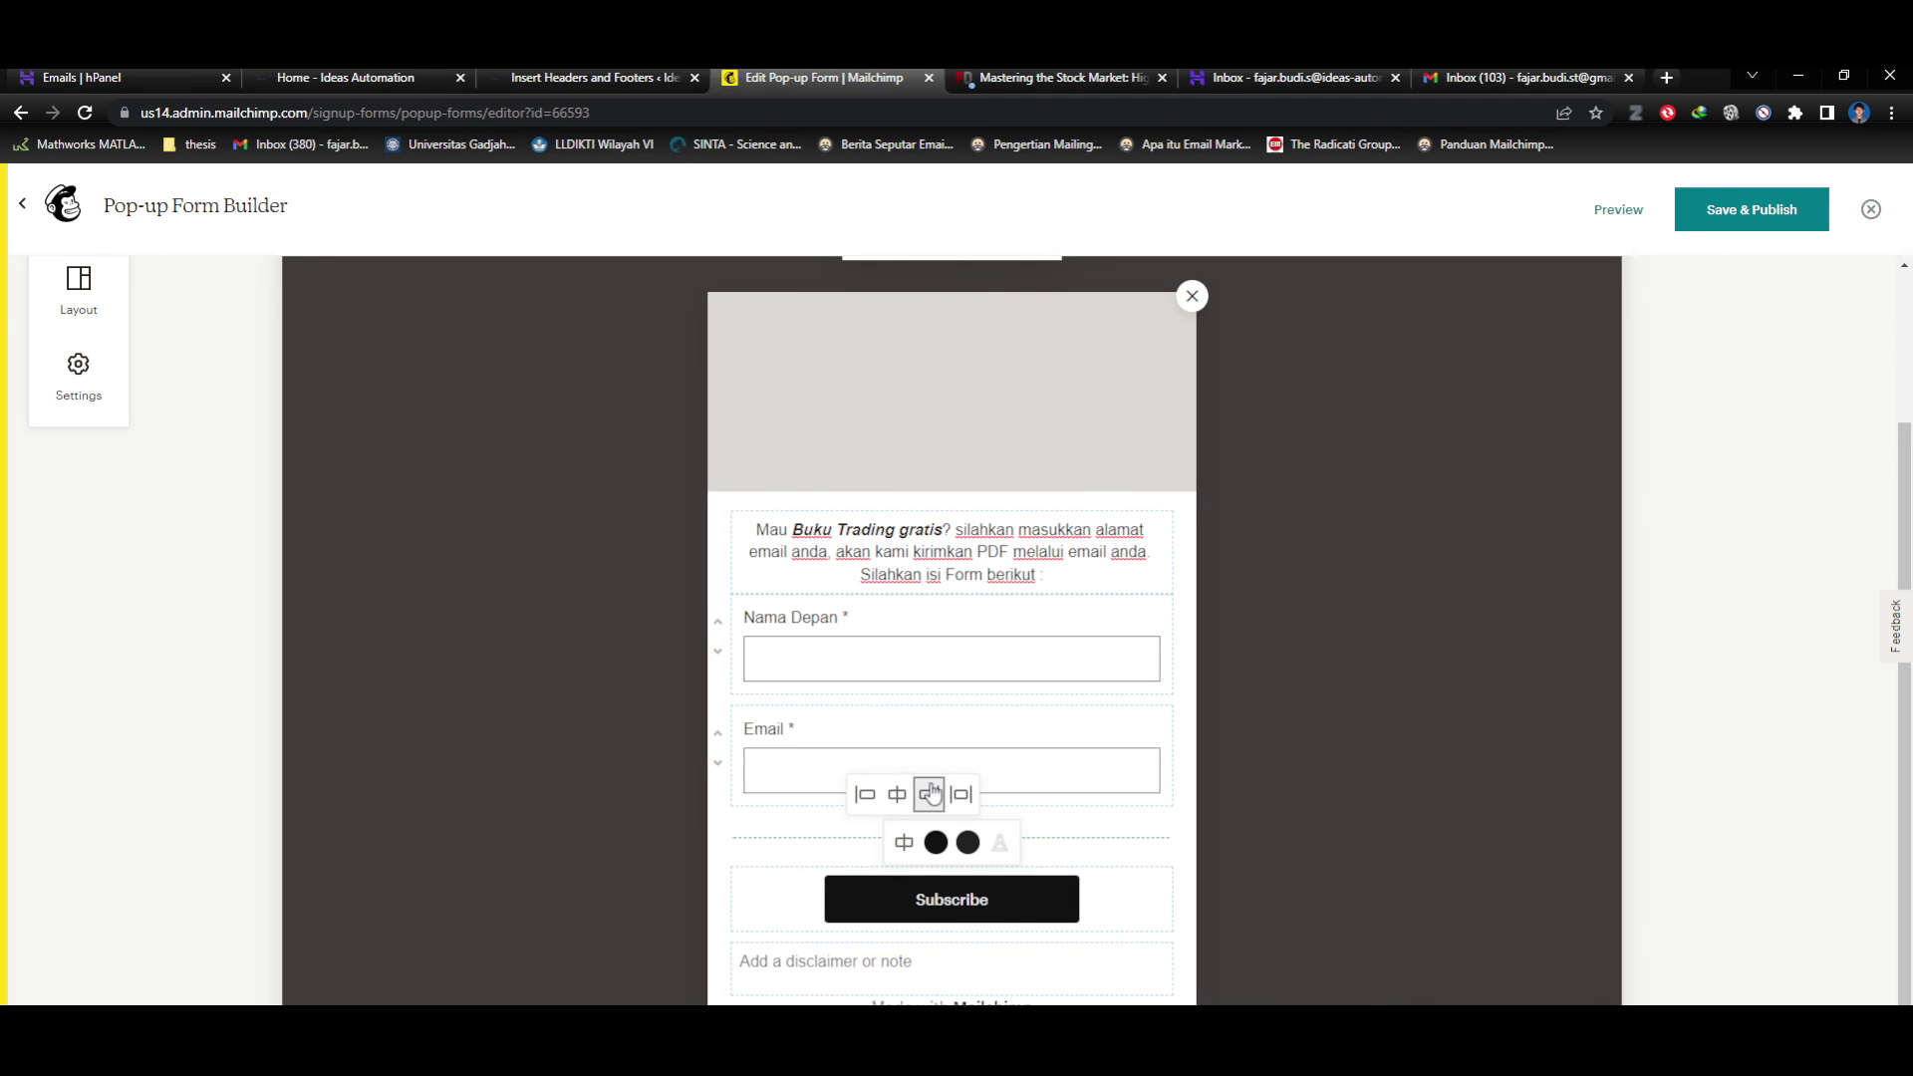
Try the right-aligned and full-width layouts for the Subscribe button, and return it to centered.
left_click(929, 794)
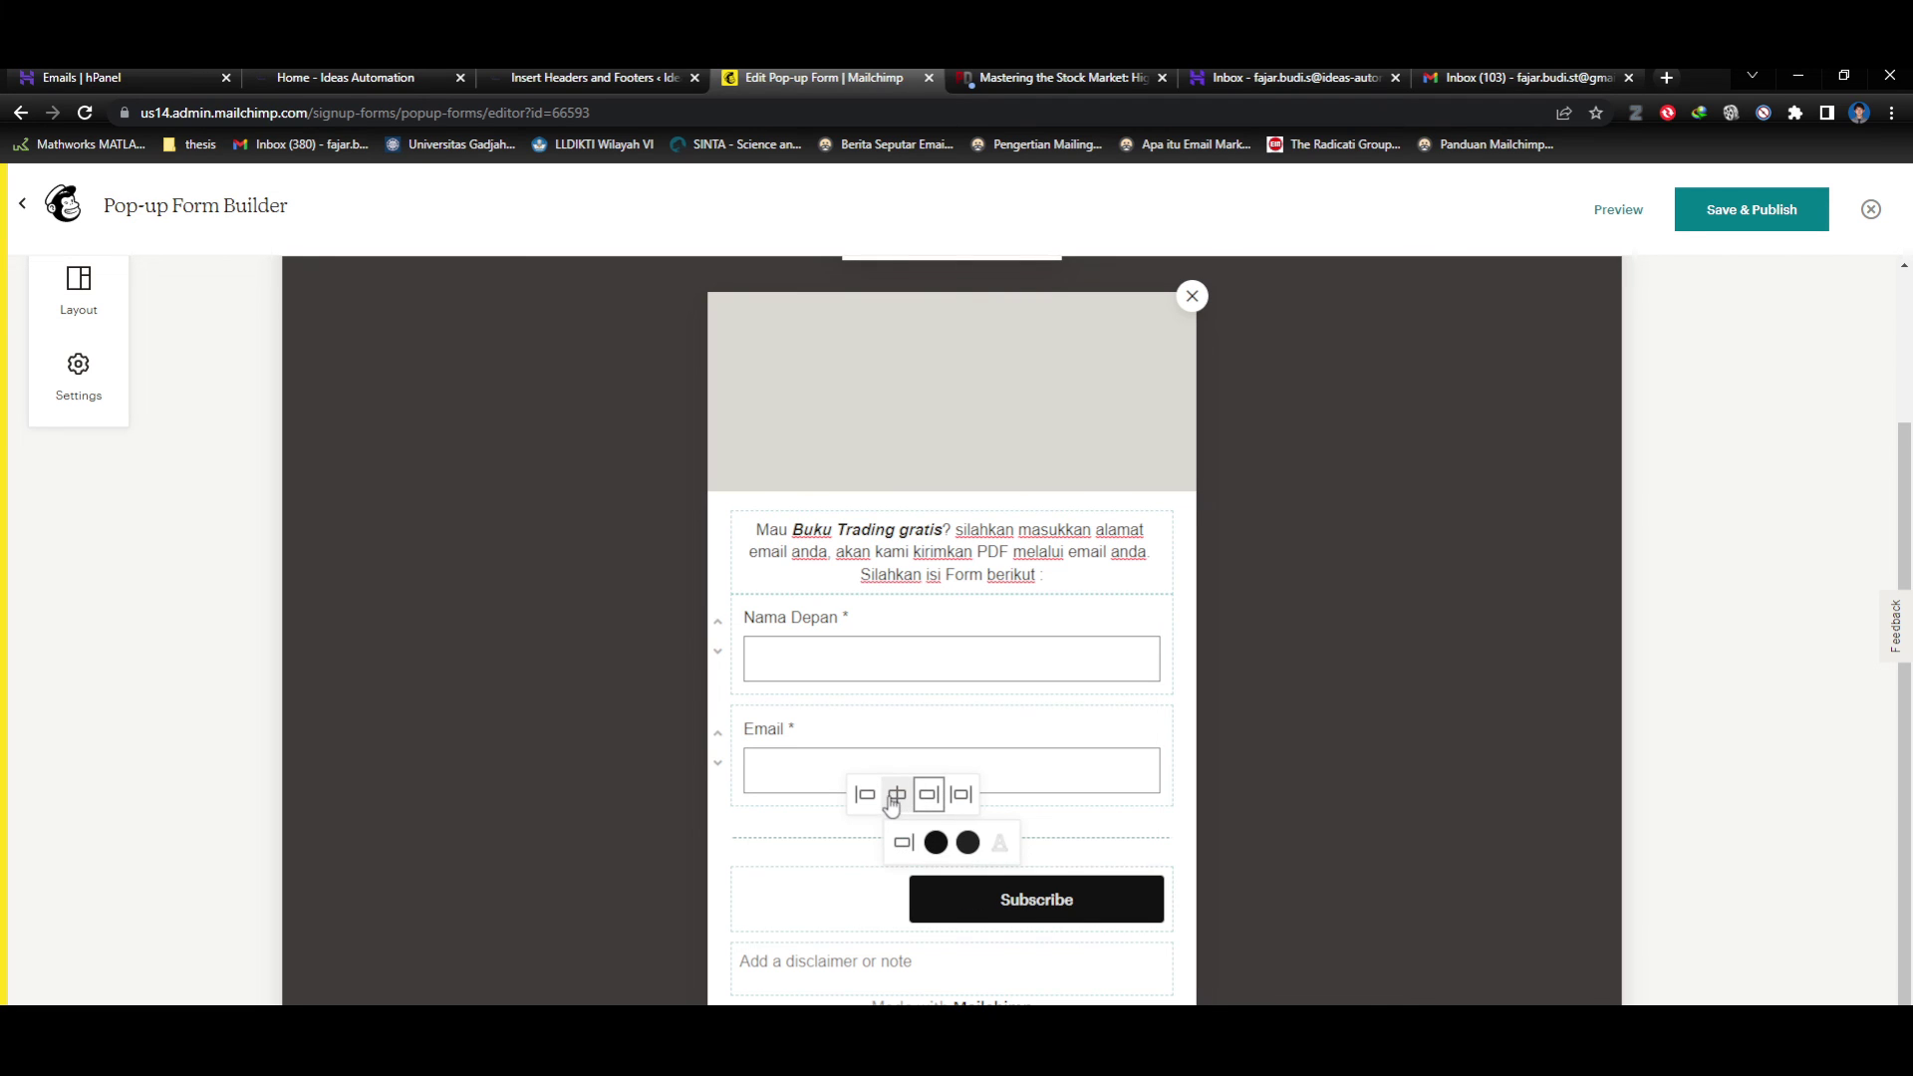
left_click(963, 796)
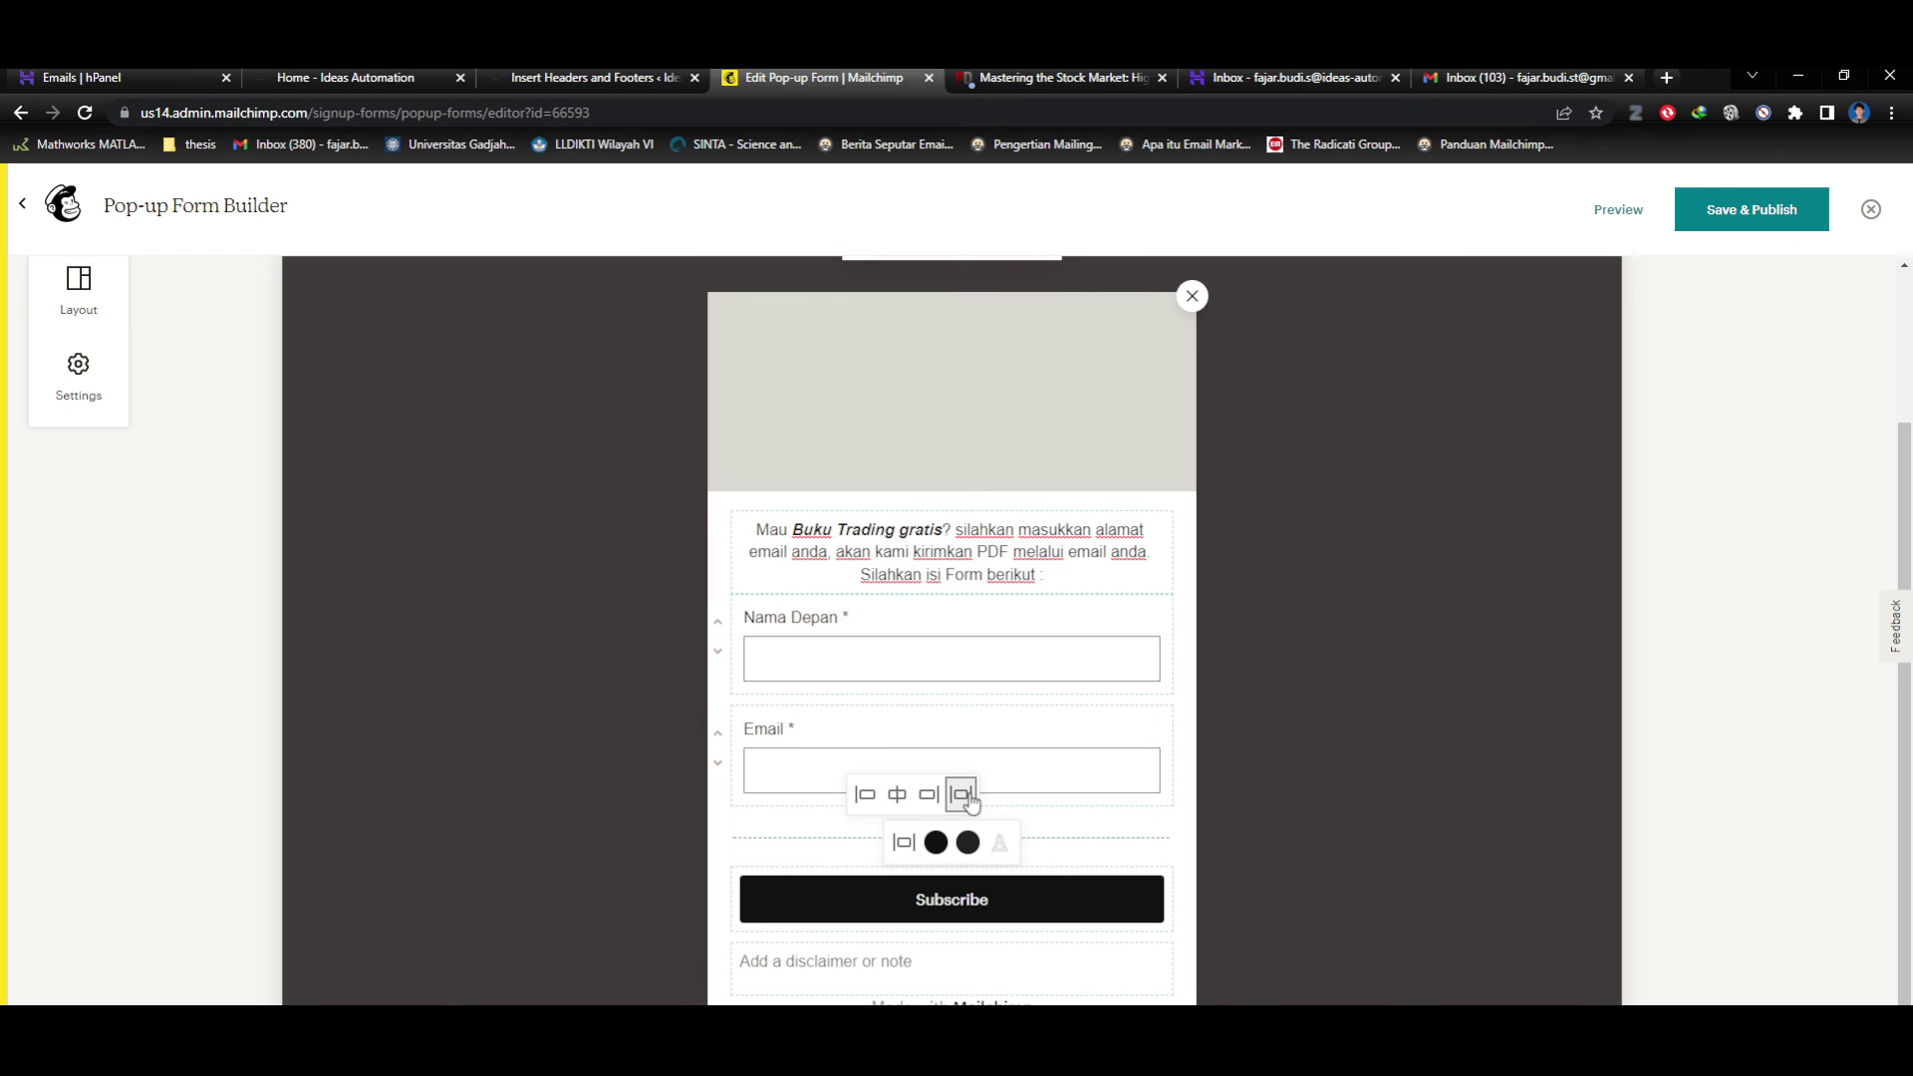
left_click(898, 795)
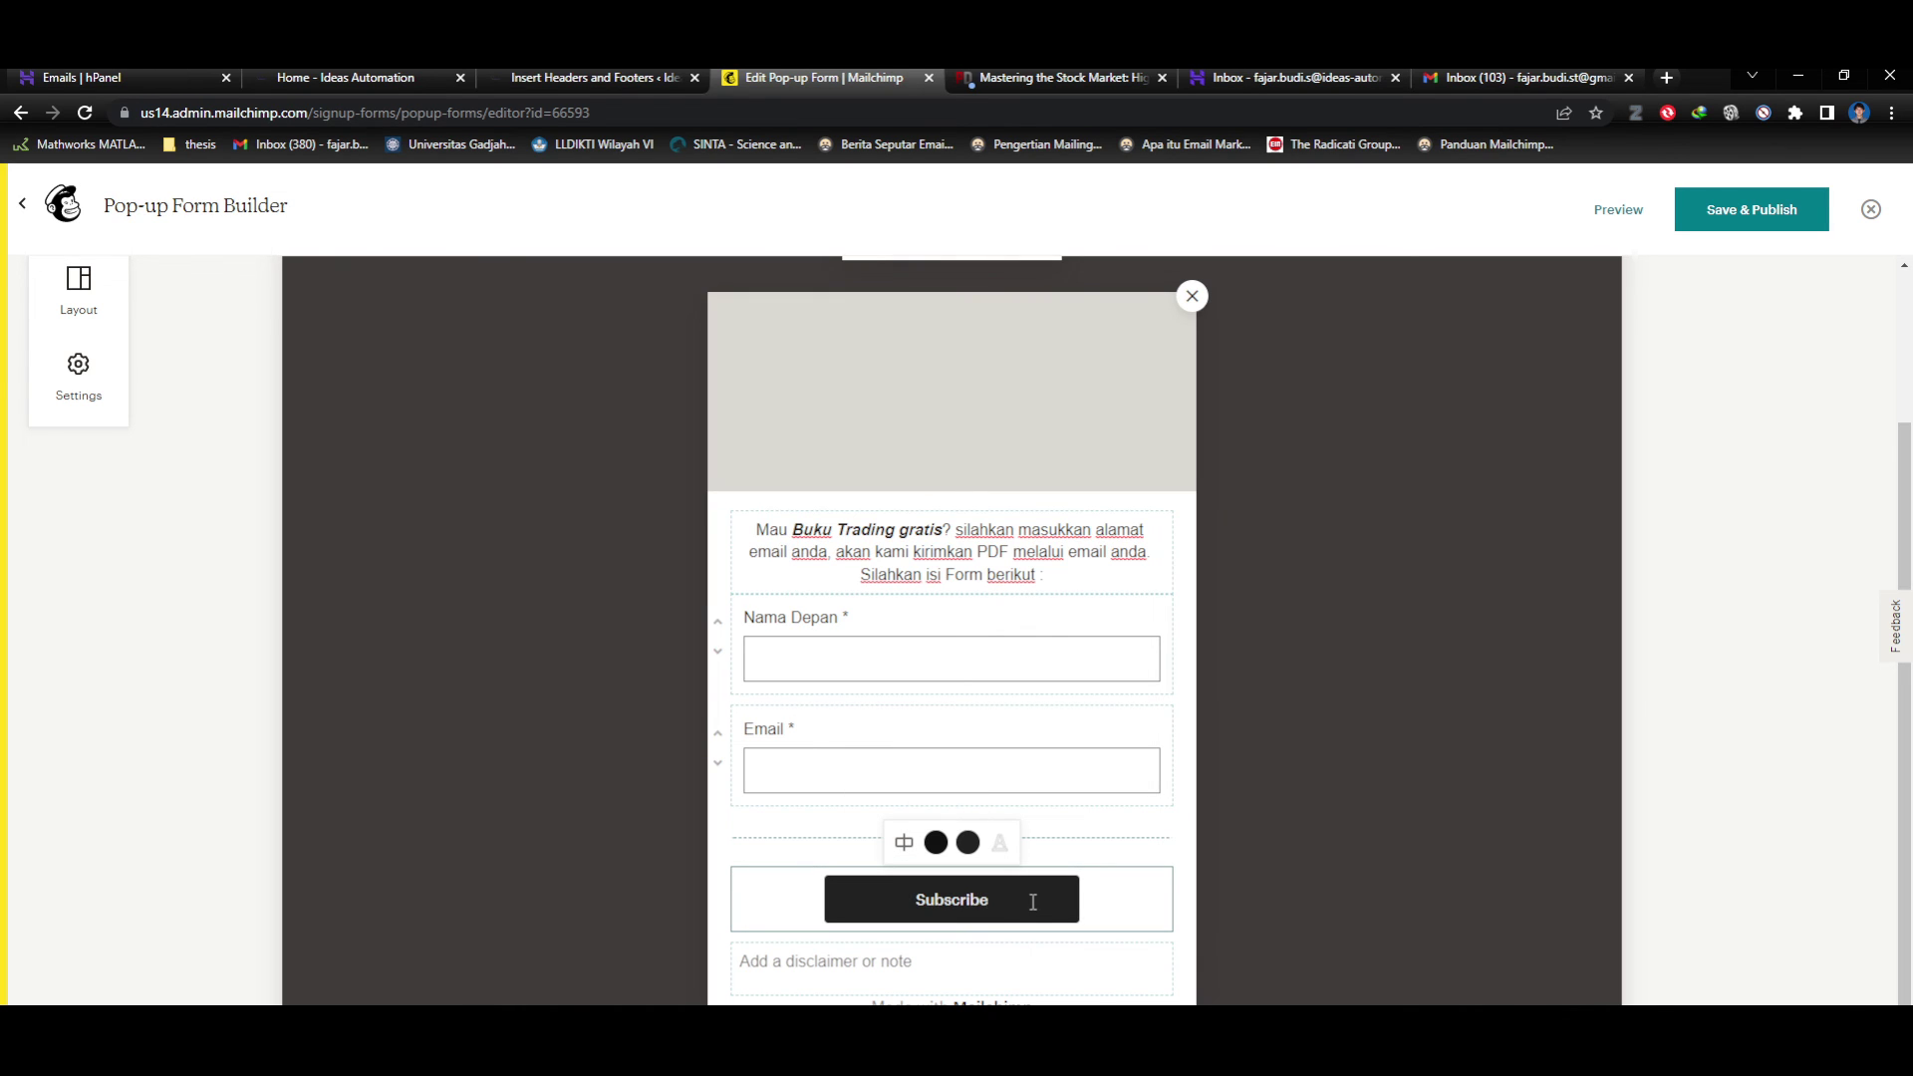
Set the Subscribe button's background color to bright green (hex 6CEE13).
left_click(936, 843)
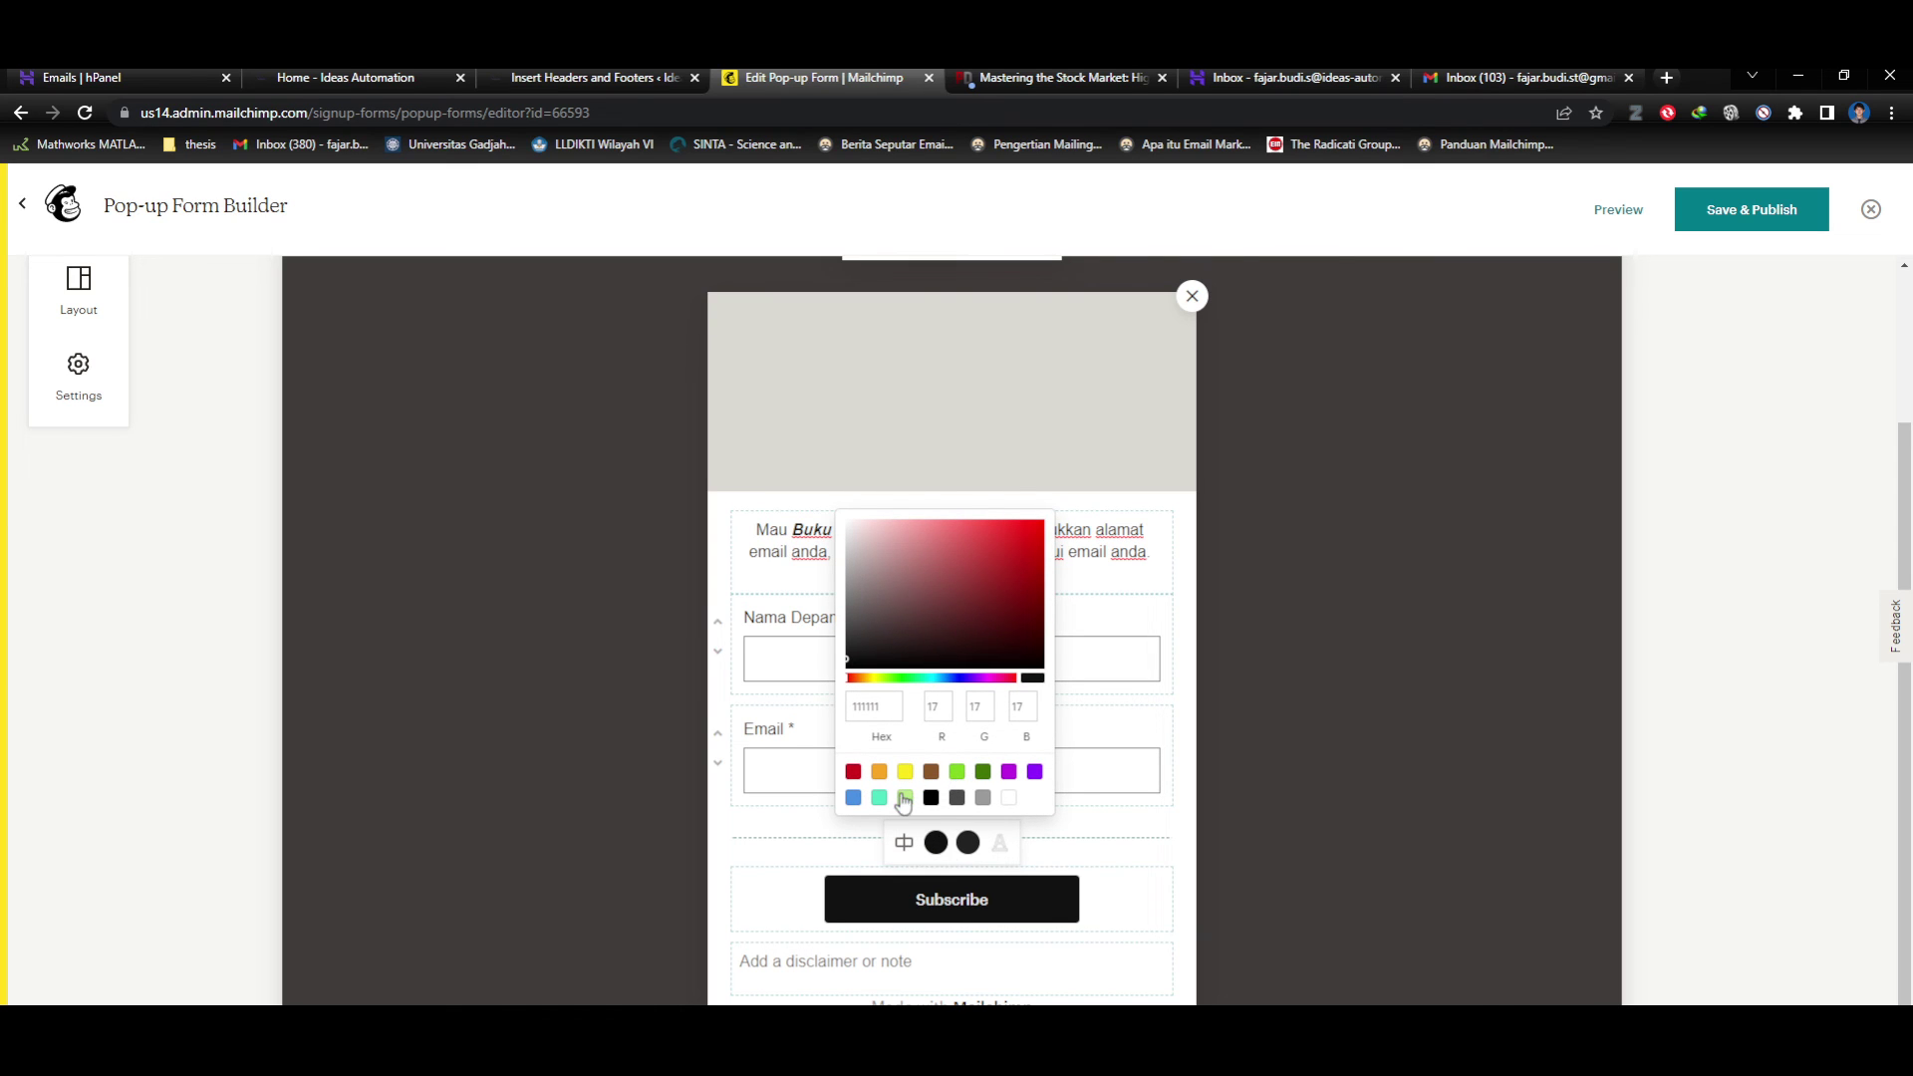
left_click(898, 680)
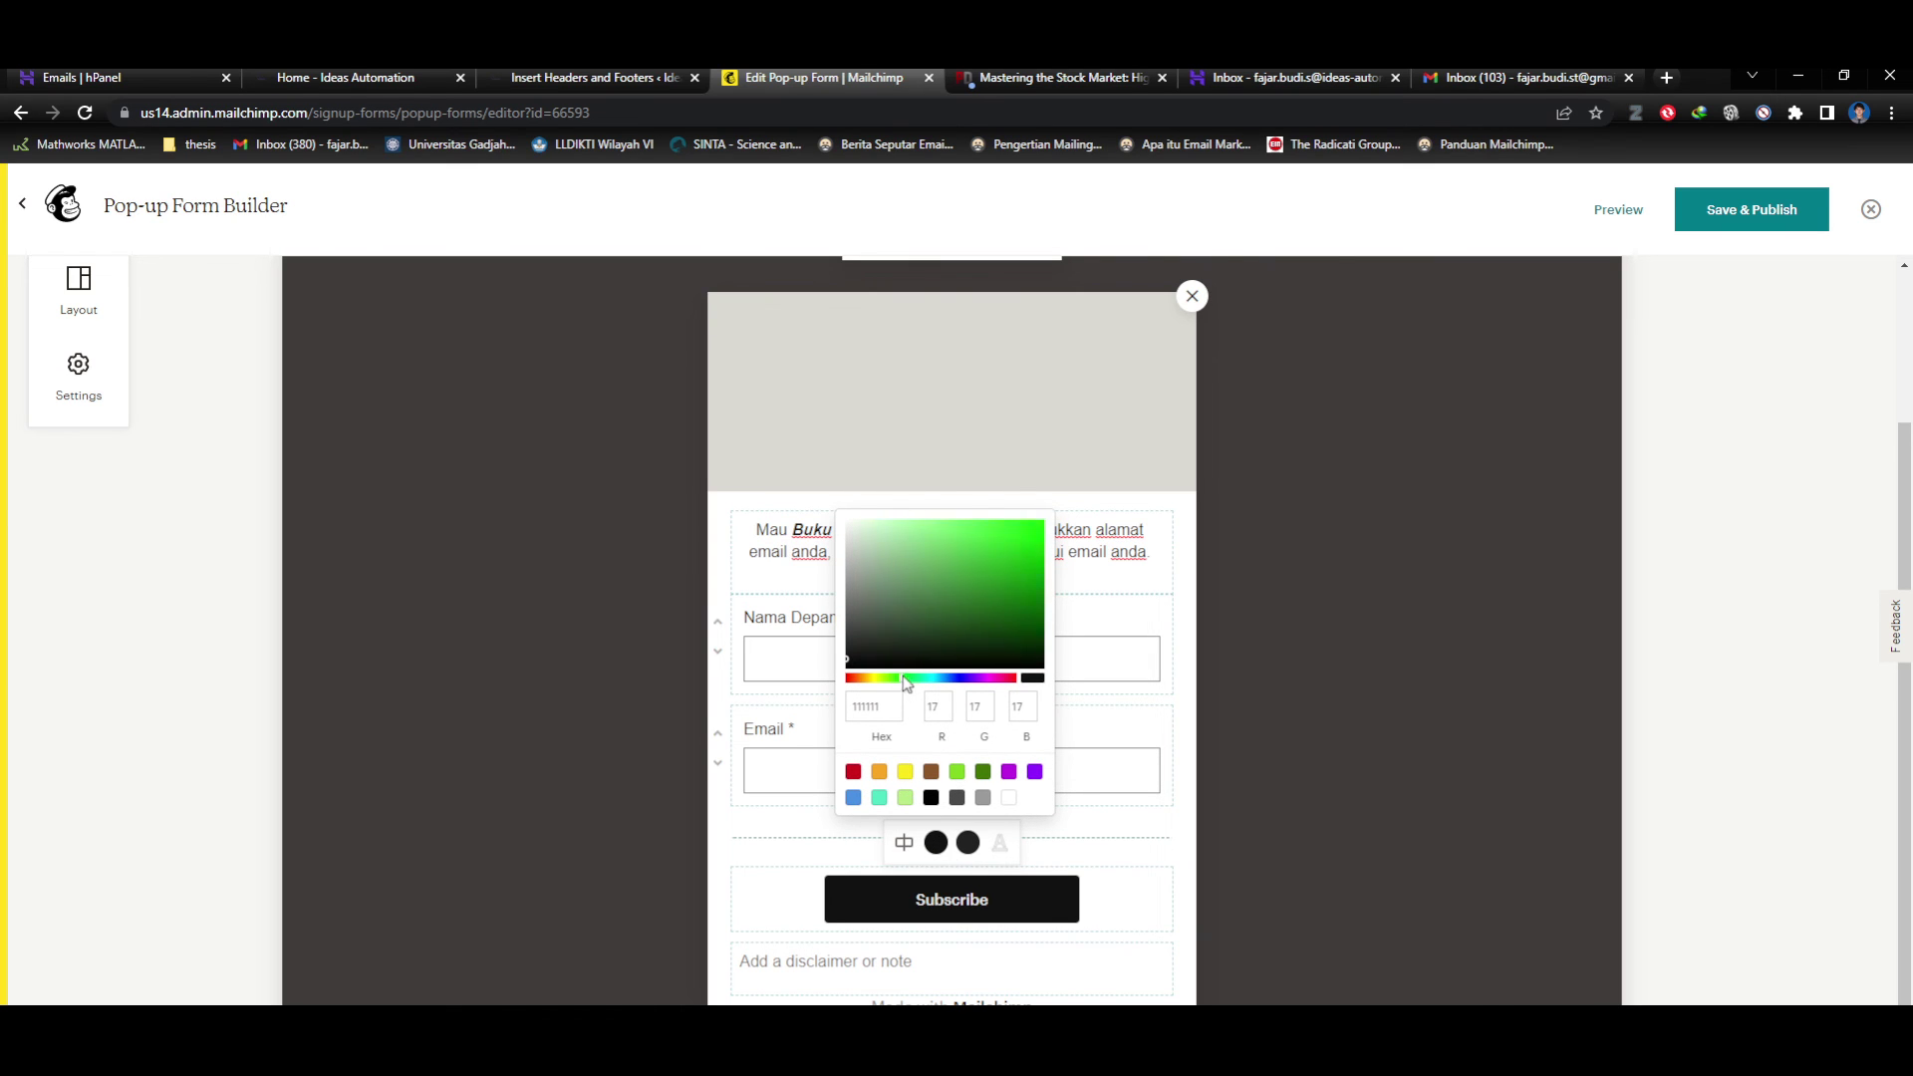
left_click_drag(898, 681, 891, 682)
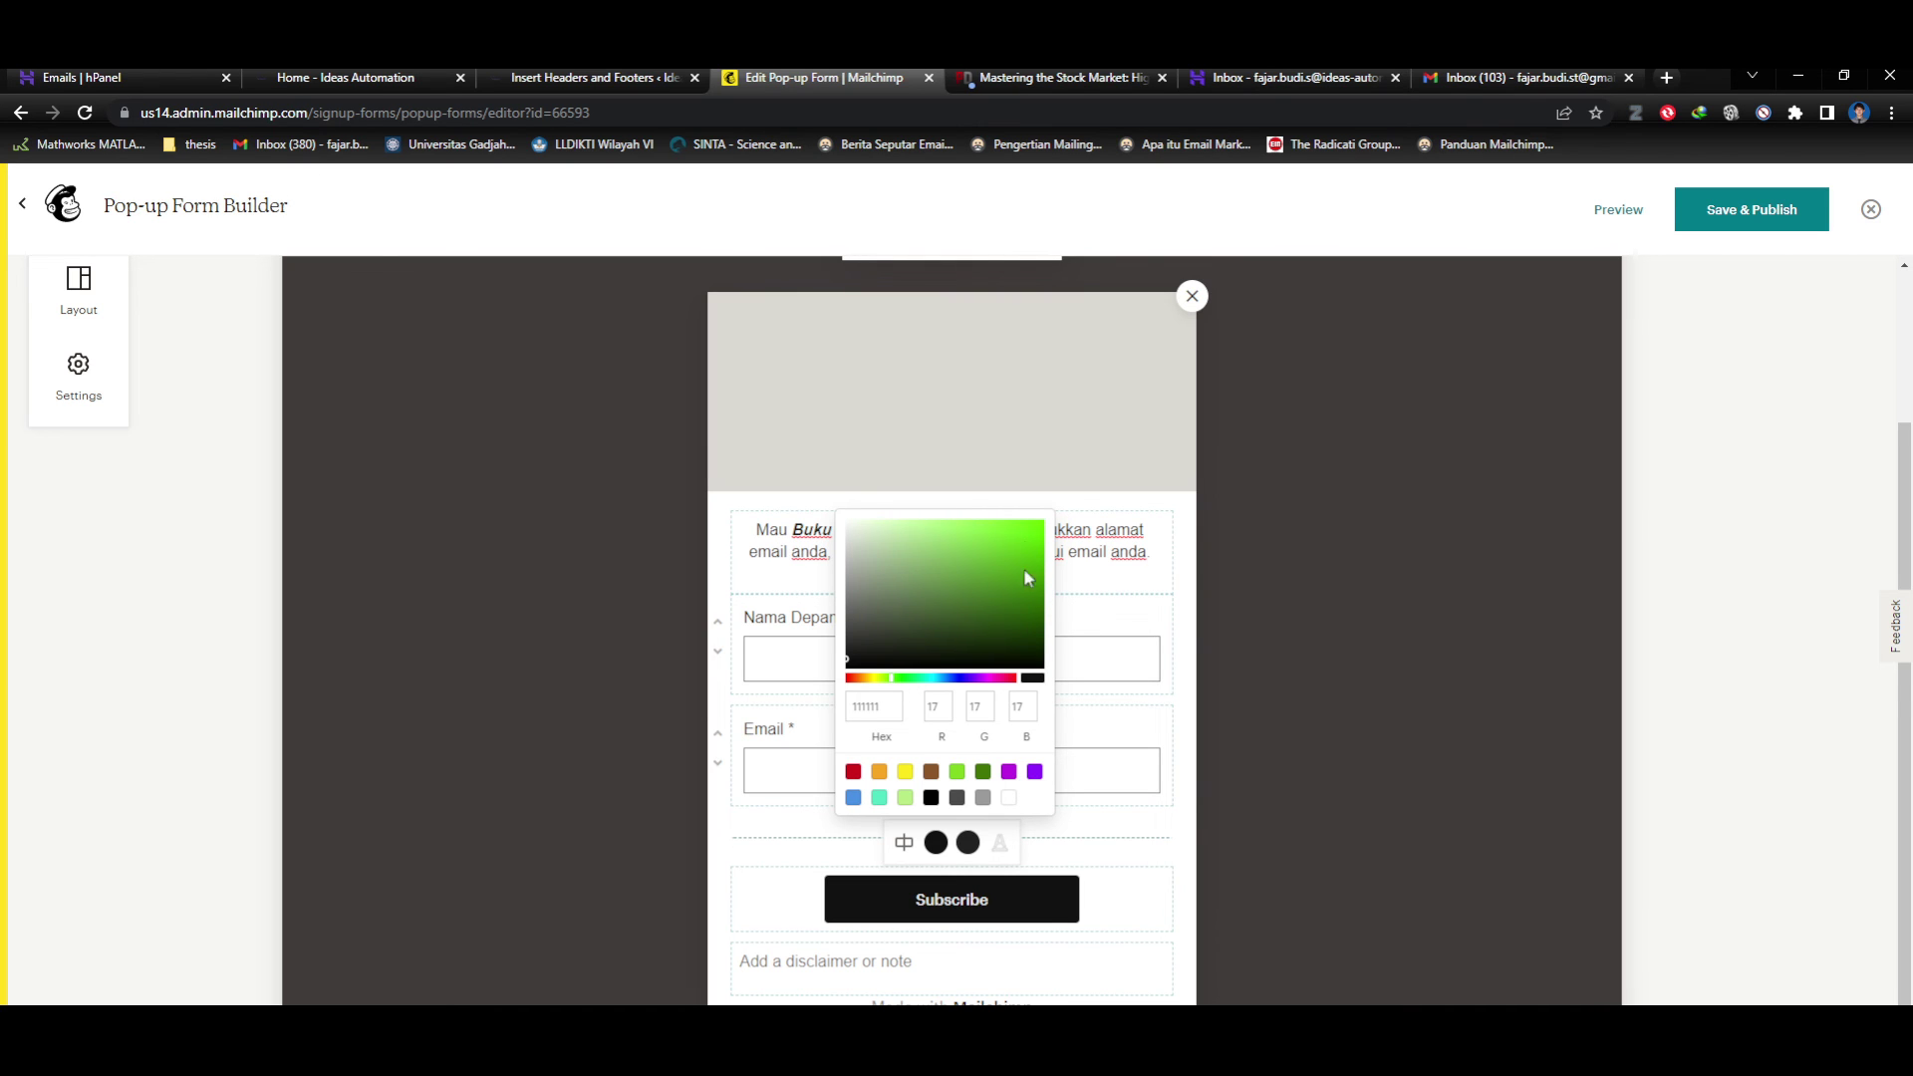
left_click(967, 532)
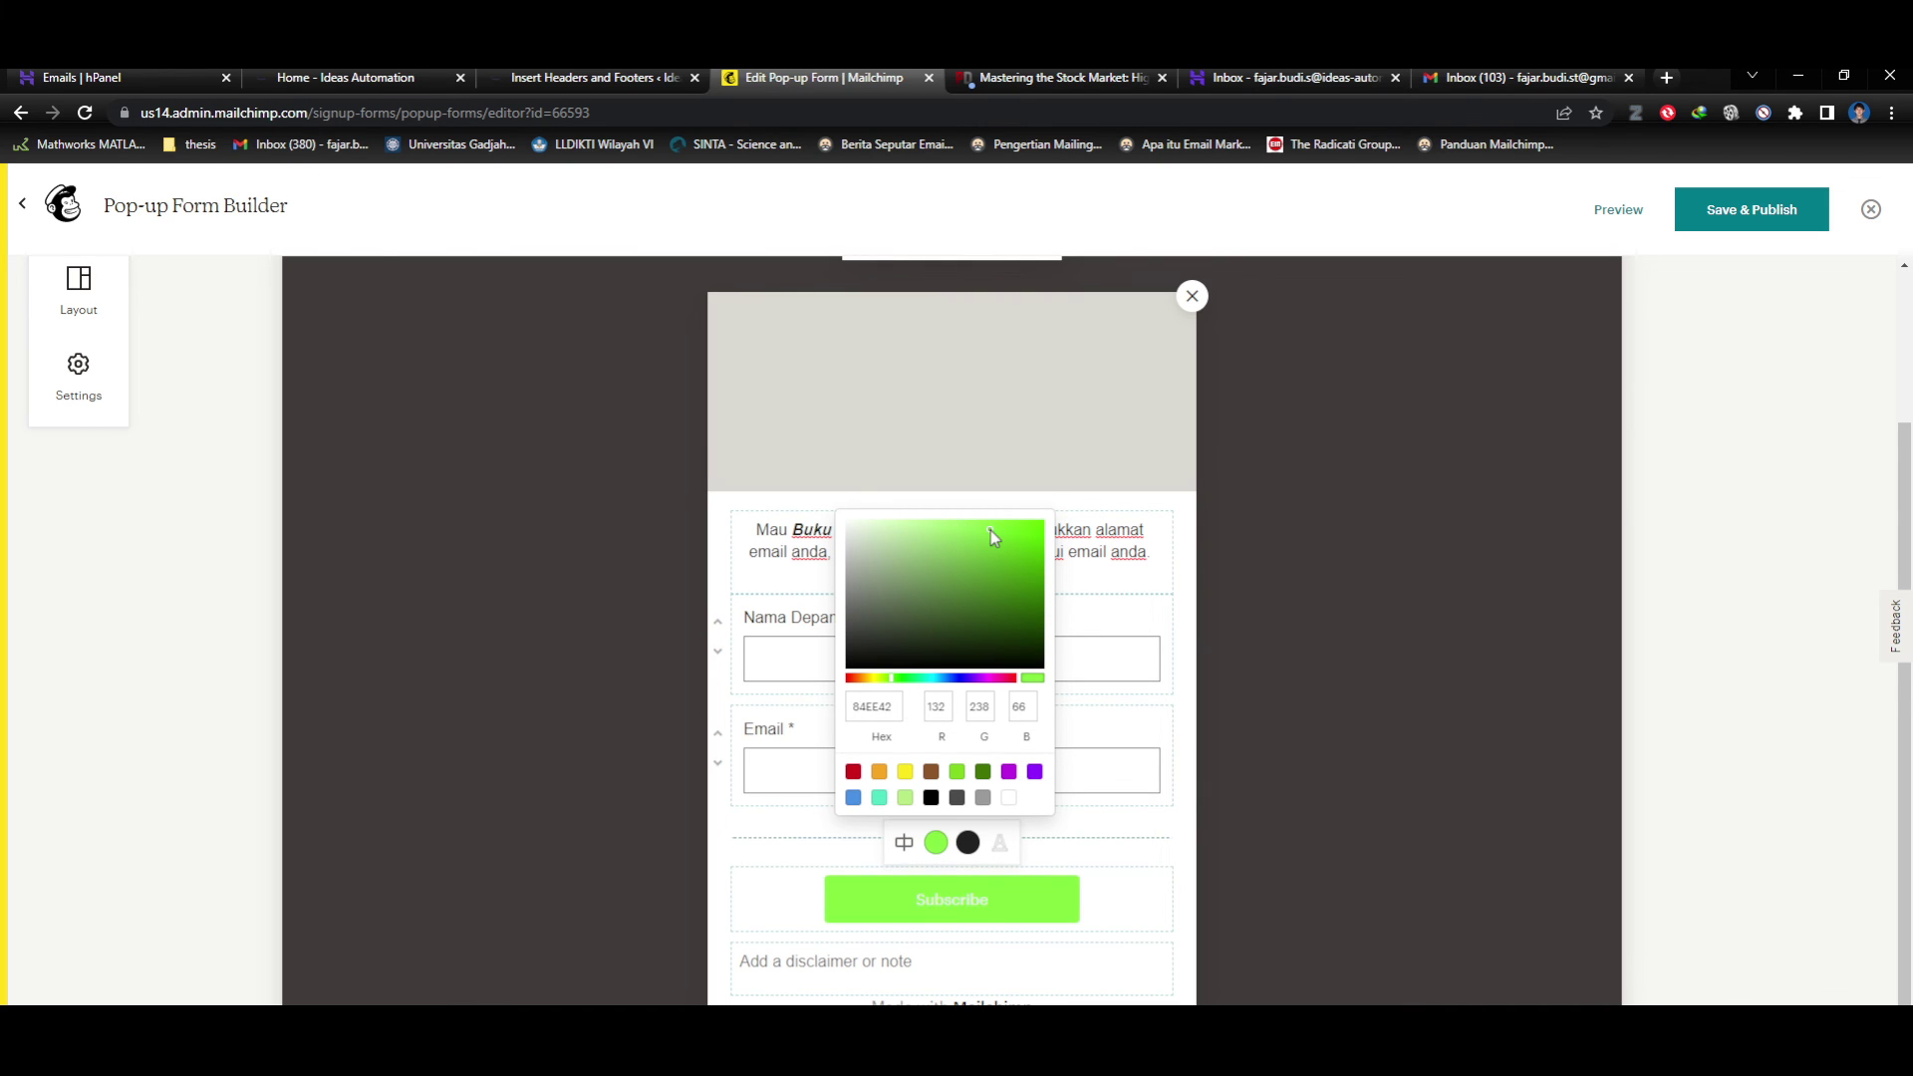
left_click(1030, 529)
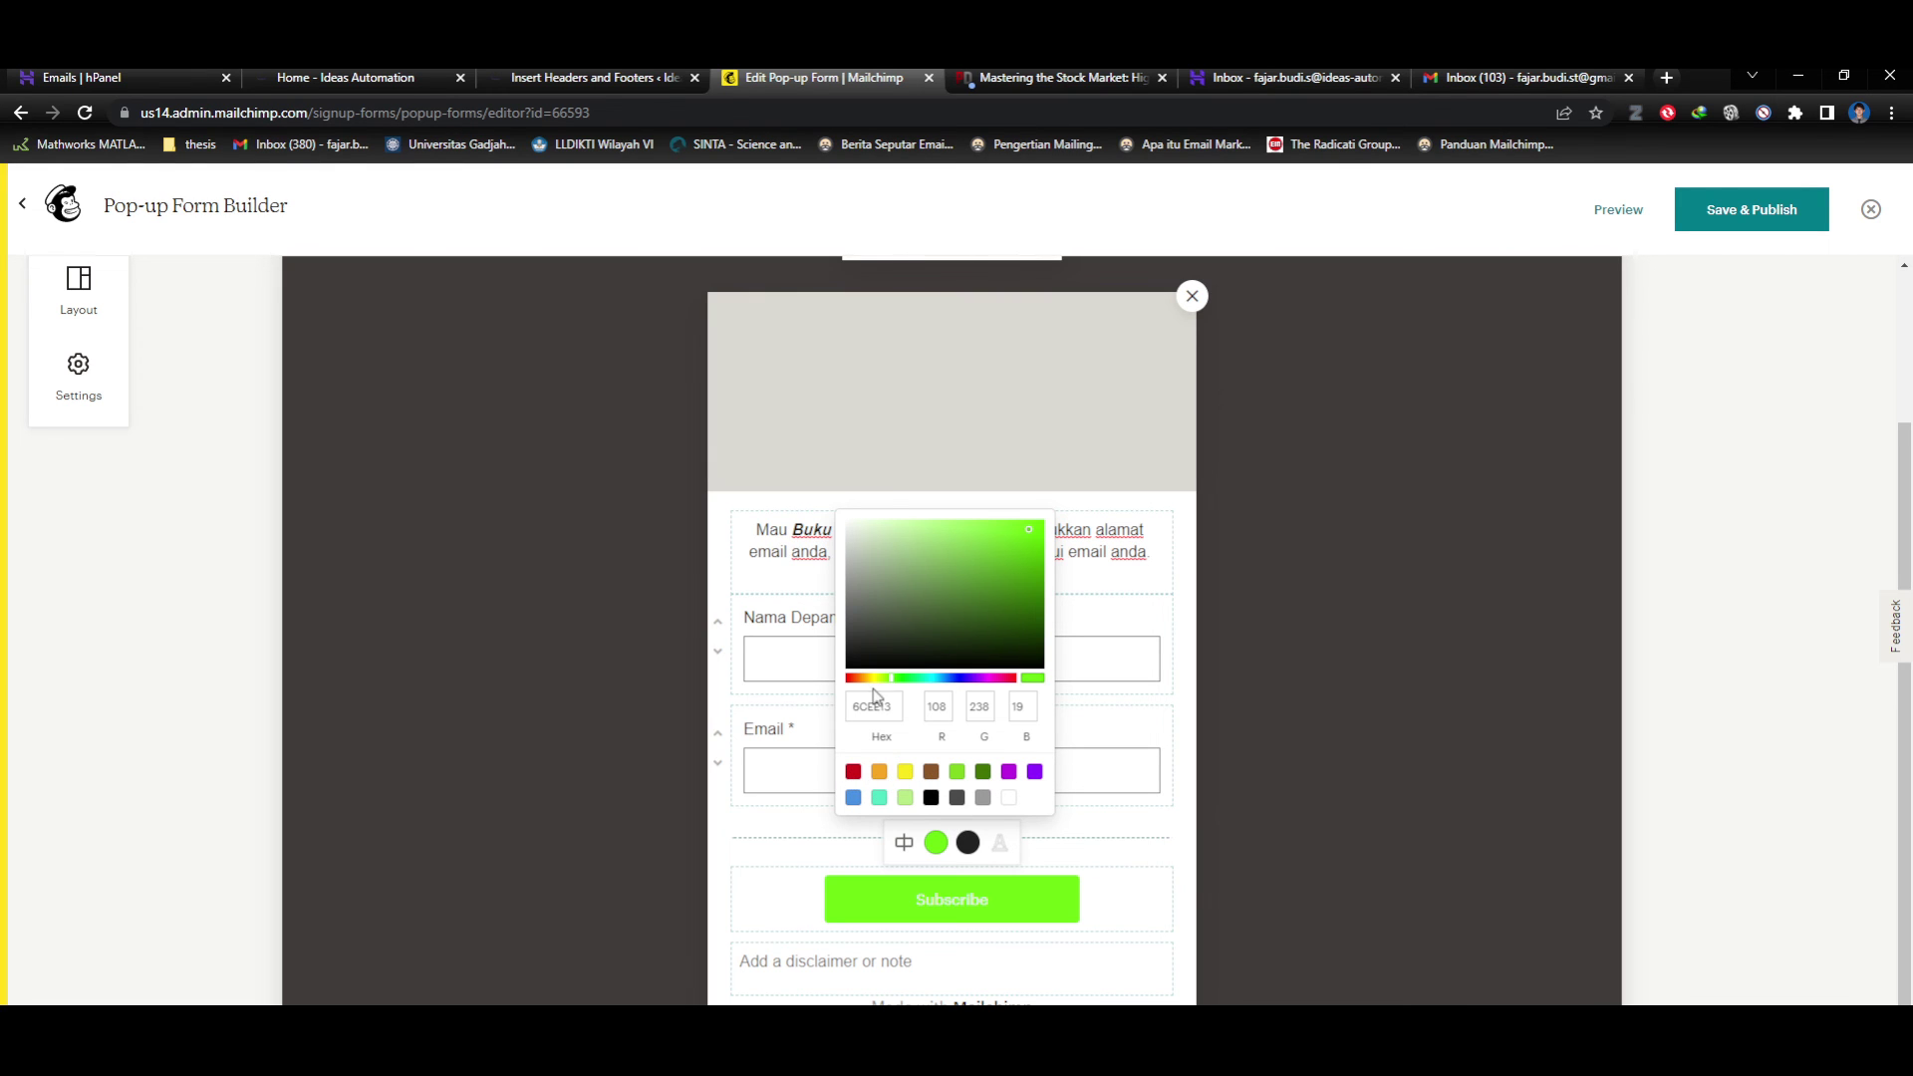
Set the Subscribe button's hover color to green (hex 1AF372) after trying a blue shade.
left_click(968, 843)
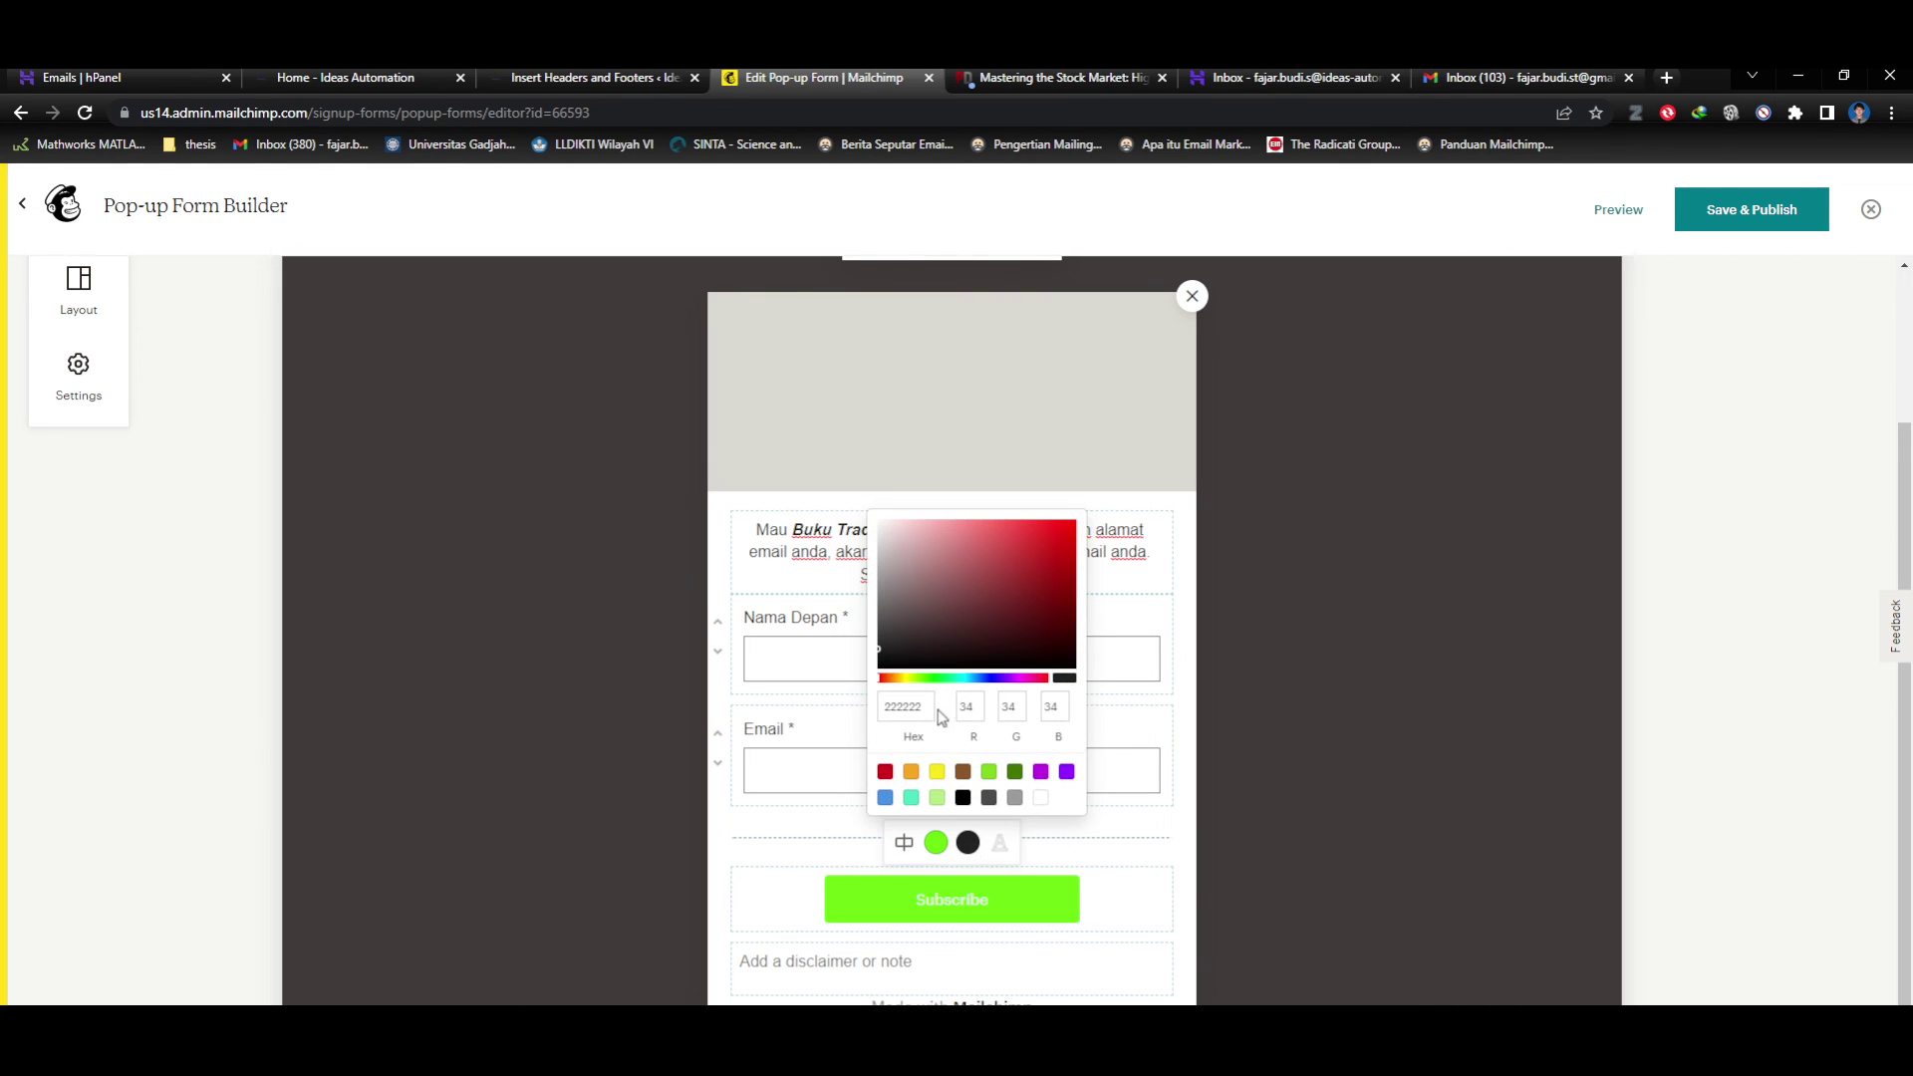
left_click_drag(898, 686, 912, 683)
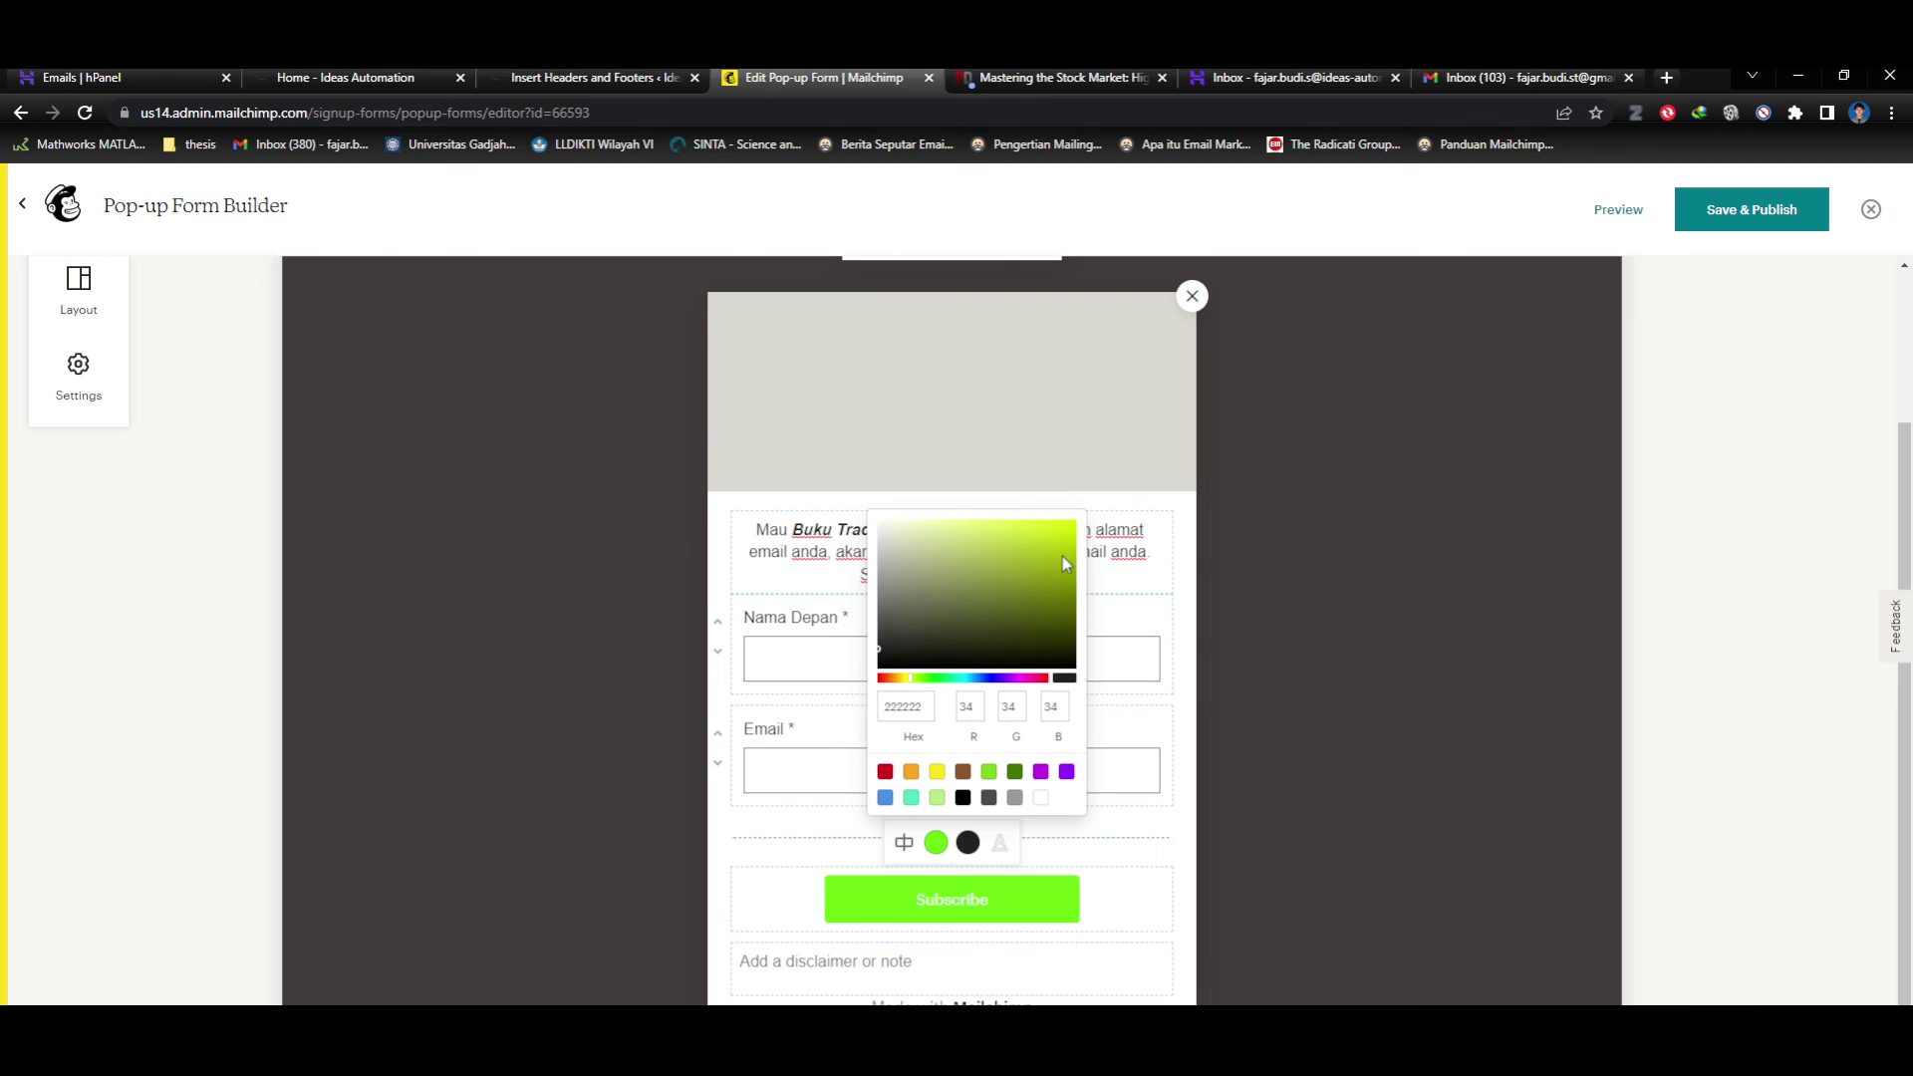
mouse_move(1062, 558)
left_mouse_down()
mouse_move(1027, 529)
mouse_move(1057, 529)
left_mouse_up()
left_click_drag(980, 678, 992, 678)
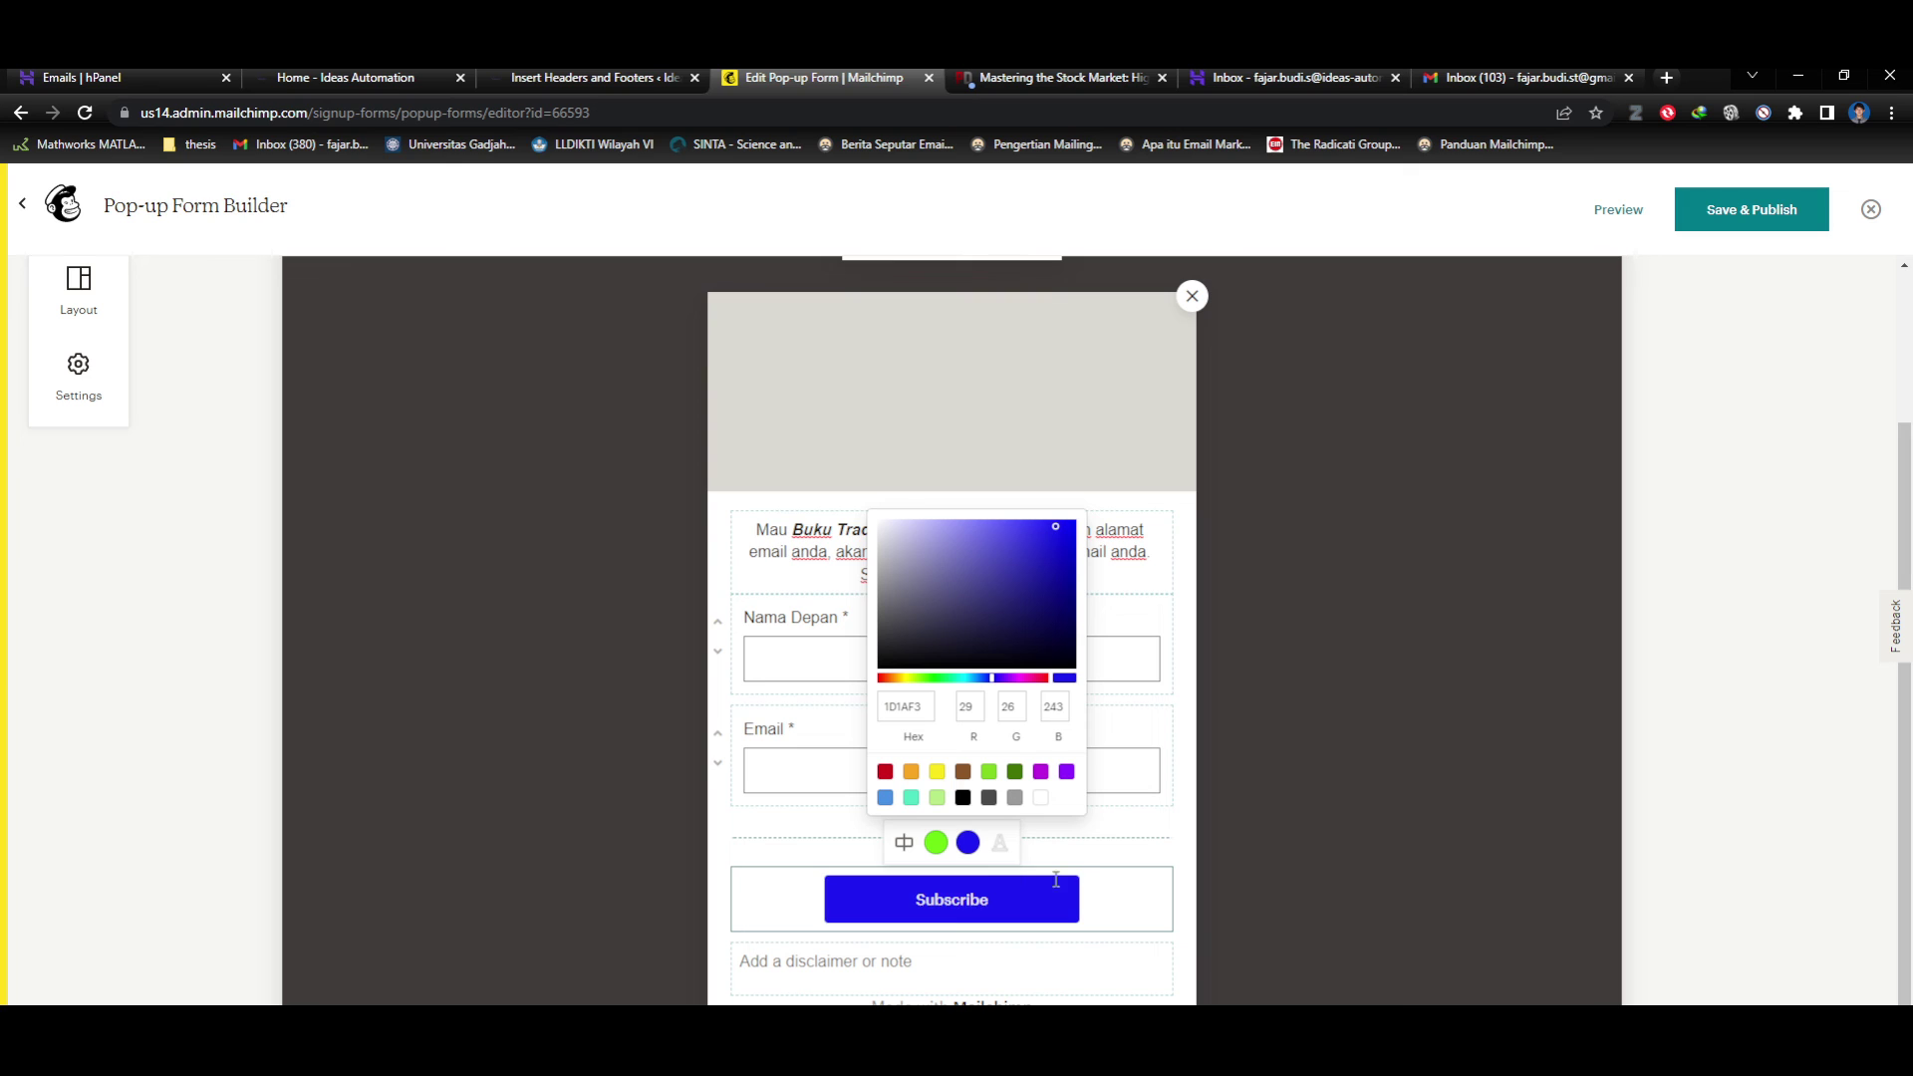
left_click_drag(980, 681, 949, 681)
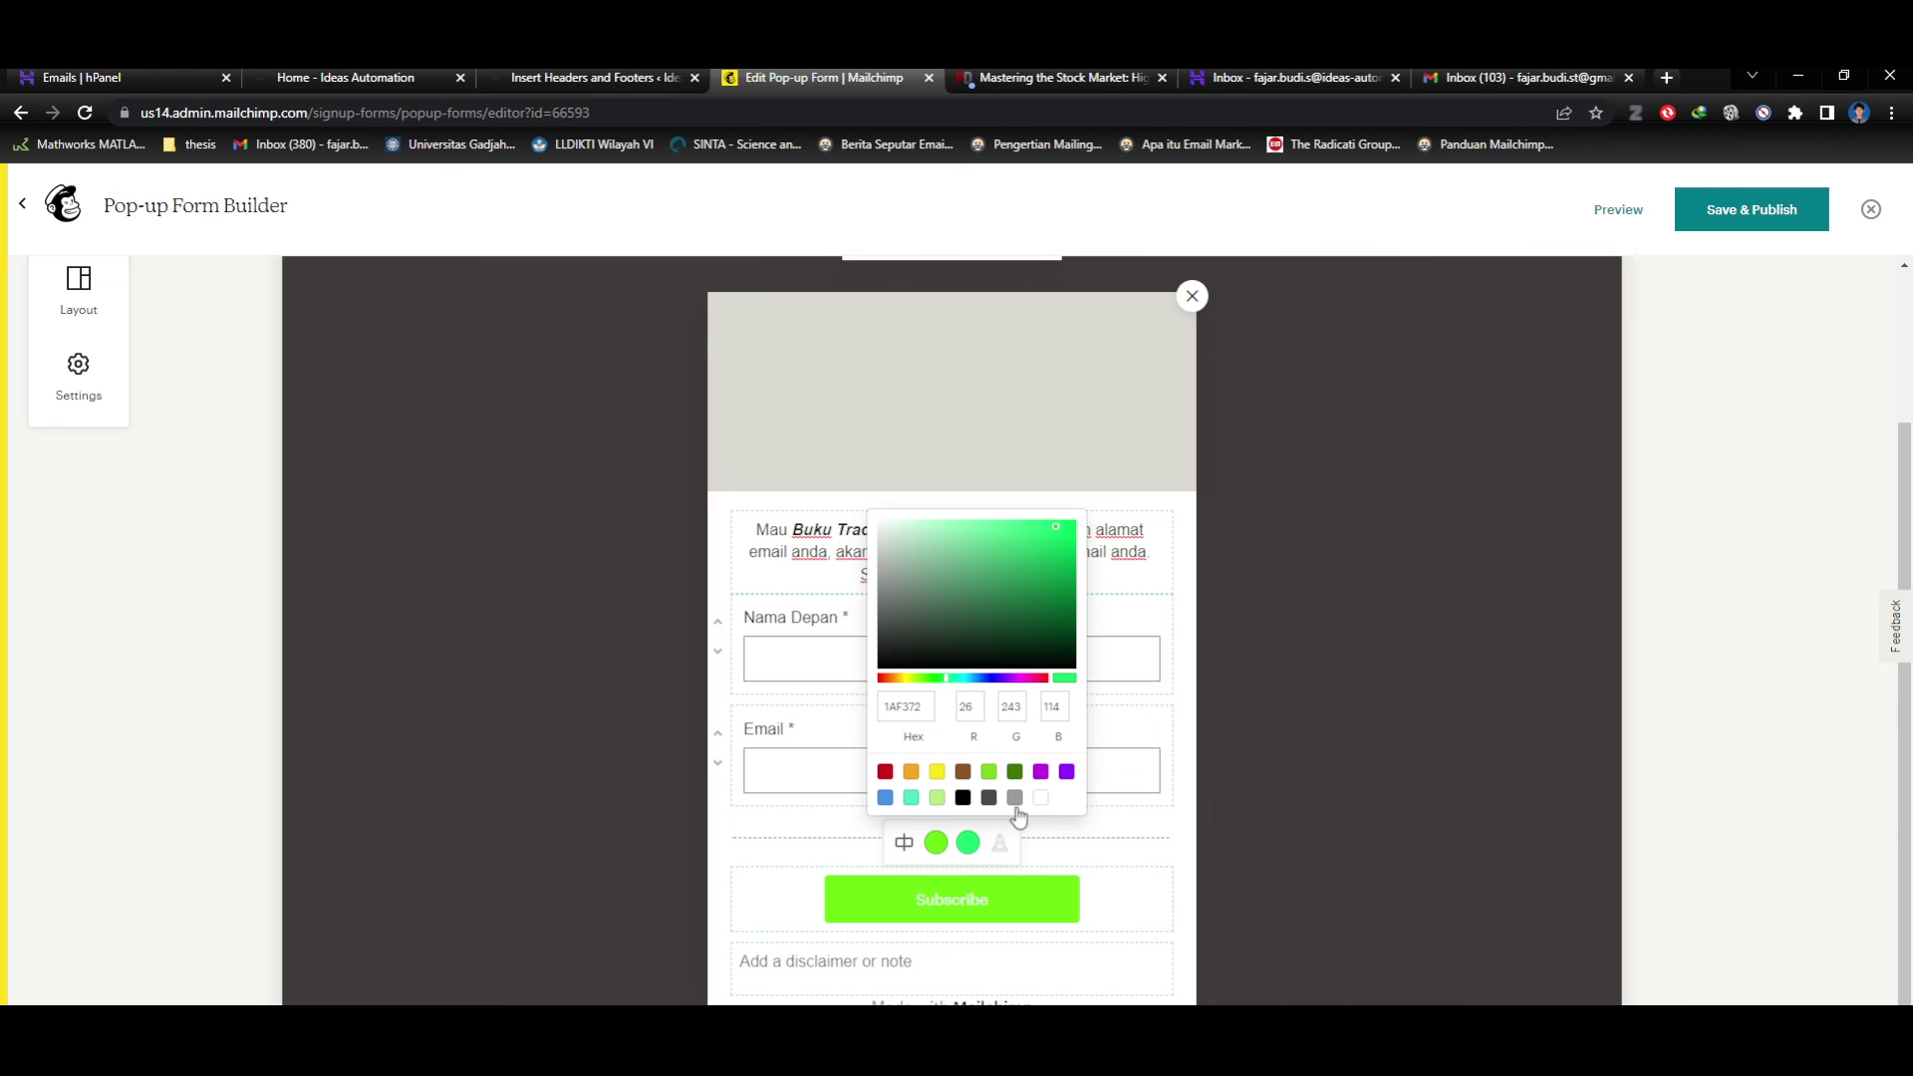
Set the Subscribe button's text color to black (hex 000000).
left_click(971, 900)
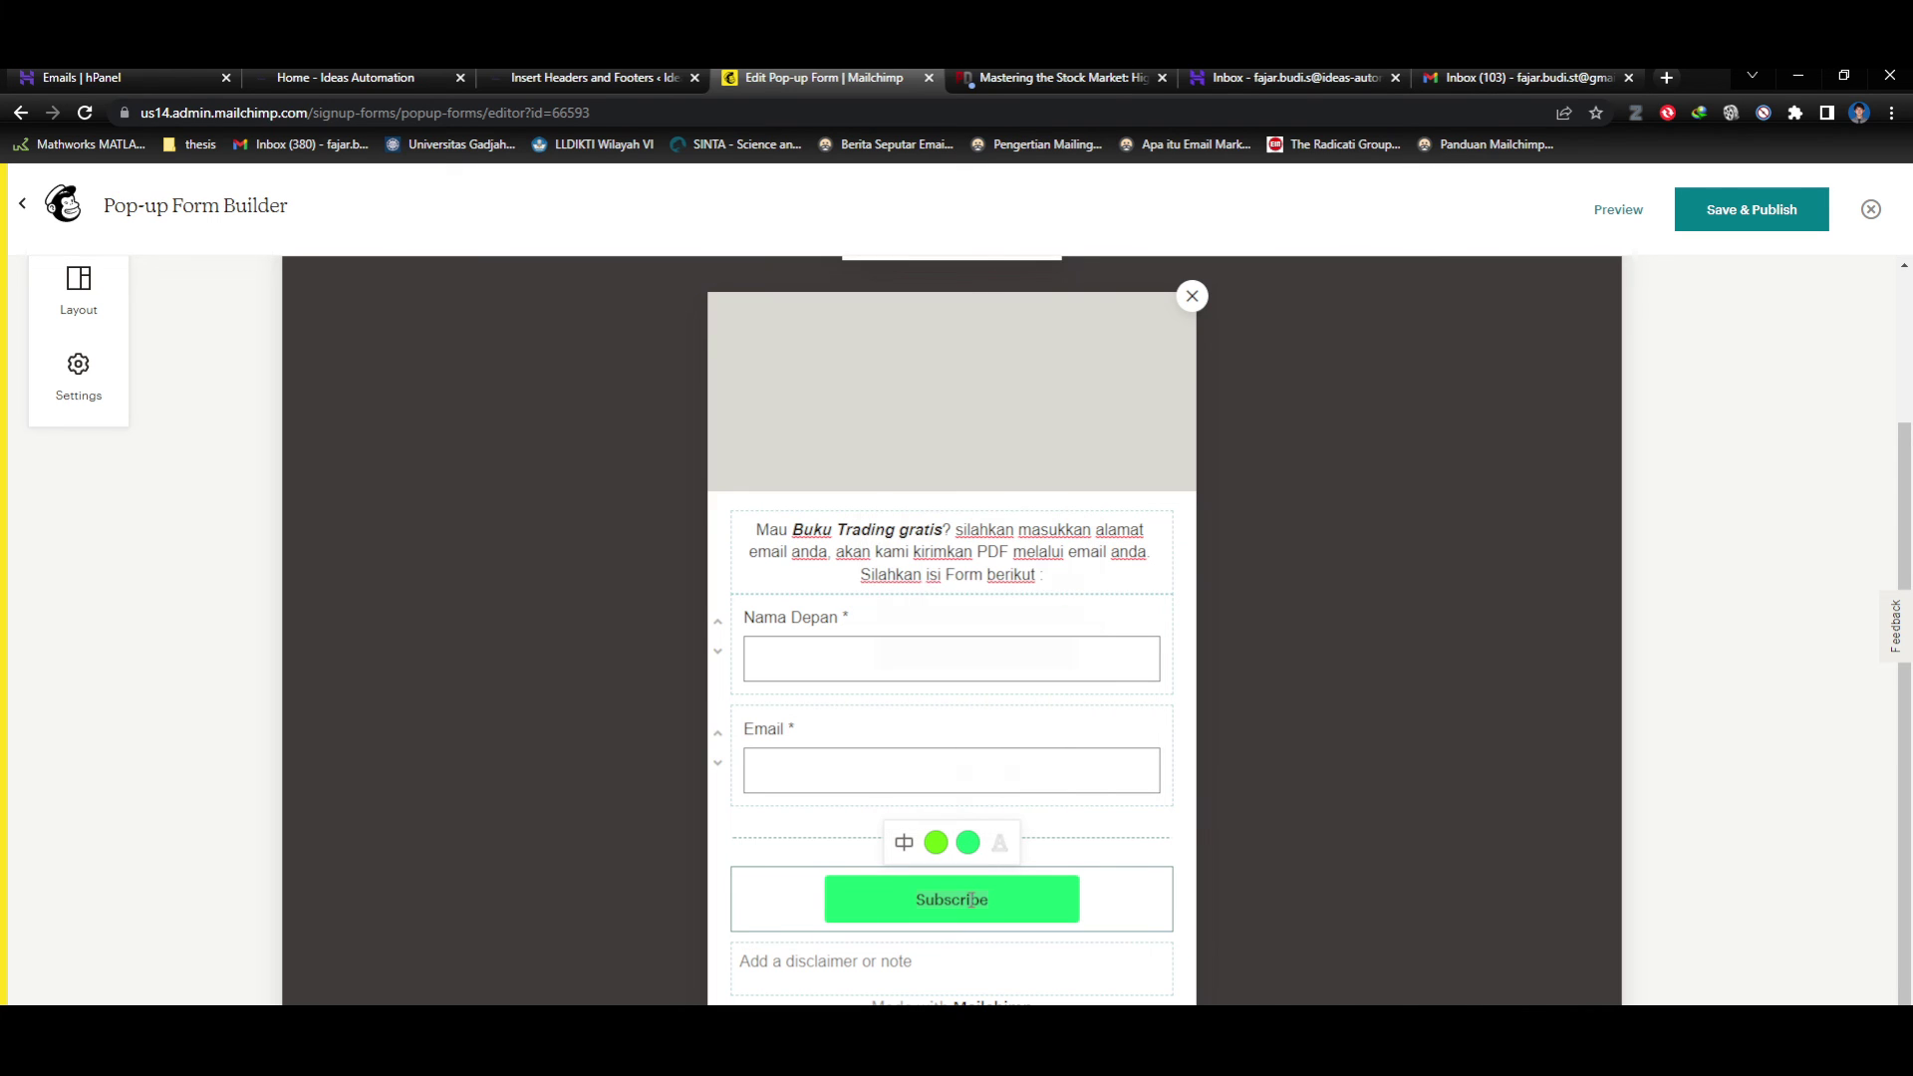
left_click(1001, 844)
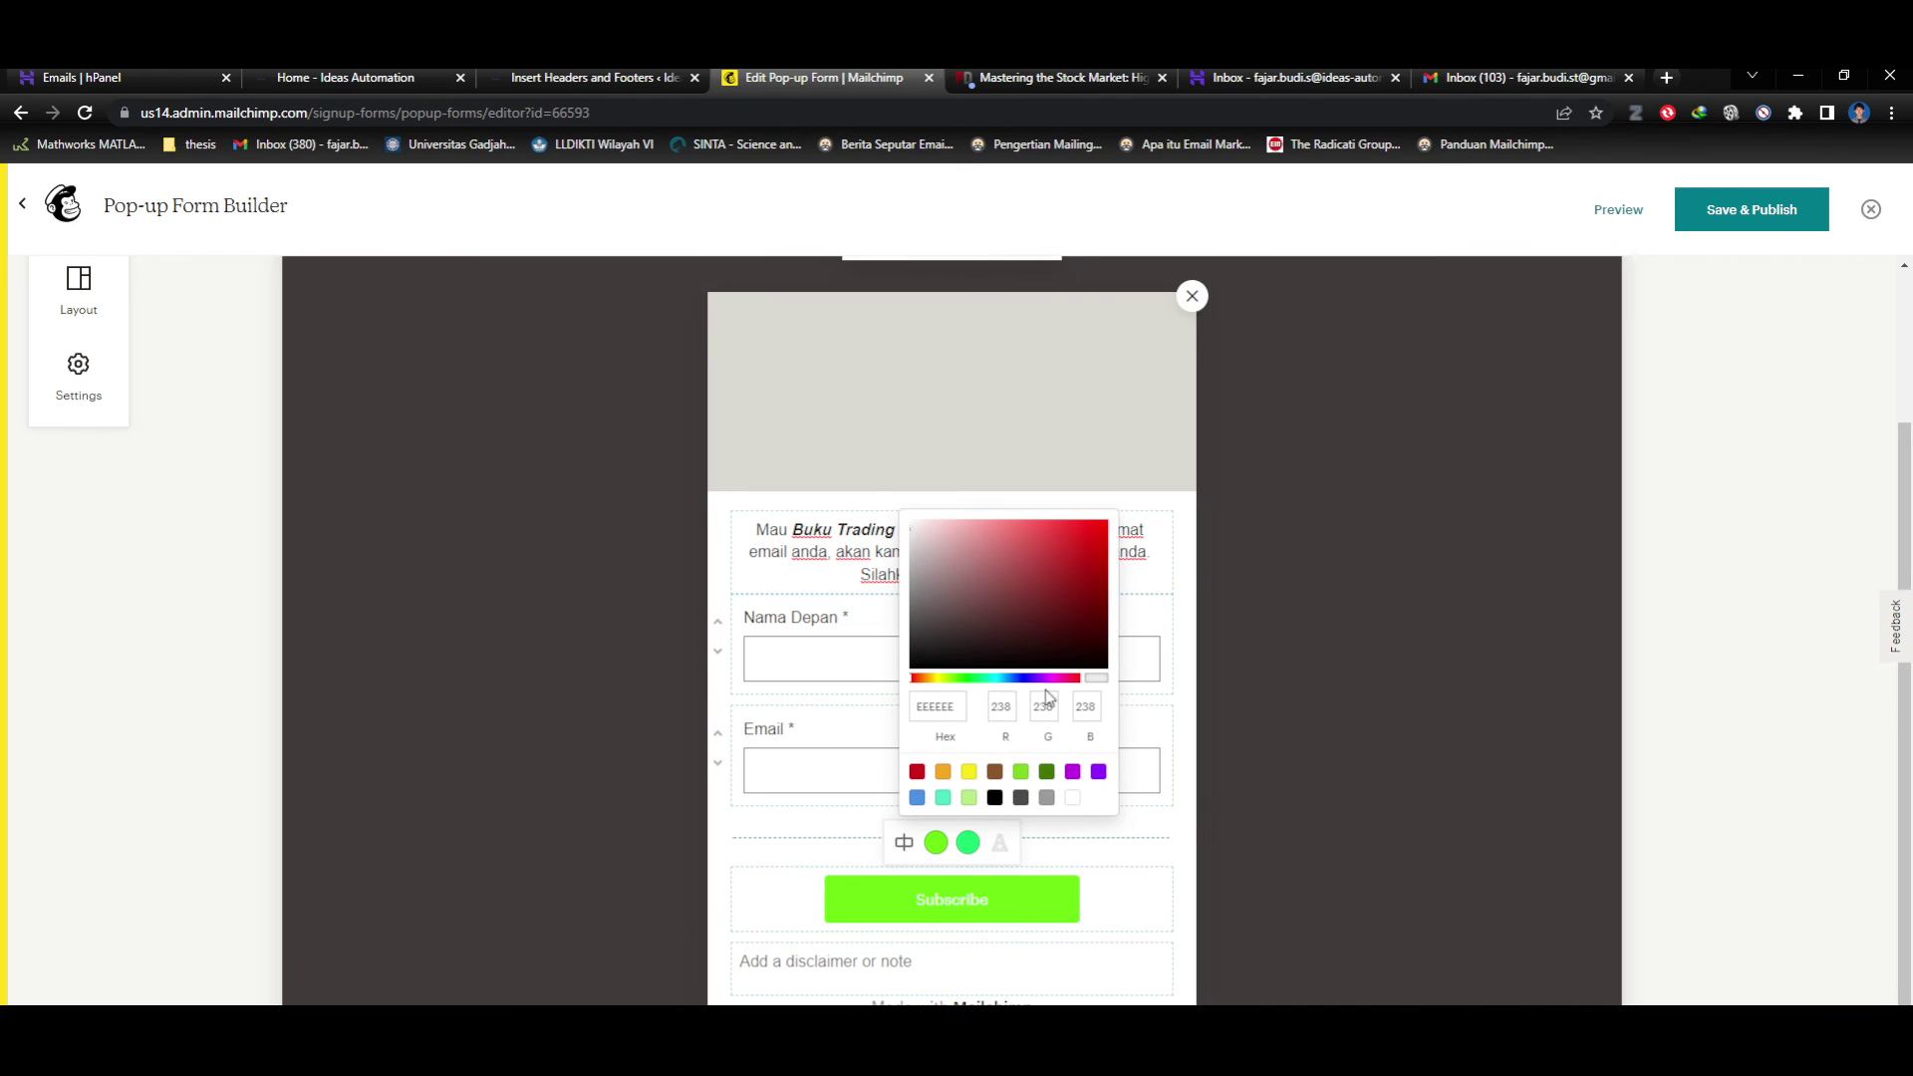
left_click(995, 798)
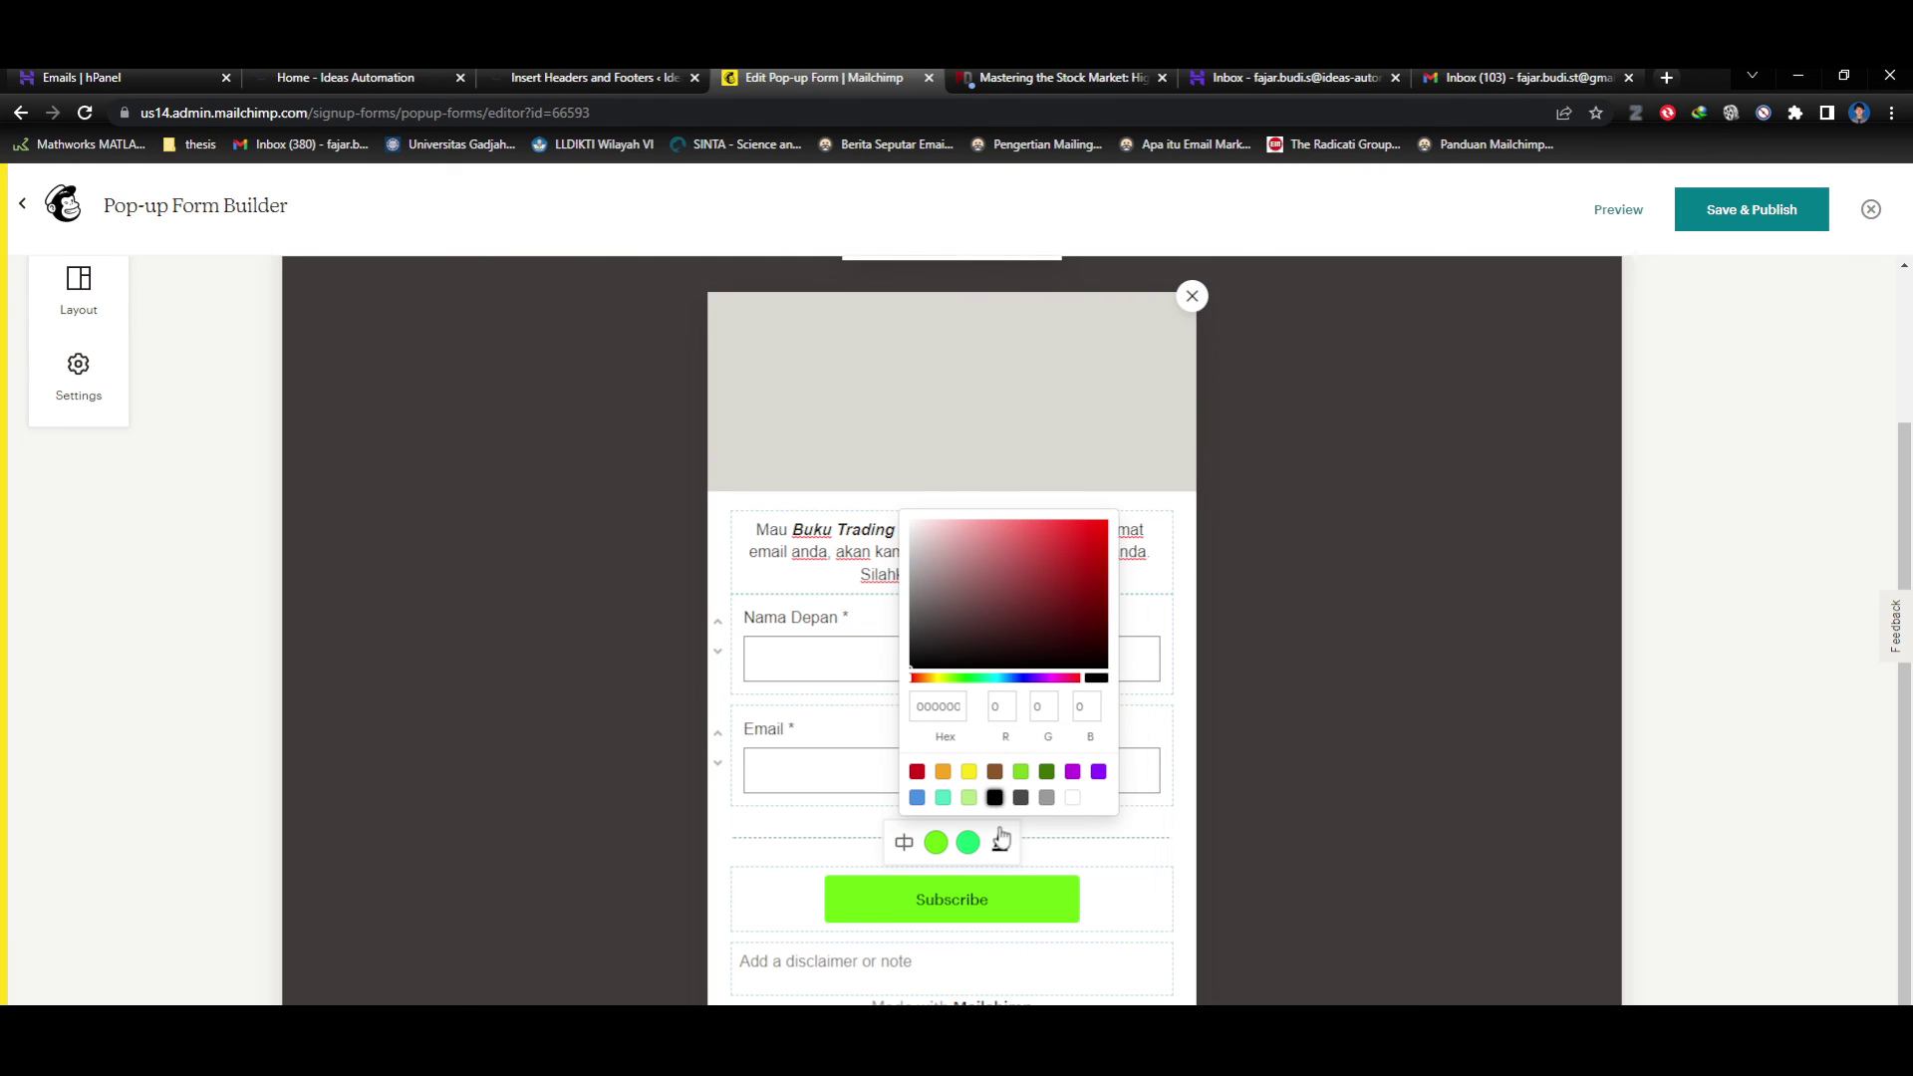
Replace the Subscribe button's label with "Download PDF Gratis".
left_click(964, 869)
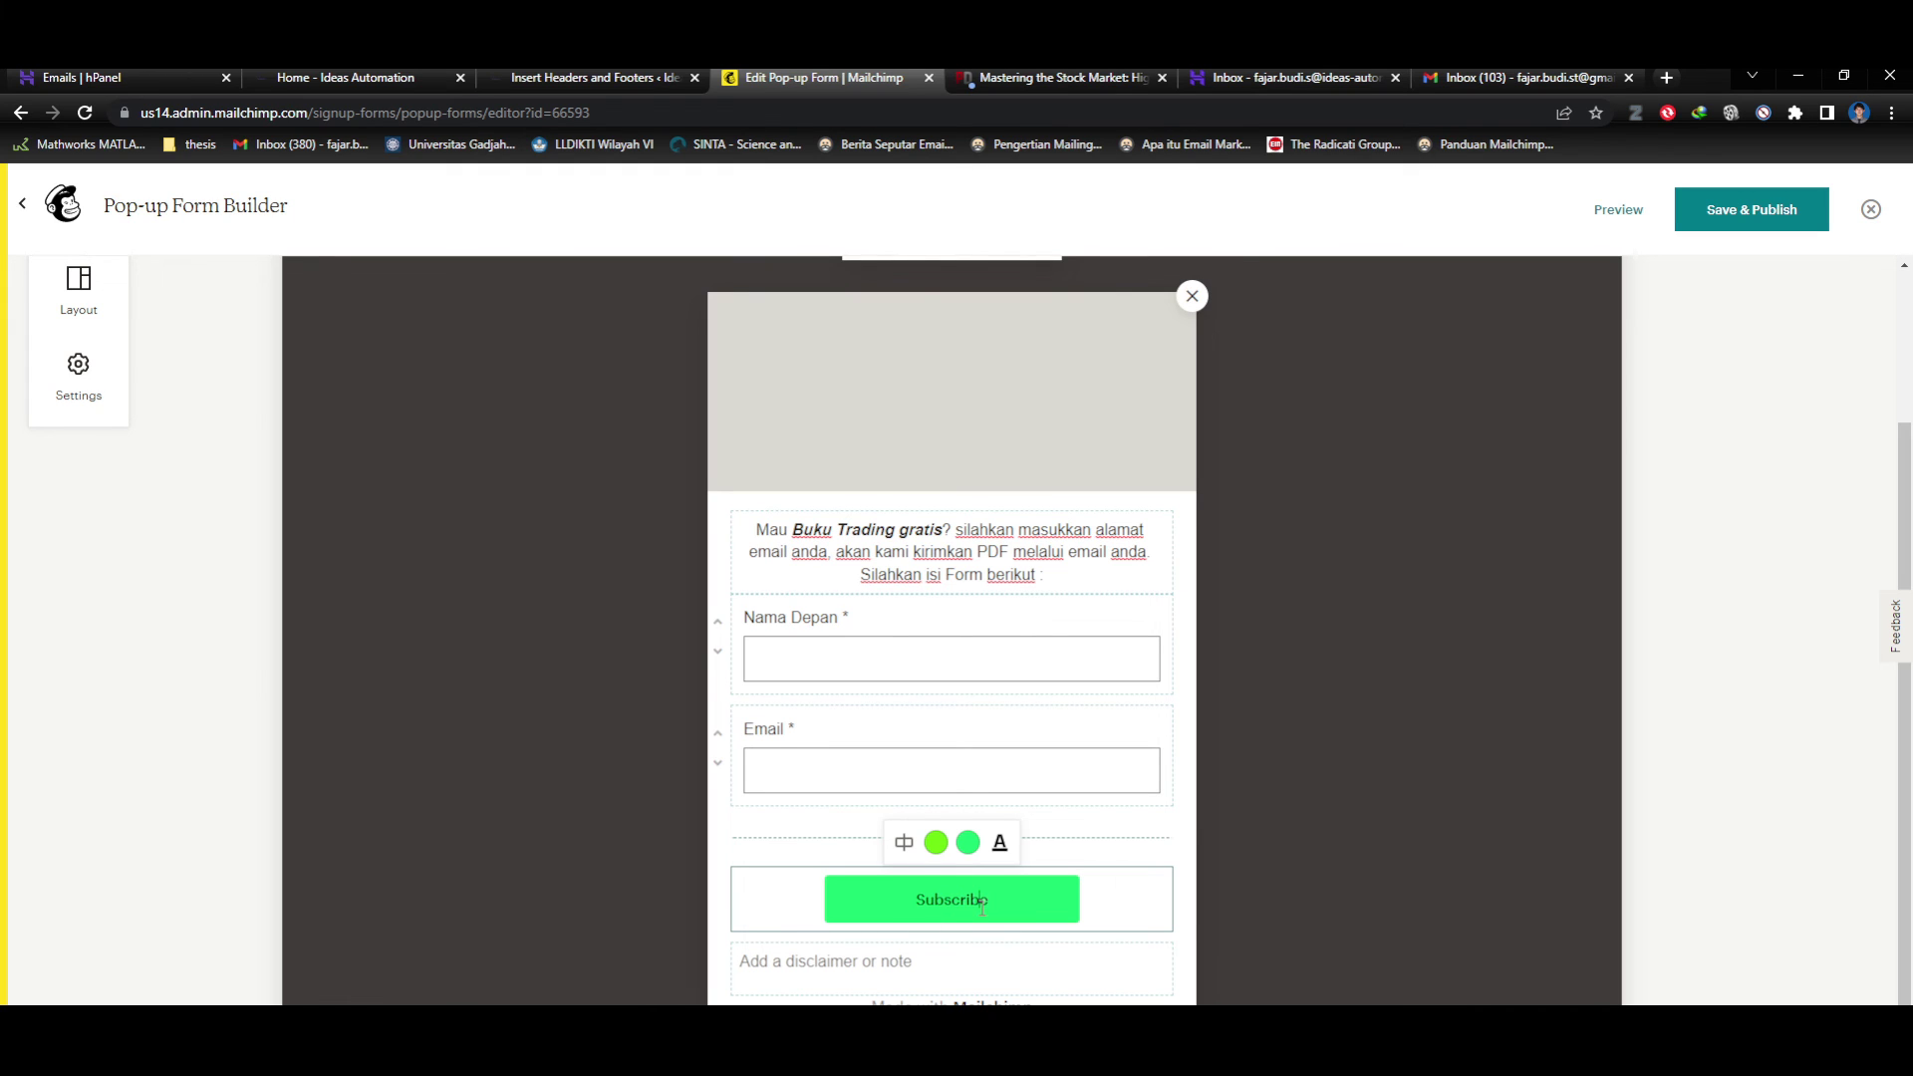
key("BackSpace")
key("BackSpace")
key("BackSpace")
key("BackSpace")
type("Download PDF Gratis")
left_click(1177, 932)
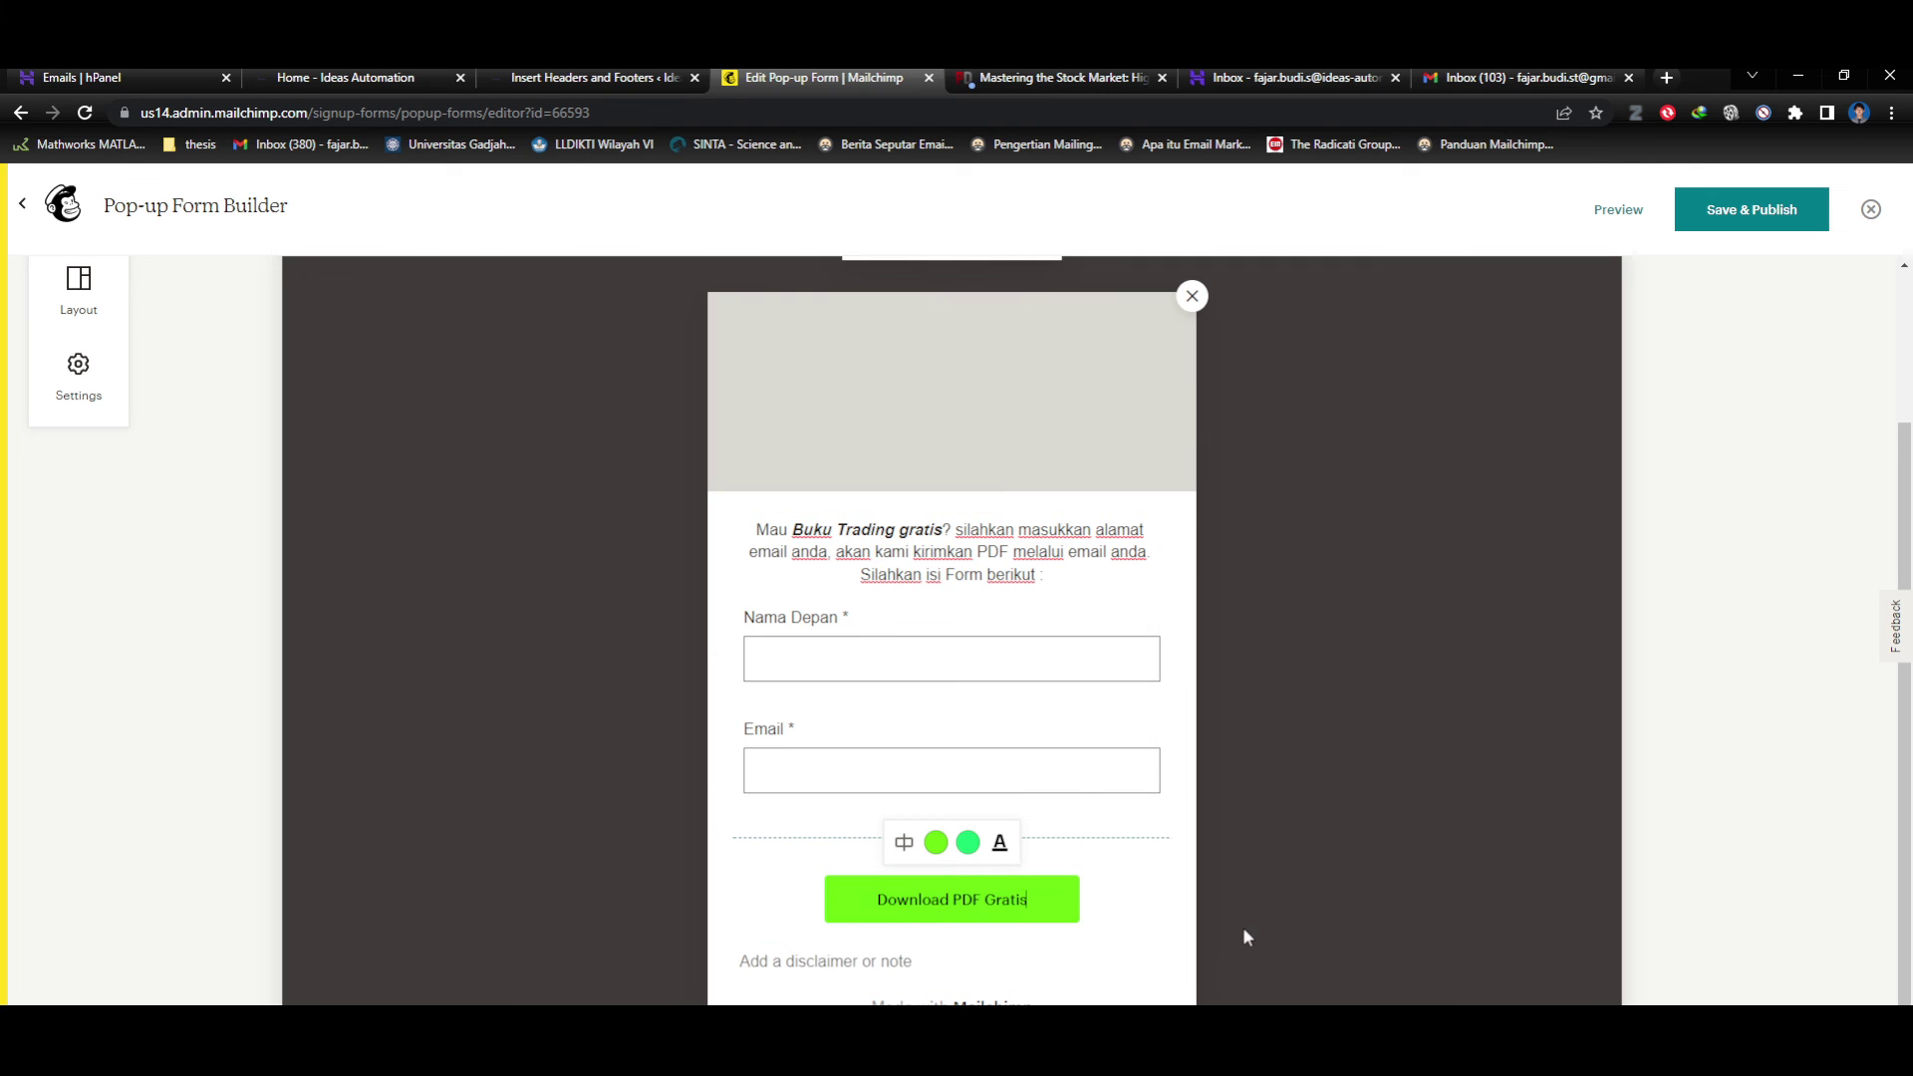
Start setting the form's header image and browse the Products, Giphy, Instagram and My Logo image sources.
scroll(1240, 808, "down", 1)
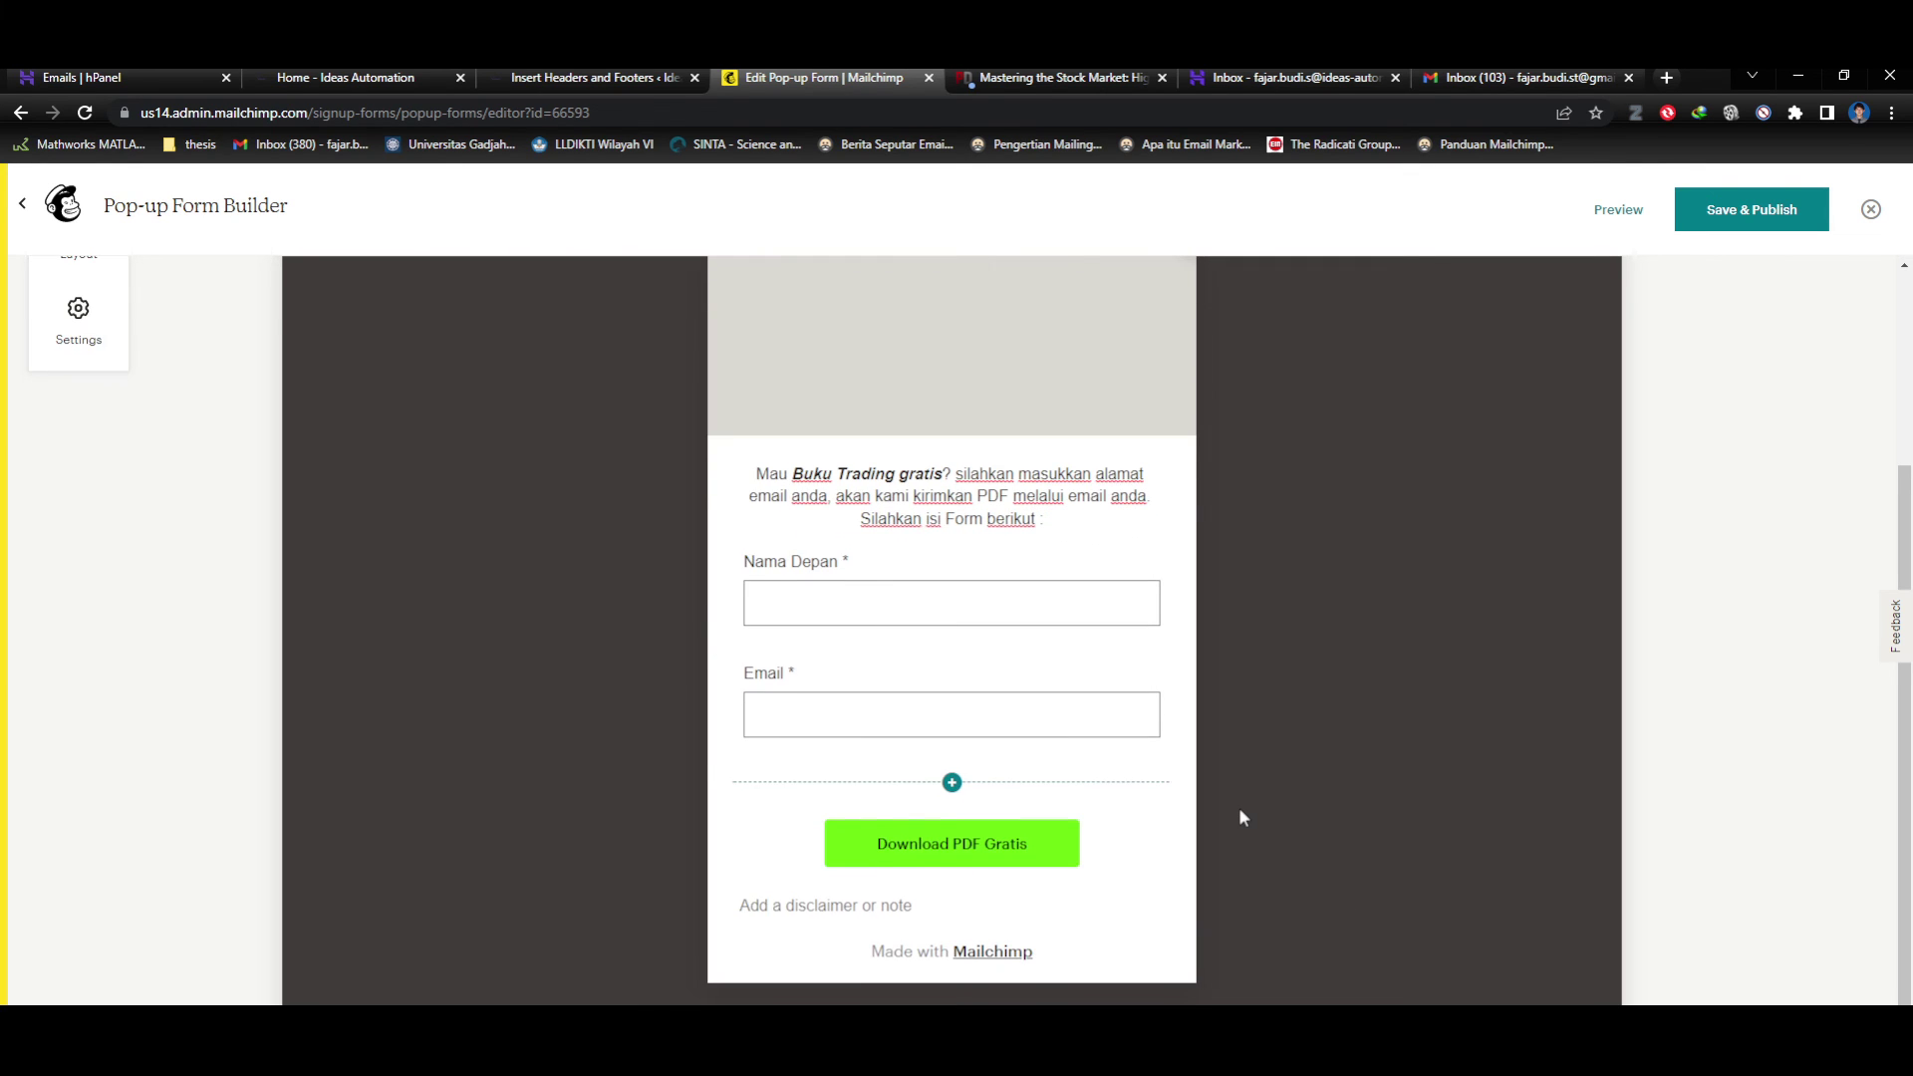
scroll(1239, 807, "up", 3)
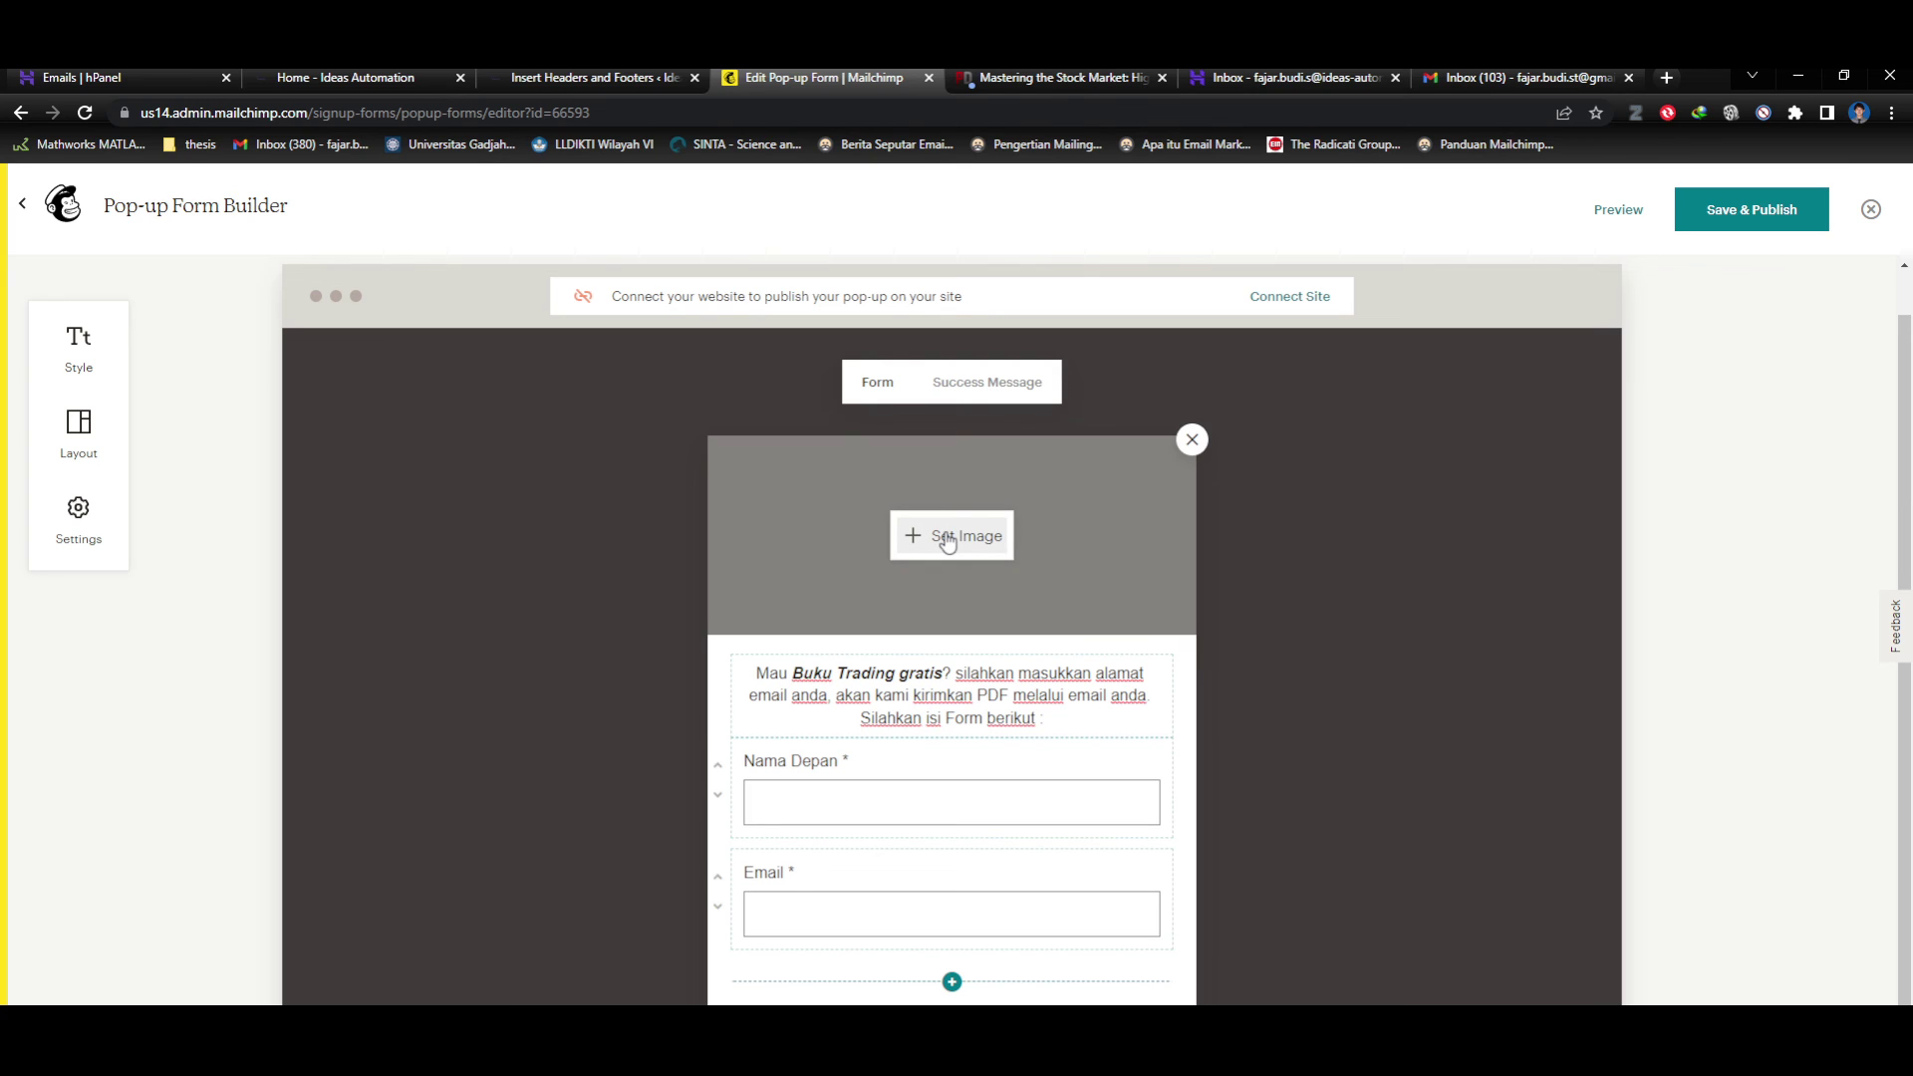
left_click(946, 538)
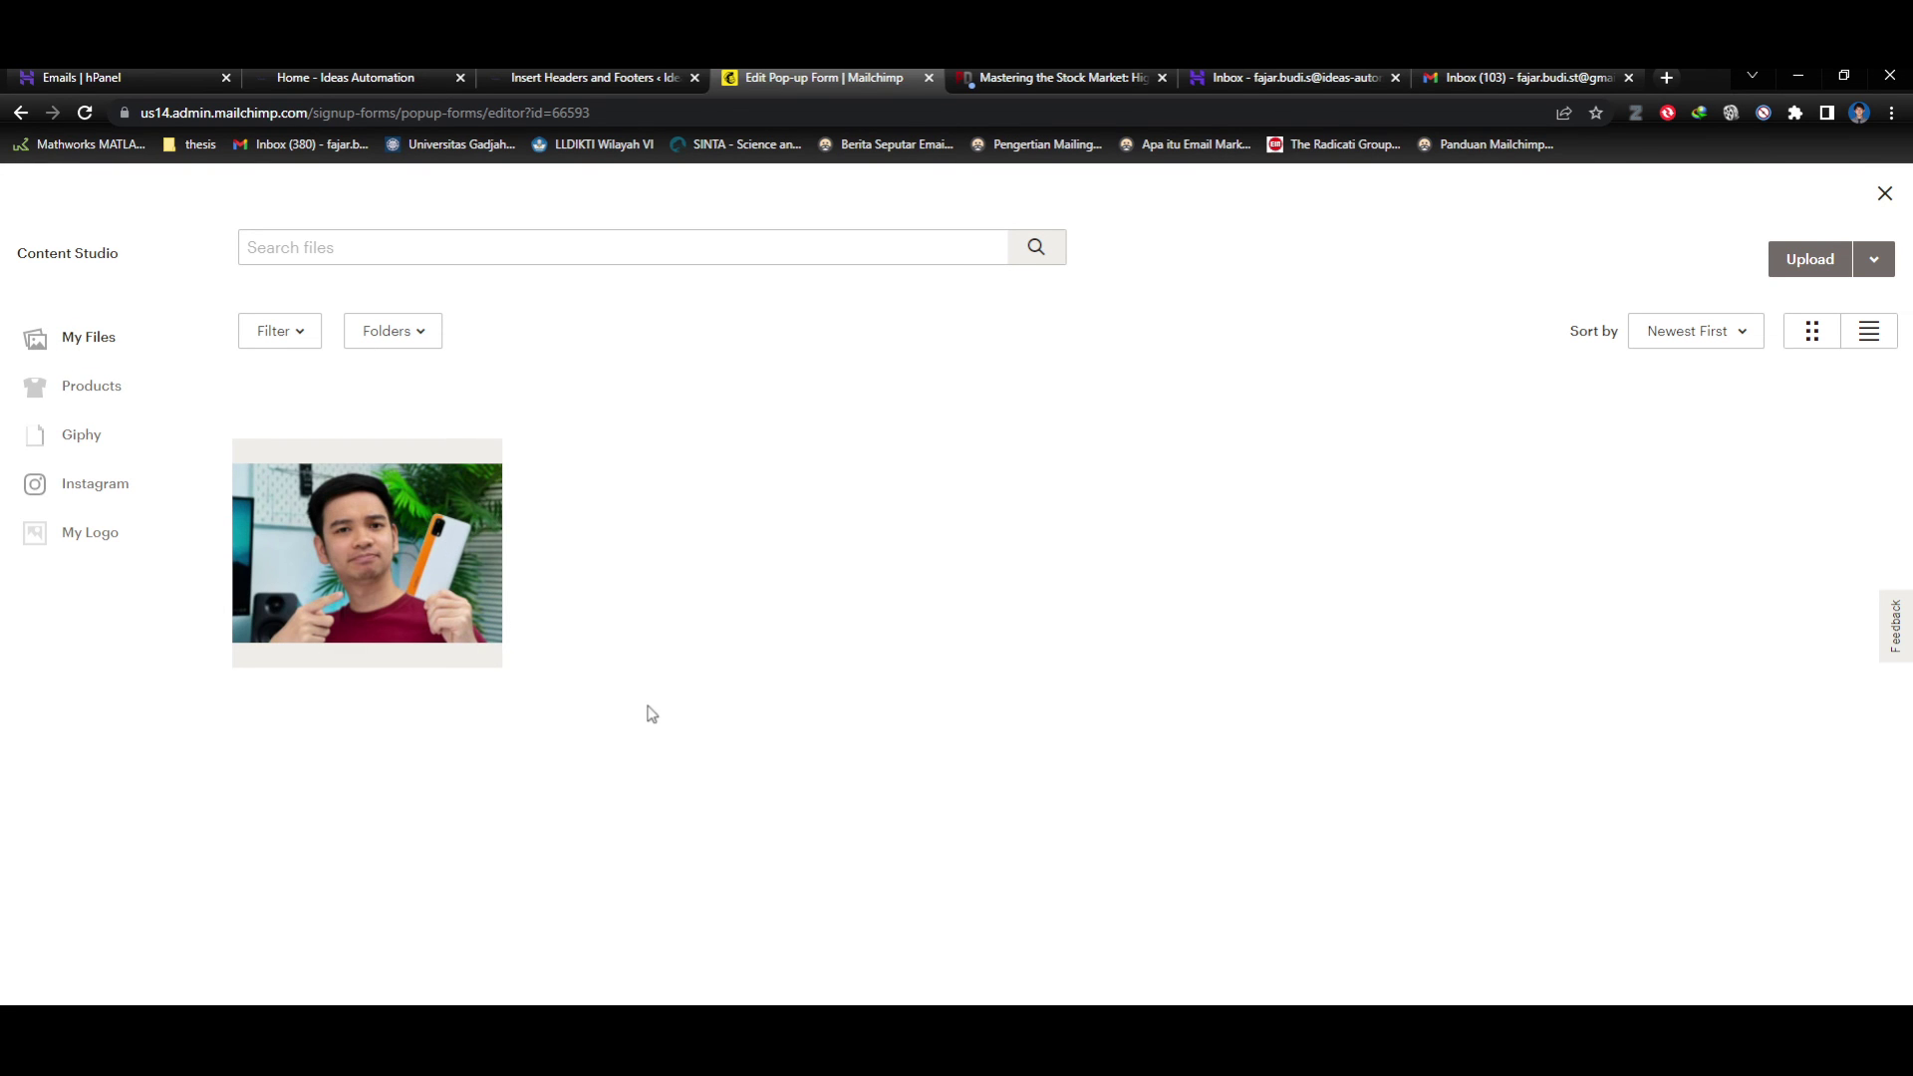
left_click(113, 402)
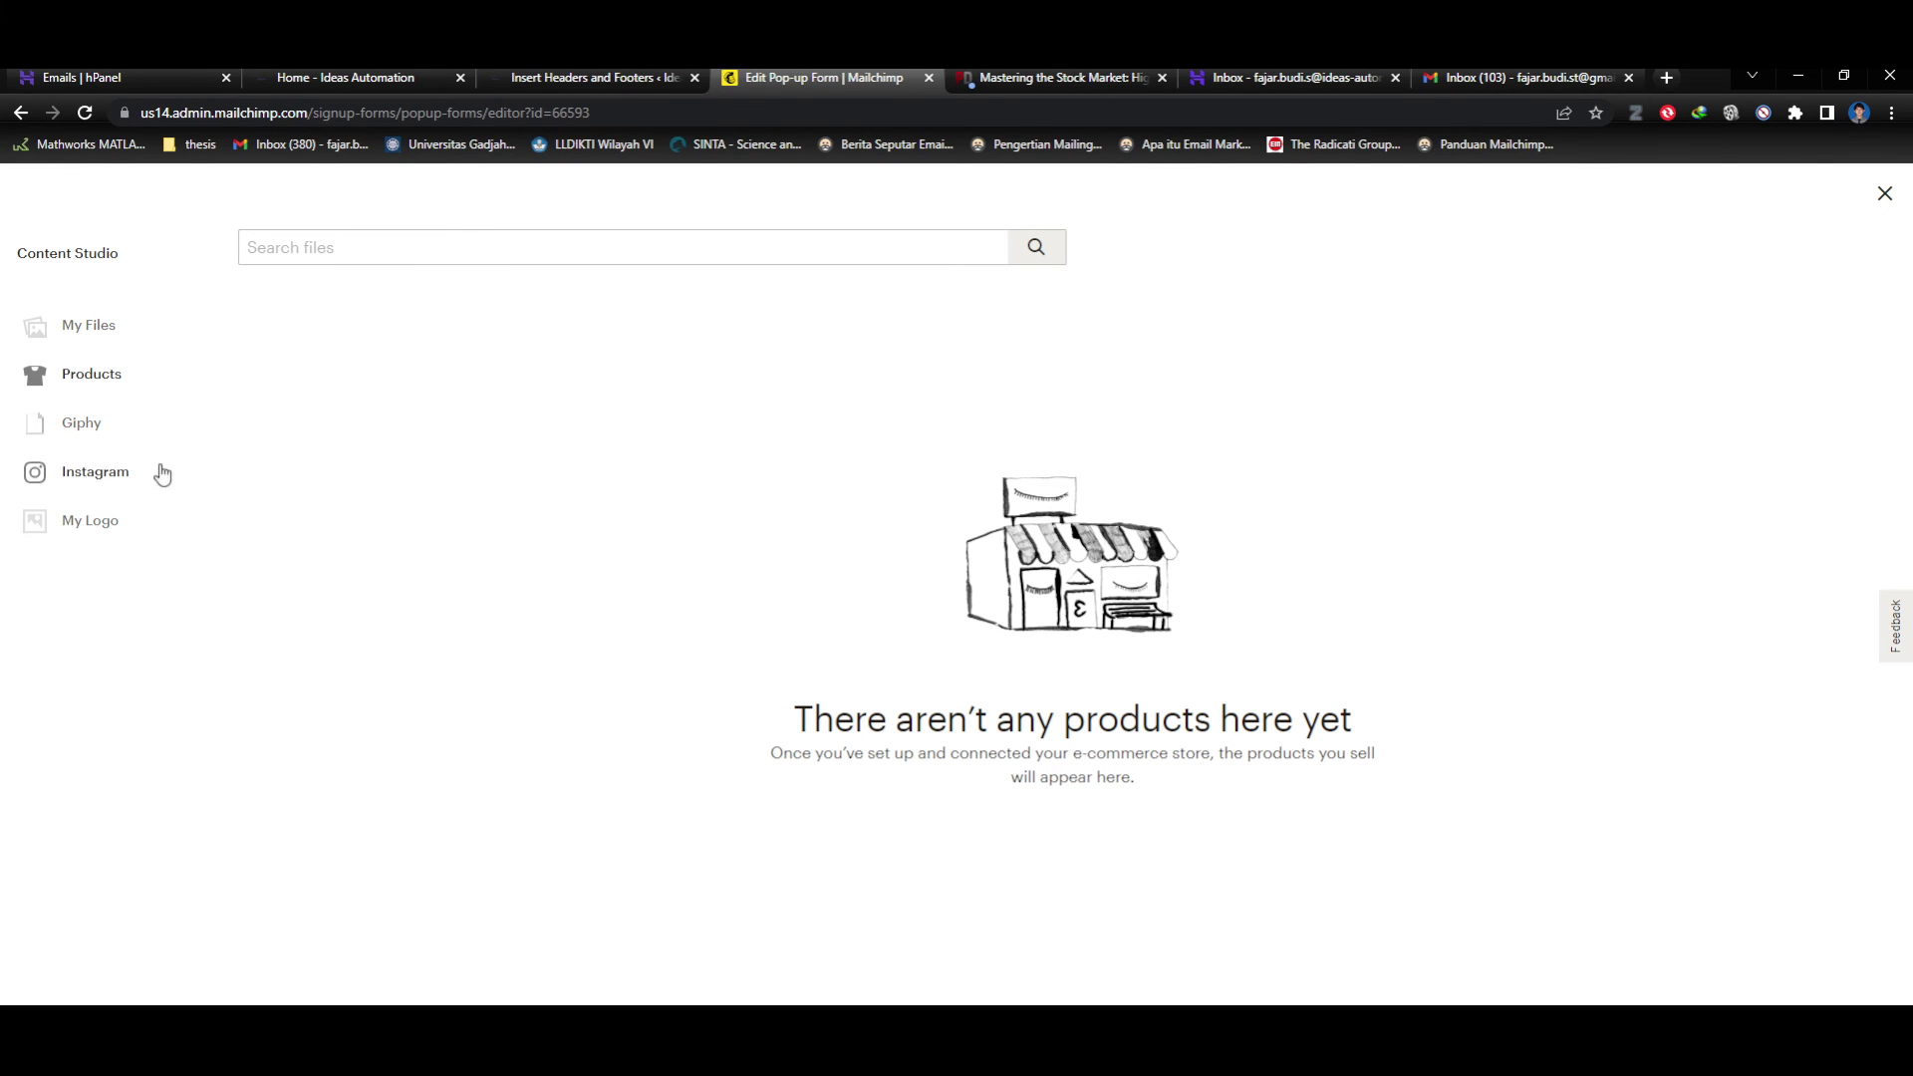
left_click(80, 424)
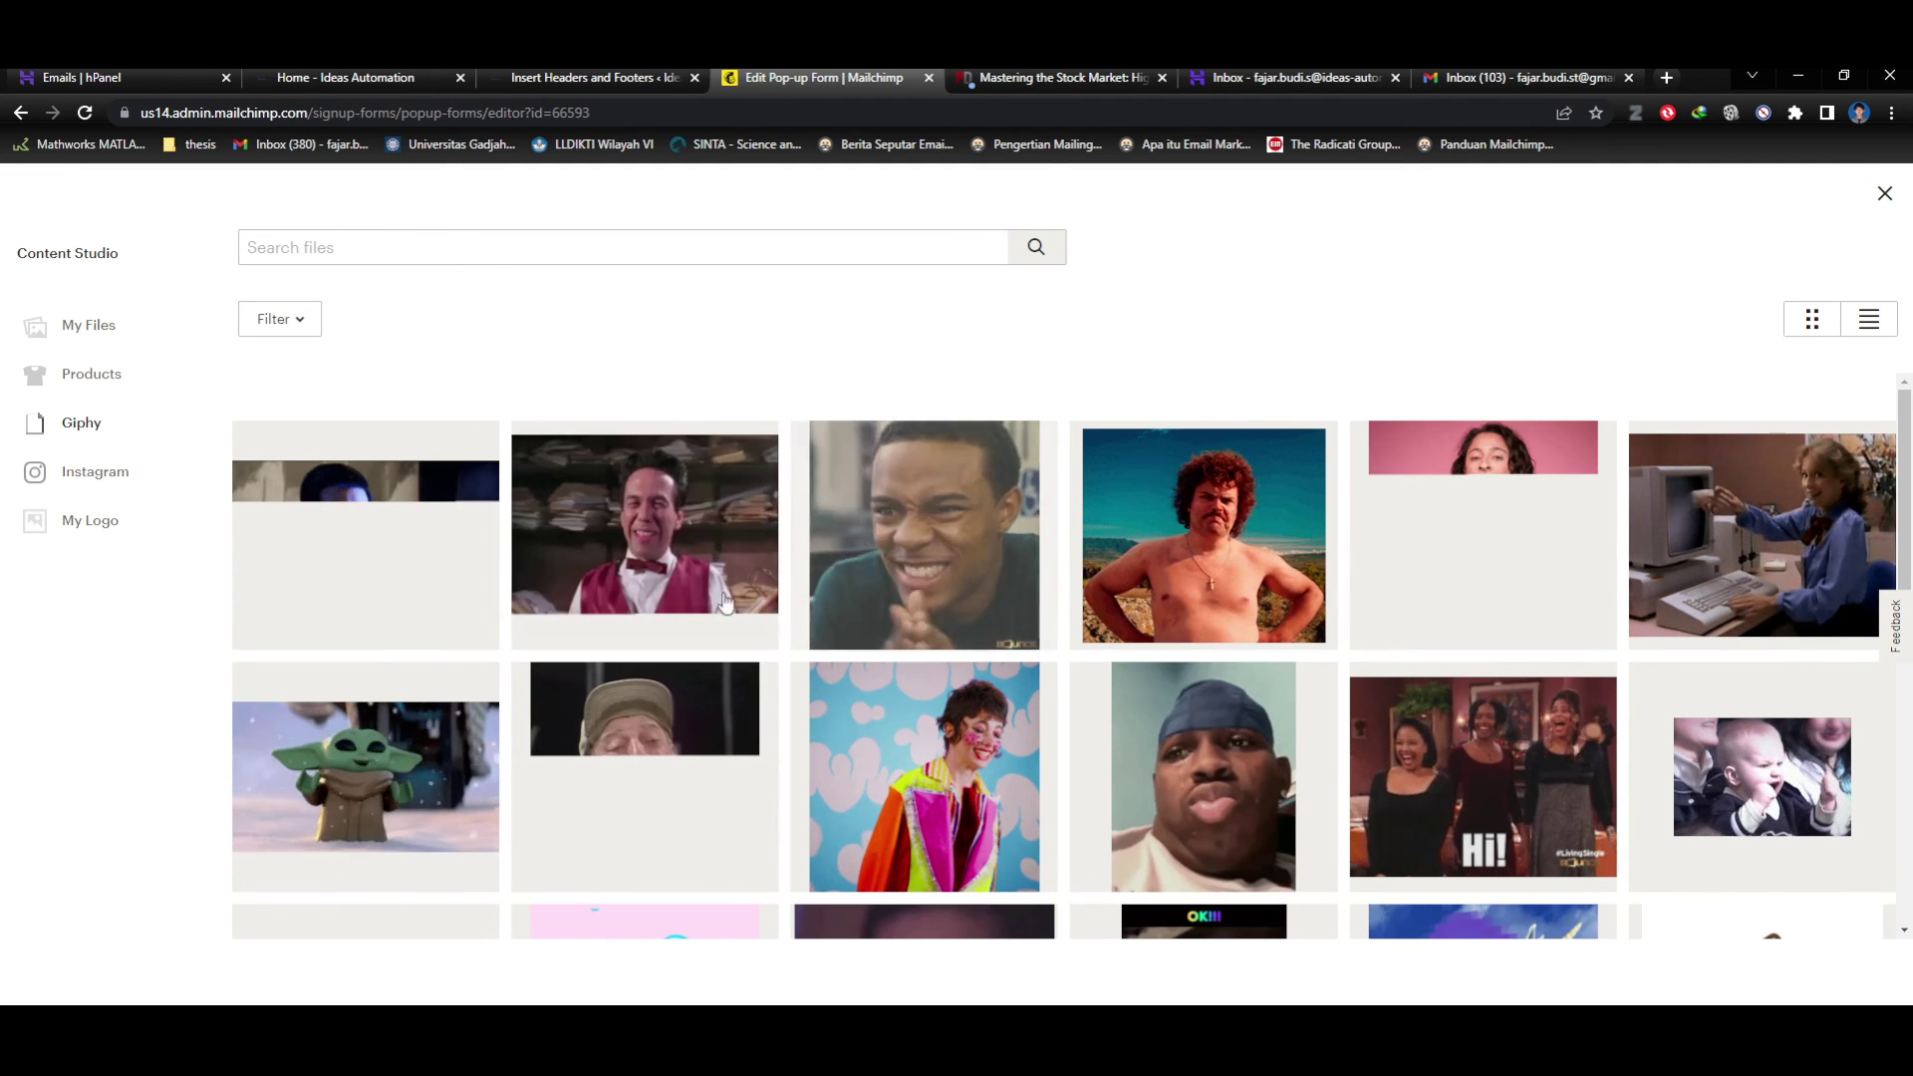
left_click(98, 474)
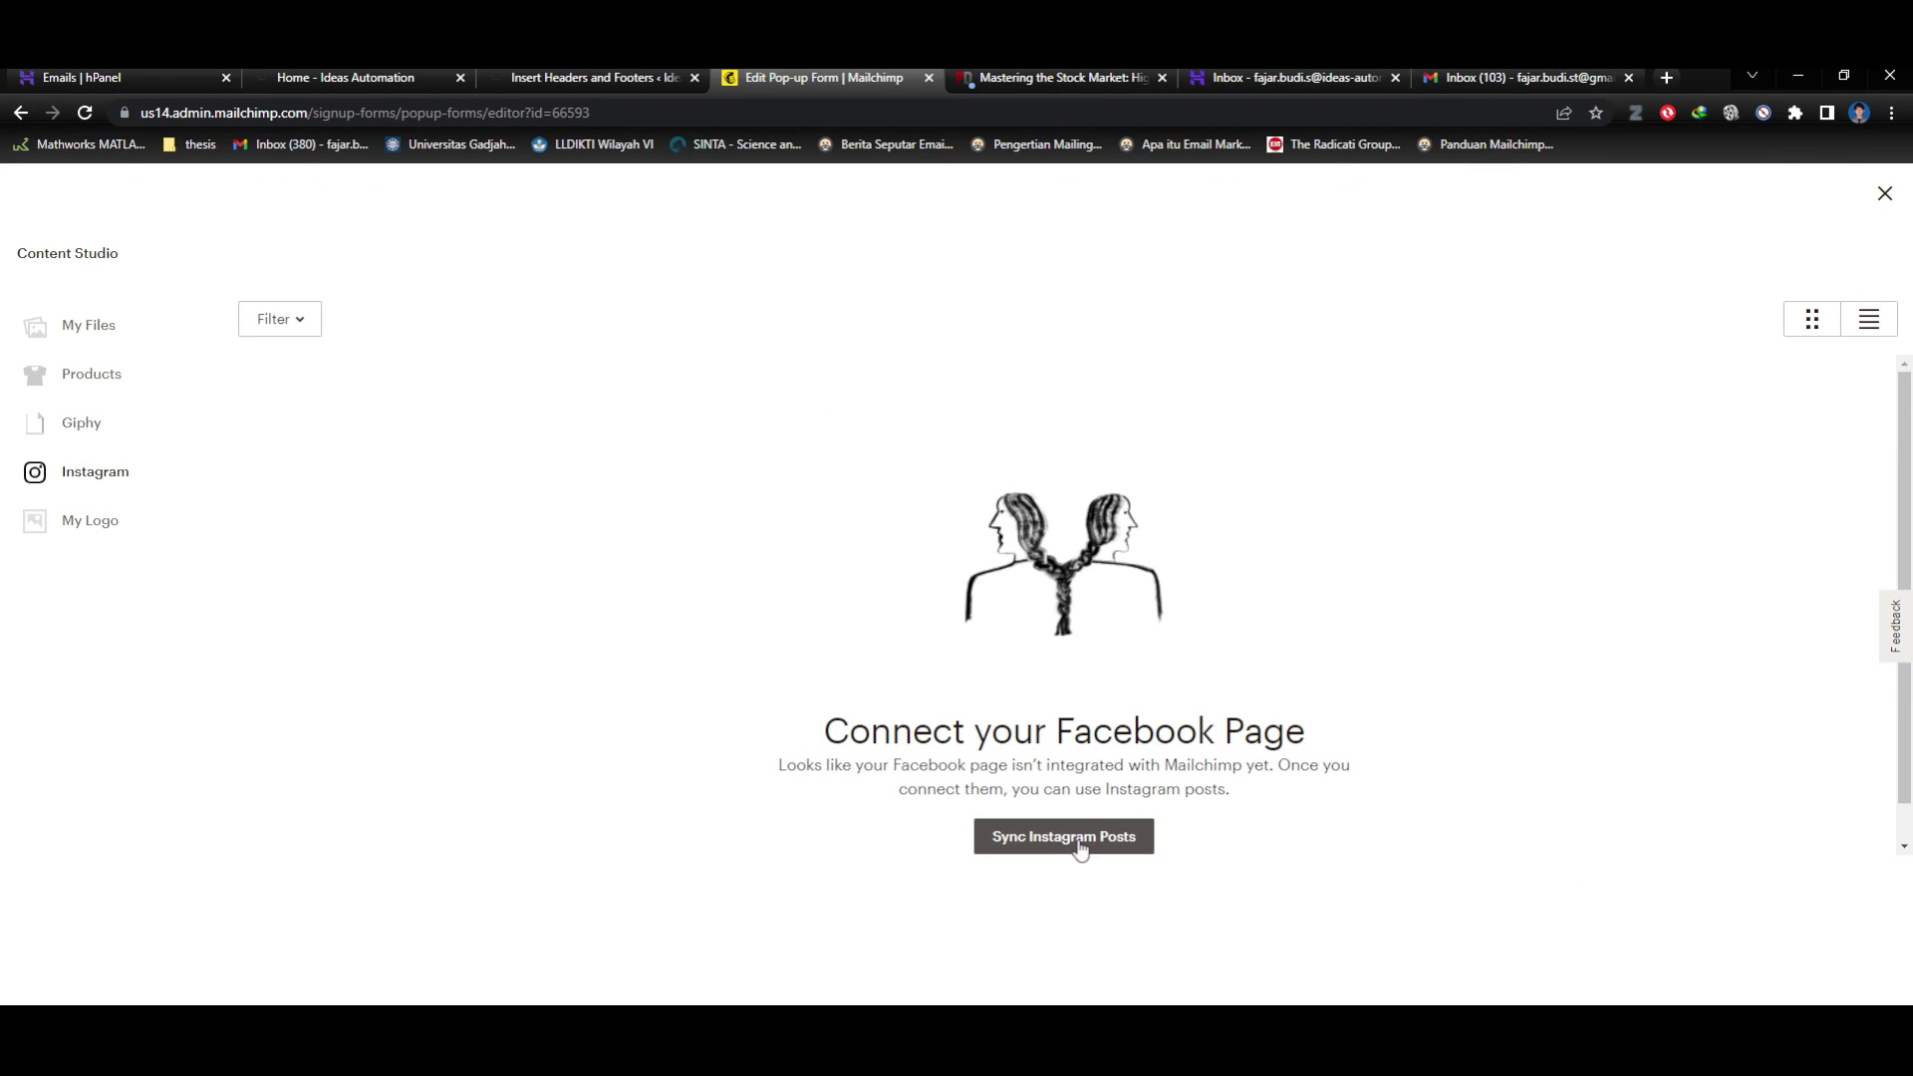
left_click(99, 526)
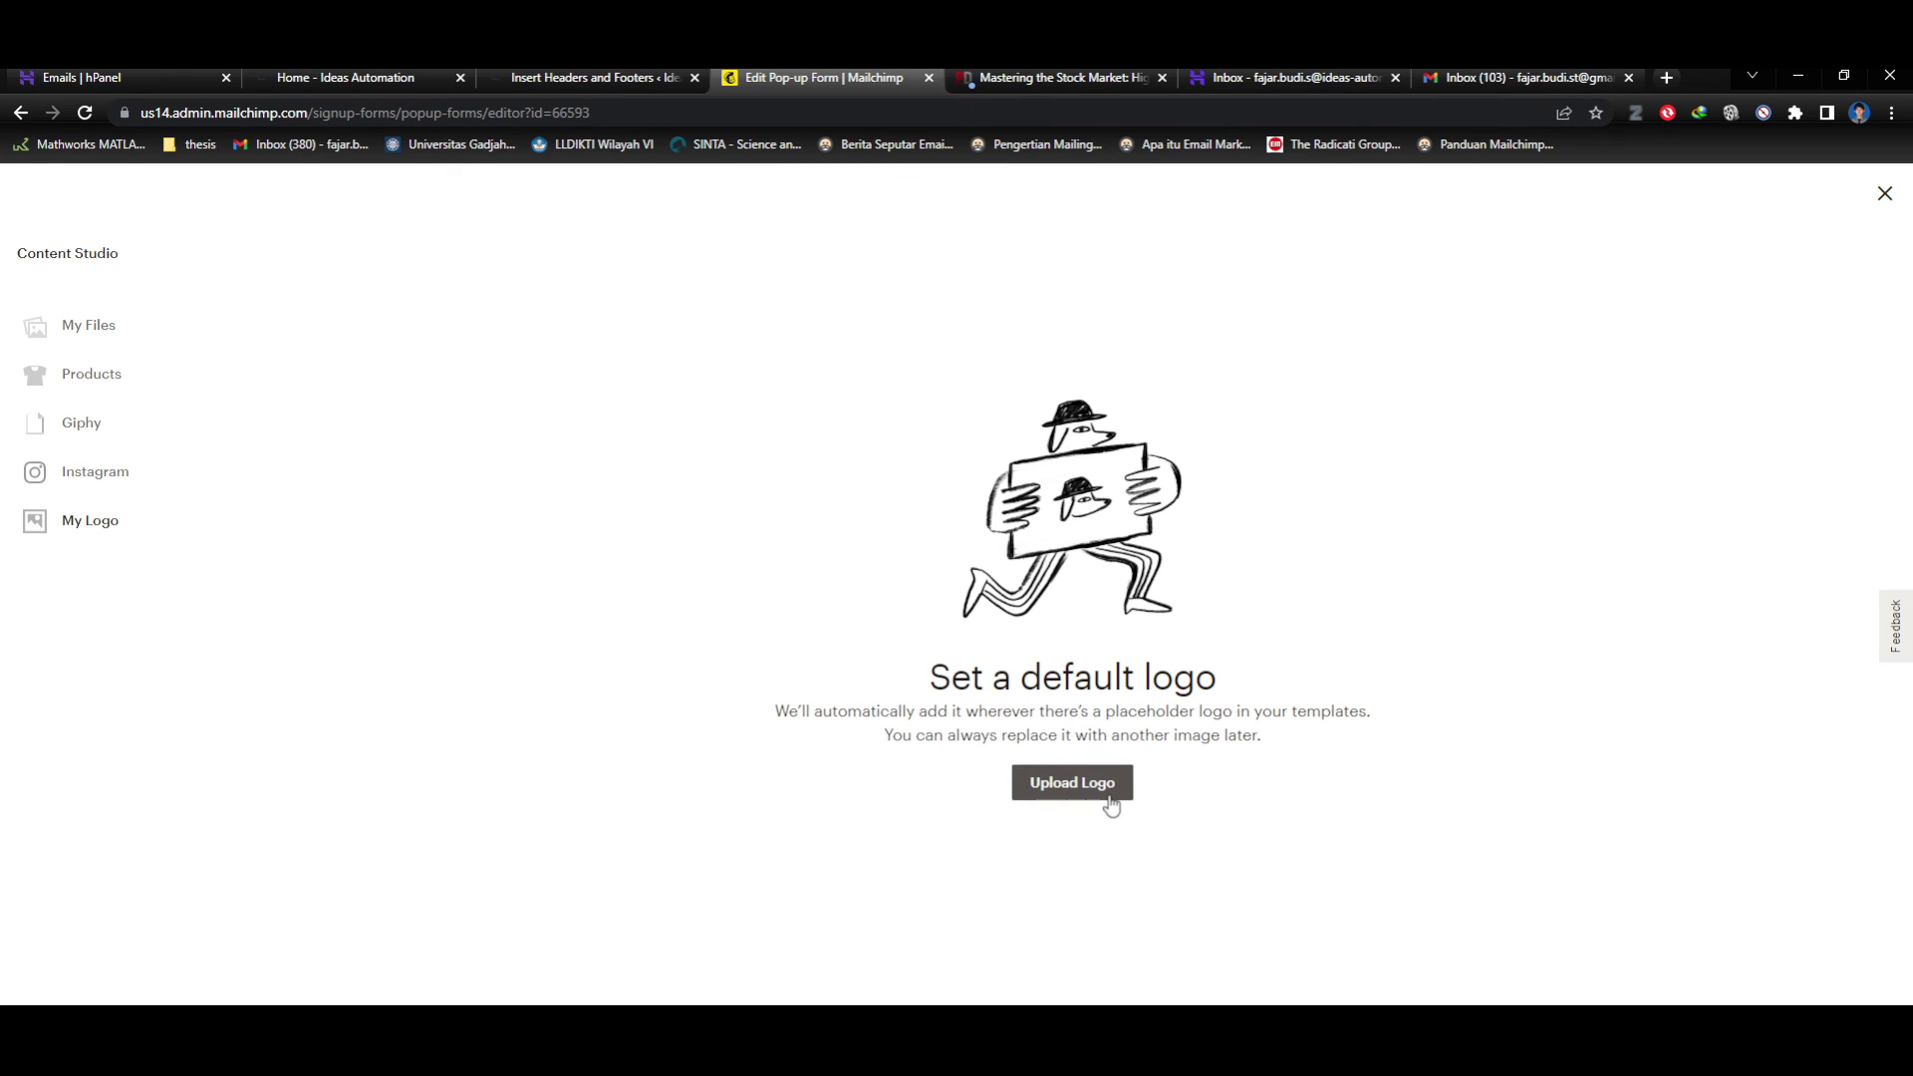
Insert the photo of the man holding a phone from My Files as the form's header image.
left_click(117, 331)
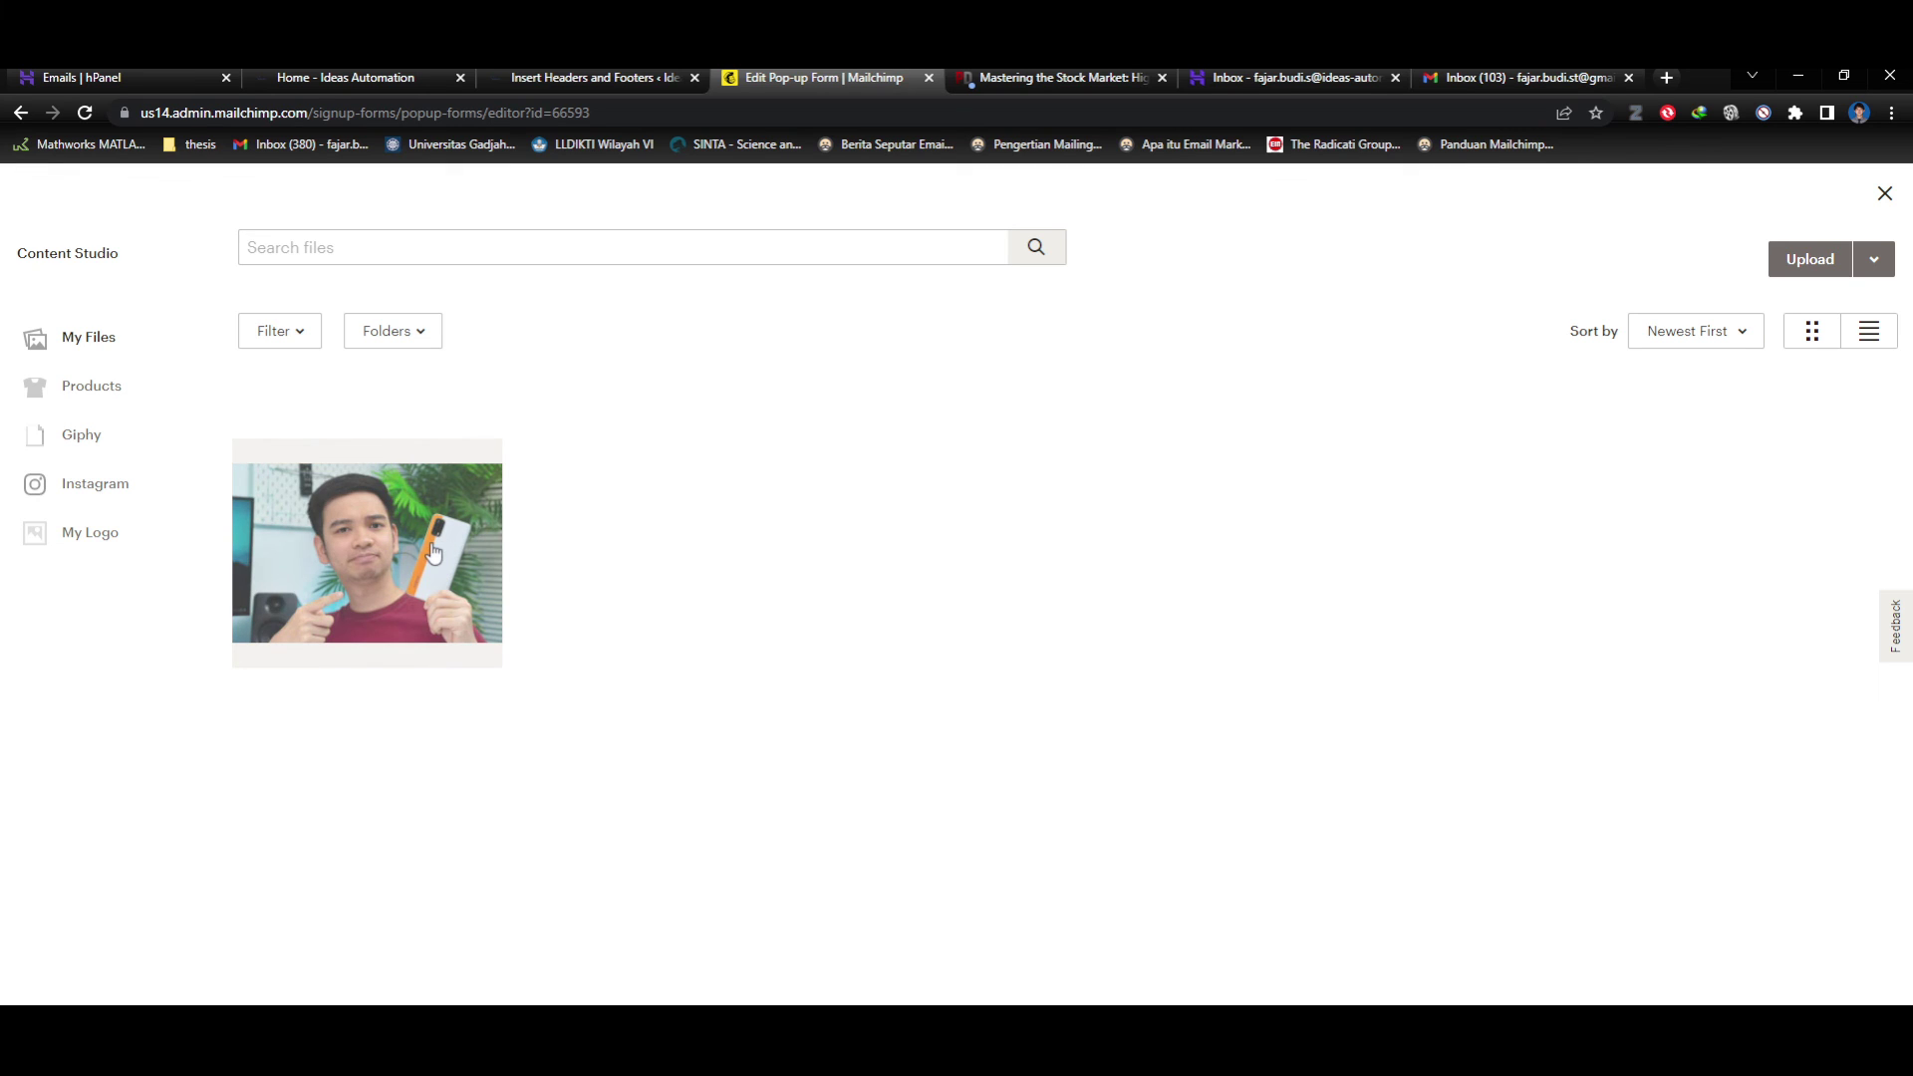
left_click(414, 568)
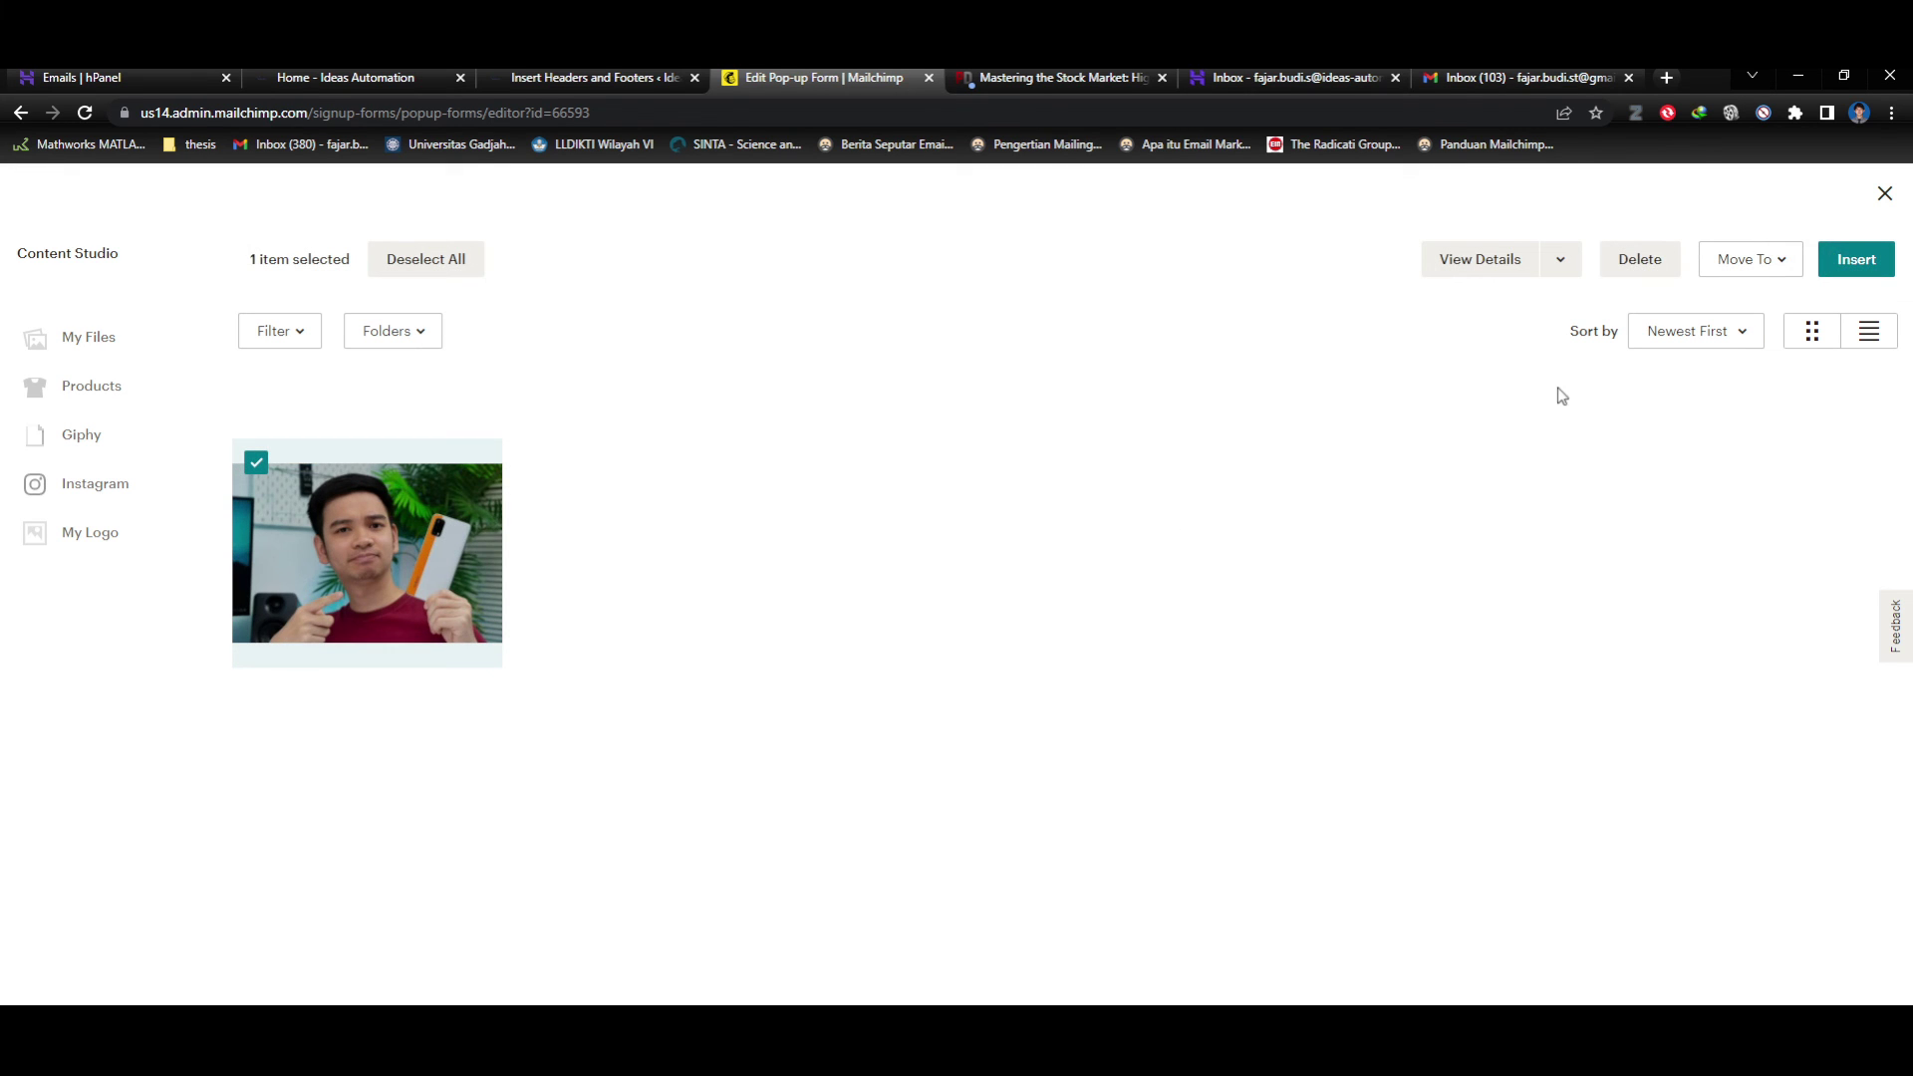
left_click(1874, 265)
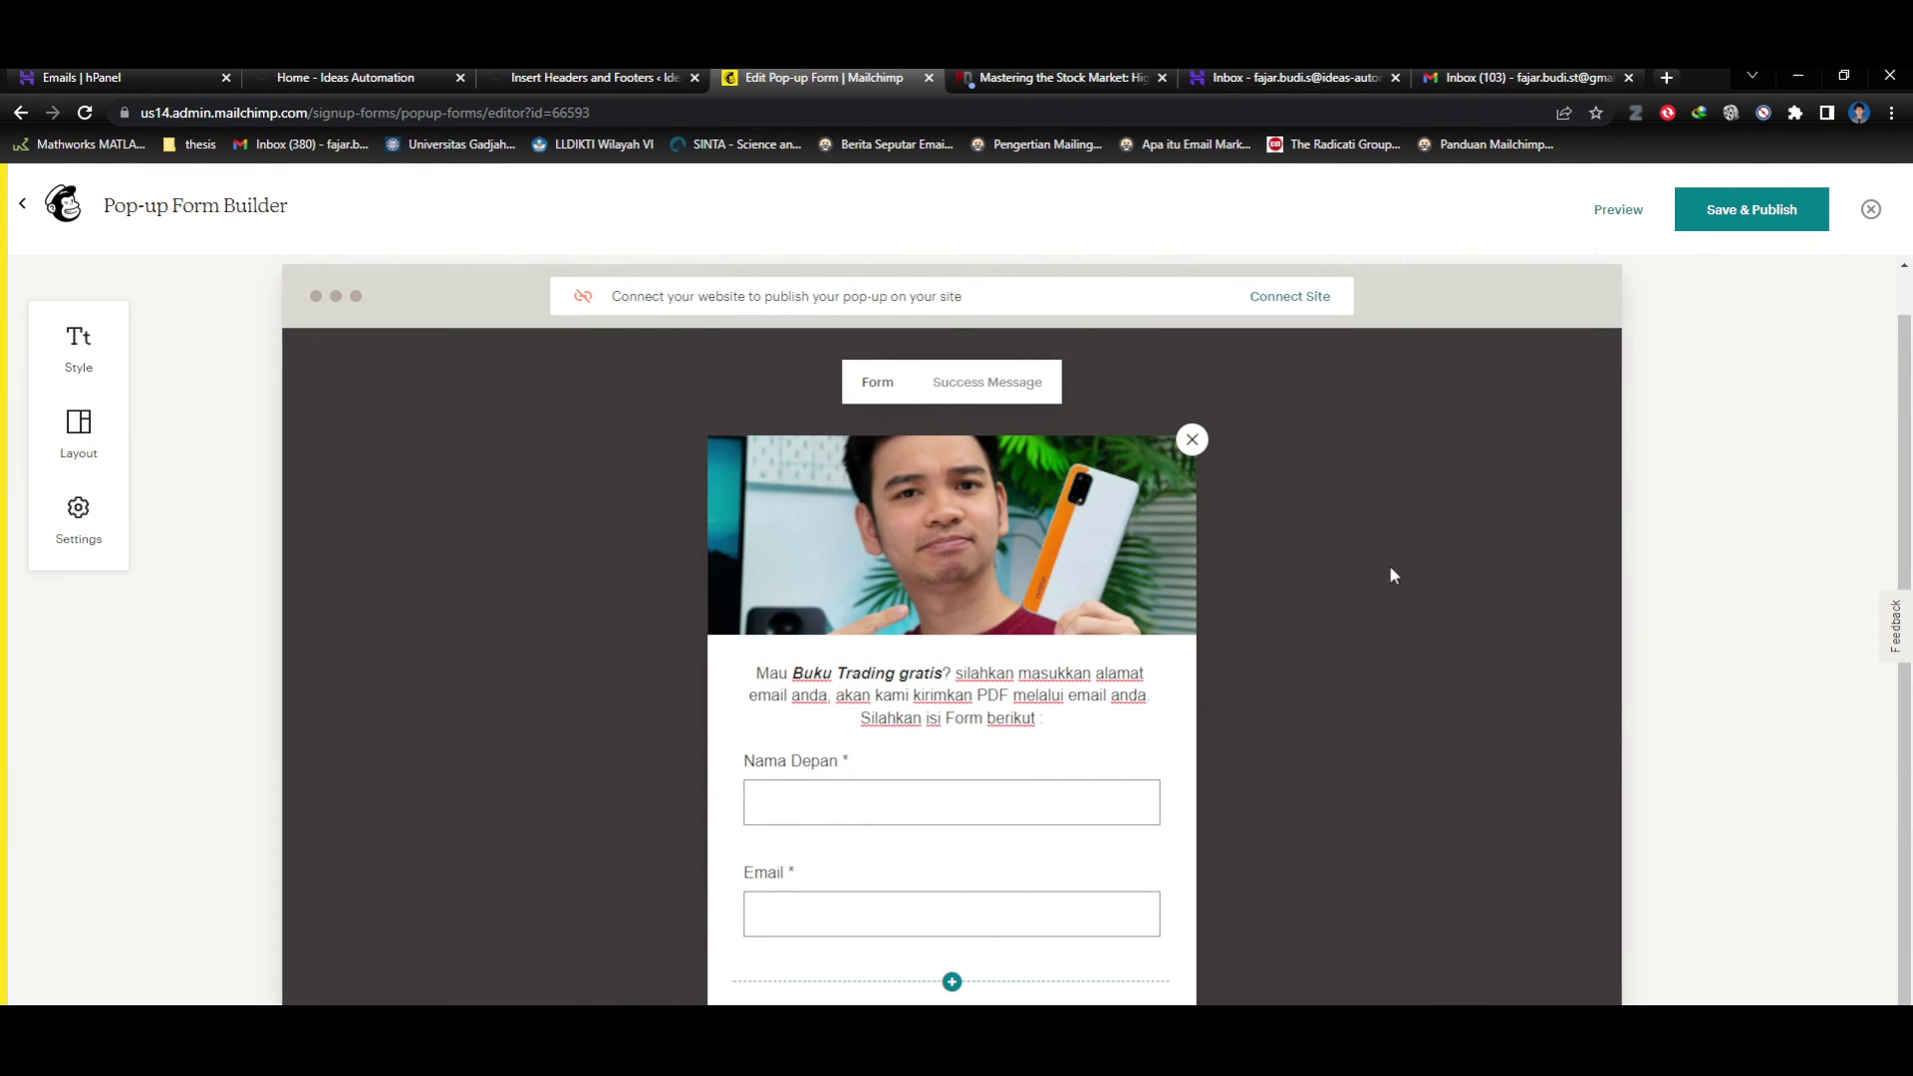
scroll(1533, 644, "down", 2)
scroll(1544, 640, "up", 2)
scroll(644, 698, "down", 3)
scroll(1264, 664, "up", 3)
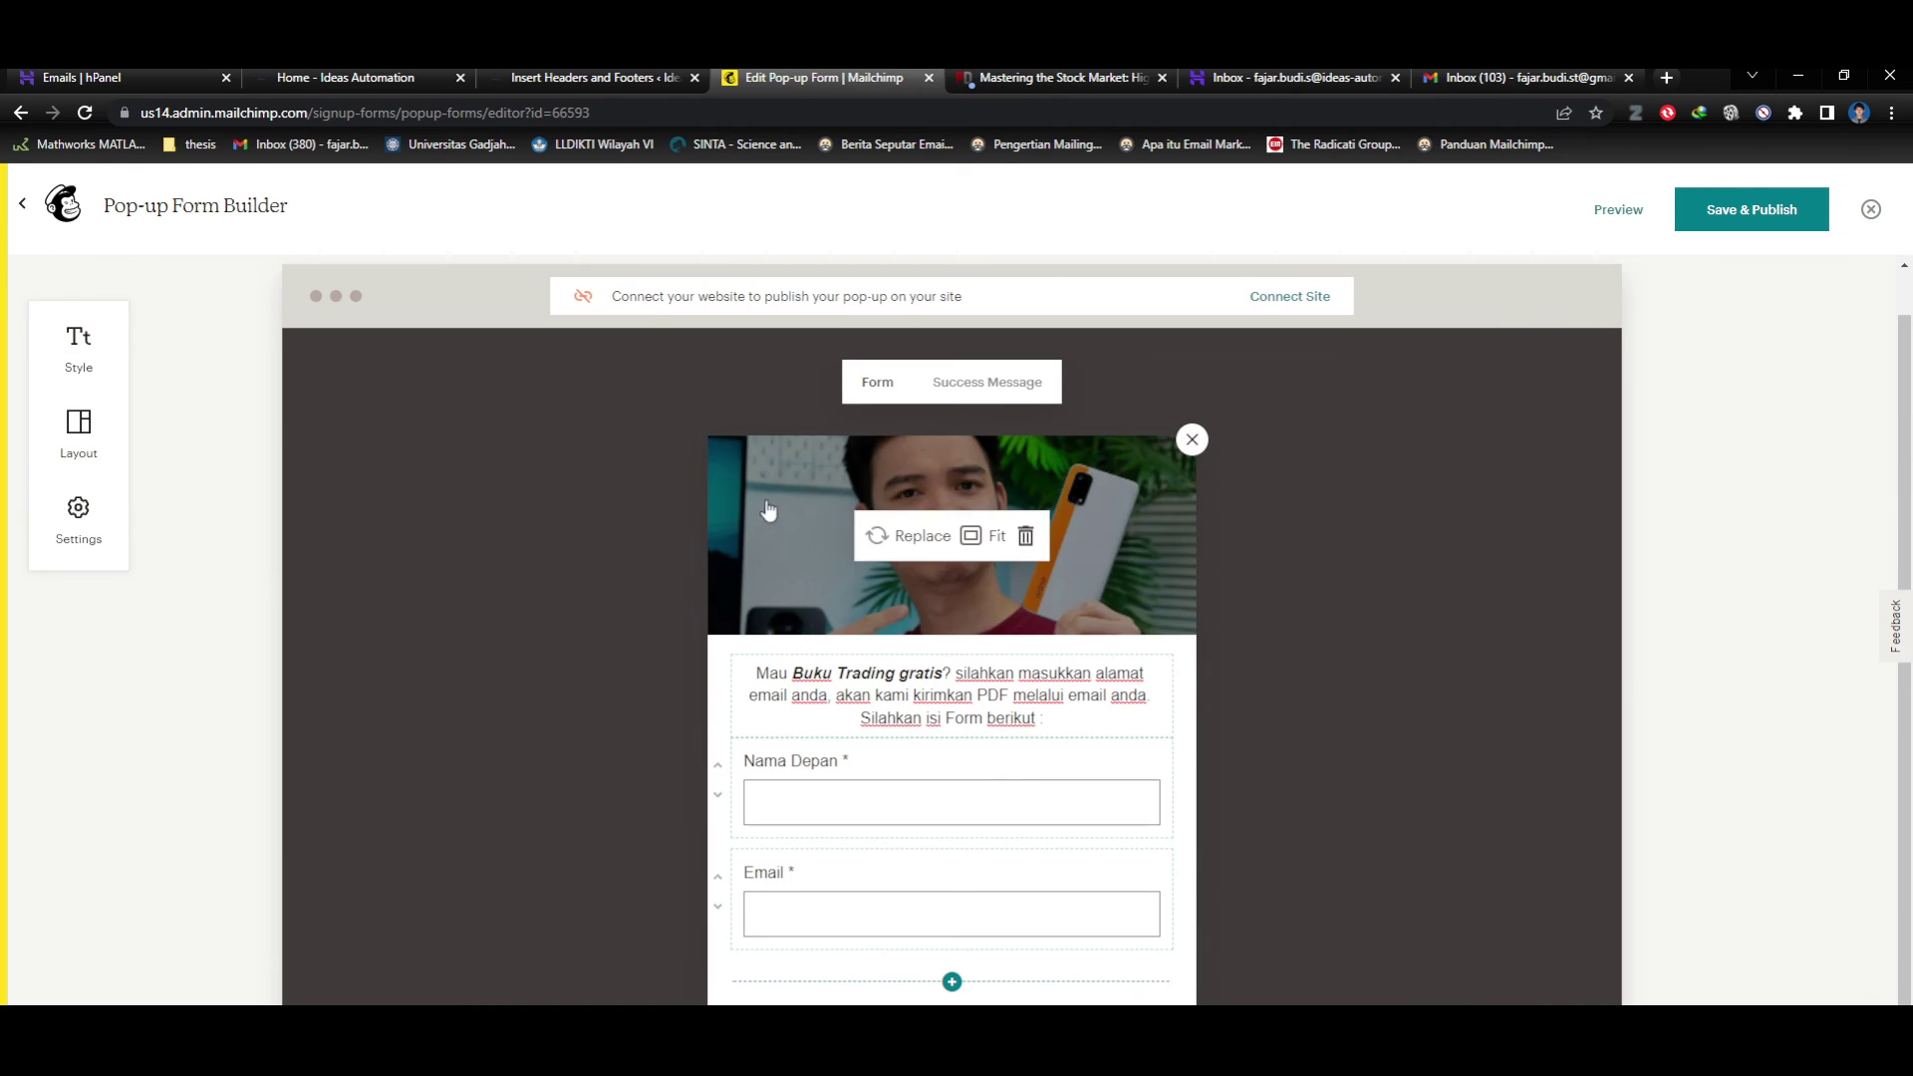
Set both the headings and paragraphs fonts of the pop-up form to Comic Sans.
left_click(84, 344)
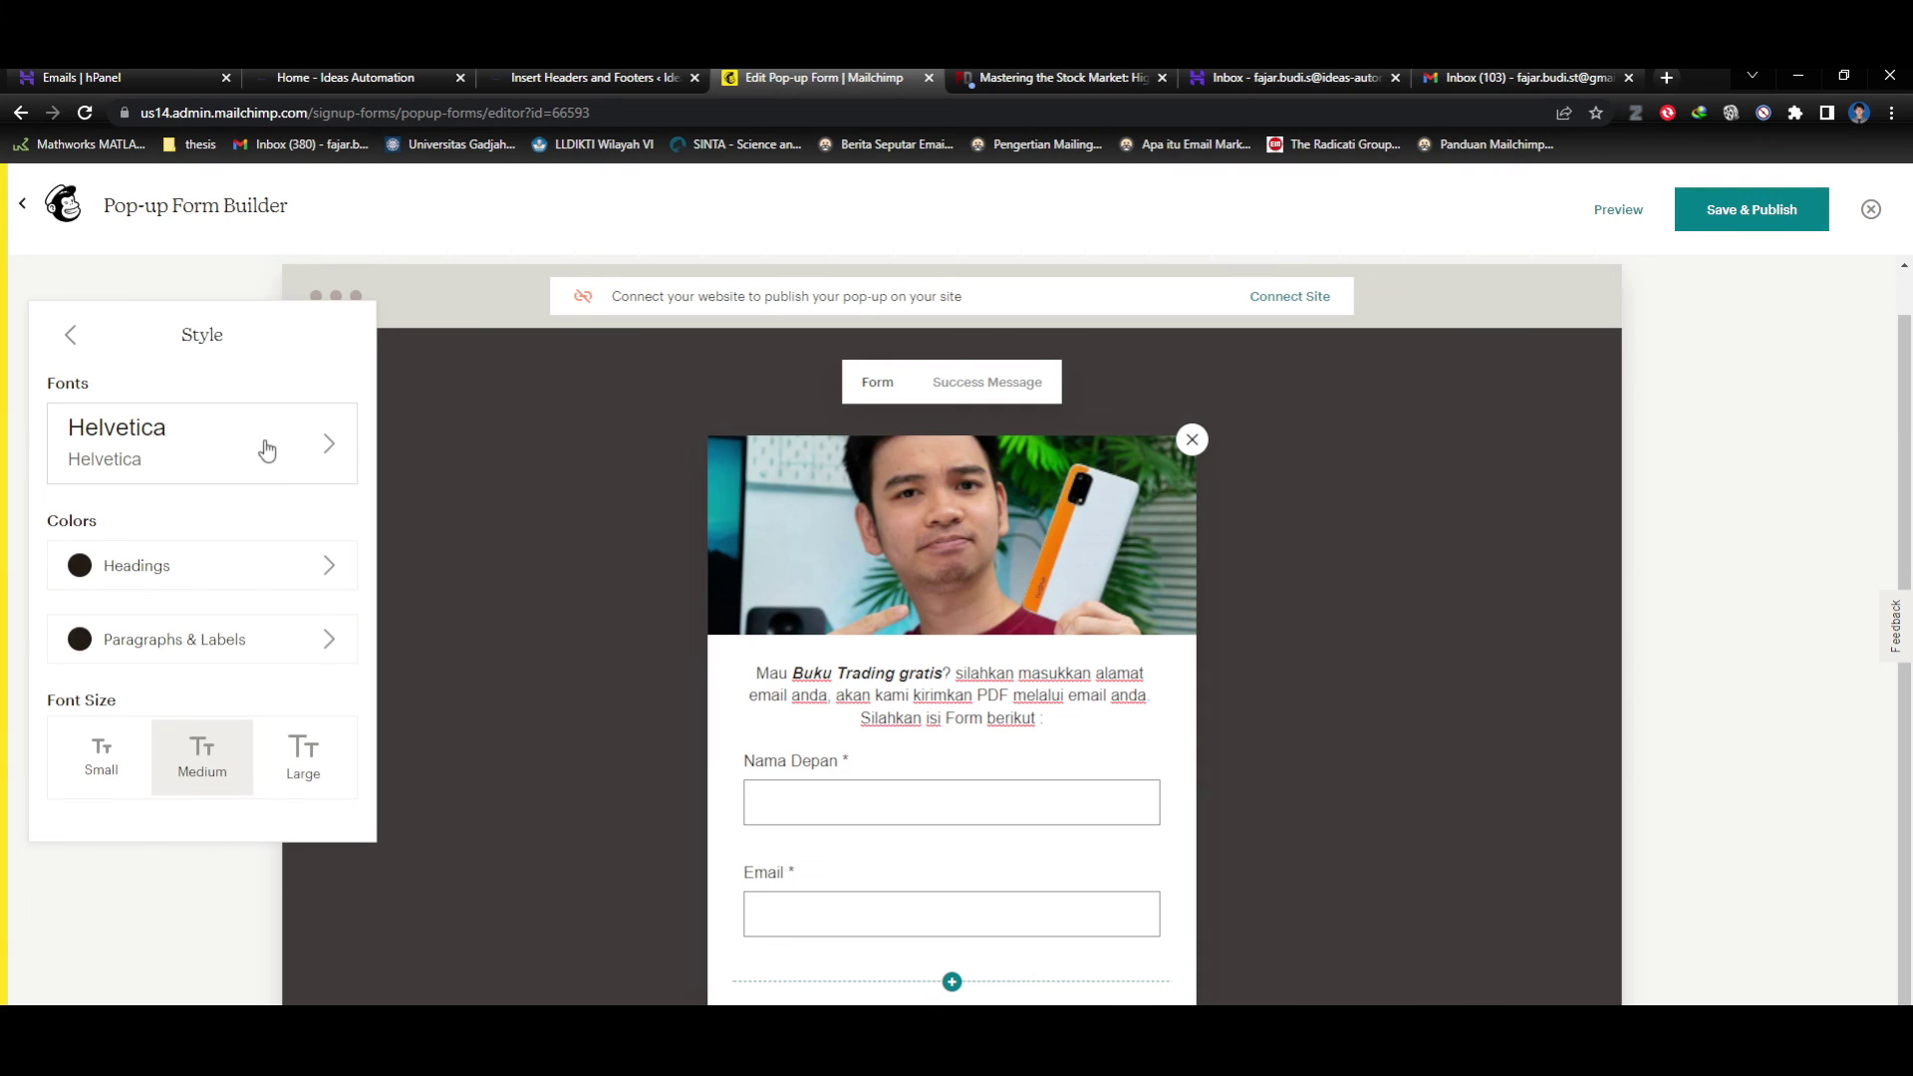
left_click(292, 454)
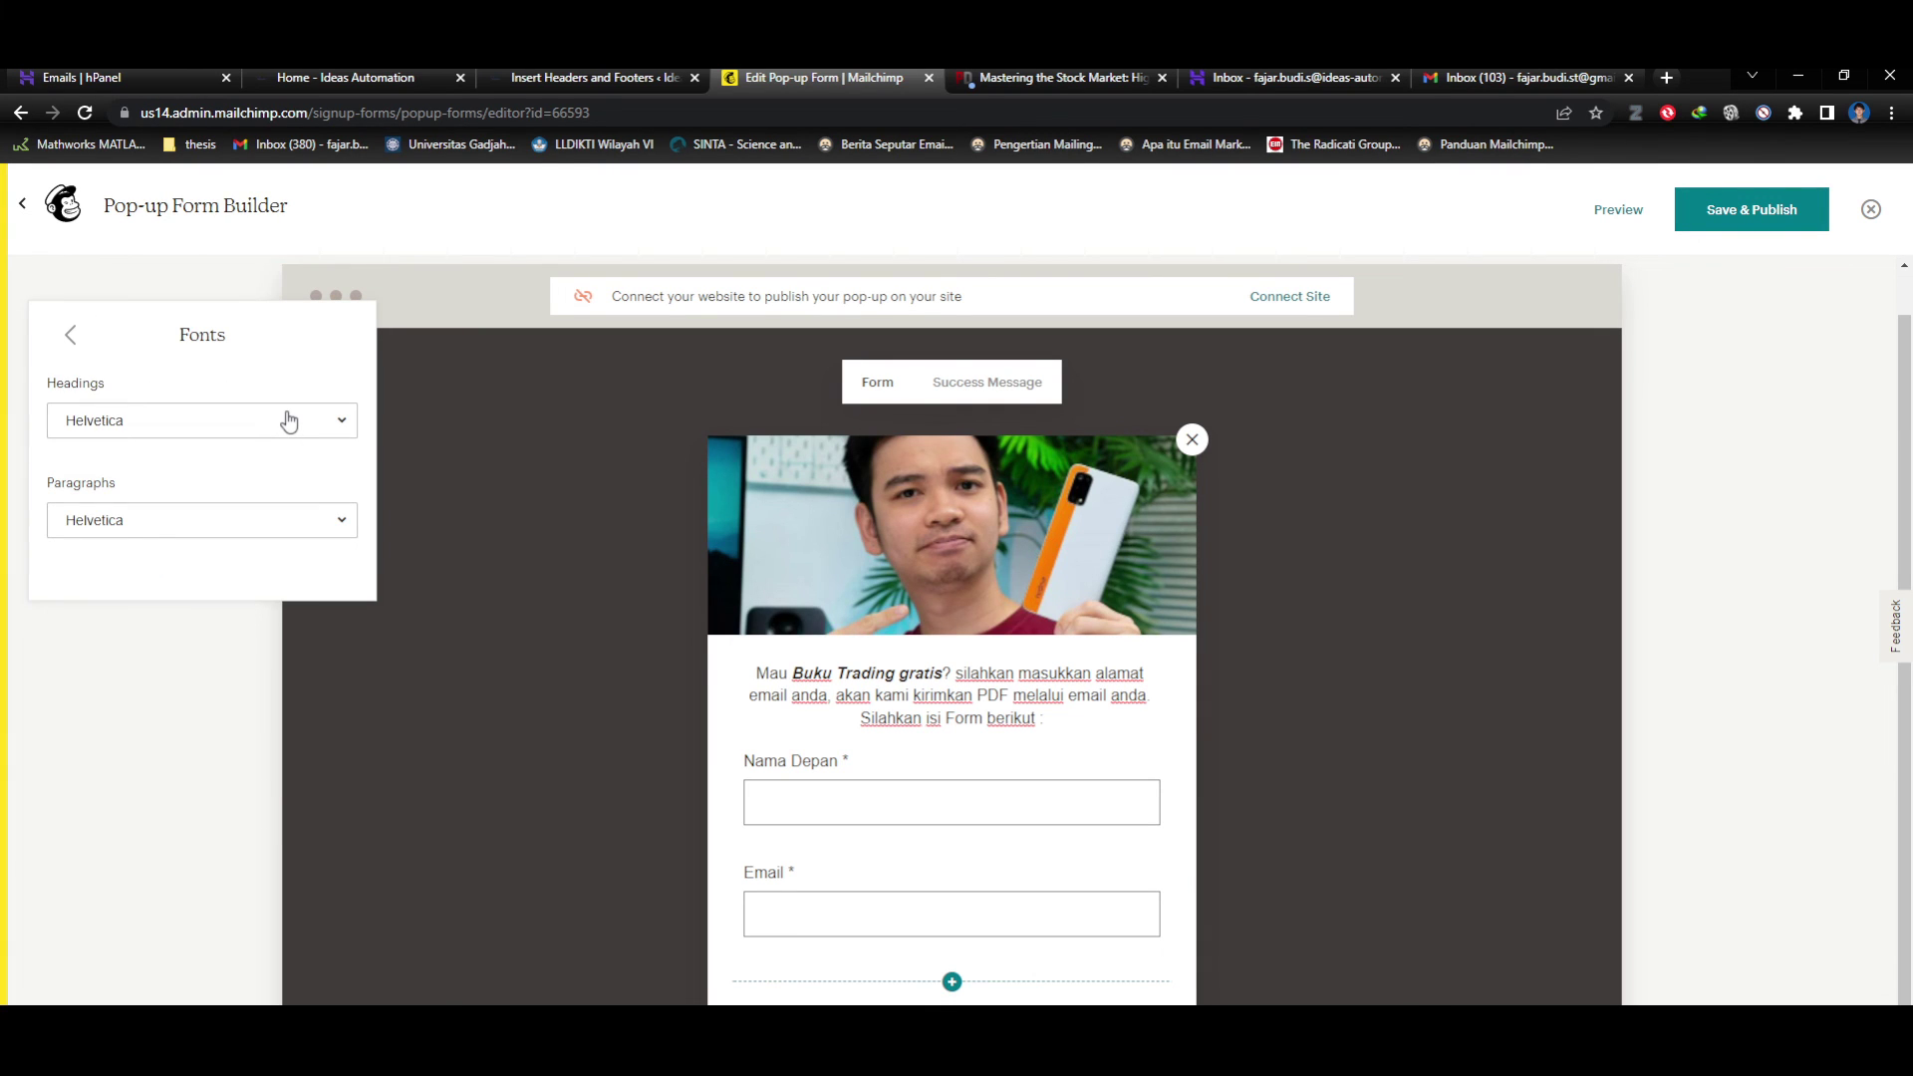
left_click(186, 419)
left_click(160, 519)
left_click(163, 522)
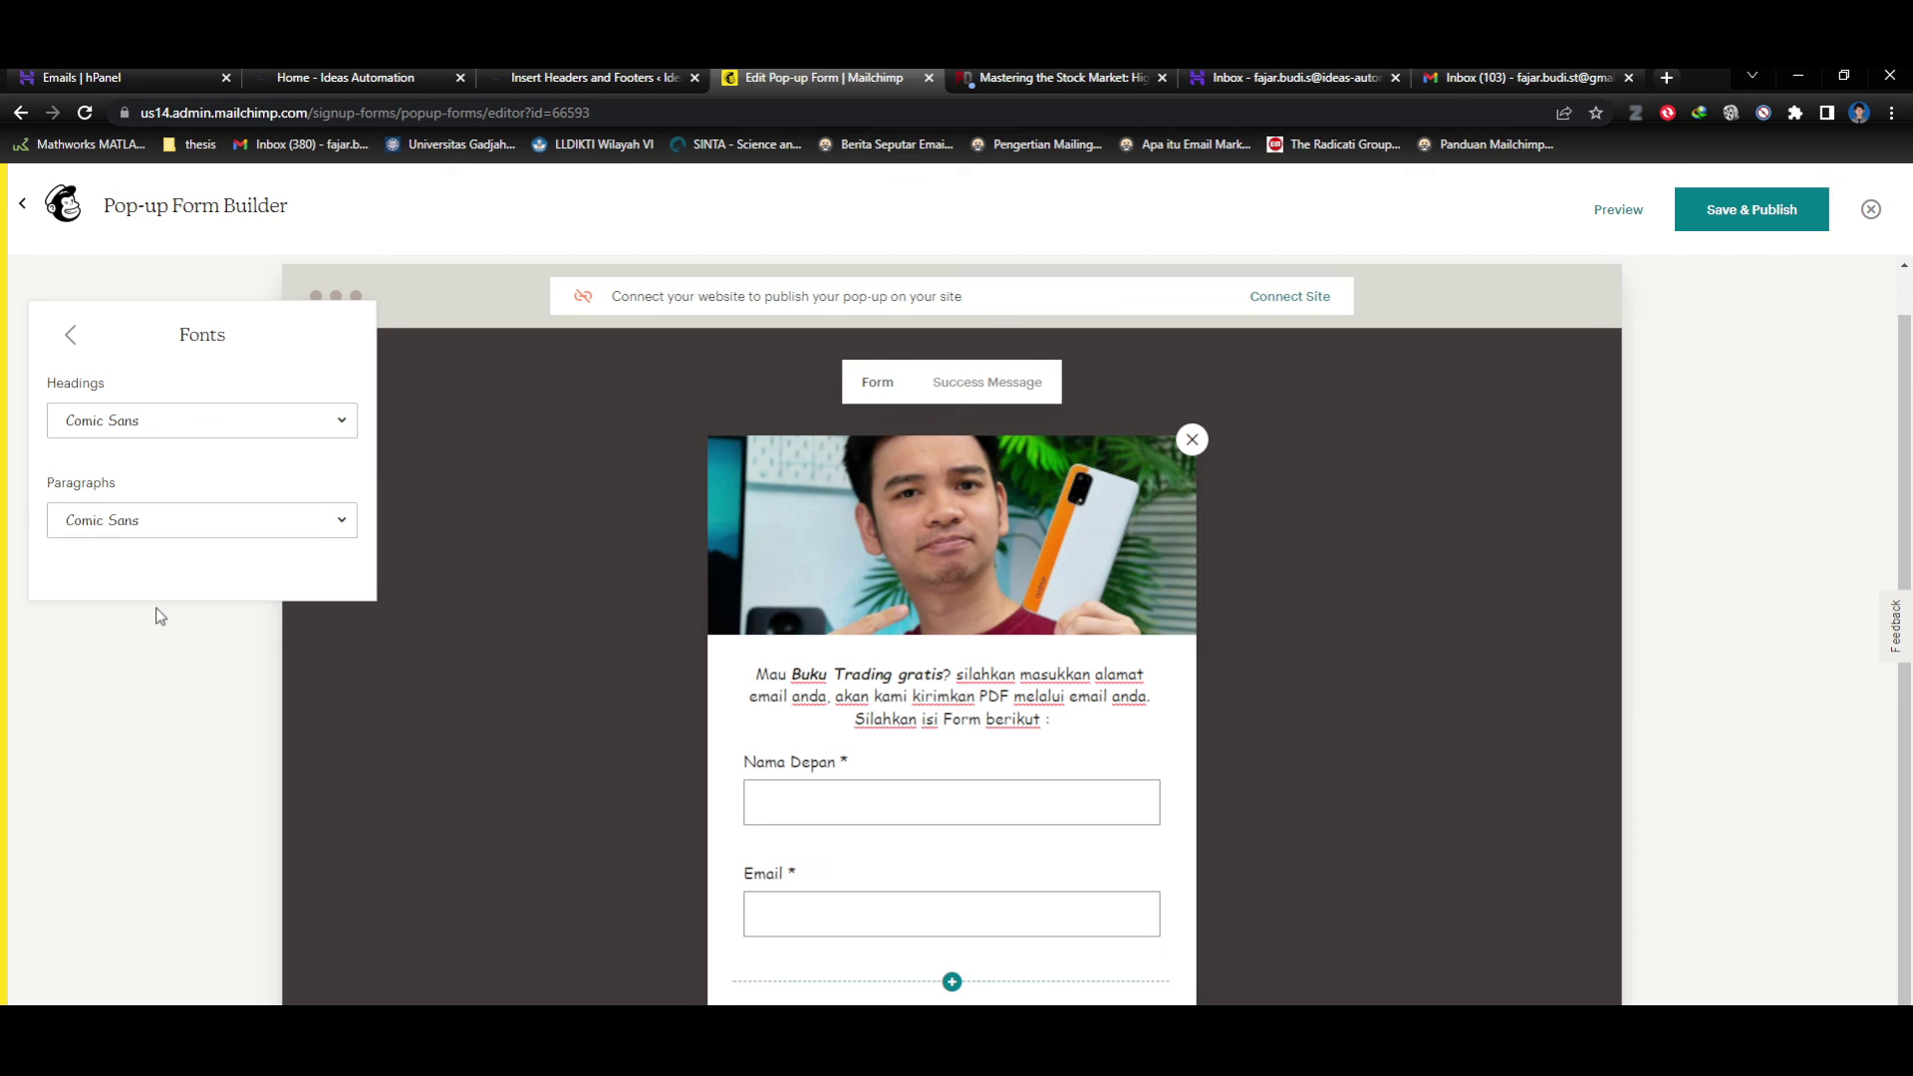
left_click(110, 428)
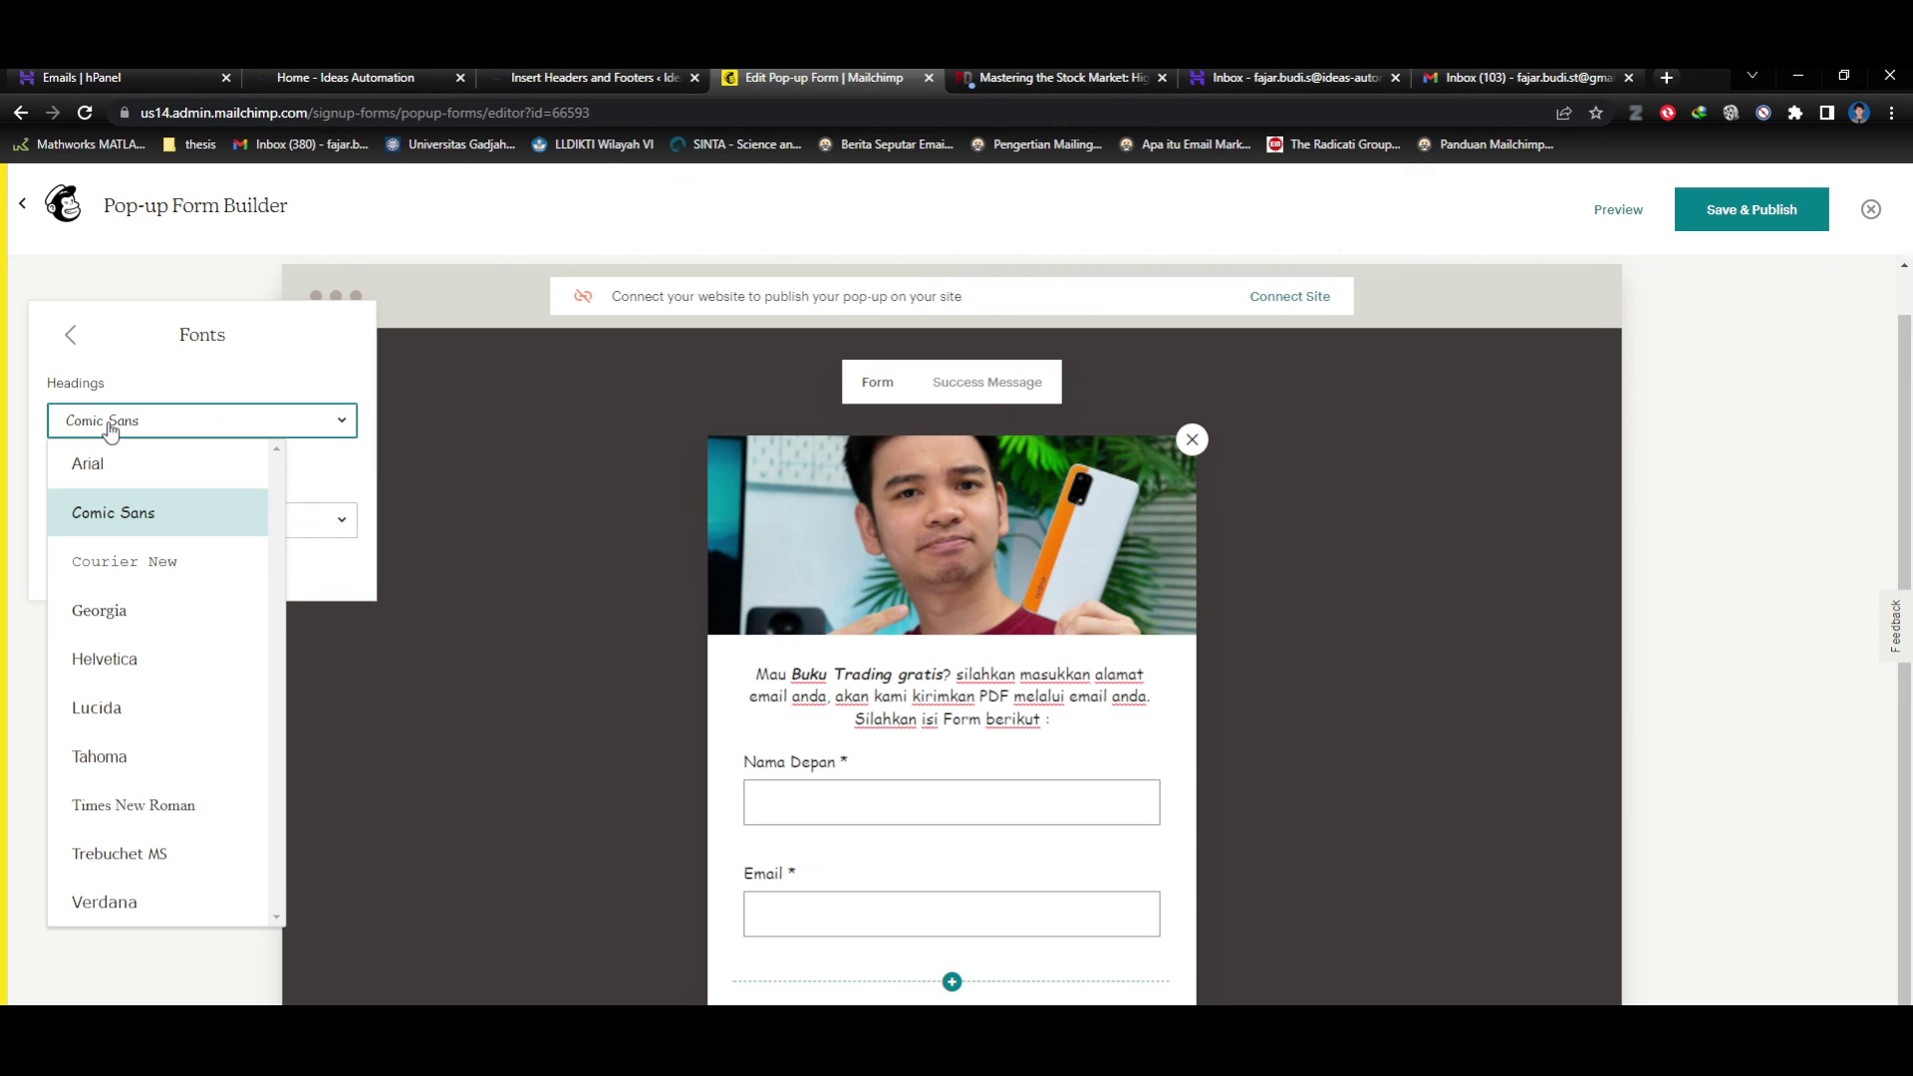
left_click(71, 344)
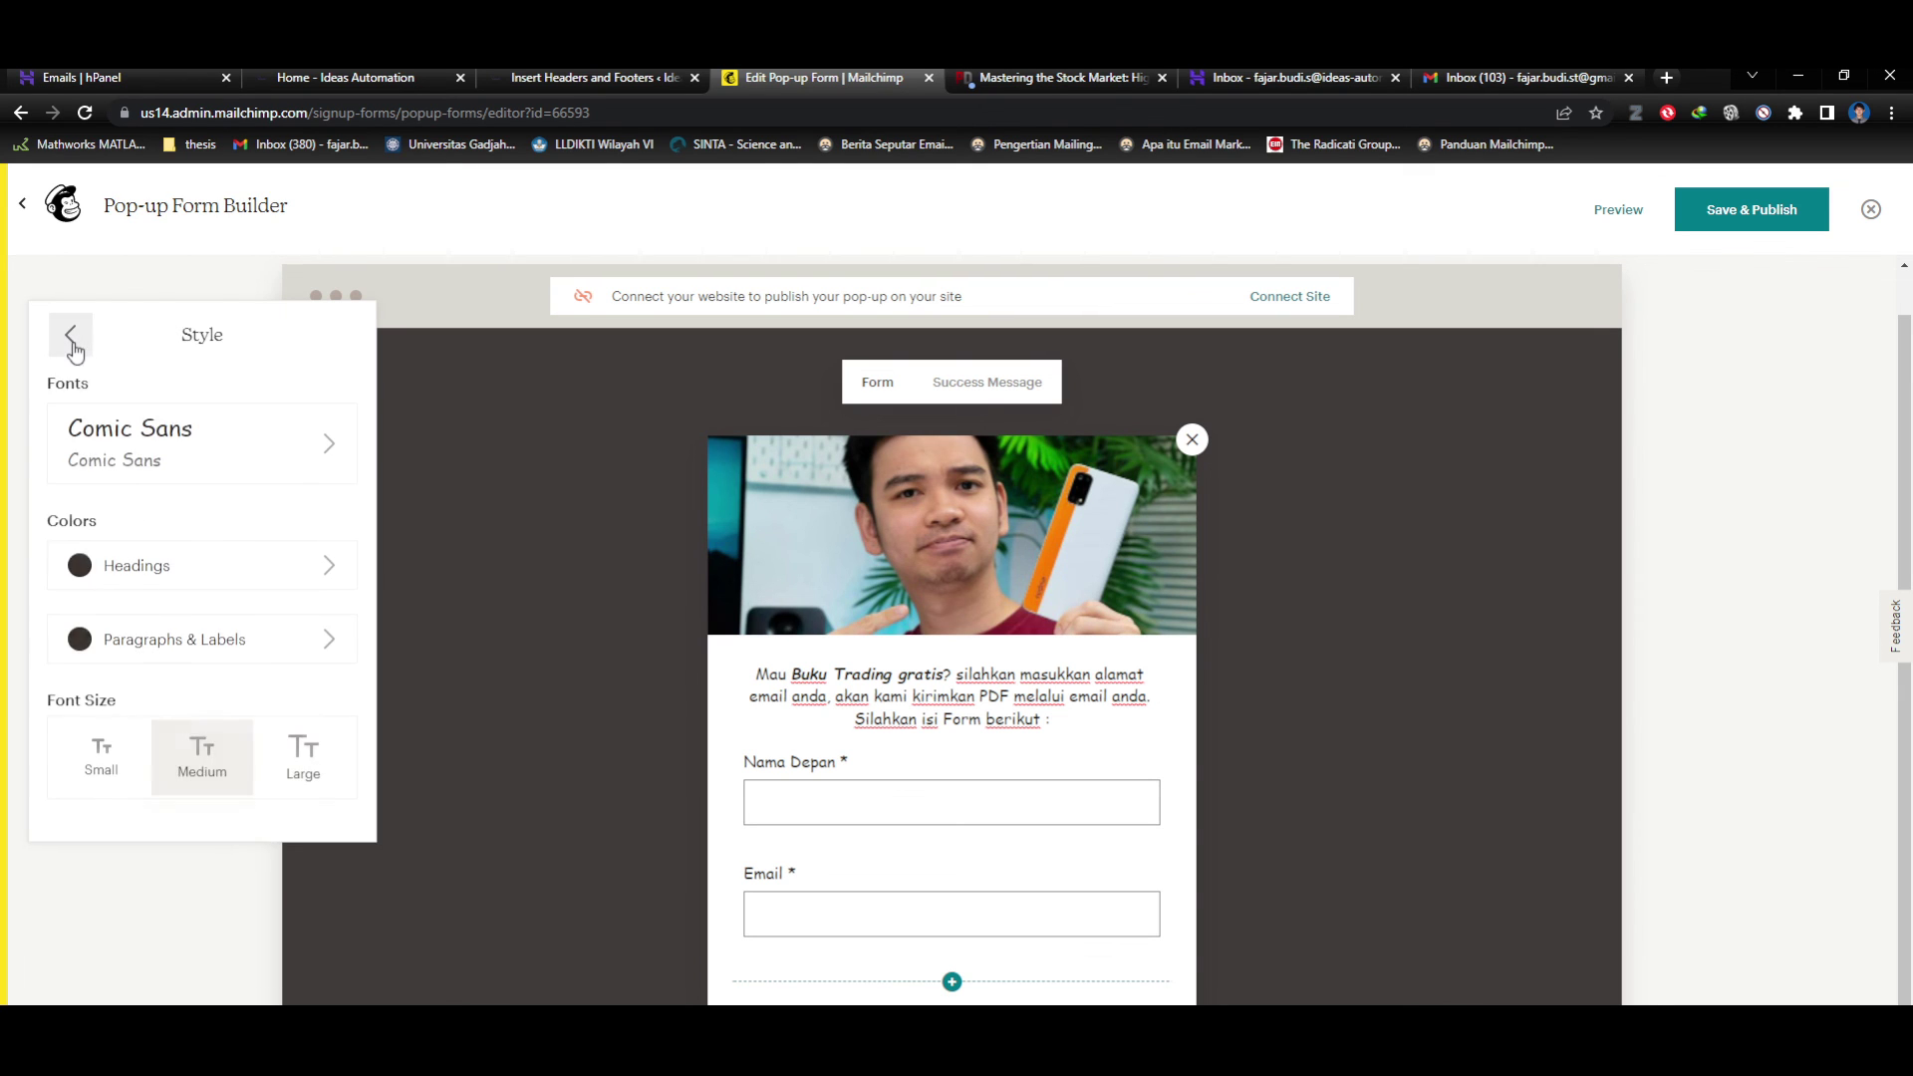
Examine the color options for the form's paragraphs and labels and for its headings.
scroll(236, 574, "down", 1)
left_click(248, 547)
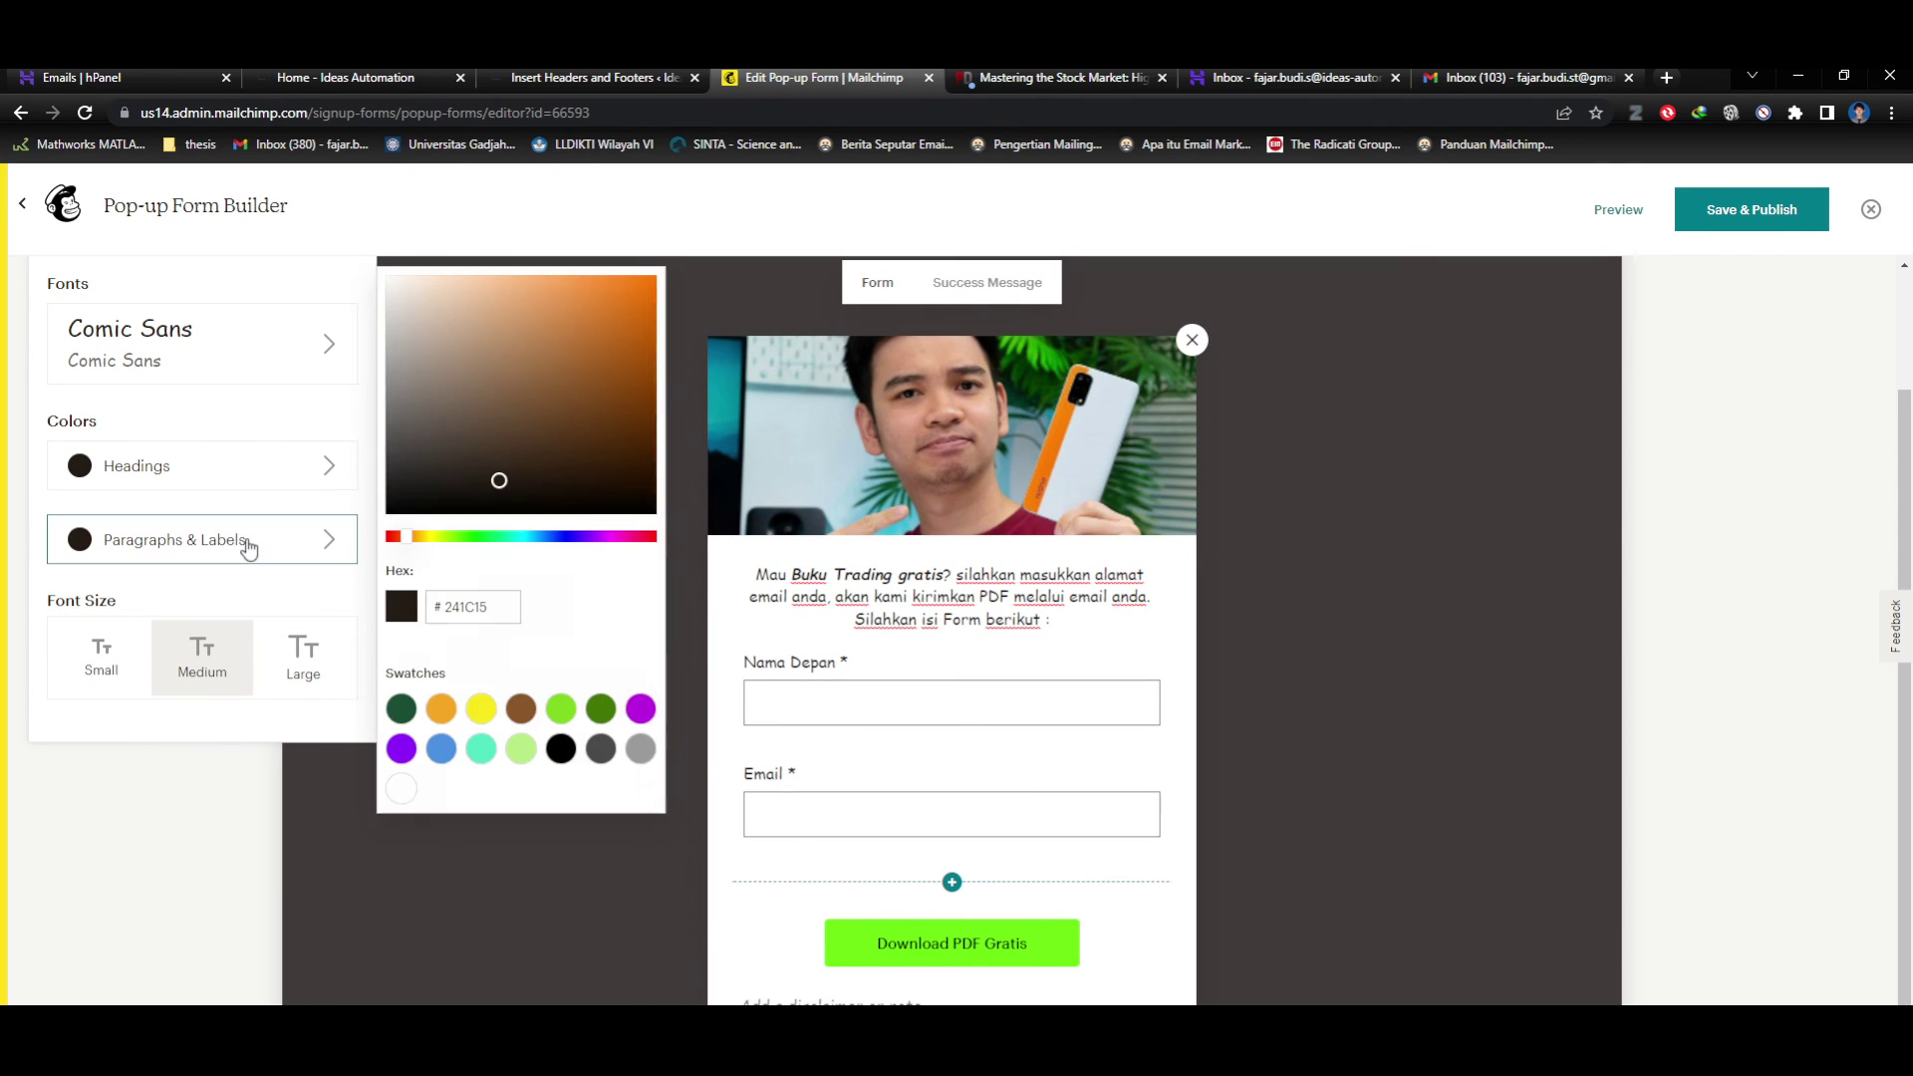
left_click(264, 466)
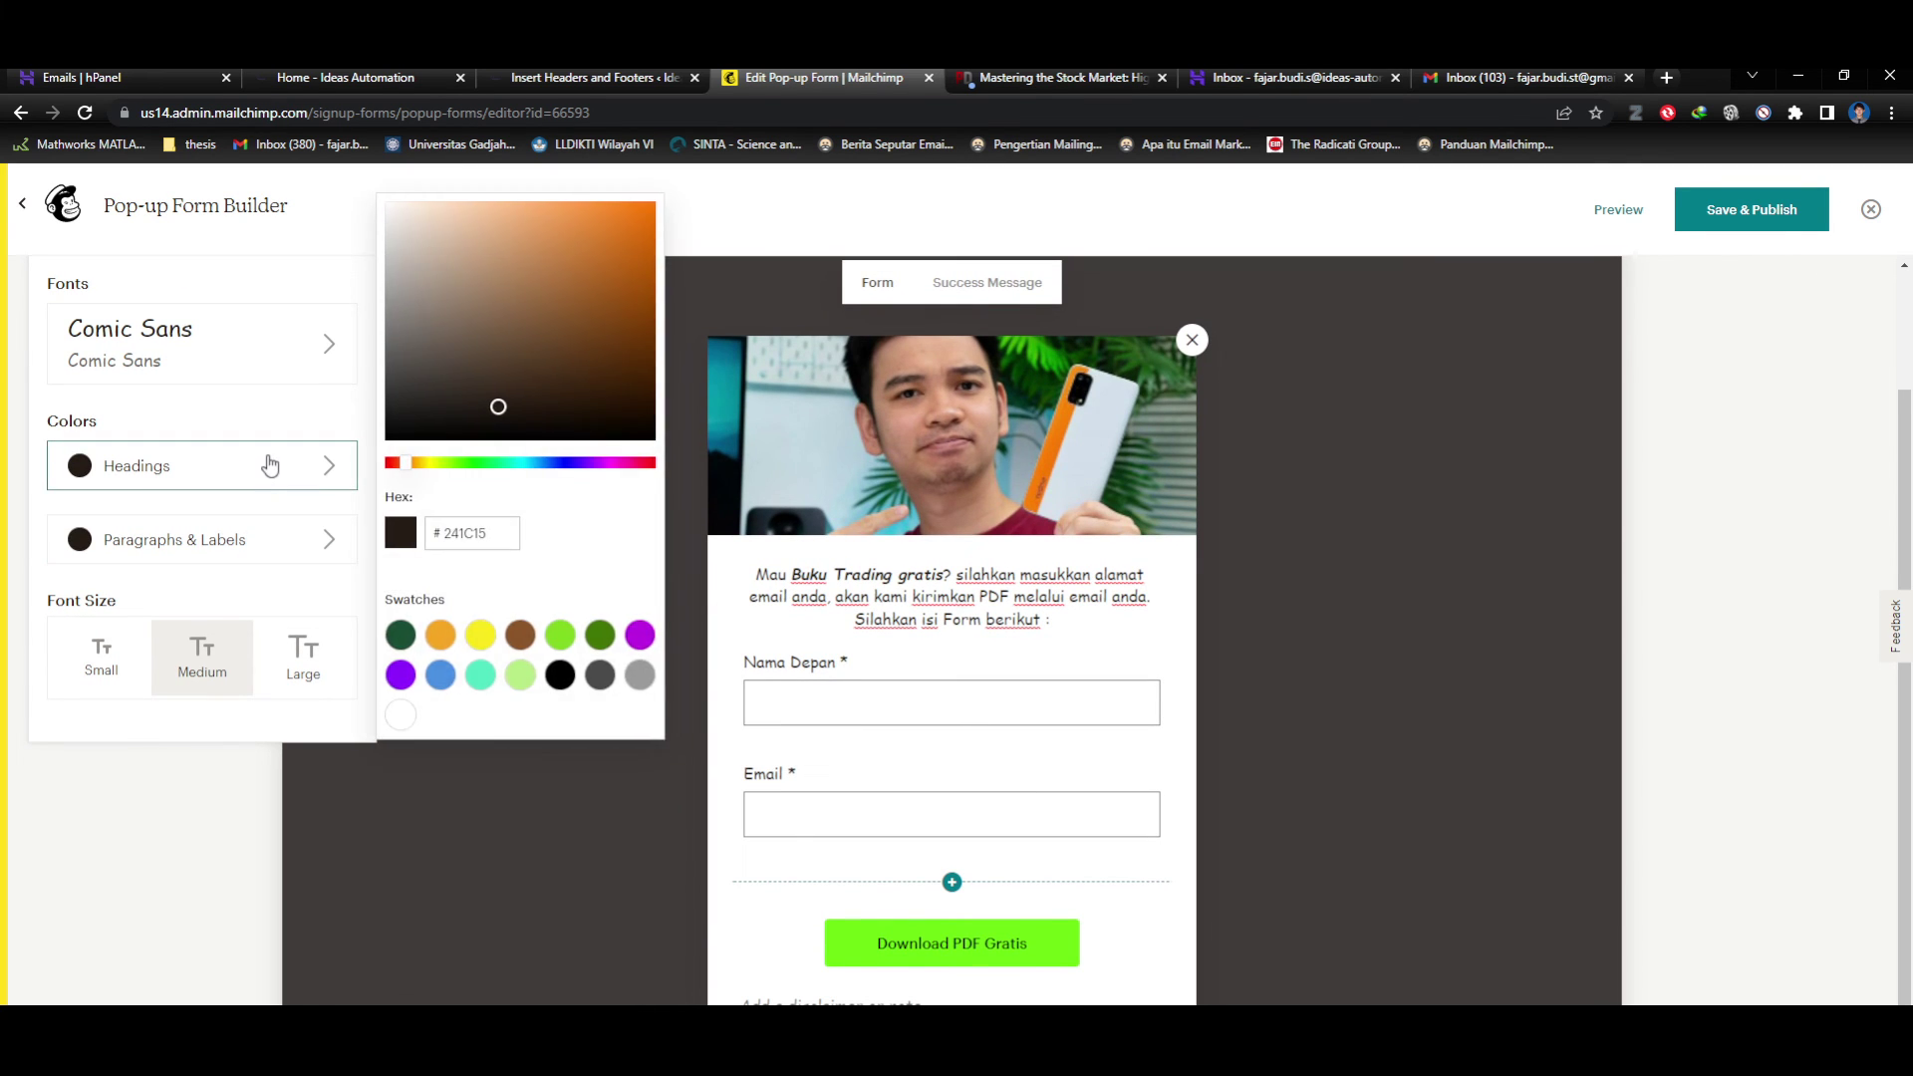
Try the Large and Small font sizes for the form text, and return it to Medium.
left_click(290, 677)
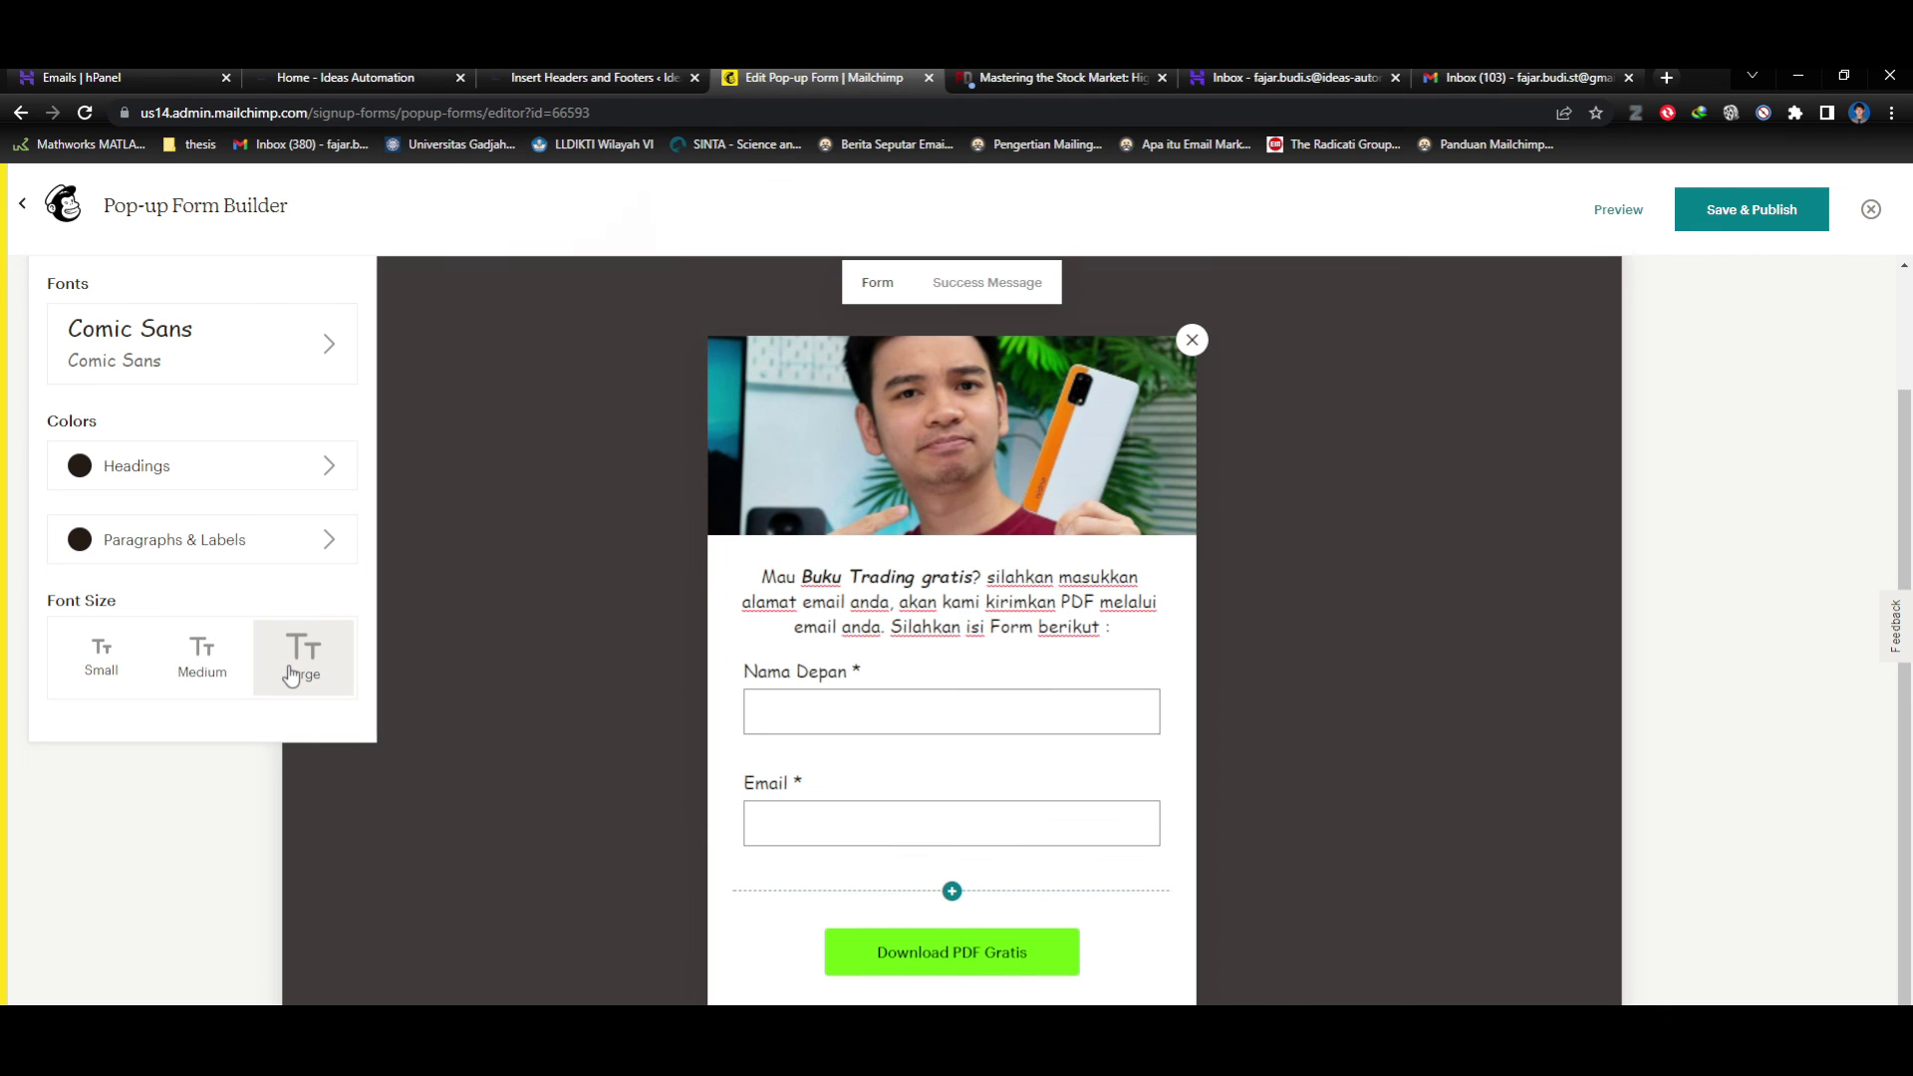
left_click(105, 657)
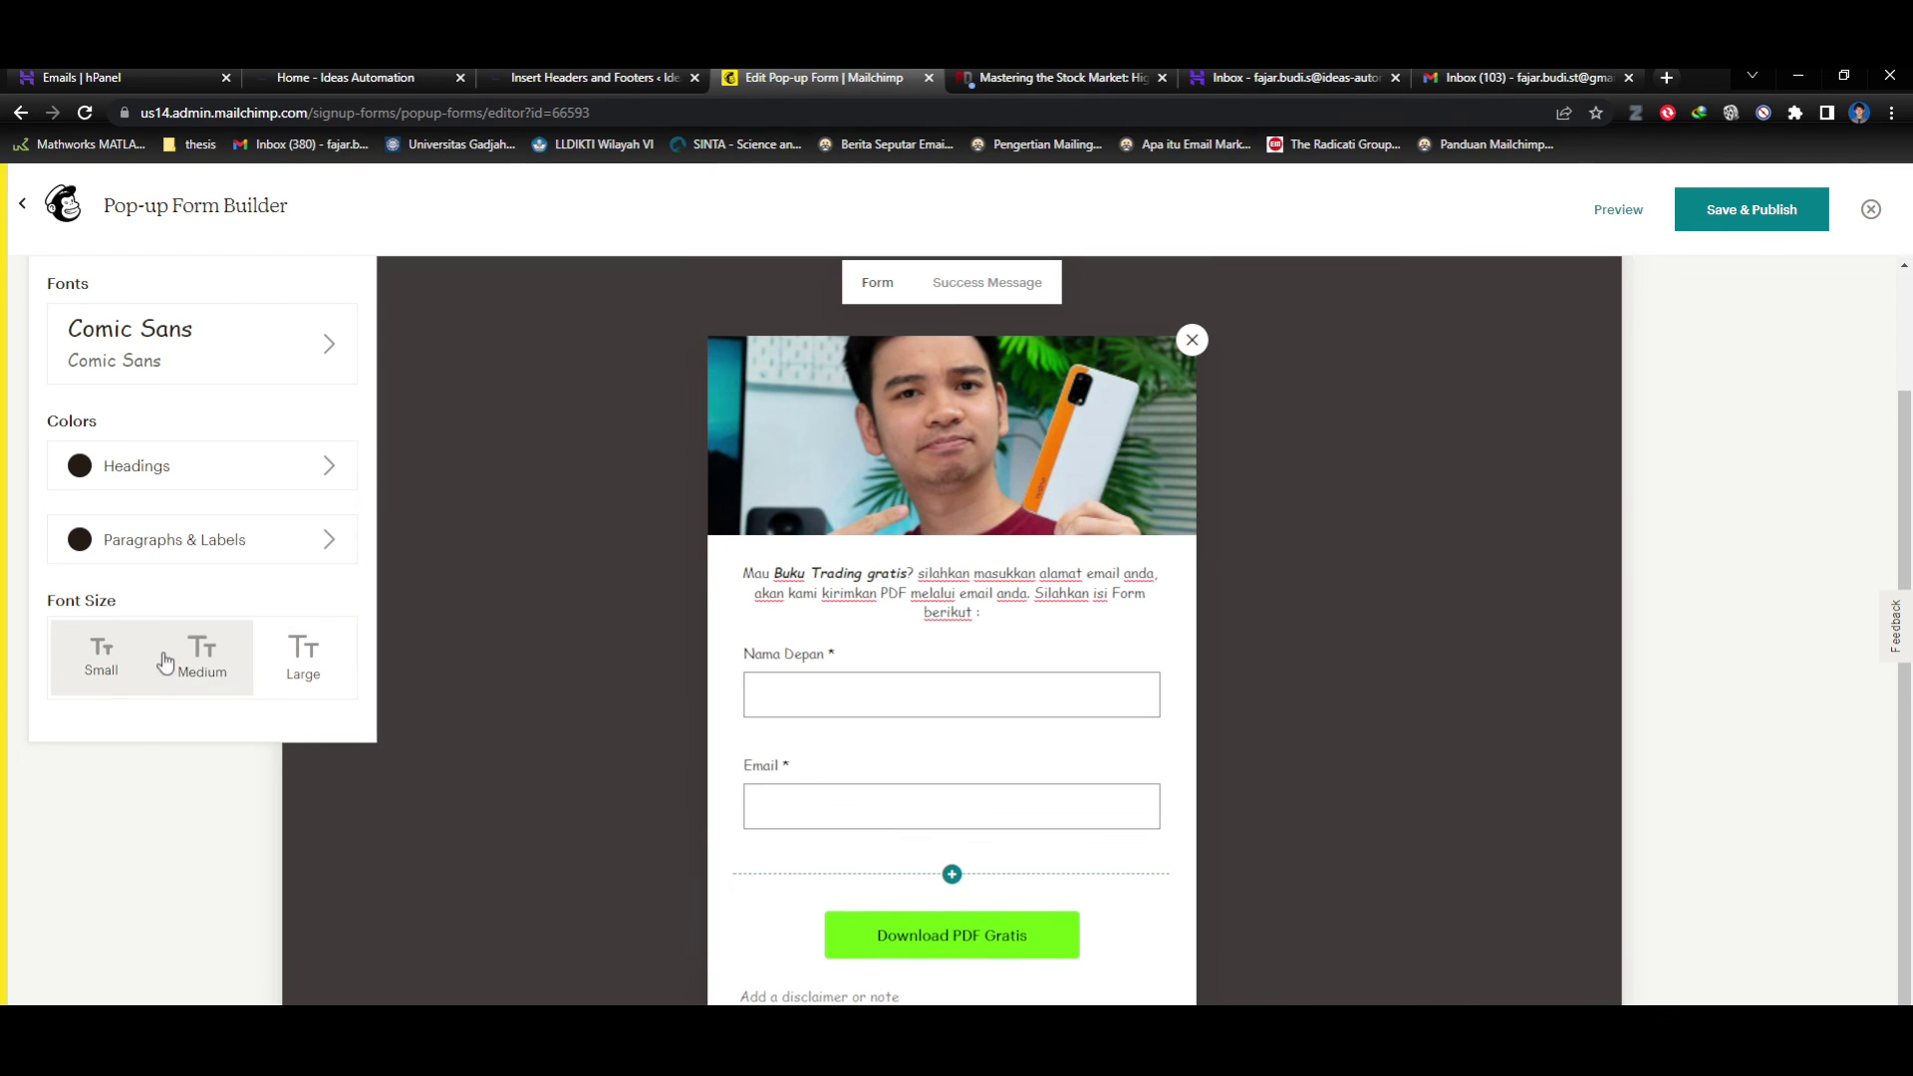
left_click(201, 658)
left_click(172, 810)
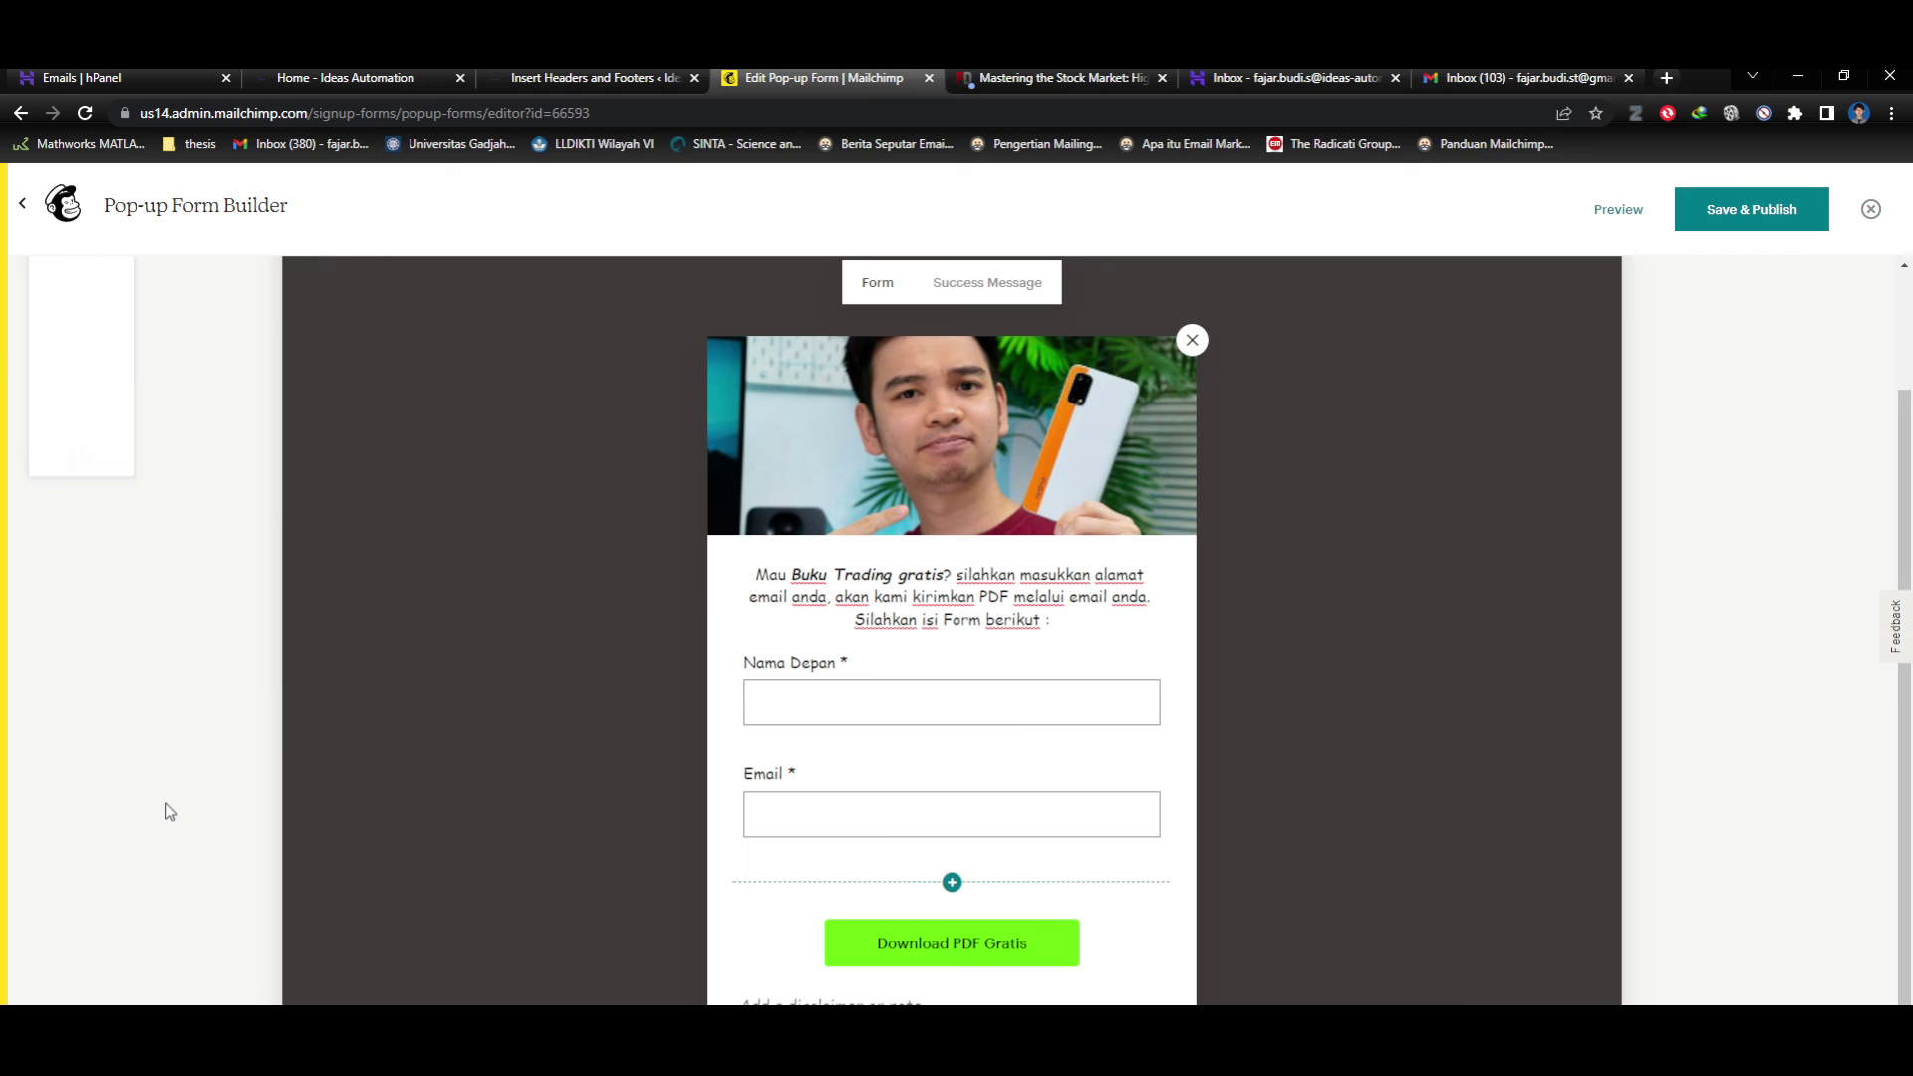
Raise the pop-up's overlay opacity in the form settings to about the middle of its range.
left_click(108, 550)
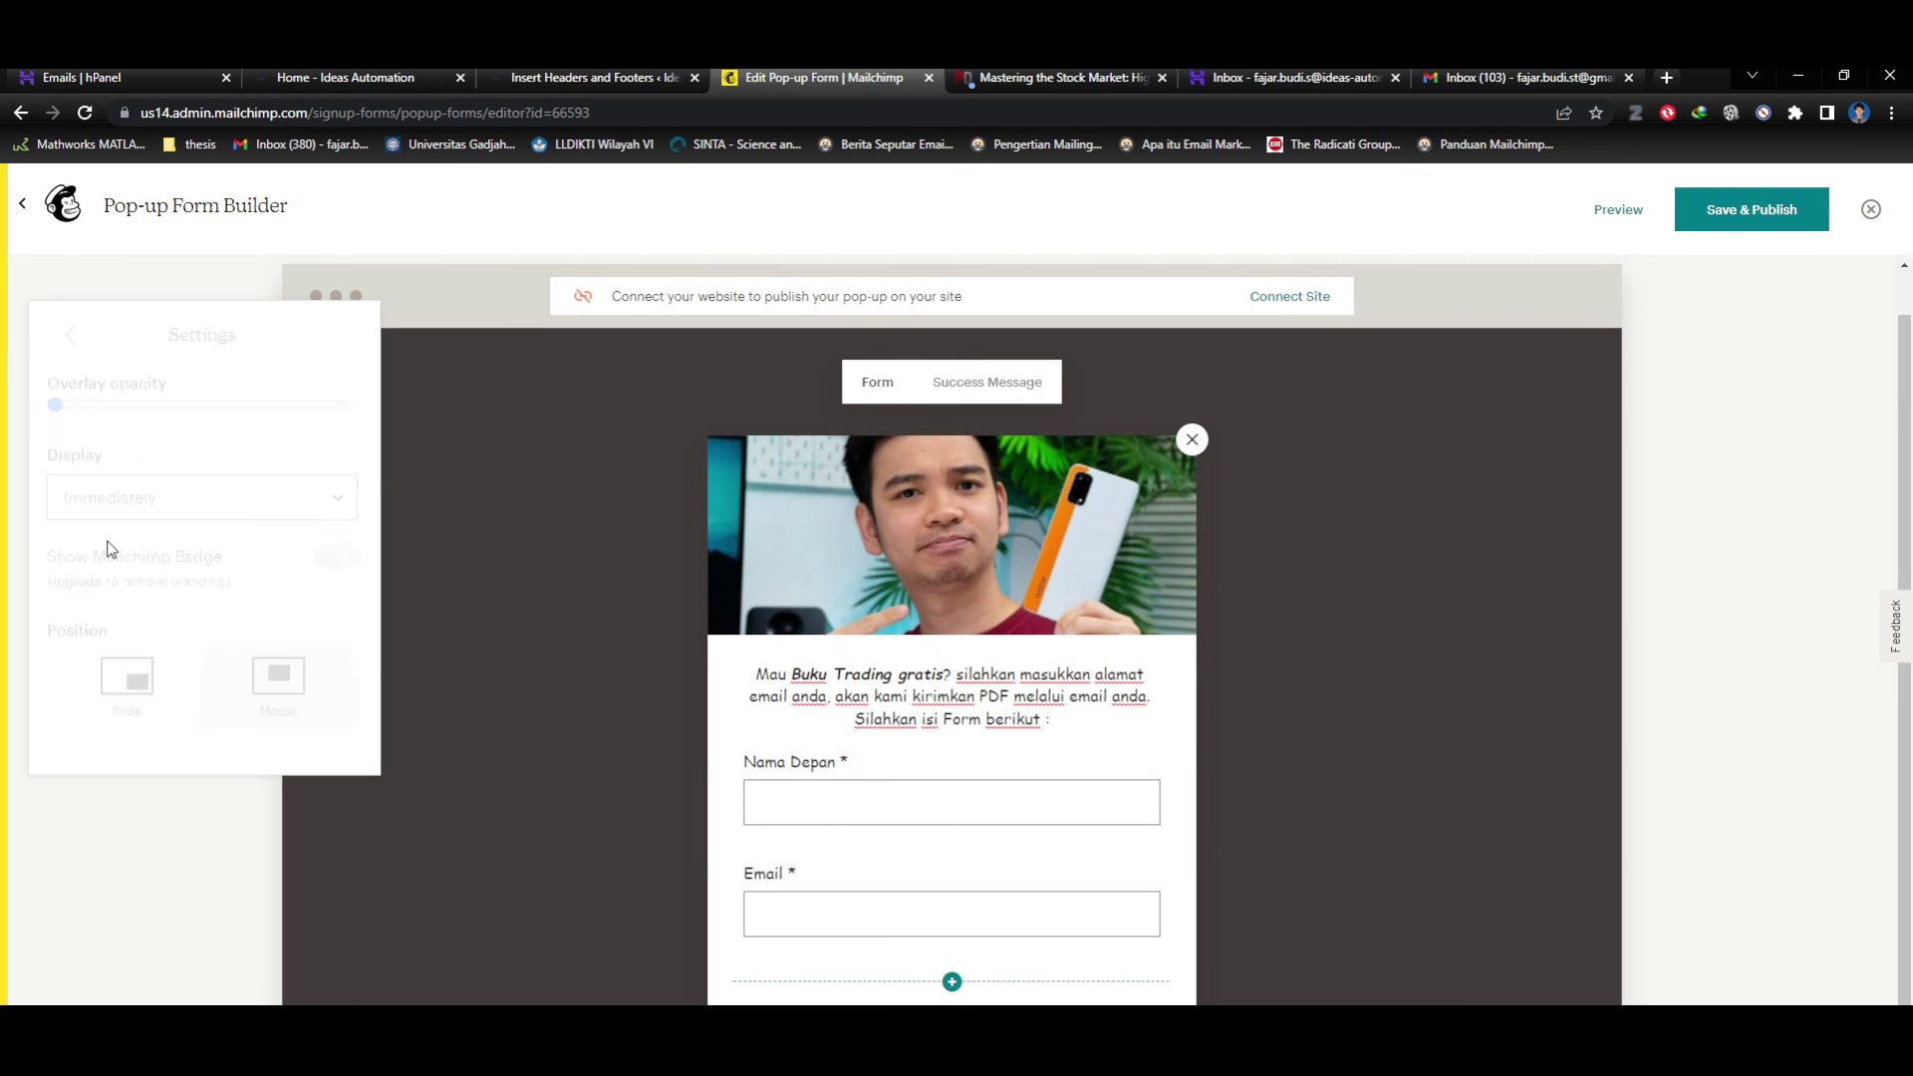
mouse_move(61, 409)
left_mouse_down()
mouse_move(211, 426)
mouse_move(47, 411)
left_mouse_up()
left_click(377, 76)
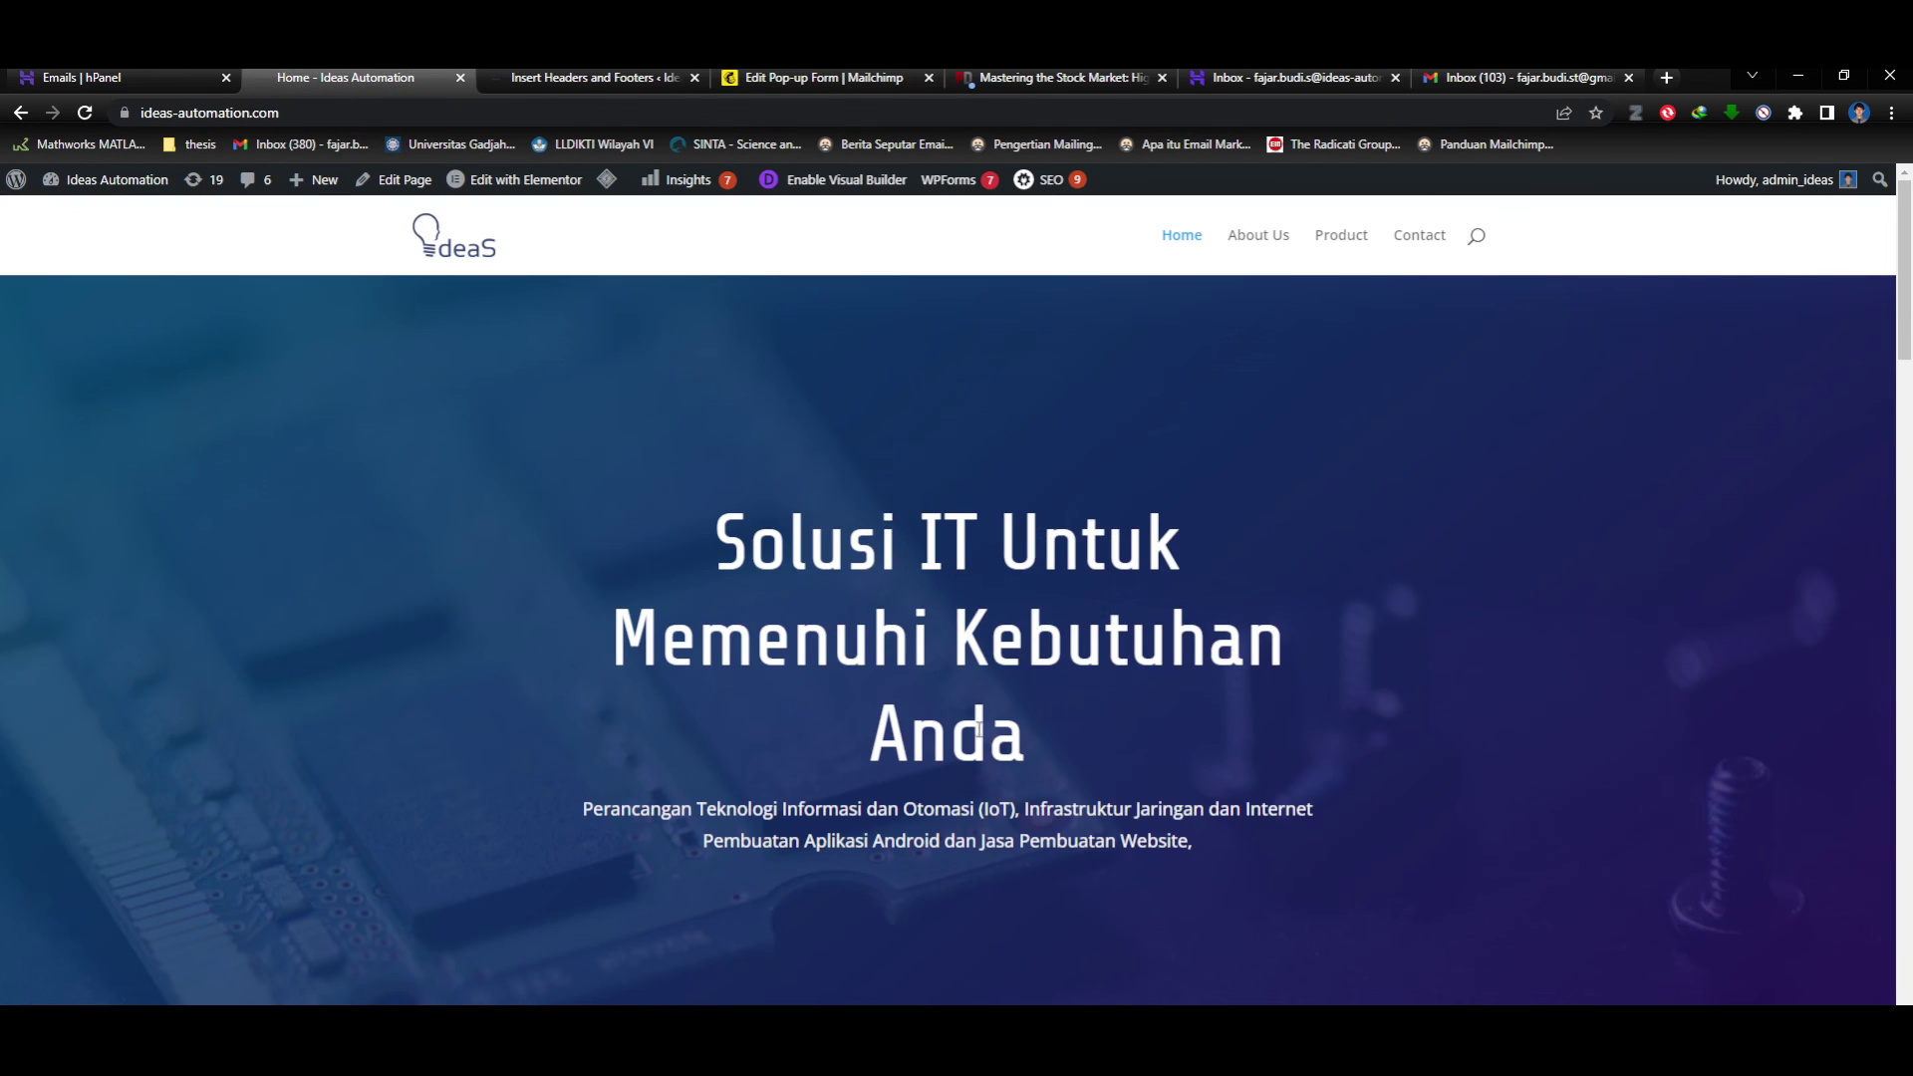
scroll(772, 679, "down", 2)
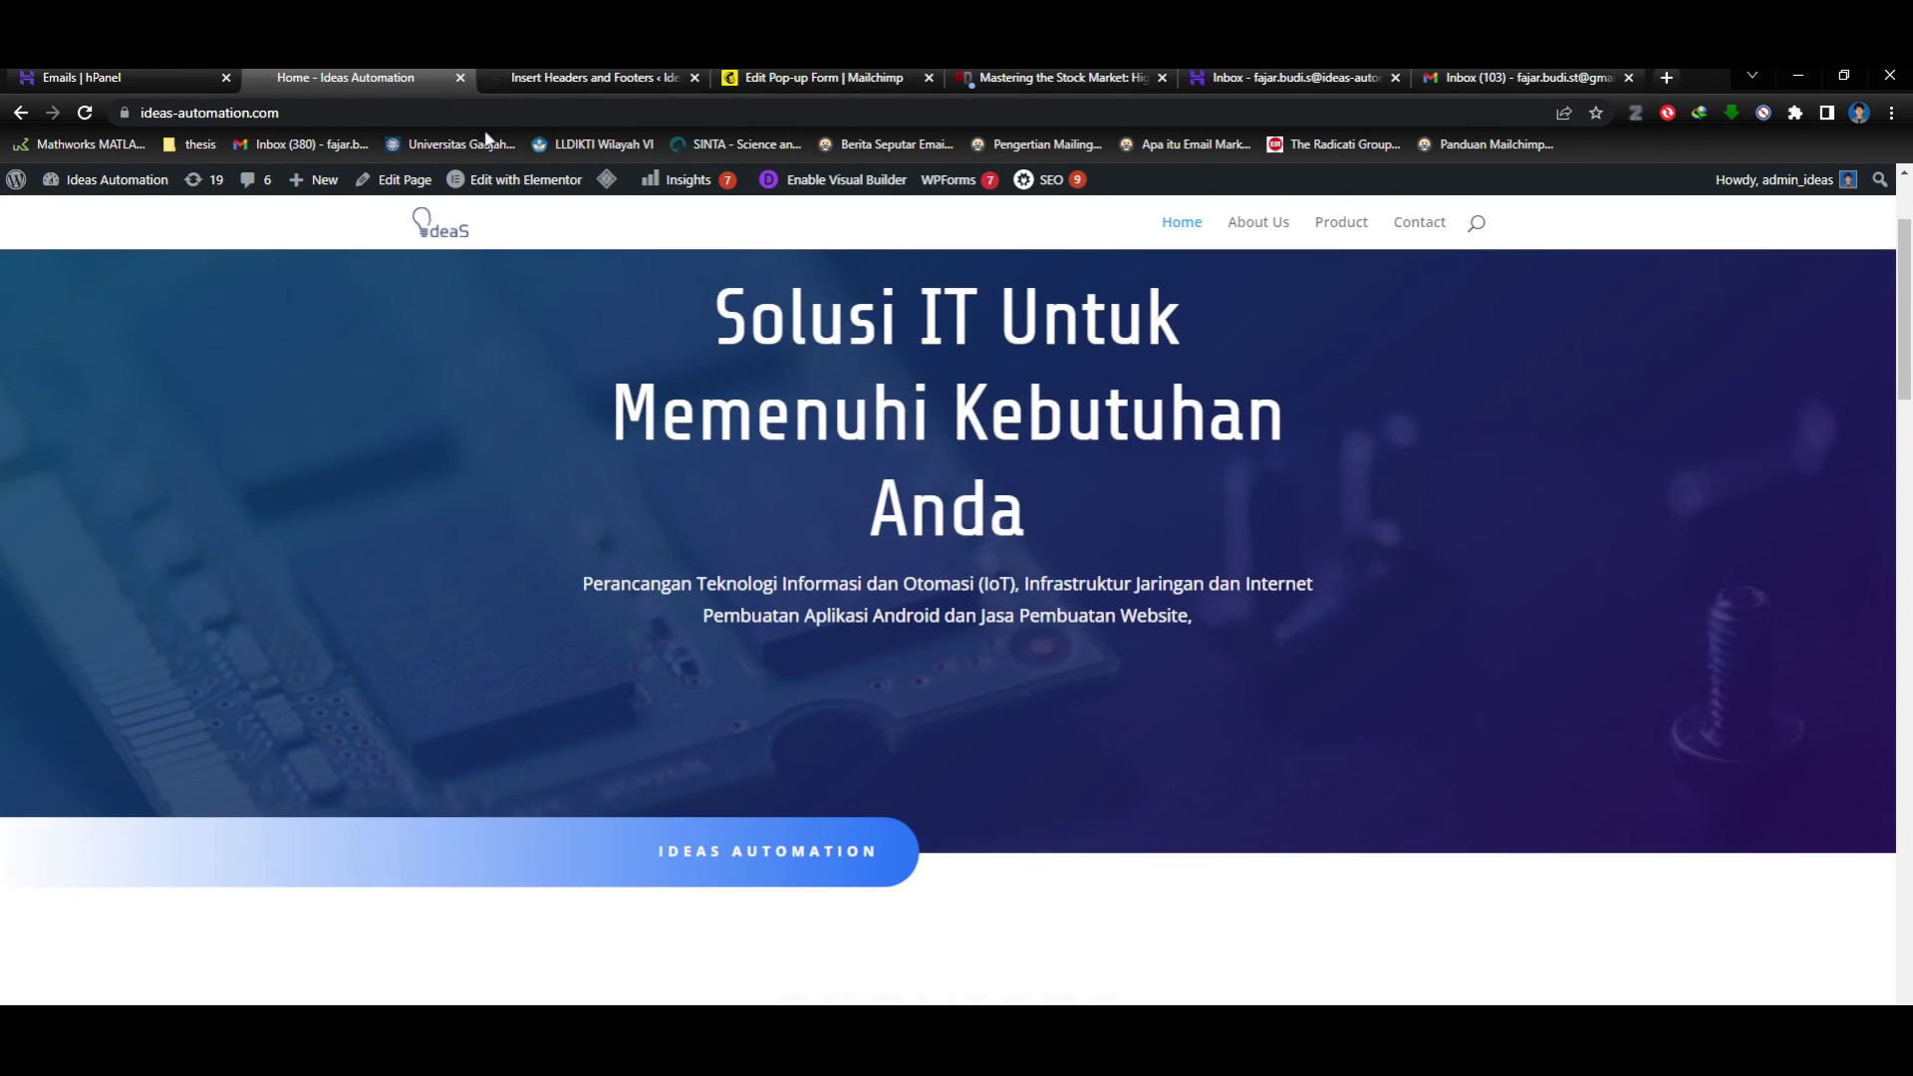
left_click(558, 77)
left_click(817, 77)
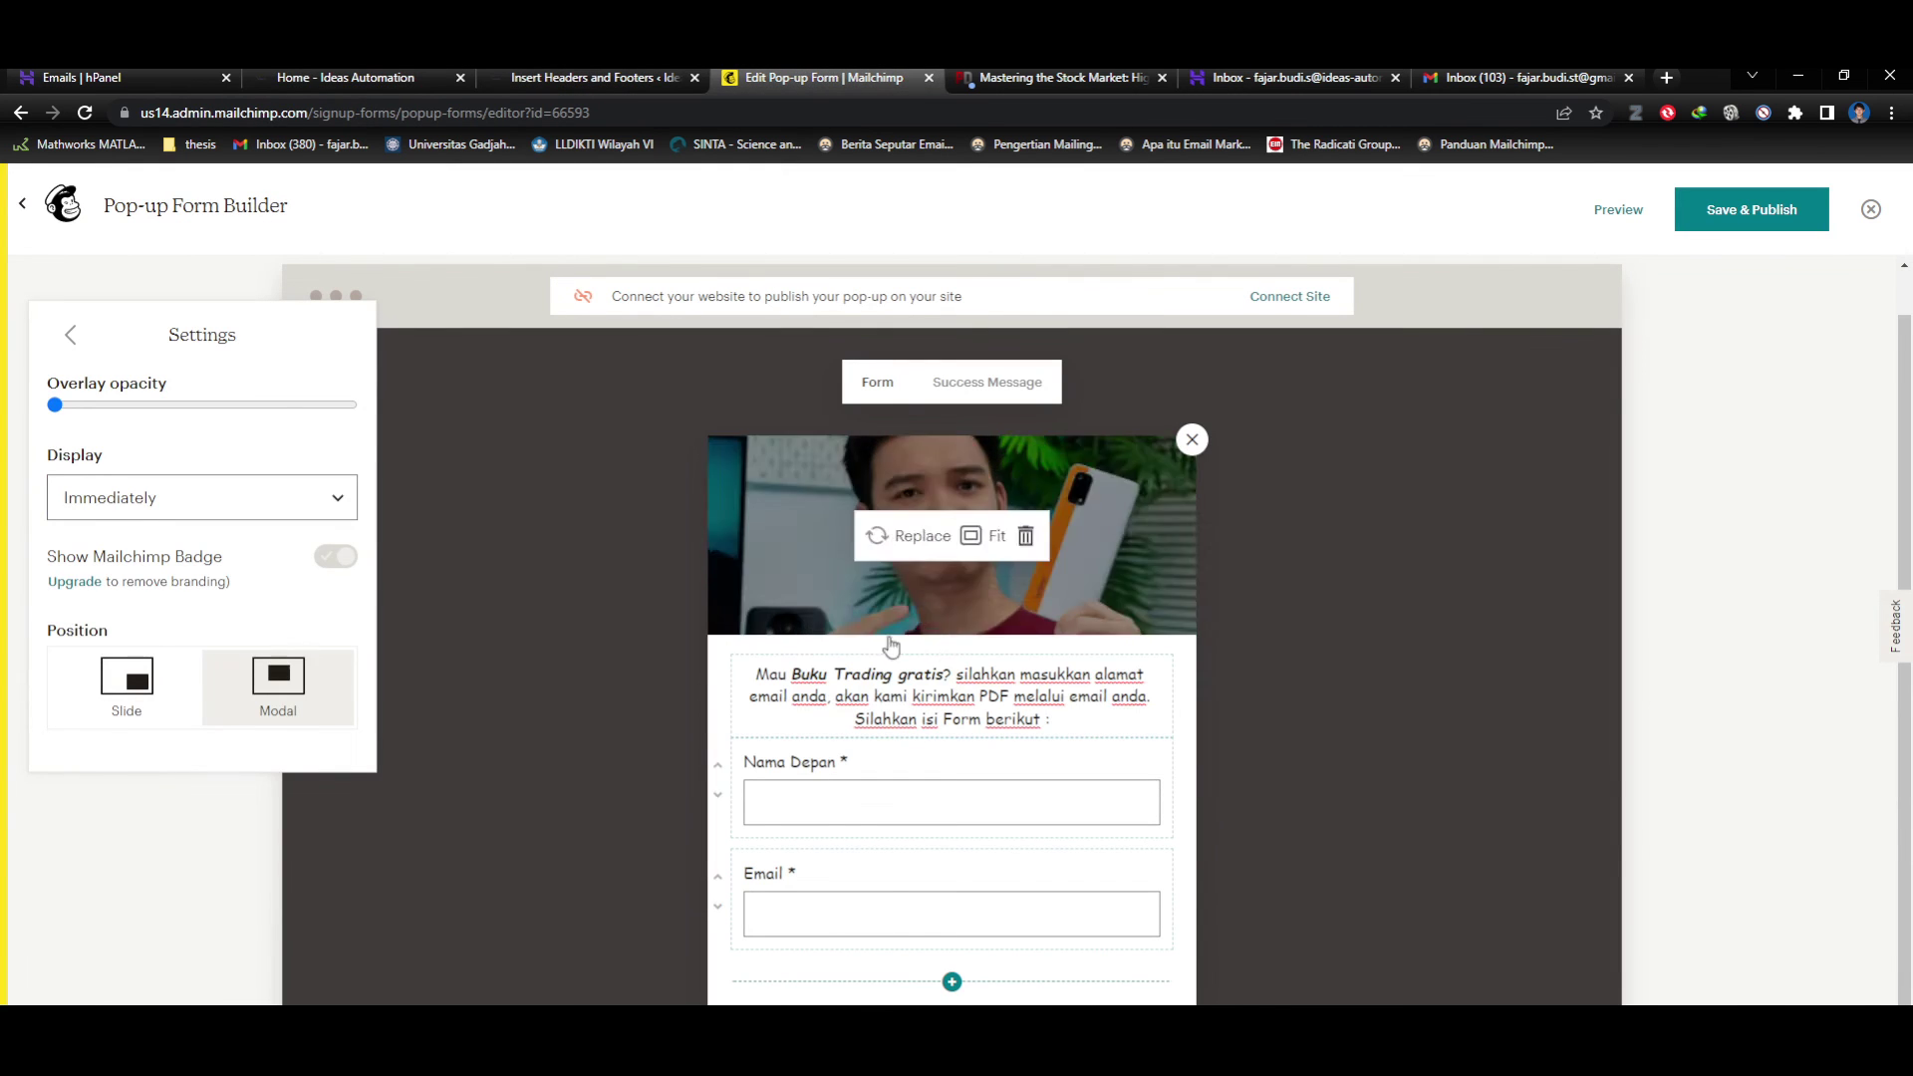
left_click_drag(55, 406, 200, 421)
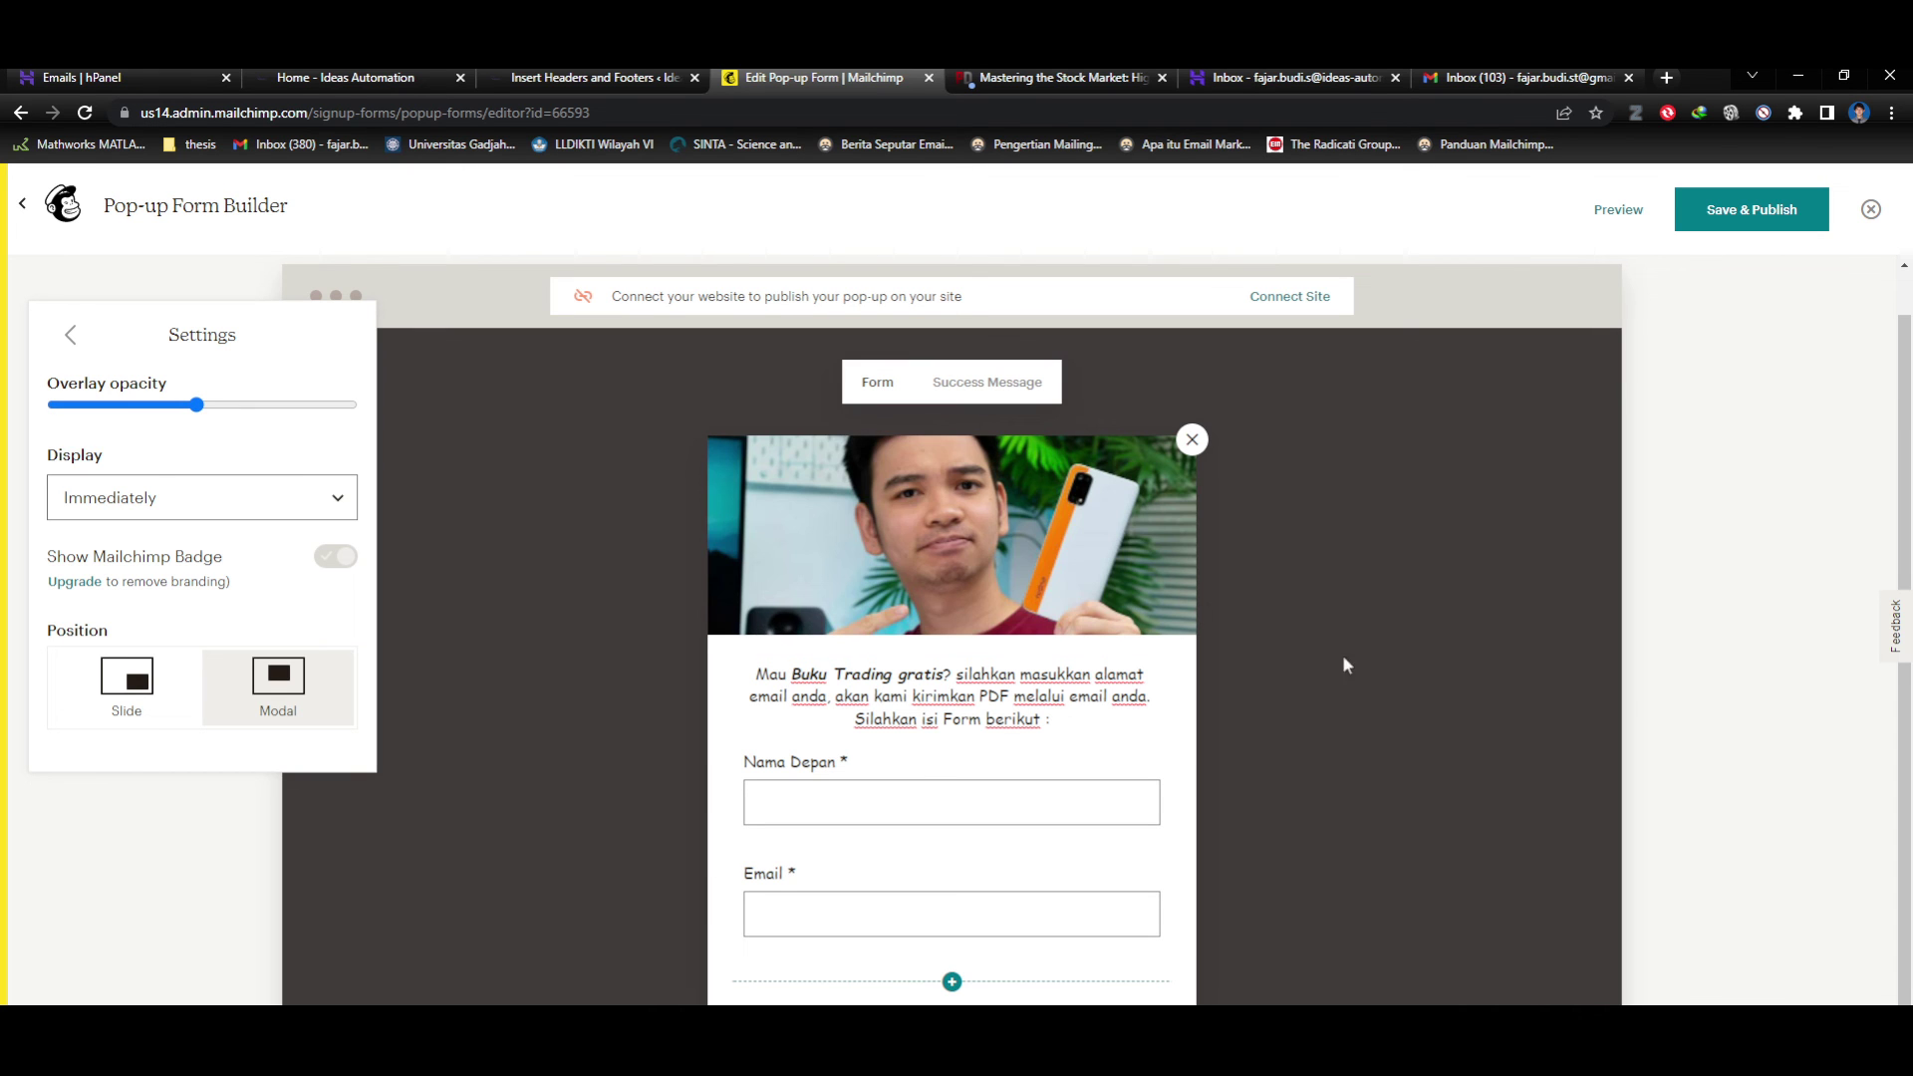
Examine the whole pop-up form together with its Display timing and Position options.
scroll(1153, 598, "down", 2)
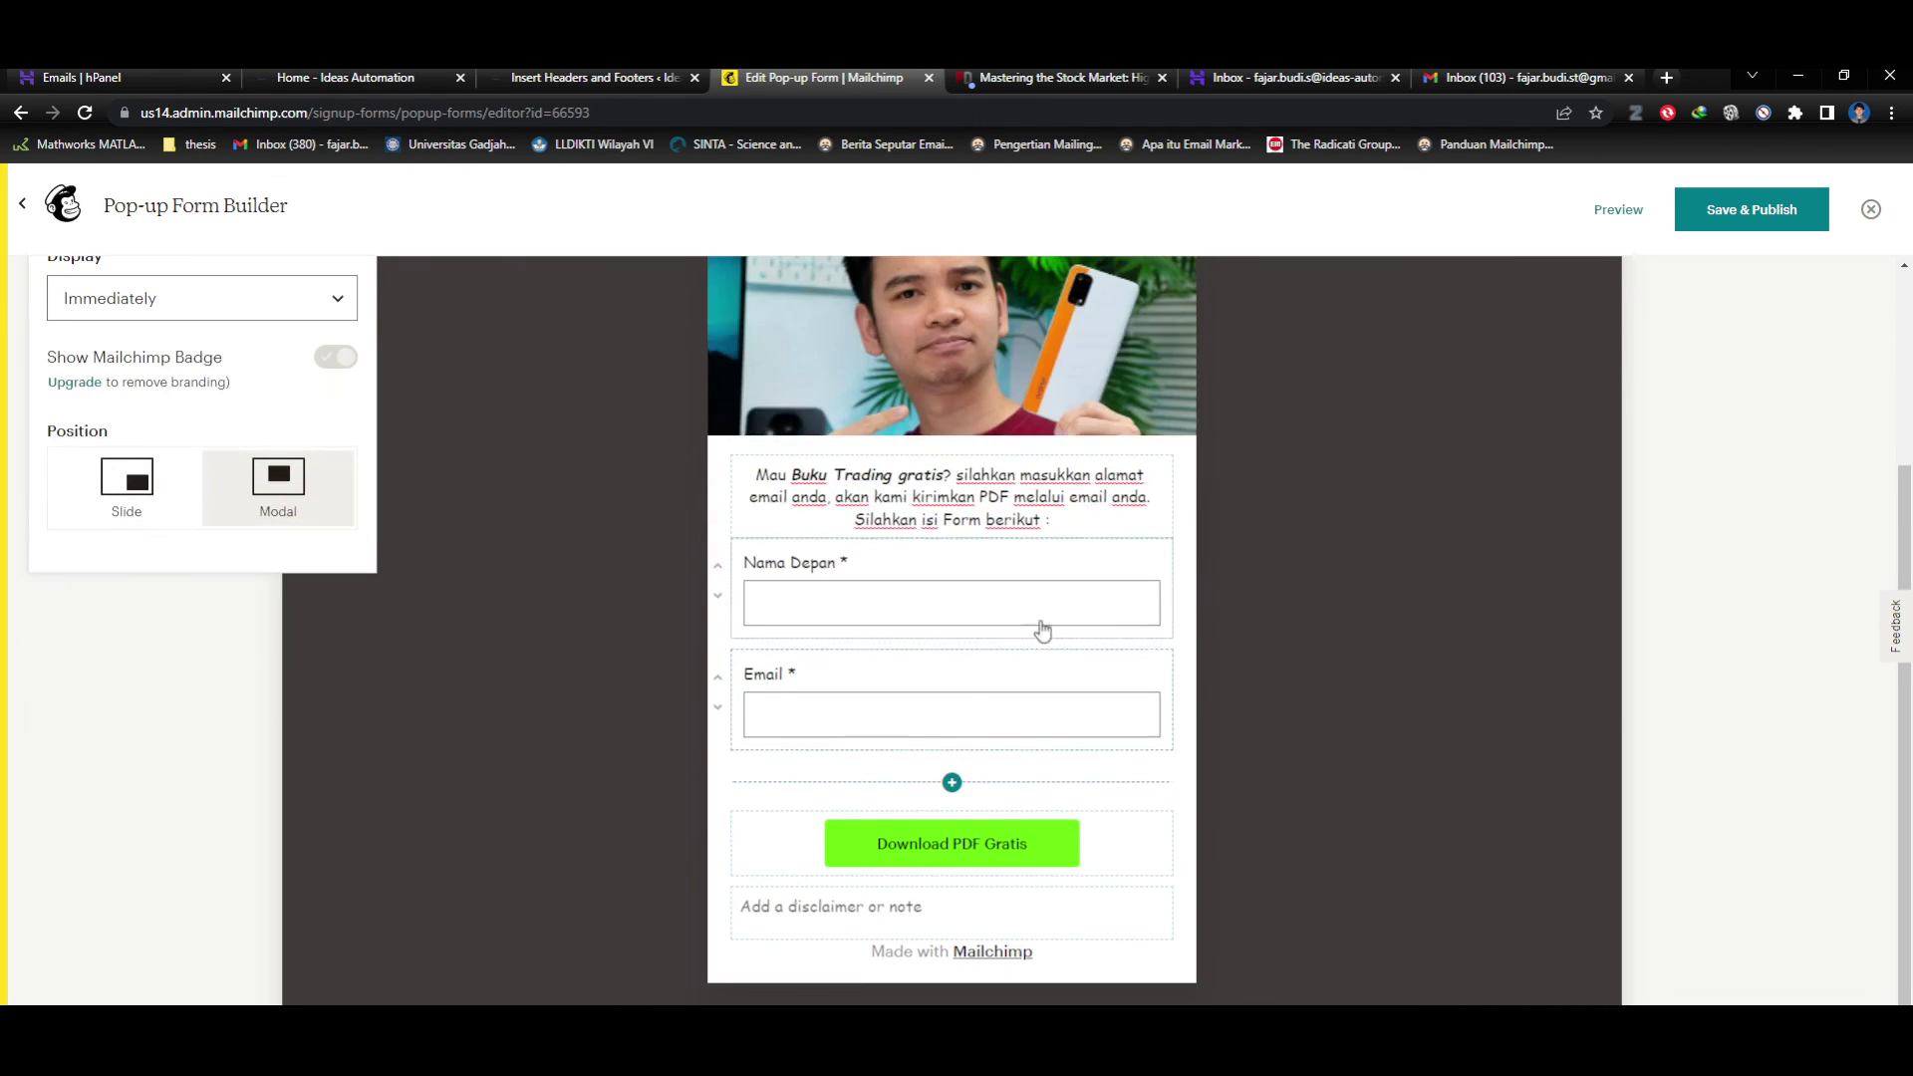
scroll(1037, 628, "up", 2)
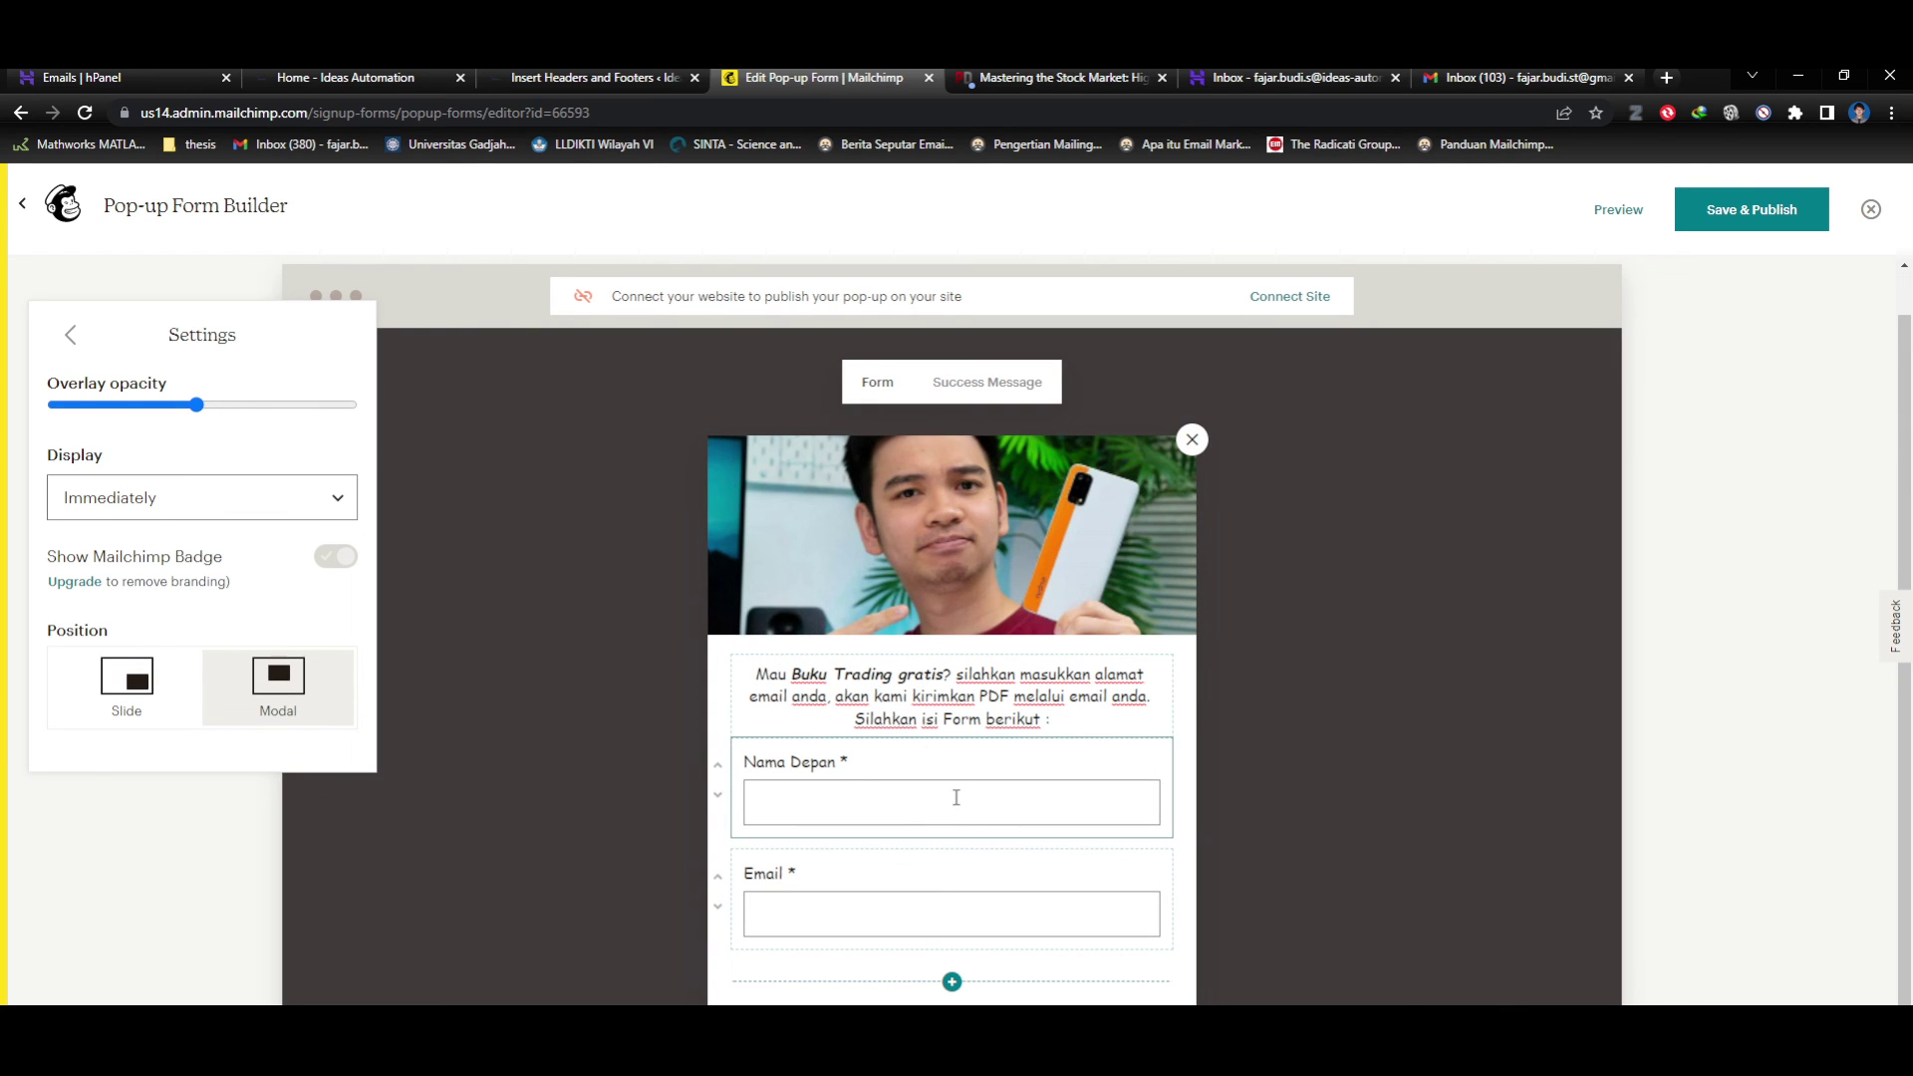
scroll(999, 760, "down", 2)
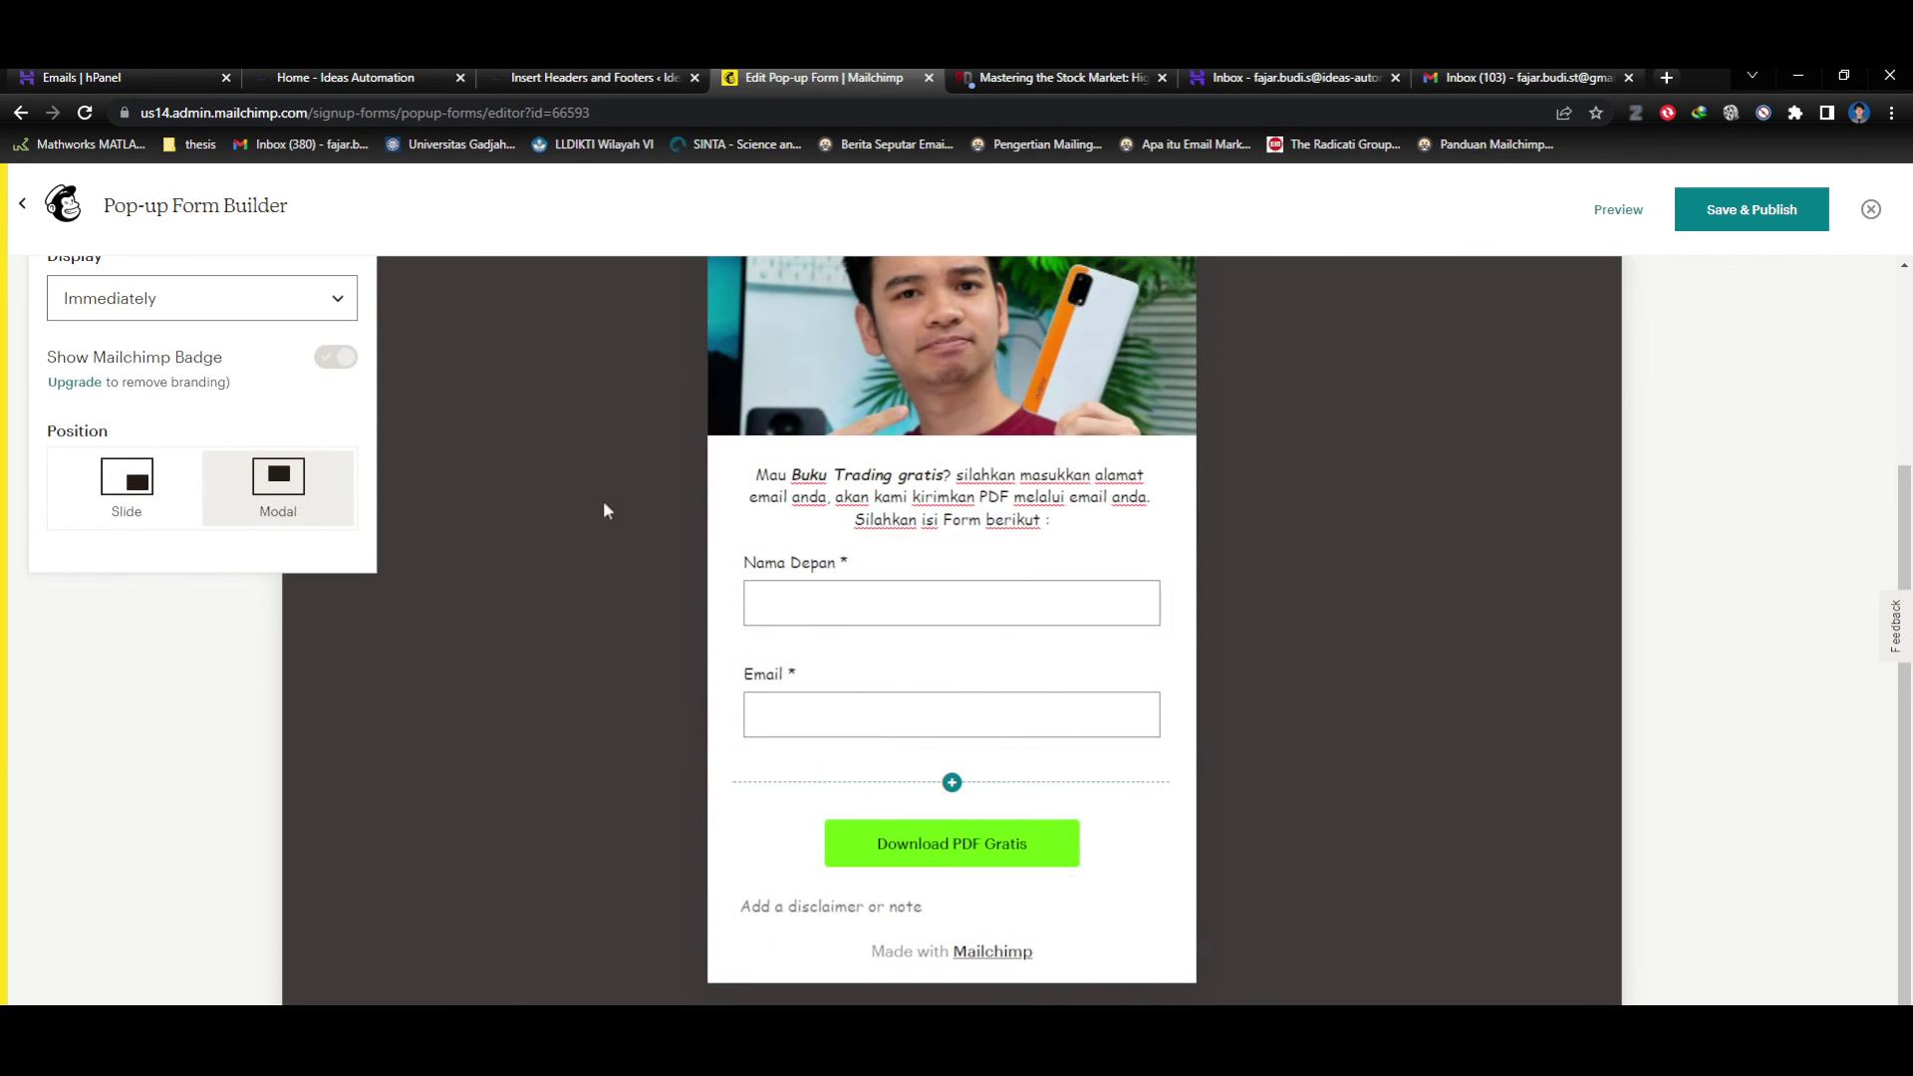
scroll(431, 539, "up", 2)
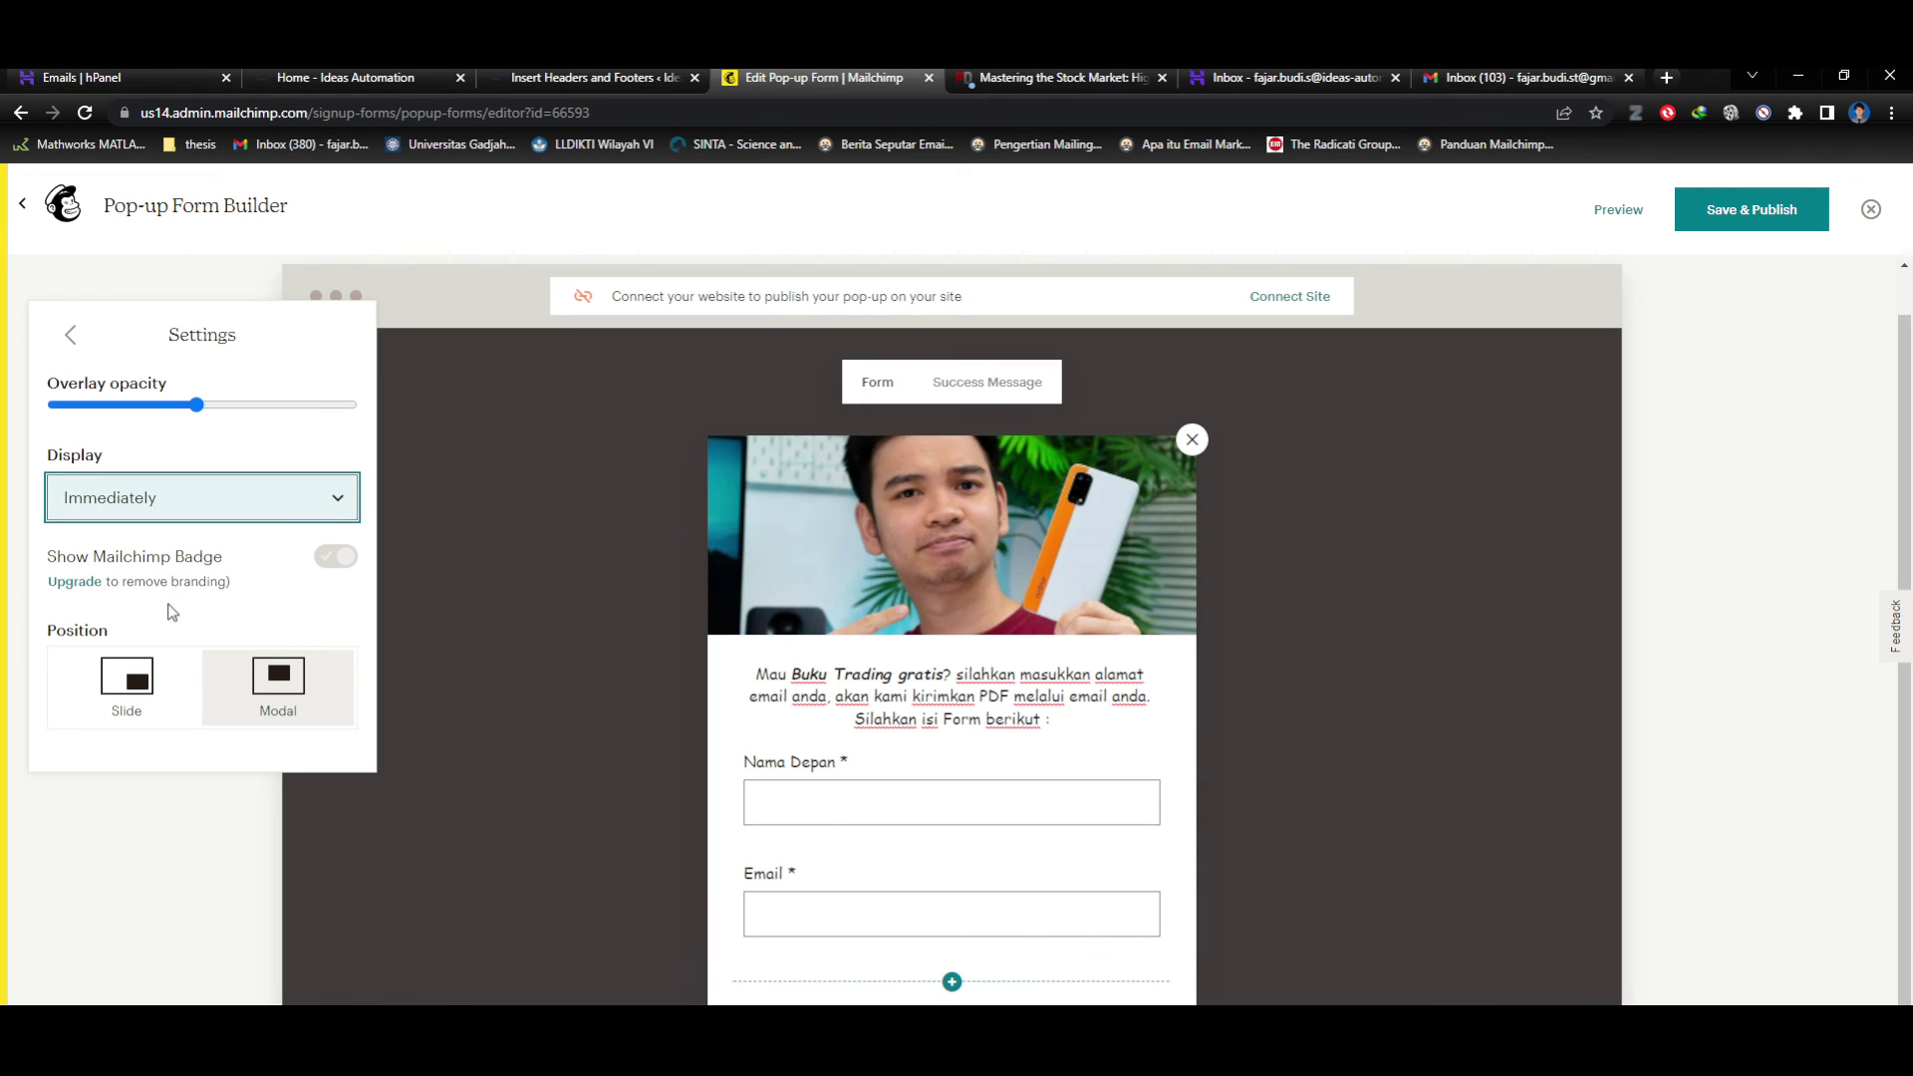
scroll(183, 605, "down", 2)
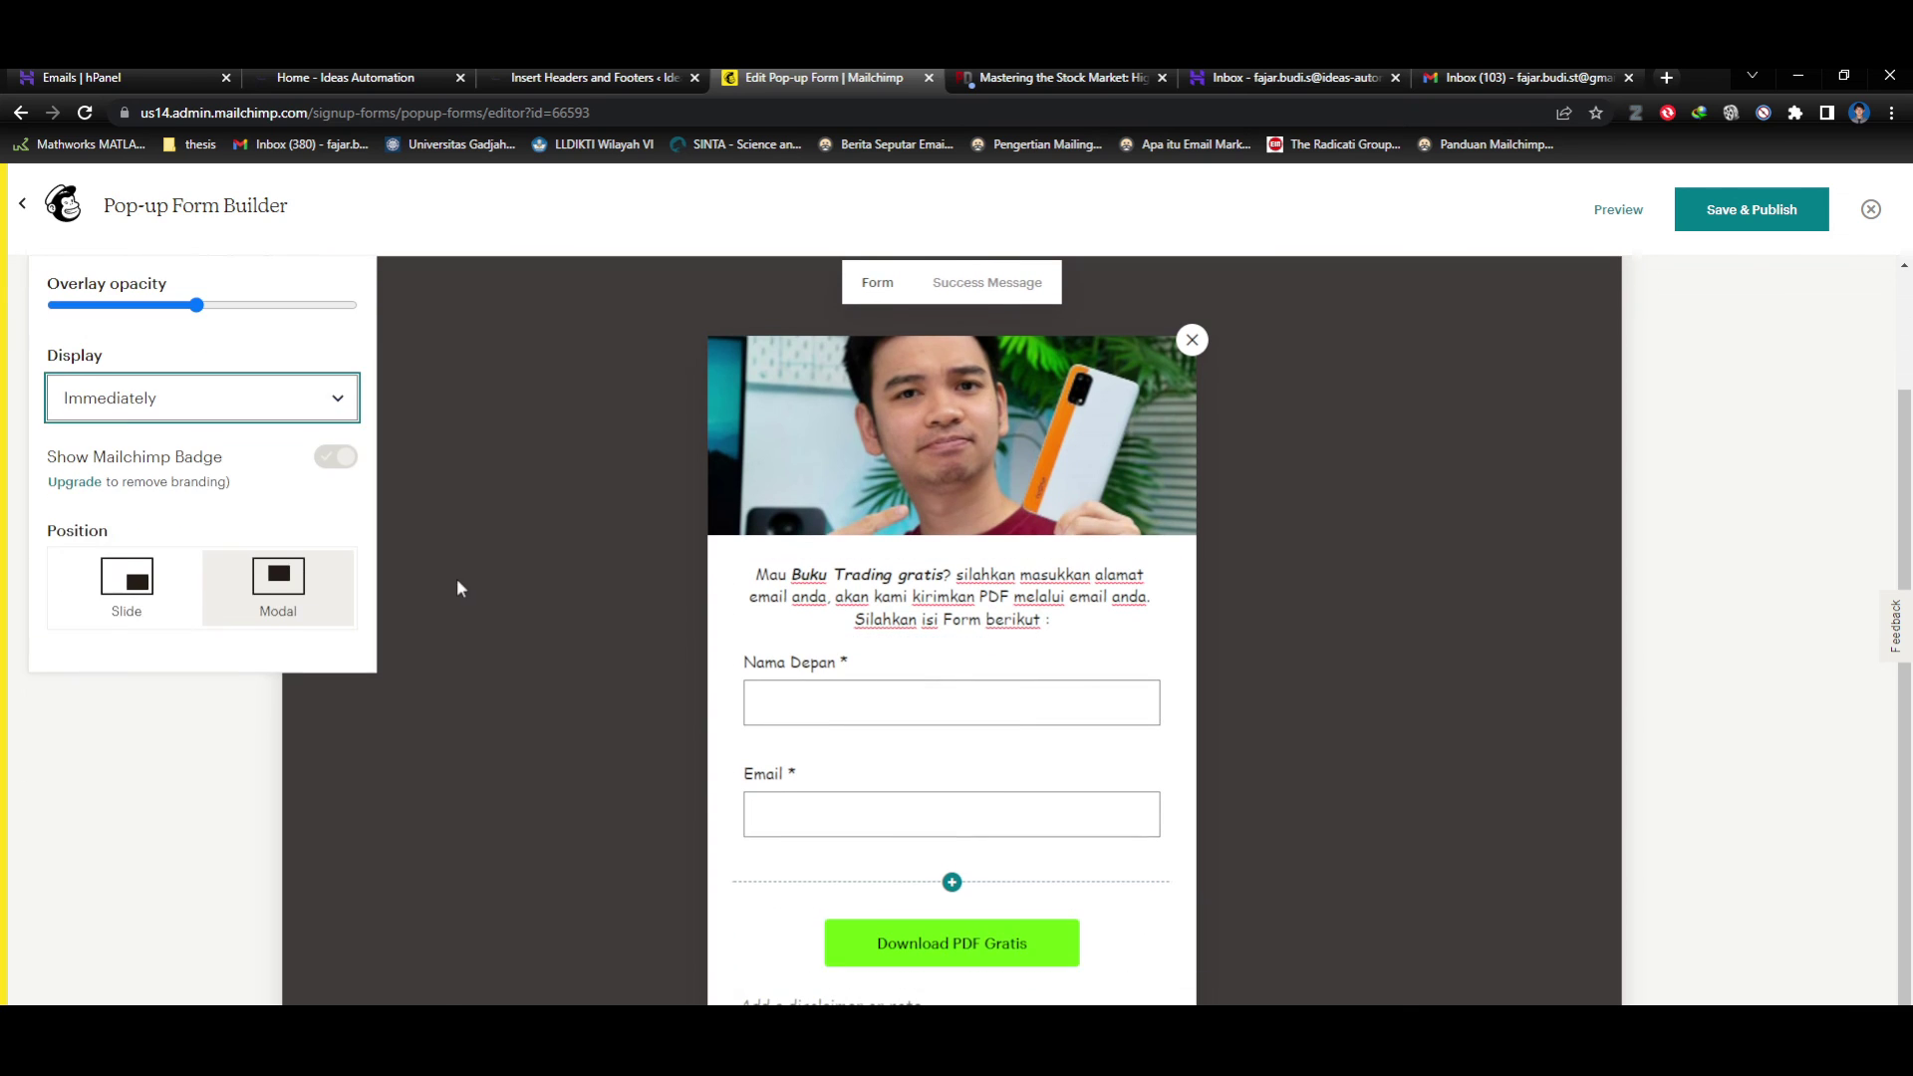
scroll(456, 578, "up", 2)
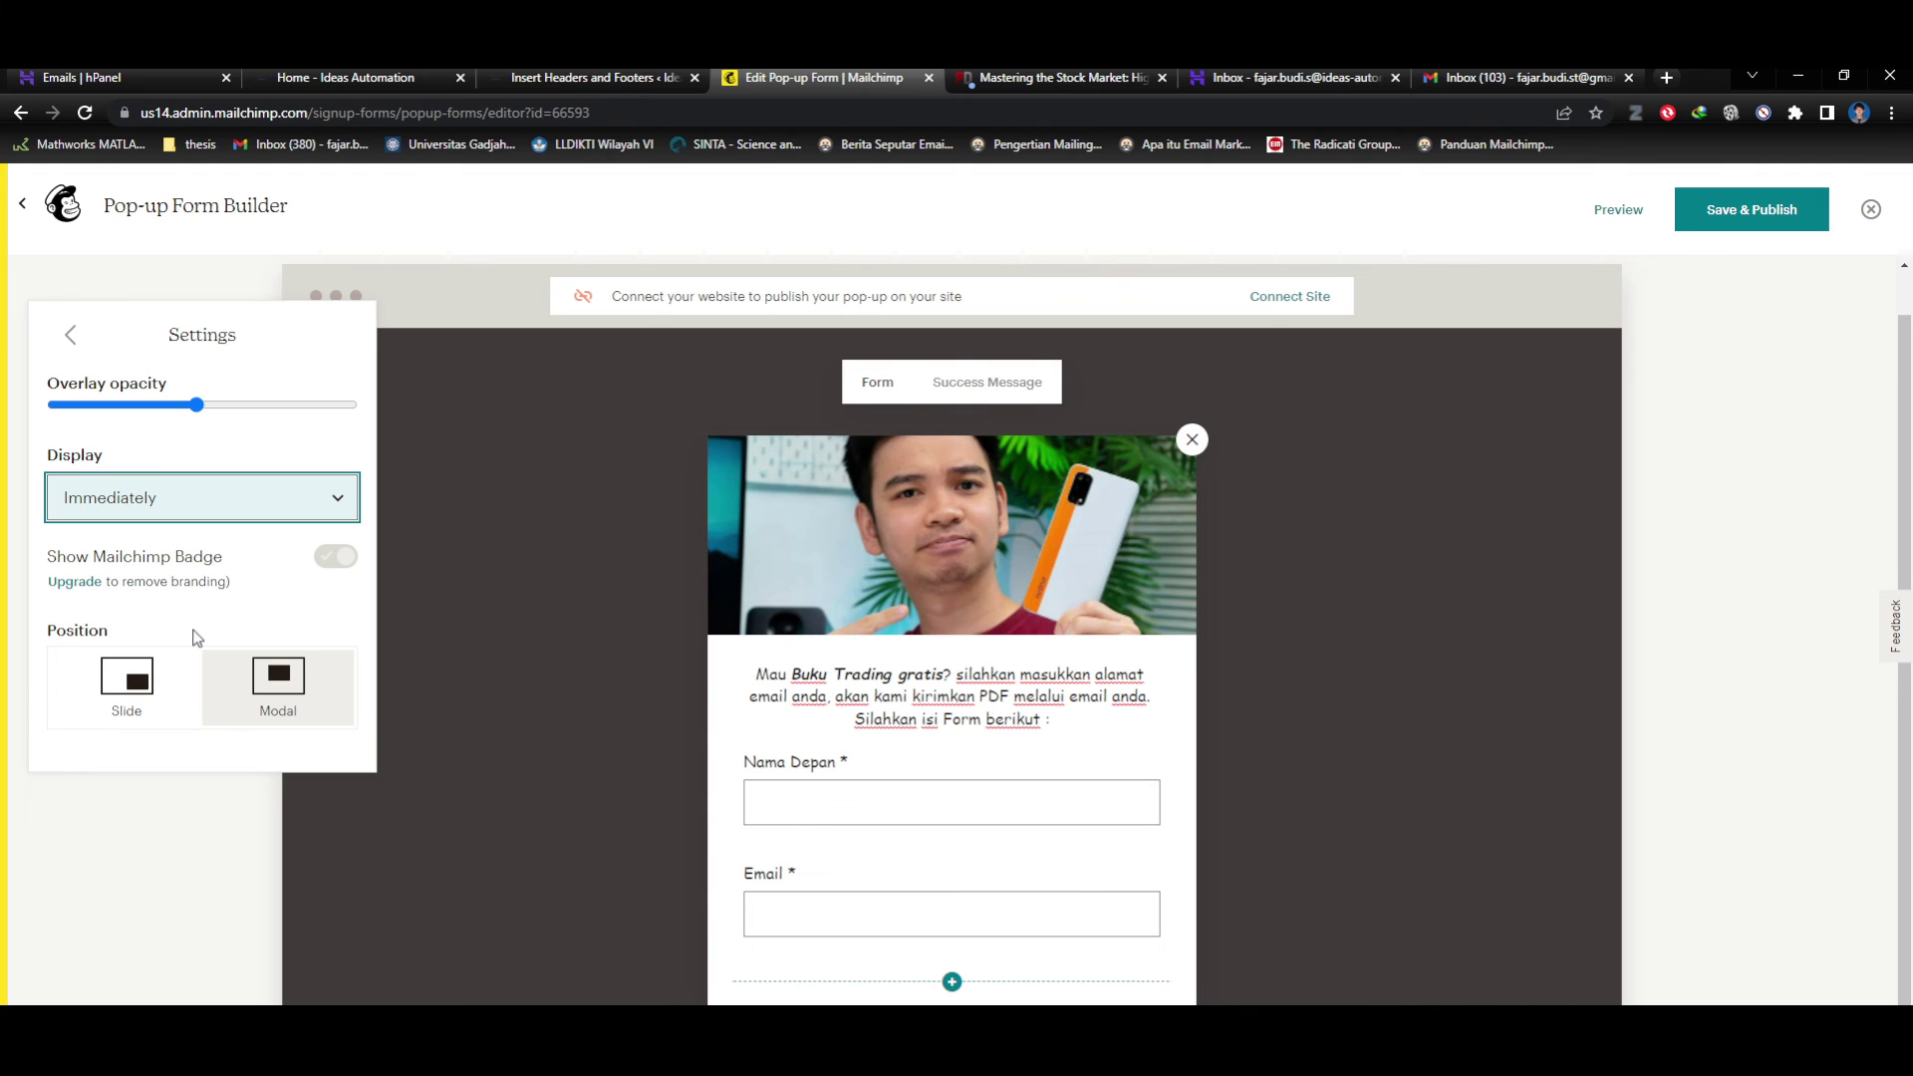
left_click(299, 713)
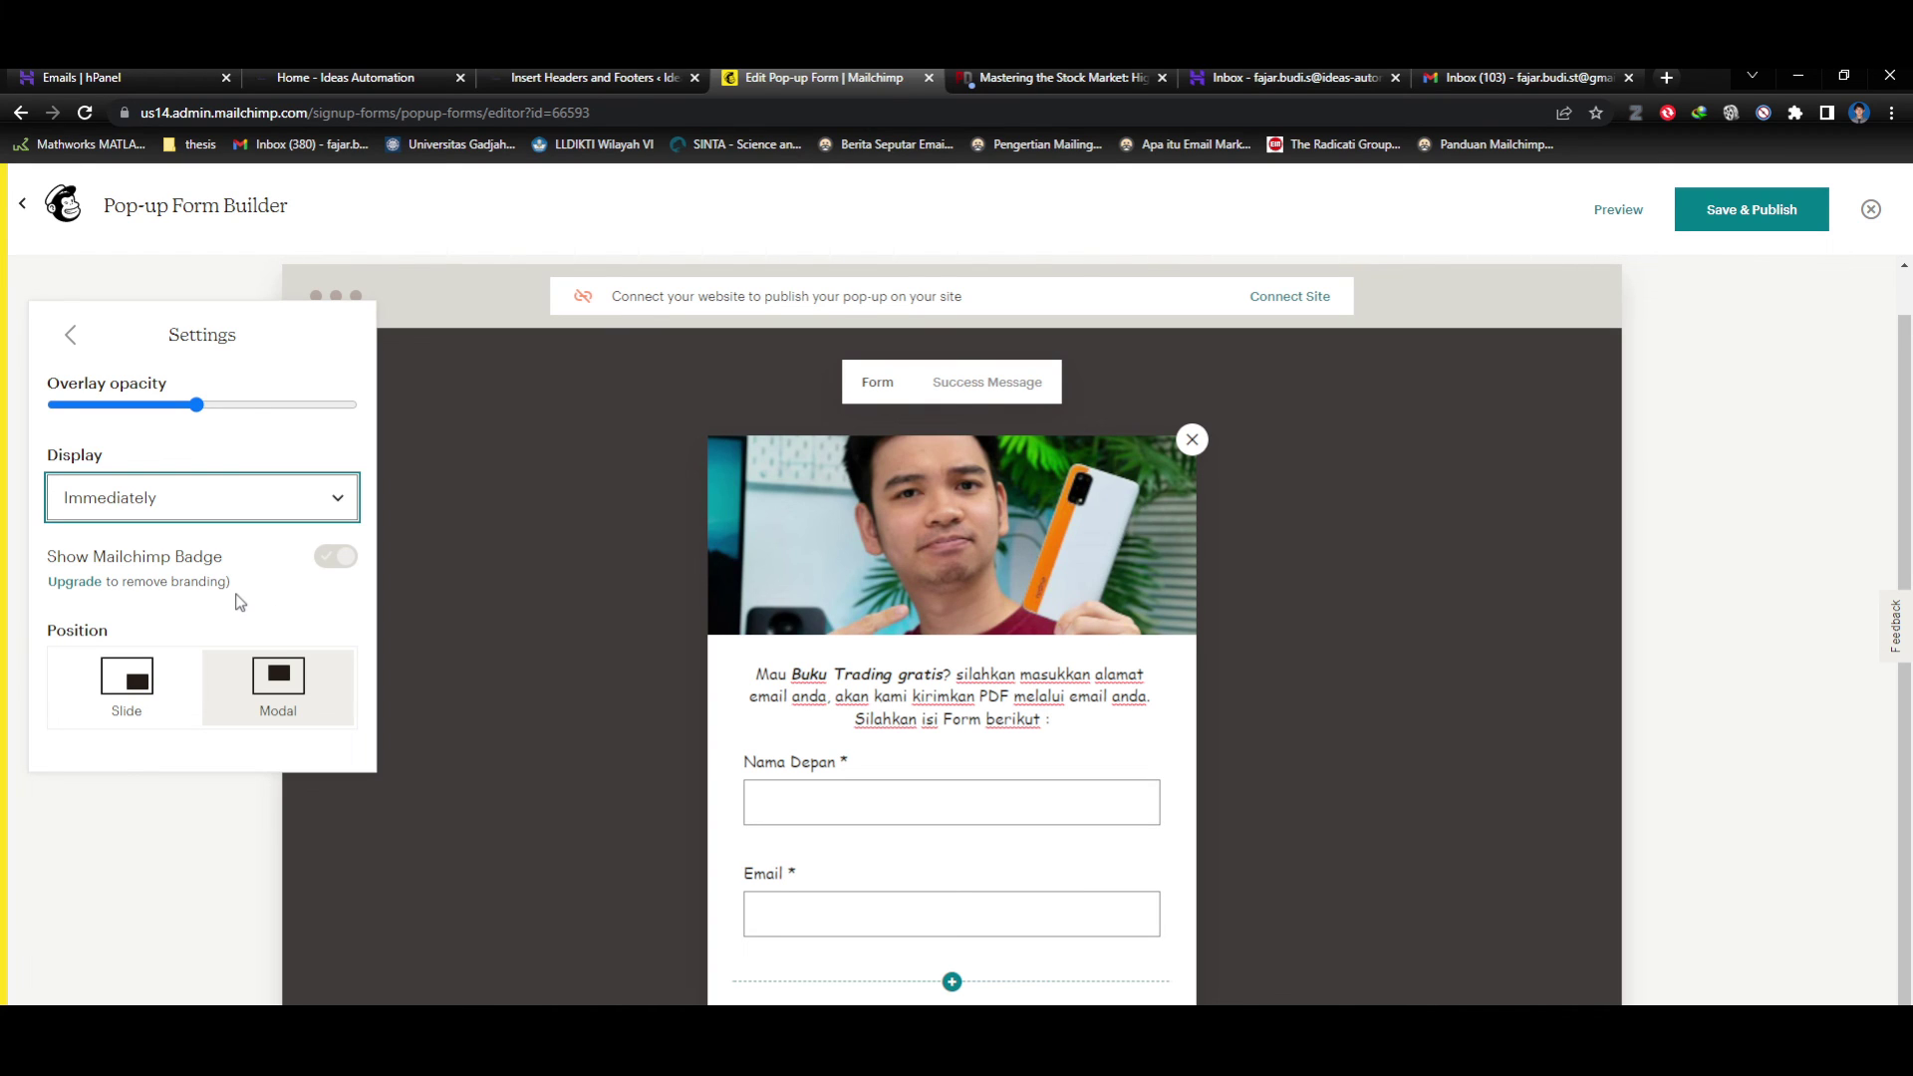
Look through the Ideas Automation home page down to its contact form, and return to the Mailchimp pop-up form builder.
left_click(594, 77)
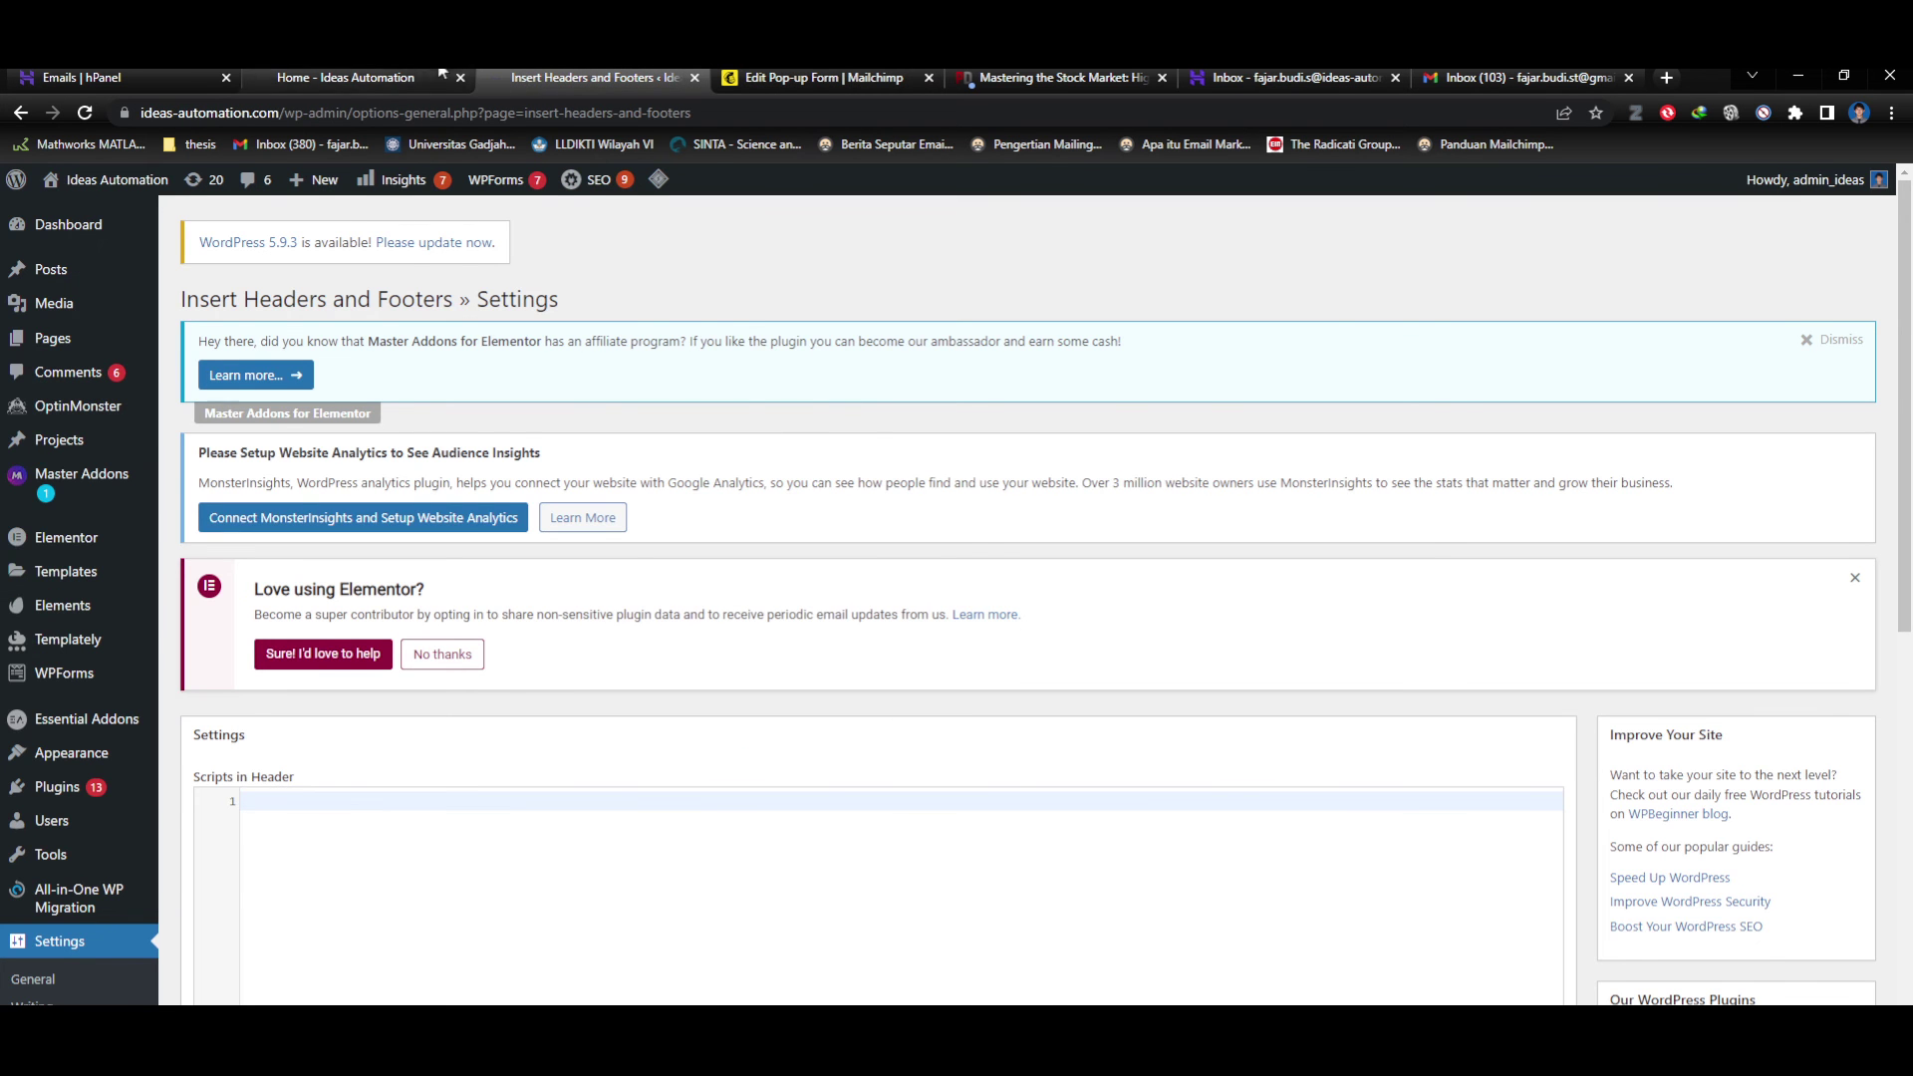
left_click(399, 78)
scroll(1116, 548, "down", 15)
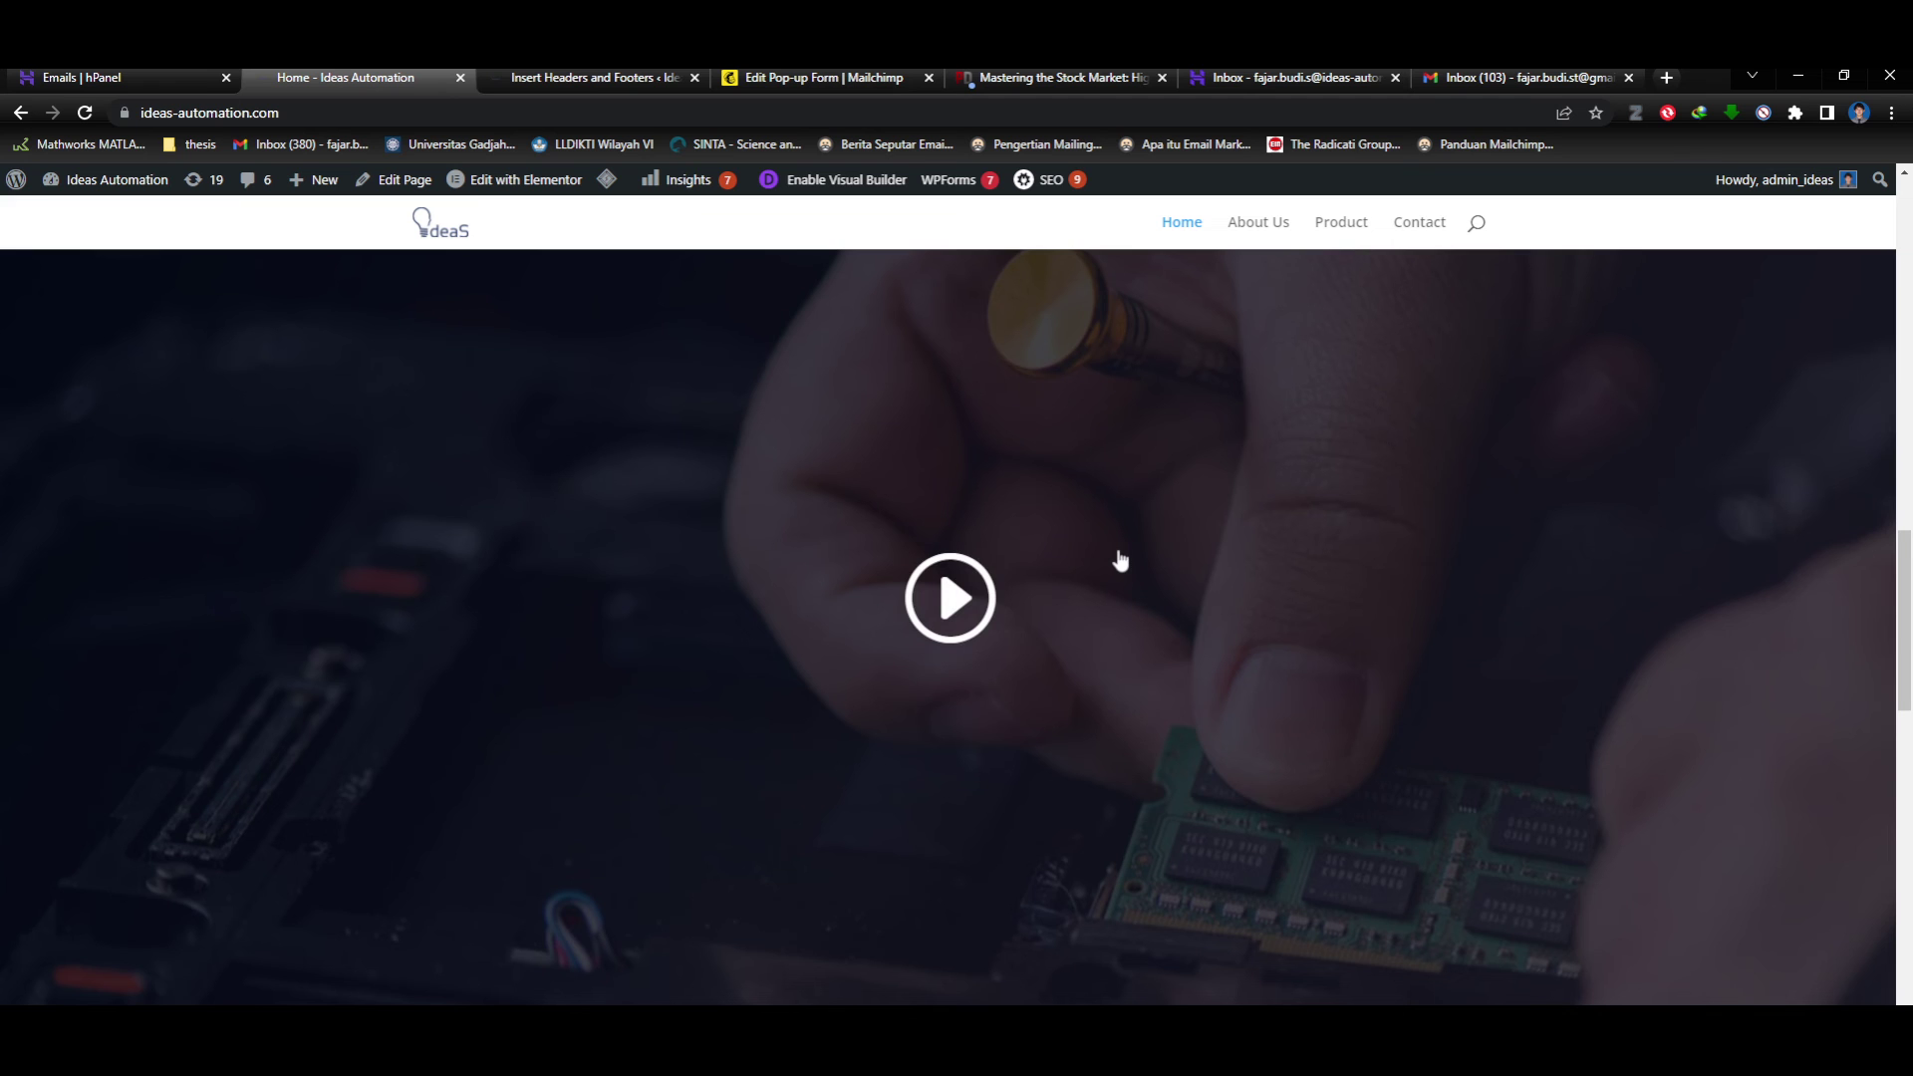
scroll(1120, 560, "down", 10)
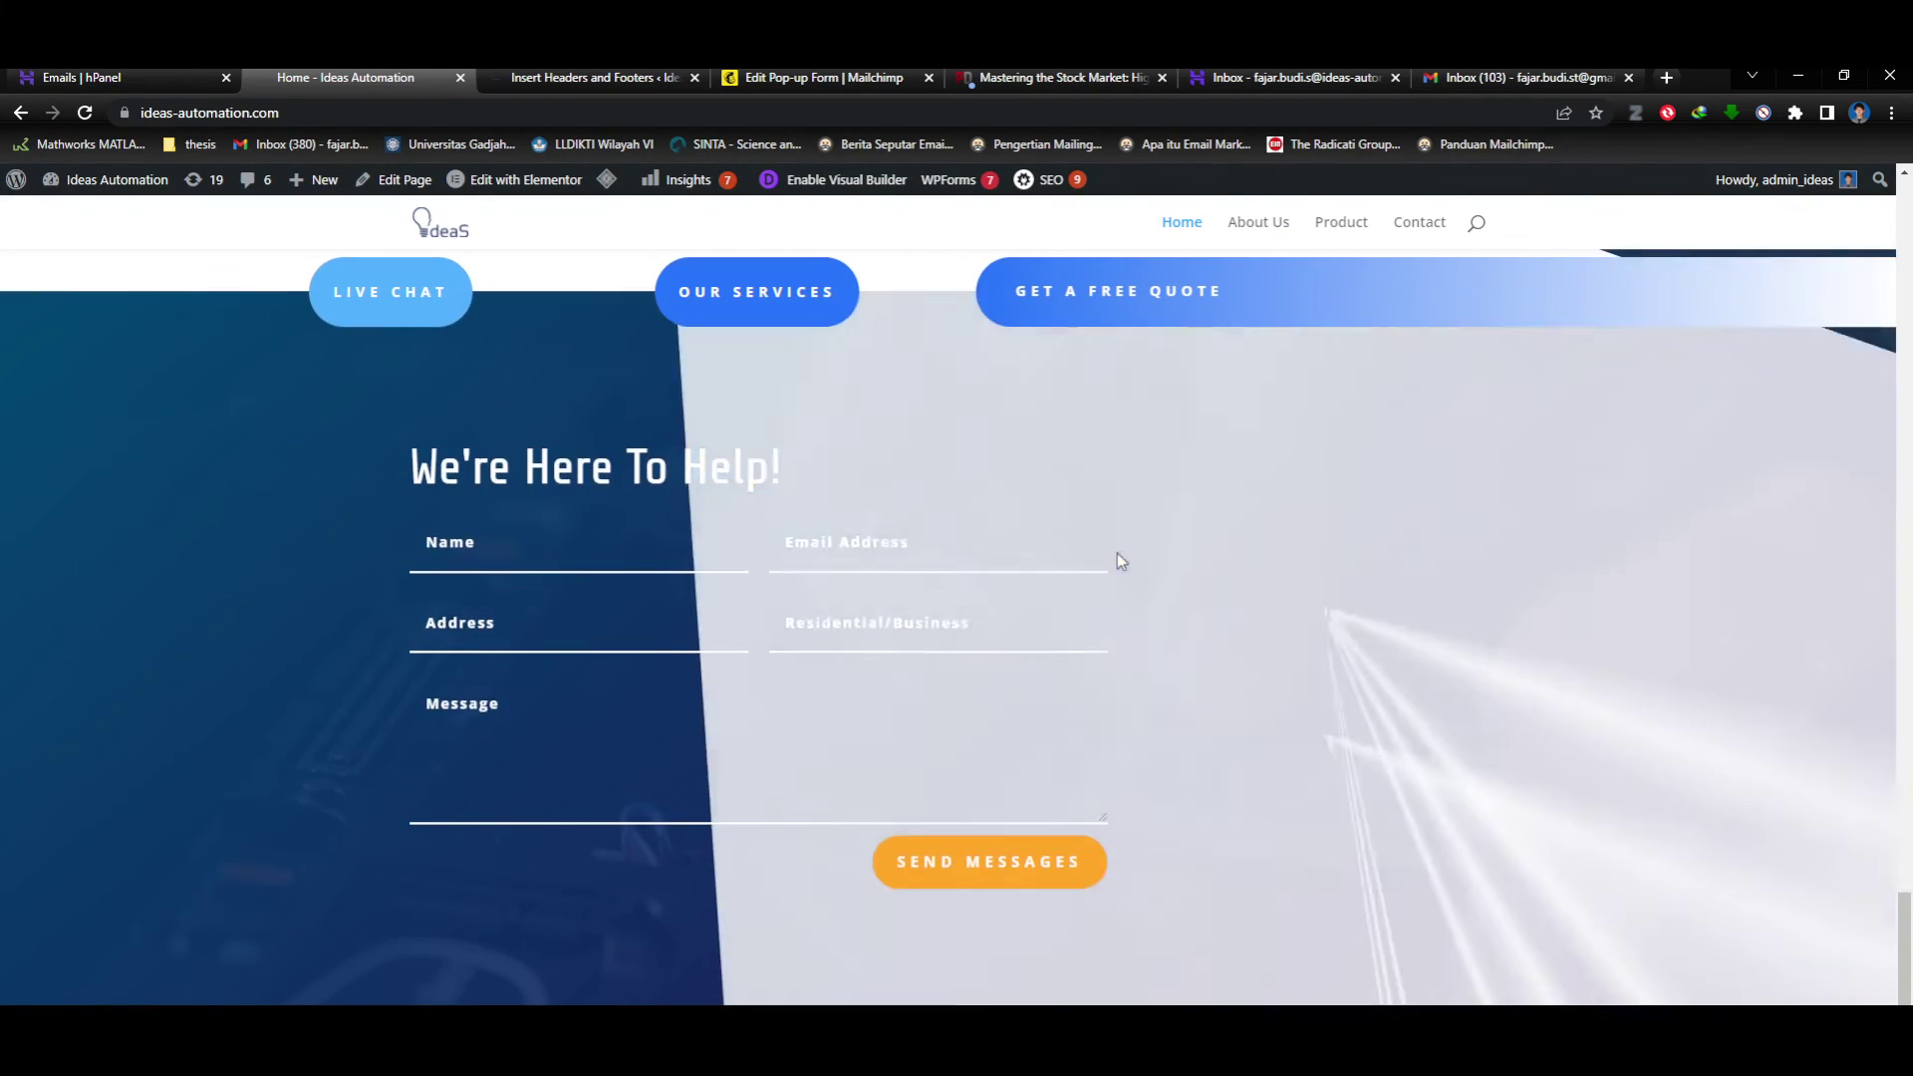
scroll(1114, 558, "up", 12)
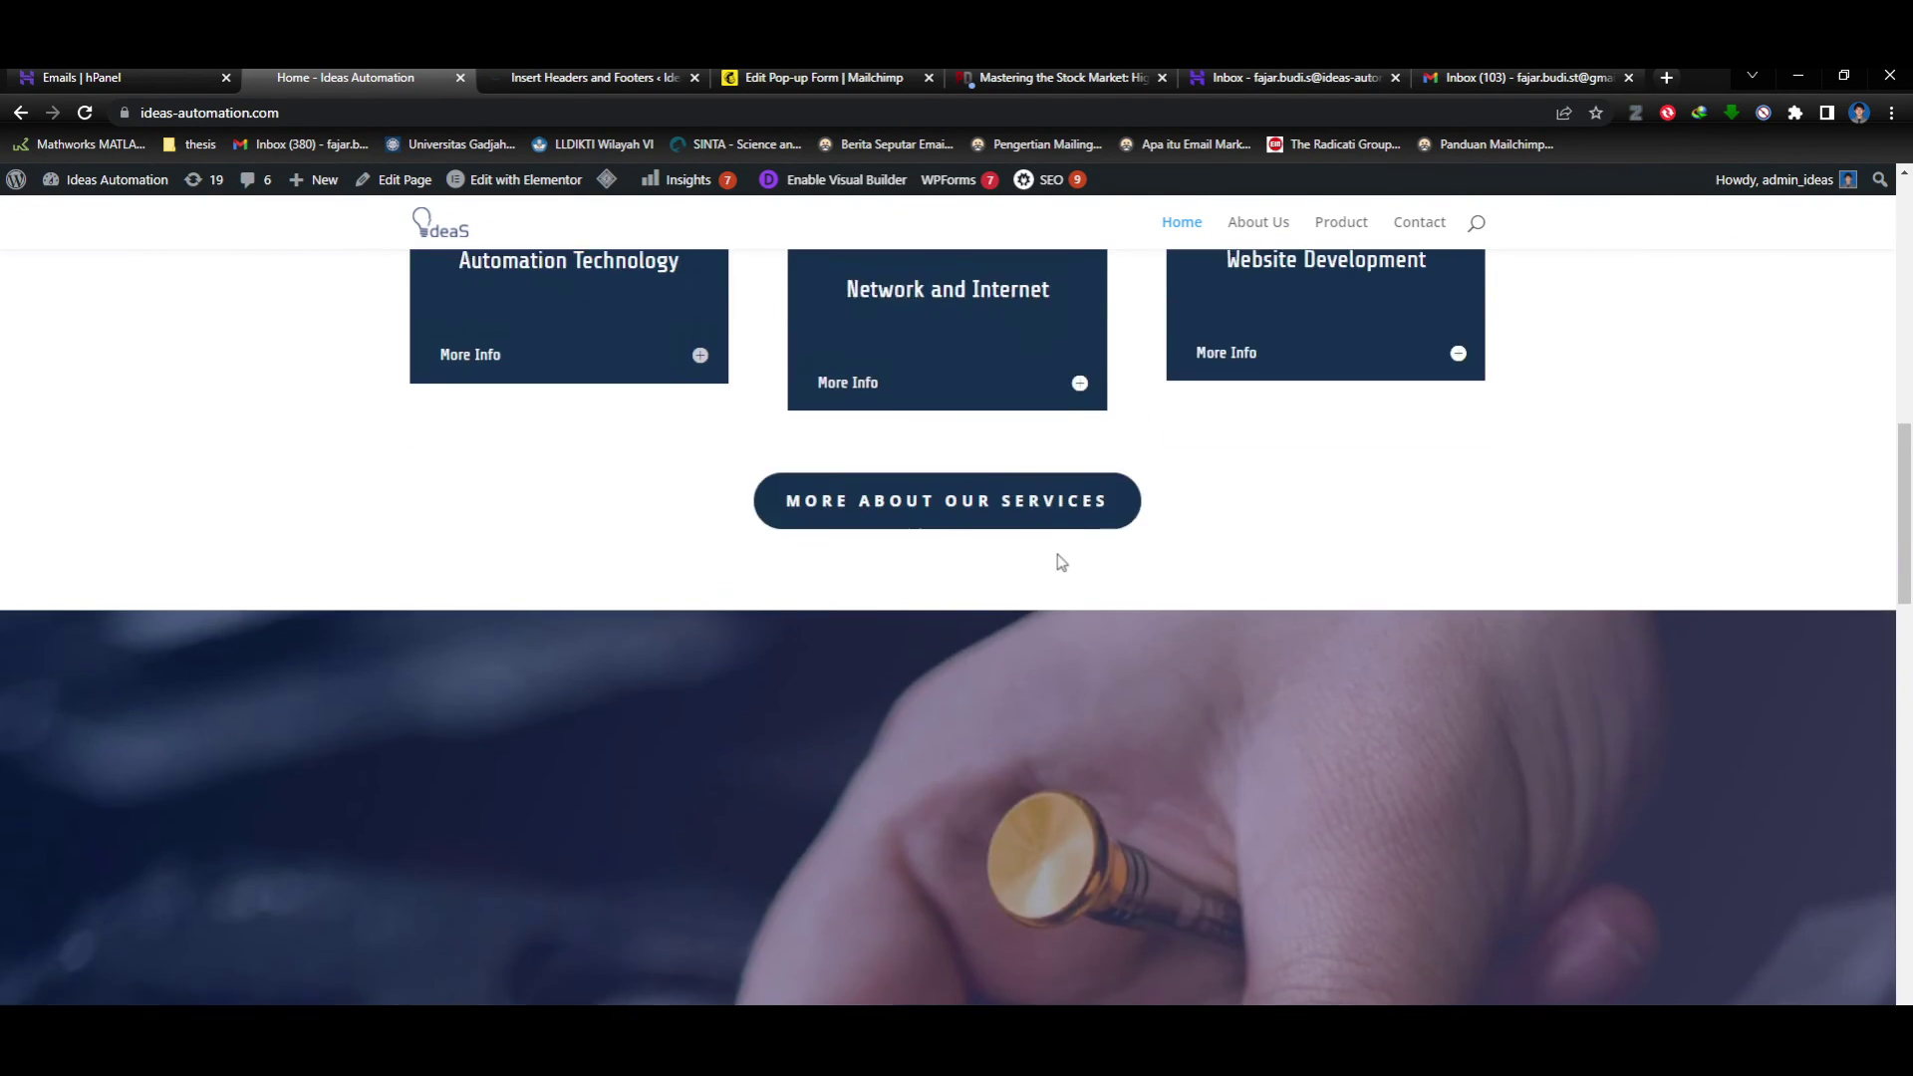
left_click(612, 76)
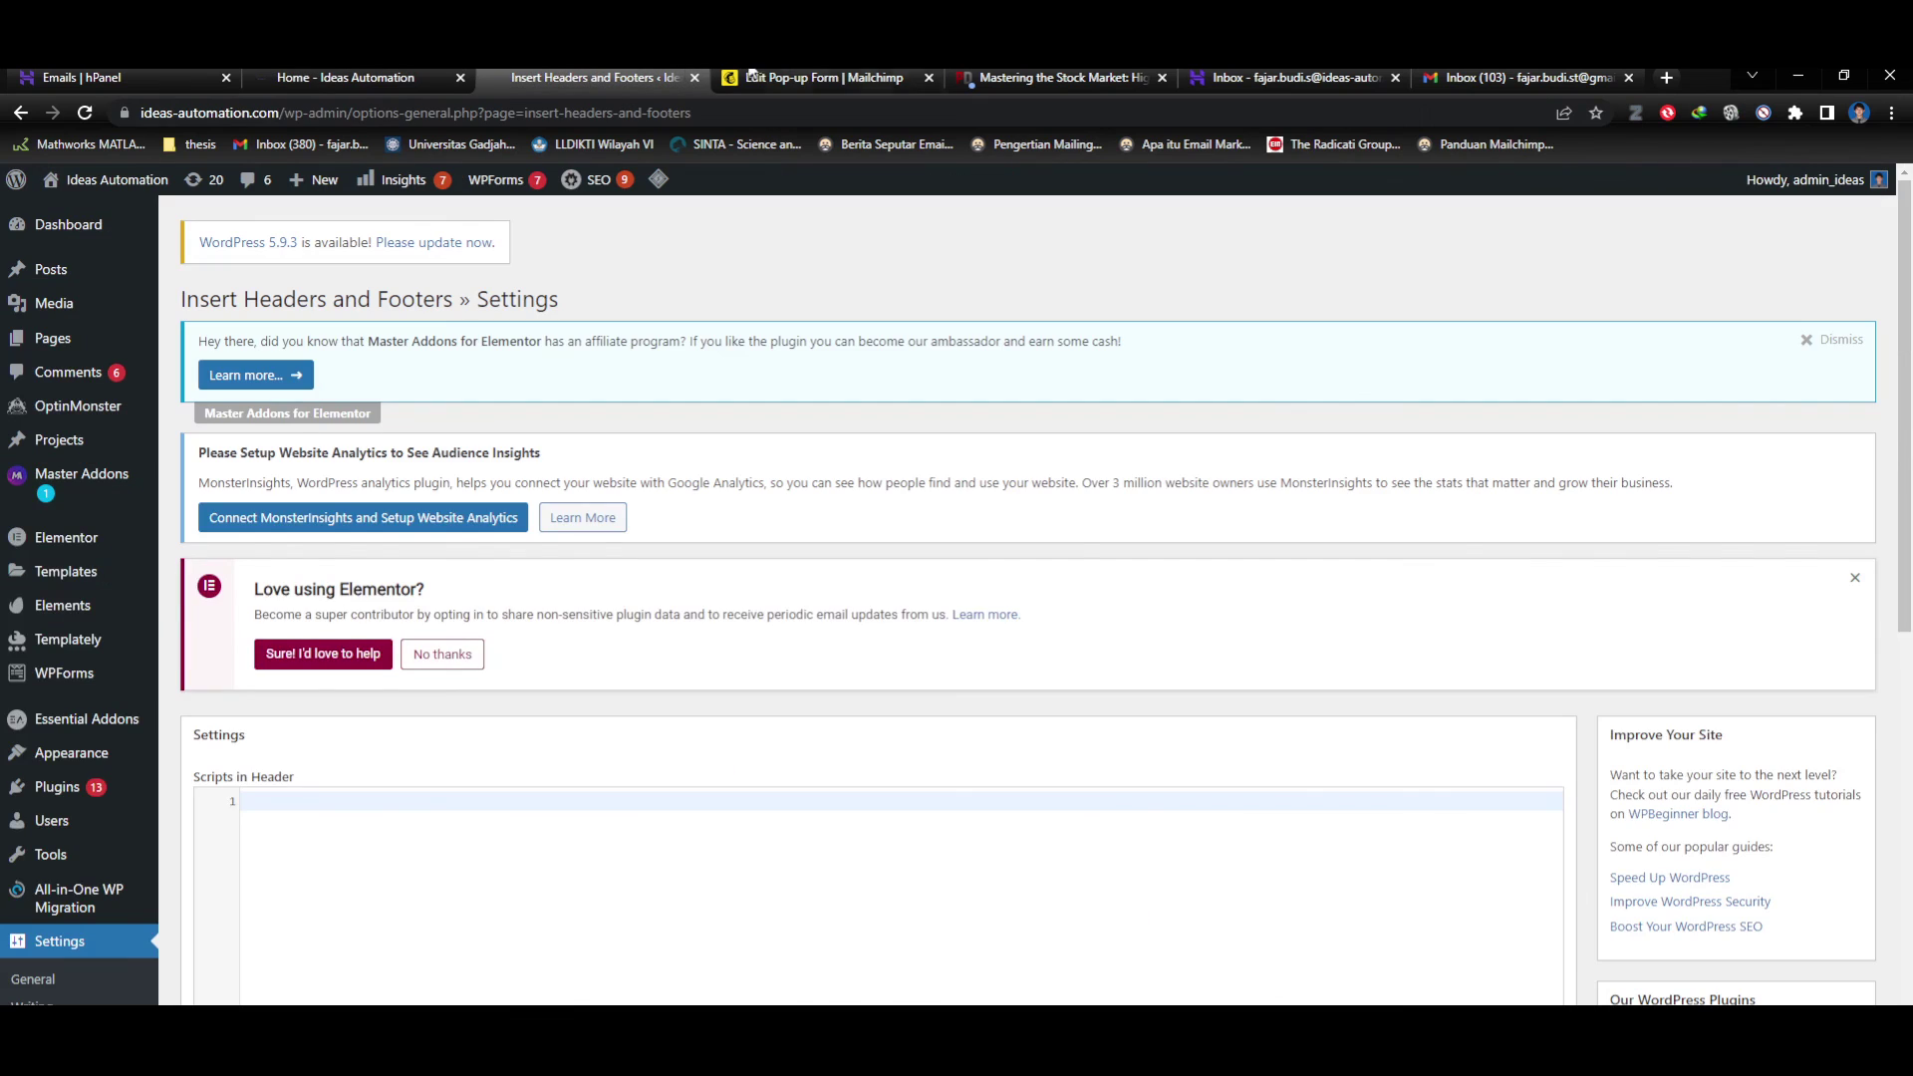
left_click(752, 76)
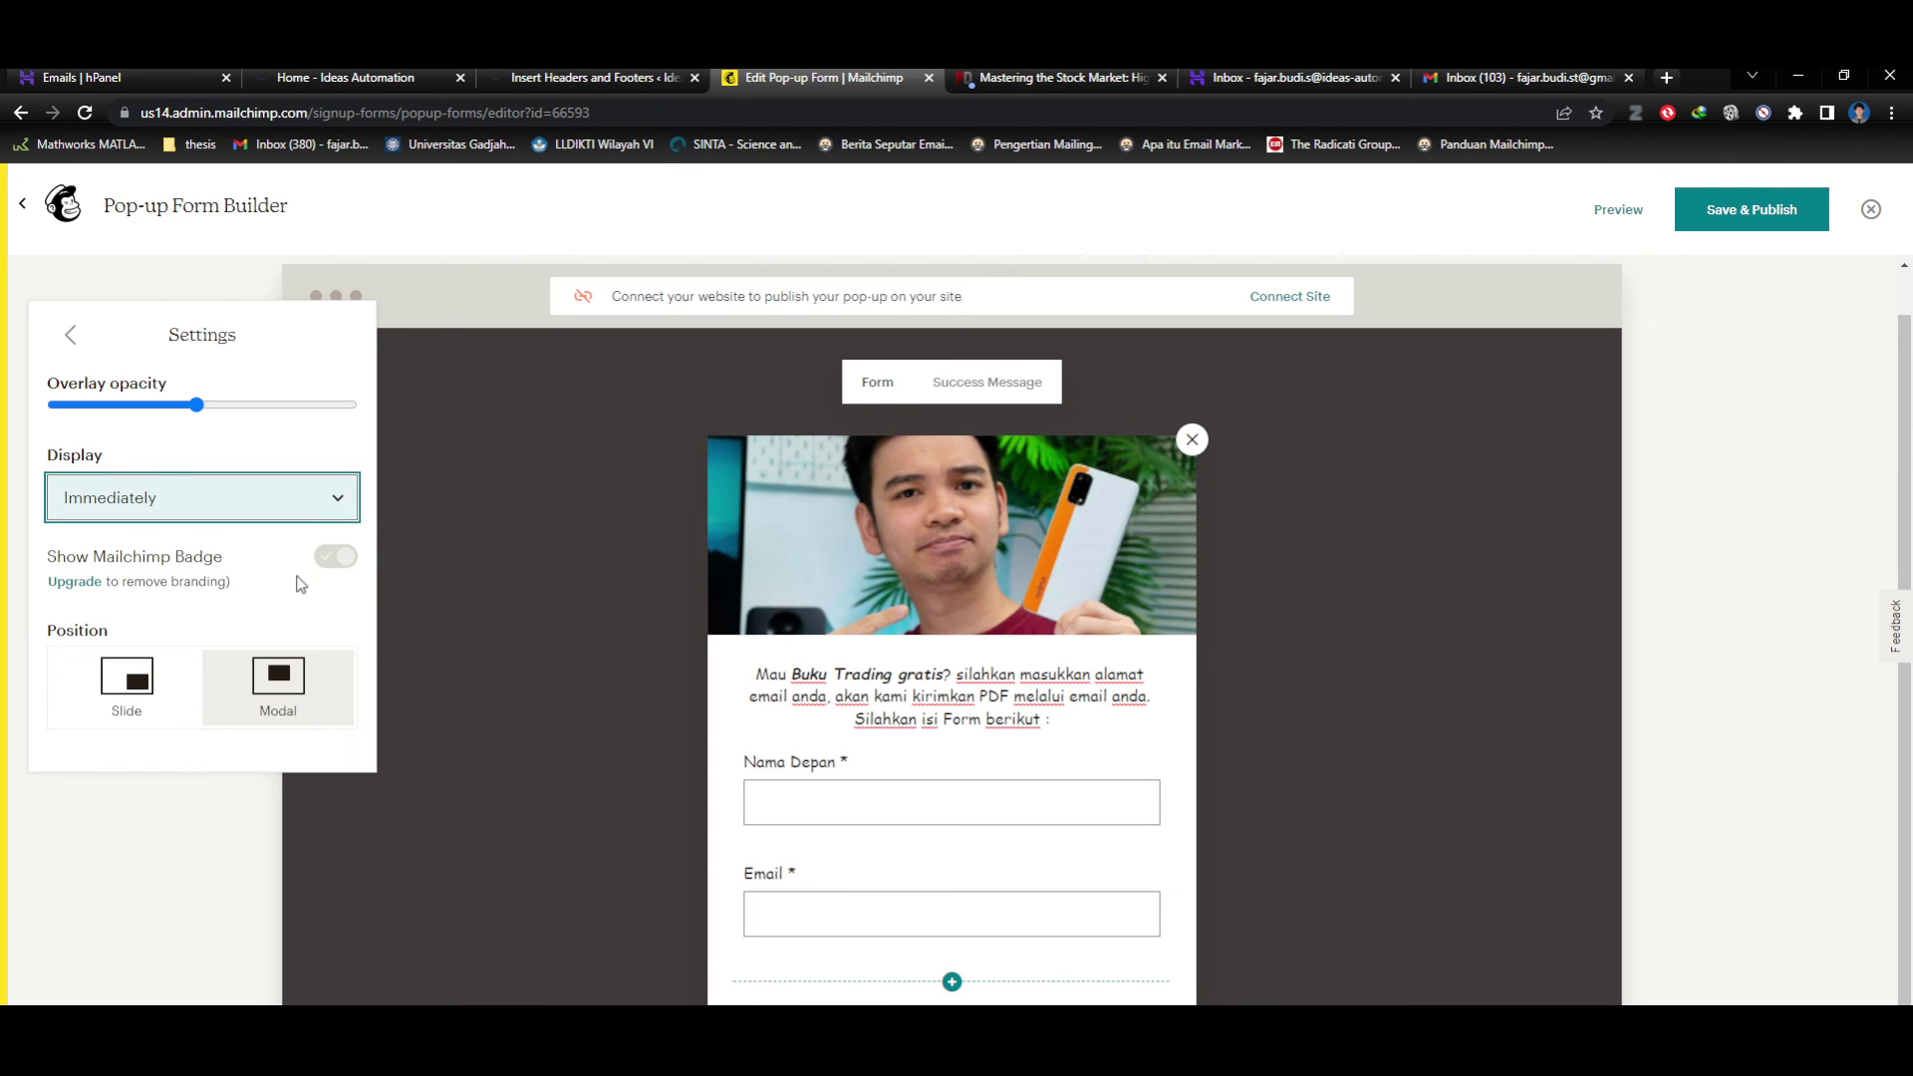
Set the pop-up's Display timing to On exit, and review the complete form outside the settings.
left_click(271, 630)
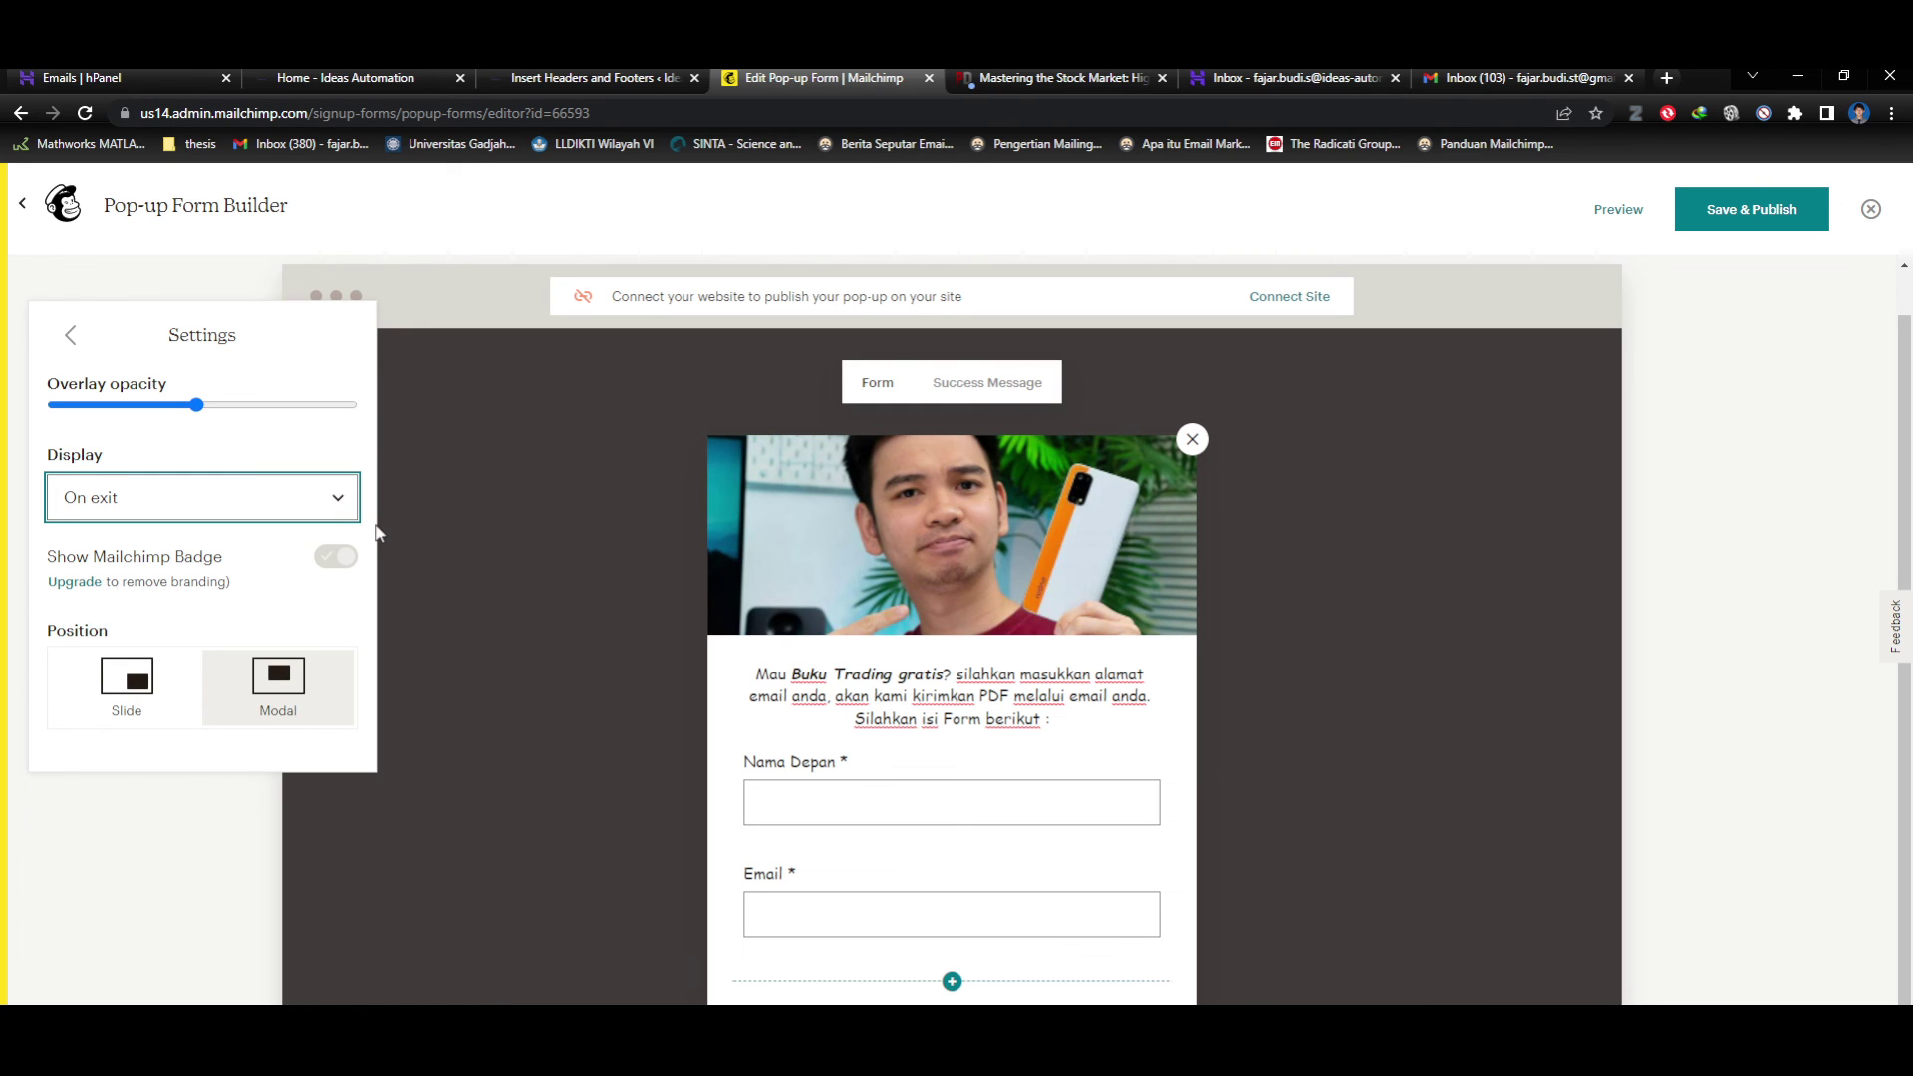
left_click(70, 336)
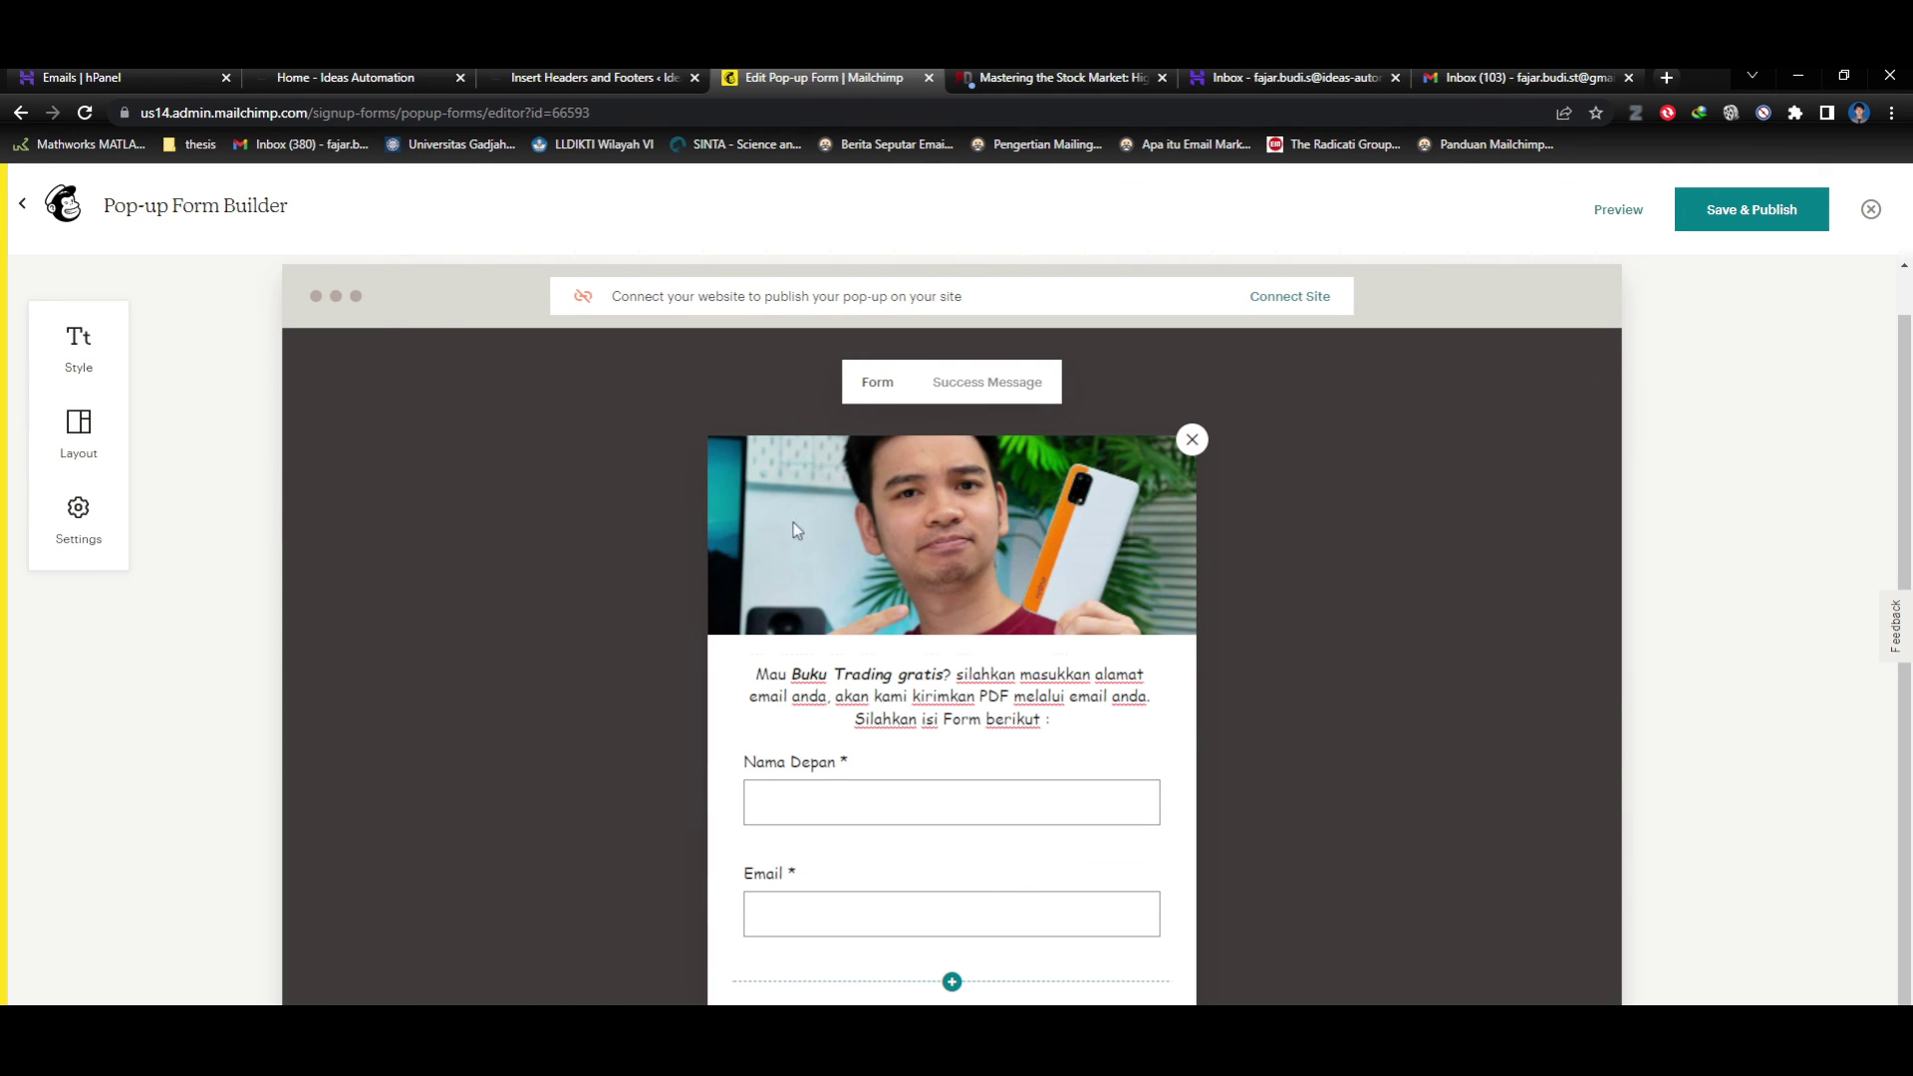
scroll(1420, 615, "down", 2)
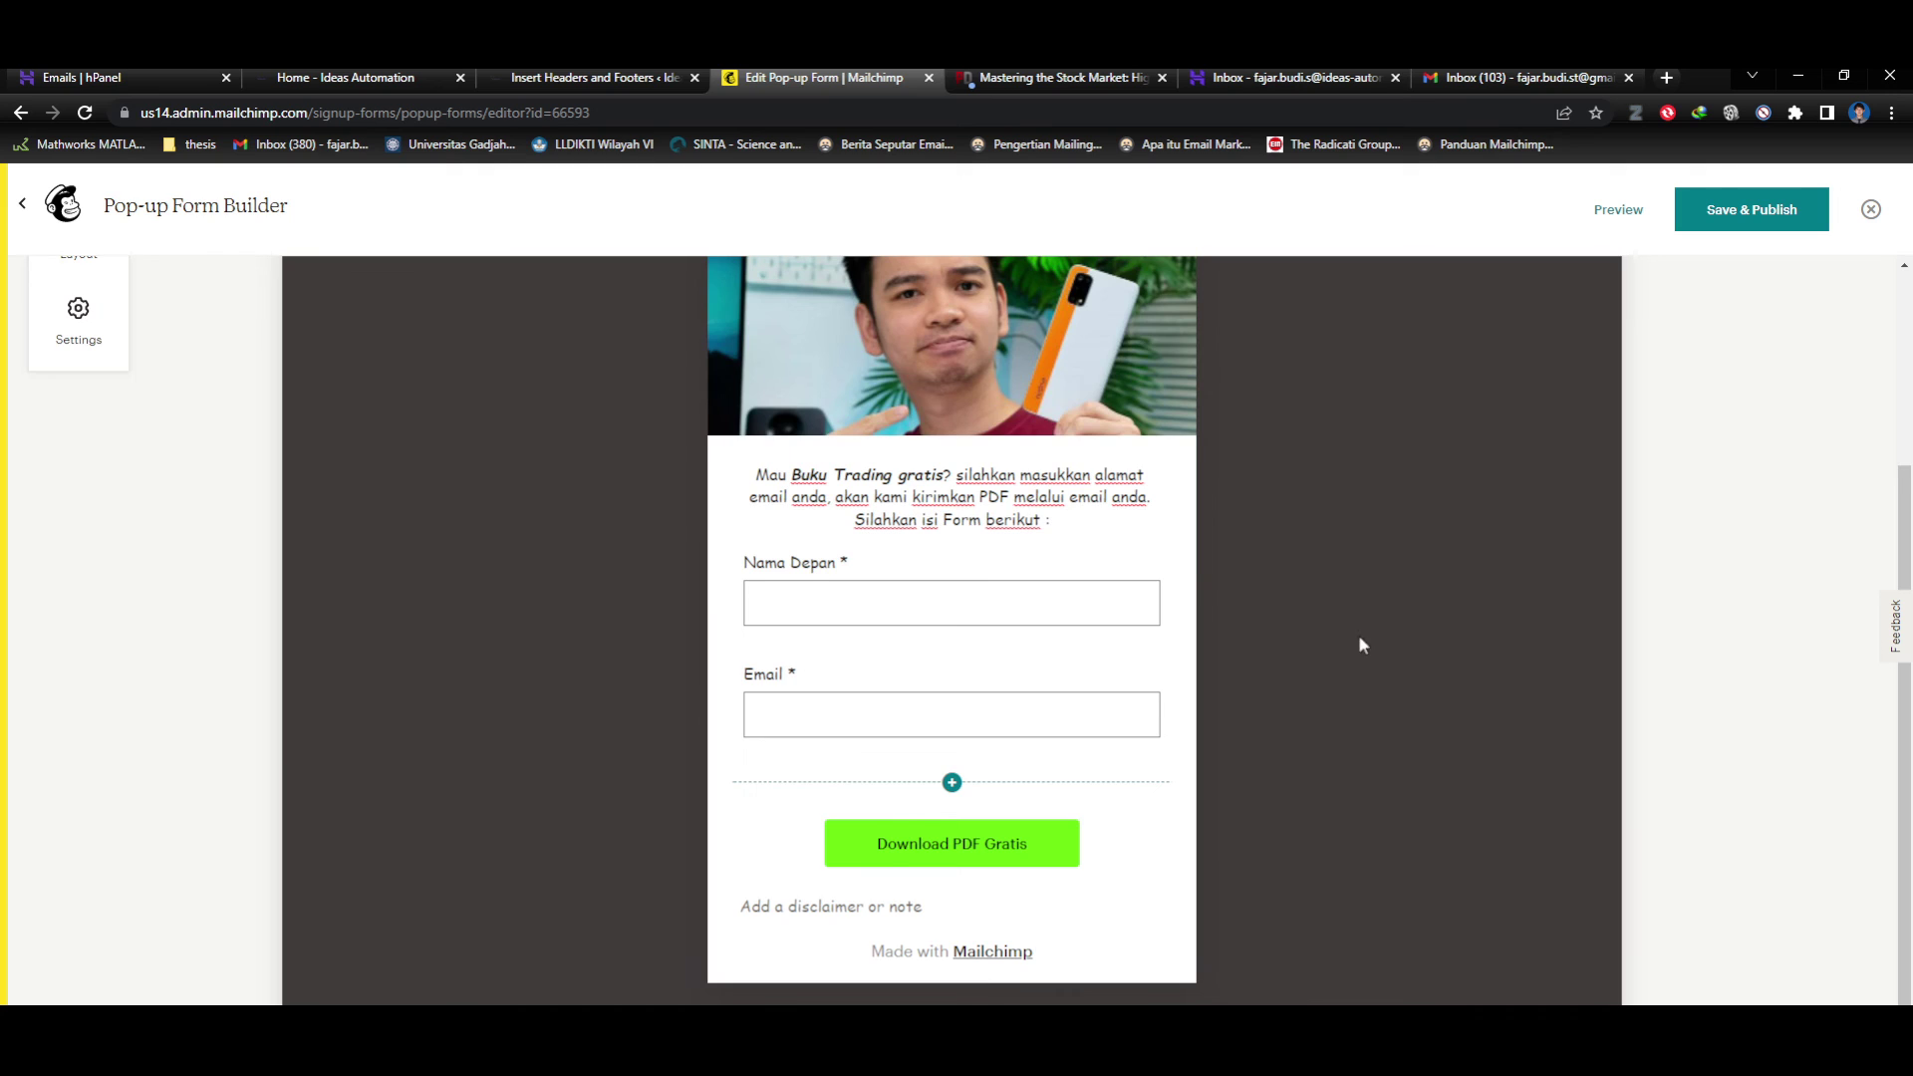
scroll(1359, 638, "up", 1)
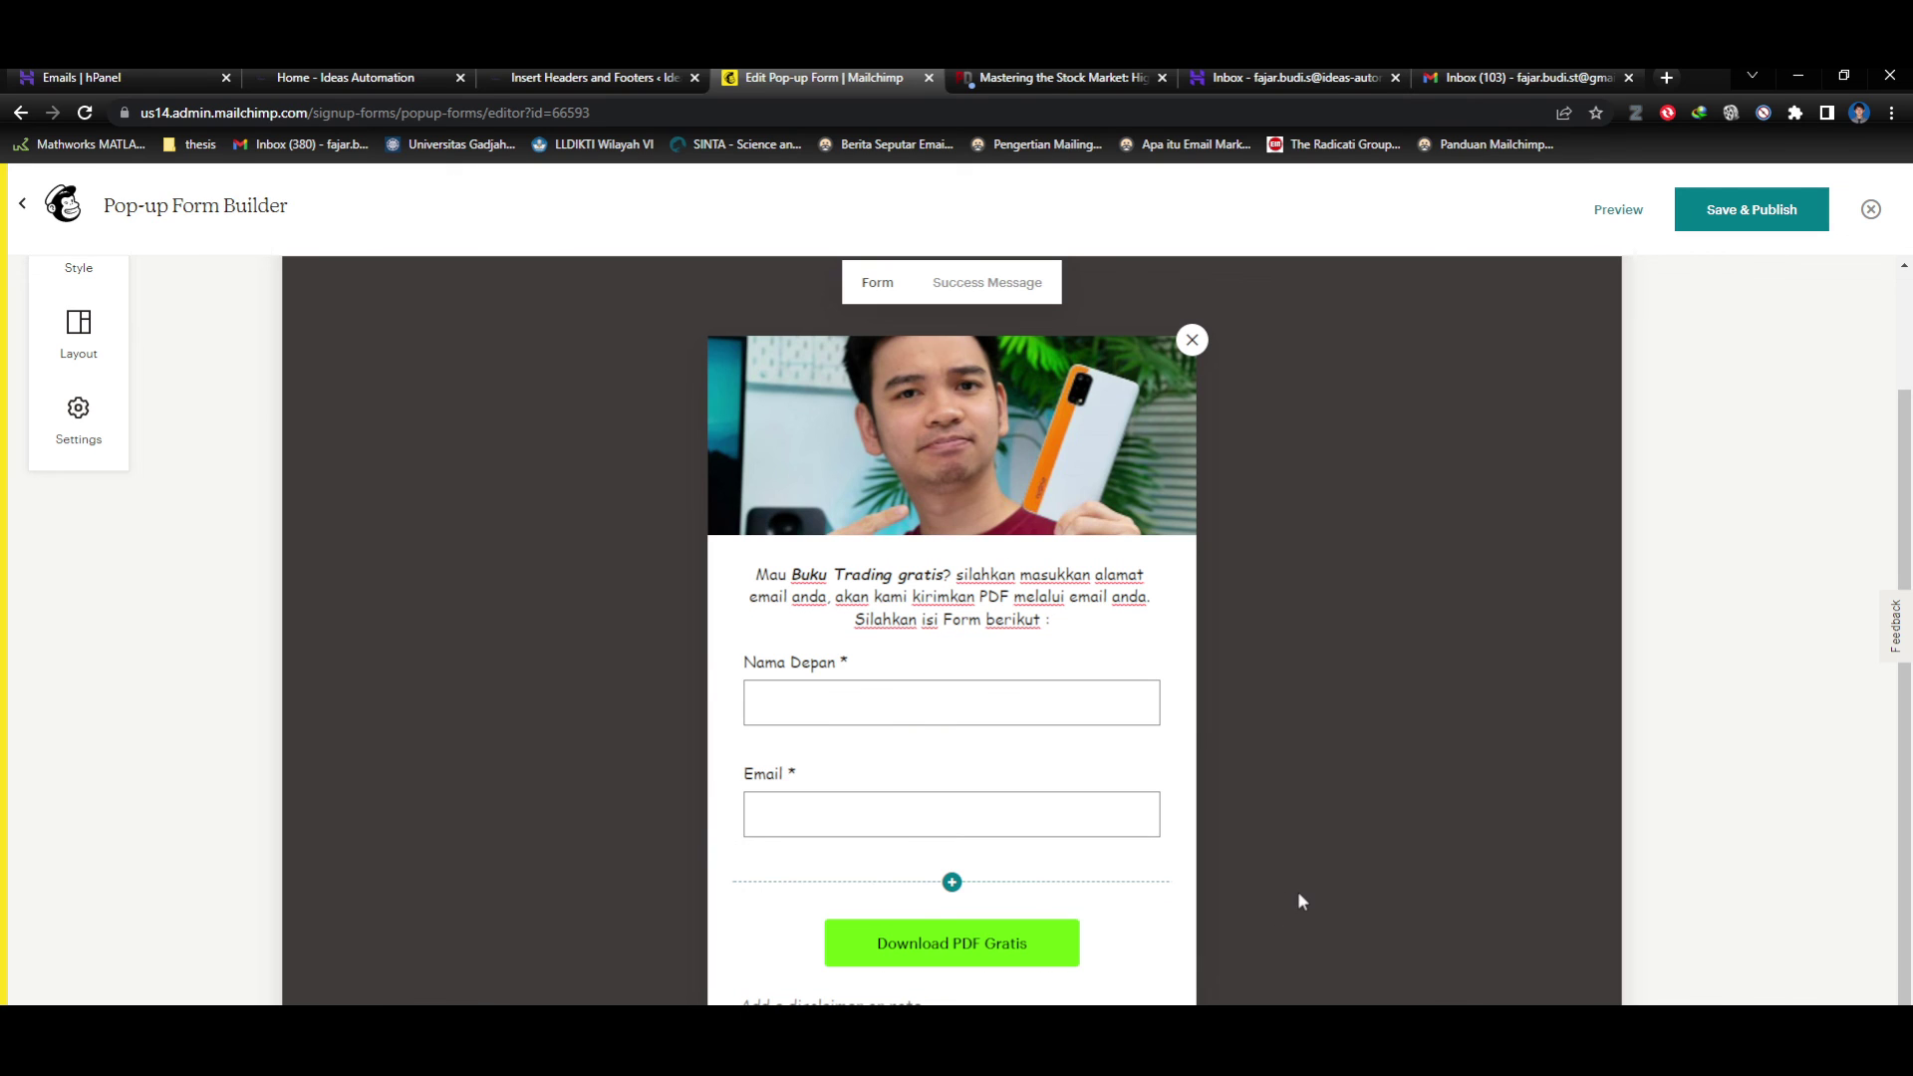
scroll(1312, 897, "down", 1)
scroll(1312, 896, "up", 3)
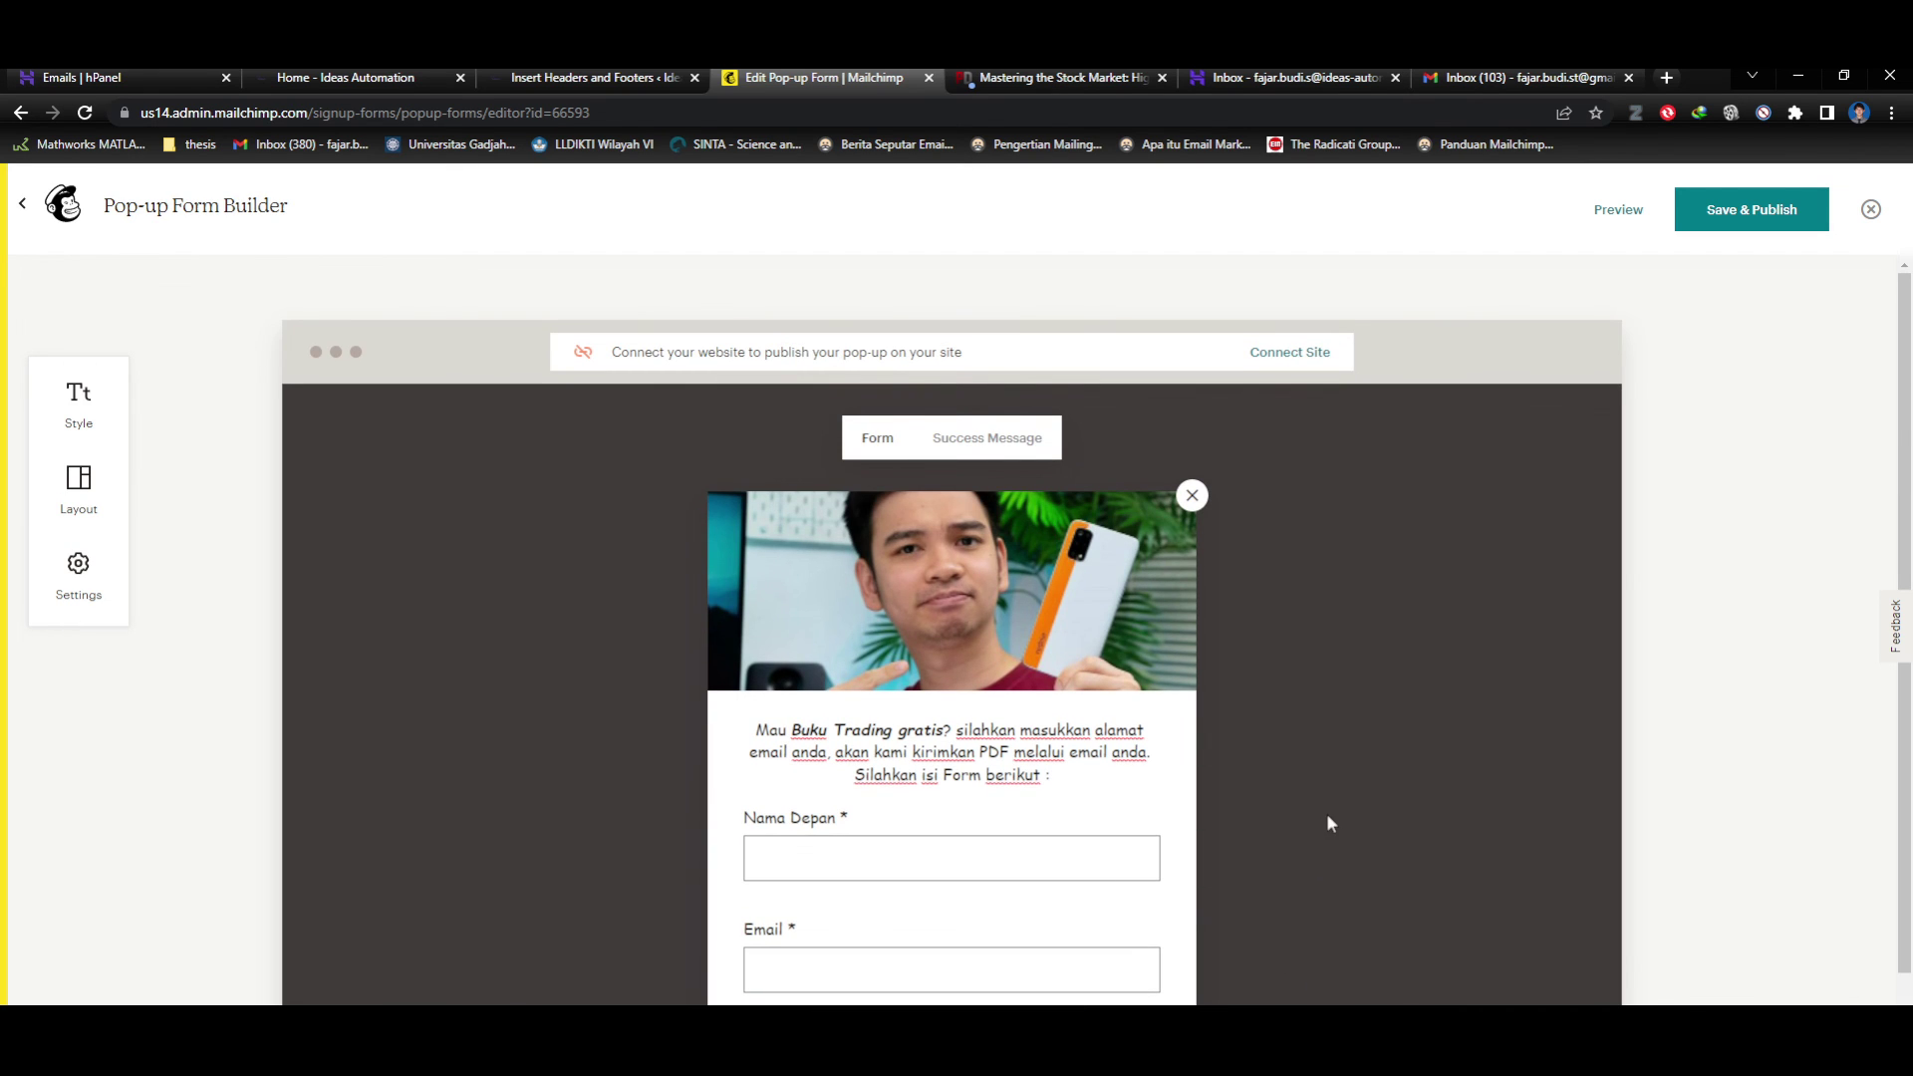
scroll(1355, 598, "down", 2)
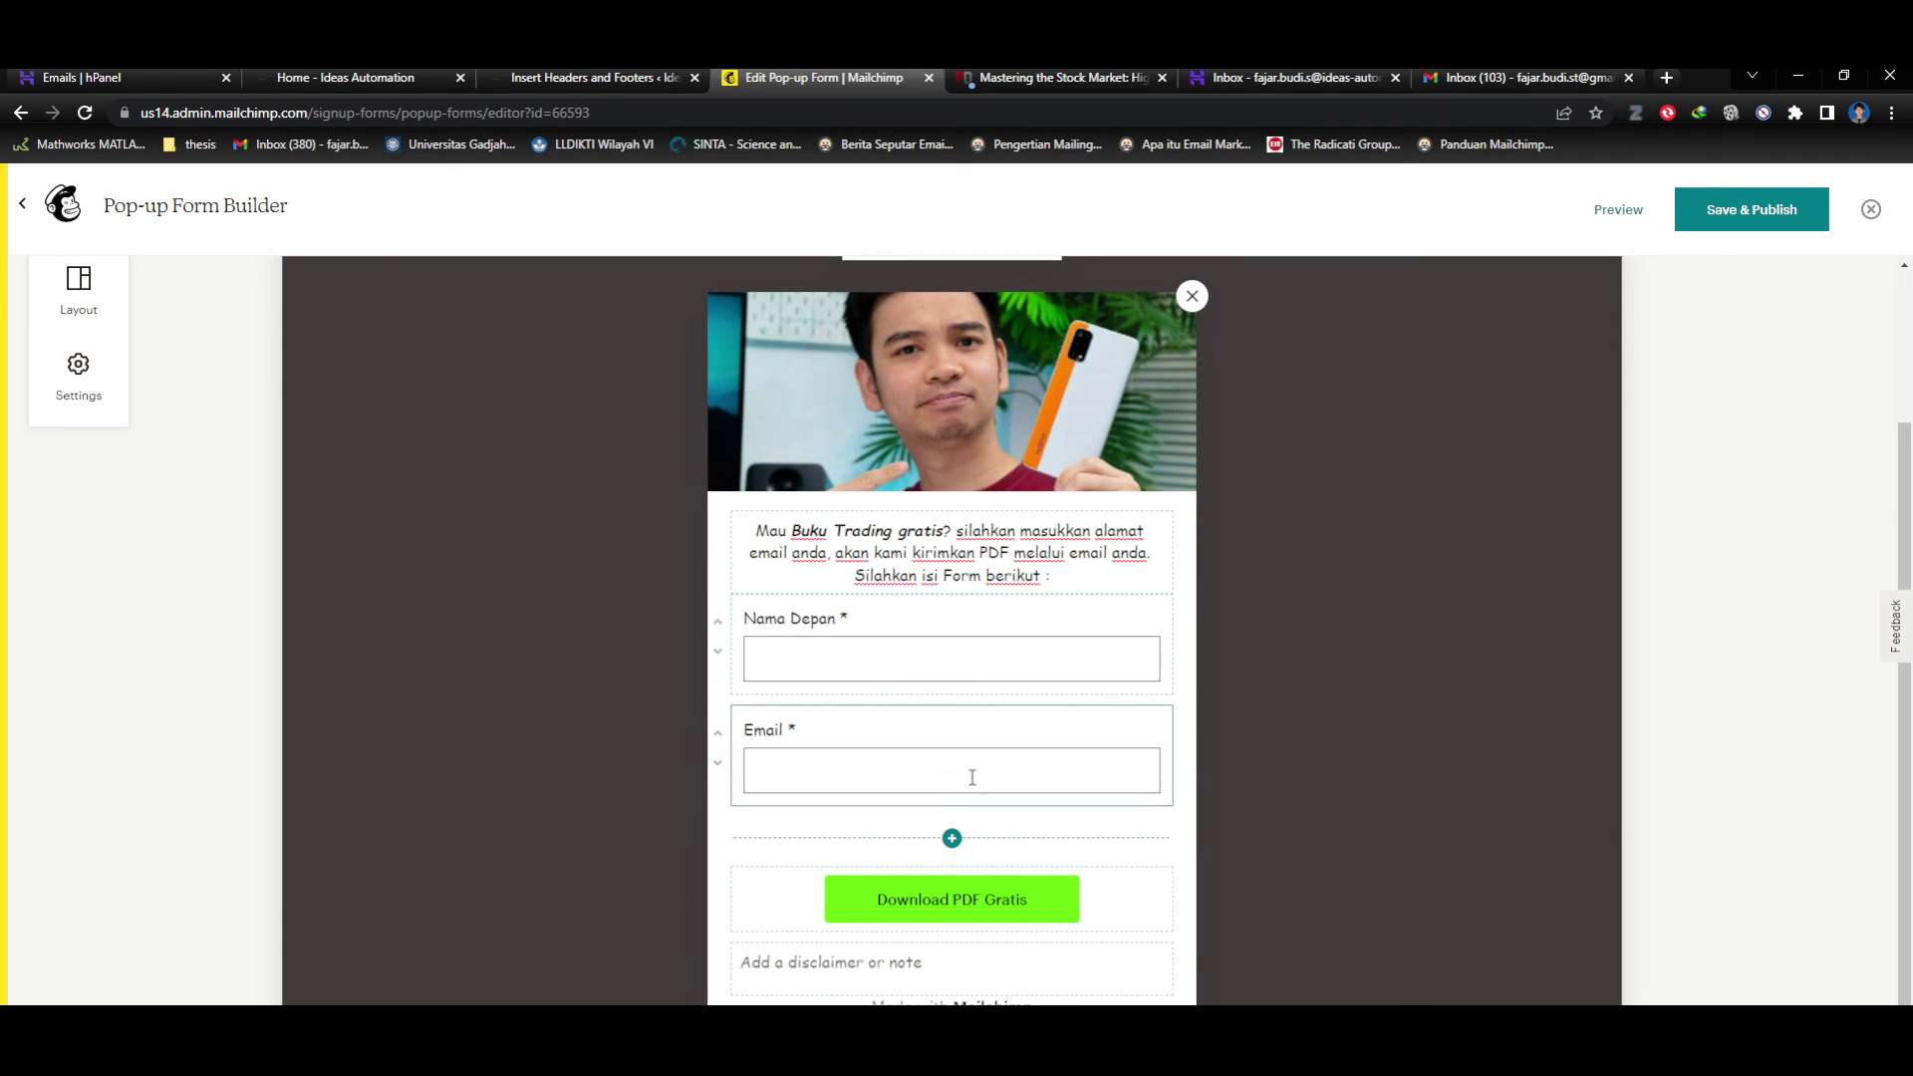
scroll(975, 776, "up", 2)
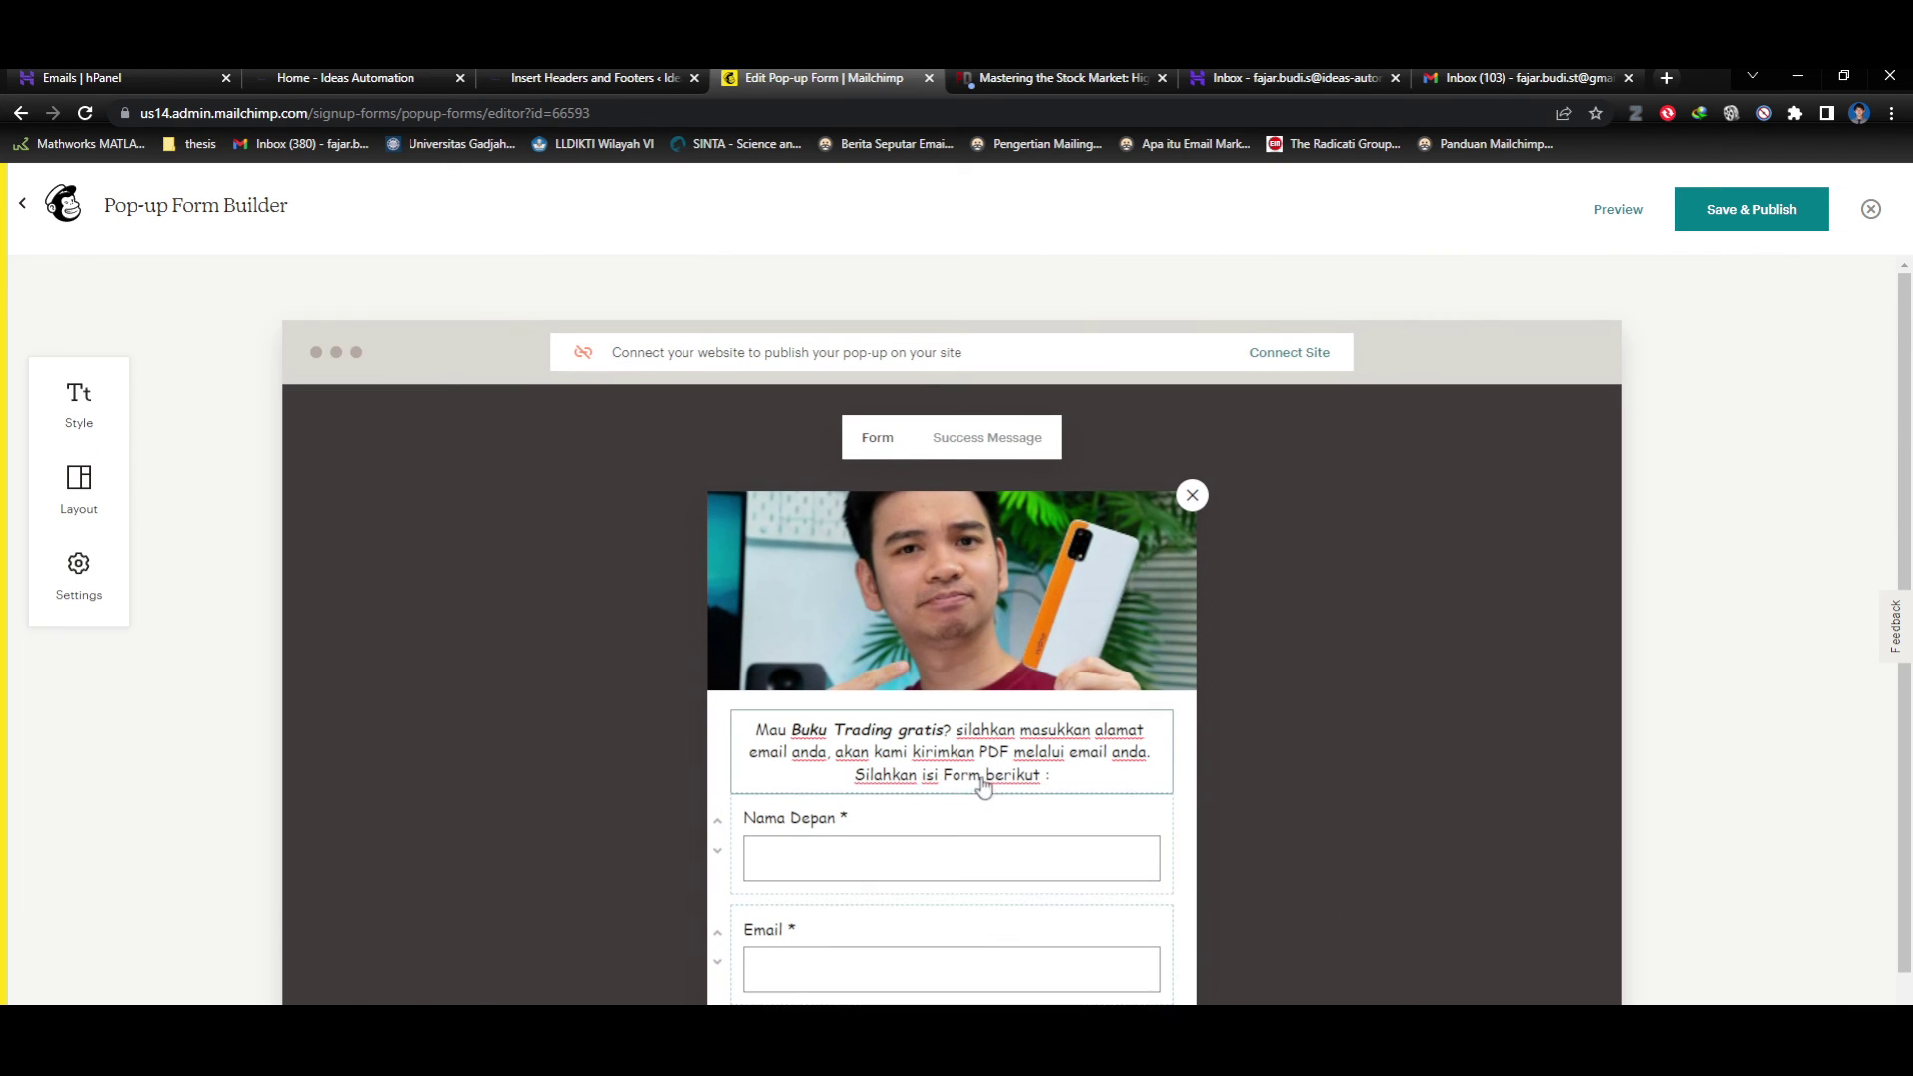
Preview the pop-up form in the desktop and mobile layouts, and return to the editor.
left_click(1616, 211)
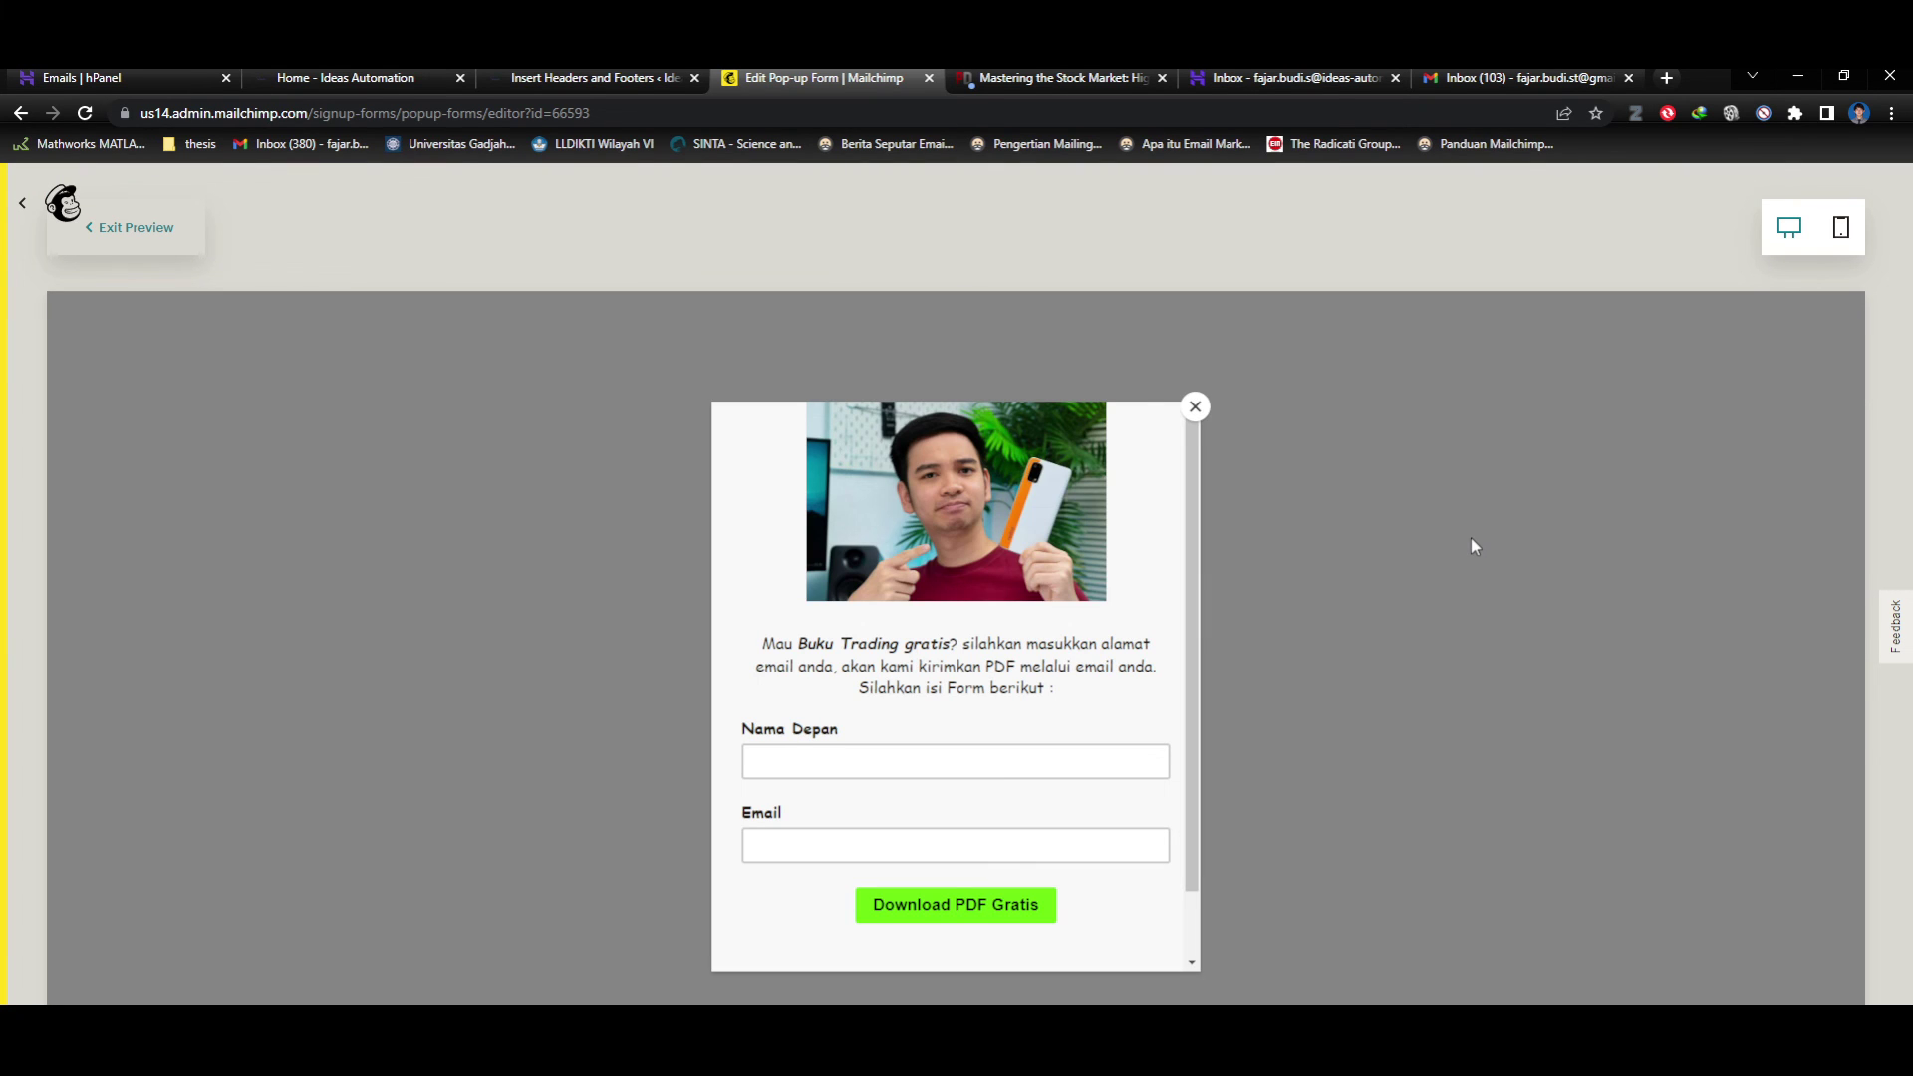
scroll(1122, 588, "down", 2)
scroll(1122, 588, "up", 1)
scroll(1122, 593, "down", 1)
scroll(1120, 602, "up", 1)
scroll(1120, 602, "down", 1)
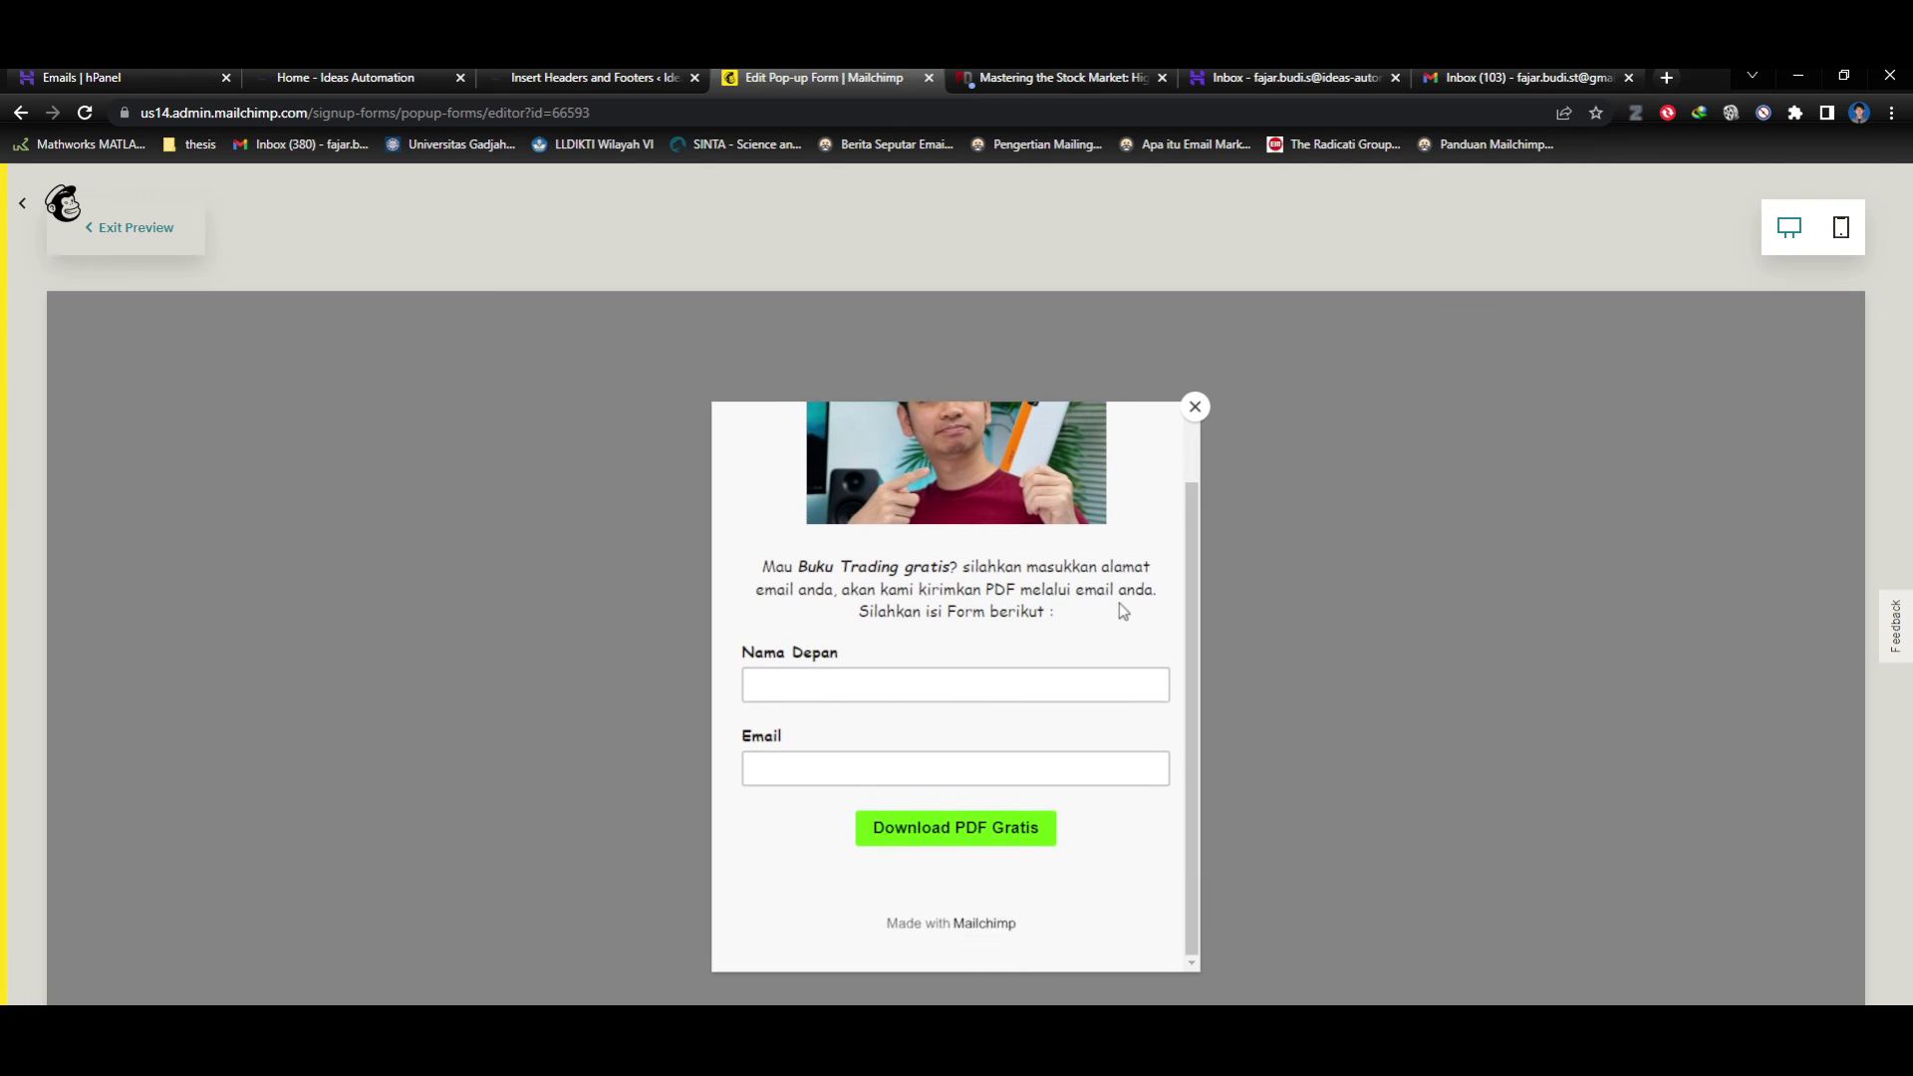
scroll(1120, 602, "up", 1)
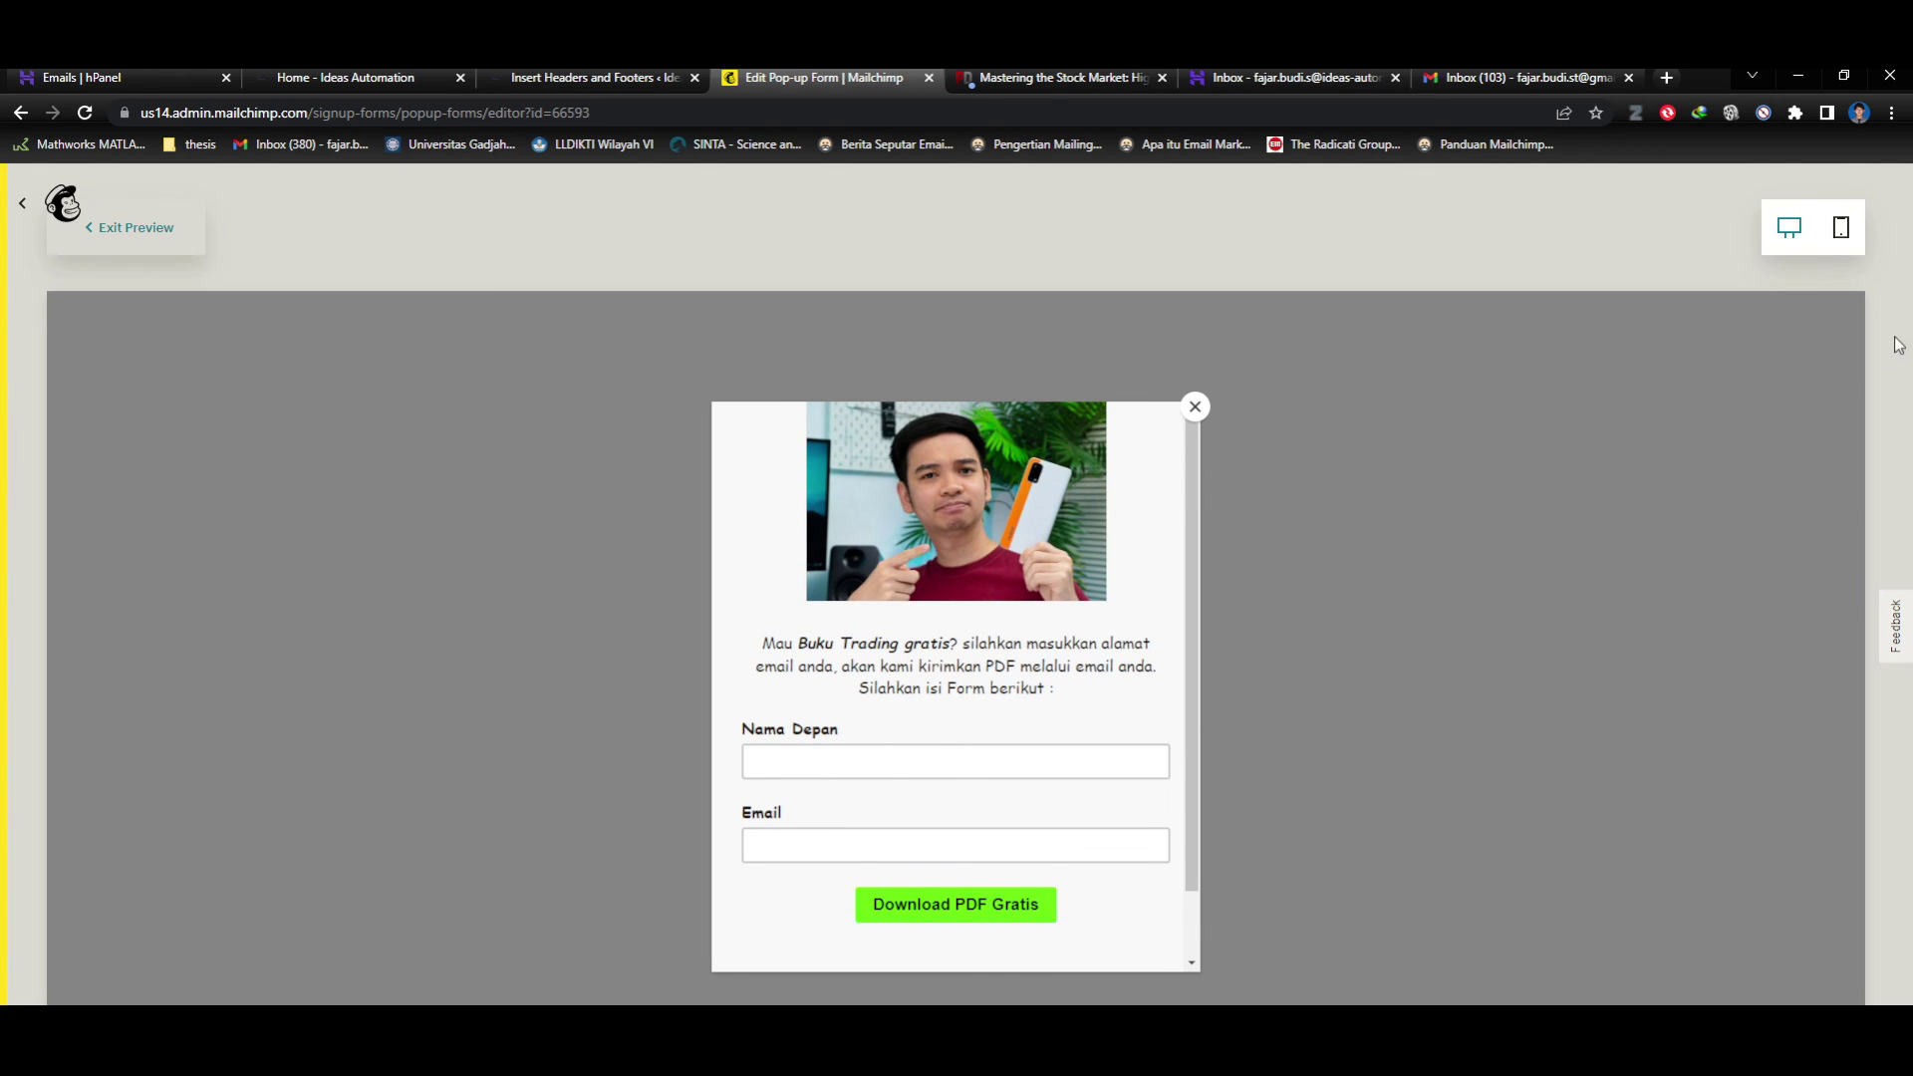
left_click(1842, 229)
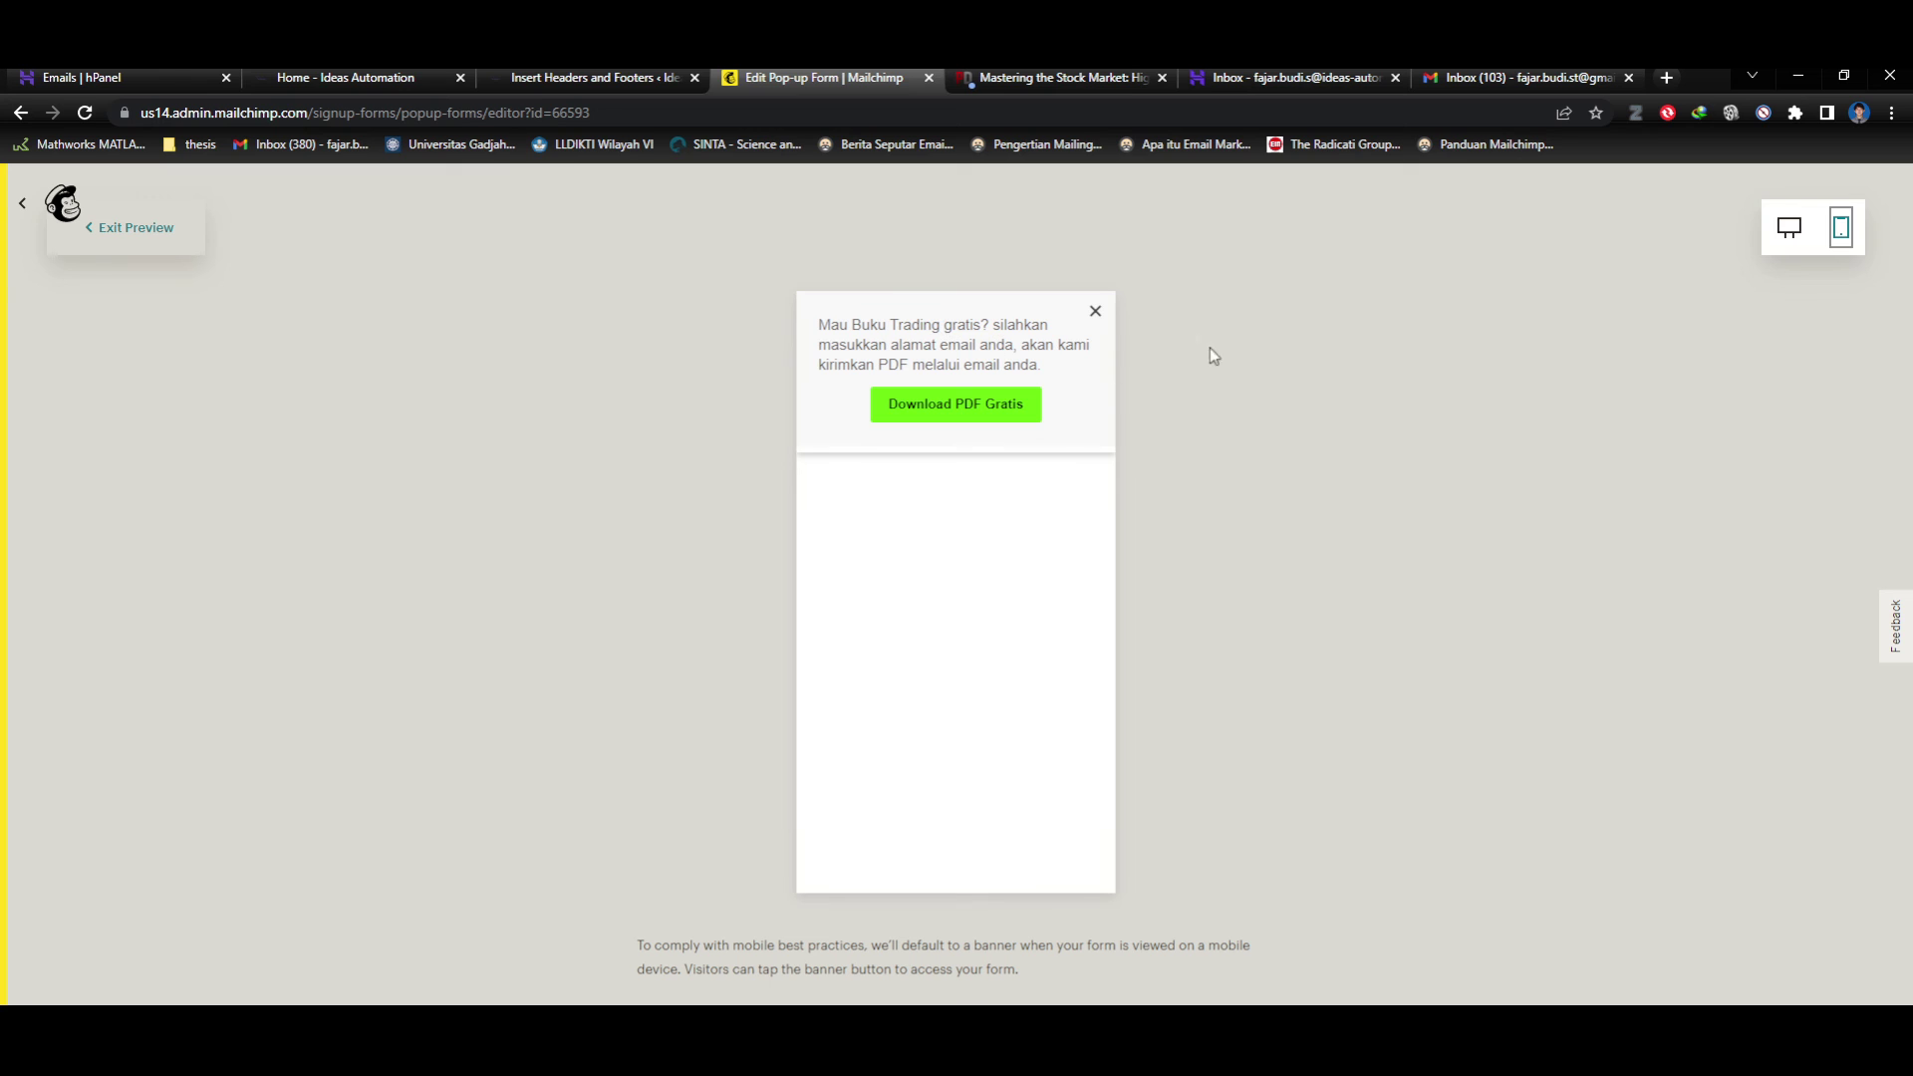
left_click(115, 234)
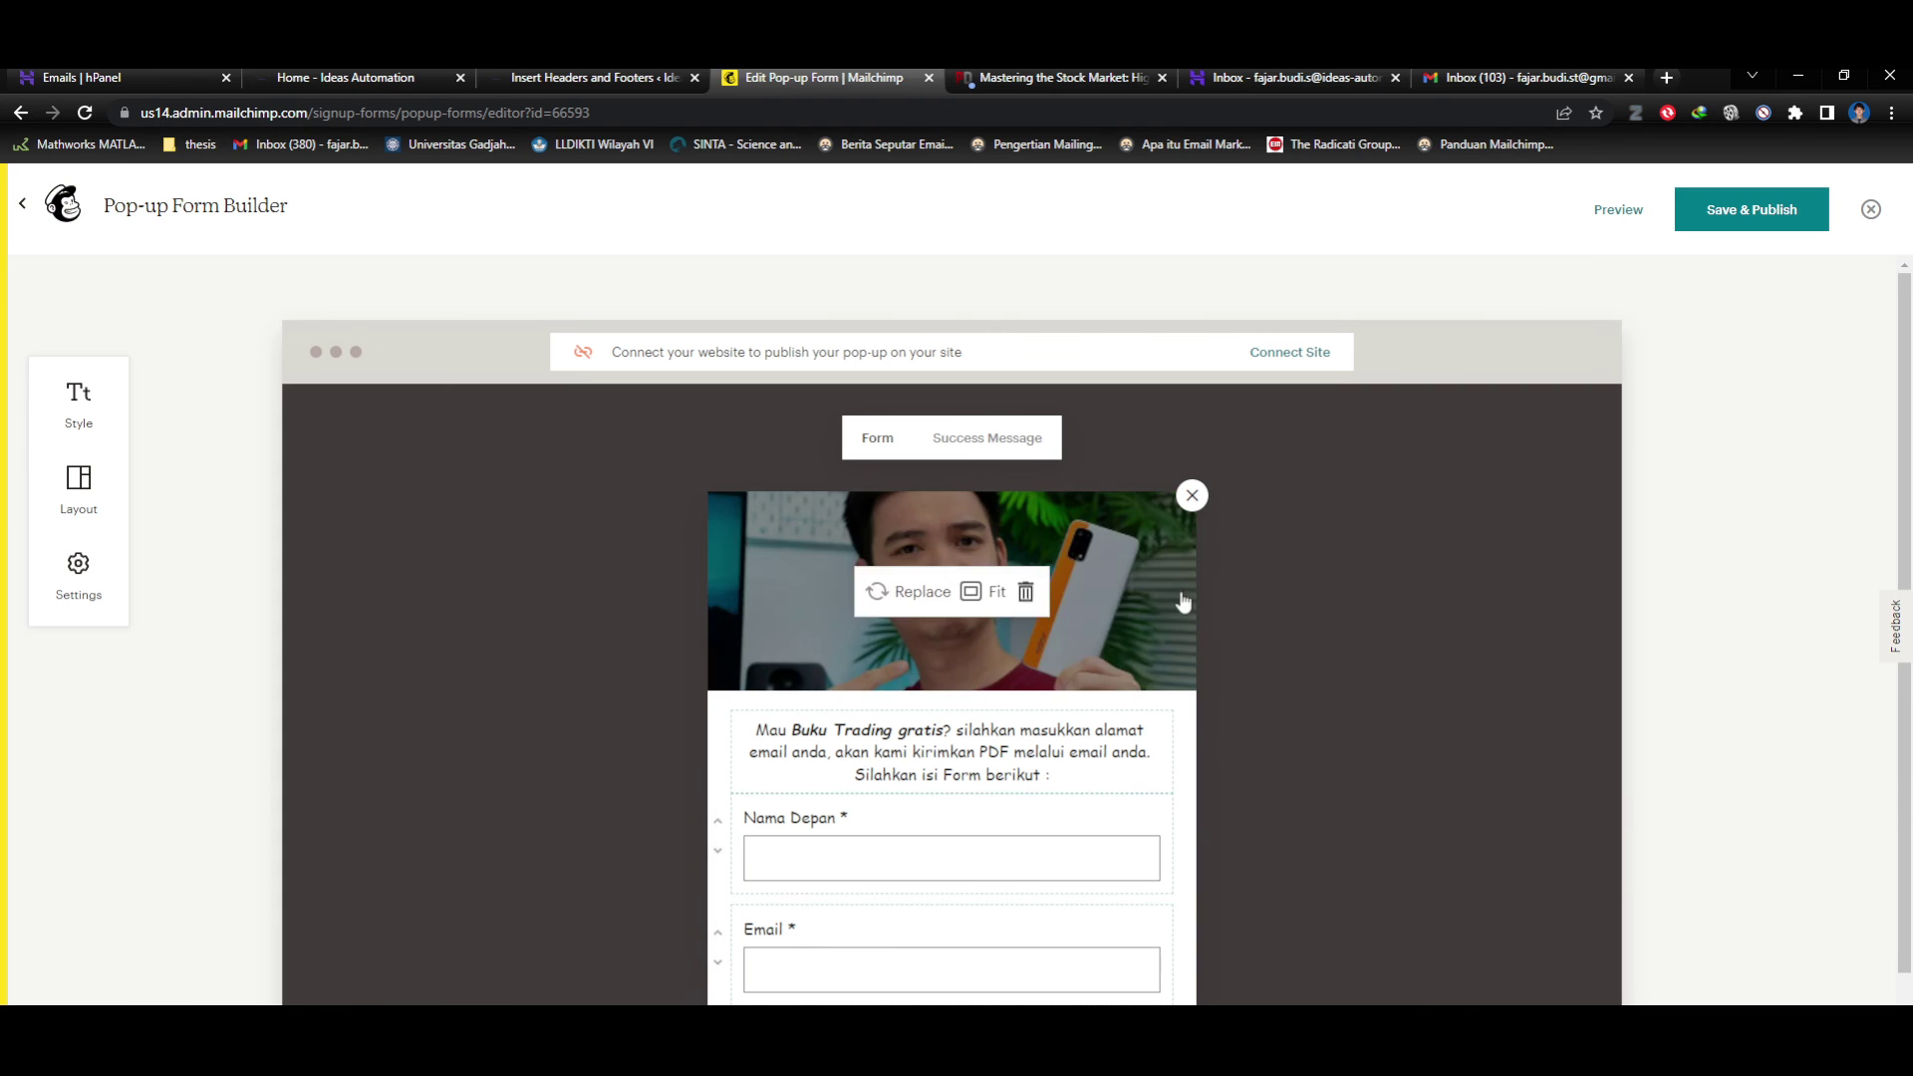
Check the form's success message, and return to the form view to review its fields and button.
scroll(1375, 568, "down", 3)
scroll(1375, 568, "up", 3)
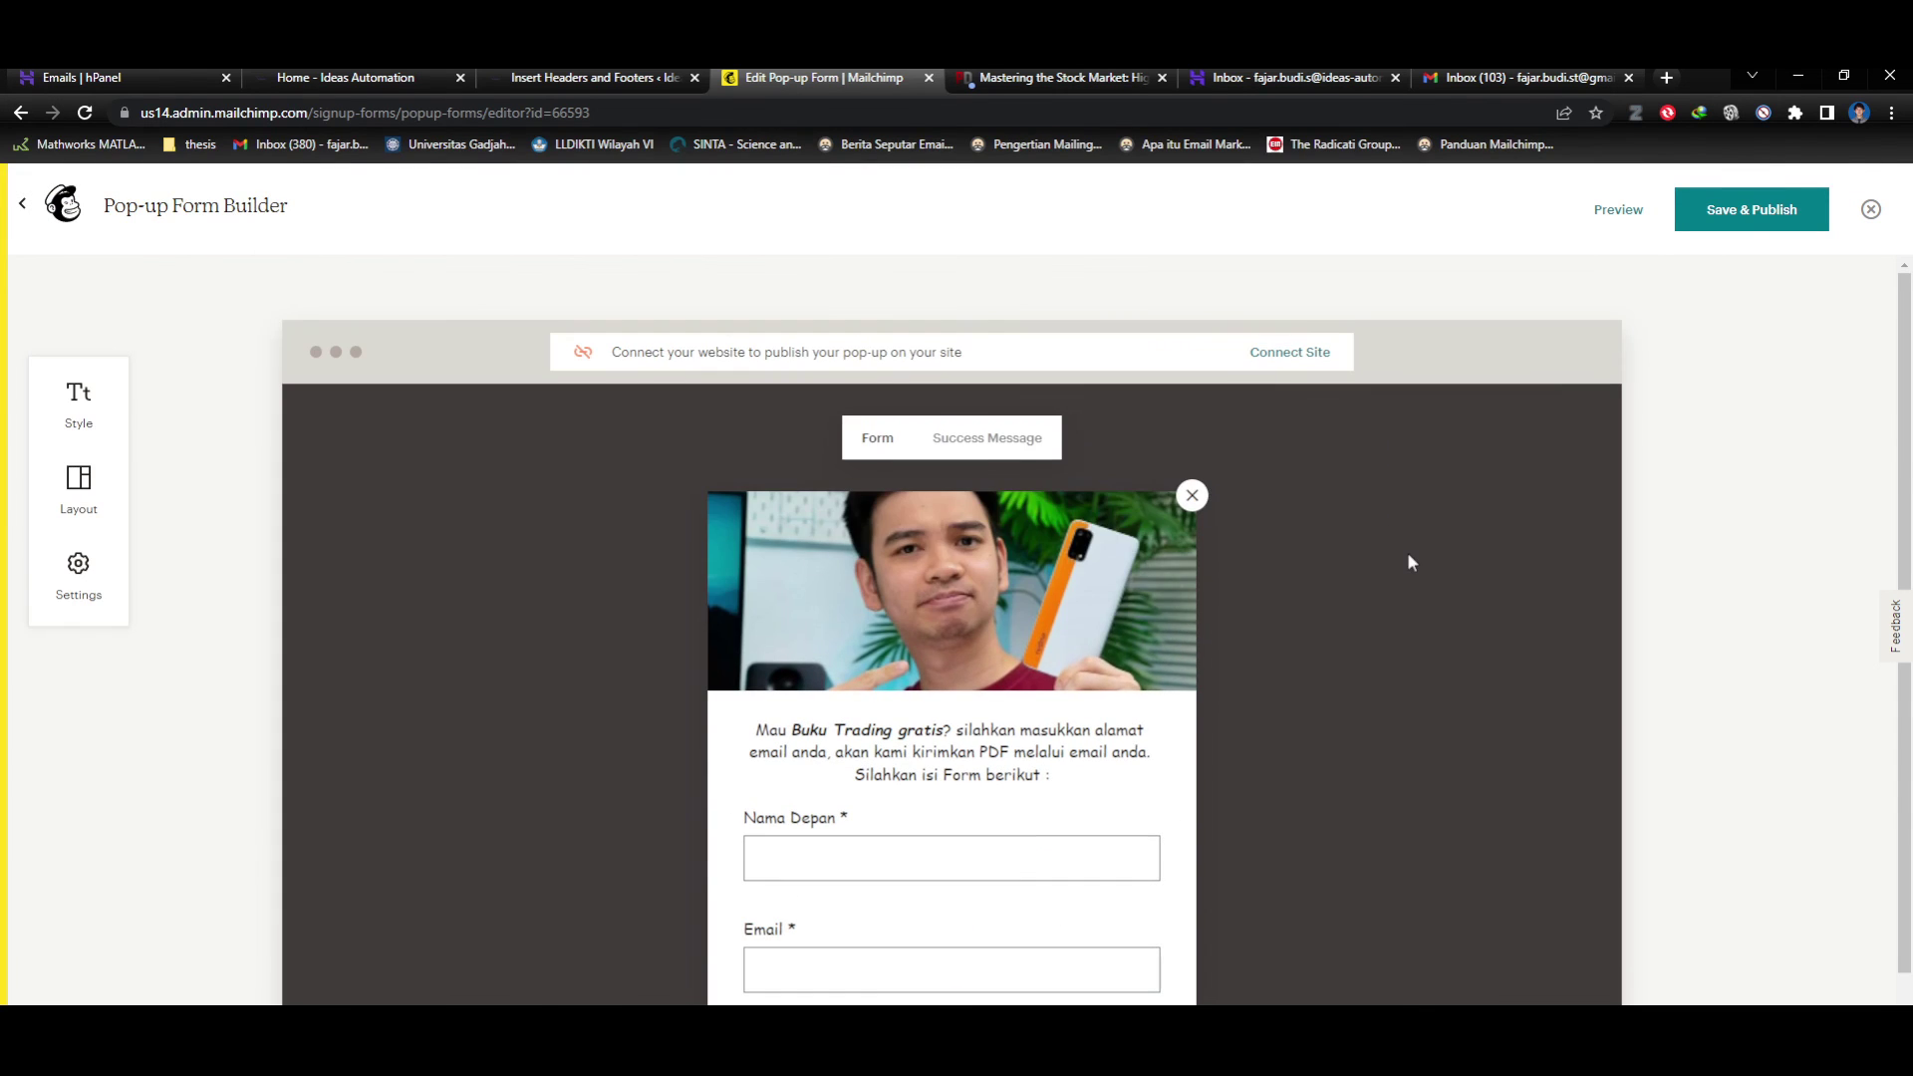
left_click(1006, 453)
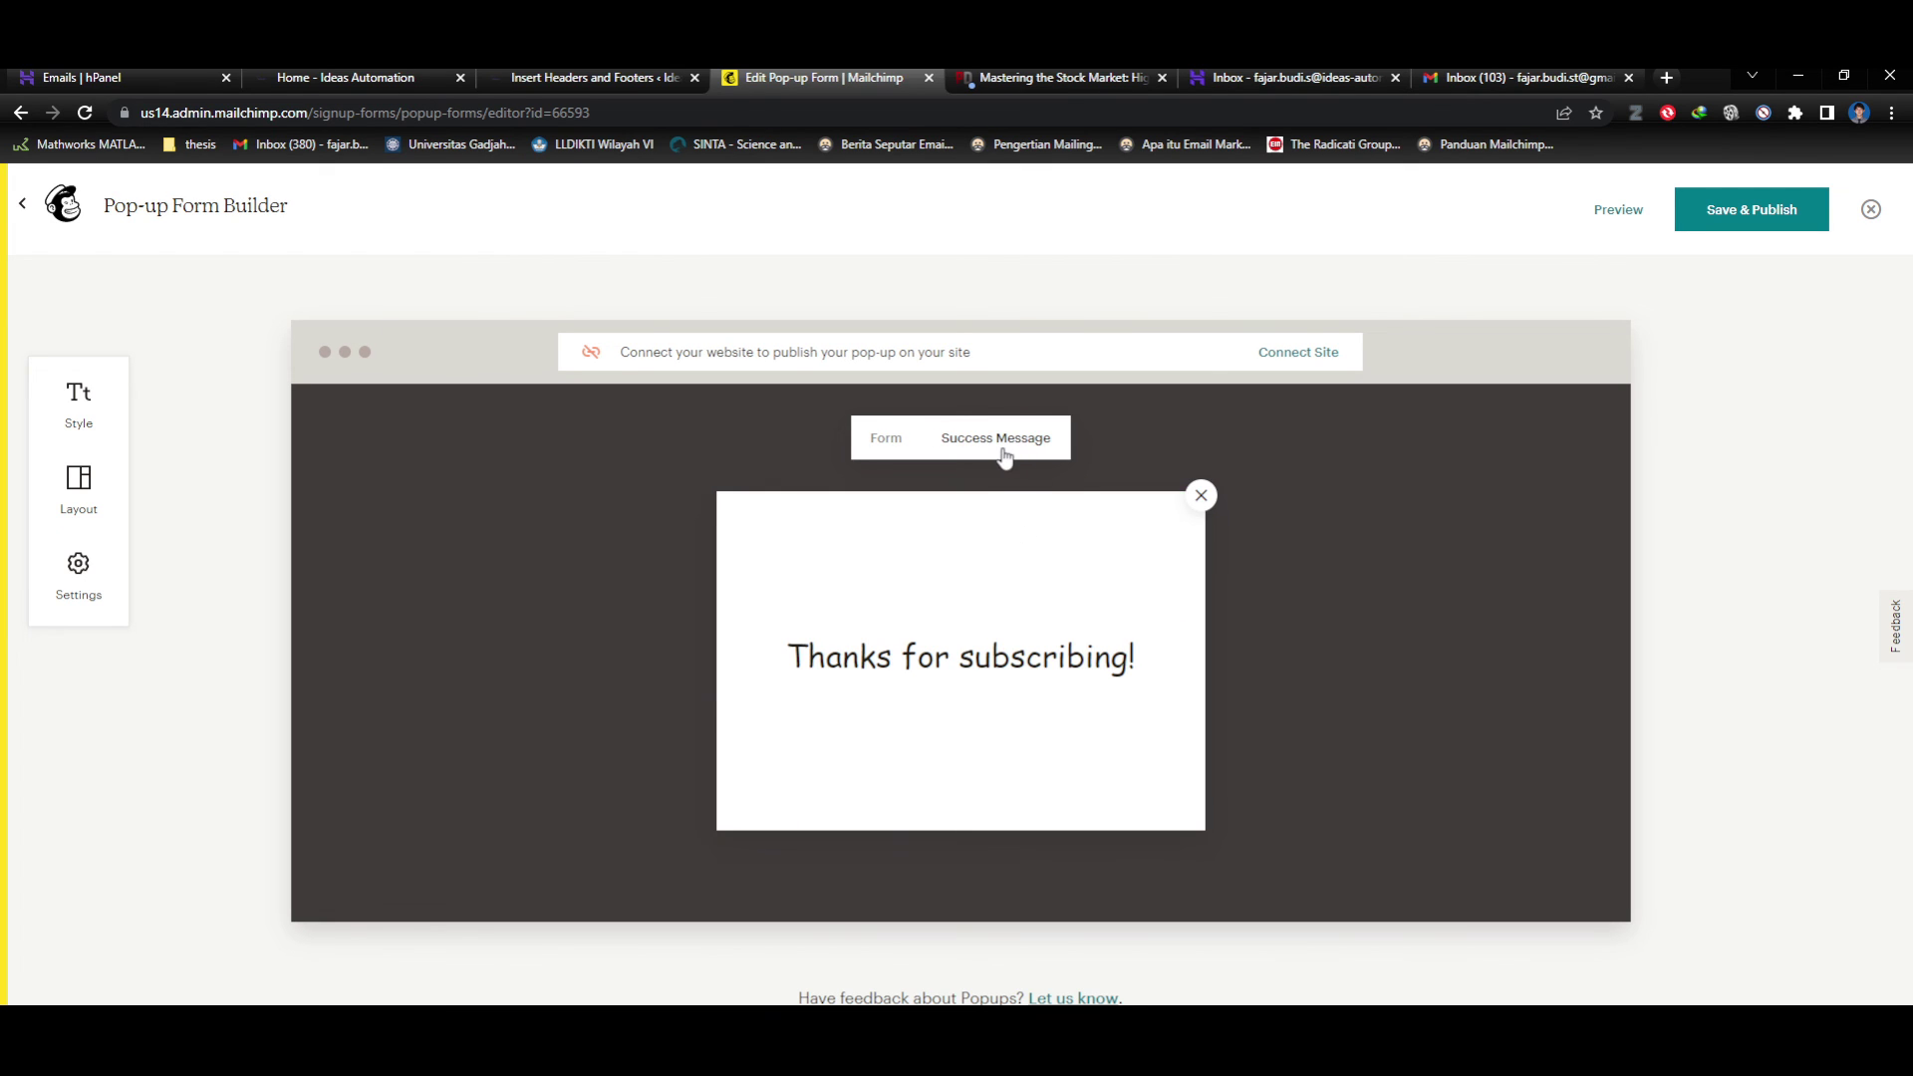
left_click(886, 439)
scroll(898, 625, "down", 2)
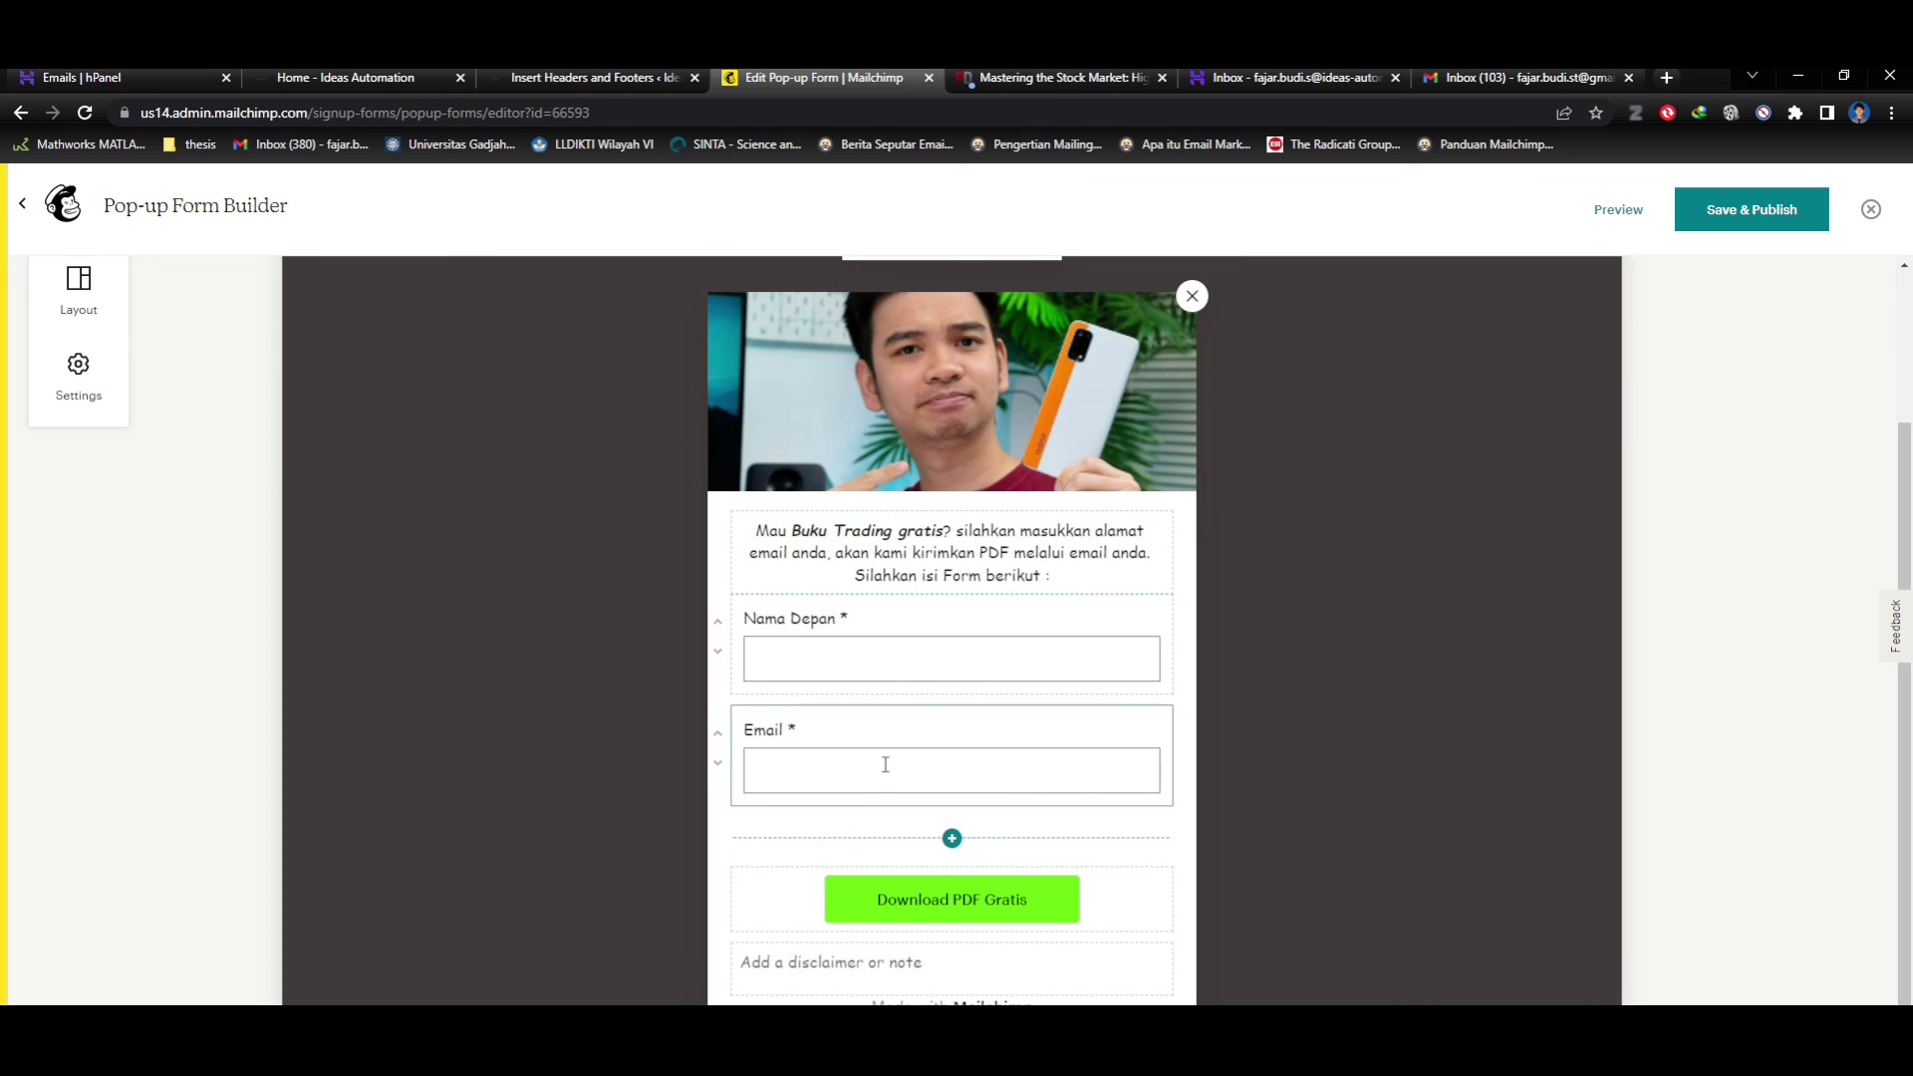
scroll(893, 760, "down", 1)
scroll(182, 456, "up", 3)
Set both the headings font and the paragraphs font of the pop-up form to Helvetica, and leave the style settings.
left_click(79, 401)
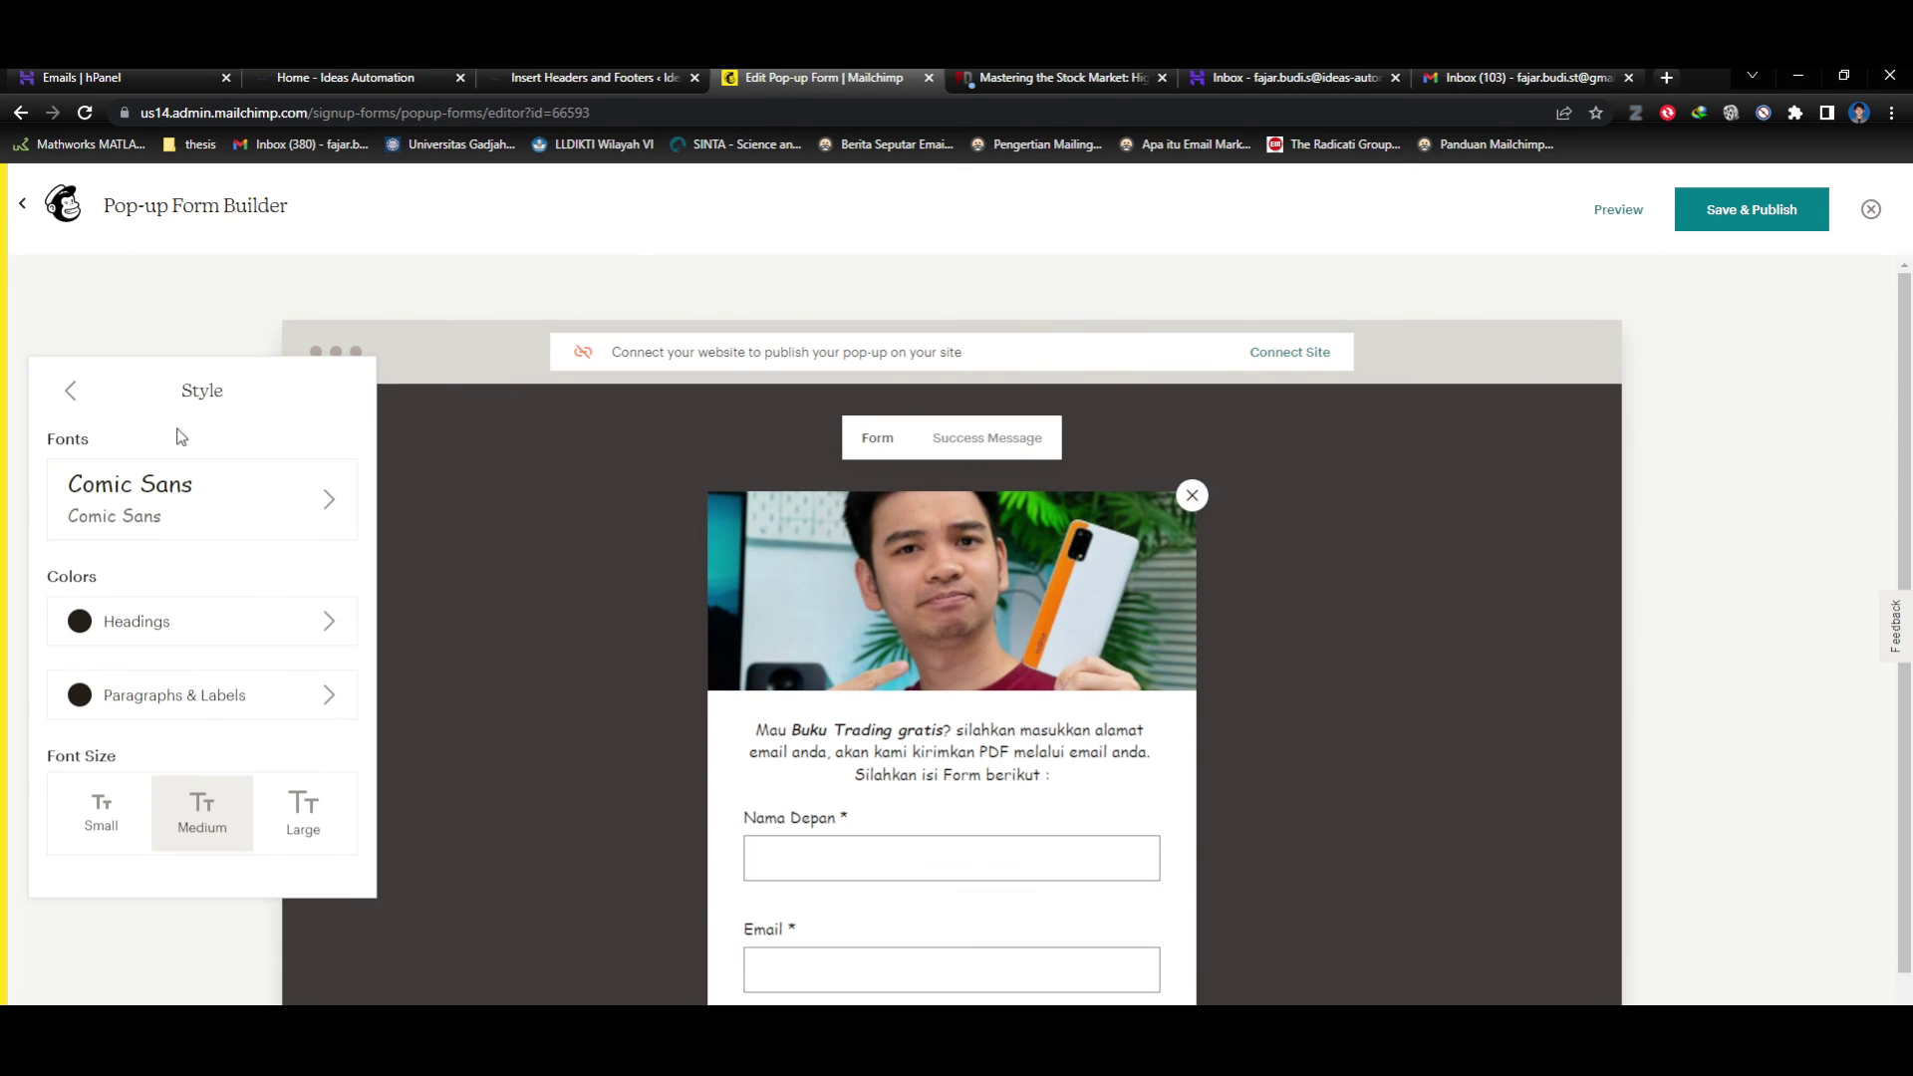
left_click(249, 526)
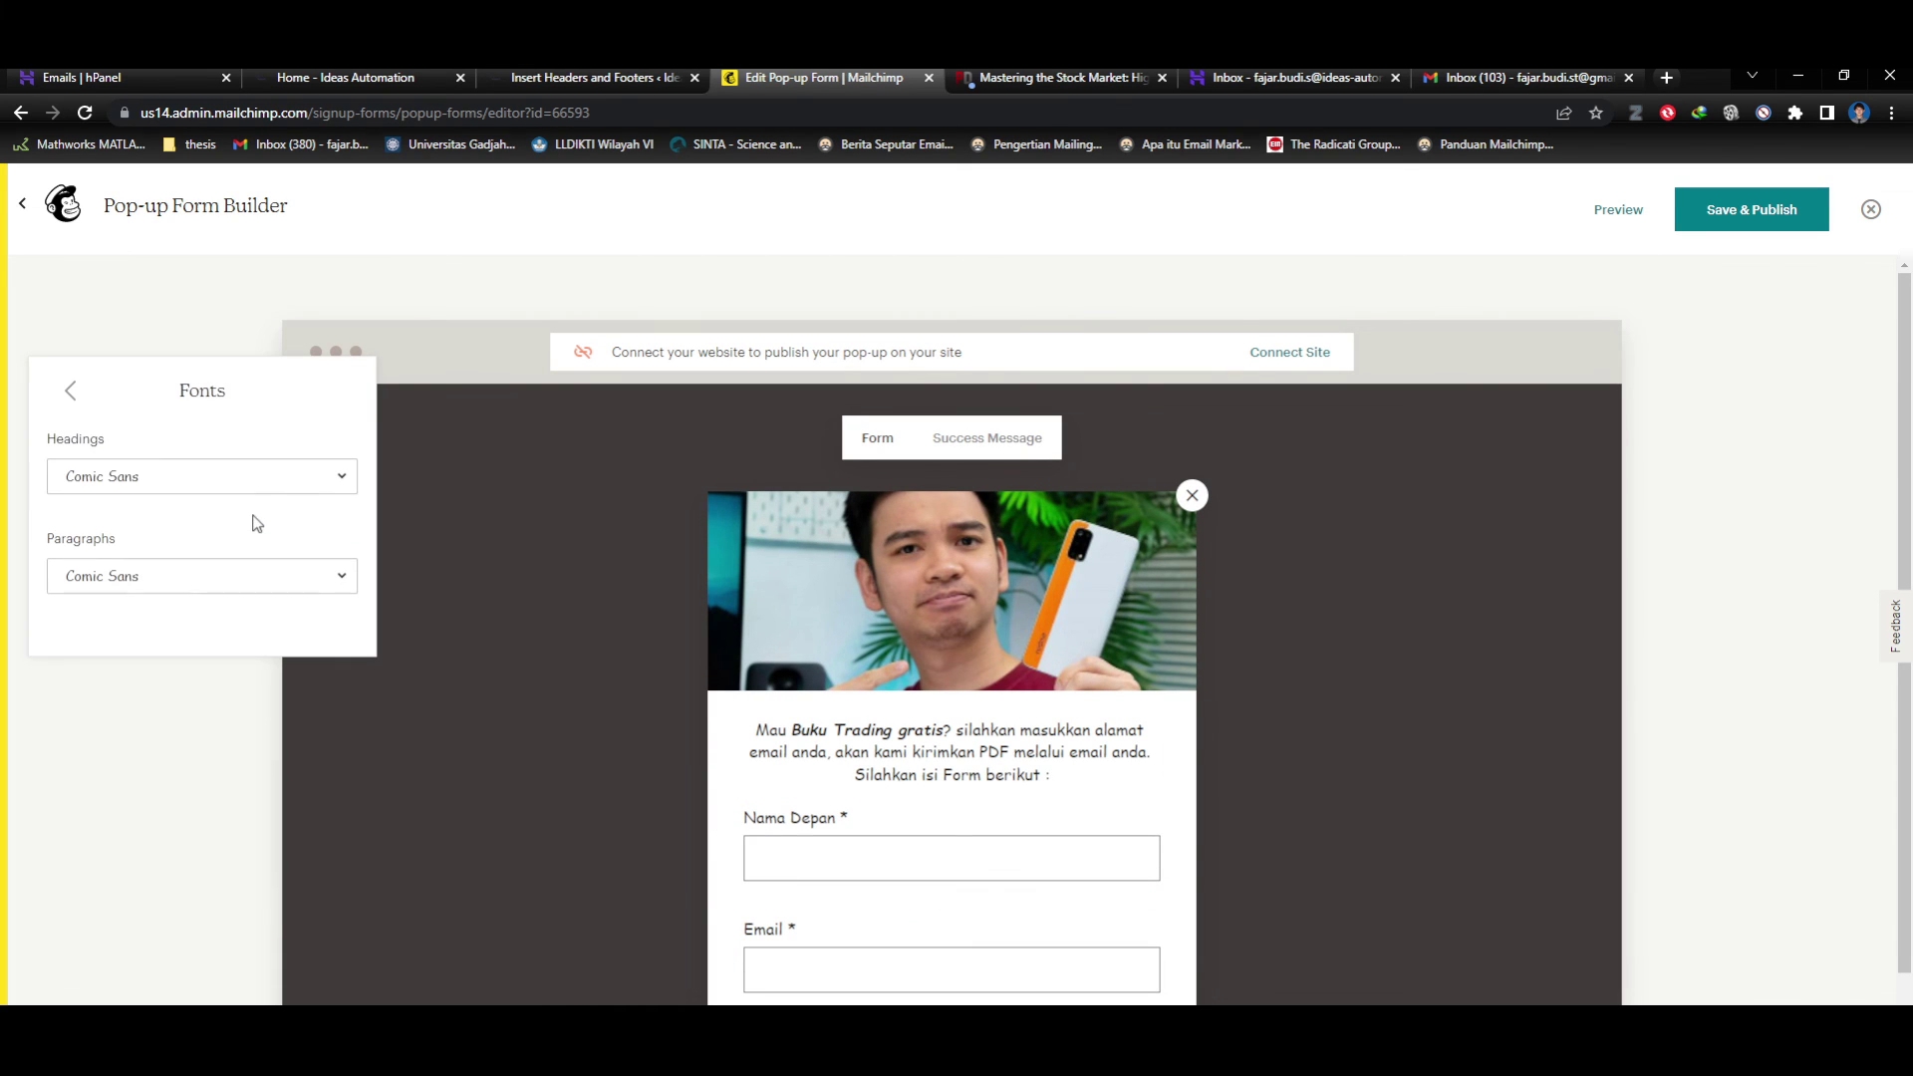
left_click(296, 489)
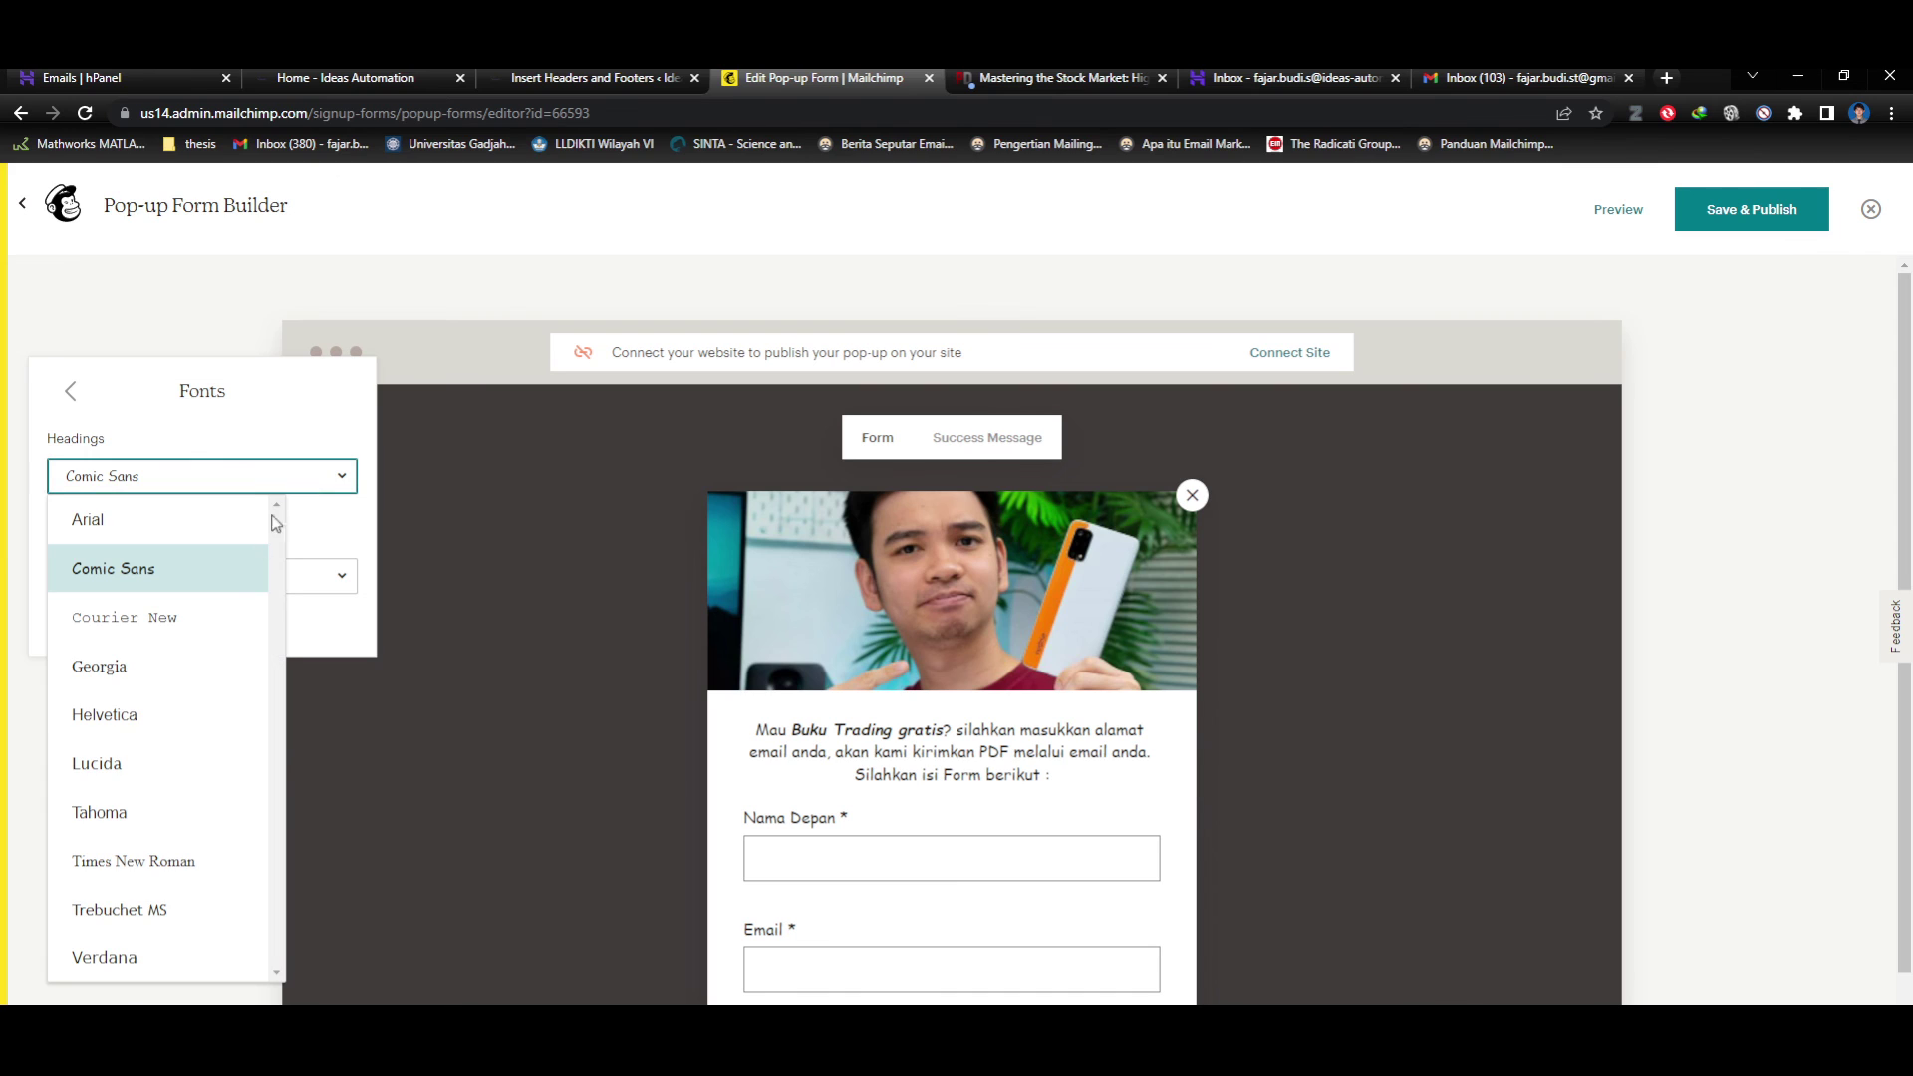
left_click(170, 723)
left_click(204, 588)
left_click(145, 816)
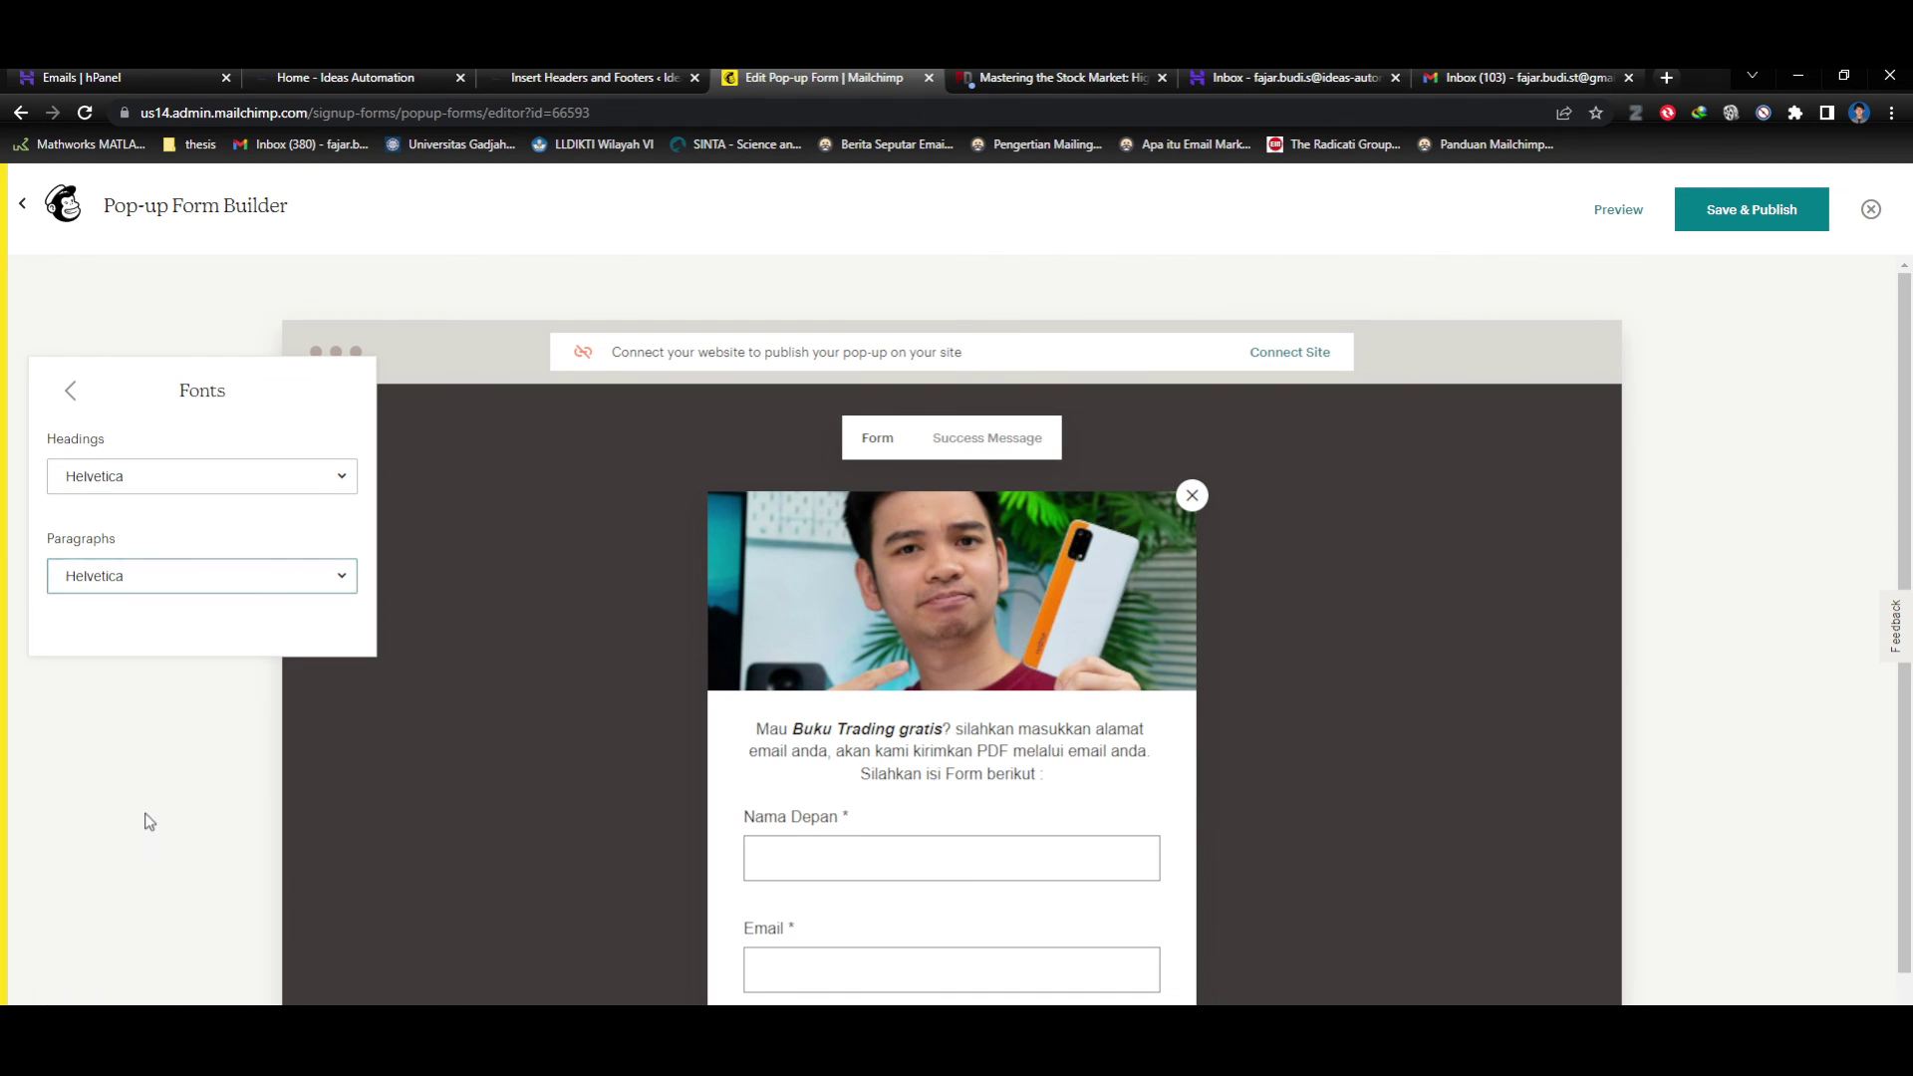
left_click(79, 412)
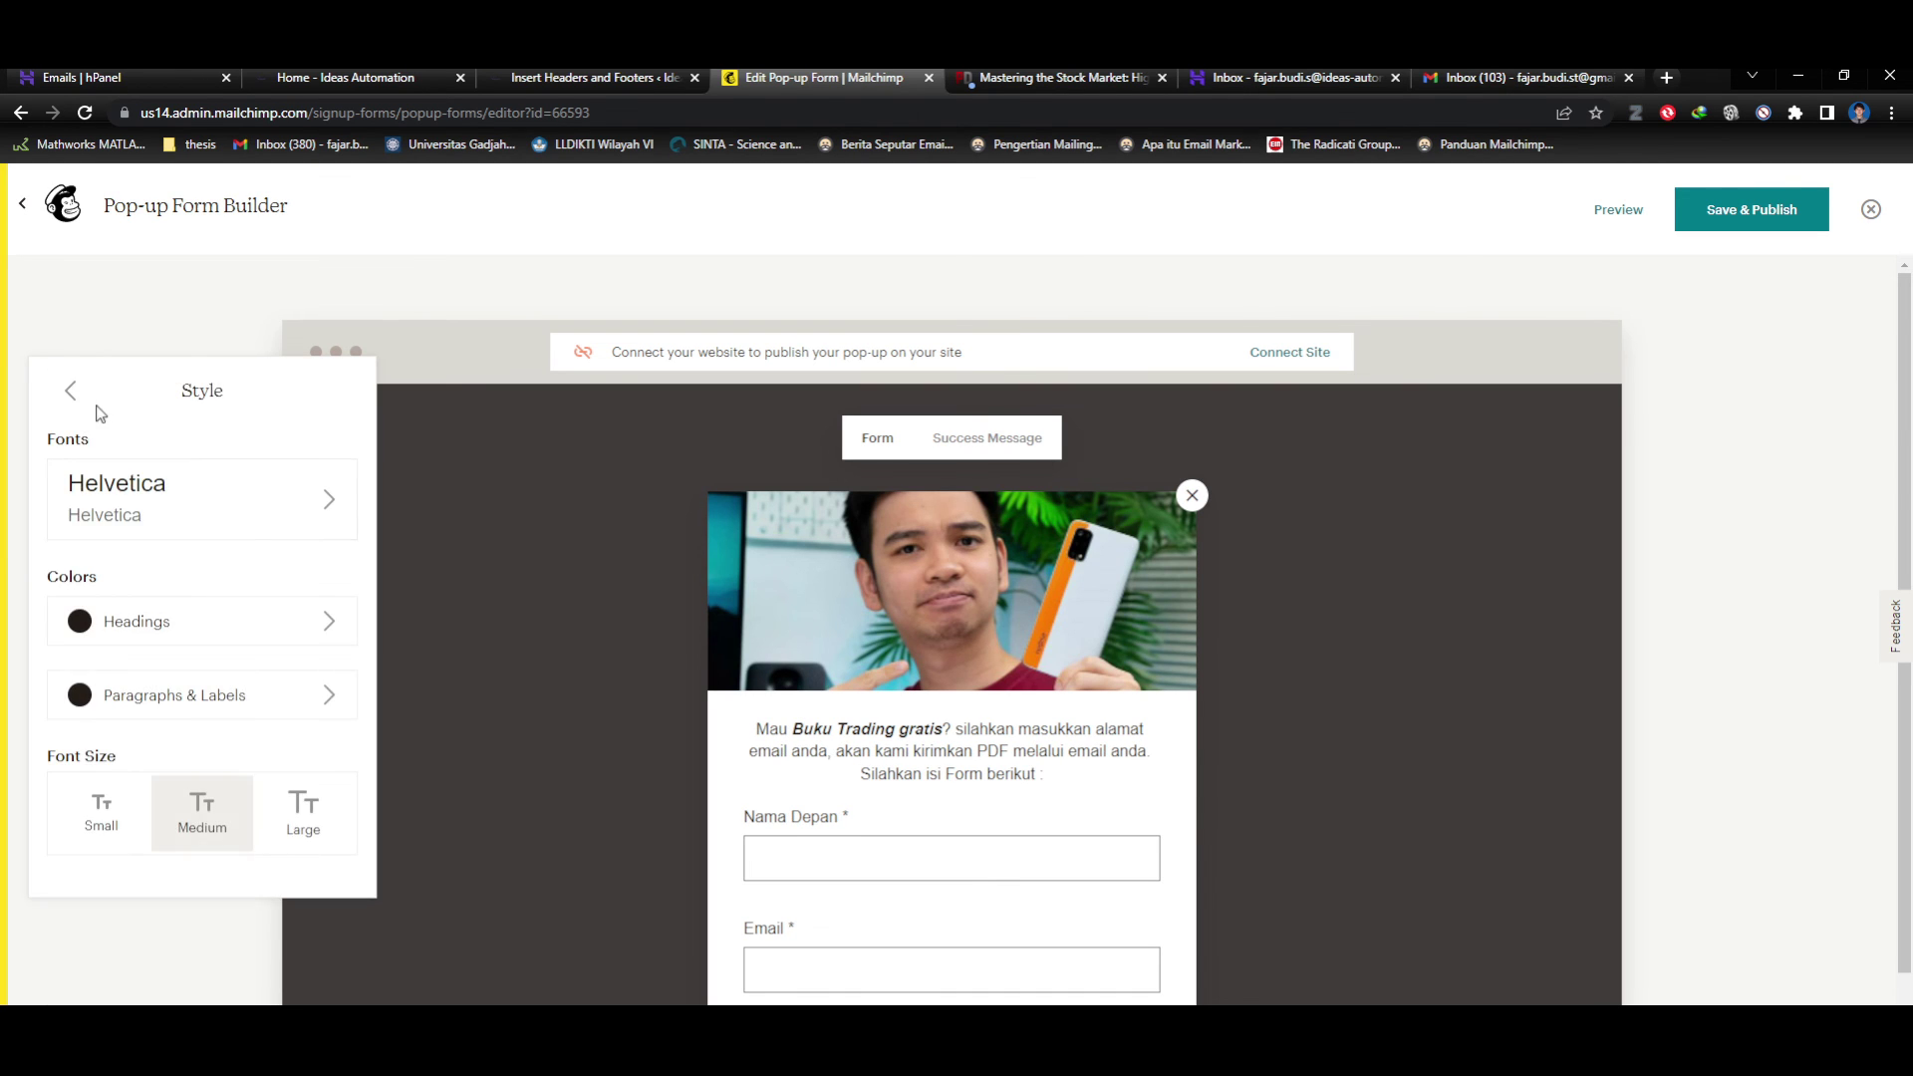
left_click(80, 410)
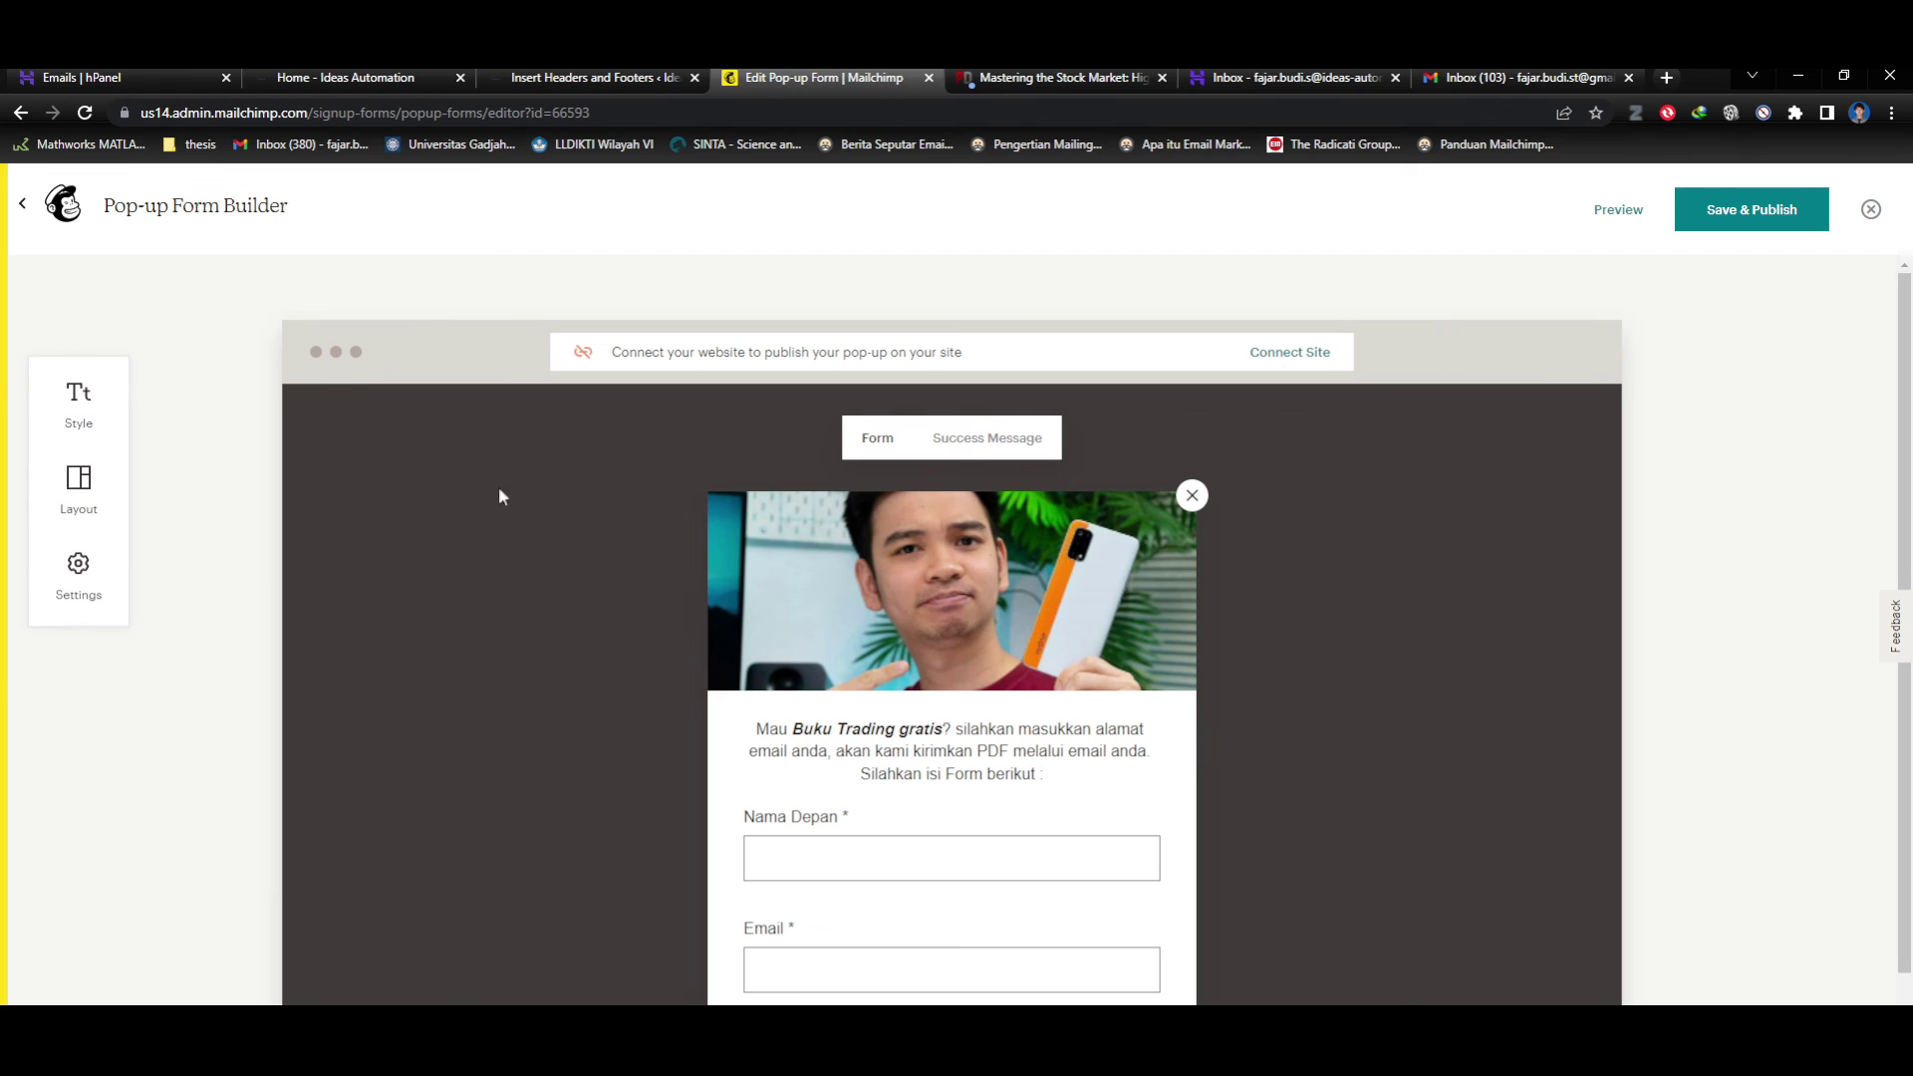
Replace the success message text with "Selamat Menikmati Buku Gratis" and start a new line below it.
left_click(985, 438)
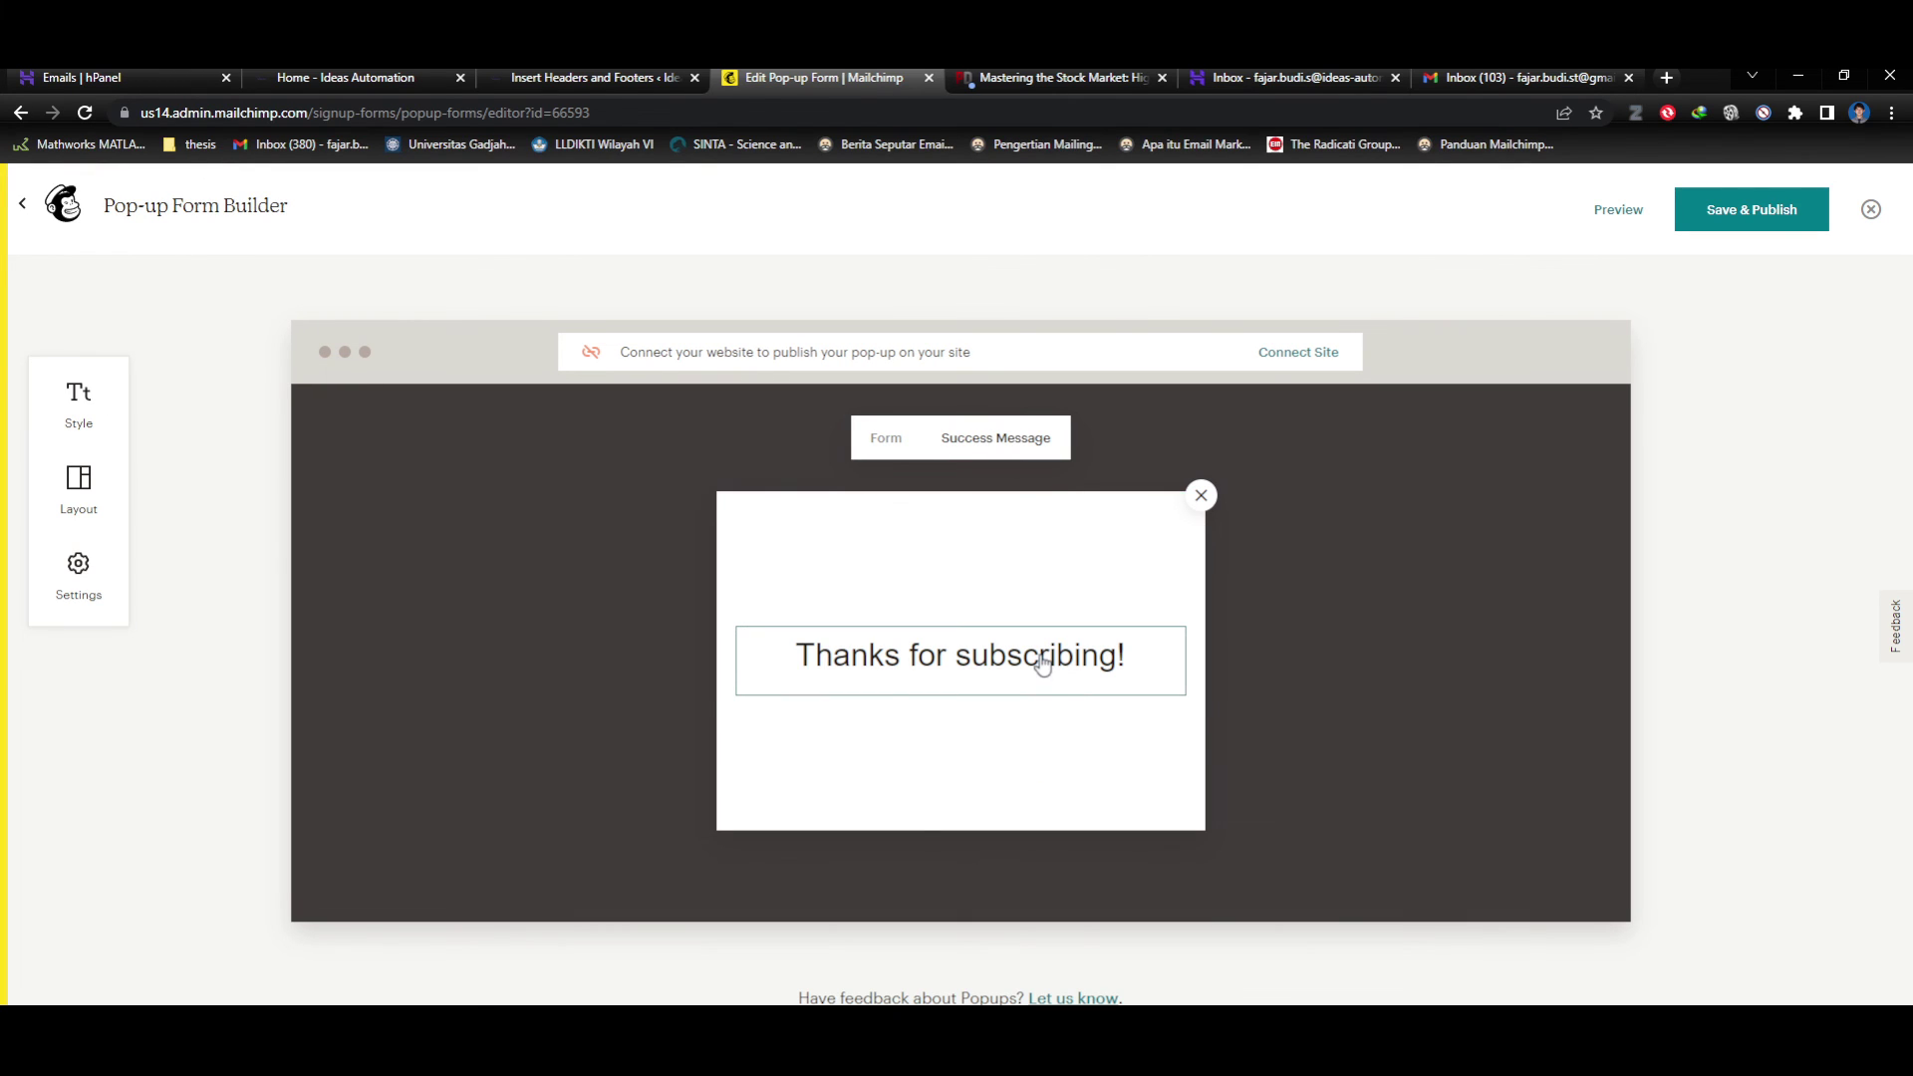
left_click(952, 676)
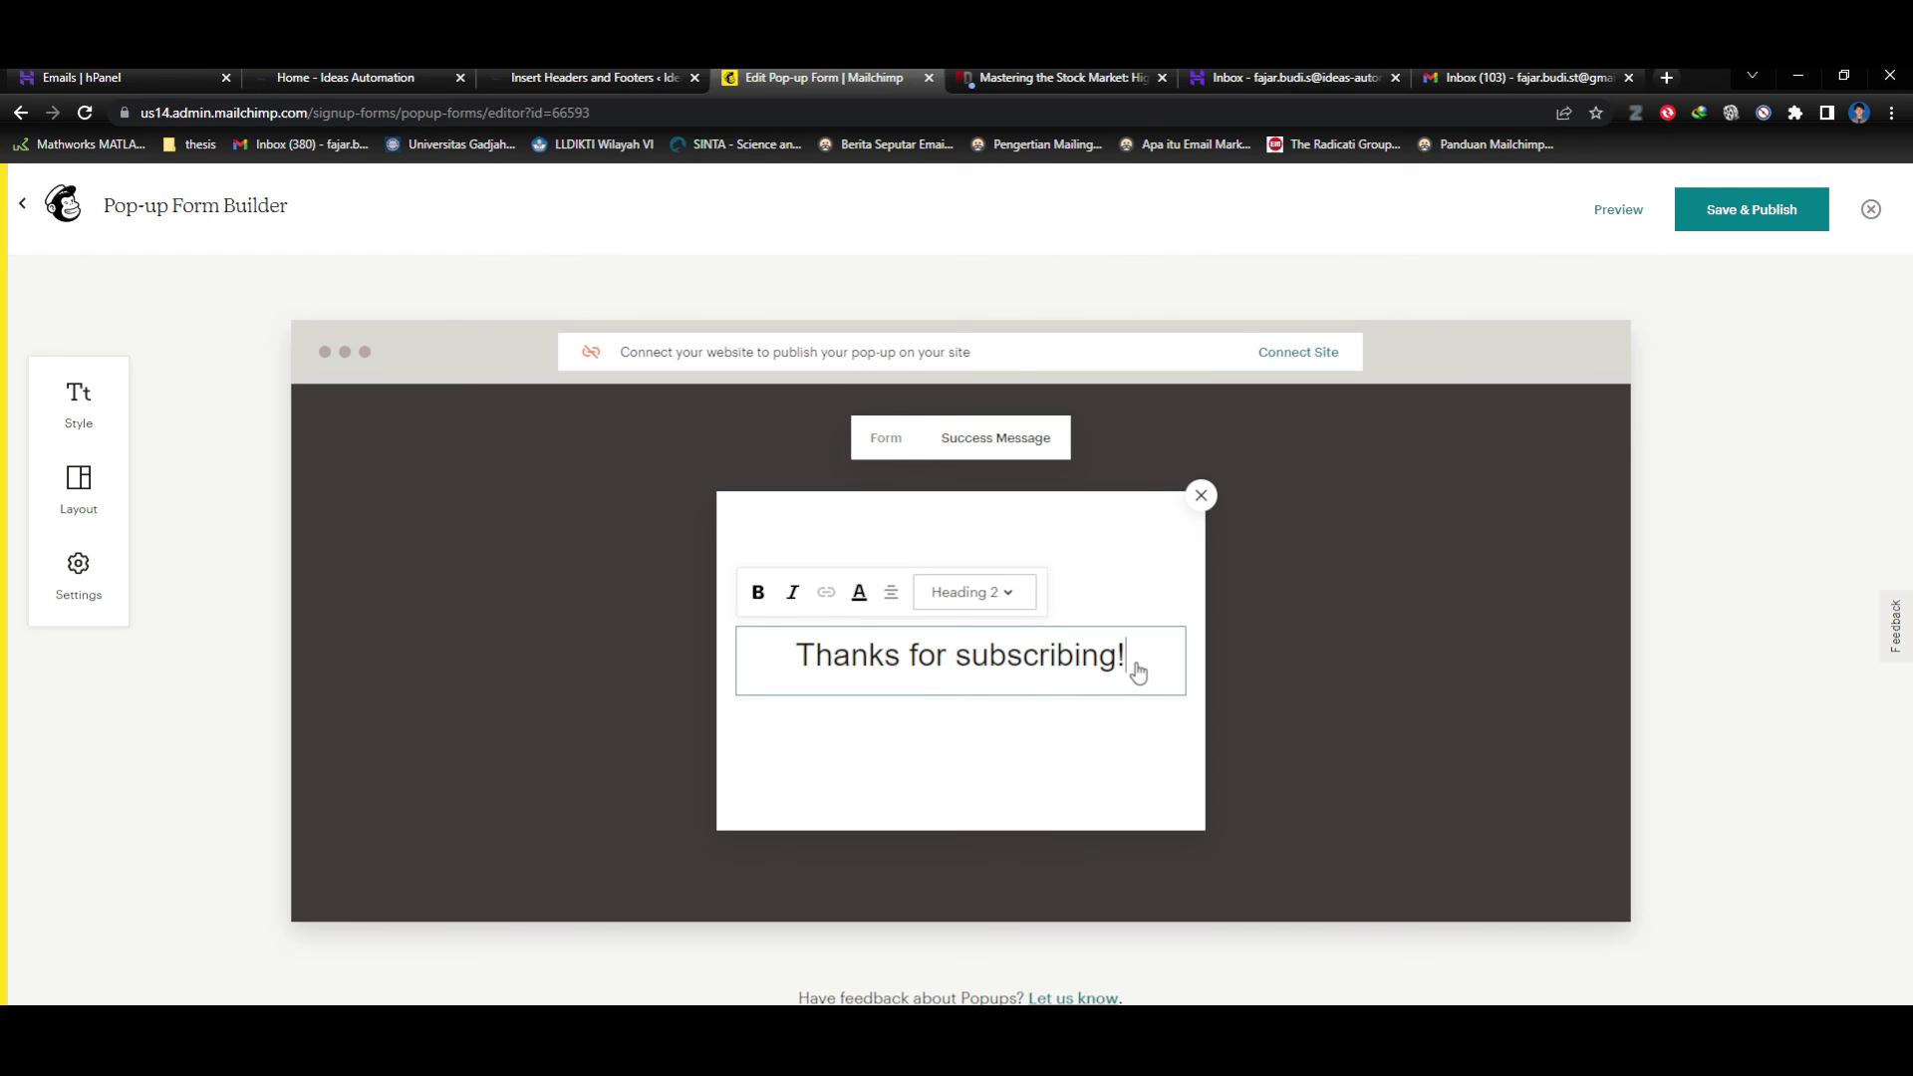
key("BackSpace")
key("BackSpace")
key("BackSpace")
key("BackSpace")
key("BackSpace")
key("BackSpace")
key("BackSpace")
key("BackSpace")
key("BackSpace")
key("BackSpace")
key("BackSpace")
key("BackSpace")
key("BackSpace")
key("BackSpace")
key("BackSpace")
key("BackSpace")
key("BackSpace")
key("BackSpace")
key("BackSpace")
key("BackSpace")
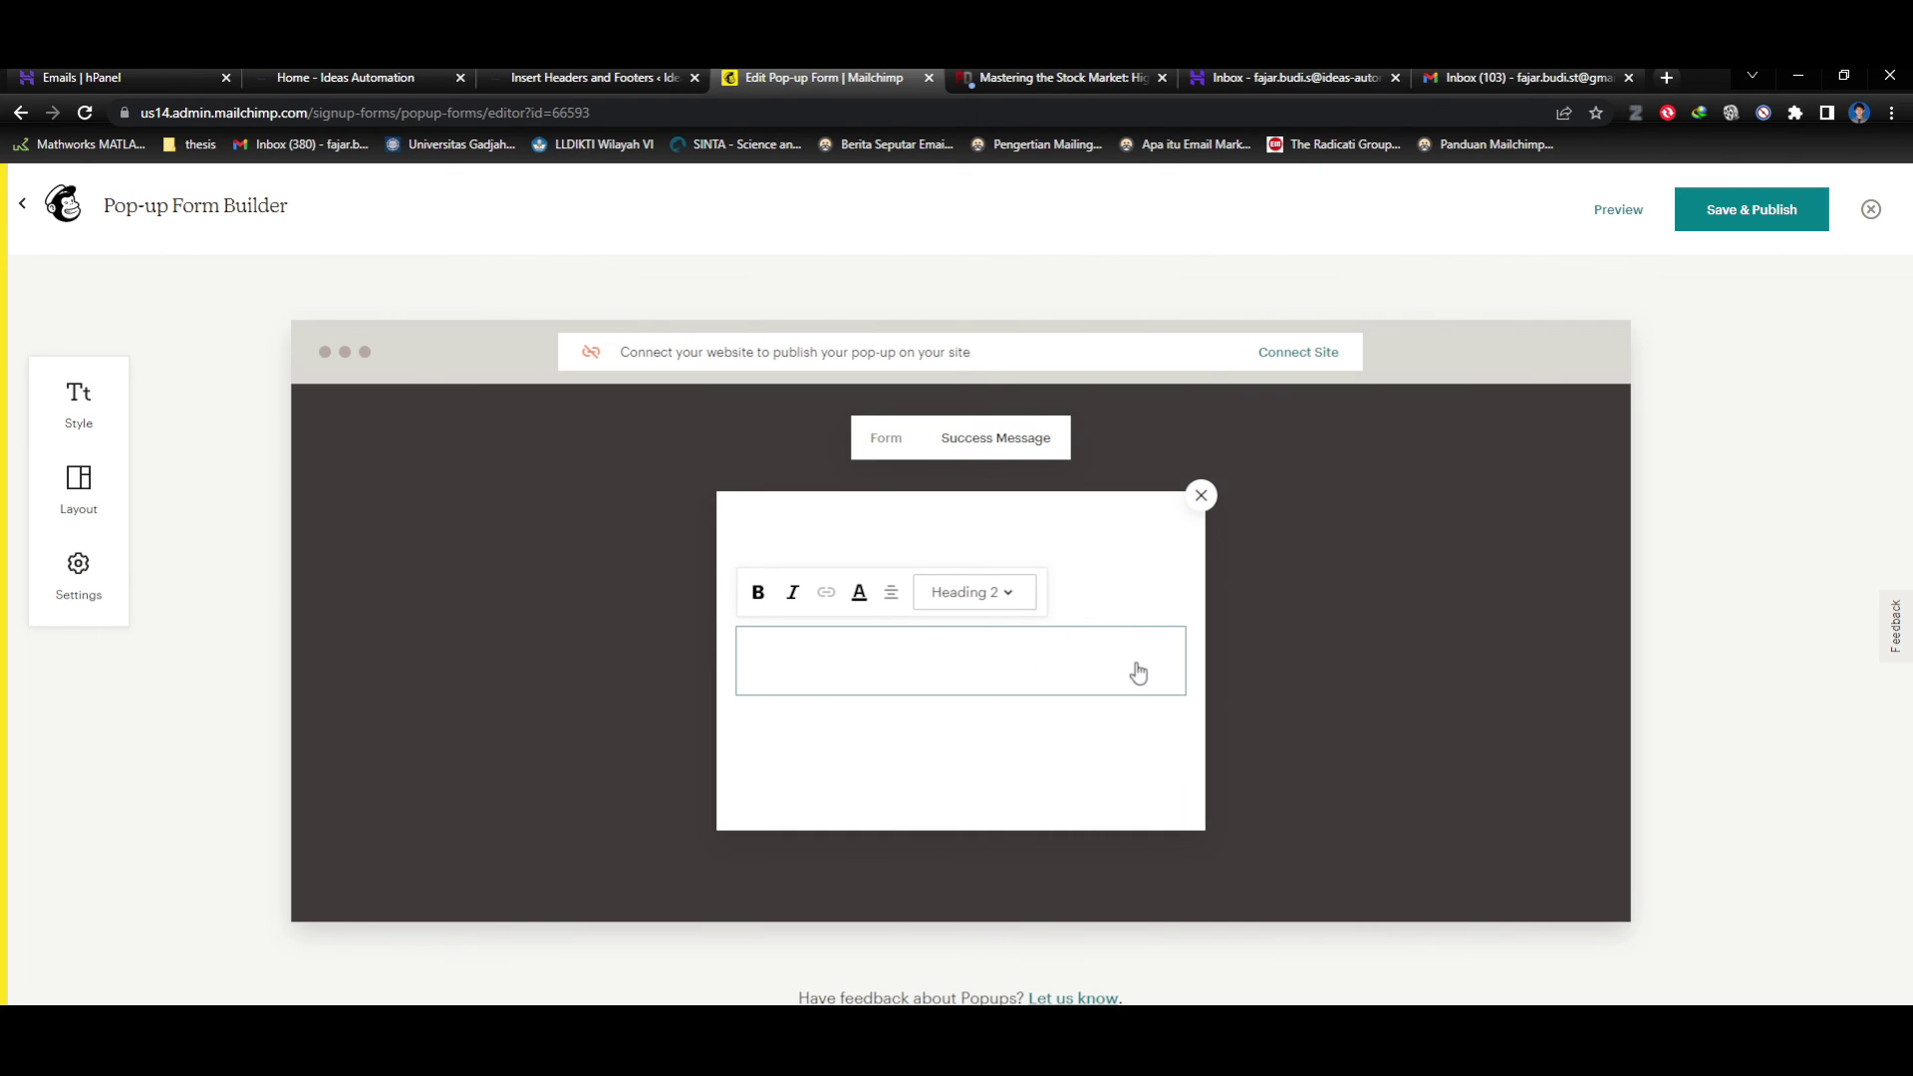
type("lamat ")
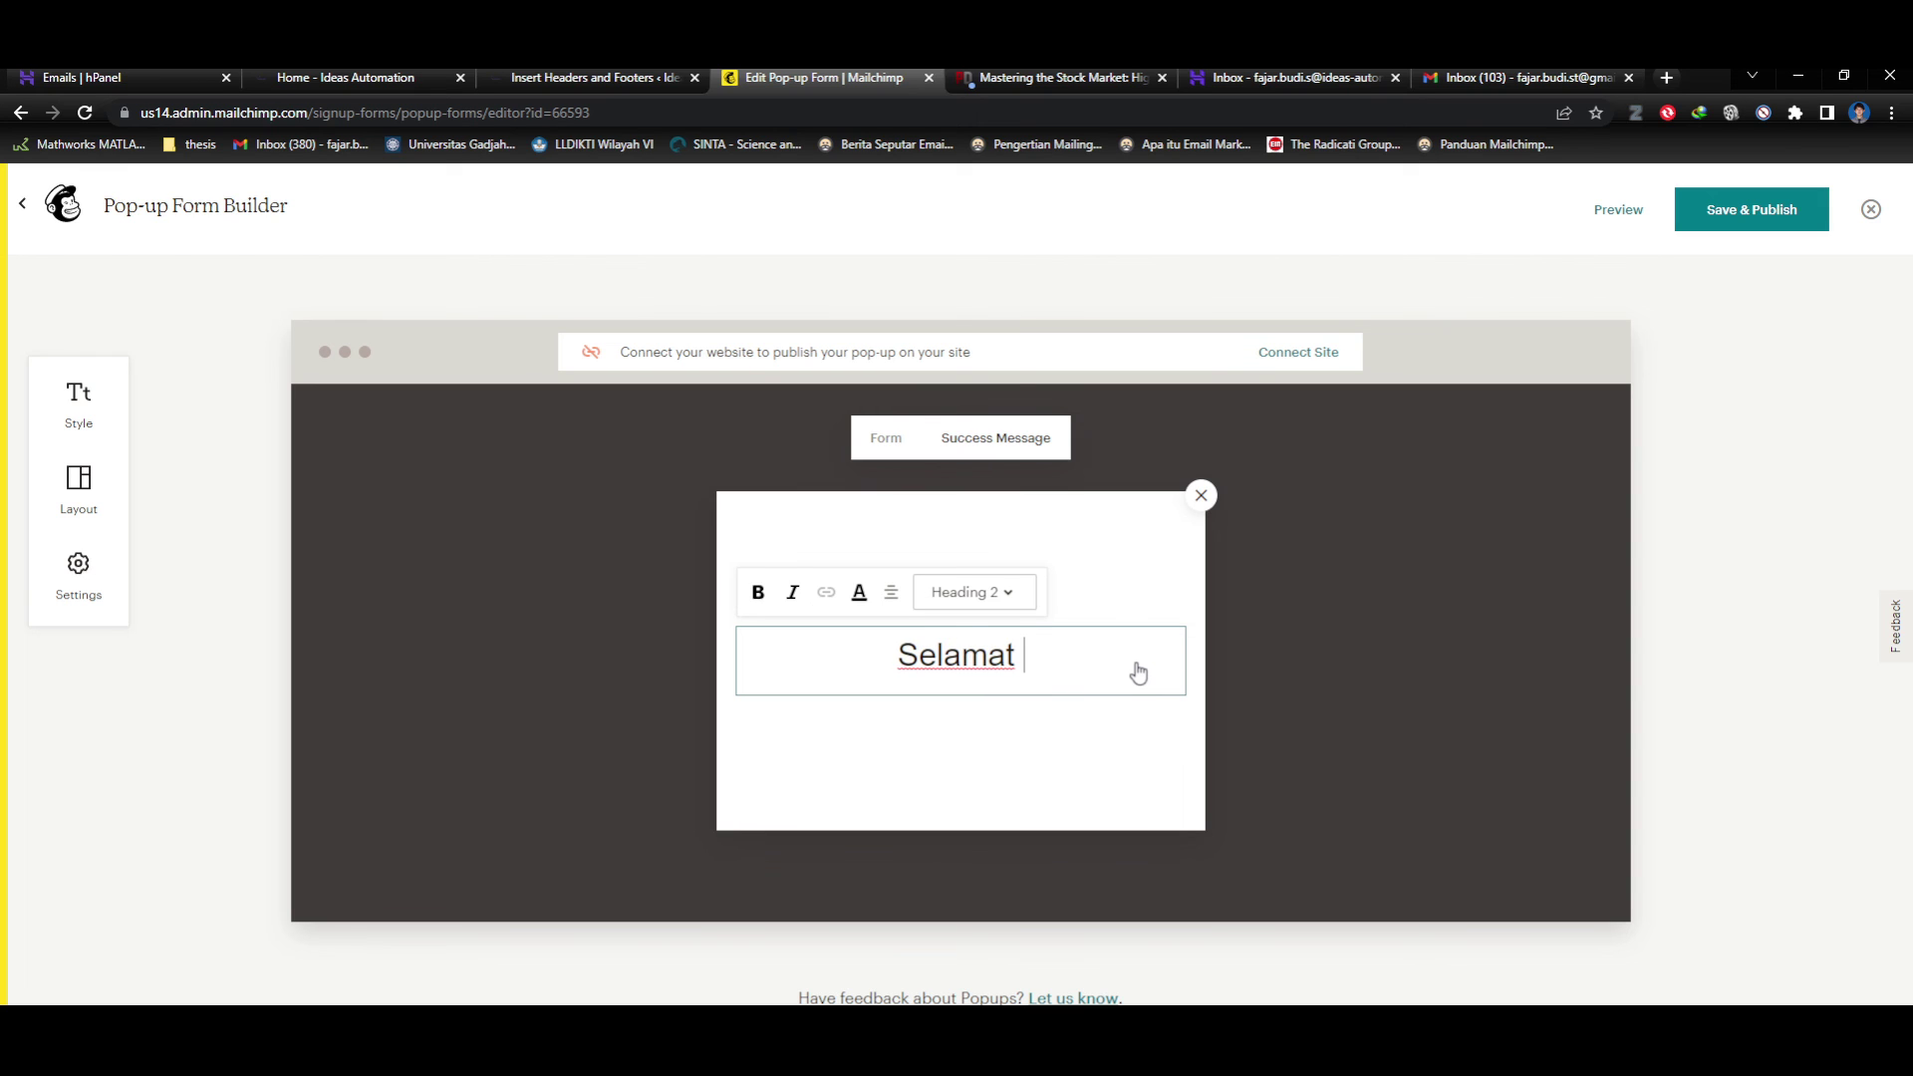
type("Menikmati Bku")
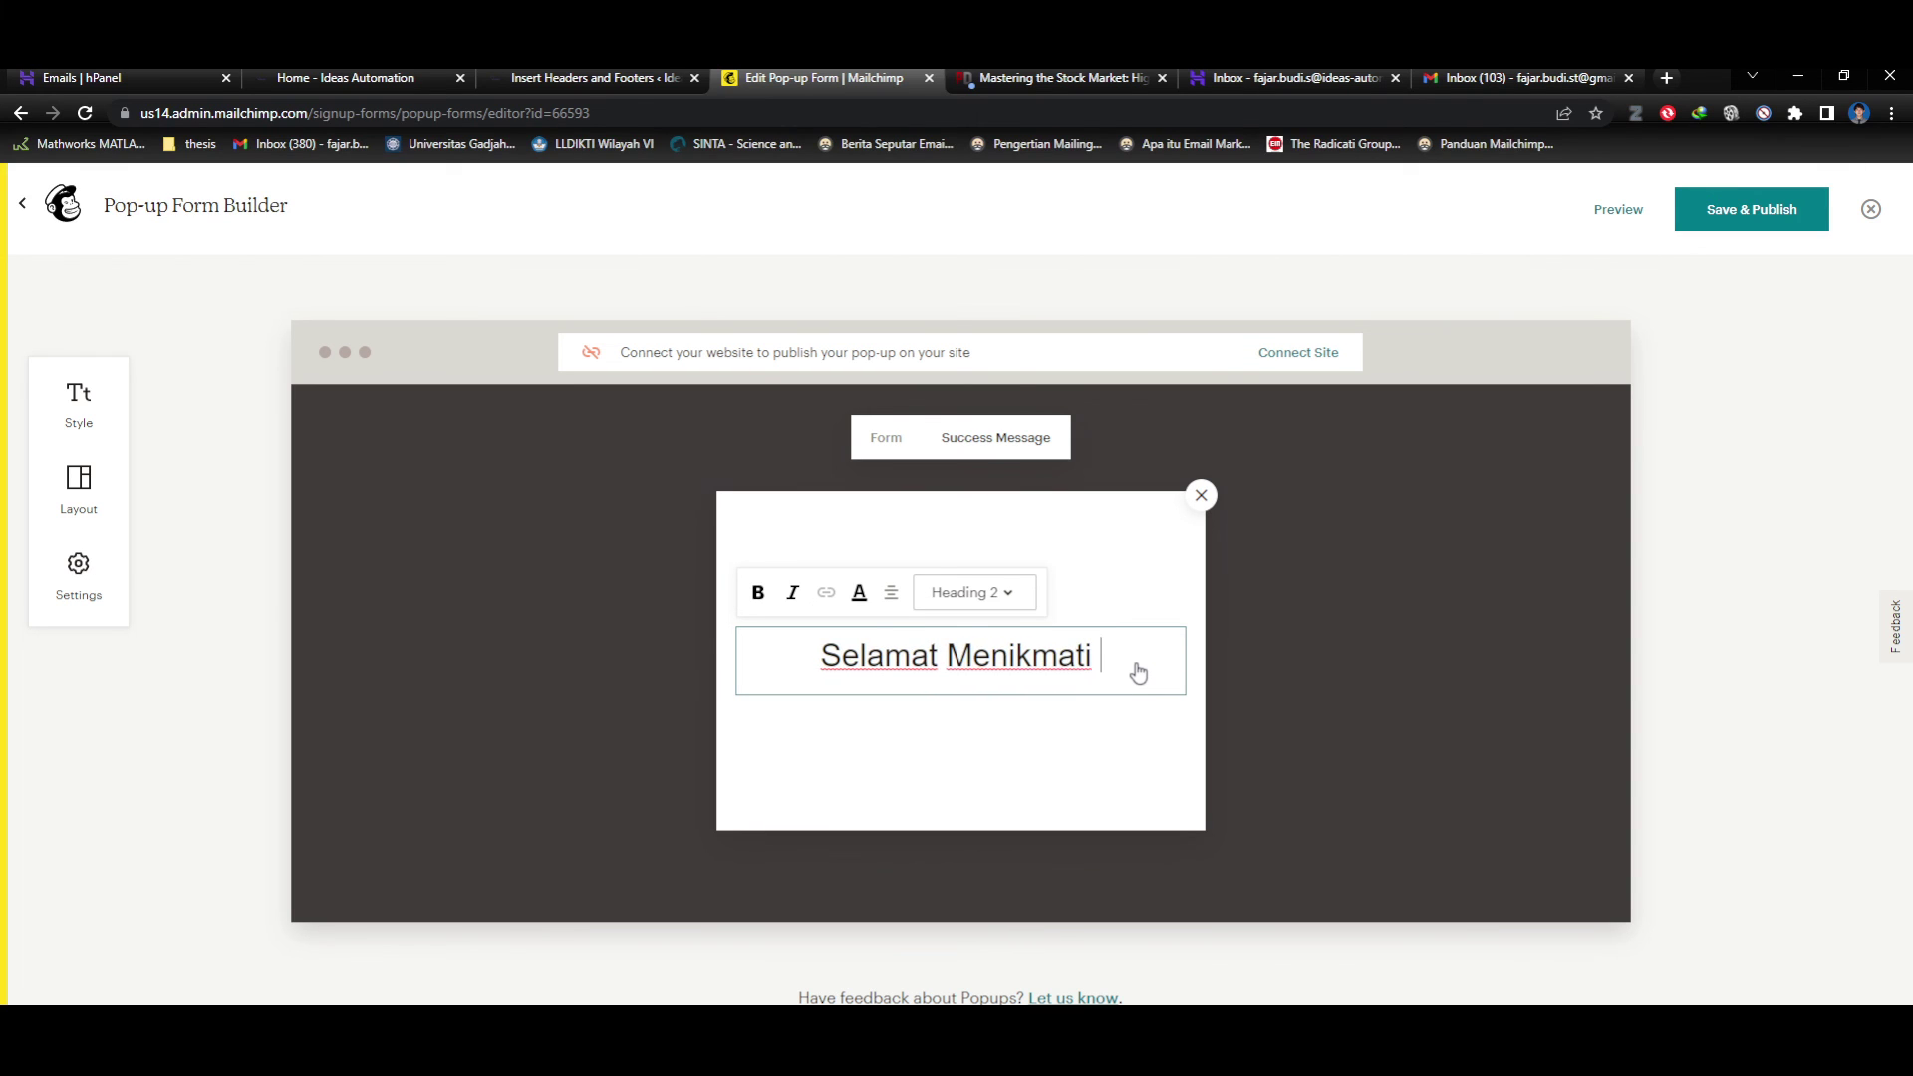
key("BackSpace")
key("BackSpace")
key("BackSpace")
type("u")
key("BackSpace")
type("BUku")
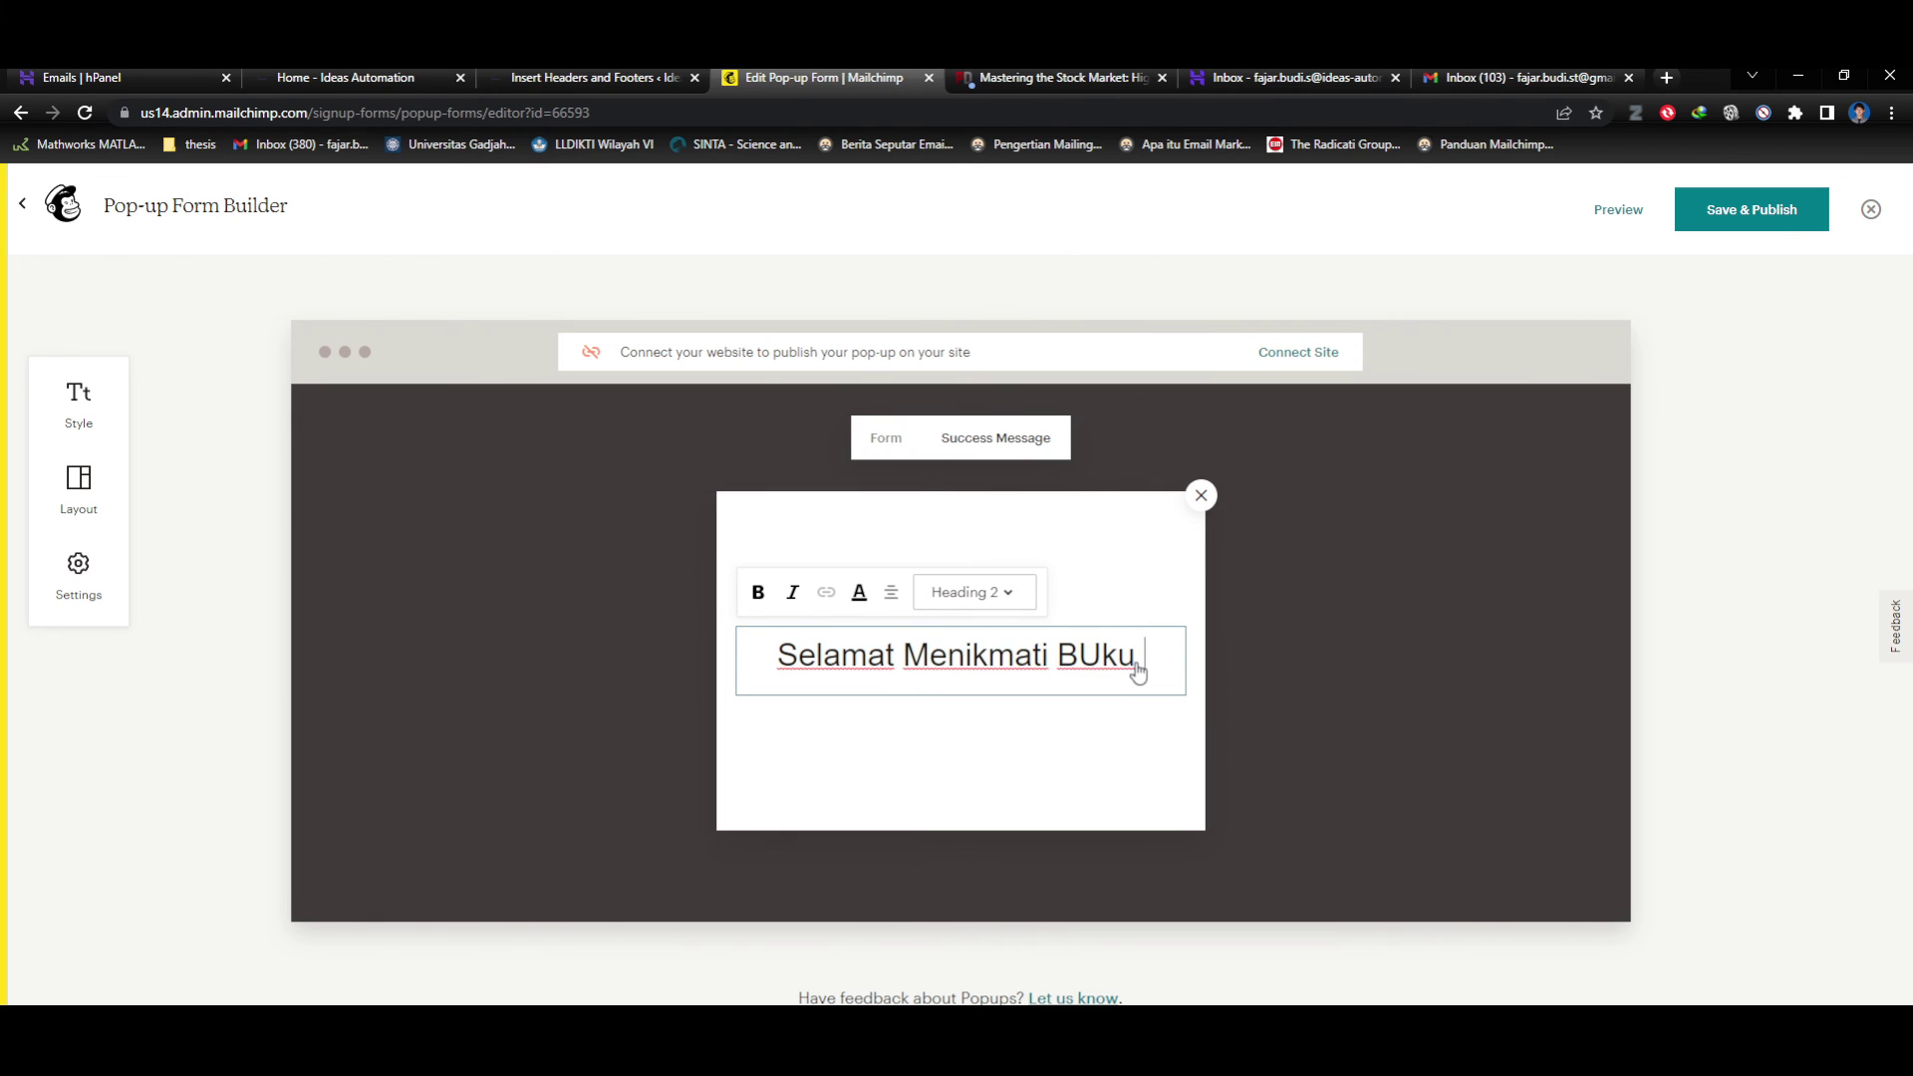
key("BackSpace")
key("BackSpace")
key("BackSpace")
key("BackSpace")
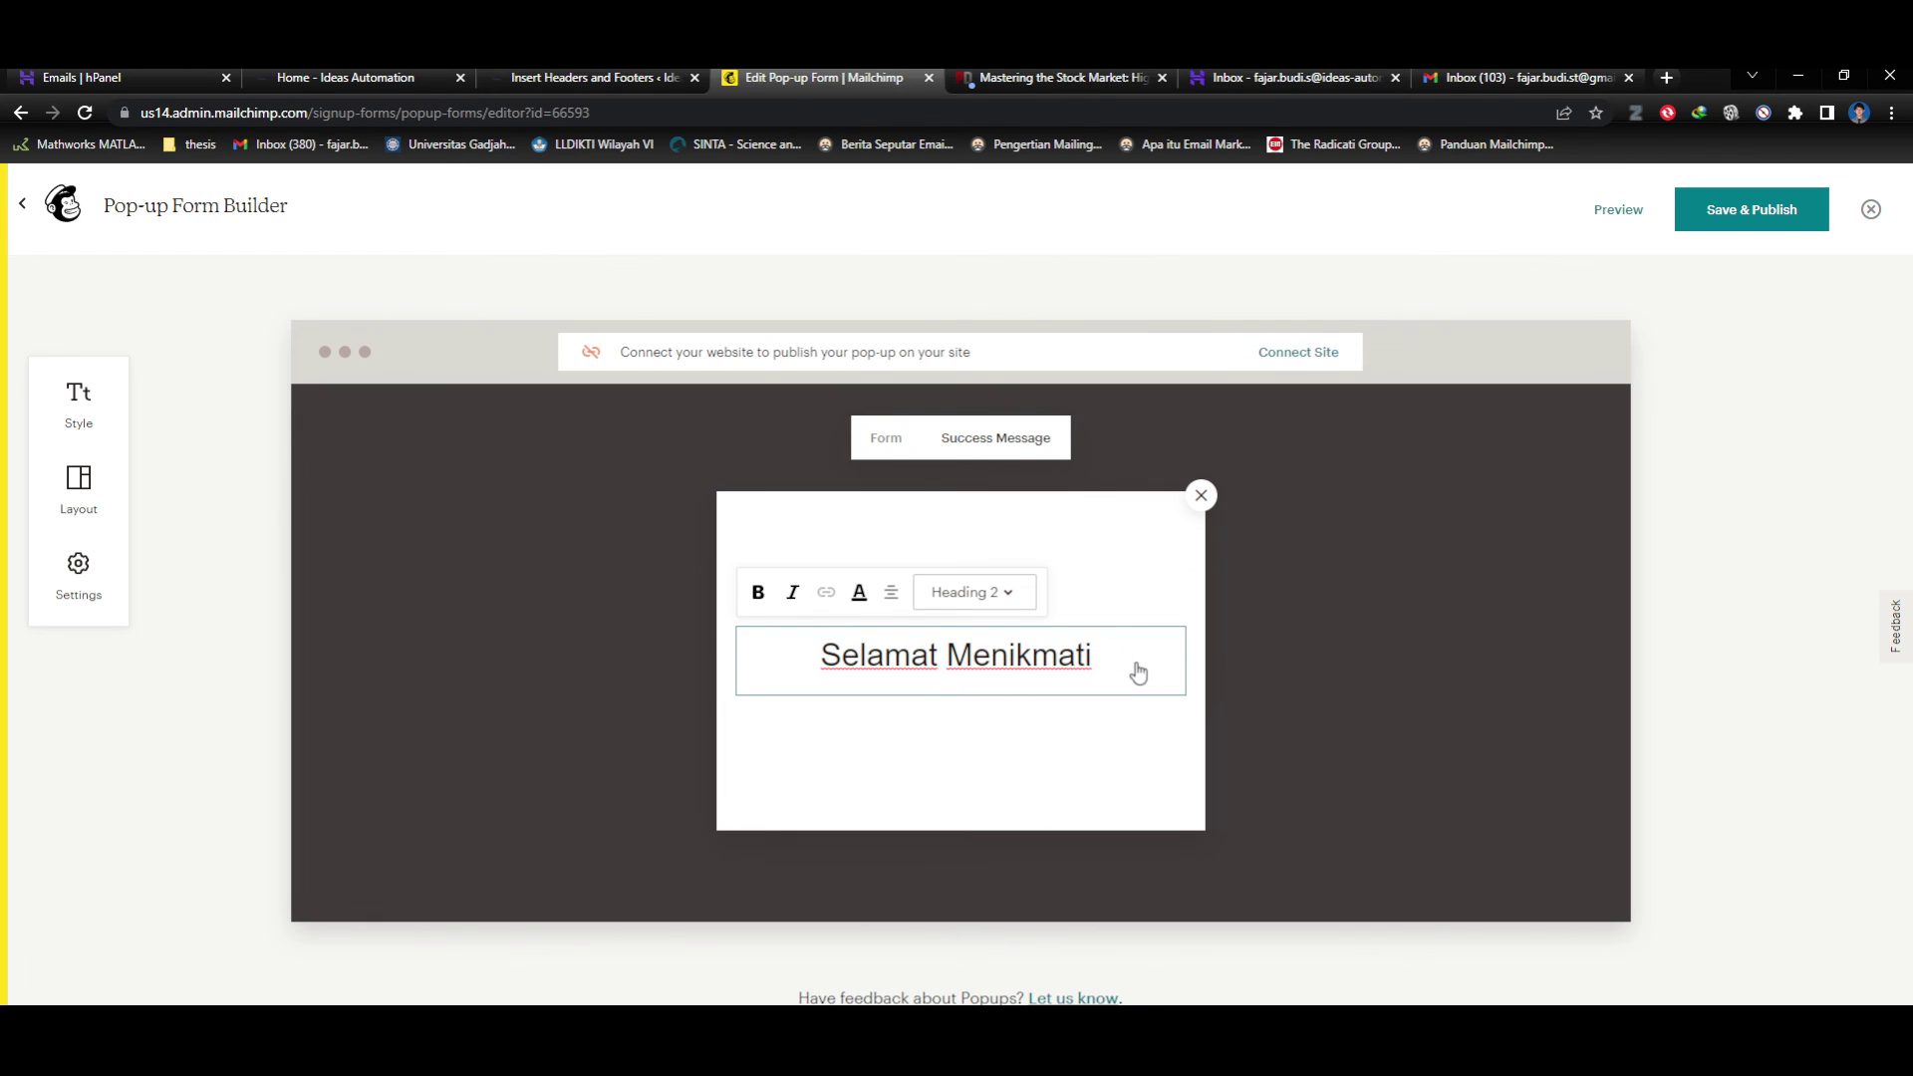
type("Buku Gr")
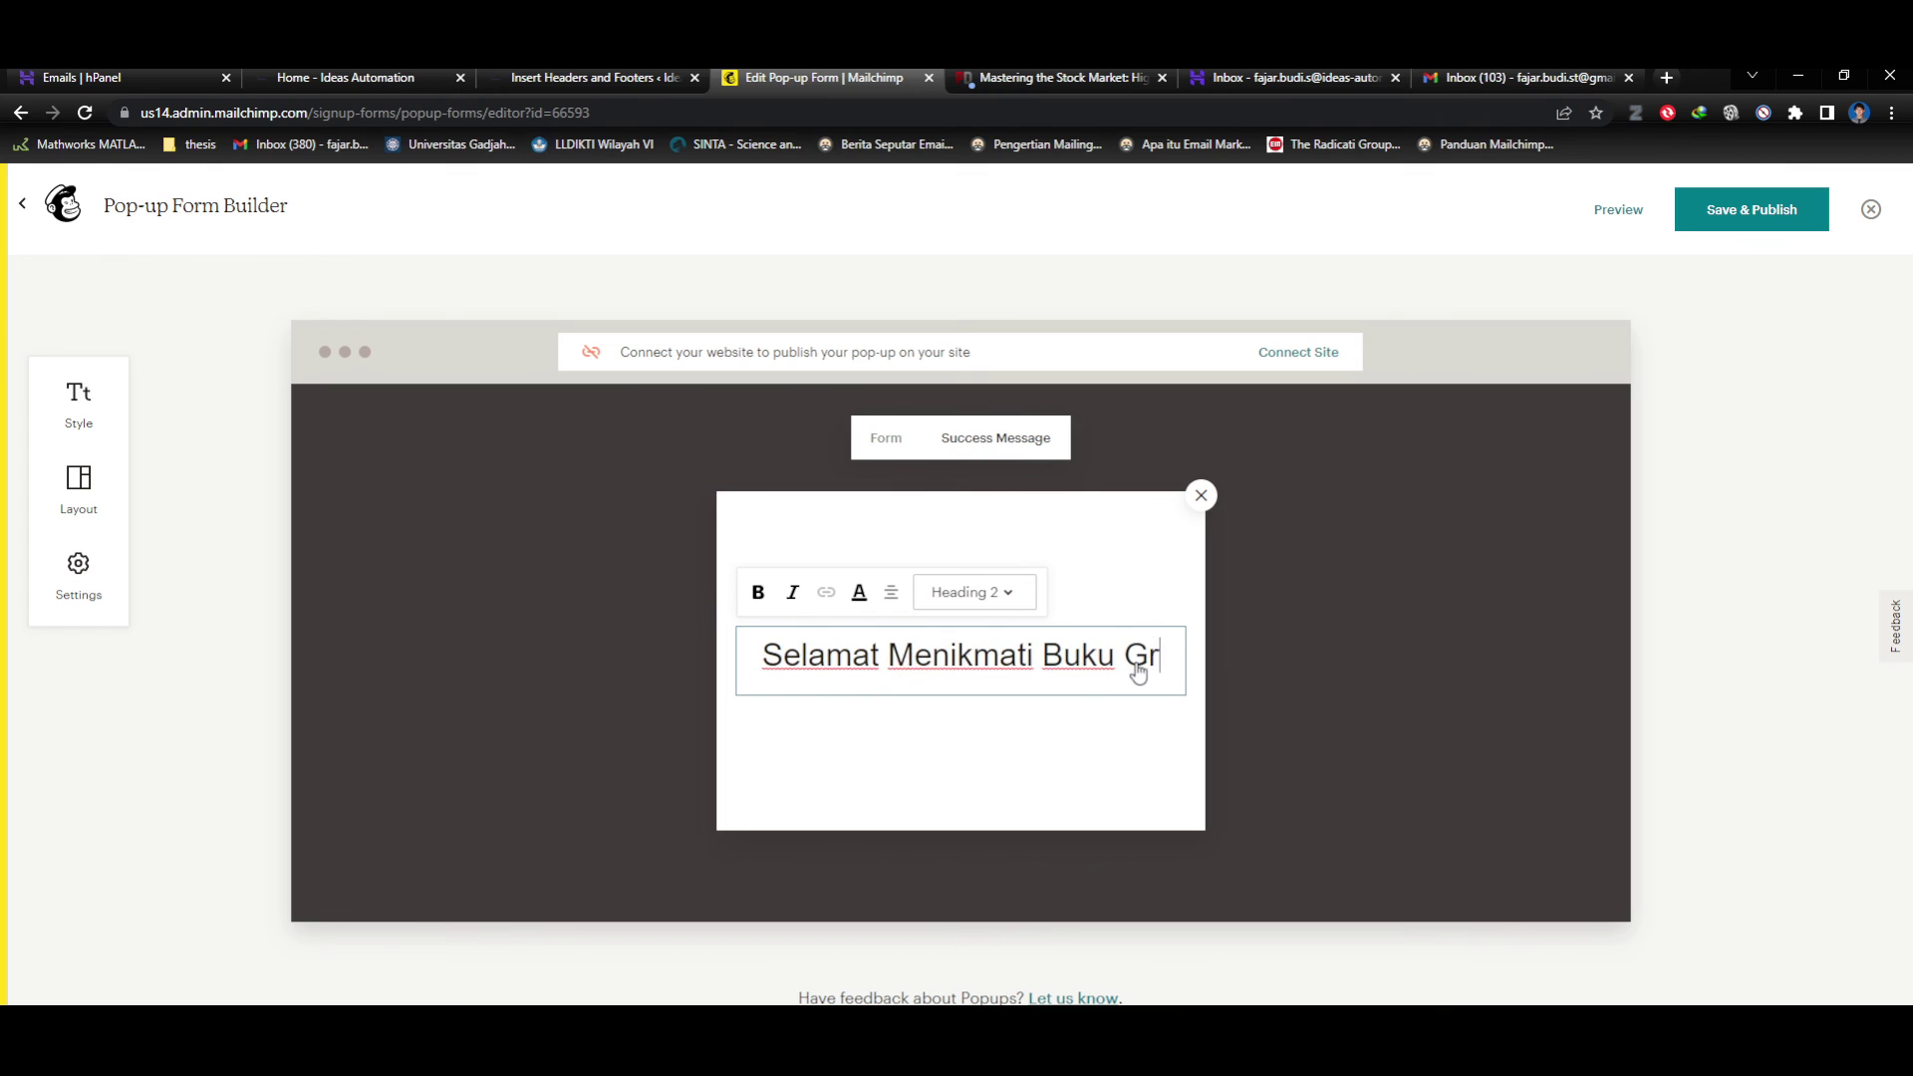
type("atis")
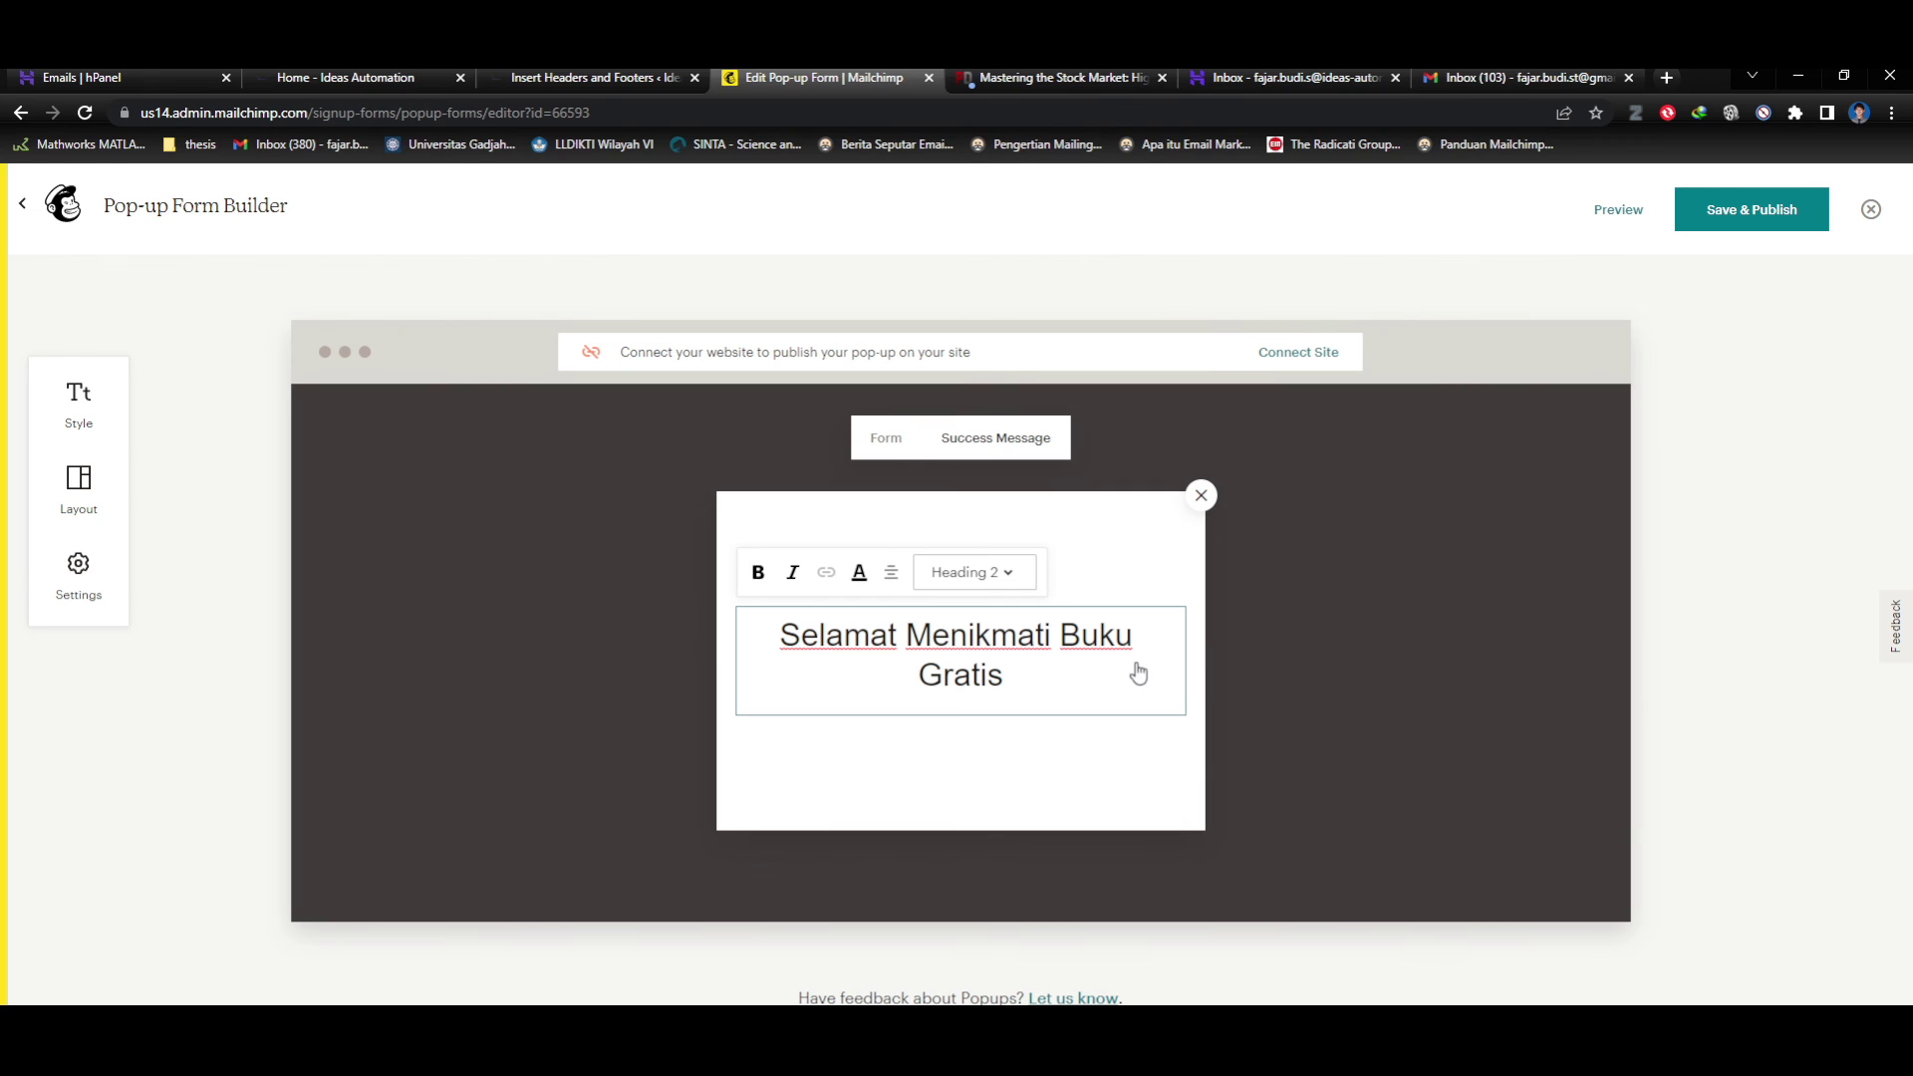
key("Return")
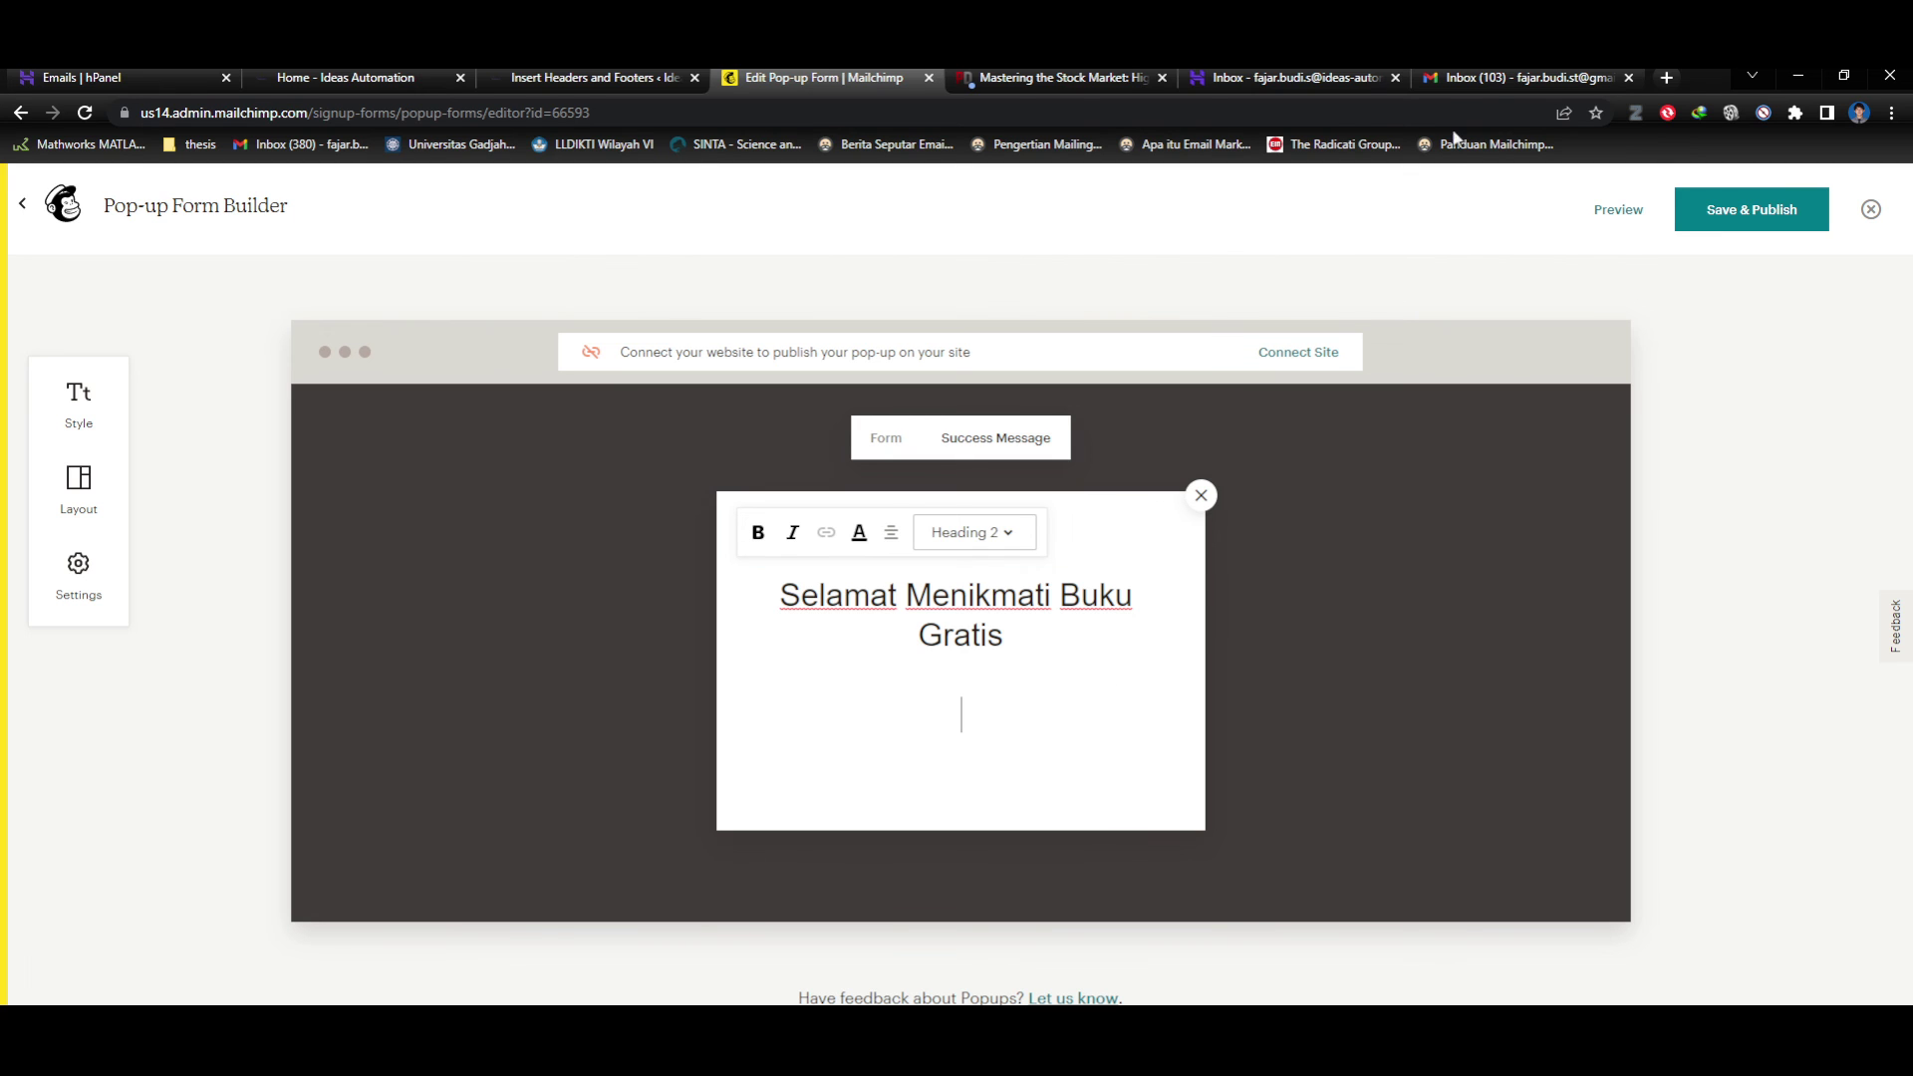
Check the download formats of the PDF Drive book "Mastering the Stock Market", copy the page's URL, and return to the Mailchimp form builder.
left_click(1040, 76)
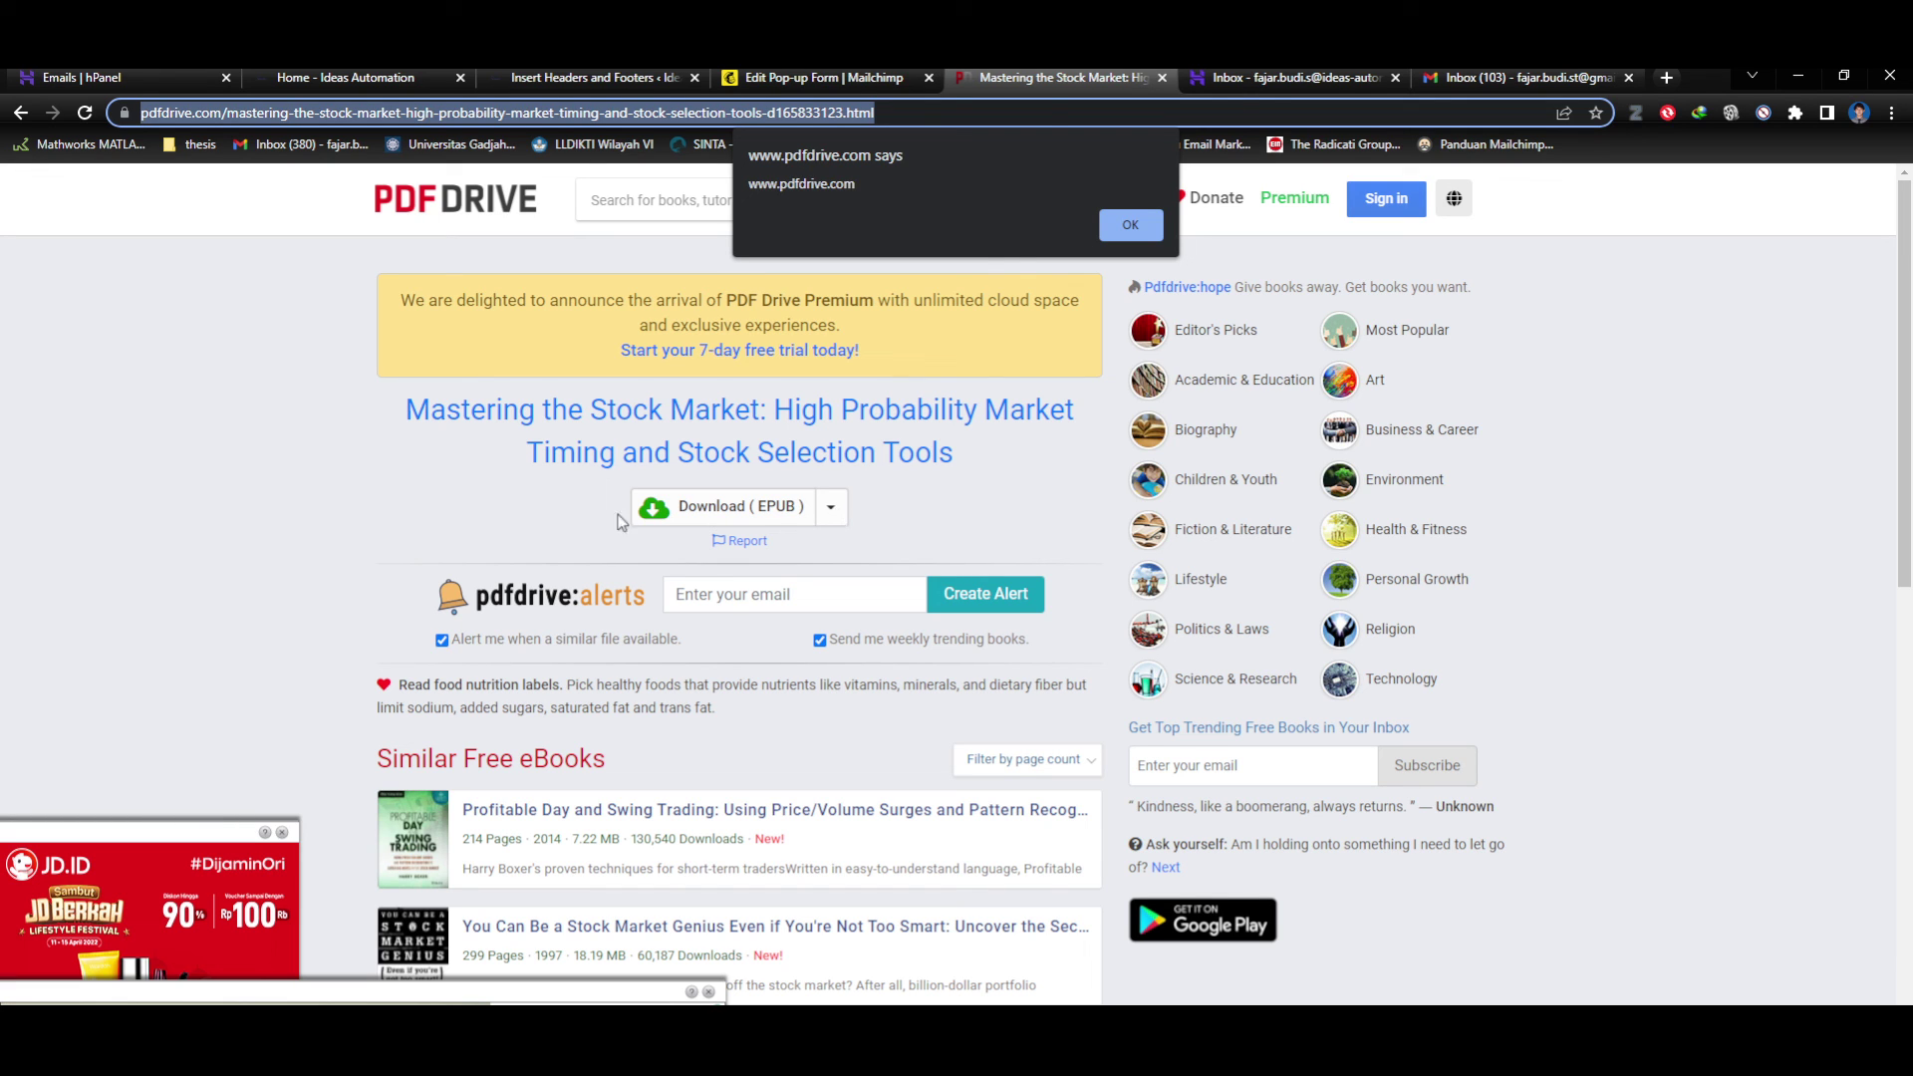
left_click(1133, 221)
left_click(840, 506)
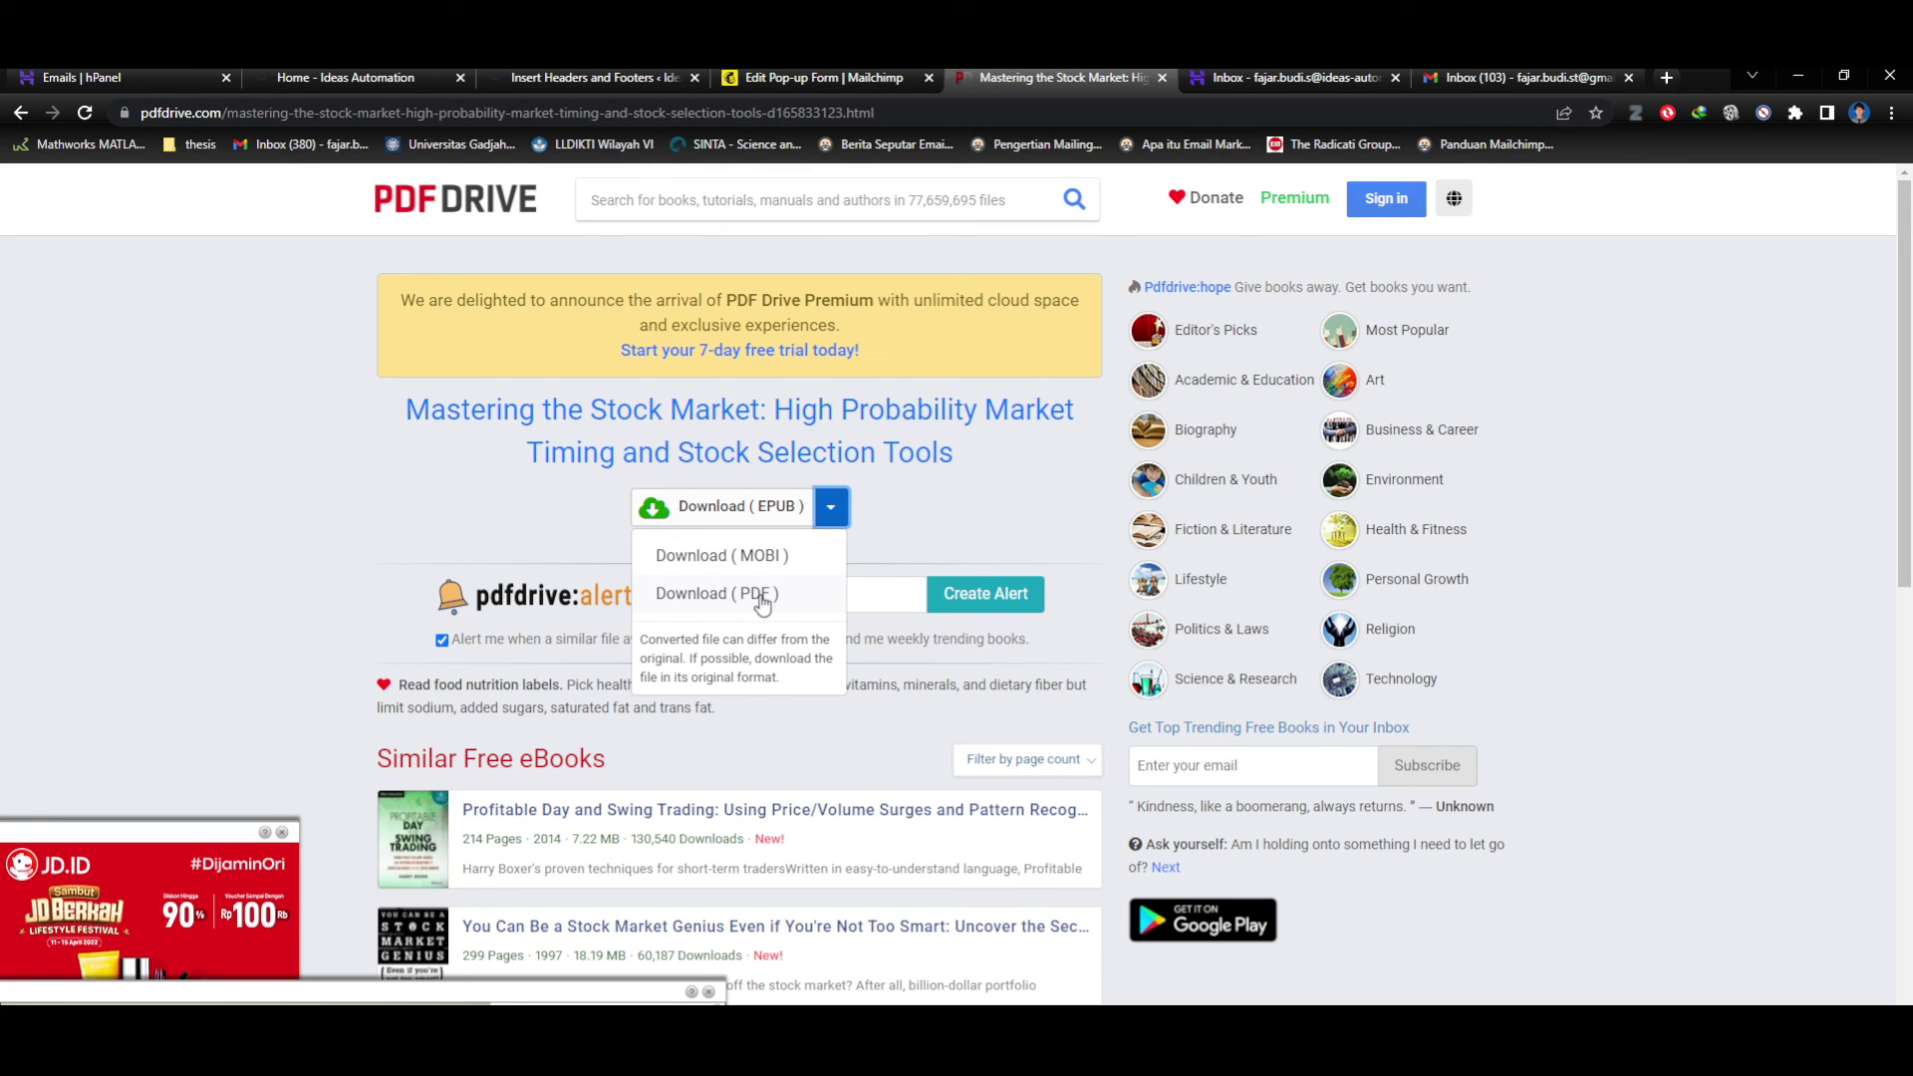
left_click(911, 488)
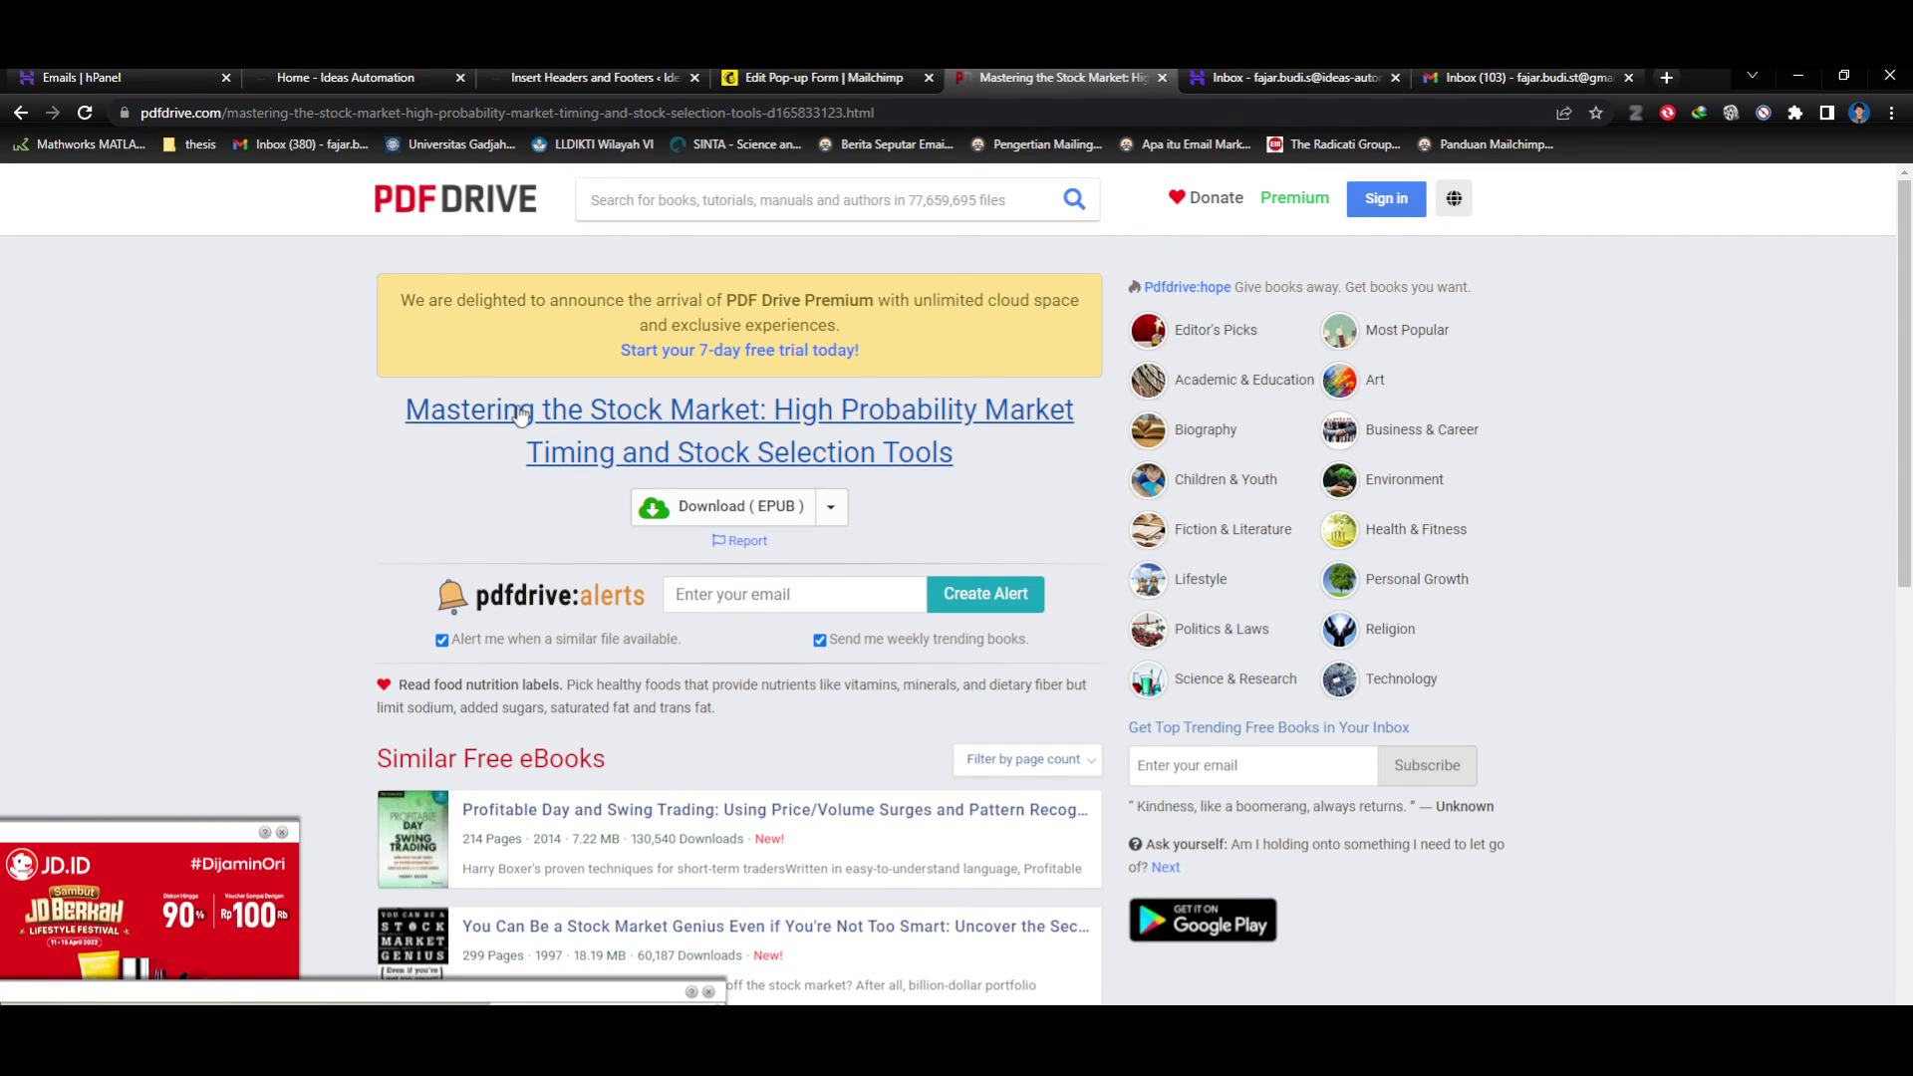
left_click(880, 114)
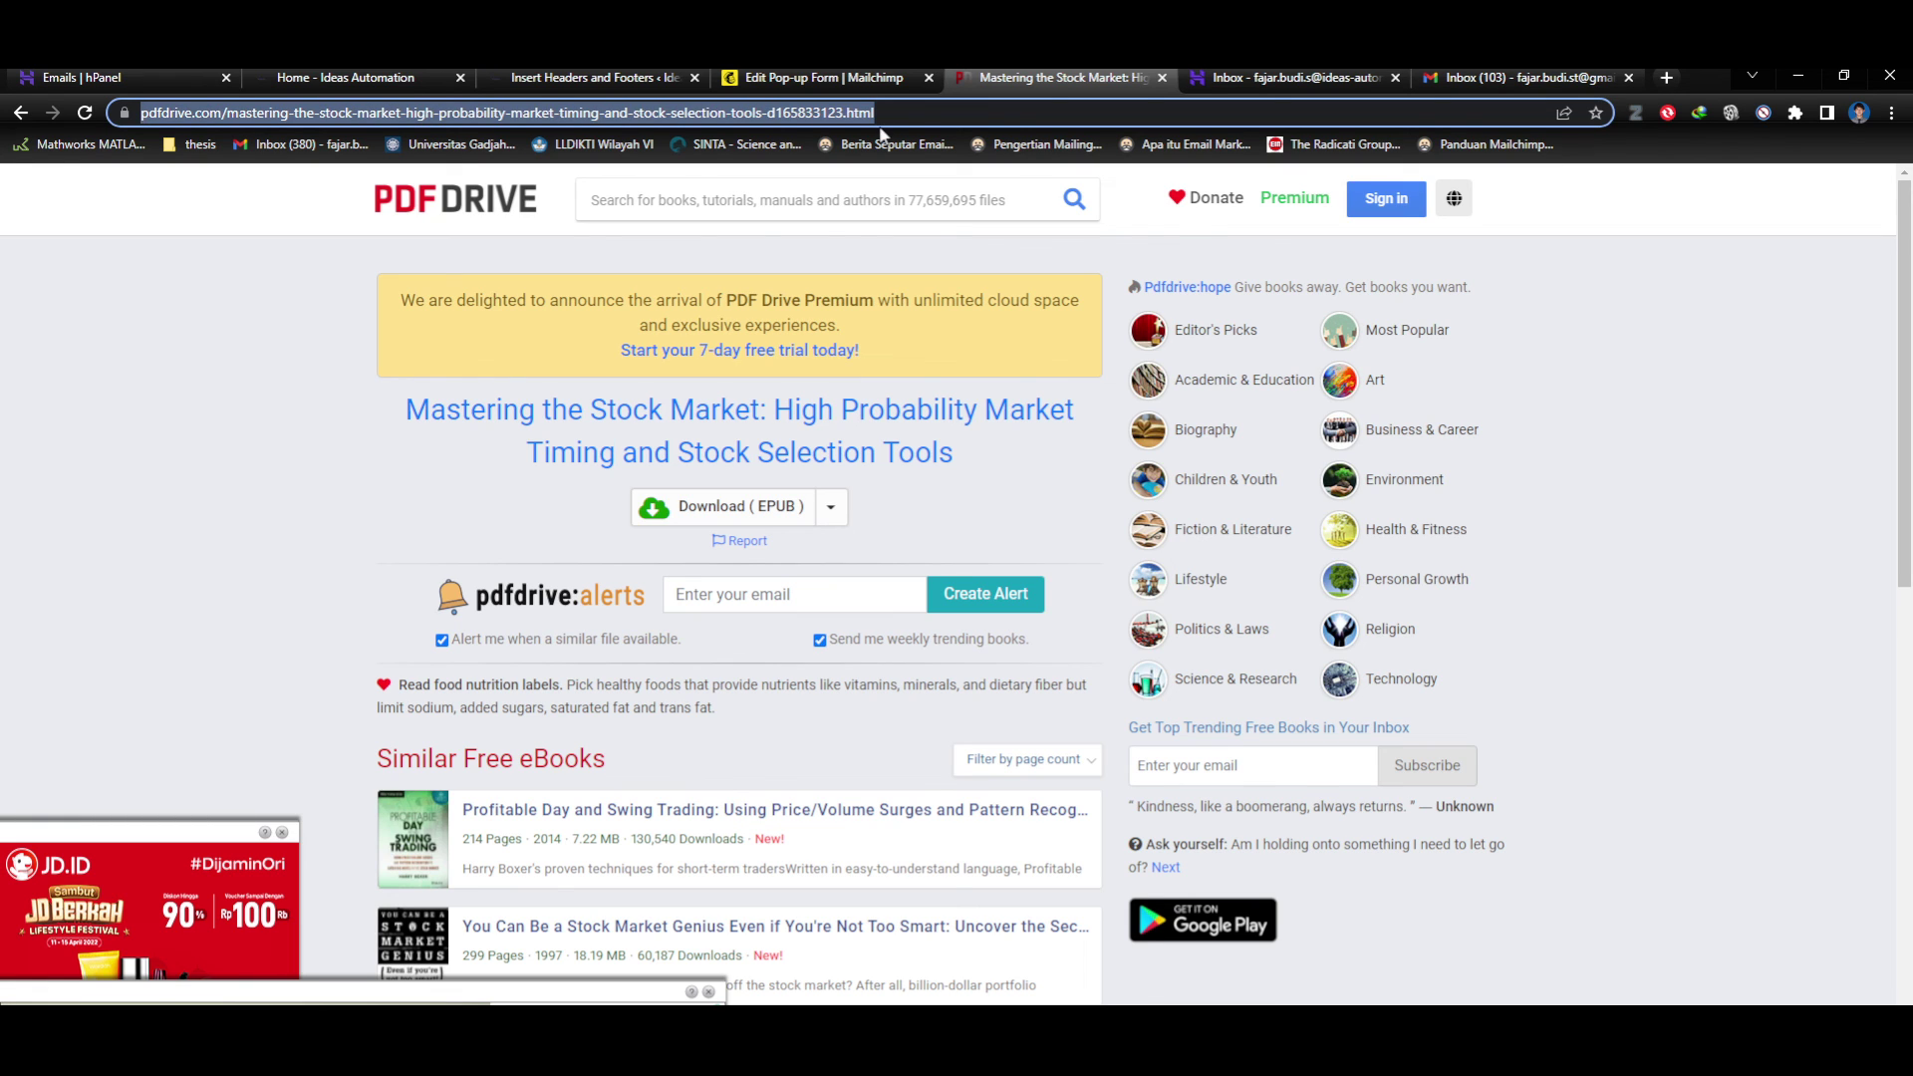
left_click(875, 76)
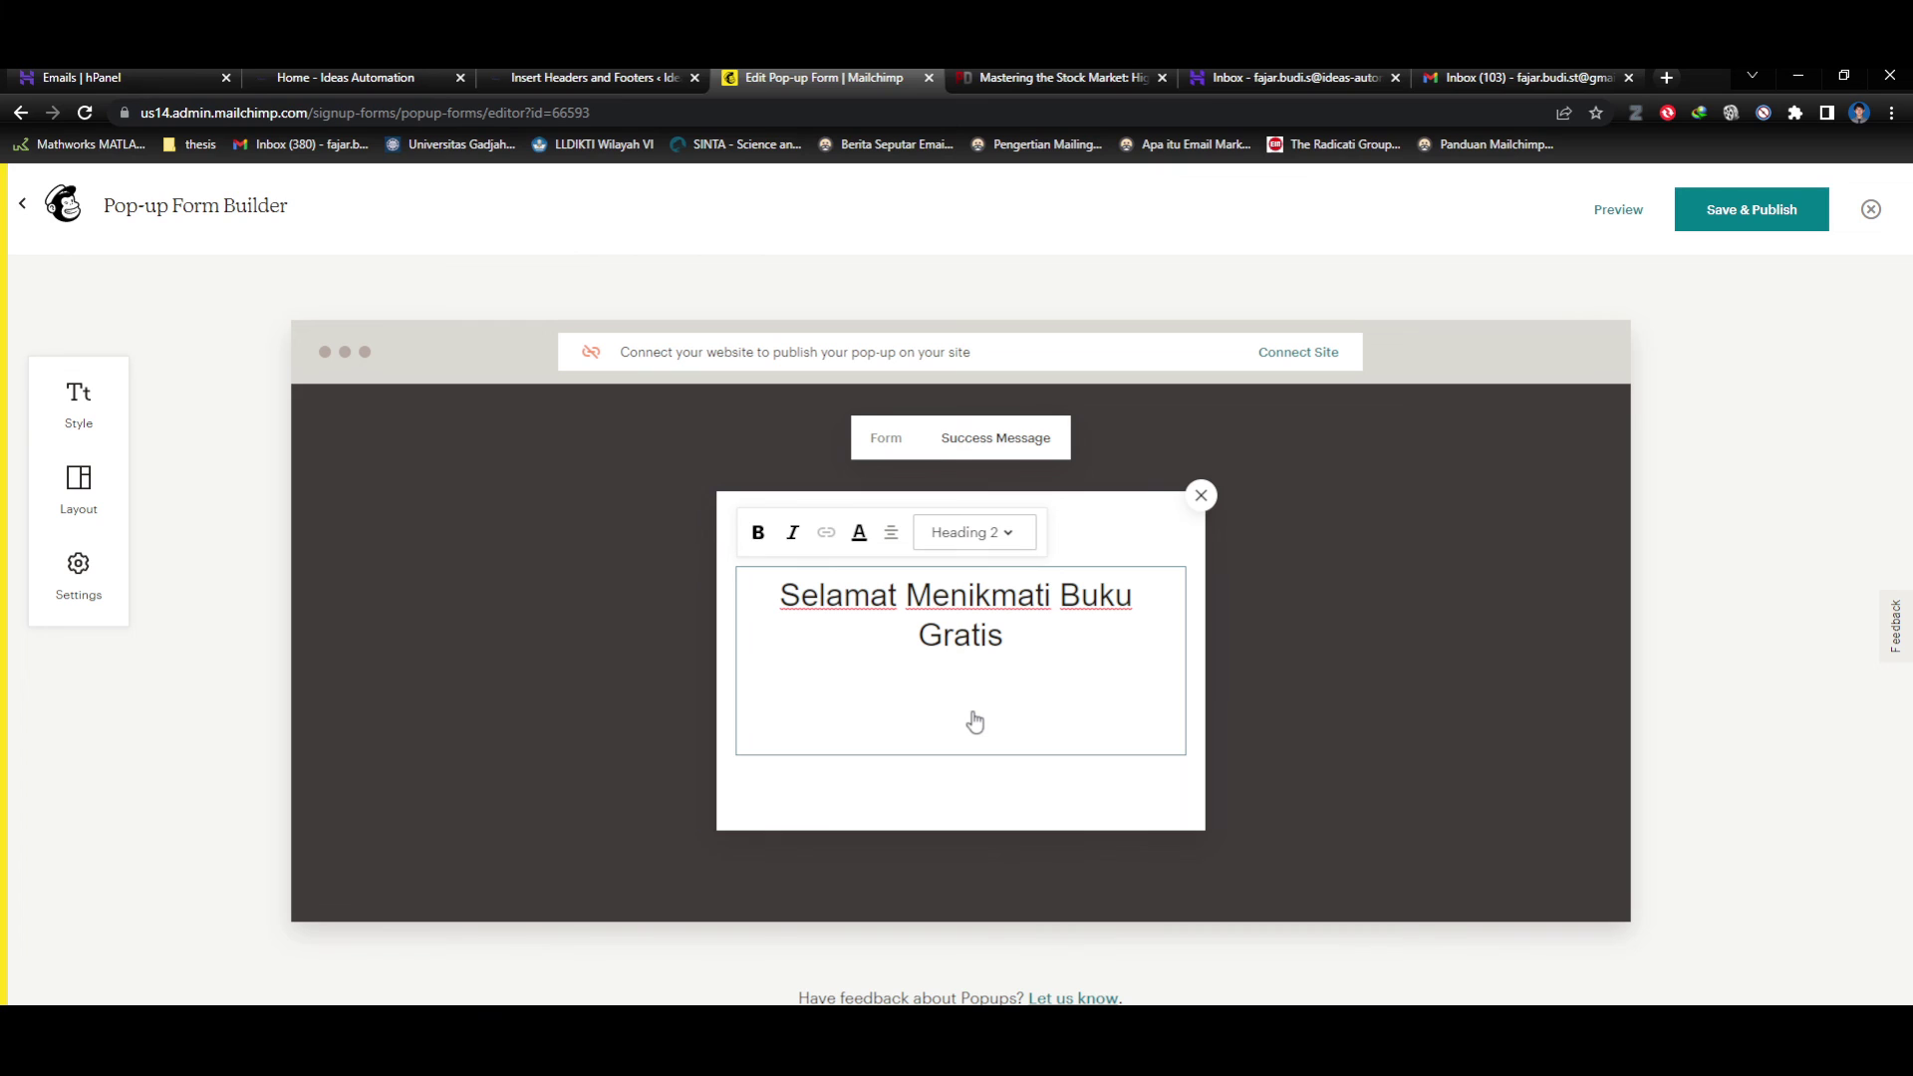
Add the line "Dowload Buku" to the success message and extend the sentence above it with "Berikut :".
type("Dowload Buku")
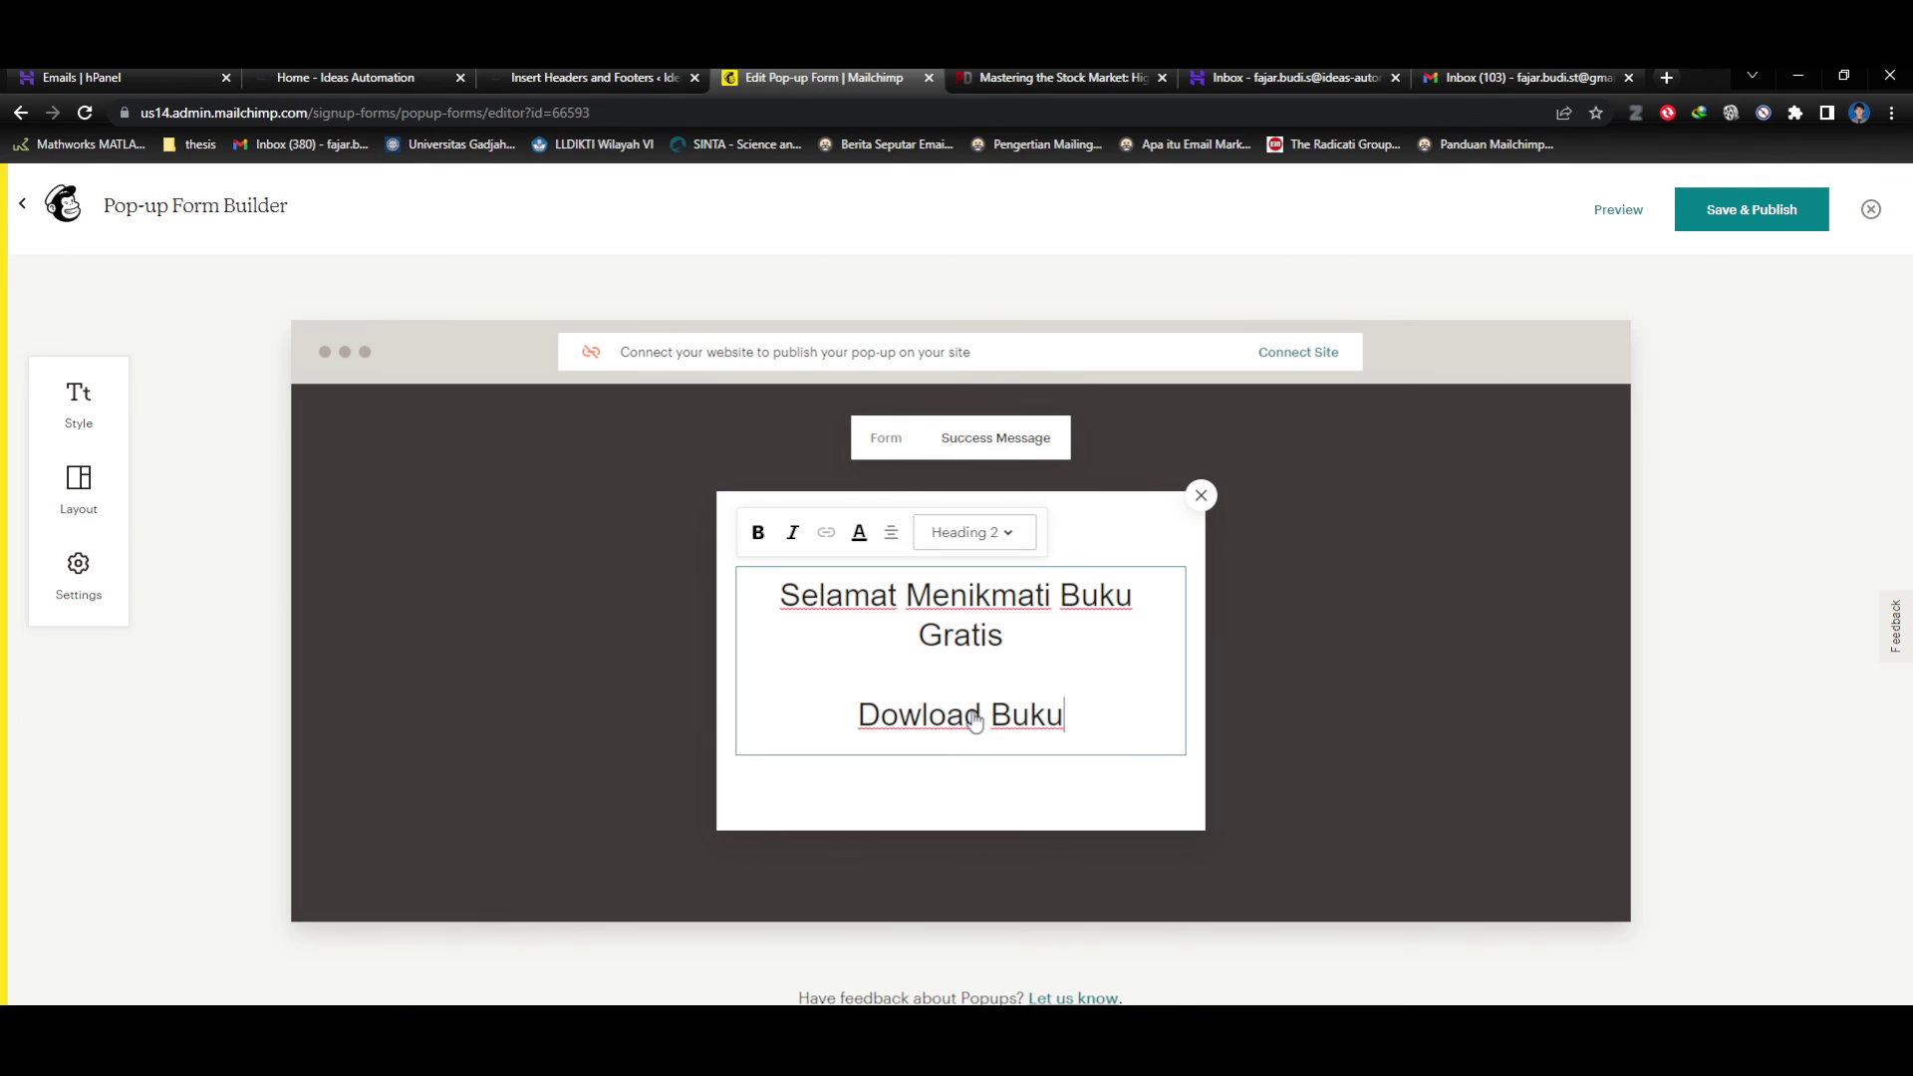
left_click(1006, 646)
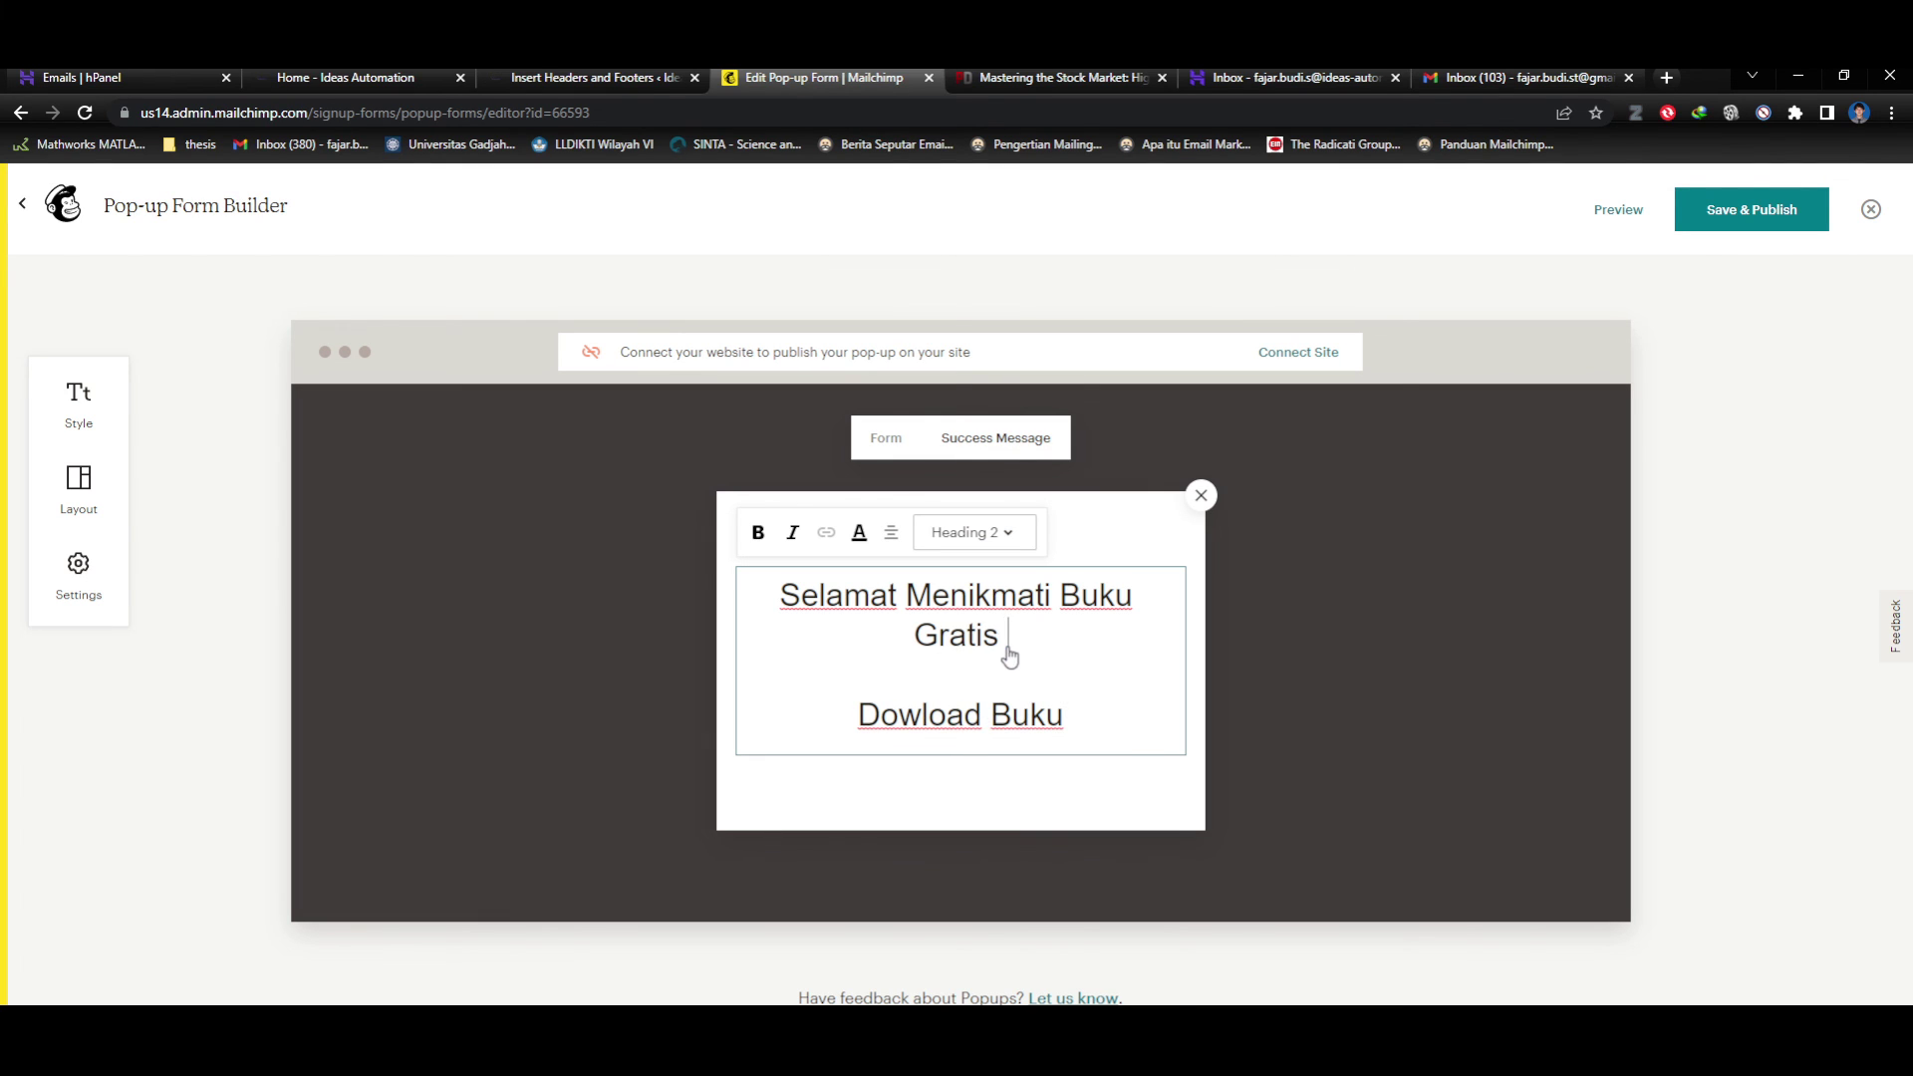
type("Berikut ")
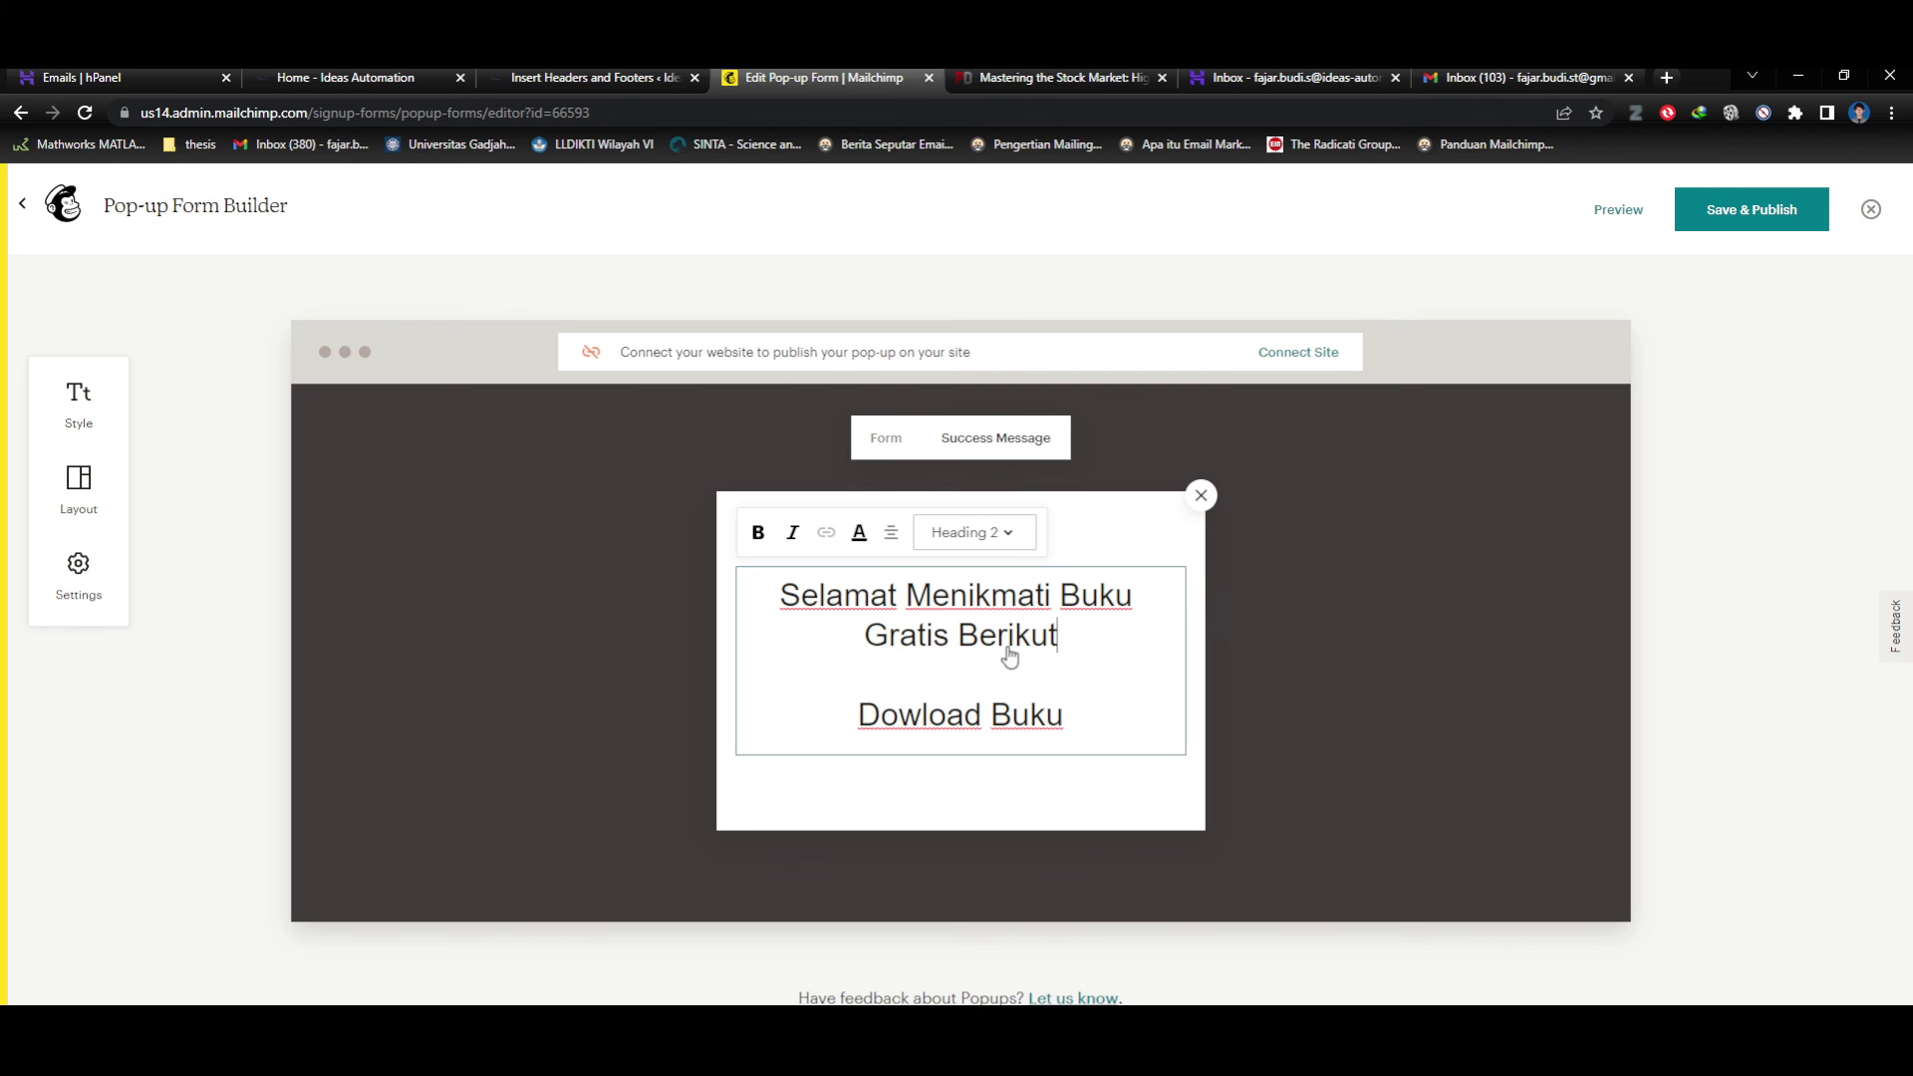
type(":")
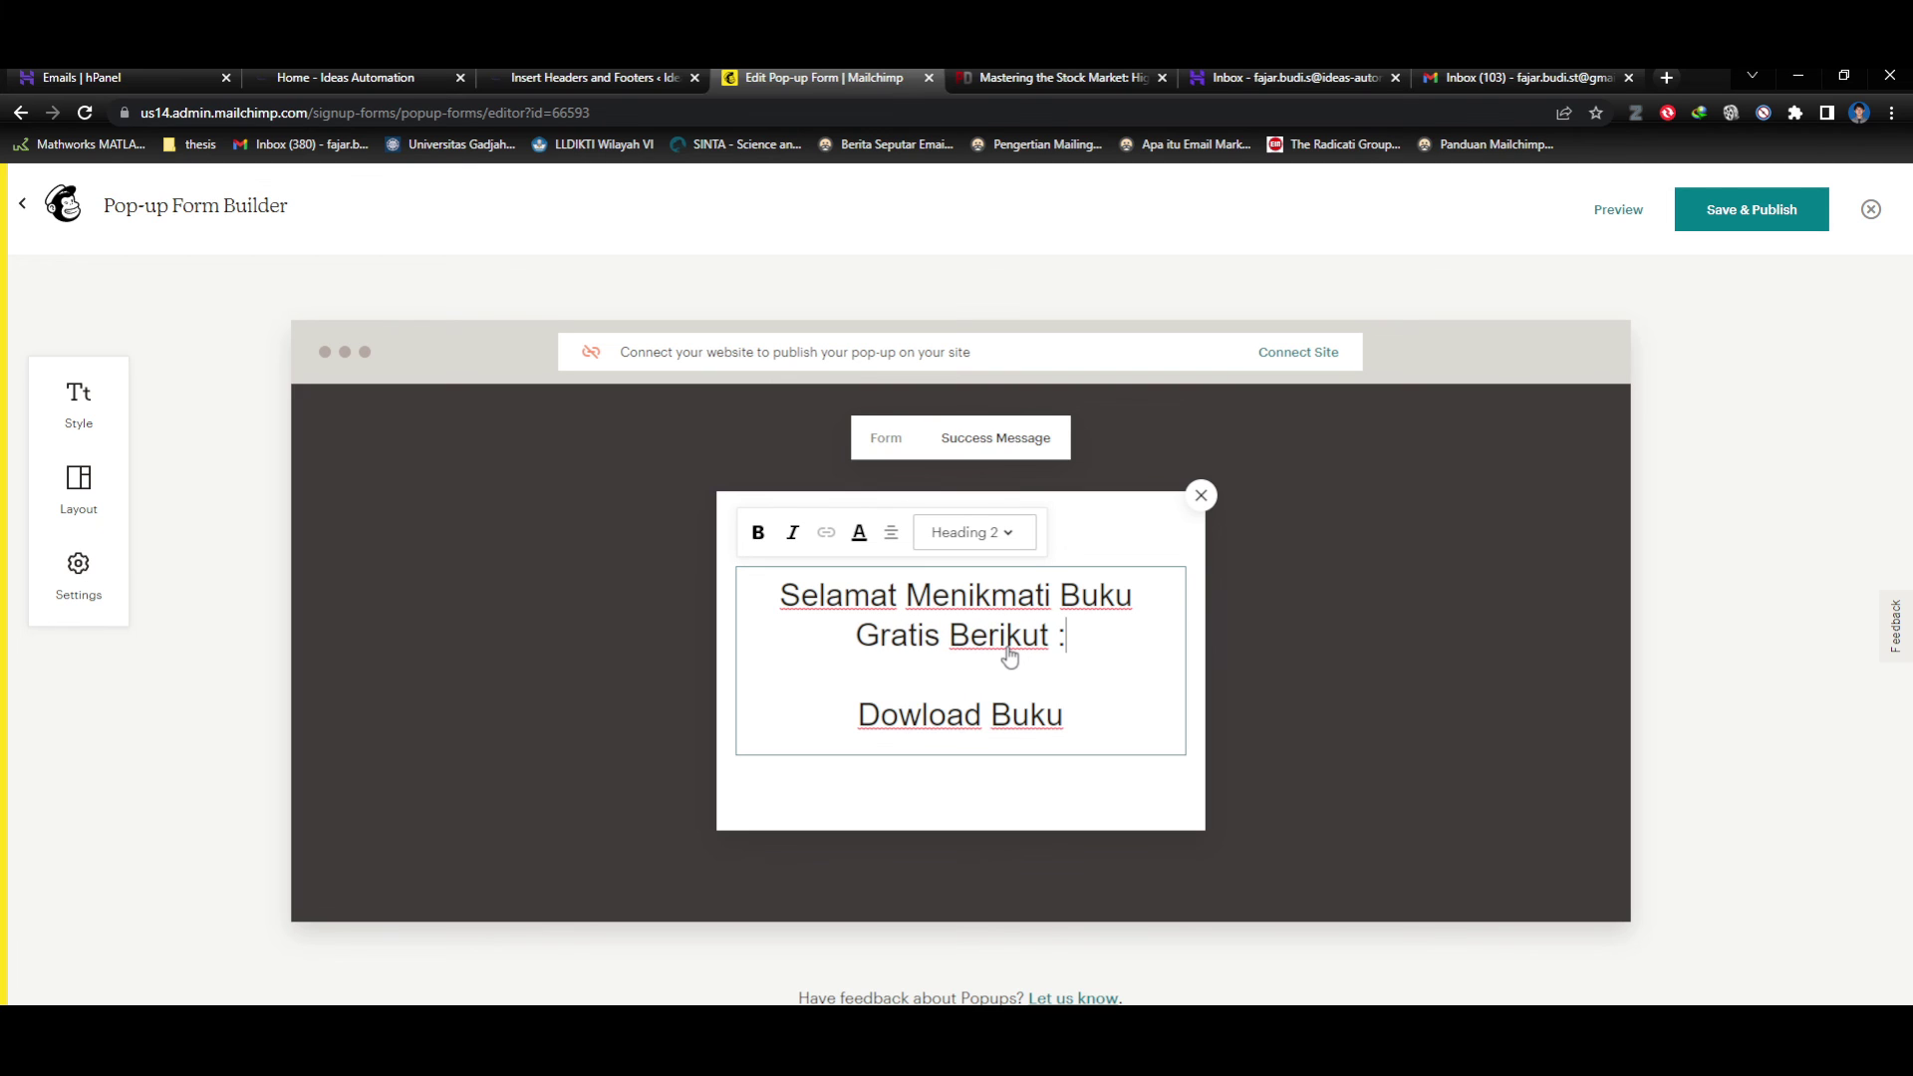
Make the "Dowload Buku" line of the success message italic and colour it red (D0021B).
left_click(1010, 715)
left_click_drag(858, 712, 1072, 731)
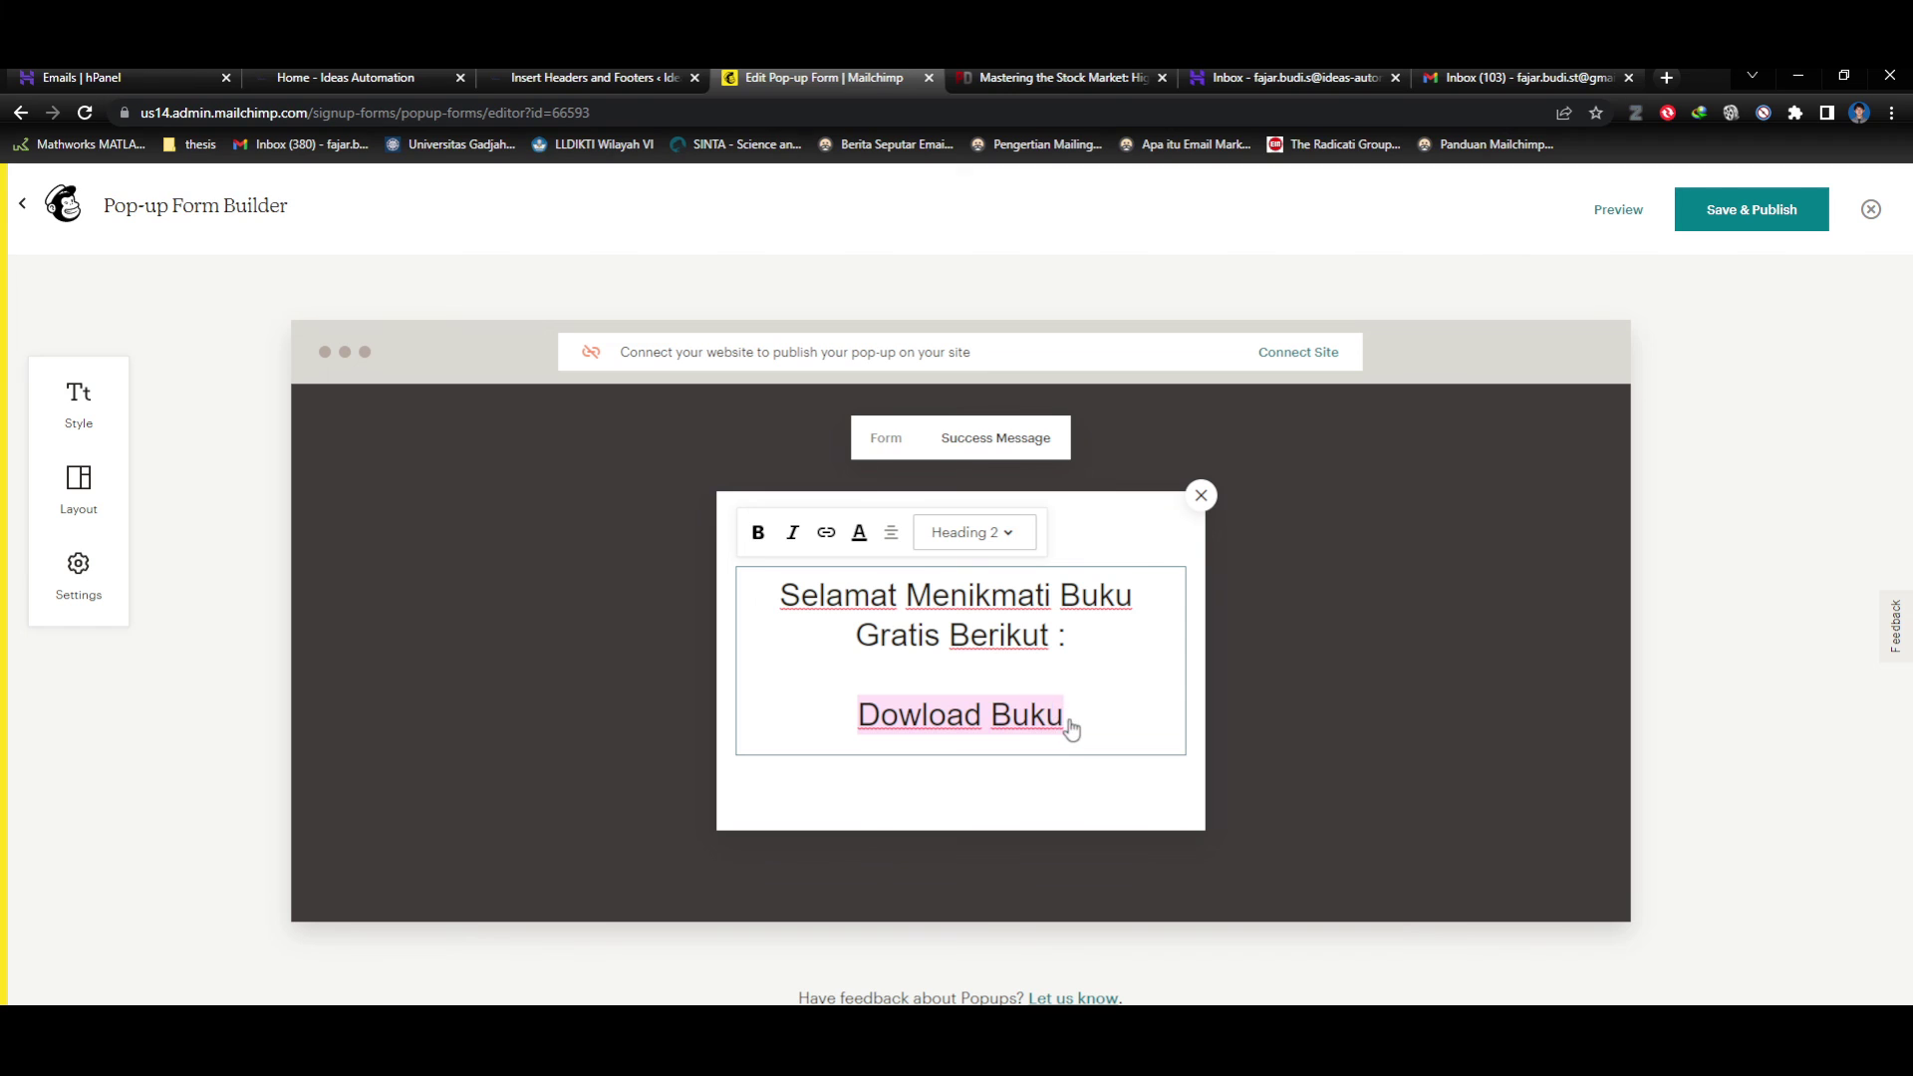
left_click(794, 536)
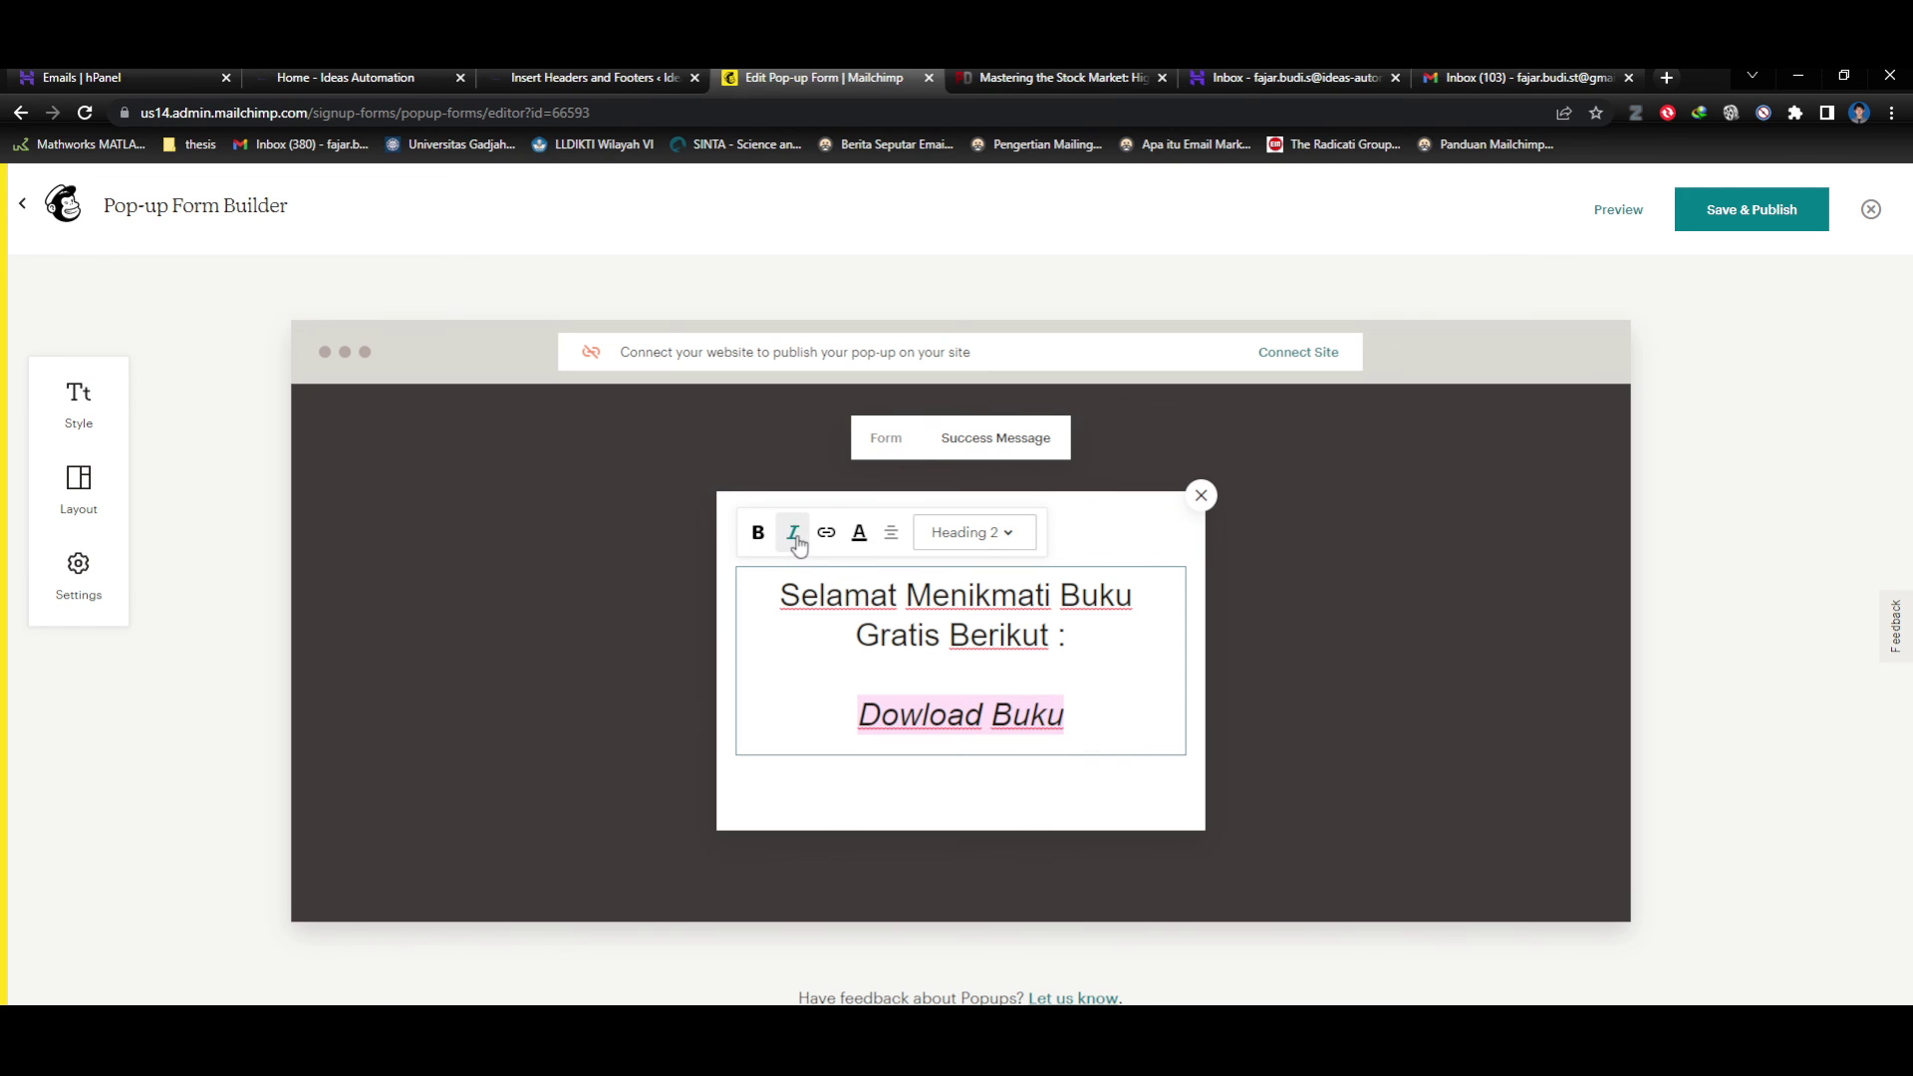
left_click(861, 536)
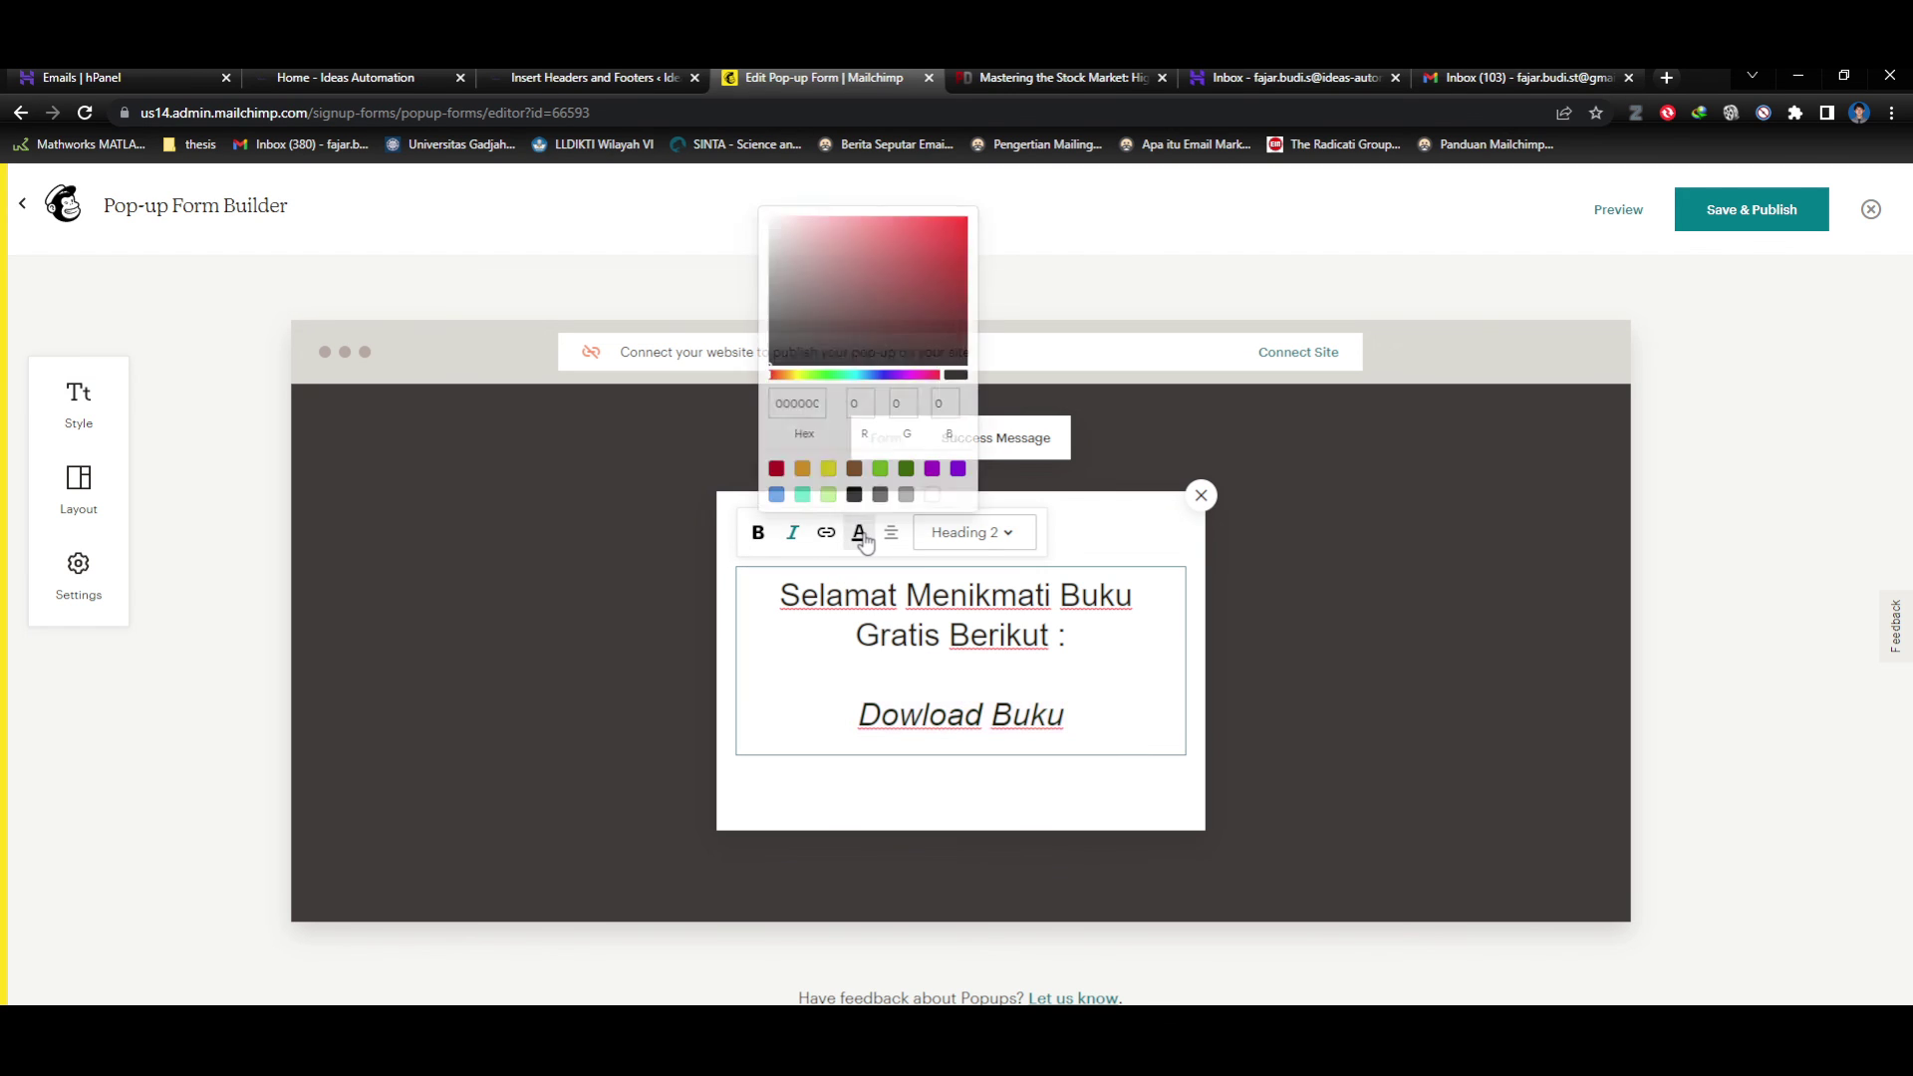
left_click(777, 463)
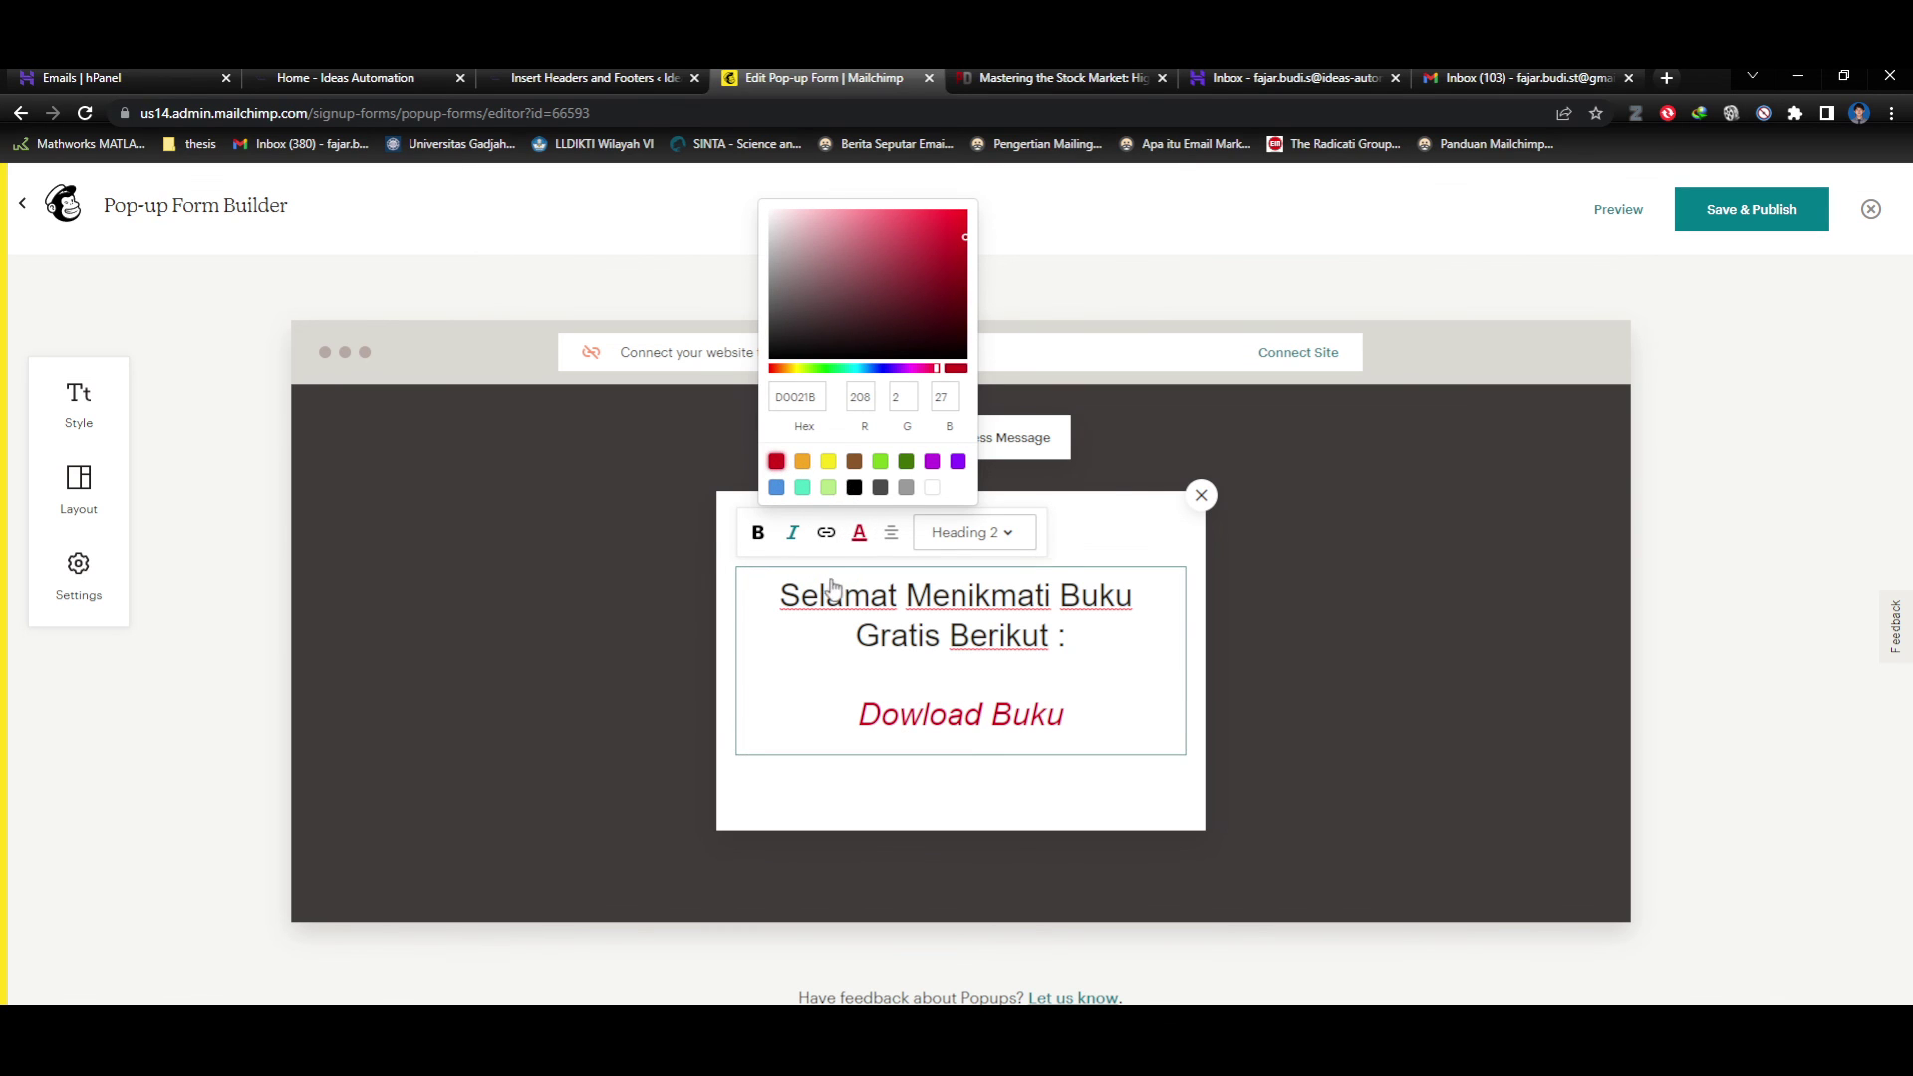
Link the "Dowload Buku" text to the copied PDF Drive book URL, and return to the form view.
left_click(827, 535)
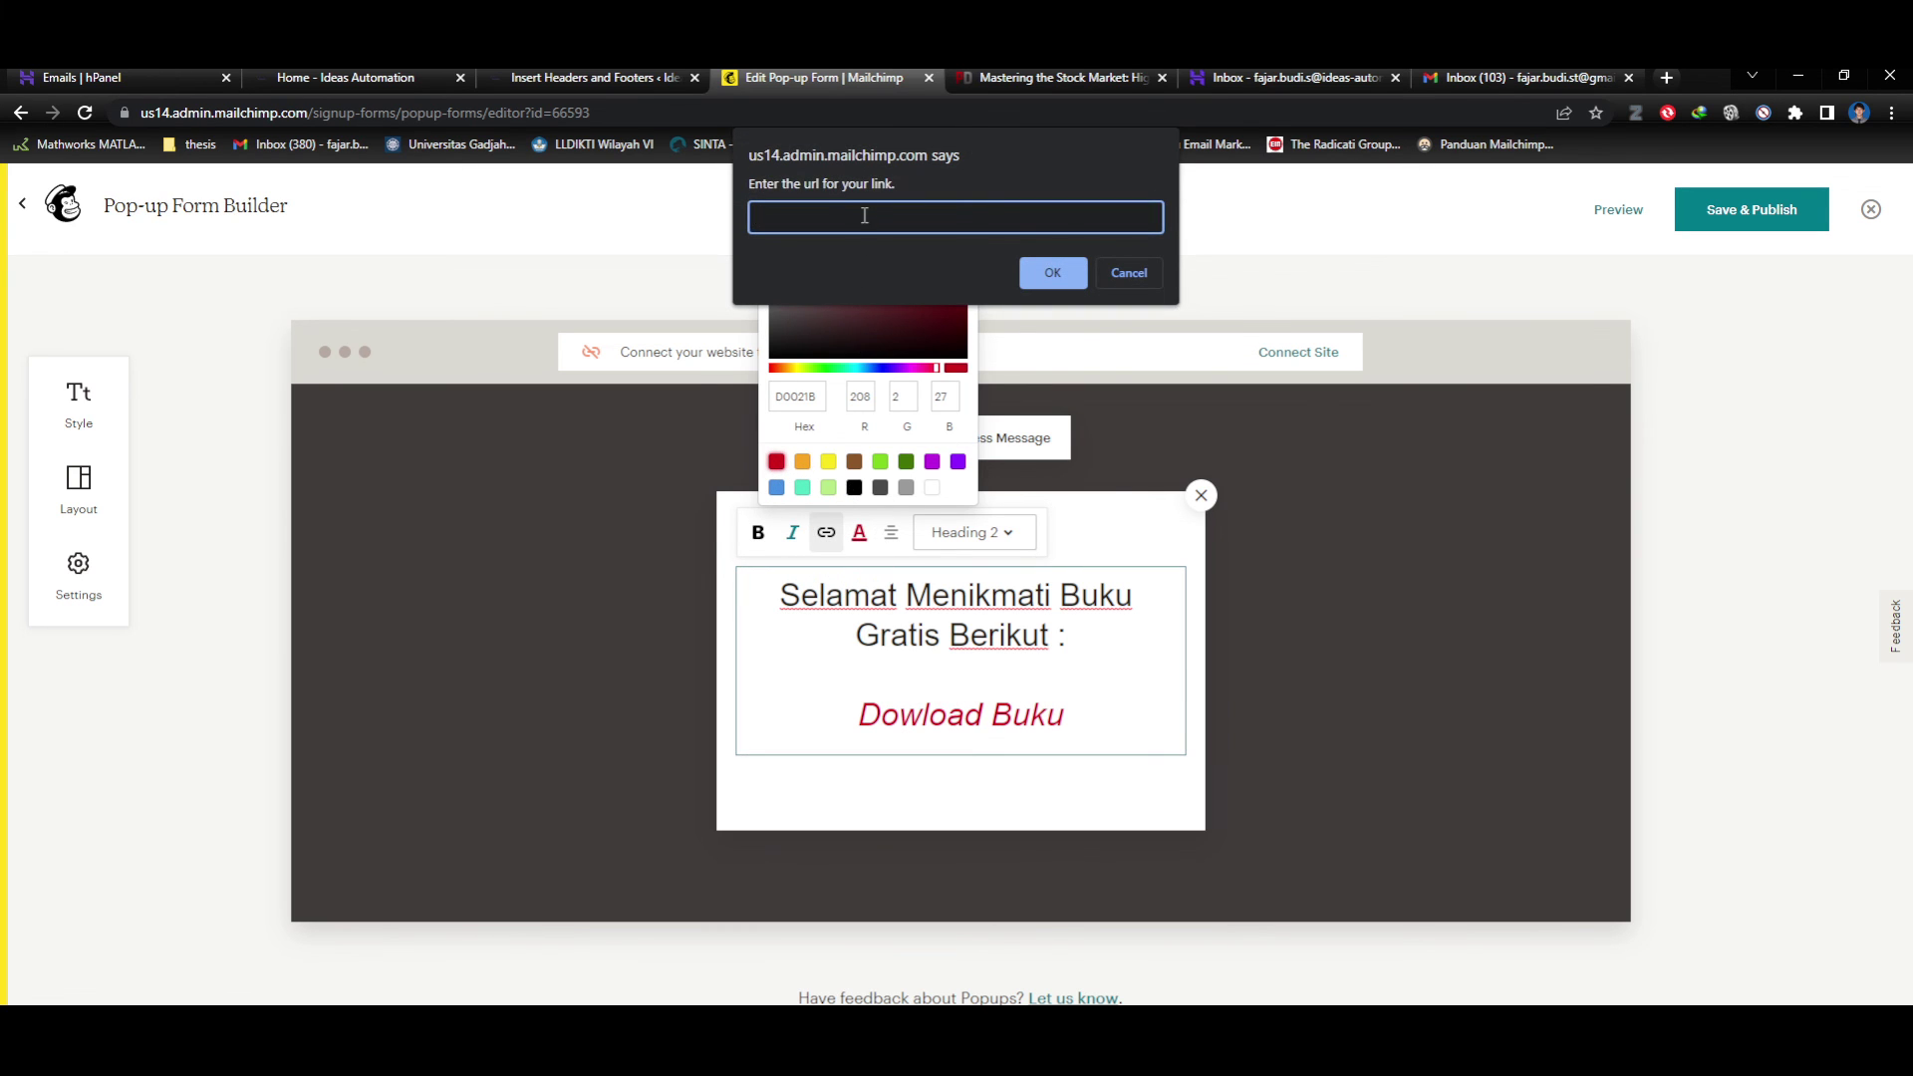
key("ctrl+v")
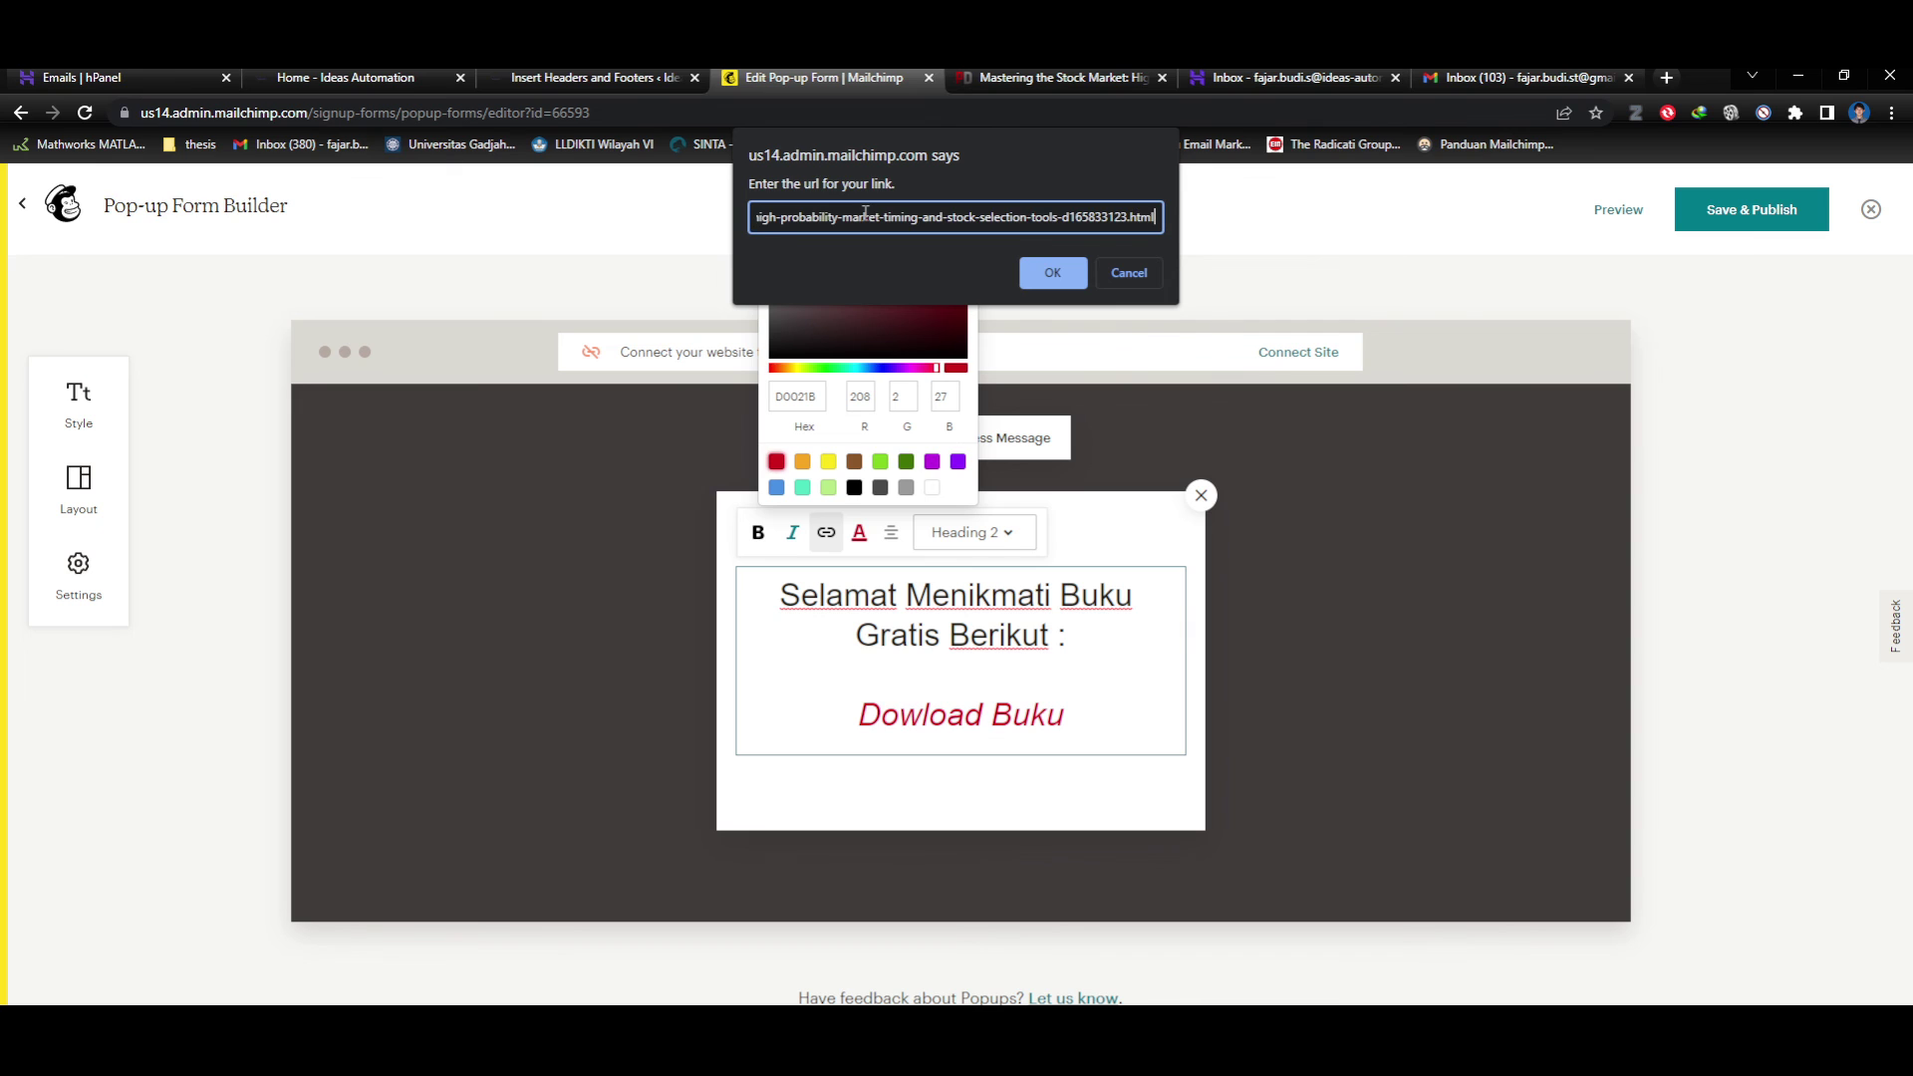
left_click(1052, 272)
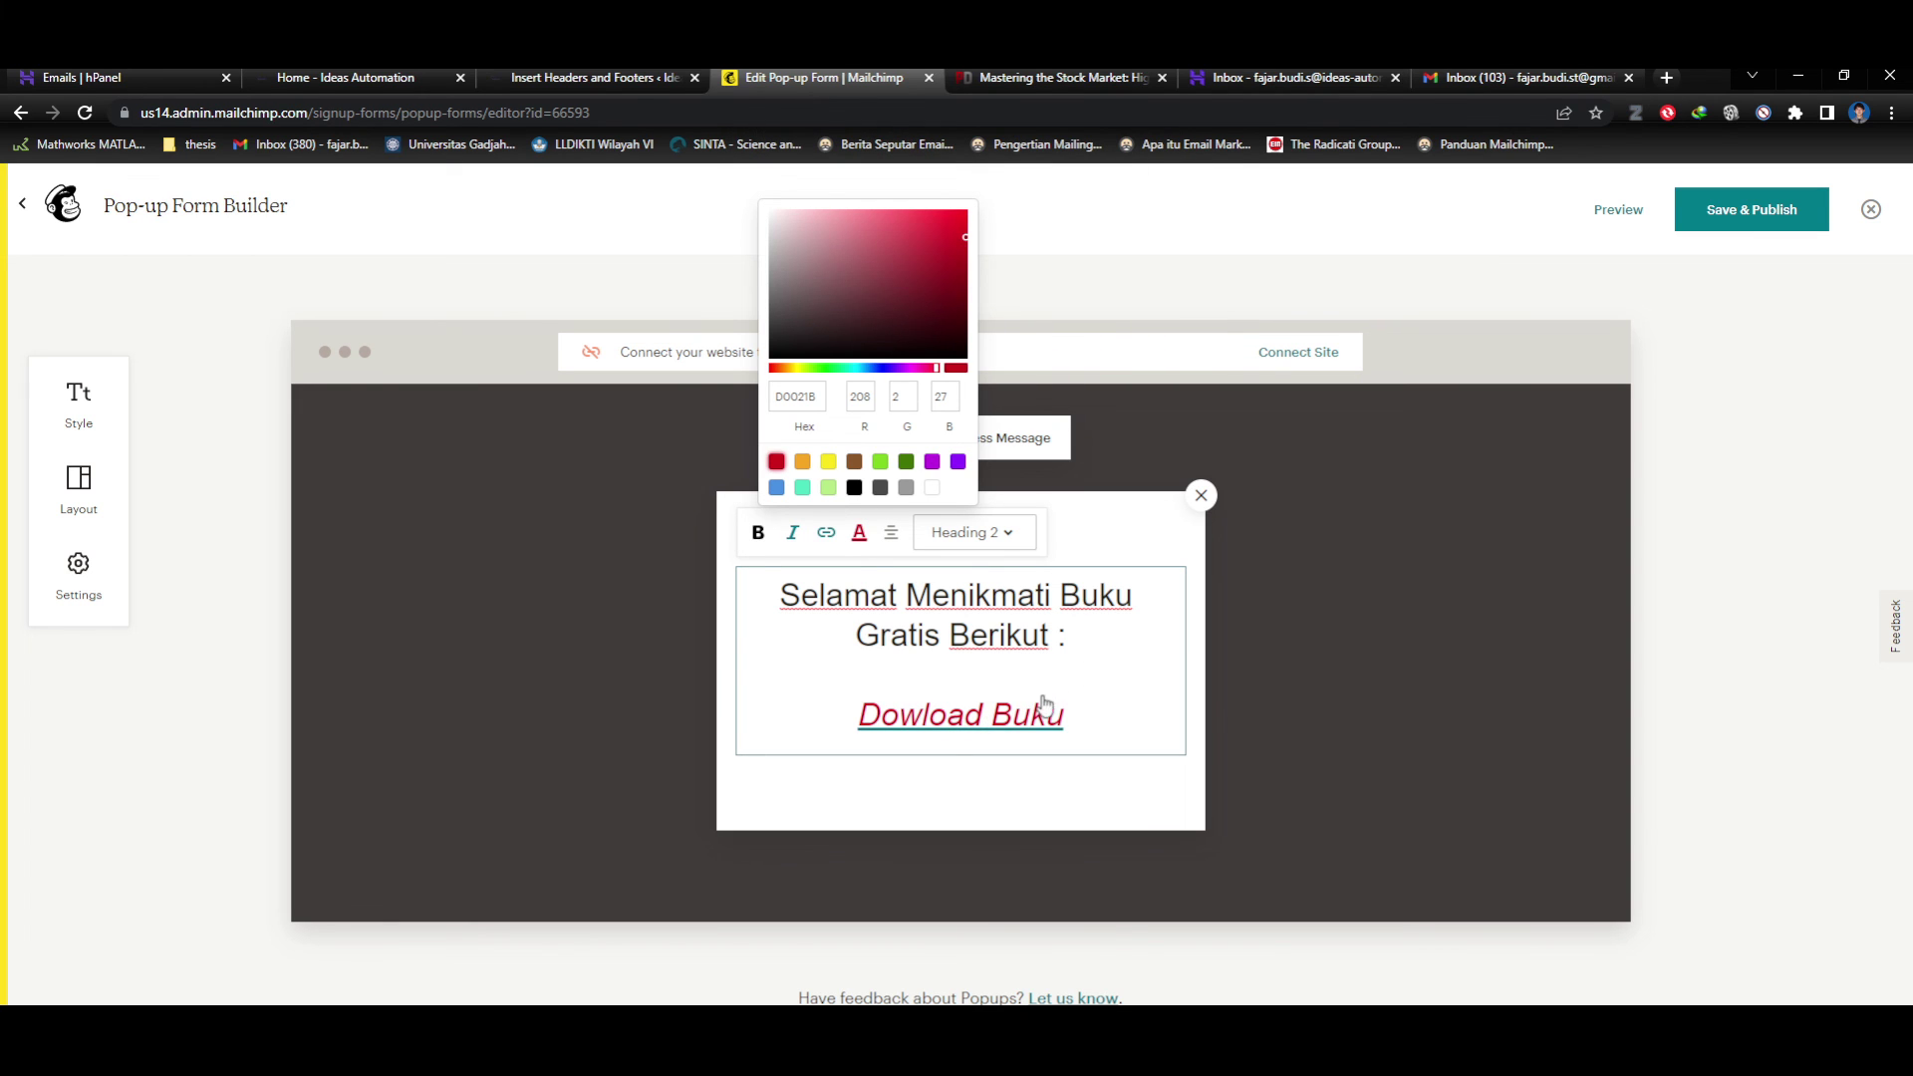
left_click(1092, 217)
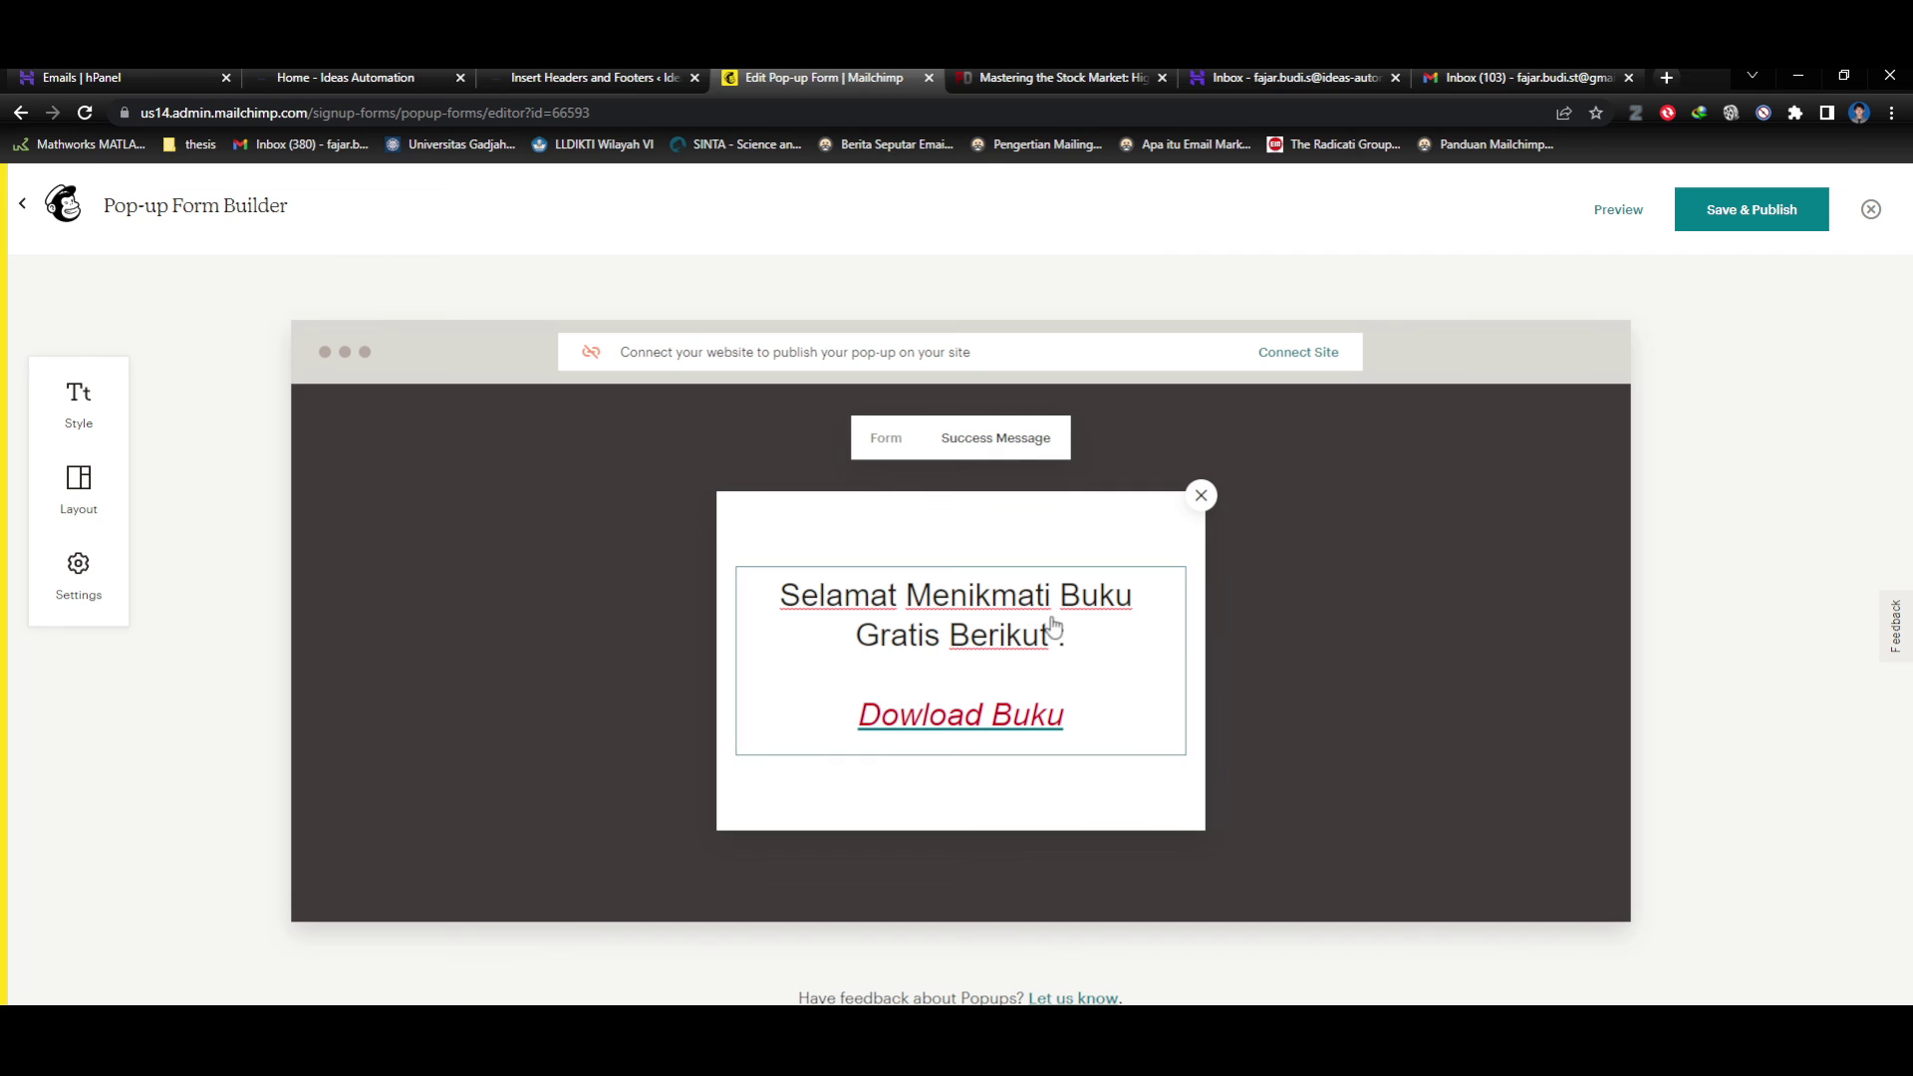
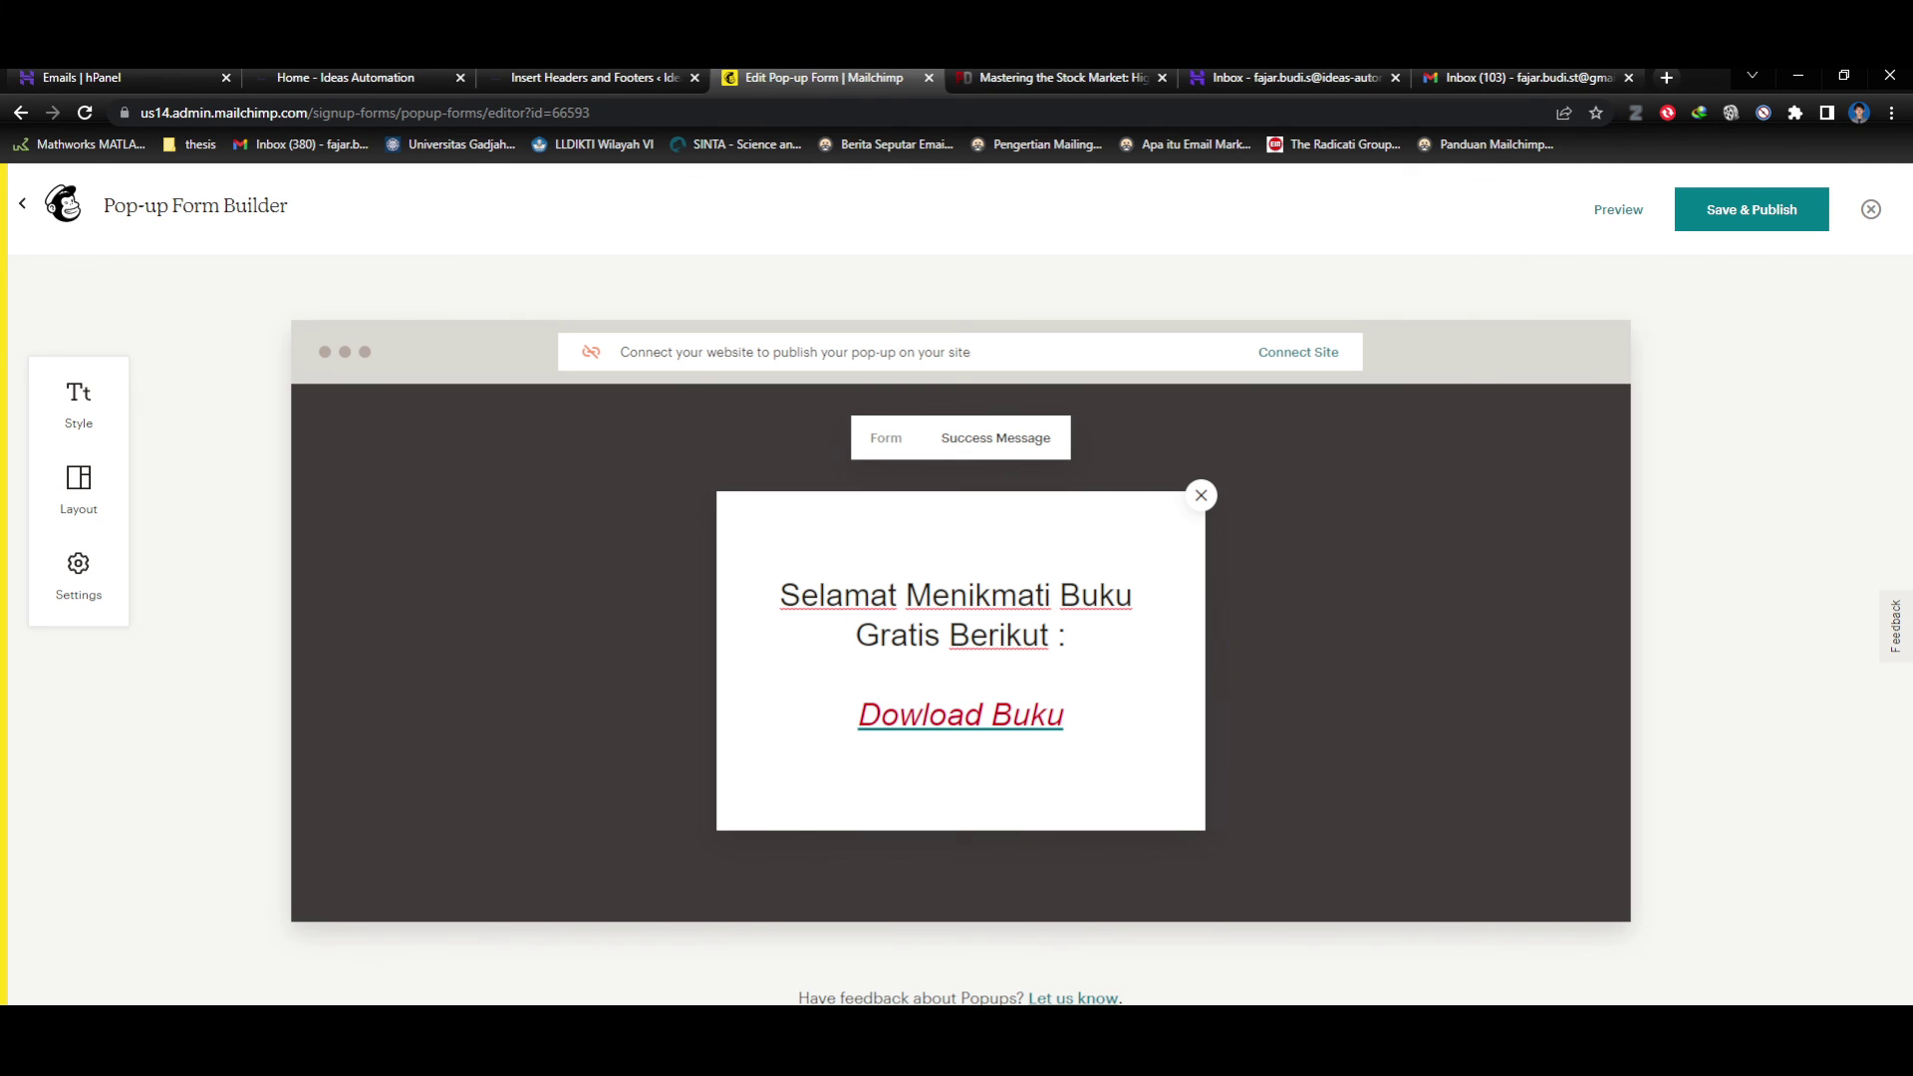
left_click(886, 438)
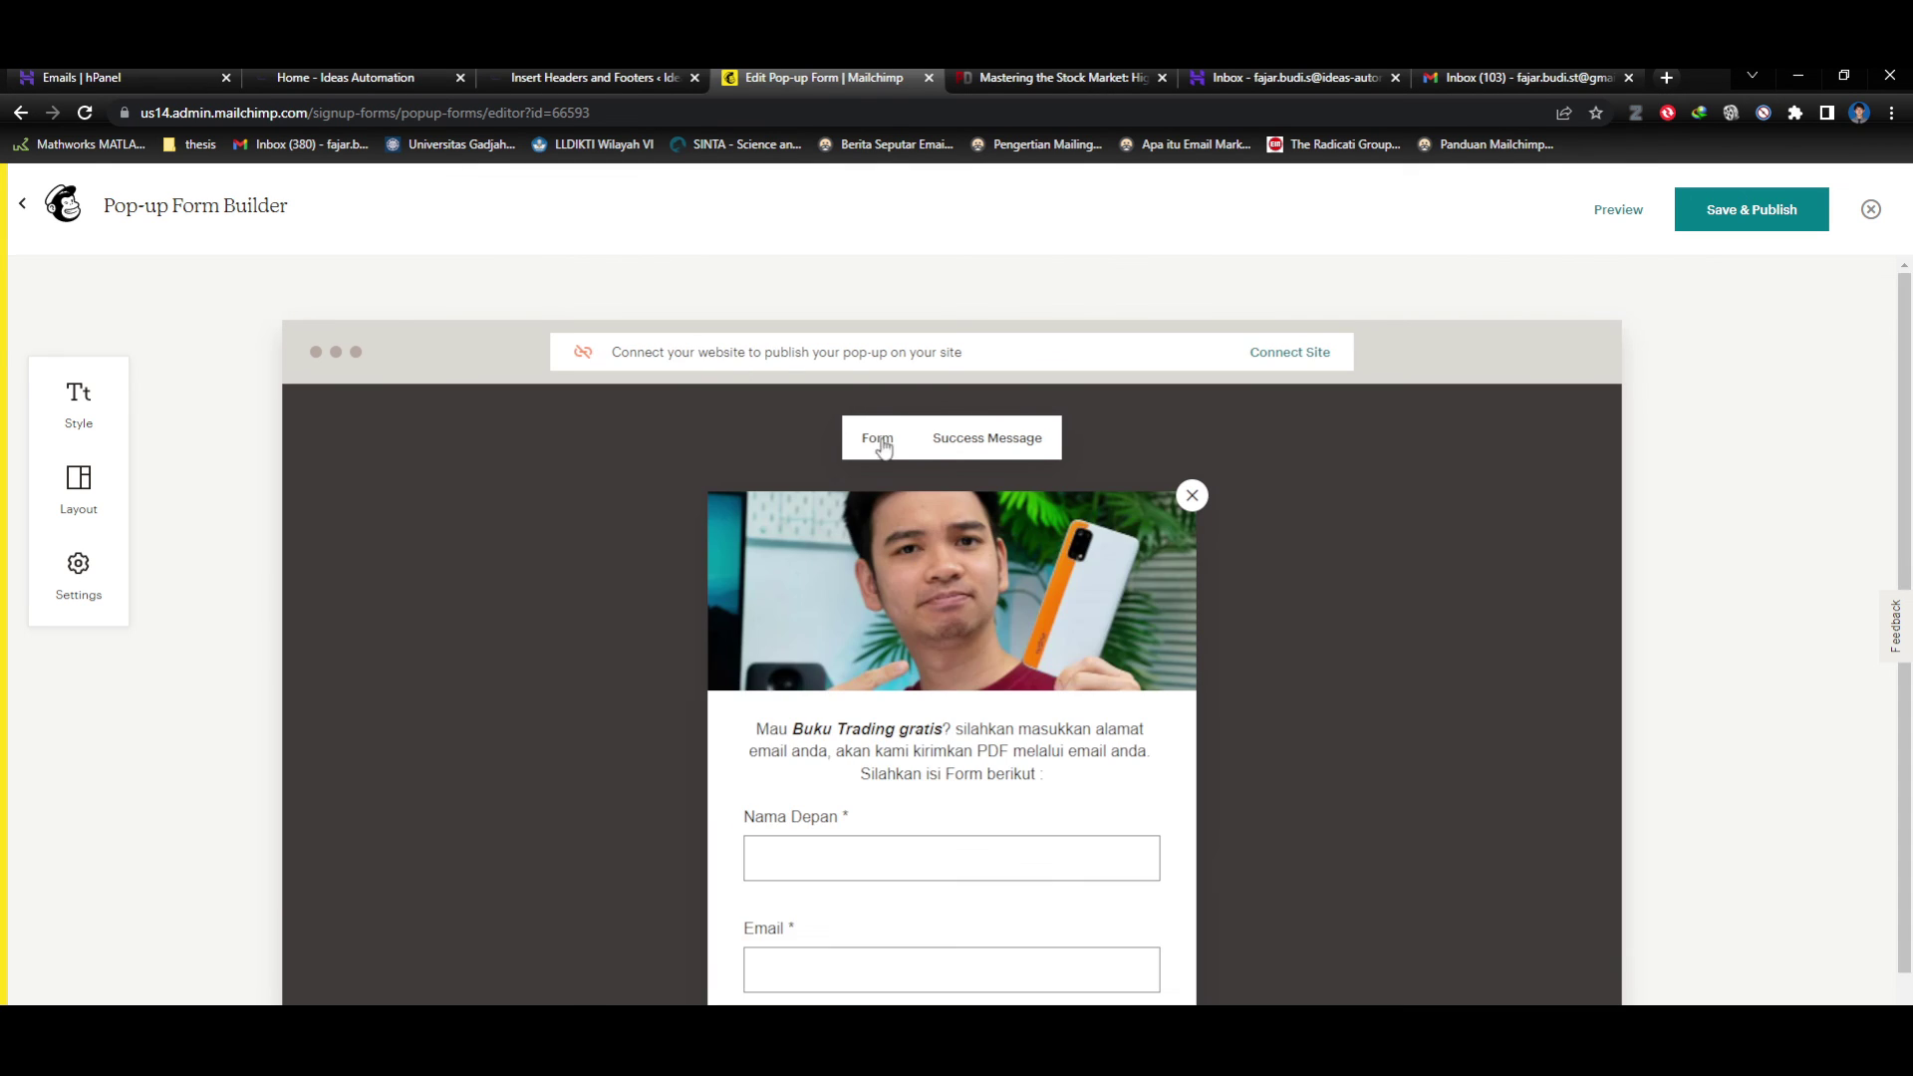
Review the pop-up's success message and form, look over the Ideas Automation home page, and return to the Mailchimp form builder.
left_click(958, 439)
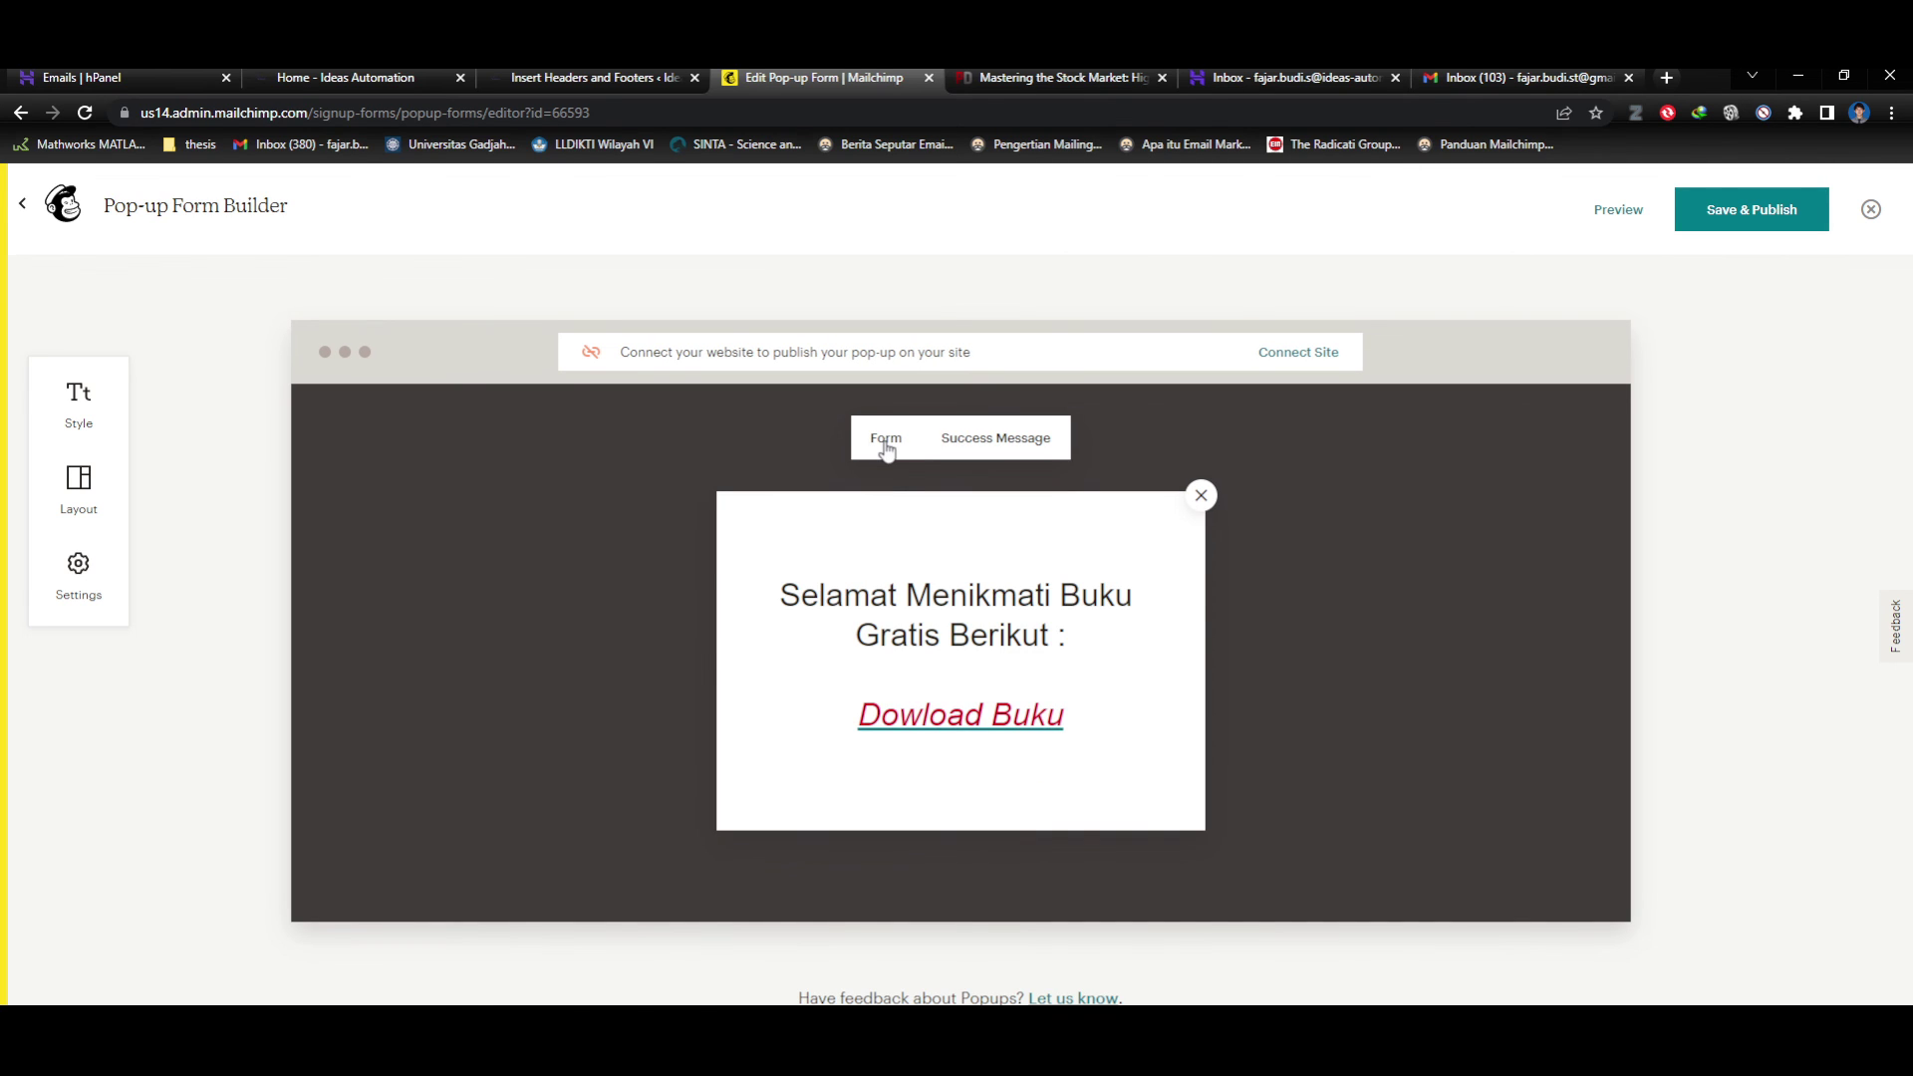
left_click(873, 441)
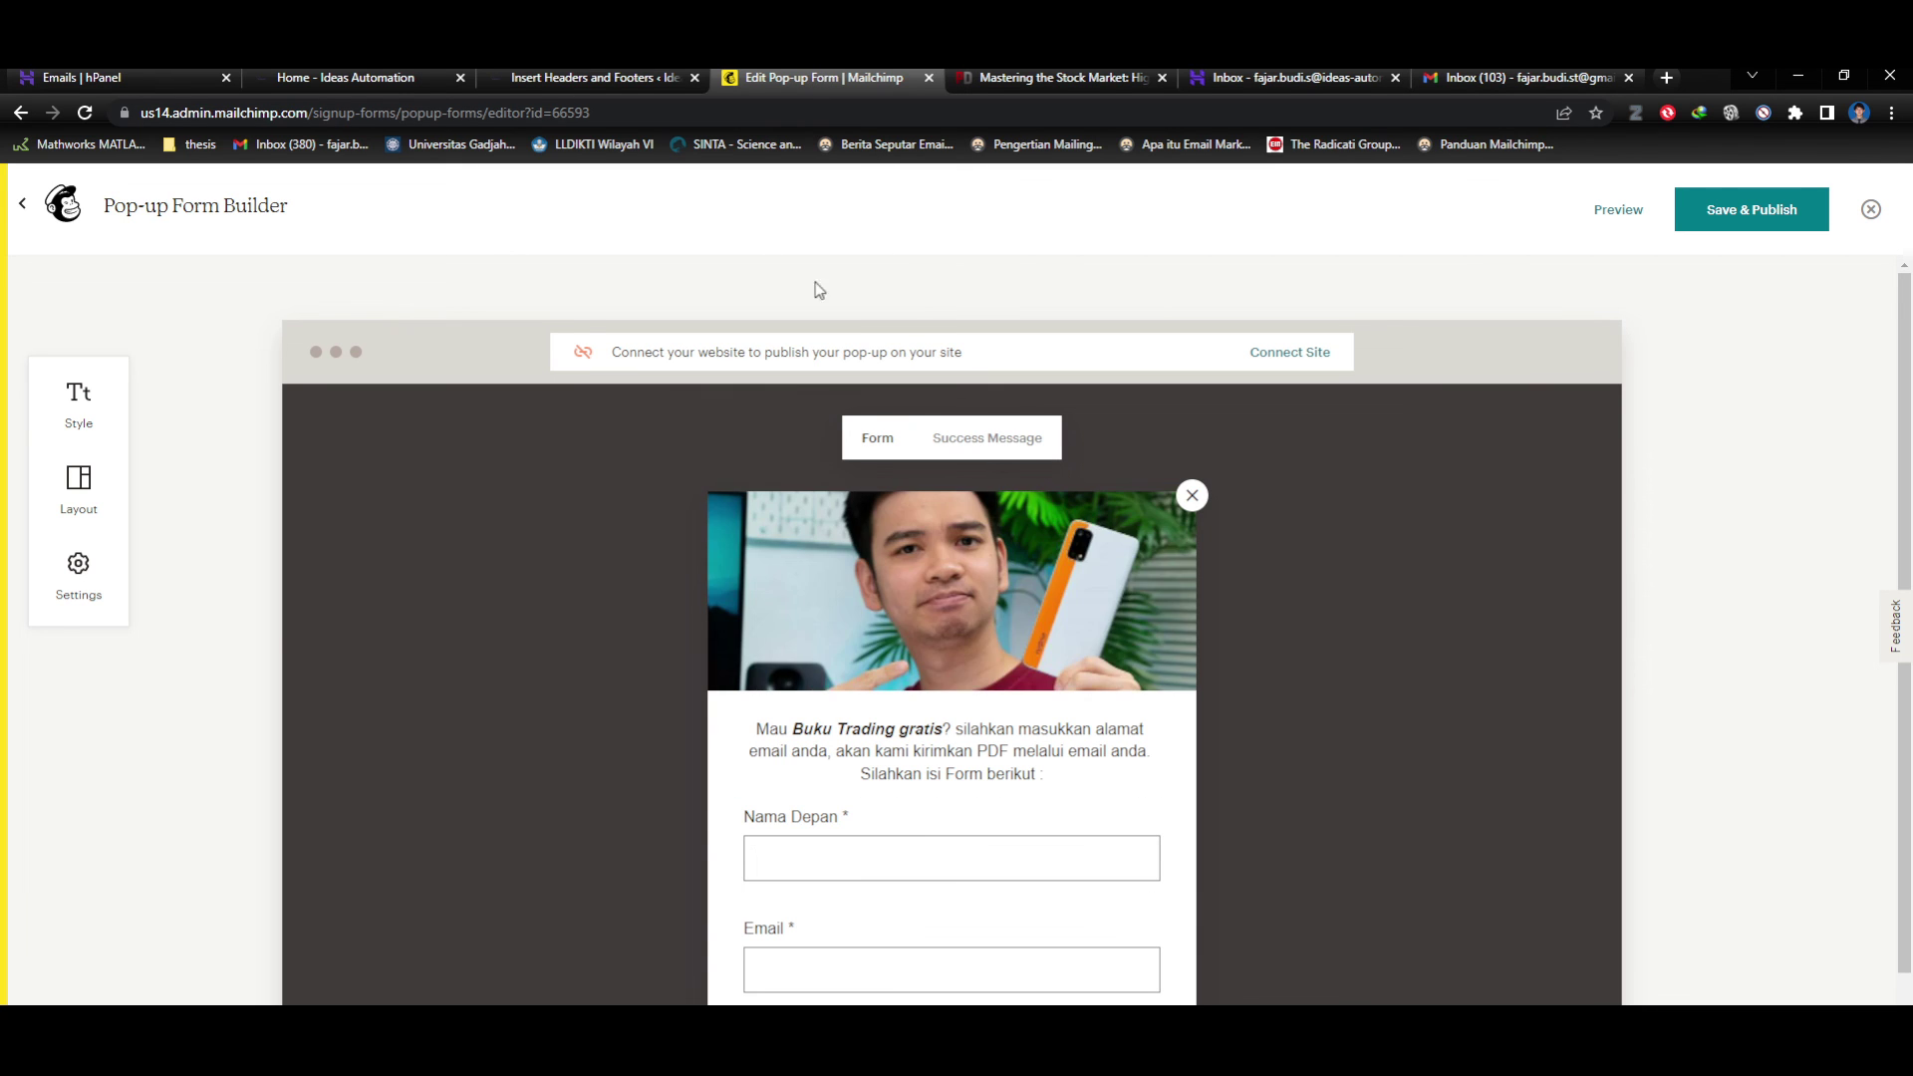
left_click(589, 76)
left_click(382, 77)
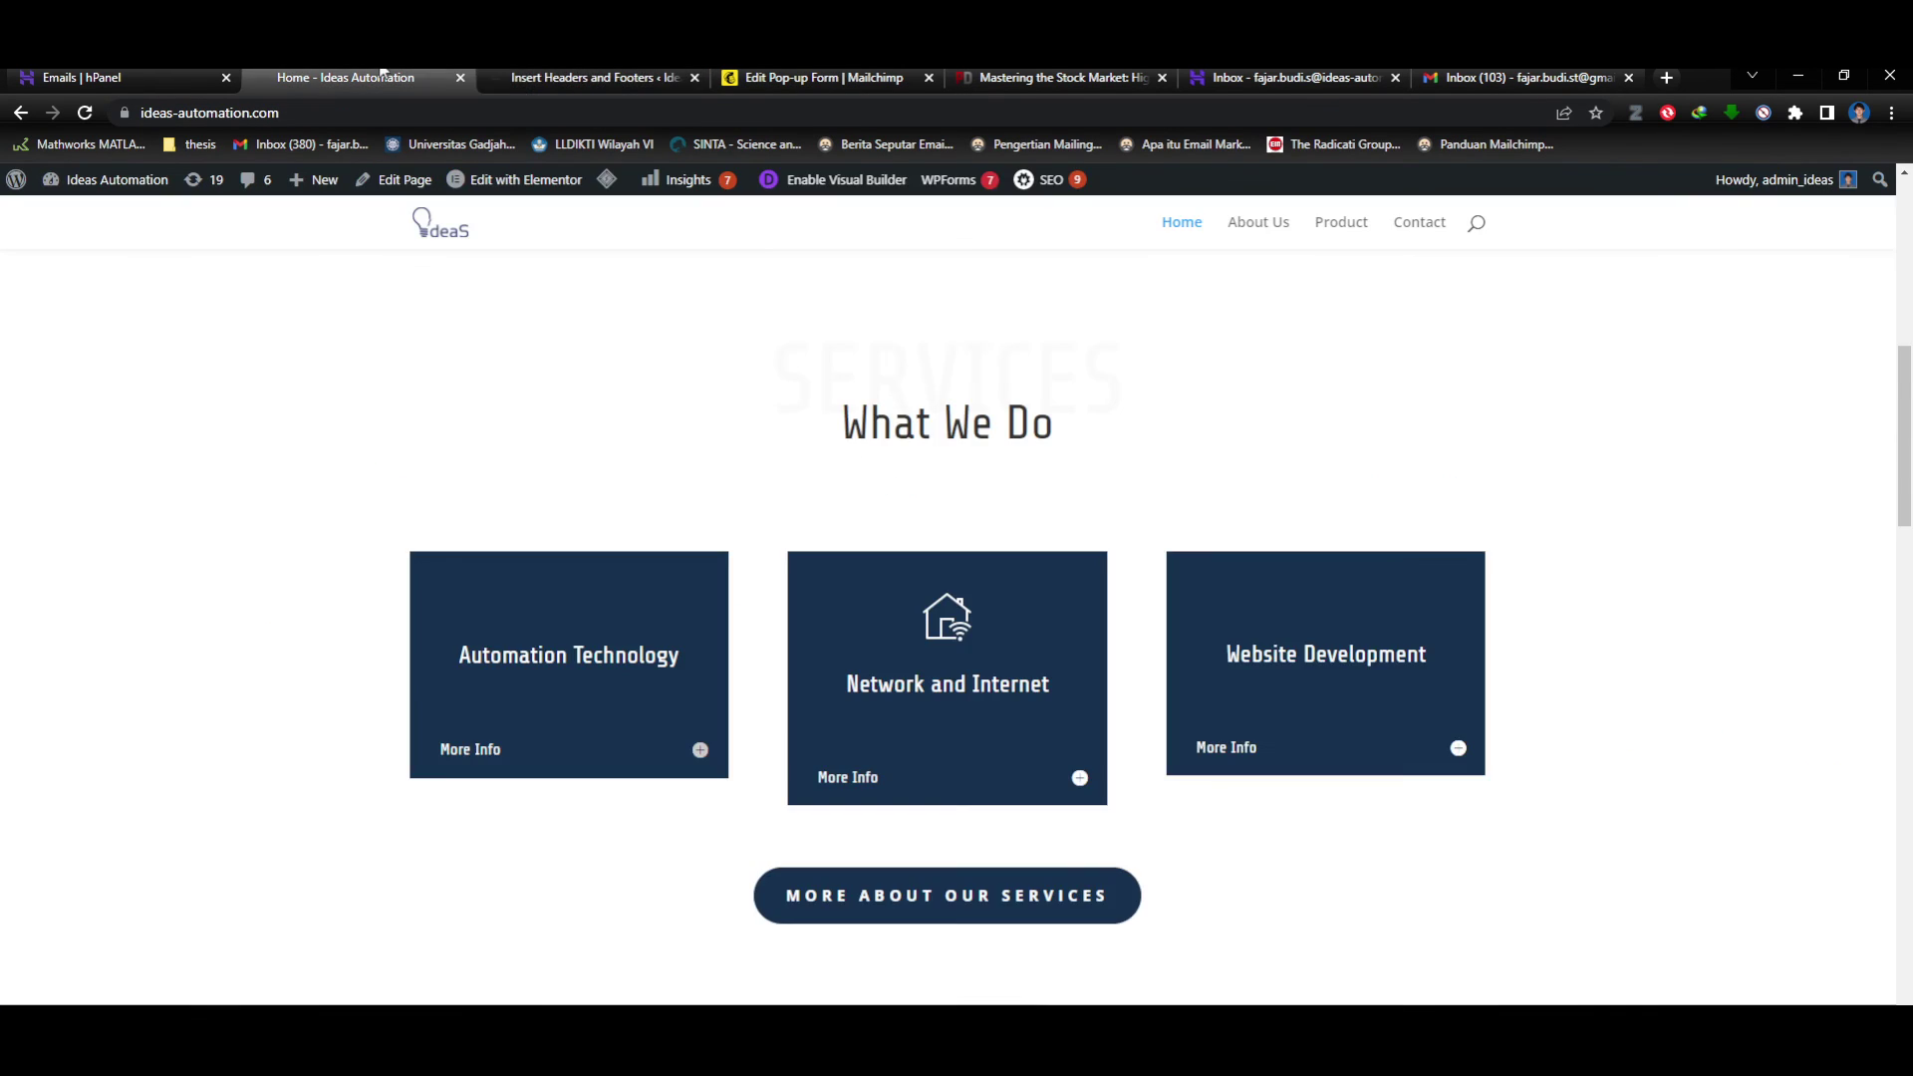
scroll(1015, 730, "down", 5)
scroll(1015, 729, "down", 8)
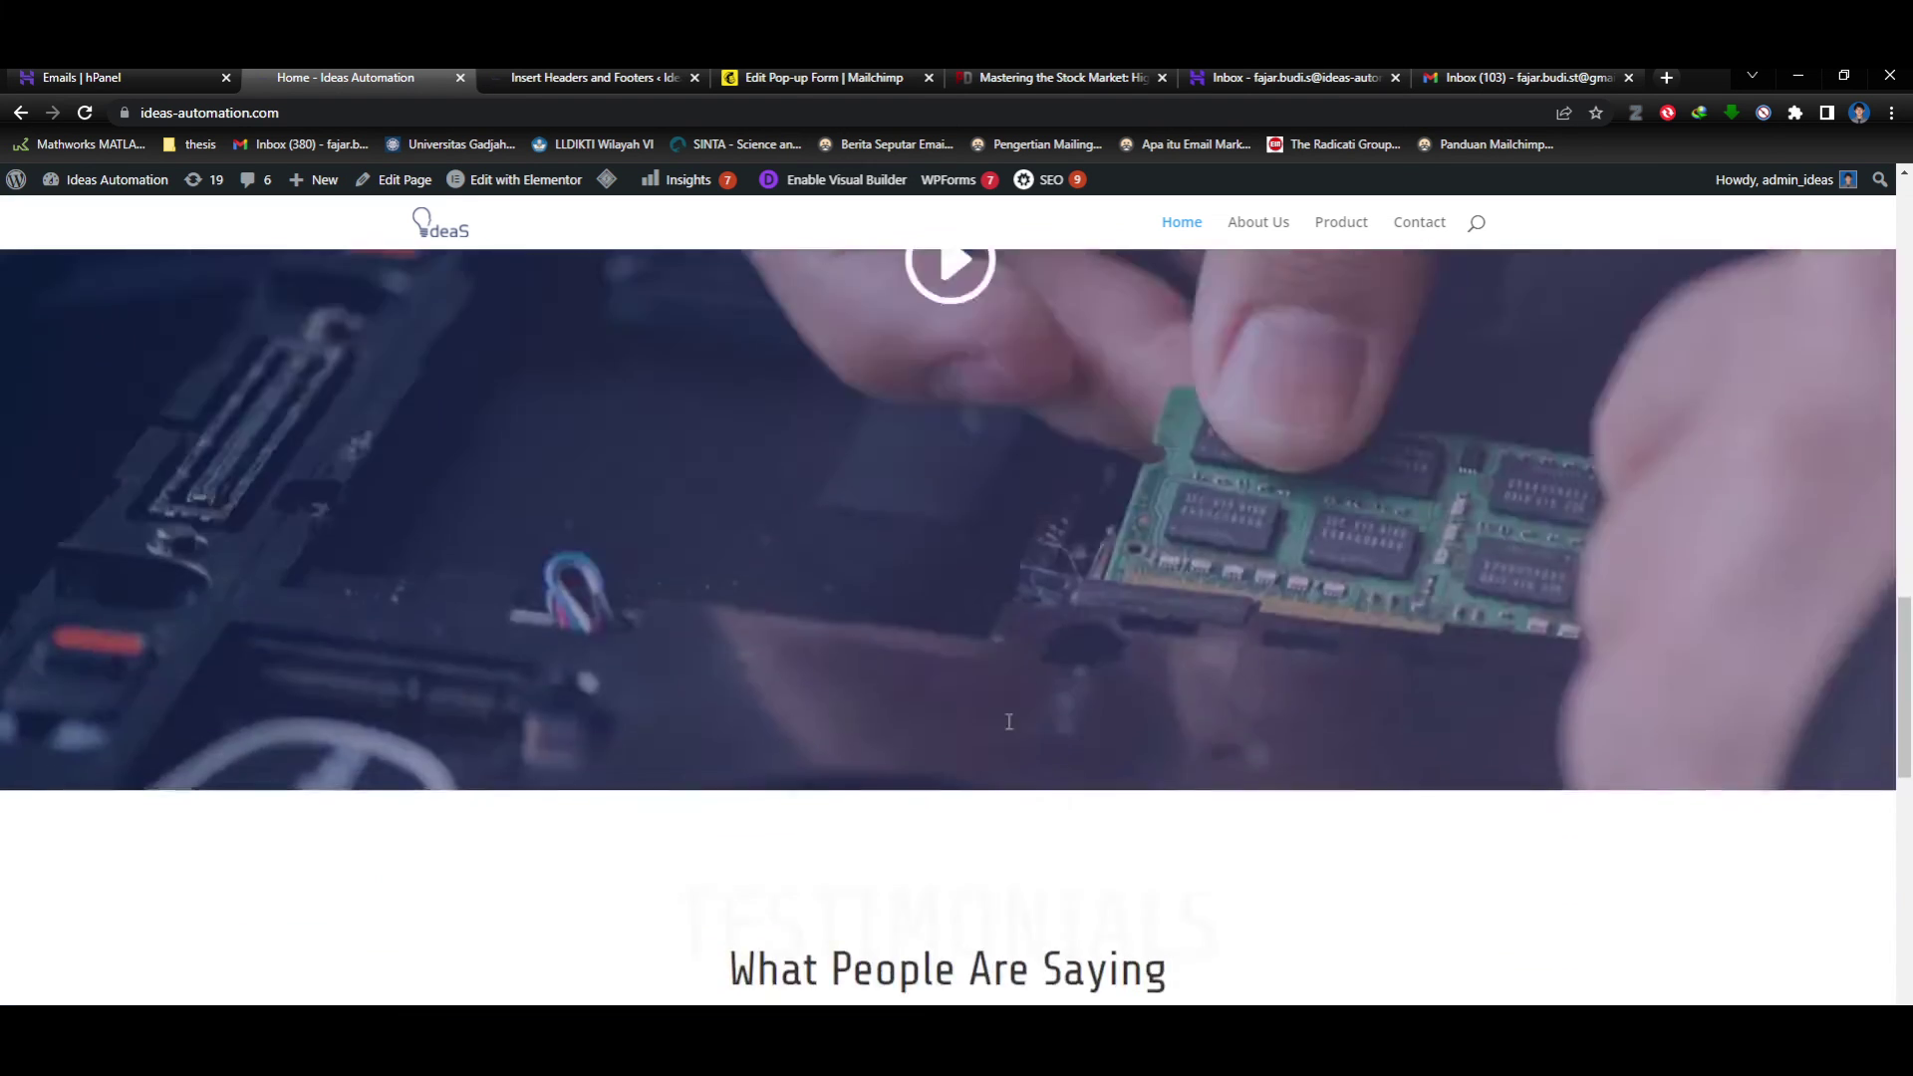
scroll(999, 738, "up", 10)
scroll(1036, 719, "down", 4)
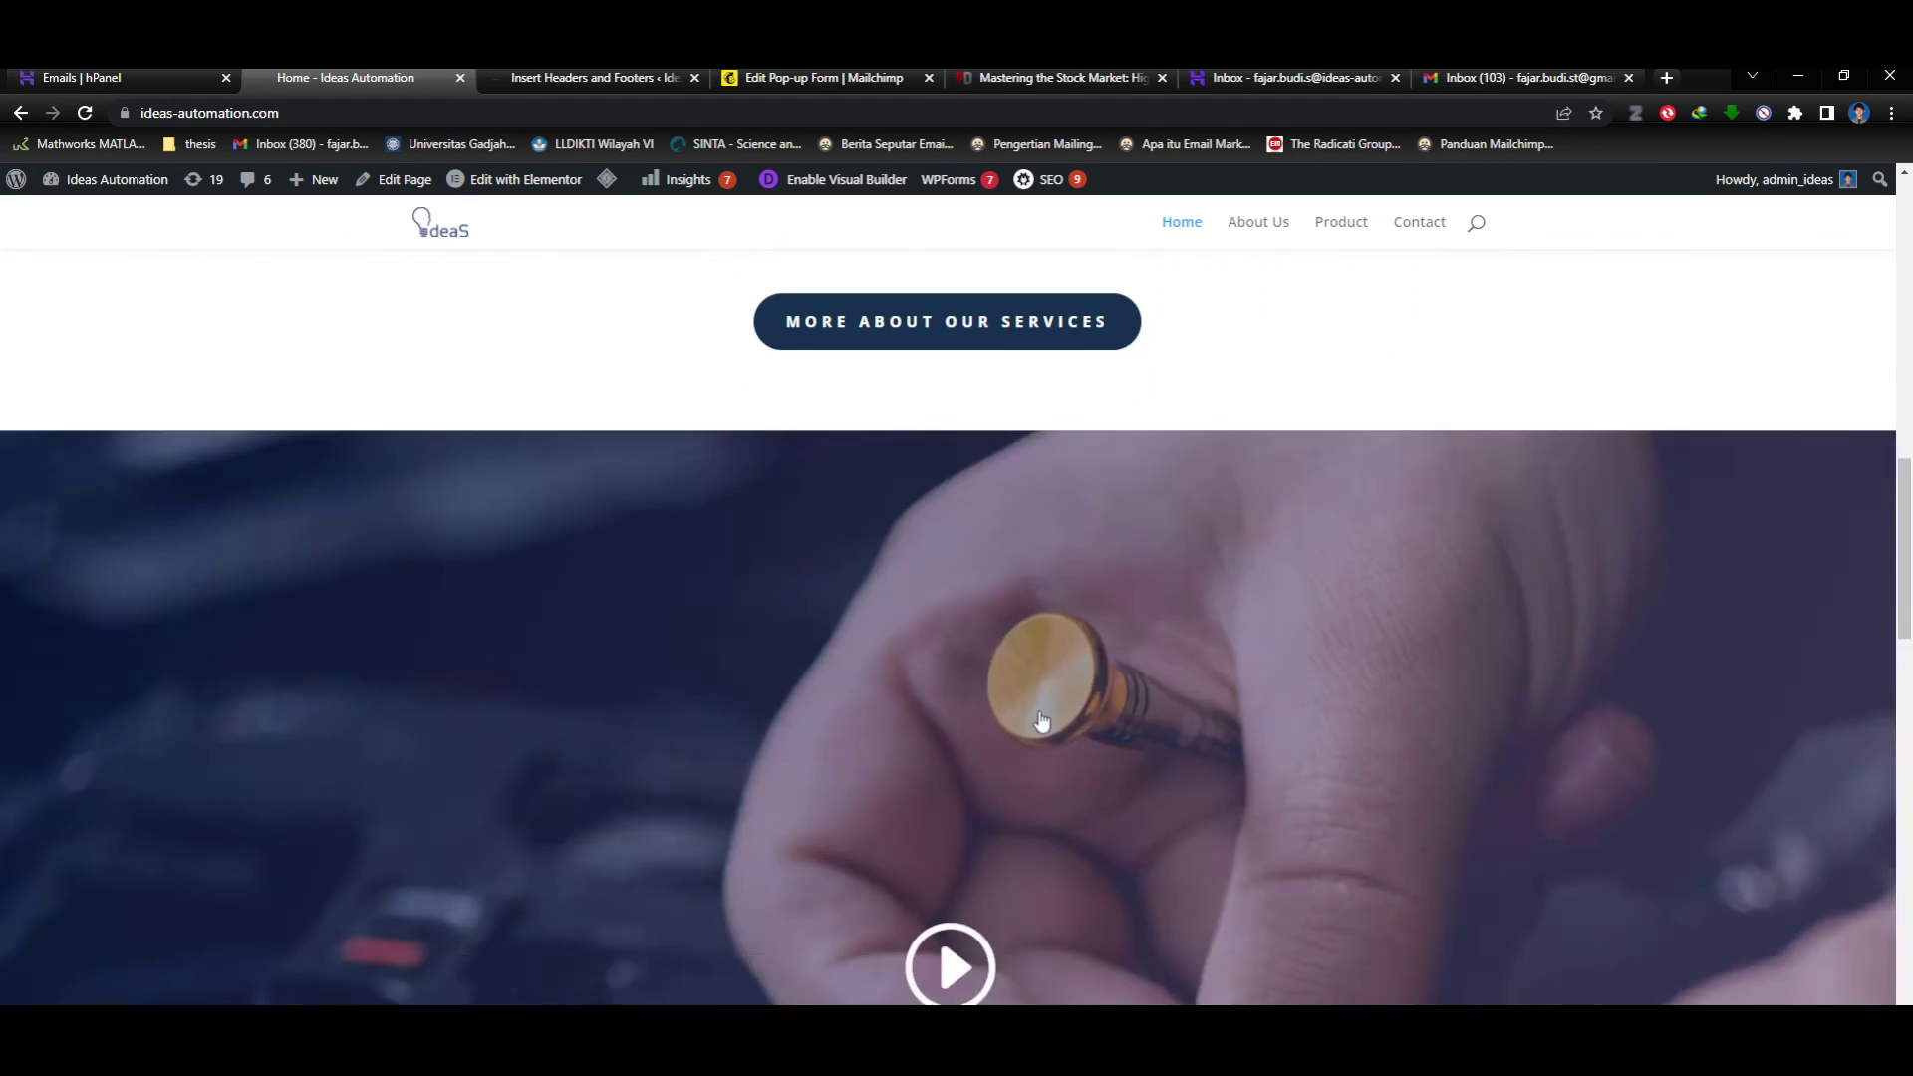
left_click(827, 77)
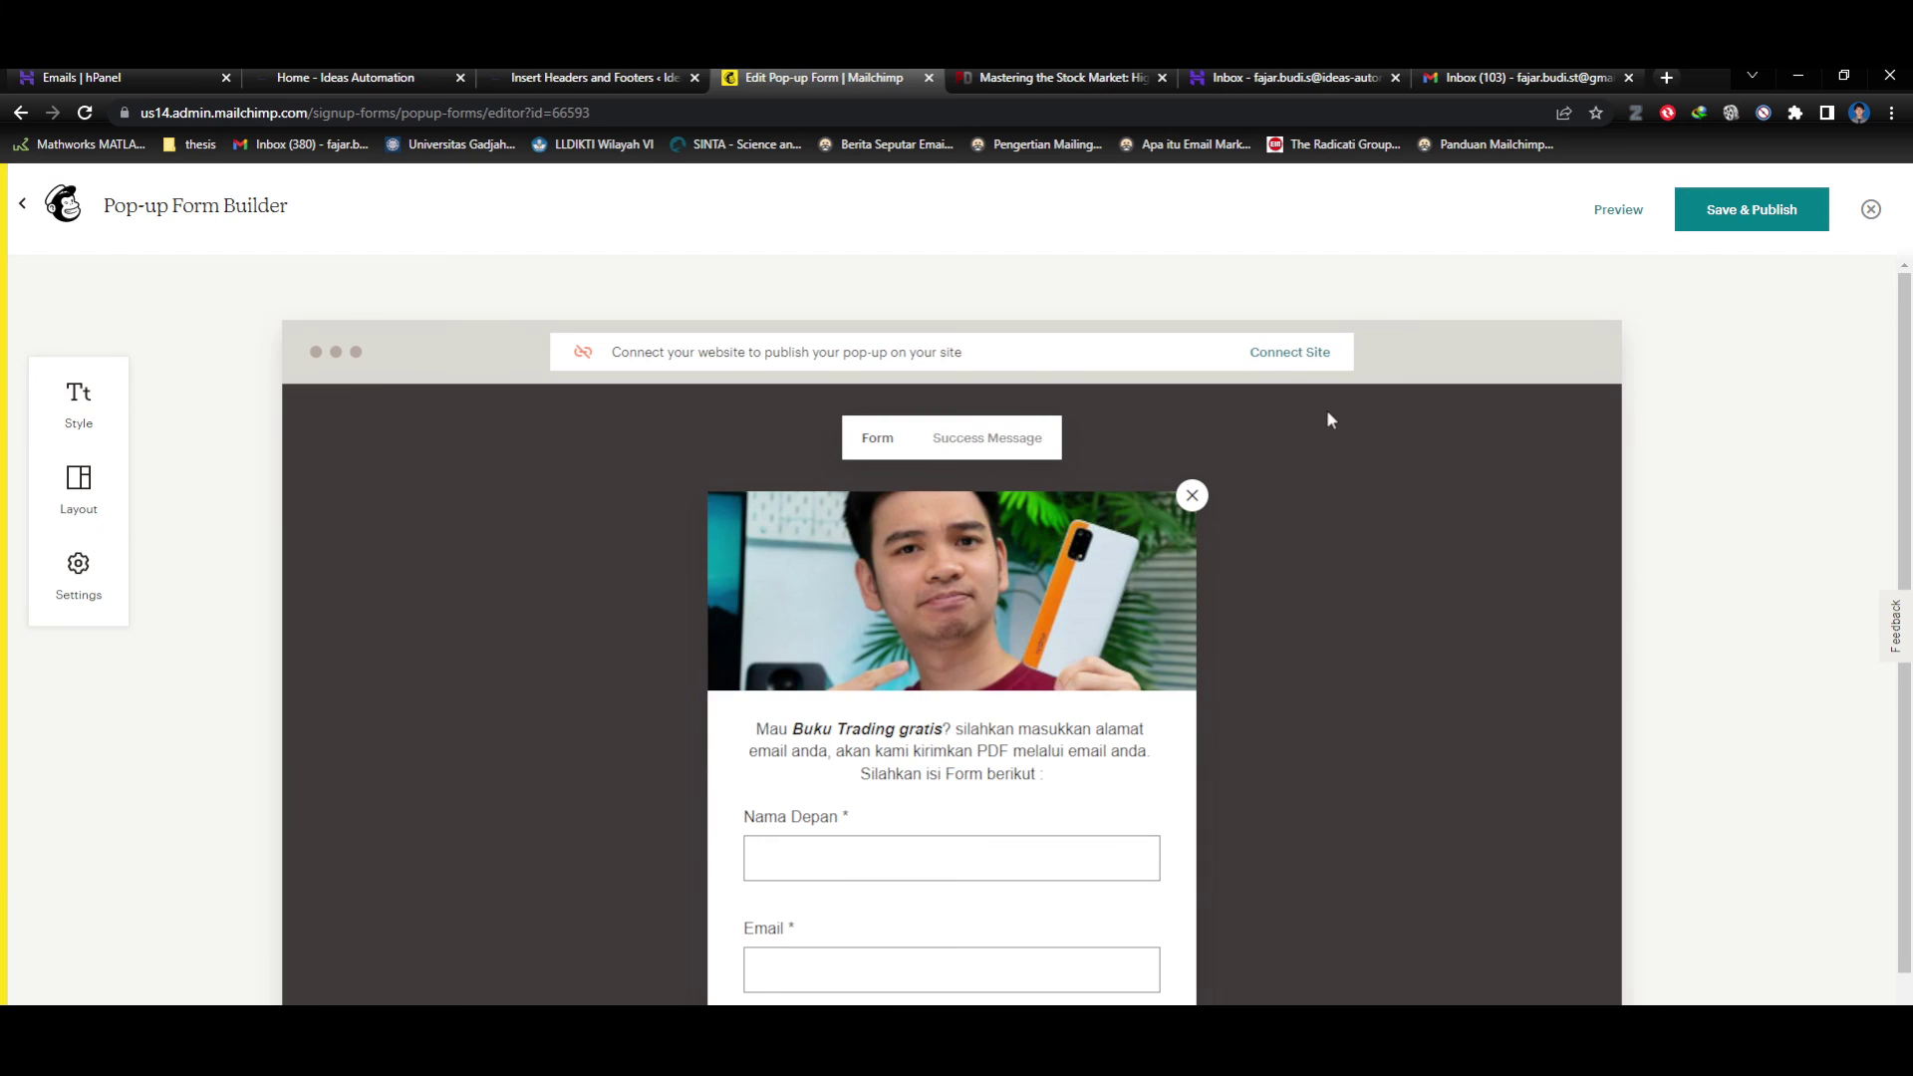
left_click(1288, 353)
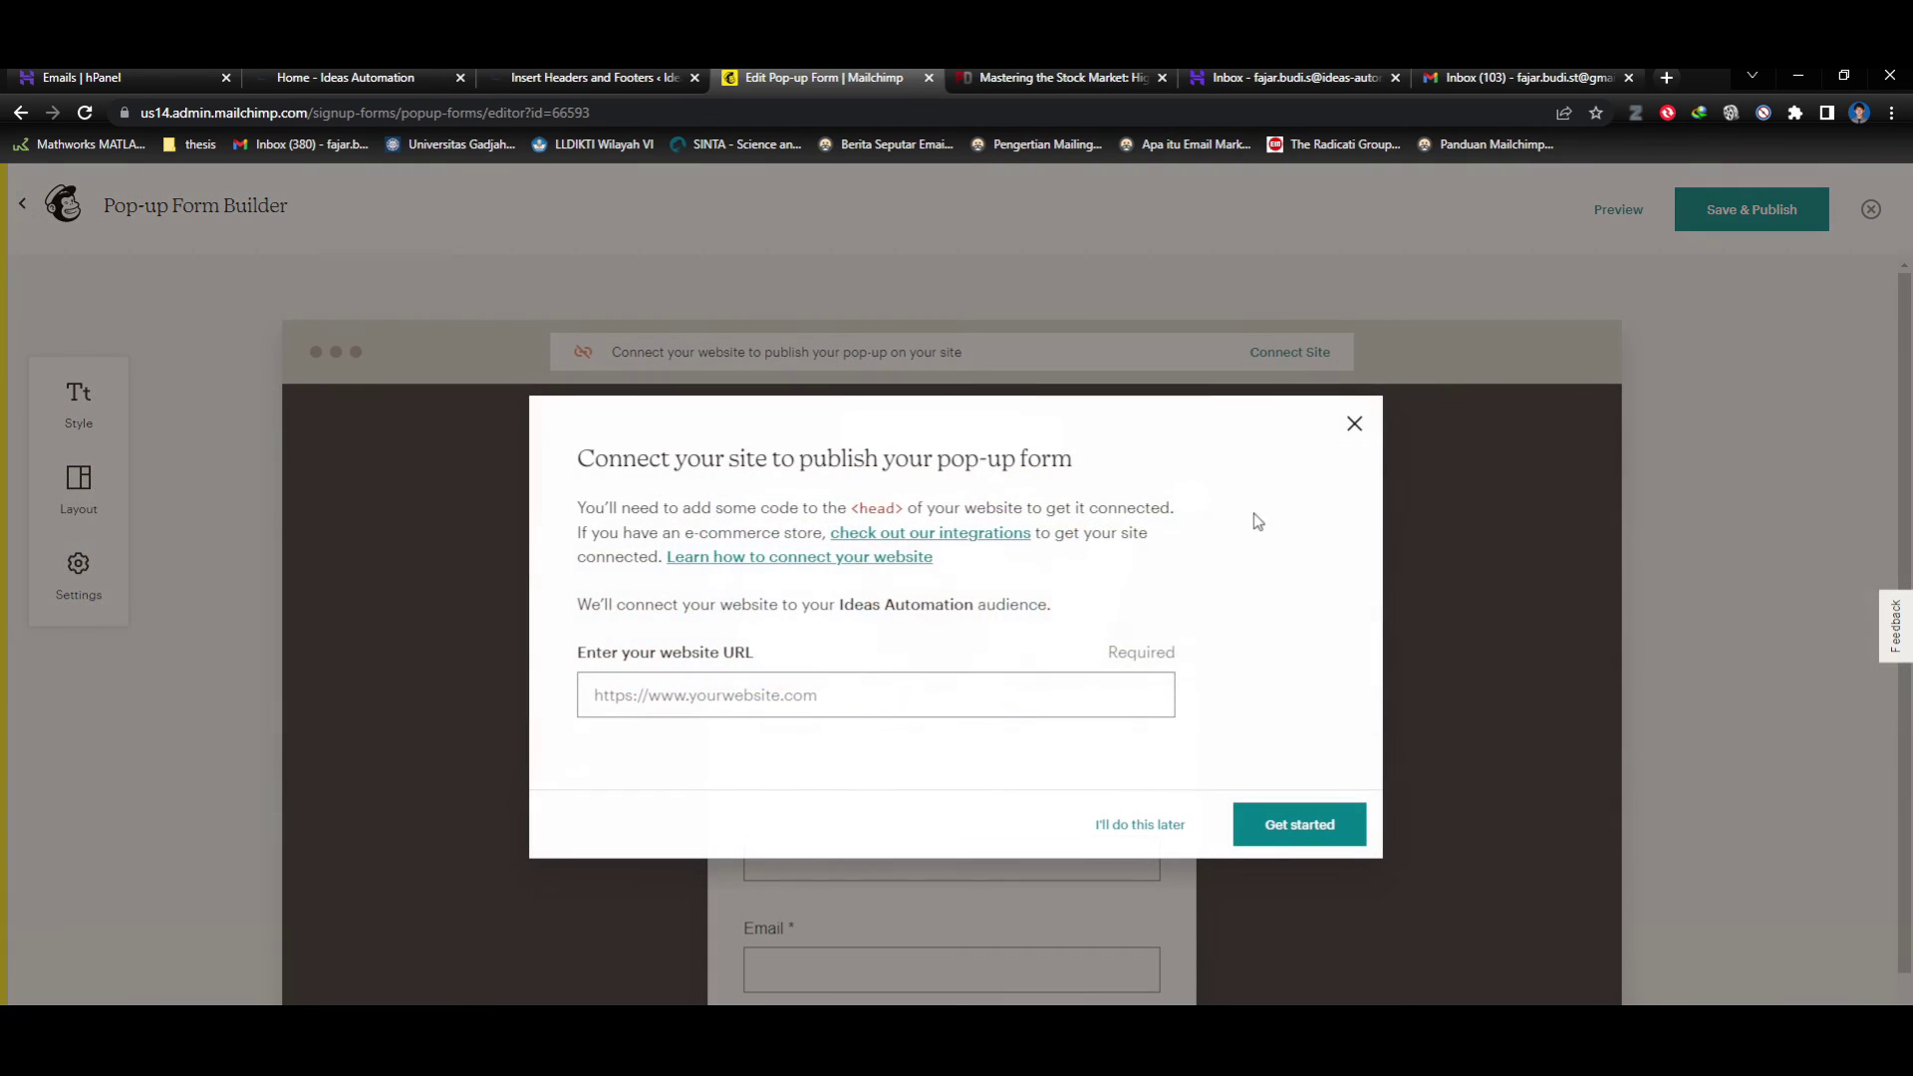
left_click(928, 700)
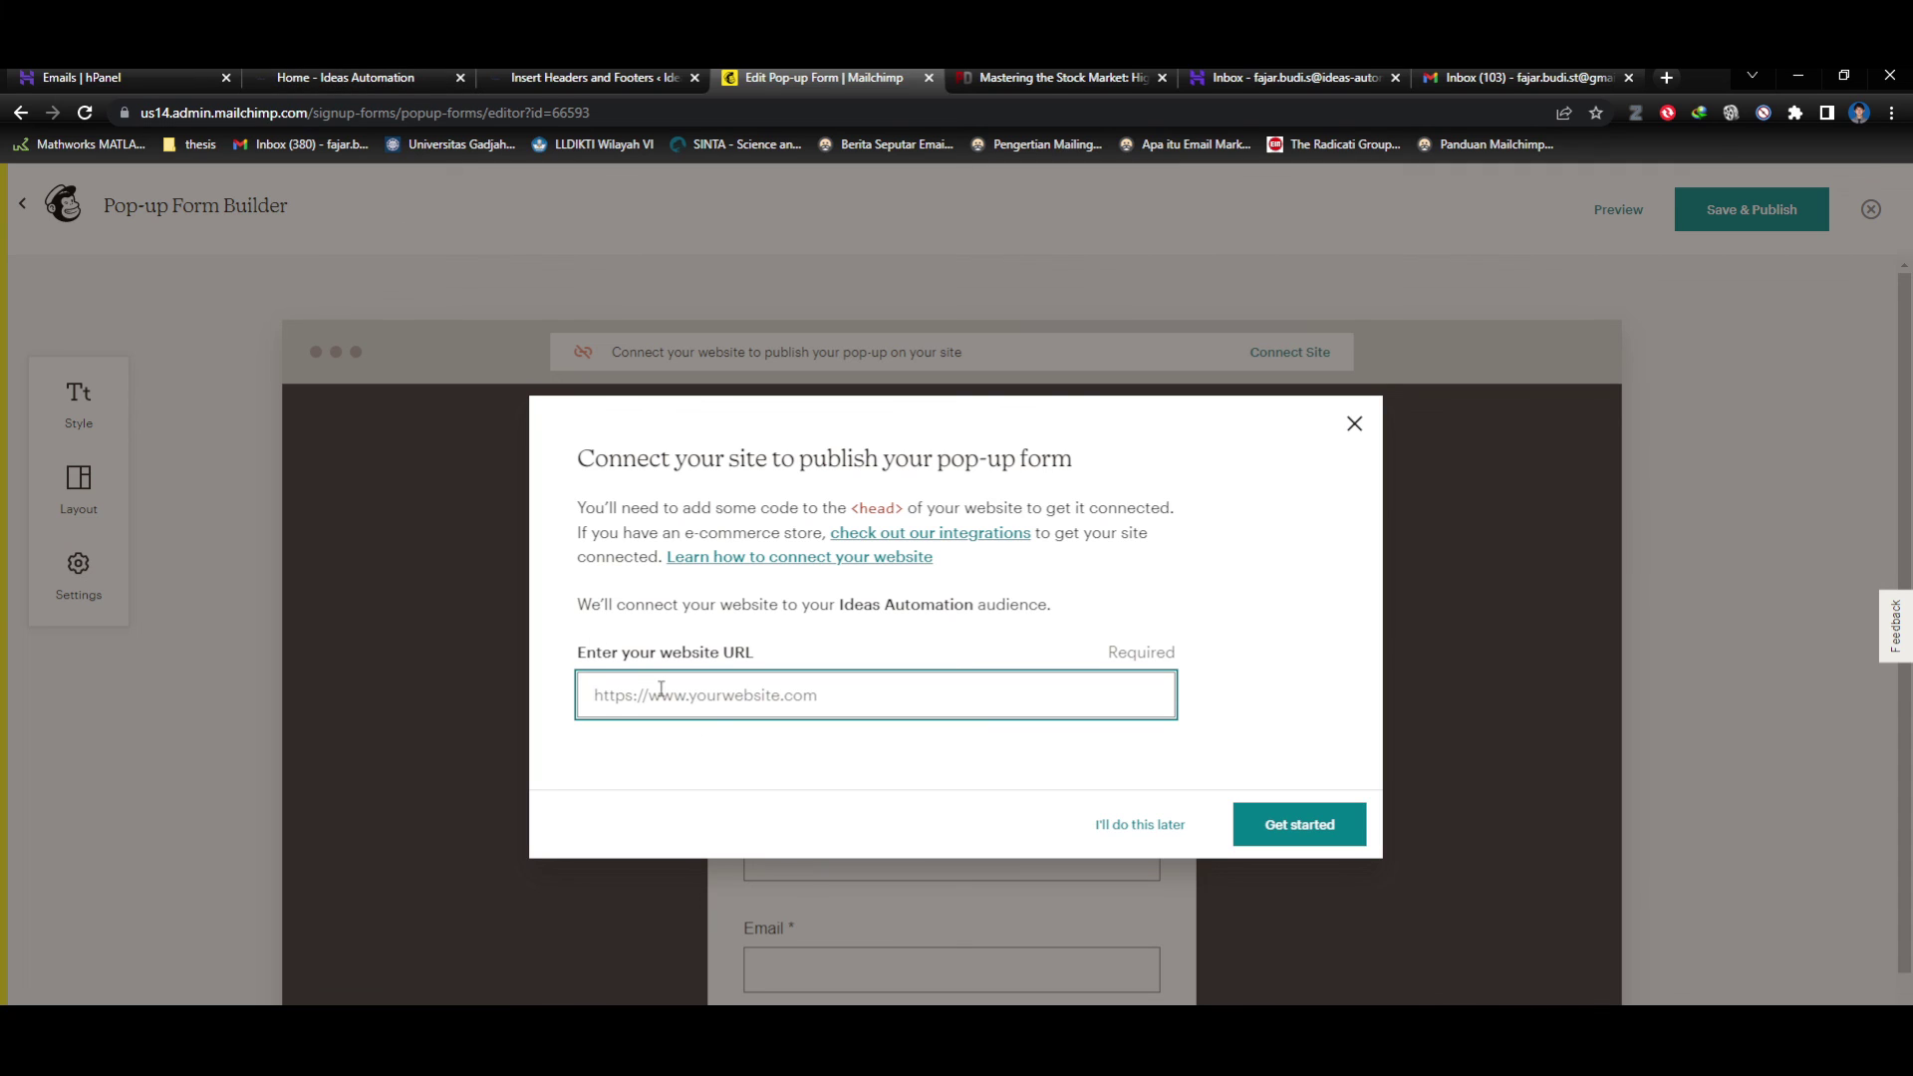
type("https://www.ideas-automation.com/")
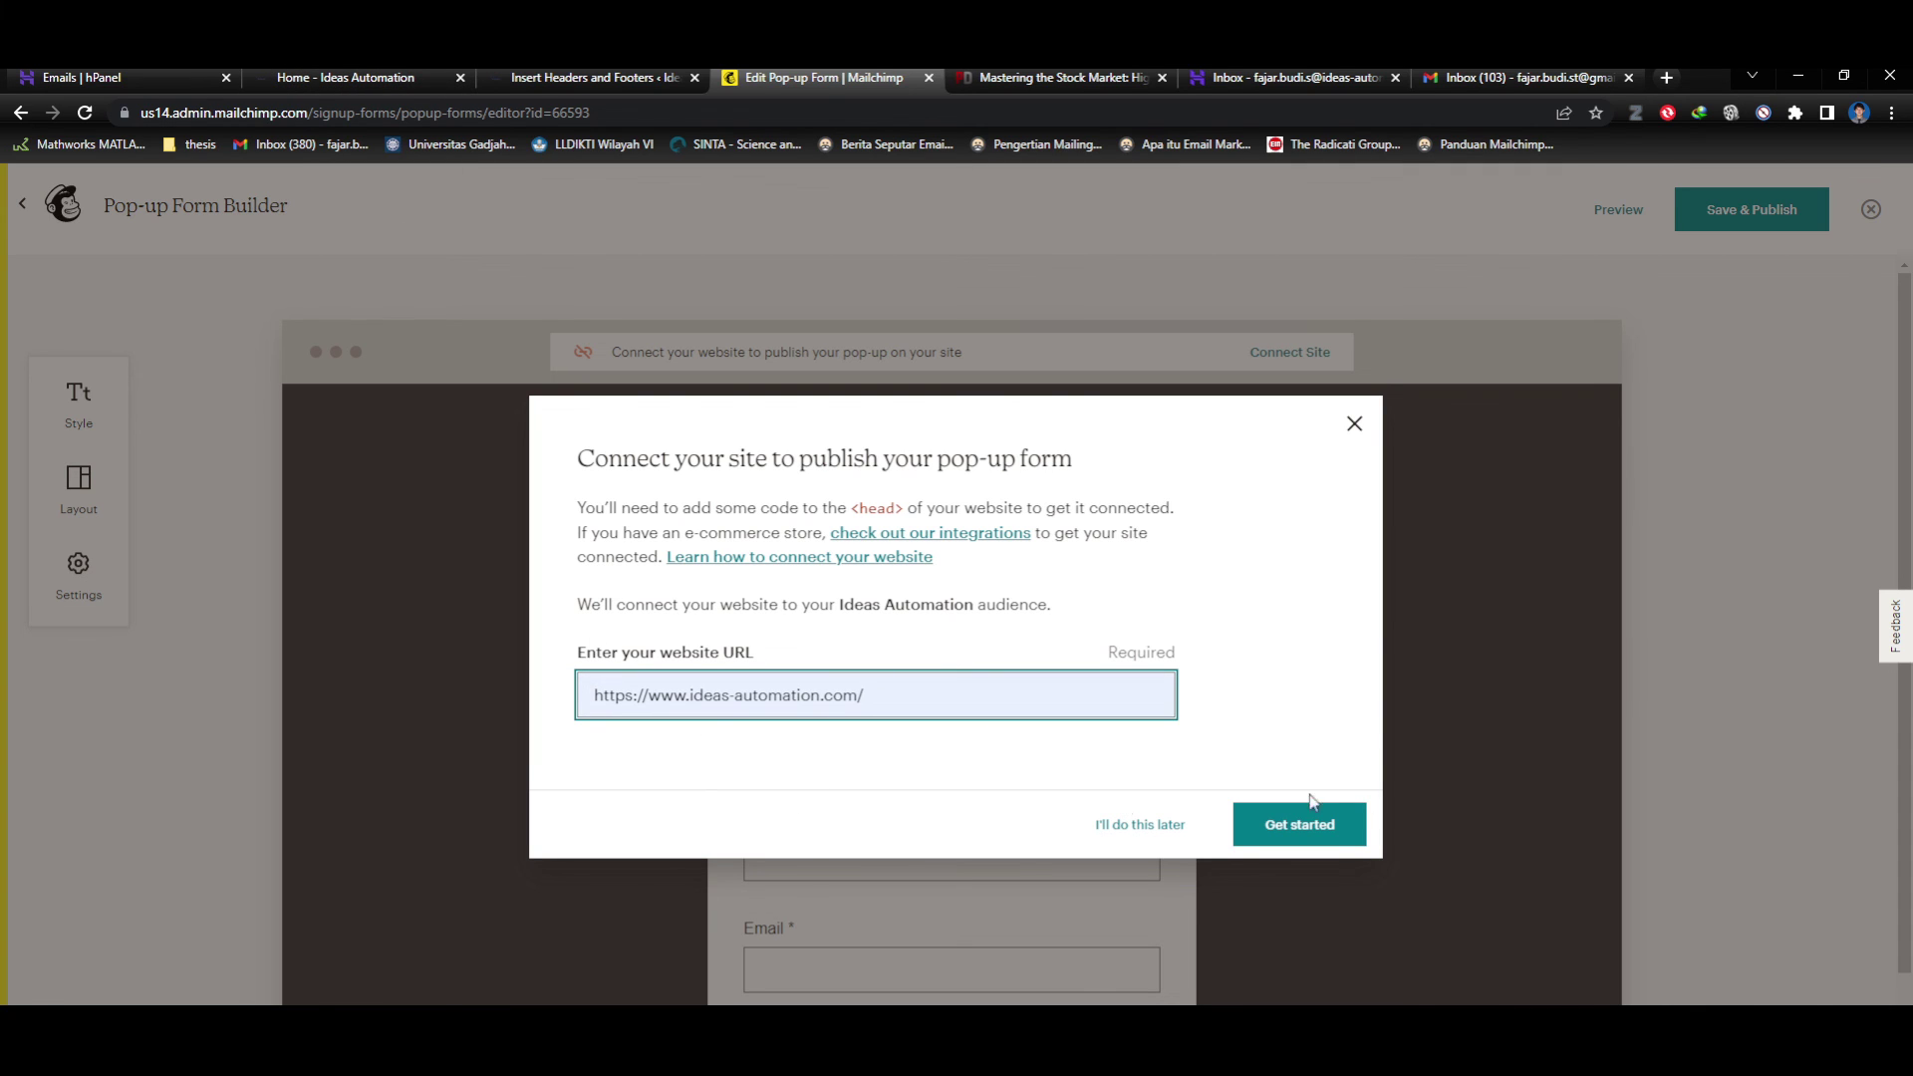
left_click(1341, 835)
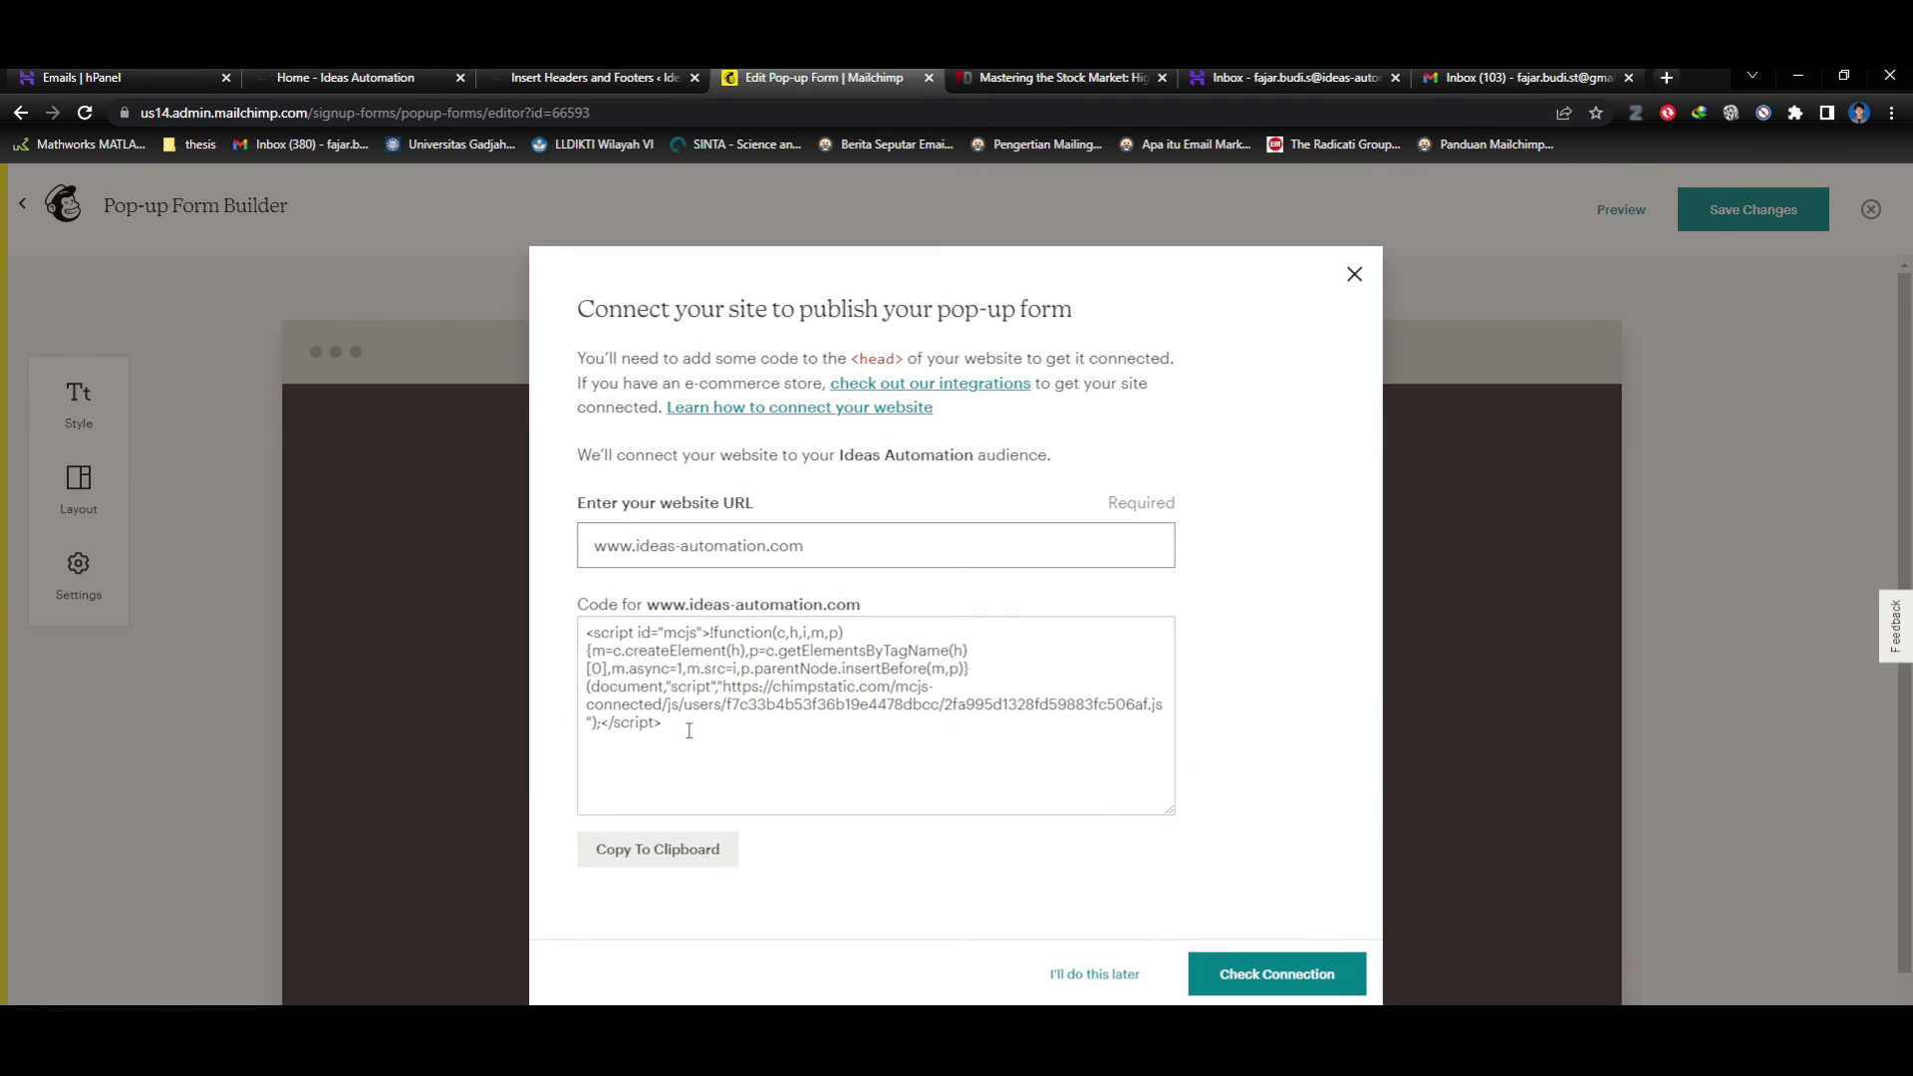
left_click(687, 849)
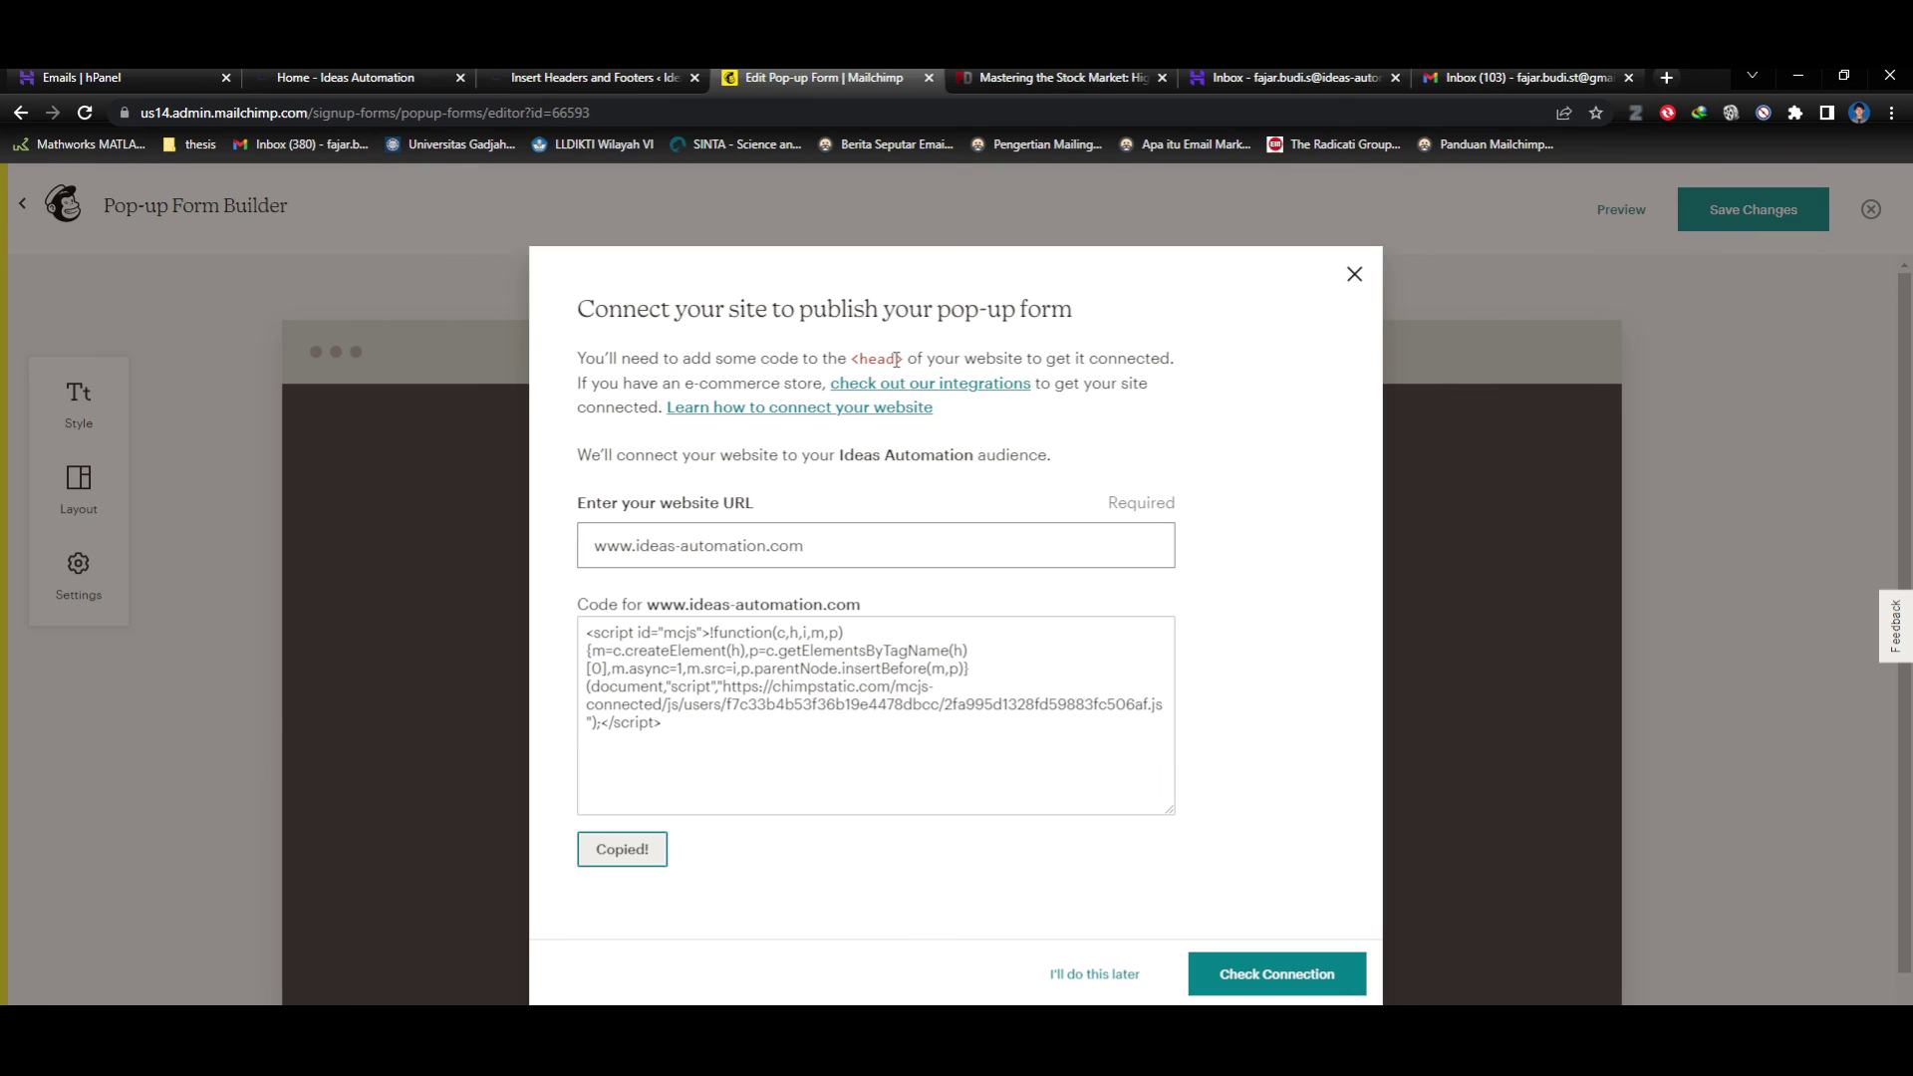
Examine the header script area in the site's Insert Headers and Footers settings and the live home page in WordPress.
left_click(354, 77)
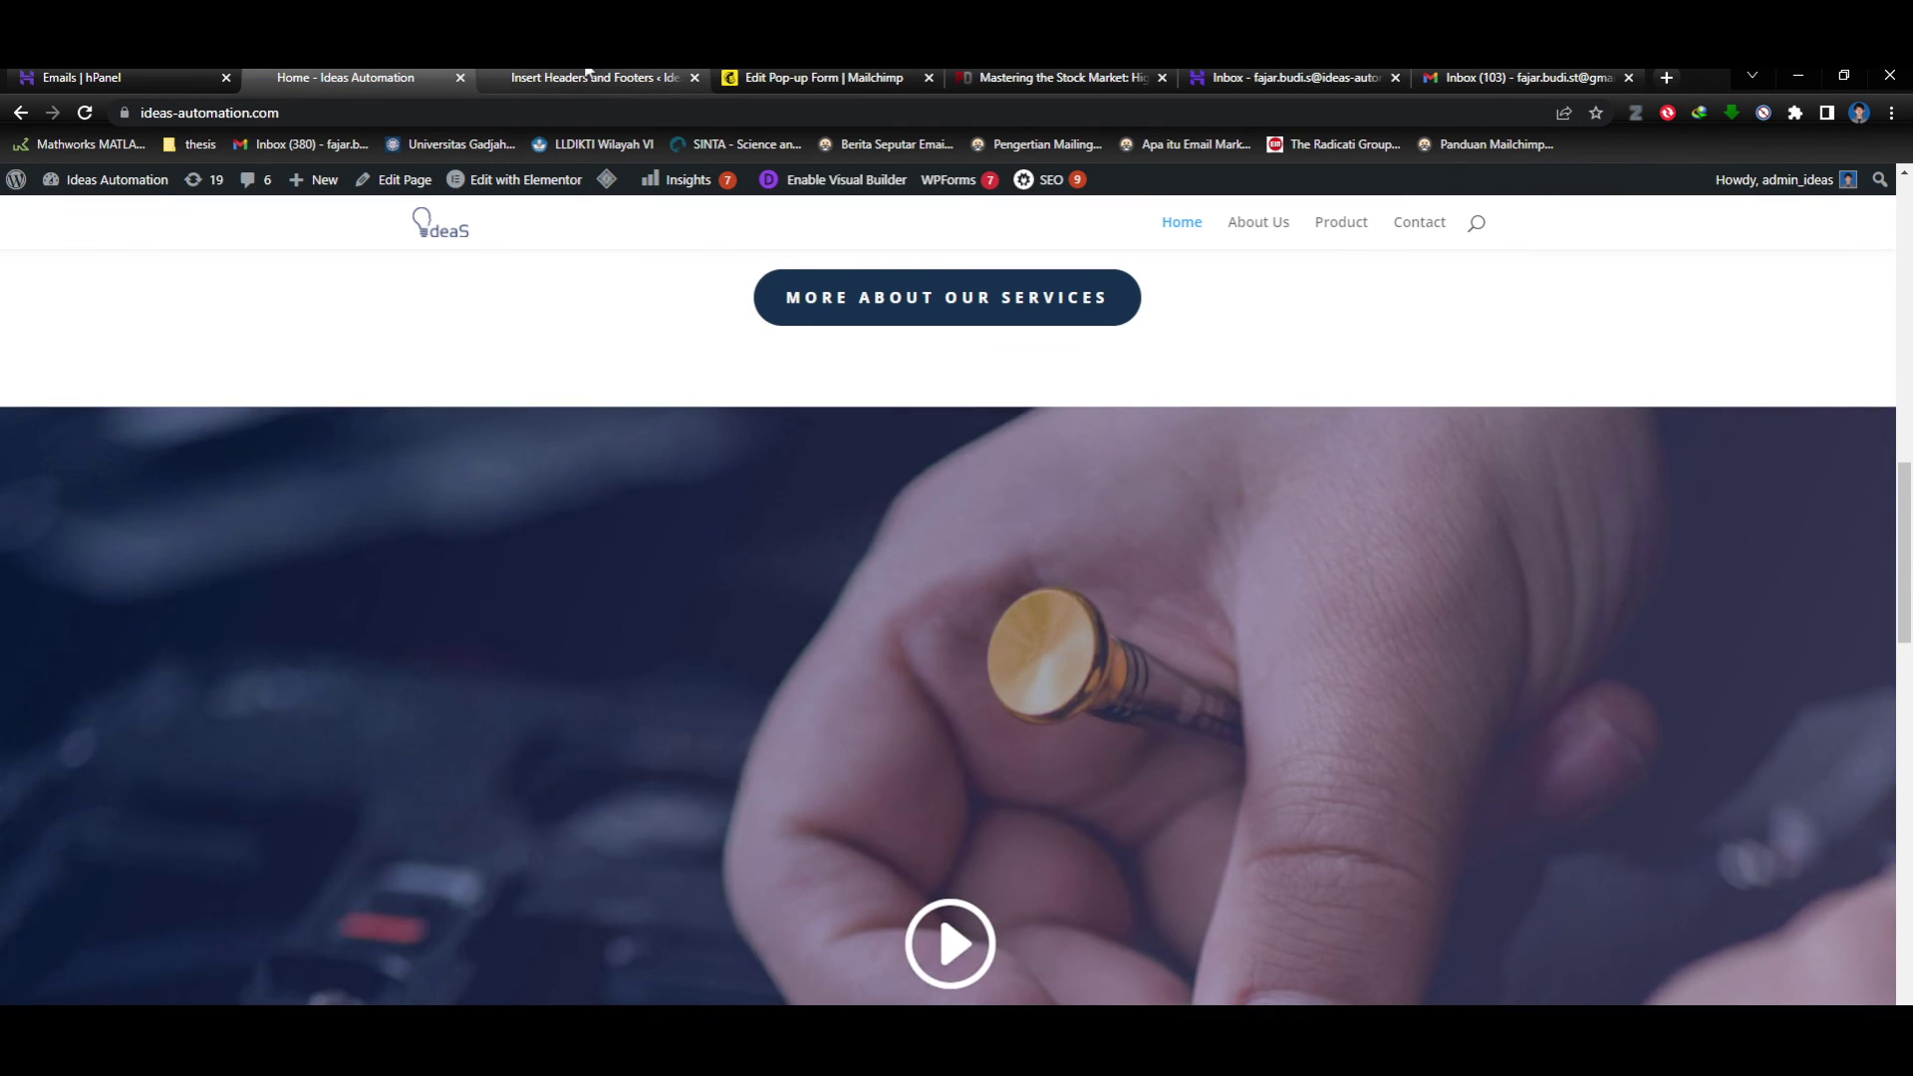
left_click(588, 77)
scroll(710, 547, "down", 3)
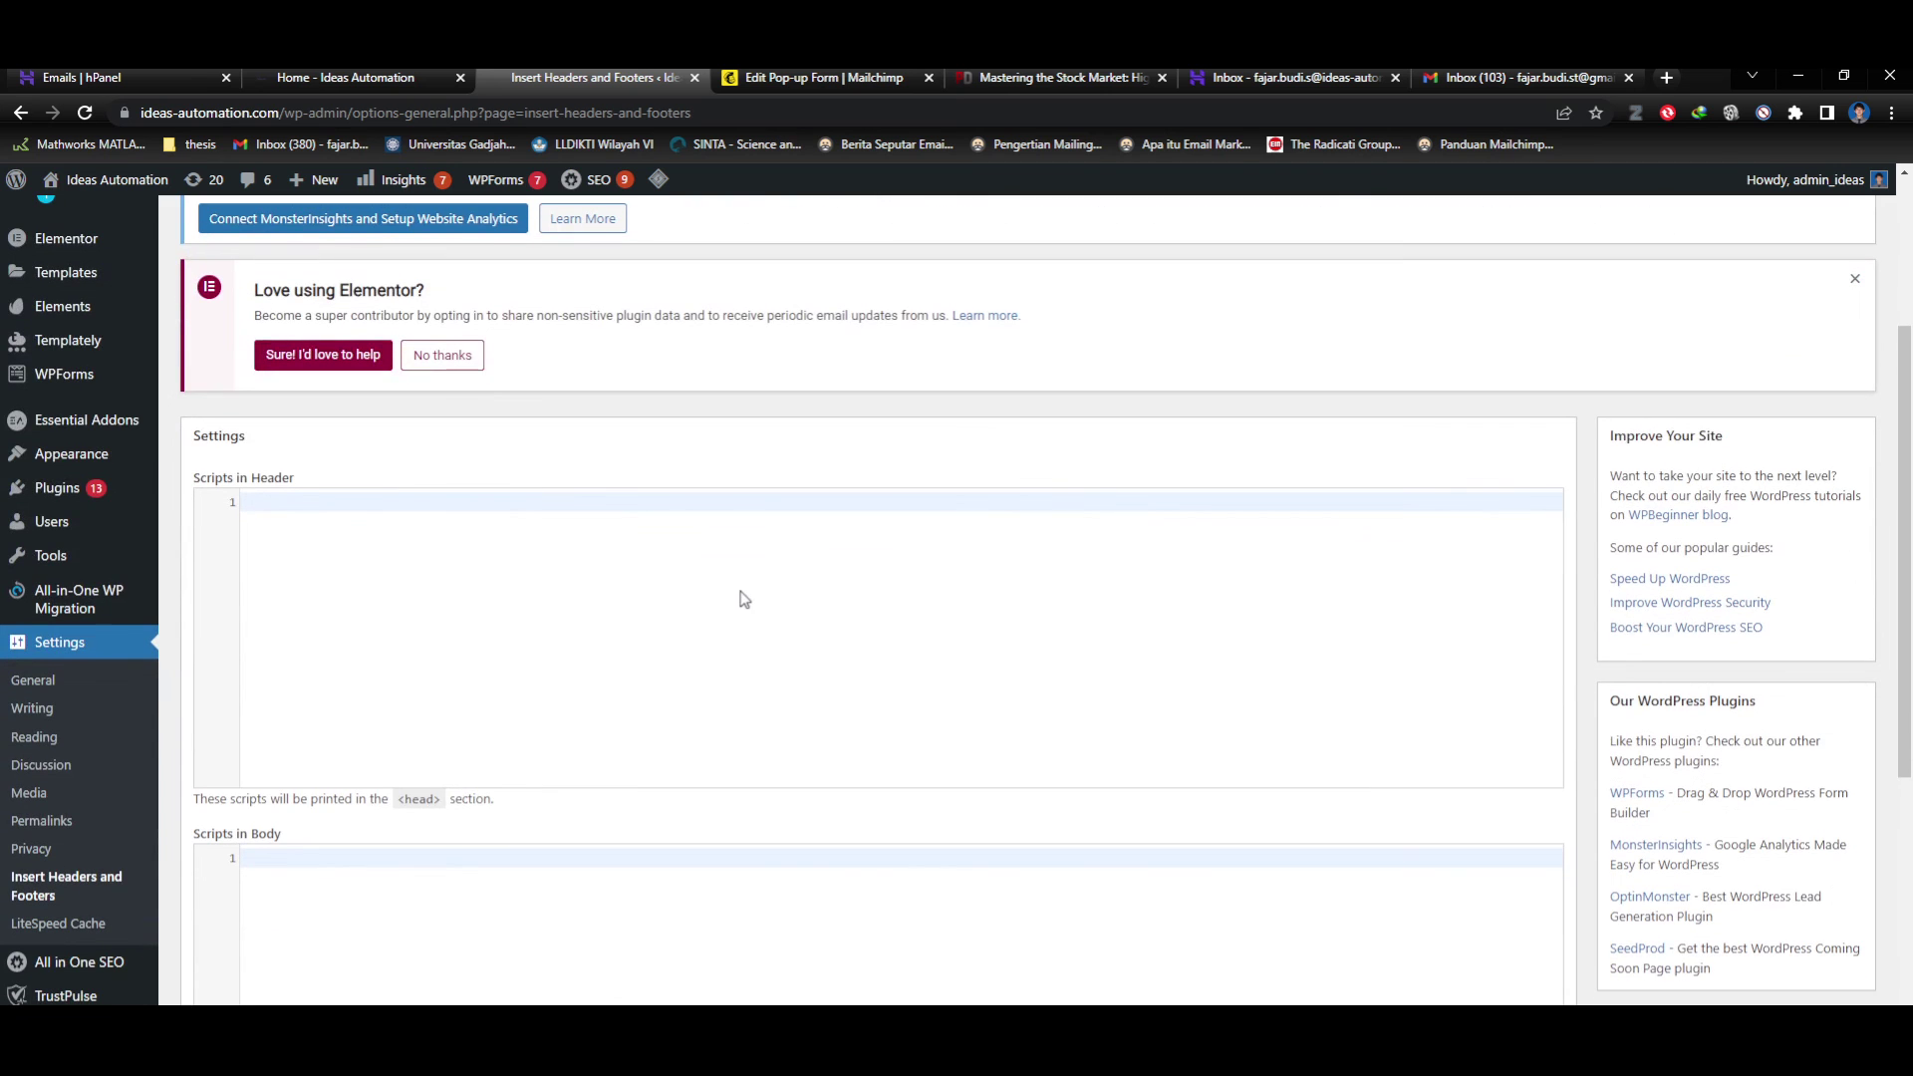
scroll(140, 498, "up", 3)
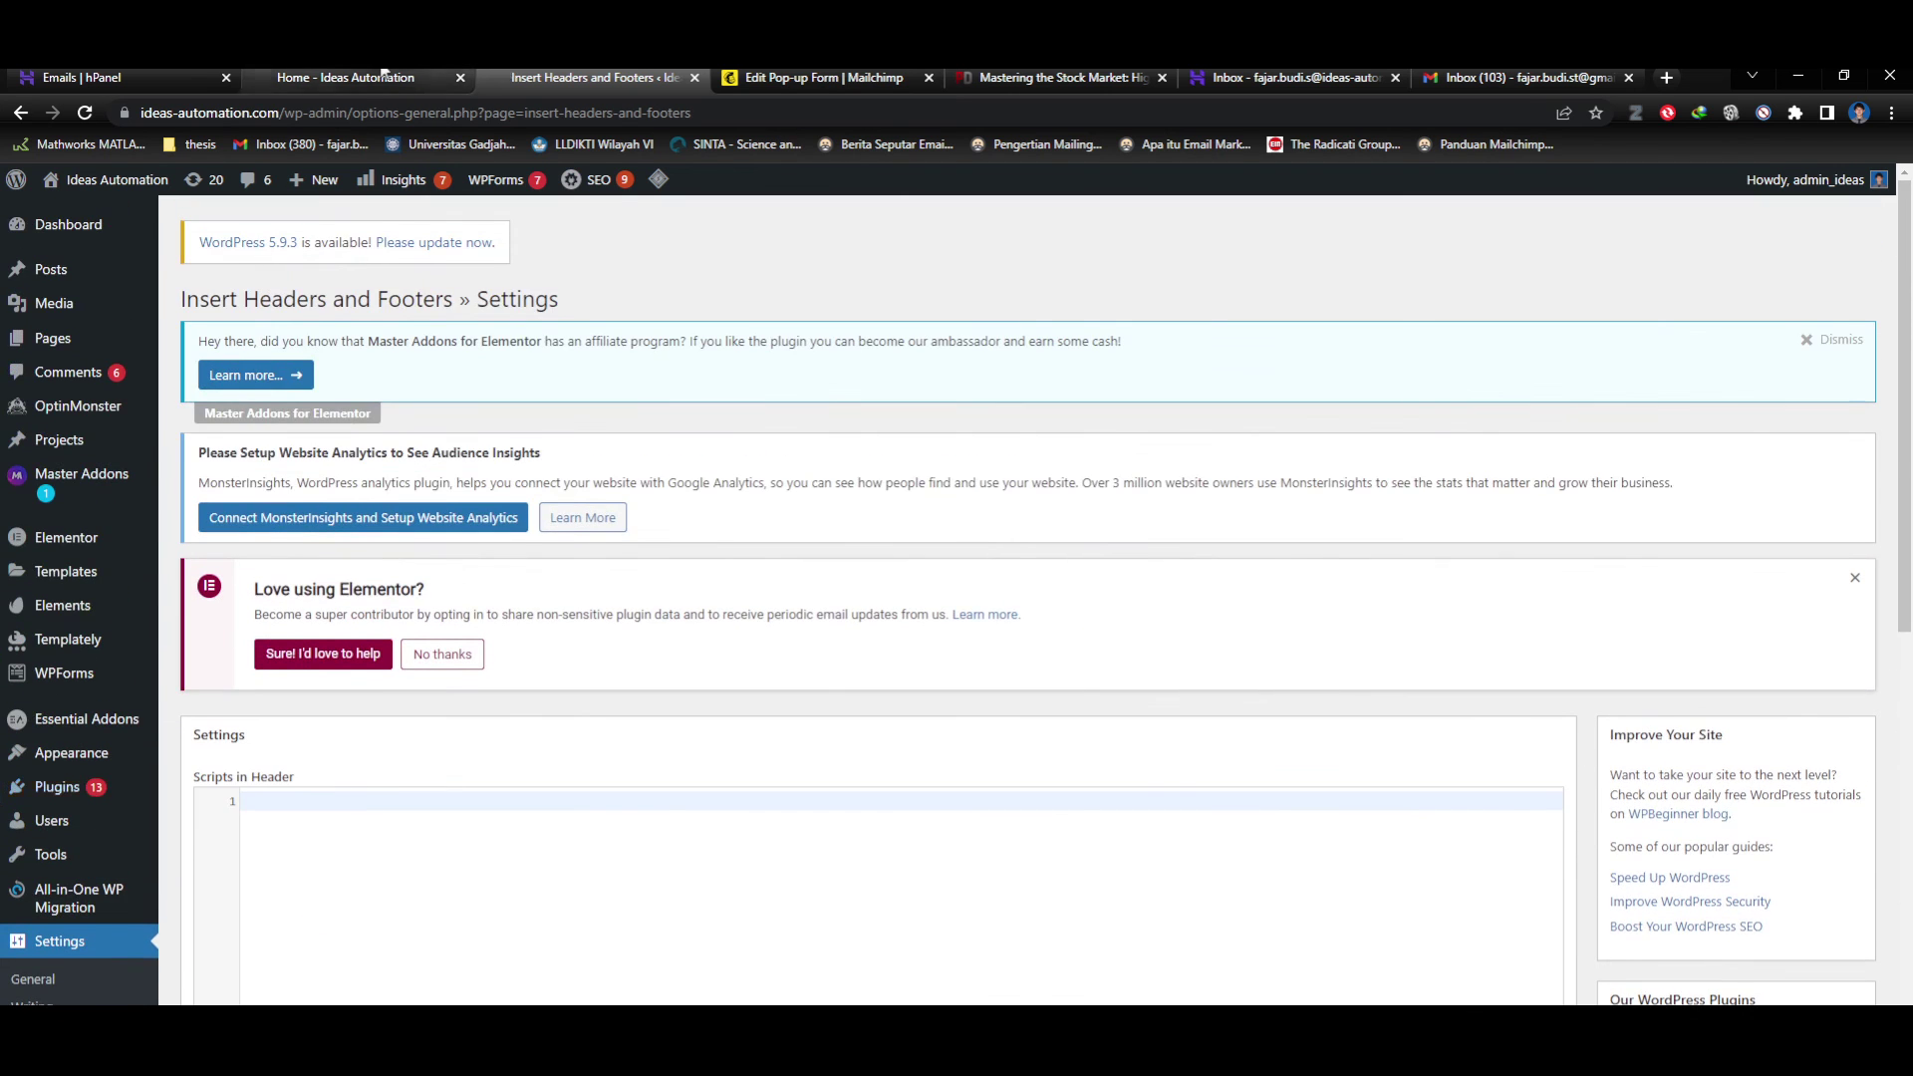
left_click(383, 76)
scroll(610, 518, "up", 5)
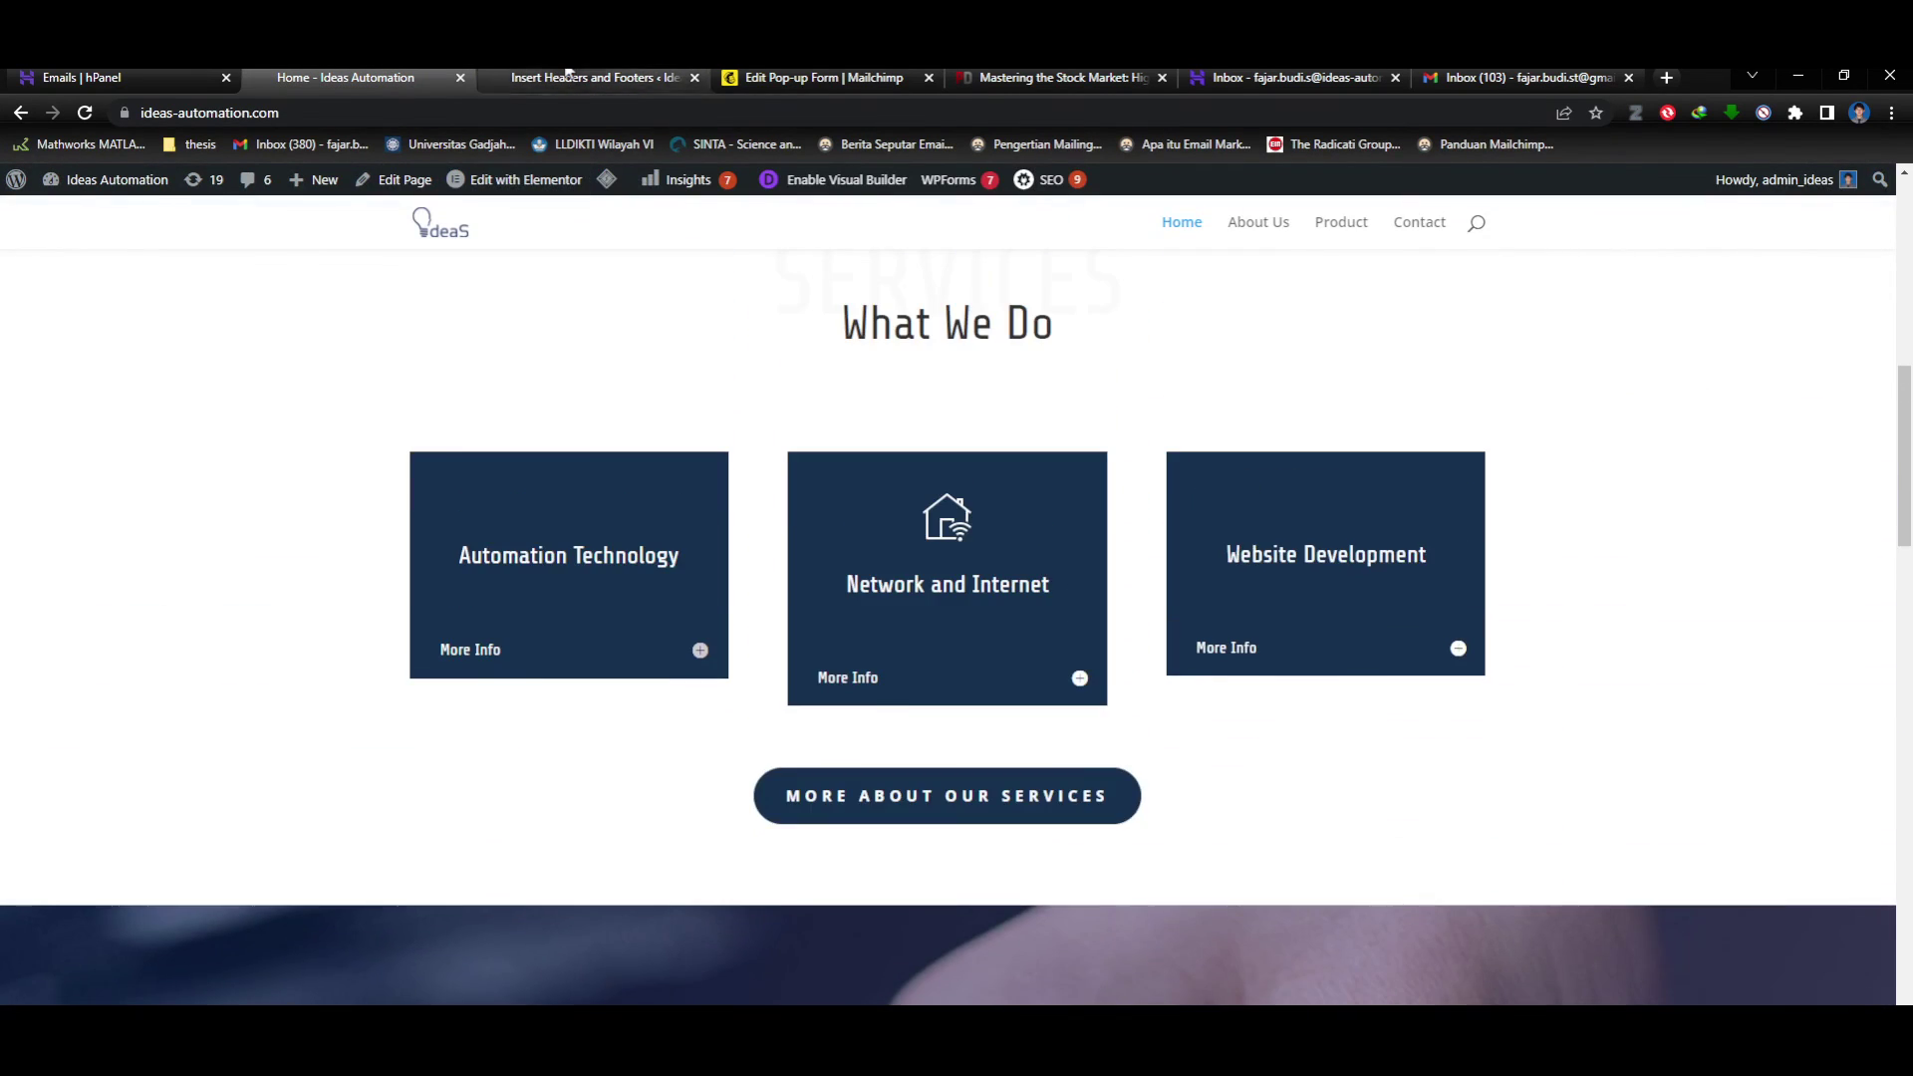
left_click(568, 76)
left_click(358, 76)
scroll(768, 676, "up", 5)
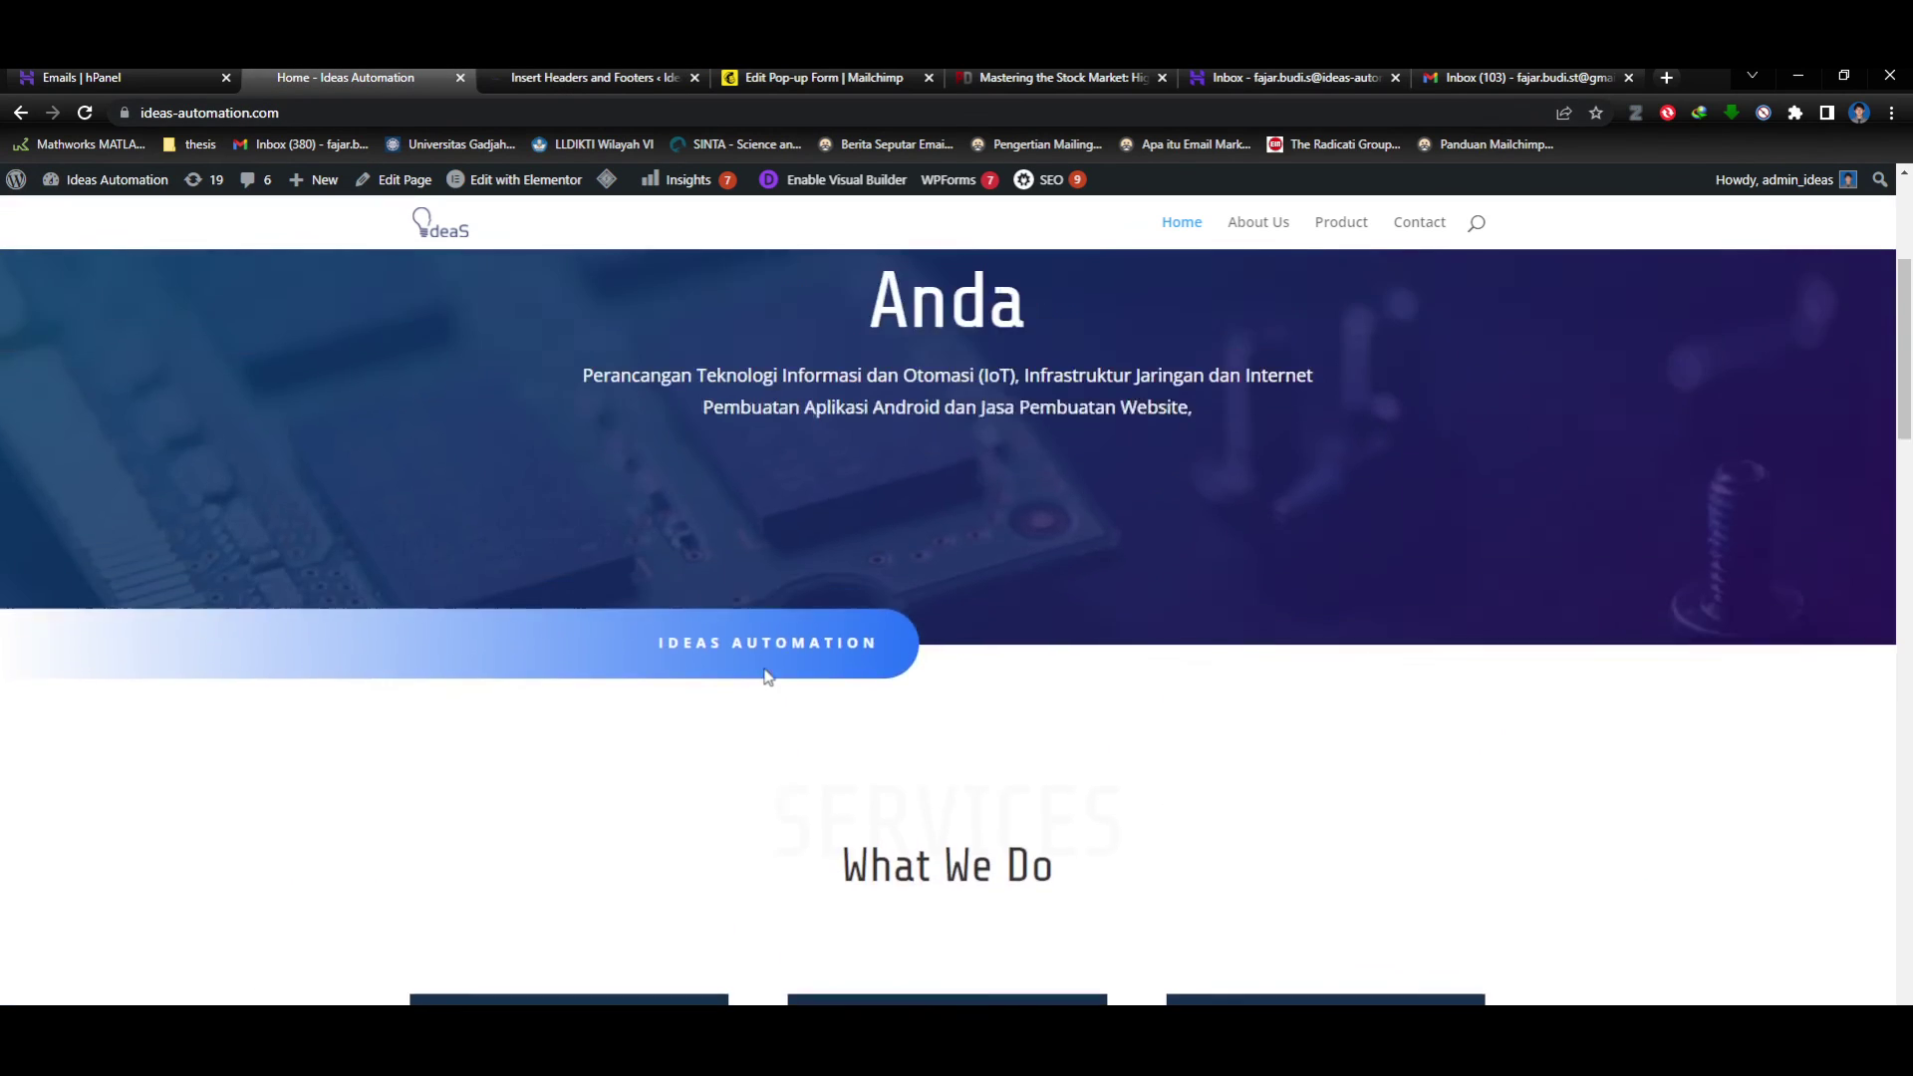
scroll(768, 676, "up", 4)
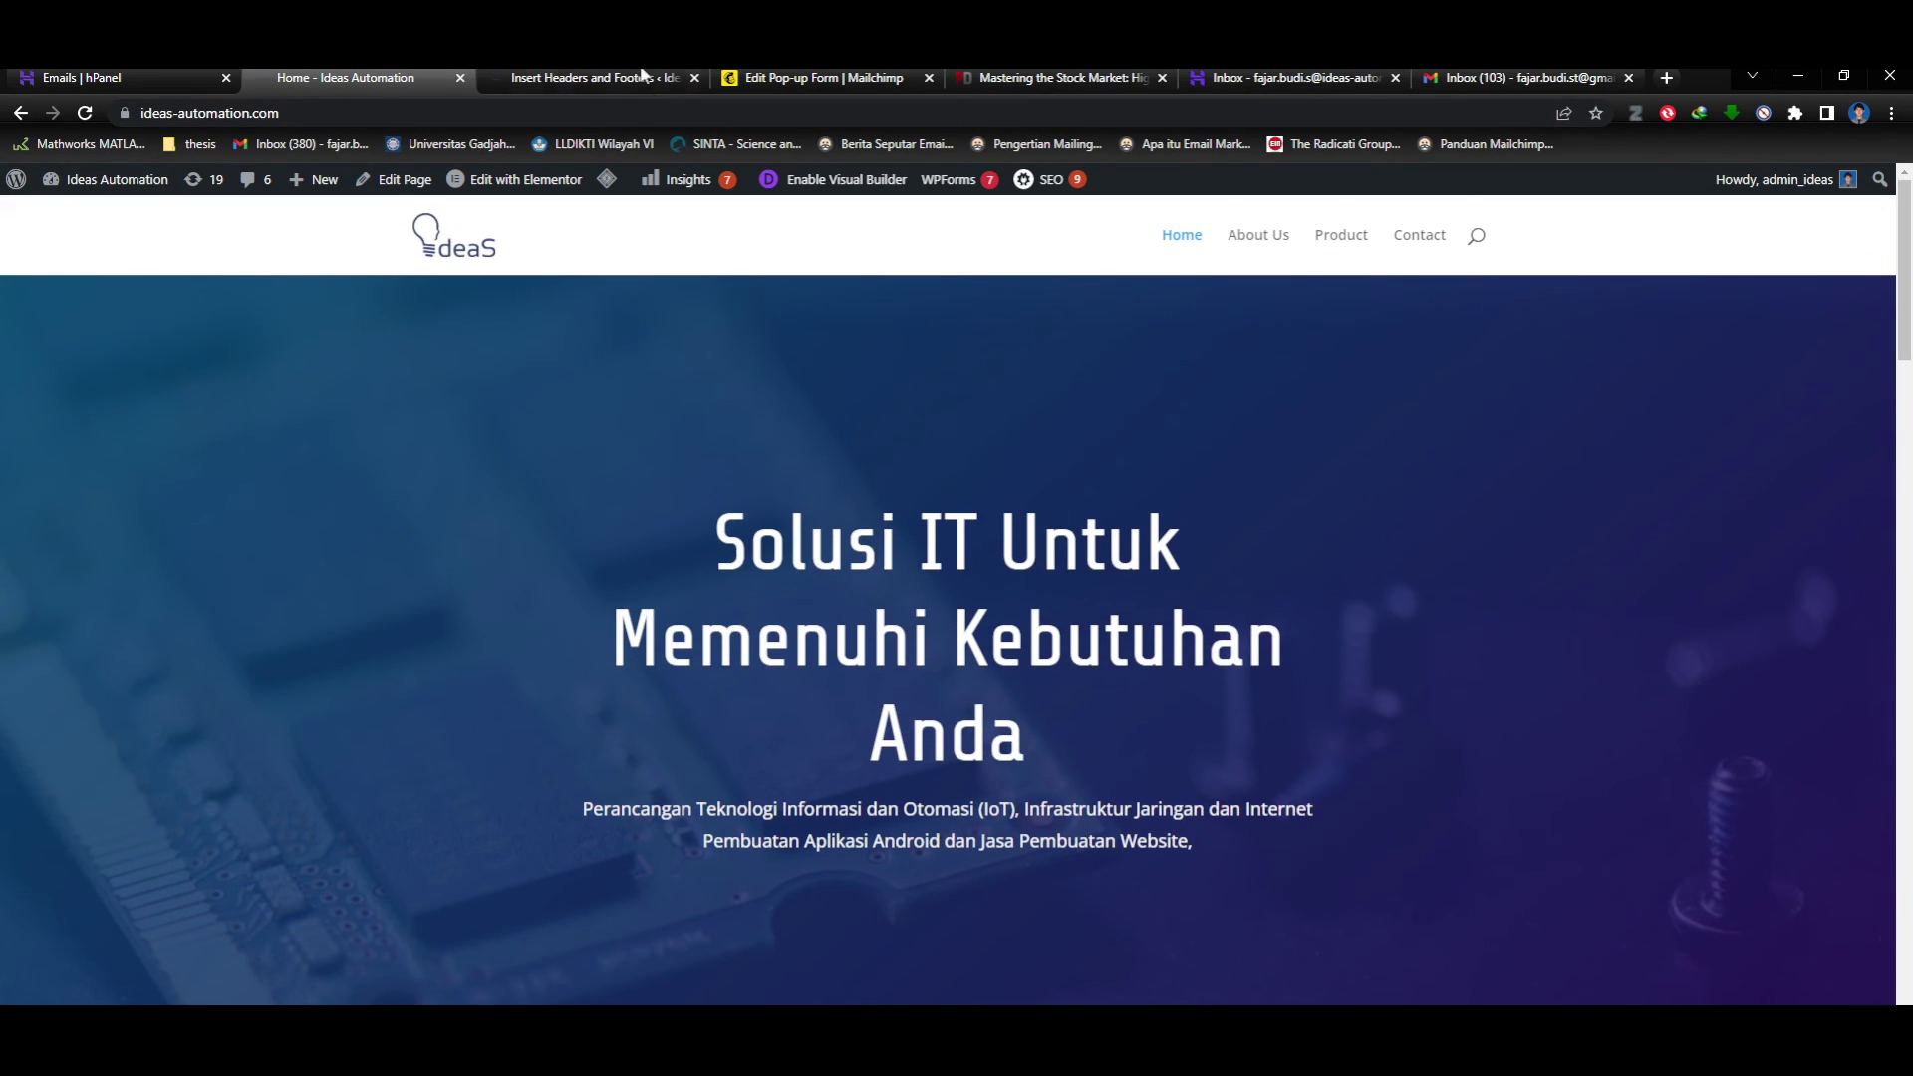
left_click(642, 74)
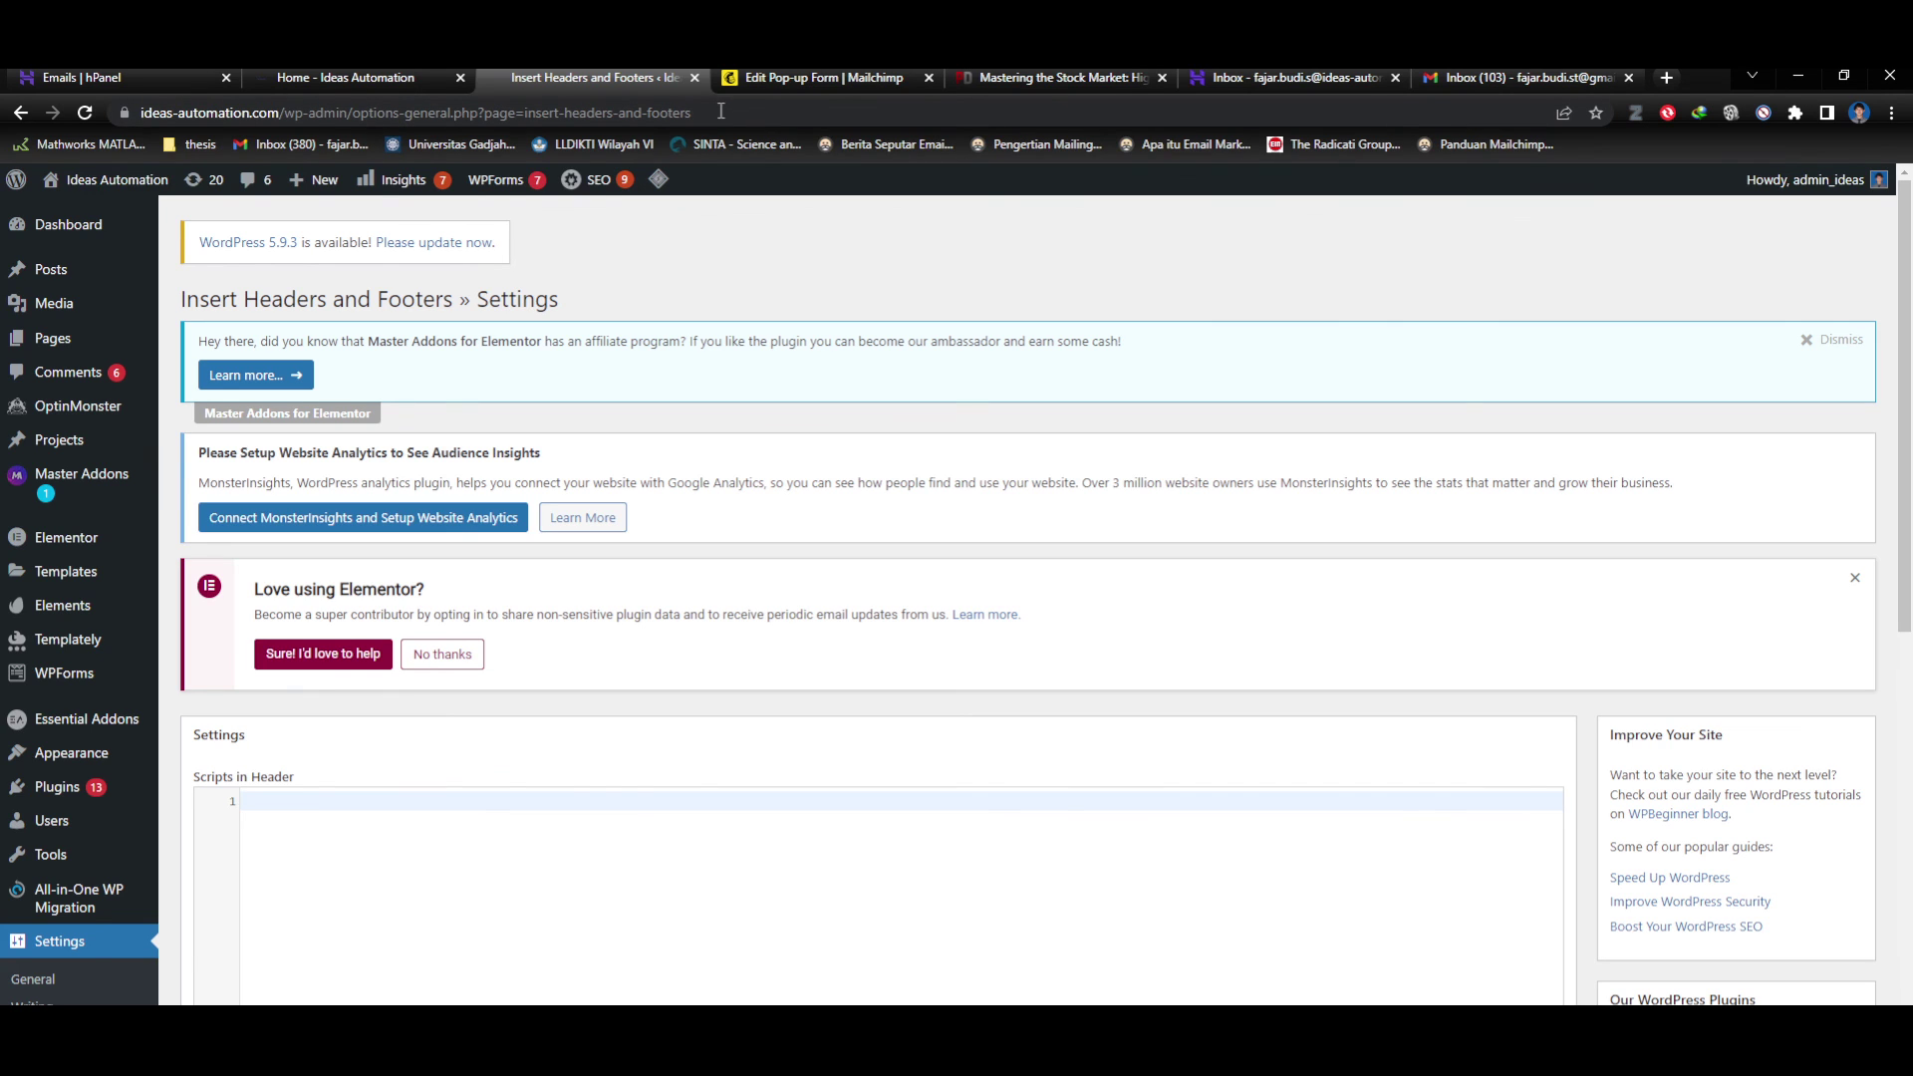
Open the WordPress user profile page, and log out of the site's admin account.
left_click_drag(720, 110, 456, 113)
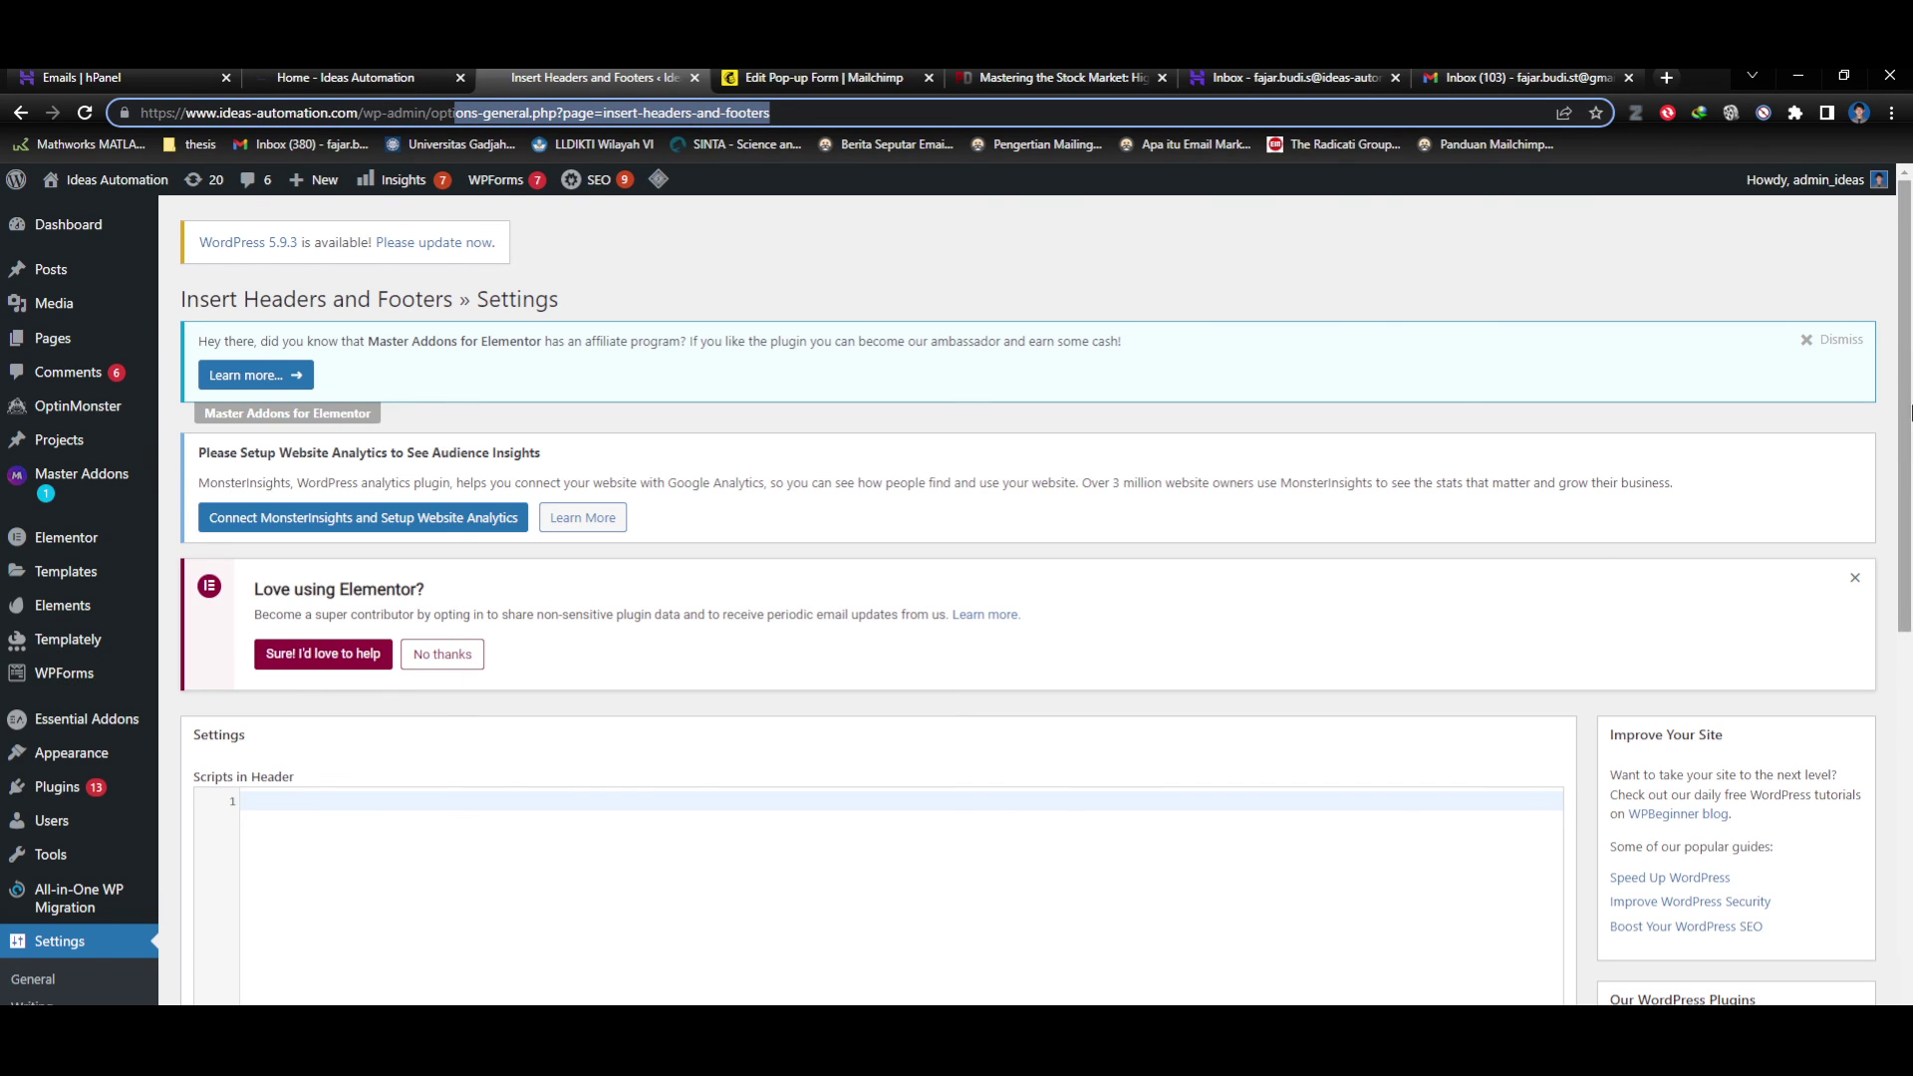
left_click(1880, 179)
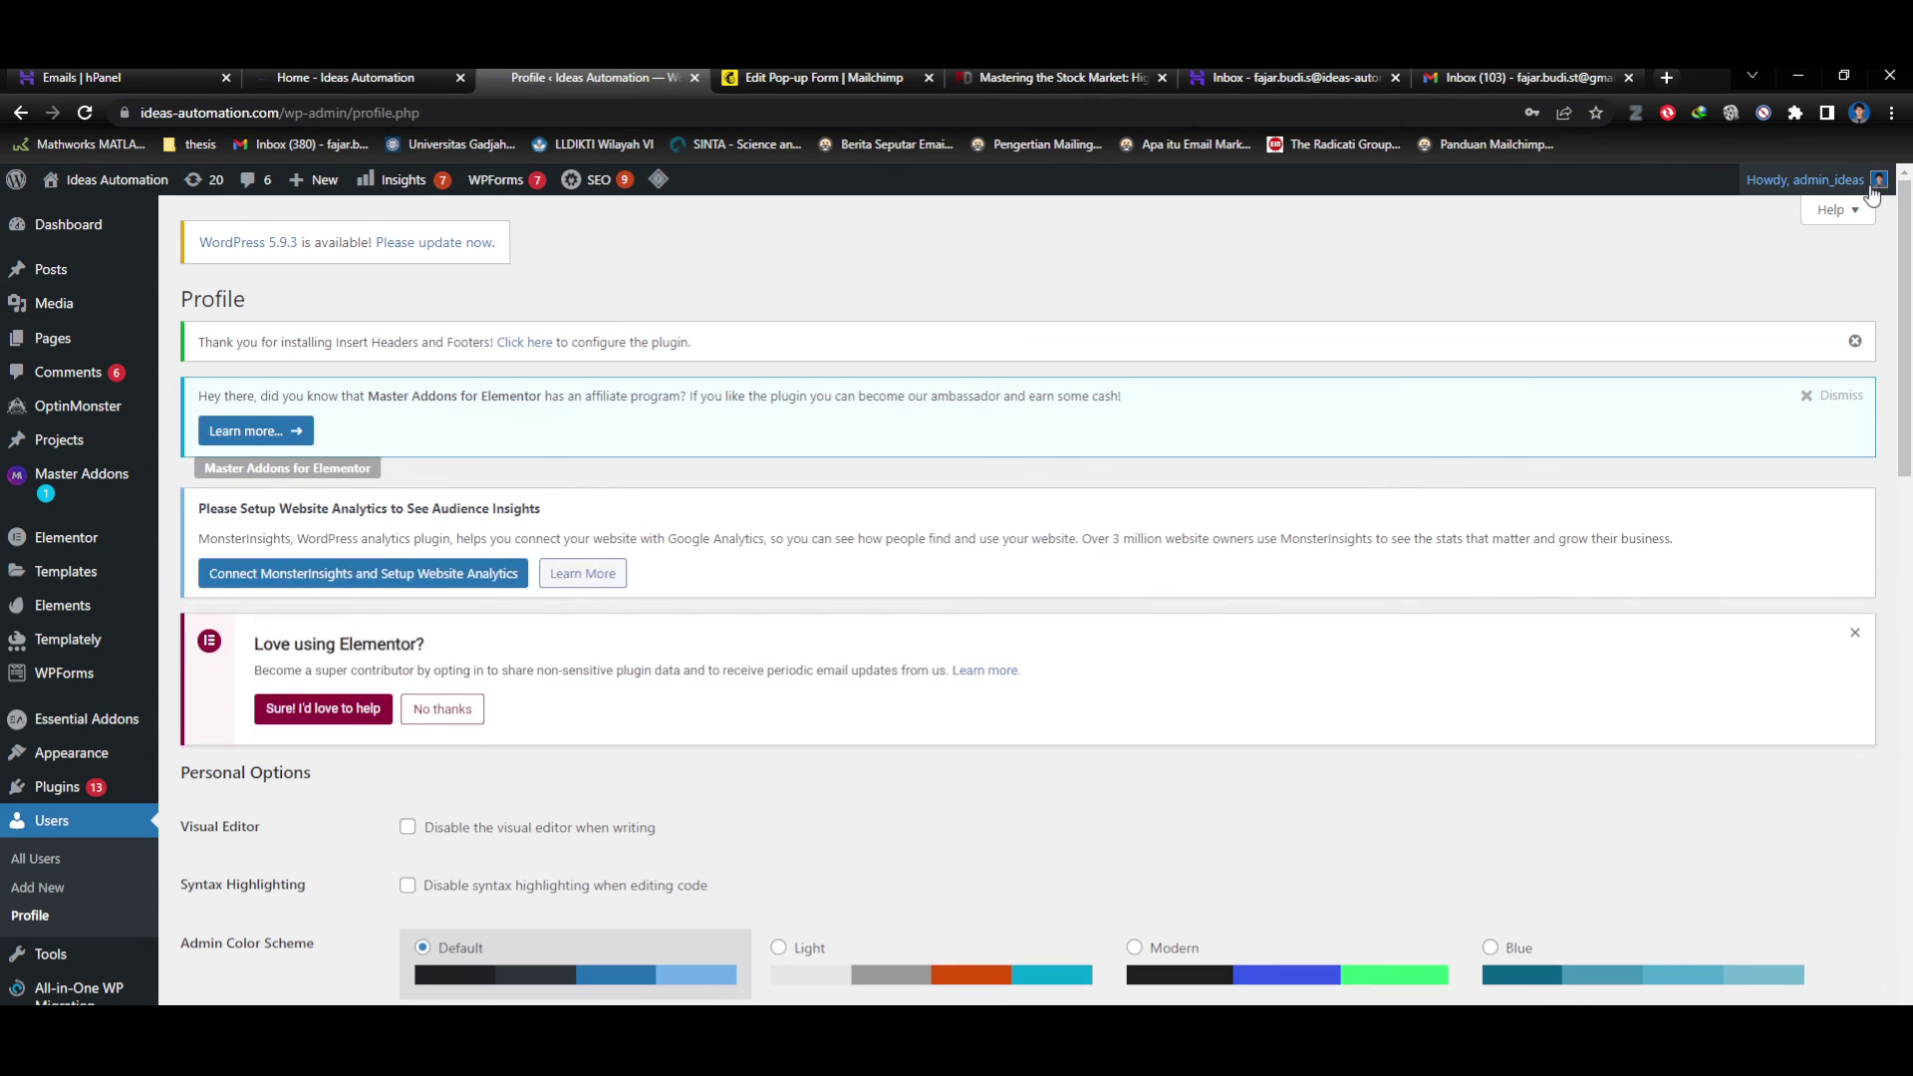
mouse_move(1864, 184)
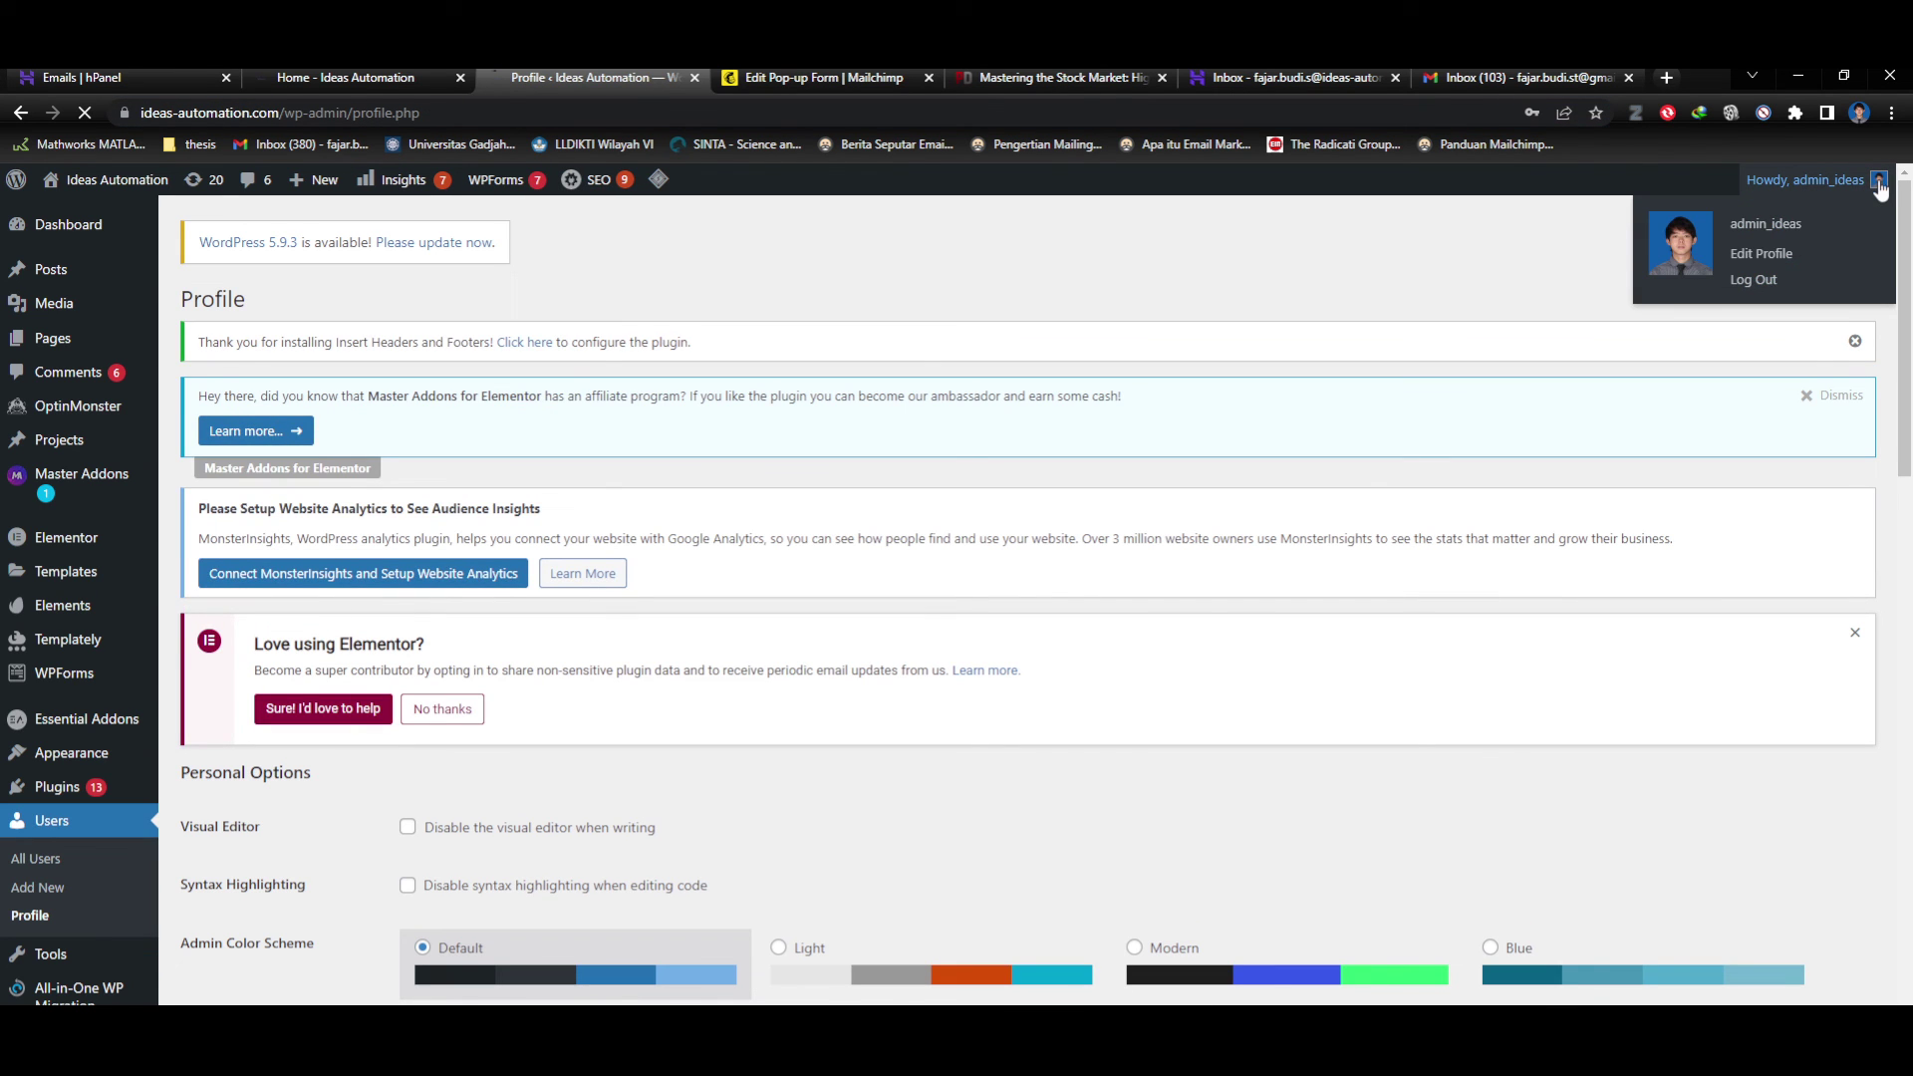
left_click(1762, 255)
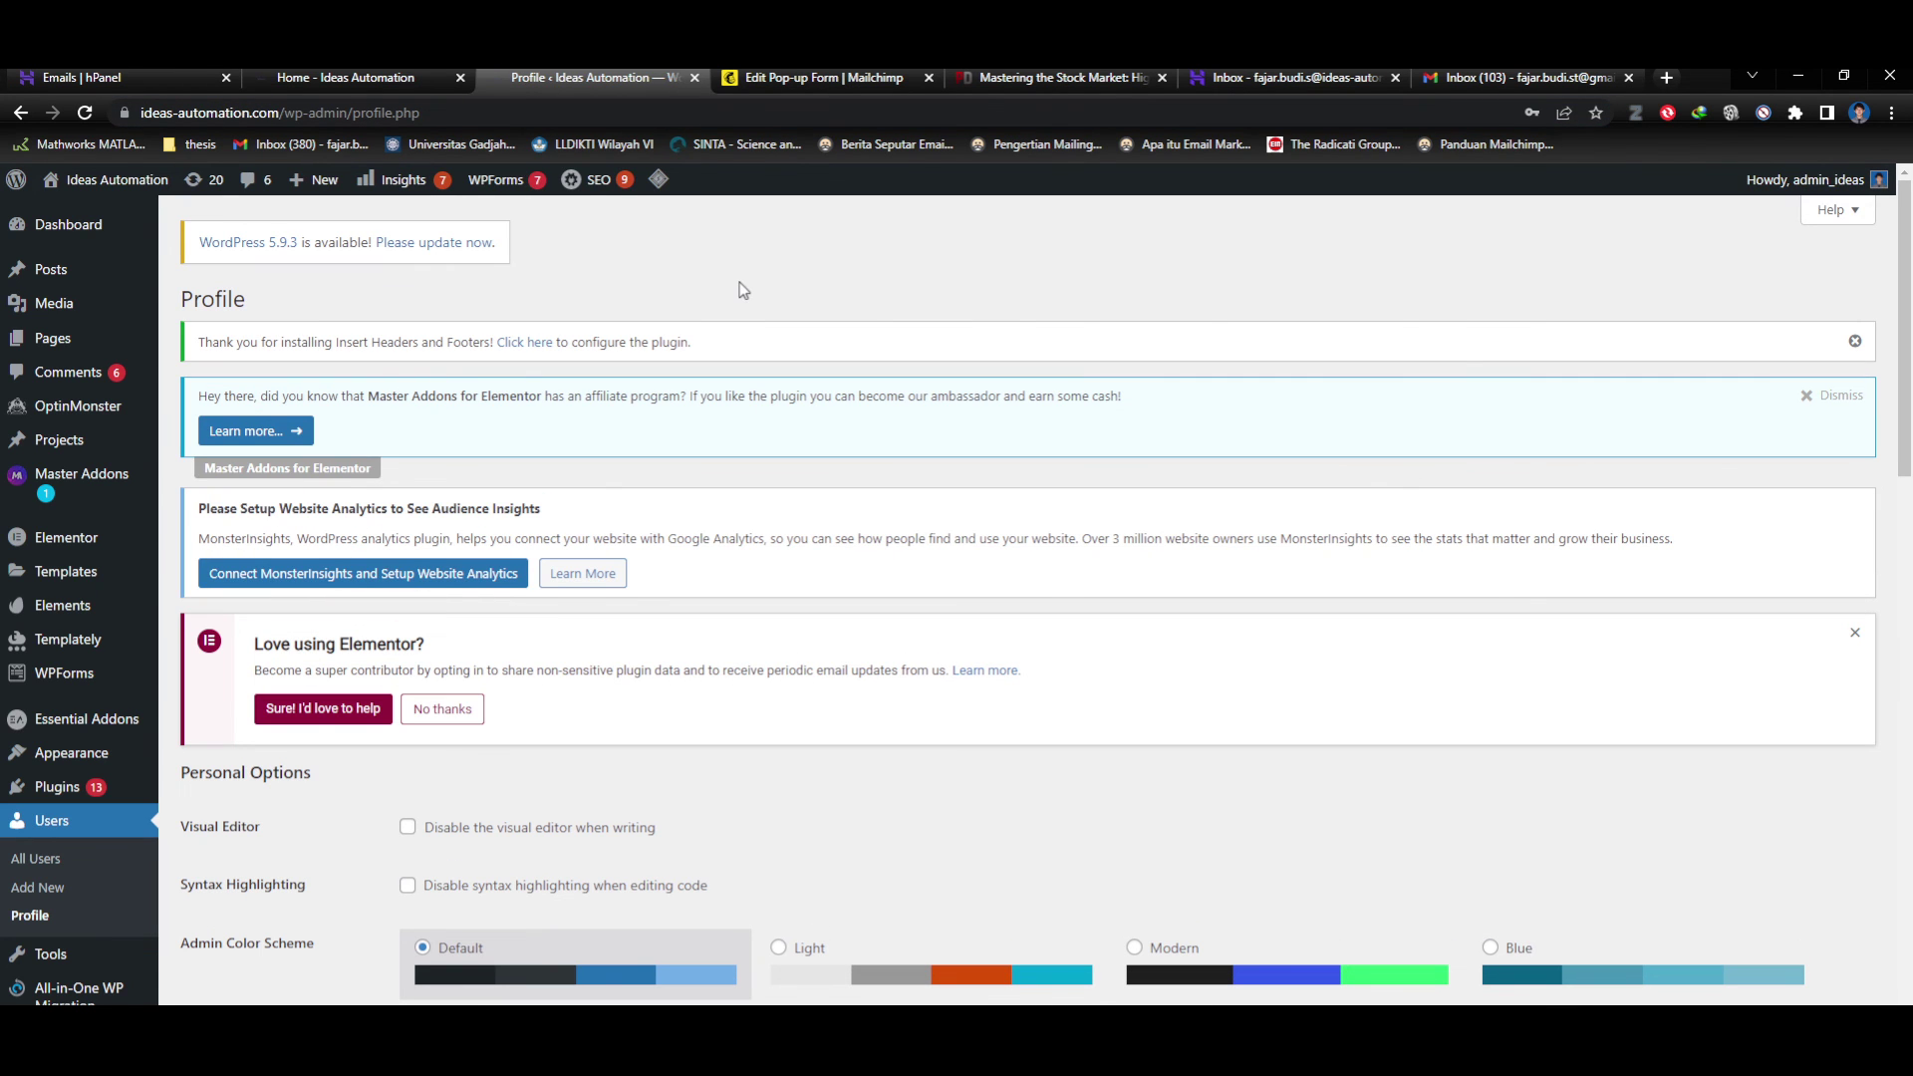
mouse_move(1864, 185)
left_click(1764, 256)
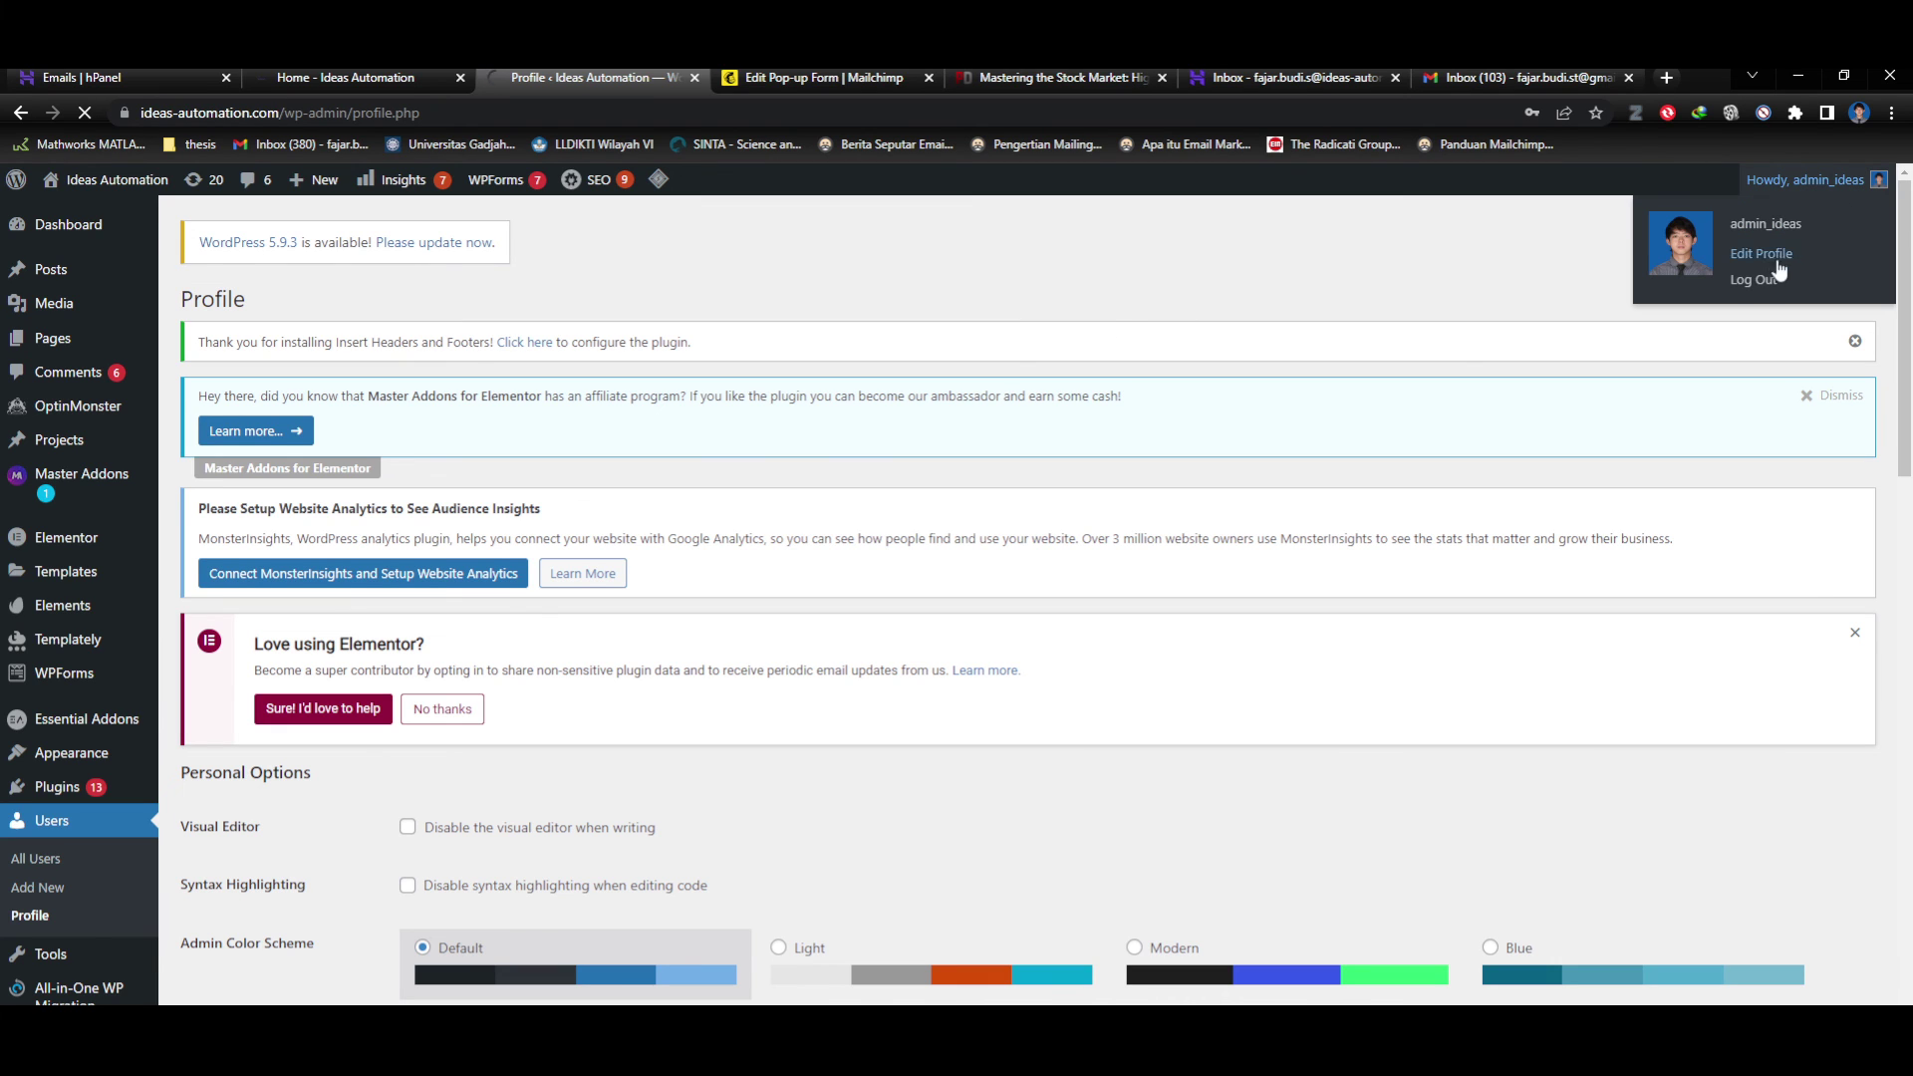
left_click(1756, 280)
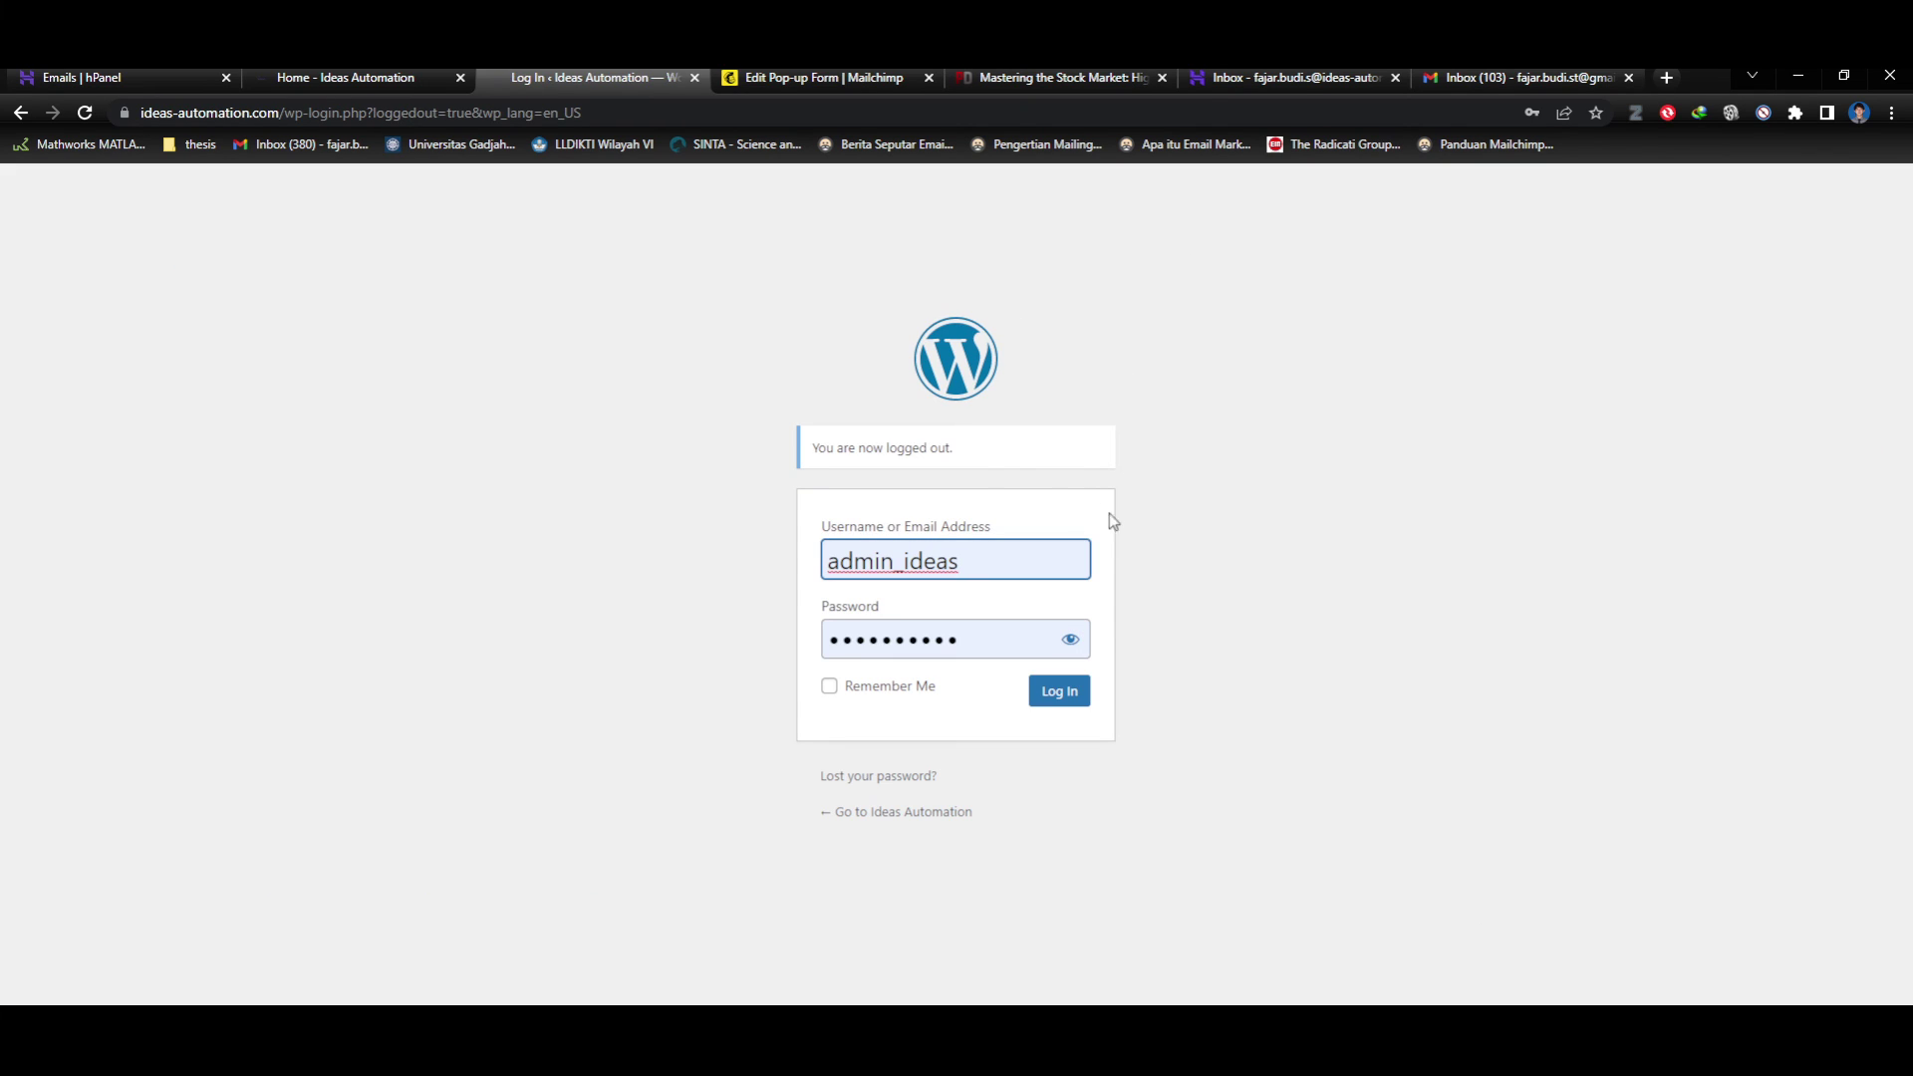
left_click_drag(588, 117, 343, 112)
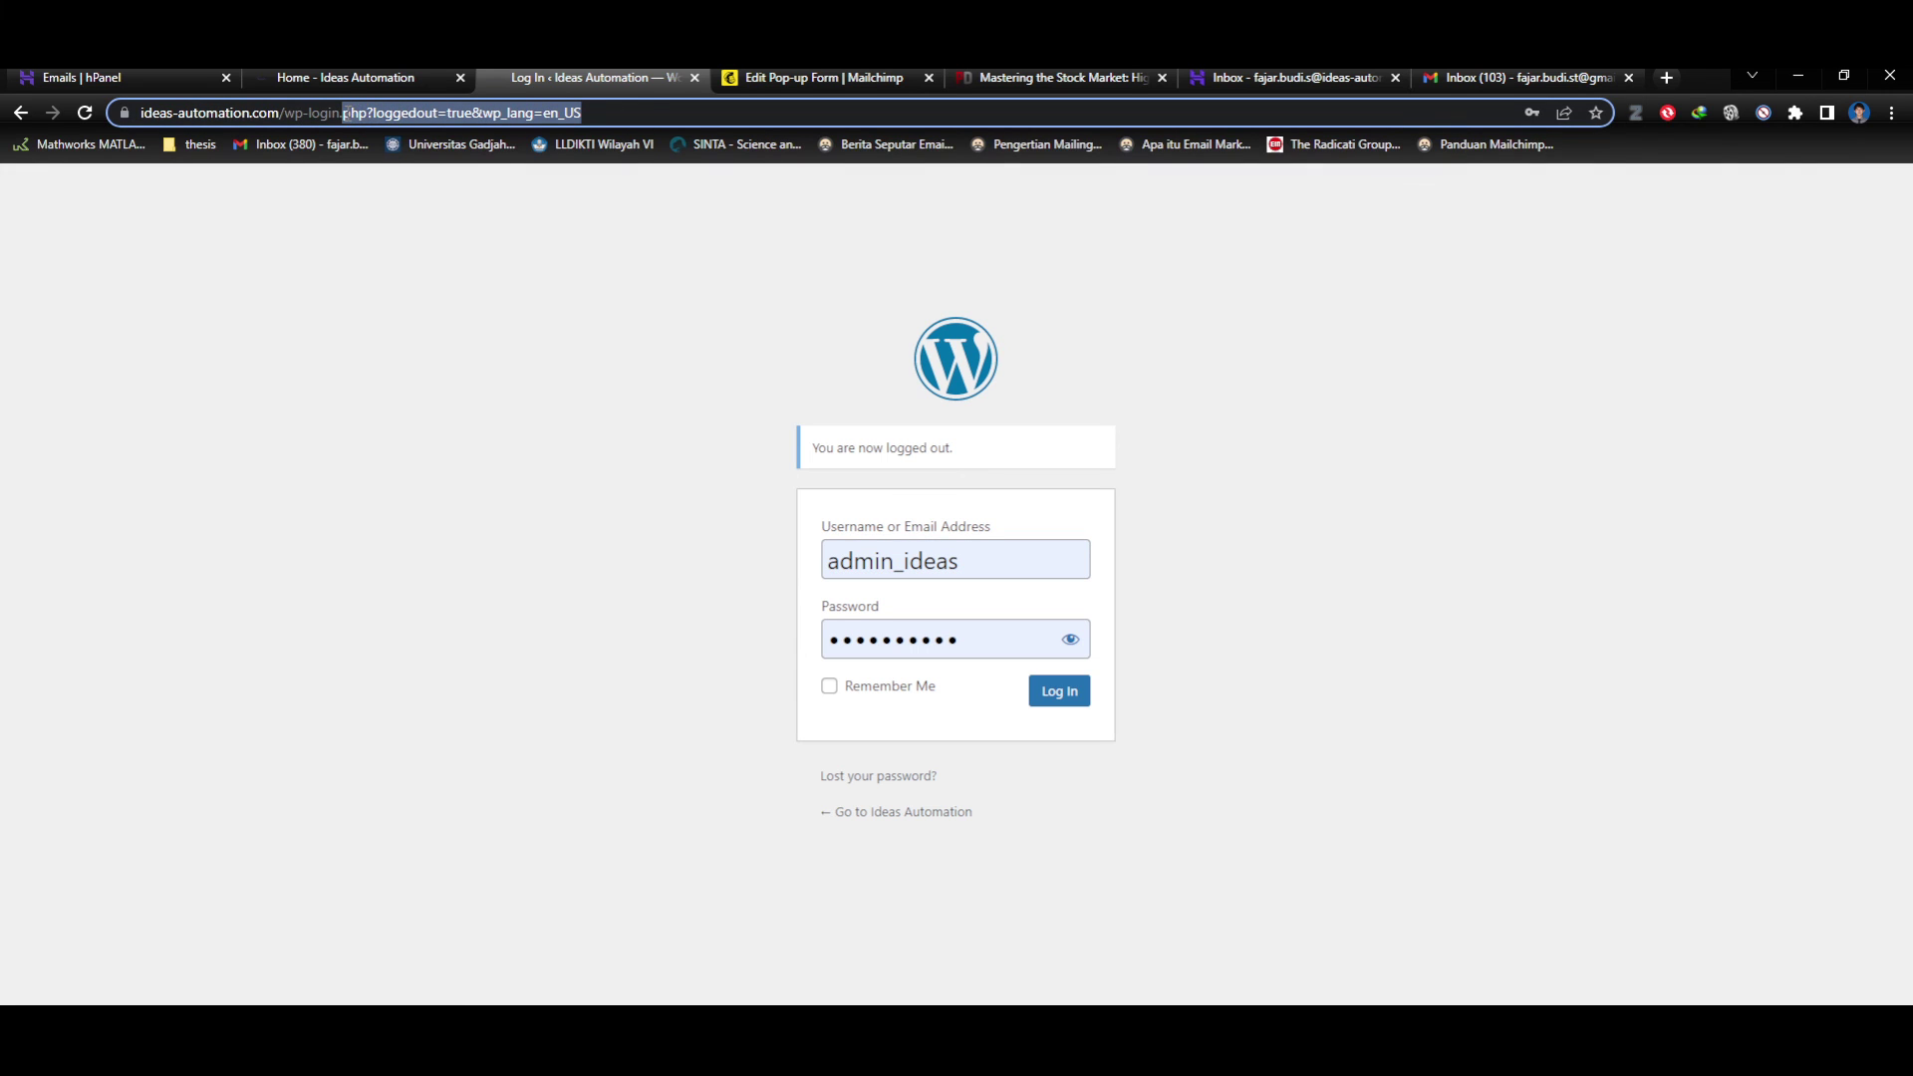
key("BackSpace")
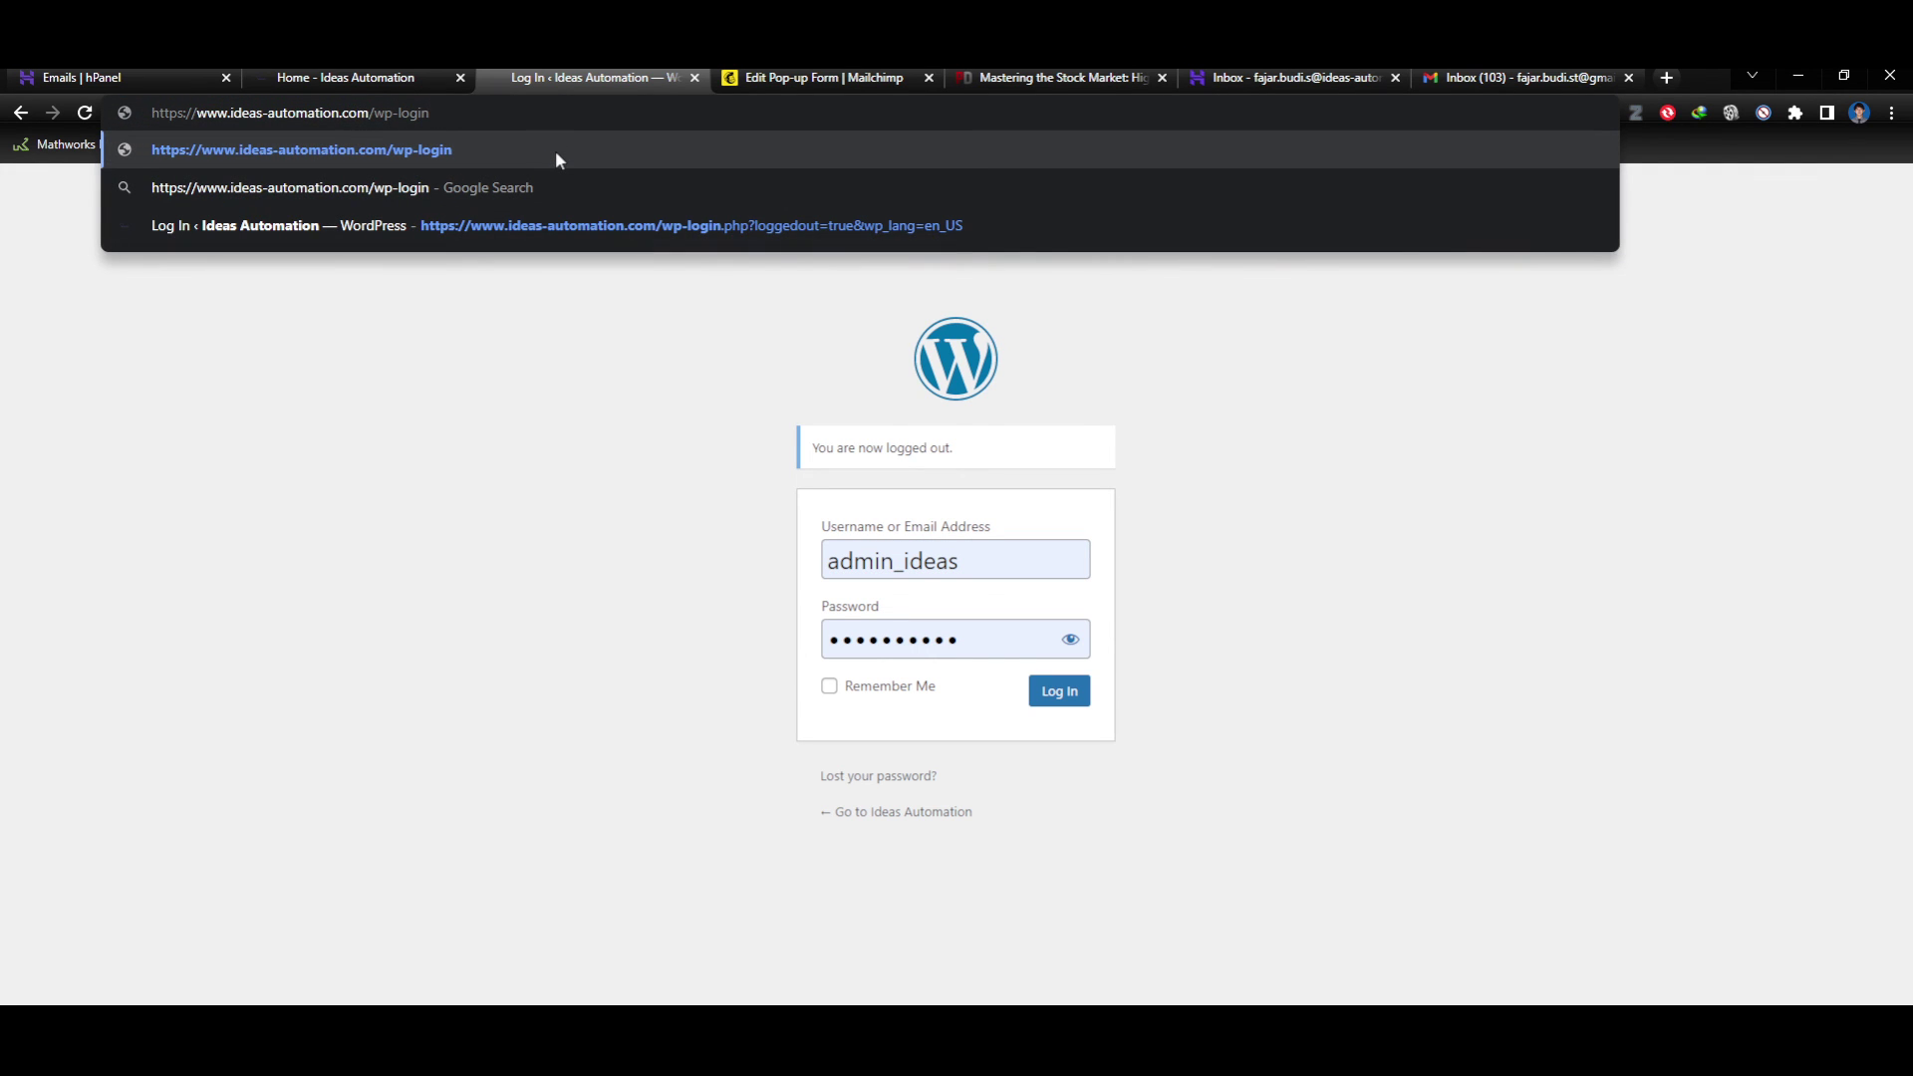
left_click(556, 151)
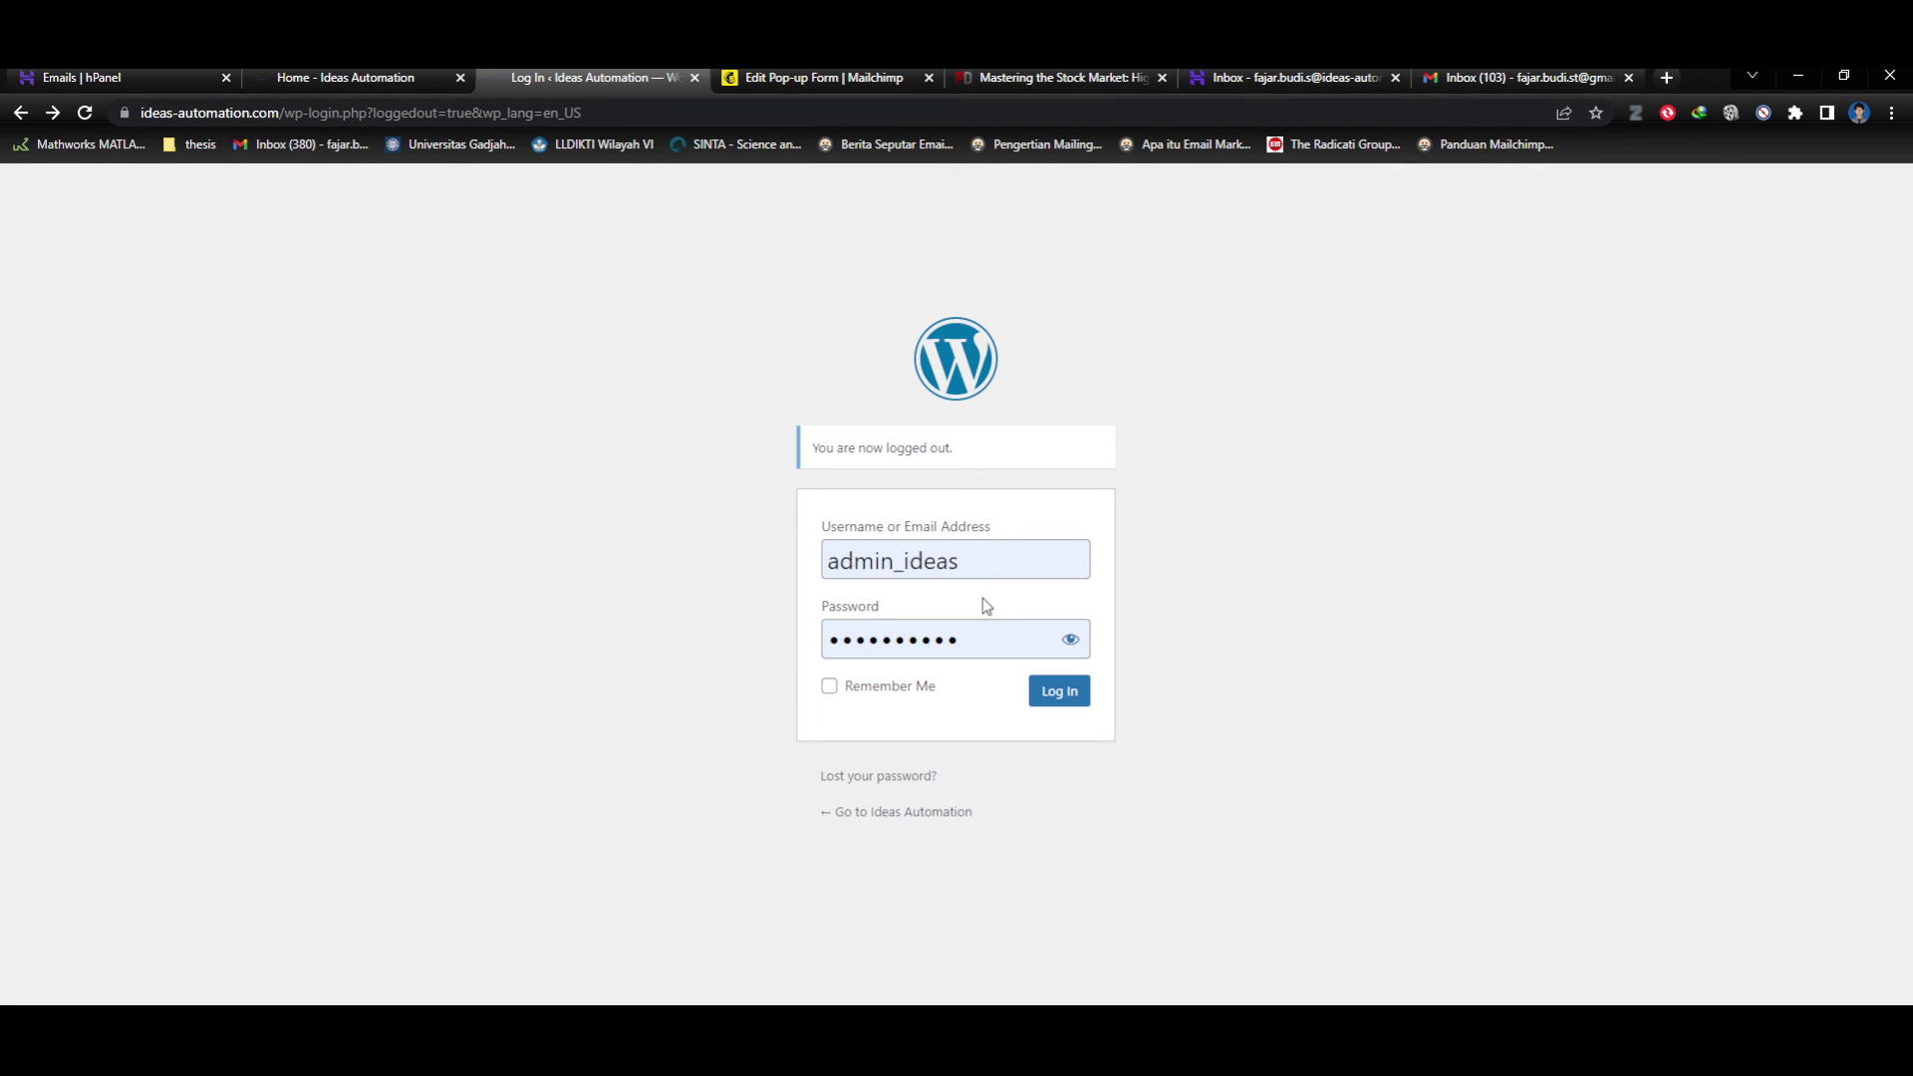
left_click(1068, 707)
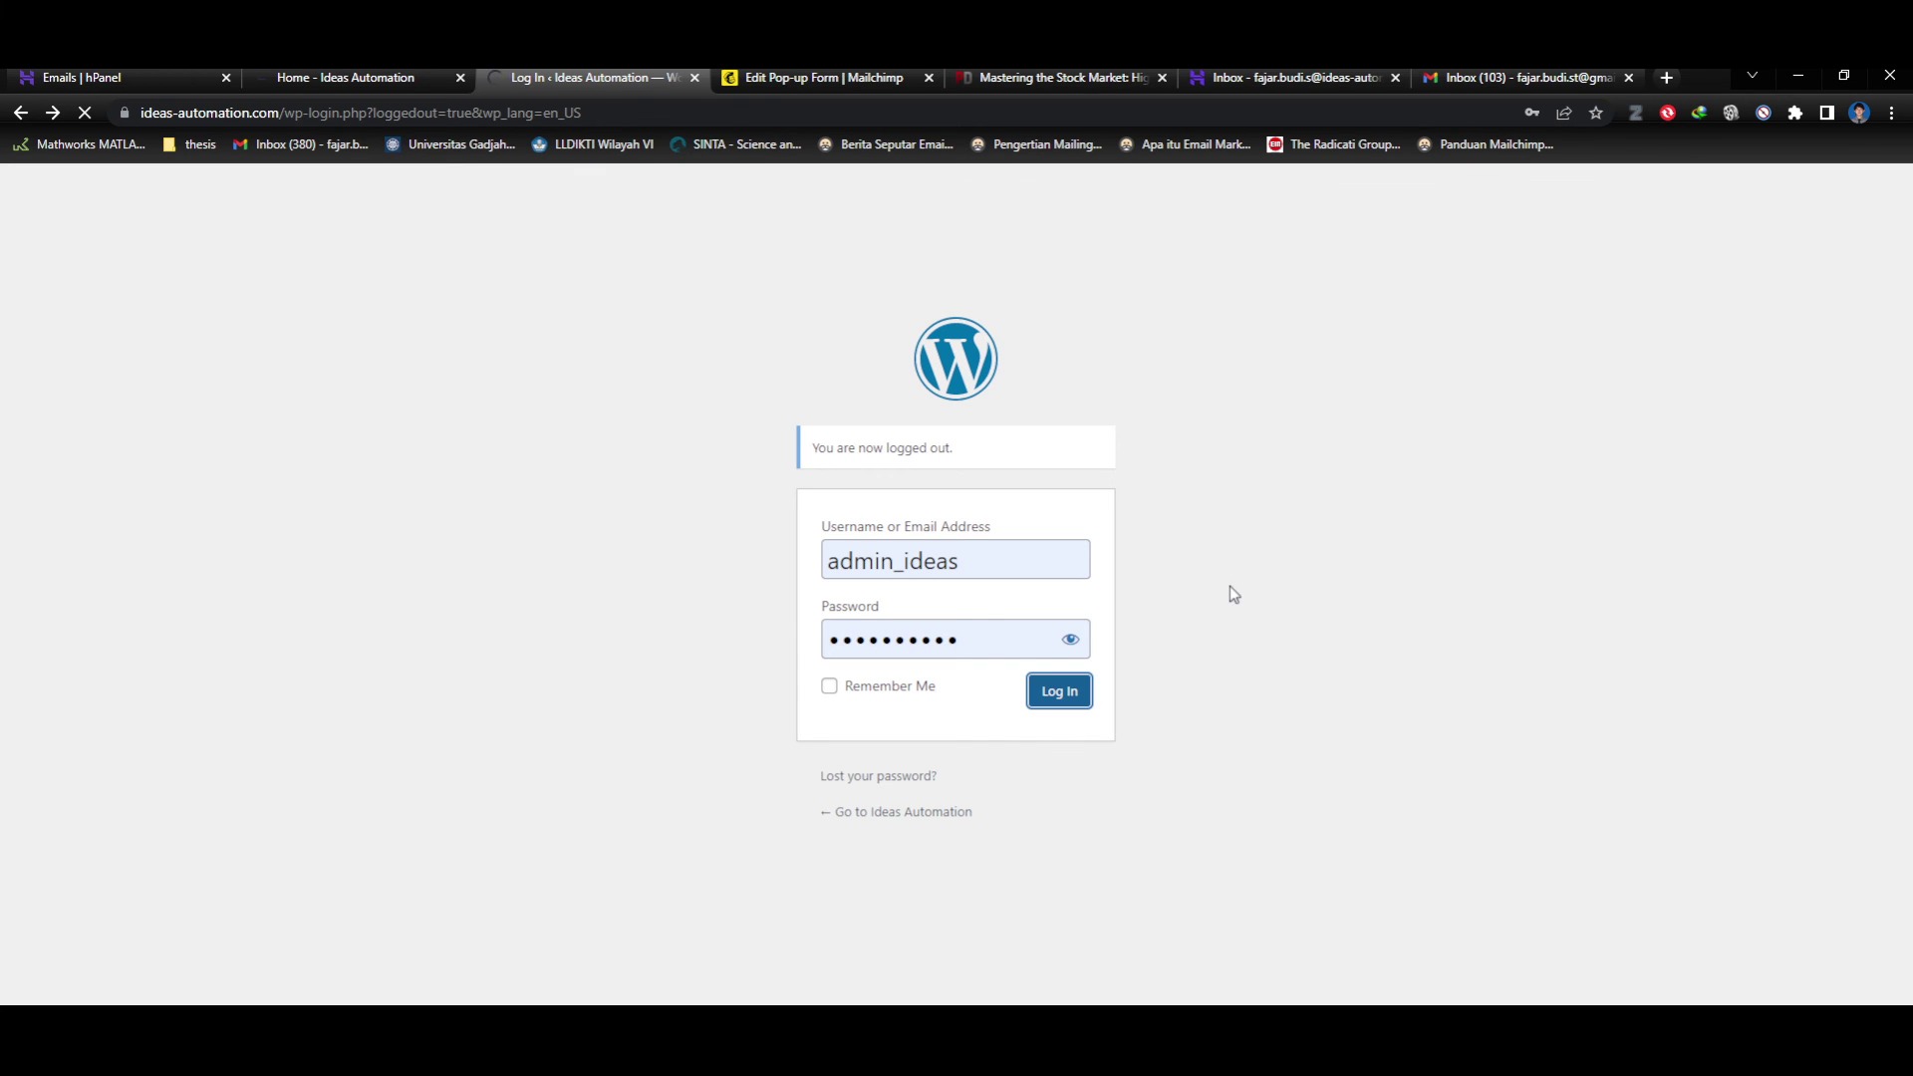
left_click(379, 77)
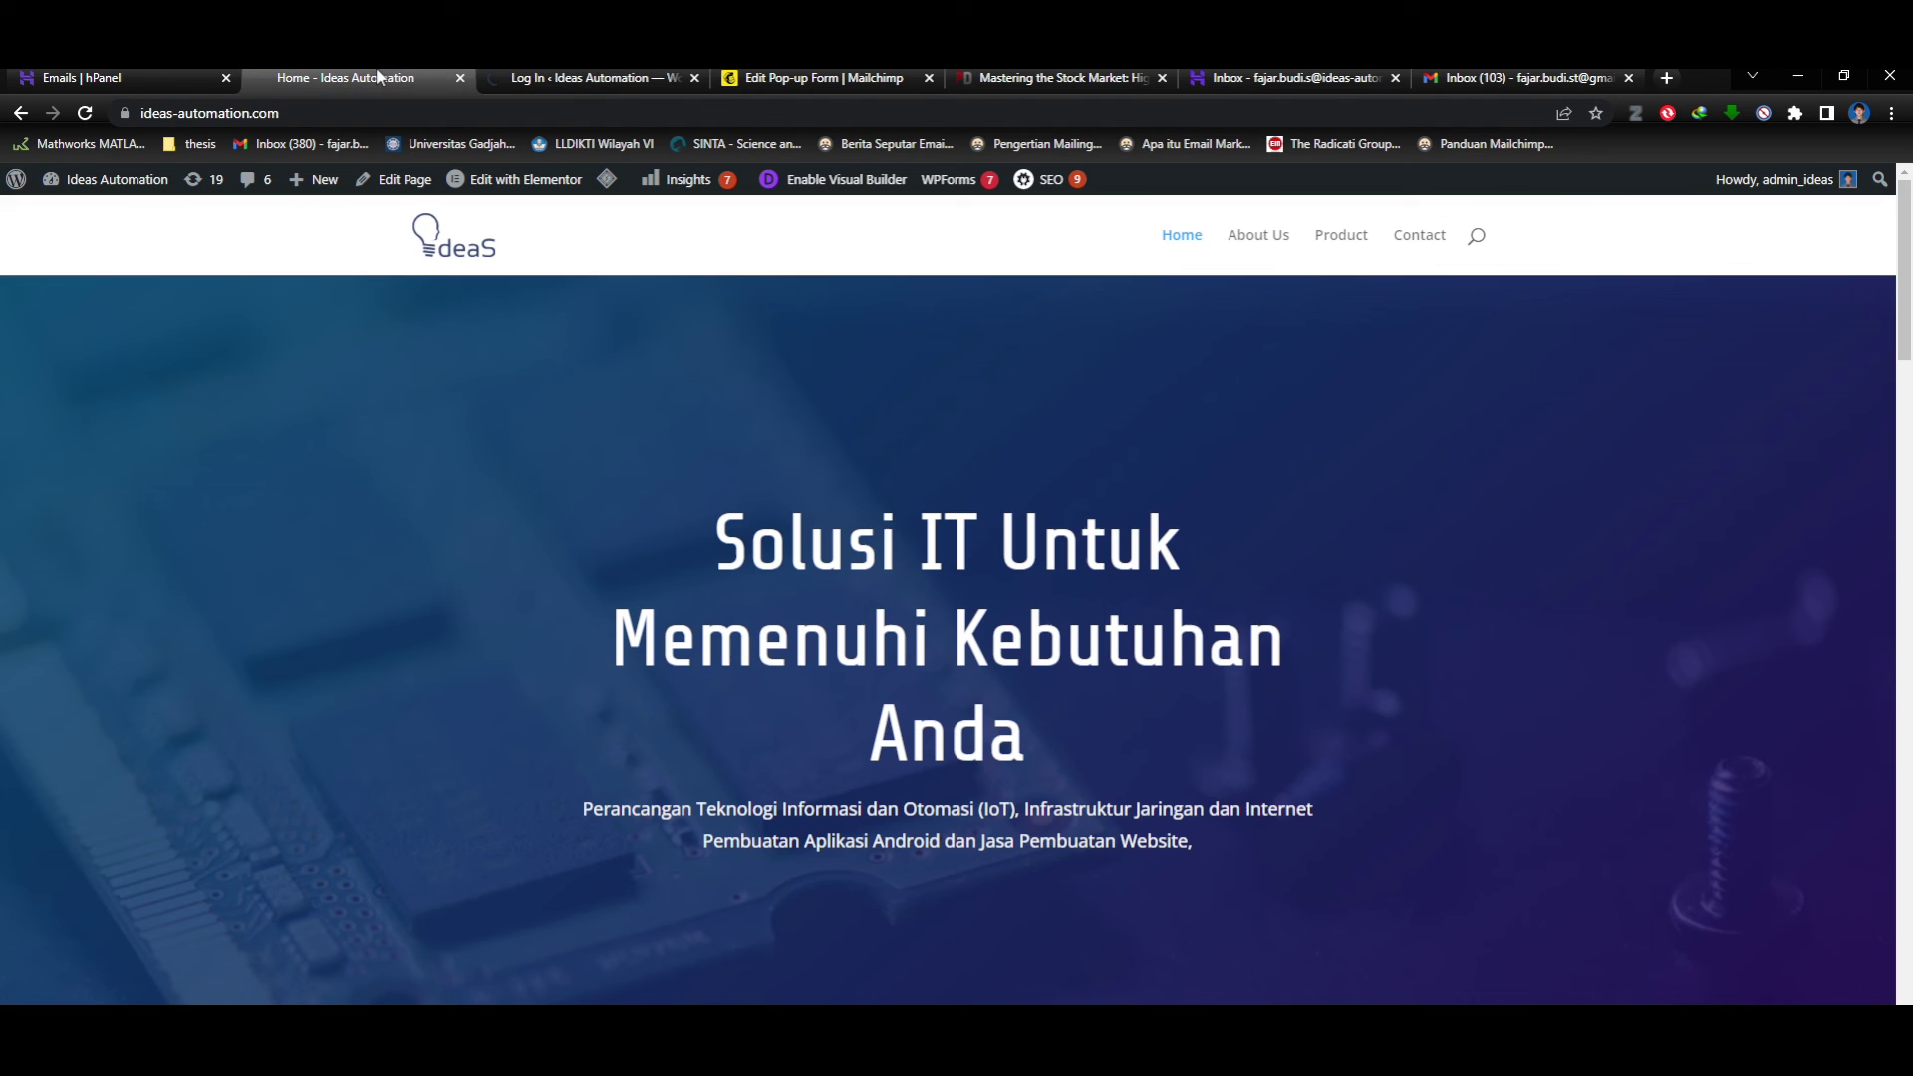
left_click(501, 78)
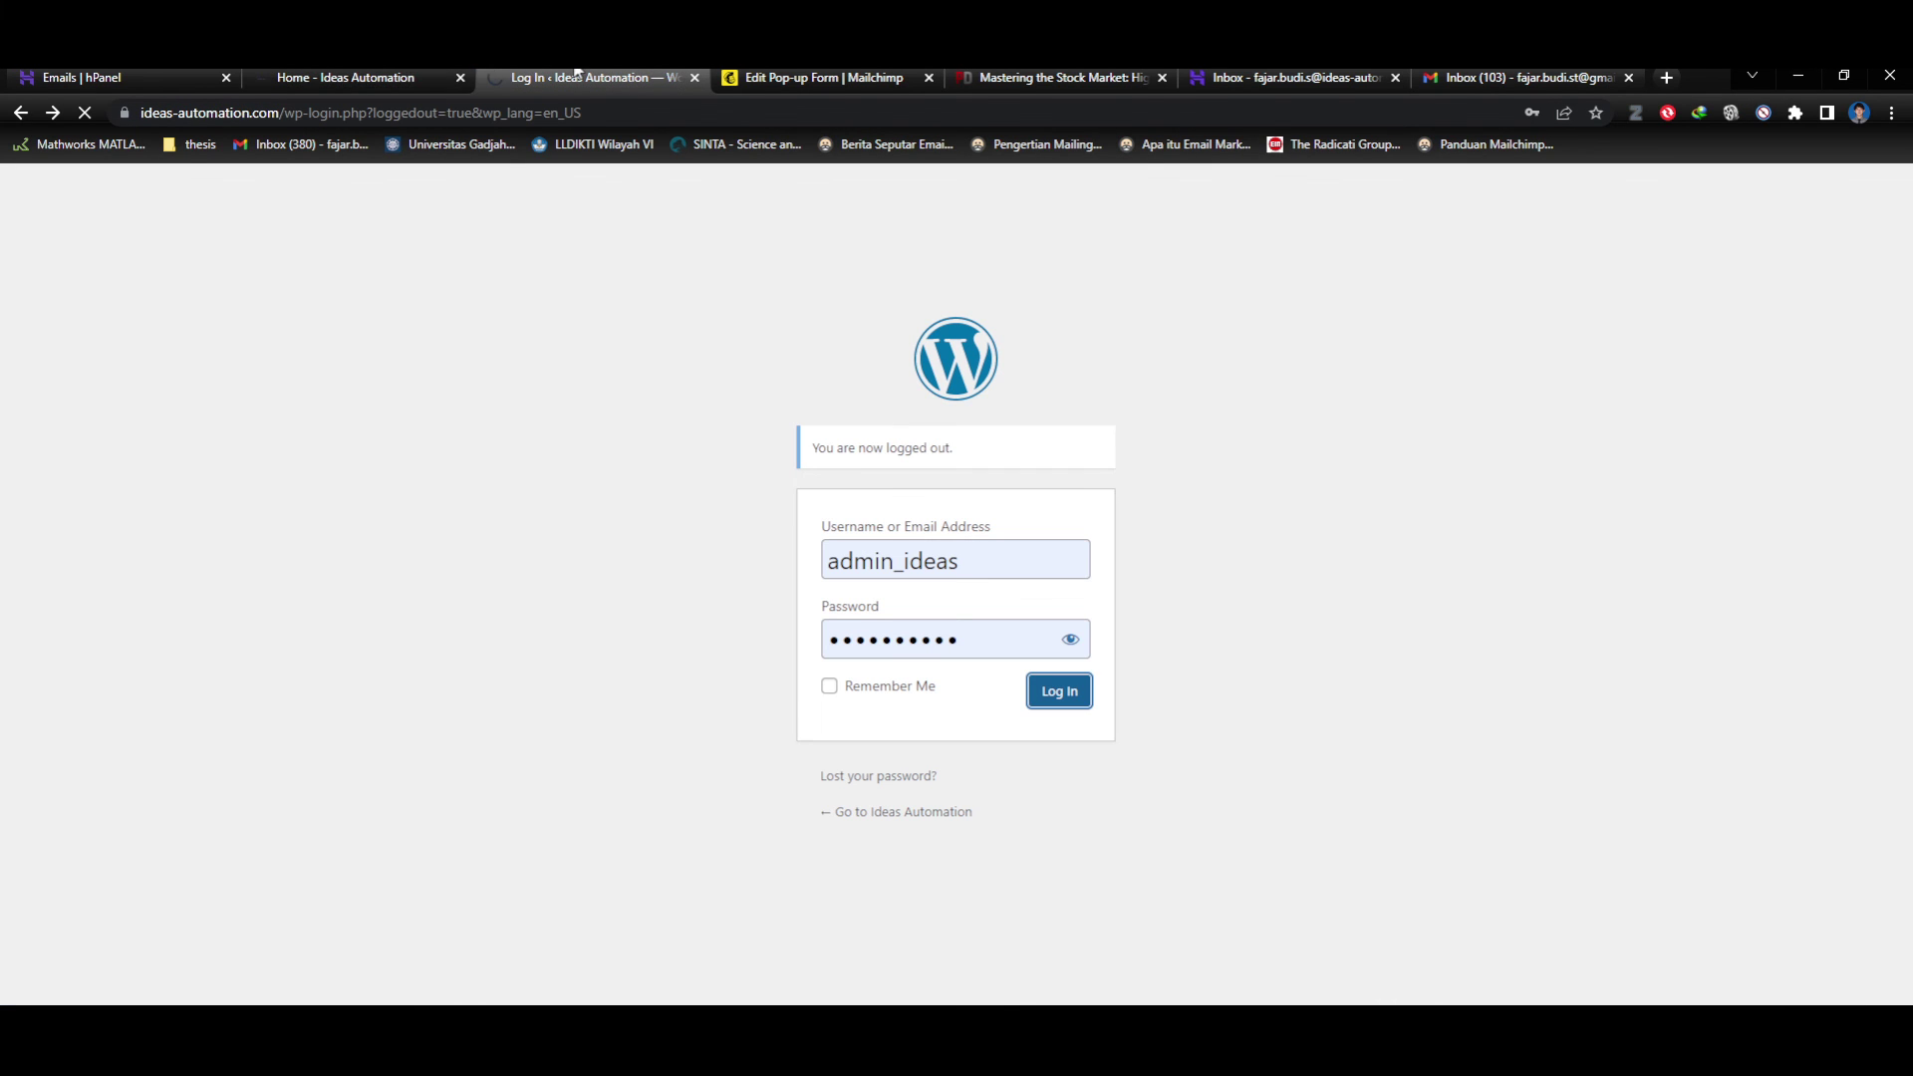
left_click(399, 73)
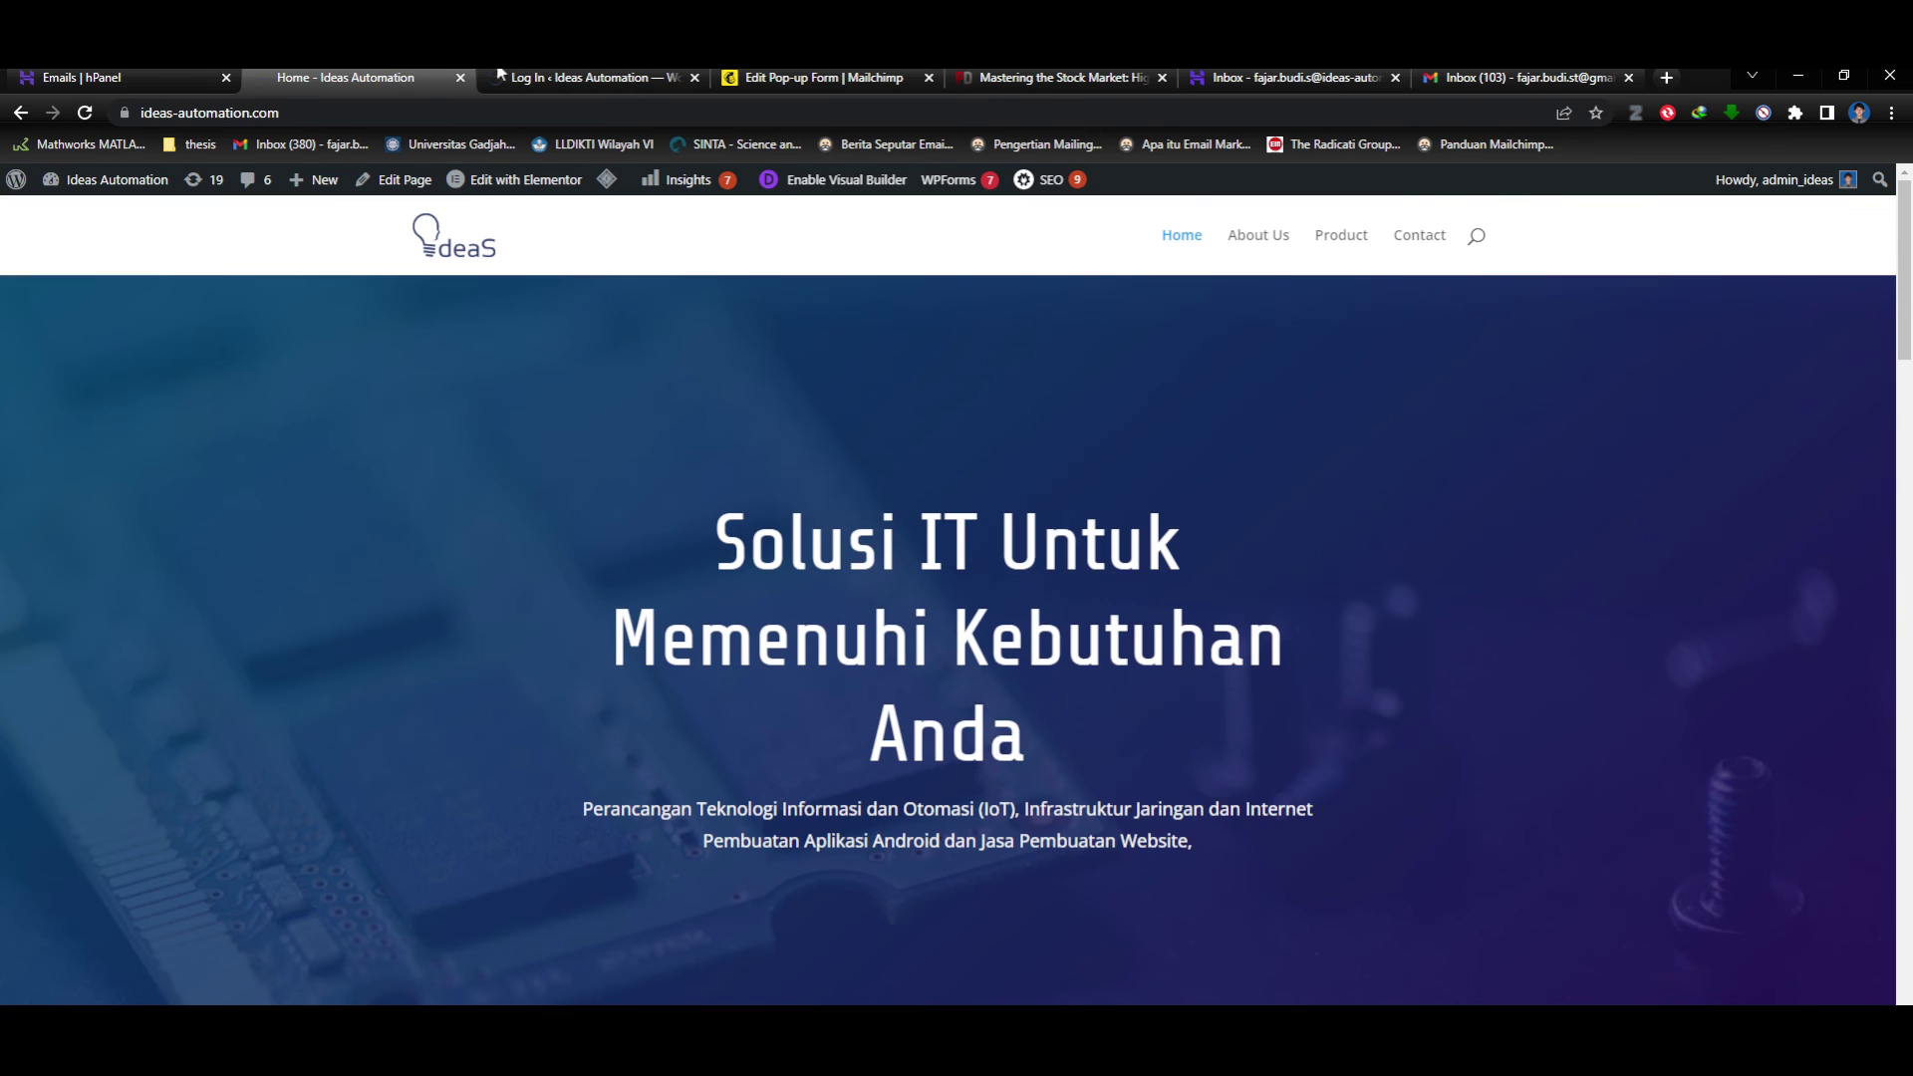
left_click(528, 77)
left_click(339, 76)
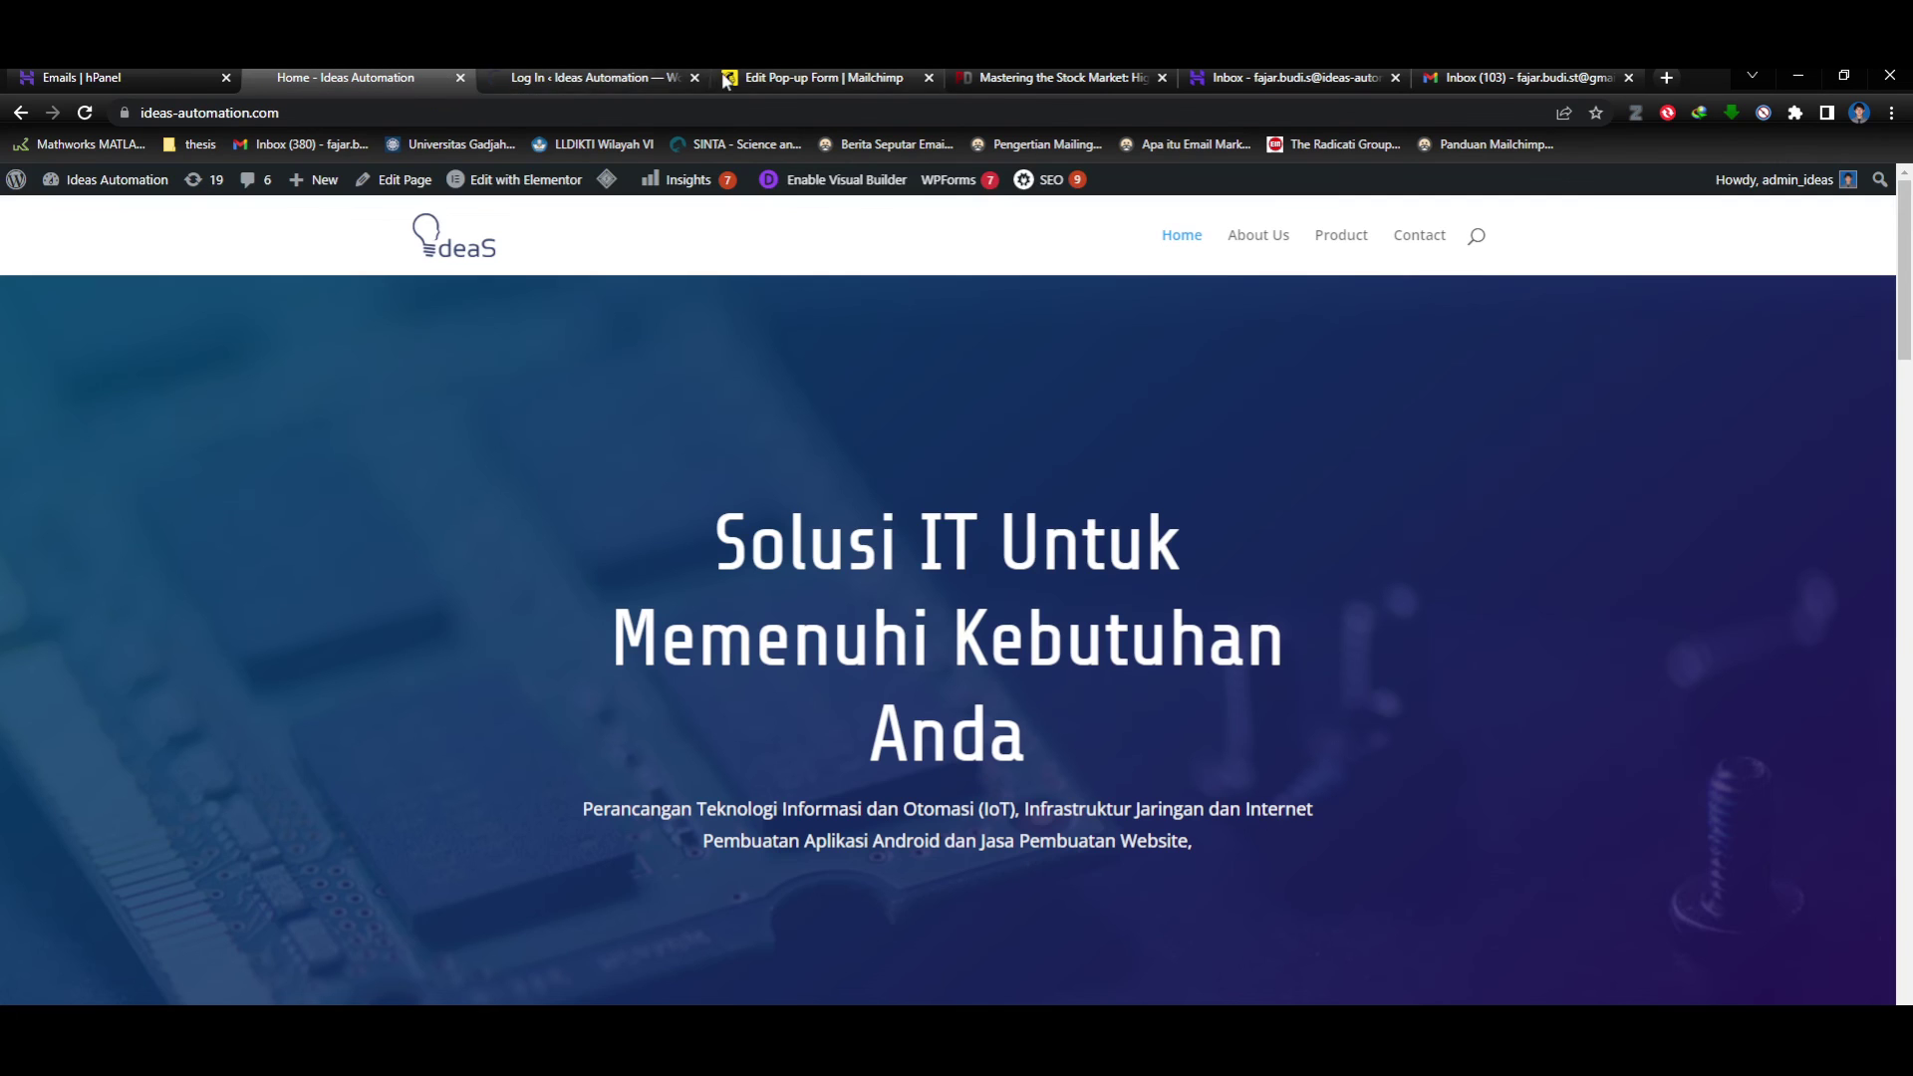
Close the WordPress login page, switch to Hostinger hPanel, and open its Hosting section.
left_click(119, 77)
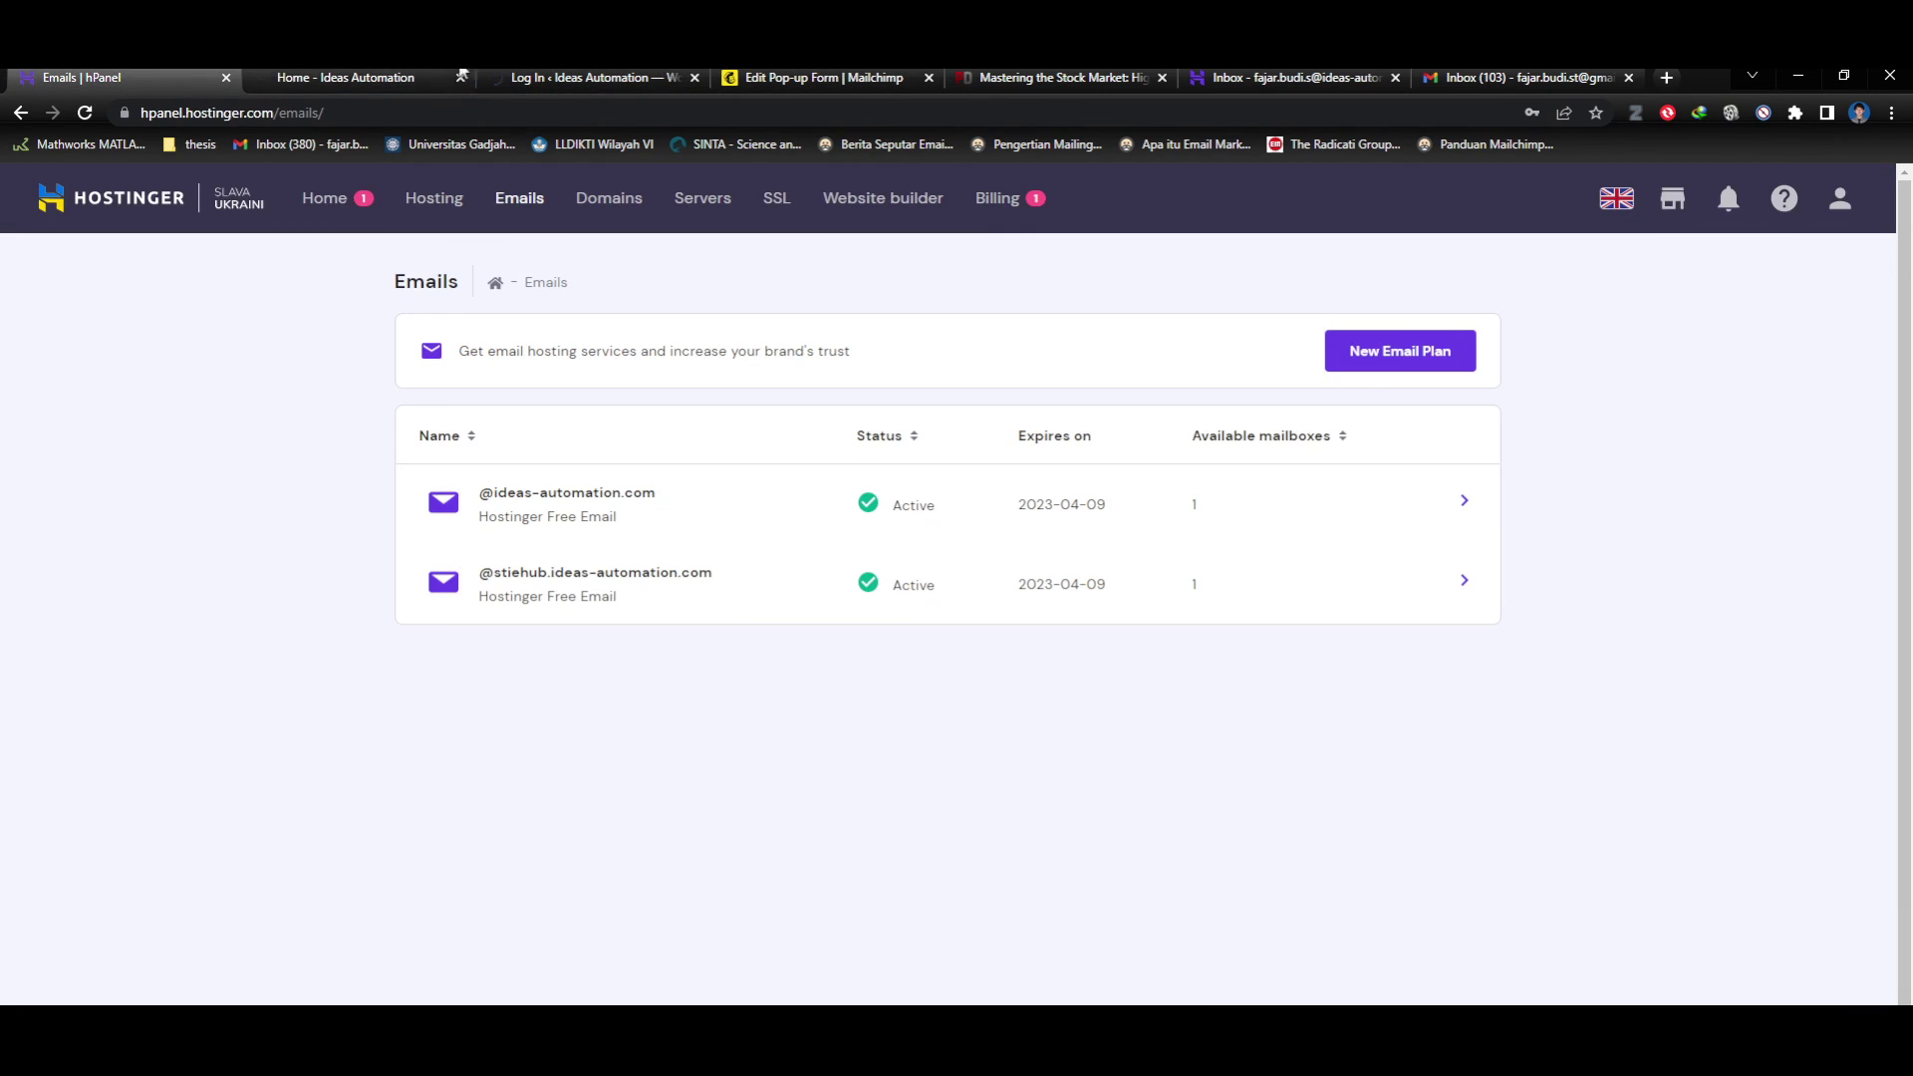
left_click(636, 75)
left_click(695, 77)
left_click(106, 77)
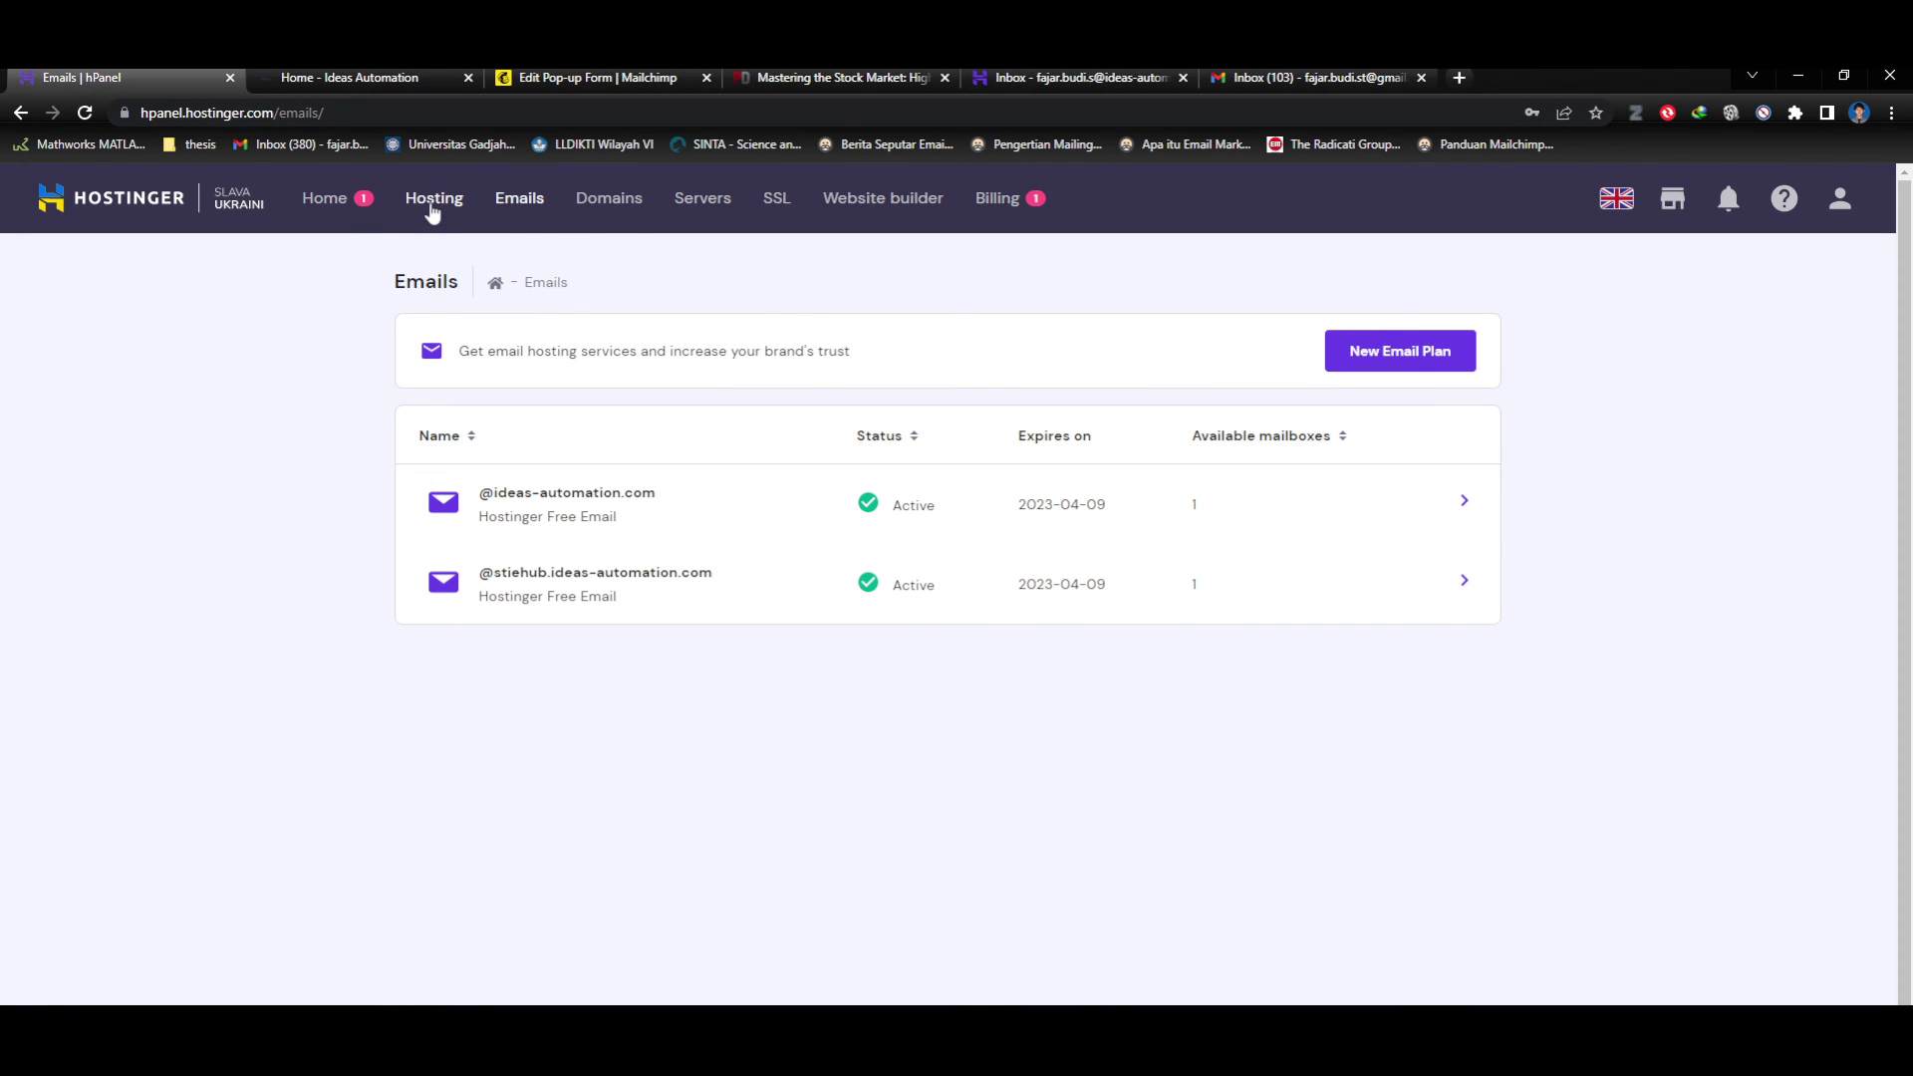
left_click(445, 211)
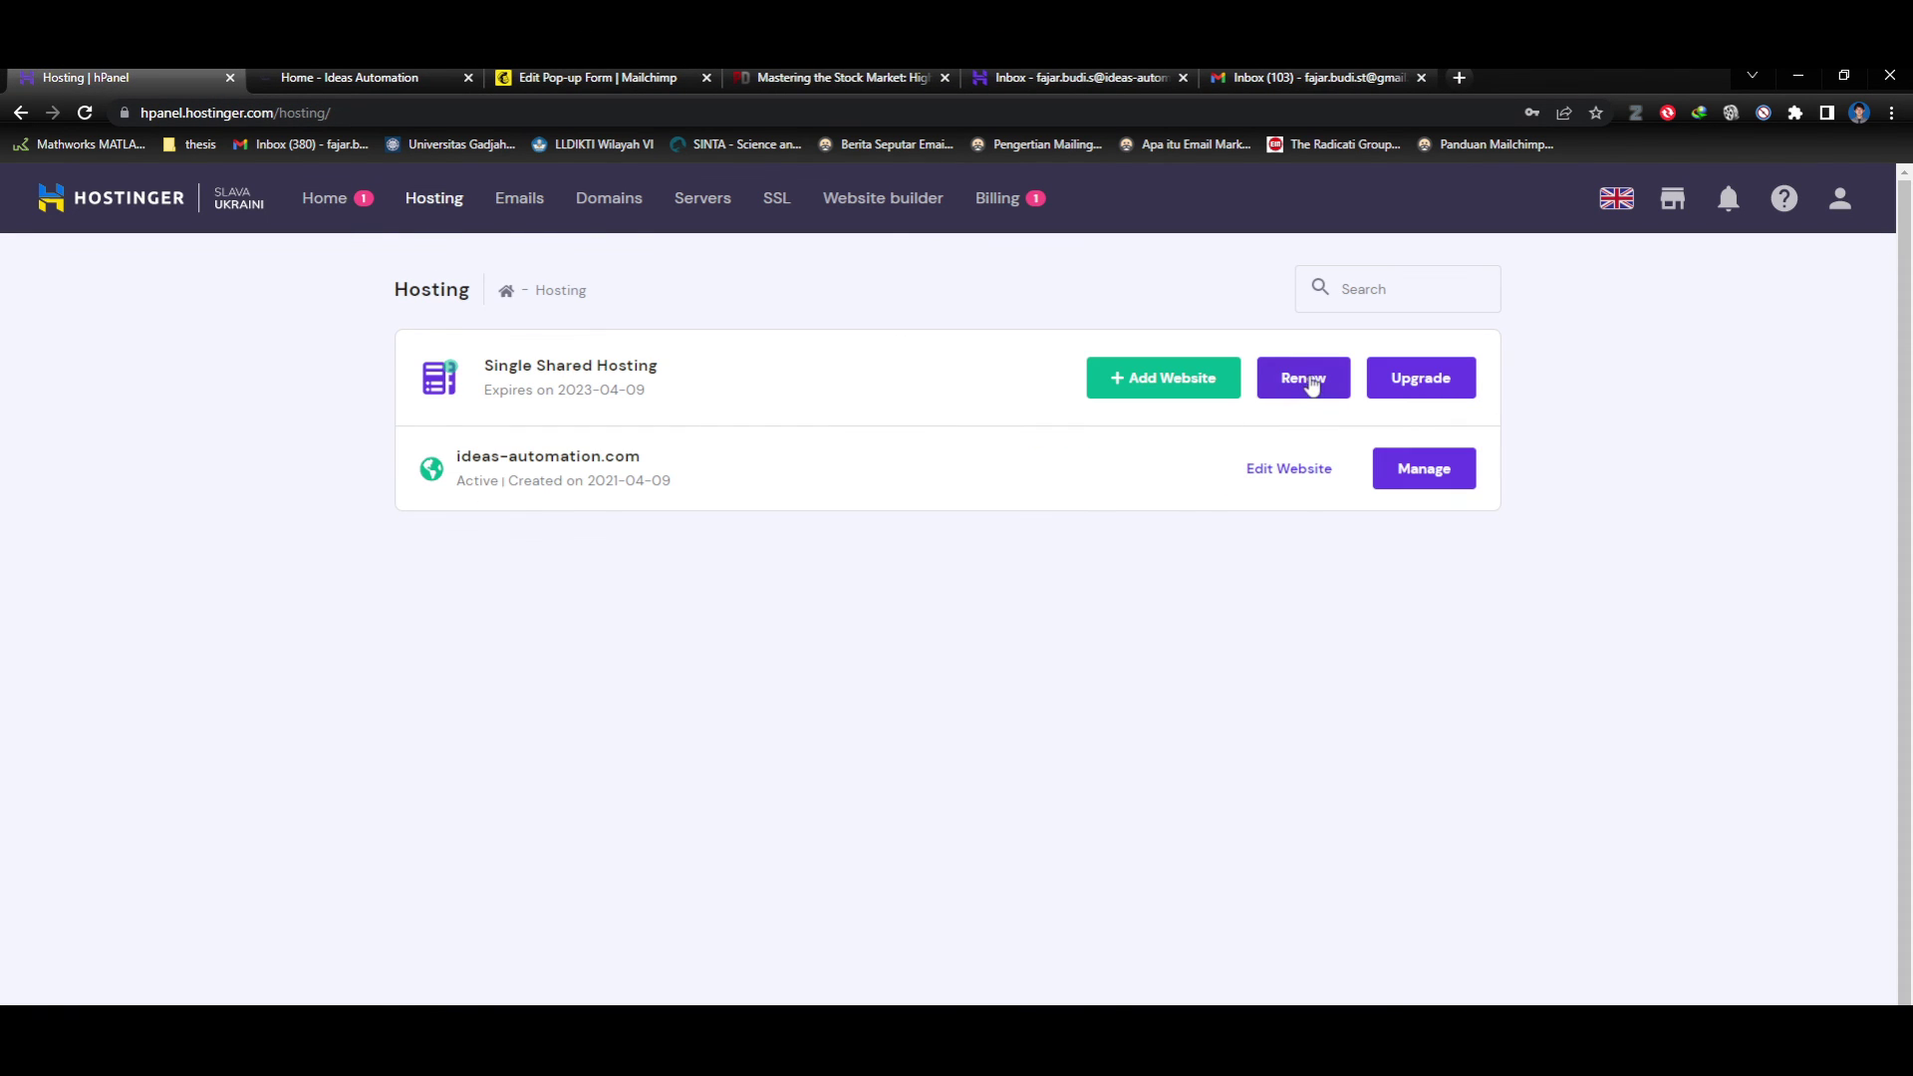
Open the WordPress admin dashboard of ideas-automation.com from Hostinger's website management page and view it alongside the live home page.
mouse_move(1100, 469)
left_click(1279, 469)
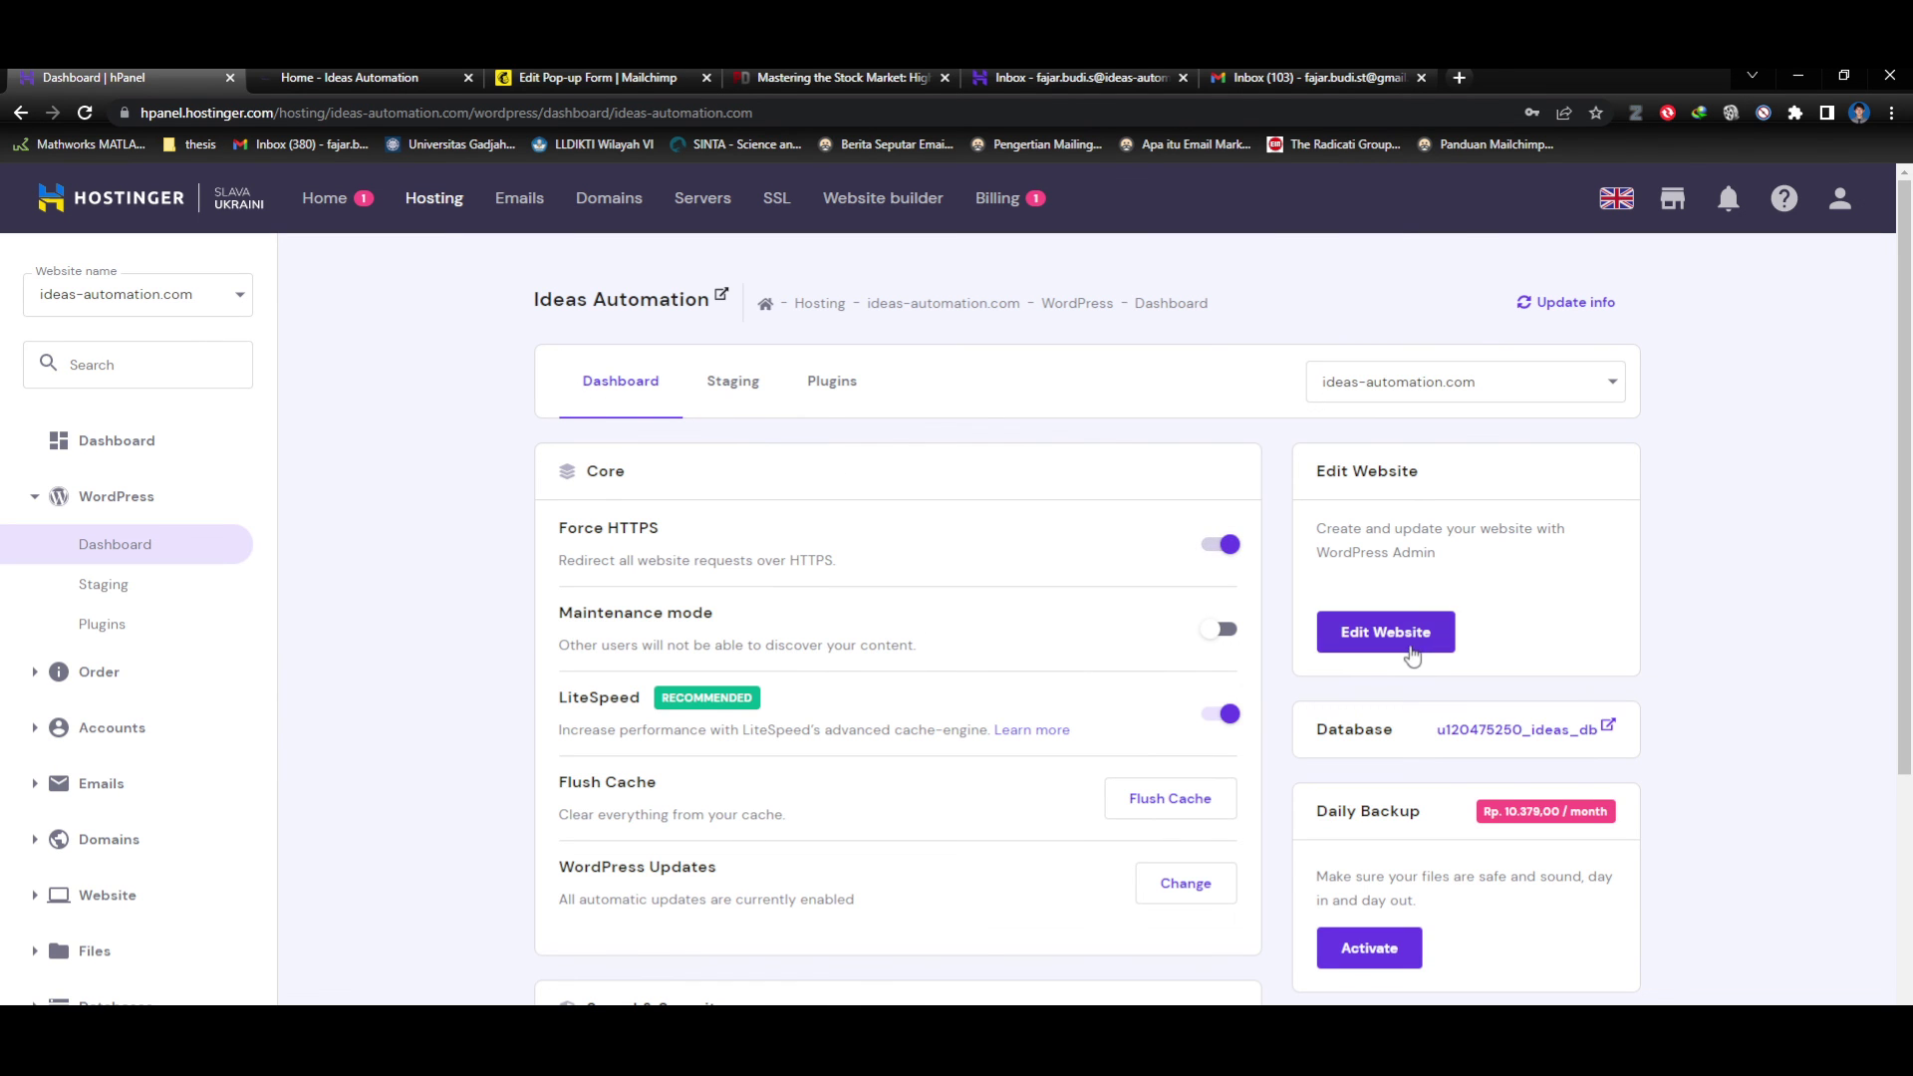
left_click(1389, 636)
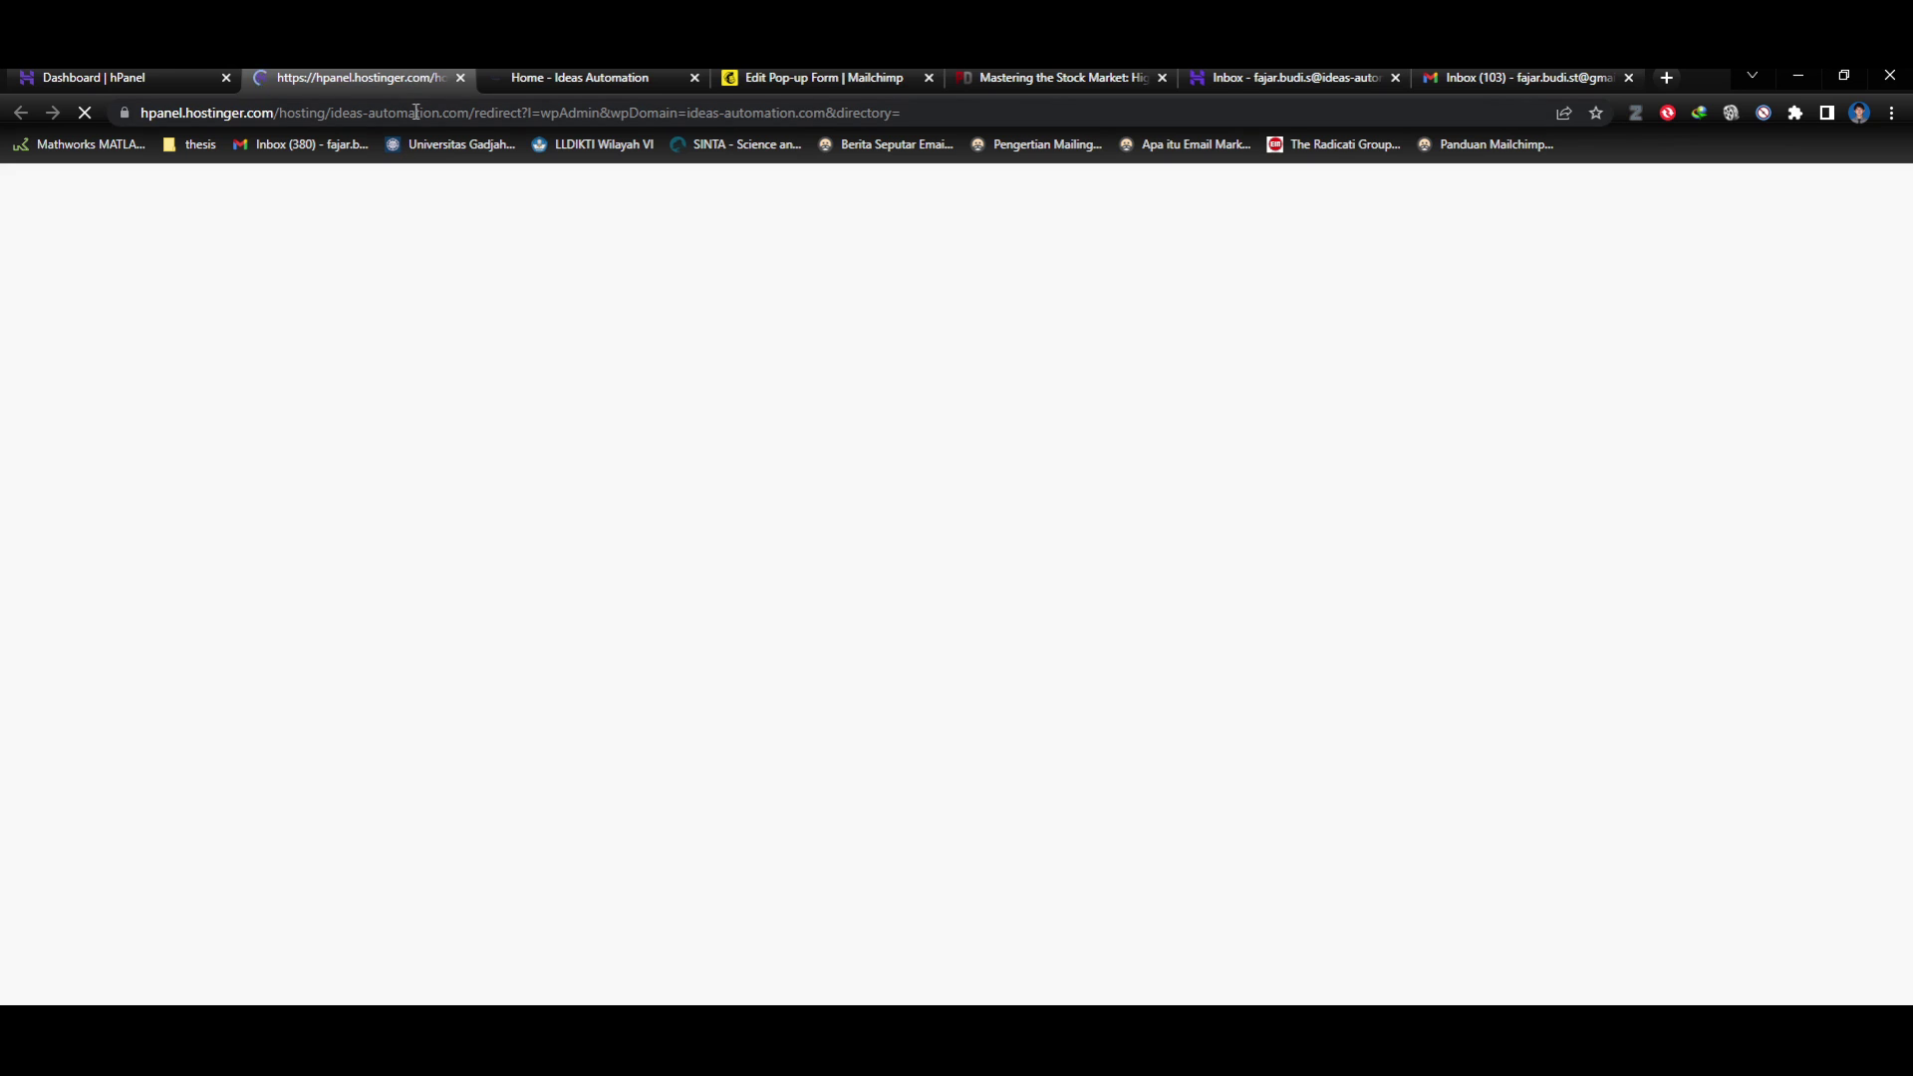
left_click(95, 78)
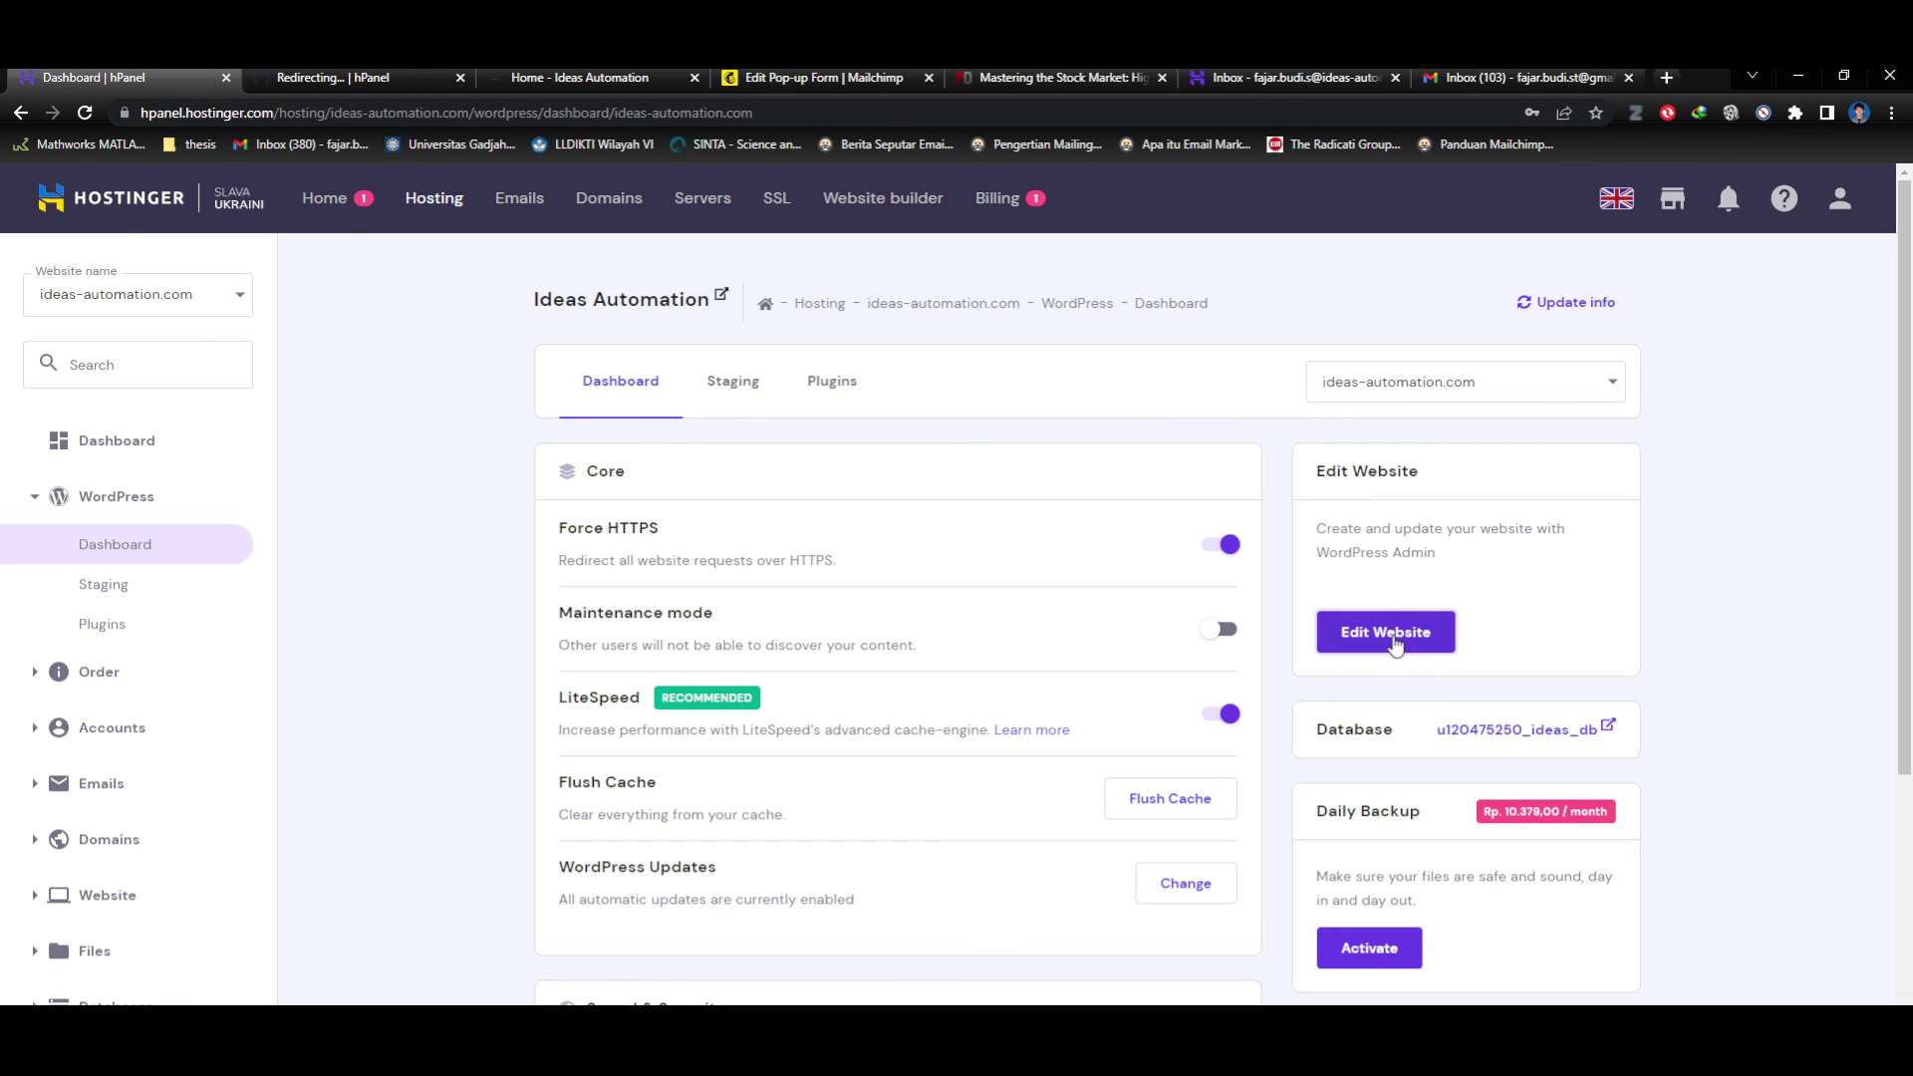
left_click(359, 77)
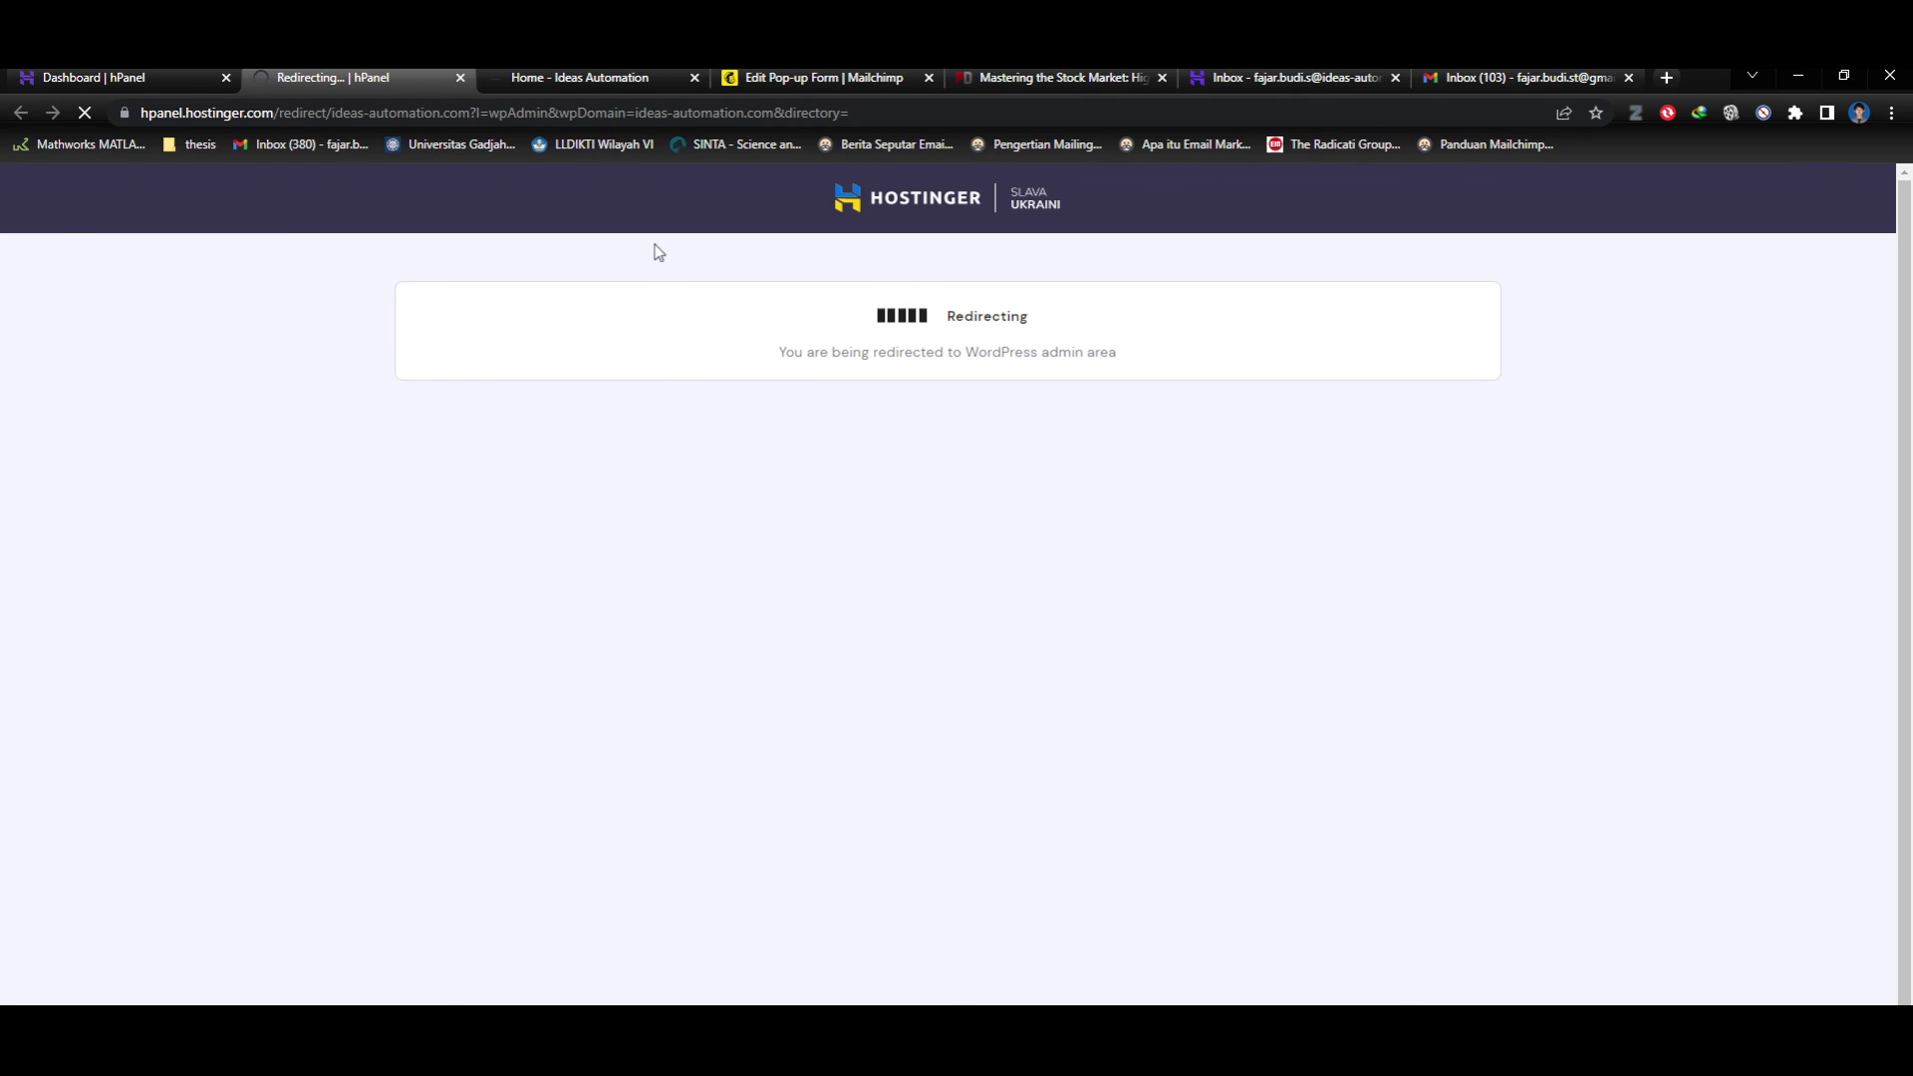
left_click(620, 77)
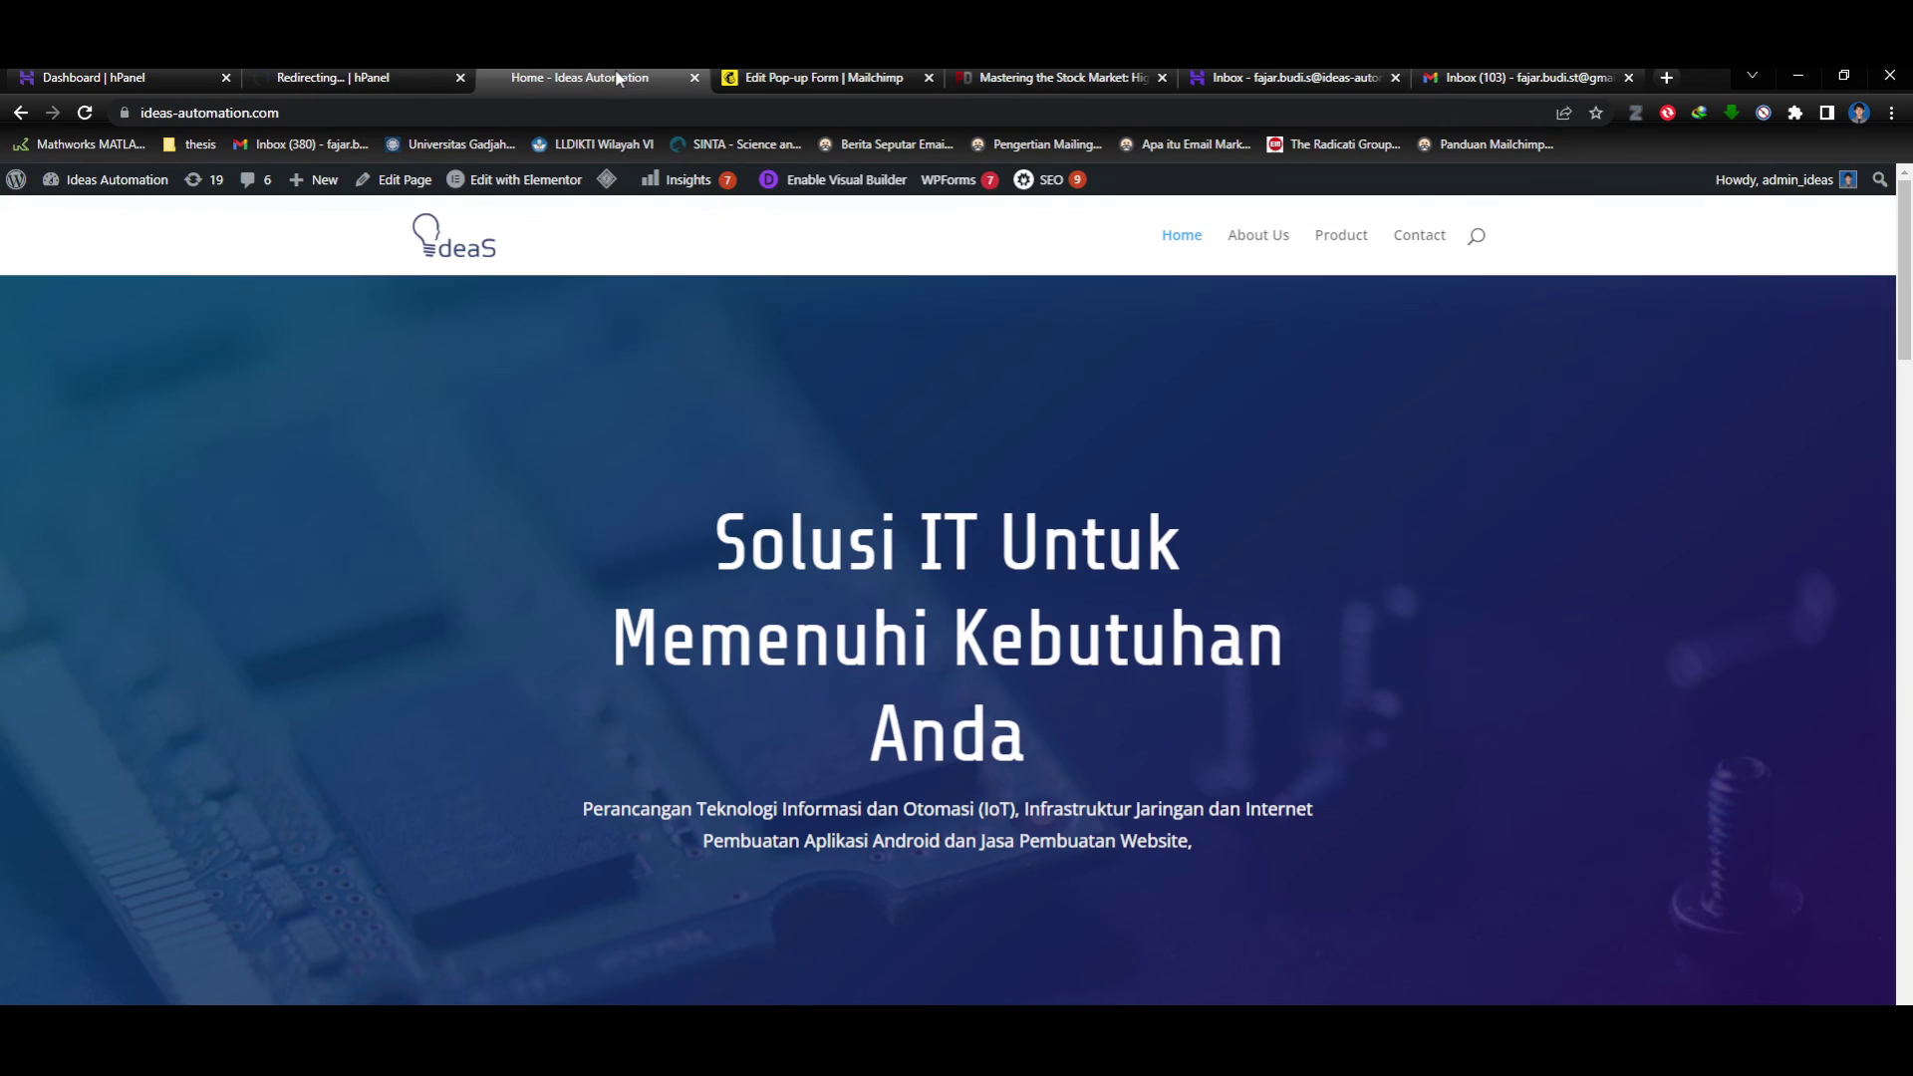
left_click(394, 76)
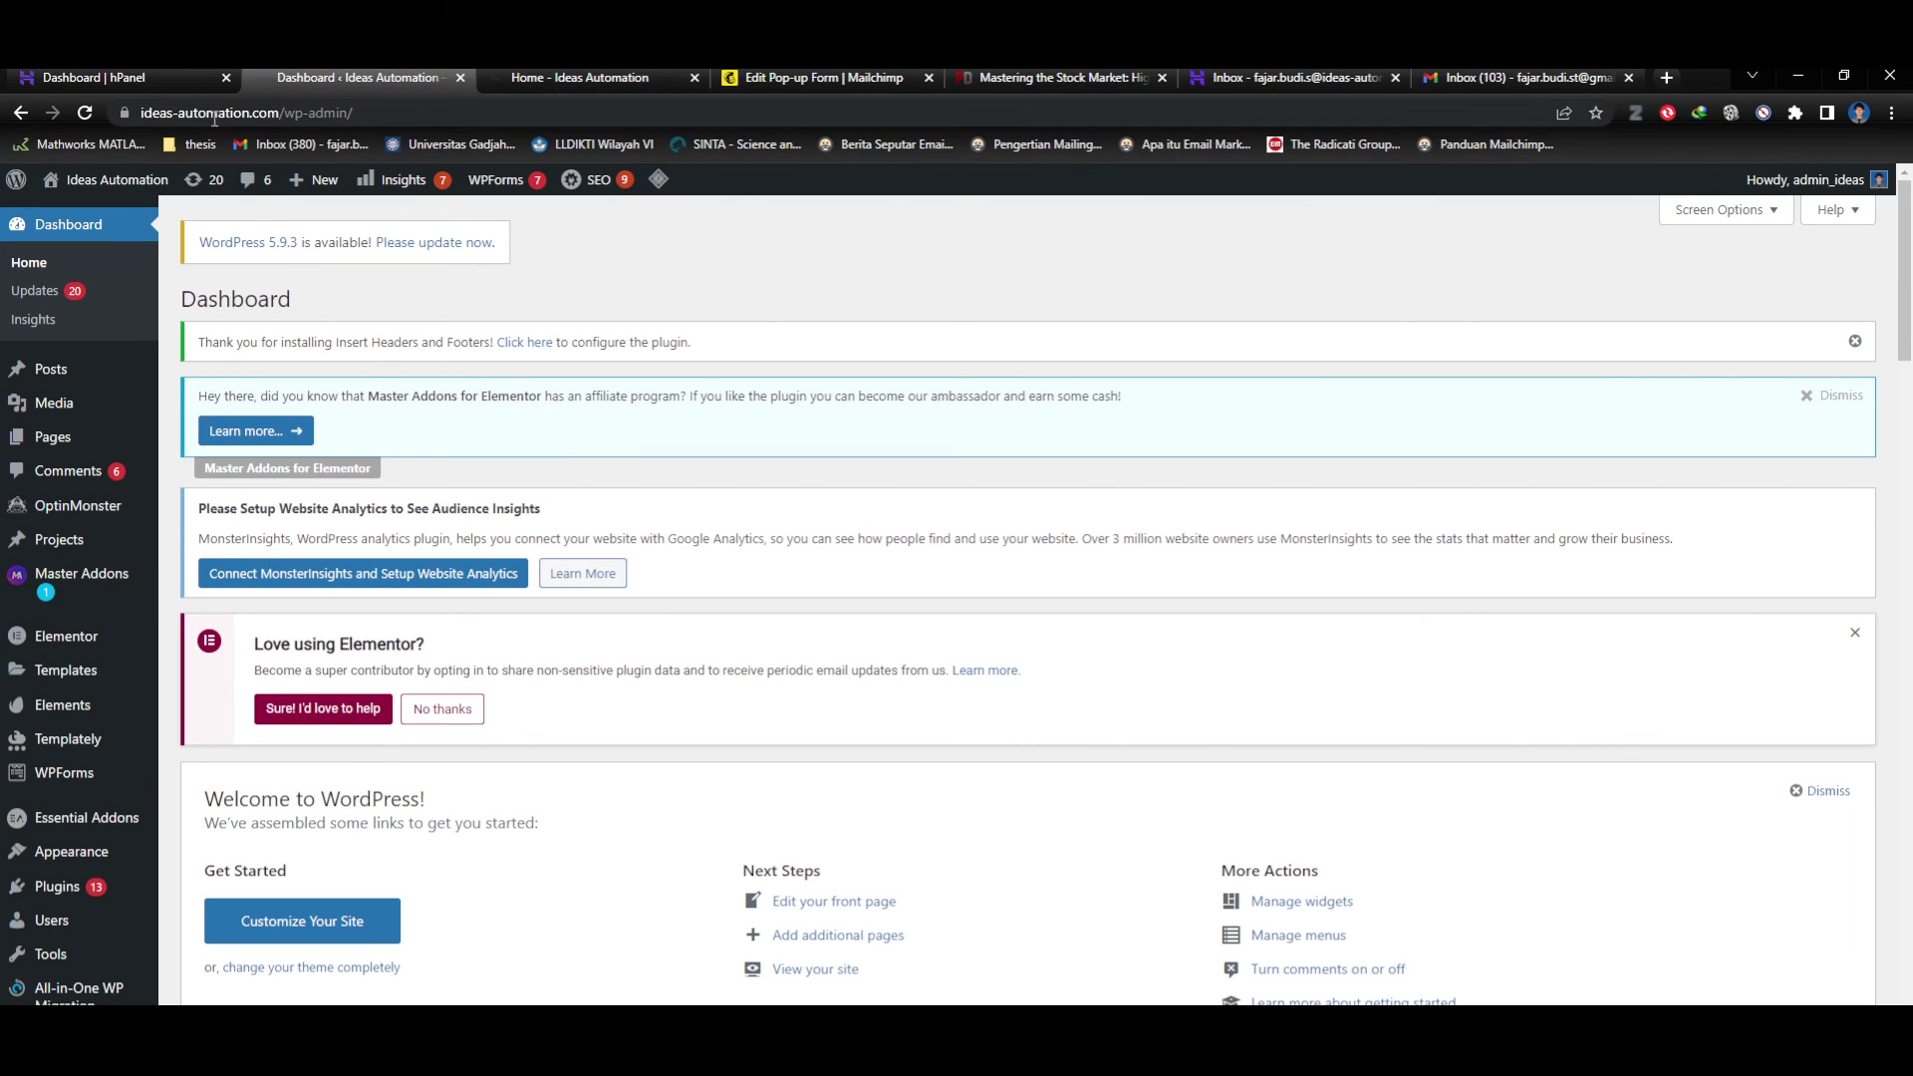
left_click(578, 77)
left_click(372, 73)
left_click(556, 80)
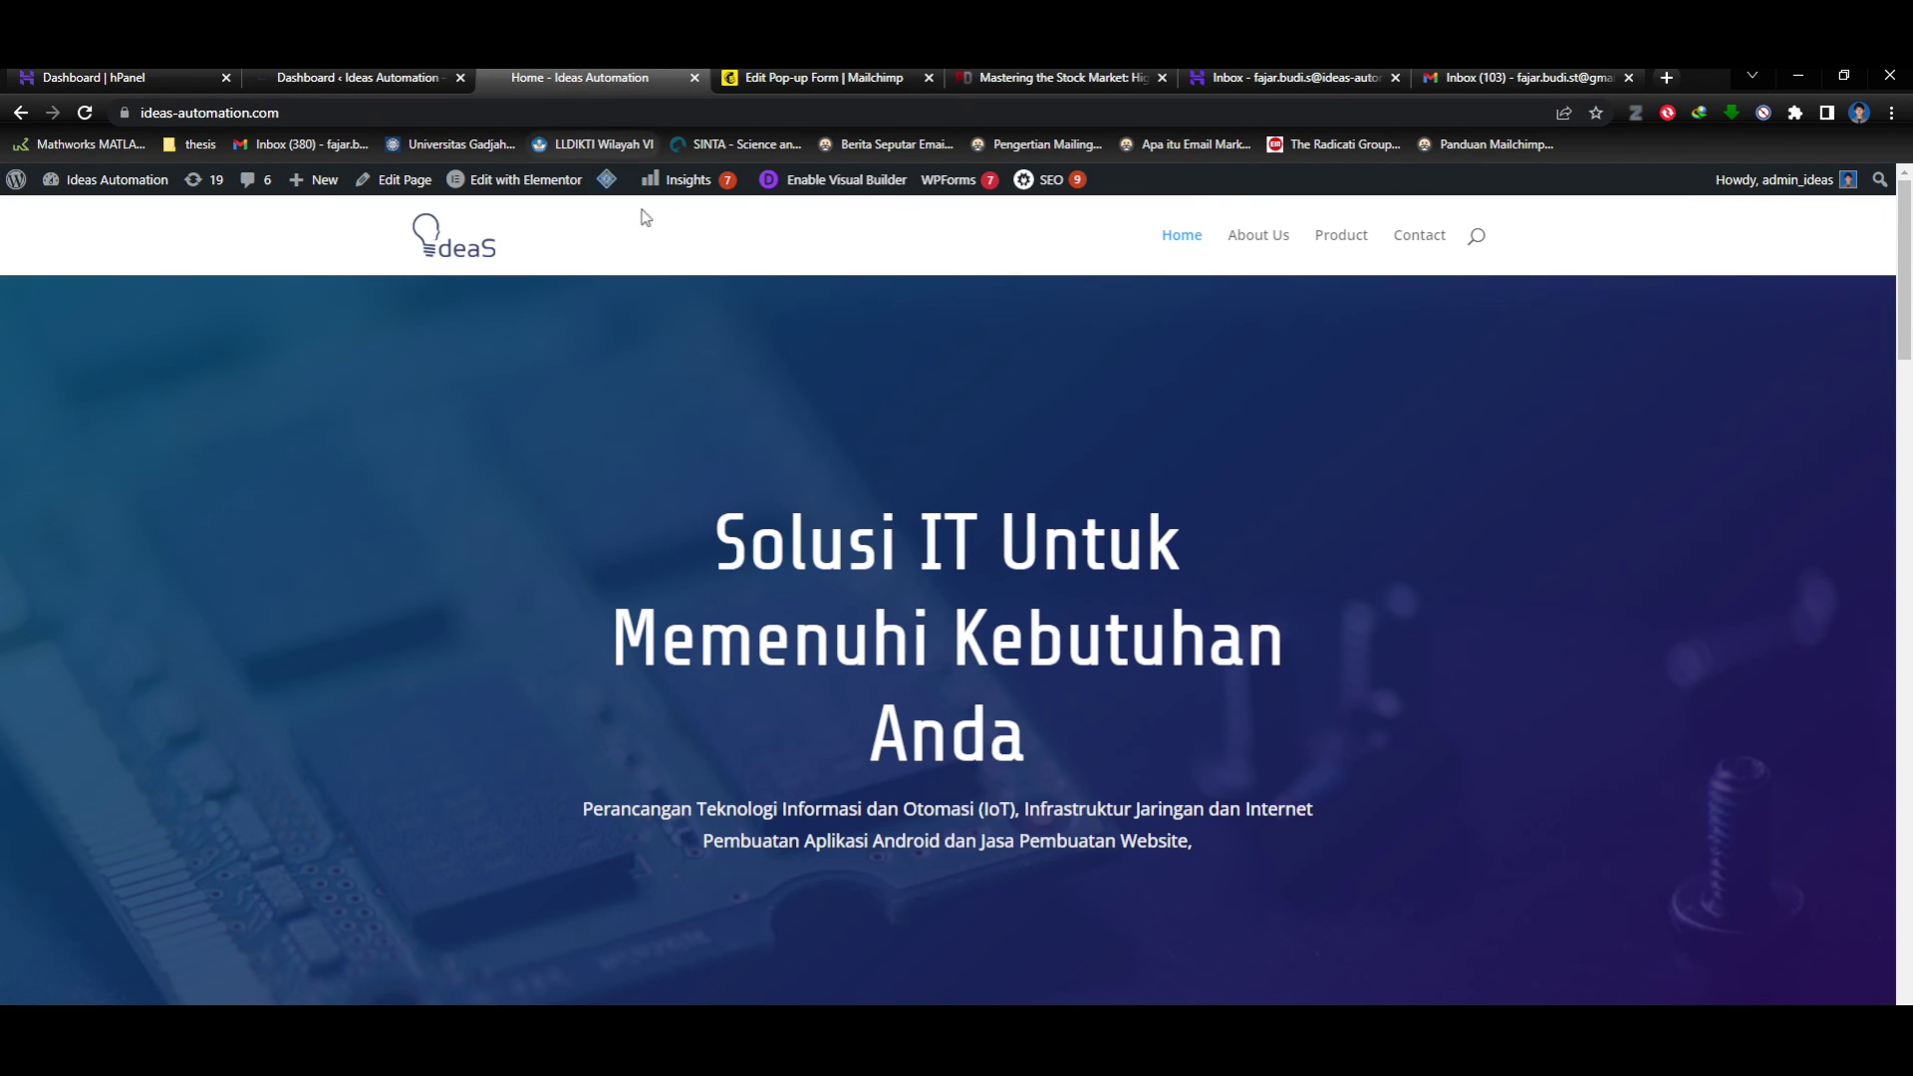
left_click(448, 78)
Open the WordPress page for adding new plugins and browse the featured plugins.
scroll(99, 697, "down", 2)
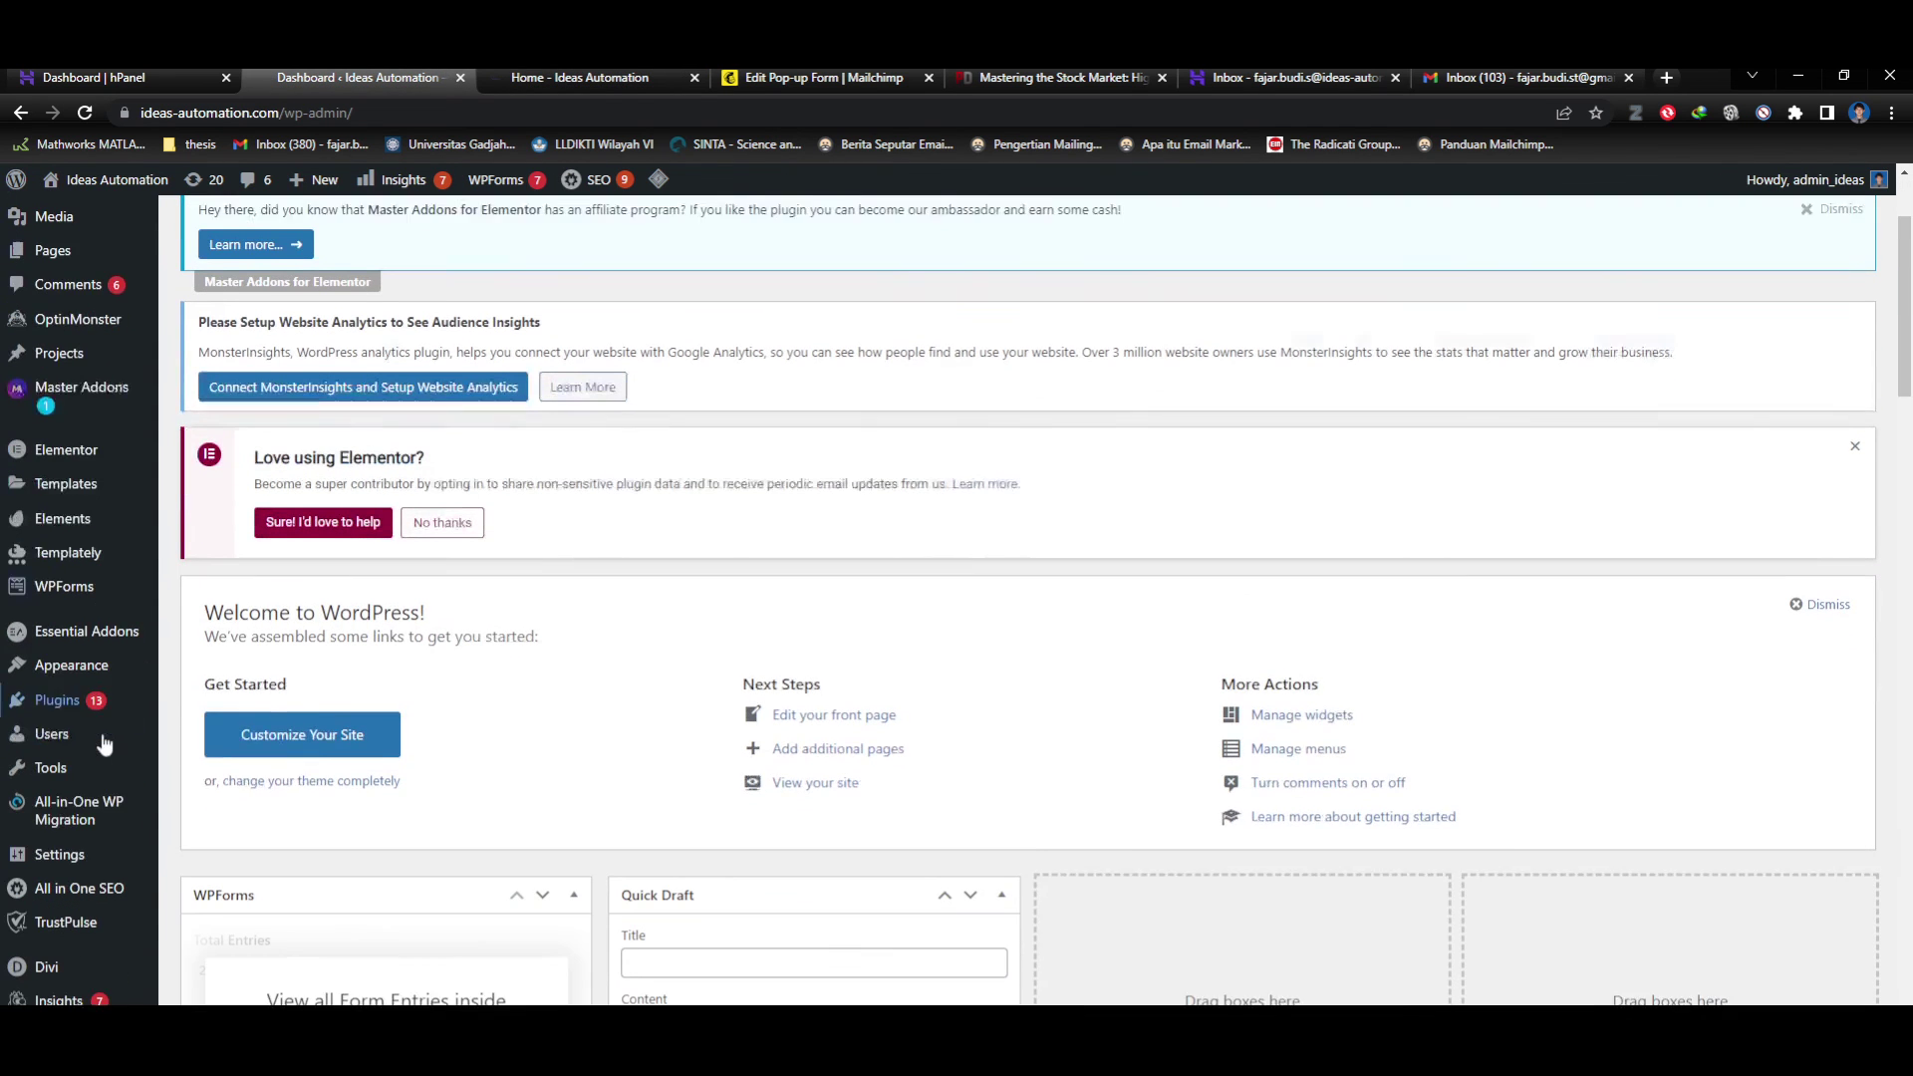
mouse_move(72, 709)
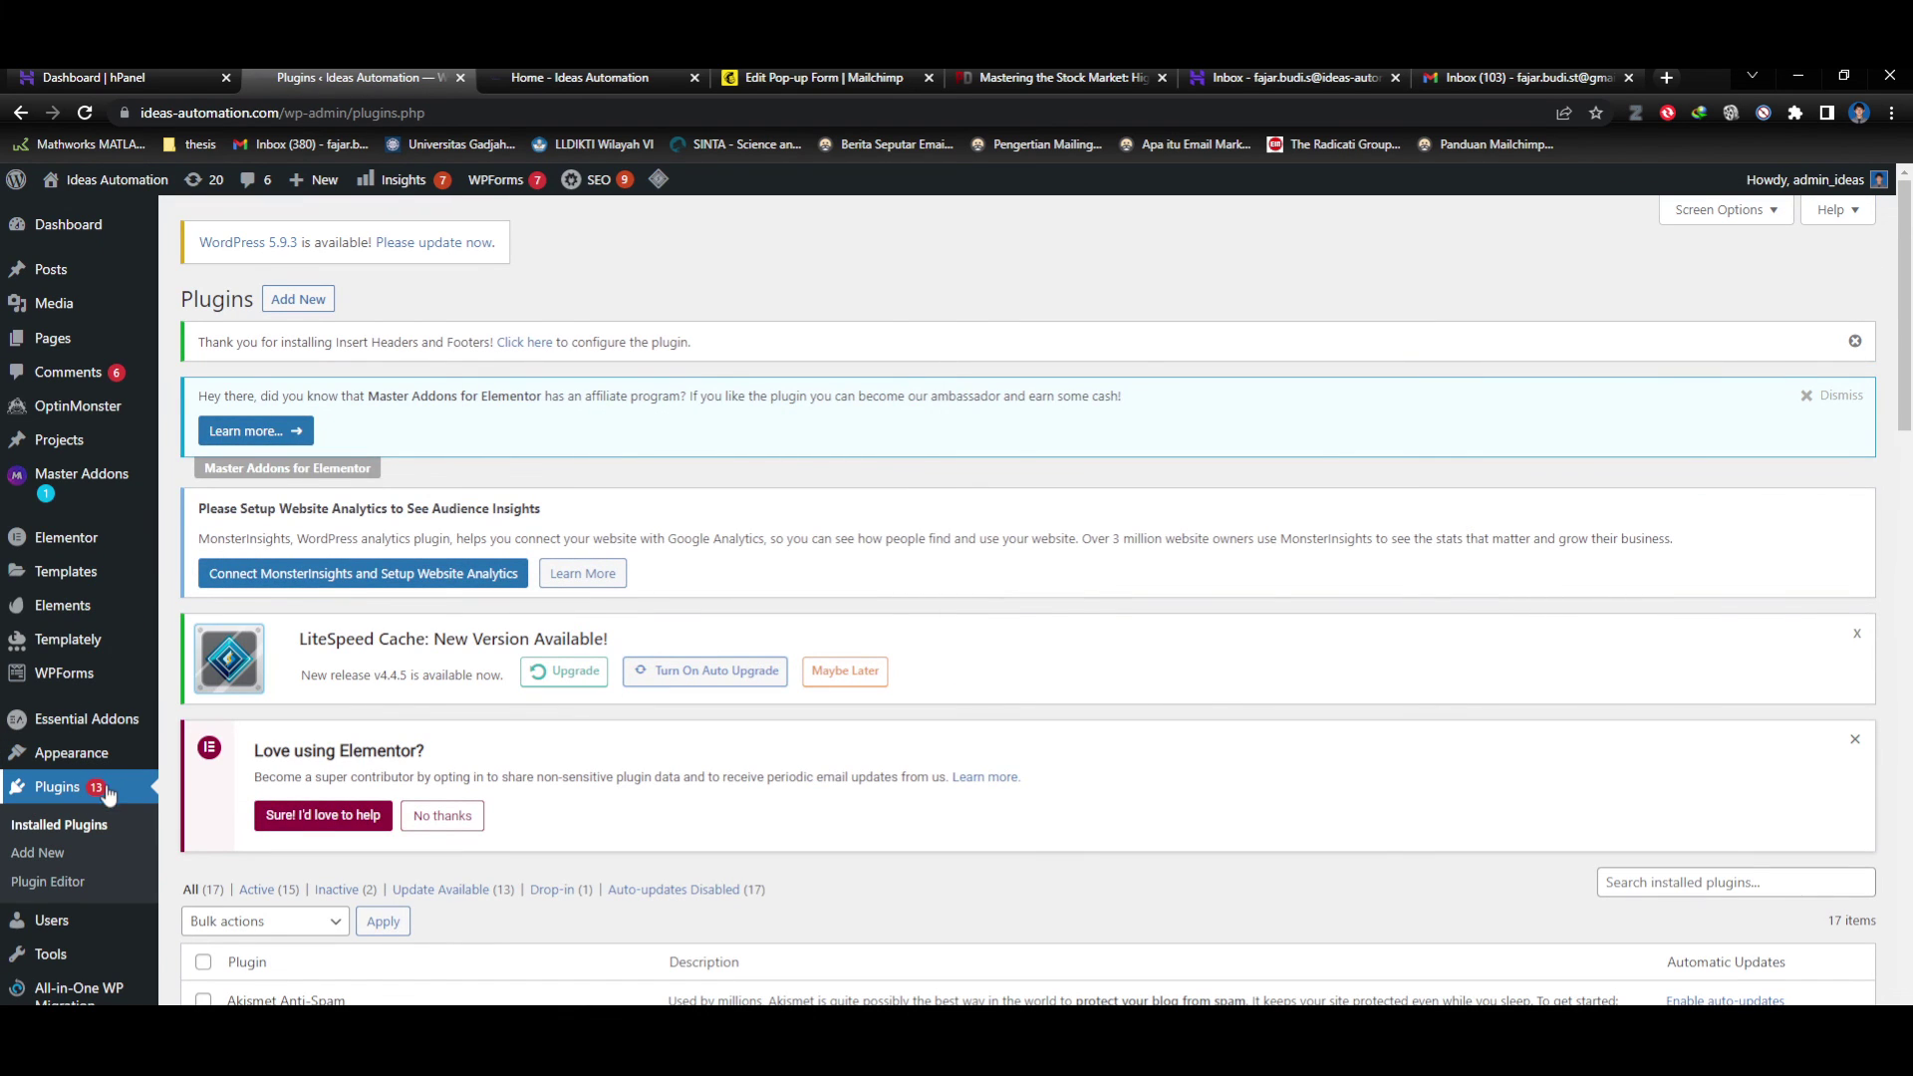
left_click(317, 307)
scroll(576, 543, "down", 4)
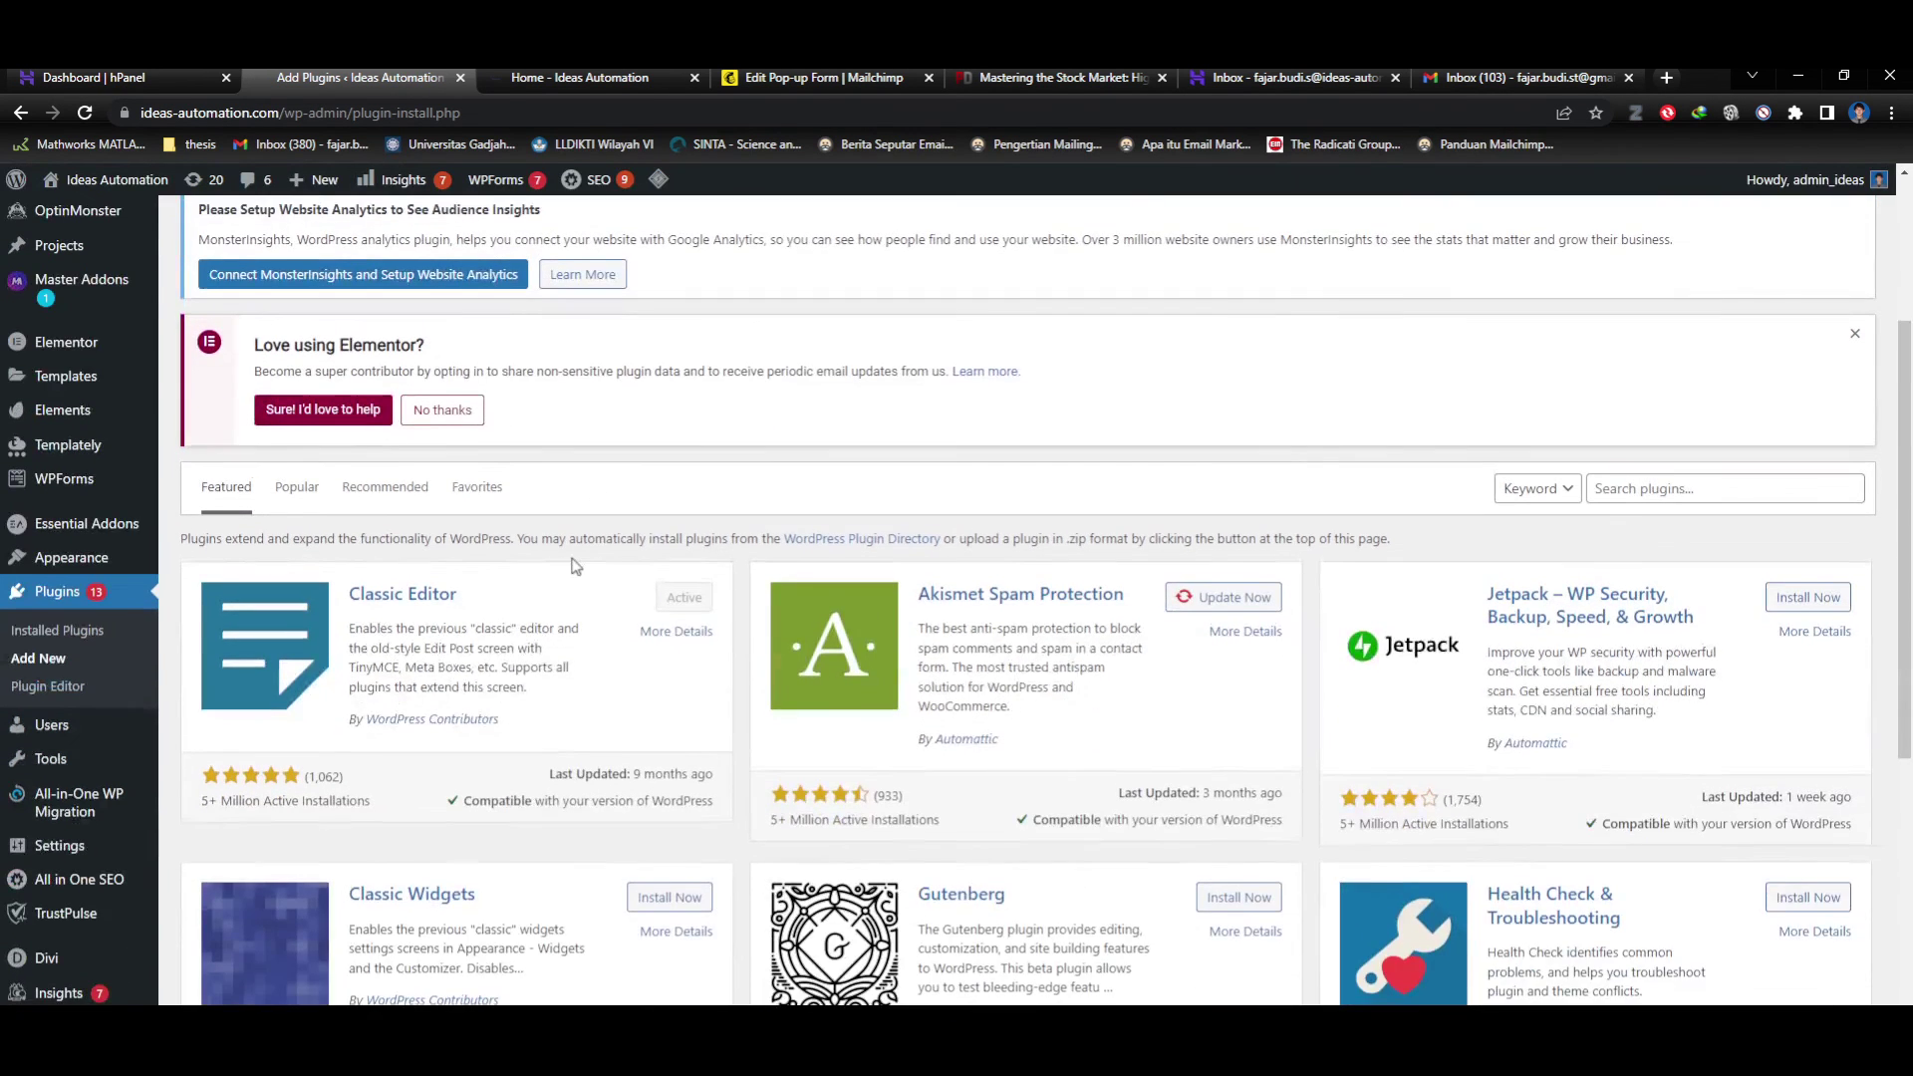
scroll(1543, 615, "up", 2)
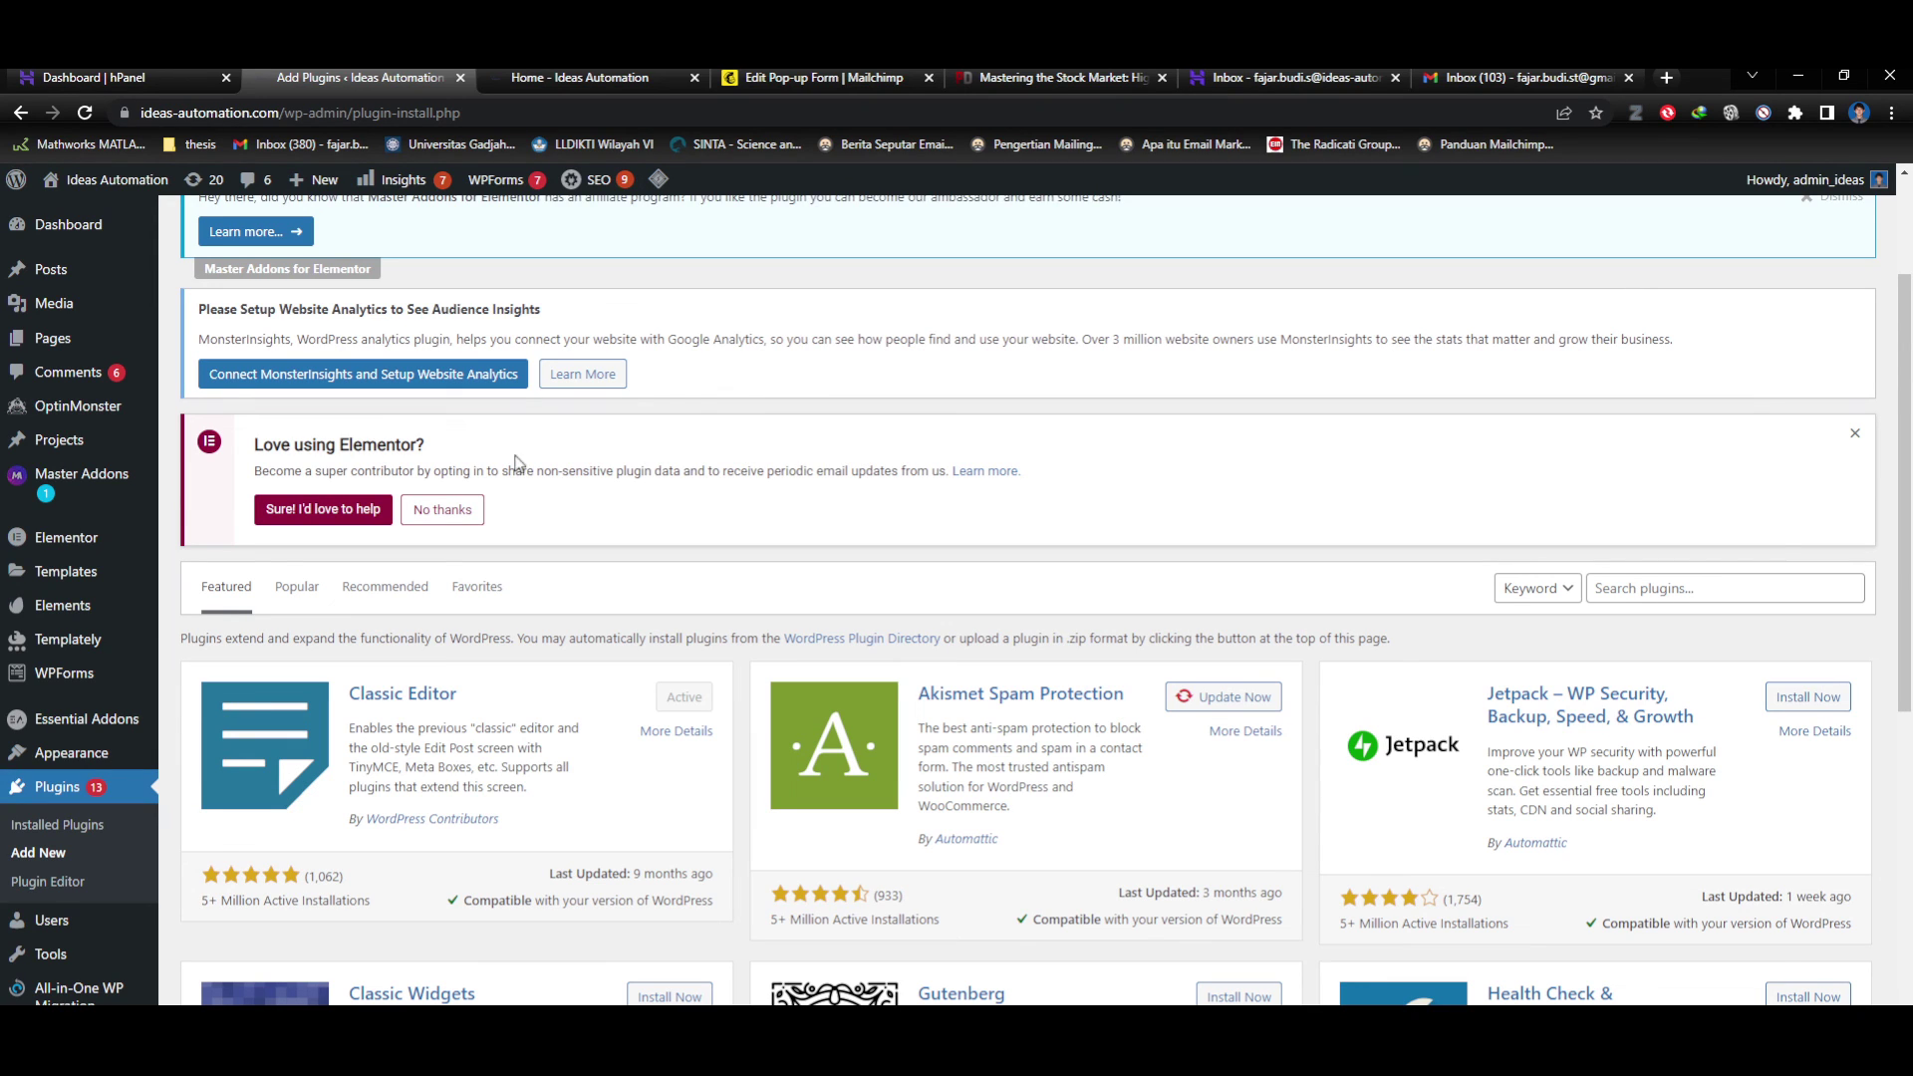
Search the WordPress plugin directory for "header insert" to locate Insert Headers and Footers by WPBeginner.
left_click(1738, 592)
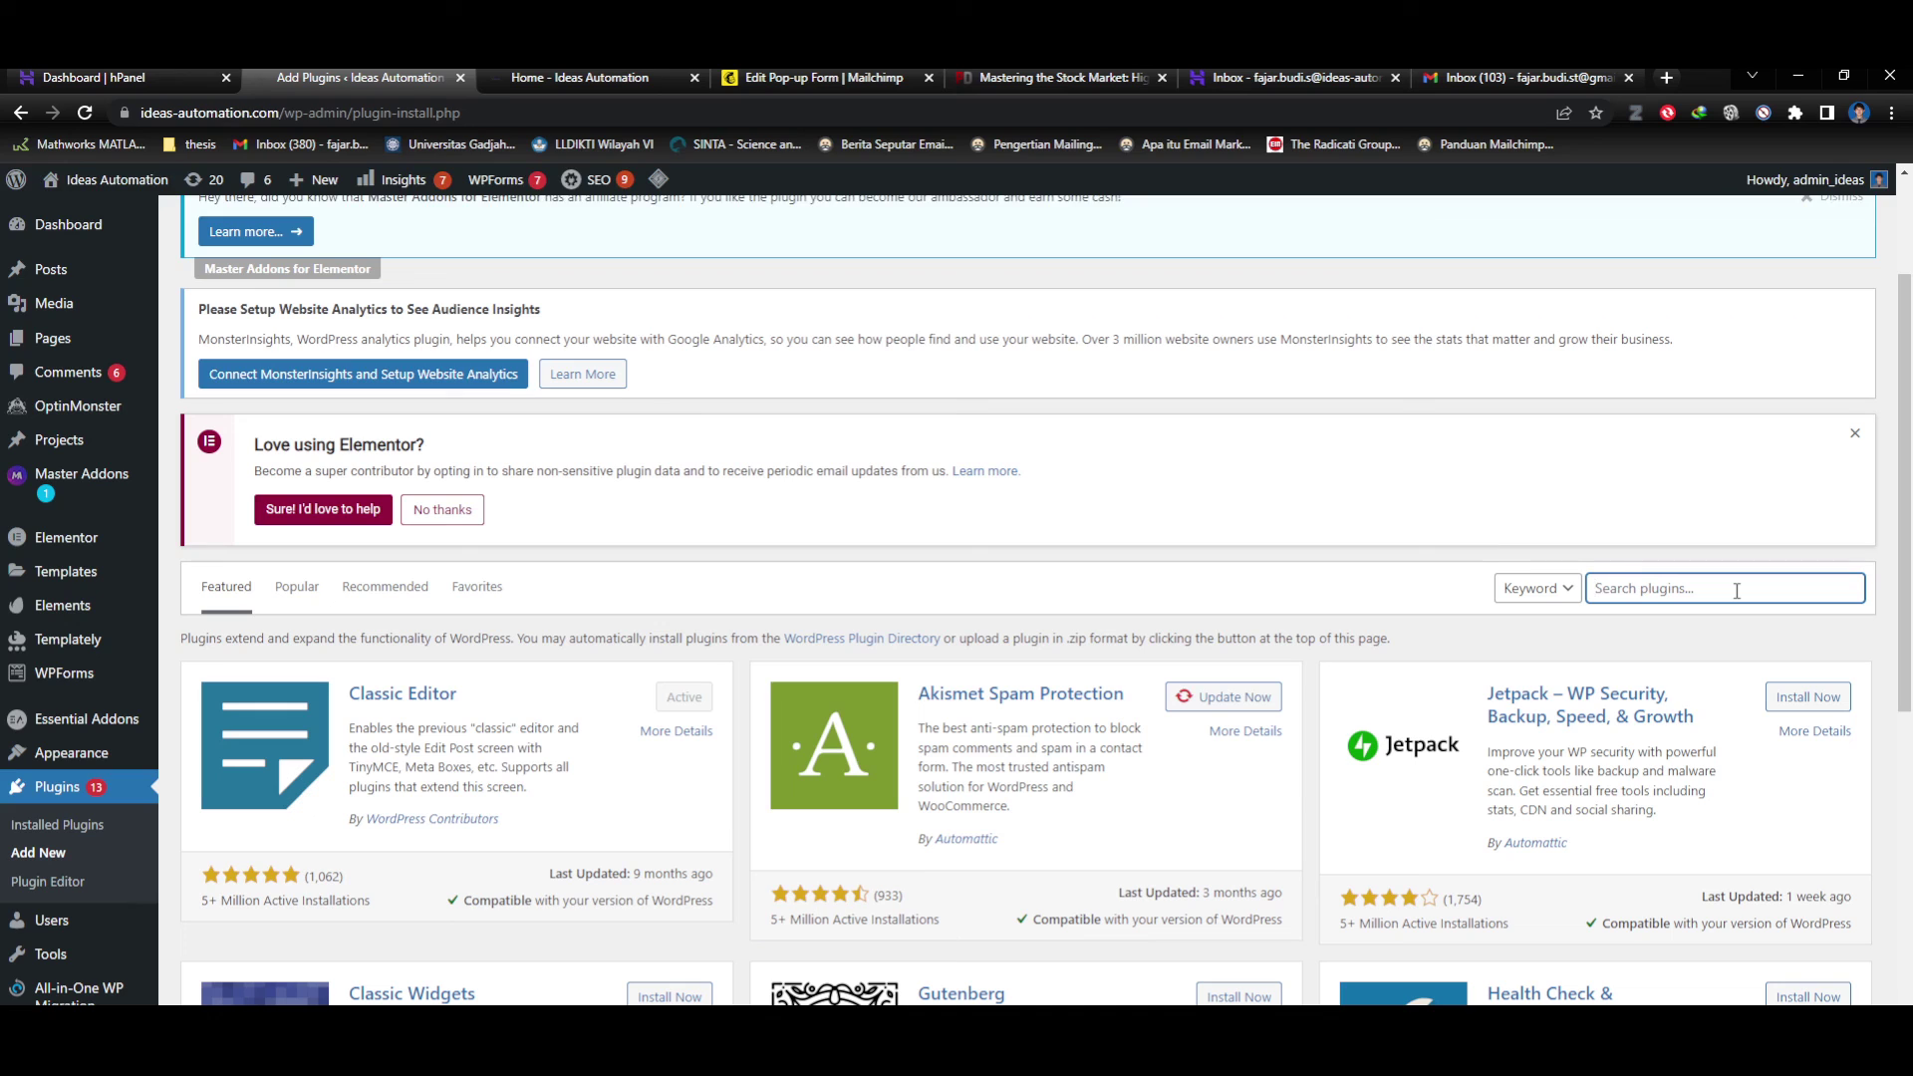
type("i")
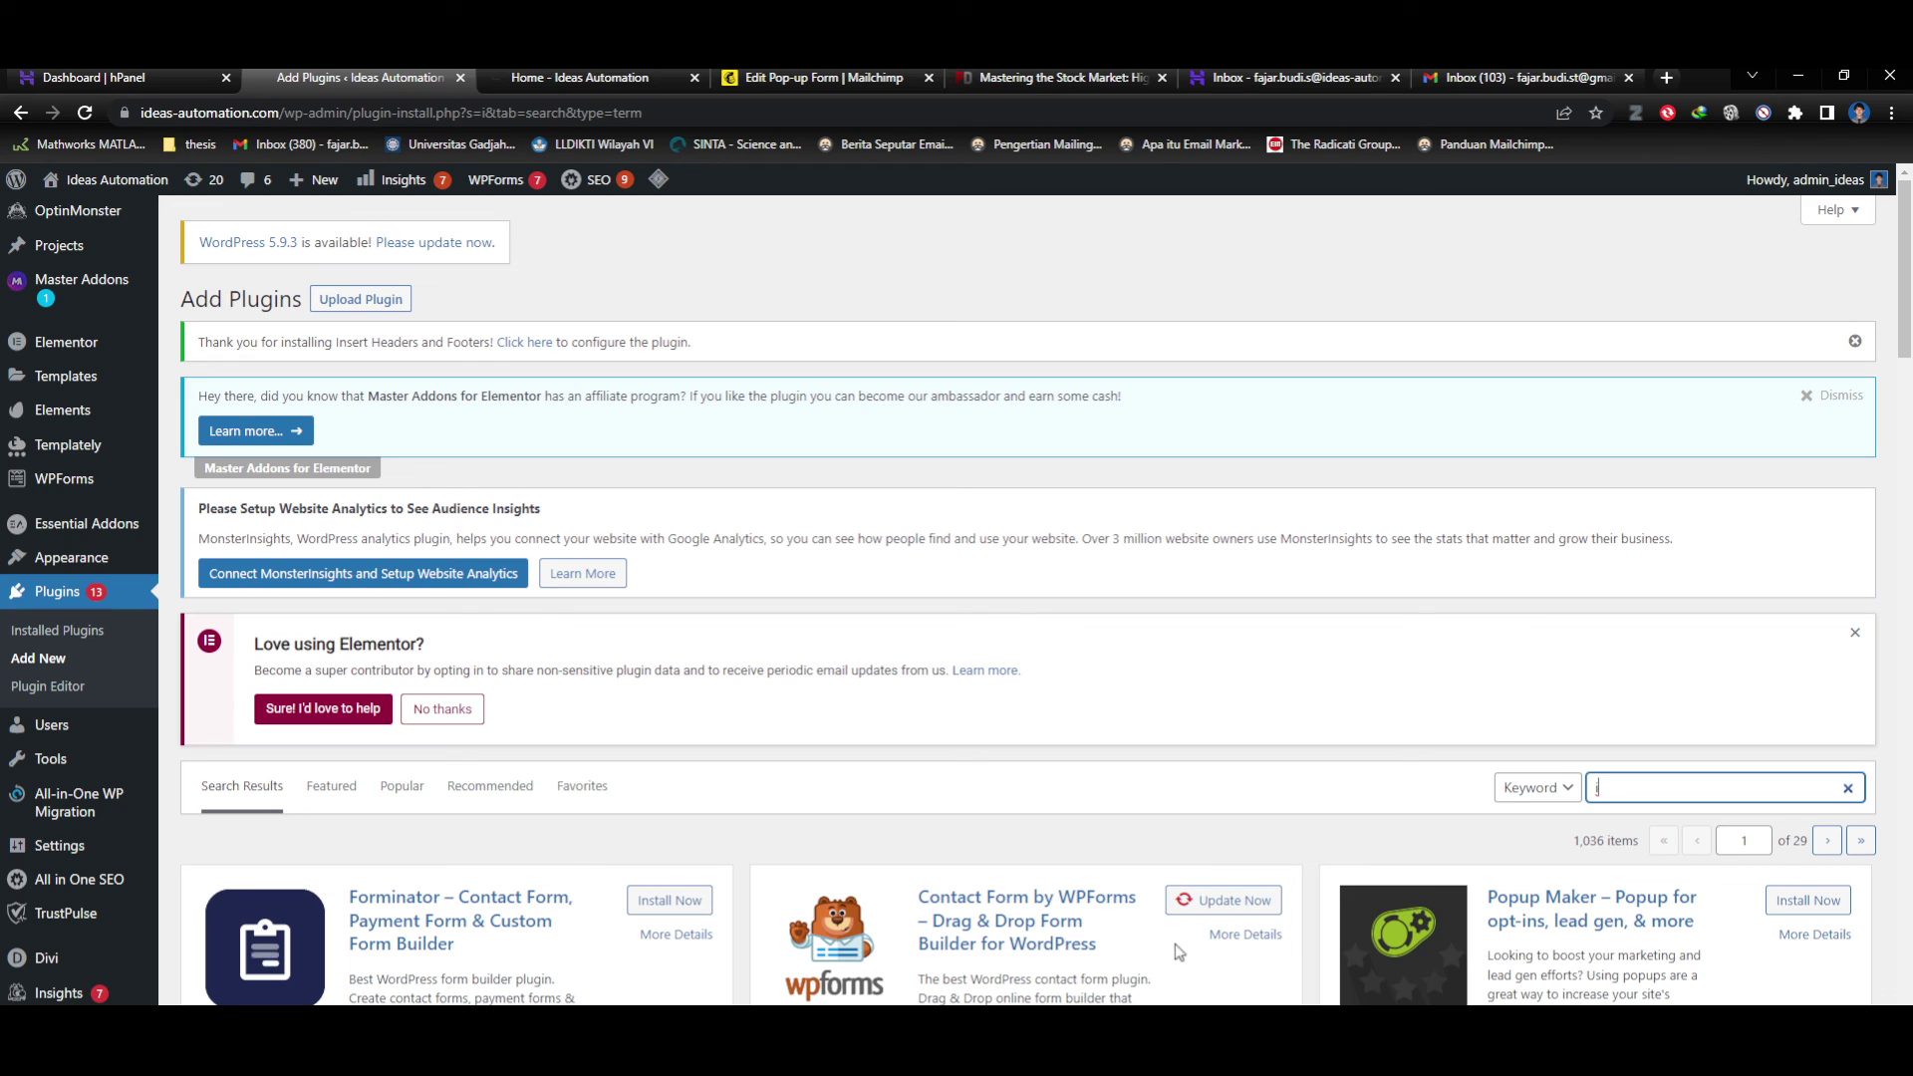
type("ader")
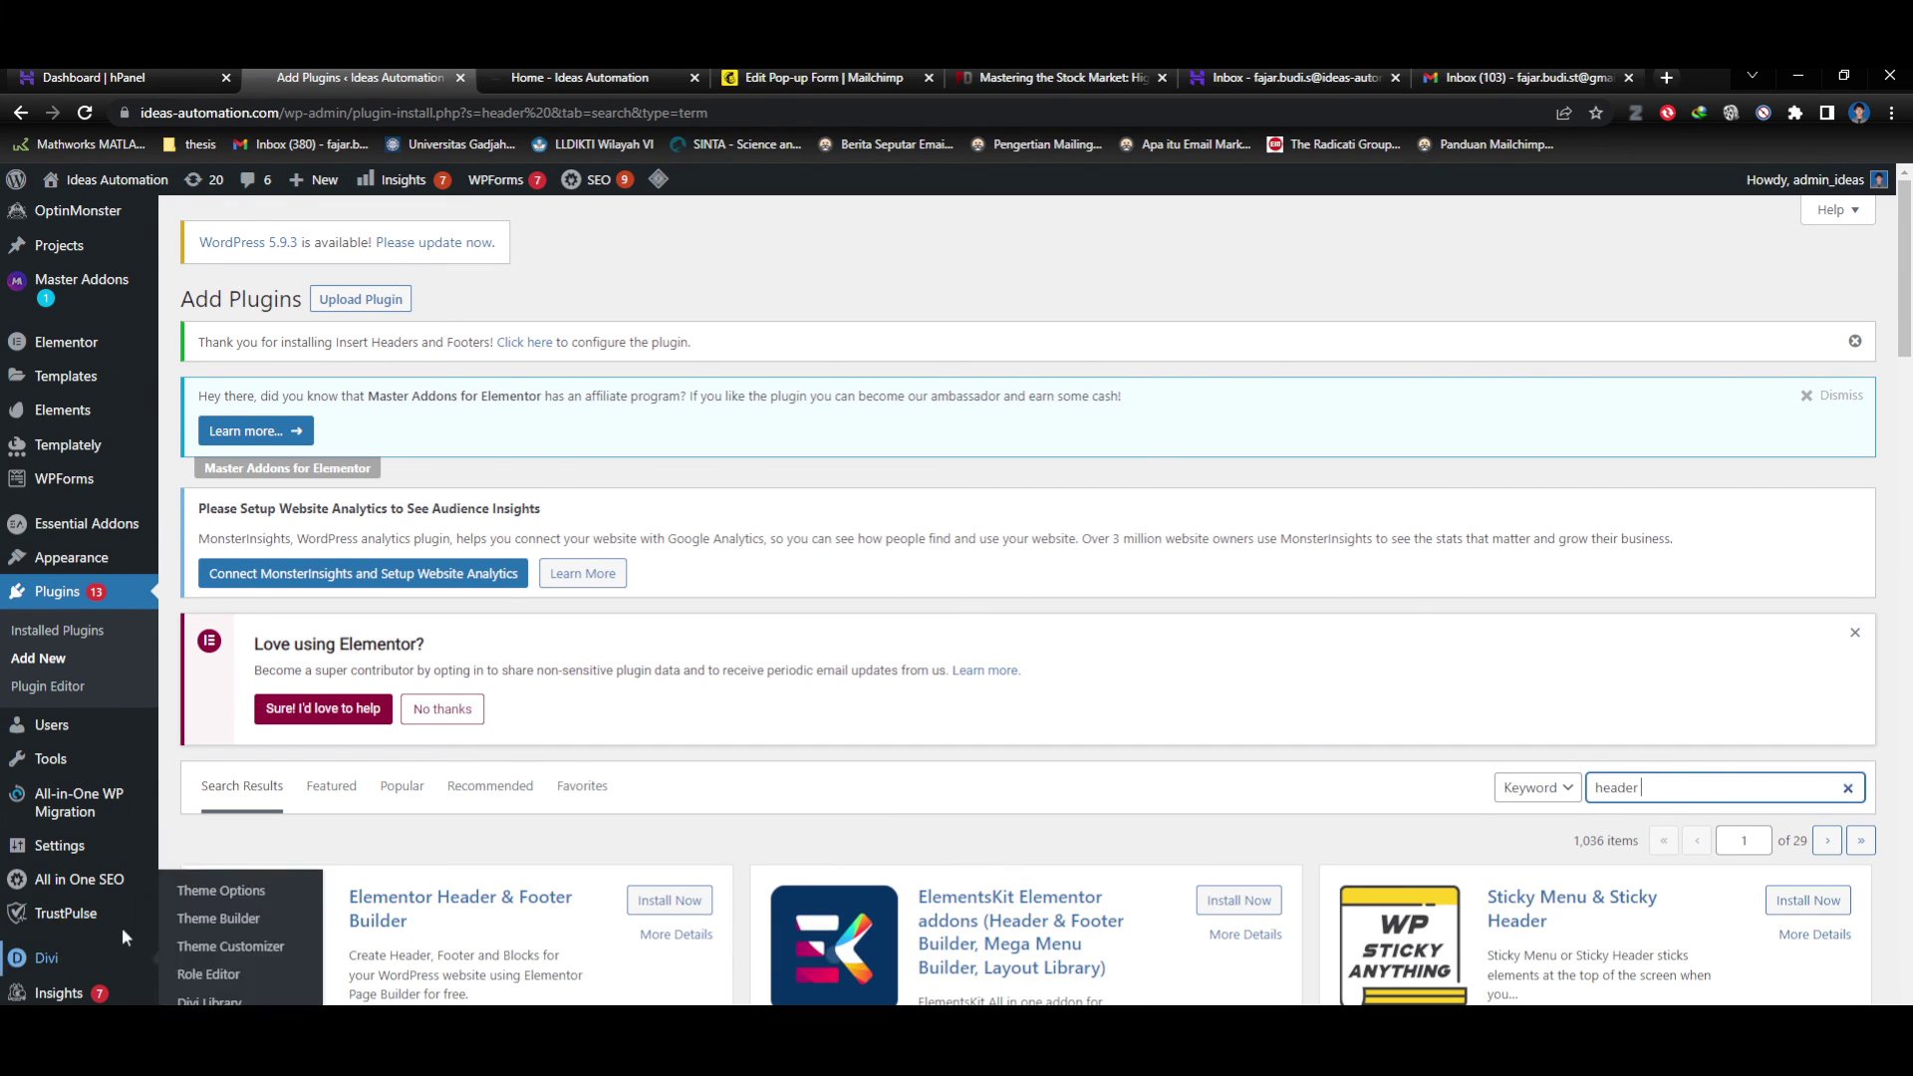
scroll(99, 797, "down", 3)
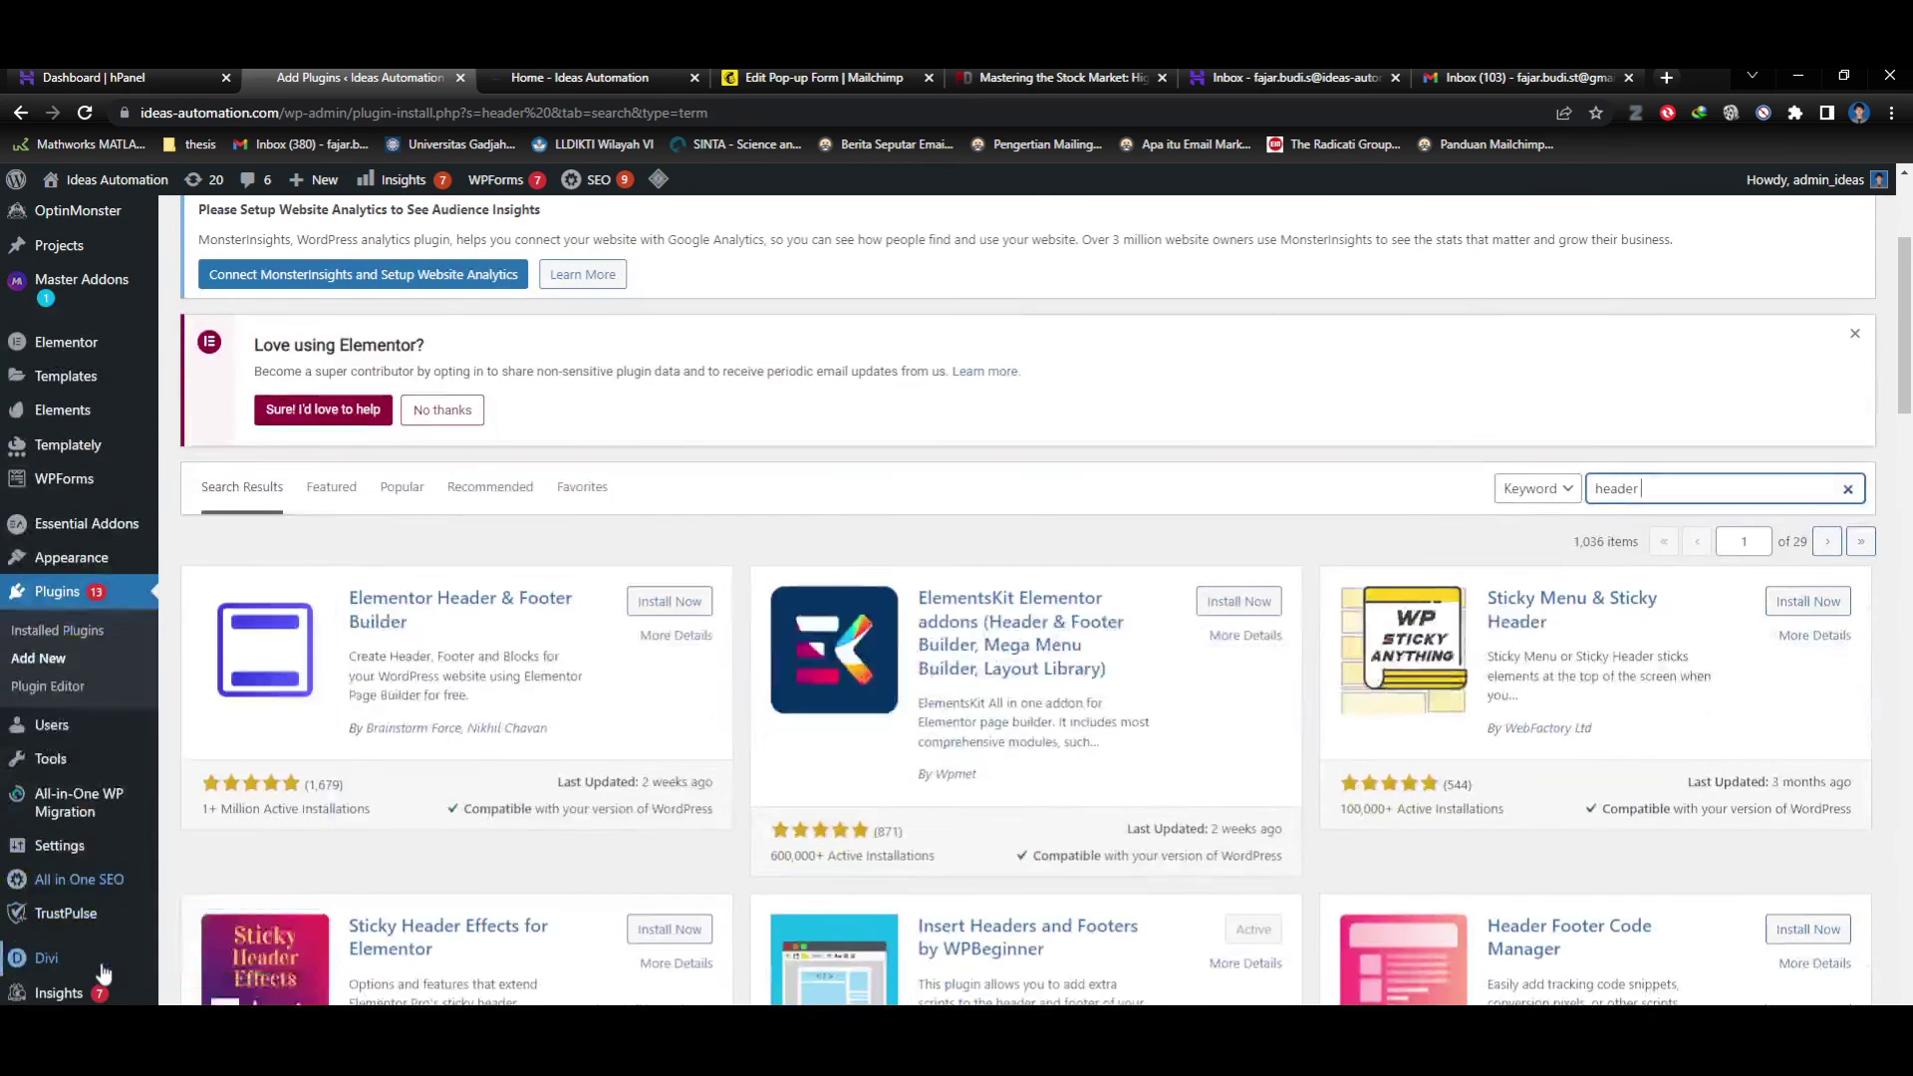
mouse_move(78, 854)
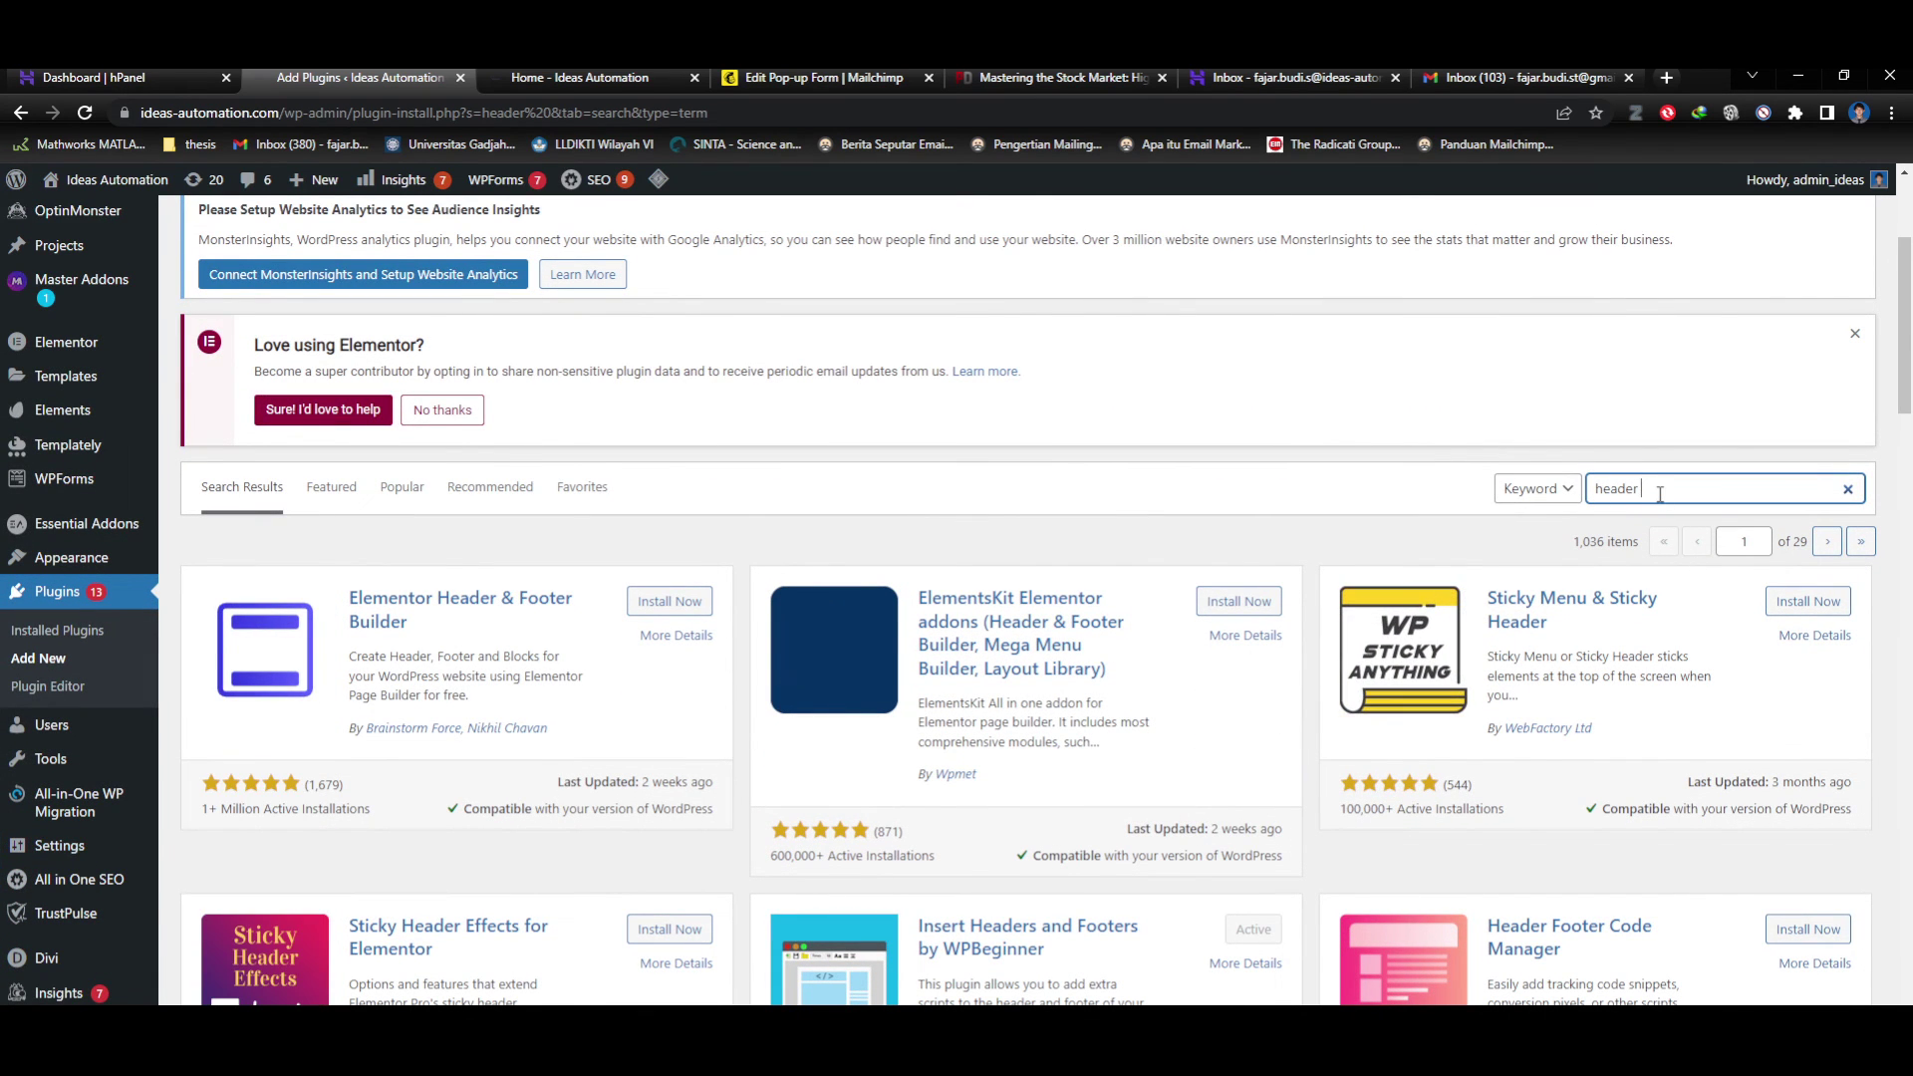
type("insert")
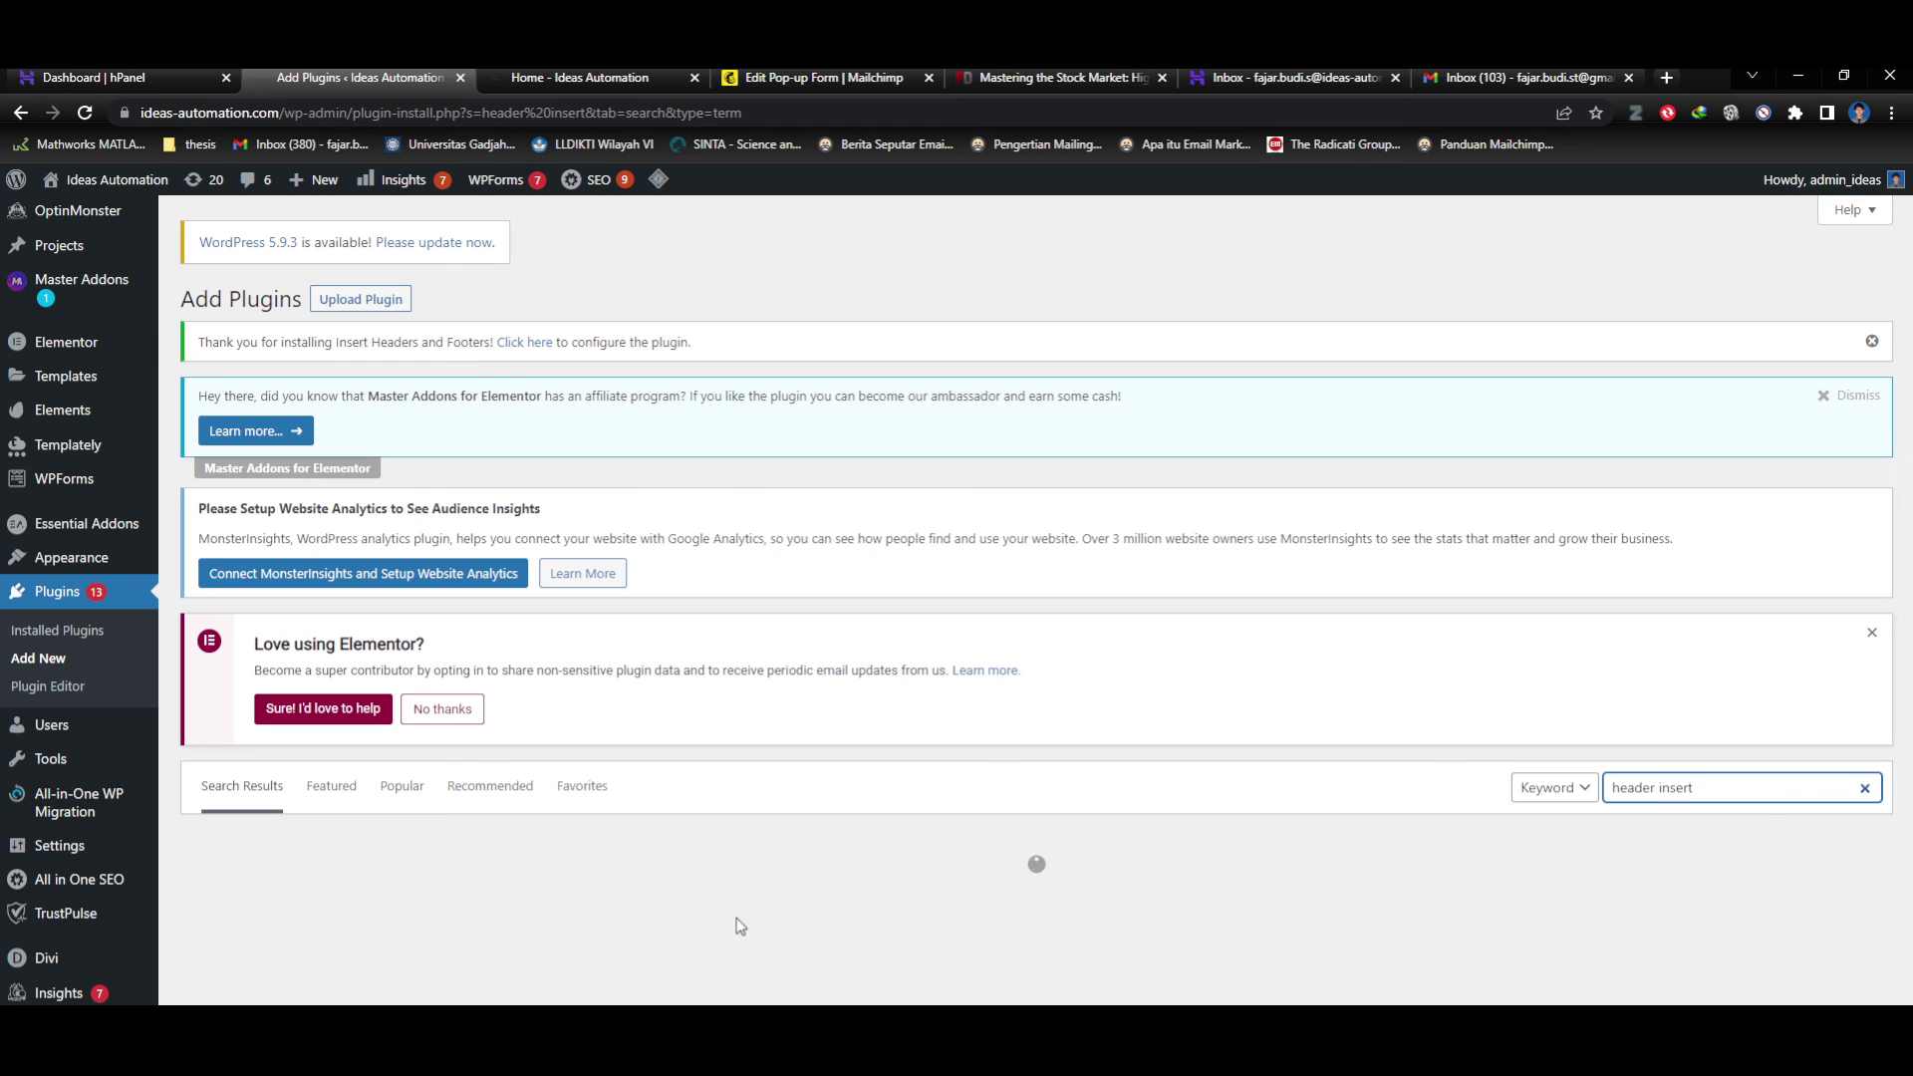
scroll(430, 912, "down", 2)
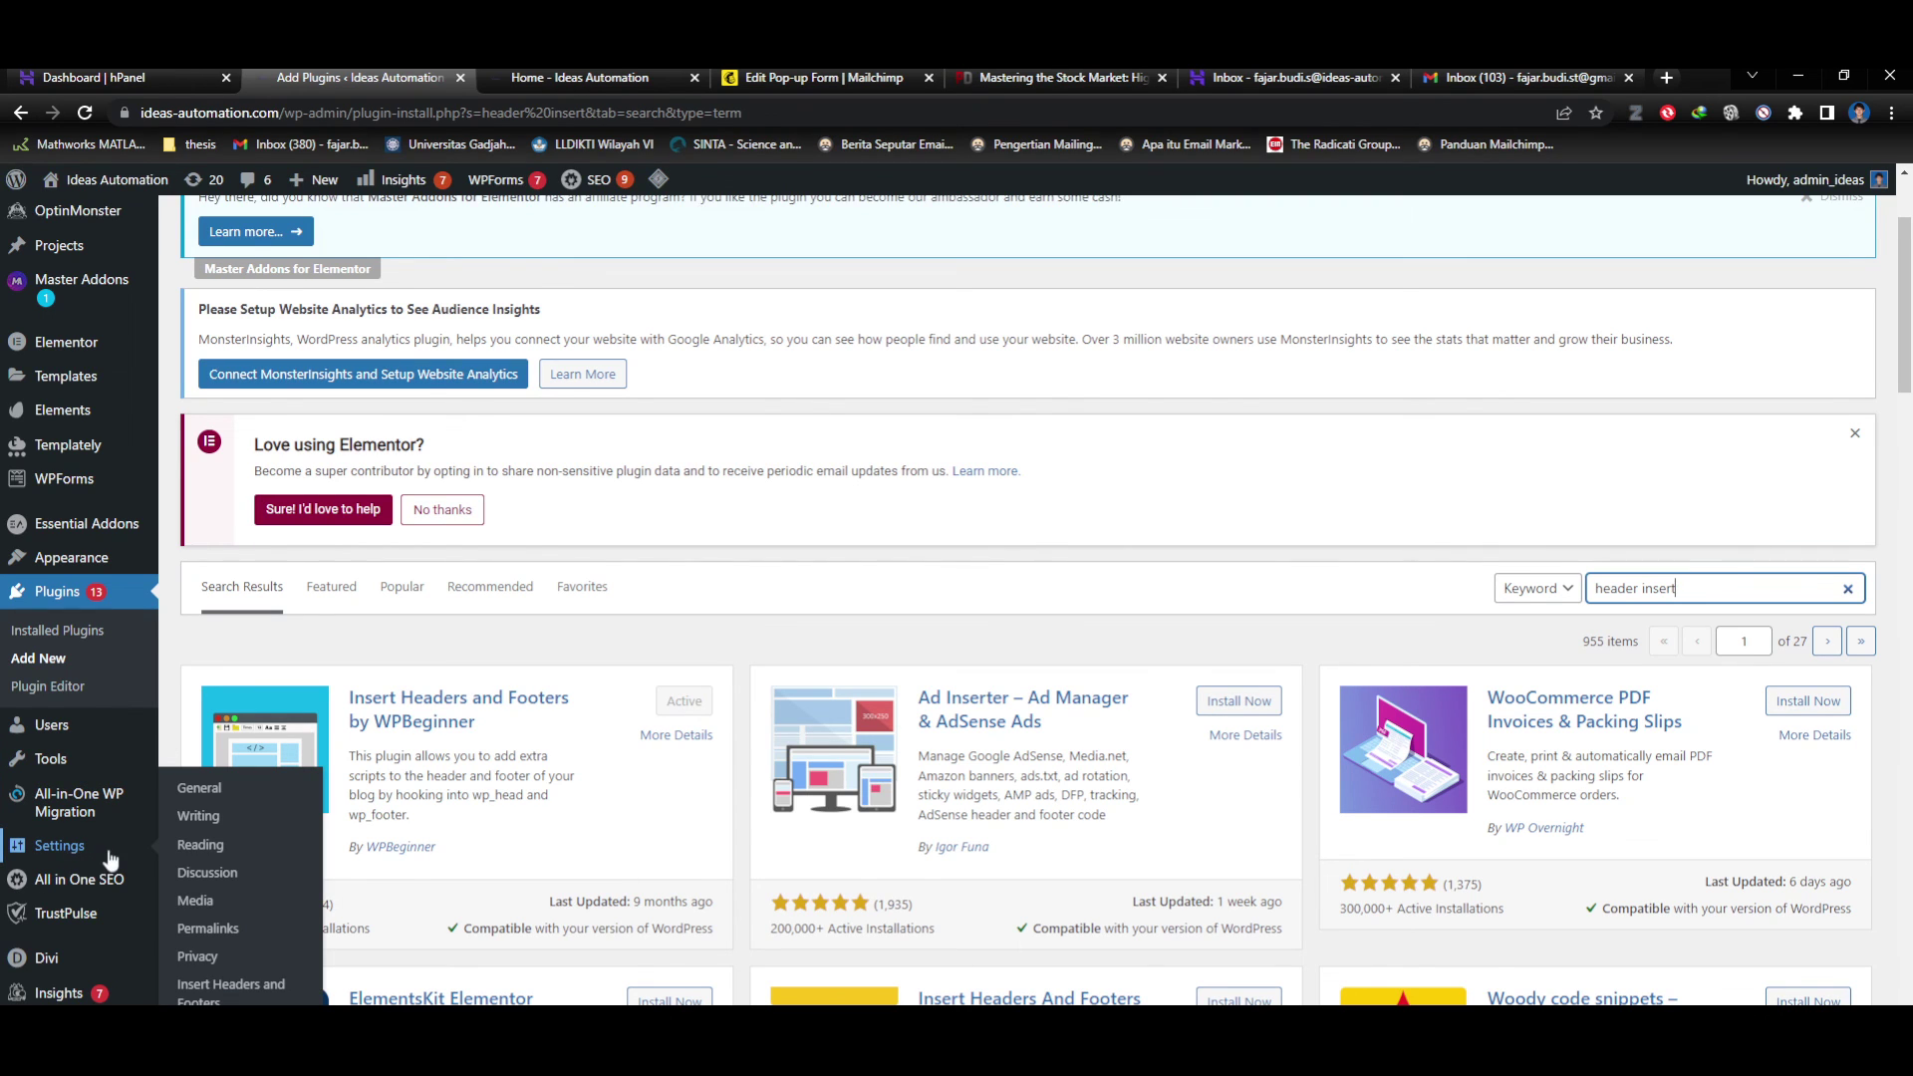
Open the Insert Headers and Footers settings and locate the Scripts in Header box with its <head> note.
left_click(230, 1000)
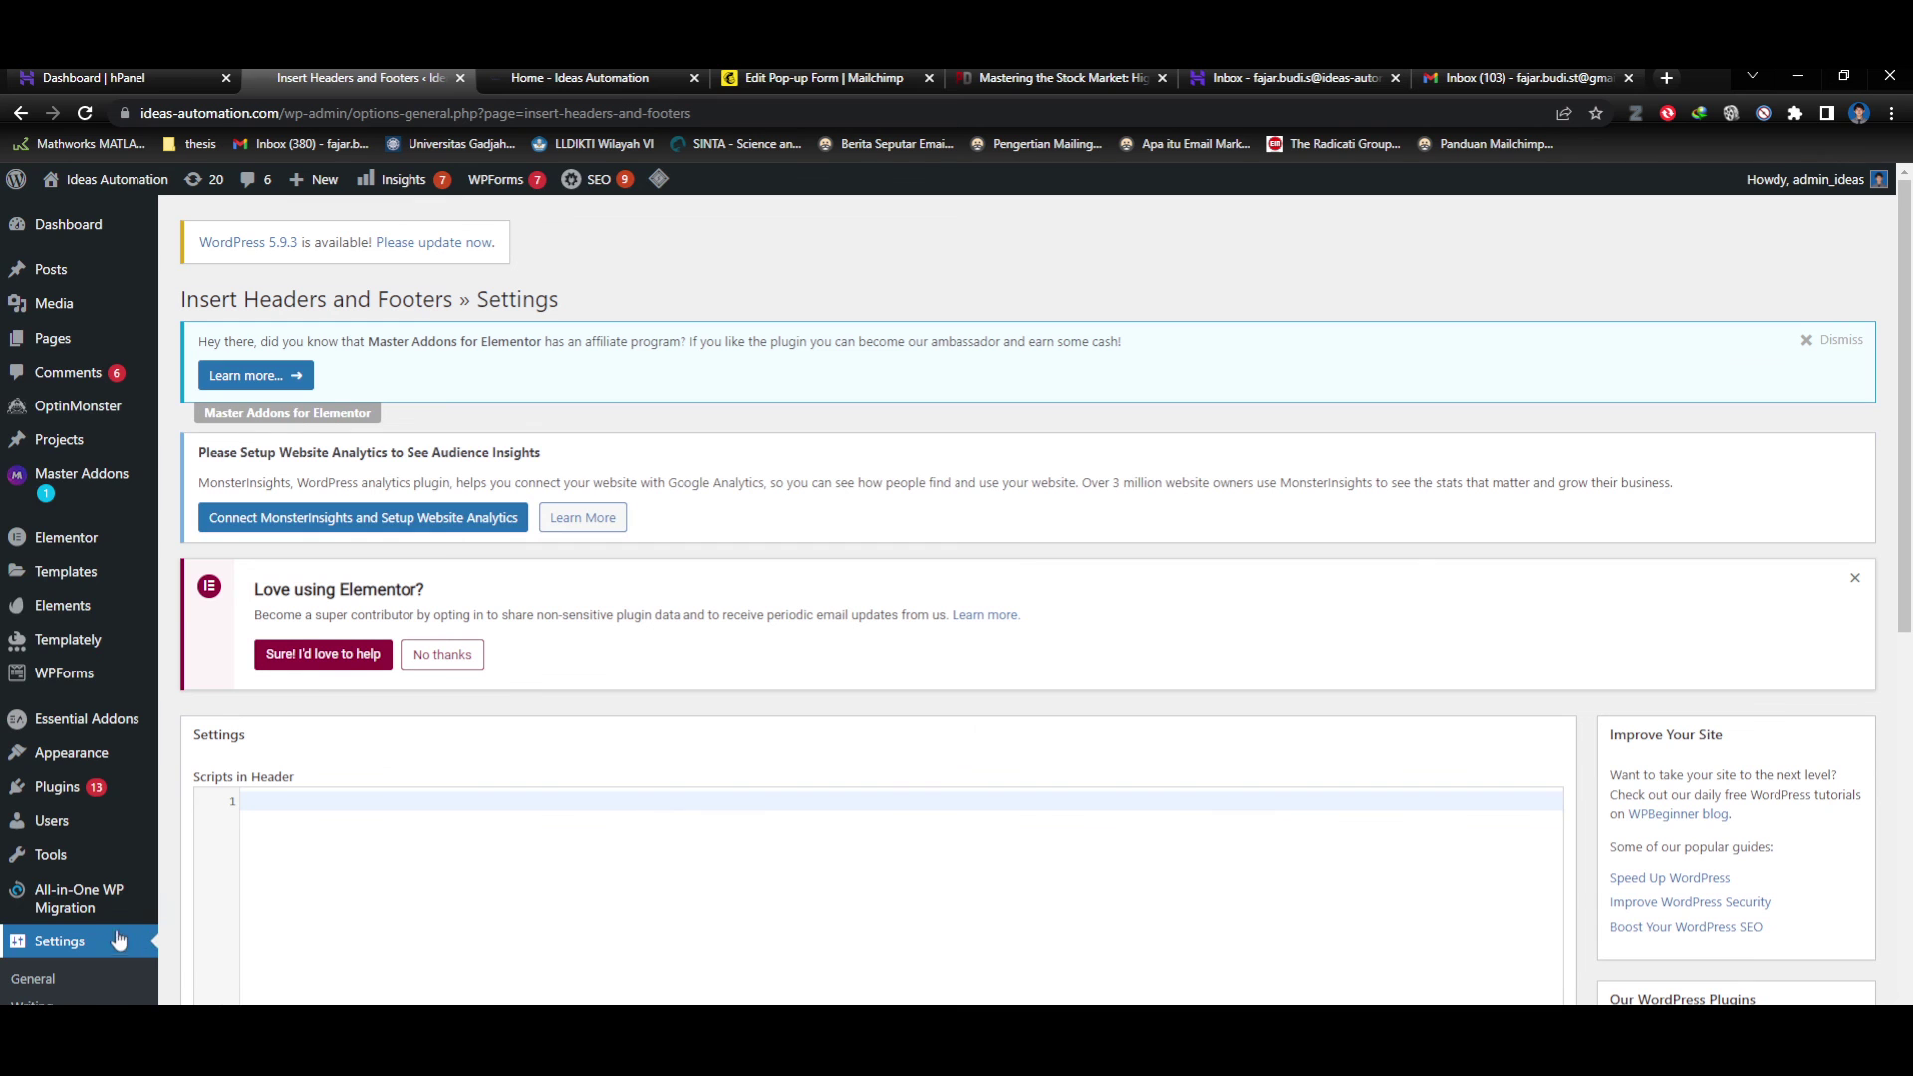
mouse_move(95, 909)
scroll(684, 860, "down", 6)
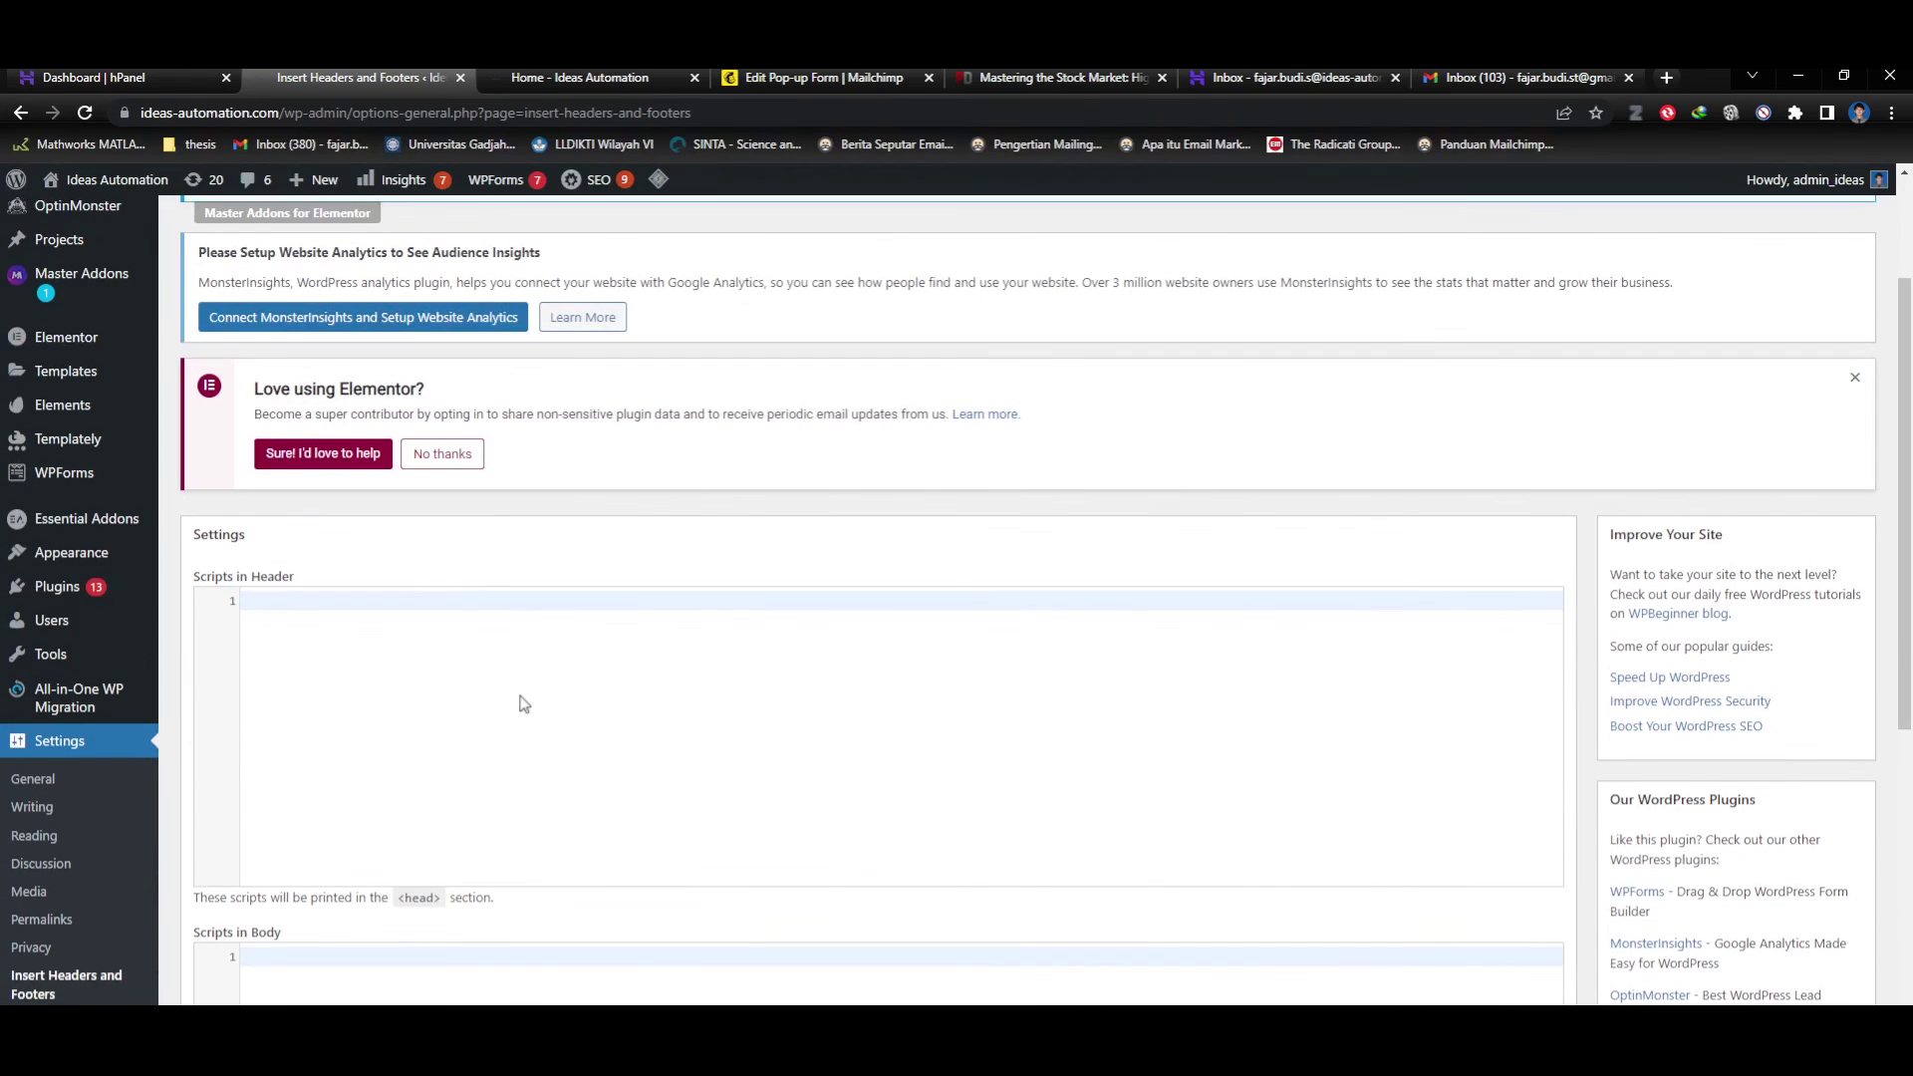
scroll(513, 582, "up", 4)
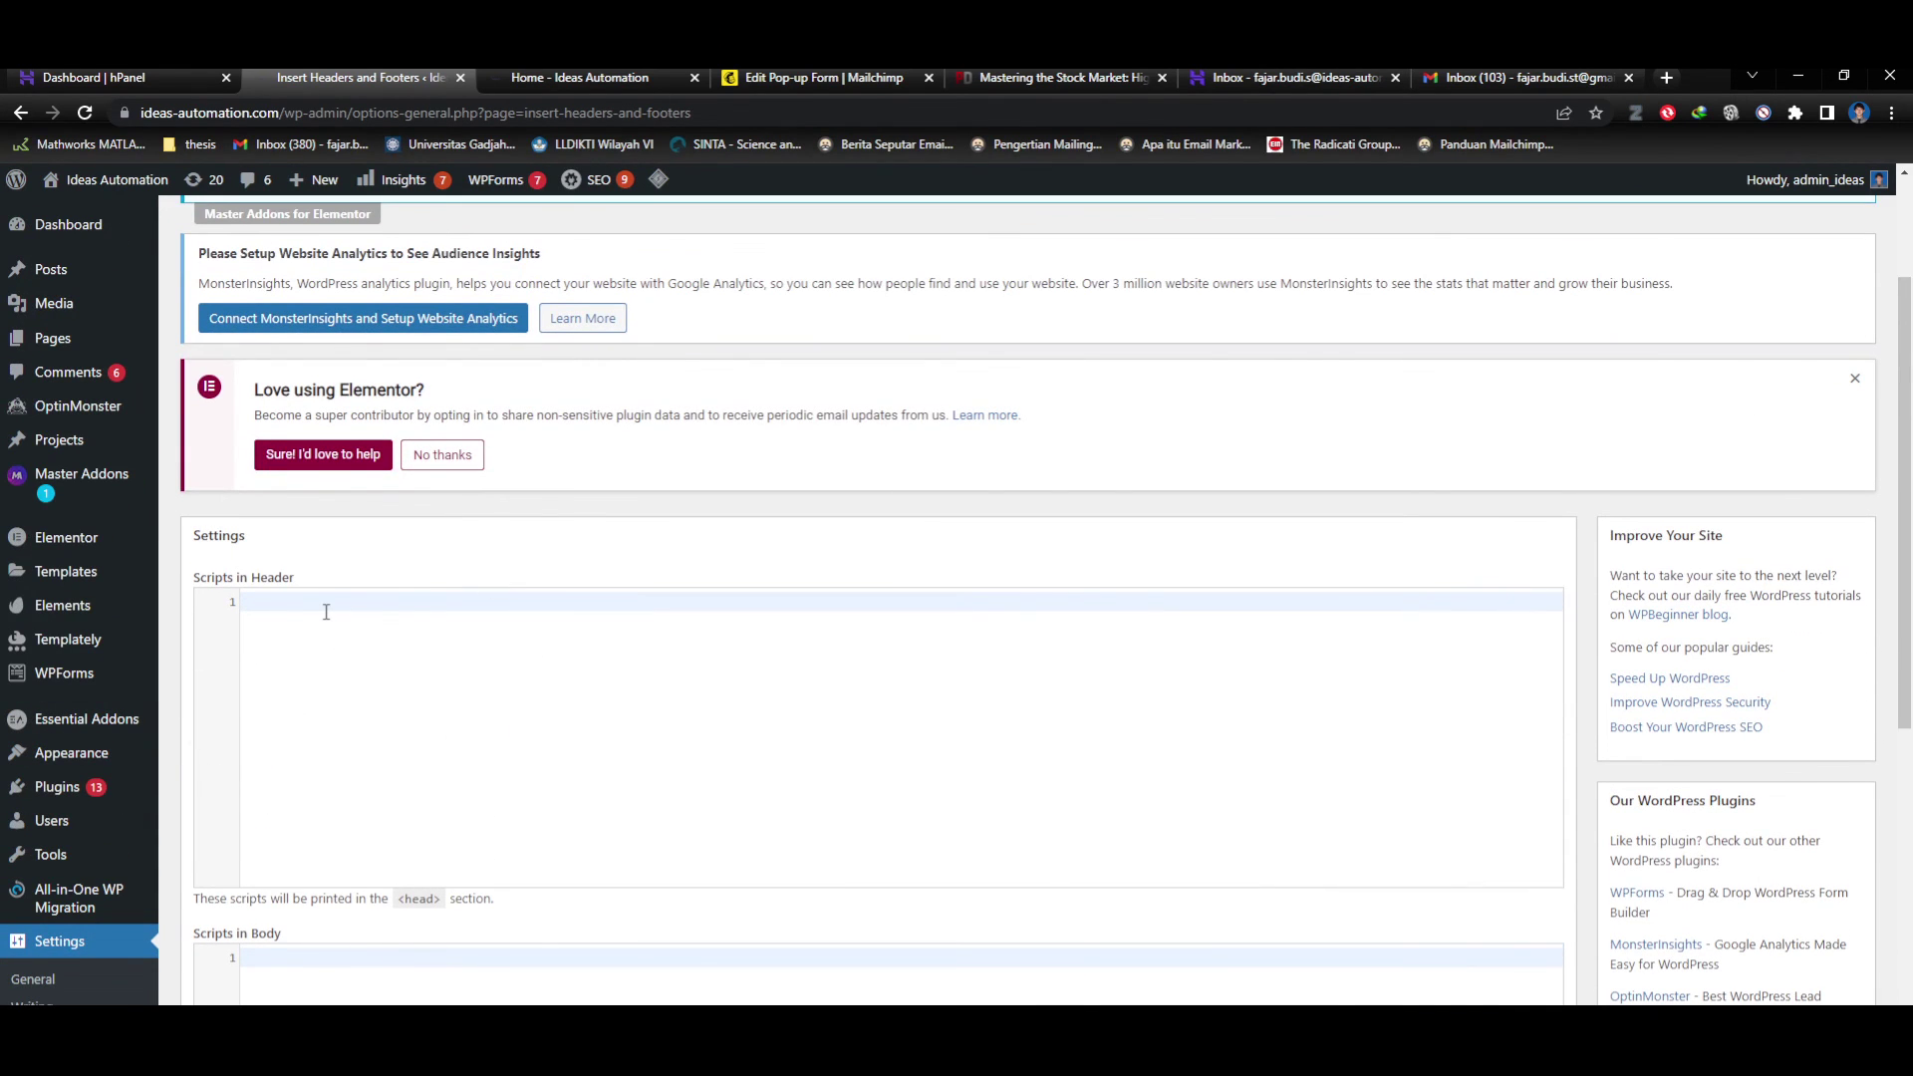
scroll(326, 612, "down", 1)
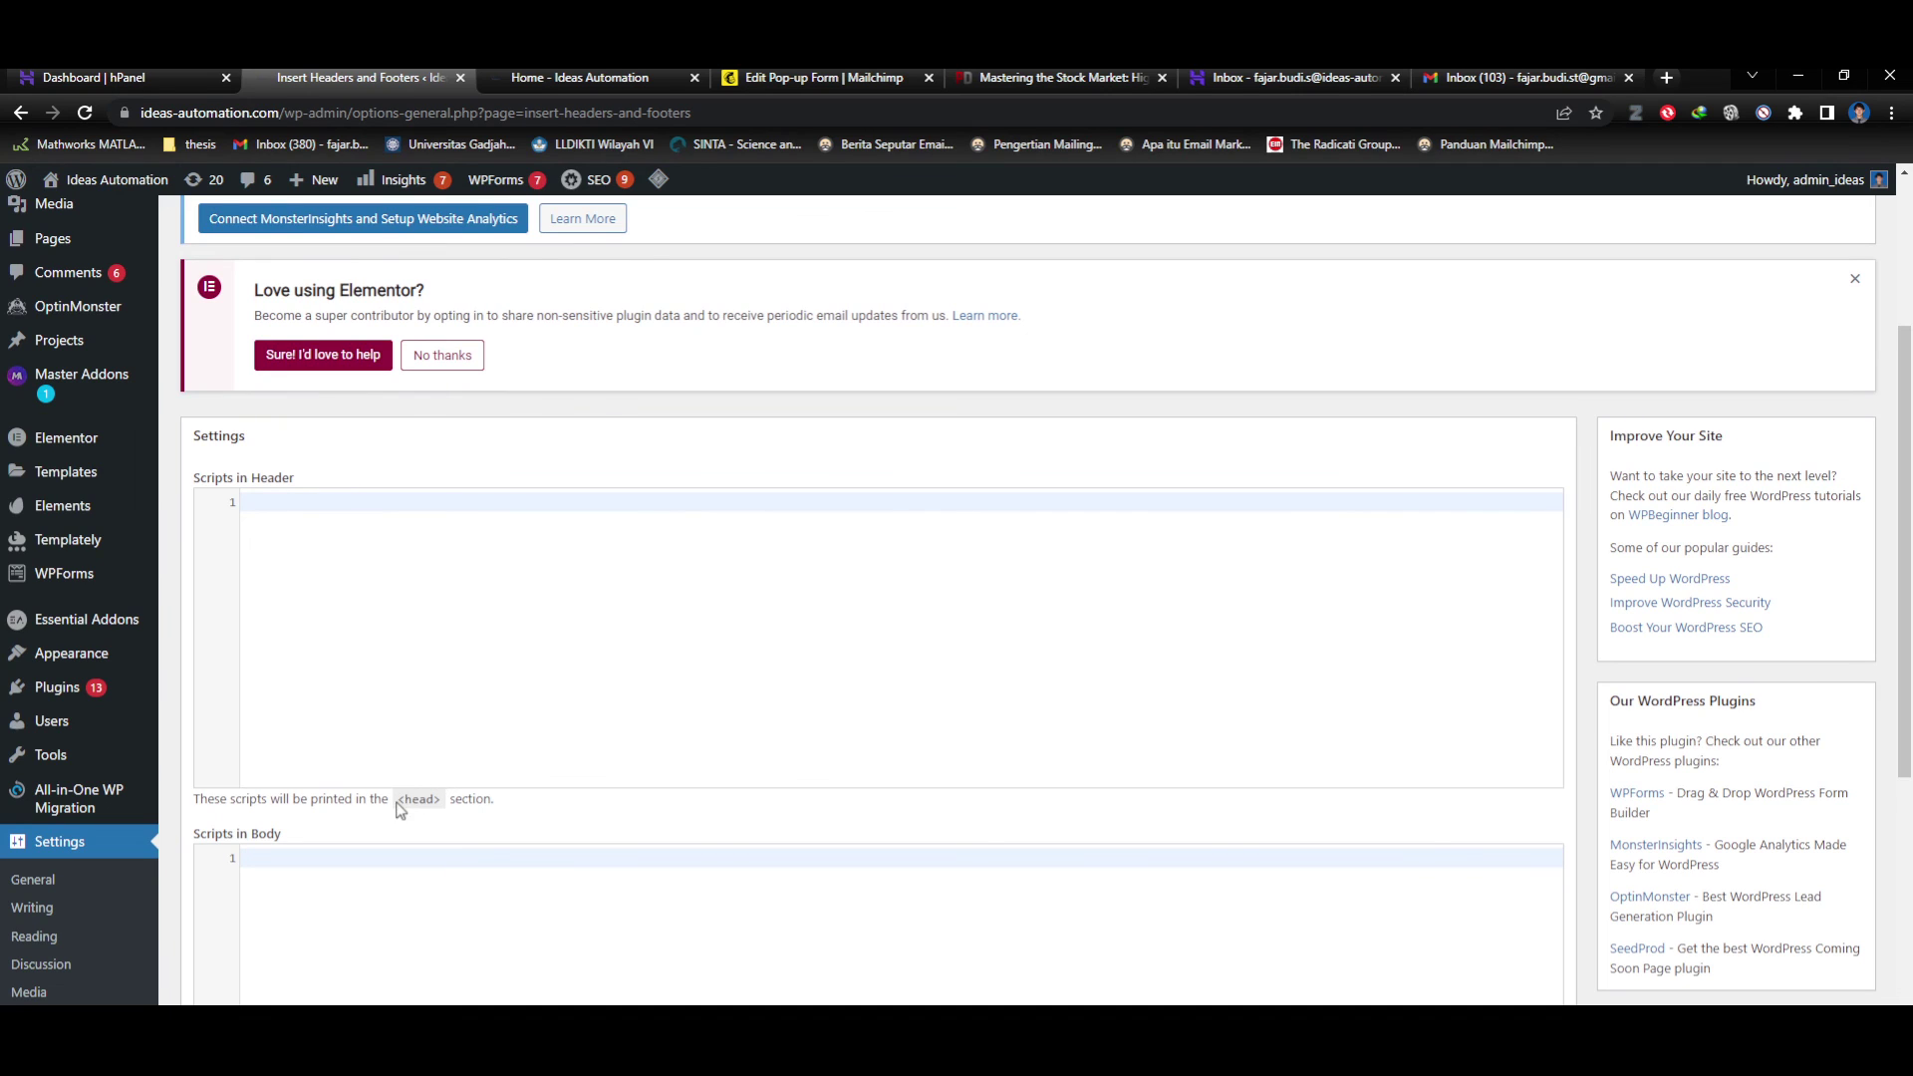
left_click_drag(396, 800, 458, 799)
Copy the site connection code from Mailchimp's Pop-up Form Builder into the Scripts in Header box in WordPress.
left_click(806, 77)
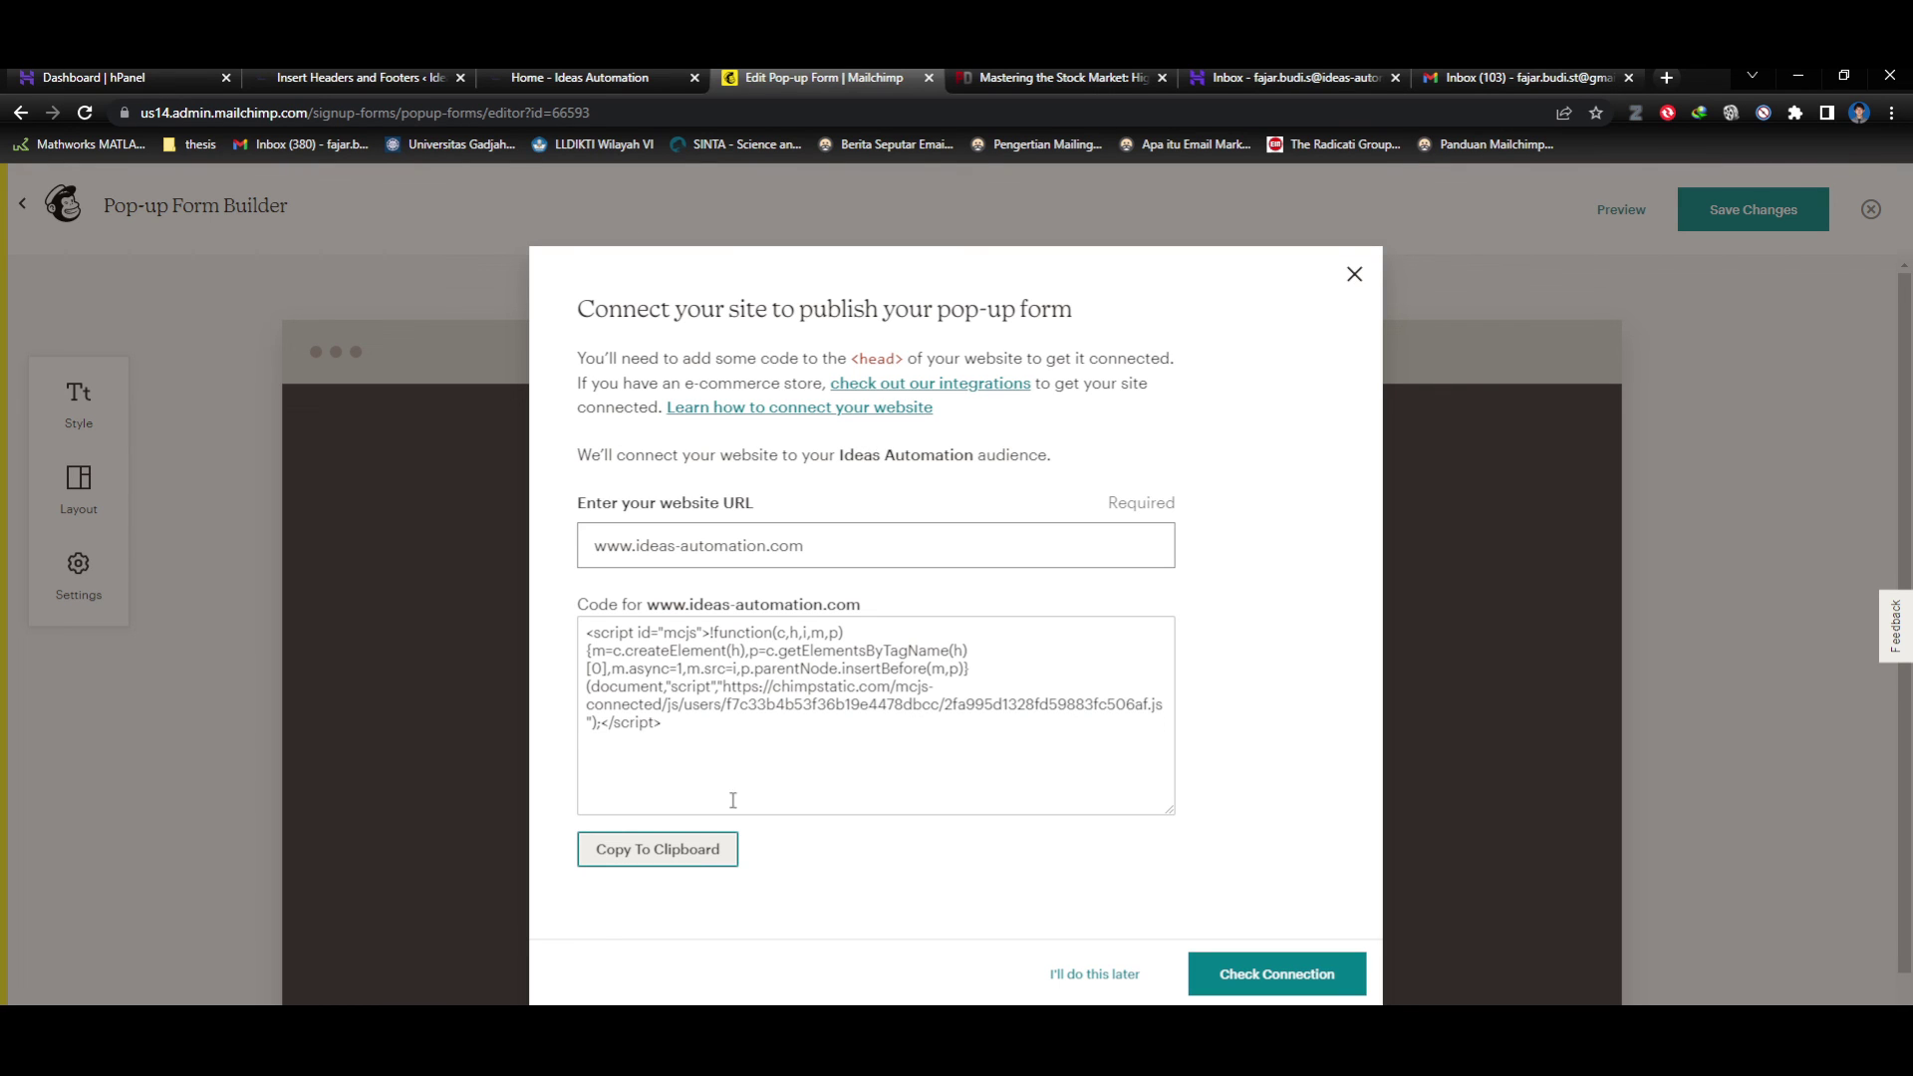
left_click(658, 849)
left_click(348, 76)
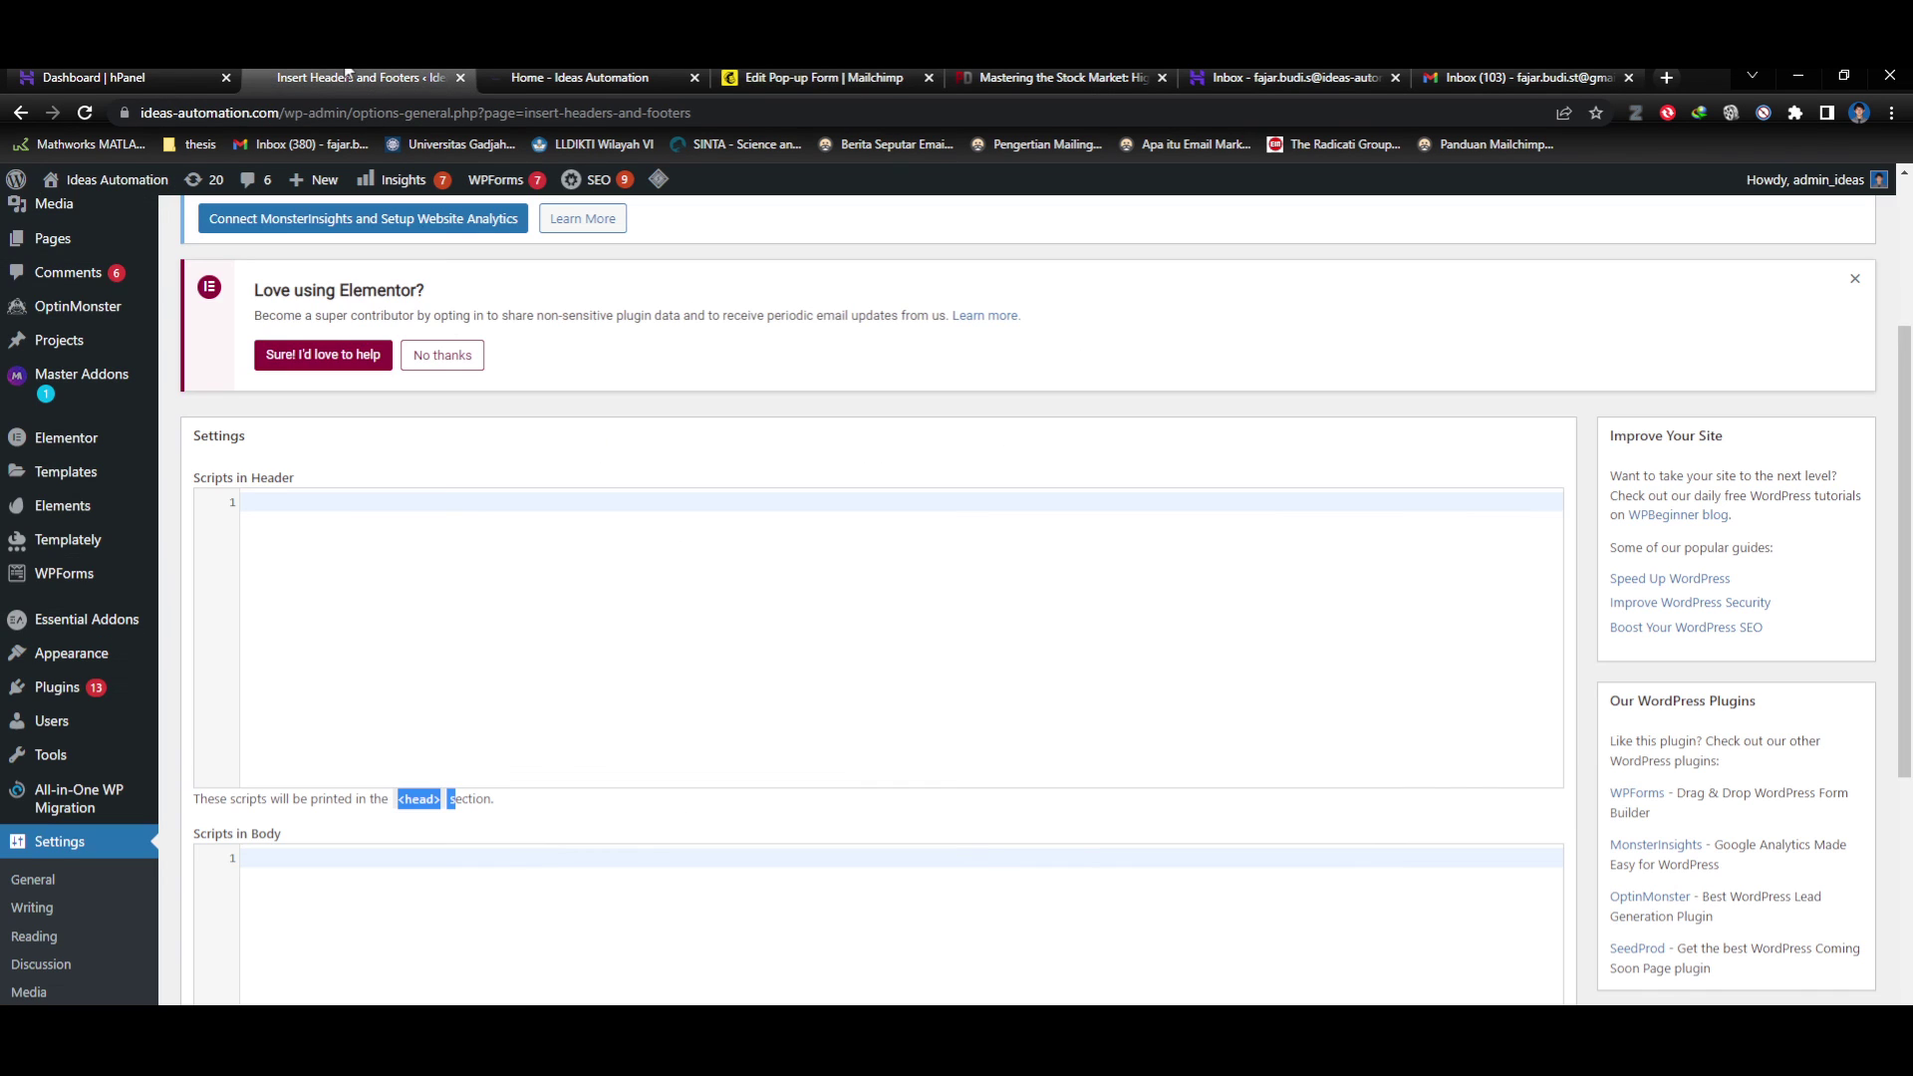
left_click(309, 542)
key("ctrl+v")
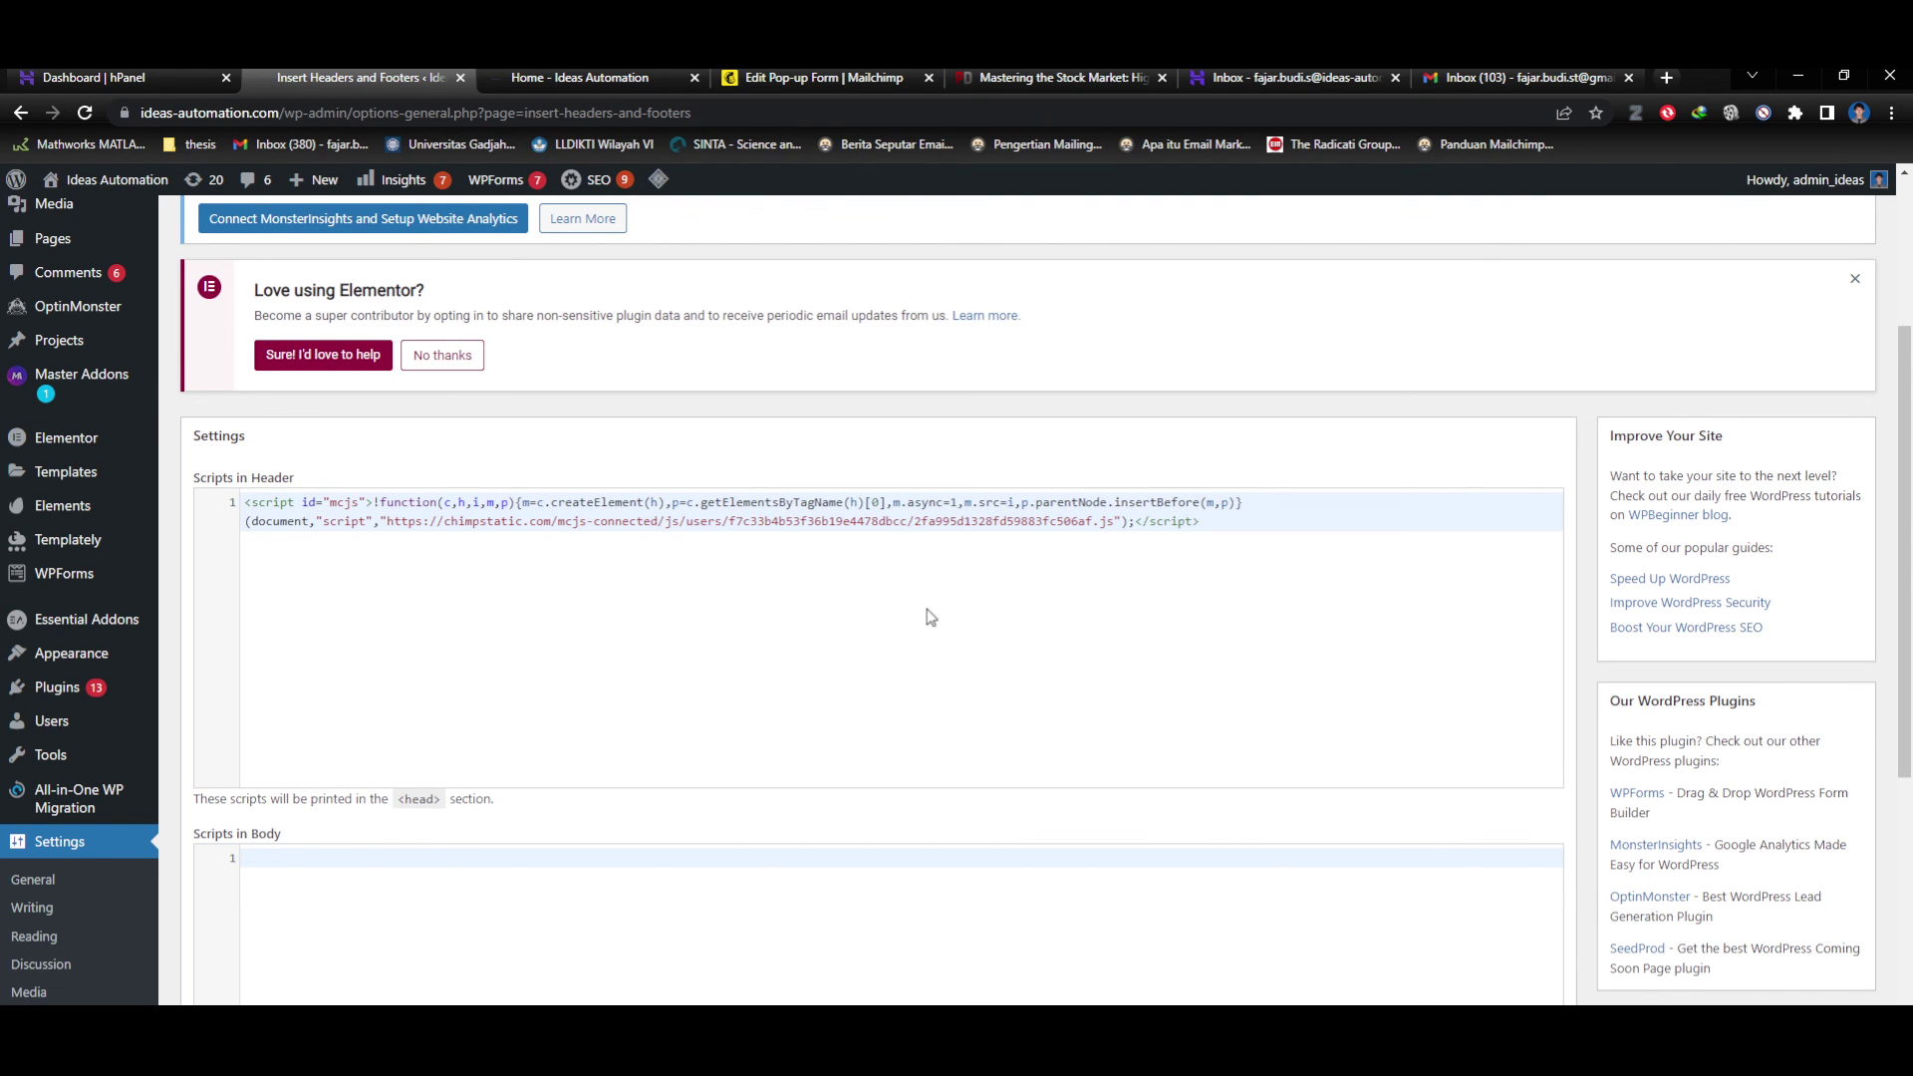
Save the Insert Headers and Footers settings and look over the saved script sections.
scroll(957, 652, "down", 6)
scroll(863, 705, "up", 6)
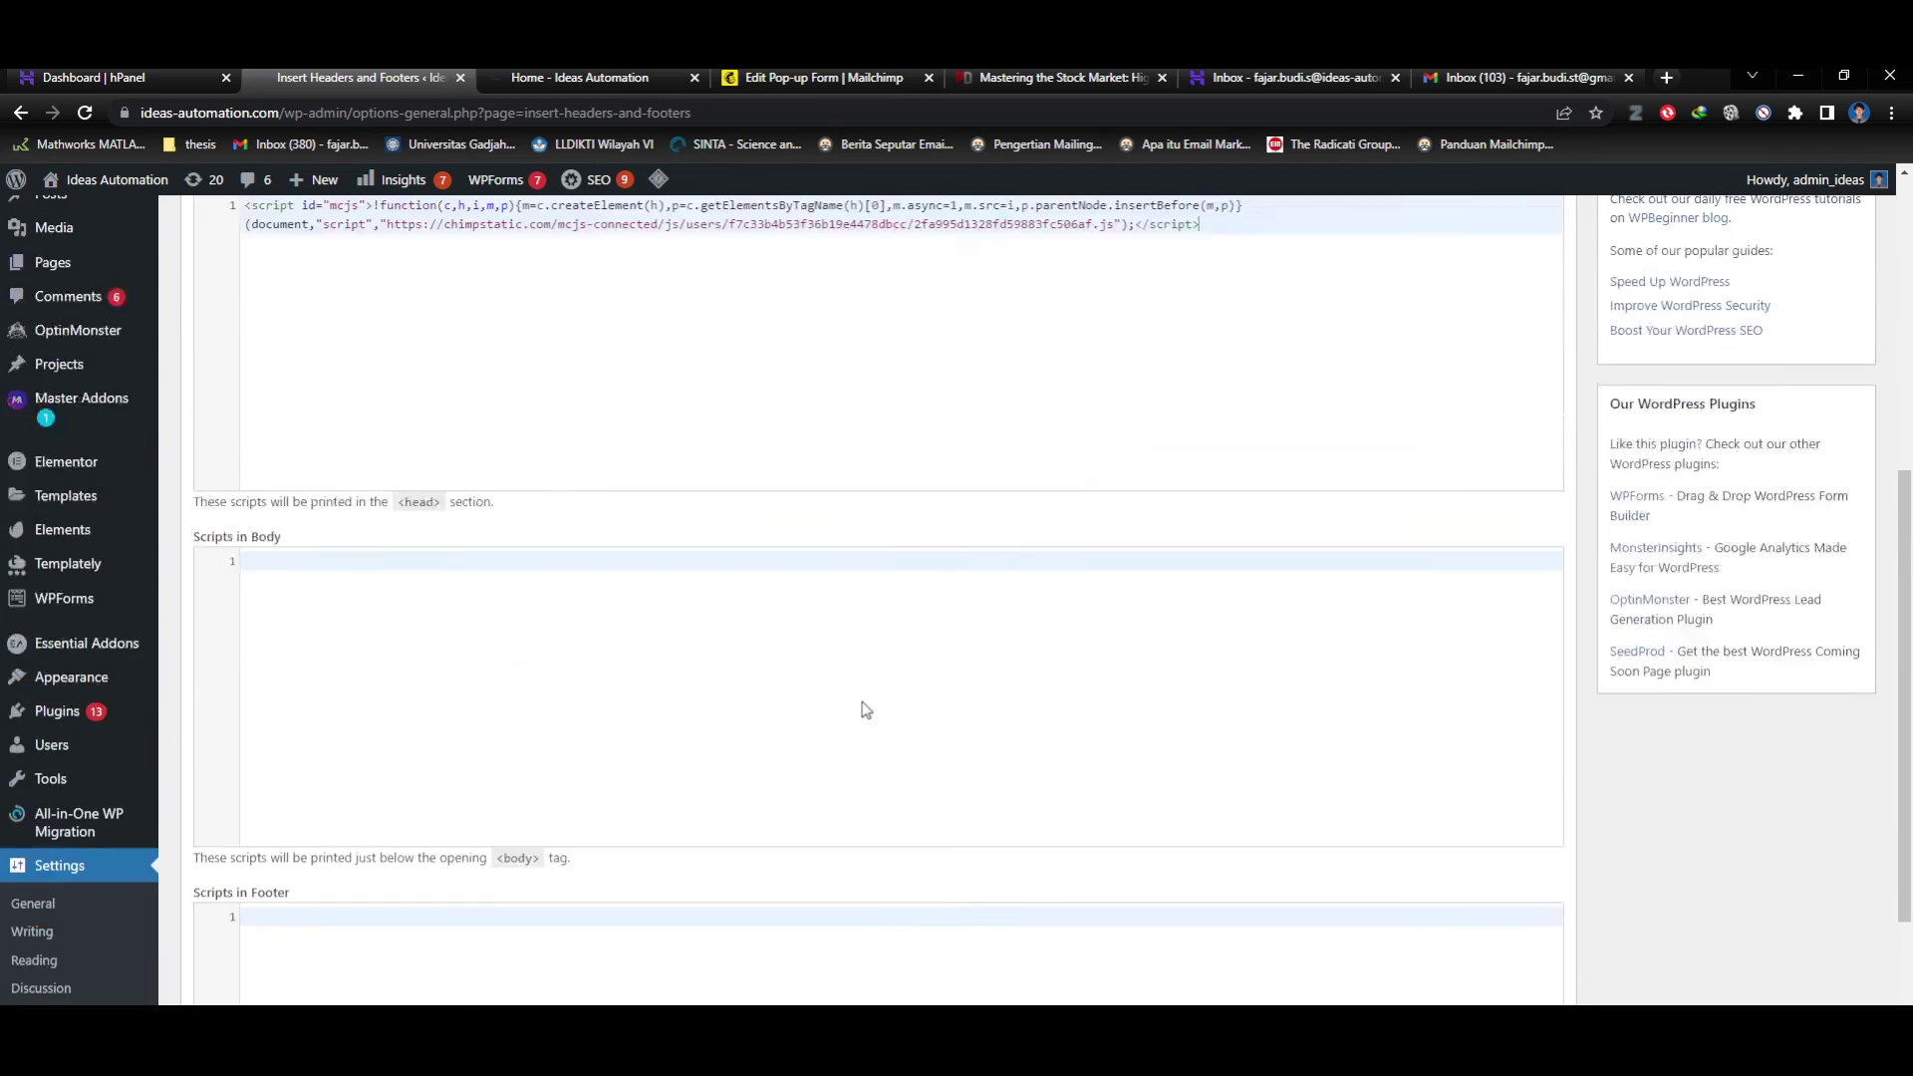
scroll(503, 581, "down", 6)
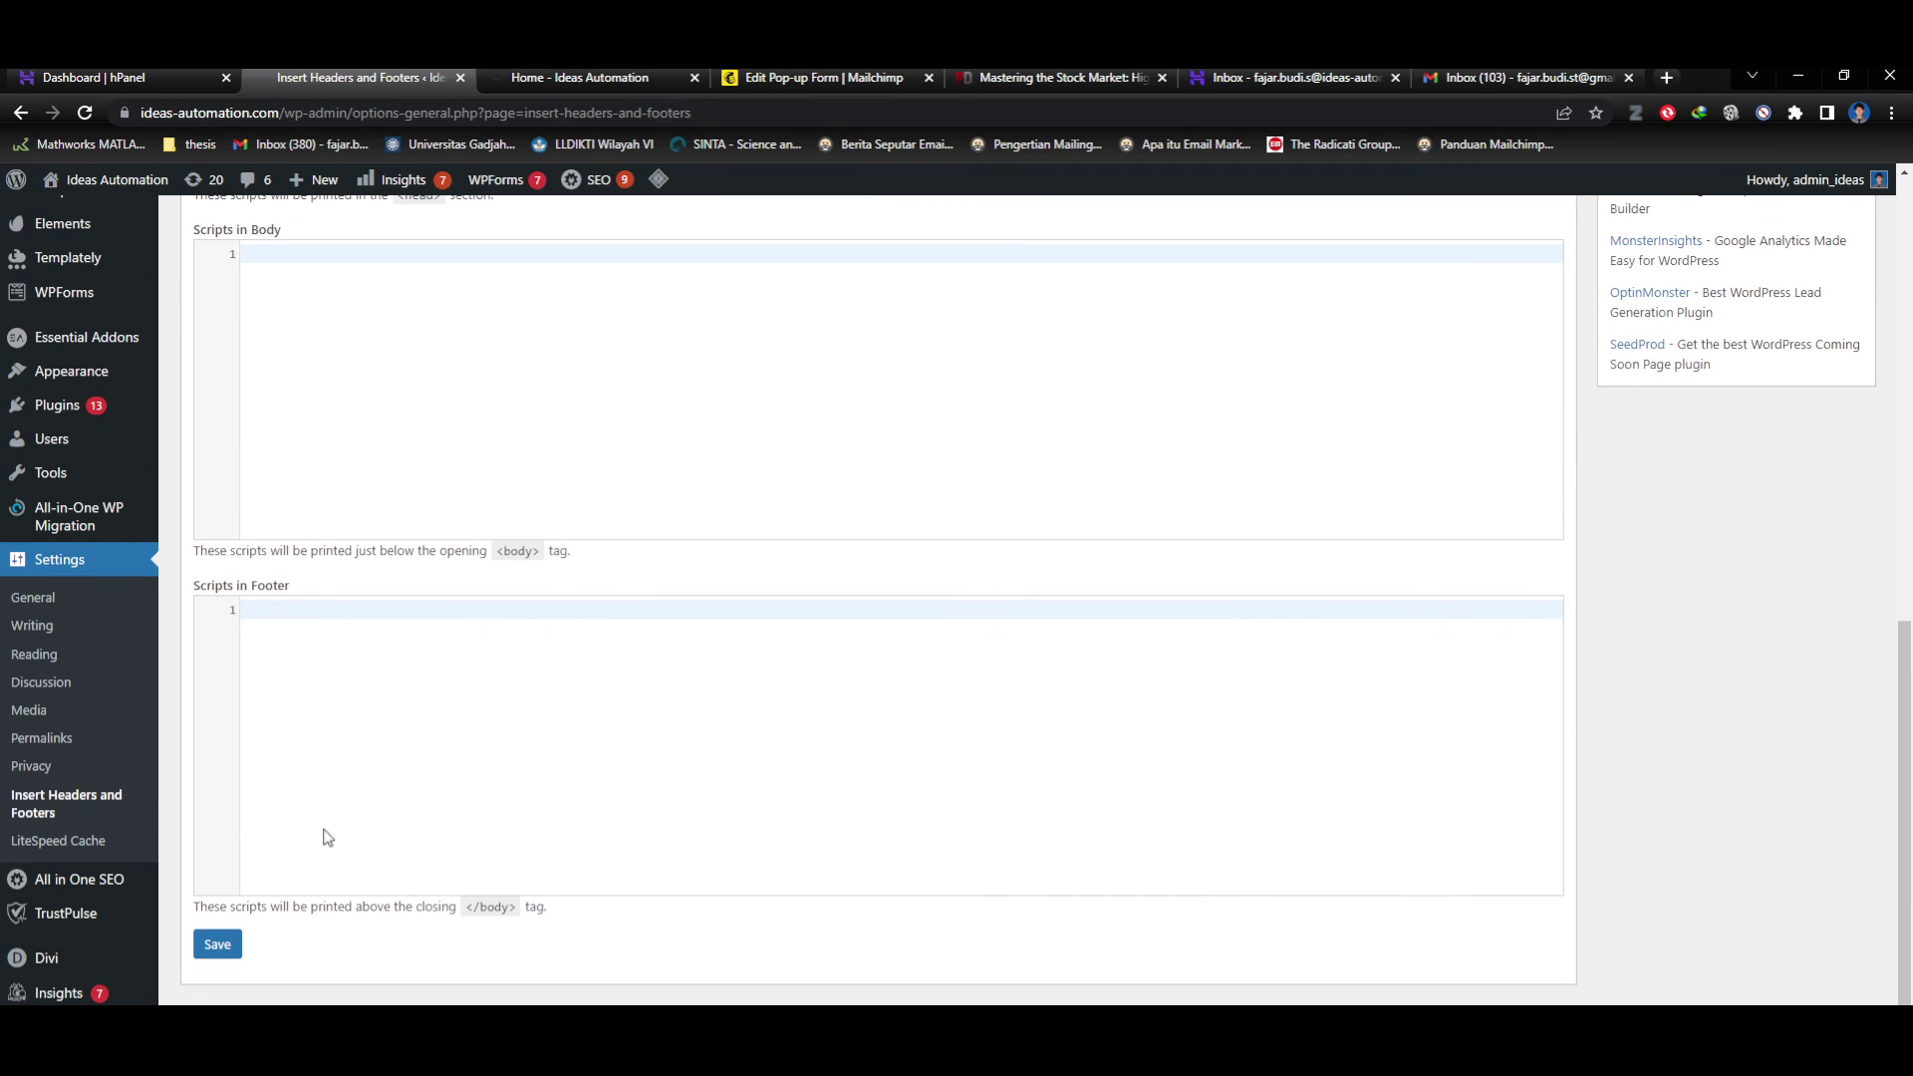
left_click(217, 947)
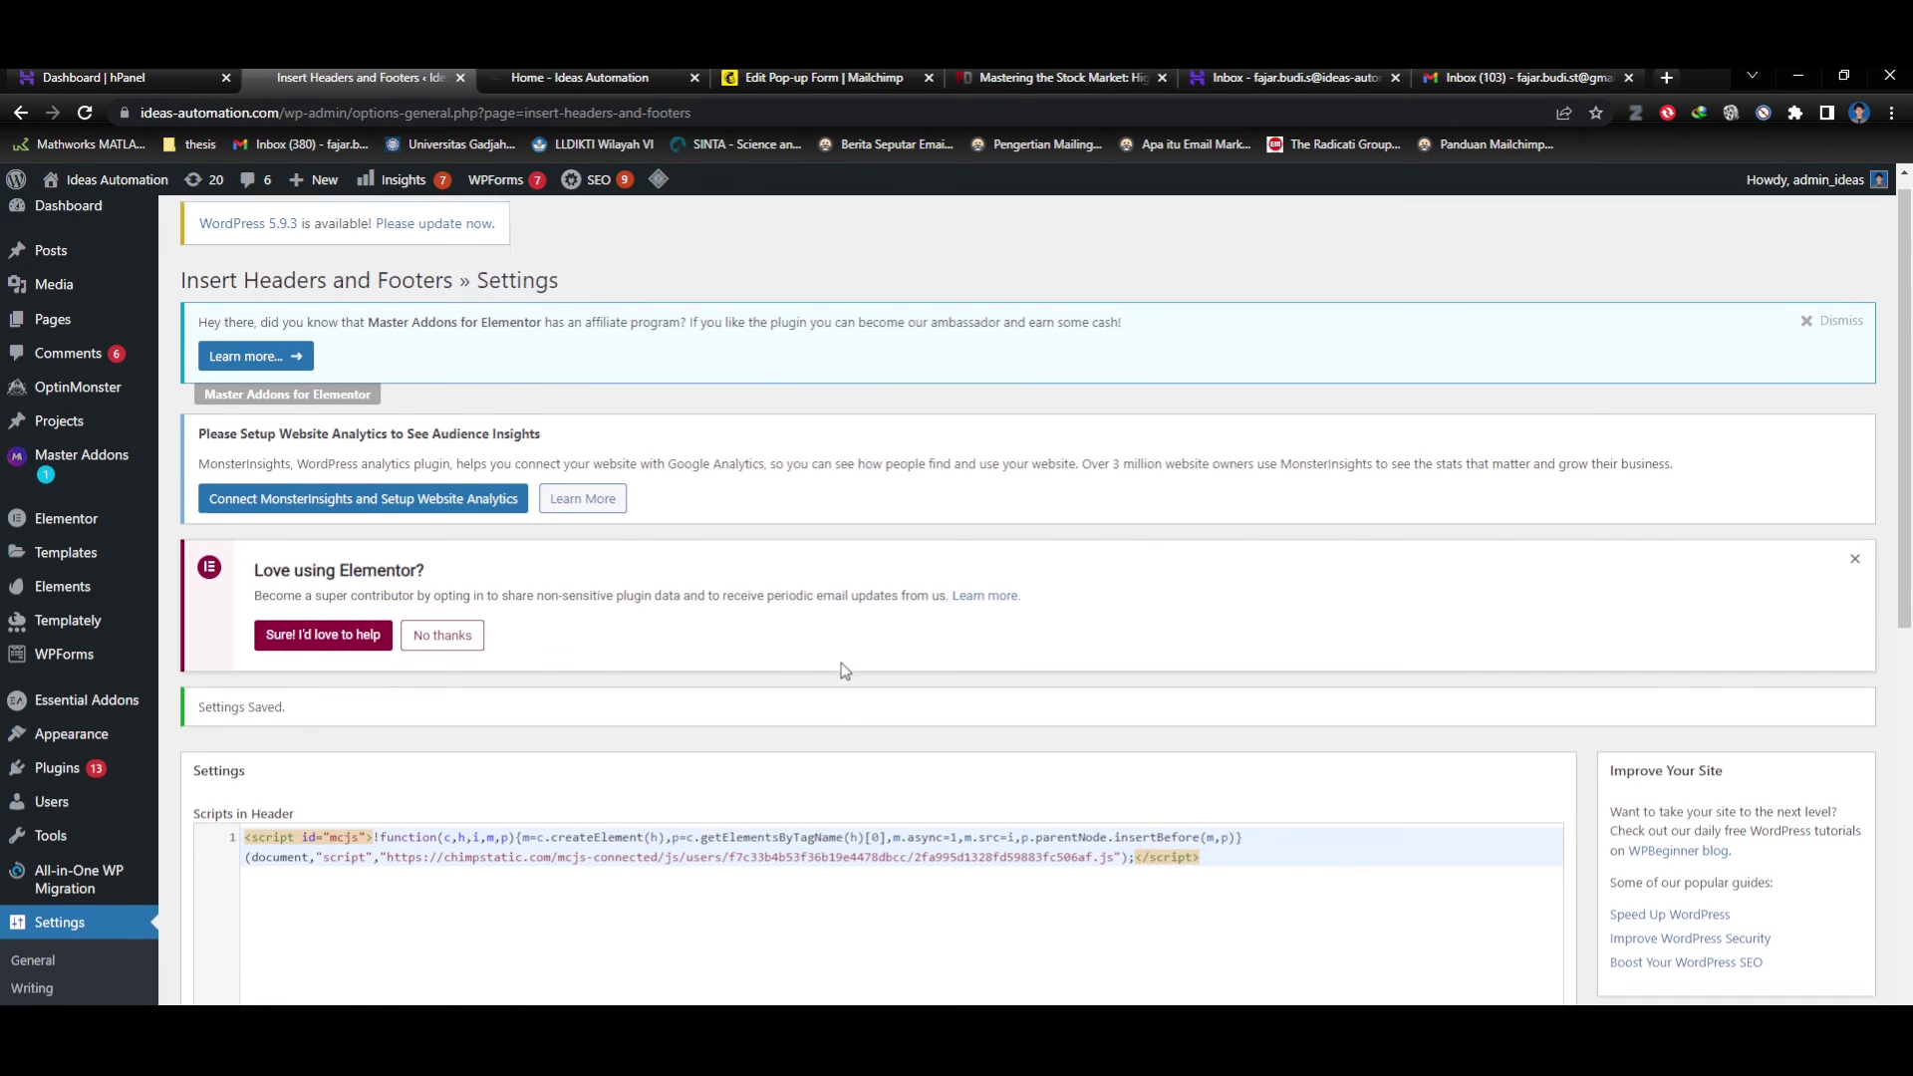
scroll(846, 670, "down", 10)
scroll(840, 673, "up", 10)
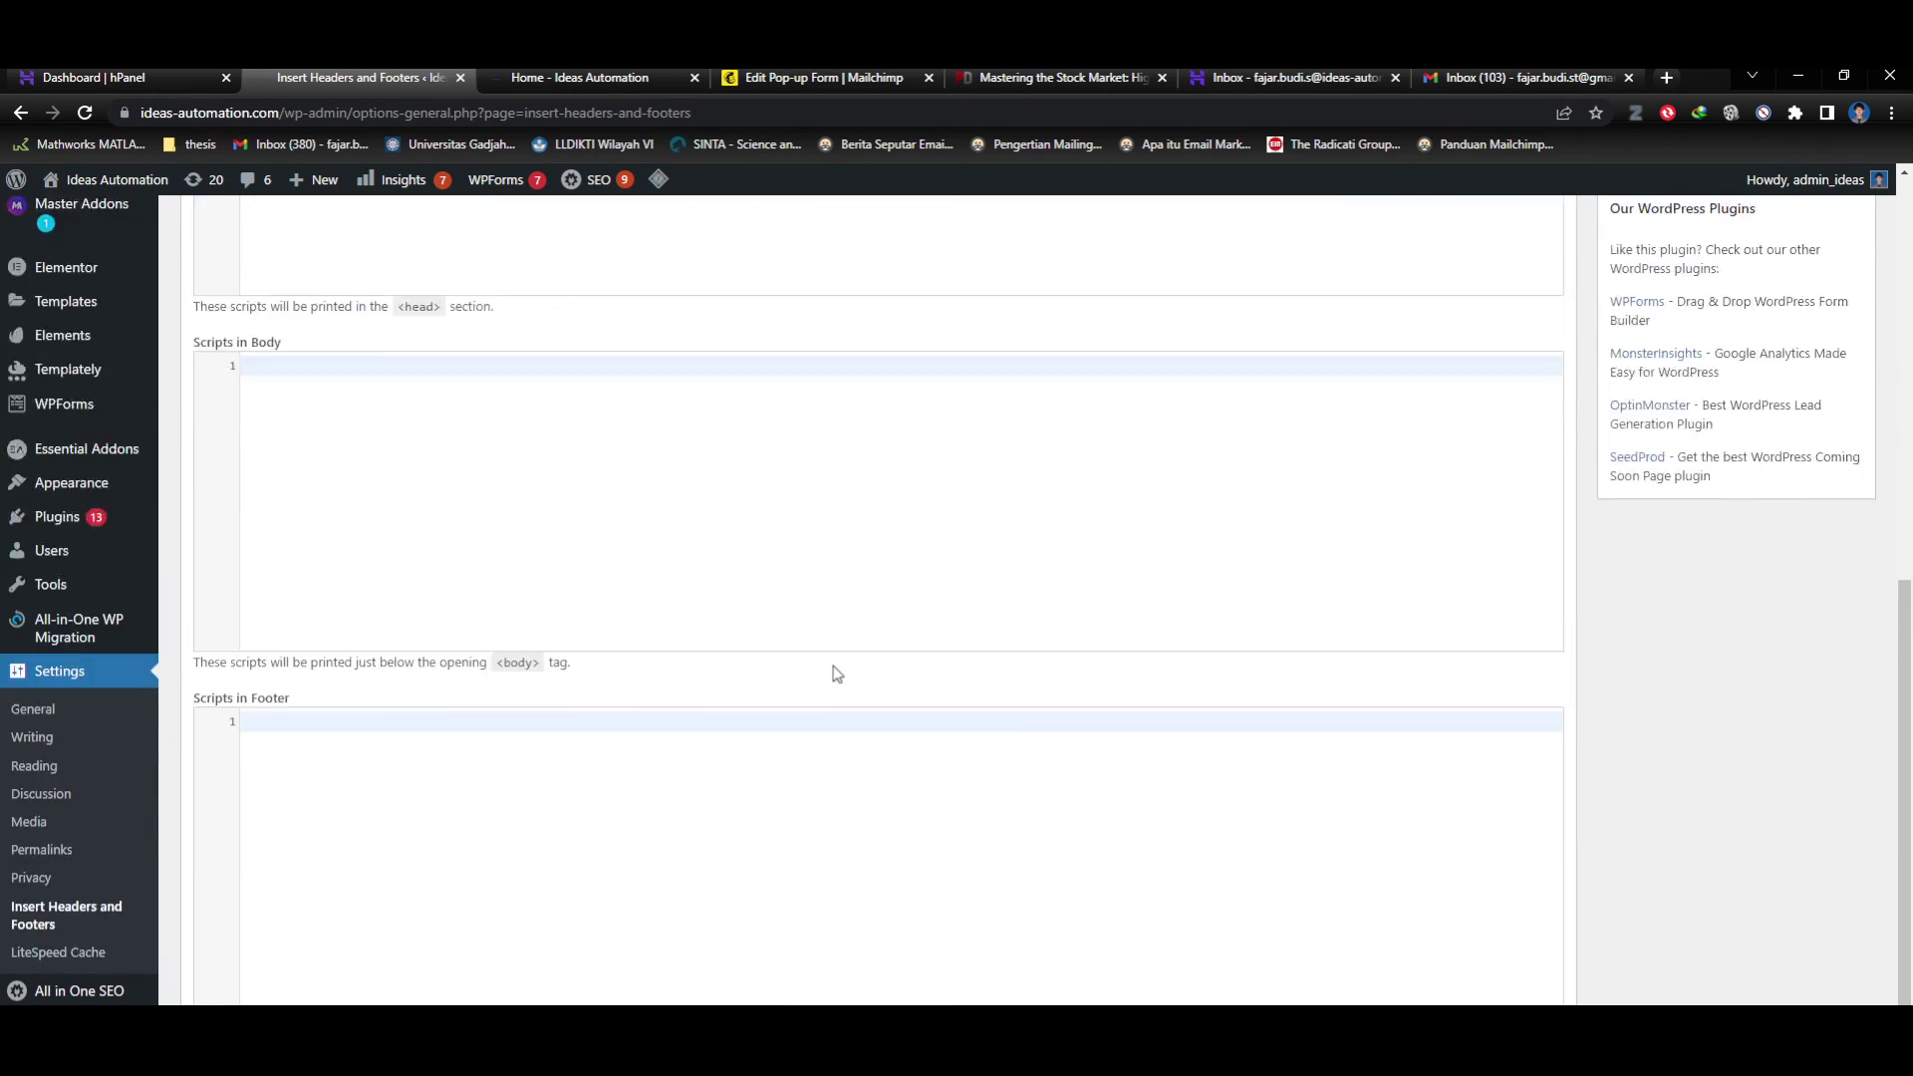
left_click(602, 74)
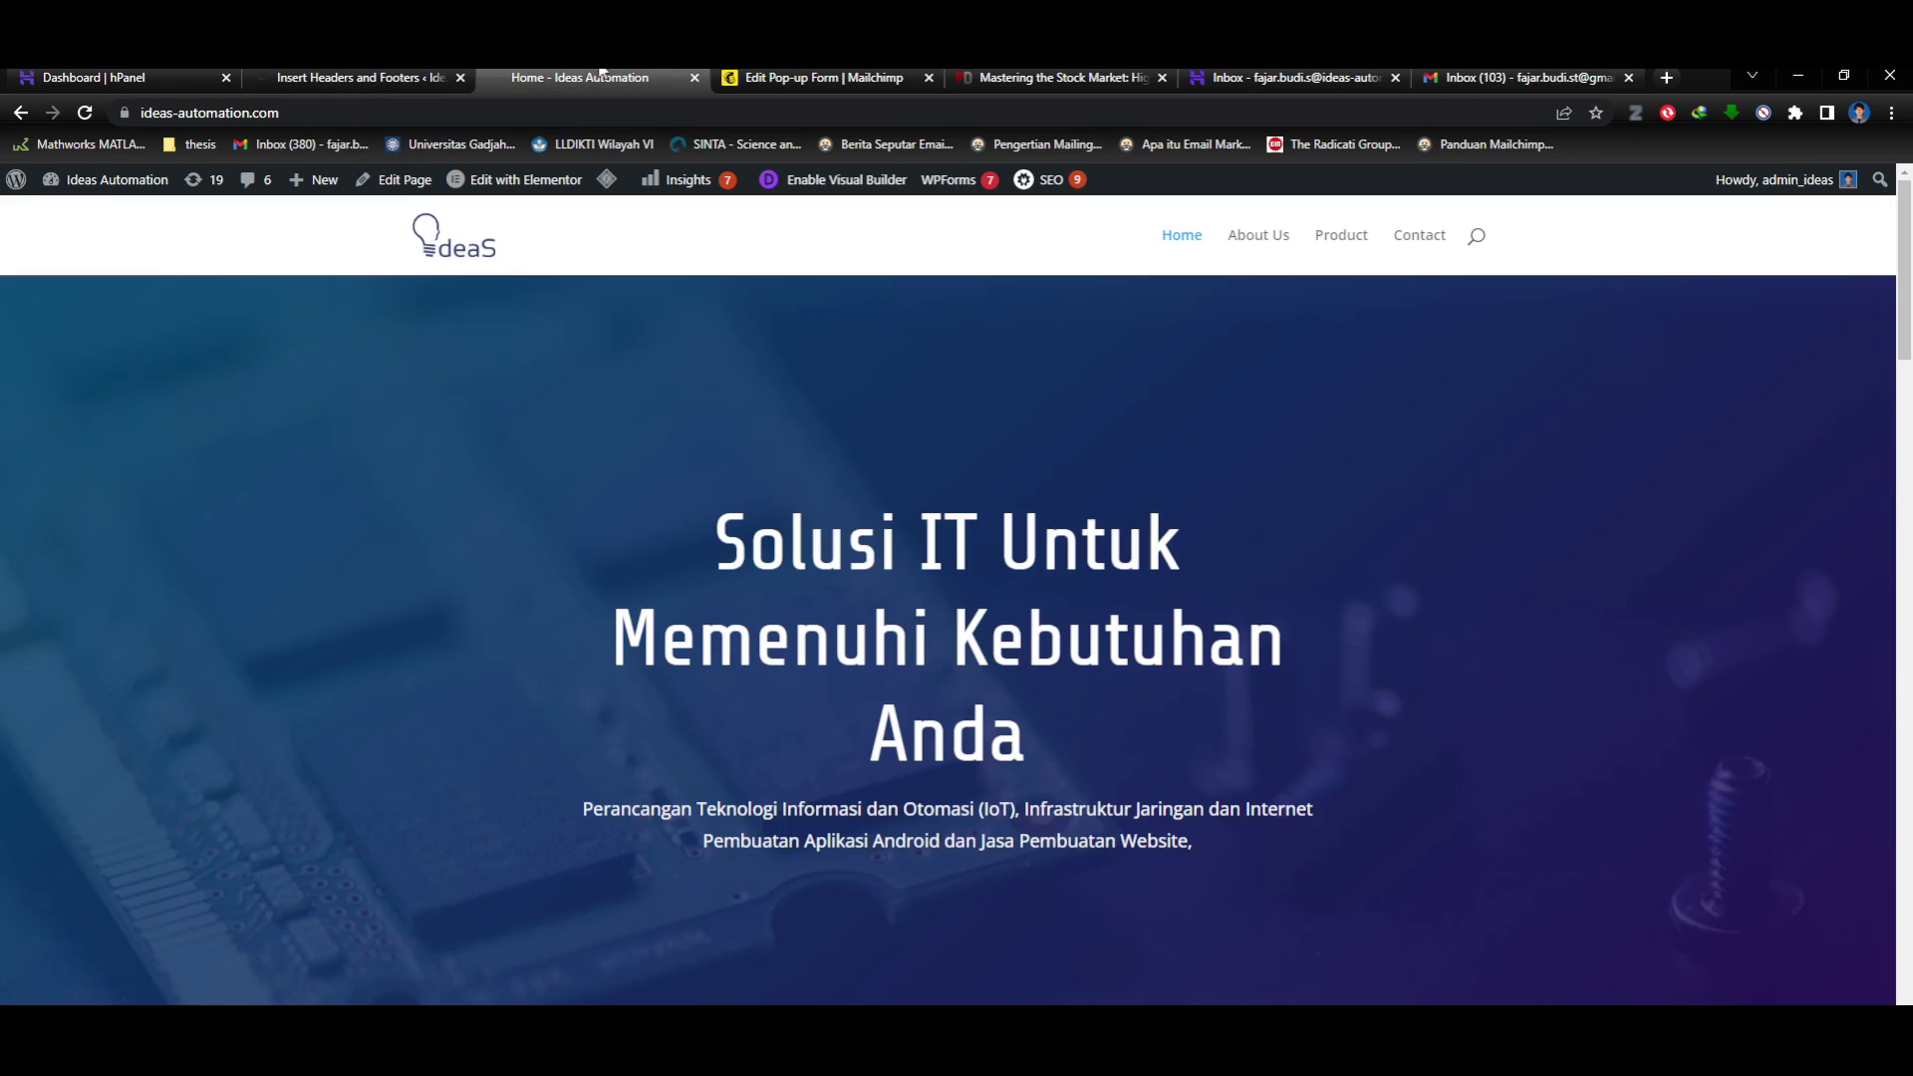
left_click(770, 76)
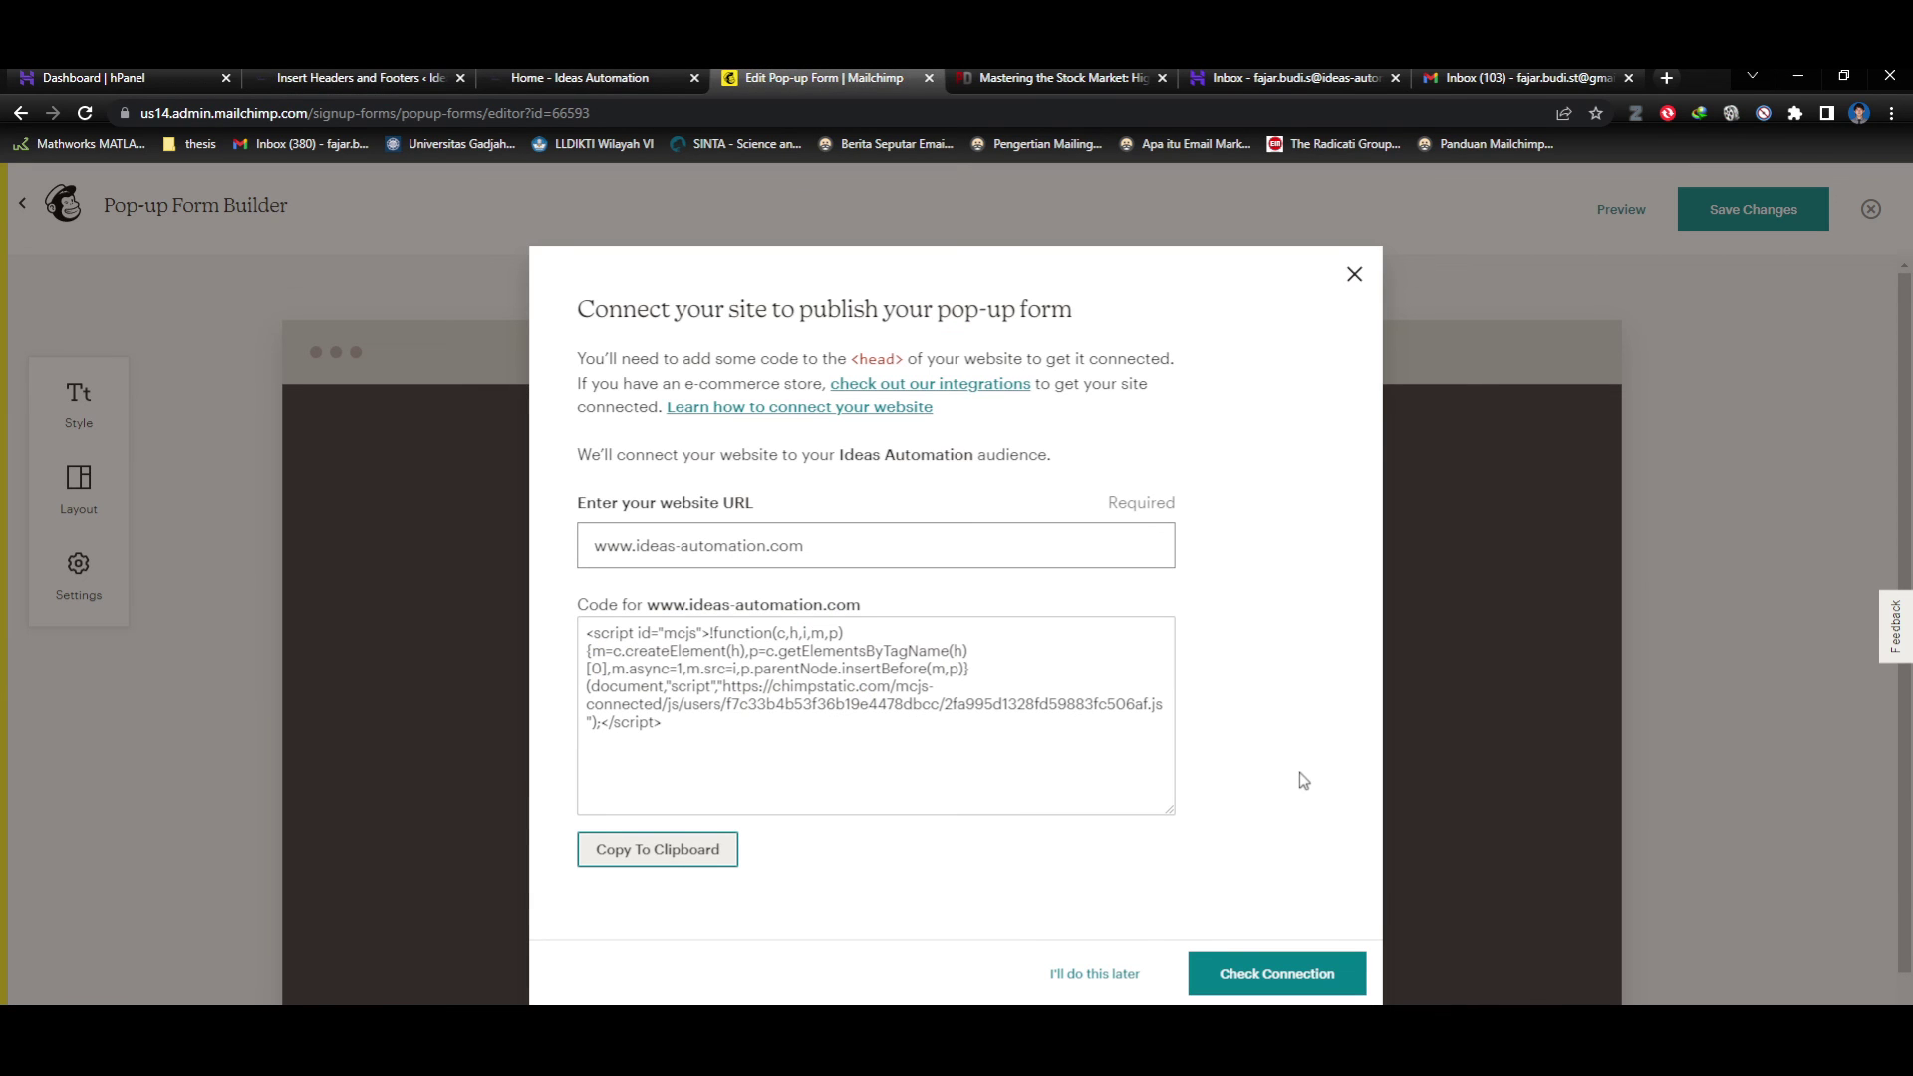
left_click(1268, 985)
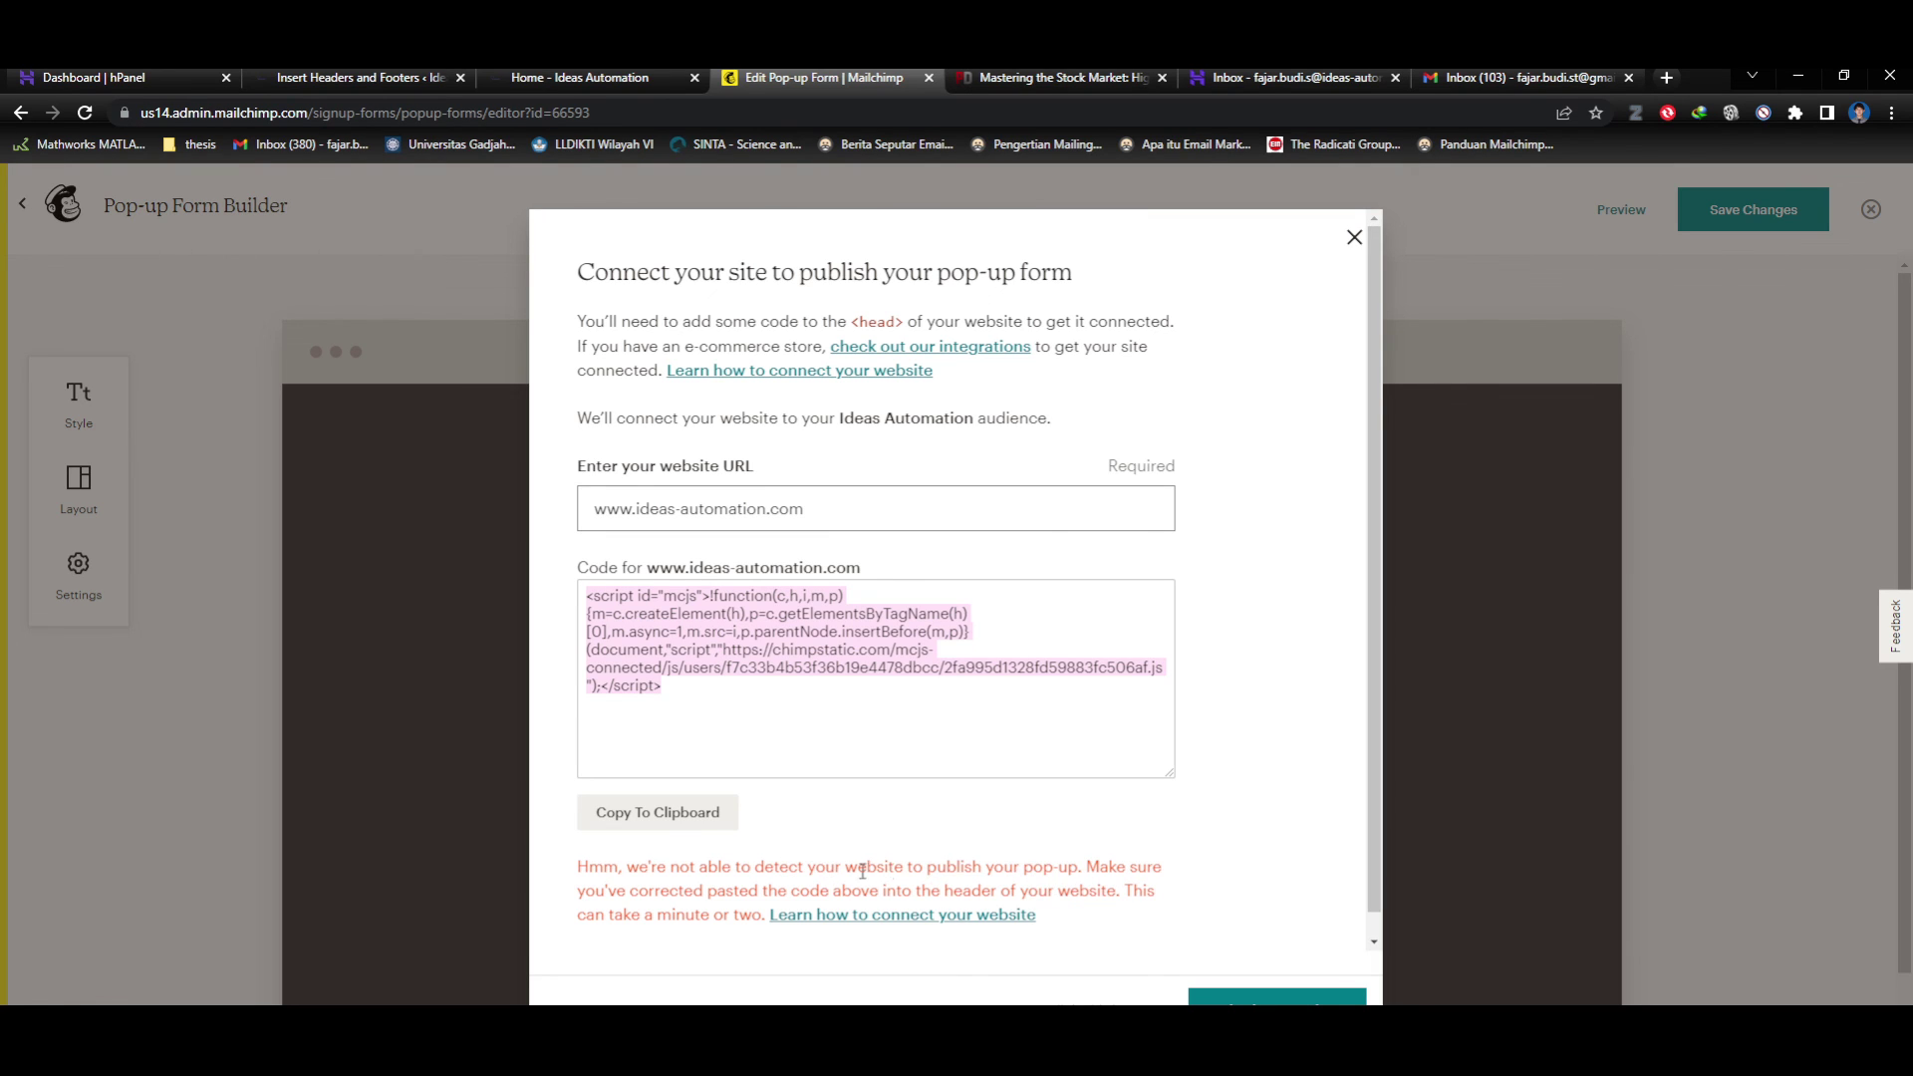
Compare the connection code in Mailchimp with the script in the WordPress Scripts in Header box.
left_click_drag(686, 688, 525, 595)
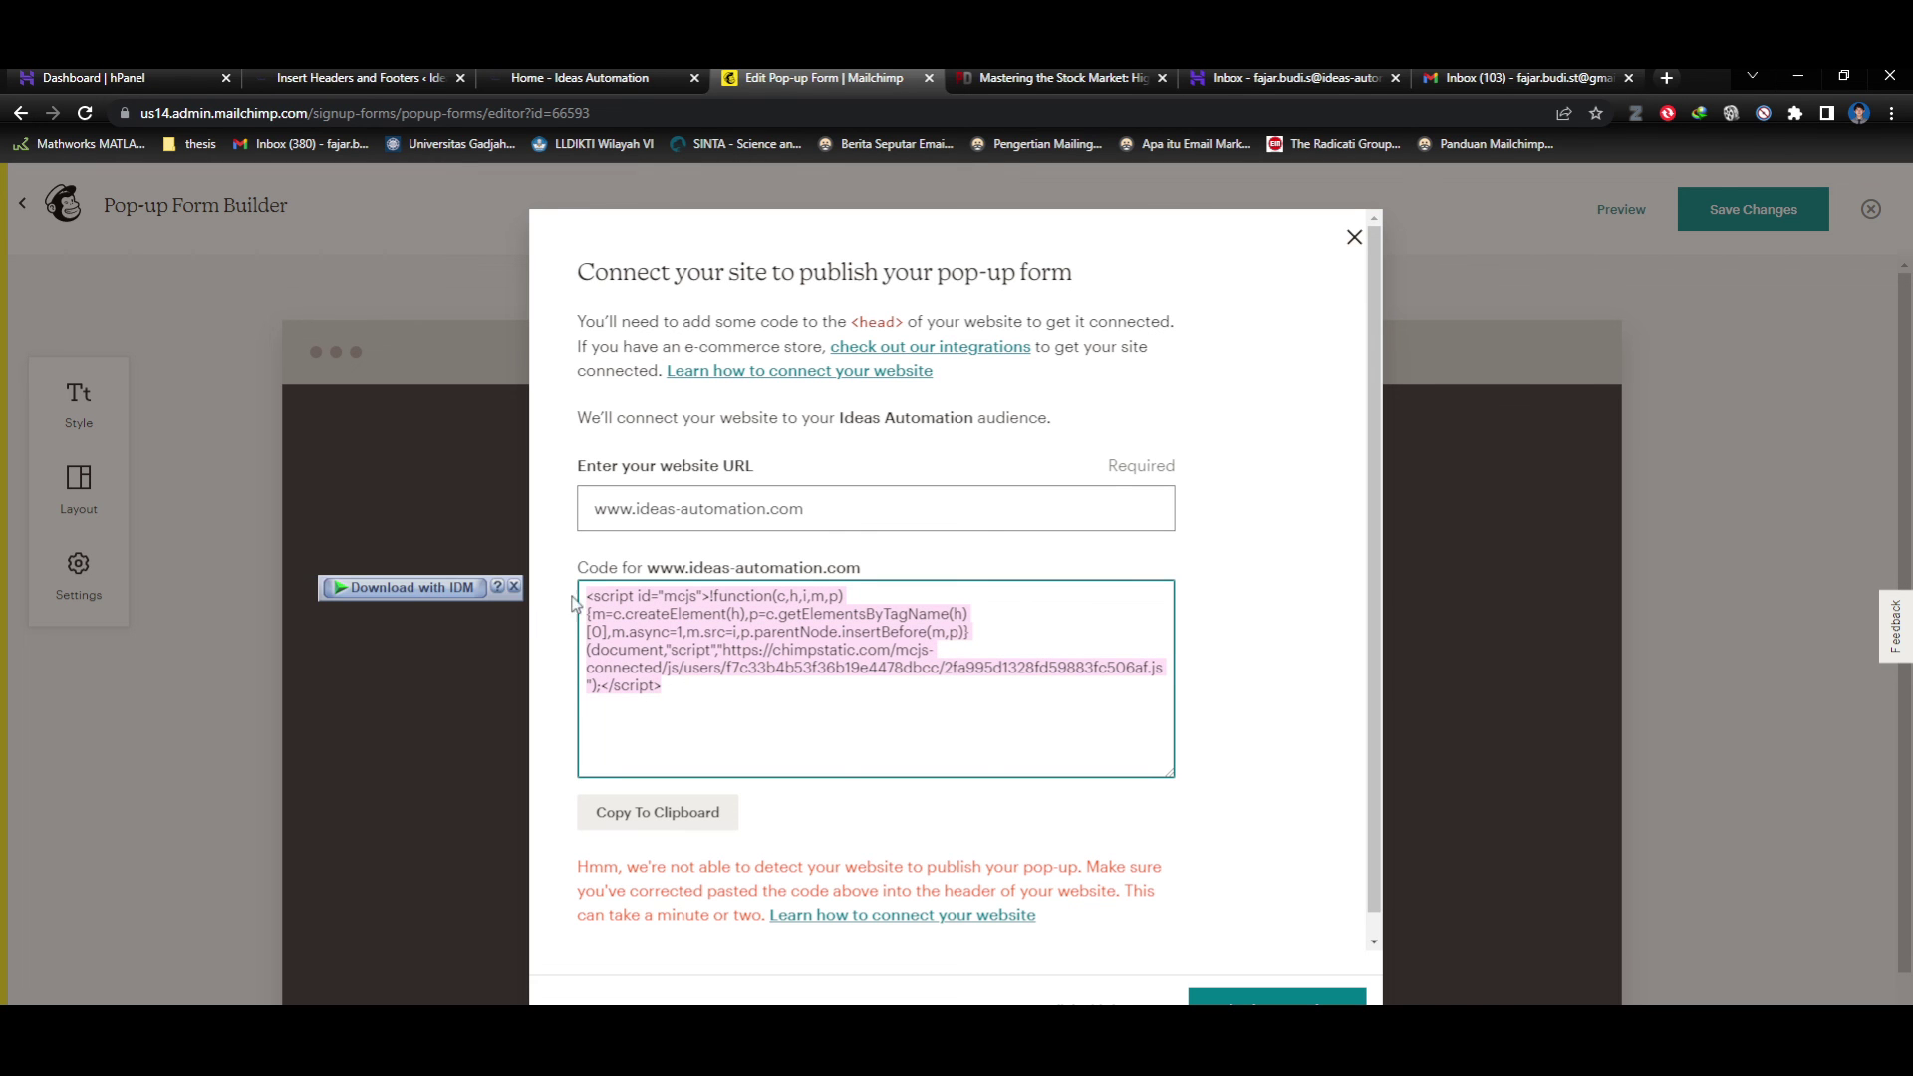
left_click(370, 77)
scroll(406, 841, "down", 3)
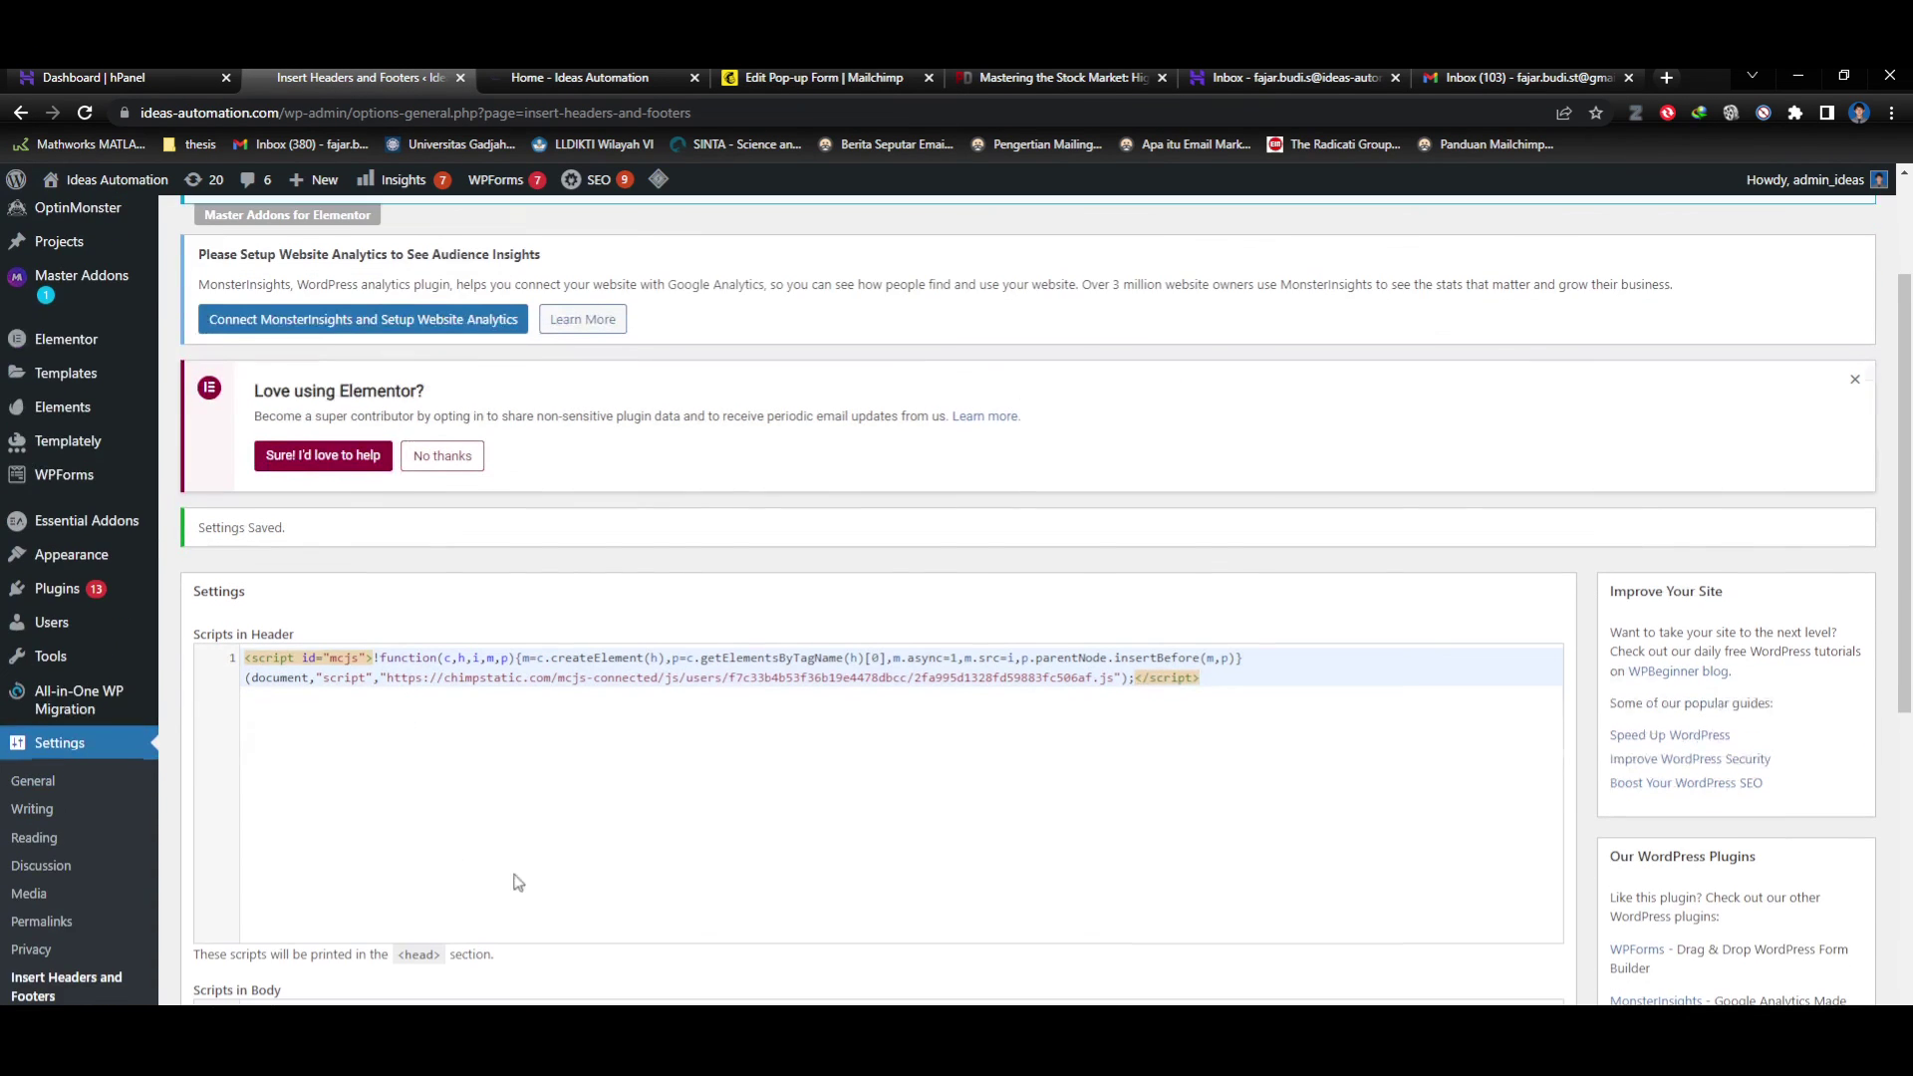
left_click_drag(1281, 697, 199, 660)
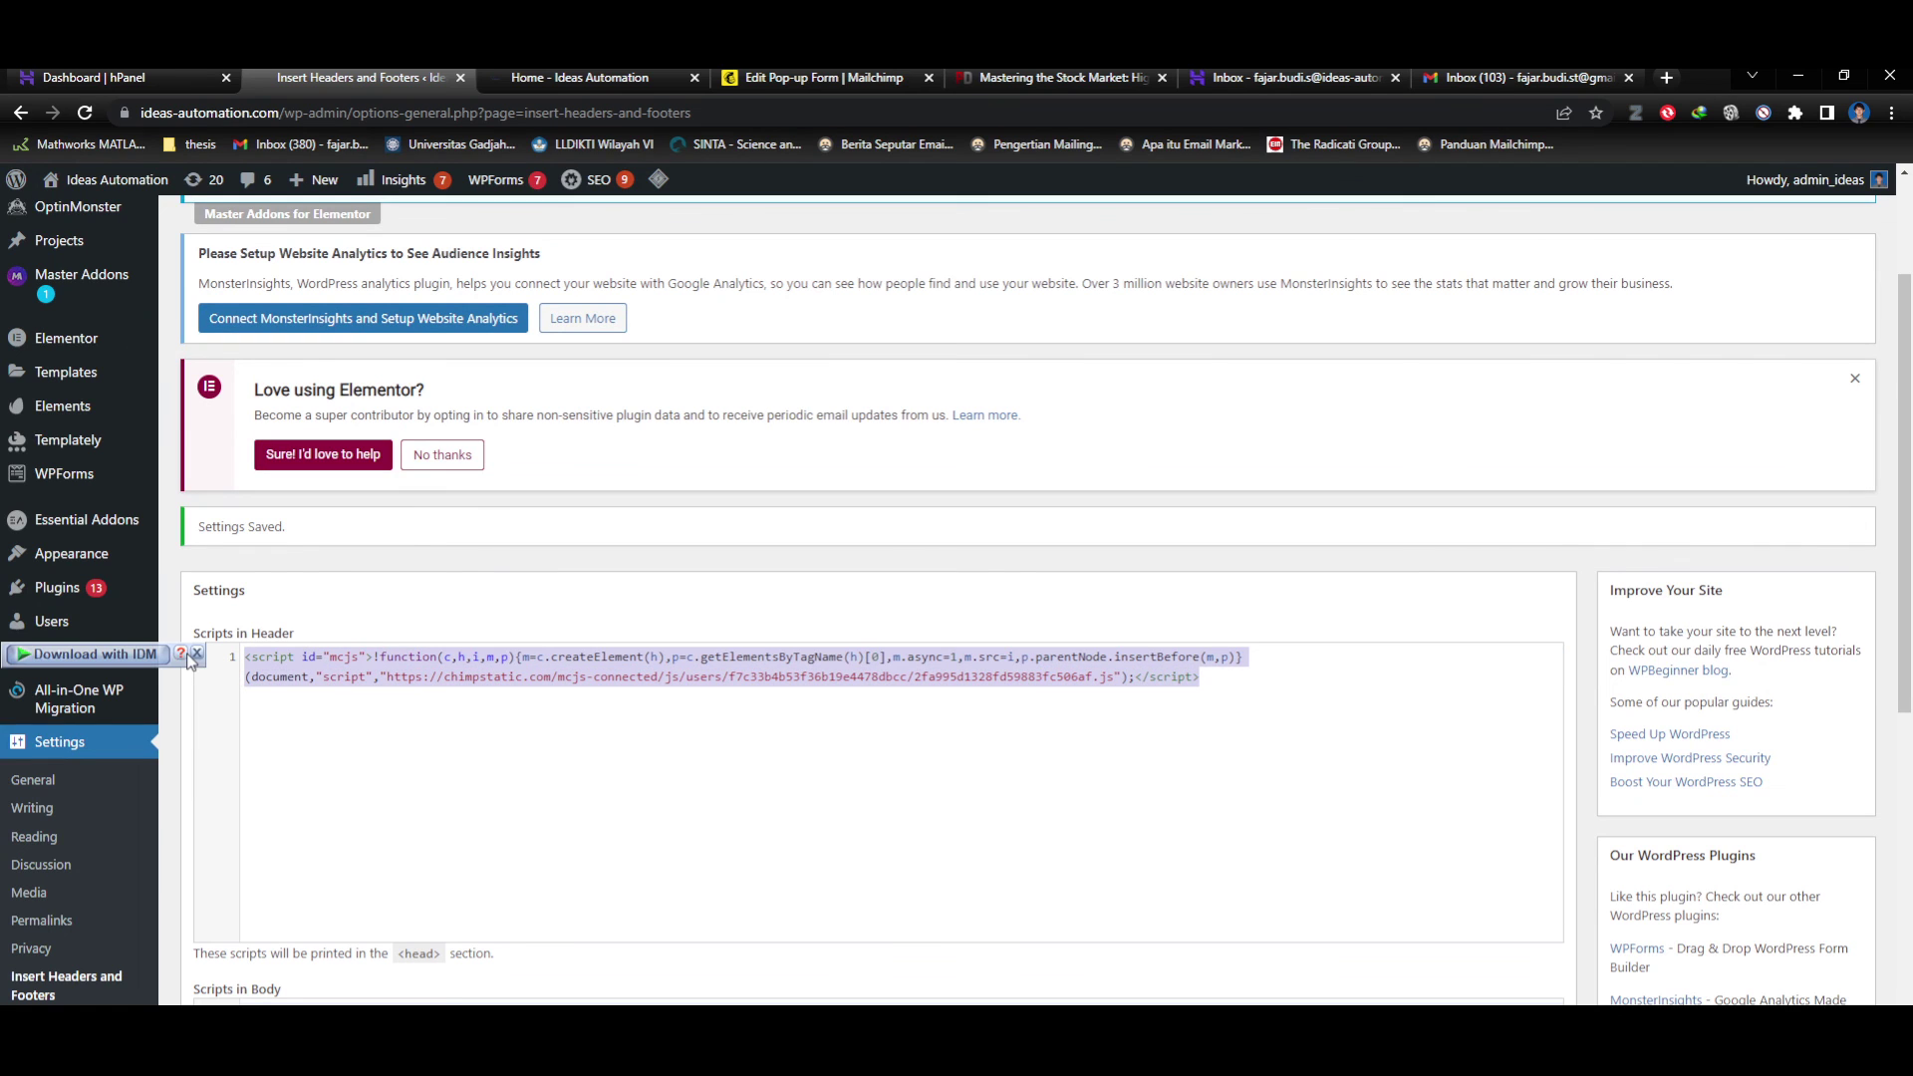
Save the Insert Headers and Footers settings again and dismiss the Master Addons and Elementor notices.
left_click(702, 775)
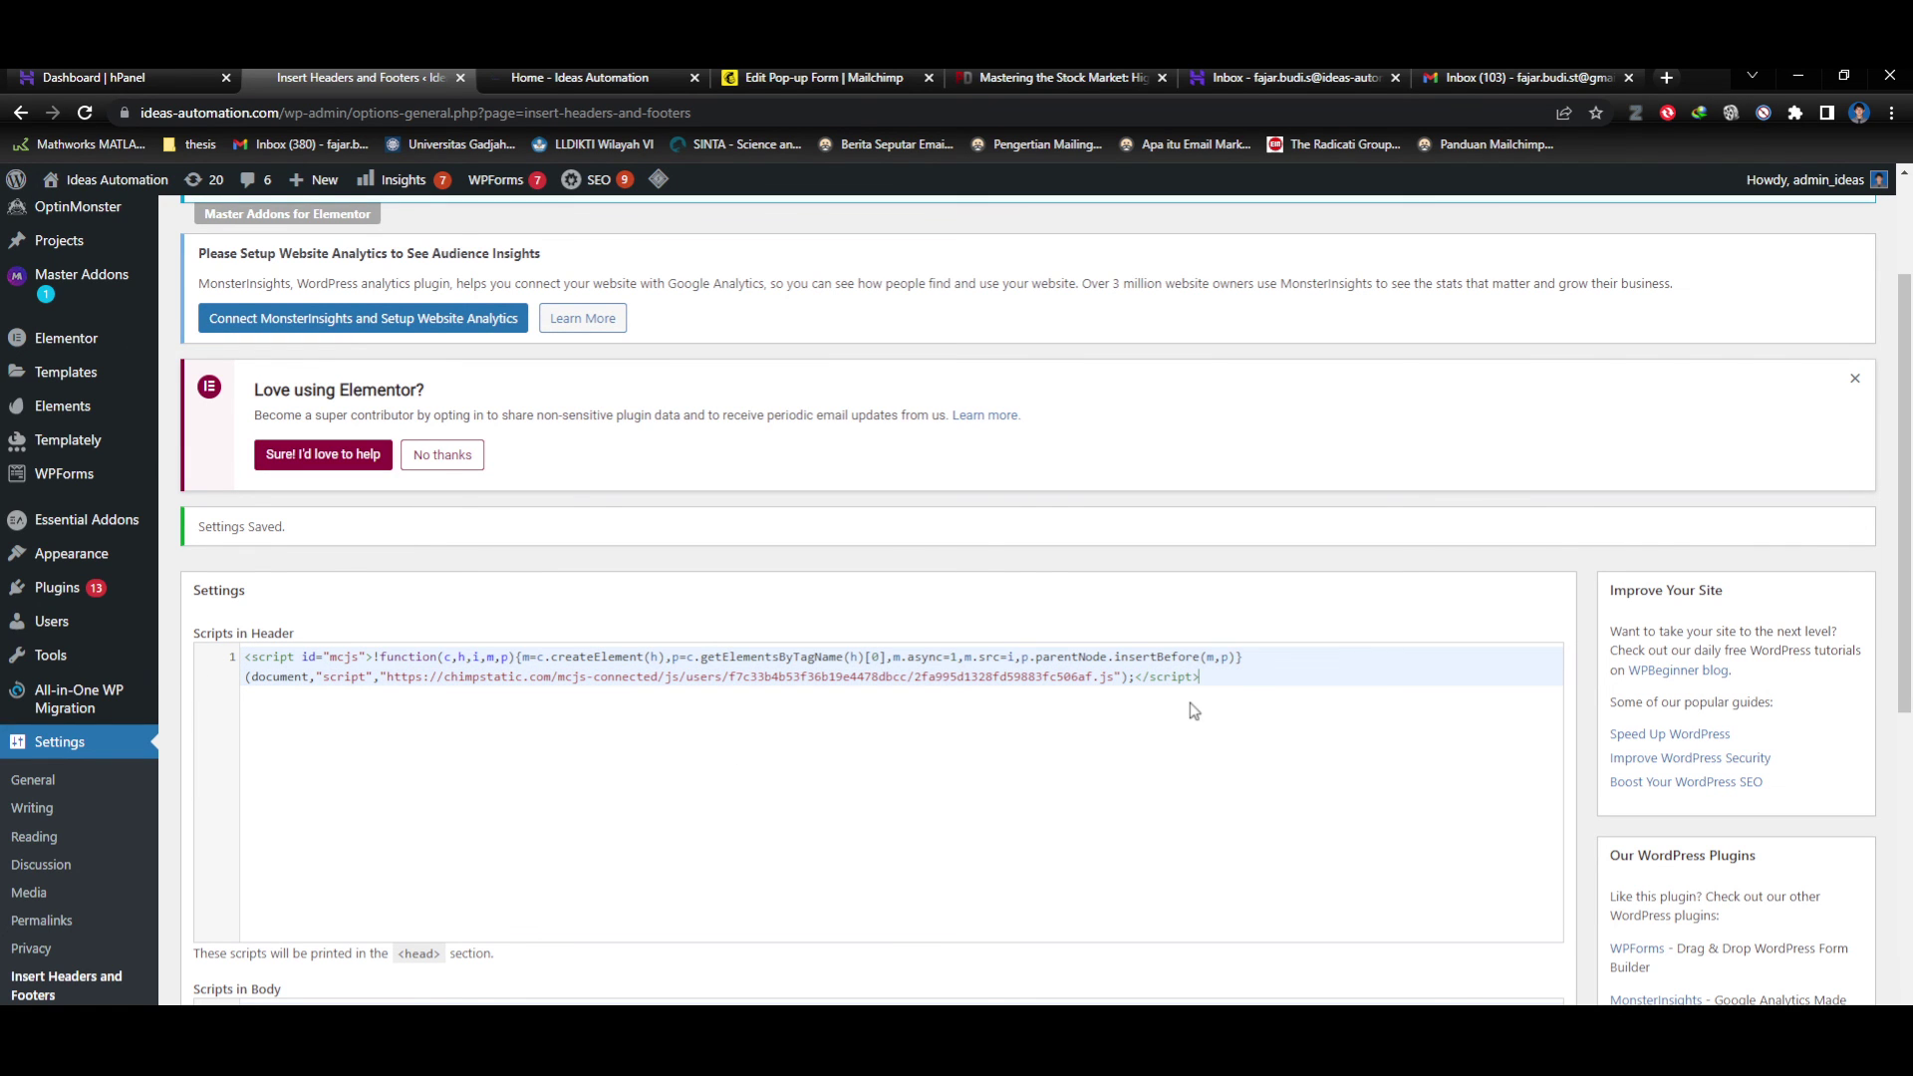
scroll(721, 808, "down", 8)
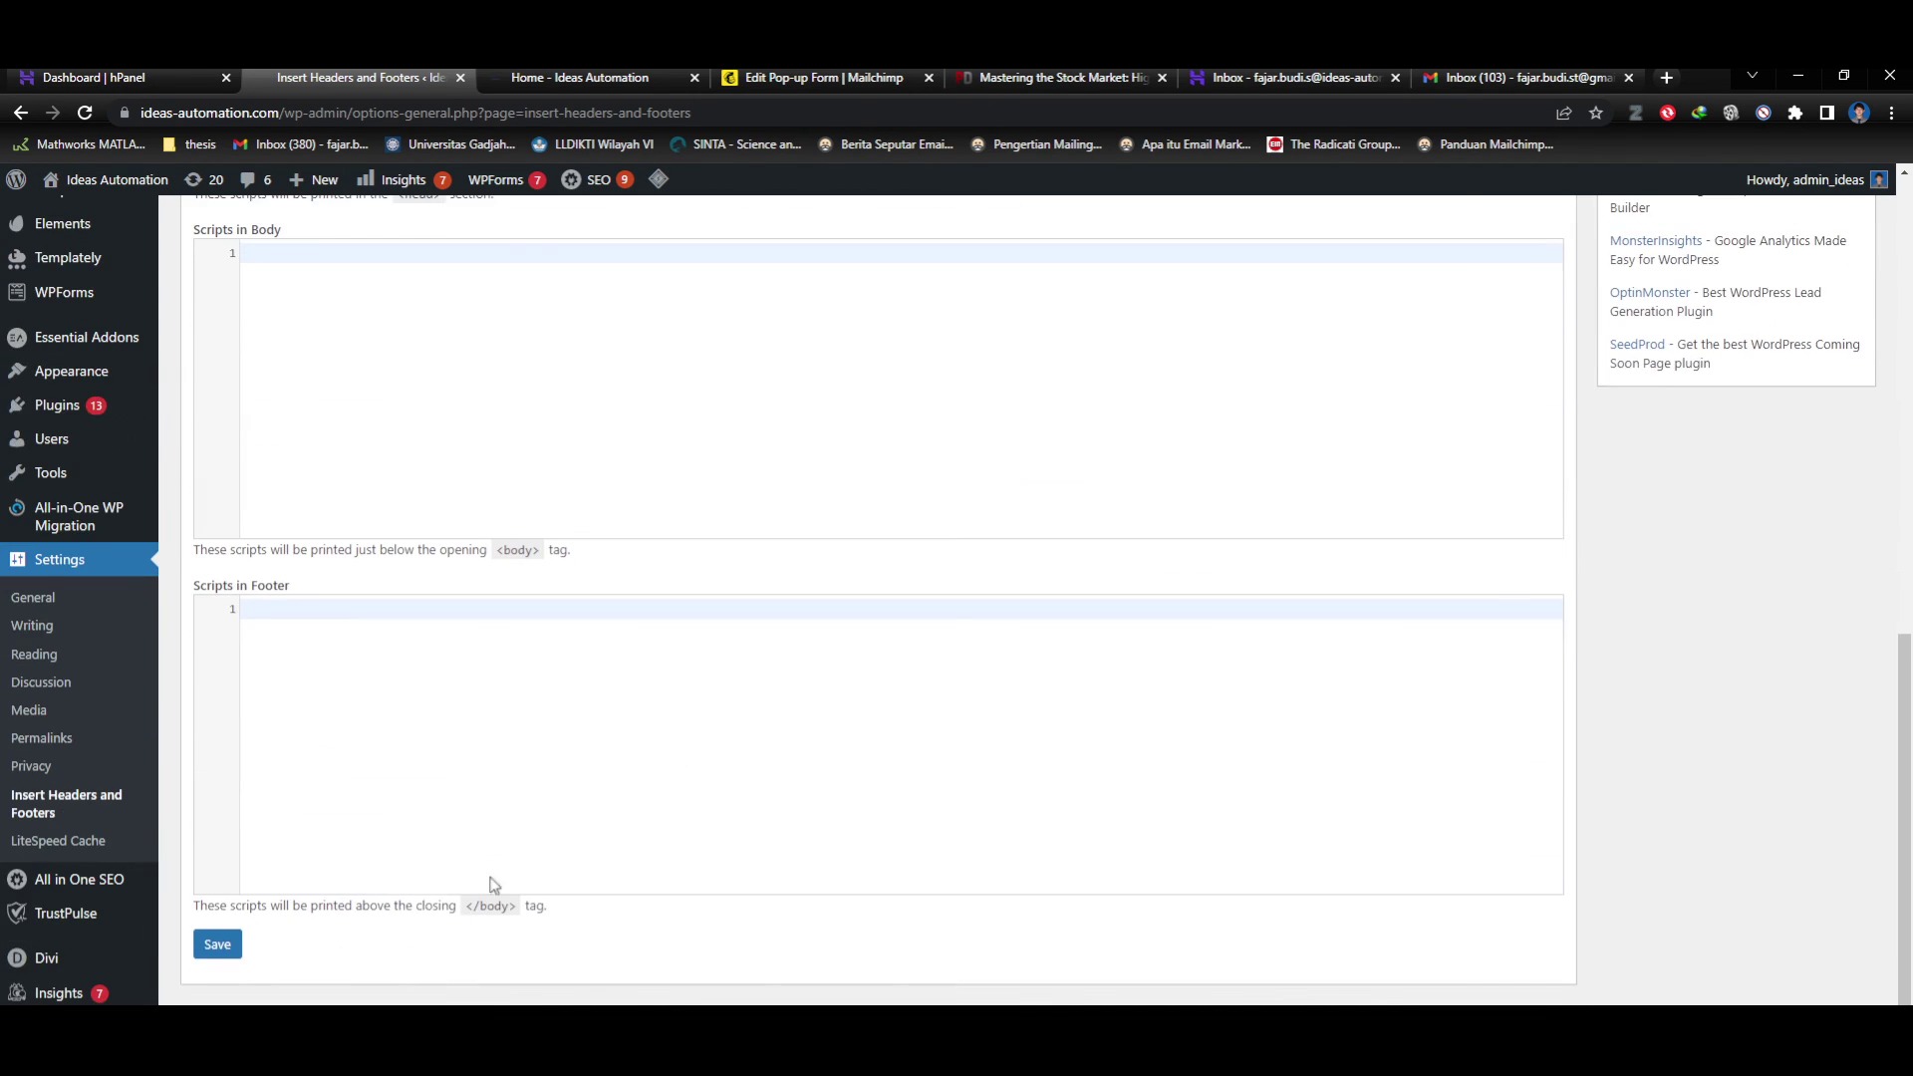
left_click(219, 945)
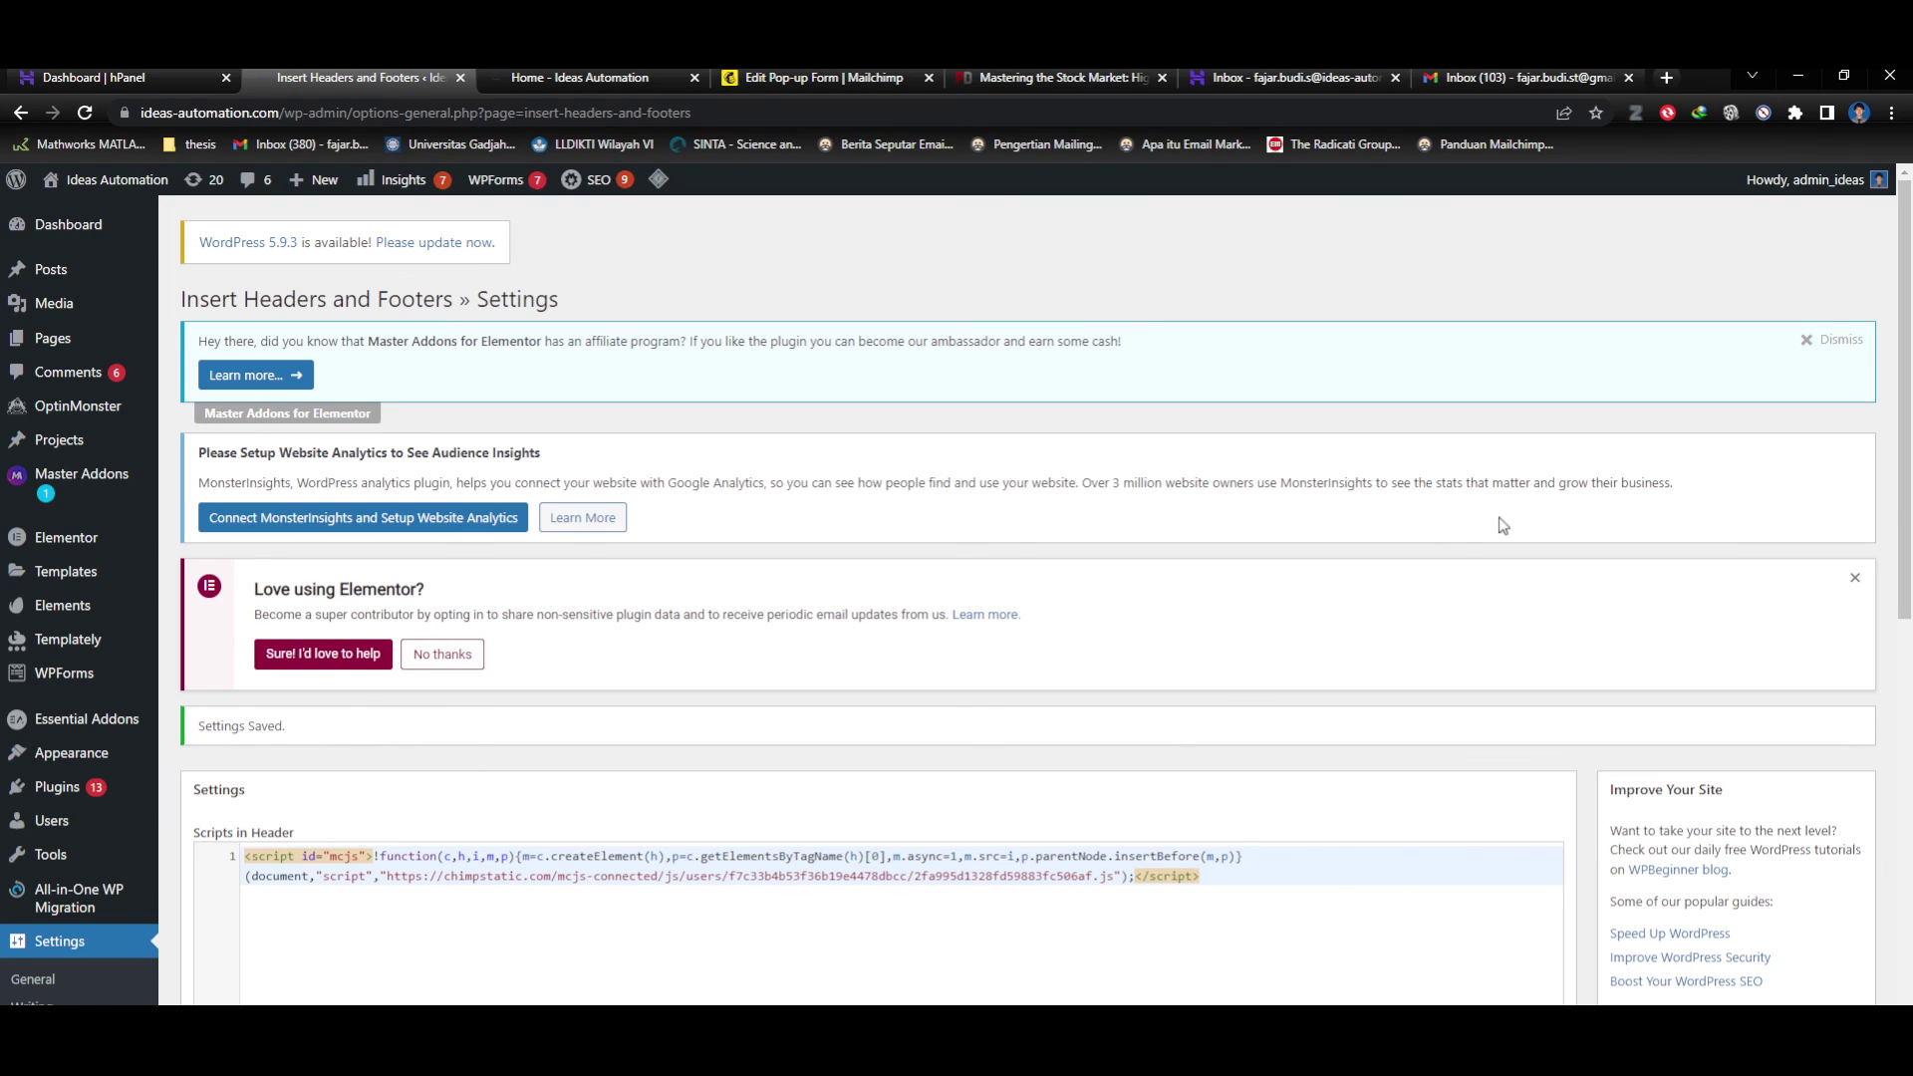
left_click(1845, 347)
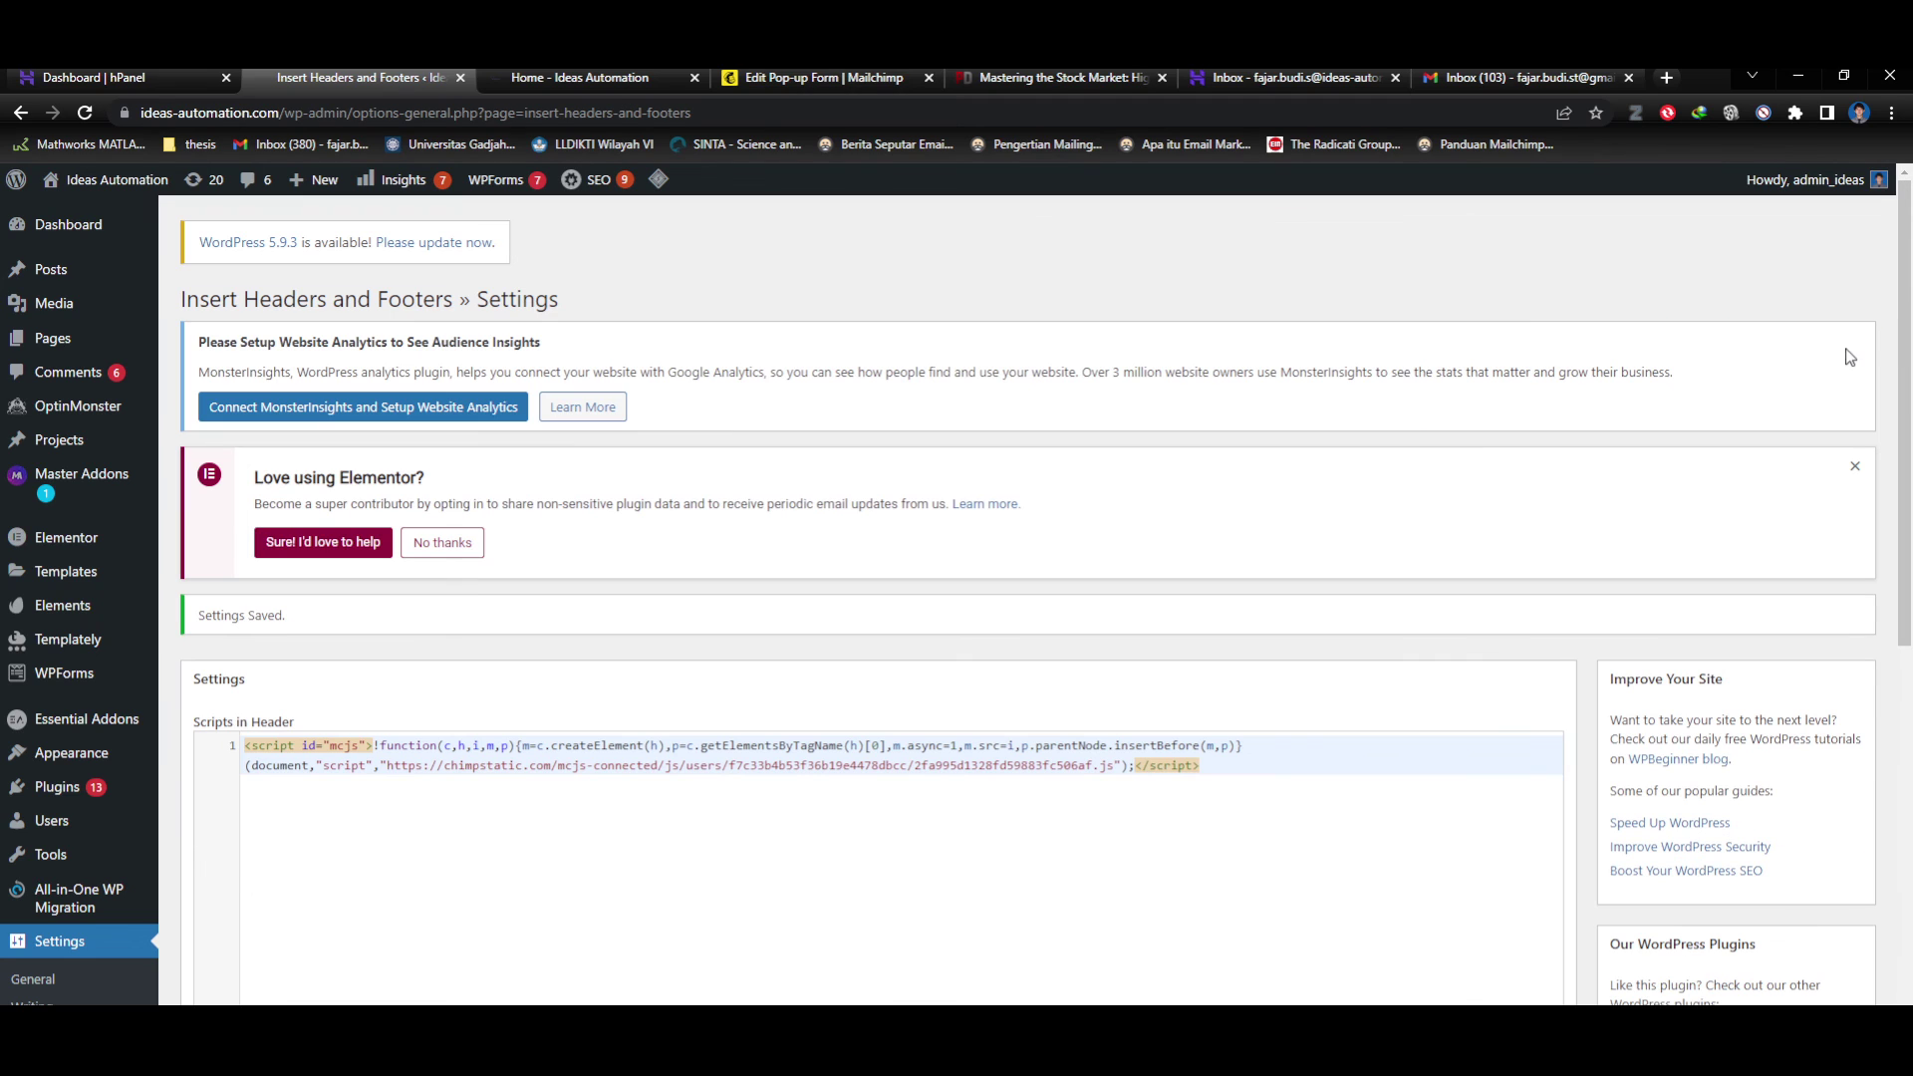
left_click(1856, 468)
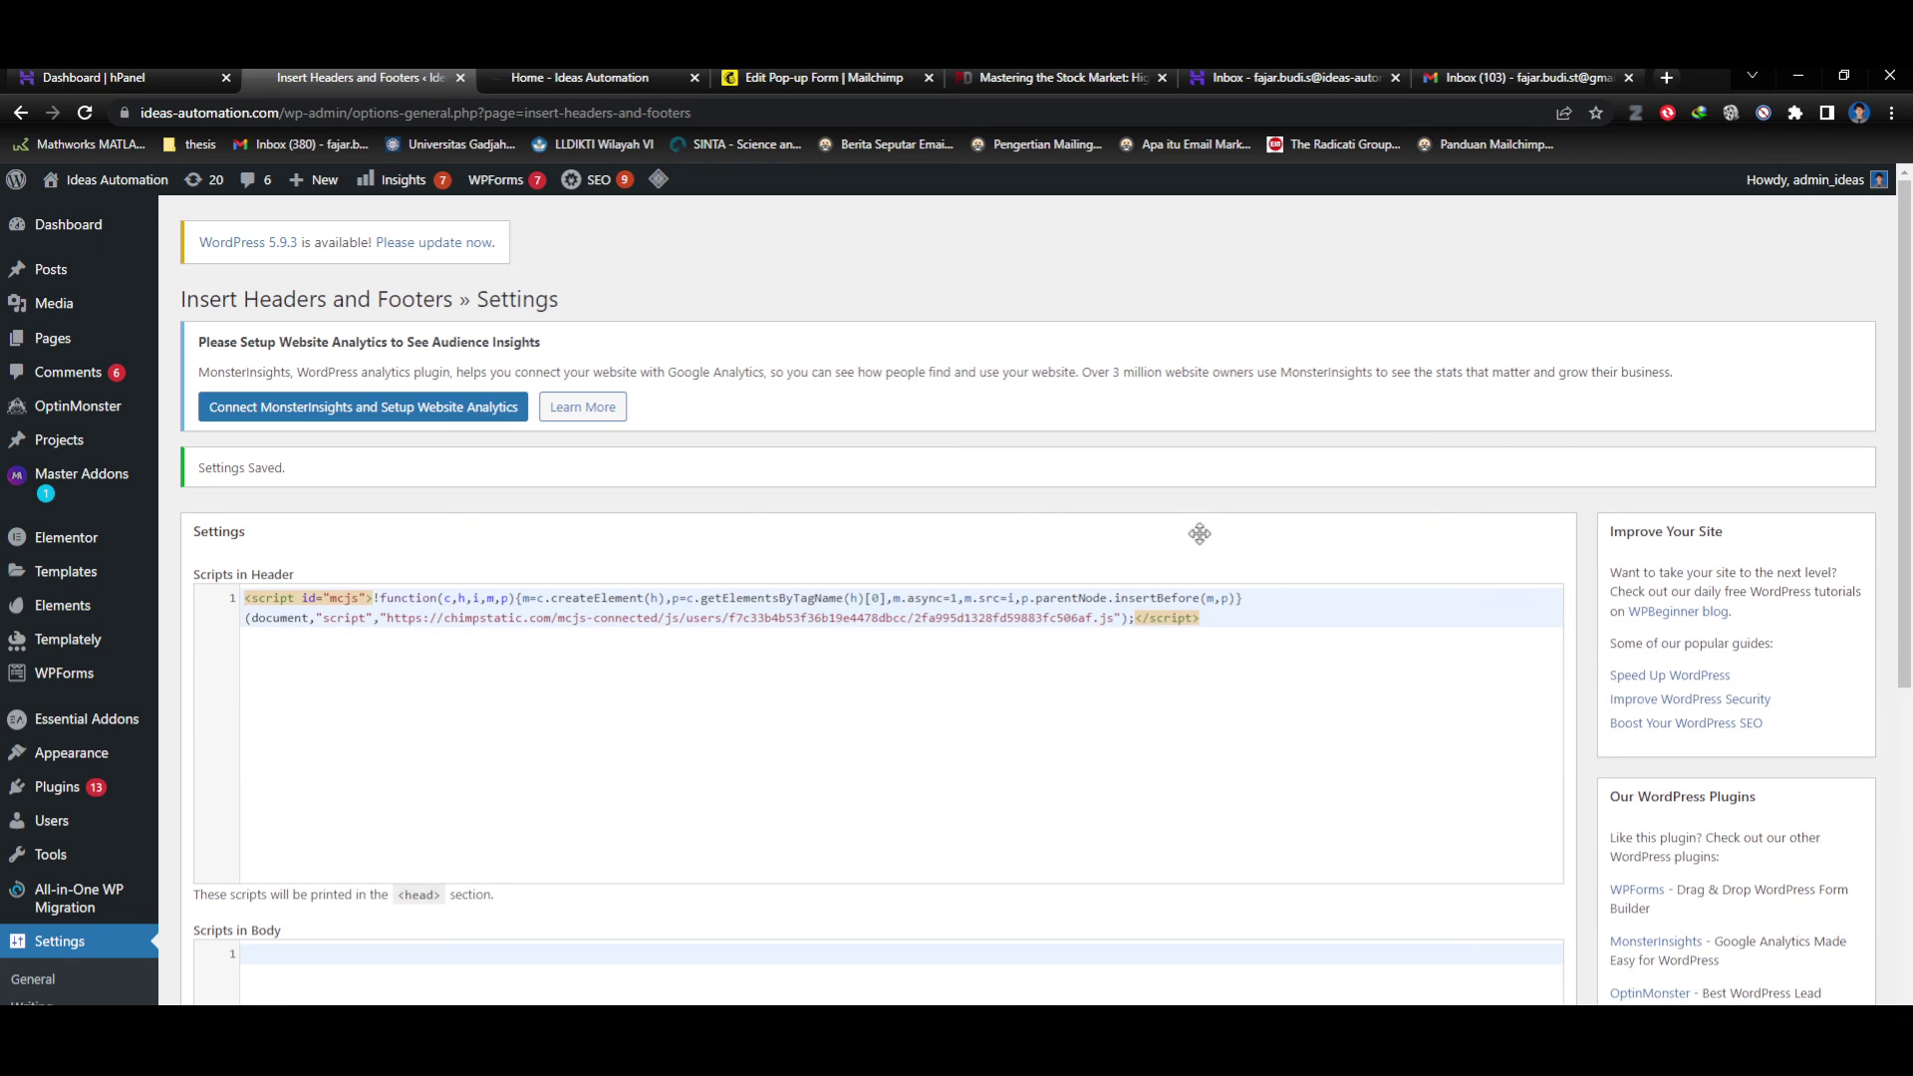
left_click(616, 76)
left_click(757, 77)
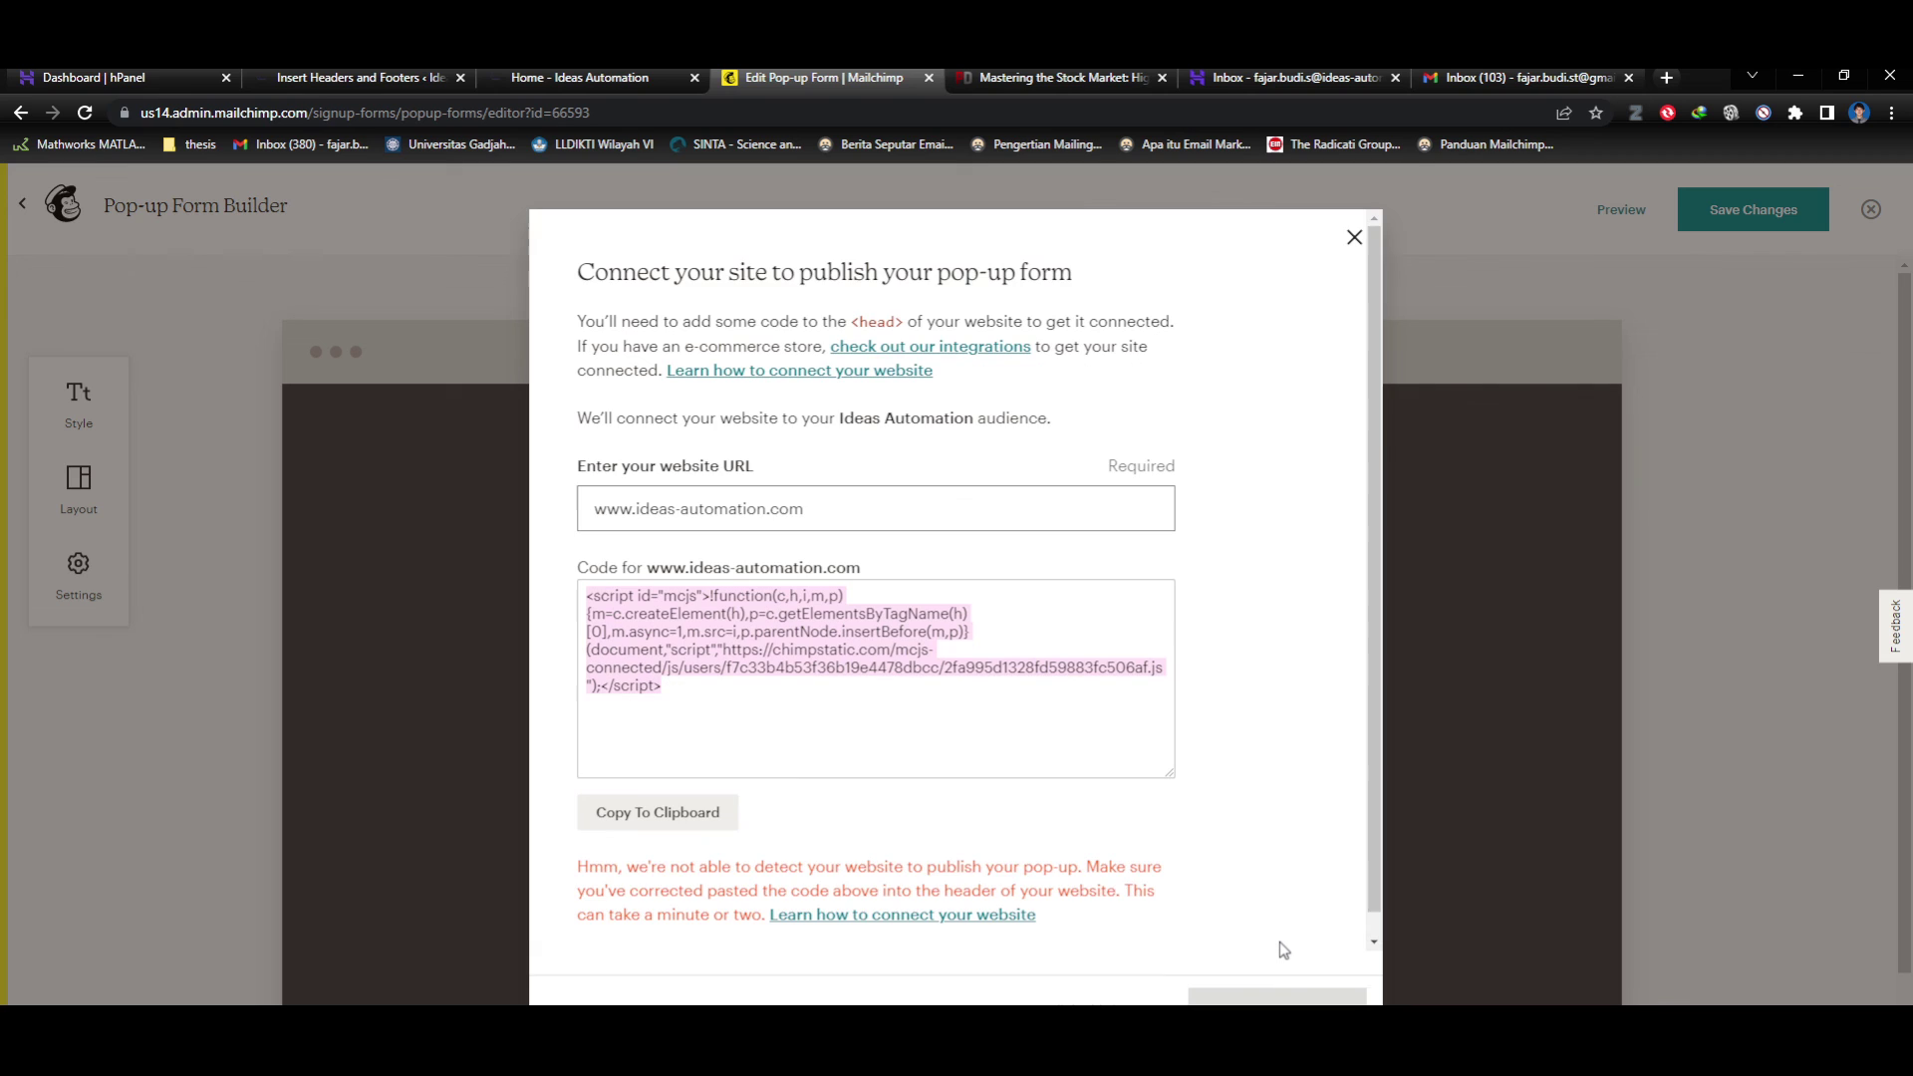
scroll(1295, 874, "down", 1)
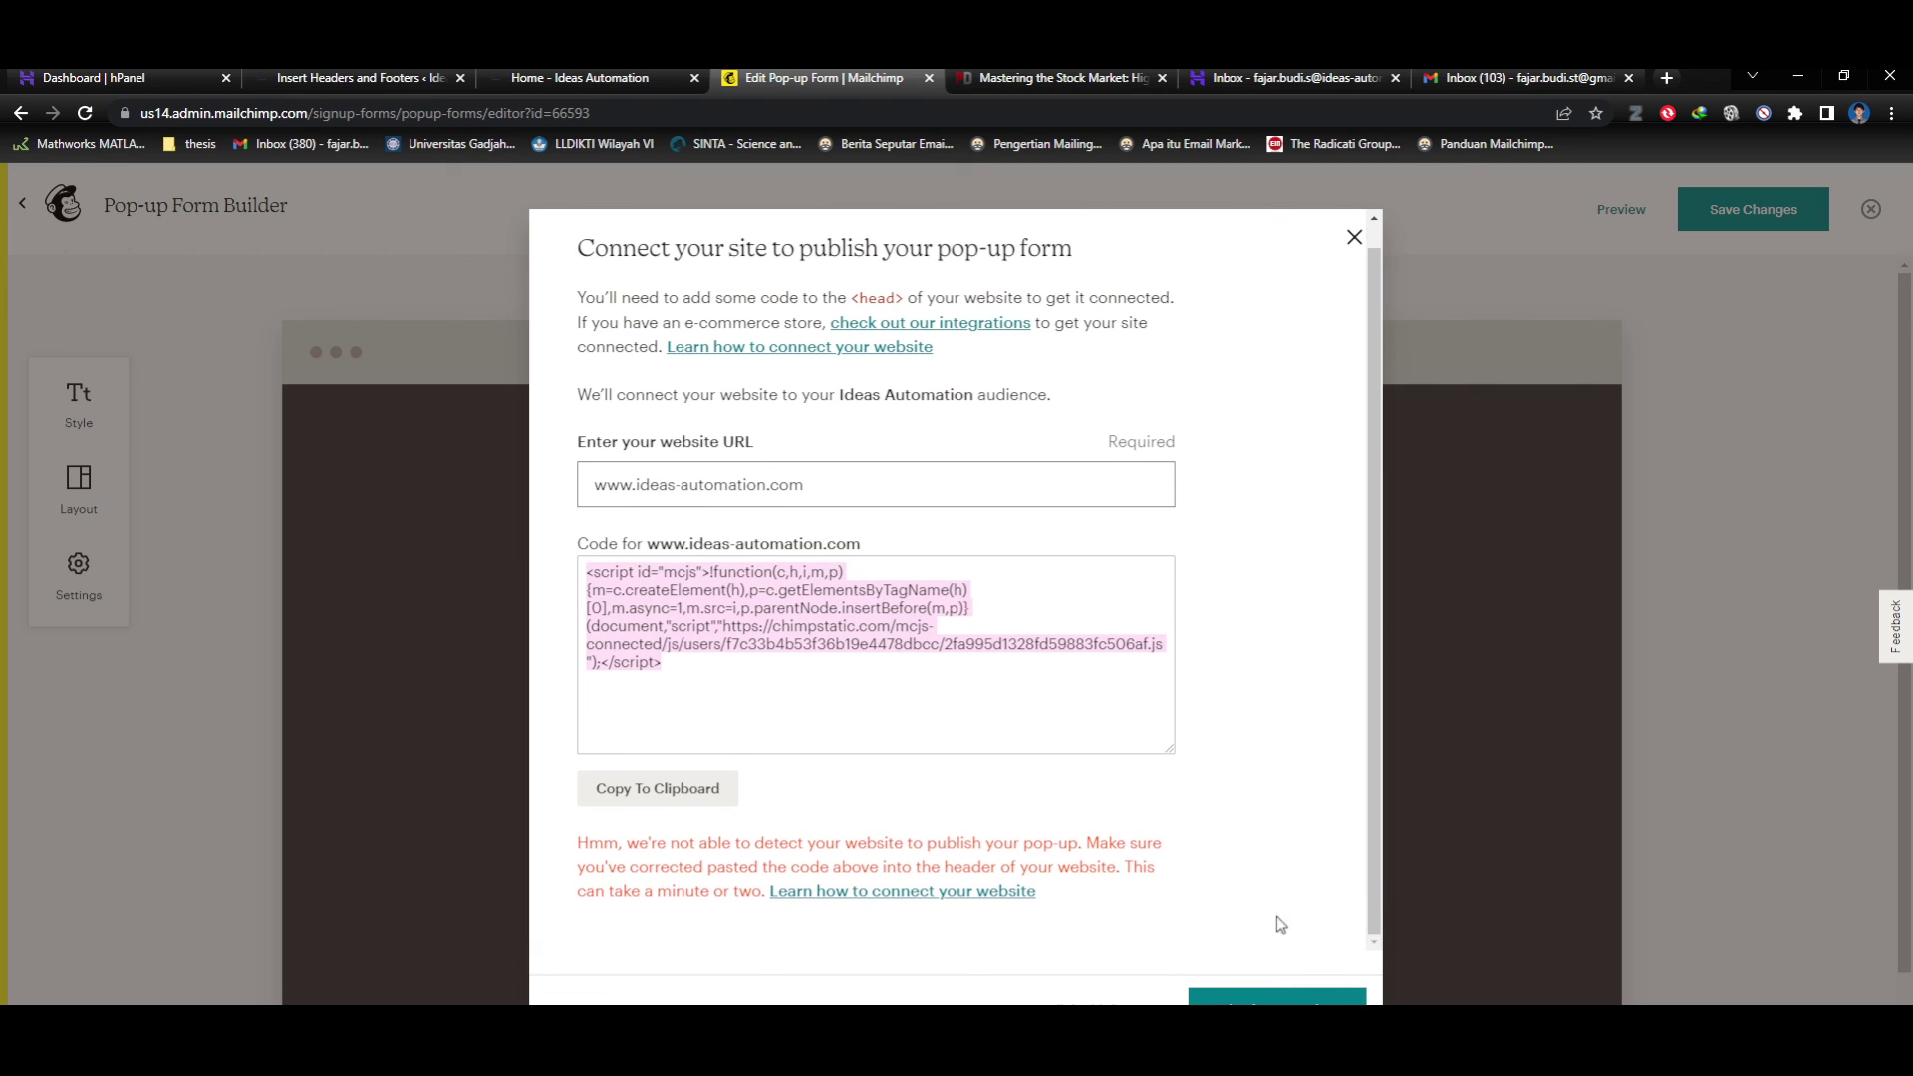
left_click(1264, 997)
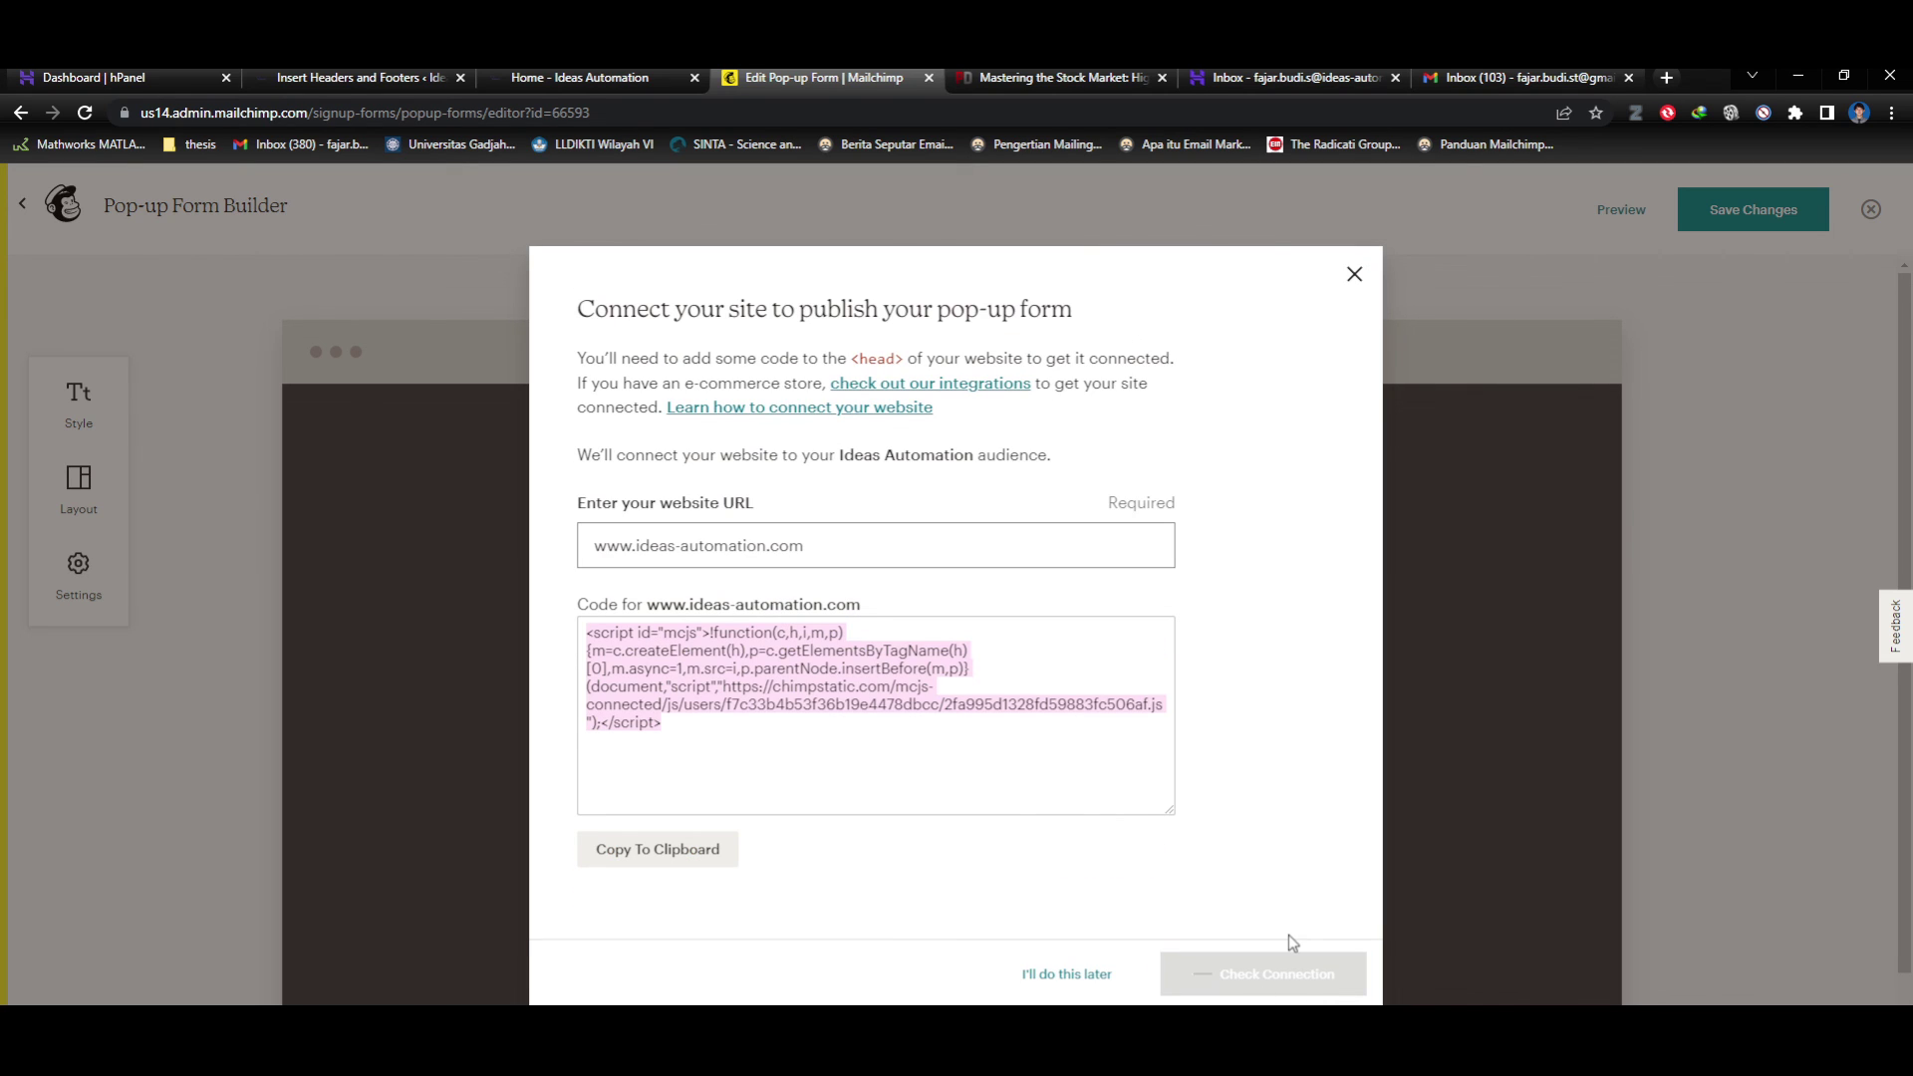
scroll(1263, 881, "down", 1)
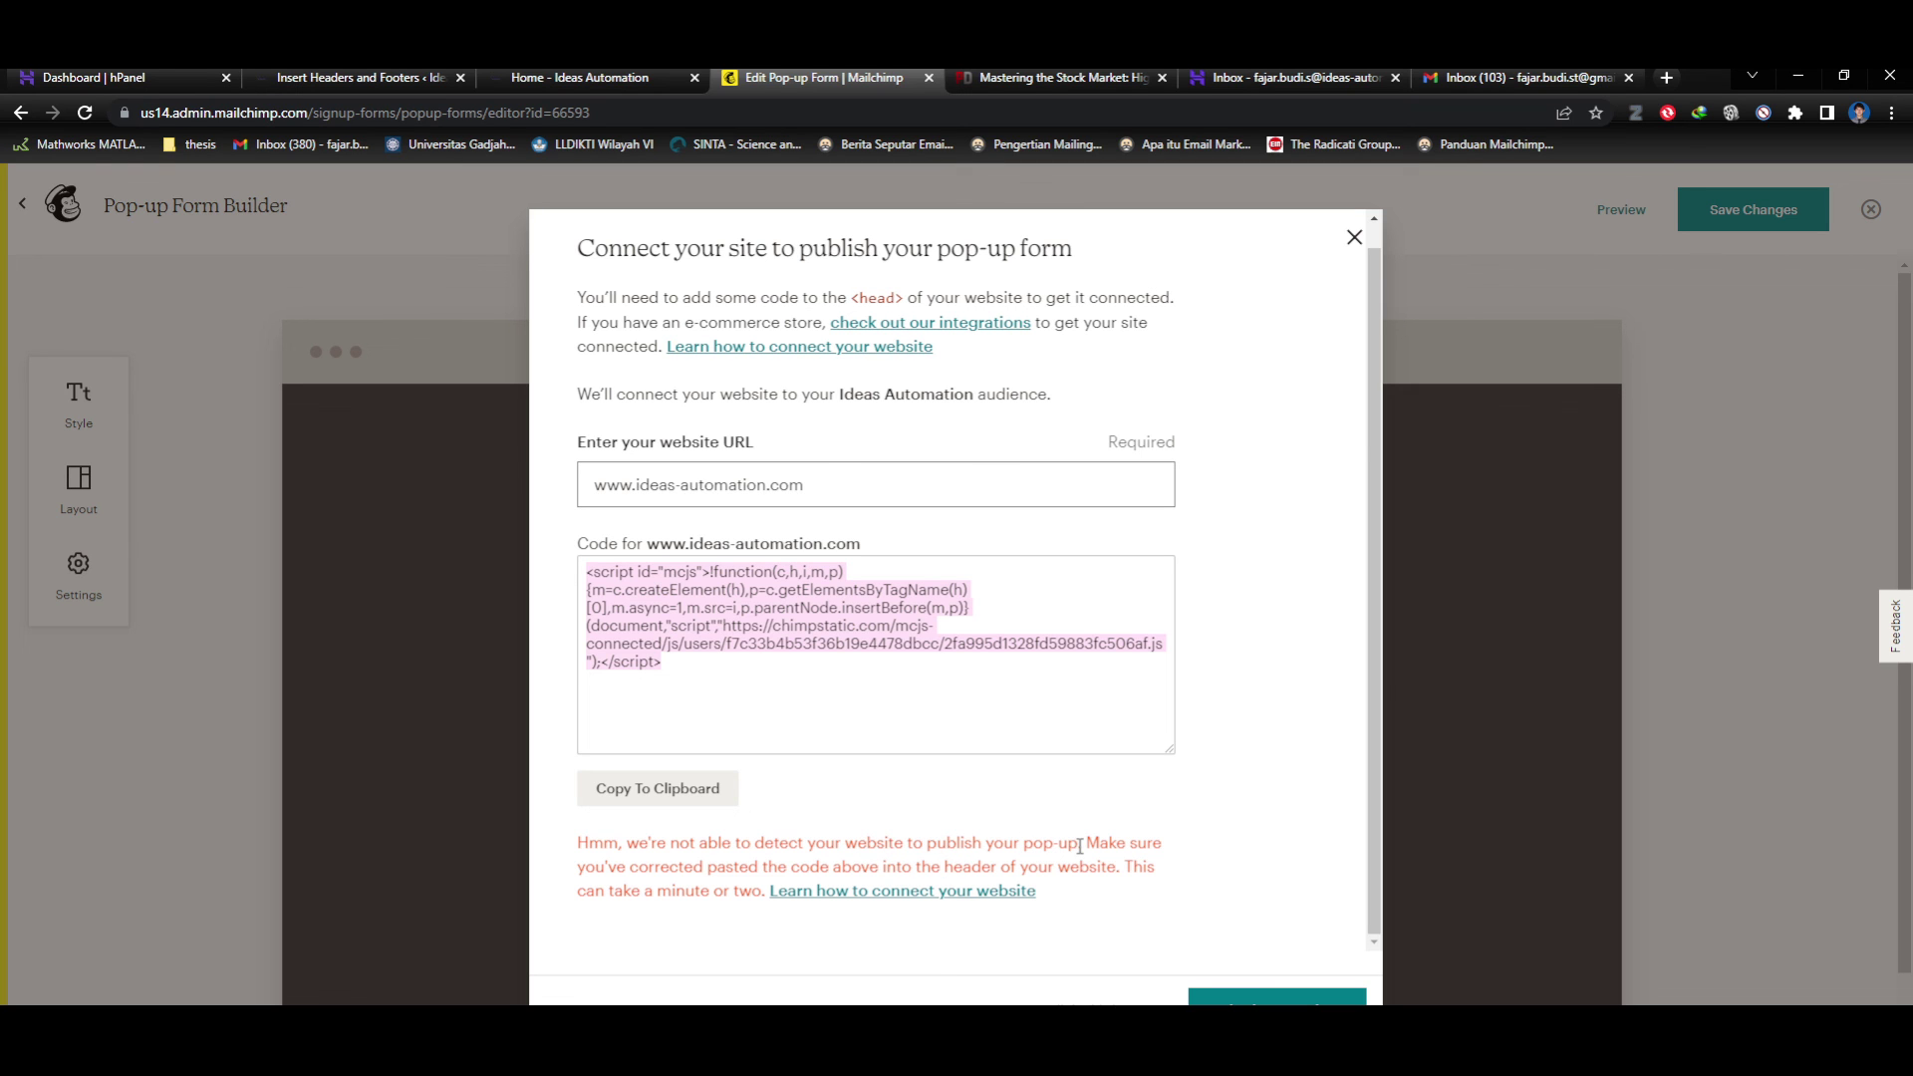
Switch to WordPress and review the saved script in the header, body and footer sections.
left_click(438, 78)
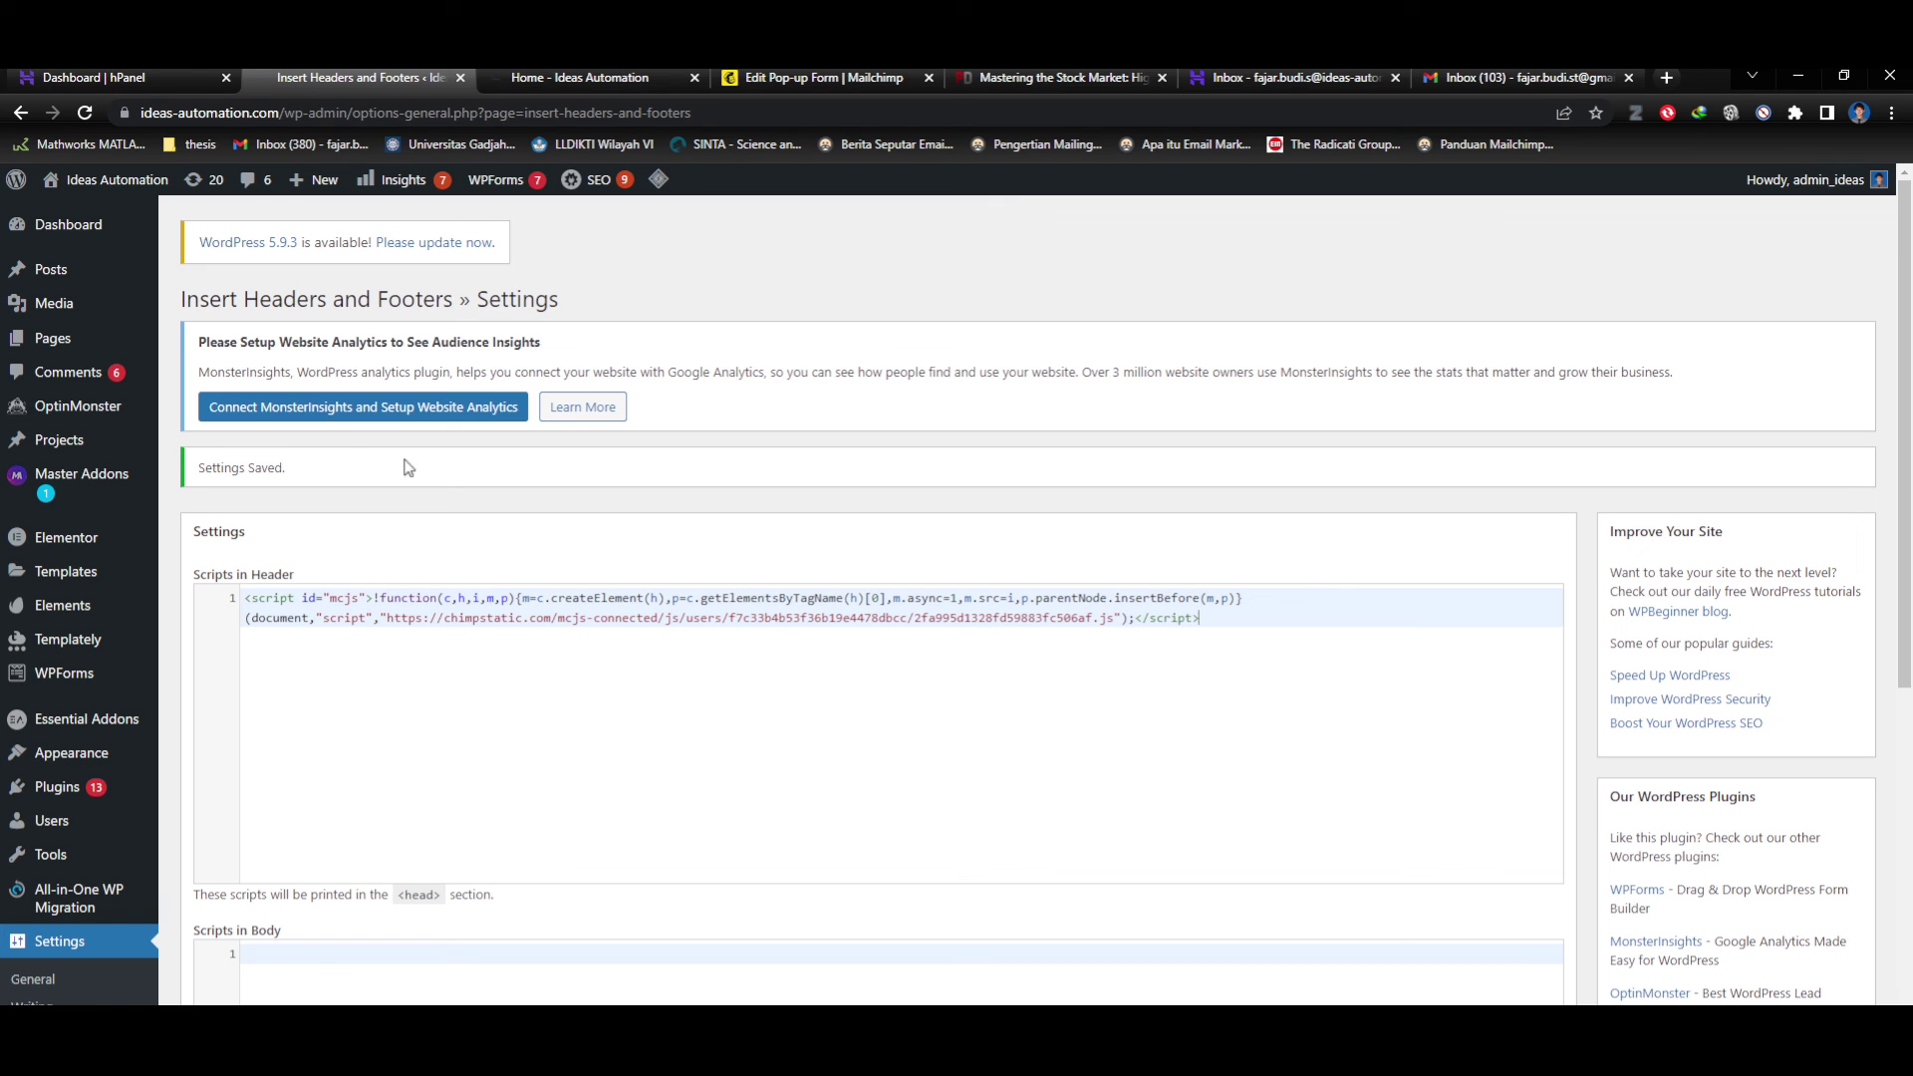
scroll(654, 547, "down", 7)
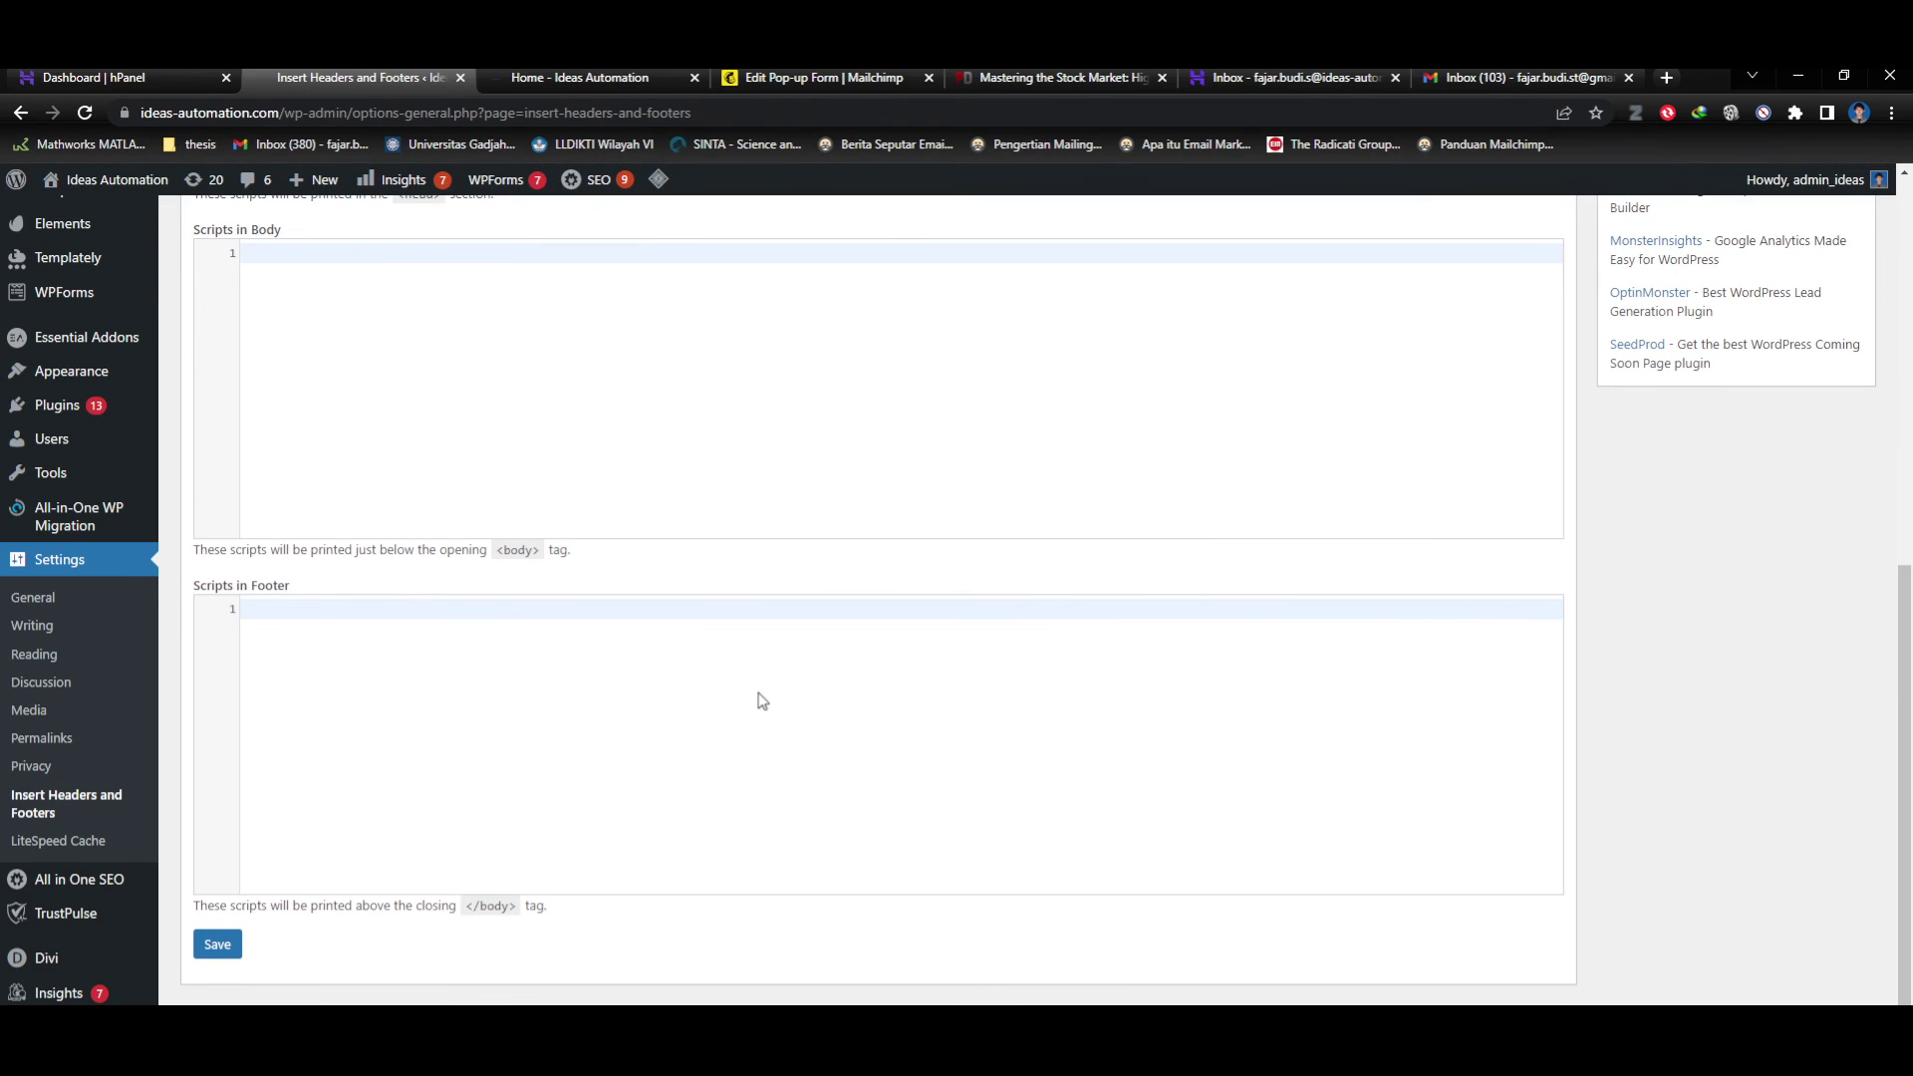
scroll(742, 708, "up", 7)
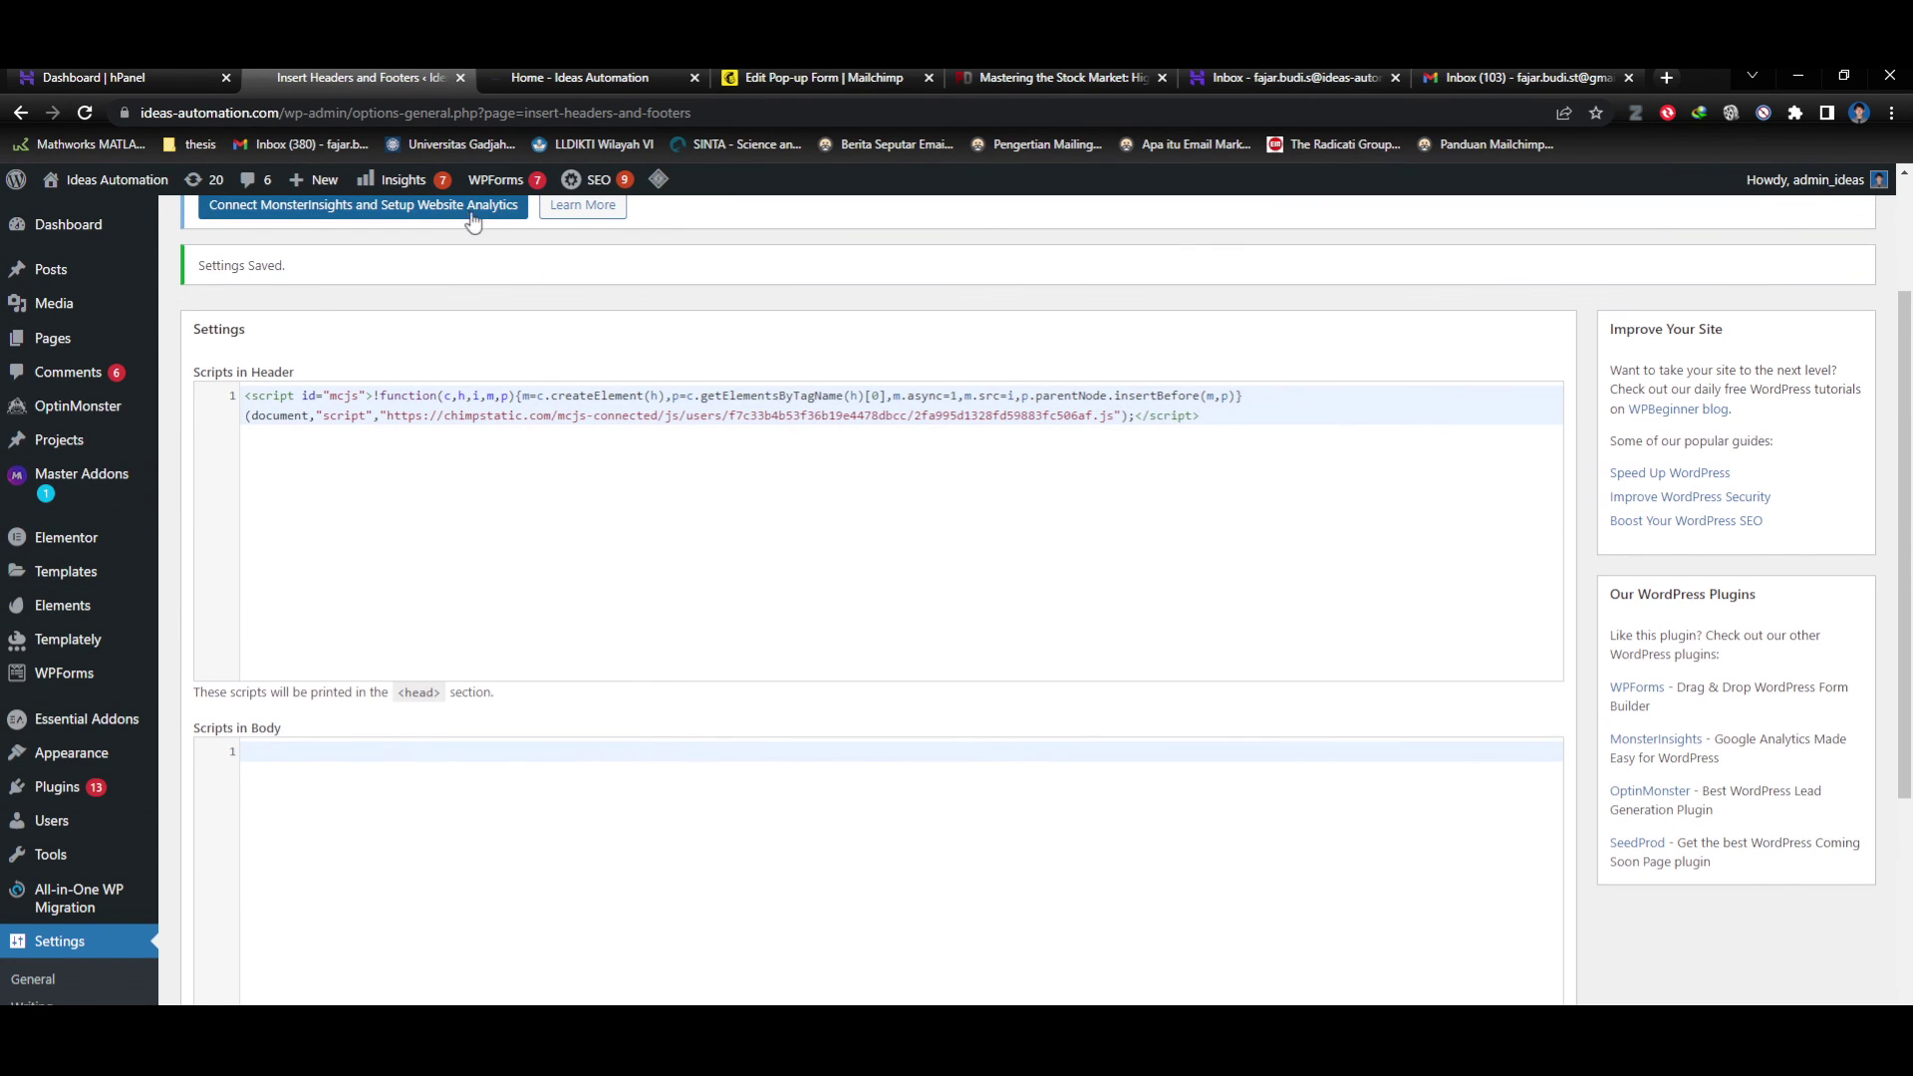
left_click(297, 403)
left_click(595, 76)
left_click(824, 77)
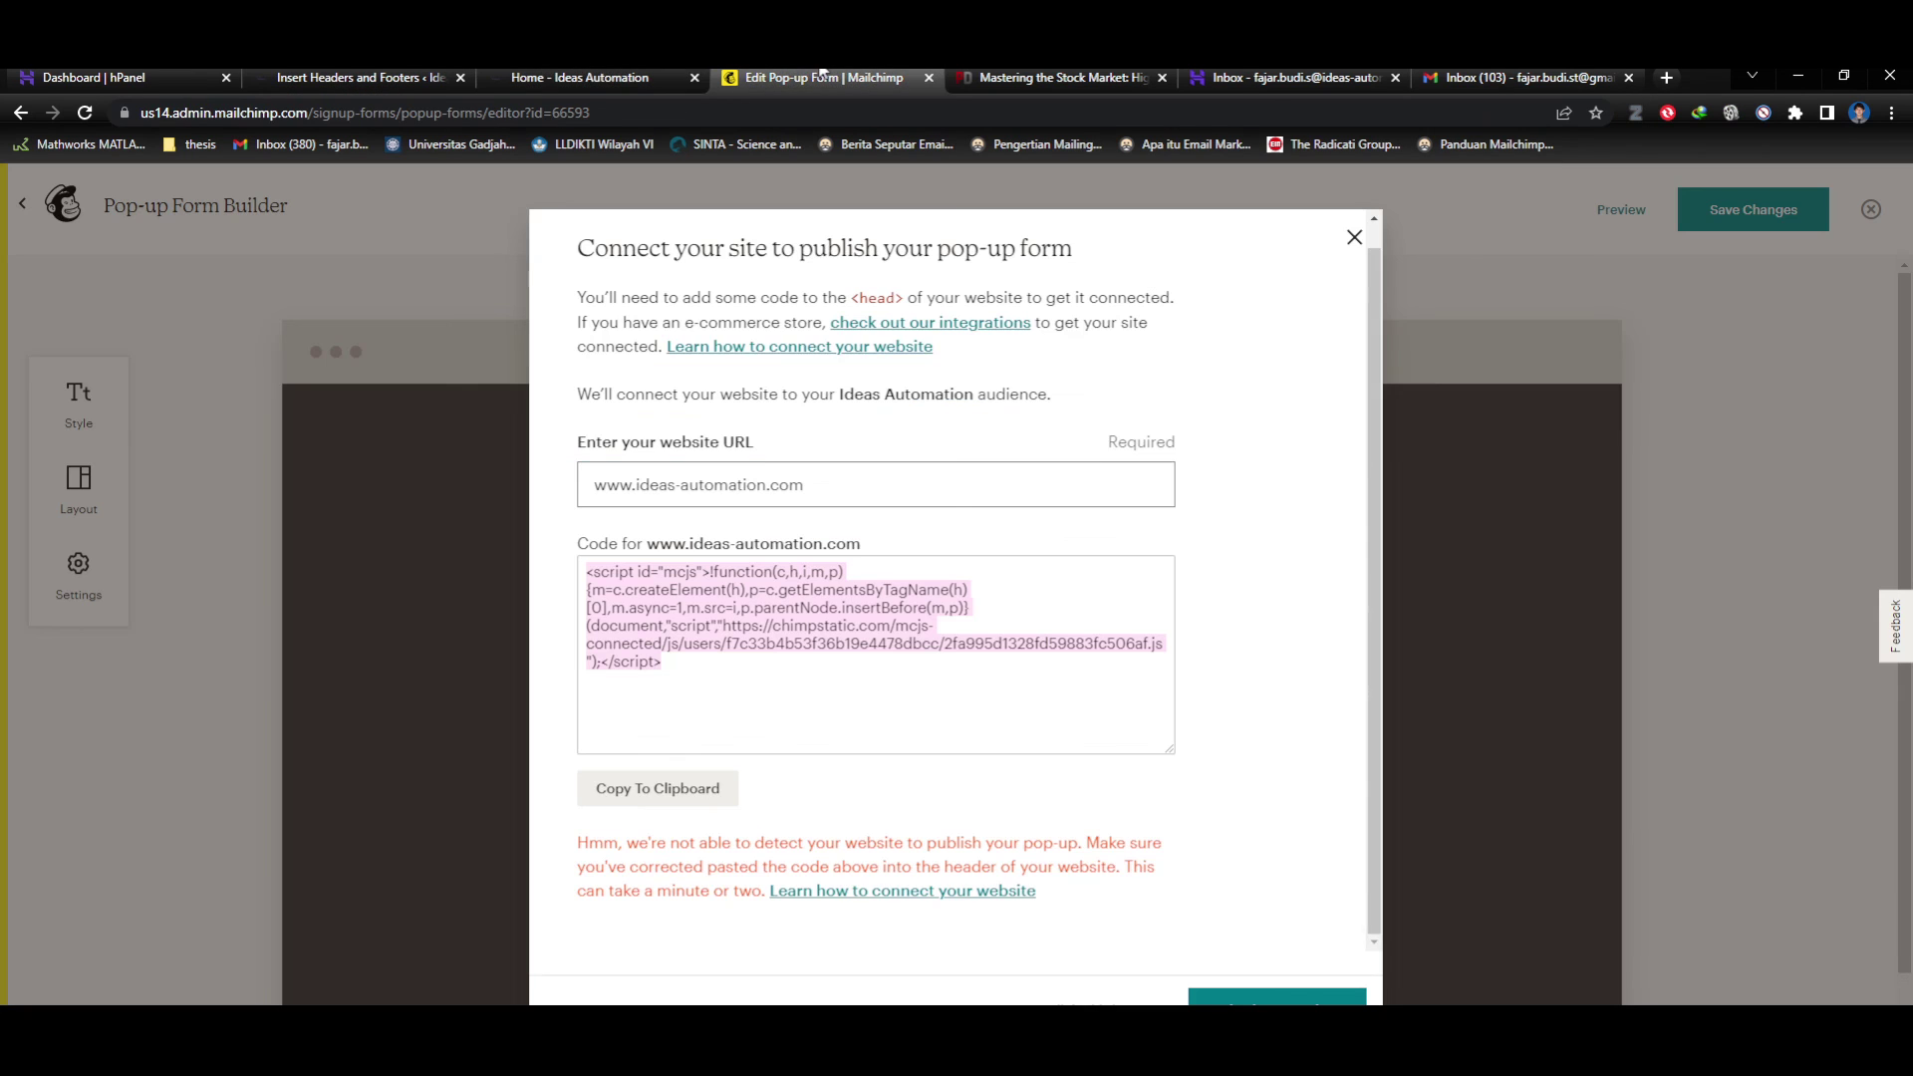
left_click(767, 674)
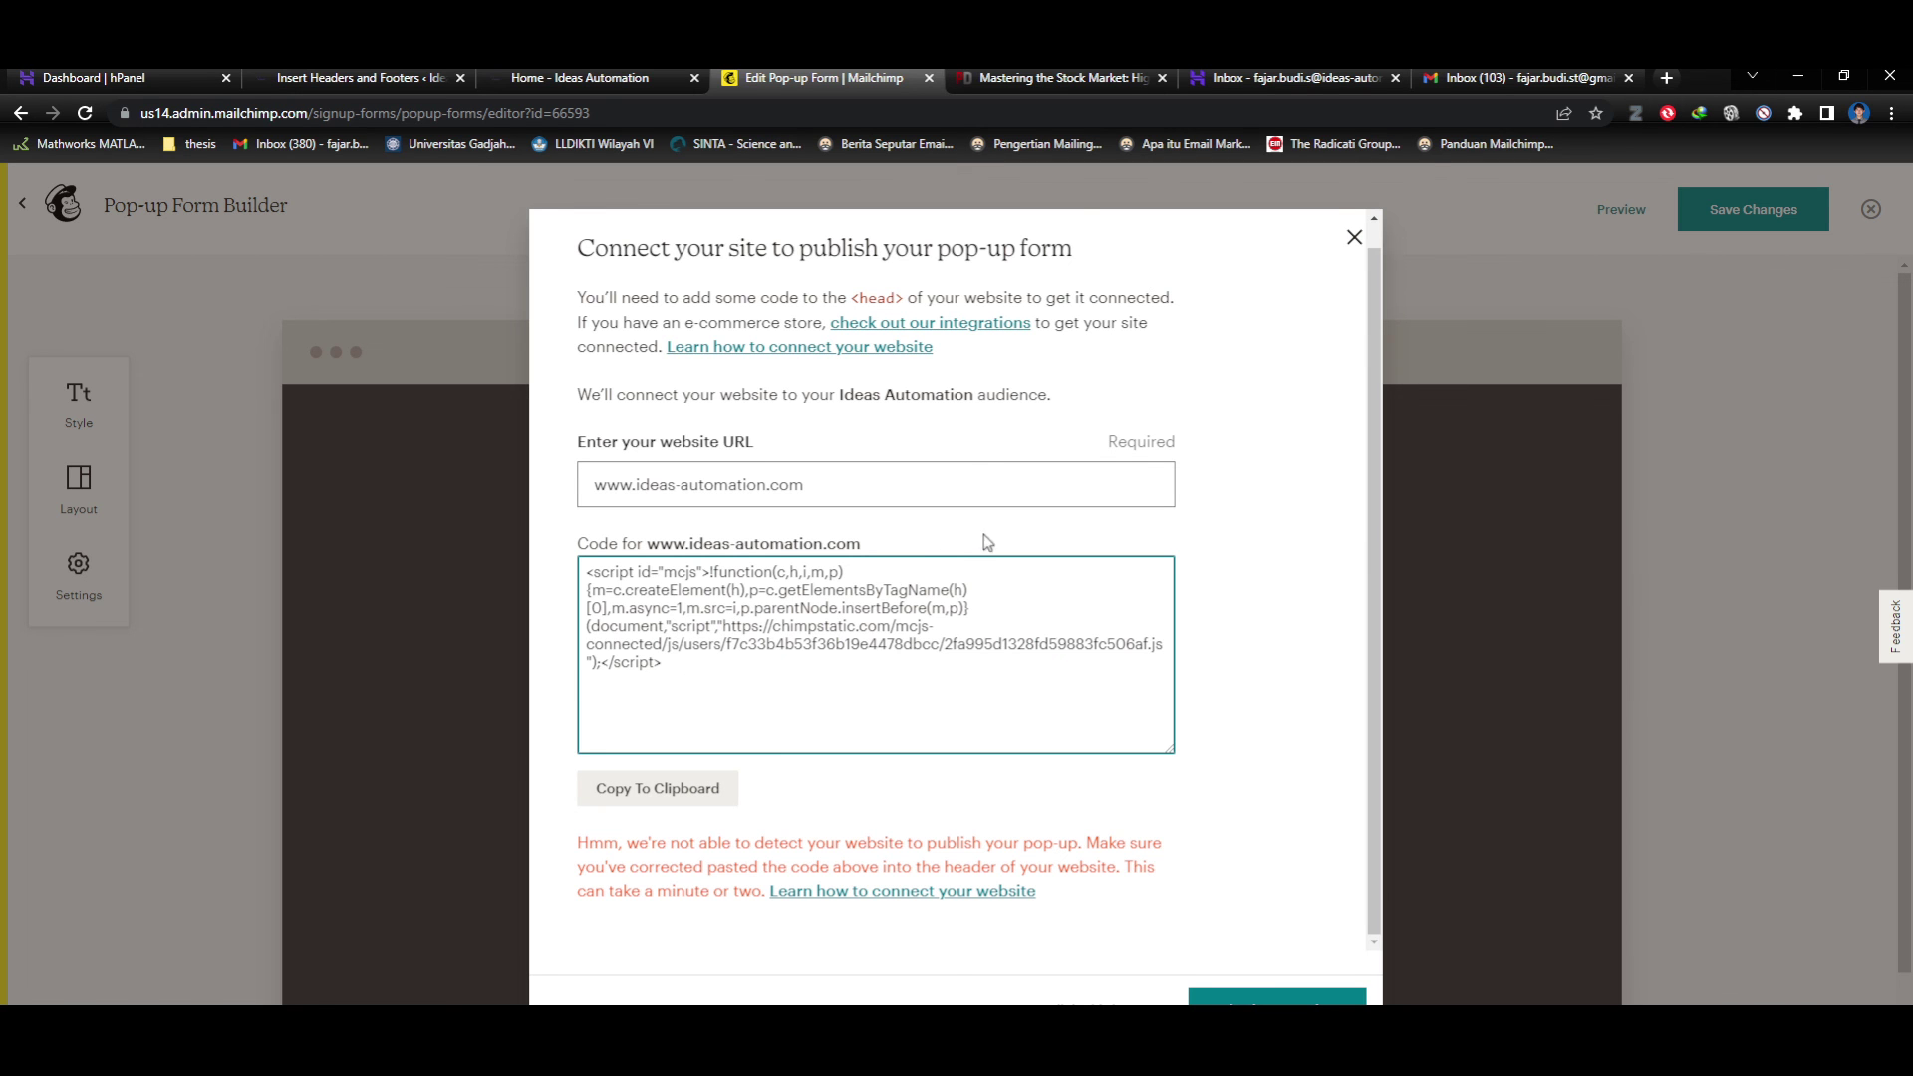
left_click(1146, 461)
left_click(1355, 237)
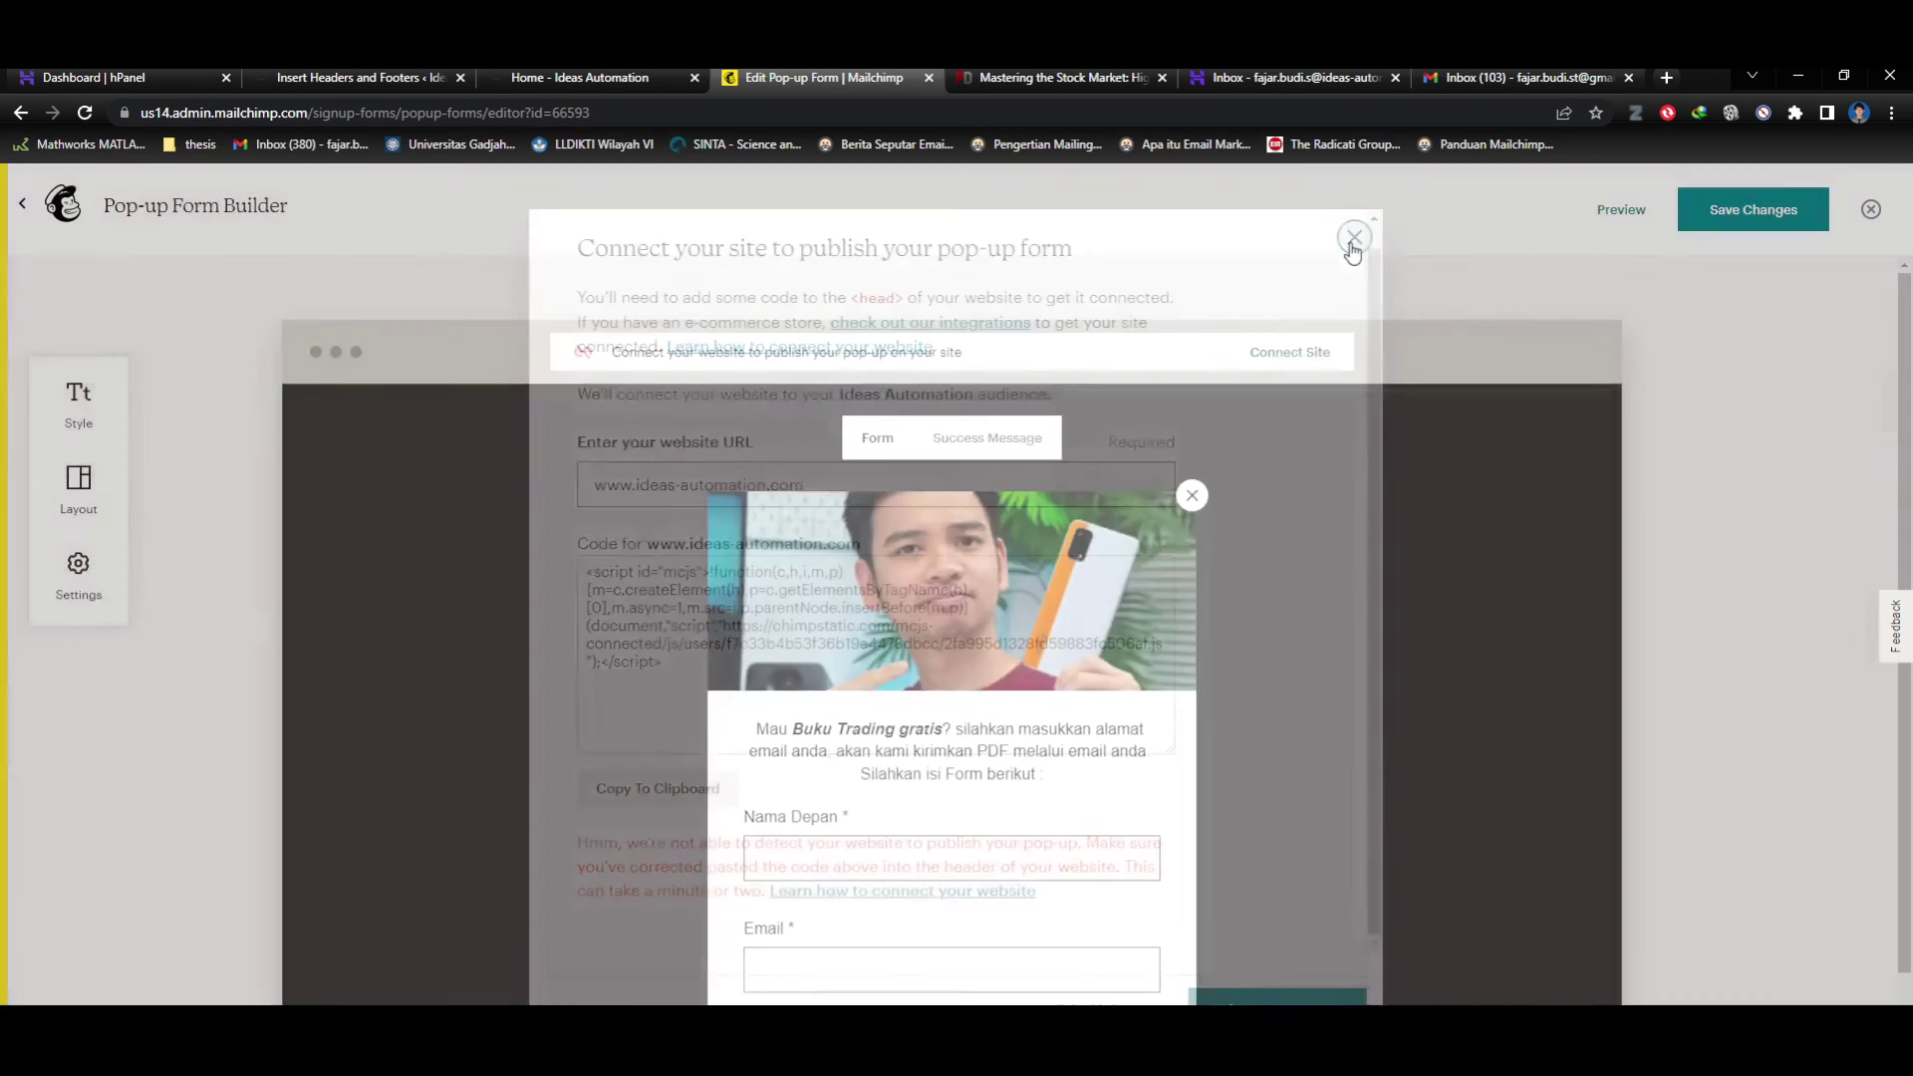
Reopen the site connection dialog, copy the connection code to the clipboard, and close the dialog.
scroll(1265, 402, "down", 2)
scroll(1265, 402, "up", 2)
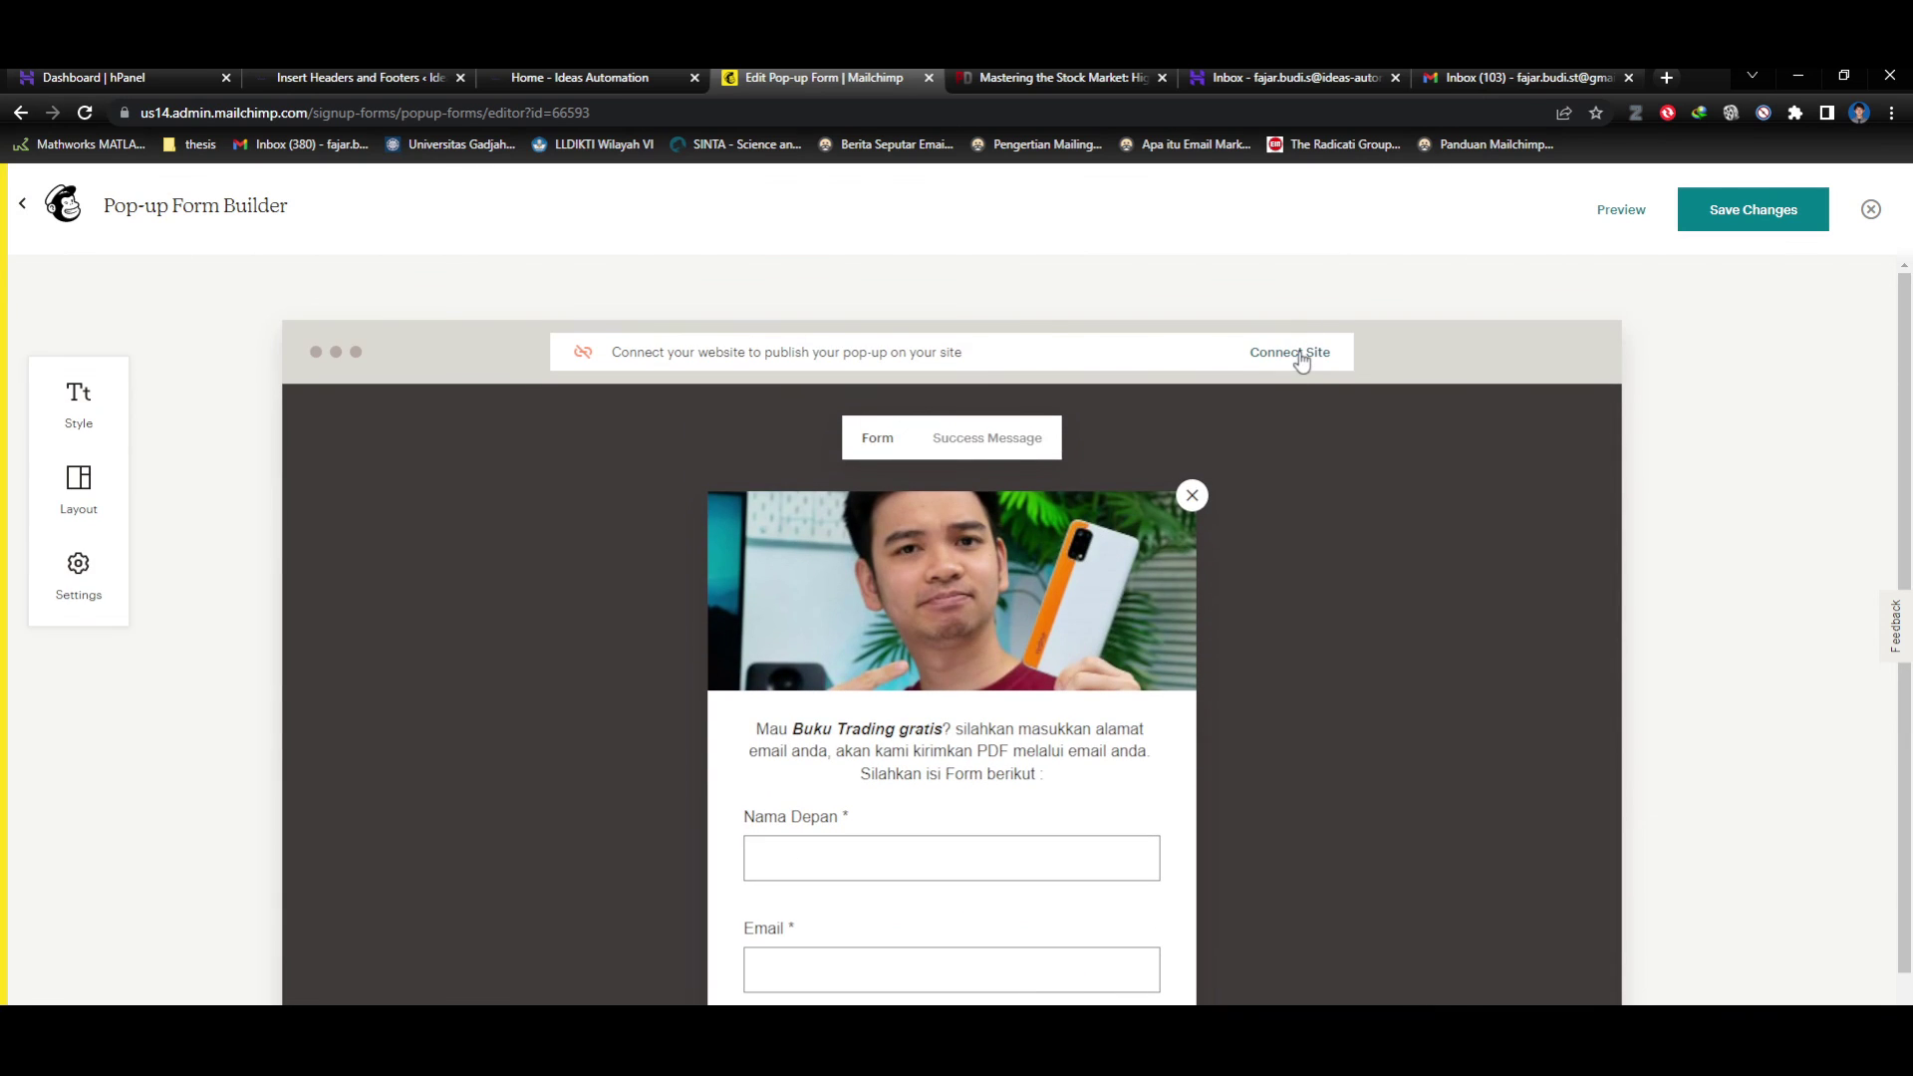
left_click(1300, 359)
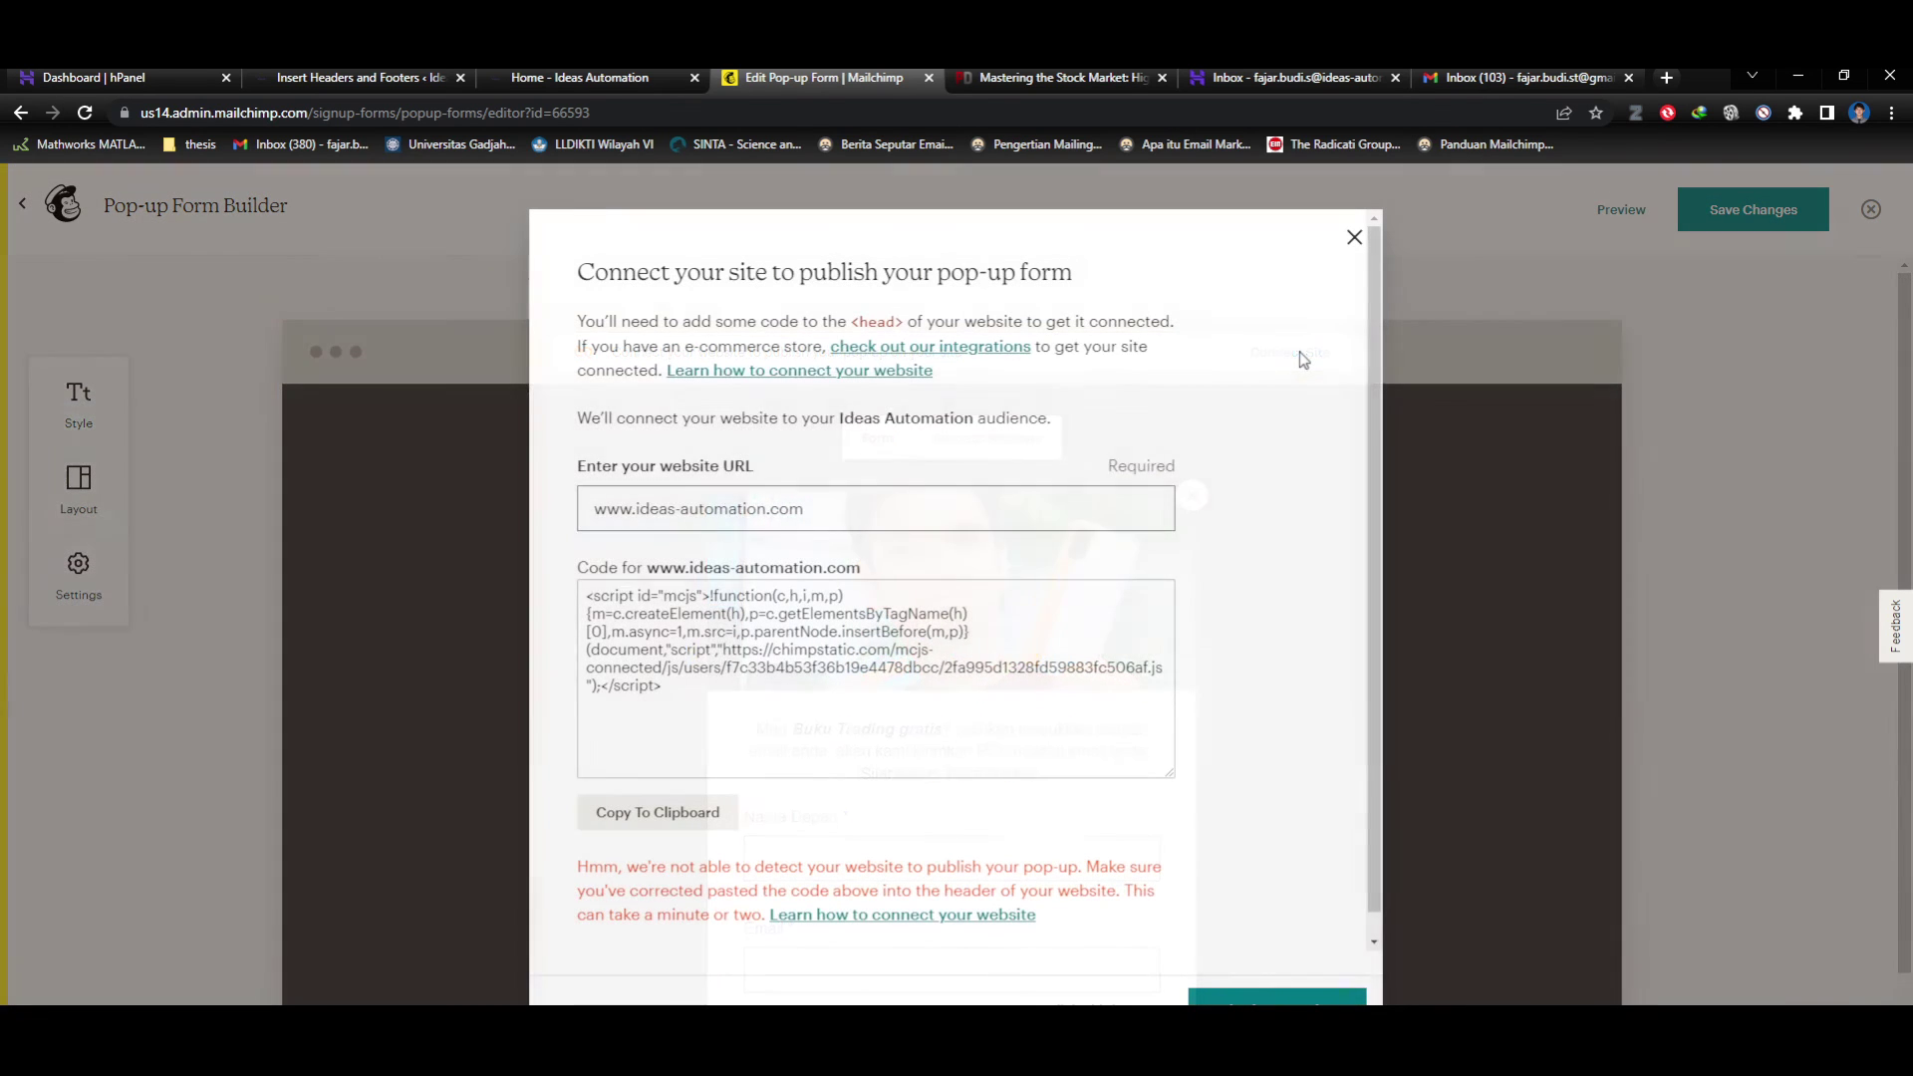
left_click(658, 812)
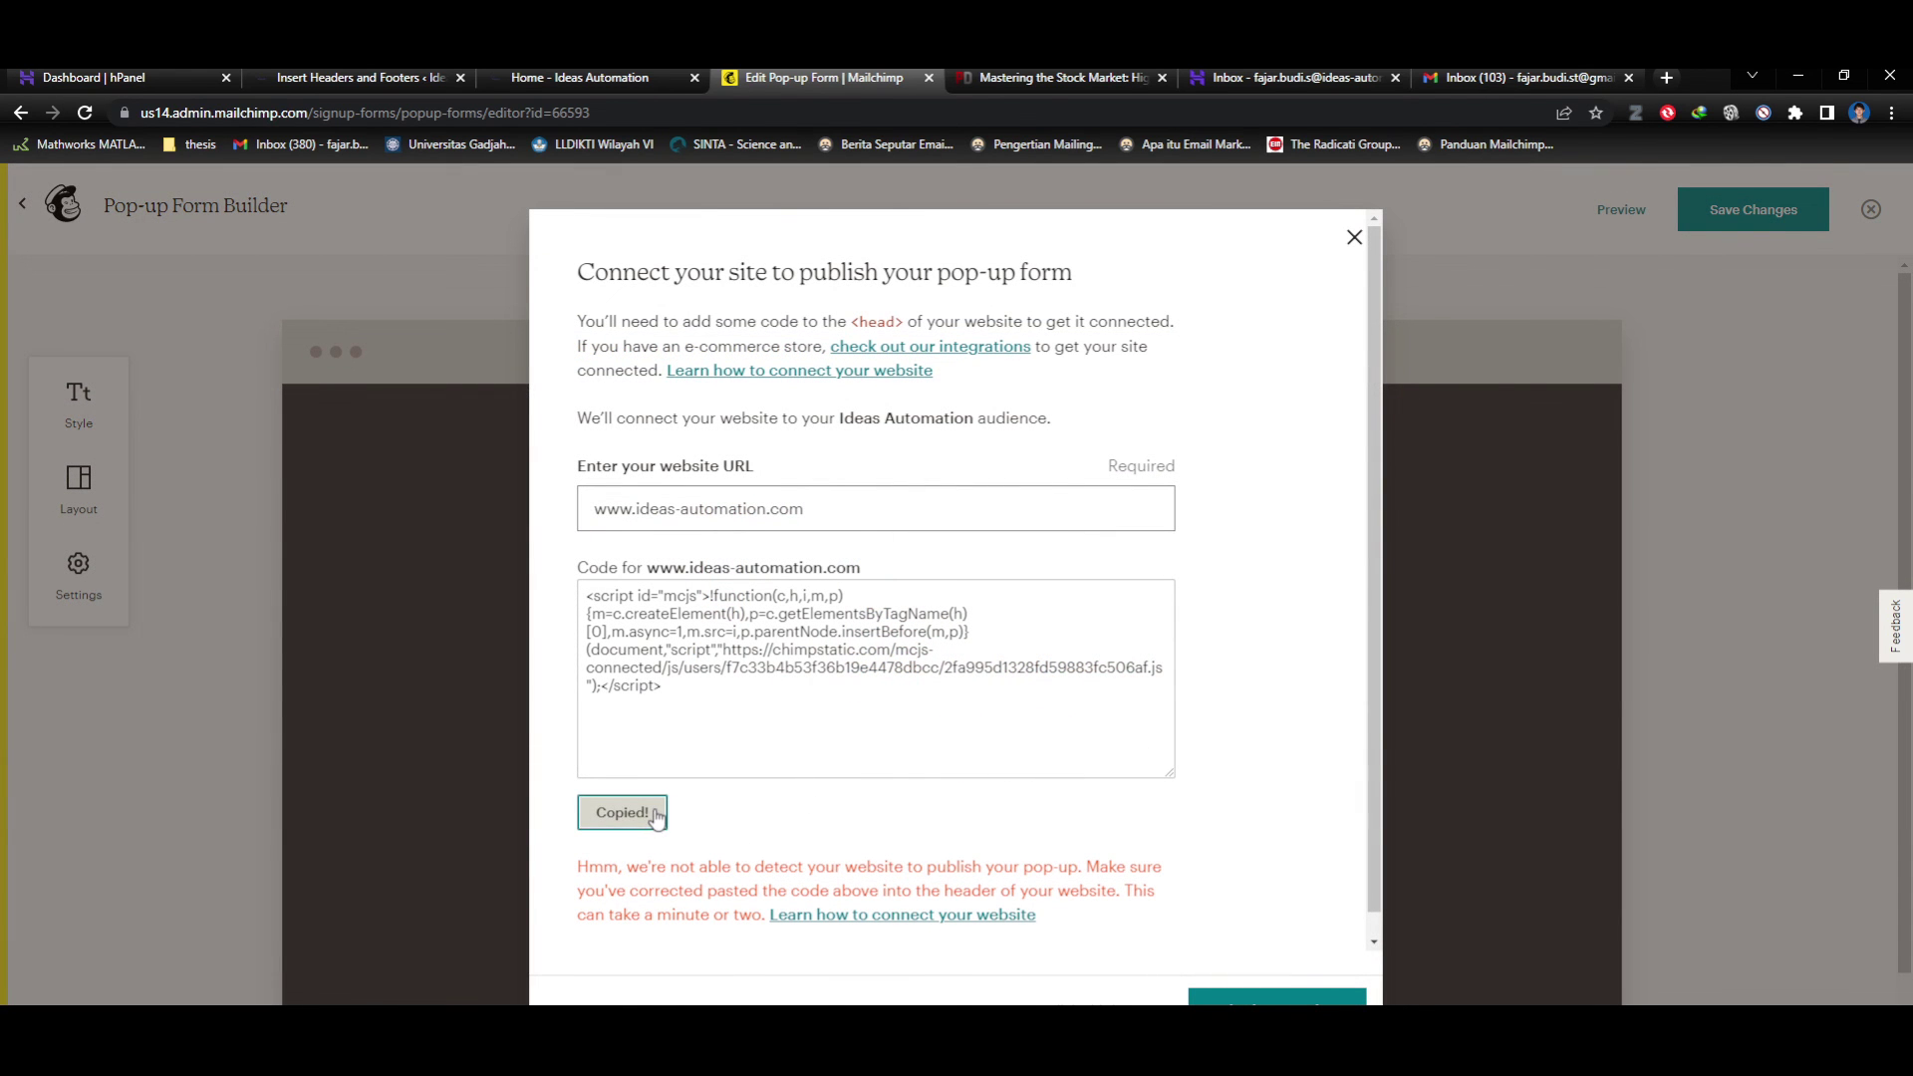
left_click(1126, 1002)
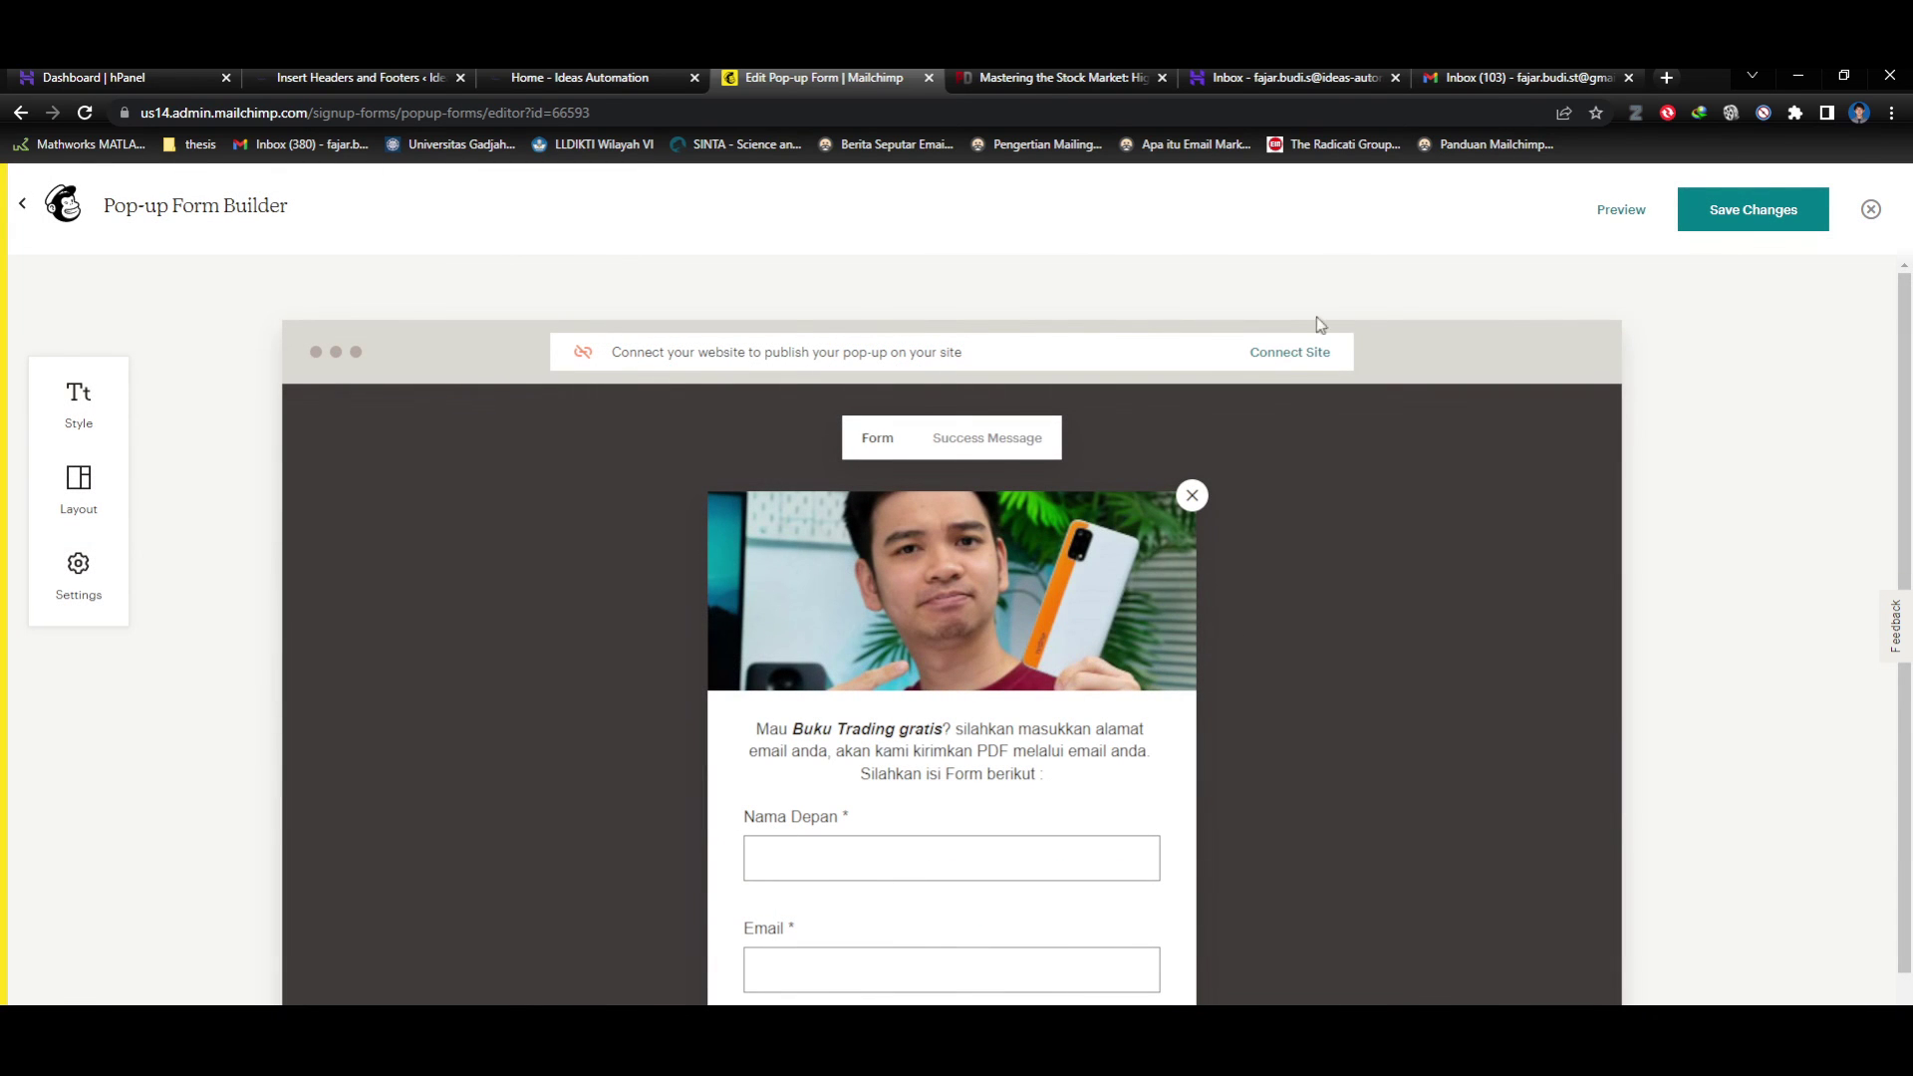
left_click(1286, 357)
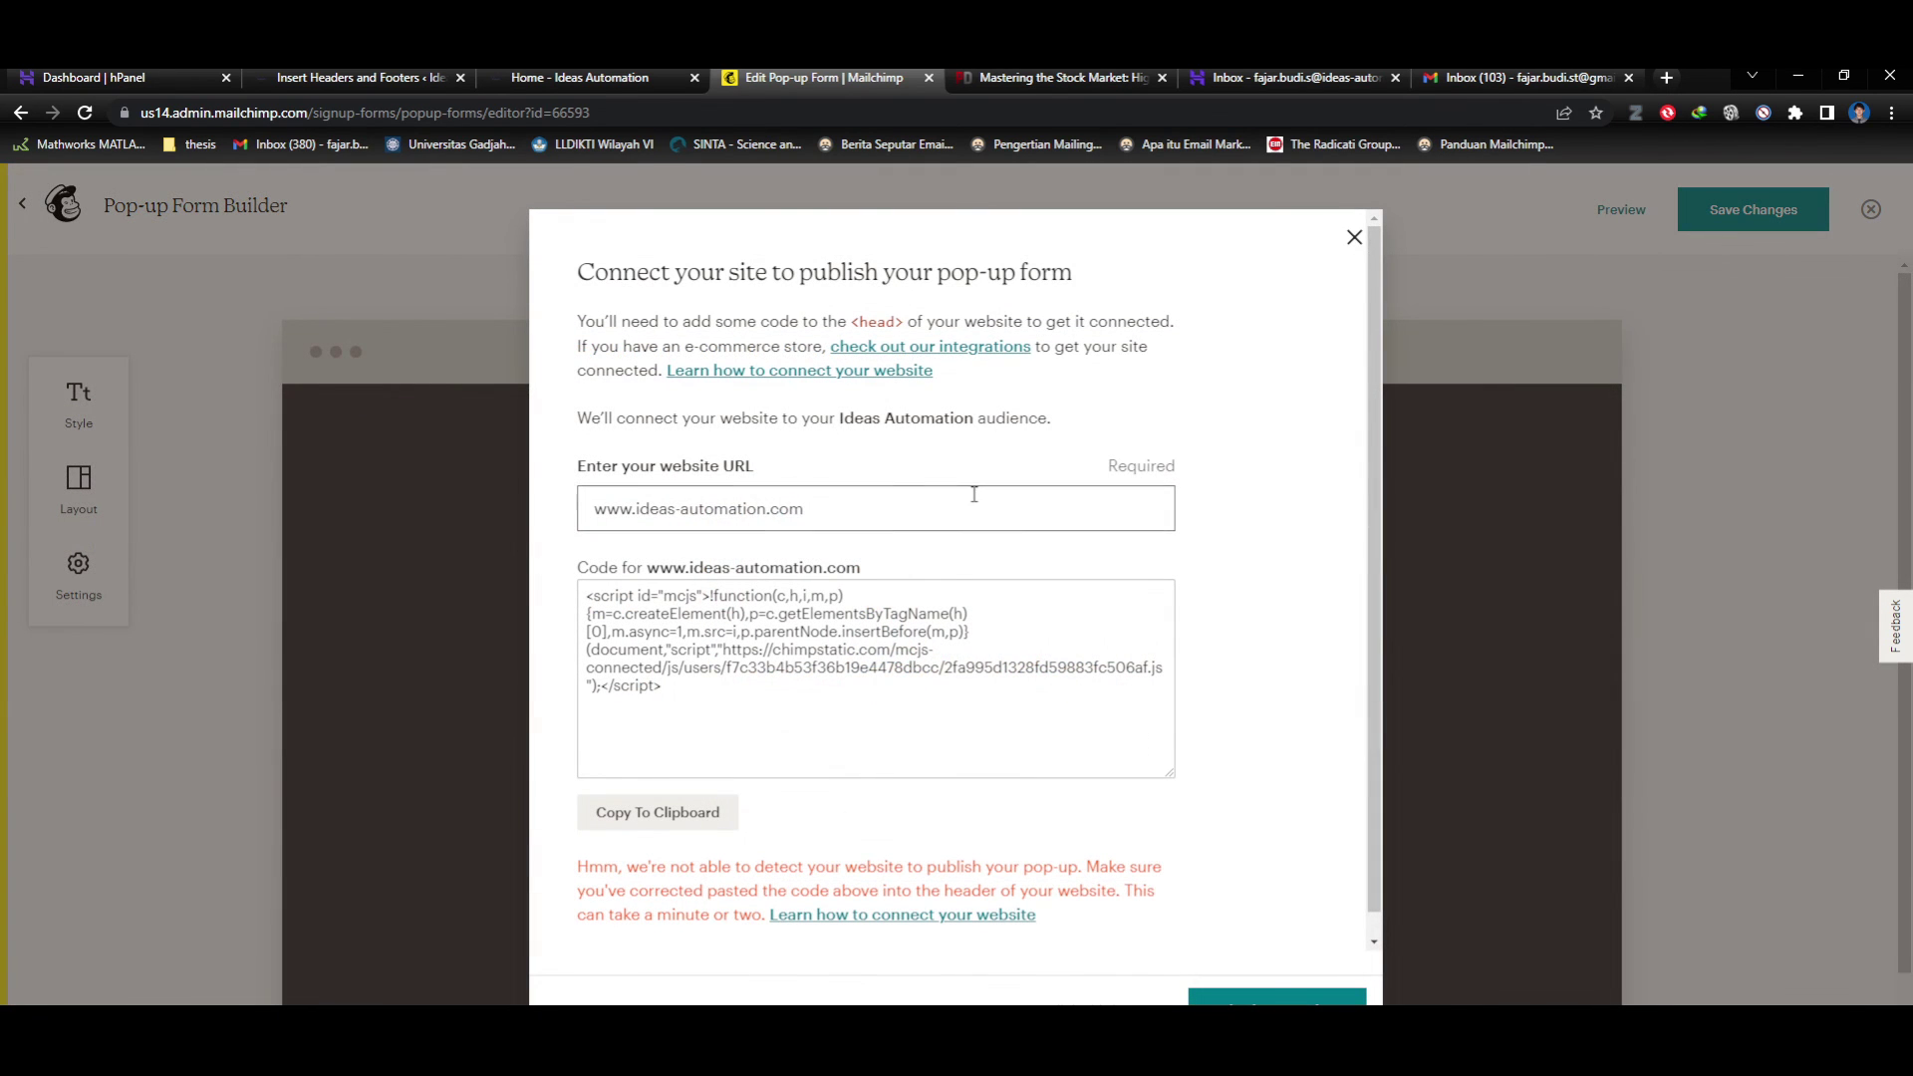
left_click_drag(974, 495, 555, 509)
key("ctrl+c")
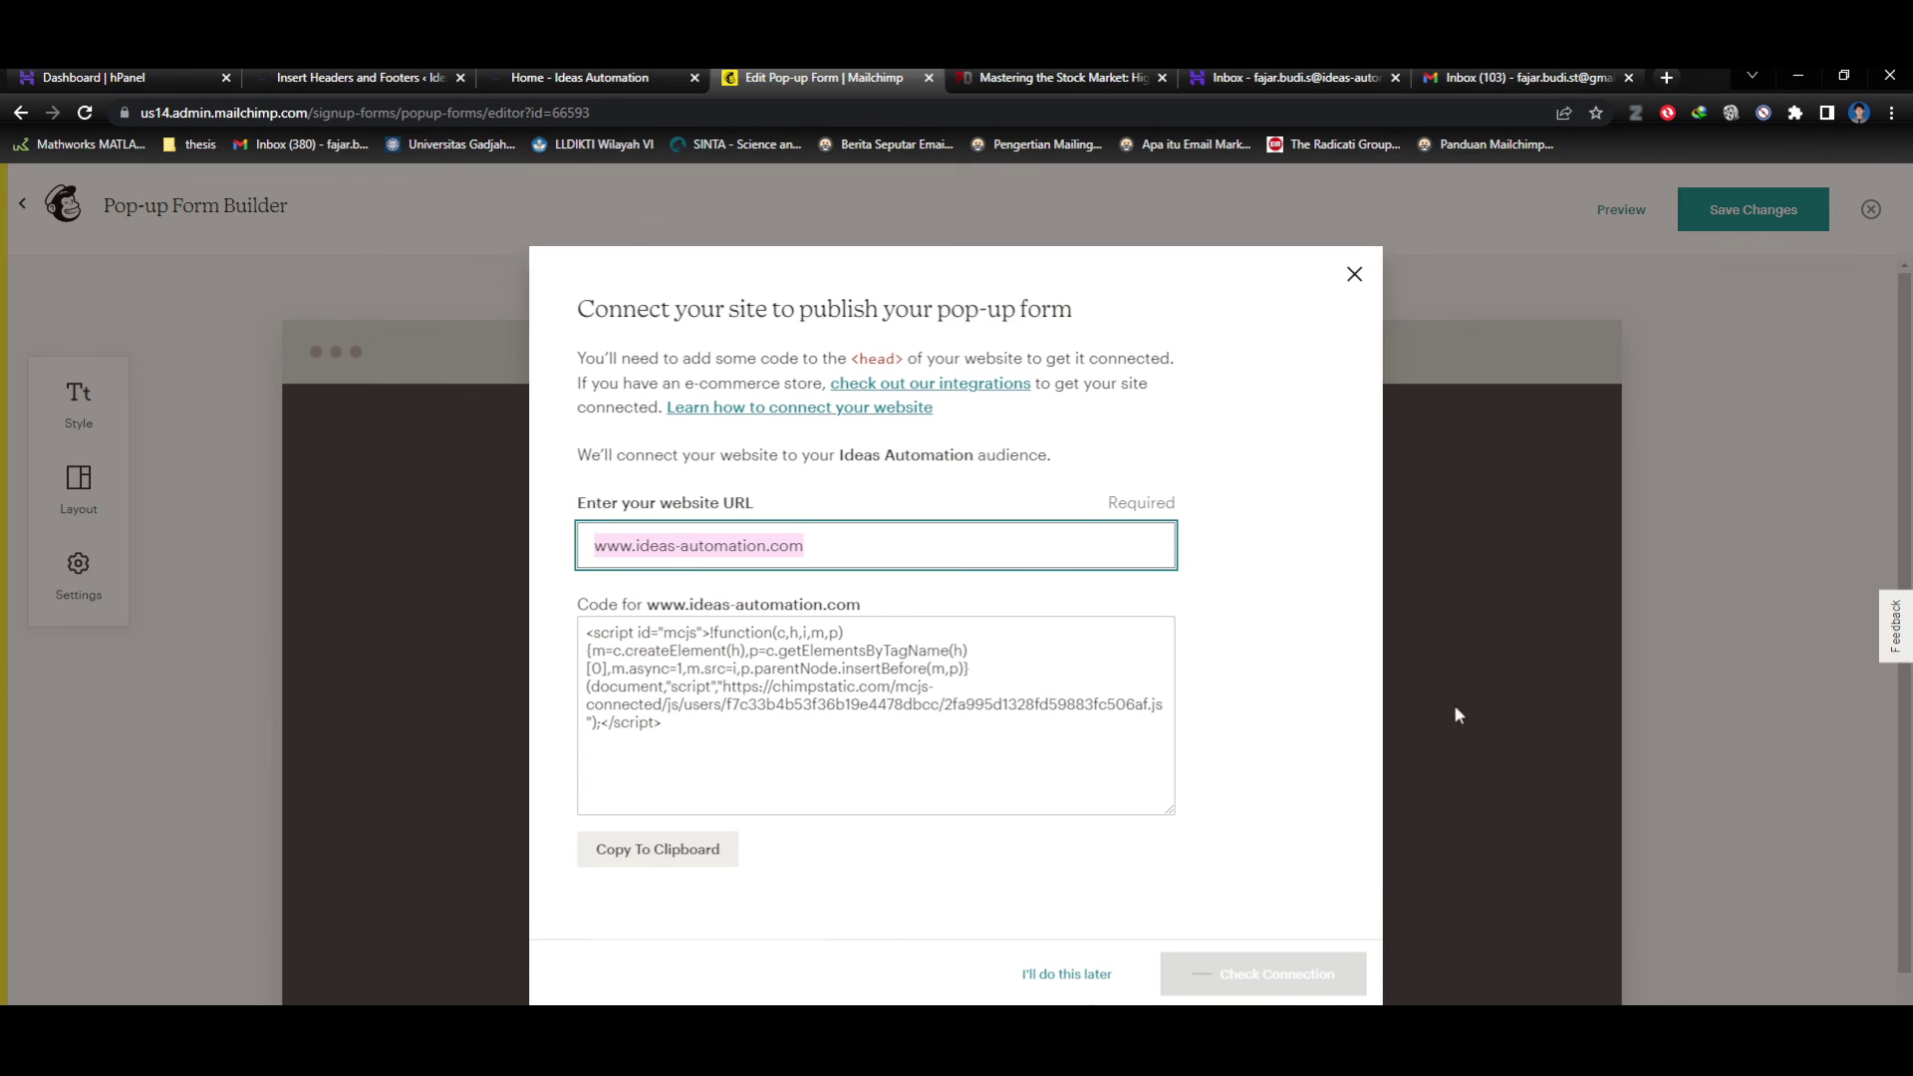
scroll(1216, 866, "down", 1)
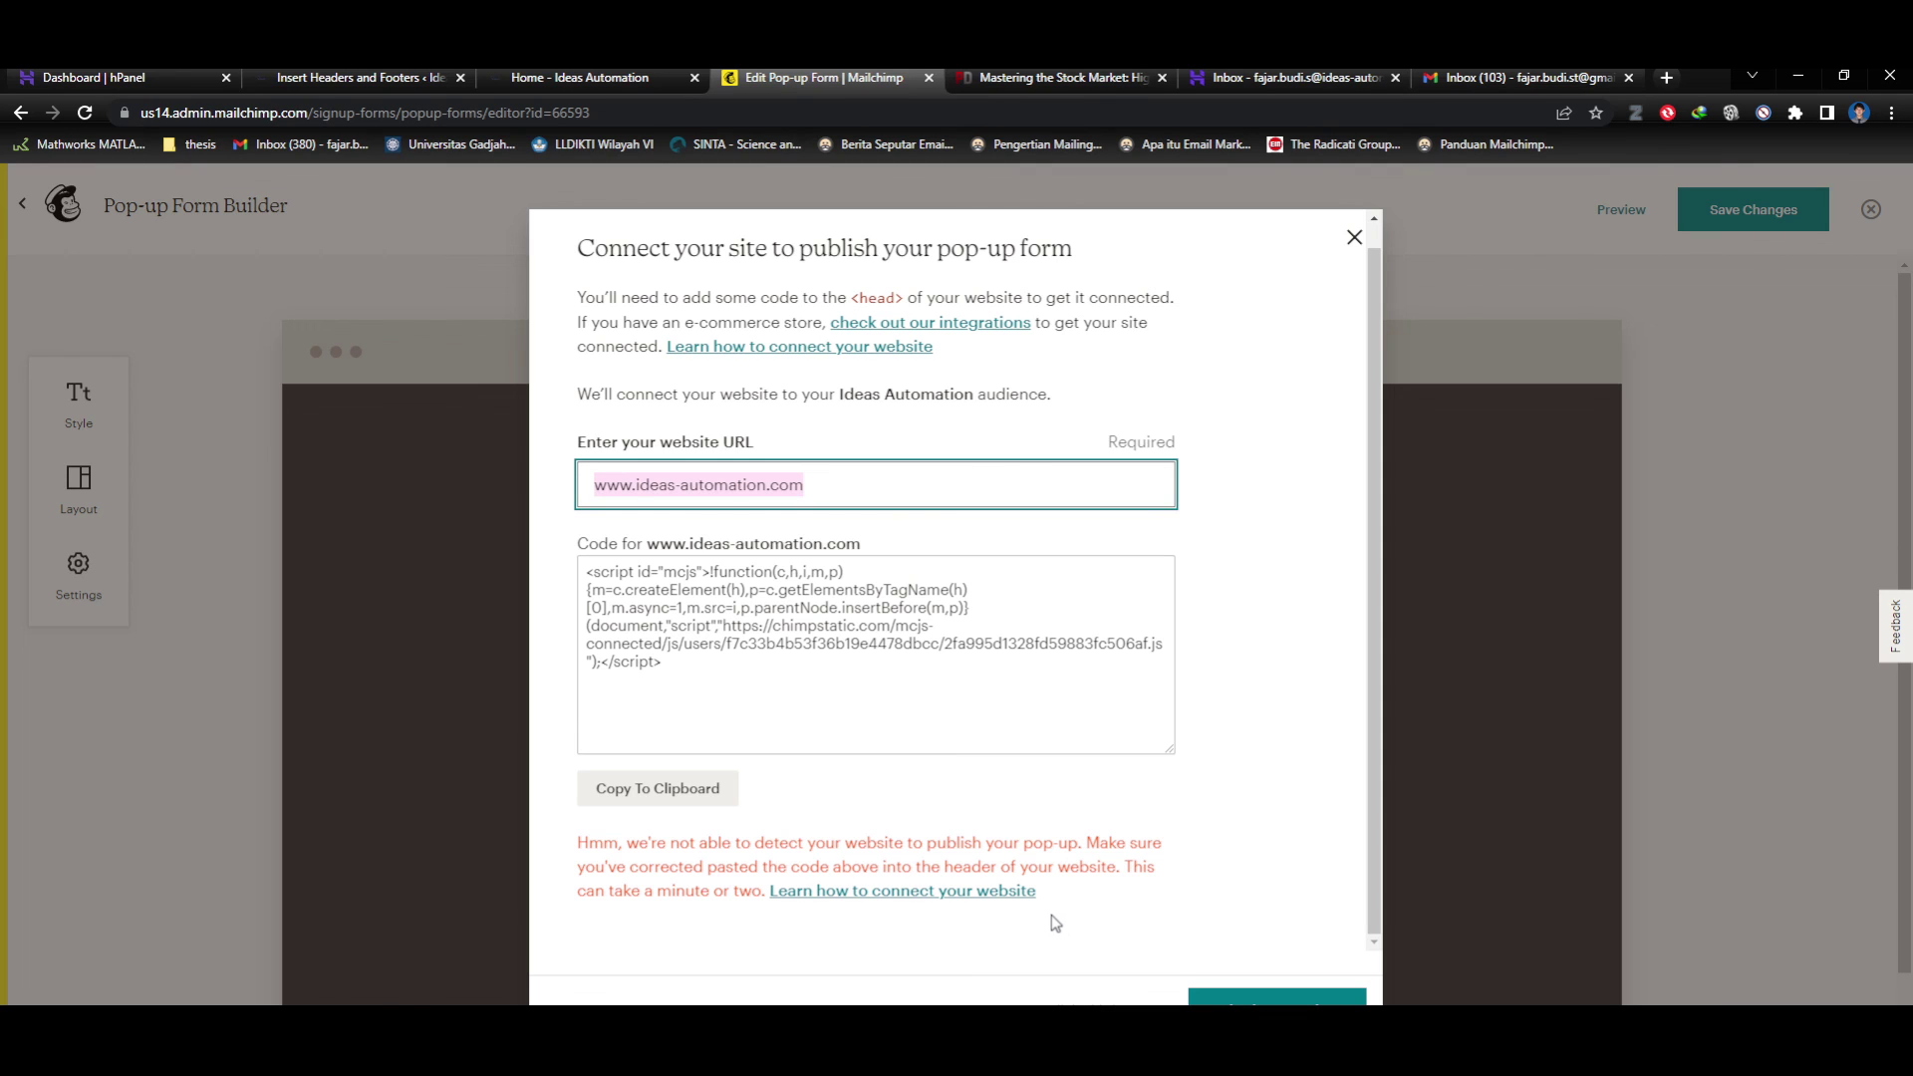
left_click(1250, 999)
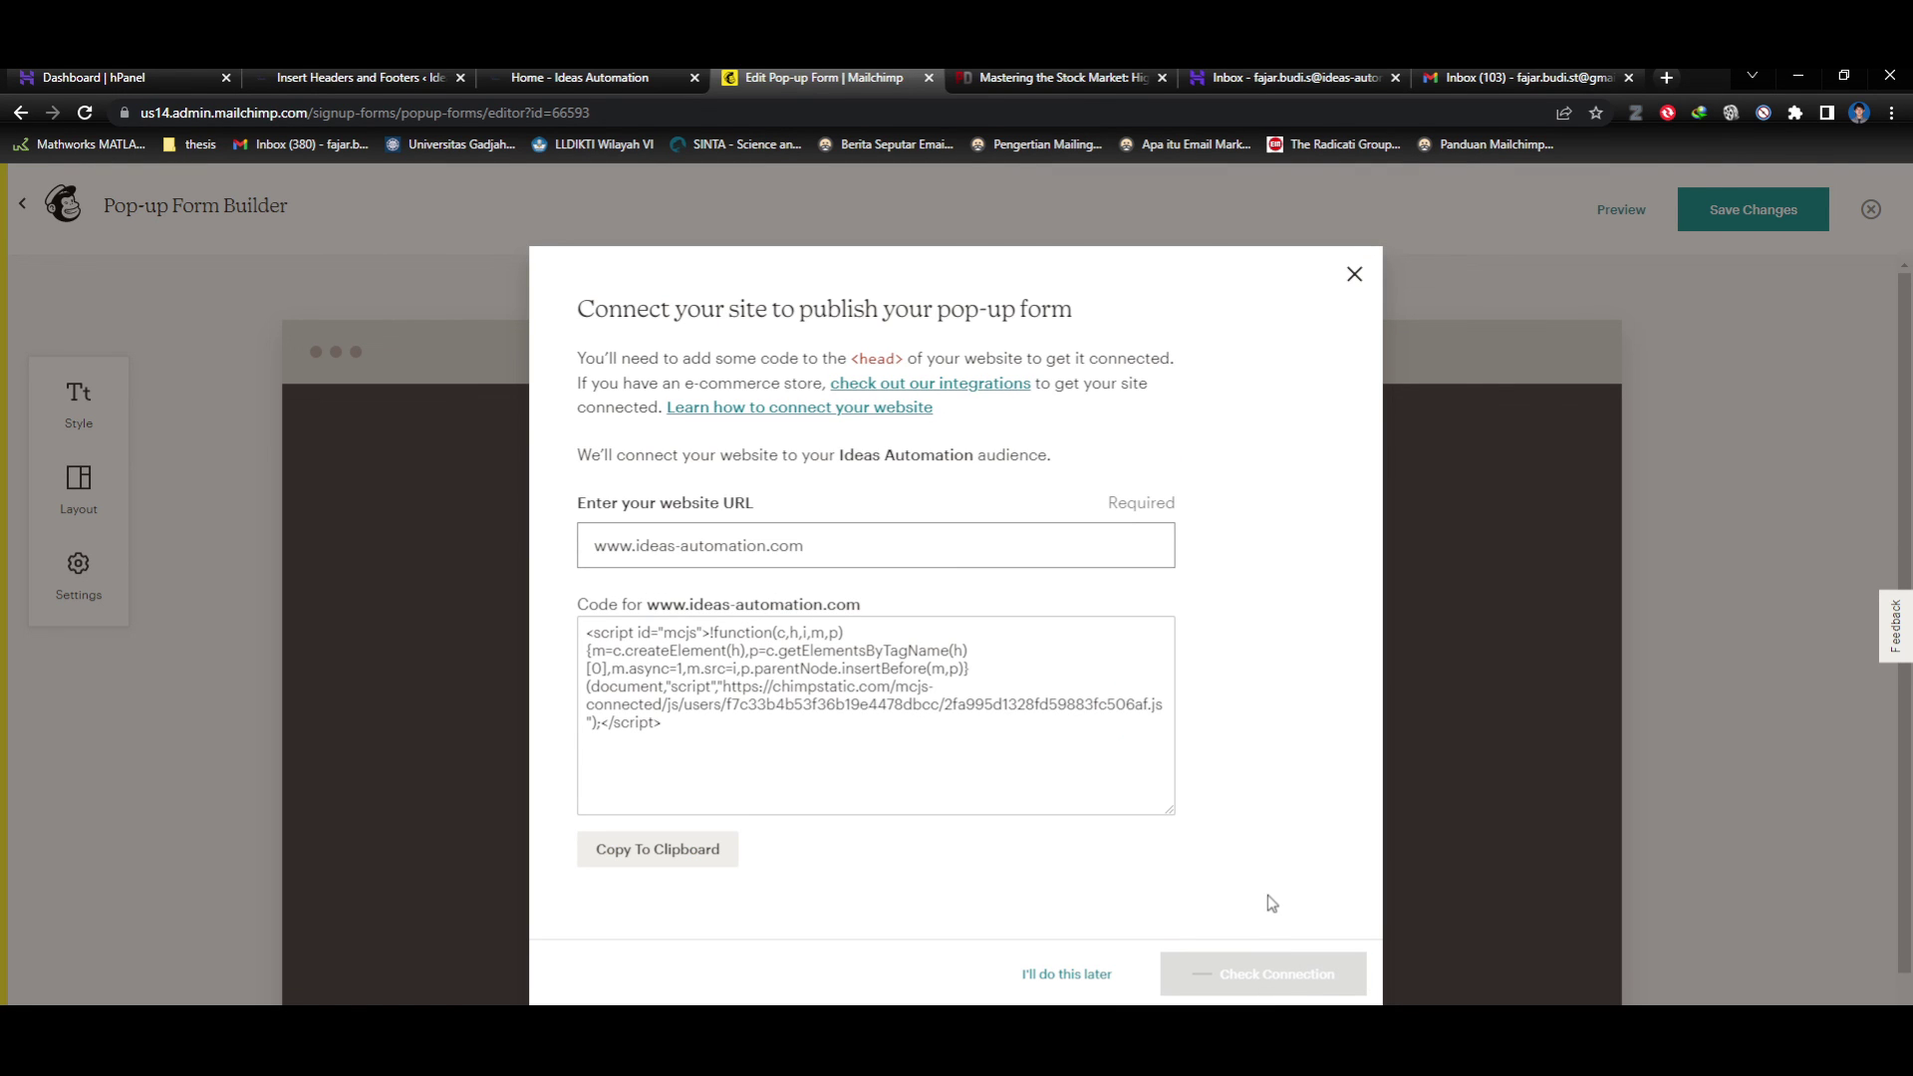
left_click(1269, 987)
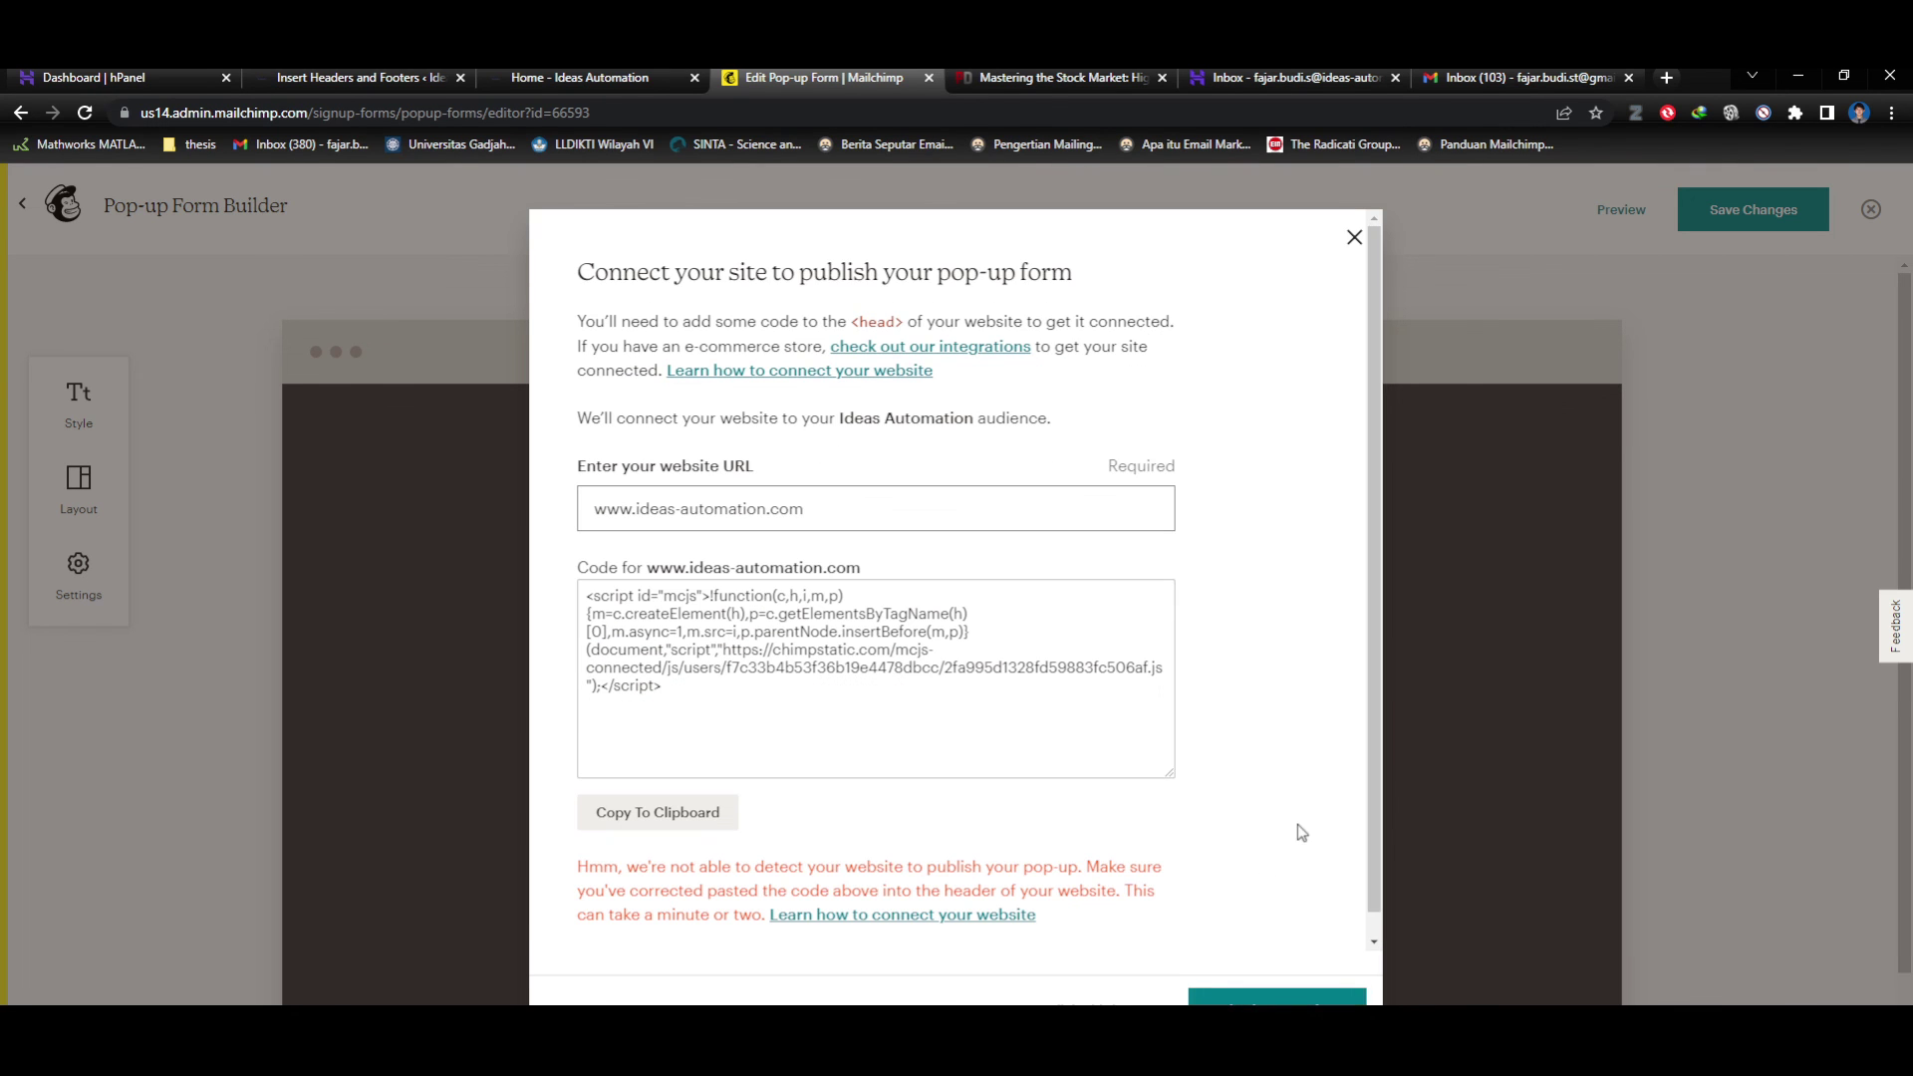
left_click(1290, 1001)
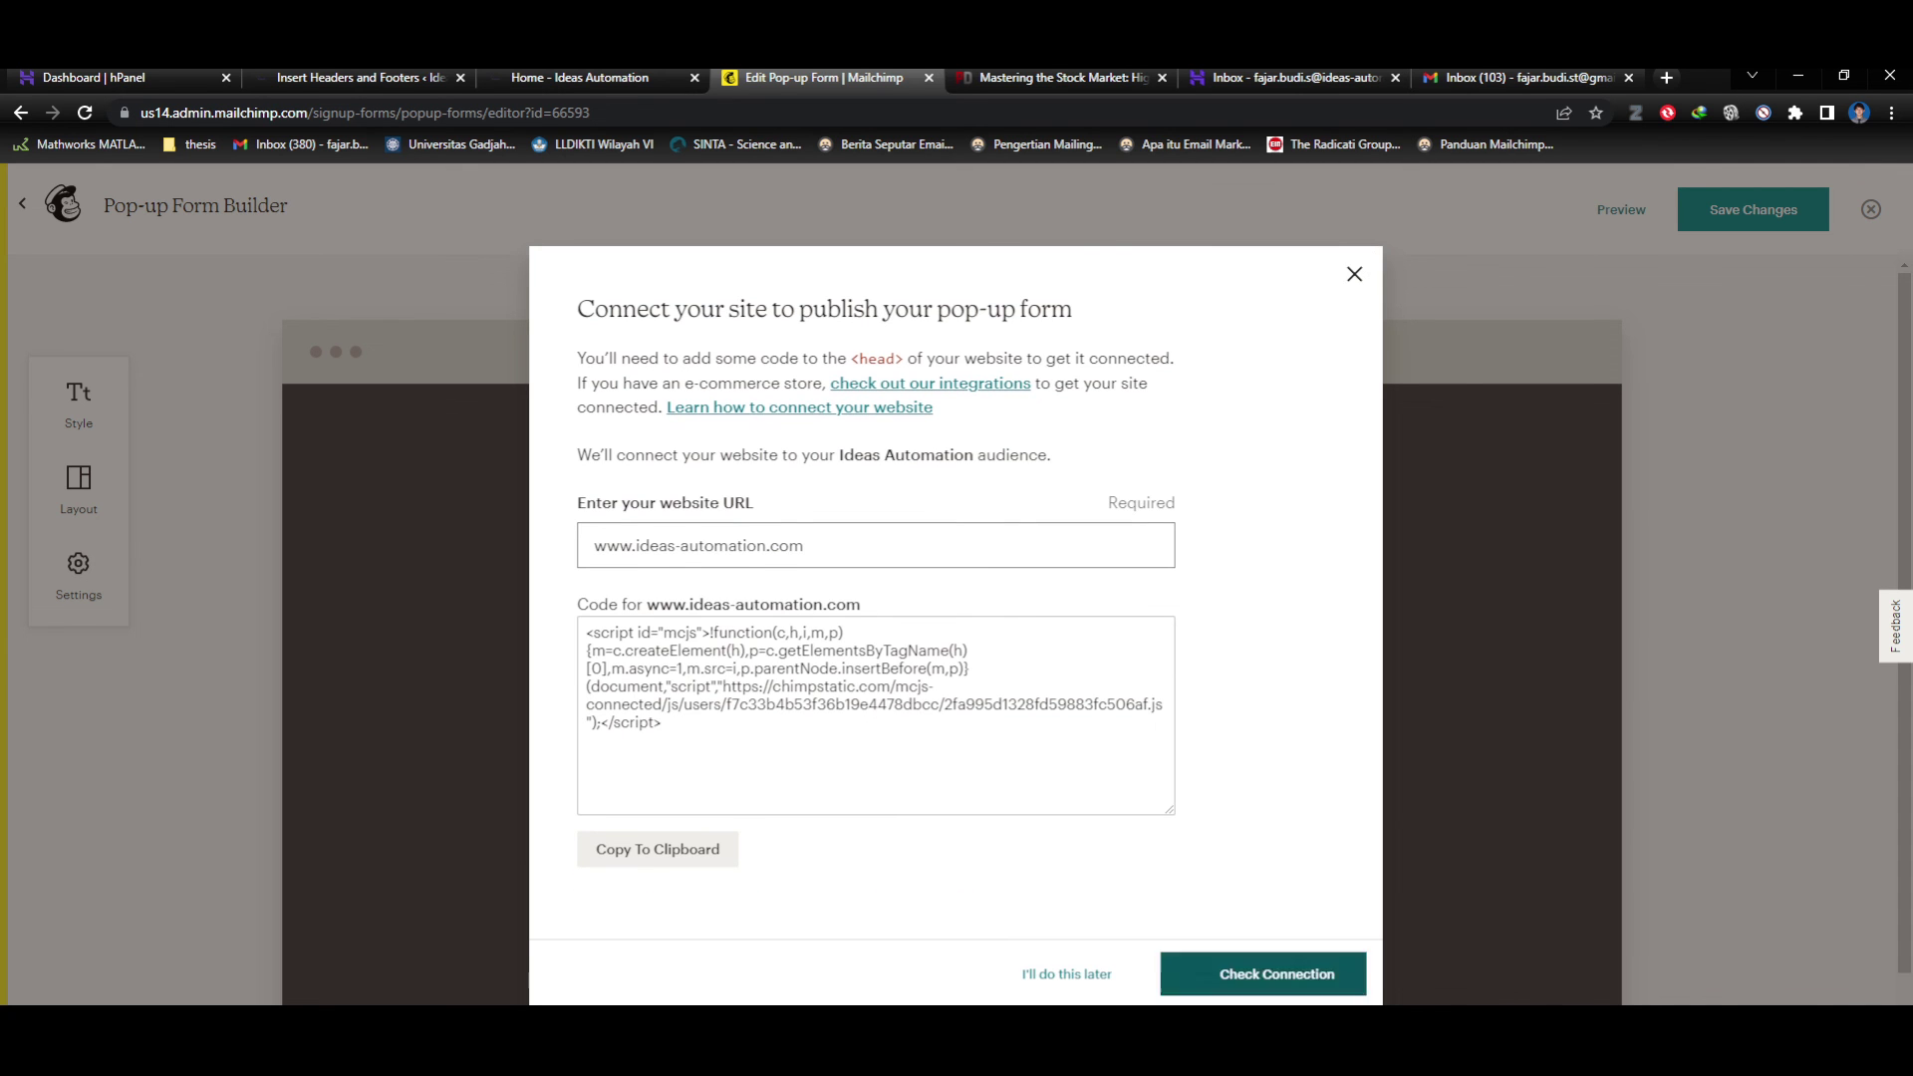
Look at the Ideas Automation home page alongside Mailchimp's site connection dialog.
left_click(578, 77)
left_click(835, 77)
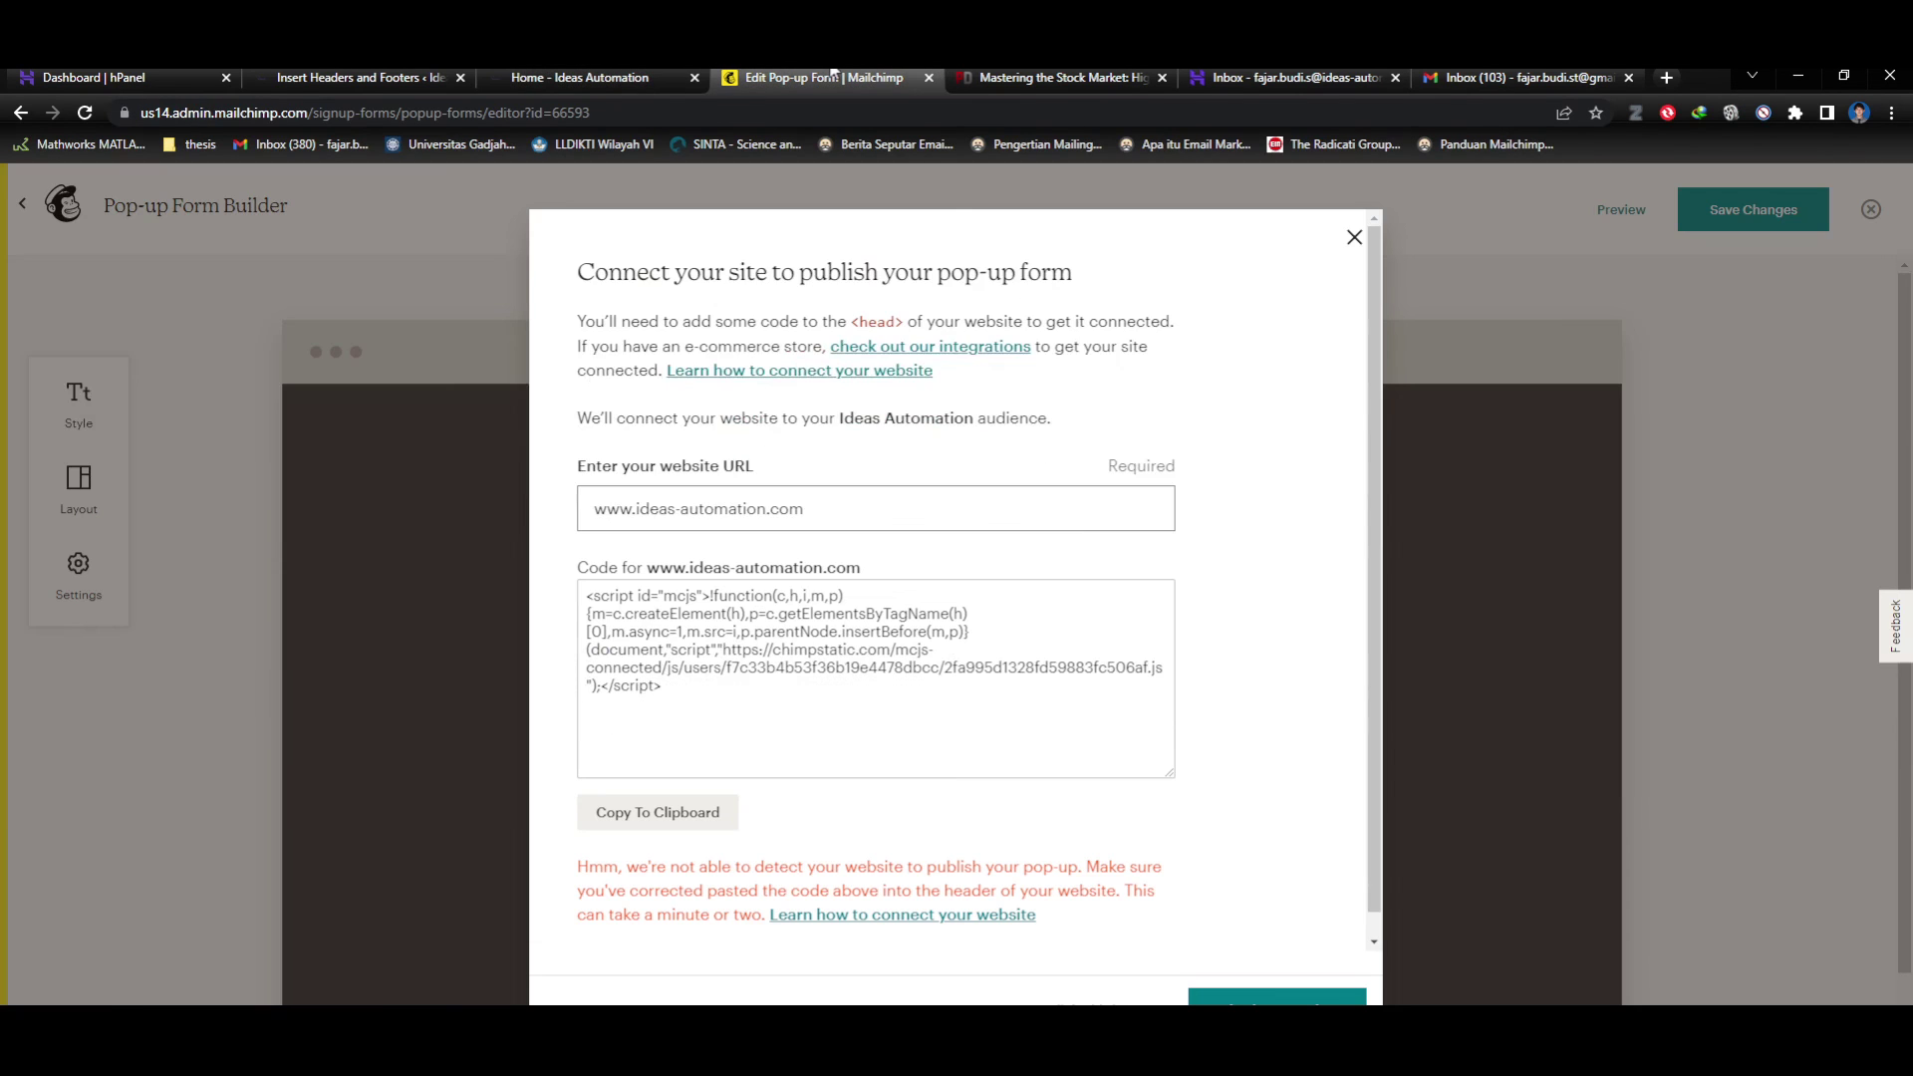
left_click(623, 77)
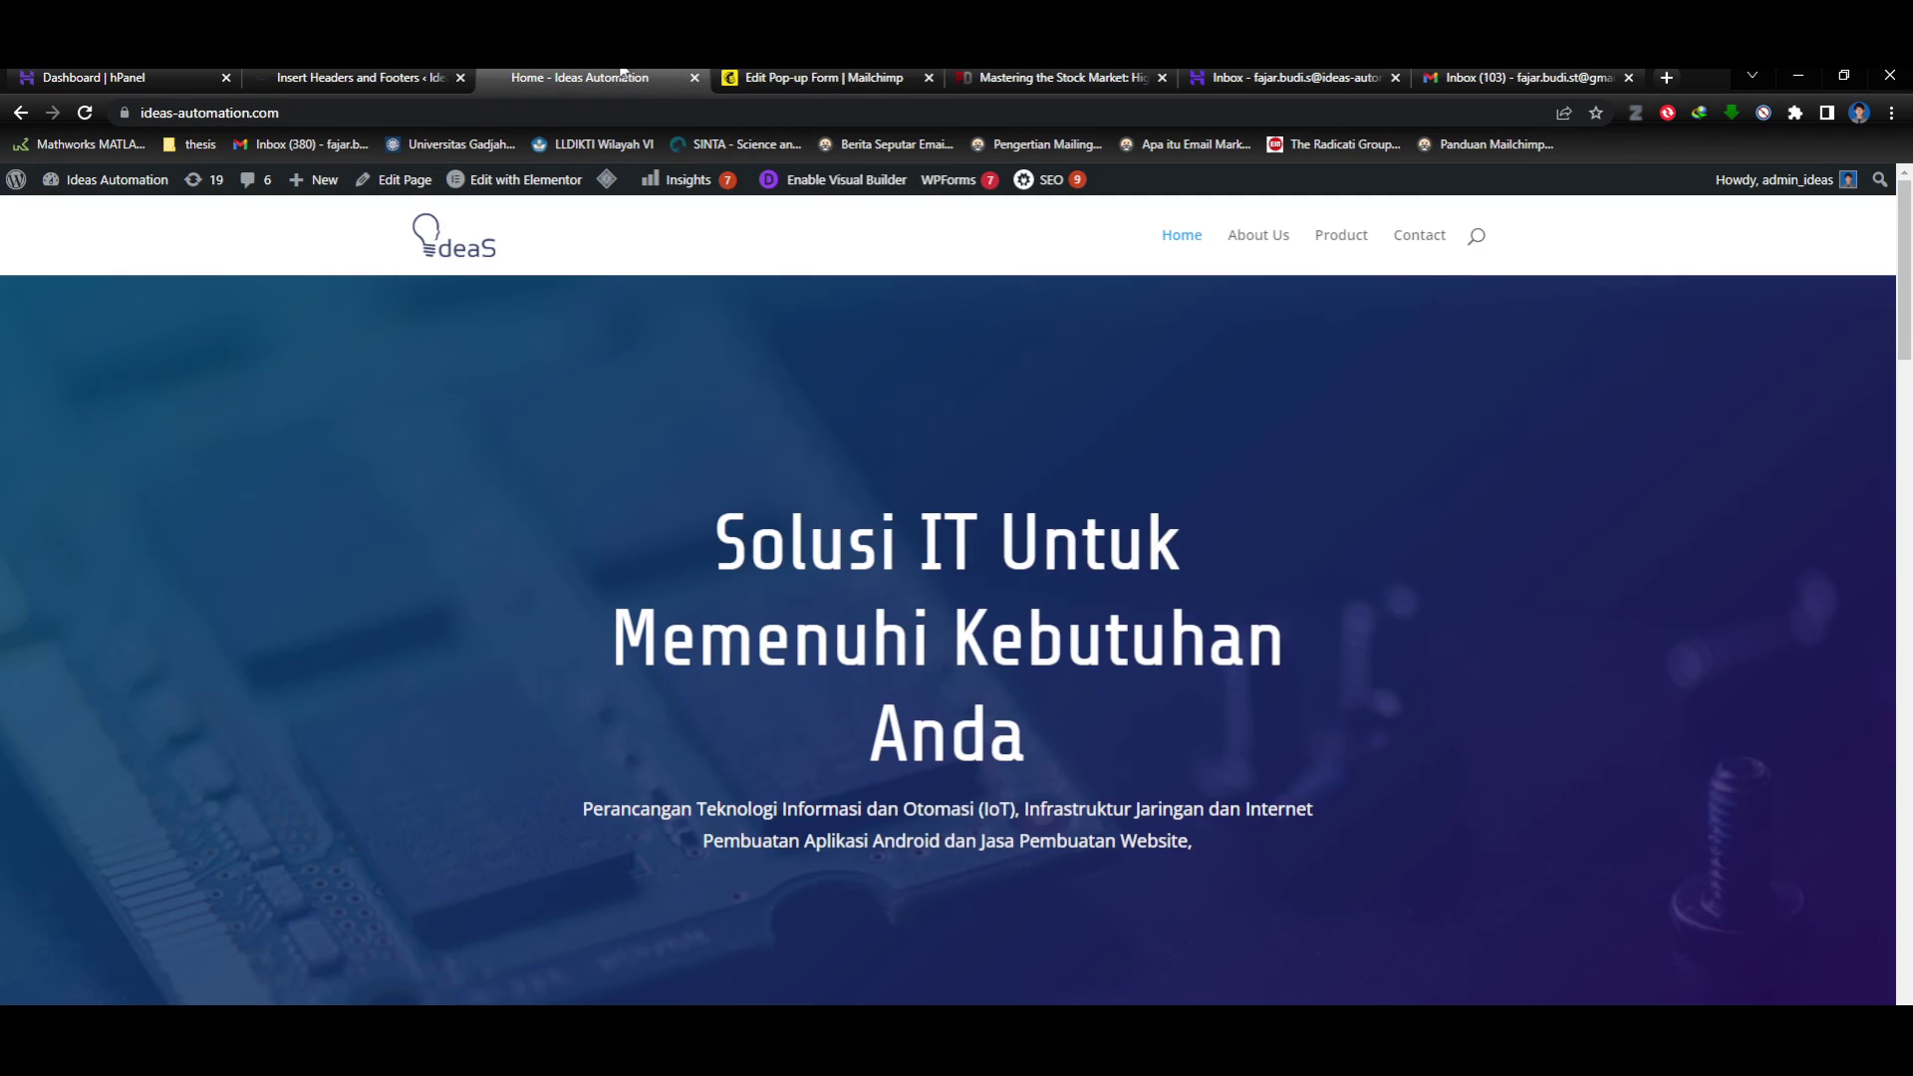
left_click(744, 77)
Switch to WordPress and look over the site title and site address in the General Settings.
left_click(358, 77)
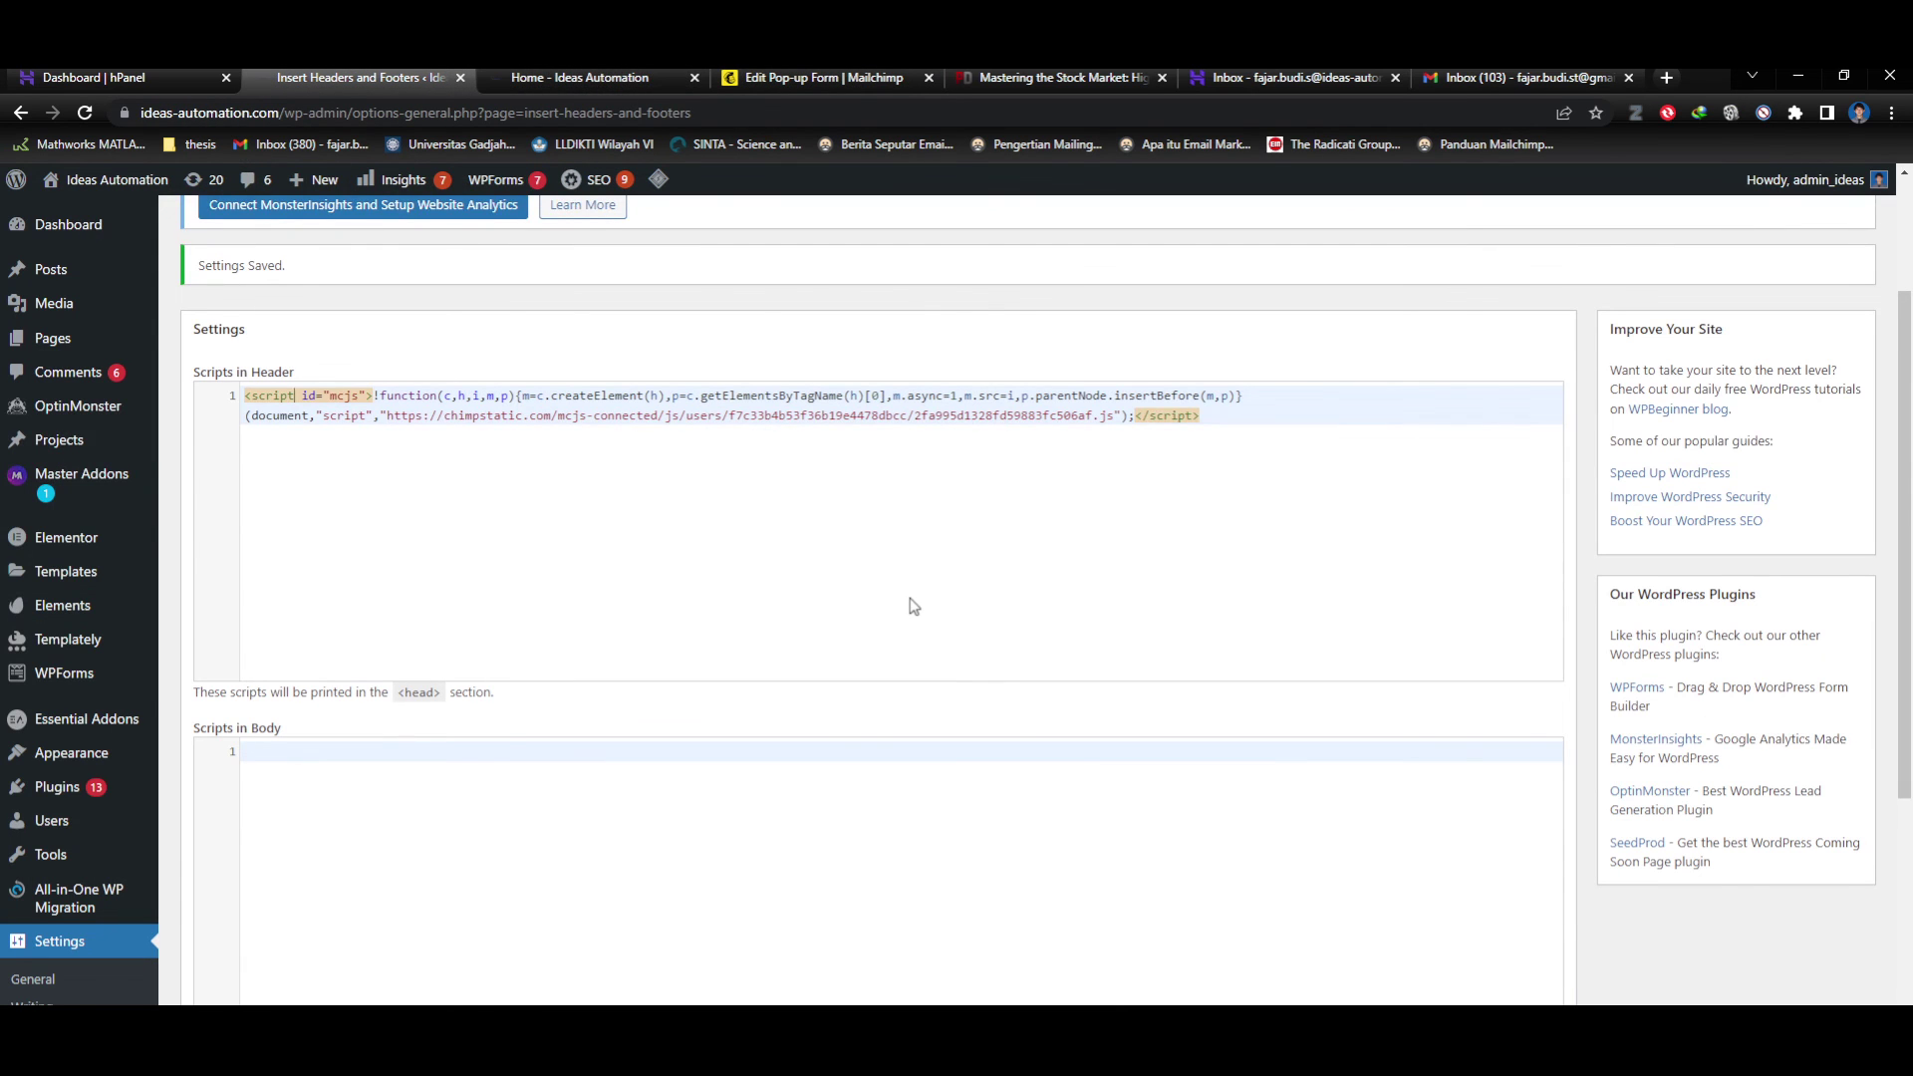
scroll(649, 564, "up", 2)
left_click(79, 944)
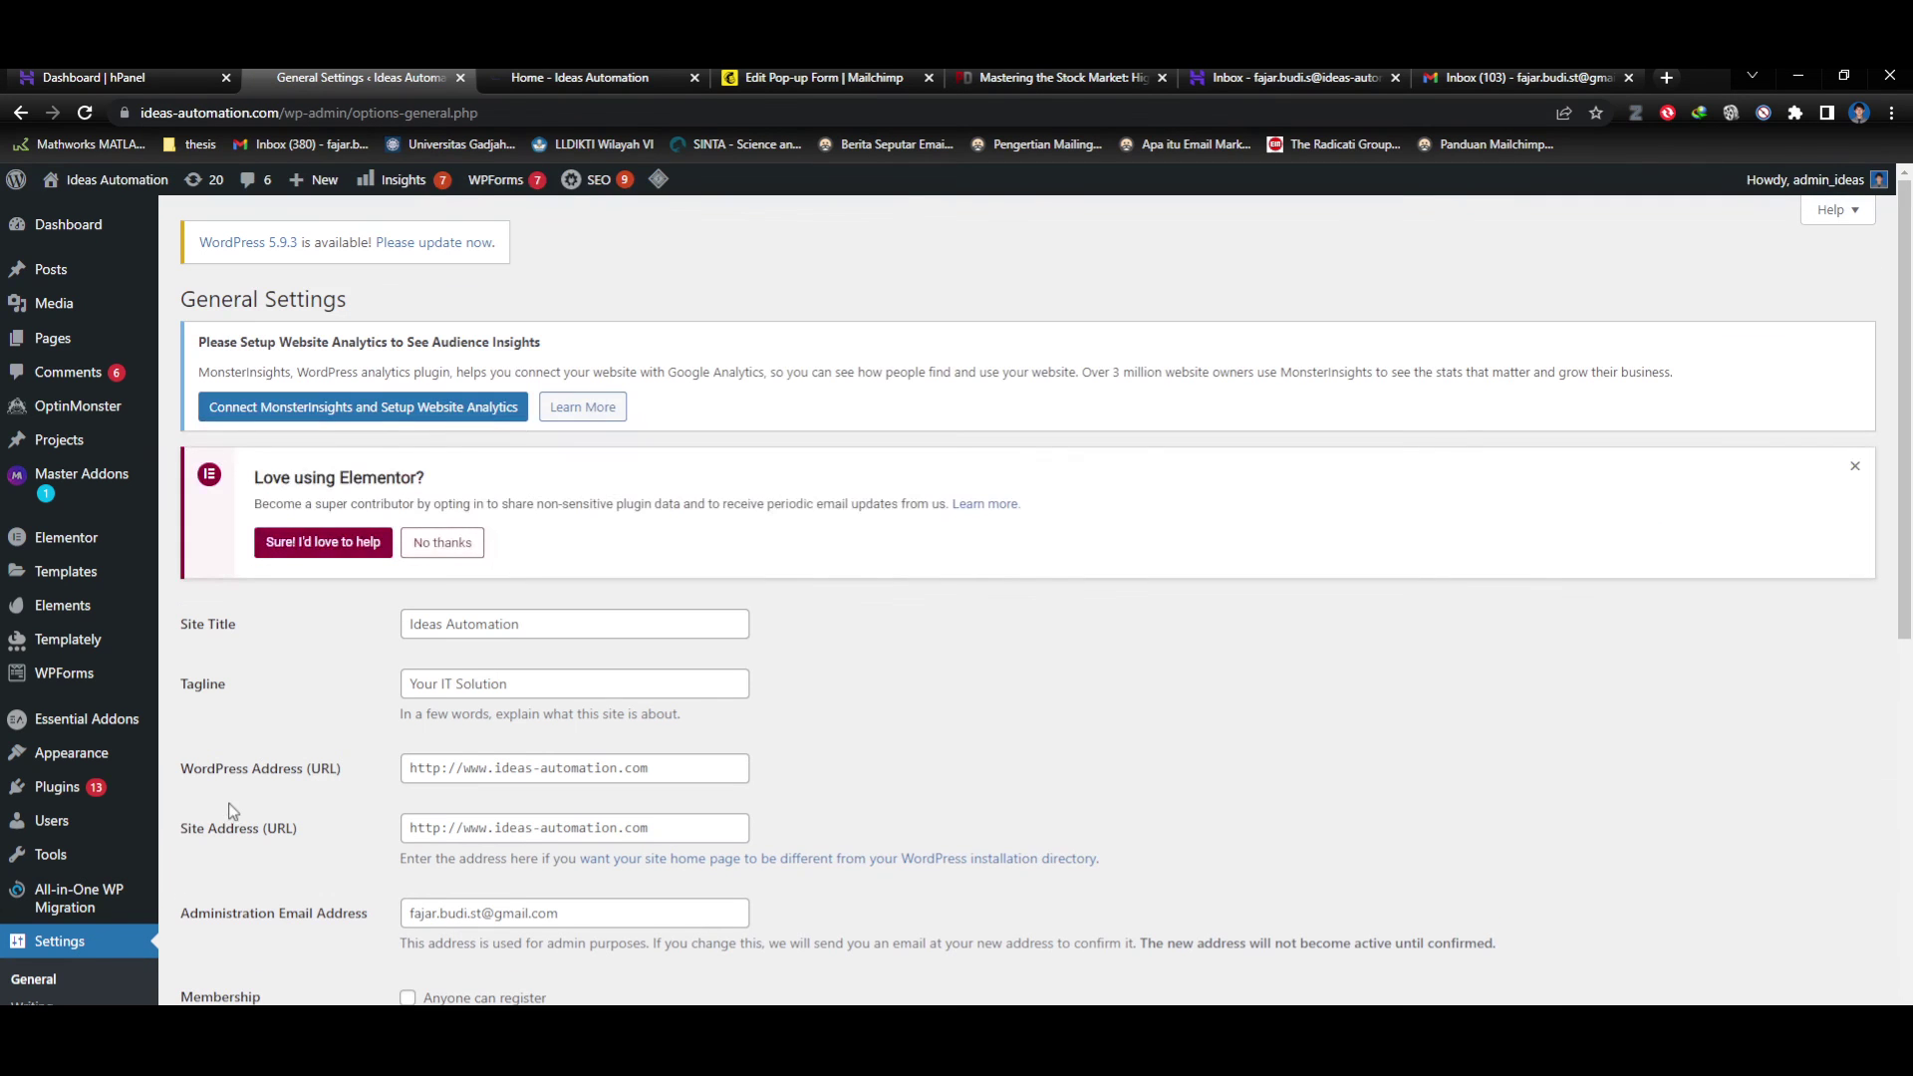
scroll(1030, 718, "down", 3)
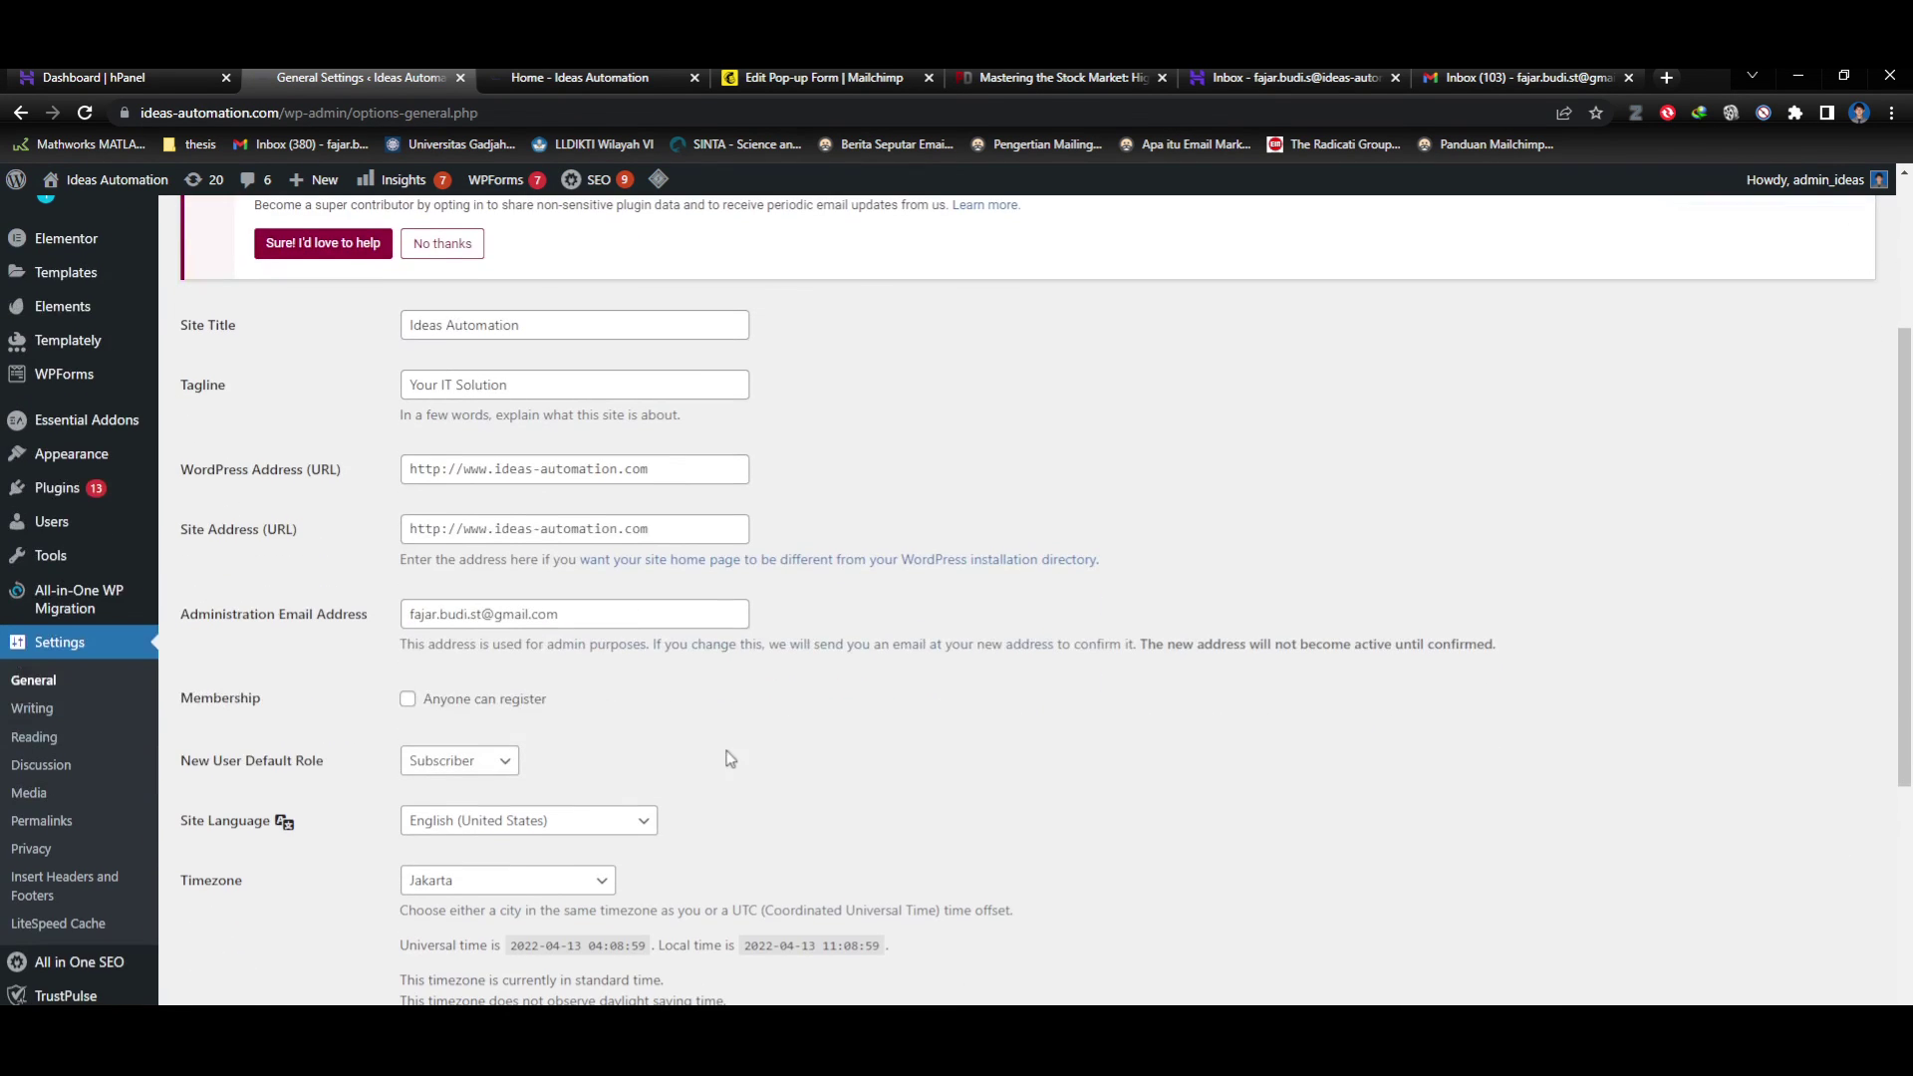
left_click(95, 646)
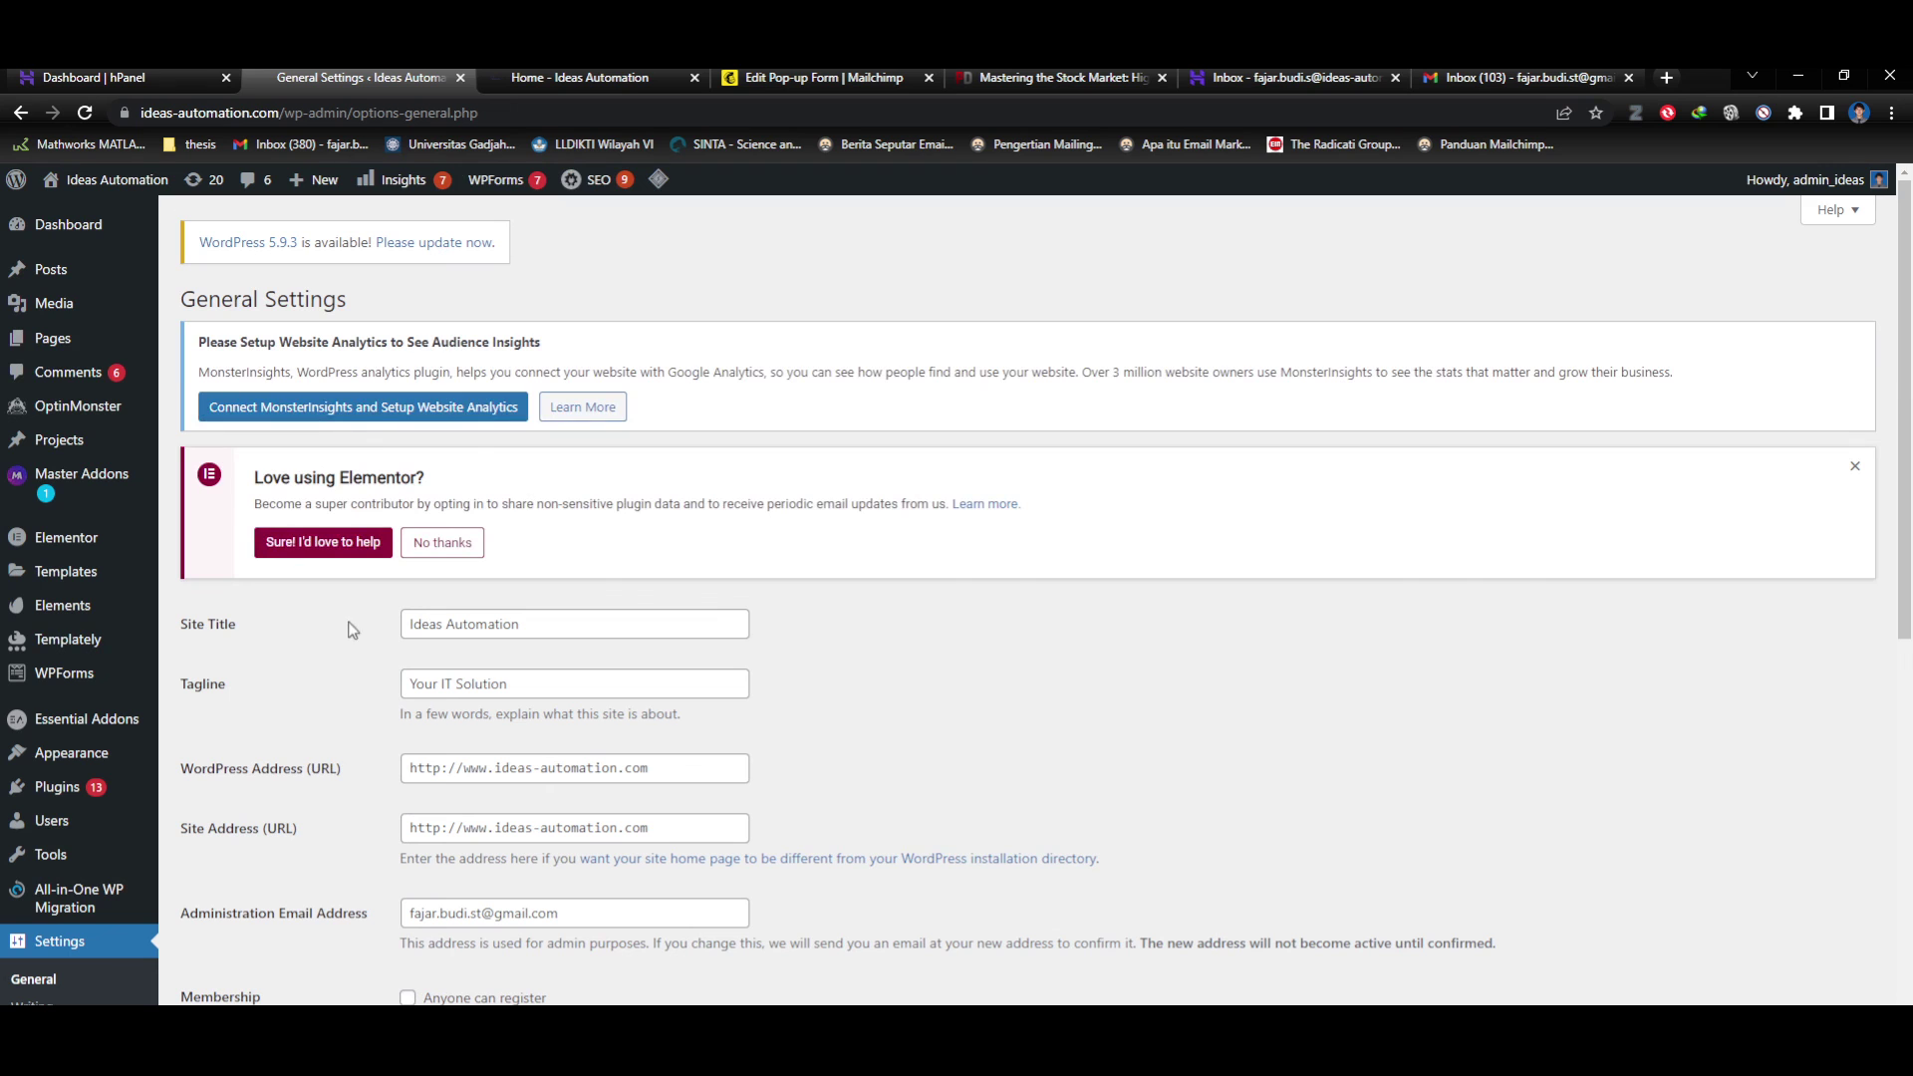
scroll(266, 650, "down", 4)
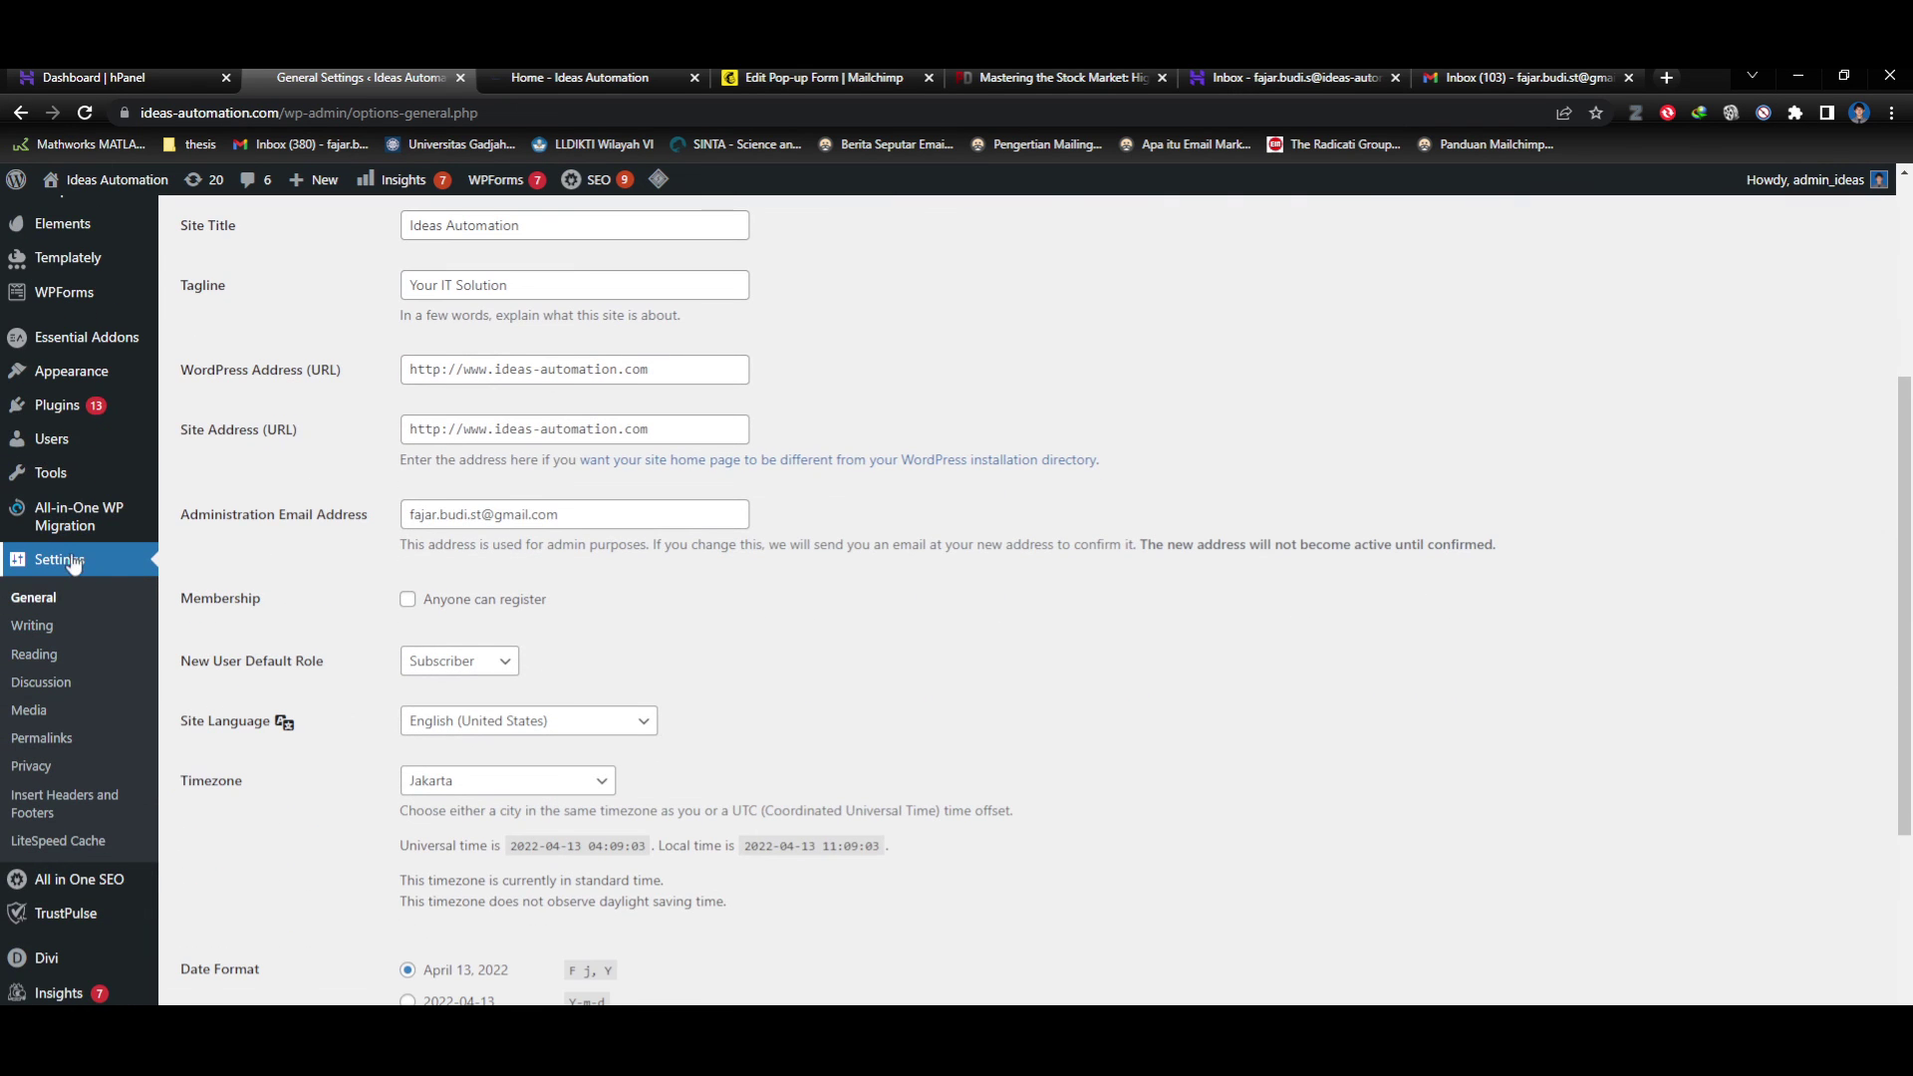
Open the Insert Headers and Footers settings and examine the header, body and footer script boxes.
left_click(63, 801)
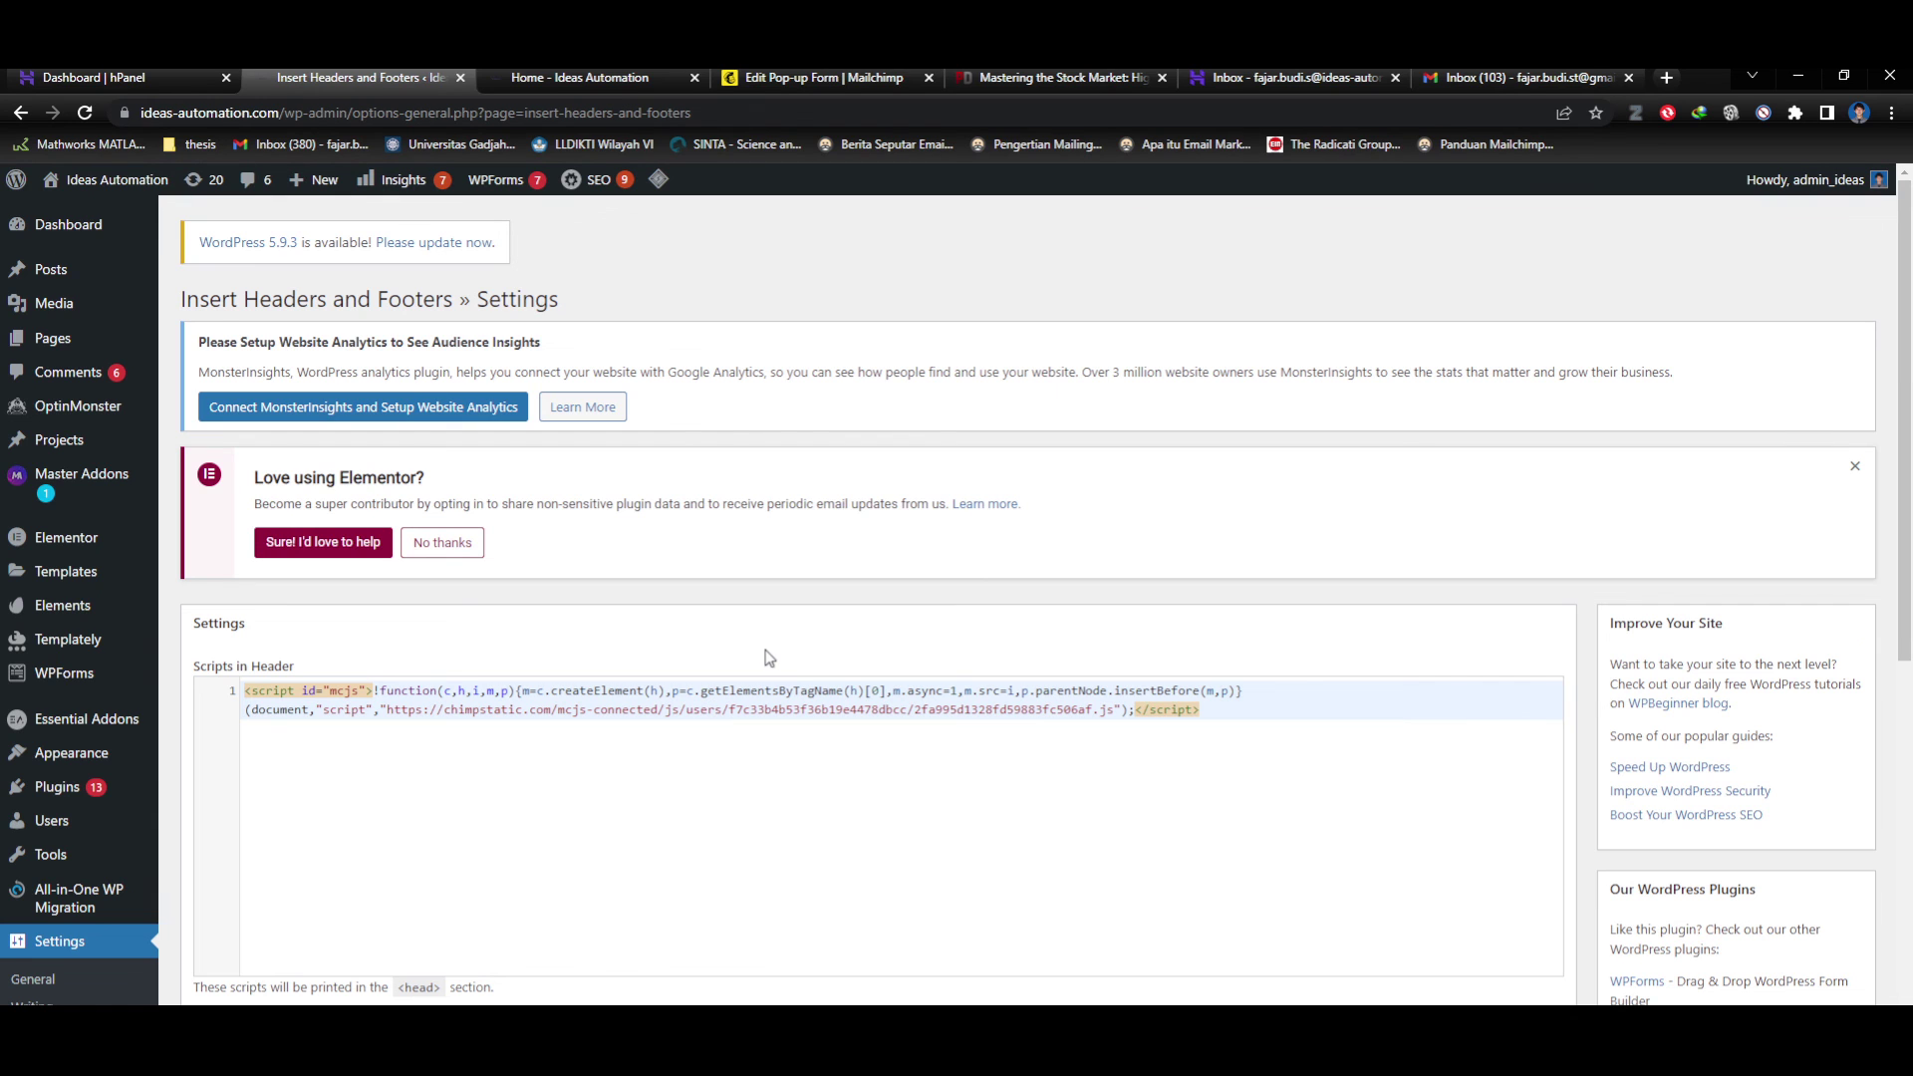
scroll(782, 666, "down", 3)
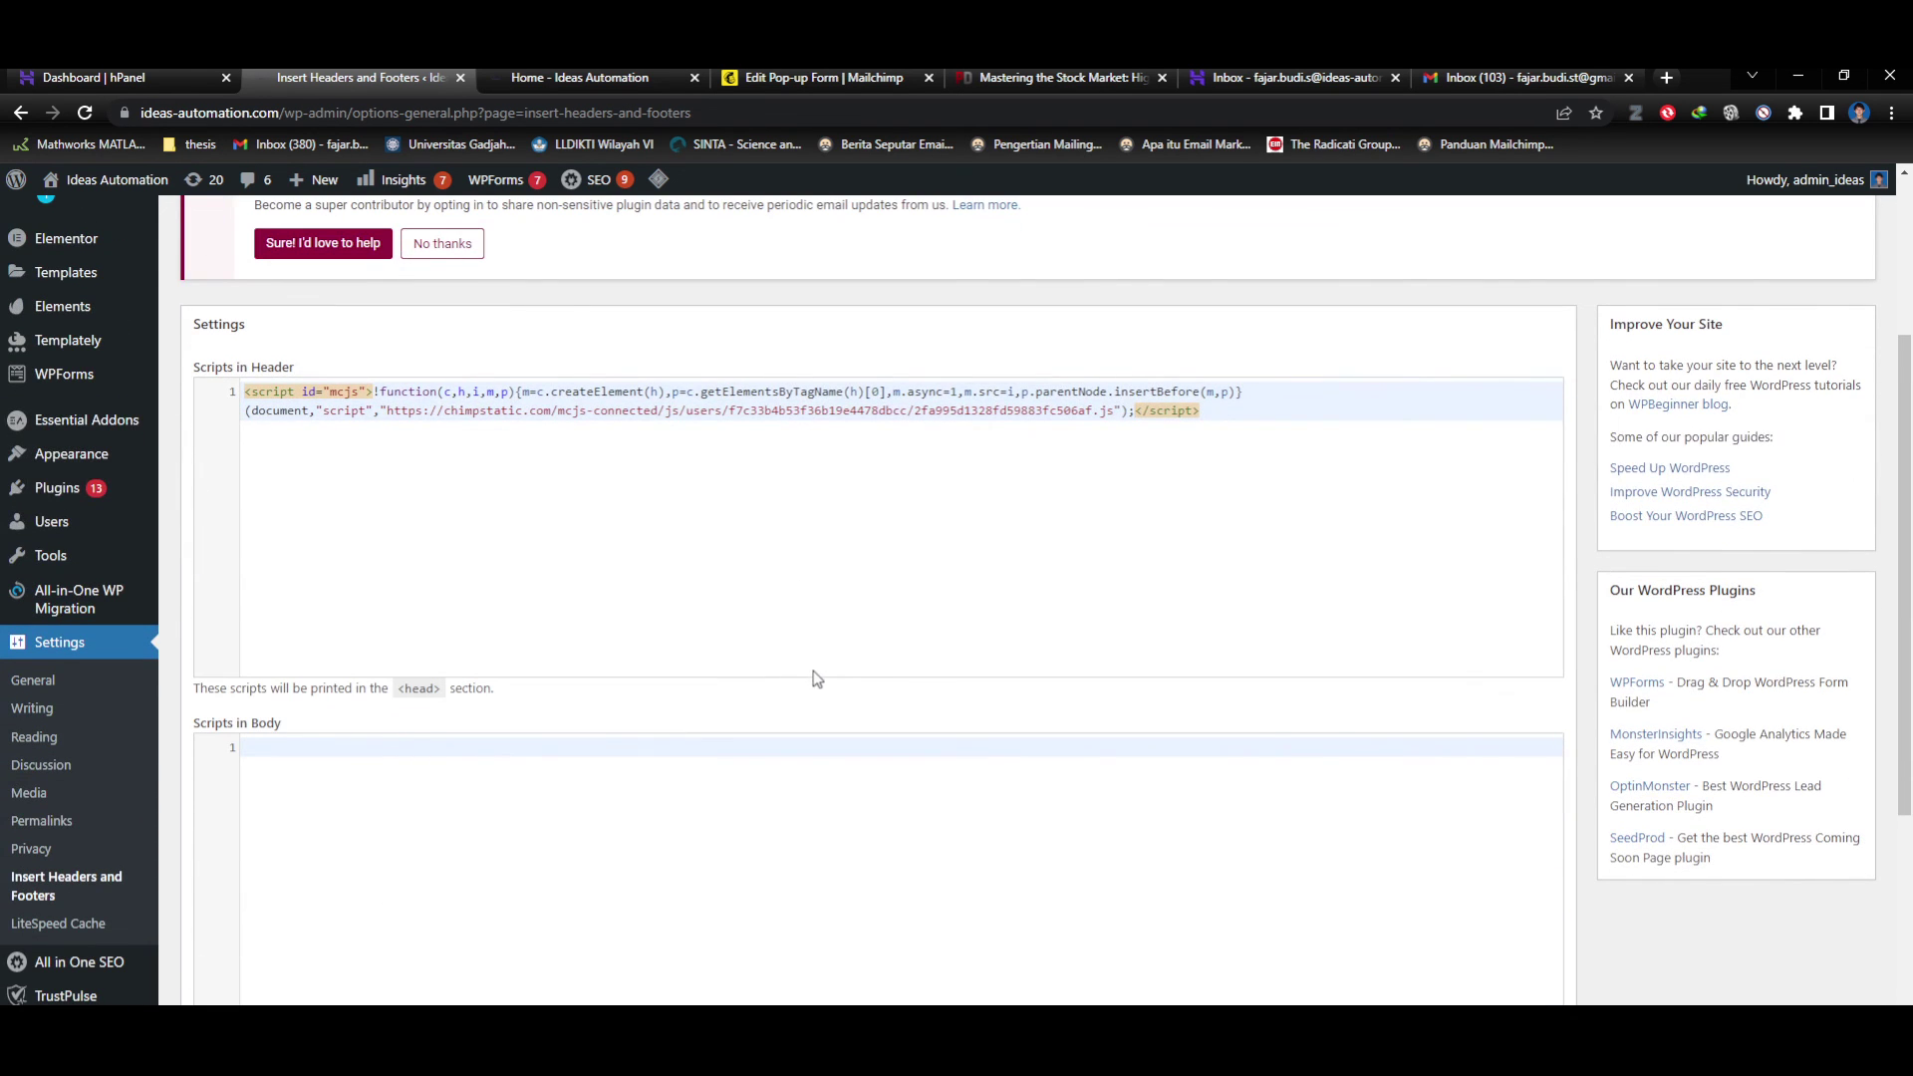
scroll(838, 618, "down", 4)
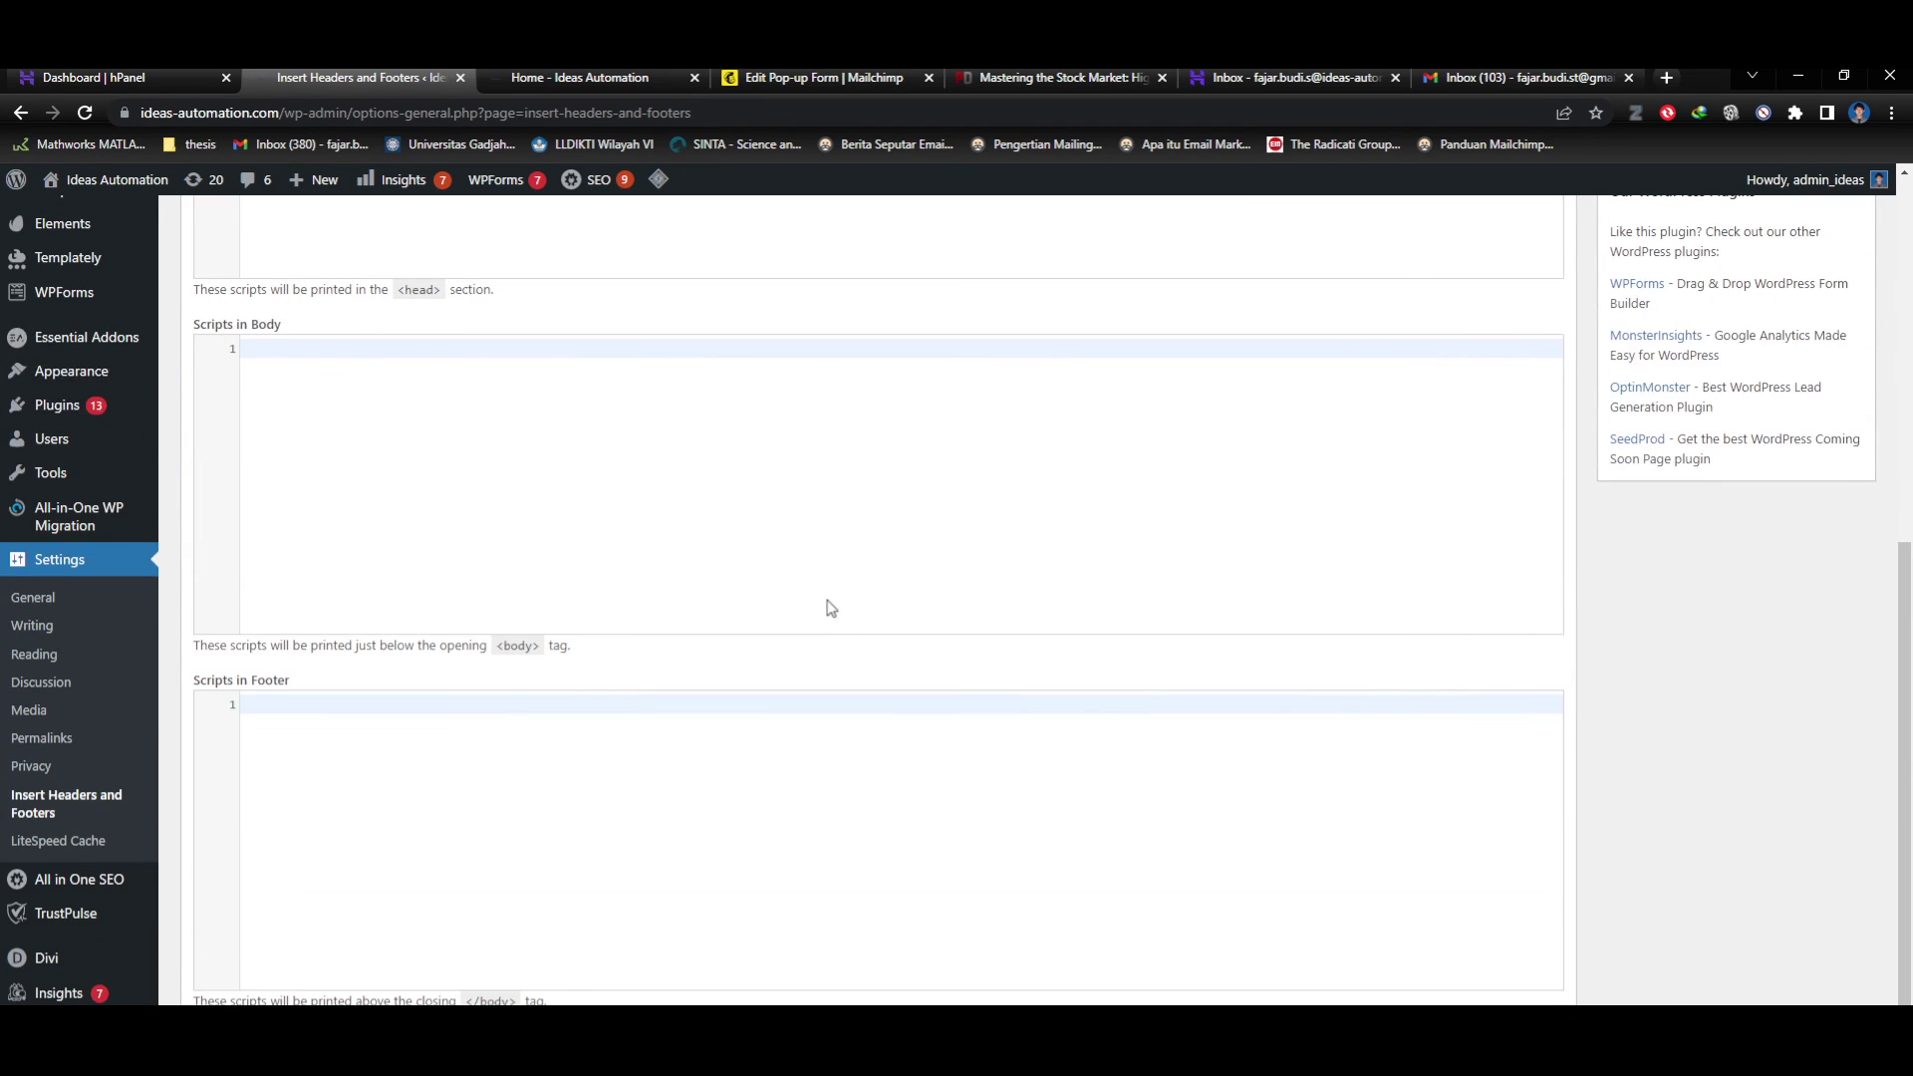
Examine the Mailchimp script in the Scripts in Header box alongside the Mailchimp and home page tabs.
scroll(852, 604, "up", 3)
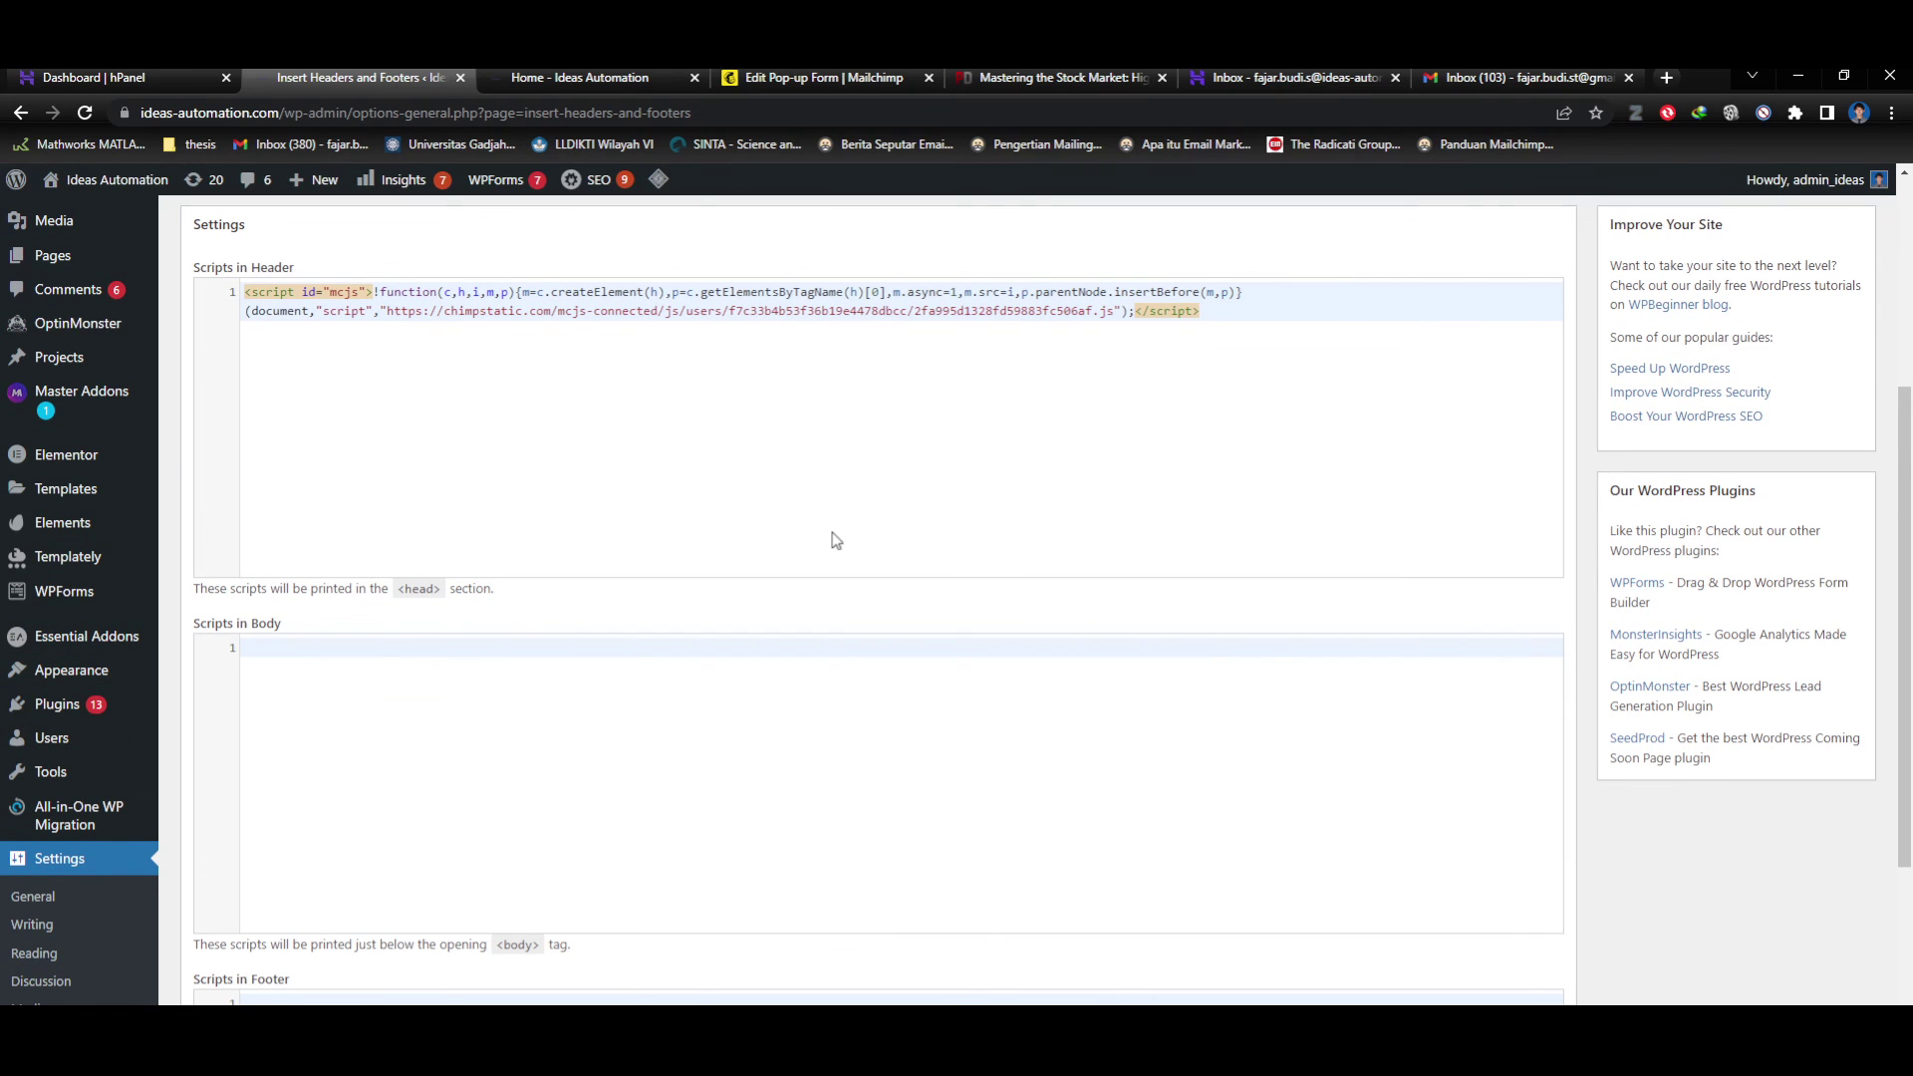
left_click(743, 464)
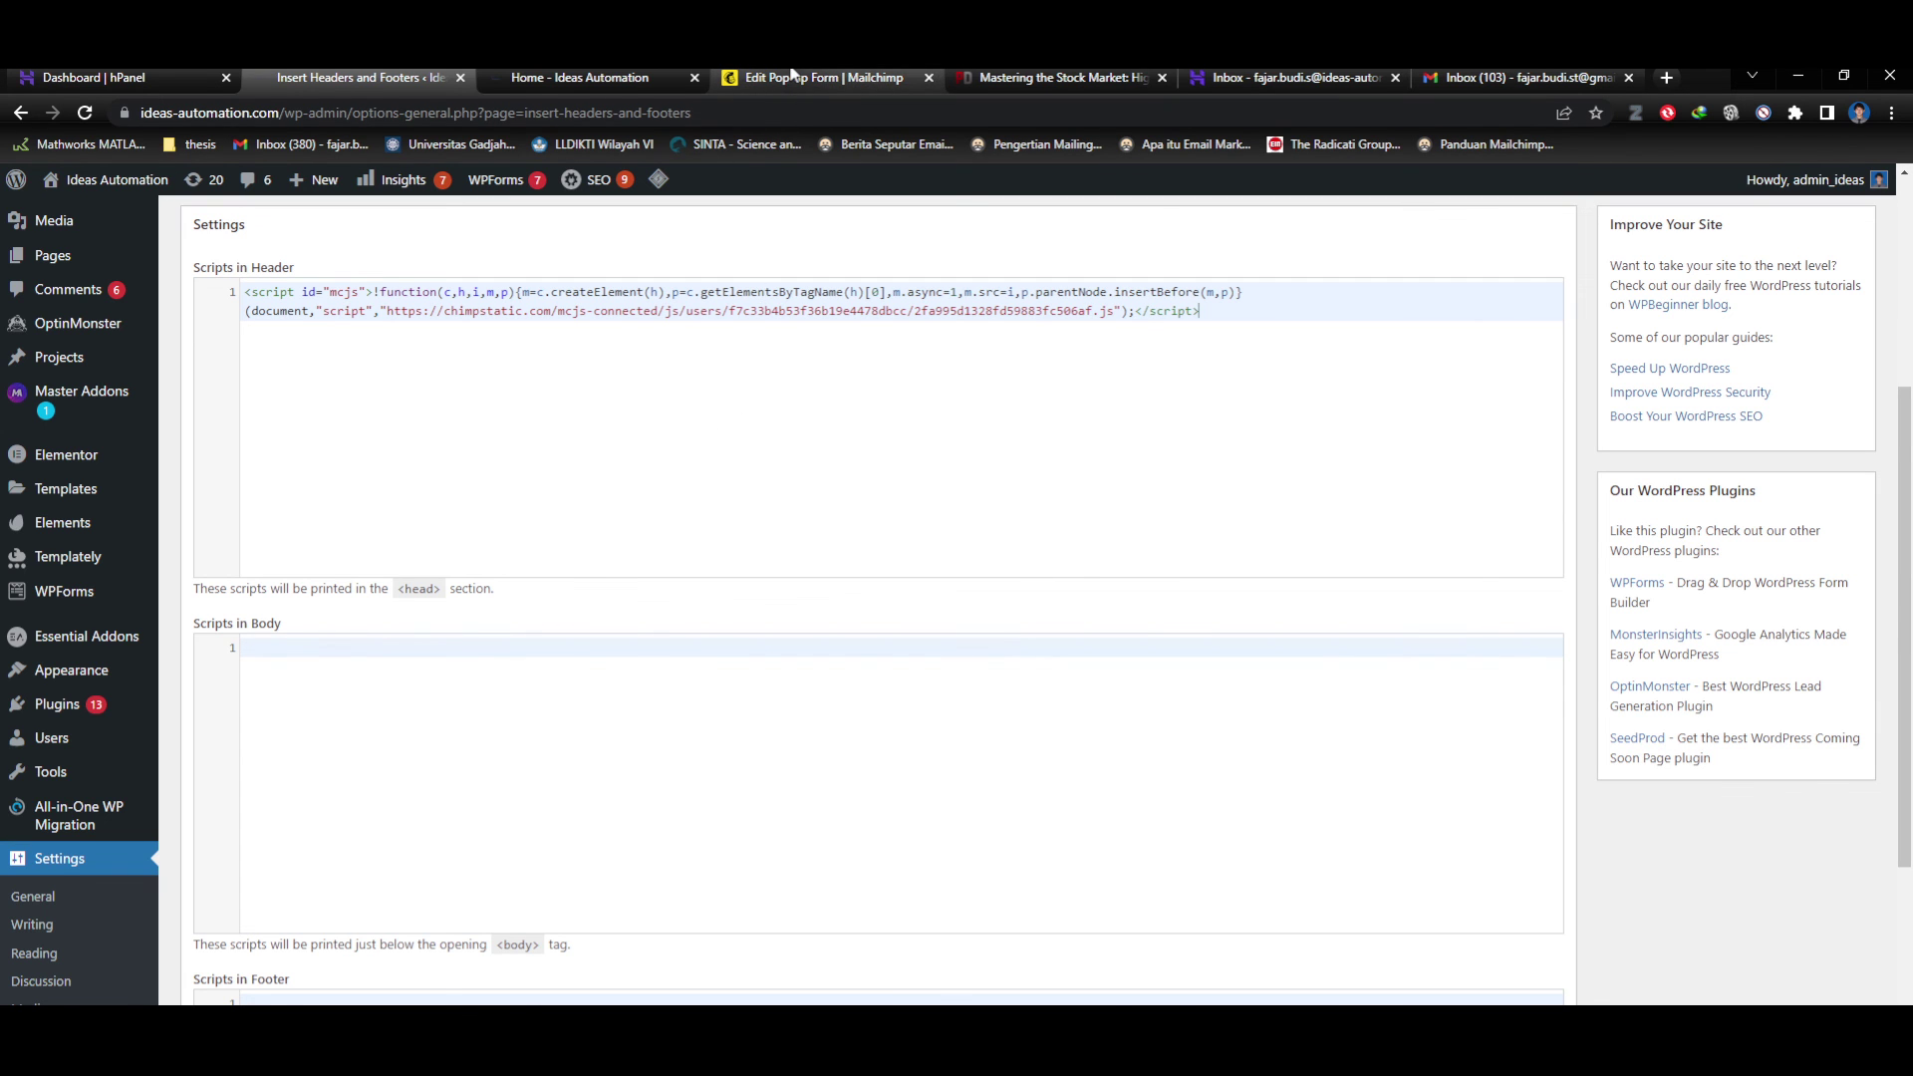
left_click(824, 78)
left_click(588, 78)
left_click(358, 78)
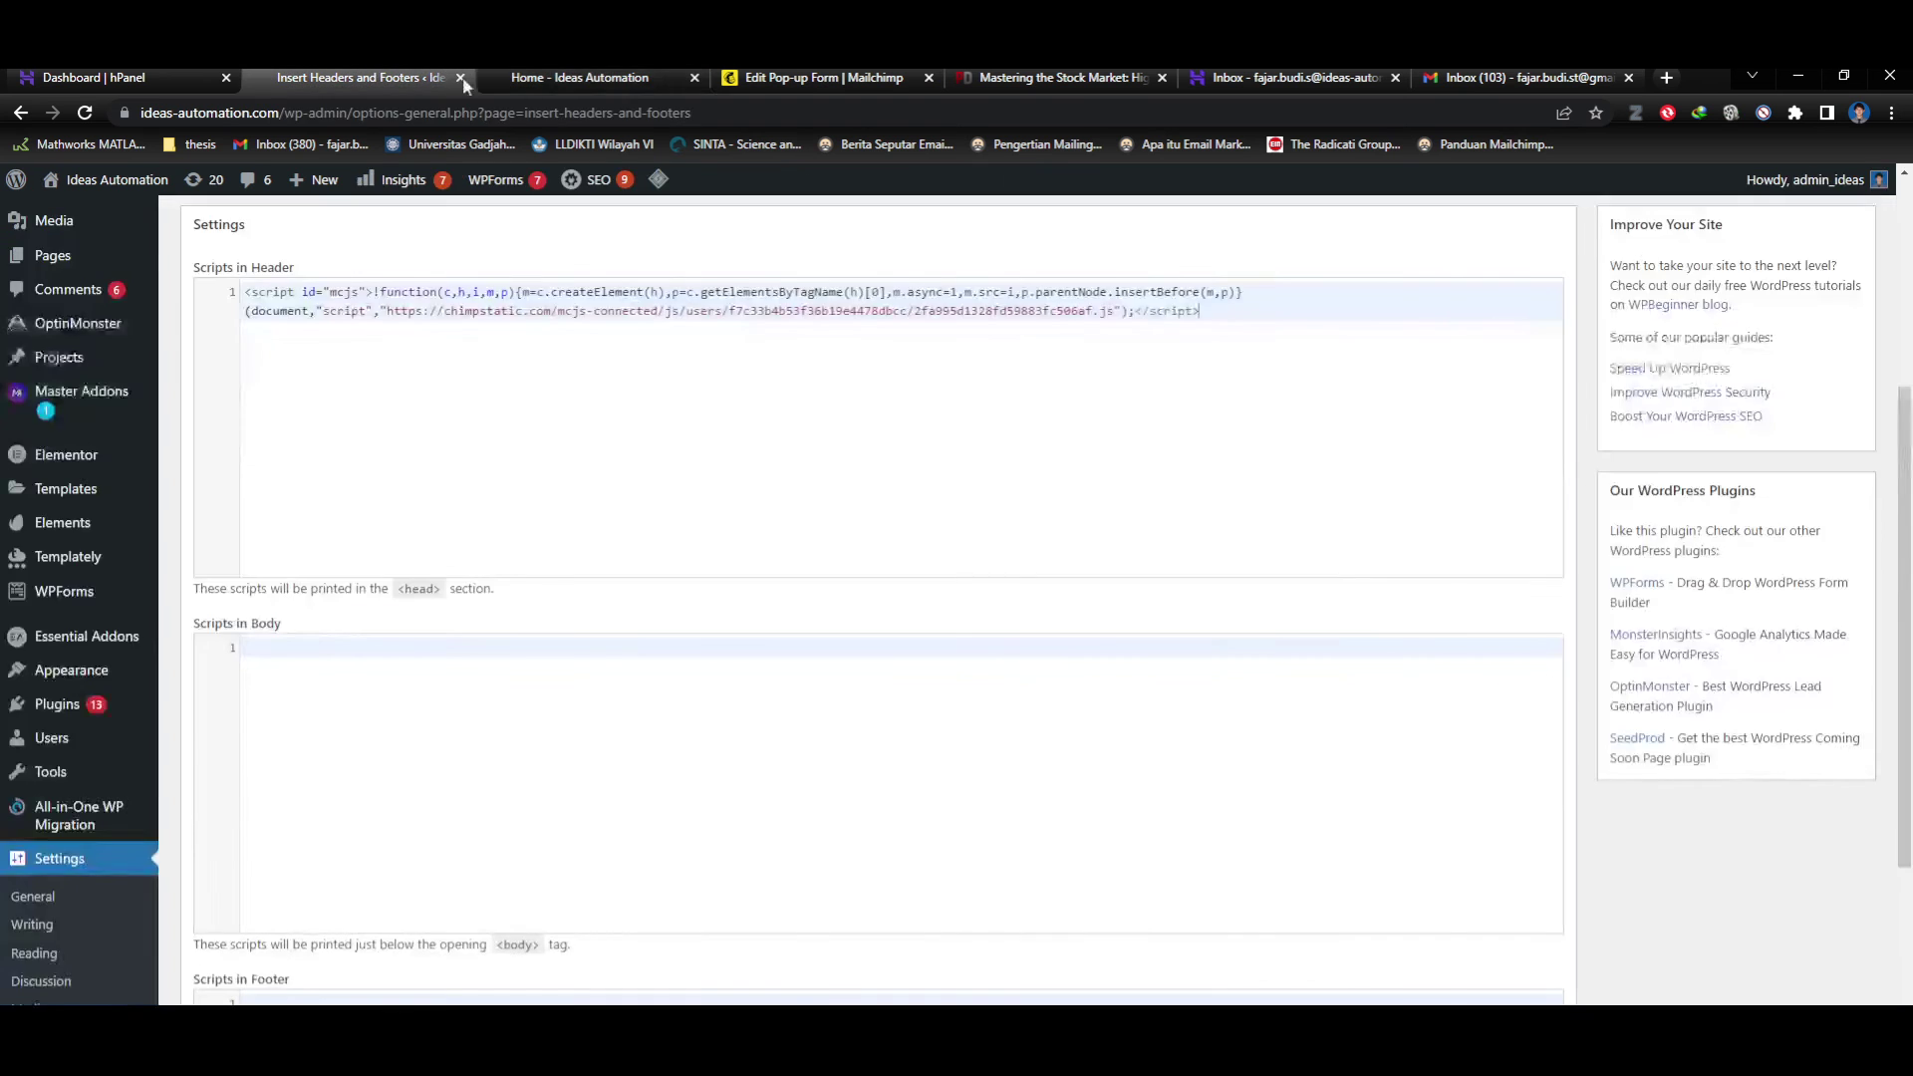
left_click(797, 77)
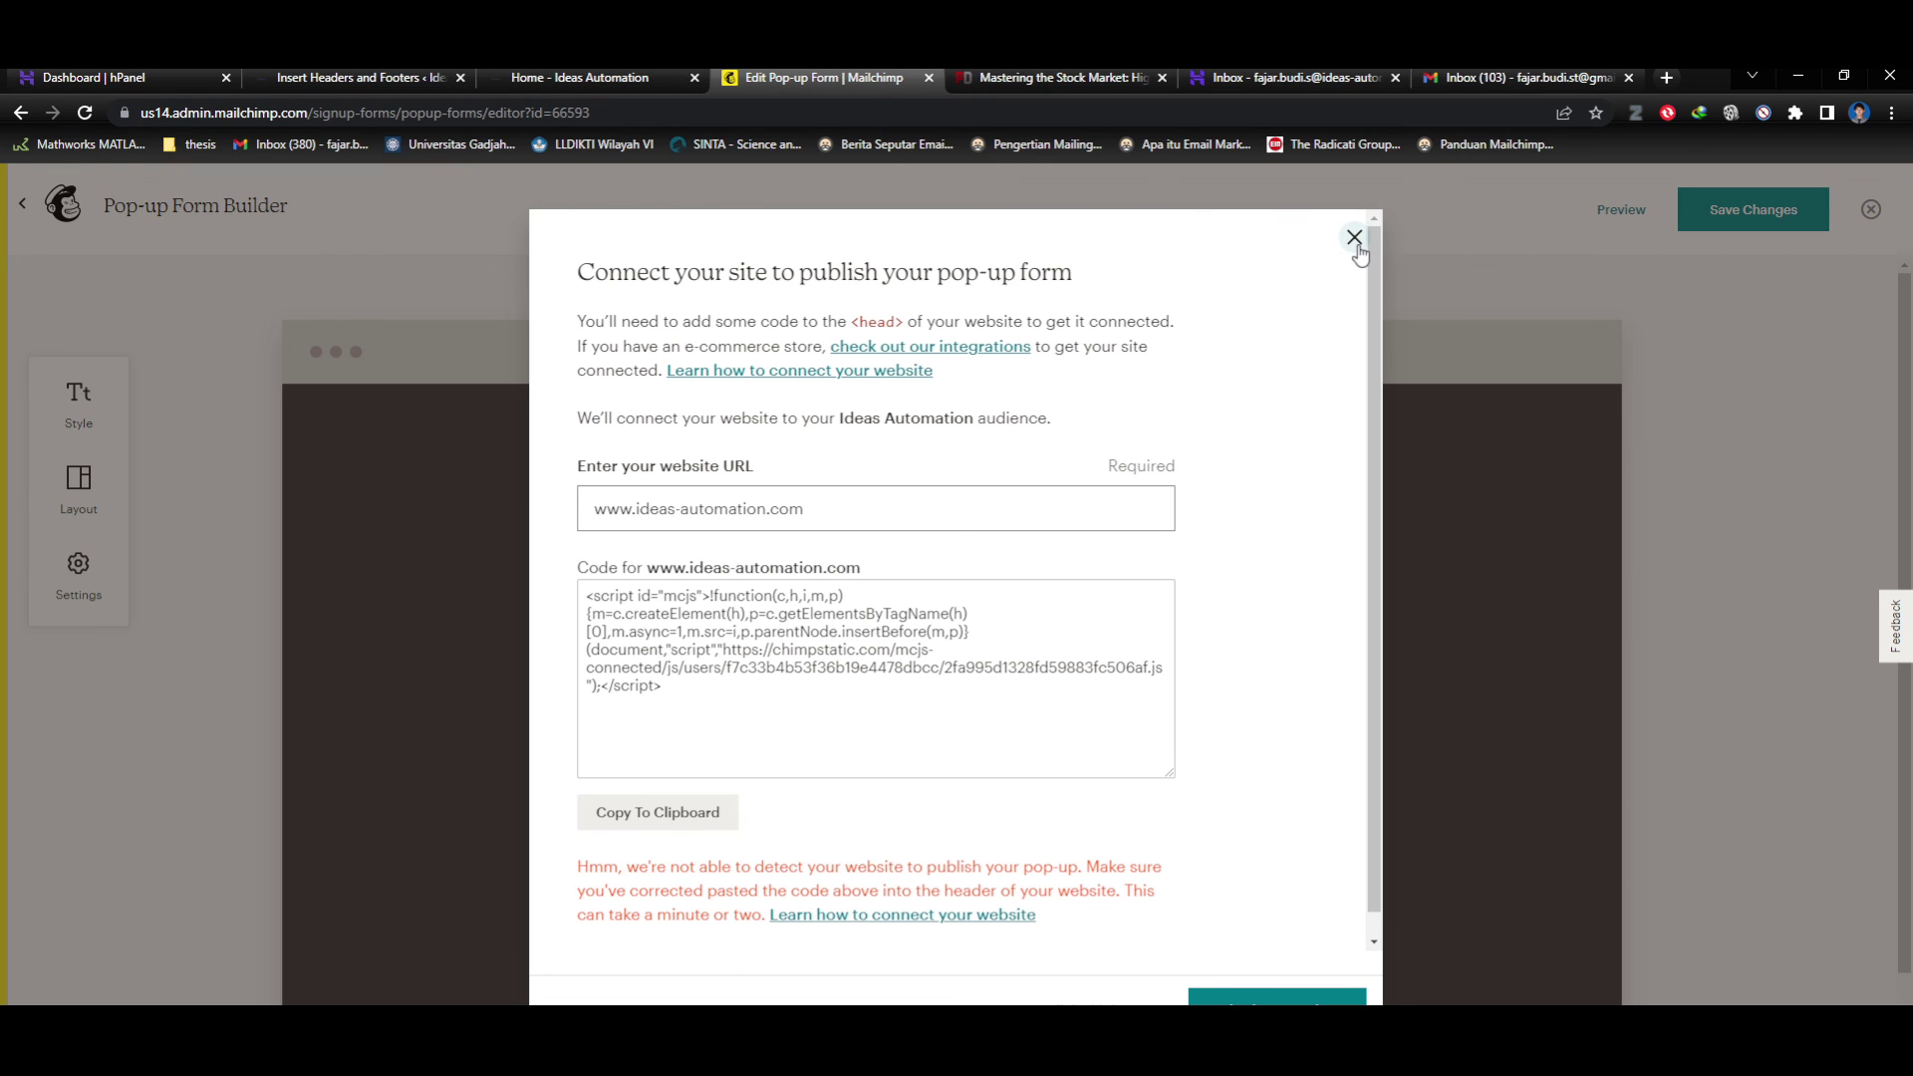
left_click(1297, 997)
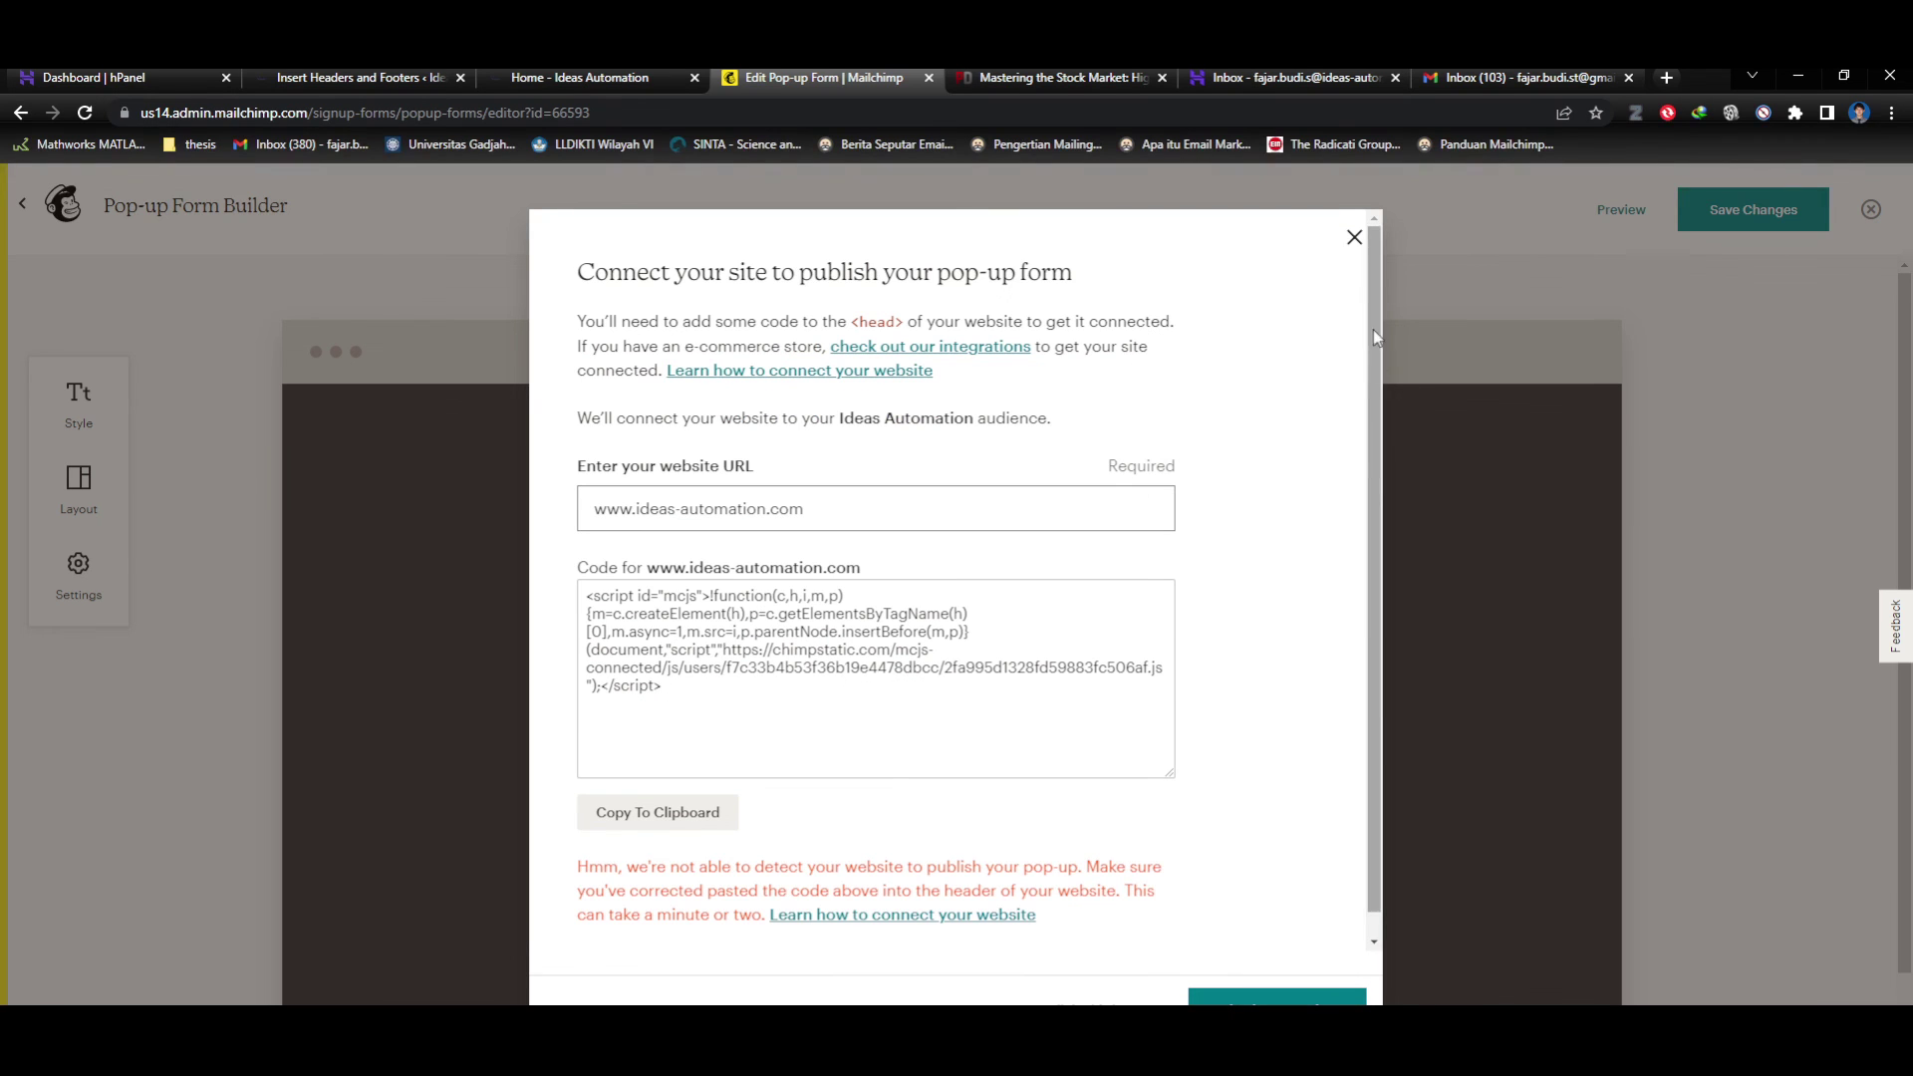
left_click(1354, 236)
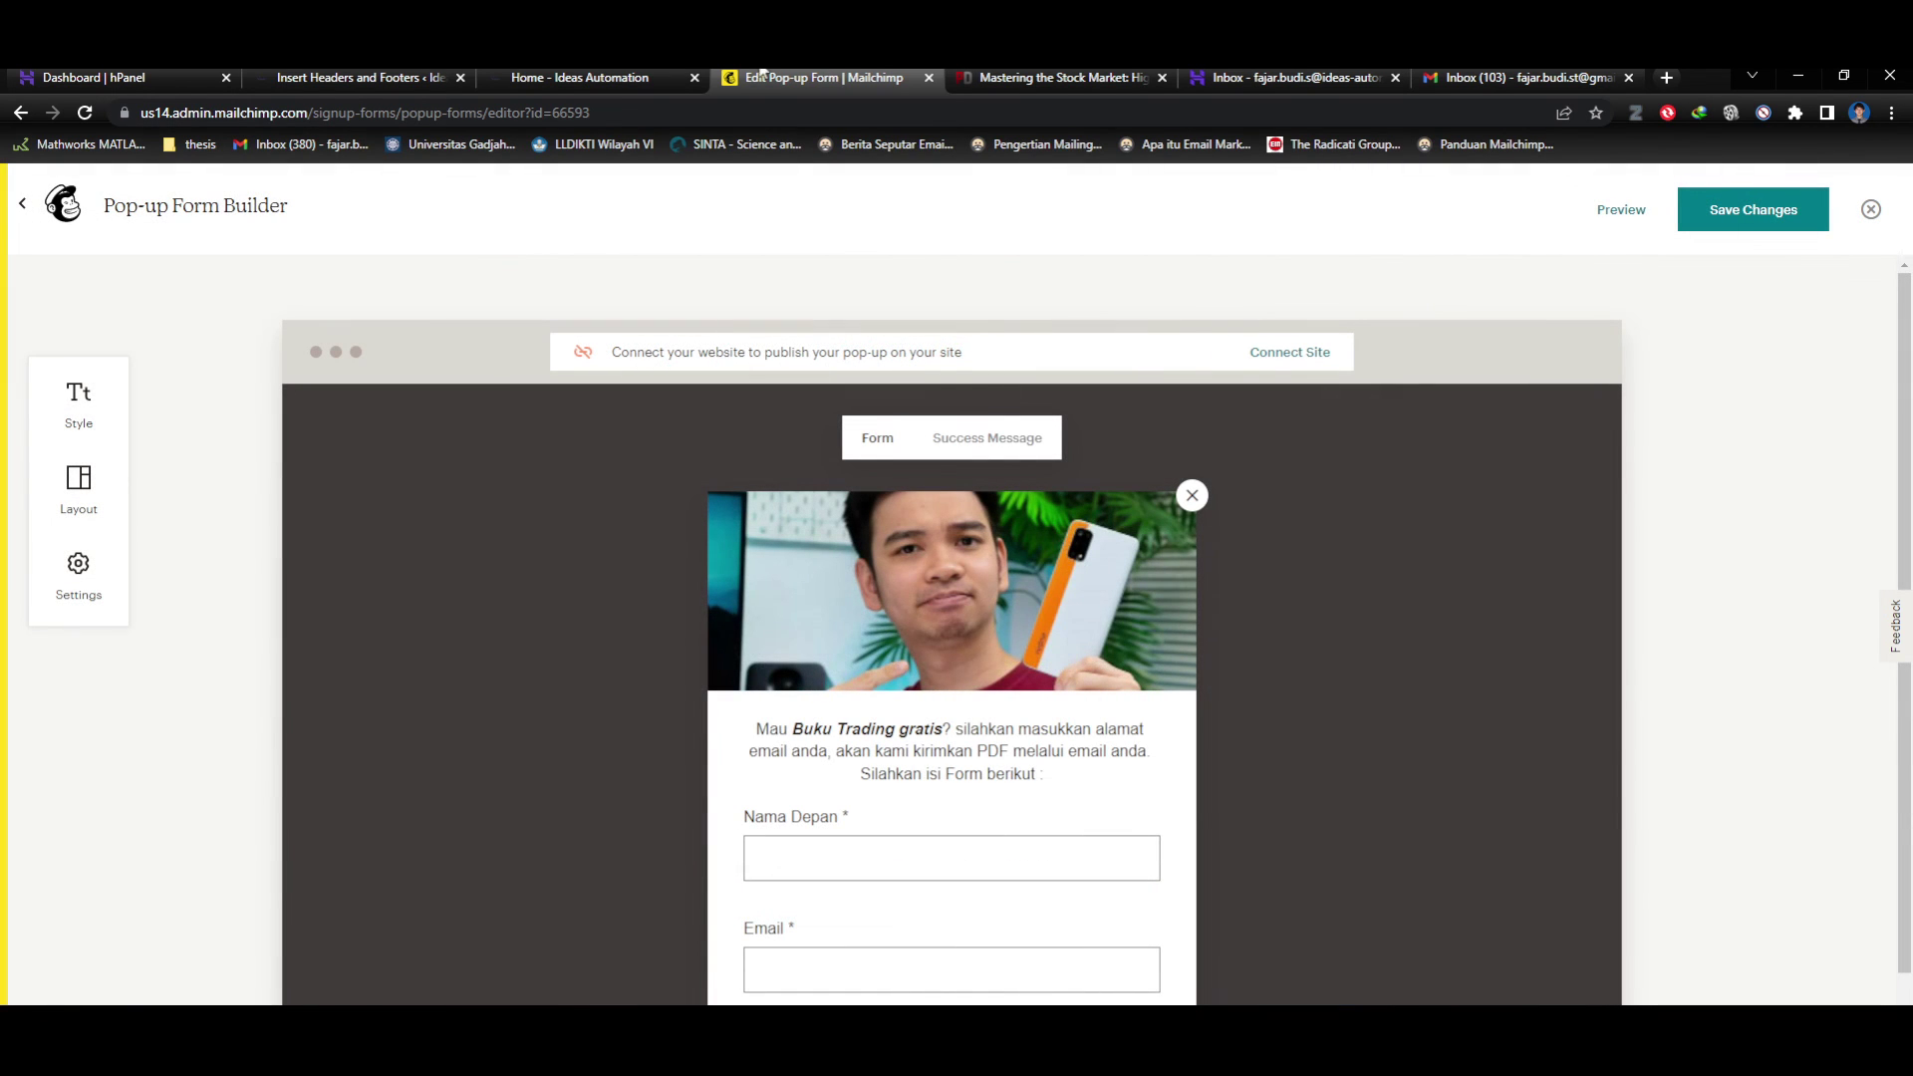
Exit a duplicate of the pop-up form builder and look over the Audience contacts and the Customer Journeys page.
left_click(851, 213)
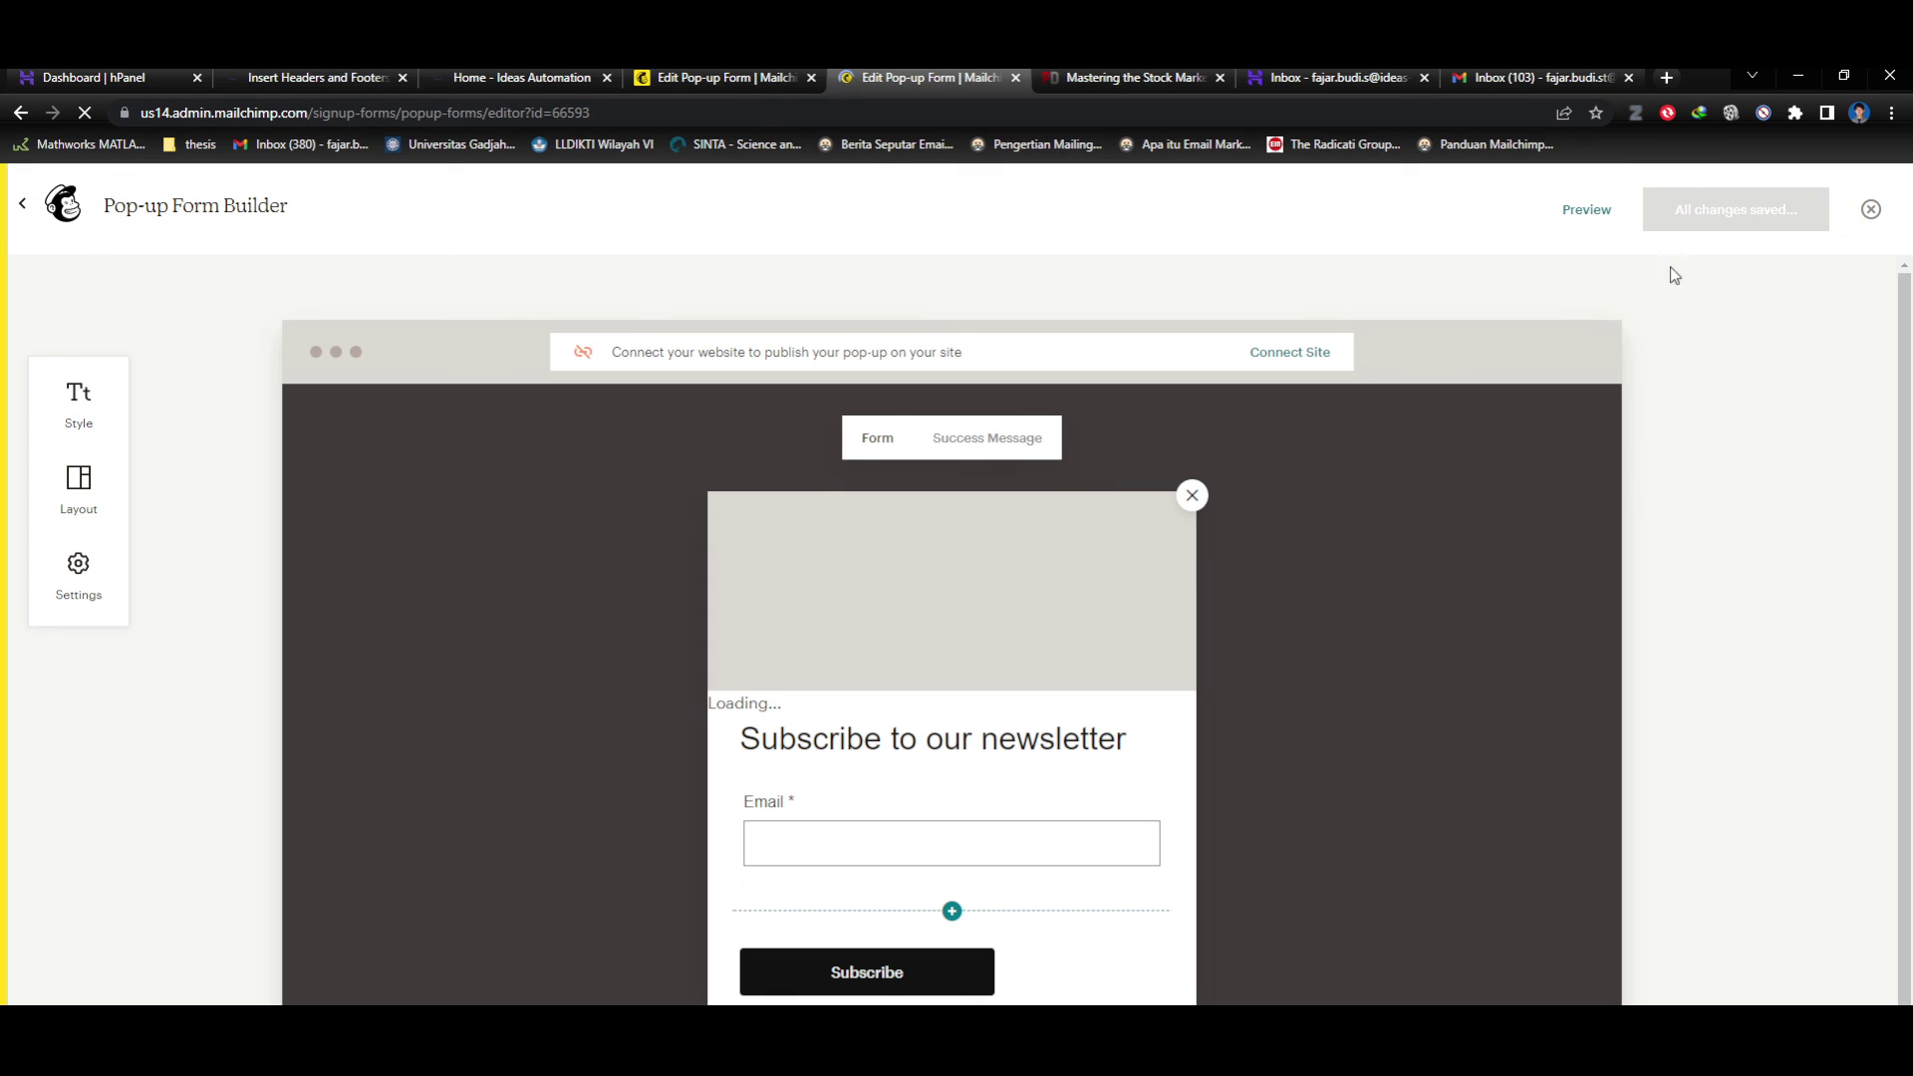
left_click(1871, 210)
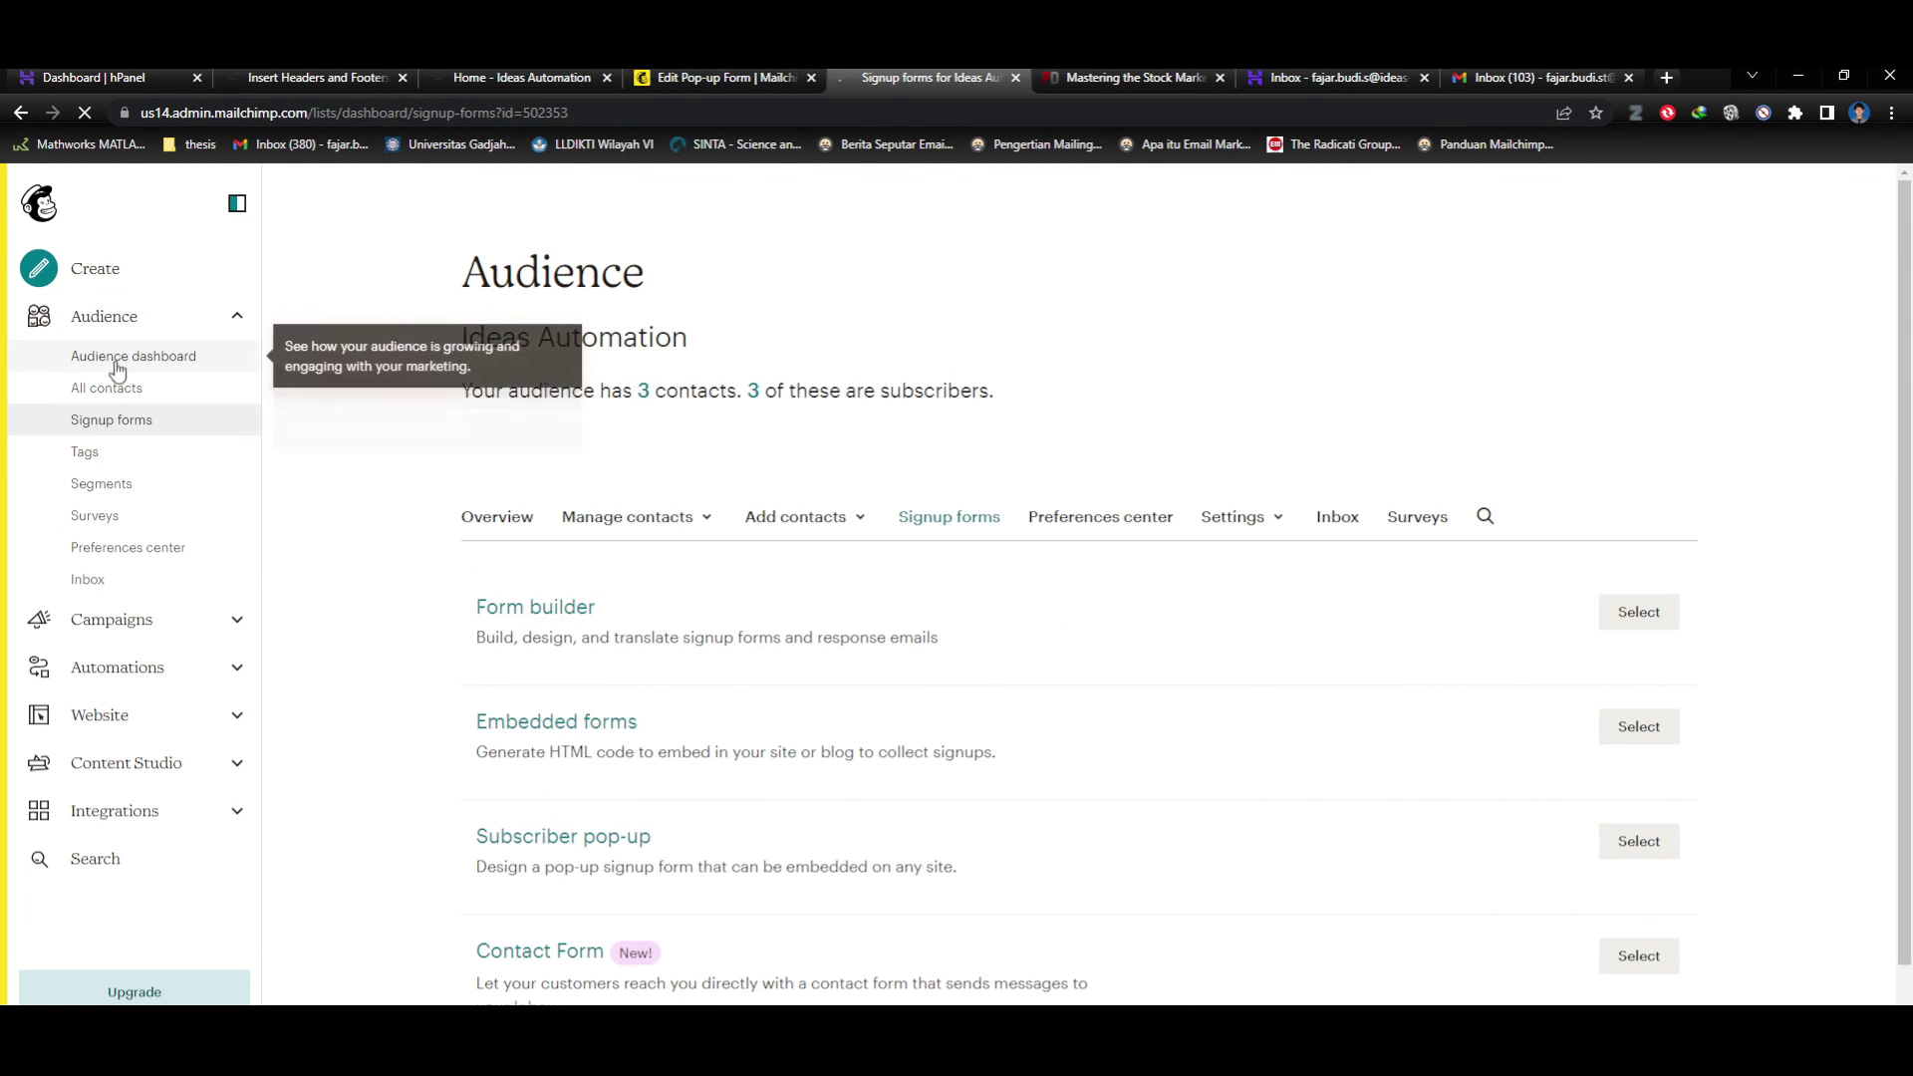
left_click(112, 395)
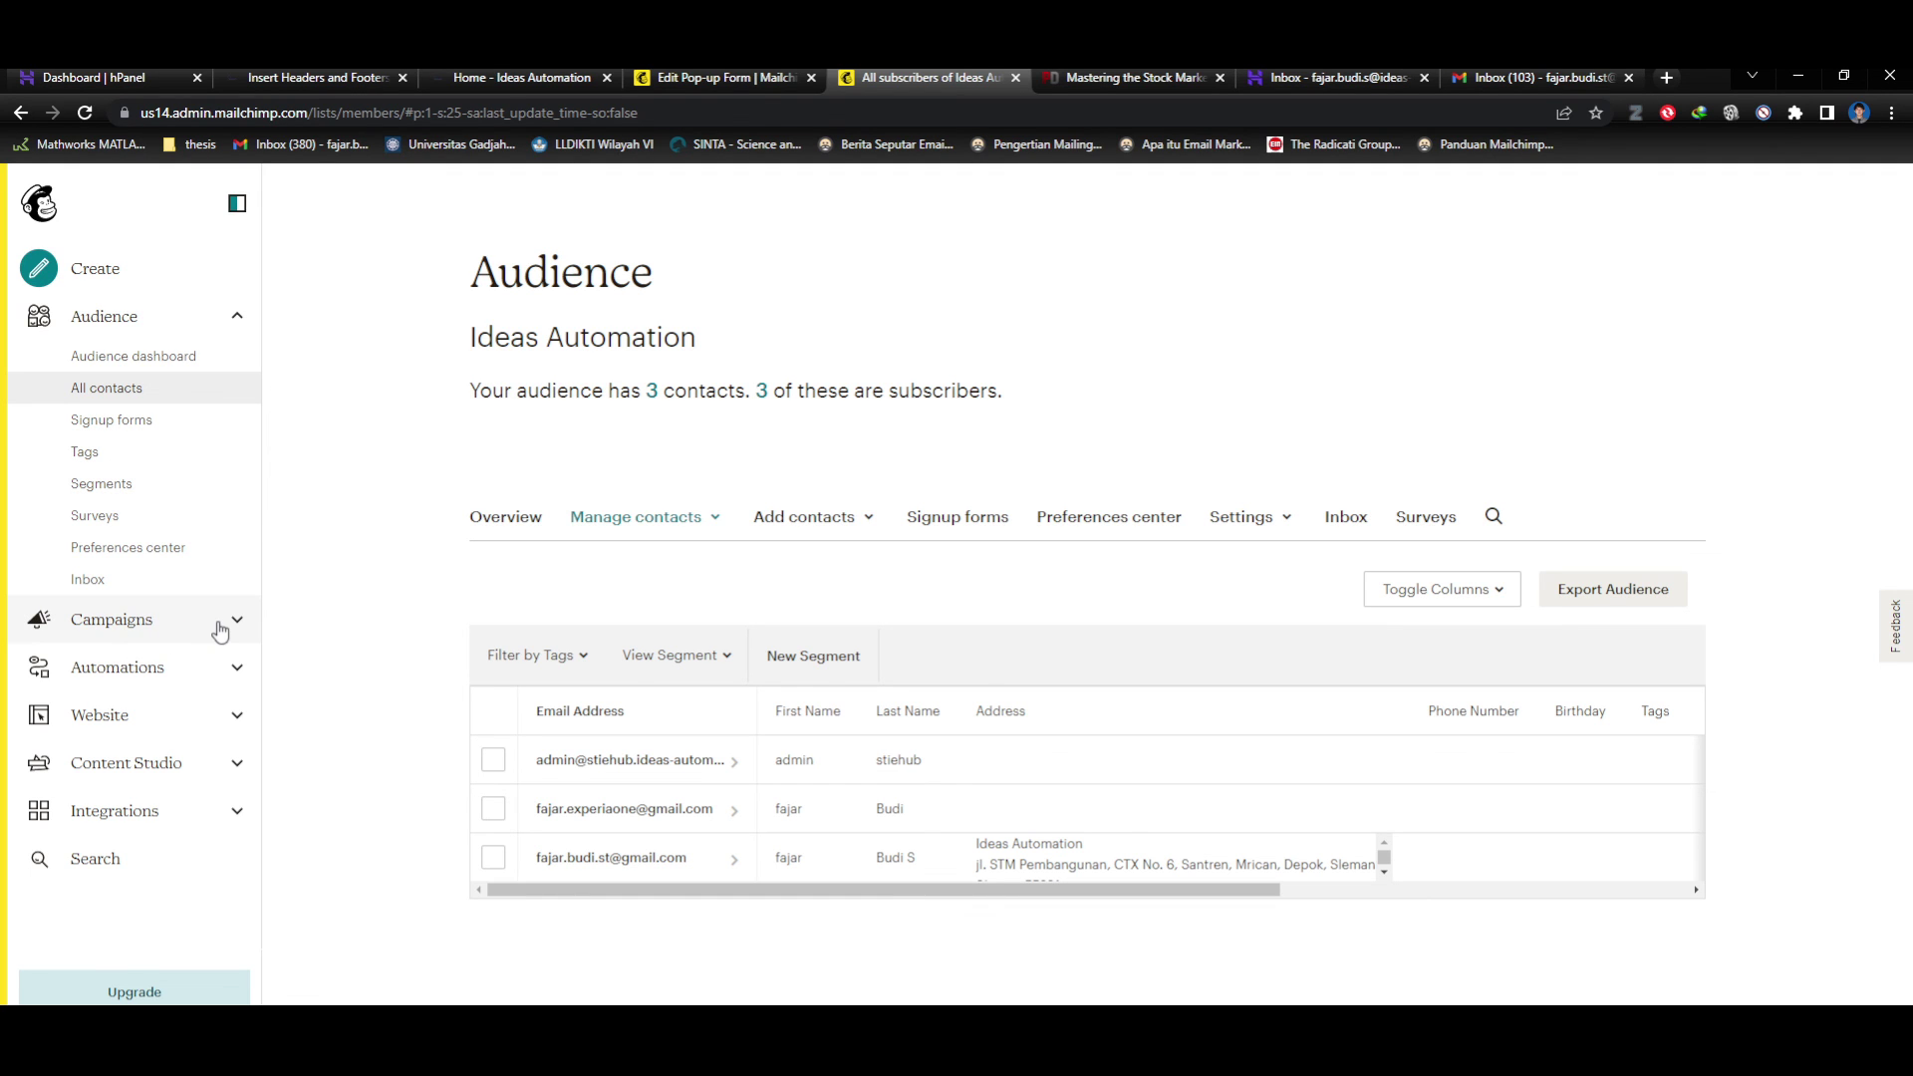
left_click(213, 668)
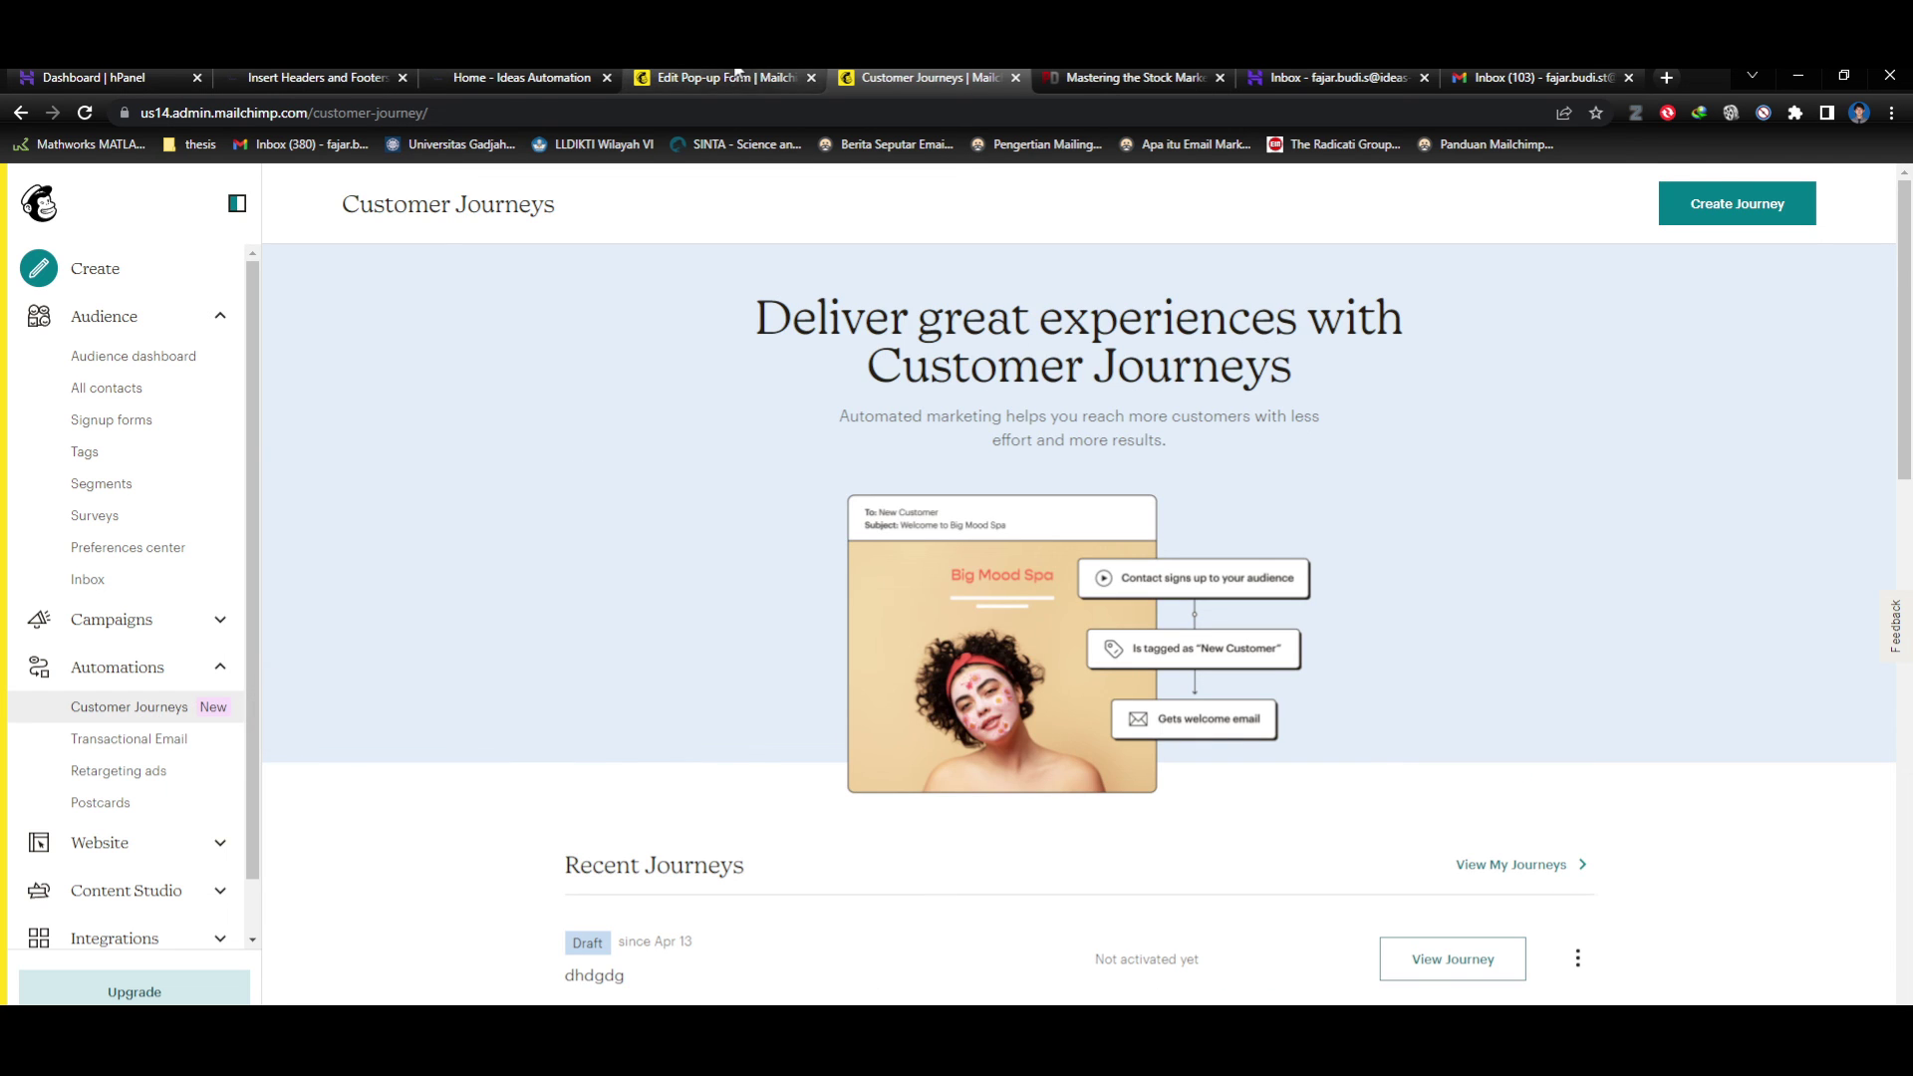
left_click(737, 76)
left_click(352, 77)
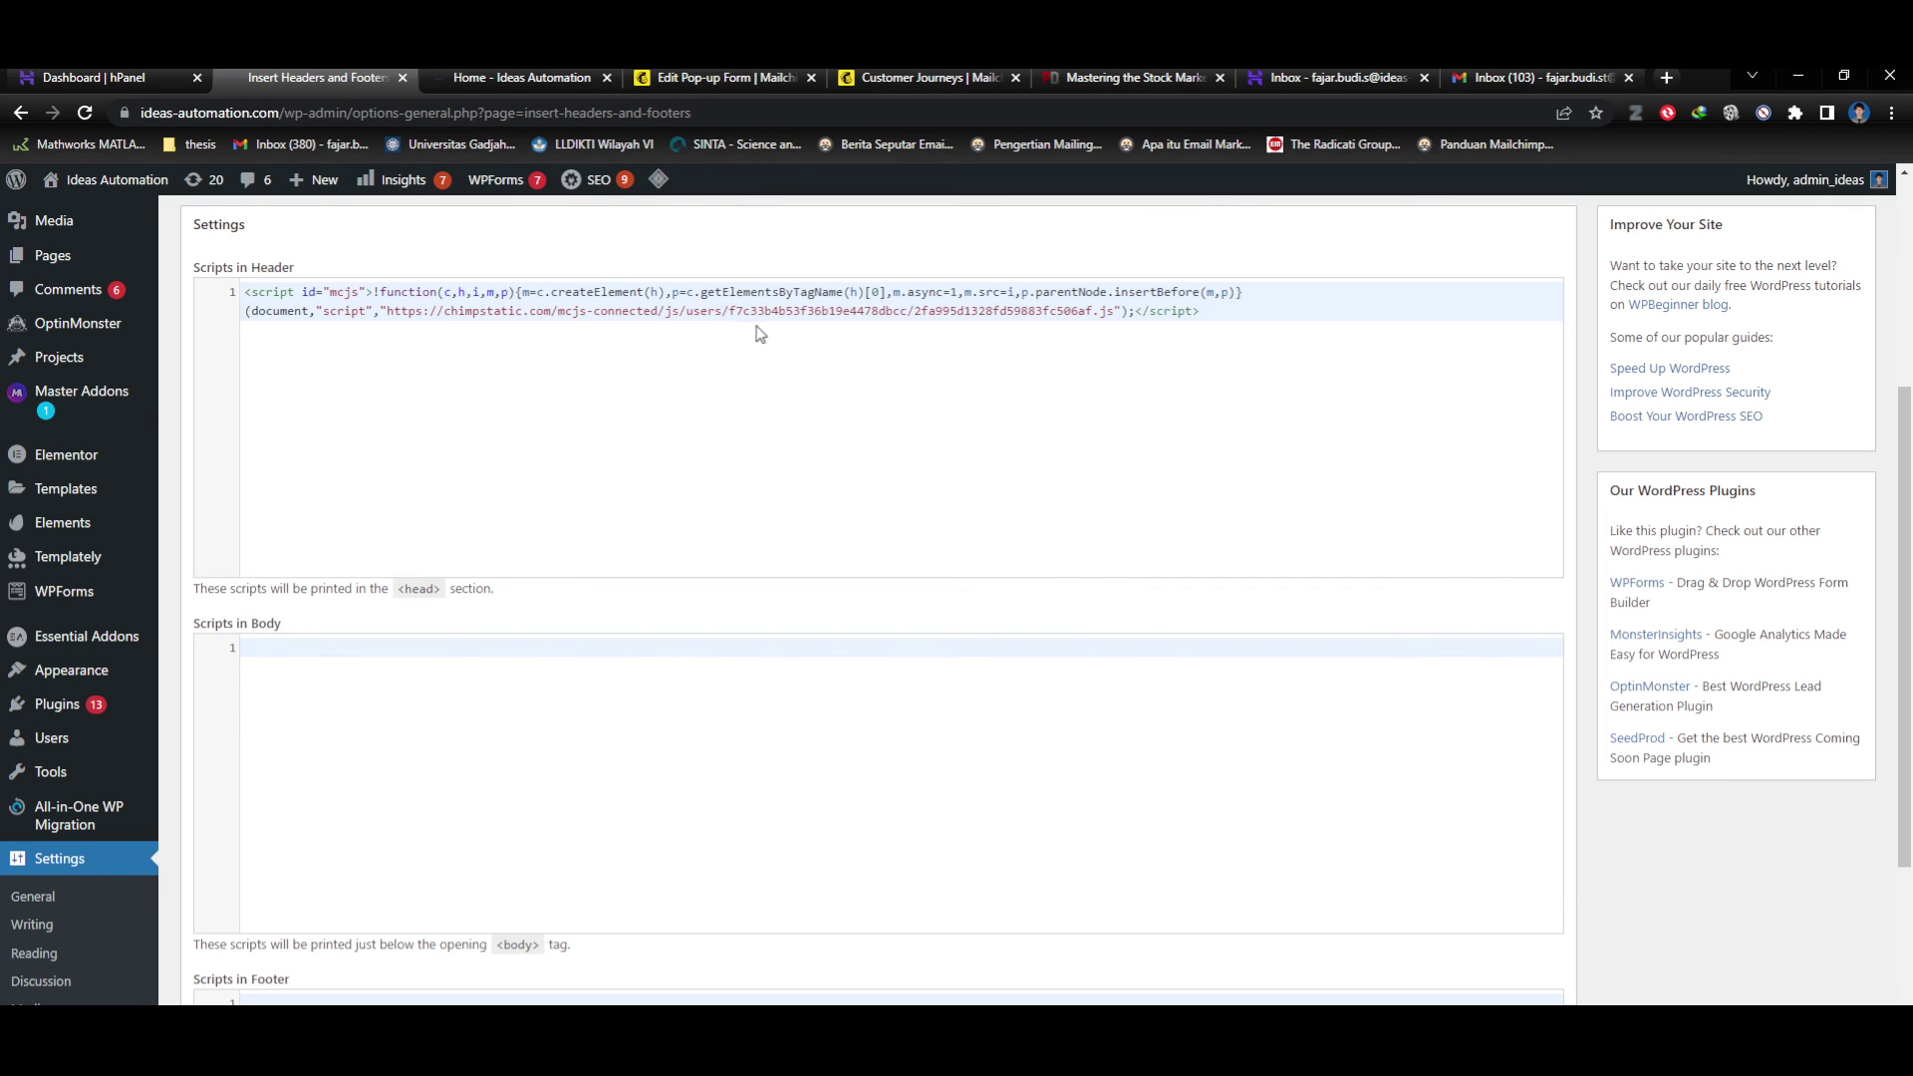
left_click(867, 77)
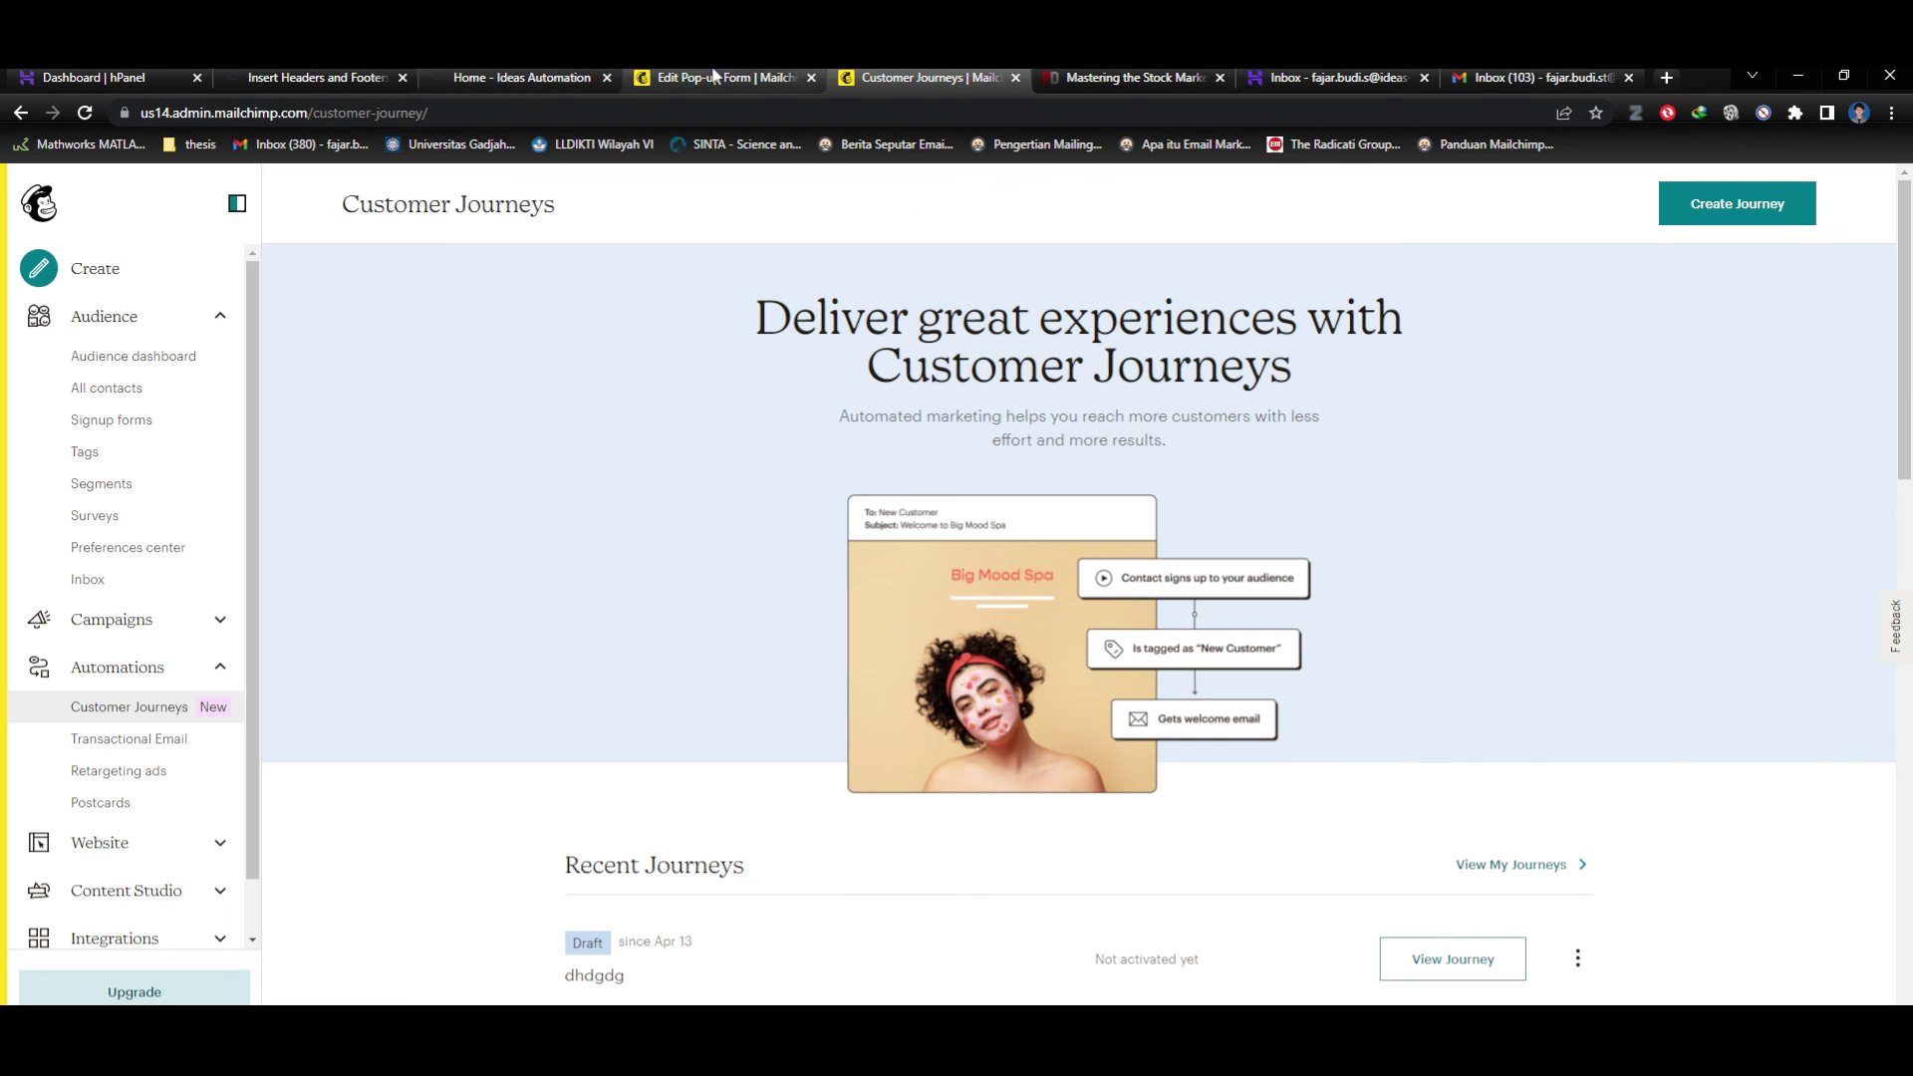
left_click(339, 76)
left_click(729, 77)
Switch to WordPress and look over the OptinMonster dashboard with its quick stats and campaign types.
left_click(319, 77)
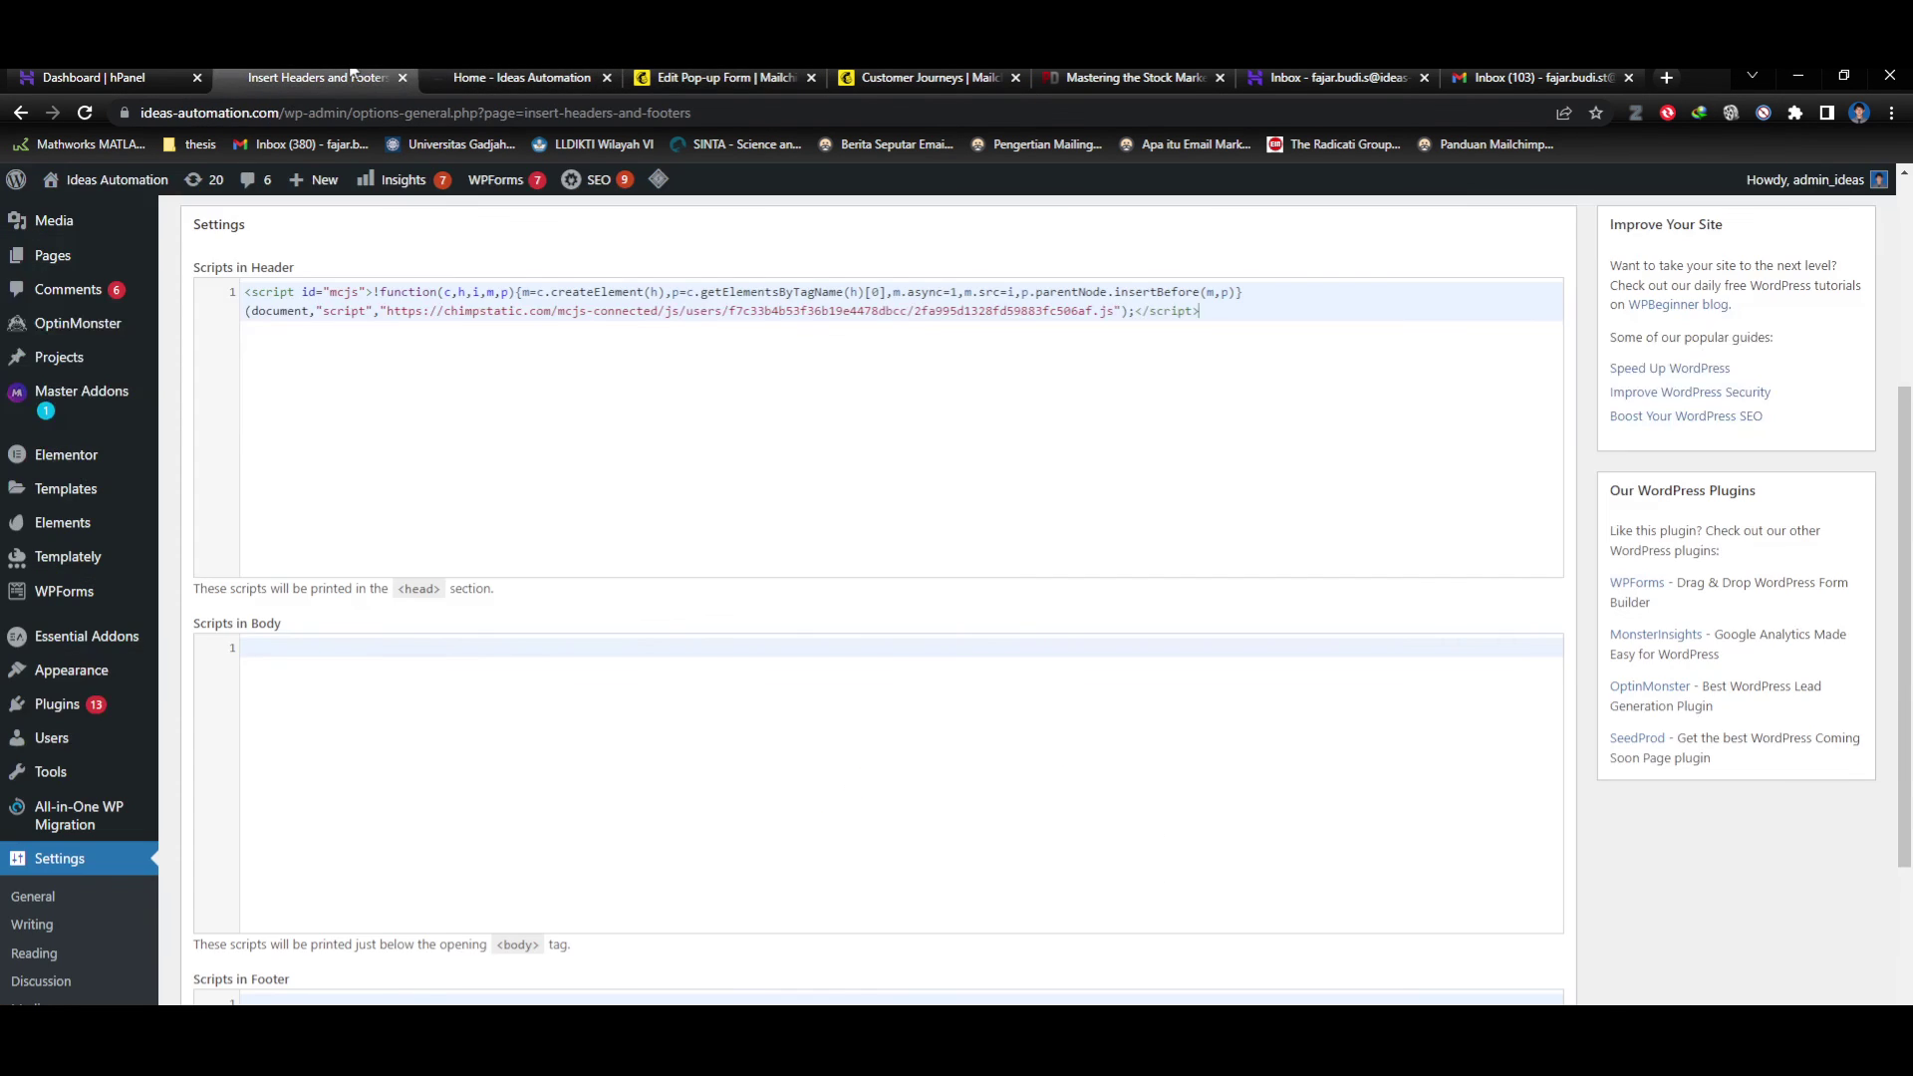
scroll(62, 722, "up", 4)
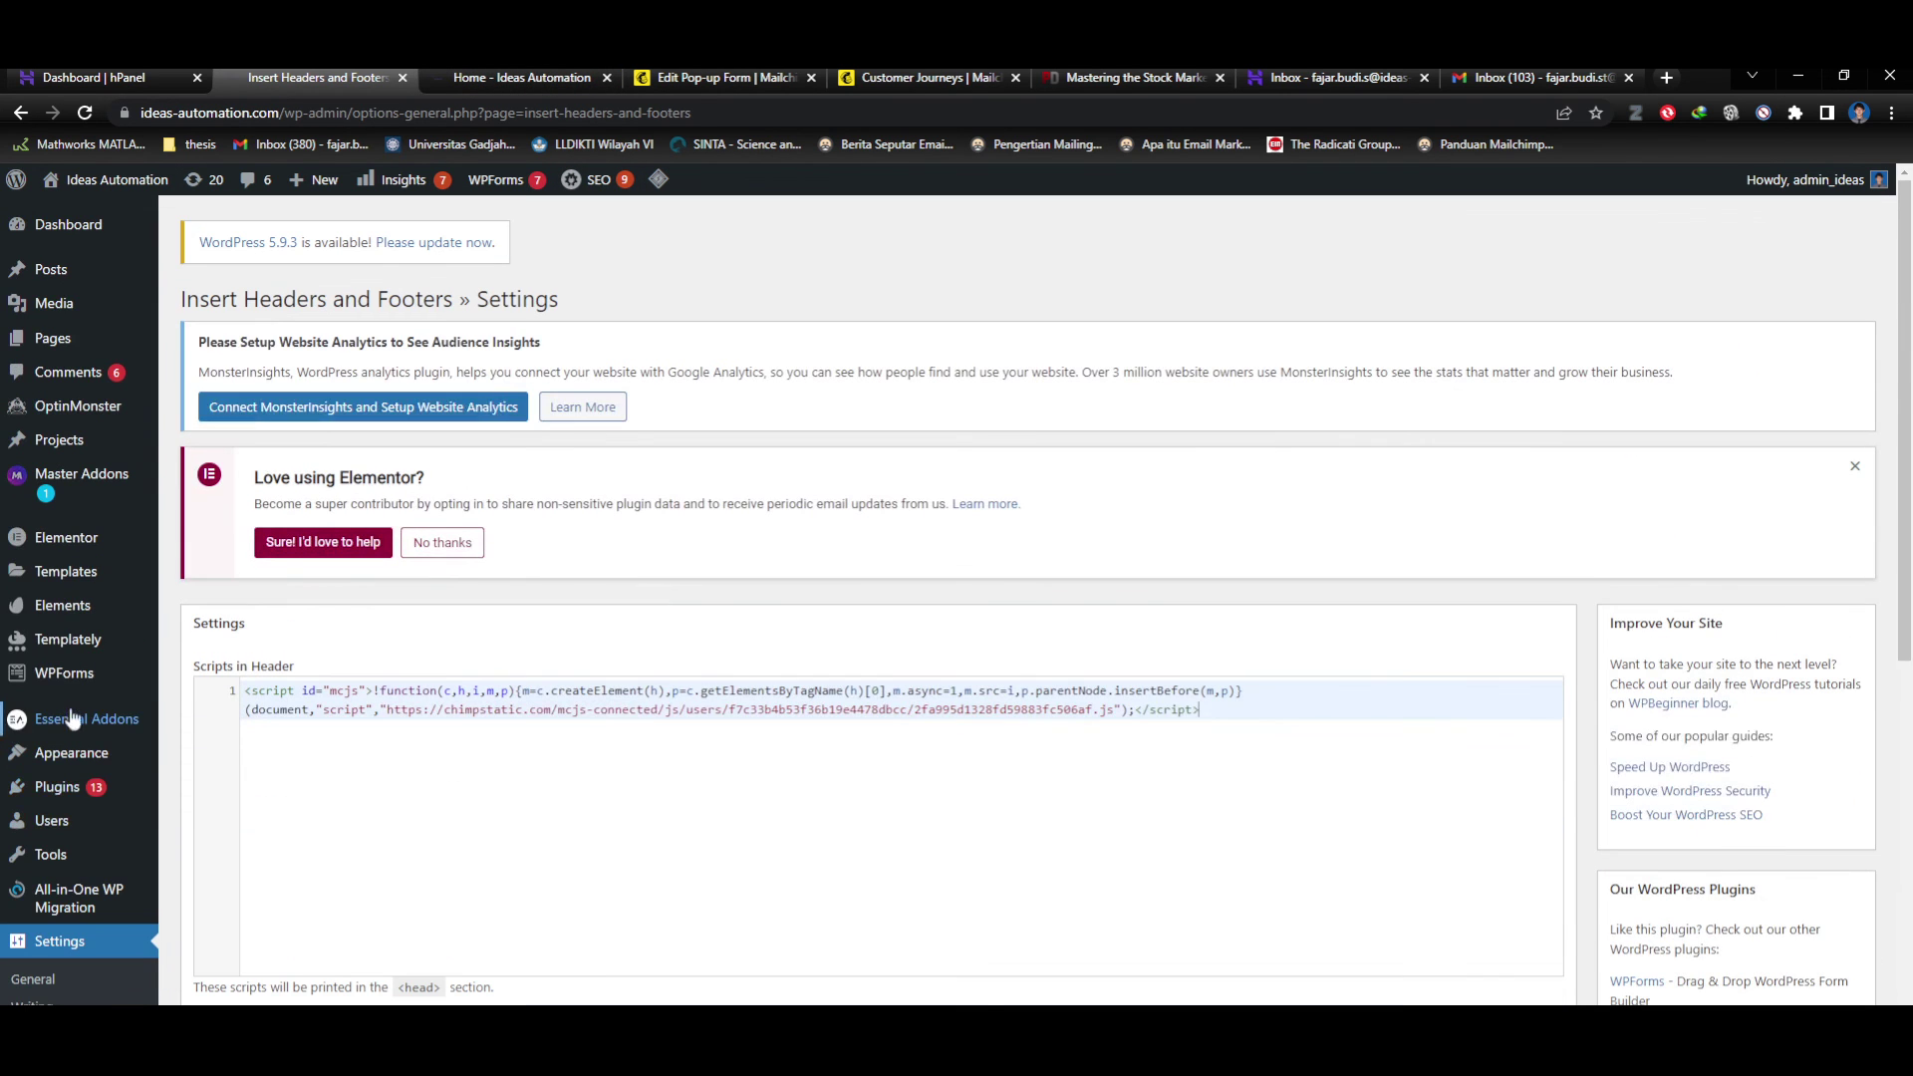
scroll(65, 707, "down", 1)
scroll(66, 707, "up", 1)
mouse_move(111, 403)
mouse_move(87, 419)
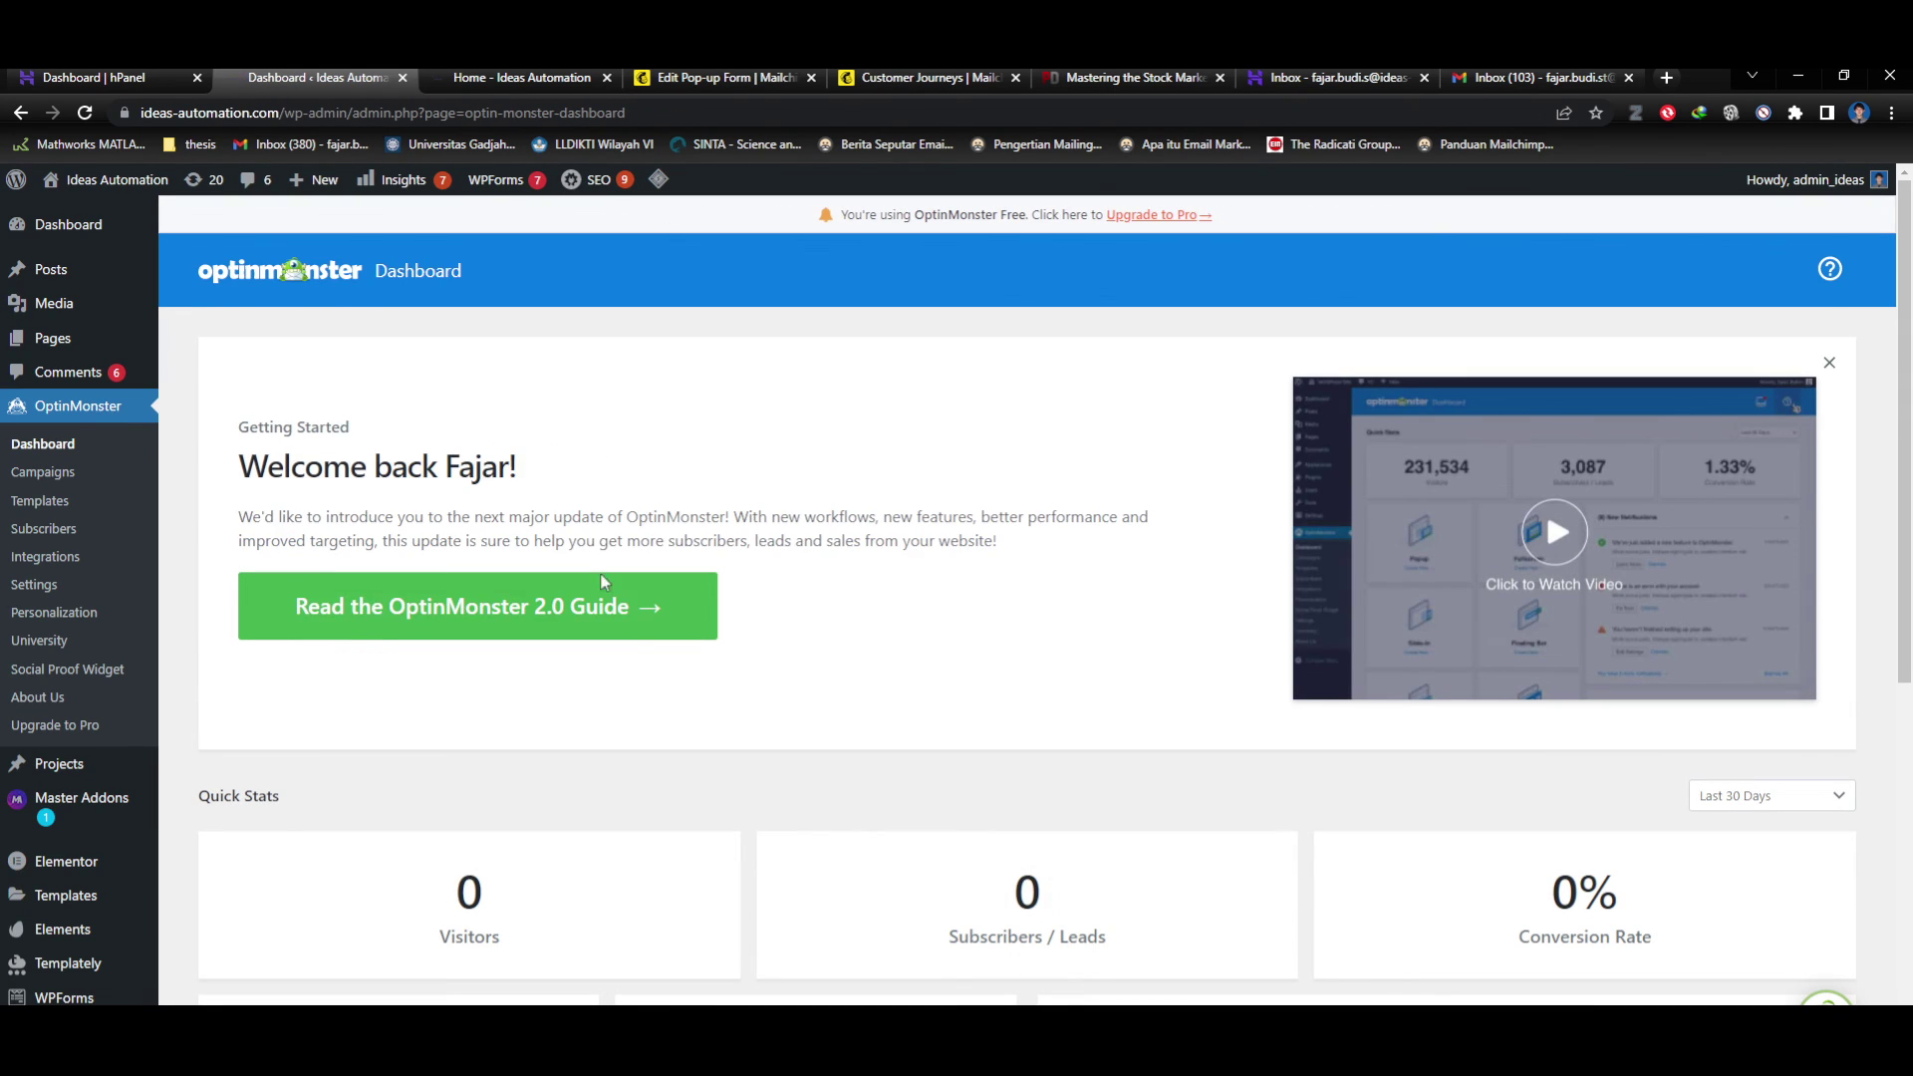
scroll(710, 698, "down", 3)
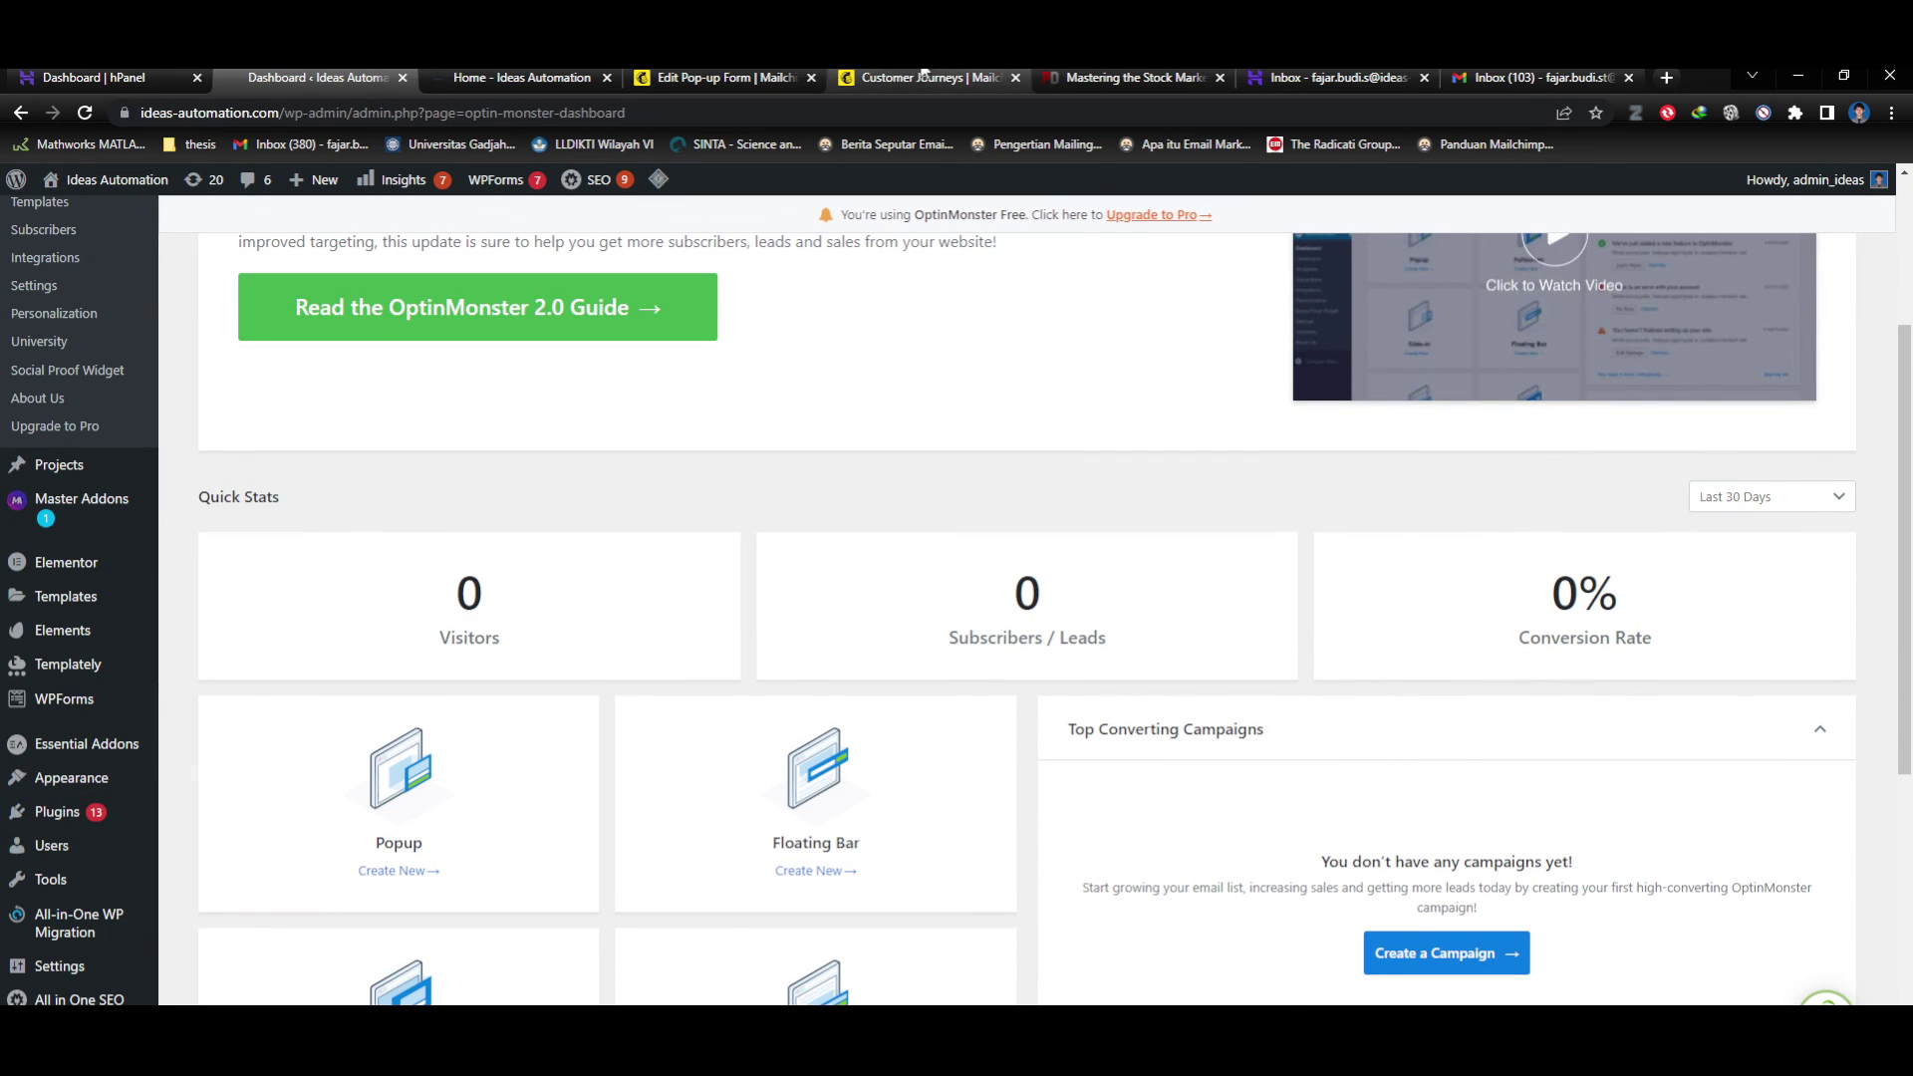
Return to the Mailchimp pop-up form, reopen the site connection dialog, and select the whole website code.
left_click(715, 78)
left_click(919, 77)
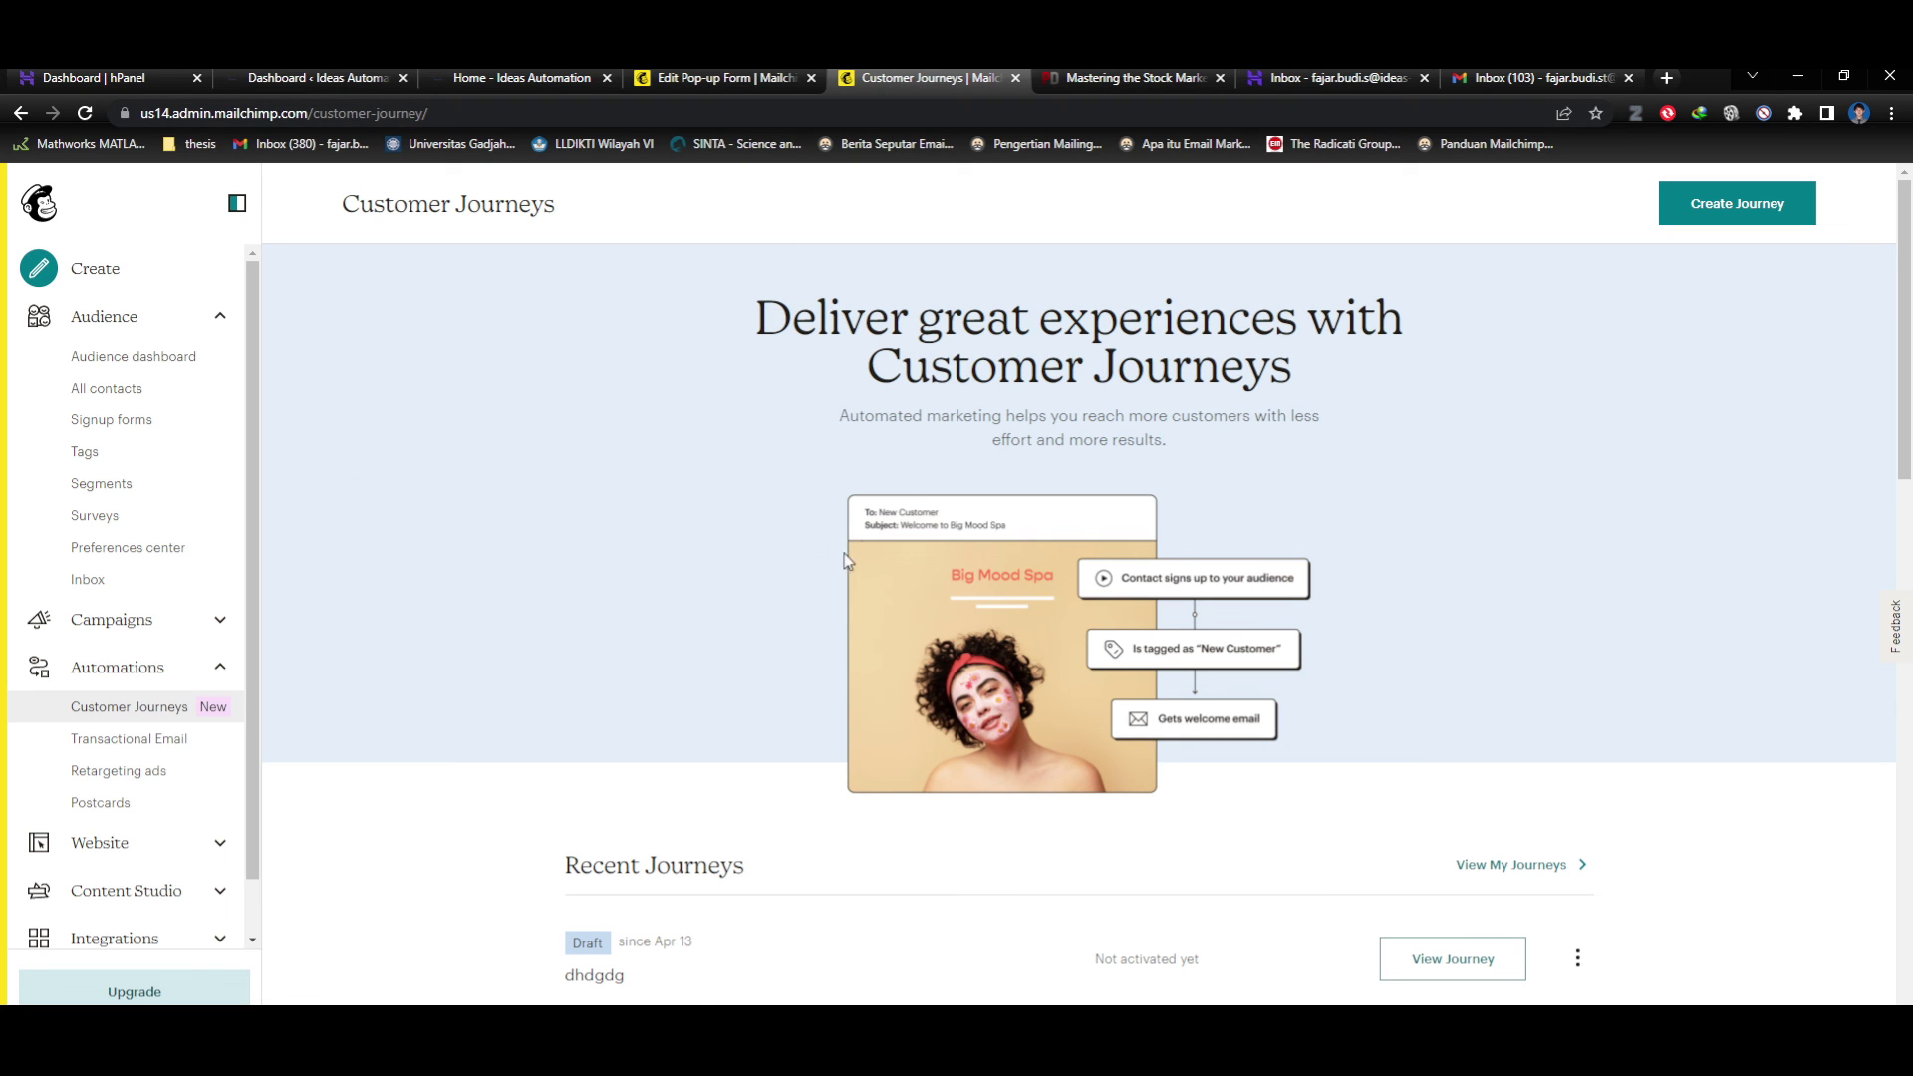
left_click(805, 76)
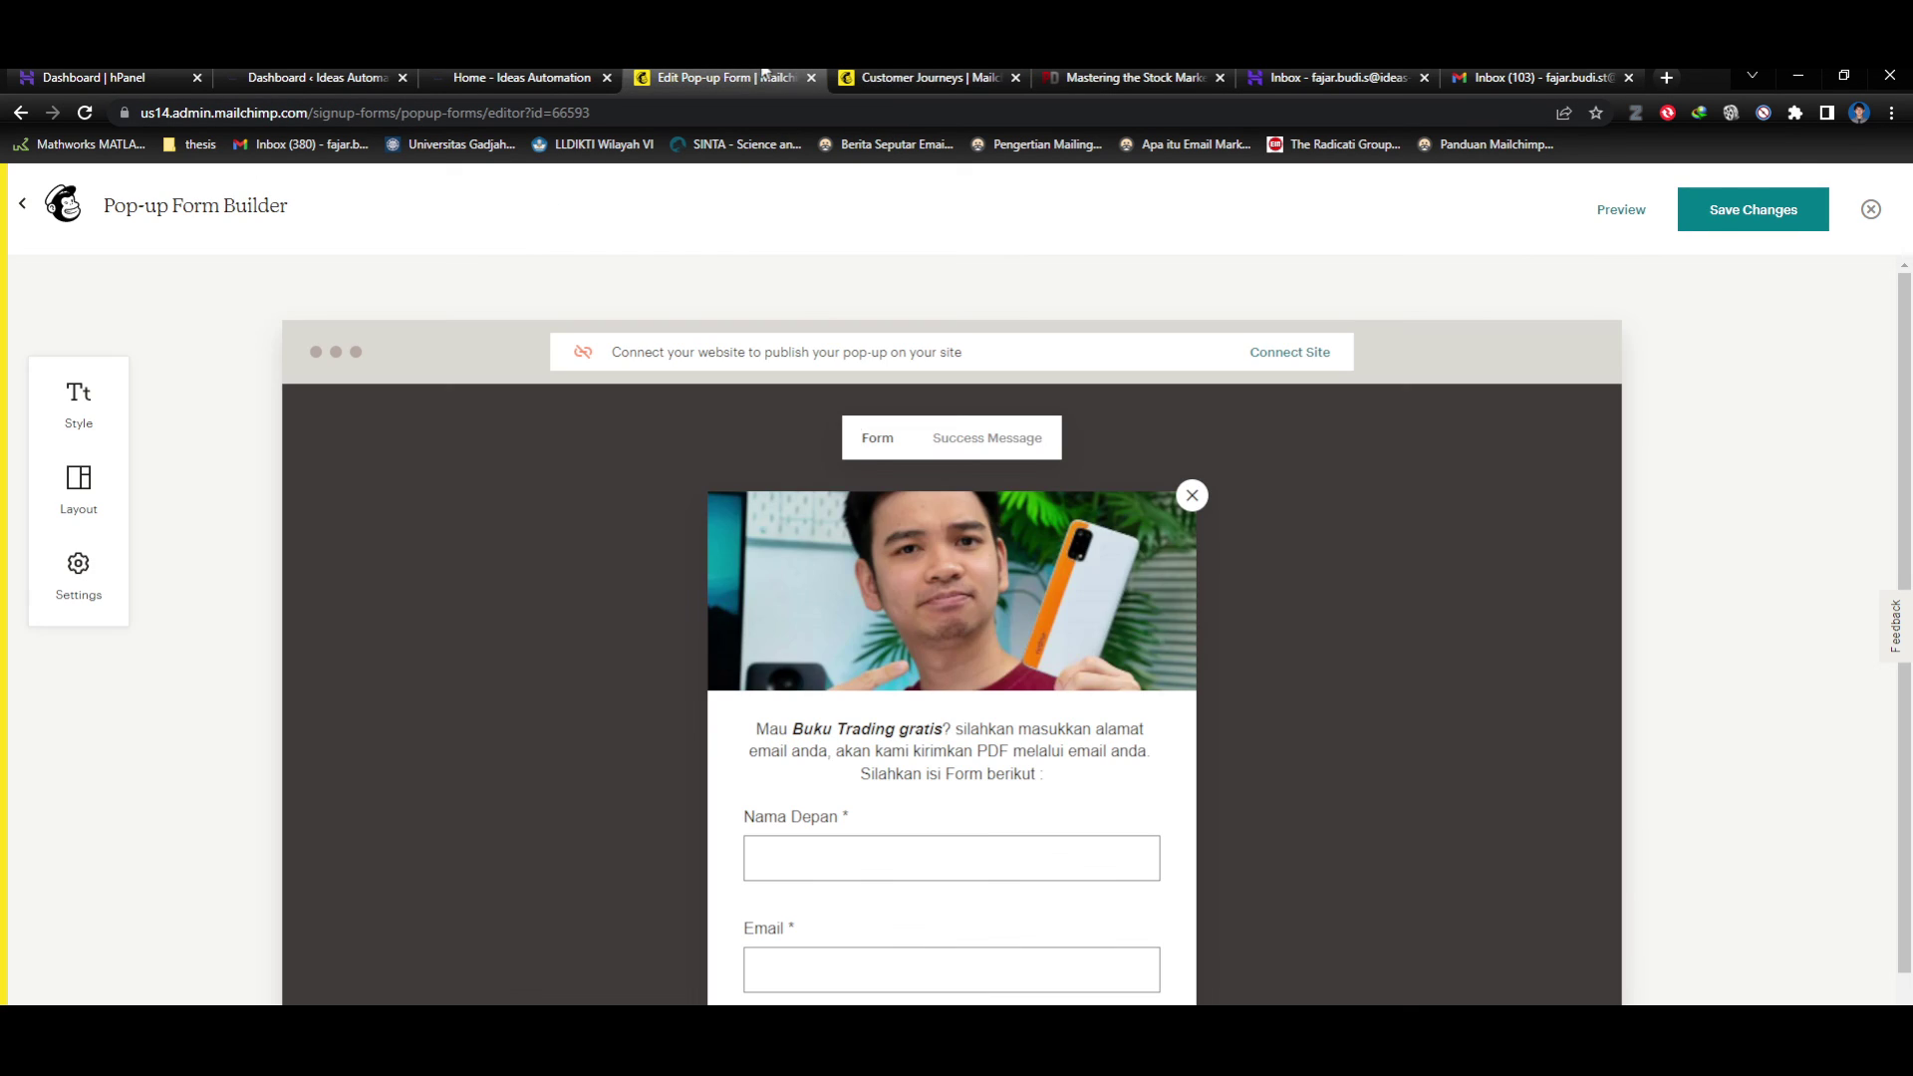
scroll(1196, 837, "down", 2)
scroll(1193, 859, "up", 2)
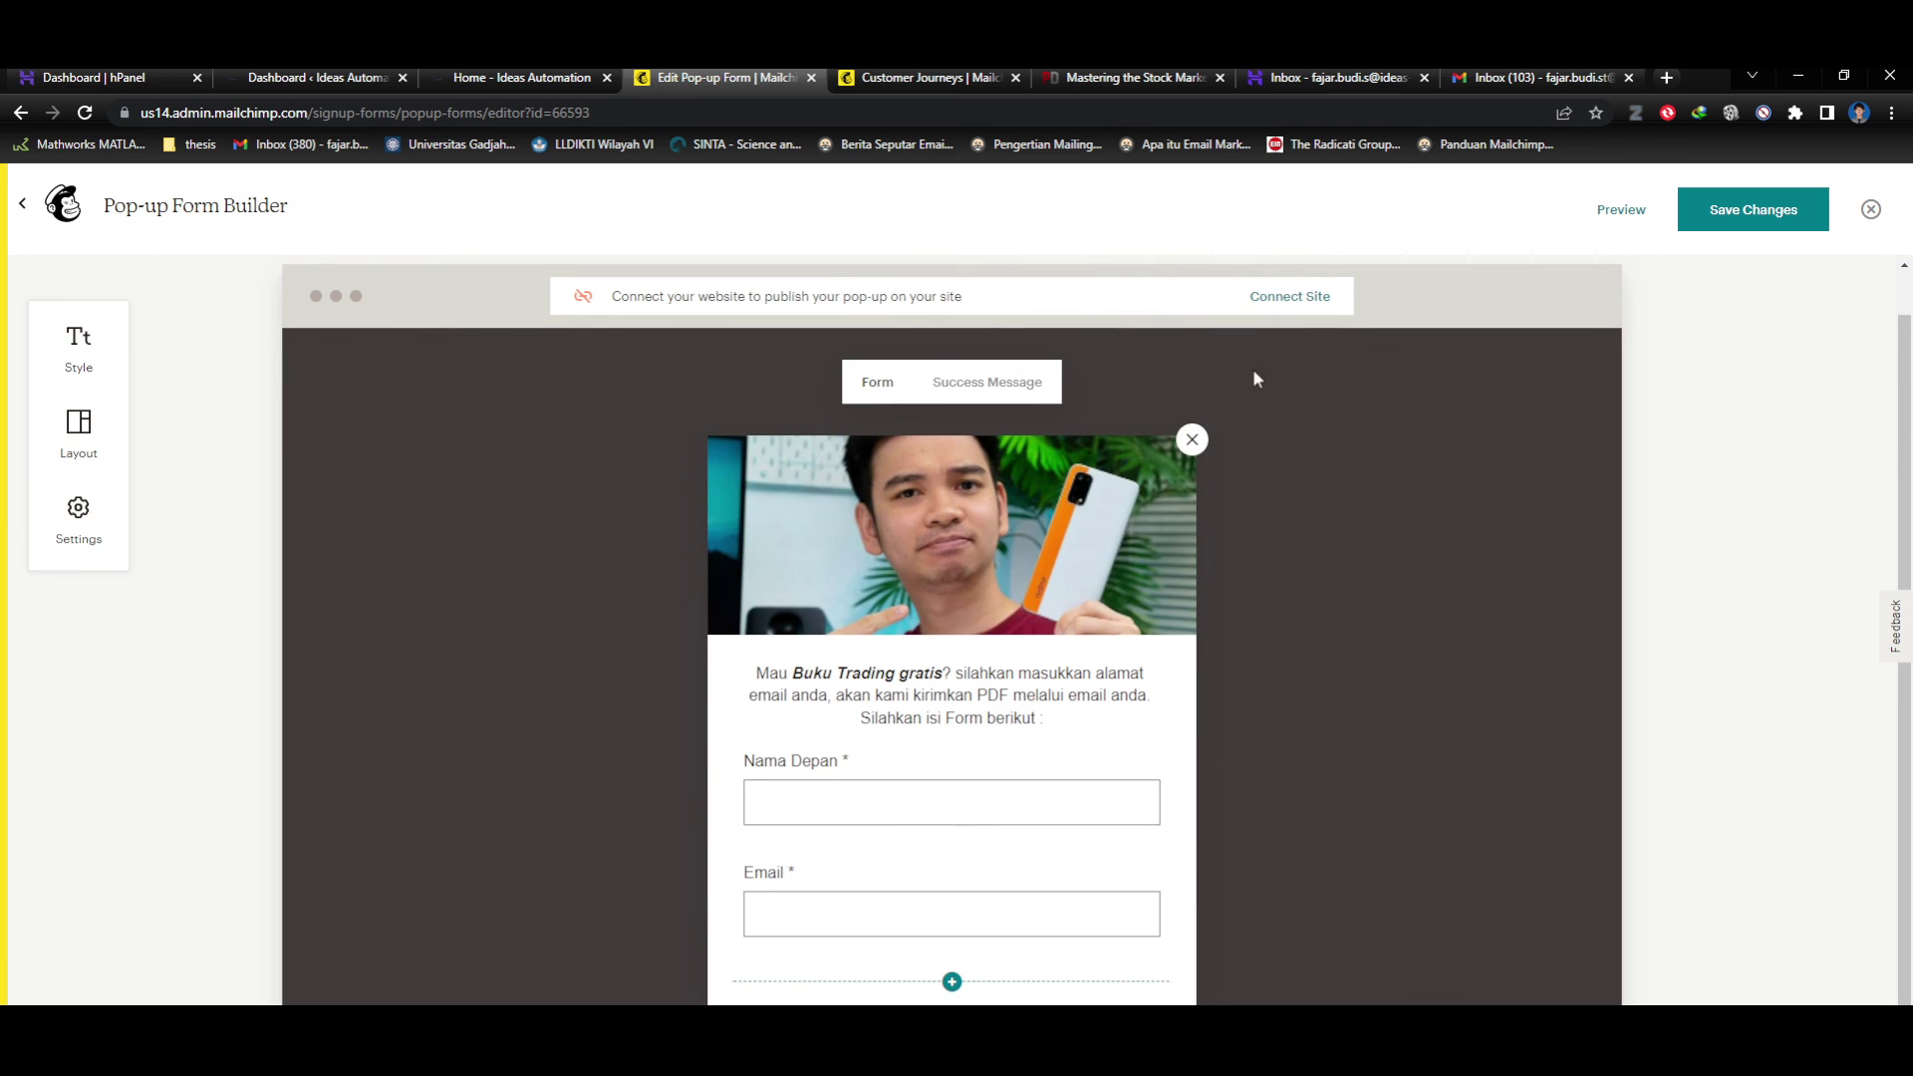
left_click(1284, 297)
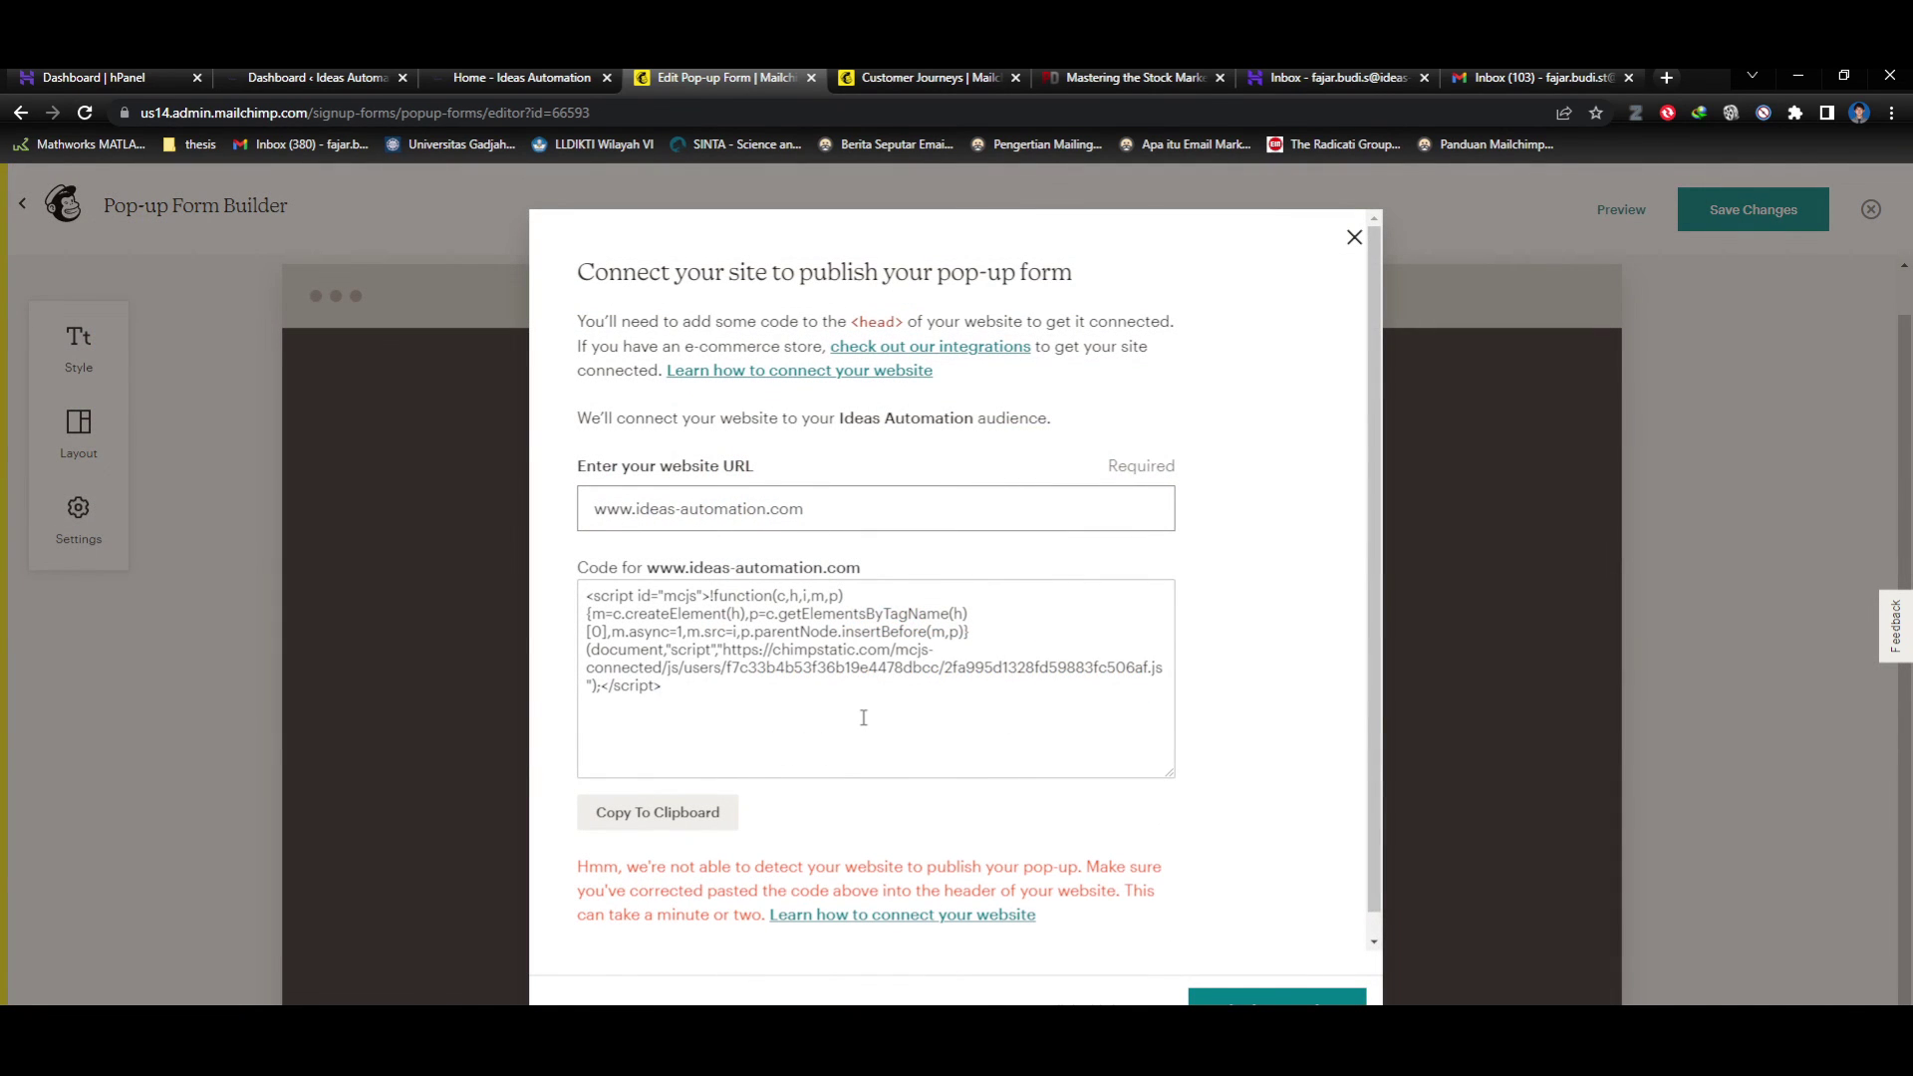
left_click_drag(863, 718, 555, 592)
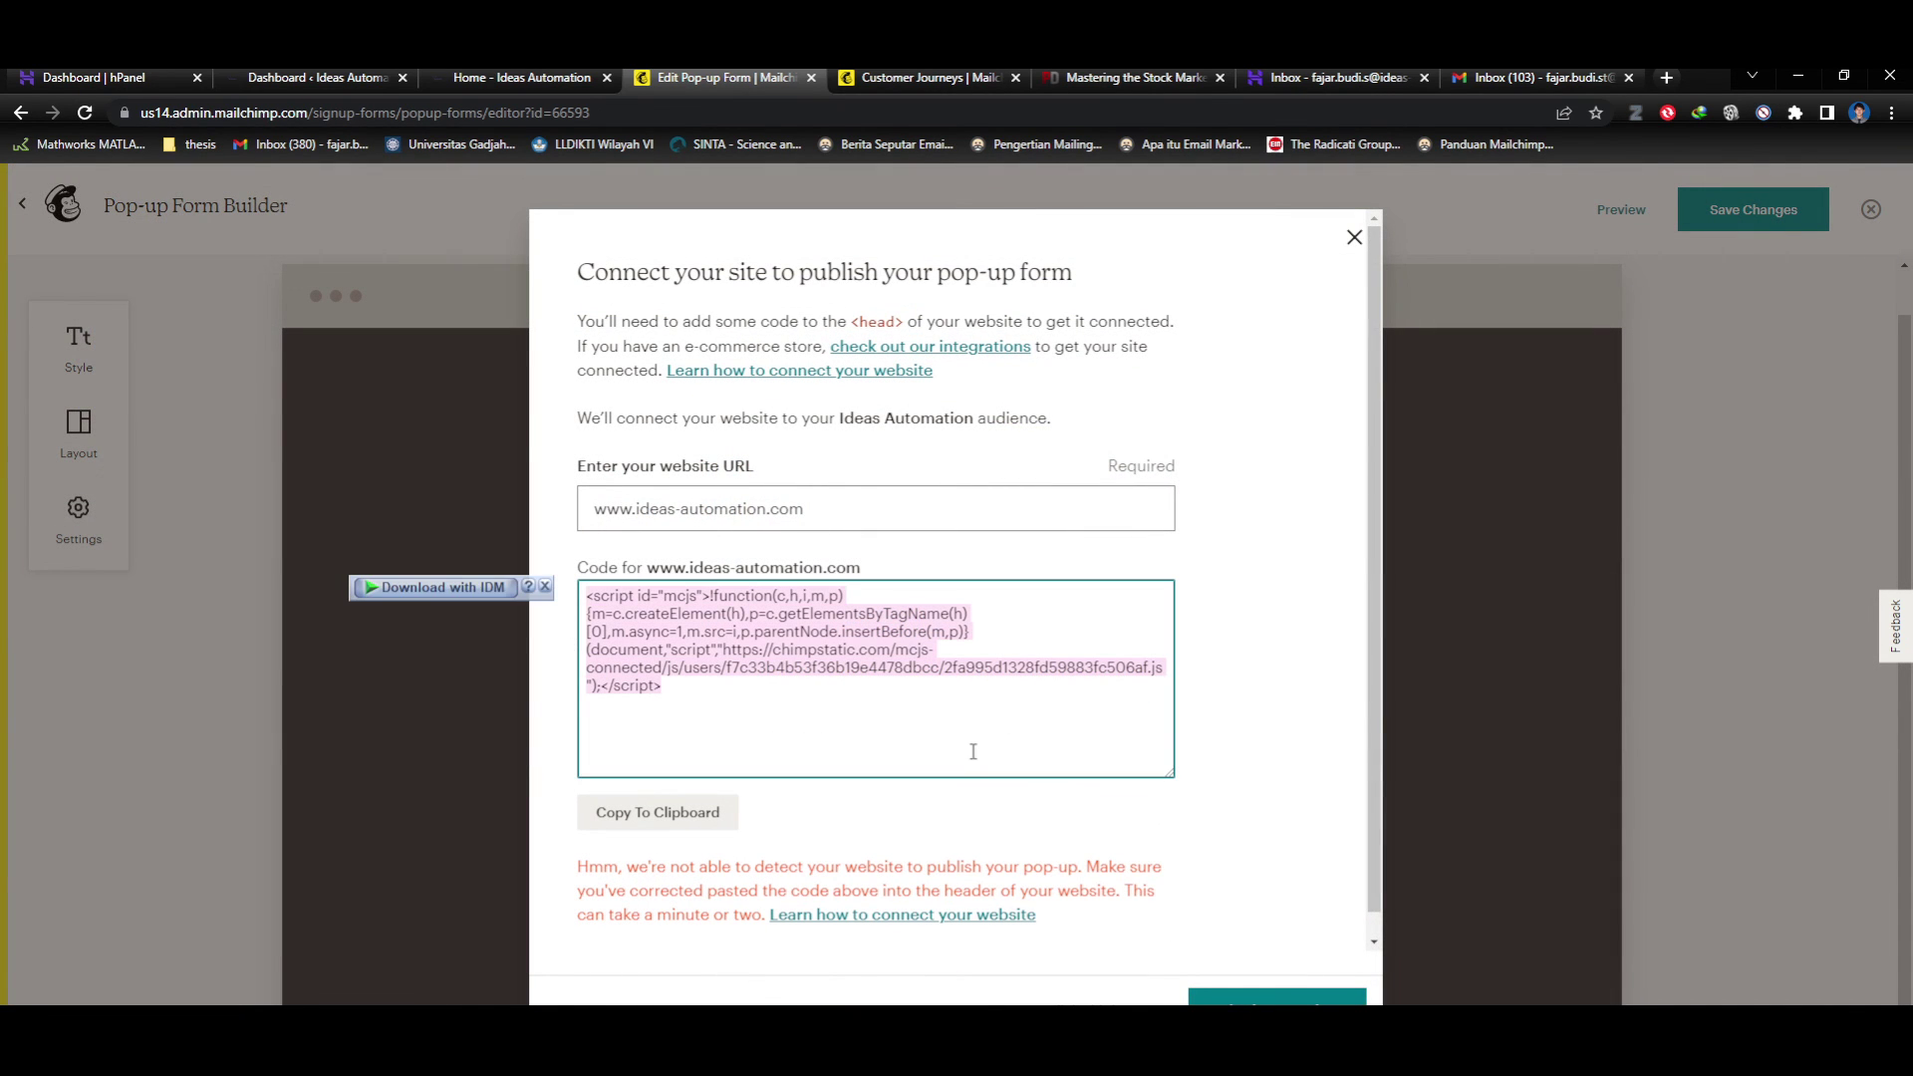
Reopen the Insert Headers and Footers settings in WordPress and examine the script URL in the header code.
left_click(522, 77)
left_click(312, 77)
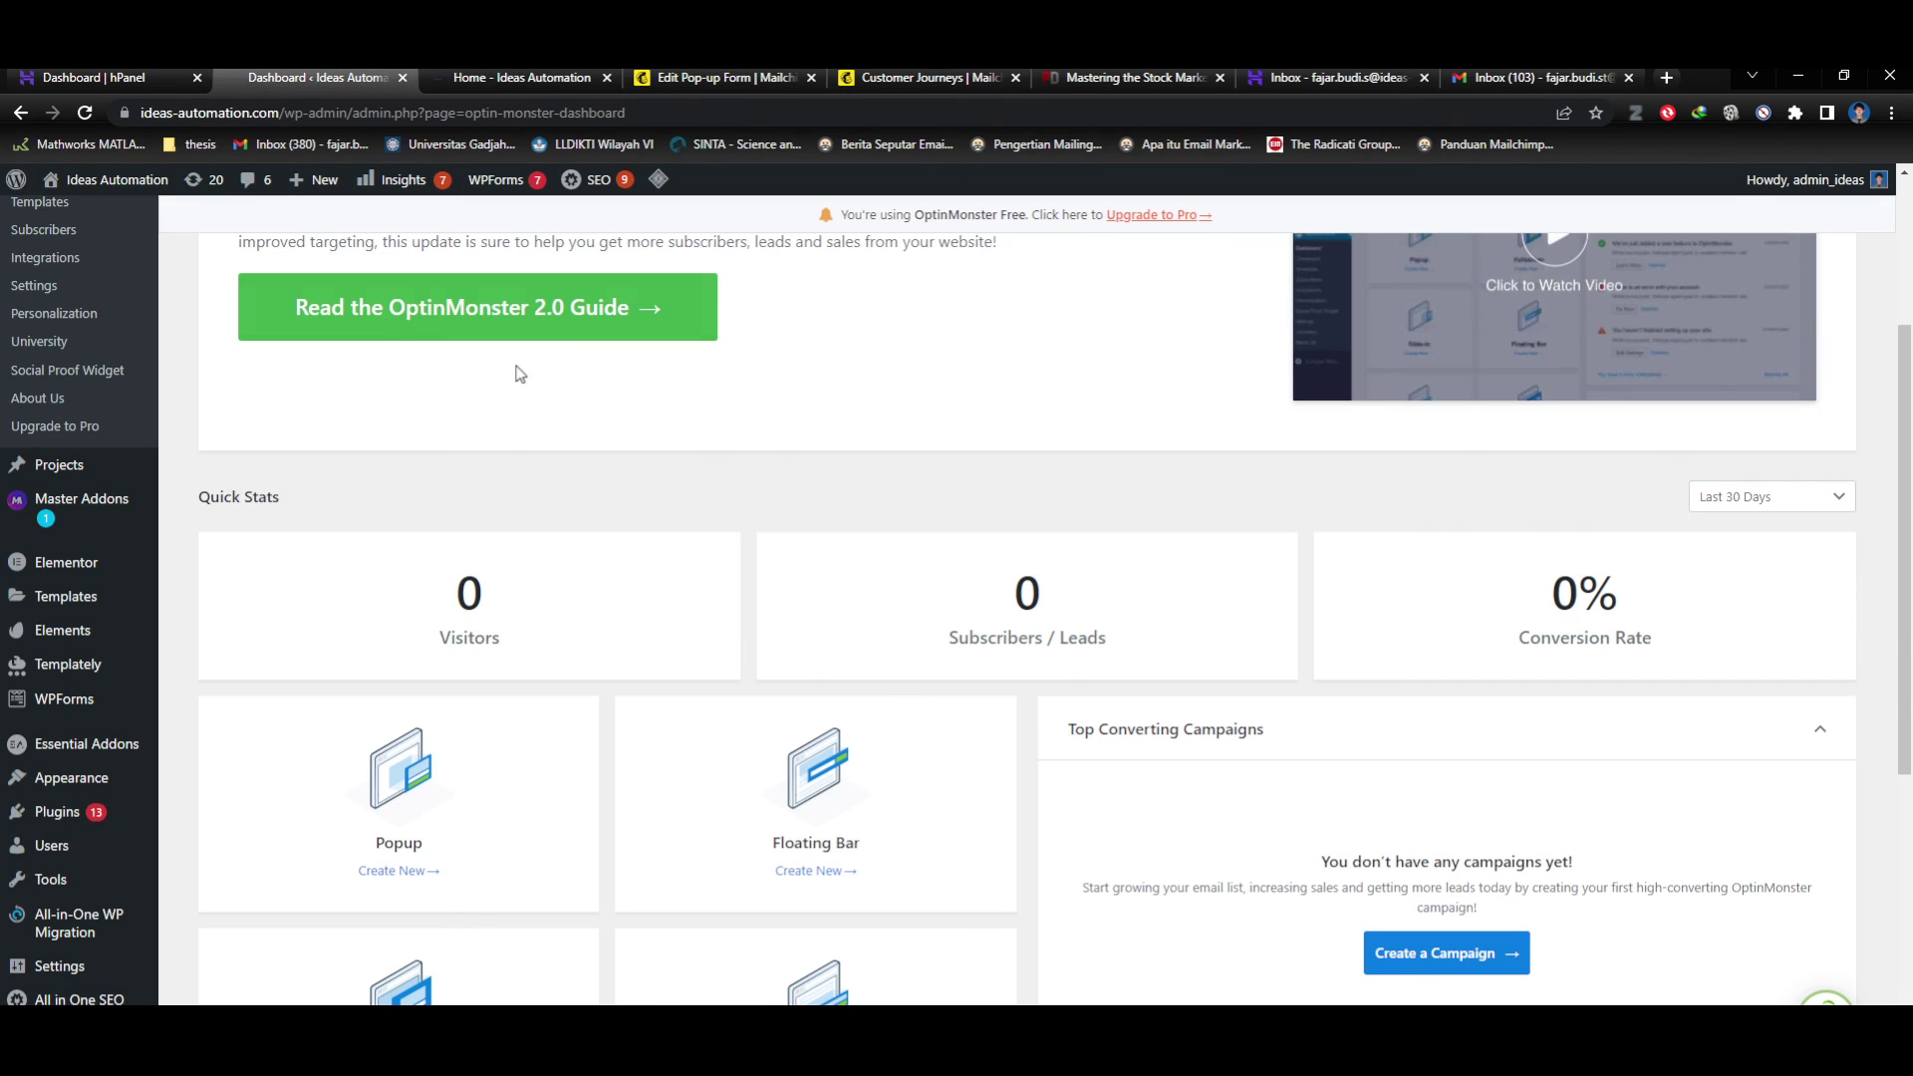
scroll(61, 883, "down", 1)
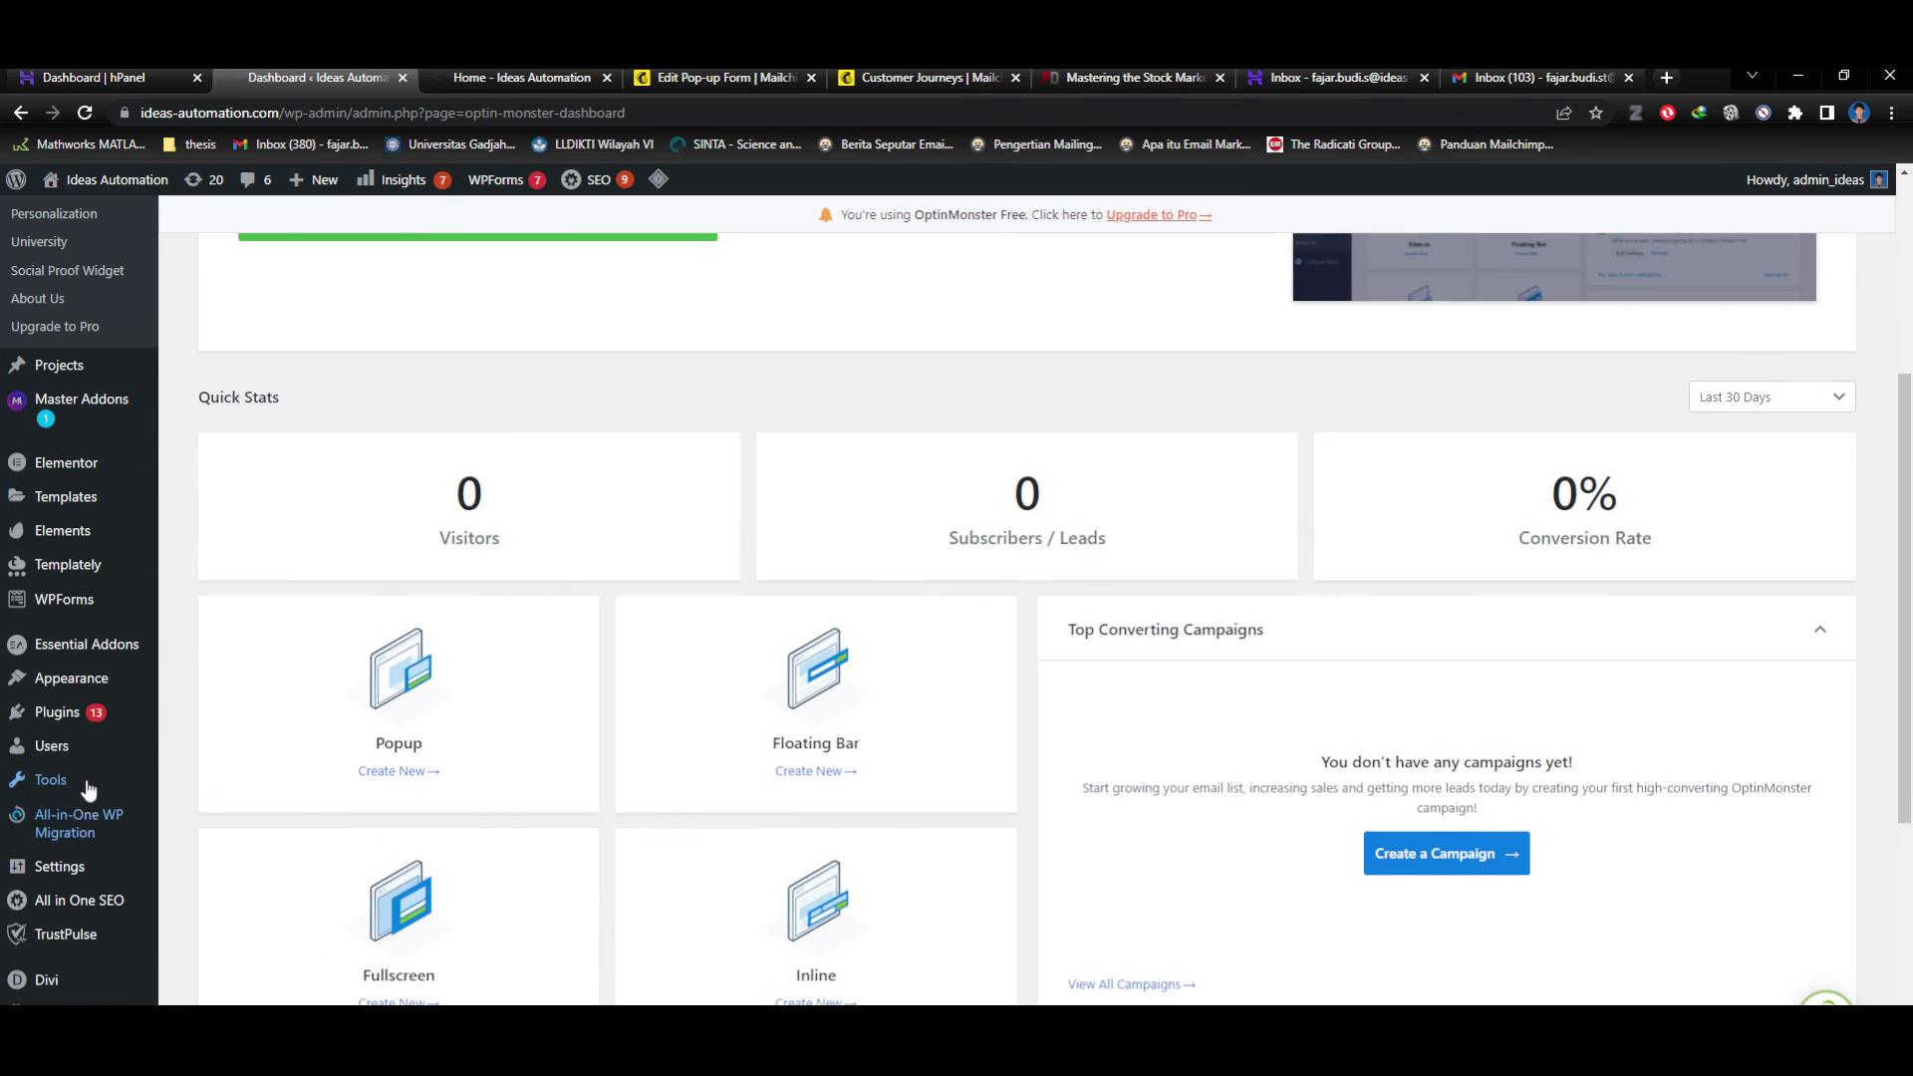
mouse_move(87, 722)
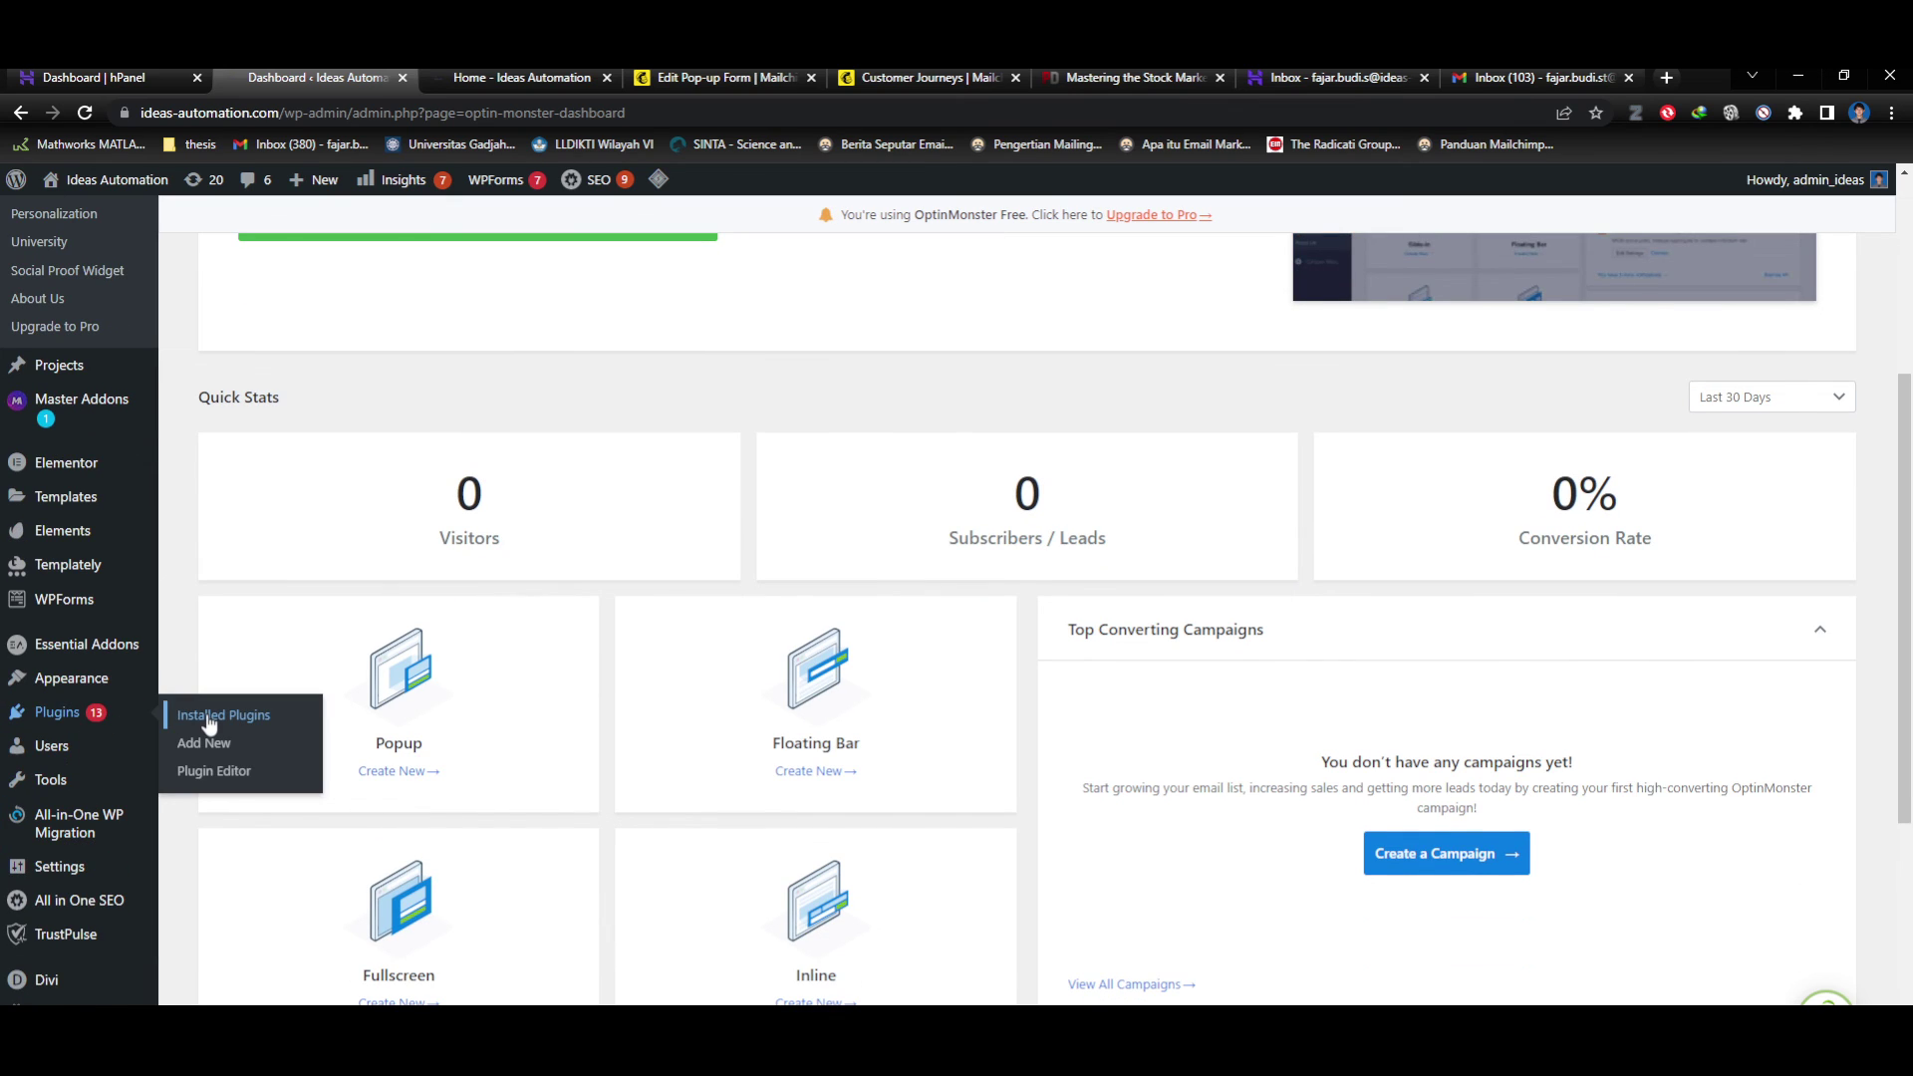
left_click(92, 866)
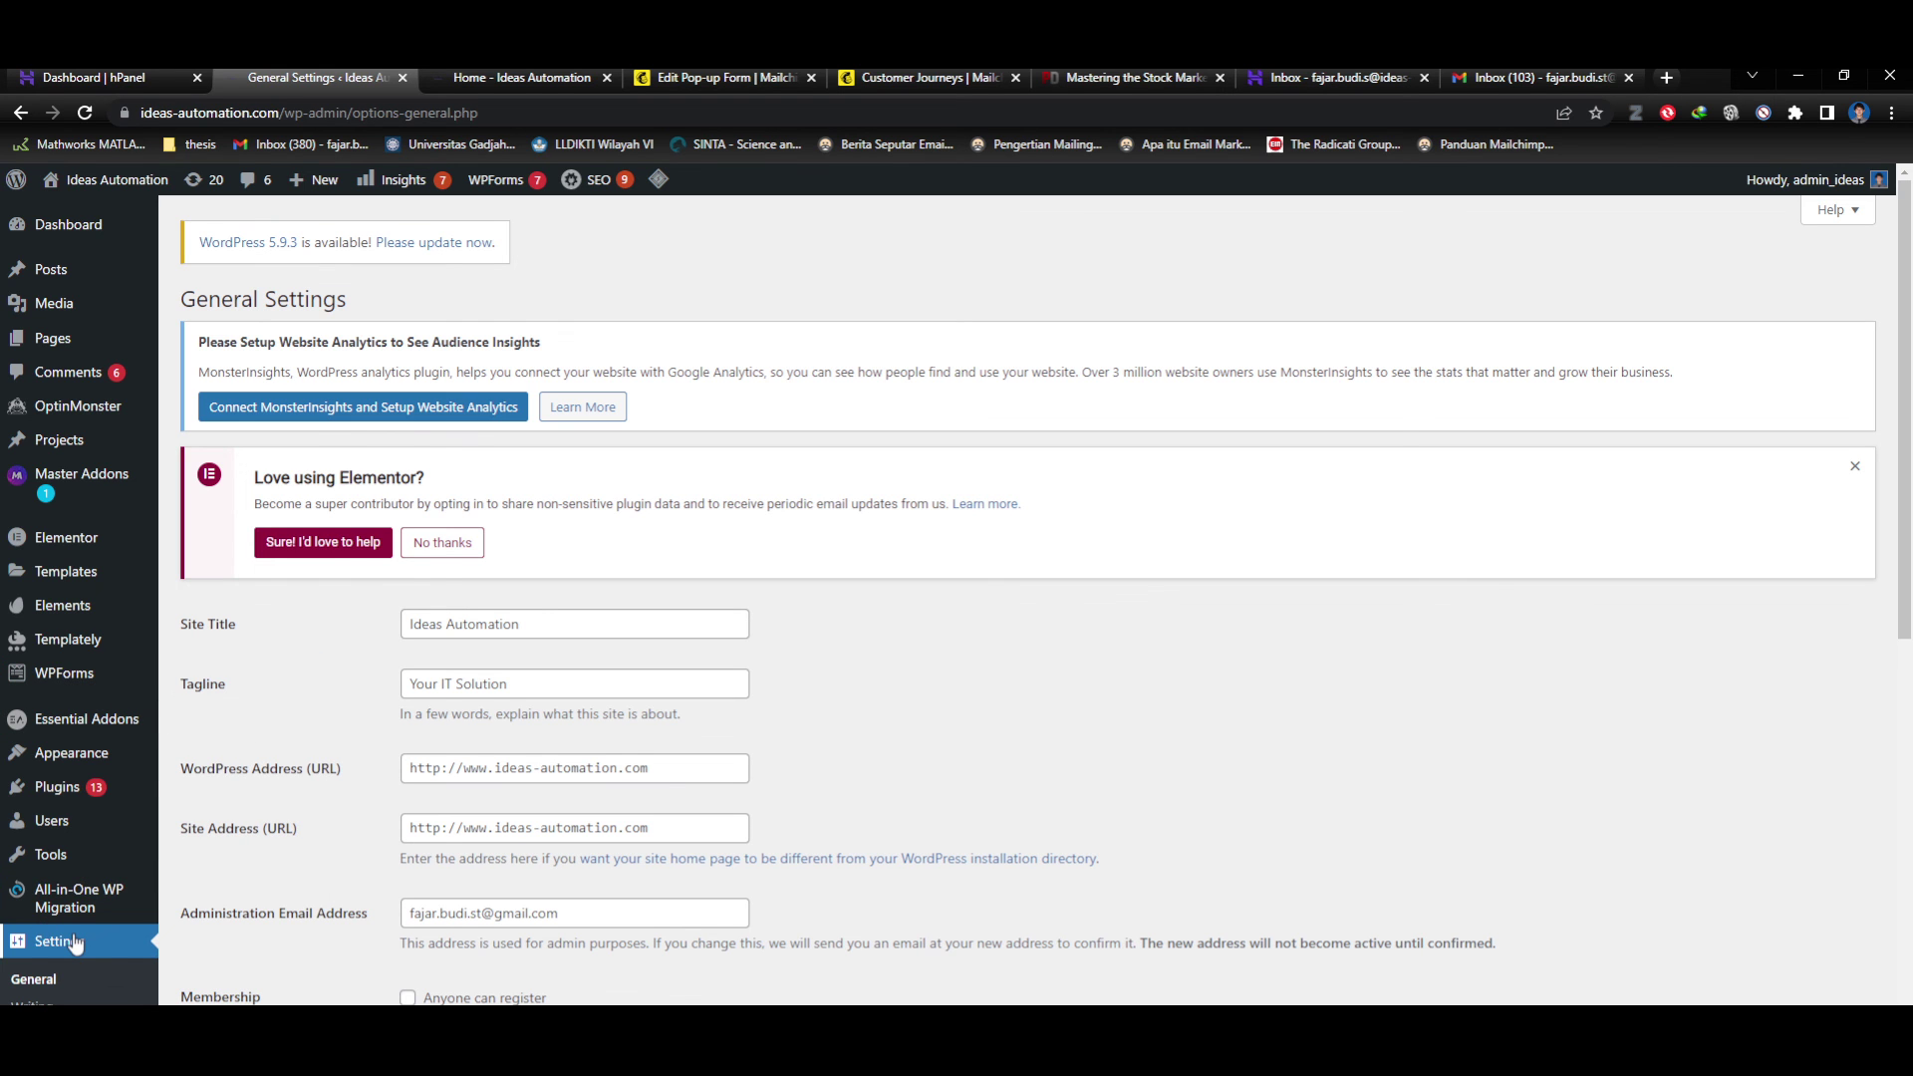
scroll(78, 942, "down", 2)
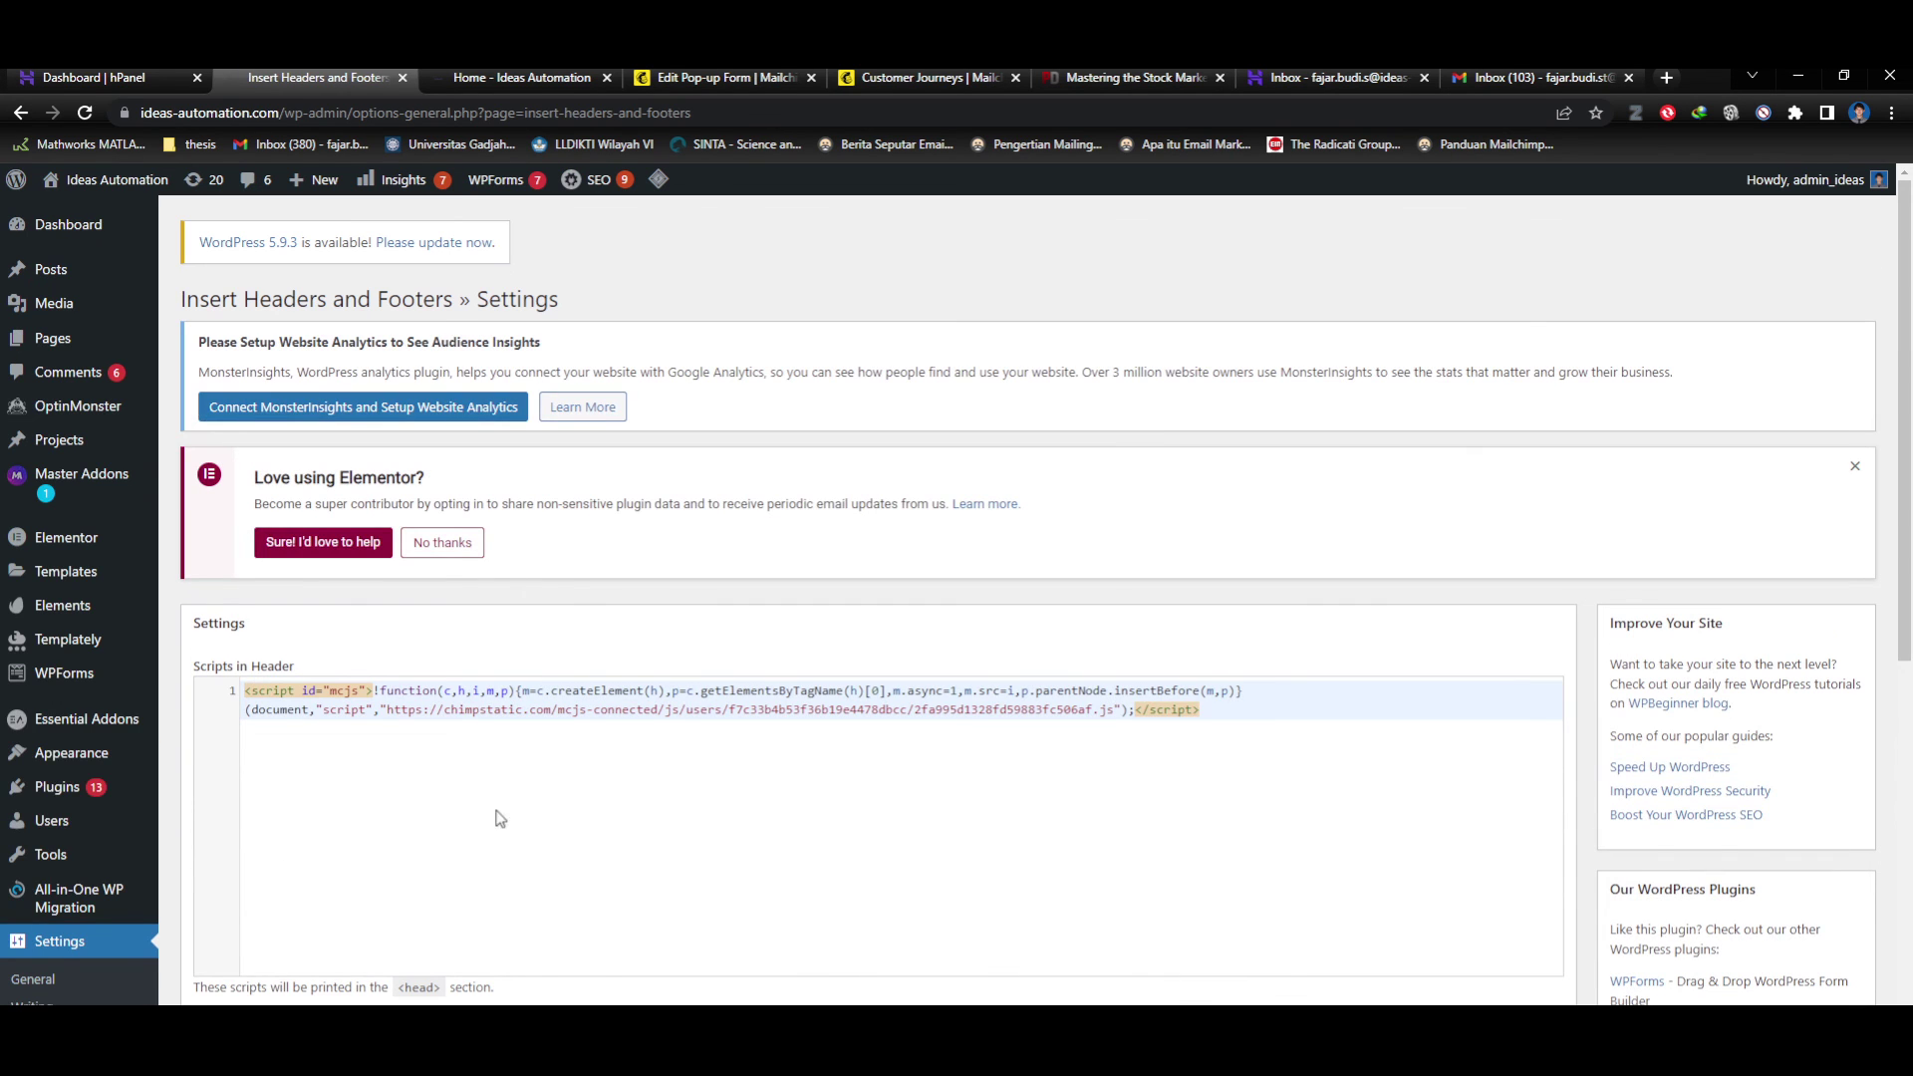
left_click(983, 743)
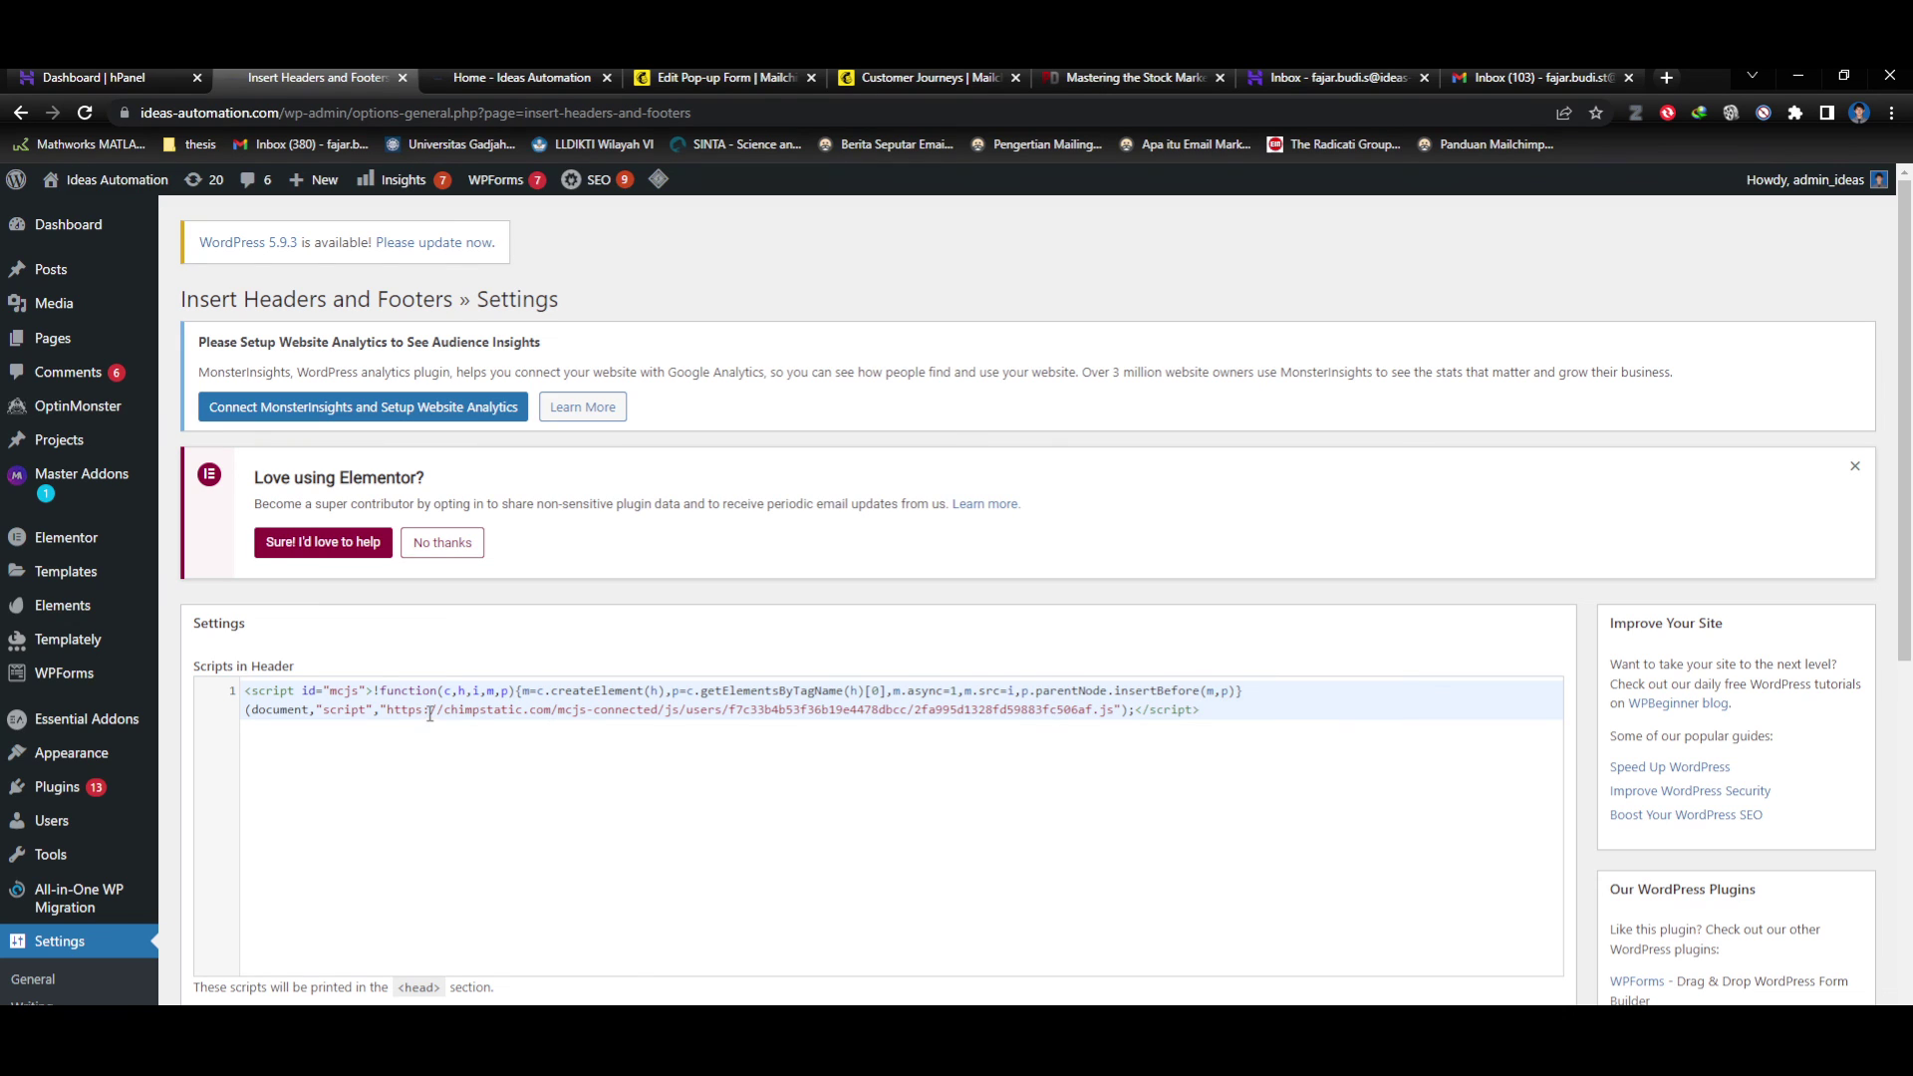
left_click_drag(389, 711, 1115, 711)
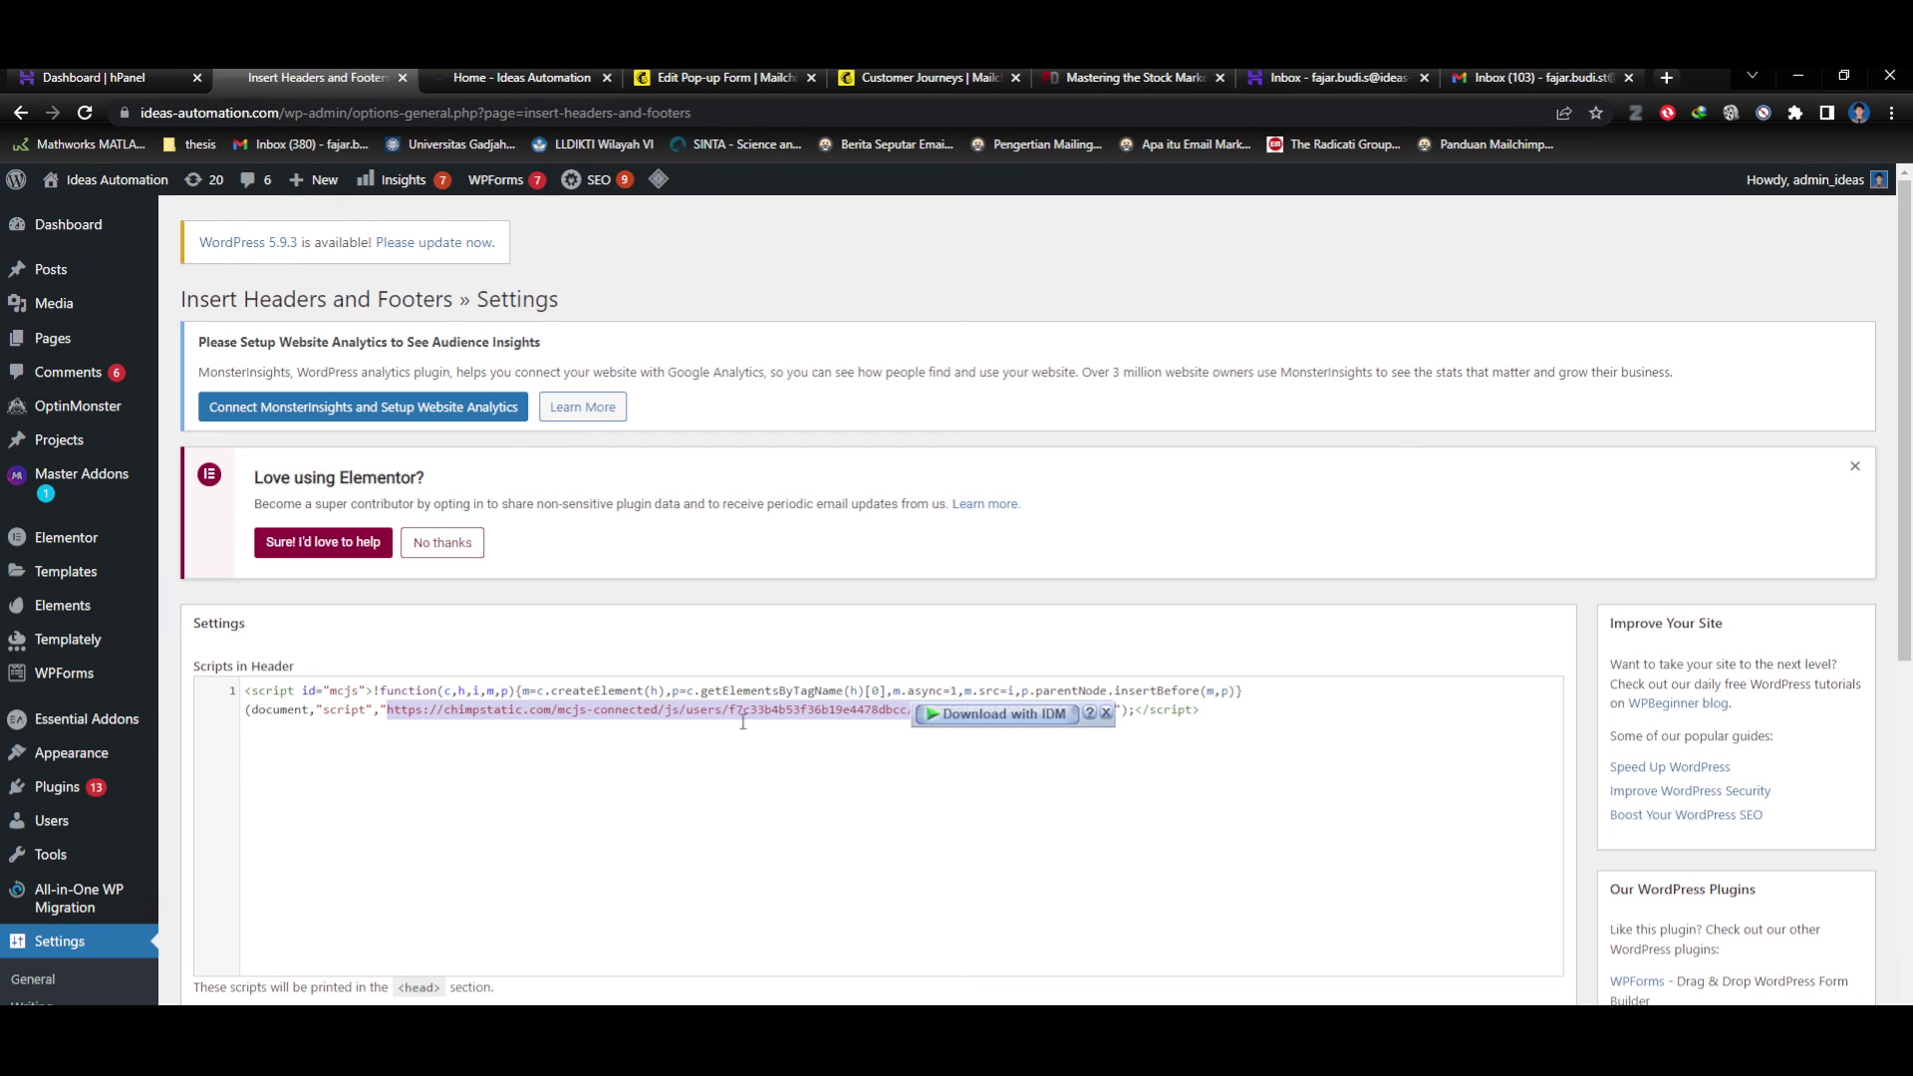
left_click(749, 760)
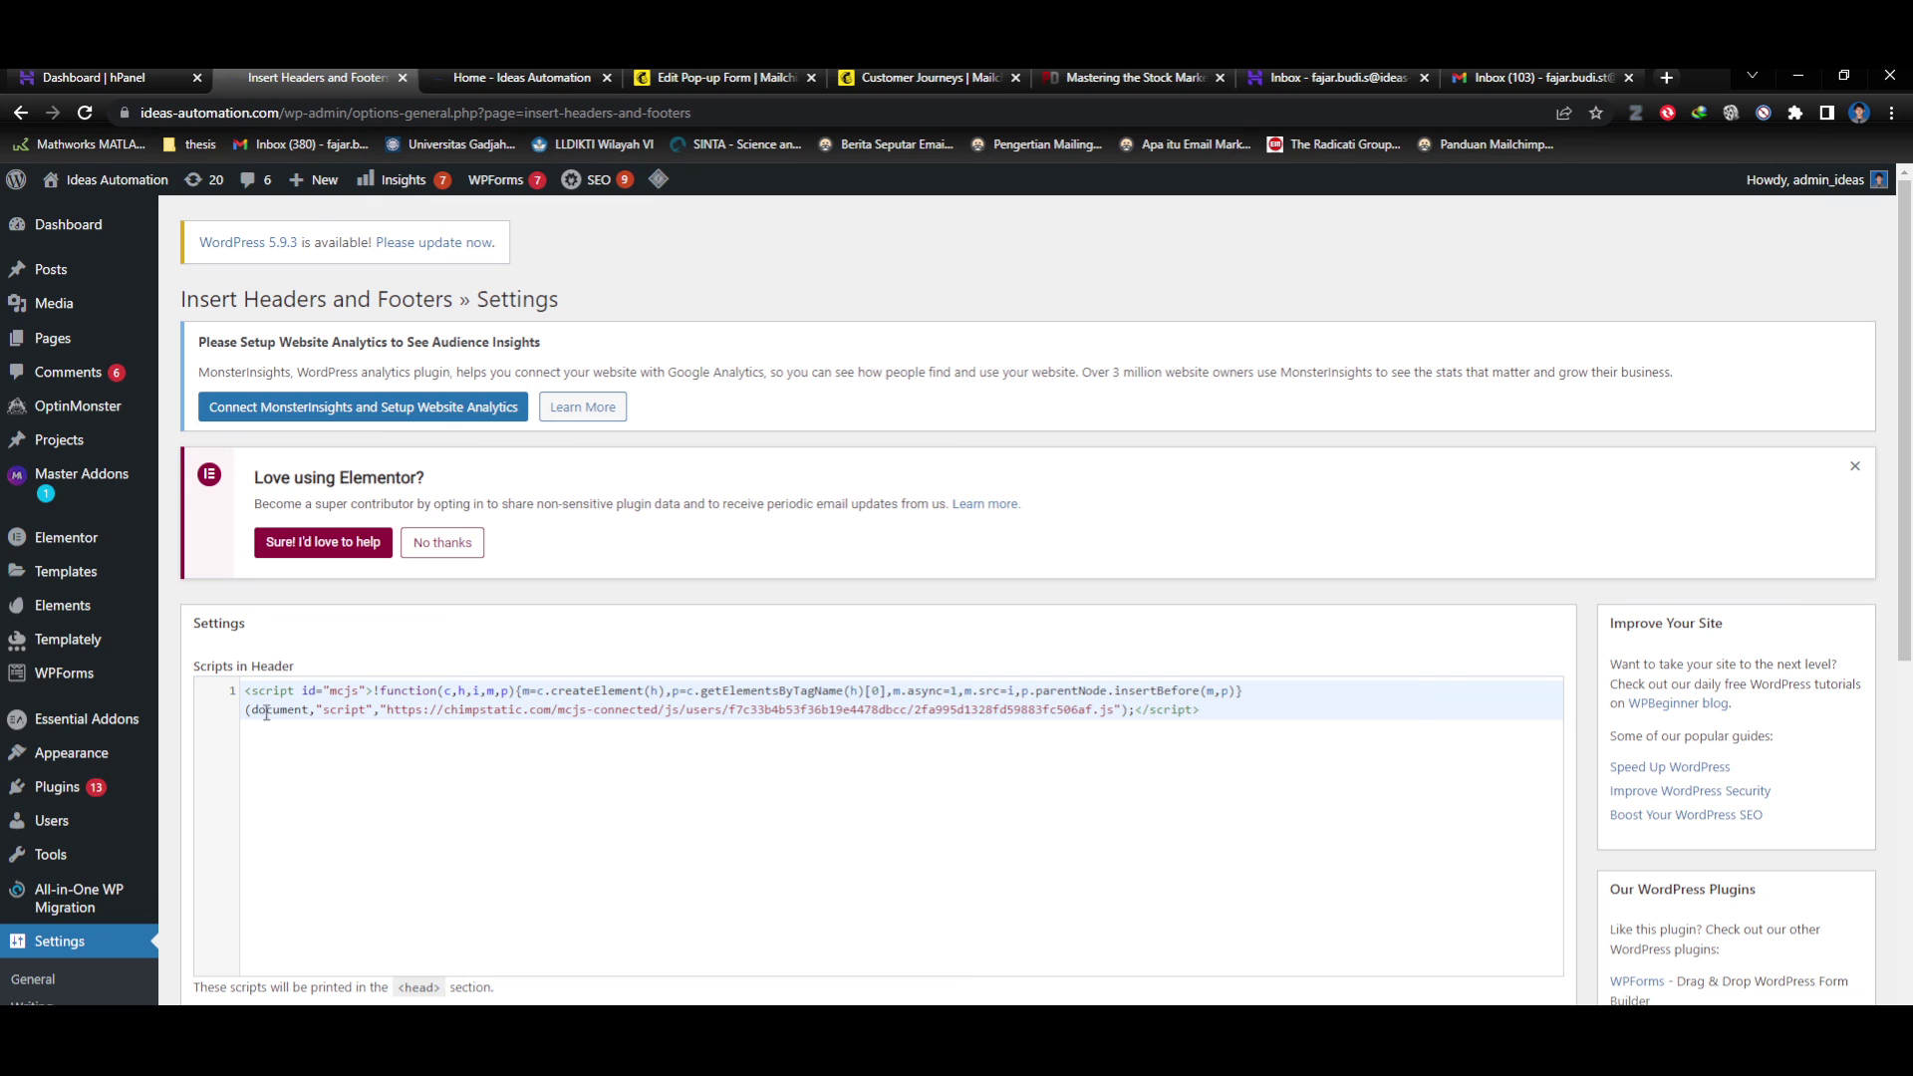
Compare the website code in Mailchimp's connection dialog with the WordPress header script and check the site's home page.
left_click(718, 77)
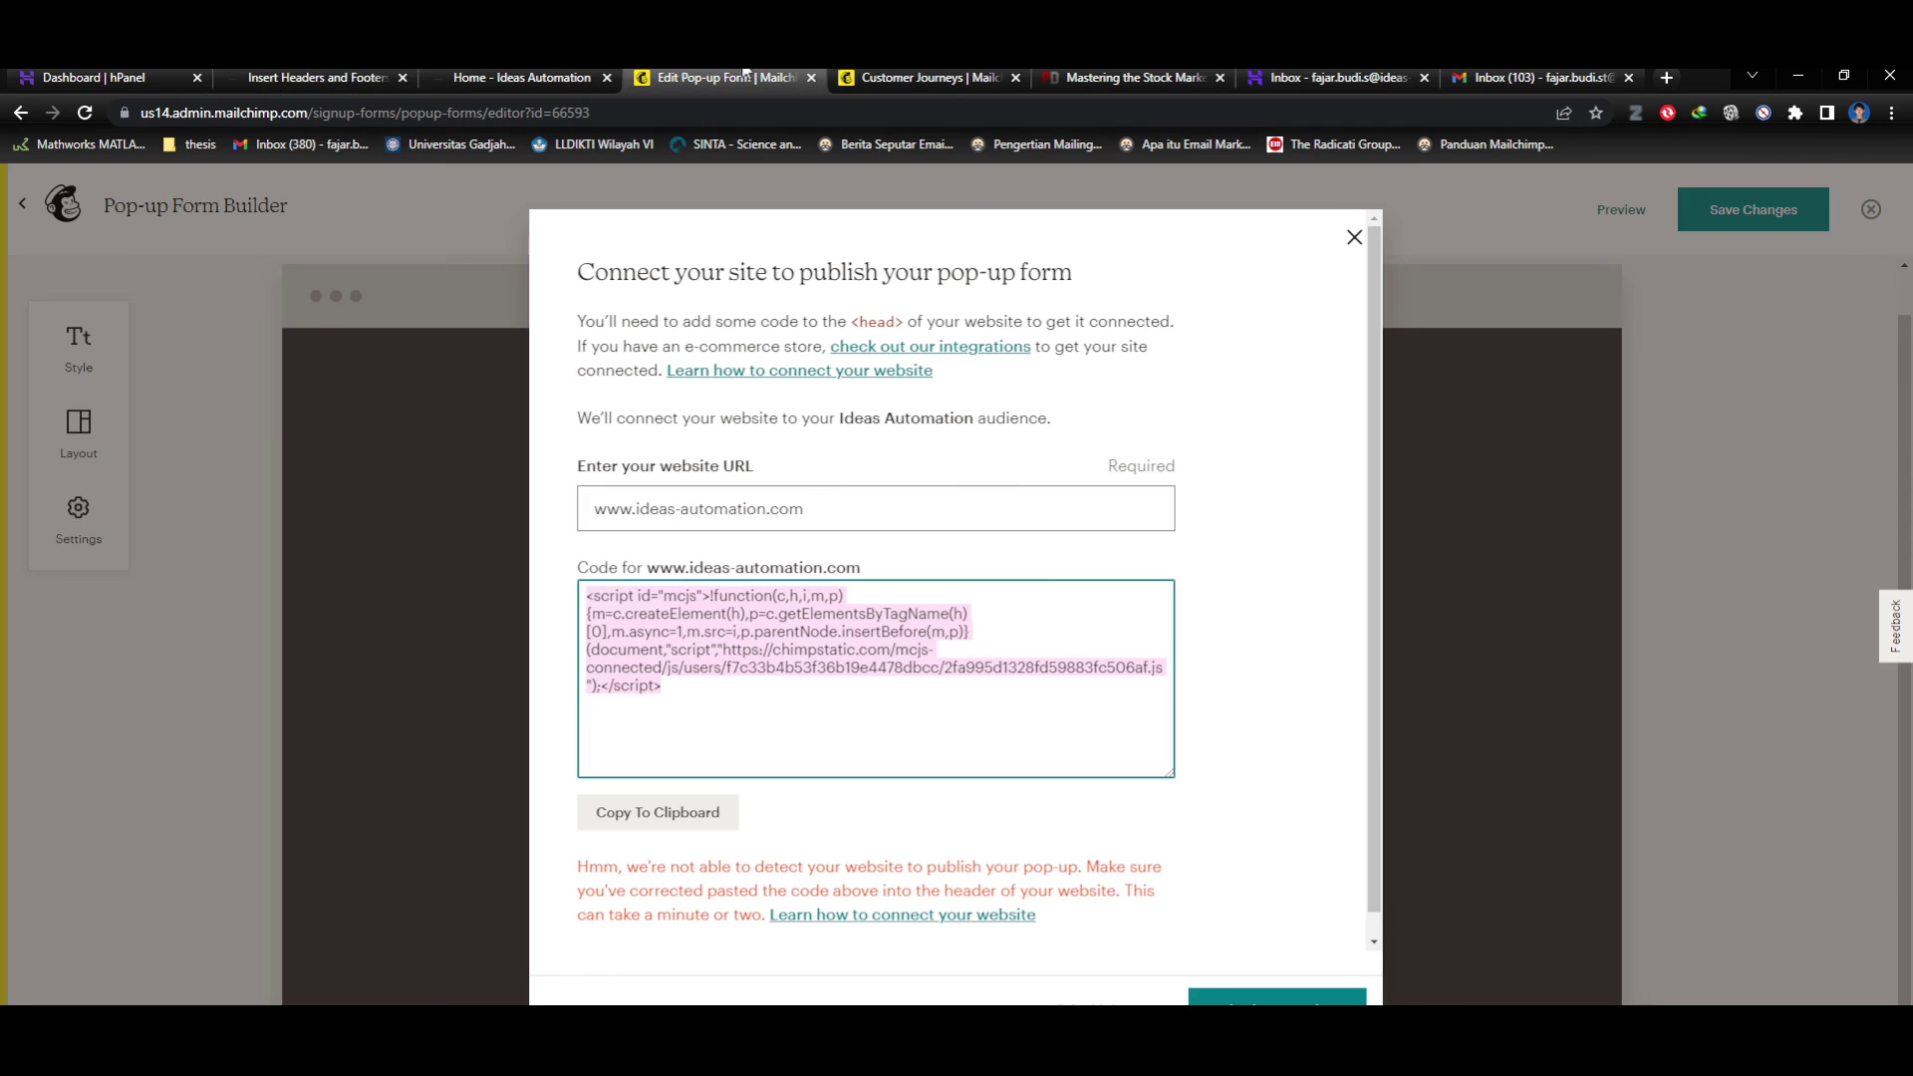
left_click(346, 76)
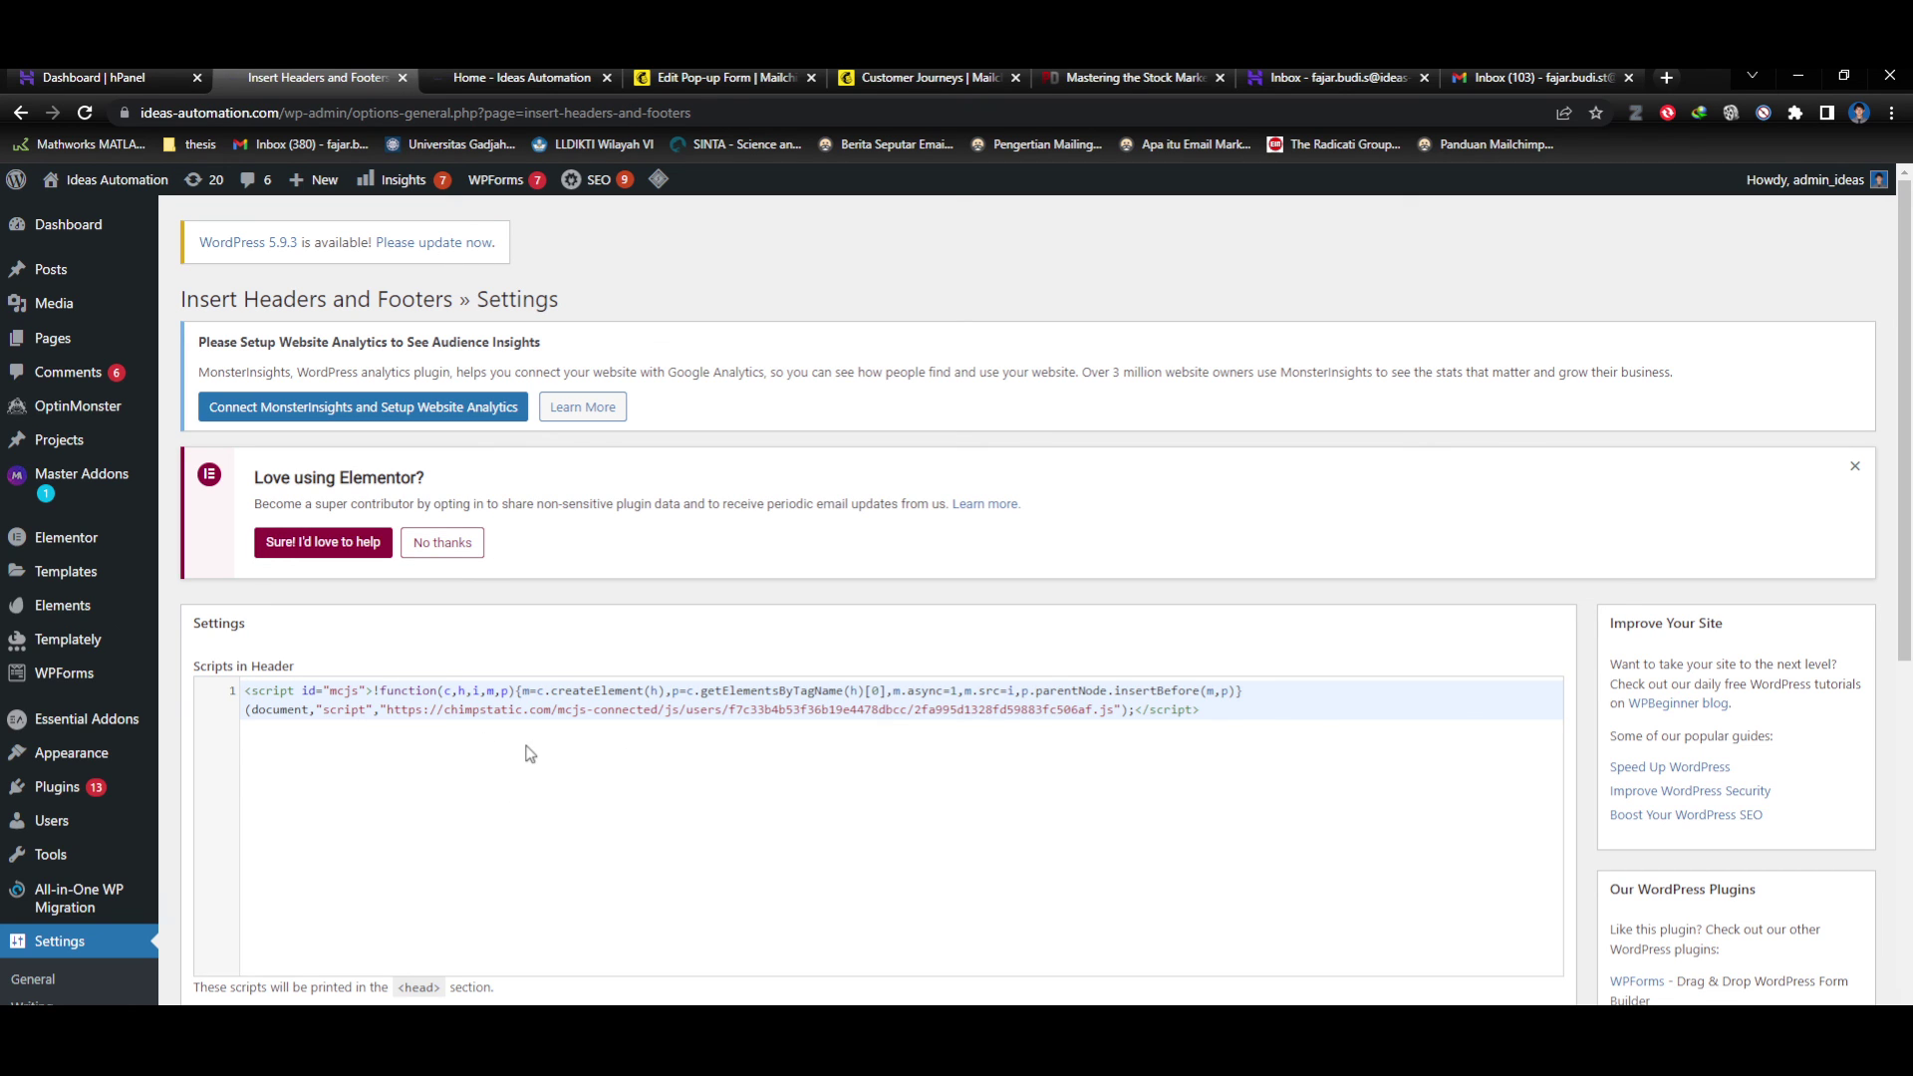
left_click(702, 77)
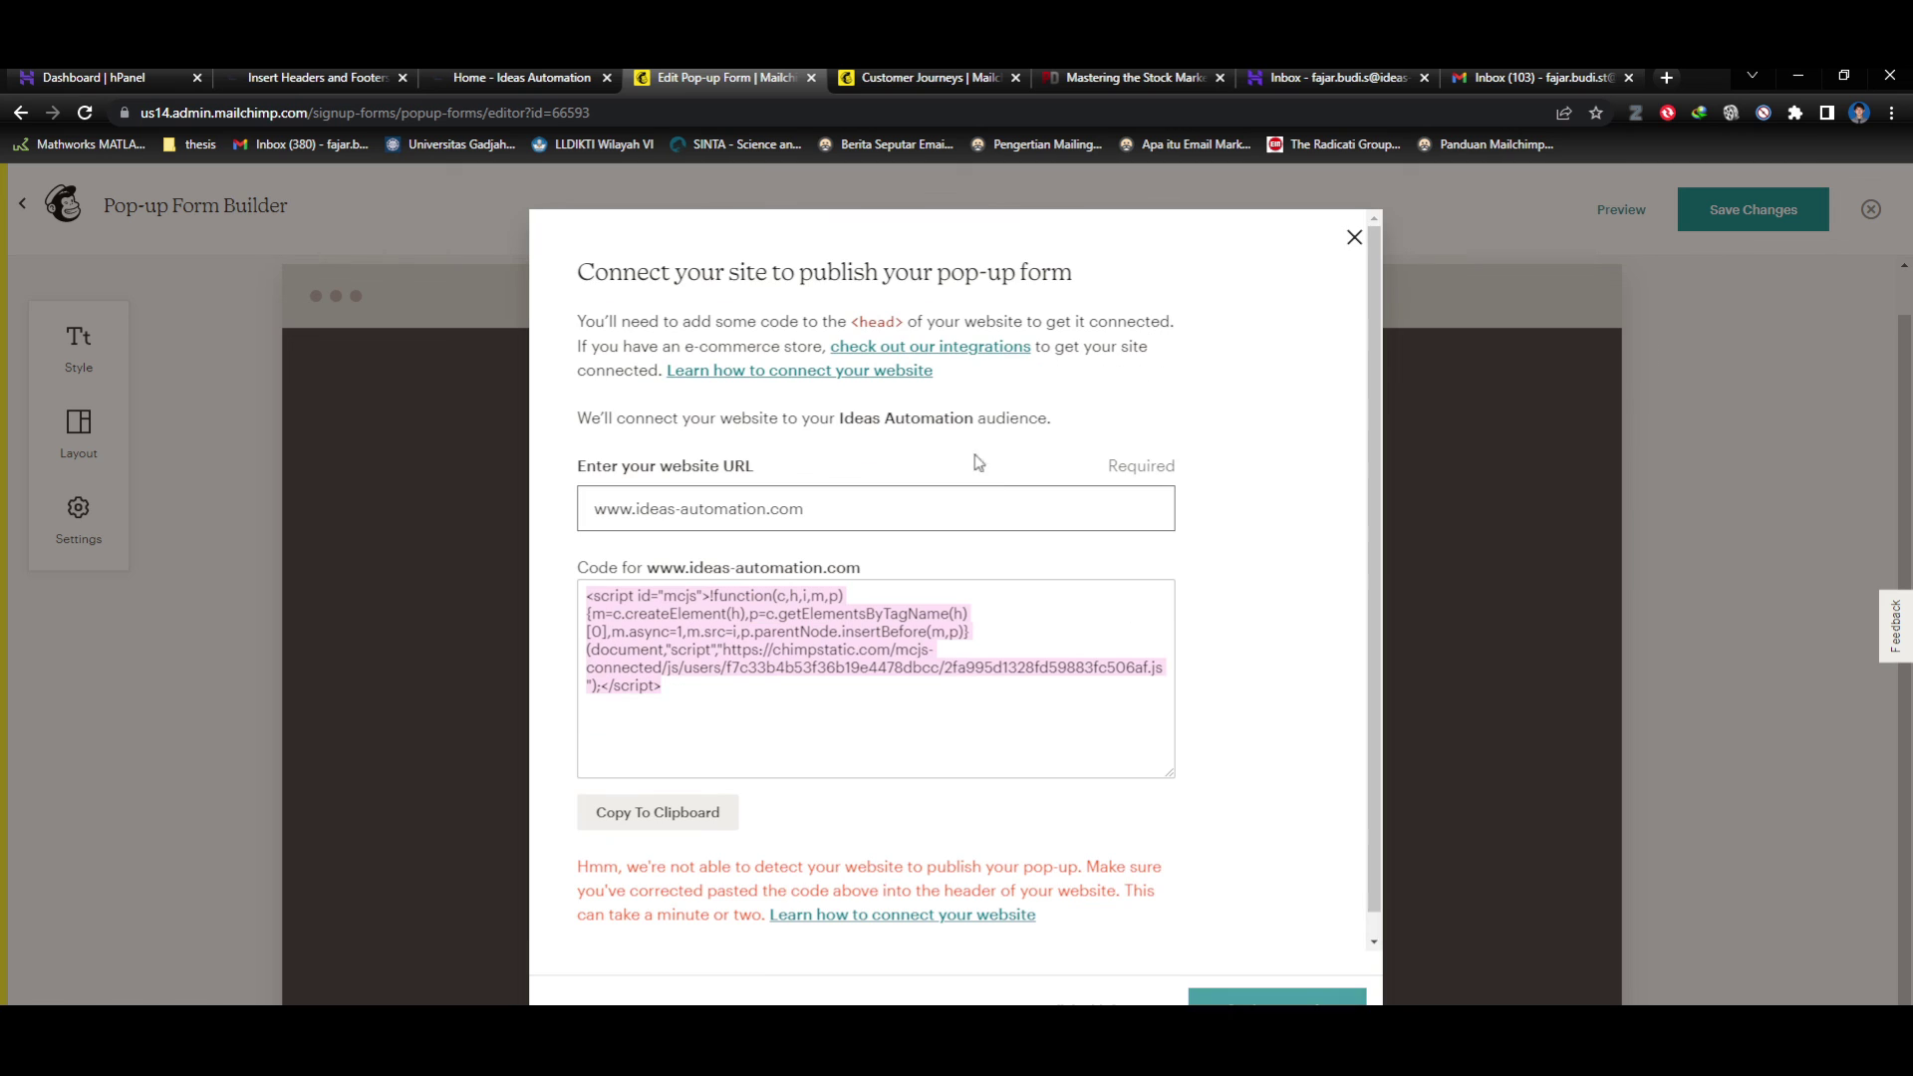
left_click(521, 78)
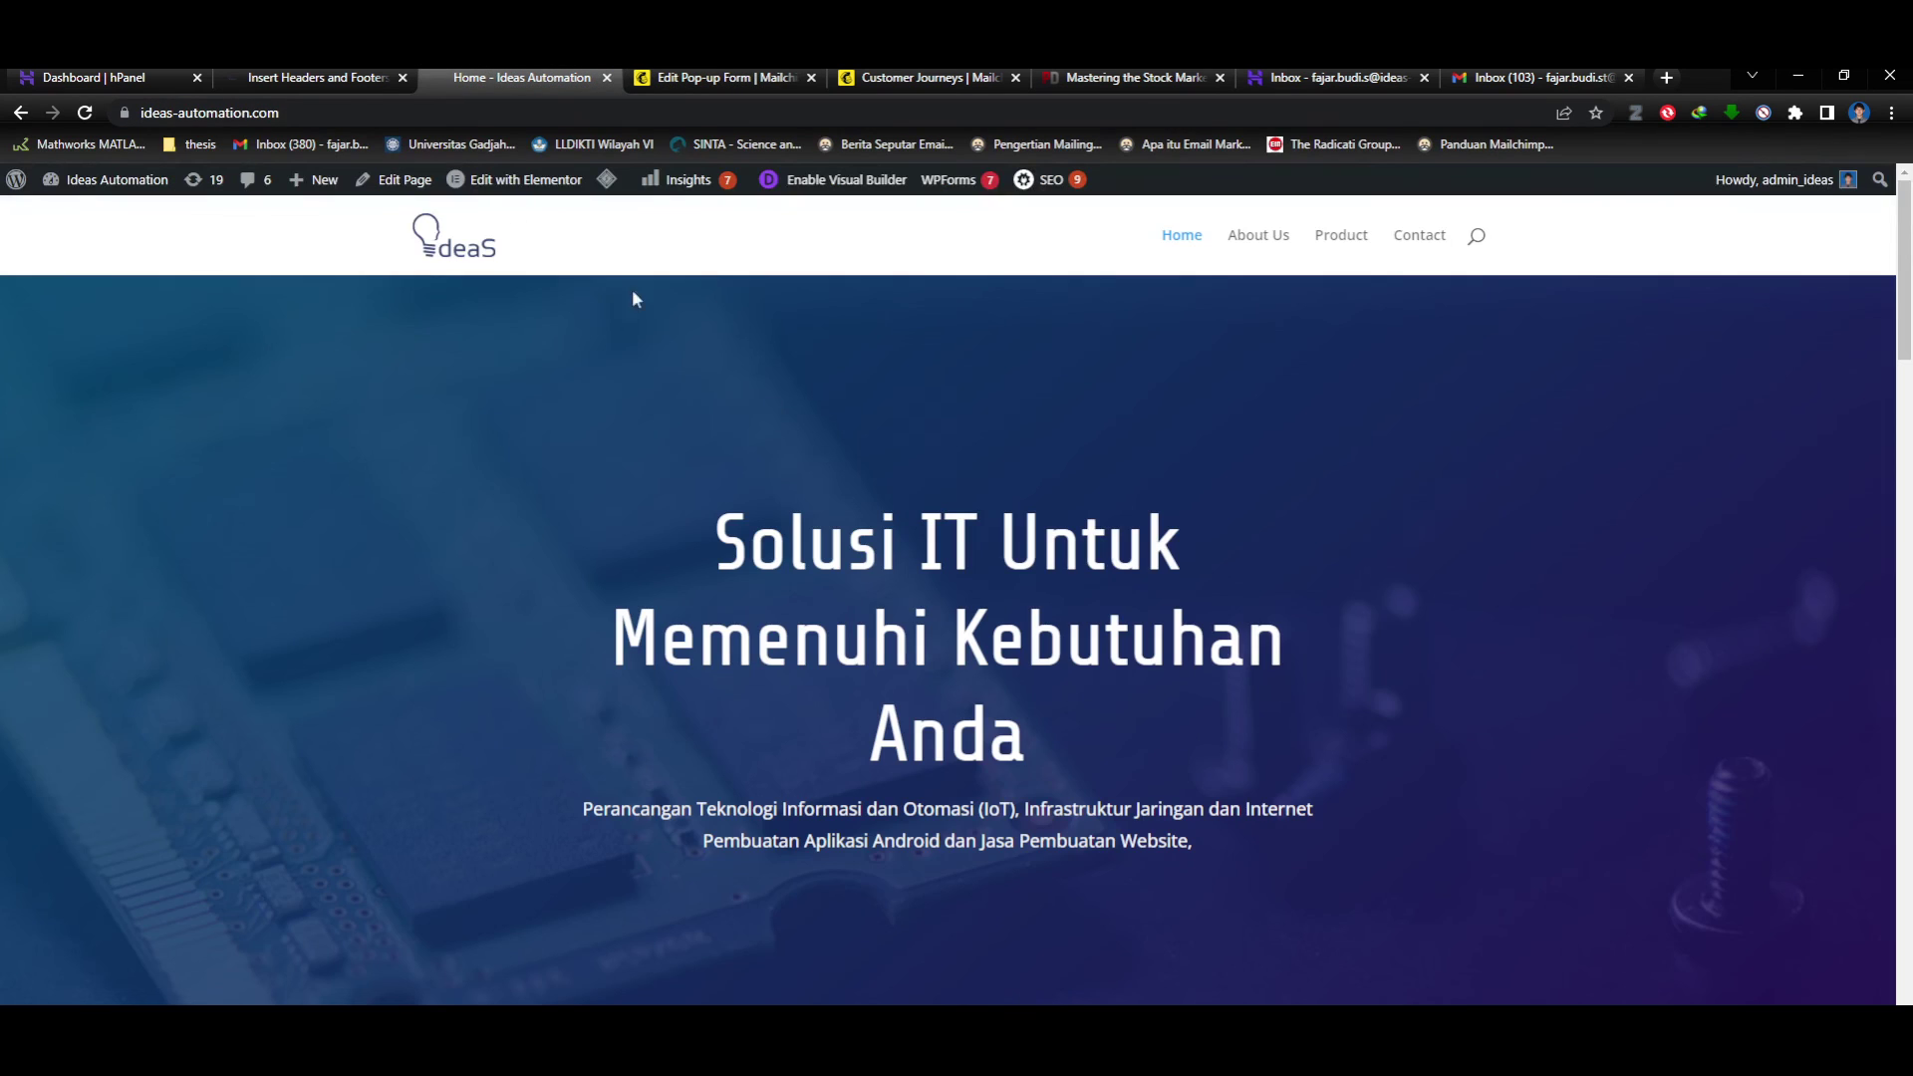
left_click(317, 78)
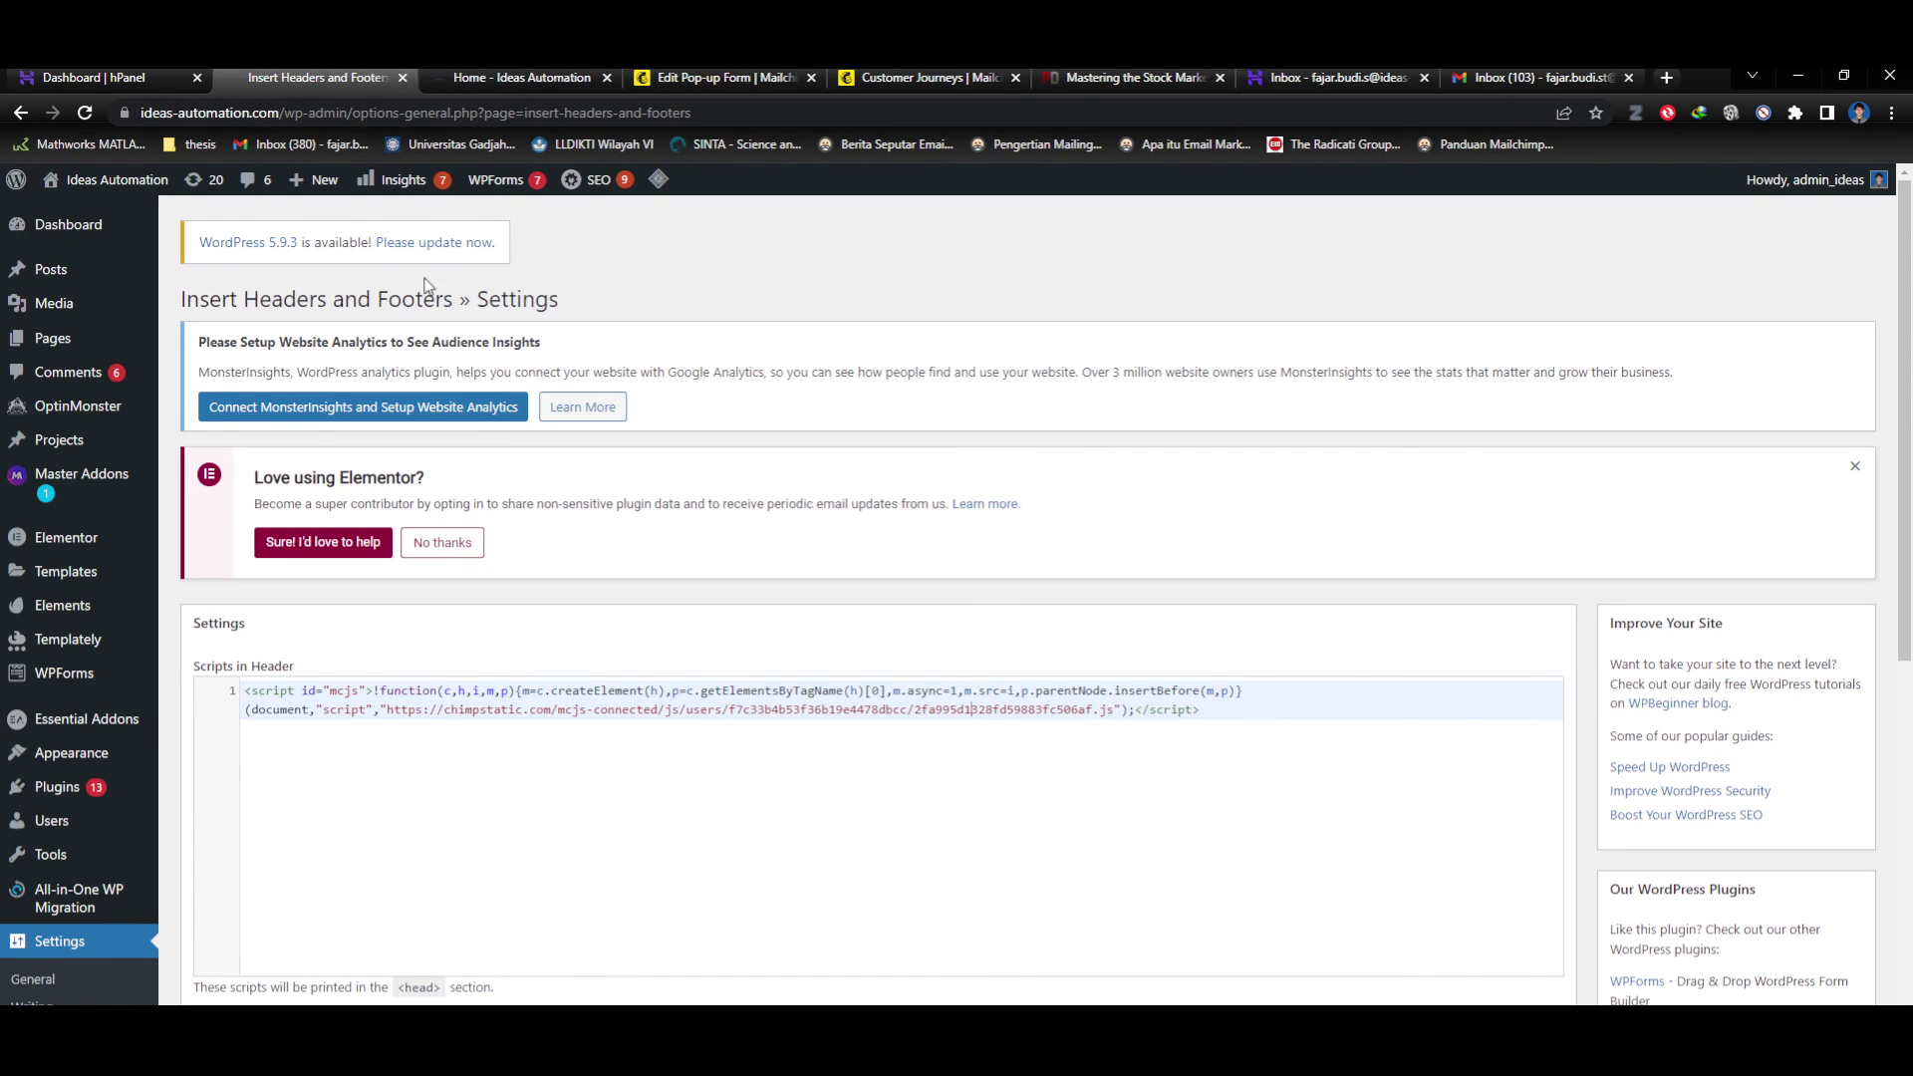
Open the WordPress Updates page and dismiss the Elementor notice.
left_click(431, 247)
left_click(726, 77)
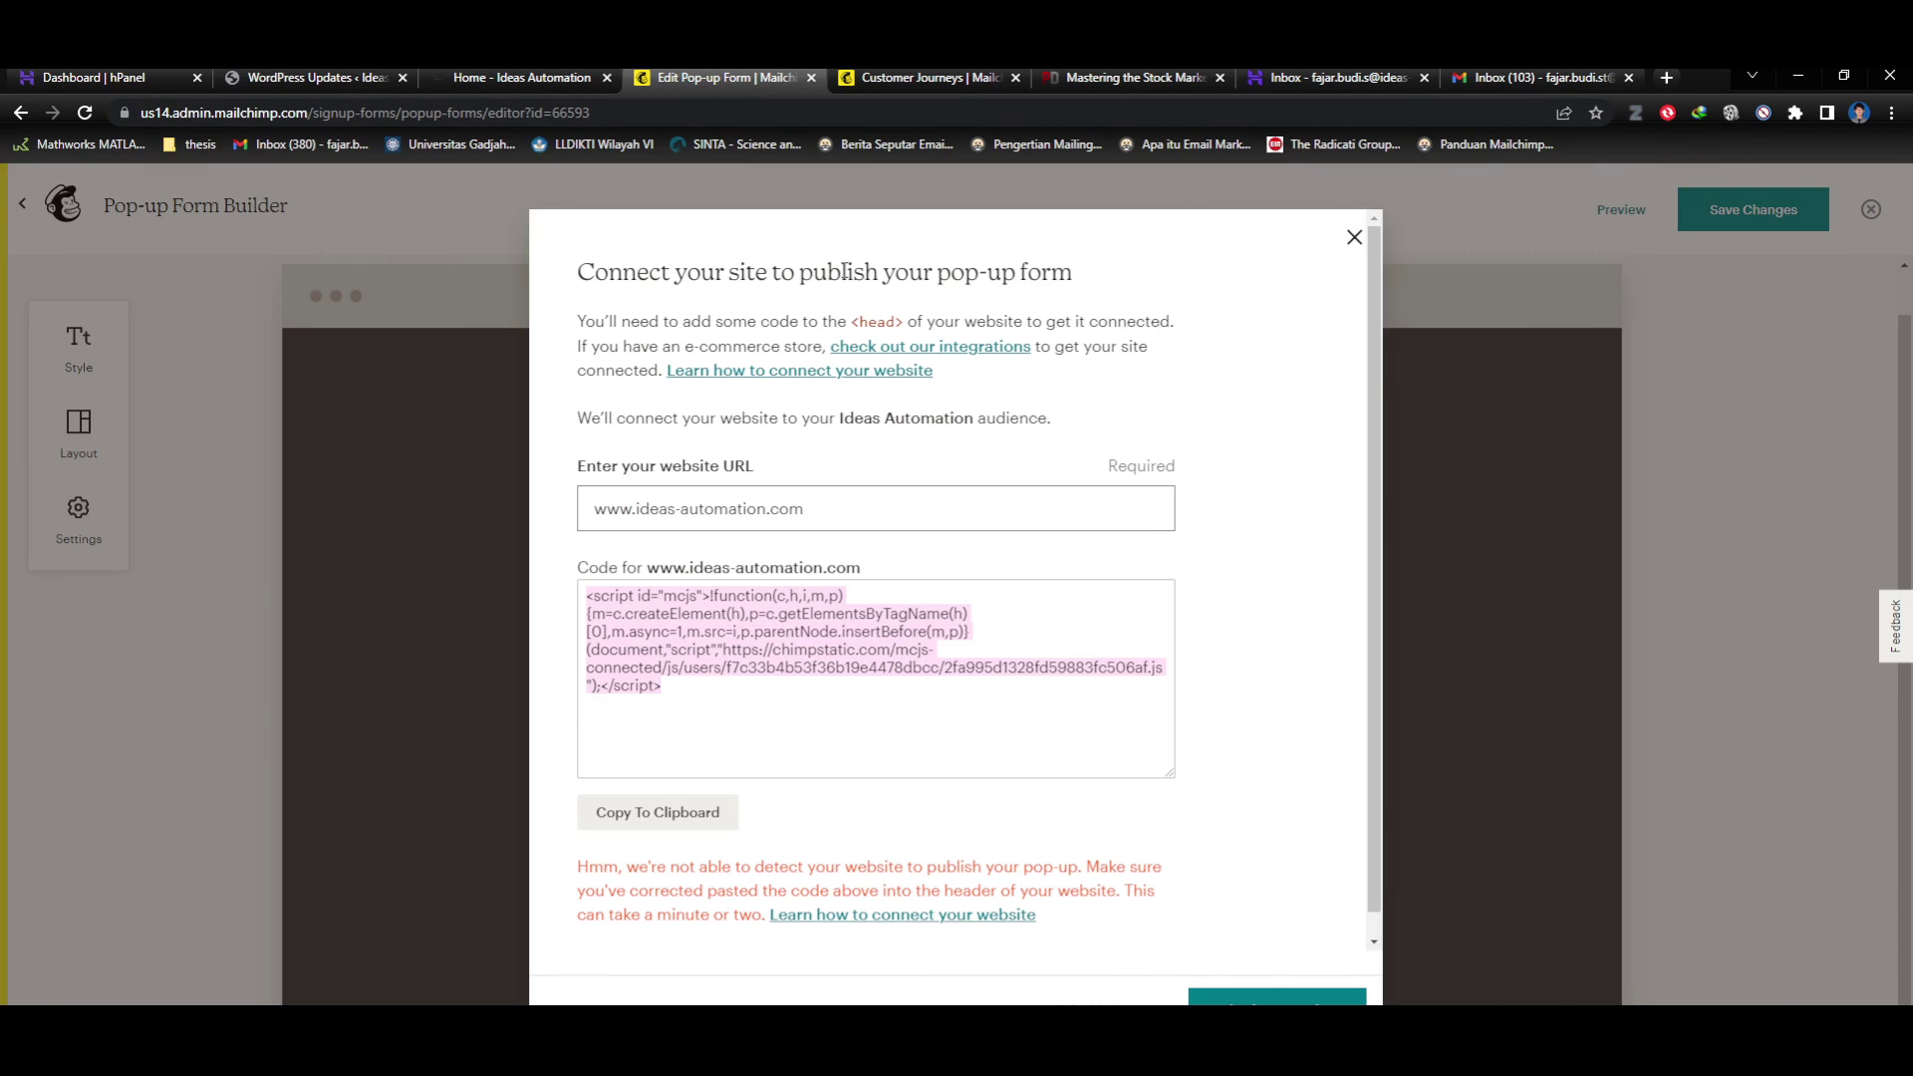
left_click(341, 75)
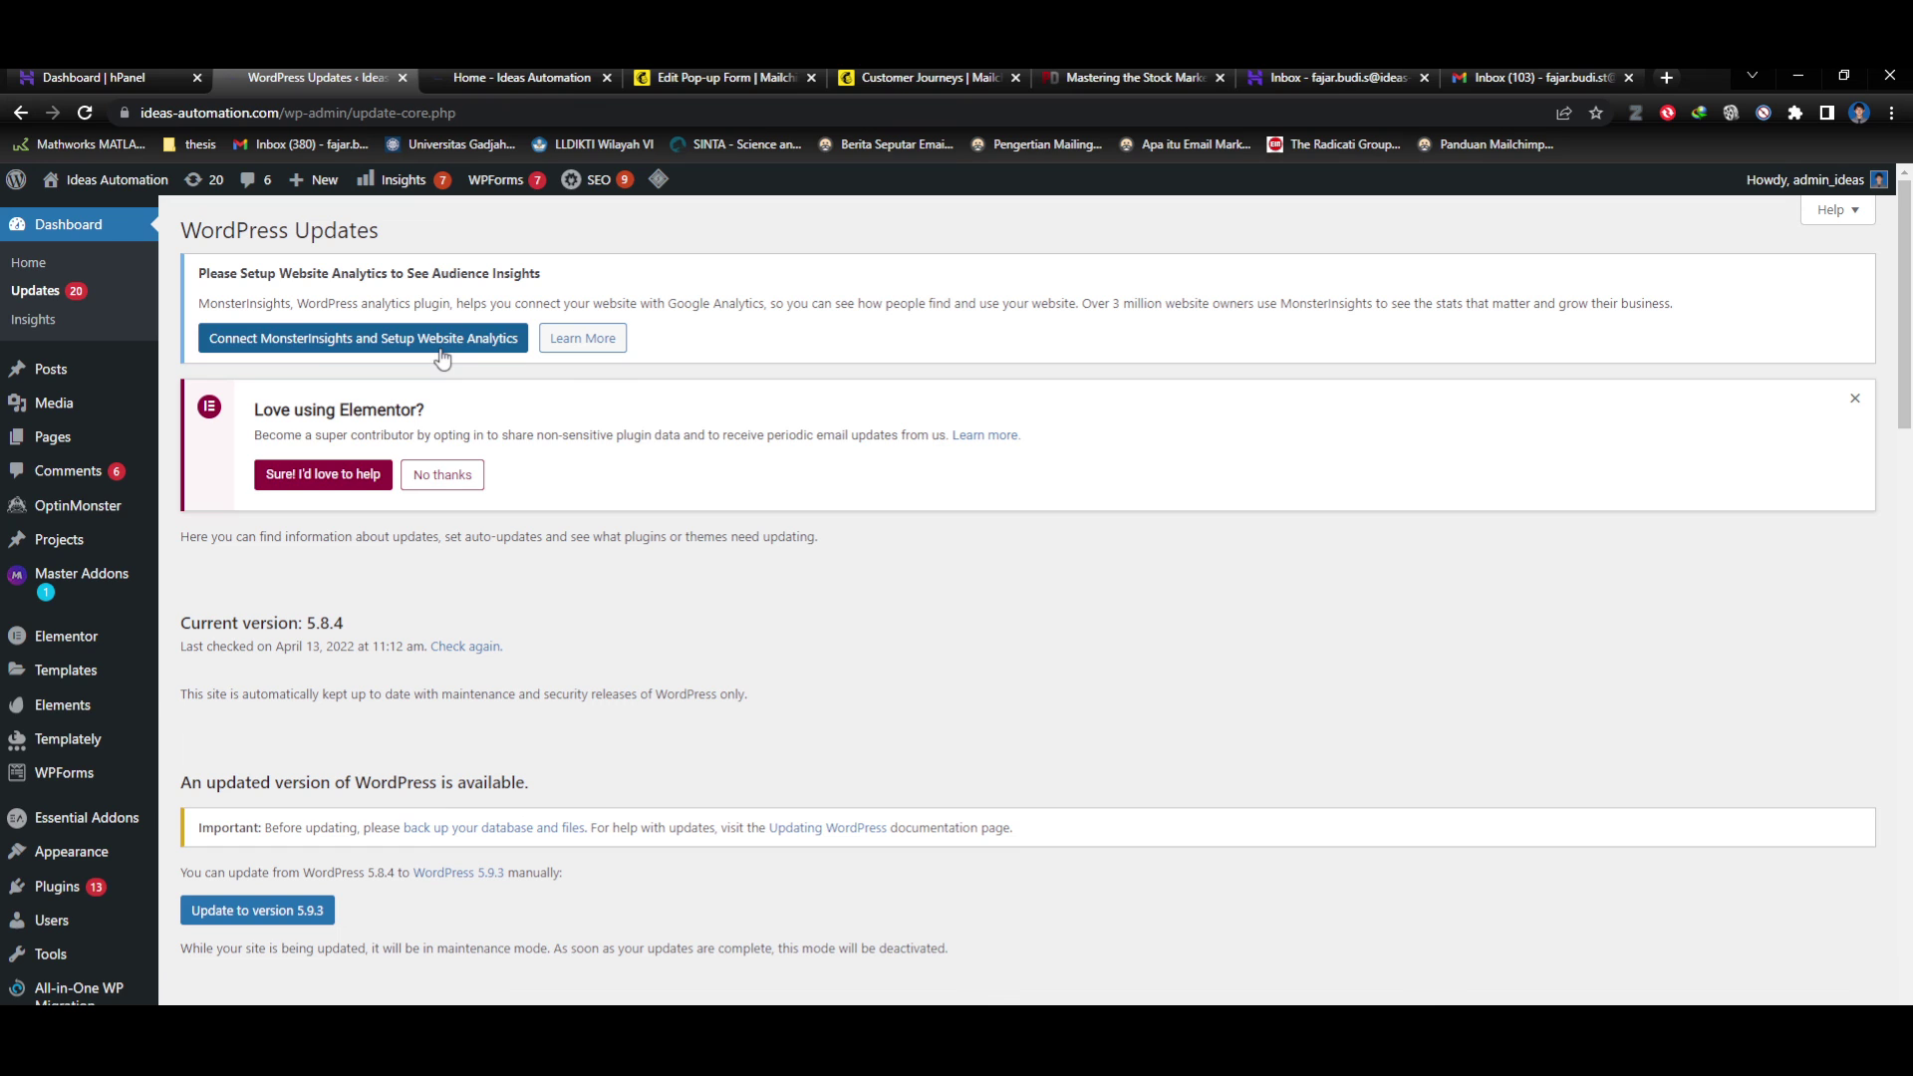
left_click(1856, 399)
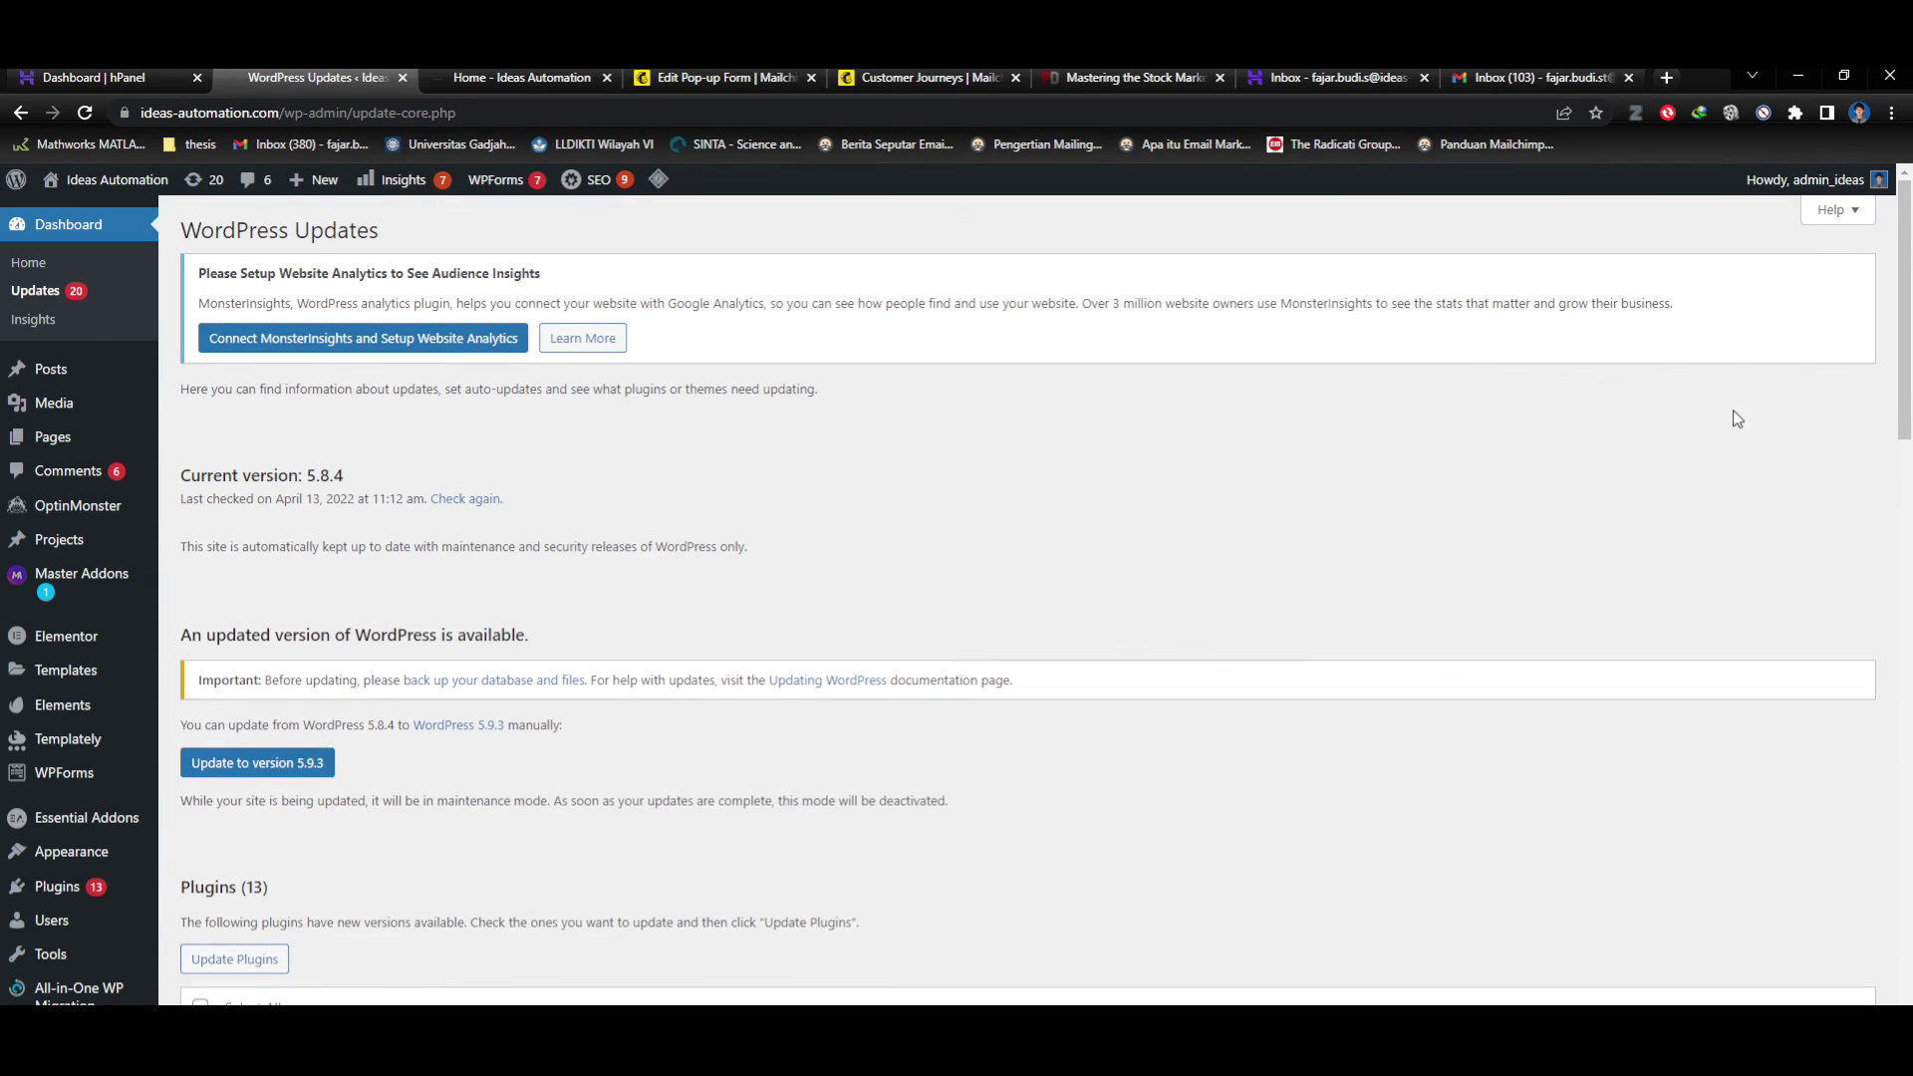
Recheck for updates and start the WordPress update to version 5.9.3, switching back to Mailchimp's site connection dialog meanwhile.
left_click(466, 501)
scroll(239, 596, "down", 2)
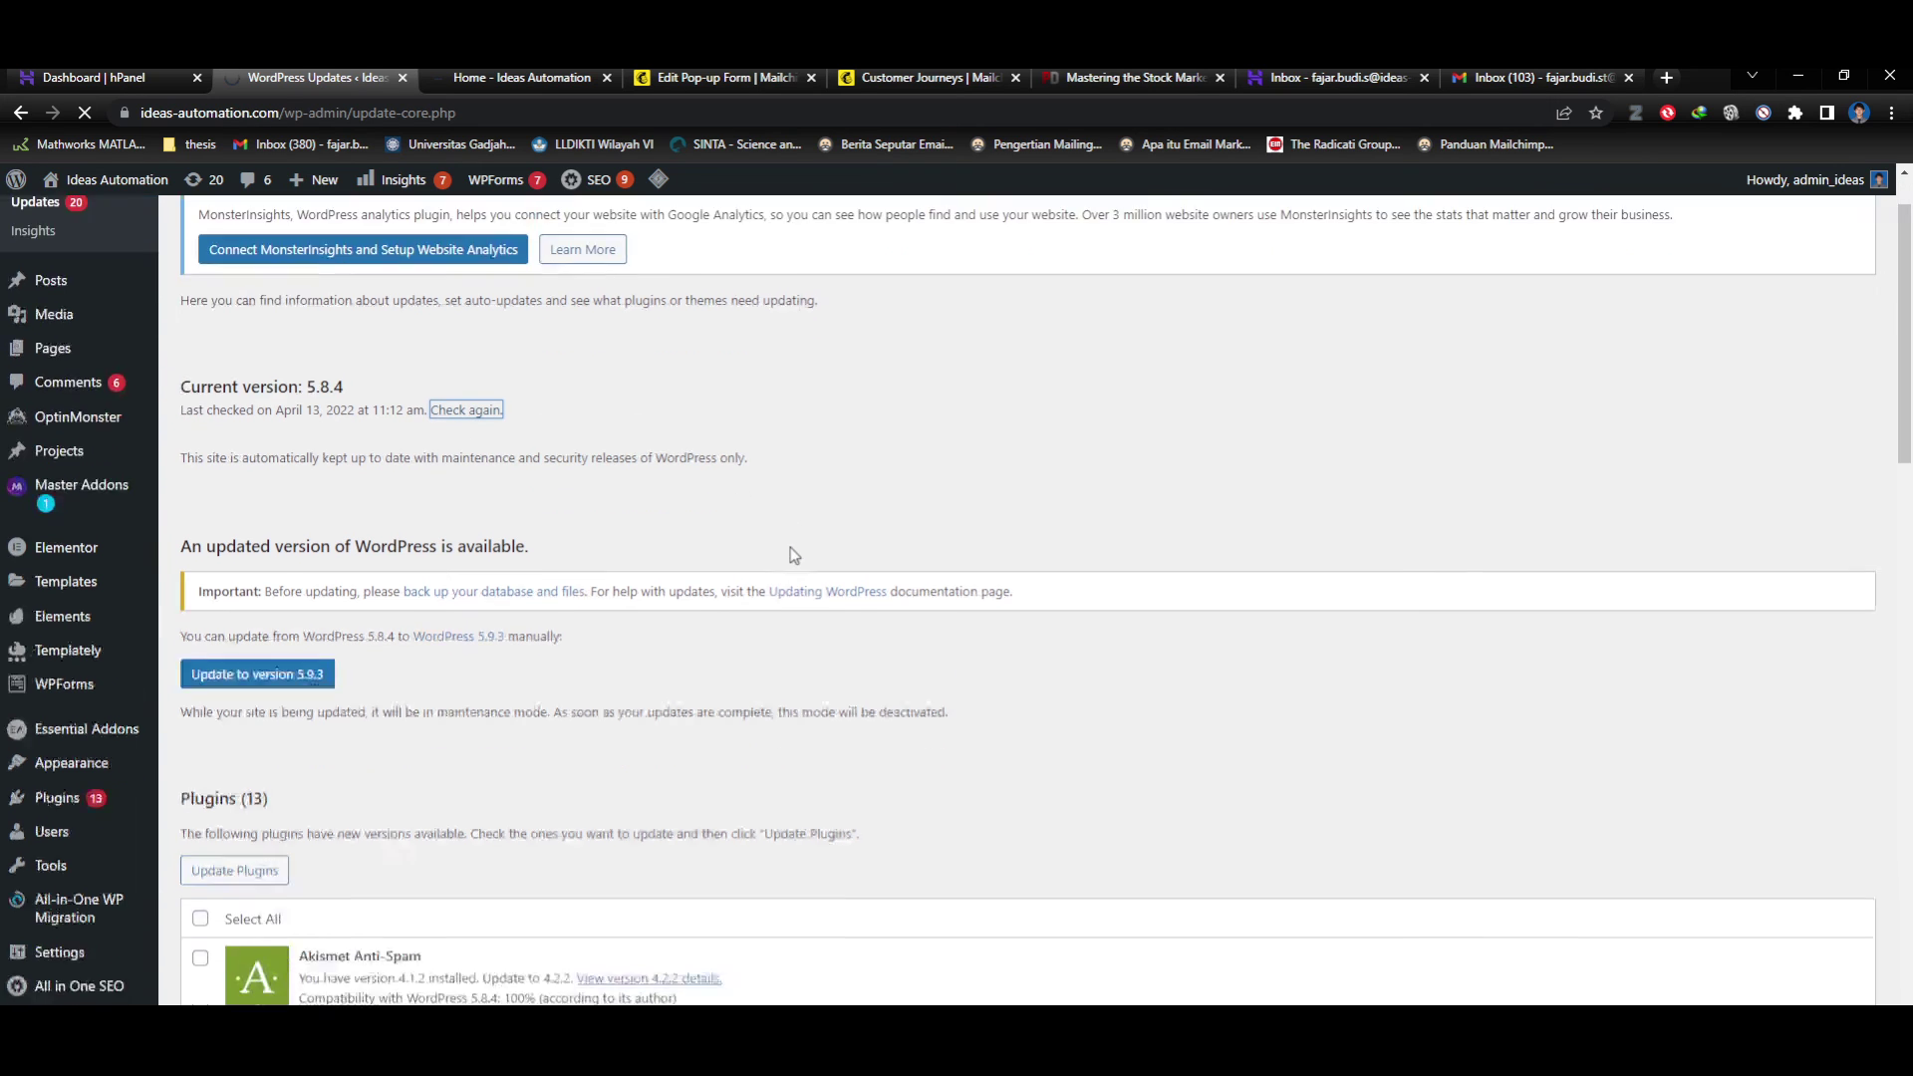
left_click(249, 579)
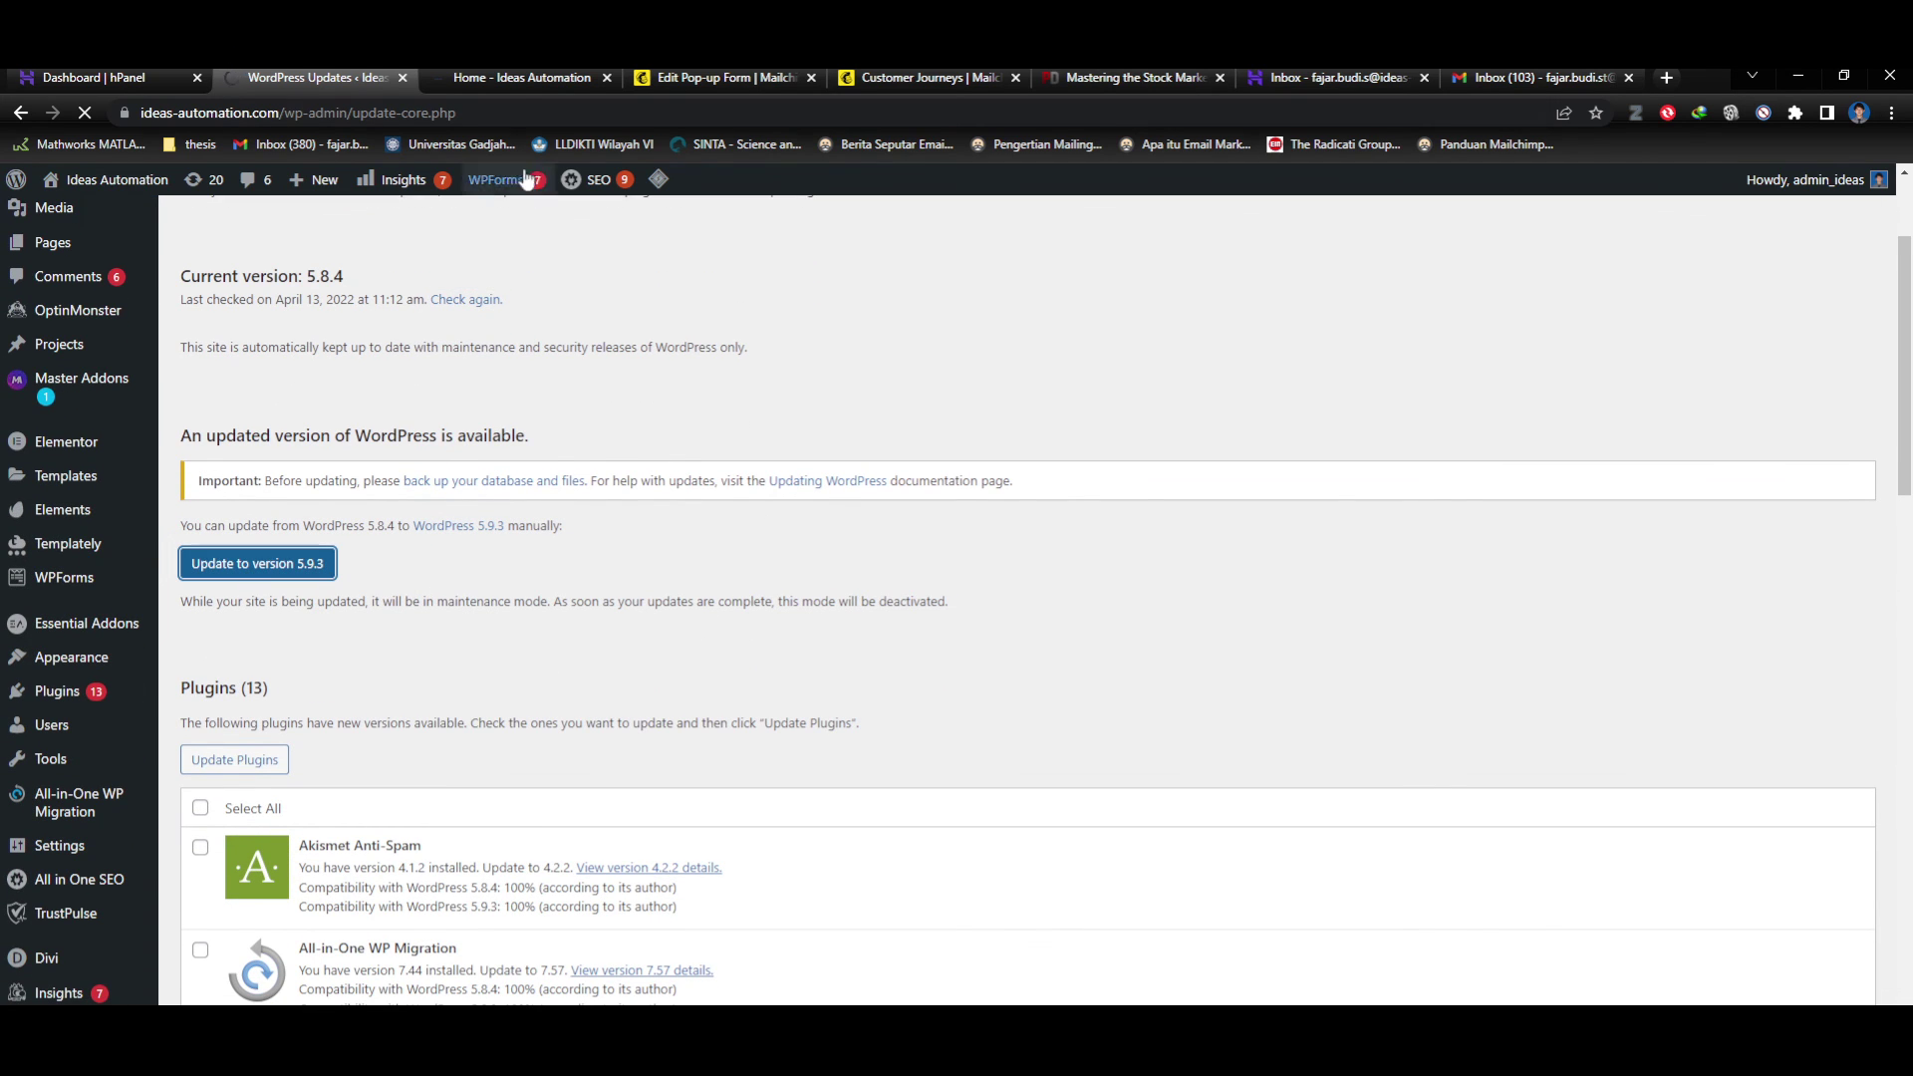
left_click(538, 76)
left_click(704, 77)
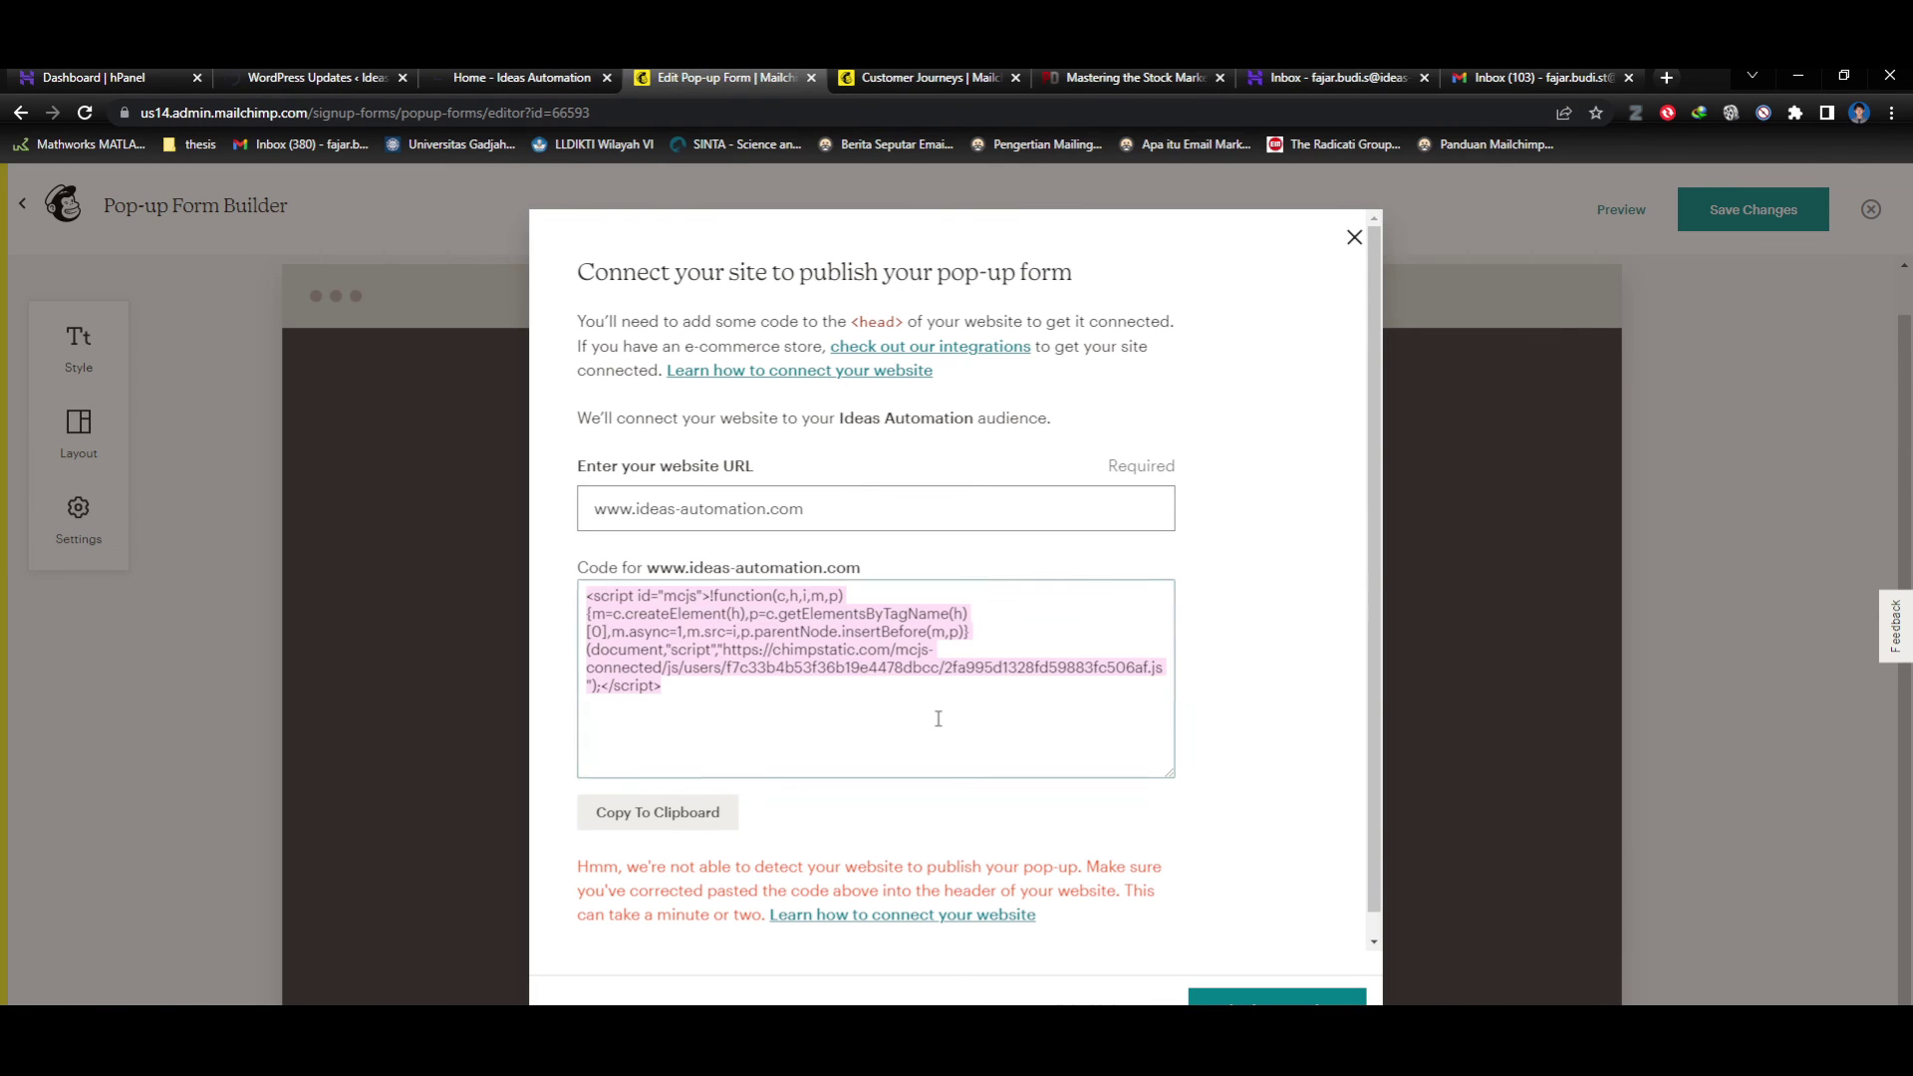
left_click_drag(855, 709, 538, 583)
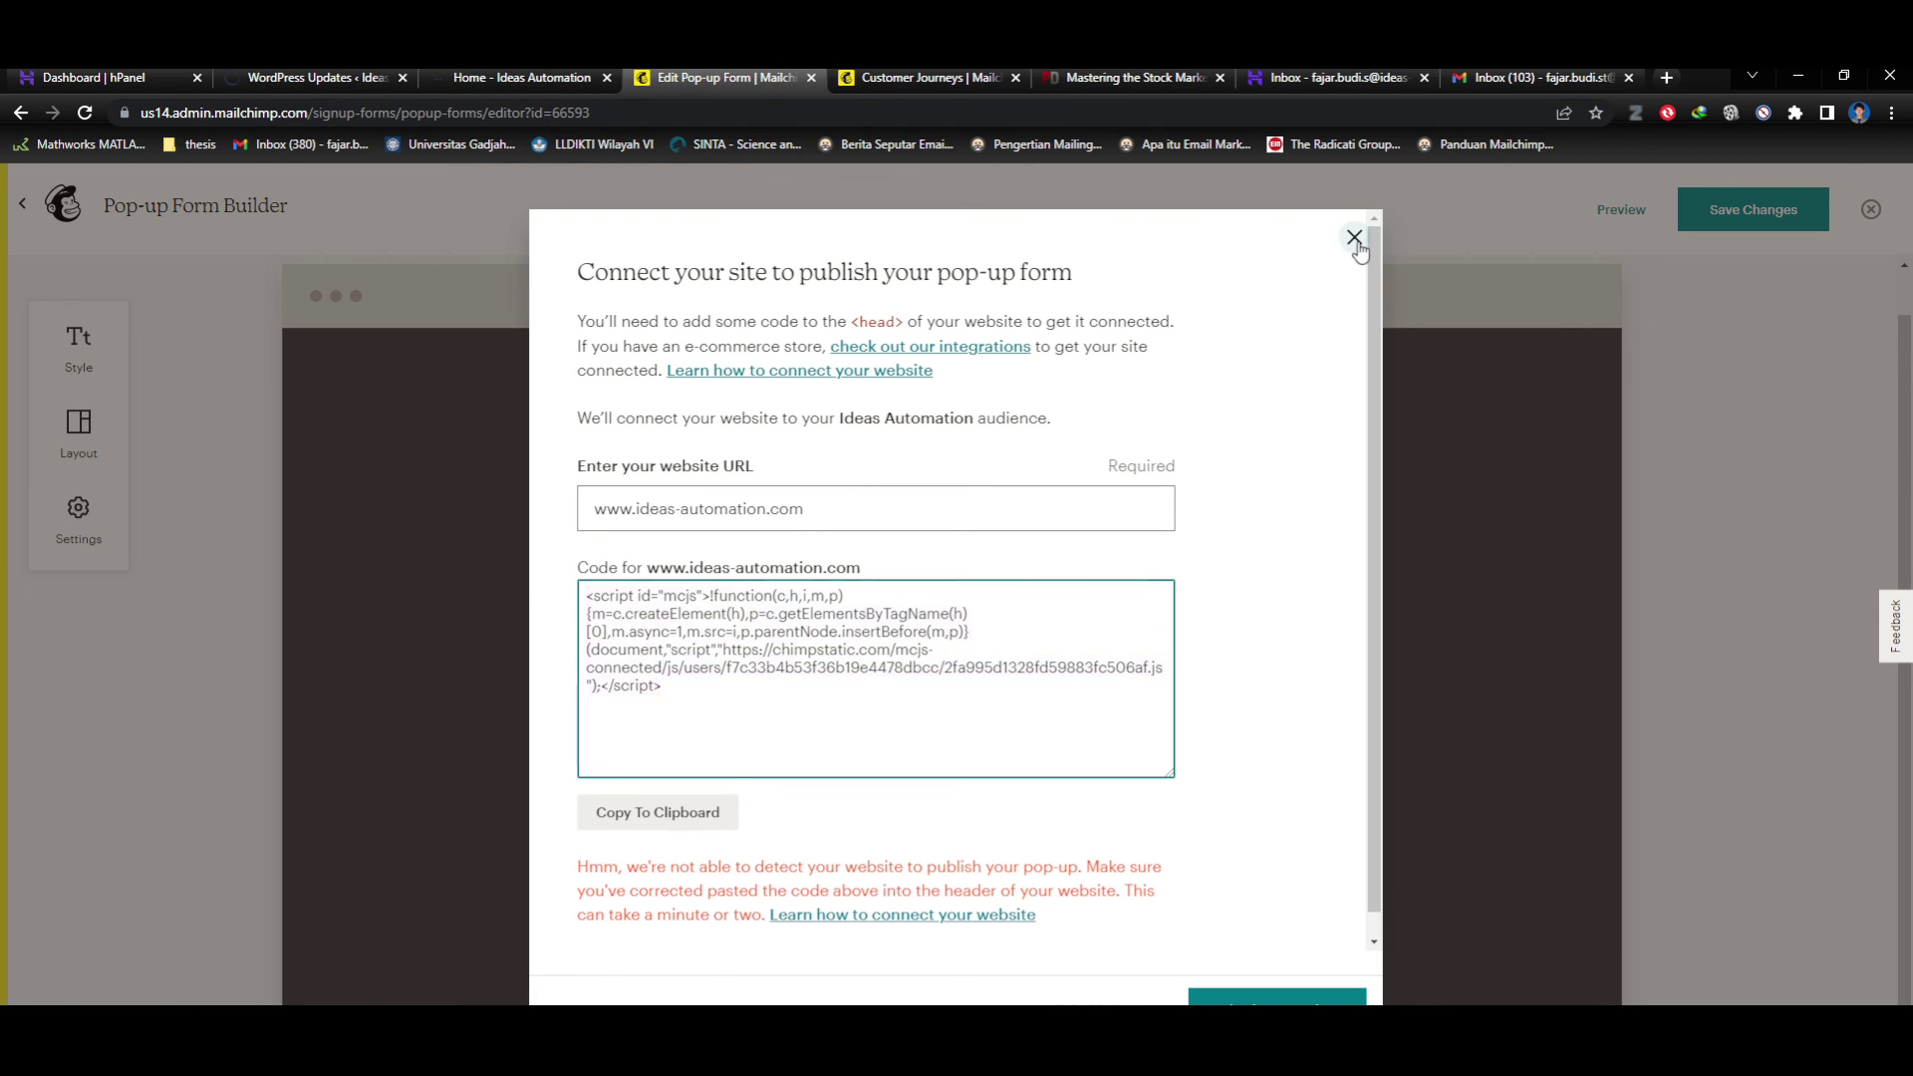
left_click(1355, 238)
left_click(973, 399)
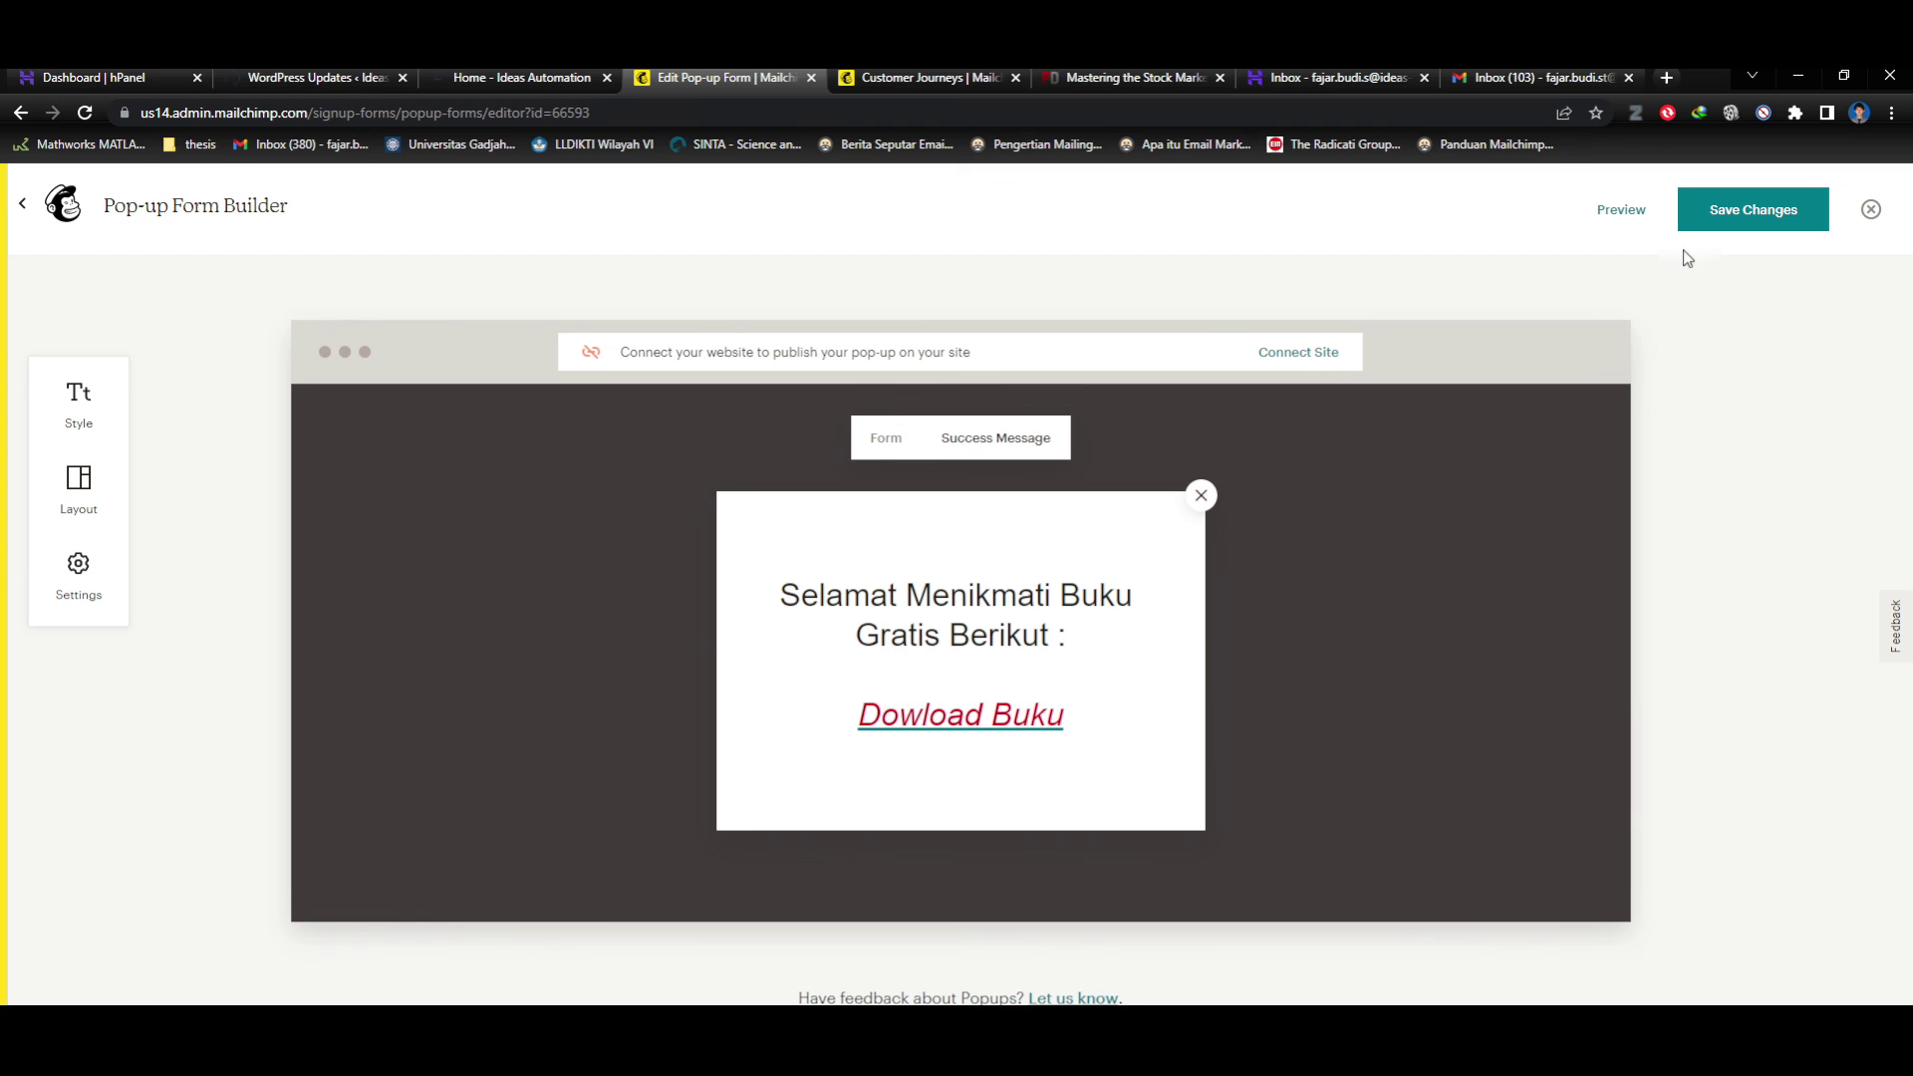
left_click(1734, 215)
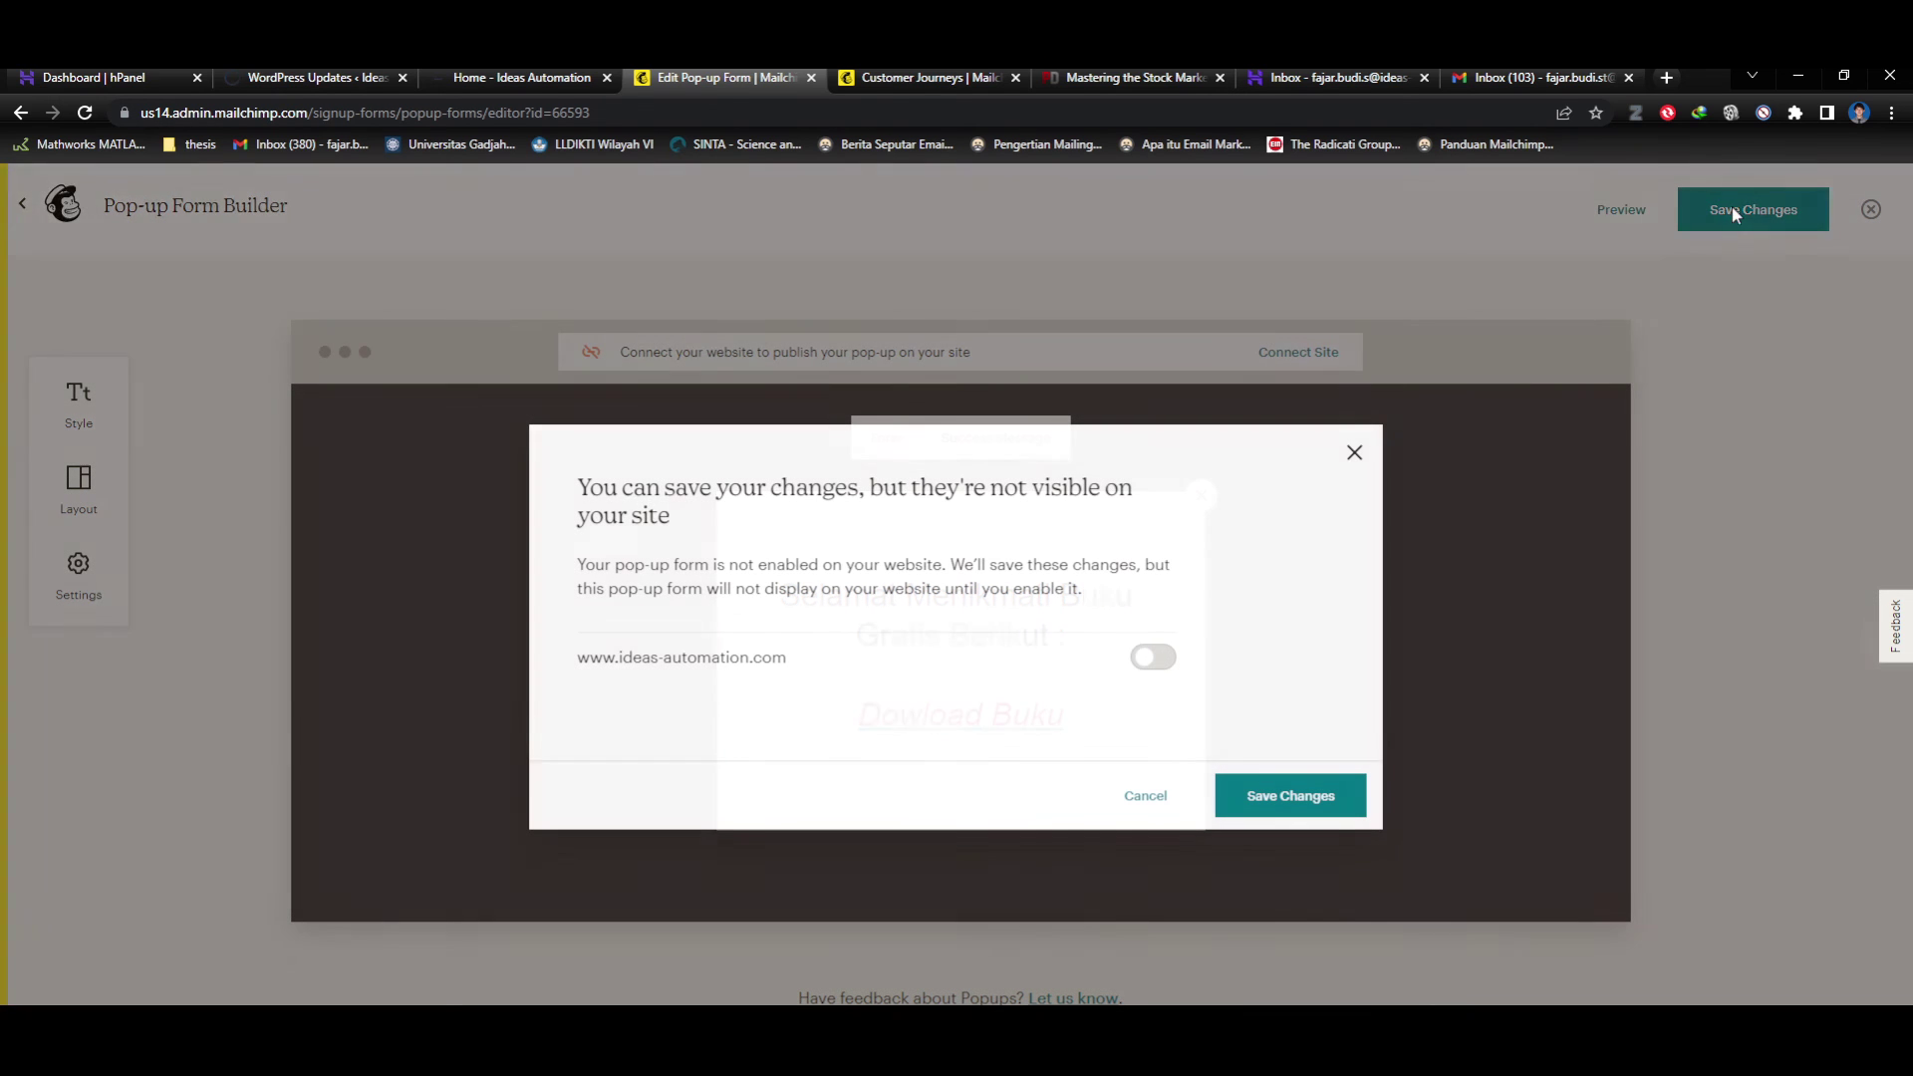
left_click(1153, 660)
left_click(1291, 772)
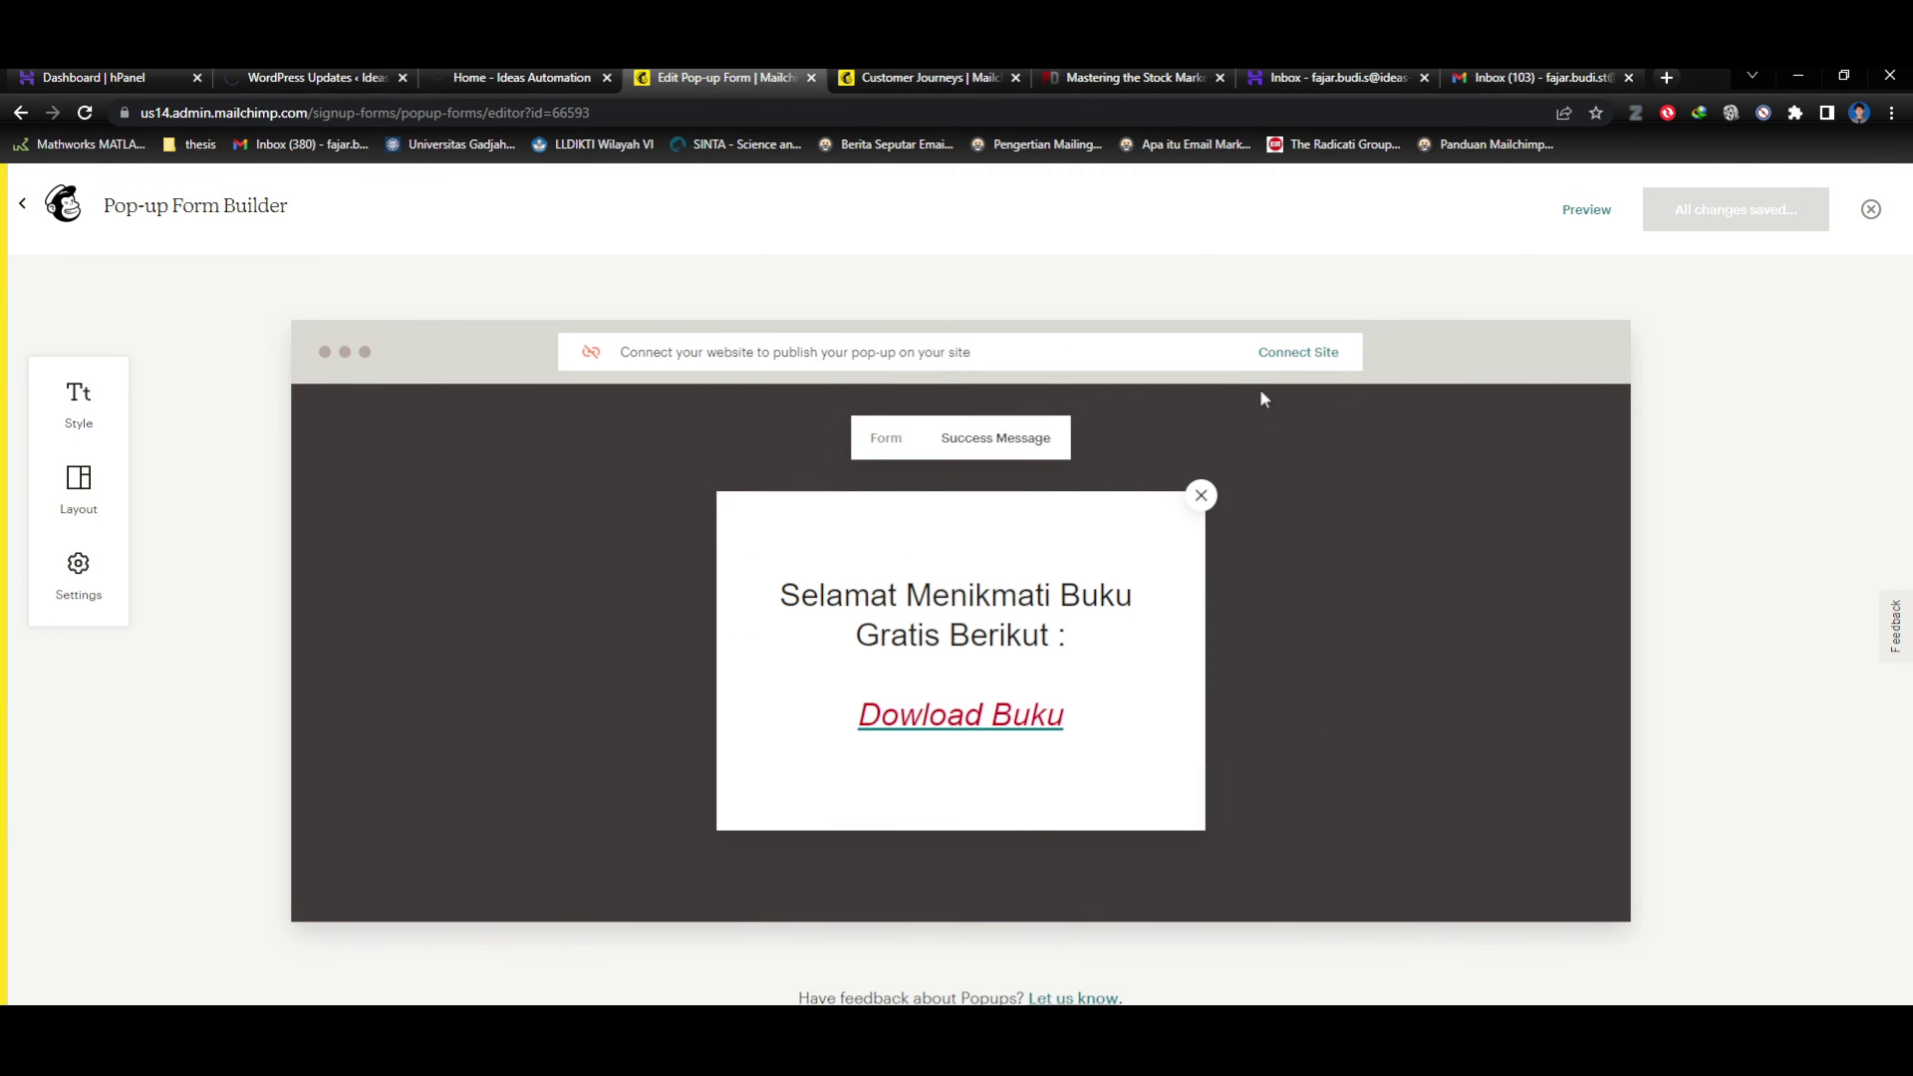
left_click(1317, 356)
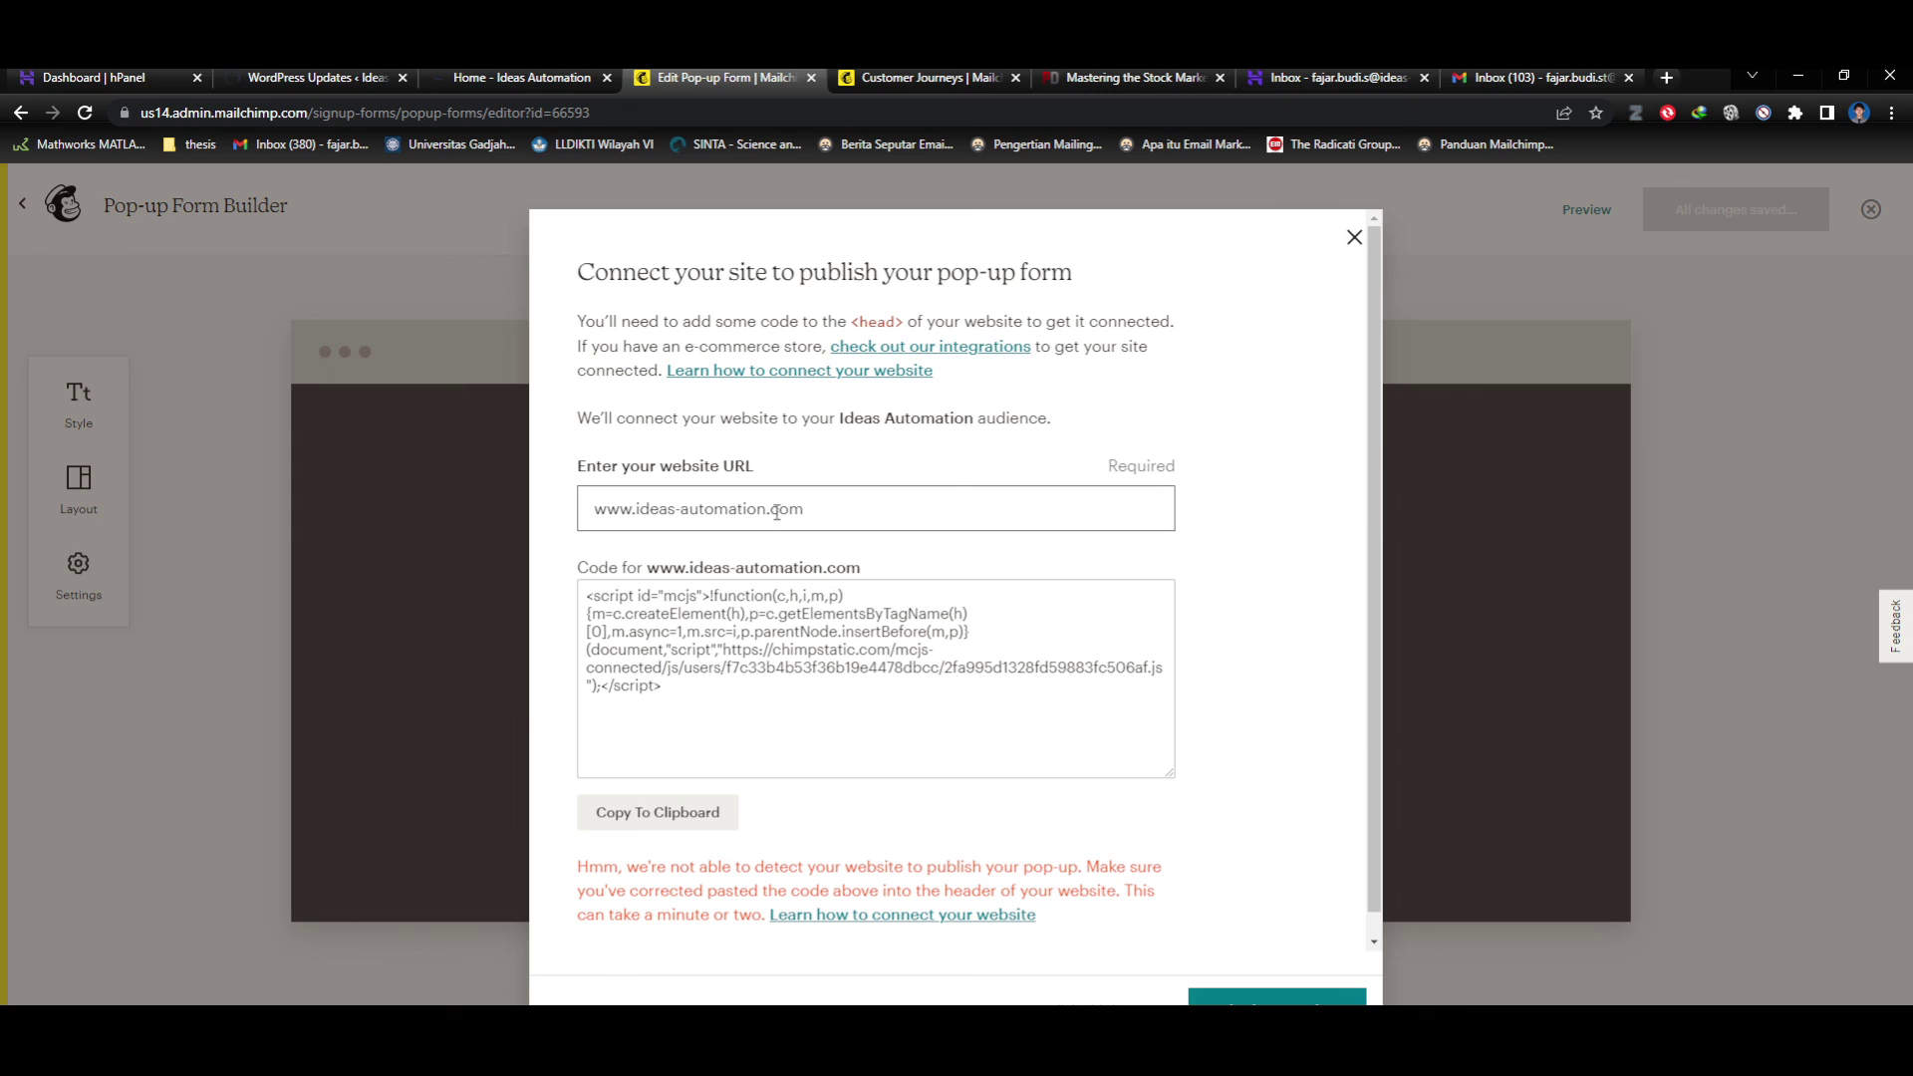
left_click(594, 509)
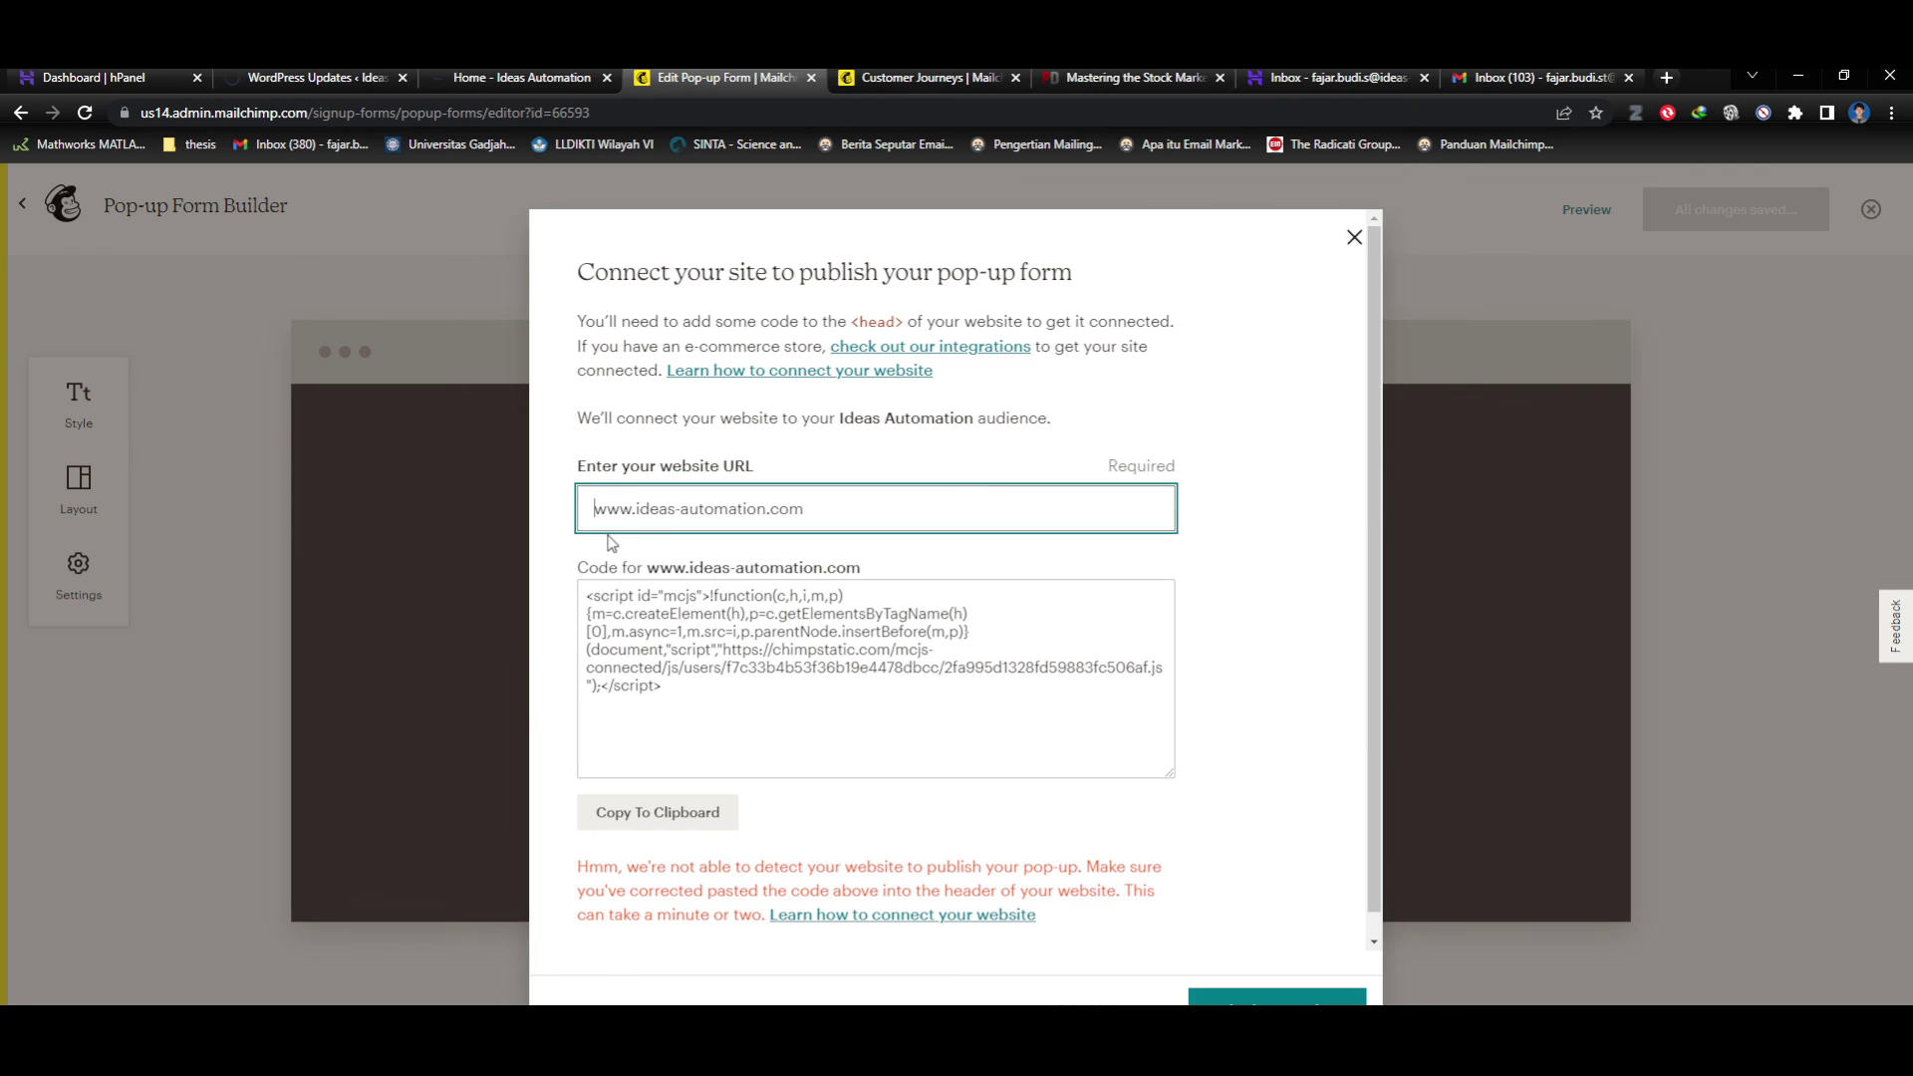
type("https//")
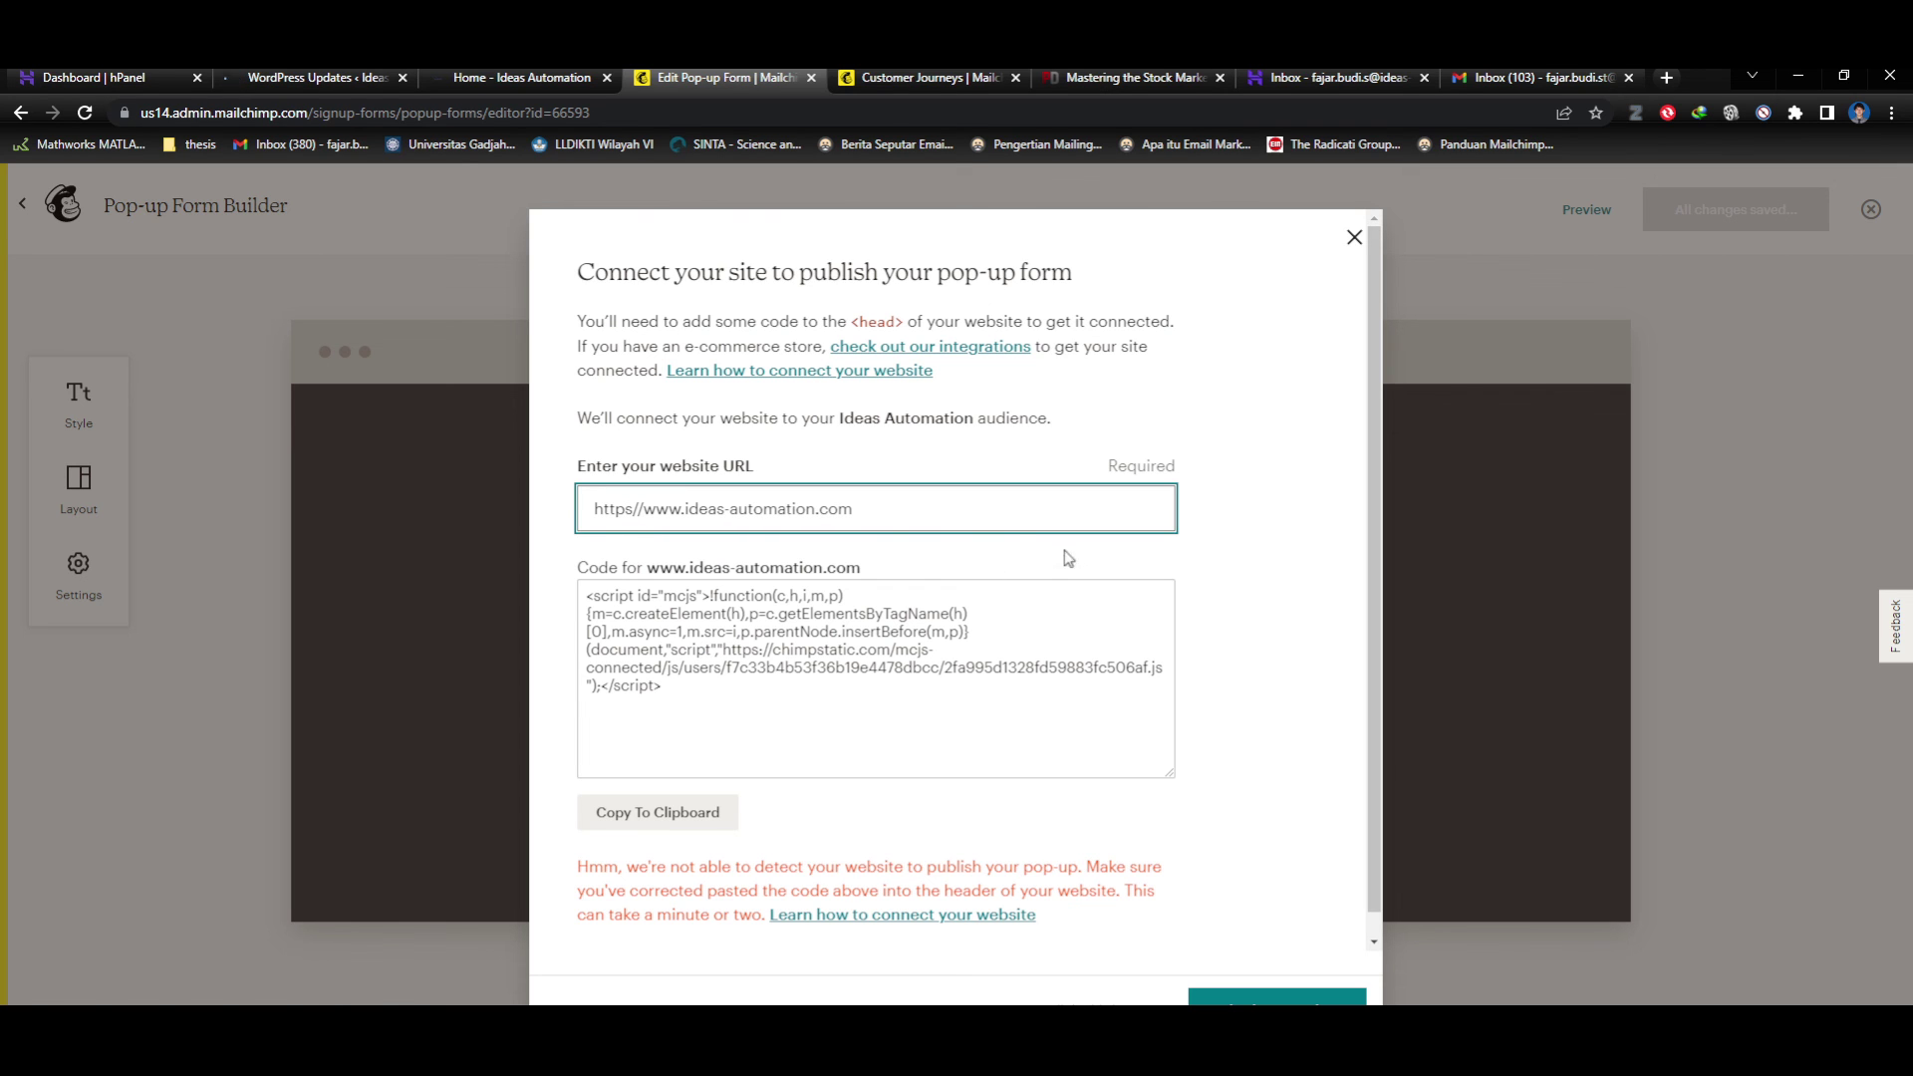
left_click(701, 812)
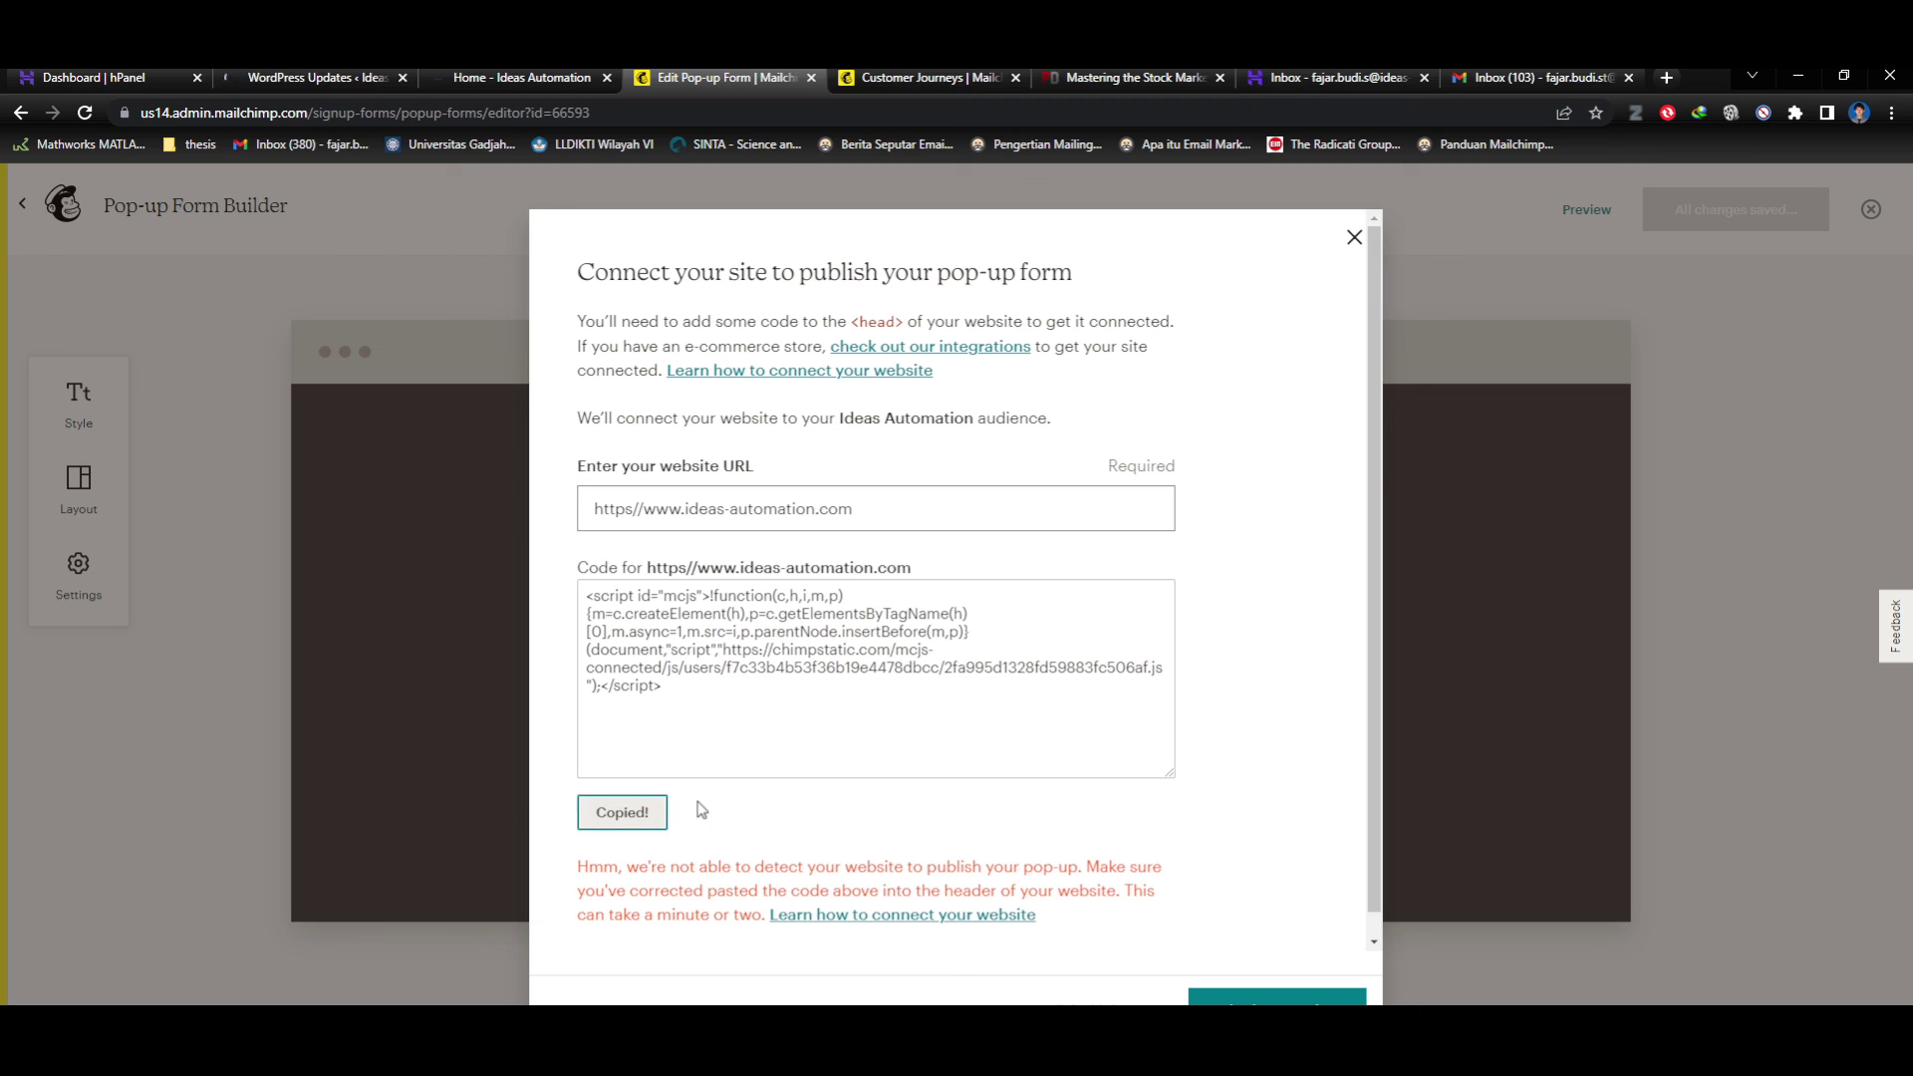
left_click(732, 710)
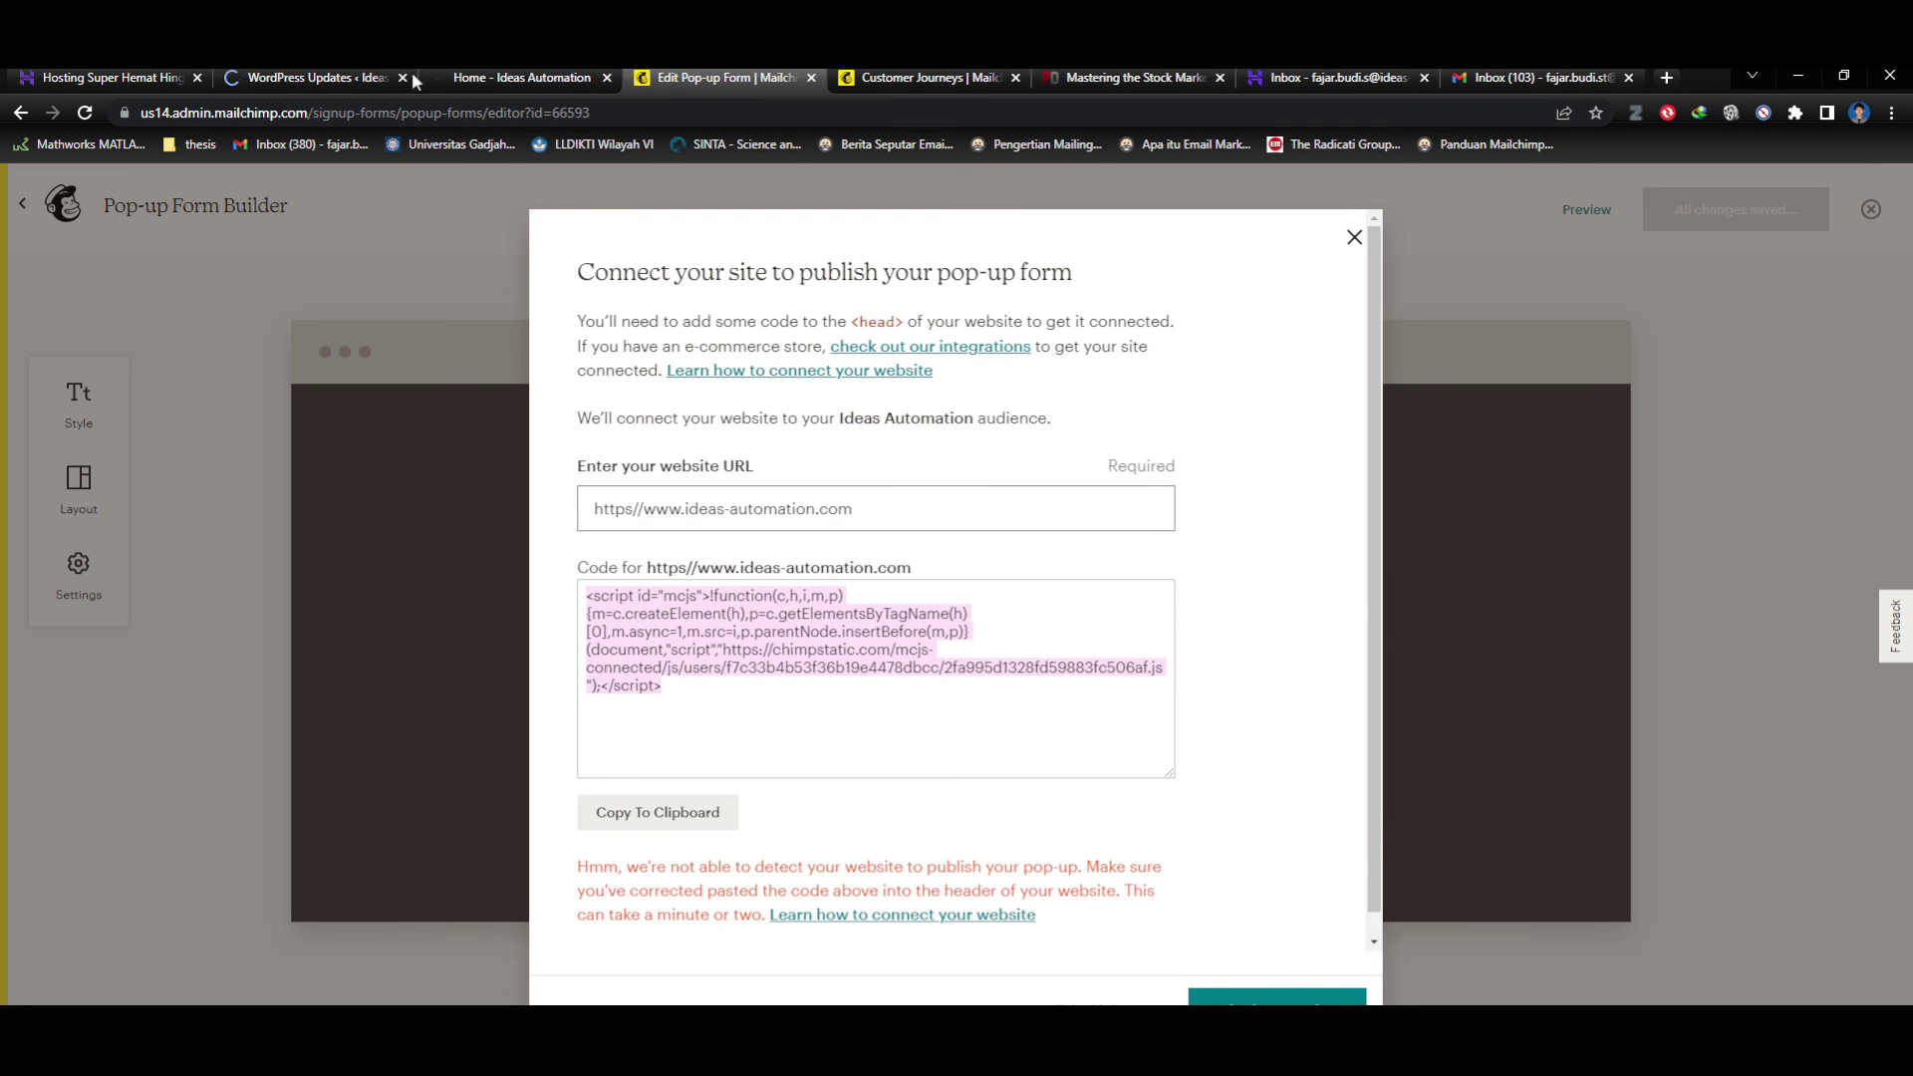
Check the WordPress update's progress in the site admin, and close the pop-up form's site connection dialog.
left_click(317, 76)
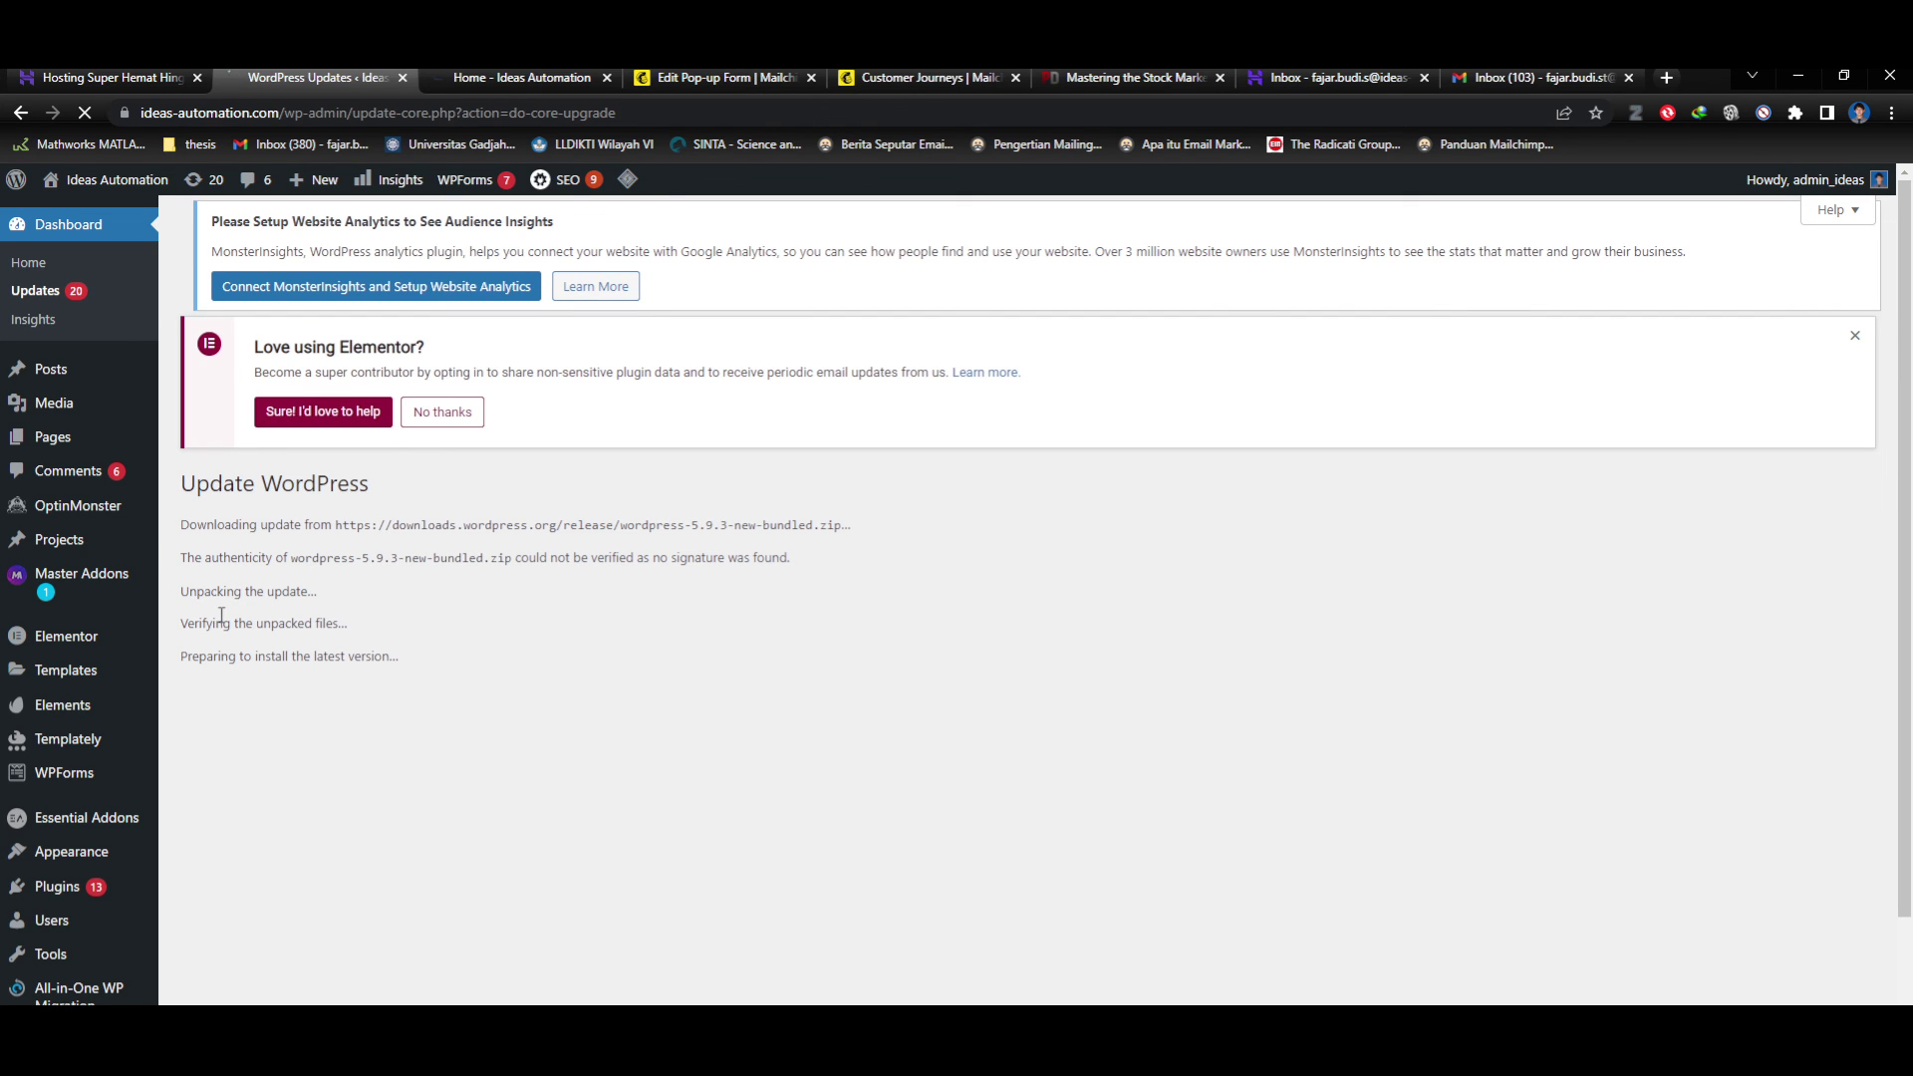
left_click(522, 77)
left_click(689, 77)
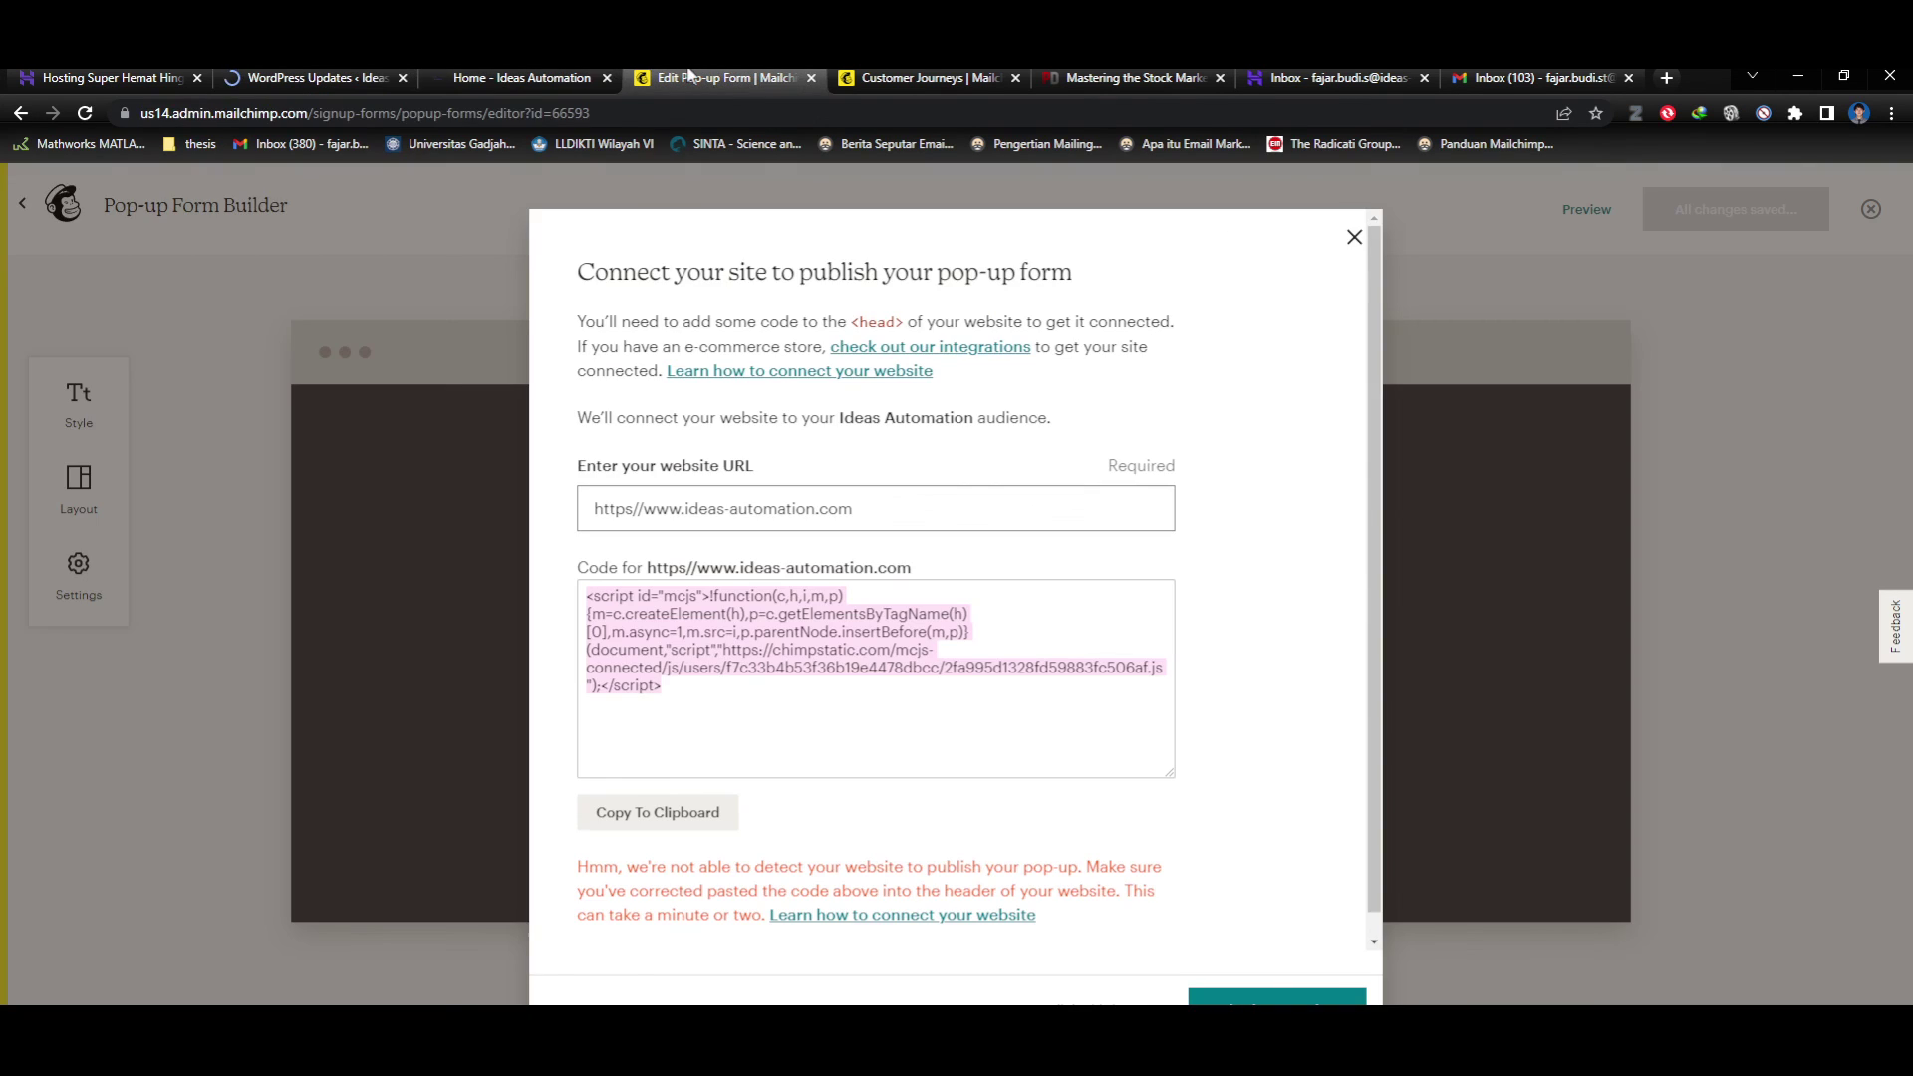
left_click(1355, 237)
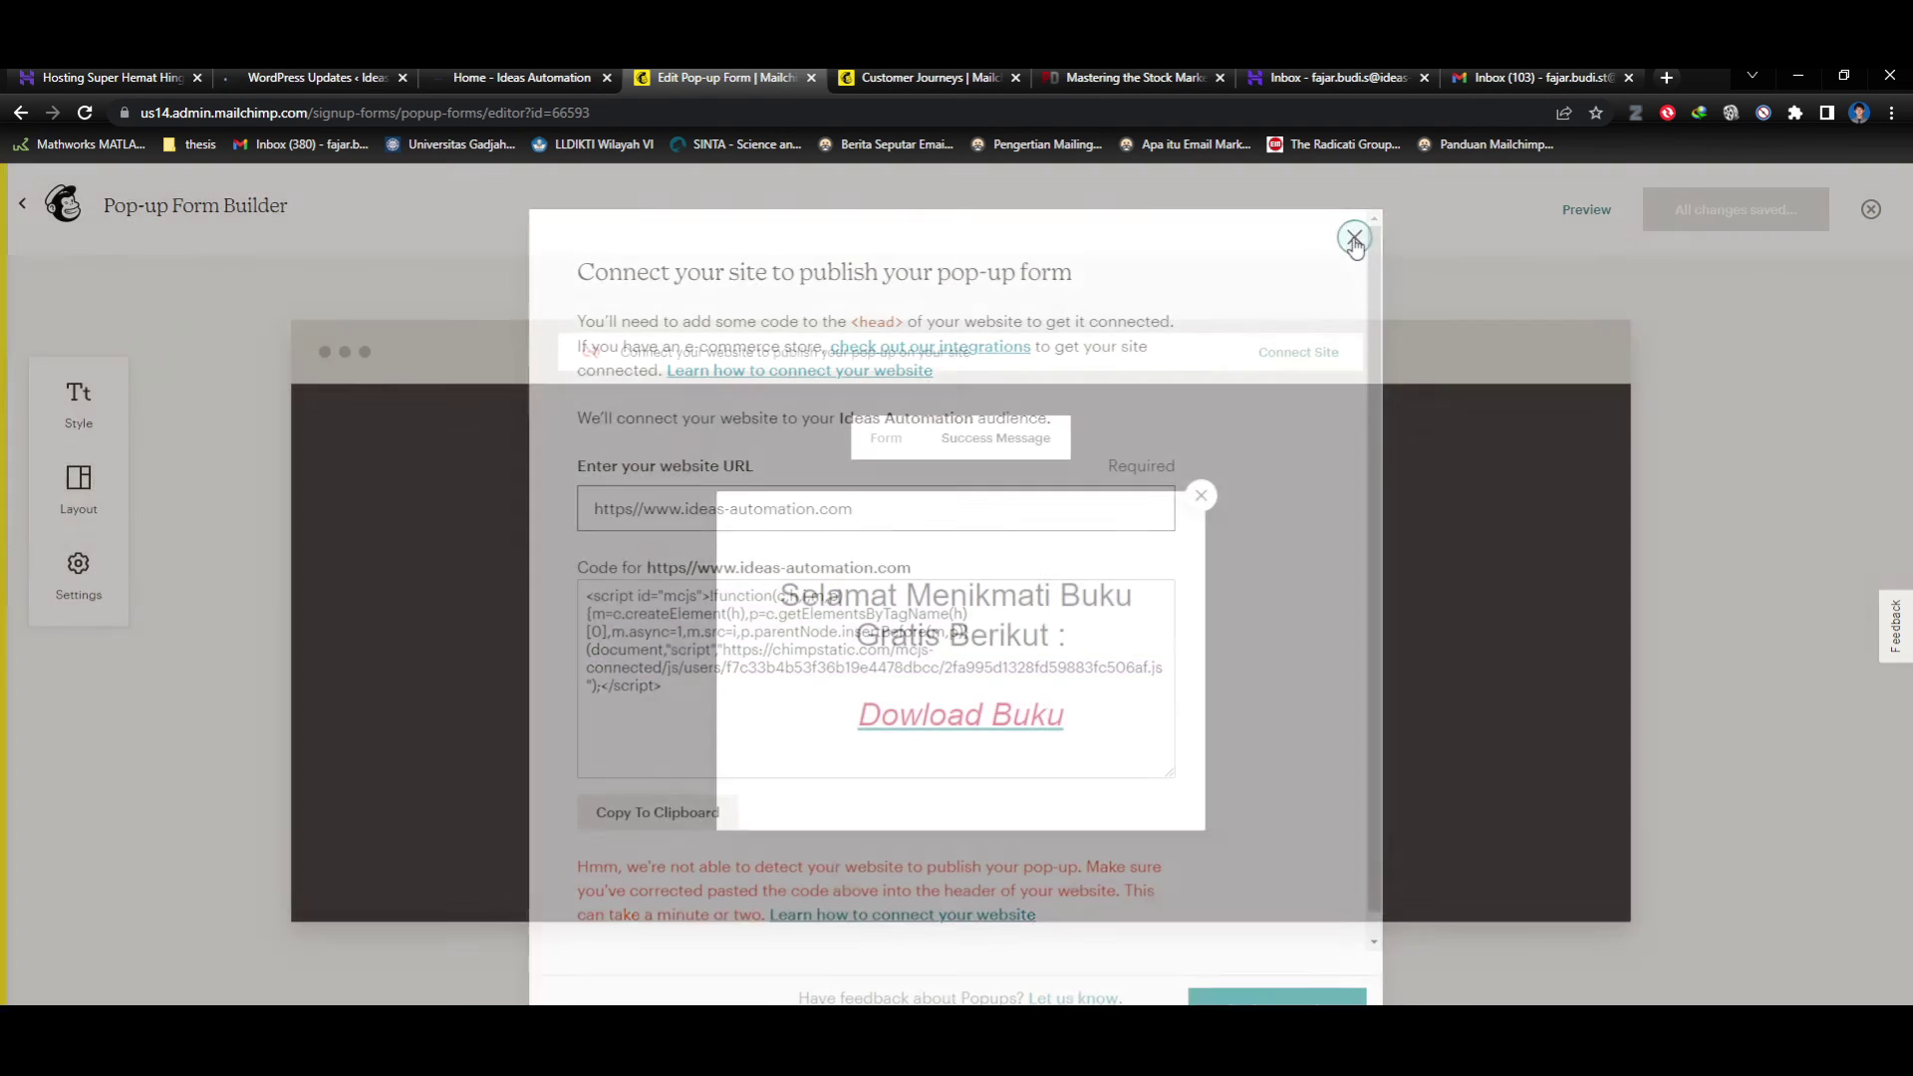
Switch to the WordPress admin and look through the About page for the 5.9 release.
left_click(922, 77)
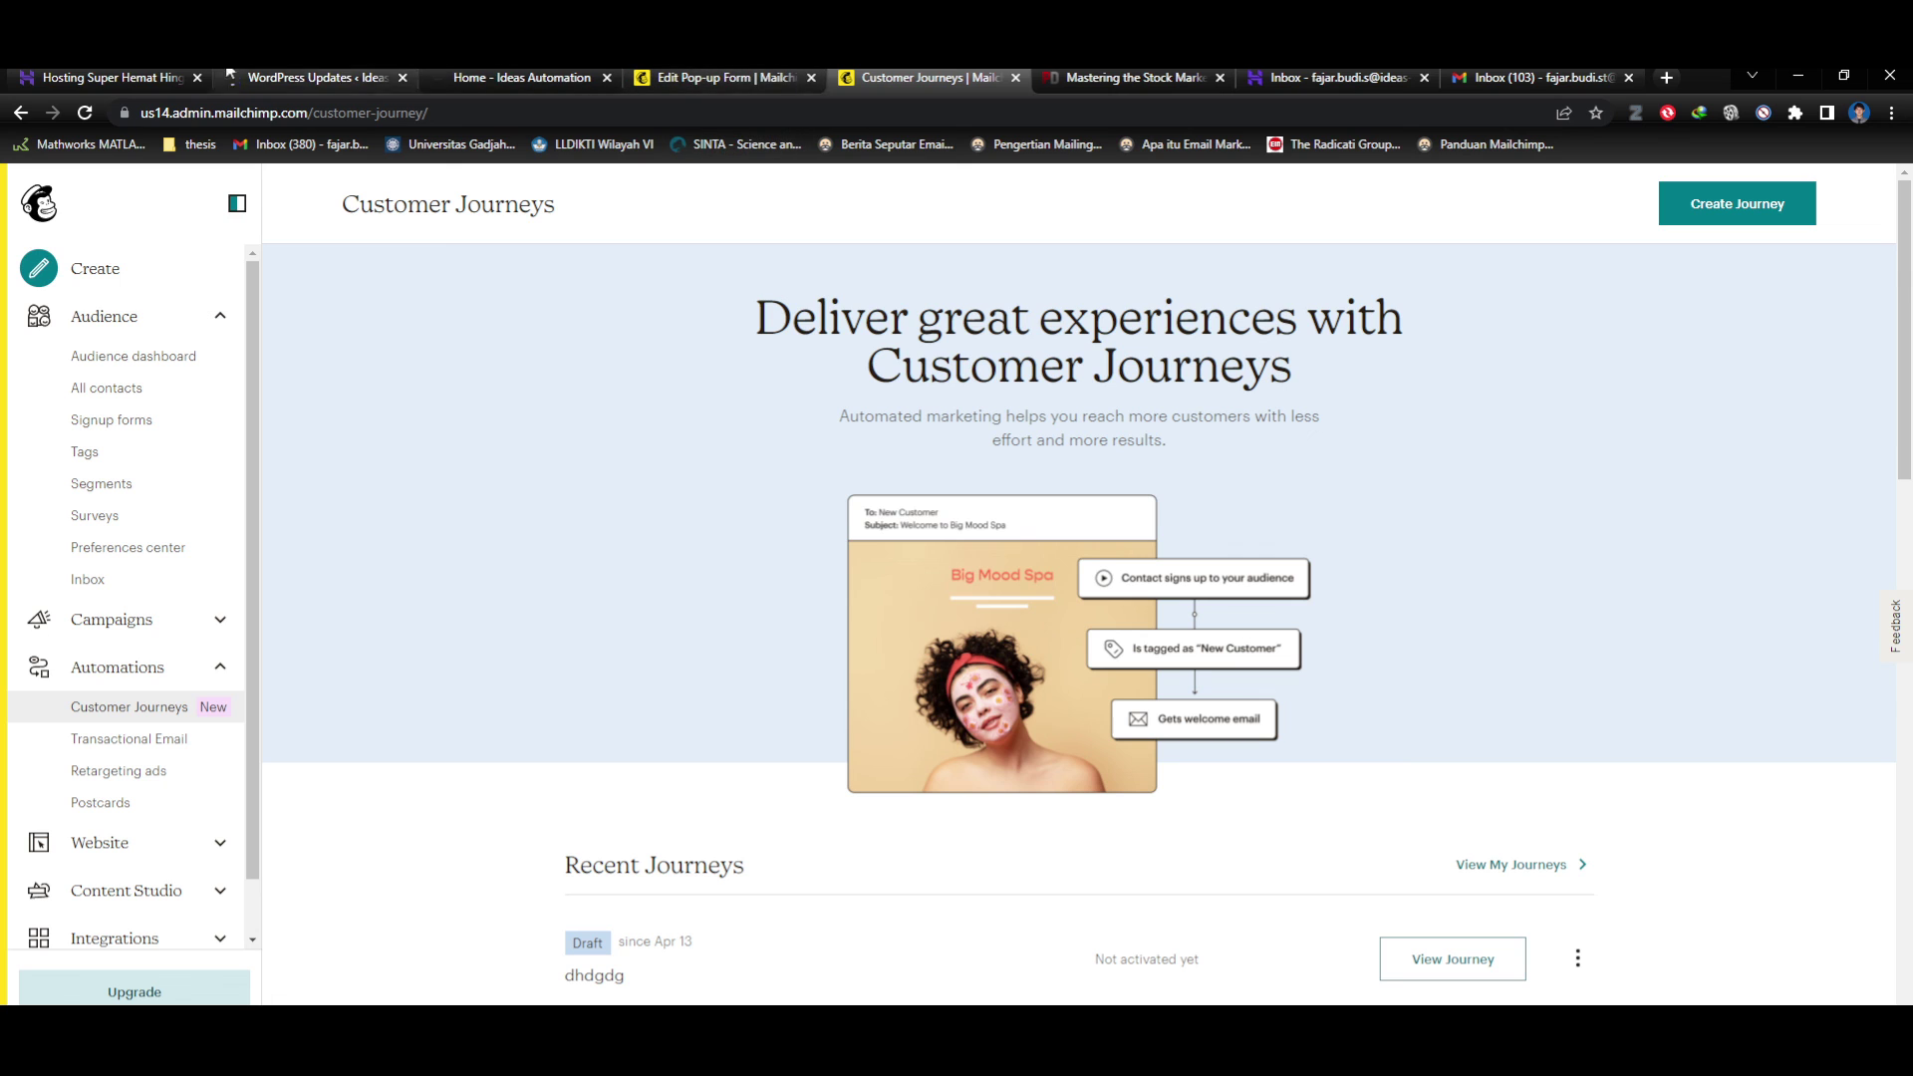
left_click(723, 77)
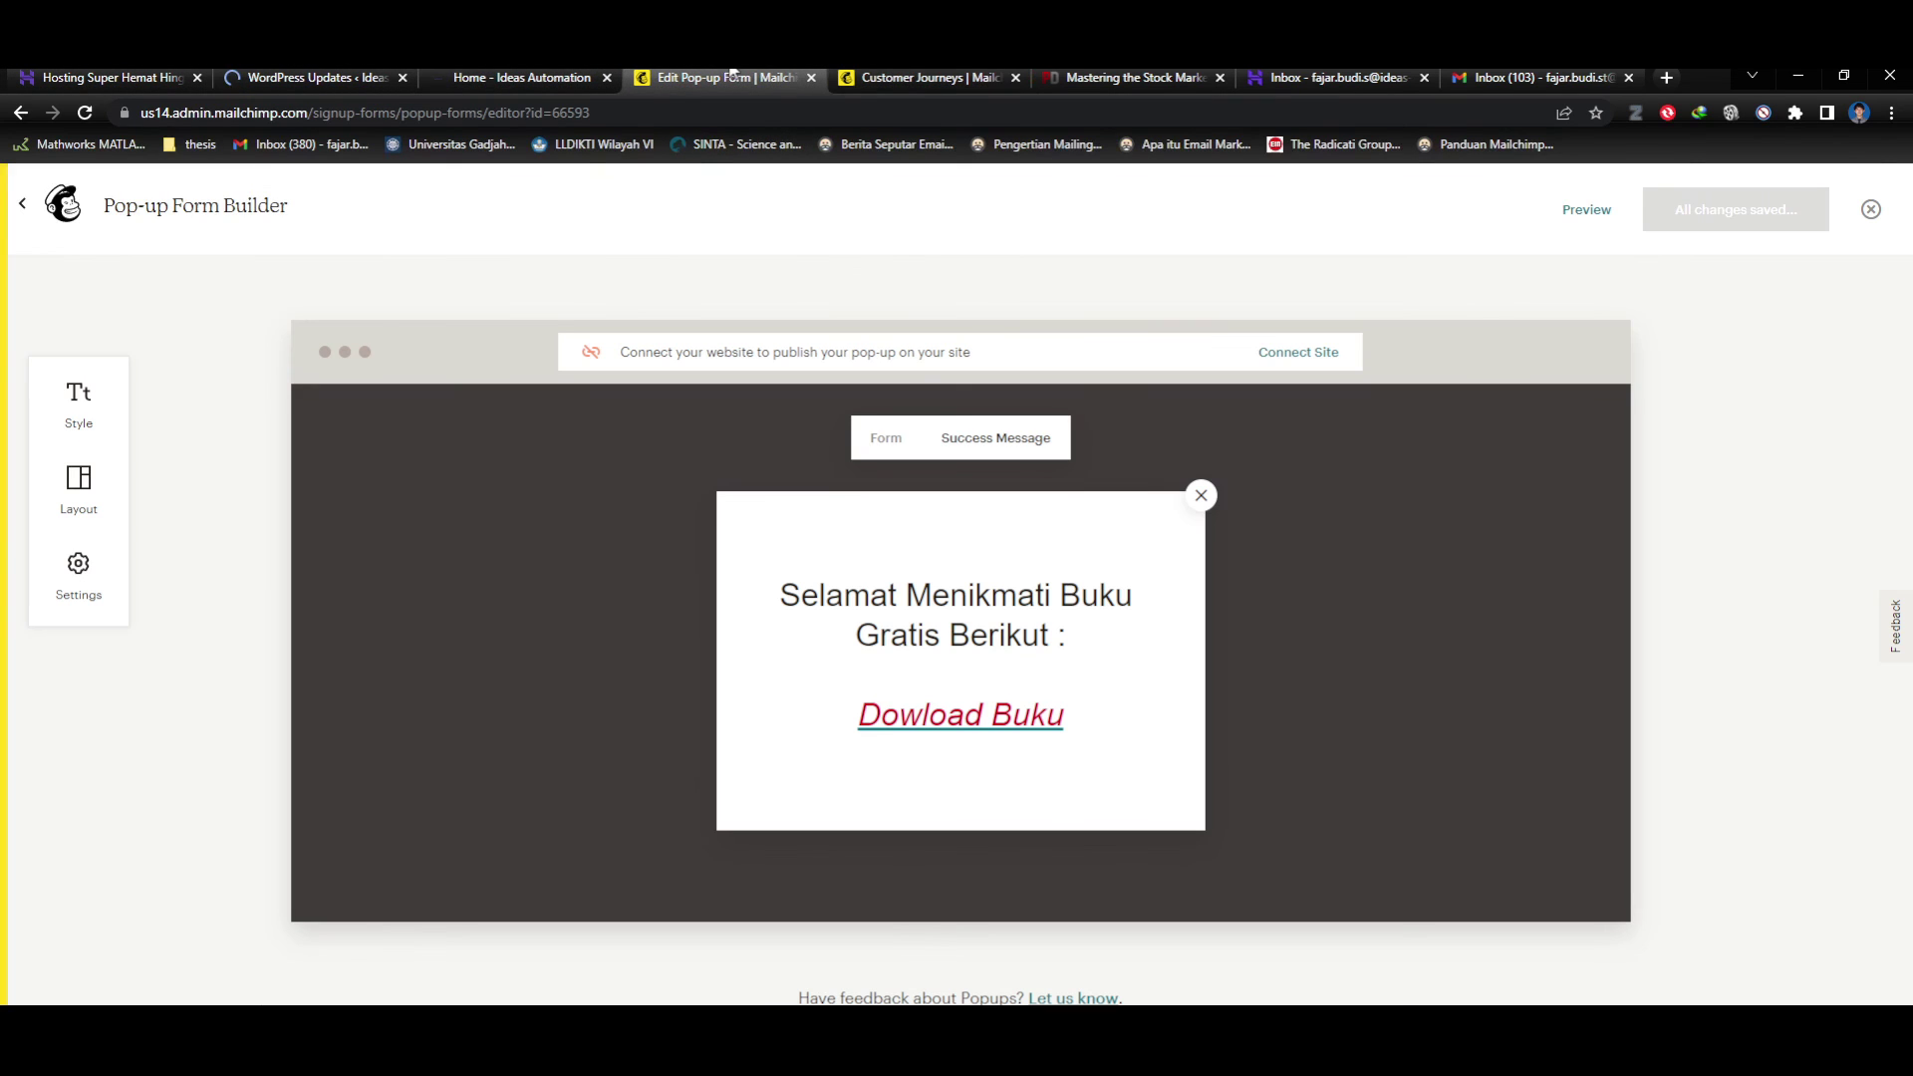
left_click(917, 77)
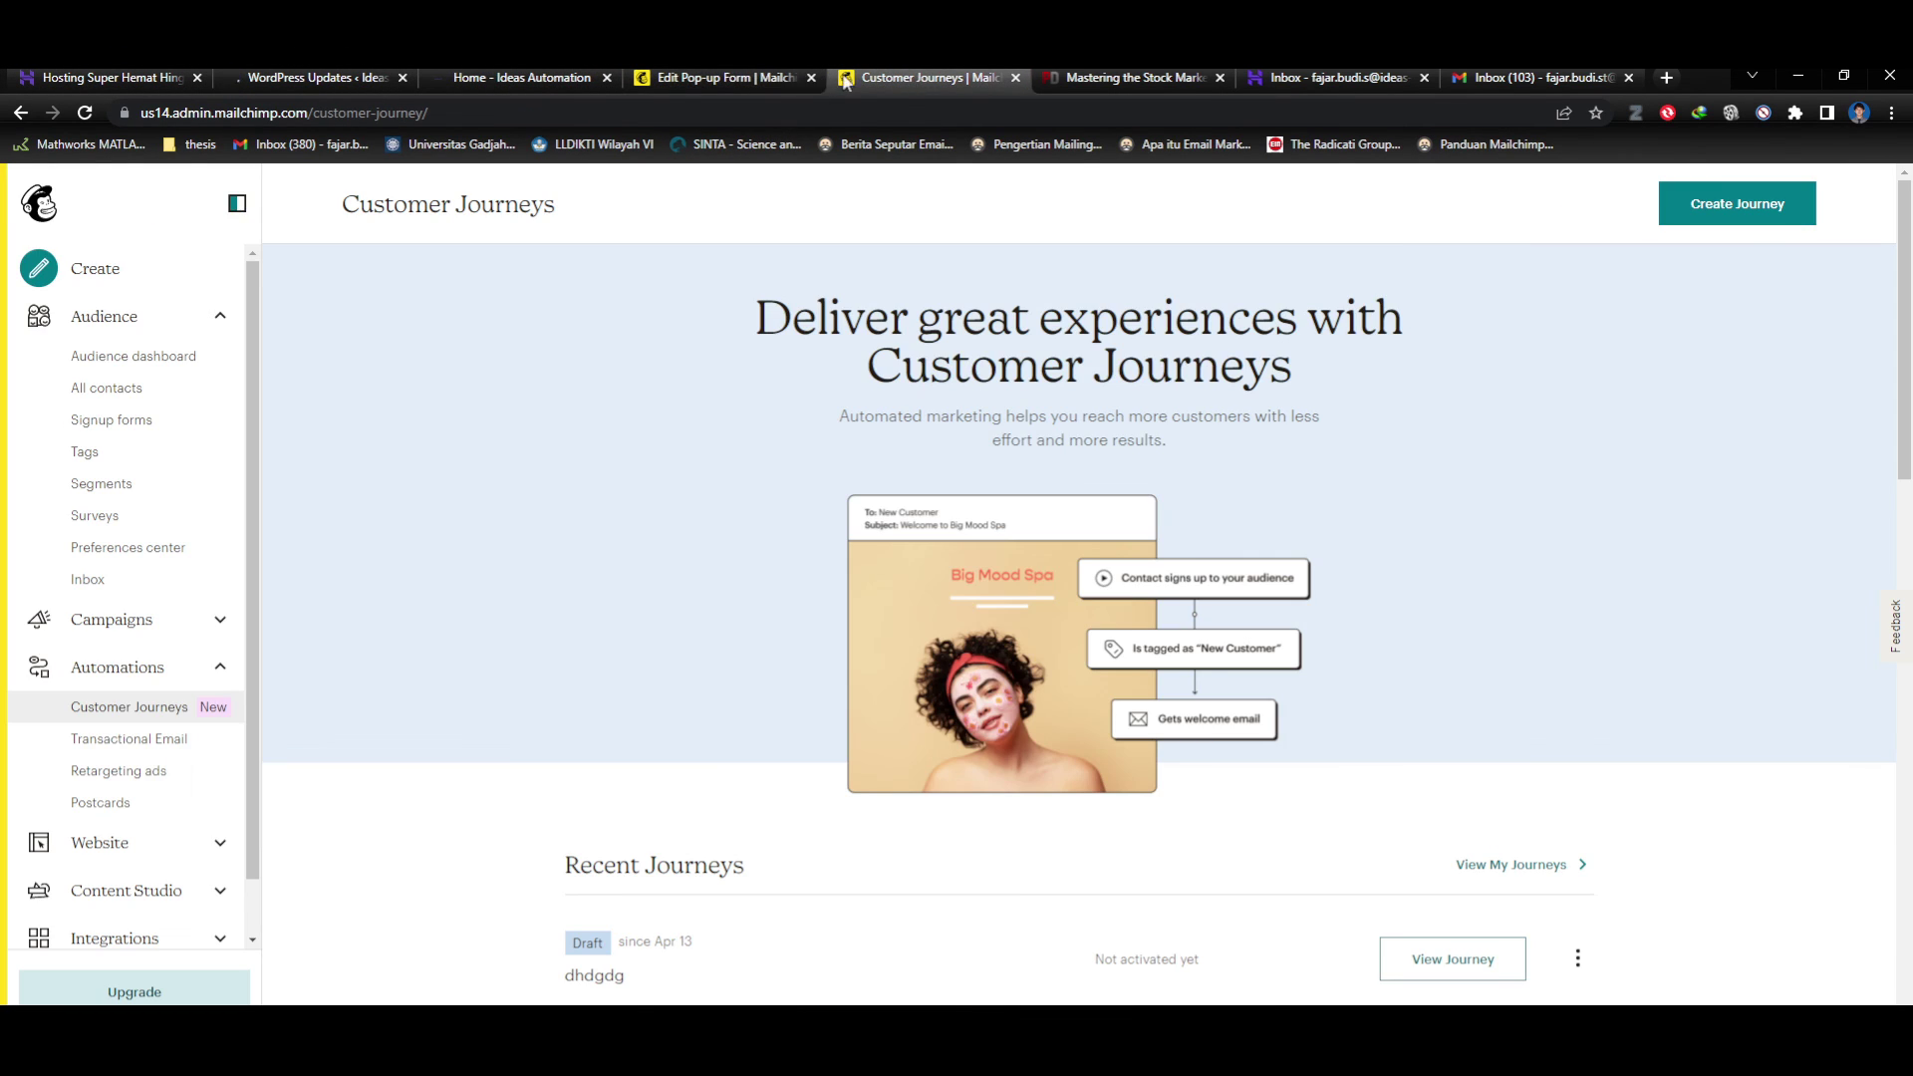
left_click(498, 76)
left_click(398, 76)
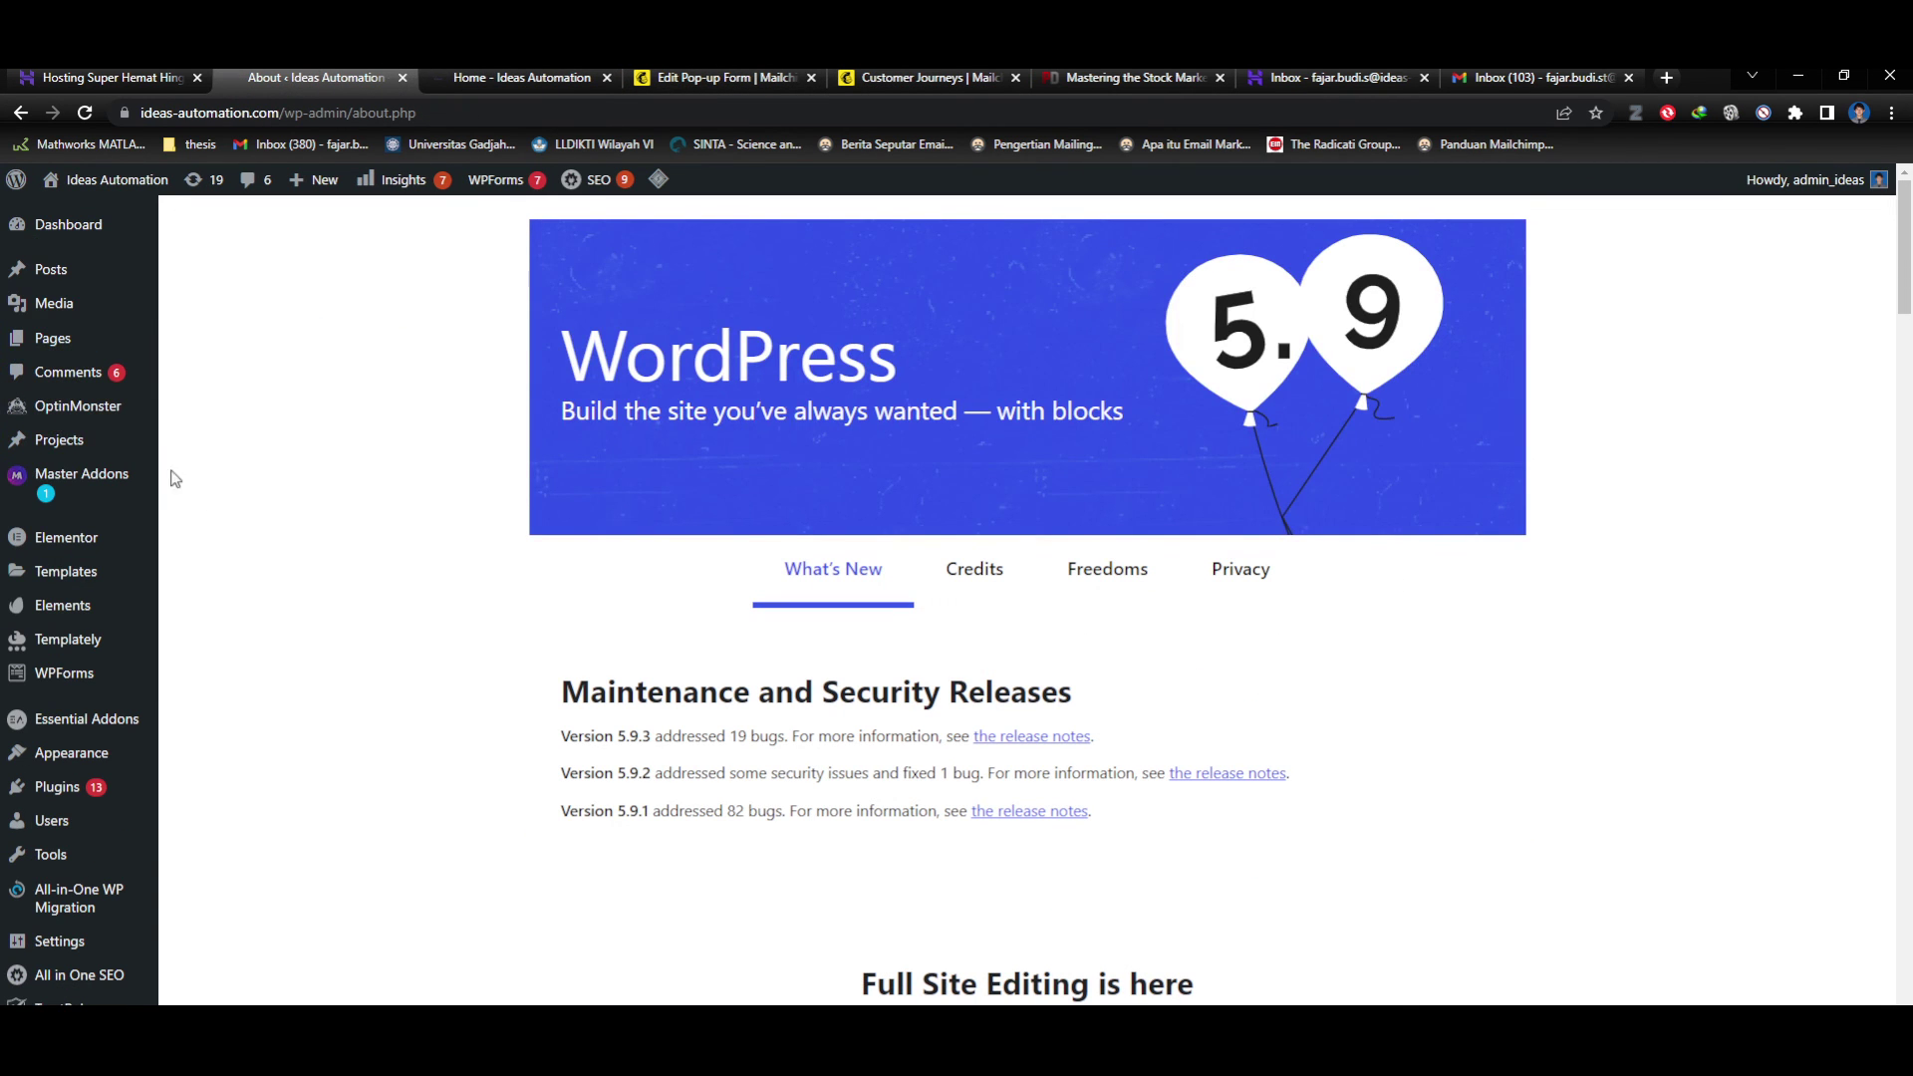
scroll(770, 641, "down", 2)
scroll(771, 641, "down", 3)
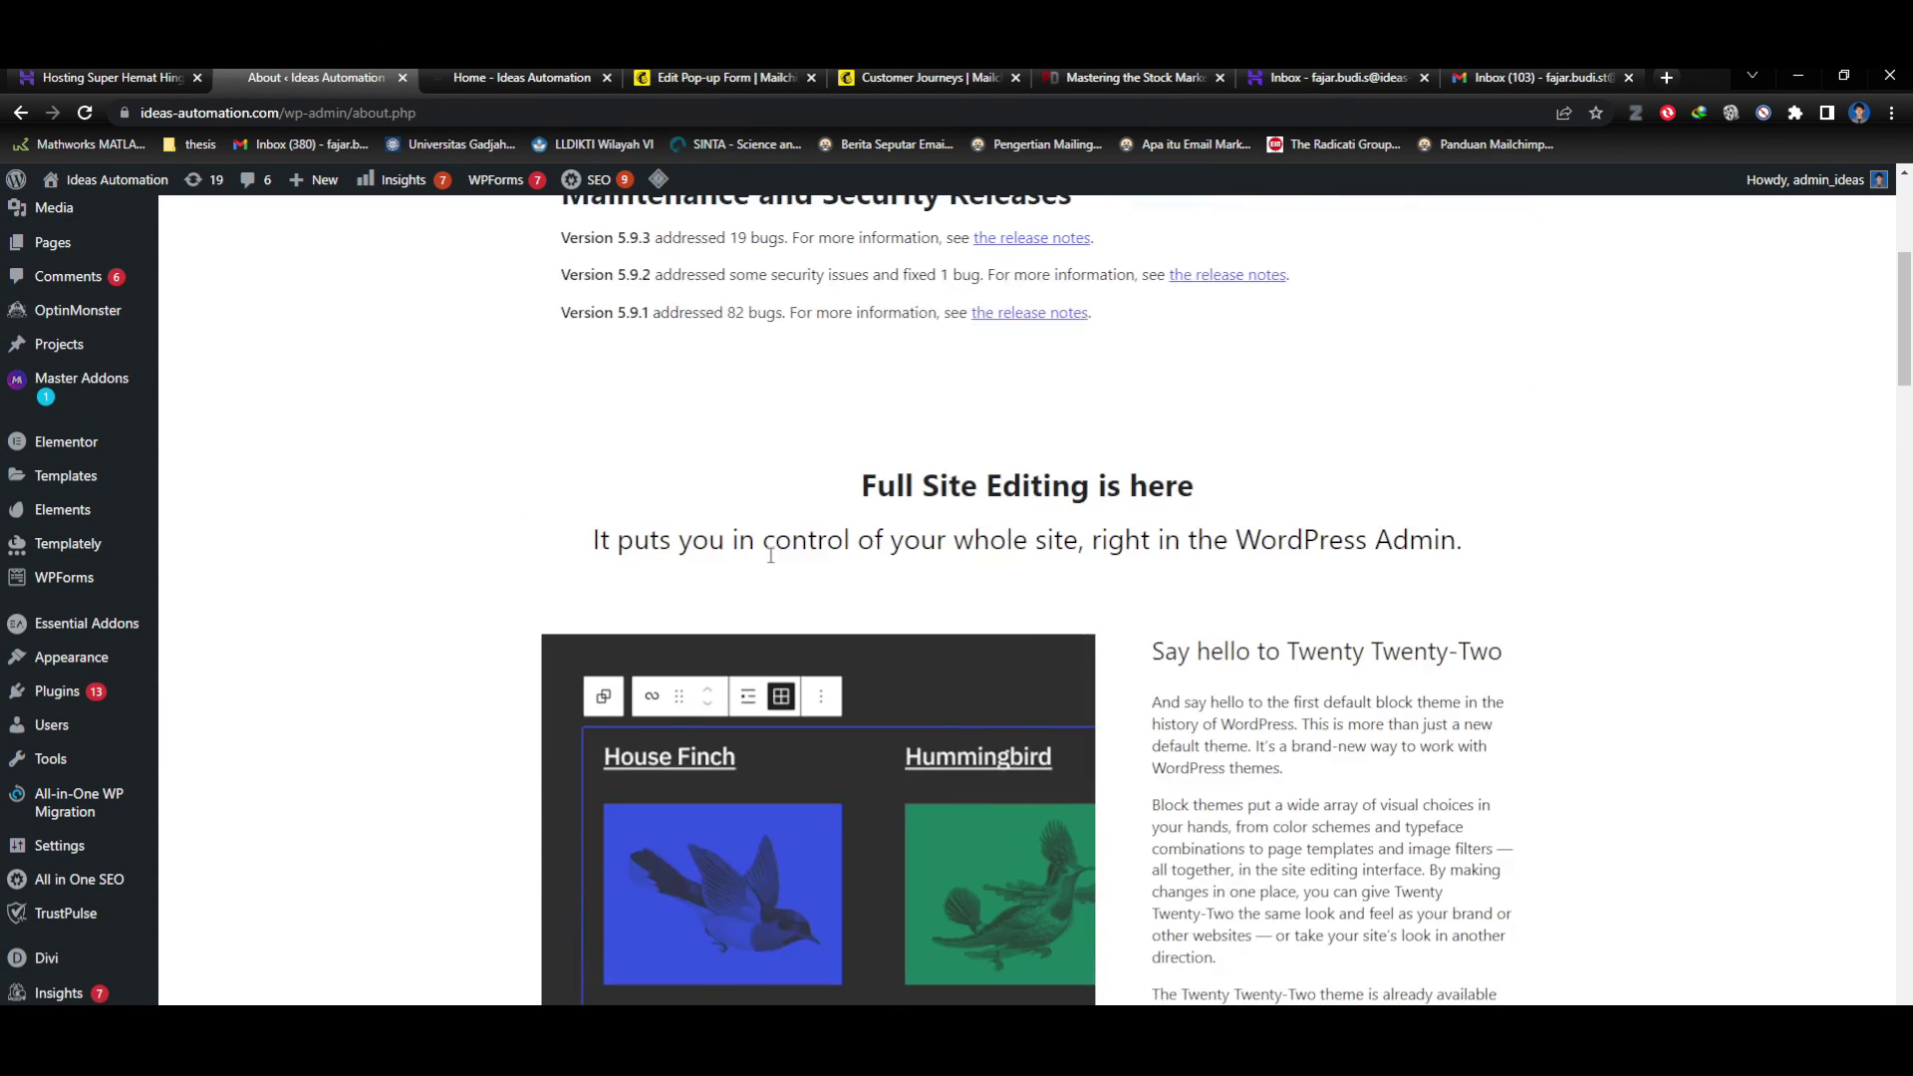
left_click(913, 81)
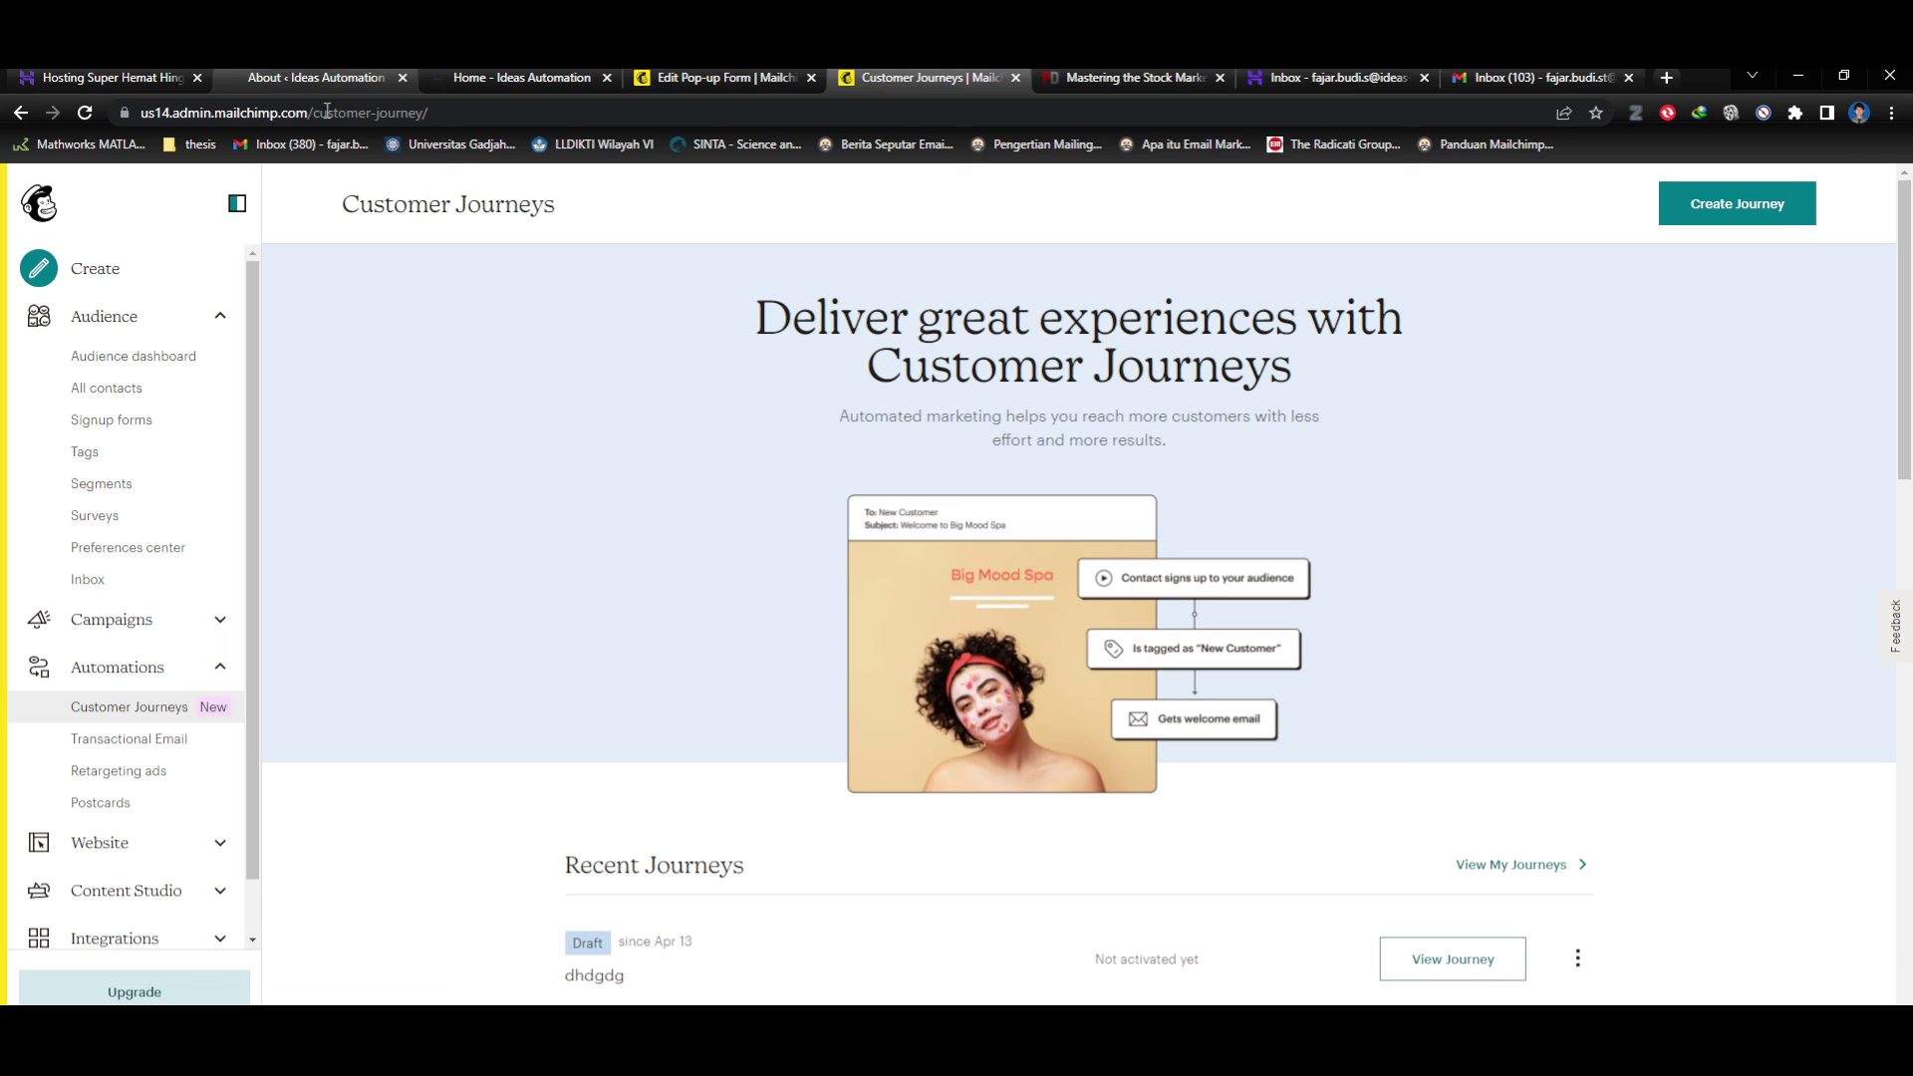
left_click(715, 78)
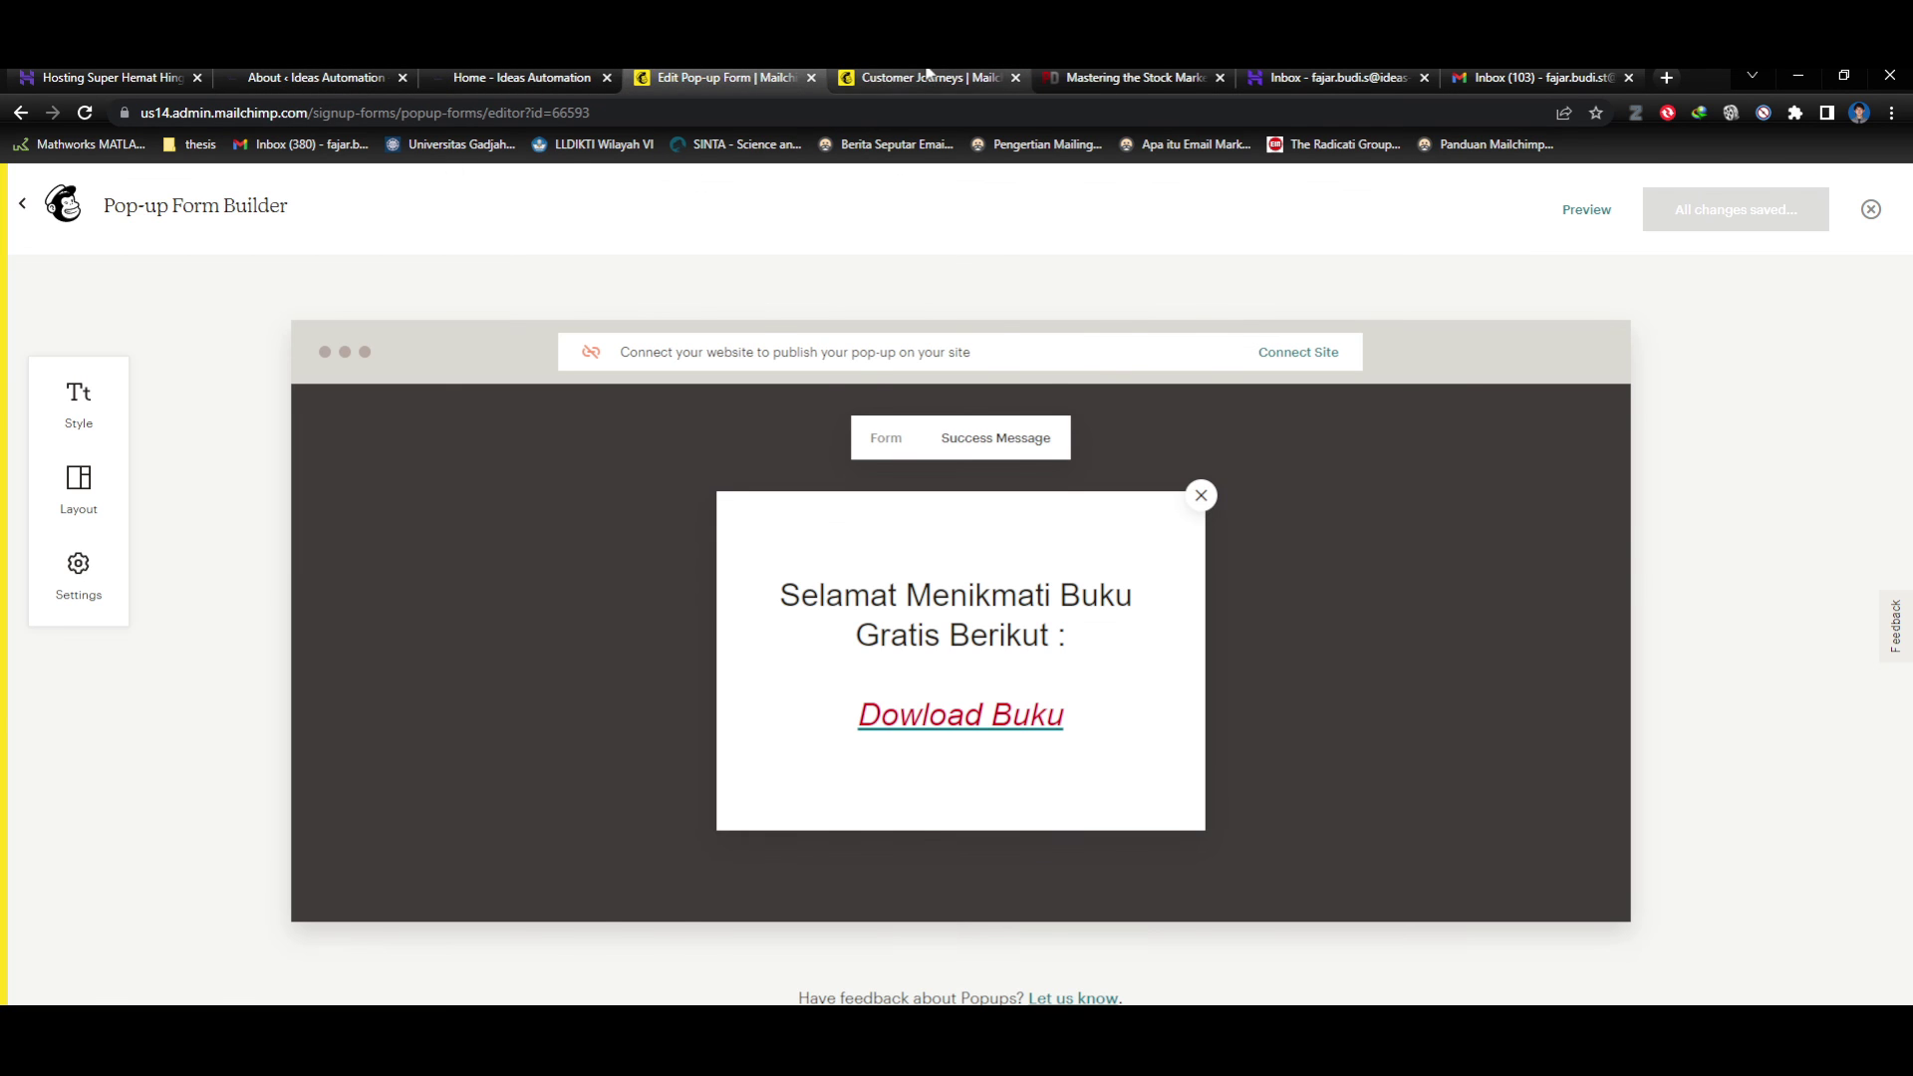
left_click(927, 77)
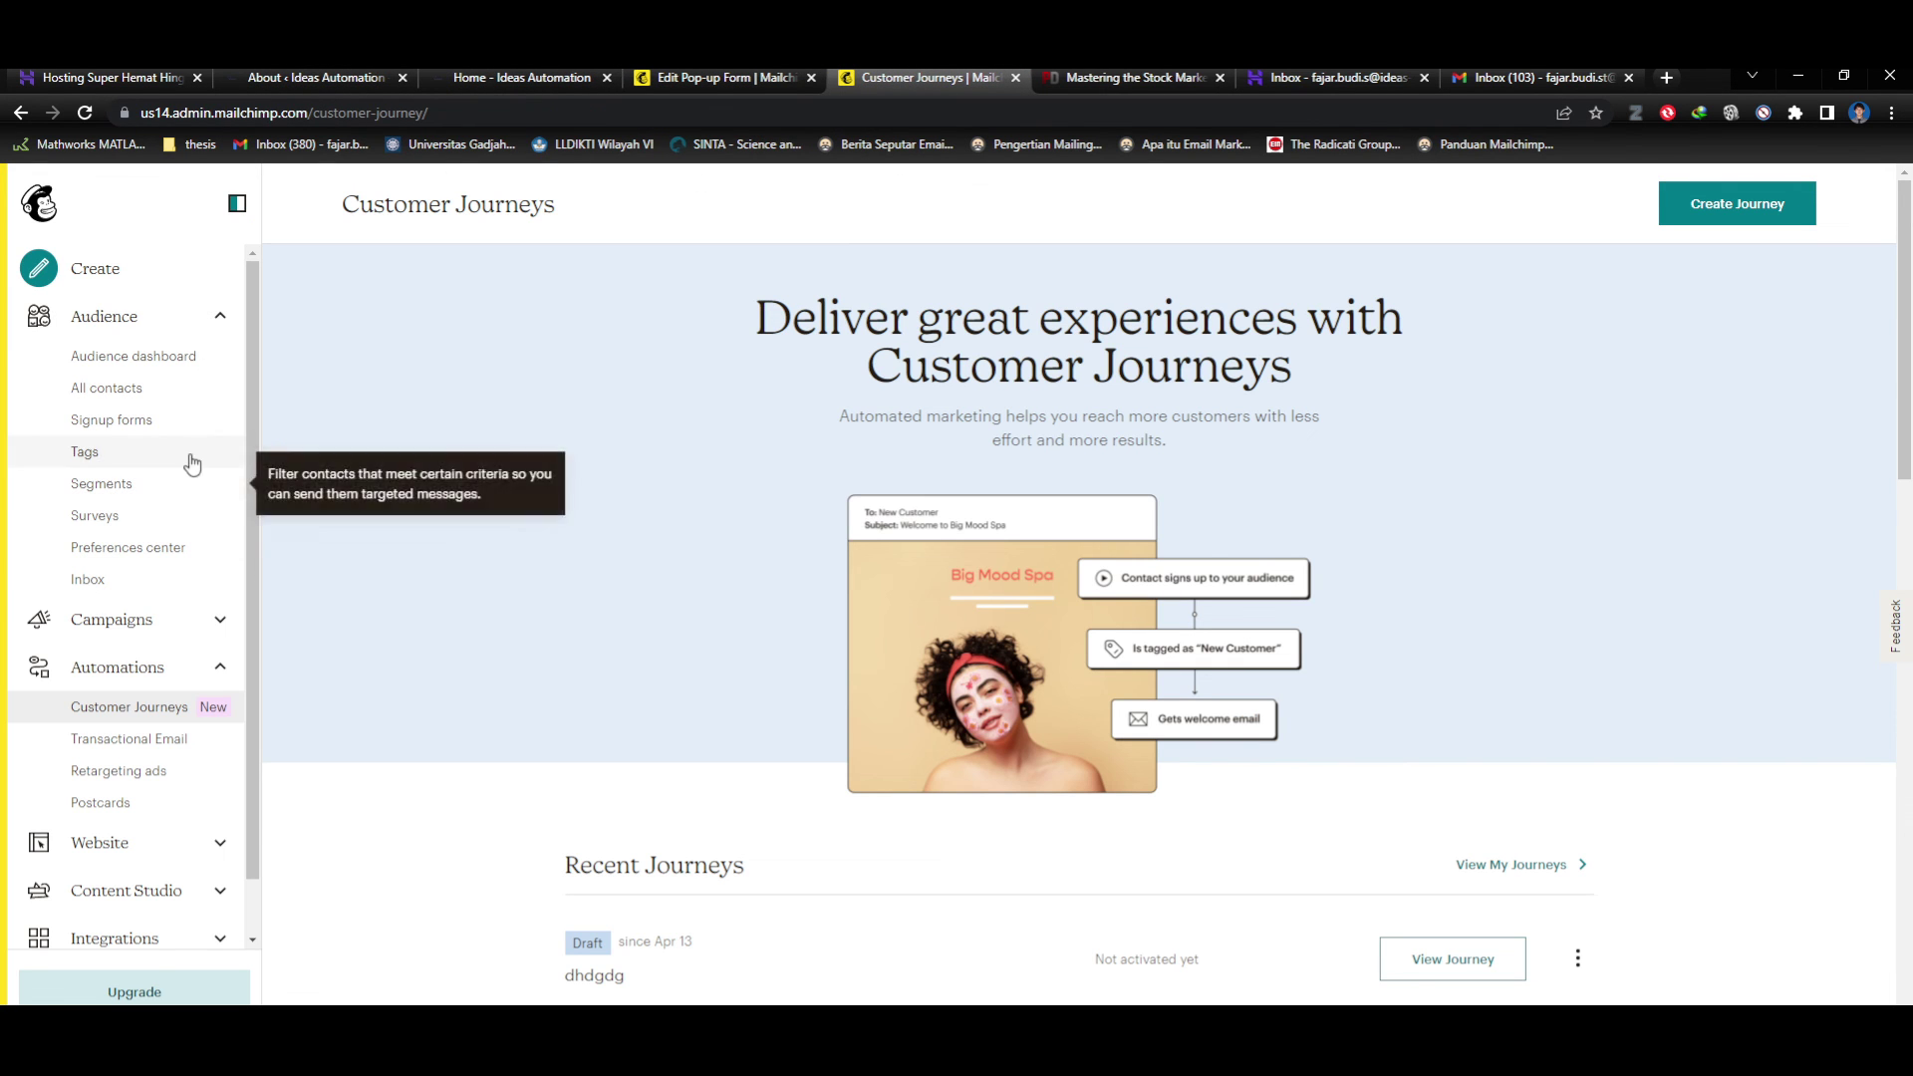
left_click(727, 76)
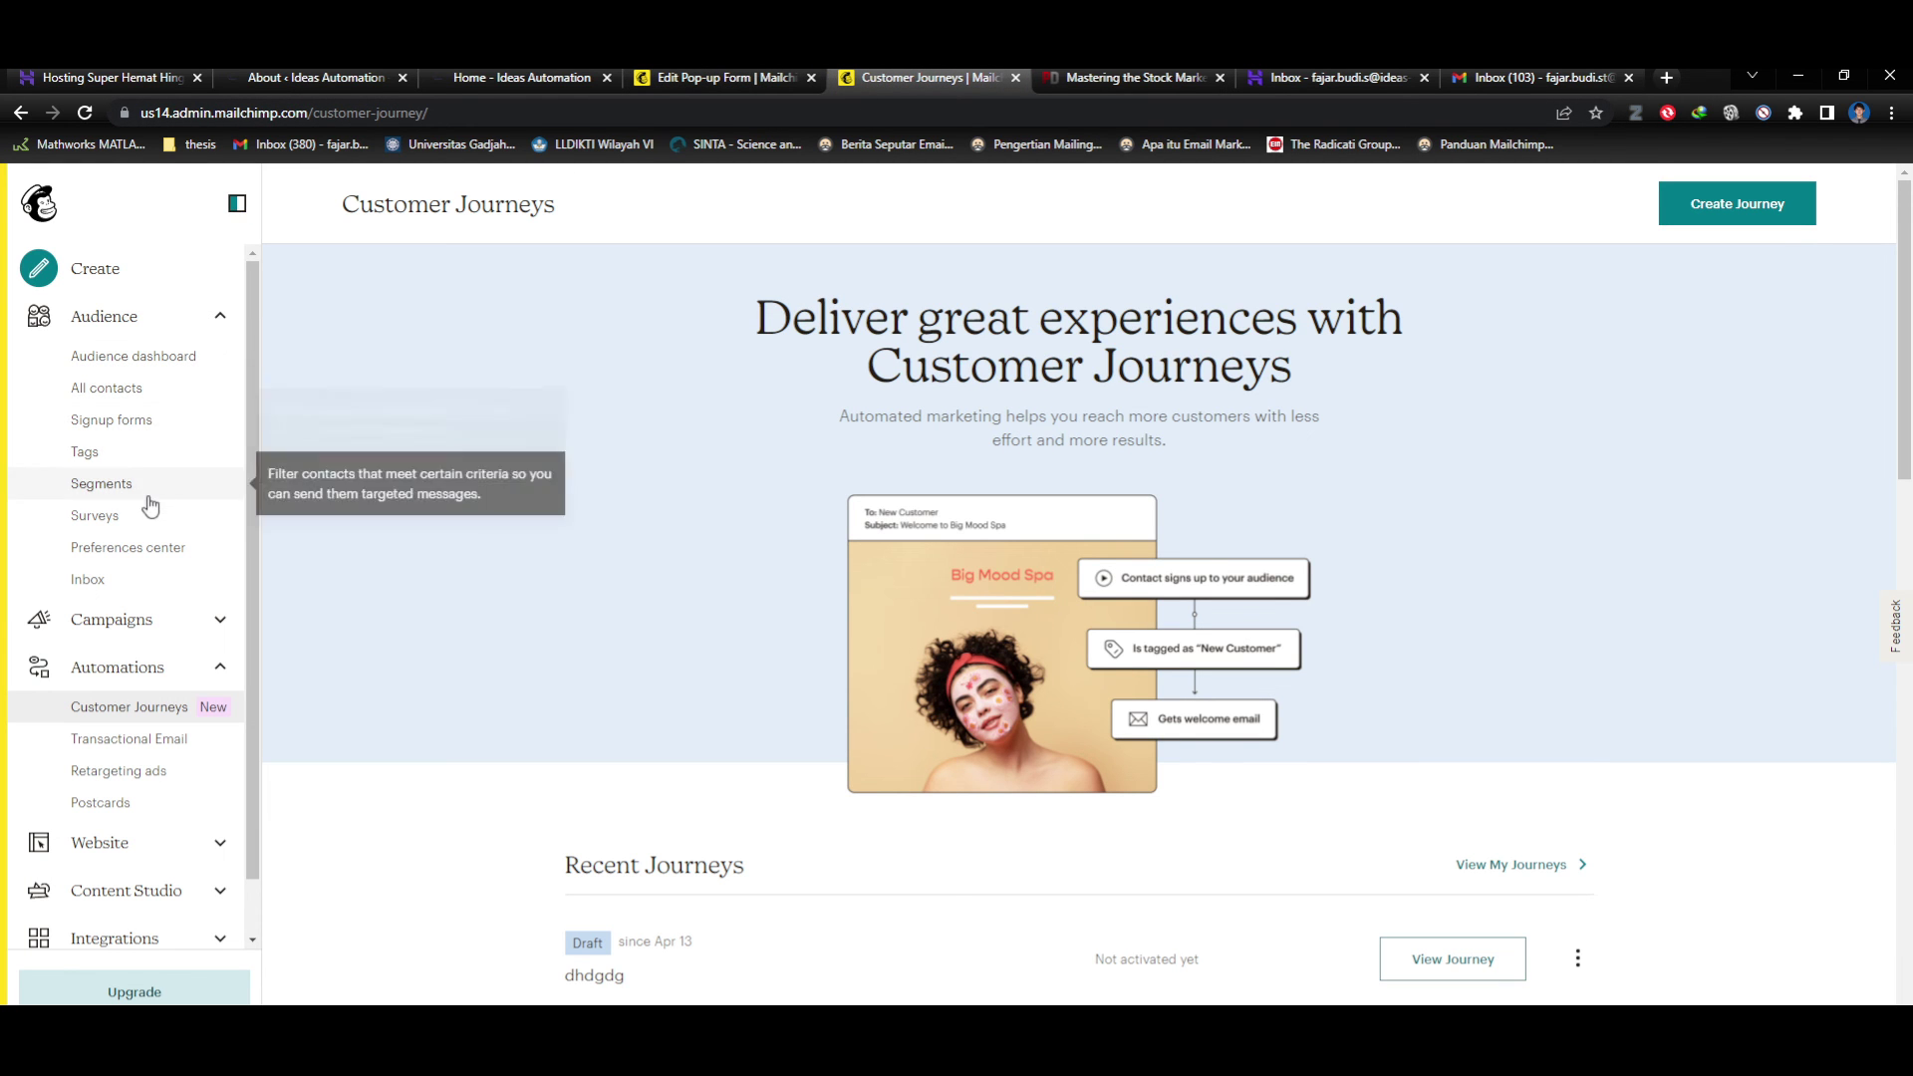
Review the list of all campaigns in the Mailchimp account.
left_click(141, 618)
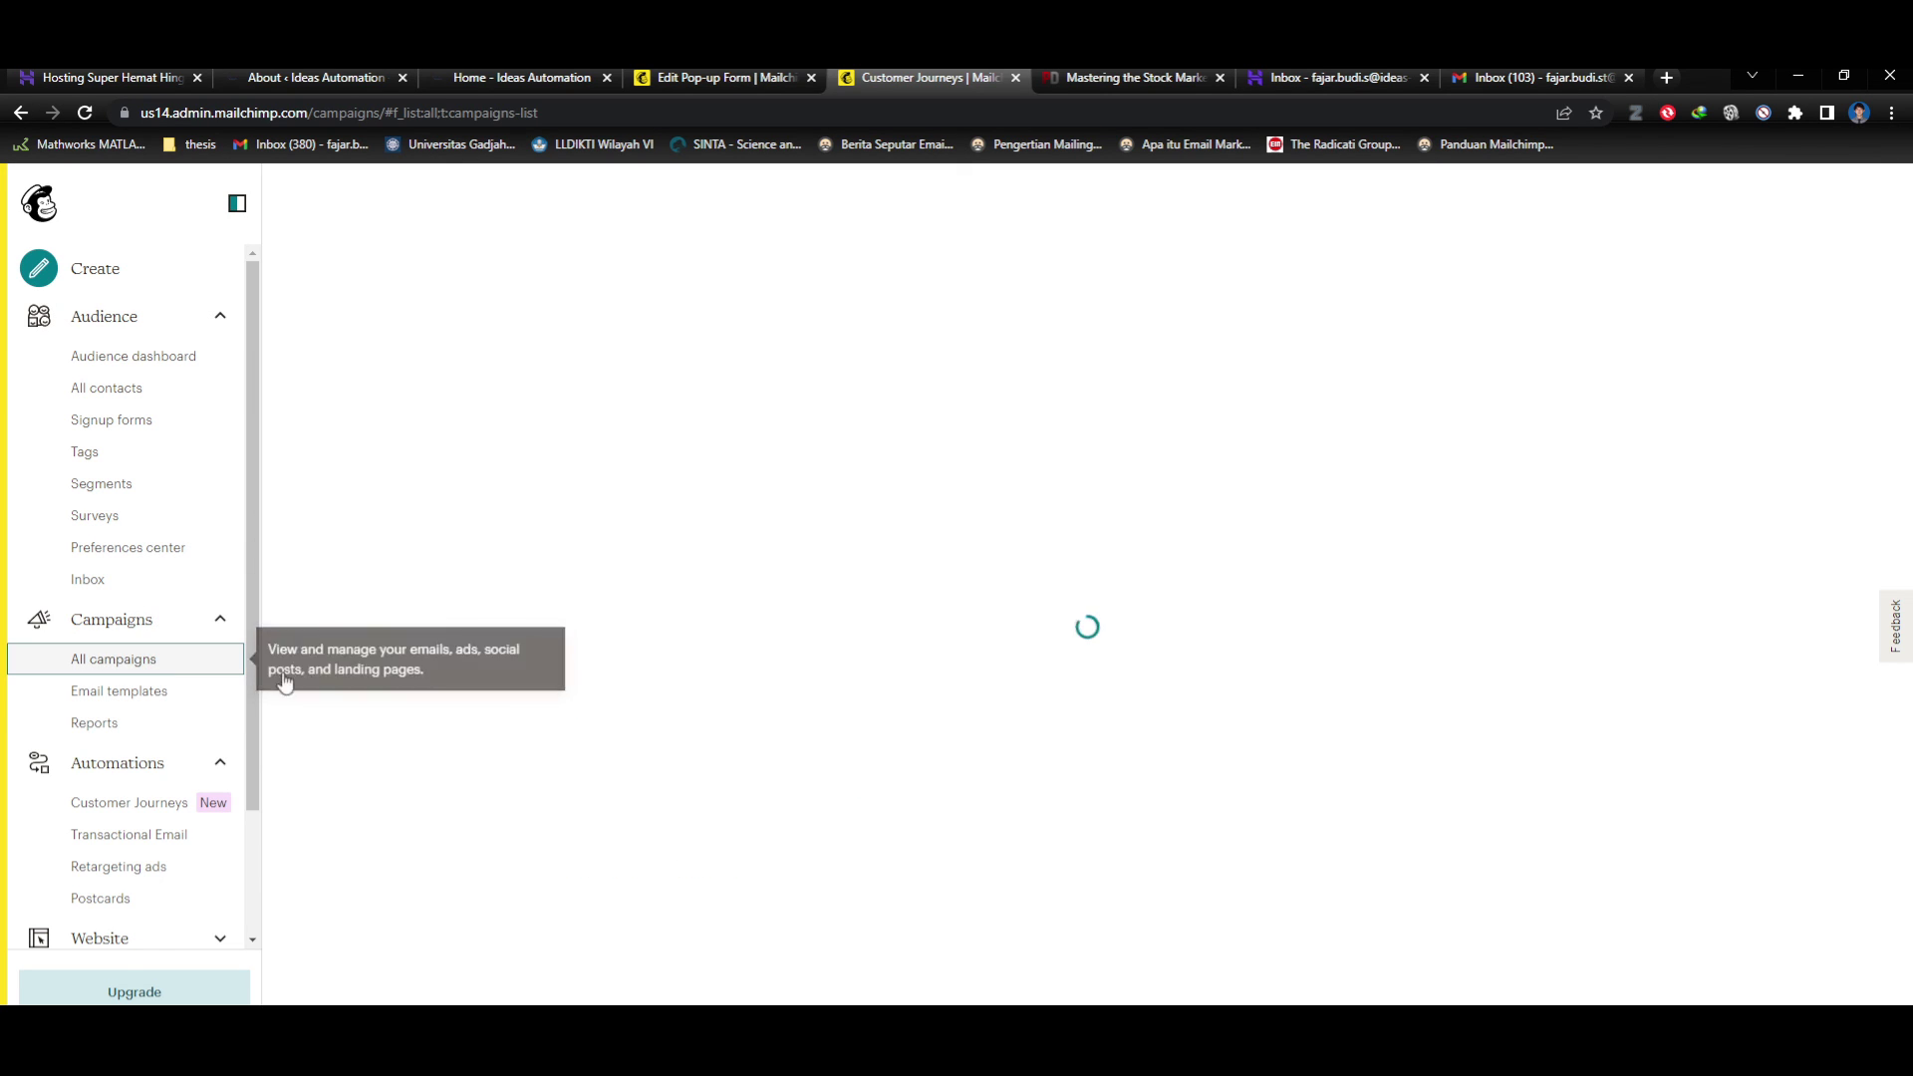
scroll(1133, 721, "down", 2)
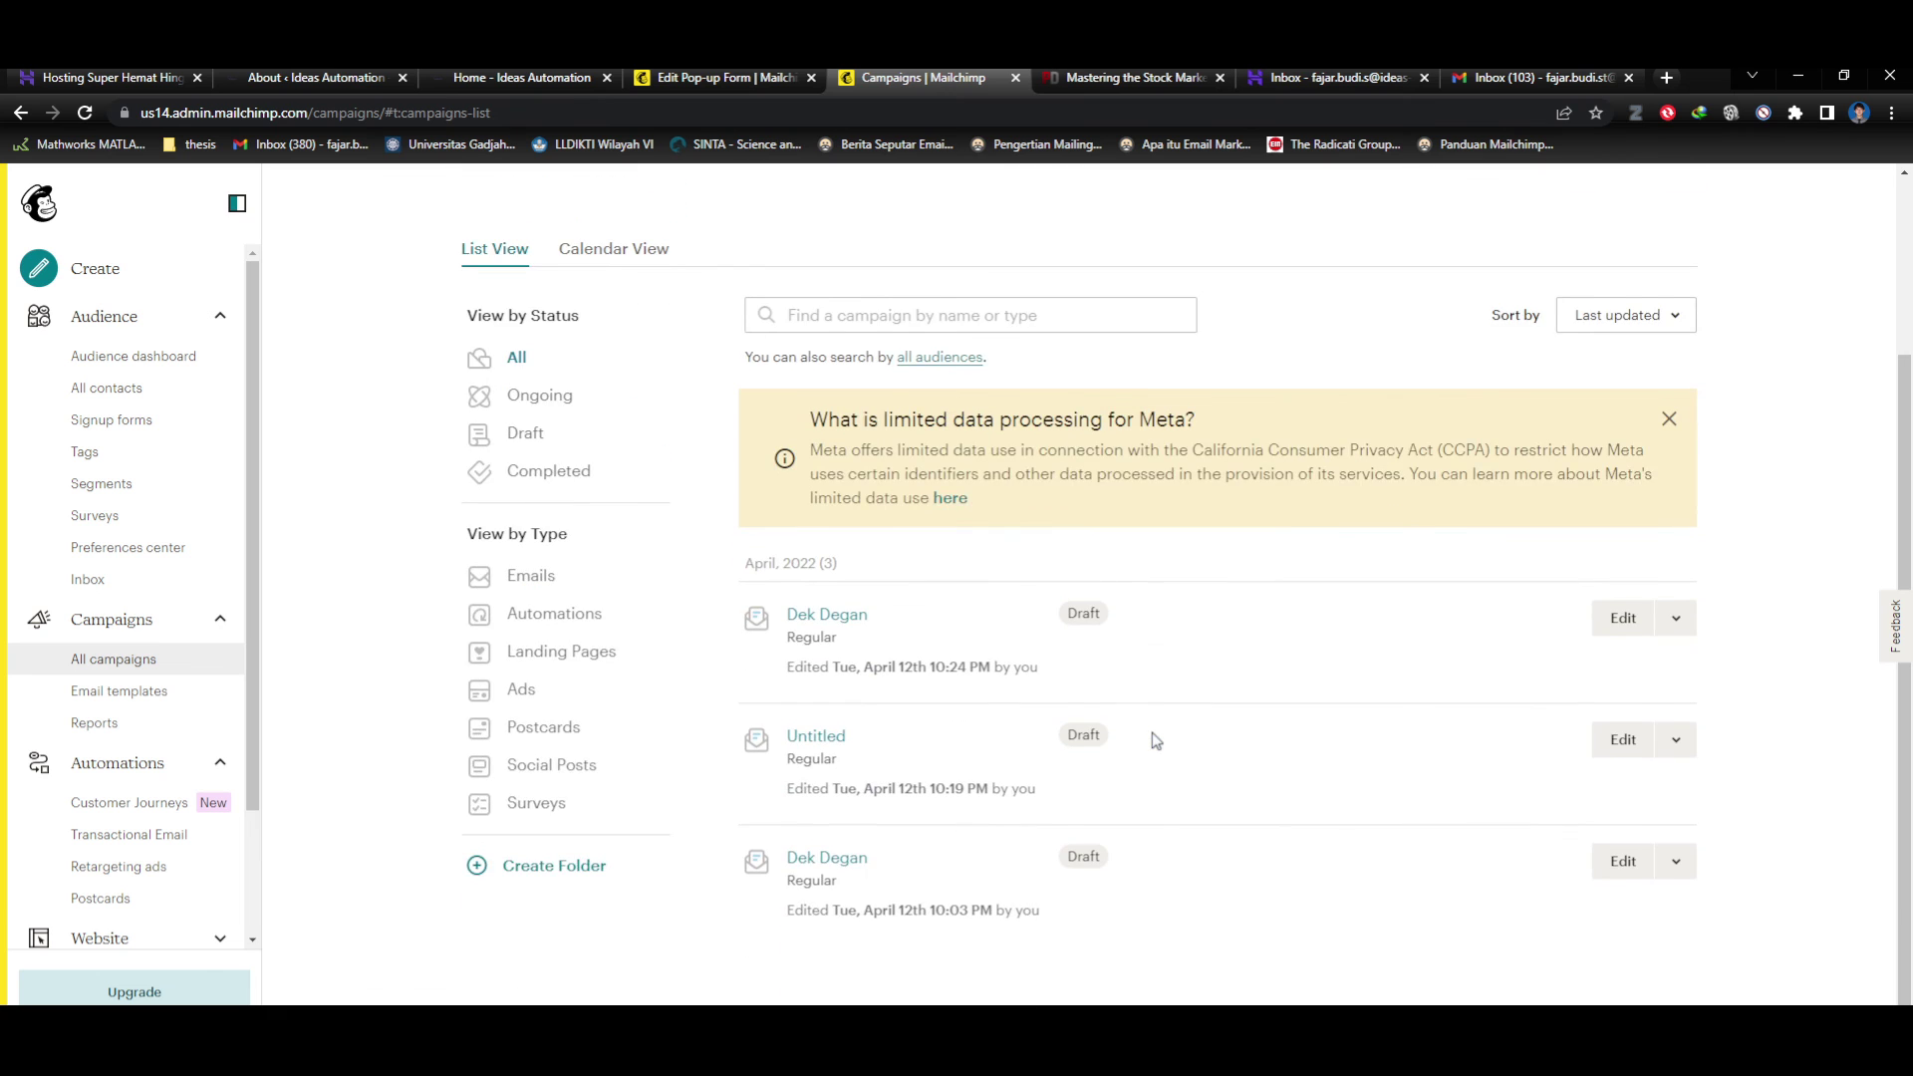
scroll(1153, 734, "up", 2)
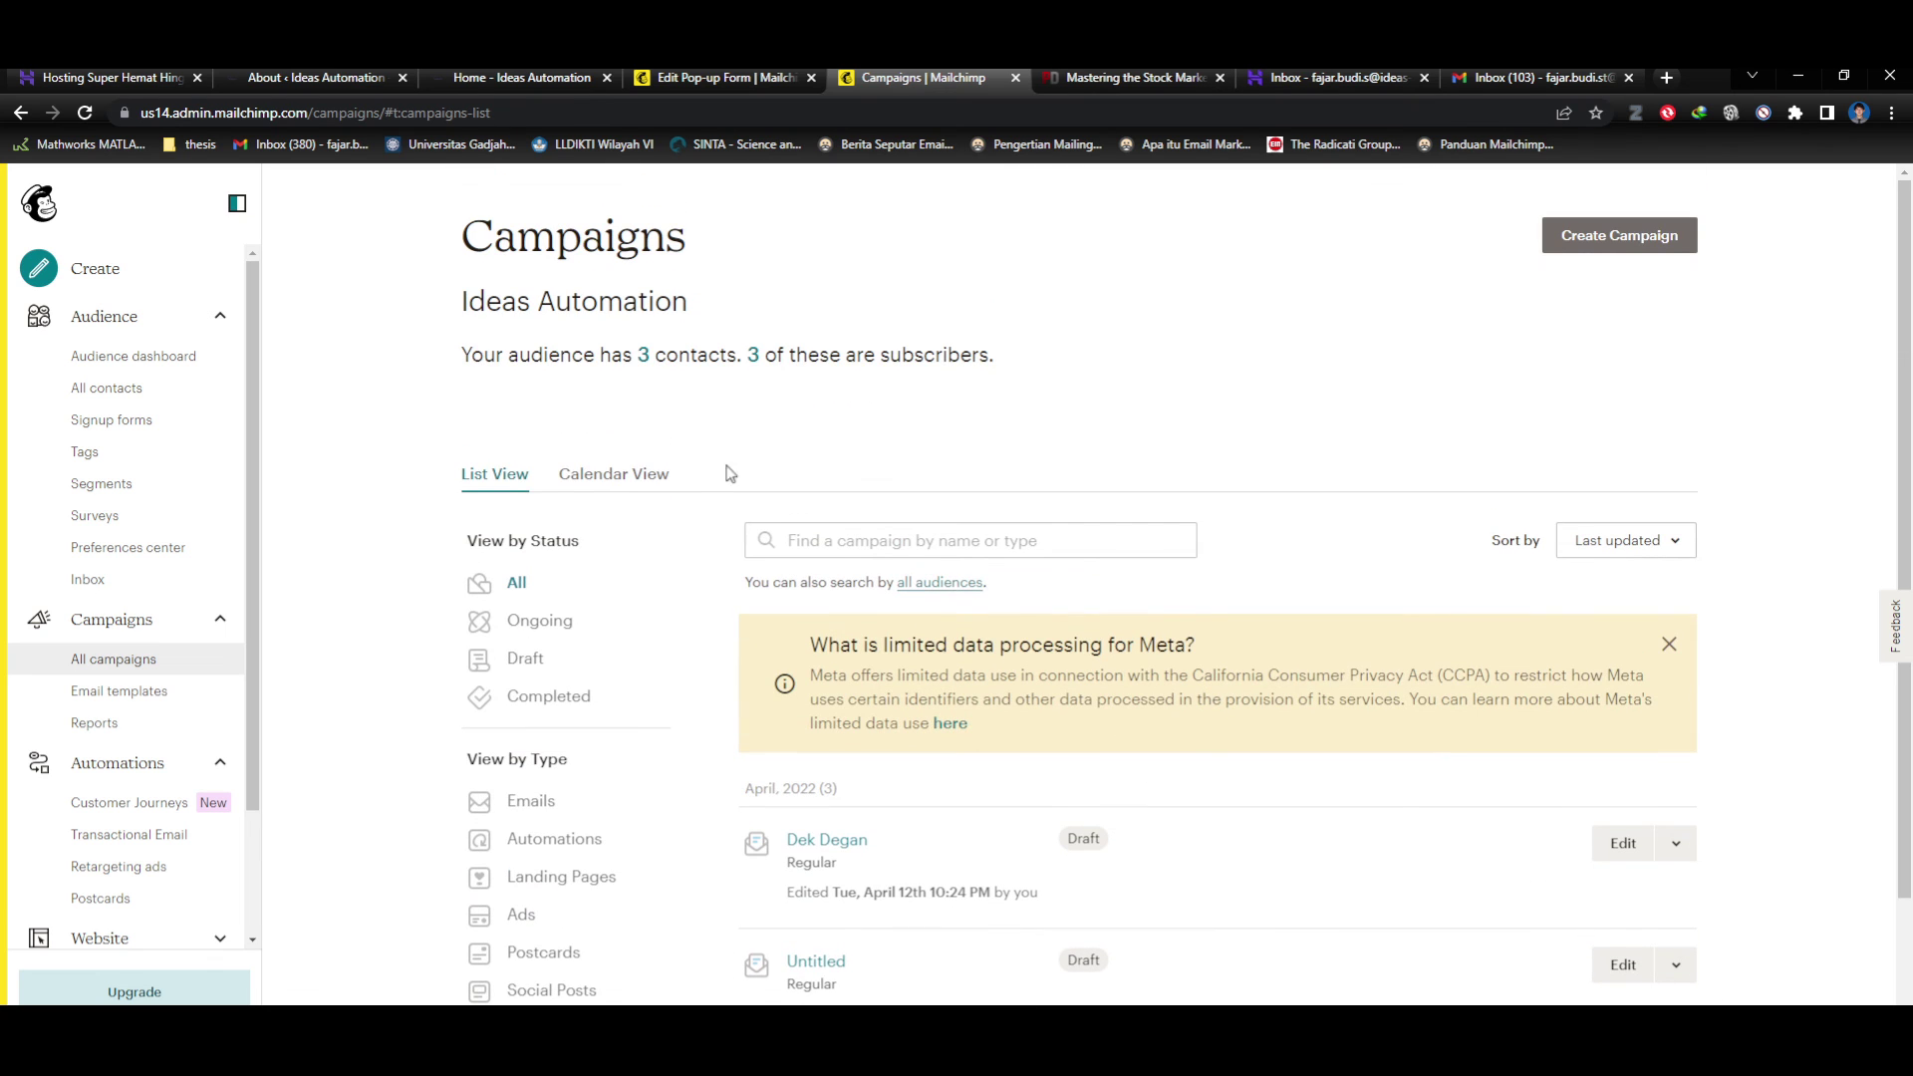
left_click(104, 279)
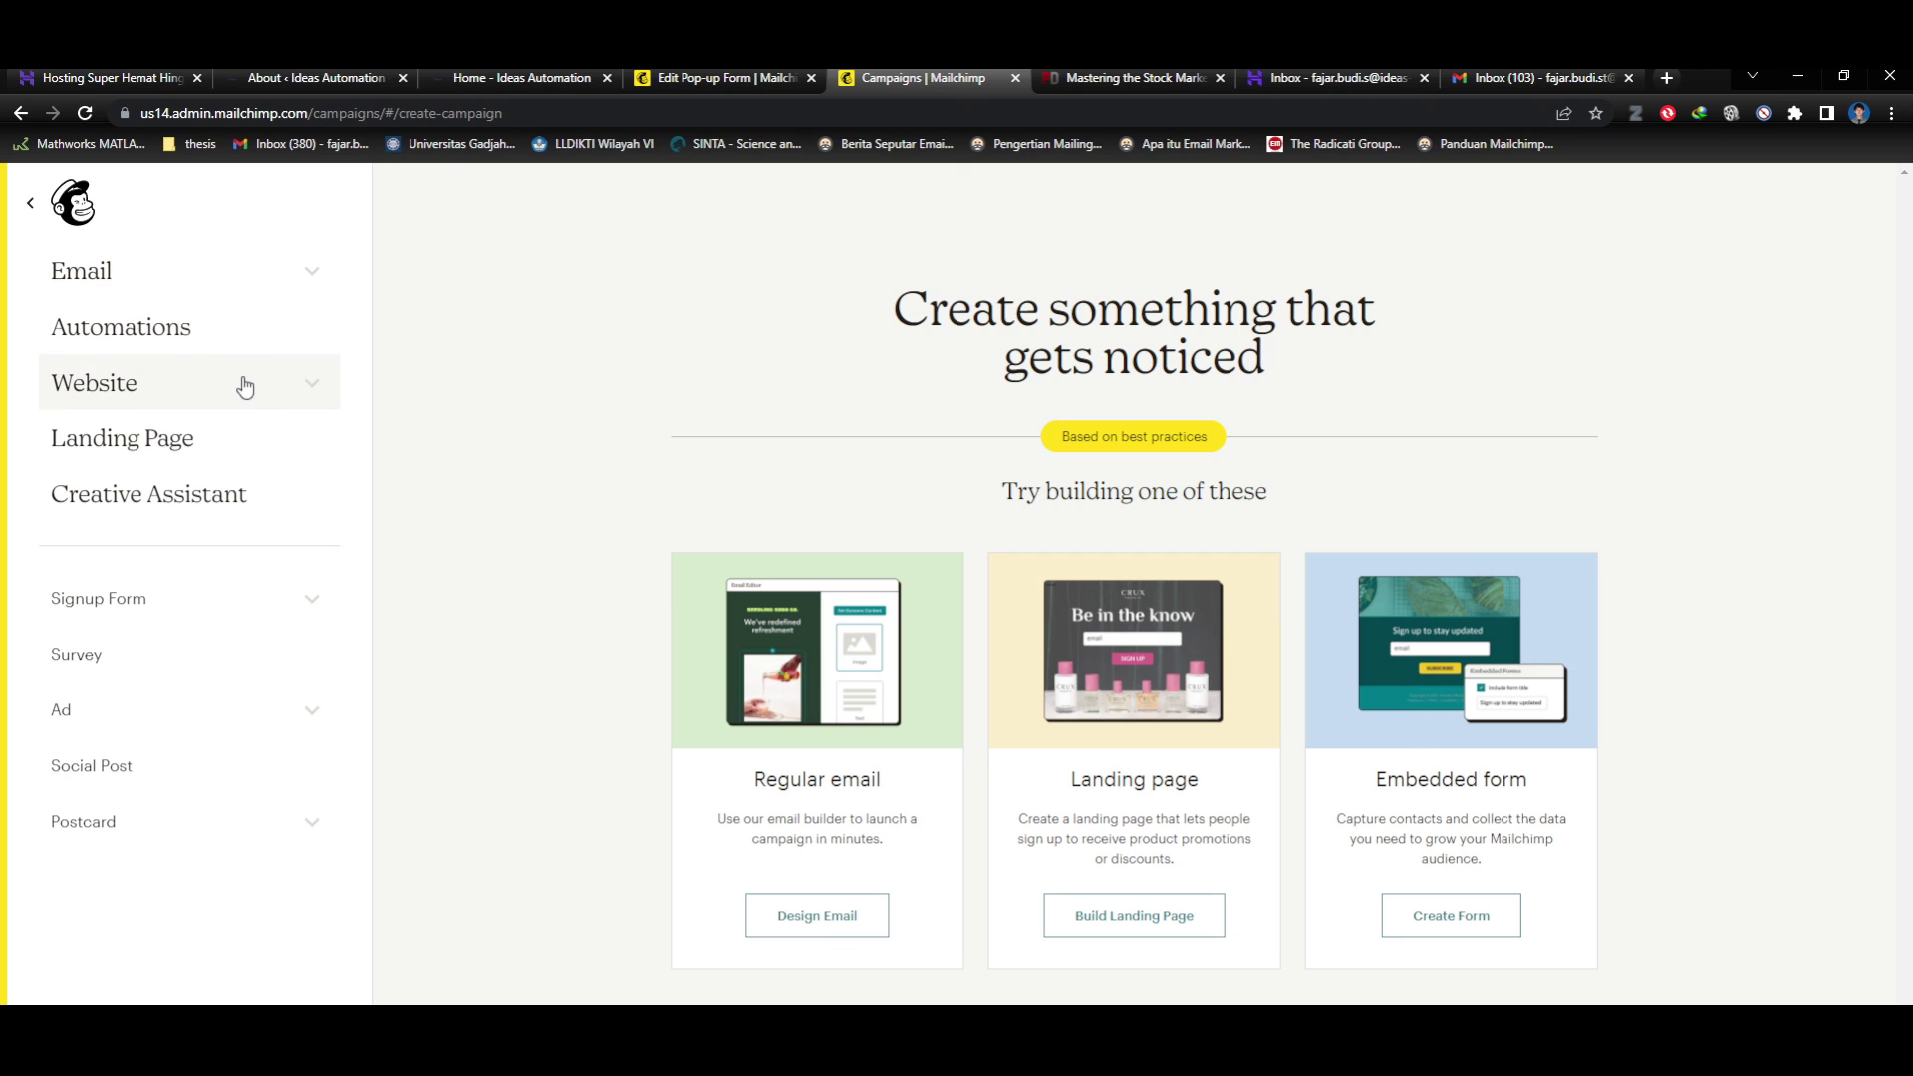
left_click(207, 446)
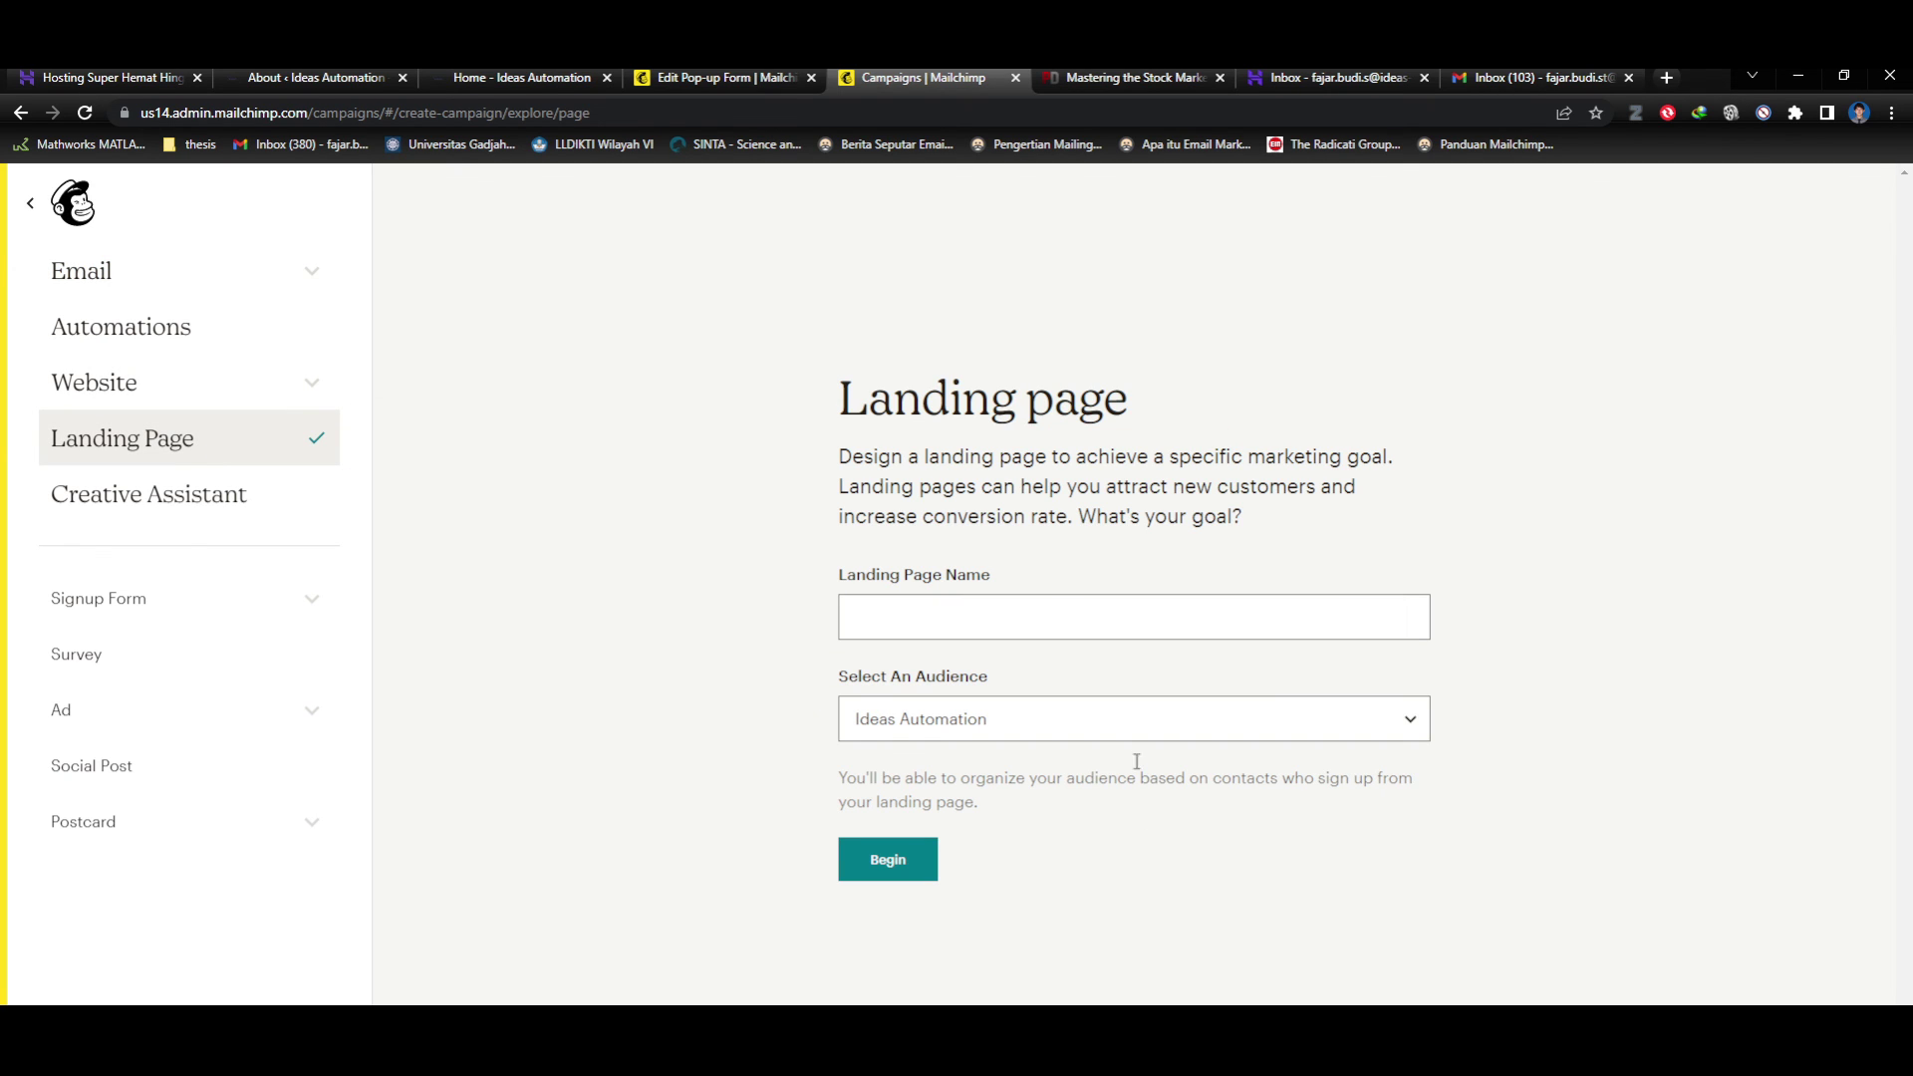
left_click(965, 613)
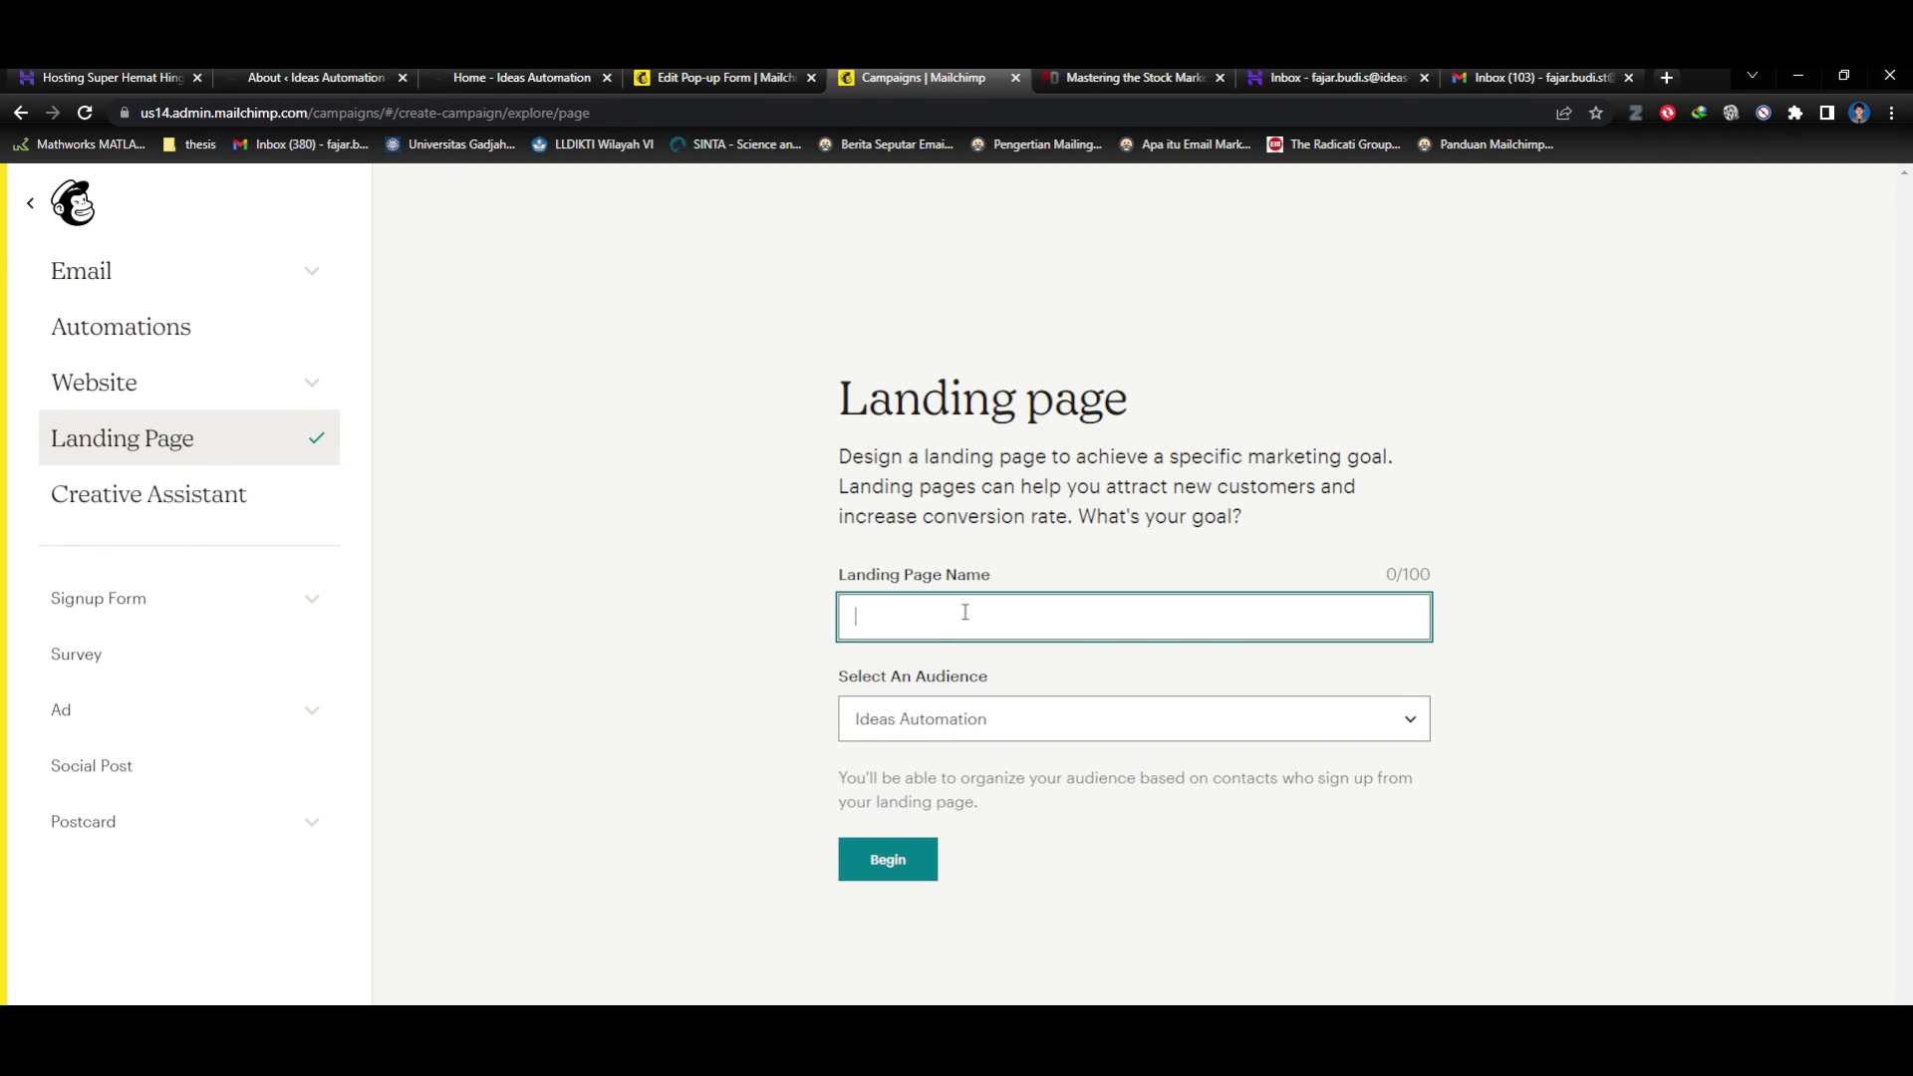
left_click(728, 723)
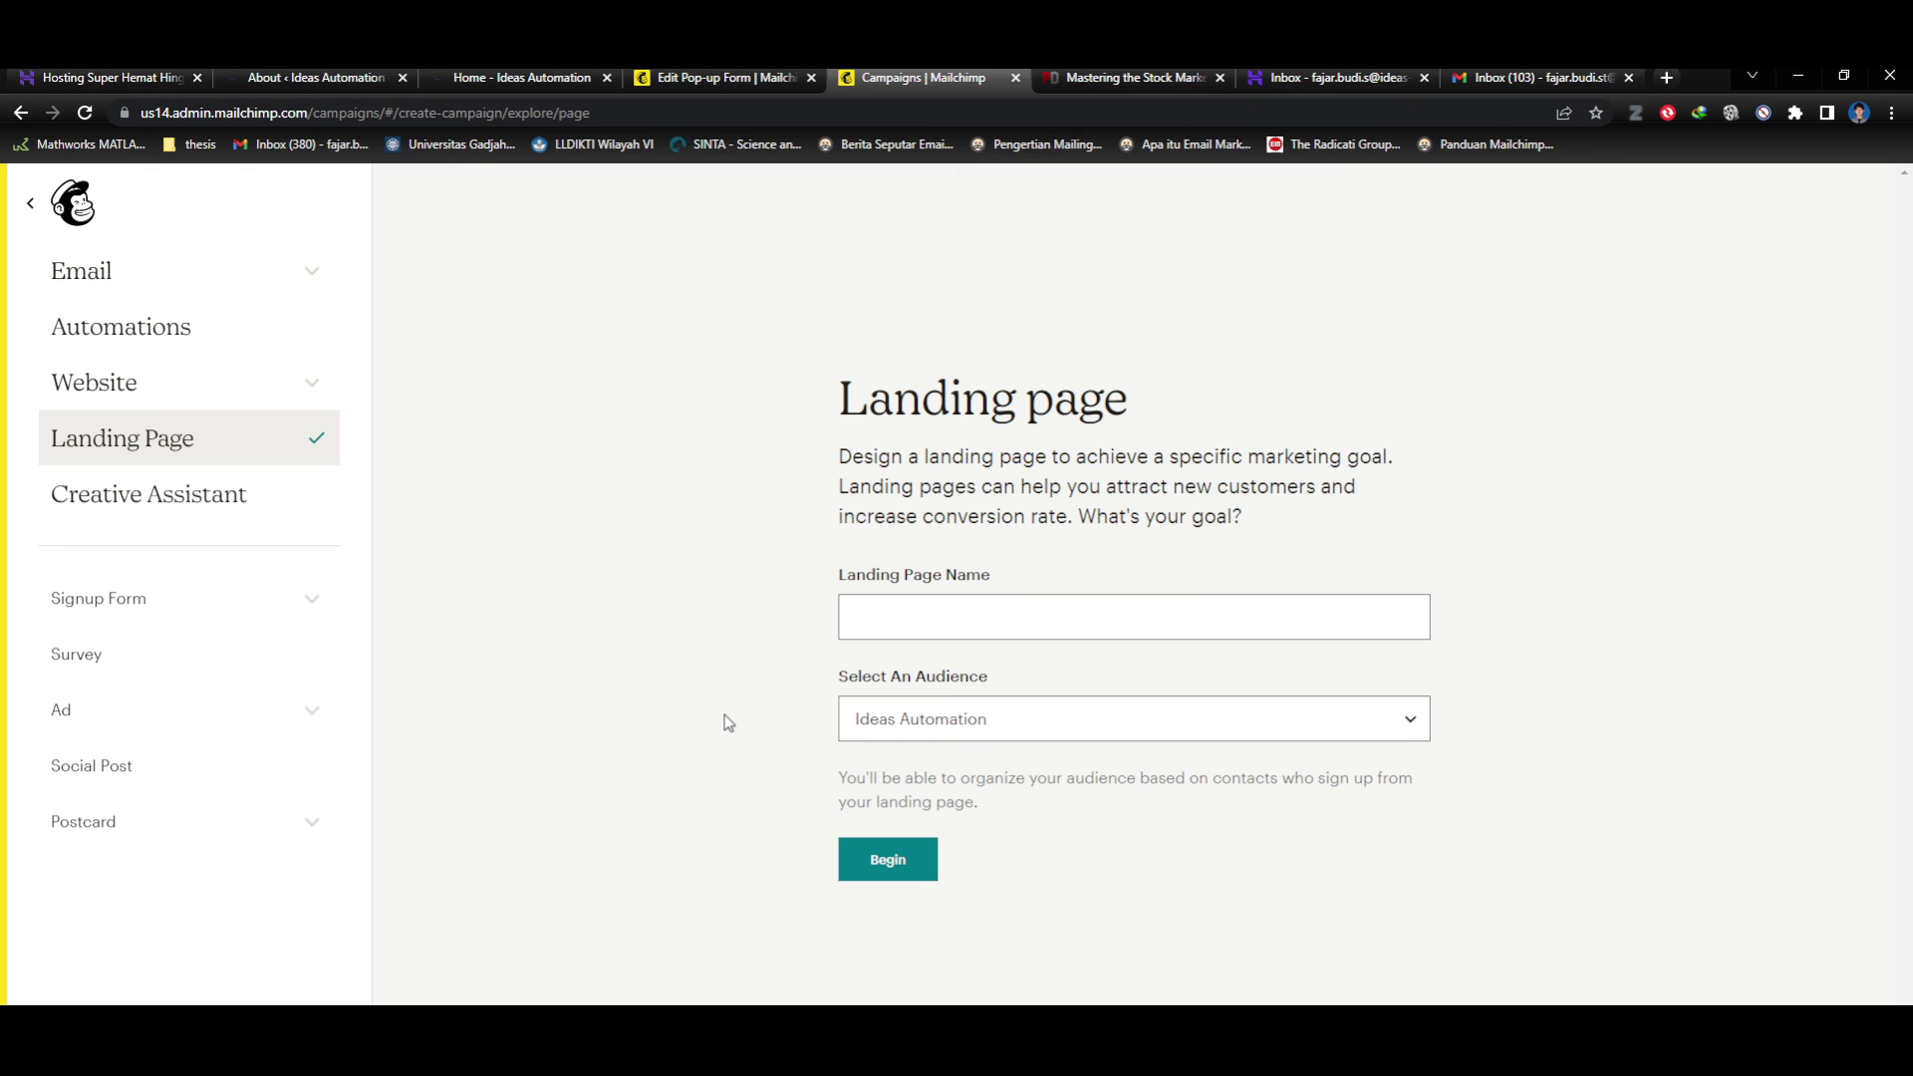
left_click(20, 114)
left_click(786, 88)
left_click(931, 78)
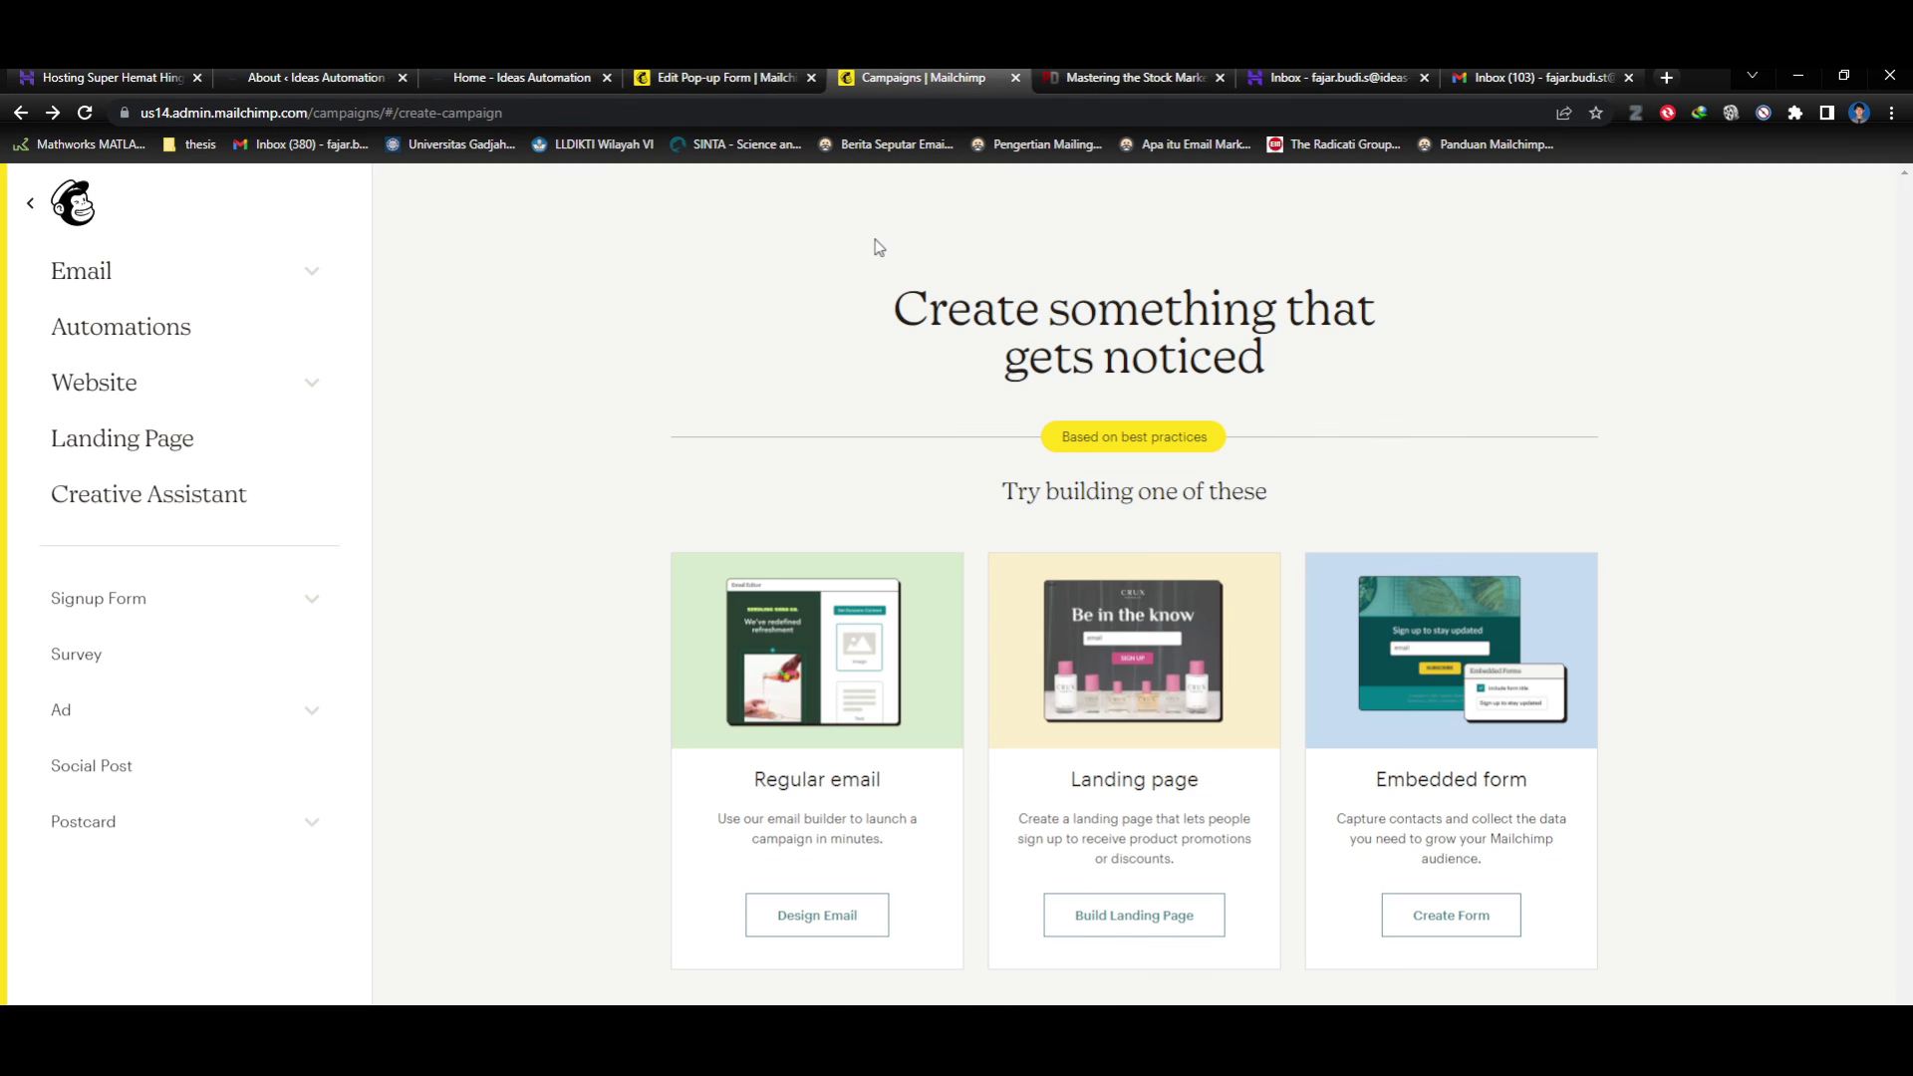
left_click(75, 203)
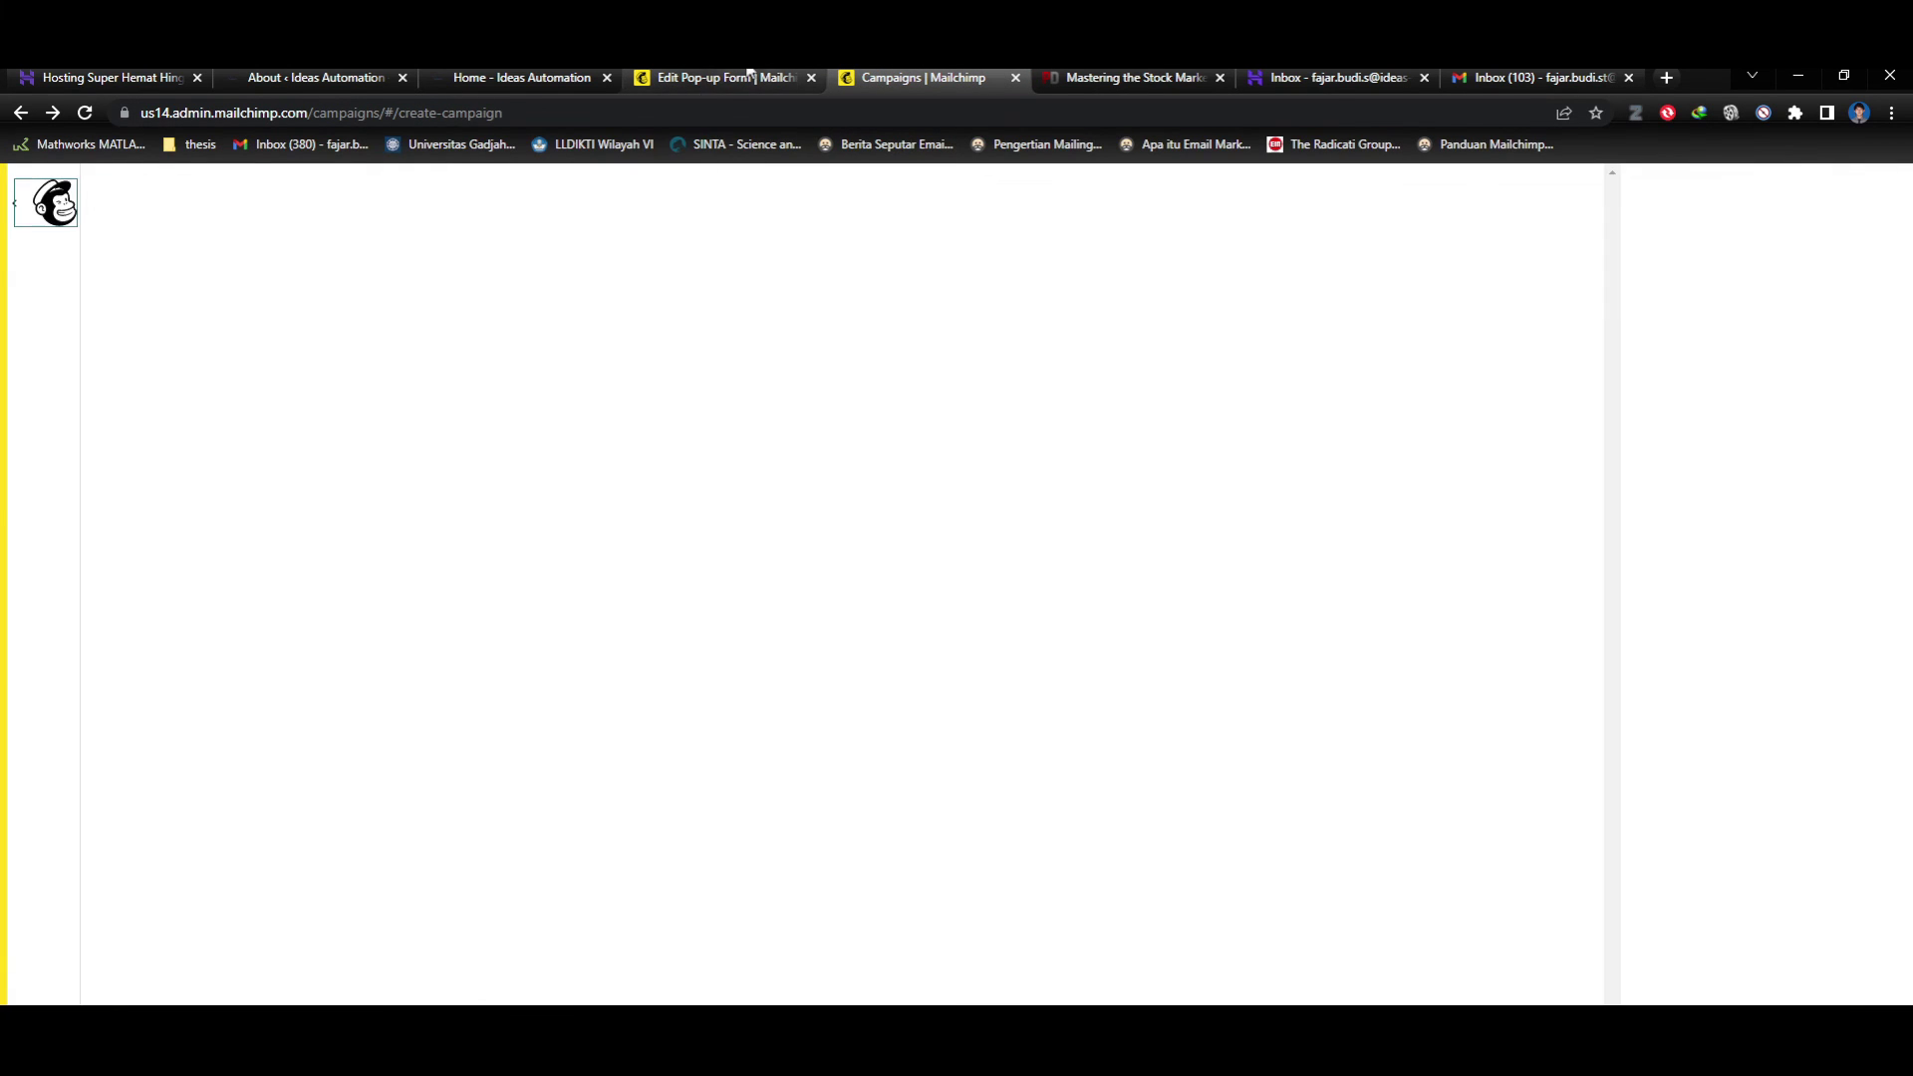
Return to the Pop-up Form Builder, reopen the site connection details and examine the script code for the website's head.
left_click(688, 77)
left_click(521, 78)
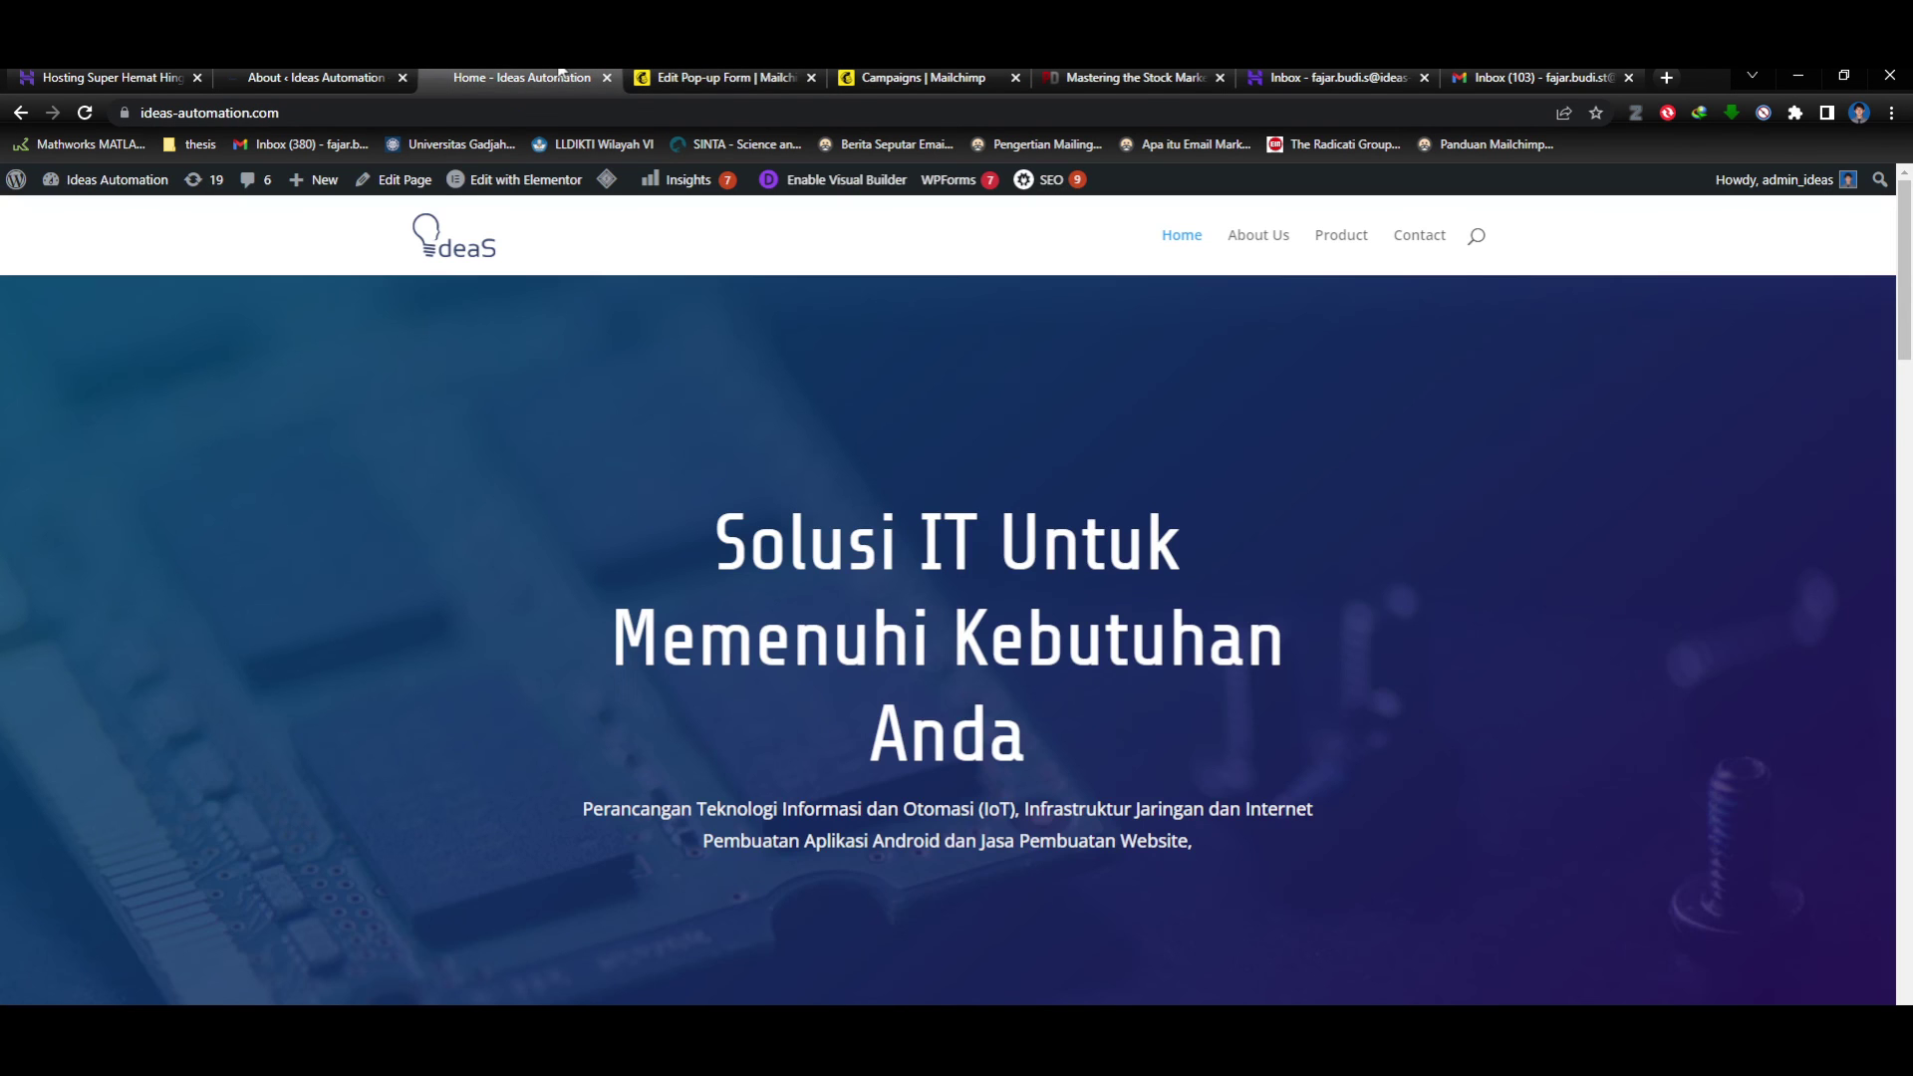
left_click(706, 77)
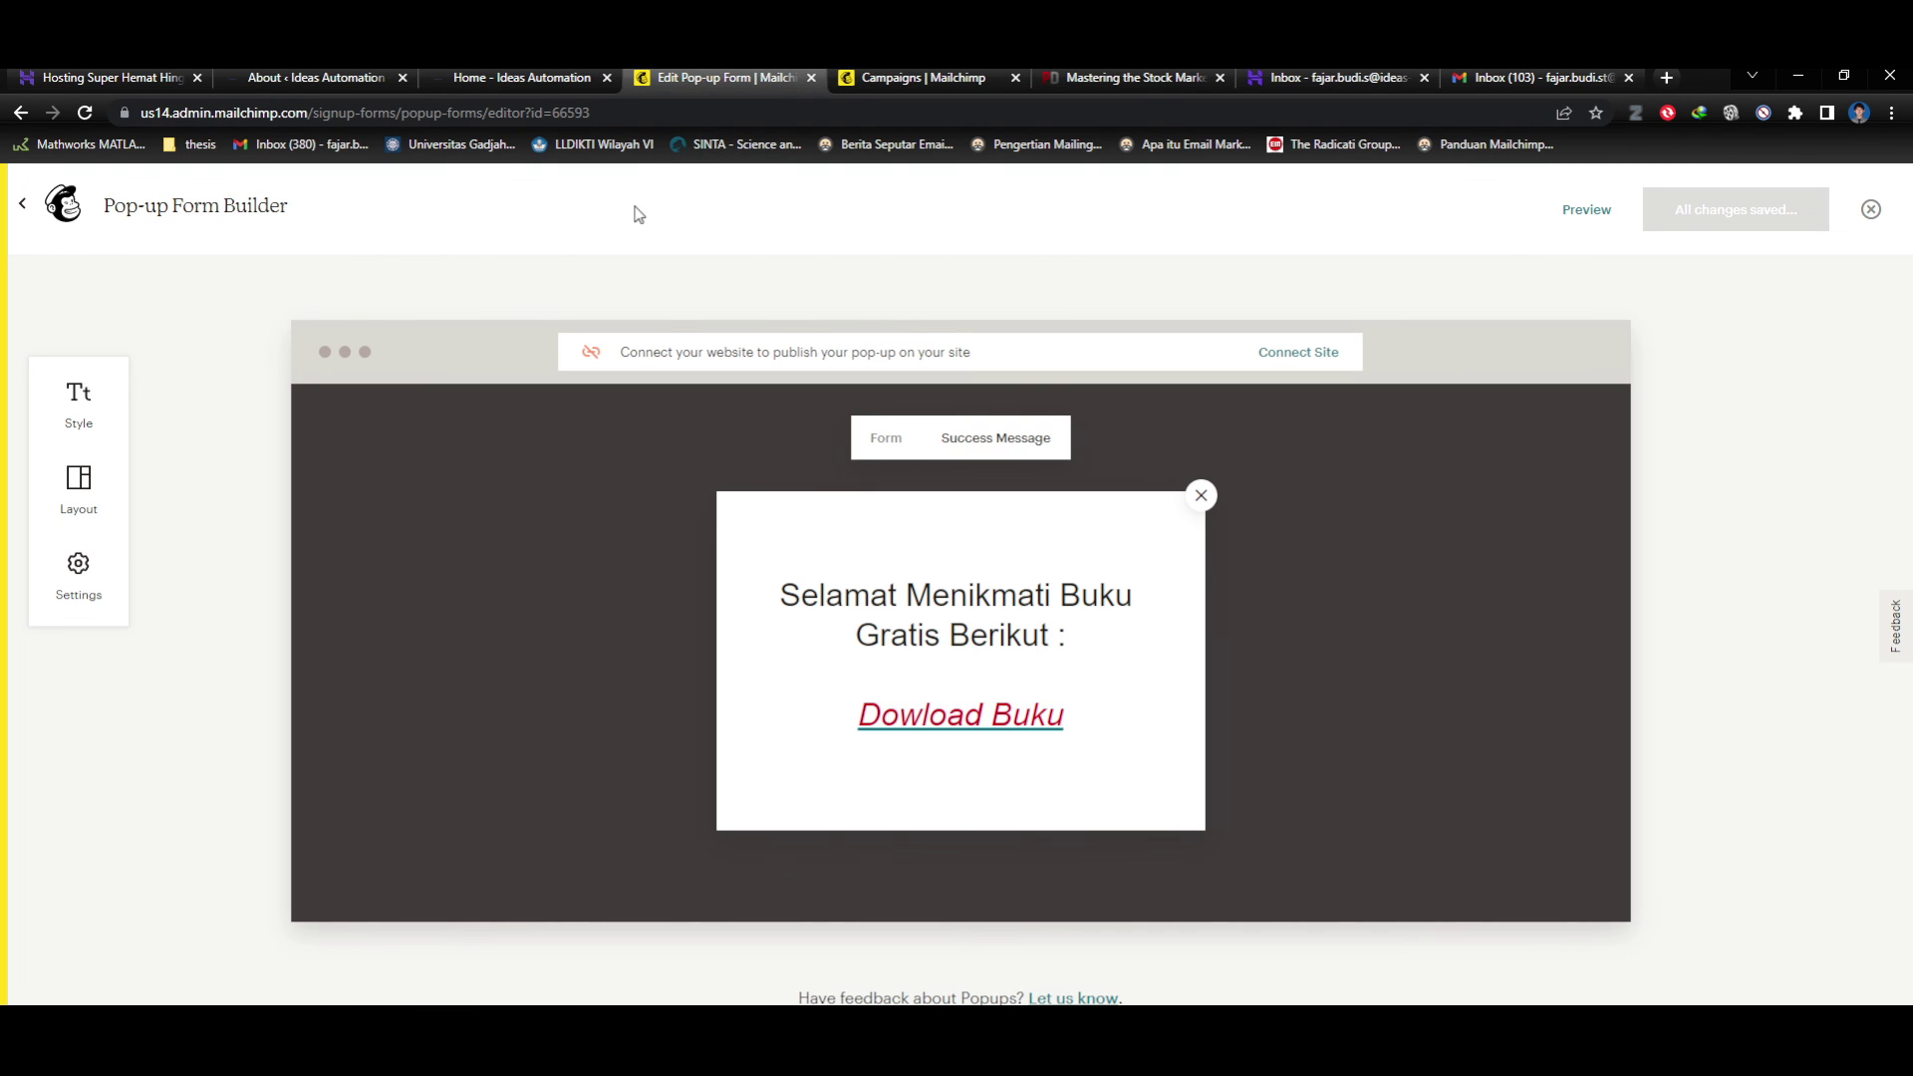
left_click(1330, 357)
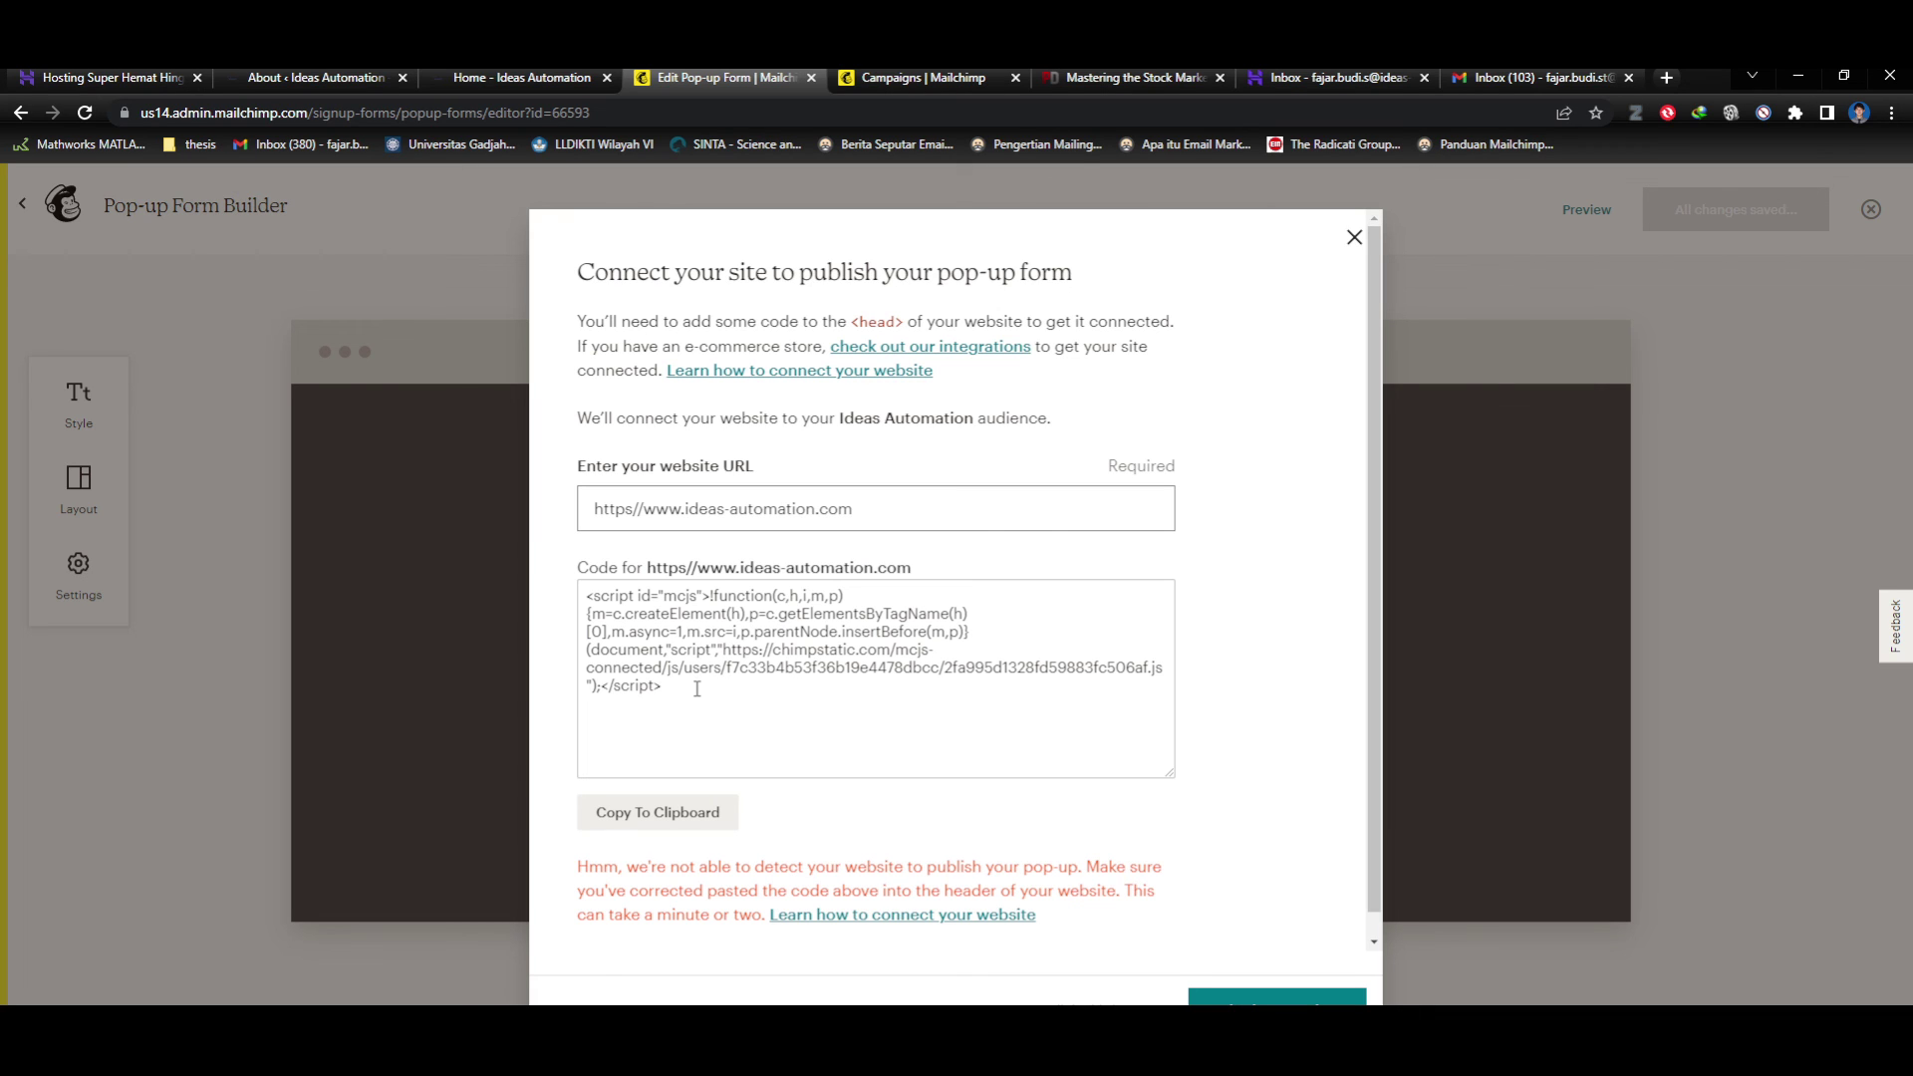
left_click_drag(696, 688, 581, 595)
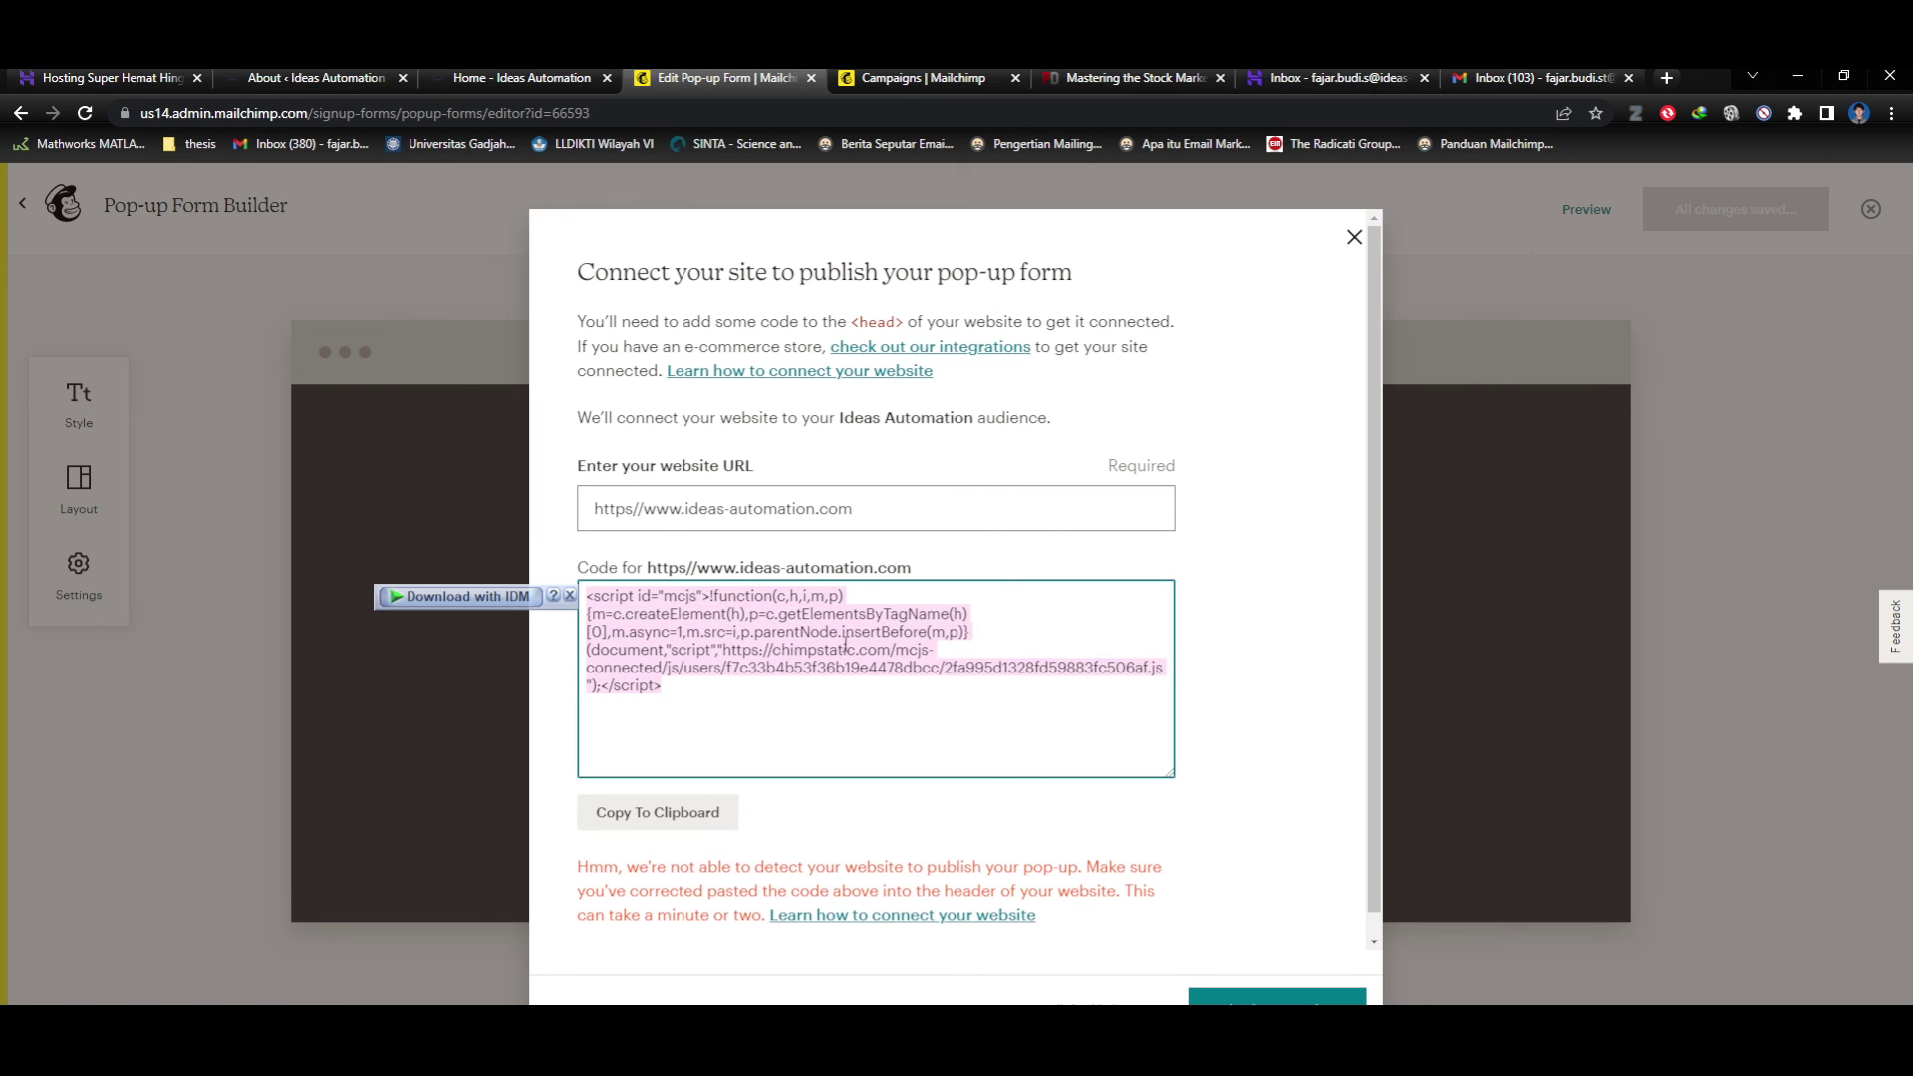
left_click(730, 689)
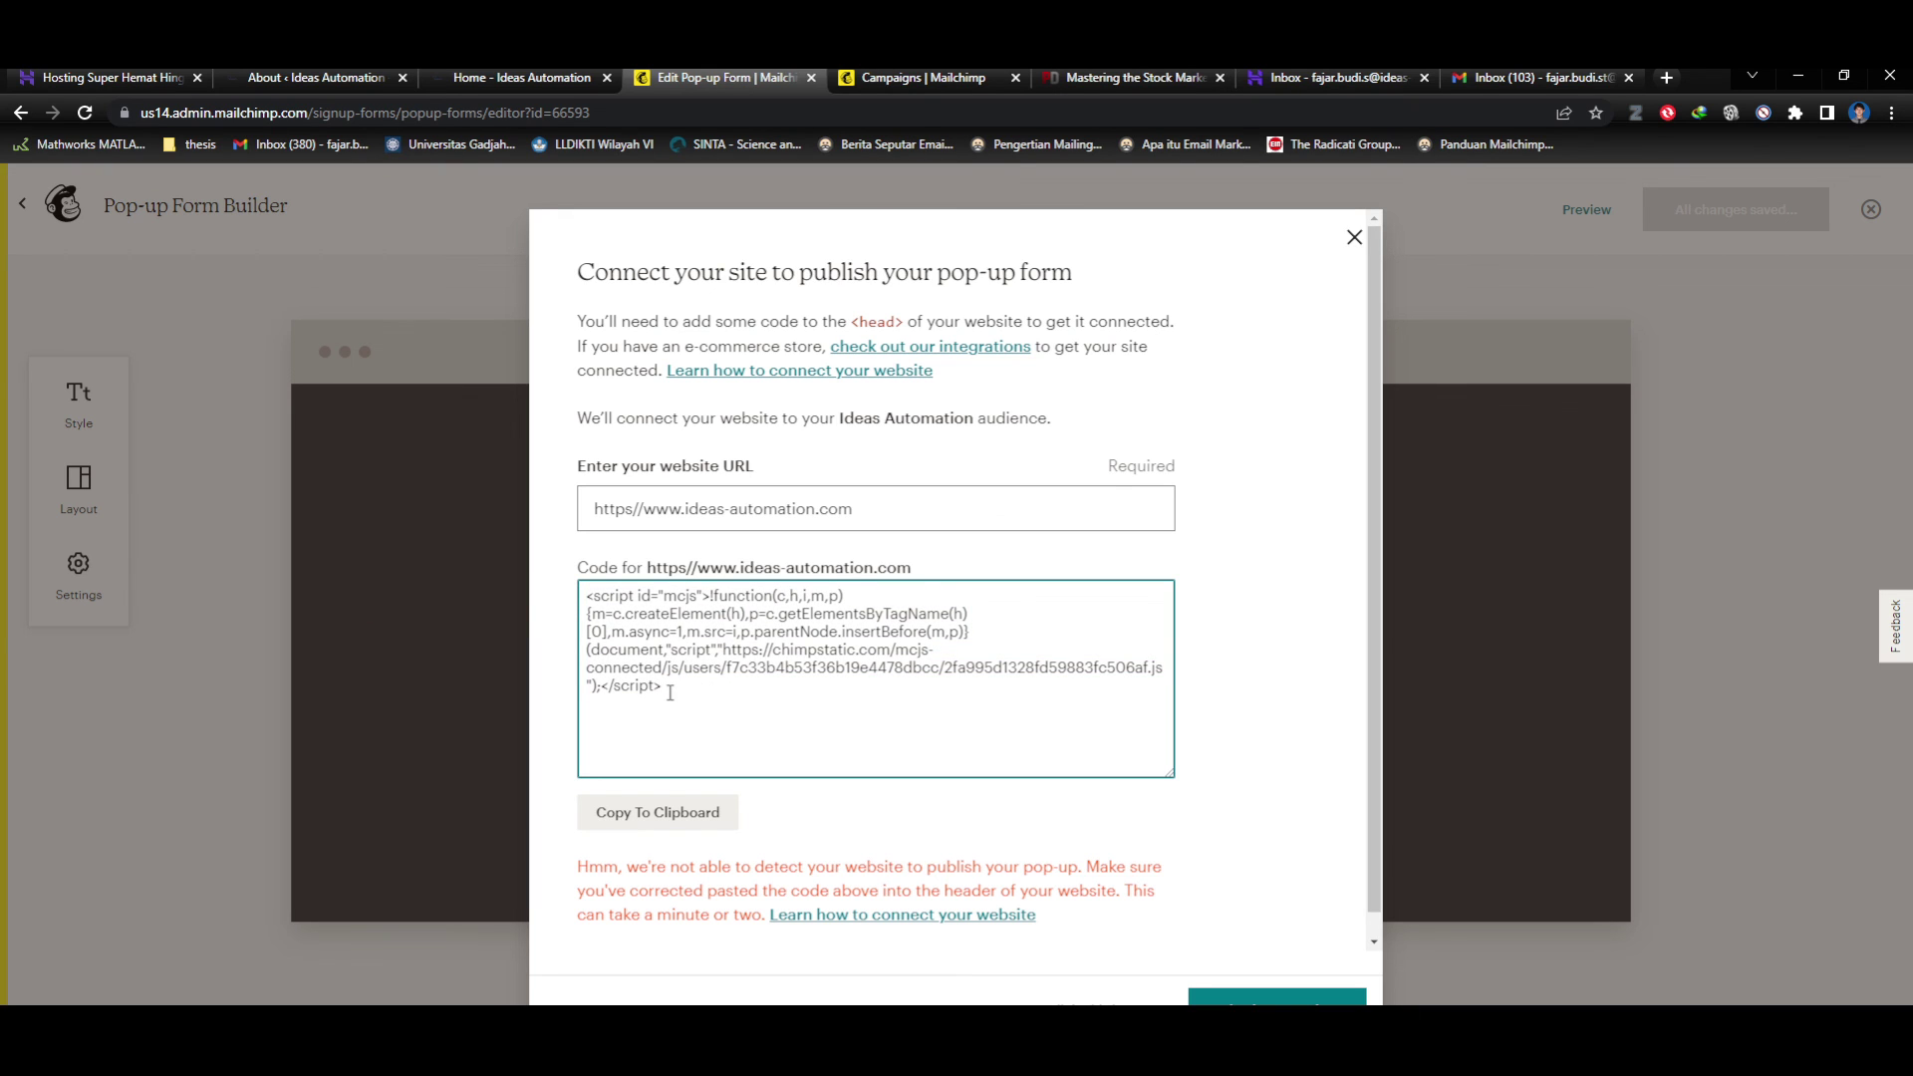
Compare Mailchimp's script code with the header, body and footer scripts in WordPress's Insert Headers and Footers settings.
left_click_drag(670, 692, 585, 595)
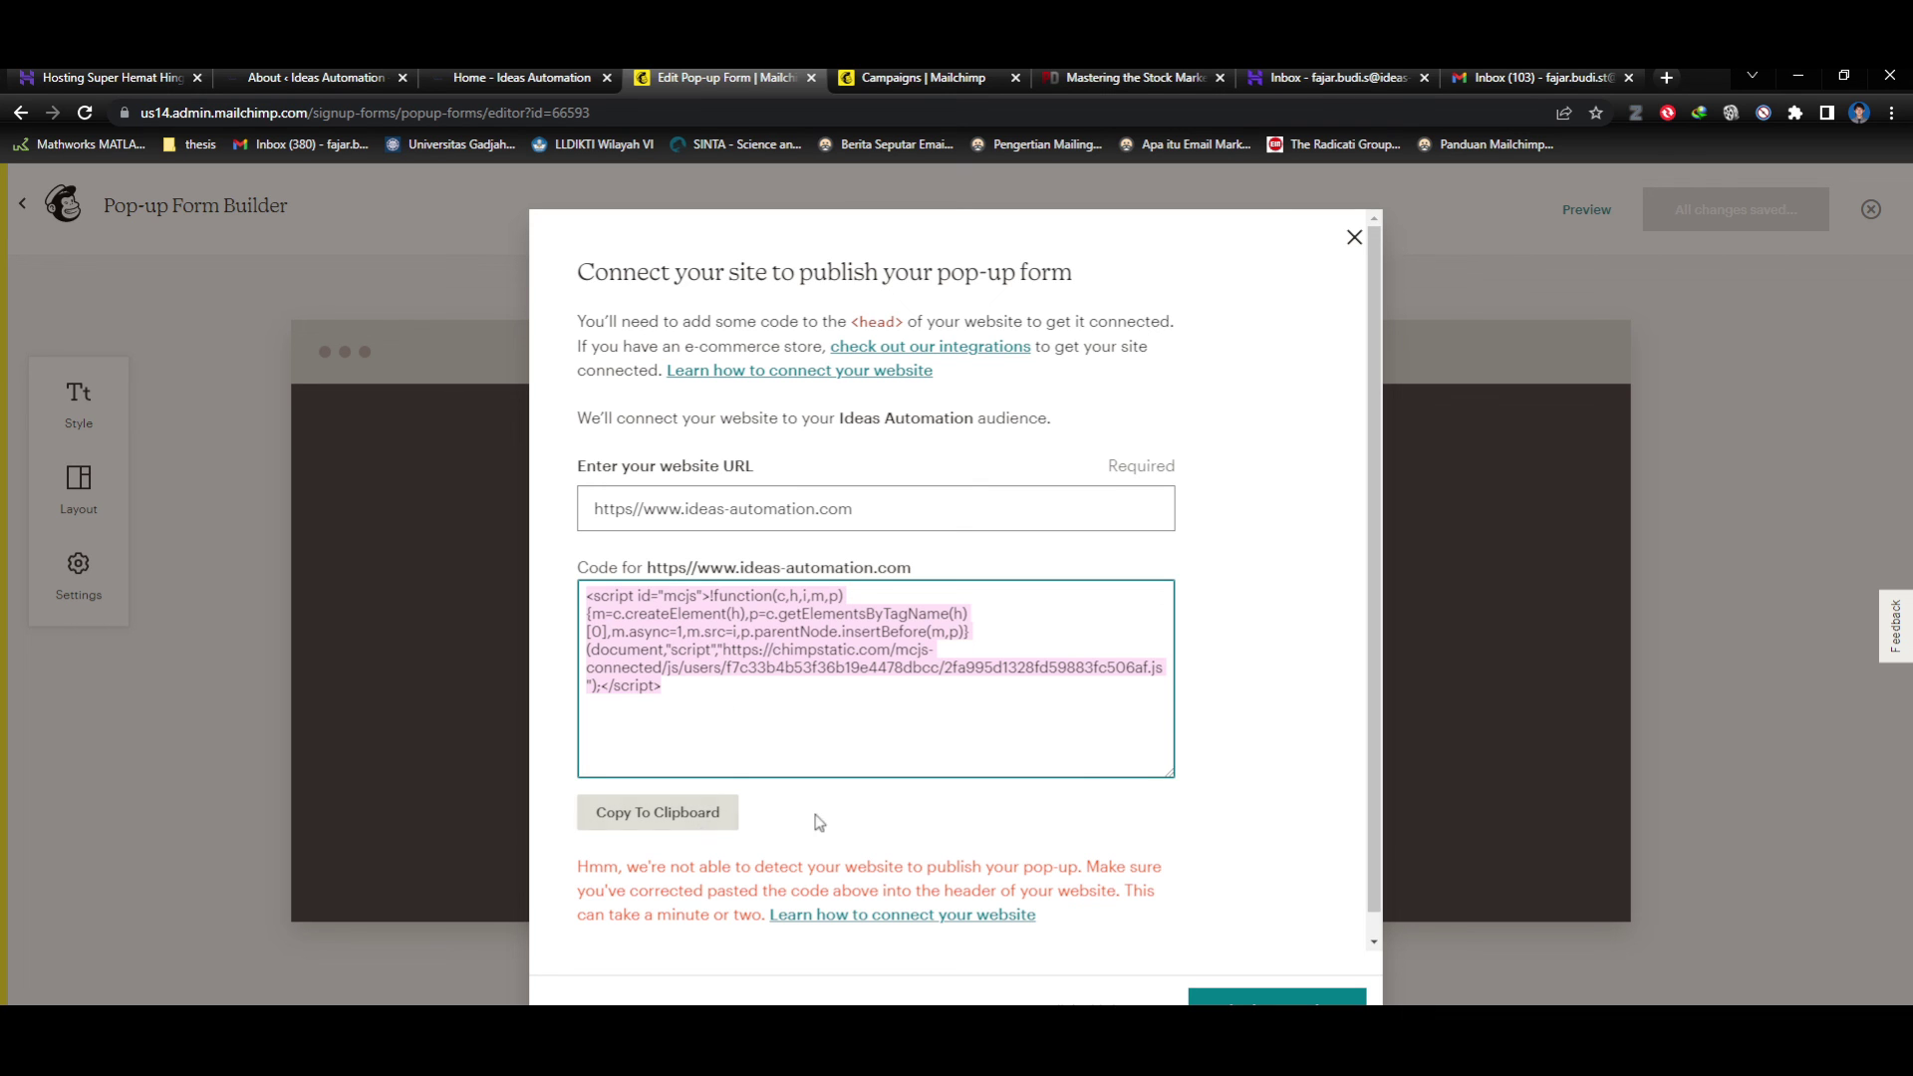
left_click(739, 769)
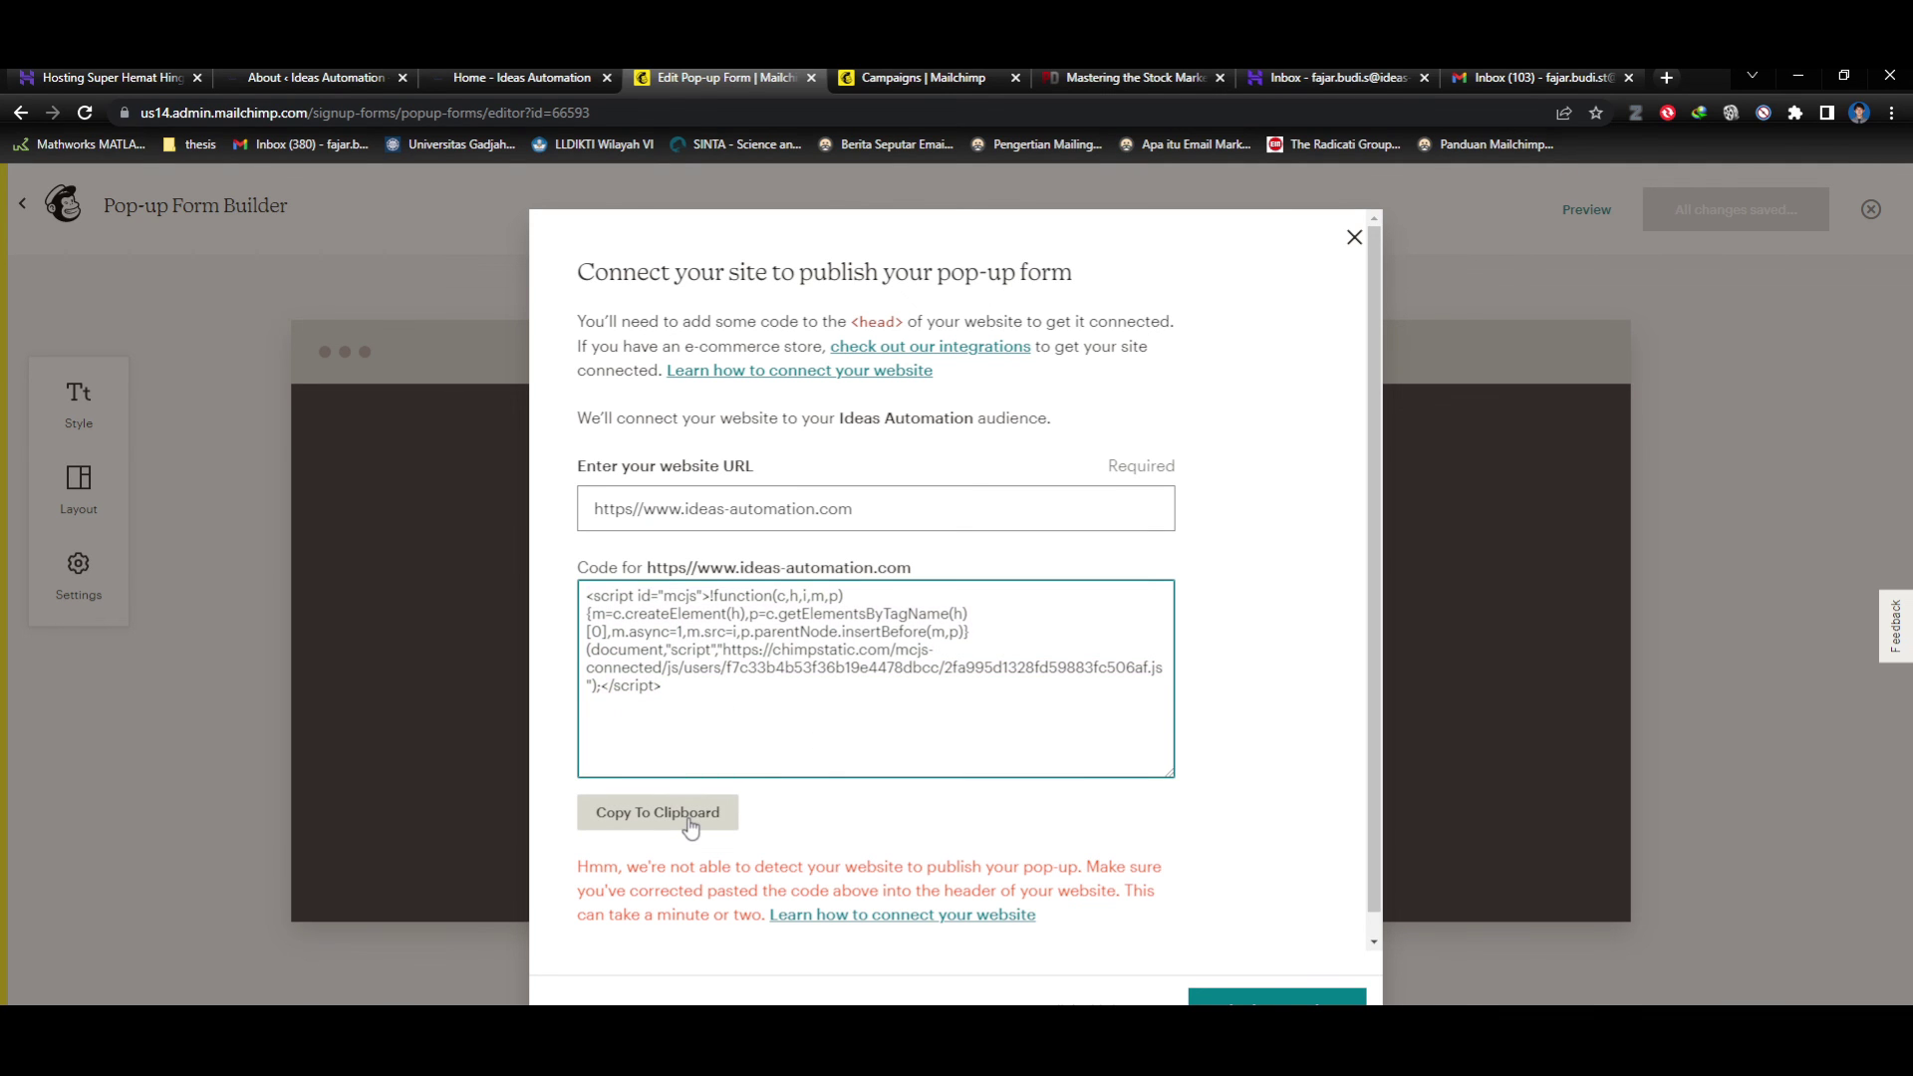
left_click(555, 75)
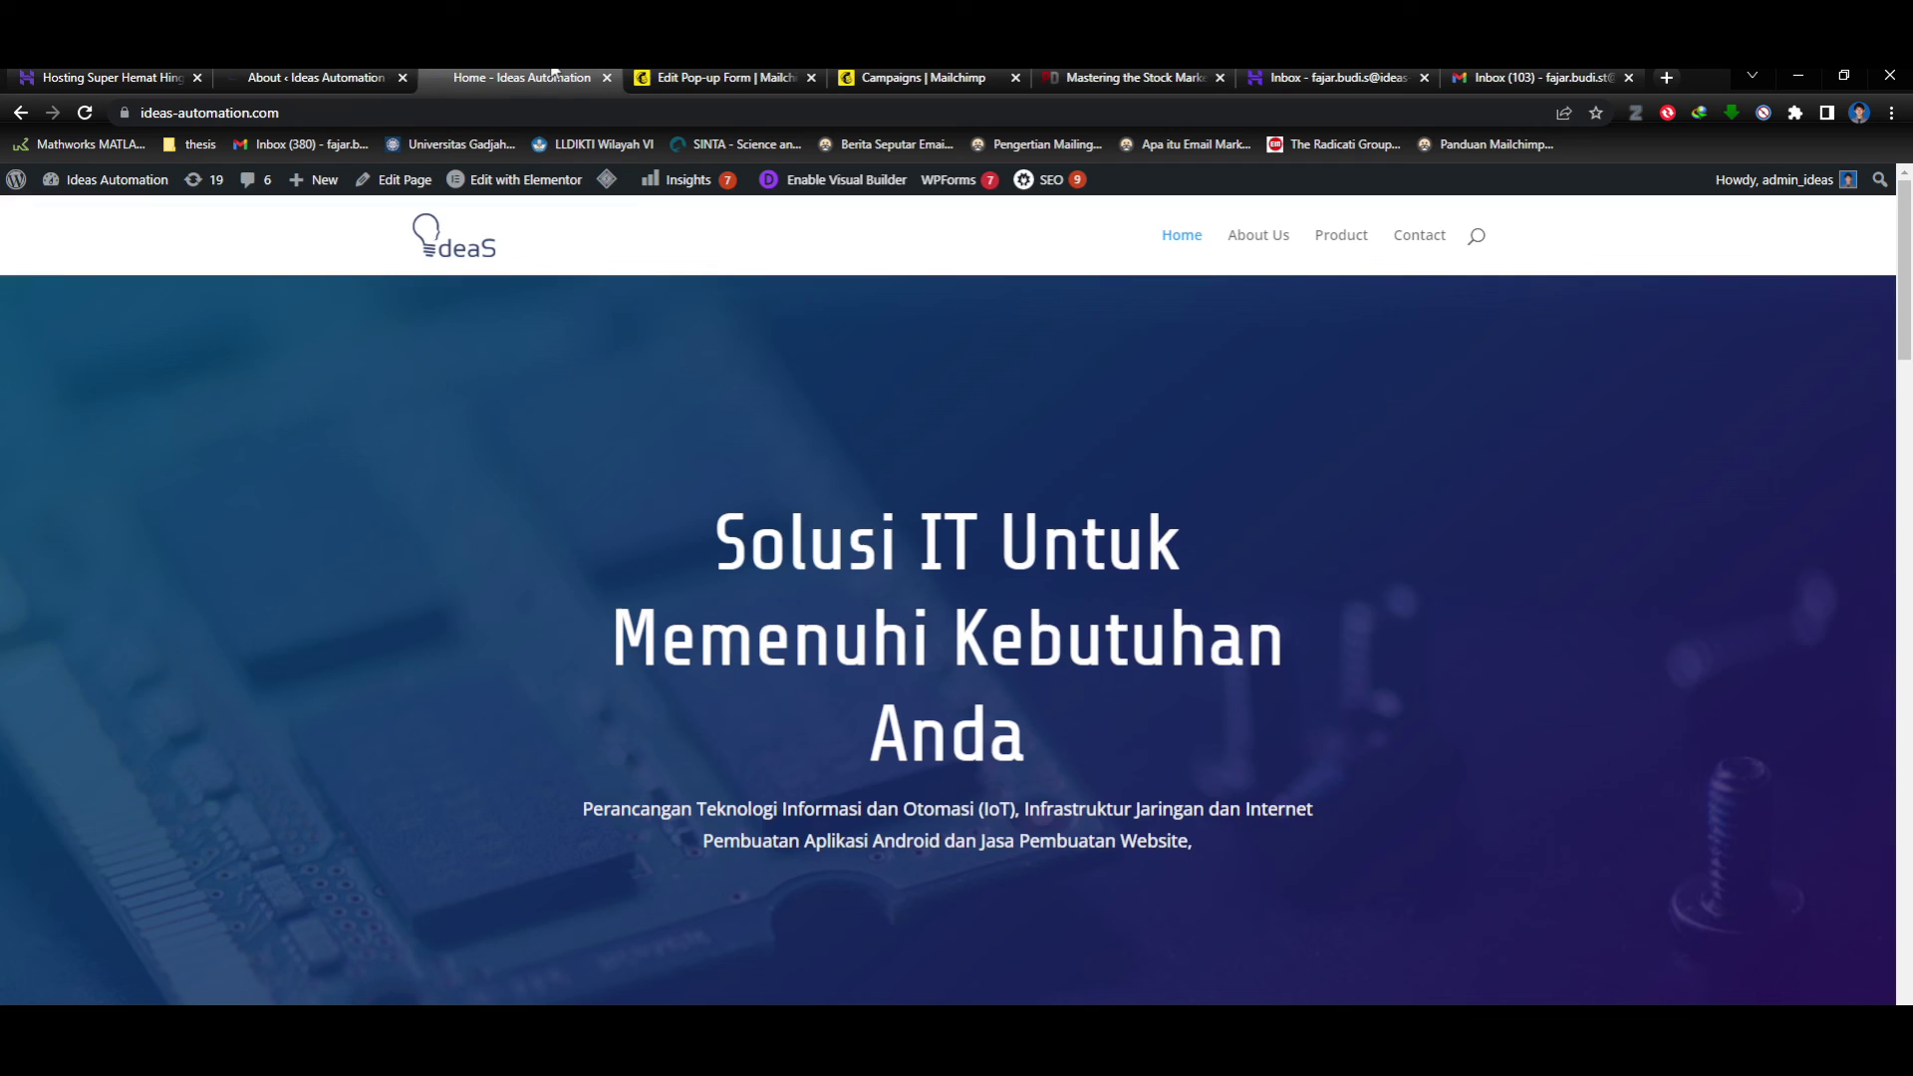
left_click(698, 75)
left_click(331, 75)
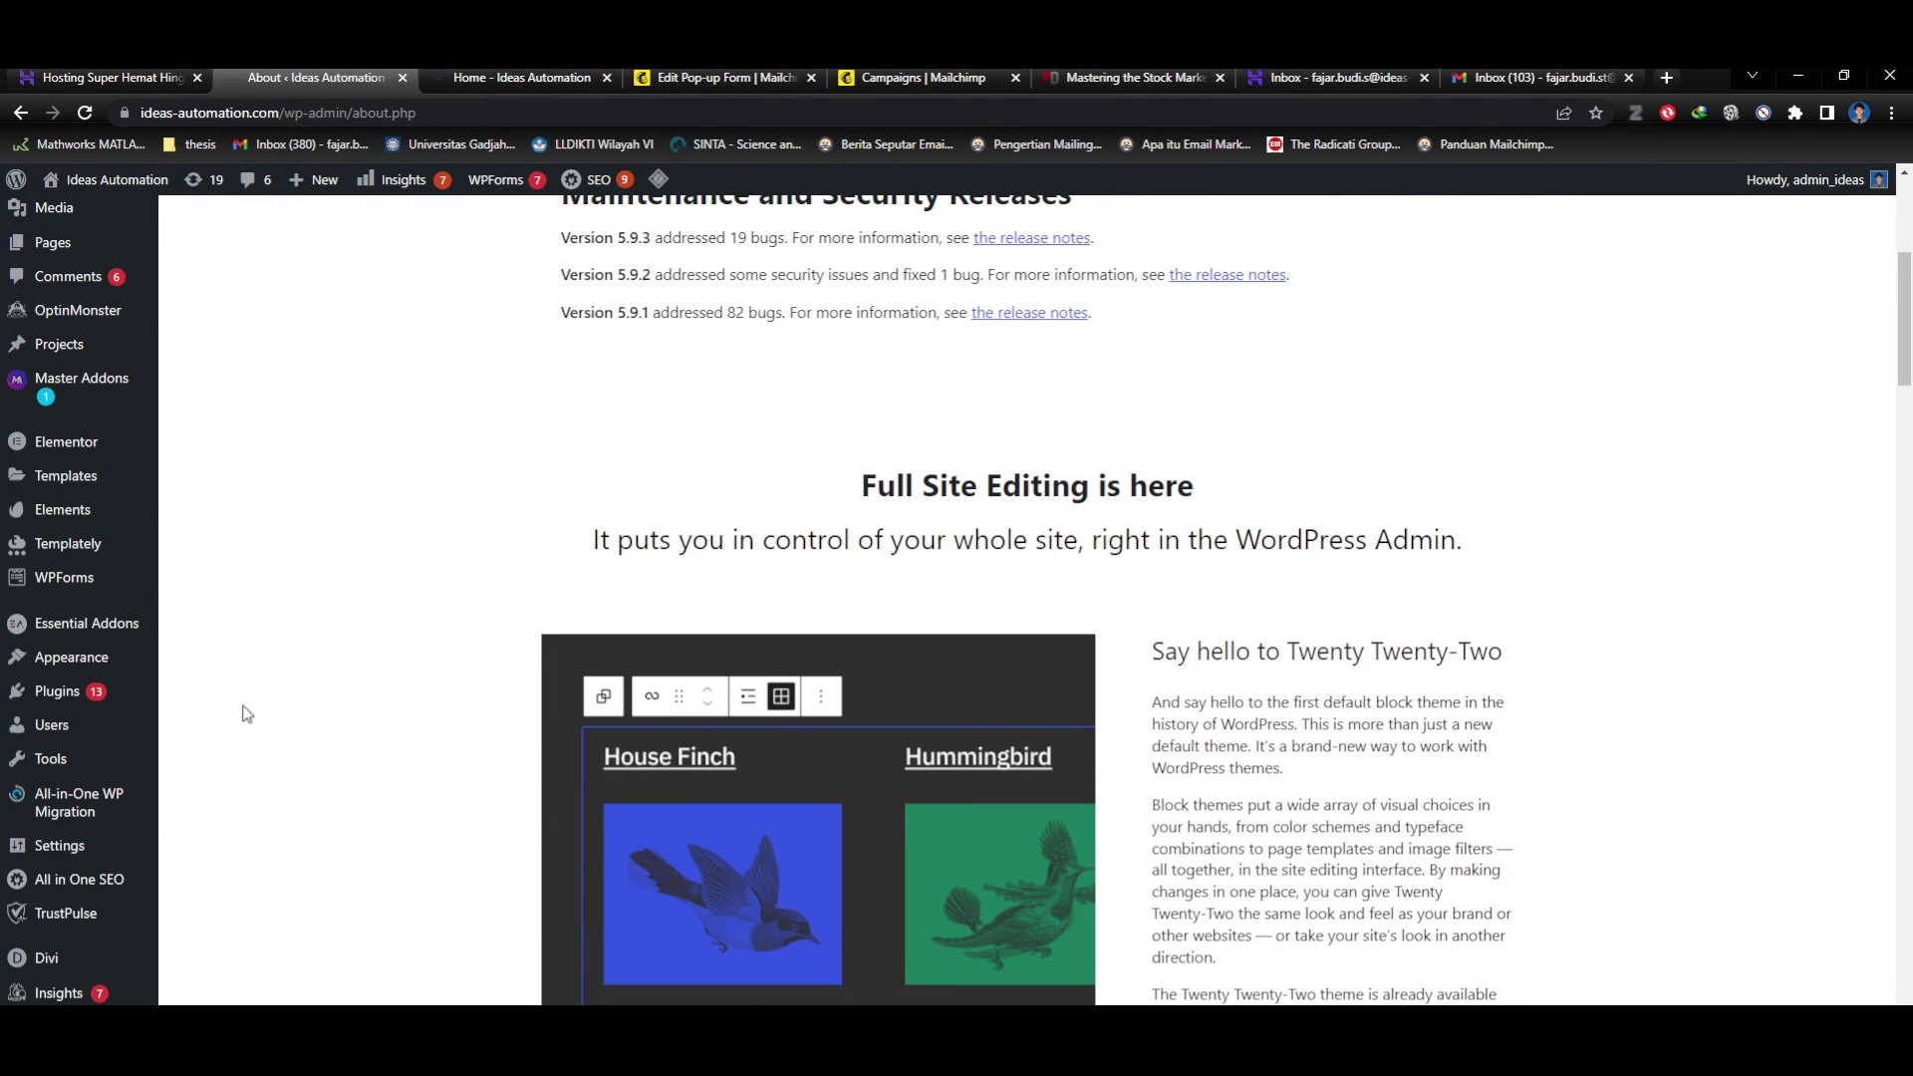
mouse_move(60, 845)
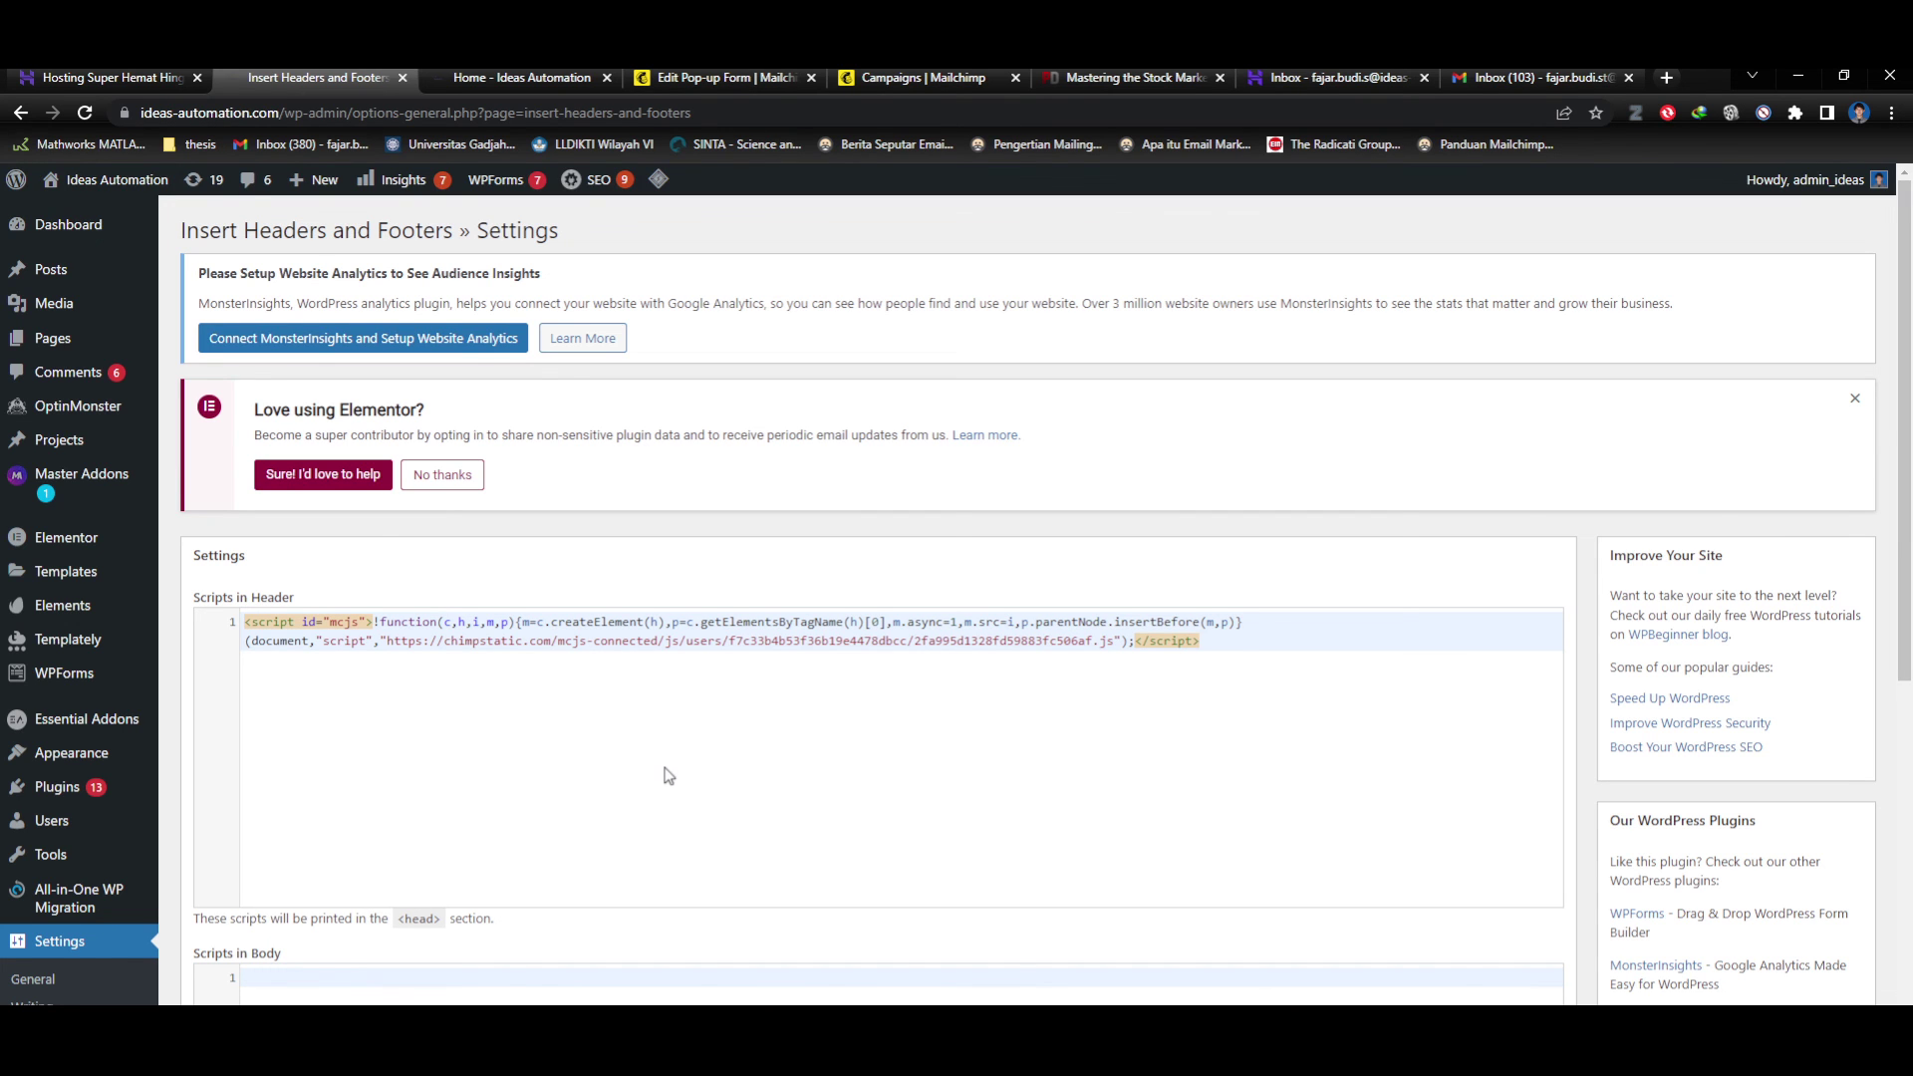
scroll(652, 774, "down", 7)
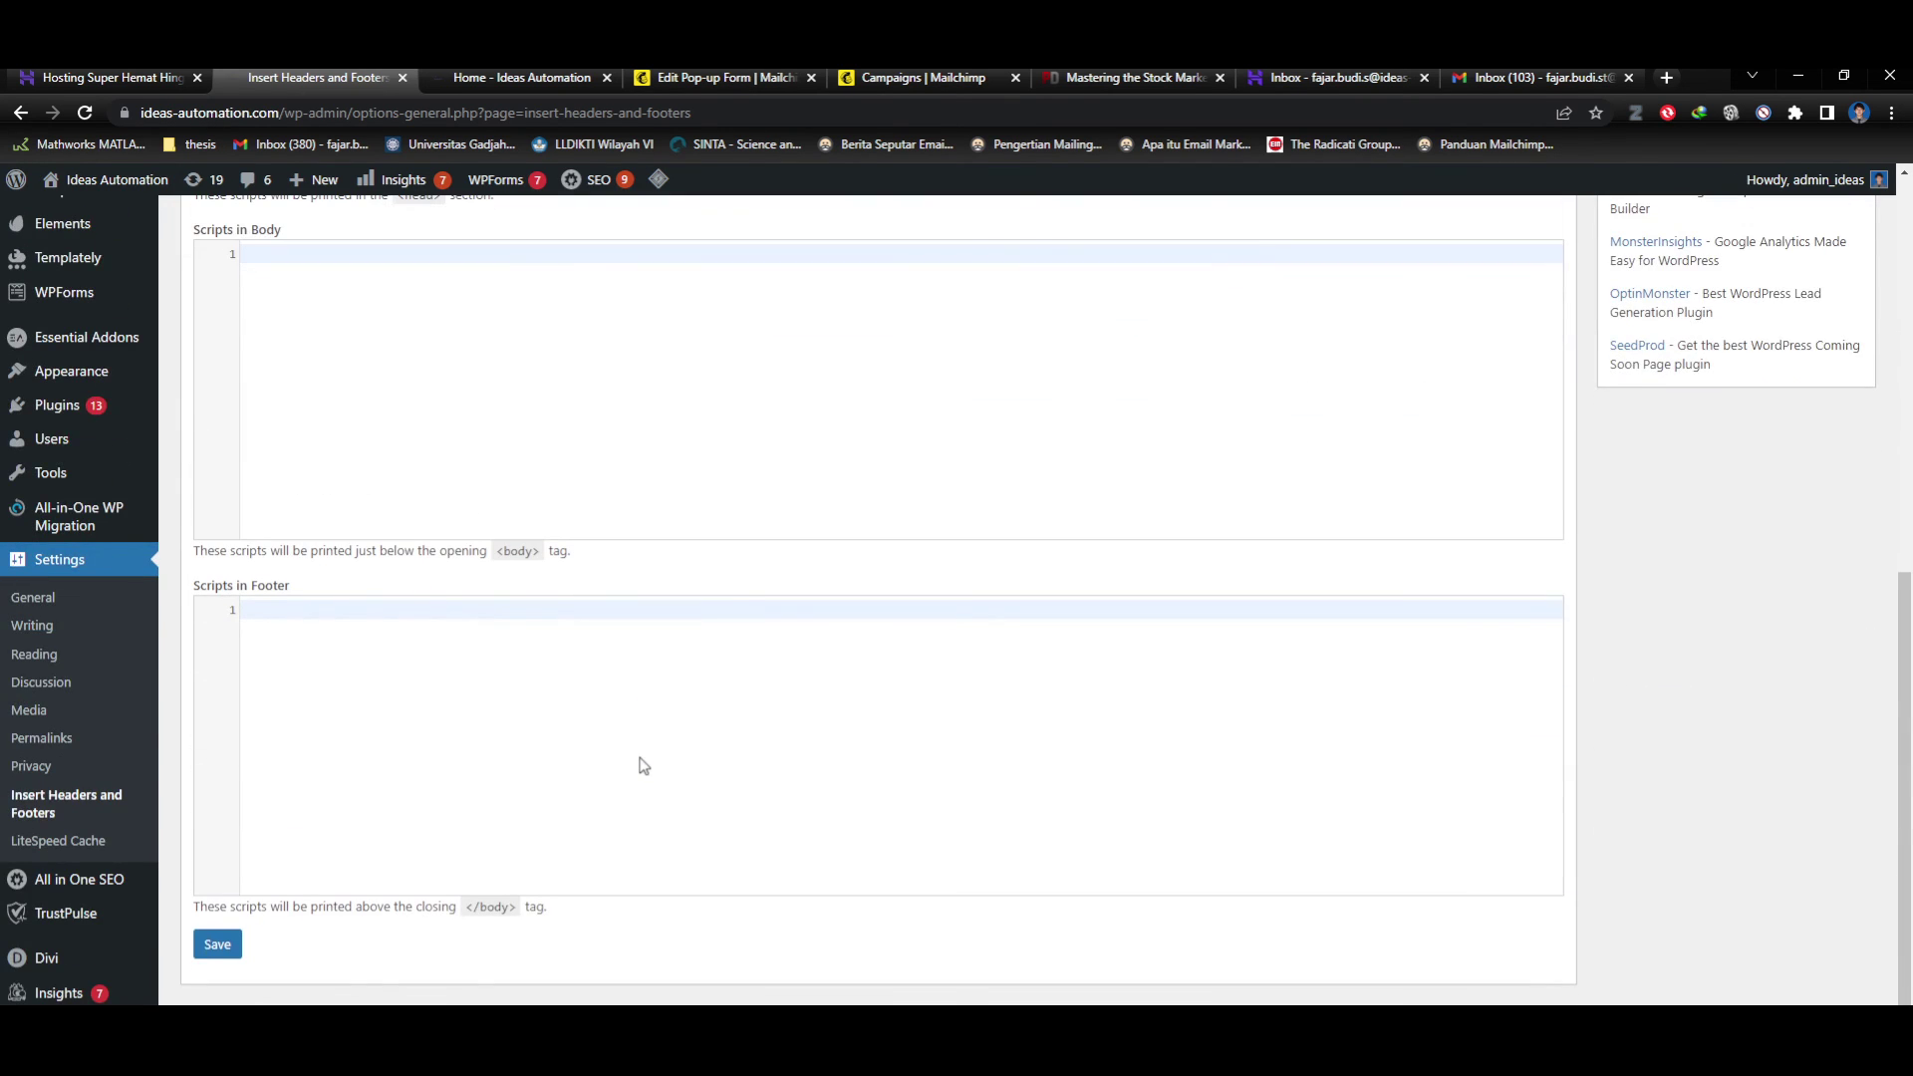
scroll(688, 729, "up", 7)
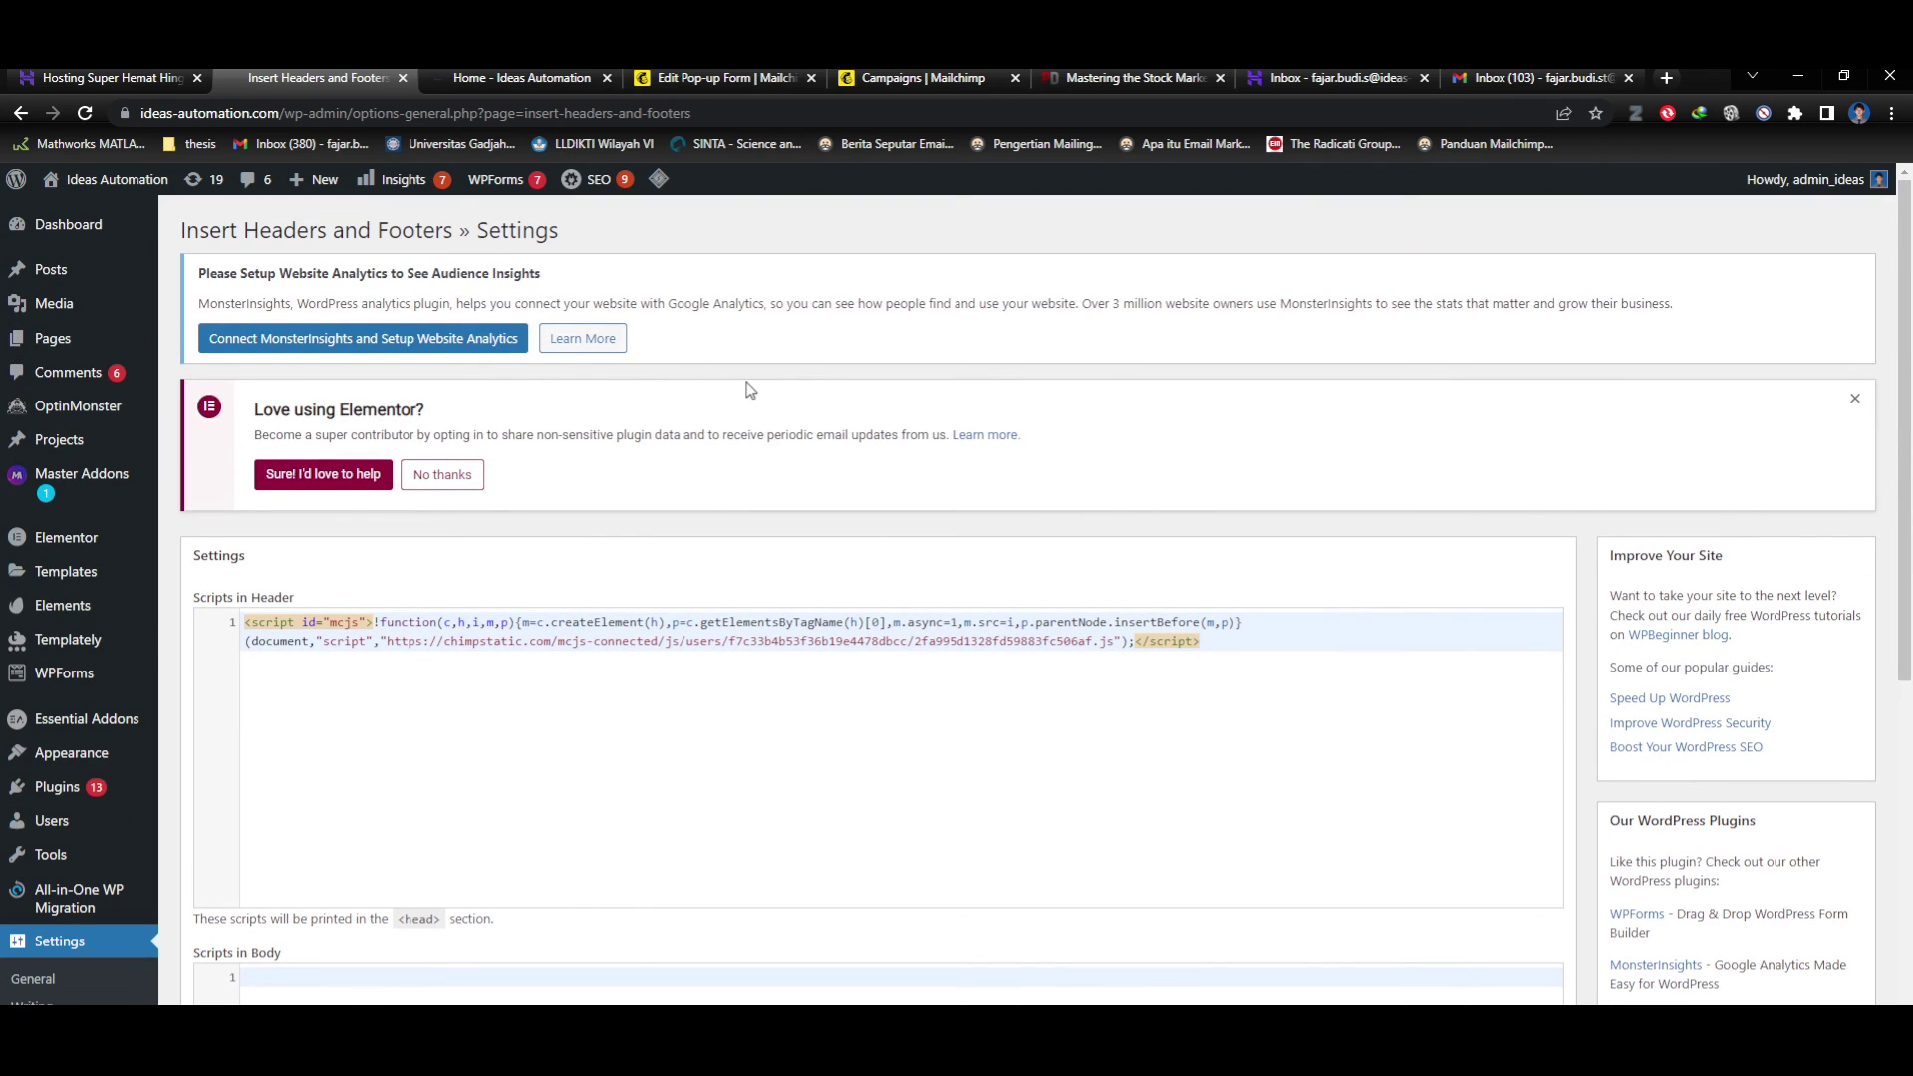
Return to the Mailchimp pop-up form's site connection dialog and check the website connection again.
left_click(551, 76)
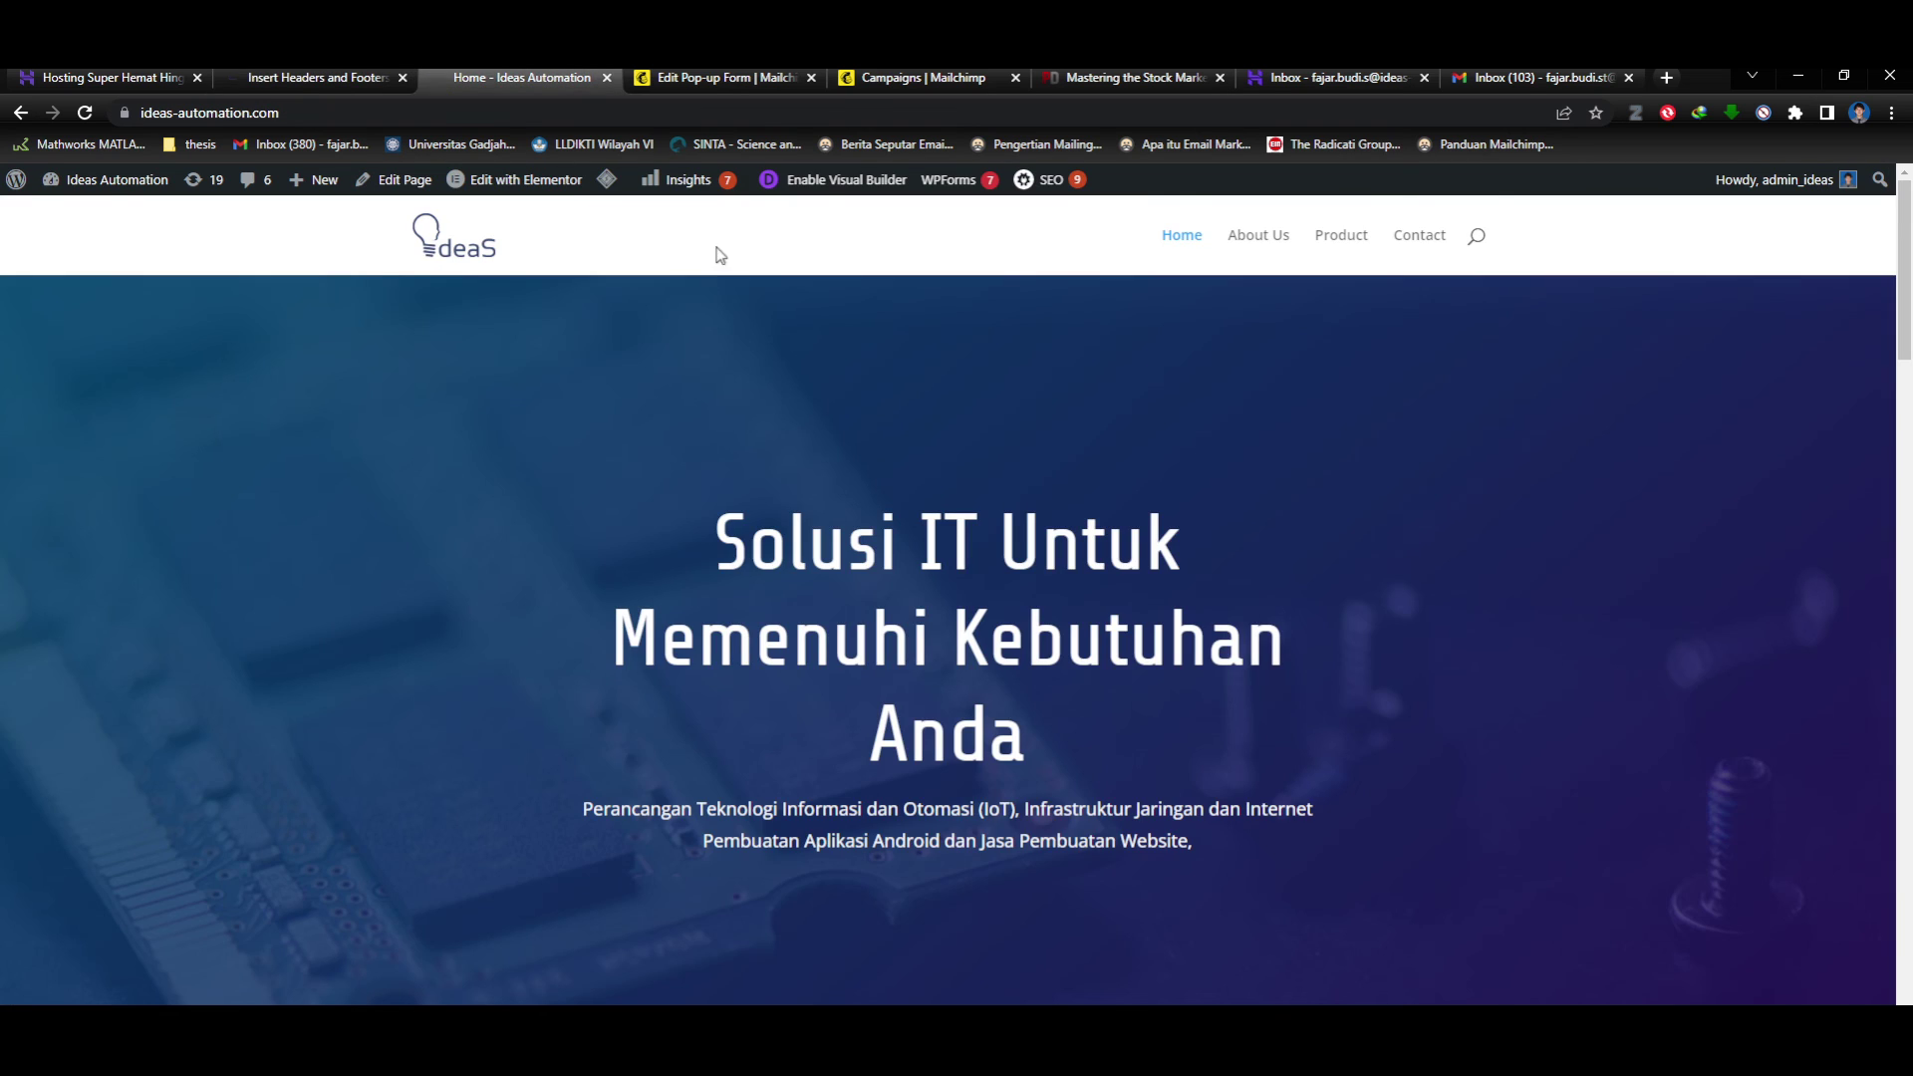
left_click(959, 76)
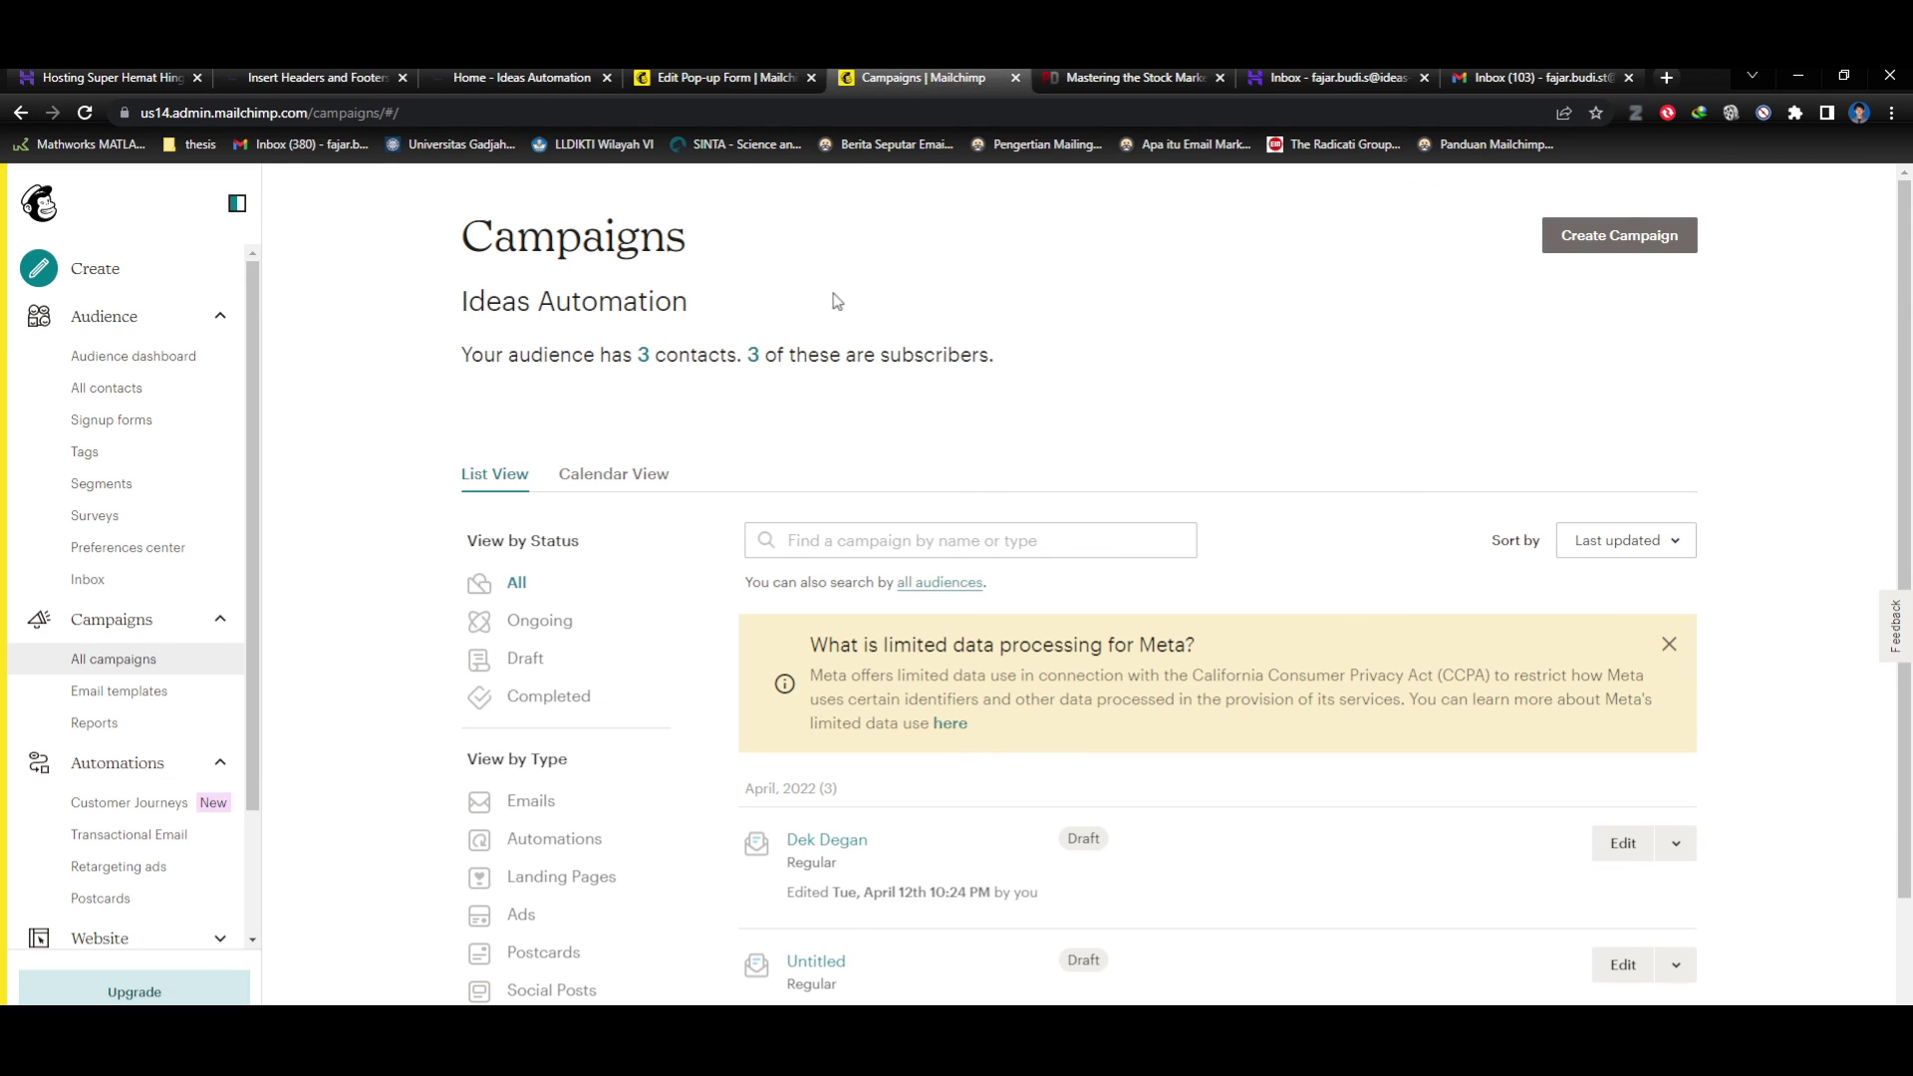
left_click(685, 75)
left_click(1274, 1000)
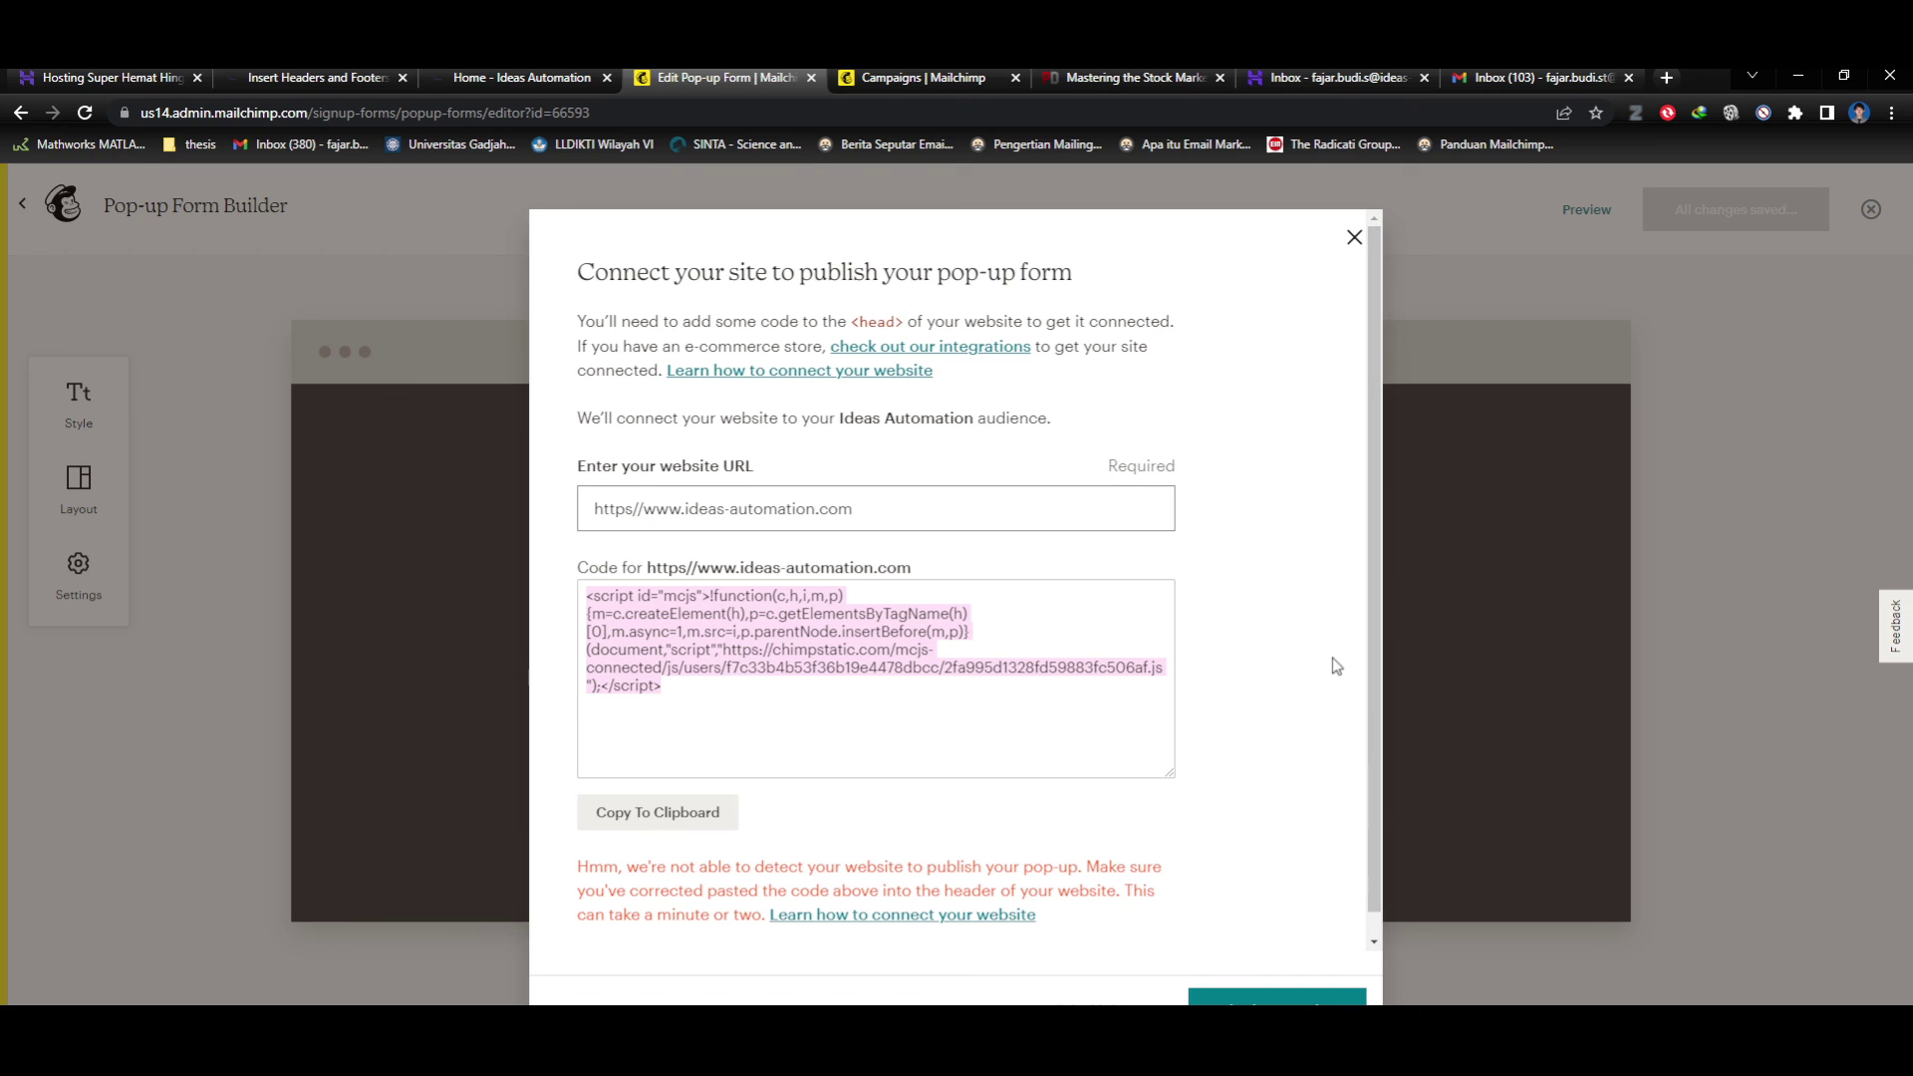
Copy the complete connection script for the ideas-automation.com site to the clipboard.
scroll(1238, 692, "down", 1)
left_click_drag(897, 680, 523, 570)
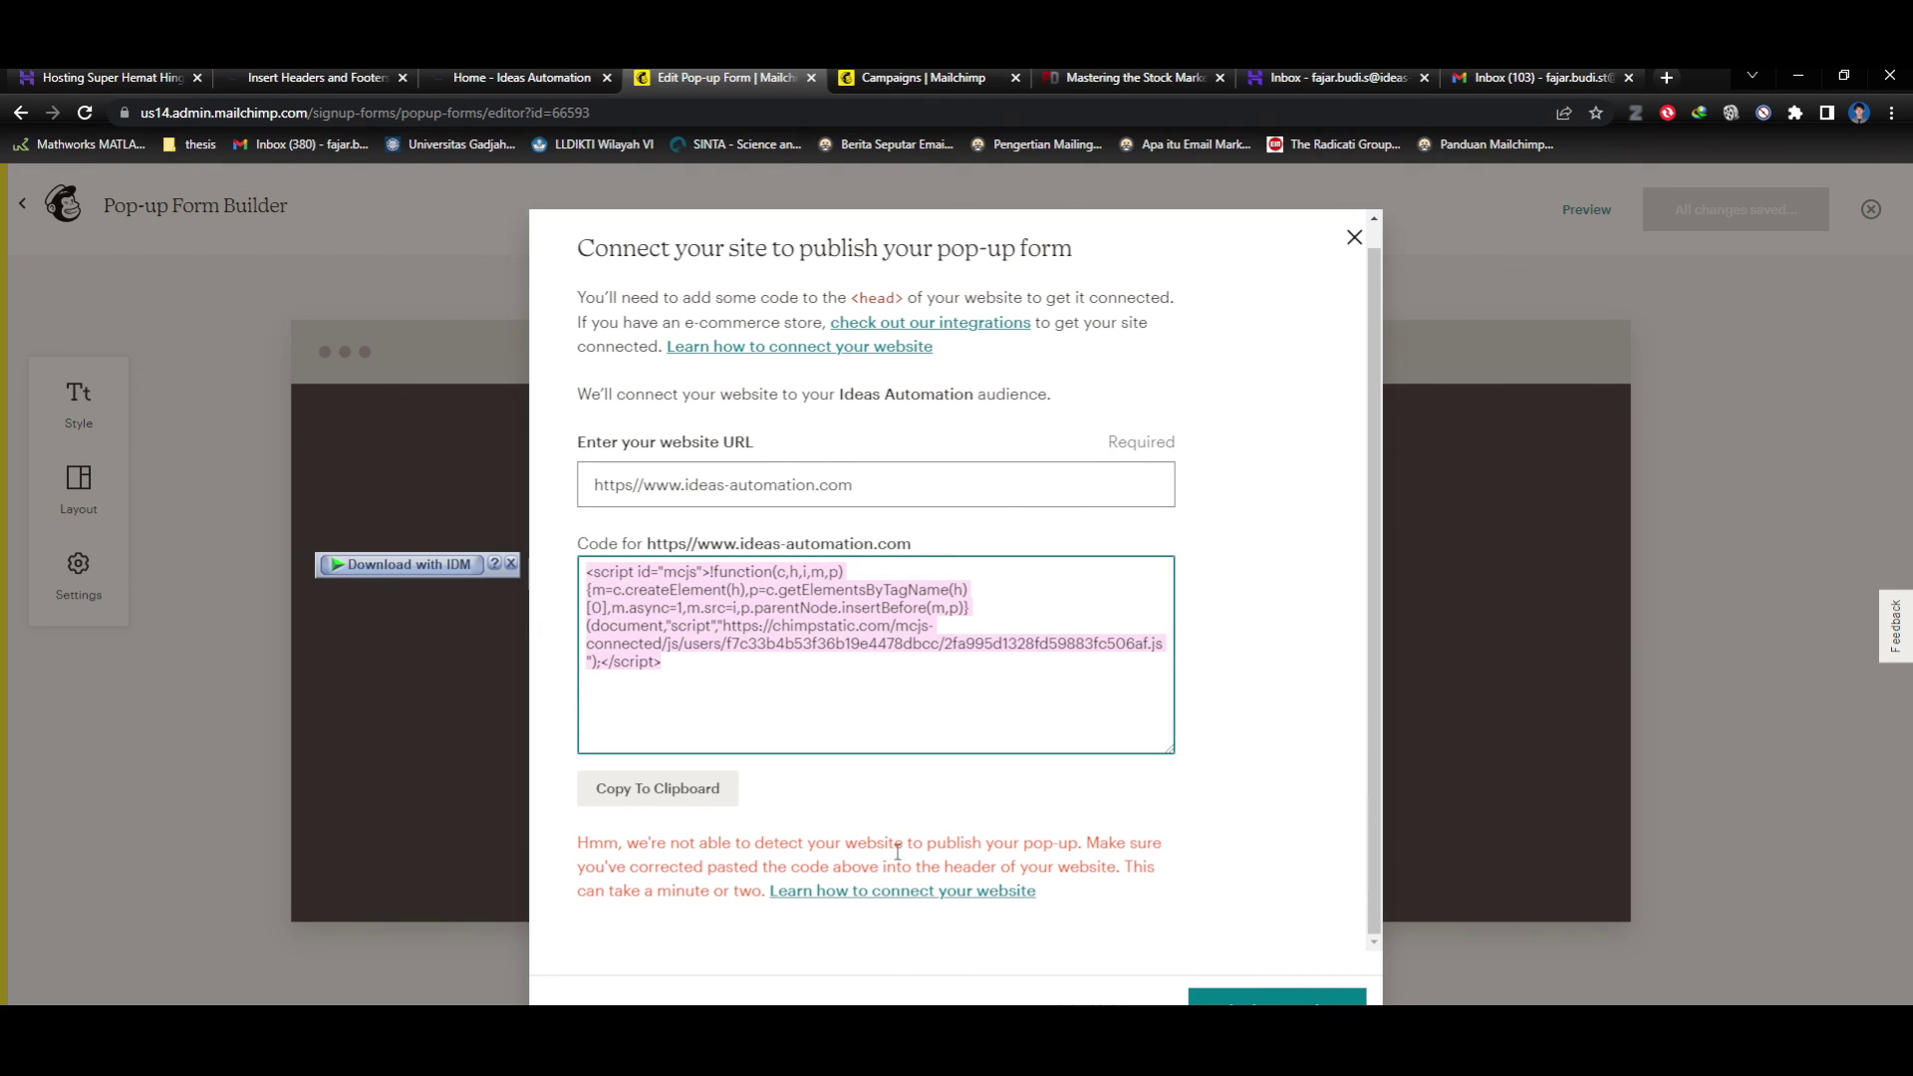
left_click(650, 790)
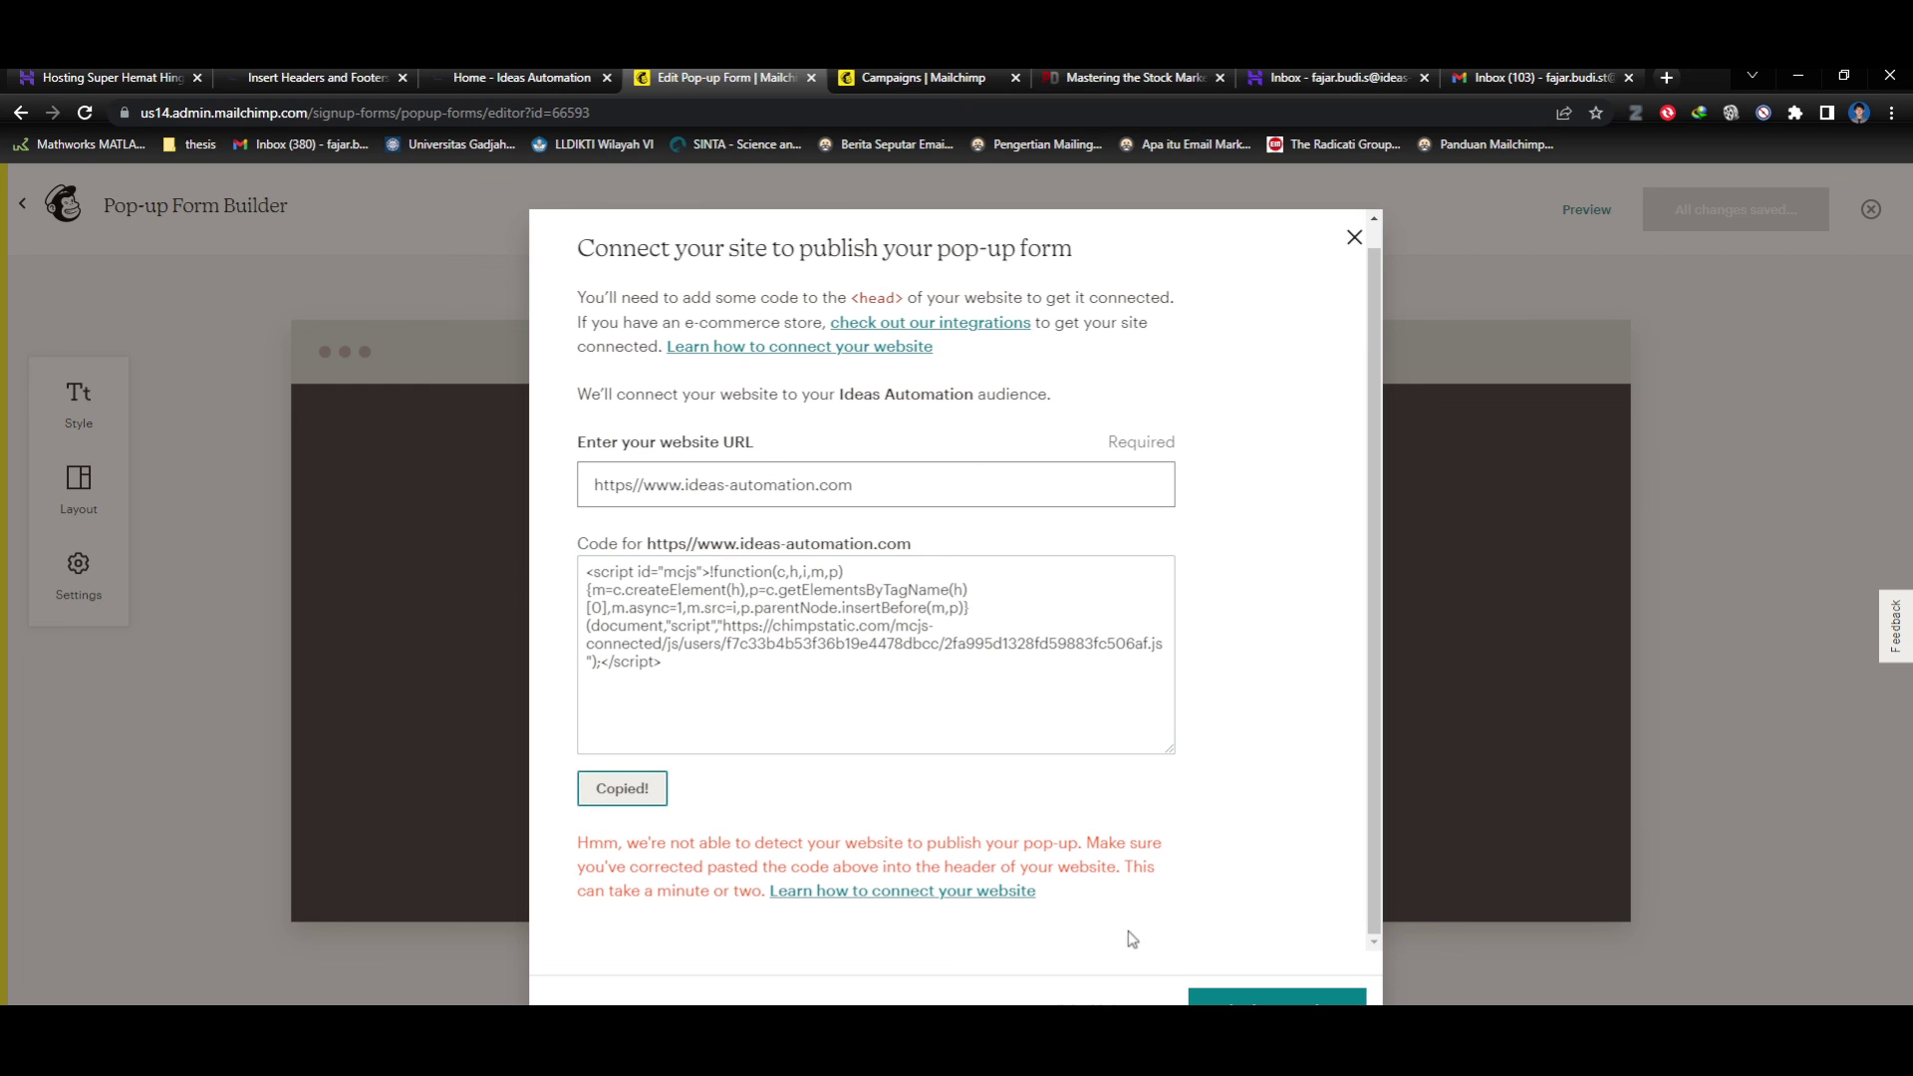
Switch to WordPress's Insert Headers and Footers settings, delete the existing script from Scripts in Header, and save the settings.
left_click(317, 77)
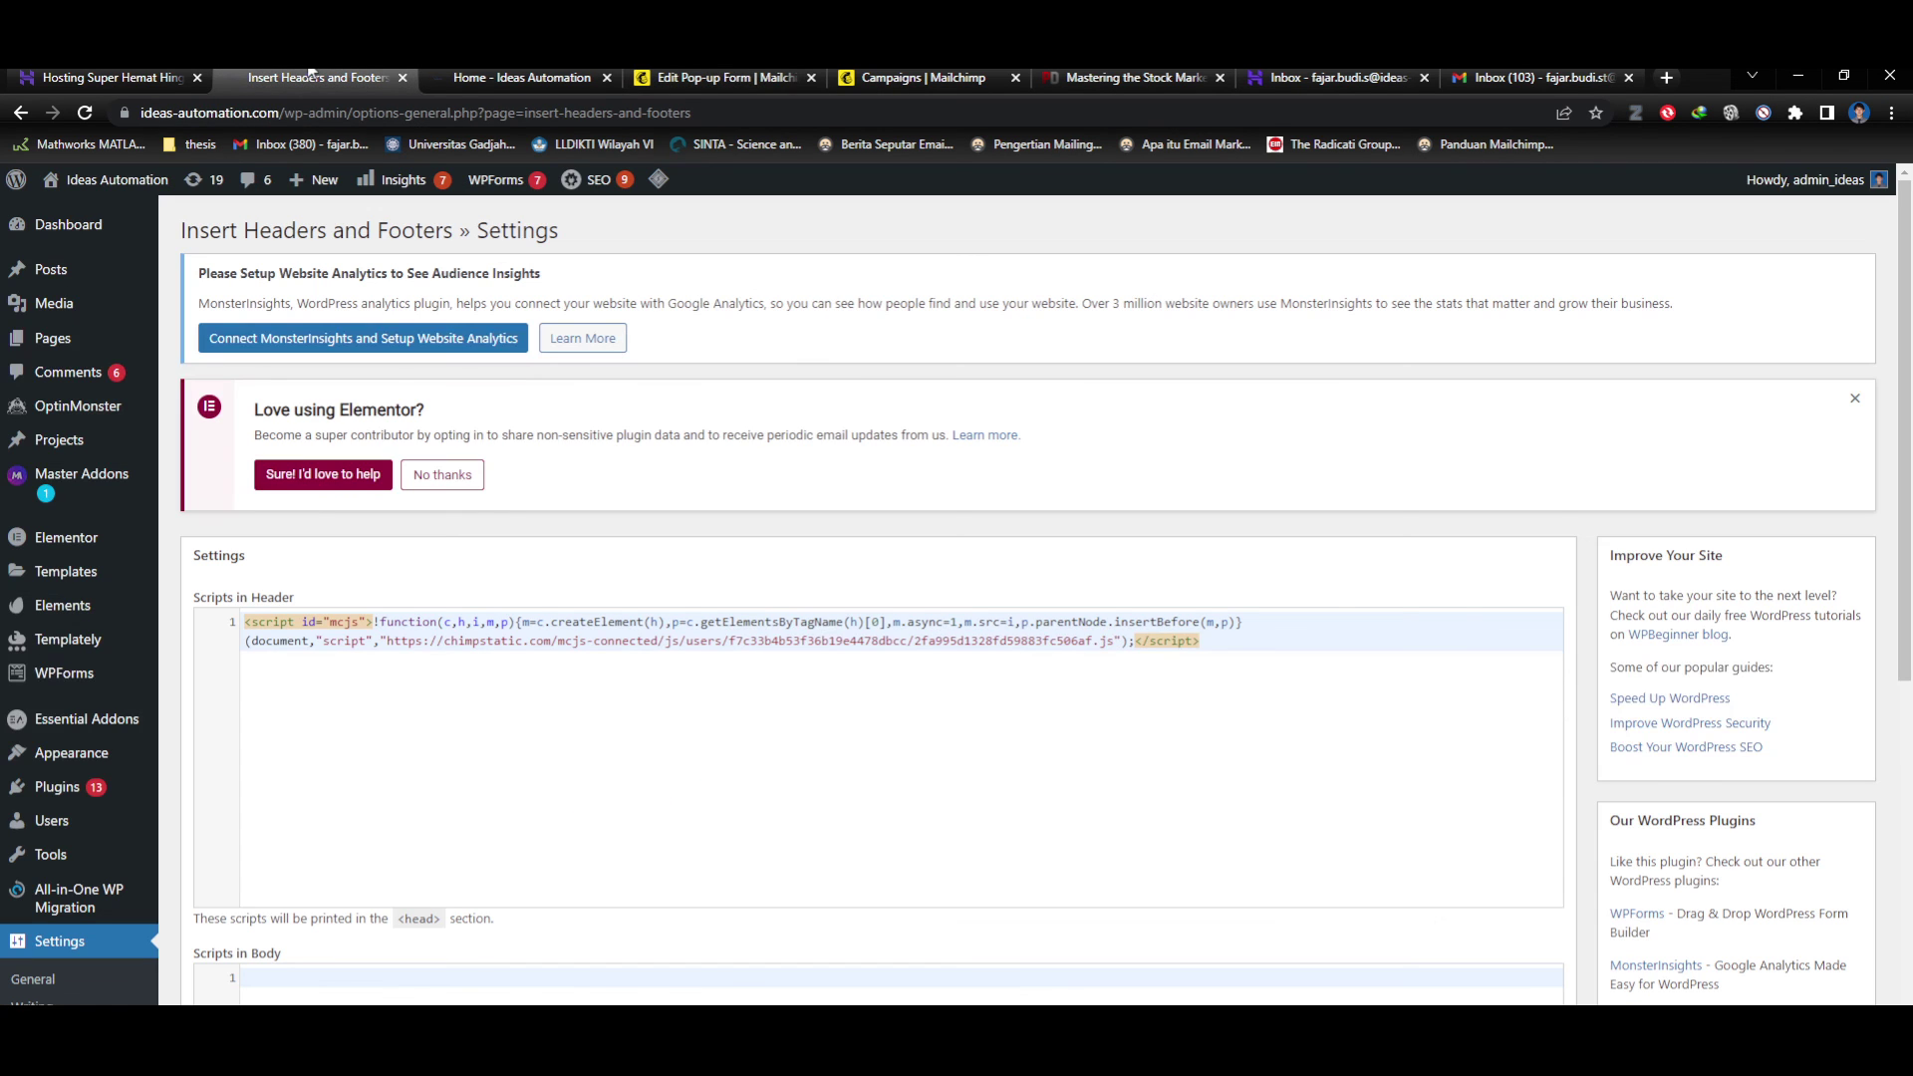
left_click(457, 641)
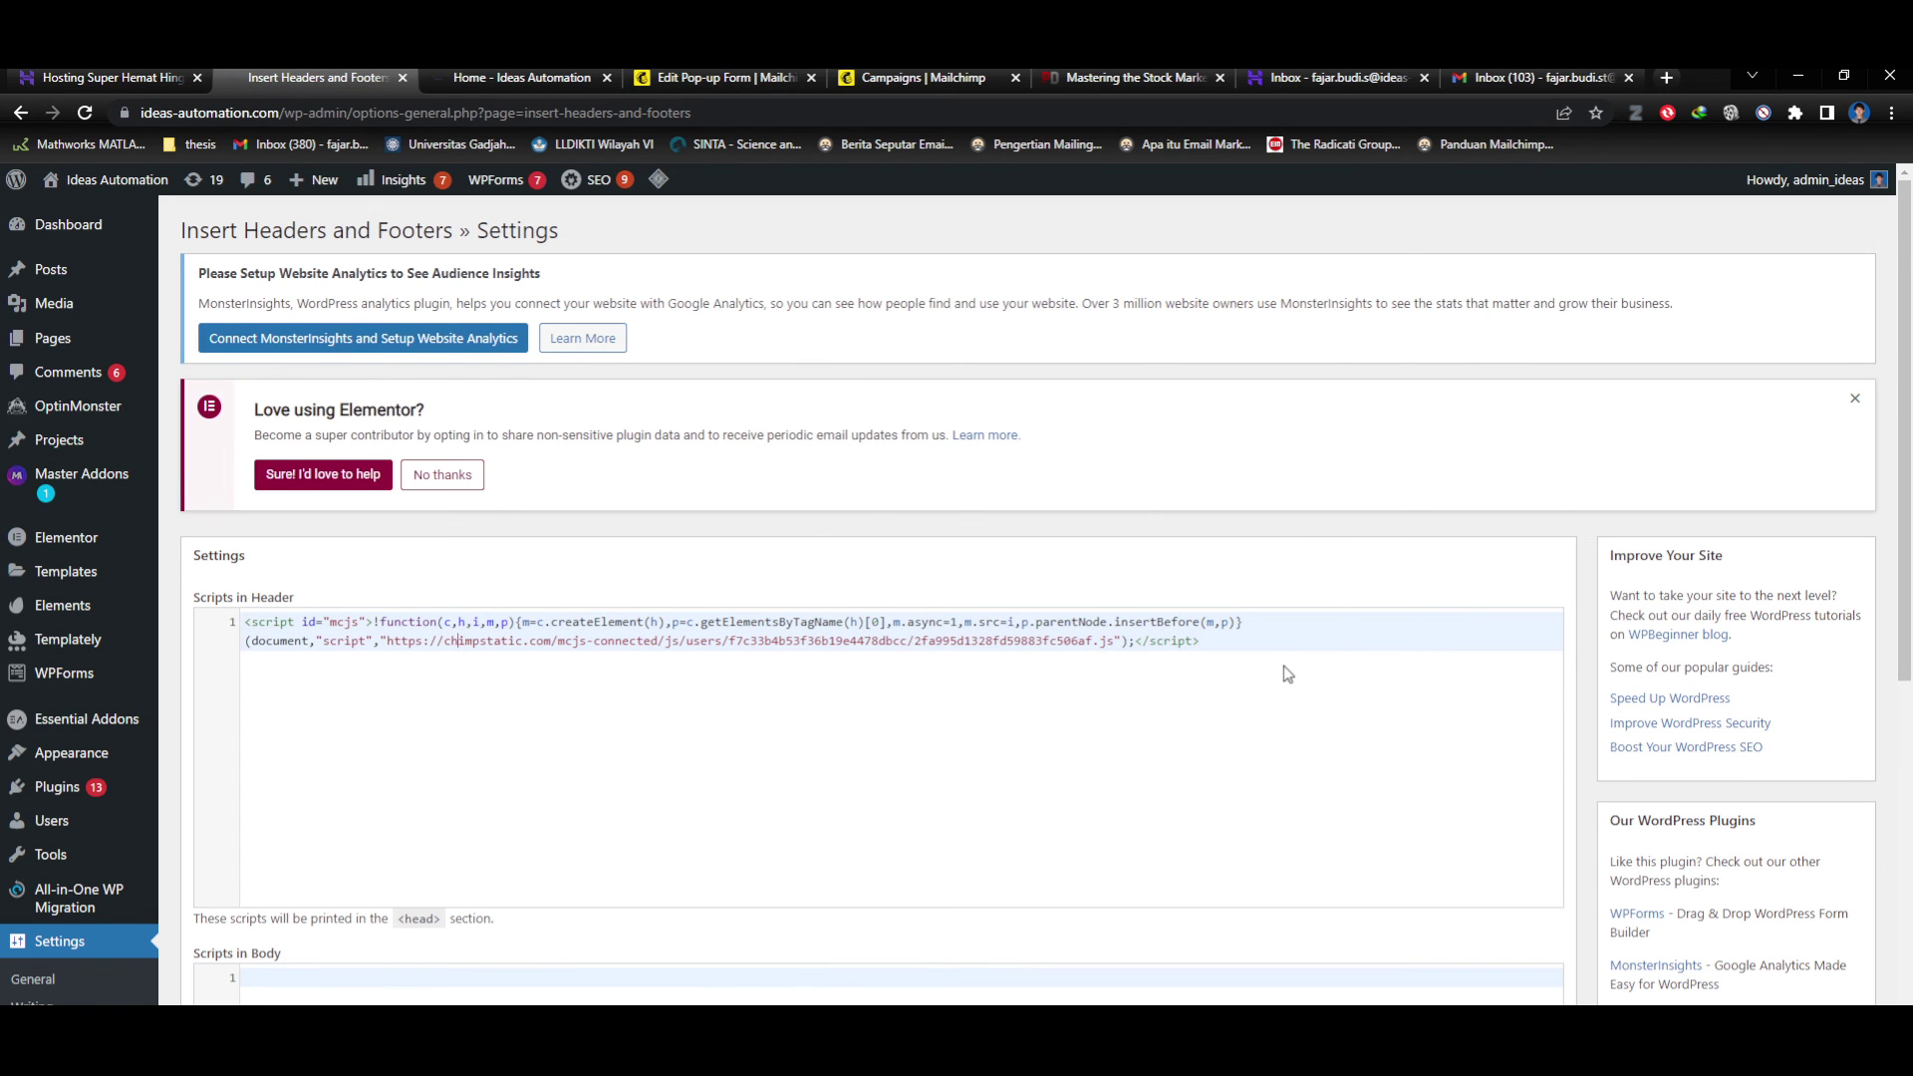
key("ctrl+a")
key("BackSpace")
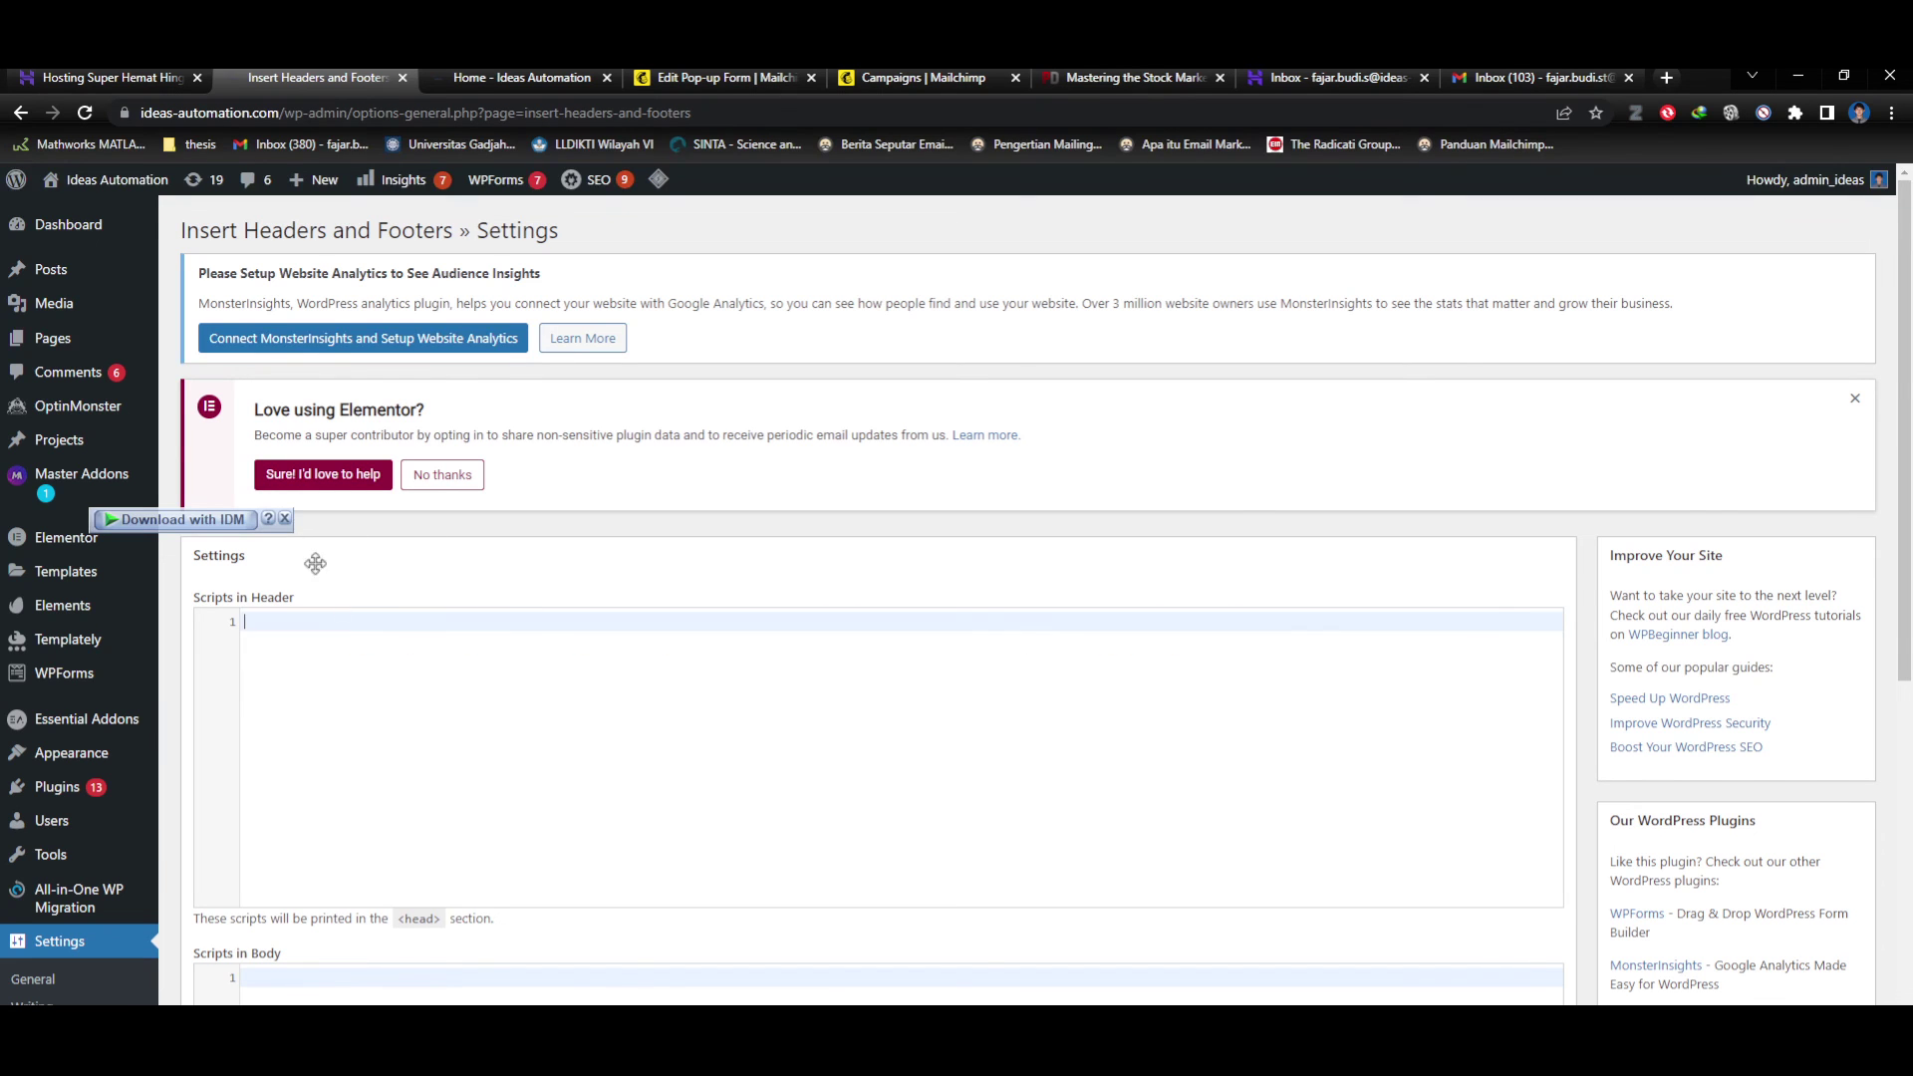
scroll(589, 774, "down", 7)
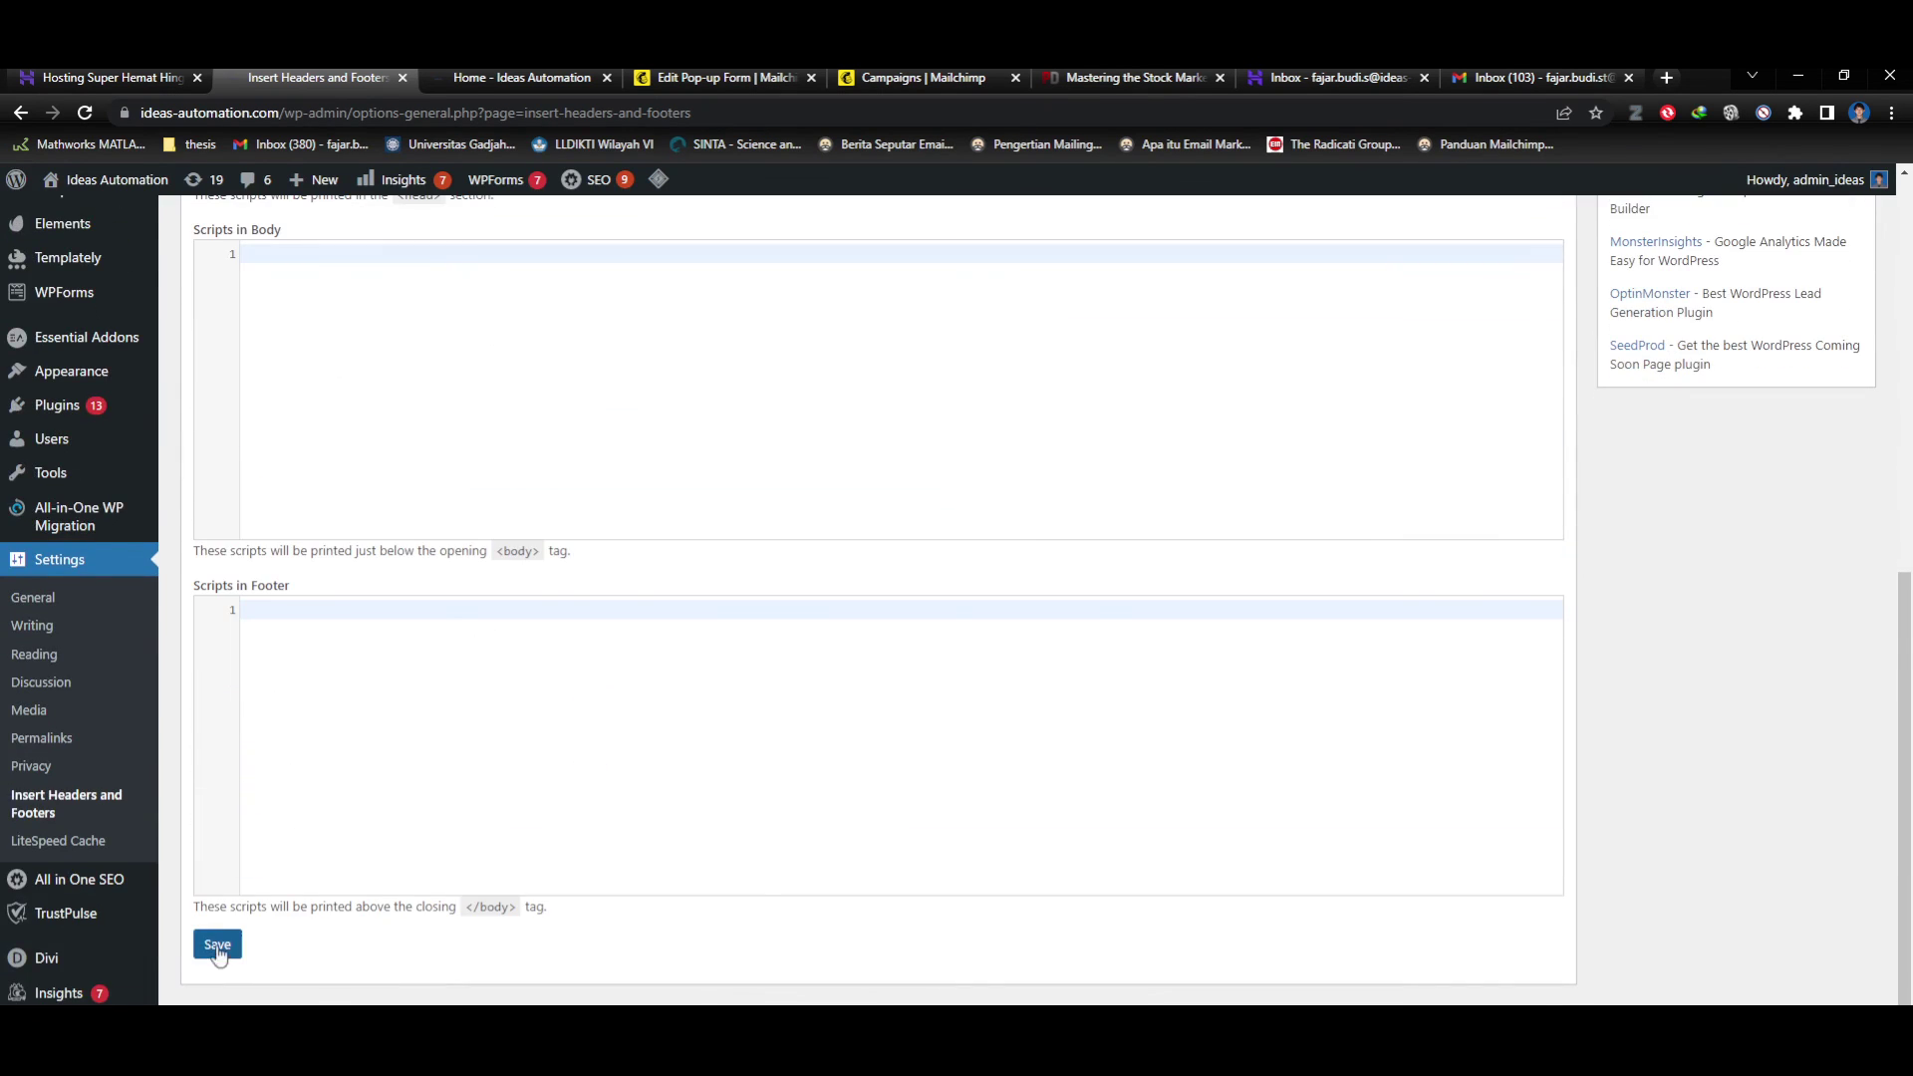
left_click(220, 950)
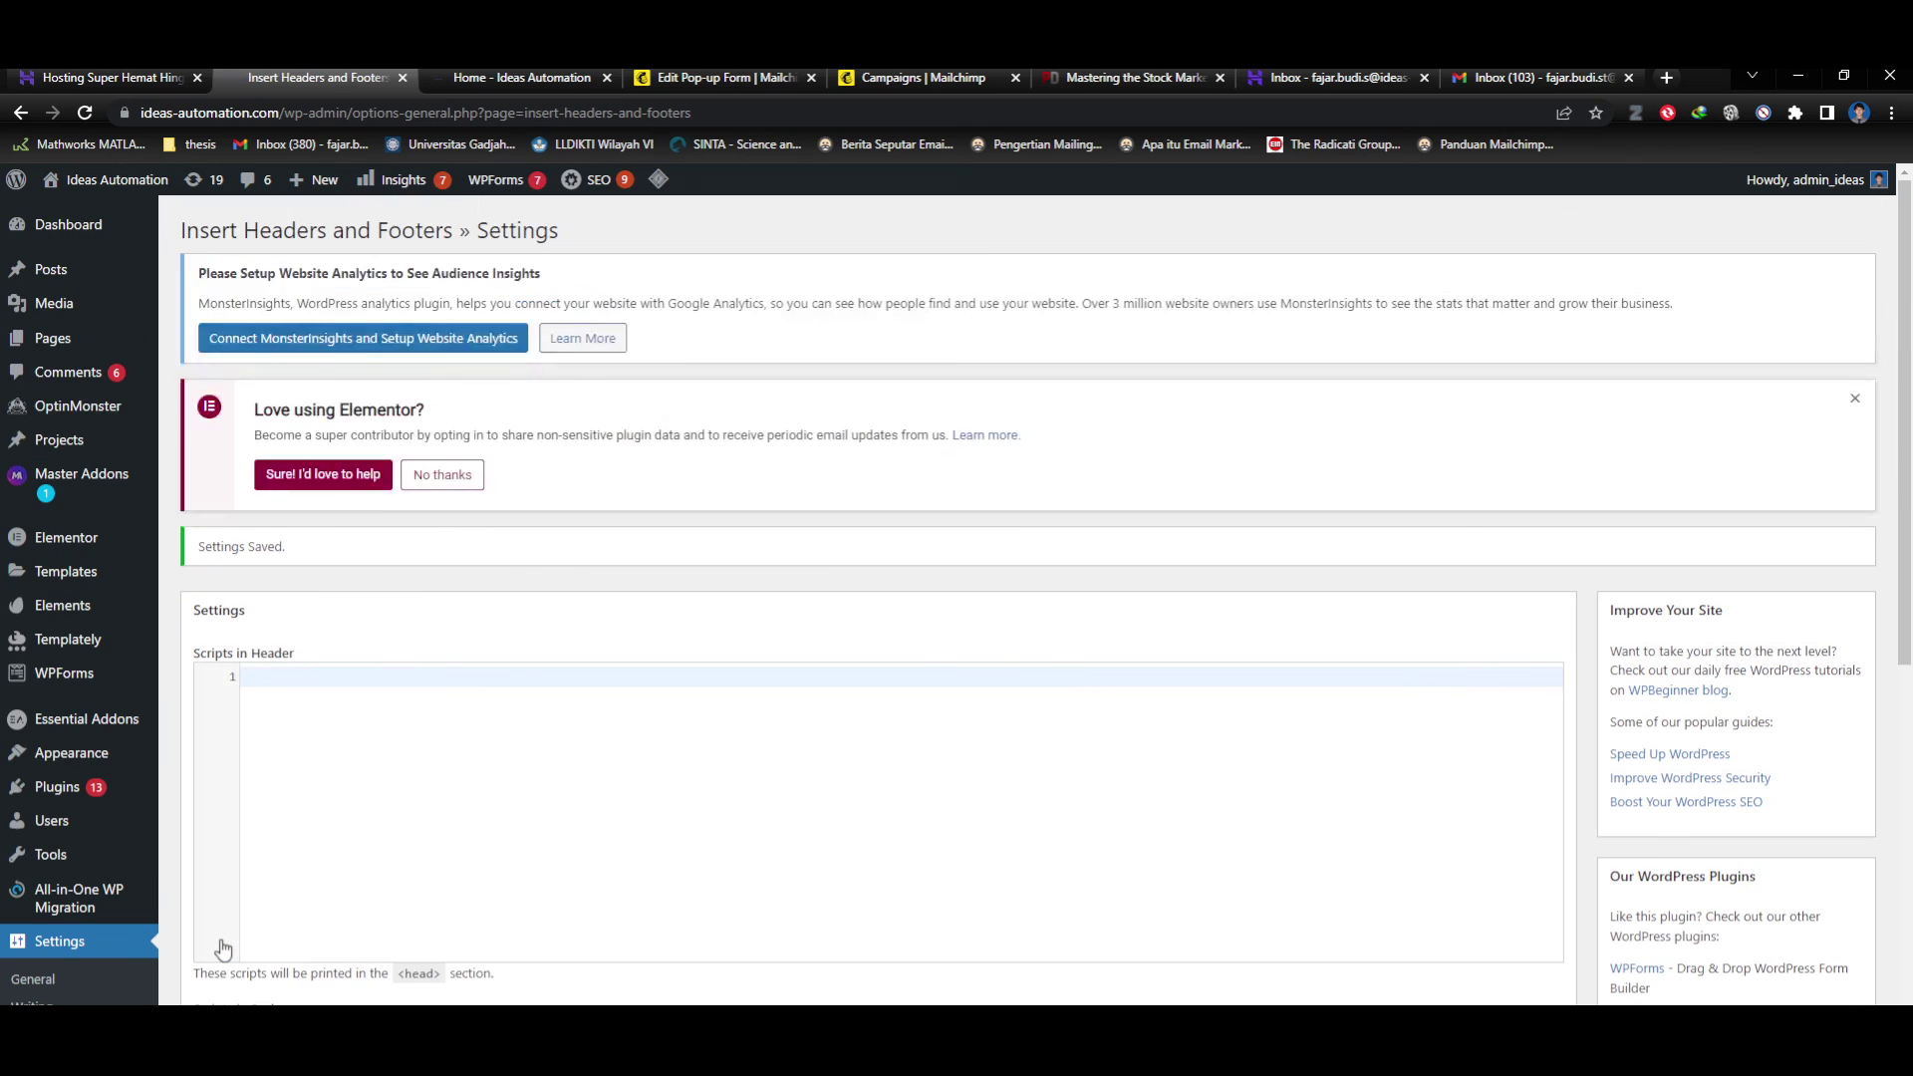
Paste the copied Mailchimp connection script into Scripts in Header and save the settings.
key("ctrl+v")
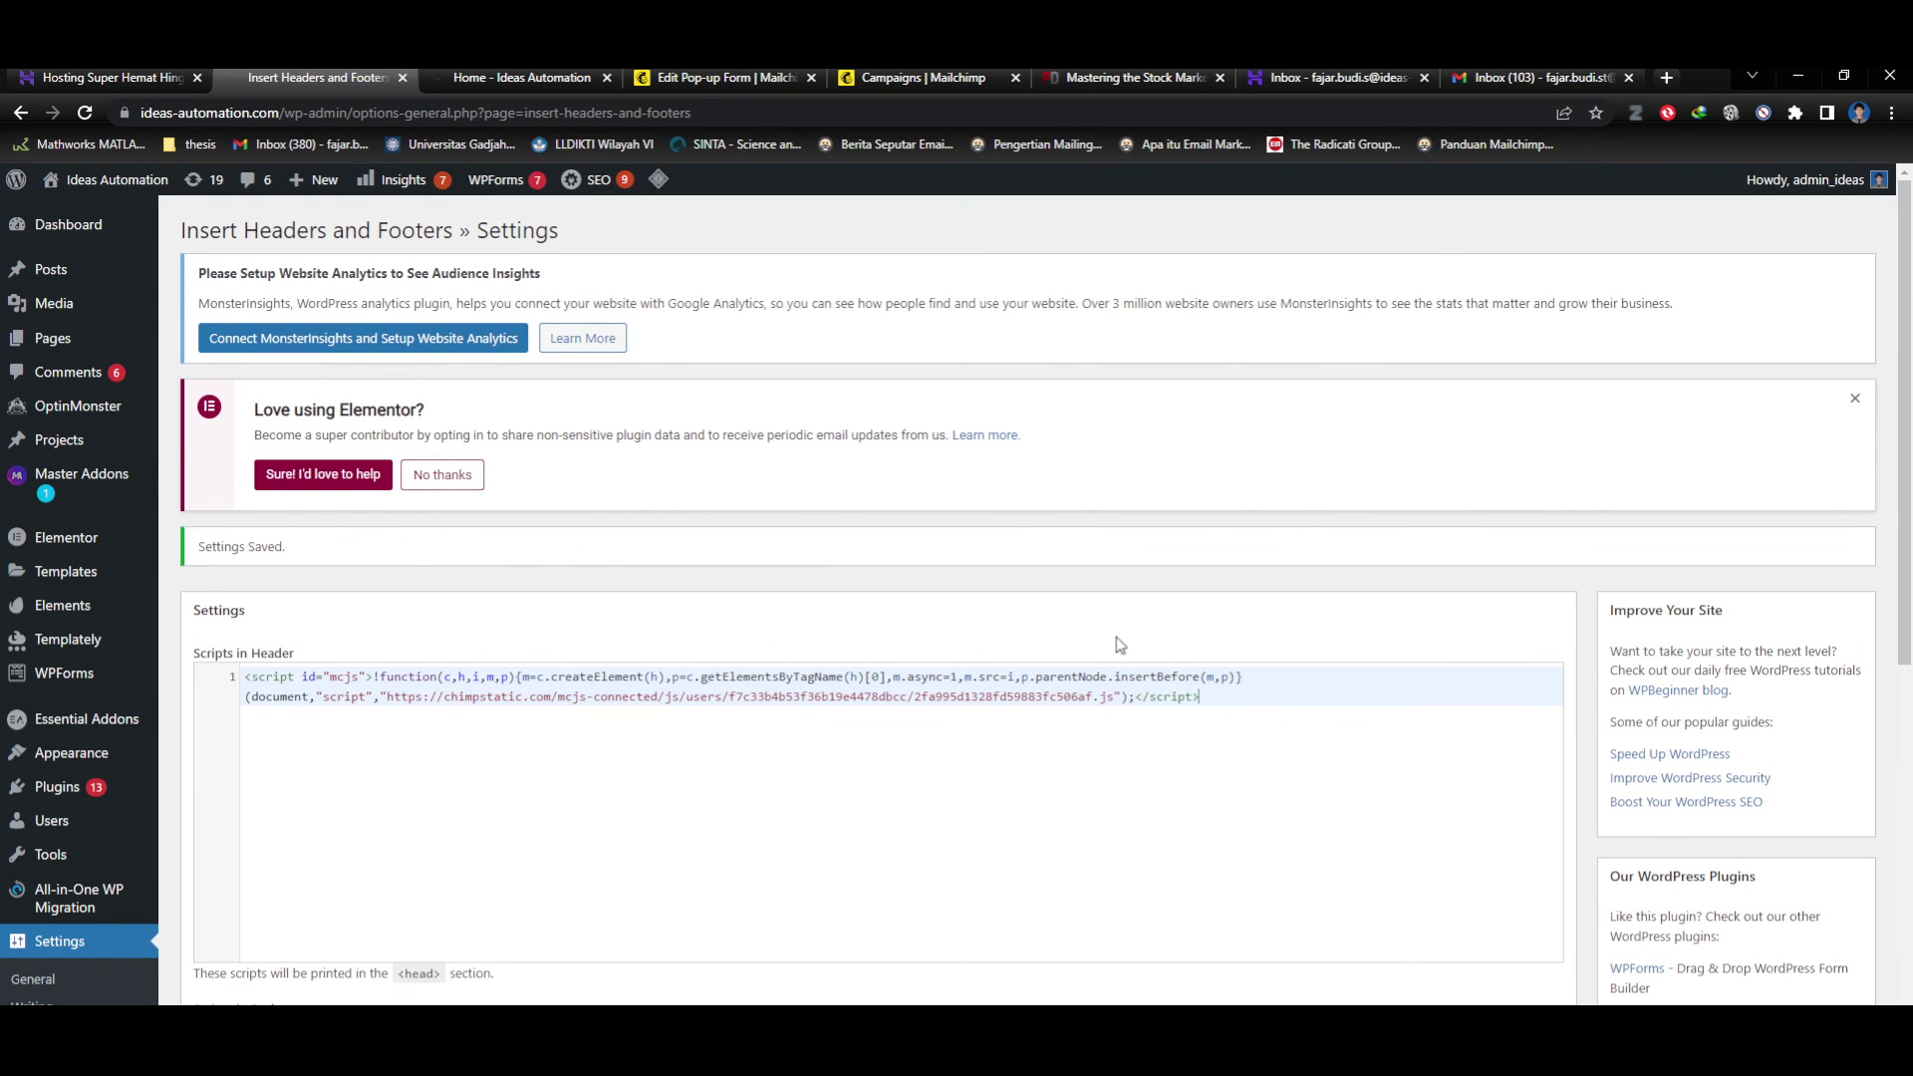
left_click(520, 78)
left_click(675, 76)
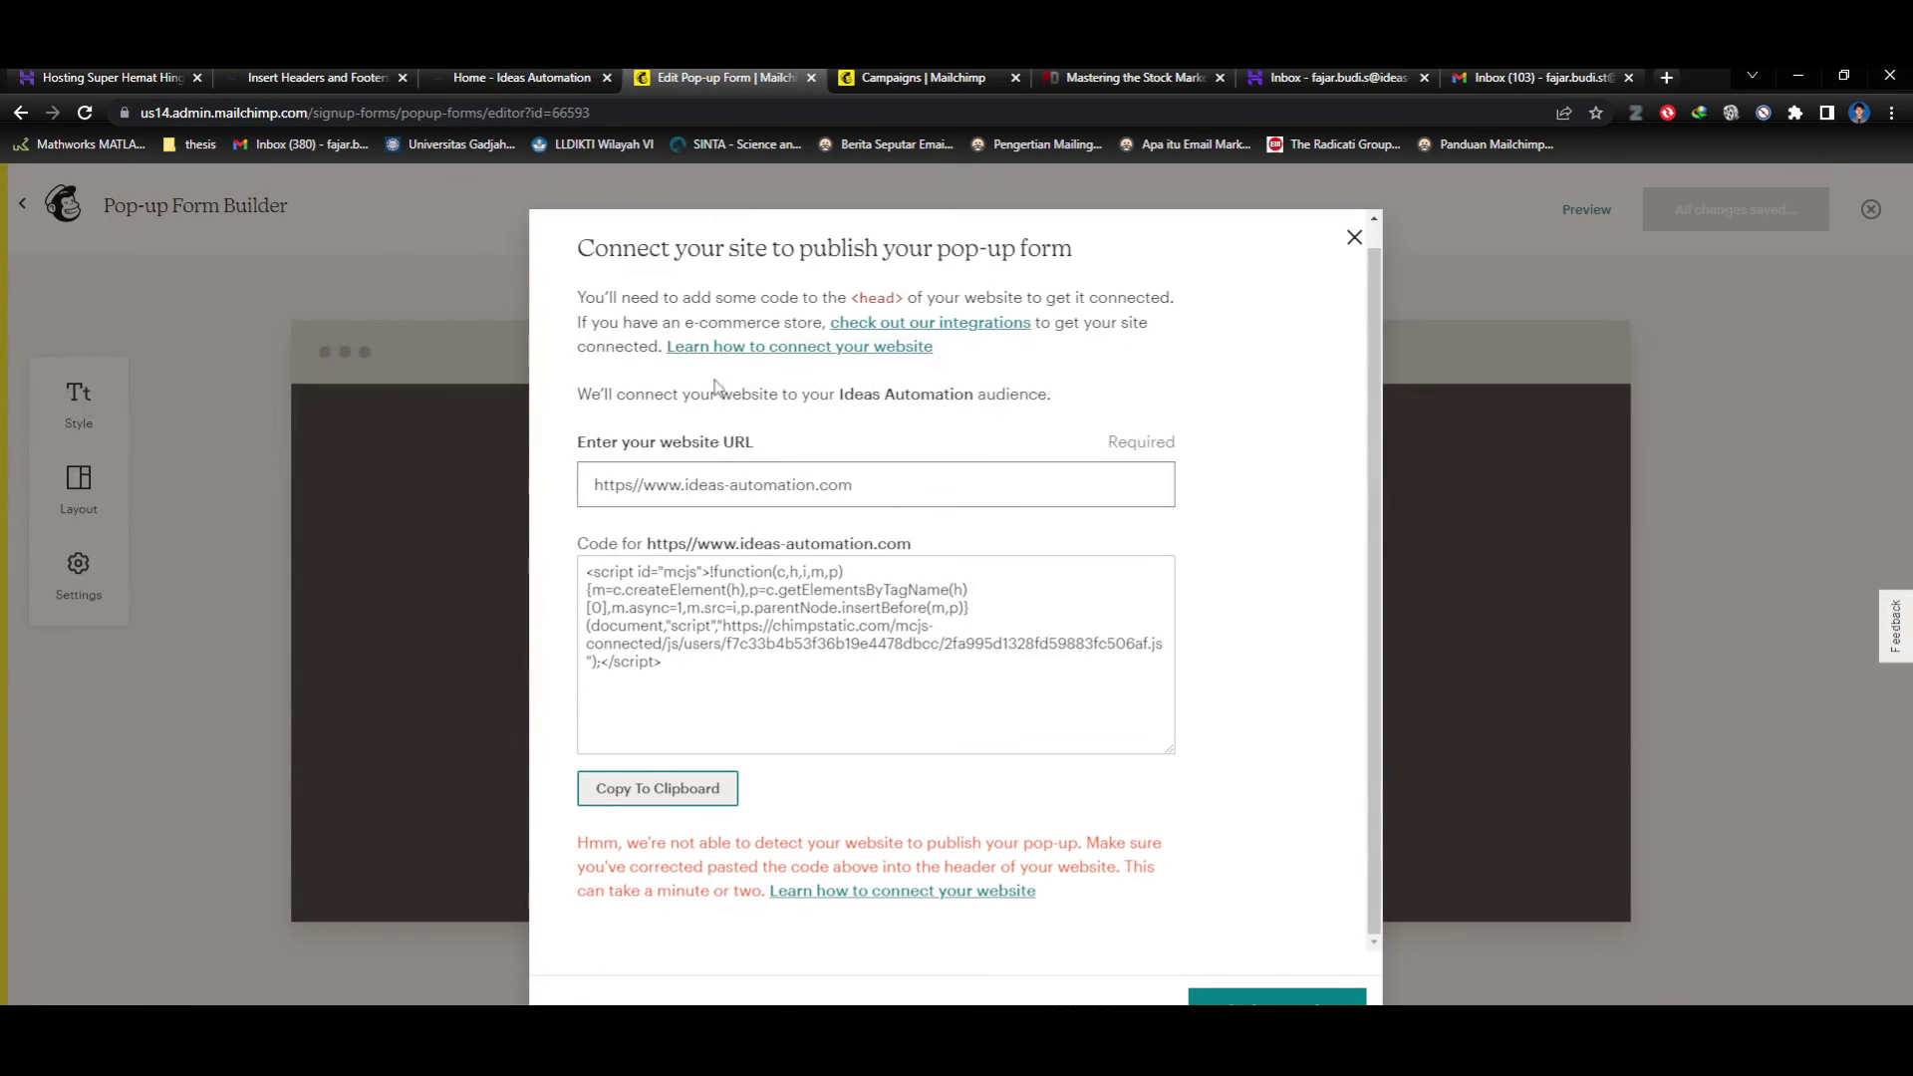
left_click(321, 76)
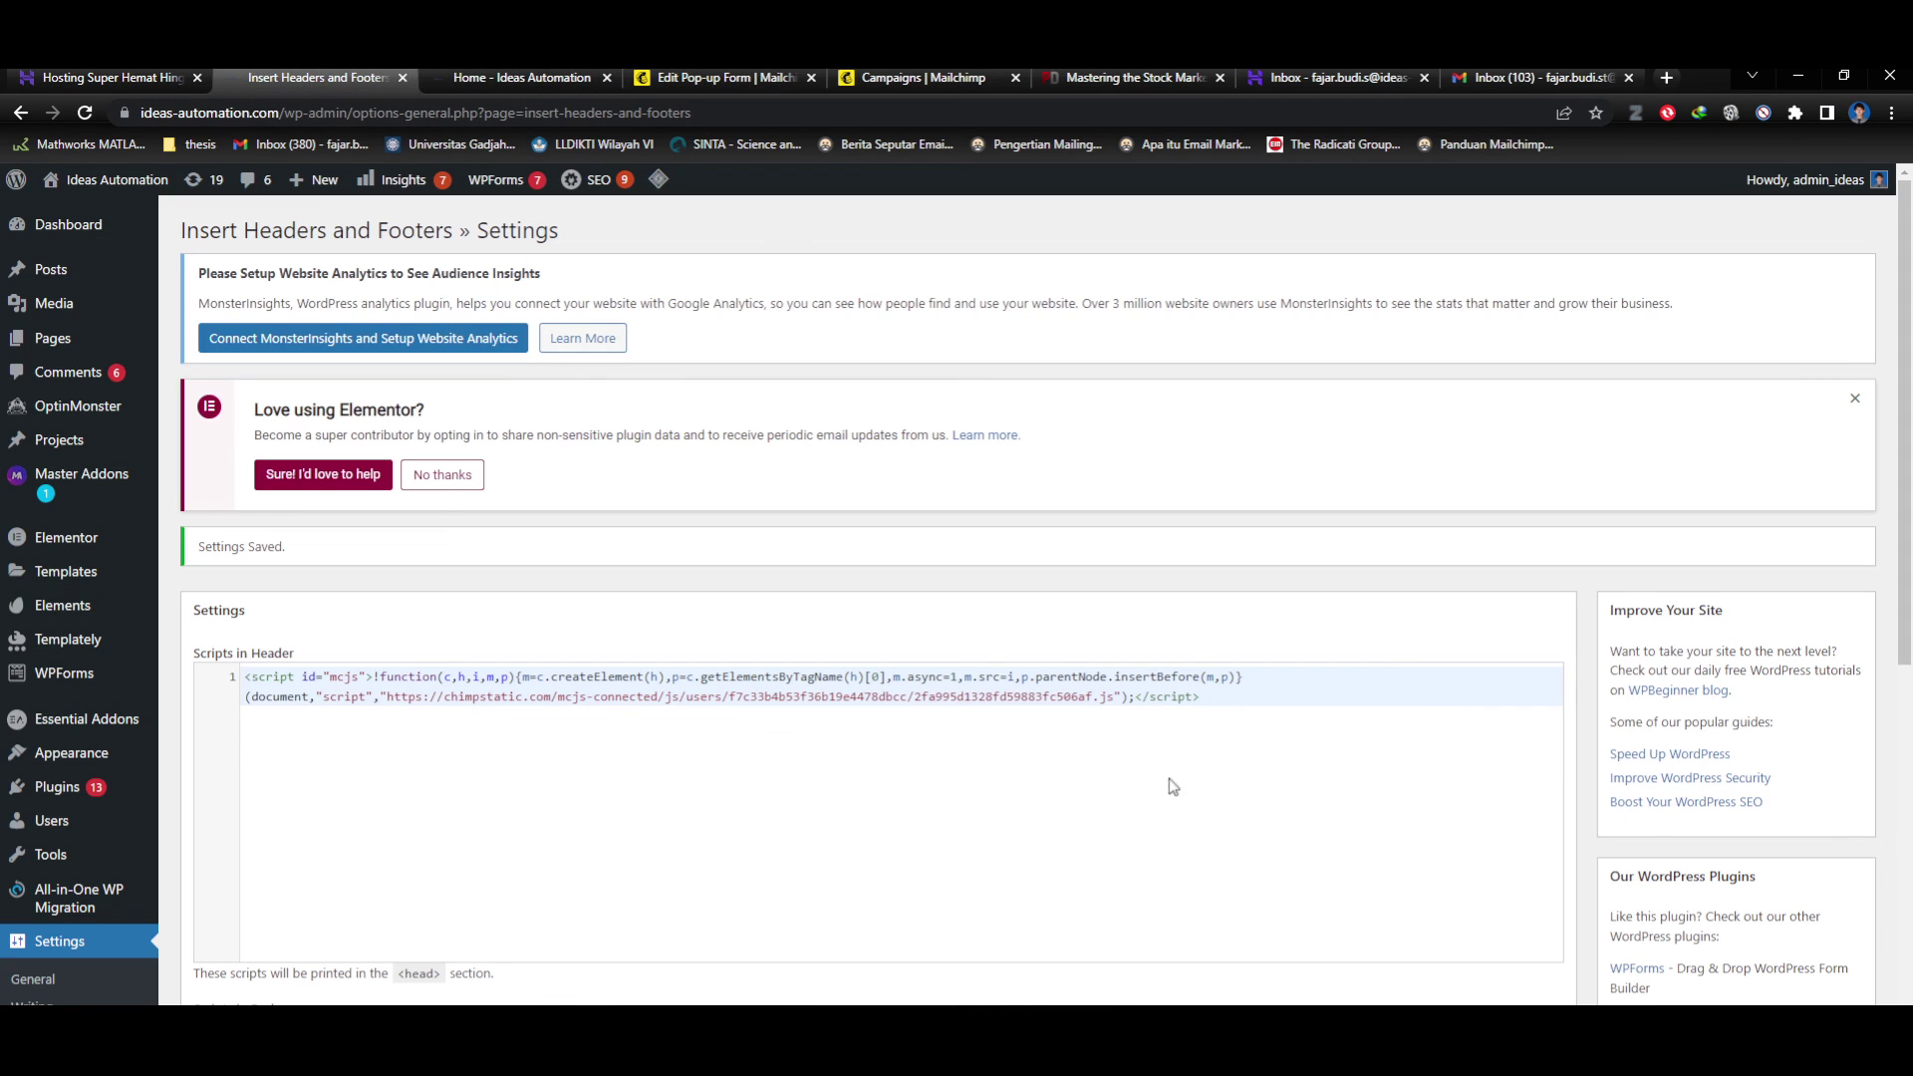
scroll(1253, 734, "down", 8)
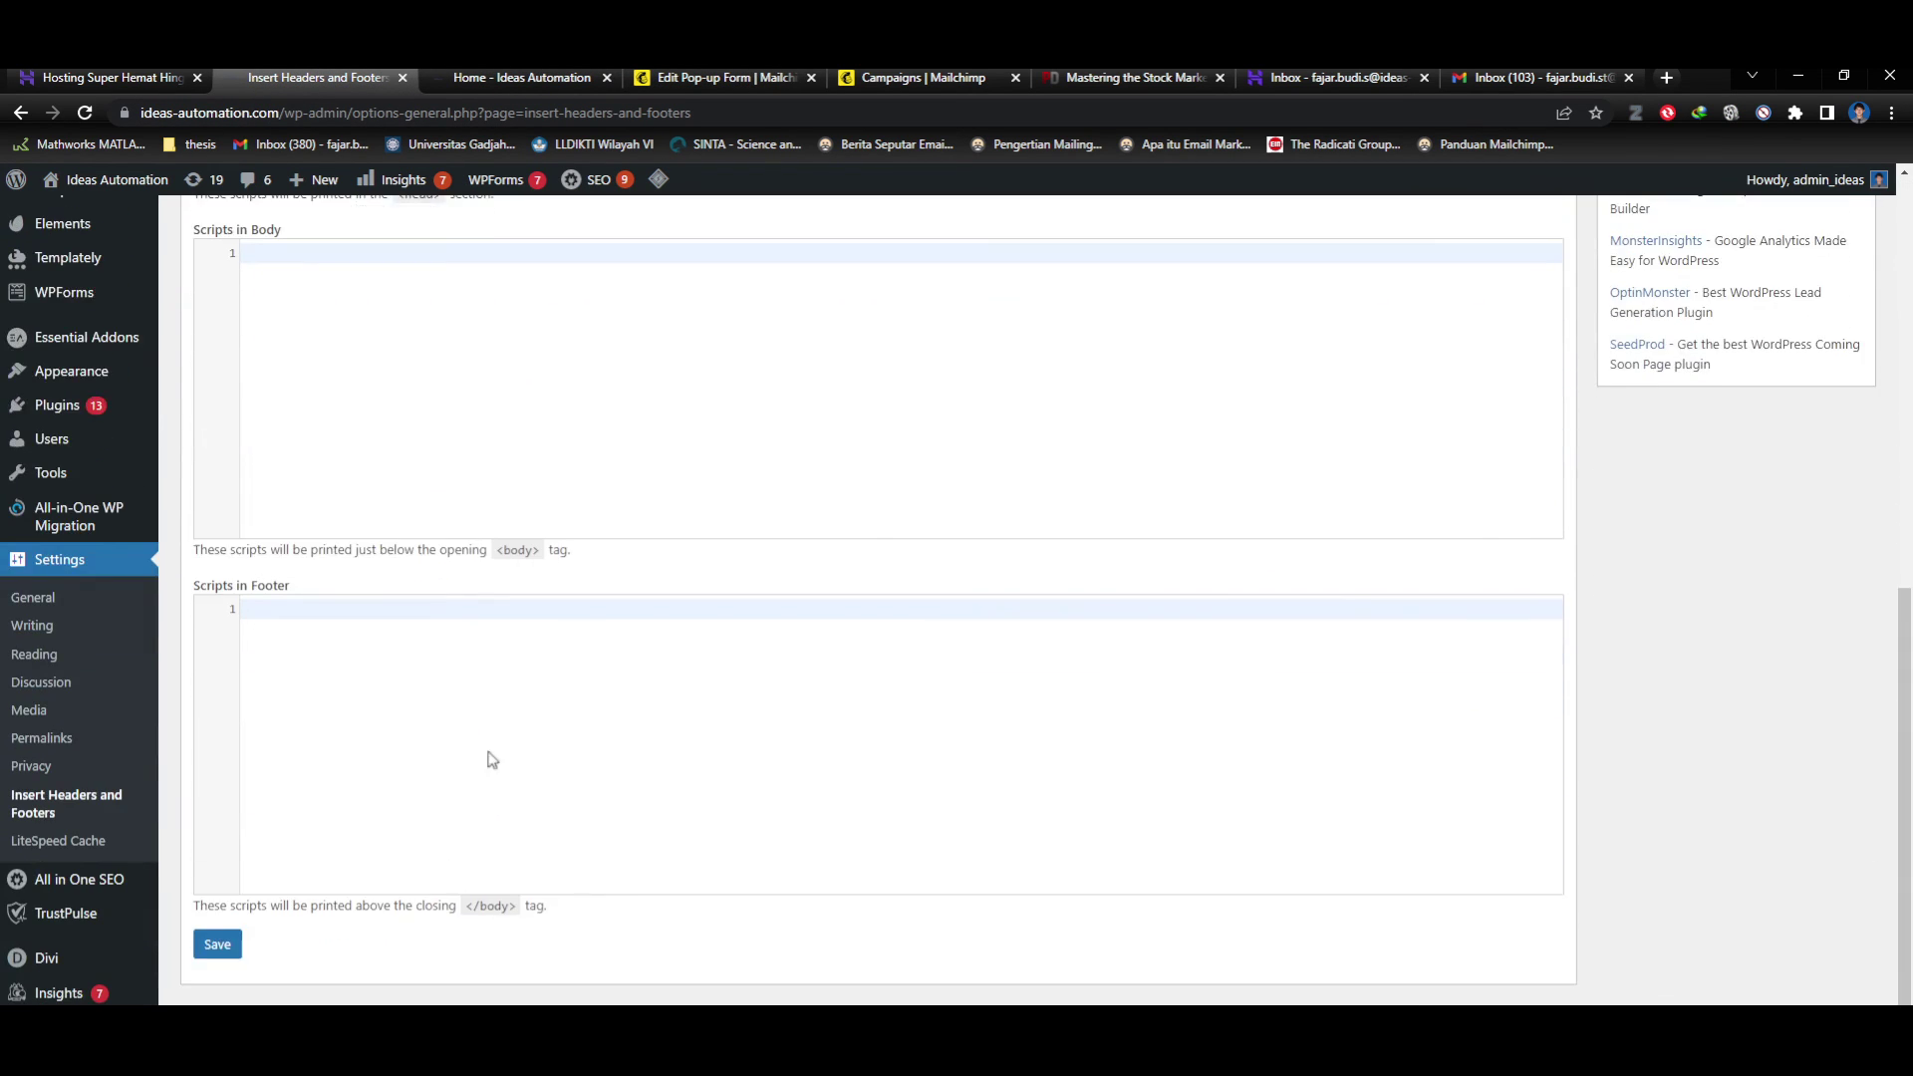
left_click(224, 959)
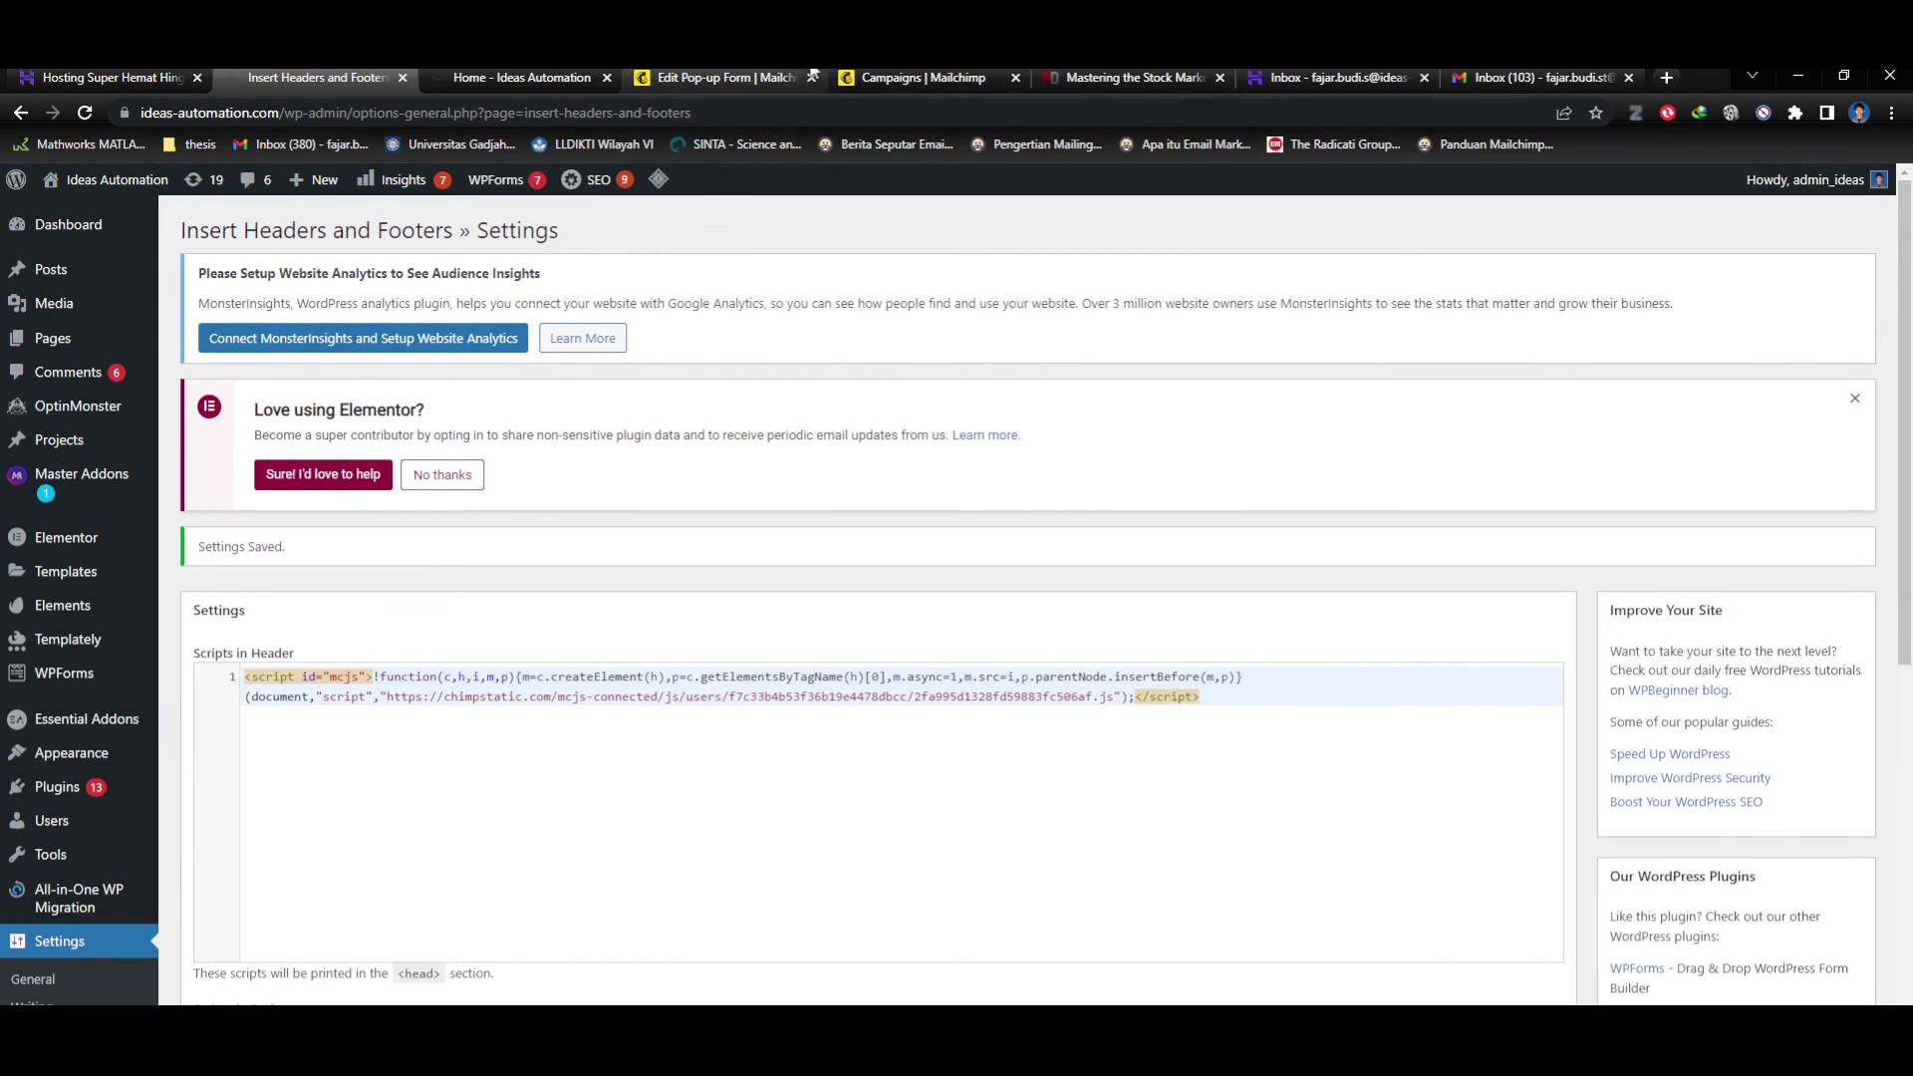
Switch back to the Mailchimp Pop-up Form Builder and retest the site connection with the reinstalled header script.
left_click(868, 77)
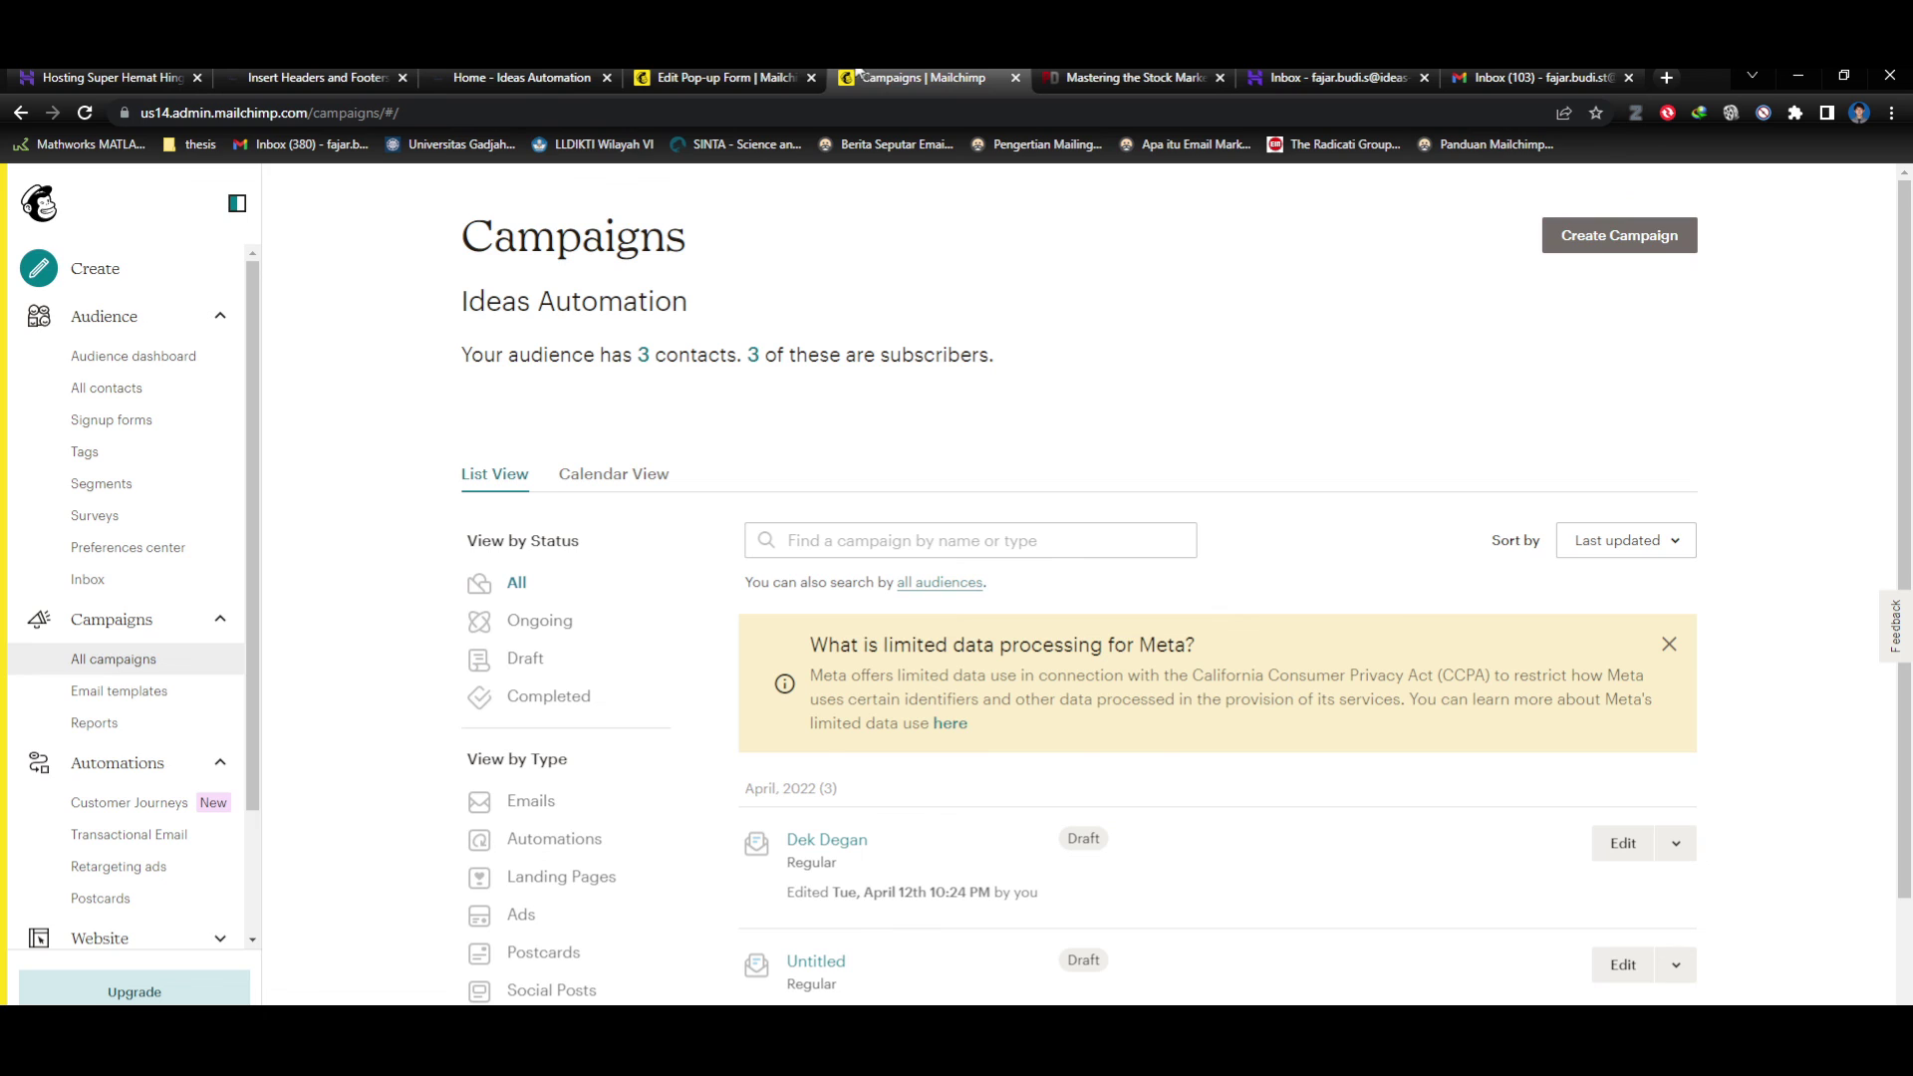
left_click(733, 77)
left_click(1277, 998)
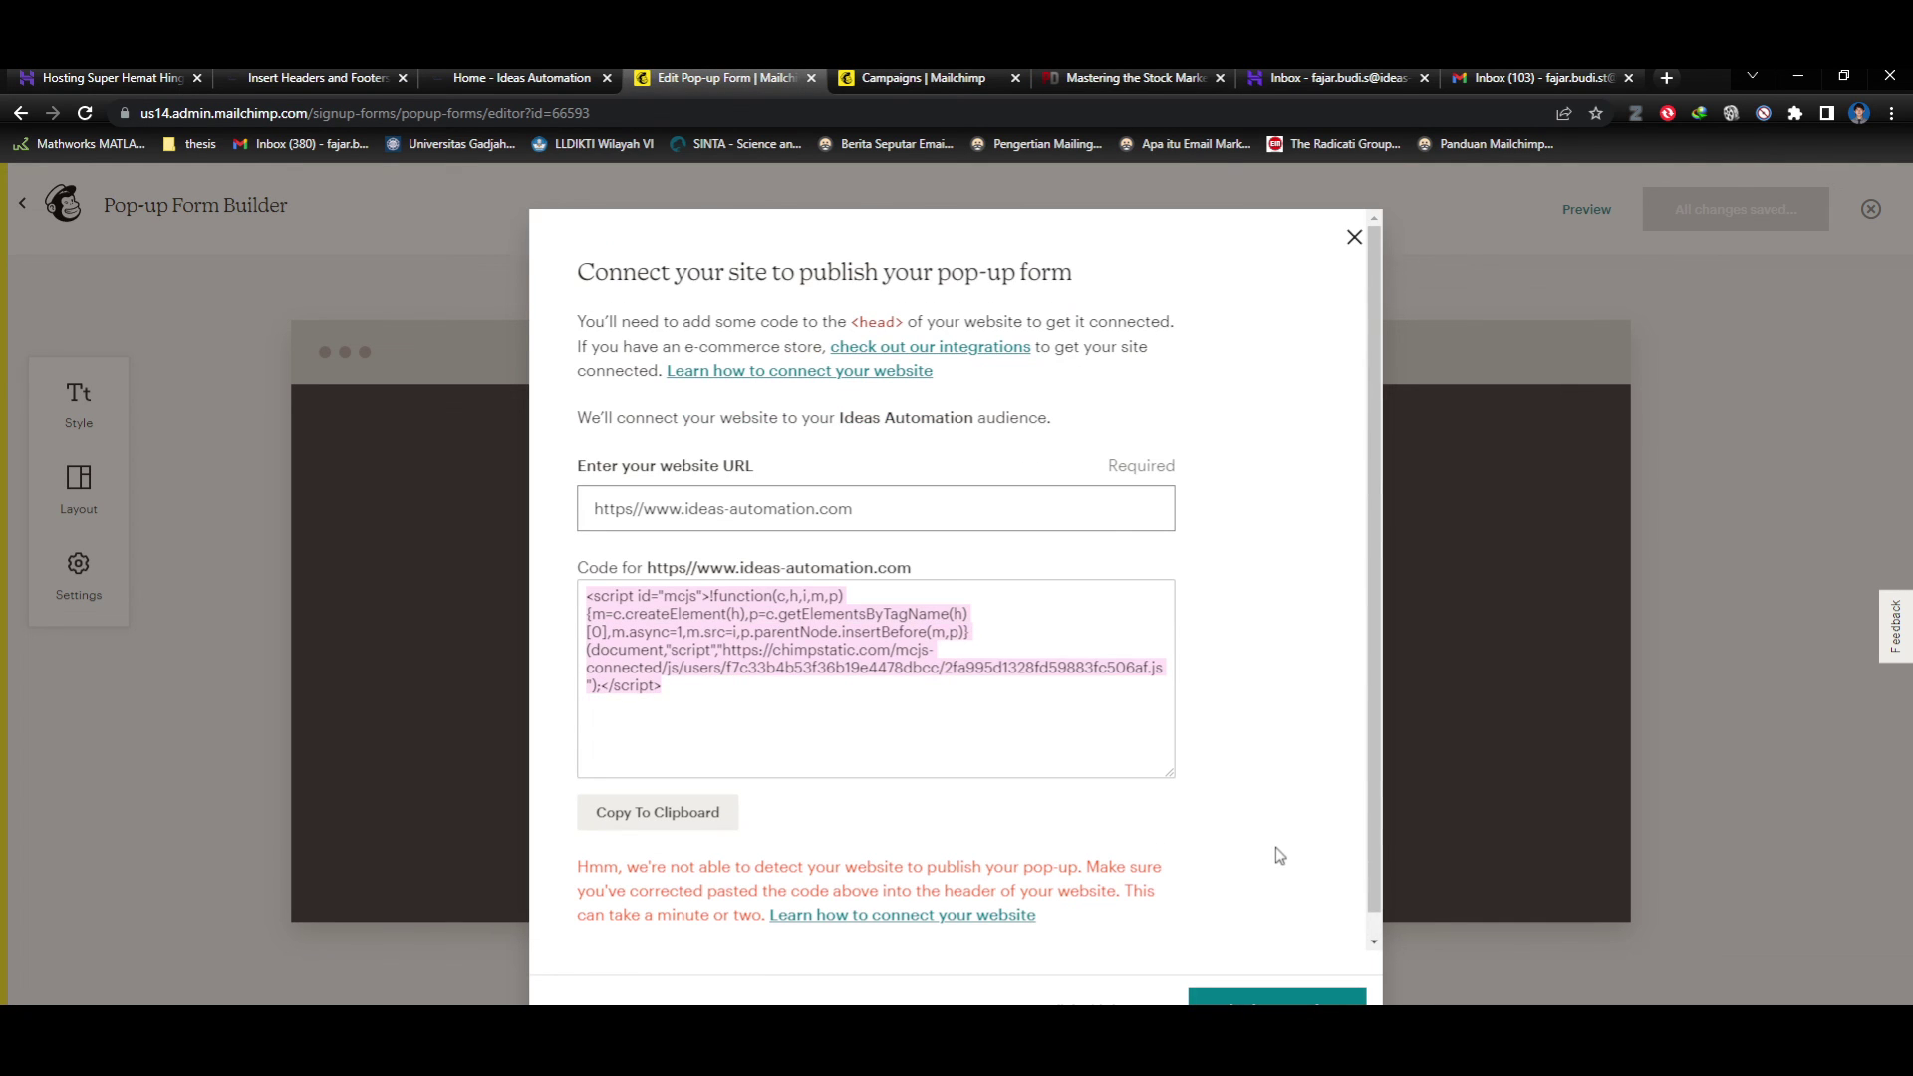
Open Mailchimp's help article on connecting a website and examine how integrations work and how to view and manage them.
left_click(988, 919)
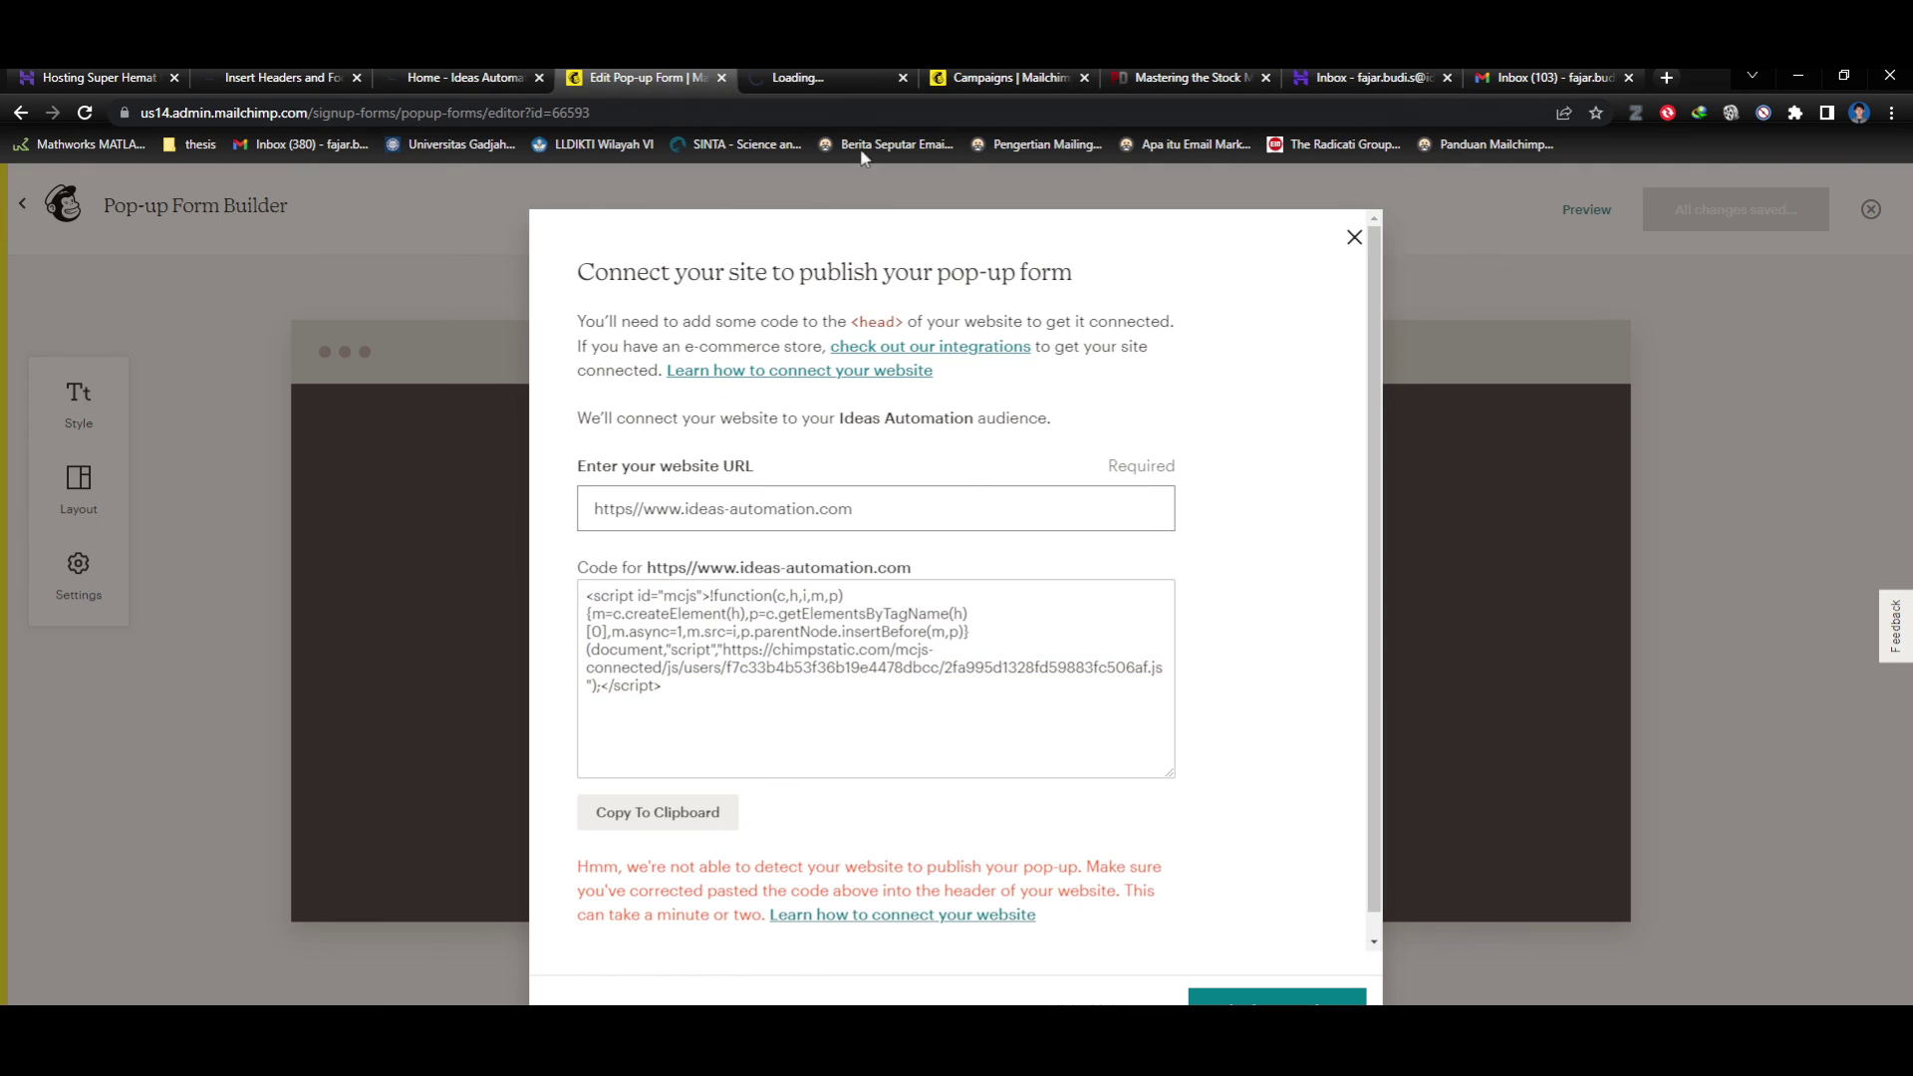
left_click(832, 77)
scroll(1396, 504, "down", 3)
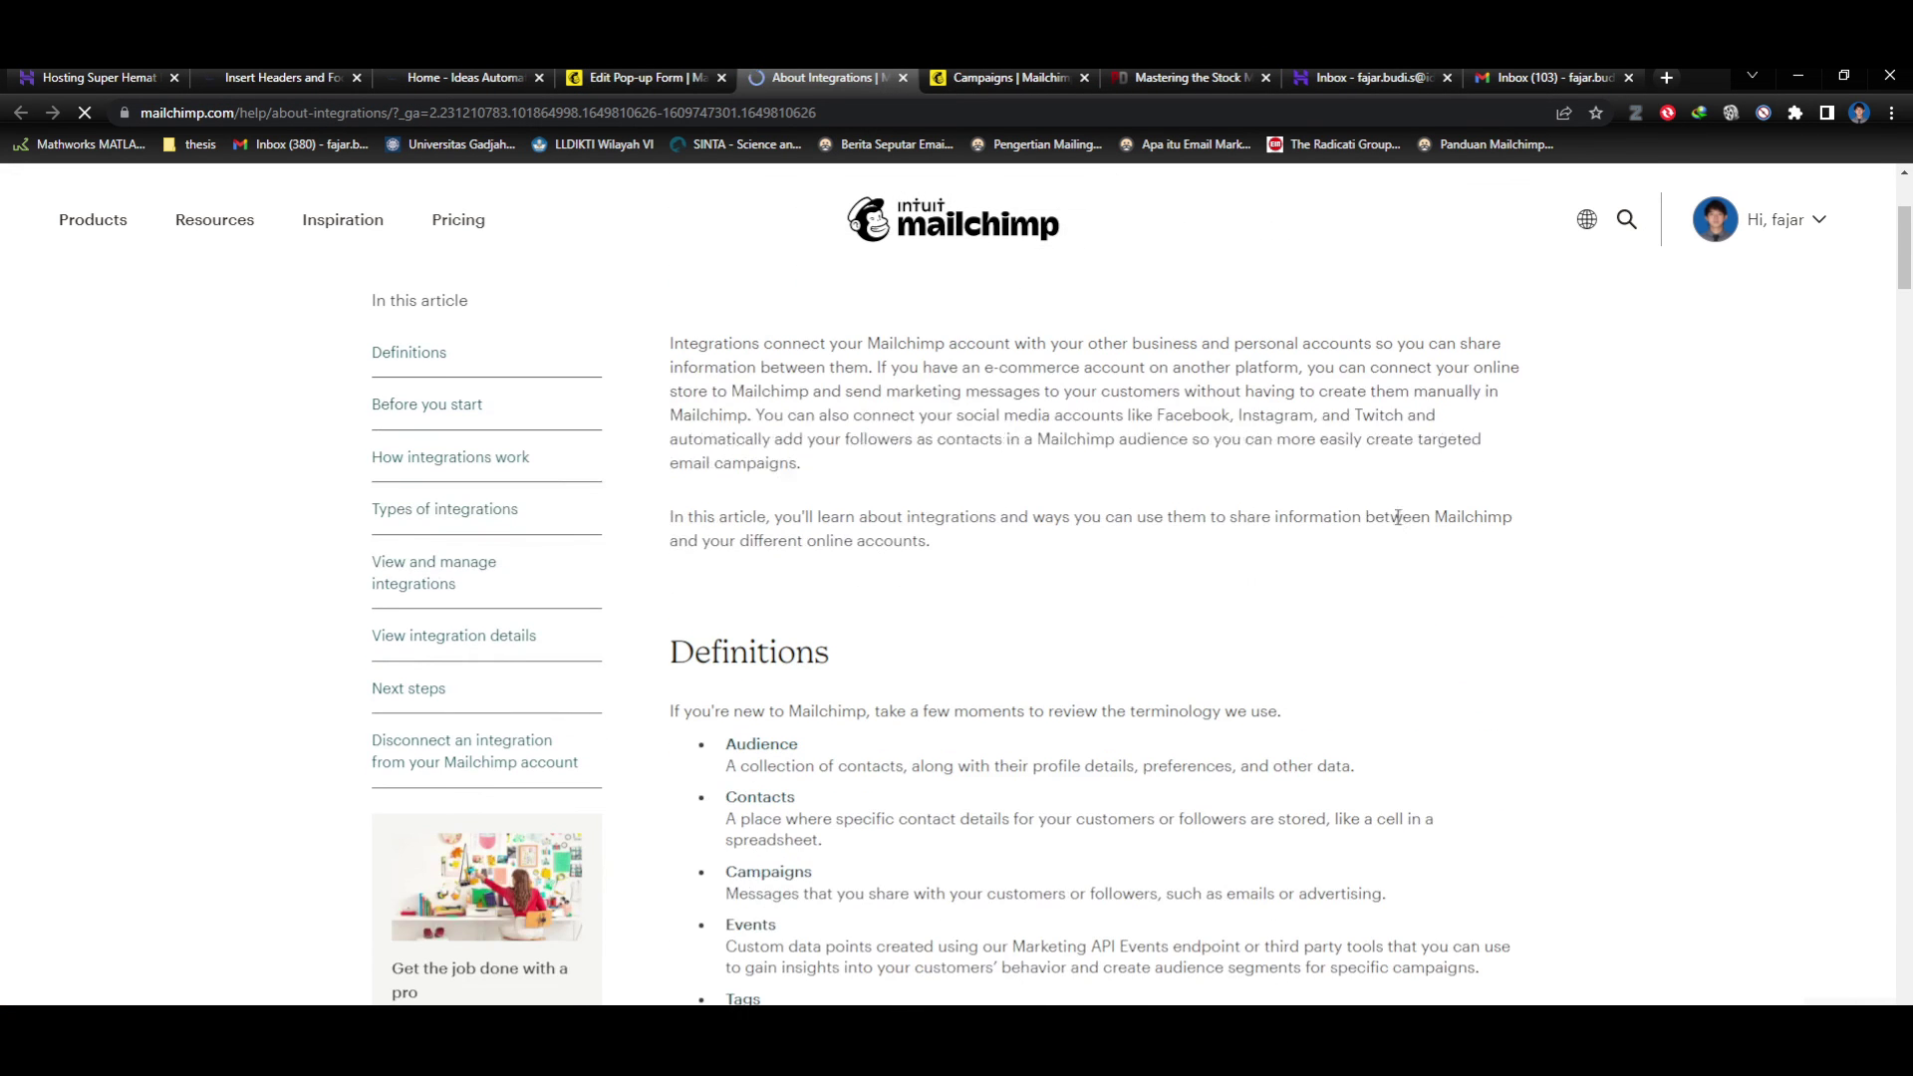
scroll(1392, 555, "down", 10)
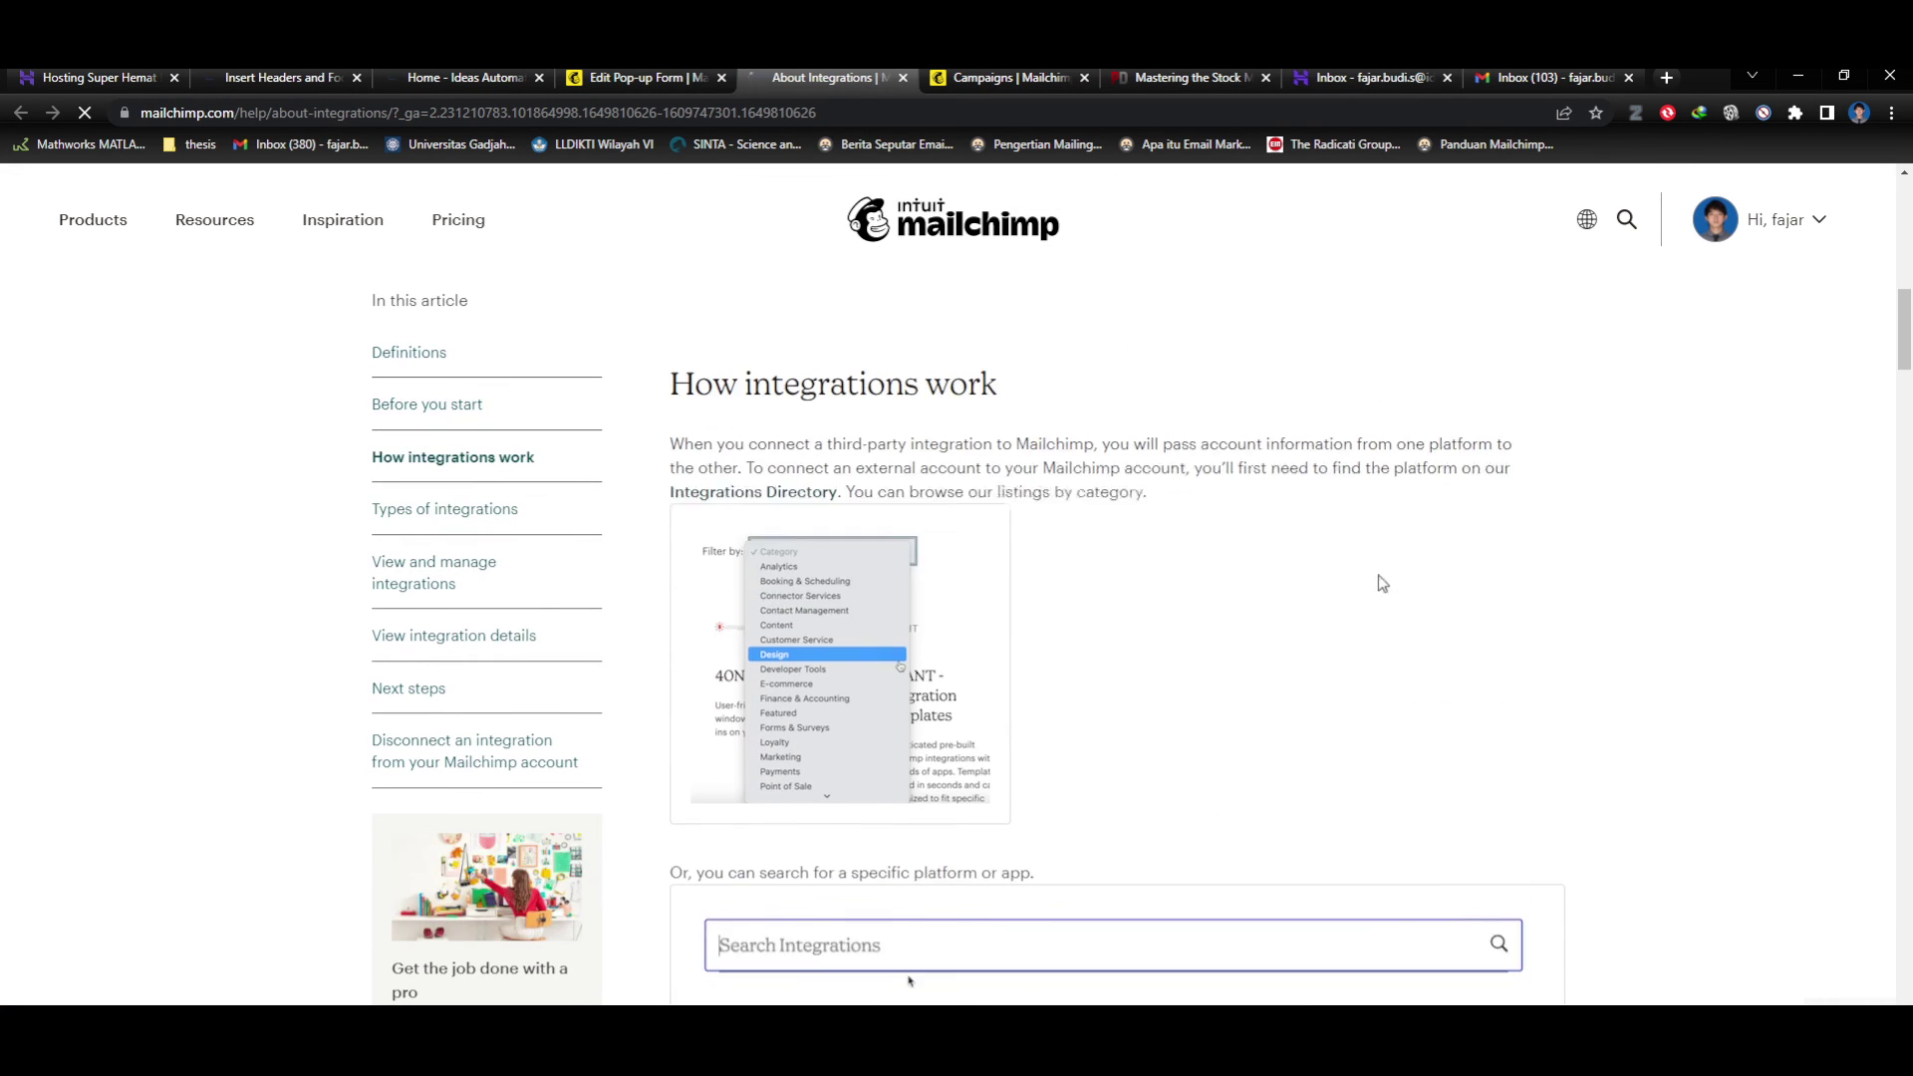
scroll(1385, 586, "down", 12)
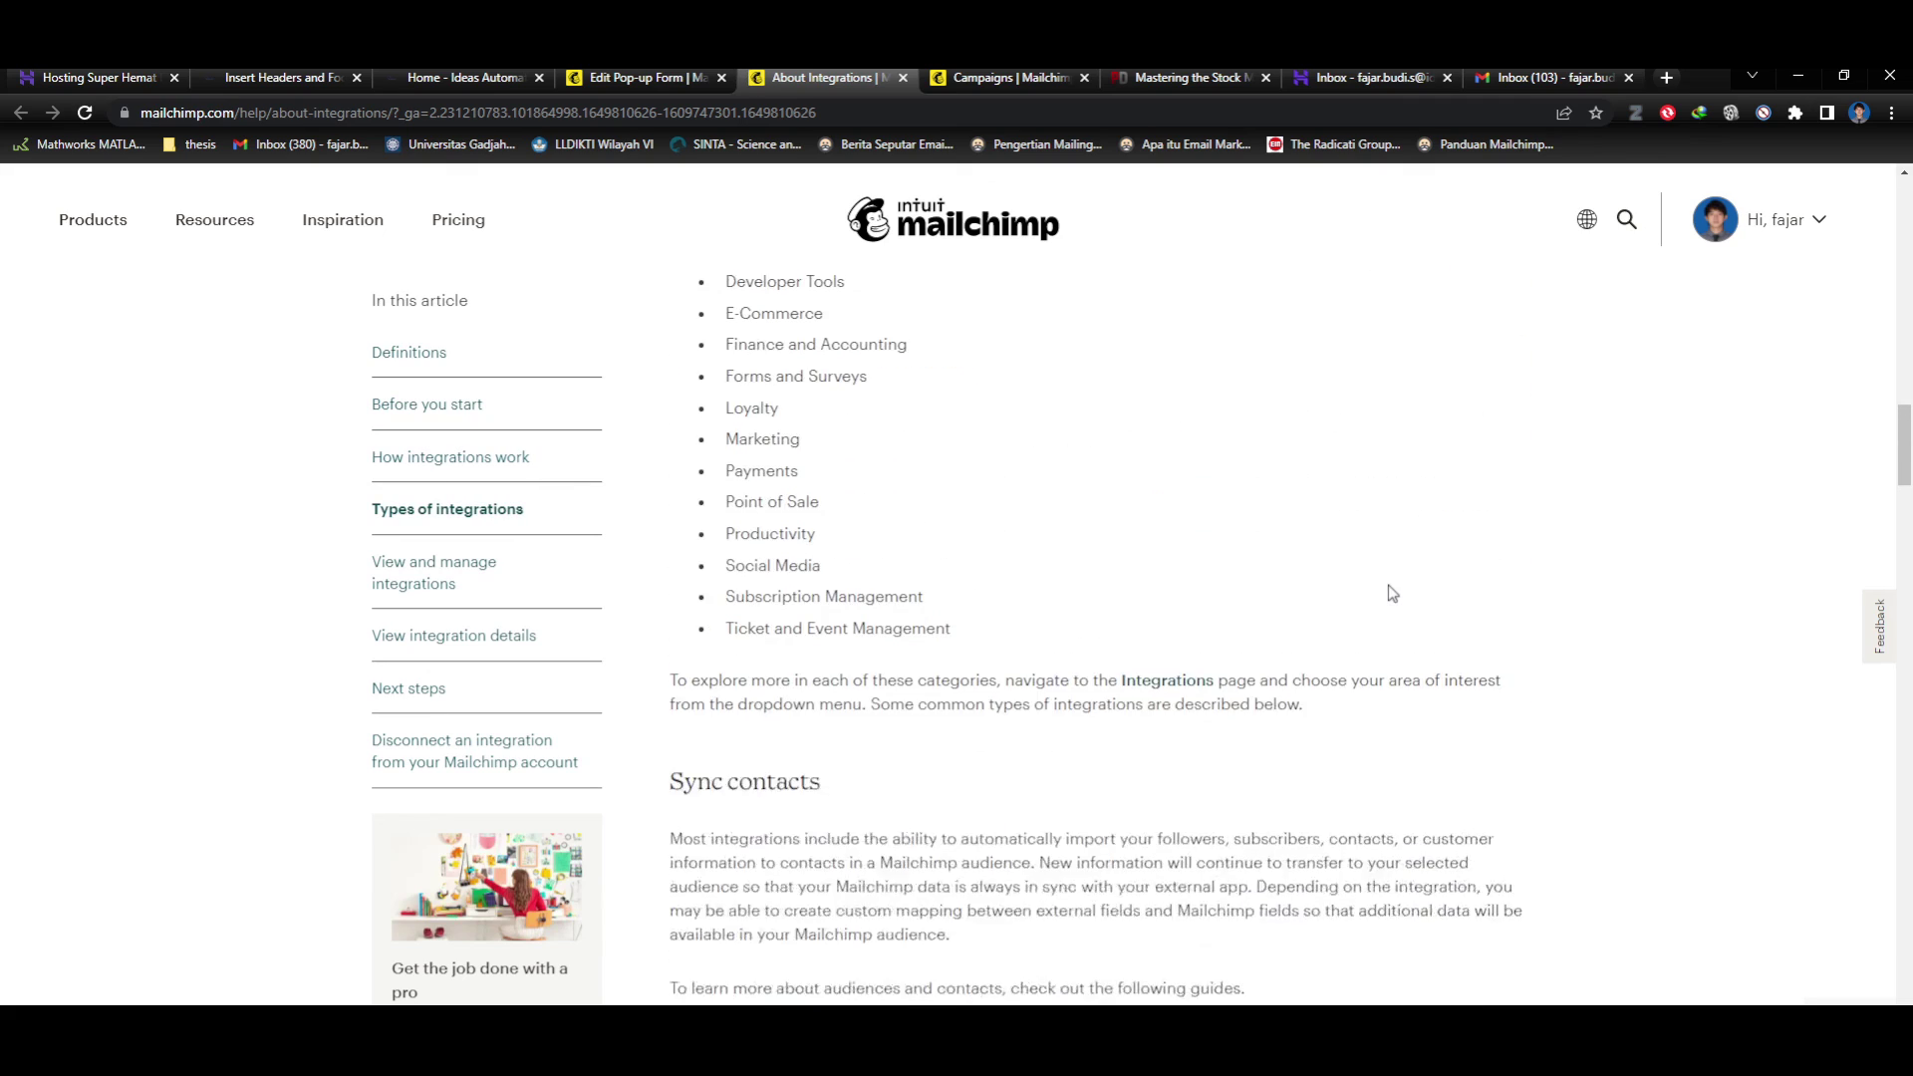
scroll(1390, 594, "down", 5)
scroll(1380, 578, "up", 20)
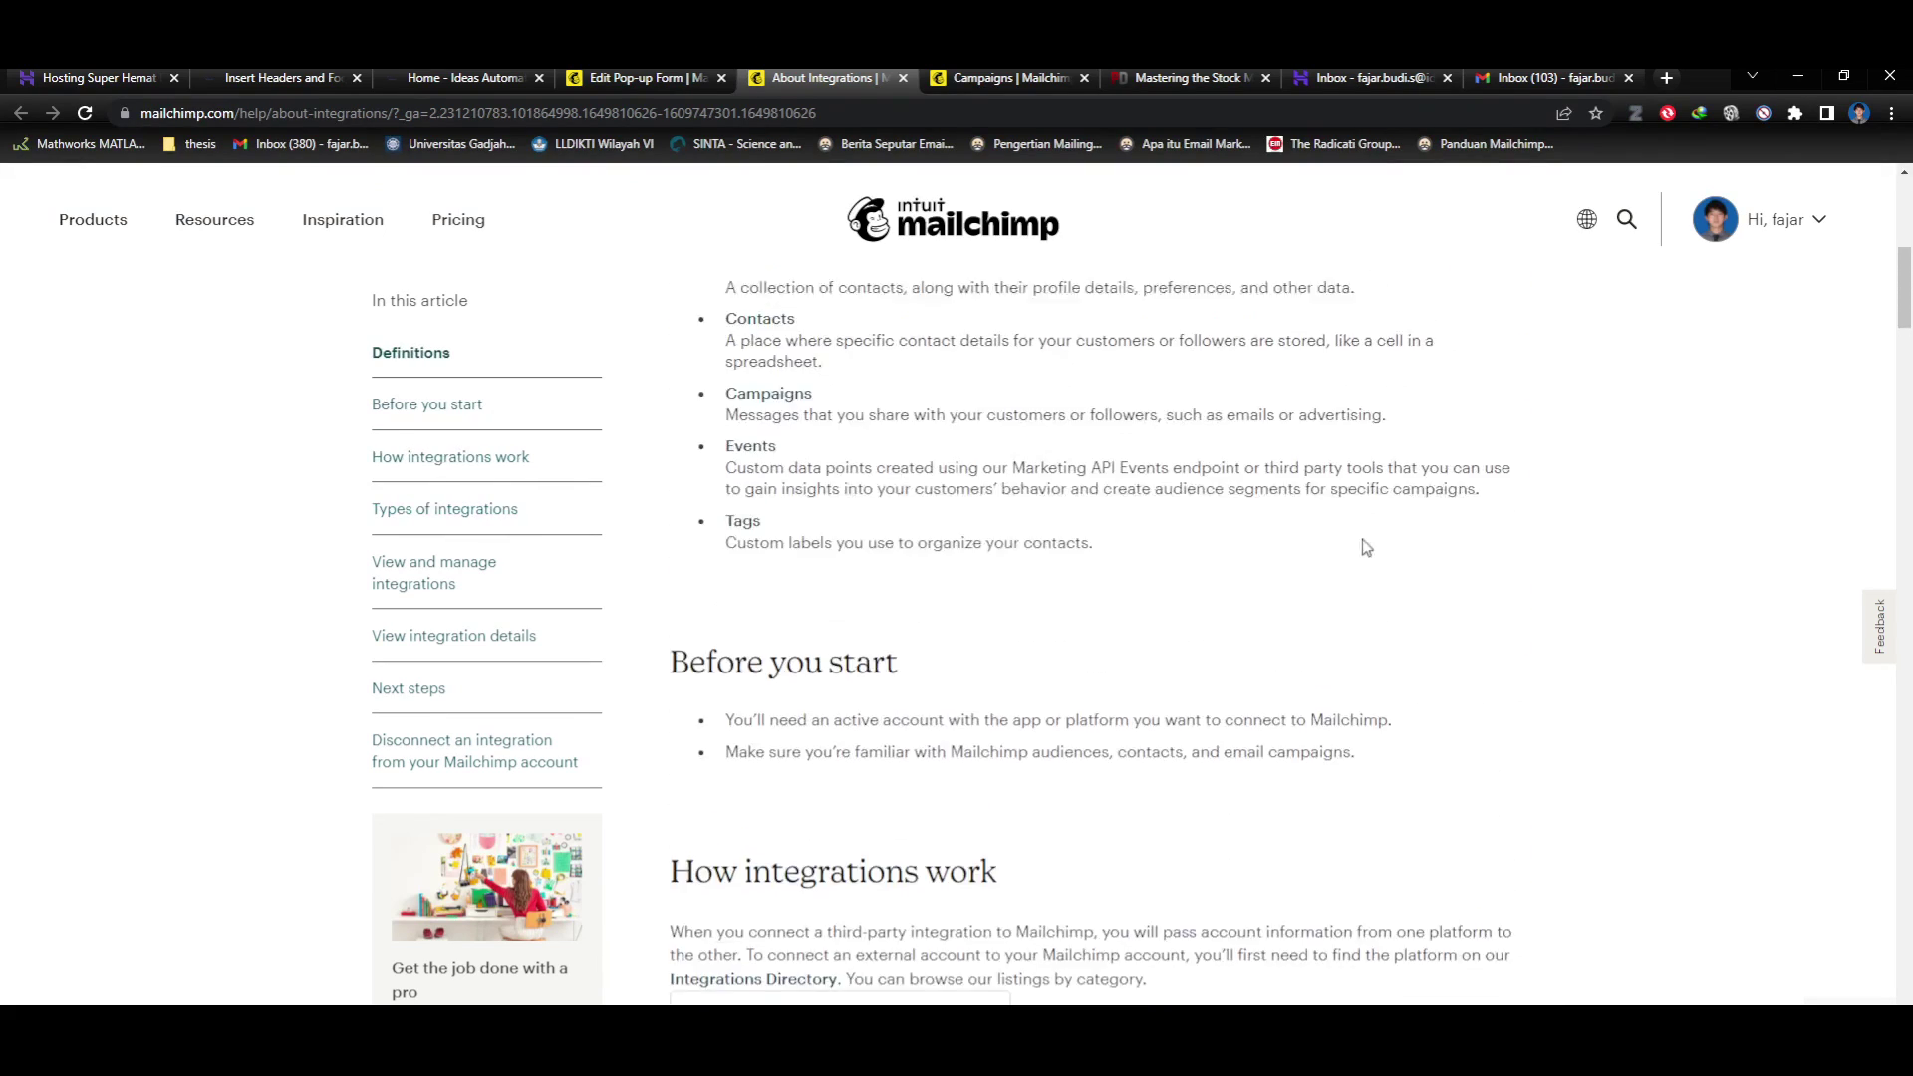
scroll(1366, 547, "up", 8)
scroll(1432, 573, "down", 3)
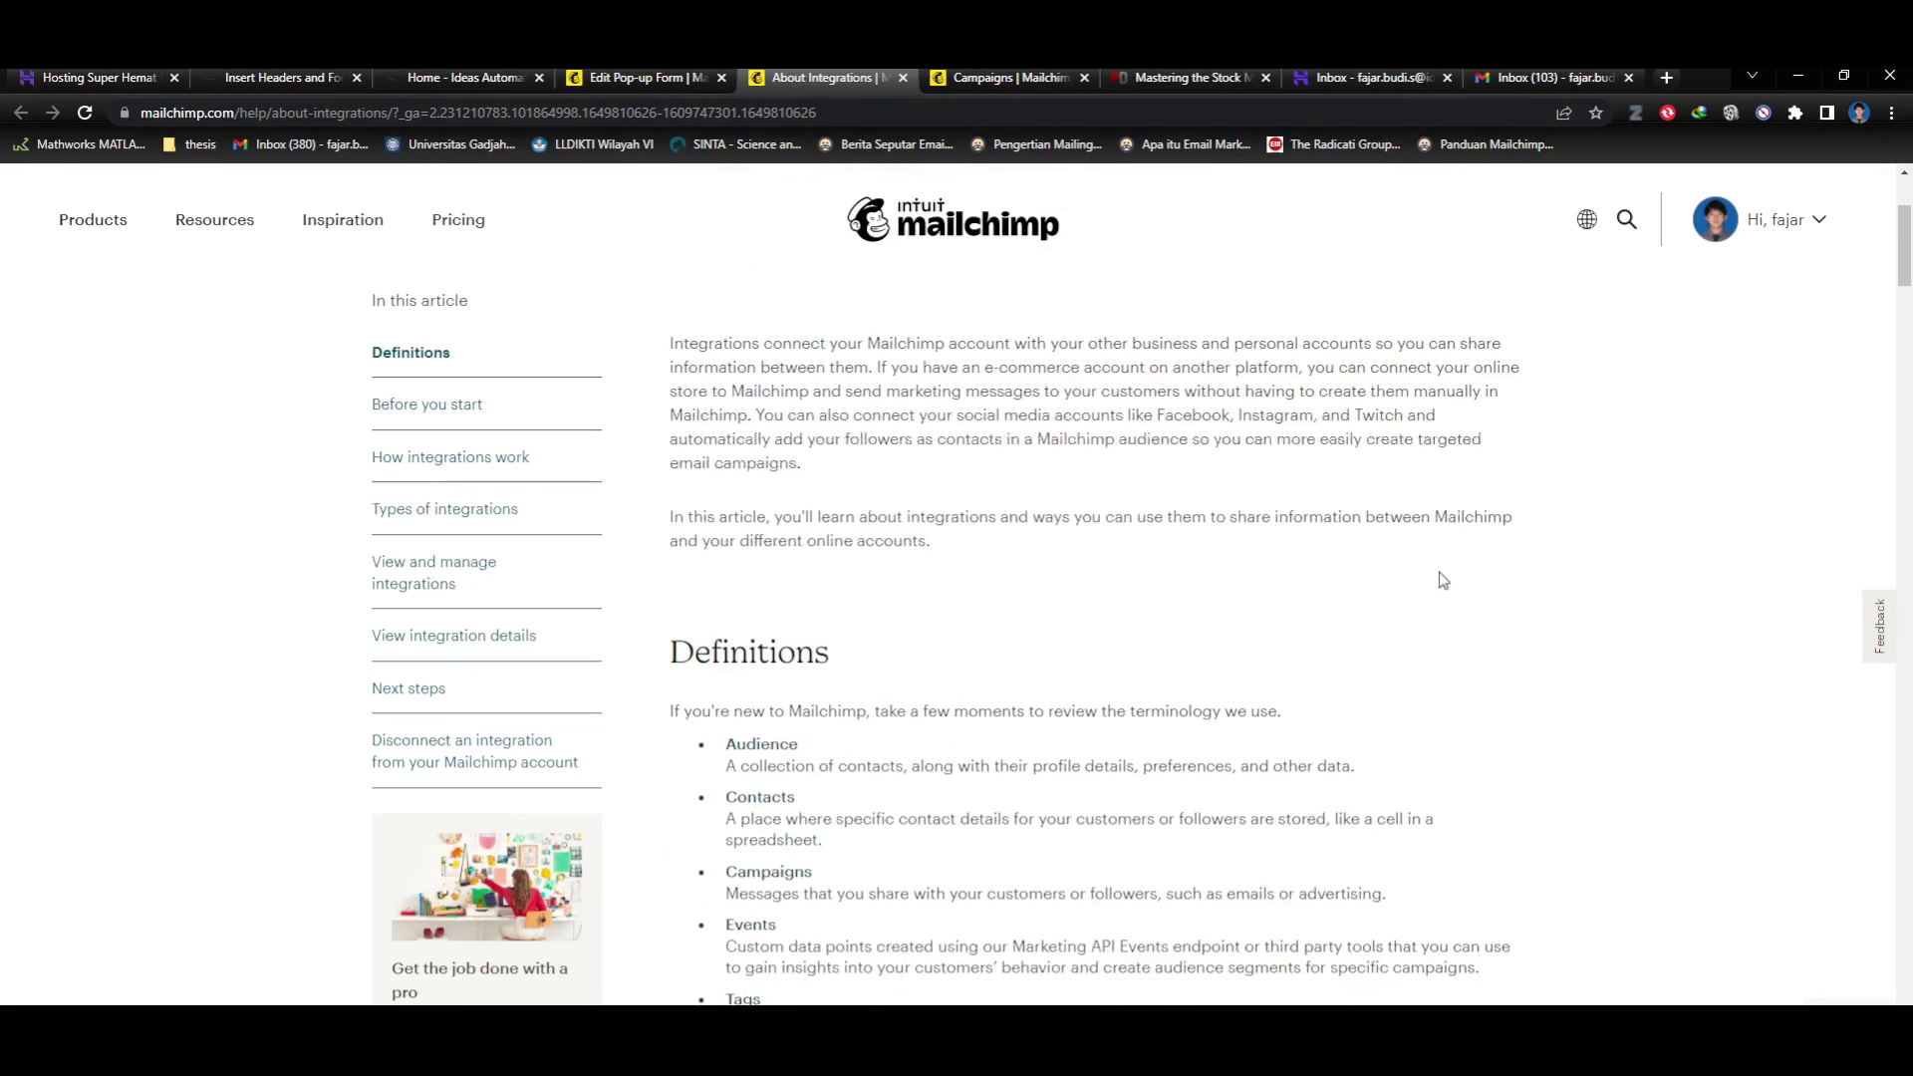
scroll(1443, 573, "up", 2)
scroll(1265, 539, "down", 5)
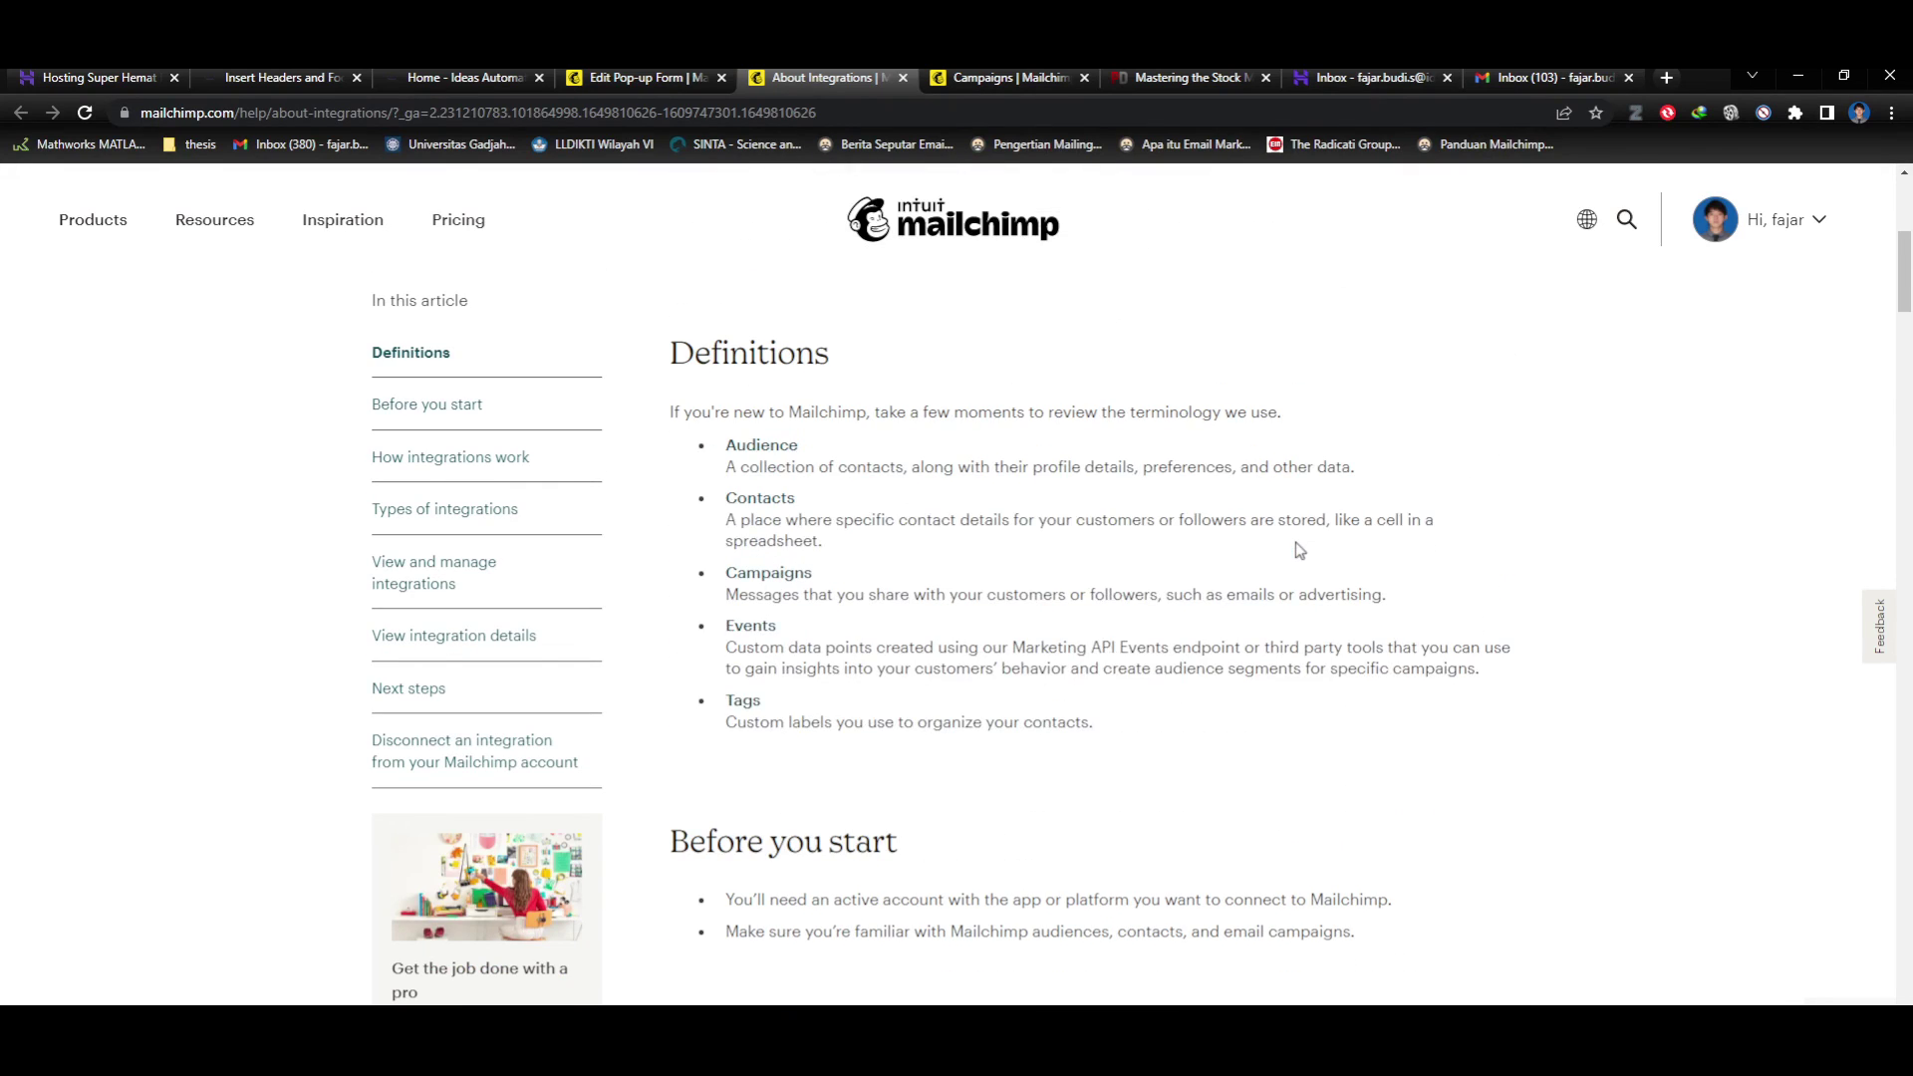
scroll(1299, 550, "down", 15)
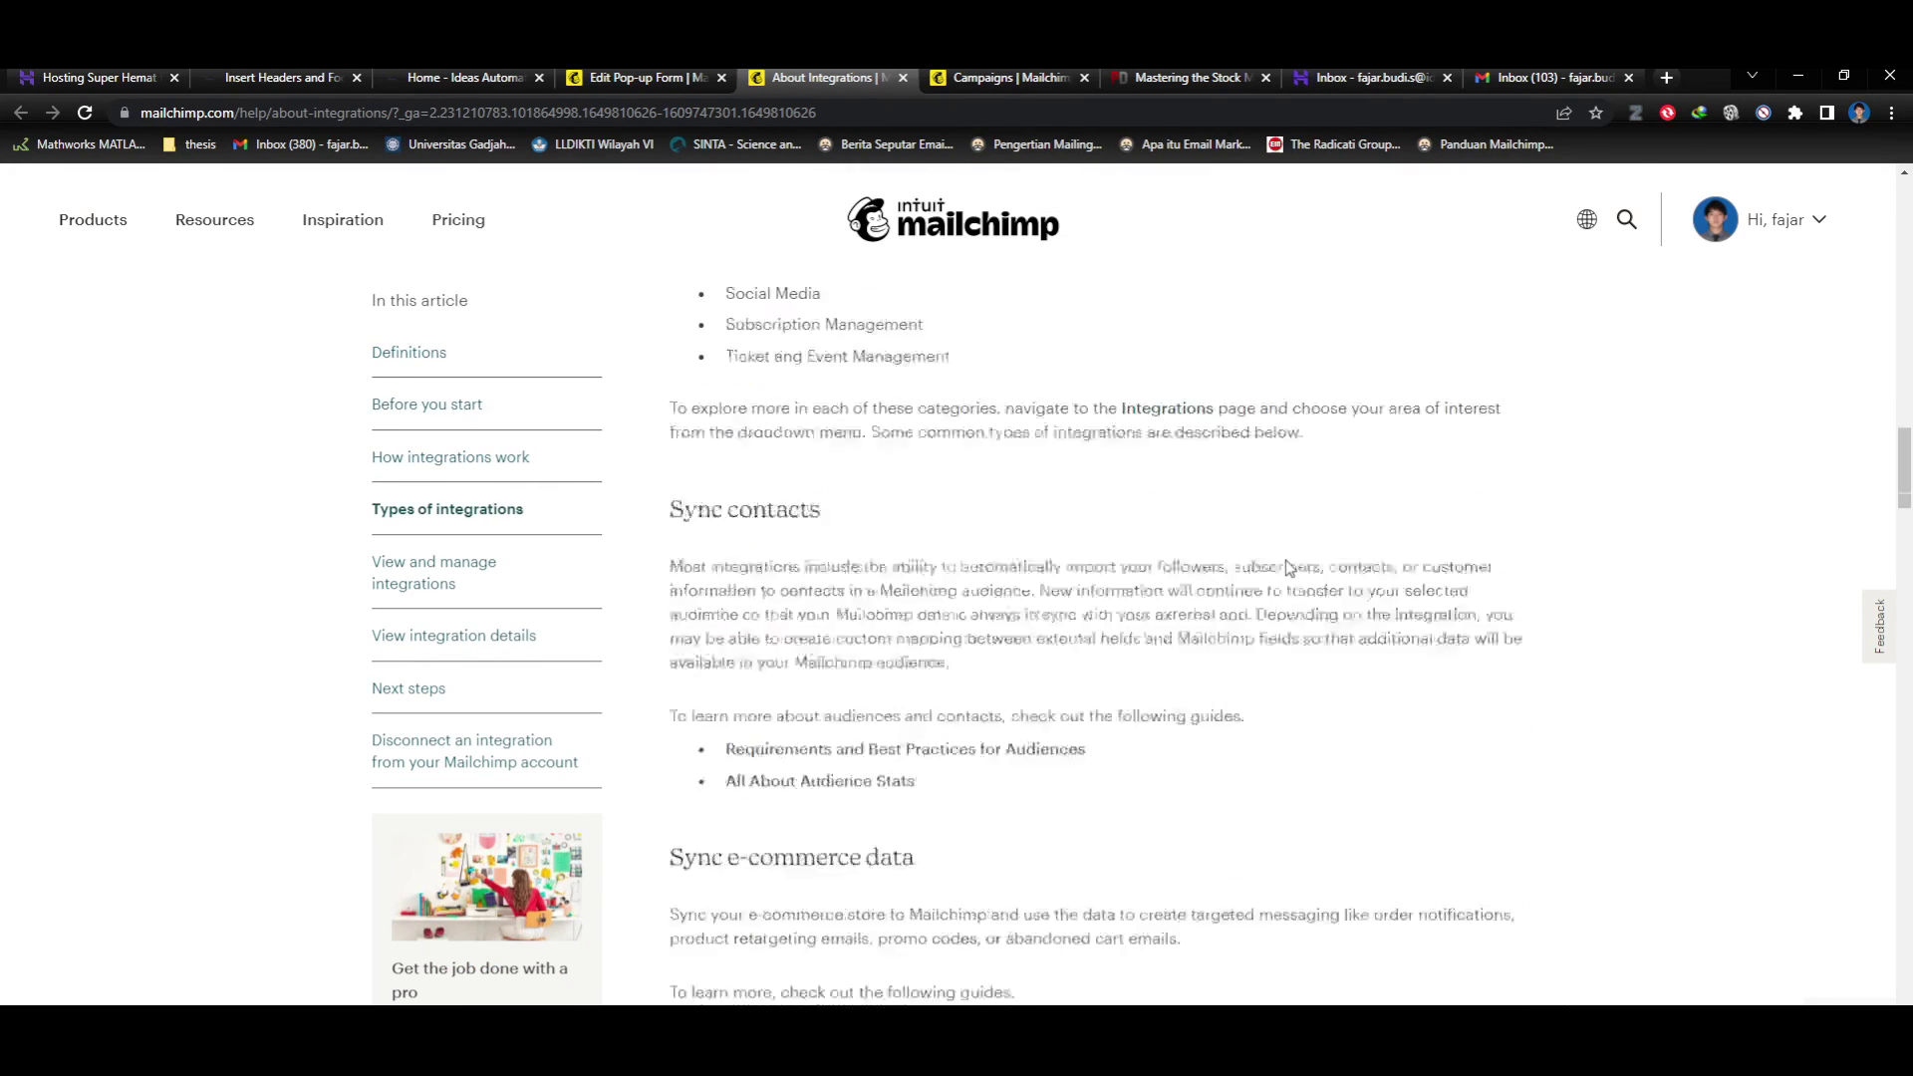
scroll(1285, 568, "down", 15)
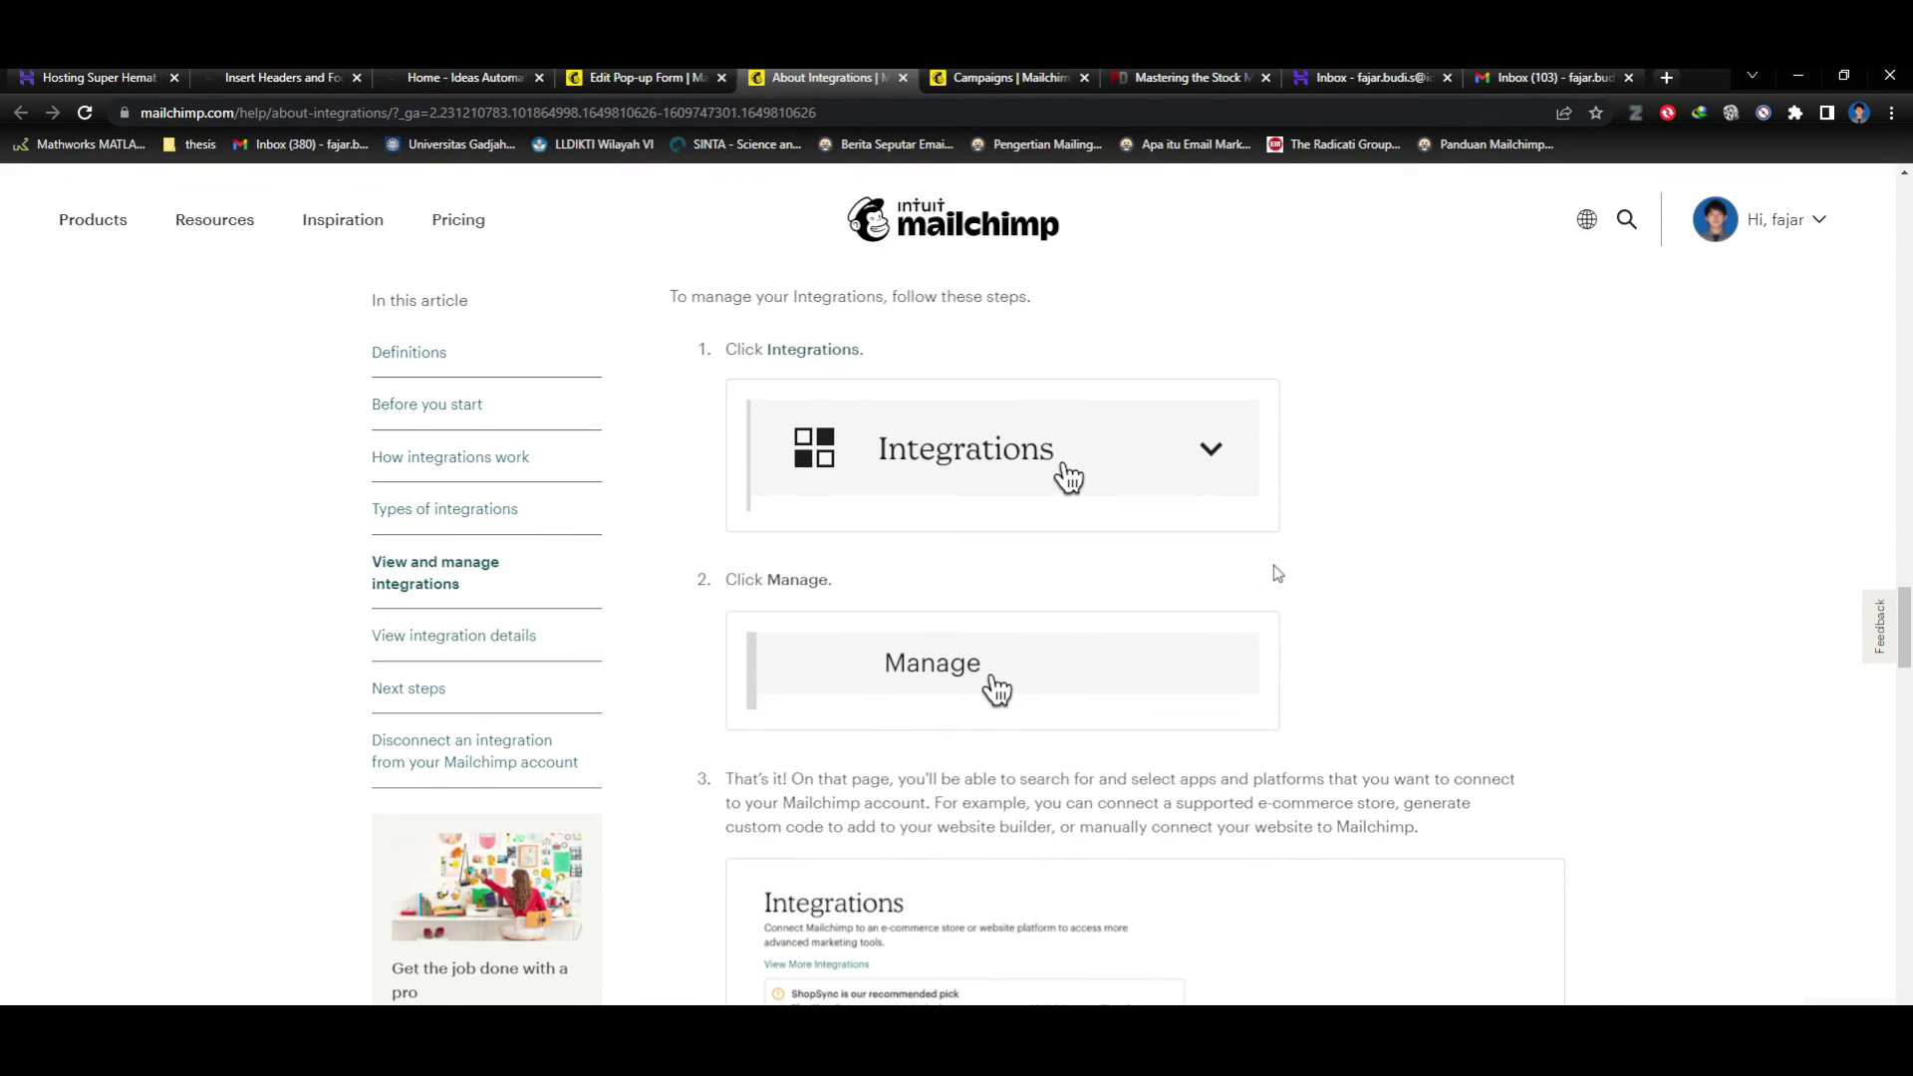
scroll(1276, 574, "down", 7)
scroll(1283, 560, "down", 7)
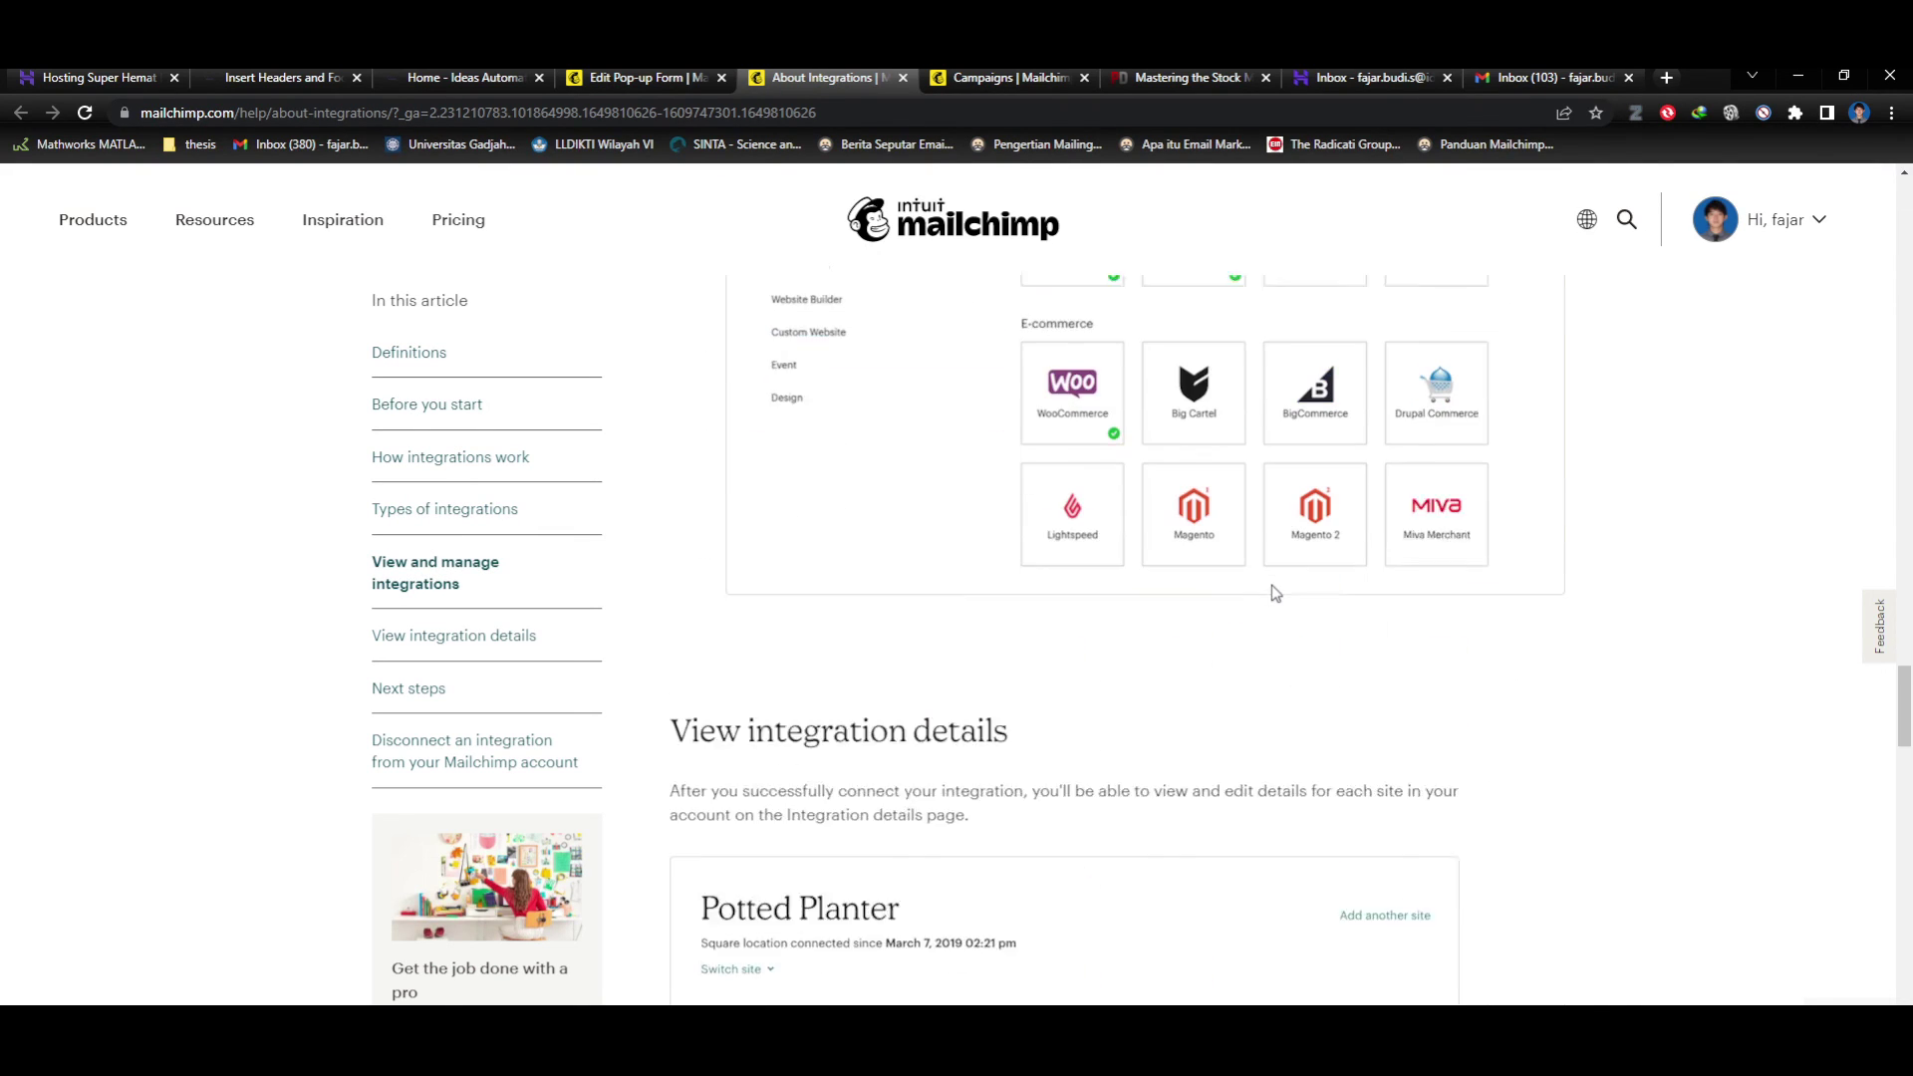
scroll(1239, 598, "up", 10)
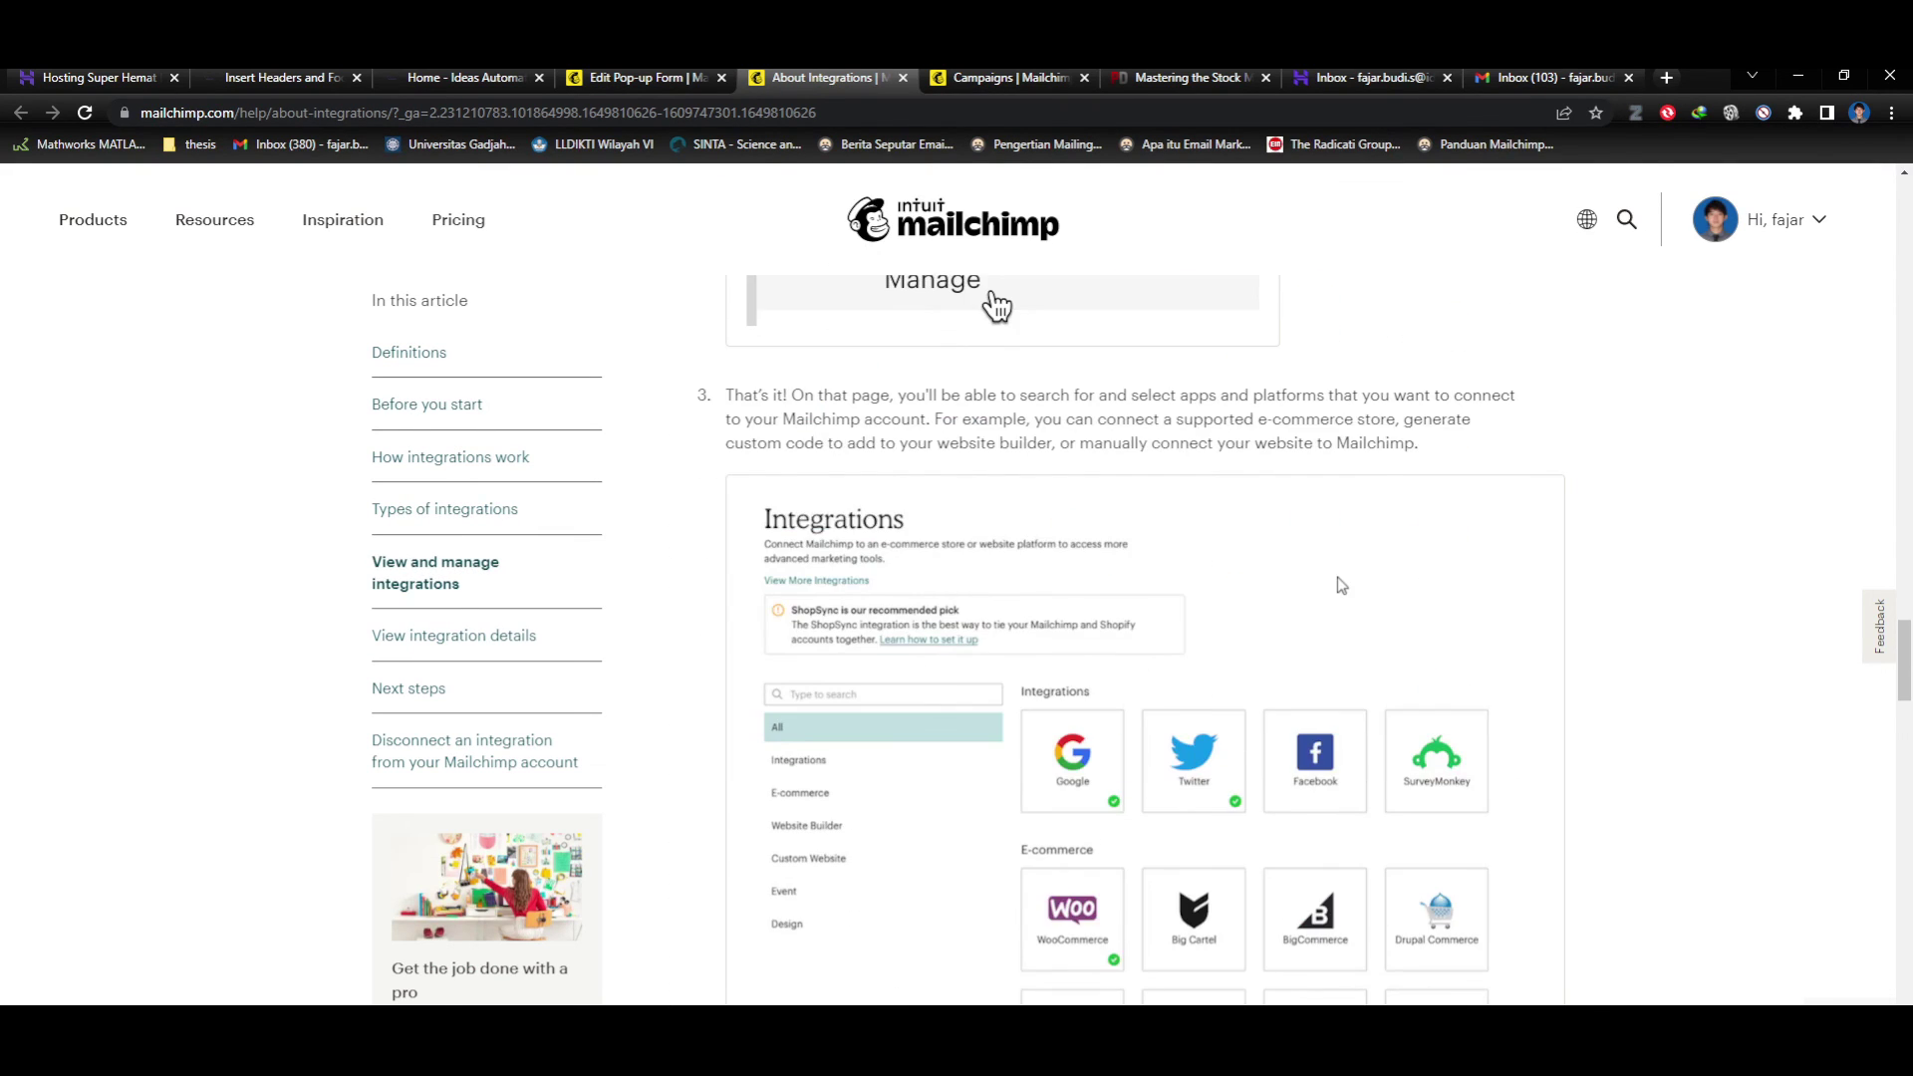
Return from the help article to the Mailchimp account and open the page for managing integrations.
scroll(1315, 586, "up", 5)
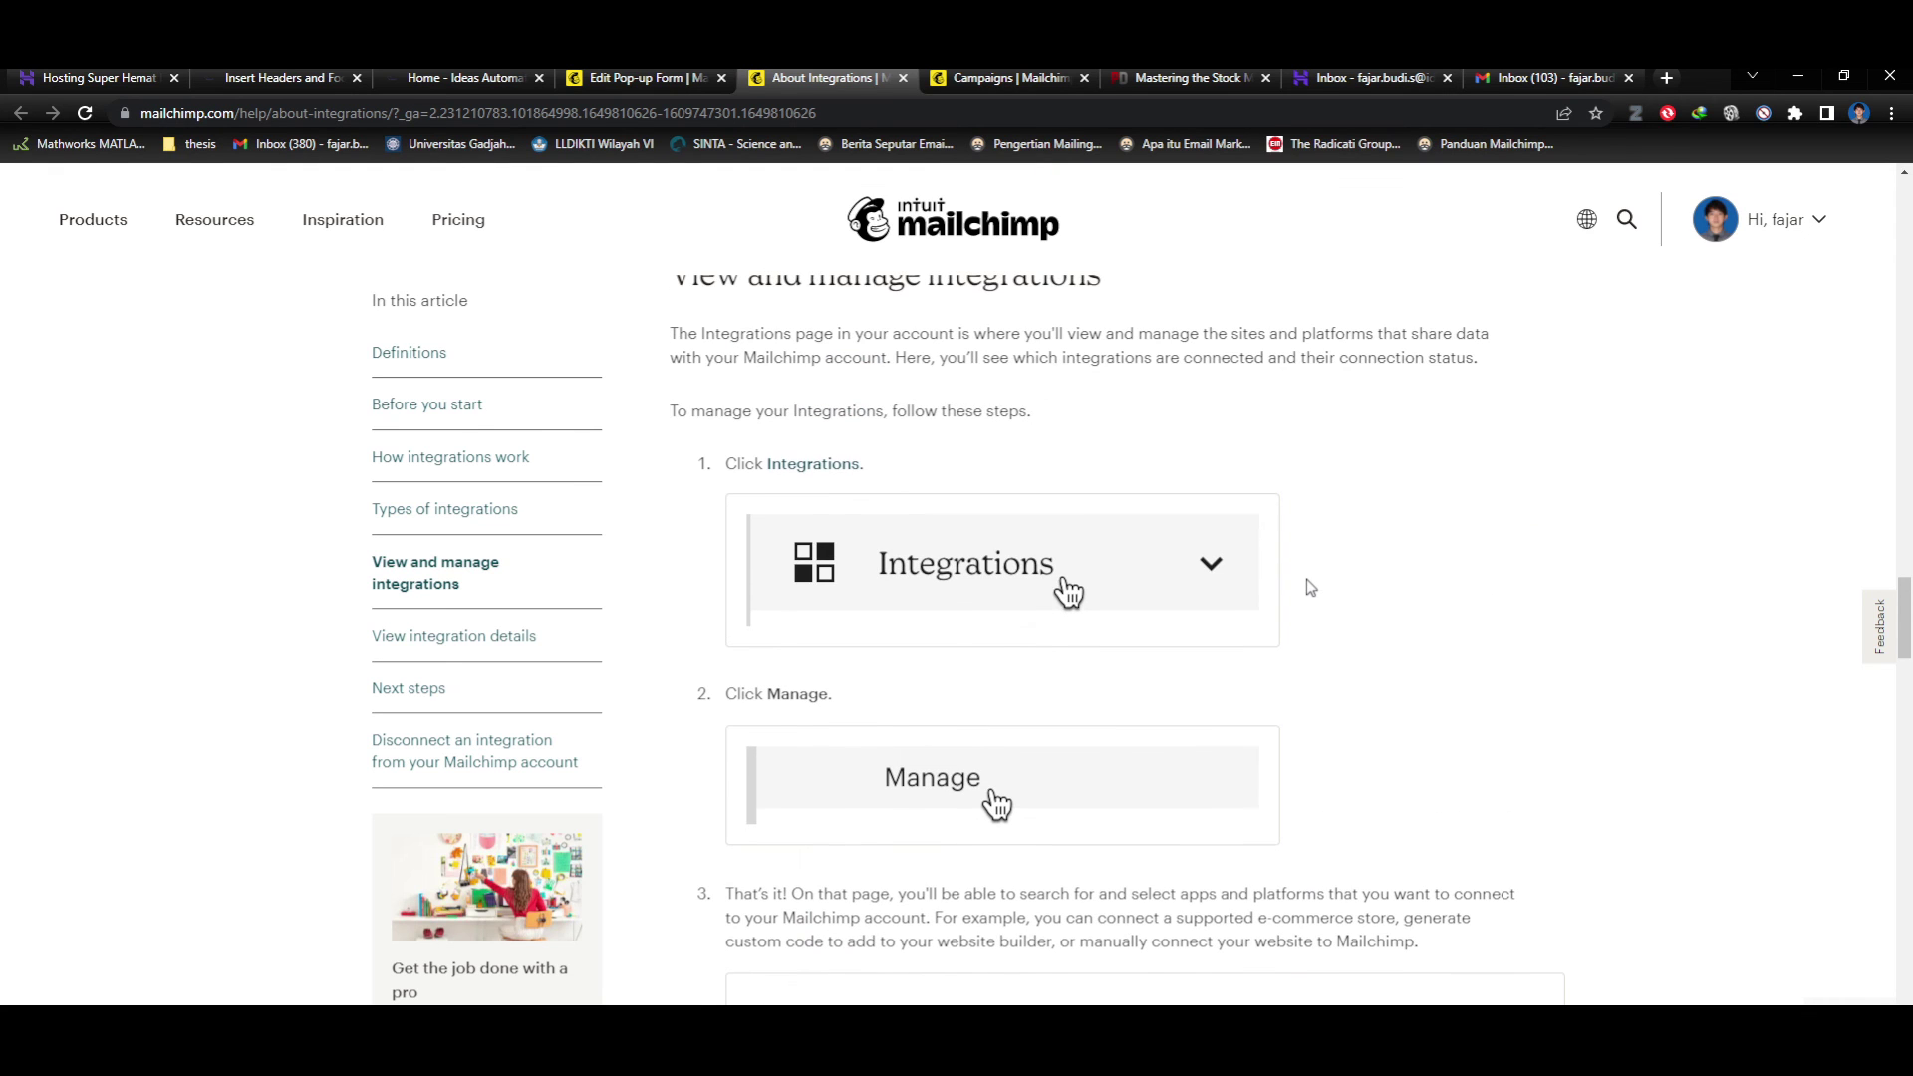
left_click(670, 77)
left_click(827, 76)
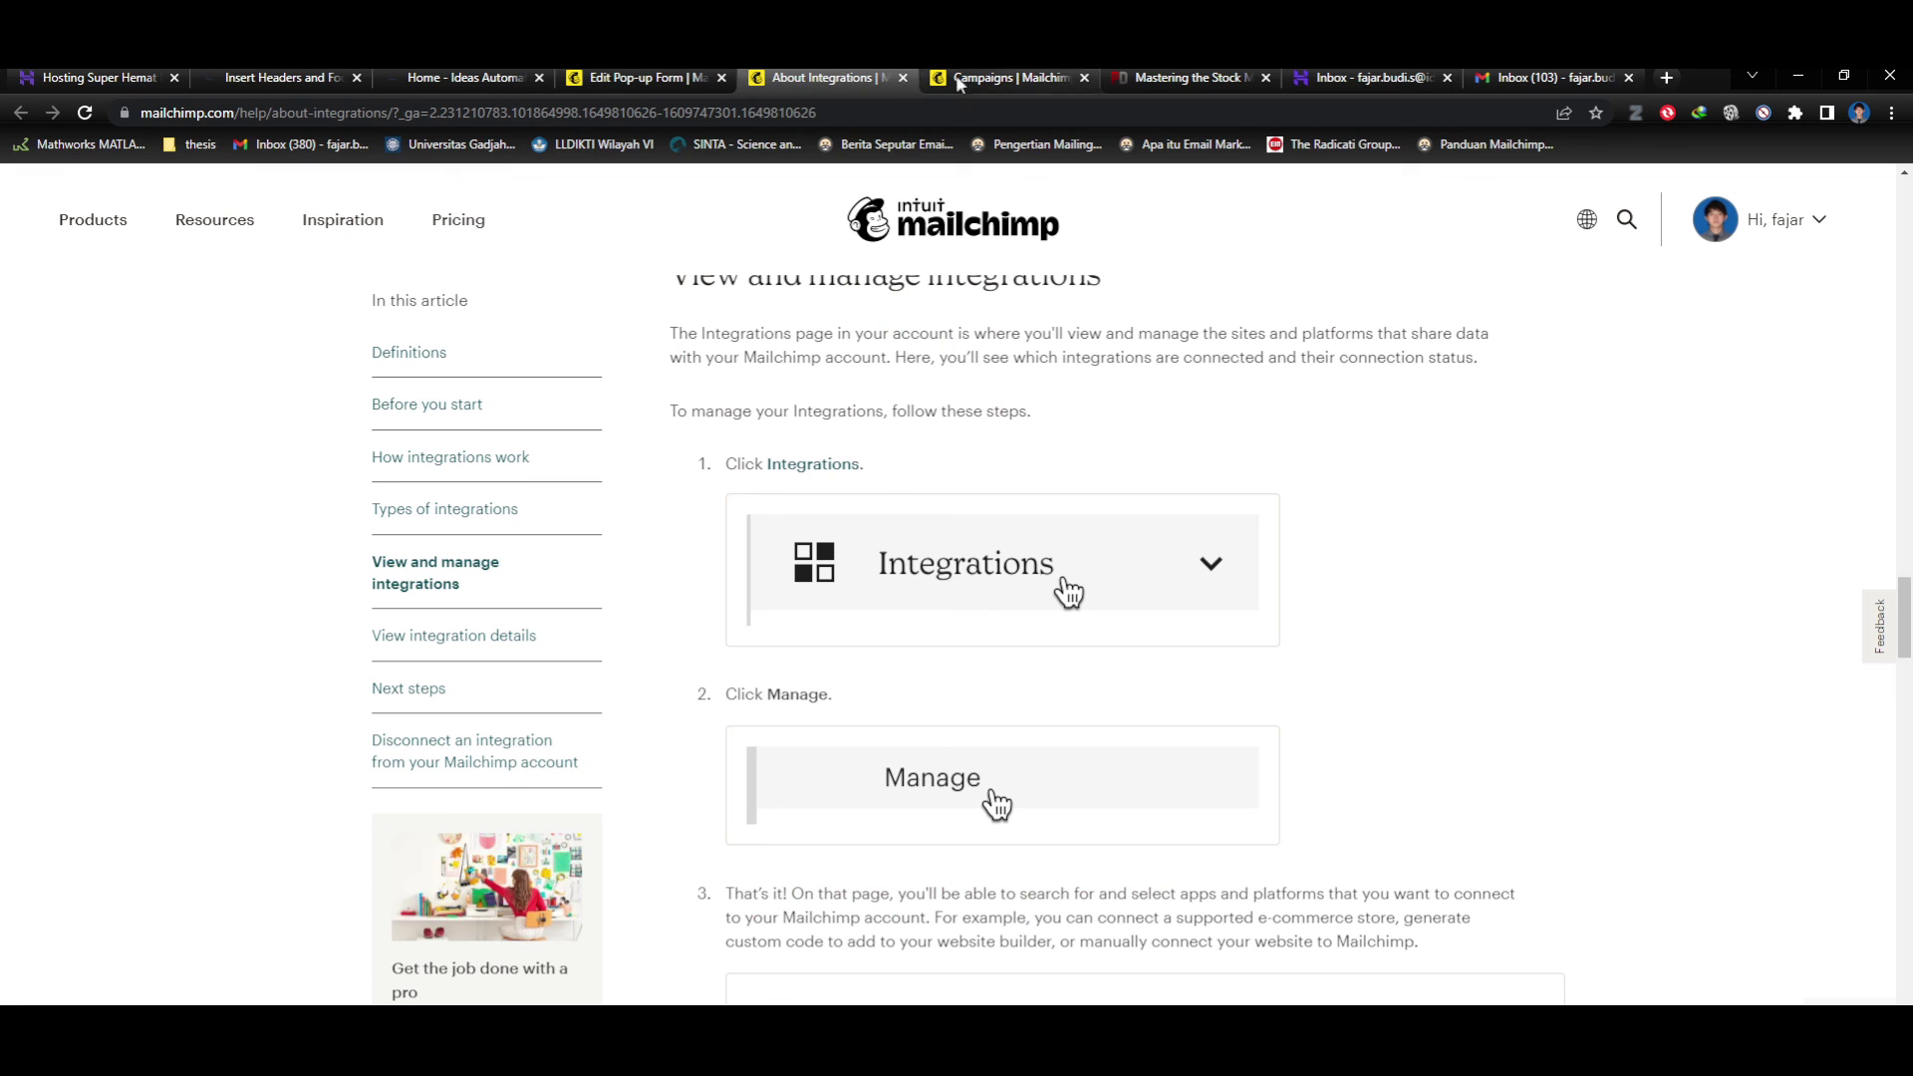
left_click(1009, 76)
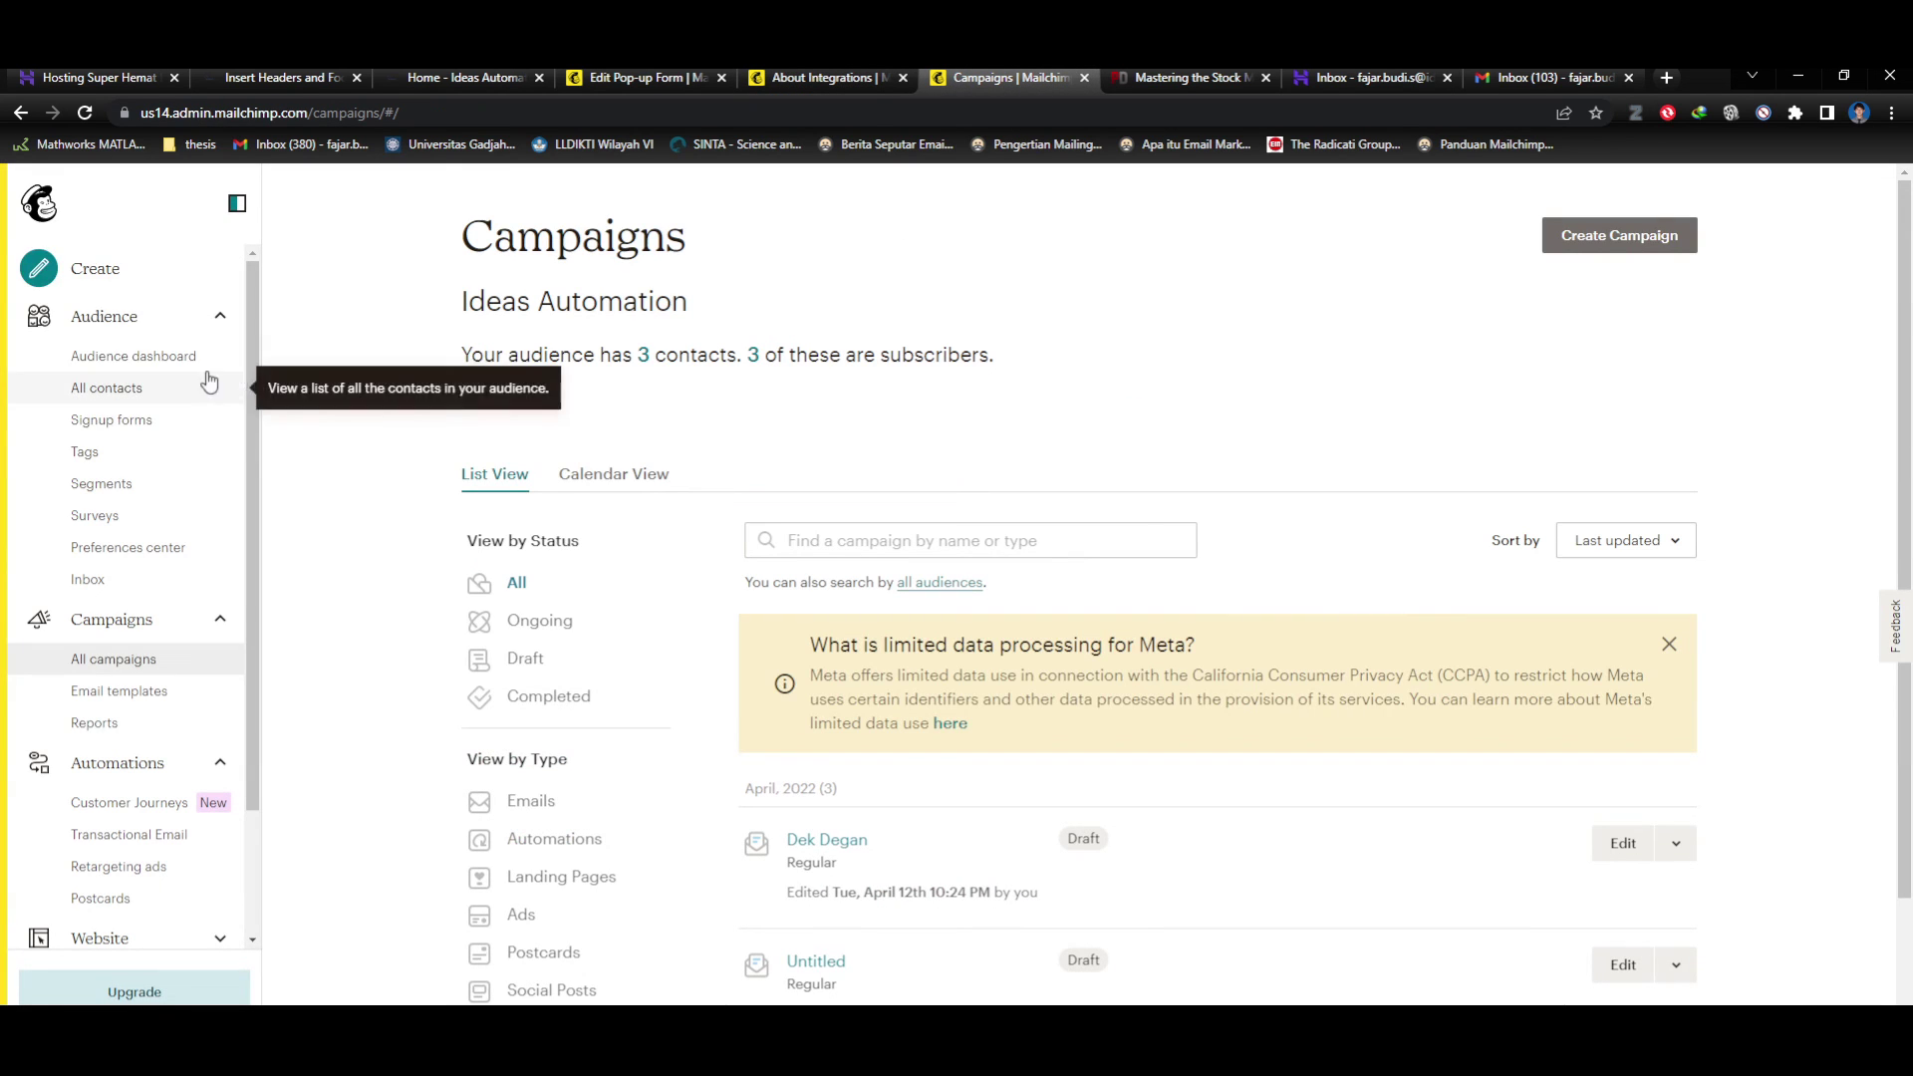
left_click(37, 210)
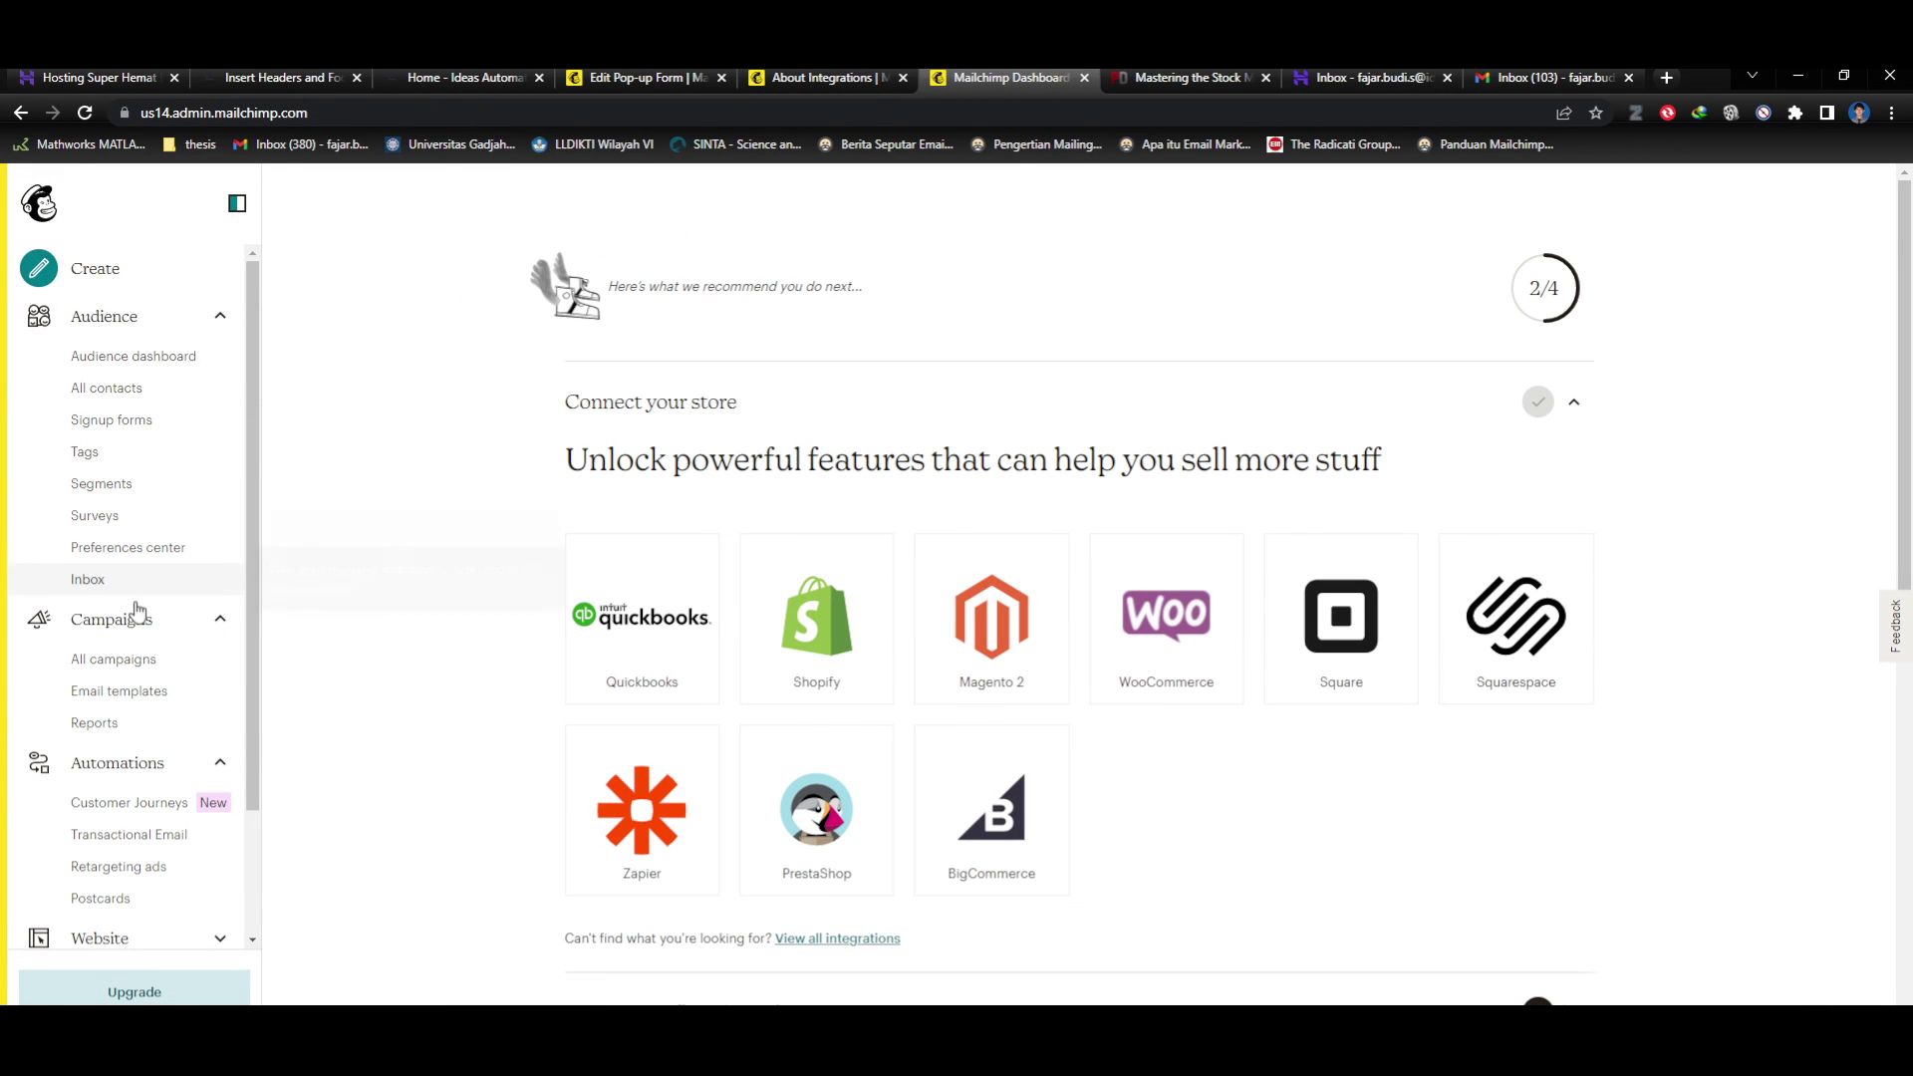
scroll(130, 638, "down", 2)
left_click(142, 879)
scroll(157, 917, "down", 1)
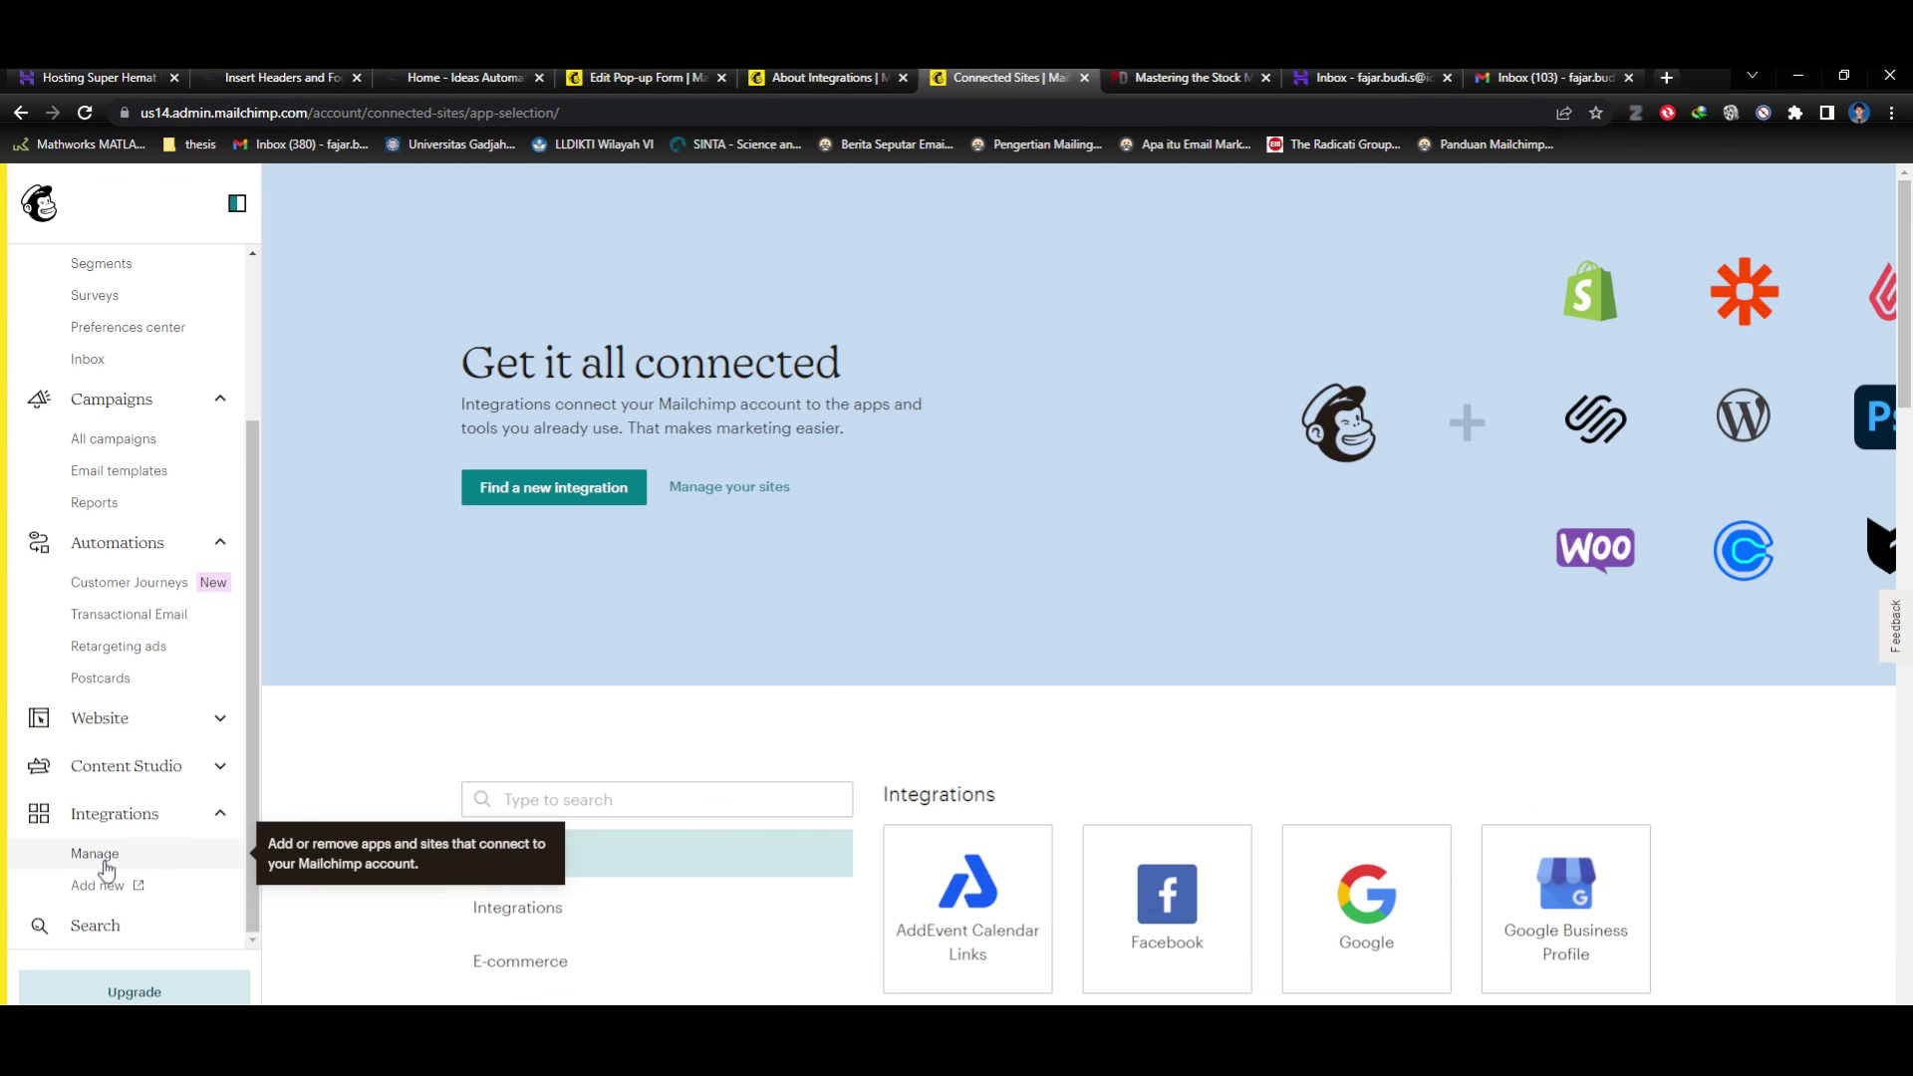
left_click(105, 863)
scroll(798, 727, "down", 3)
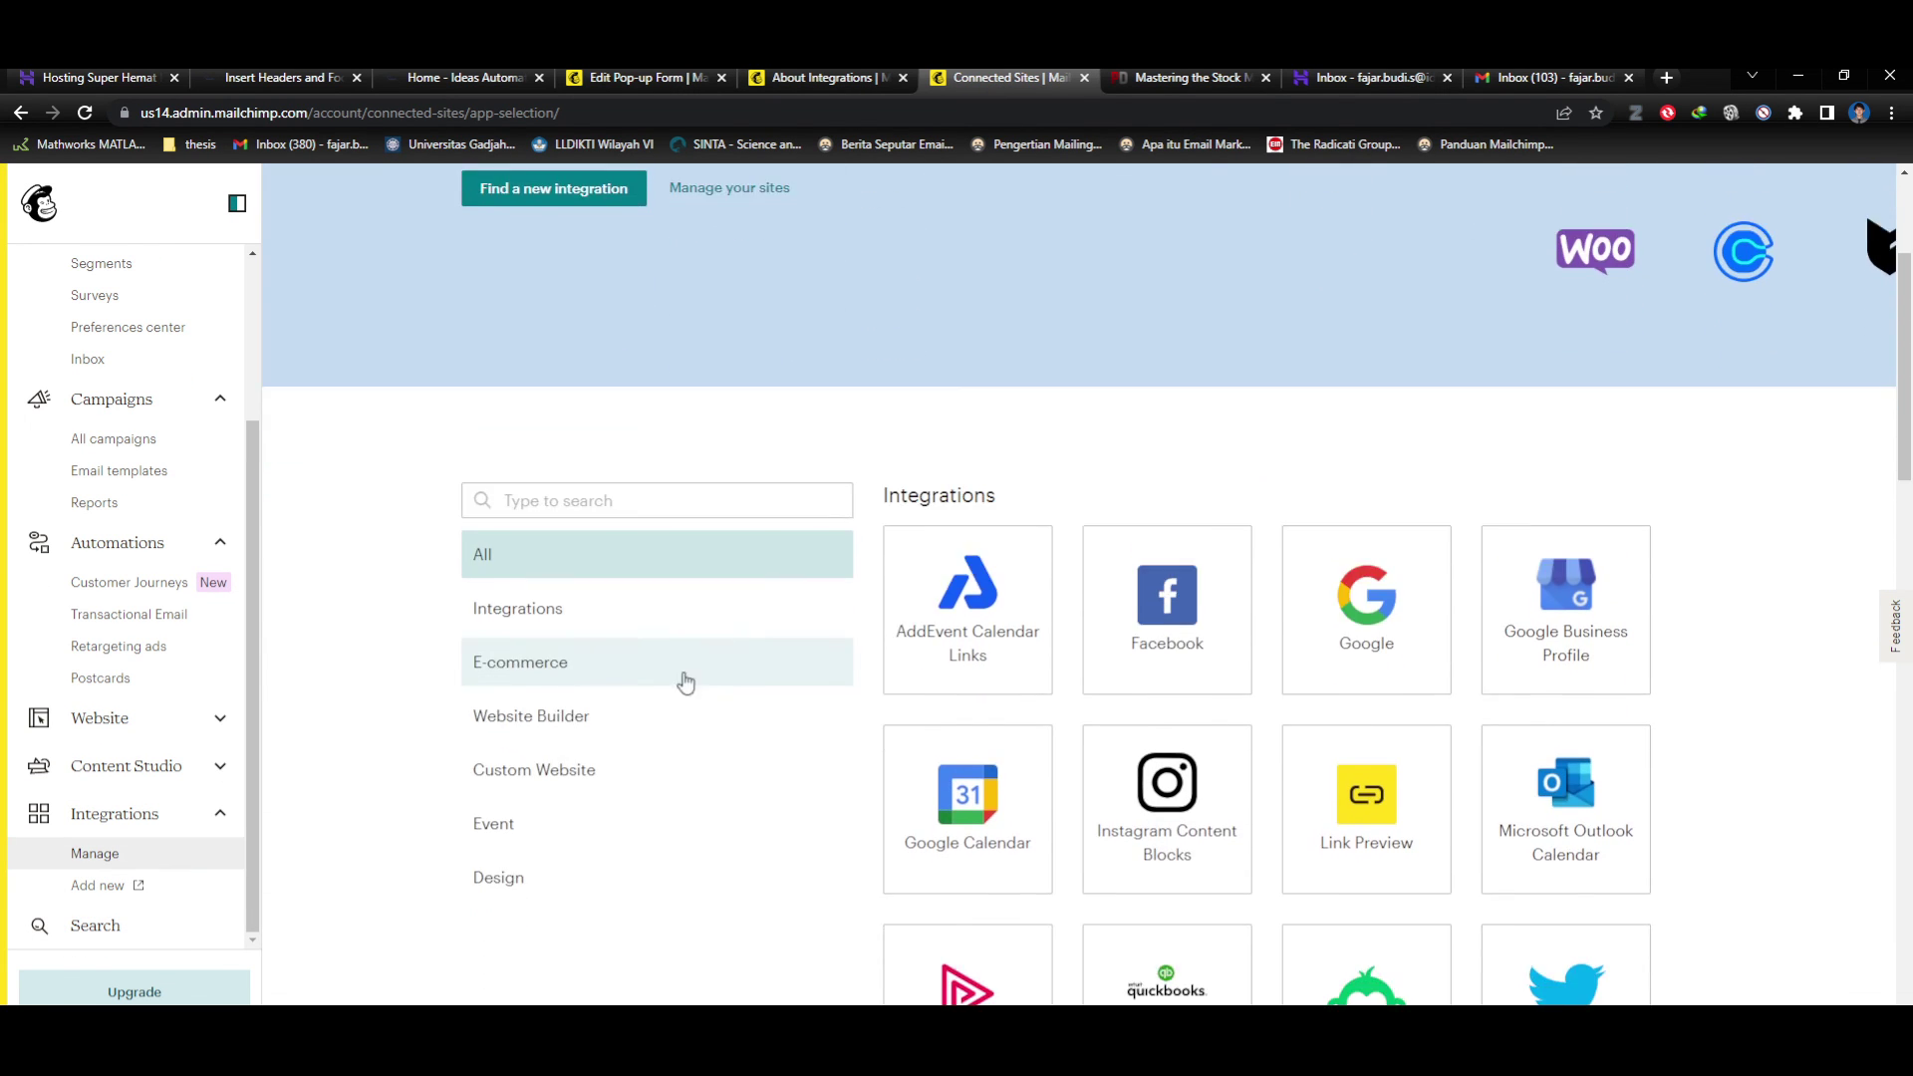
scroll(1716, 802, "down", 10)
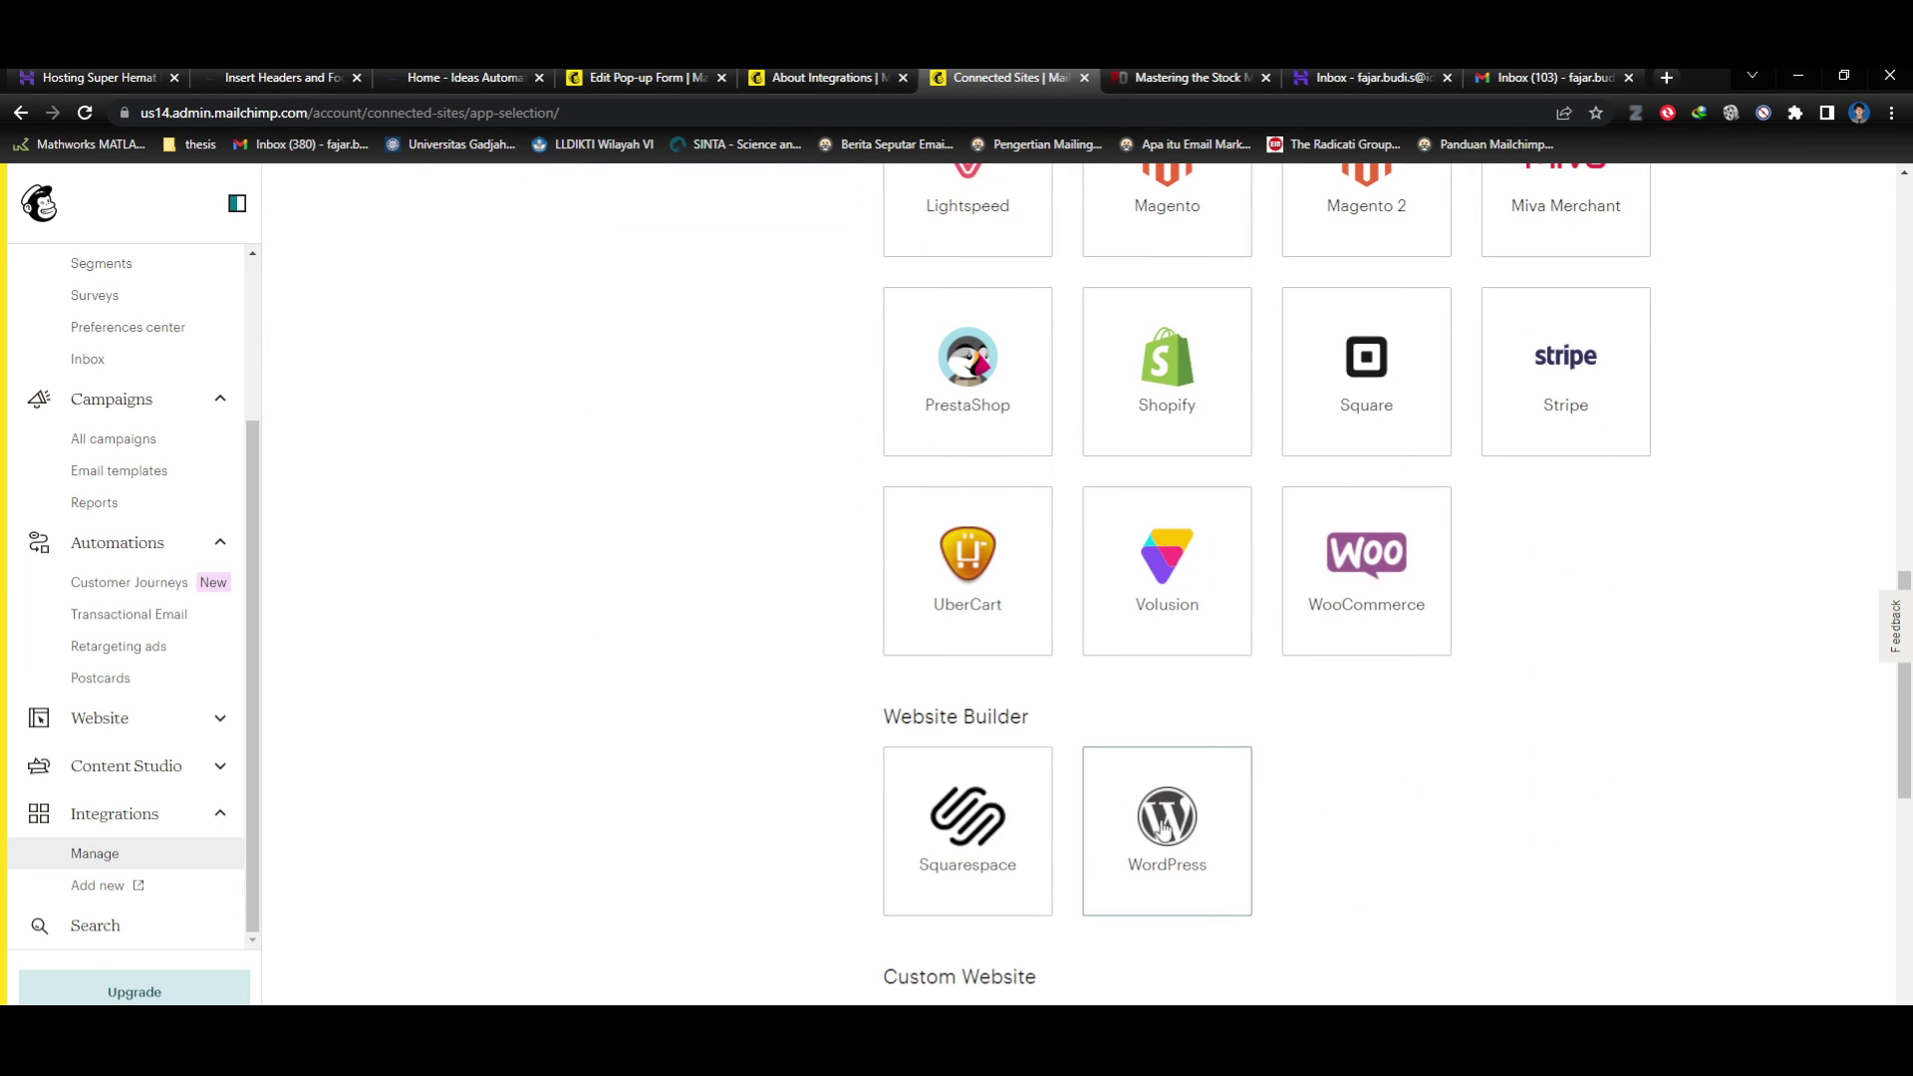
left_click(1165, 832)
scroll(838, 719, "down", 7)
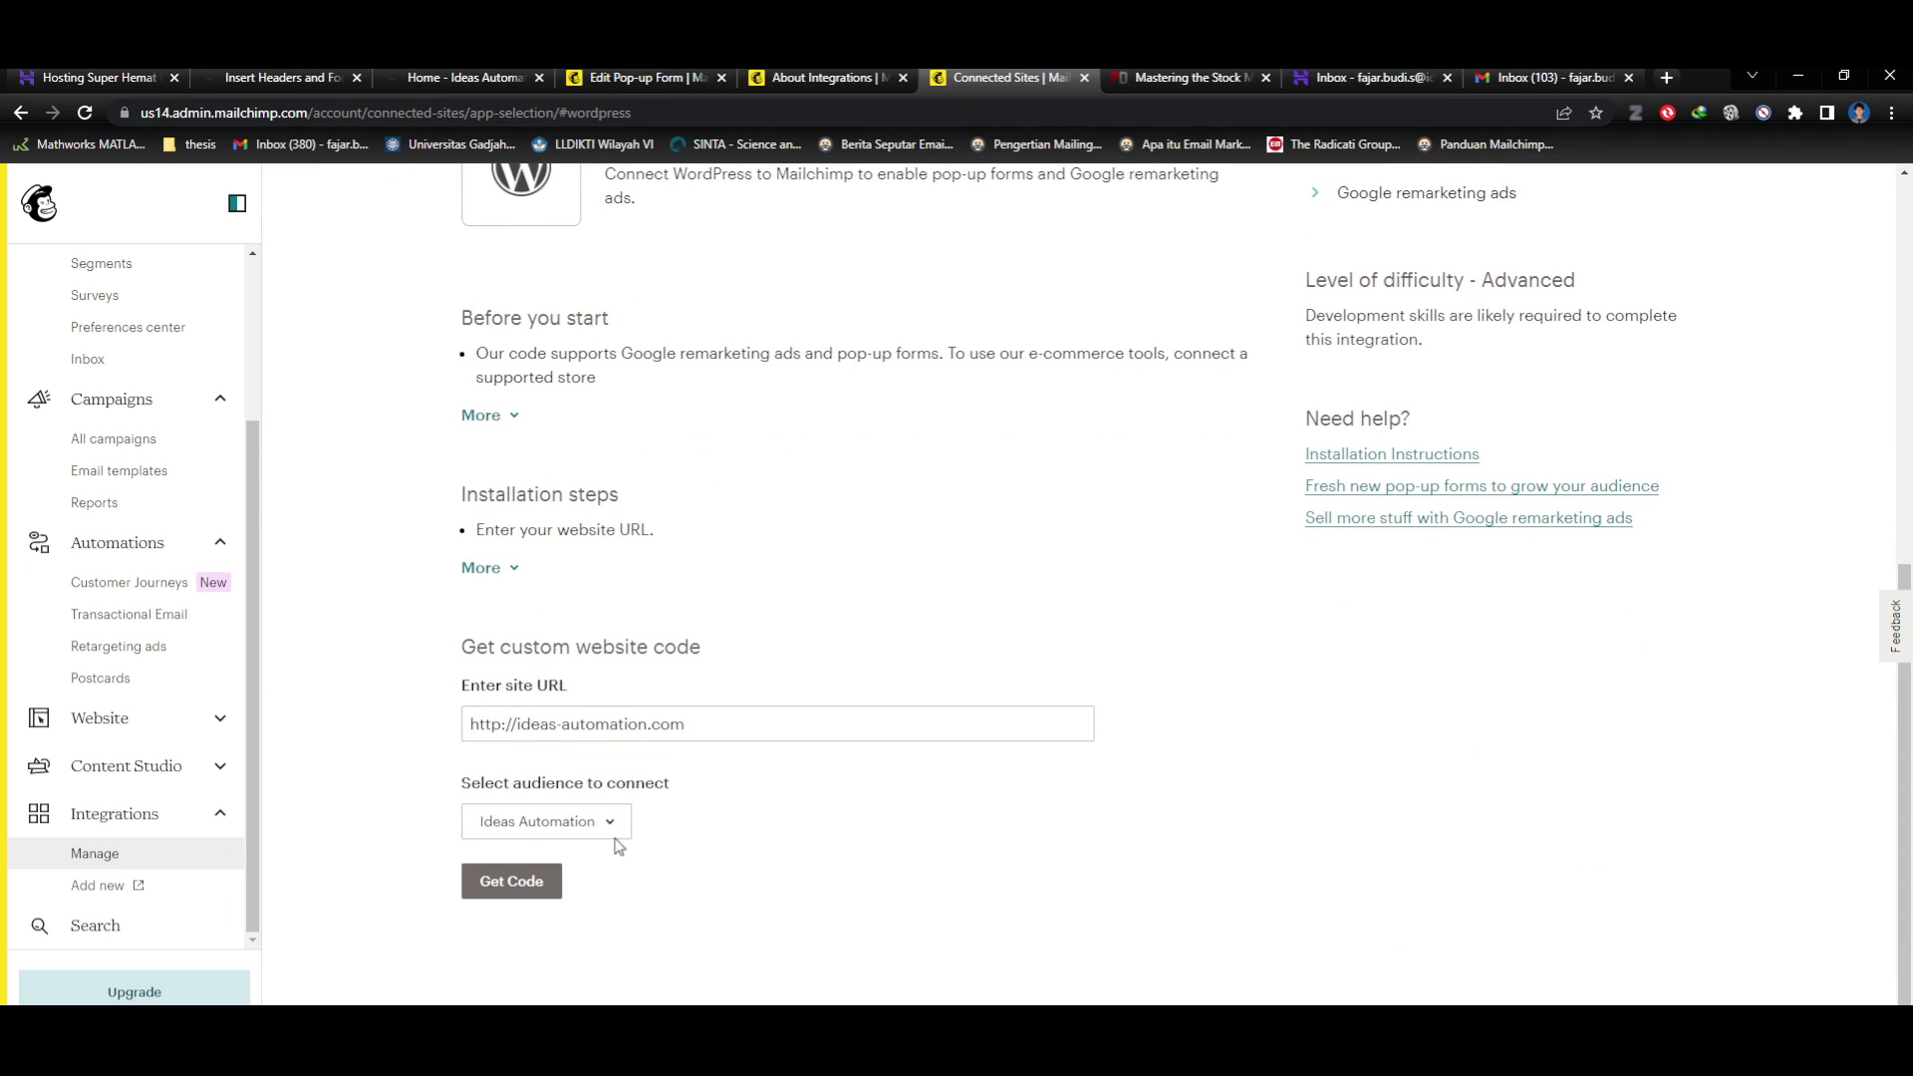
left_click(617, 836)
left_click(616, 833)
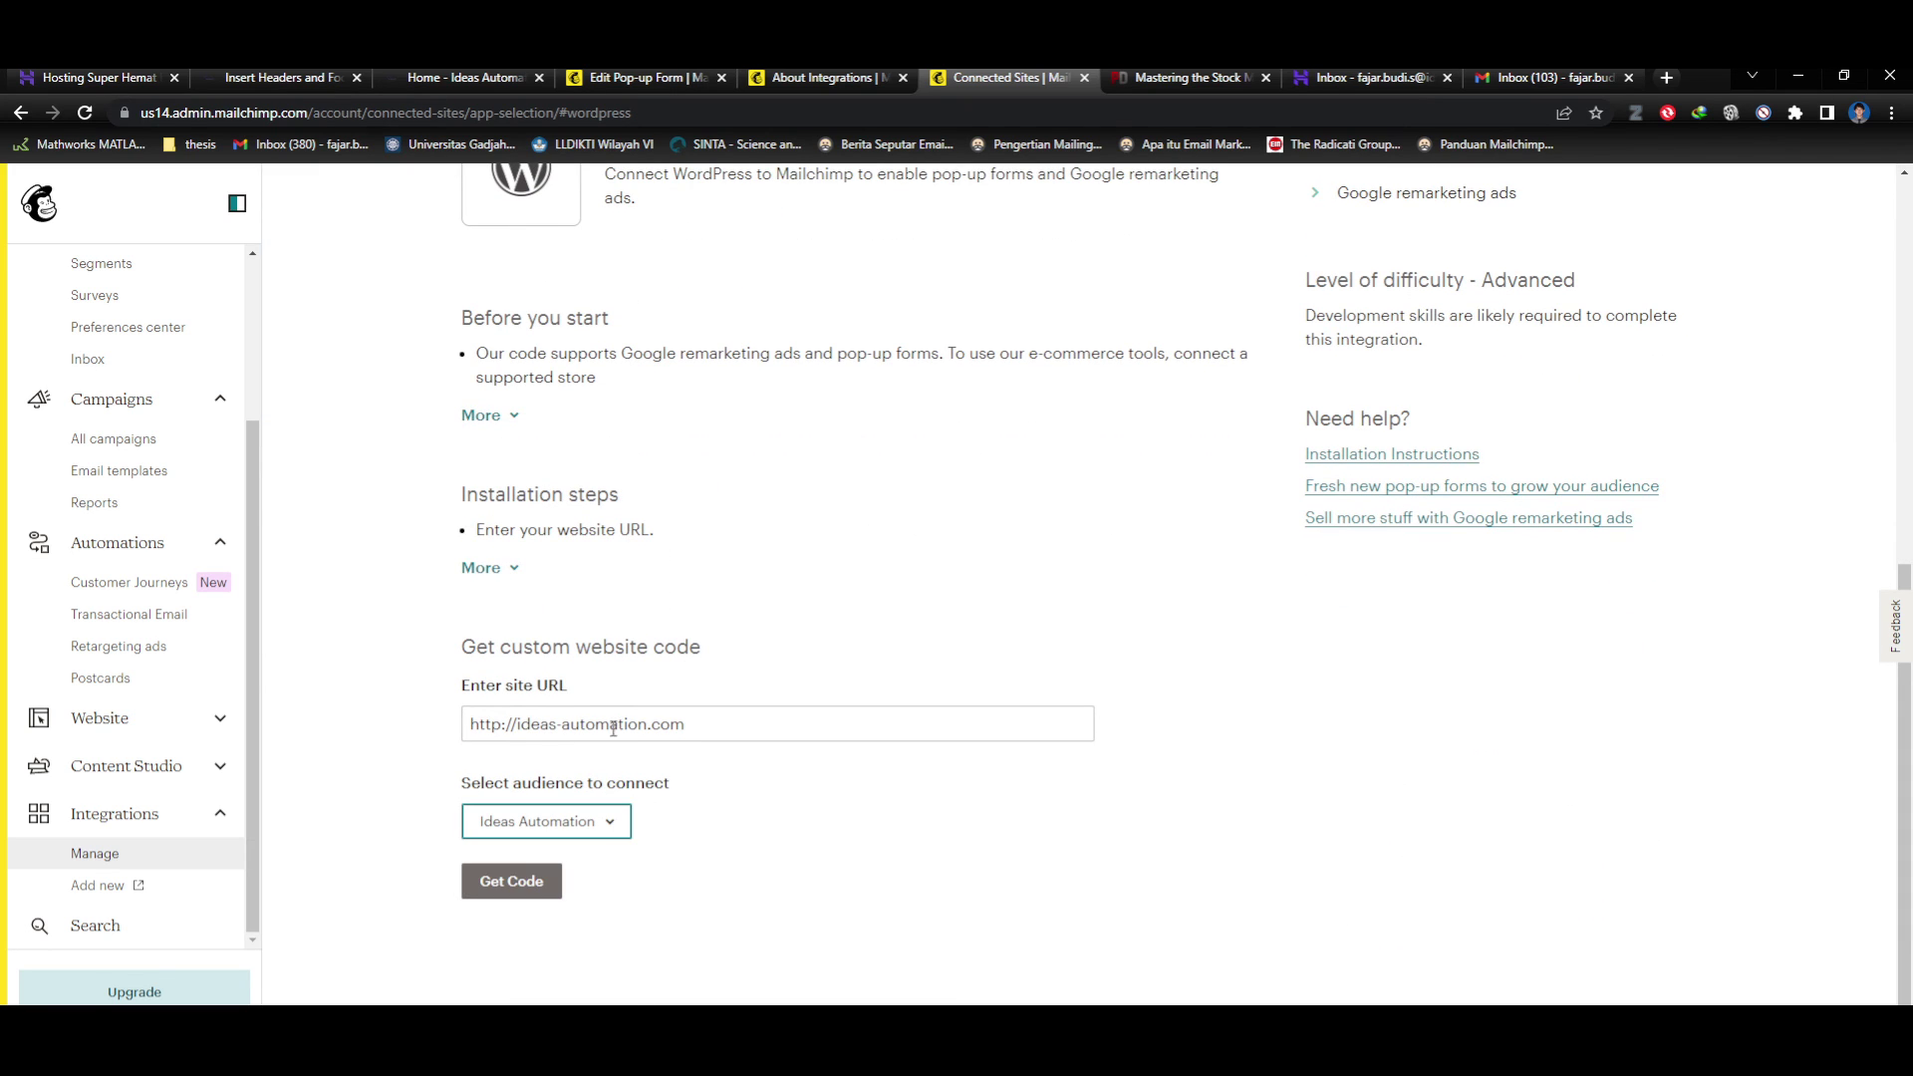
left_click(518, 883)
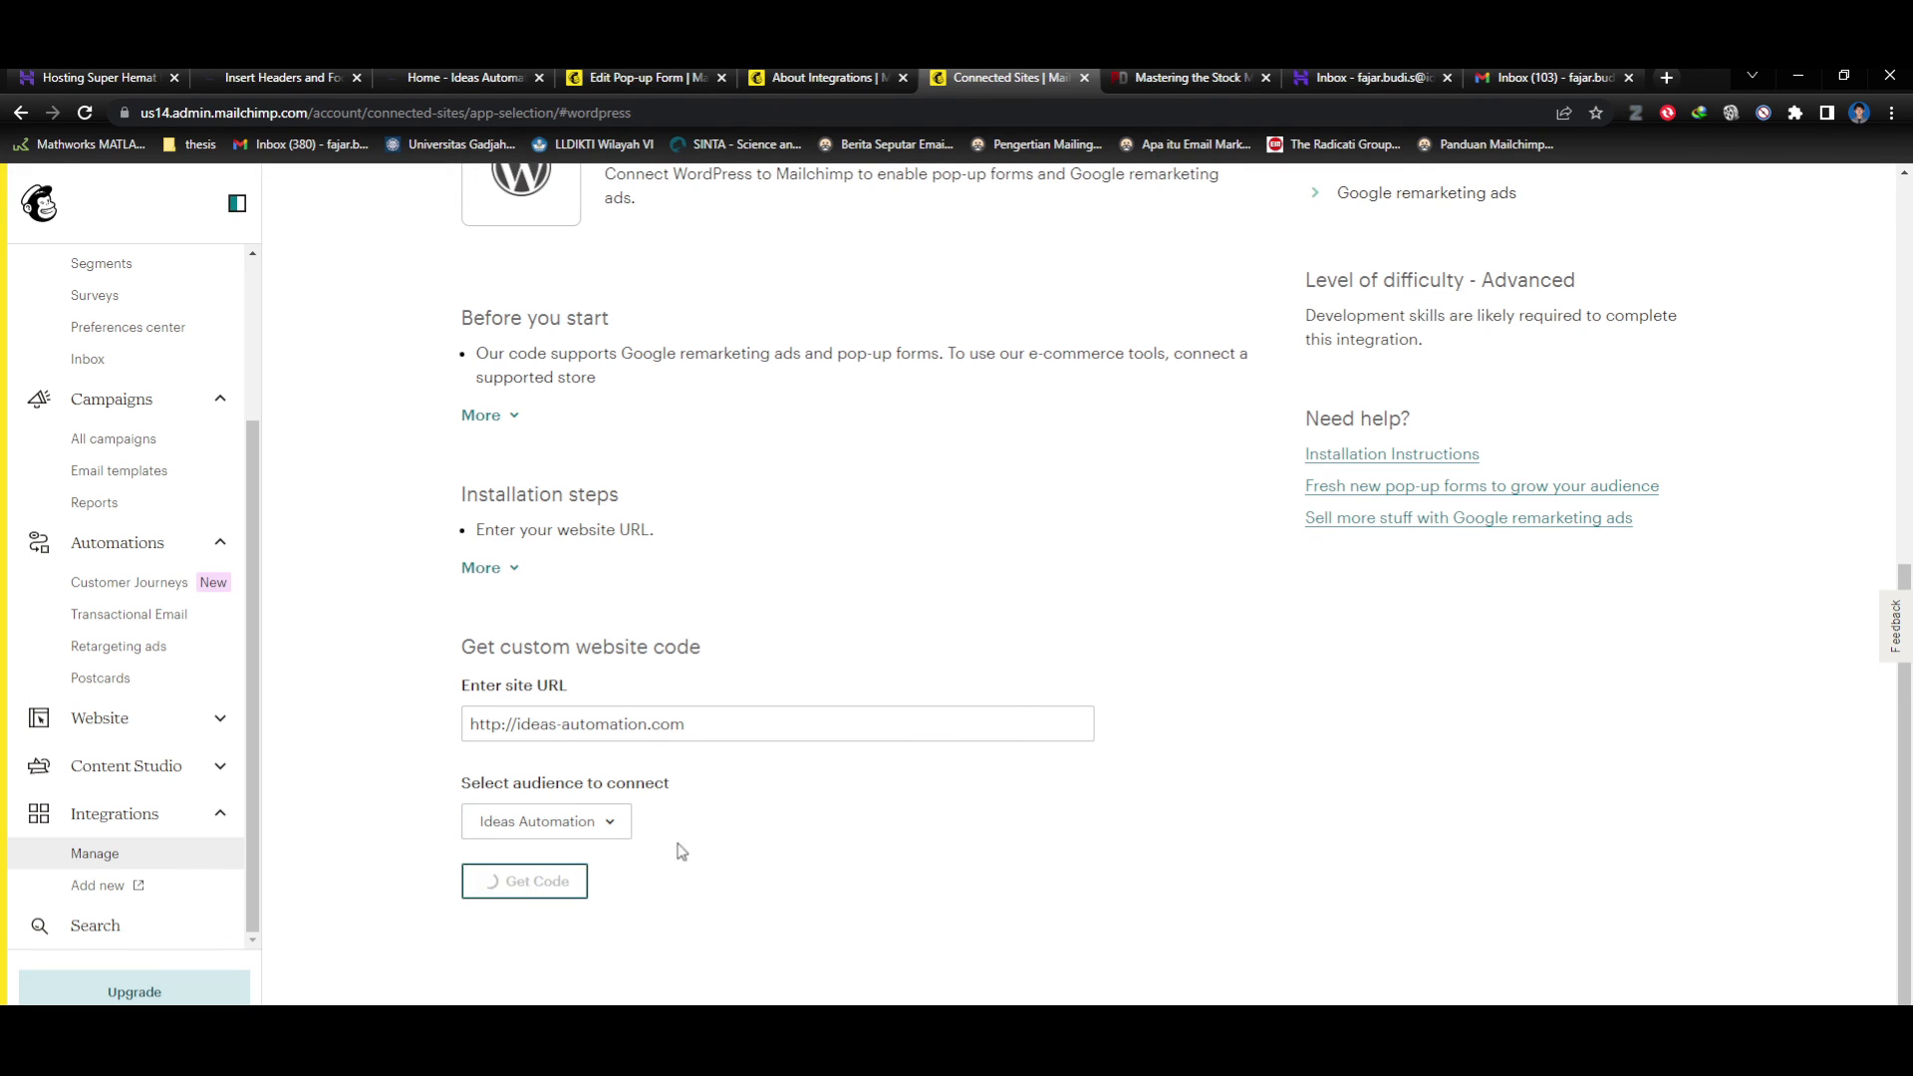
Copy the generated custom website code for the WordPress integration.
scroll(745, 810, "down", 3)
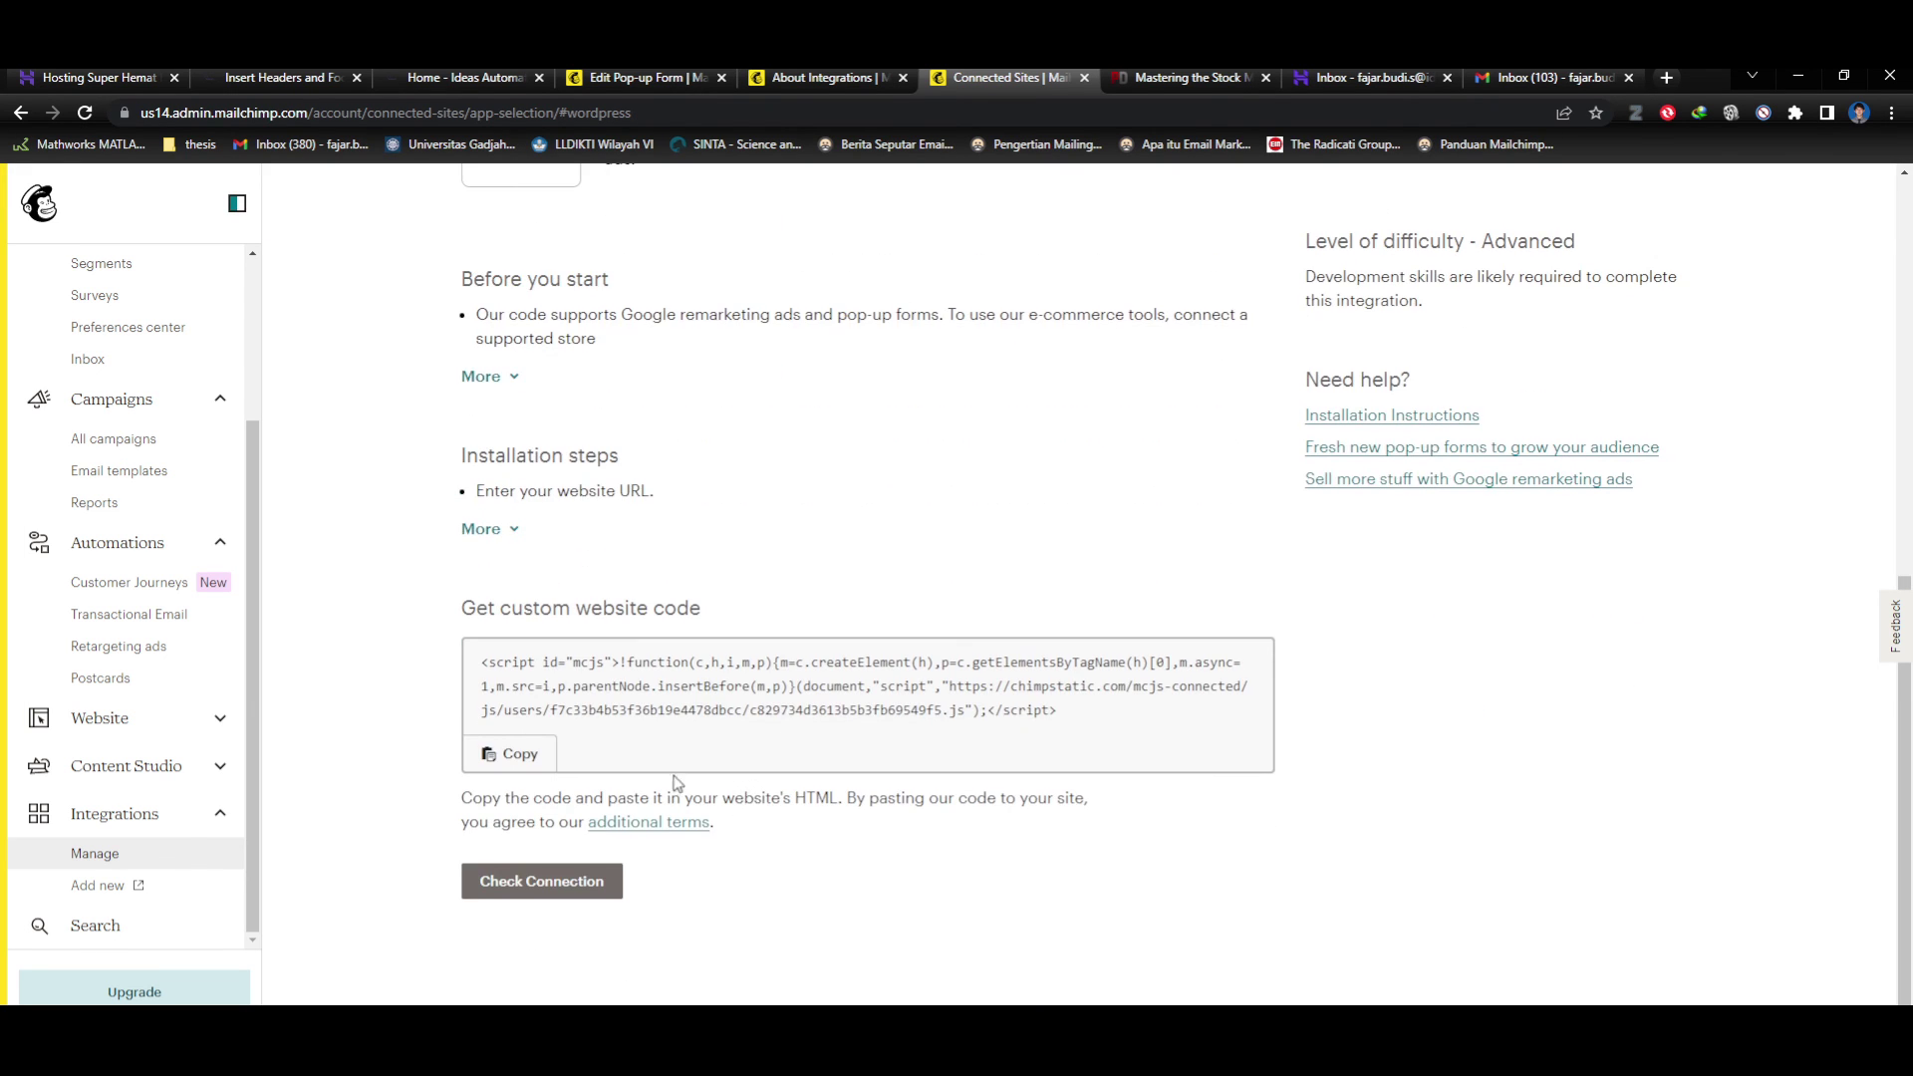
left_click(531, 758)
scroll(1017, 789, "up", 2)
scroll(1017, 792, "down", 2)
Switch to WordPress's Insert Headers and Footers settings, replace the script in Scripts in Header with the copied code, and save.
left_click(837, 77)
left_click(663, 77)
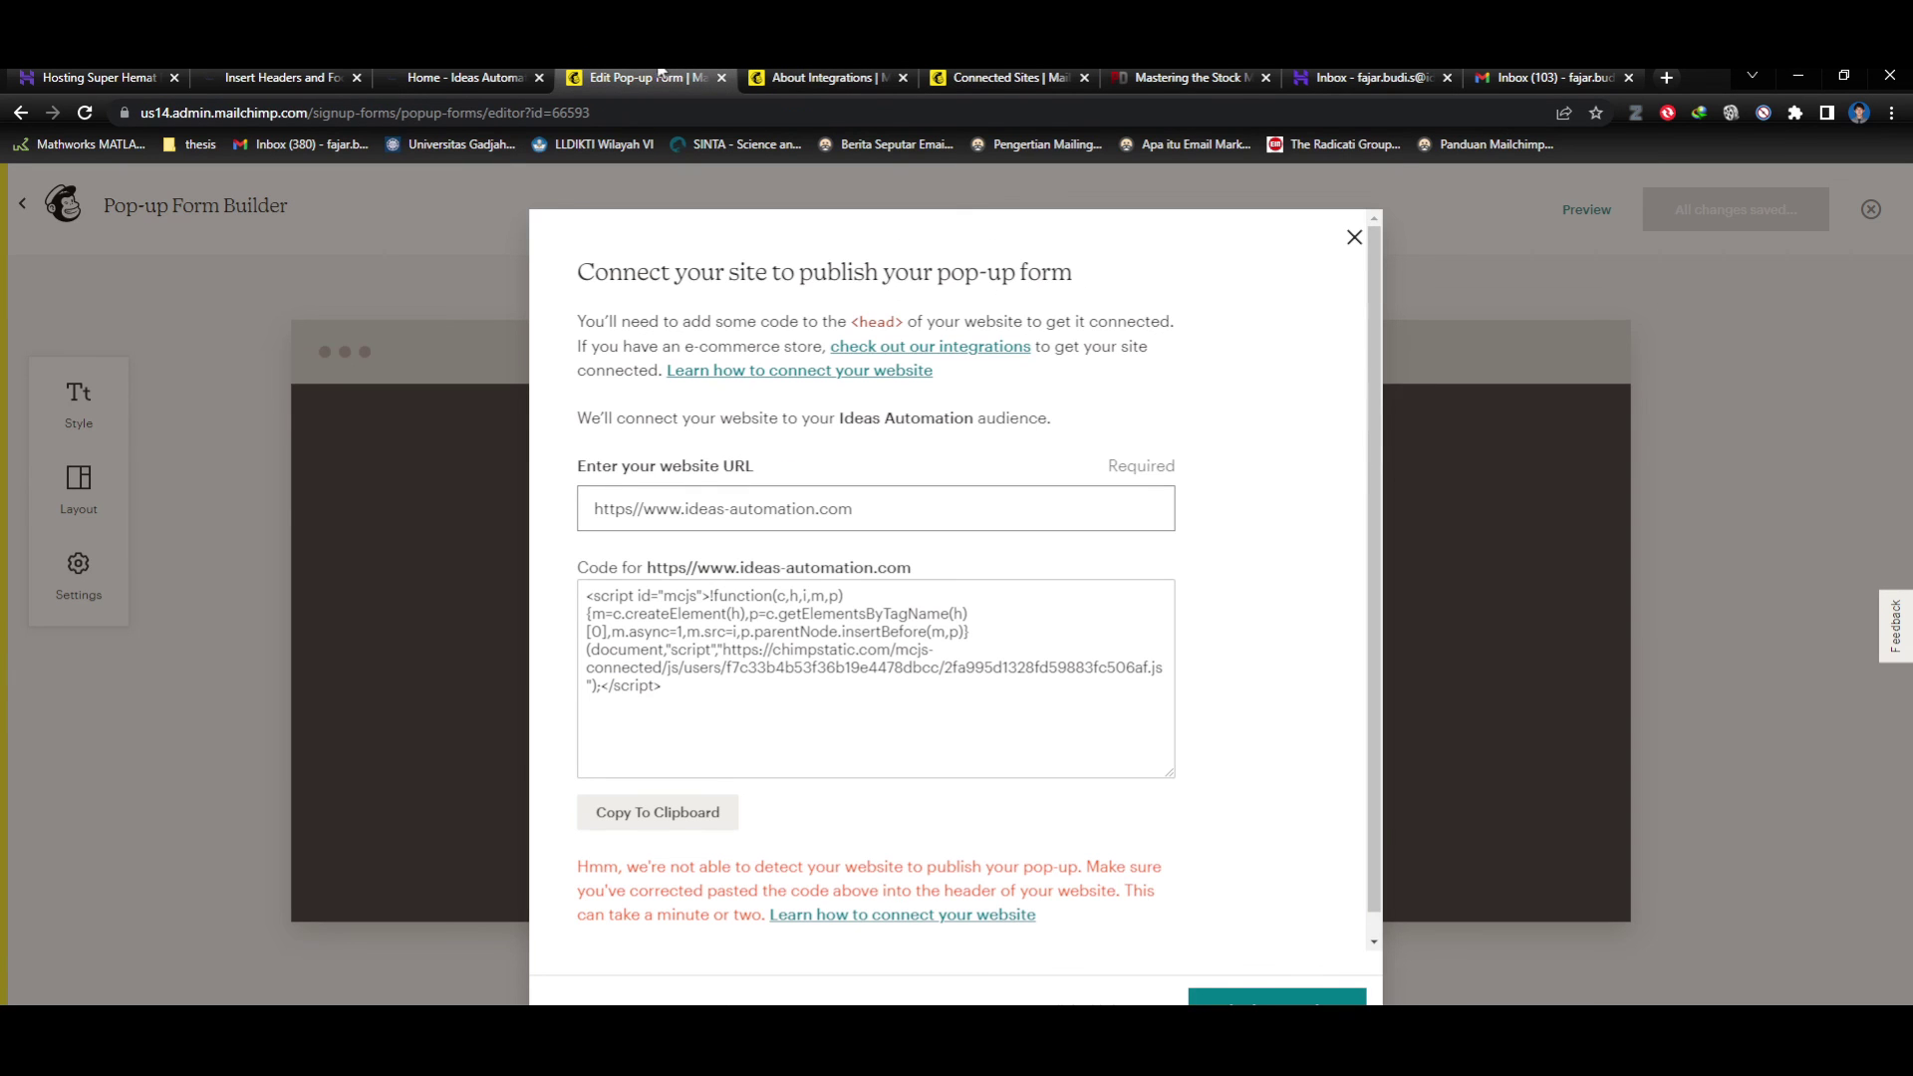
left_click(416, 77)
left_click(311, 77)
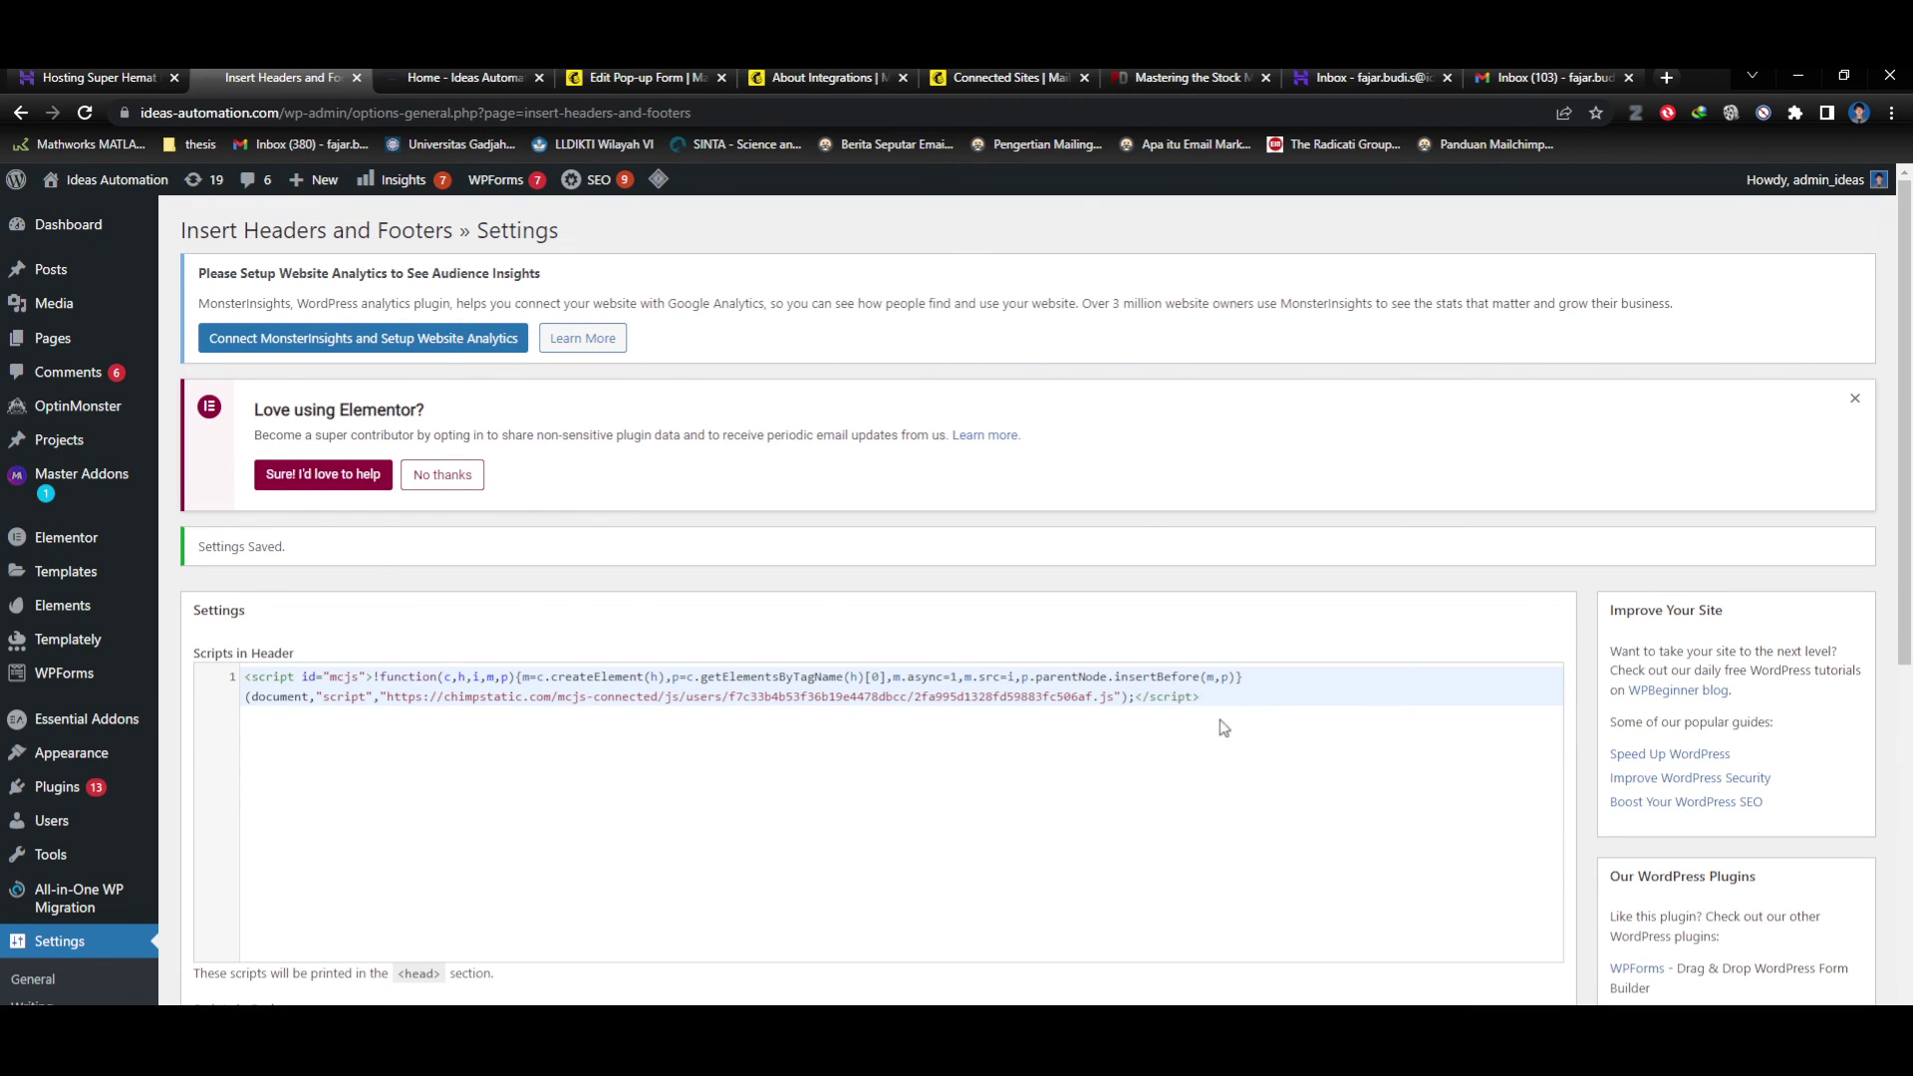
left_click_drag(1239, 703, 274, 626)
key("ctrl+v")
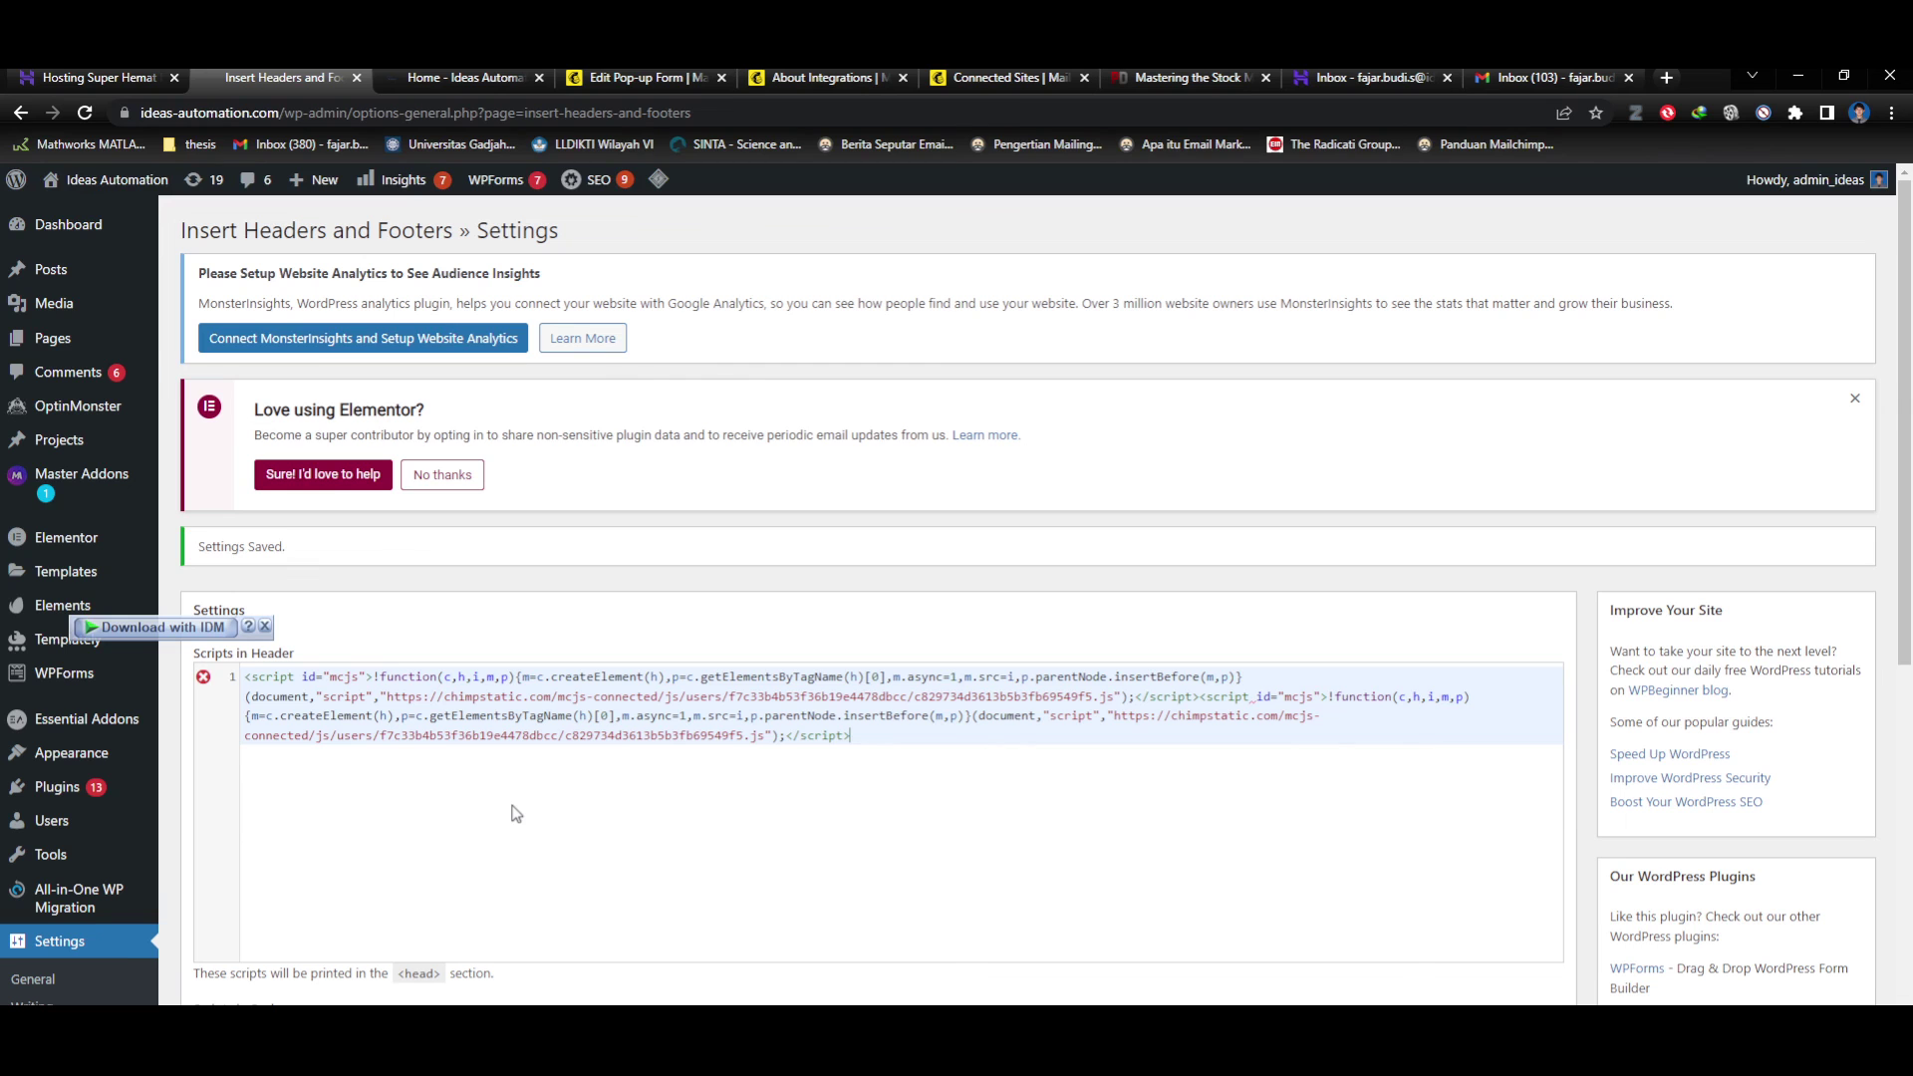
scroll(534, 782, "down", 8)
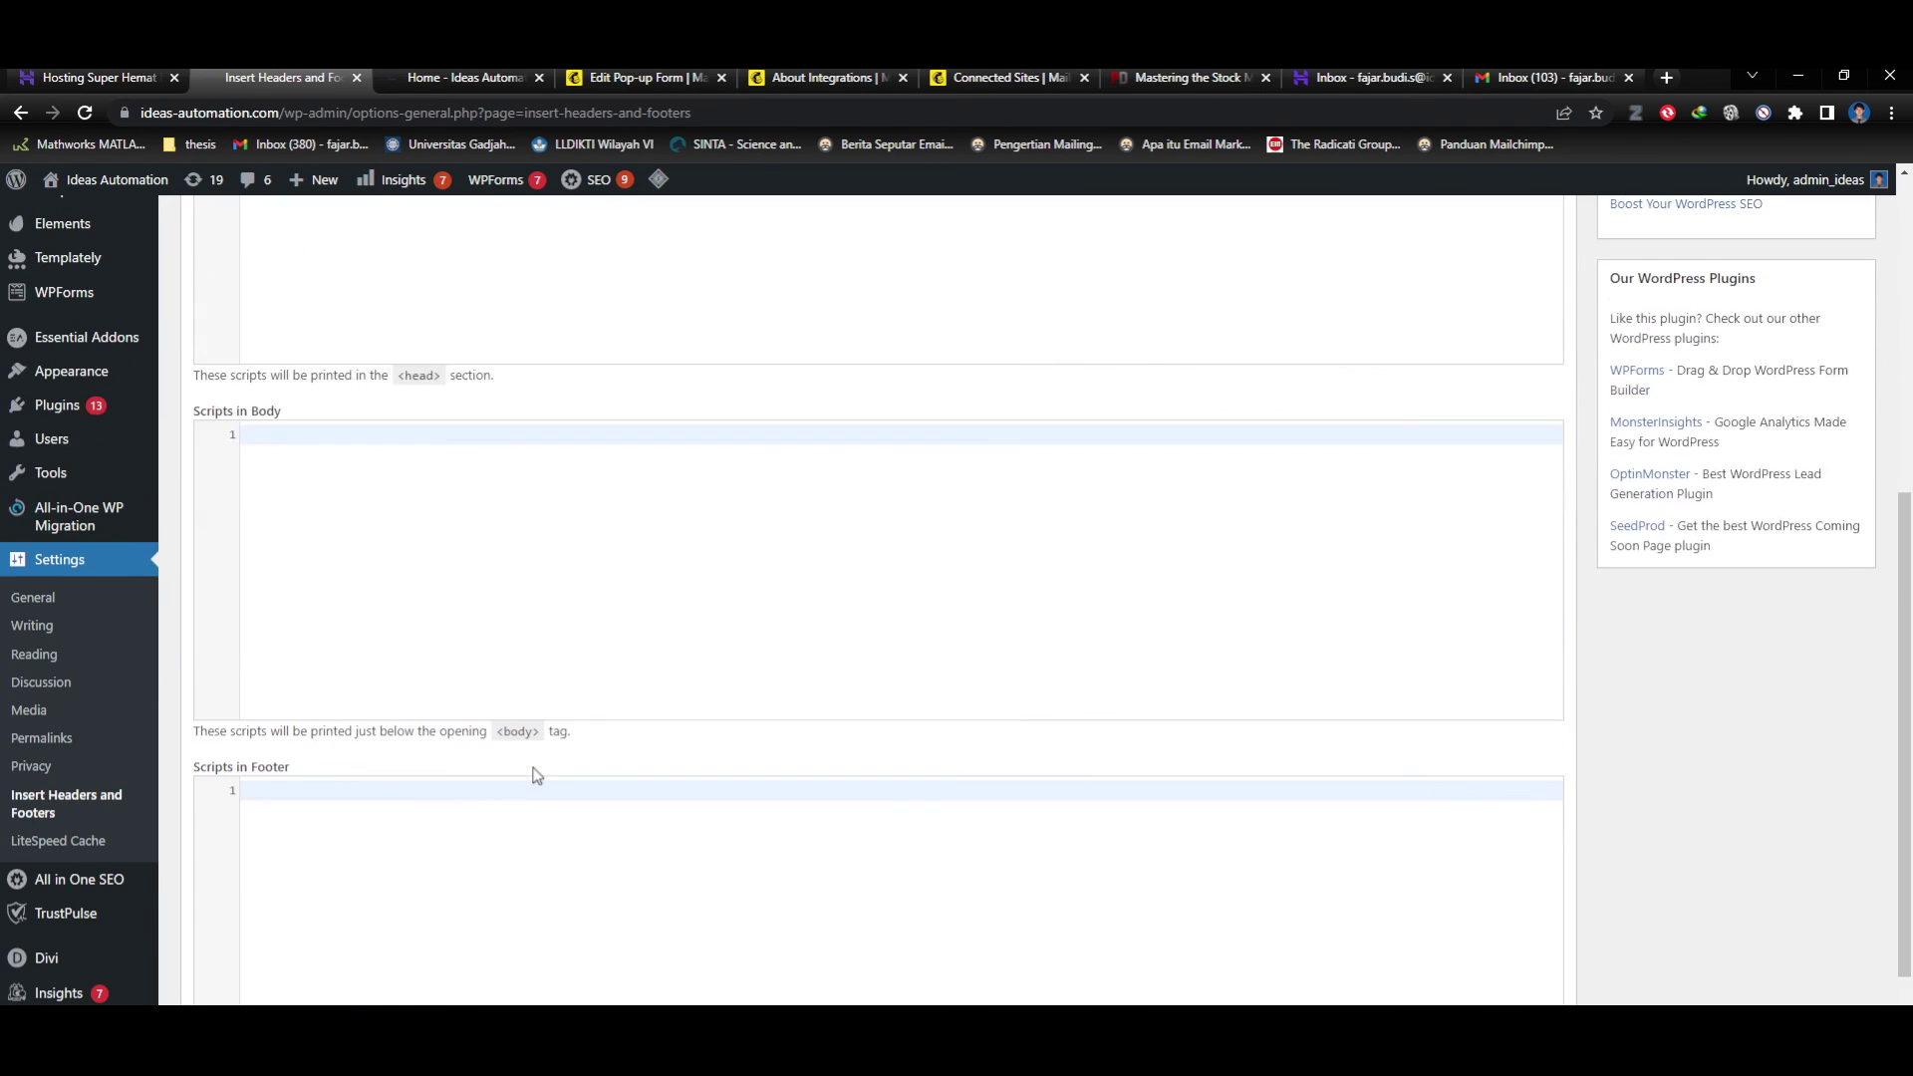
left_click(216, 946)
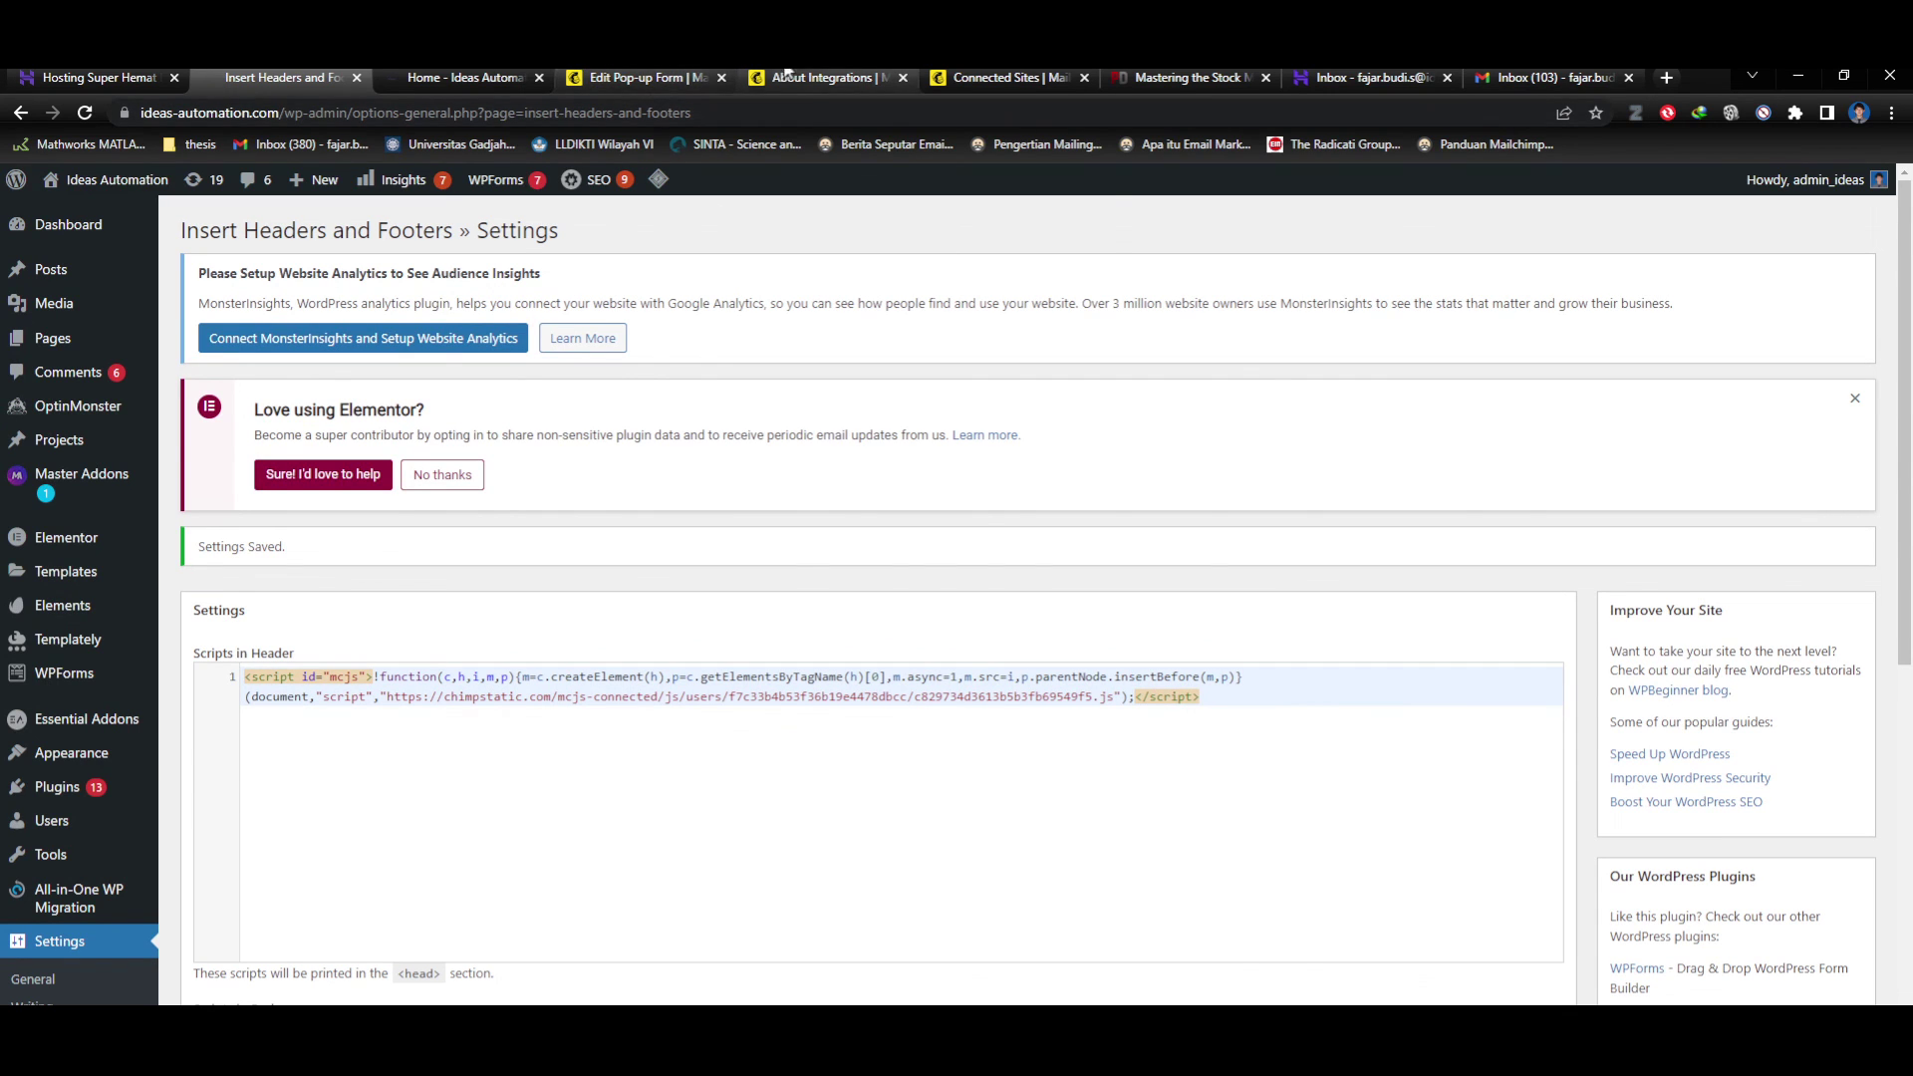
Return to Mailchimp's Connected Sites page and run the connection check for the WordPress site.
left_click(822, 78)
left_click(948, 78)
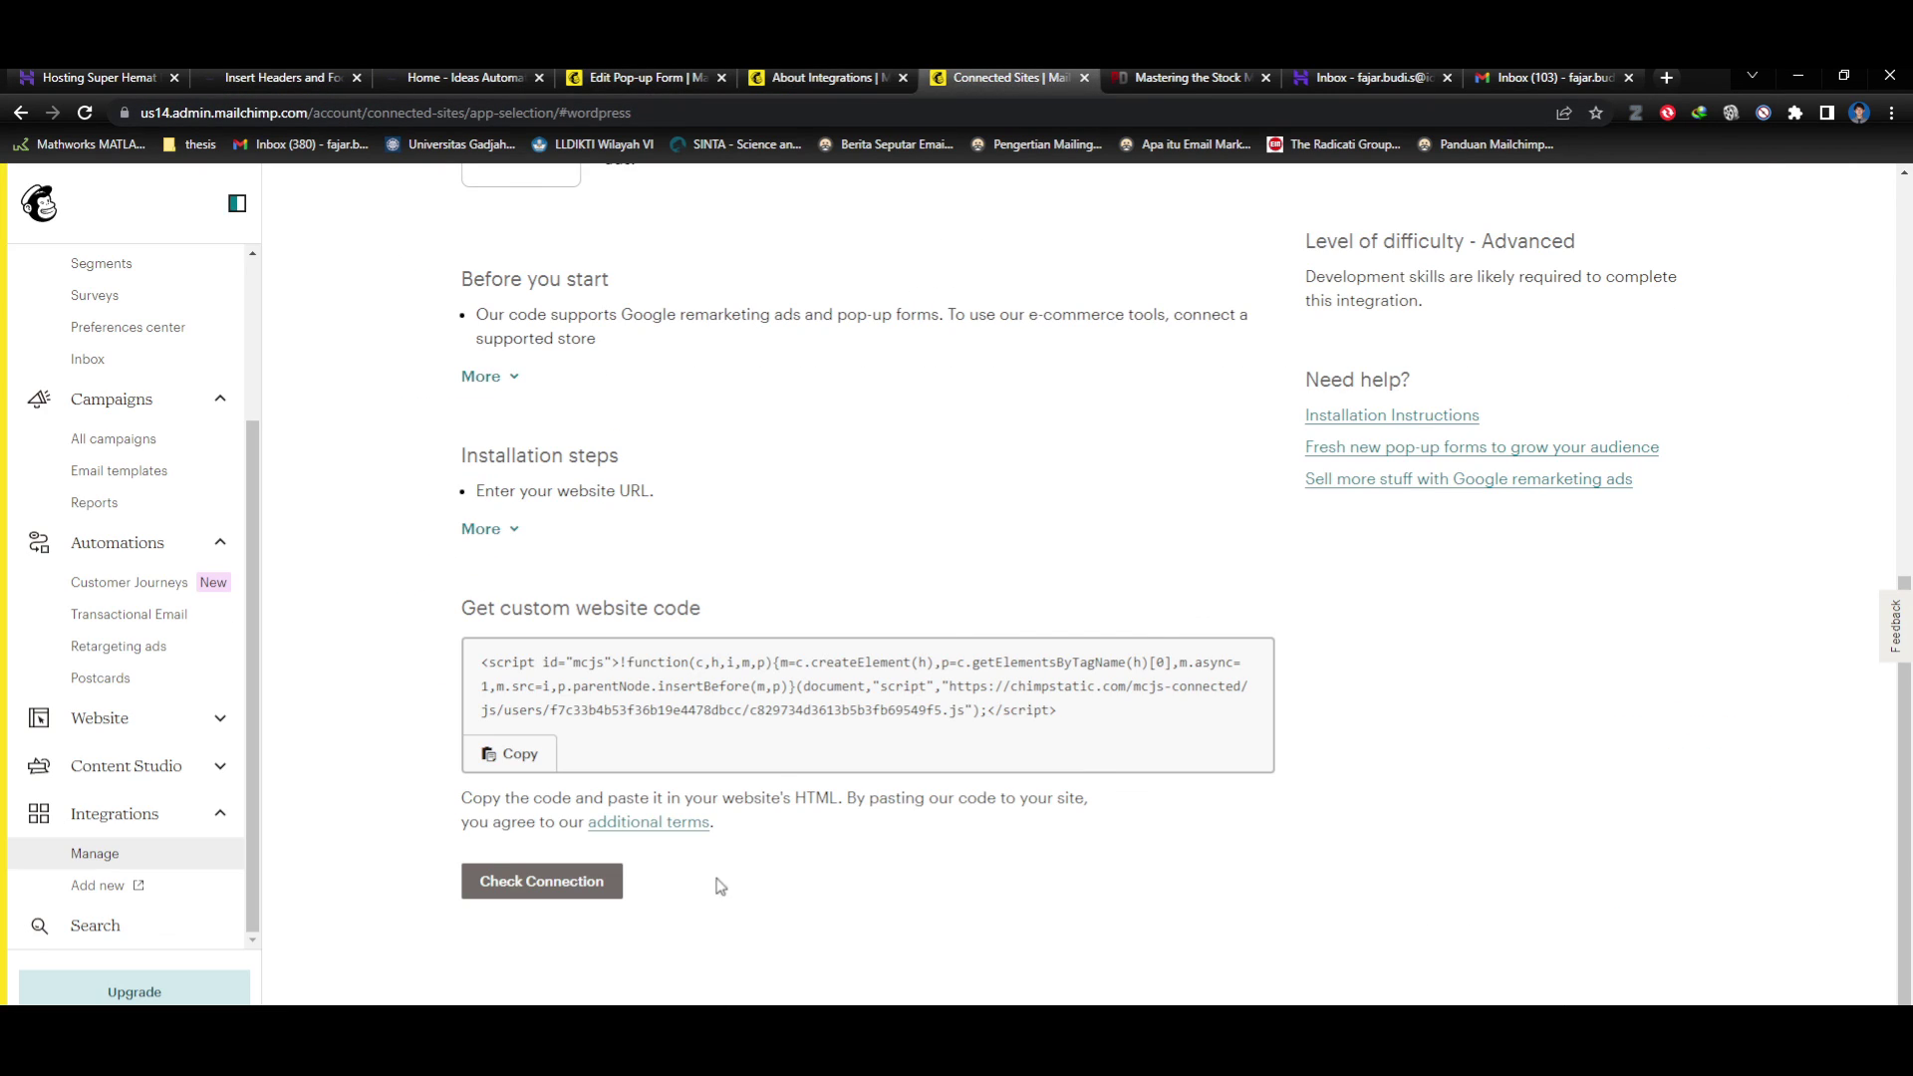
left_click(598, 888)
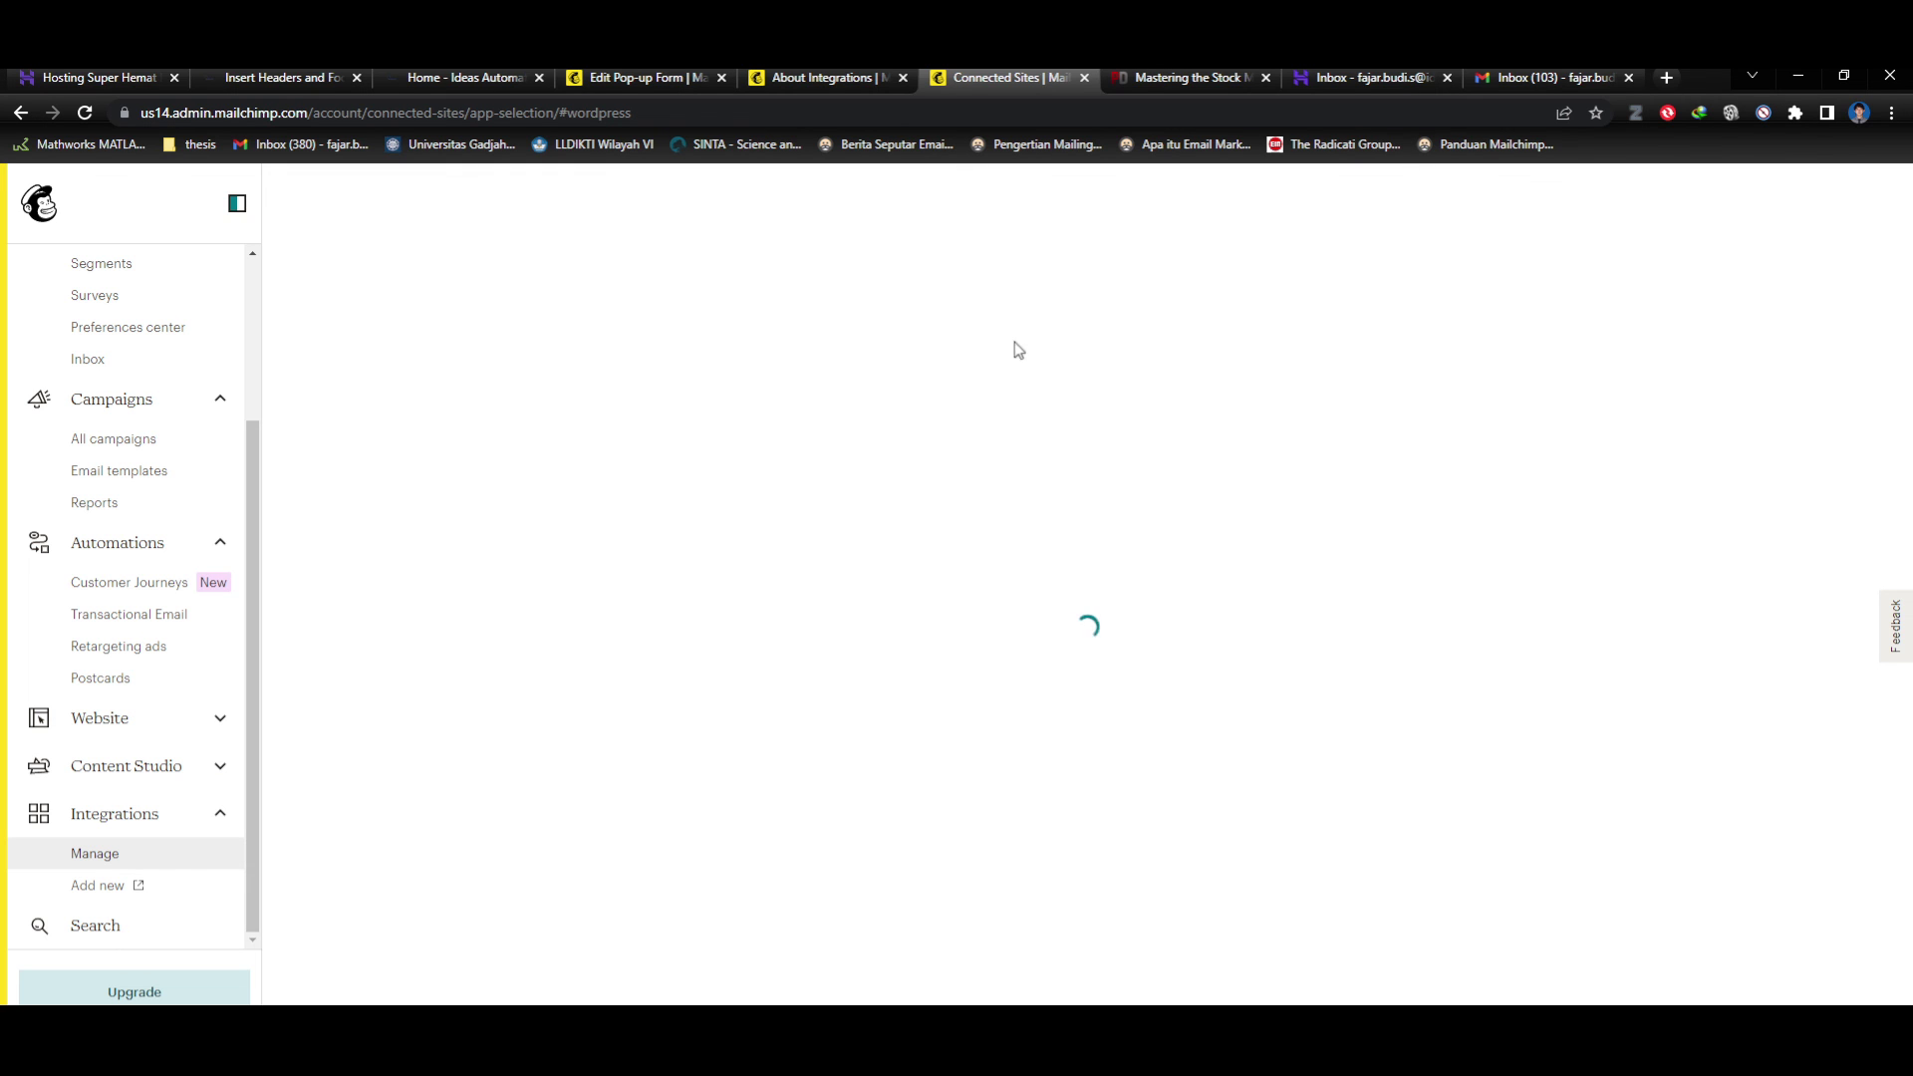
left_click(852, 77)
left_click(960, 79)
left_click(824, 77)
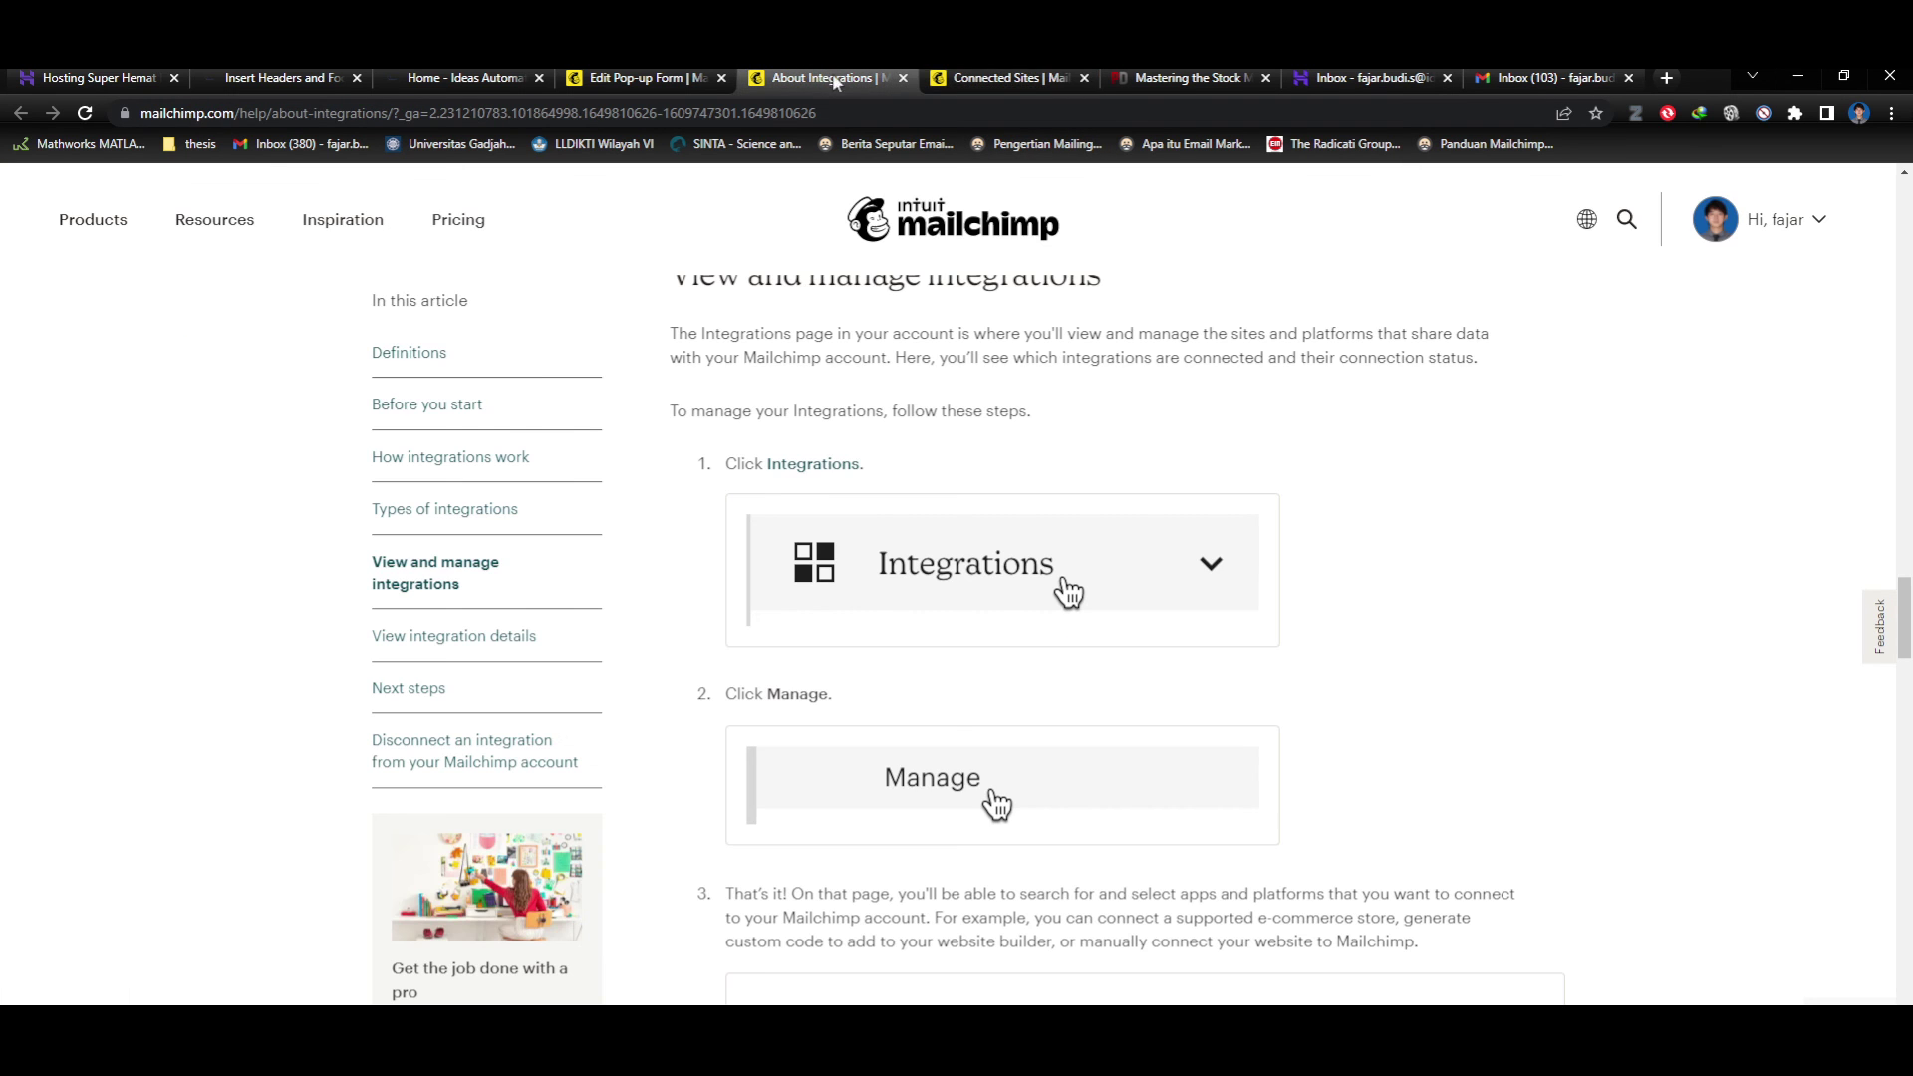
left_click(975, 78)
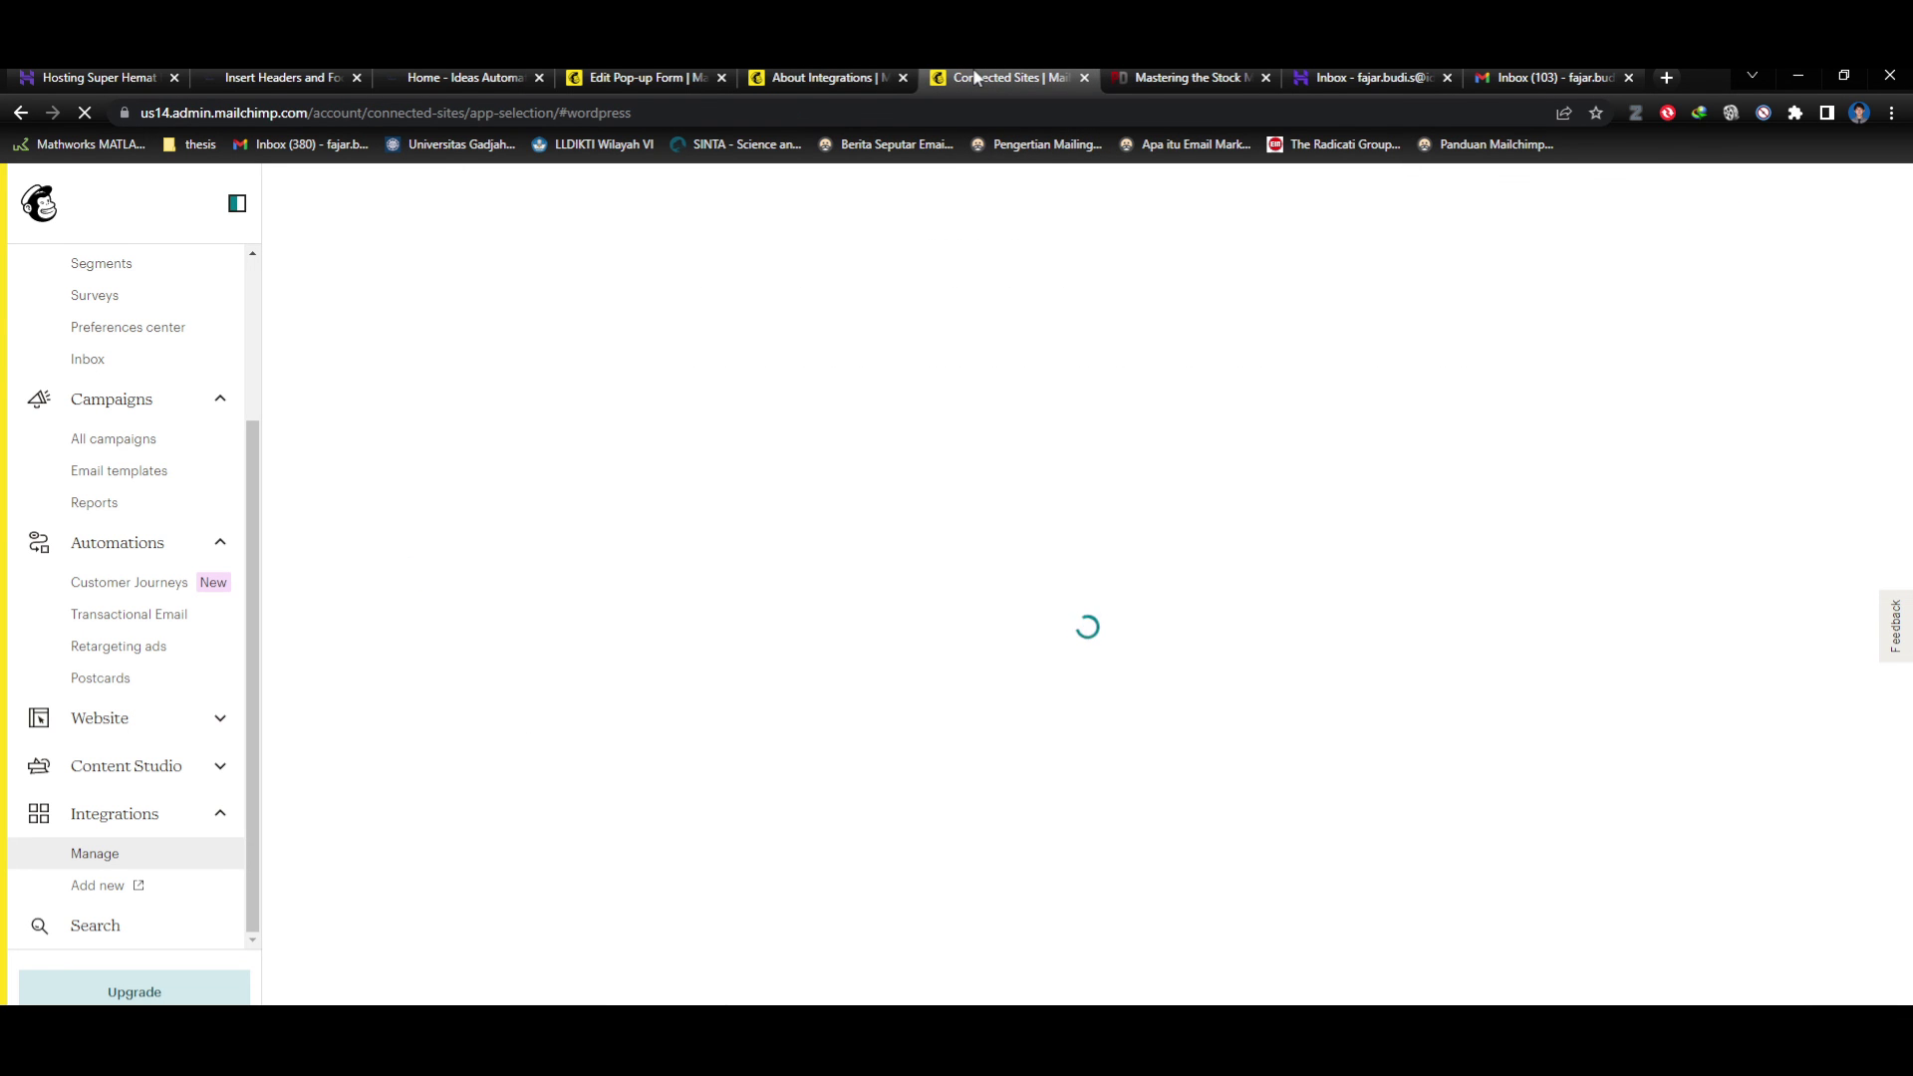
Switch to the Pop-up Form Builder and close the site connection dialog.
left_click(799, 80)
left_click(662, 81)
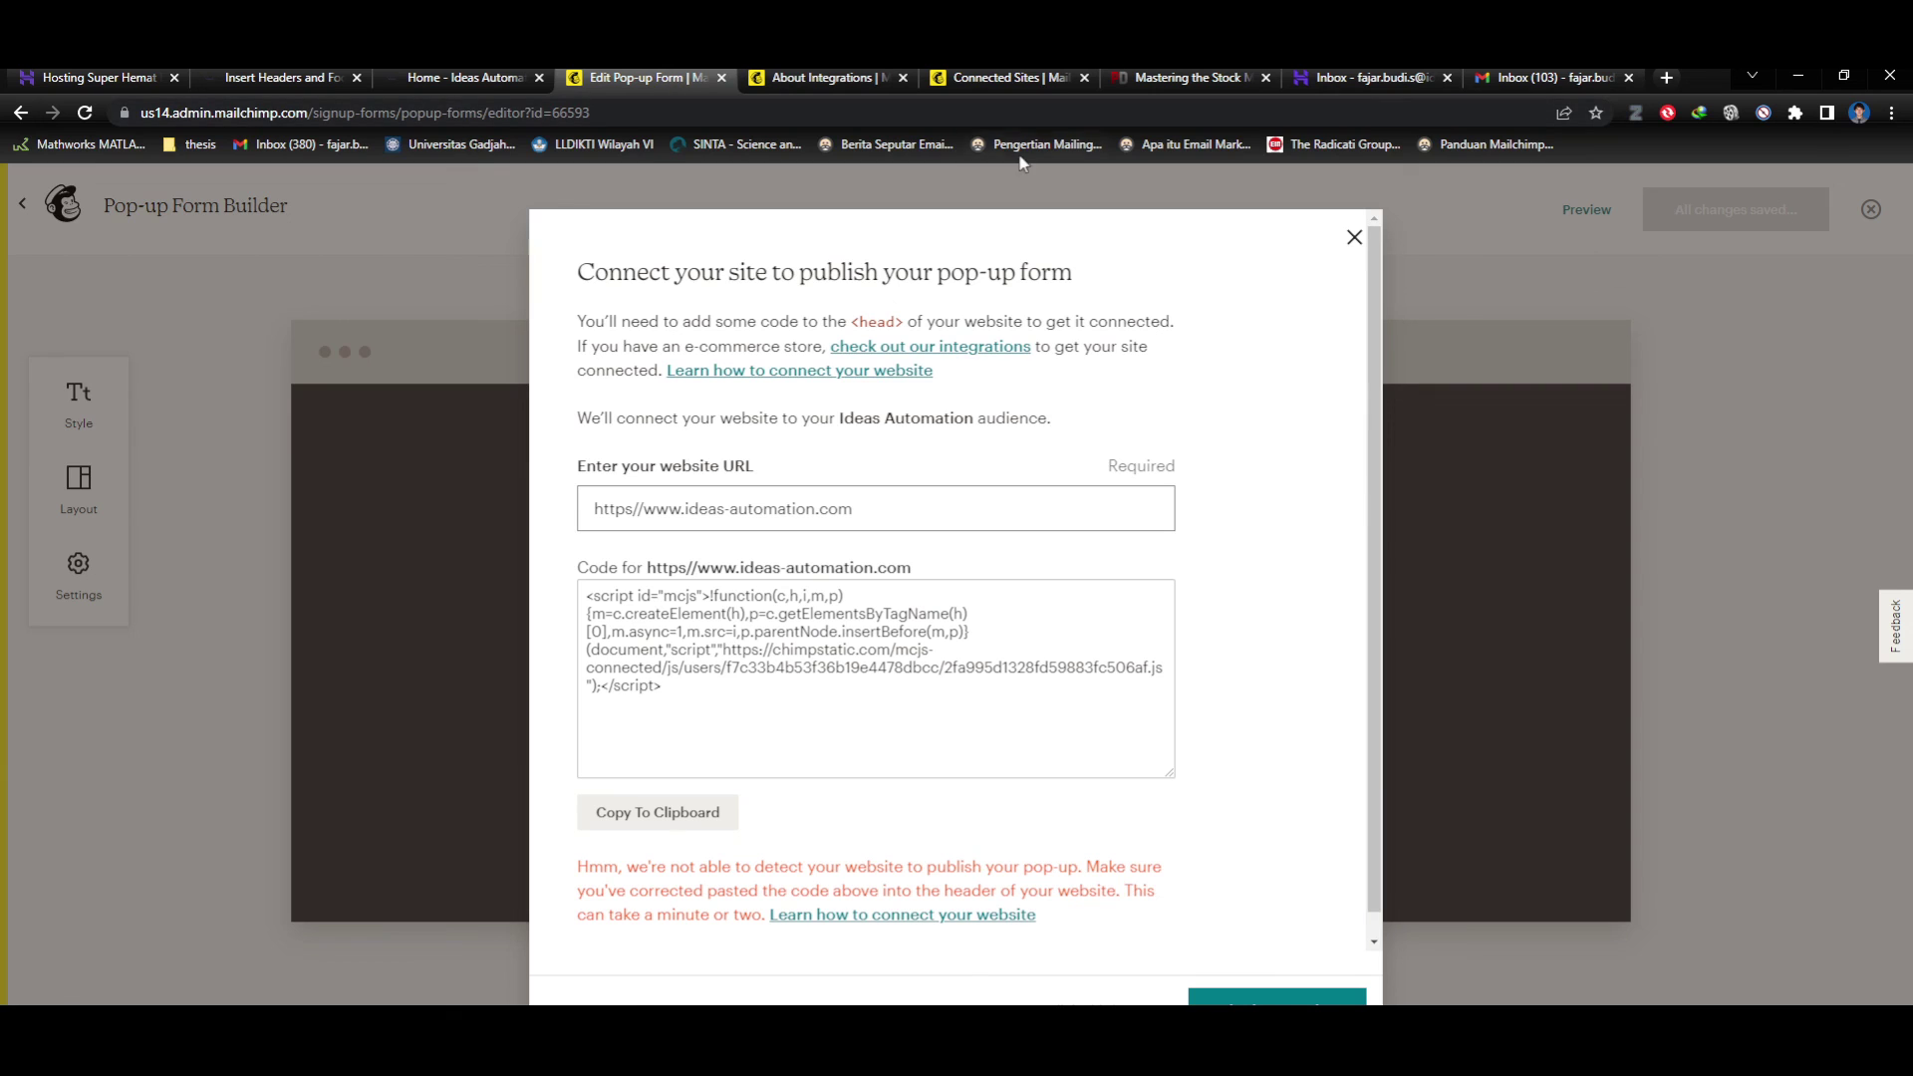
left_click(1354, 239)
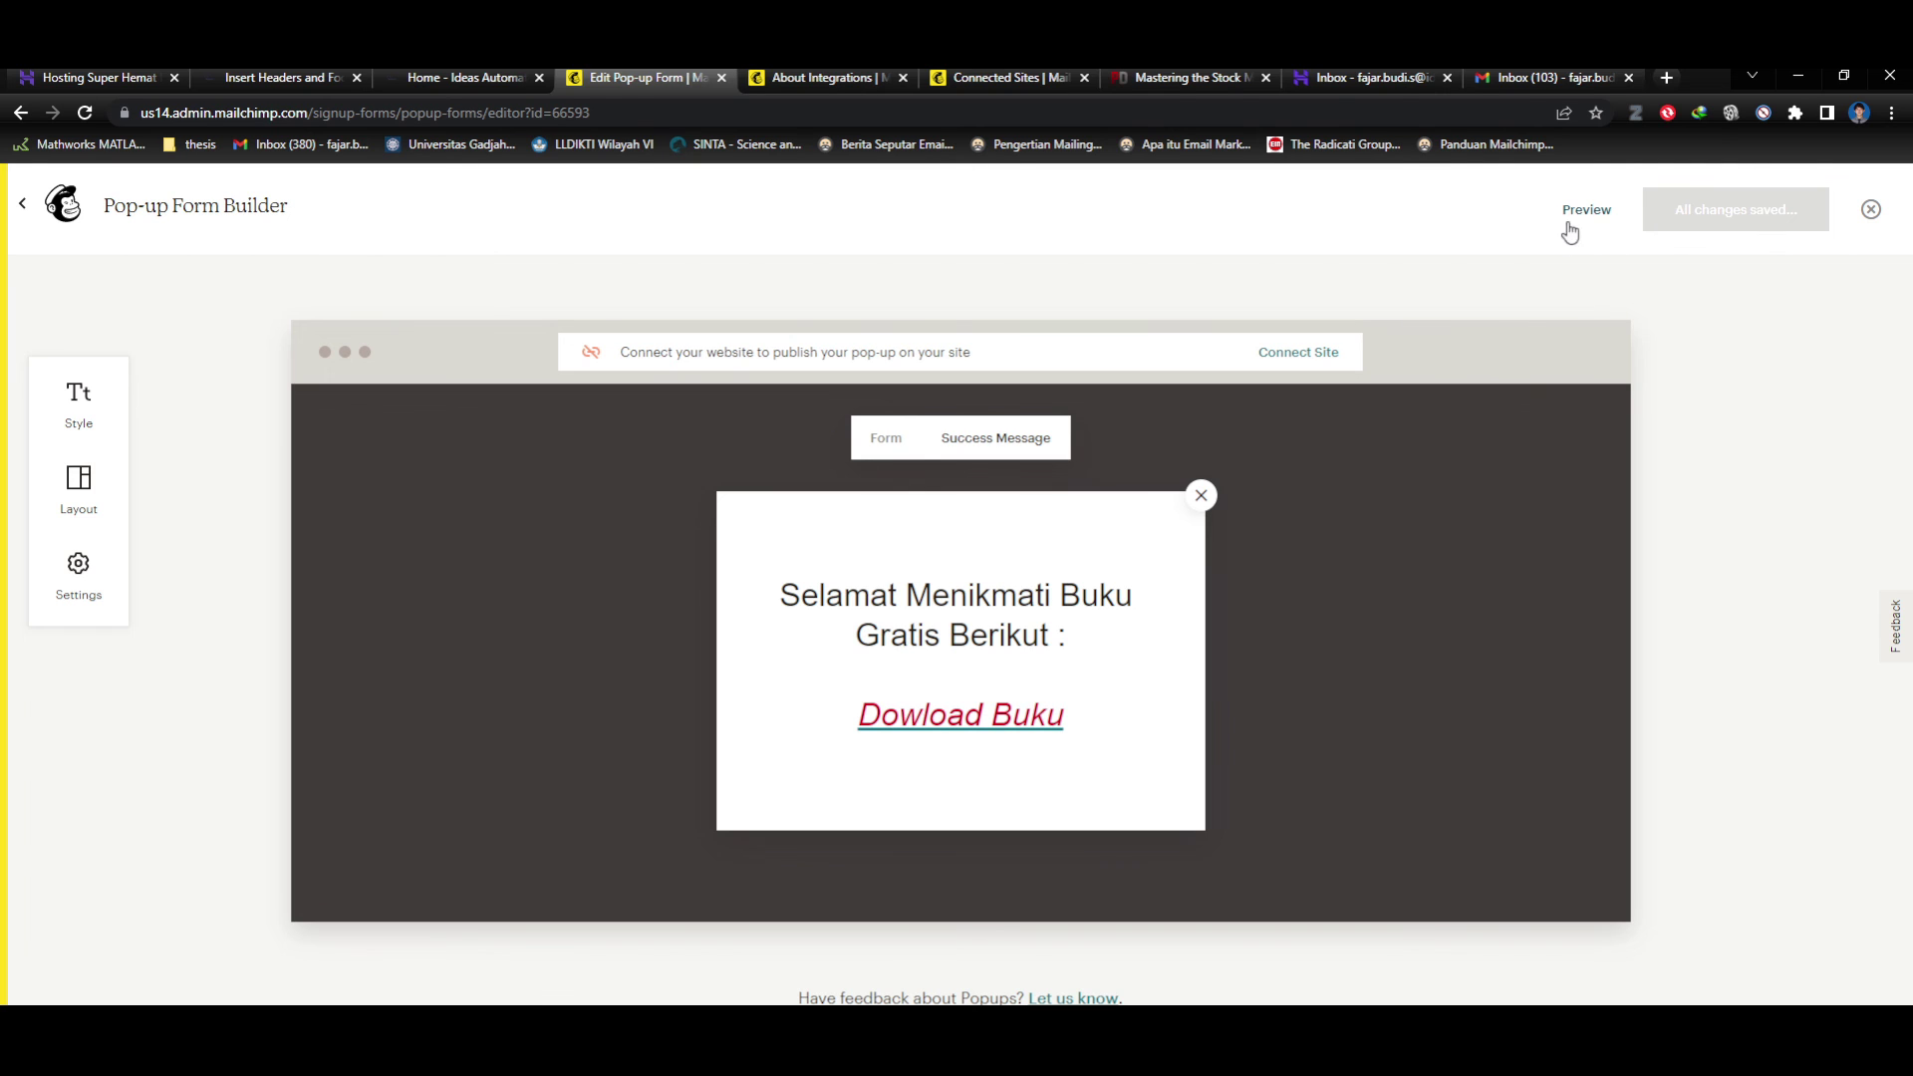
Review the connection check result for ideas-automation.com and open the site's details.
left_click(978, 79)
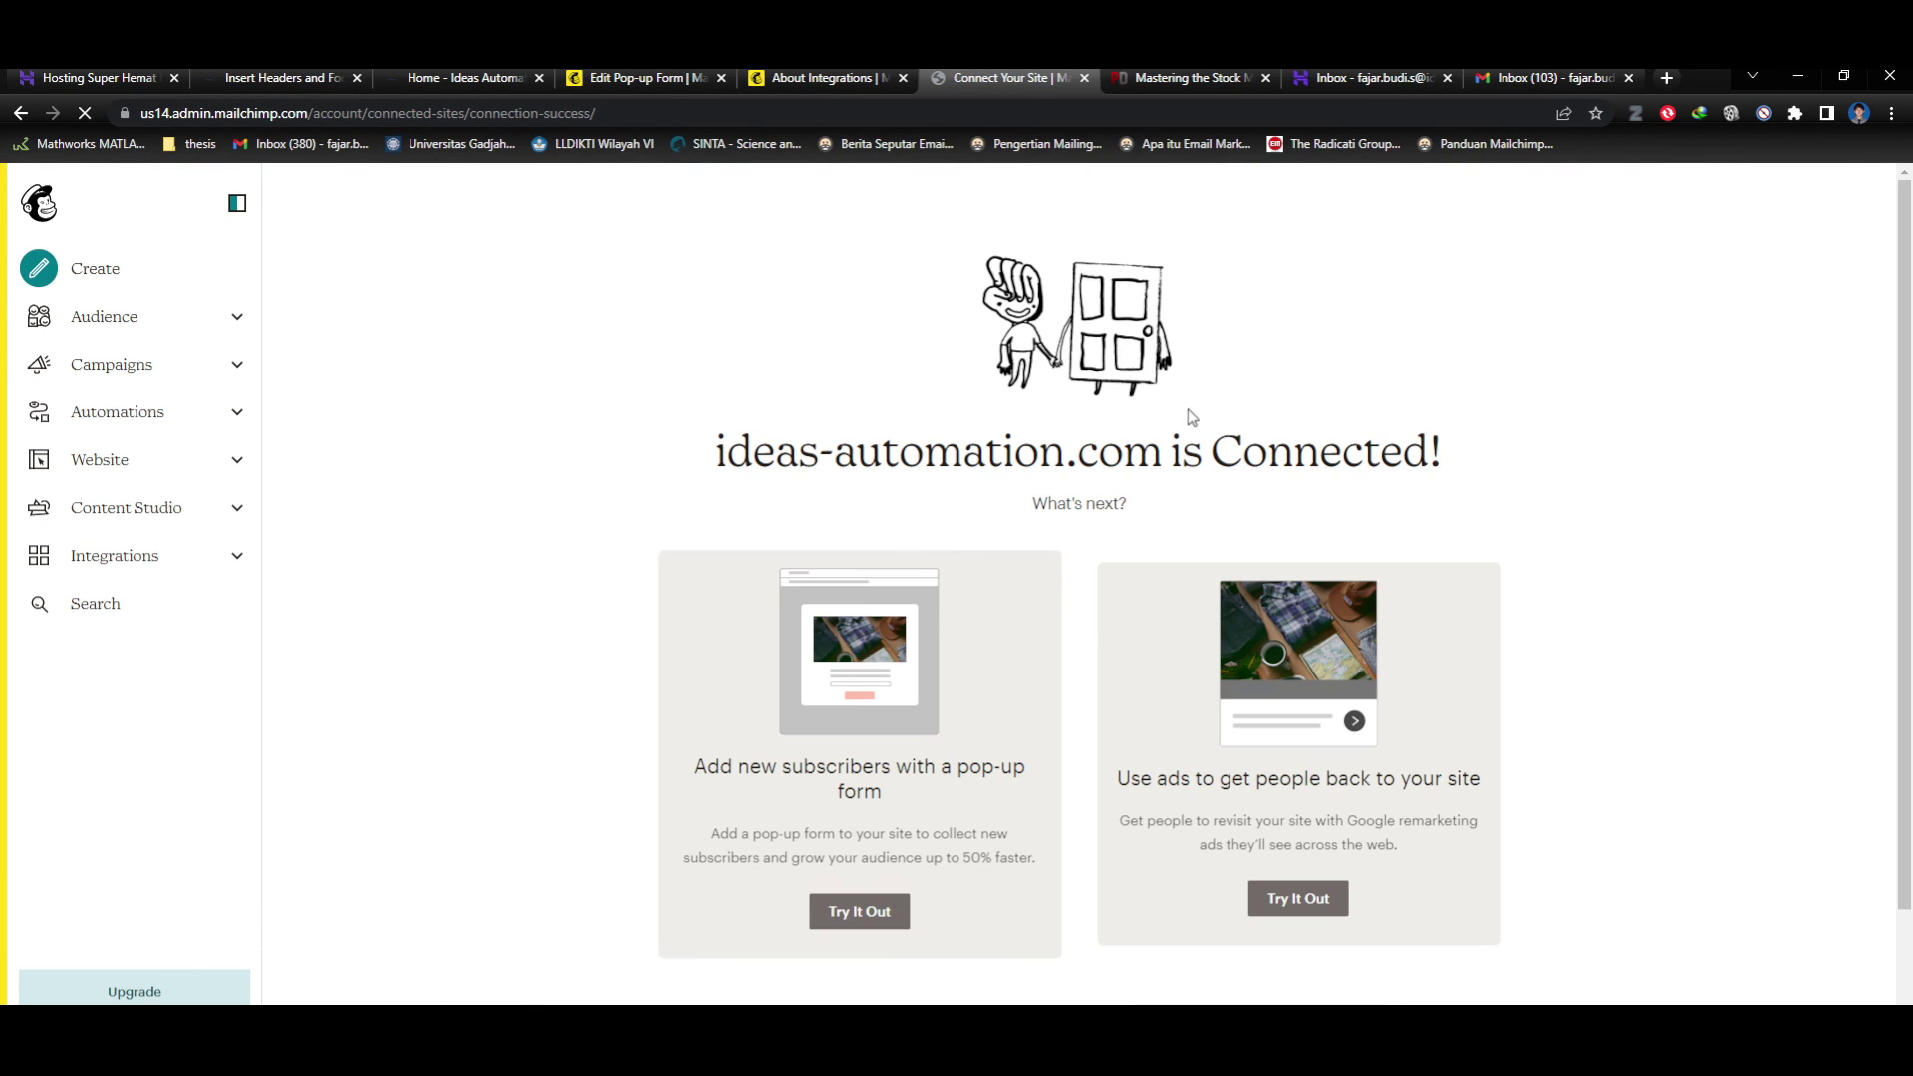
scroll(1360, 478, "down", 2)
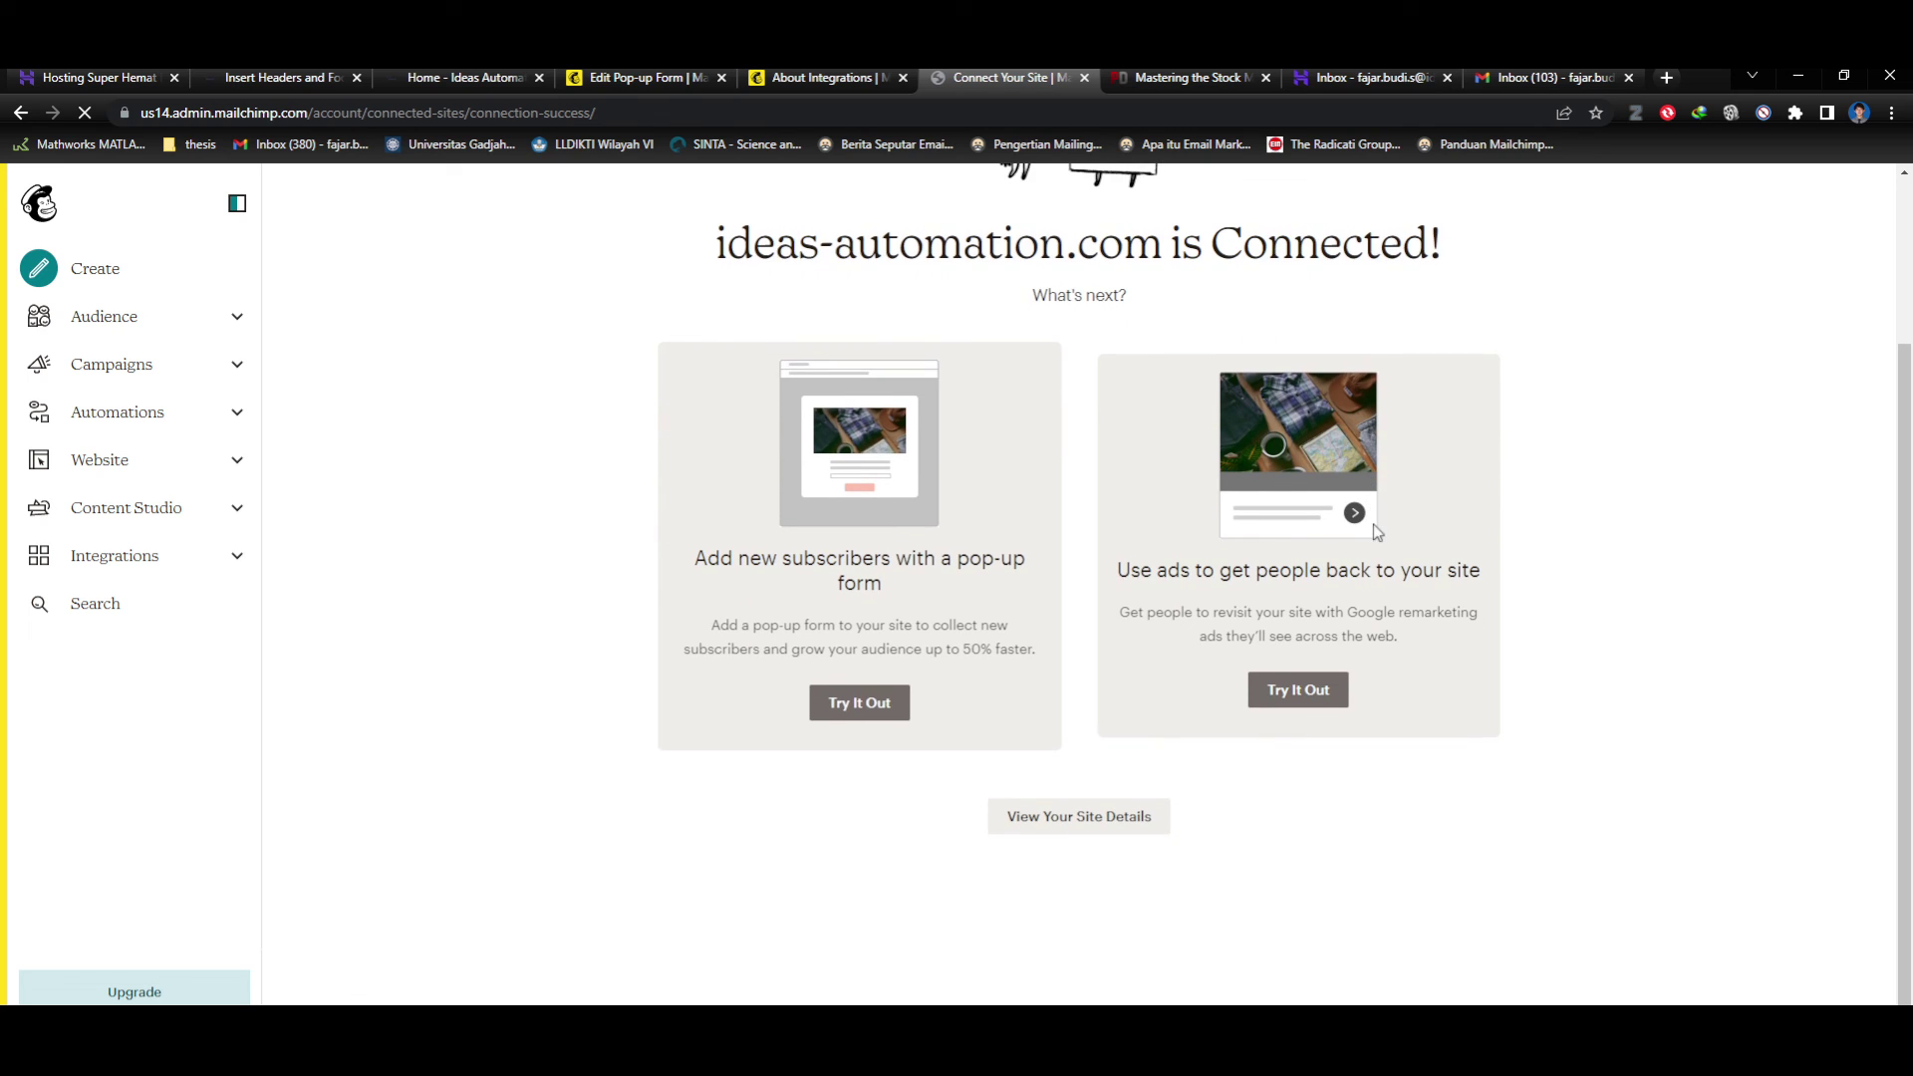
left_click(1117, 827)
Reload the Pop-up Form Builder, enable the pop-up on ideas-automation.com, and look over the form.
left_click(670, 77)
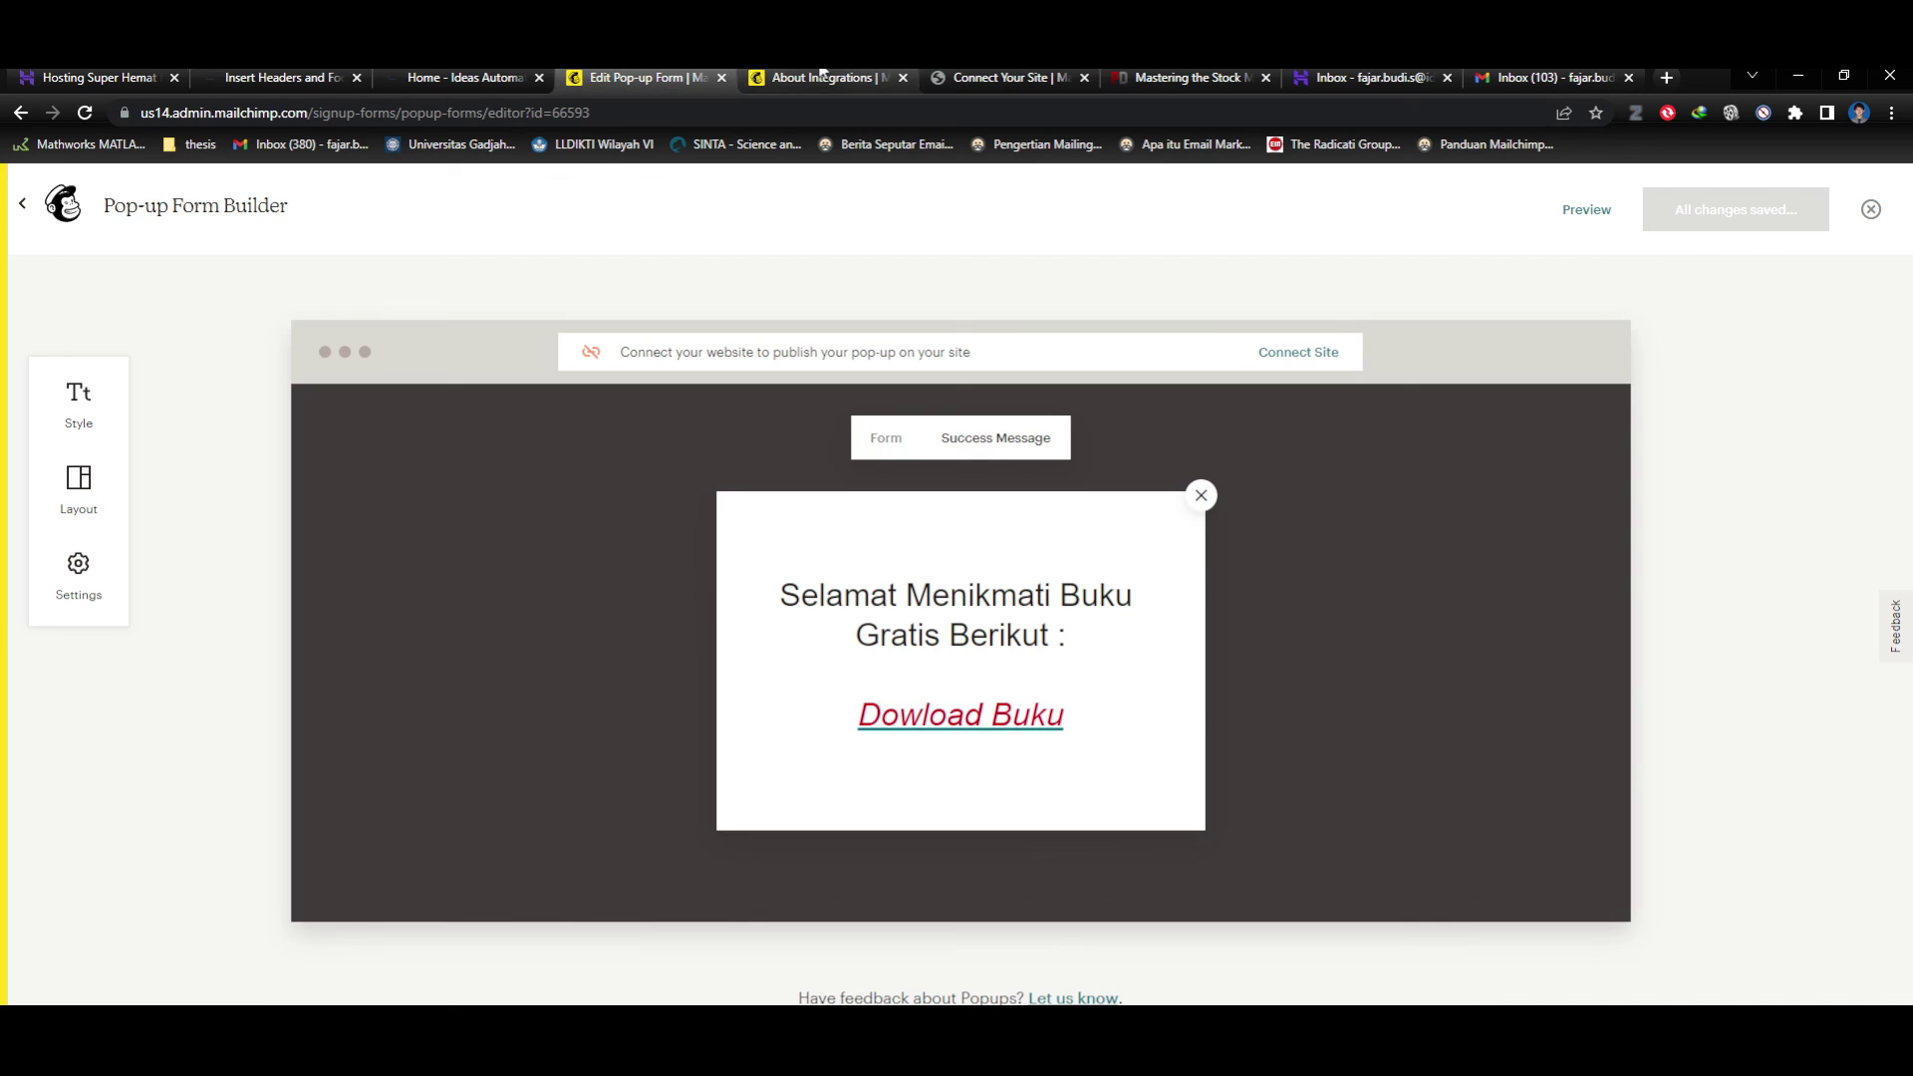
left_click(85, 113)
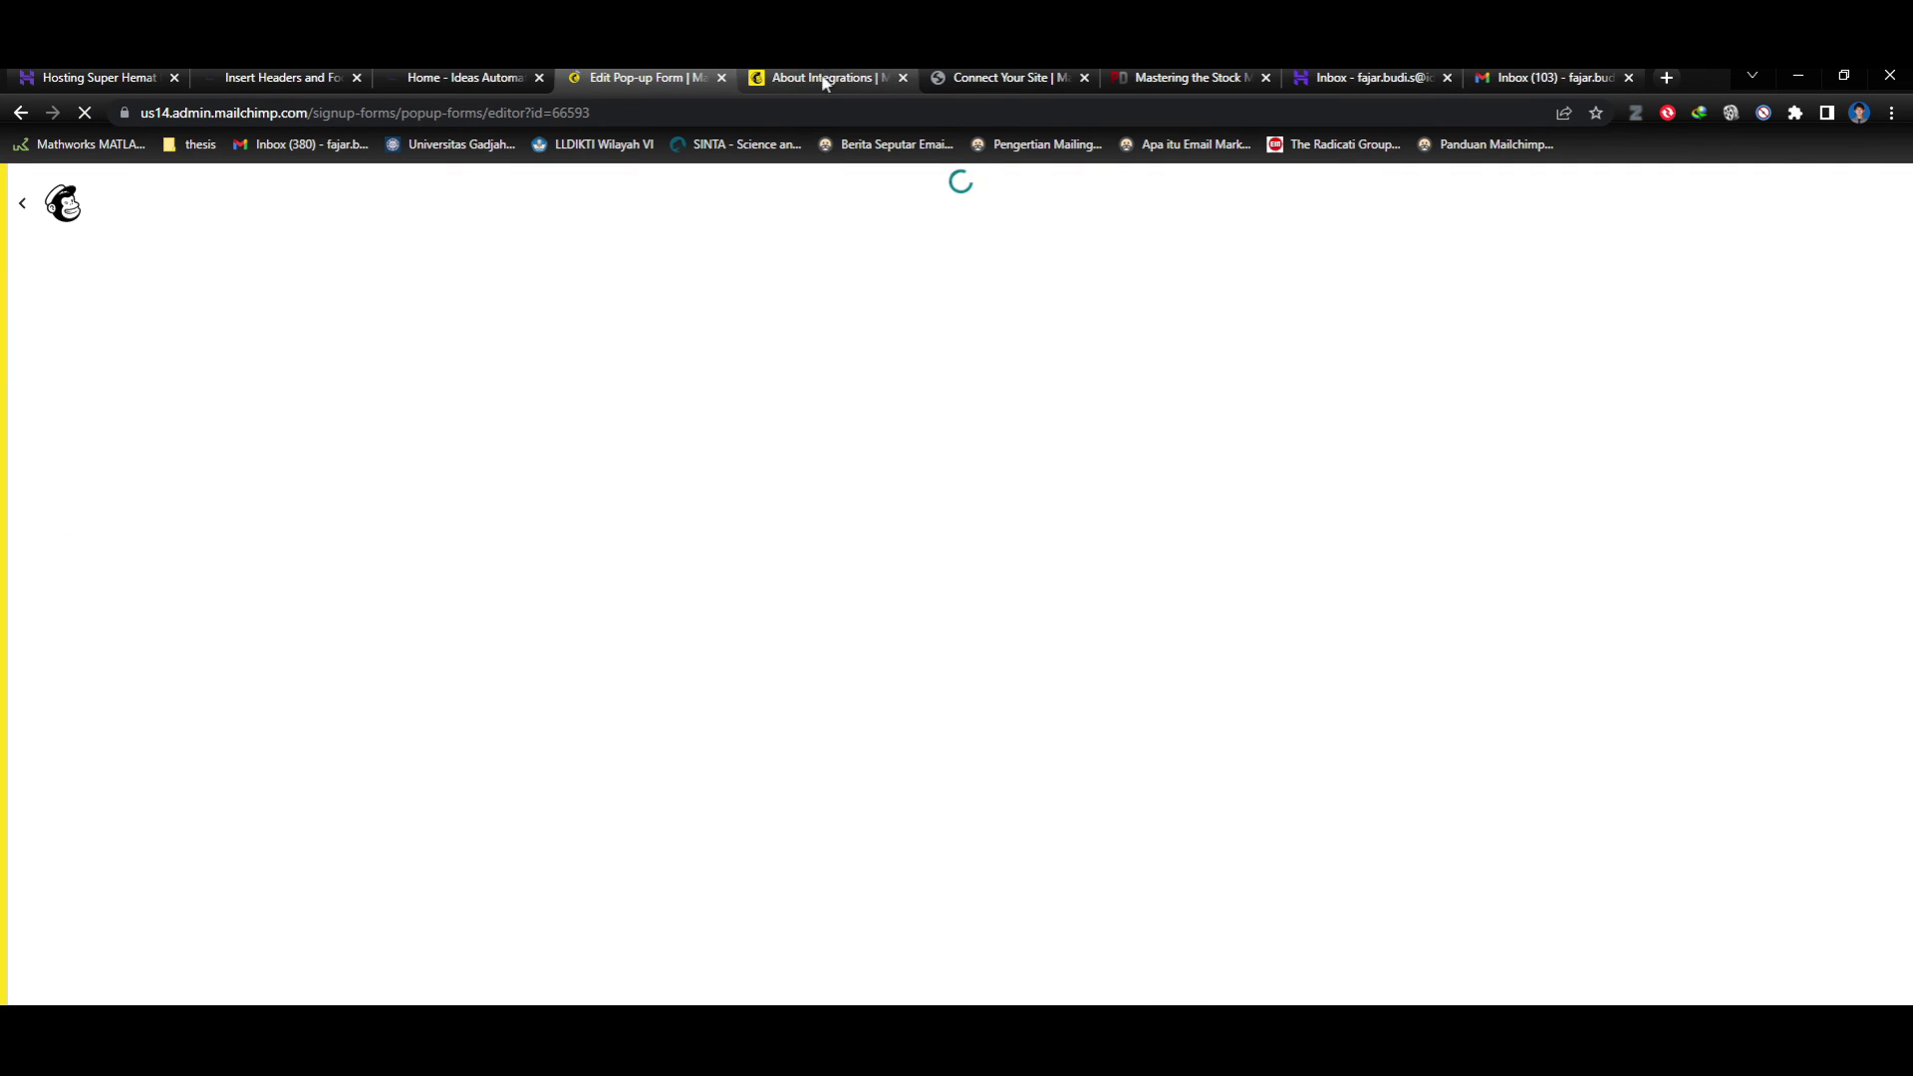
left_click(828, 81)
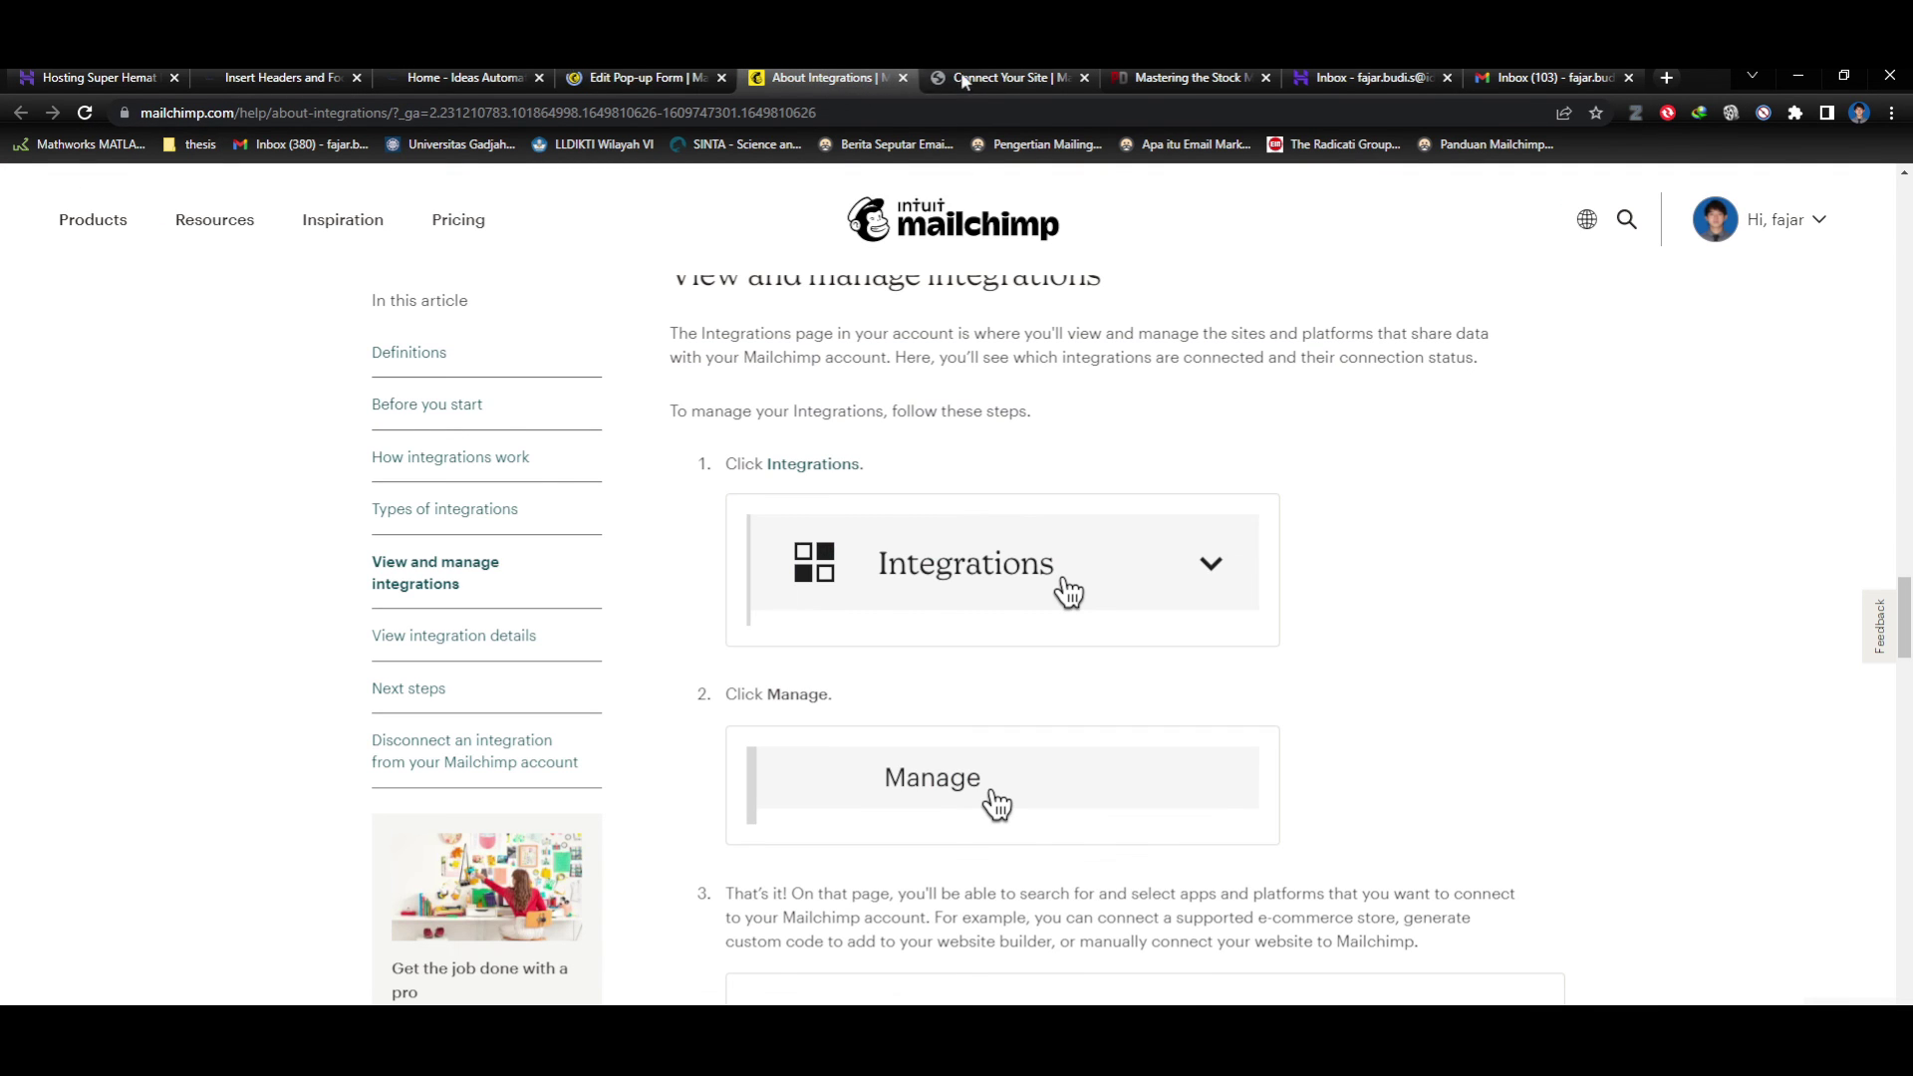
left_click(671, 79)
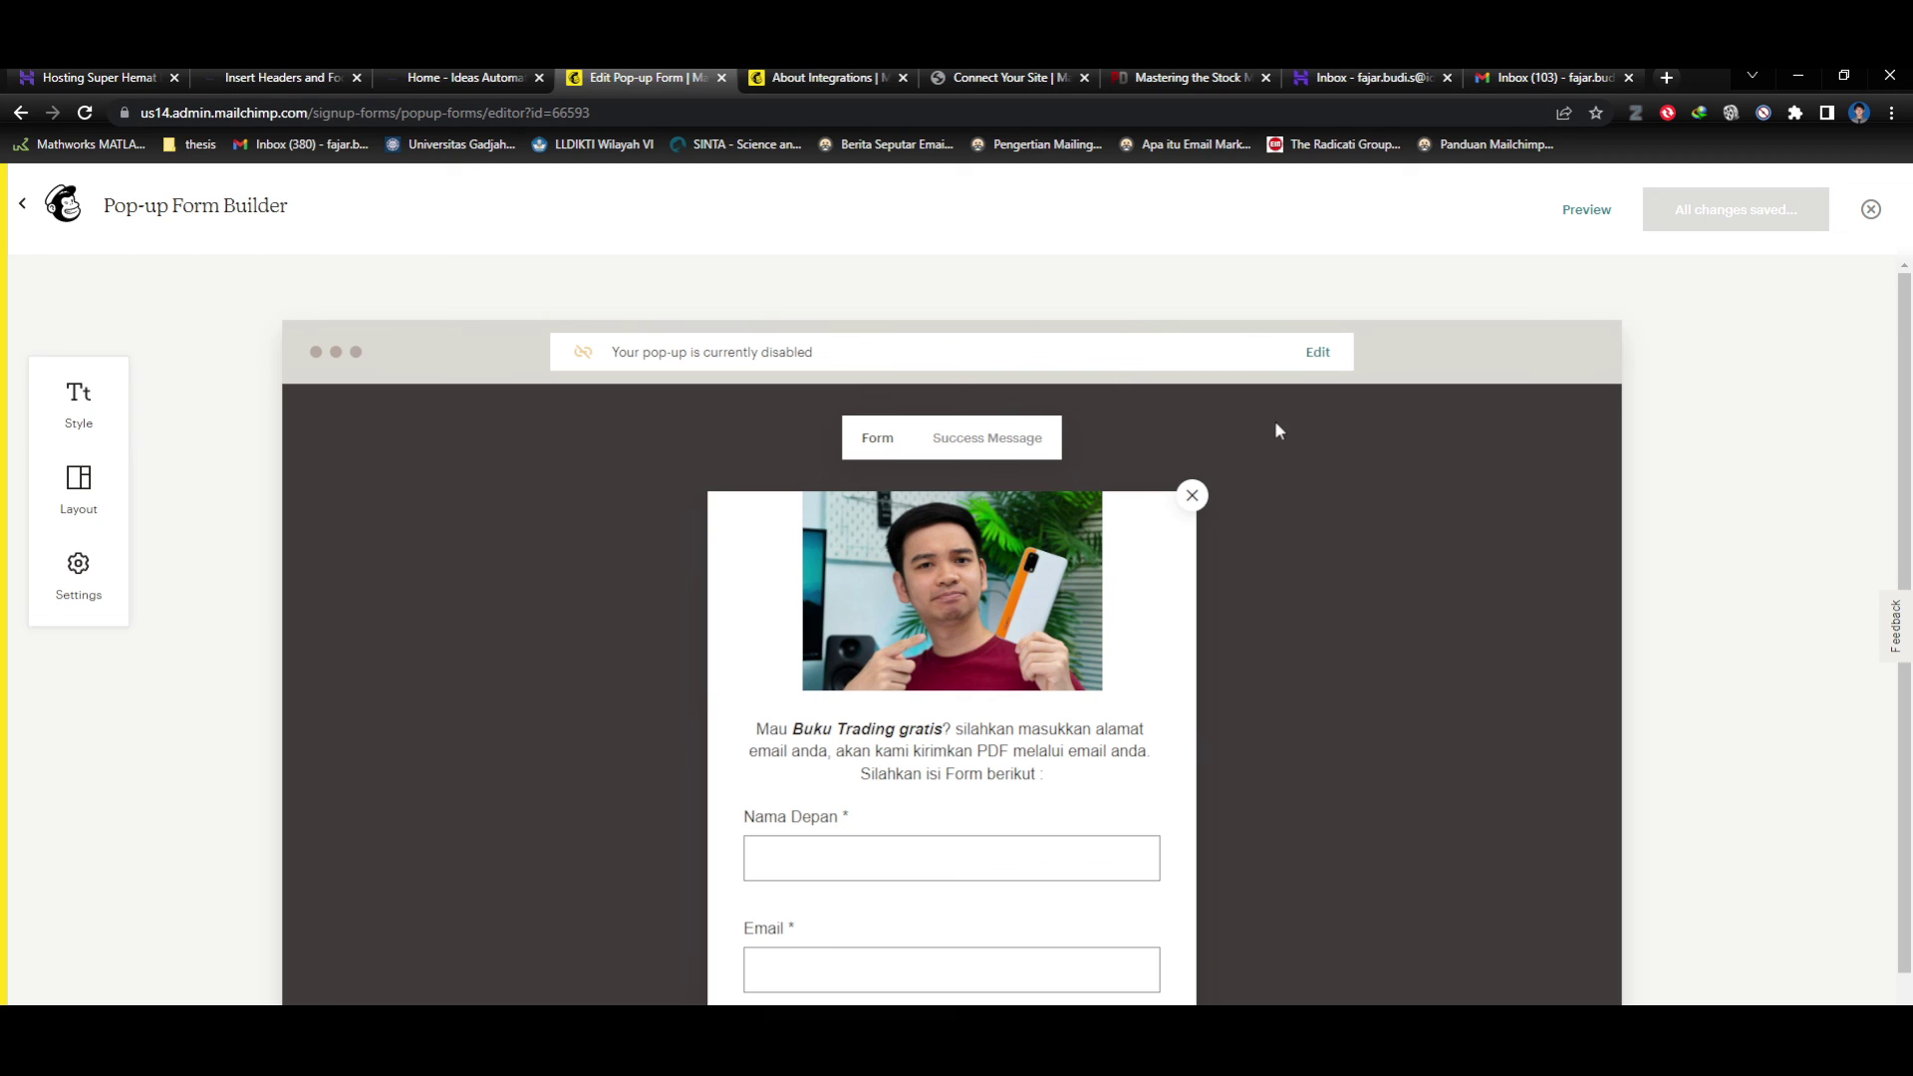
left_click(1315, 354)
left_click(1605, 480)
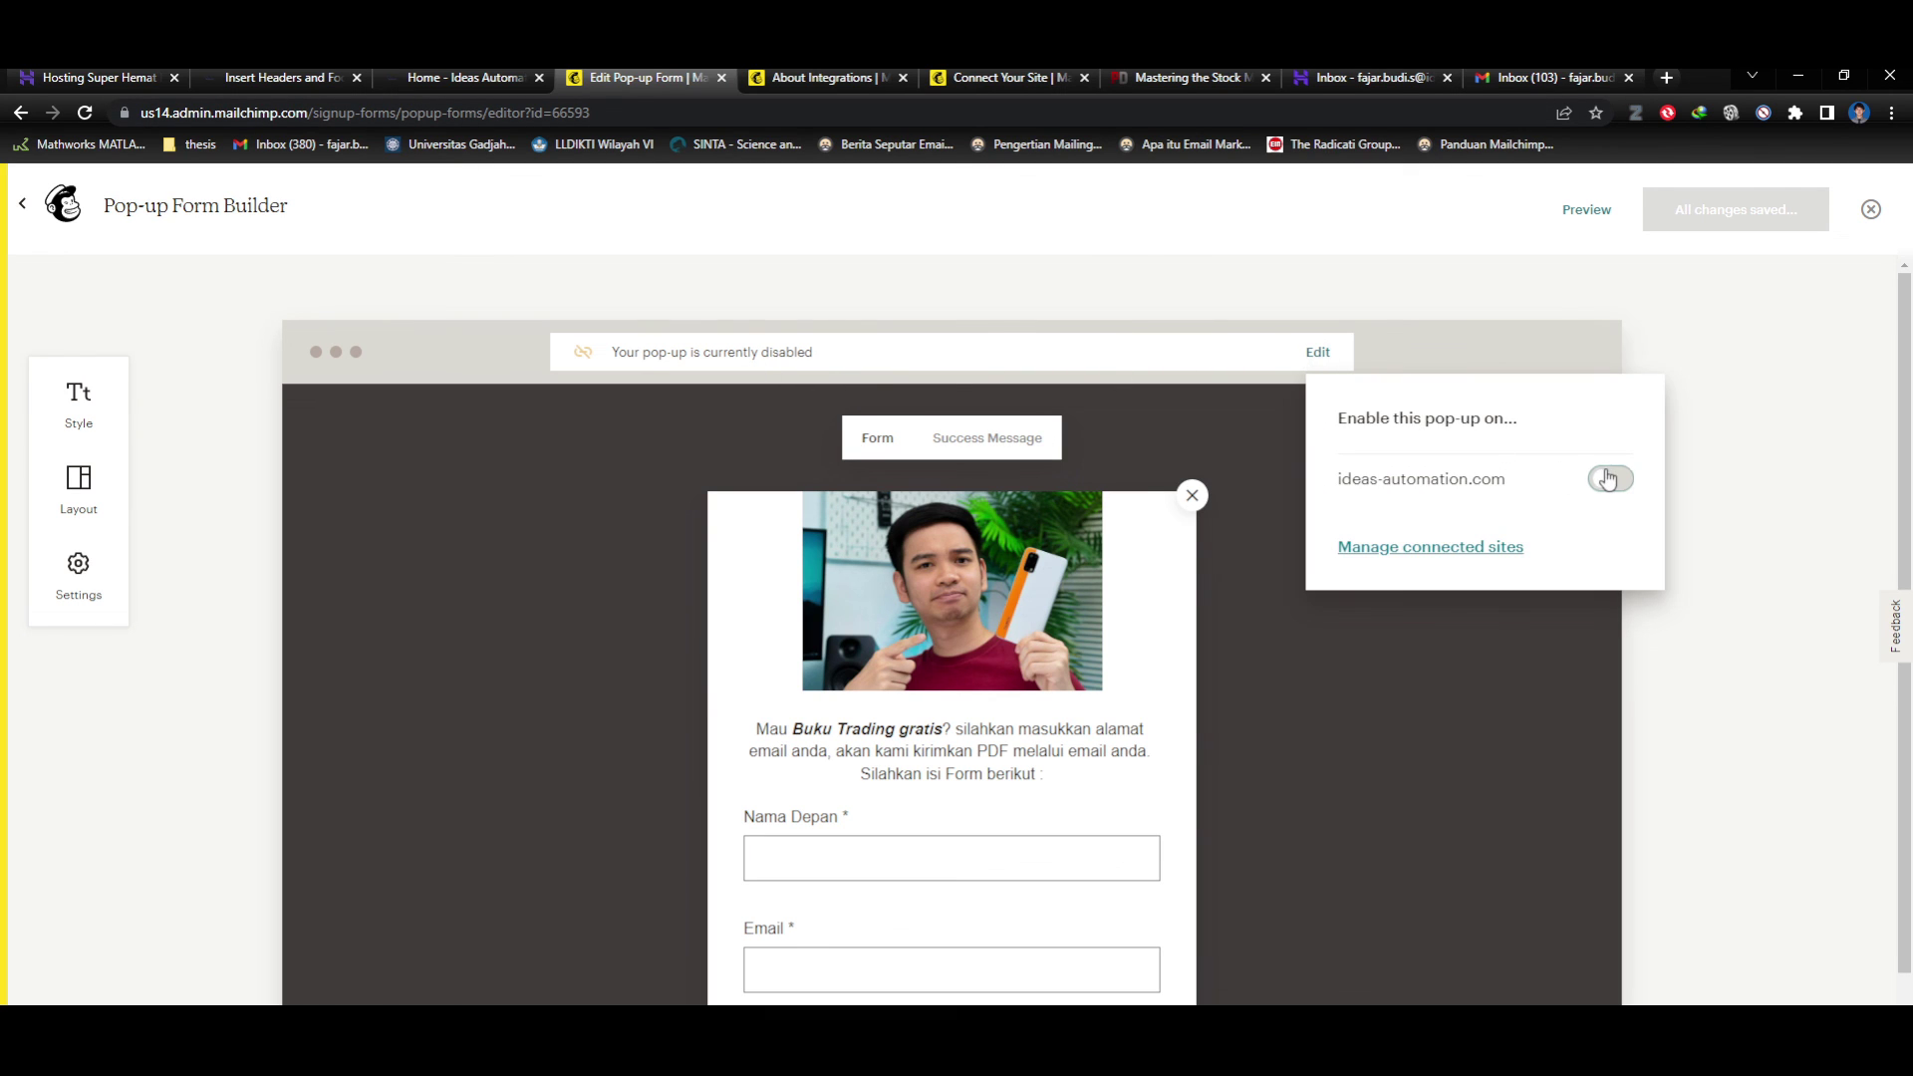
left_click(1600, 660)
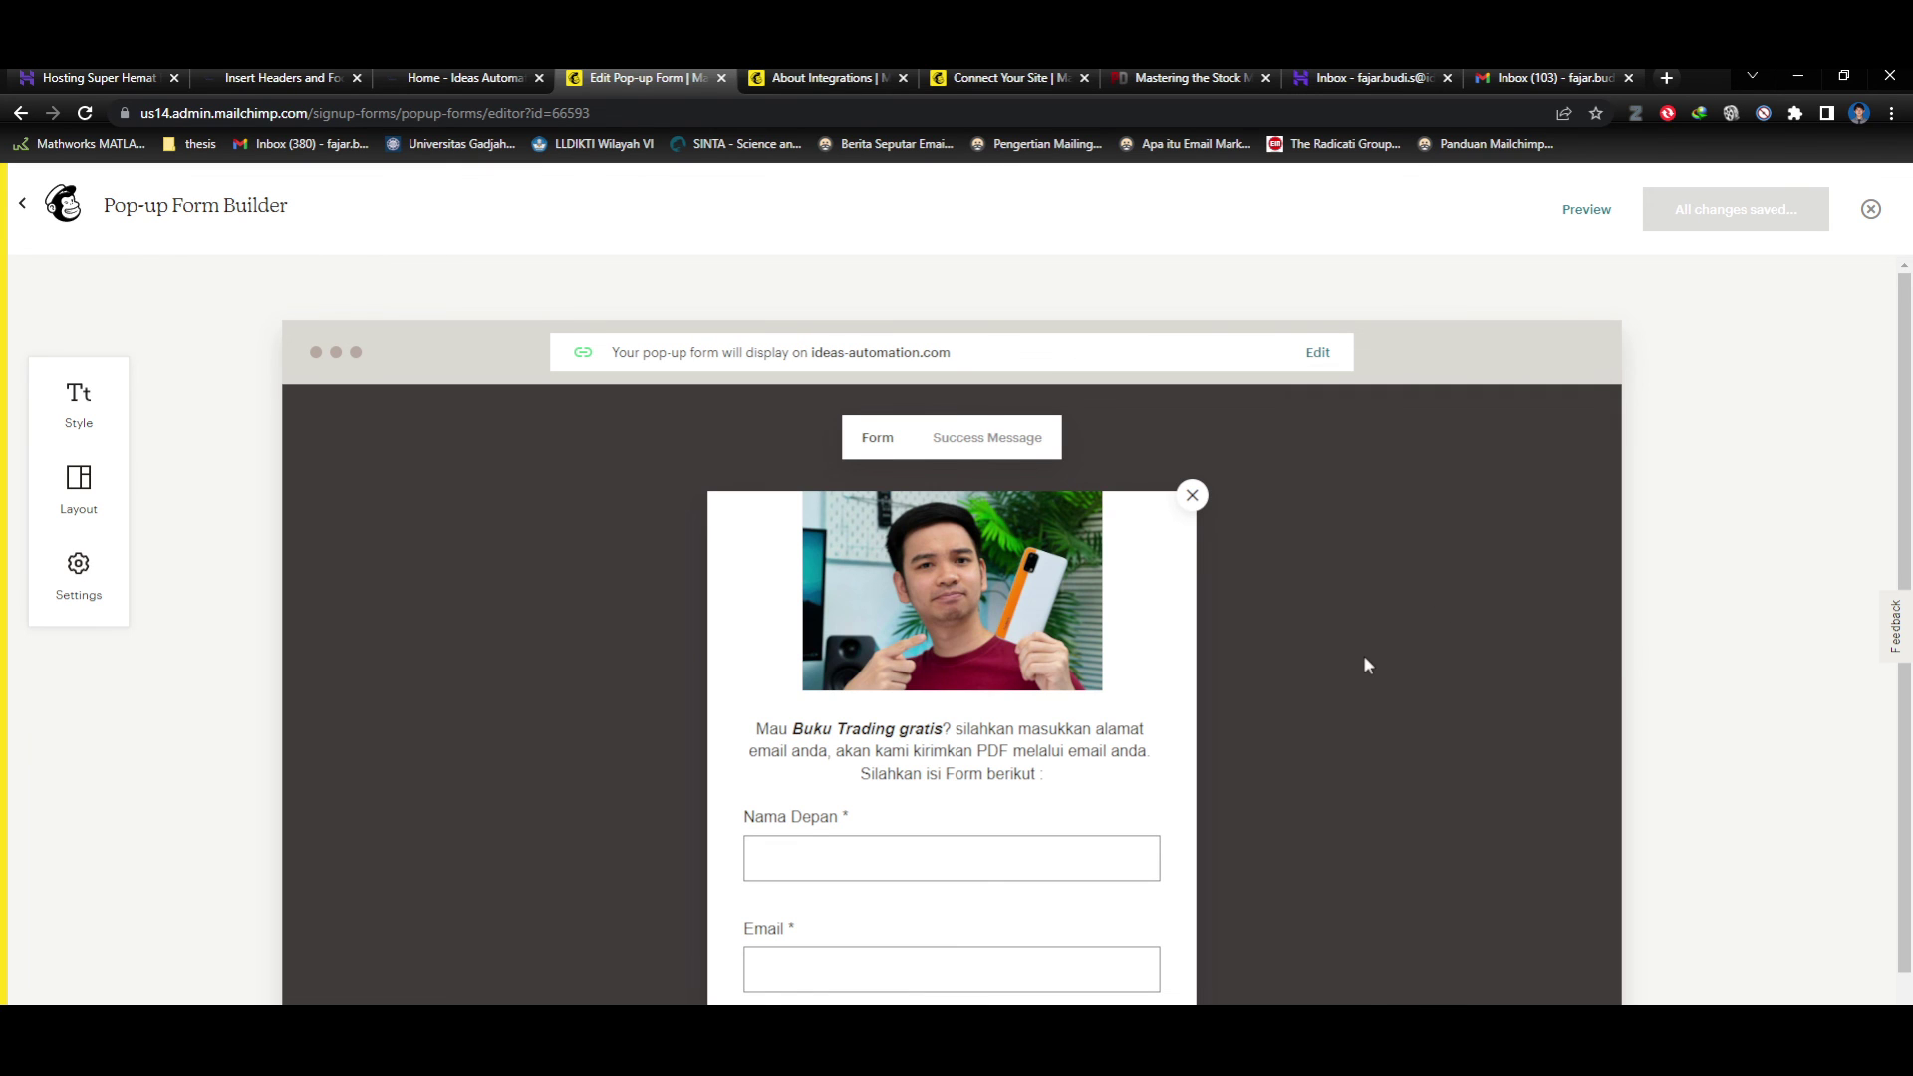
scroll(1363, 655, "down", 3)
scroll(1286, 827, "up", 3)
Reload the ideas-automation.com home page to test the pop-up, copy the page address, and dismiss the pop-up form.
left_click(458, 76)
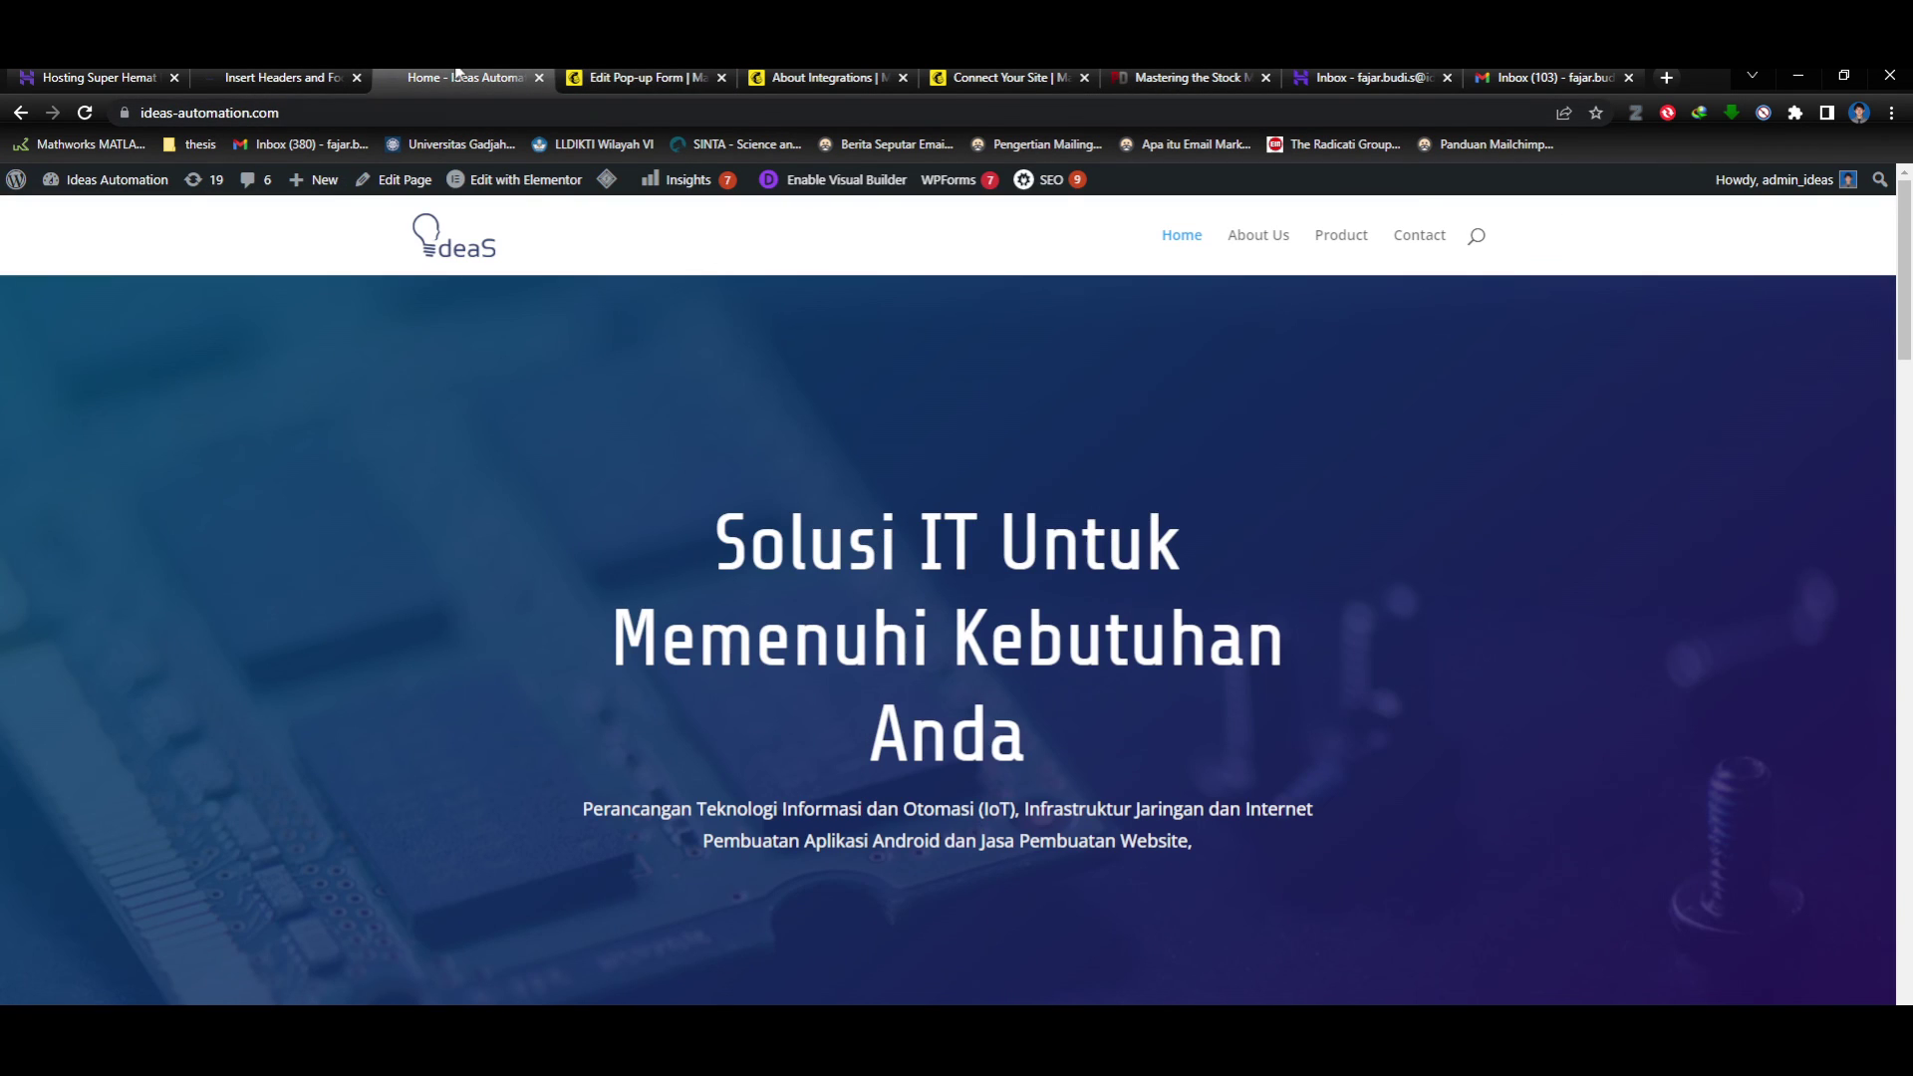
left_click(85, 112)
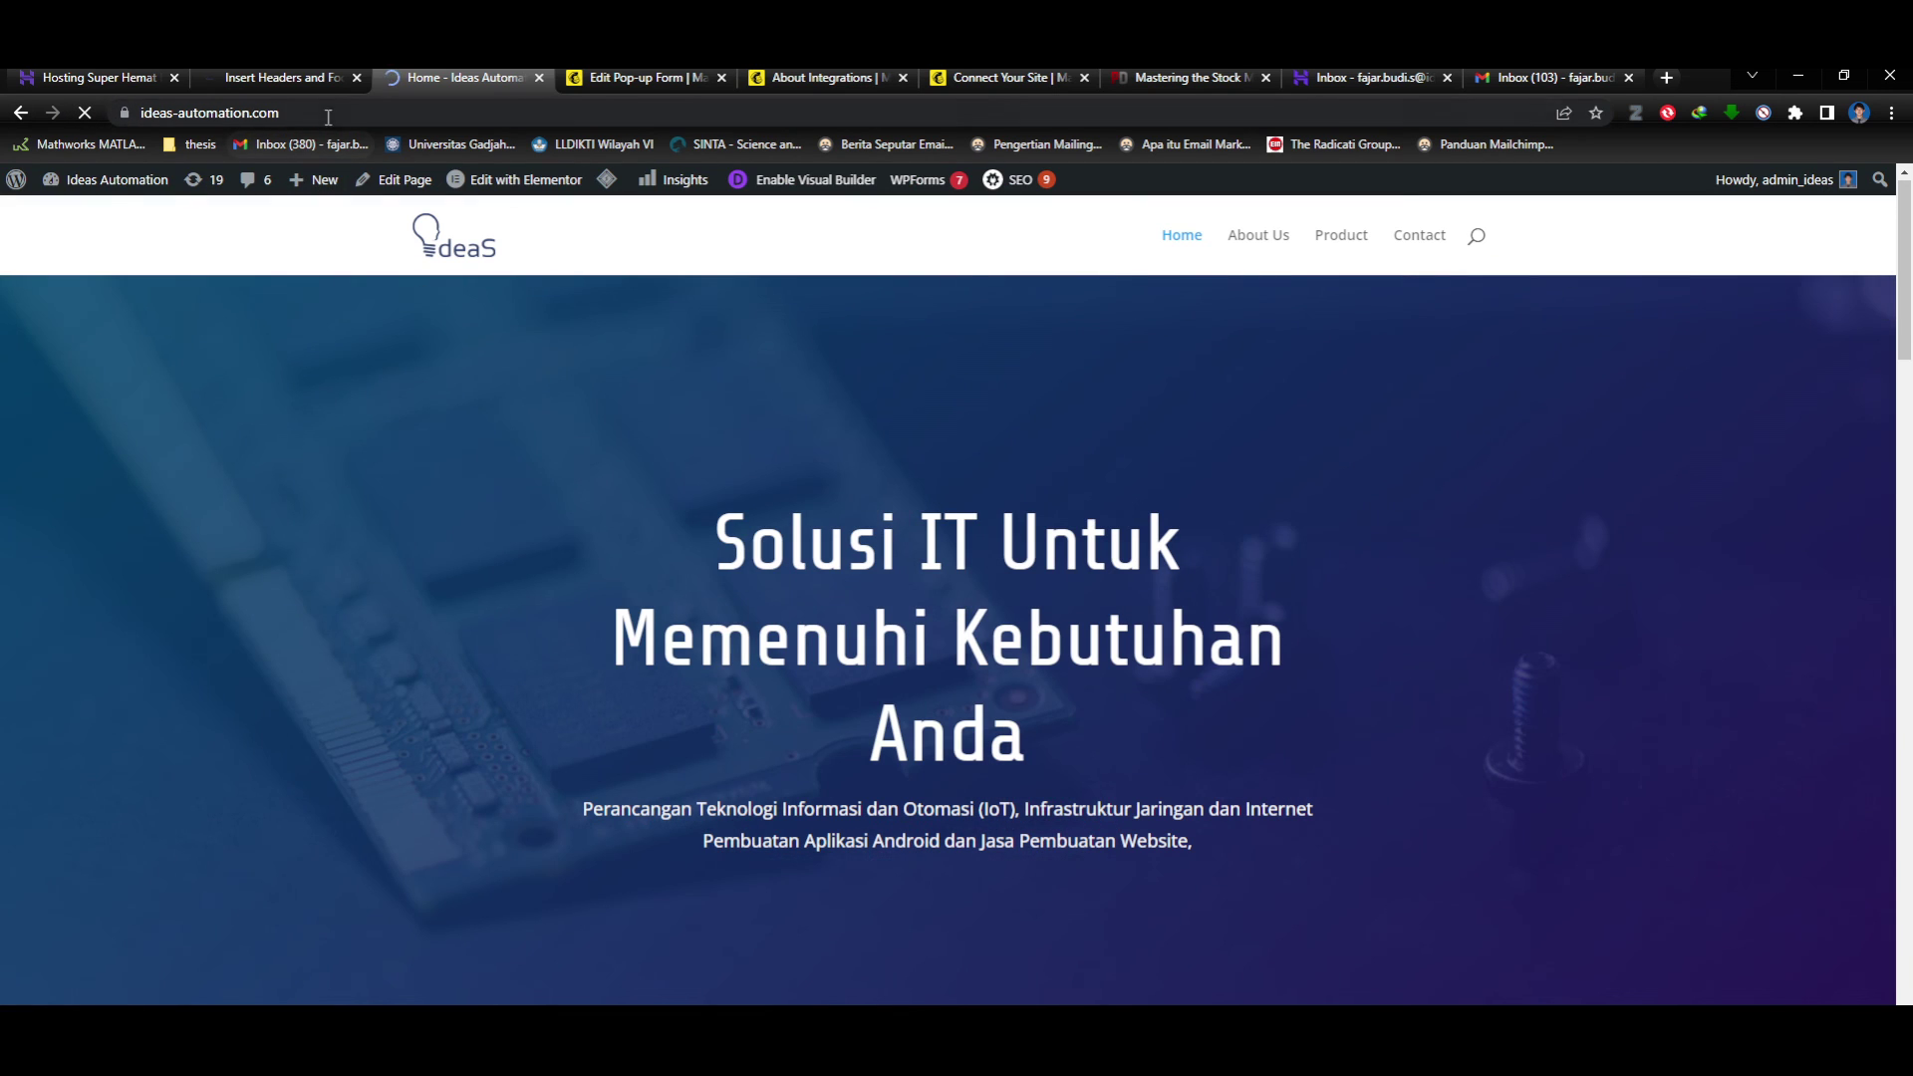
left_click(330, 109)
key("ctrl+c")
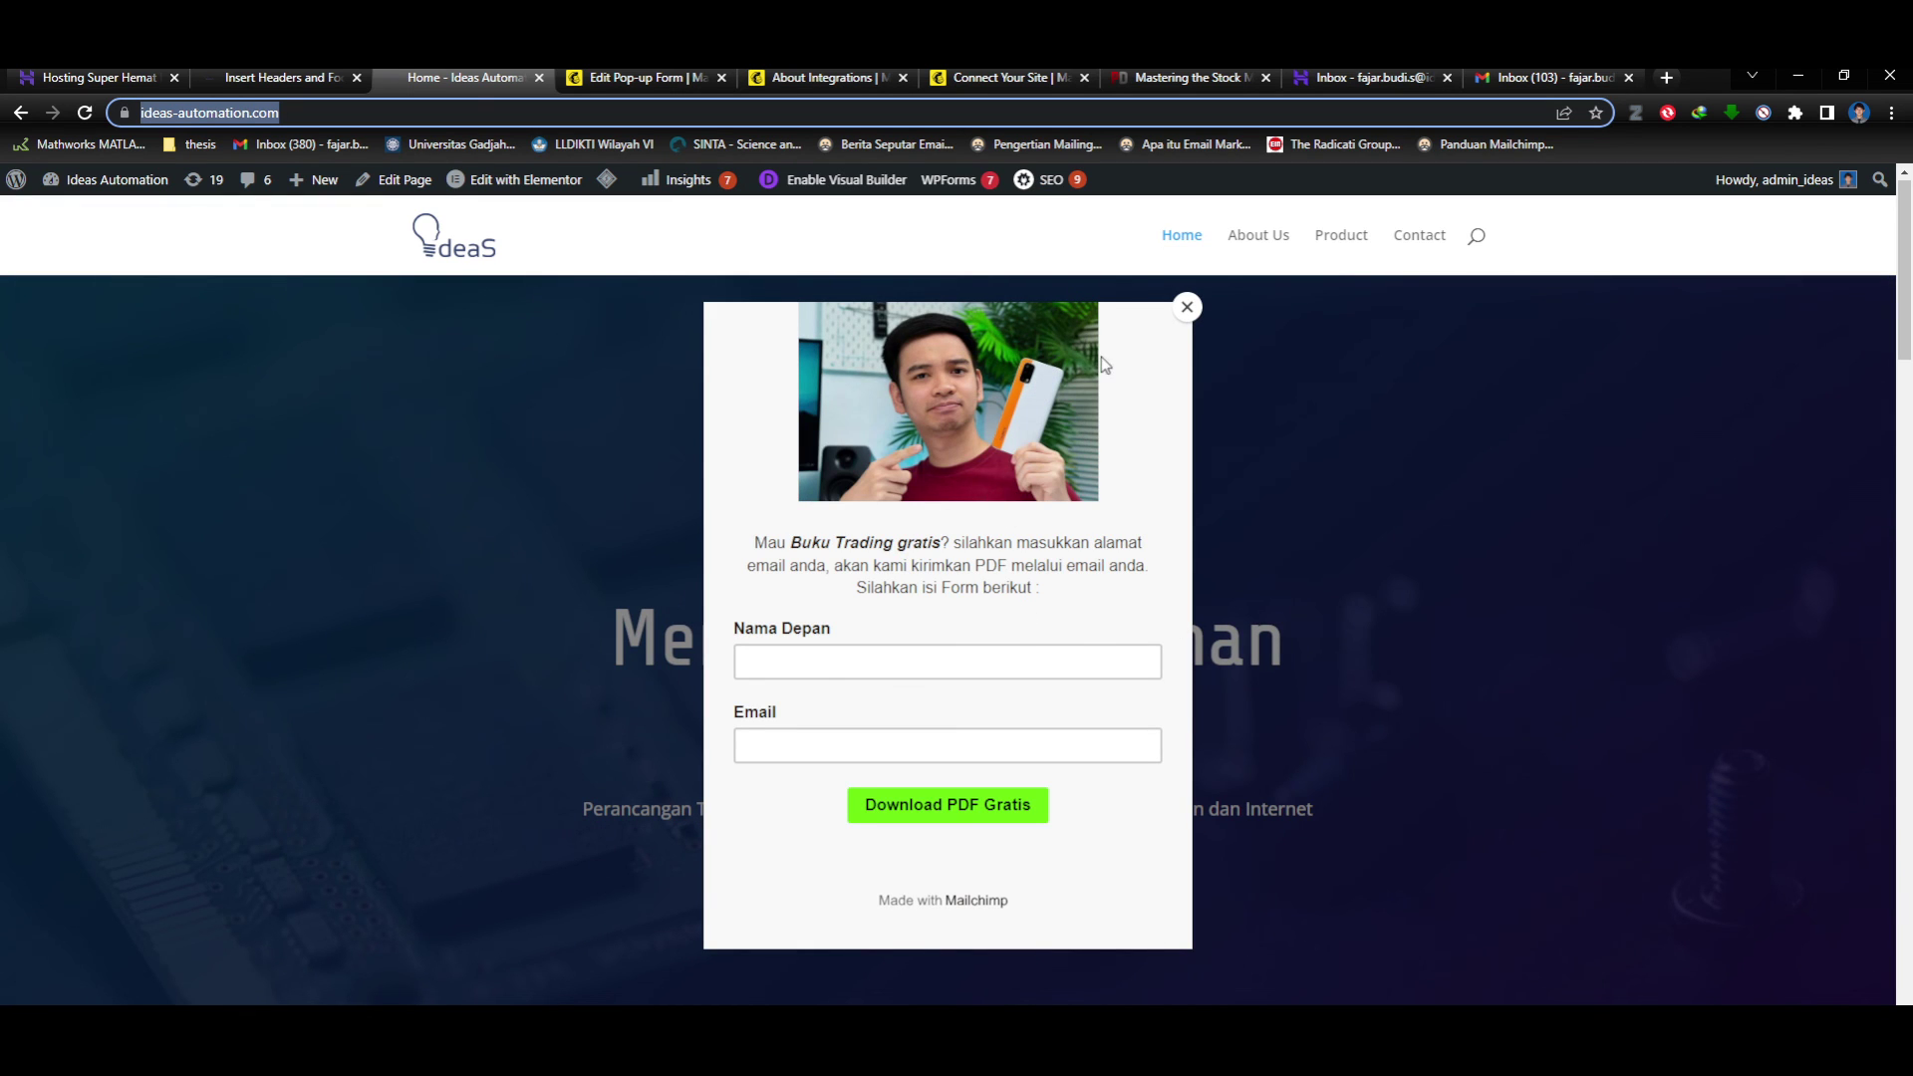
left_click(1188, 308)
Close the website's home page, set the pop-up form to display on scroll to middle of page in Modal position, and publish it to ideas-automation.com.
left_click(538, 78)
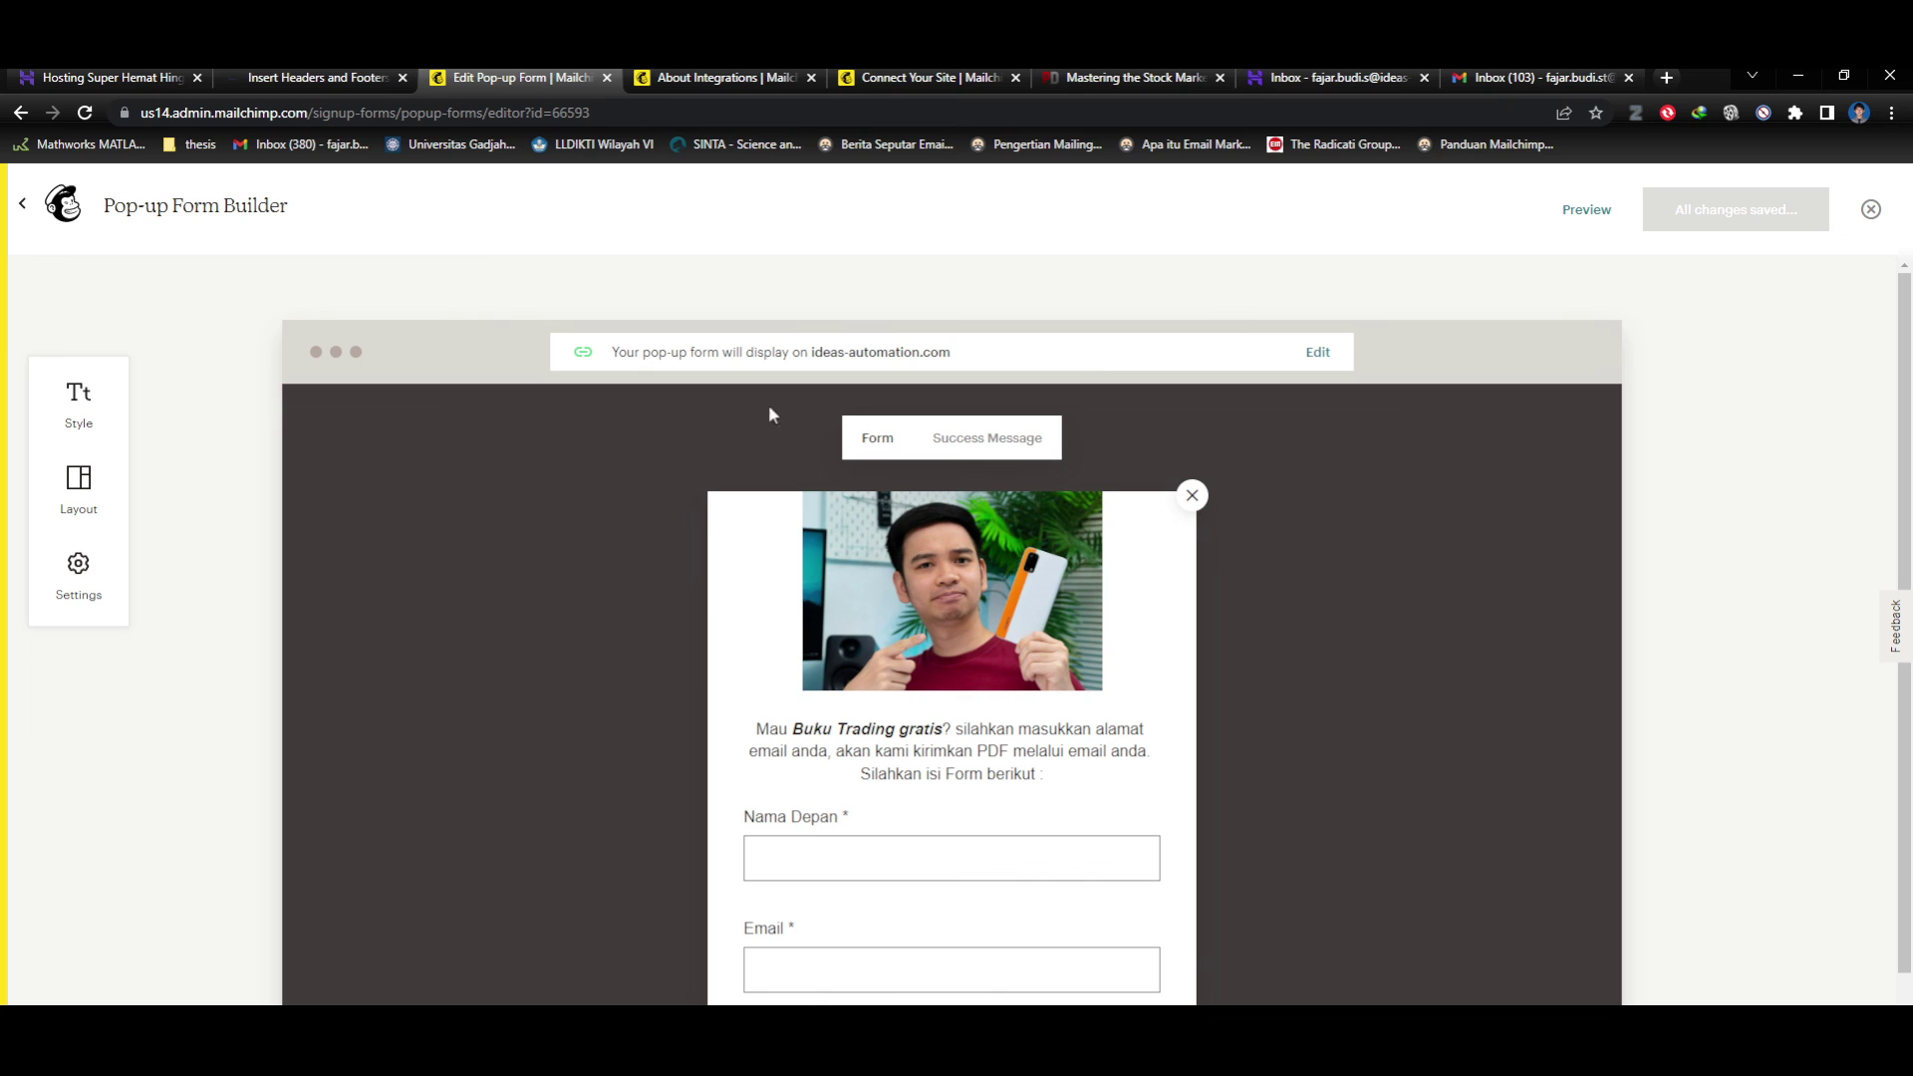
left_click(80, 583)
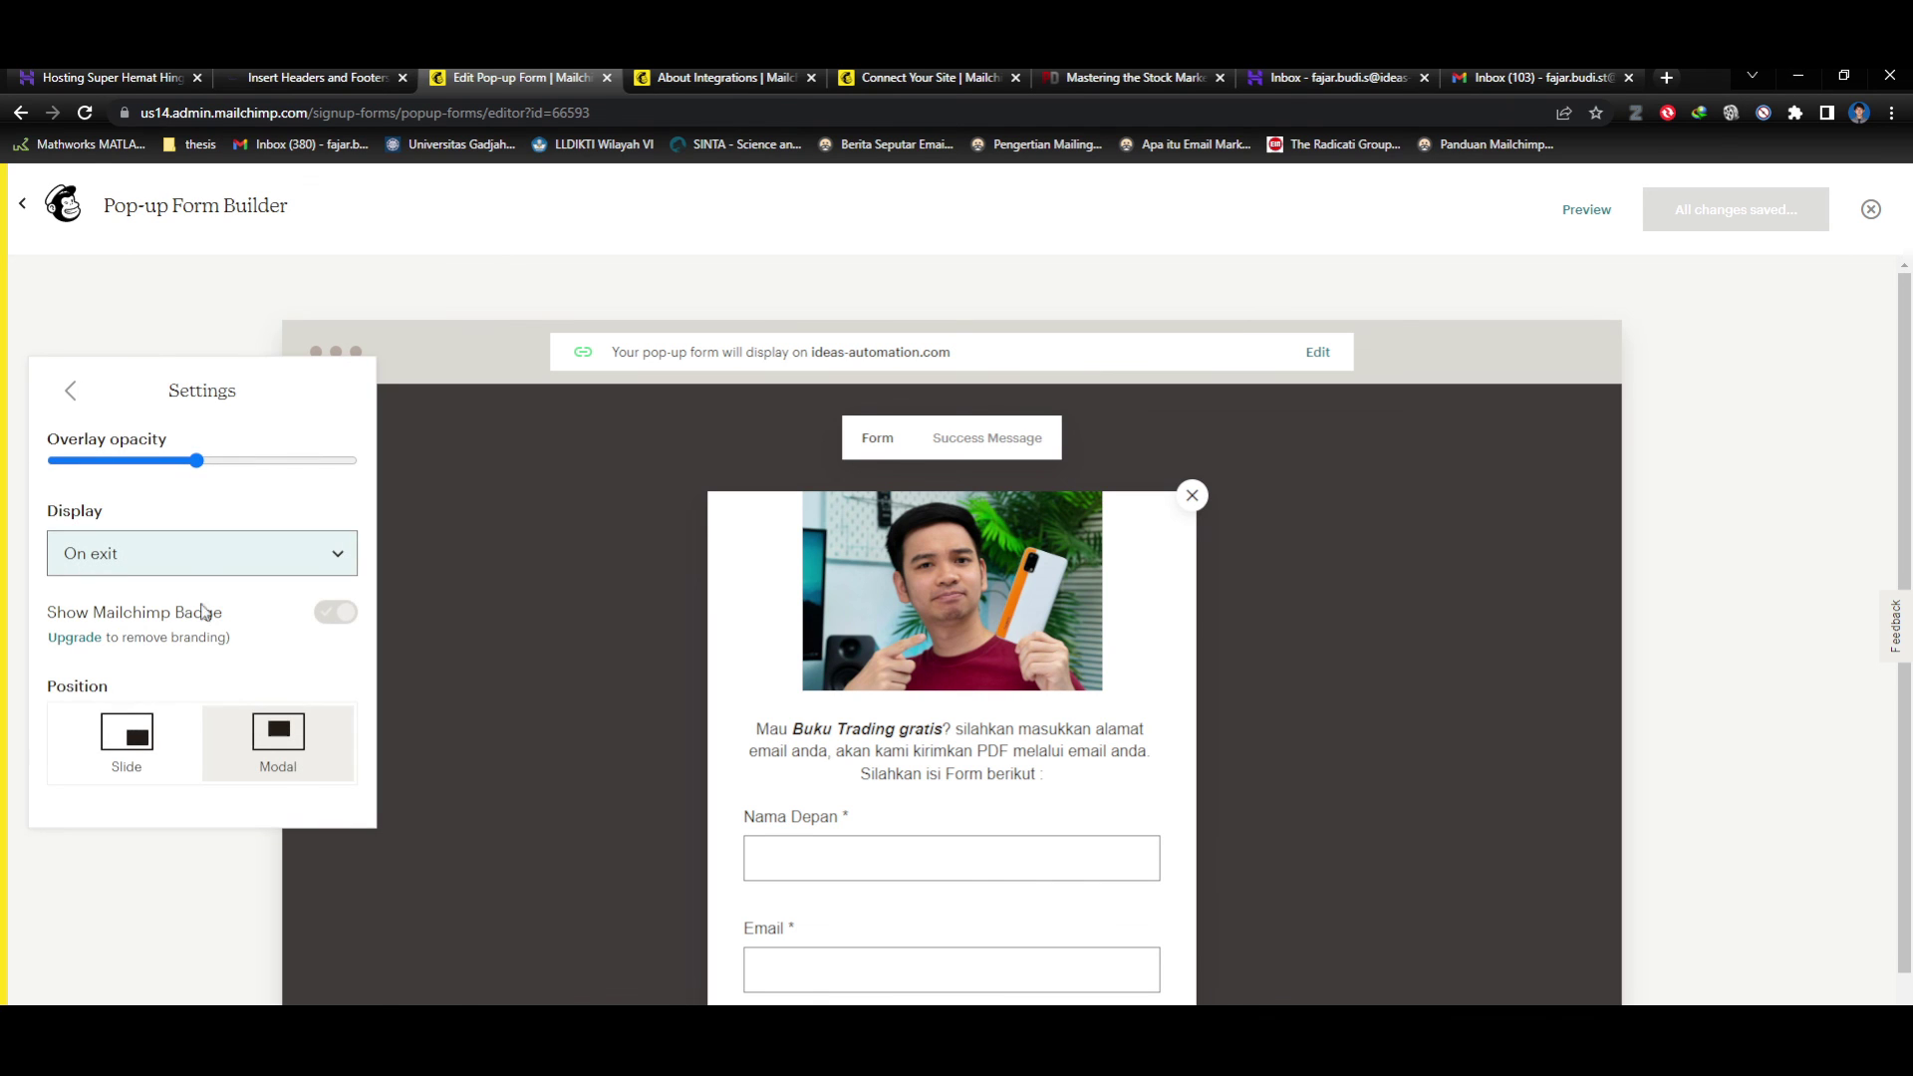
left_click(207, 555)
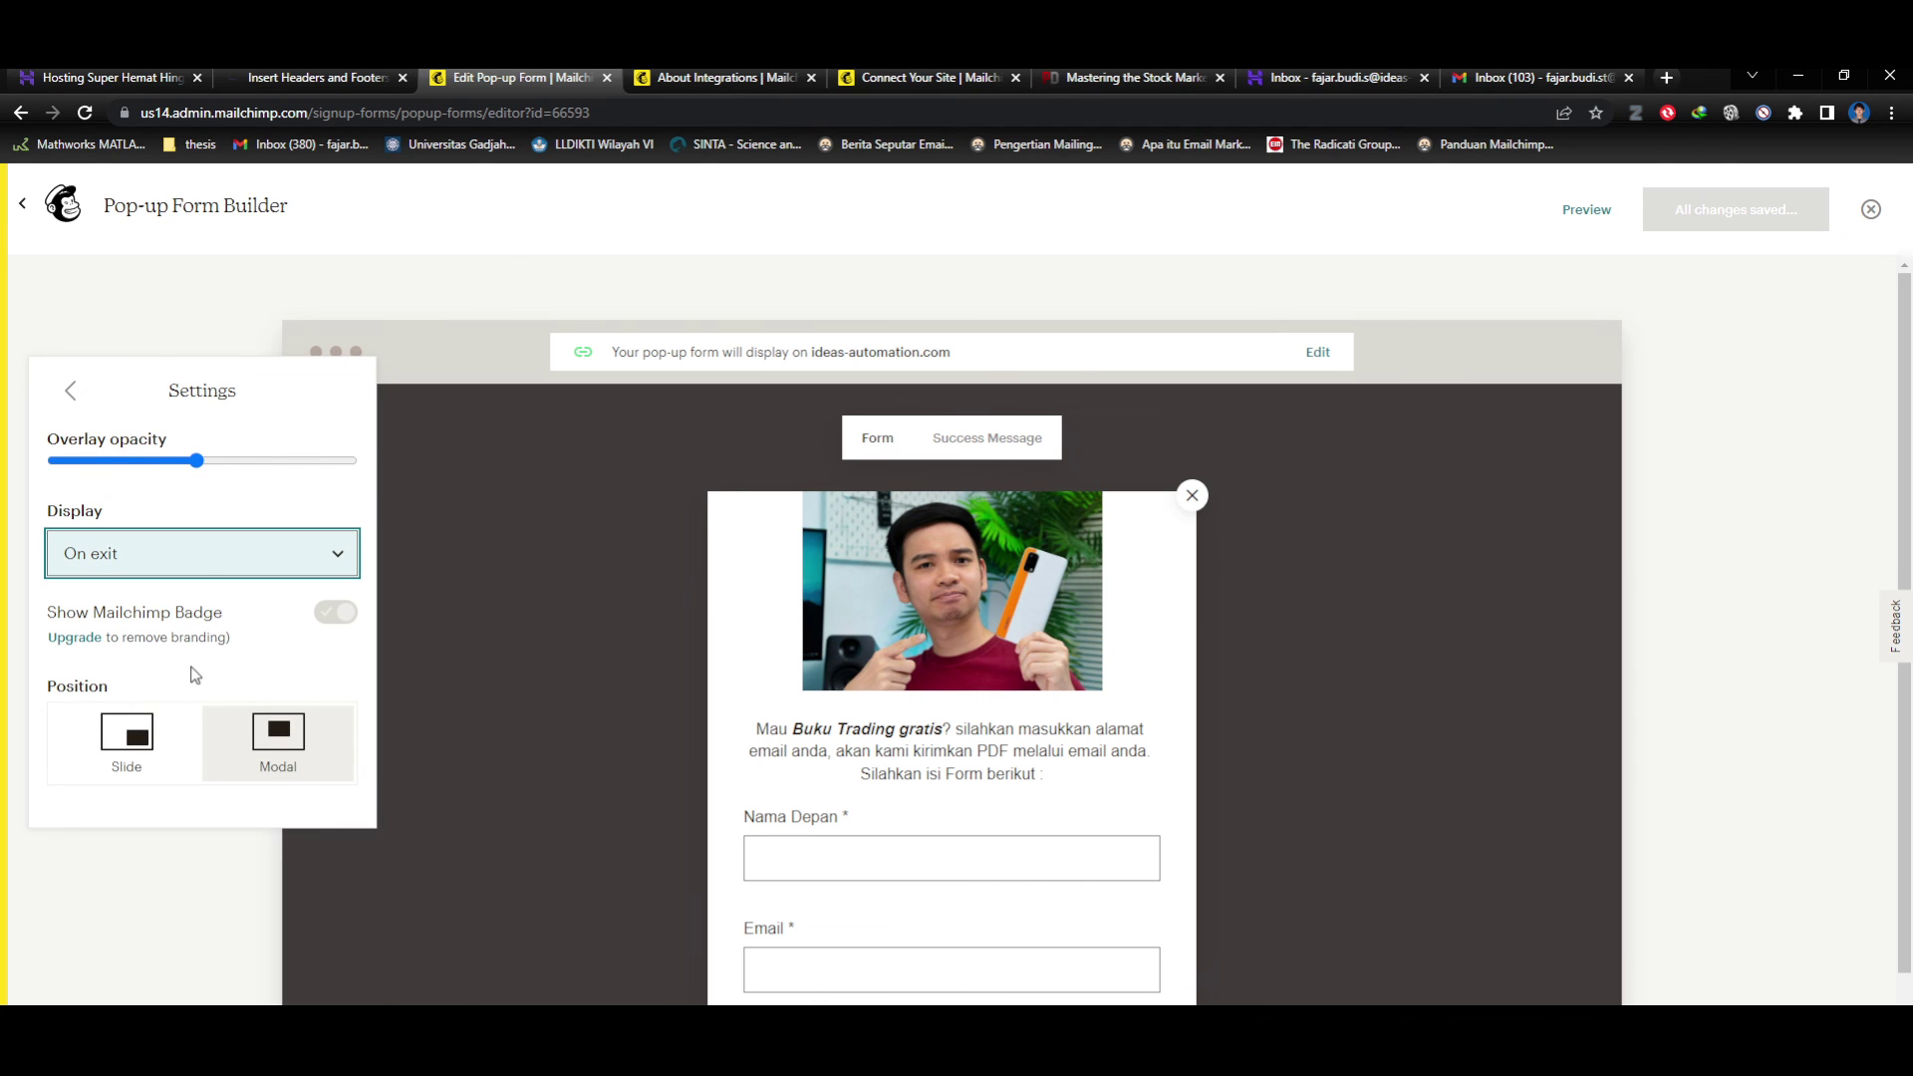
left_click(198, 662)
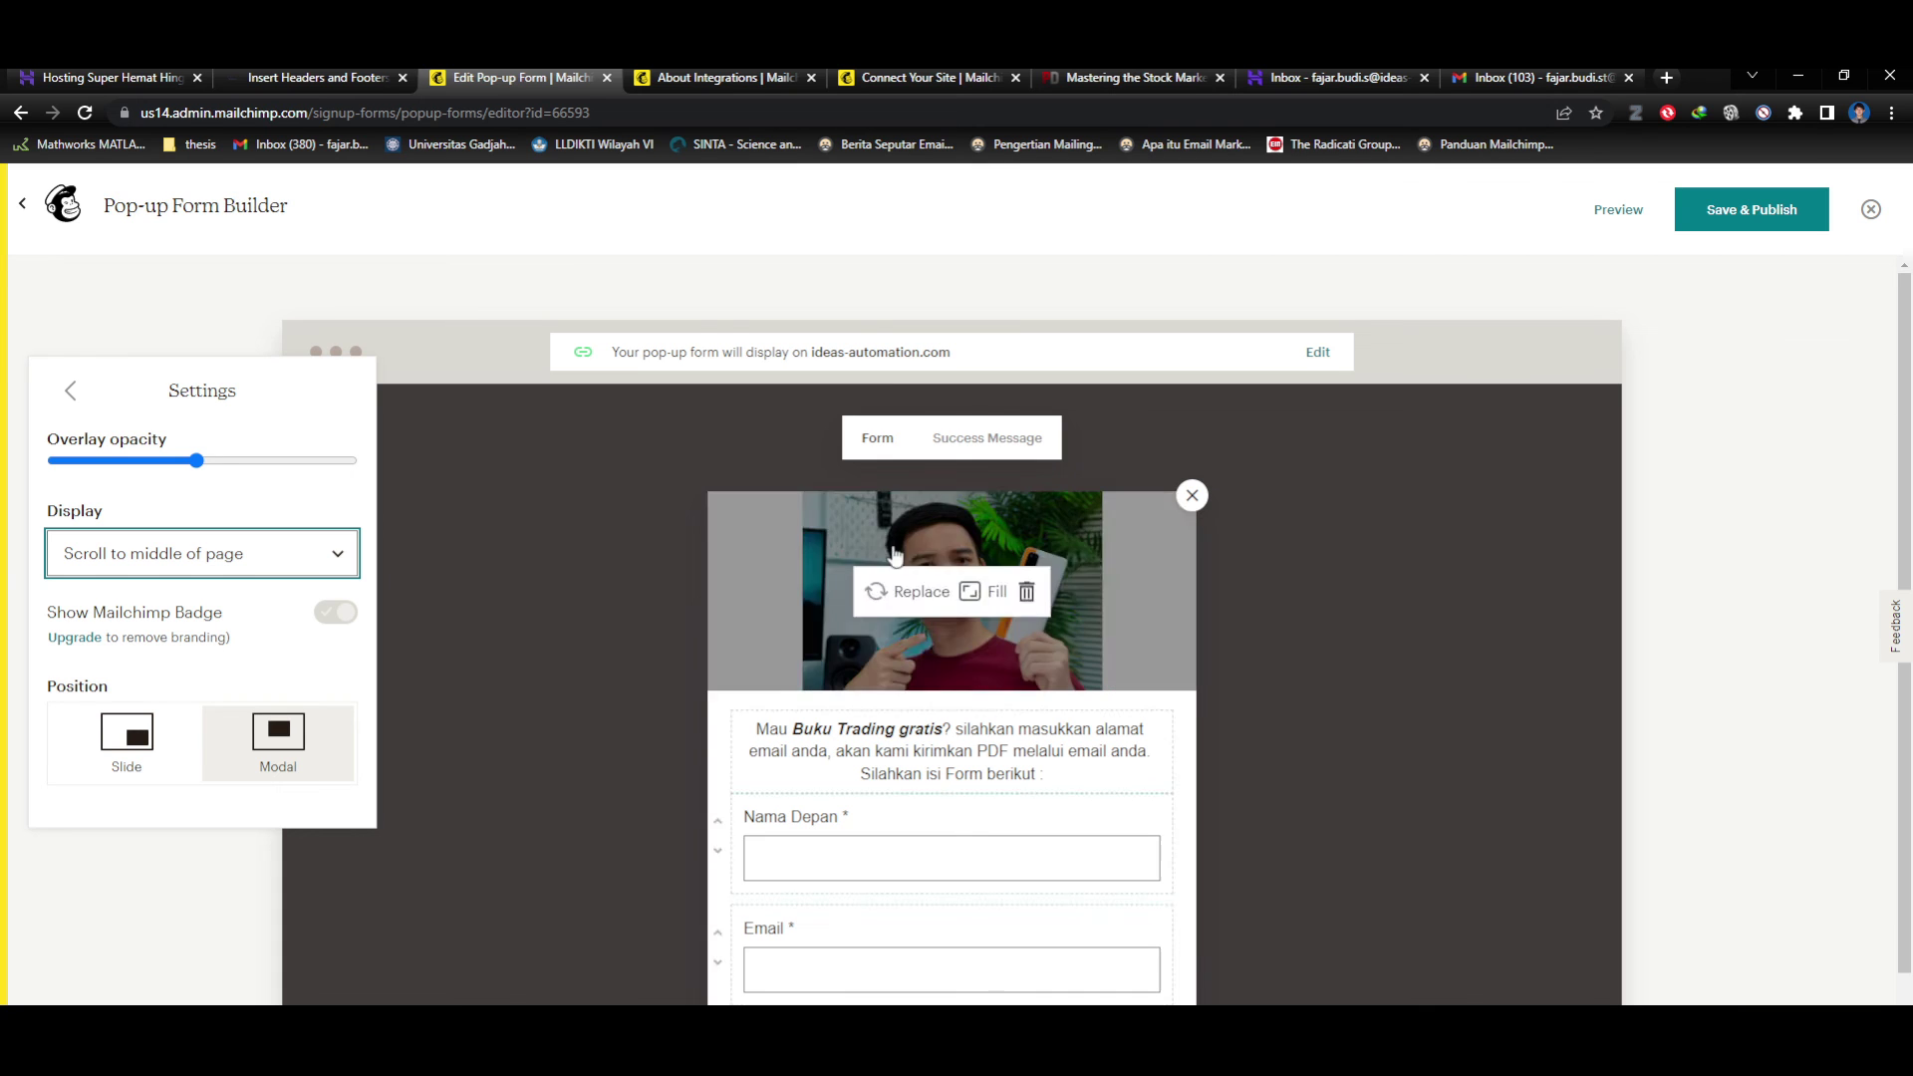
left_click(273, 732)
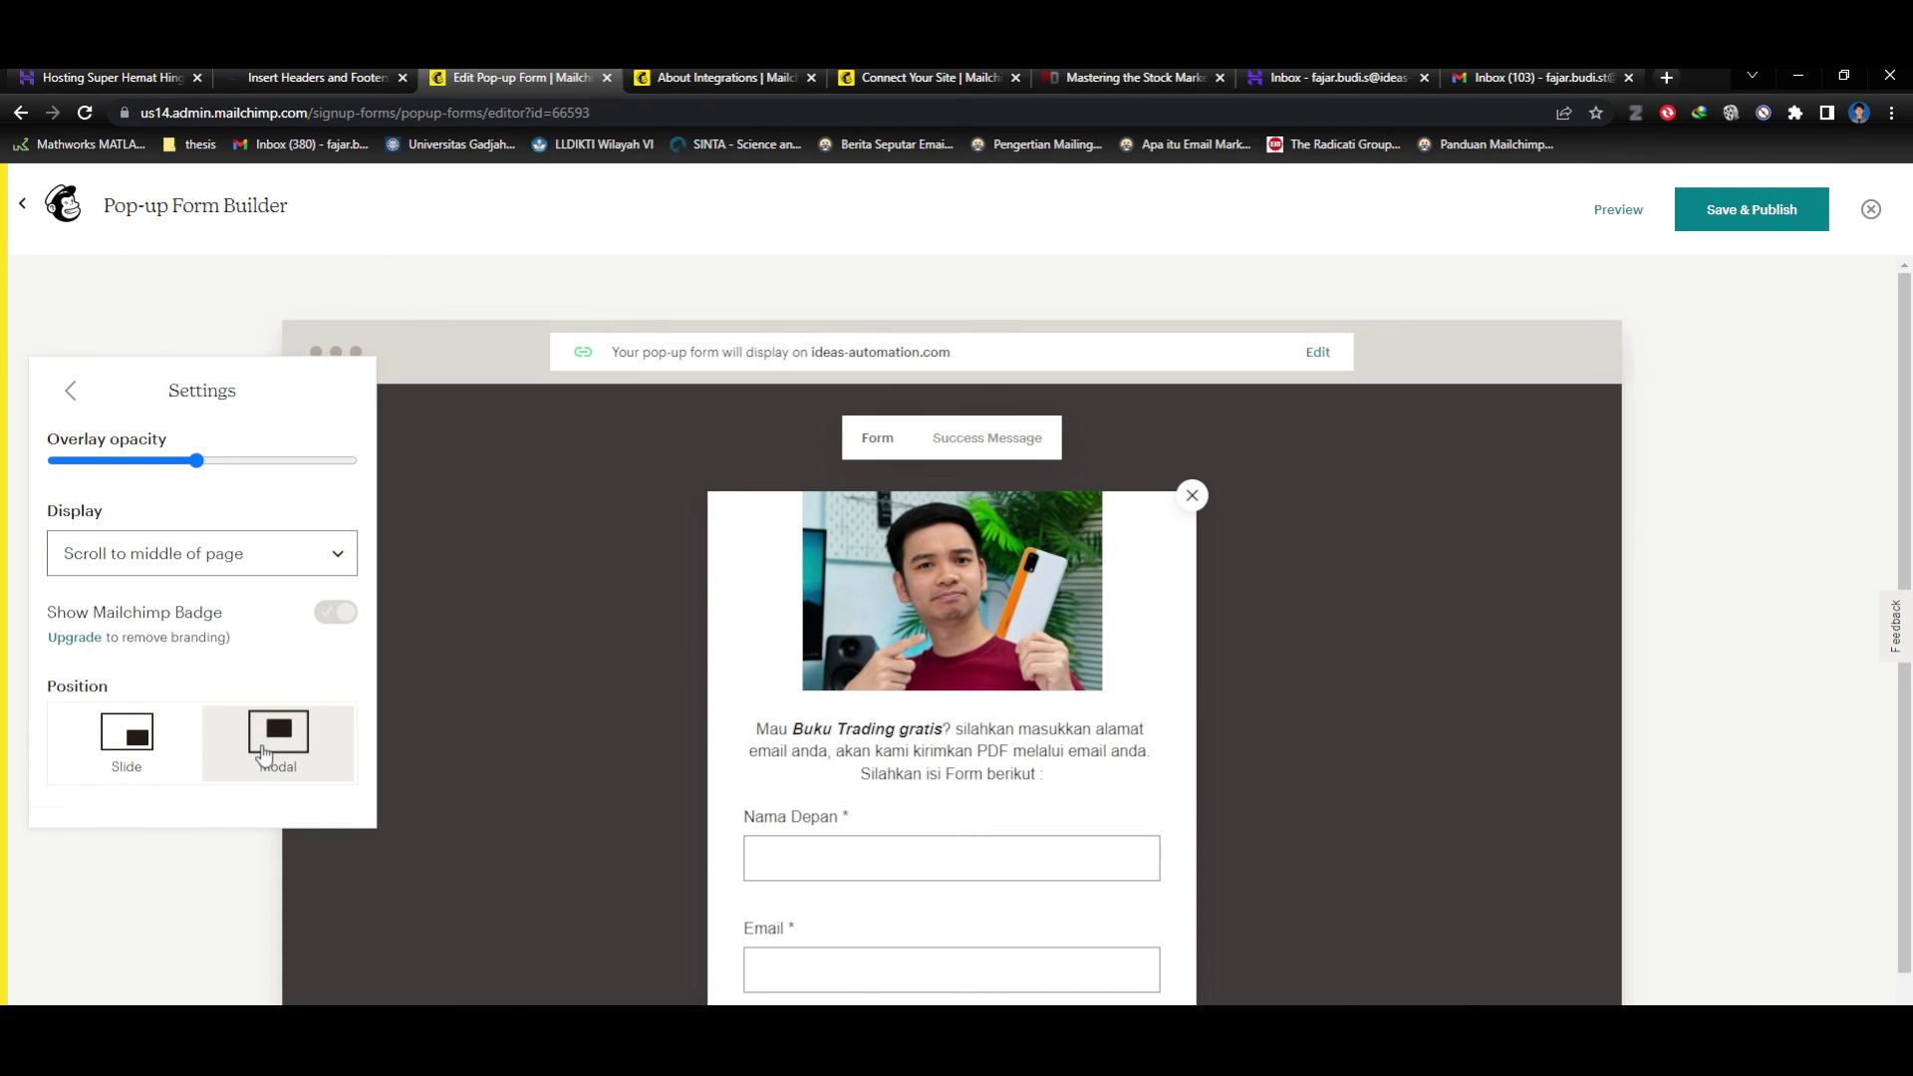
left_click(1754, 225)
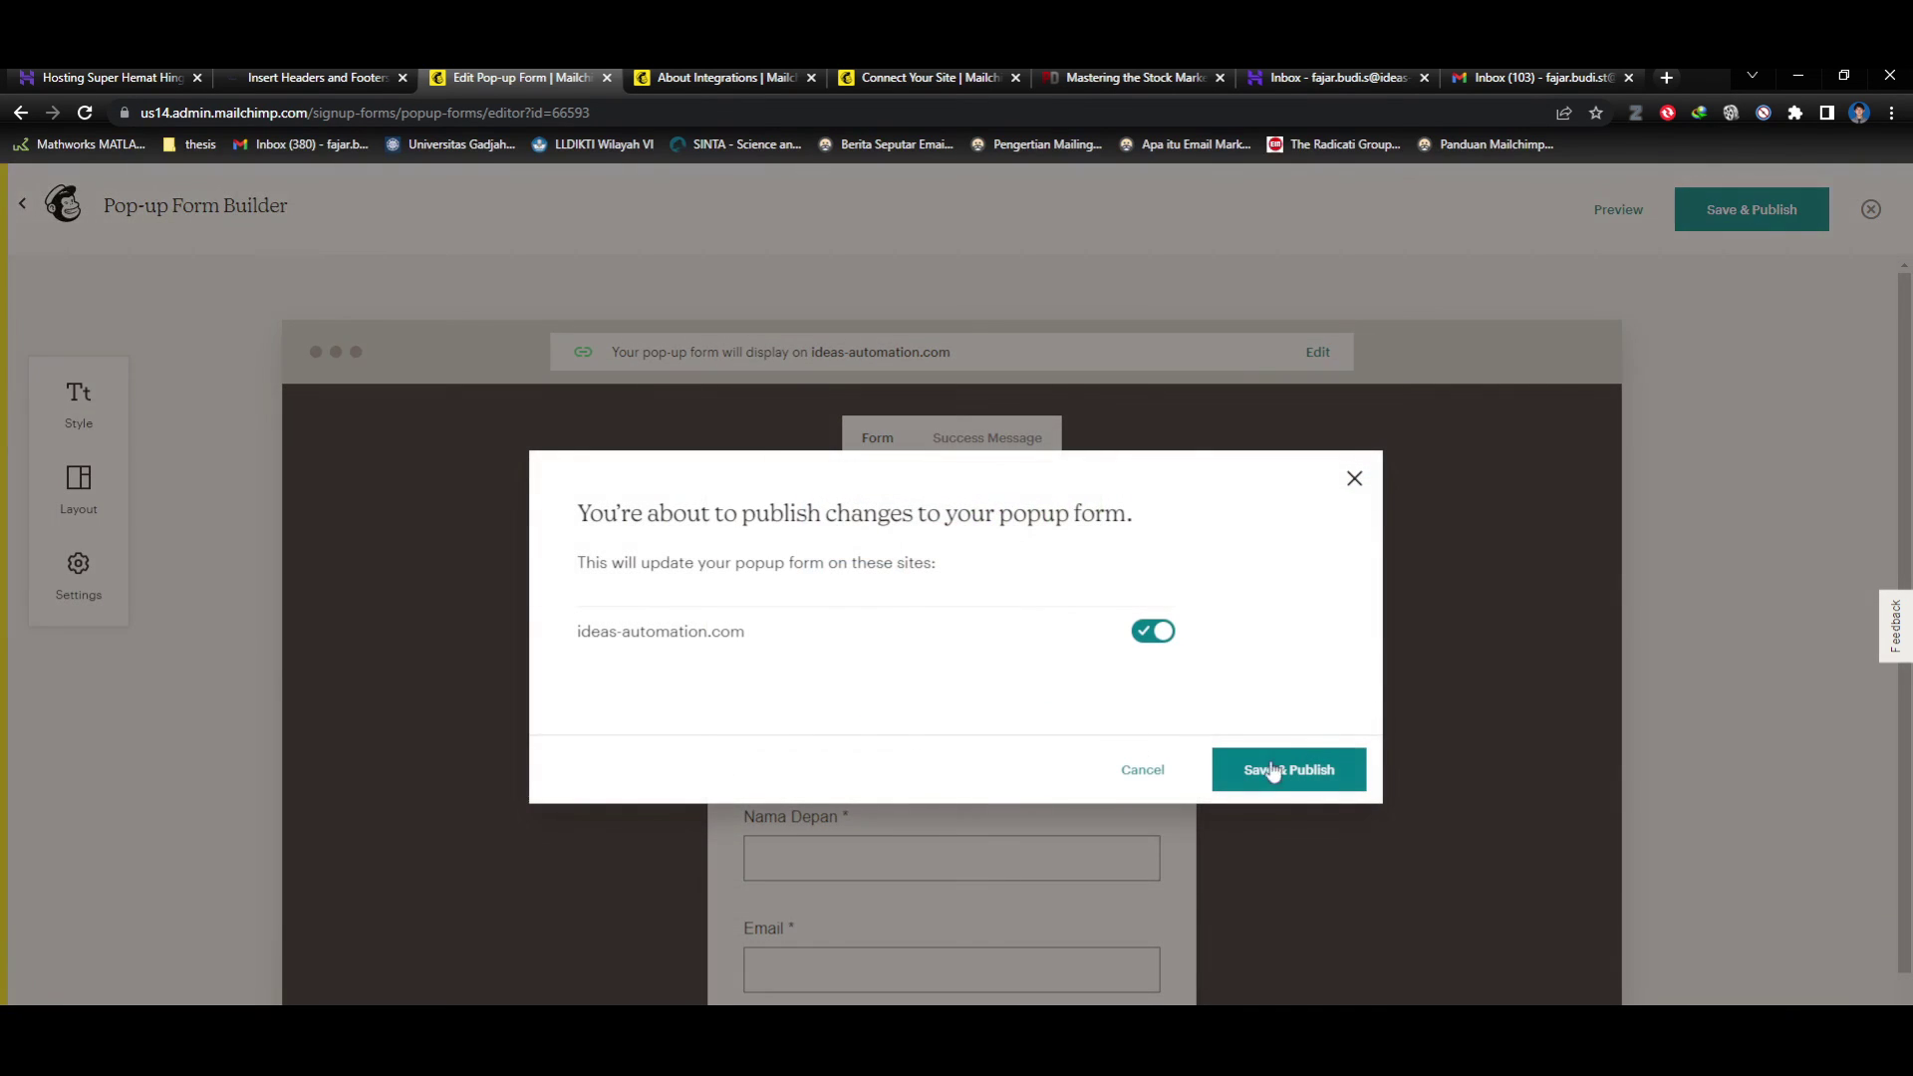
left_click(1295, 780)
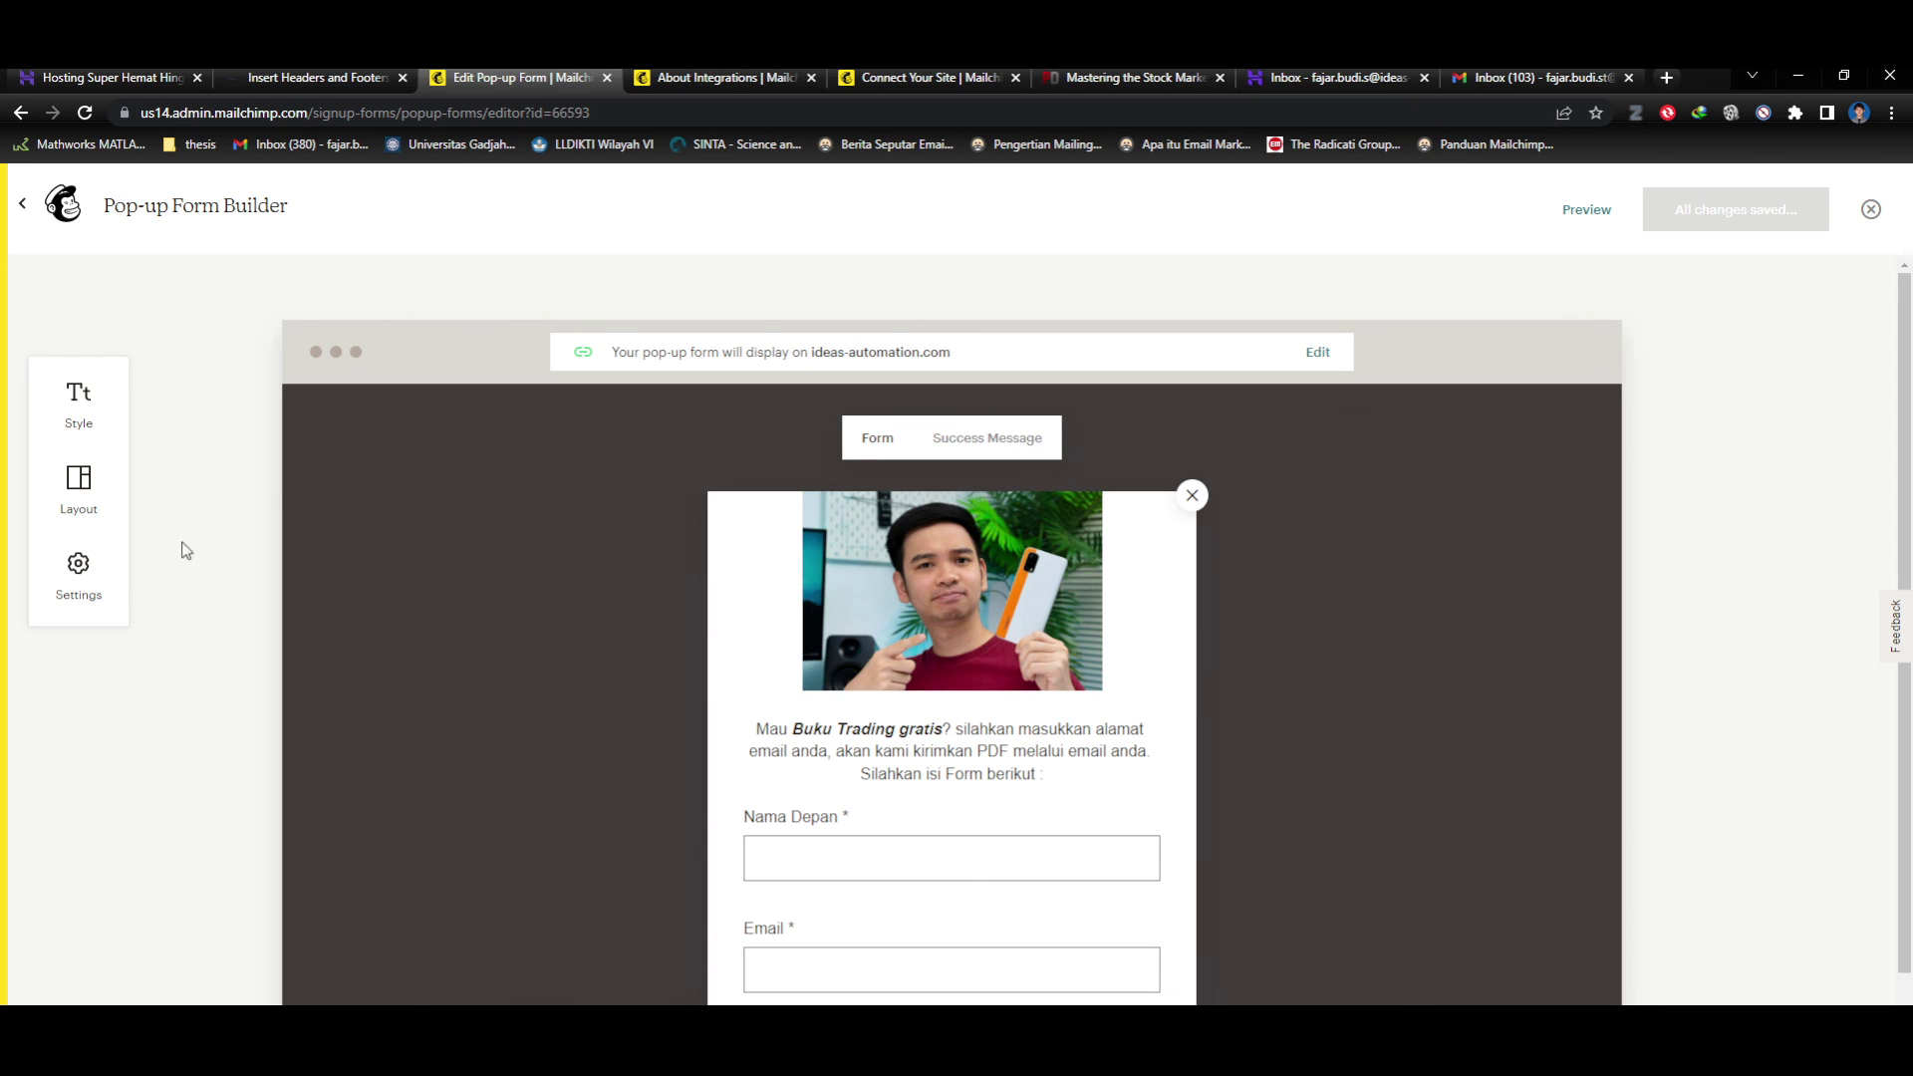
Set the pop-up form's display timing to On exit and publish the change to ideas-automation.com.
left_click(67, 591)
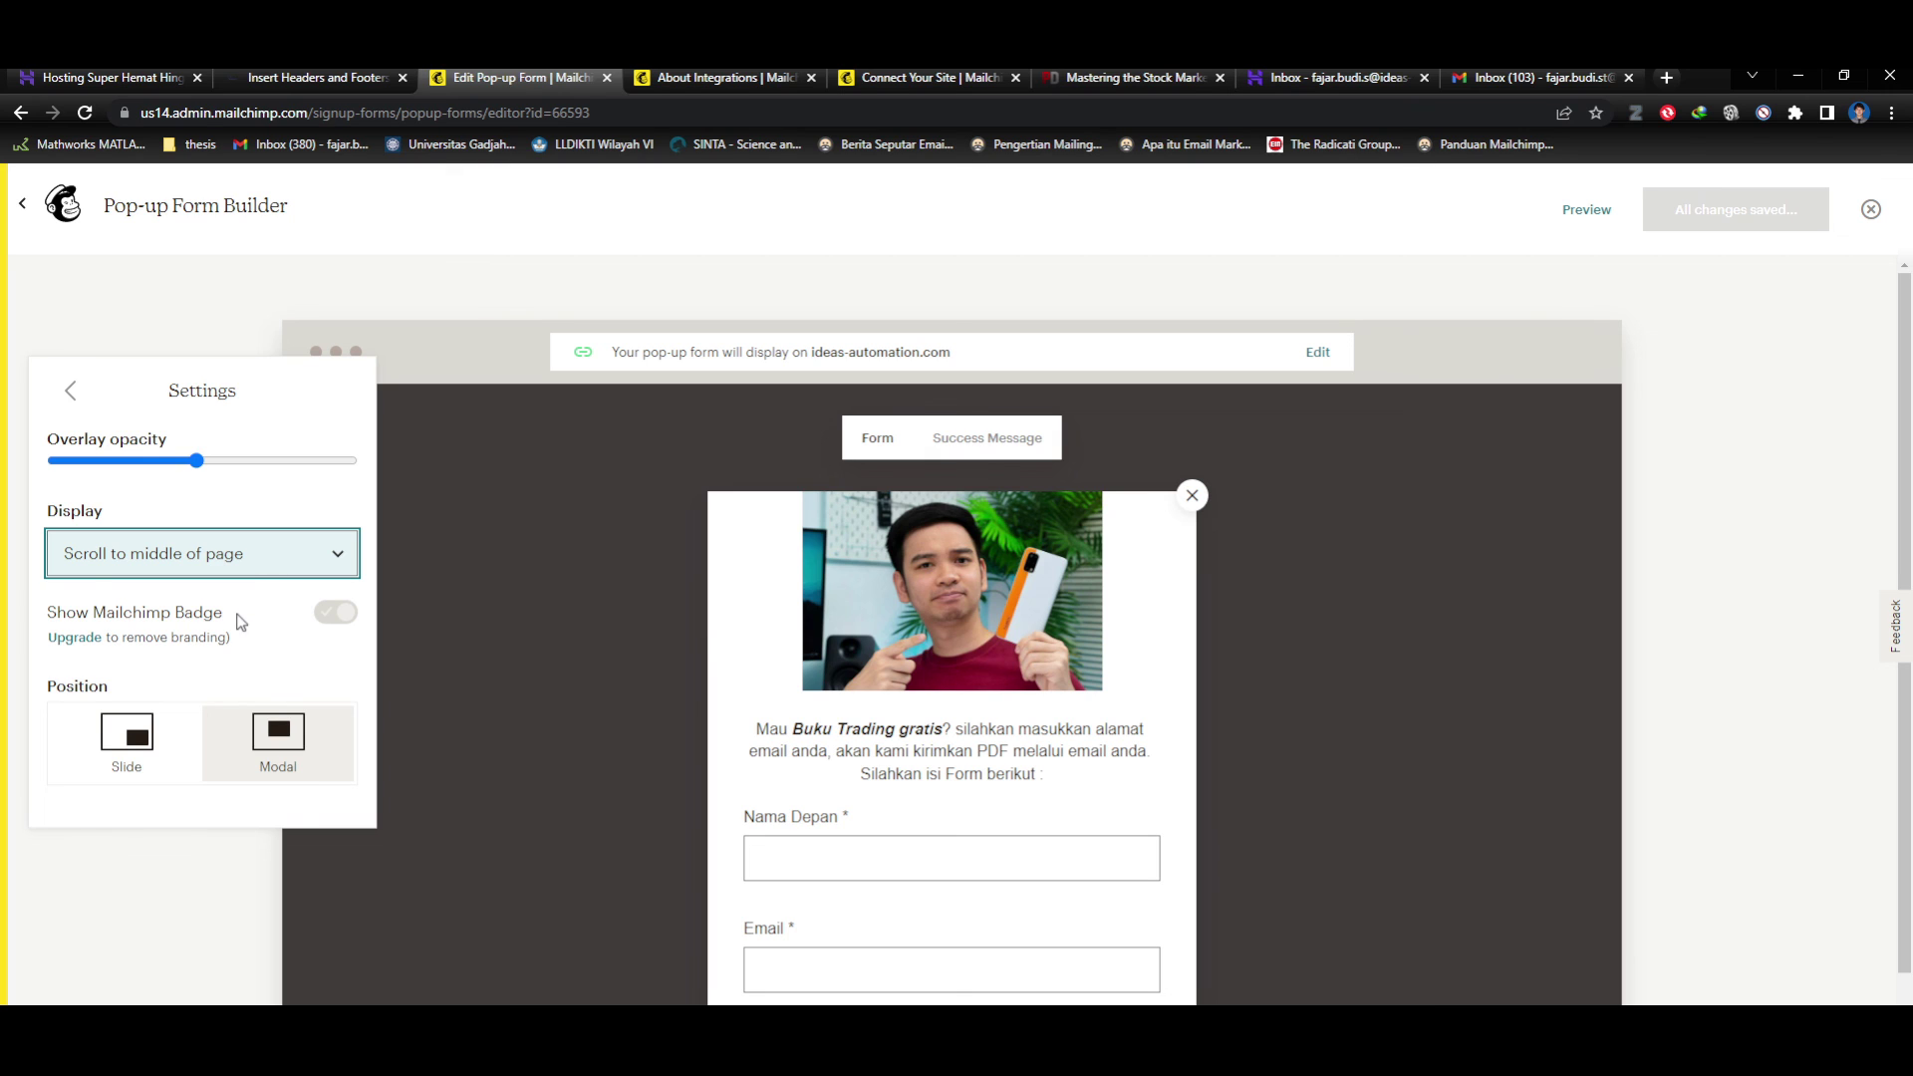
left_click(210, 699)
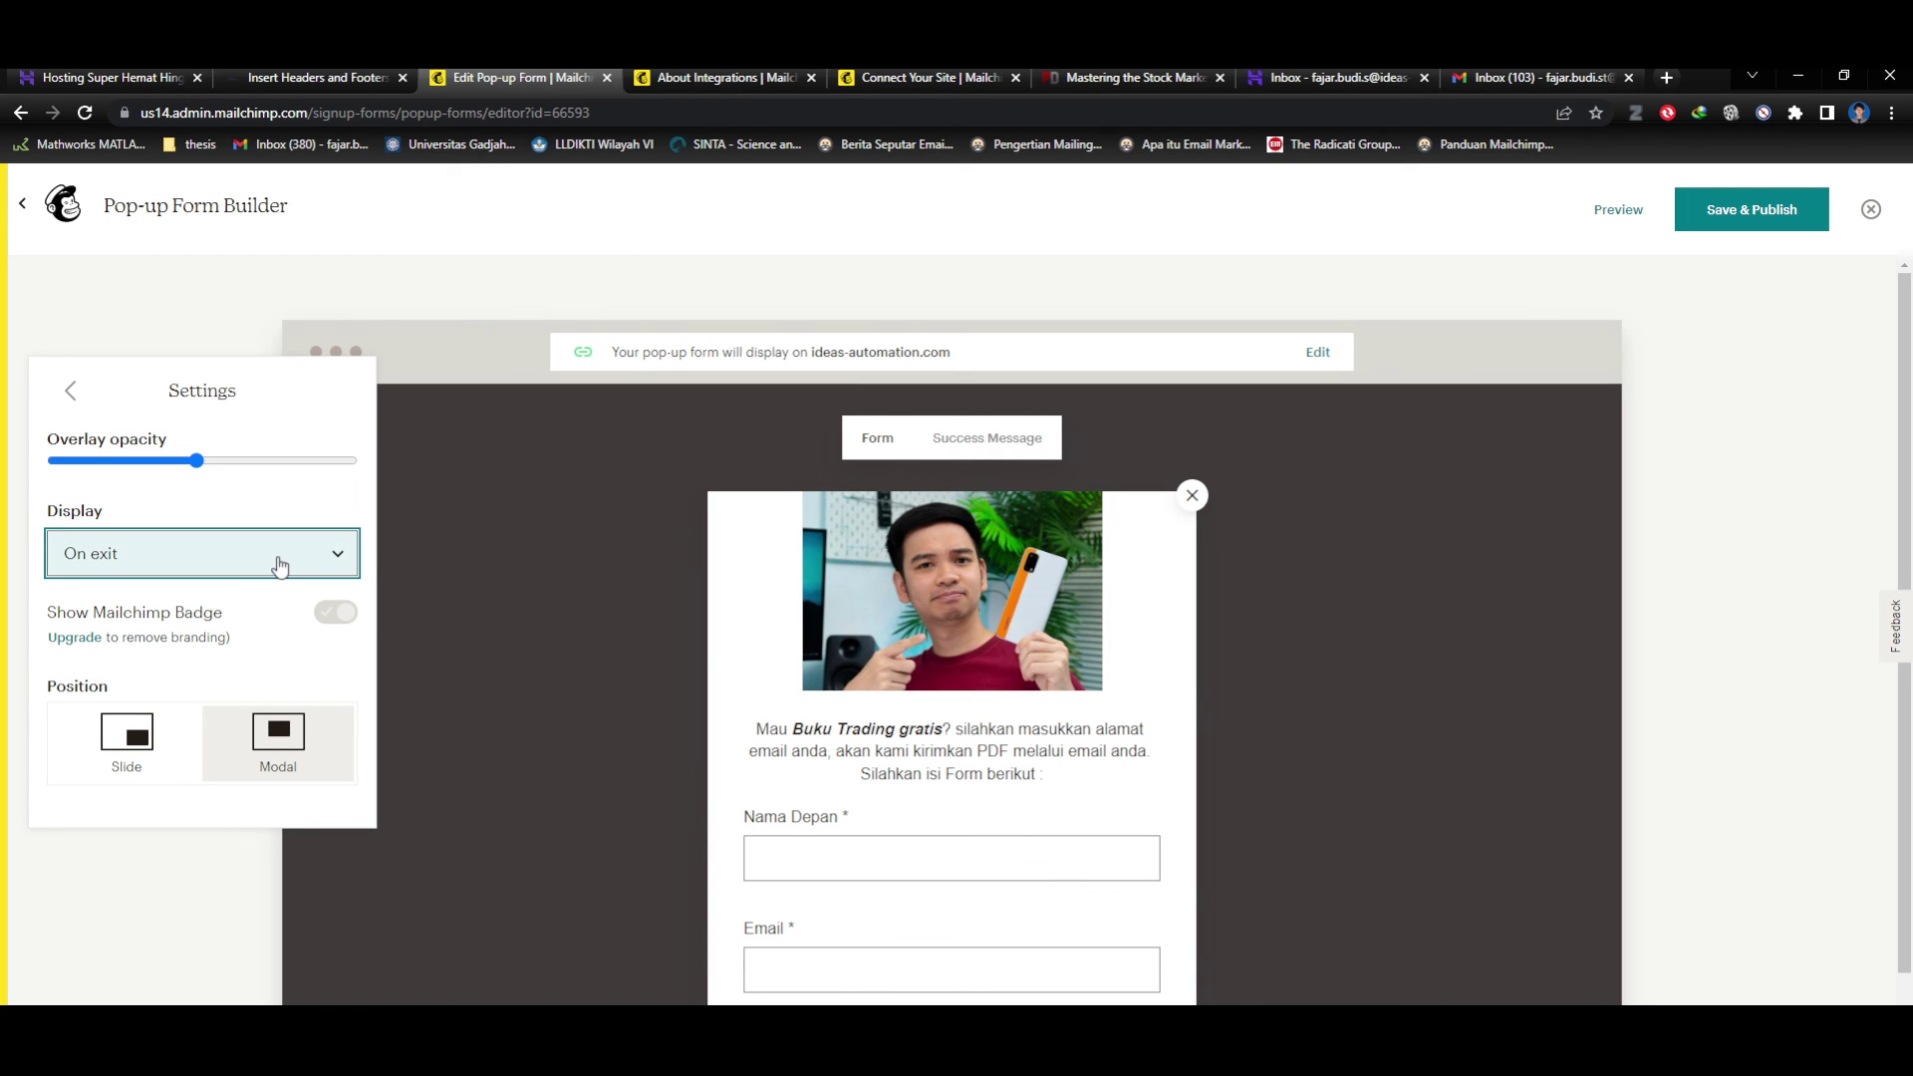
left_click(80, 388)
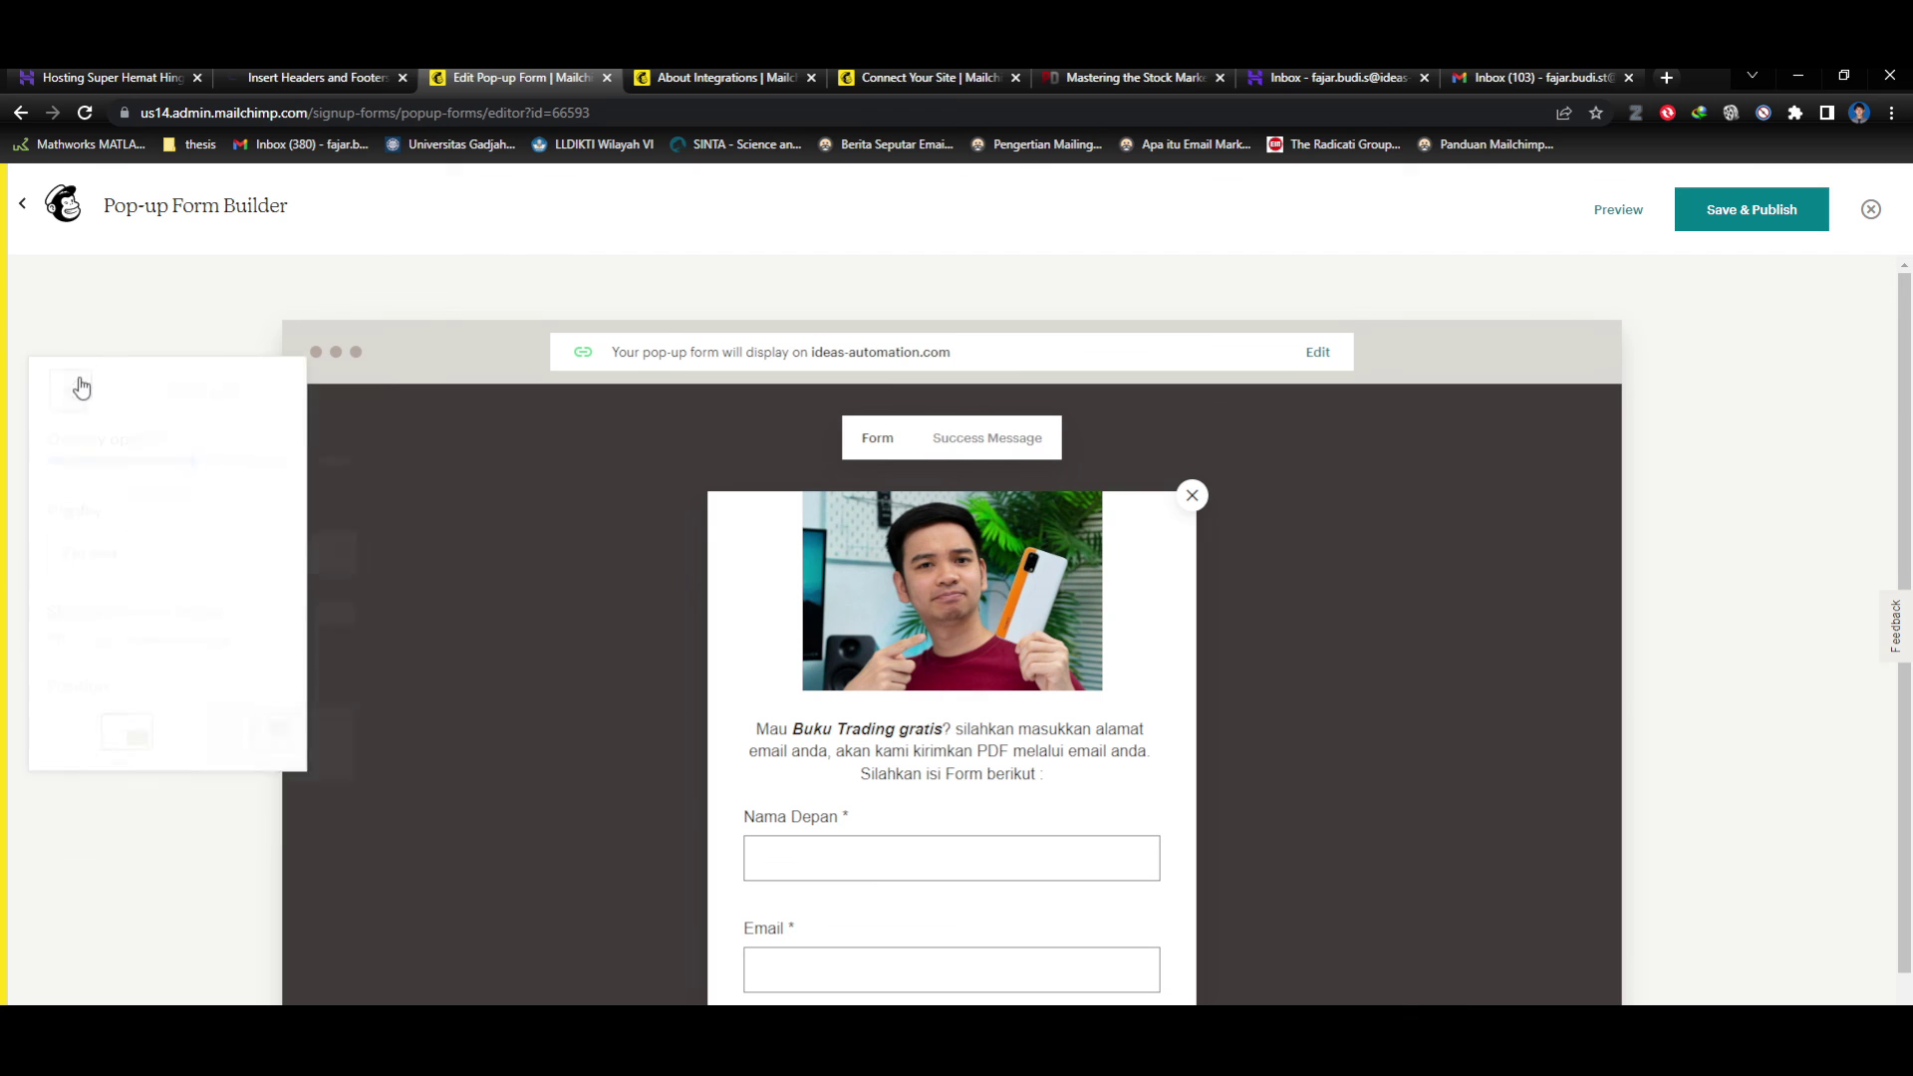
left_click(1762, 217)
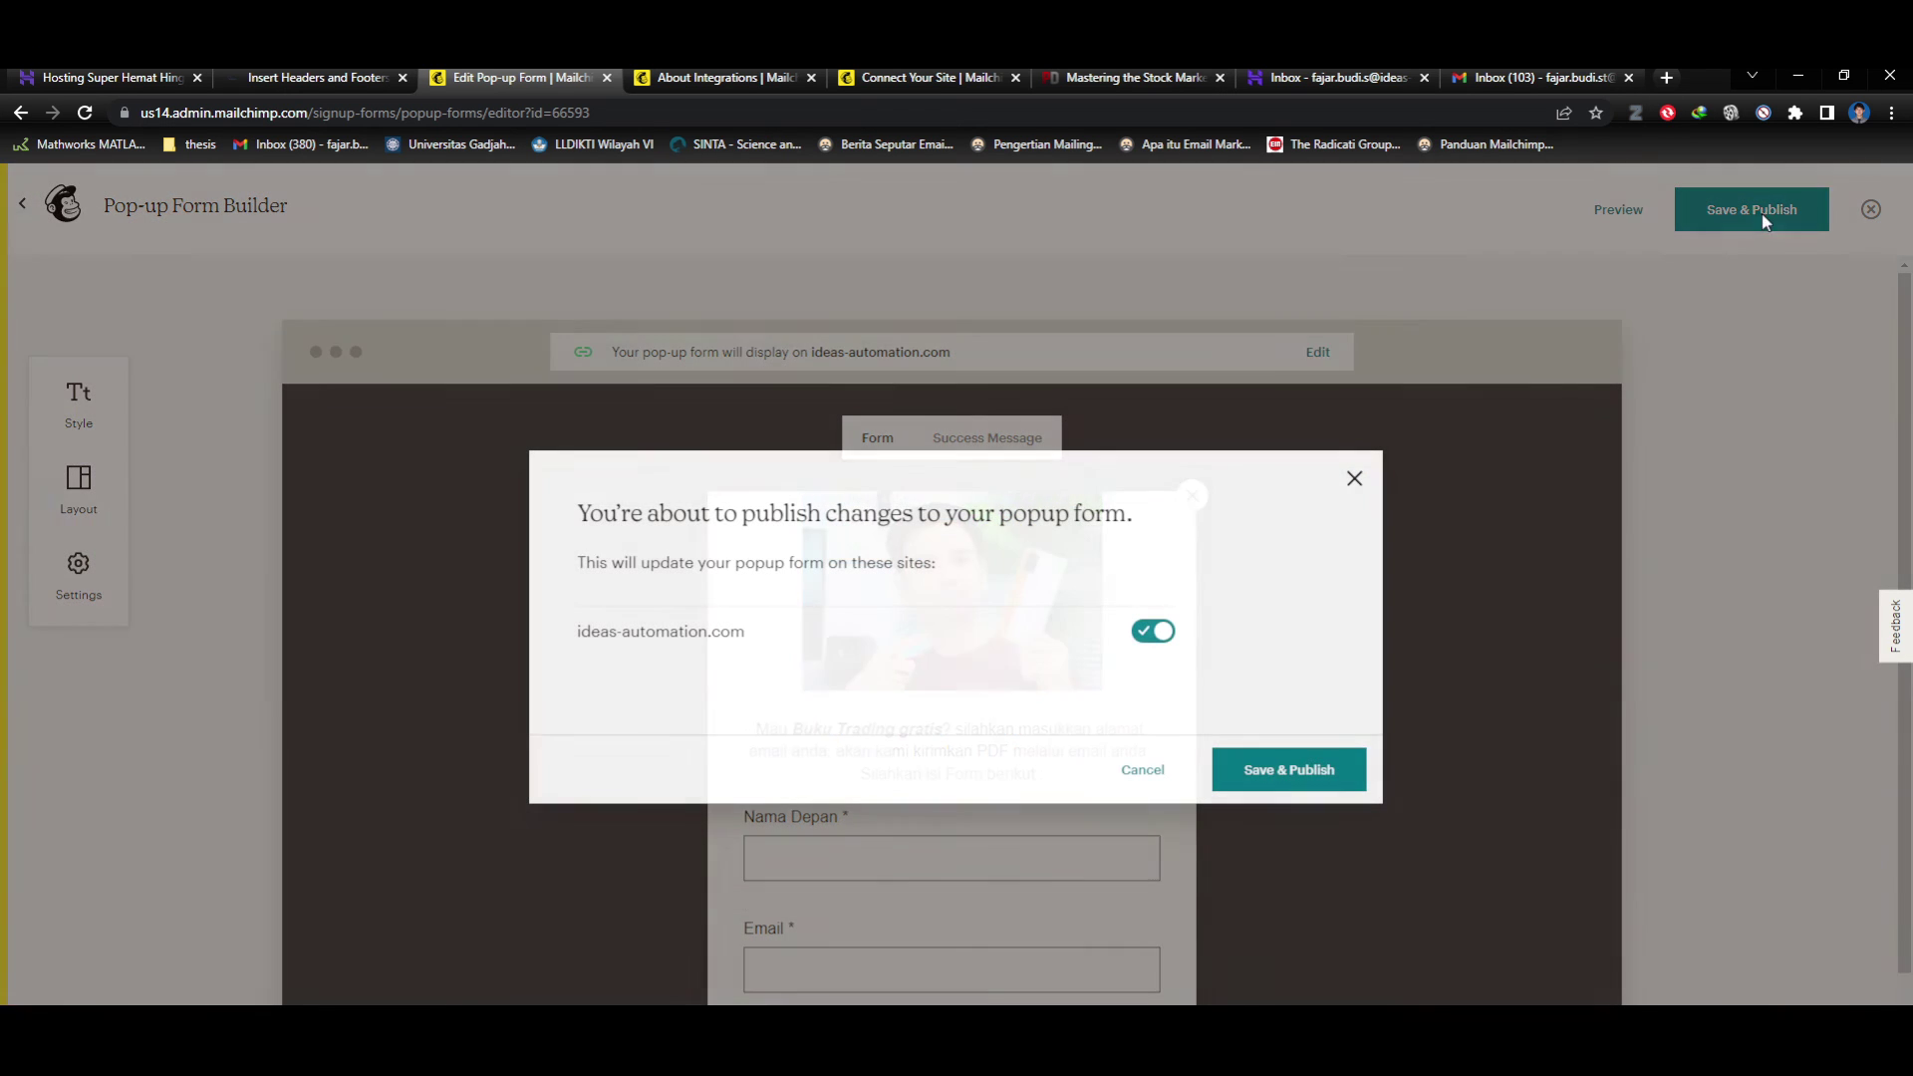
left_click(1291, 780)
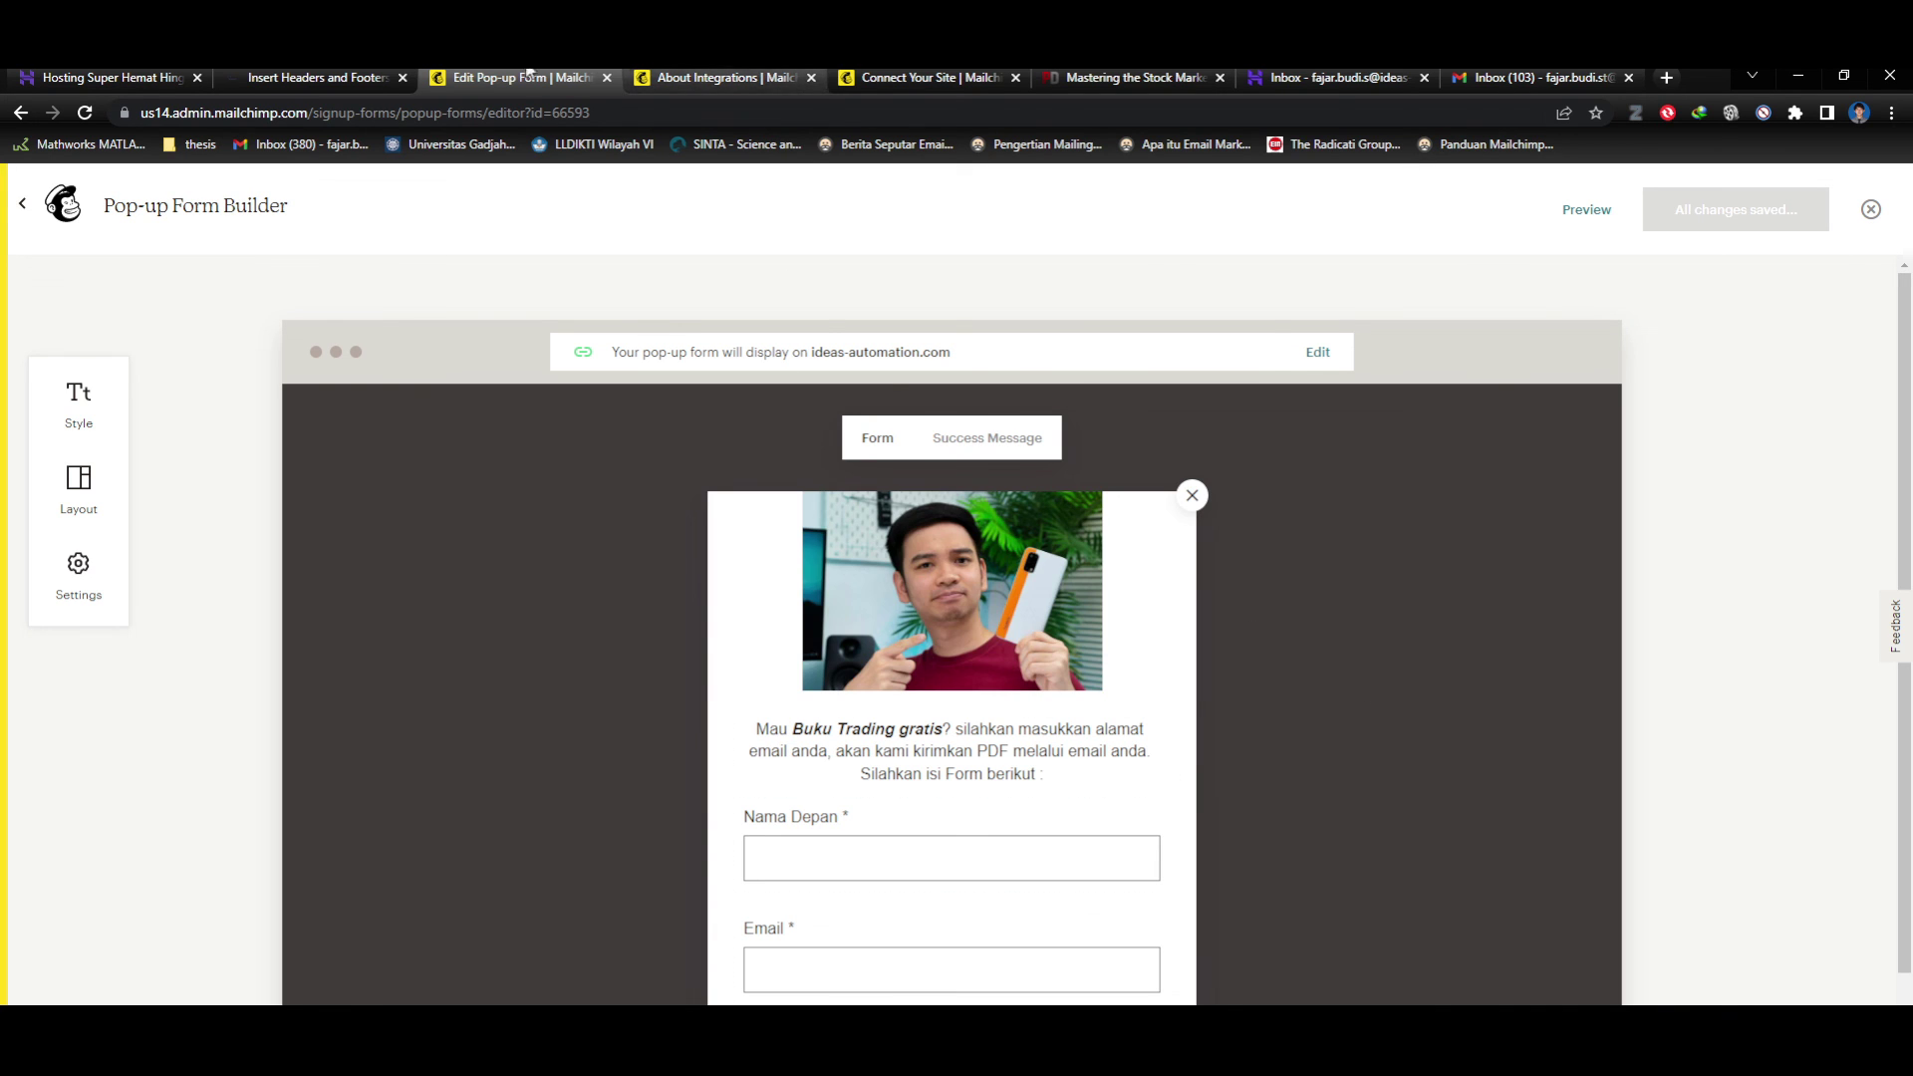
Close the About Integrations help article and open the Ideas Automation audience's signup forms page.
left_click(716, 78)
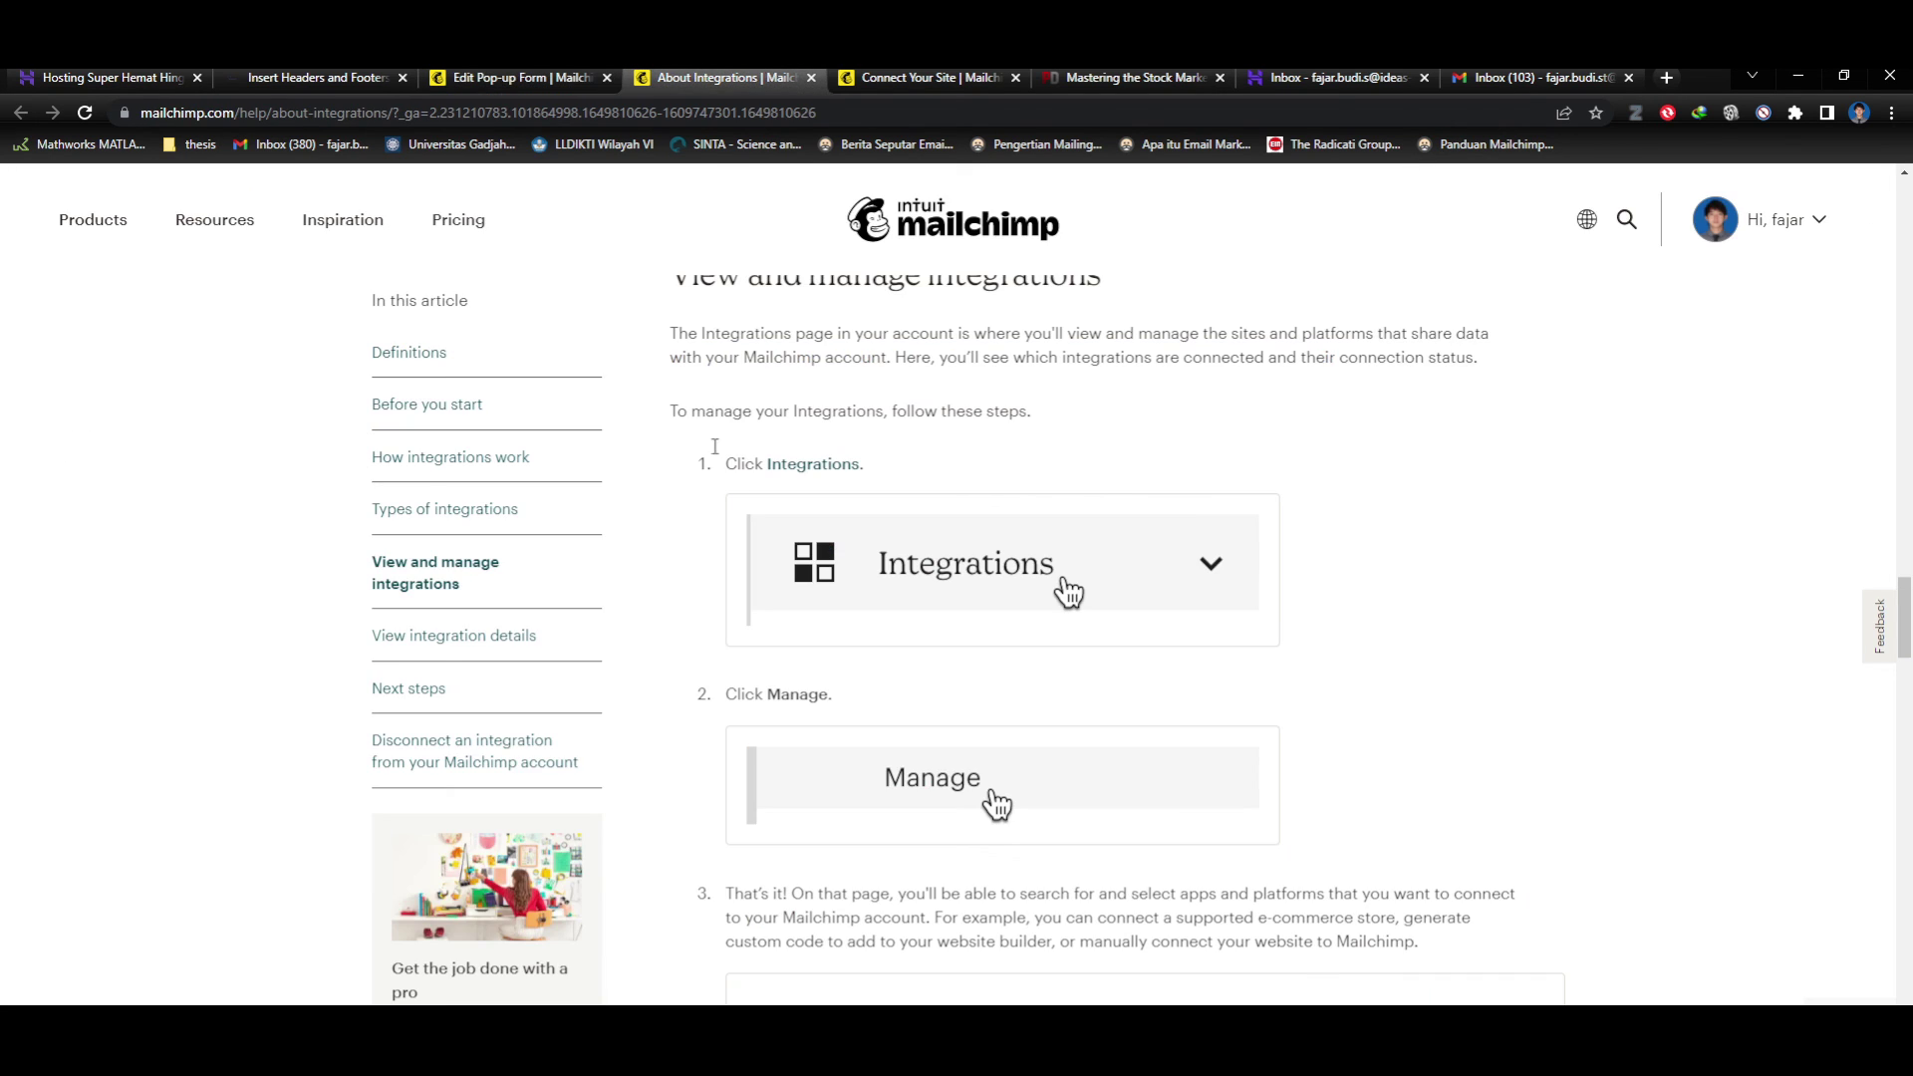
left_click(810, 78)
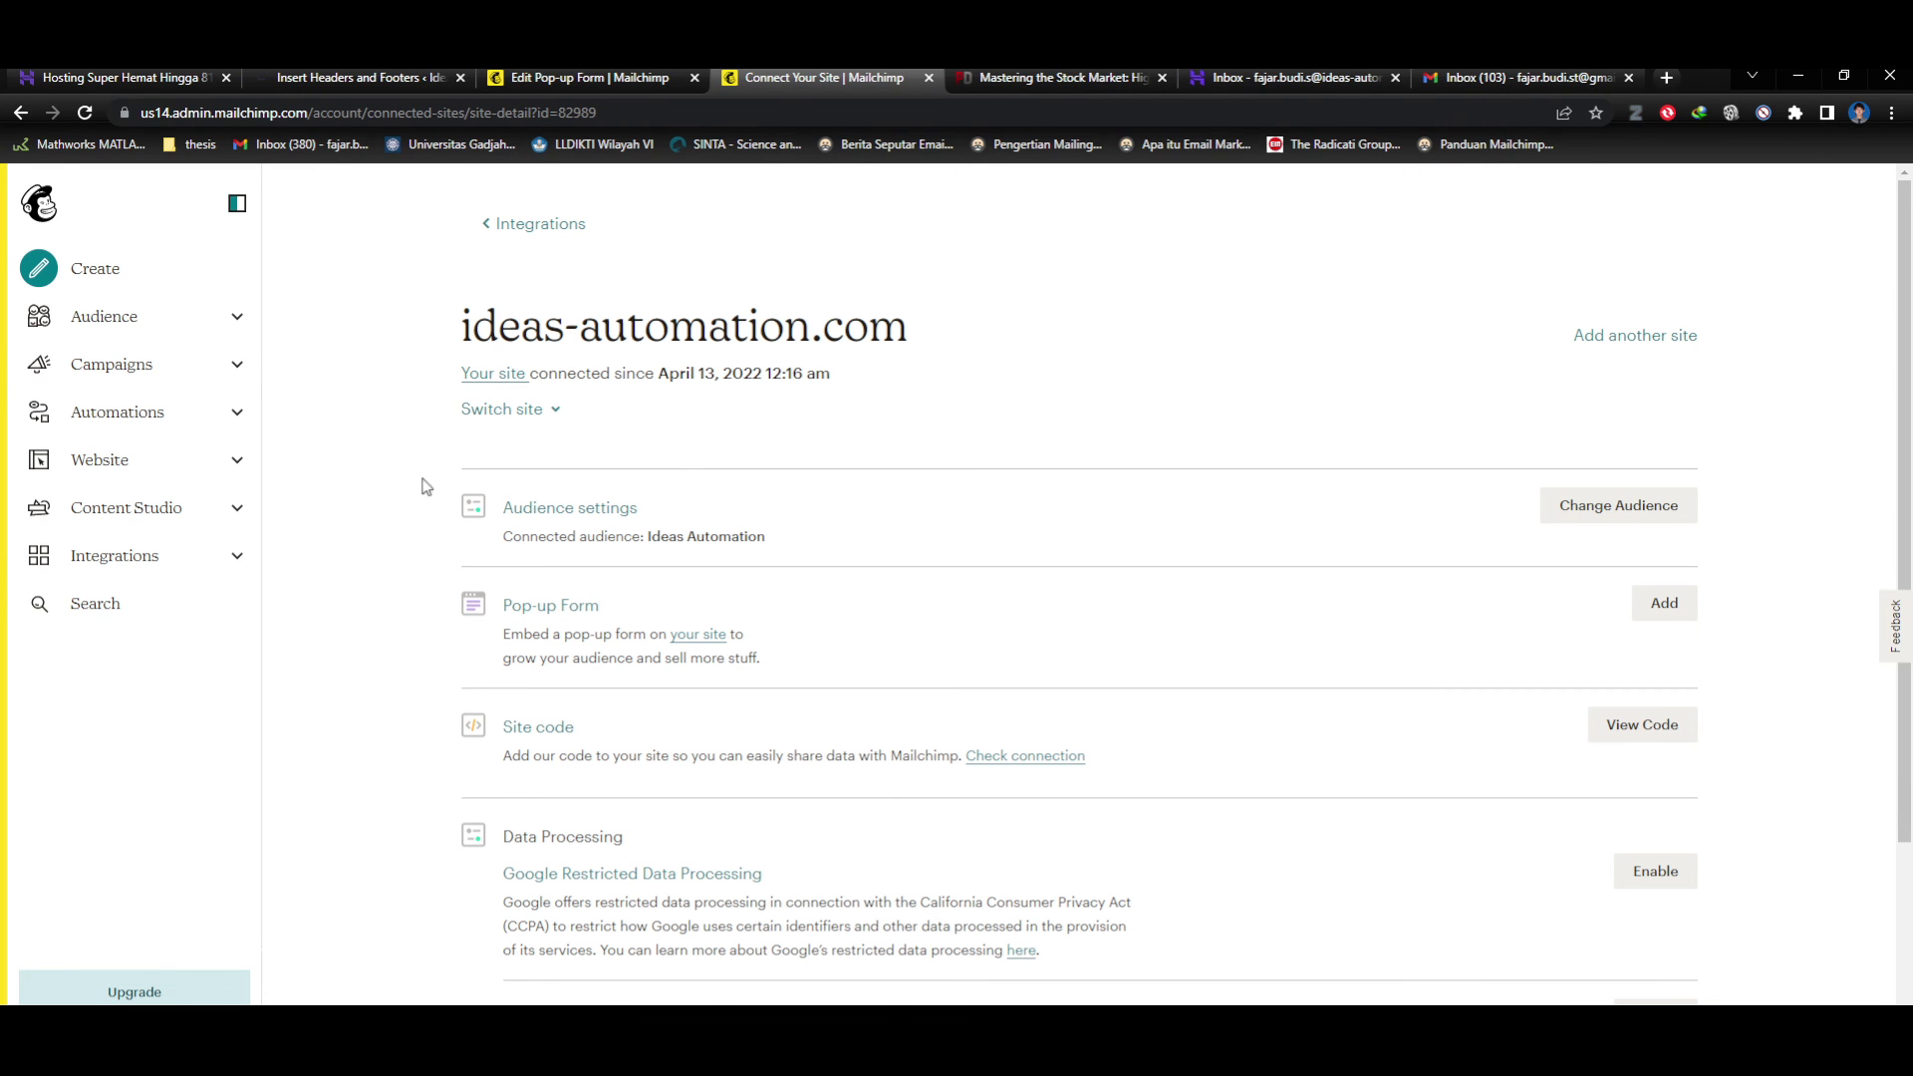
left_click(219, 319)
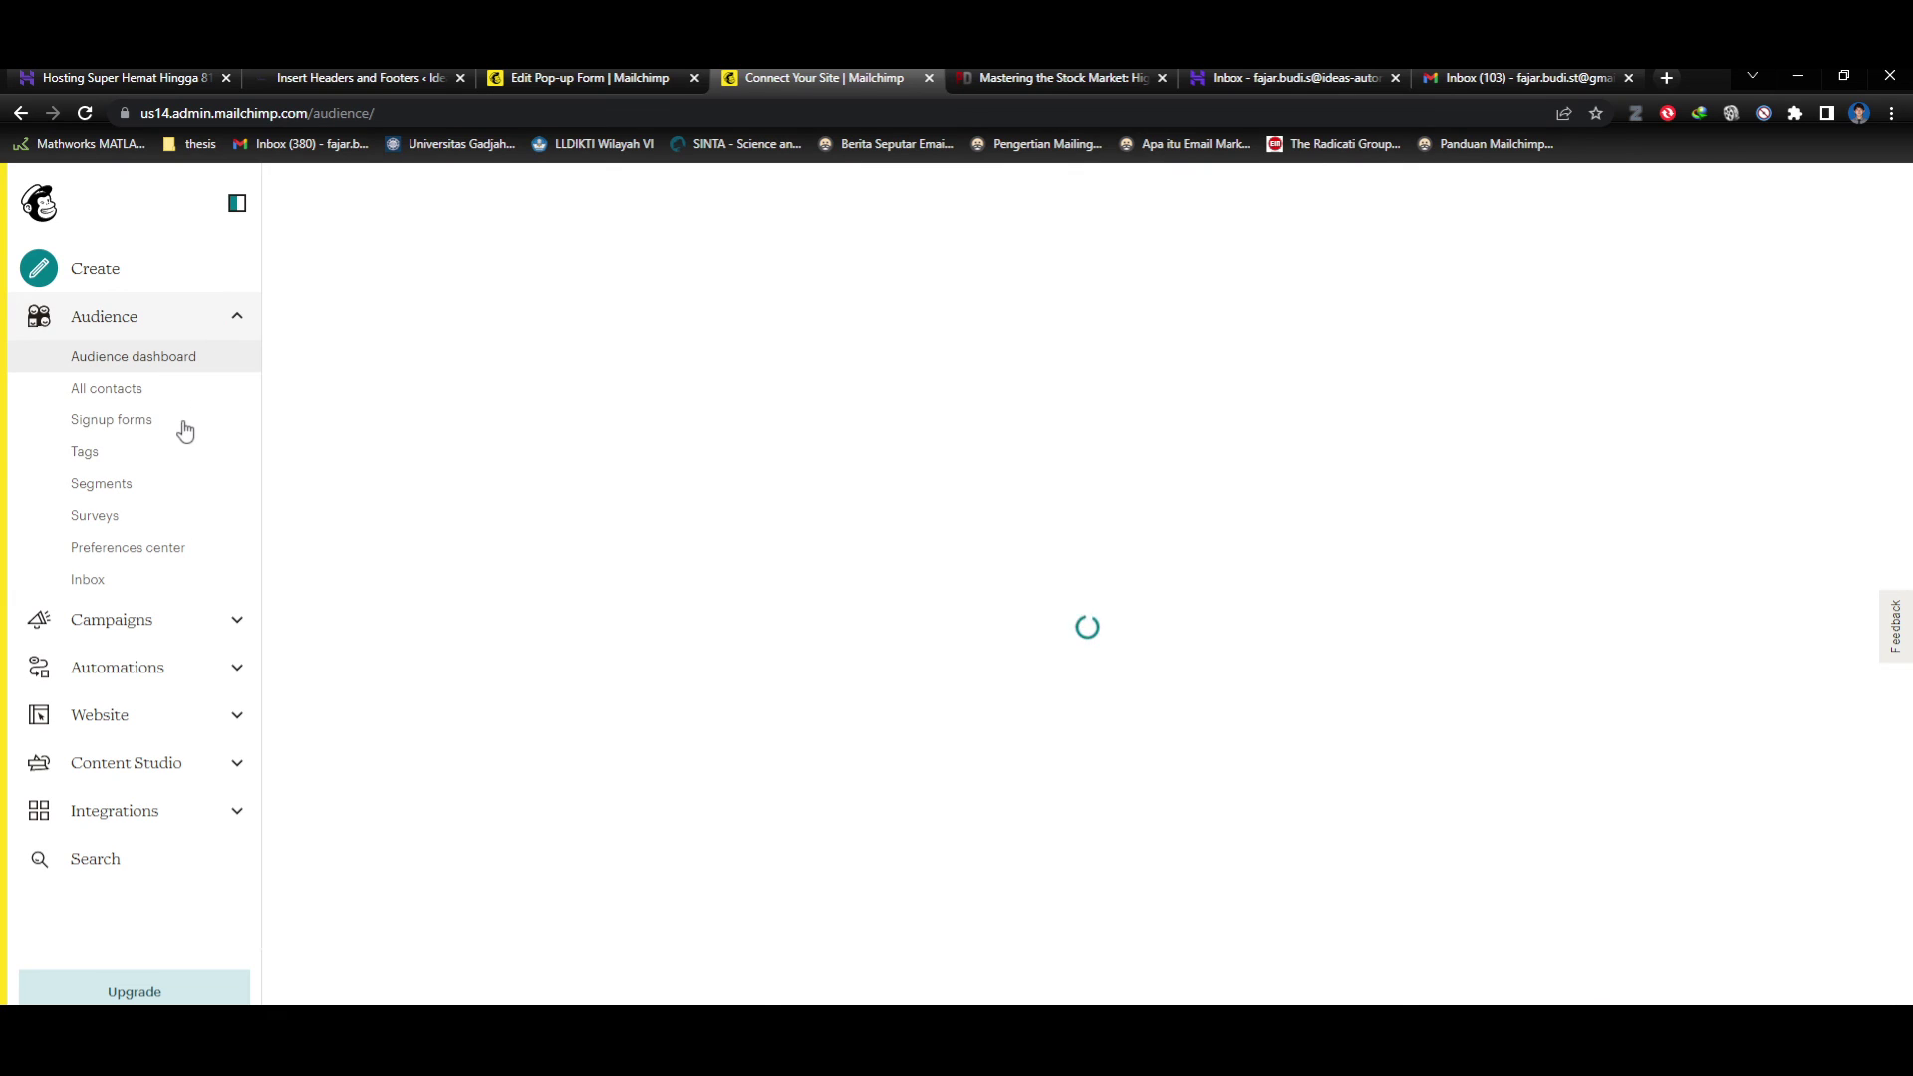
left_click(169, 428)
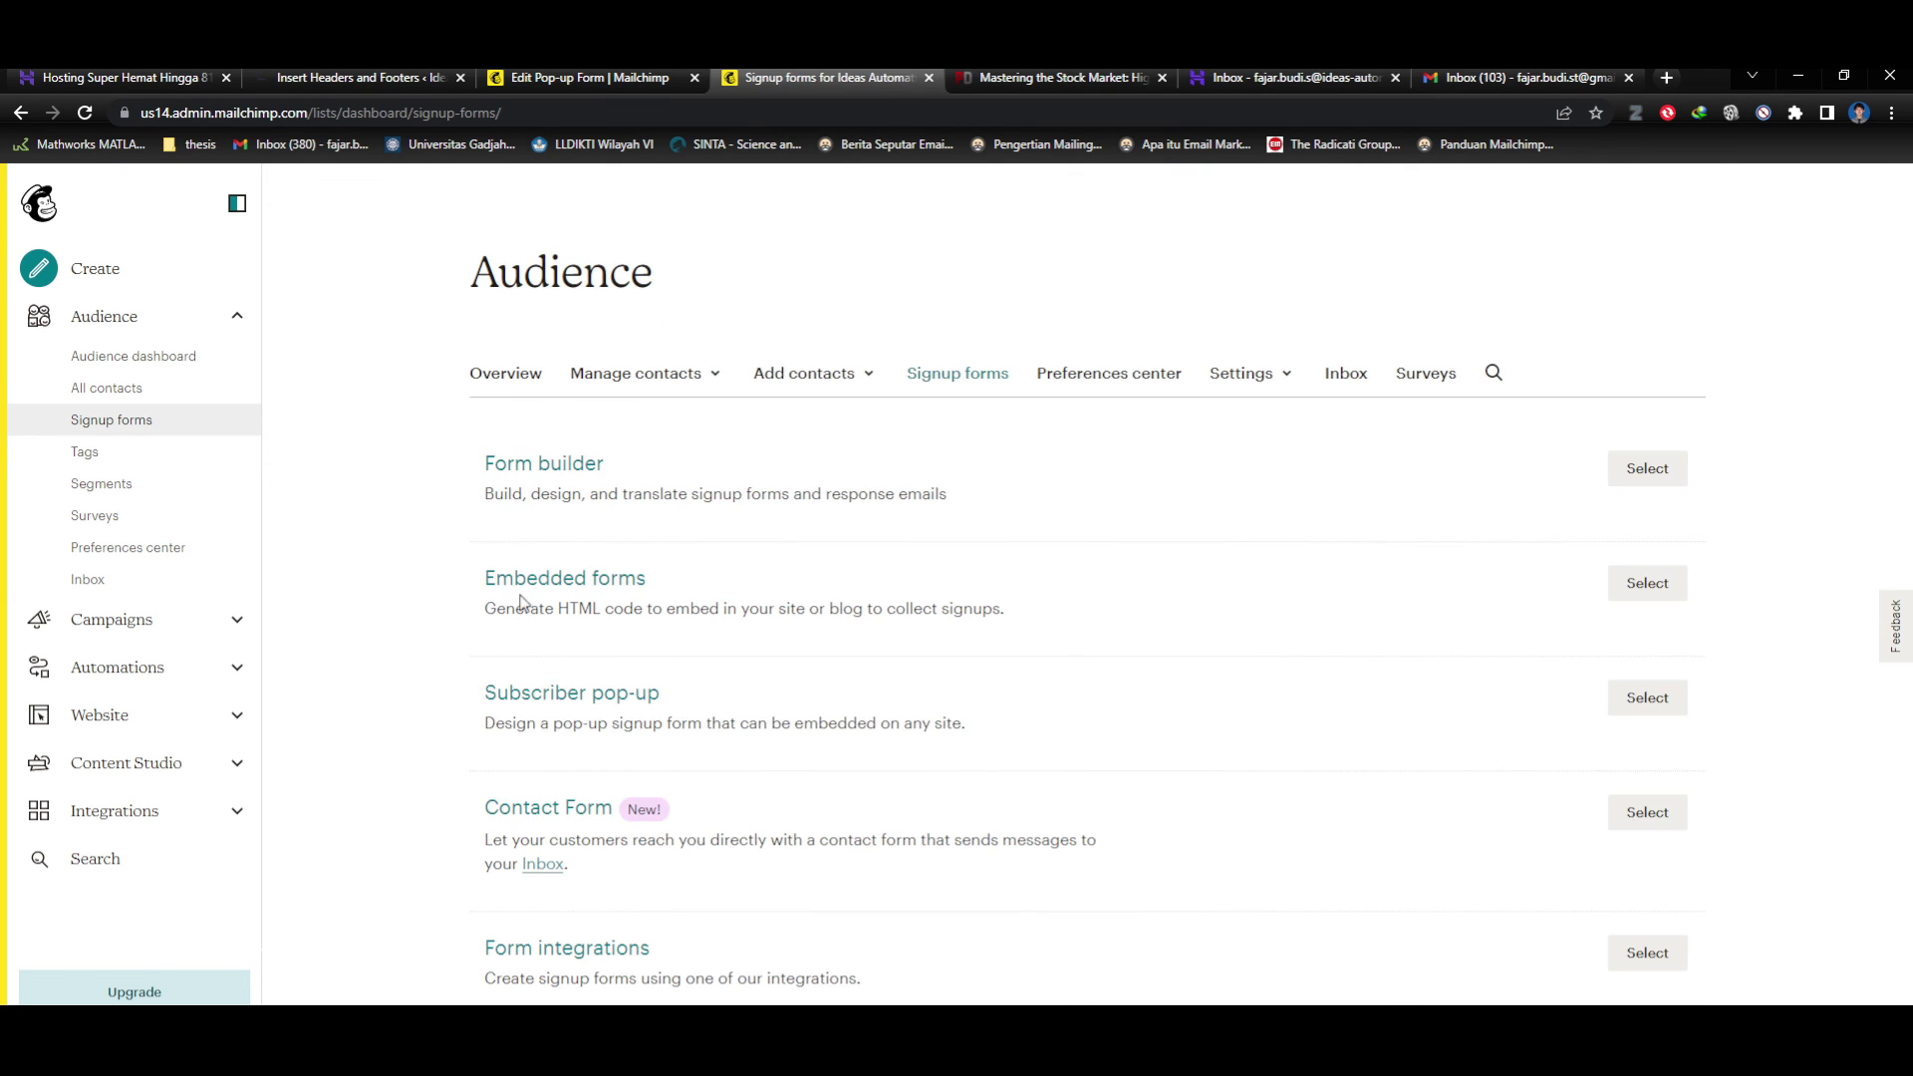
scroll(698, 677, "down", 1)
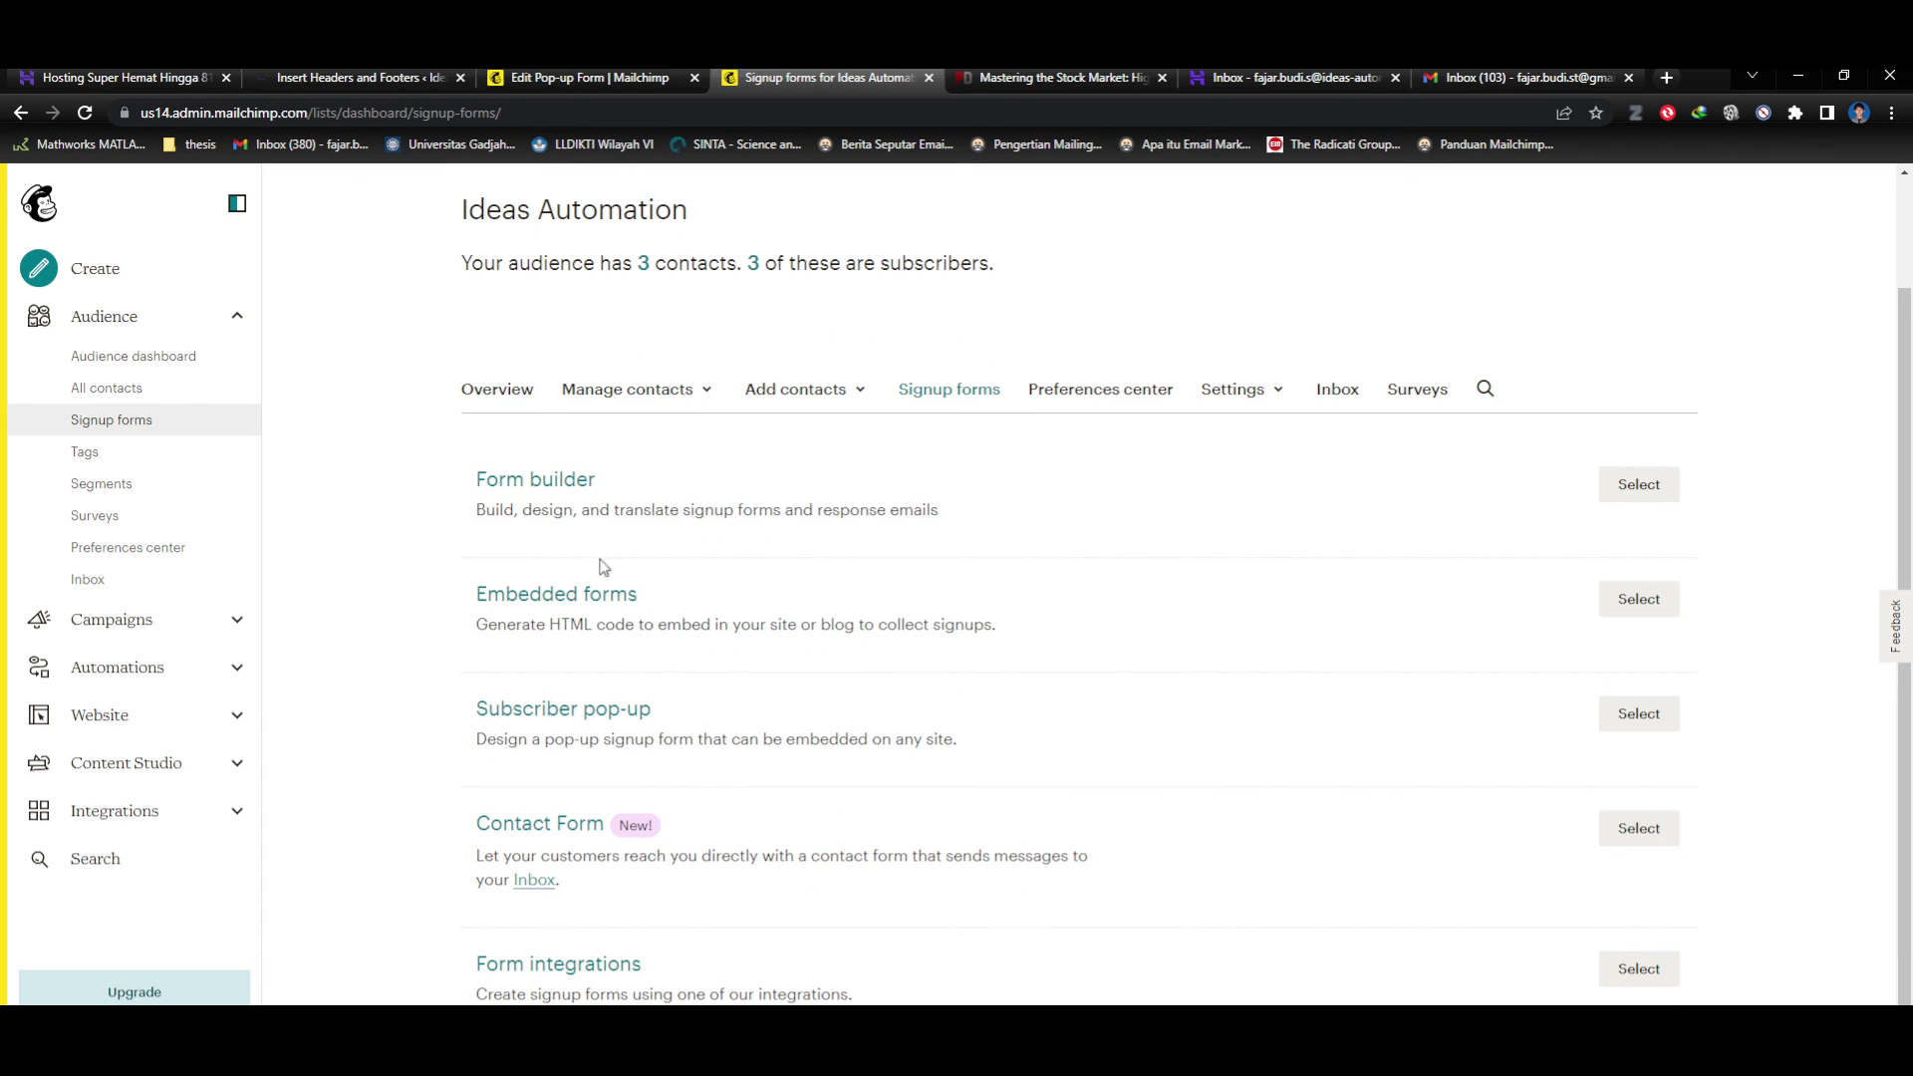
Open the ideas-automation.com home page in a new tab beside the form builder and look through the page to test the pop-up.
left_click(357, 79)
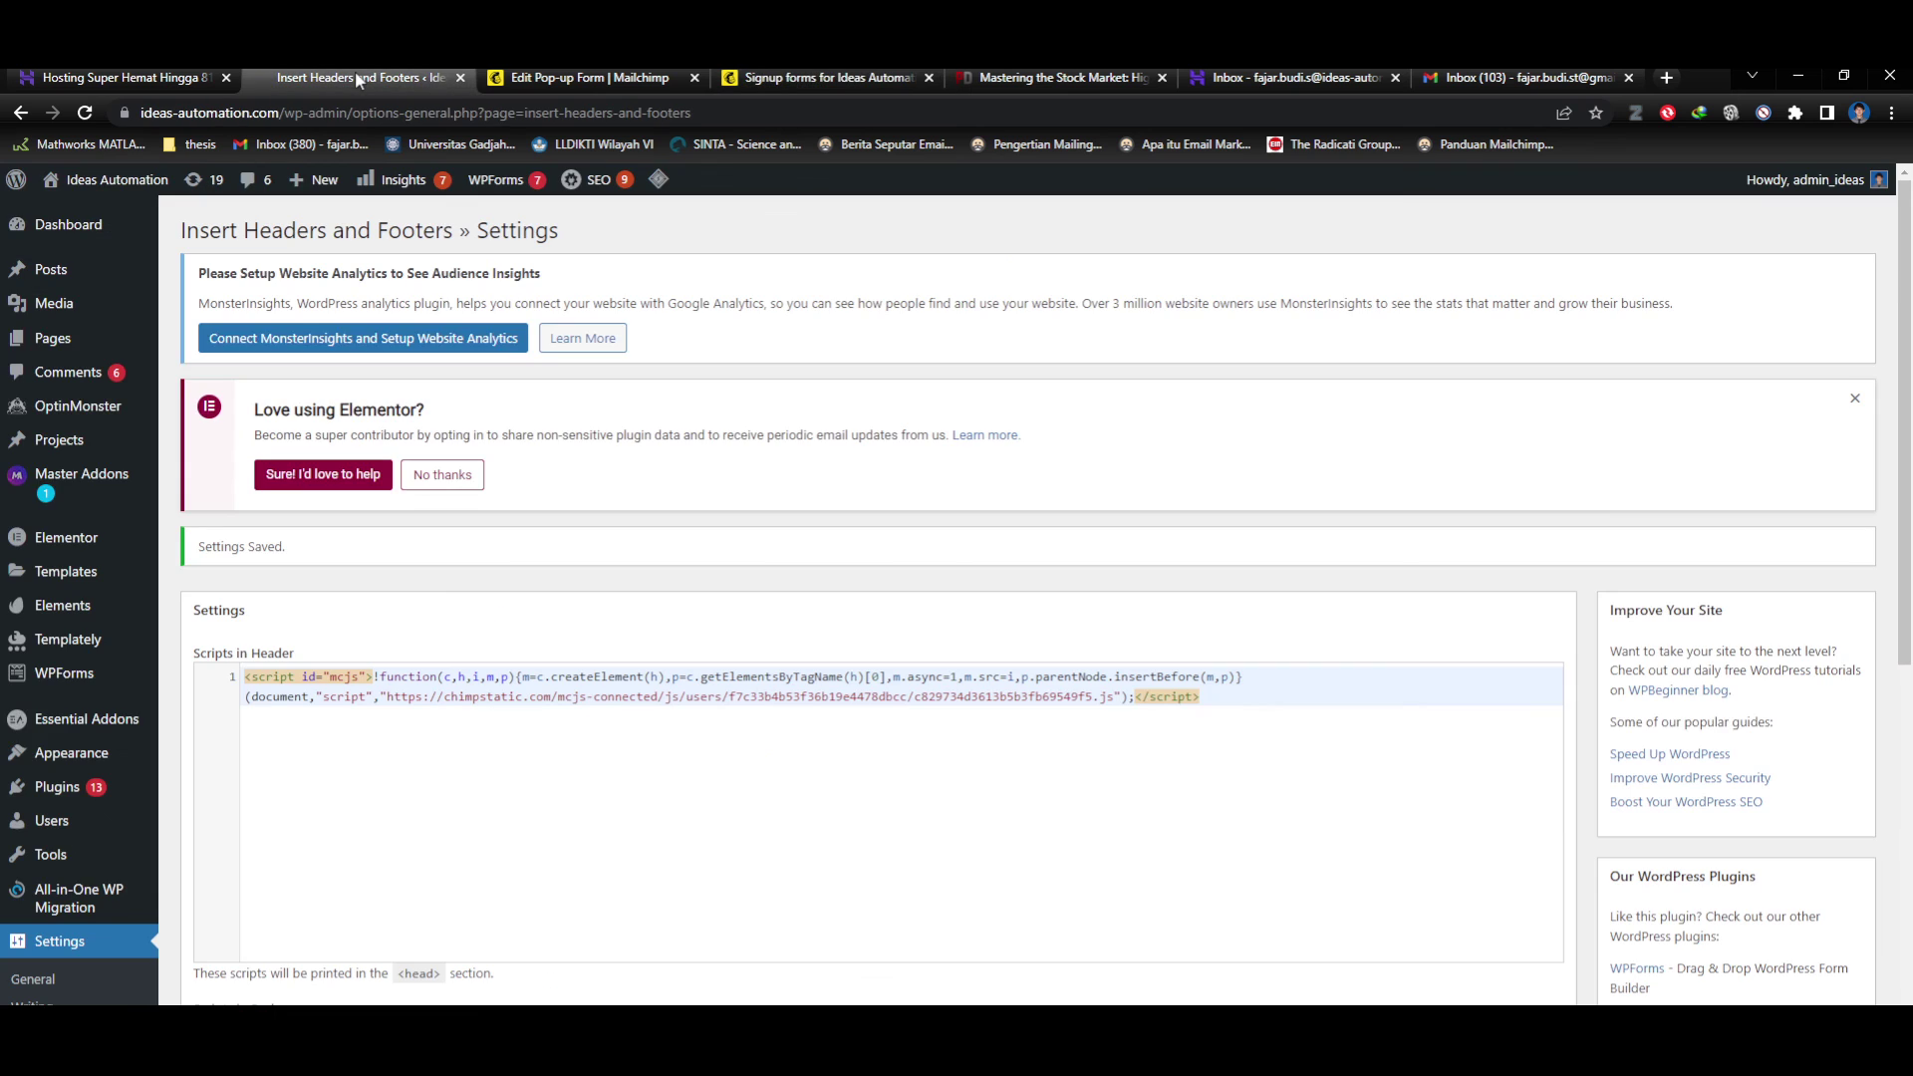
left_click(1674, 78)
key("ctrl+v")
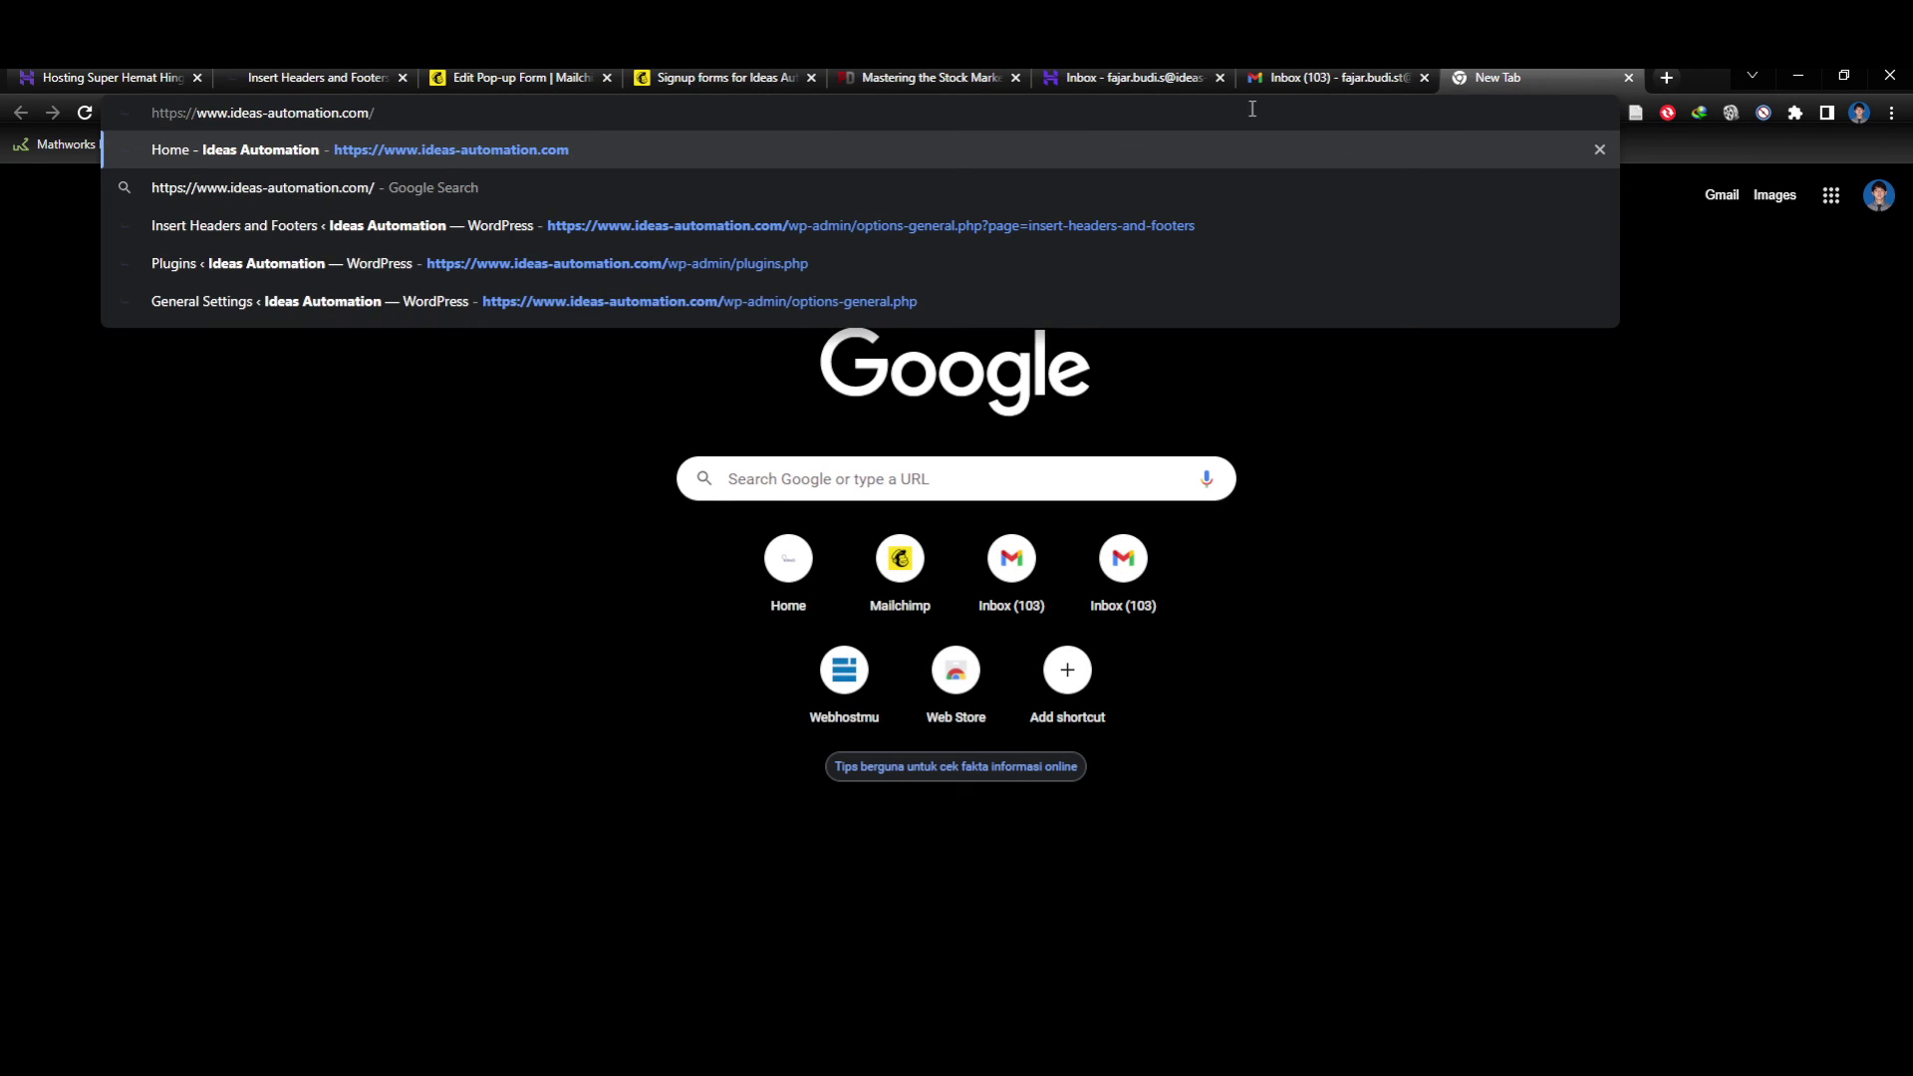
key("Return")
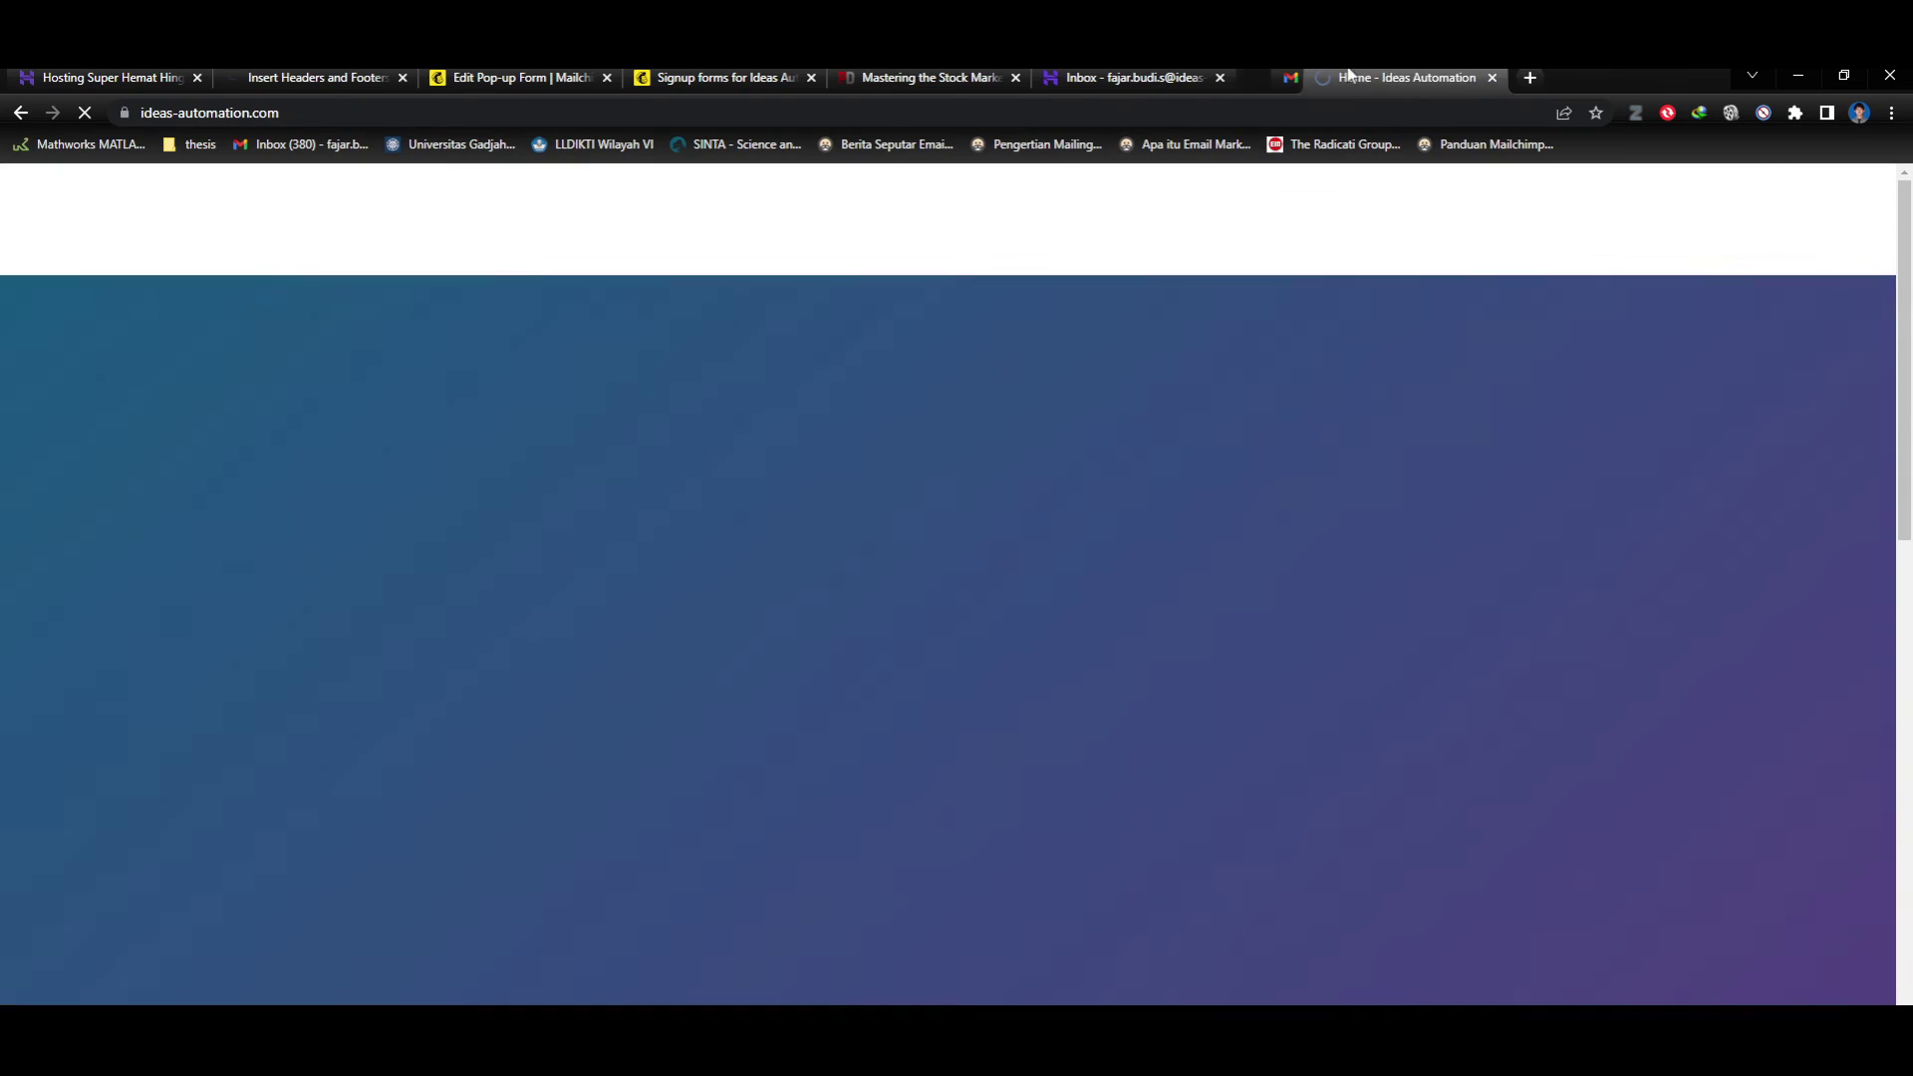
left_click_drag(1350, 75, 463, 77)
scroll(1037, 648, "down", 20)
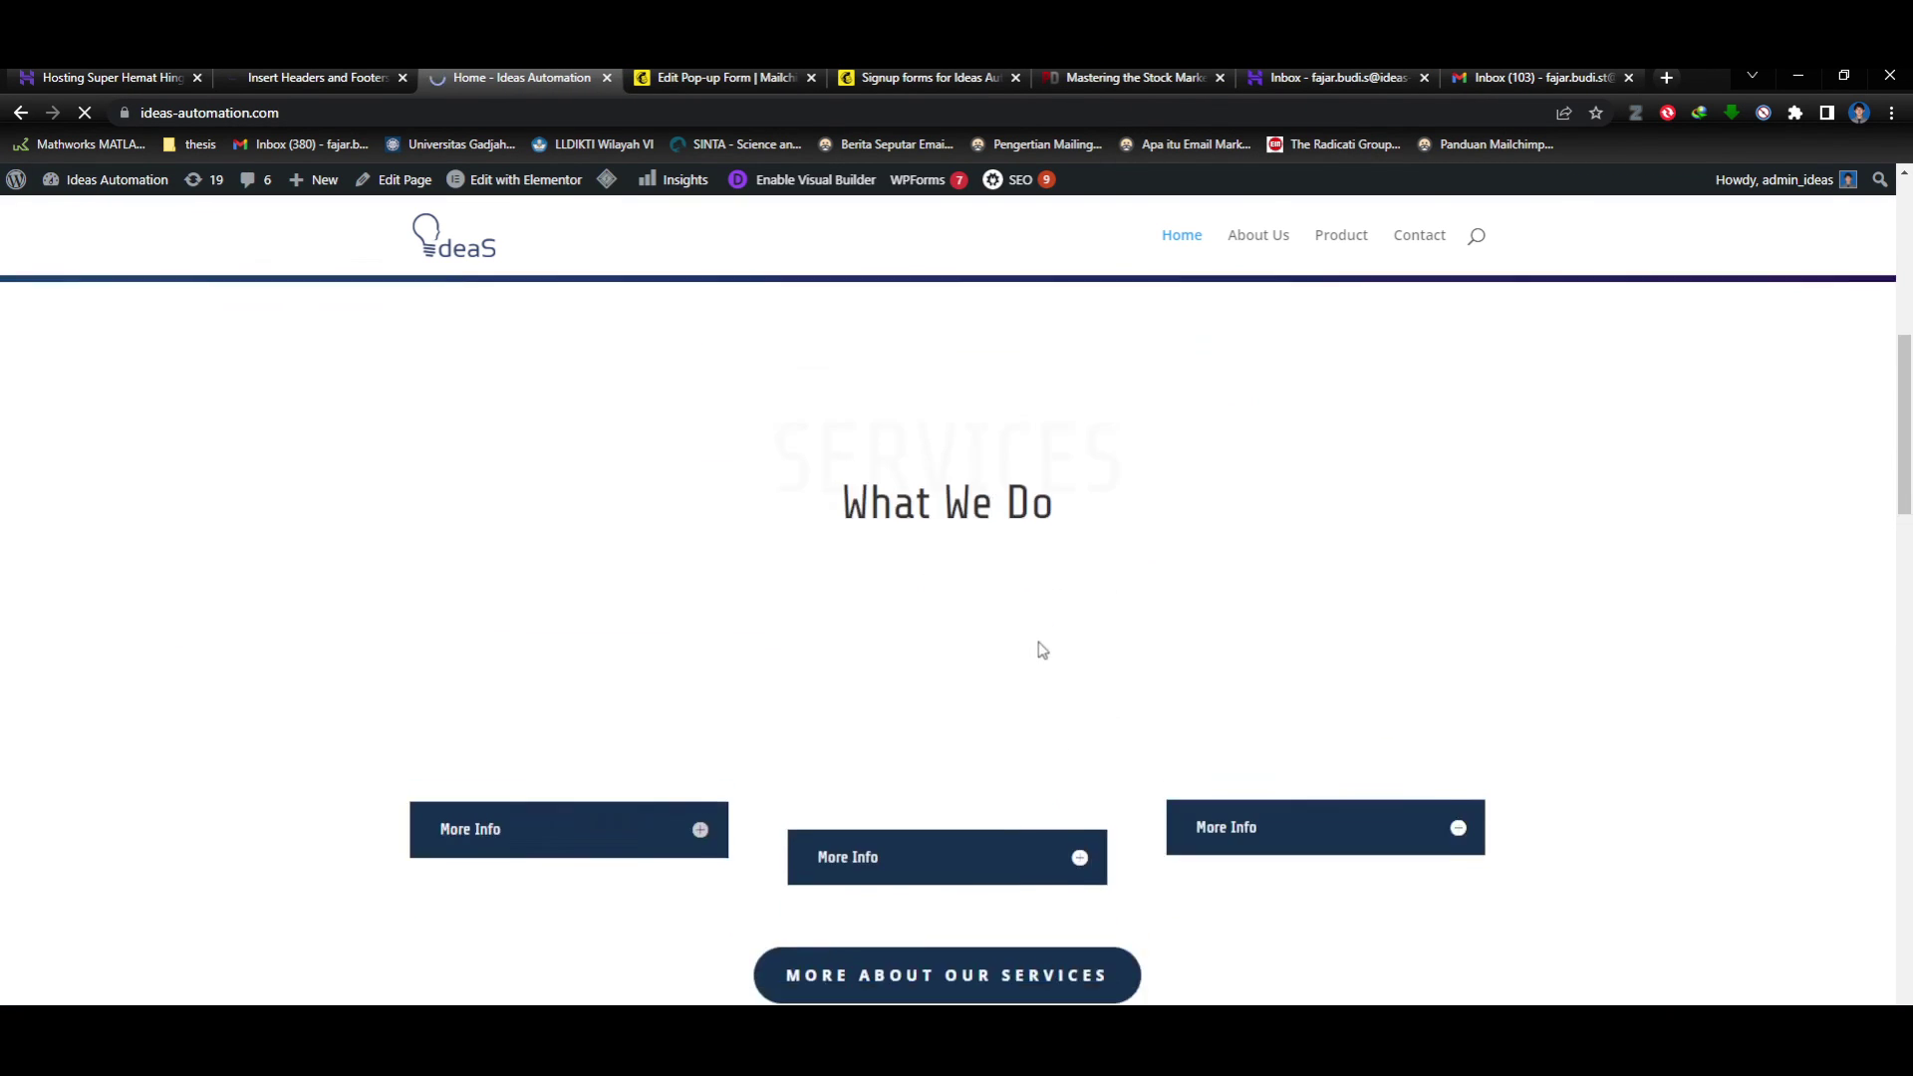
scroll(1020, 648, "down", 3)
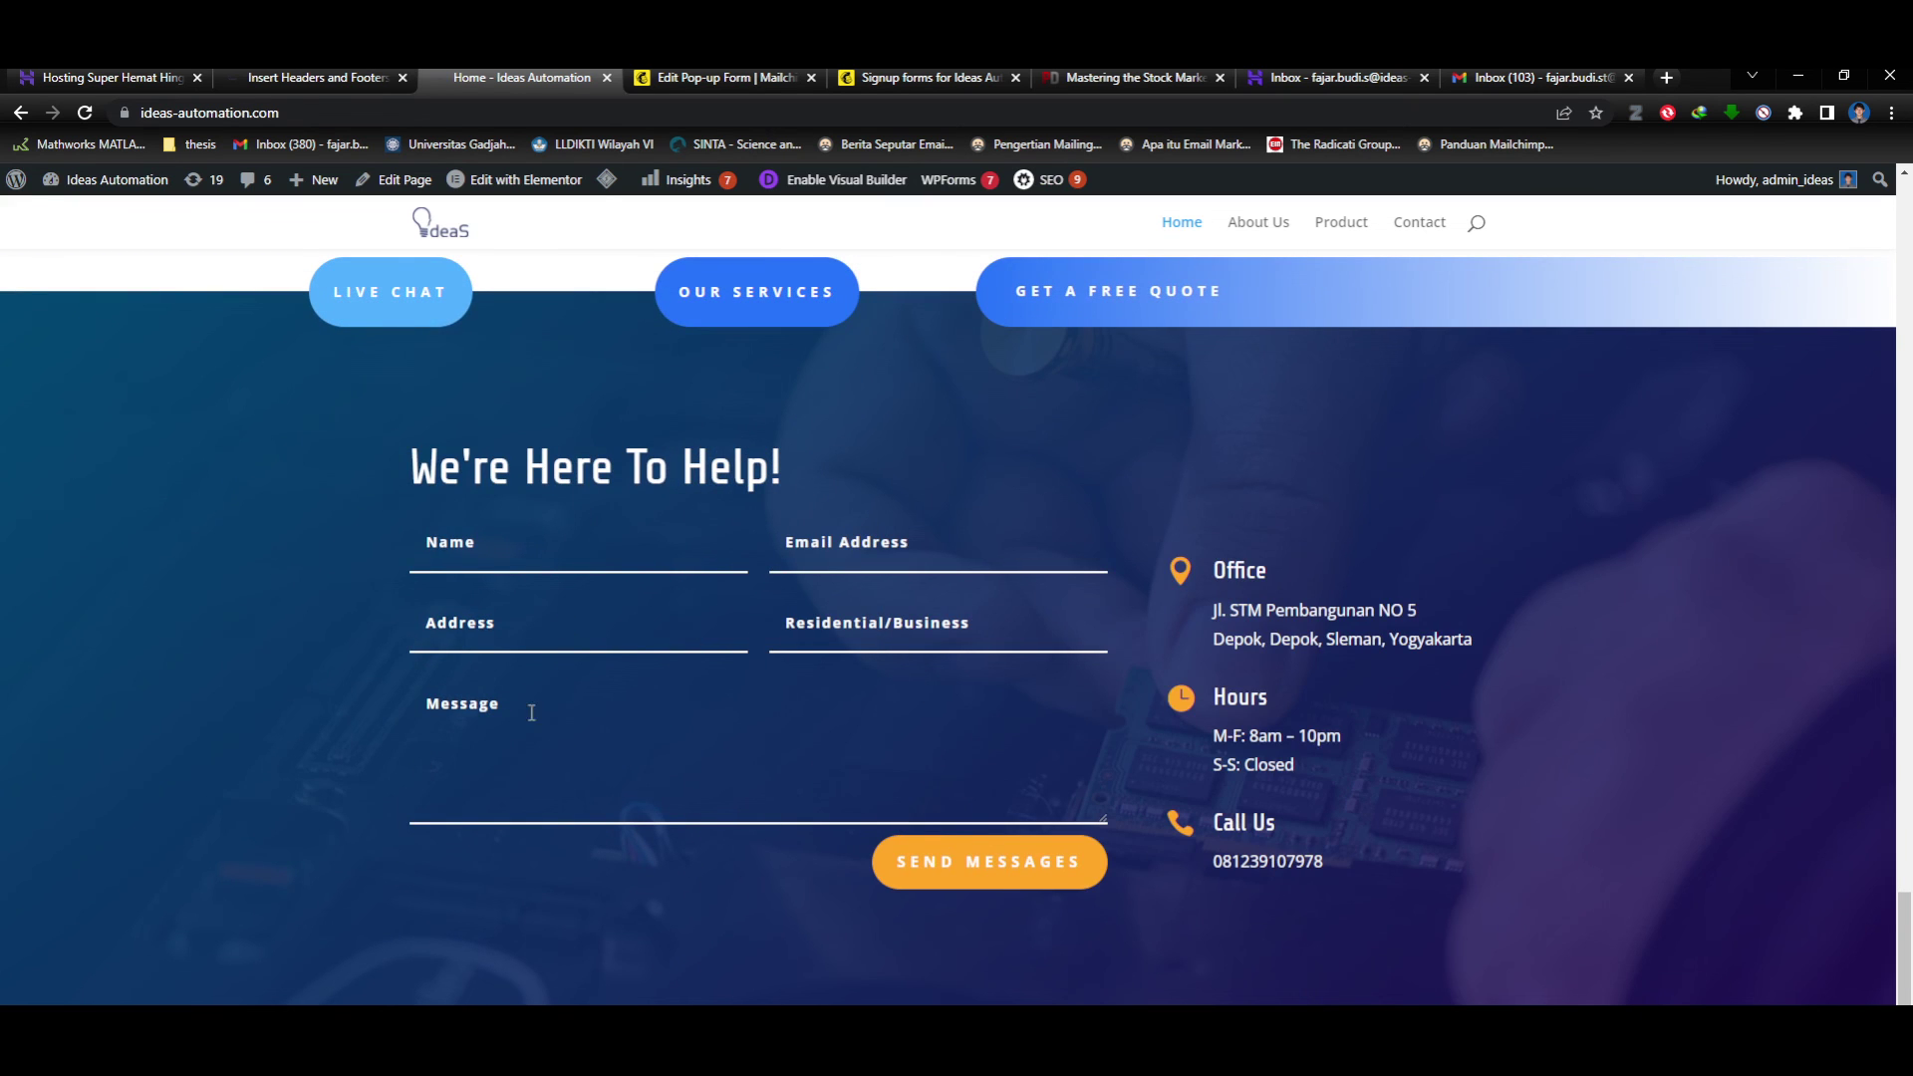
Return to the Pop-up Form Builder, preview the book-download form, and exit the preview.
left_click(725, 76)
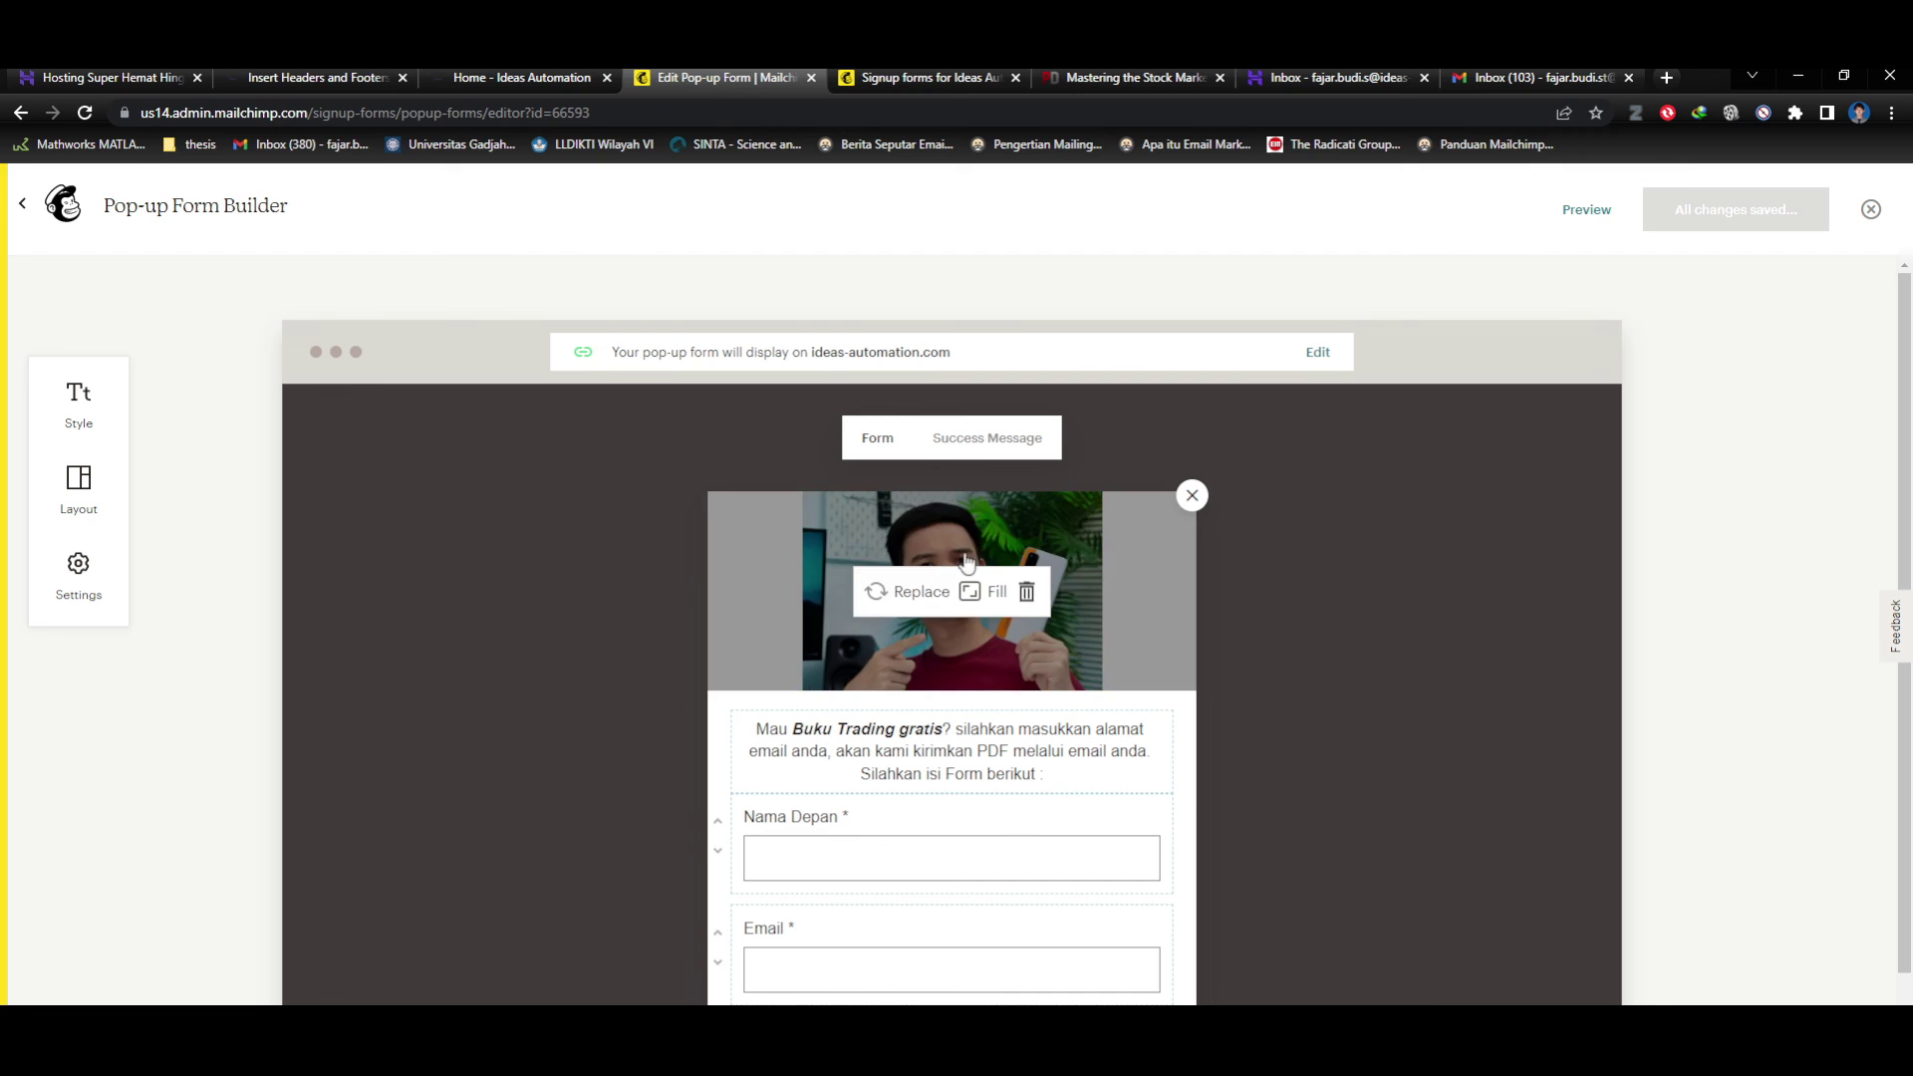
scroll(1204, 776, "down", 1)
scroll(1203, 773, "up", 1)
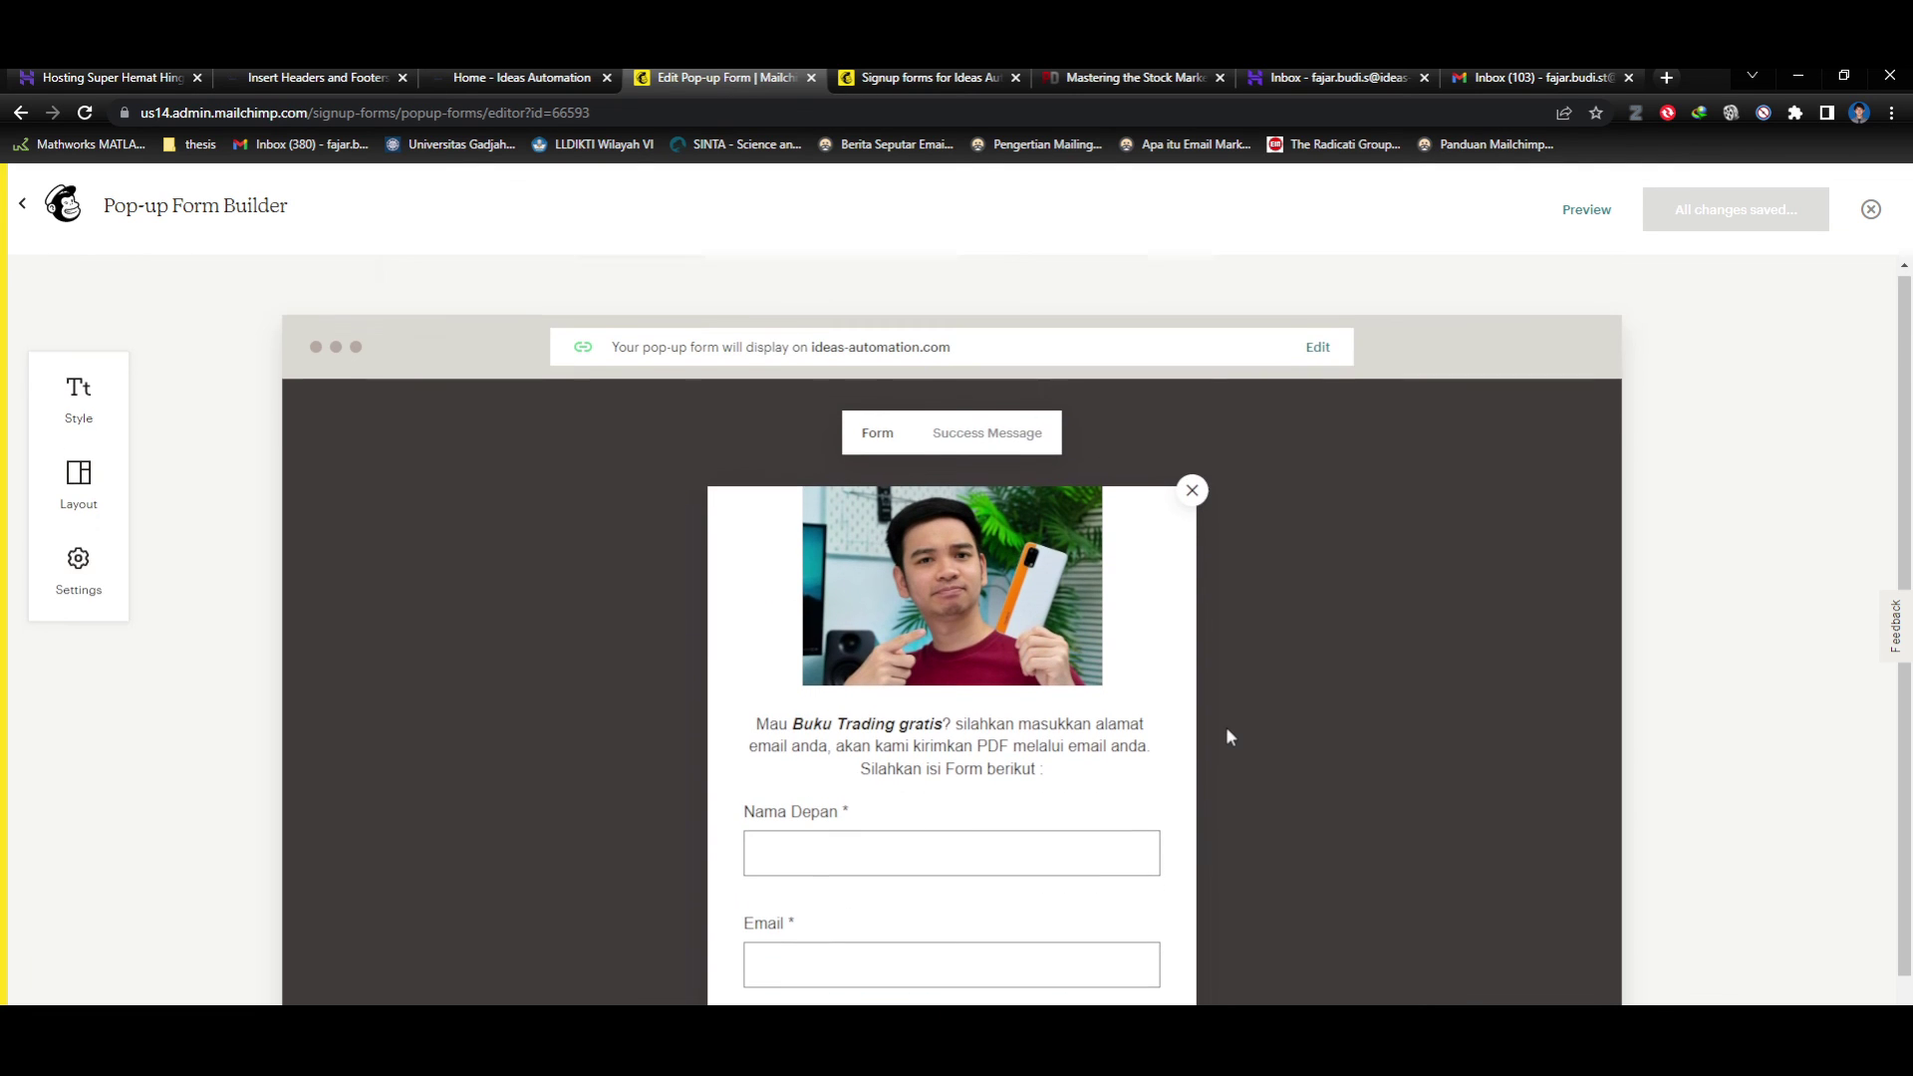
left_click(1573, 221)
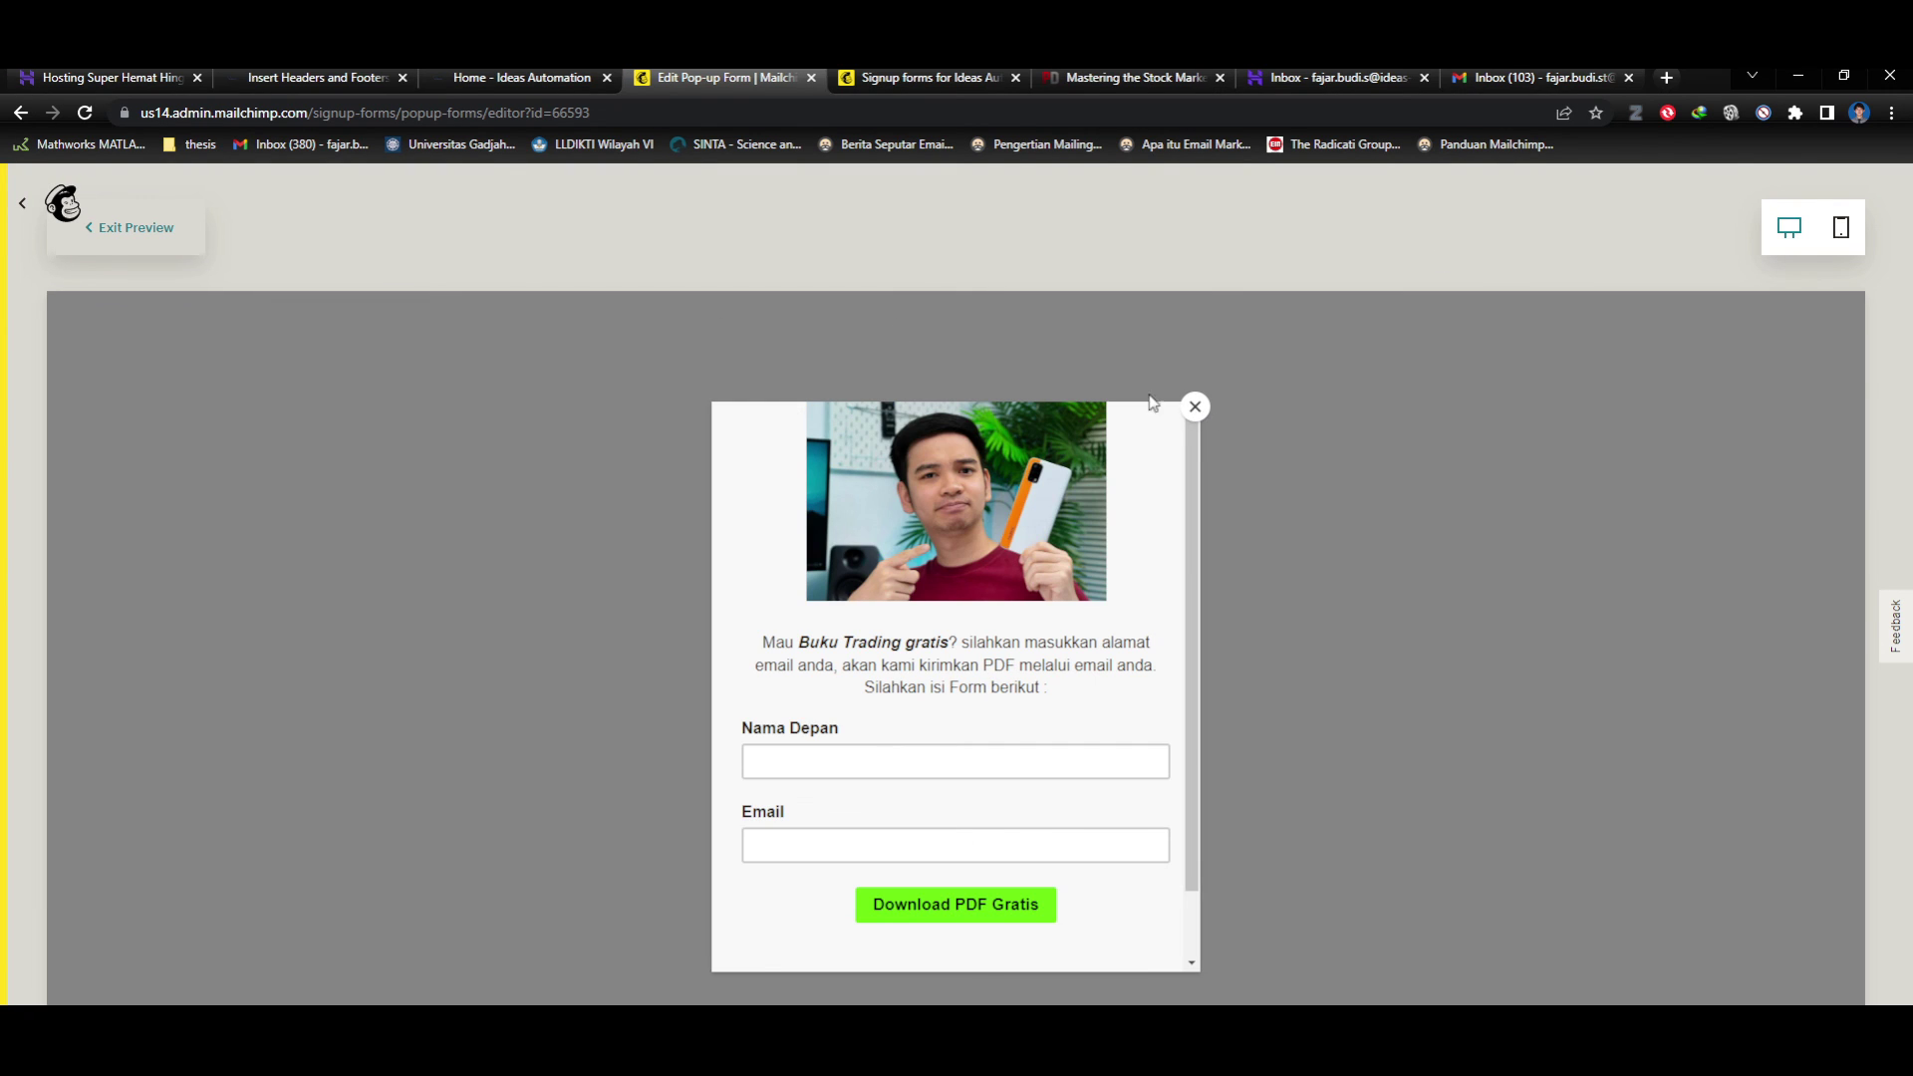
left_click(121, 235)
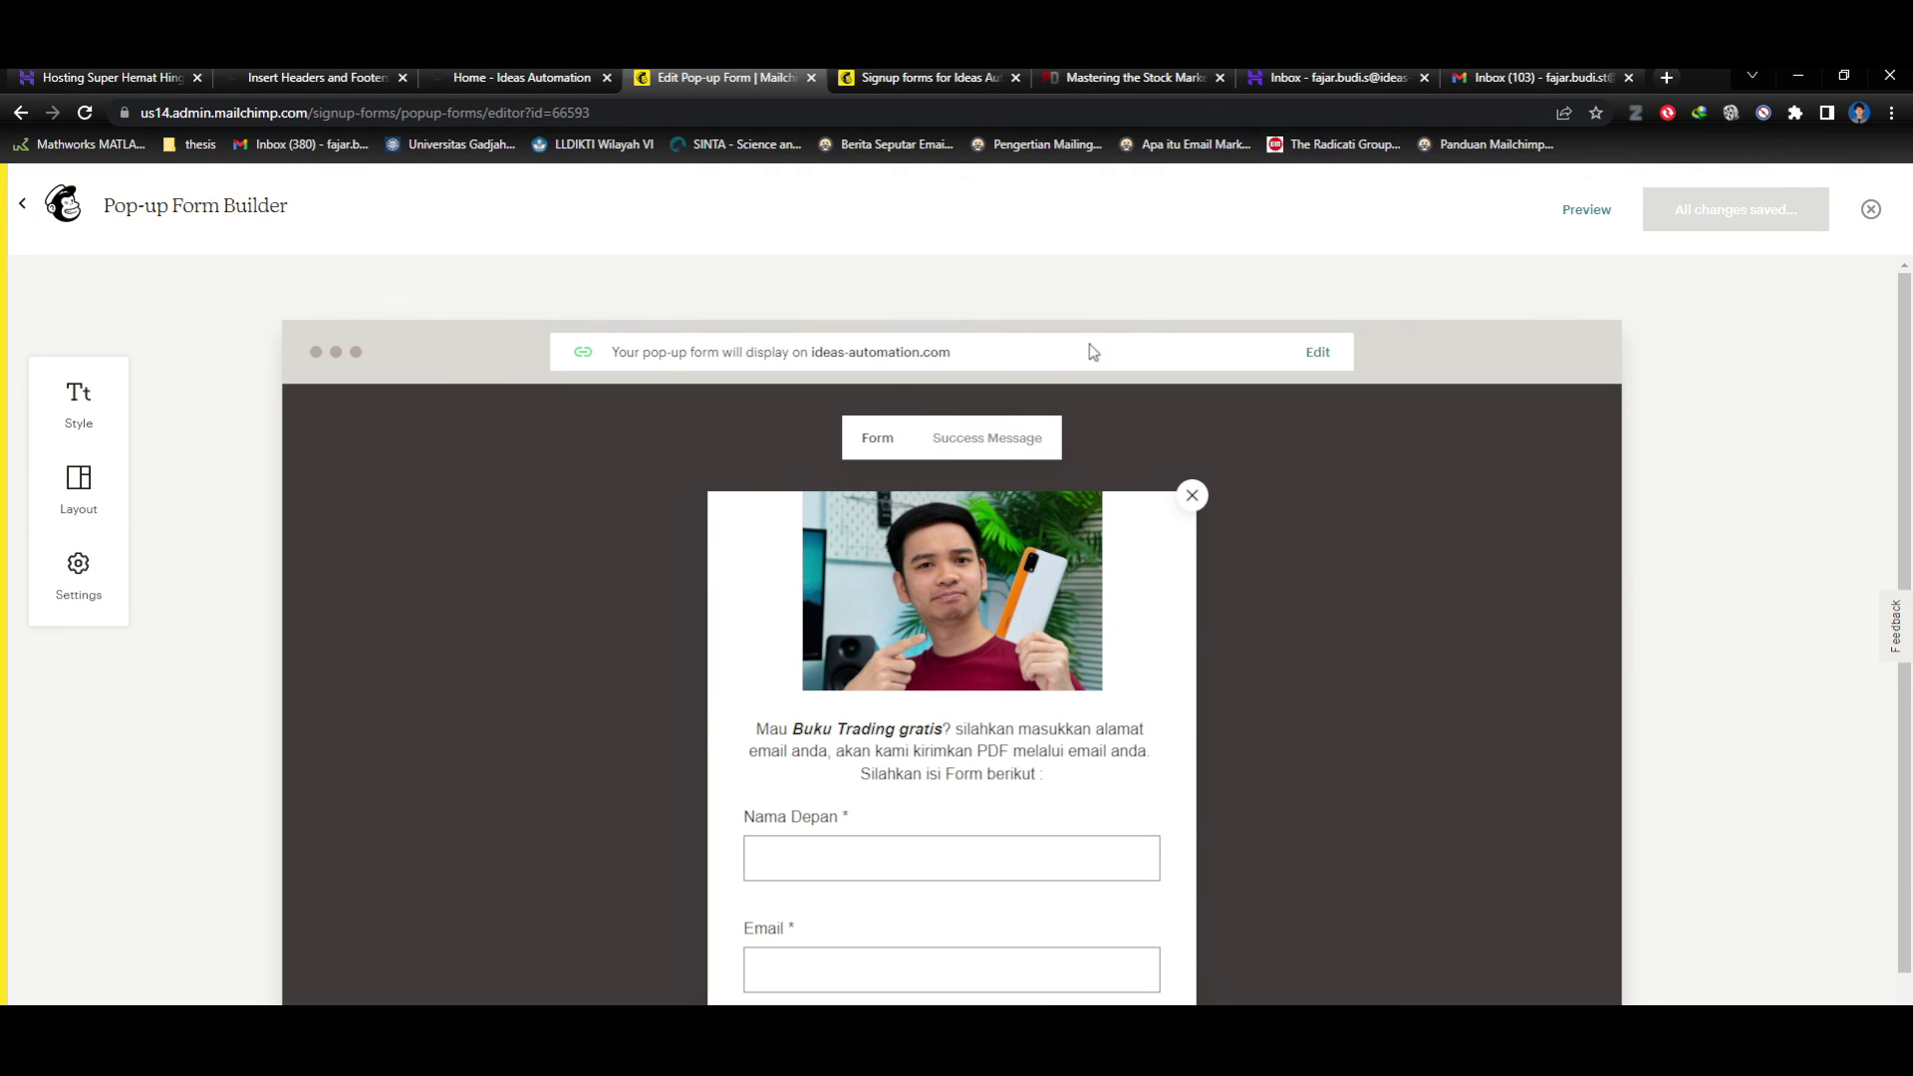
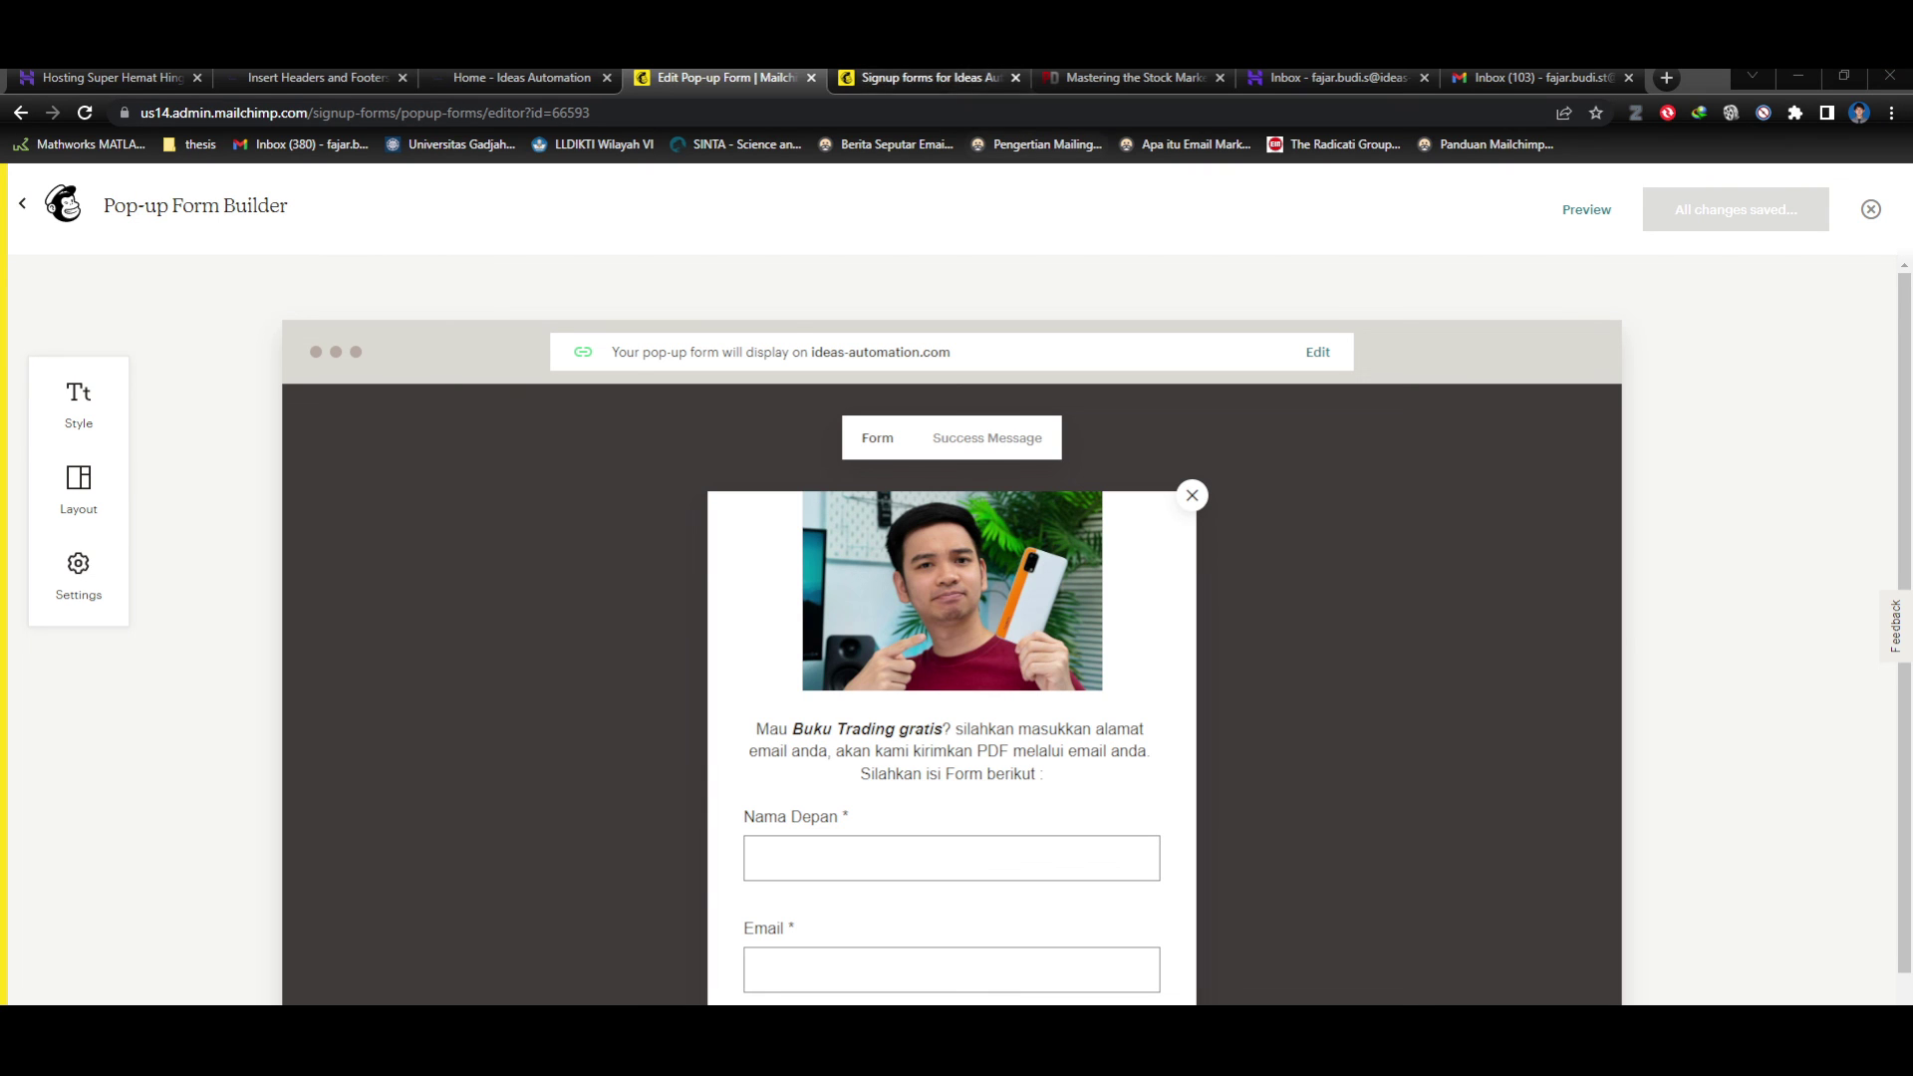
Check the audience's signup forms page, return to the Pop-up Form Builder, and exit the builder.
left_click(911, 78)
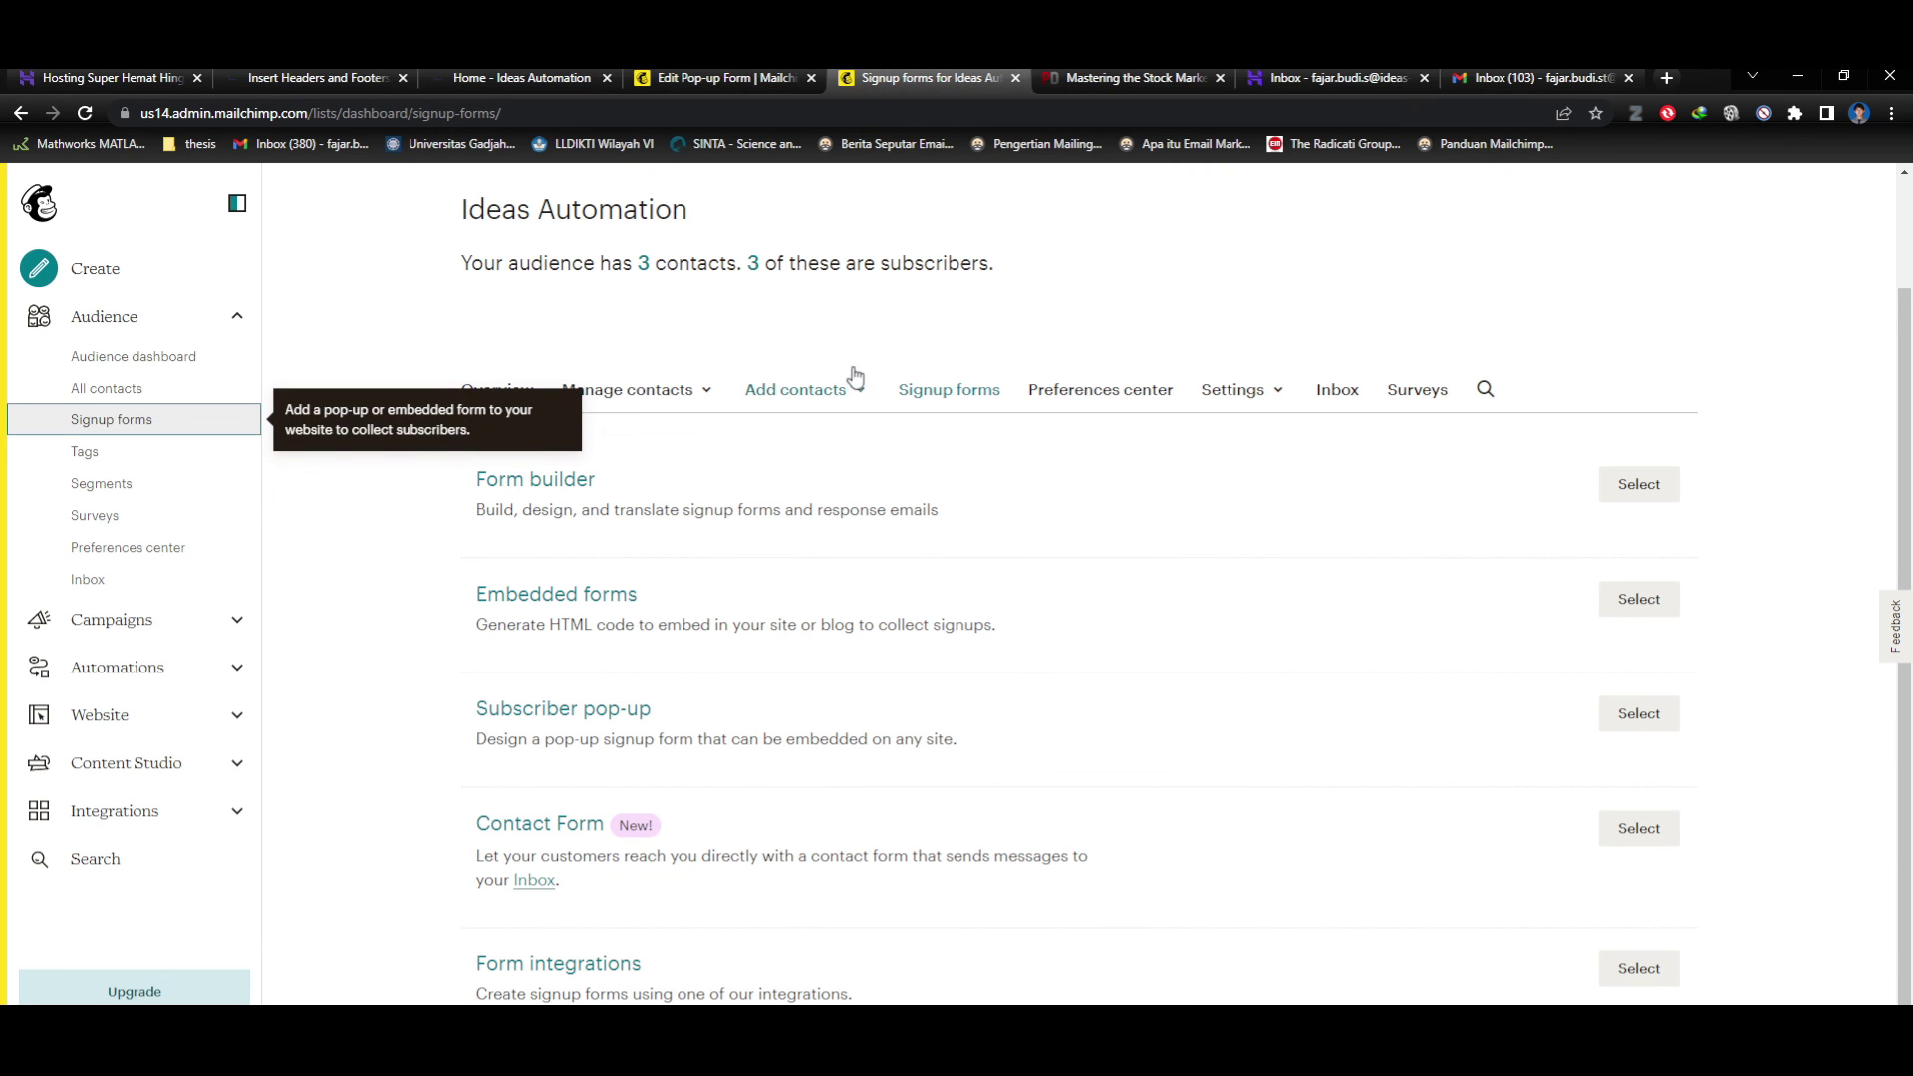
left_click(743, 75)
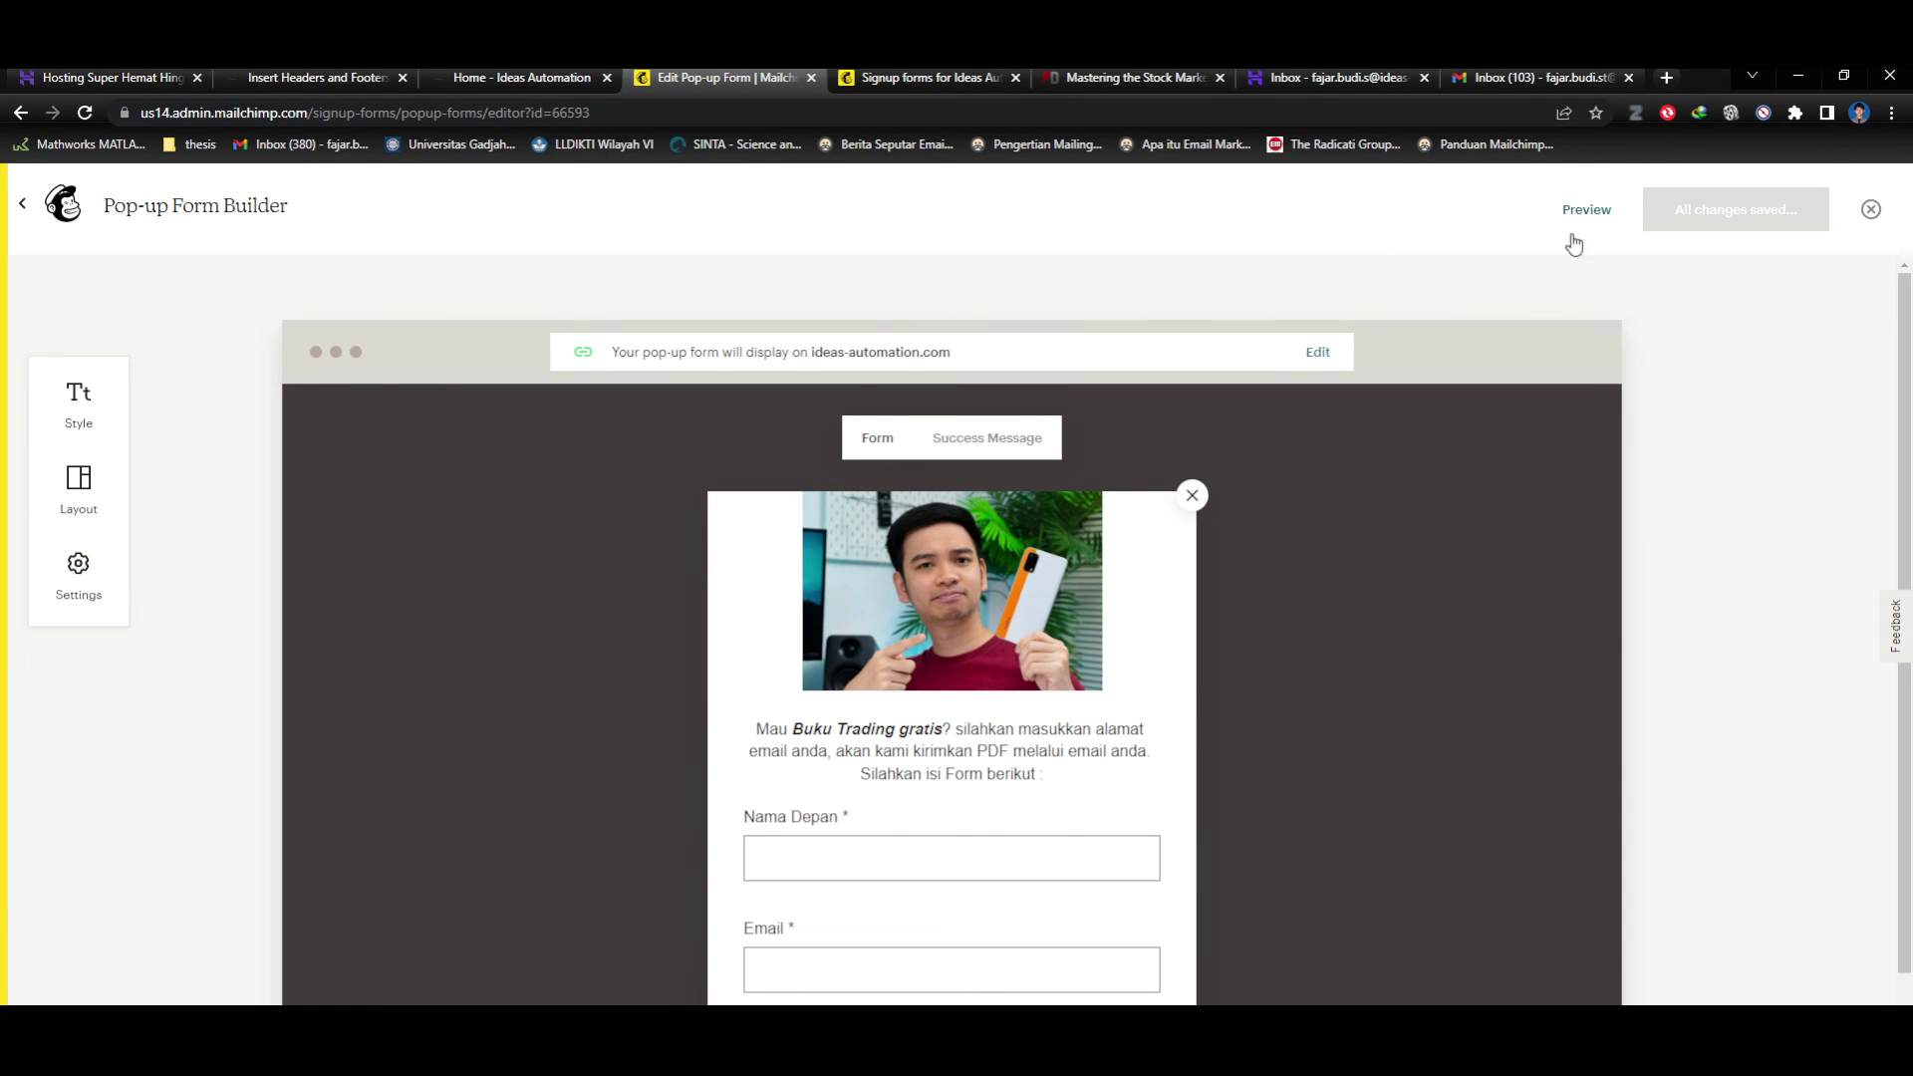
left_click(1869, 212)
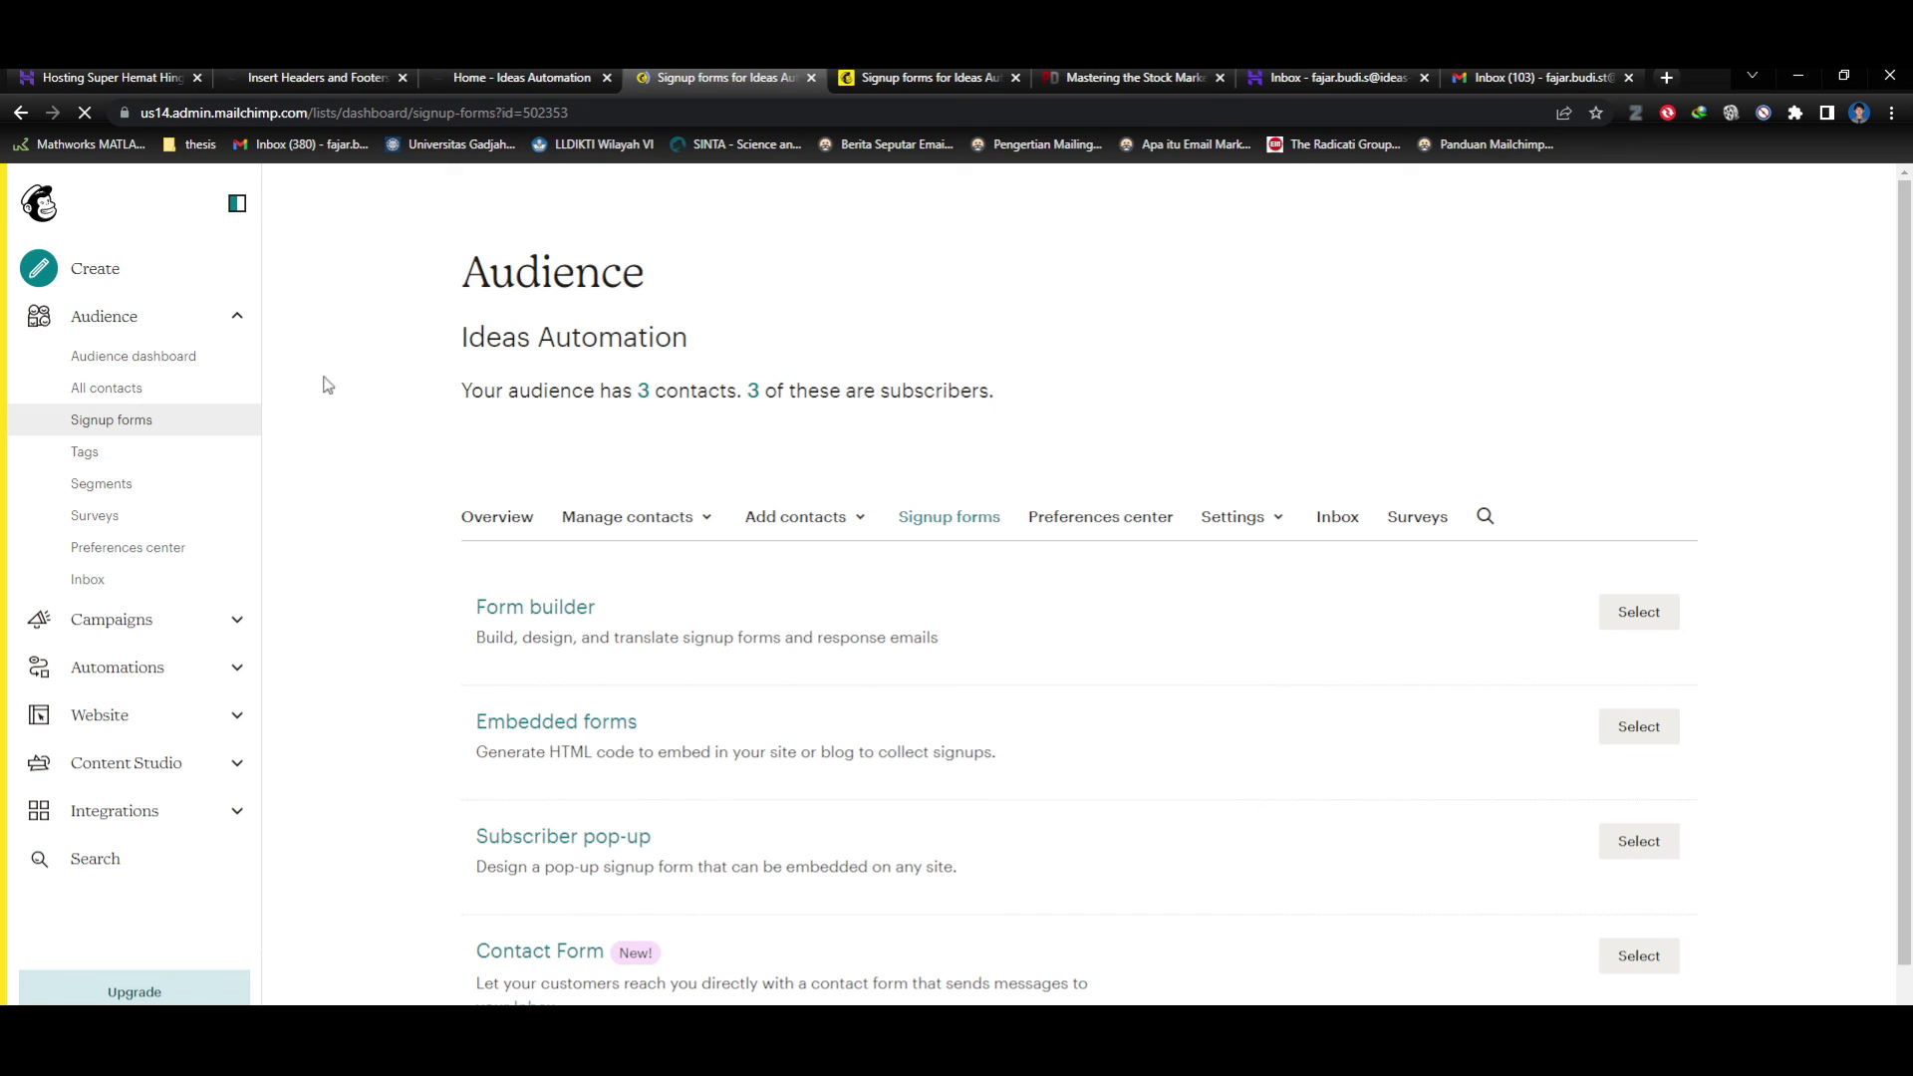
left_click(508, 78)
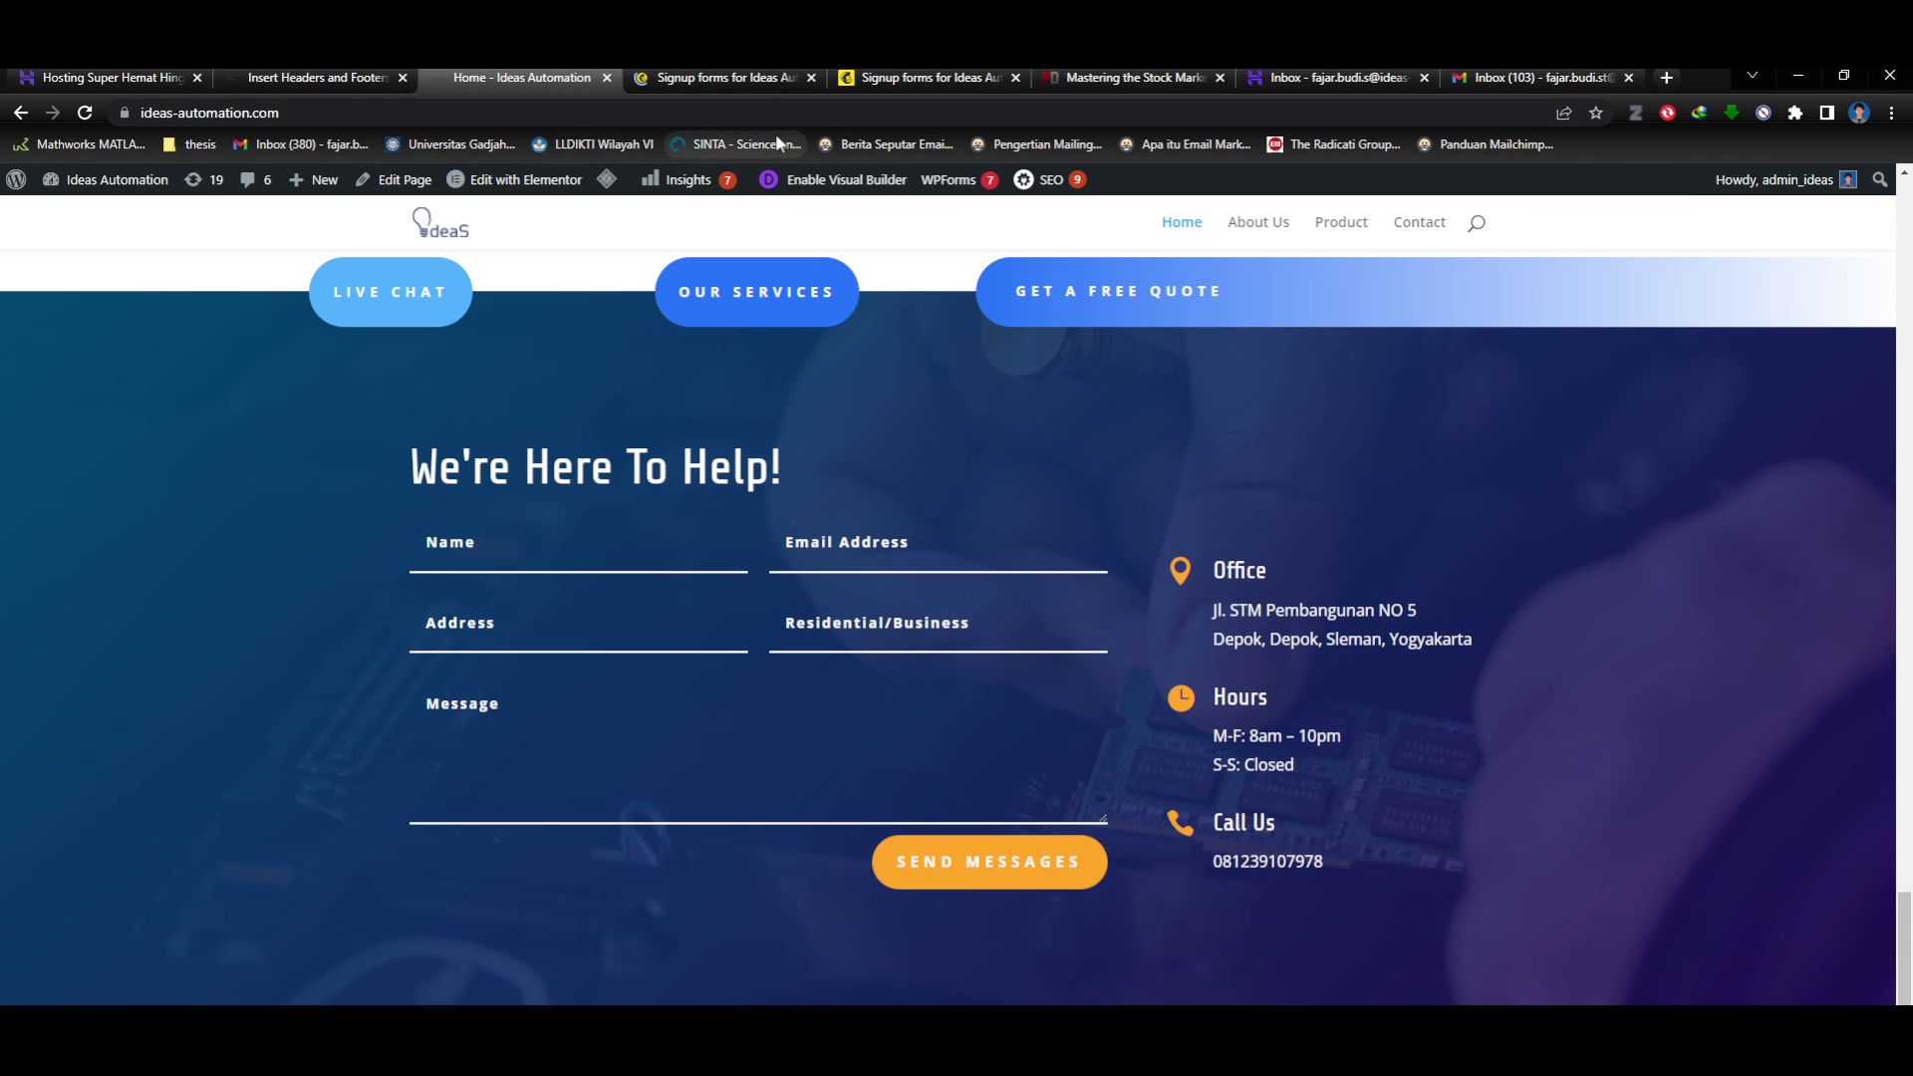
left_click(723, 77)
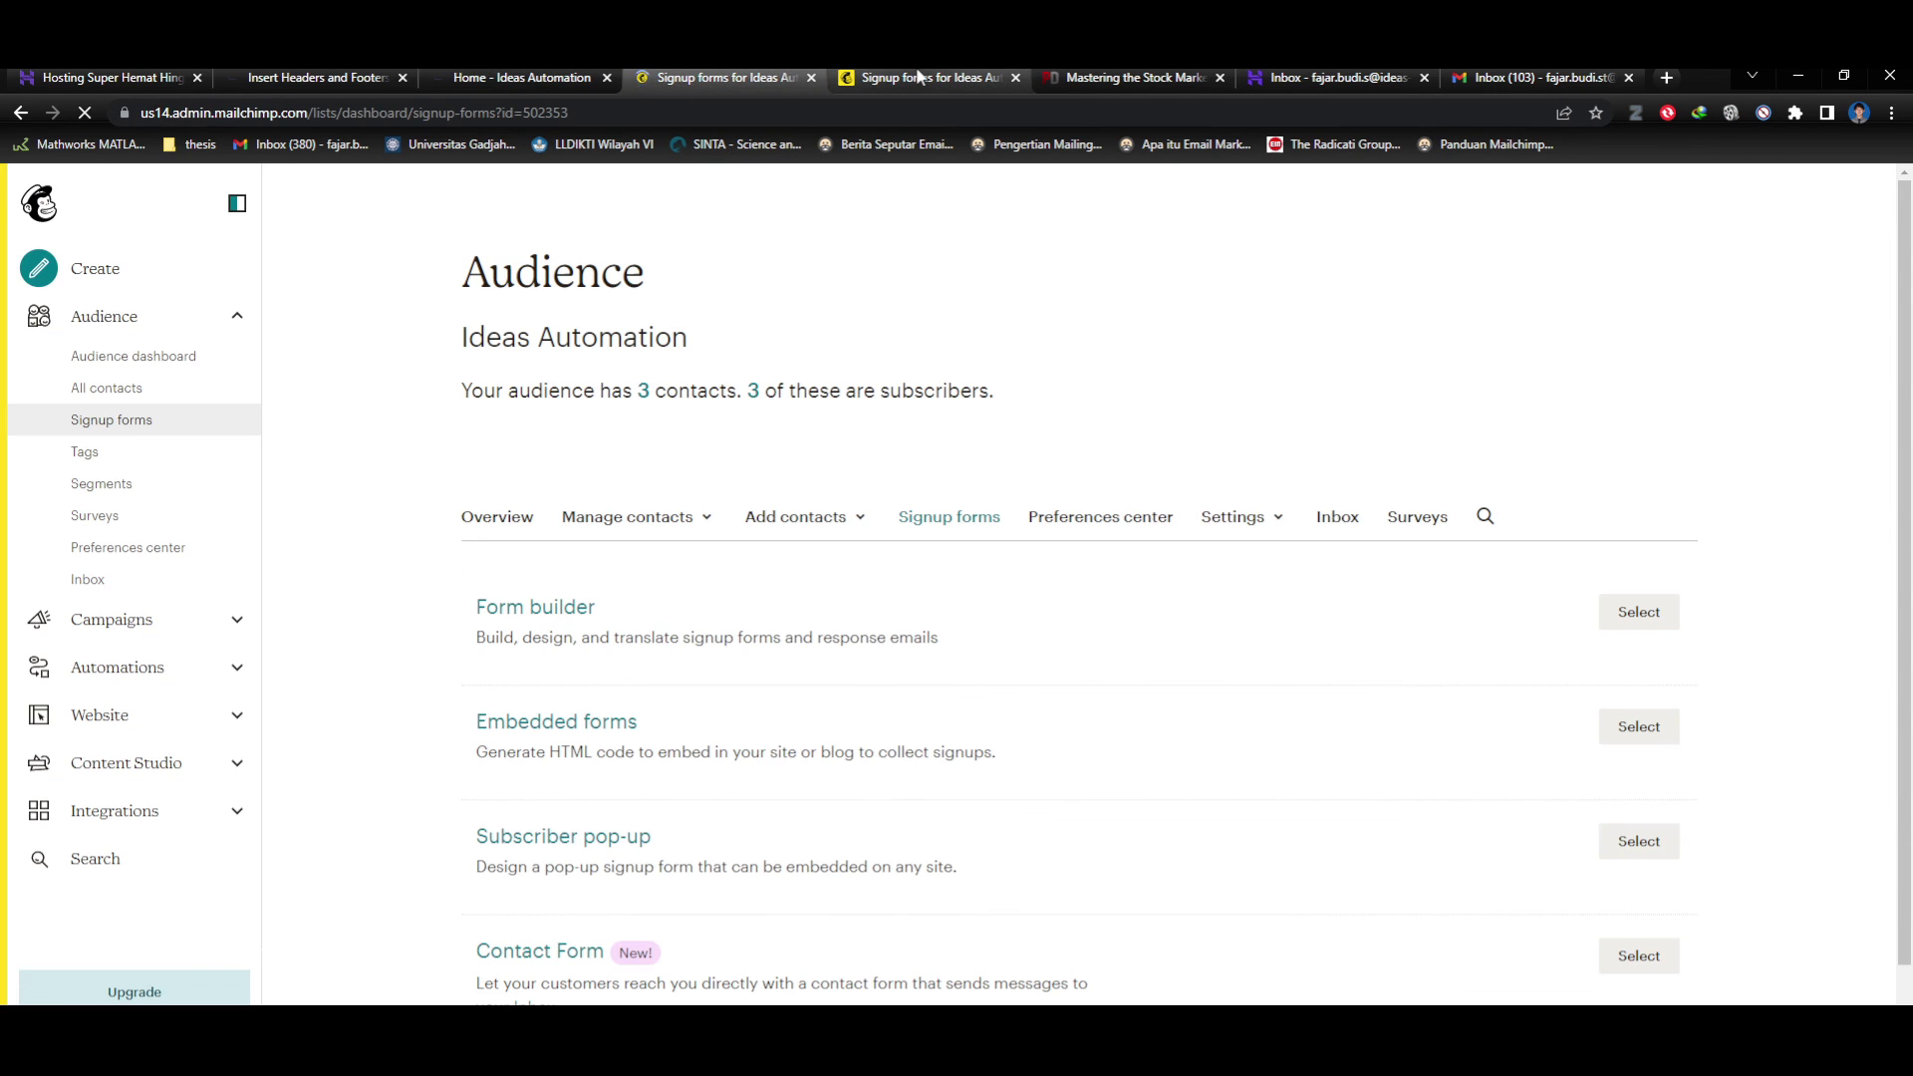
left_click(743, 77)
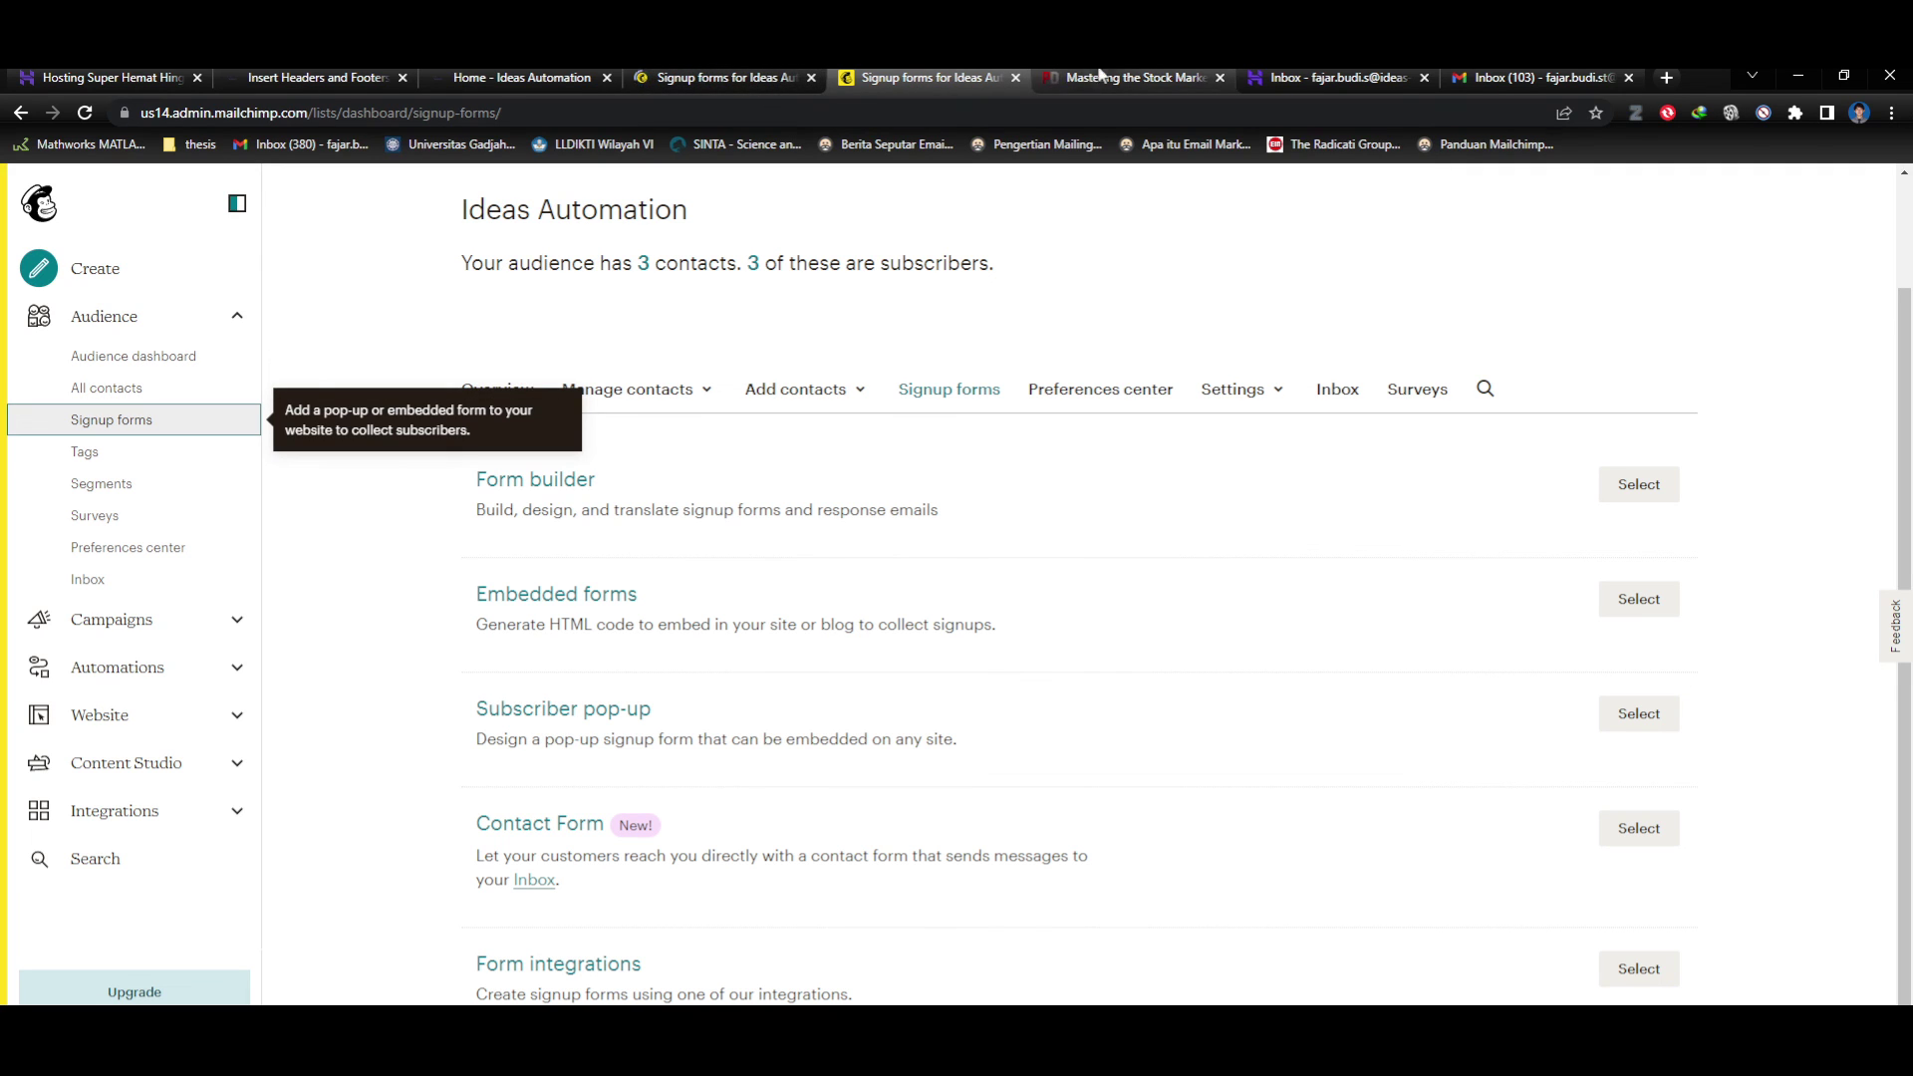
left_click(1108, 1037)
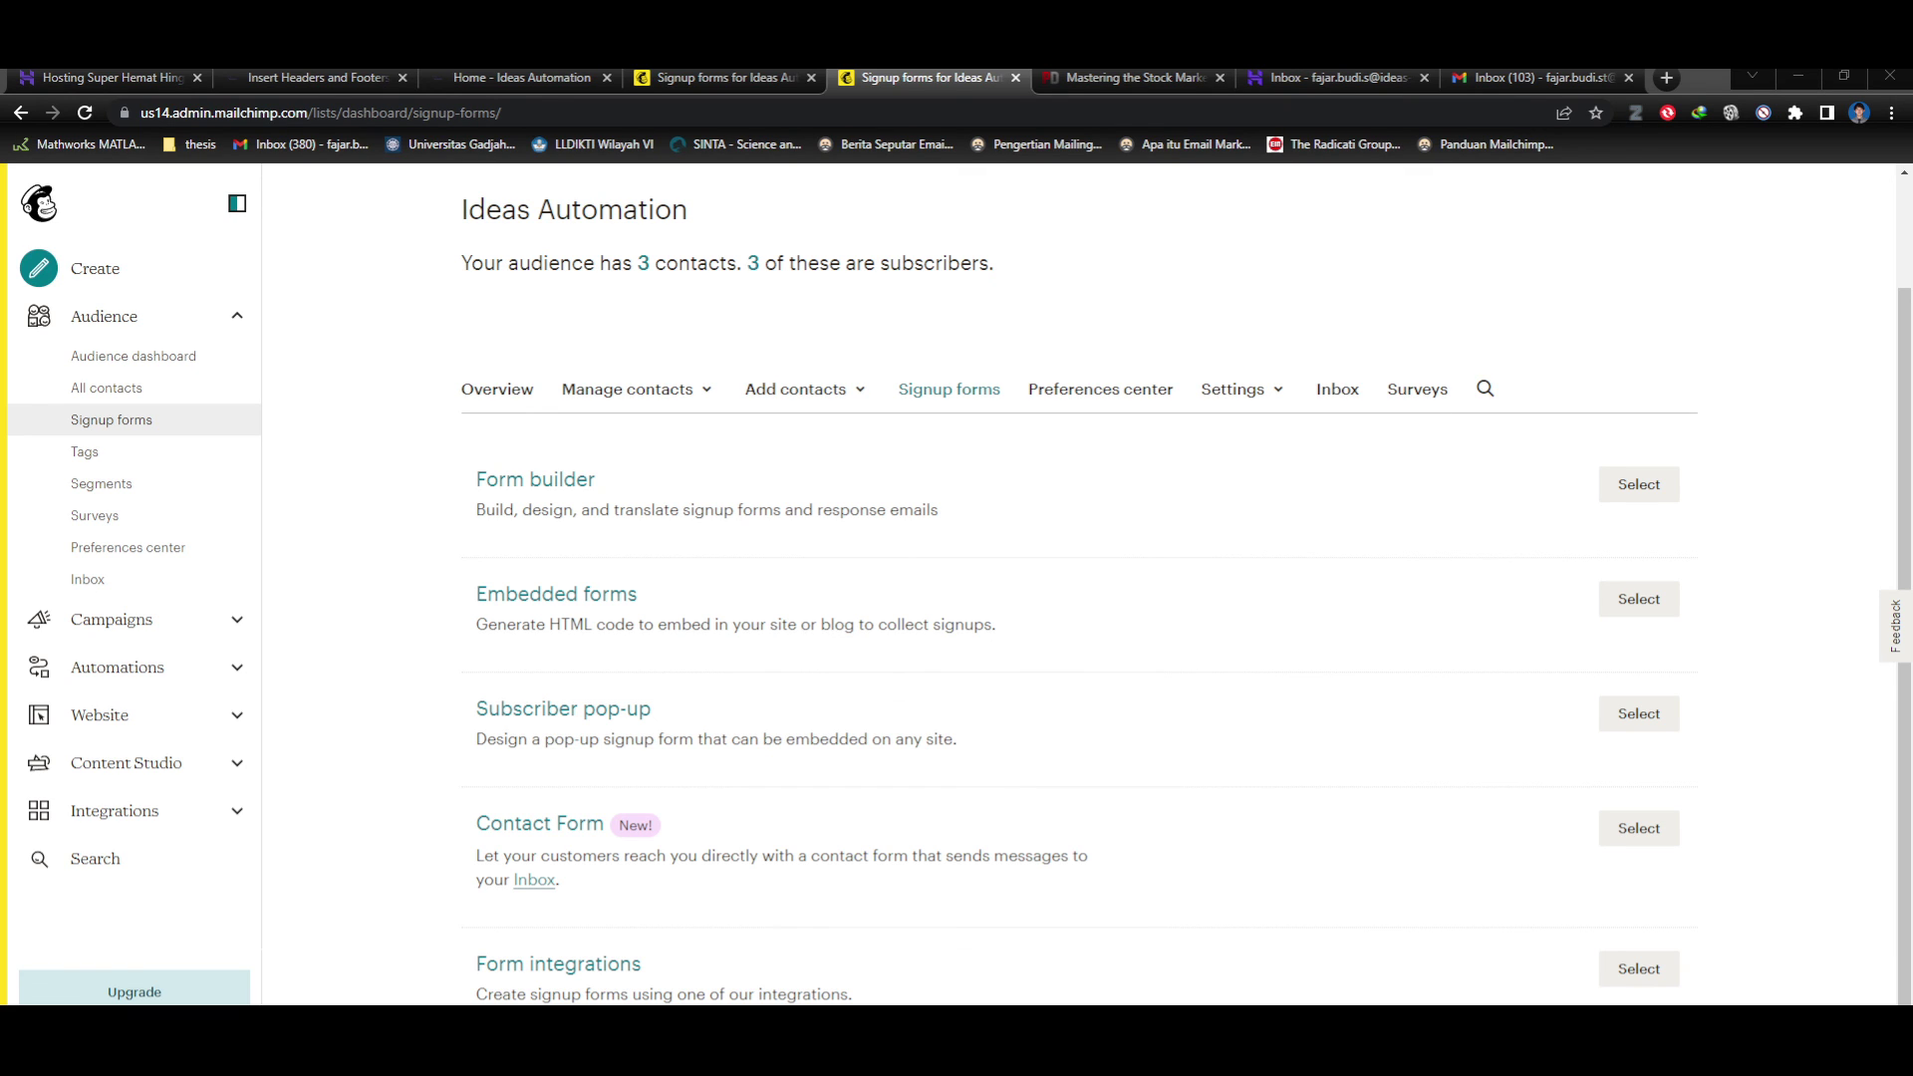
left_click(718, 77)
left_click(909, 77)
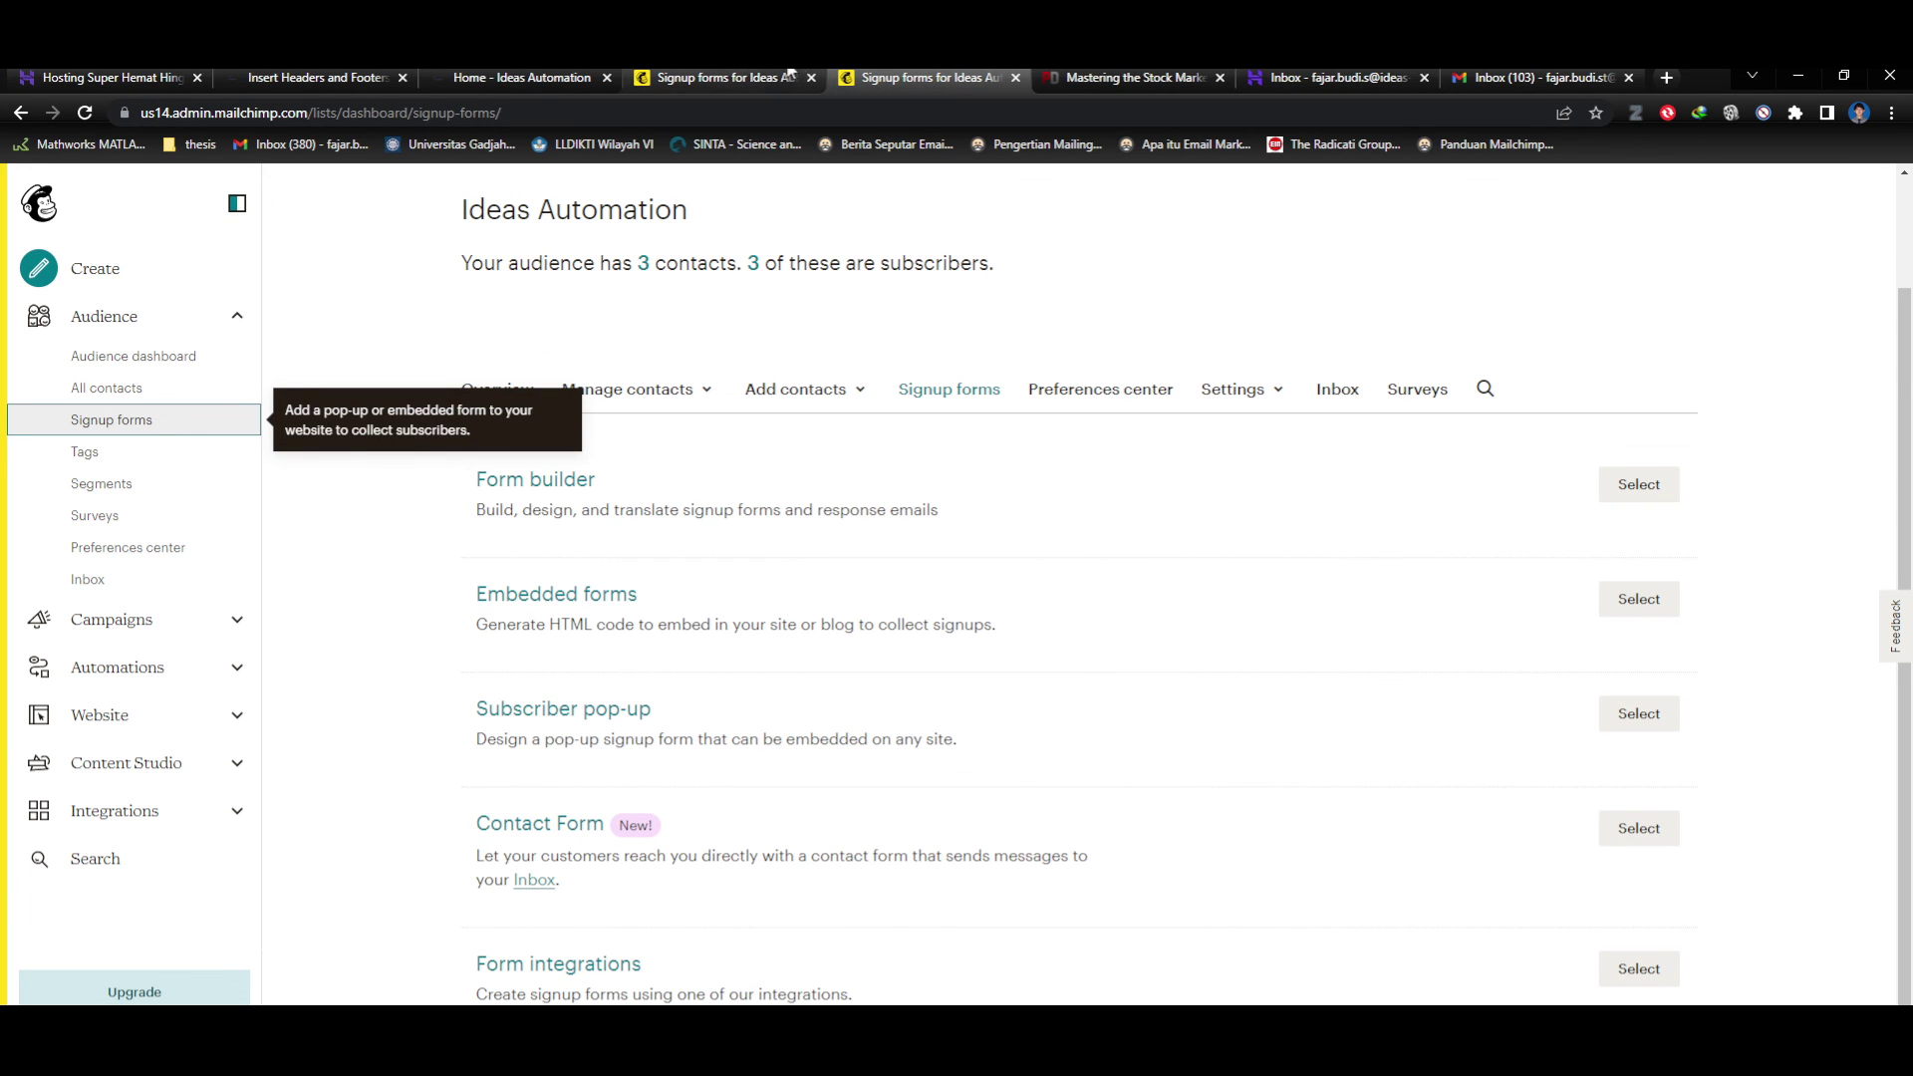
Check the open signup forms and ideas-automation.com tabs, and view the Customer Journeys page in Mailchimp.
left_click(717, 77)
left_click(909, 77)
left_click(730, 76)
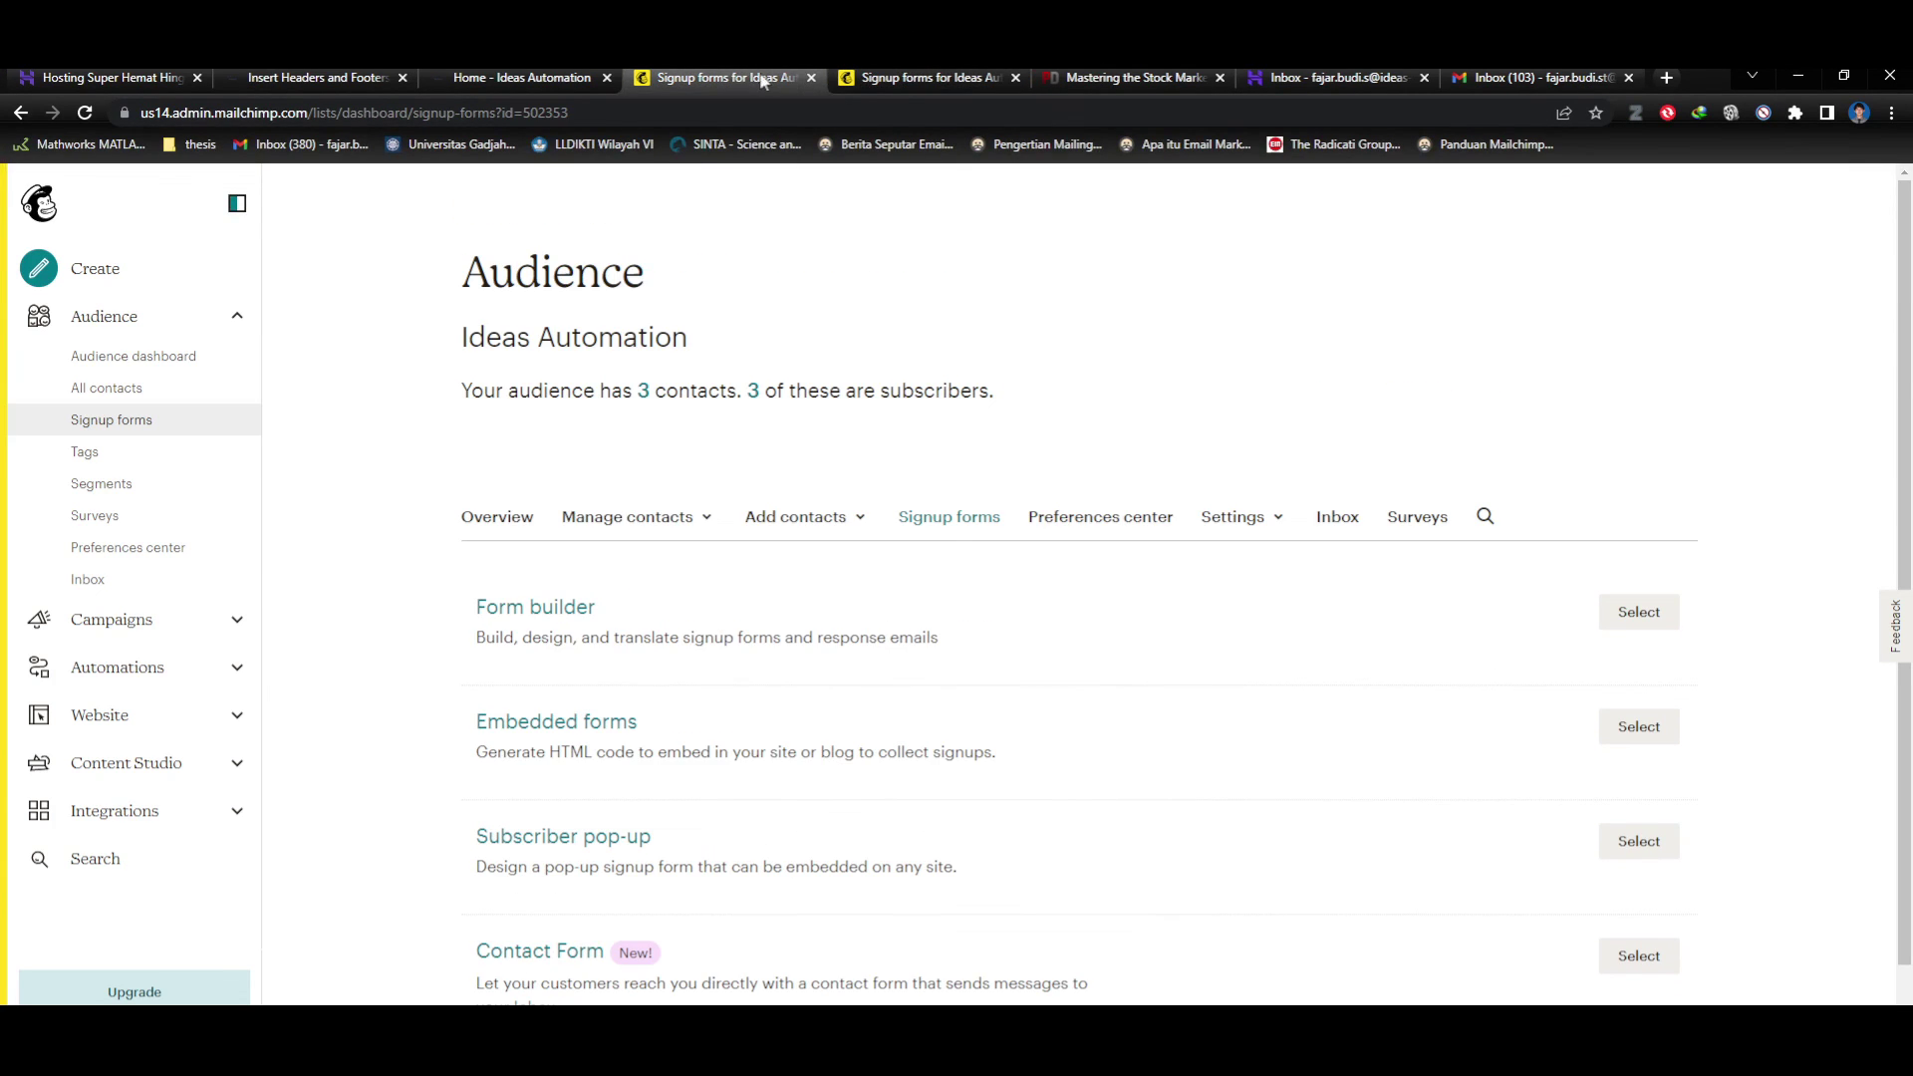
left_click(877, 77)
left_click(522, 77)
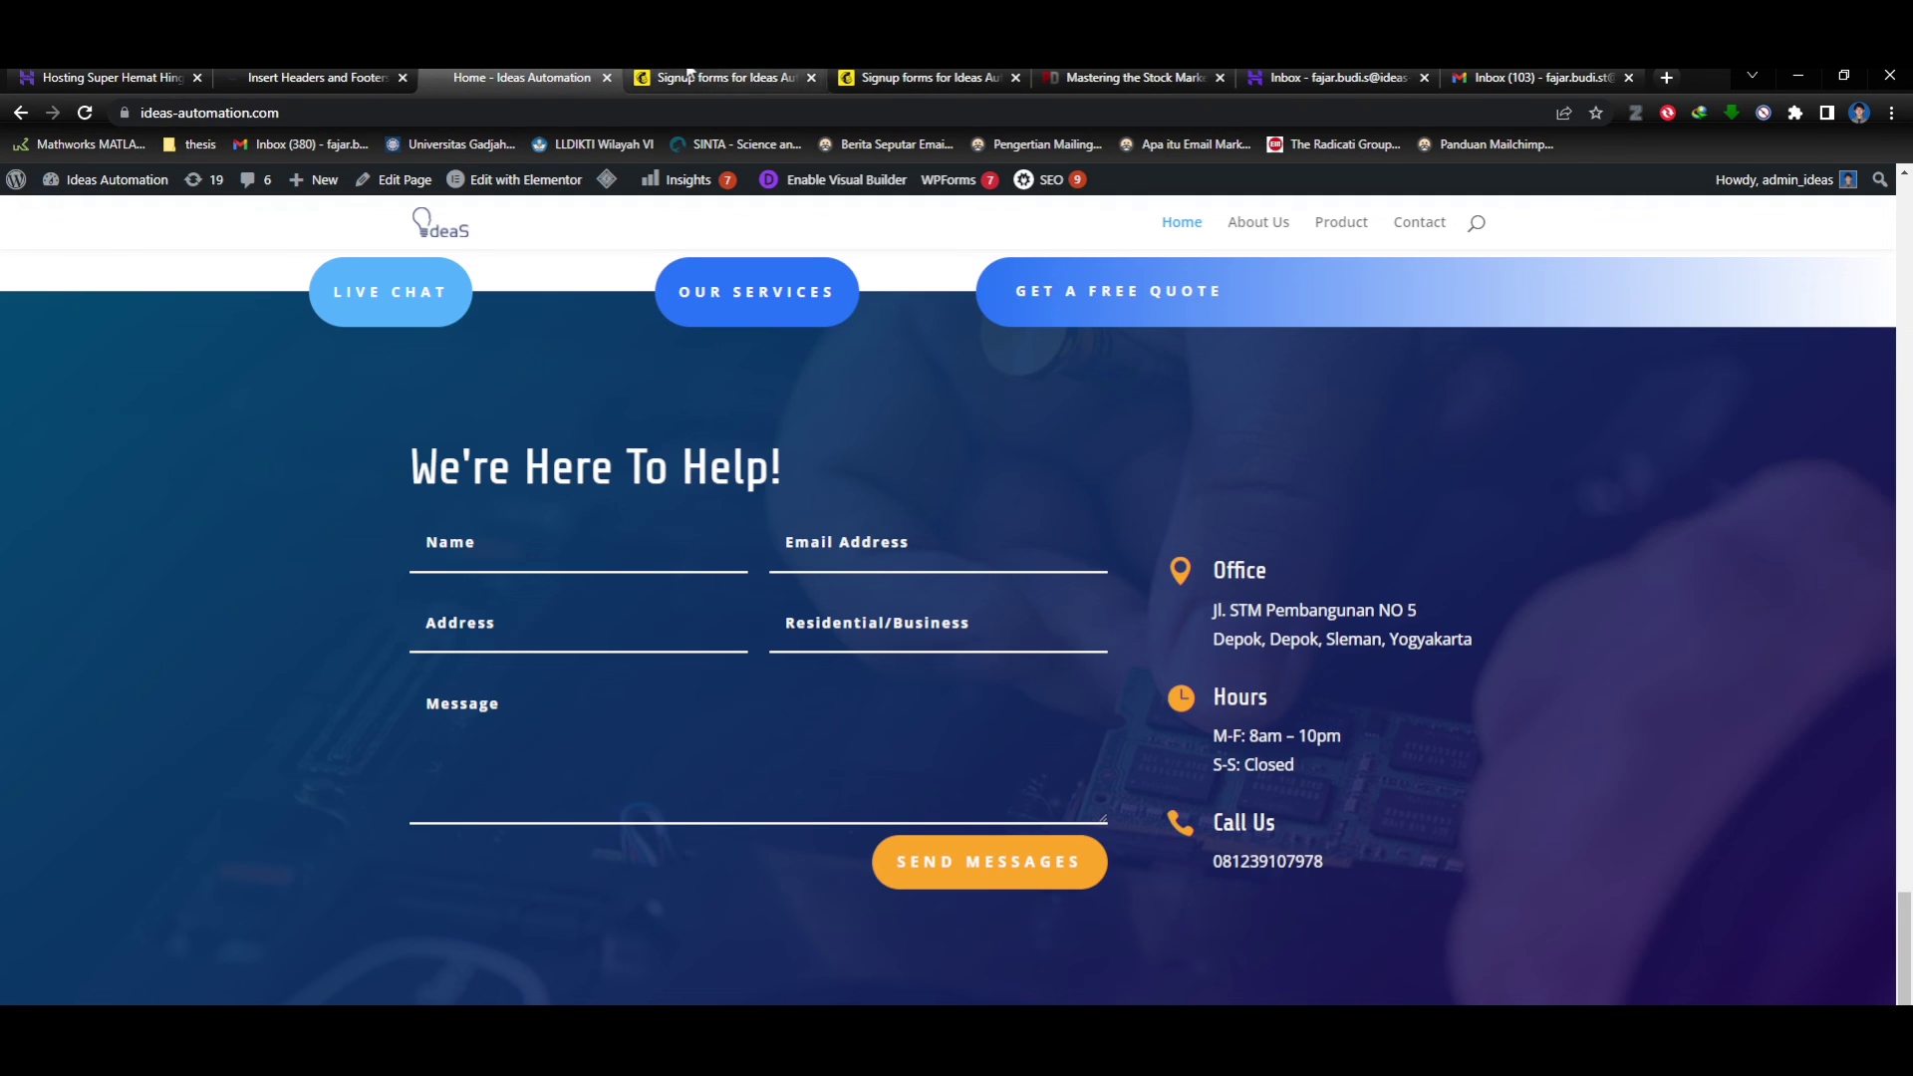
left_click(717, 76)
left_click(189, 617)
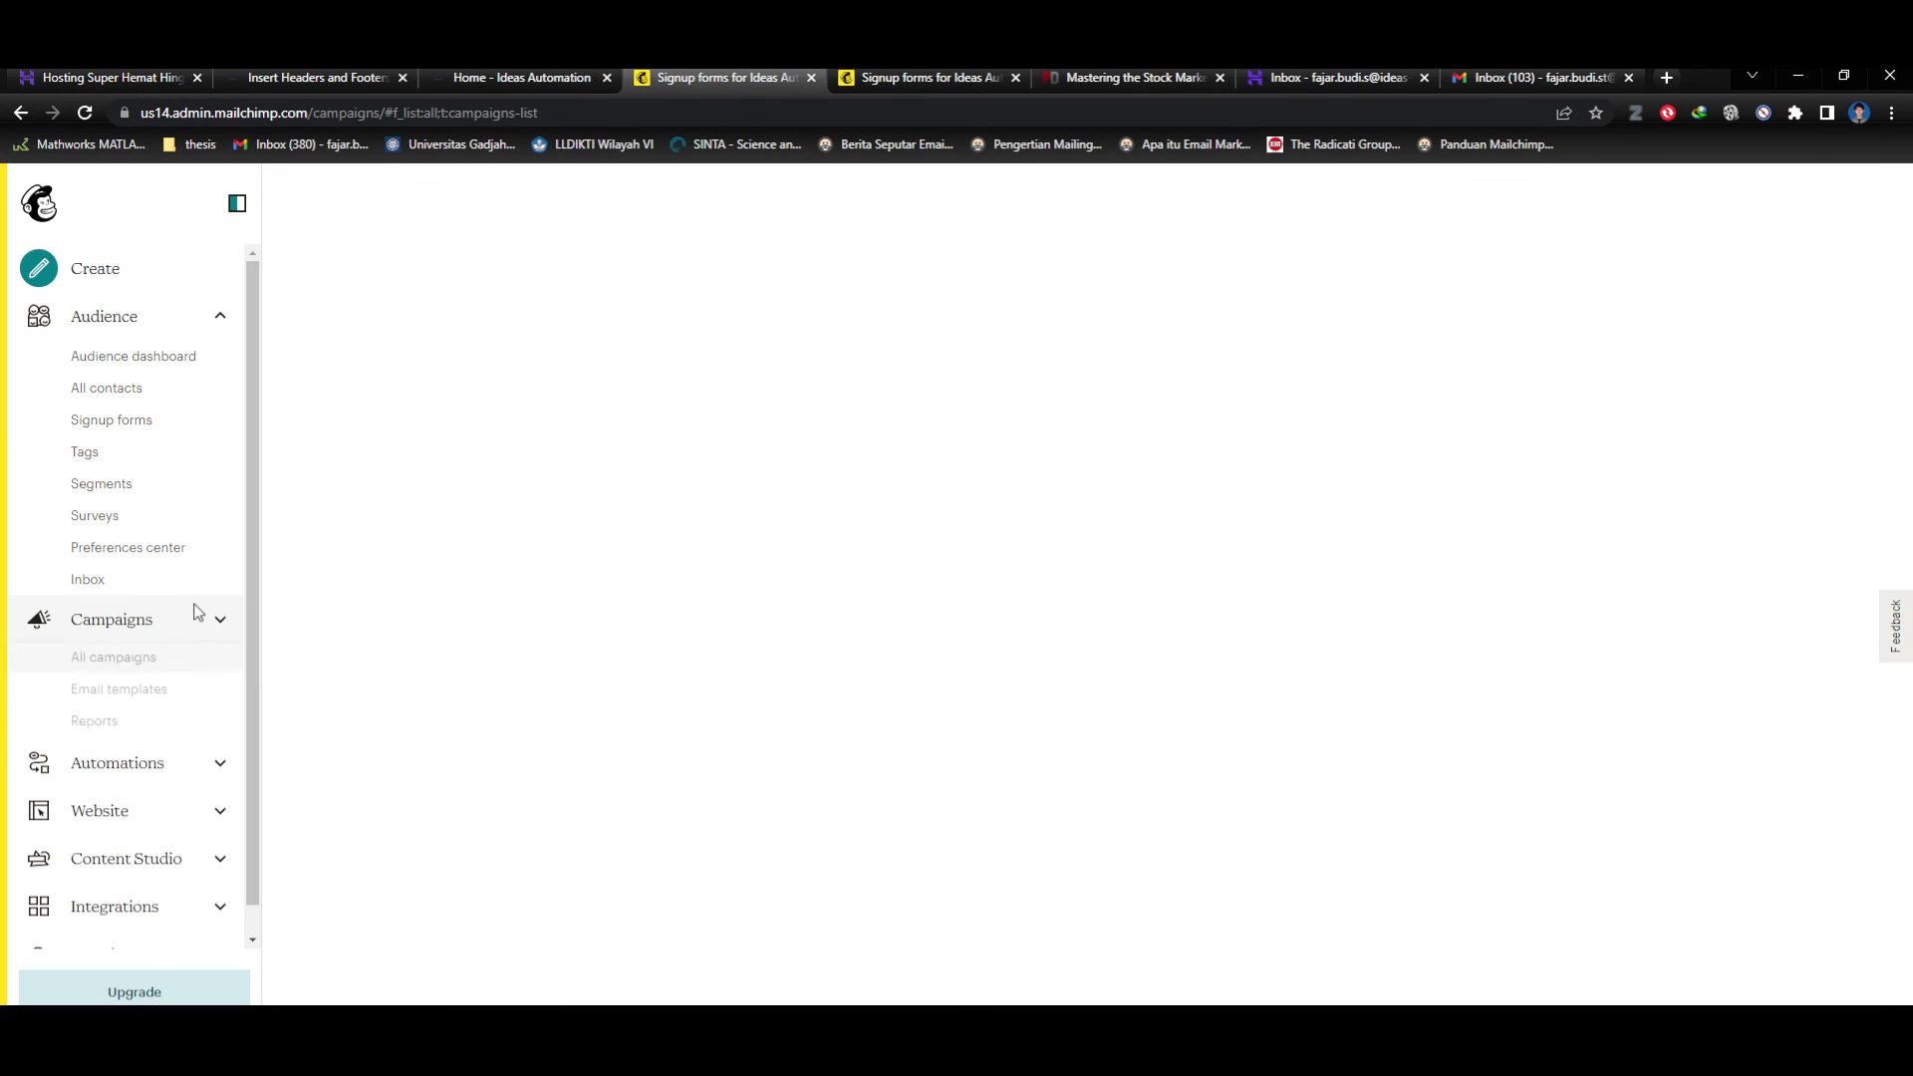
left_click(194, 738)
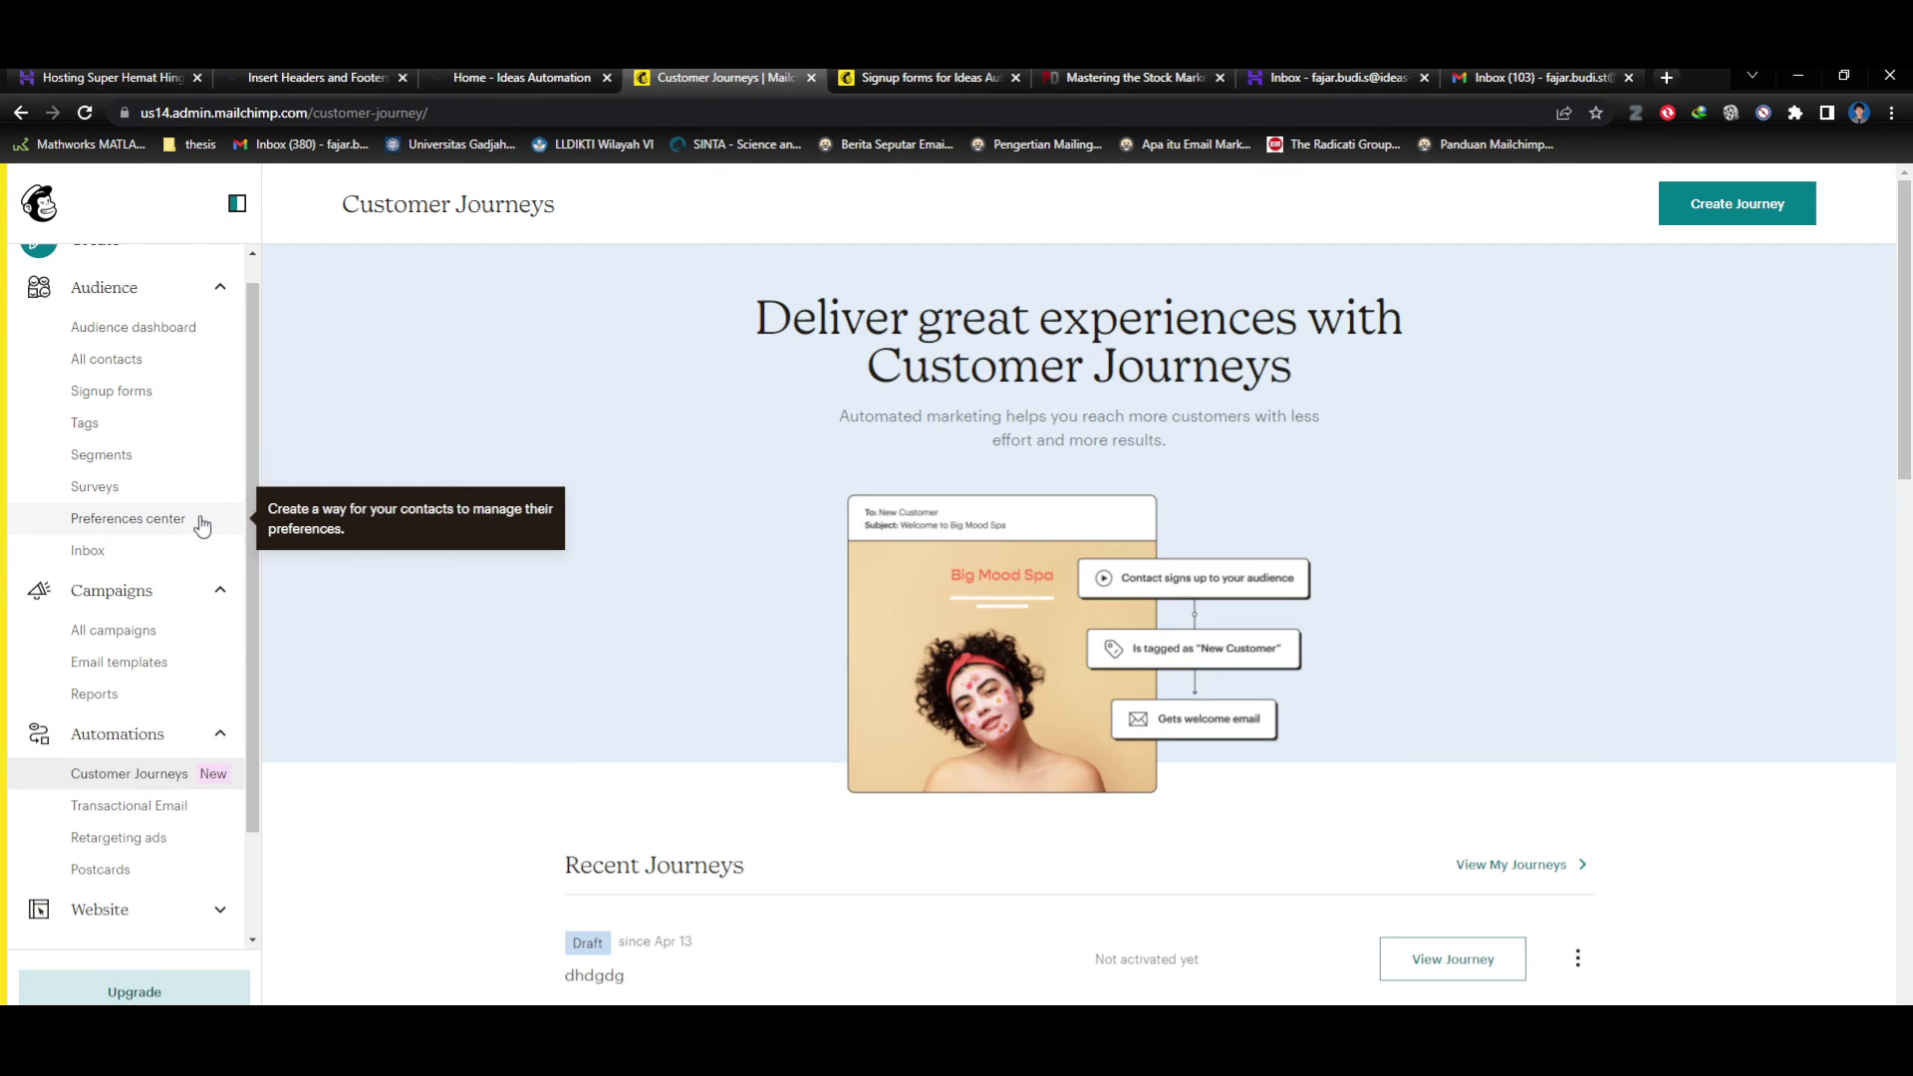
Open the Subscriber pop-up of the Ideas Automation audience in the Pop-up Form Builder and look through its form.
left_click(941, 76)
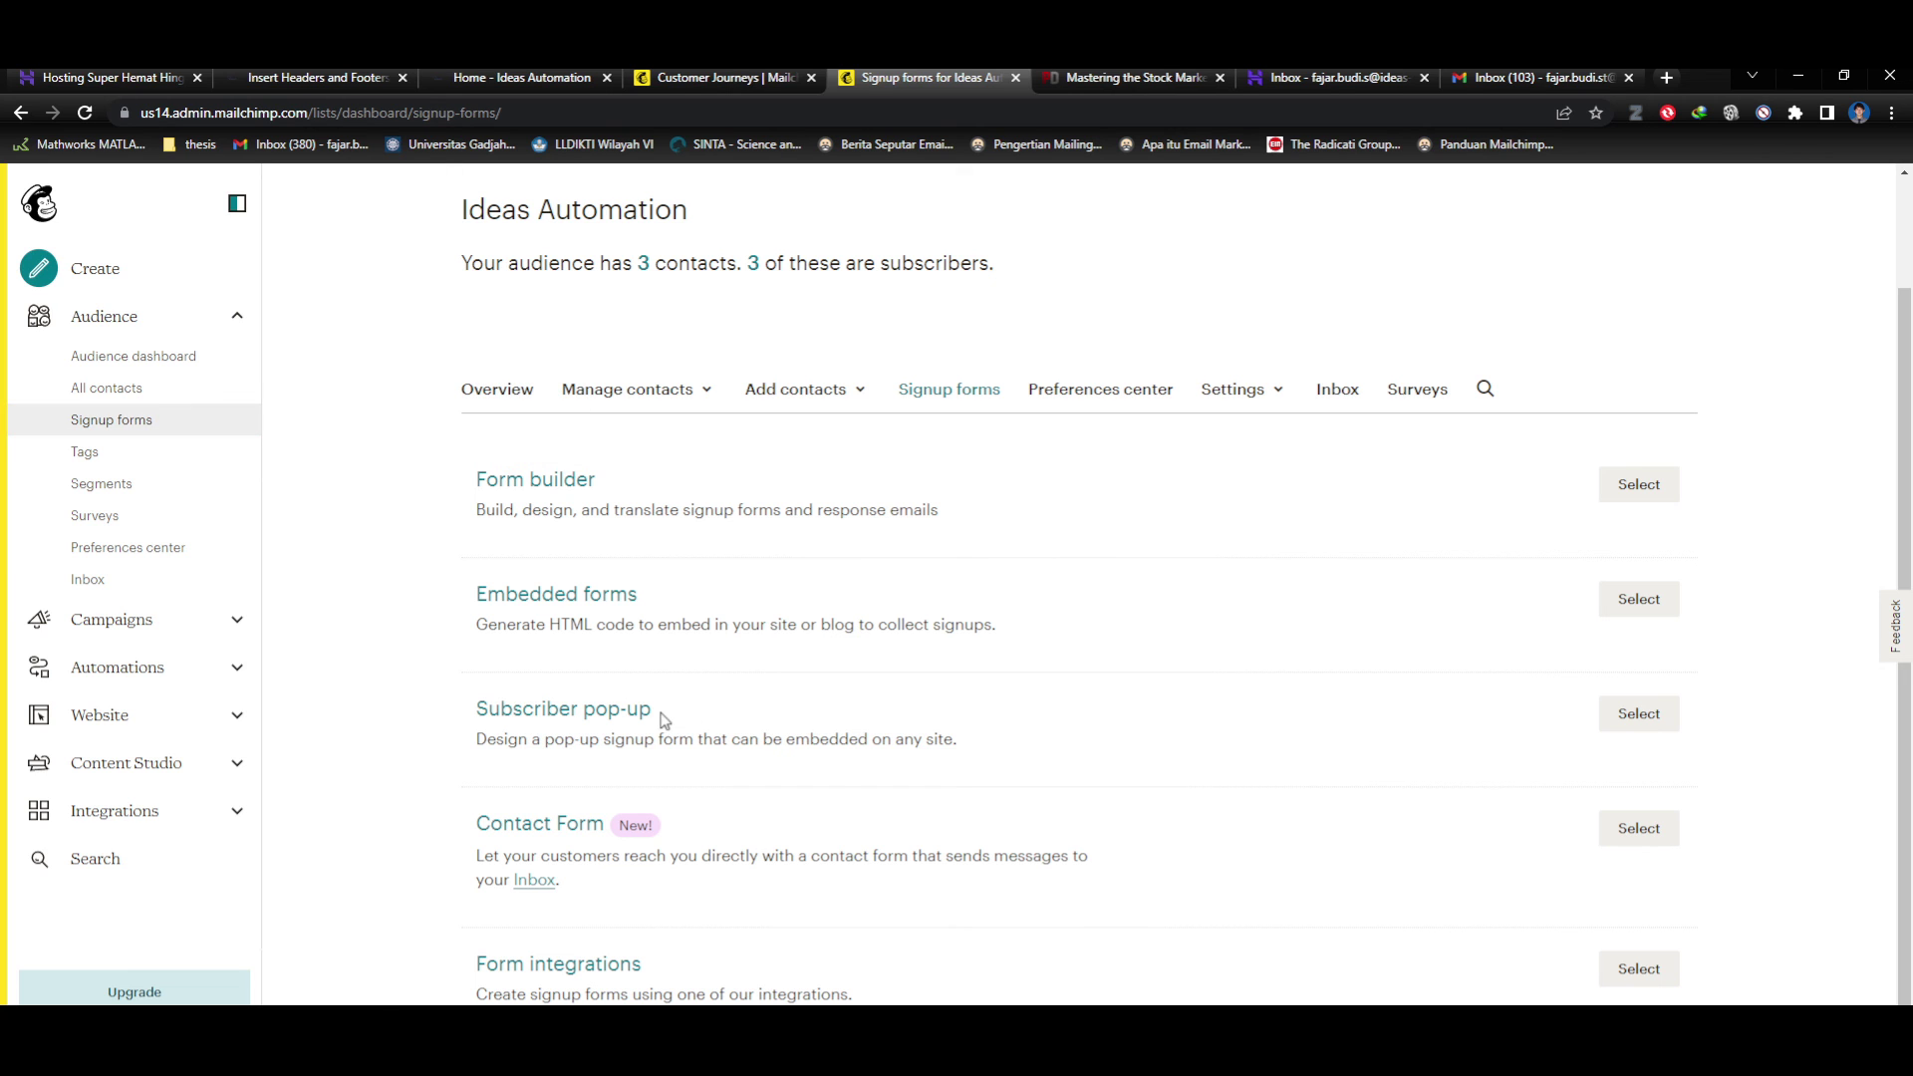
left_click(1640, 718)
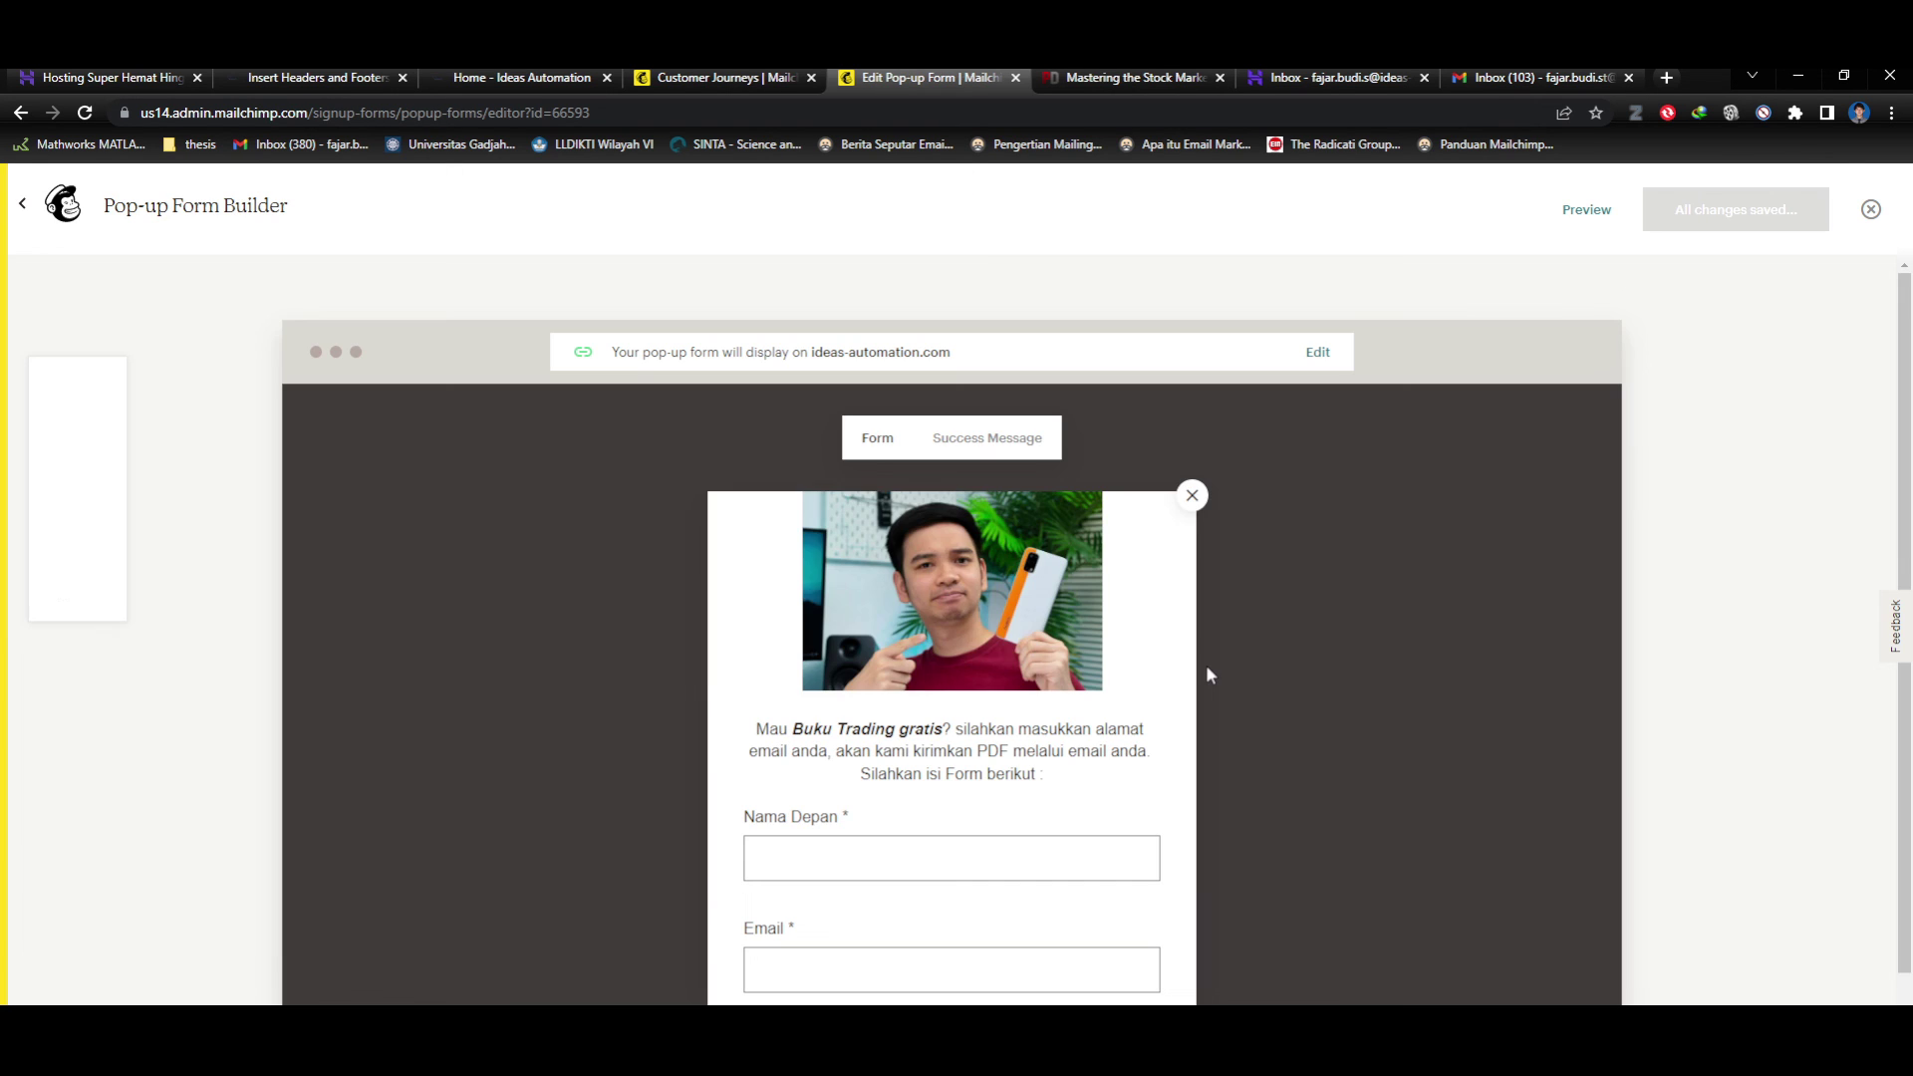
scroll(1124, 610, "down", 3)
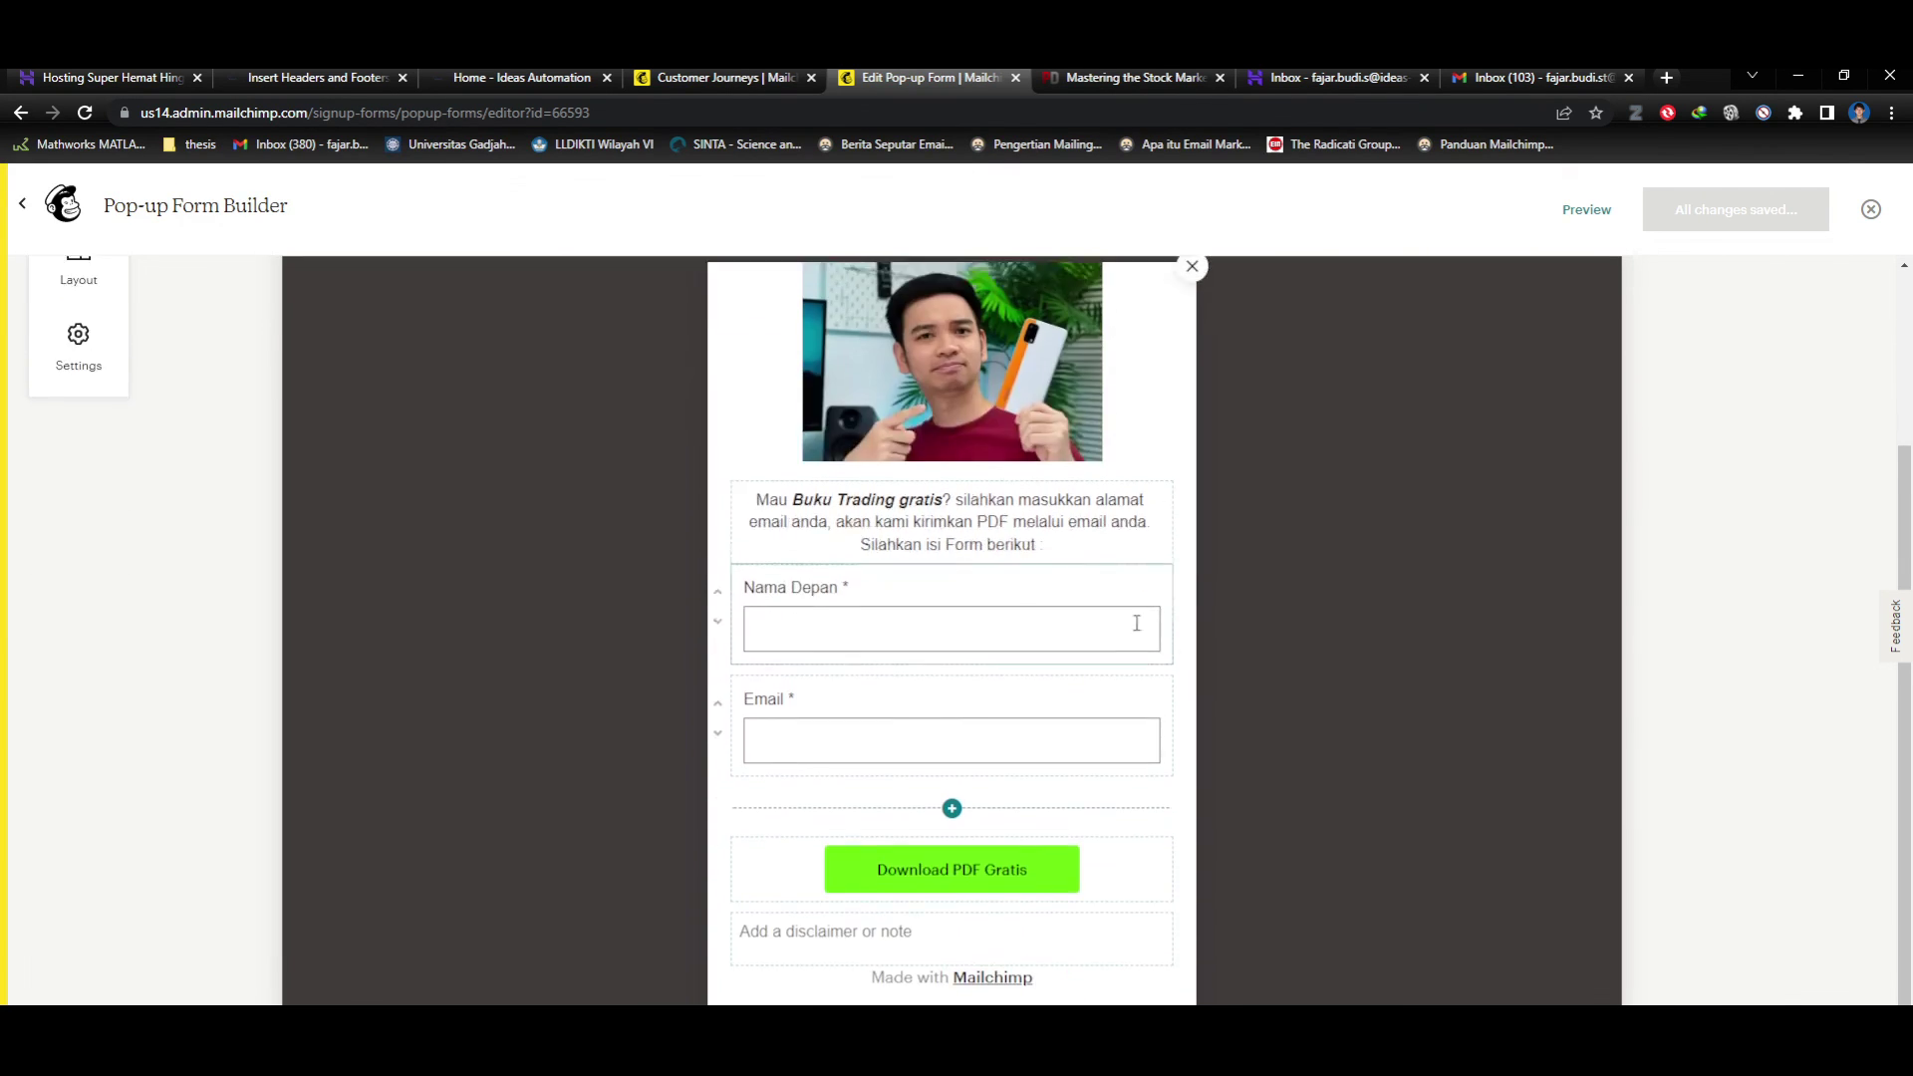
scroll(1051, 483, "up", 3)
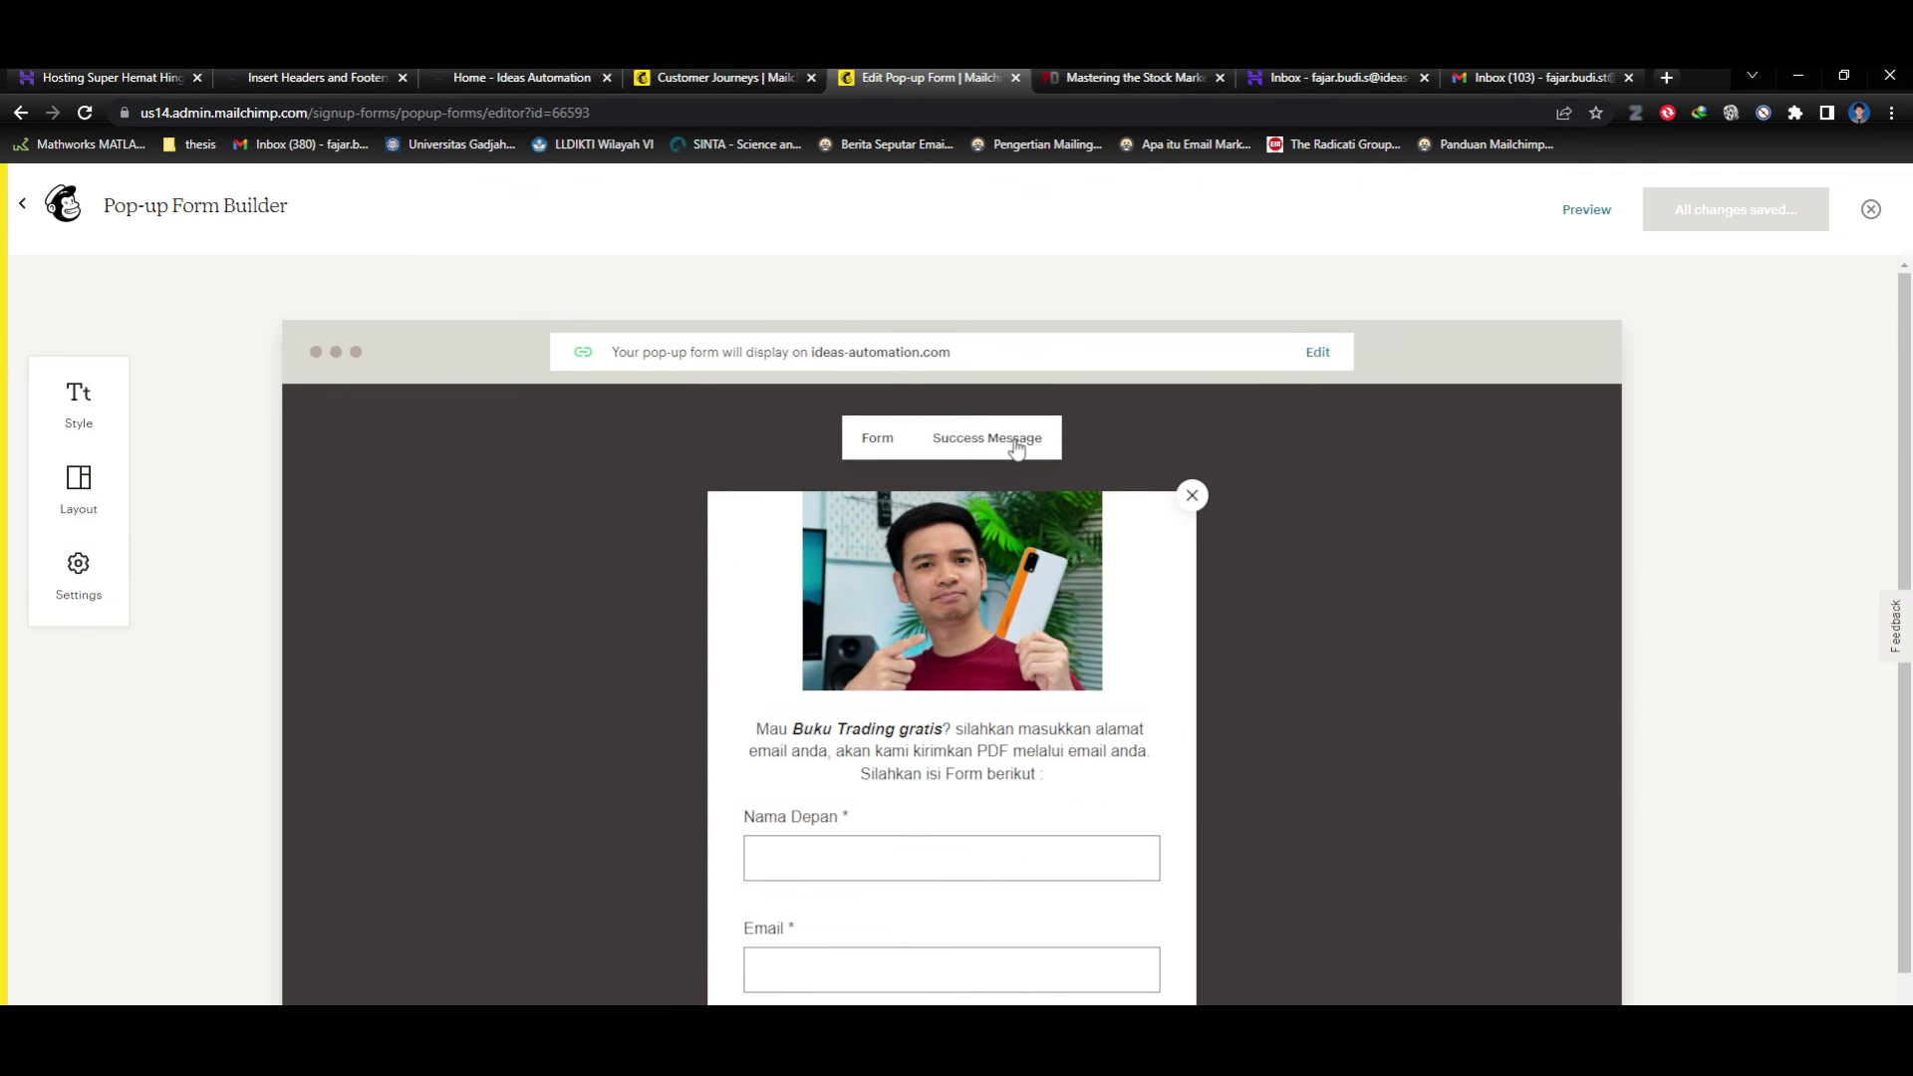
Review the pop-up's success message against its form fields and intro text, switching between the two views.
left_click(1022, 412)
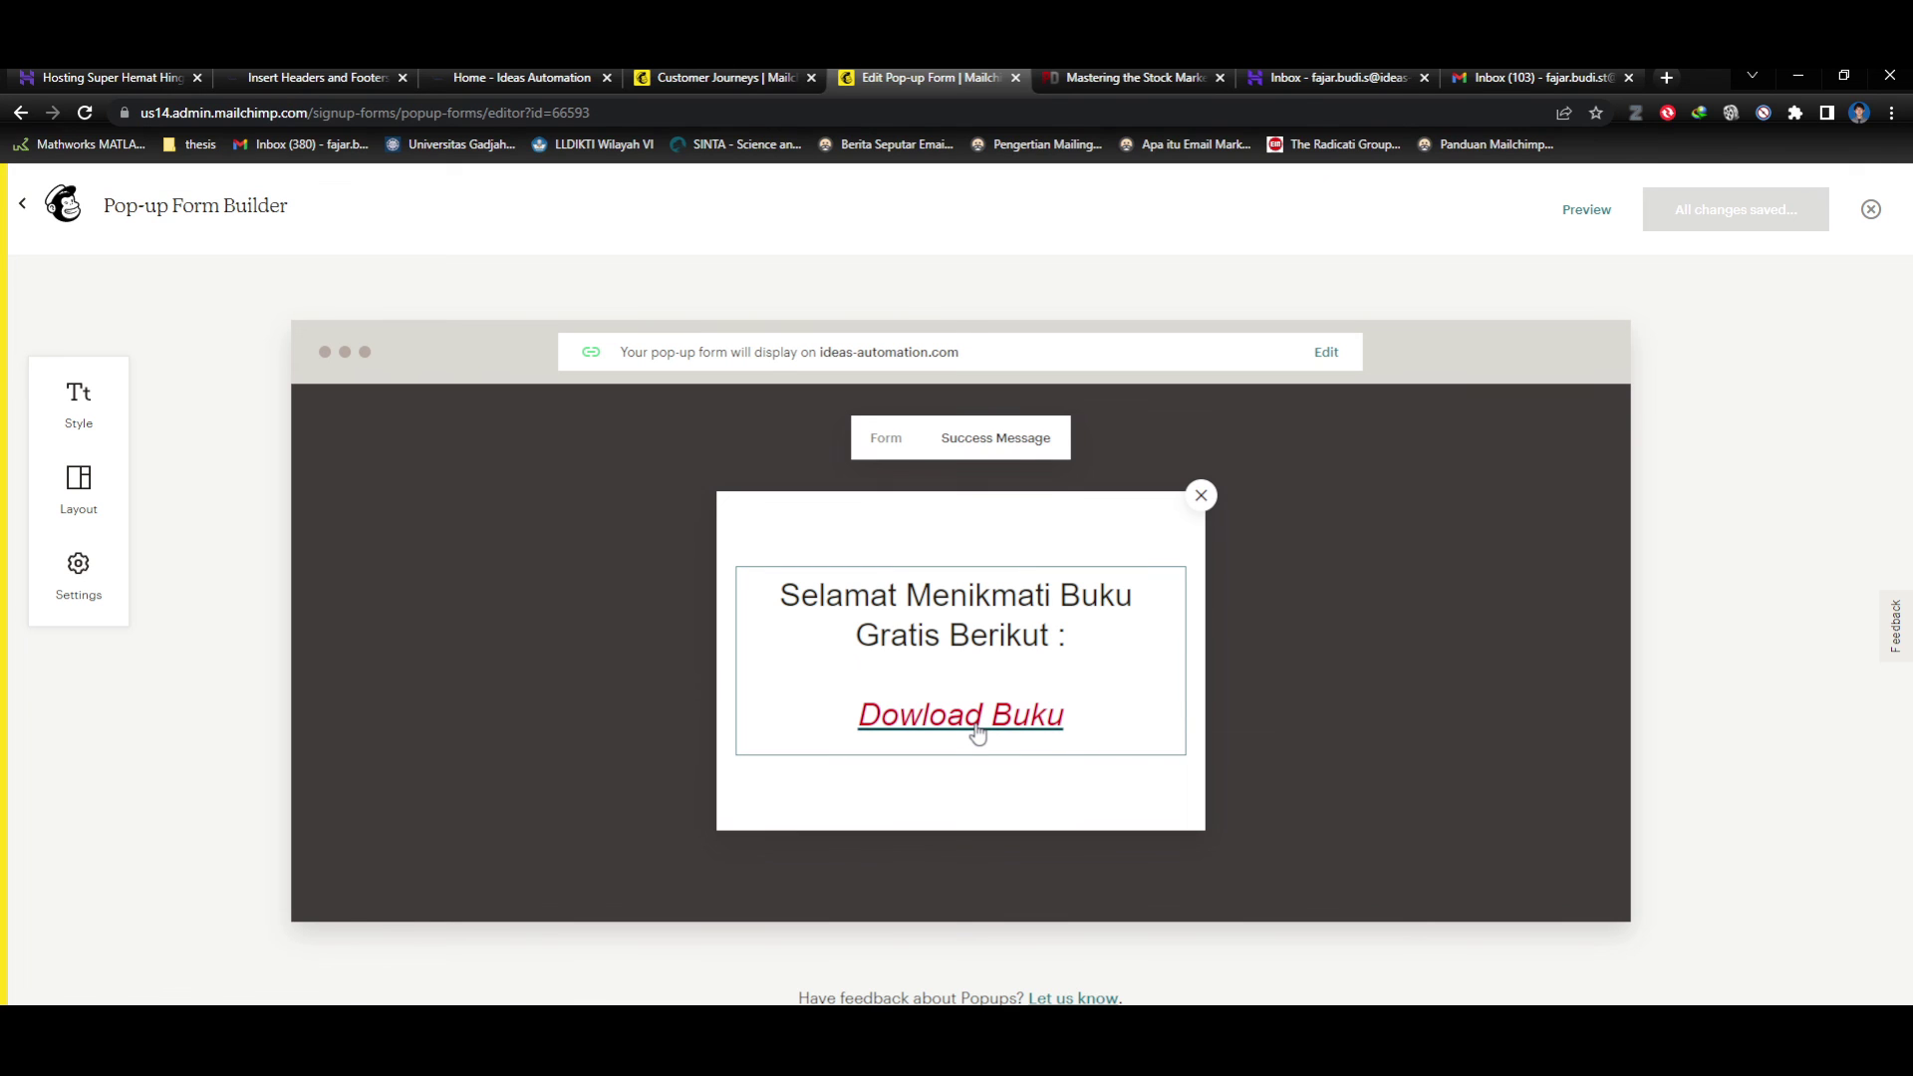
left_click(886, 439)
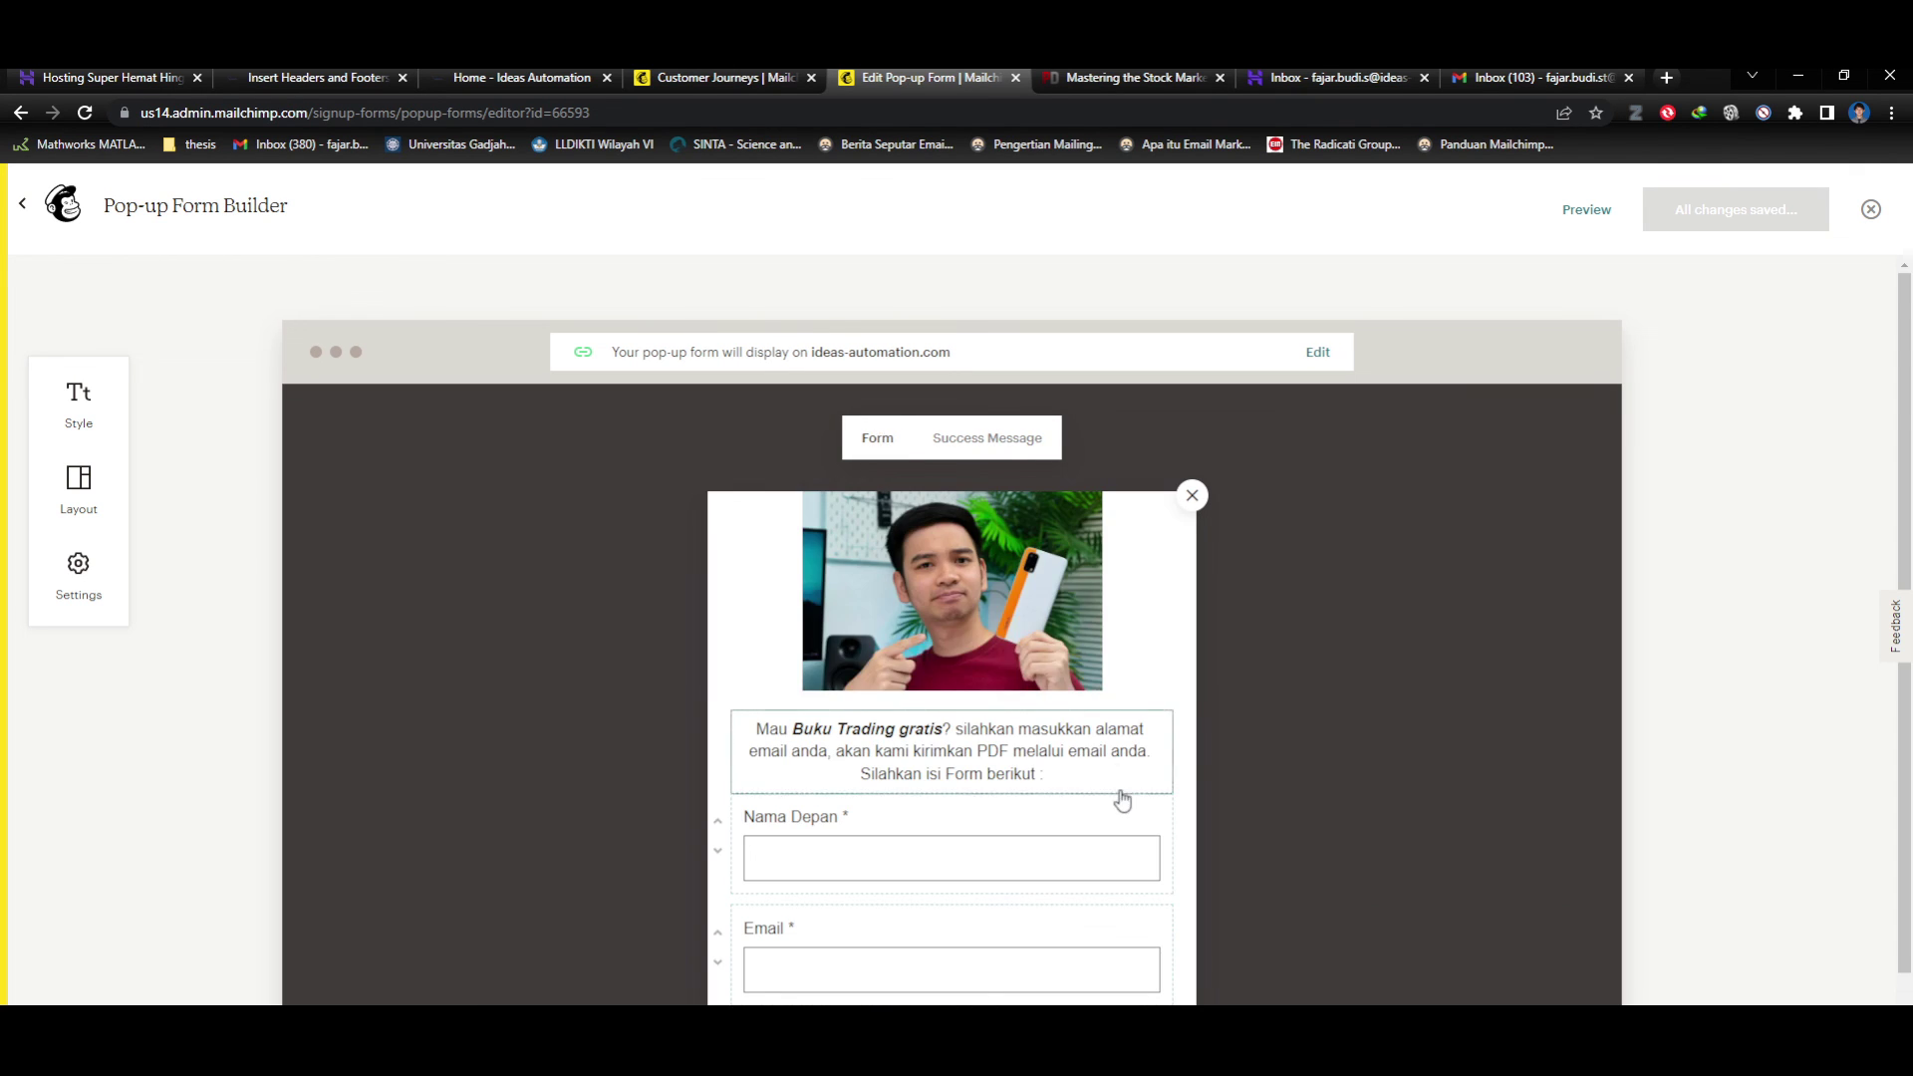
scroll(1123, 801, "down", 2)
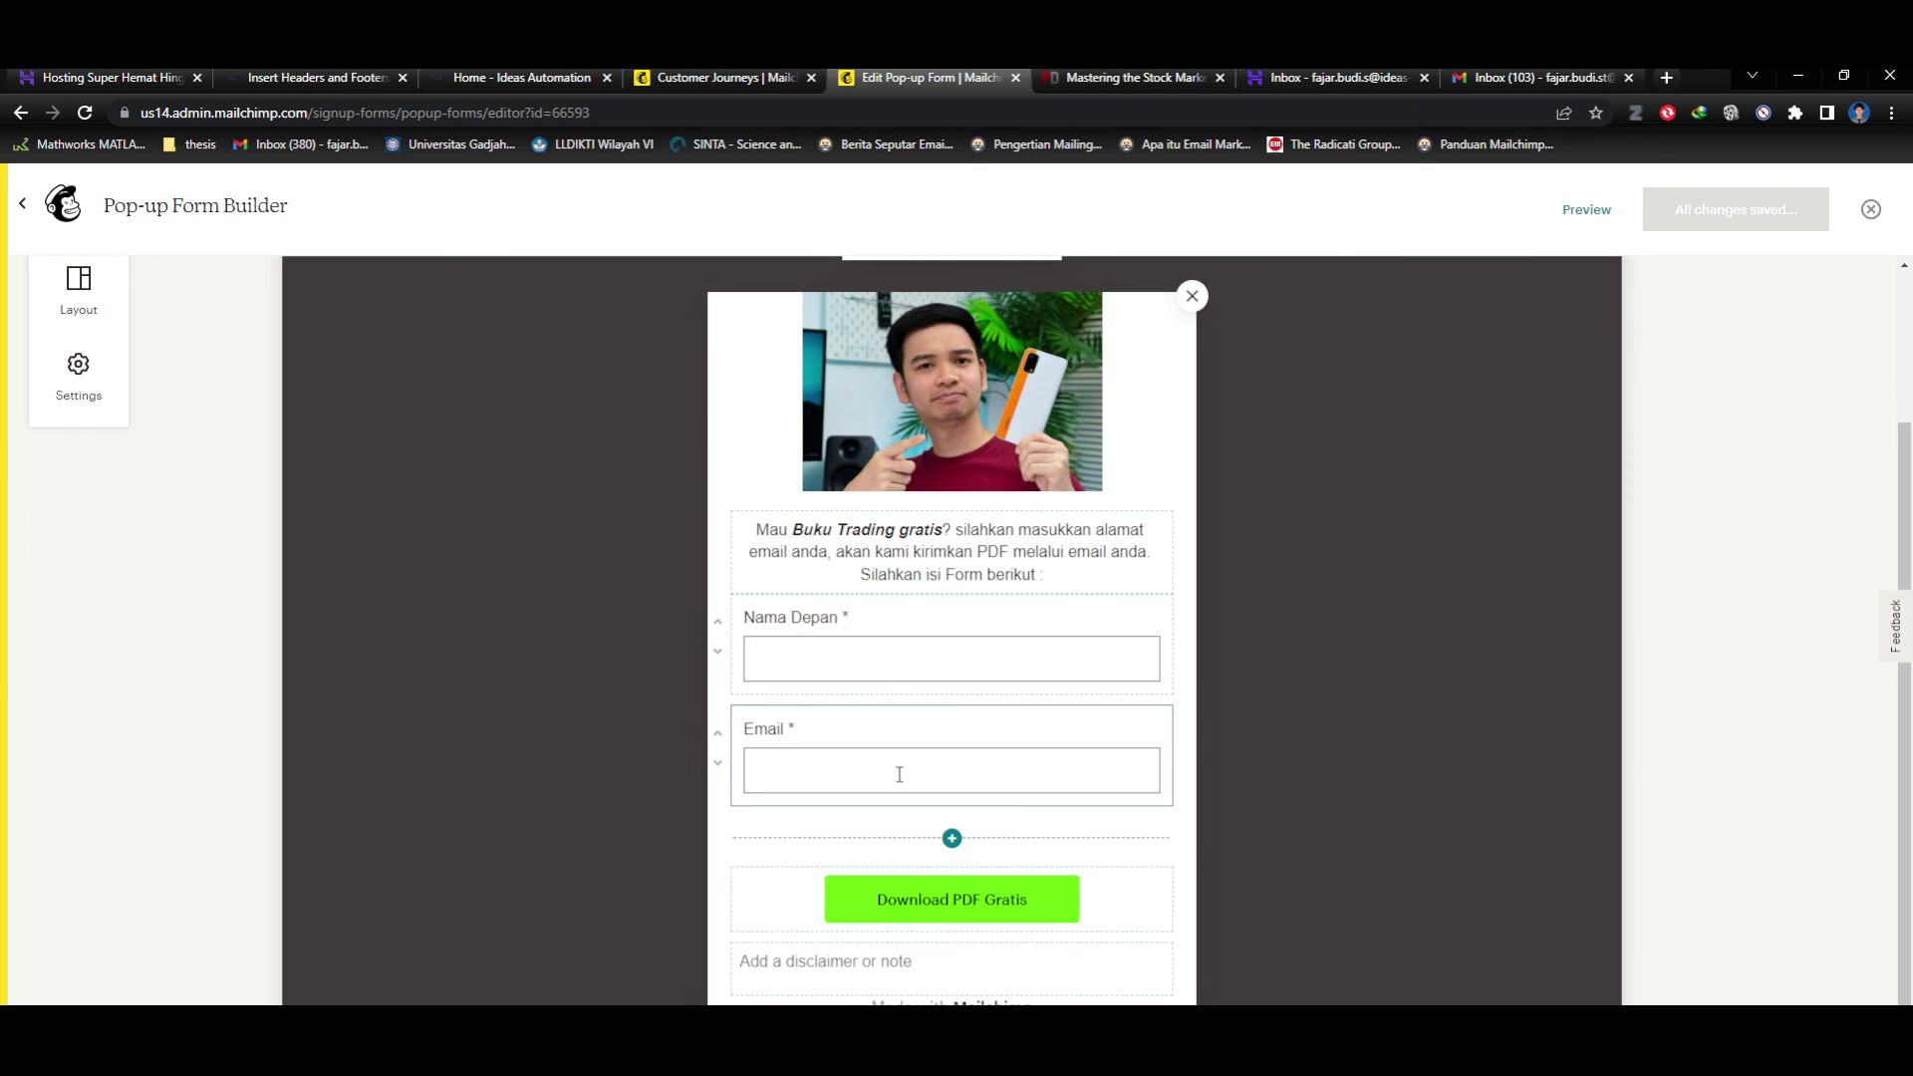
scroll(1056, 837, "up", 2)
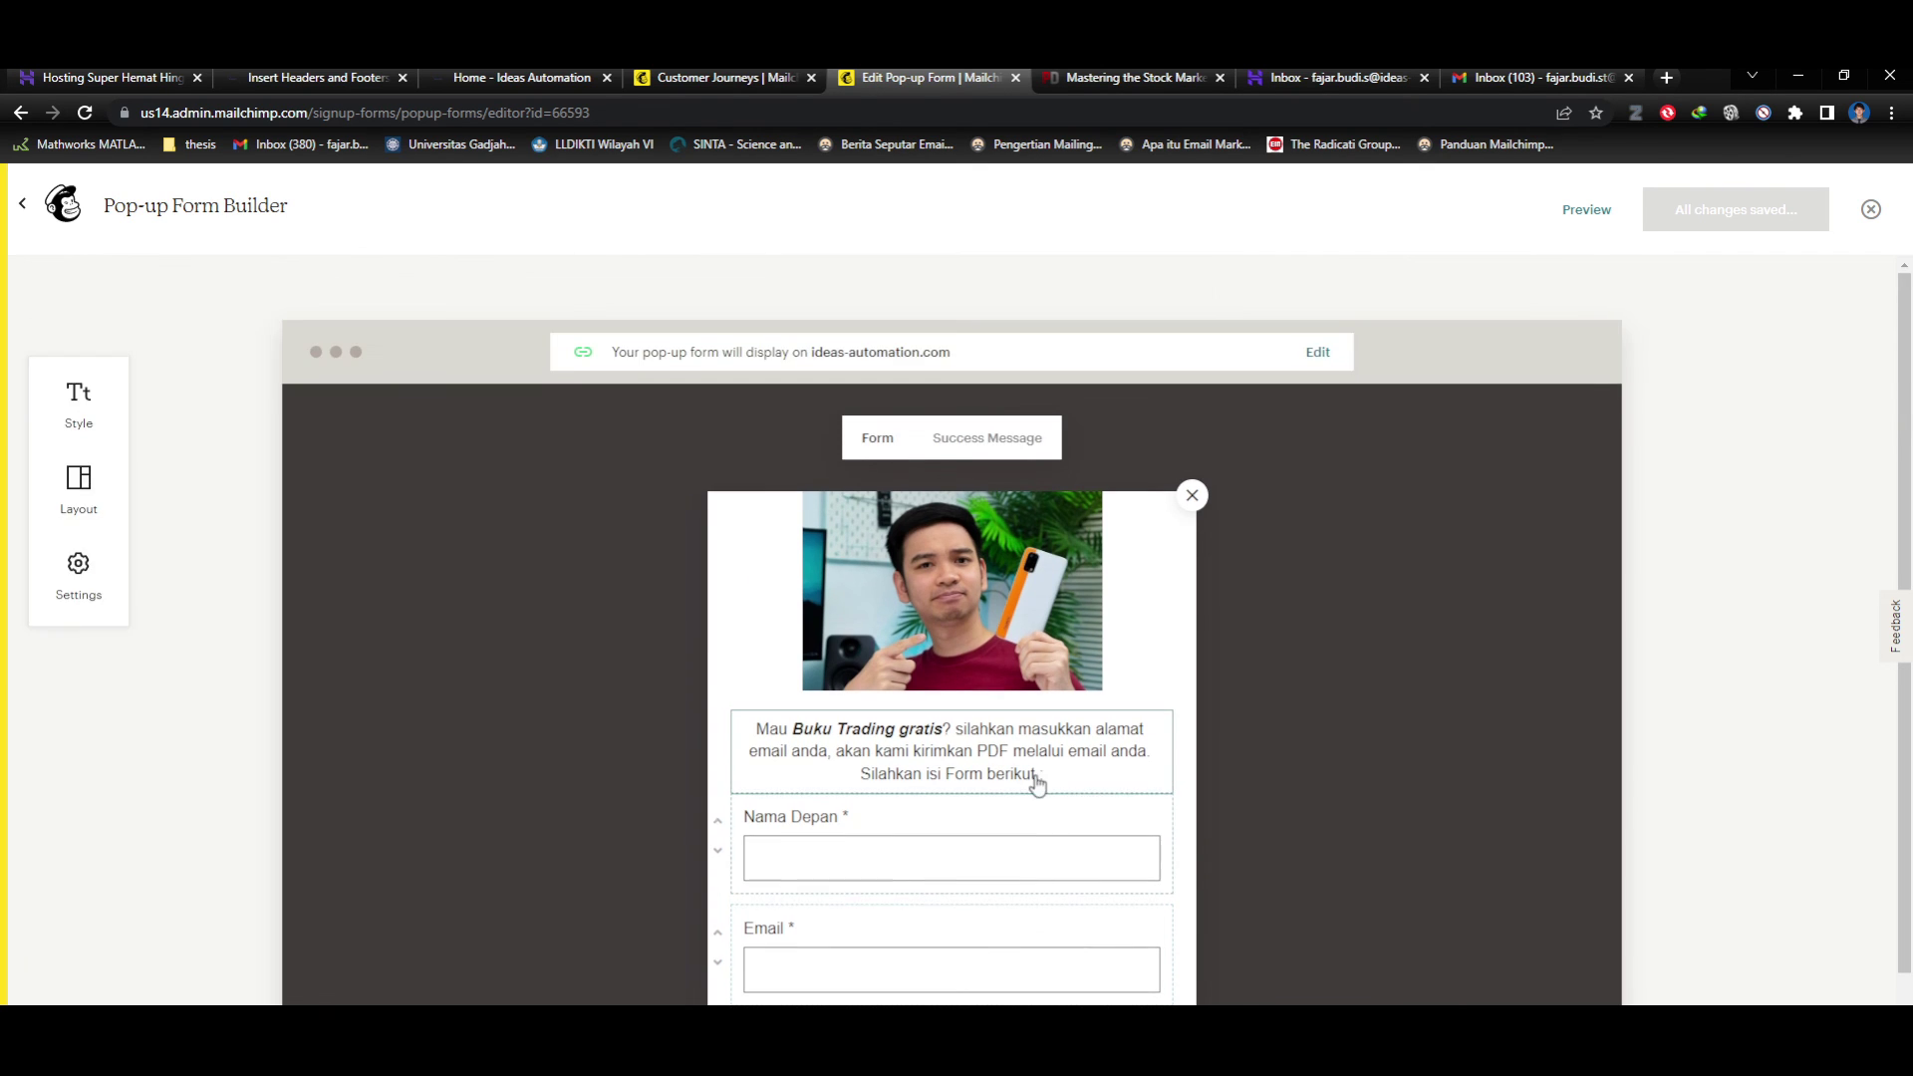
left_click(1012, 451)
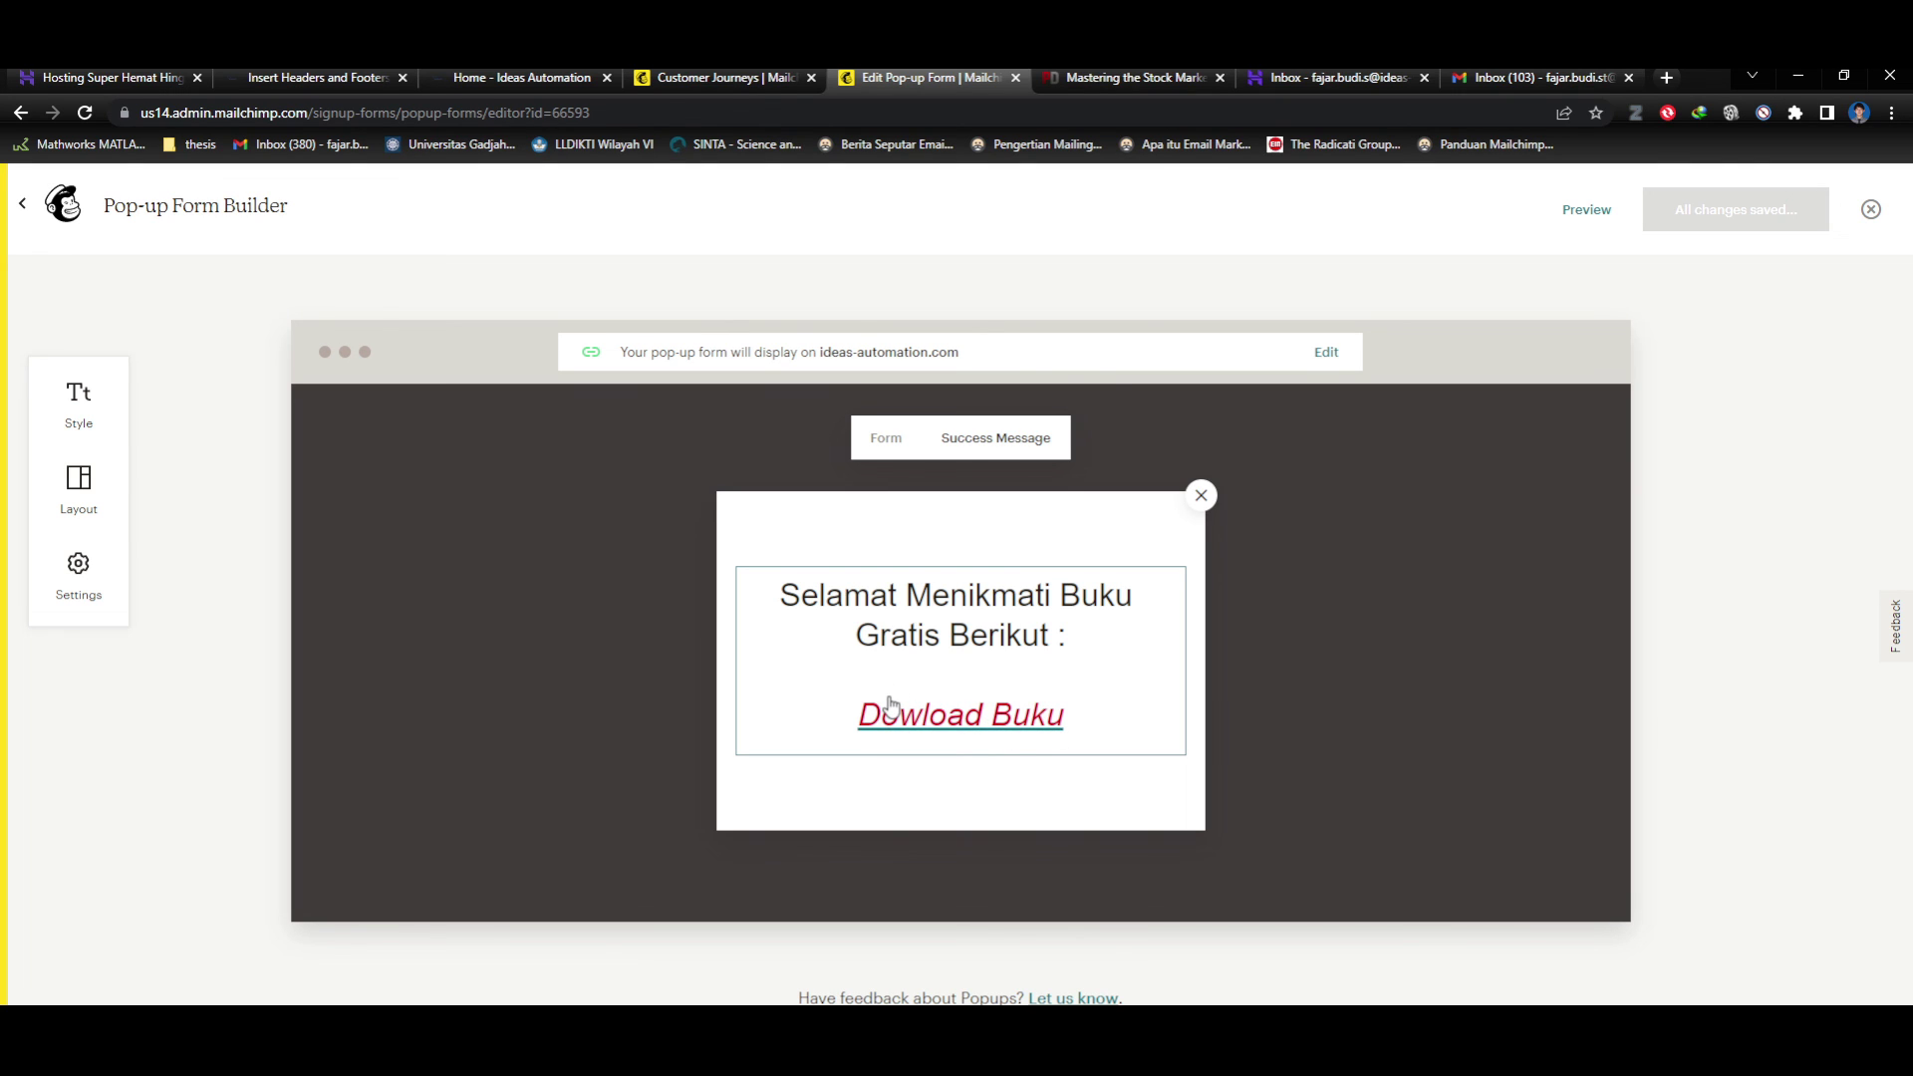
left_click(877, 439)
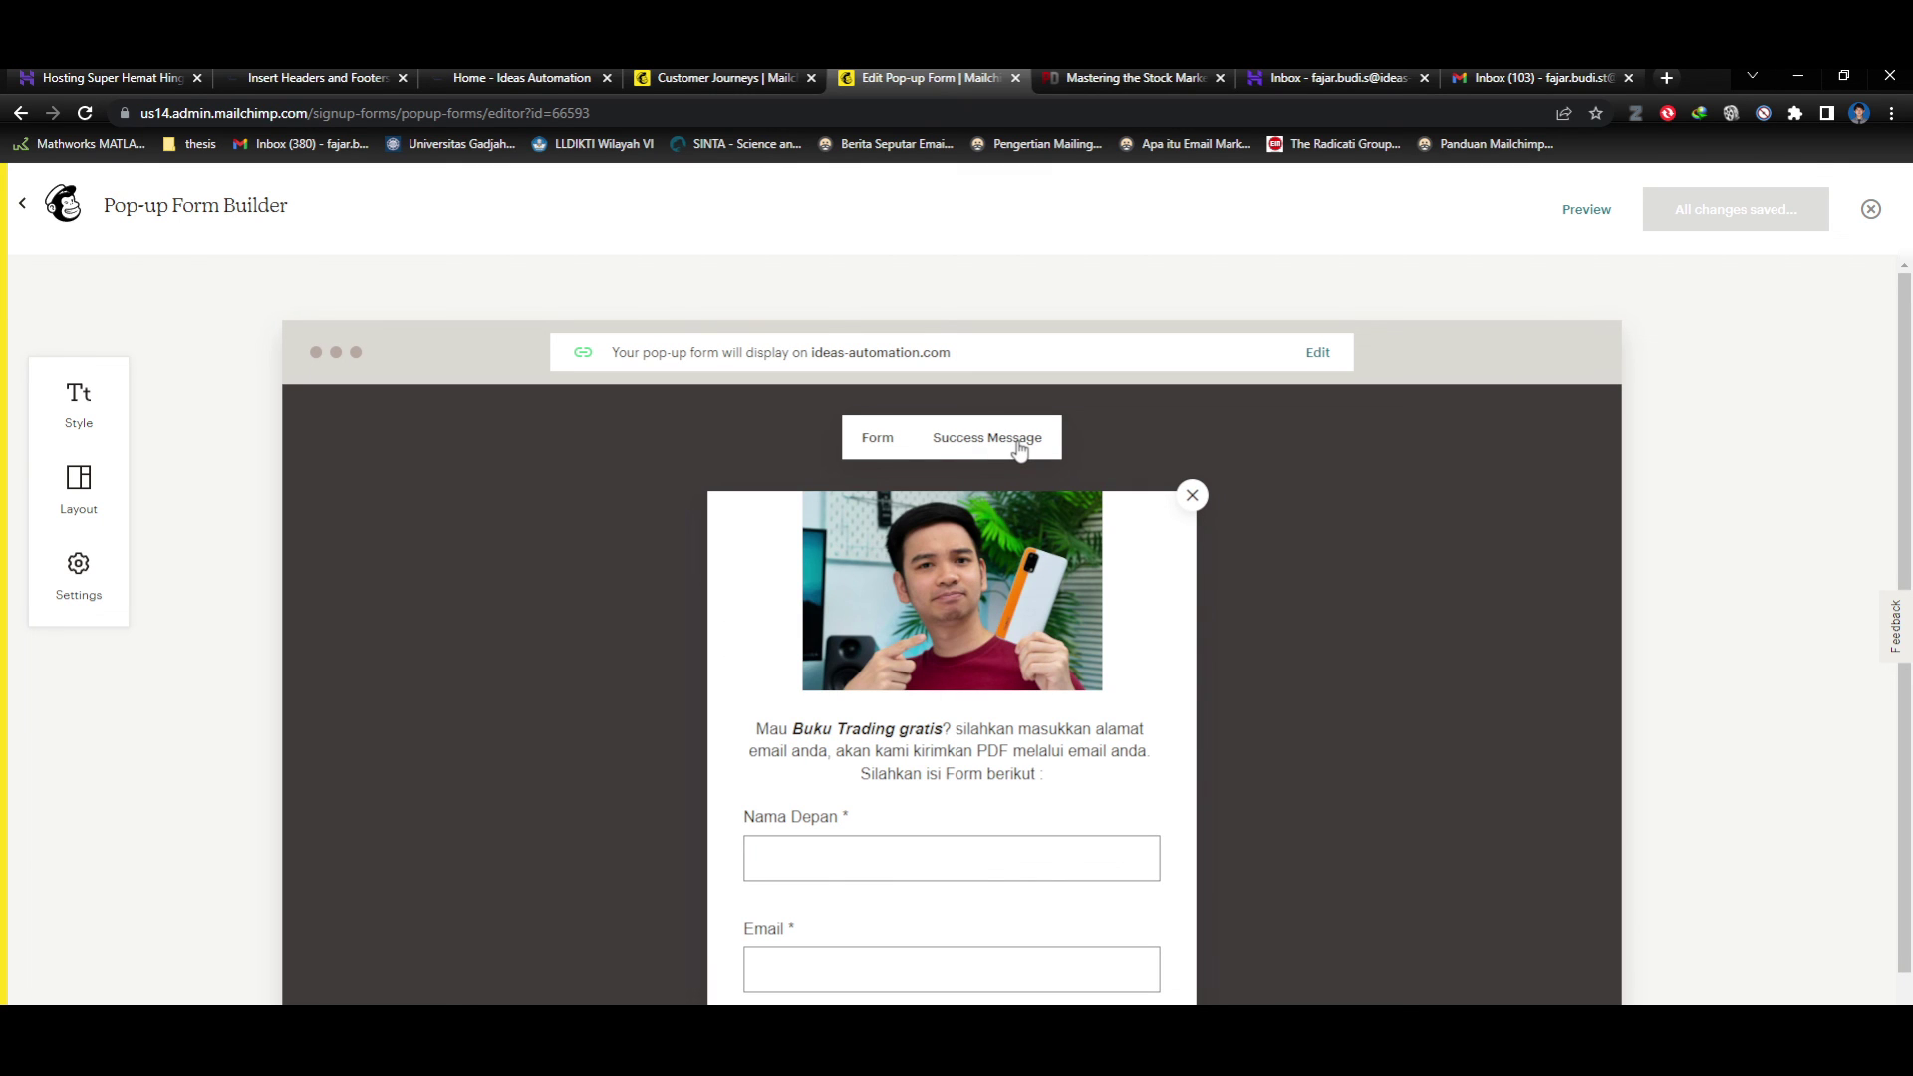
left_click(1019, 446)
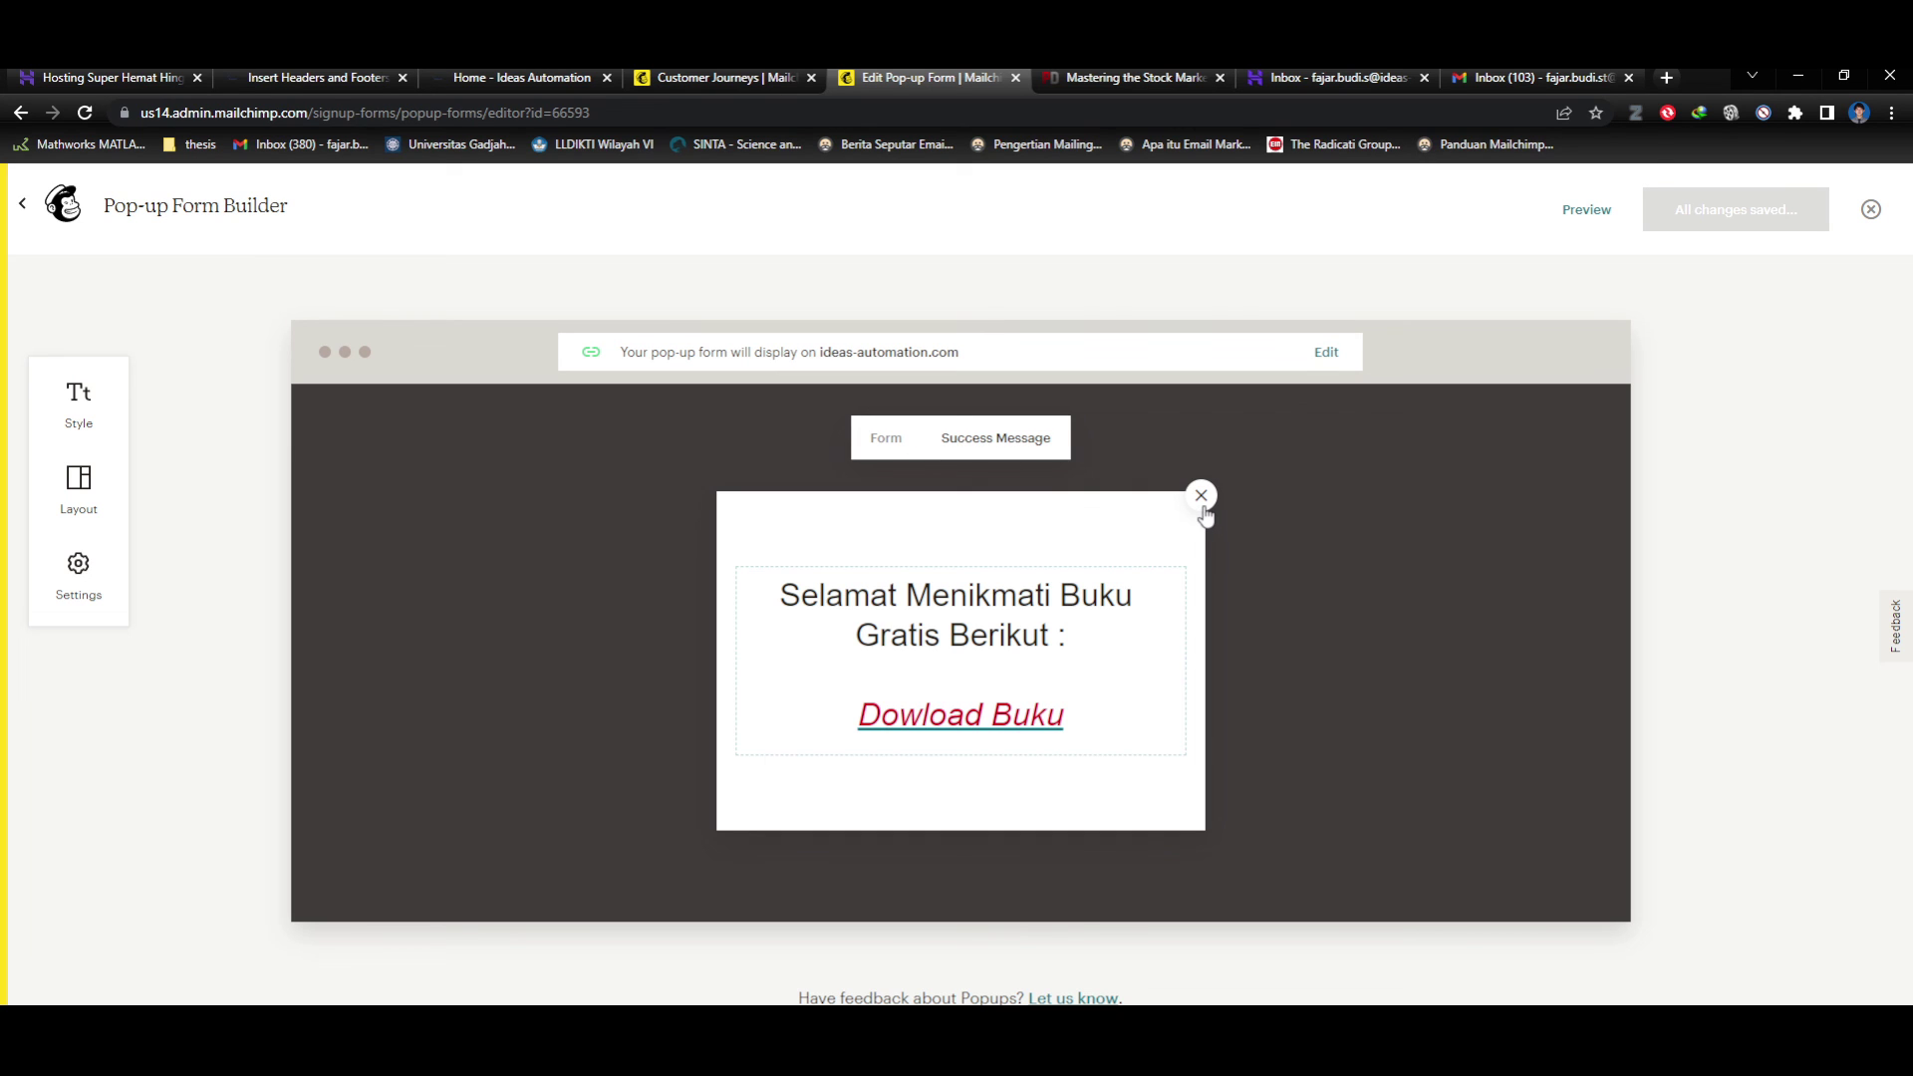
left_click(886, 438)
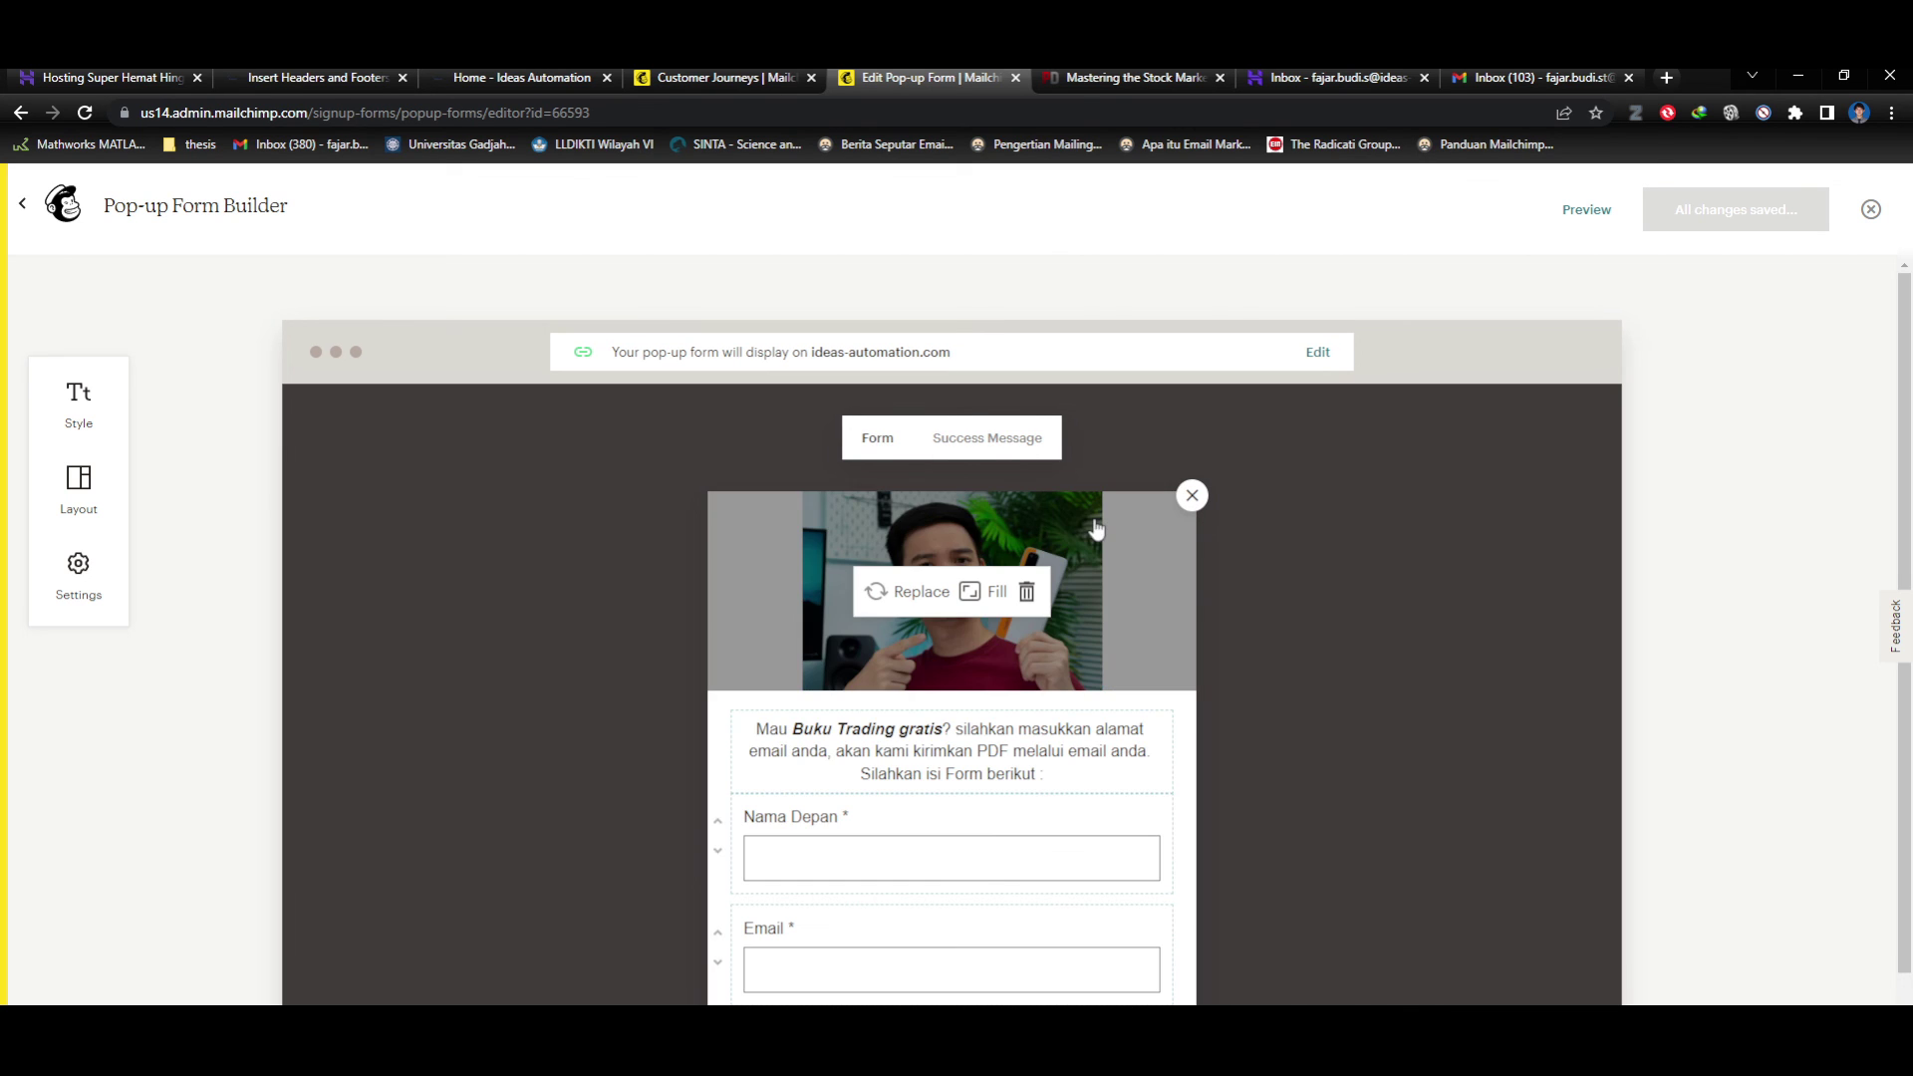
Delete all of the pop-up's success message text, including the "Dowload Buku" link.
left_click(964, 443)
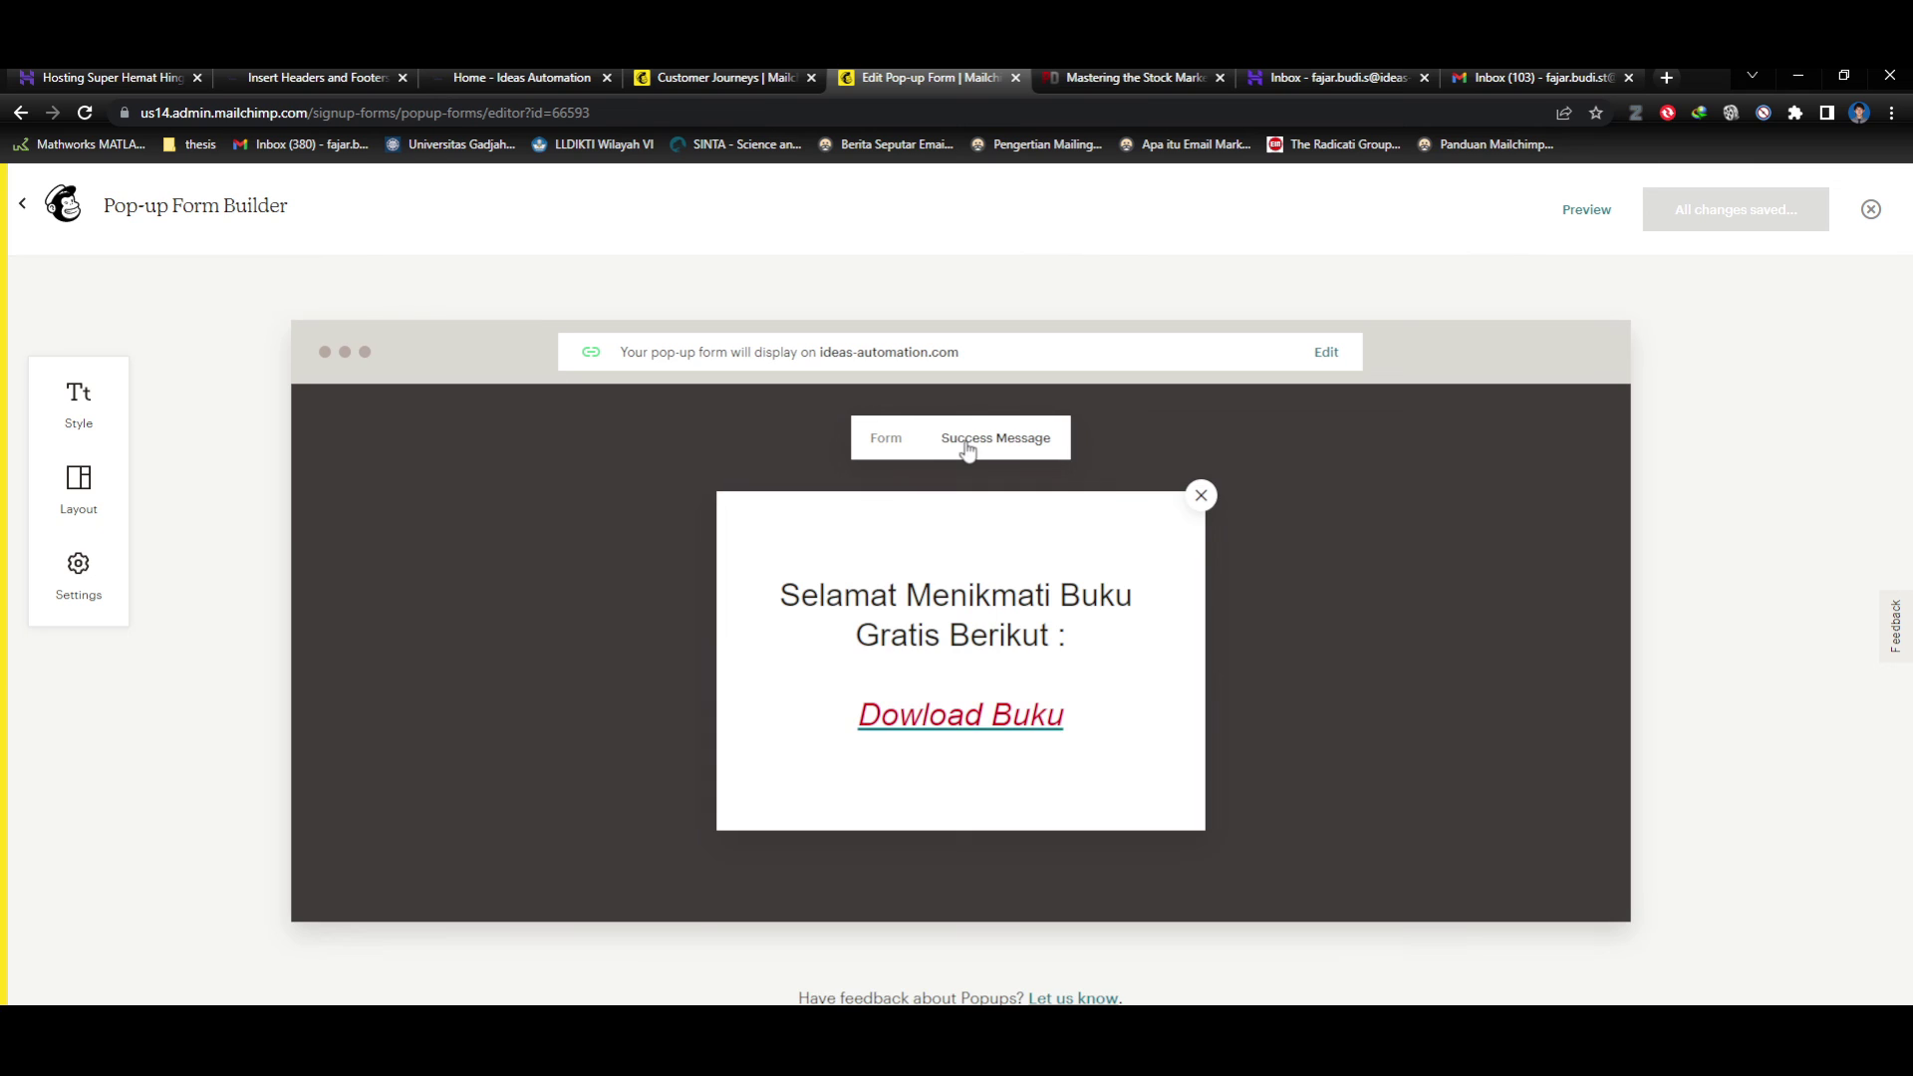
left_click(977, 711)
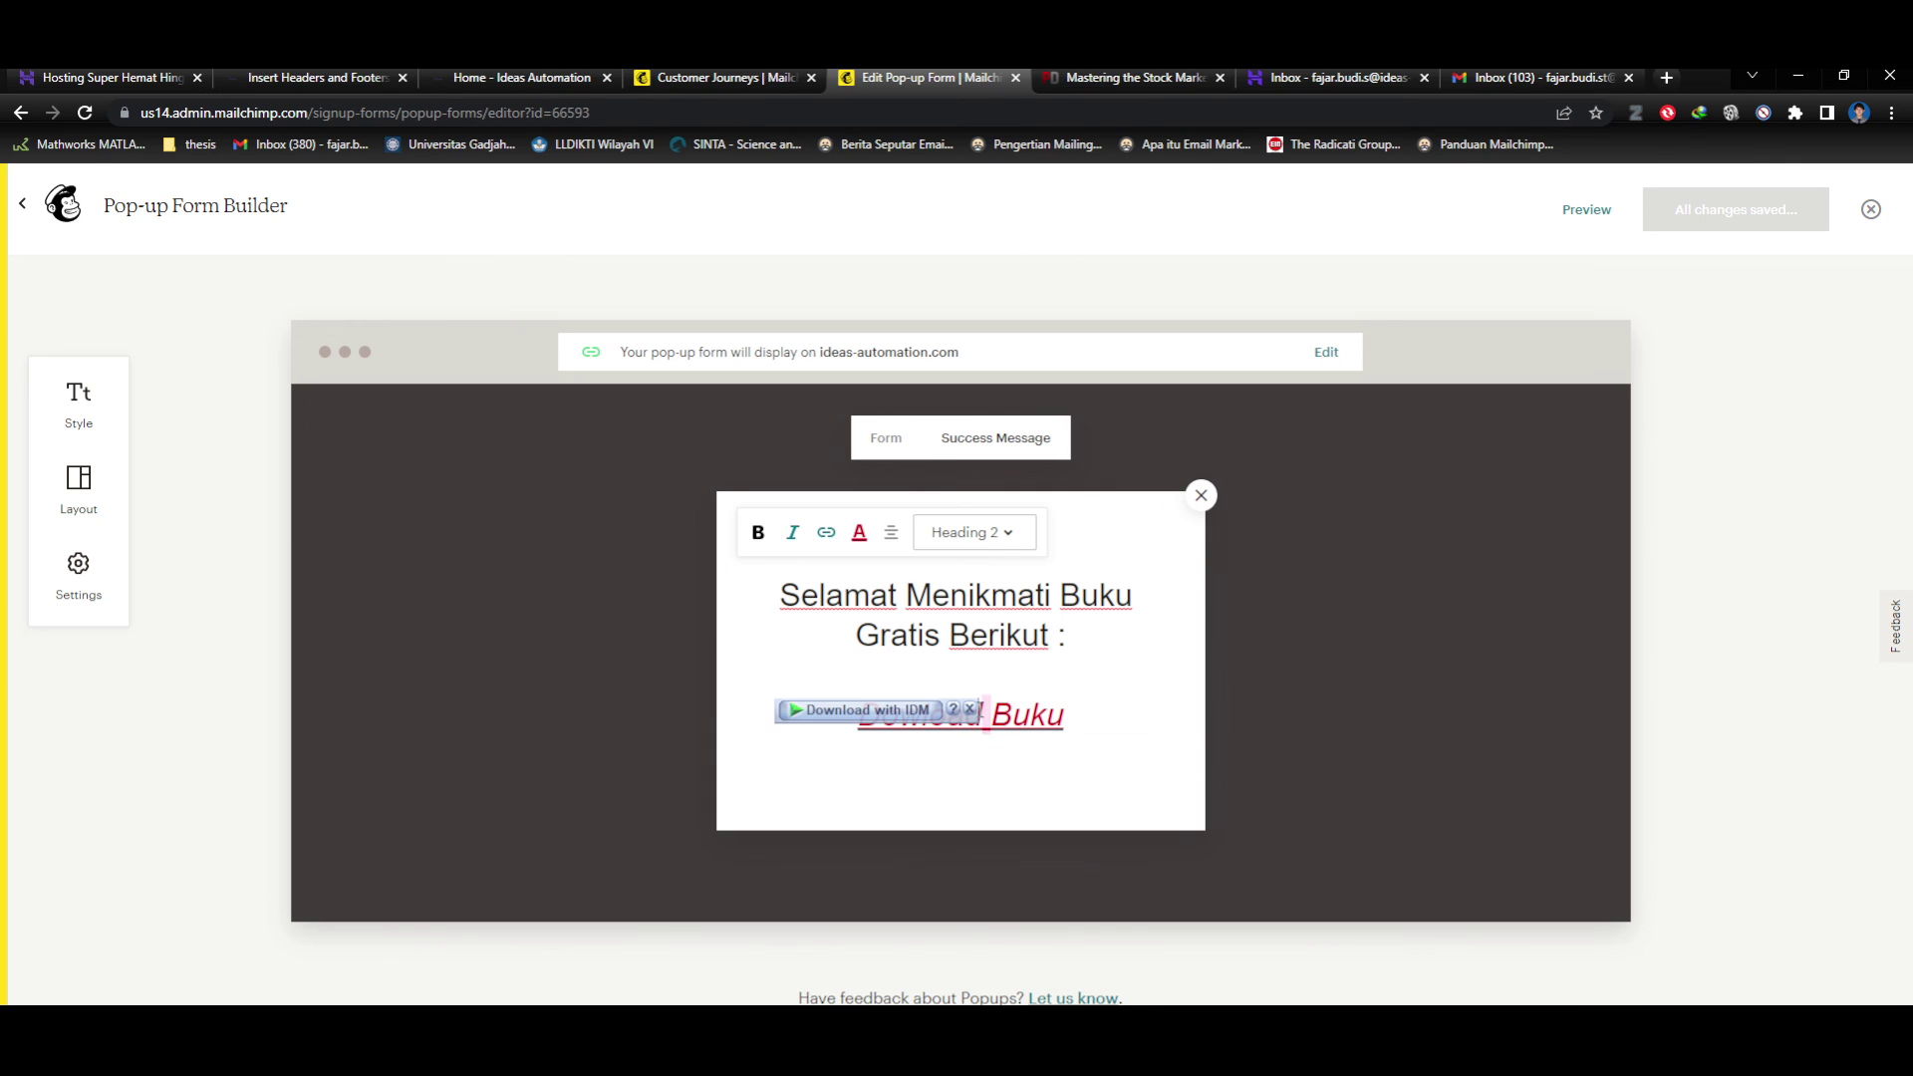
left_click(1089, 724)
left_click_drag(1089, 724, 855, 717)
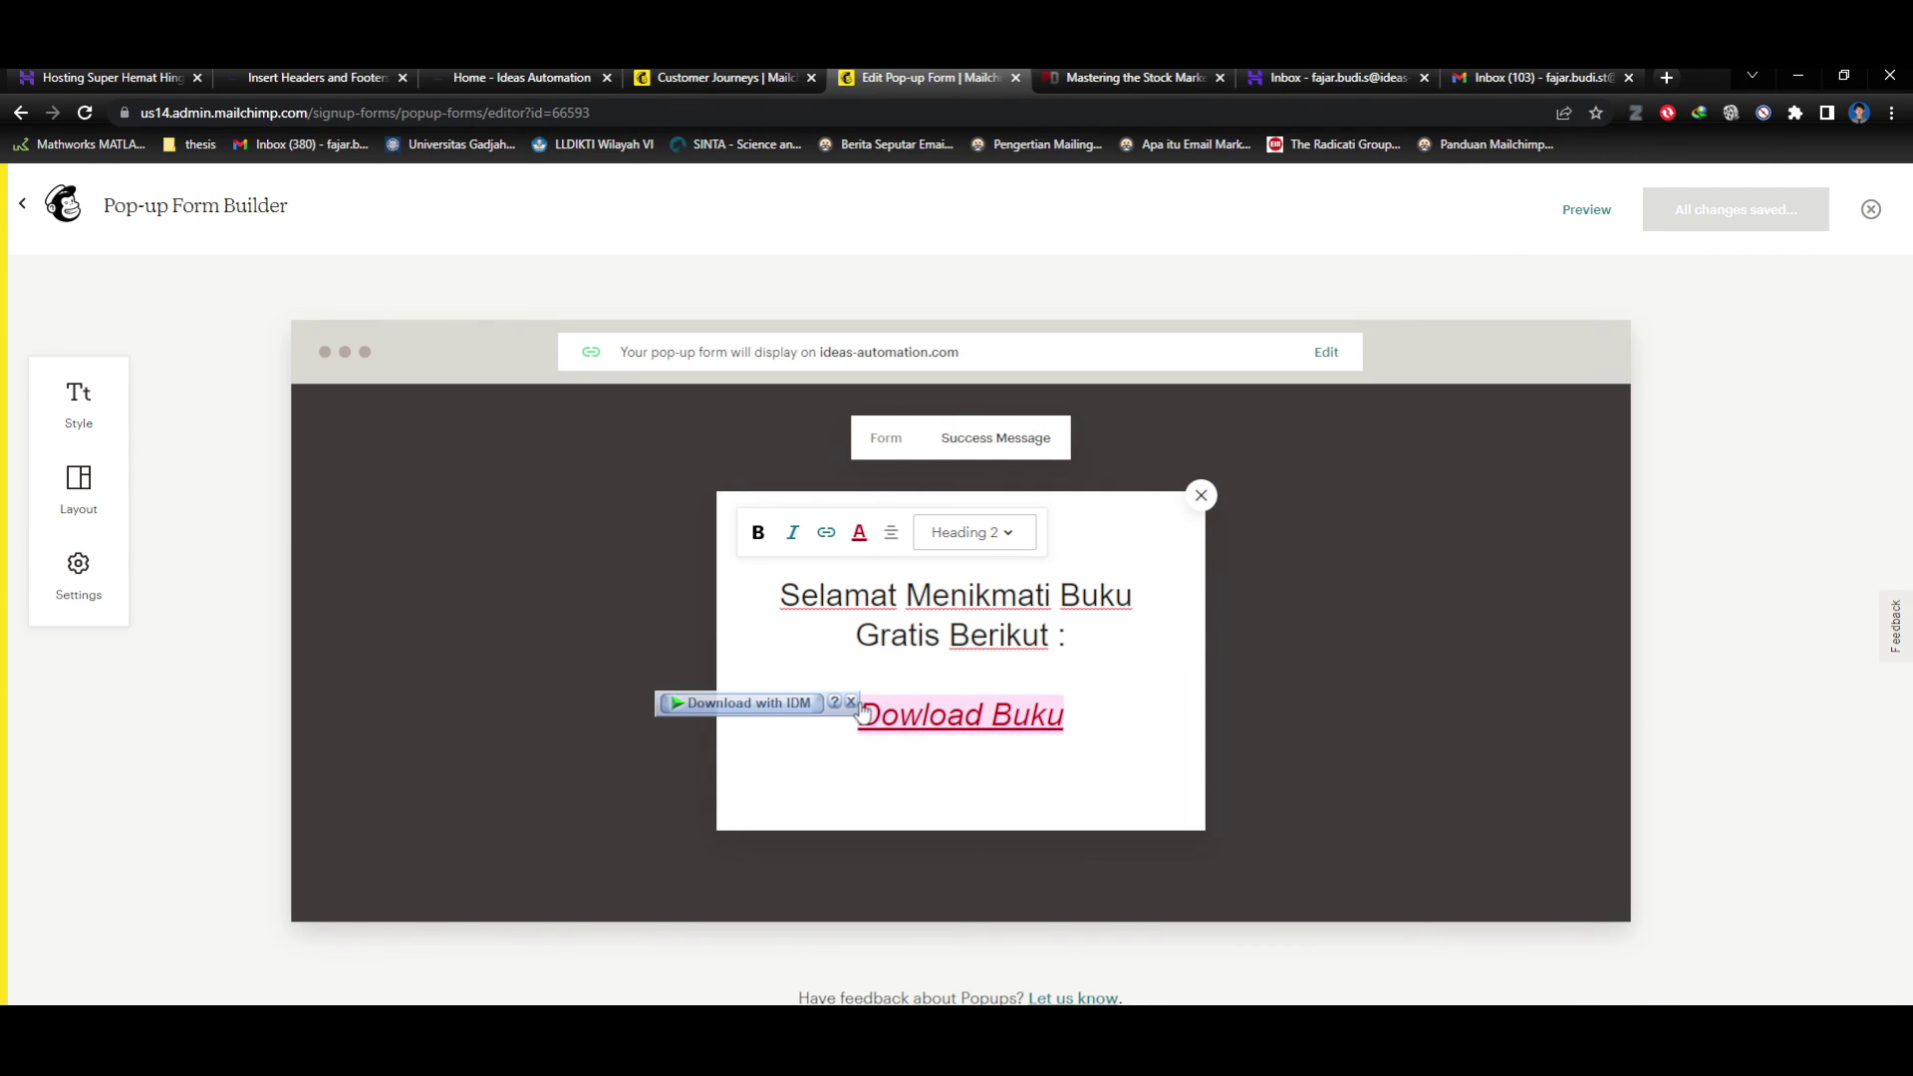
key("BackSpace")
key("BackSpace")
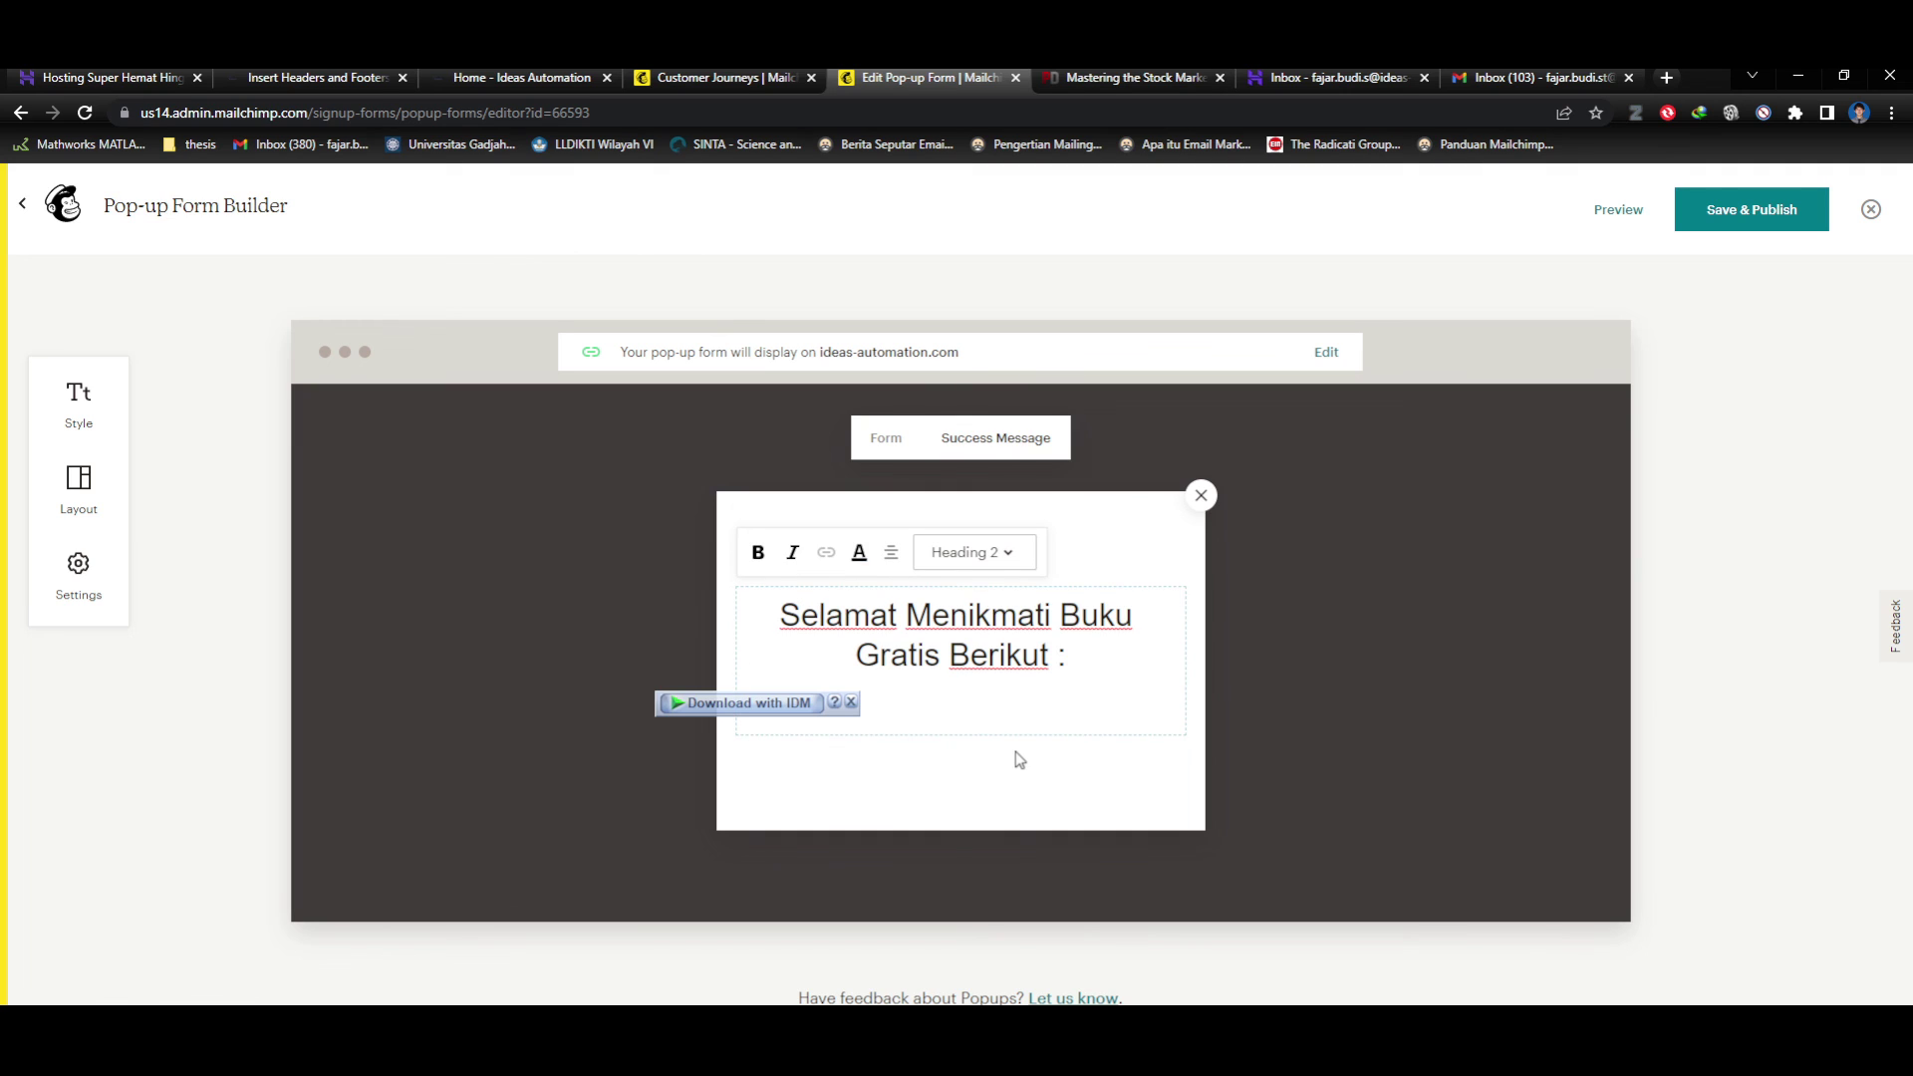
key("BackSpace")
key("BackSpace")
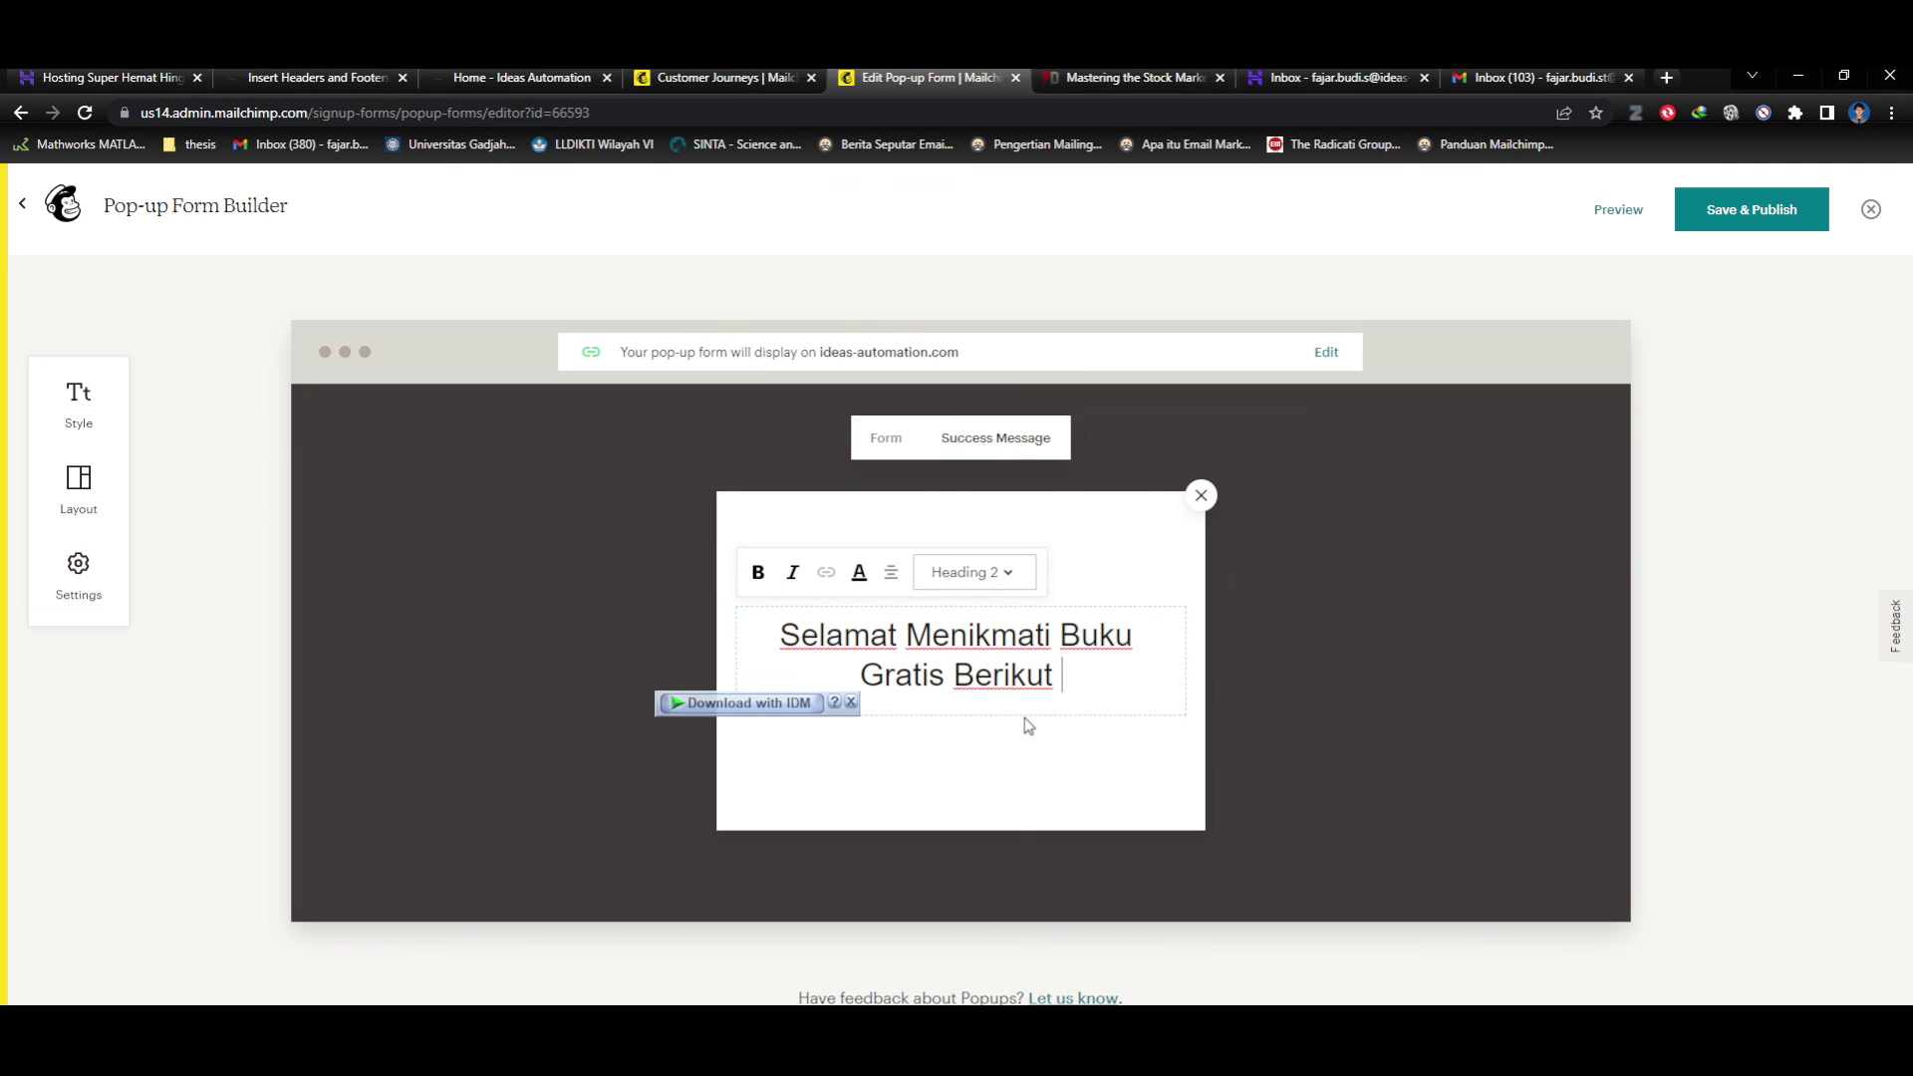
key("BackSpace")
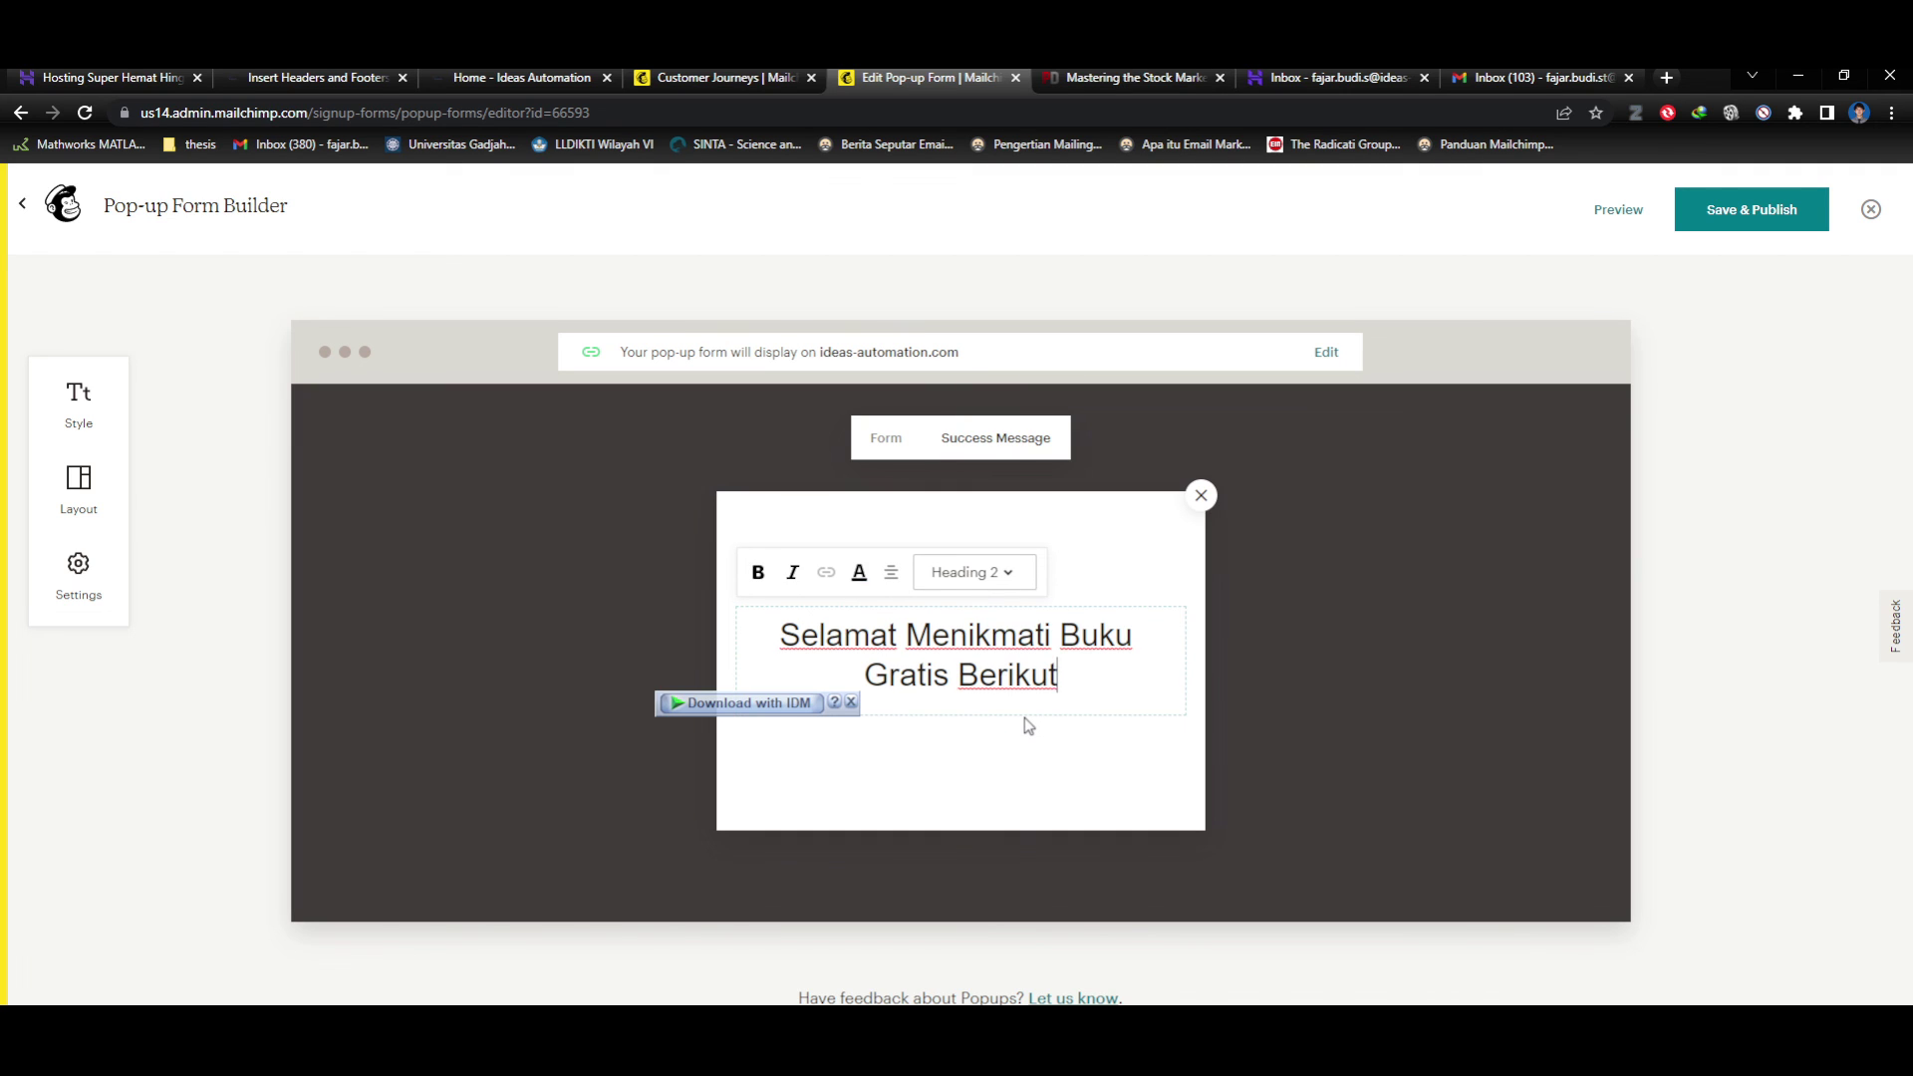
key("BackSpace")
key("BackSpace")
key("BackSpace")
key("BackSpace")
key("BackSpace")
key("BackSpace")
key("BackSpace")
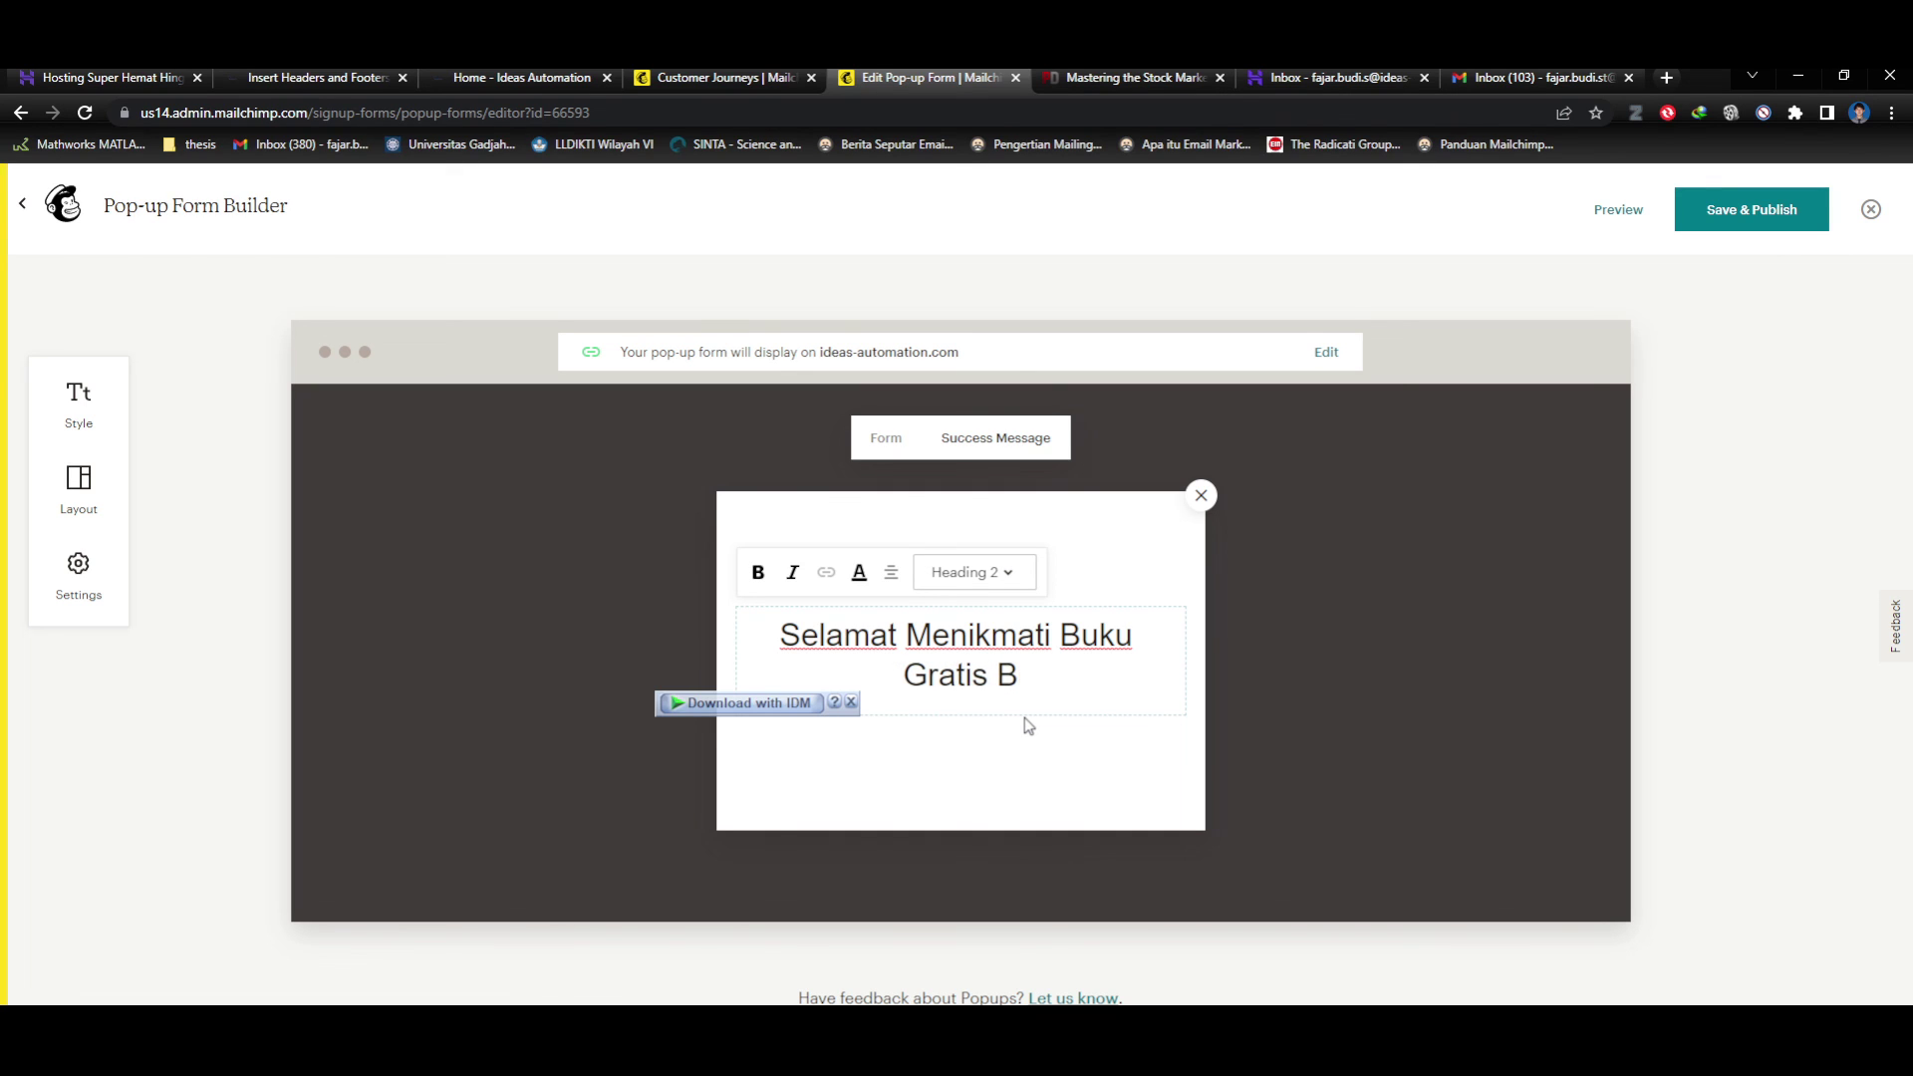
key("BackSpace")
key("BackSpace")
key("BackSpace")
key("BackSpace")
key("BackSpace")
key("BackSpace")
key("BackSpace")
key("BackSpace")
key("BackSpace")
key("BackSpace")
key("BackSpace")
key("BackSpace")
key("BackSpace")
key("BackSpace")
key("BackSpace")
key("BackSpace")
key("BackSpace")
key("BackSpace")
key("BackSpace")
key("BackSpace")
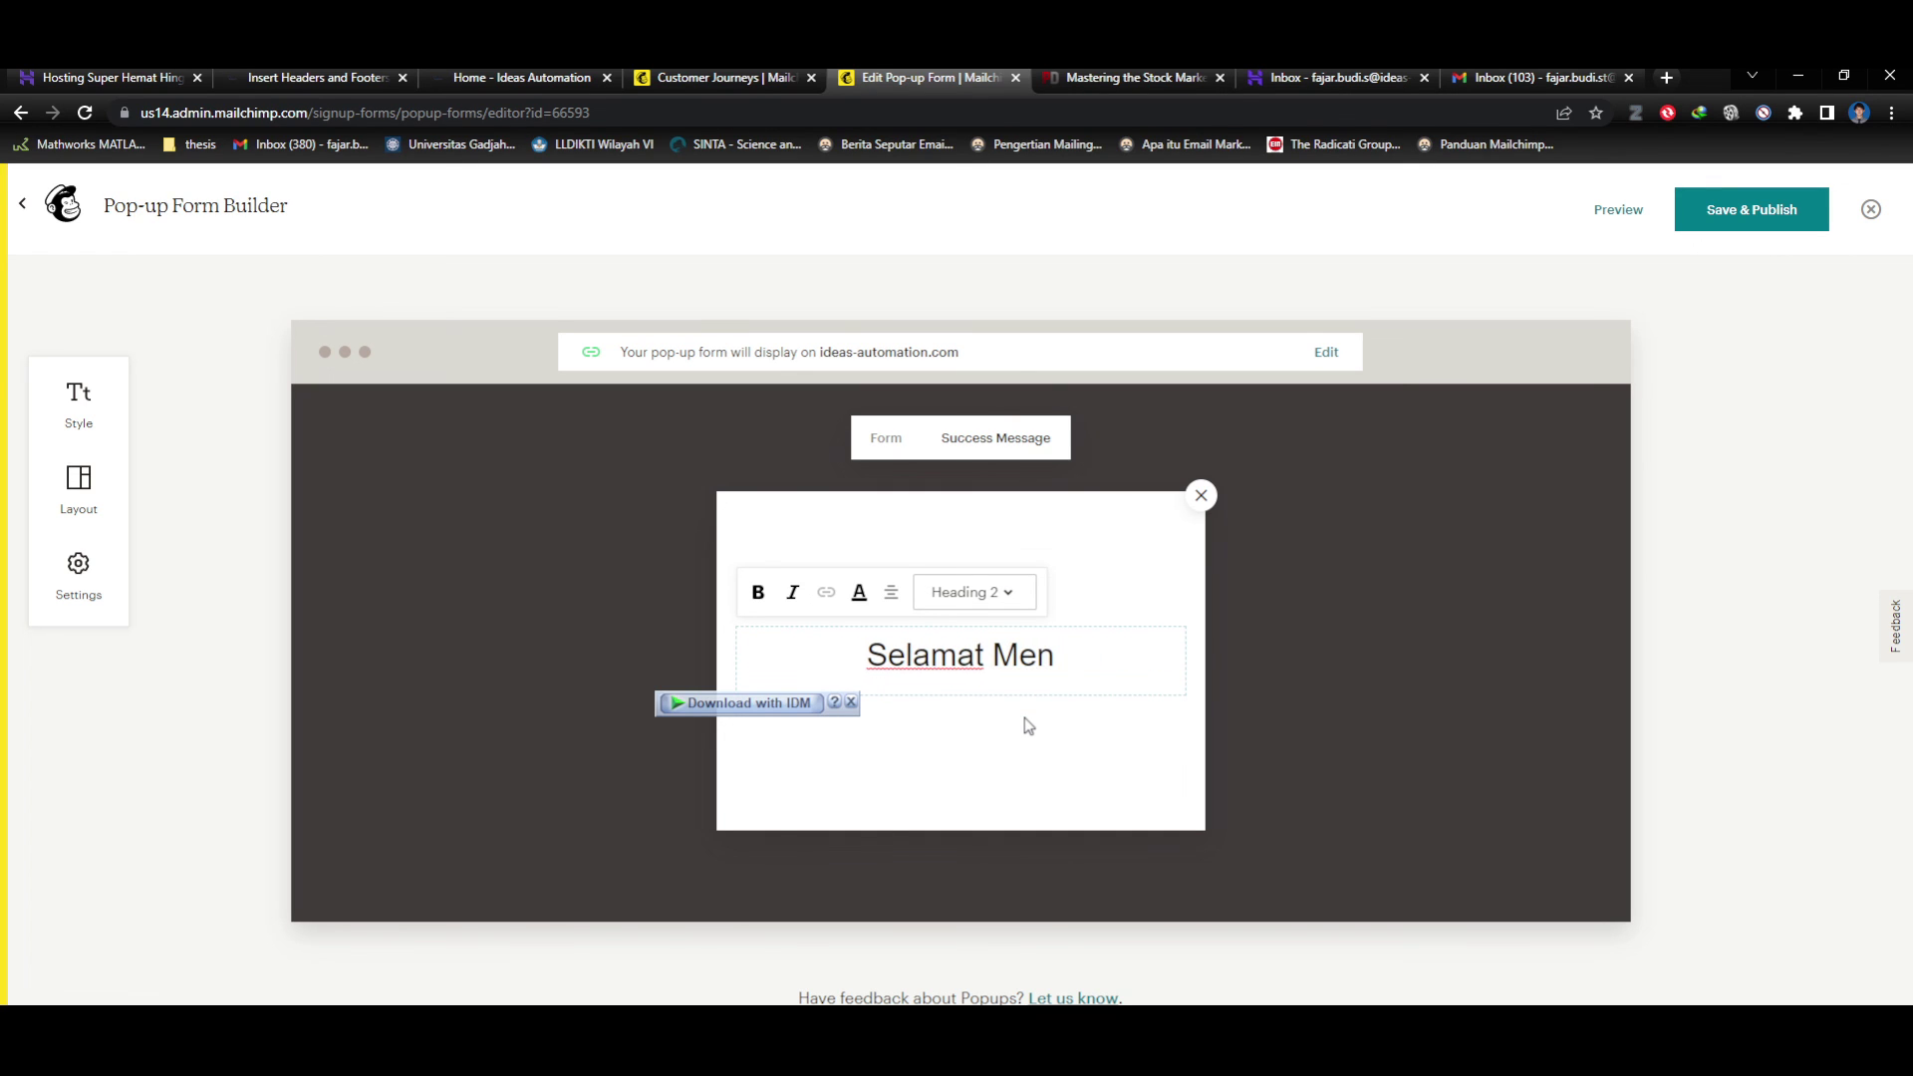
key("BackSpace")
key("BackSpace")
key("BackSpace")
key("BackSpace")
key("BackSpace")
key("BackSpace")
key("BackSpace")
key("BackSpace")
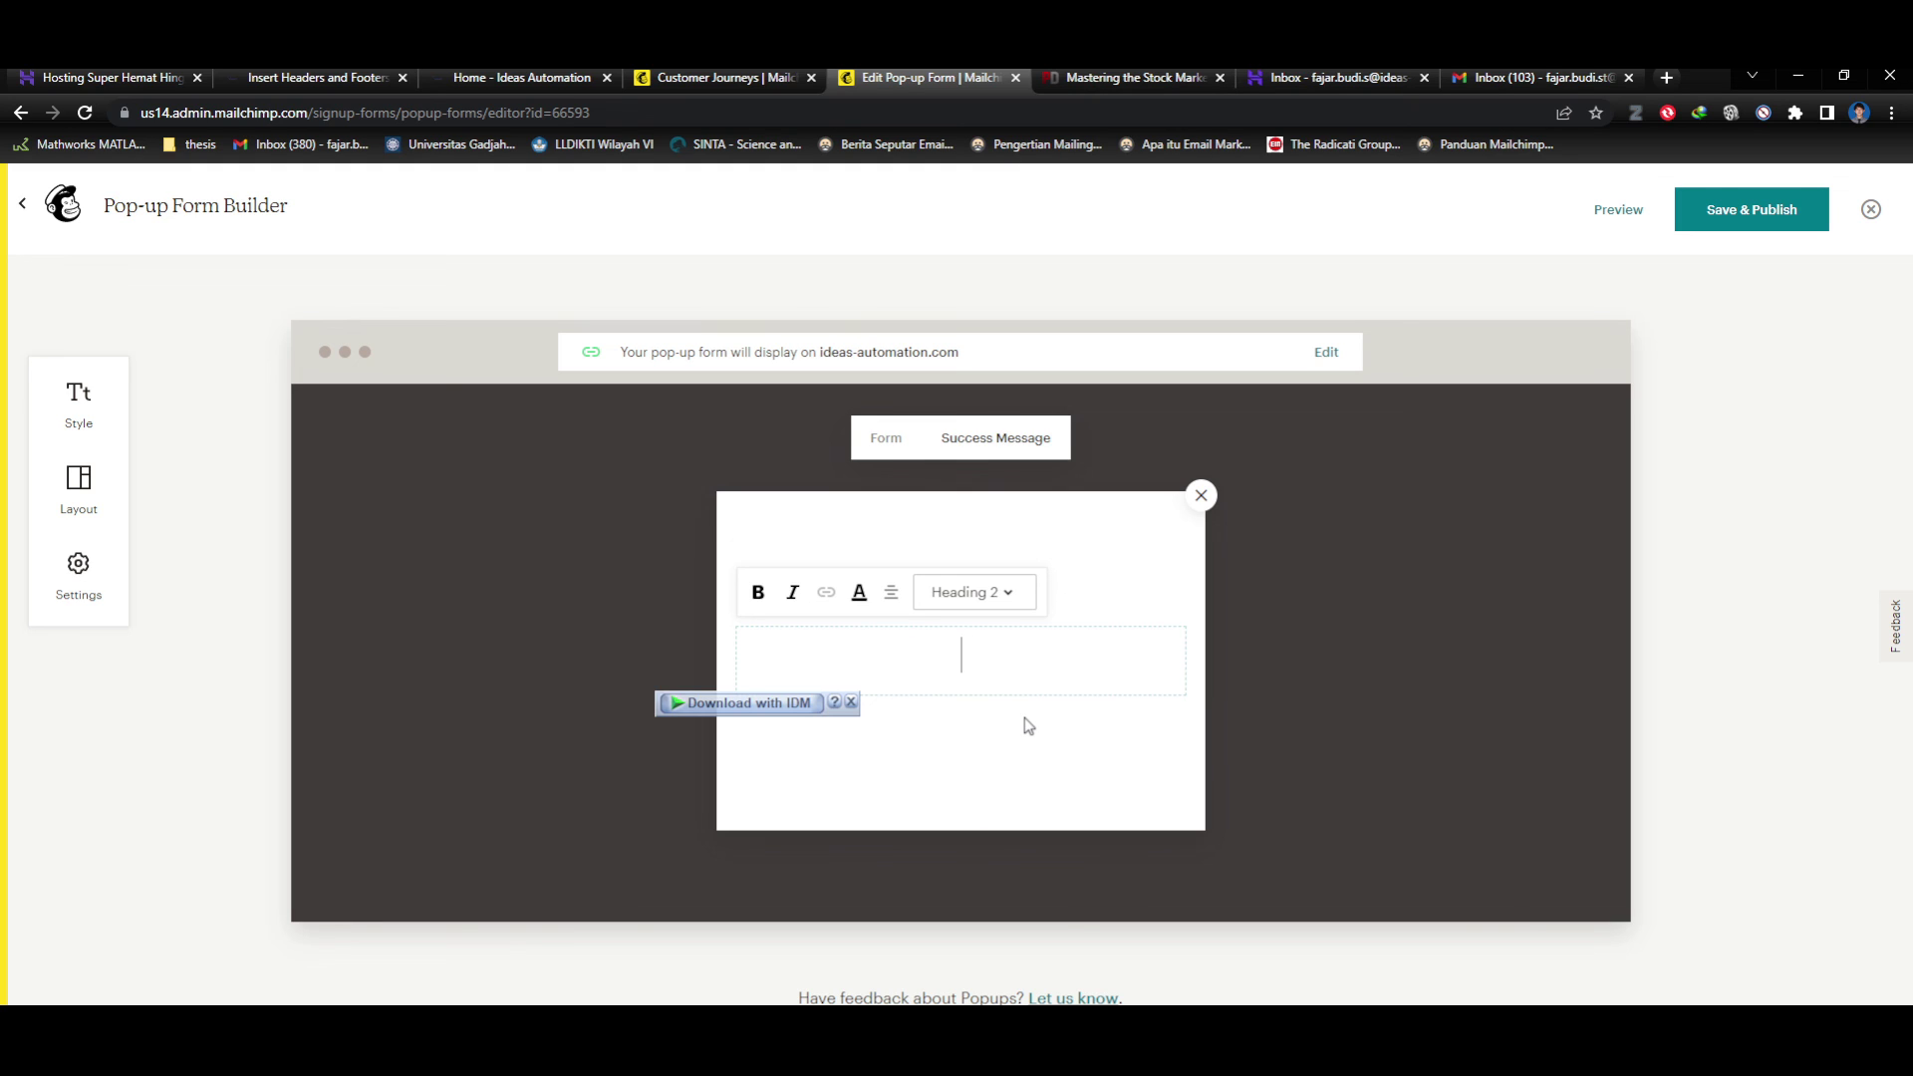
Write the success message "Buku gratis dikirimkan melalui email anda. Silahkan cek email anda." and format it as Paragraph.
type("gratis ")
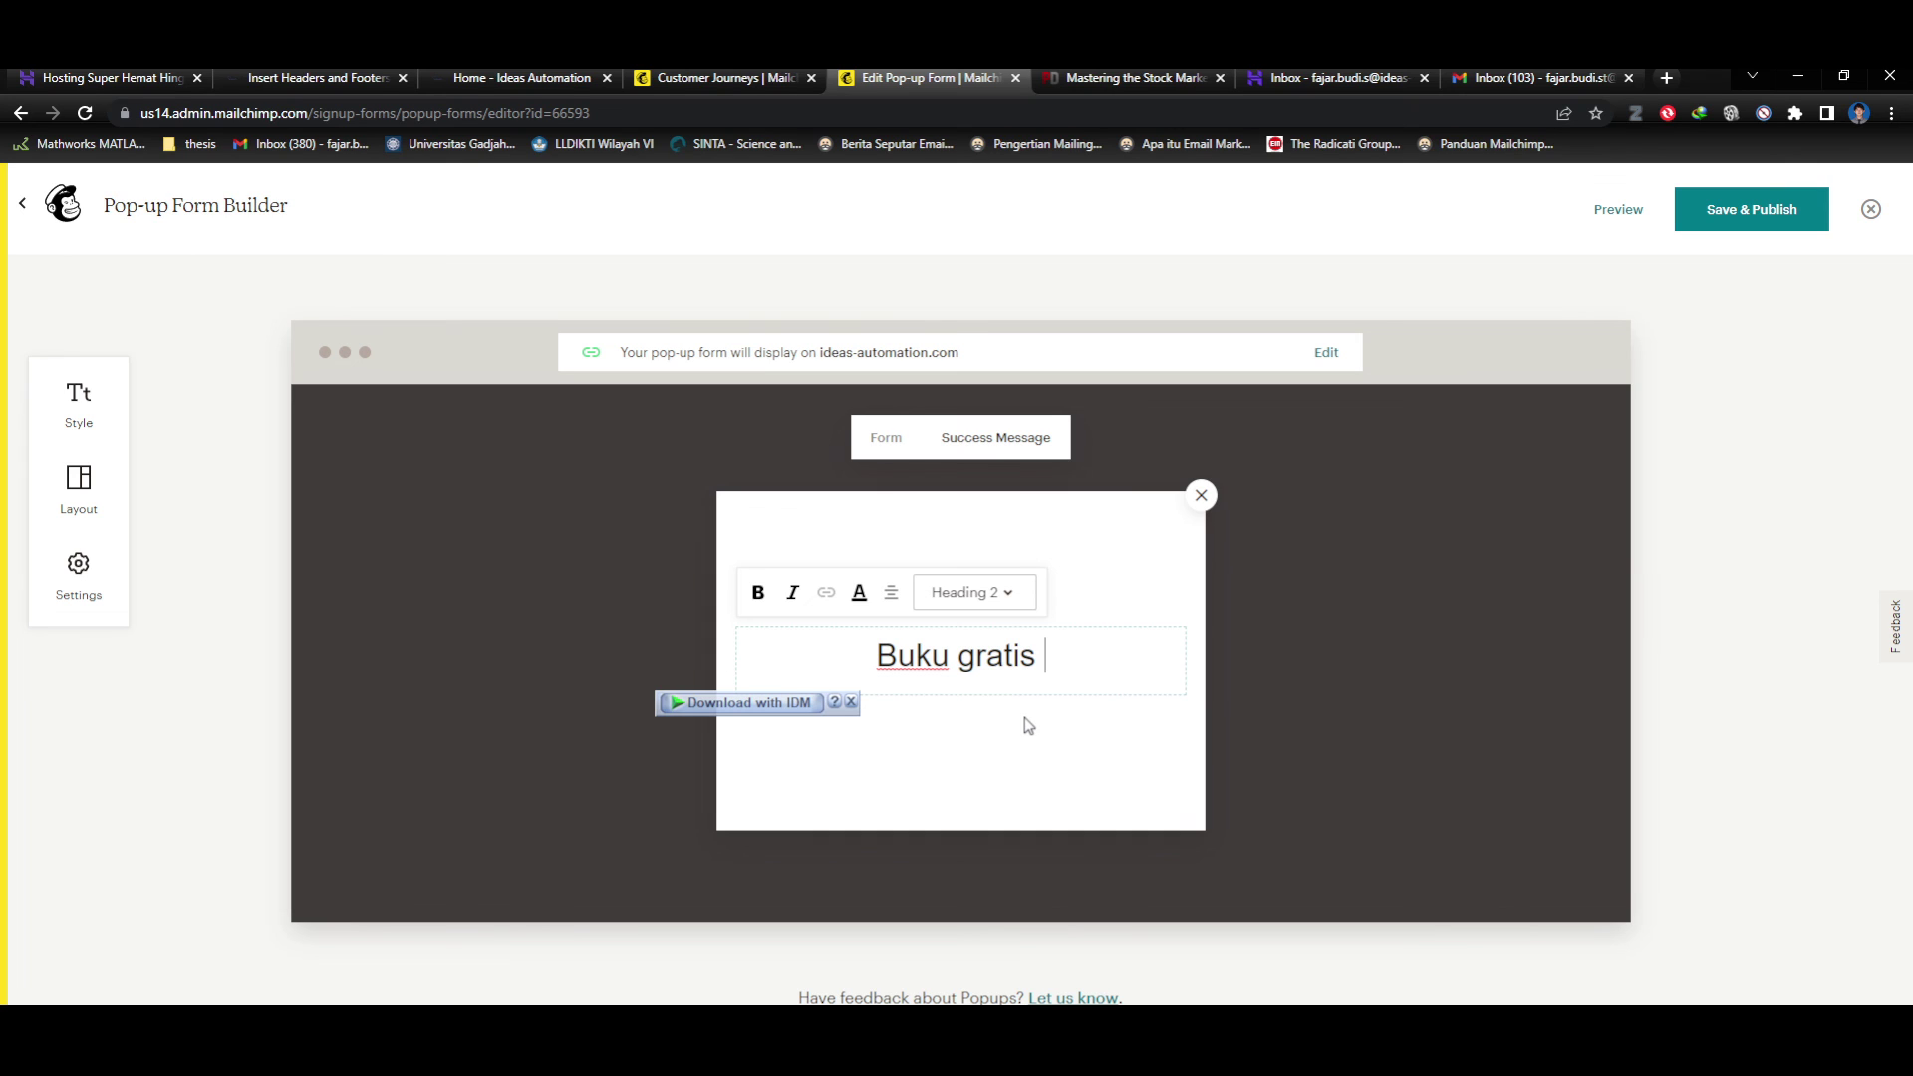
type("dikirimkan")
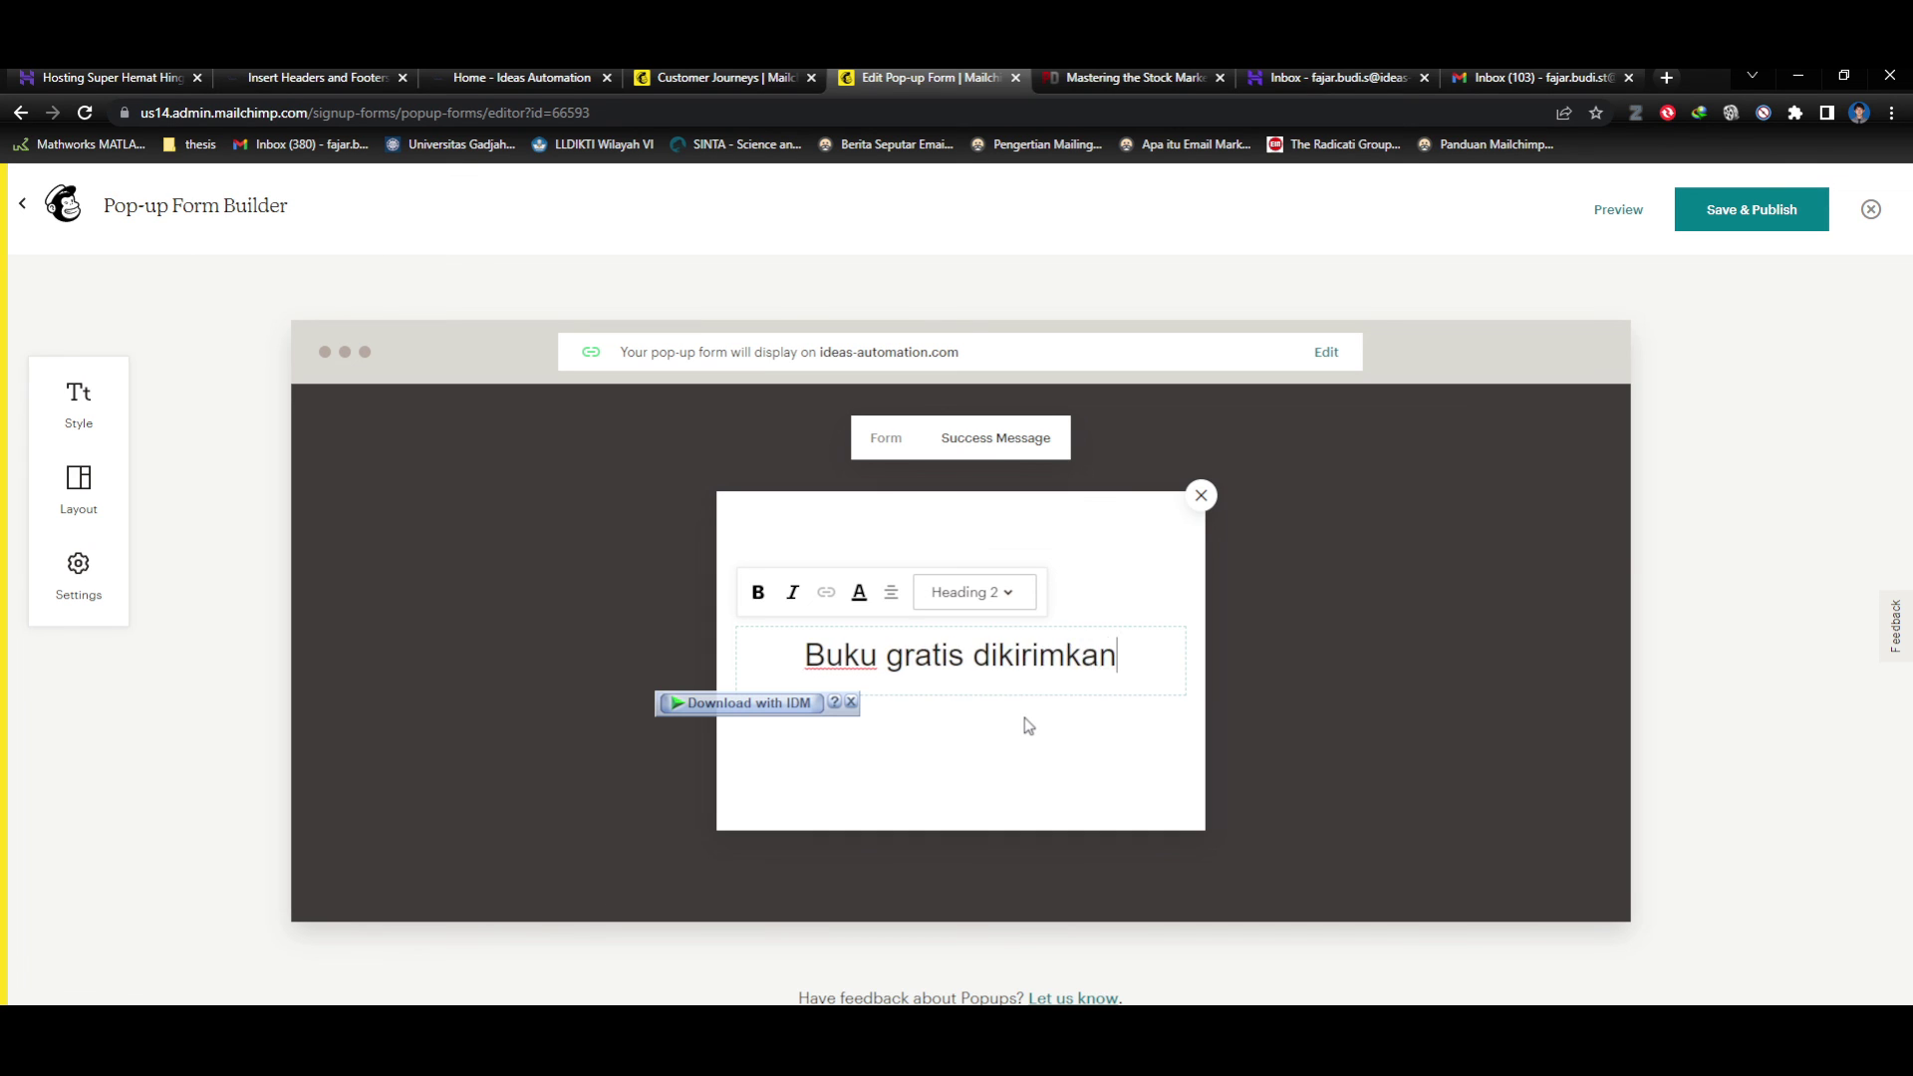
type(" melalui aa")
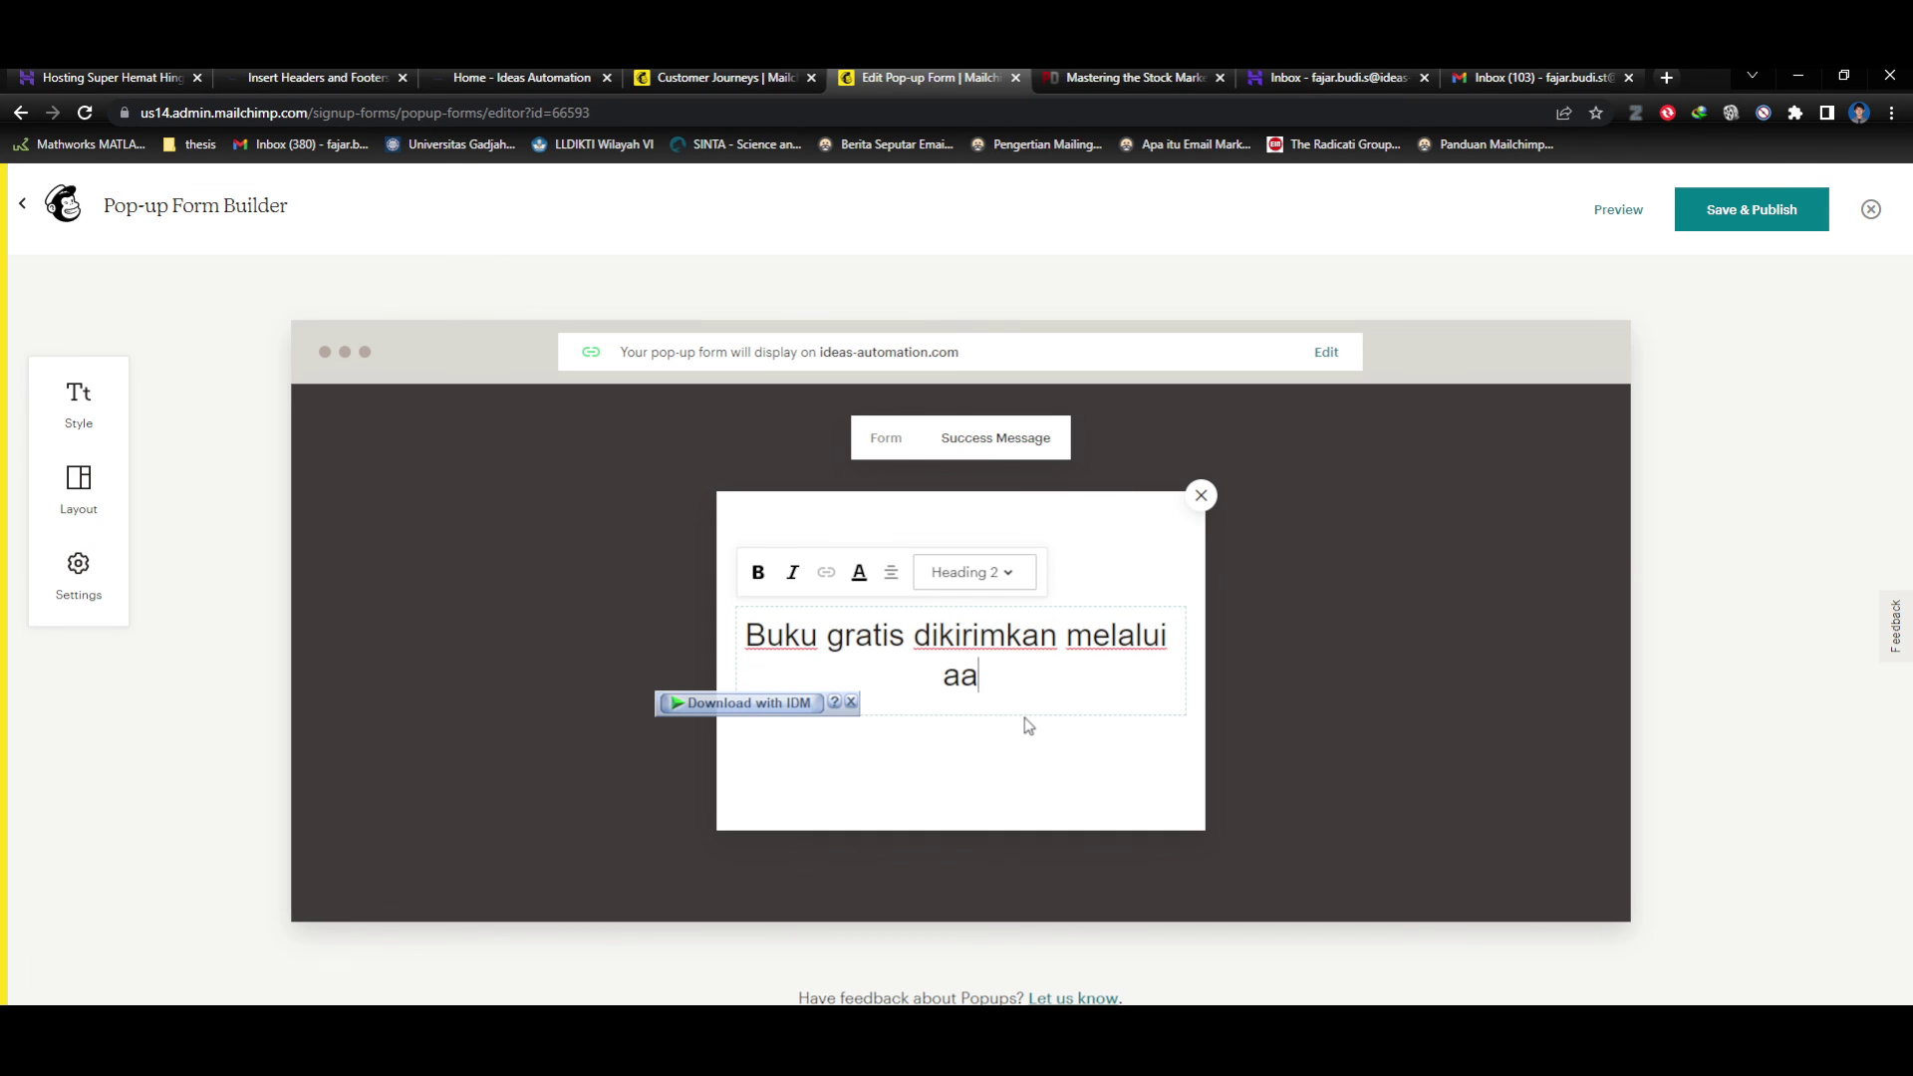
key("BackSpace")
key("BackSpace")
type("email anda. se")
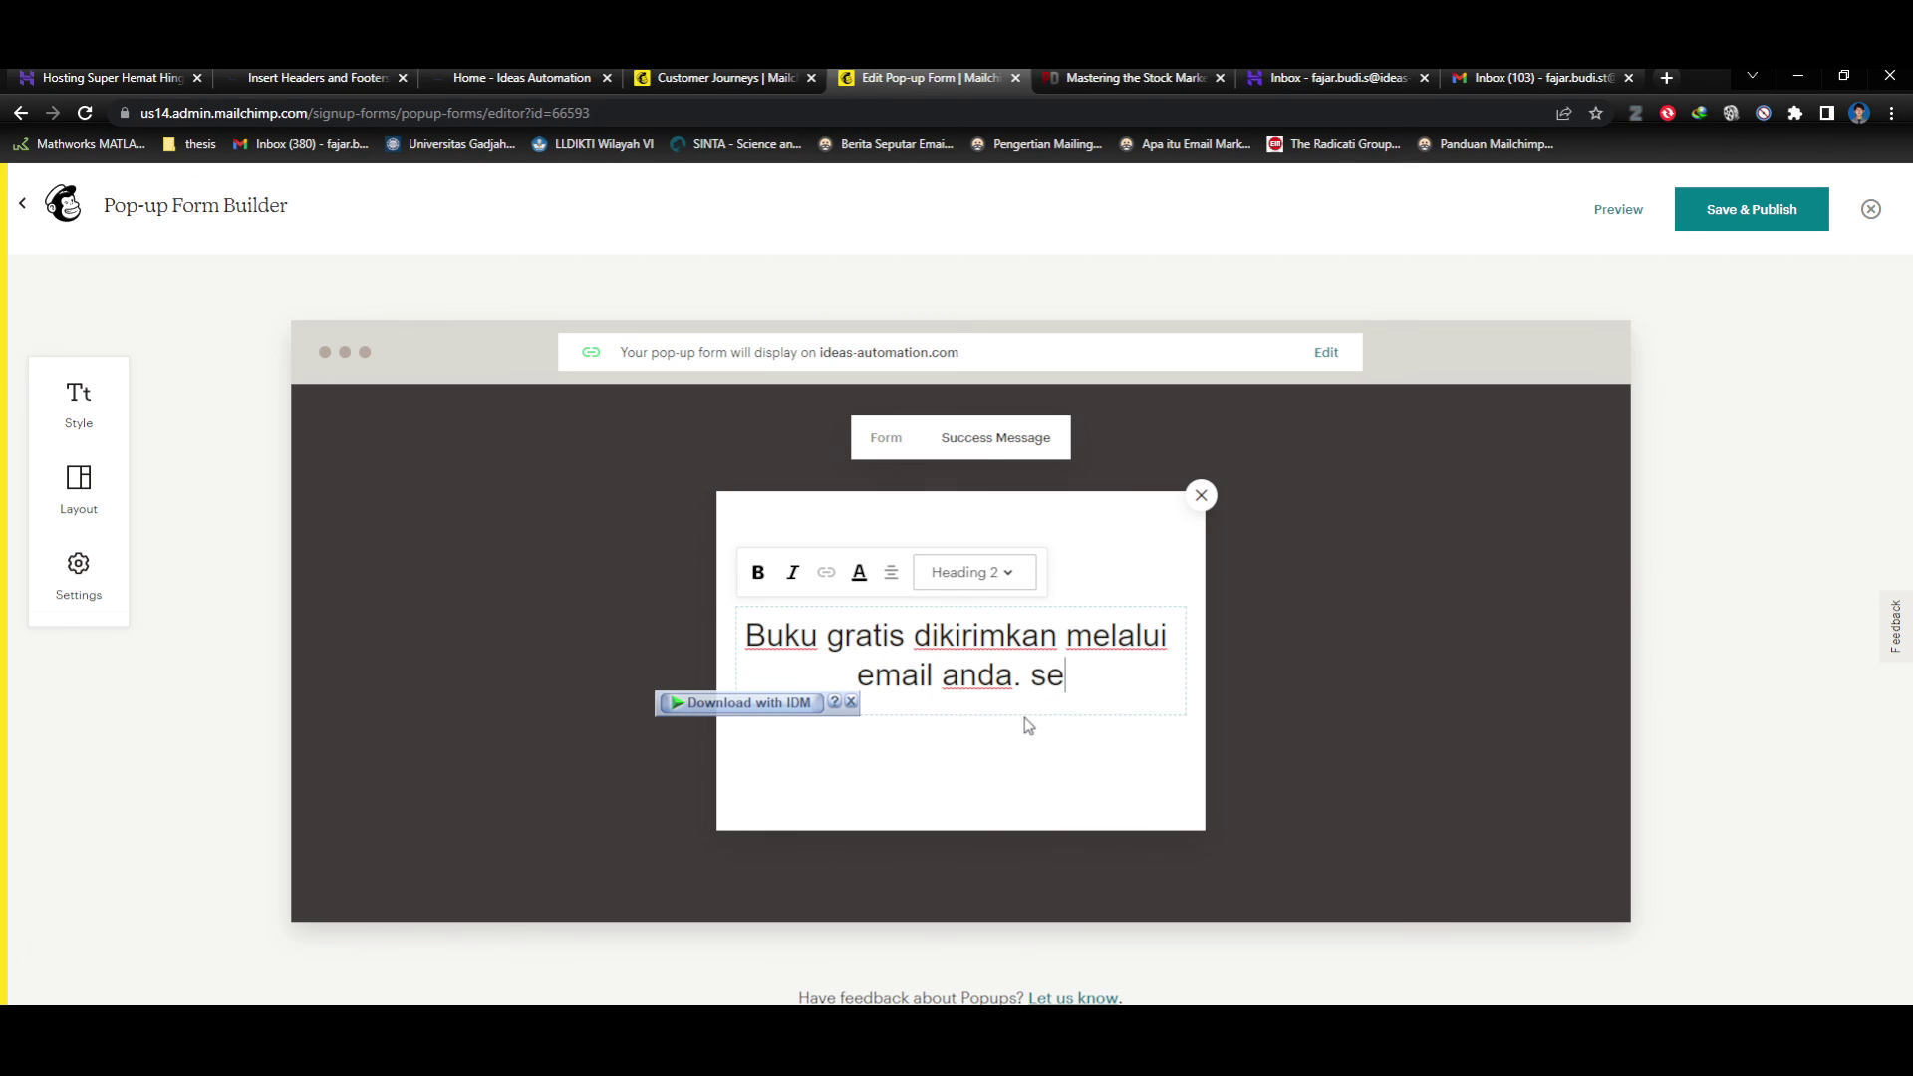
key("BackSpace")
key("BackSpace")
key("BackSpace")
type("Si")
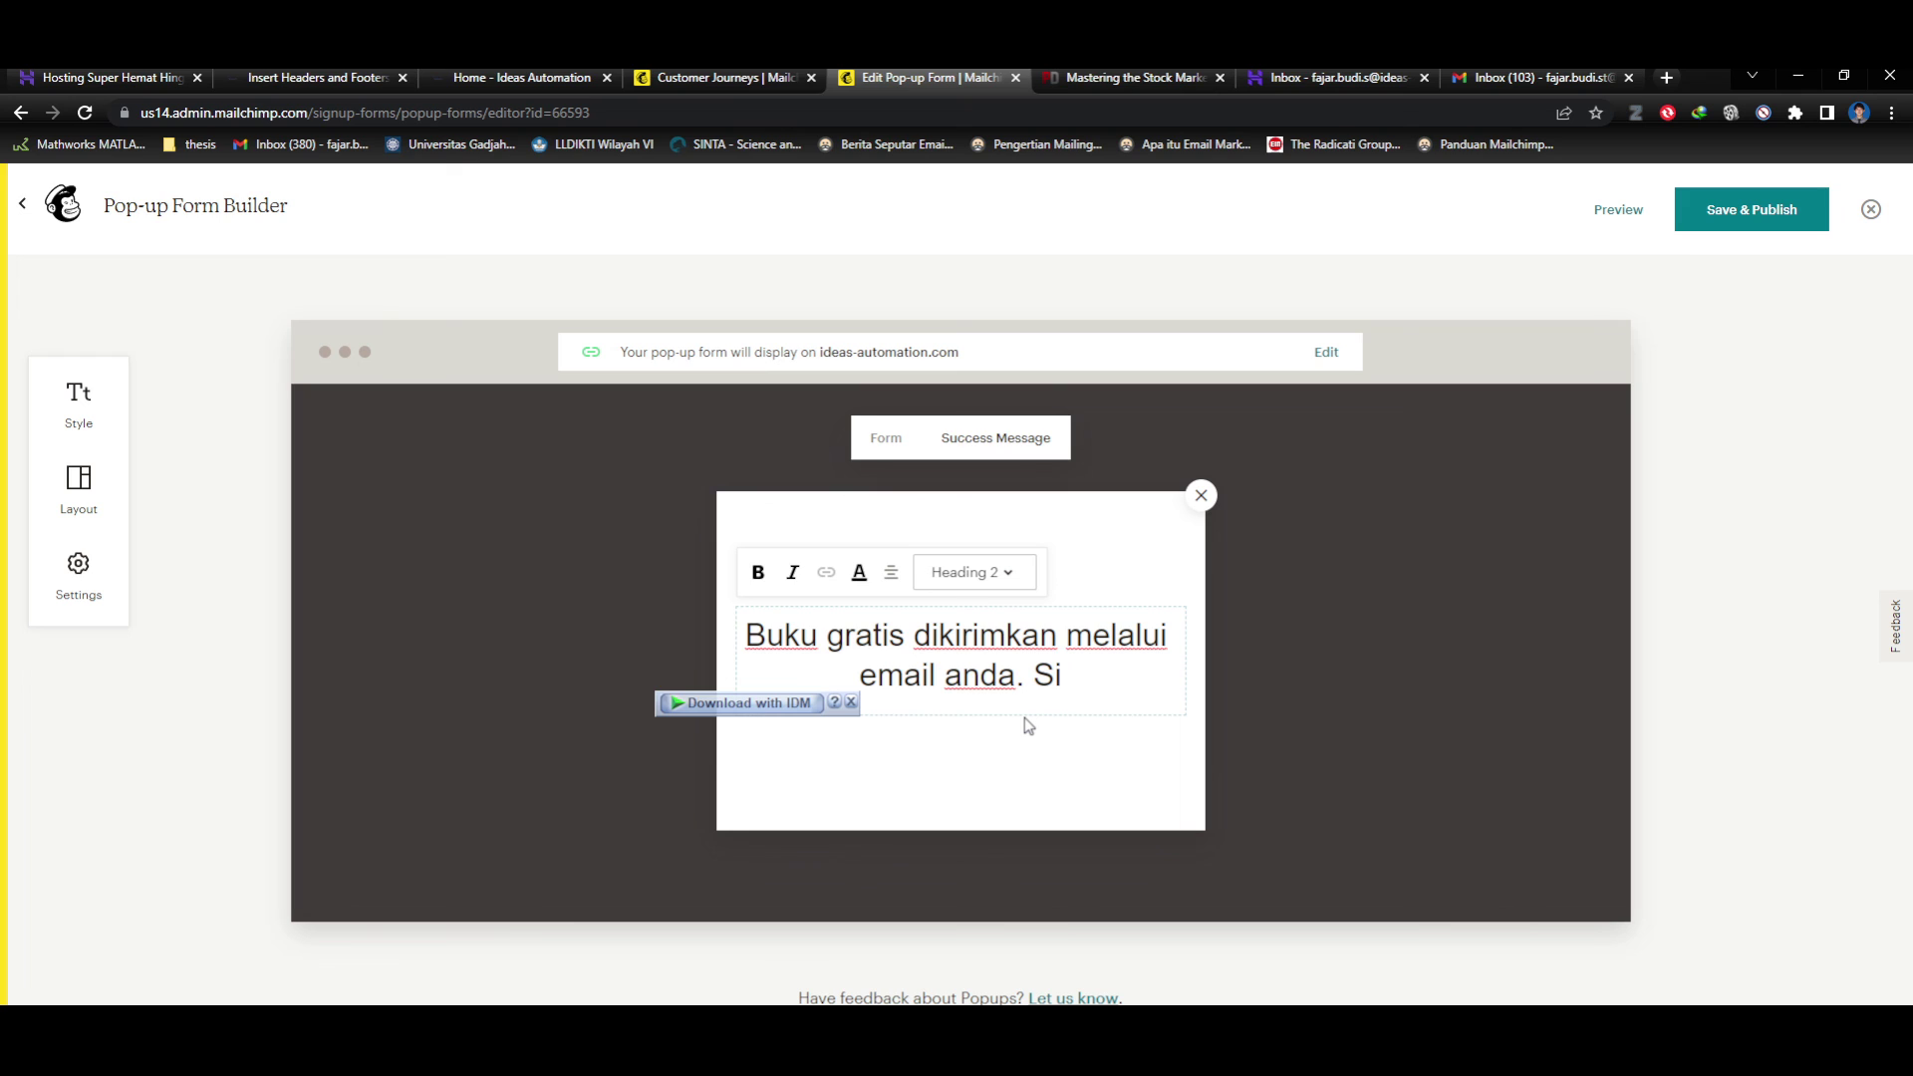
type("lahka")
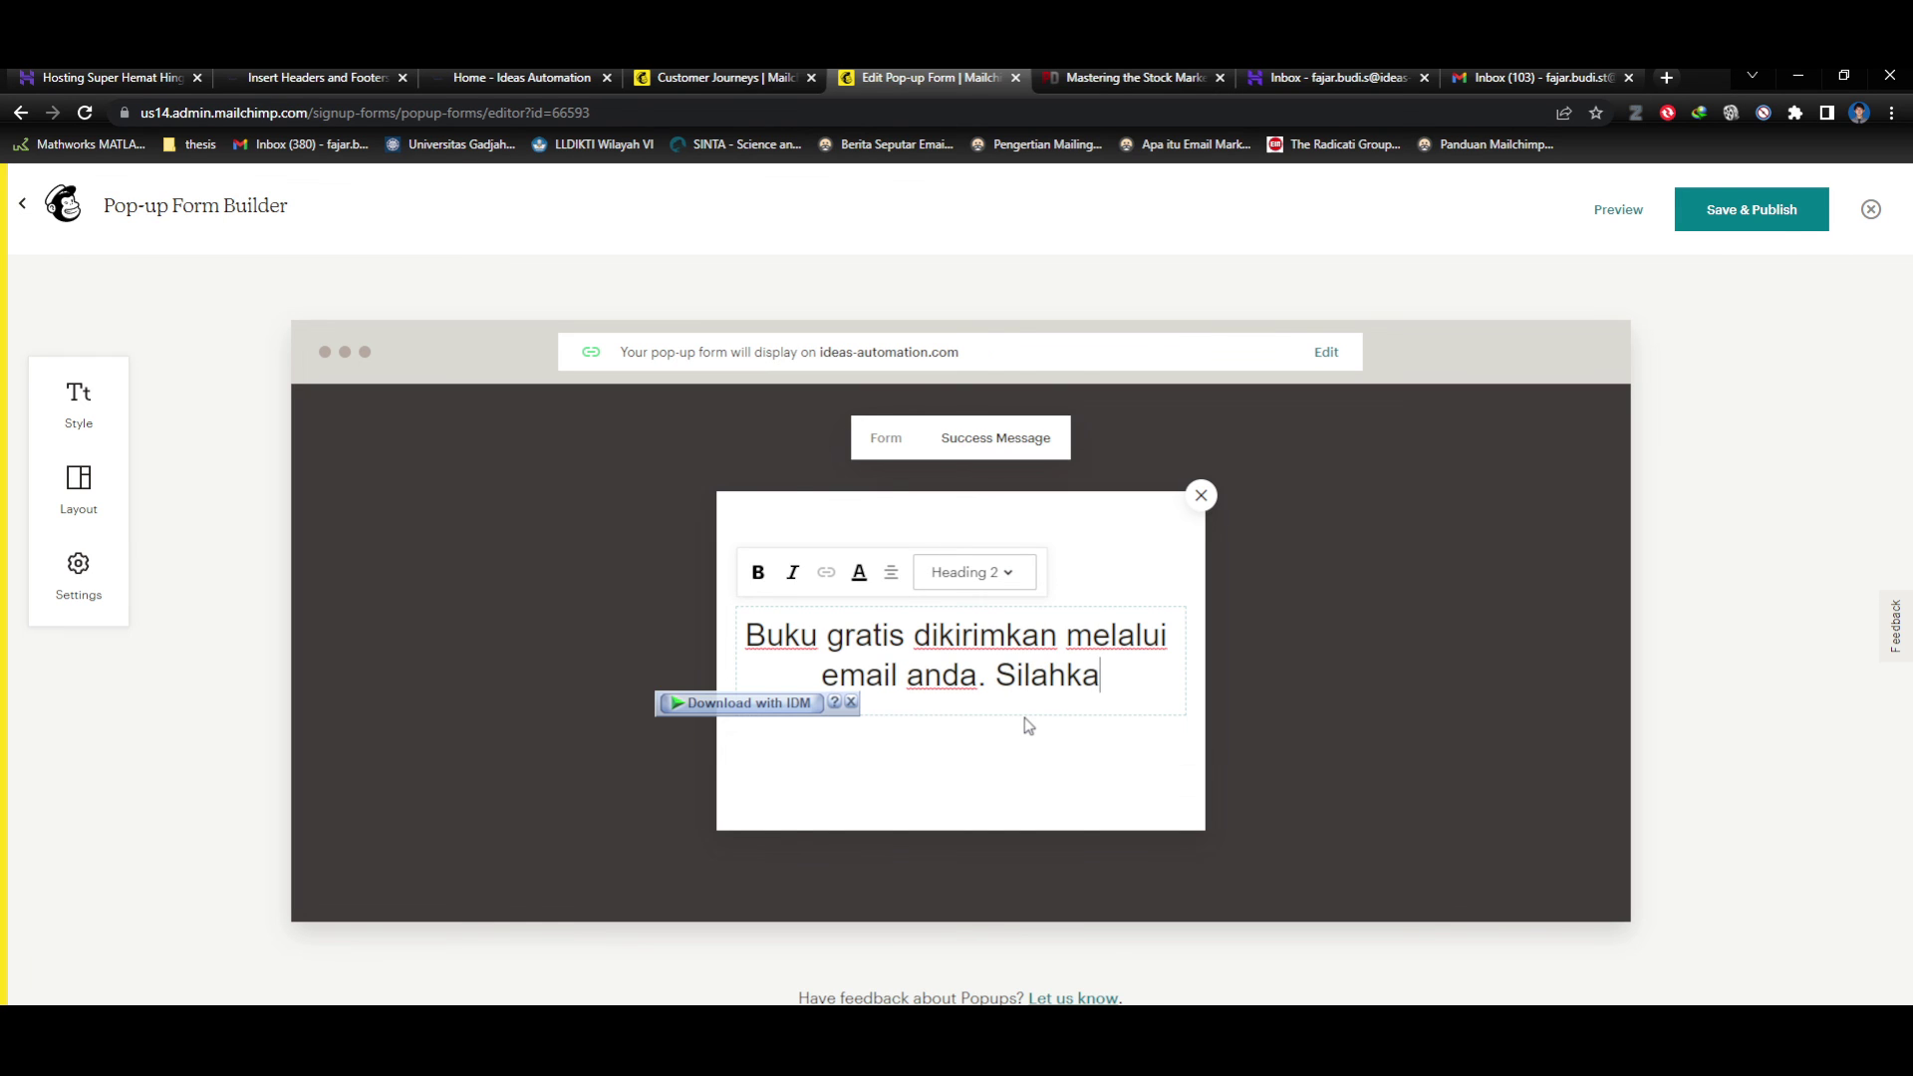
type("n cek")
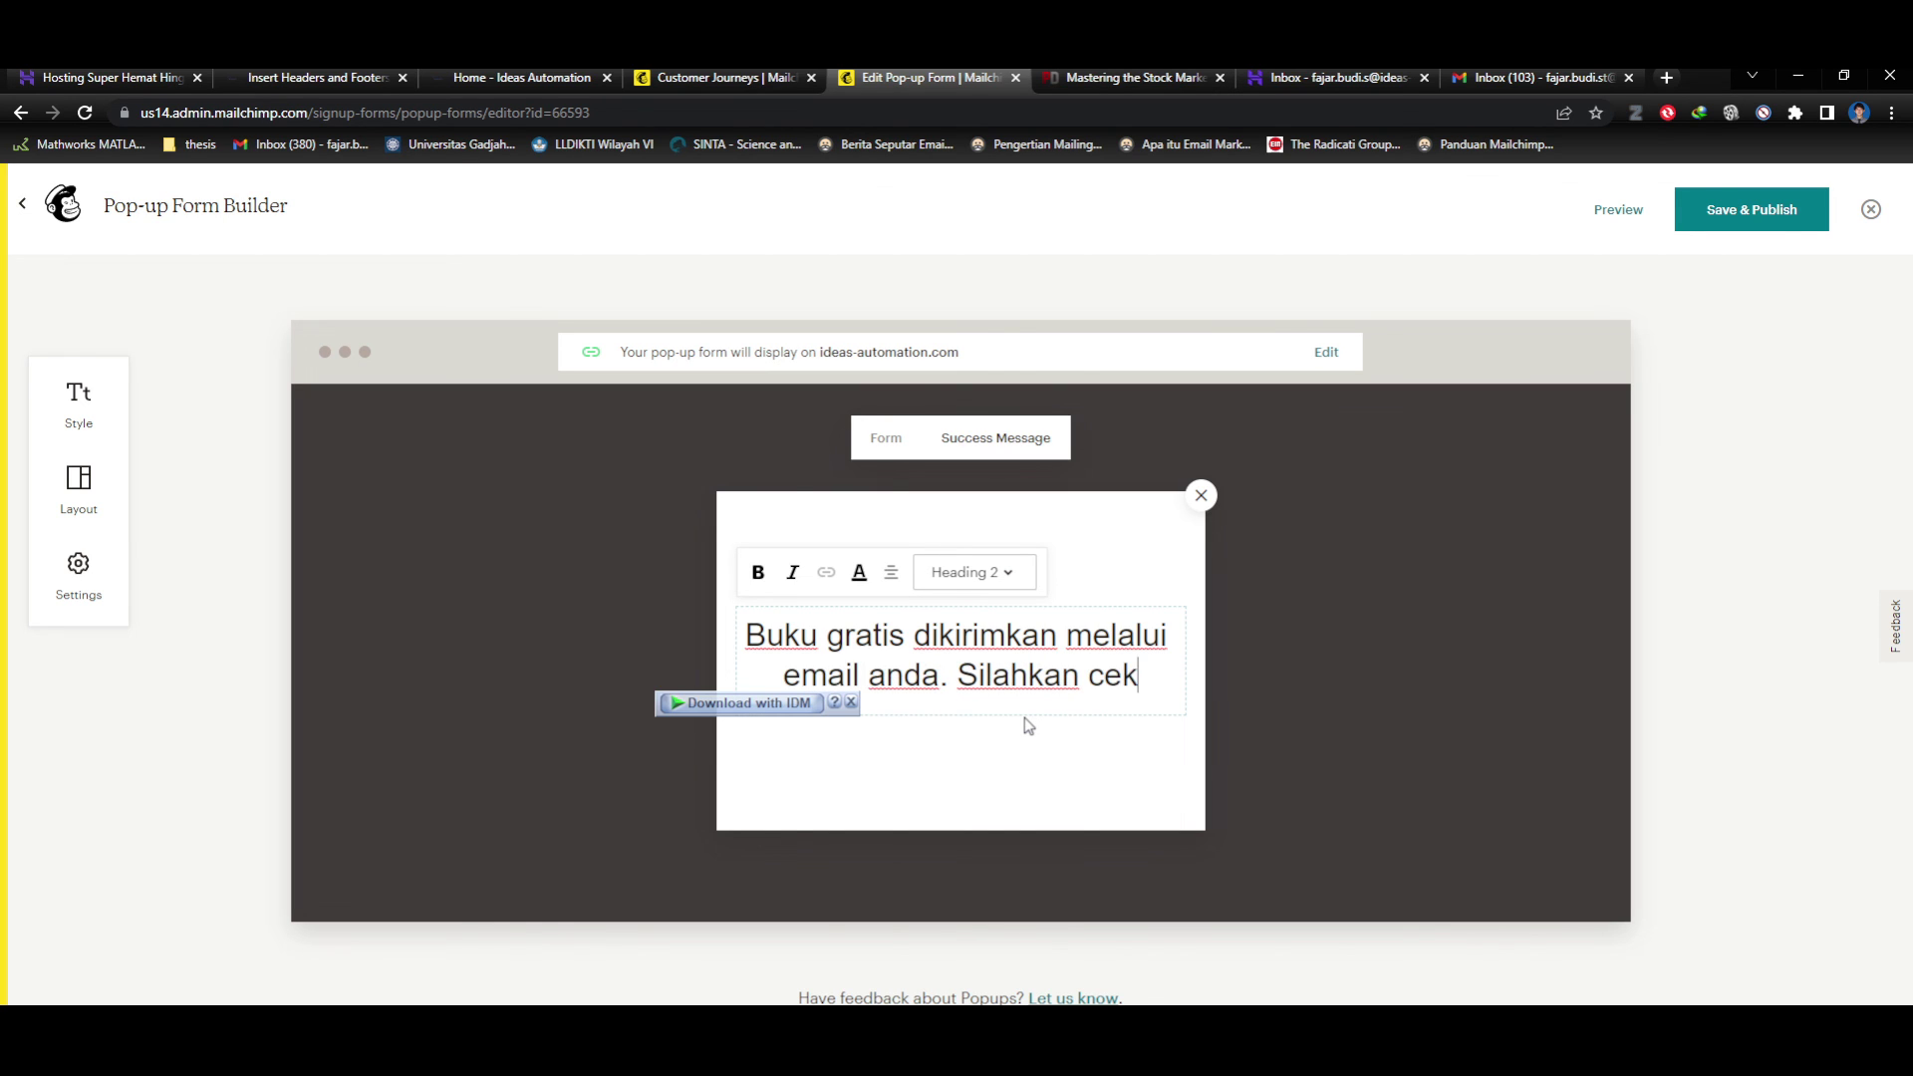
type(" email anda")
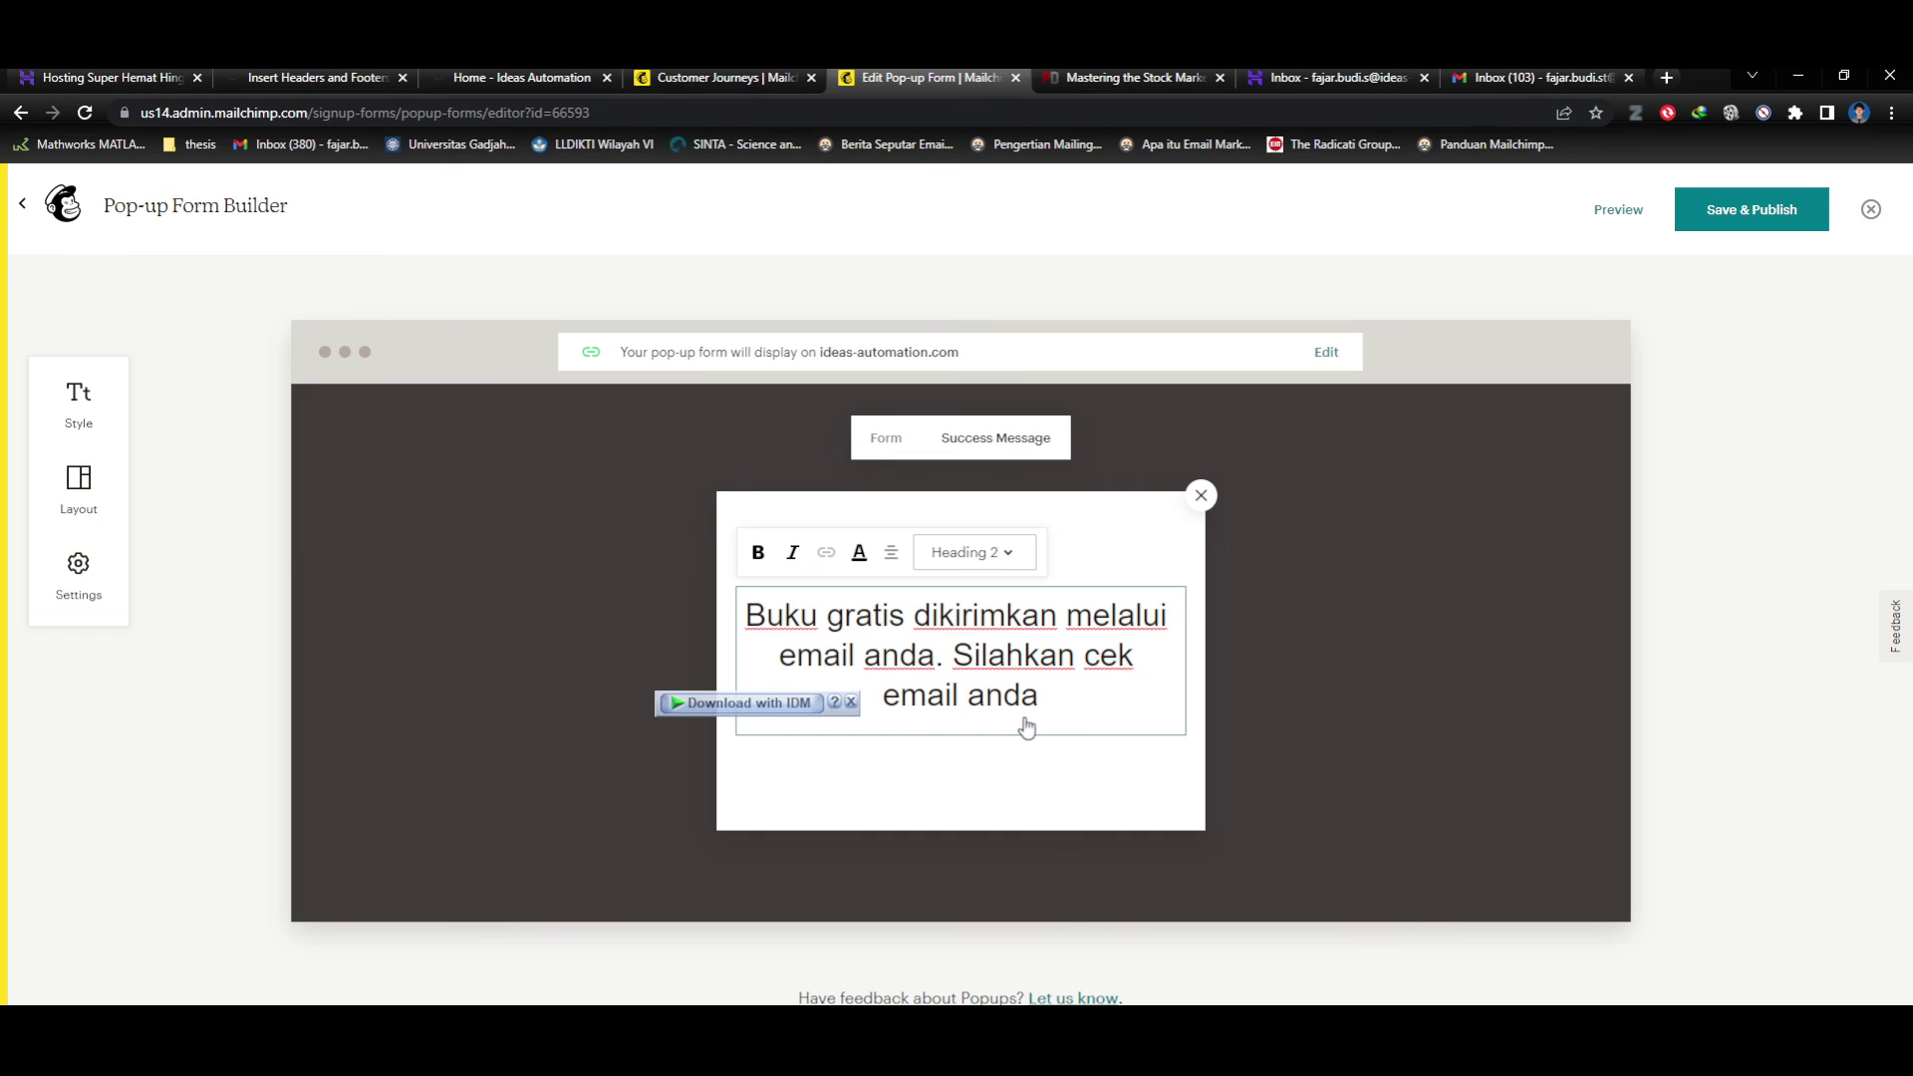
type(".")
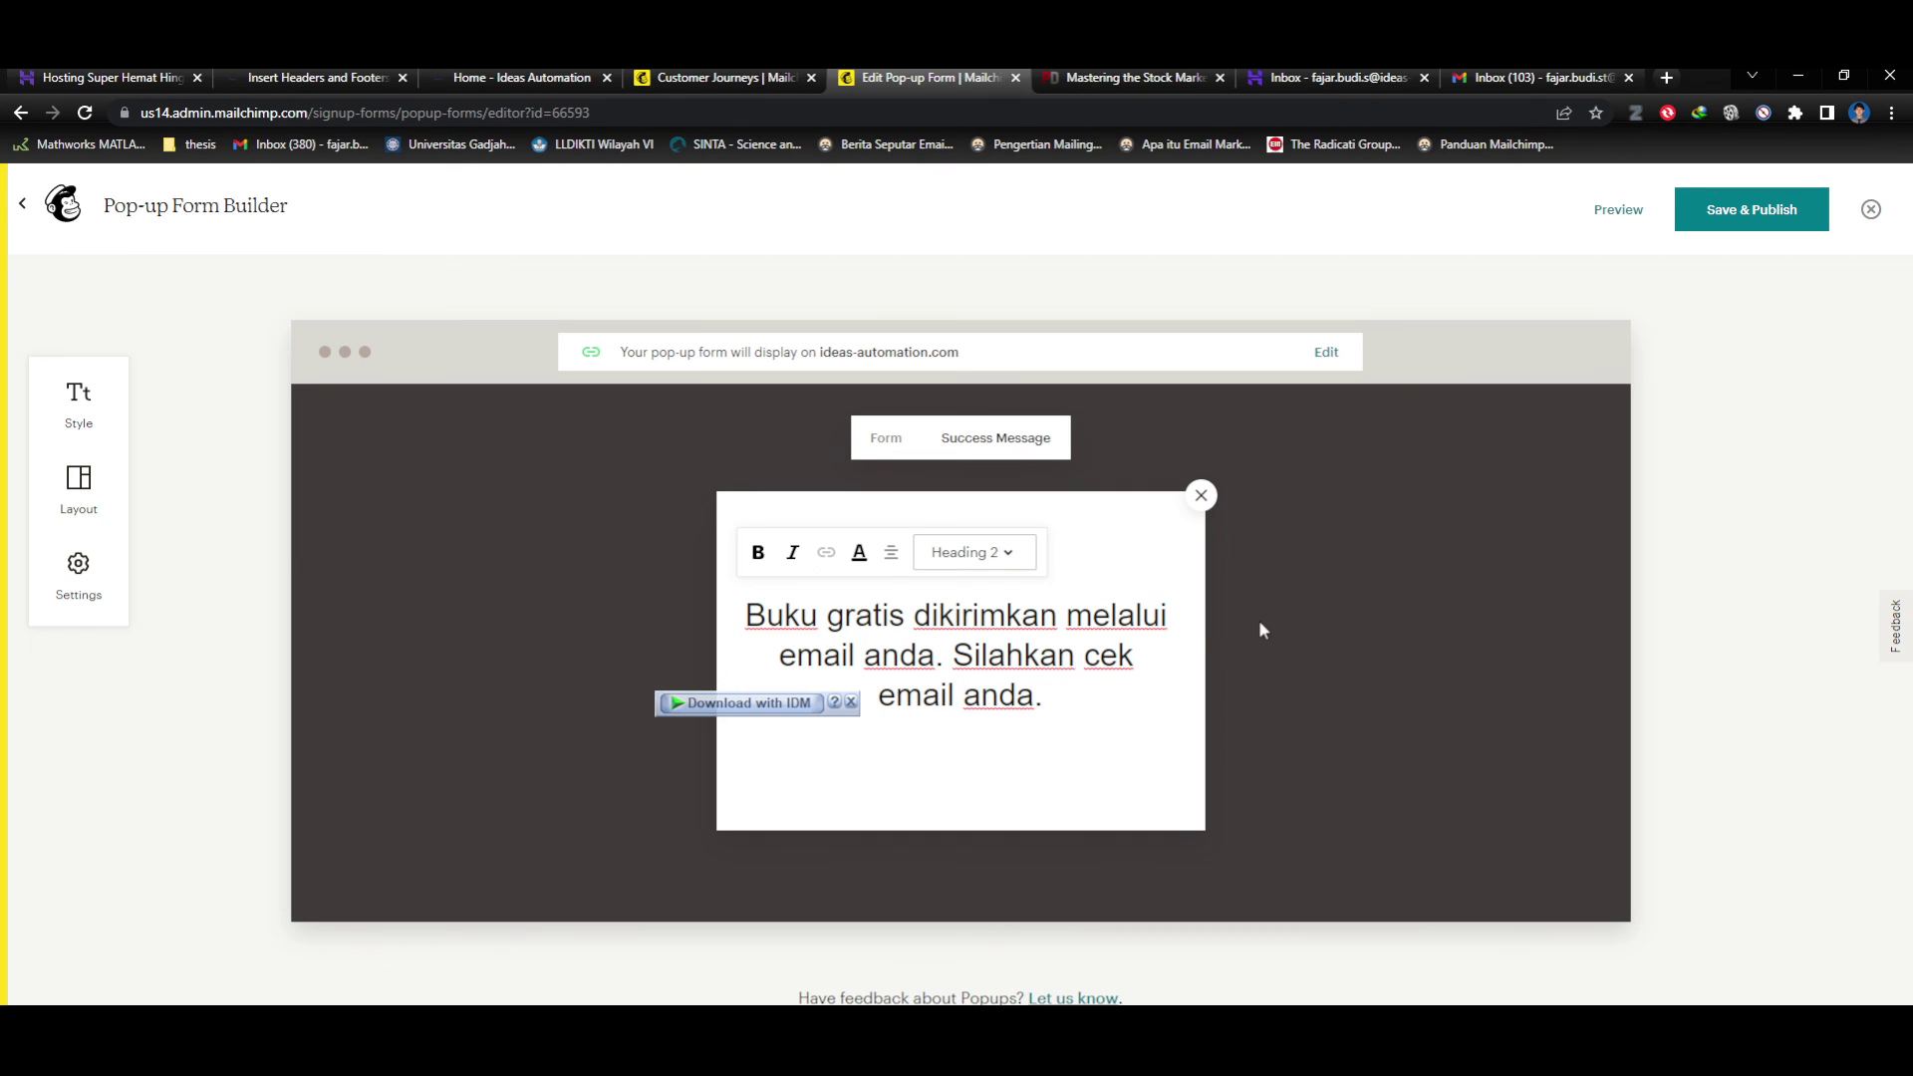
left_click(1005, 568)
left_click(982, 596)
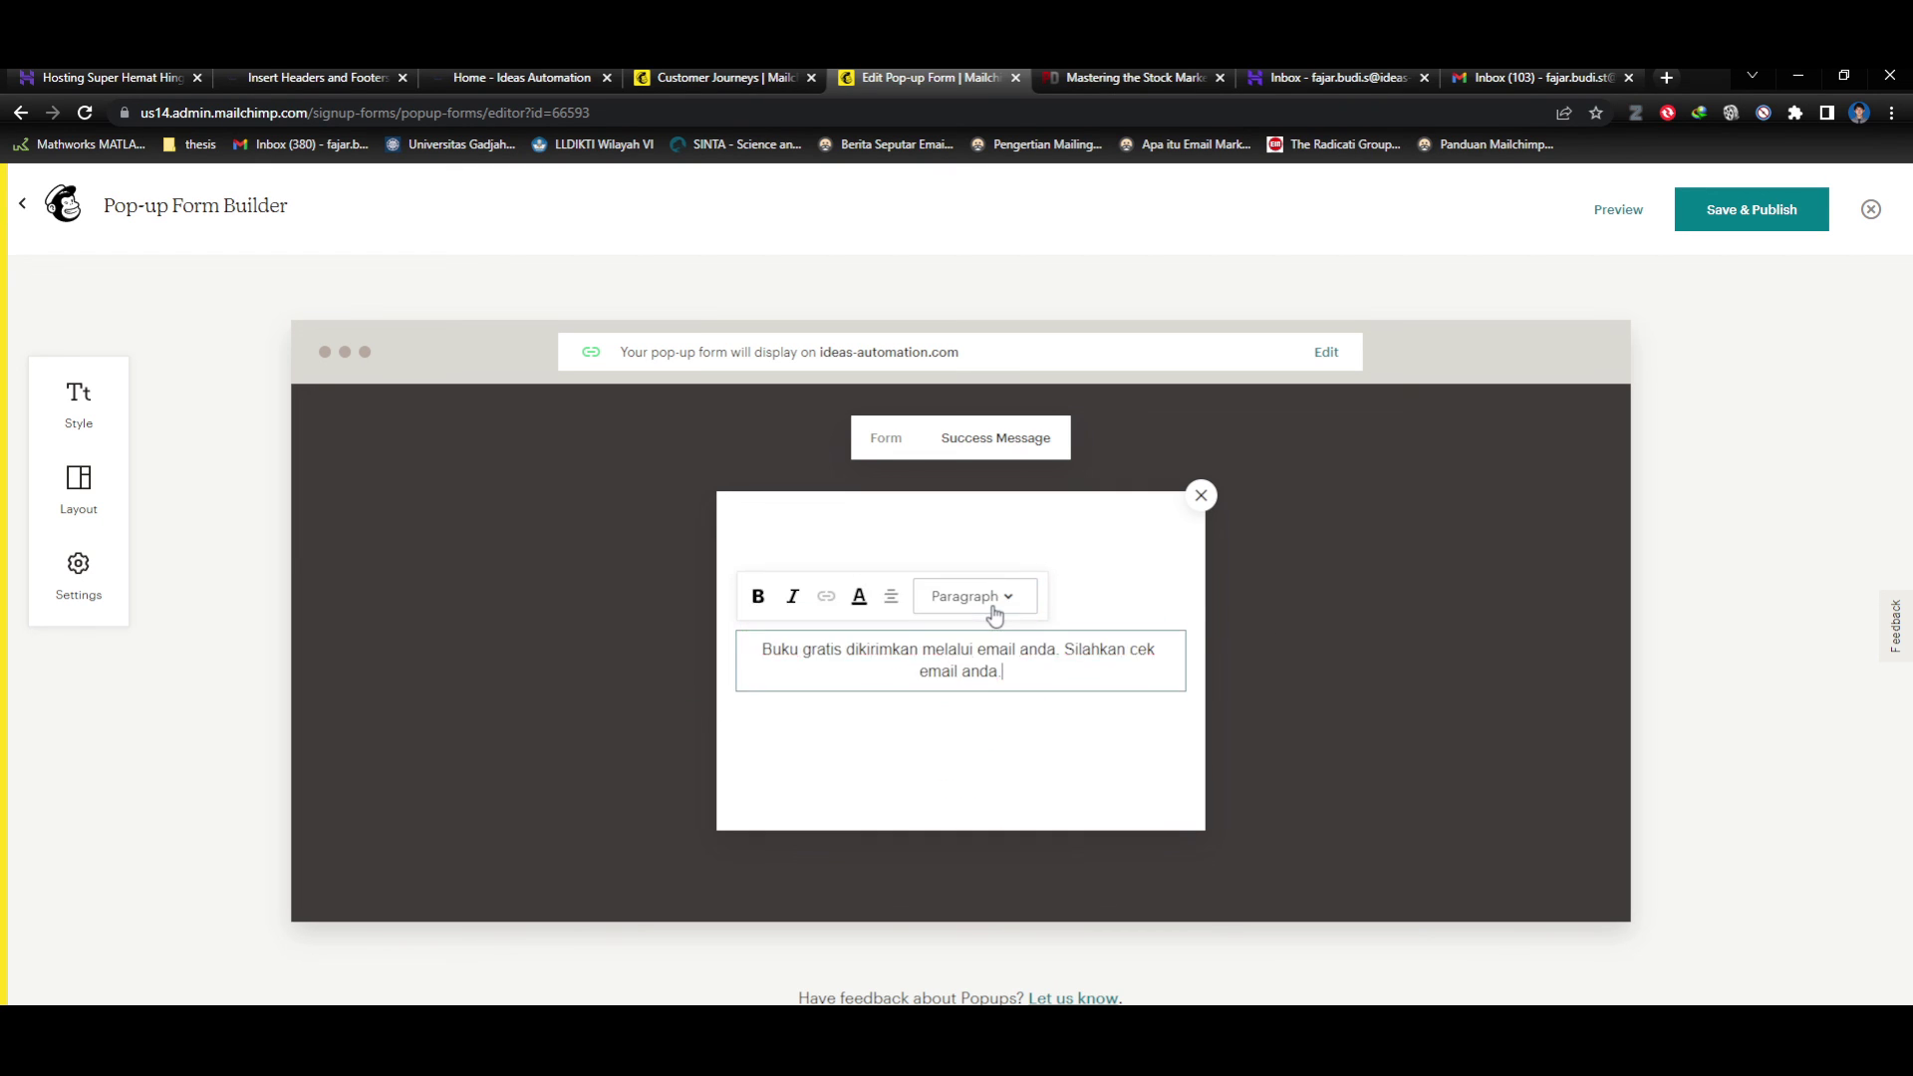
Try Small text and Heading 1 on the success message, and format it as Heading 4.
left_click(996, 588)
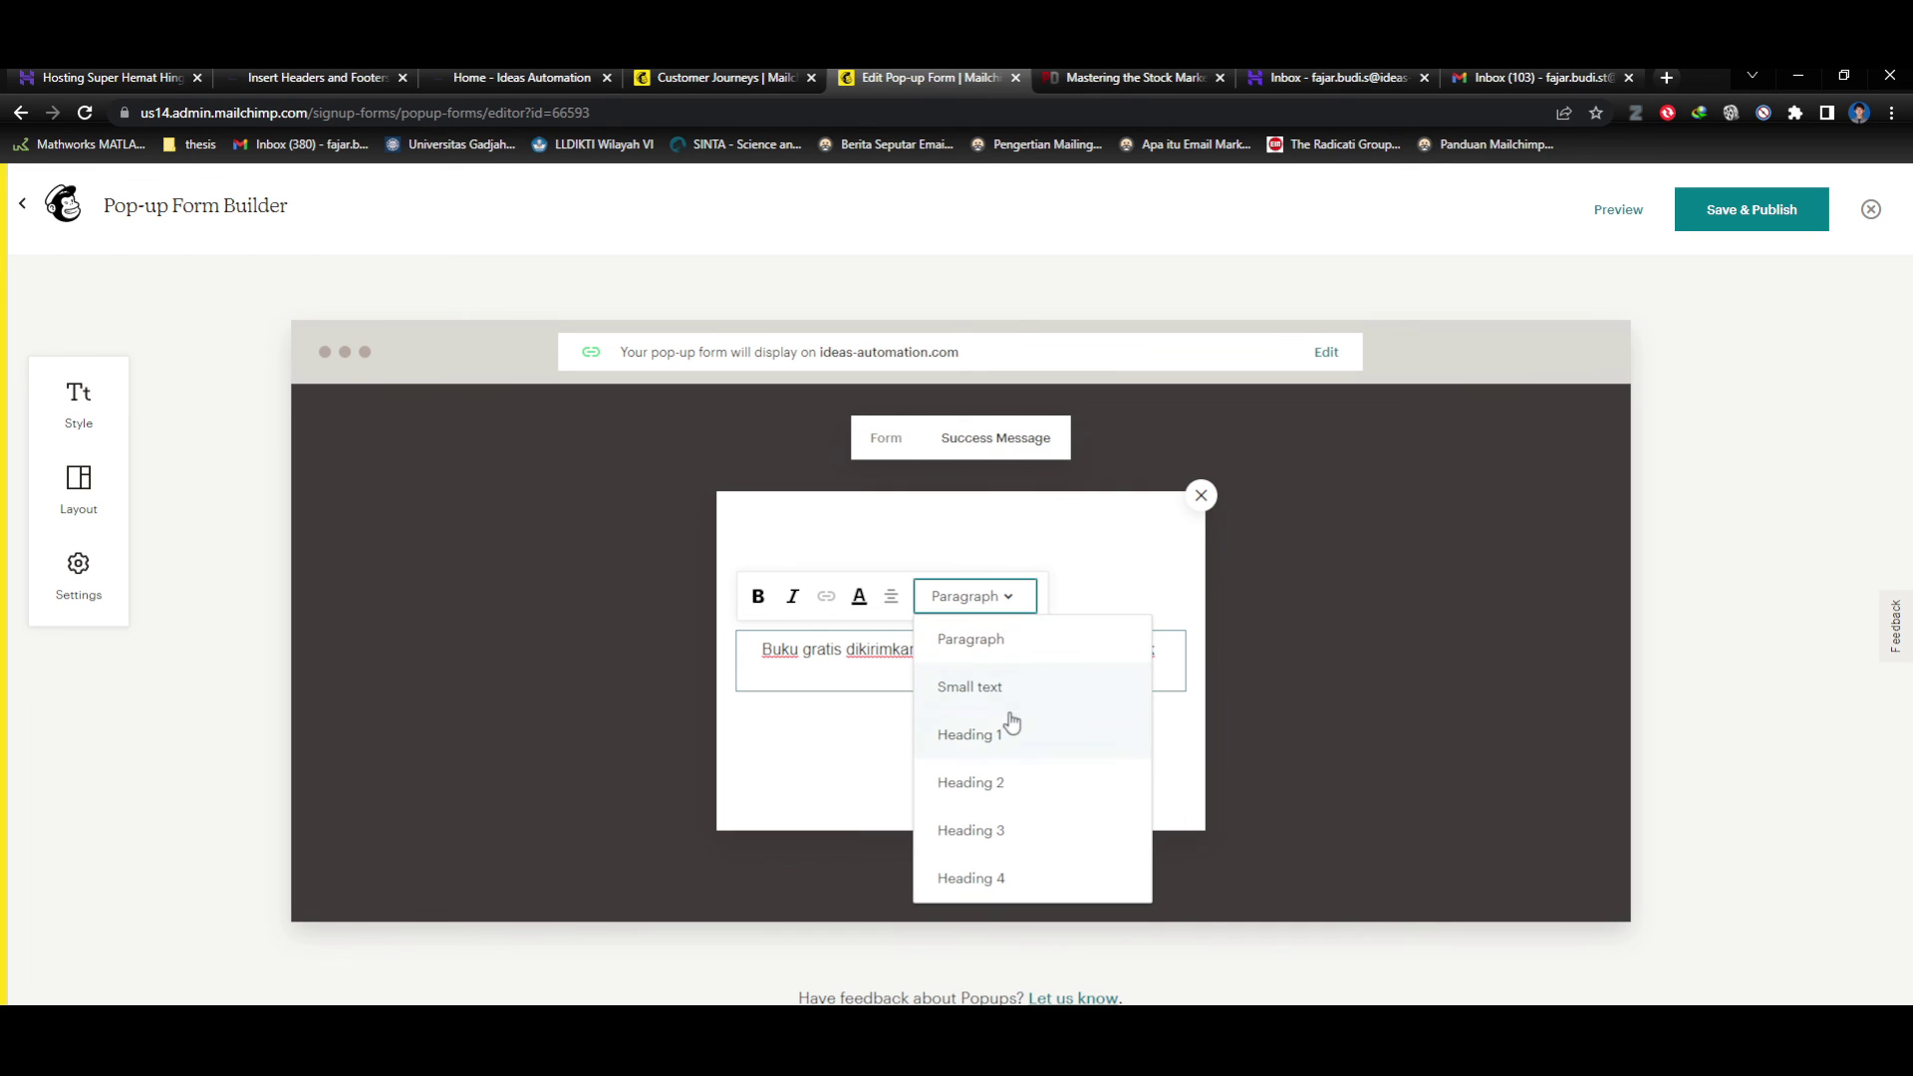
left_click(1008, 688)
left_click(996, 601)
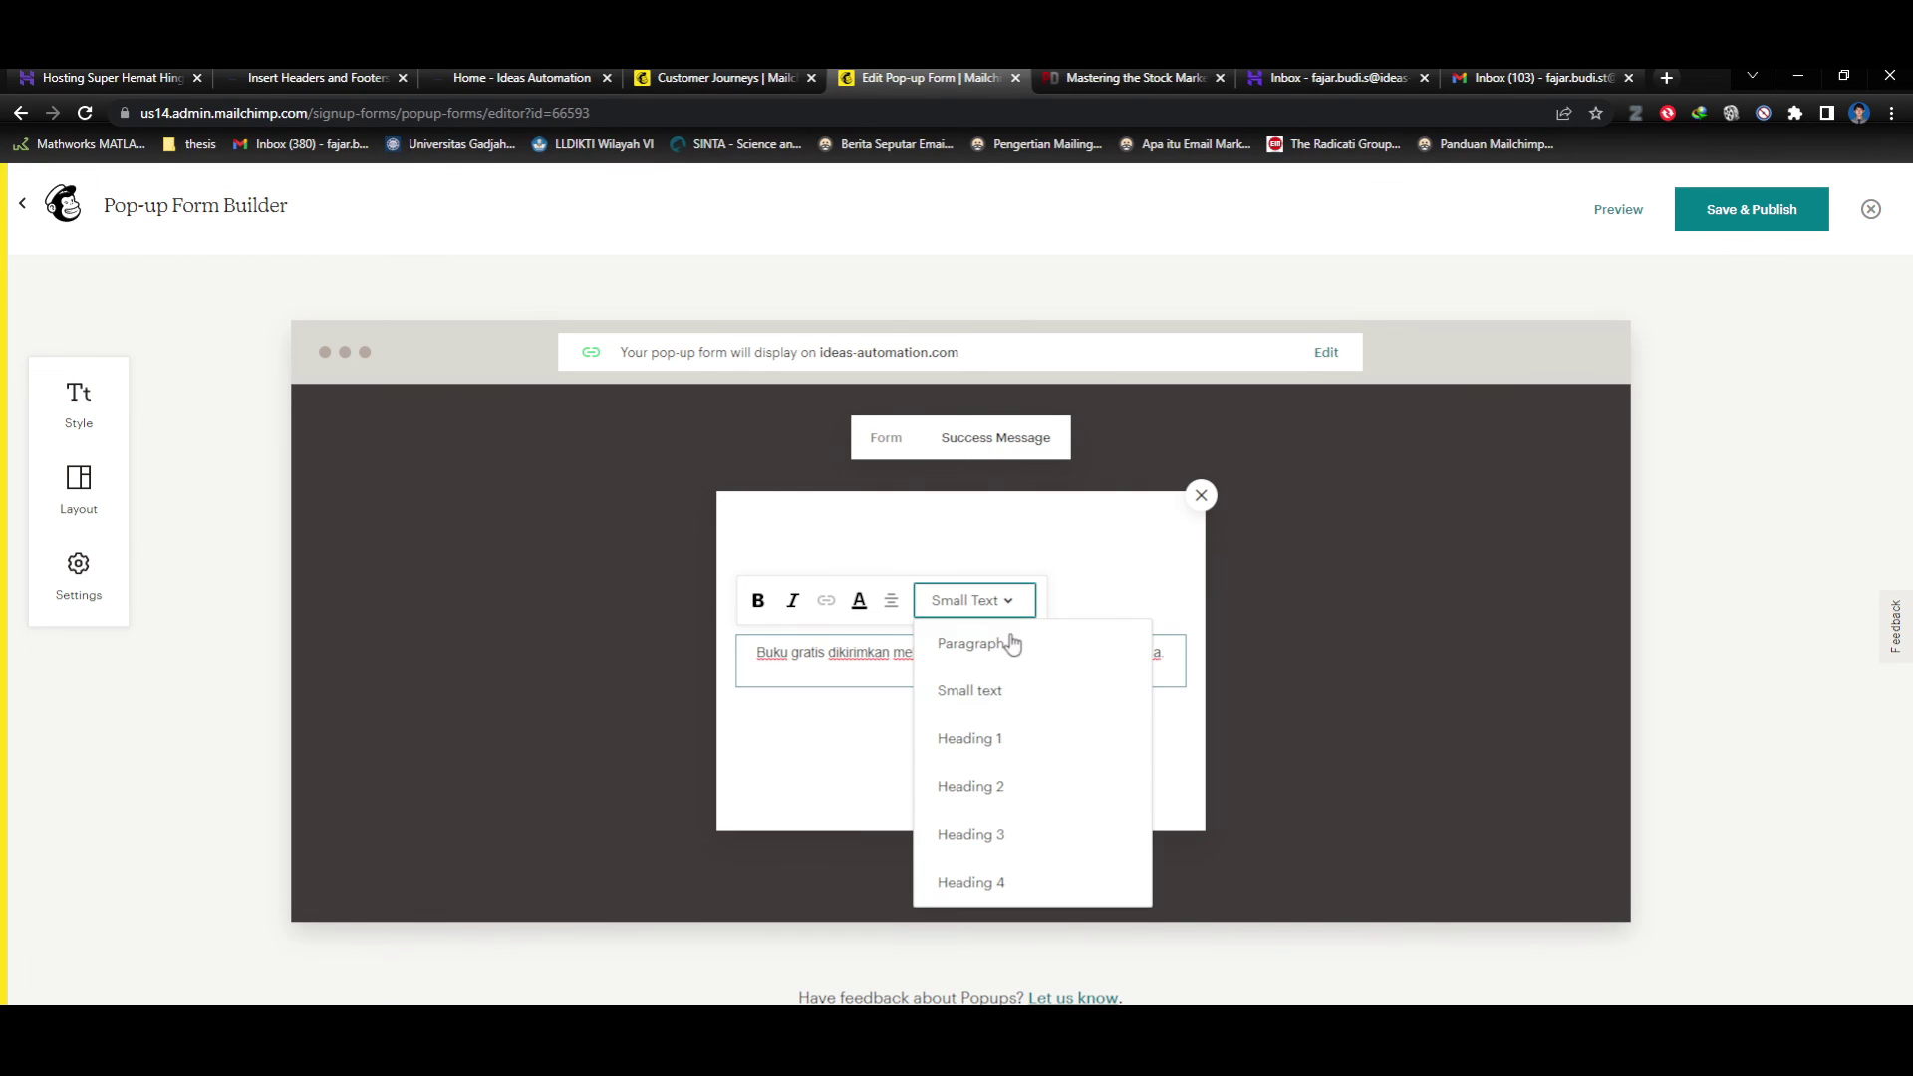
left_click(1000, 739)
left_click(1009, 476)
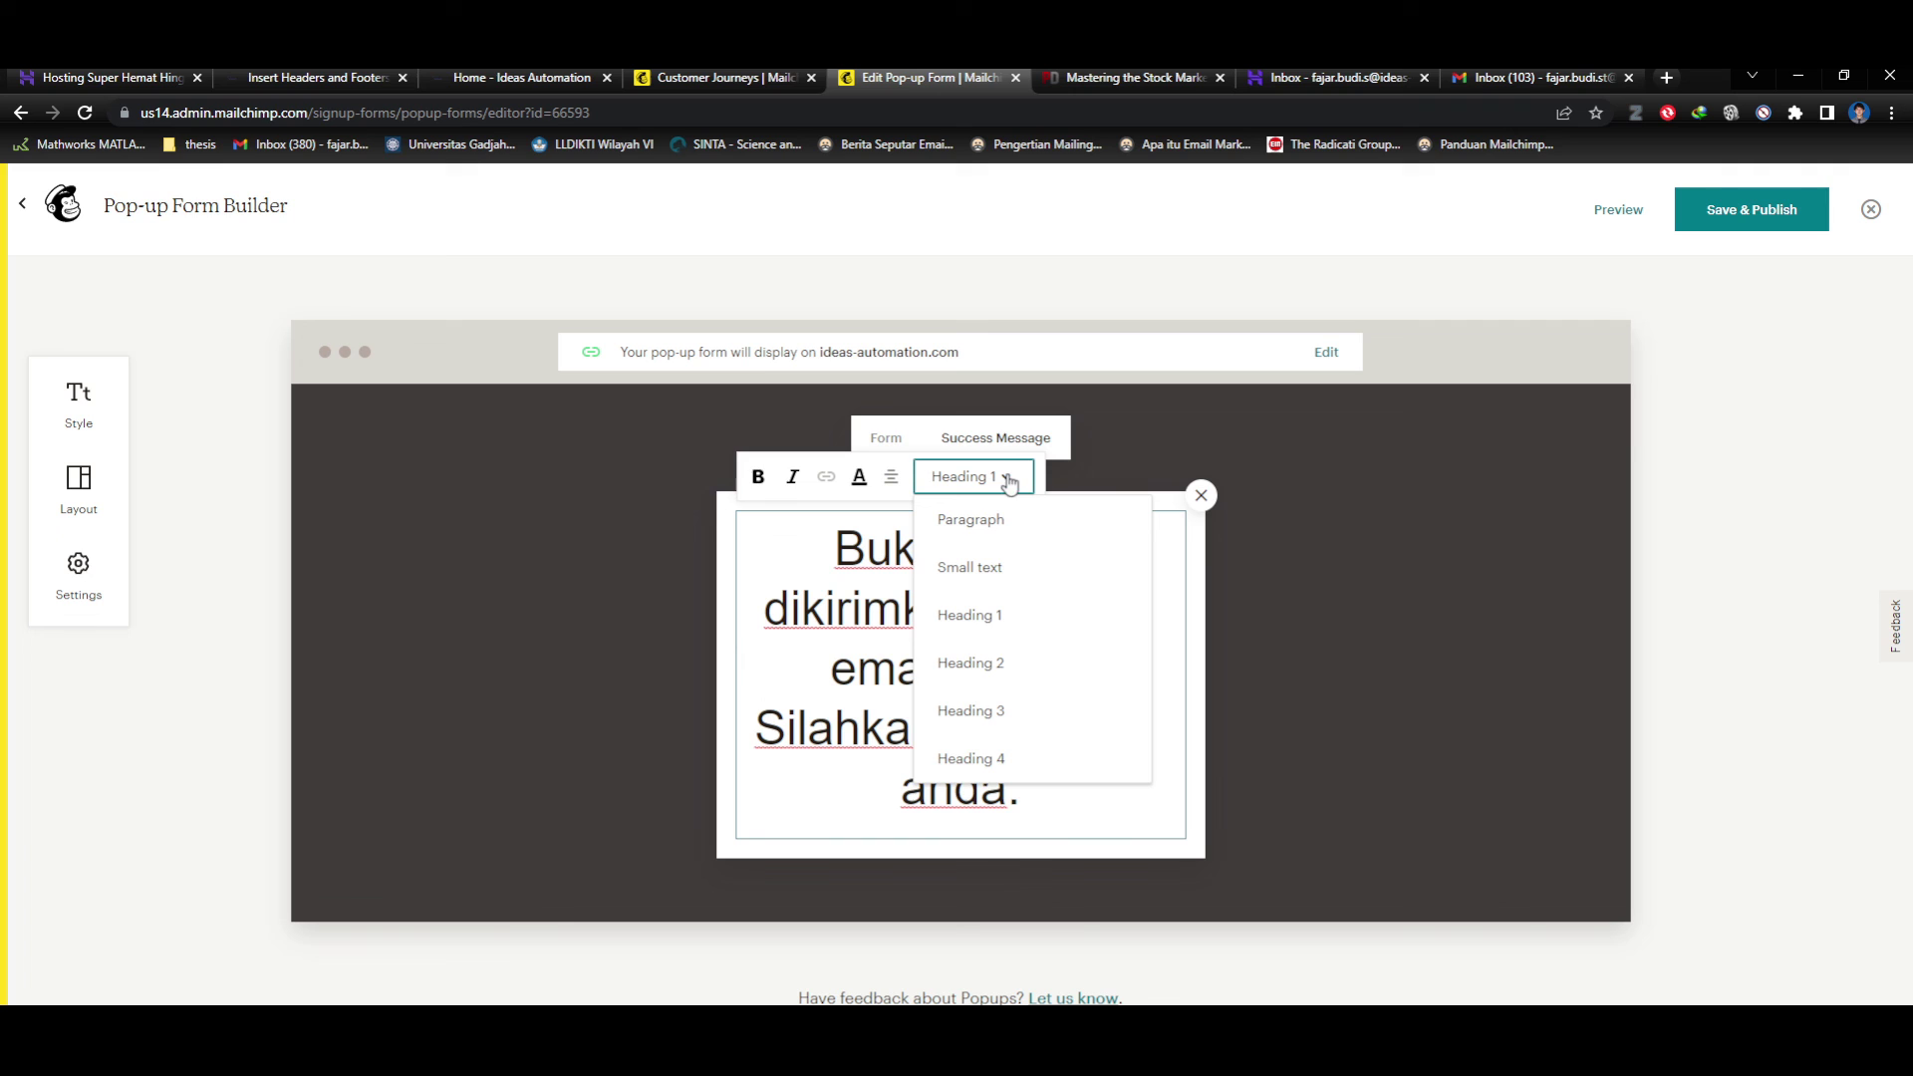
left_click(1027, 760)
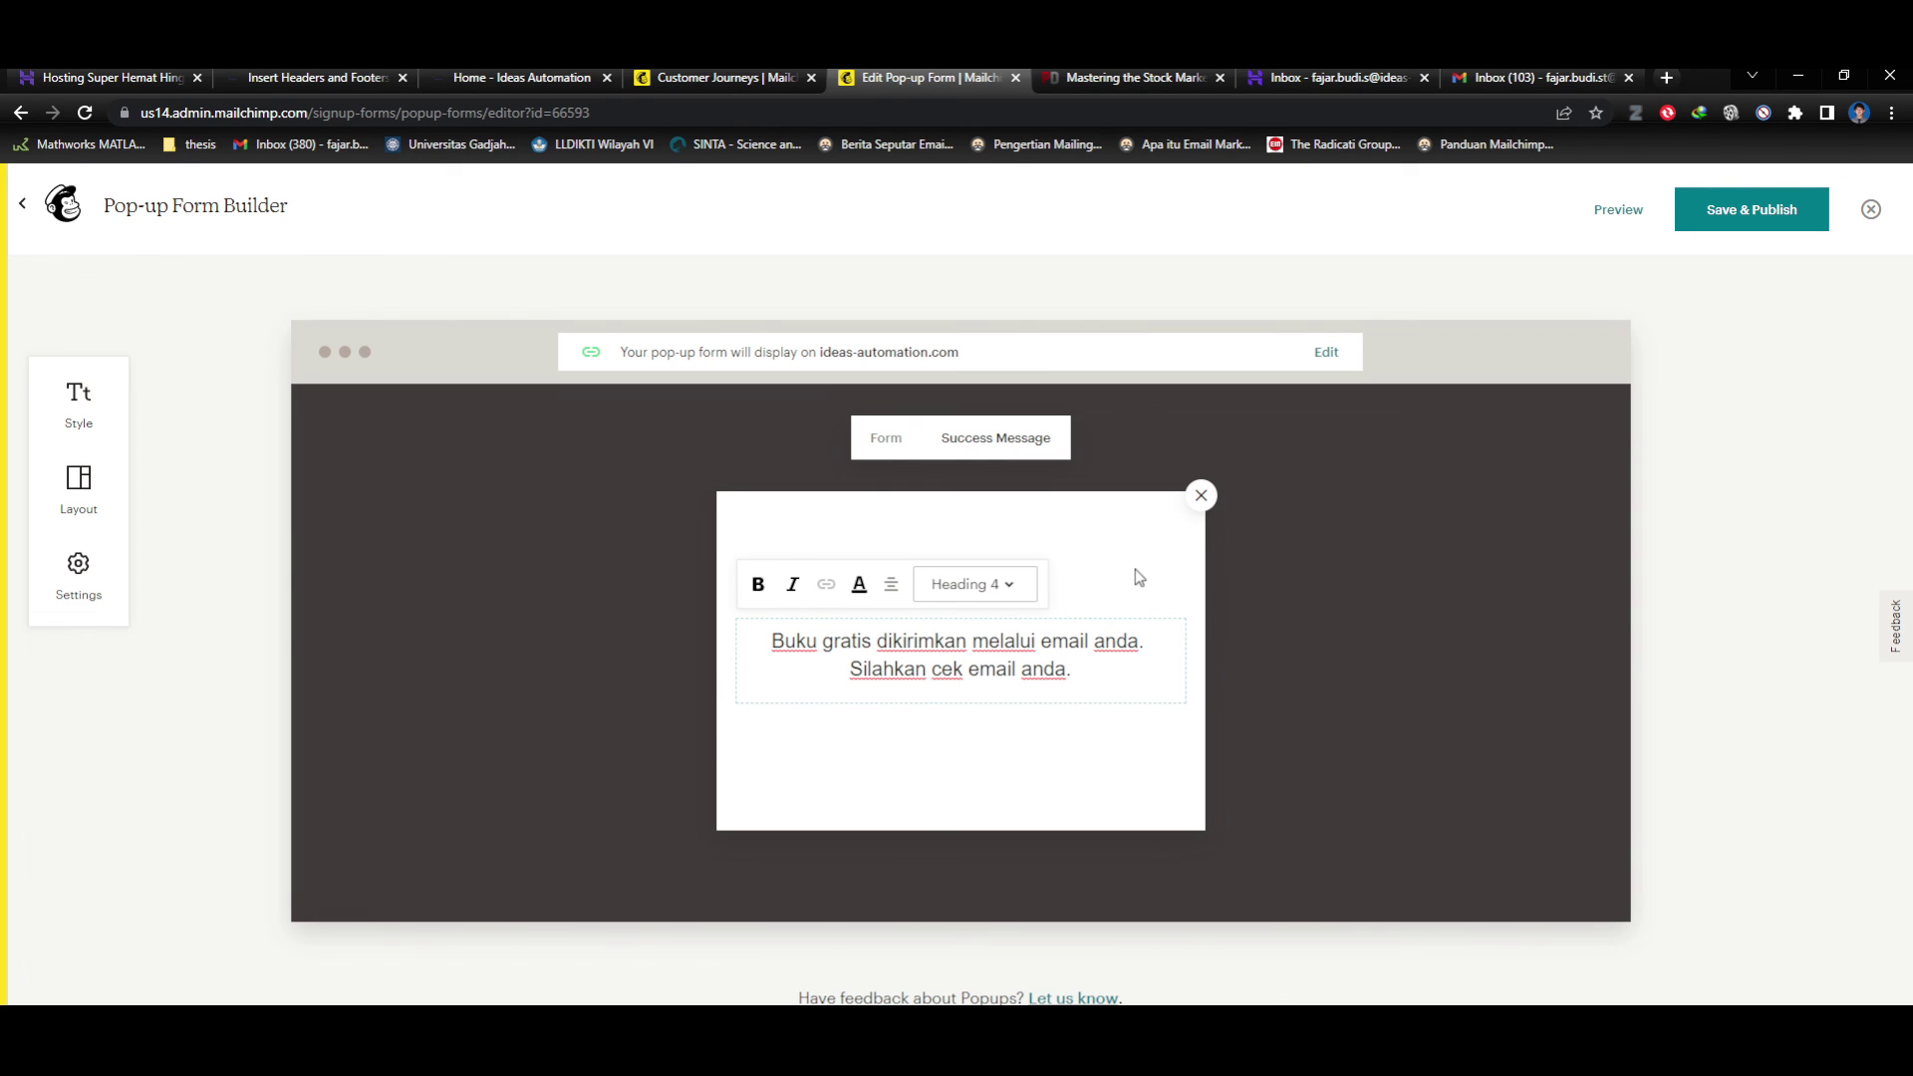
Save and publish the pop-up form with its revised success message to ideas-automation.com.
left_click(1132, 77)
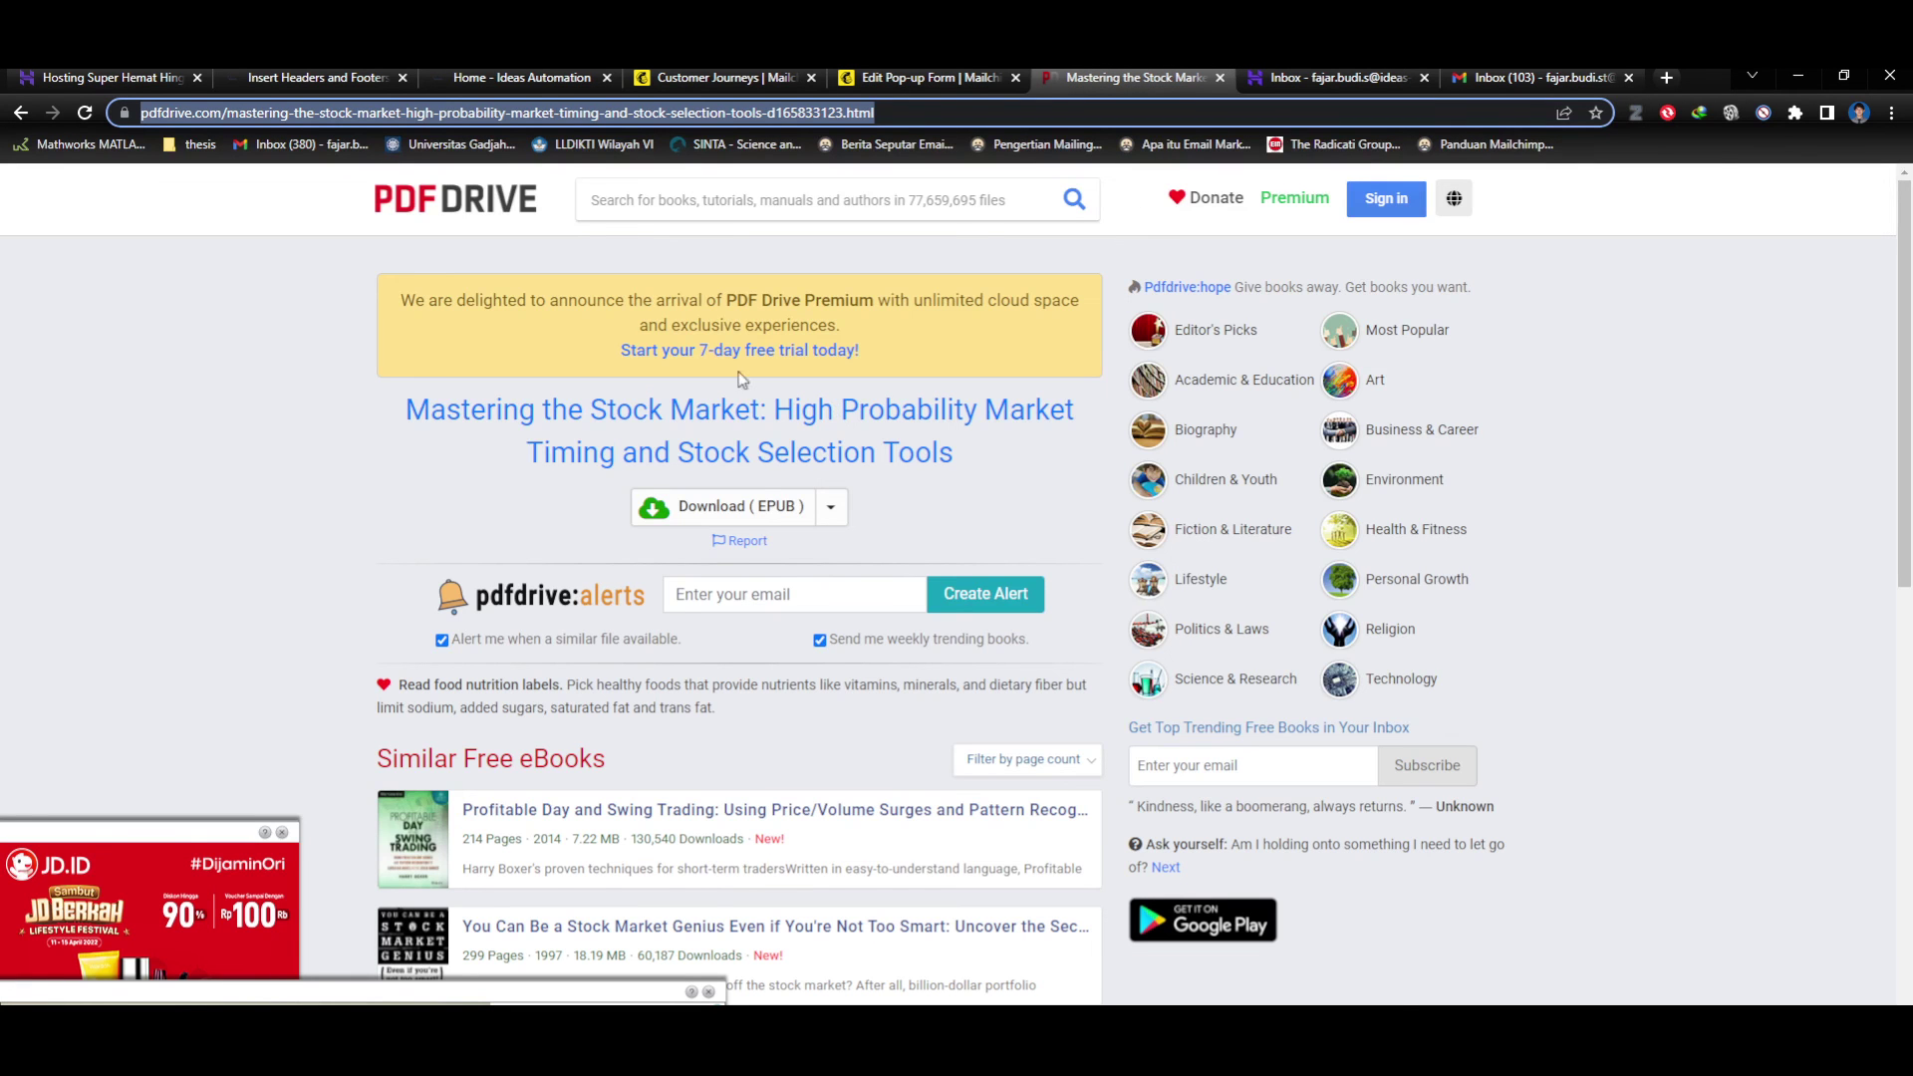
left_click(932, 76)
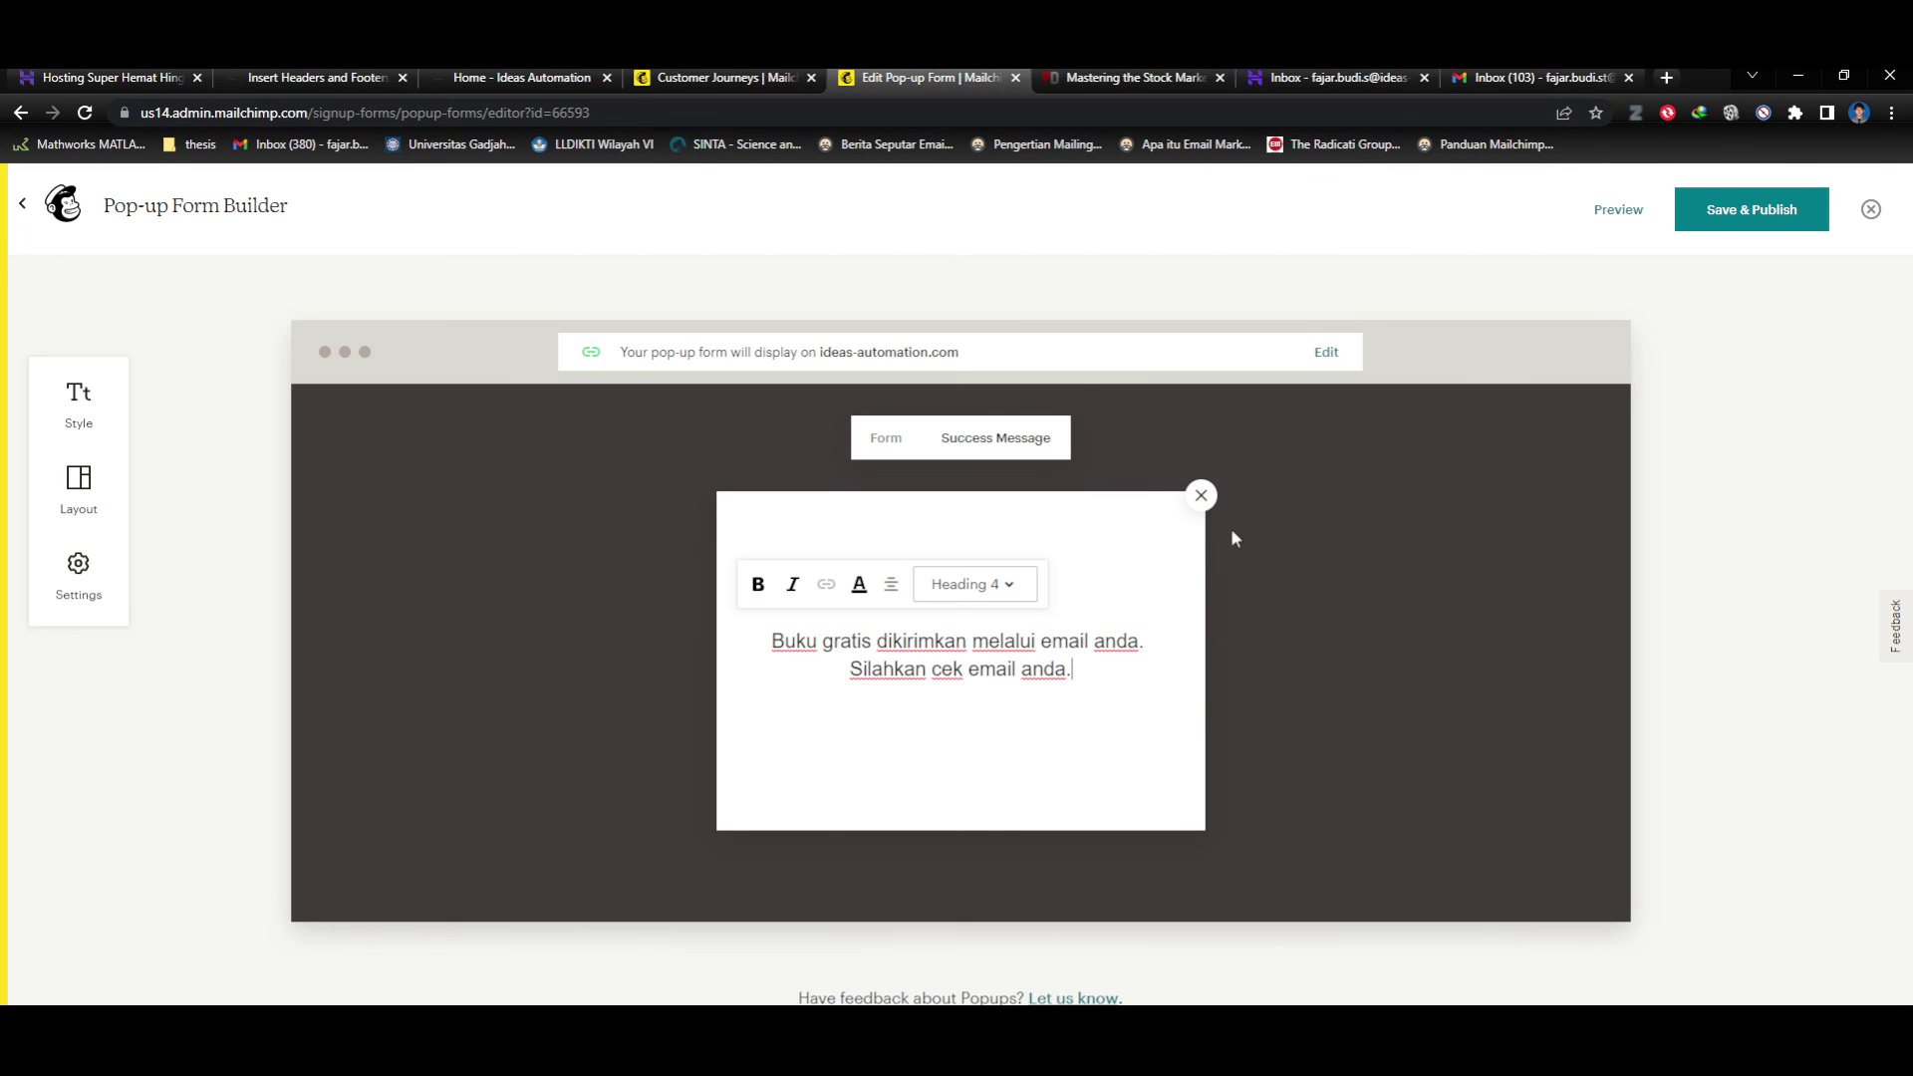
left_click(1757, 213)
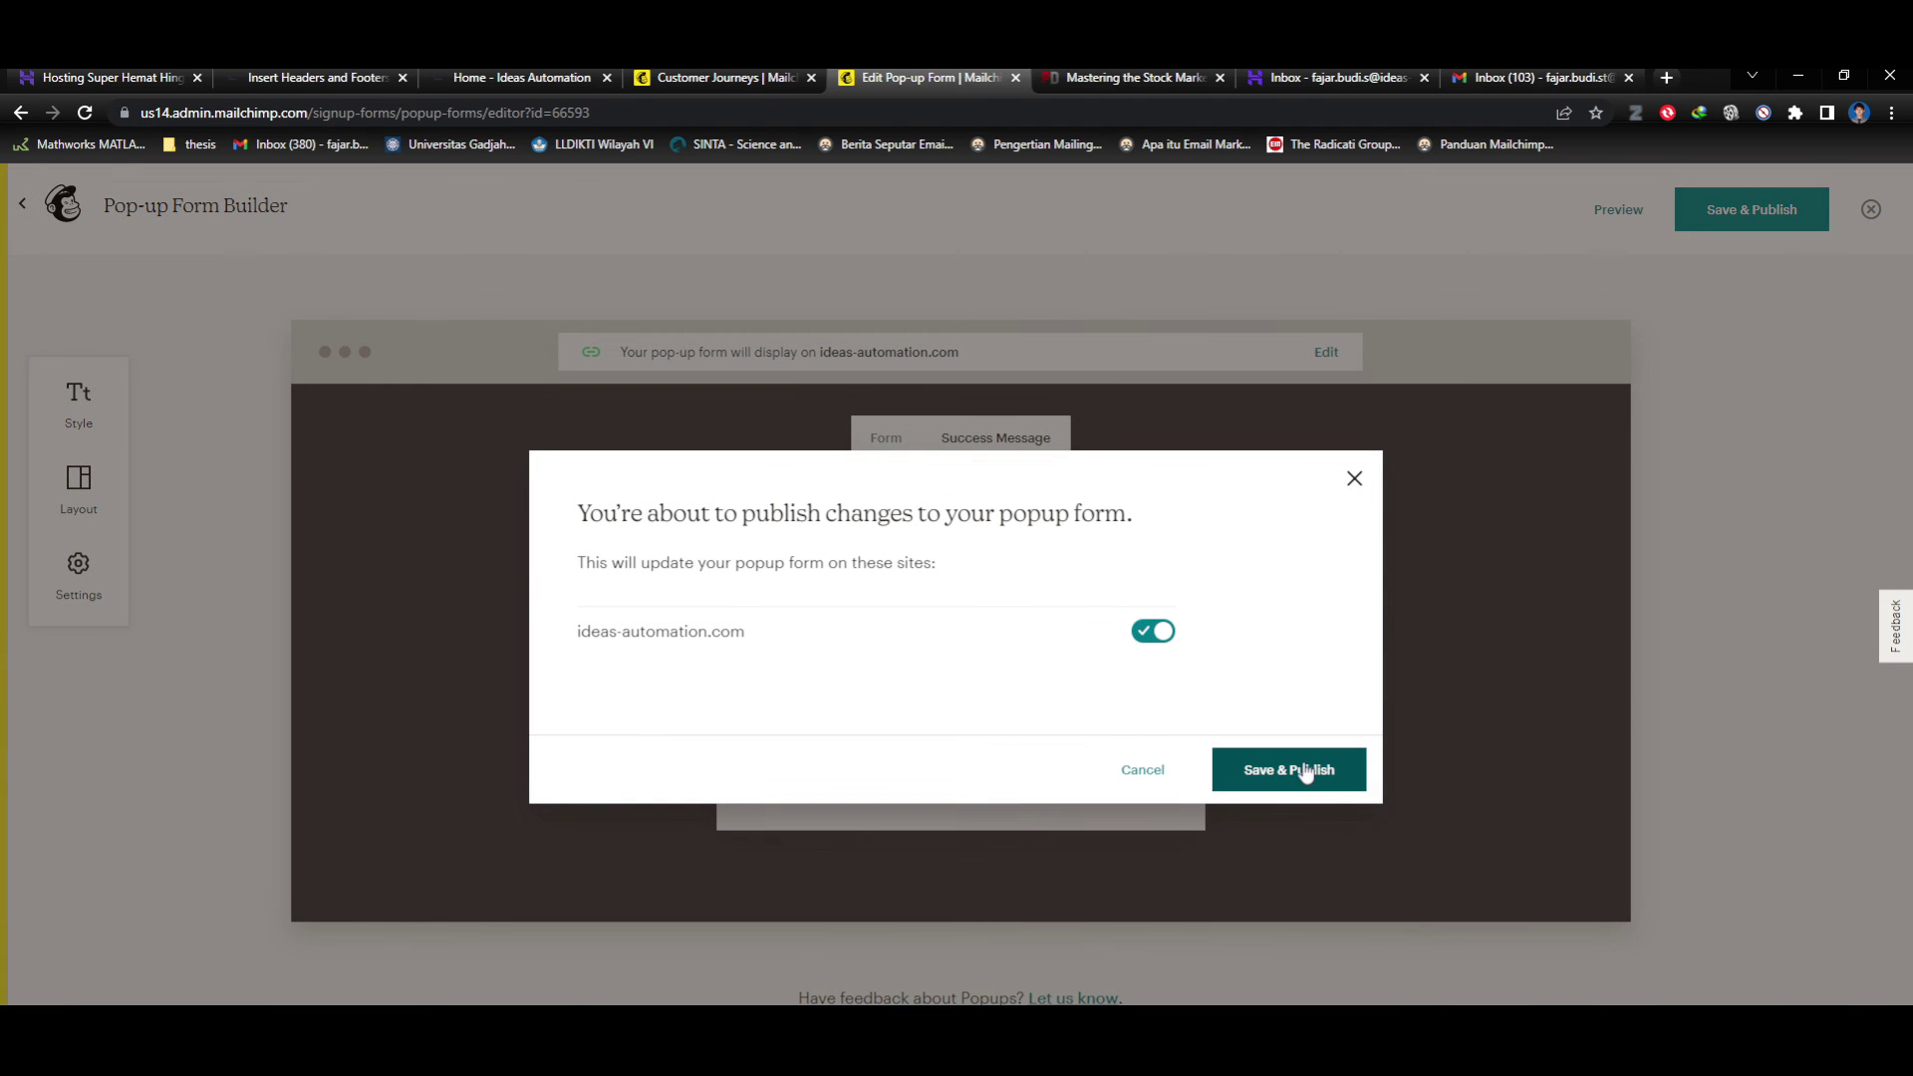
left_click(1306, 772)
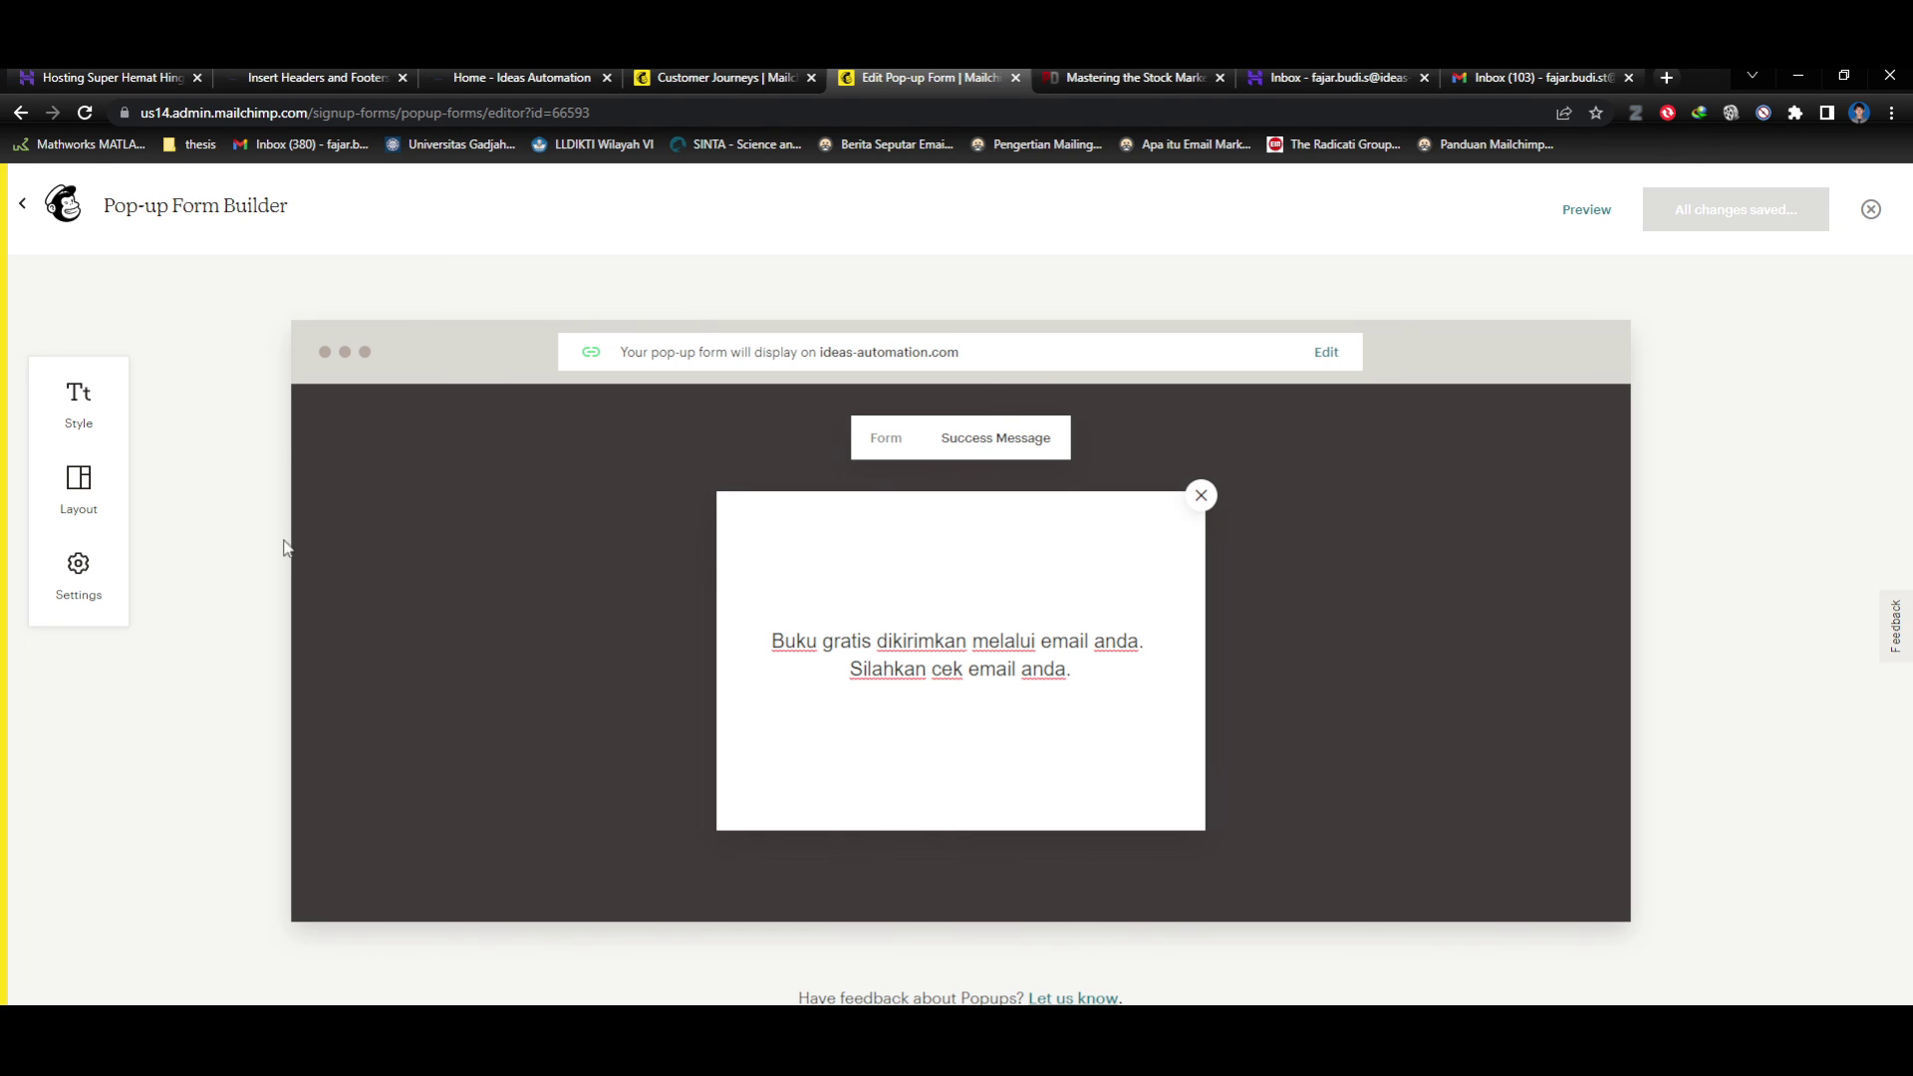
Set the pop-up's Display option to Immediately and publish the change to the site.
left_click(87, 578)
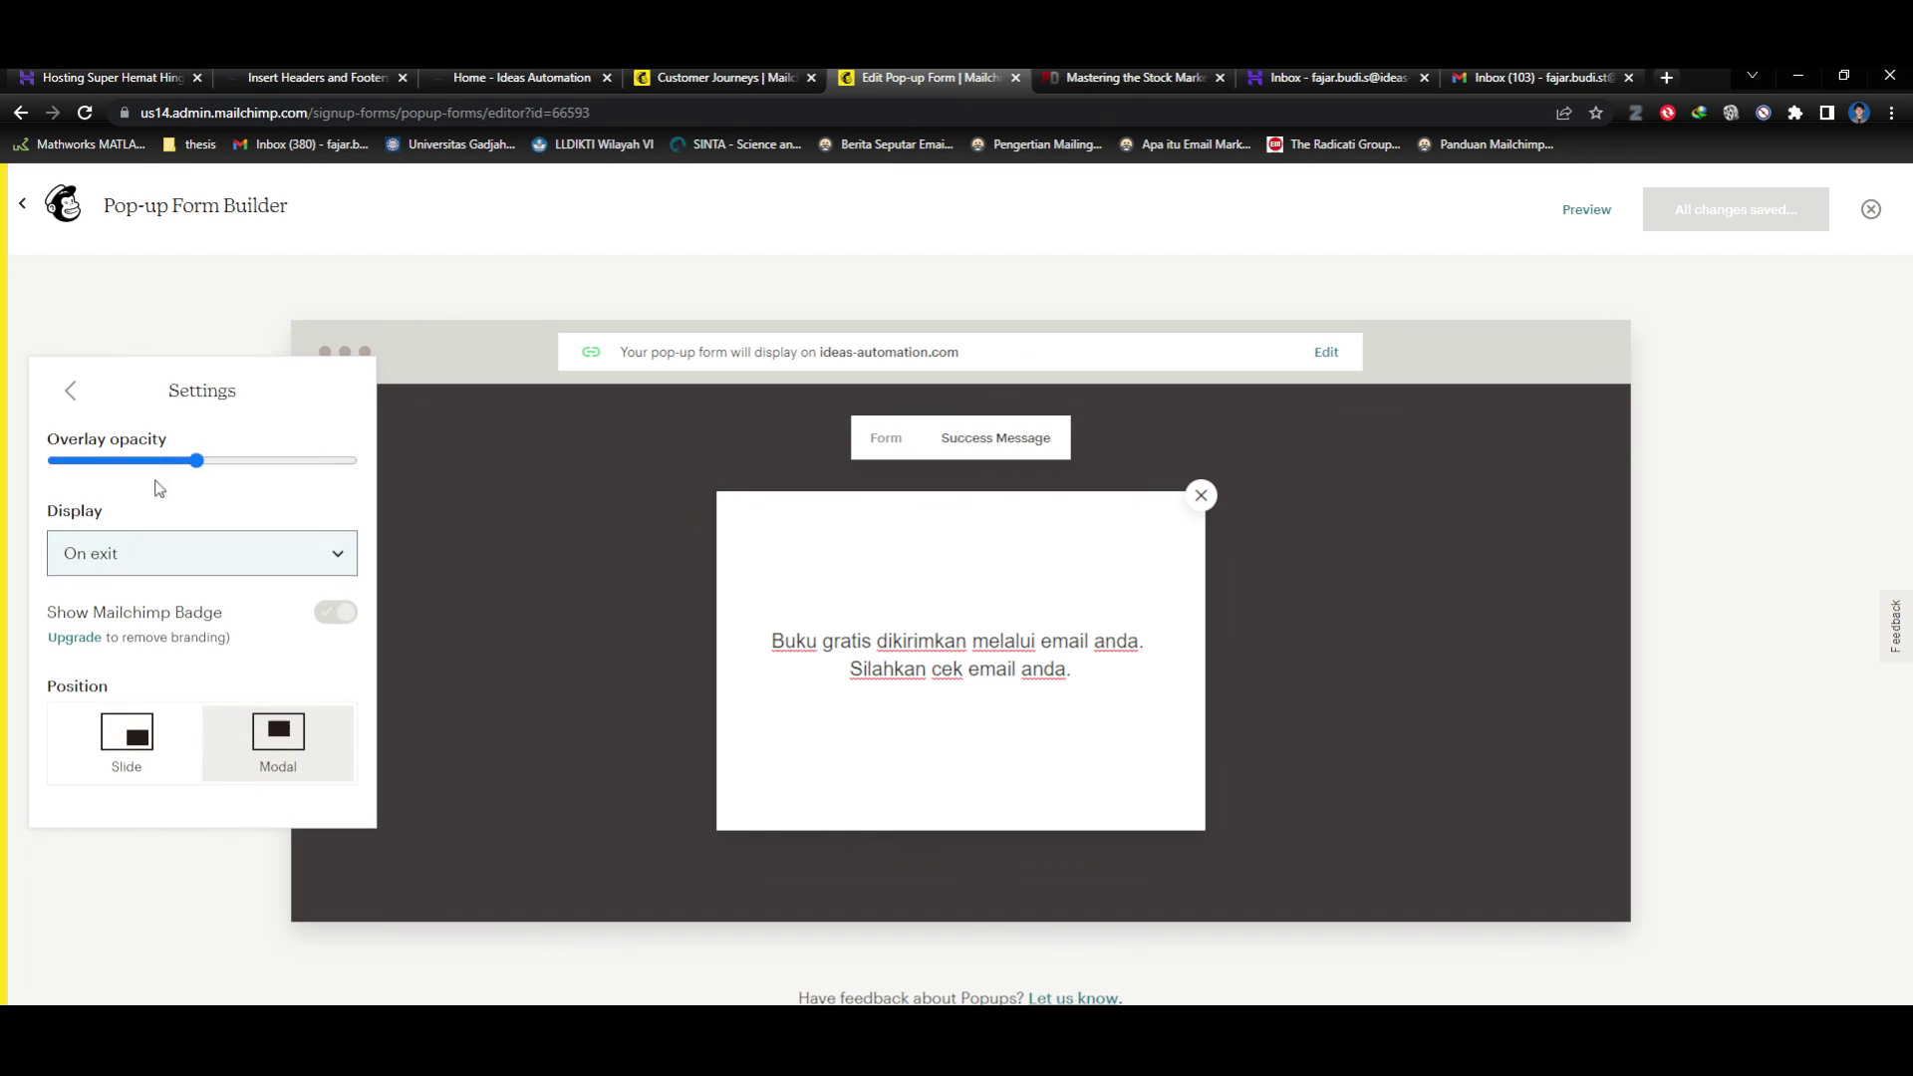
left_click(231, 568)
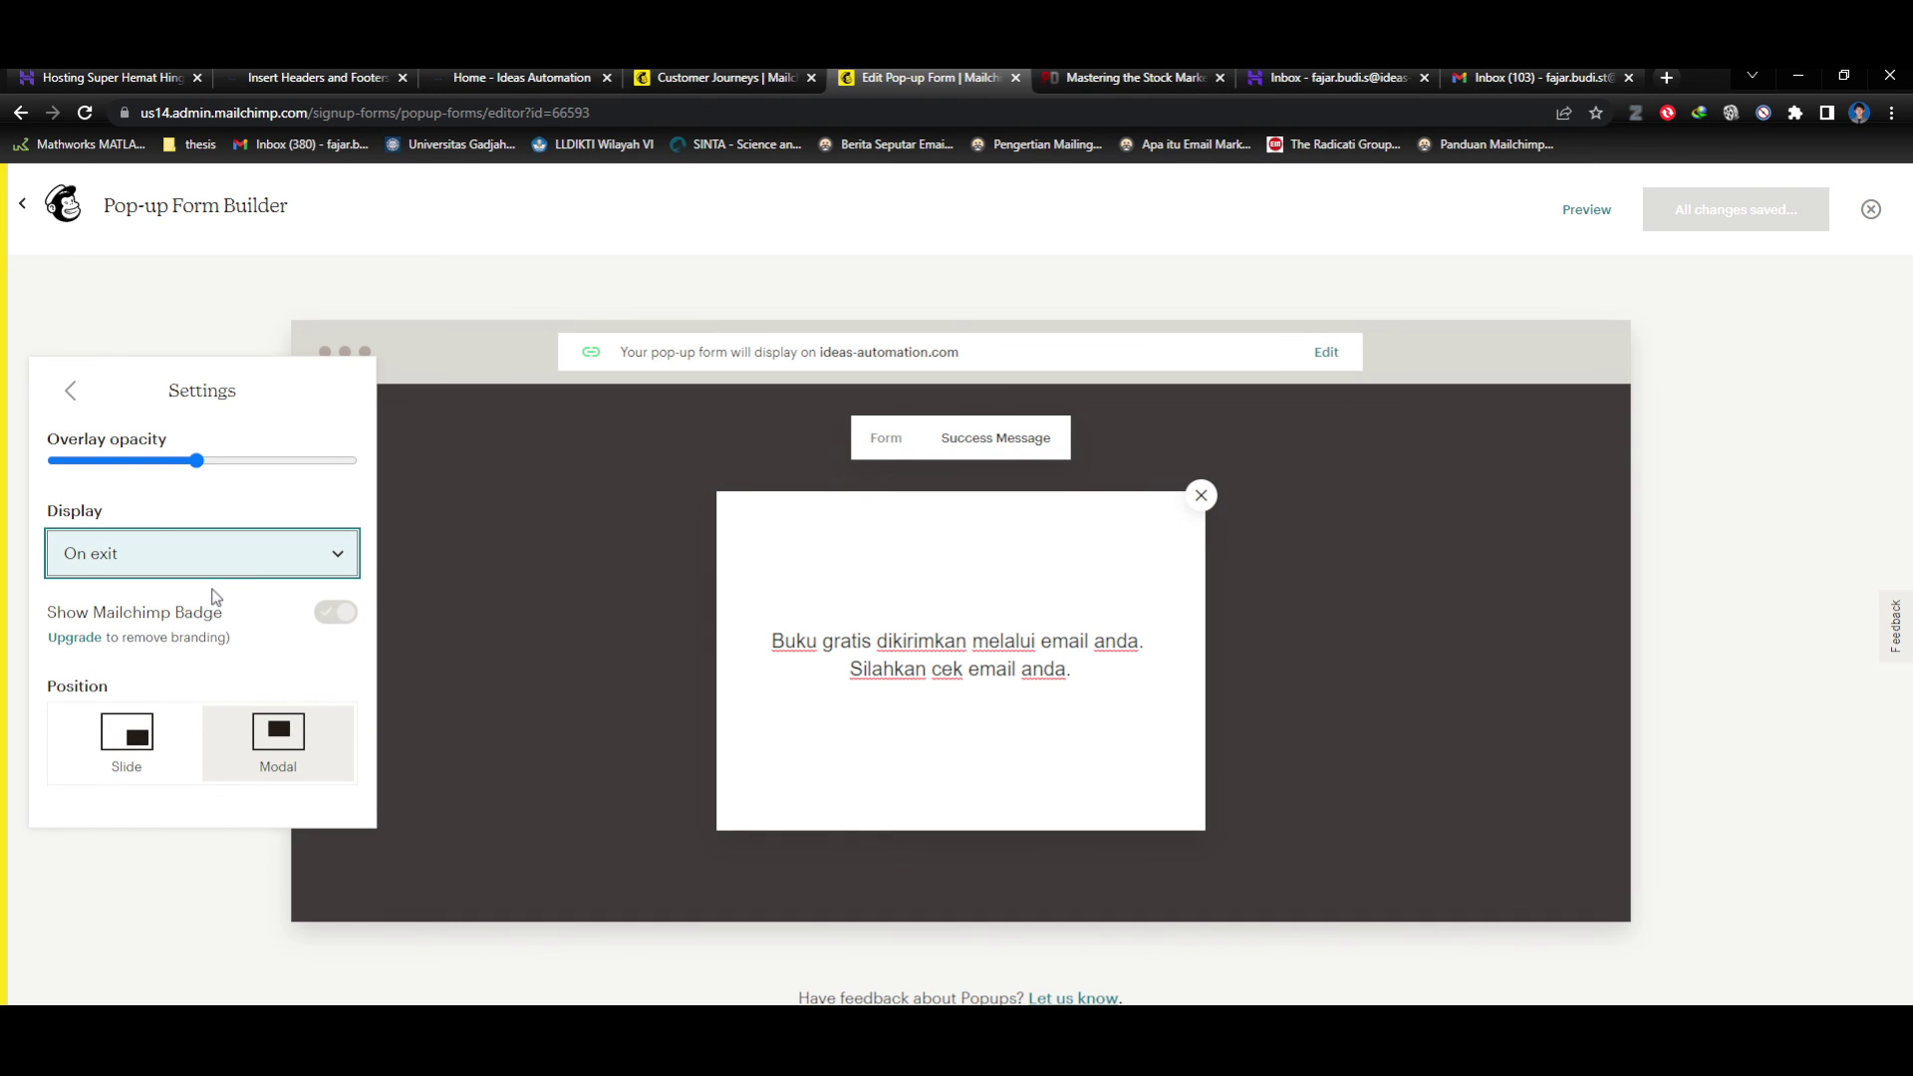
left_click(211, 597)
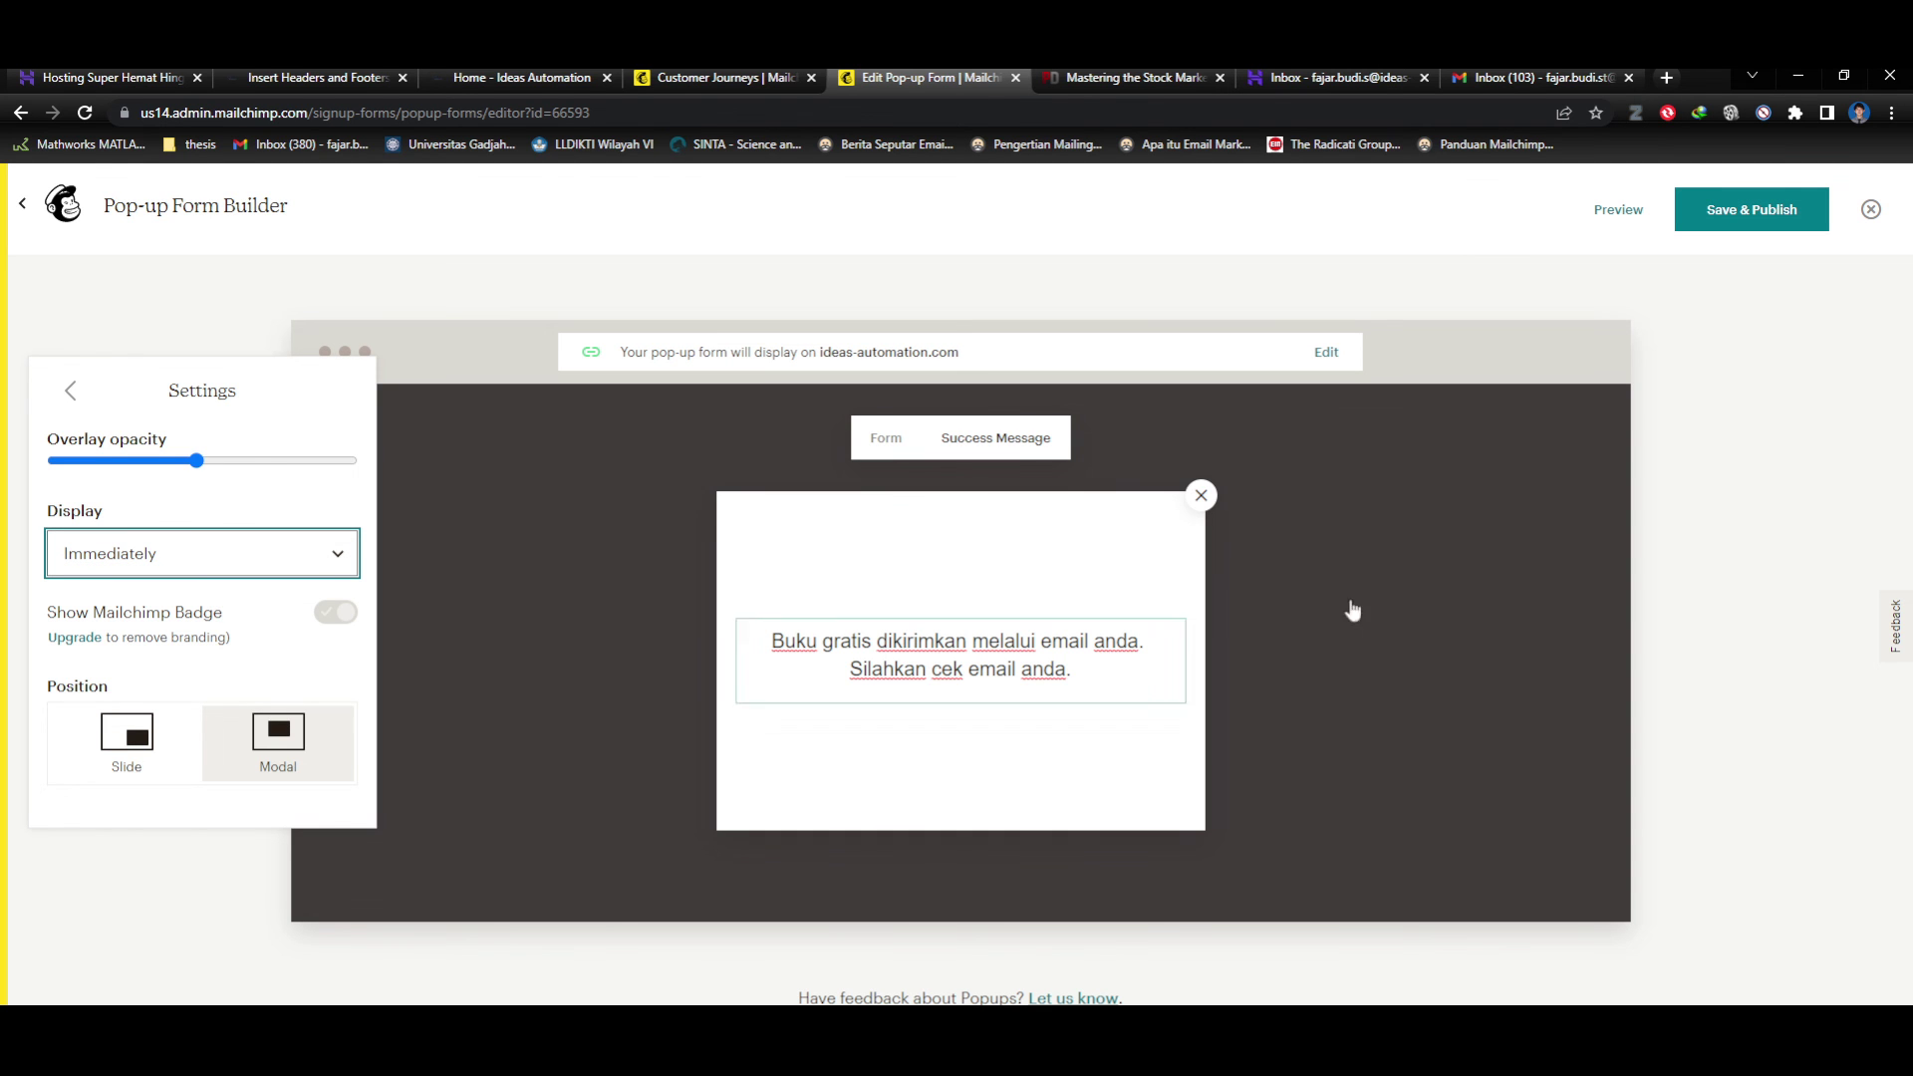
left_click(1756, 214)
left_click(1217, 778)
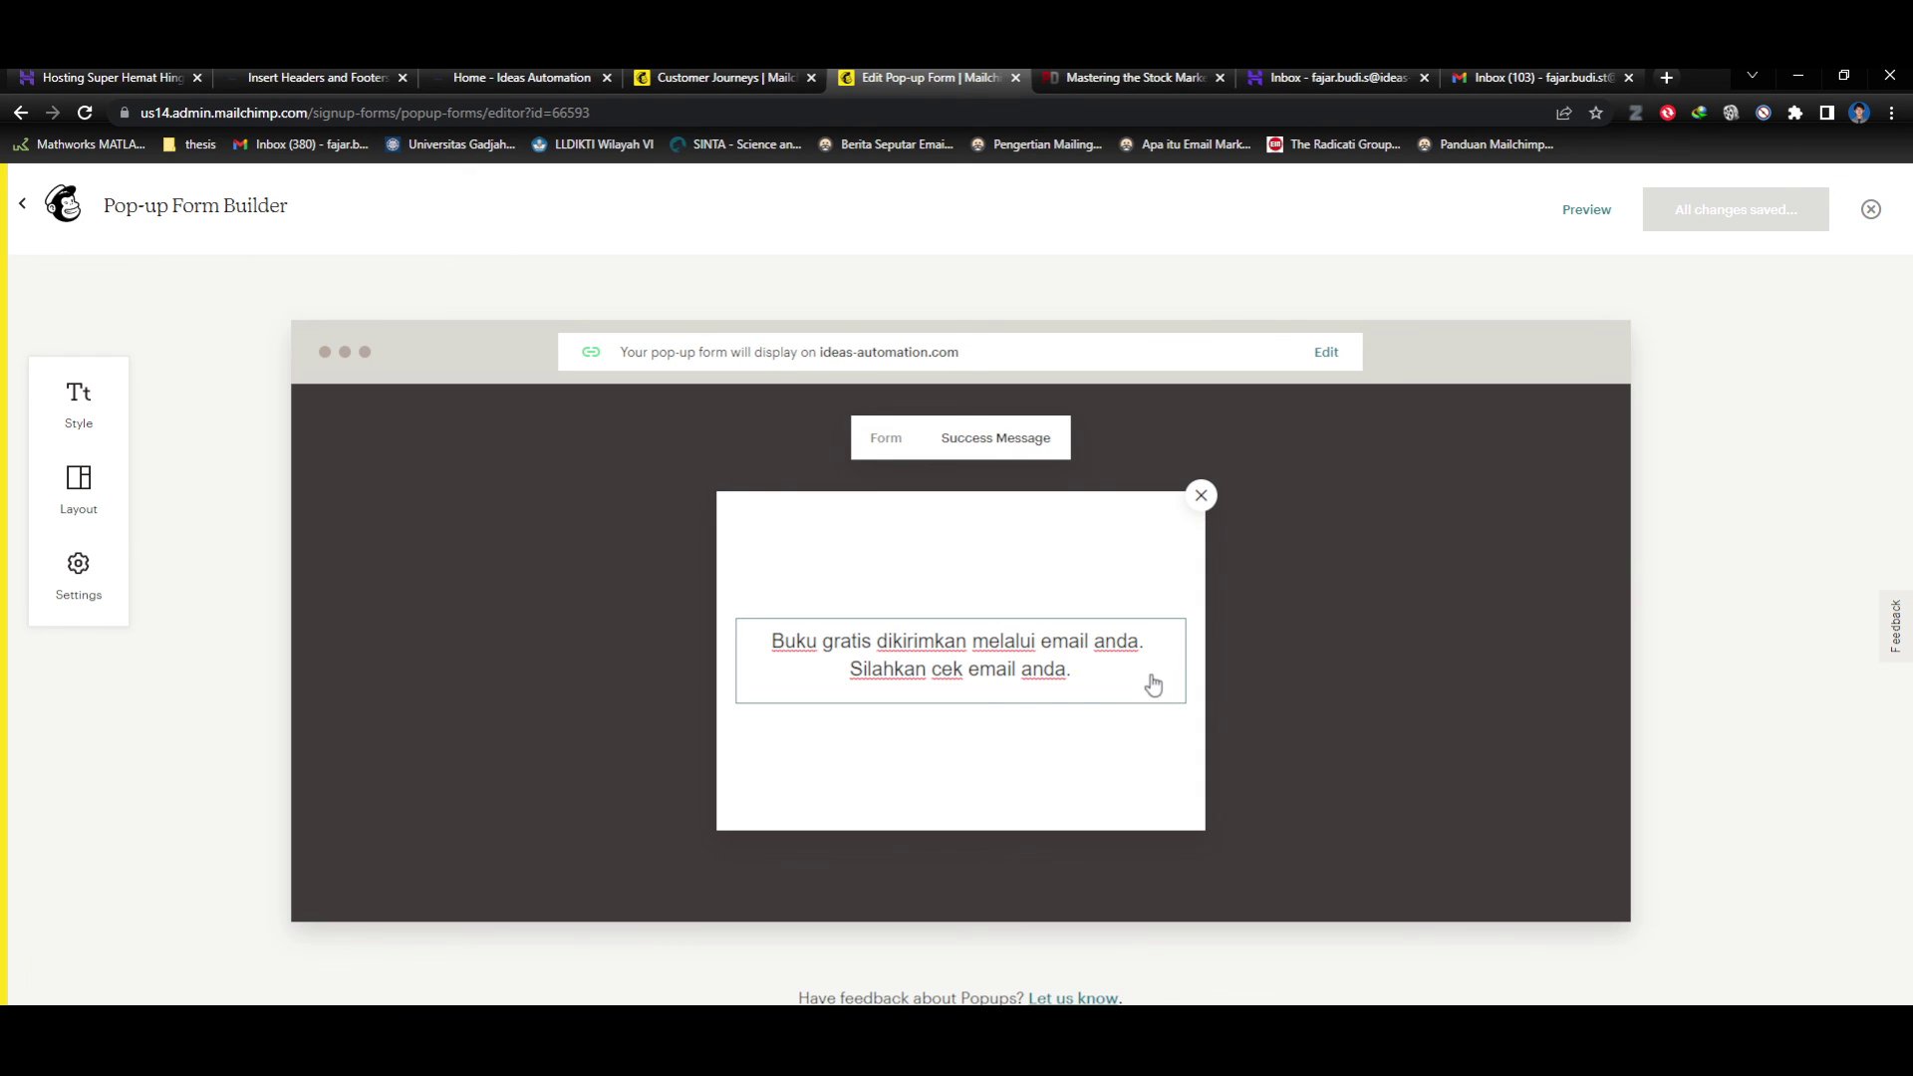
Leave the form builder and look at the list of all contacts in the Ideas Automation audience.
left_click(27, 209)
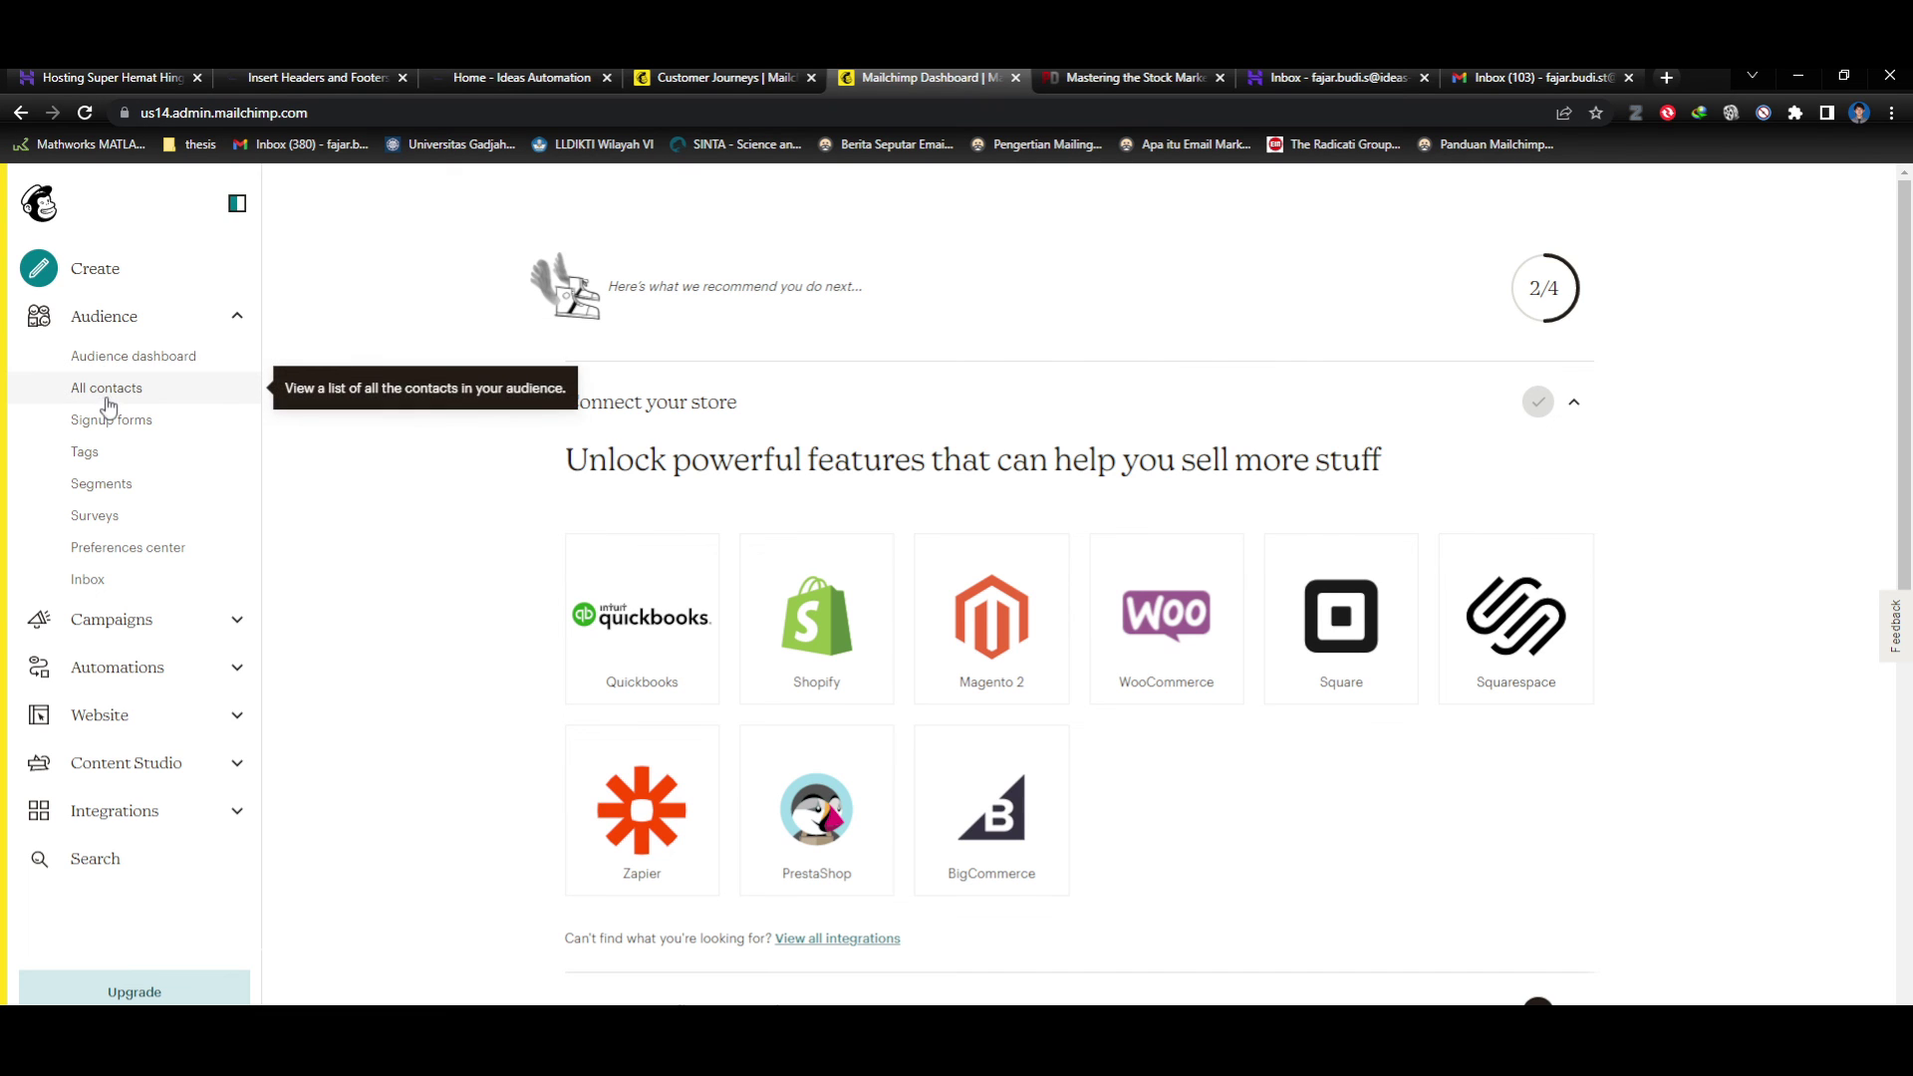
left_click(111, 388)
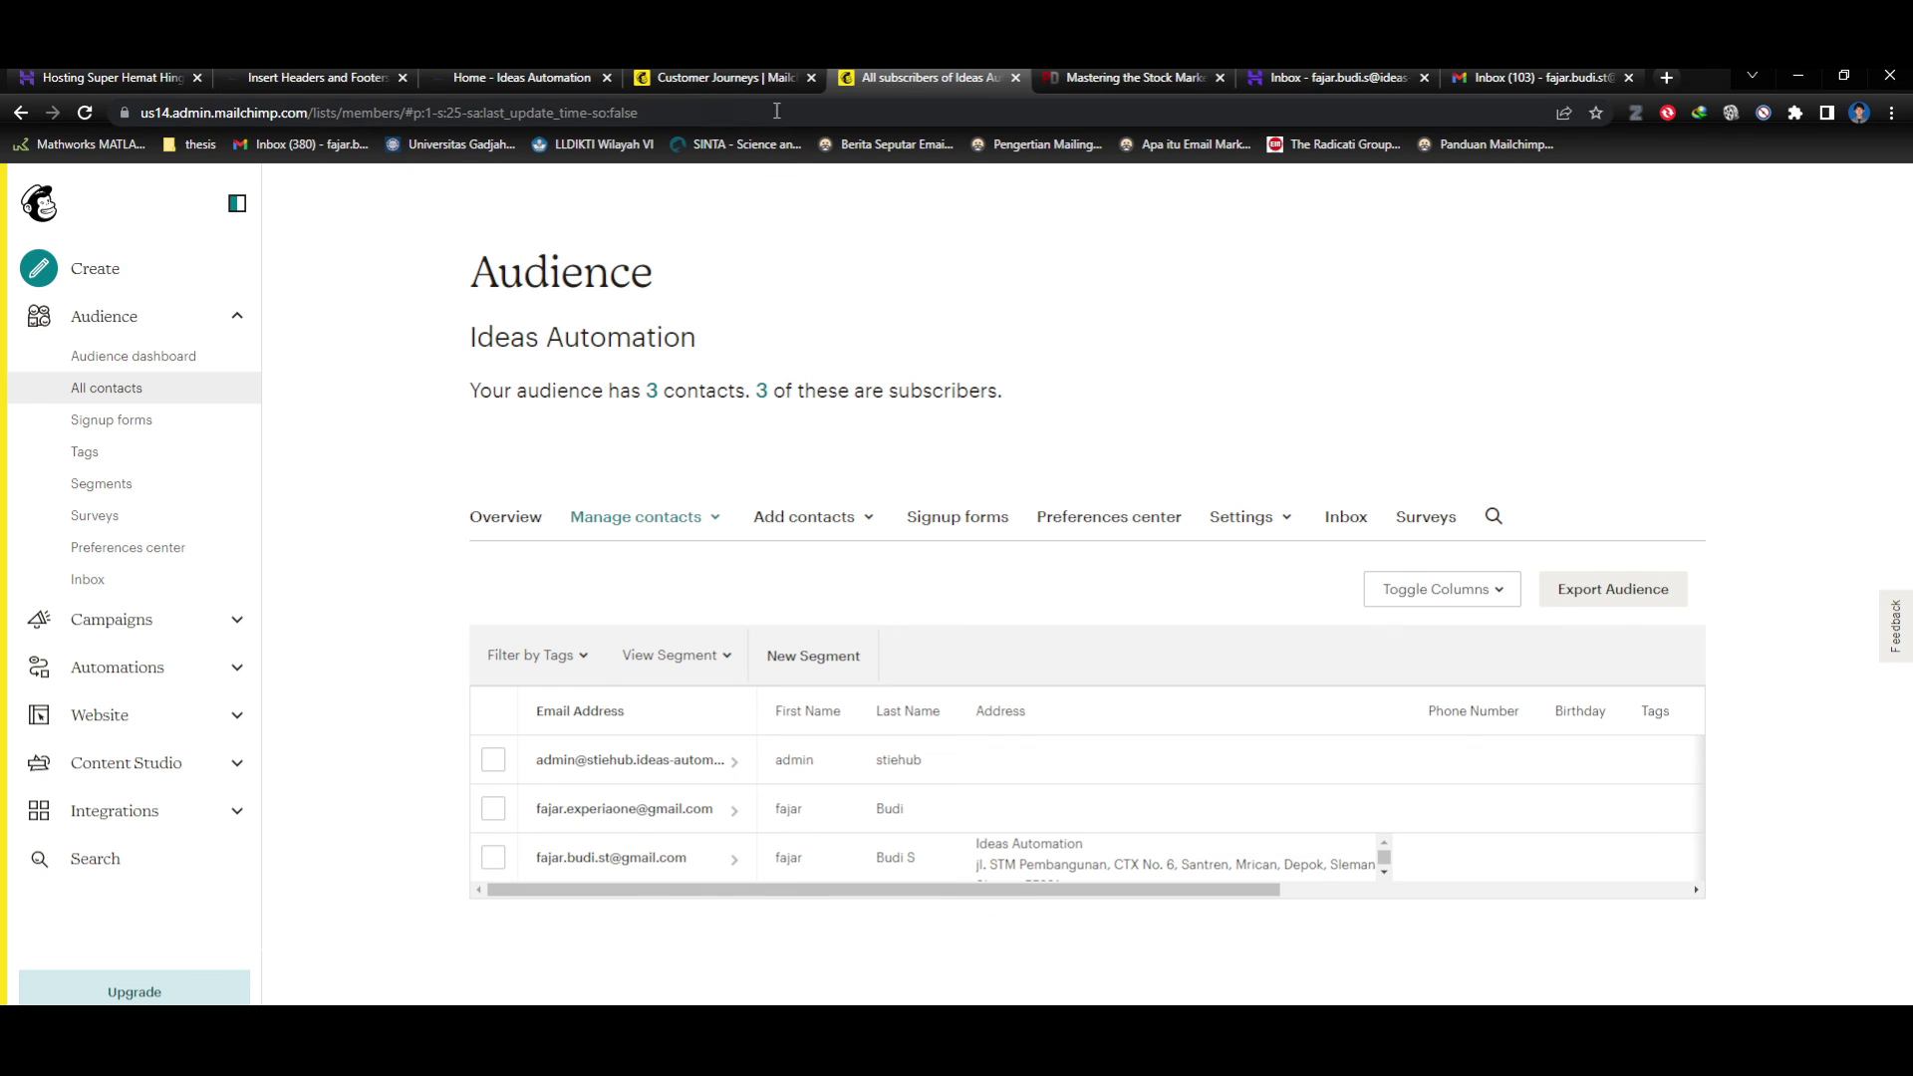
left_click(710, 78)
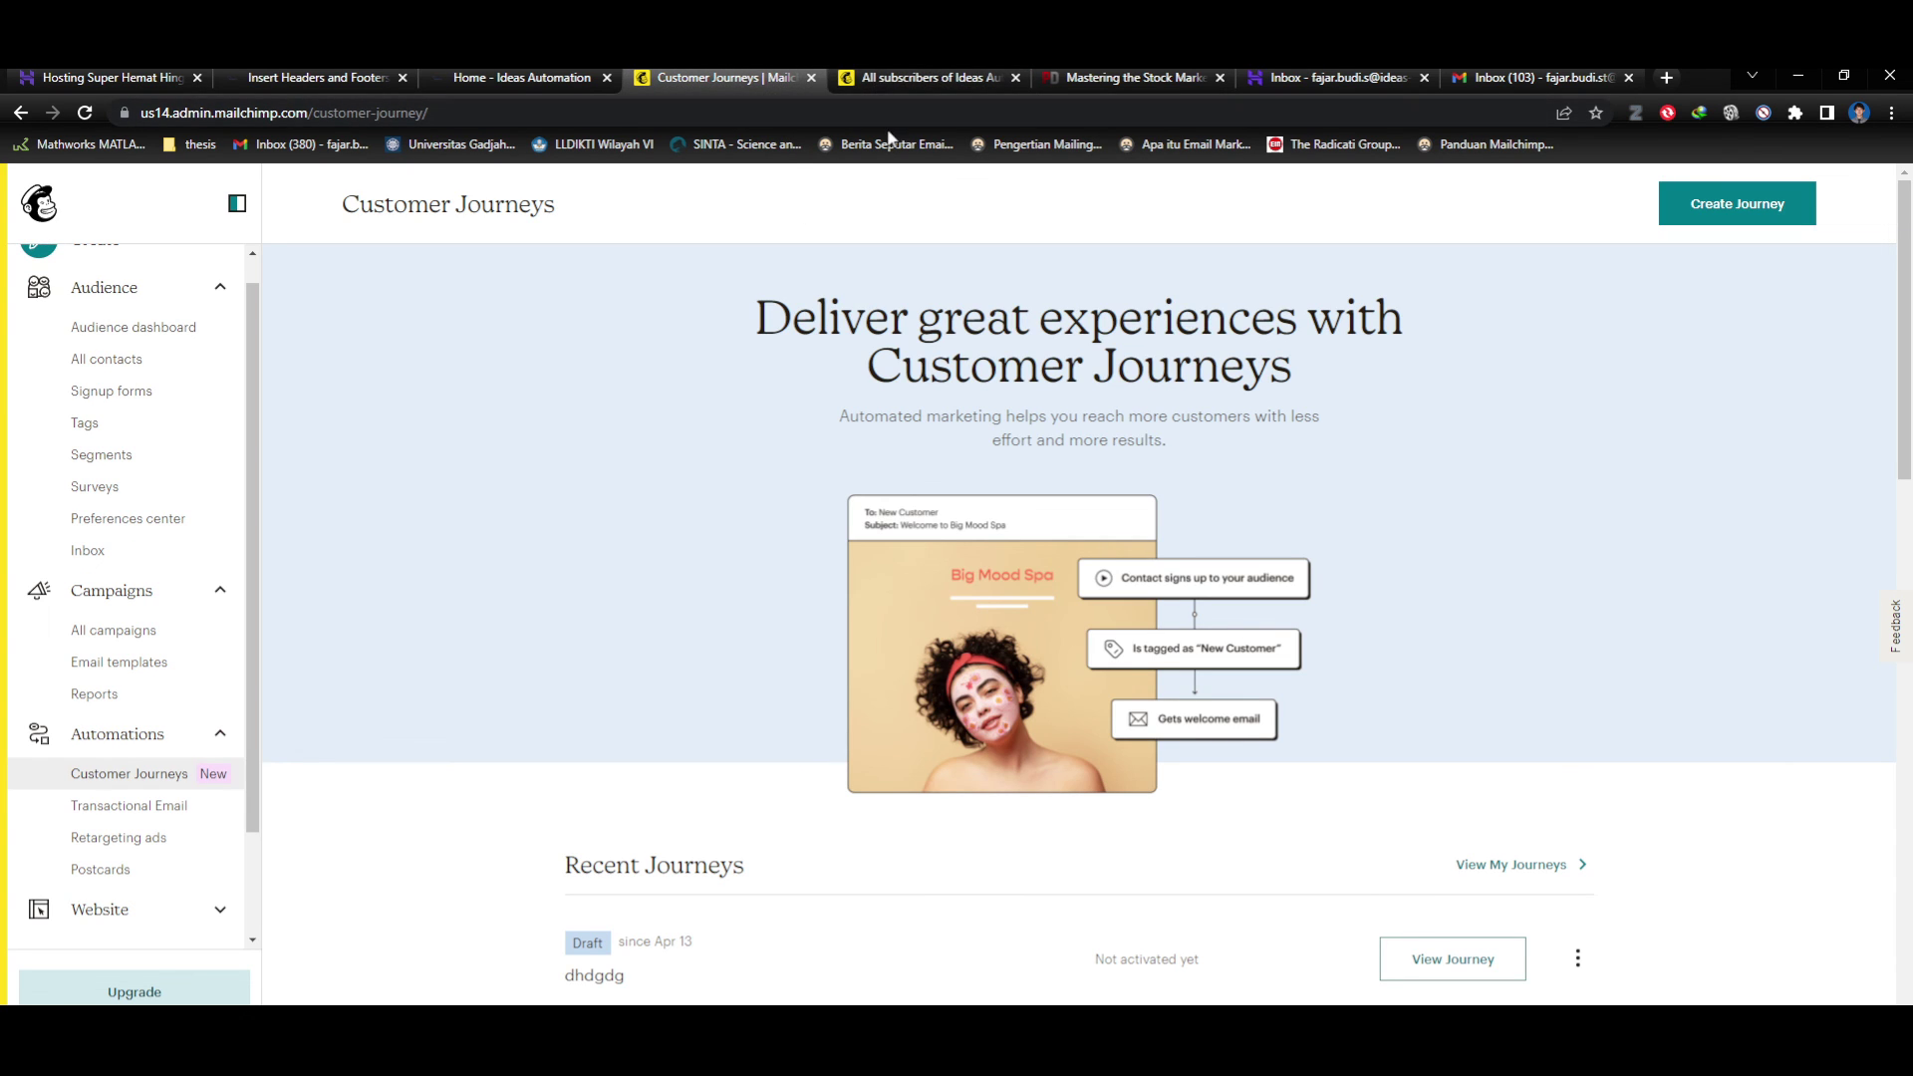
left_click(898, 79)
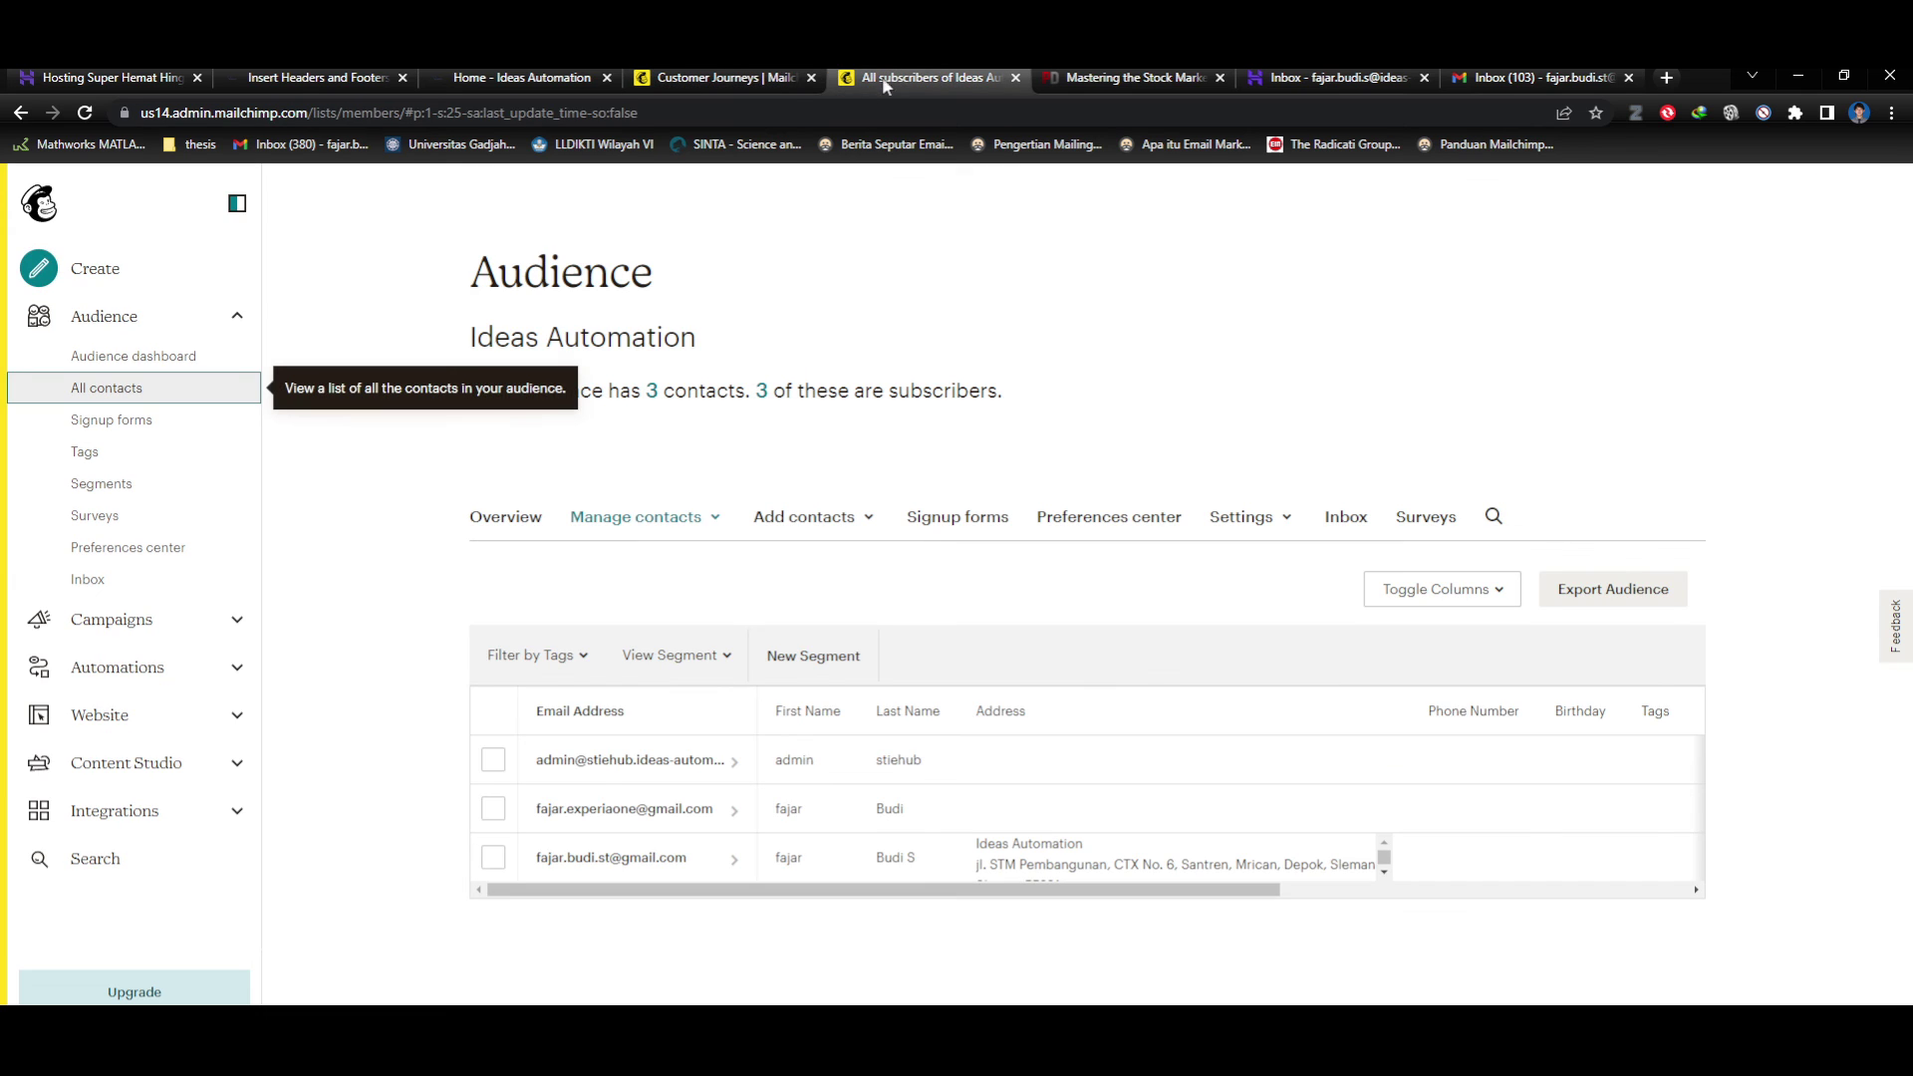
Create a customer journey from scratch named "download buku" and start building it.
left_click(189, 673)
scroll(191, 675, "down", 1)
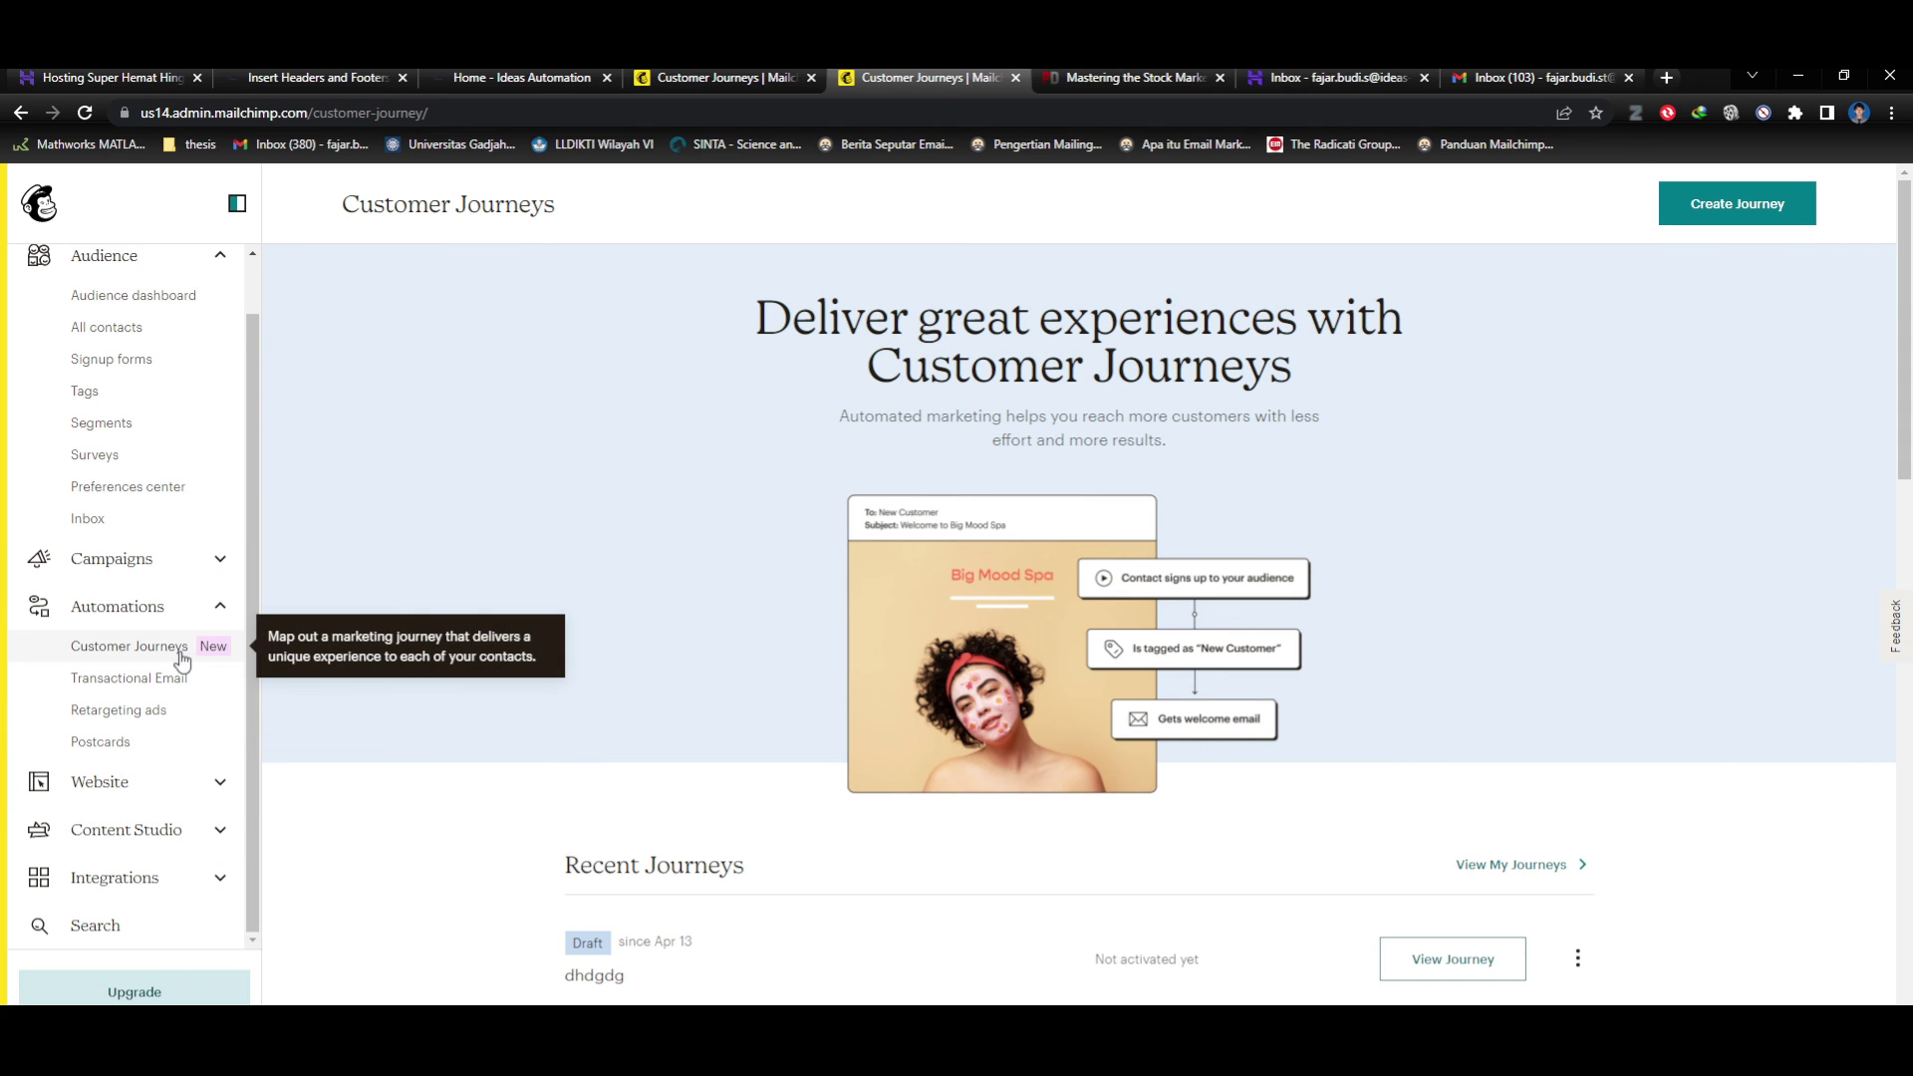
left_click(128, 608)
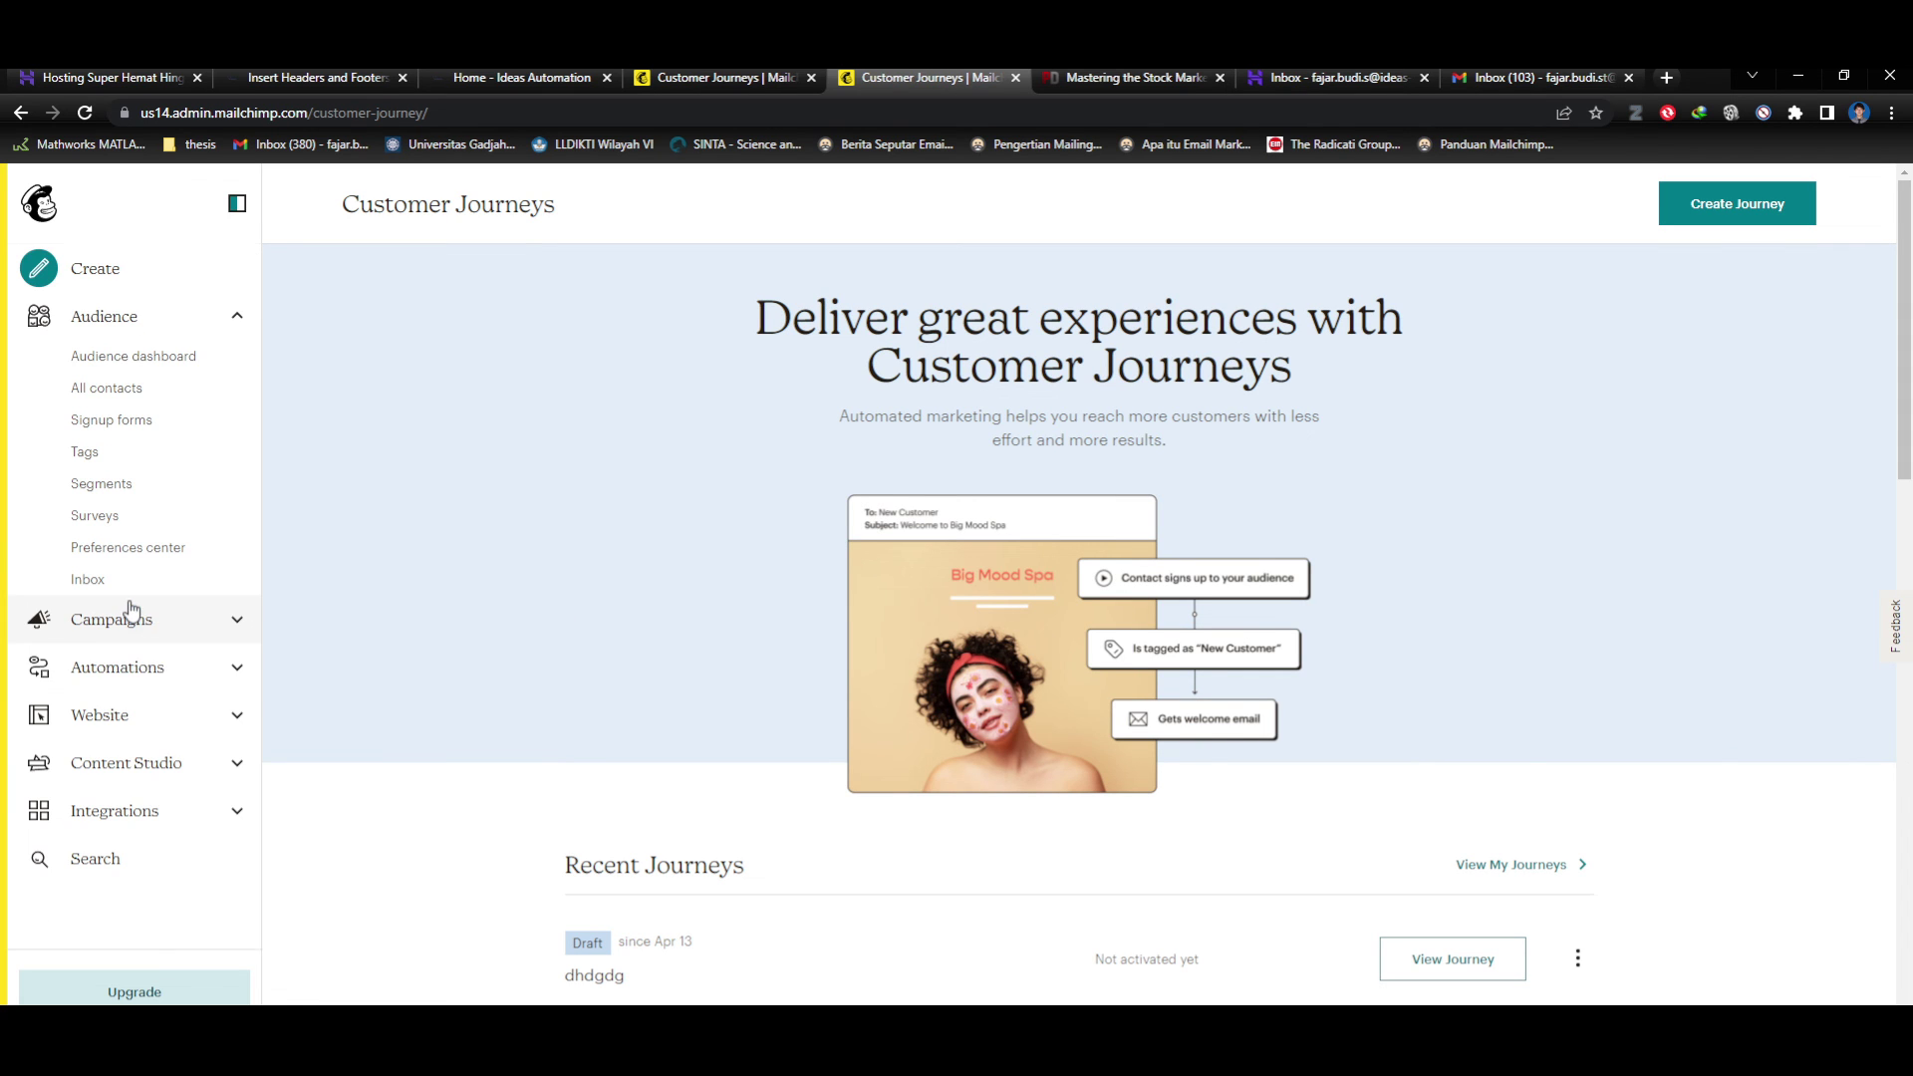
left_click(141, 668)
scroll(499, 738, "down", 1)
scroll(500, 738, "down", 8)
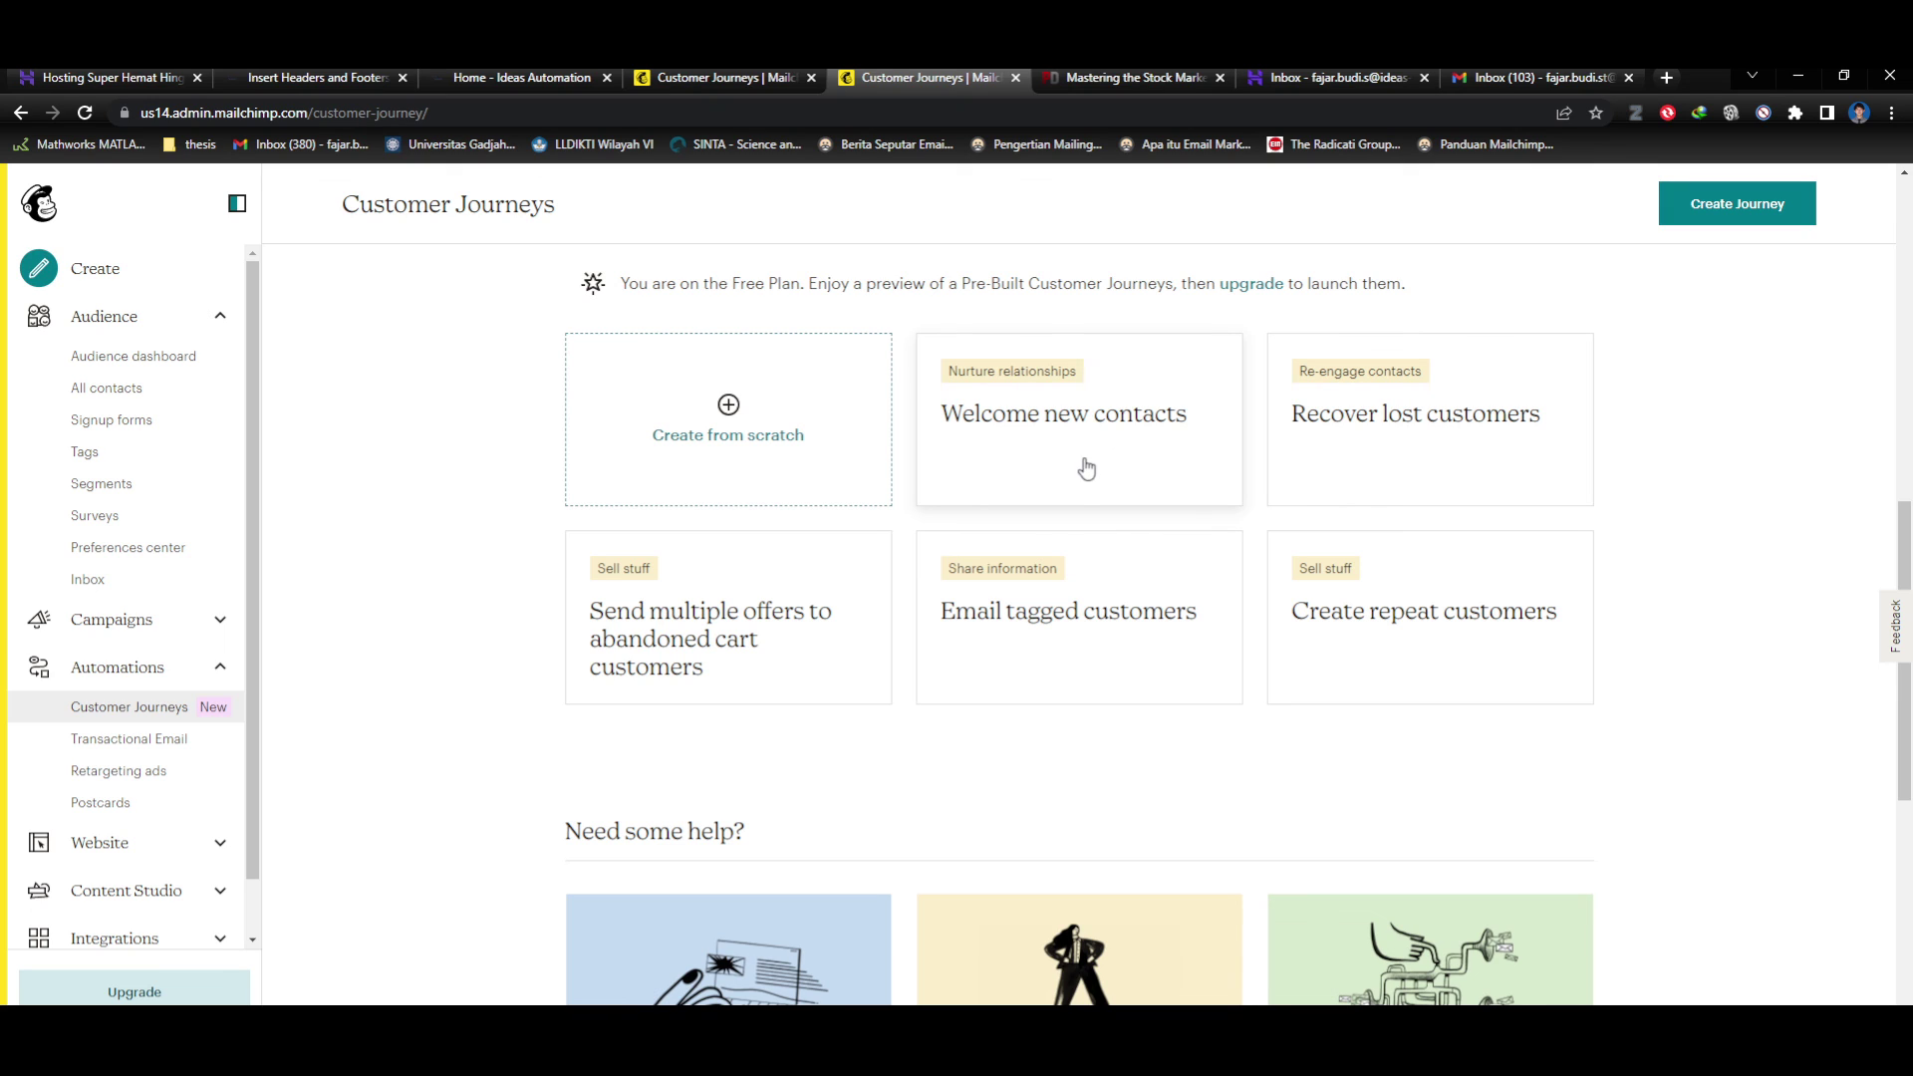
left_click(802, 406)
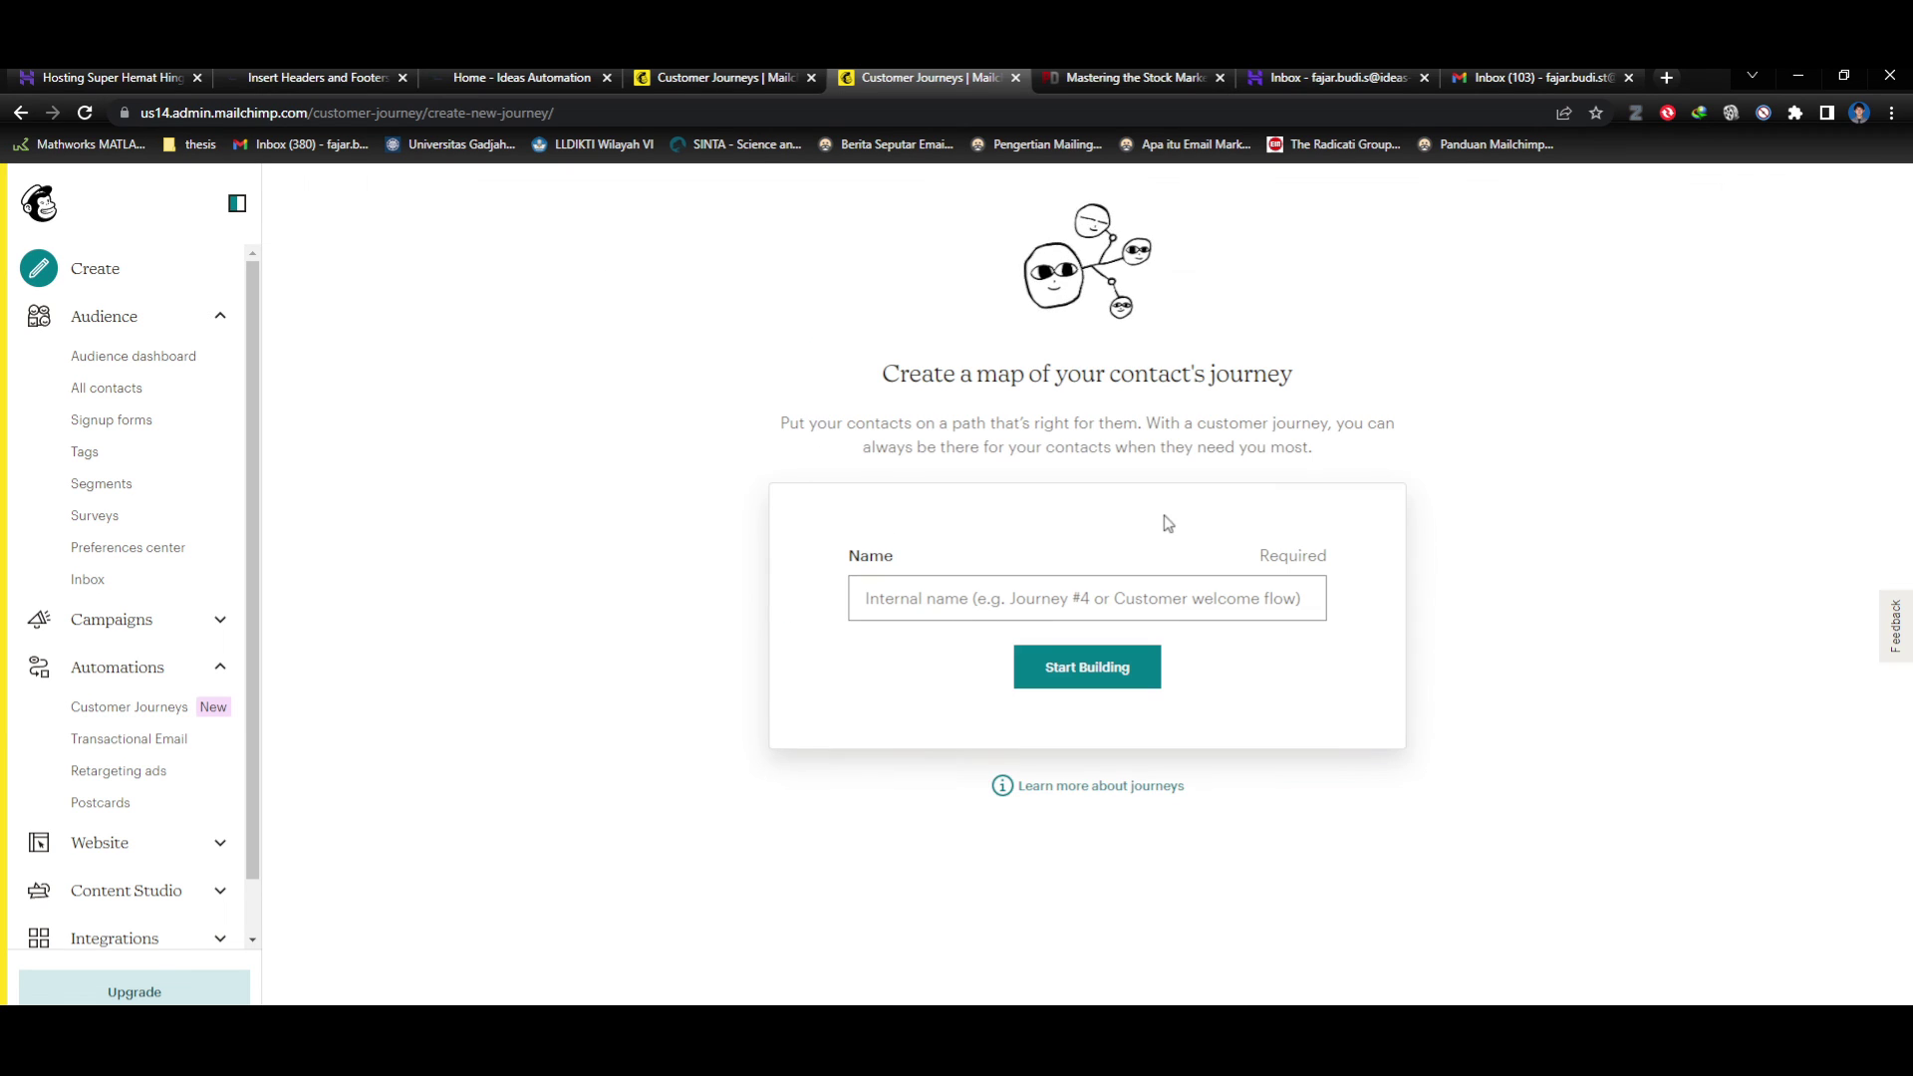
left_click(1133, 598)
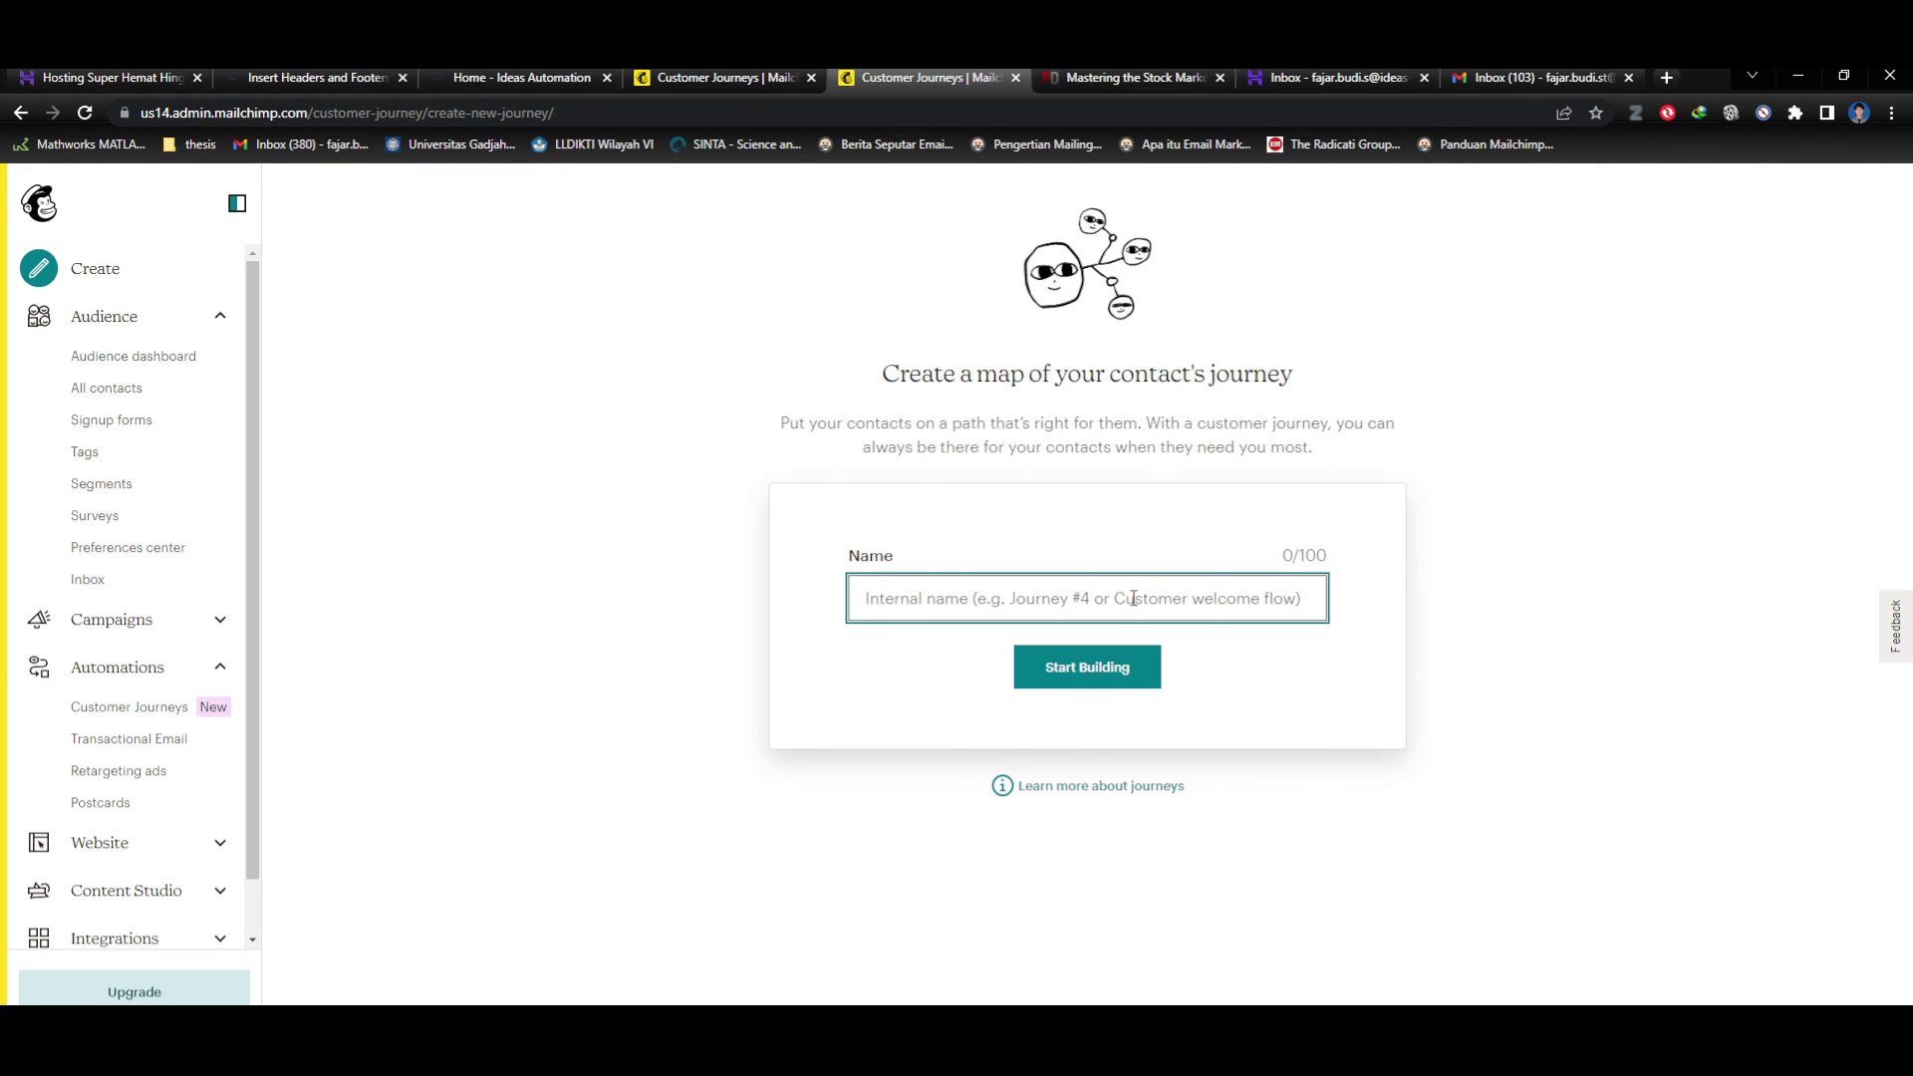
type("download buku")
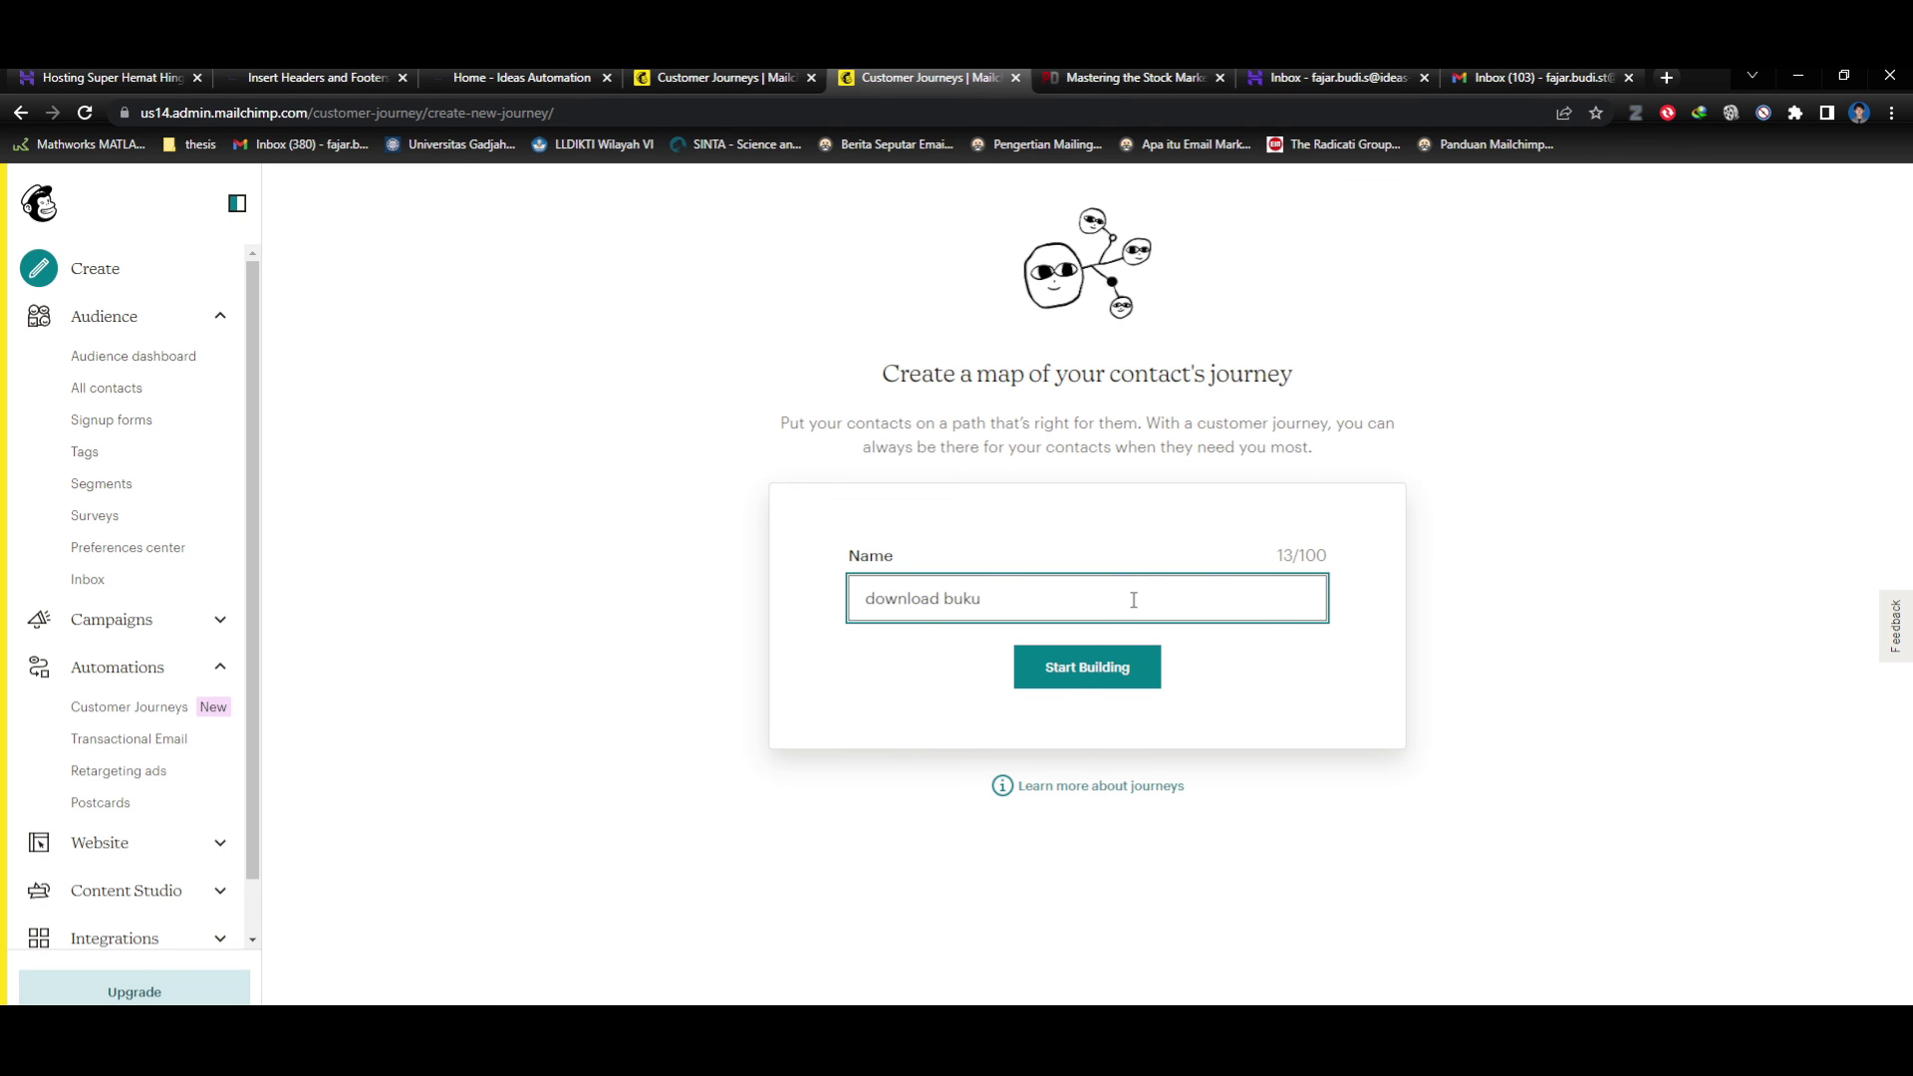
left_click(1082, 668)
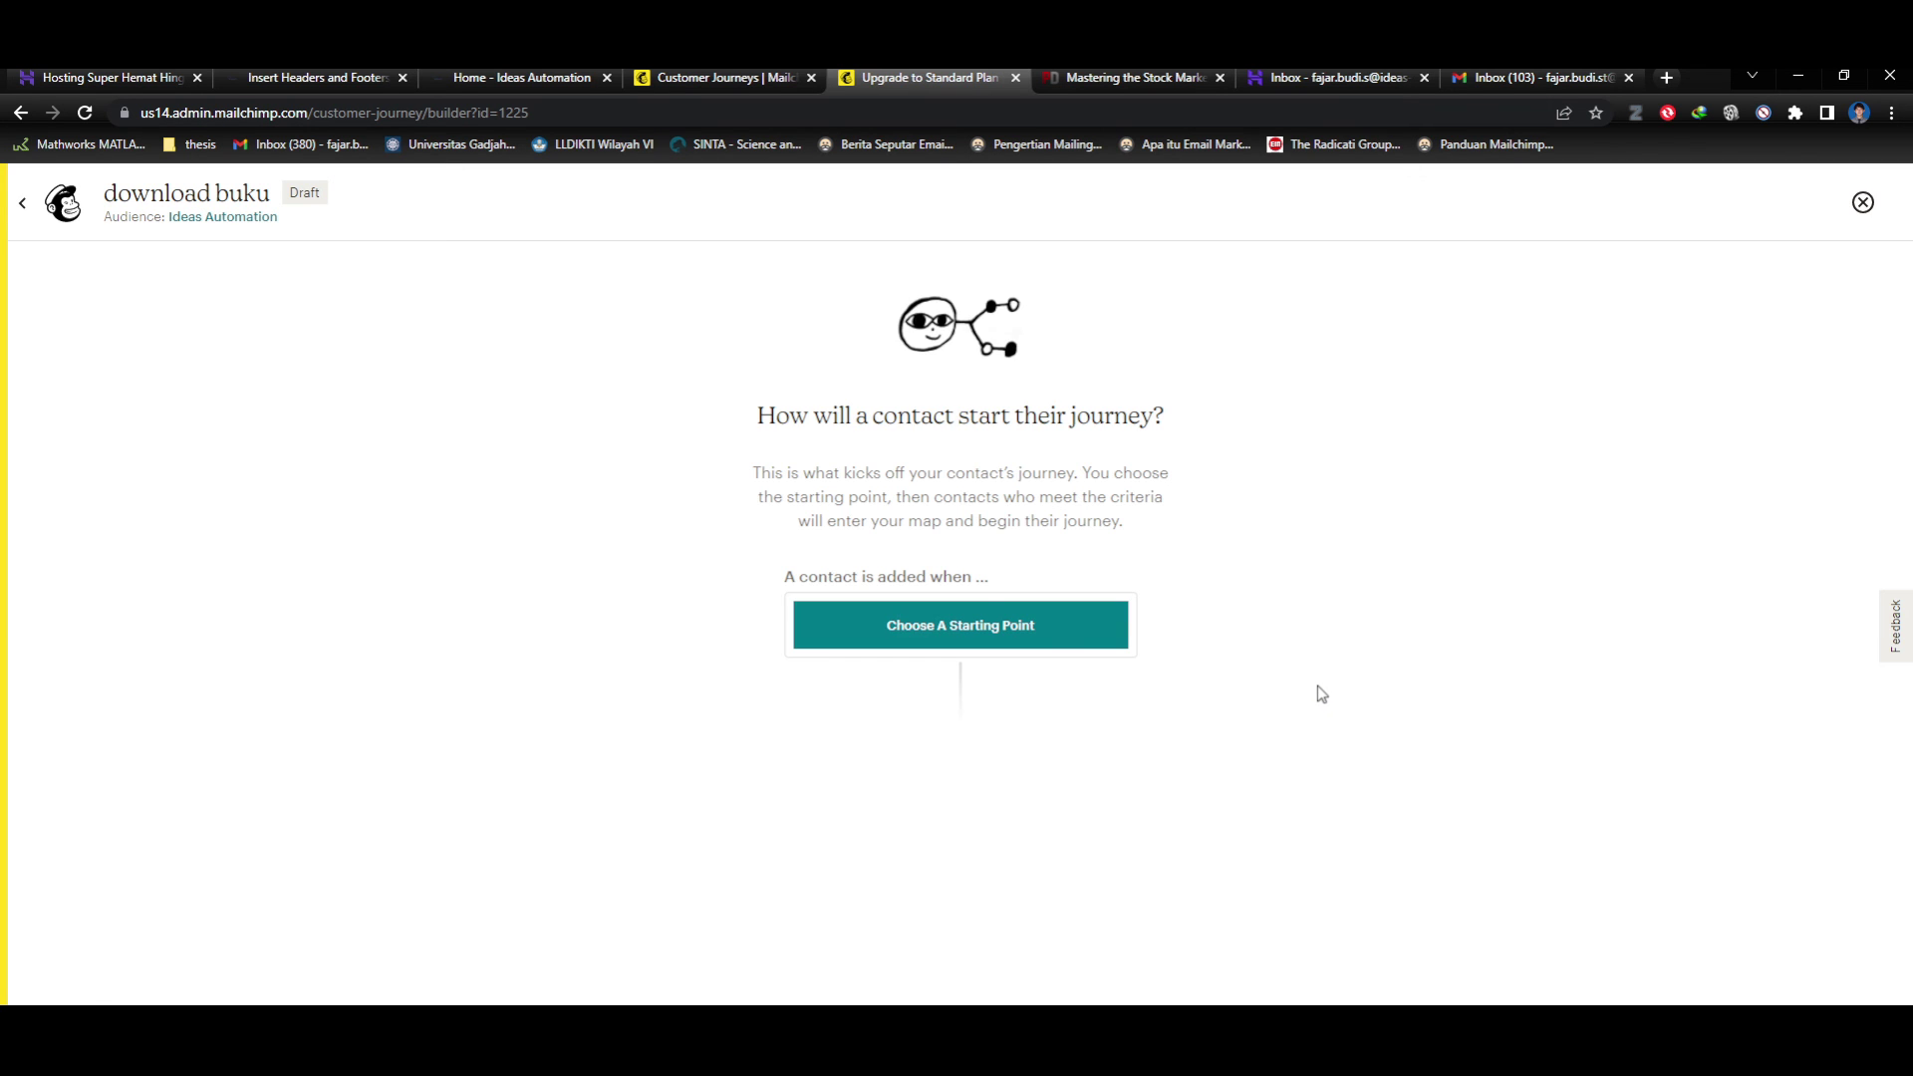
Set the journey's starting point to Signs up, include imported contacts, and save it.
left_click(1033, 630)
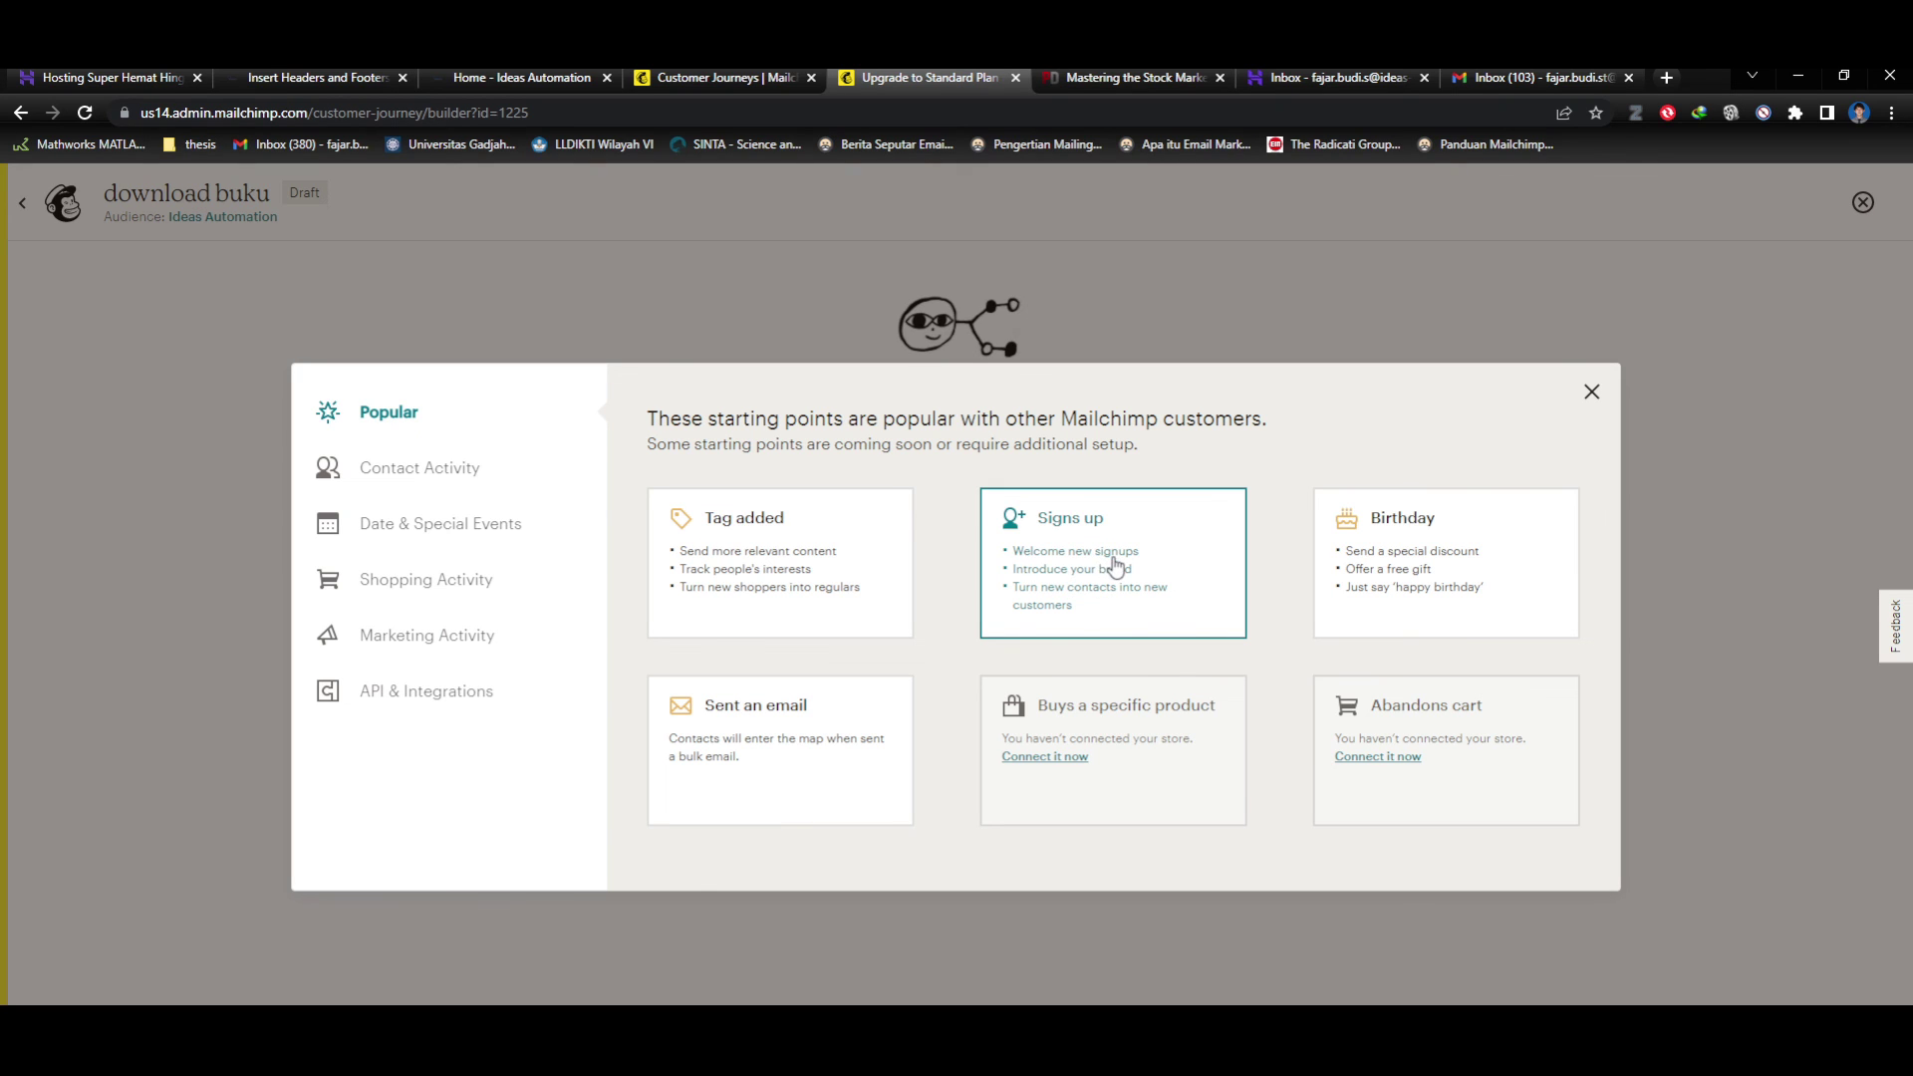
left_click(1113, 616)
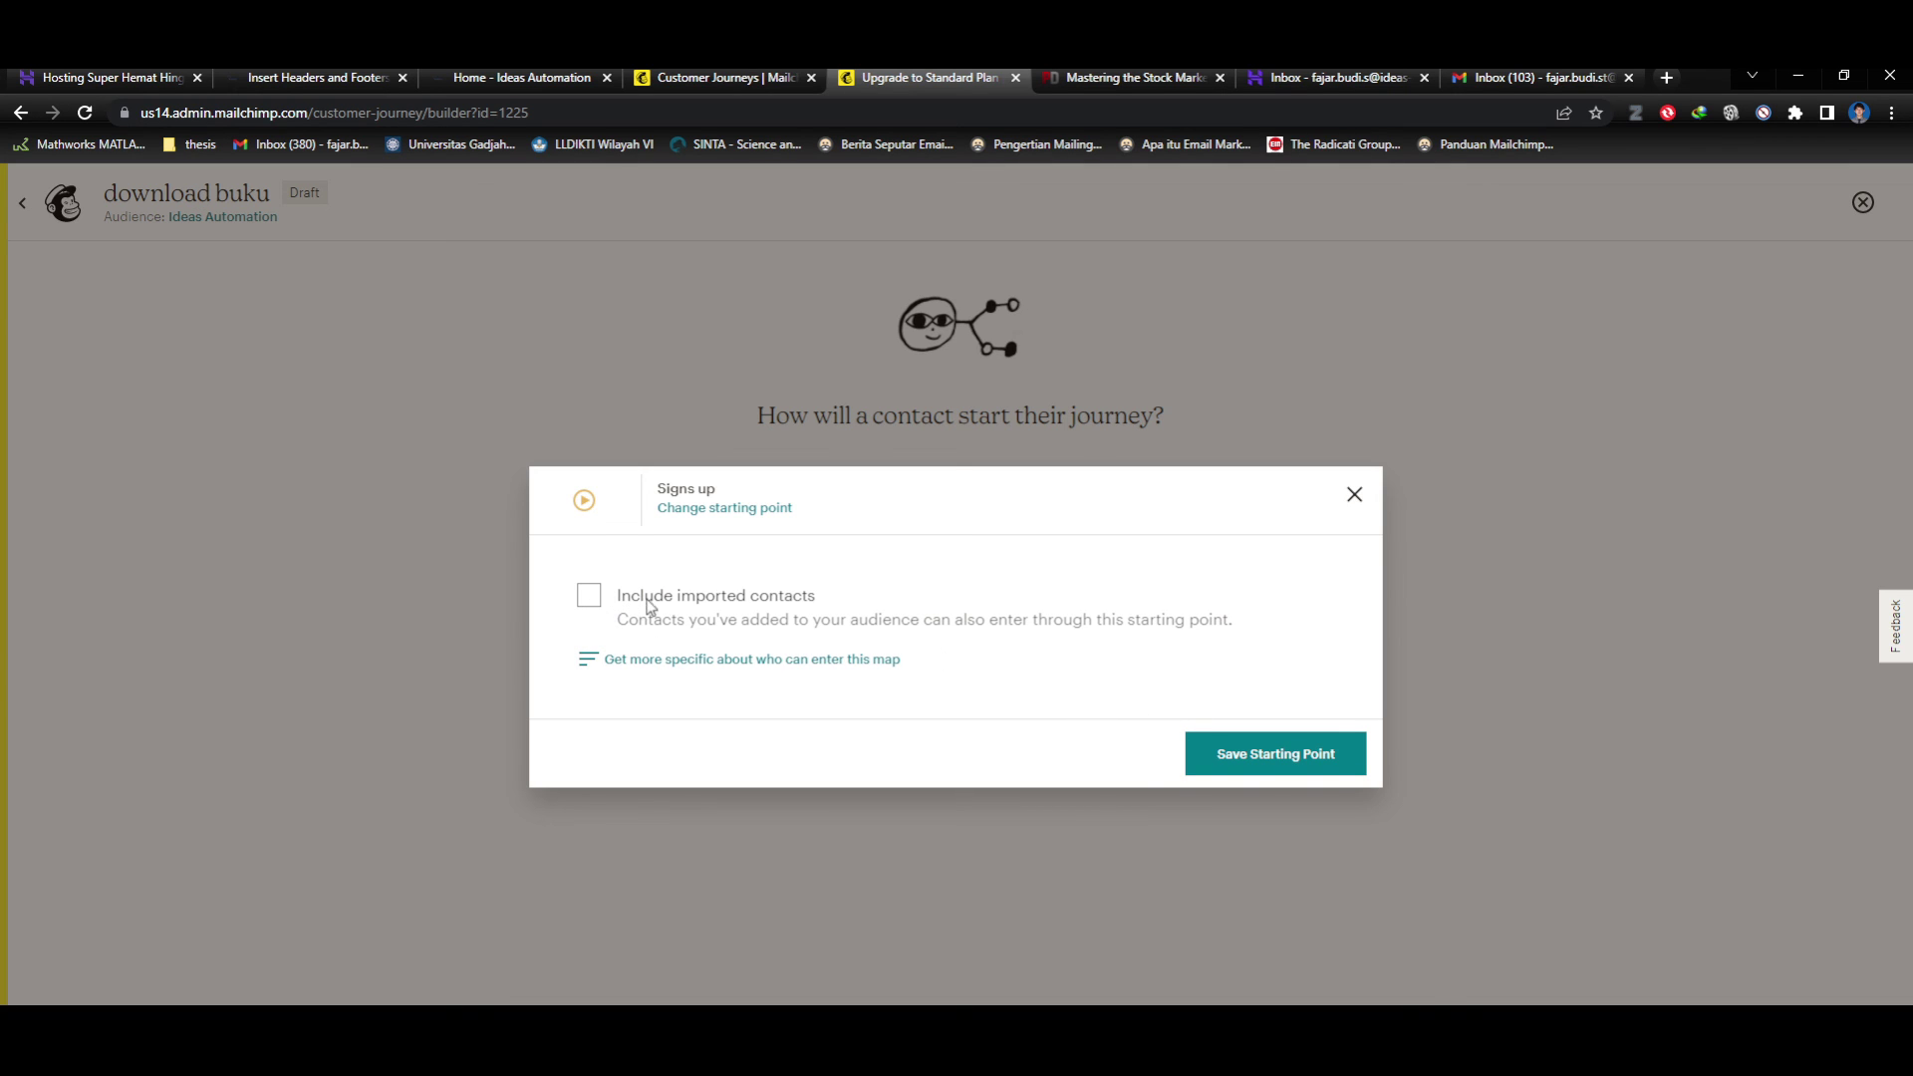
left_click(589, 595)
left_click(1241, 752)
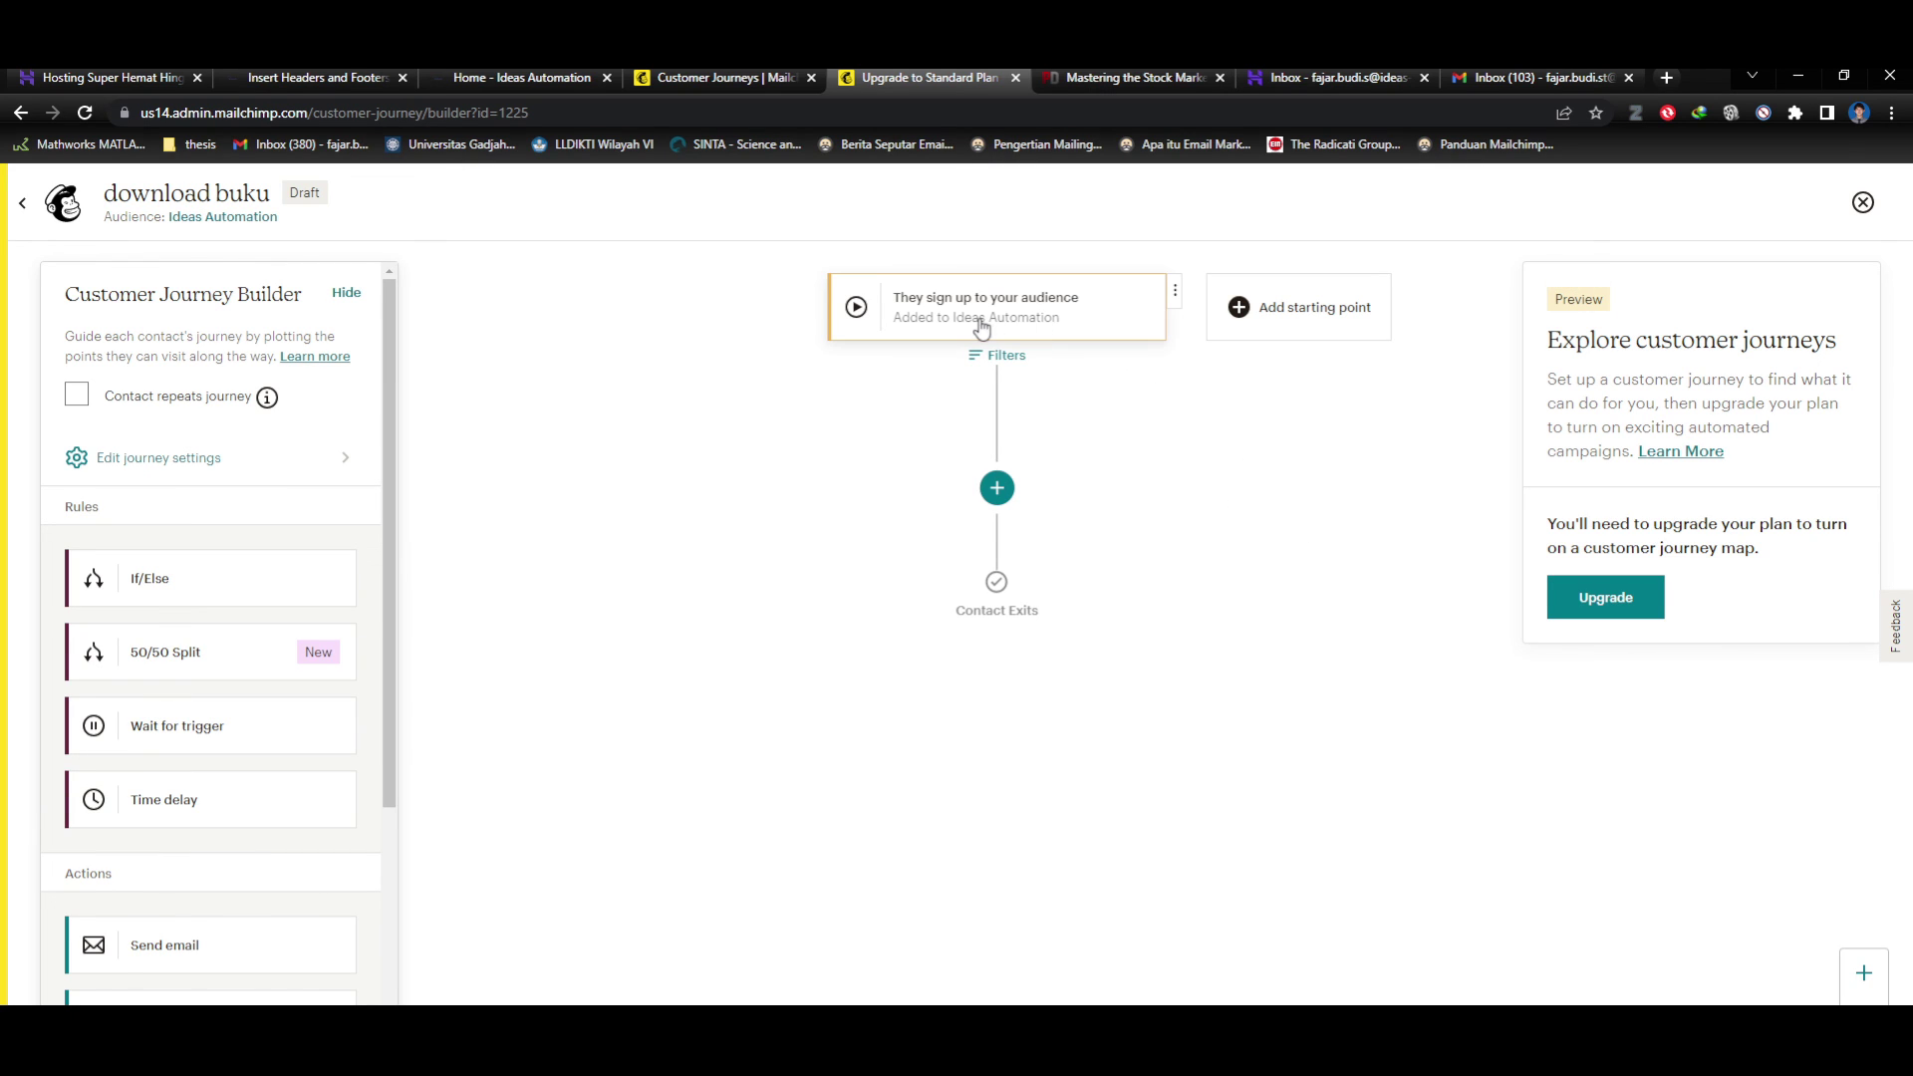
Reopen the sign-up starting point's settings to check them, and close them without changes.
left_click(1174, 294)
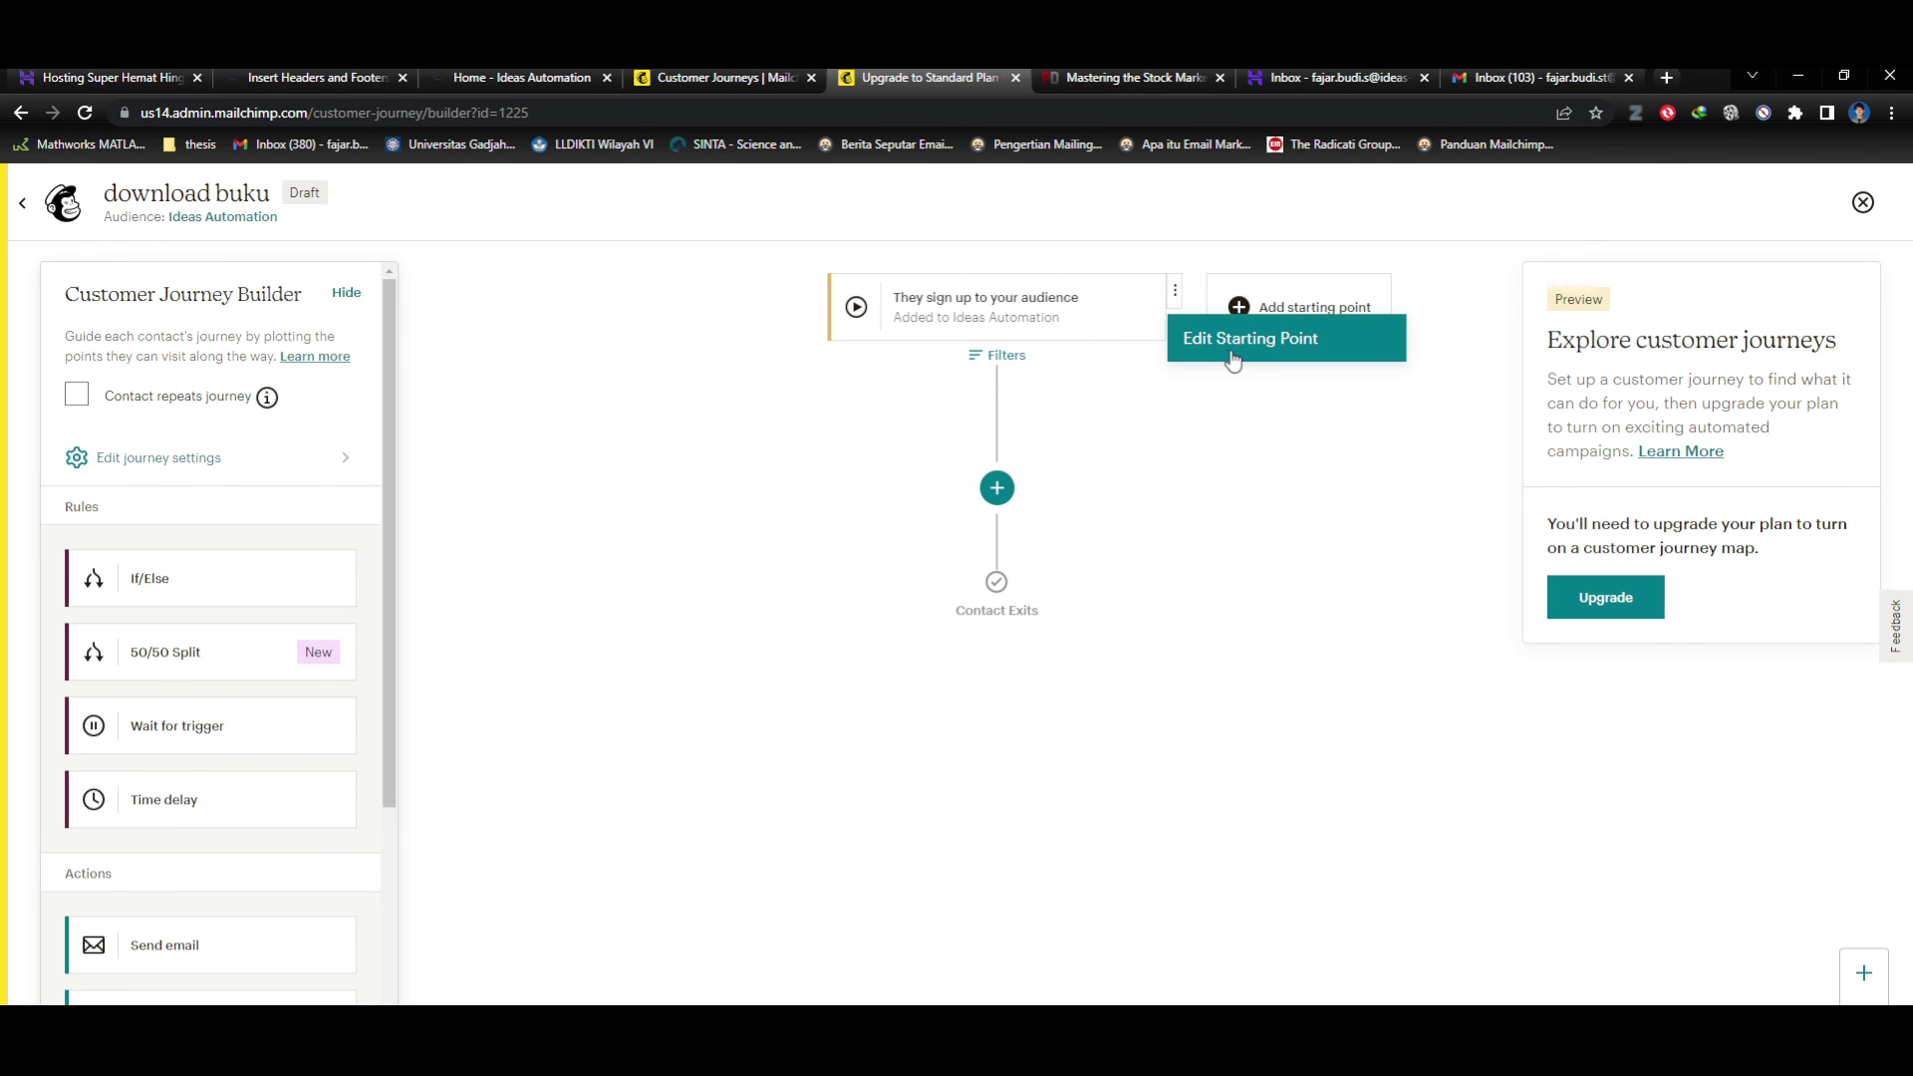
left_click(1100, 319)
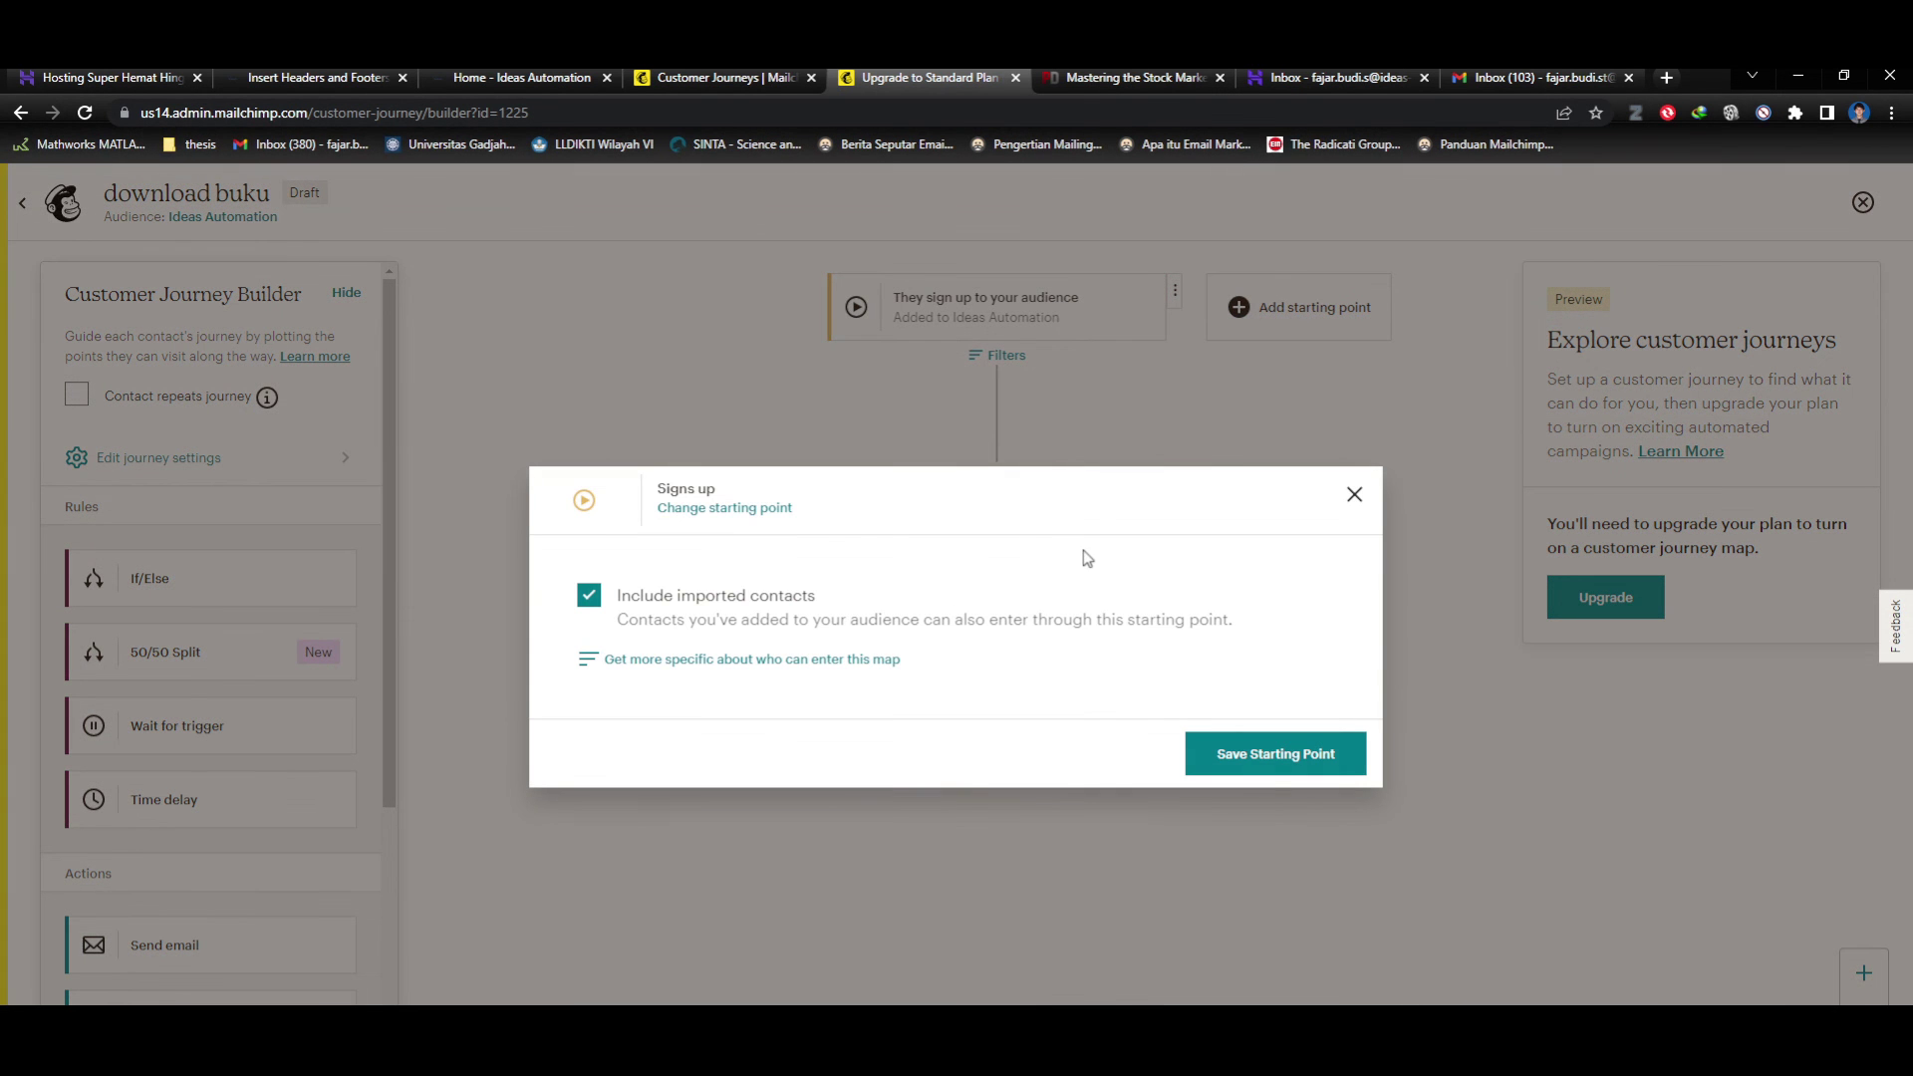
left_click(1355, 498)
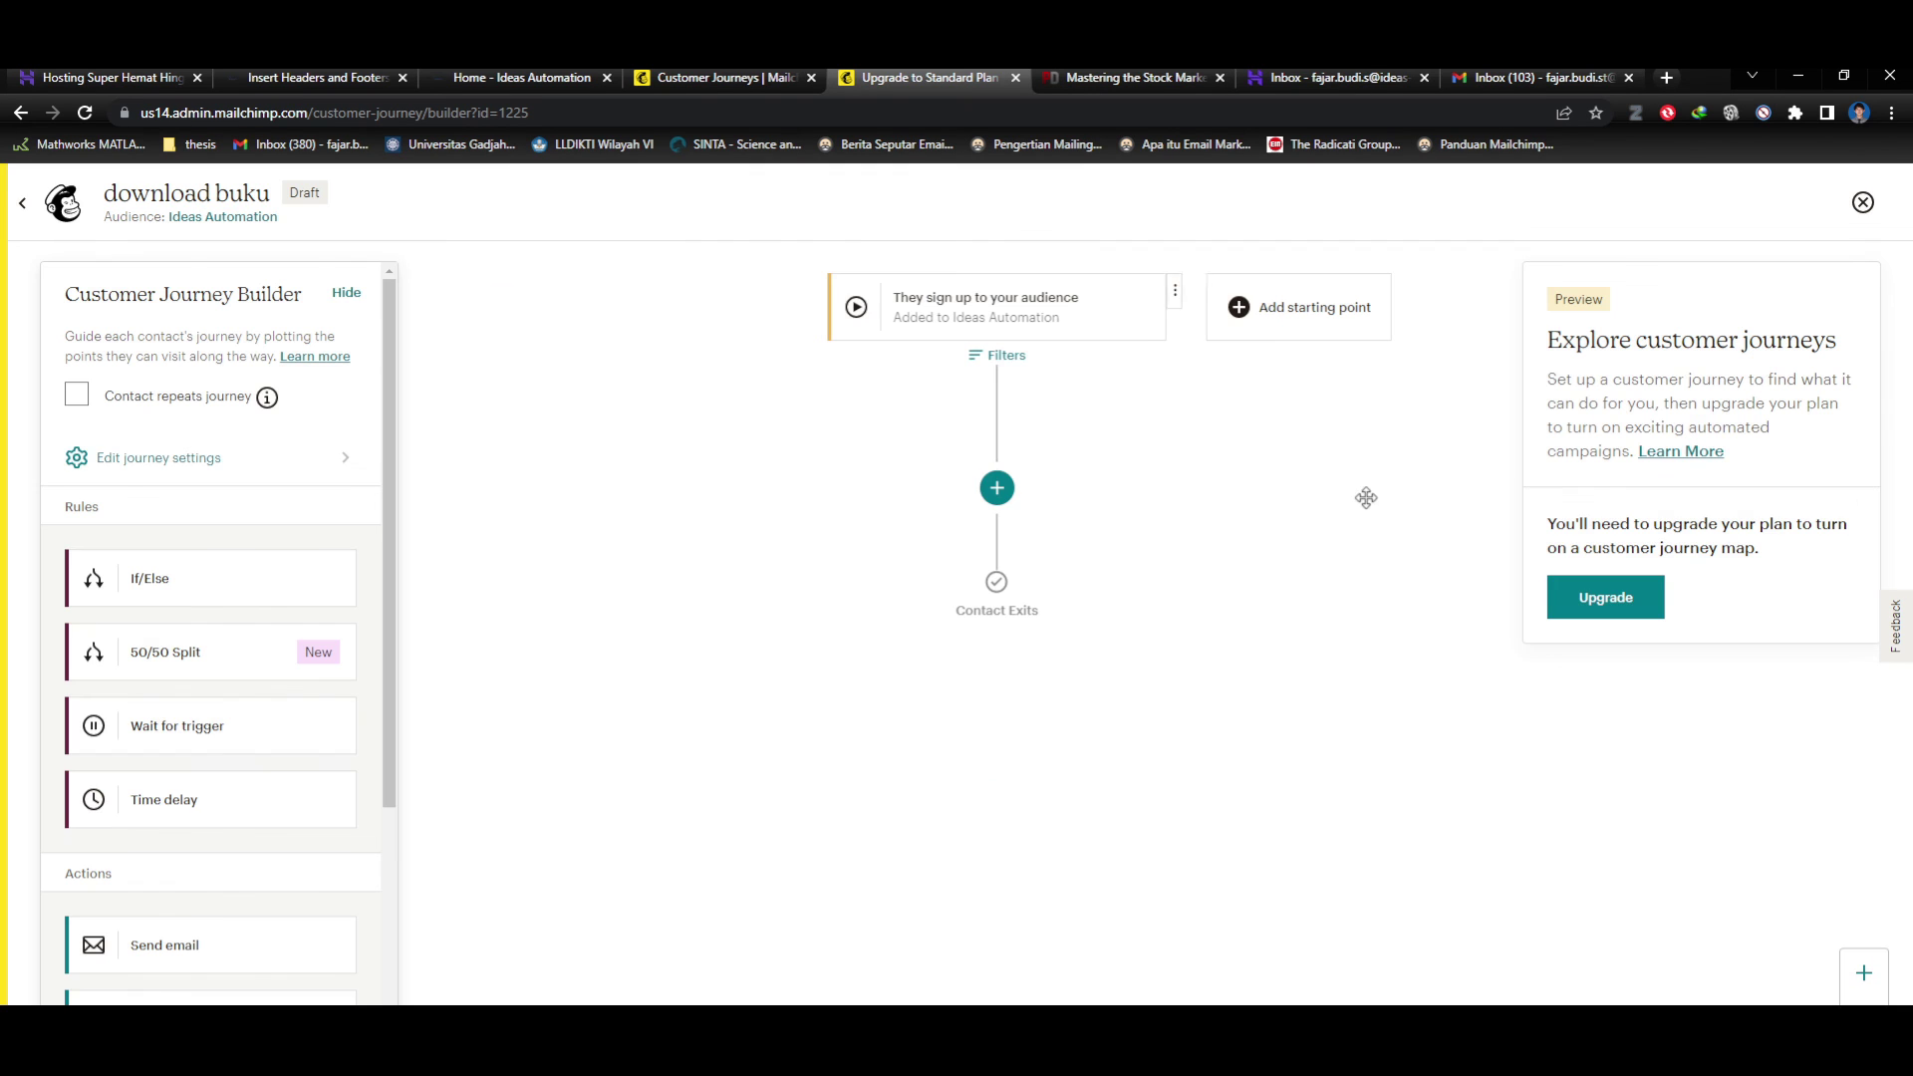
Add a Send email action to the journey map between the sign-up starting point and the contact exit.
left_click(1014, 498)
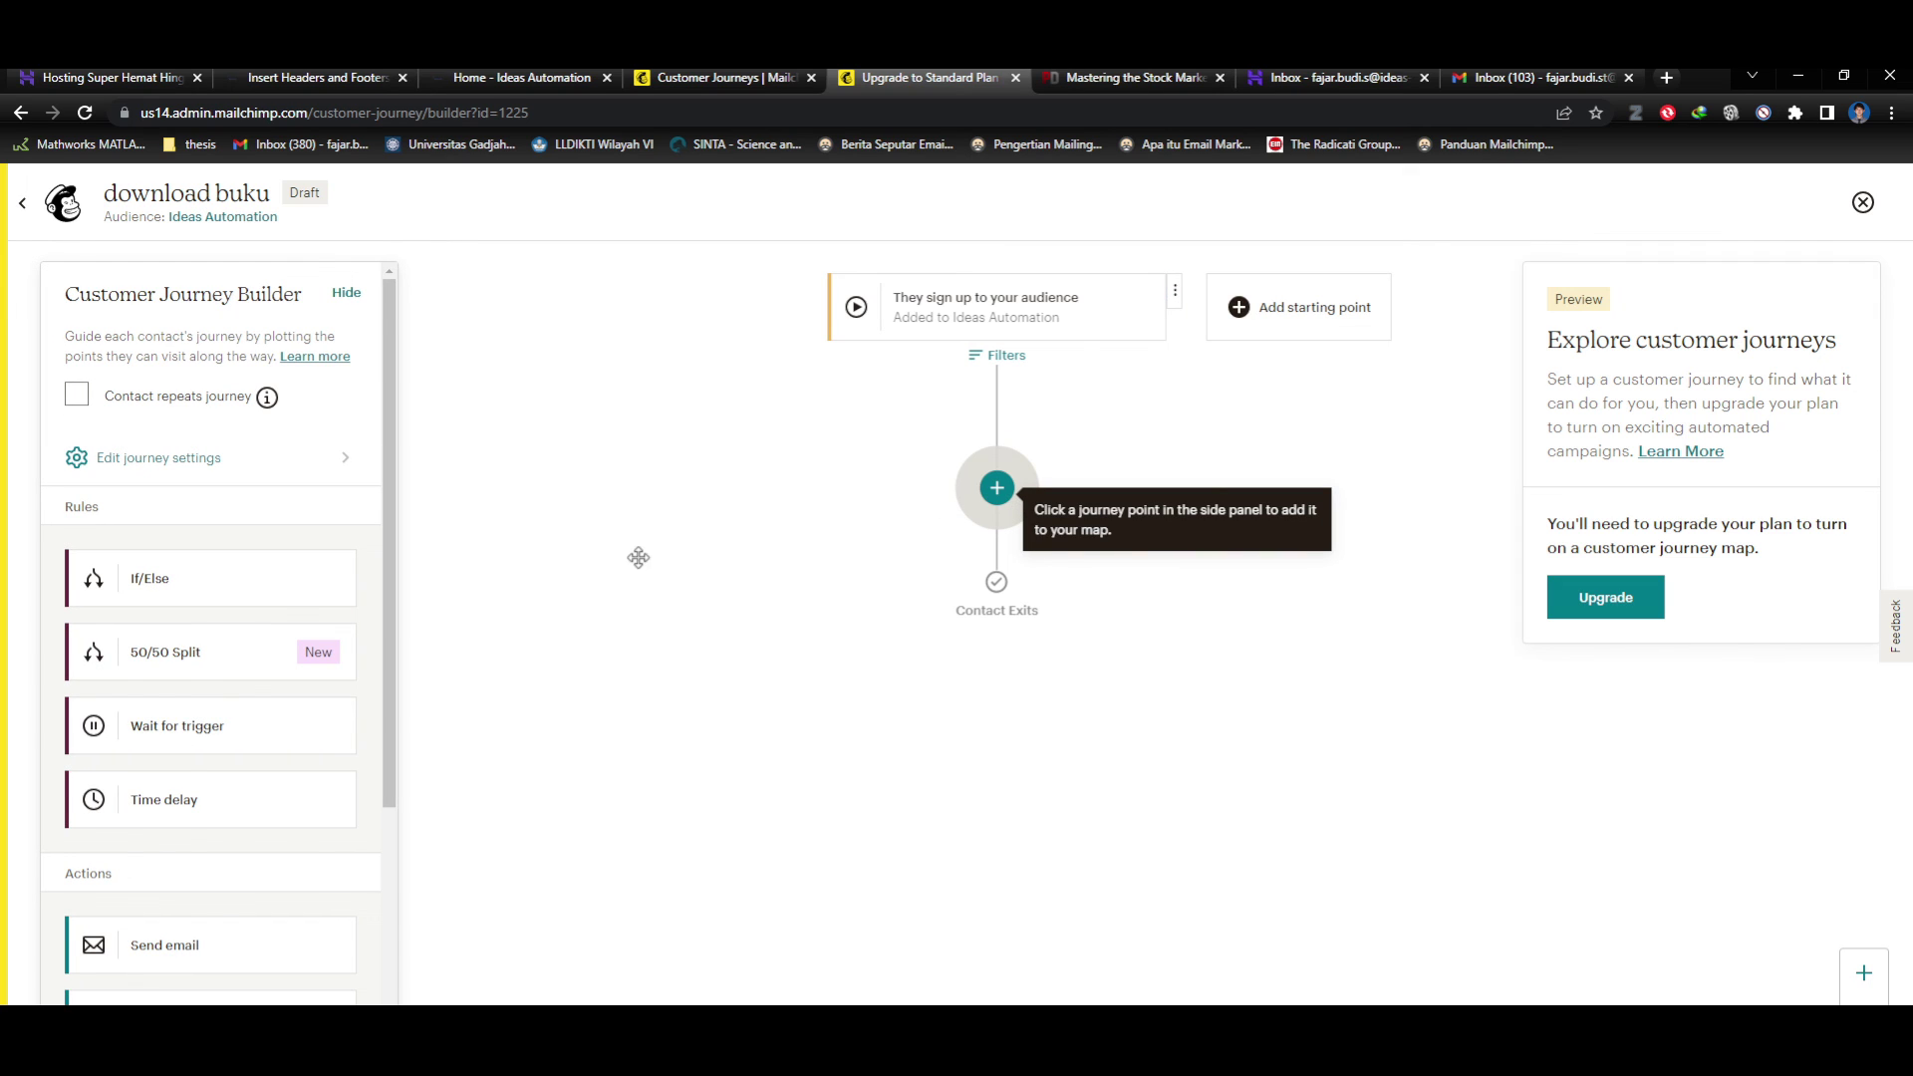
scroll(249, 657, "down", 2)
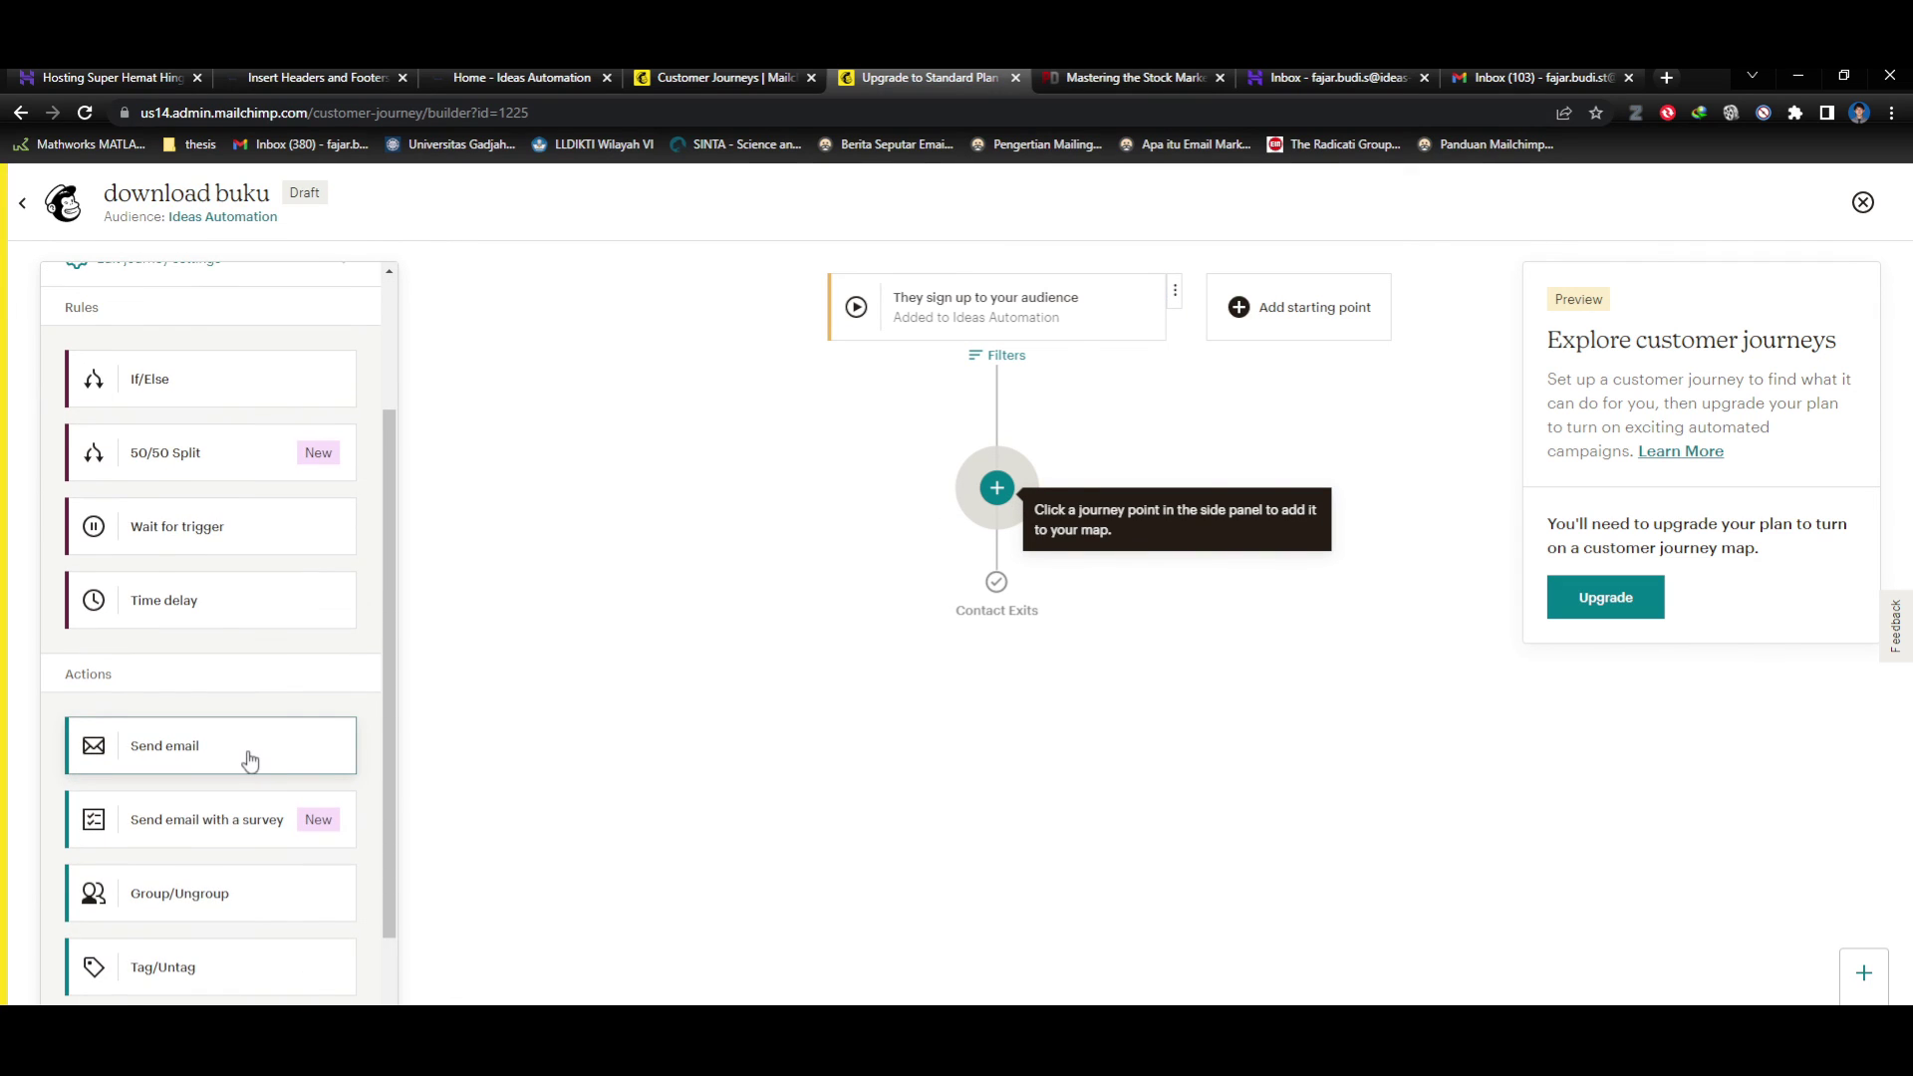
scroll(249, 760, "down", 2)
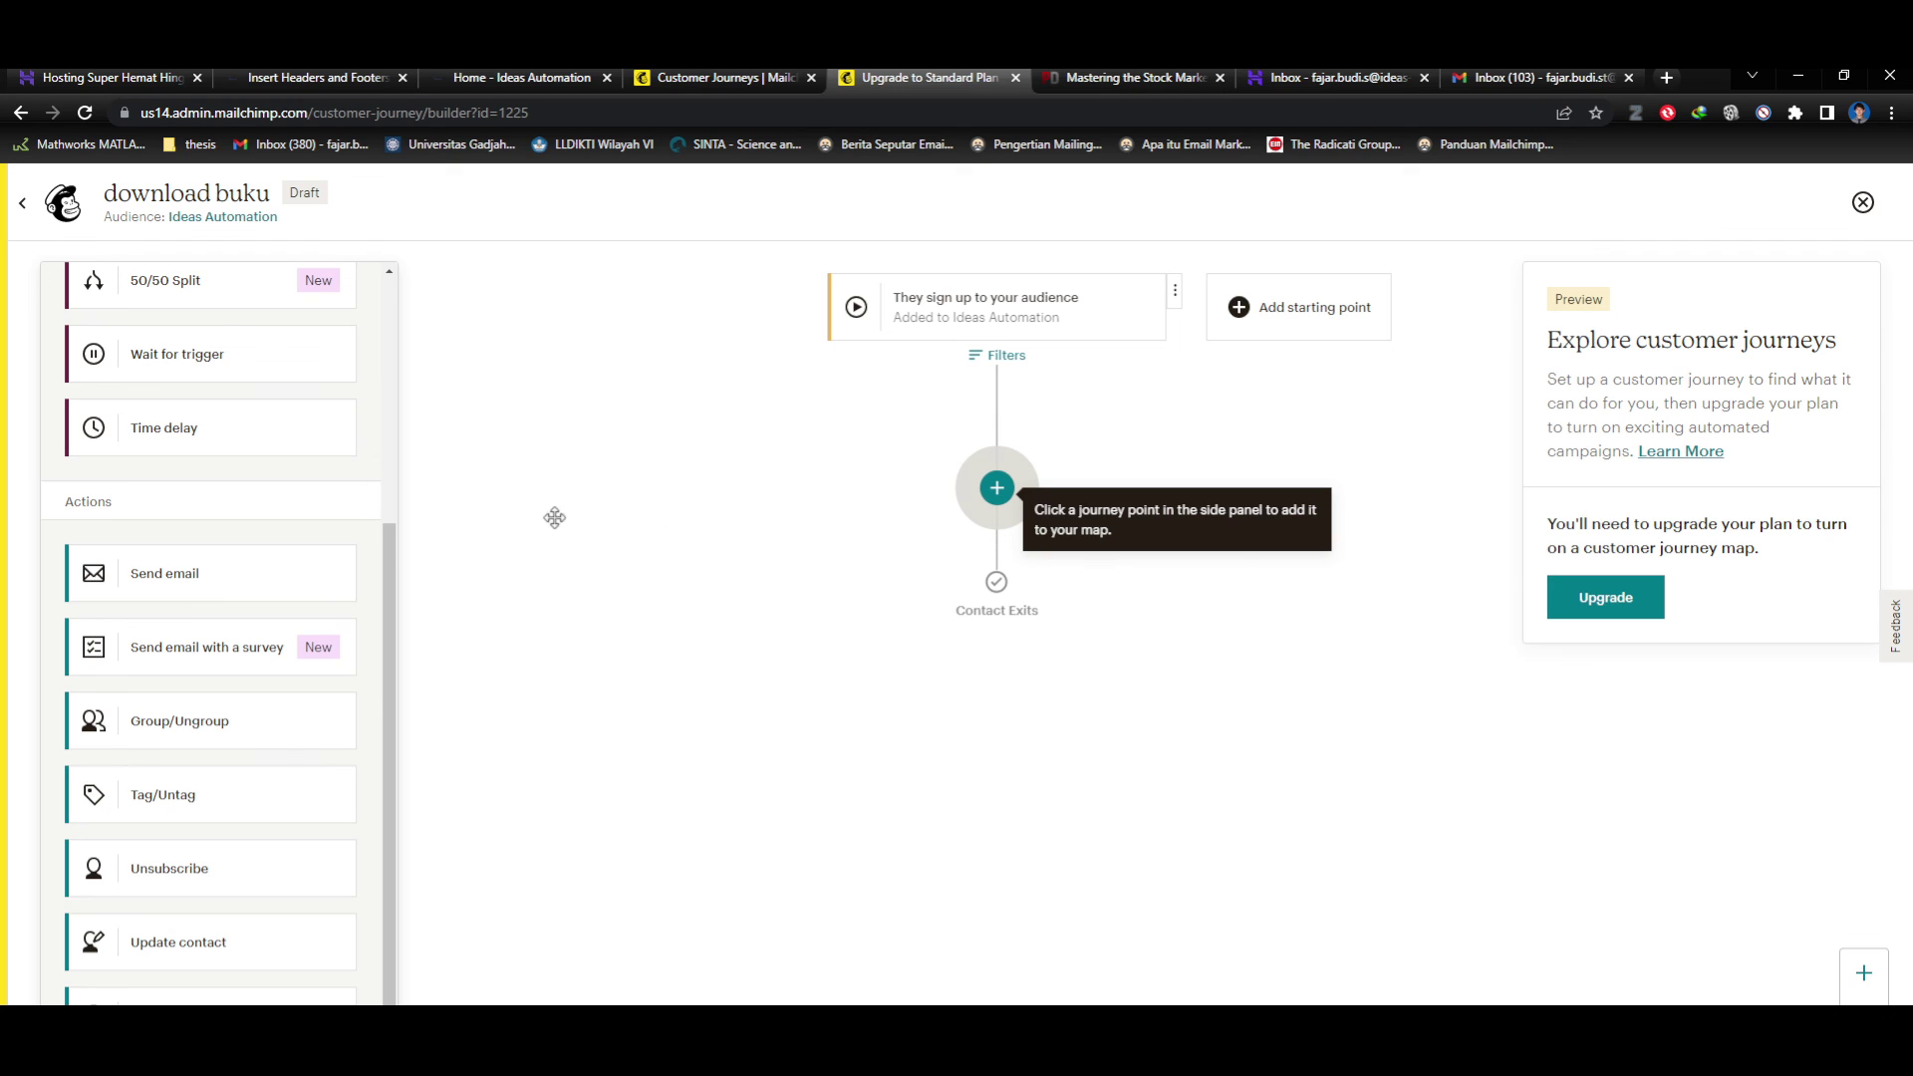
left_click(244, 581)
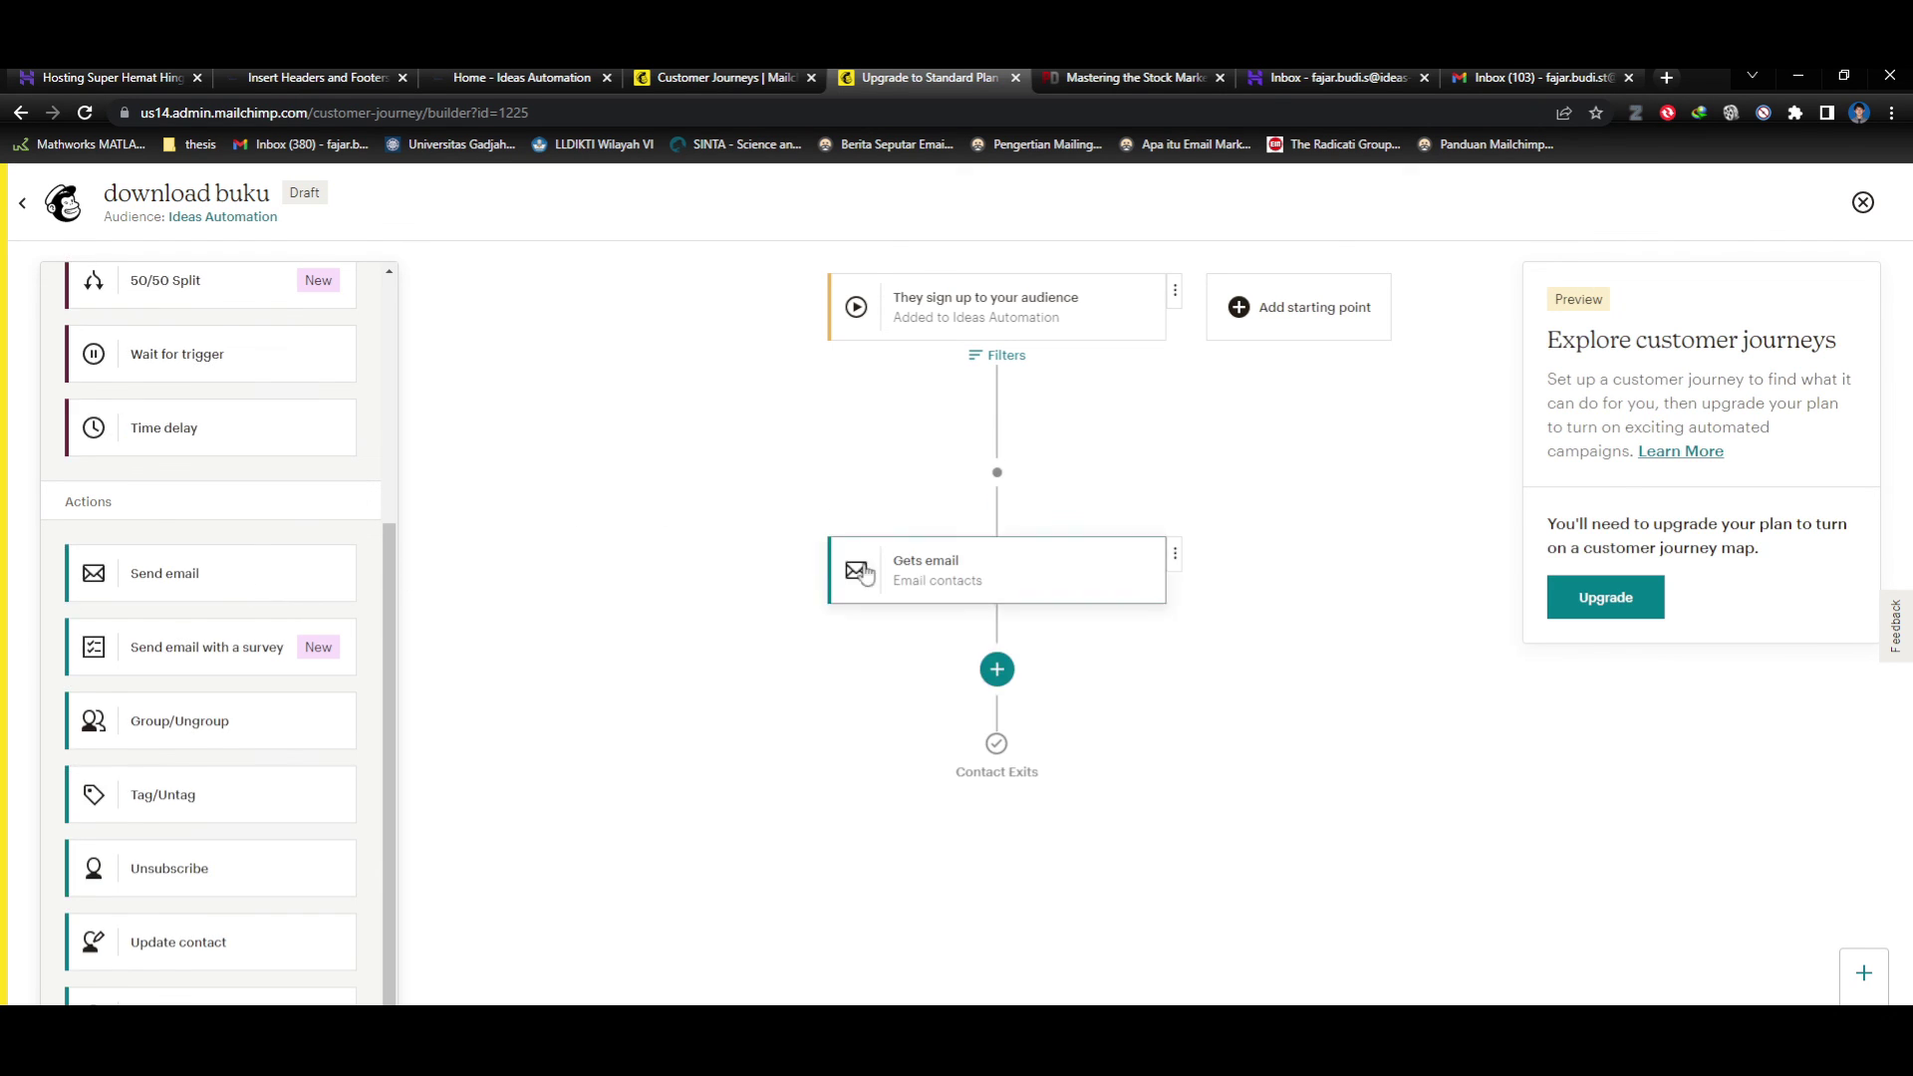
Review the Send email action's To & From details alongside the website's domain address, and close them without changes.
left_click(973, 570)
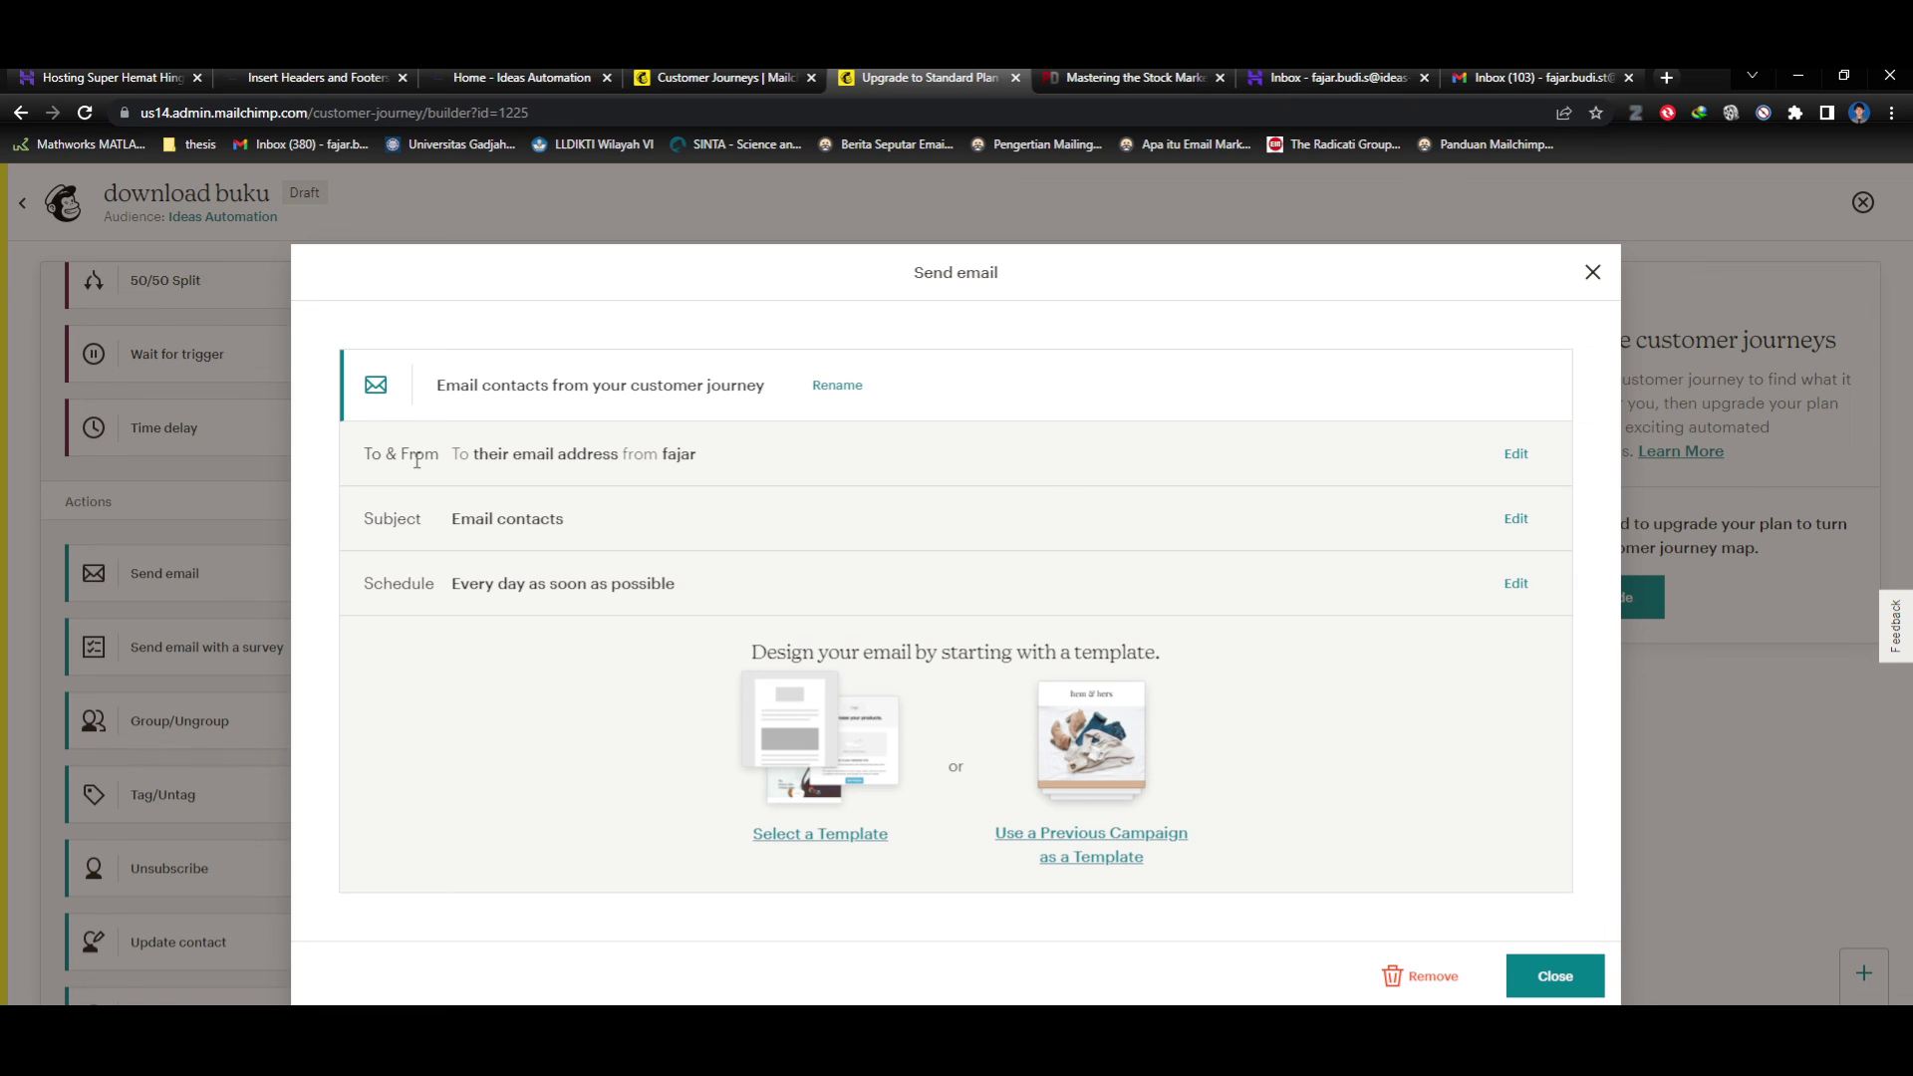
left_click(1516, 453)
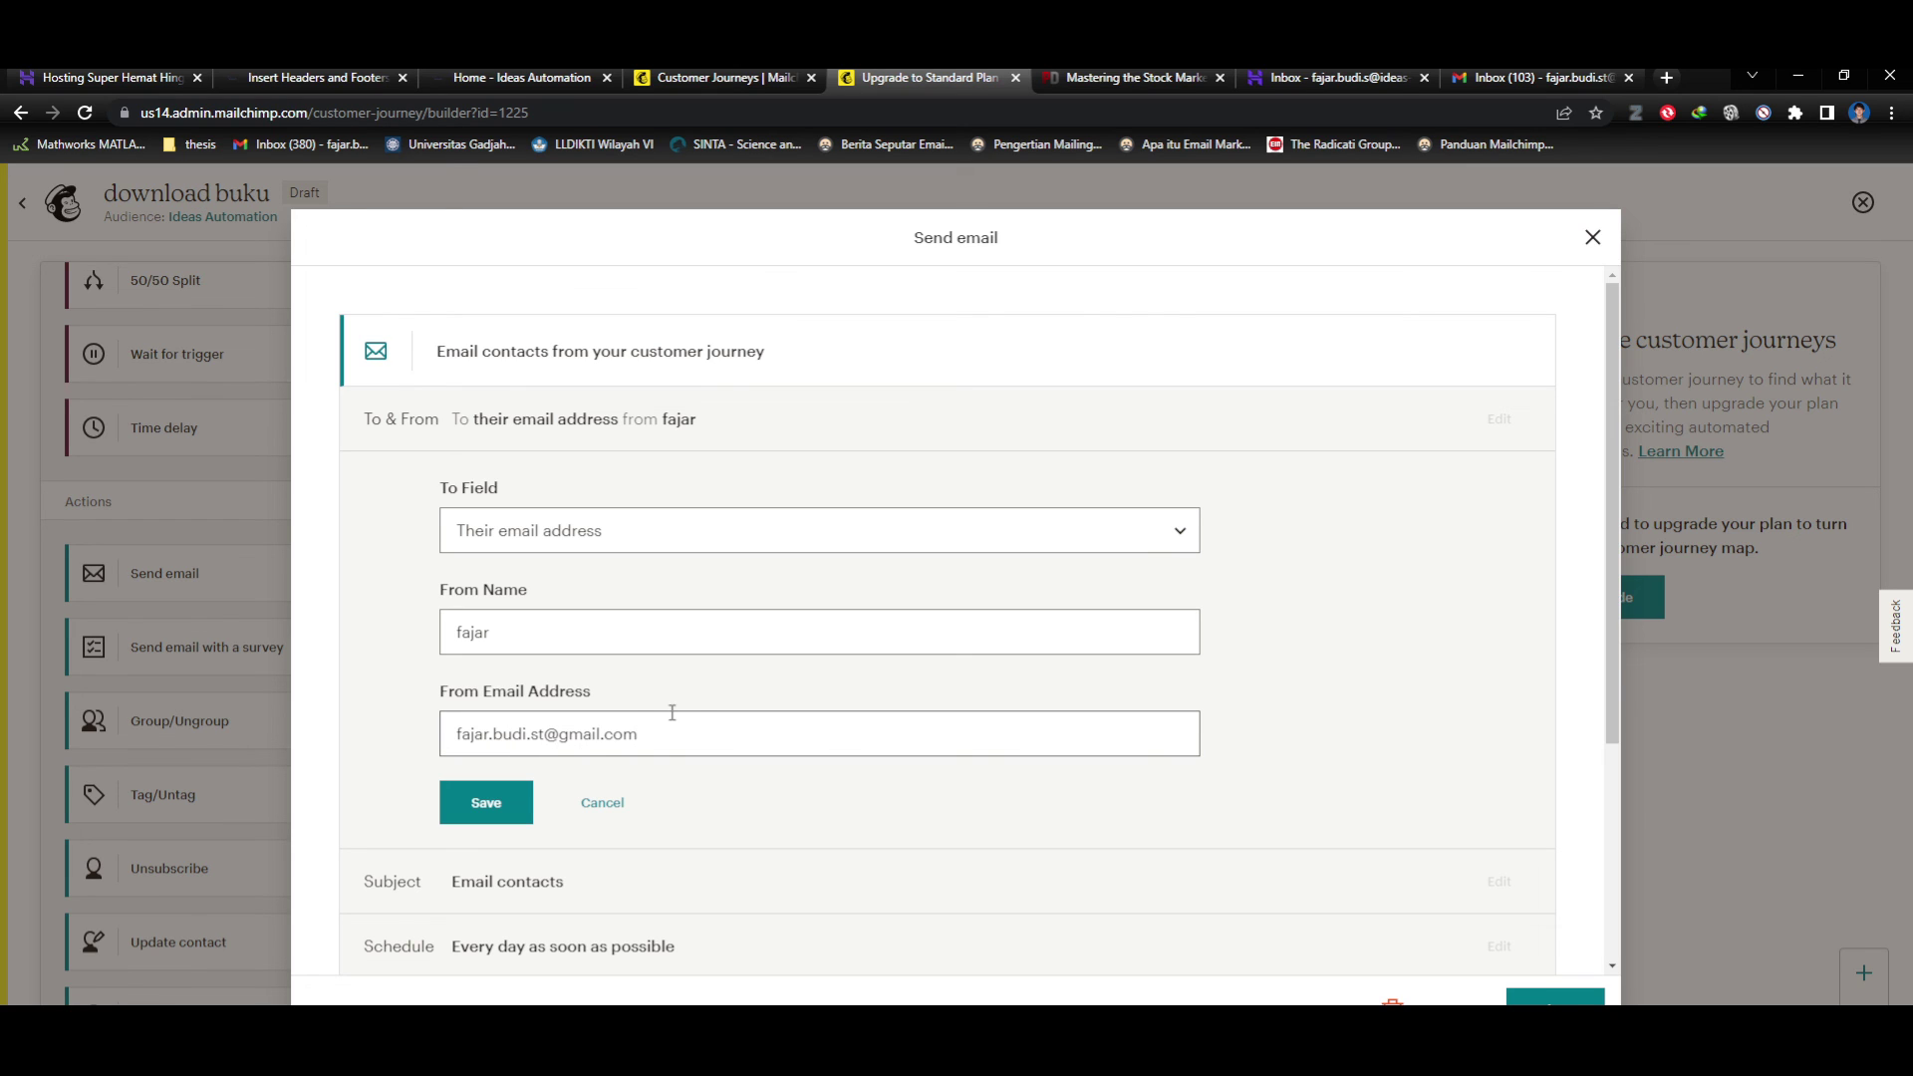
left_click(520, 77)
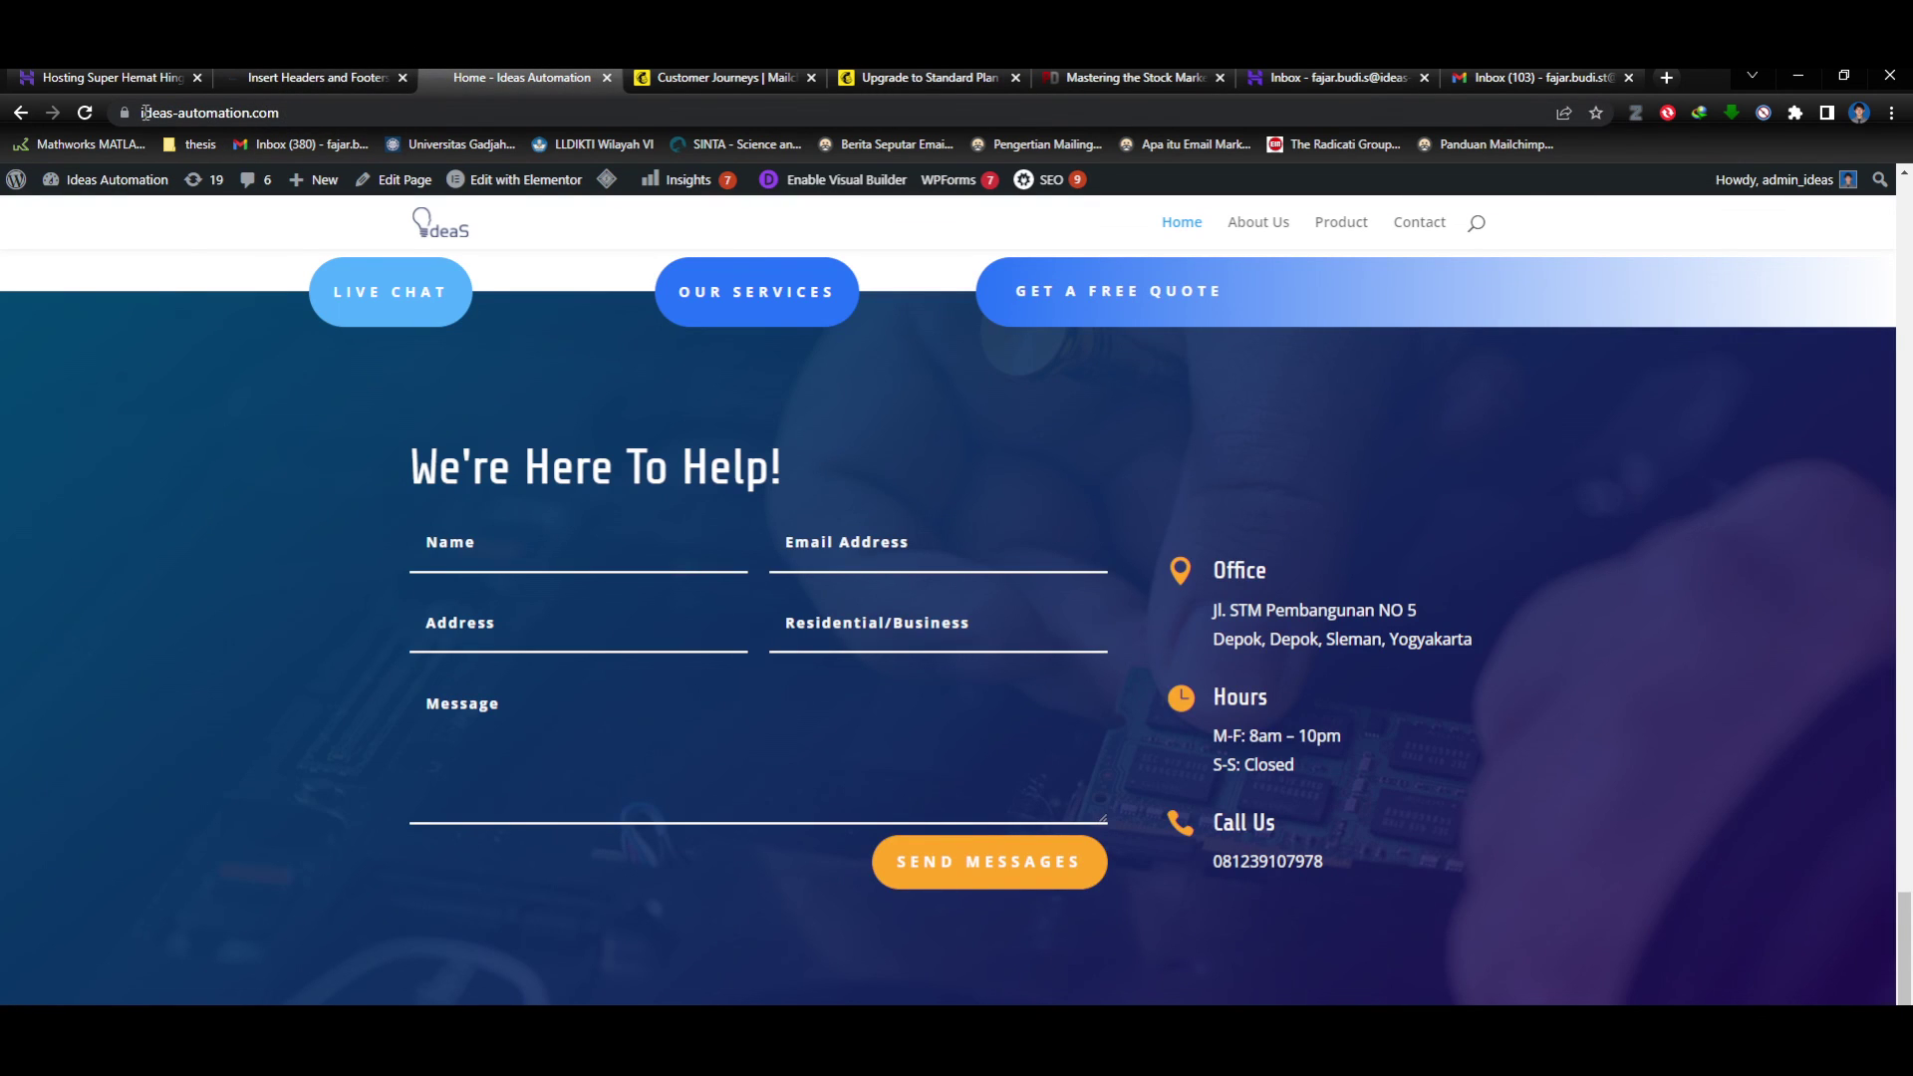
left_click(279, 115)
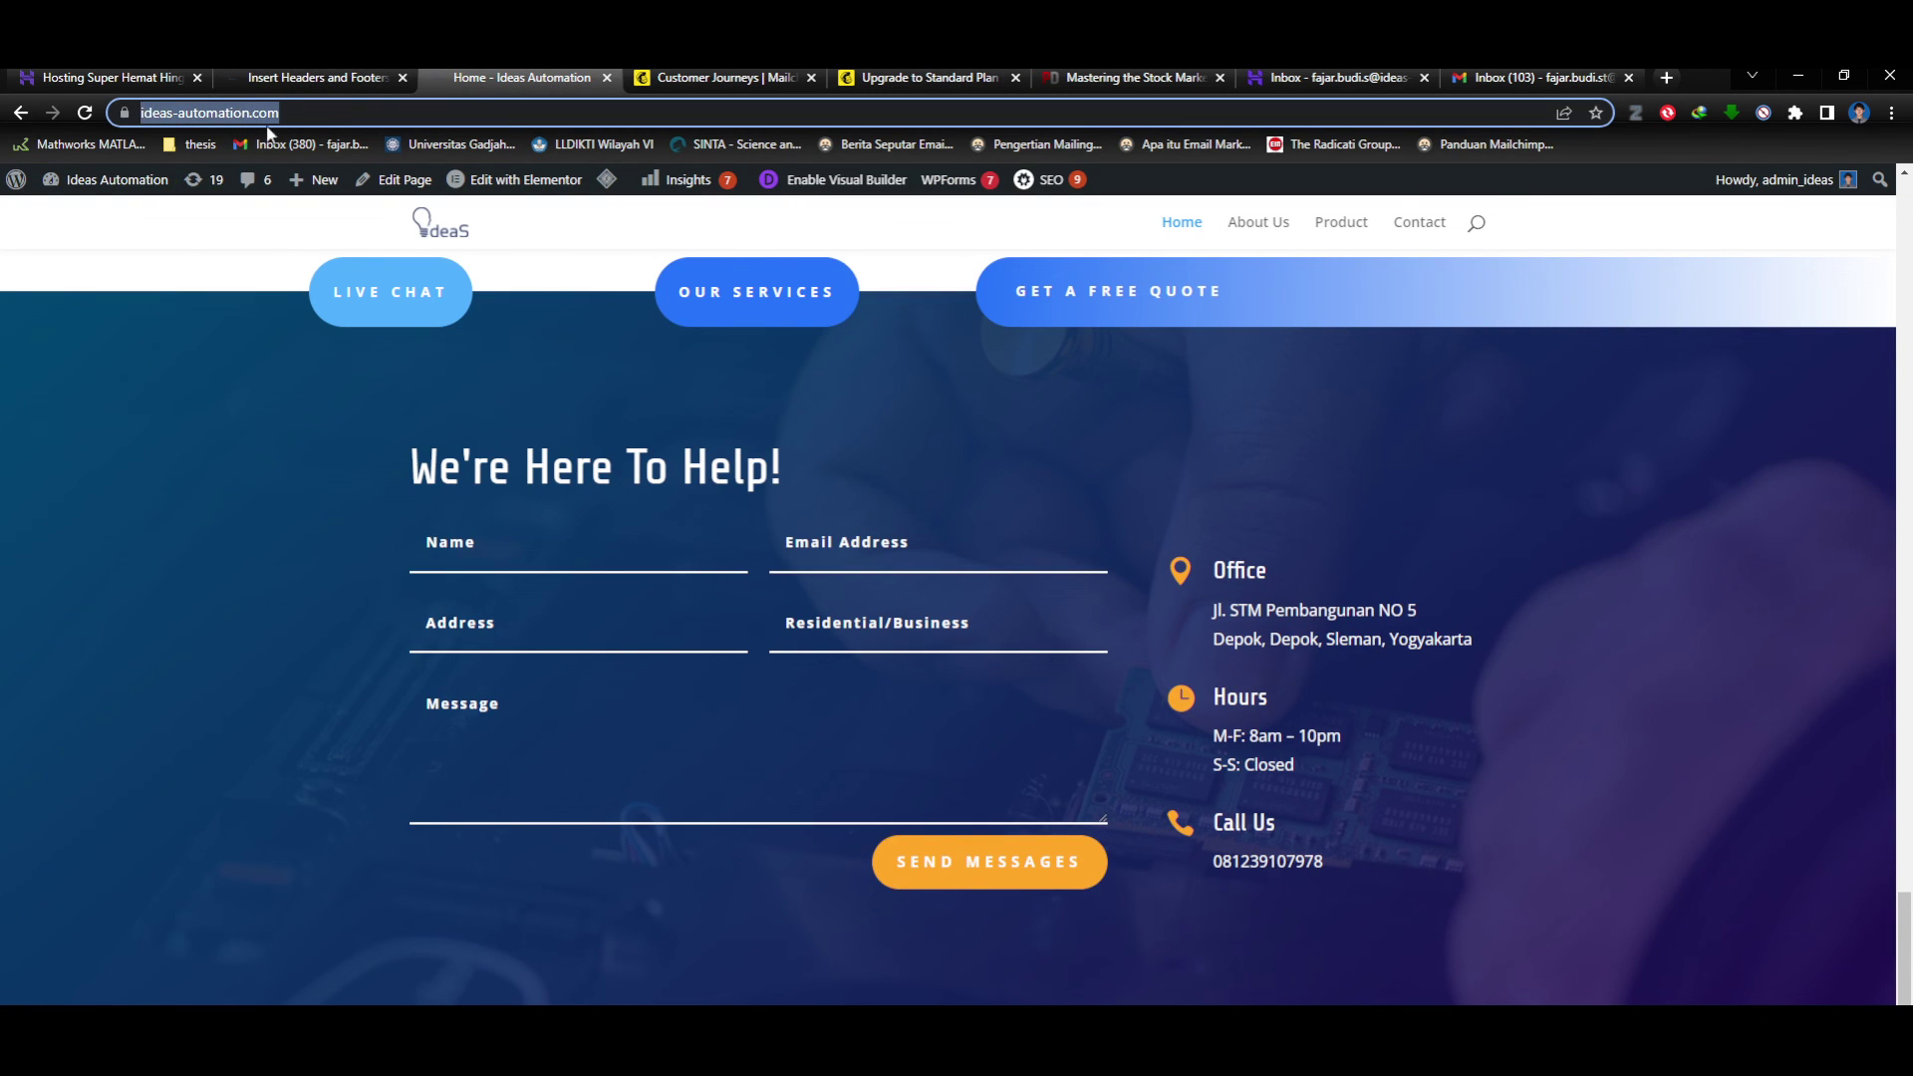
key("End")
left_click(191, 114)
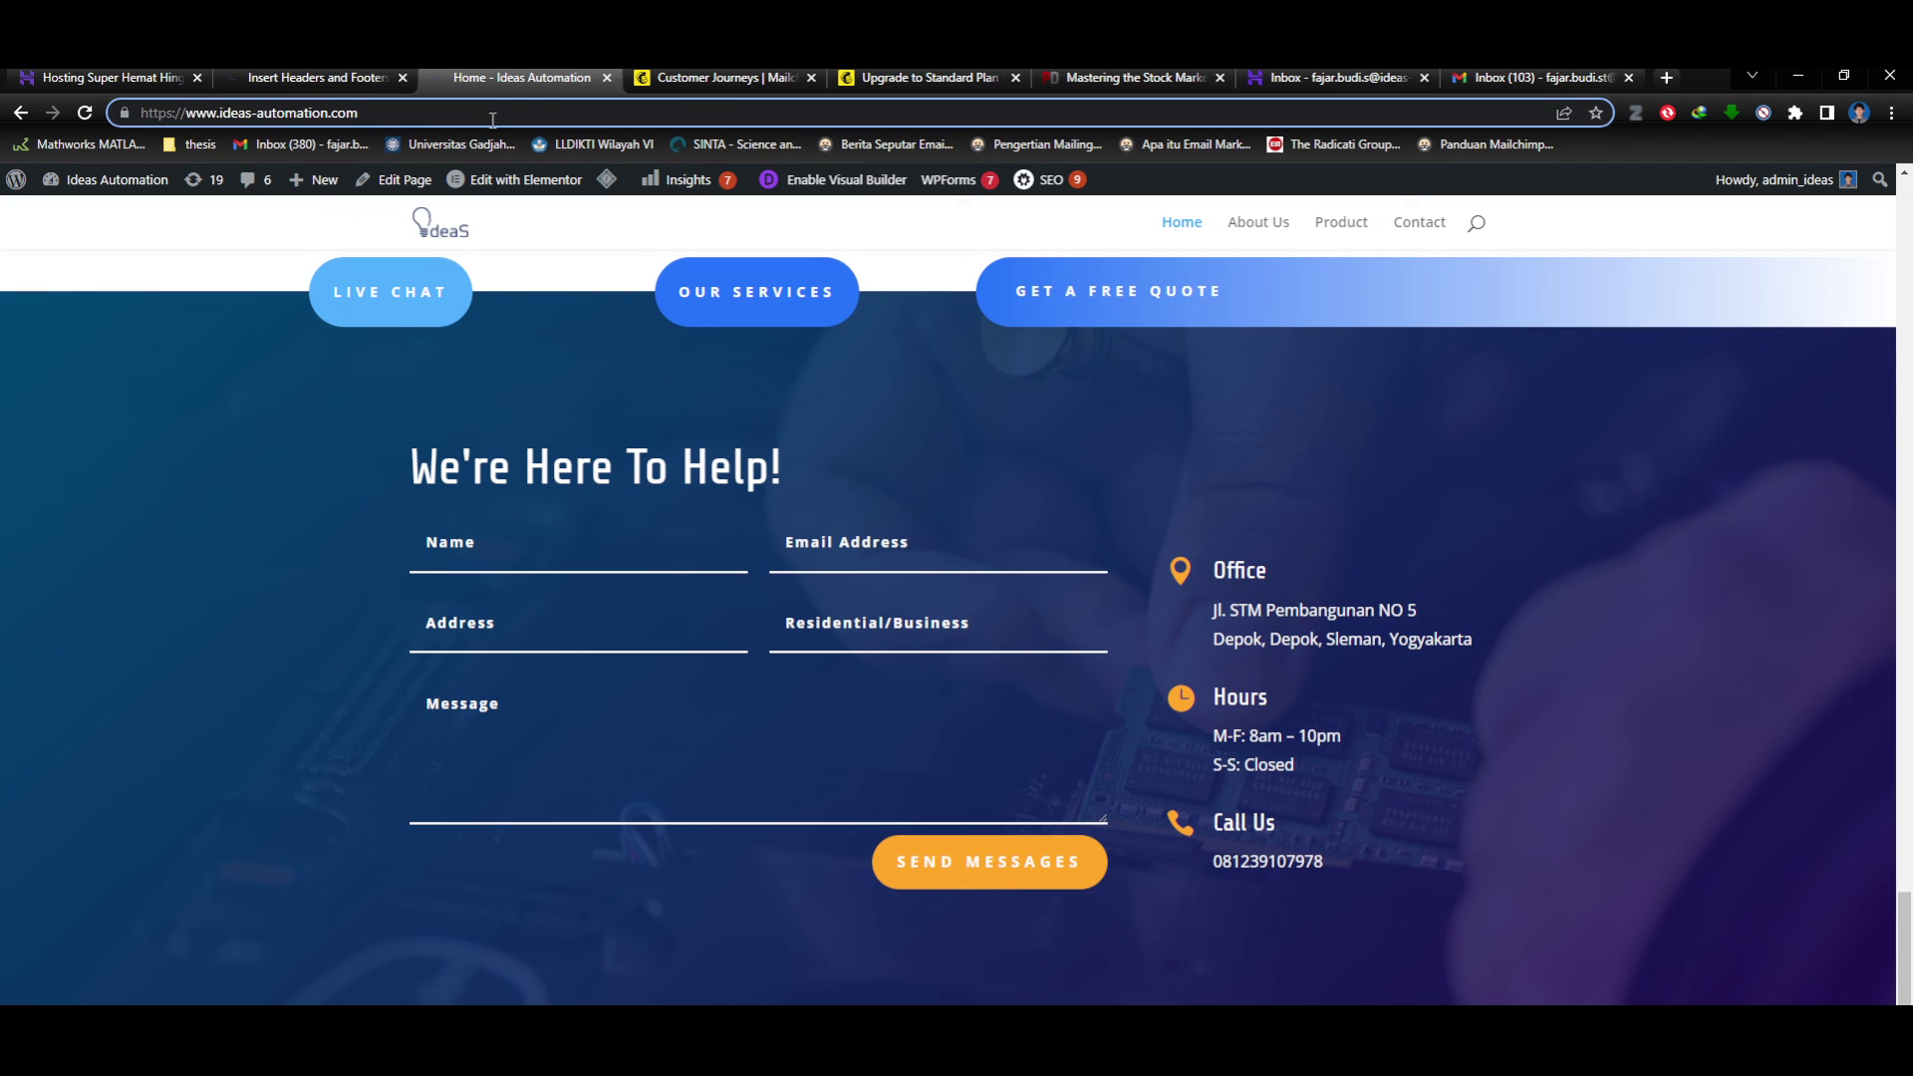
left_click(735, 76)
left_click(859, 76)
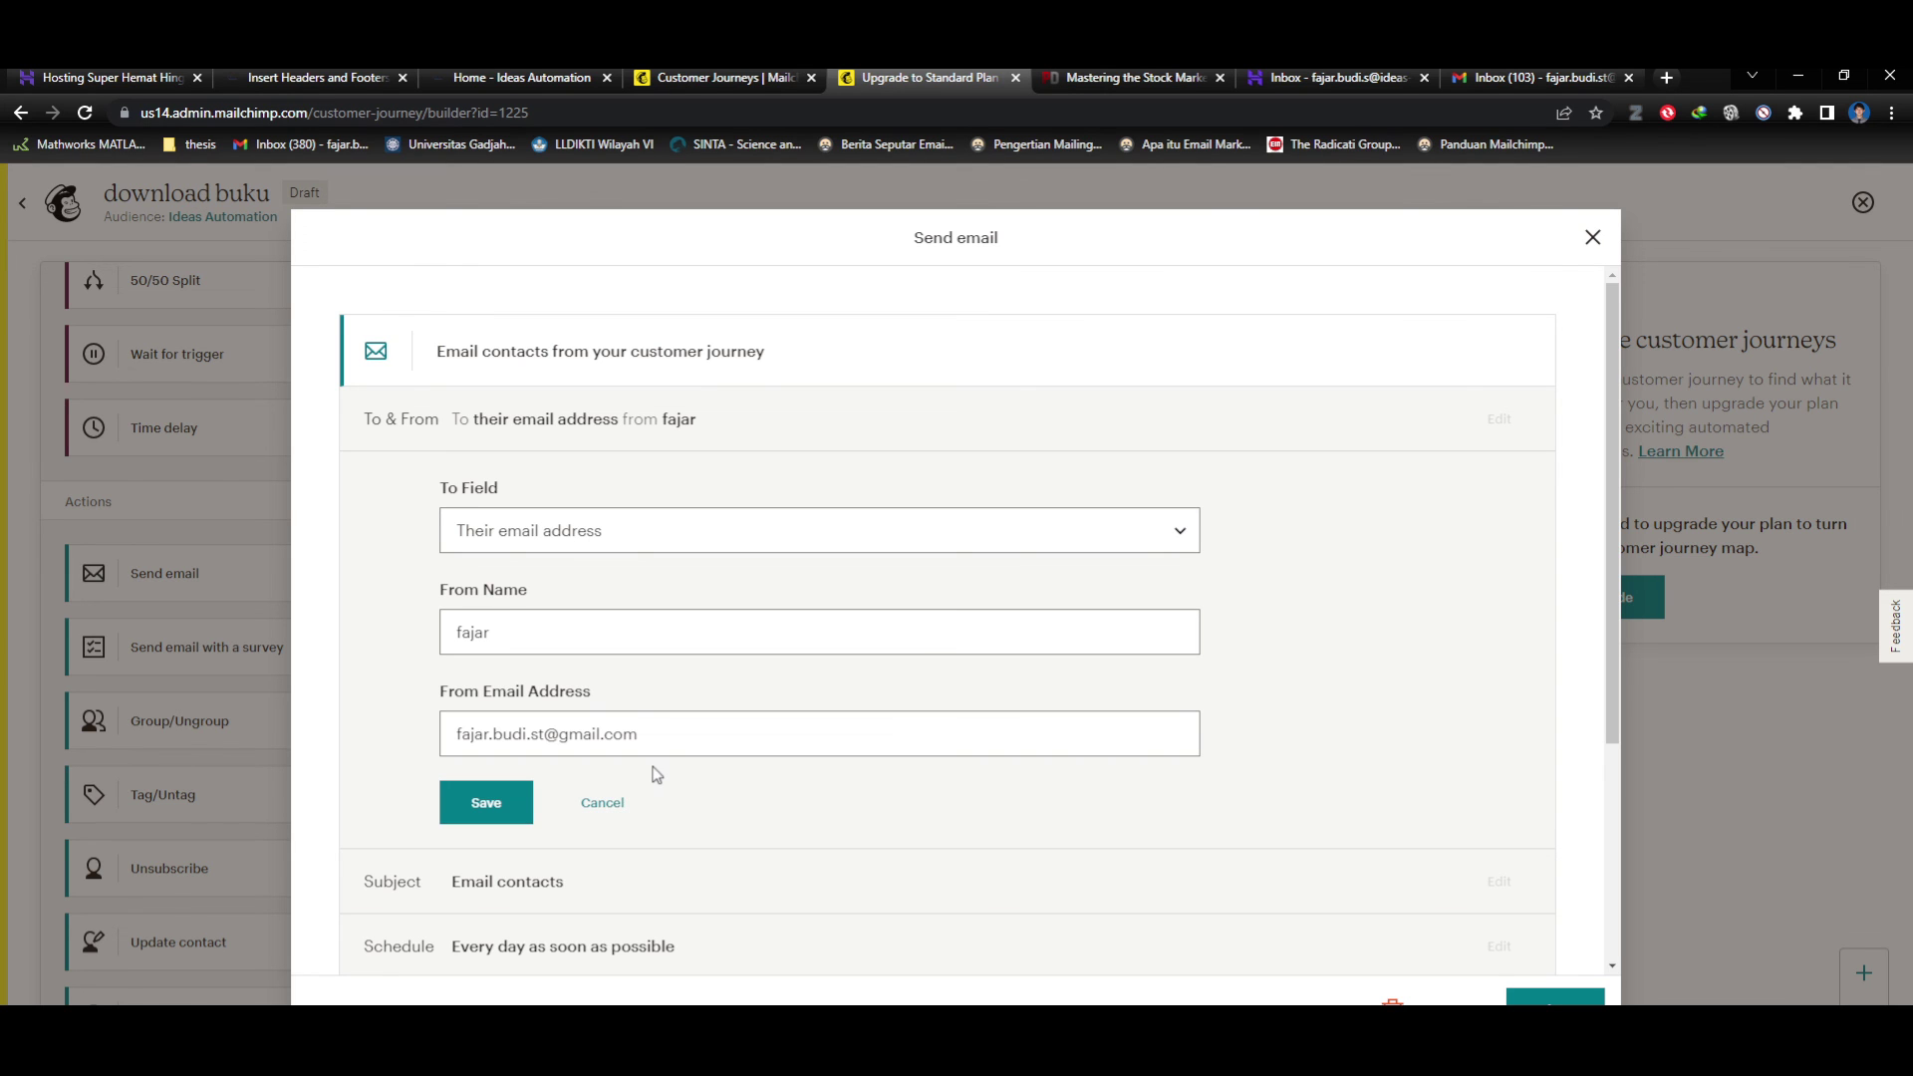
scroll(657, 774, "down", 2)
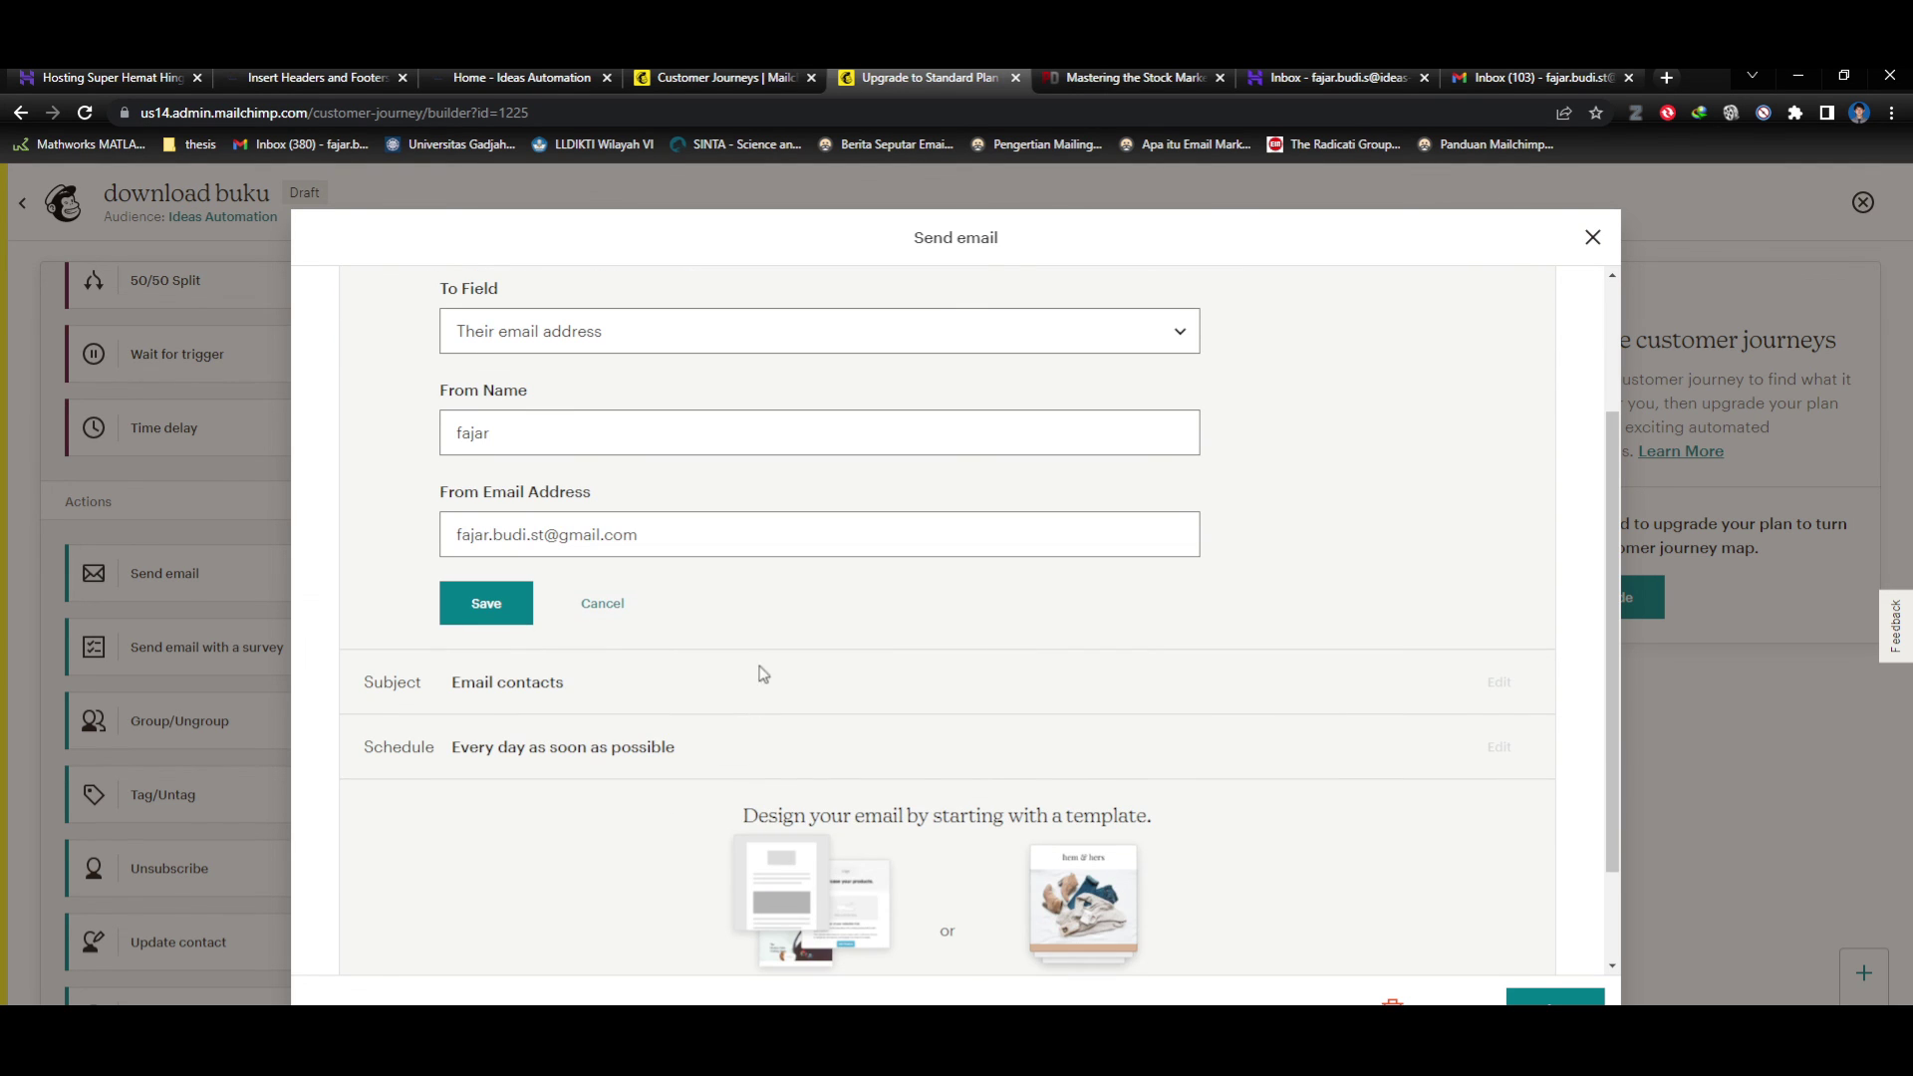
scroll(763, 675, "up", 2)
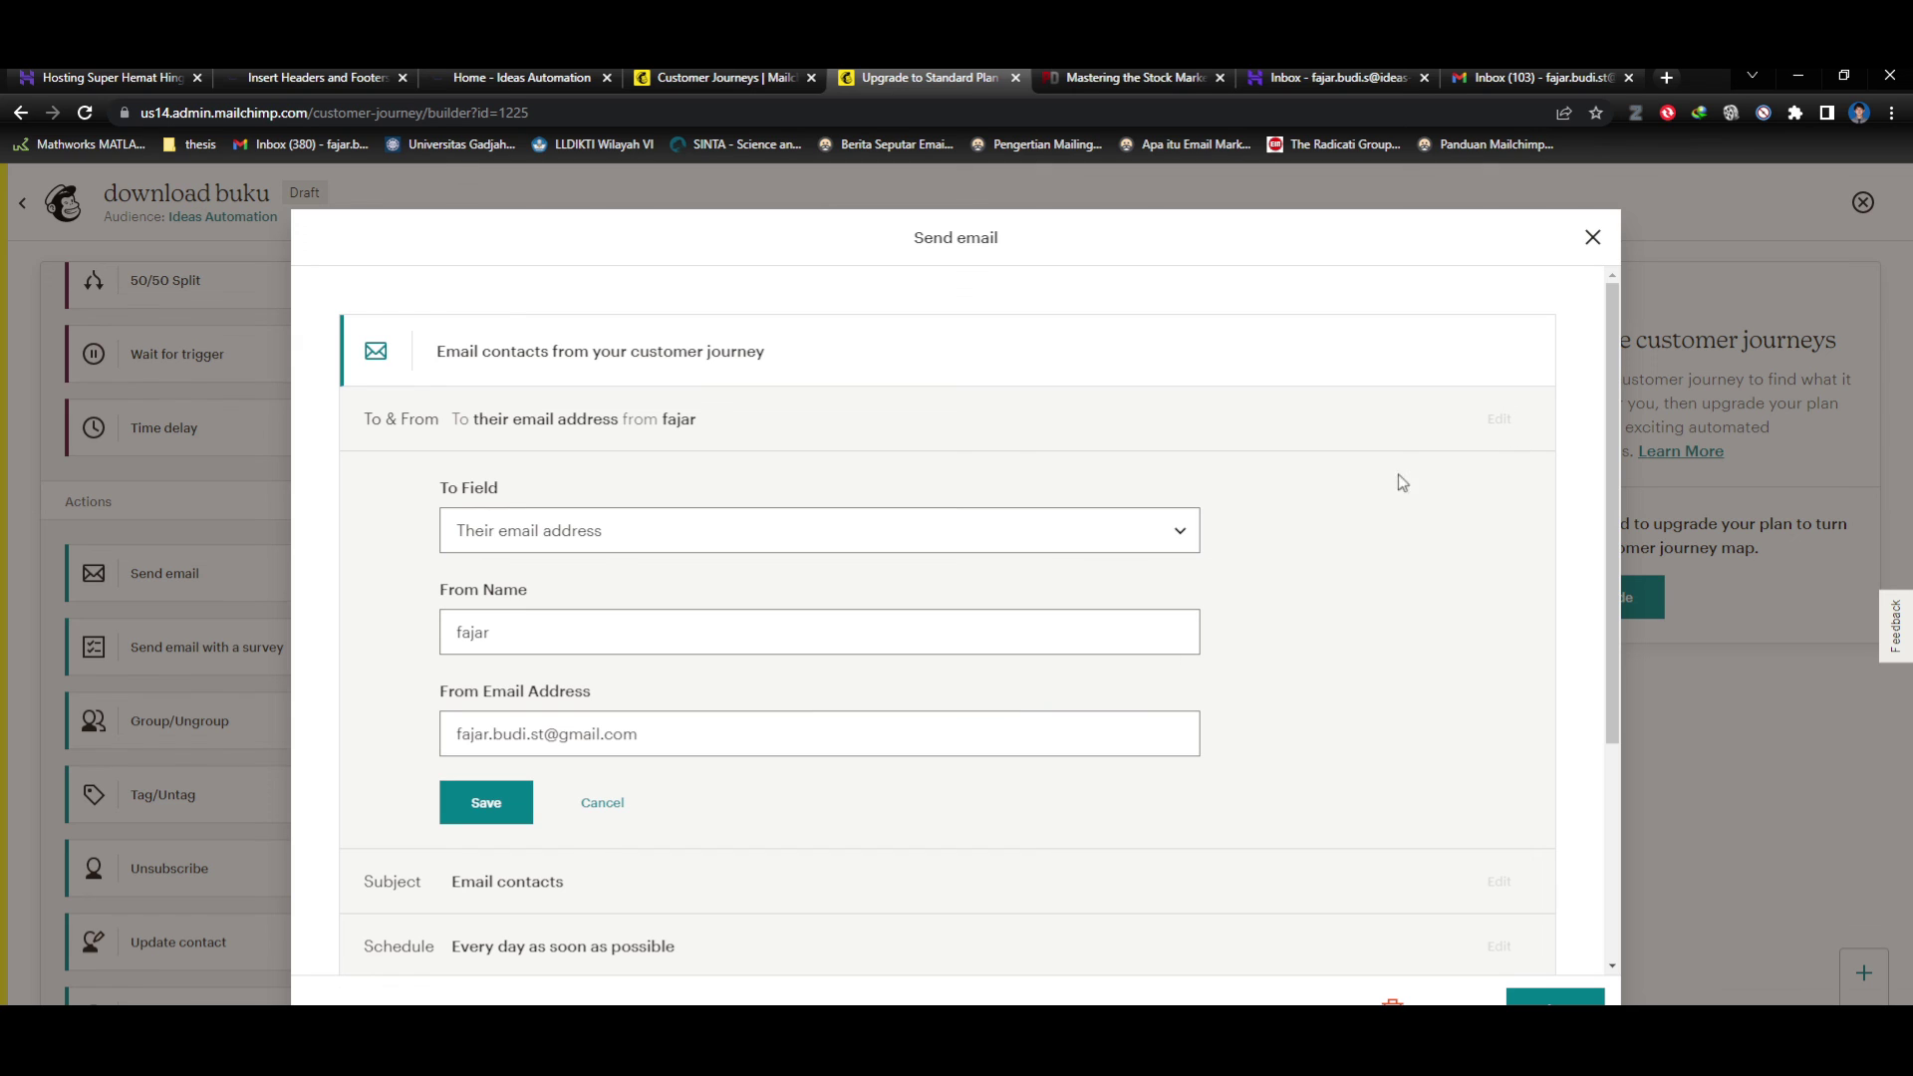
left_click(602, 806)
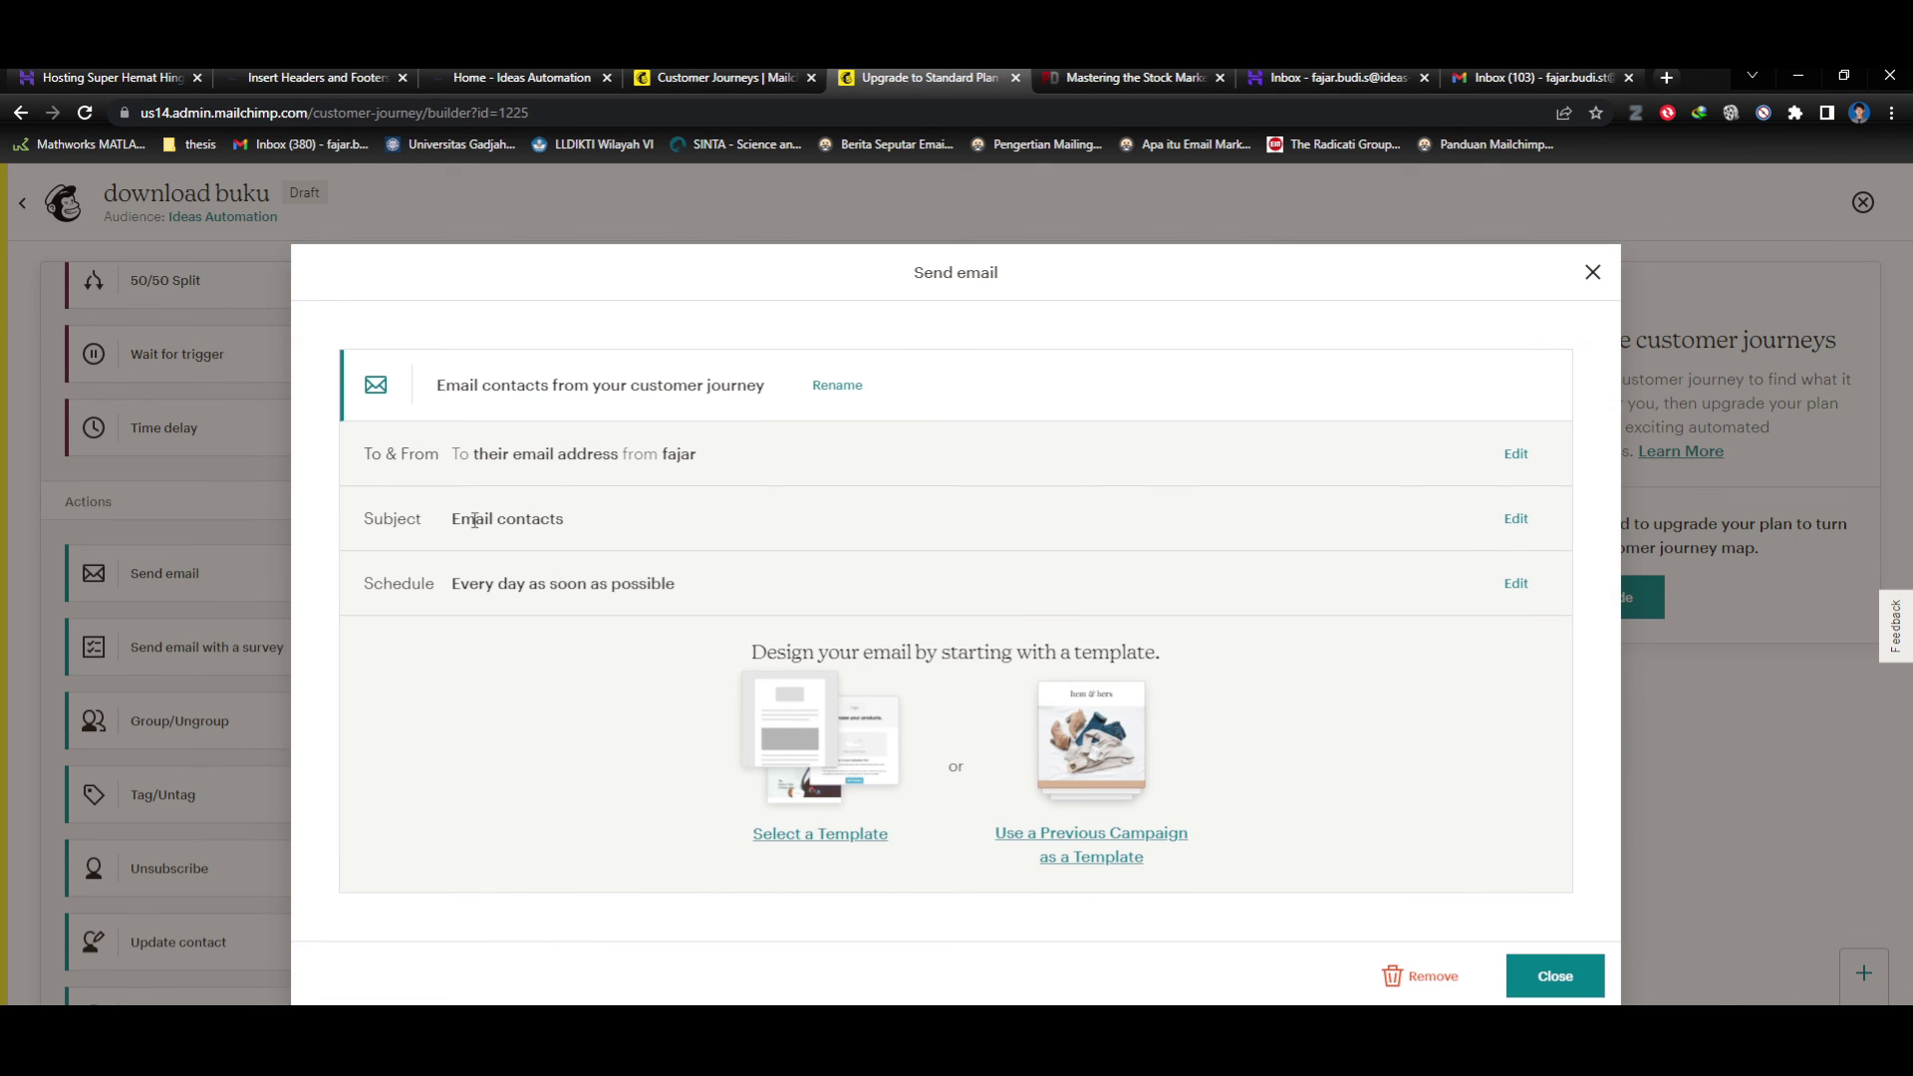
Enter "Selamat datang di website kami" as the email's subject and "buku gratis" as its preview text.
left_click(1497, 529)
left_click(698, 585)
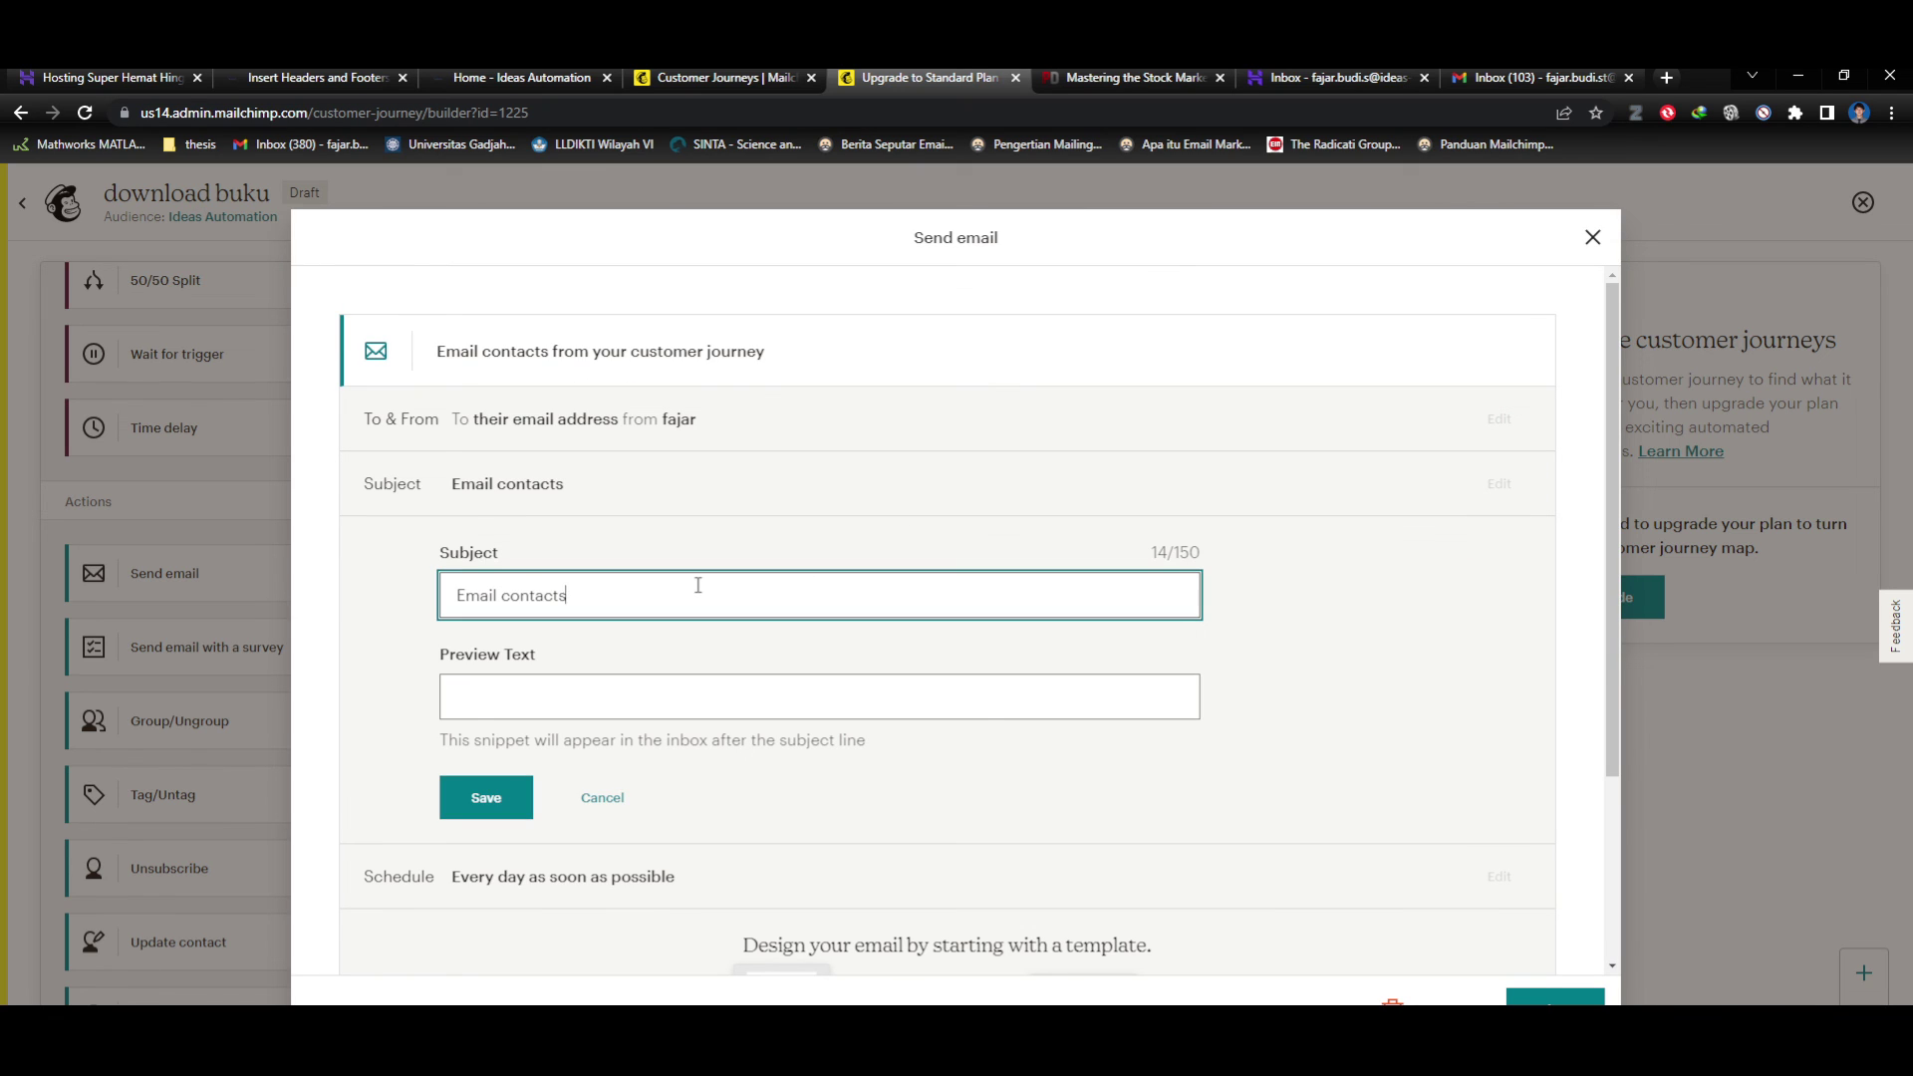
left_click_drag(697, 585, 371, 616)
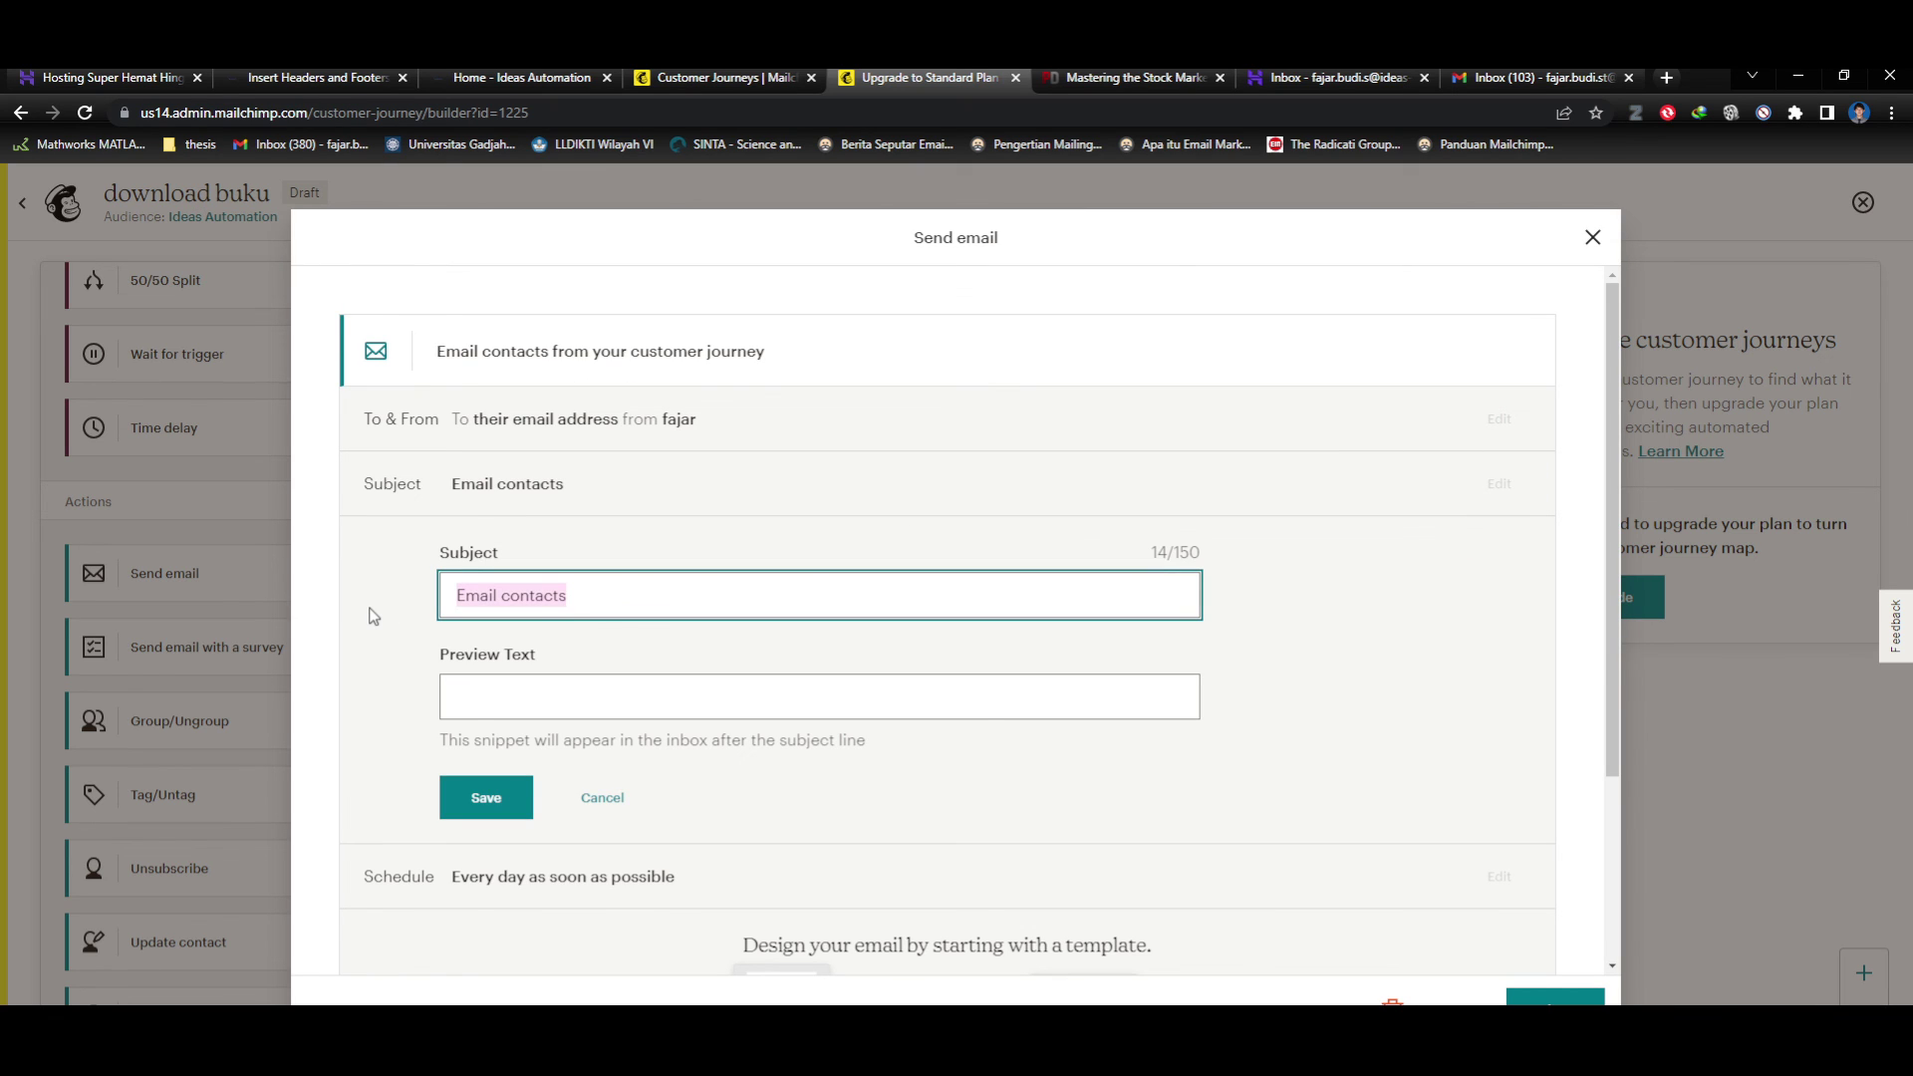
type("Selamat ")
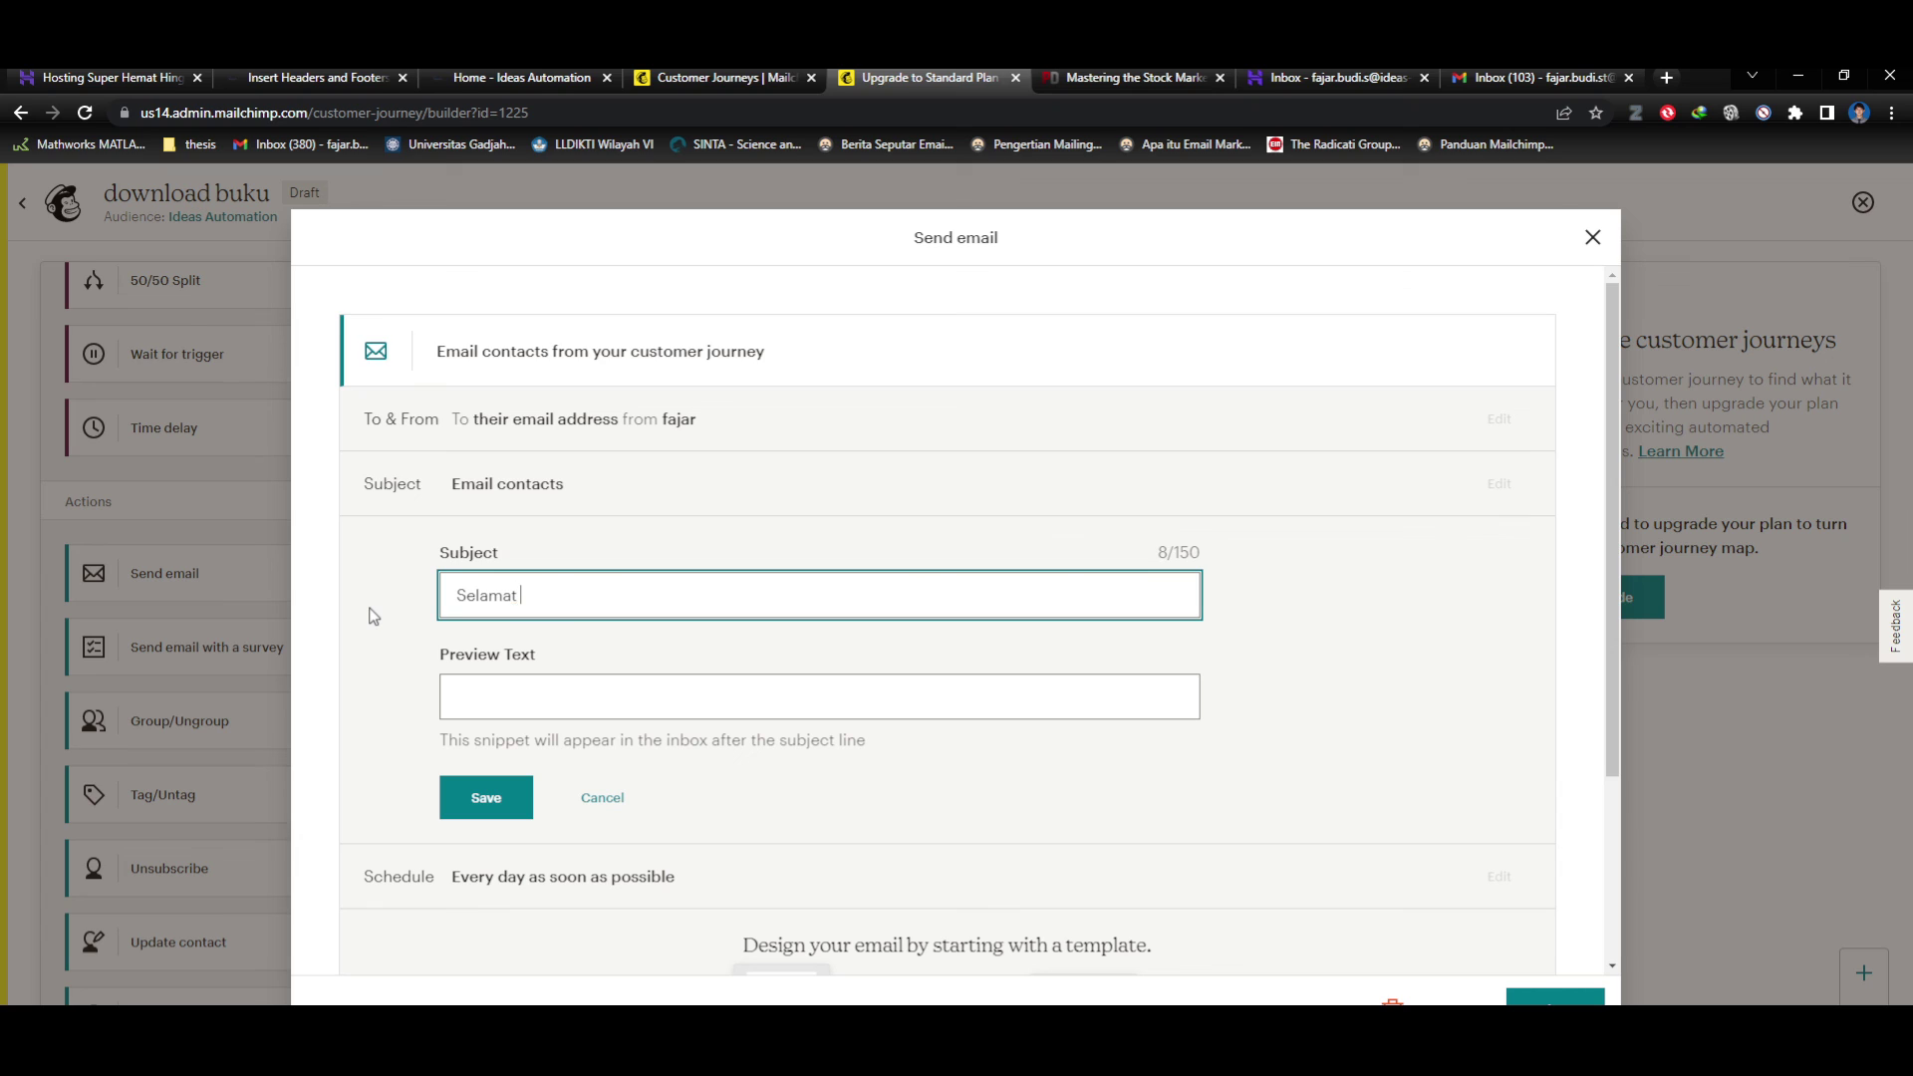
type("datang di website kami")
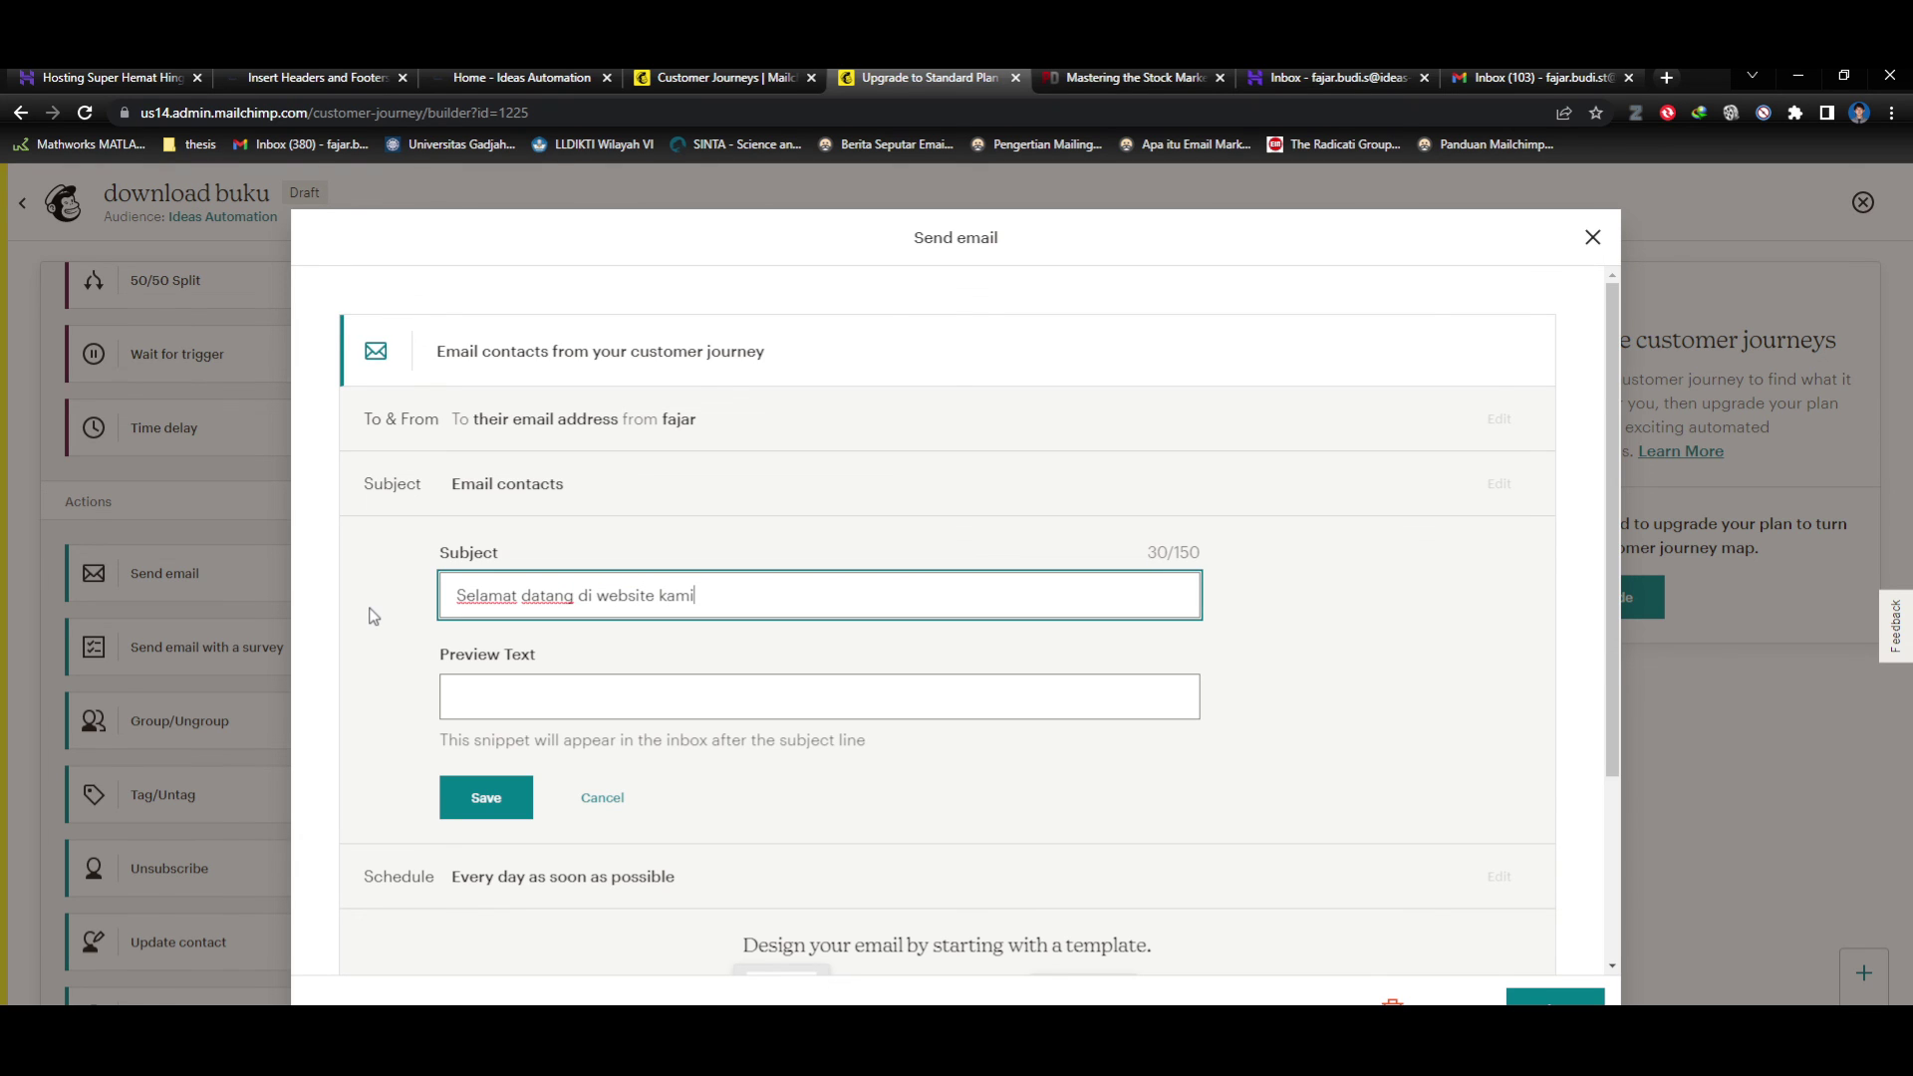
left_click(548, 692)
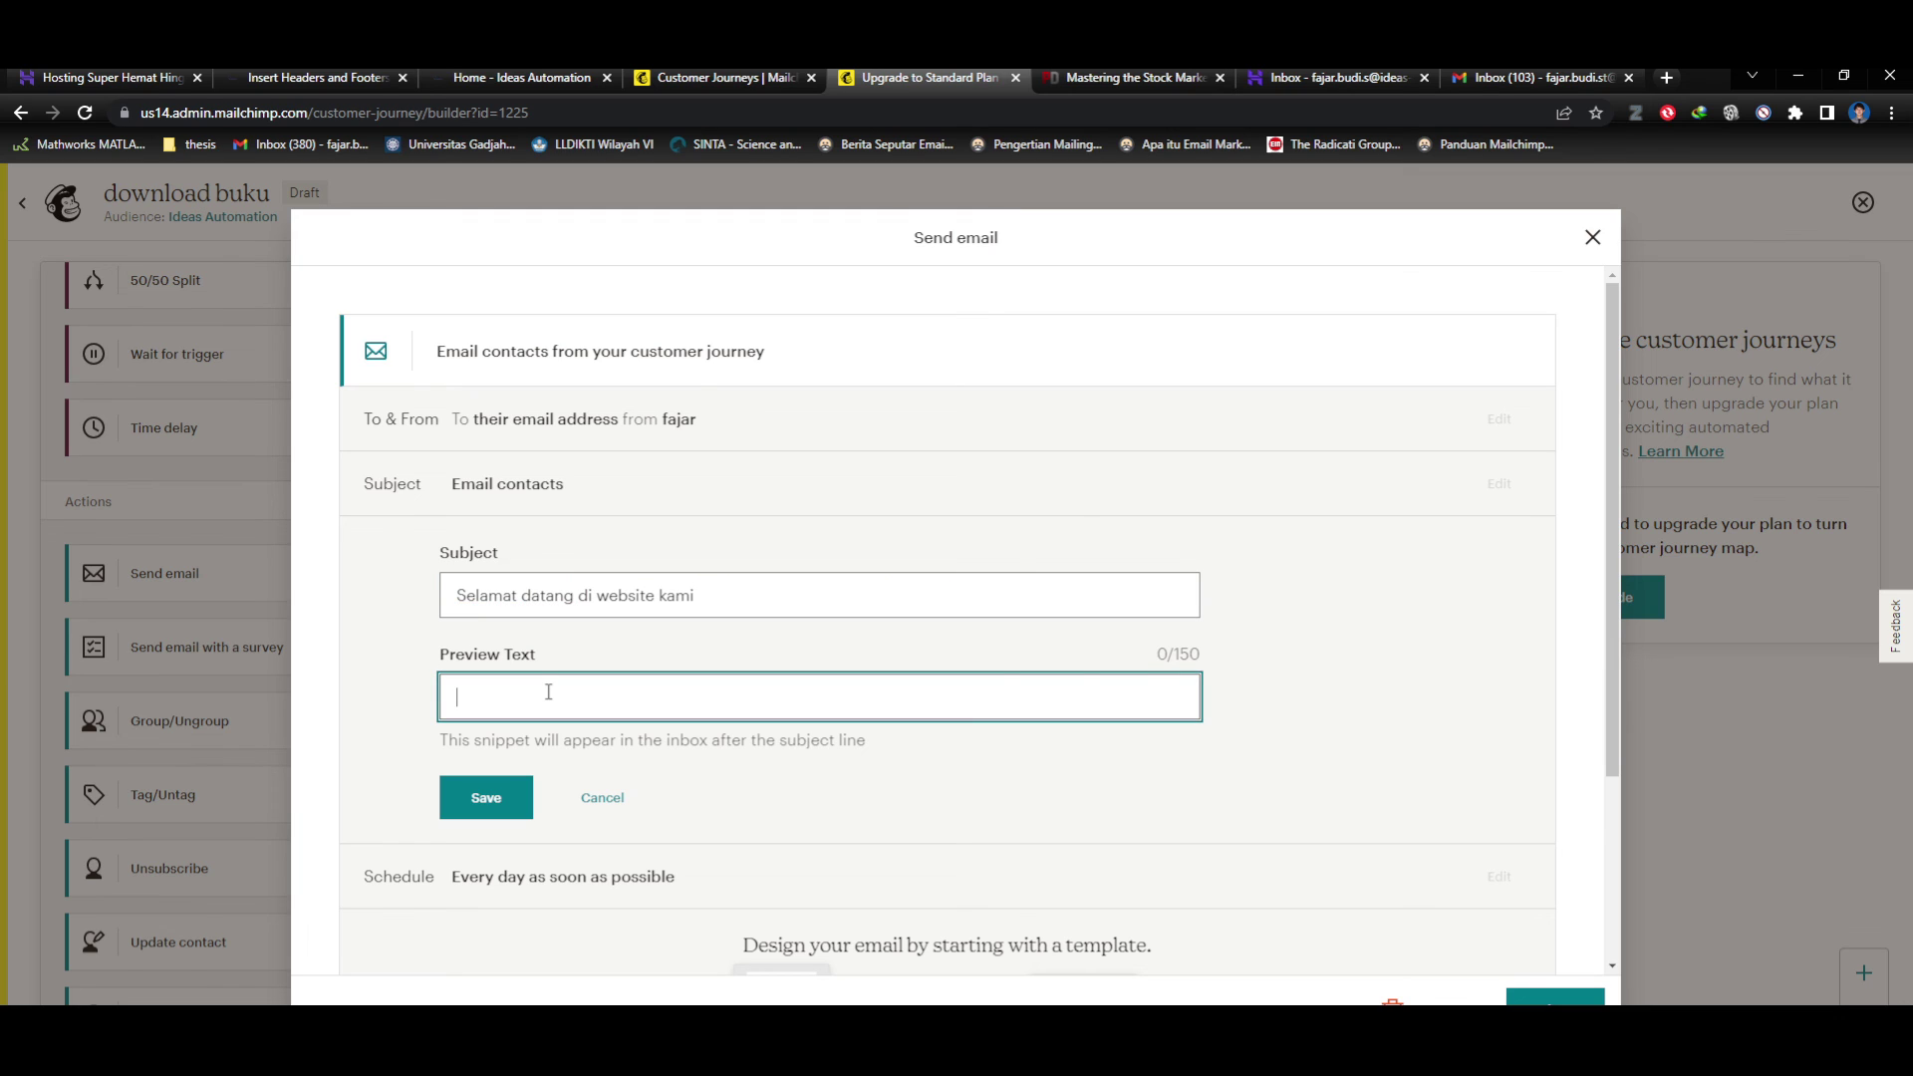
type("buku gratis")
Design the journey email from the featured Sell Products template layout.
scroll(681, 773, "down", 1)
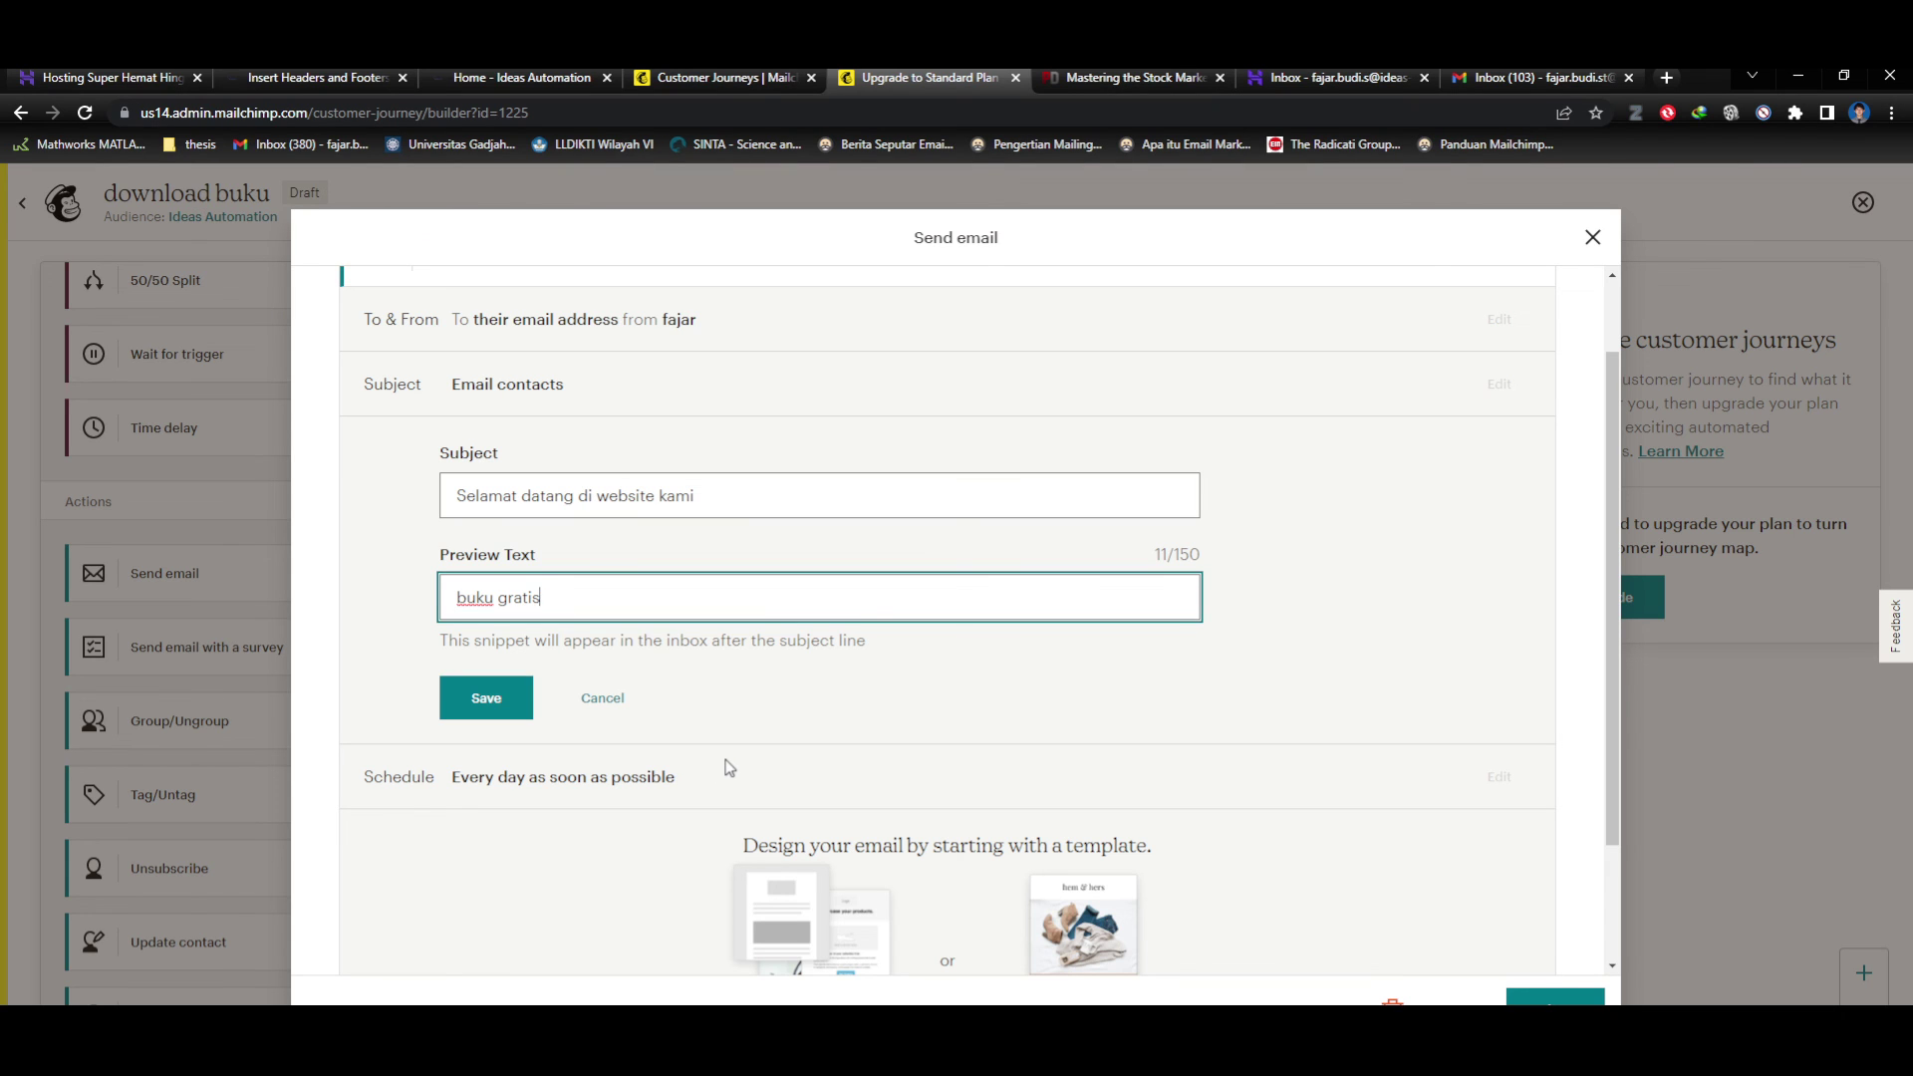
scroll(697, 760, "down", 1)
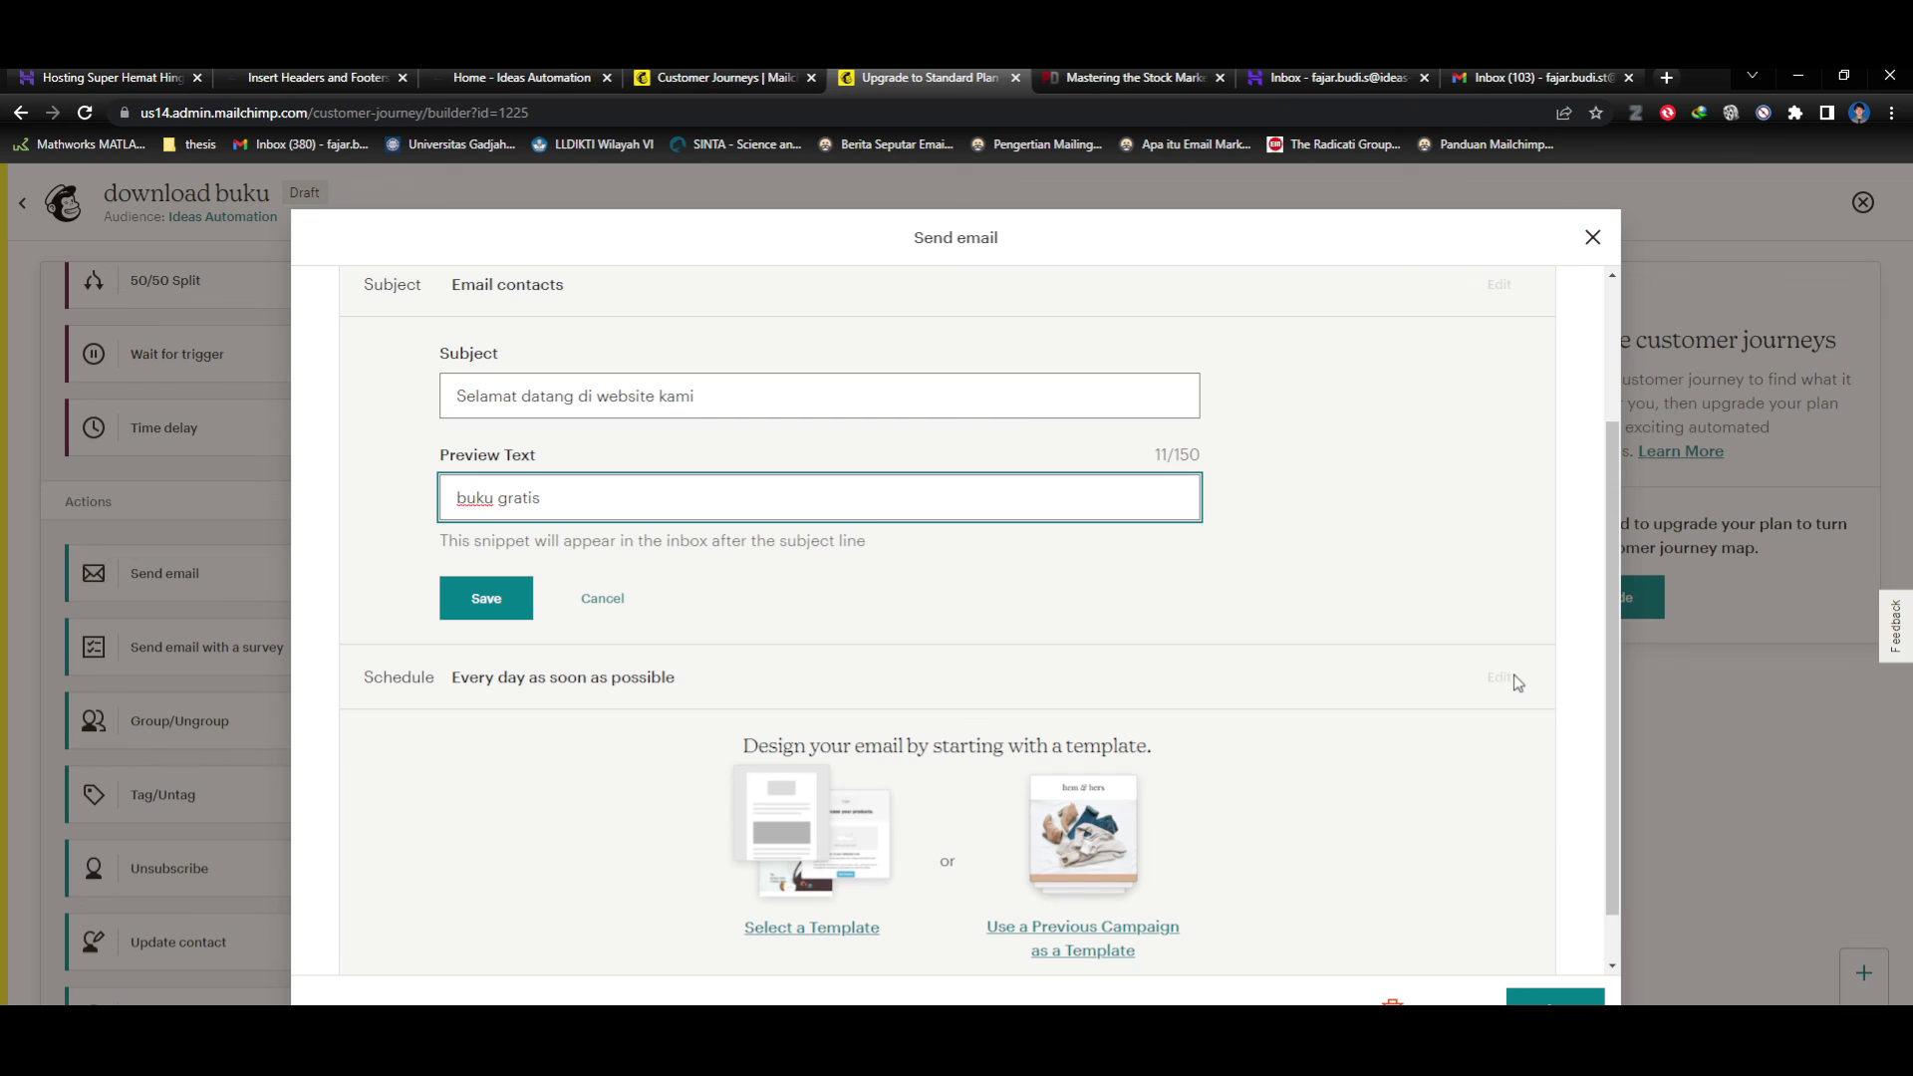
scroll(1251, 718, "down", 1)
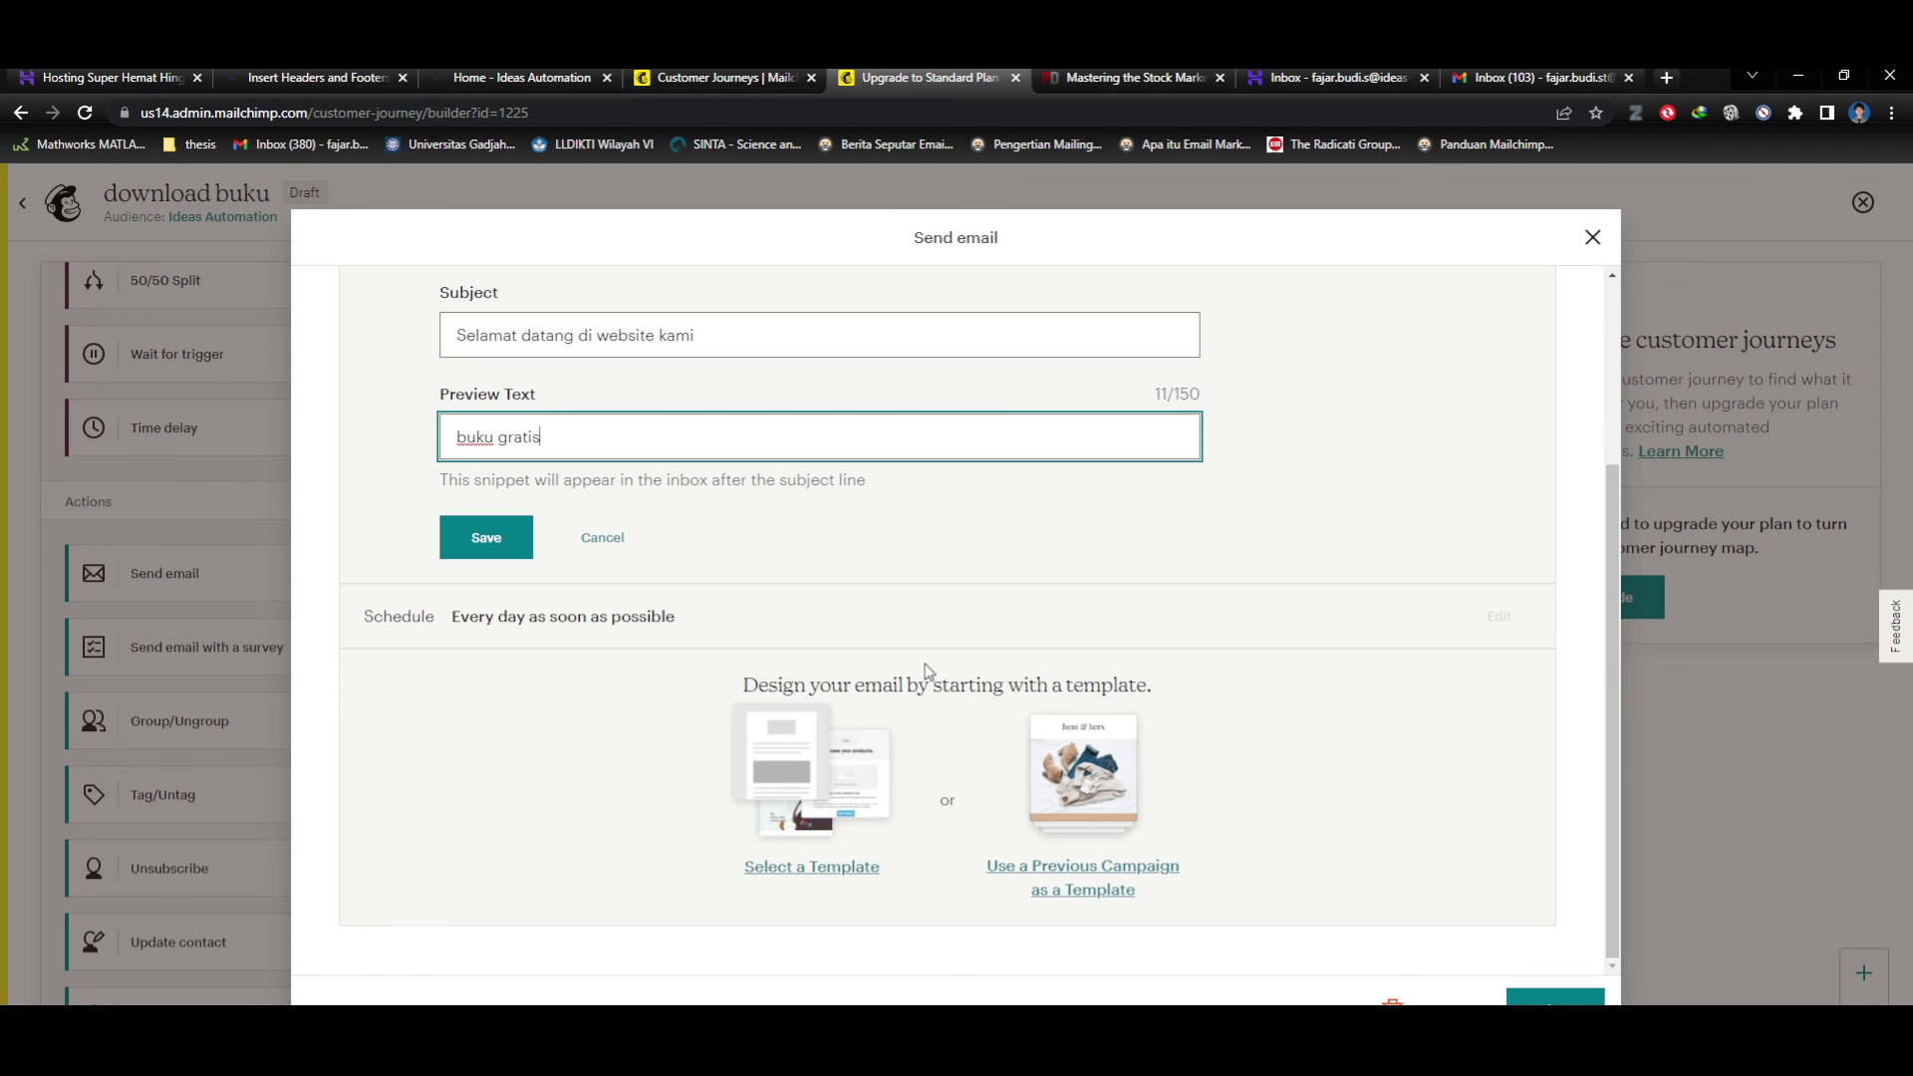
left_click(827, 871)
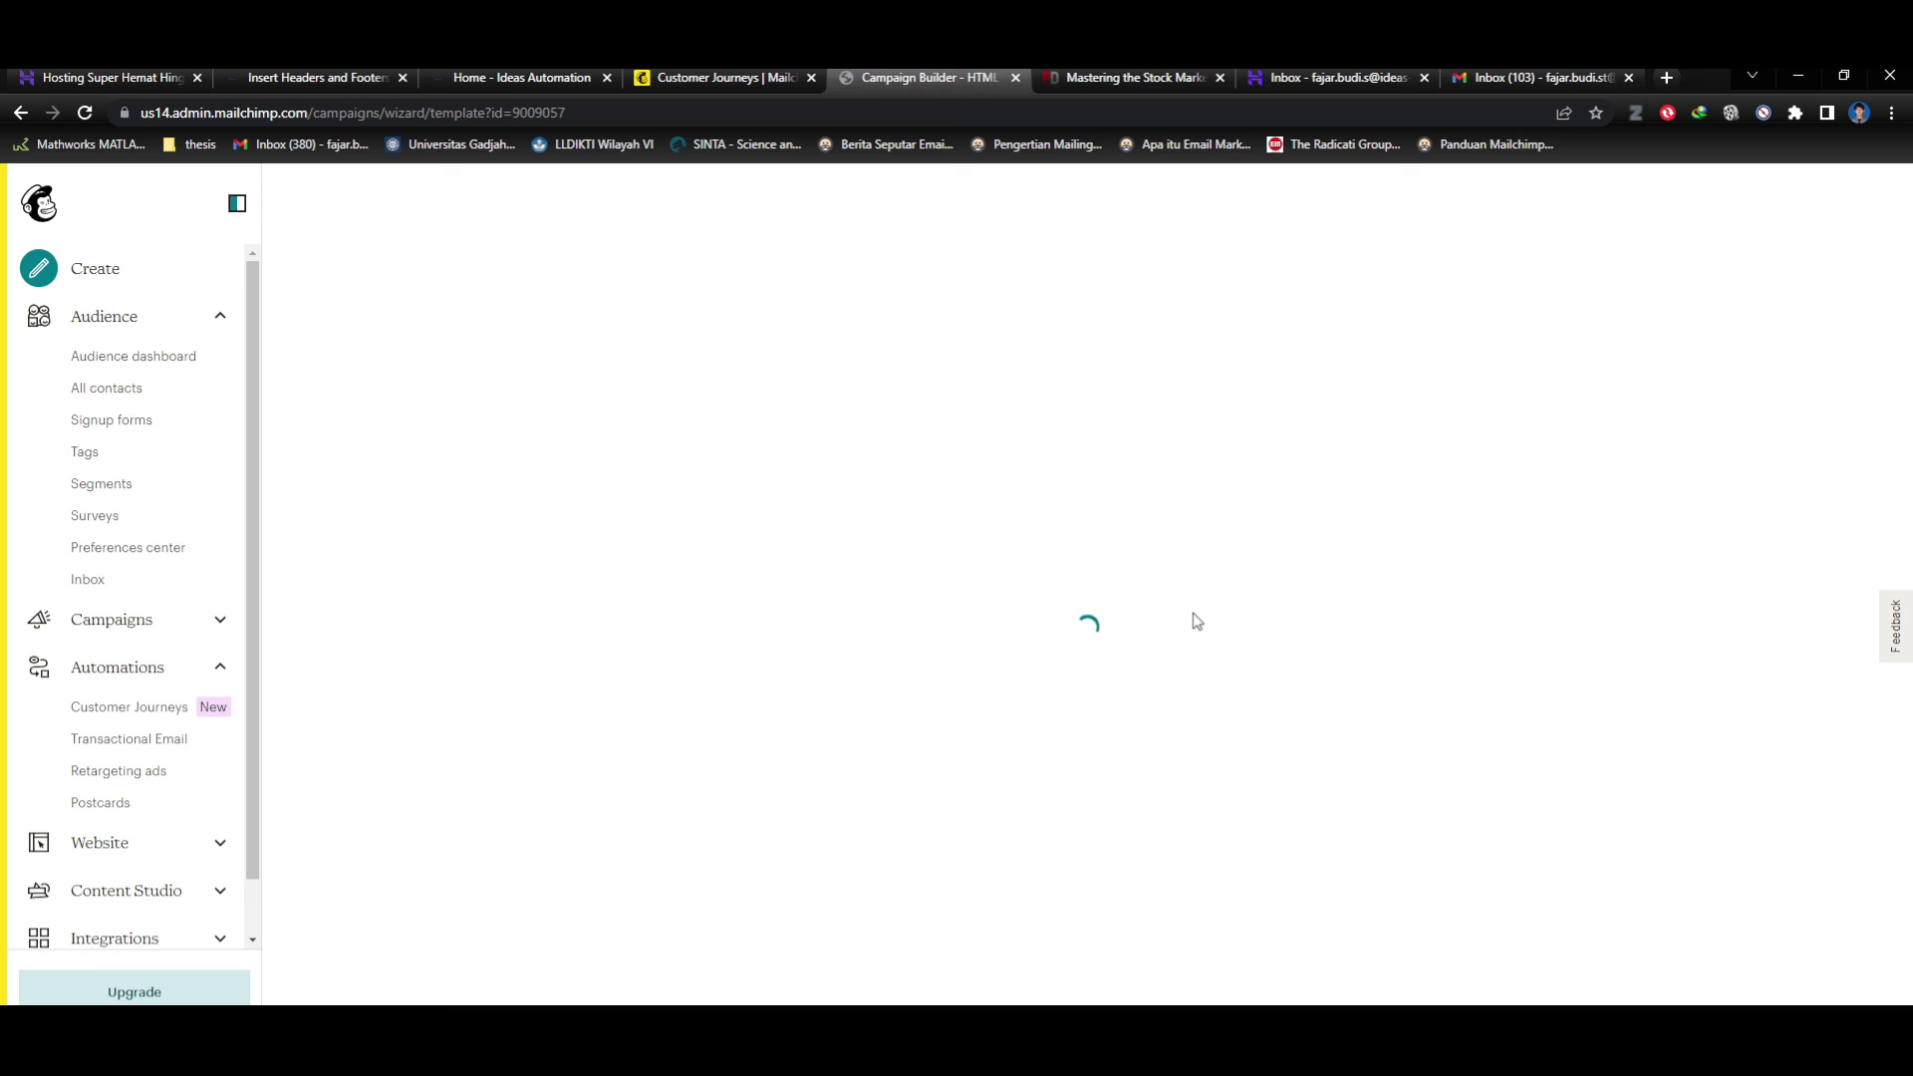
scroll(760, 542, "down", 1)
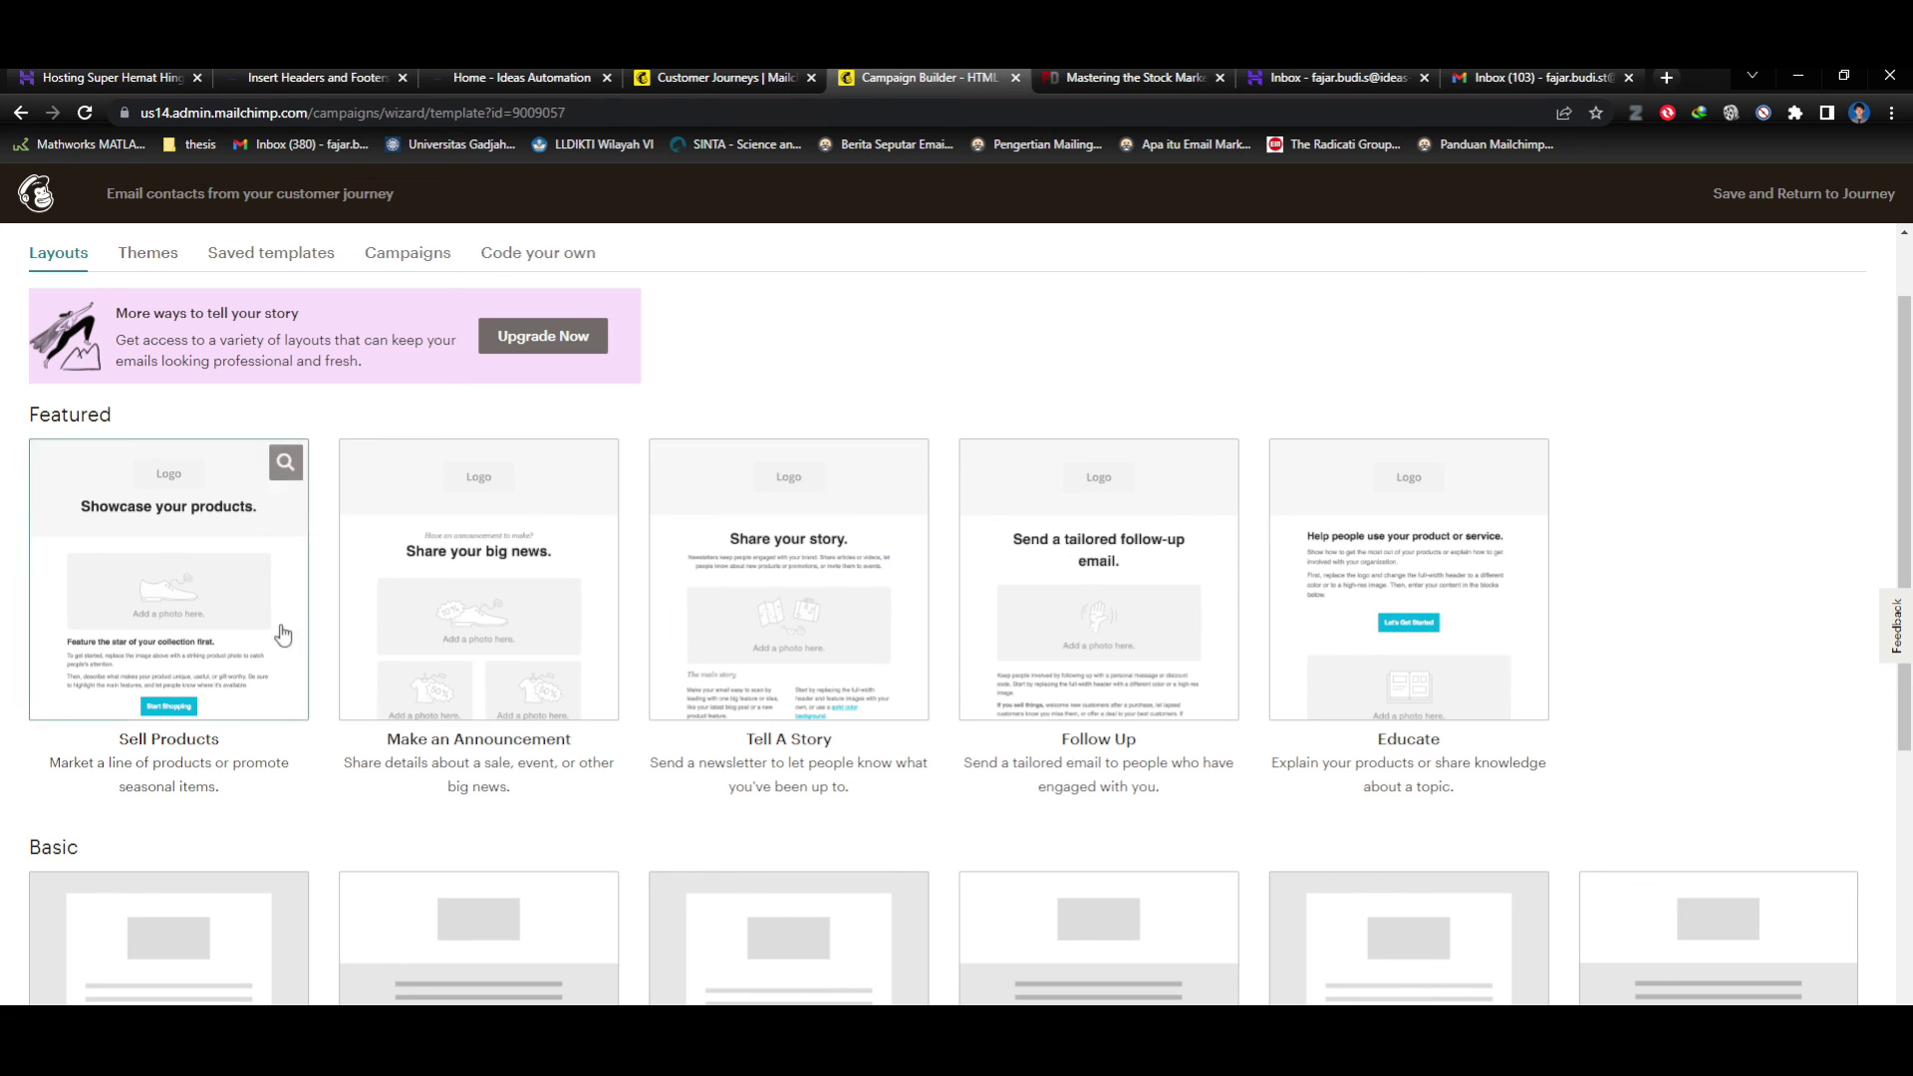
scroll(413, 708, "down", 5)
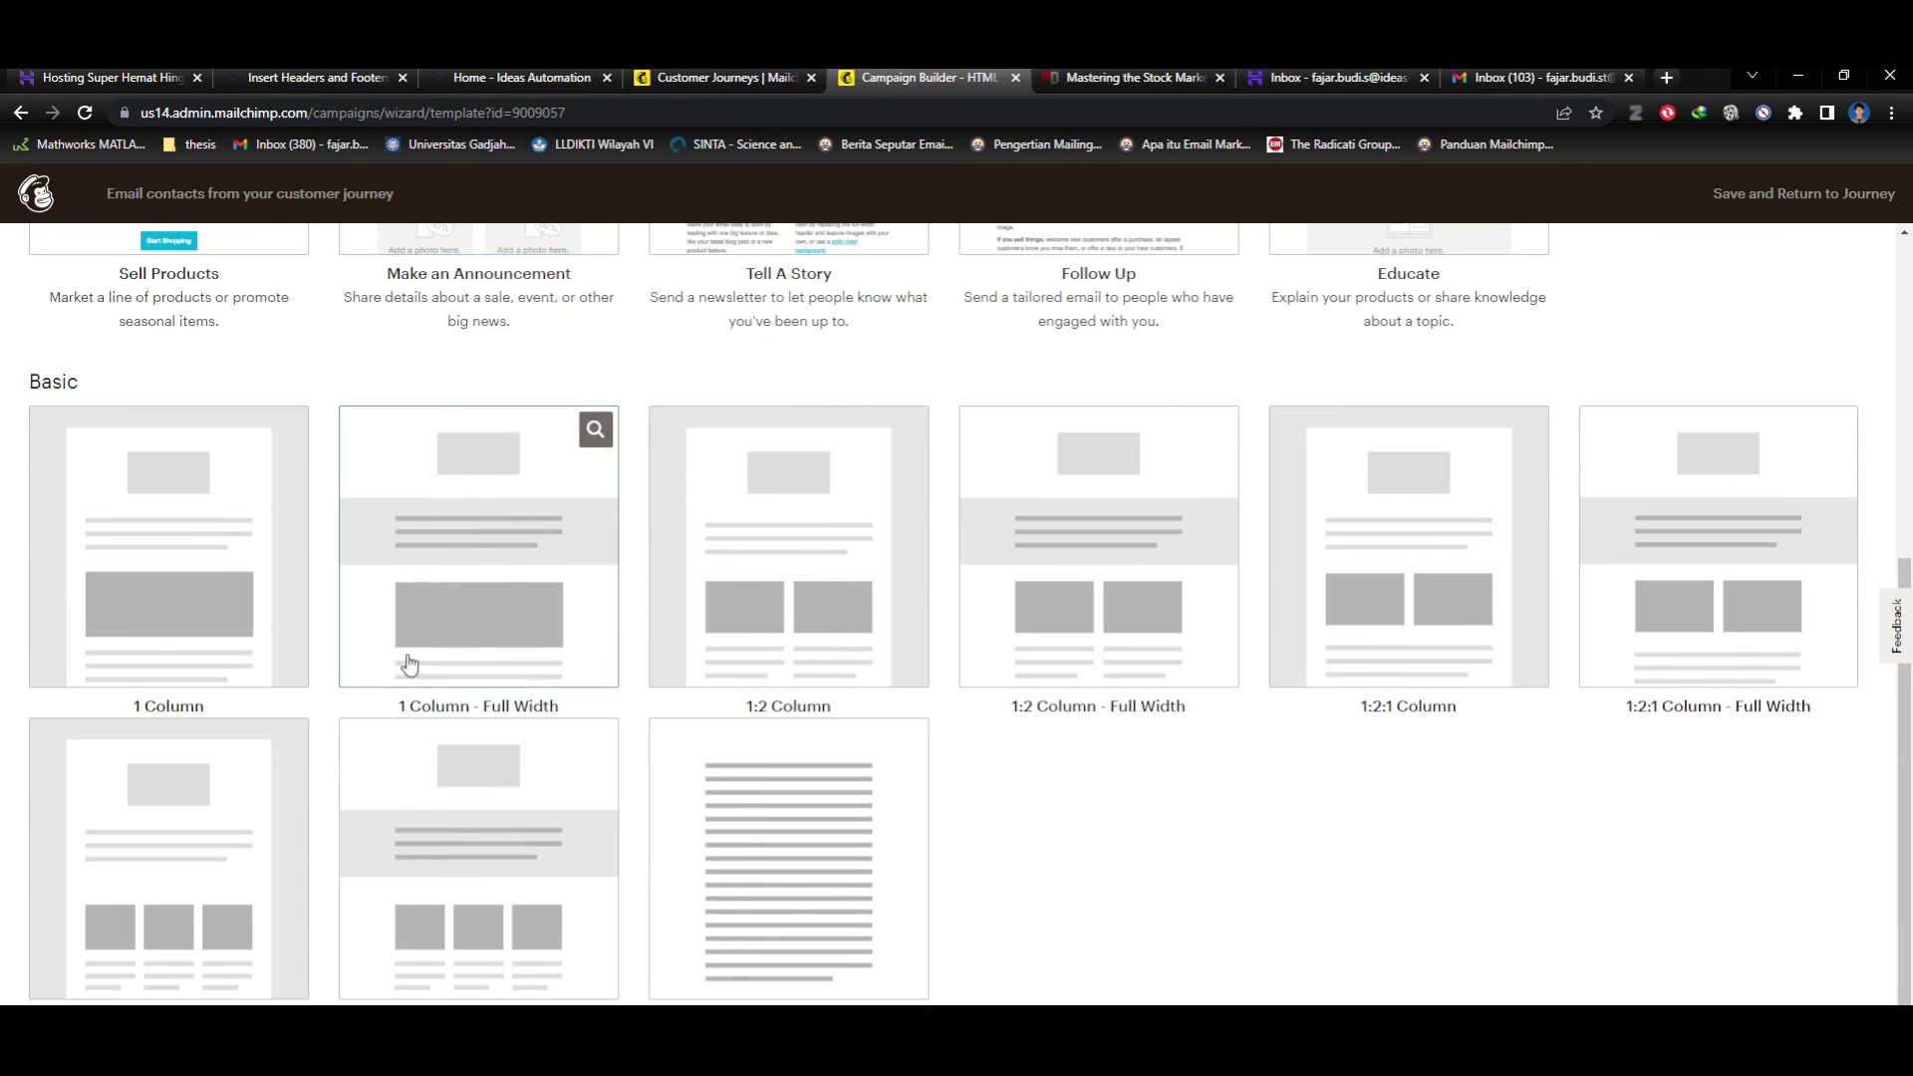
scroll(342, 568, "up", 5)
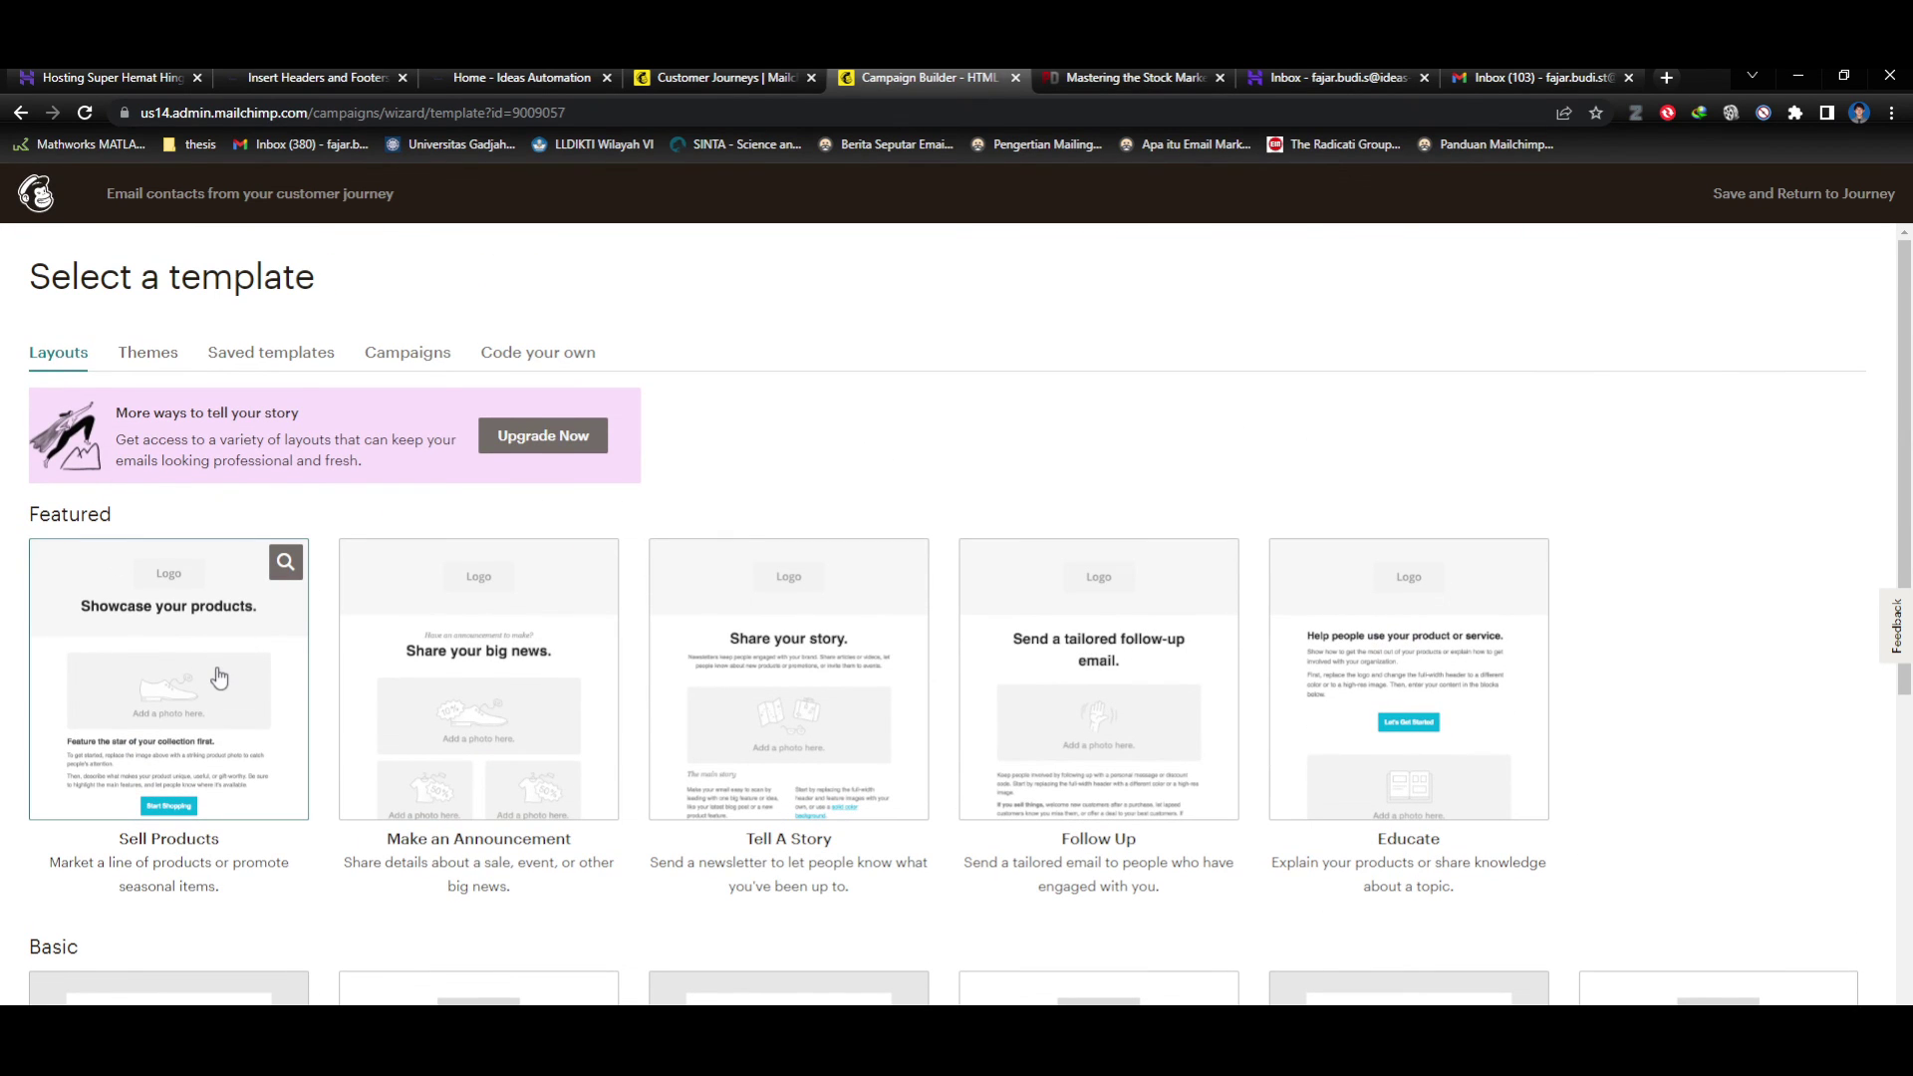
left_click(175, 641)
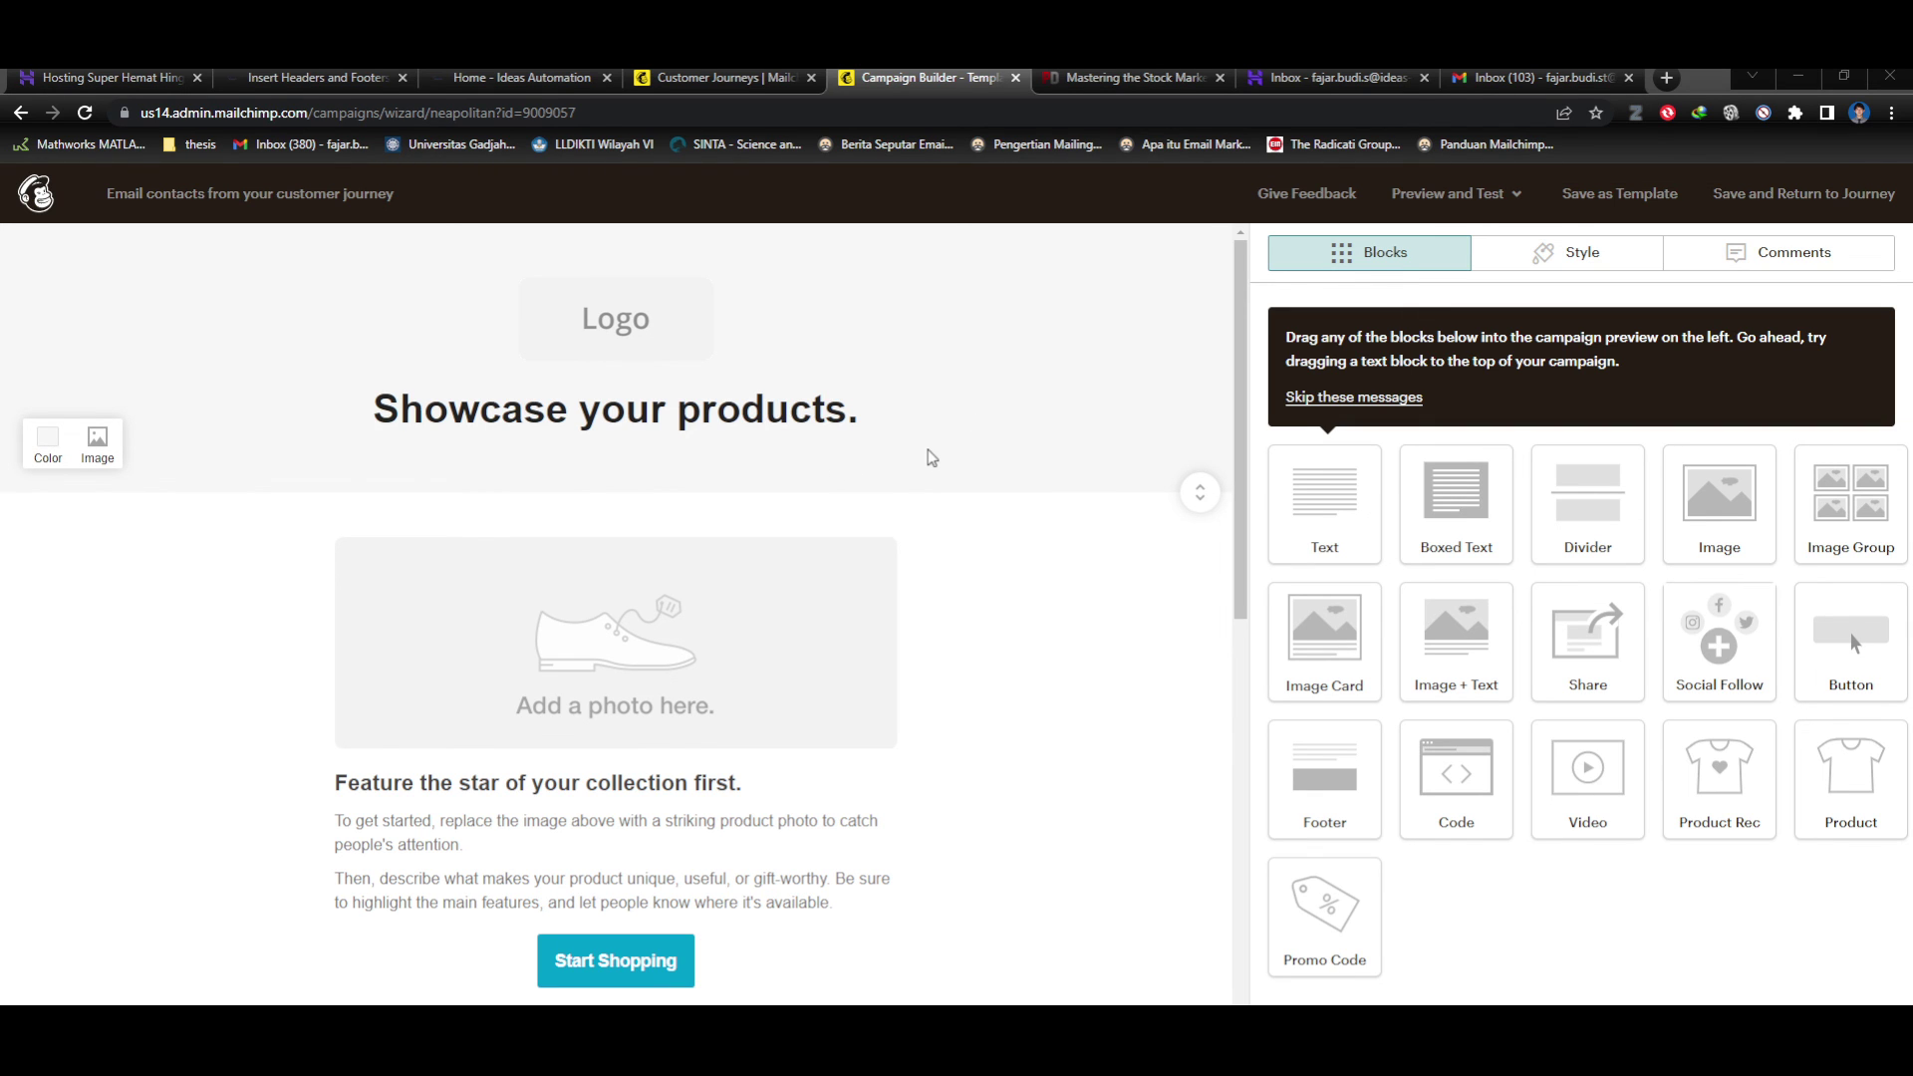
Replace the logo placeholder with the last Creative Assistant design showing "Solusi IT Untuk Memenuhi Kebutuhan Anda" over the dark engine photo.
scroll(897, 469, "down", 2)
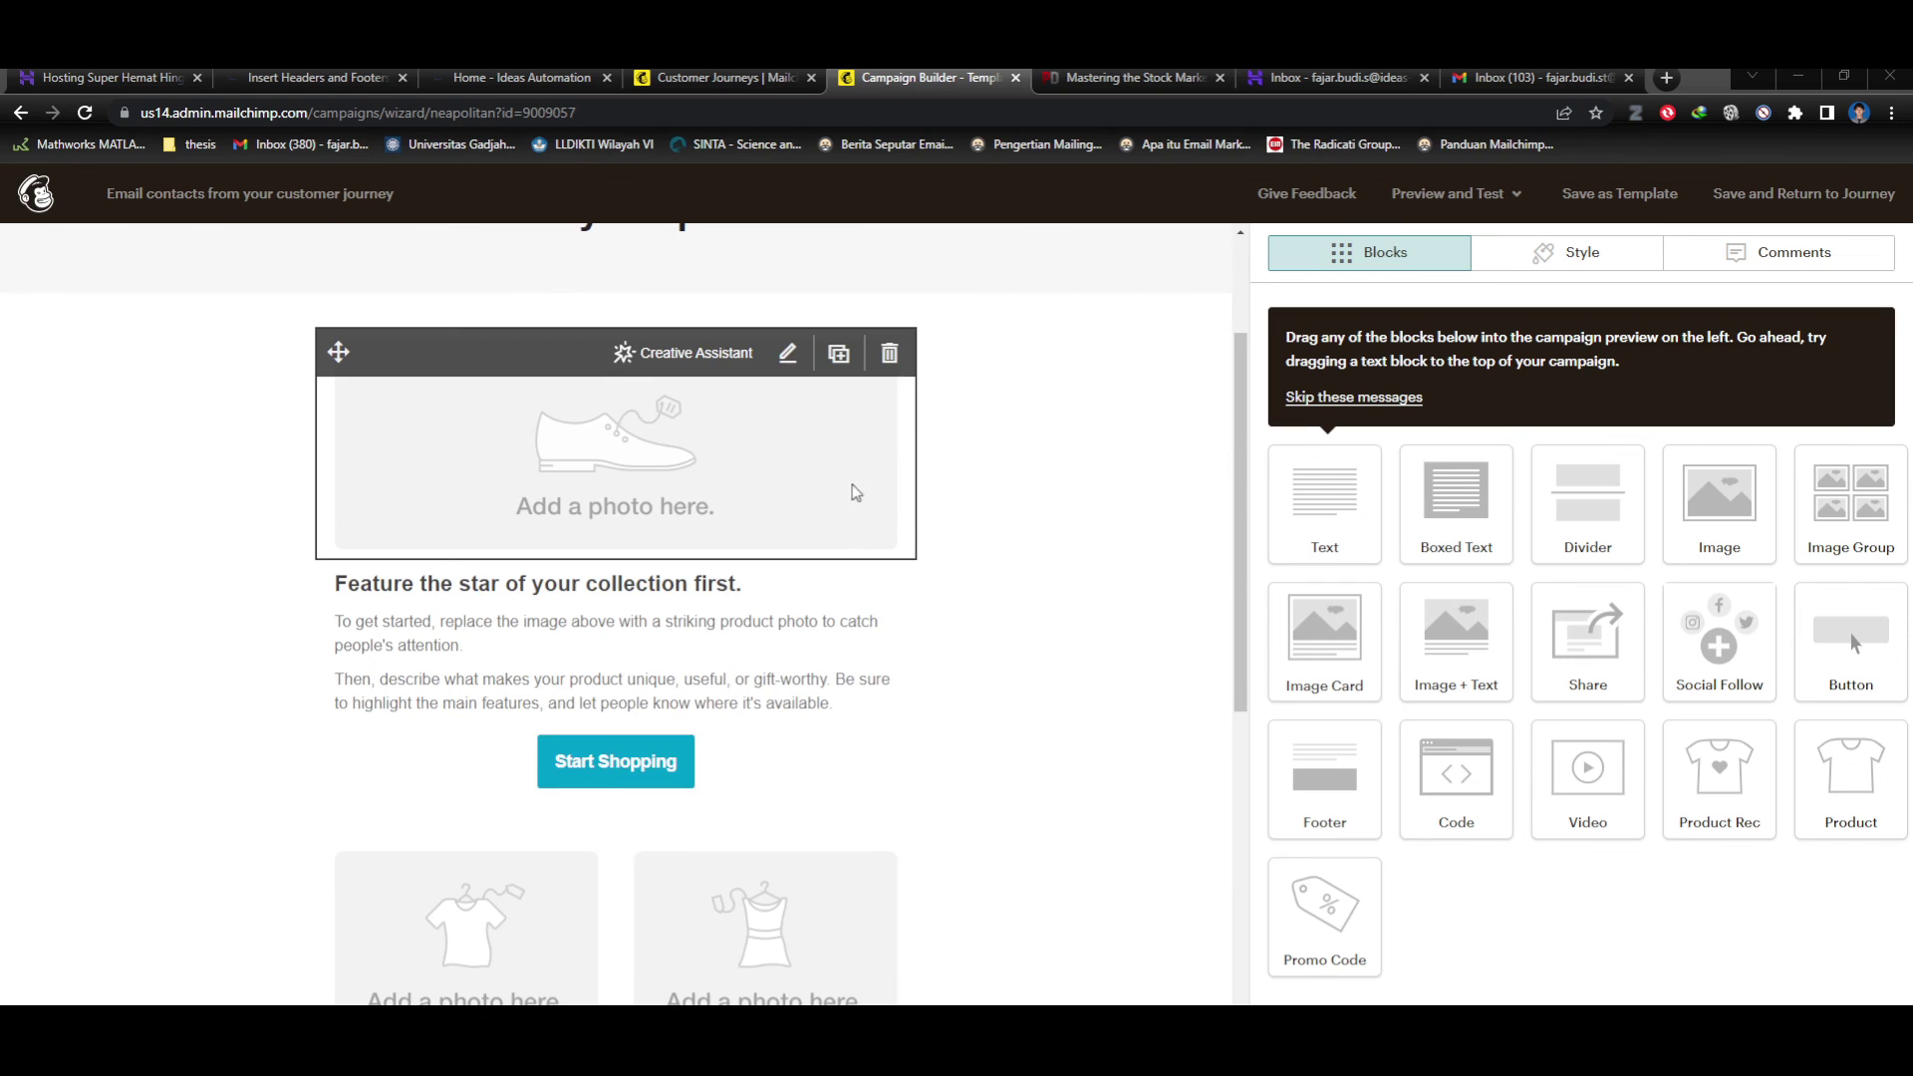
scroll(854, 538, "up", 2)
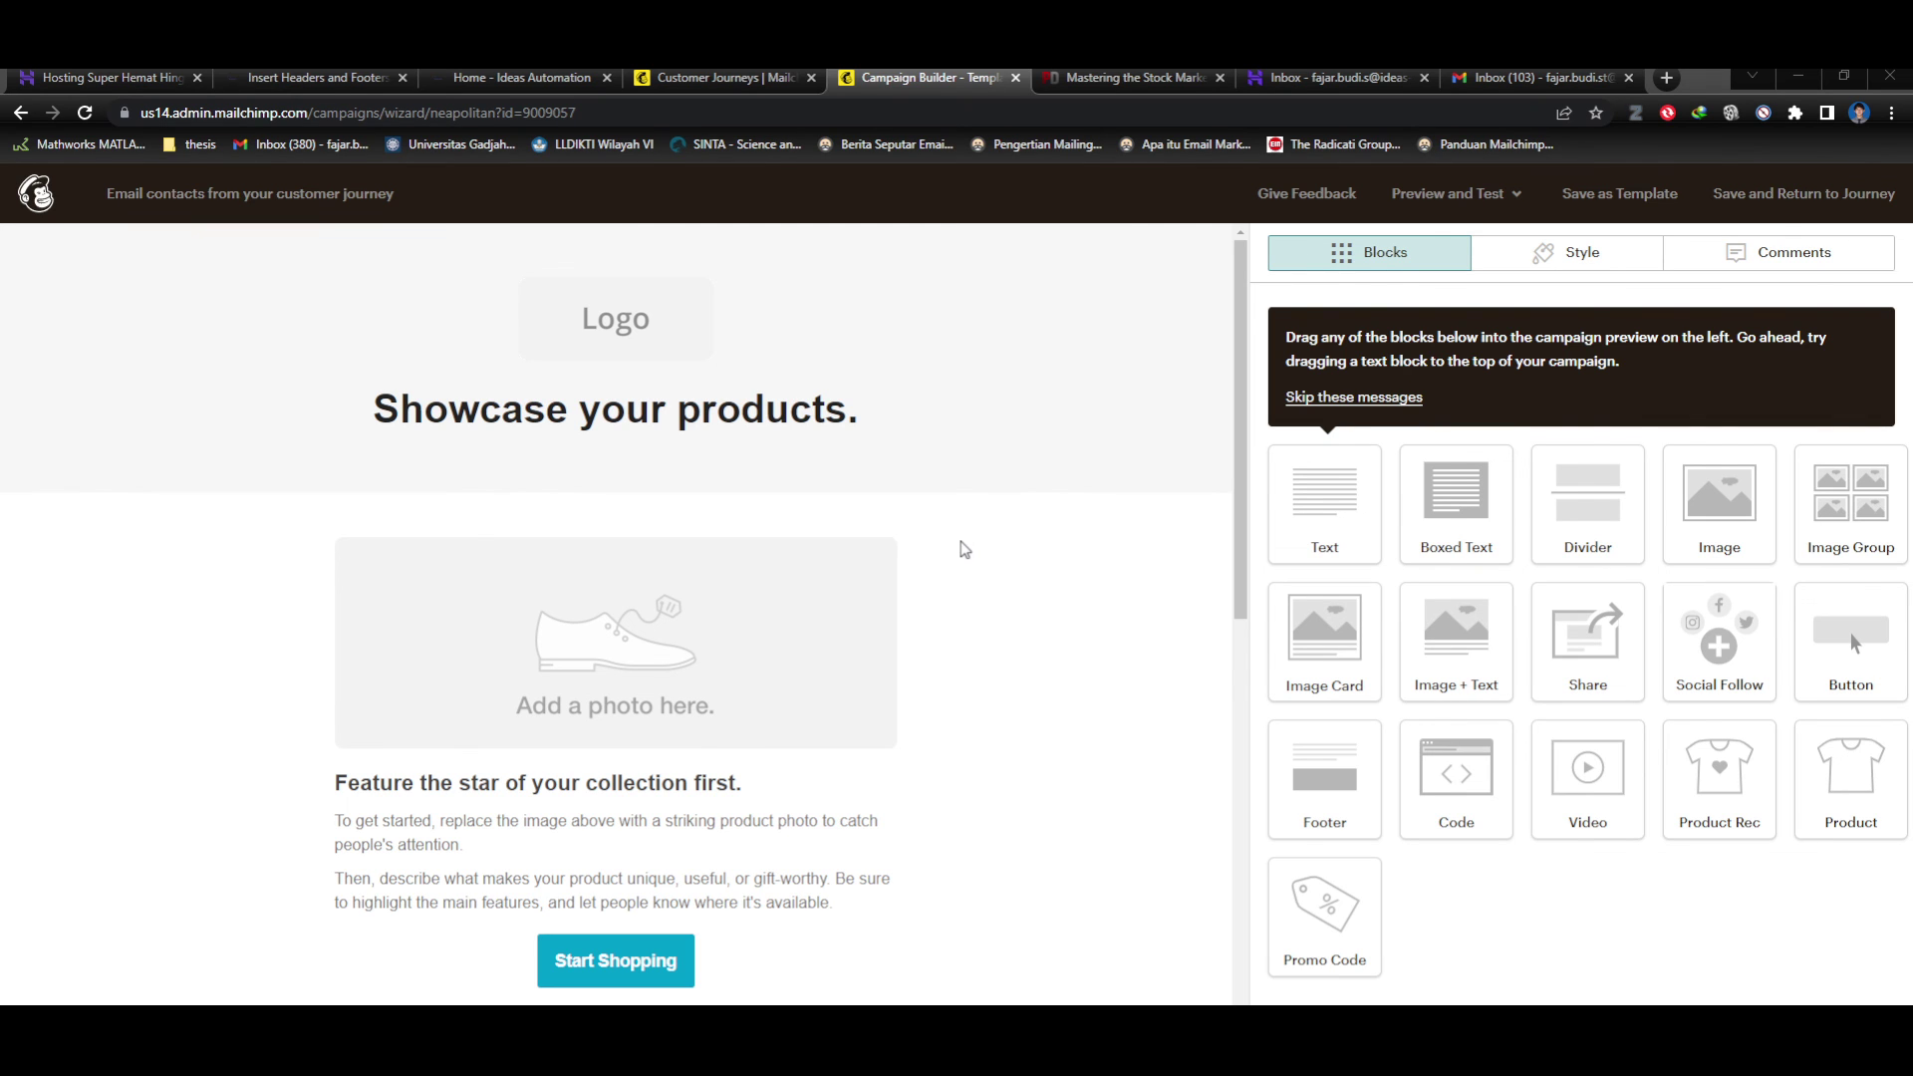
mouse_move(653, 360)
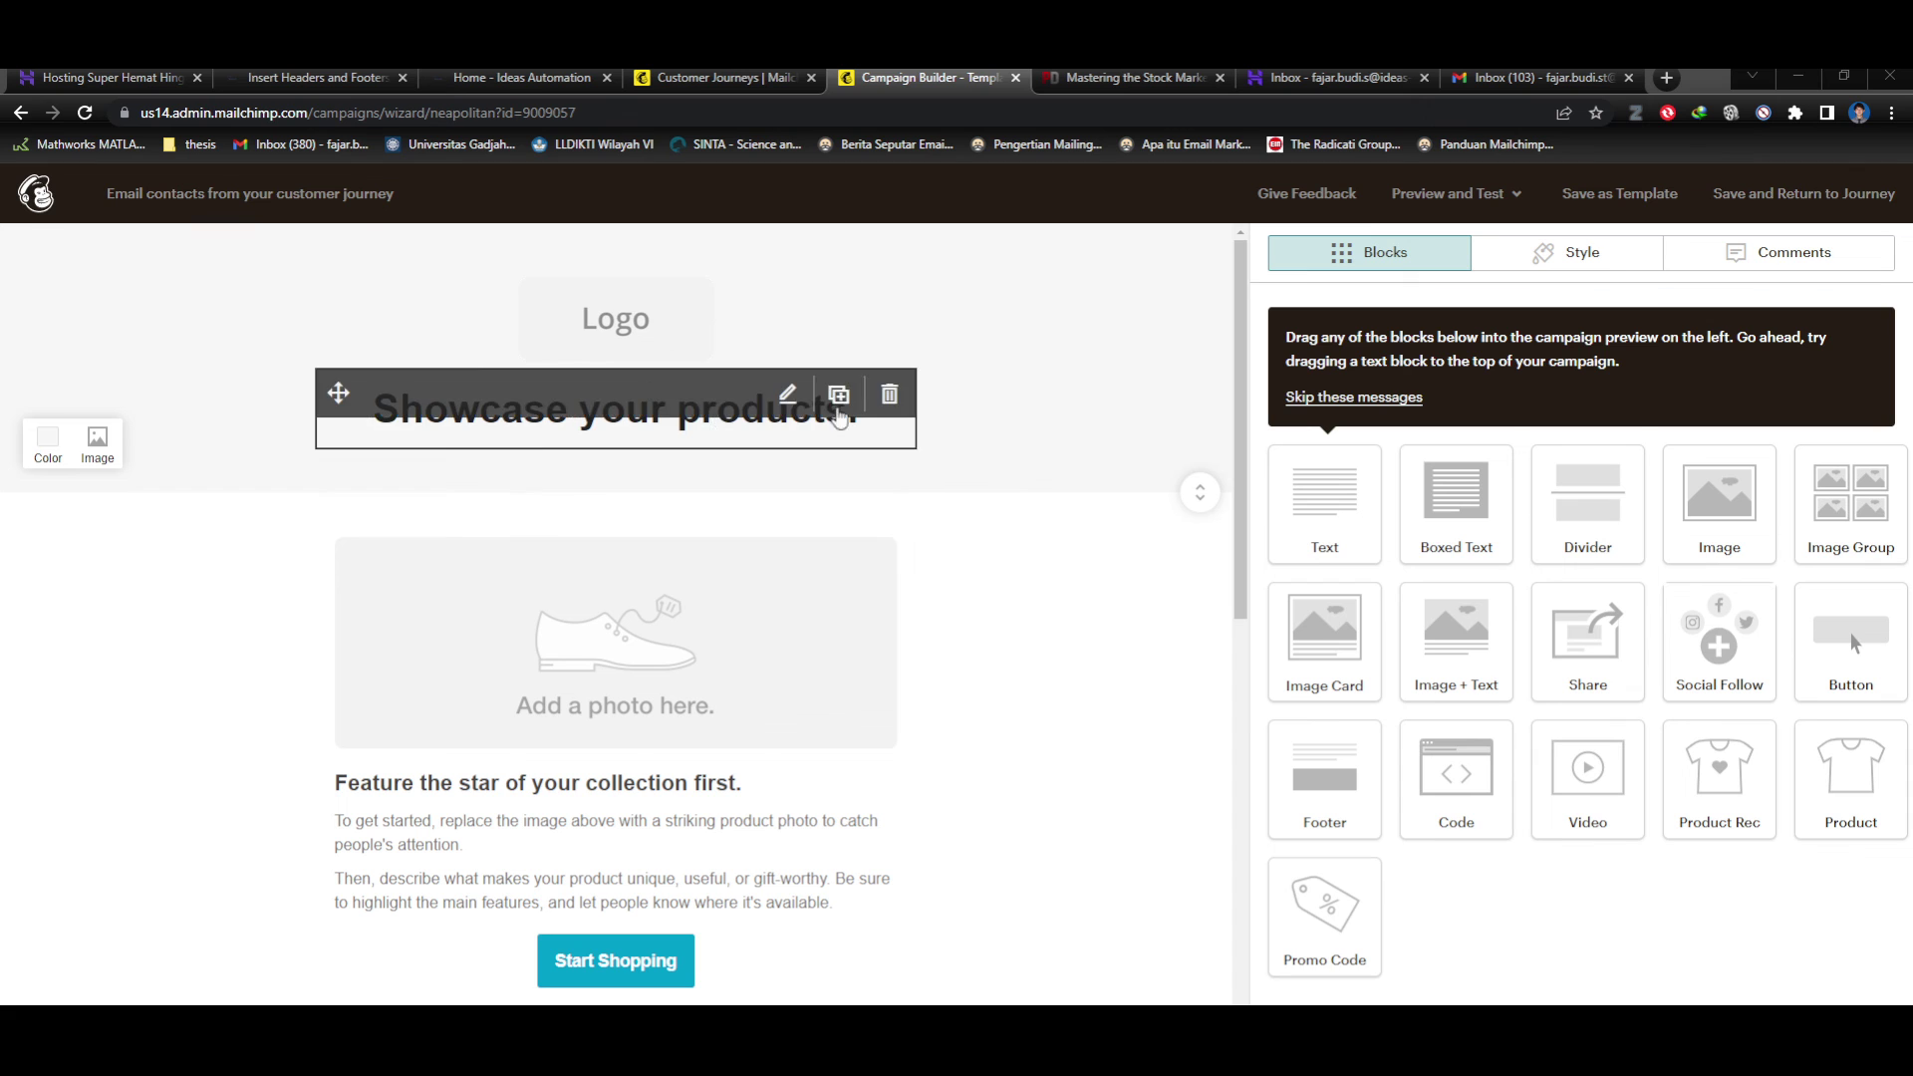
left_click(625, 324)
left_click(1477, 428)
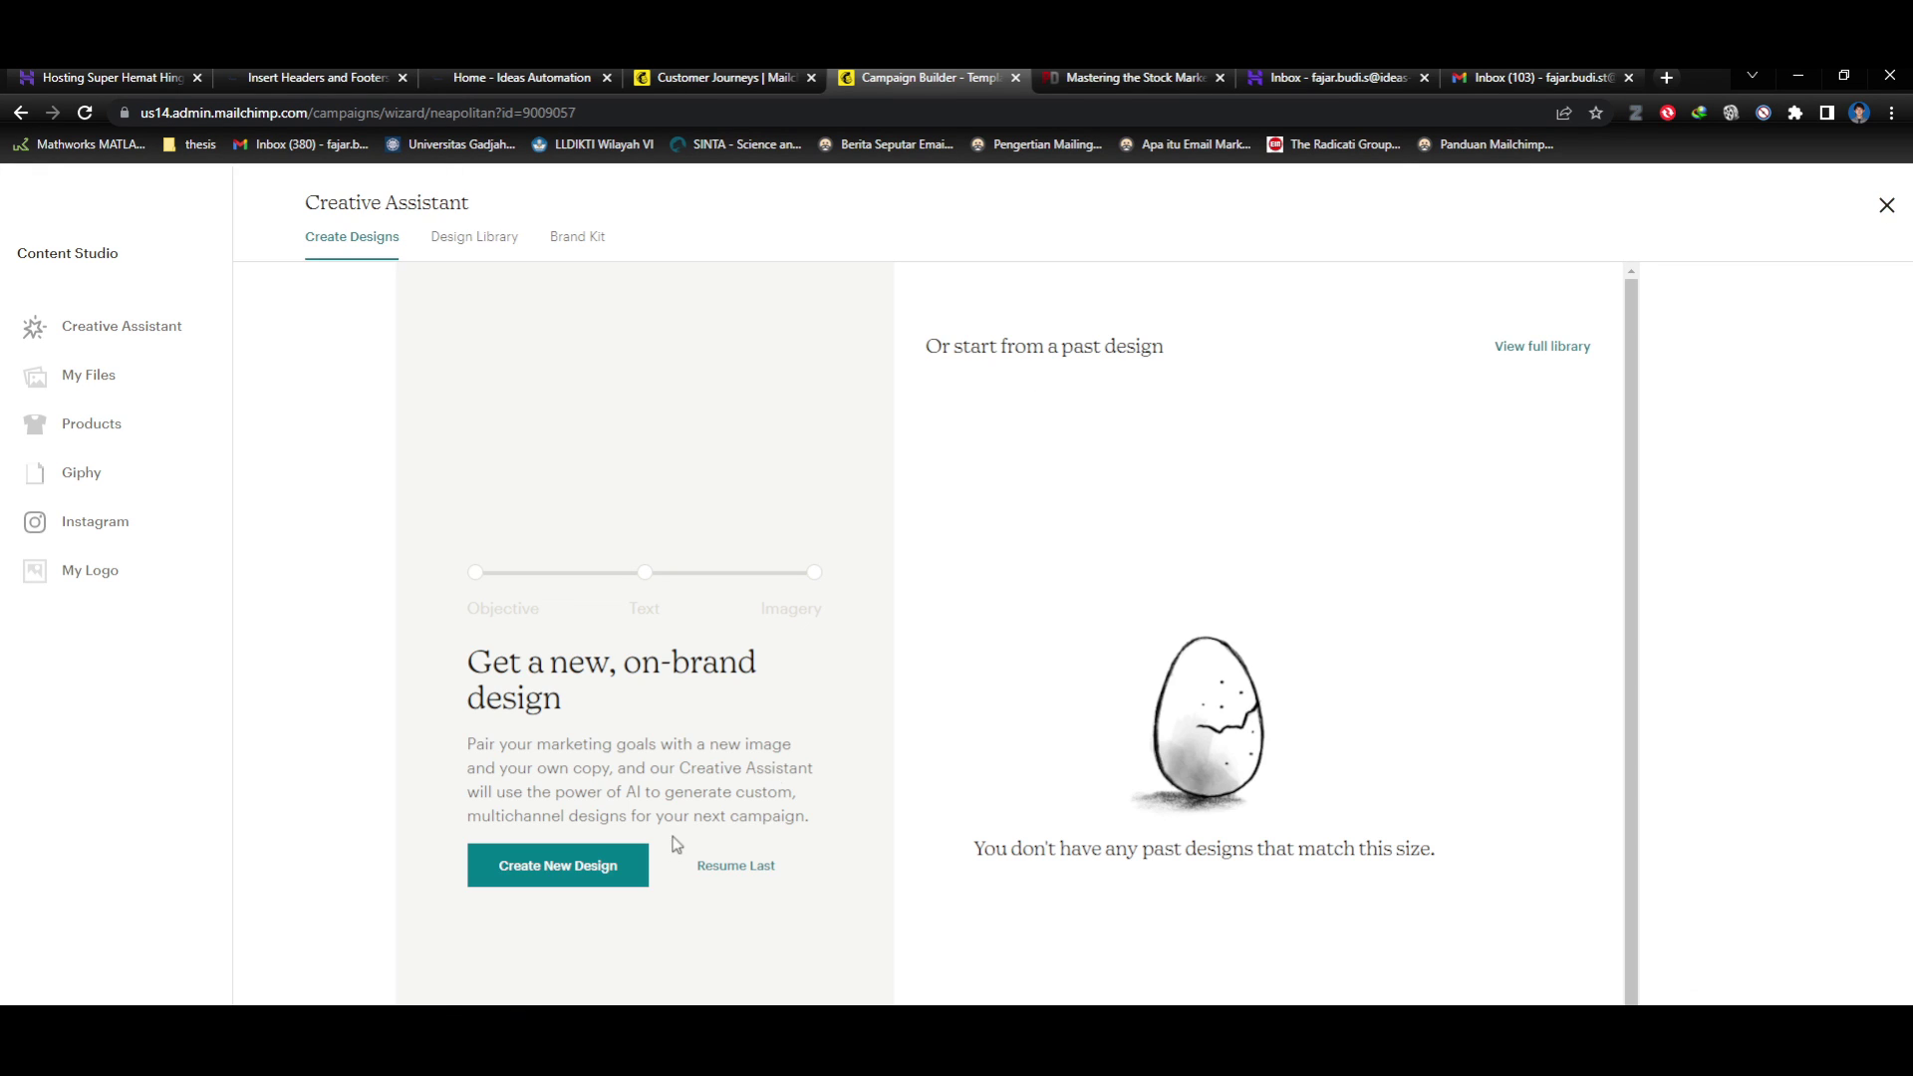
left_click(737, 866)
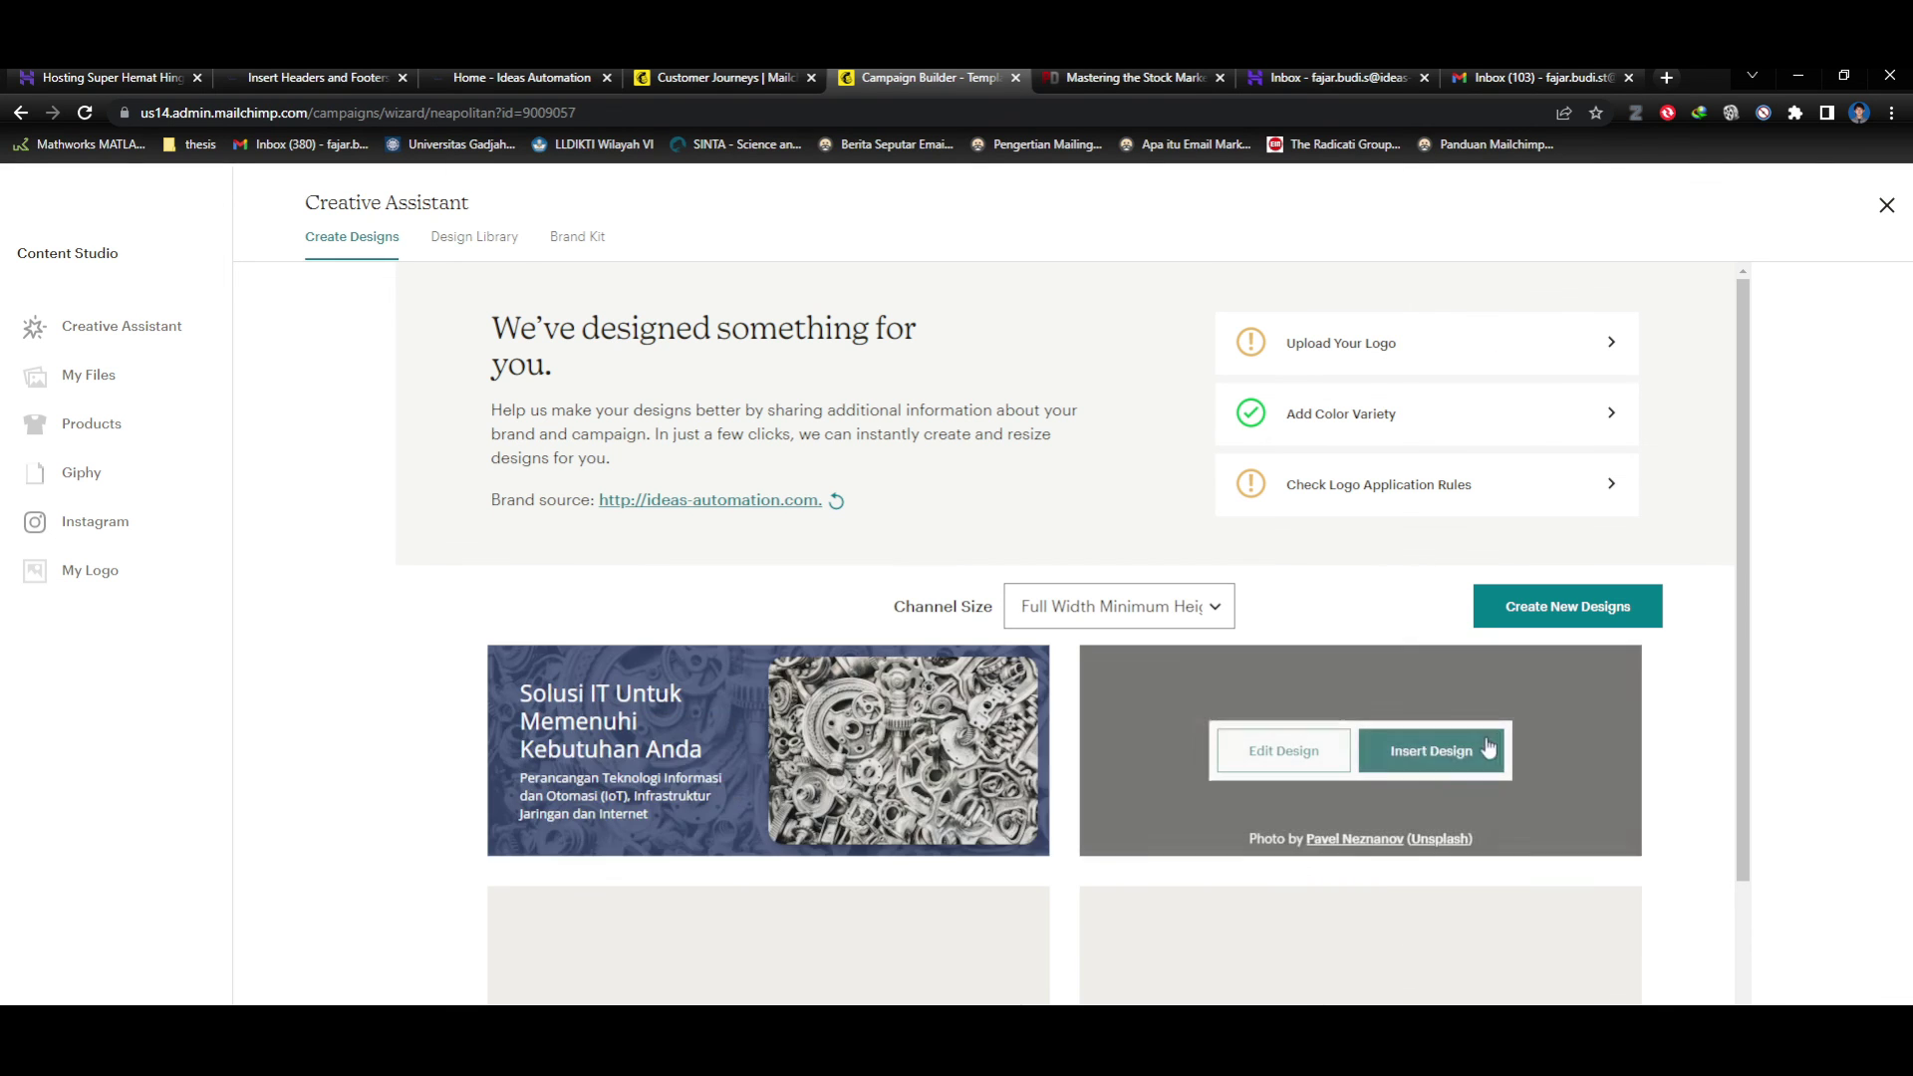
scroll(1683, 768, "down", 3)
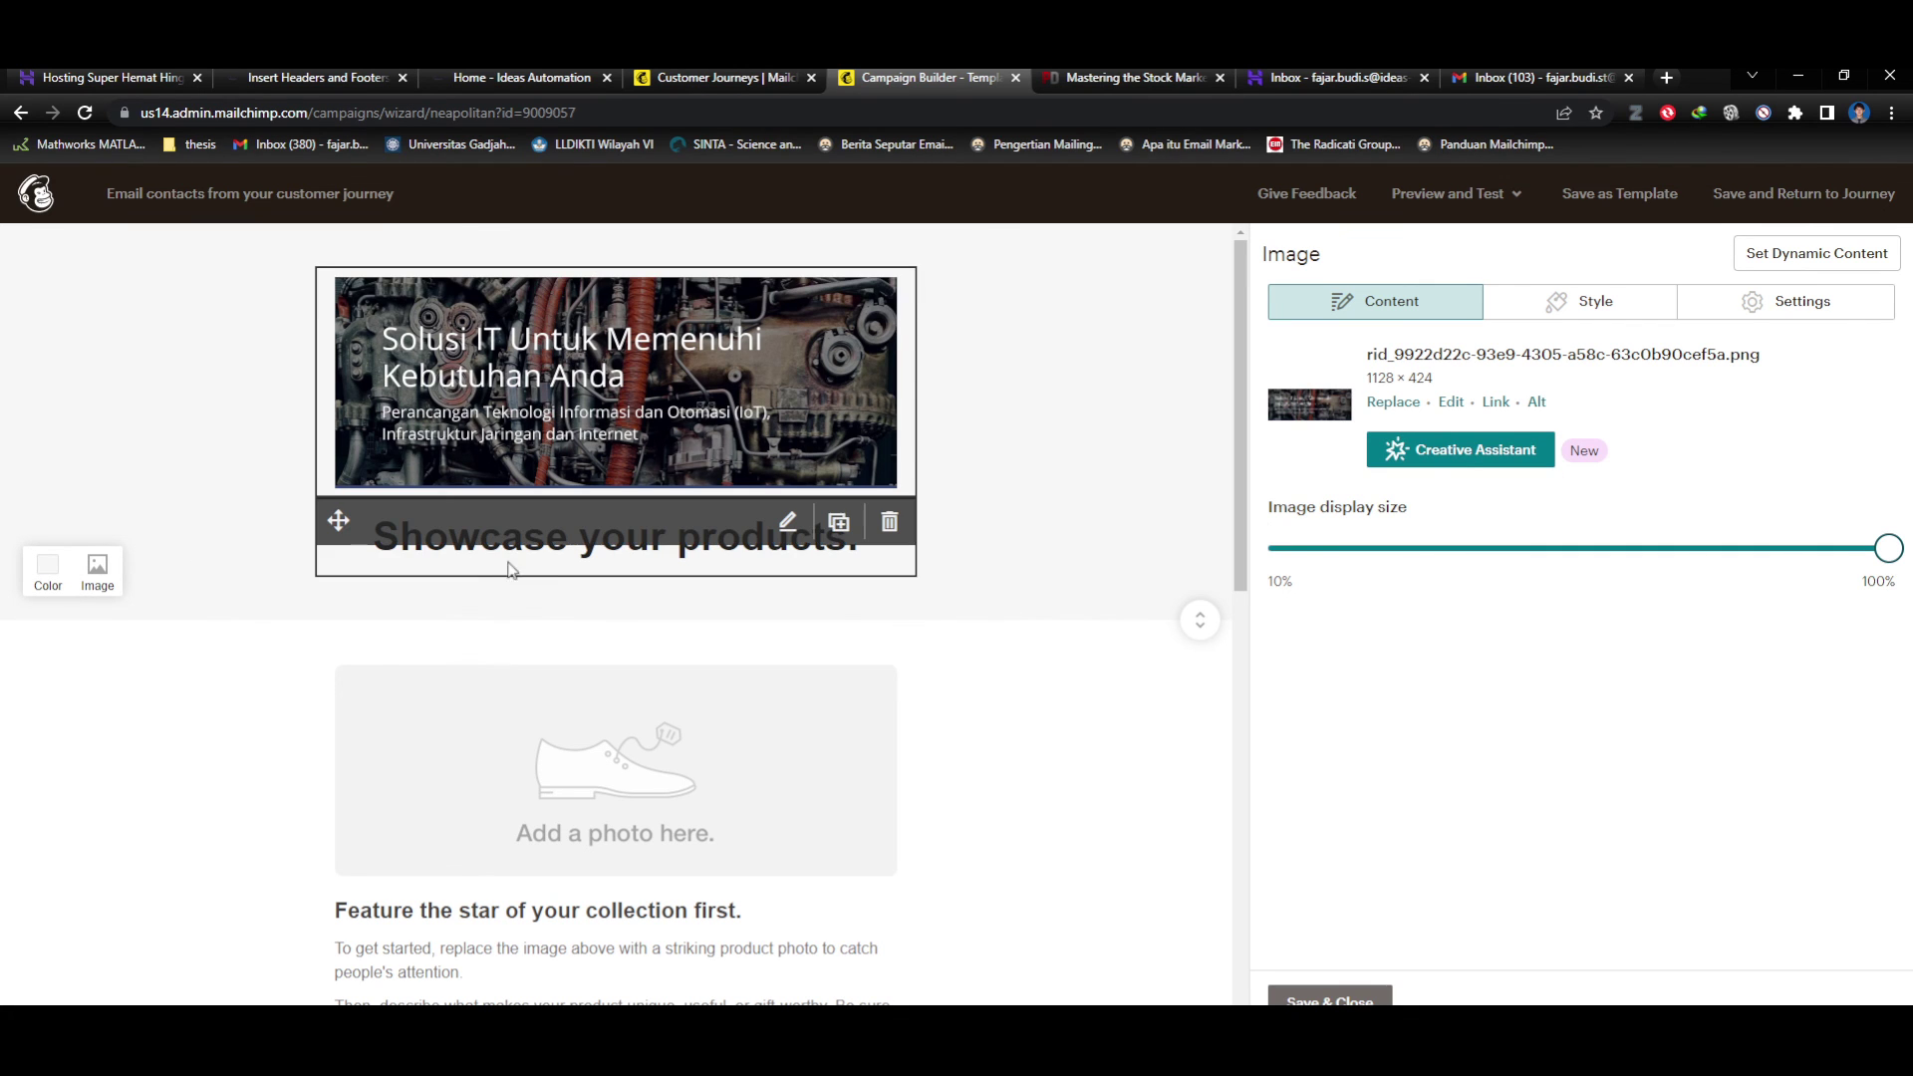
Replace the "Showcase your products." heading below the banner image with "Consultant".
left_click(579, 558)
left_click(579, 558)
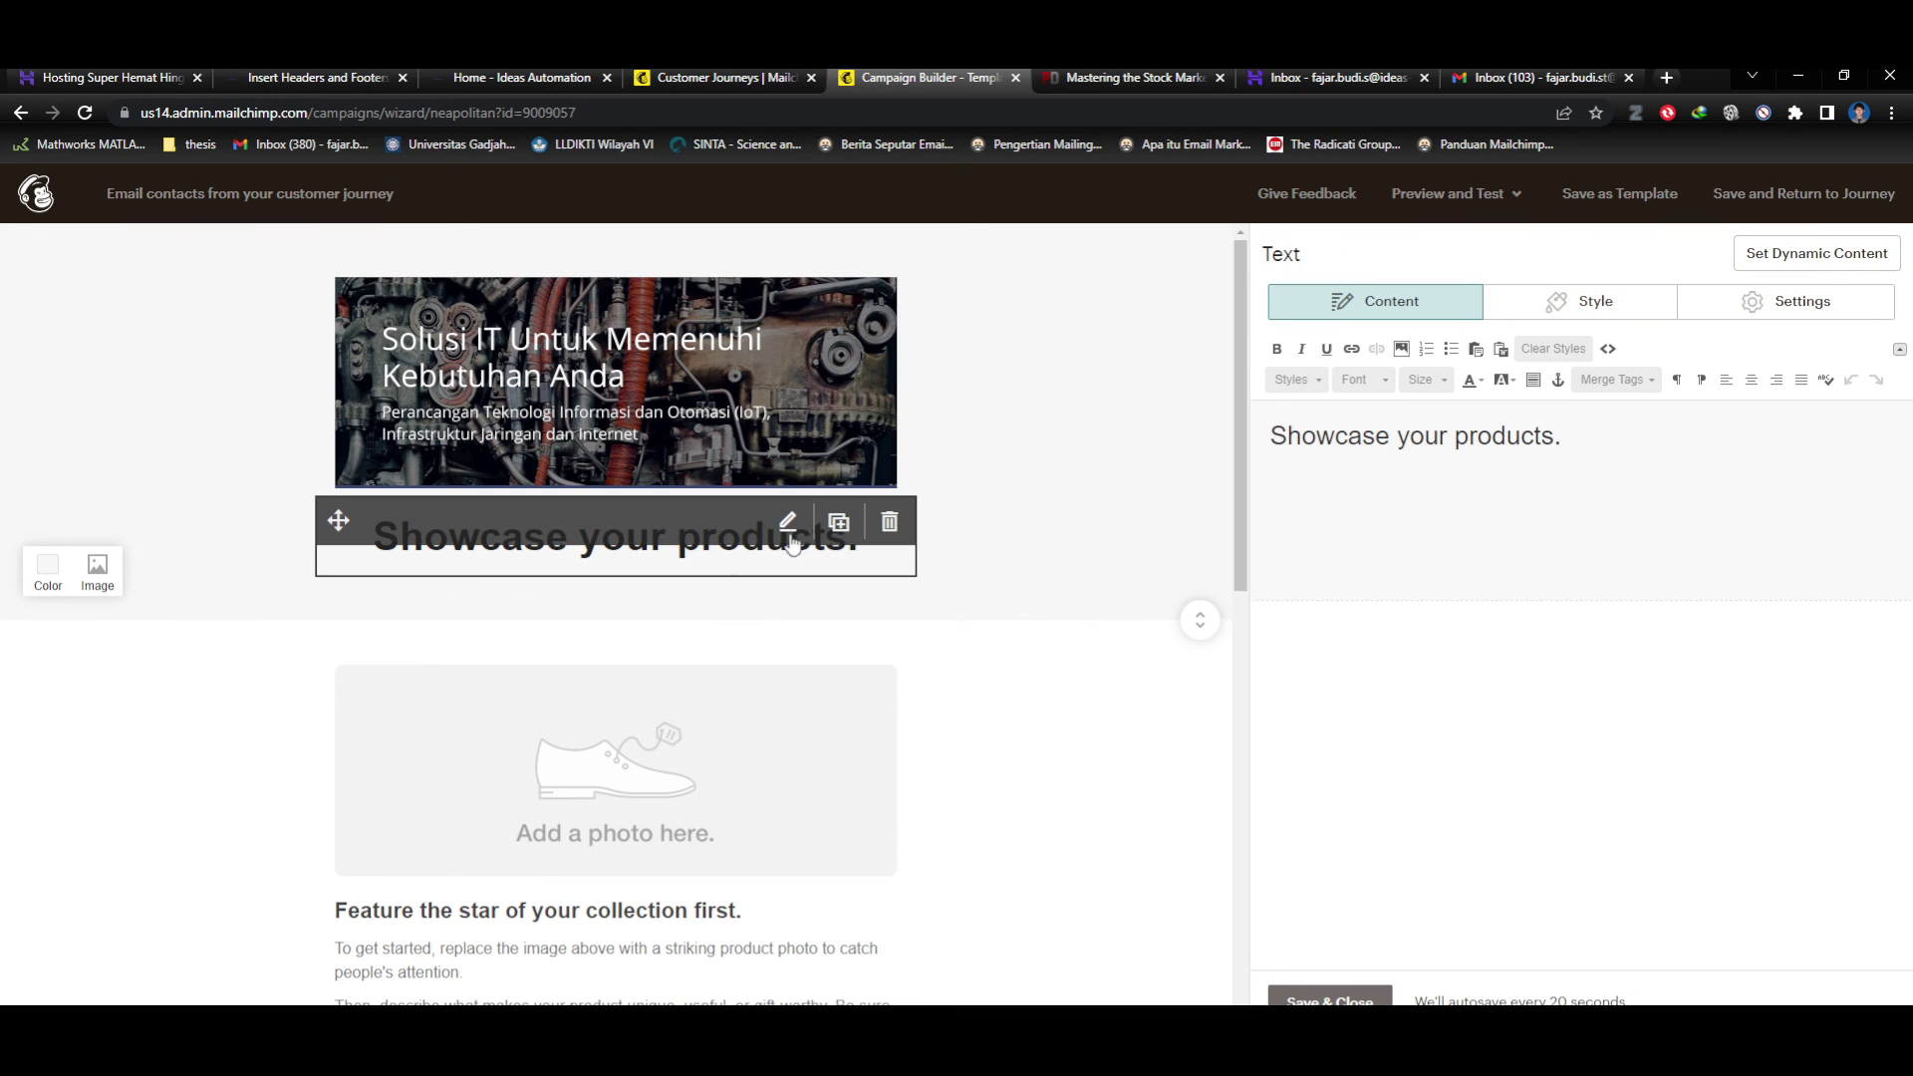
left_click_drag(1631, 440, 1212, 461)
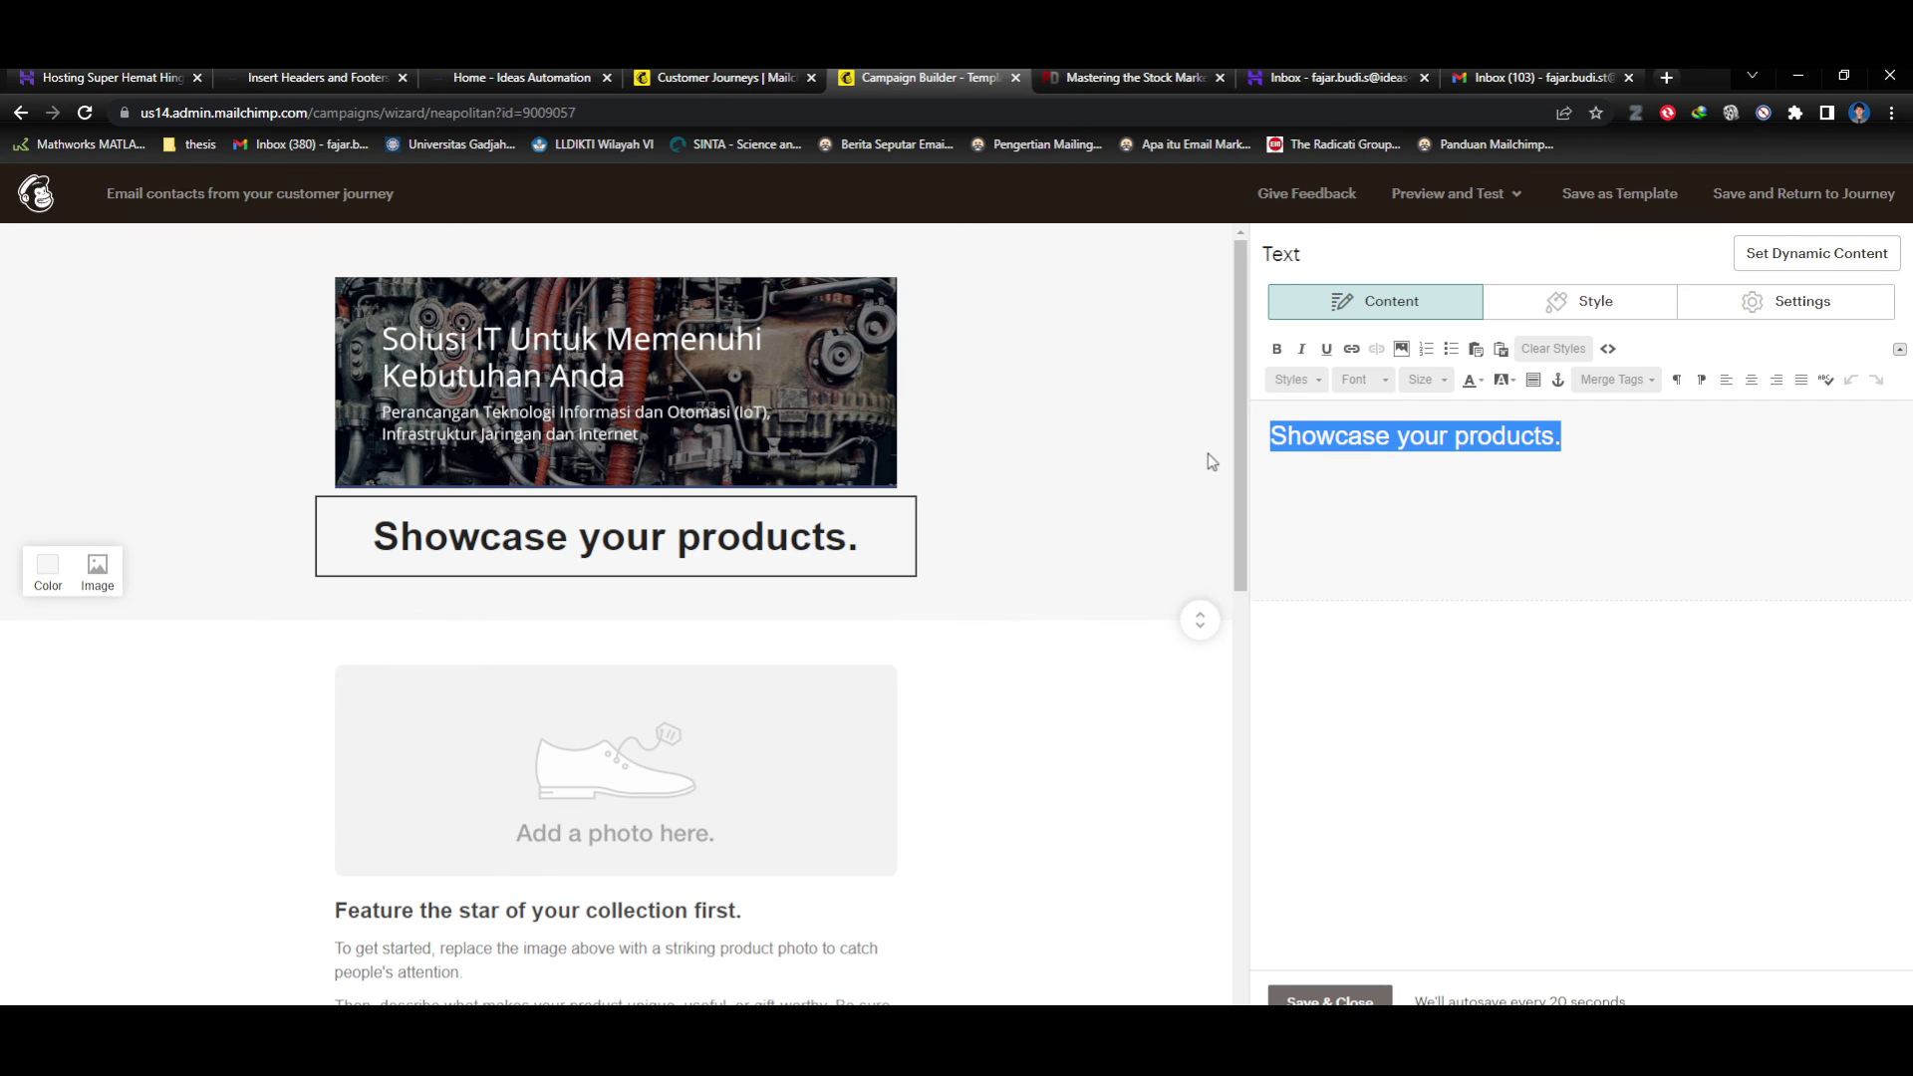
type("Ideas")
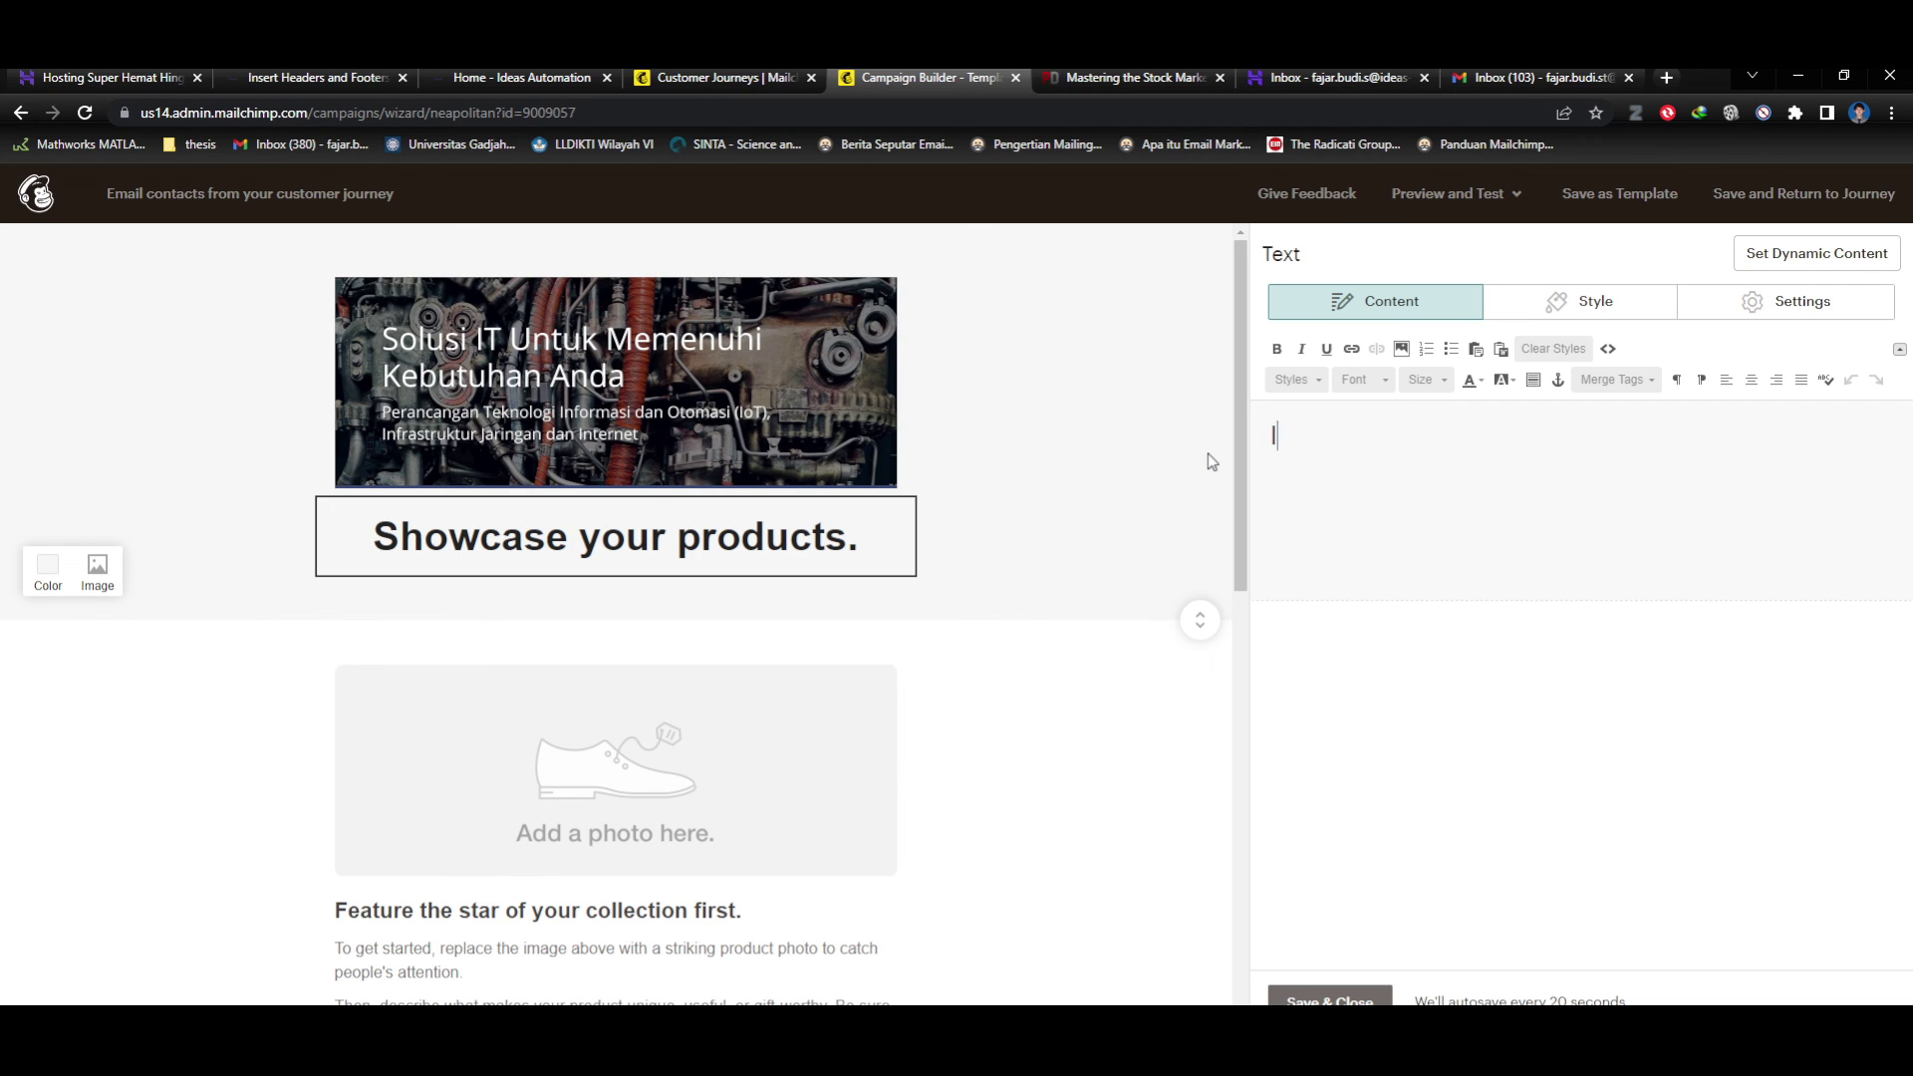
key("BackSpace")
key("BackSpace")
key("BackSpace")
key("BackSpace")
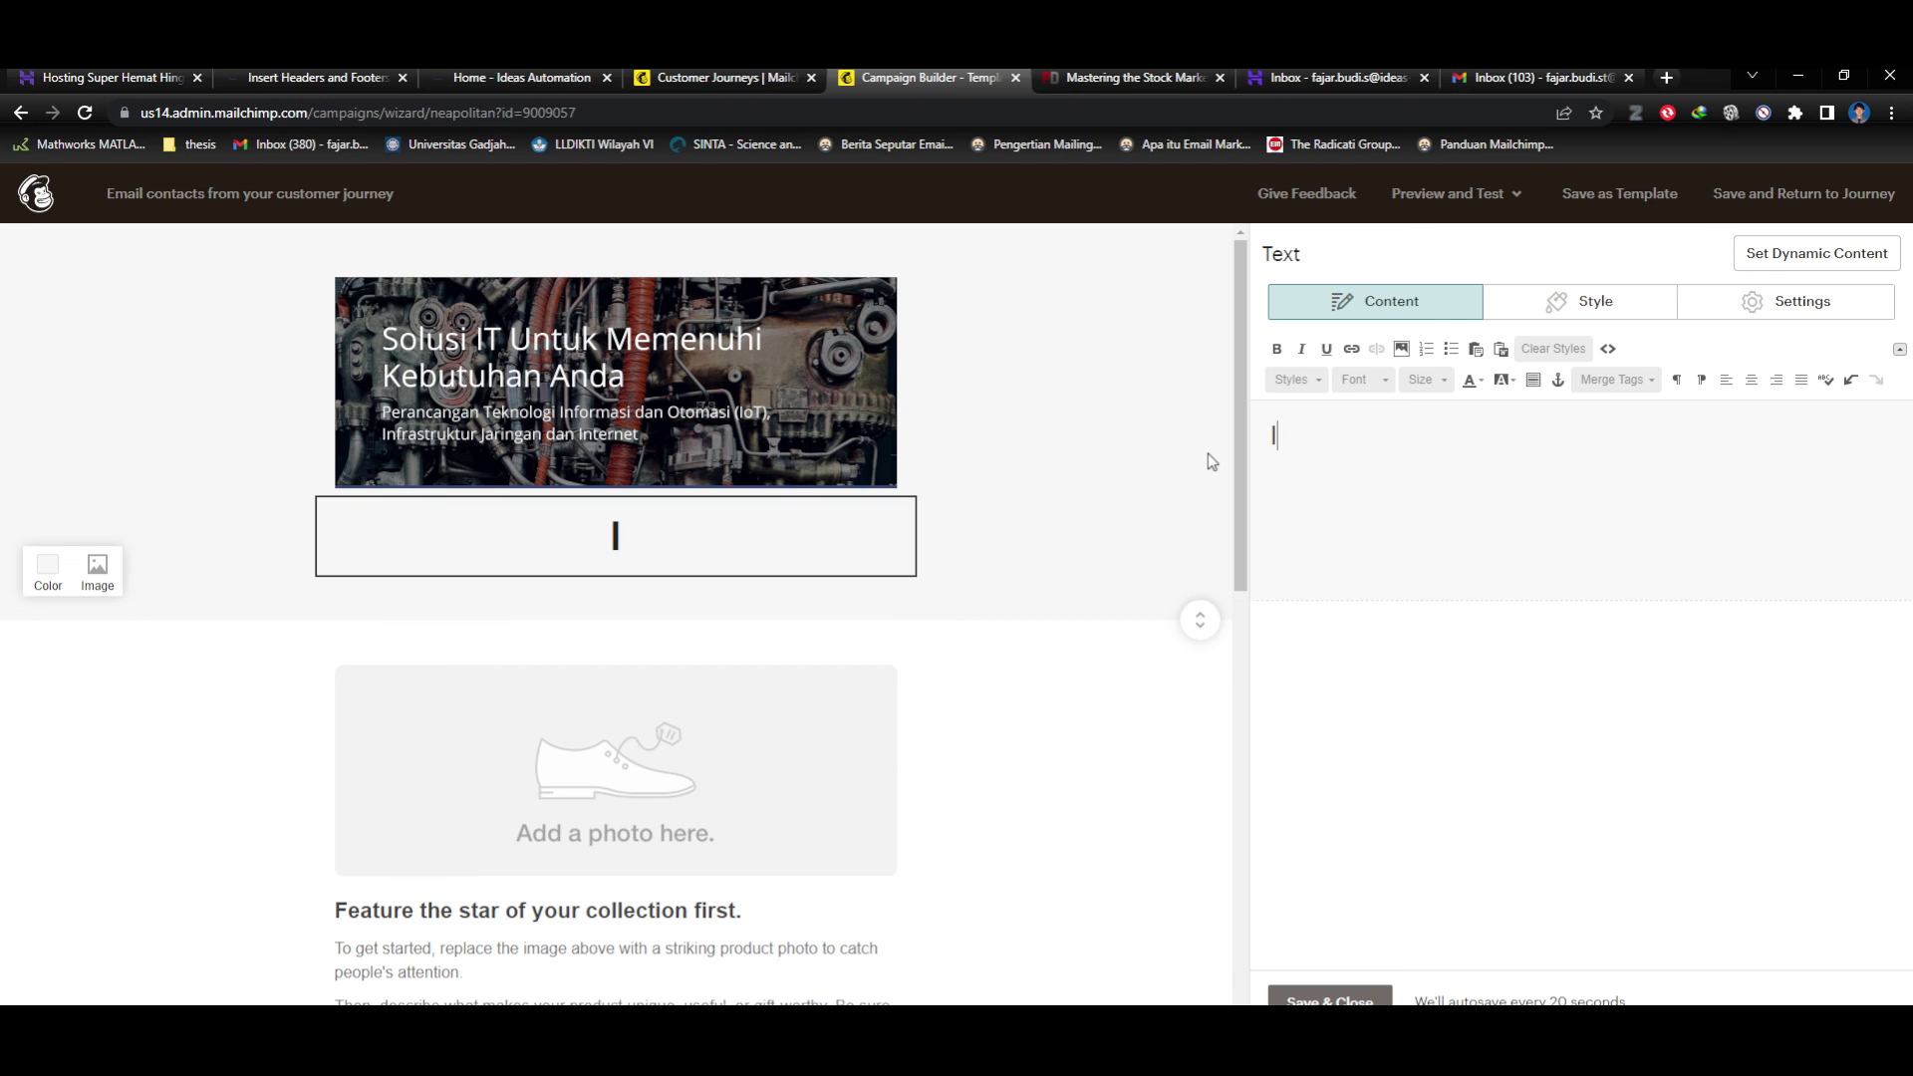
key("BackSpace")
type("In")
key("BackSpace")
key("BackSpace")
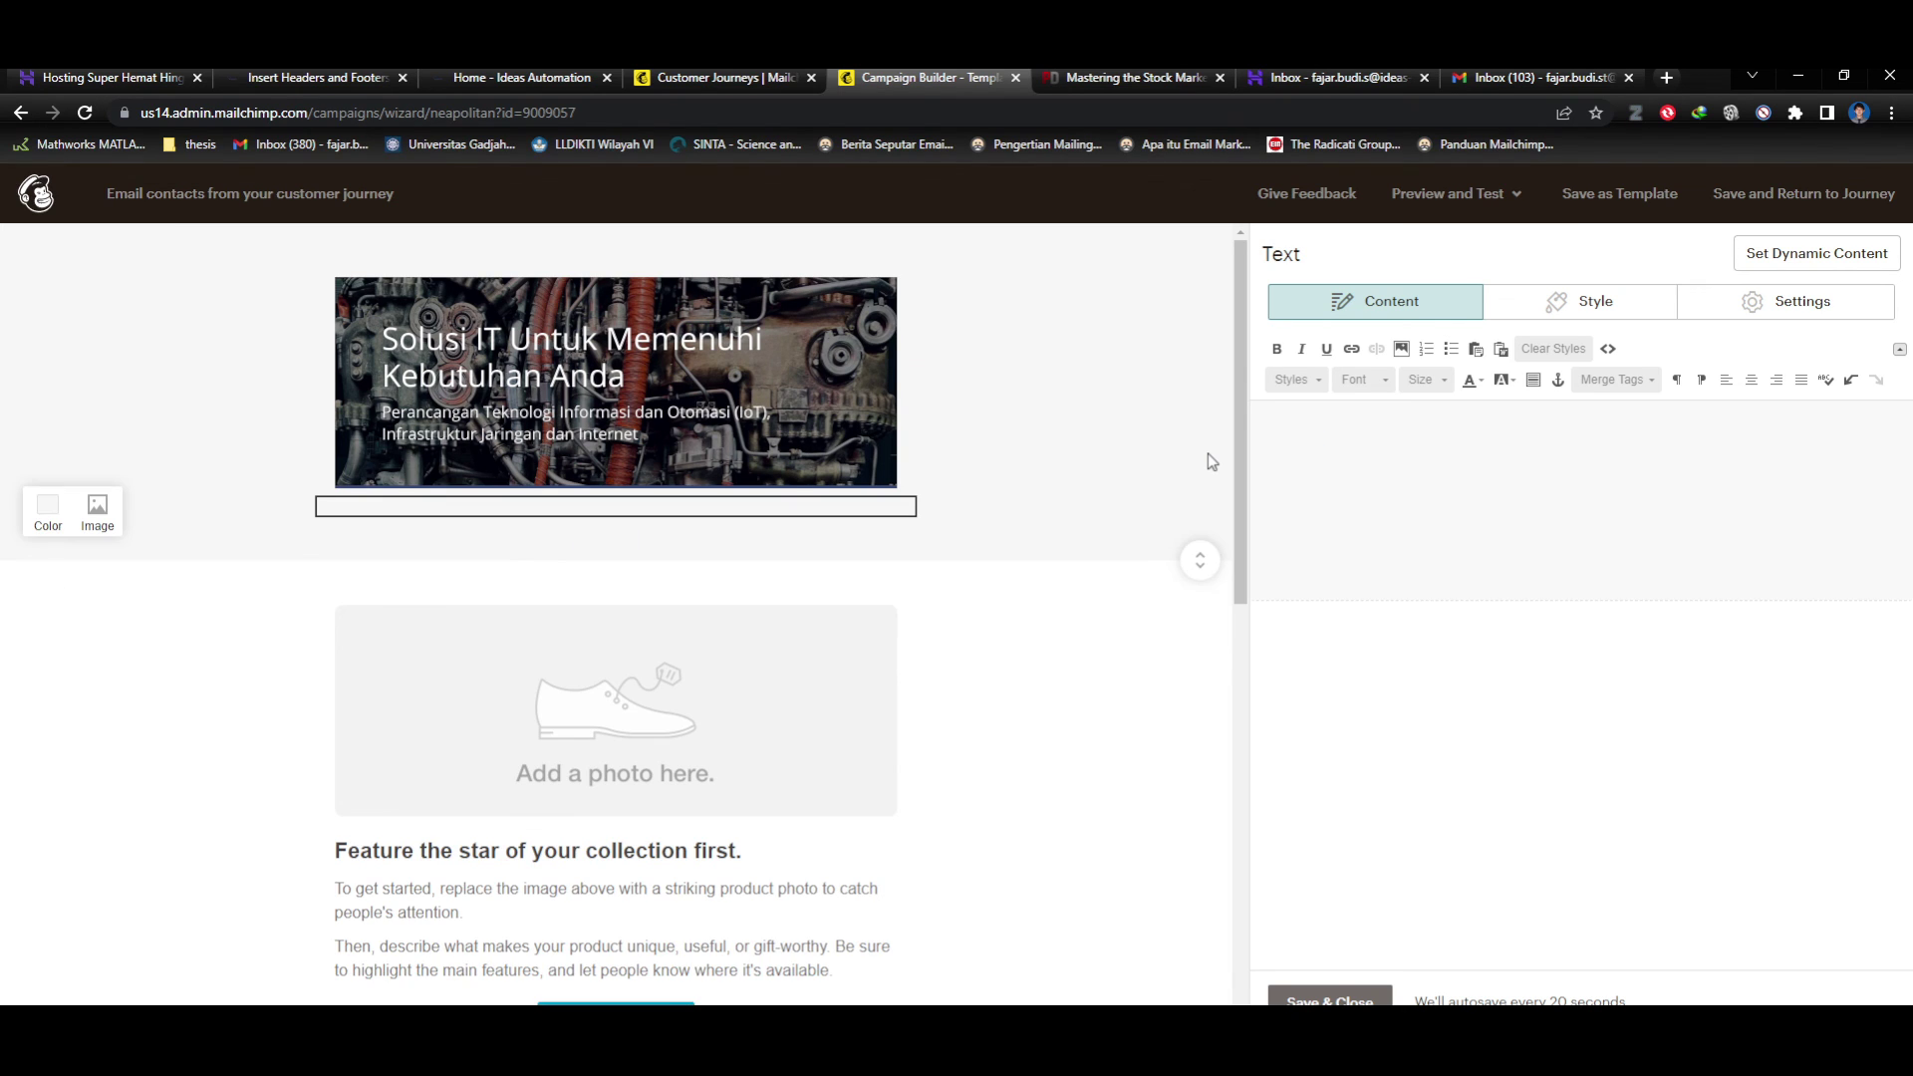
type("Co")
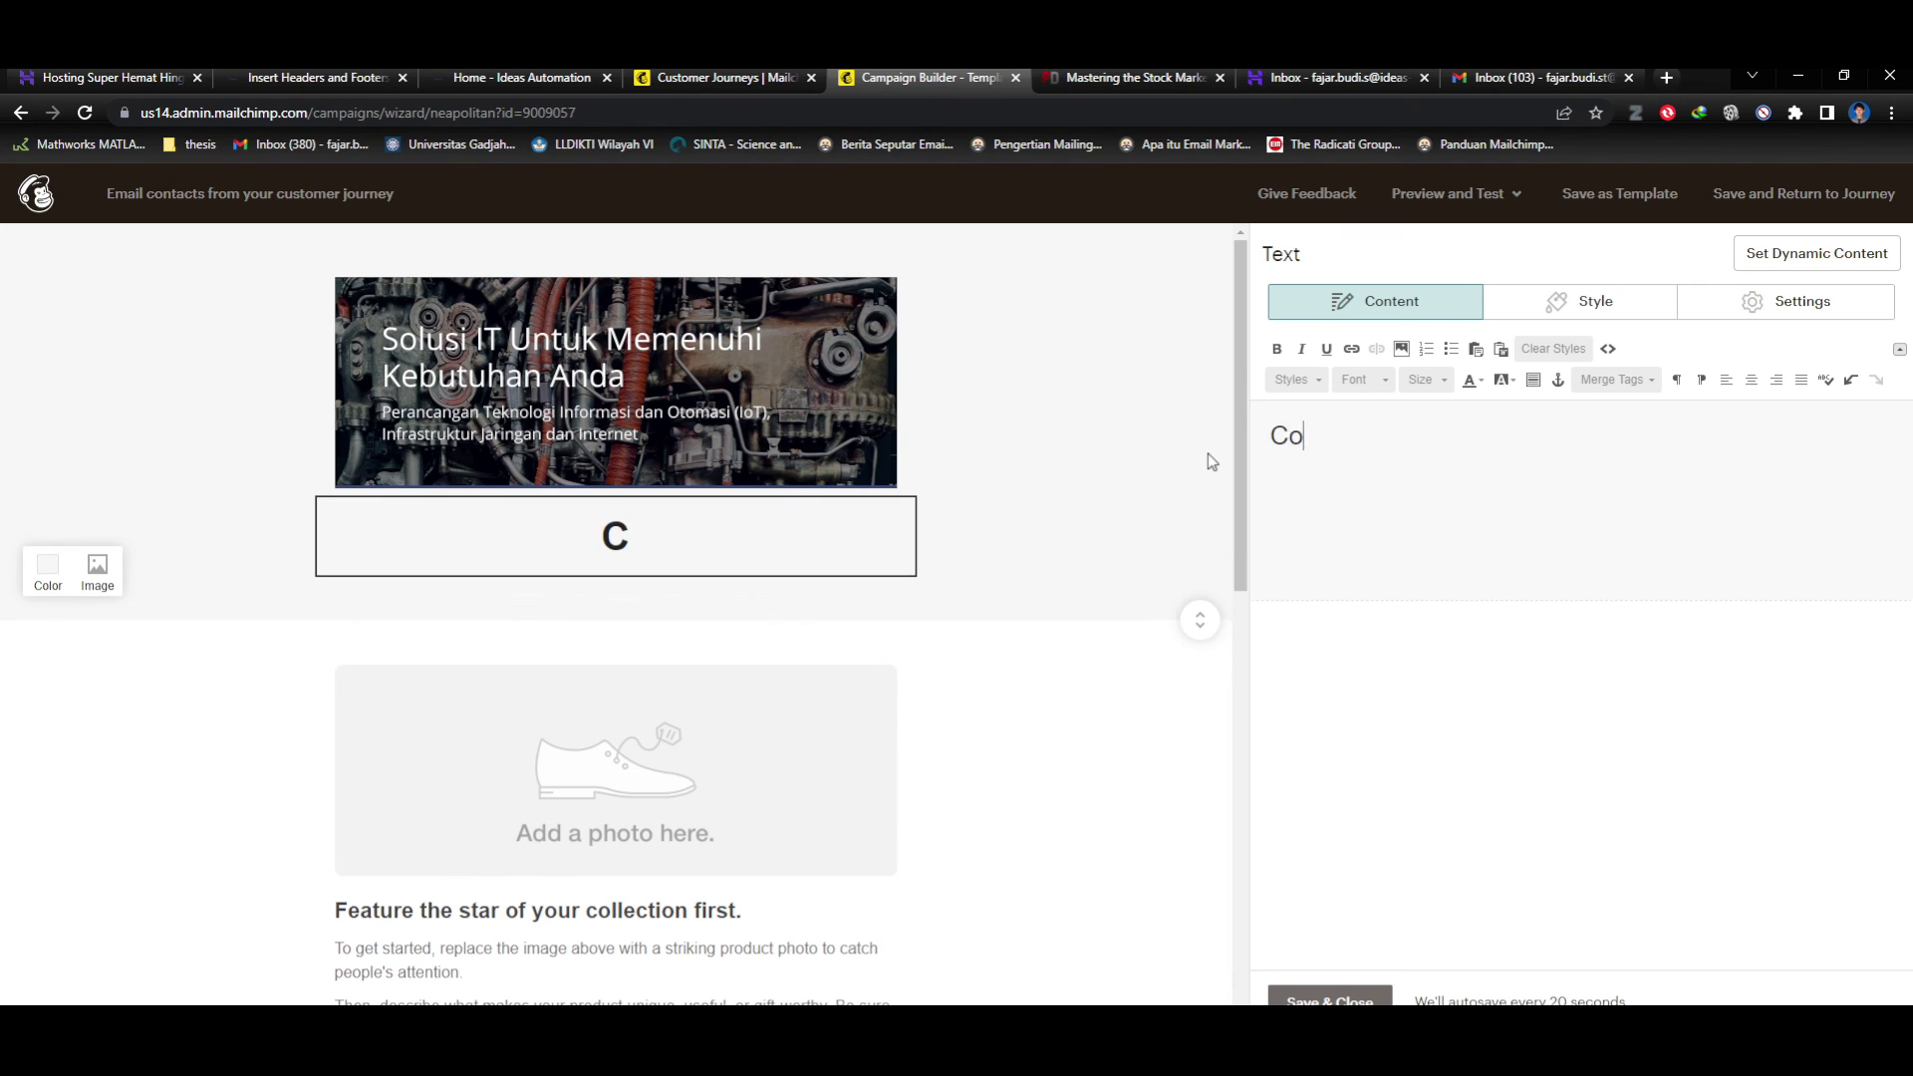
type("nsulta")
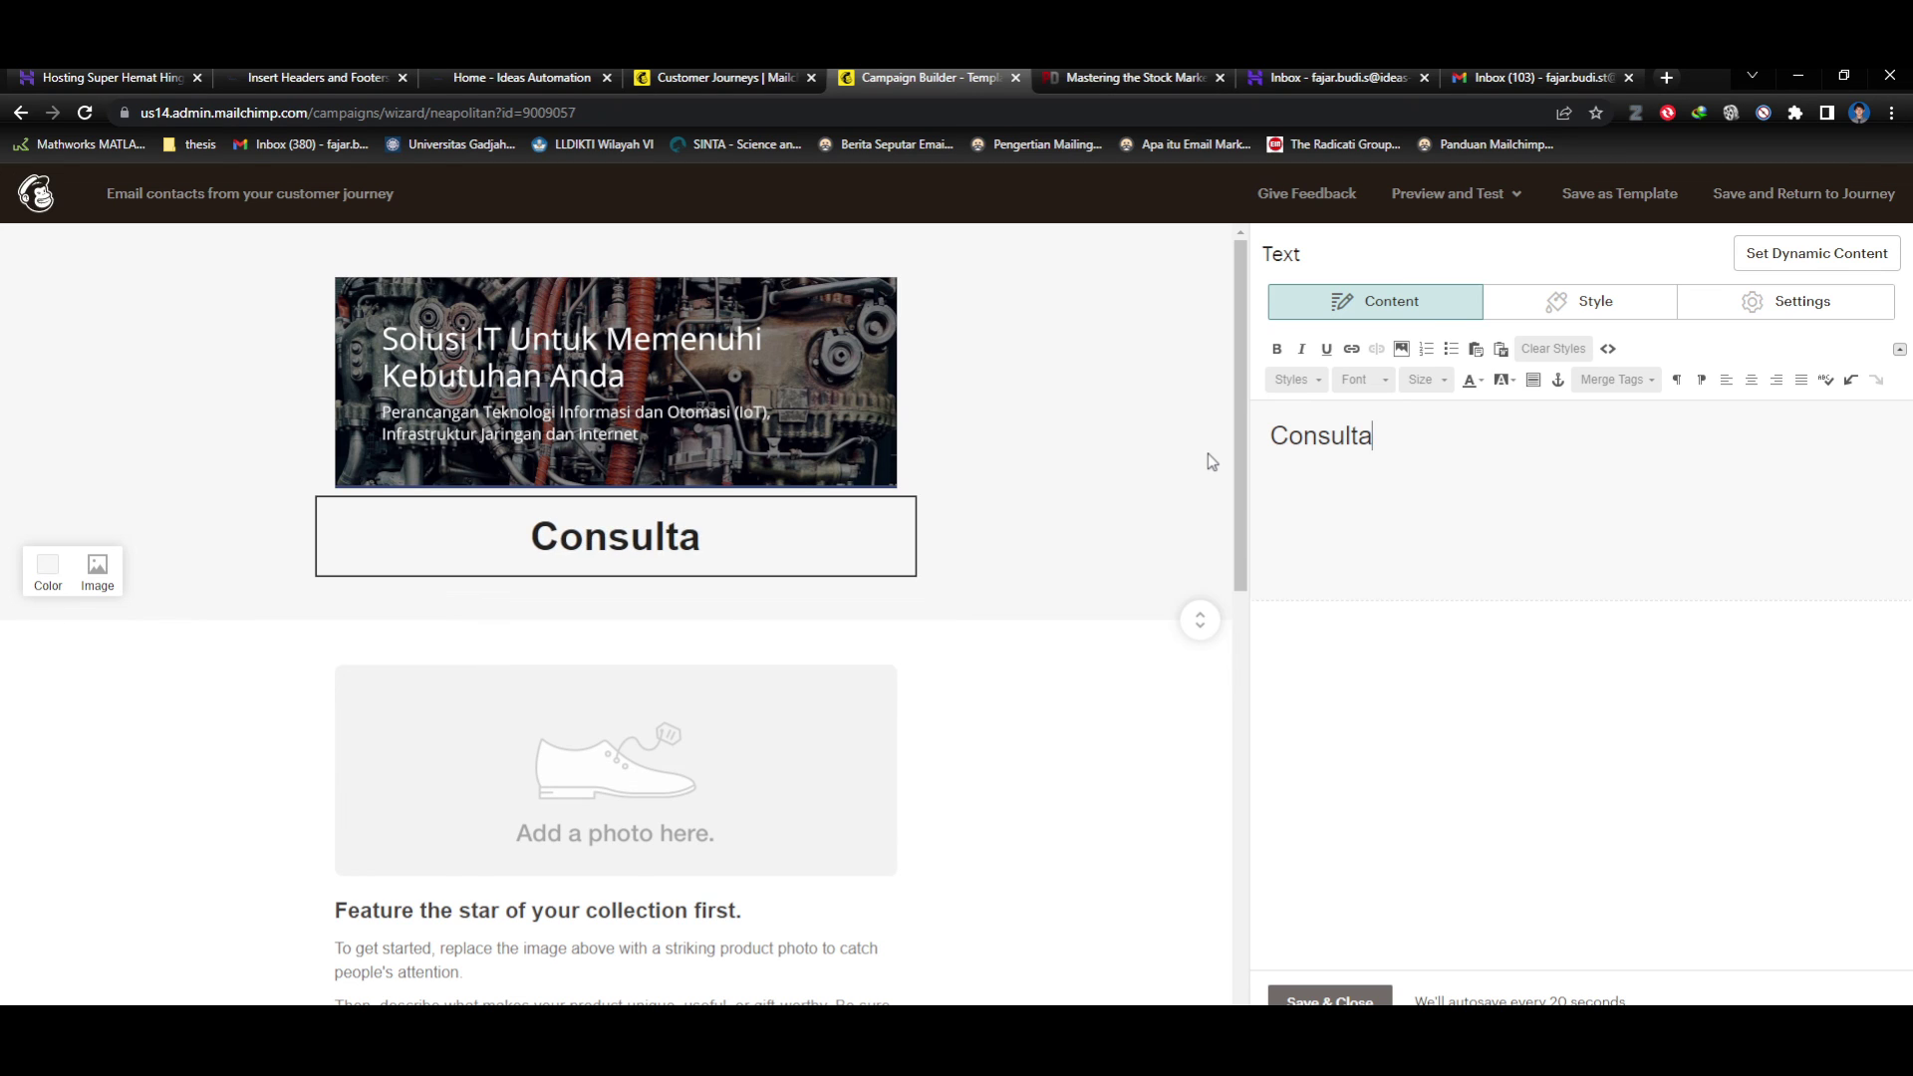
type("nt")
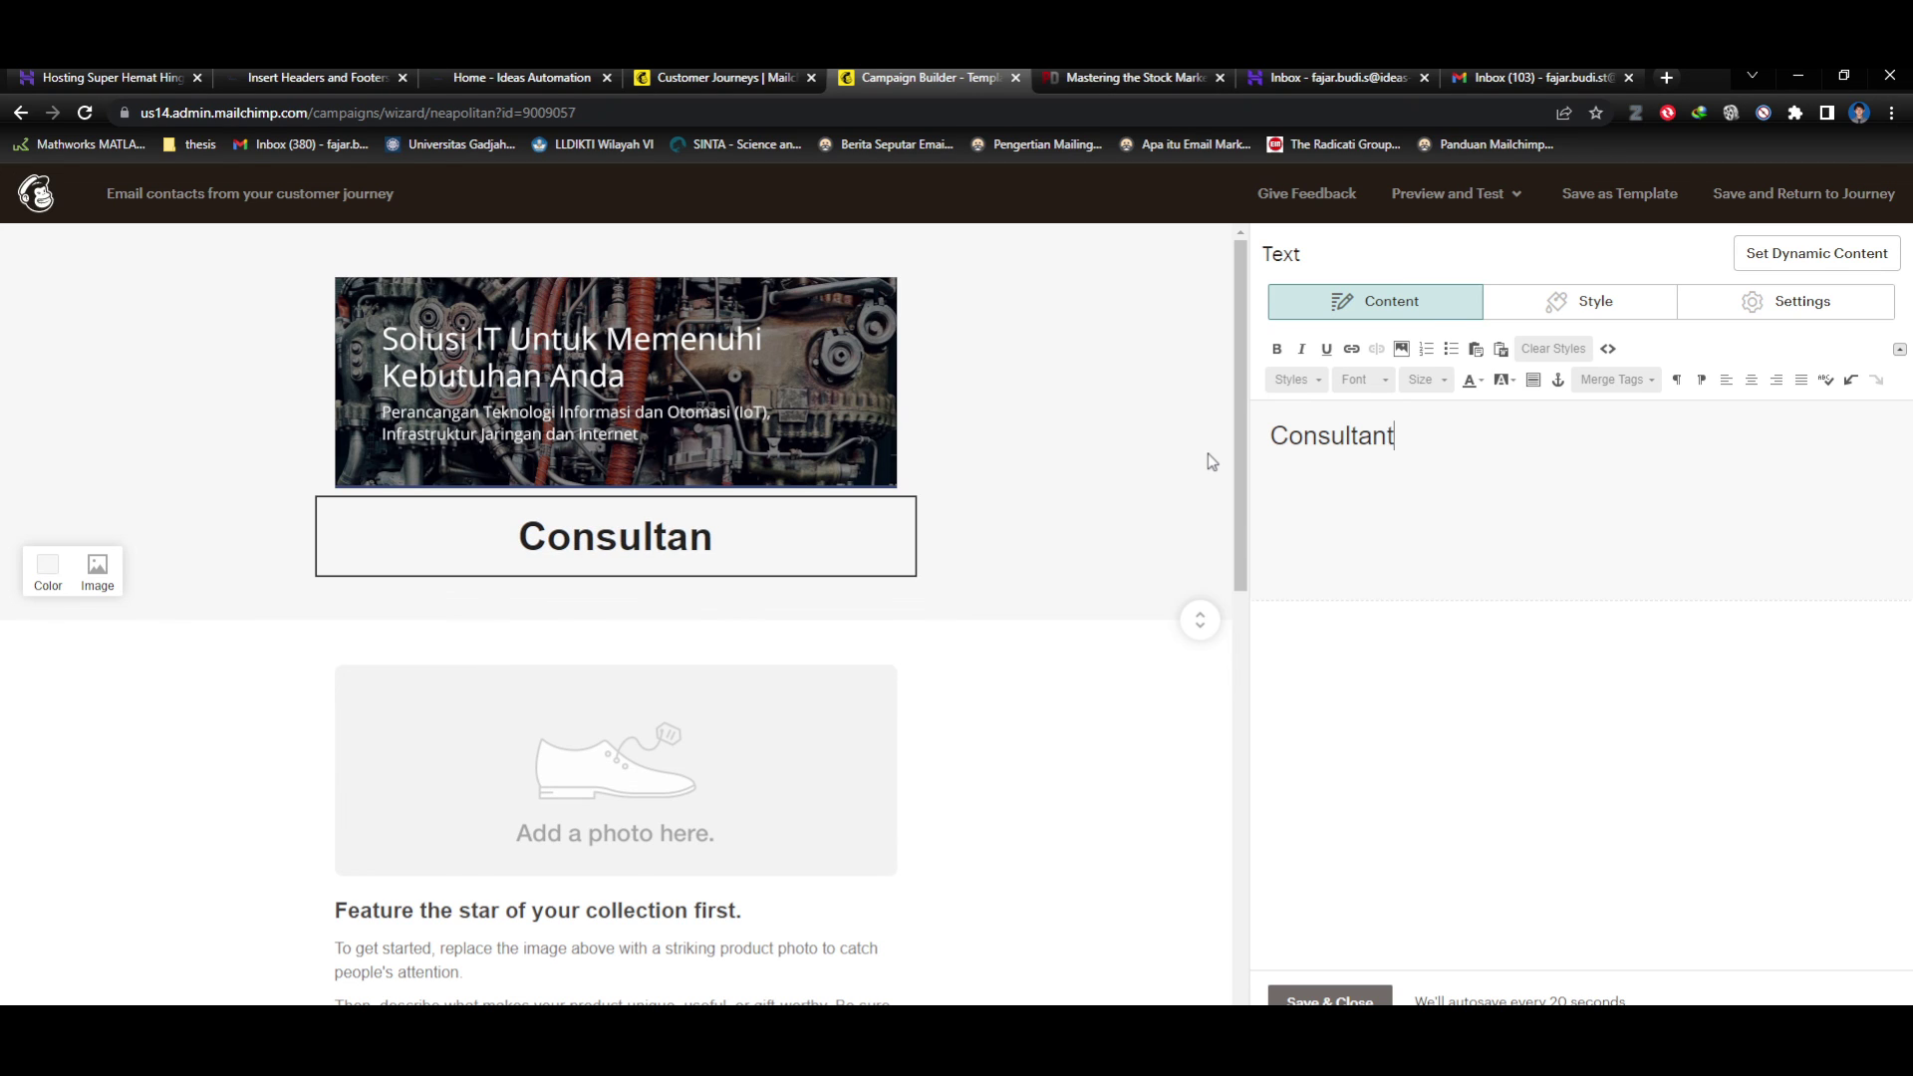
type(" Inte")
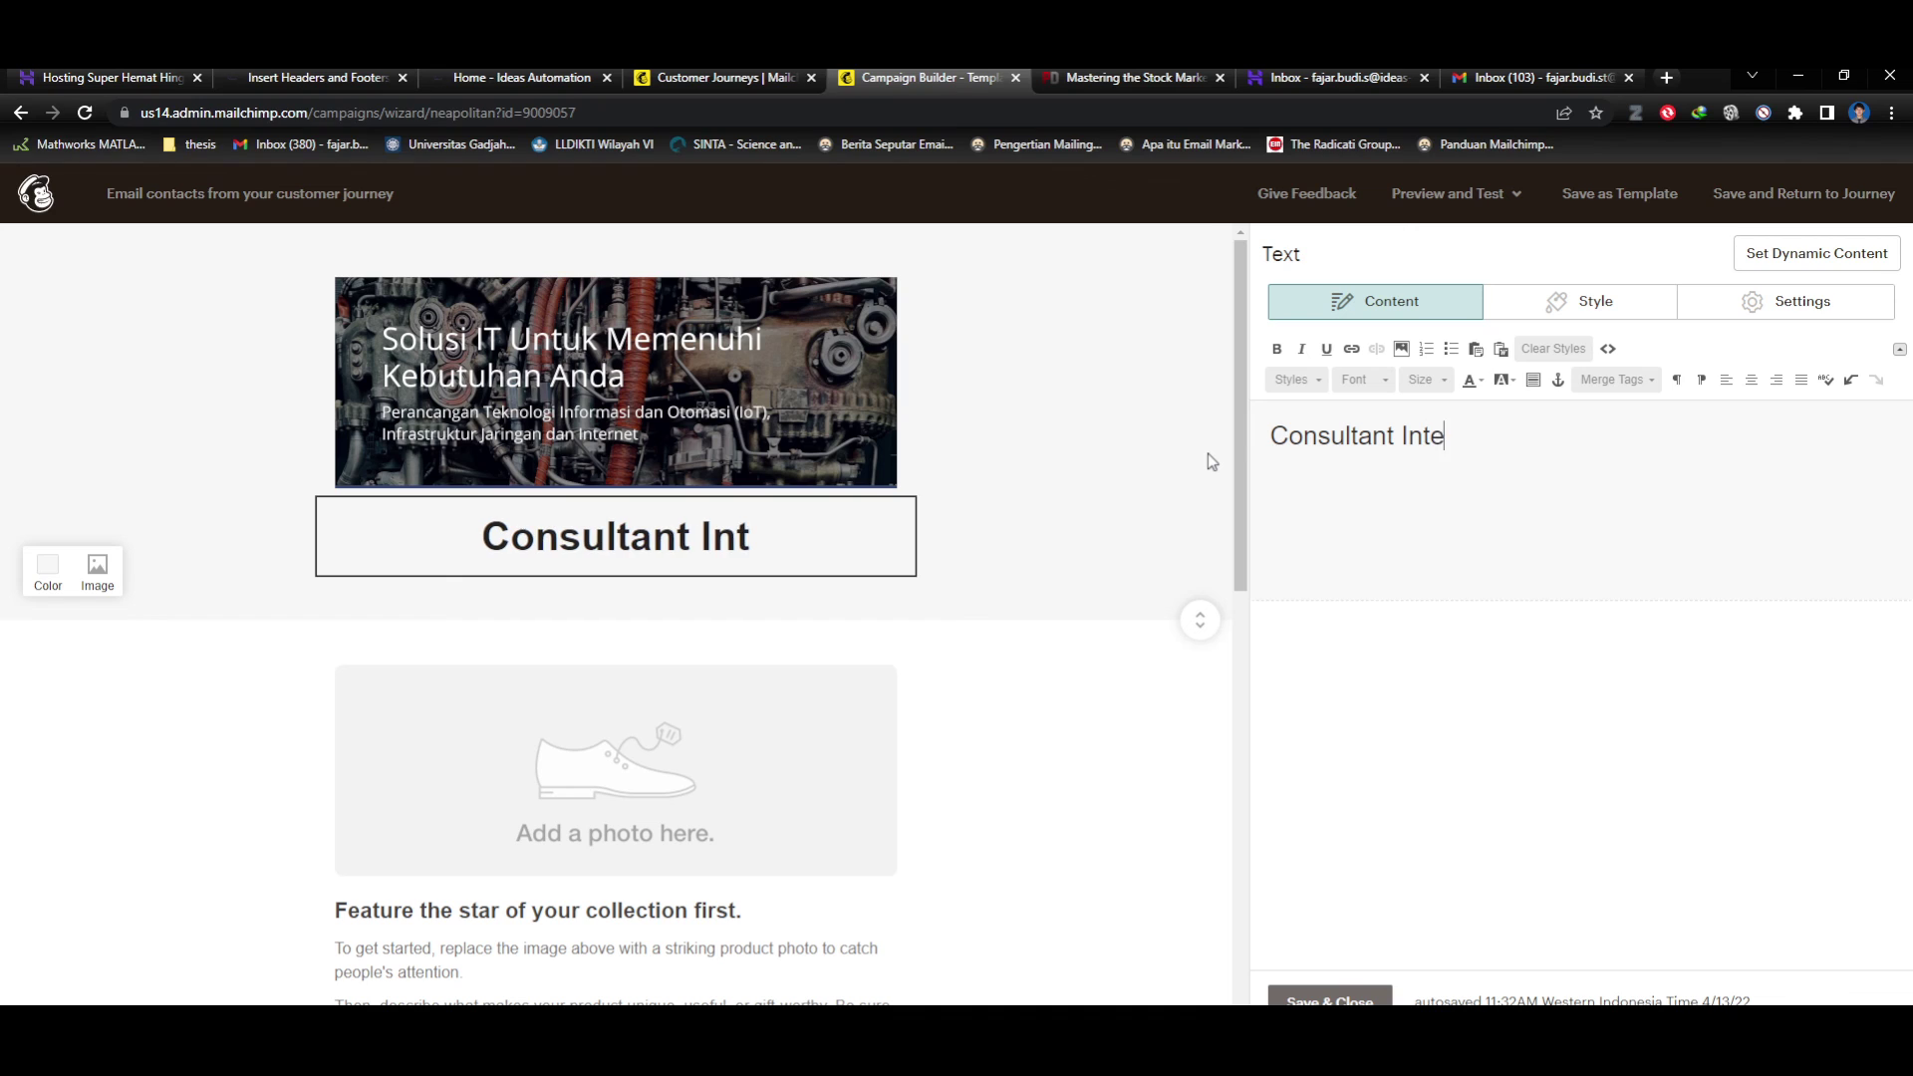
type("rnet terbaik ")
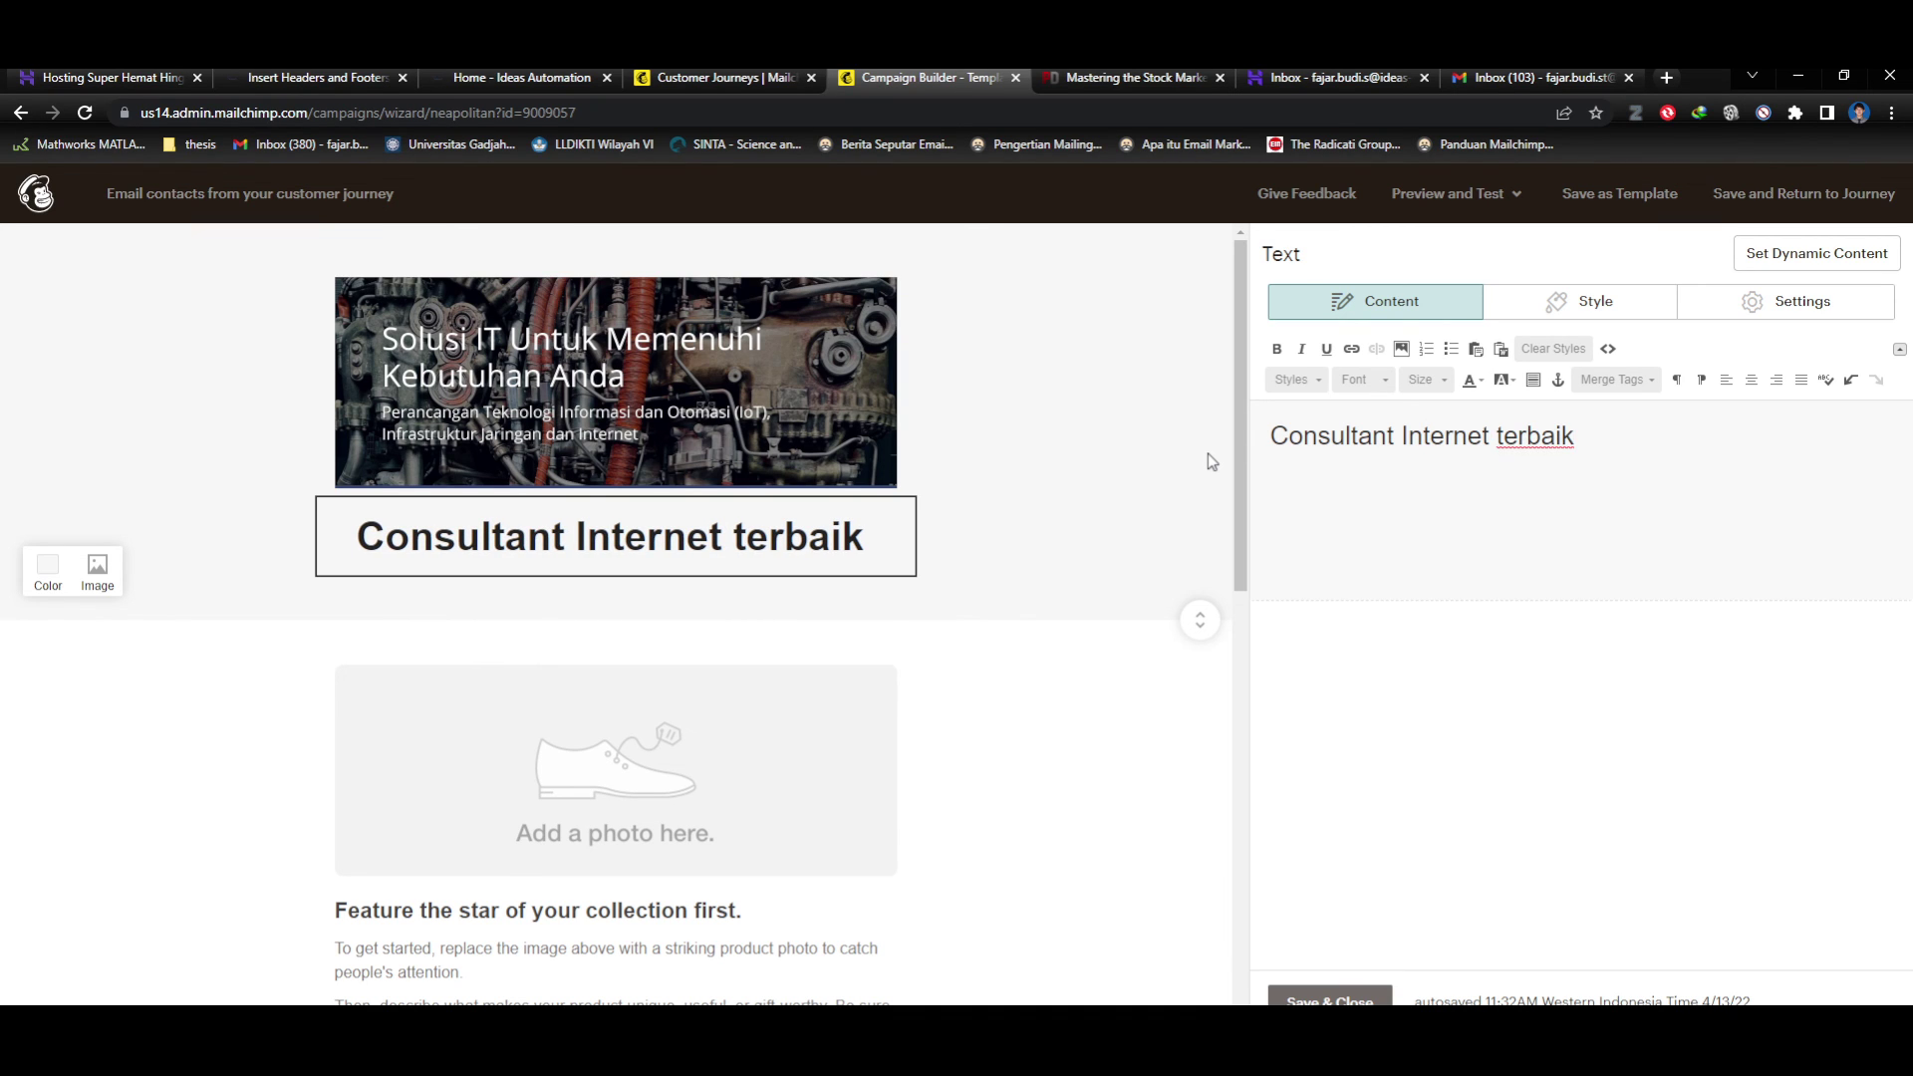
type("di ")
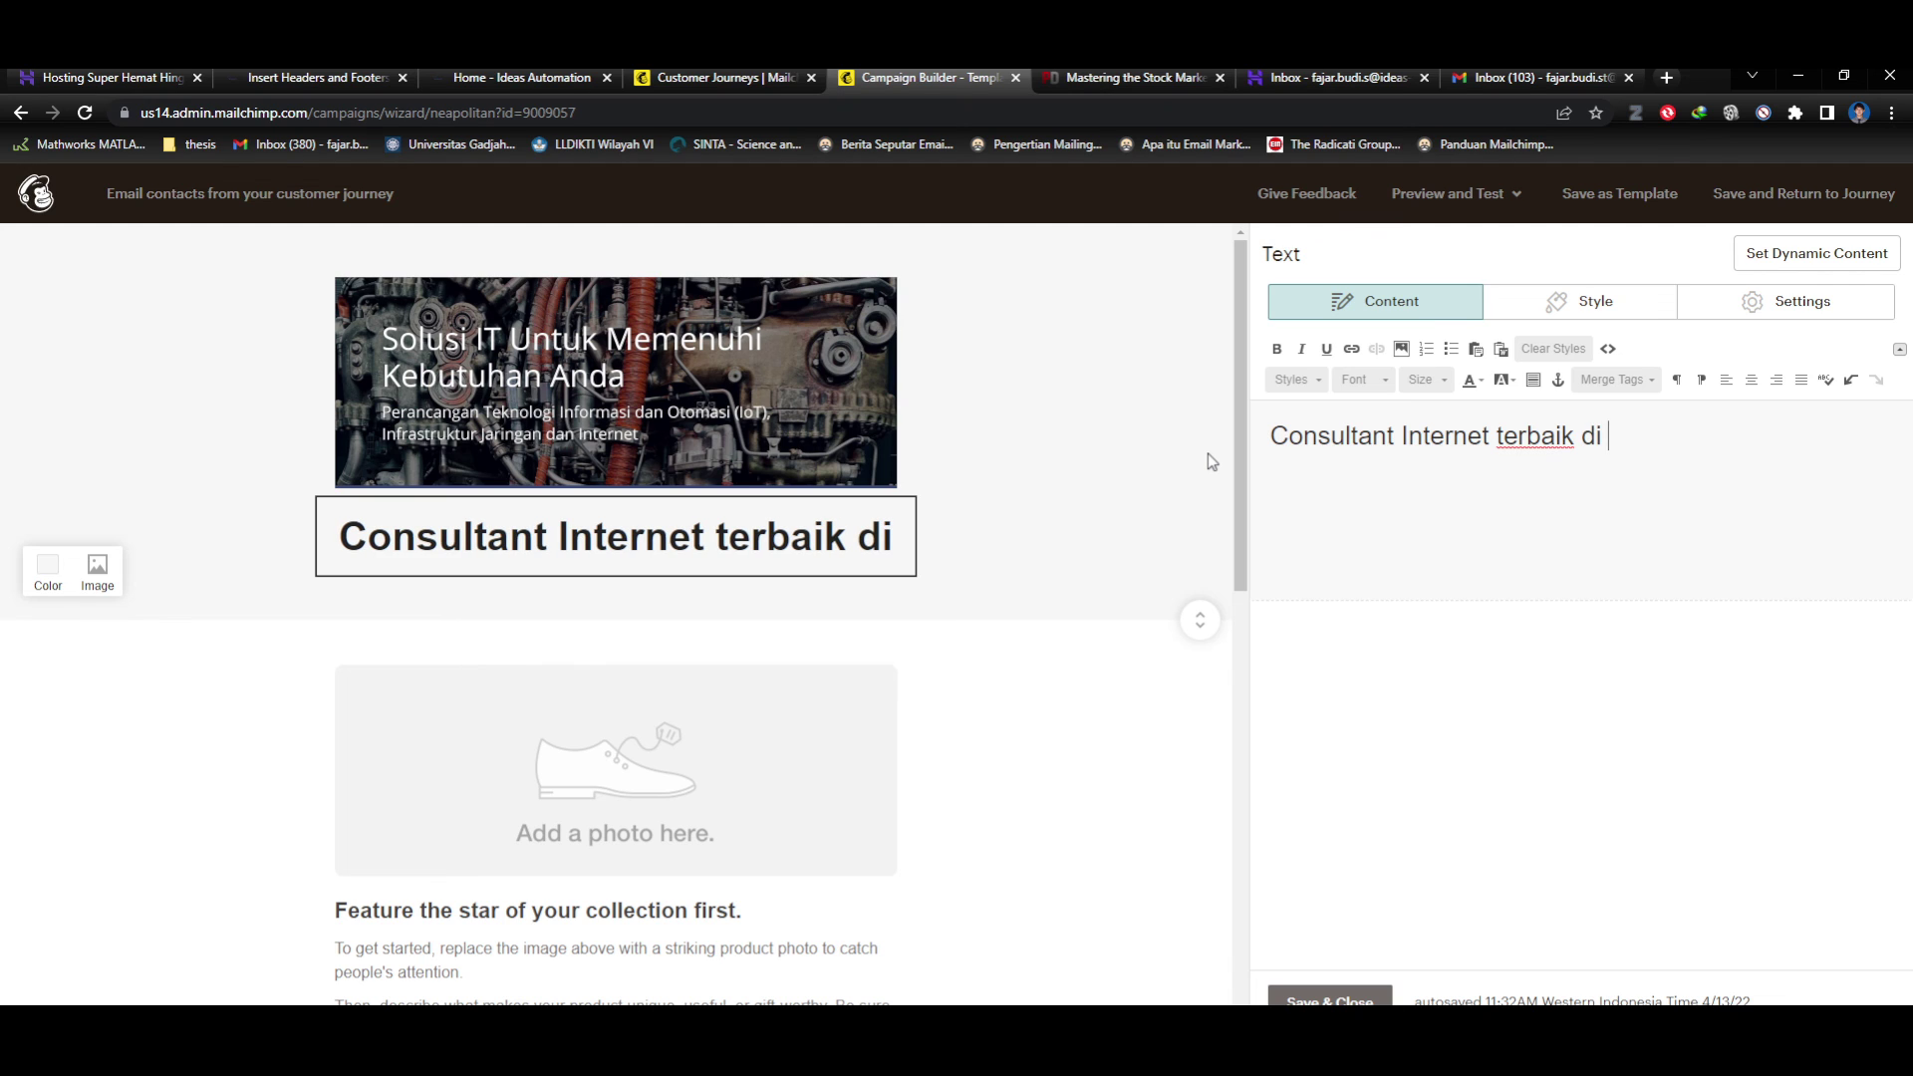
type("sol")
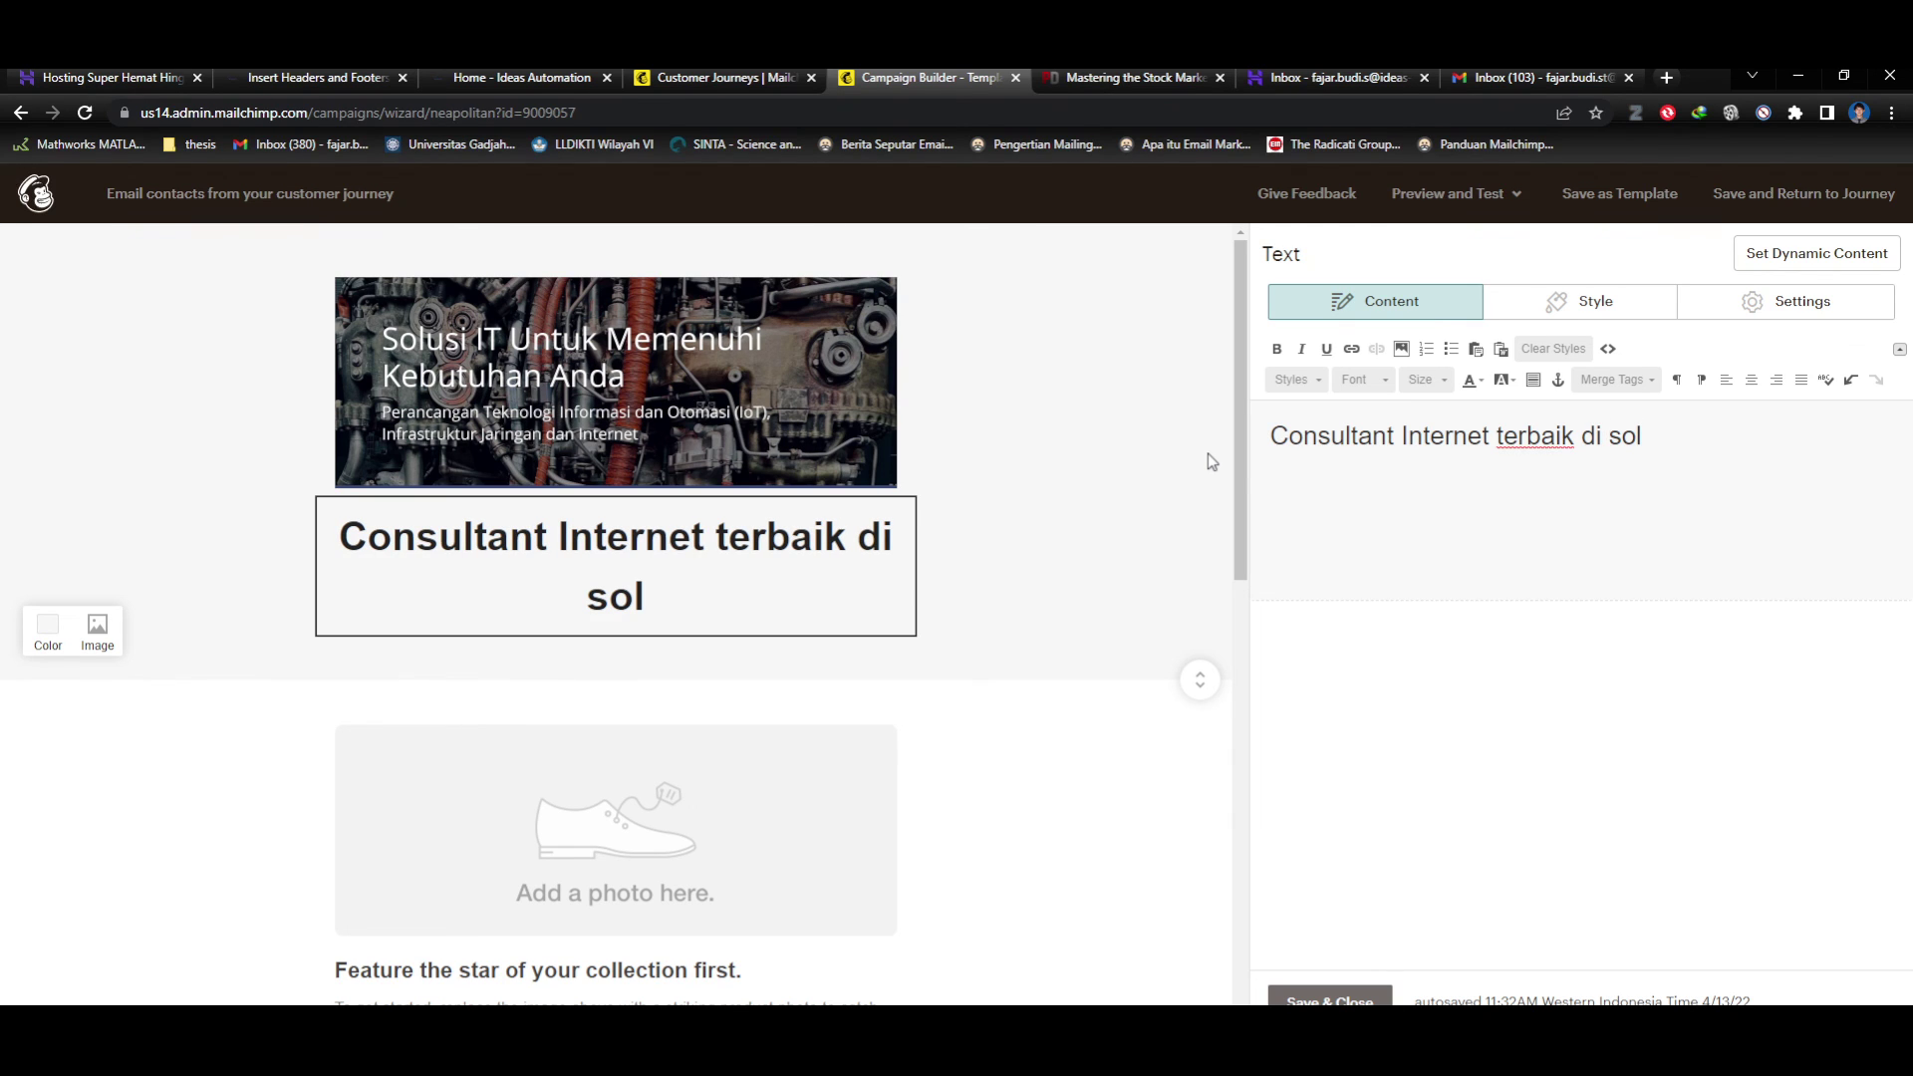
key("BackSpace")
key("BackSpace")
key("BackSpace")
key("BackSpace")
key("BackSpace")
key("BackSpace")
key("BackSpace")
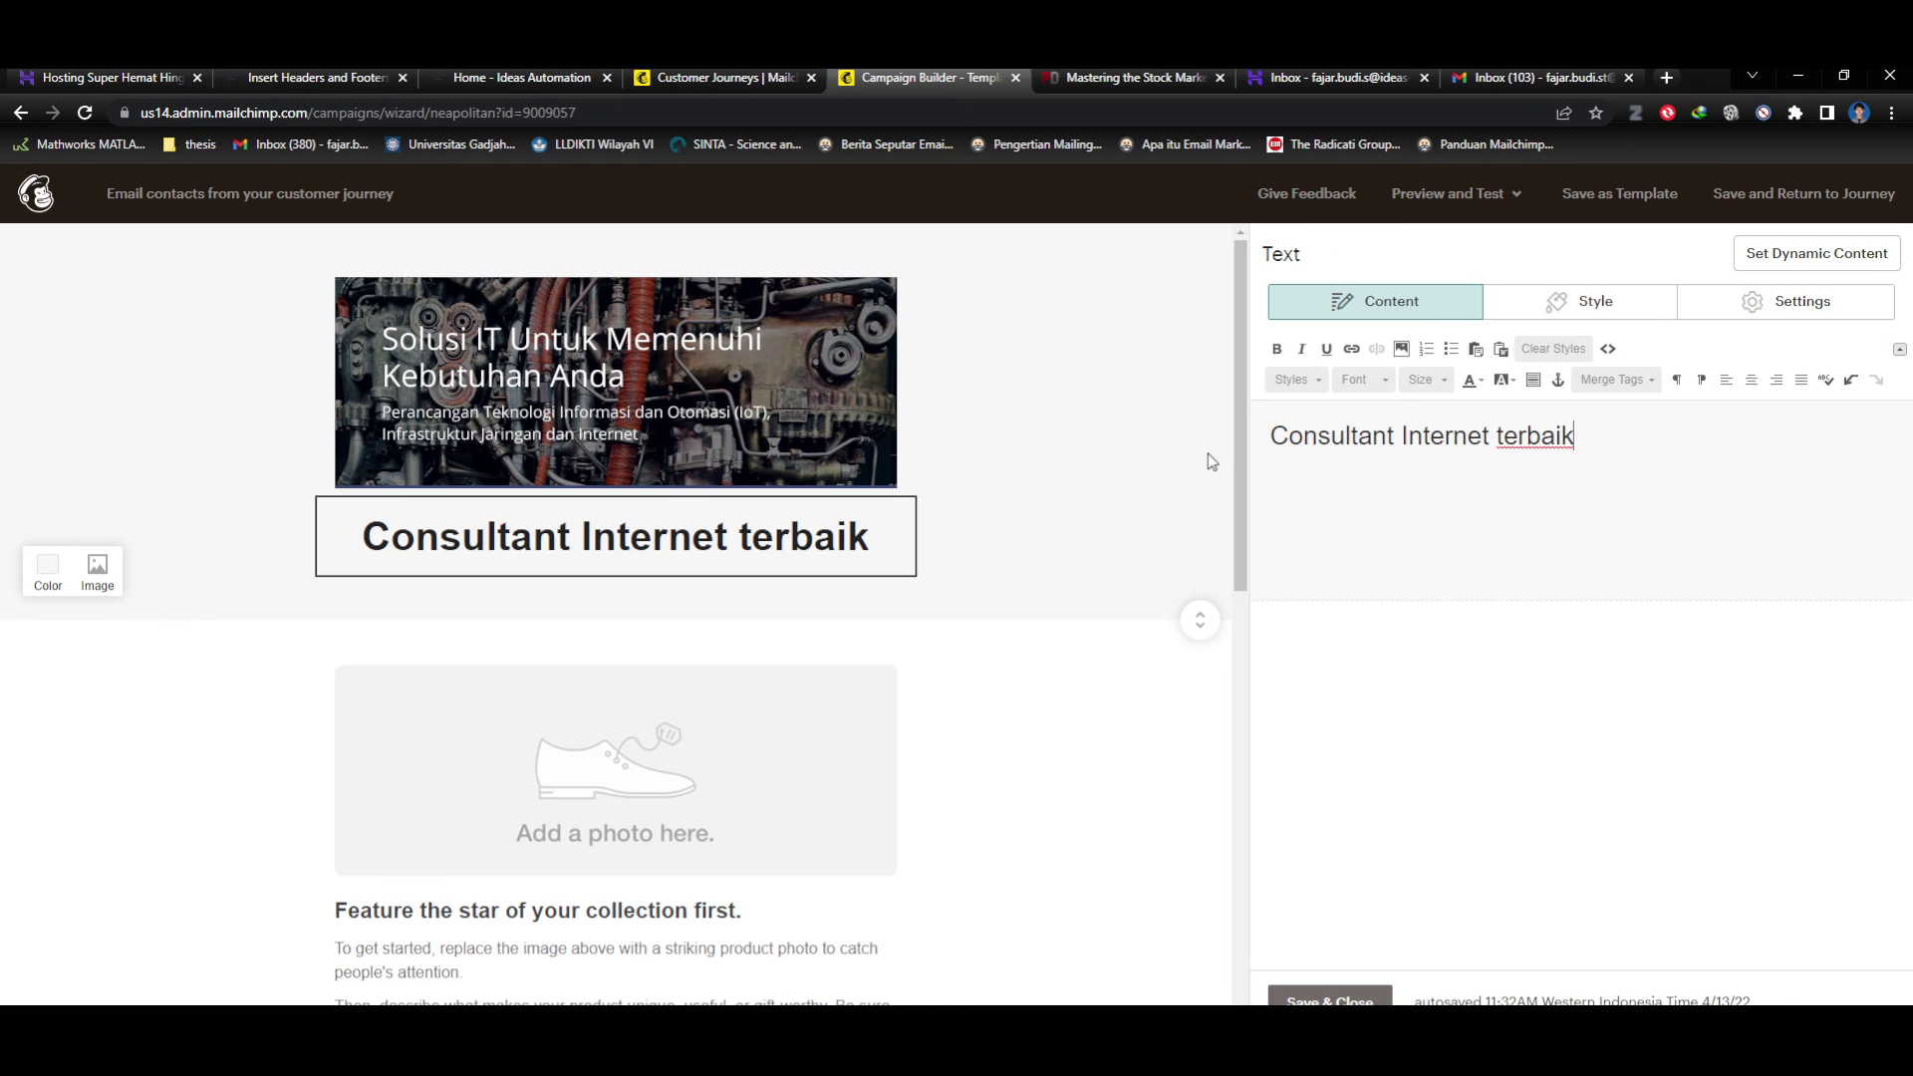
key("BackSpace")
key("BackSpace")
key("BackSpace")
key("BackSpace")
key("BackSpace")
key("BackSpace")
key("BackSpace")
key("BackSpace")
key("BackSpace")
key("BackSpace")
key("BackSpace")
key("BackSpace")
key("BackSpace")
key("BackSpace")
key("BackSpace")
key("BackSpace")
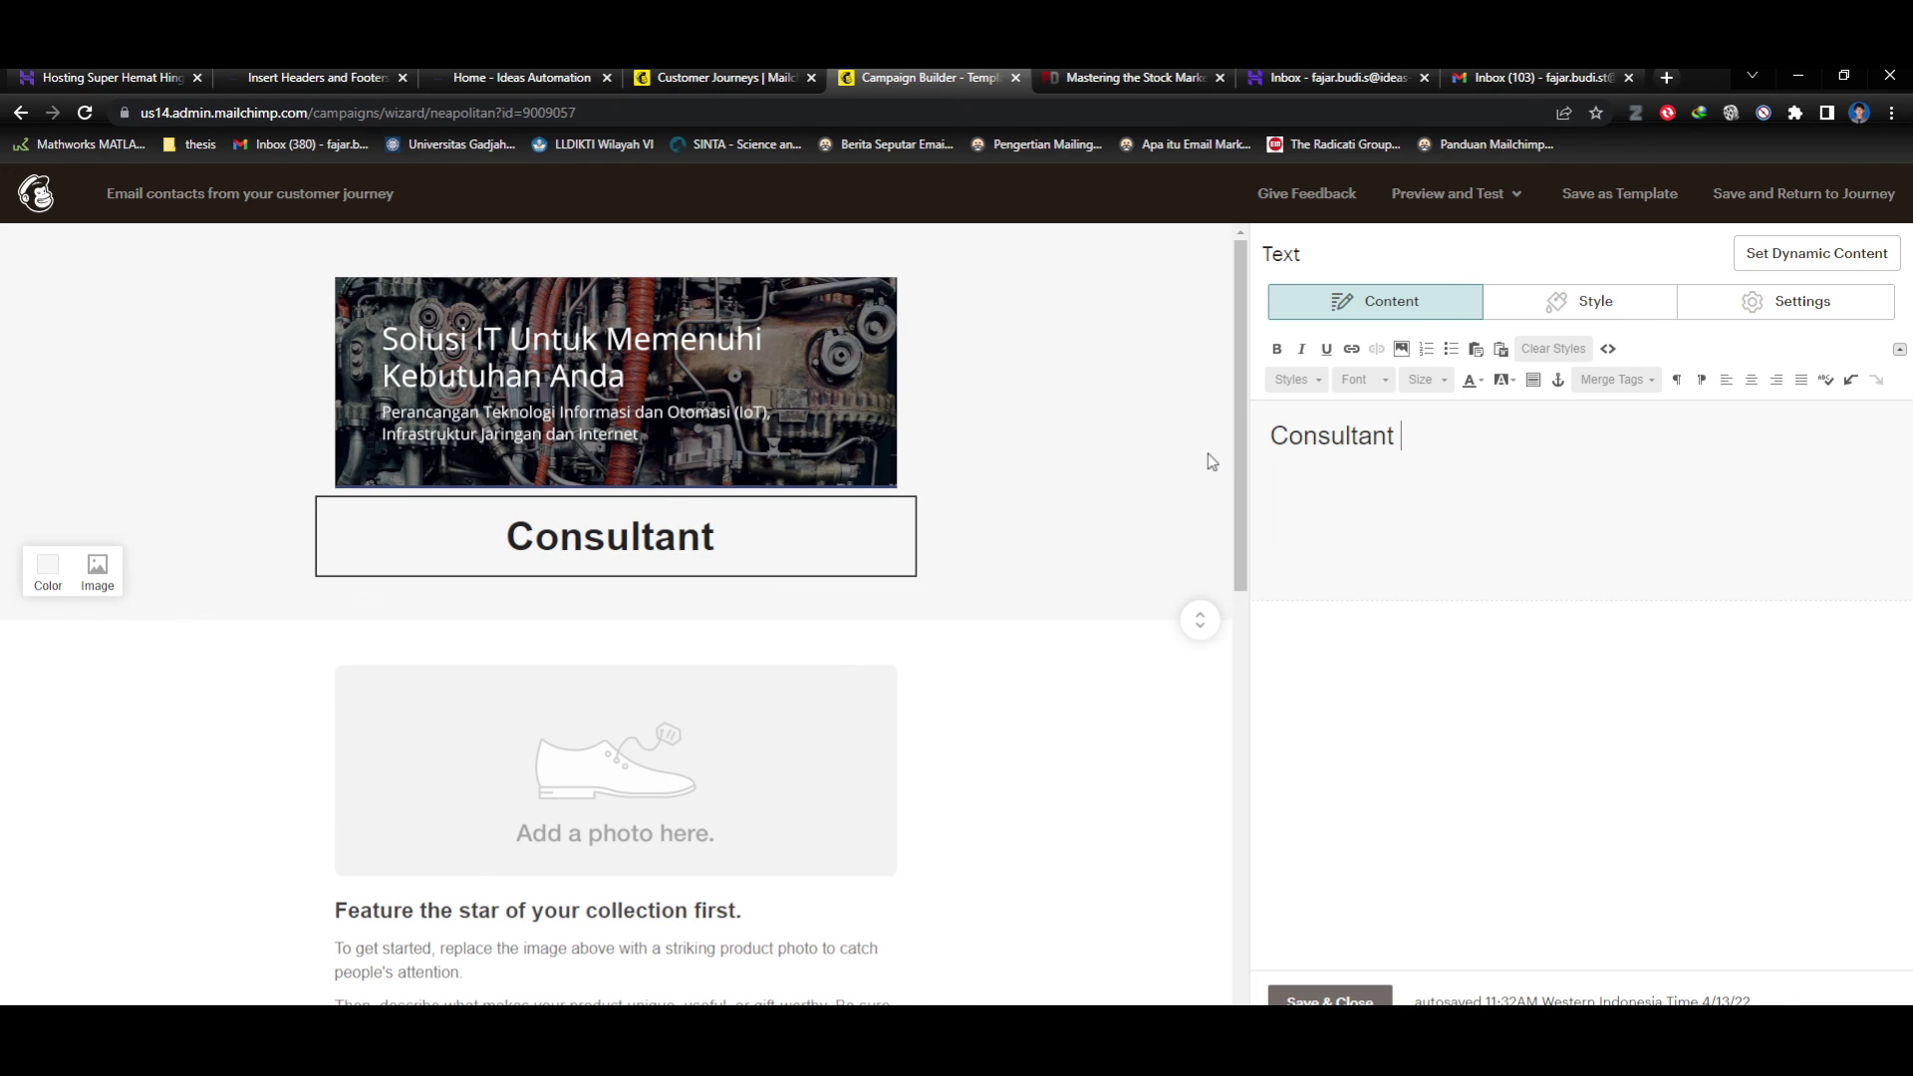
Complete the heading as "Consultant IT kjasdkfjaklsdjf".
type("IT ")
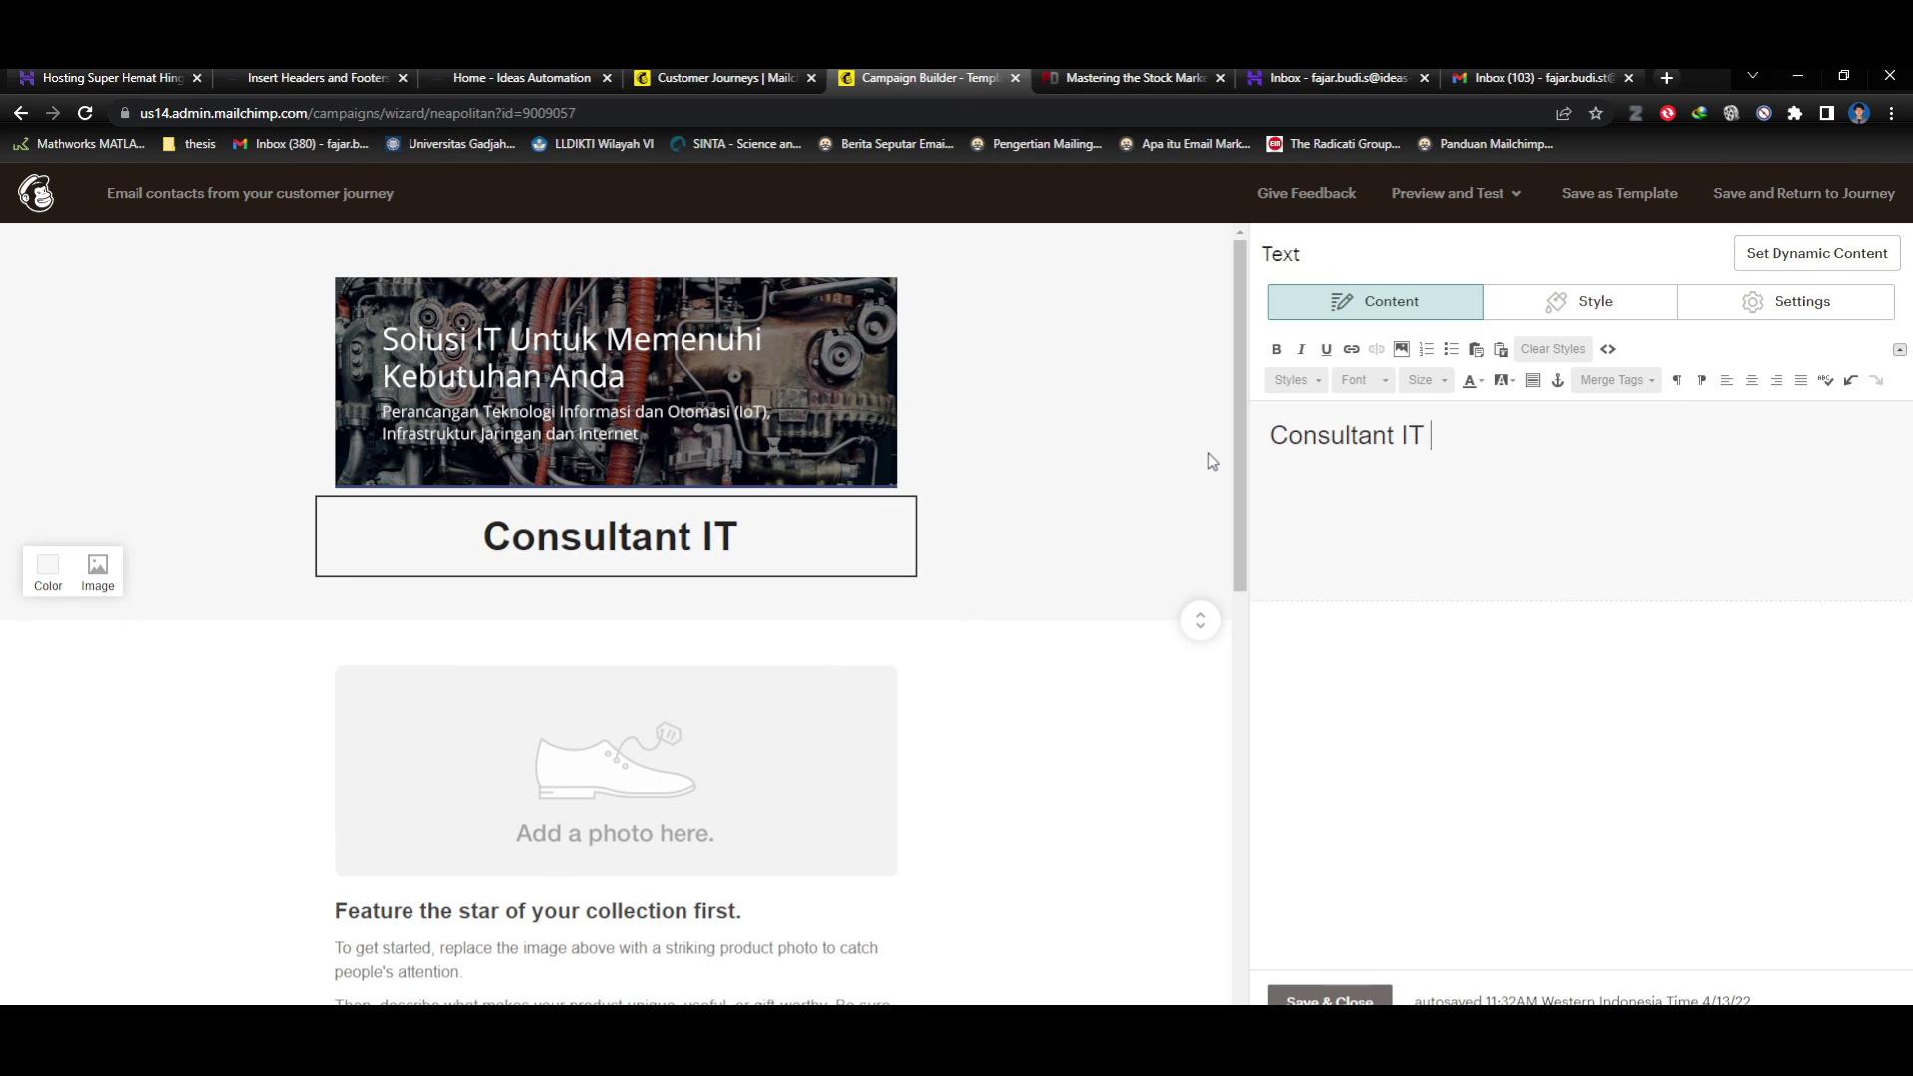
type("kjasdkfjaklsdjf")
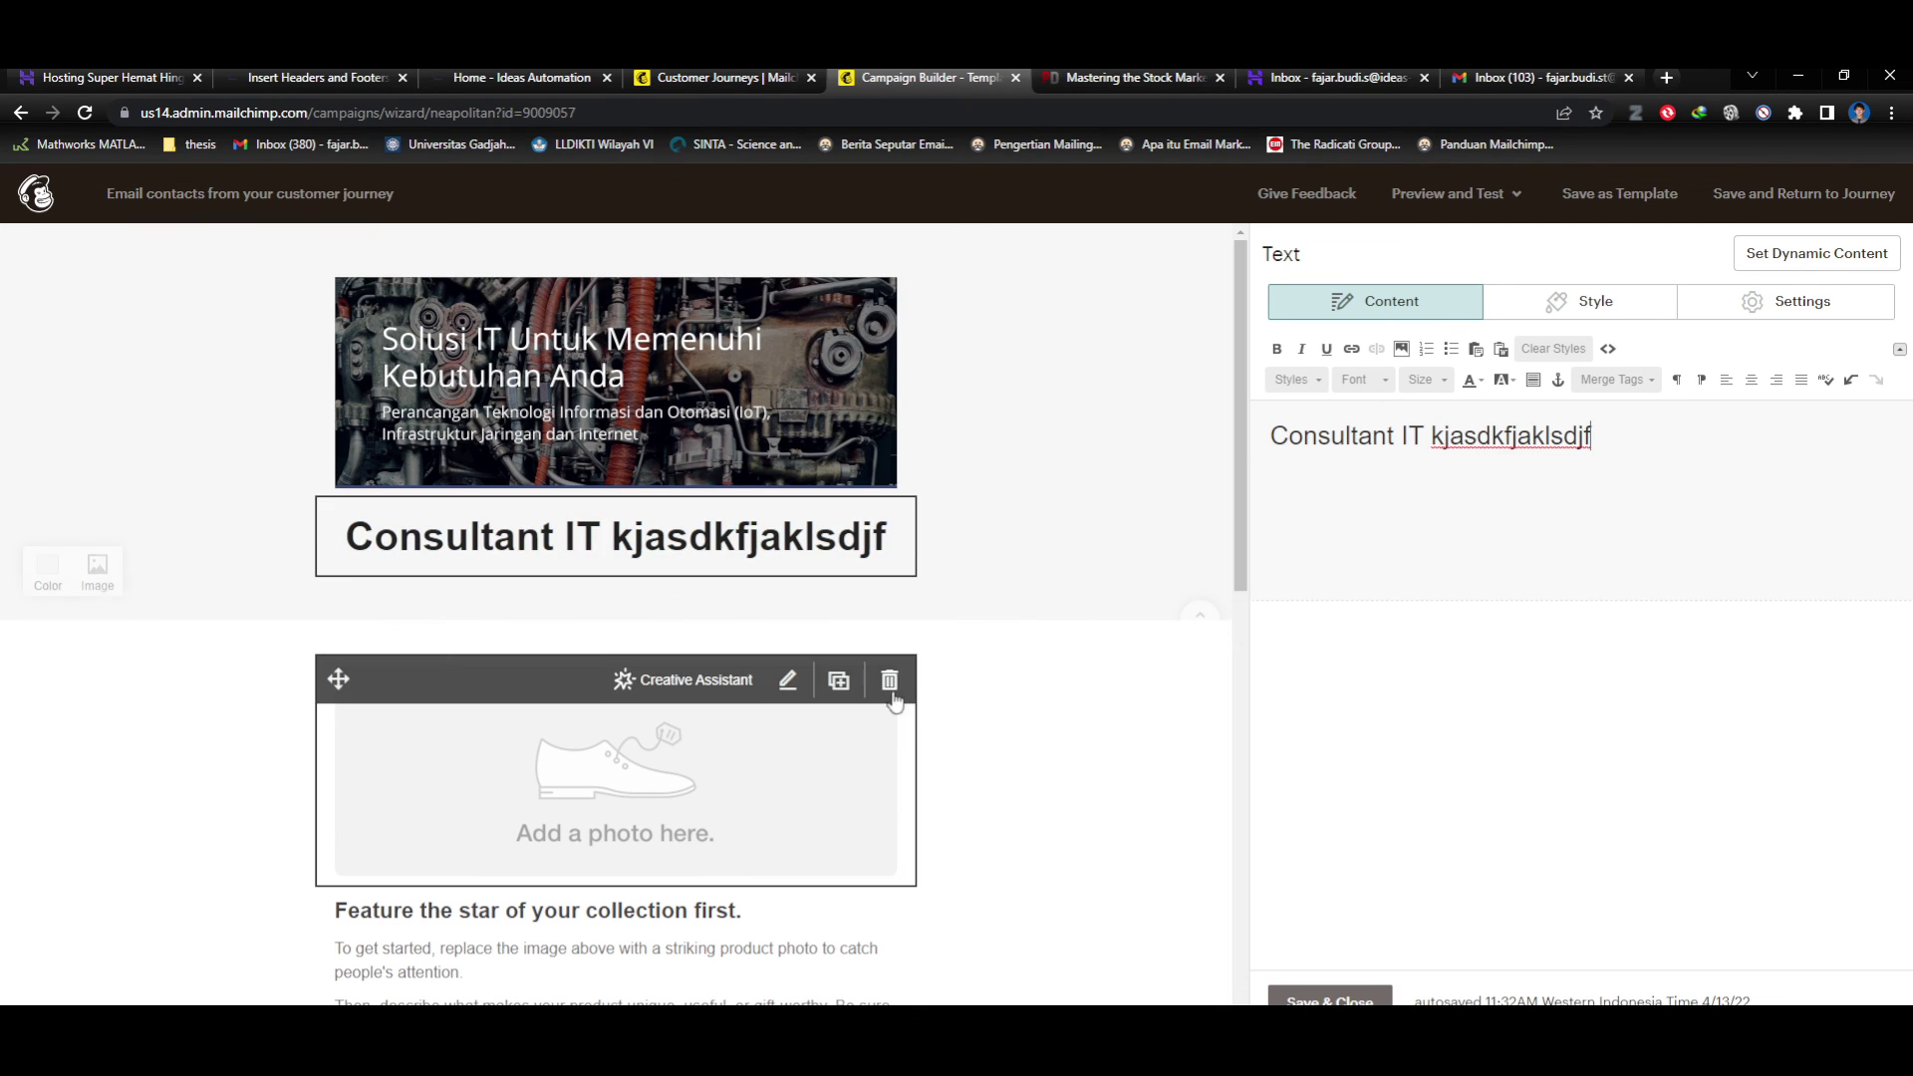
Change the "Start Shopping" button's text to "Download PDF Gratis".
scroll(927, 714, "down", 2)
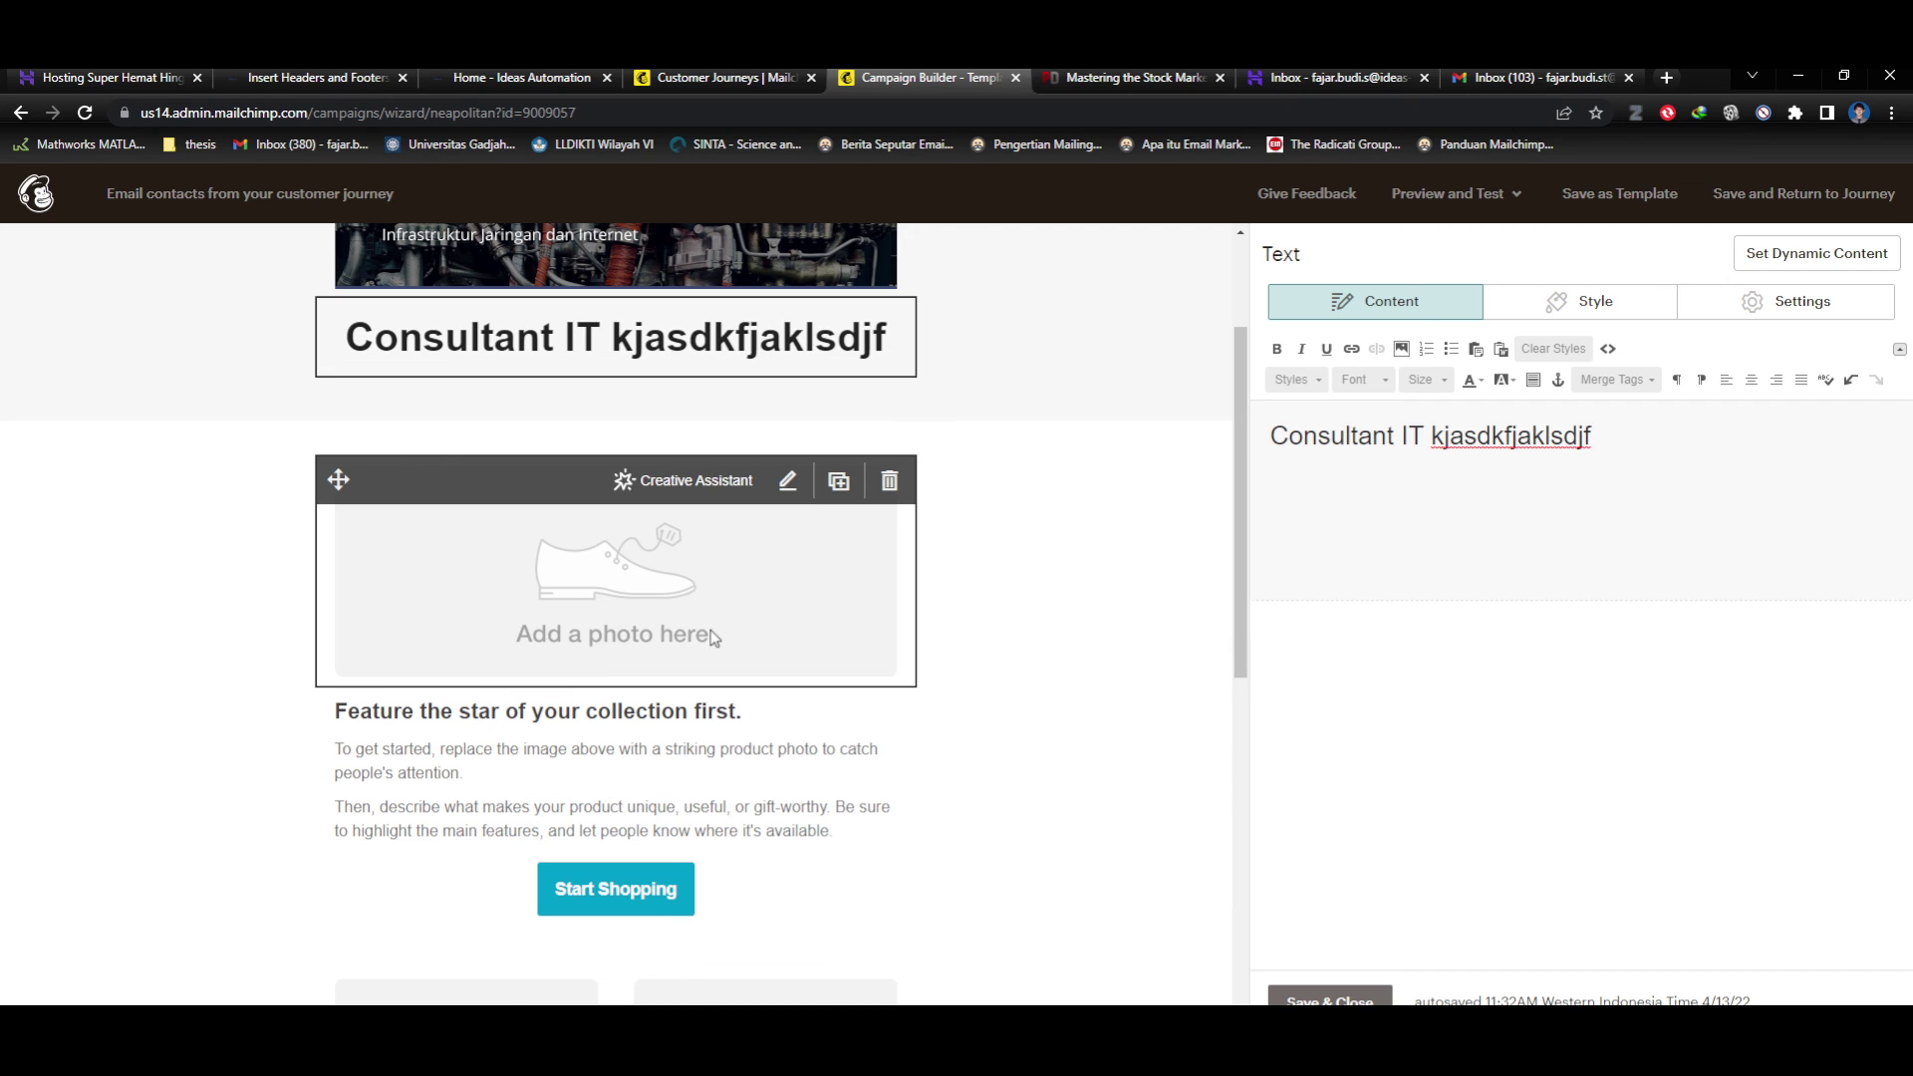
scroll(737, 613, "down", 2)
scroll(1015, 709, "up", 1)
scroll(1015, 709, "up", 1)
scroll(835, 628, "down", 2)
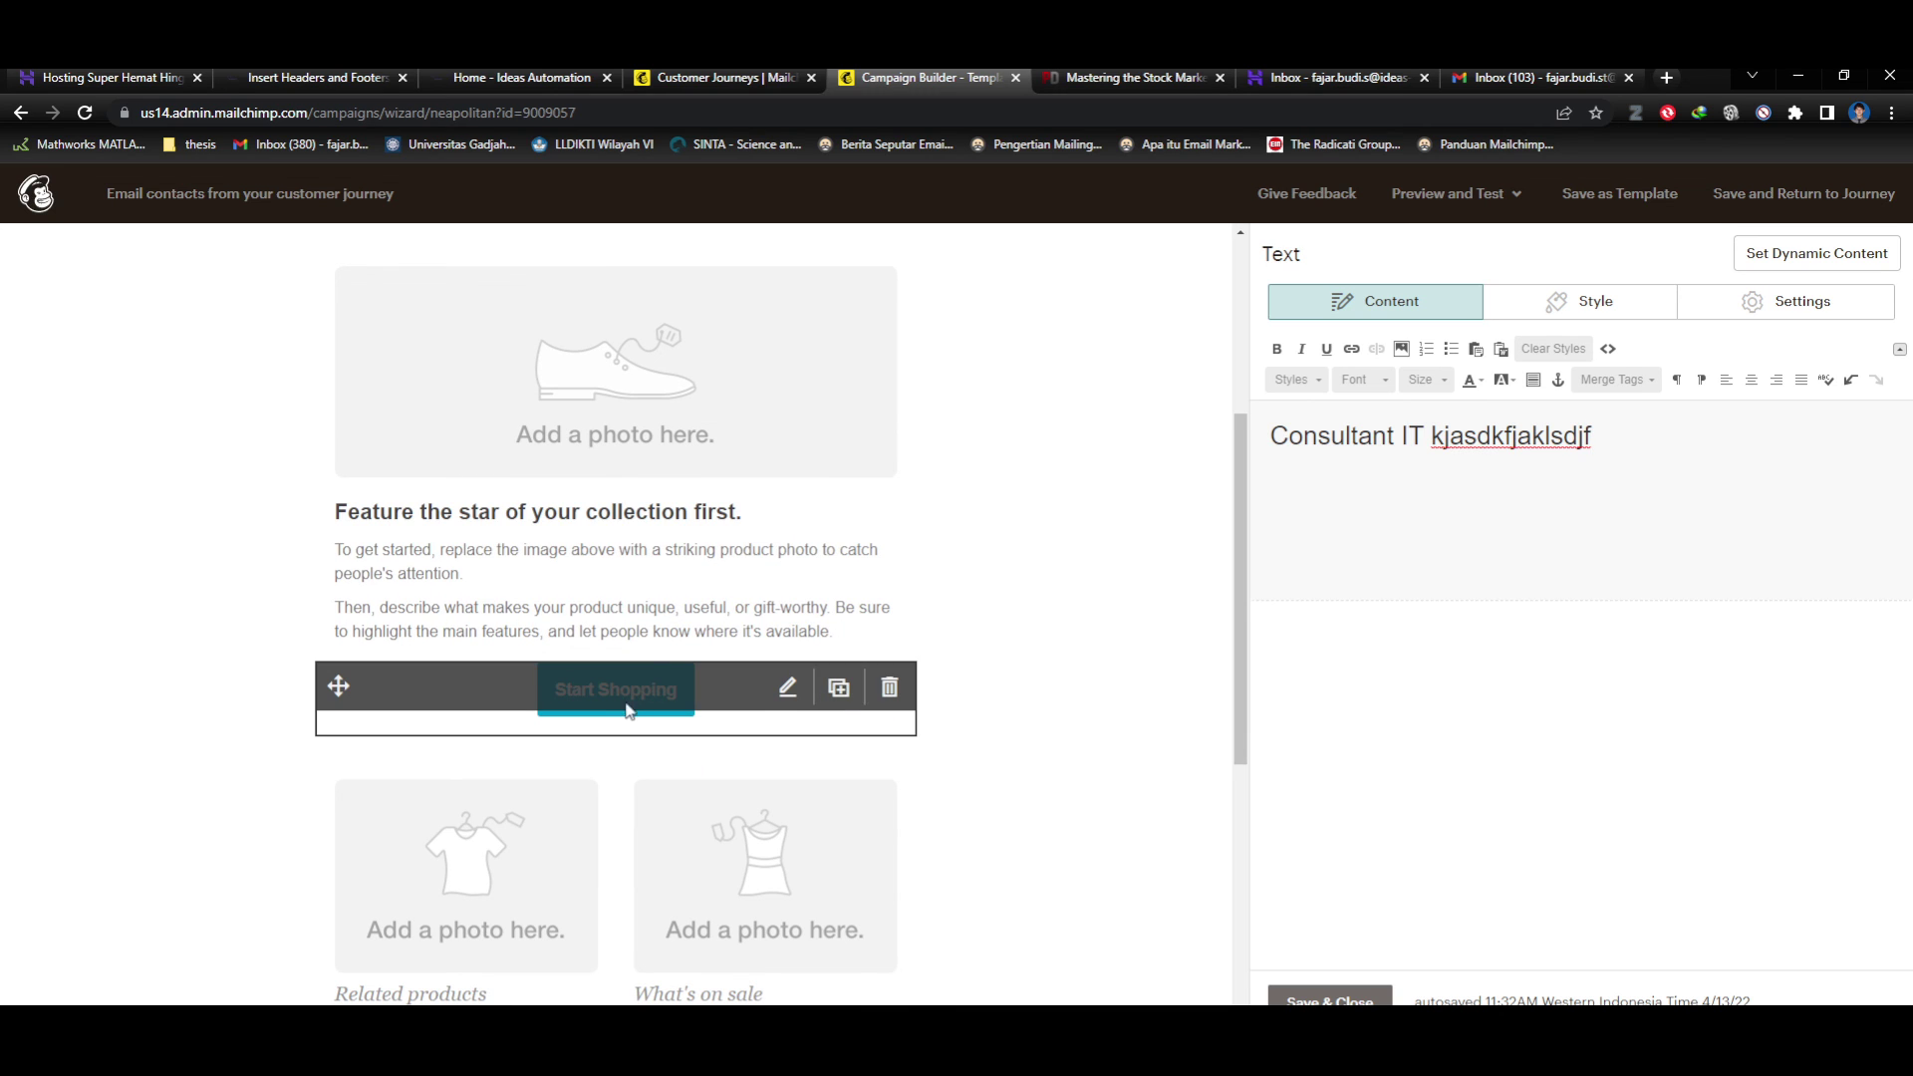
left_click(787, 690)
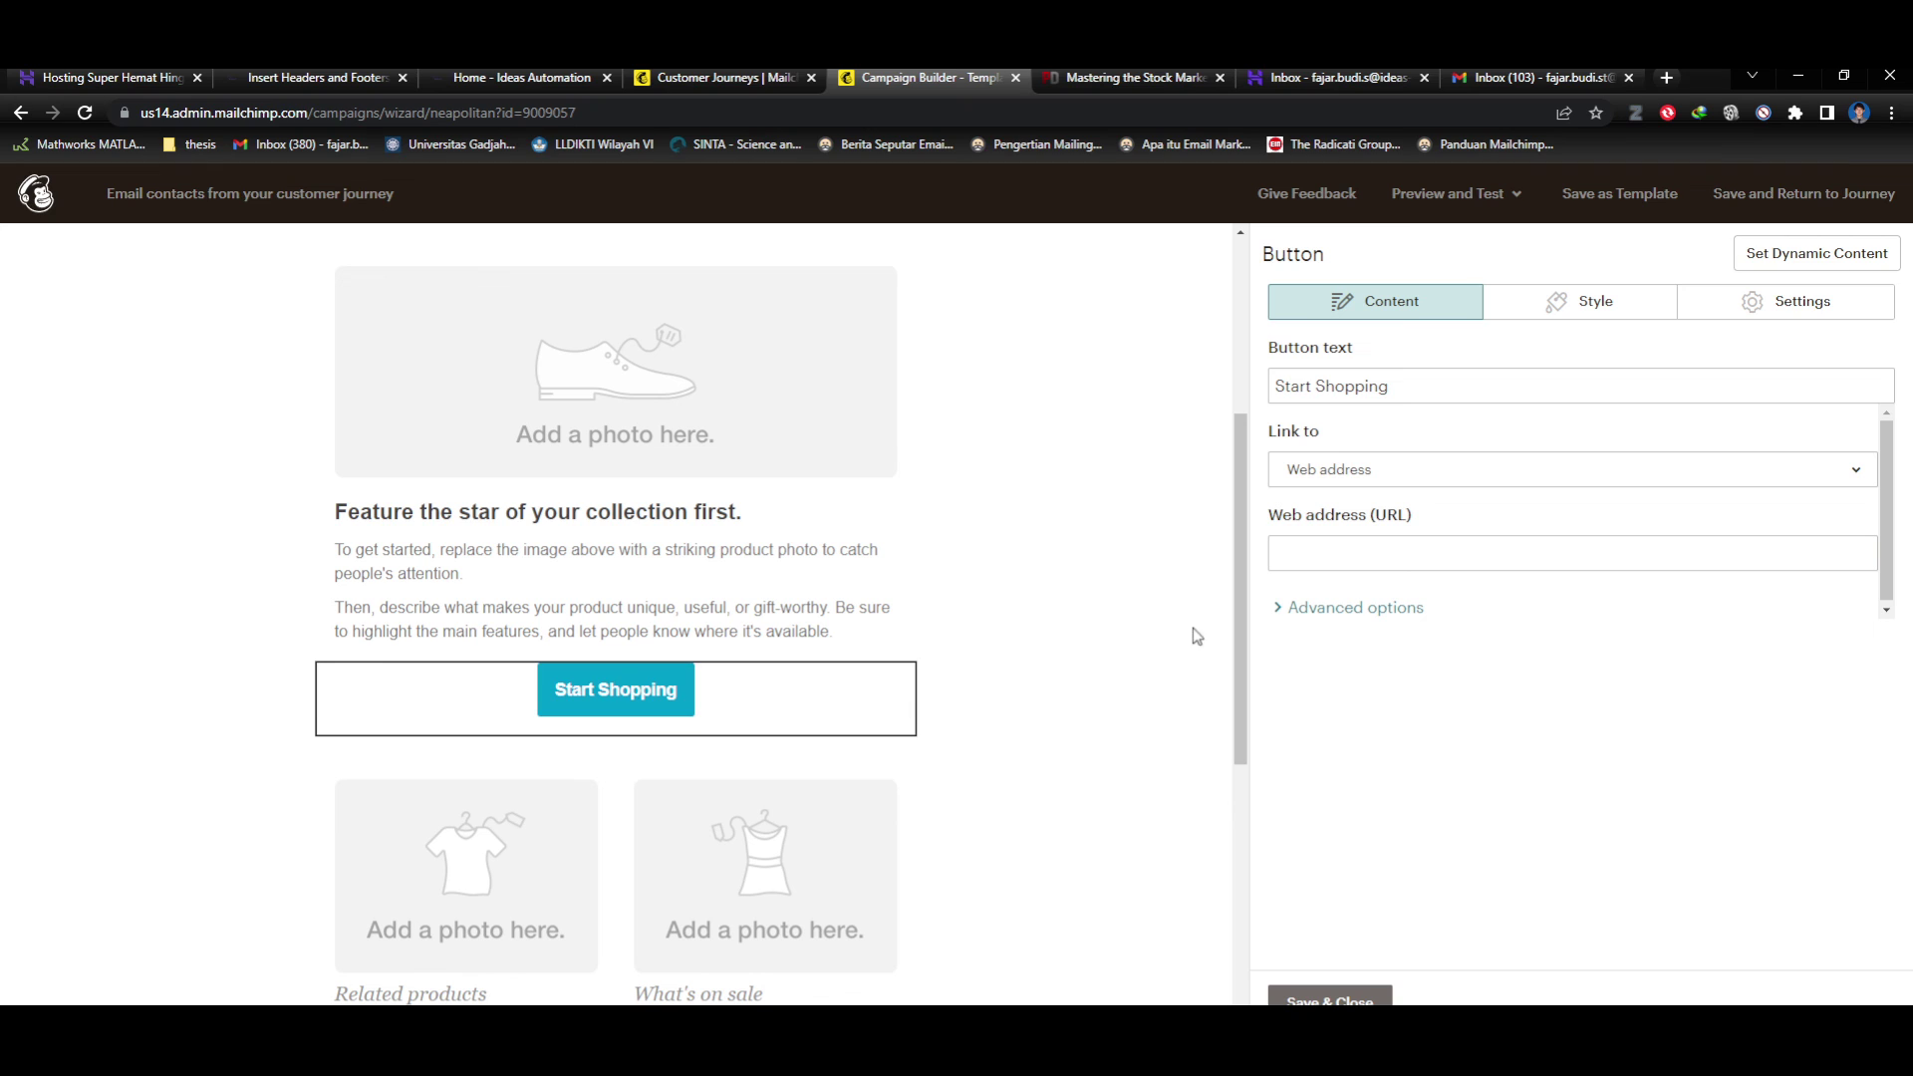
left_click_drag(1413, 389, 1247, 390)
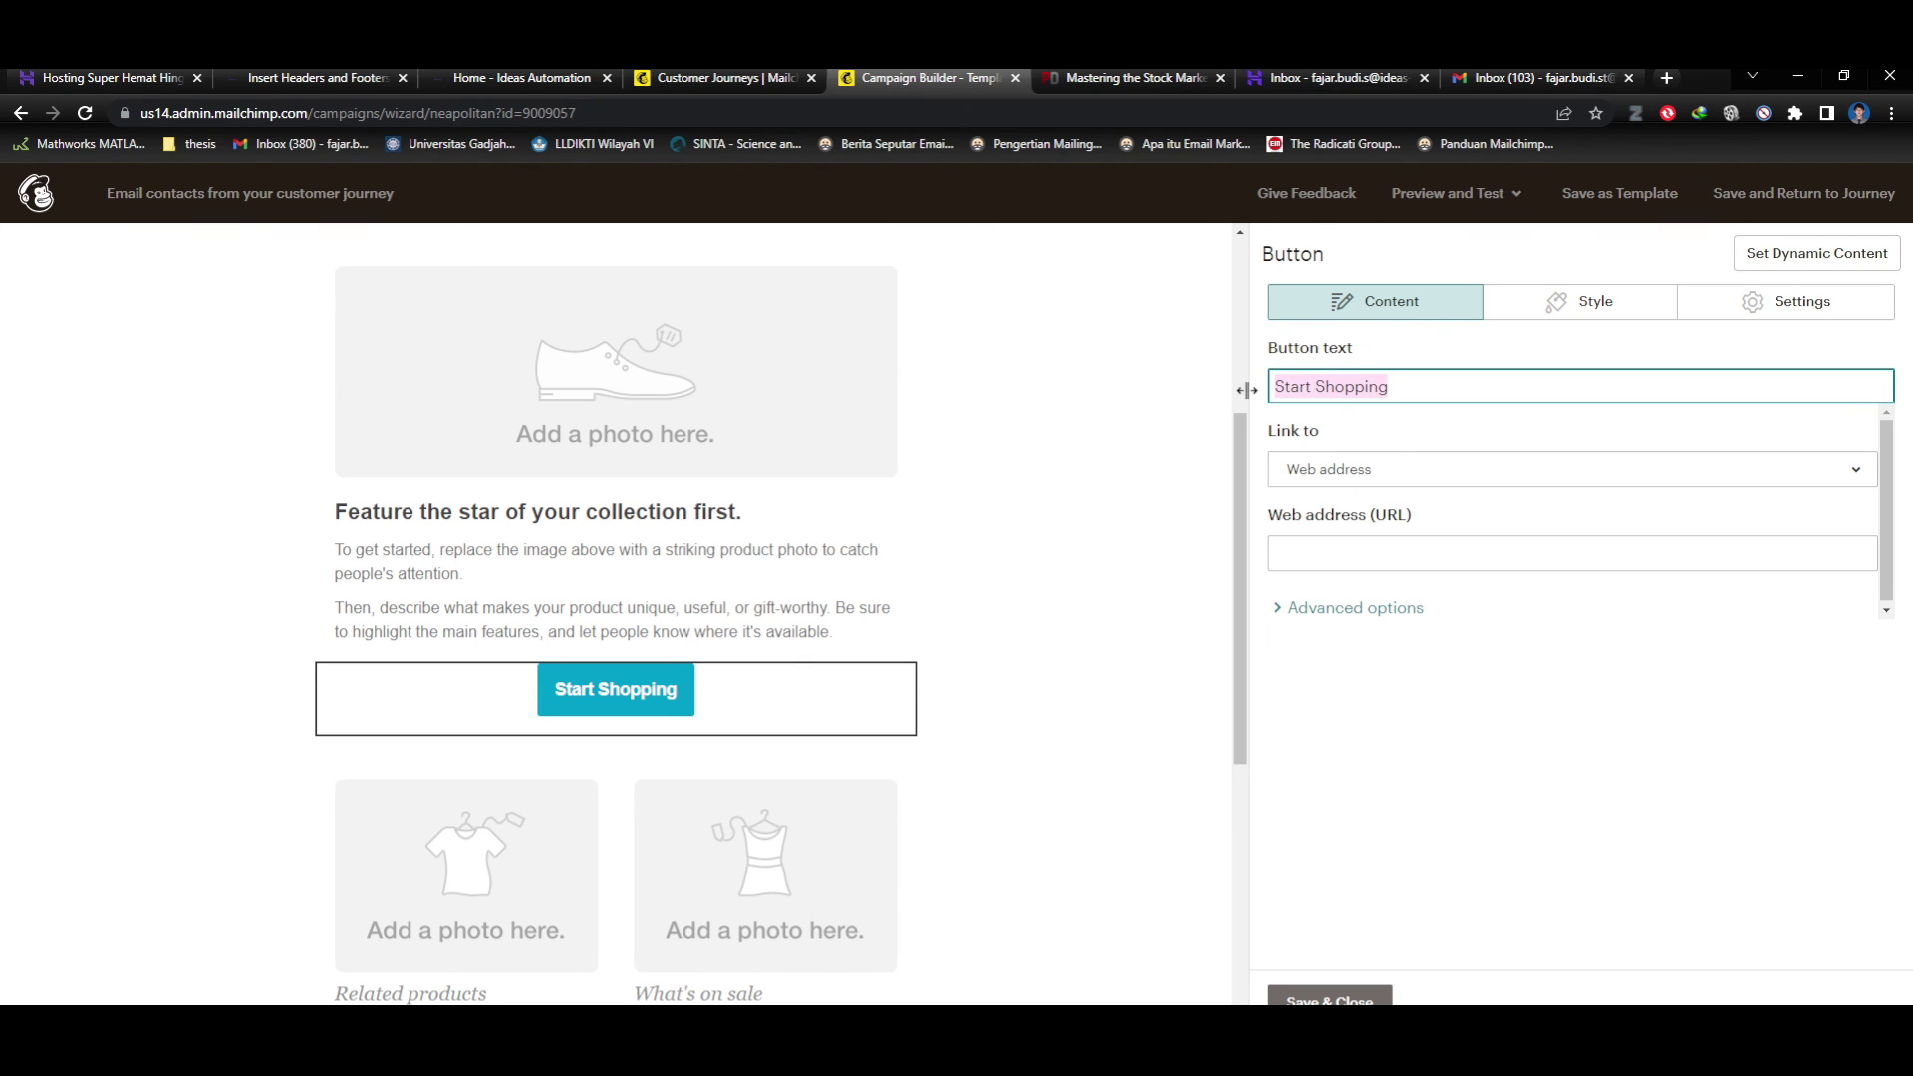
type("DO")
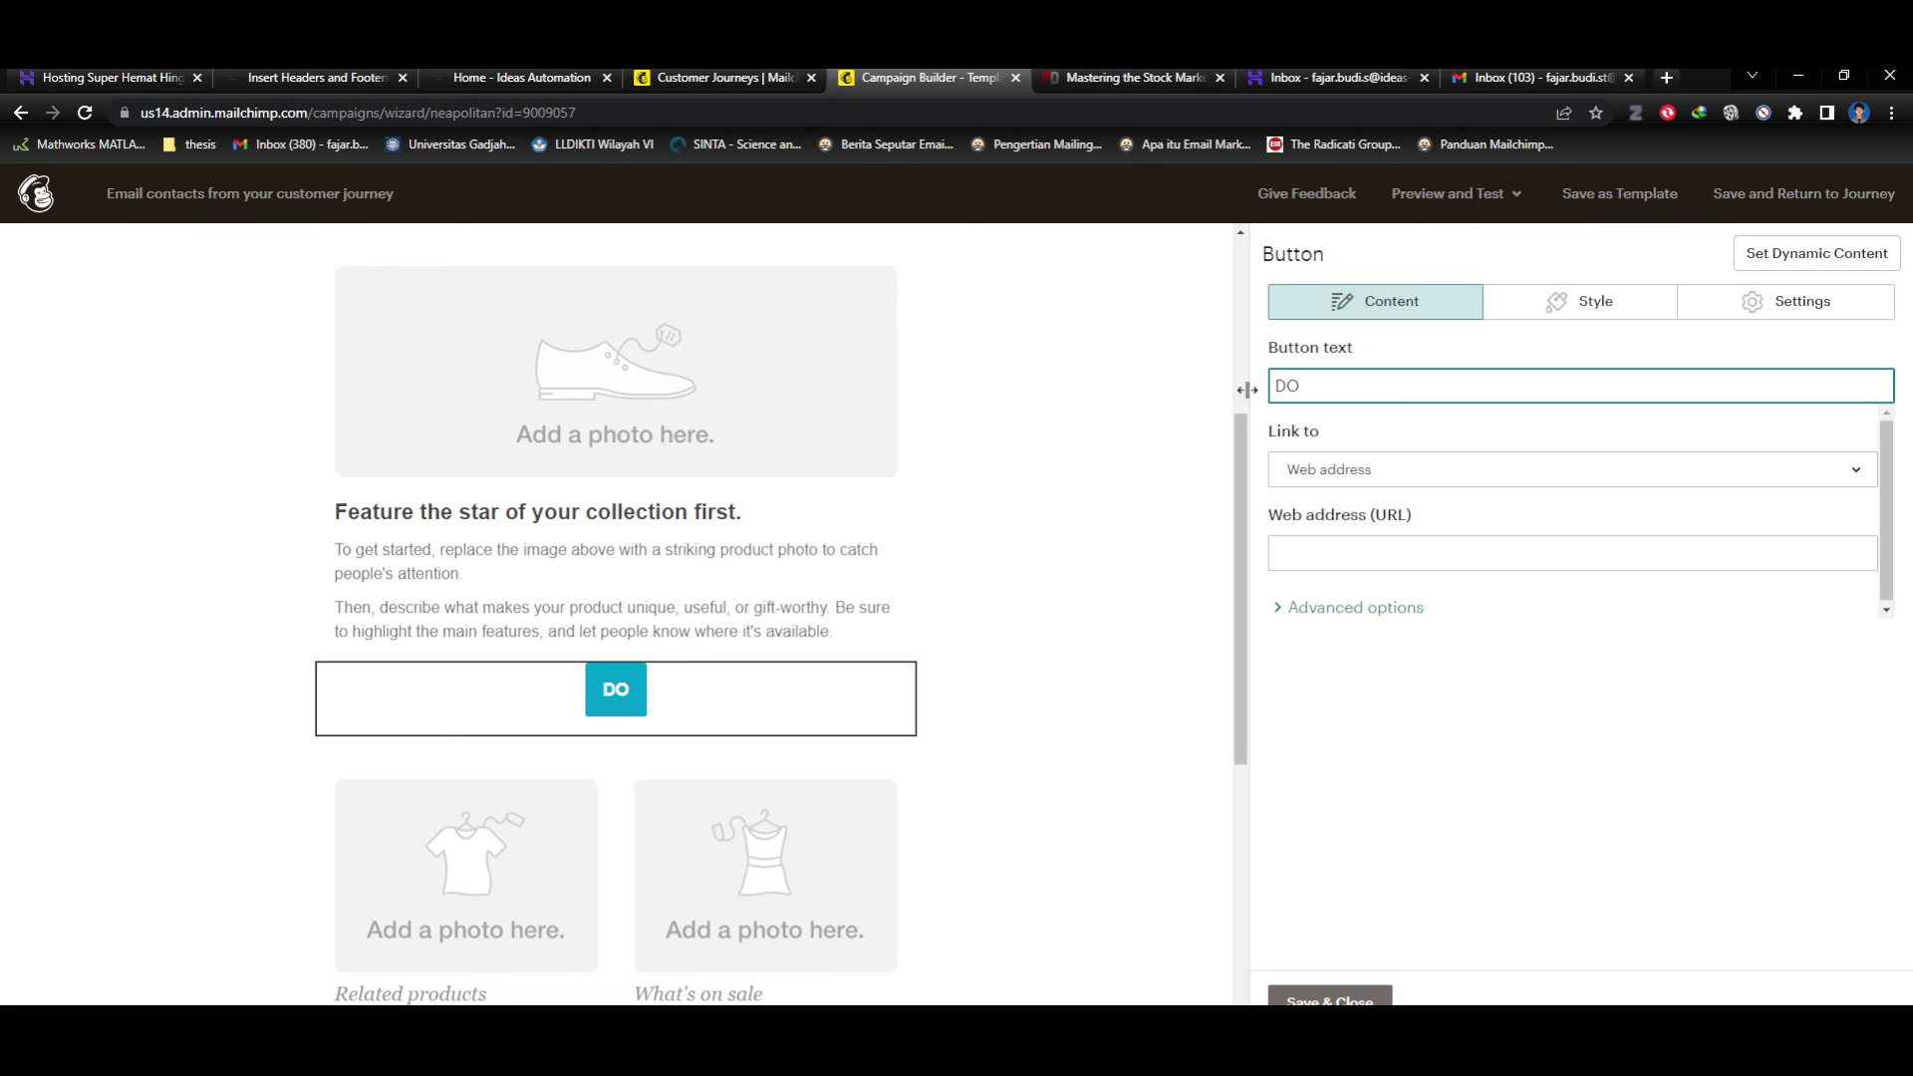
key("BackSpace")
type("ownla")
key("BackSpace")
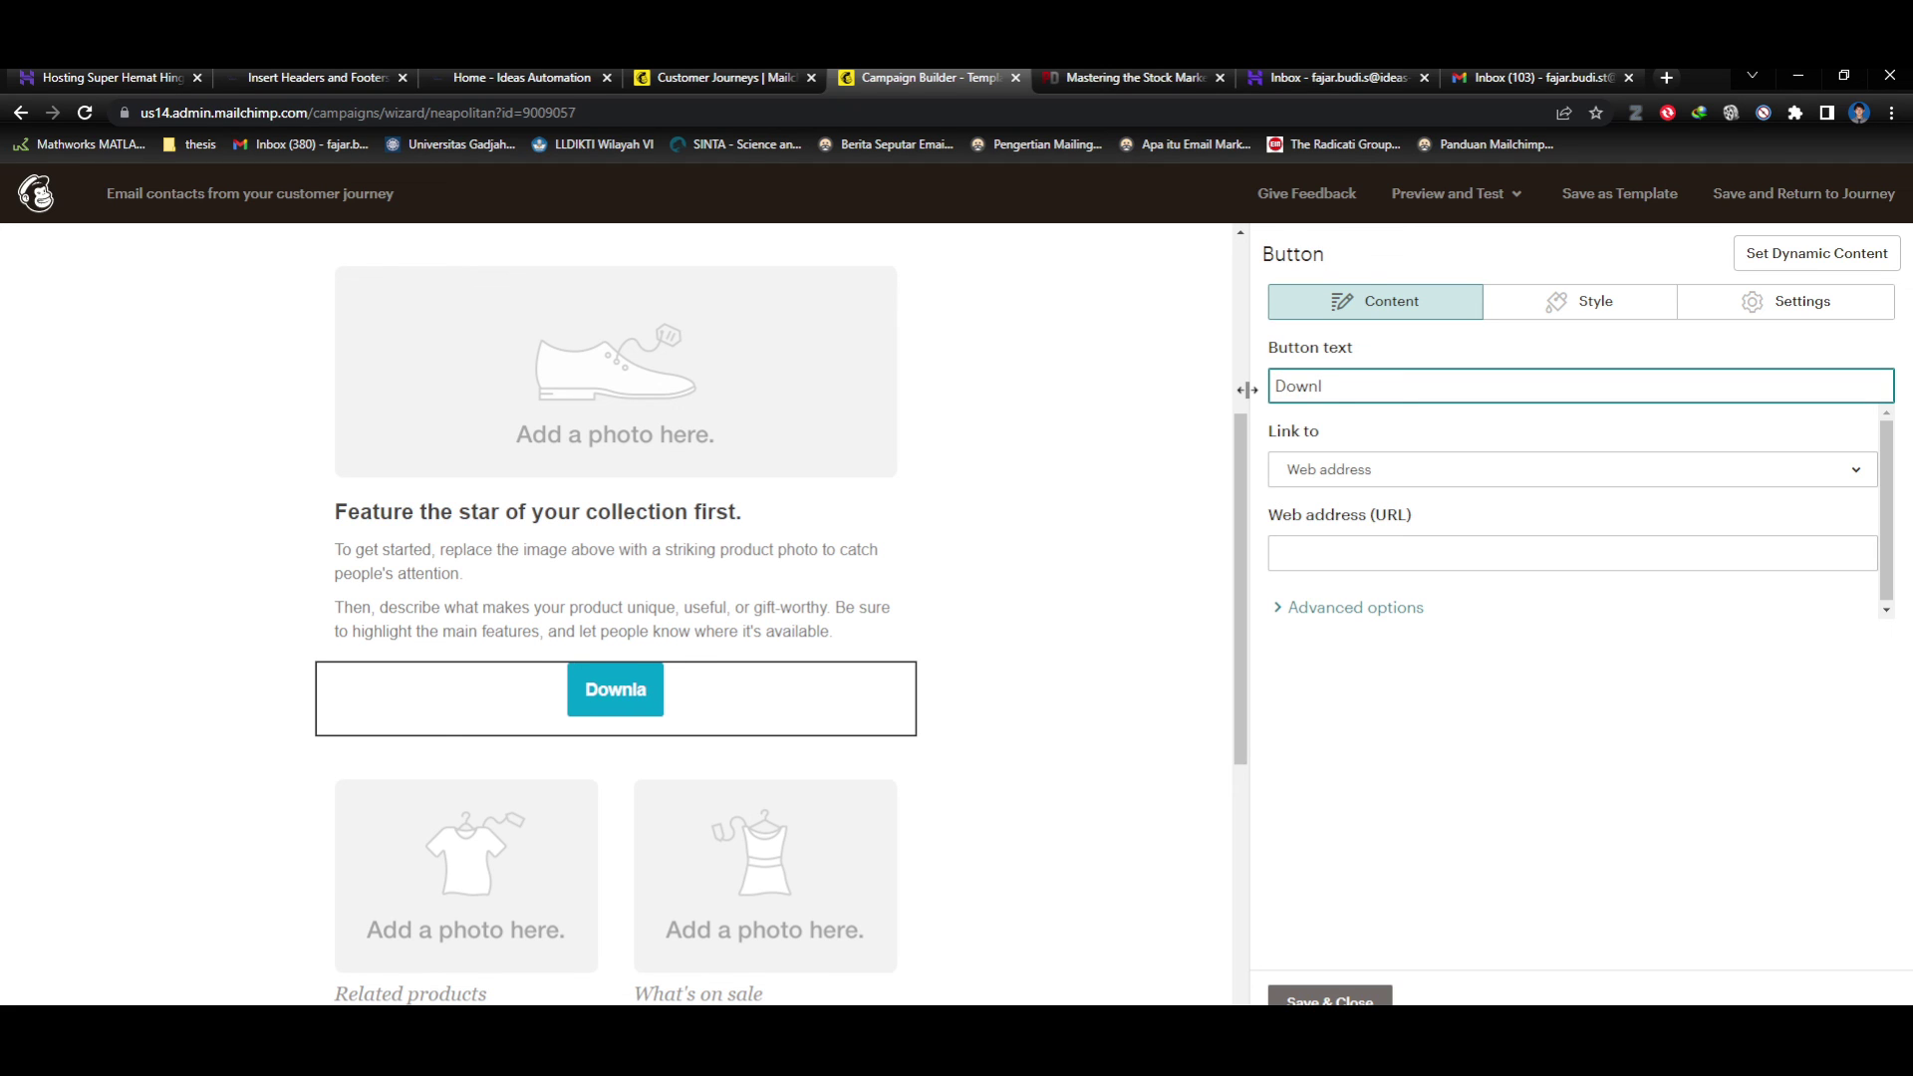
type("oad PDF")
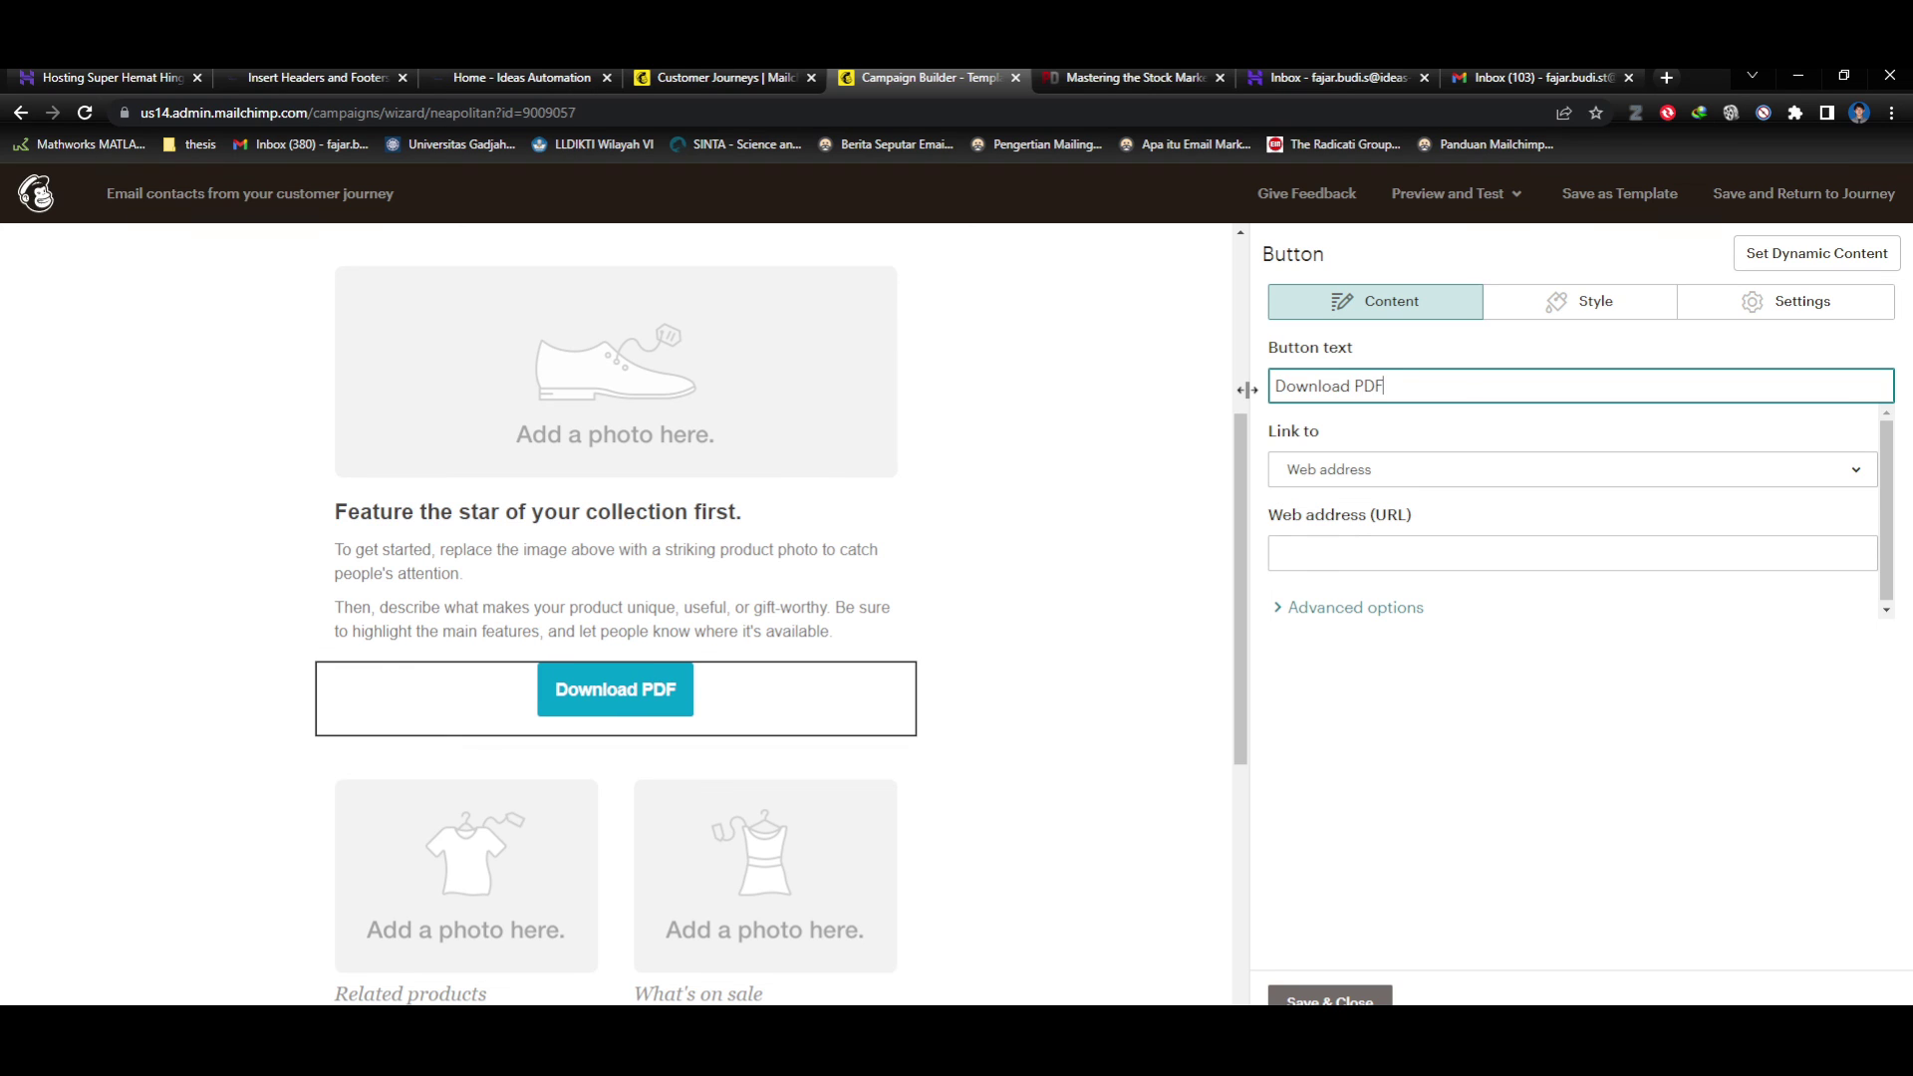
type(" Gratis")
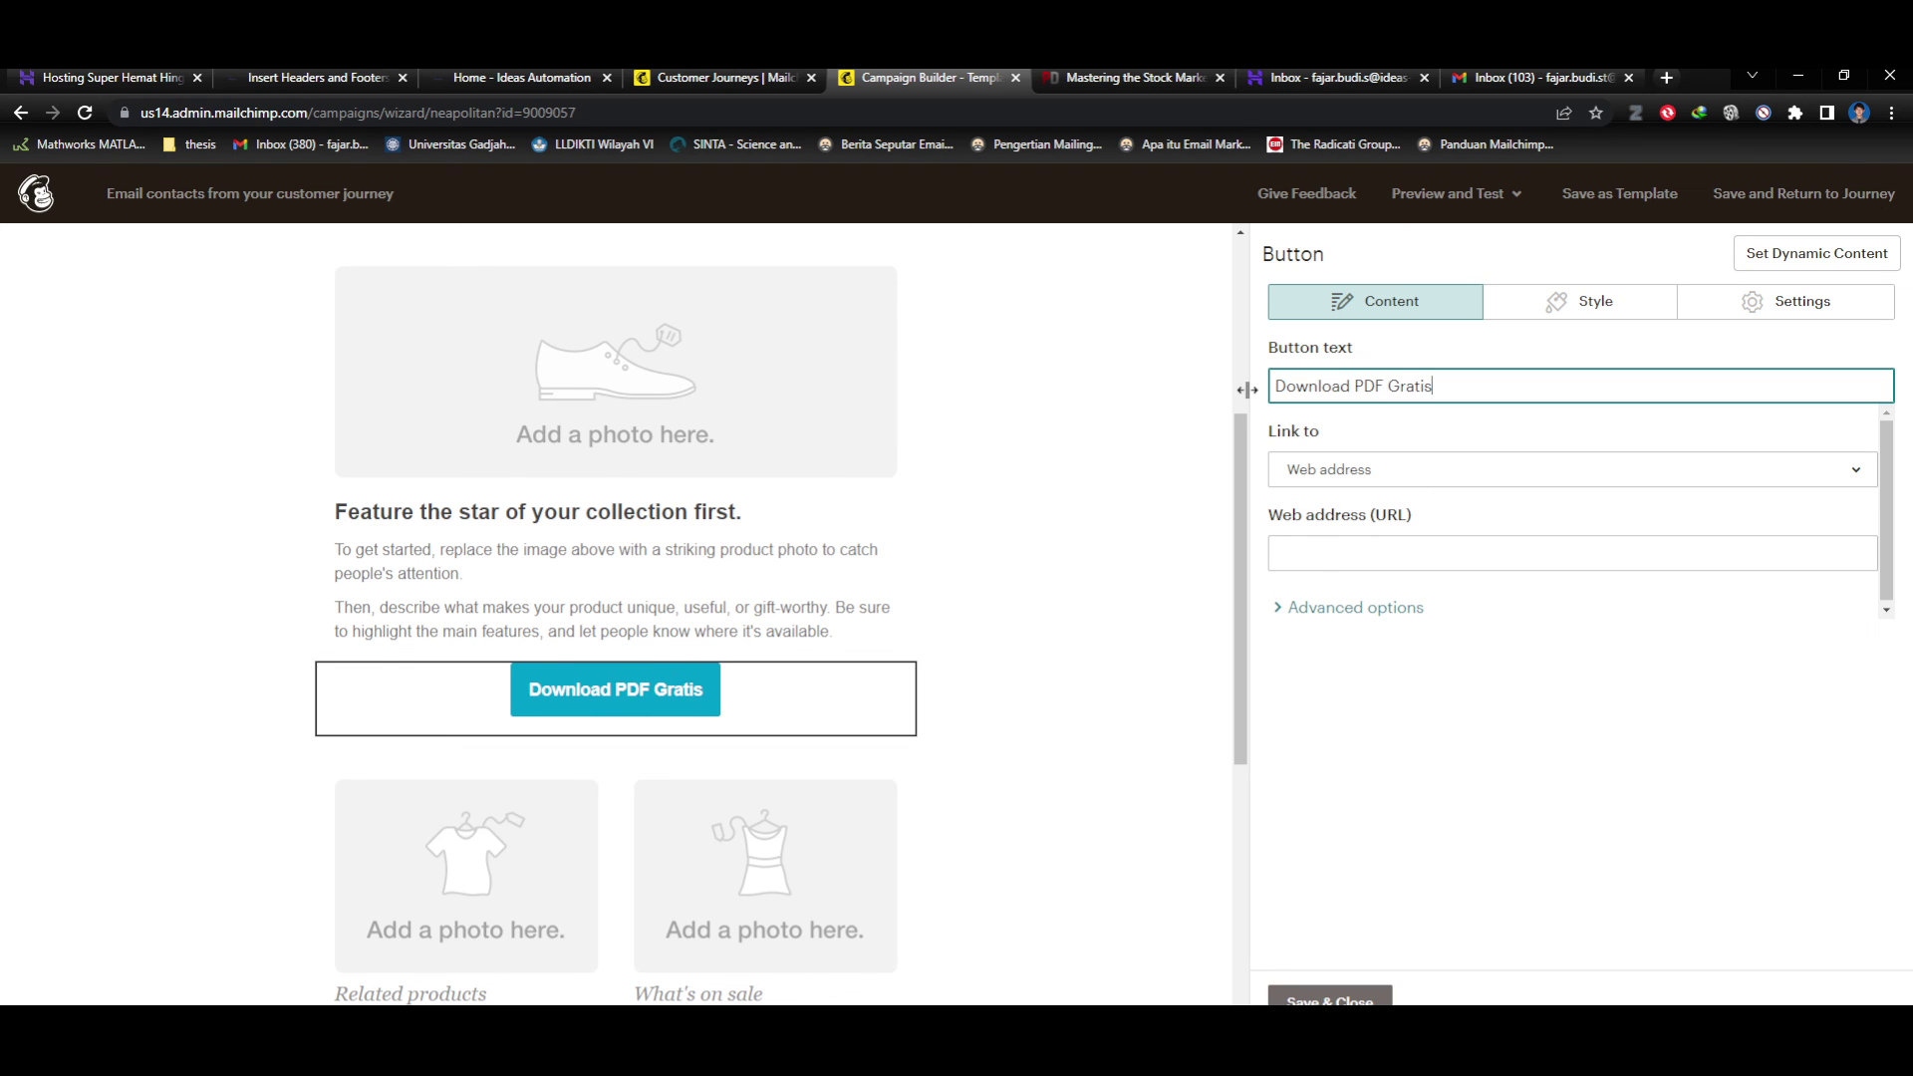
Link the download button to the copied pdfdrive.com web address of the "mastering-the-stock-market" book.
left_click(1419, 553)
key("ctrl+v")
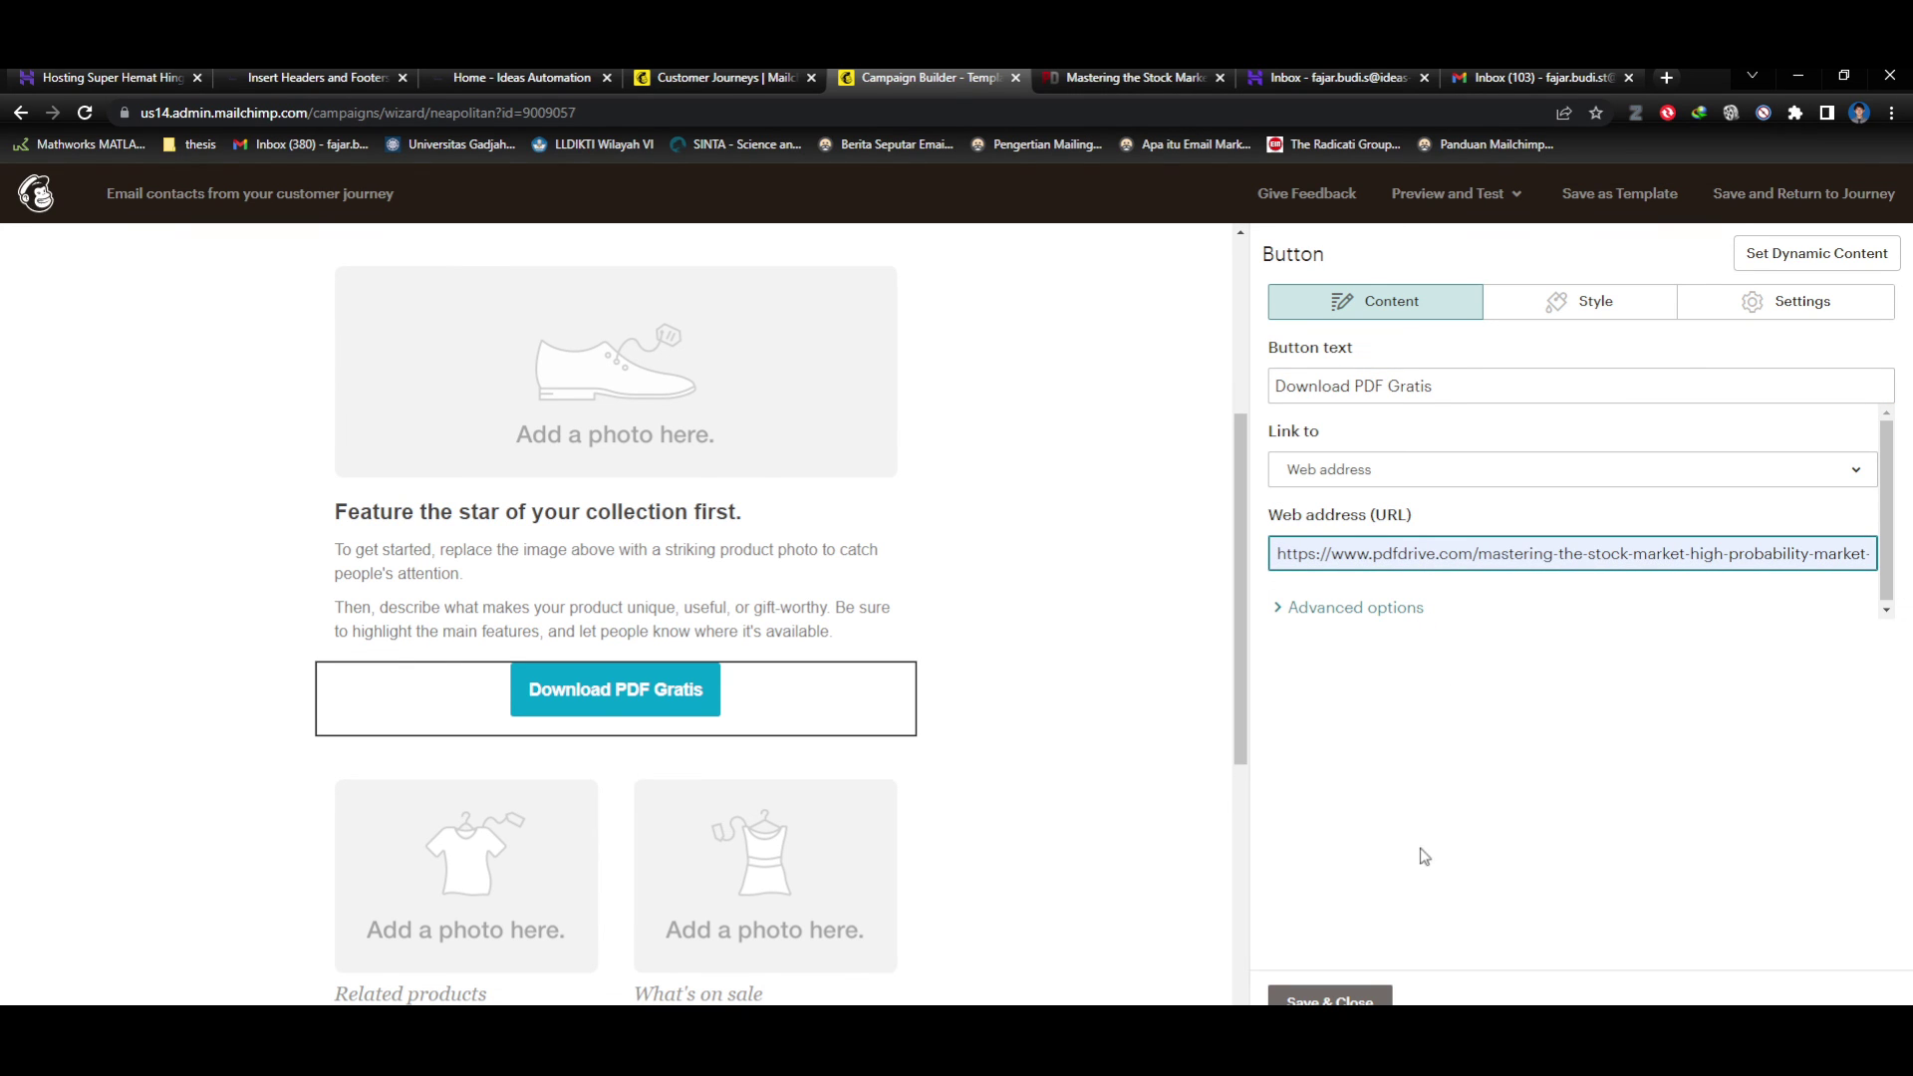
left_click(1038, 833)
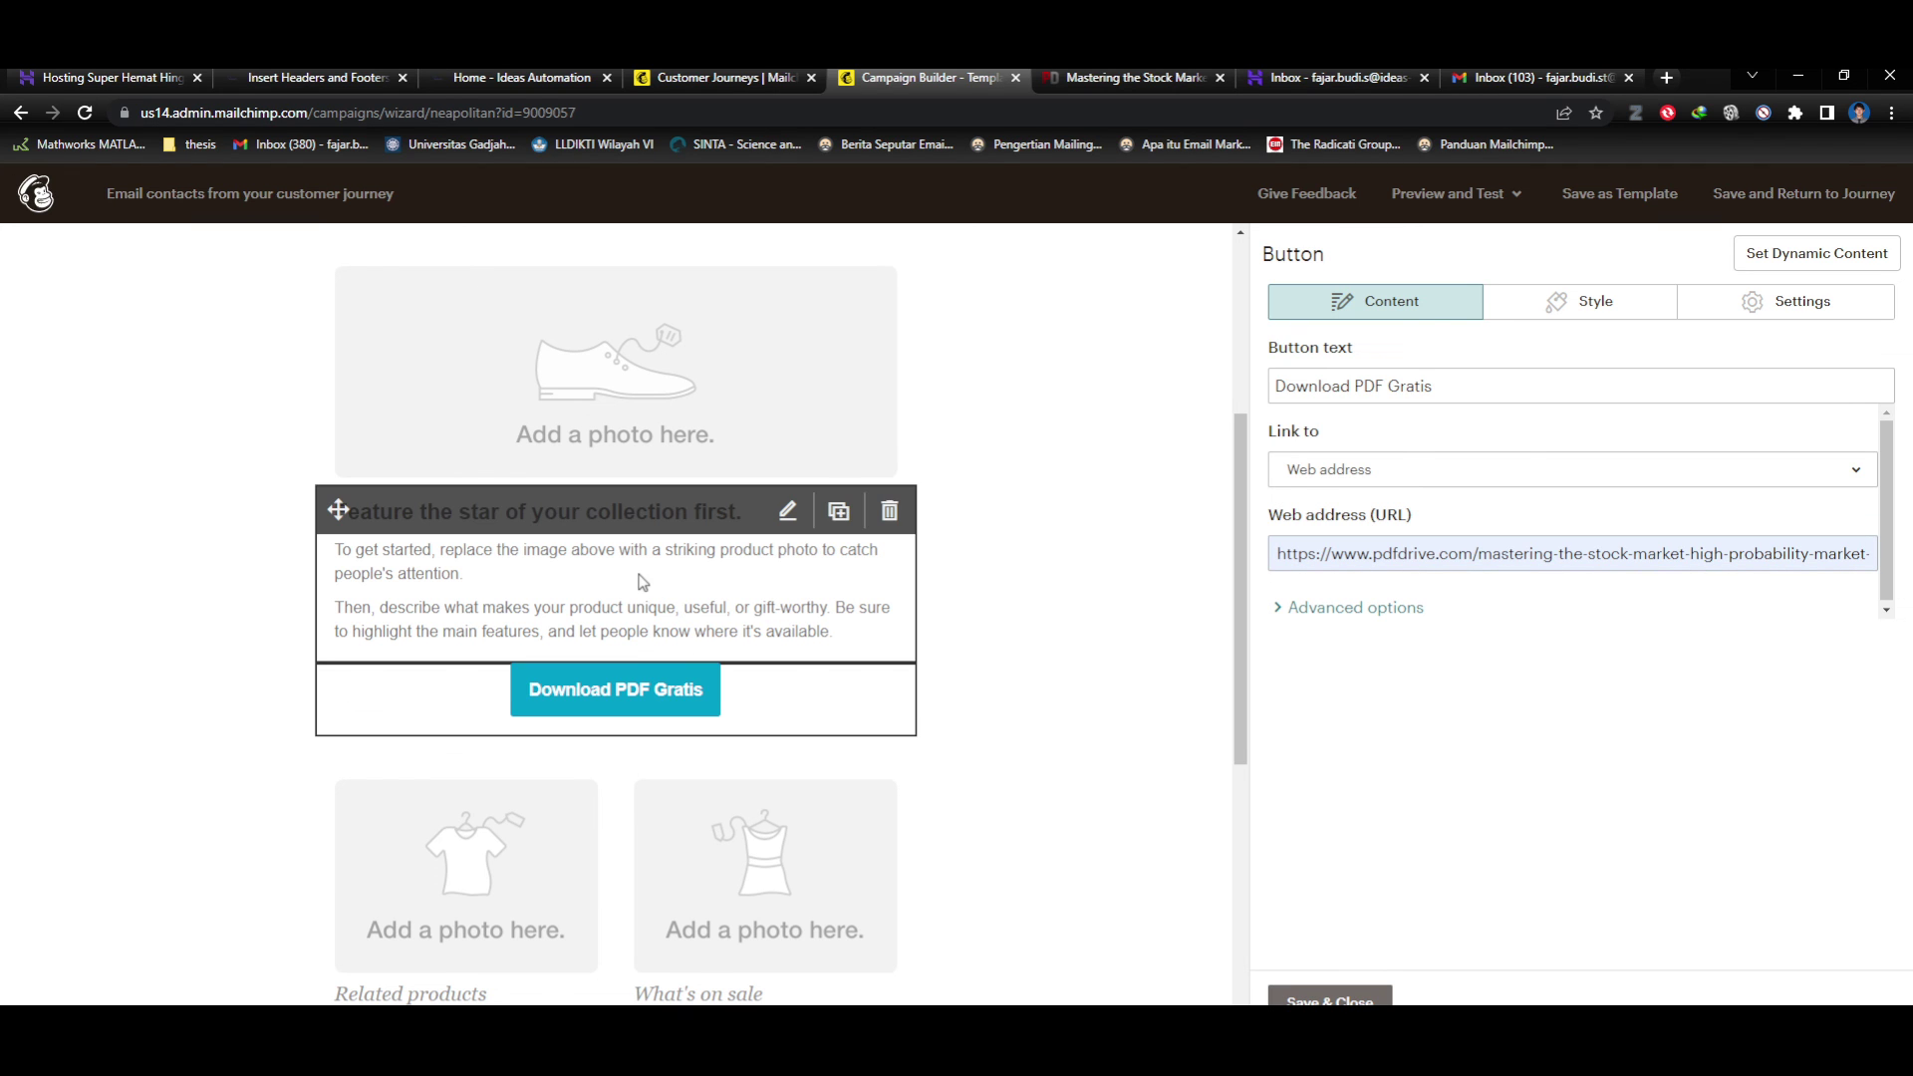
Try replacing the text block above the download button with "kjsdjkahsdajhsdjkasdh", and undo the replacement.
left_click(785, 551)
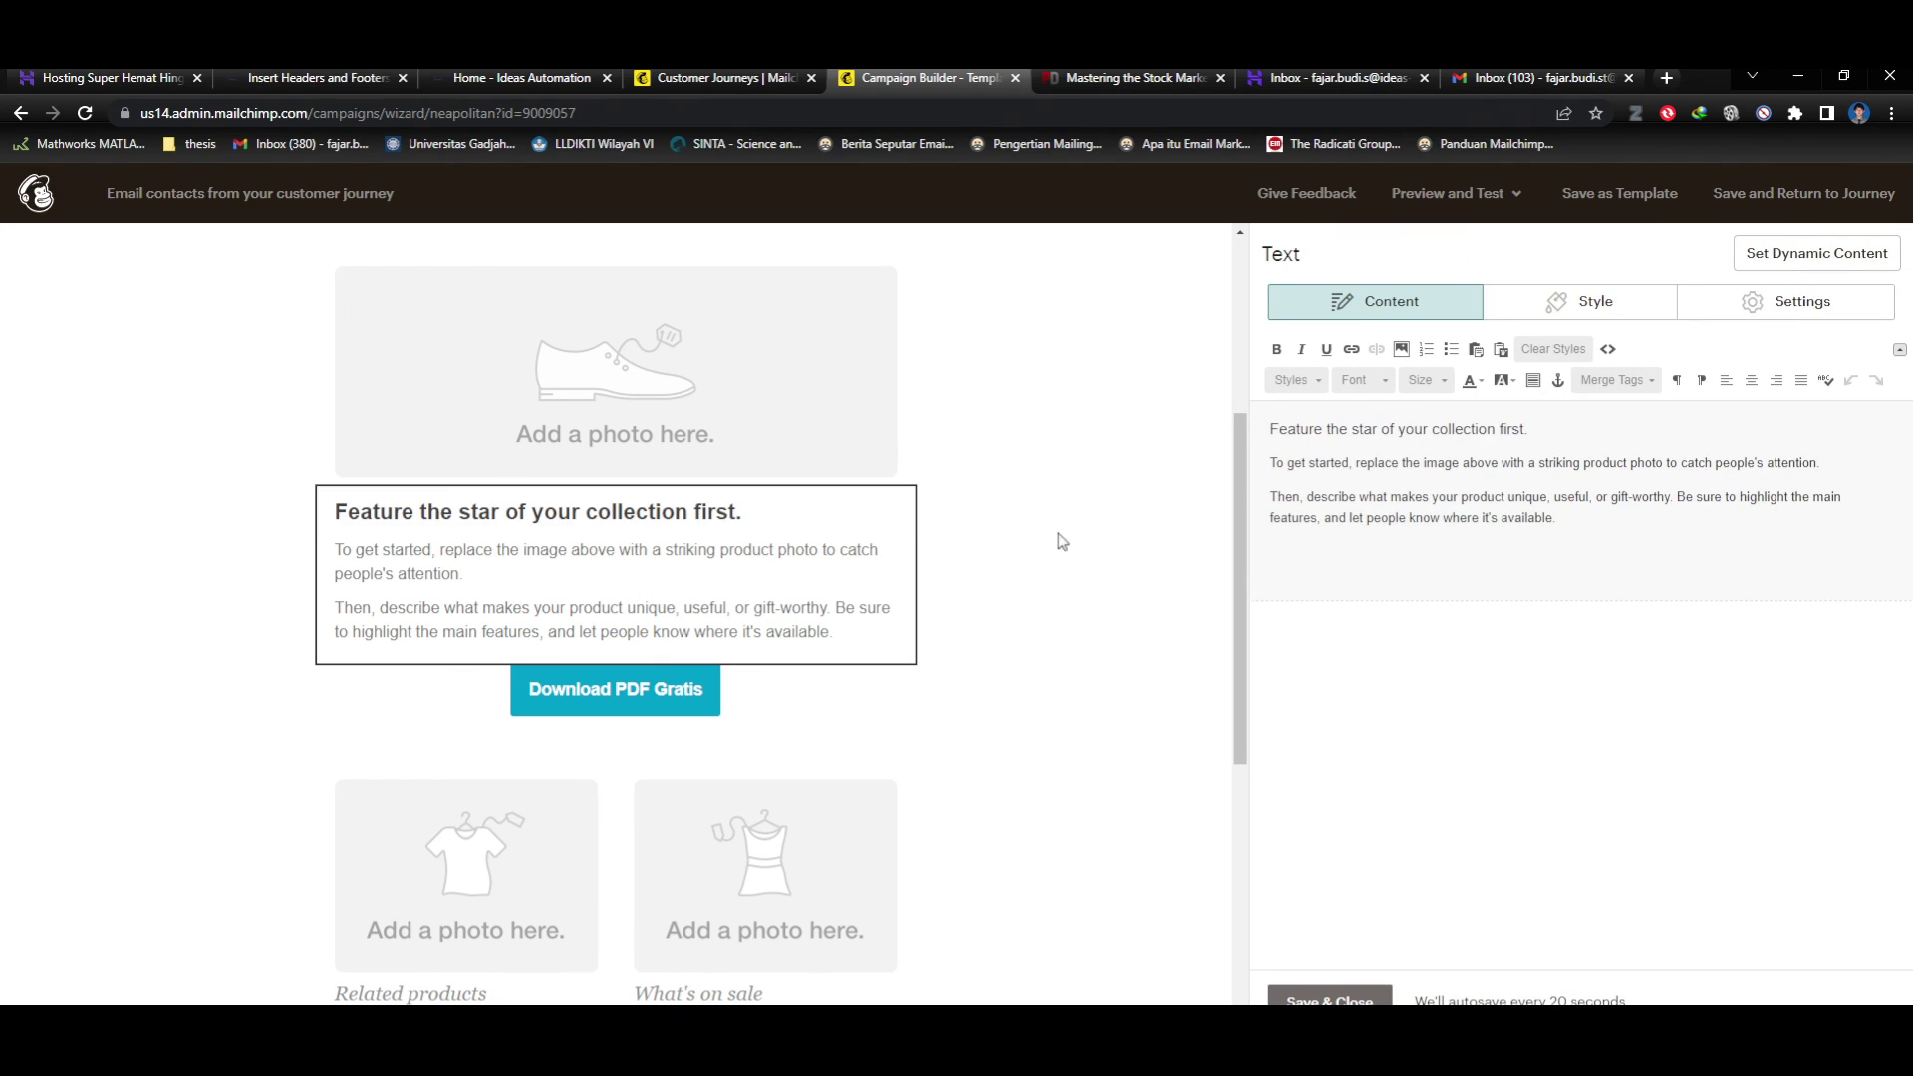
left_click_drag(1557, 444, 1284, 412)
left_click_drag(1562, 526, 1271, 415)
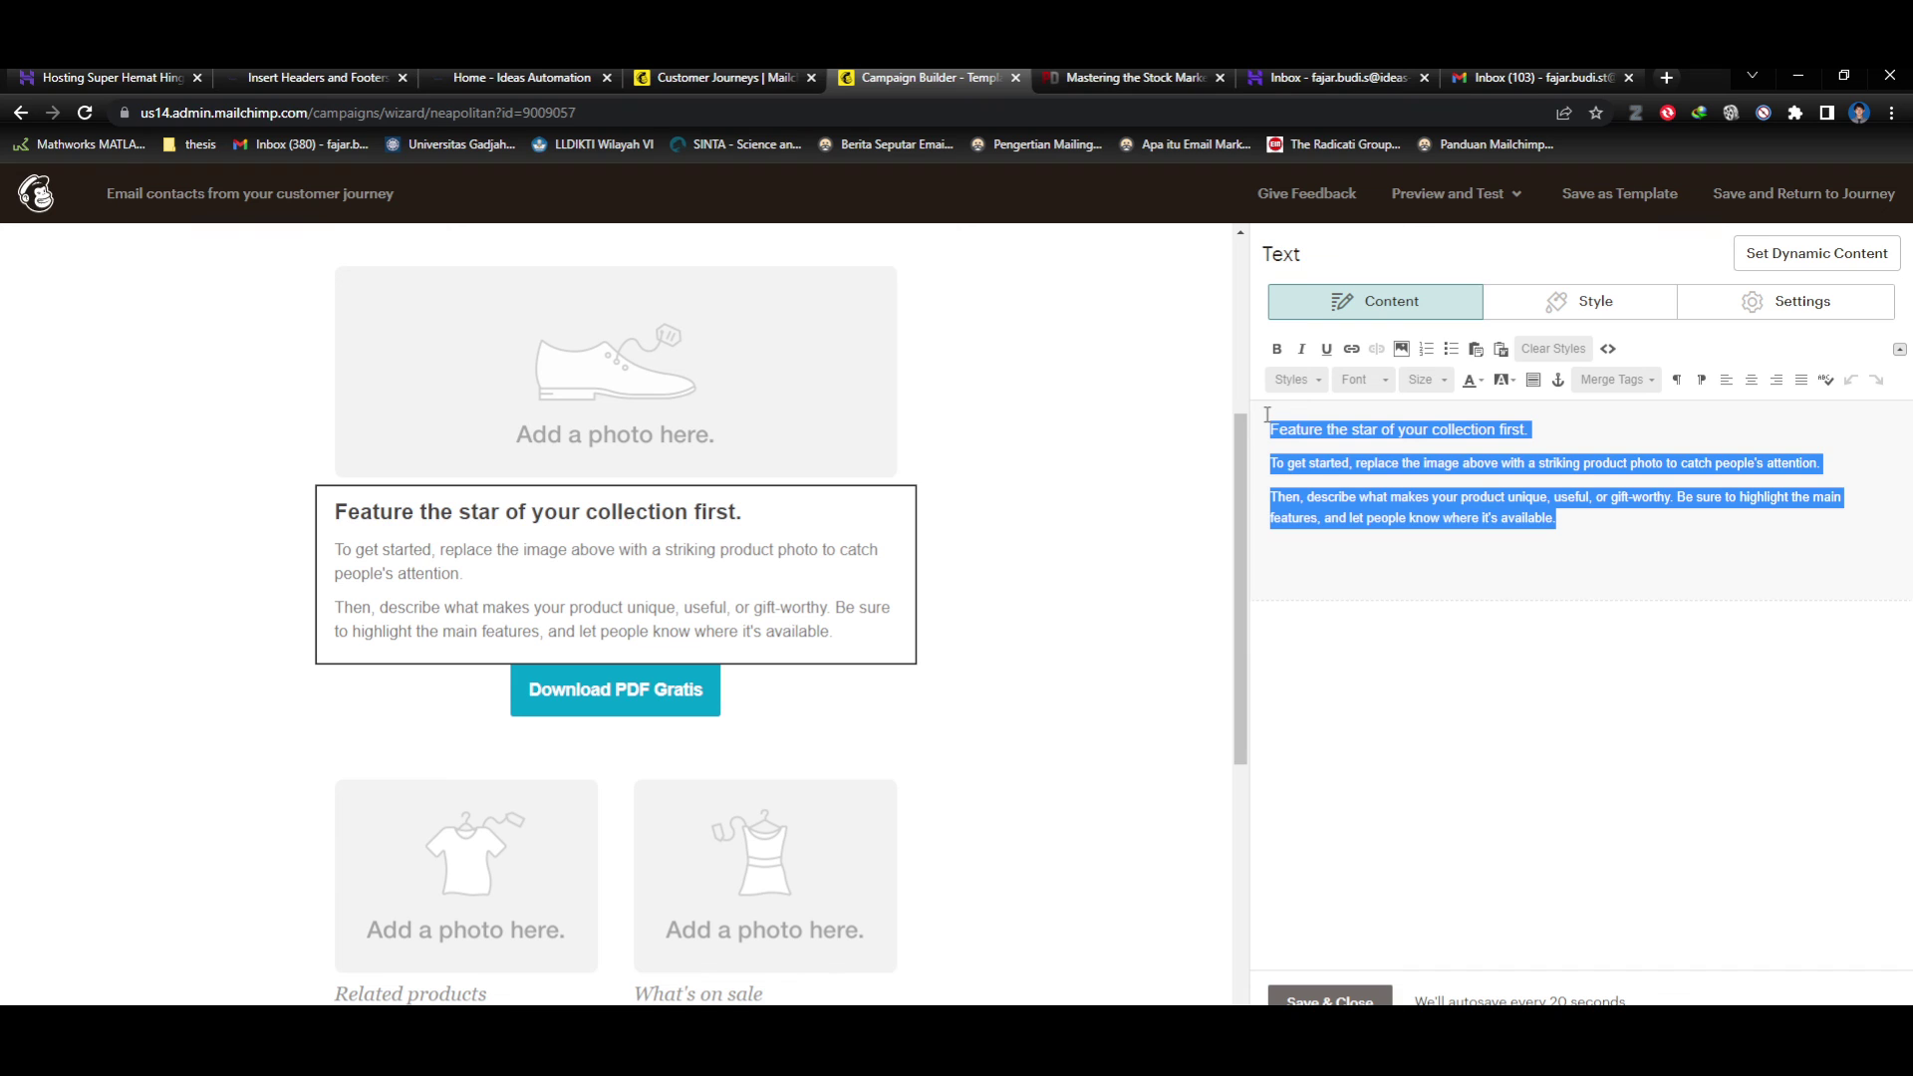
key("BackSpace")
type("kjsdjkahsdajhsdjkasdh")
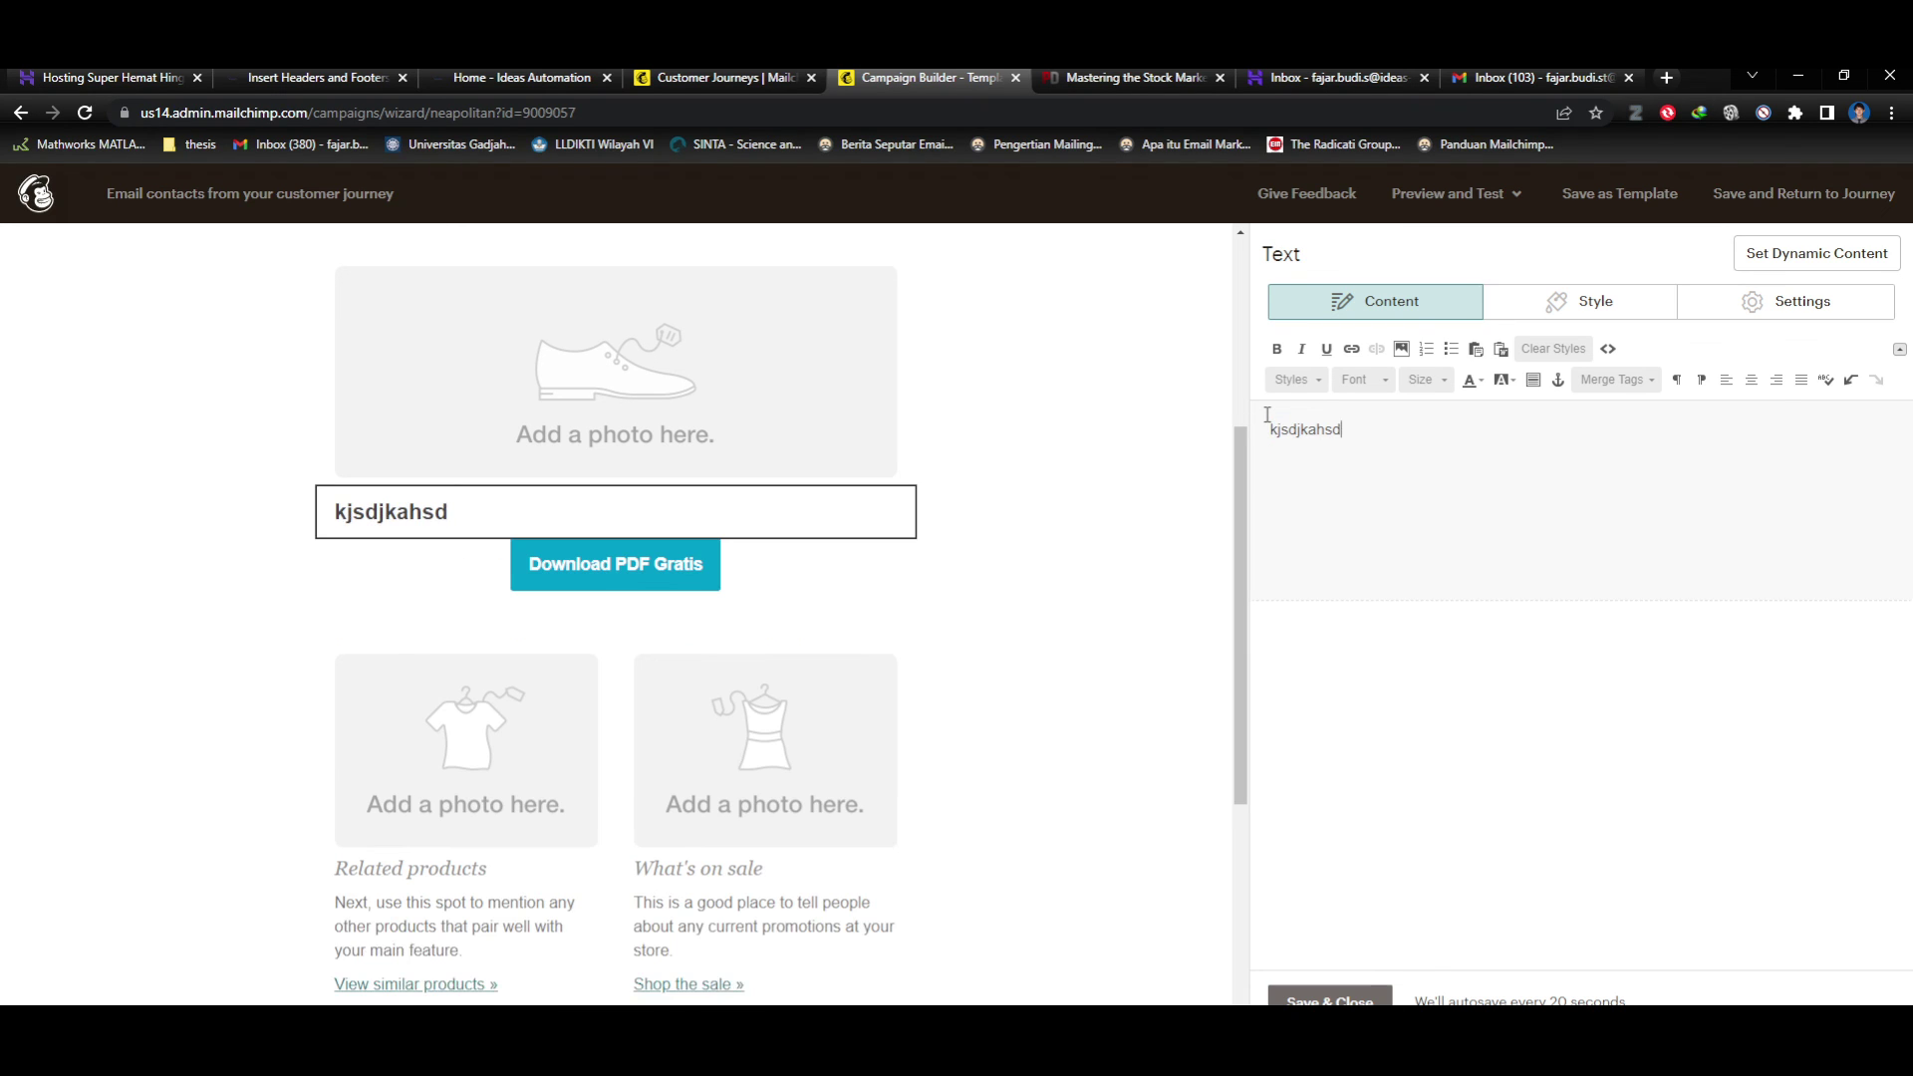
key("ctrl+z")
key("ctrl+z")
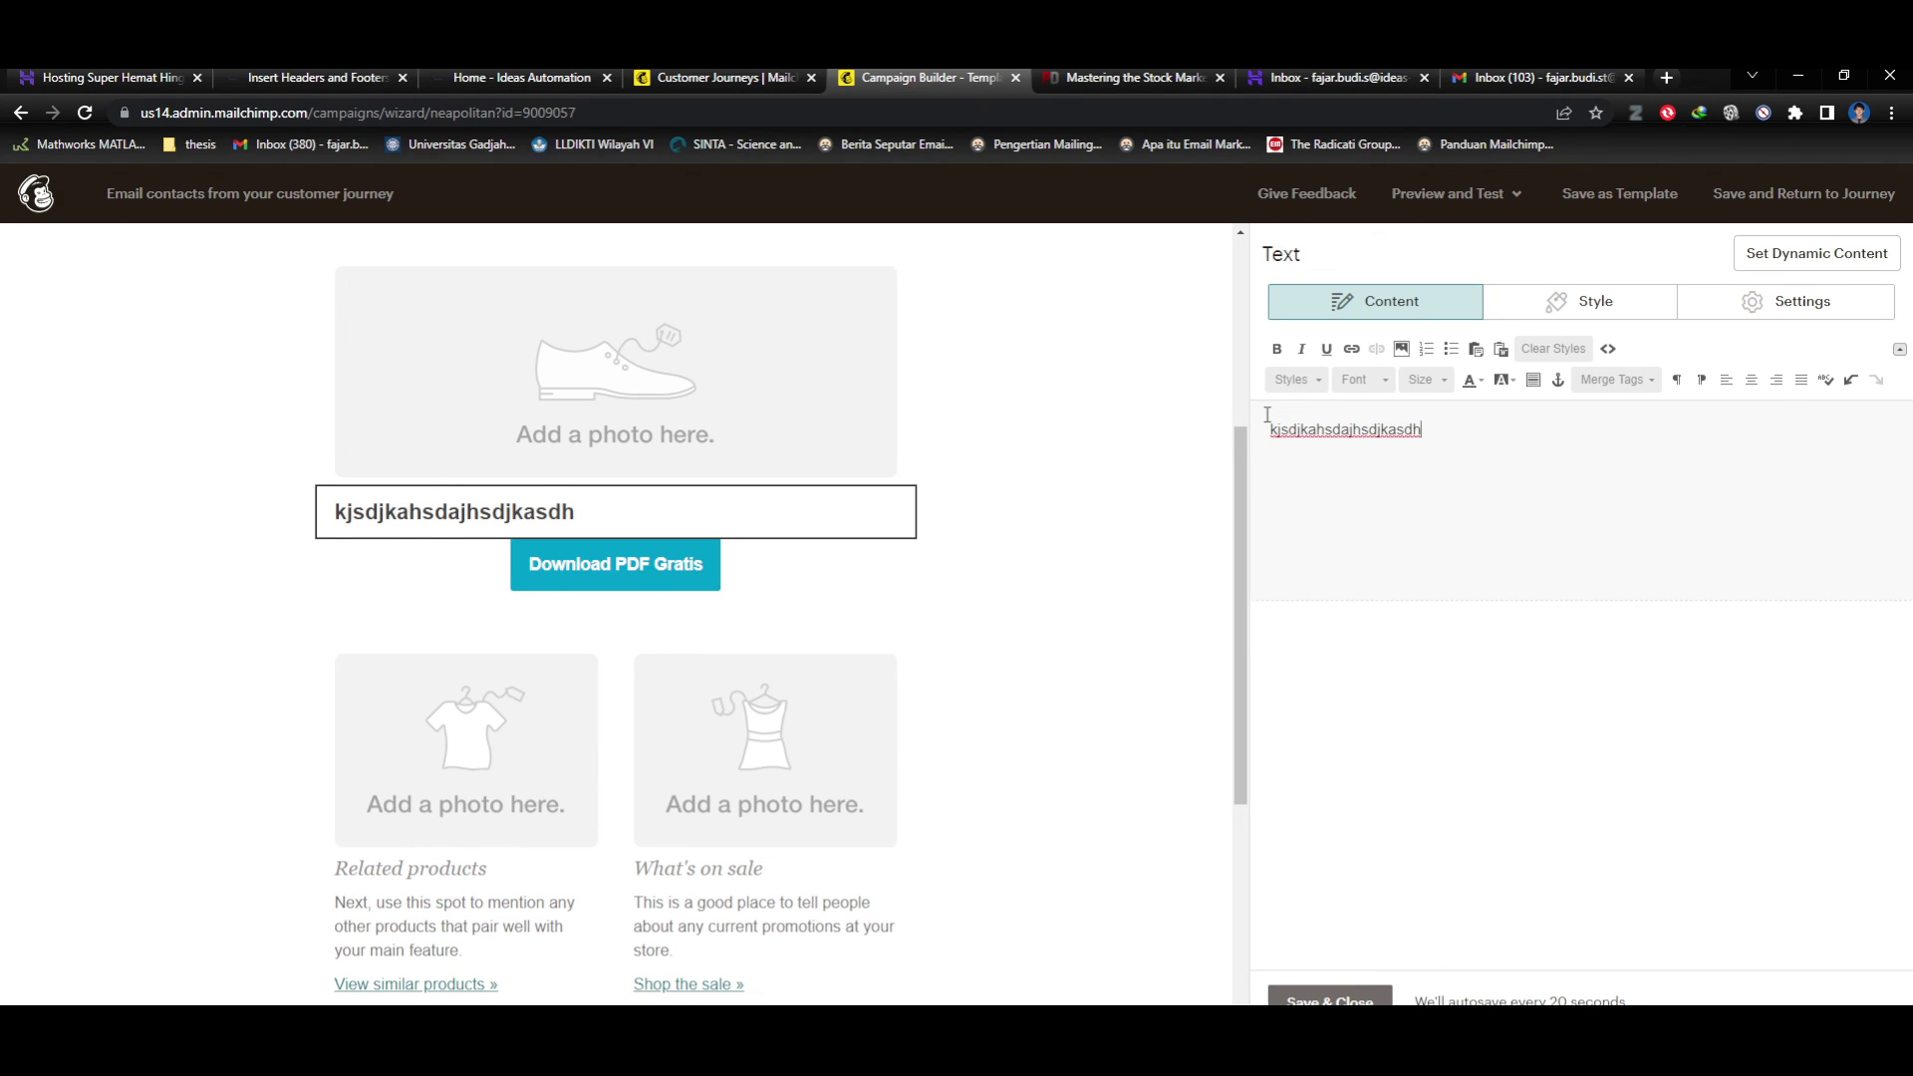
Look over the remaining product blocks and footer, and save and close the text block.
scroll(963, 704, "down", 2)
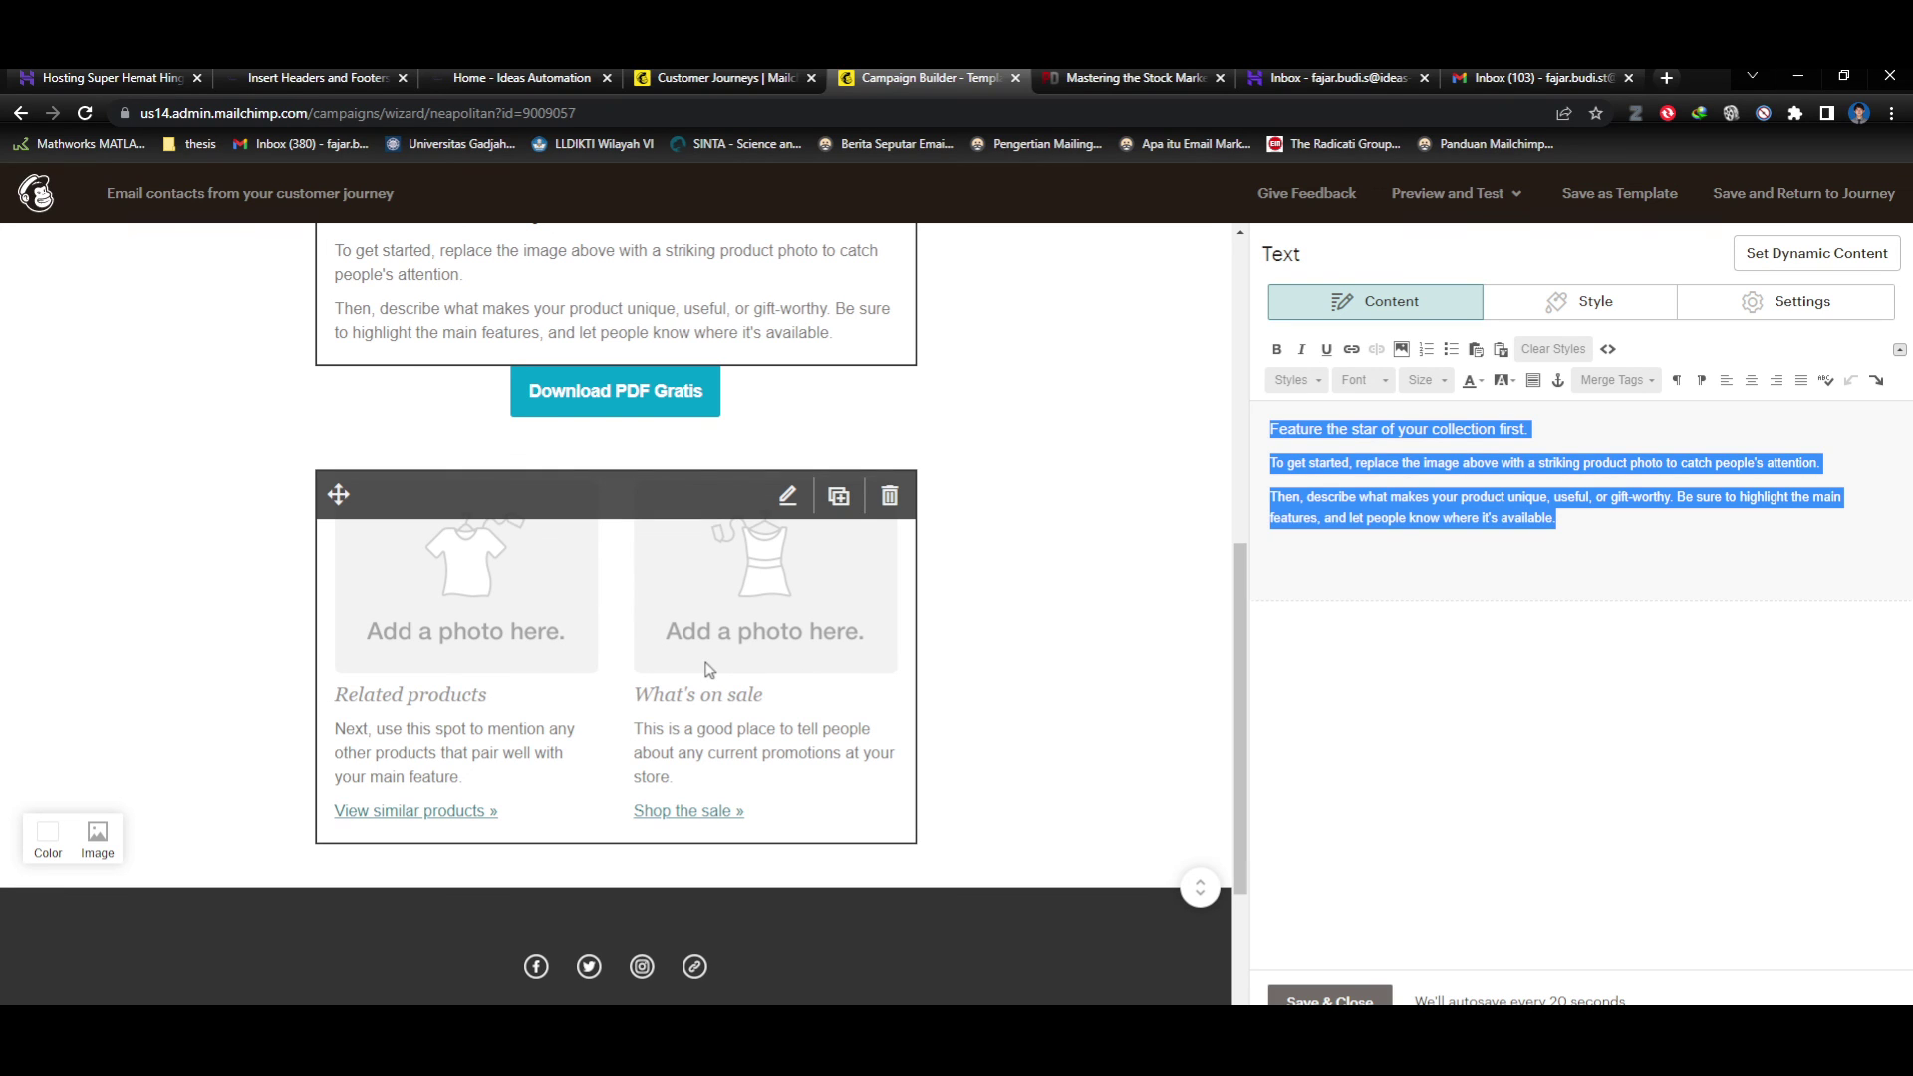
scroll(1008, 679, "down", 2)
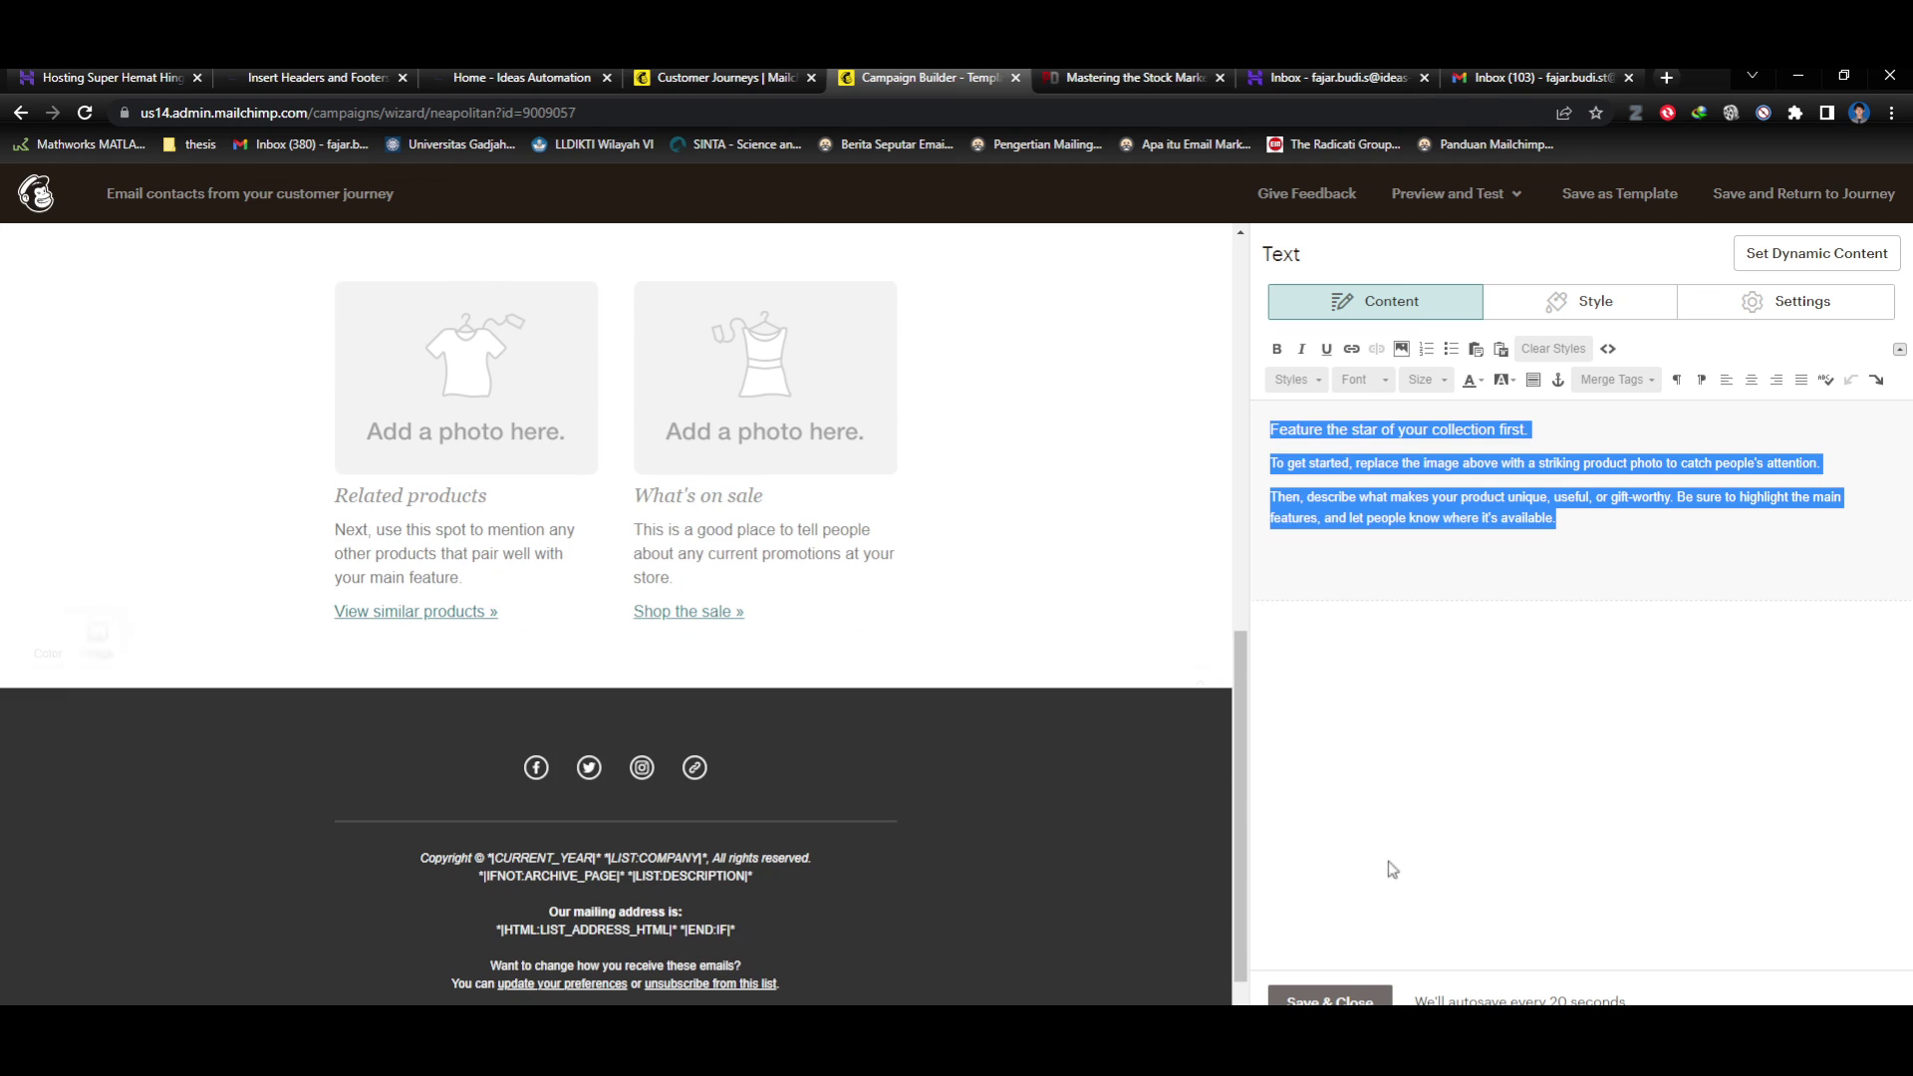
left_click(1330, 1001)
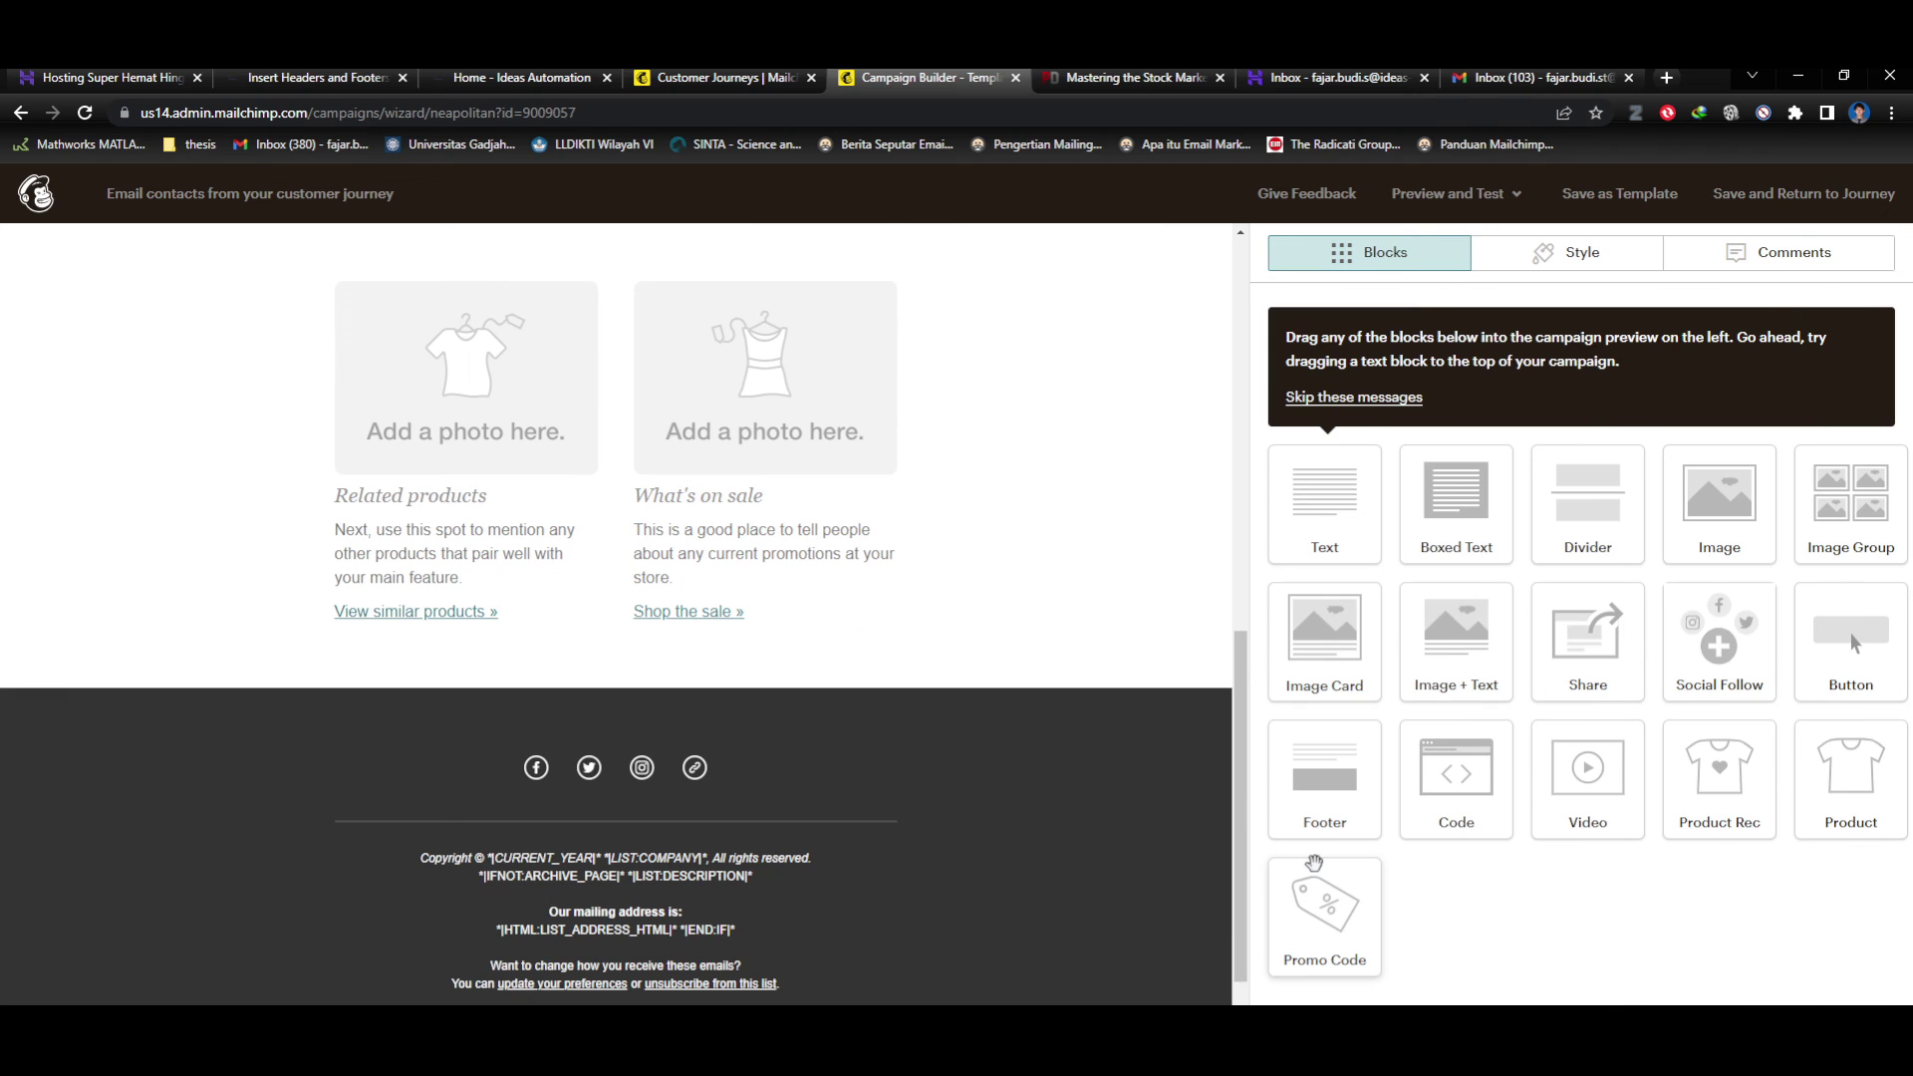
Open the email in preview mode and look through its content from header image to footer.
scroll(1011, 392, "up", 4)
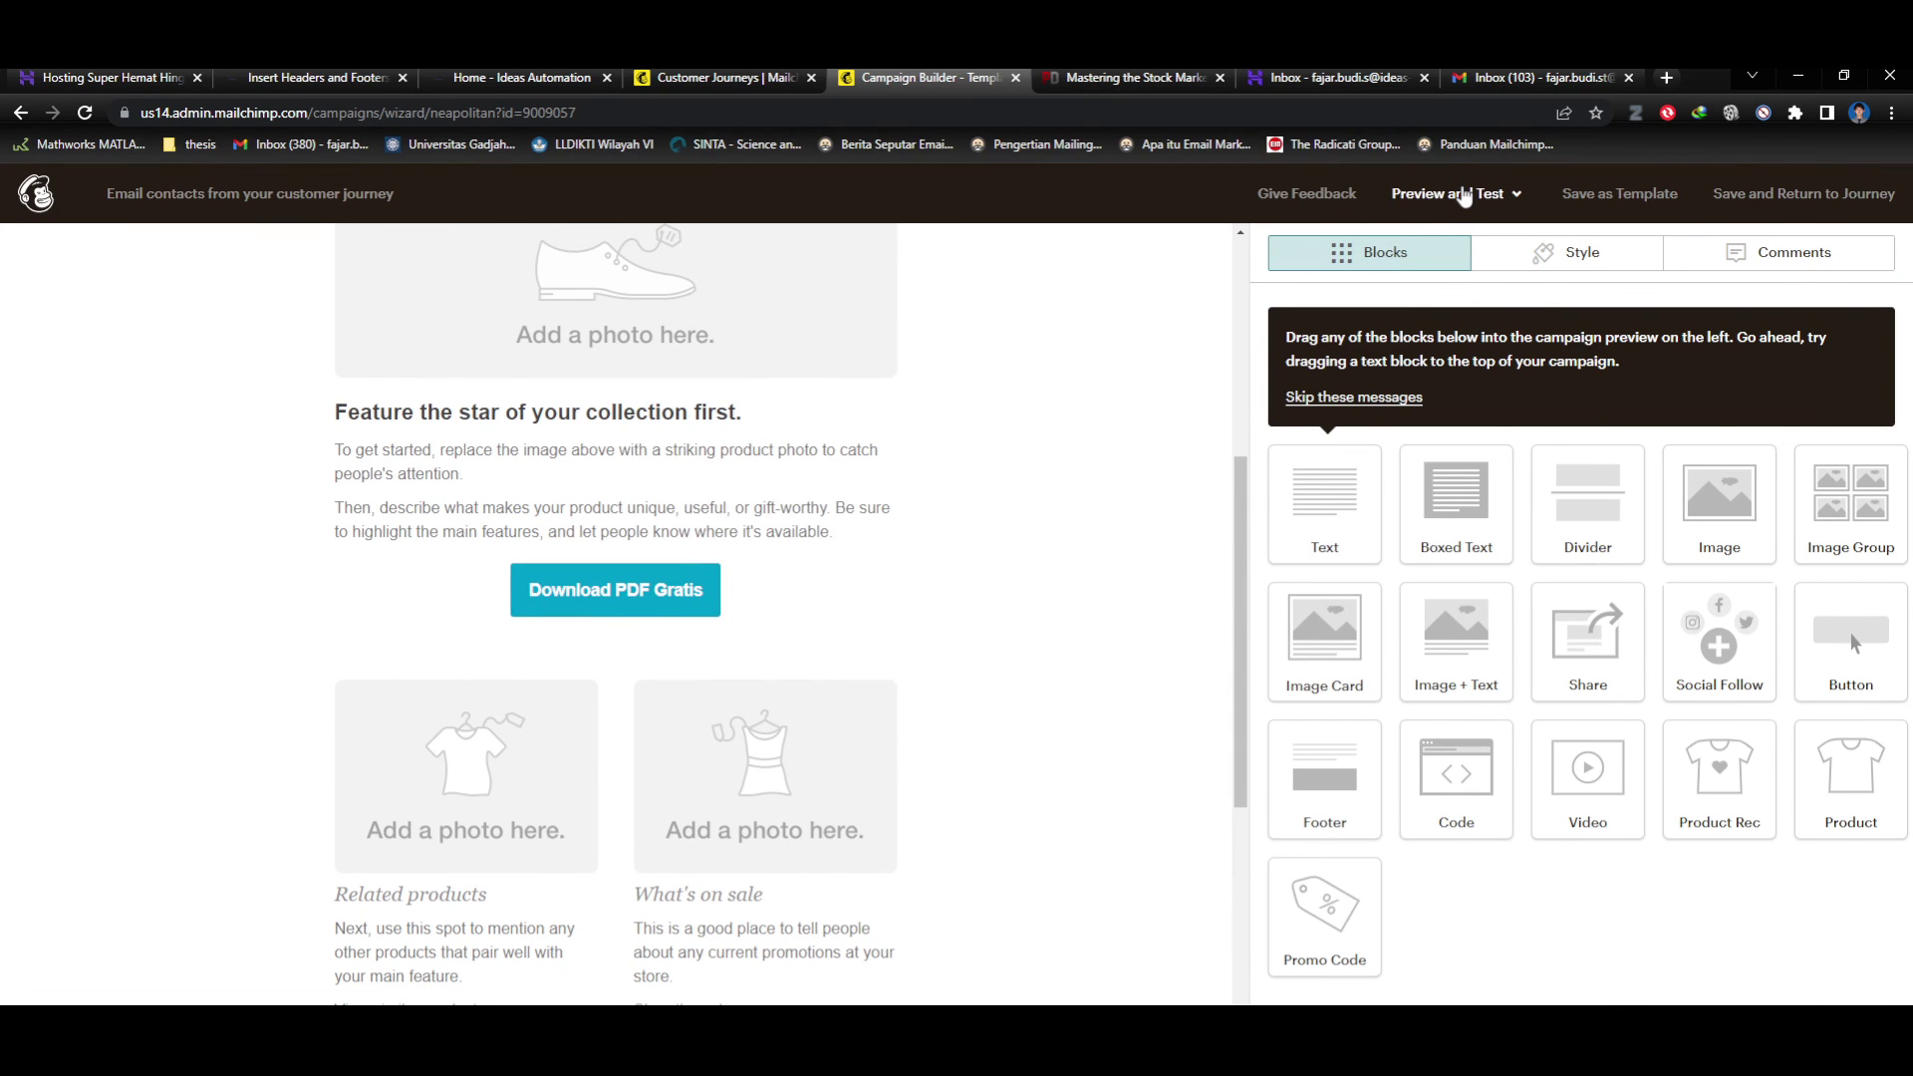
left_click(1463, 196)
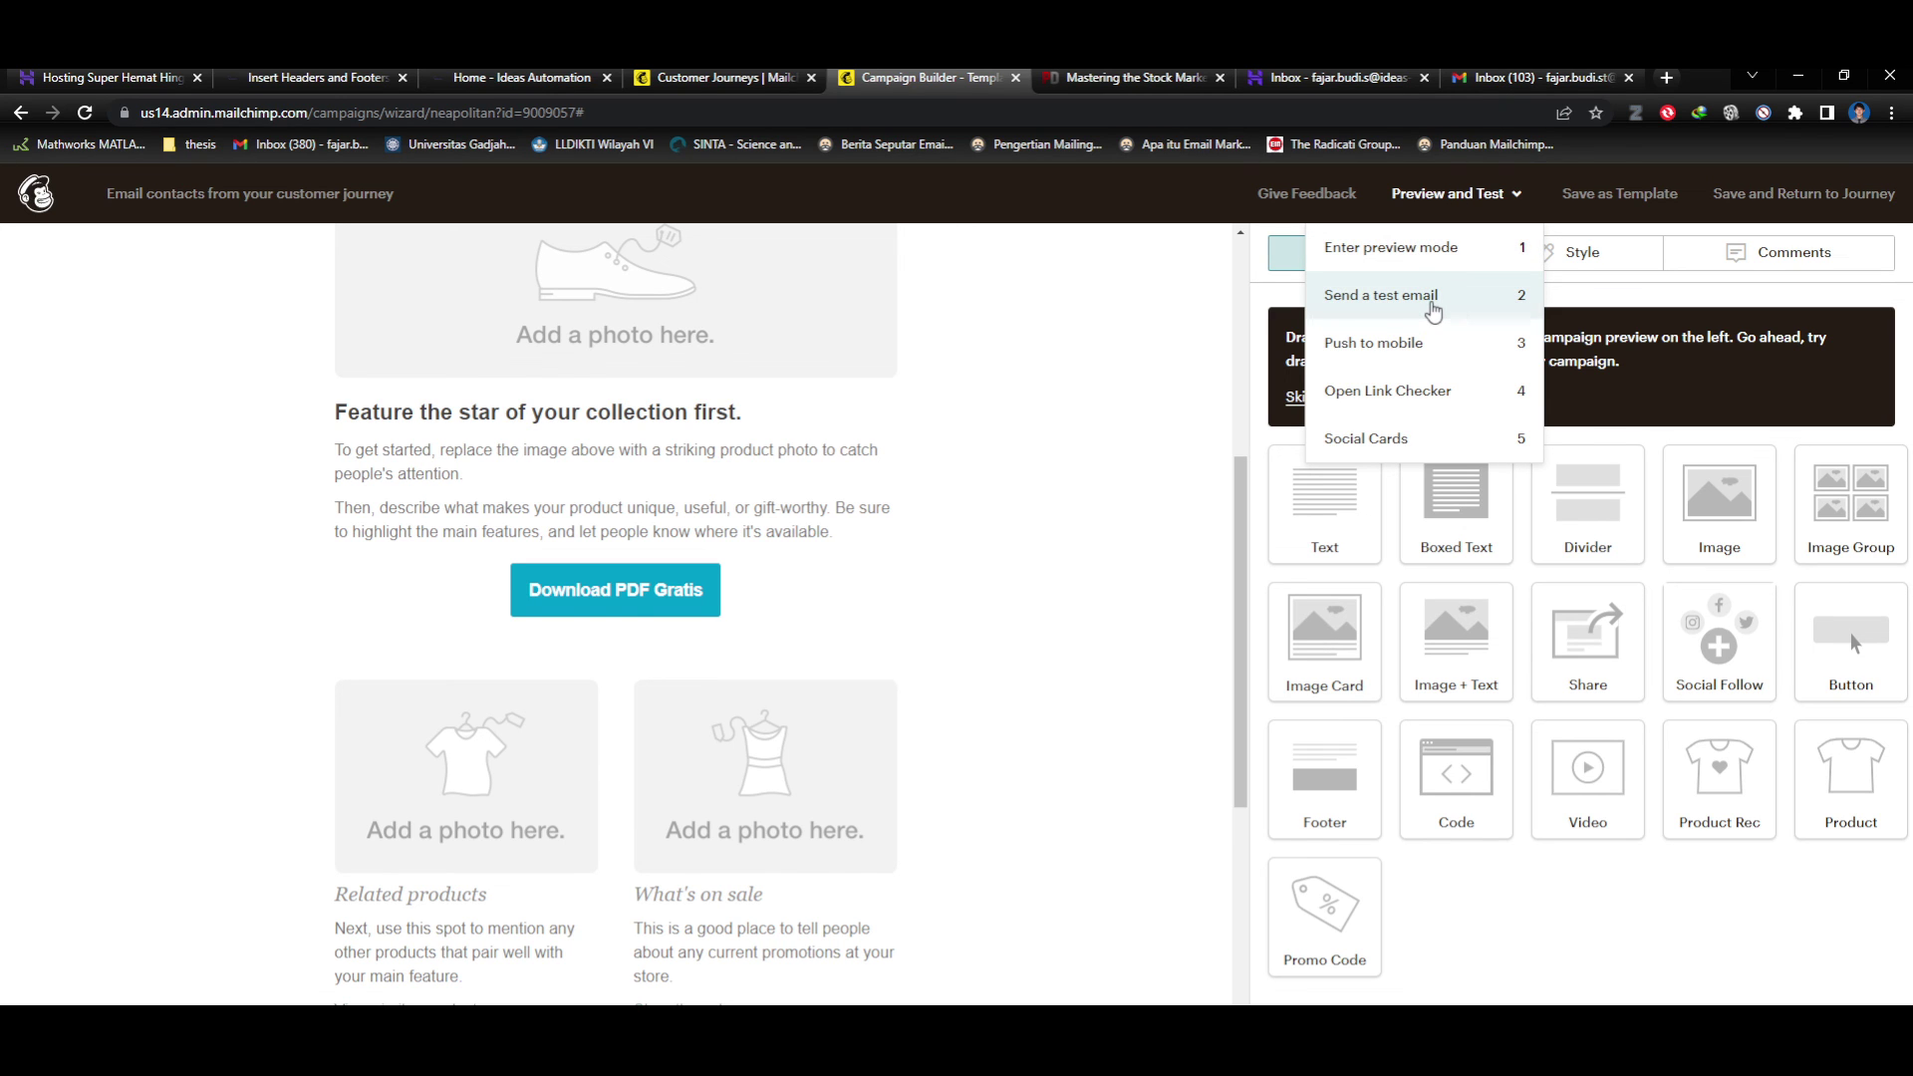
left_click(1432, 260)
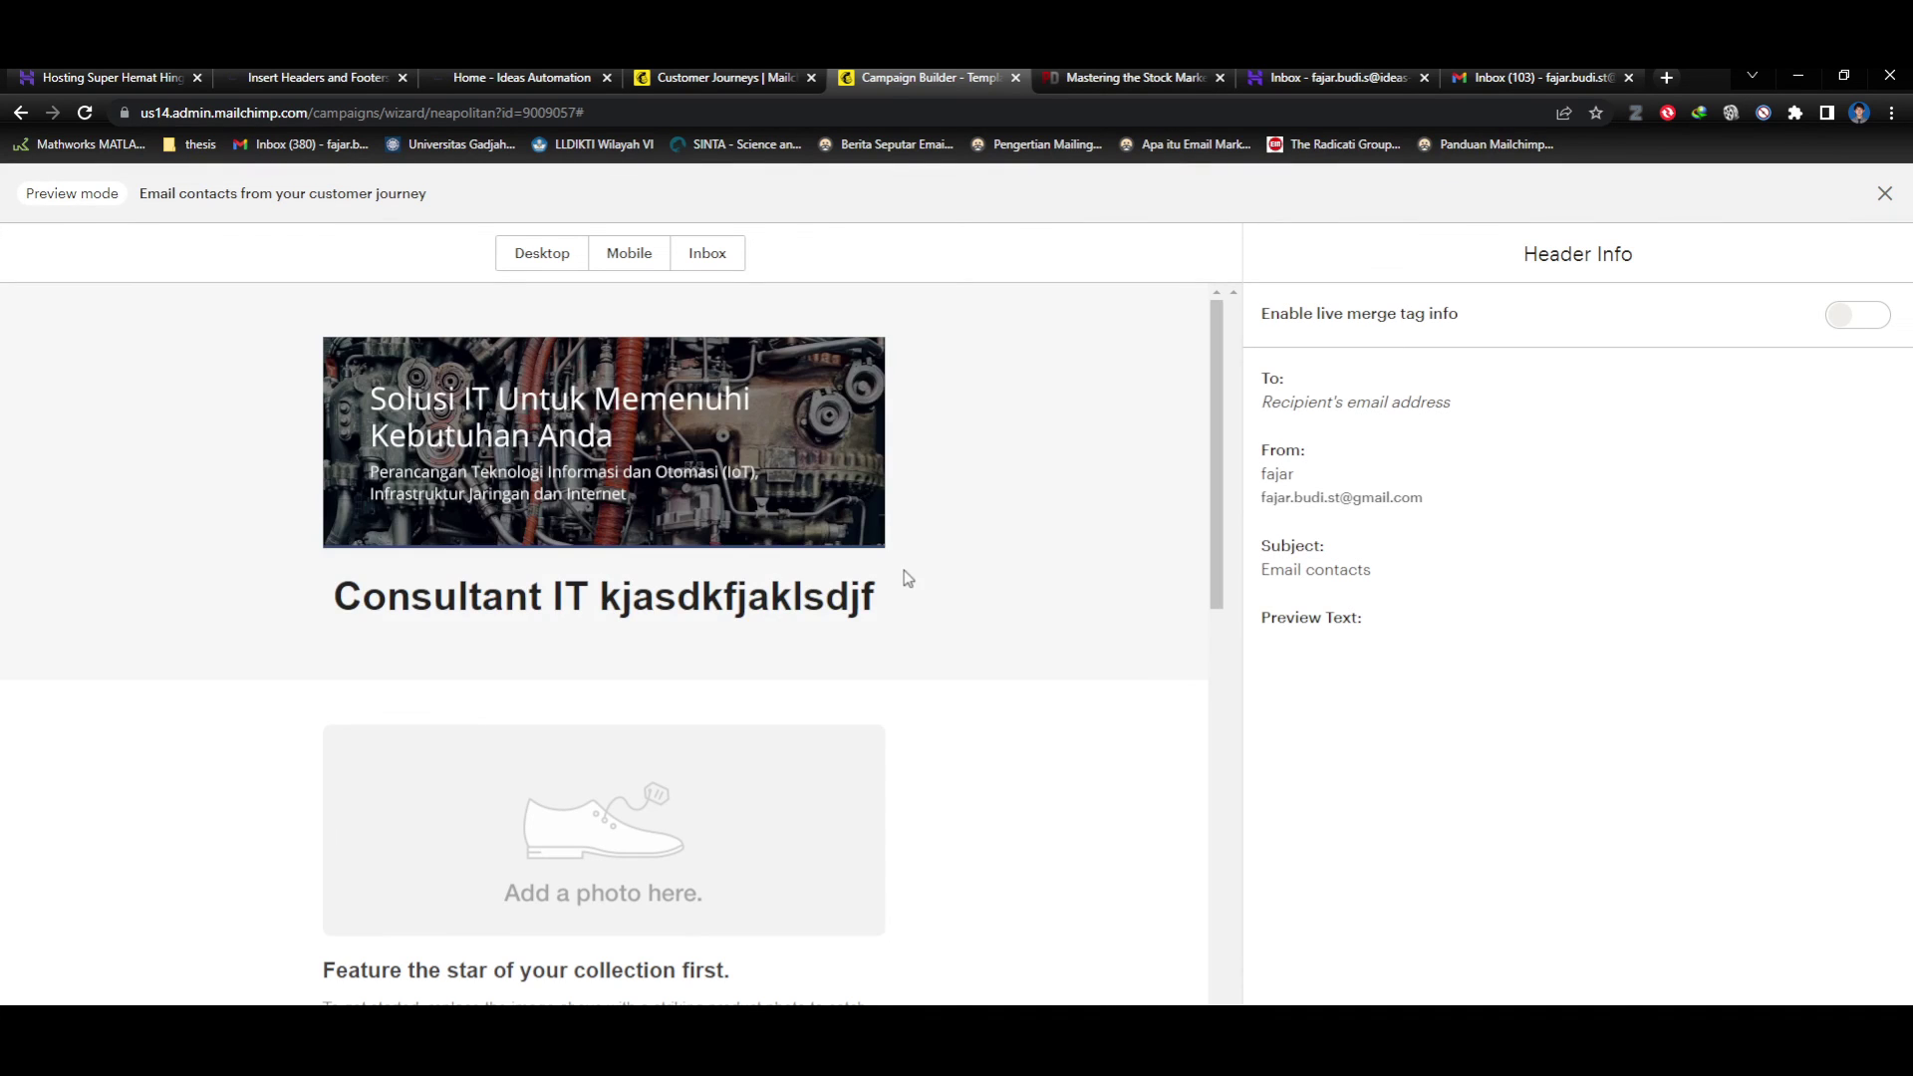
scroll(904, 586, "down", 4)
scroll(904, 594, "down", 5)
scroll(903, 594, "up", 9)
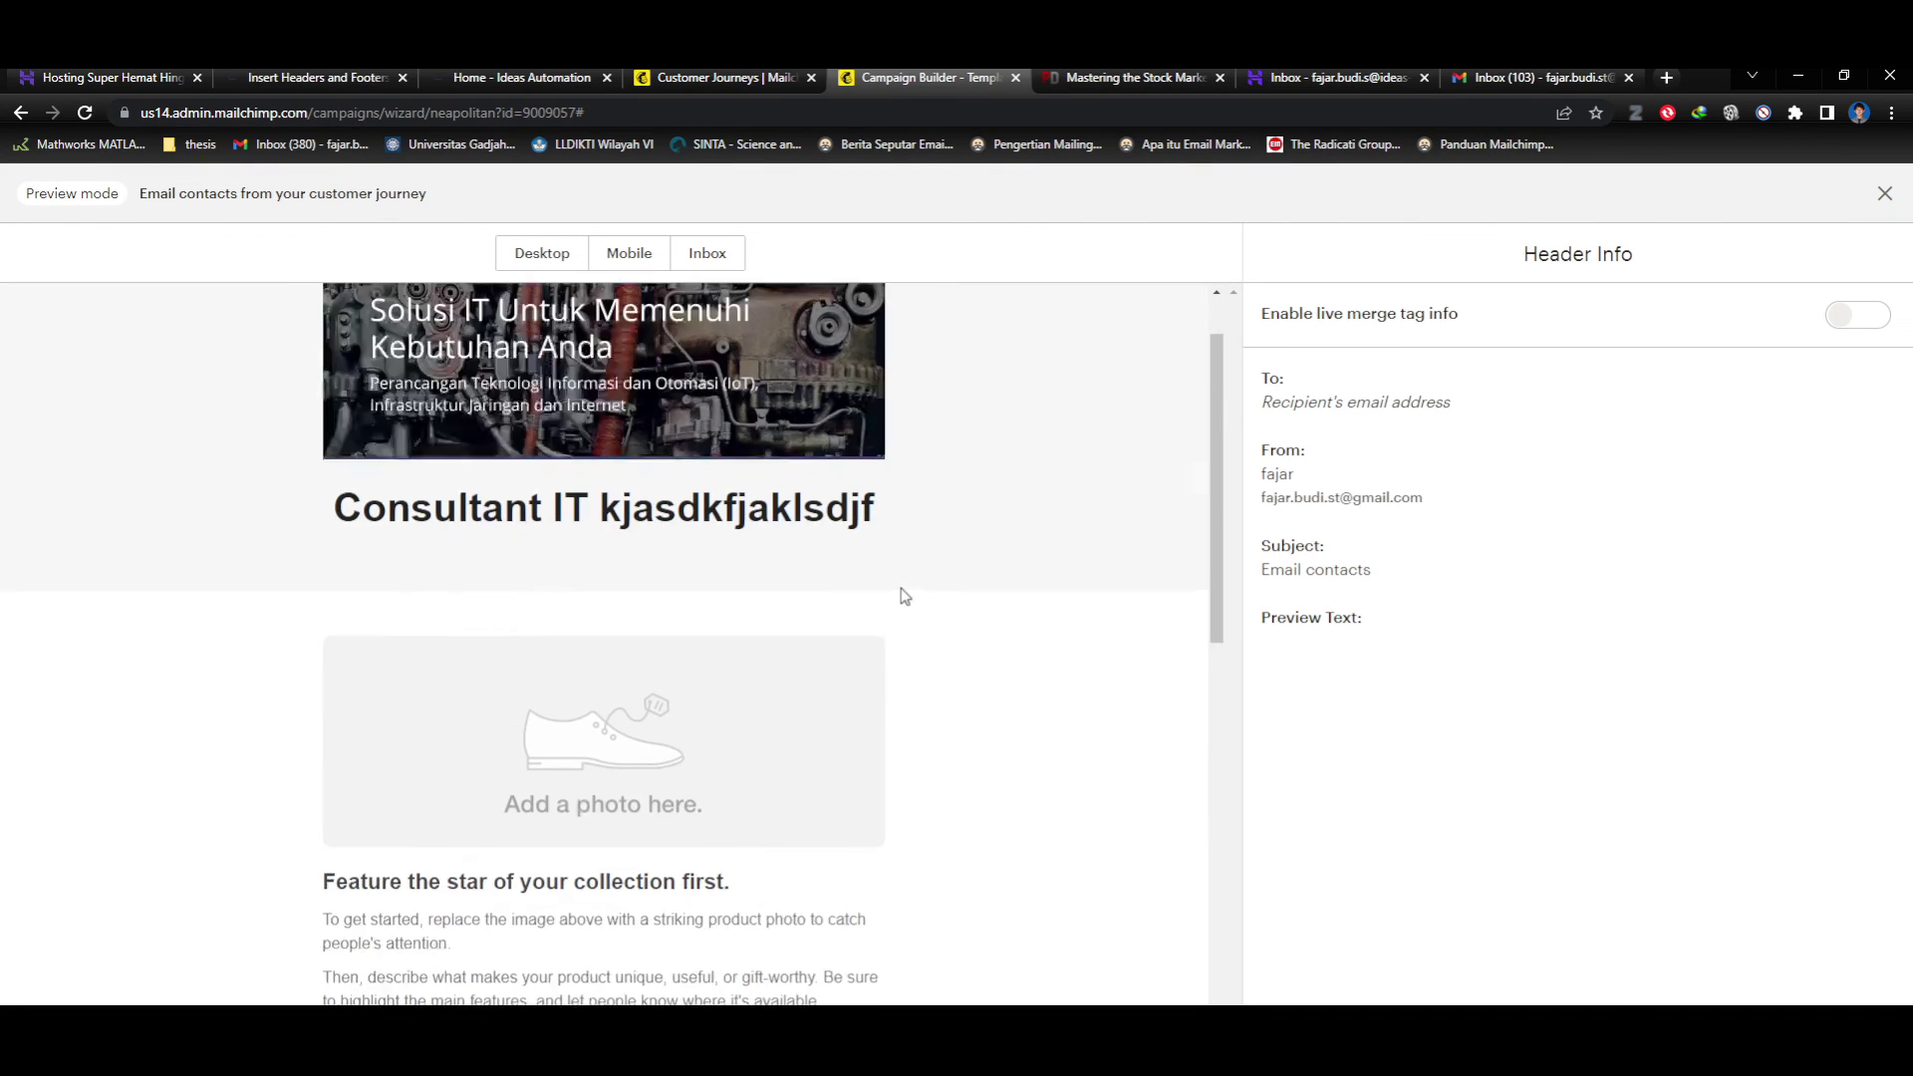
scroll(946, 606, "down", 8)
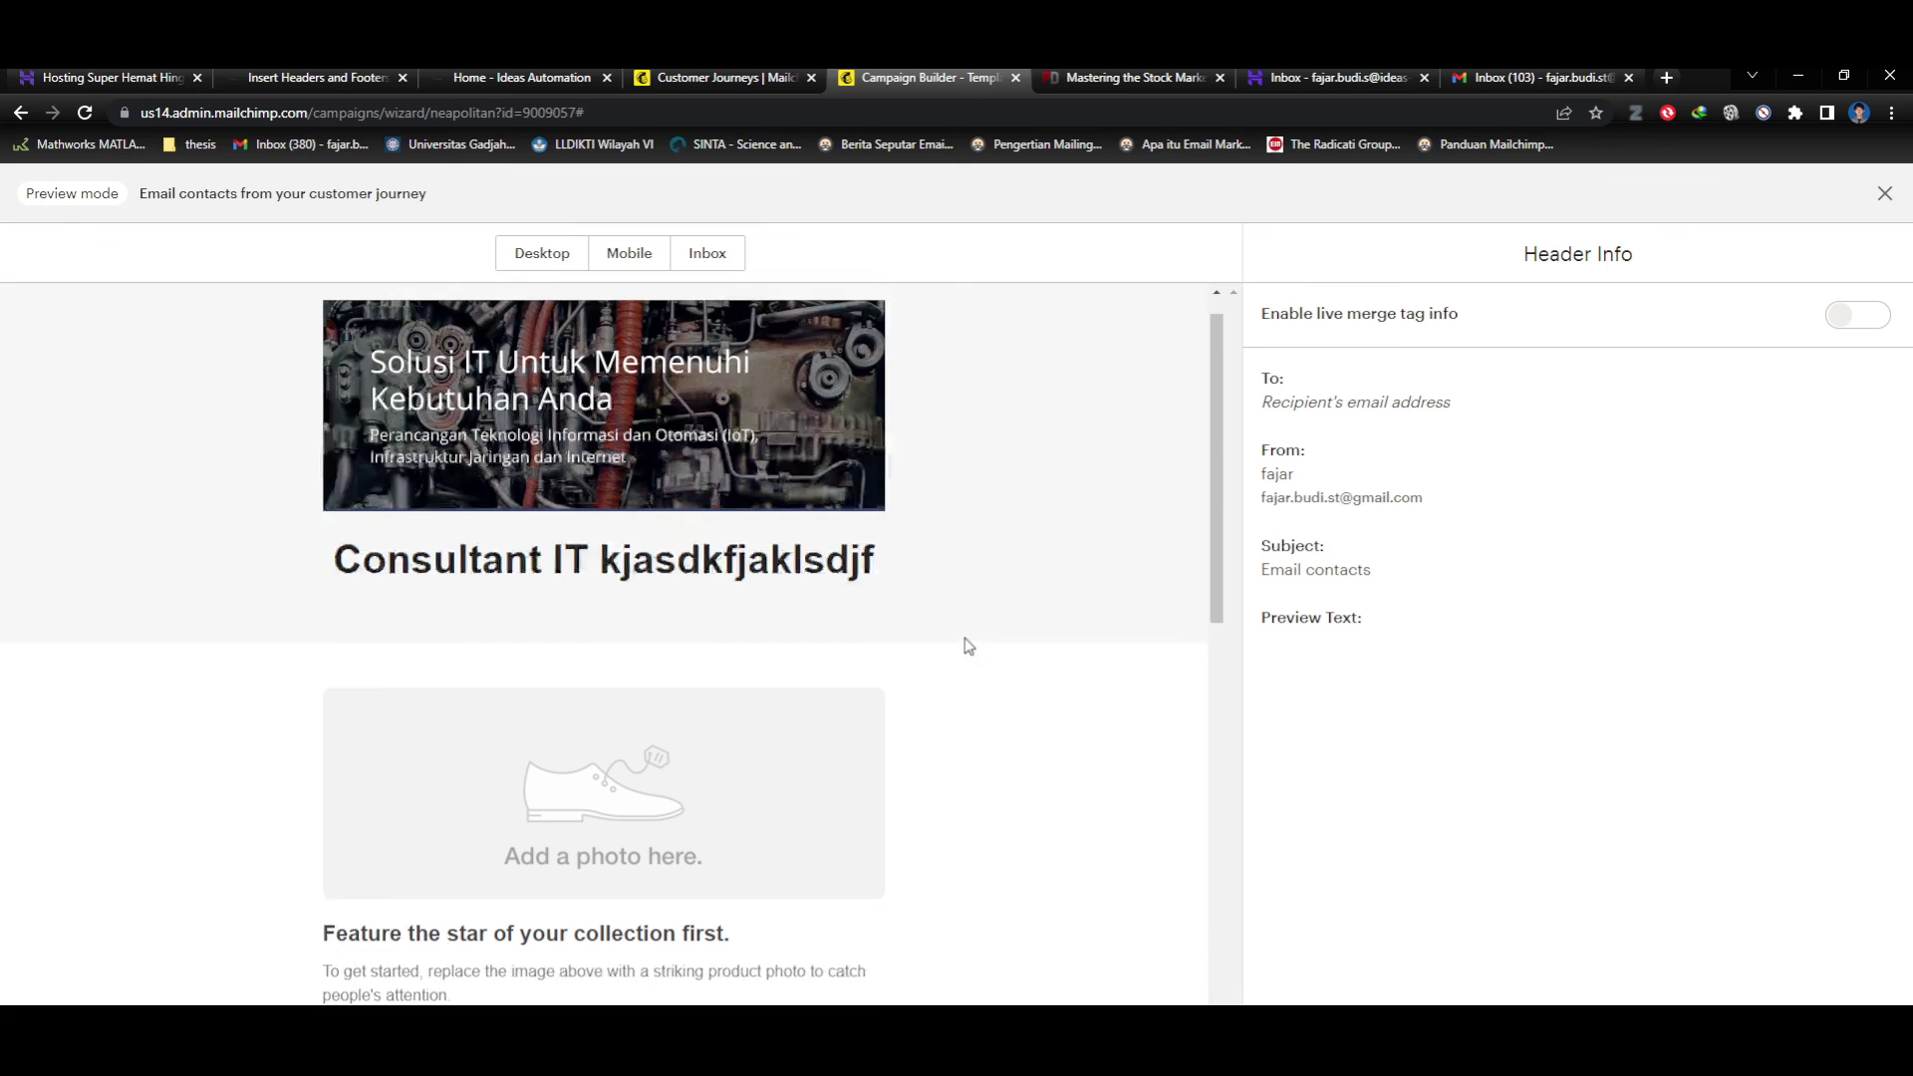
scroll(963, 640, "up", 7)
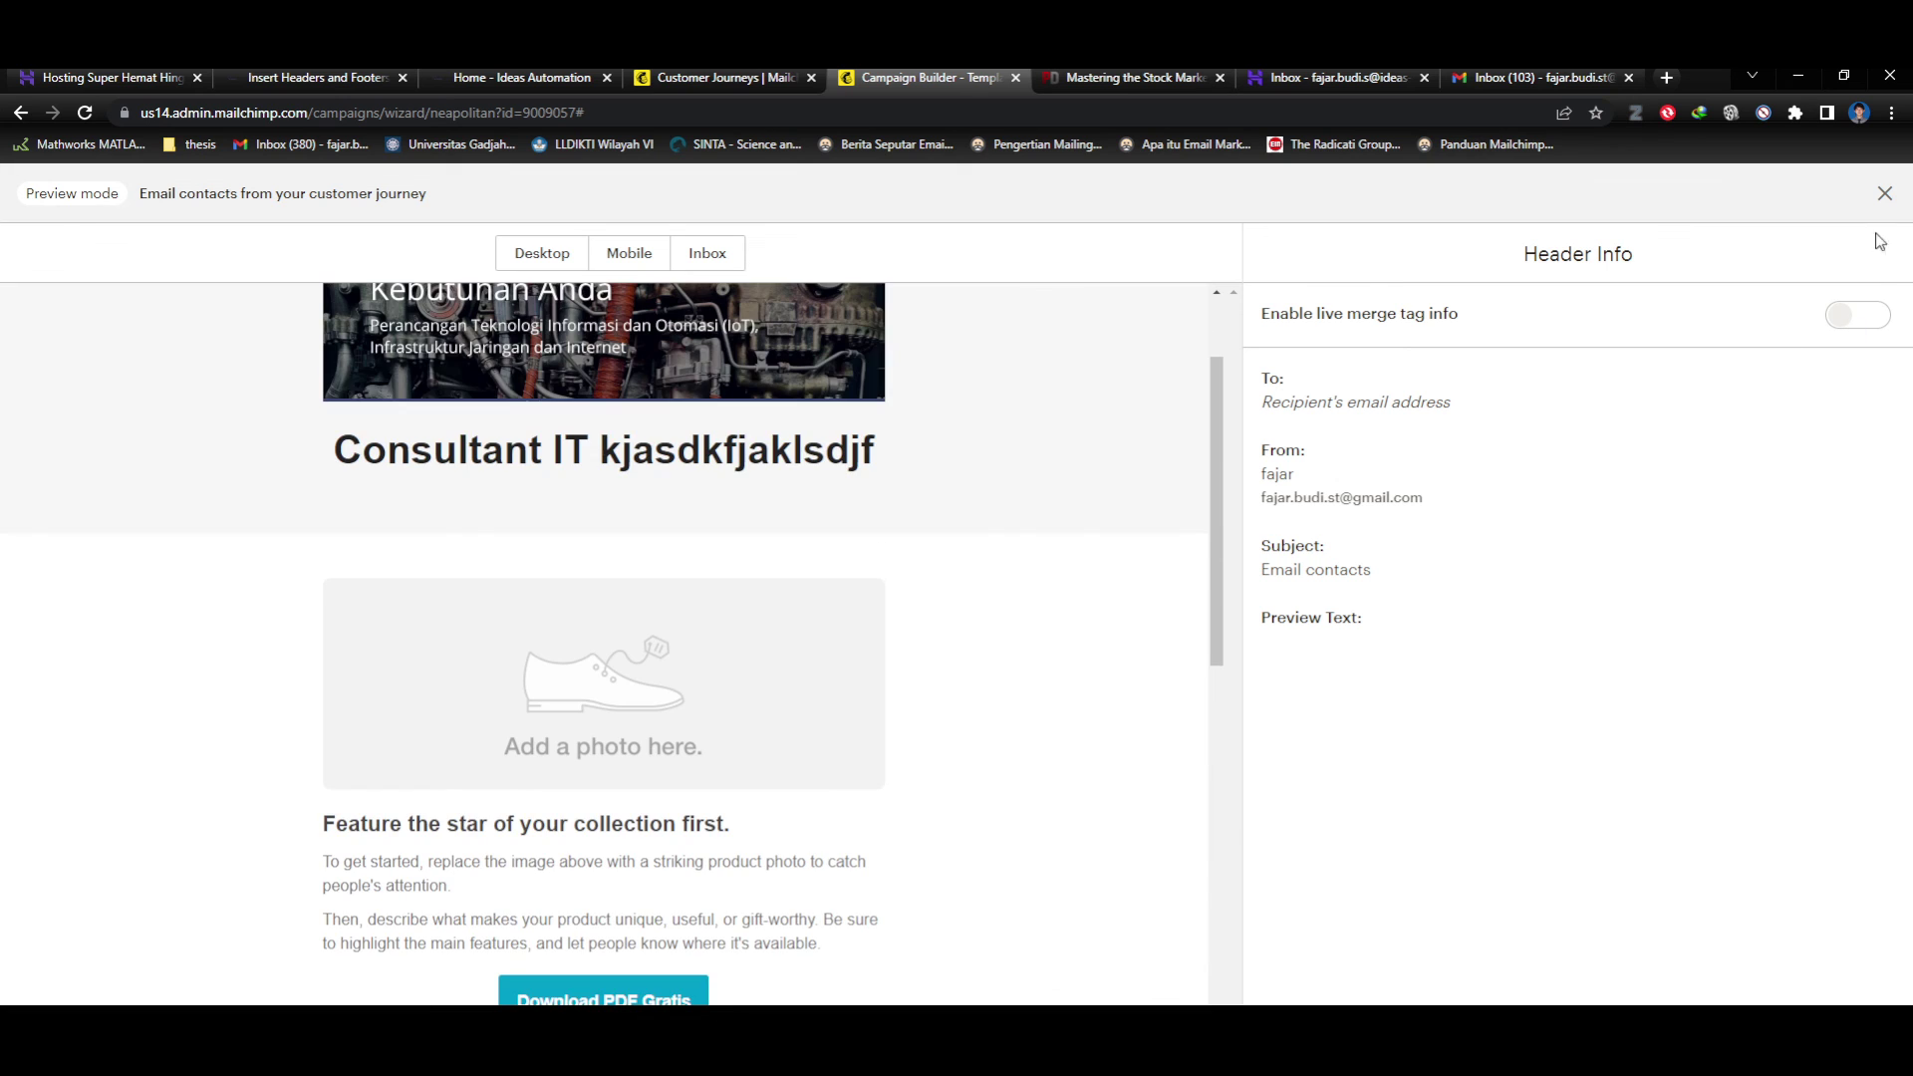
Check the email's mobile layout and its desktop layout down to the footer, and exit preview mode.
left_click(629, 253)
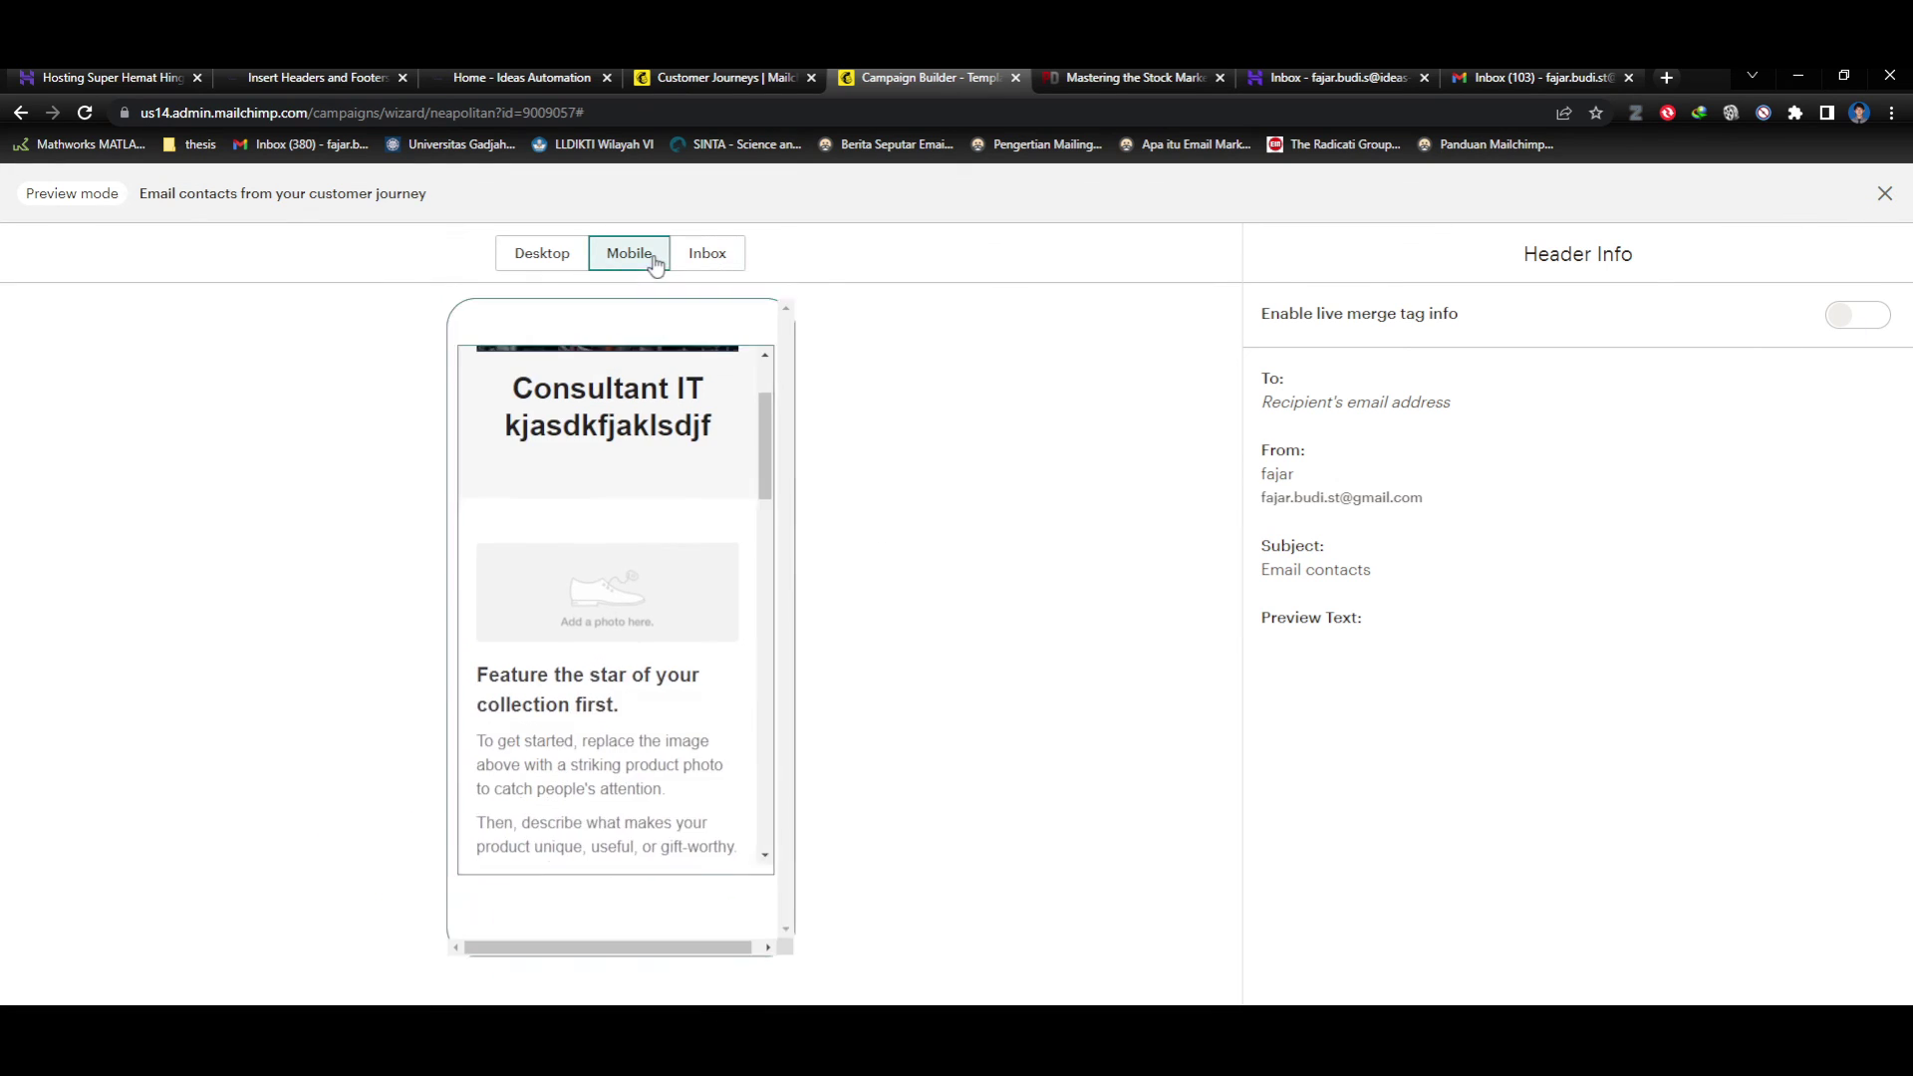
left_click_drag(768, 448, 769, 720)
left_click_drag(769, 719, 769, 425)
left_click(543, 256)
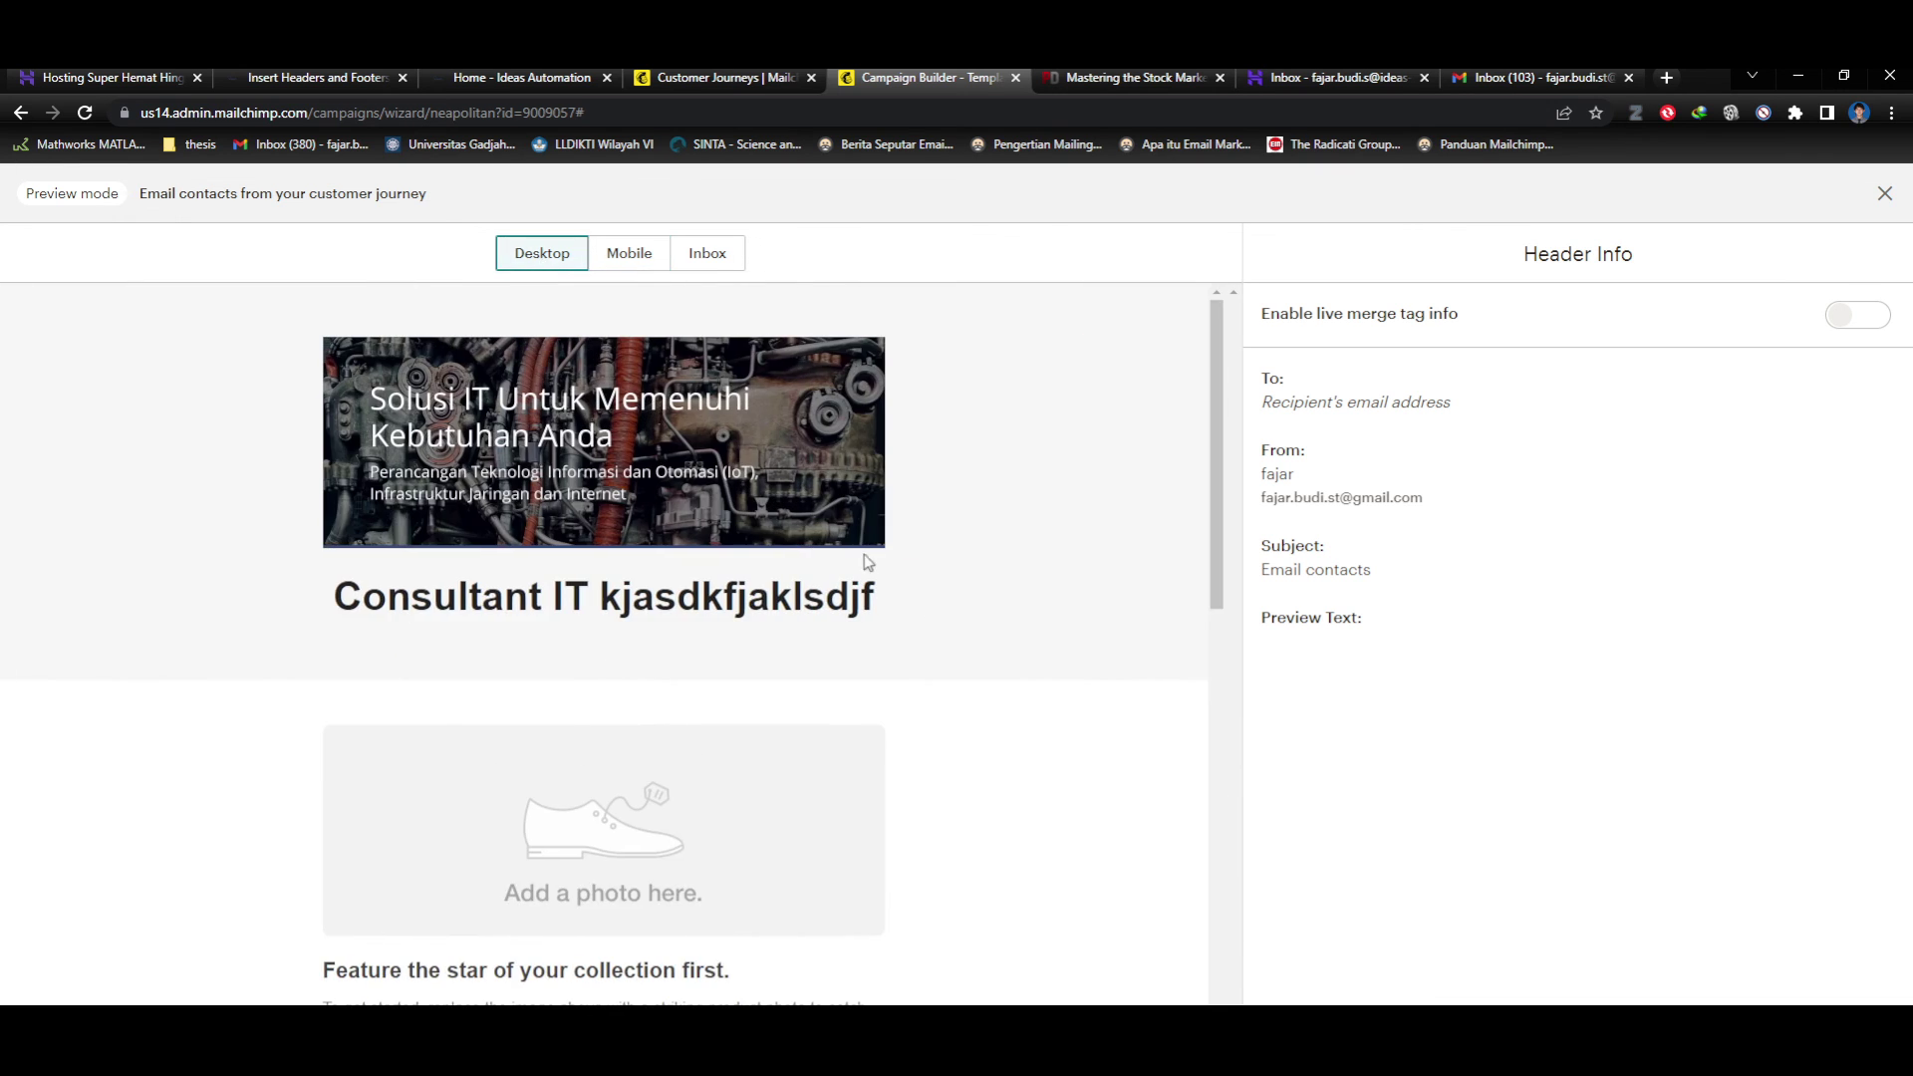
scroll(947, 645, "down", 15)
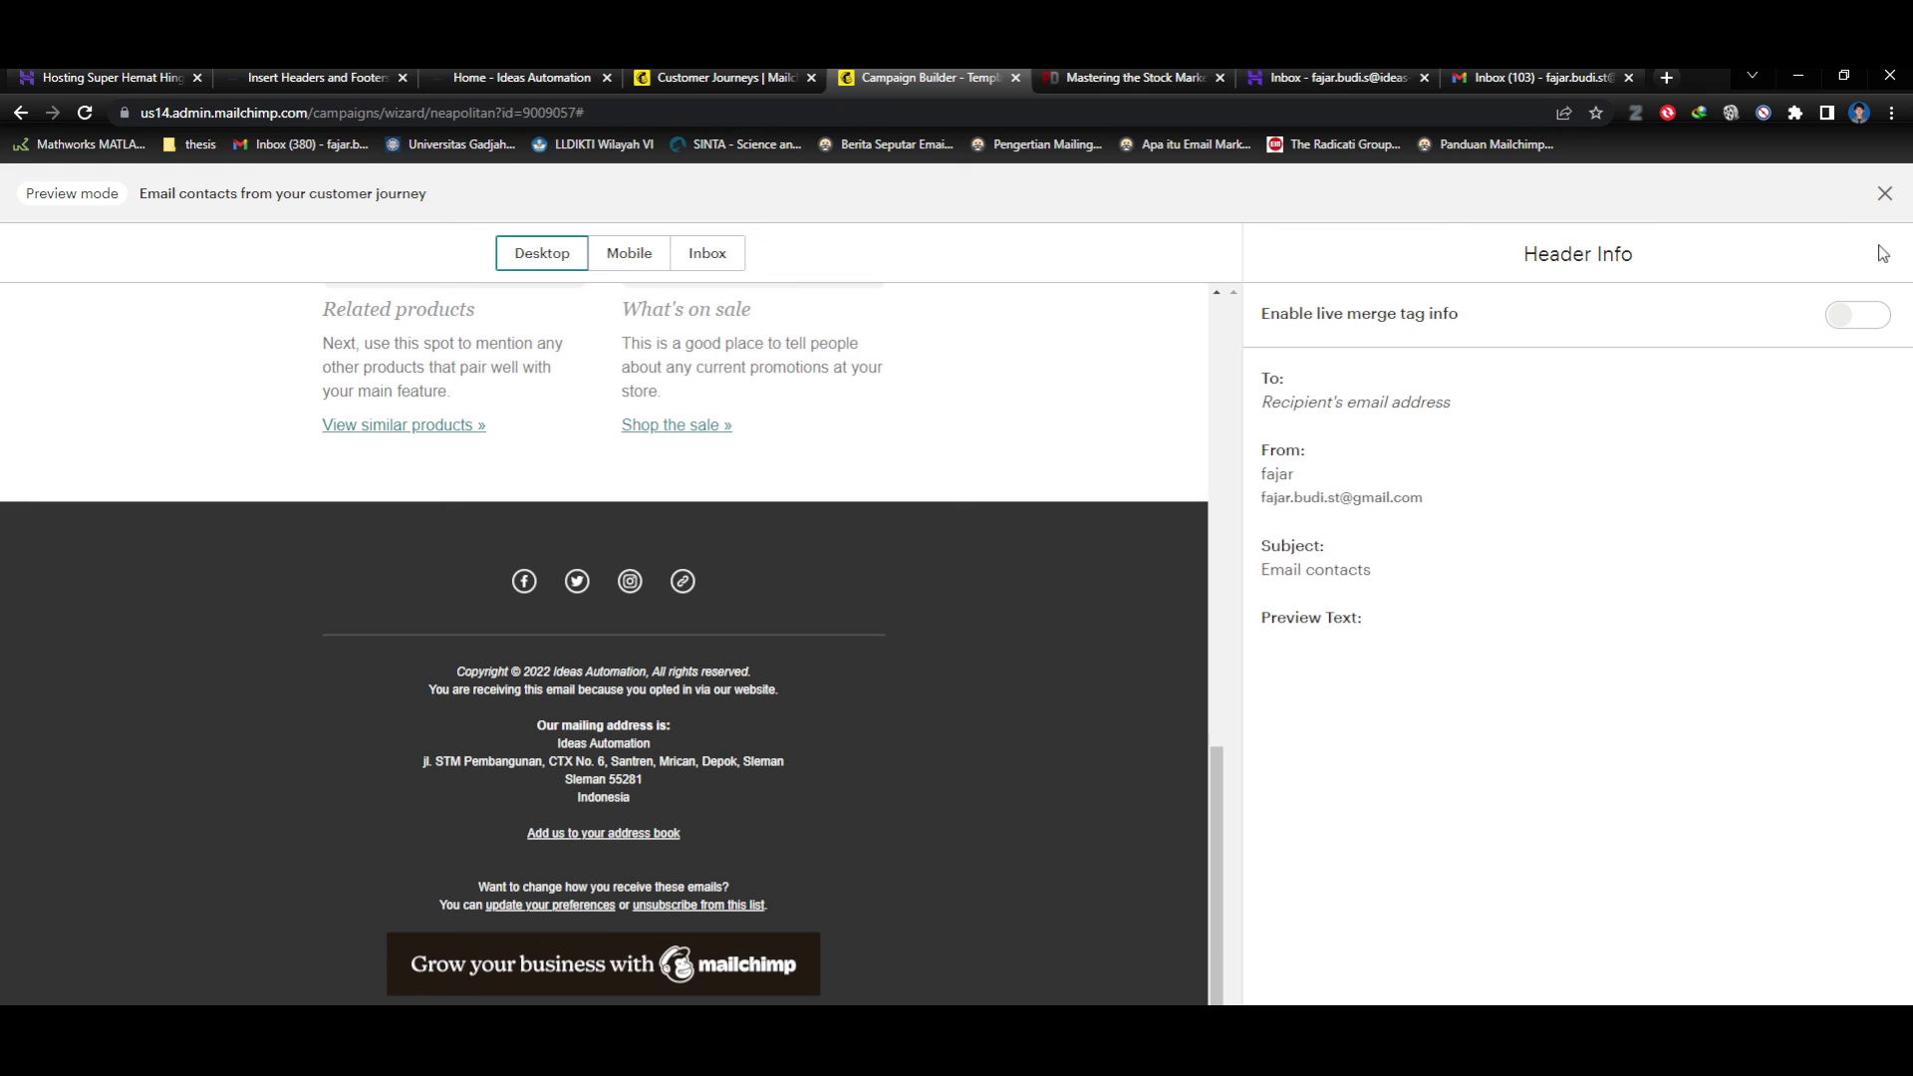
left_click(1885, 194)
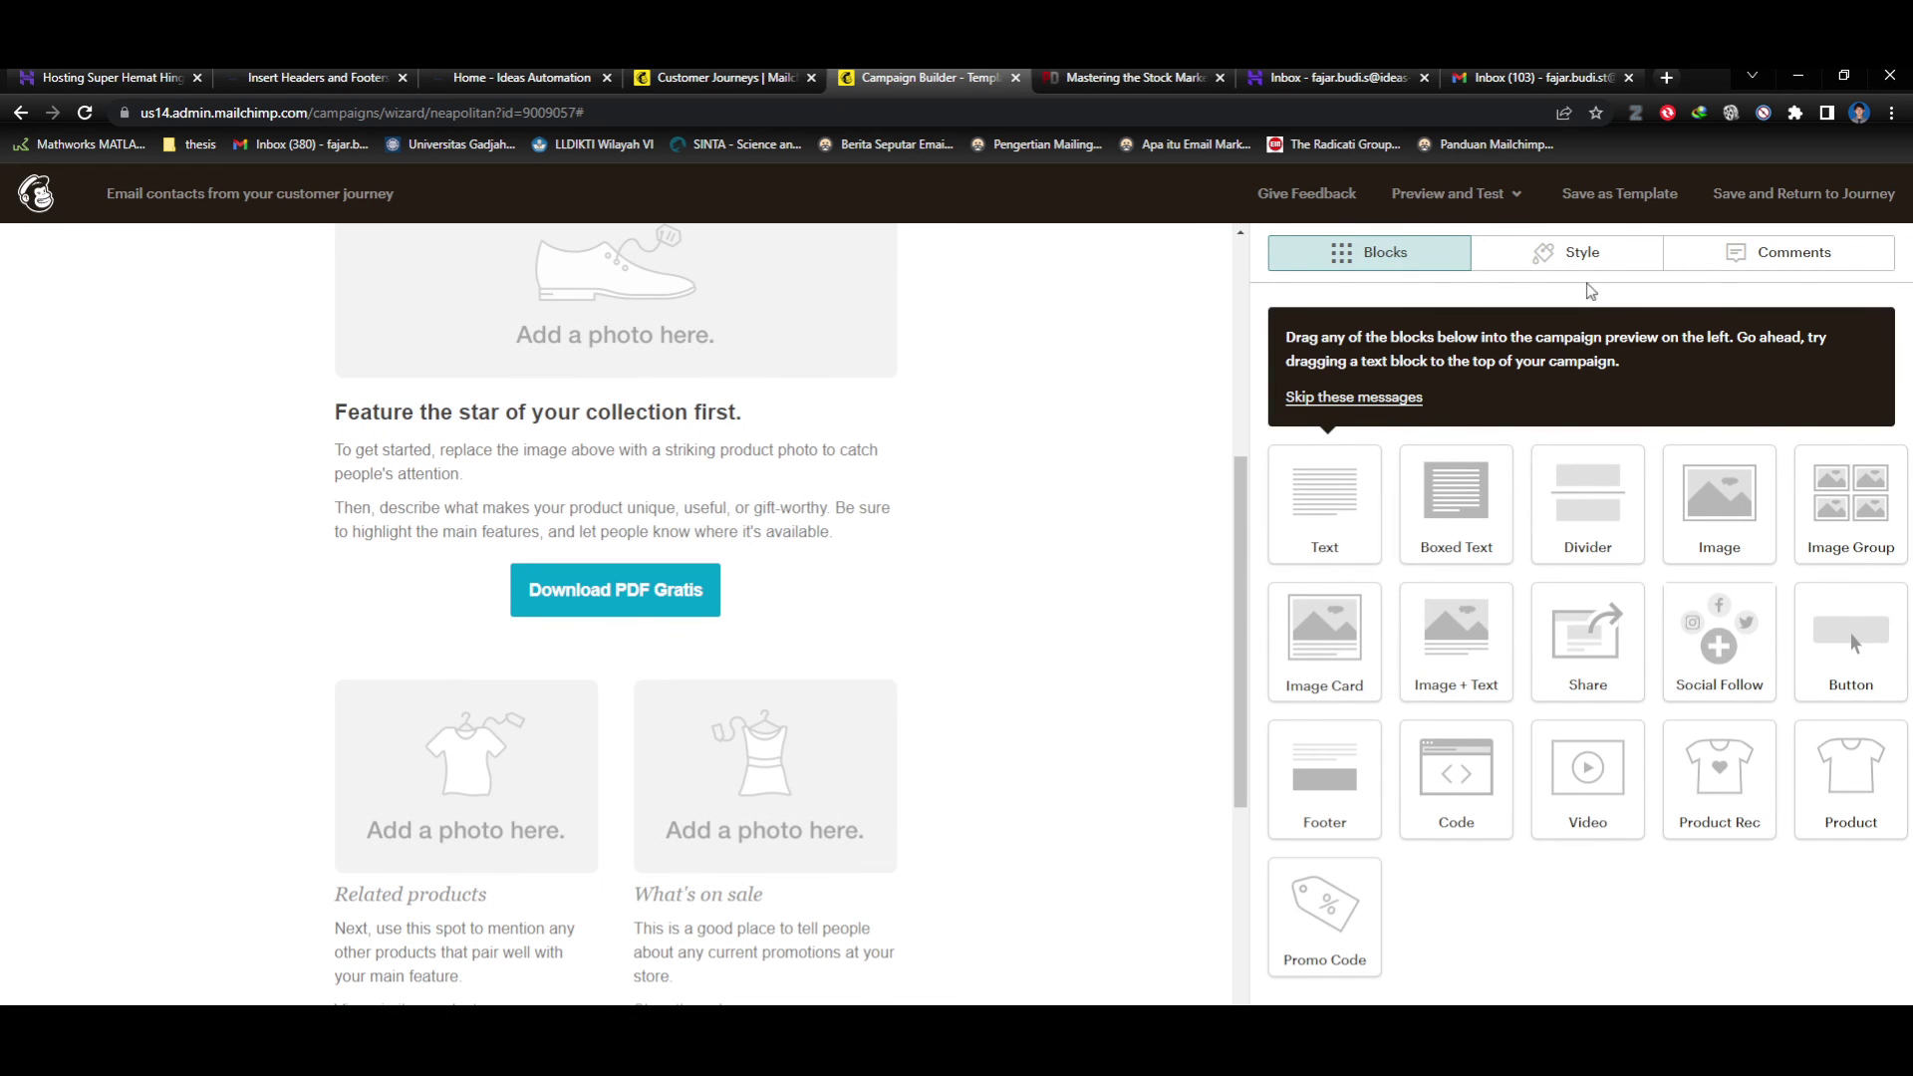
Send a test email to the mailbox address copied from the Hostinger webmail account.
left_click(1495, 199)
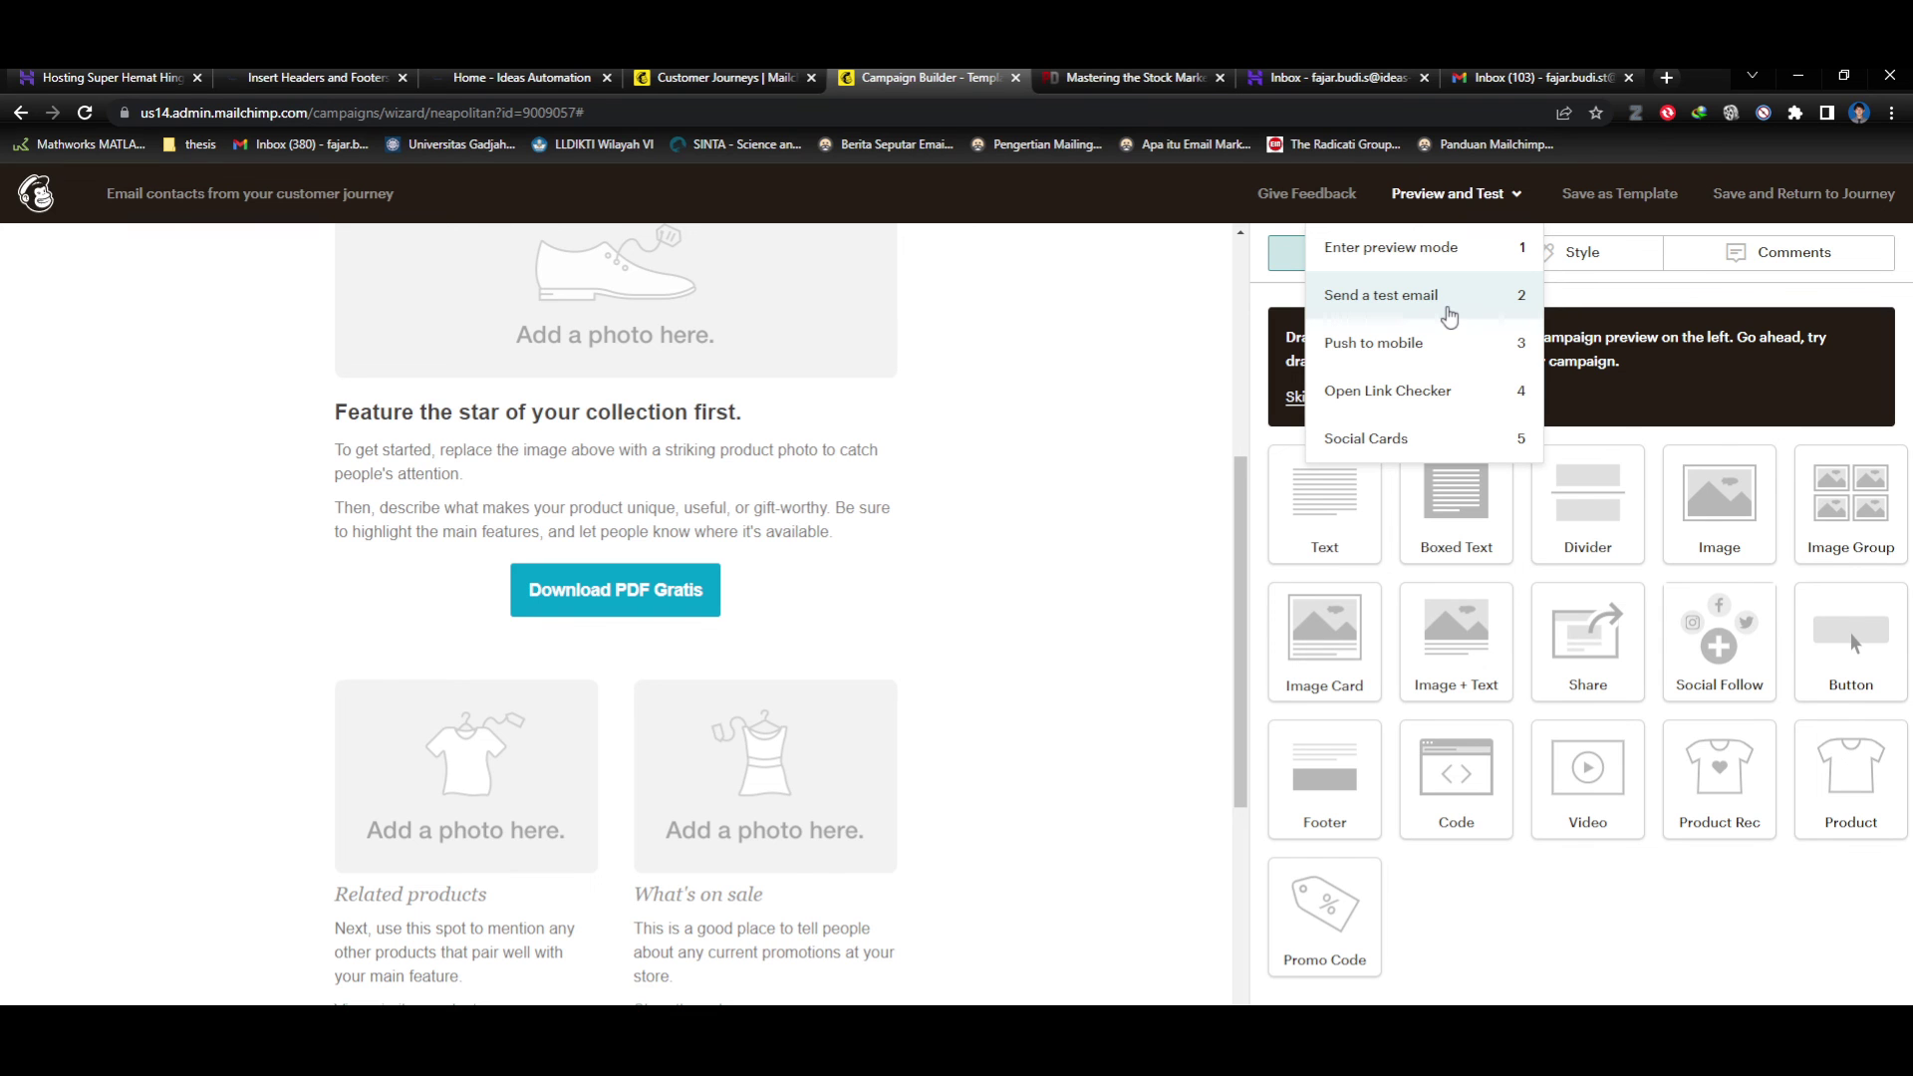
left_click(1449, 315)
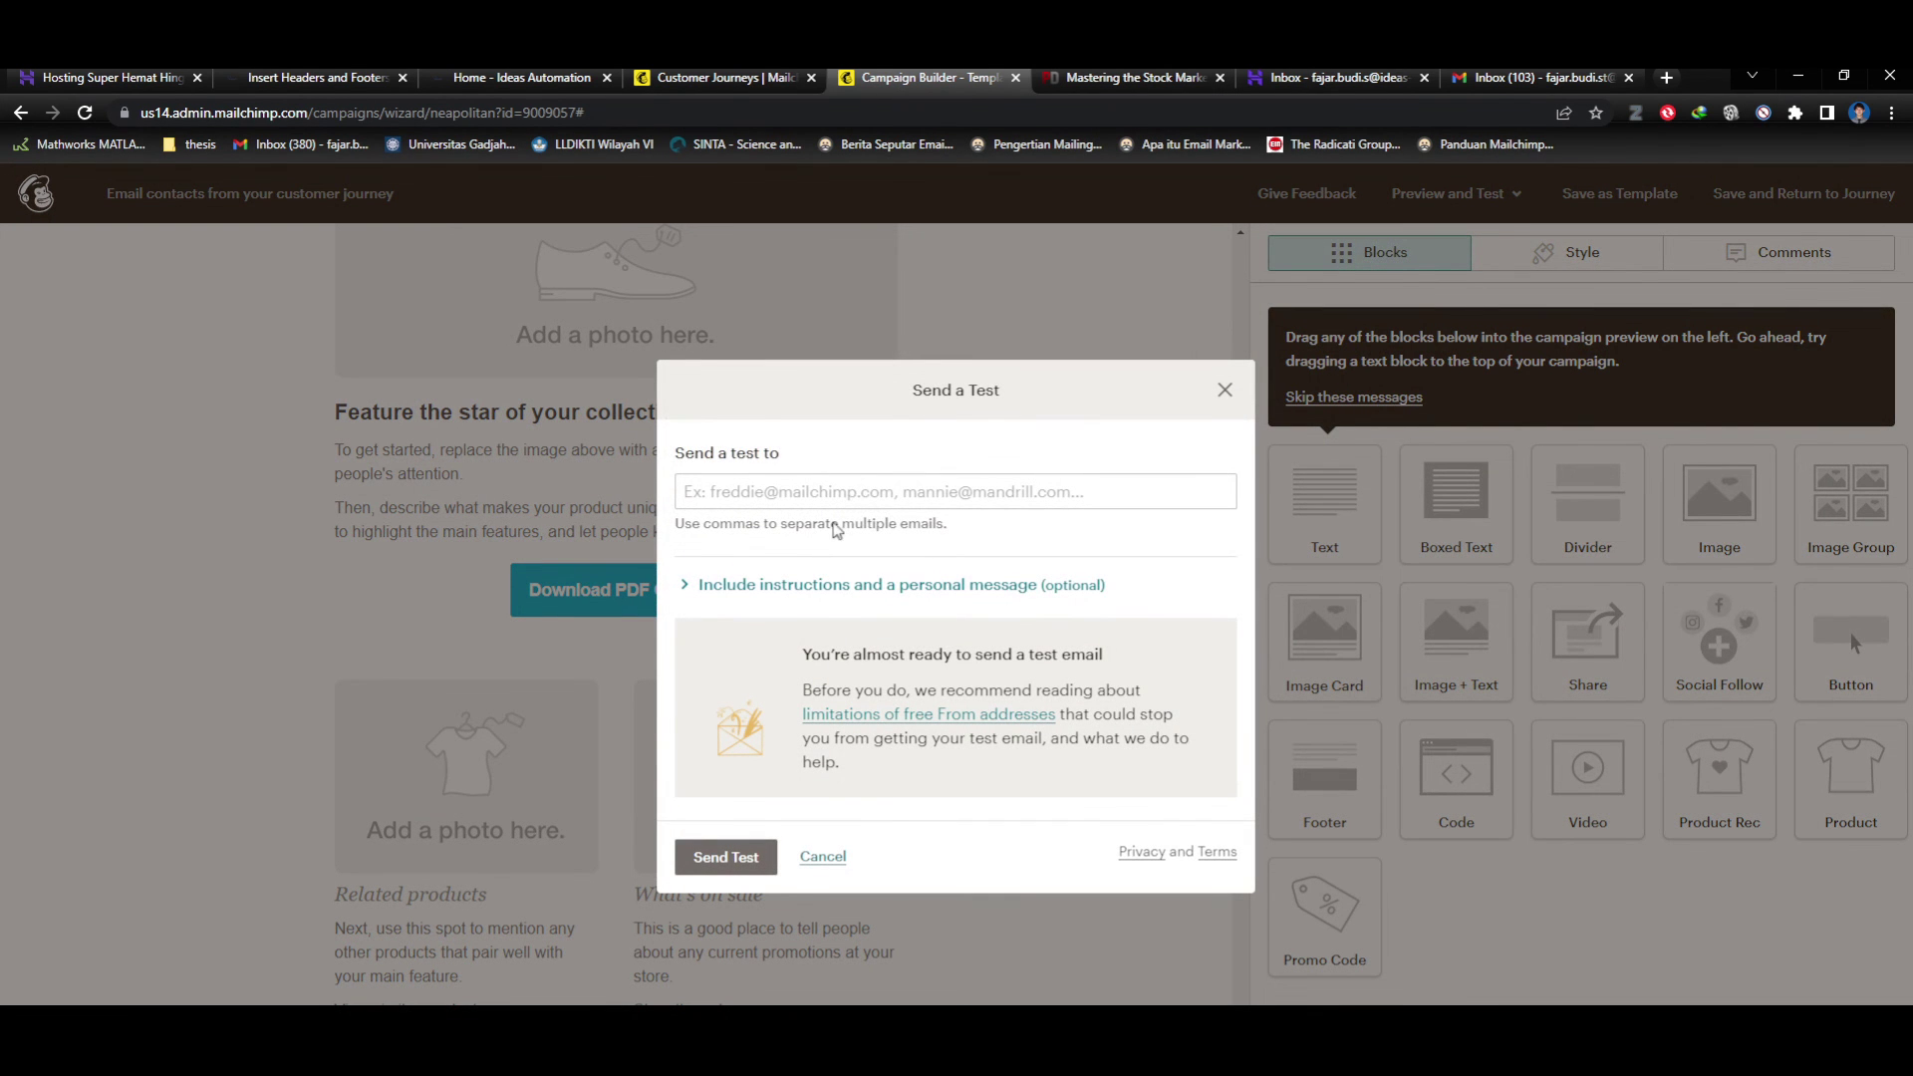
left_click(866, 489)
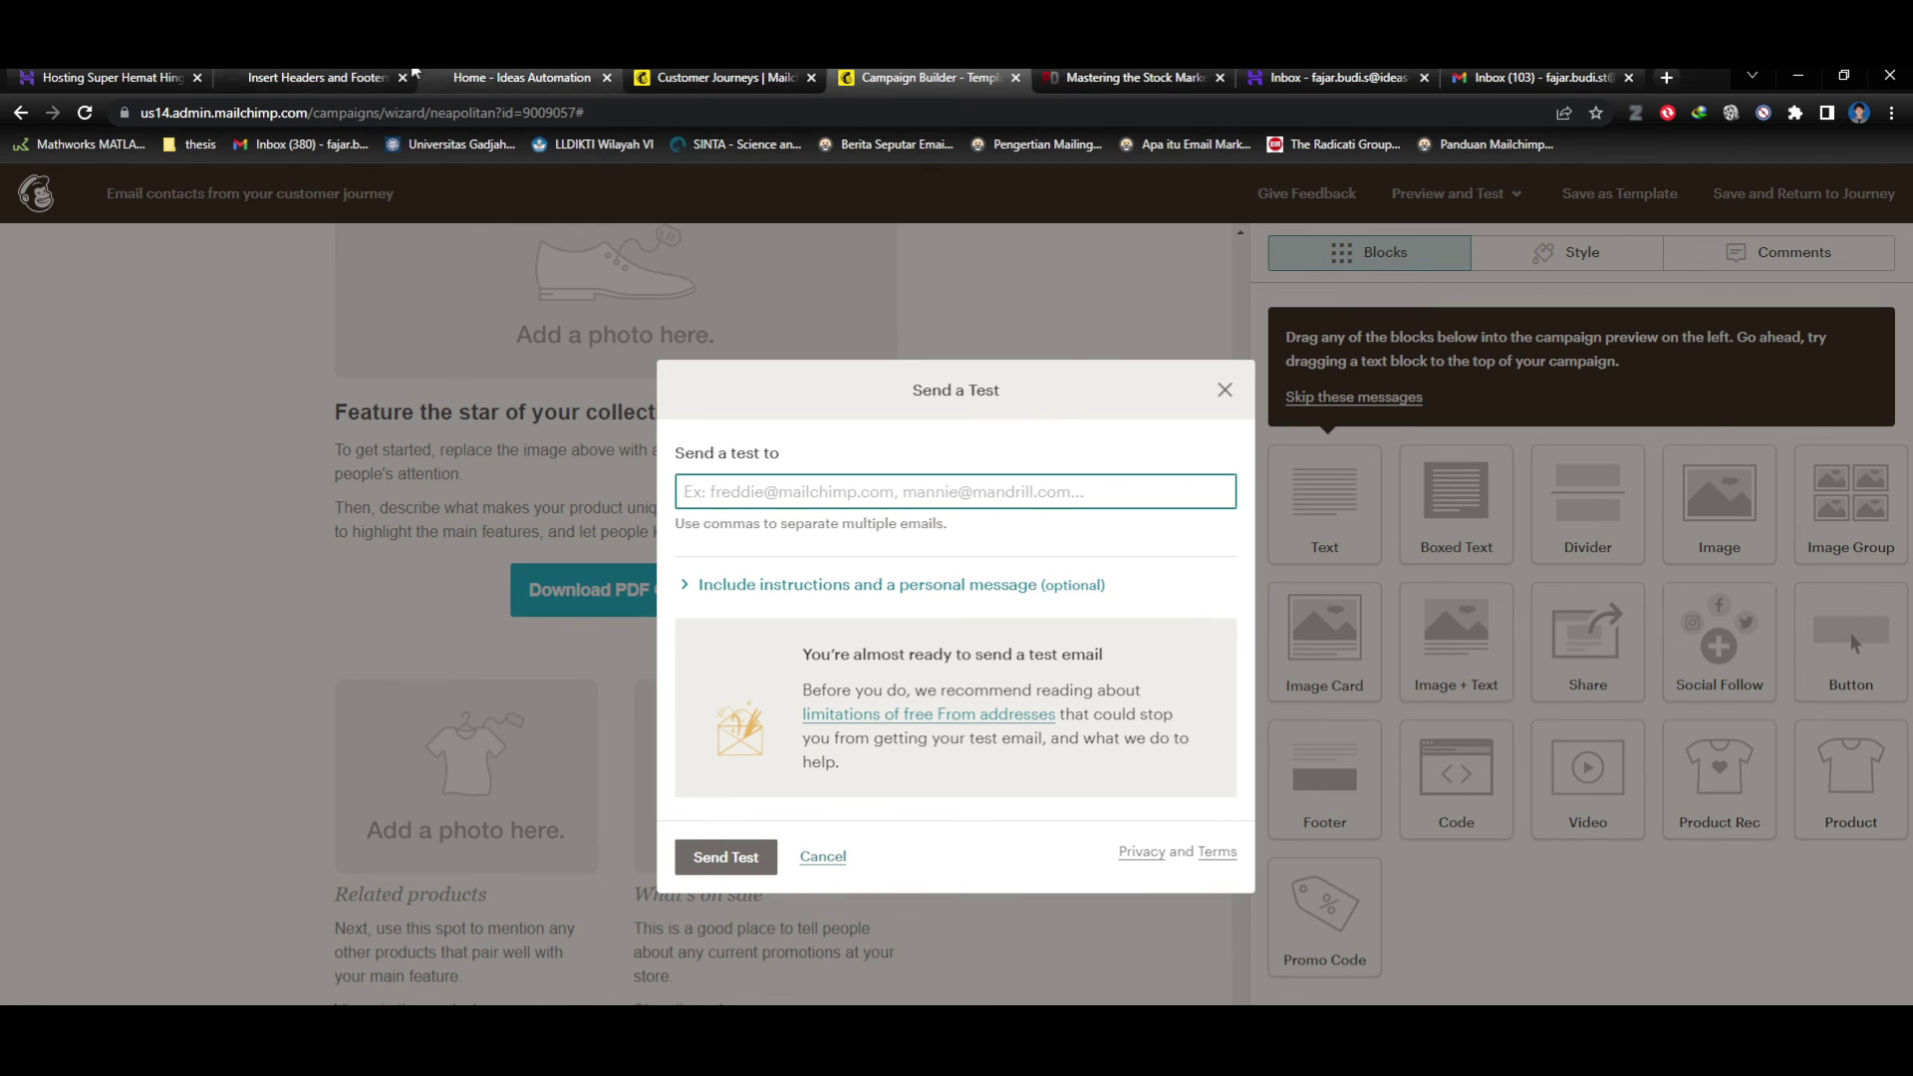
left_click(1335, 77)
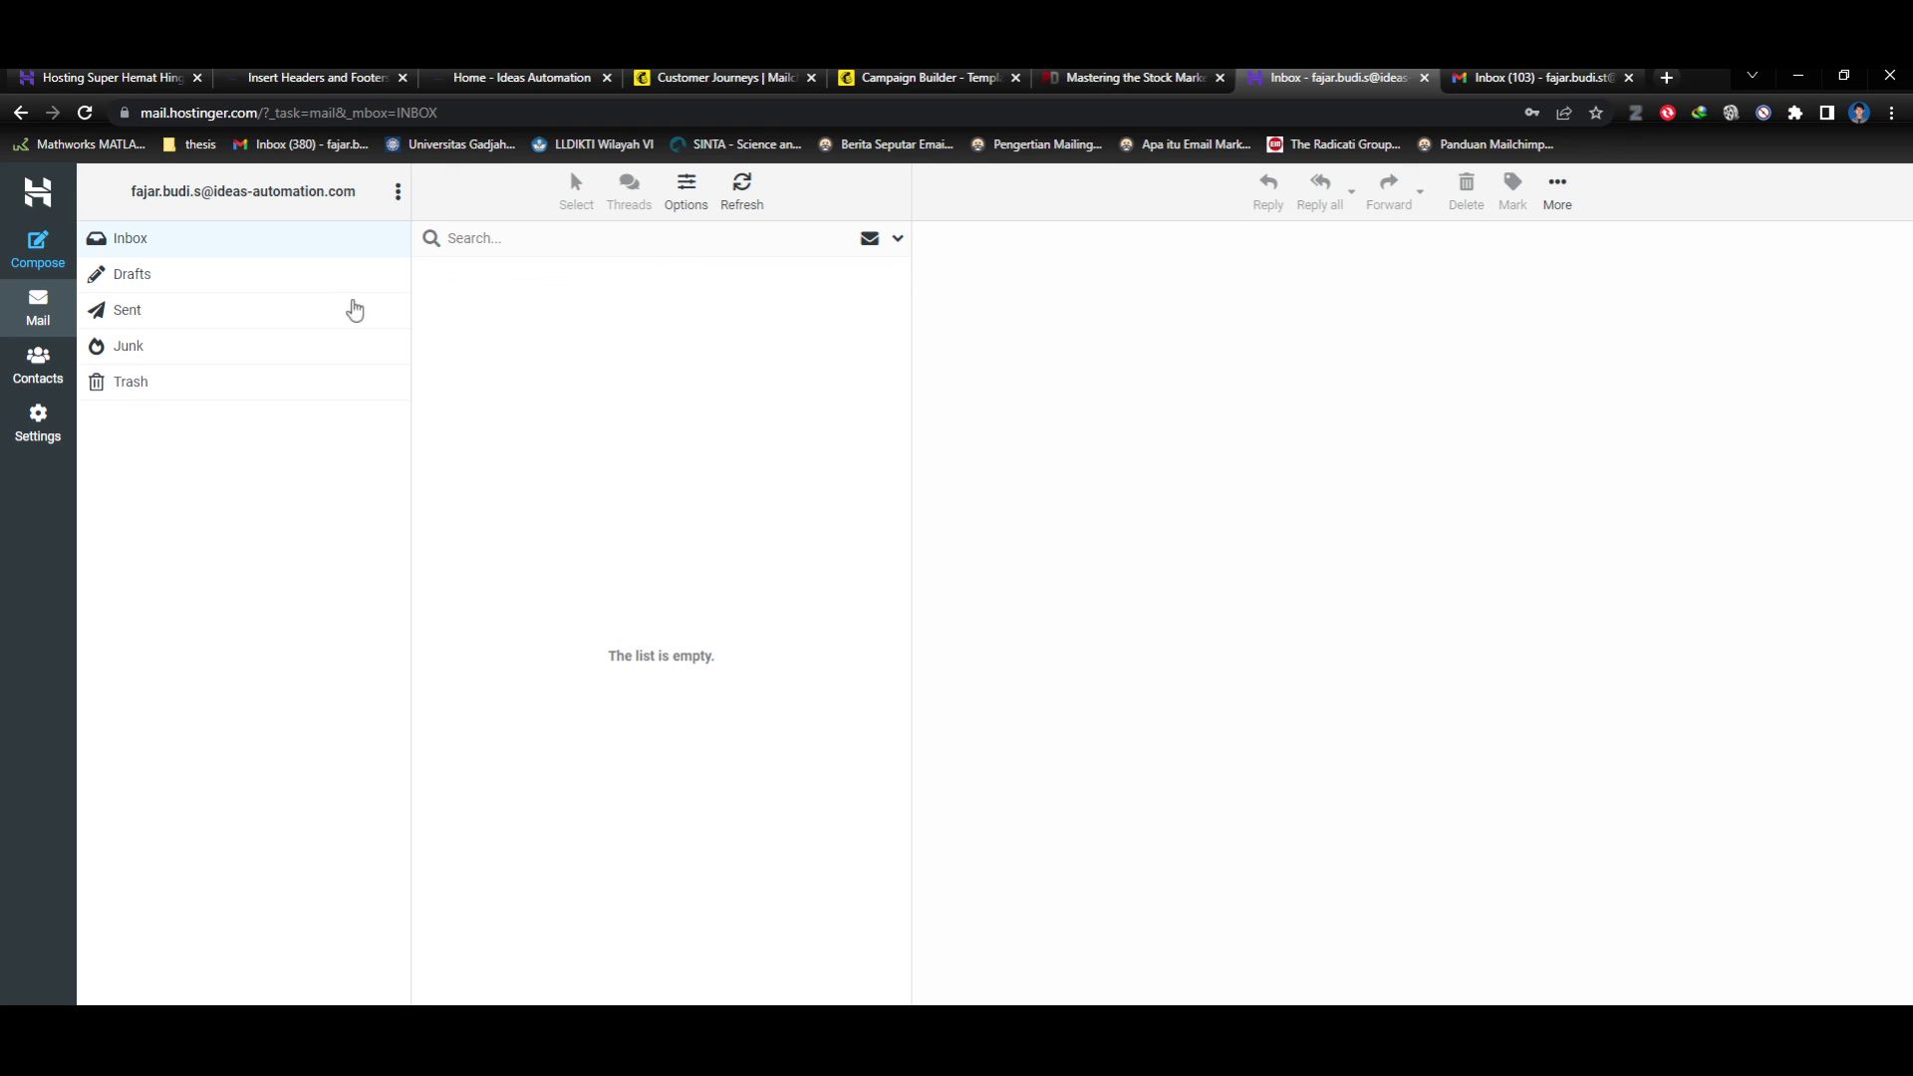
left_click_drag(133, 199, 364, 204)
key("ctrl+c")
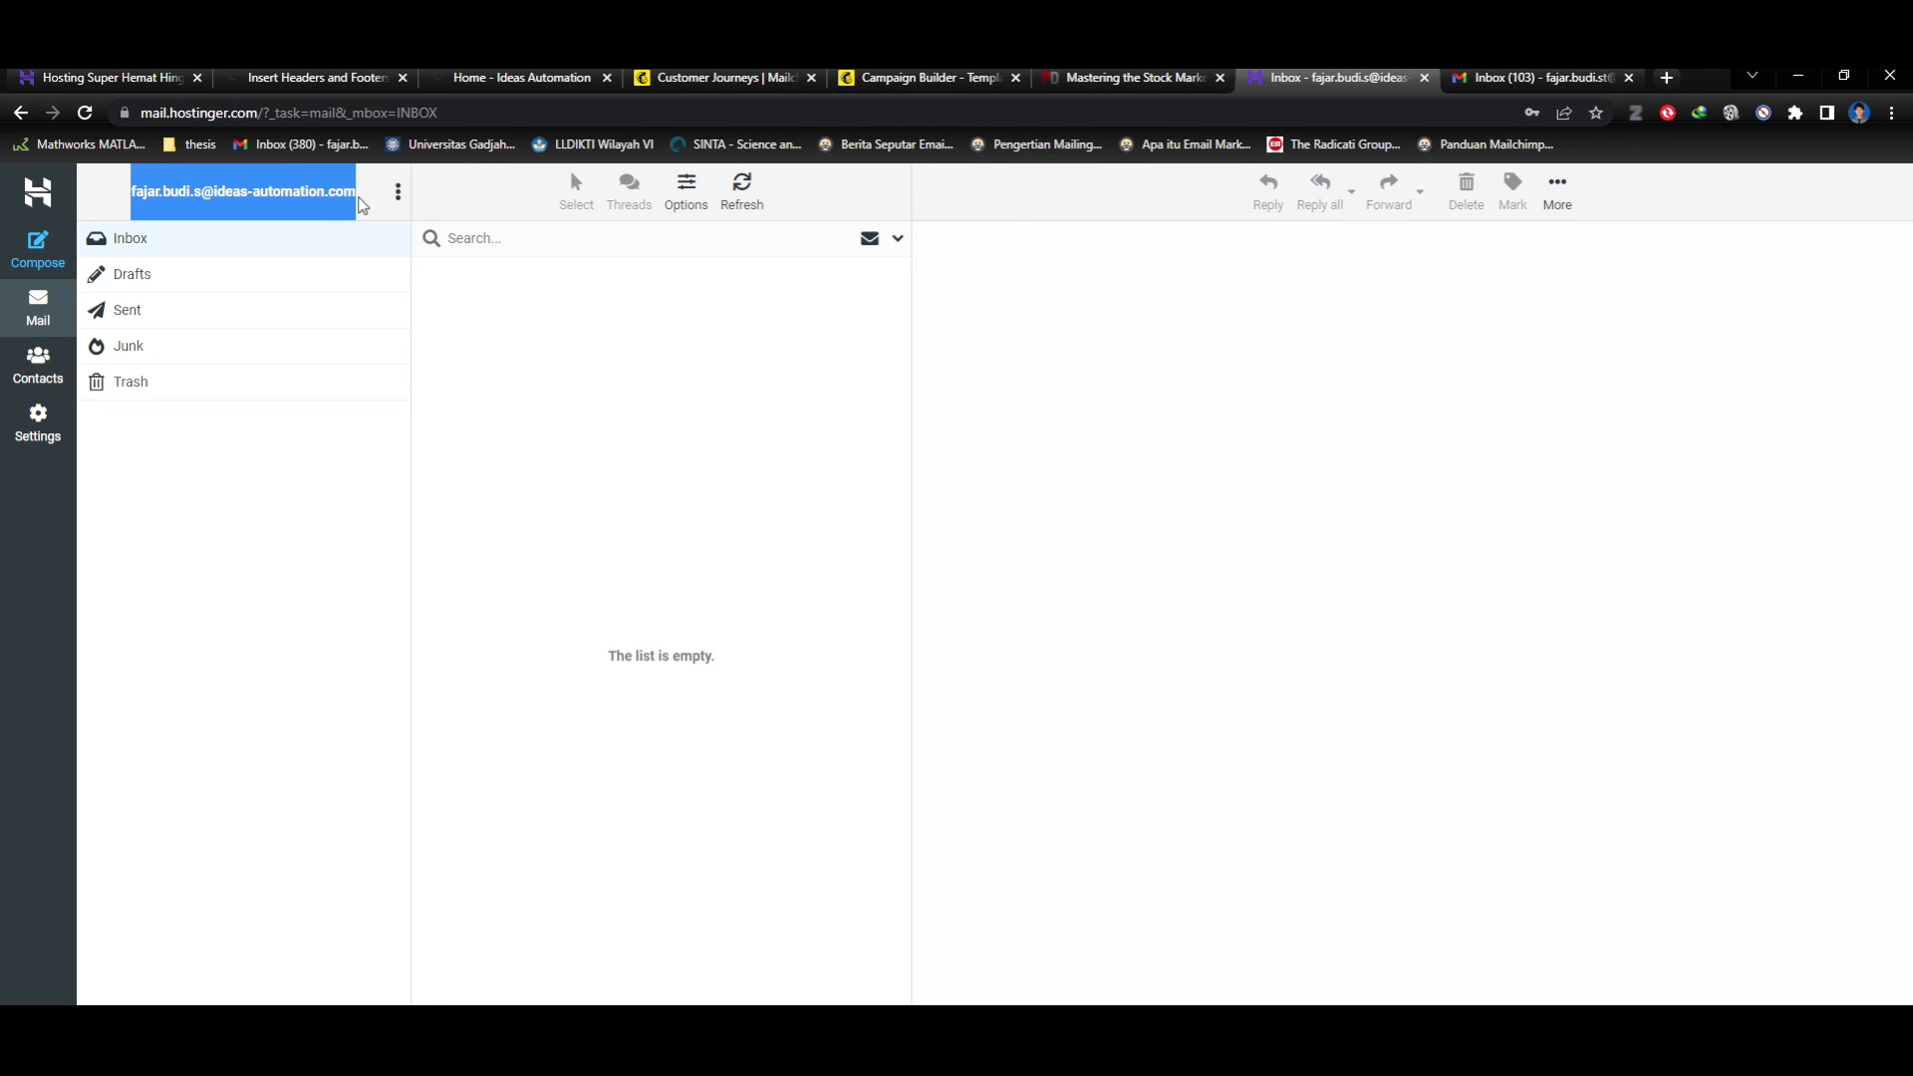
left_click(722, 77)
left_click(932, 77)
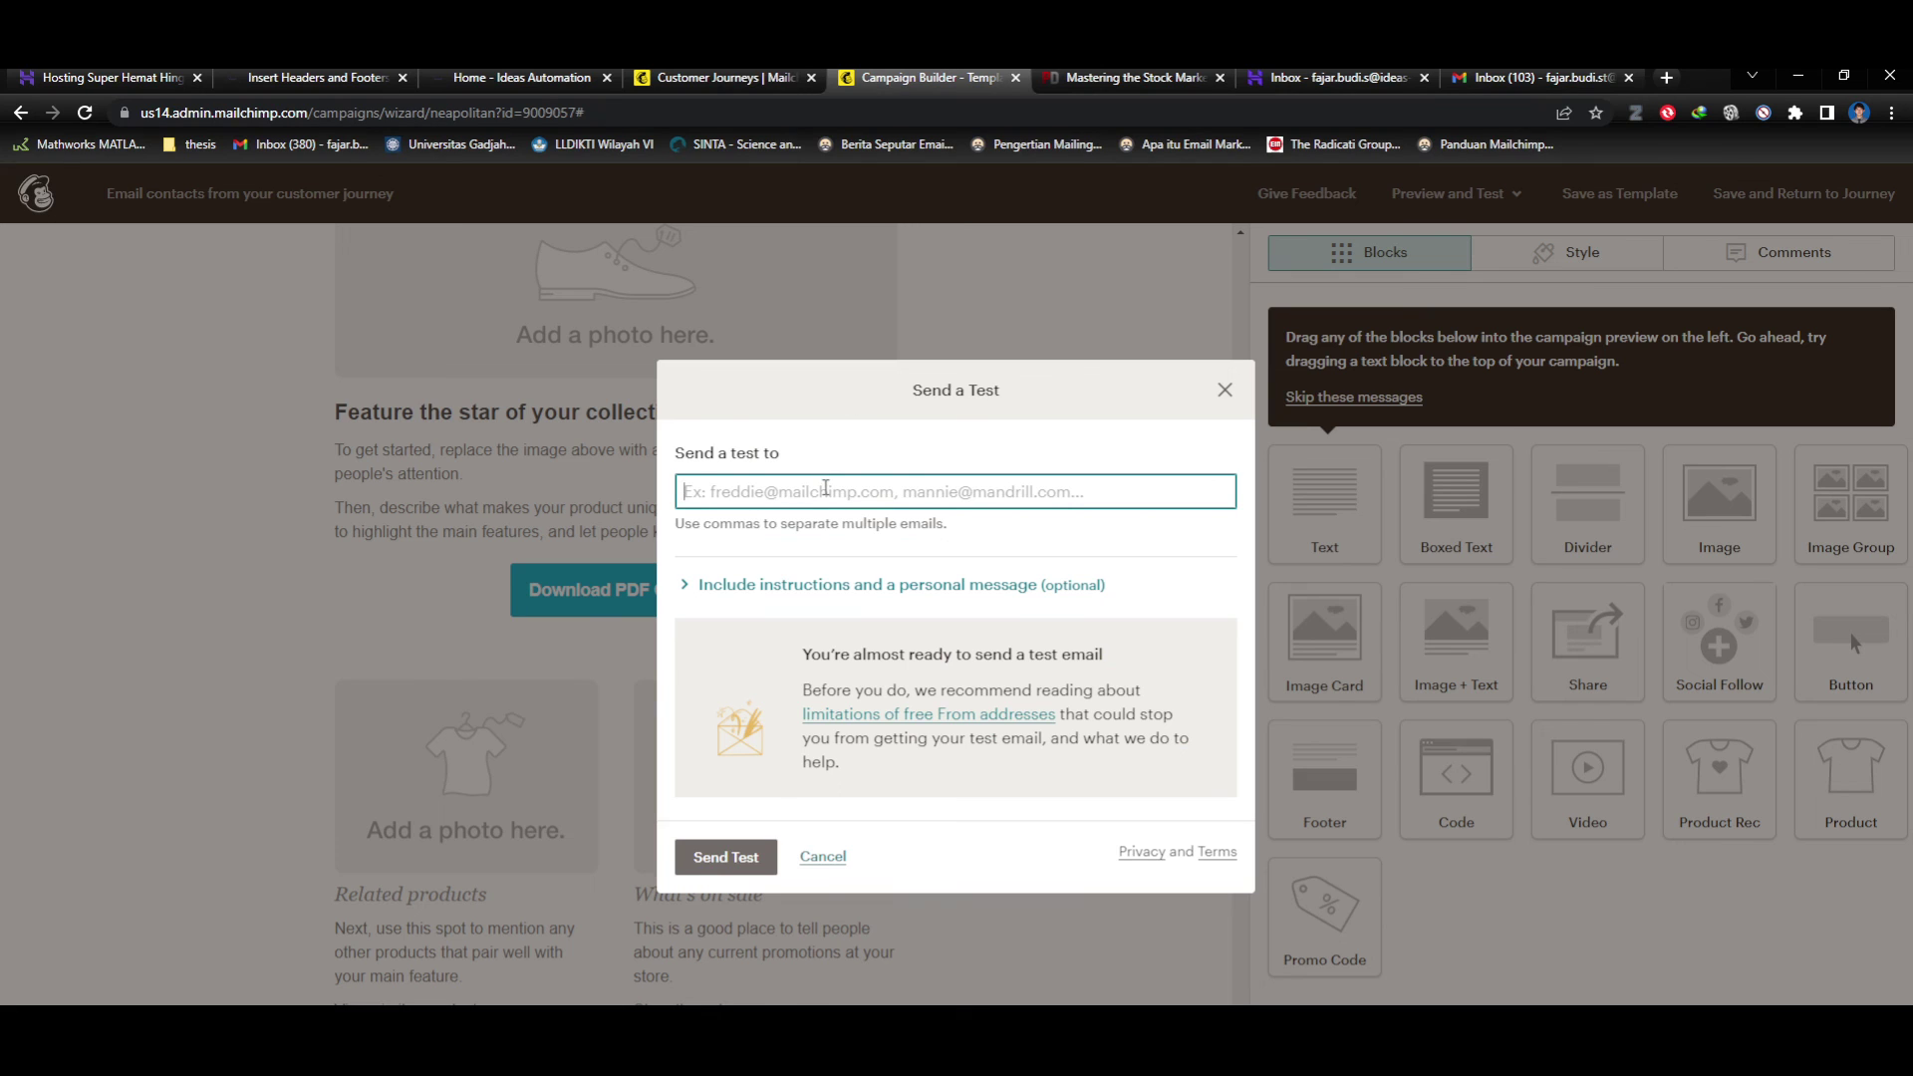
key("ctrl+v")
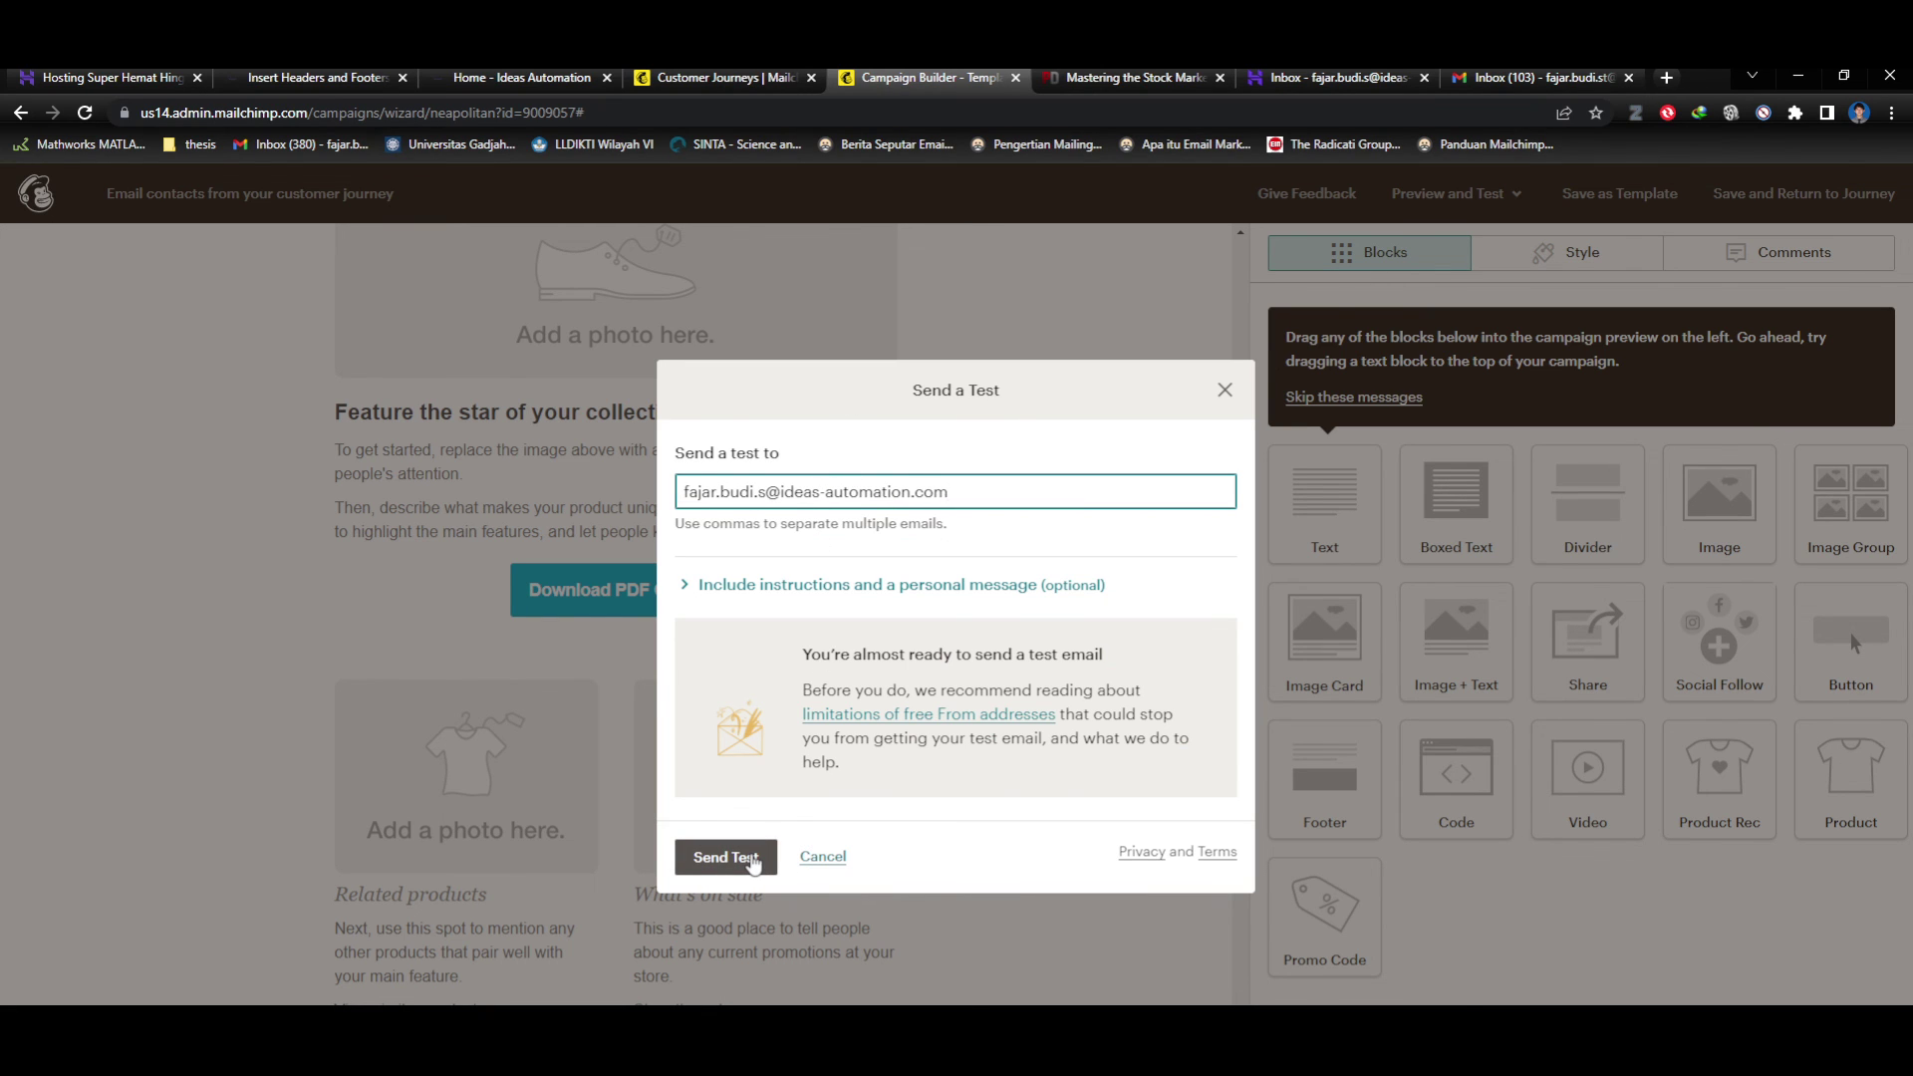
left_click(753, 861)
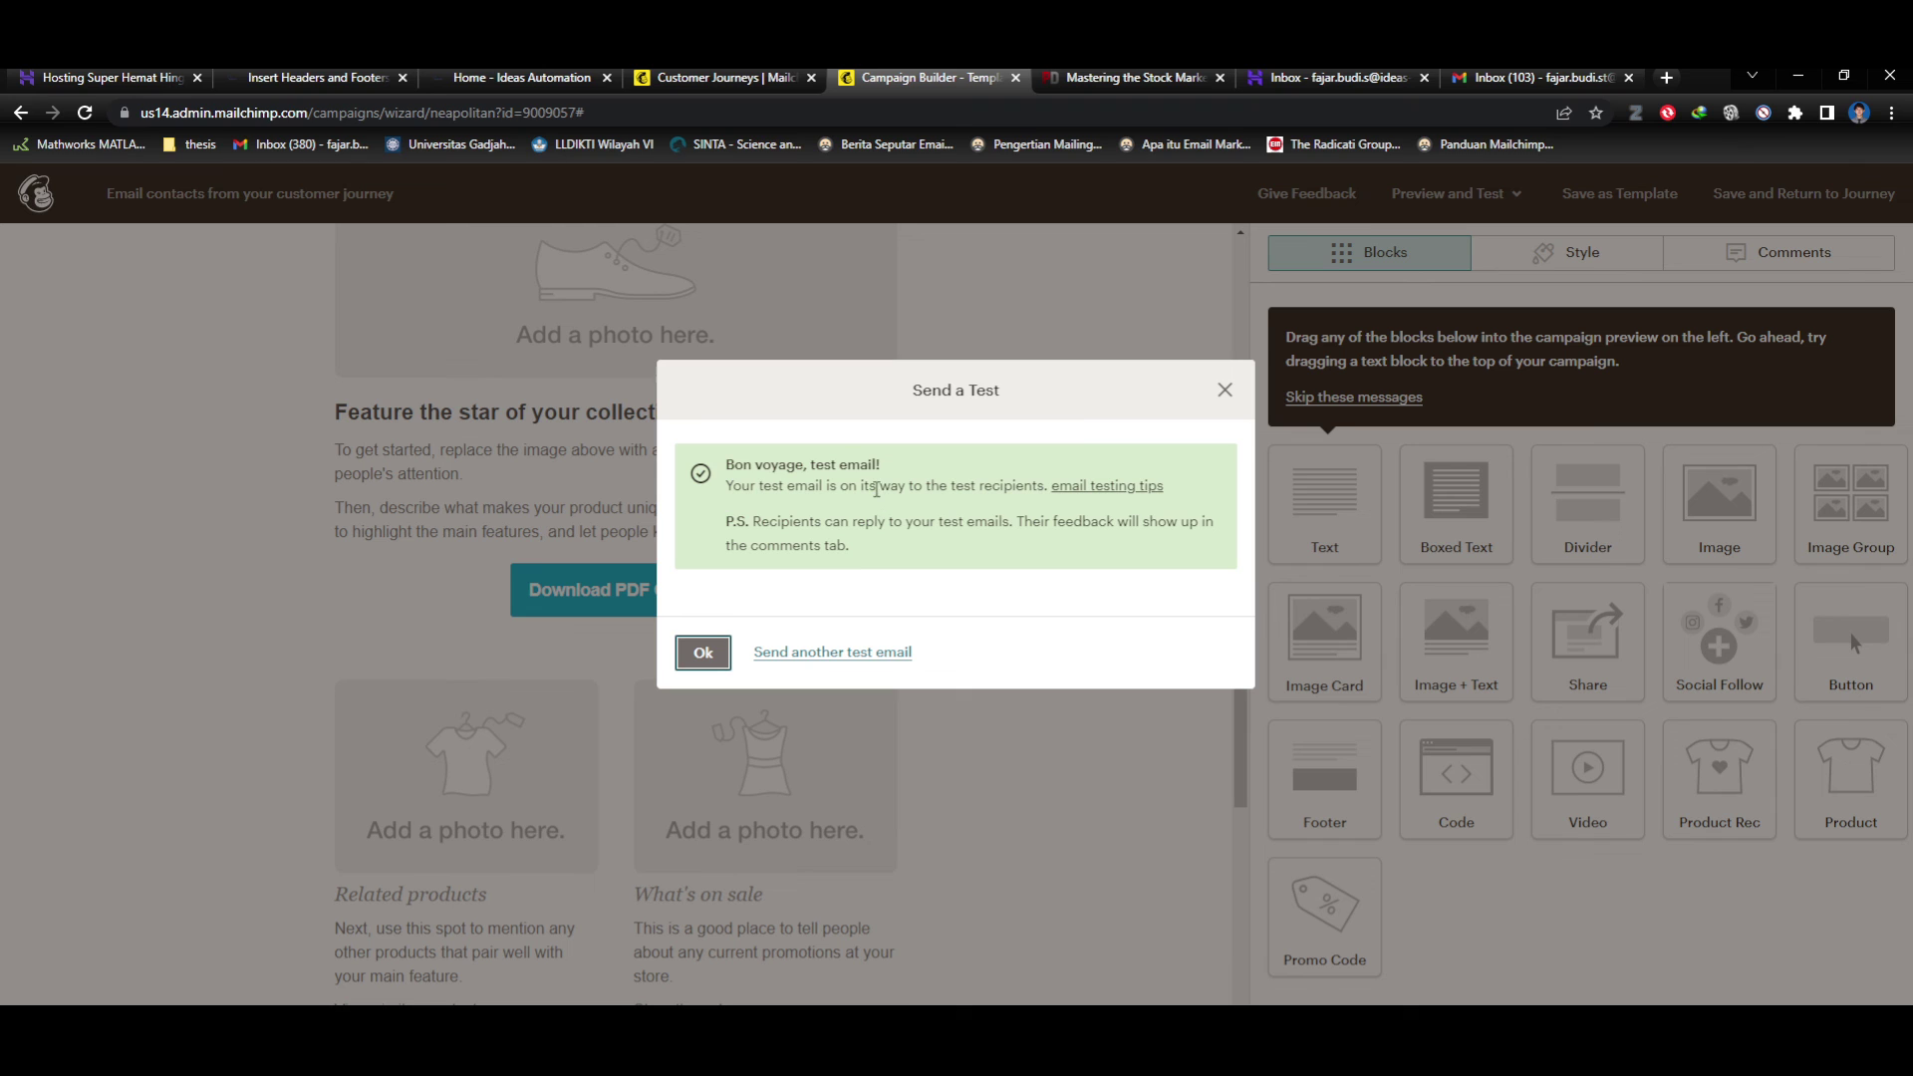
Open the "[Test] Email contacts" message in the Hostinger webmail inbox, allow its remote resources, and review its content.
left_click(1335, 77)
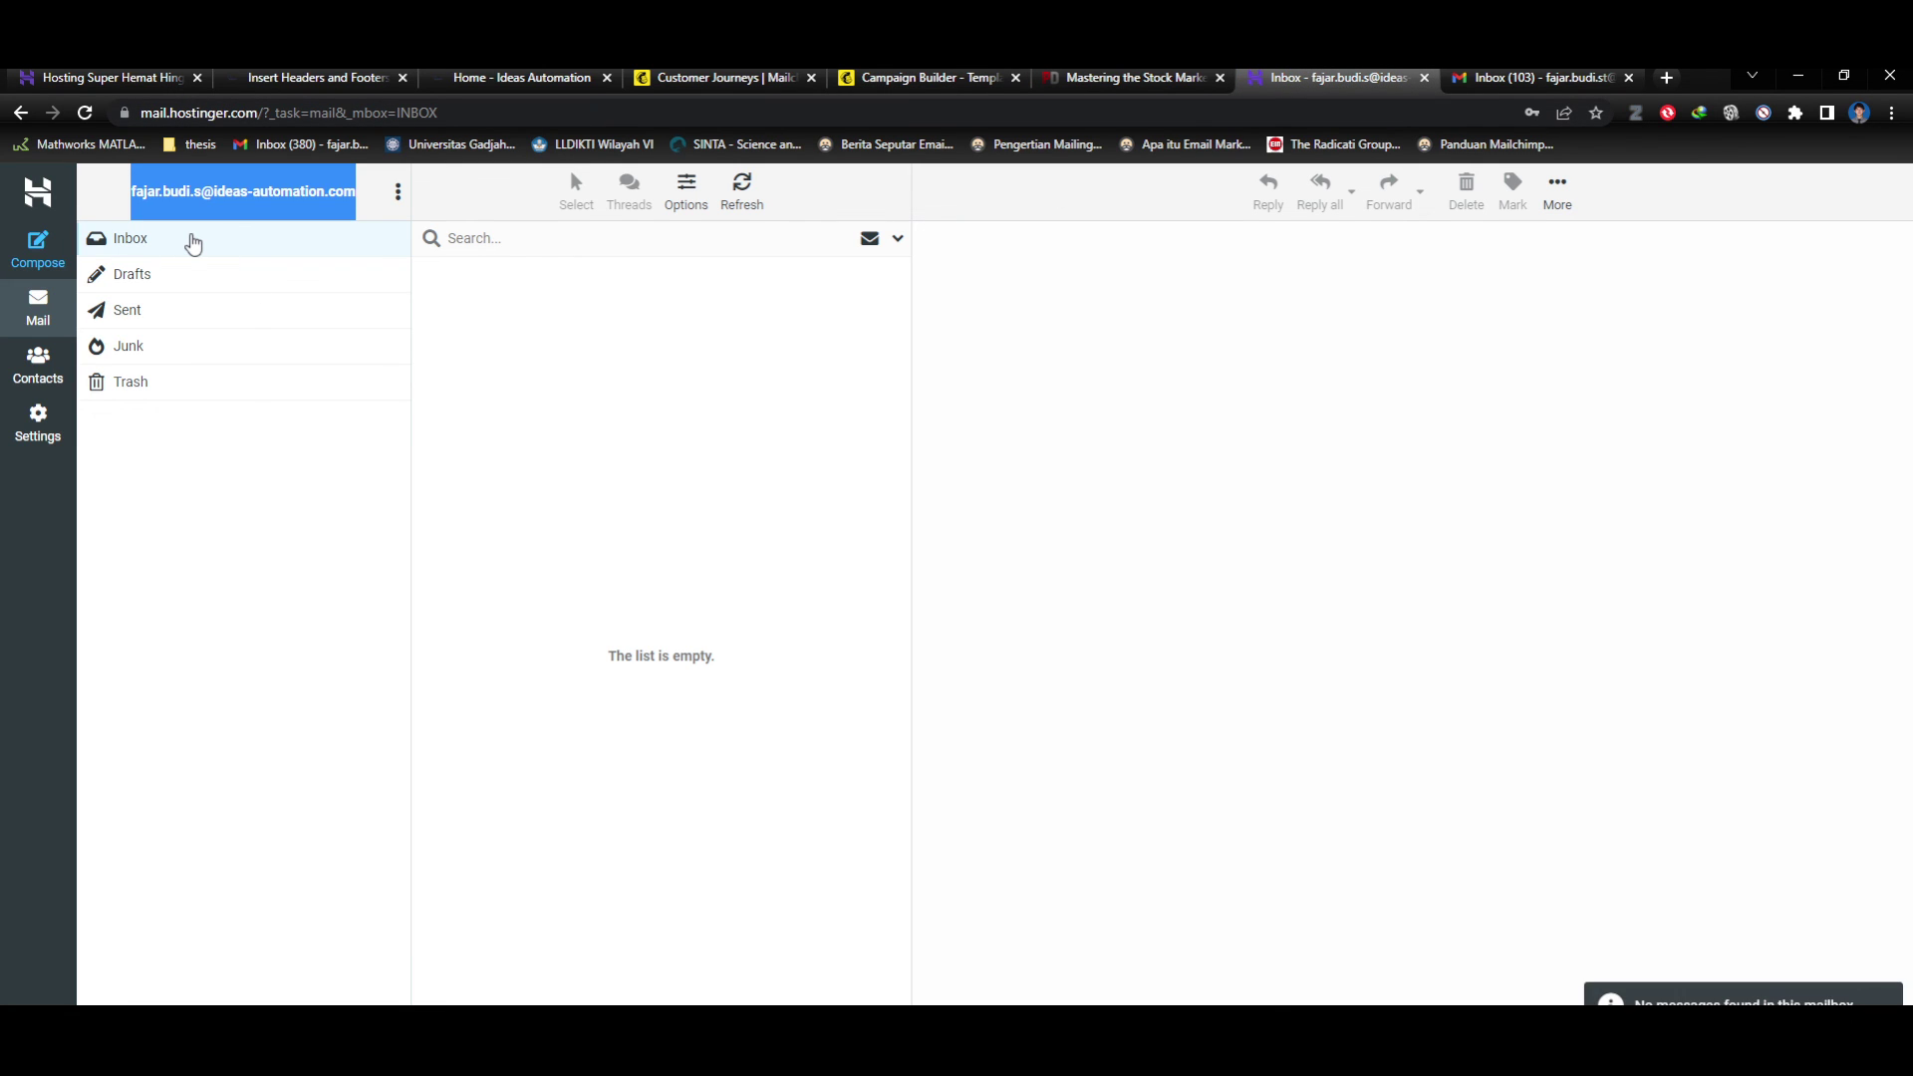
left_click(159, 271)
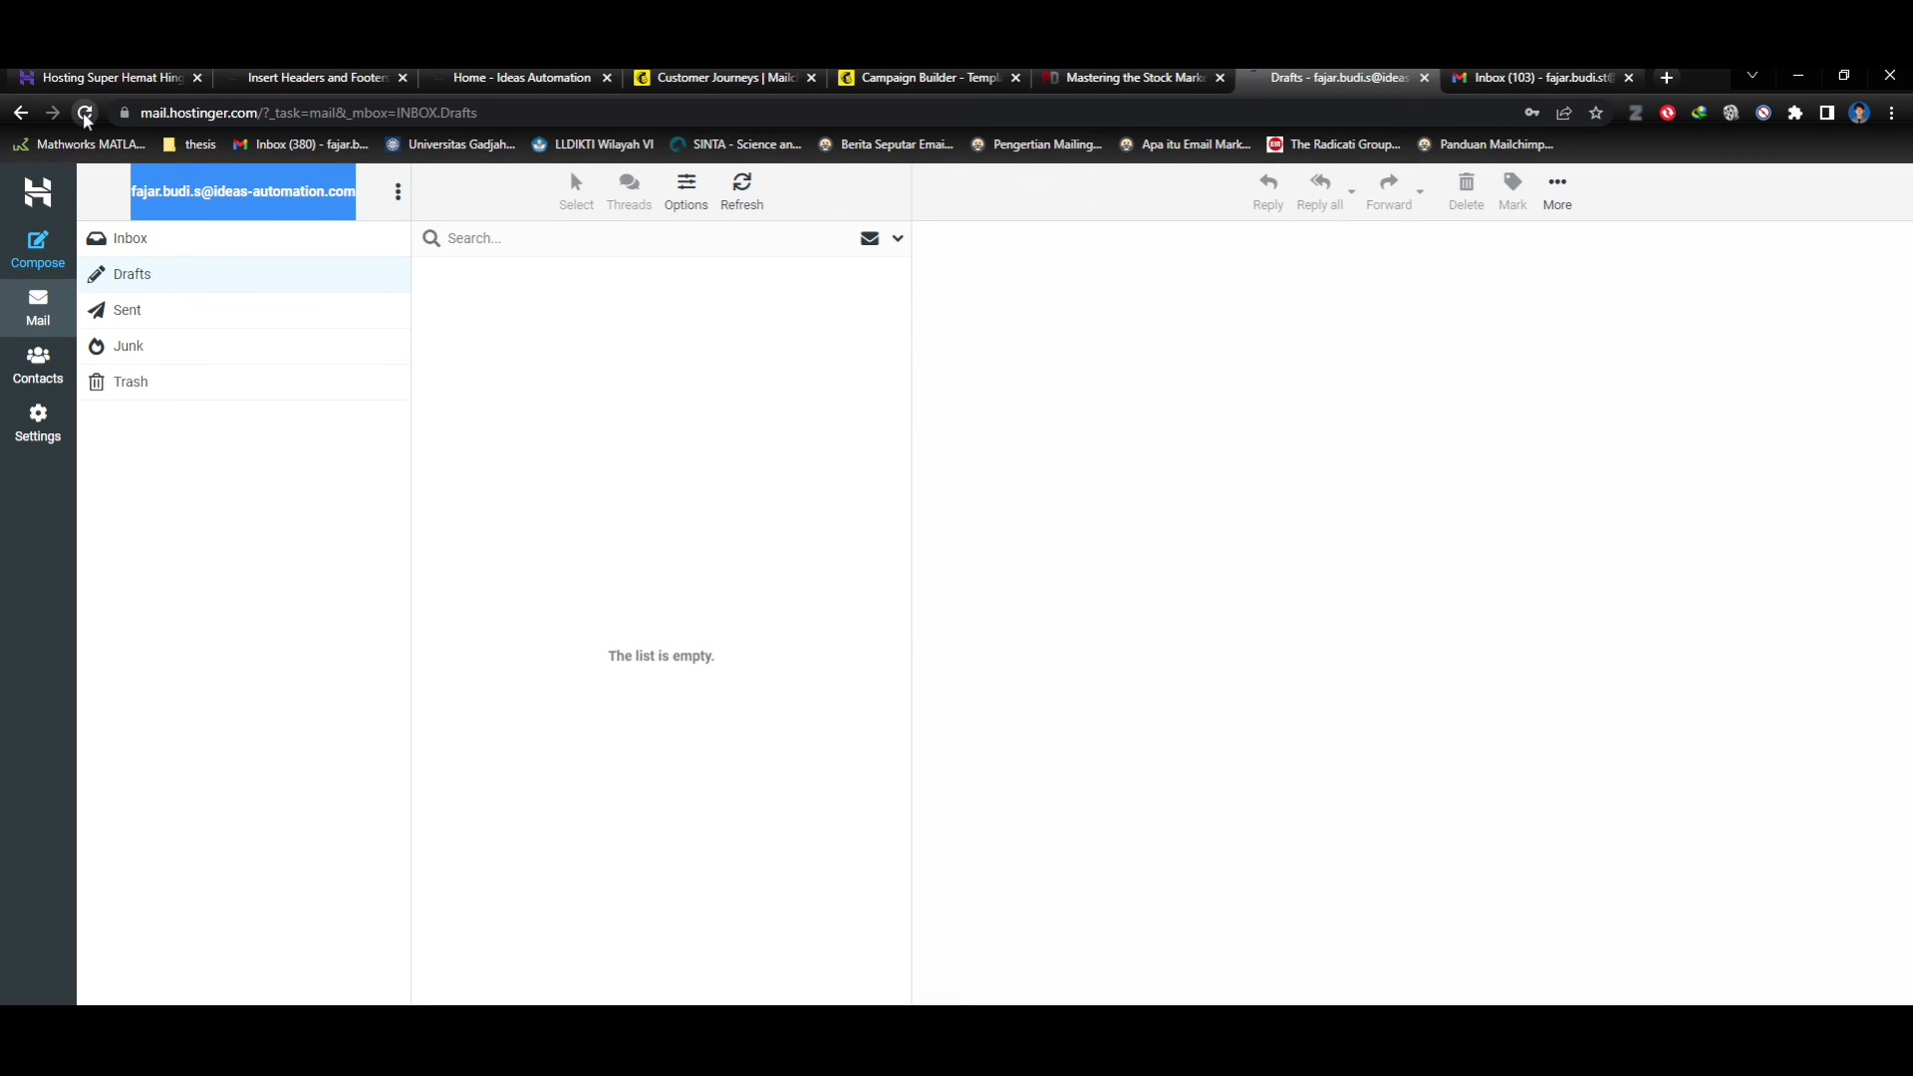
left_click(86, 114)
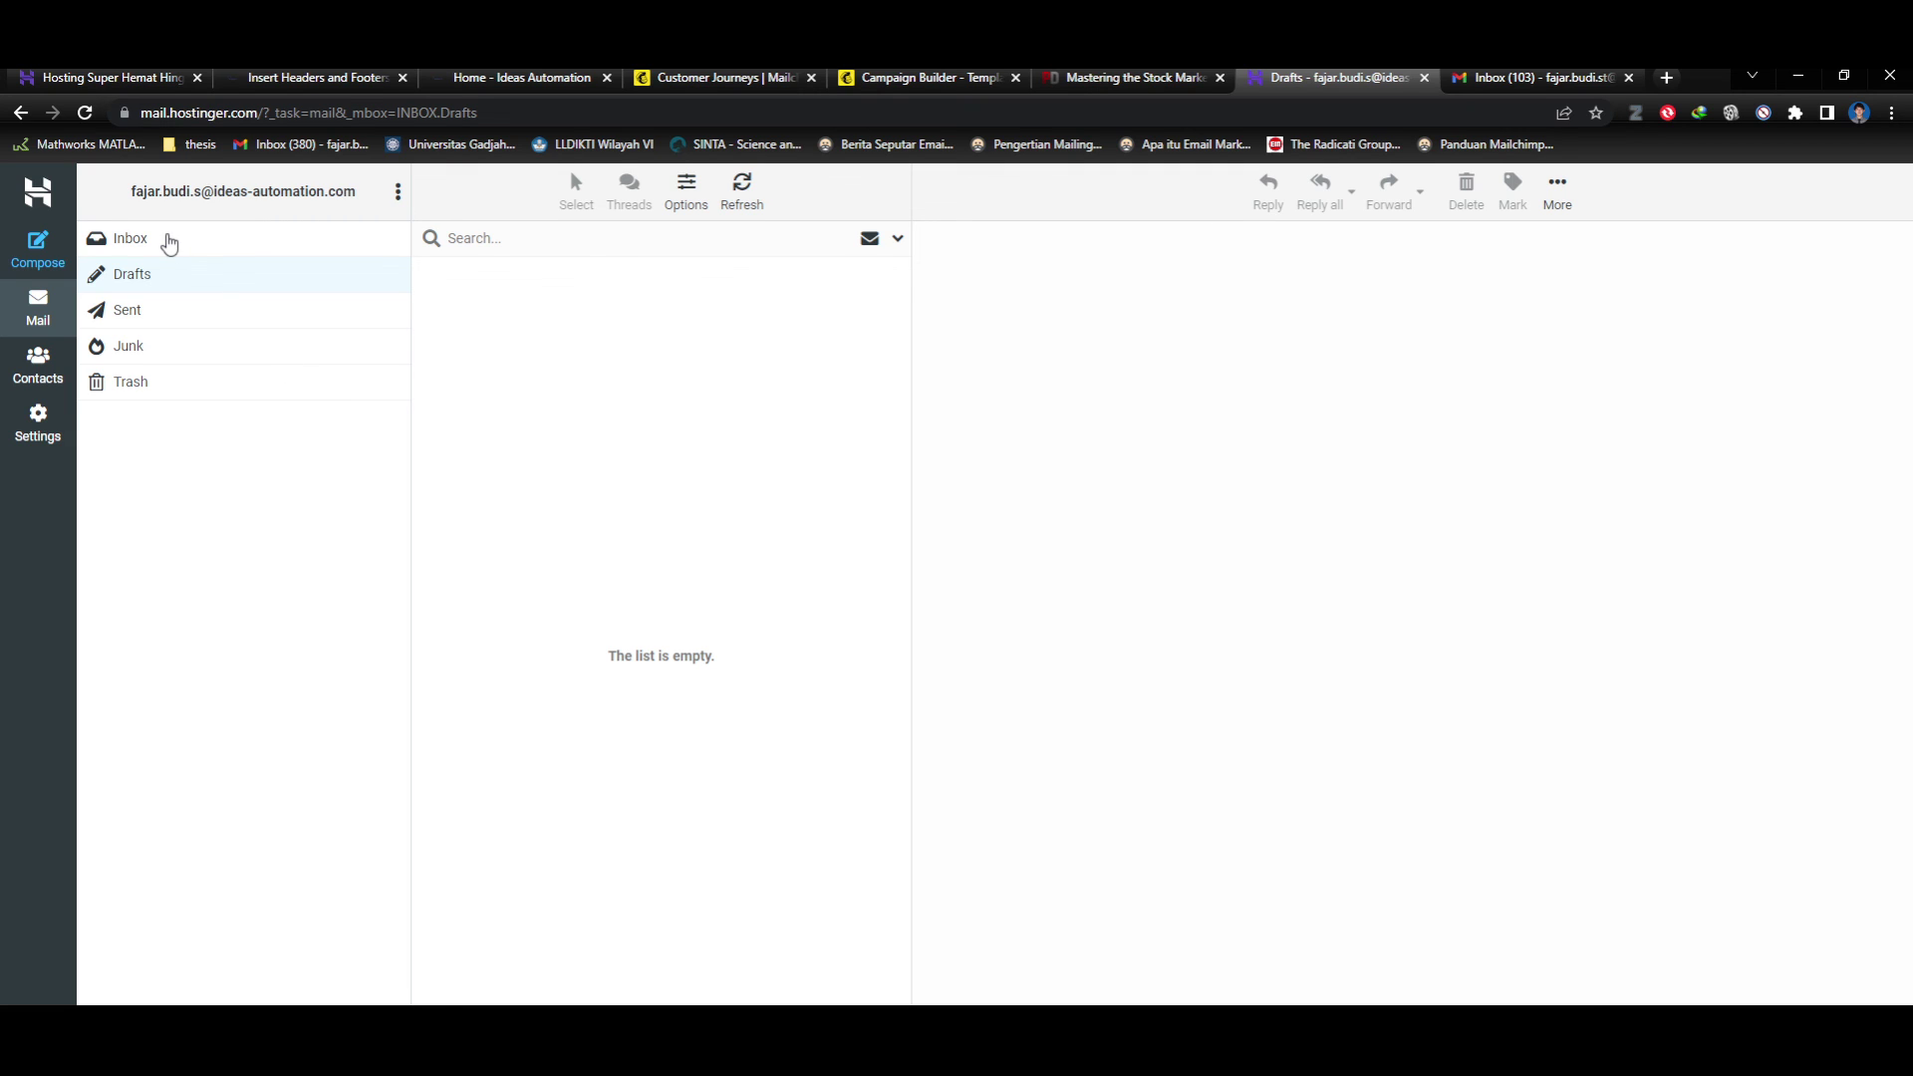
left_click(170, 241)
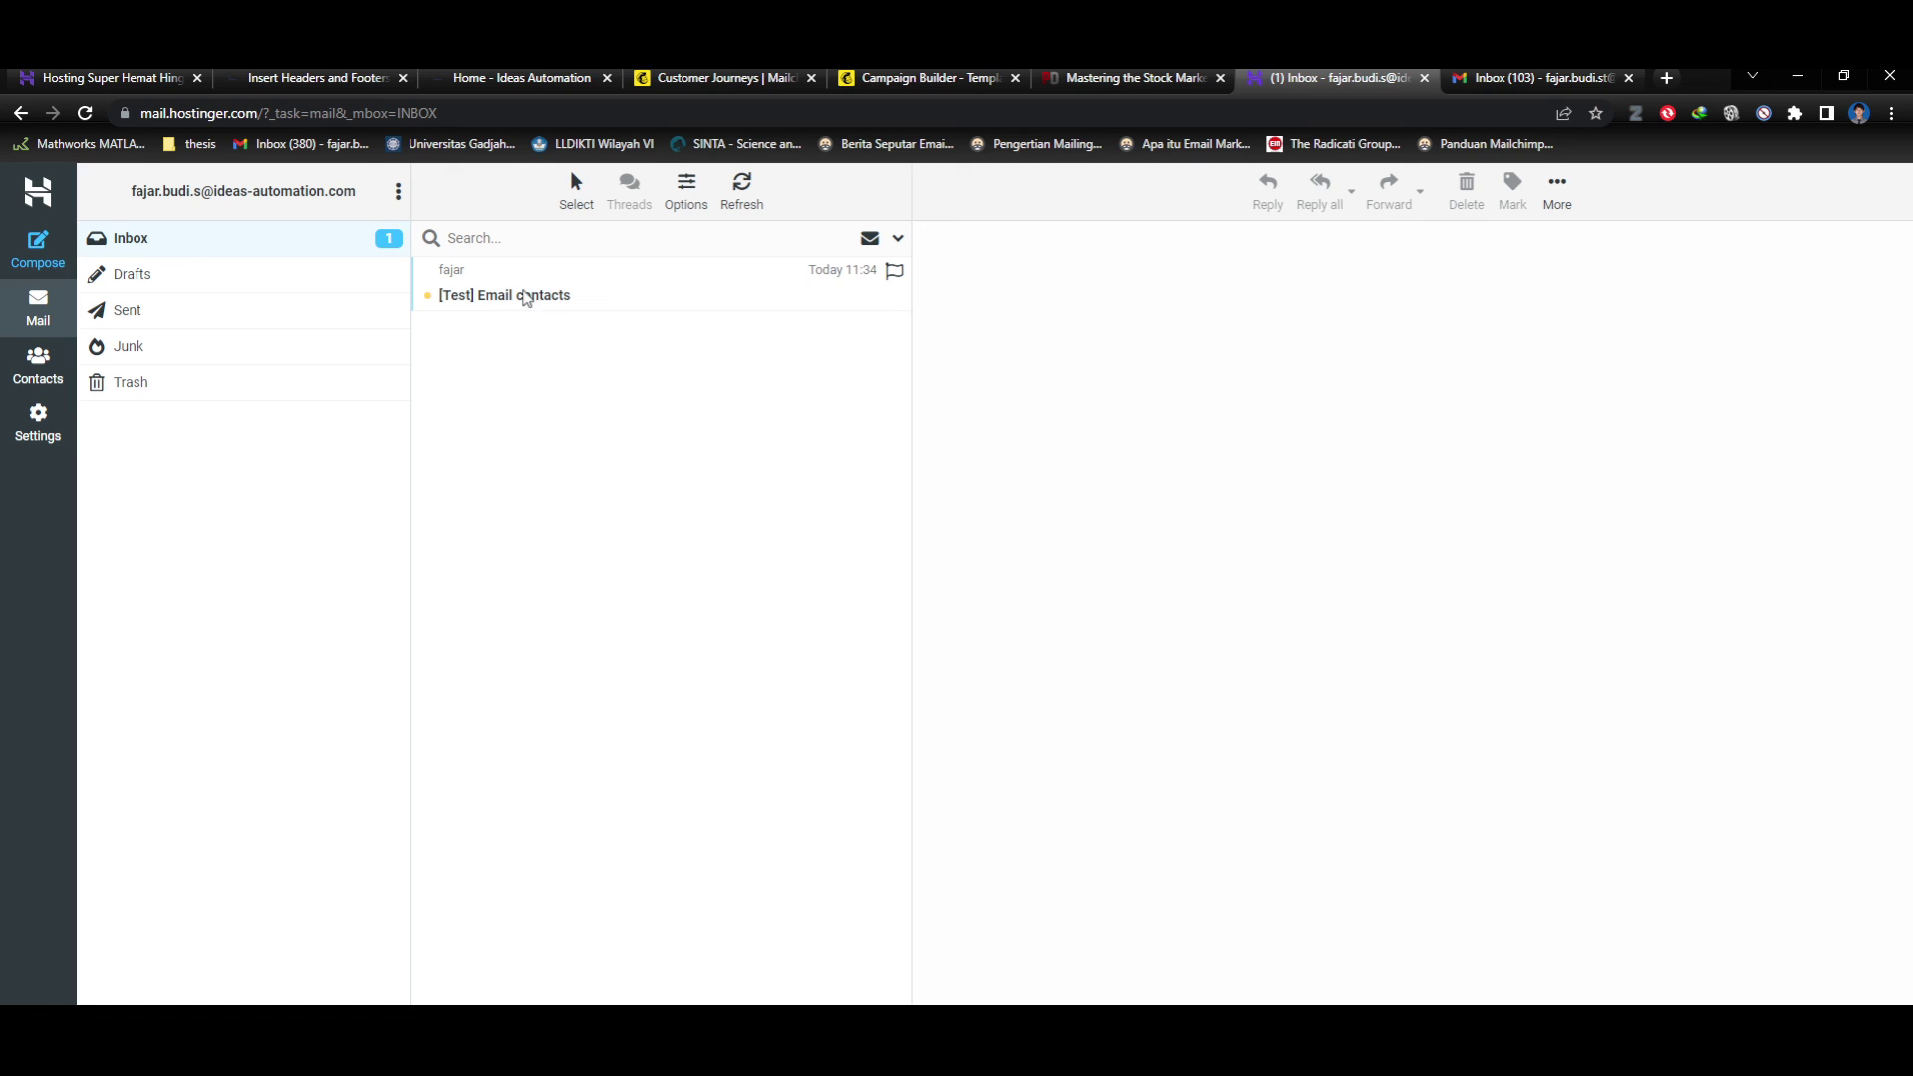
left_click(538, 296)
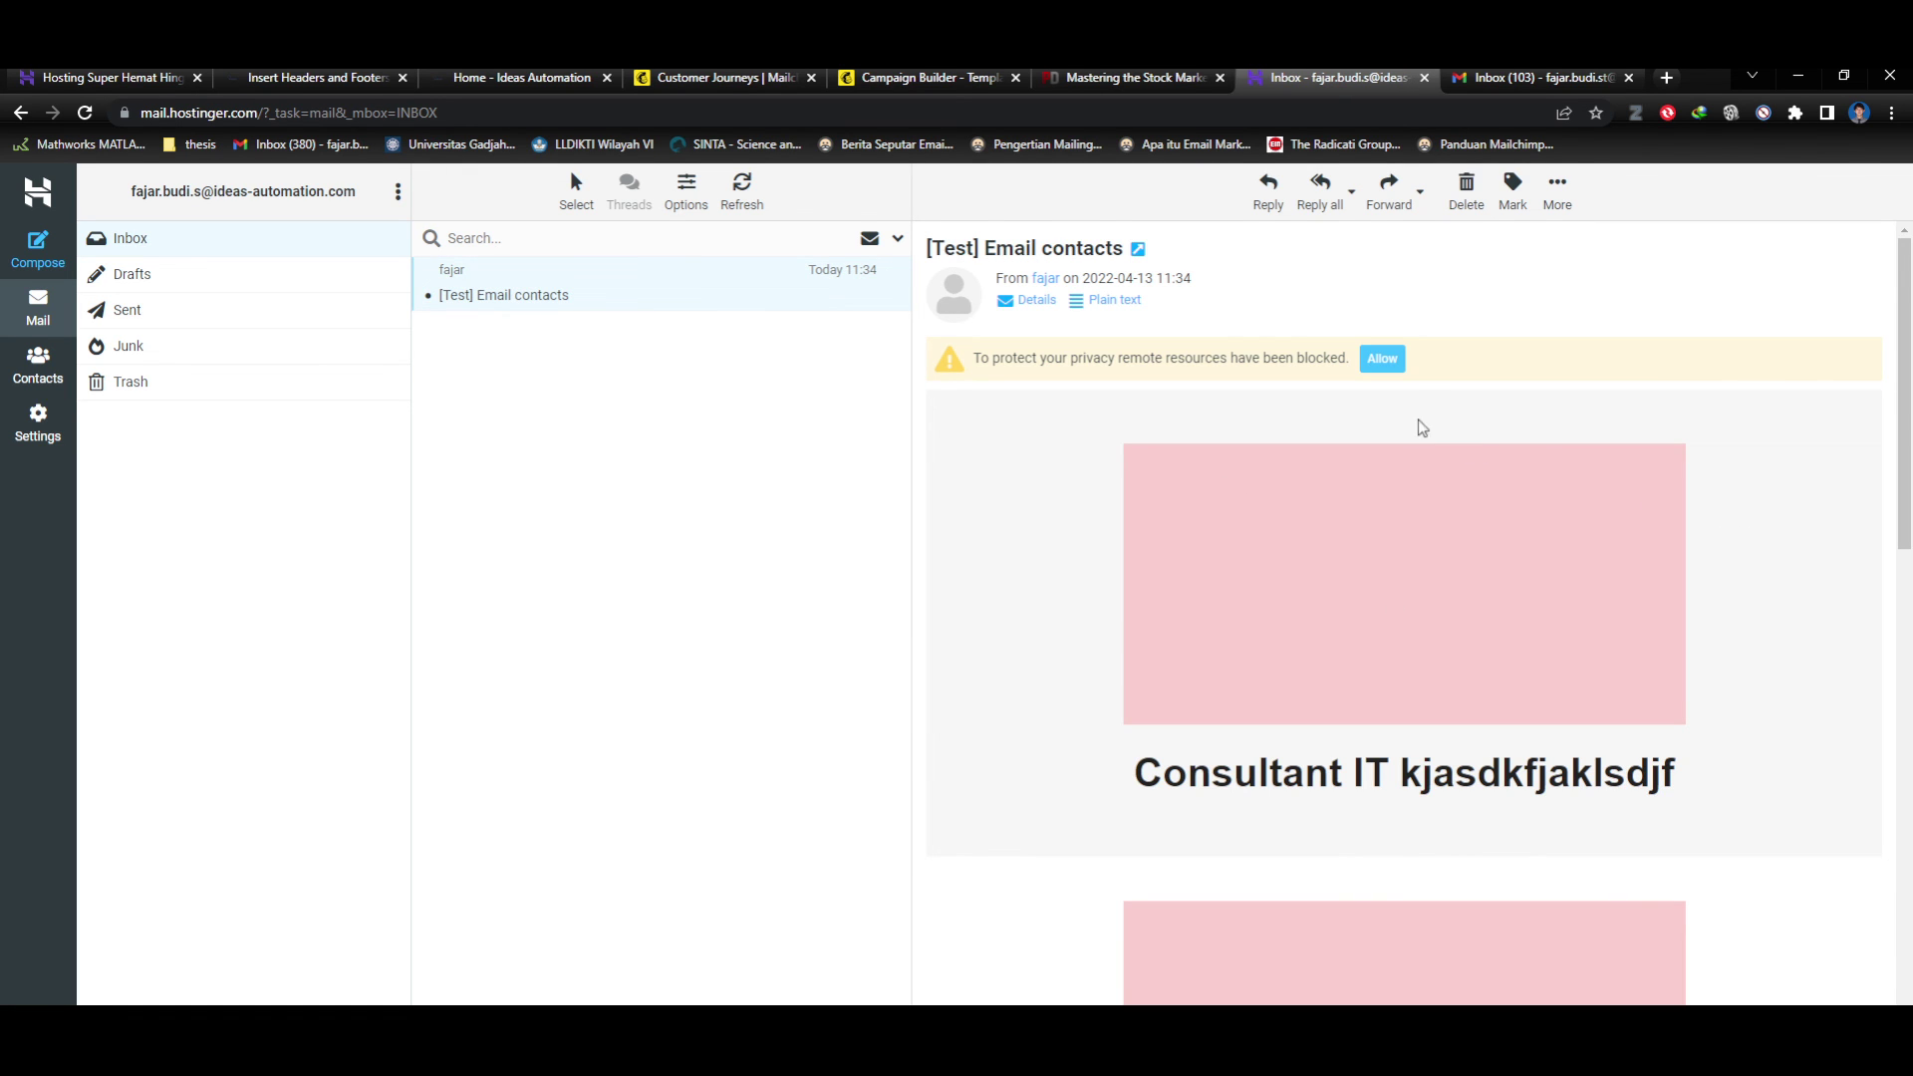
left_click(1399, 367)
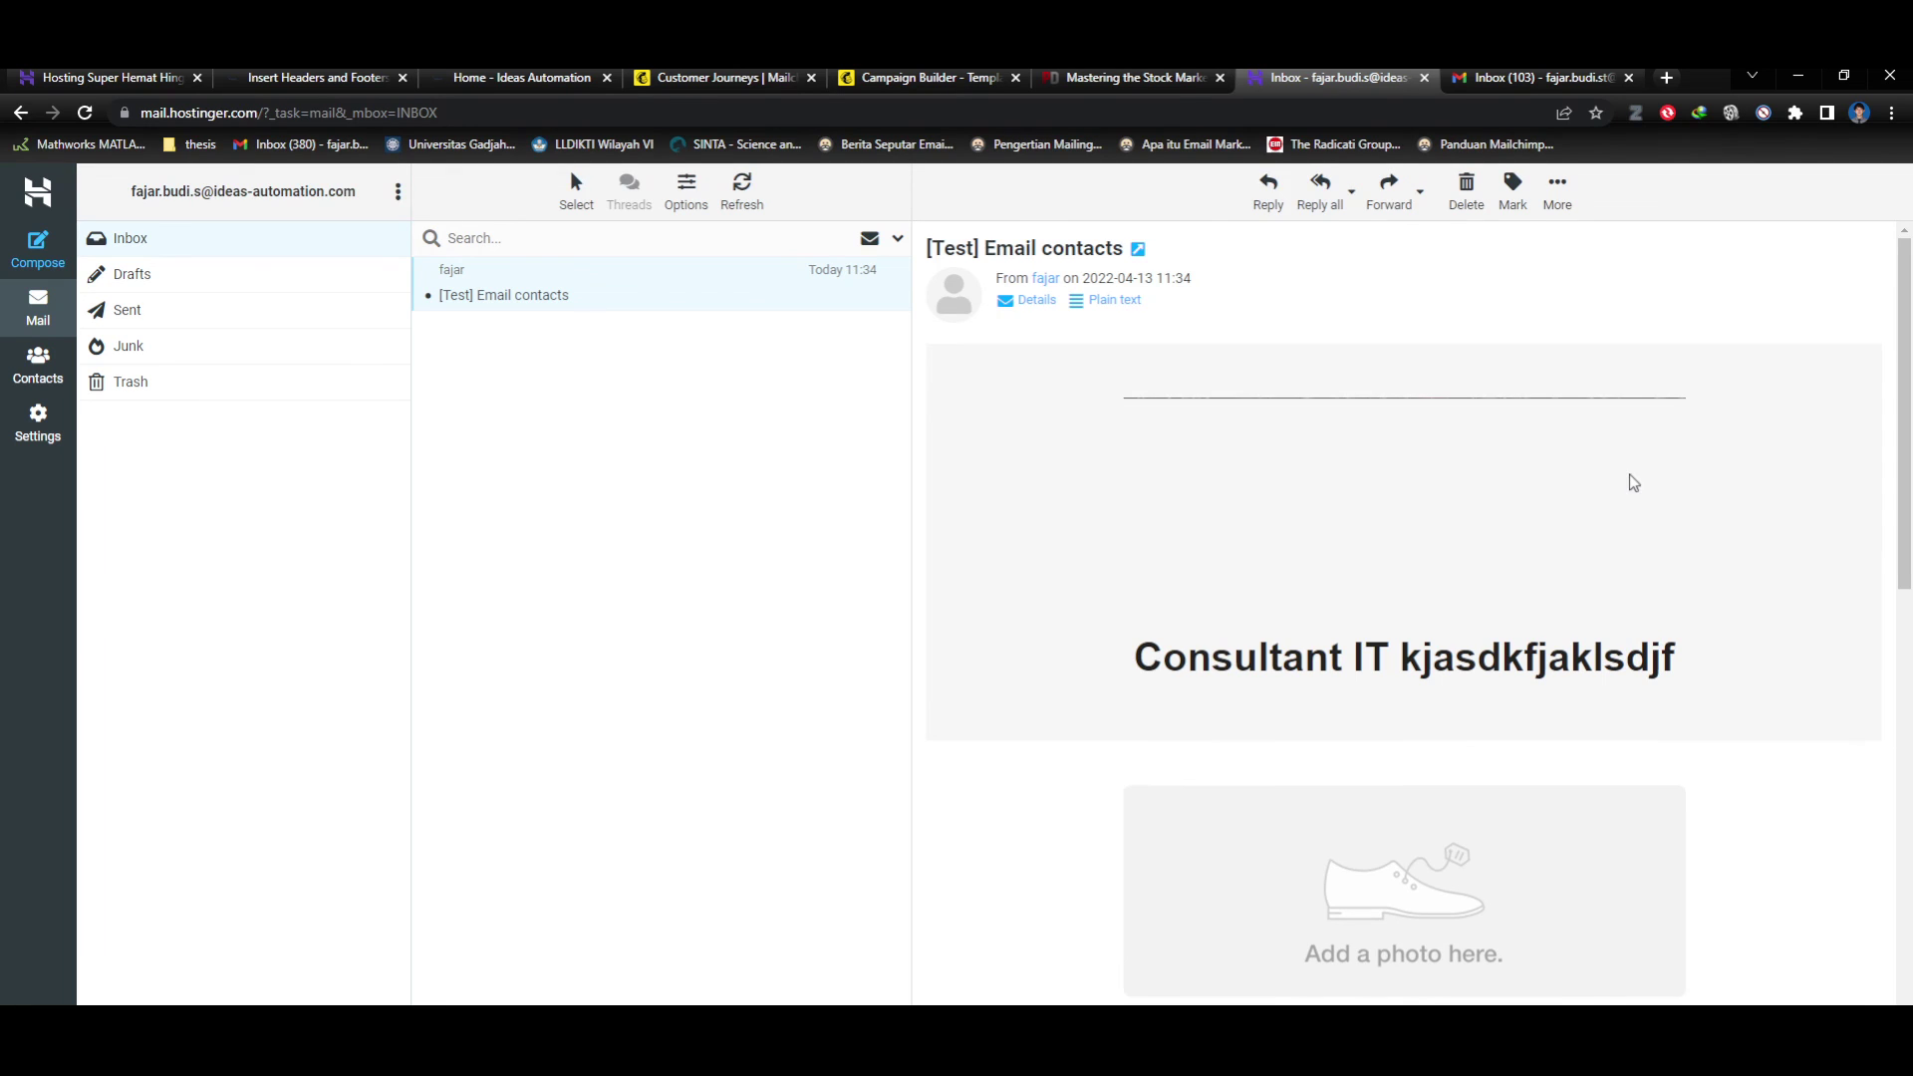
scroll(1625, 493, "down", 3)
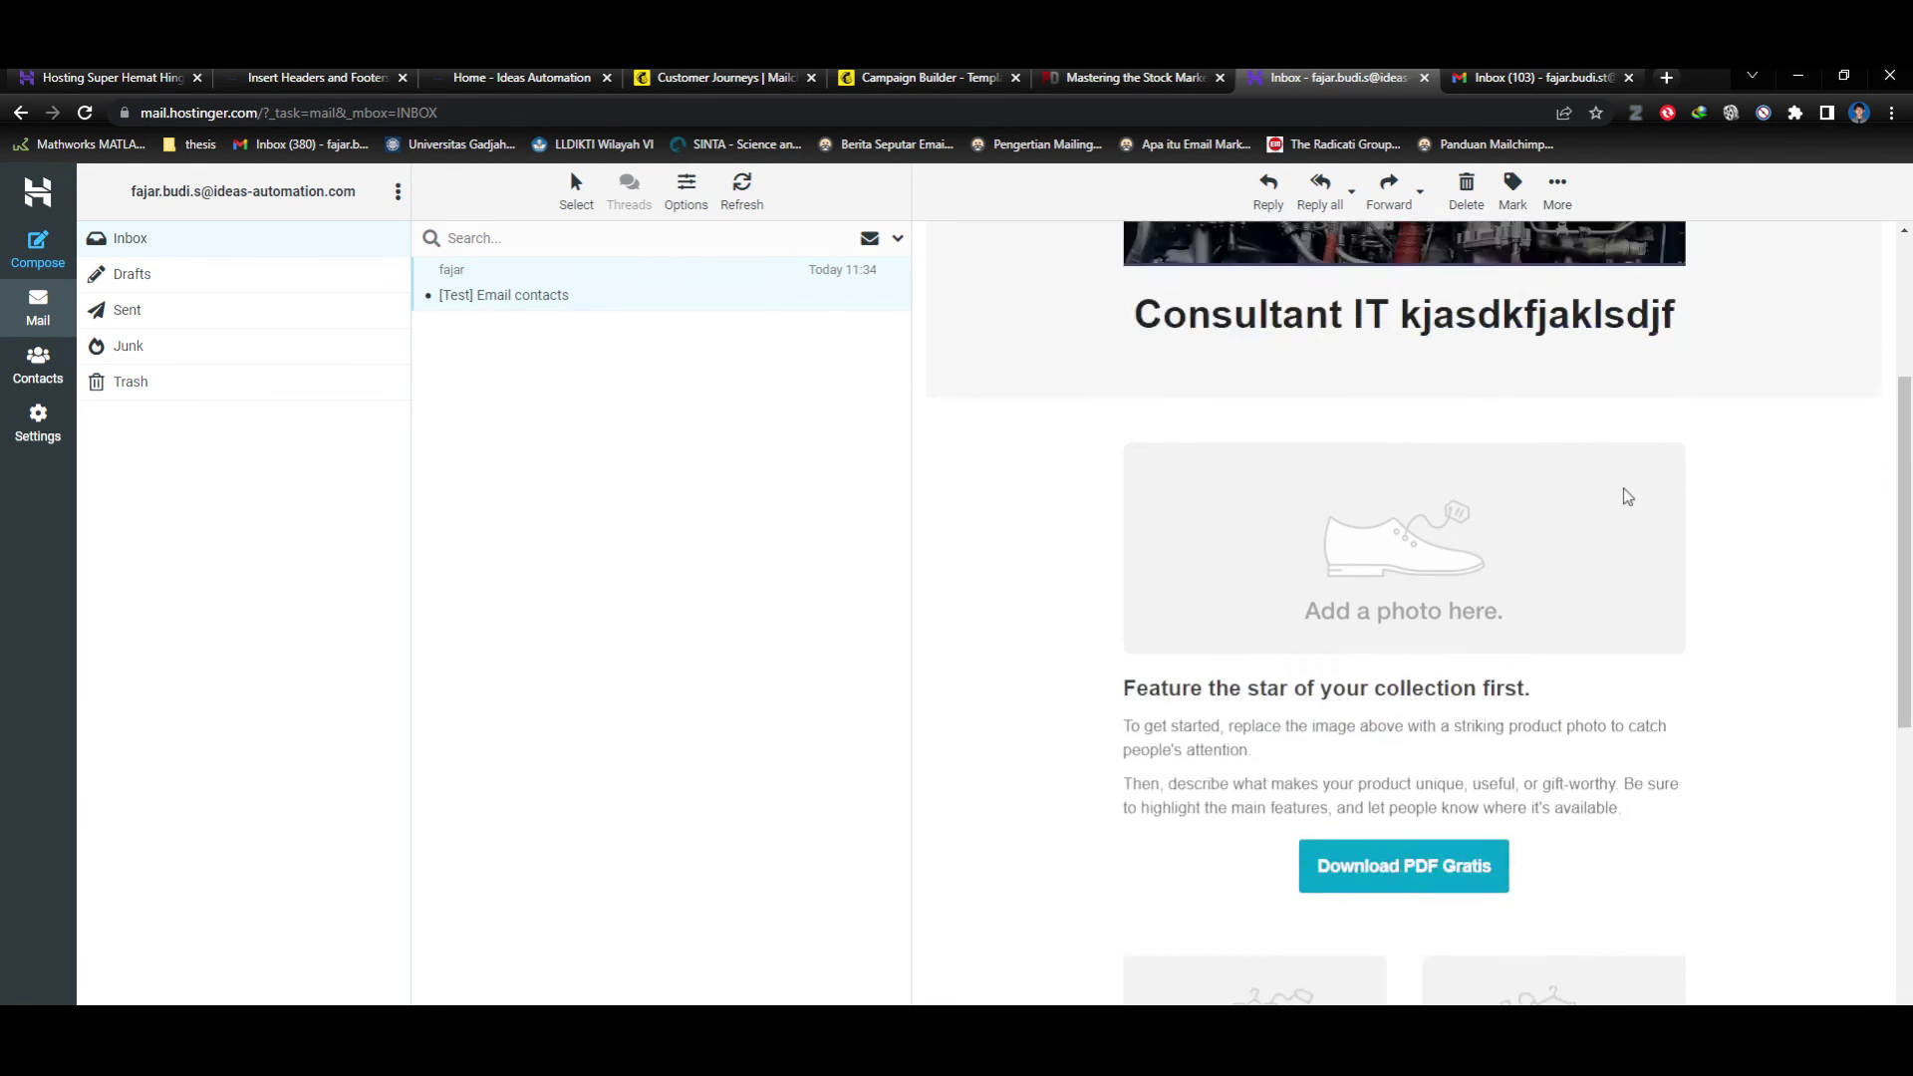
scroll(1624, 494, "up", 3)
scroll(1625, 493, "down", 6)
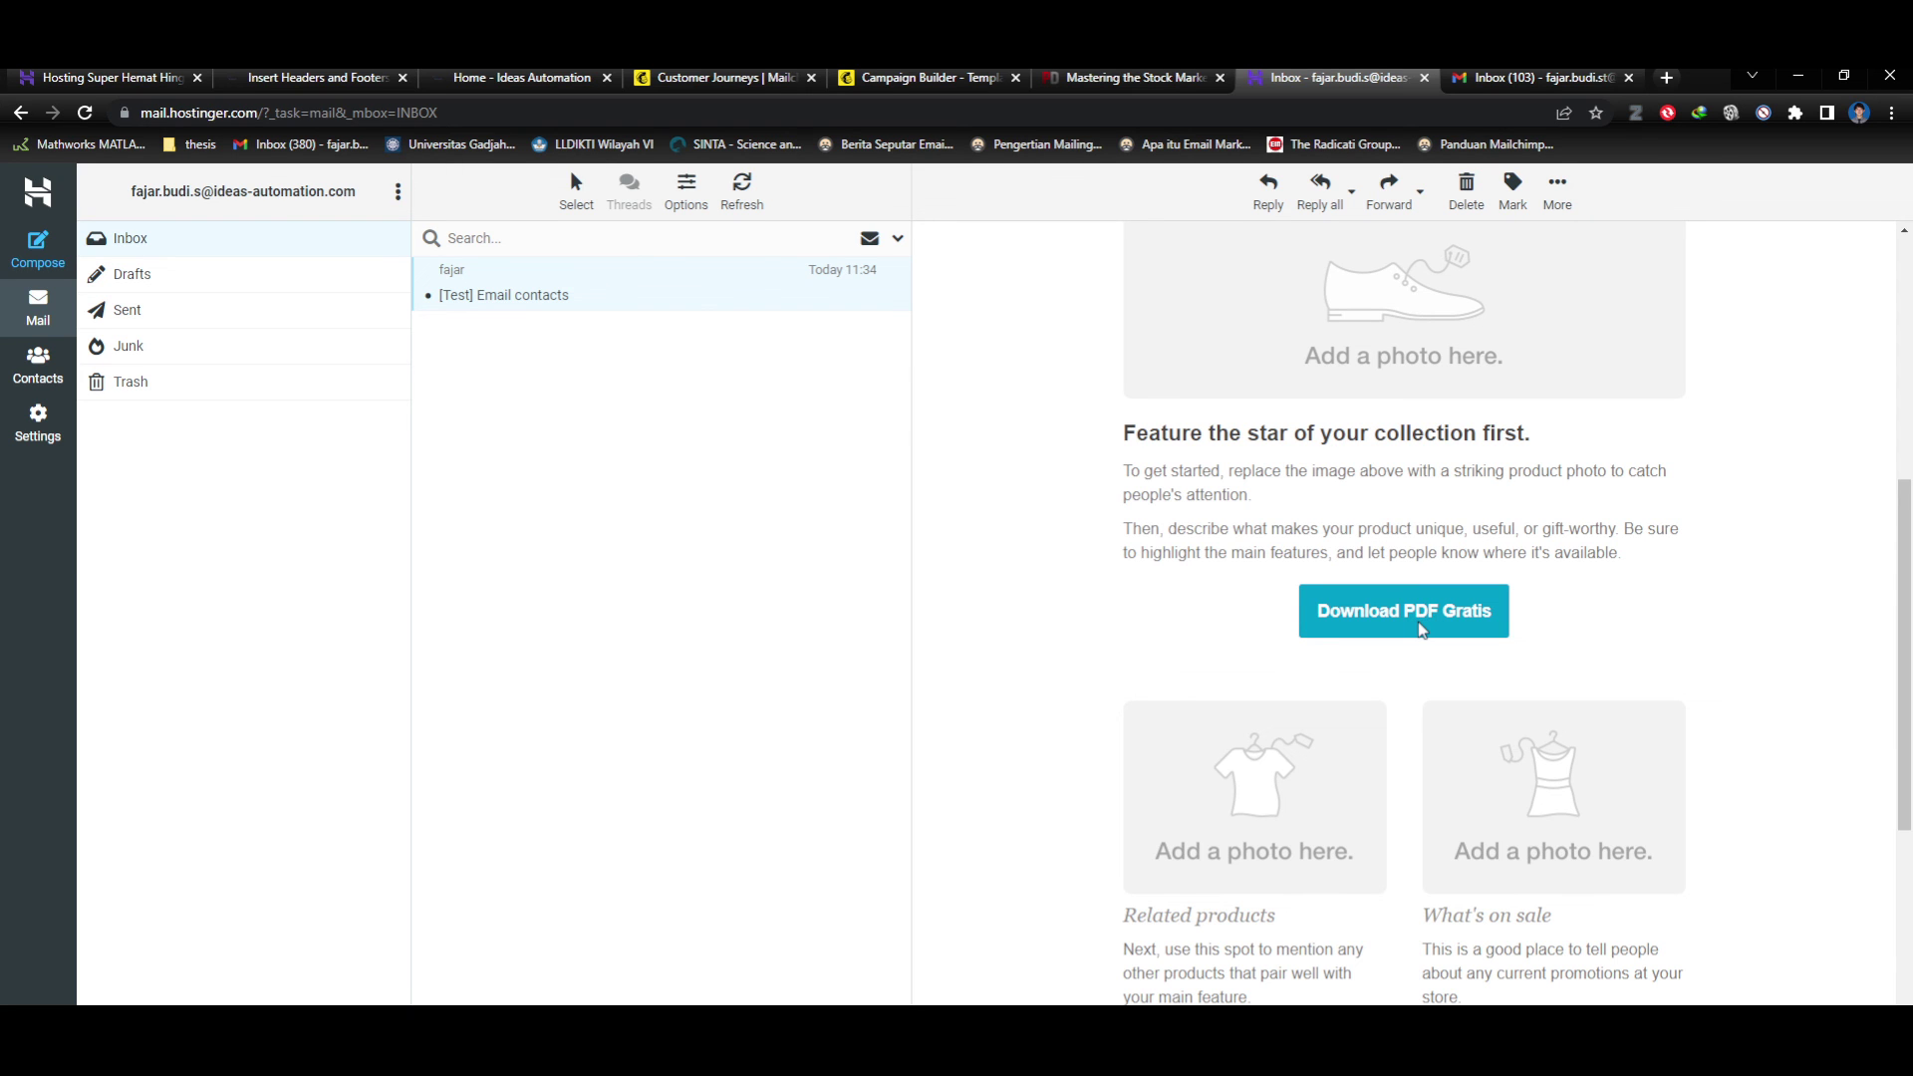
Test the "Download PDF Gratis" button in the received email, and close the older PDF Drive tab of the stock market book.
left_click(1422, 630)
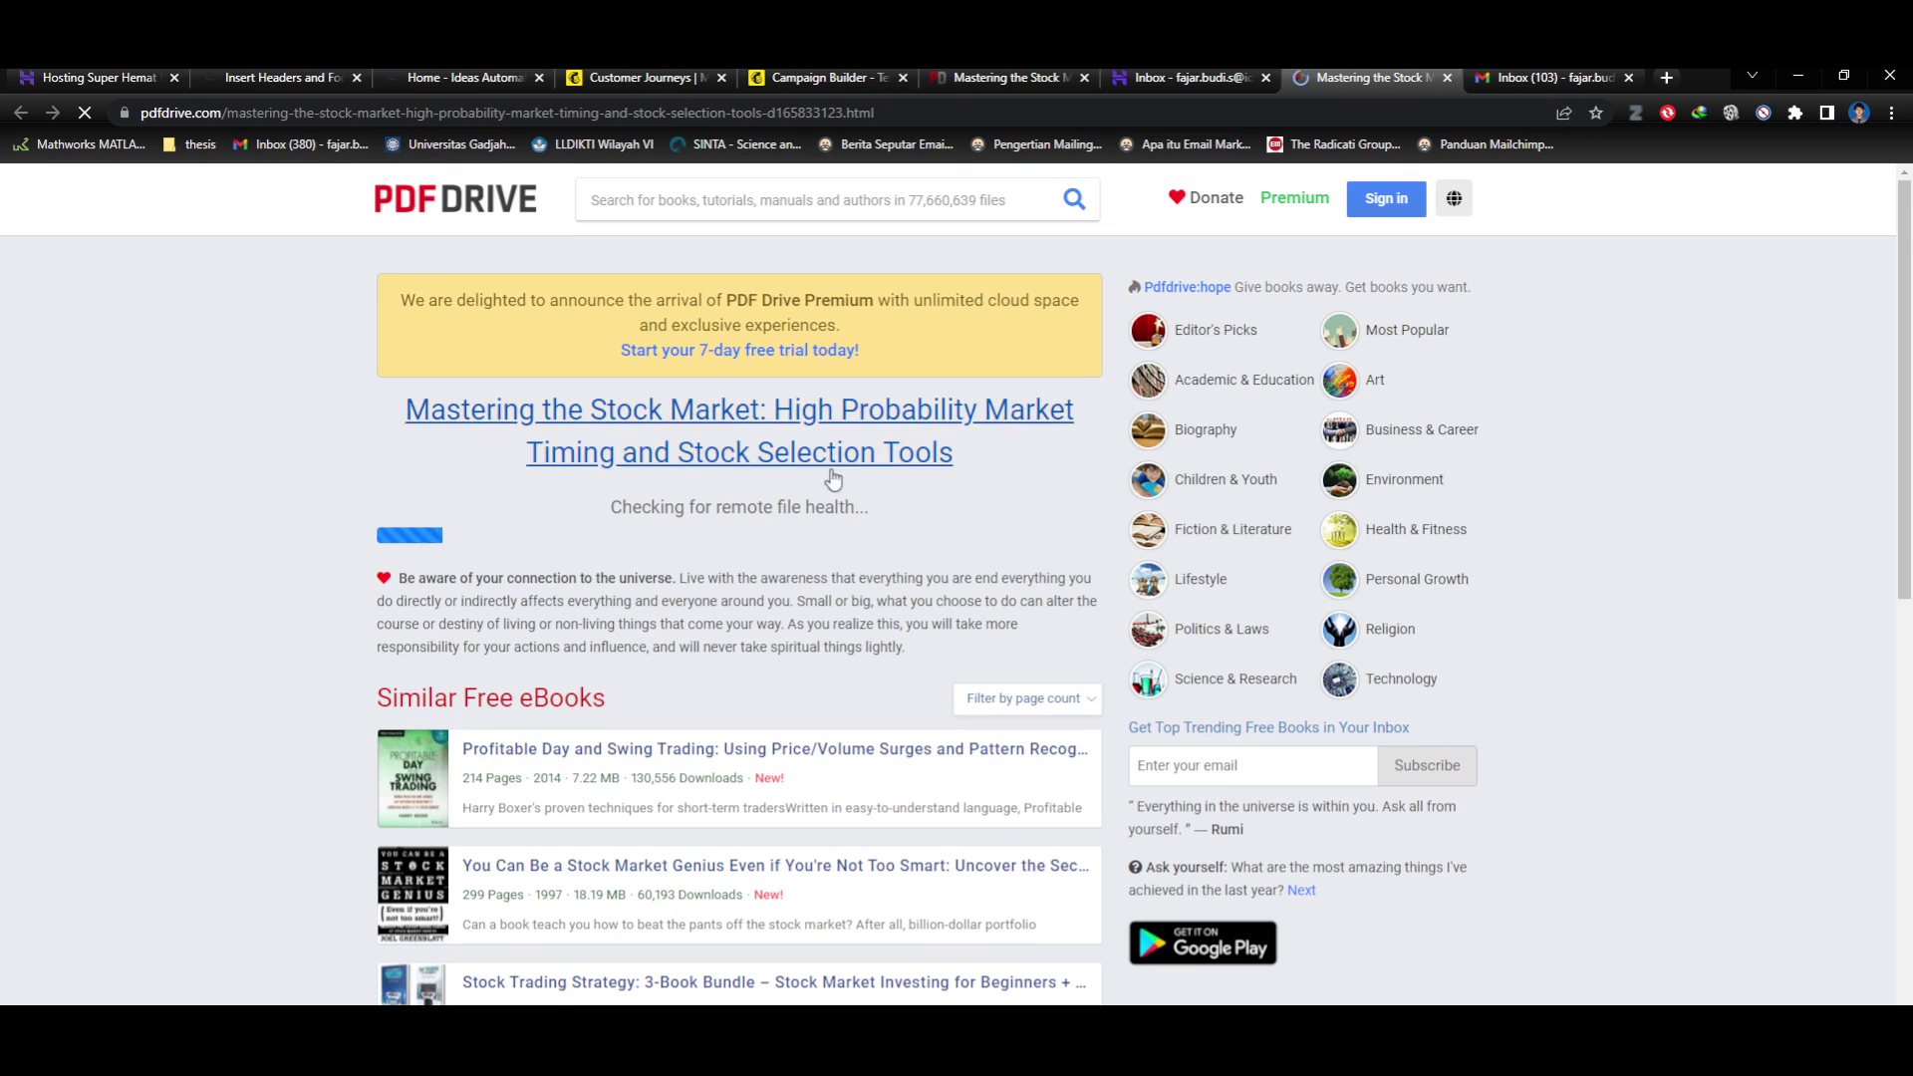
left_click(1186, 76)
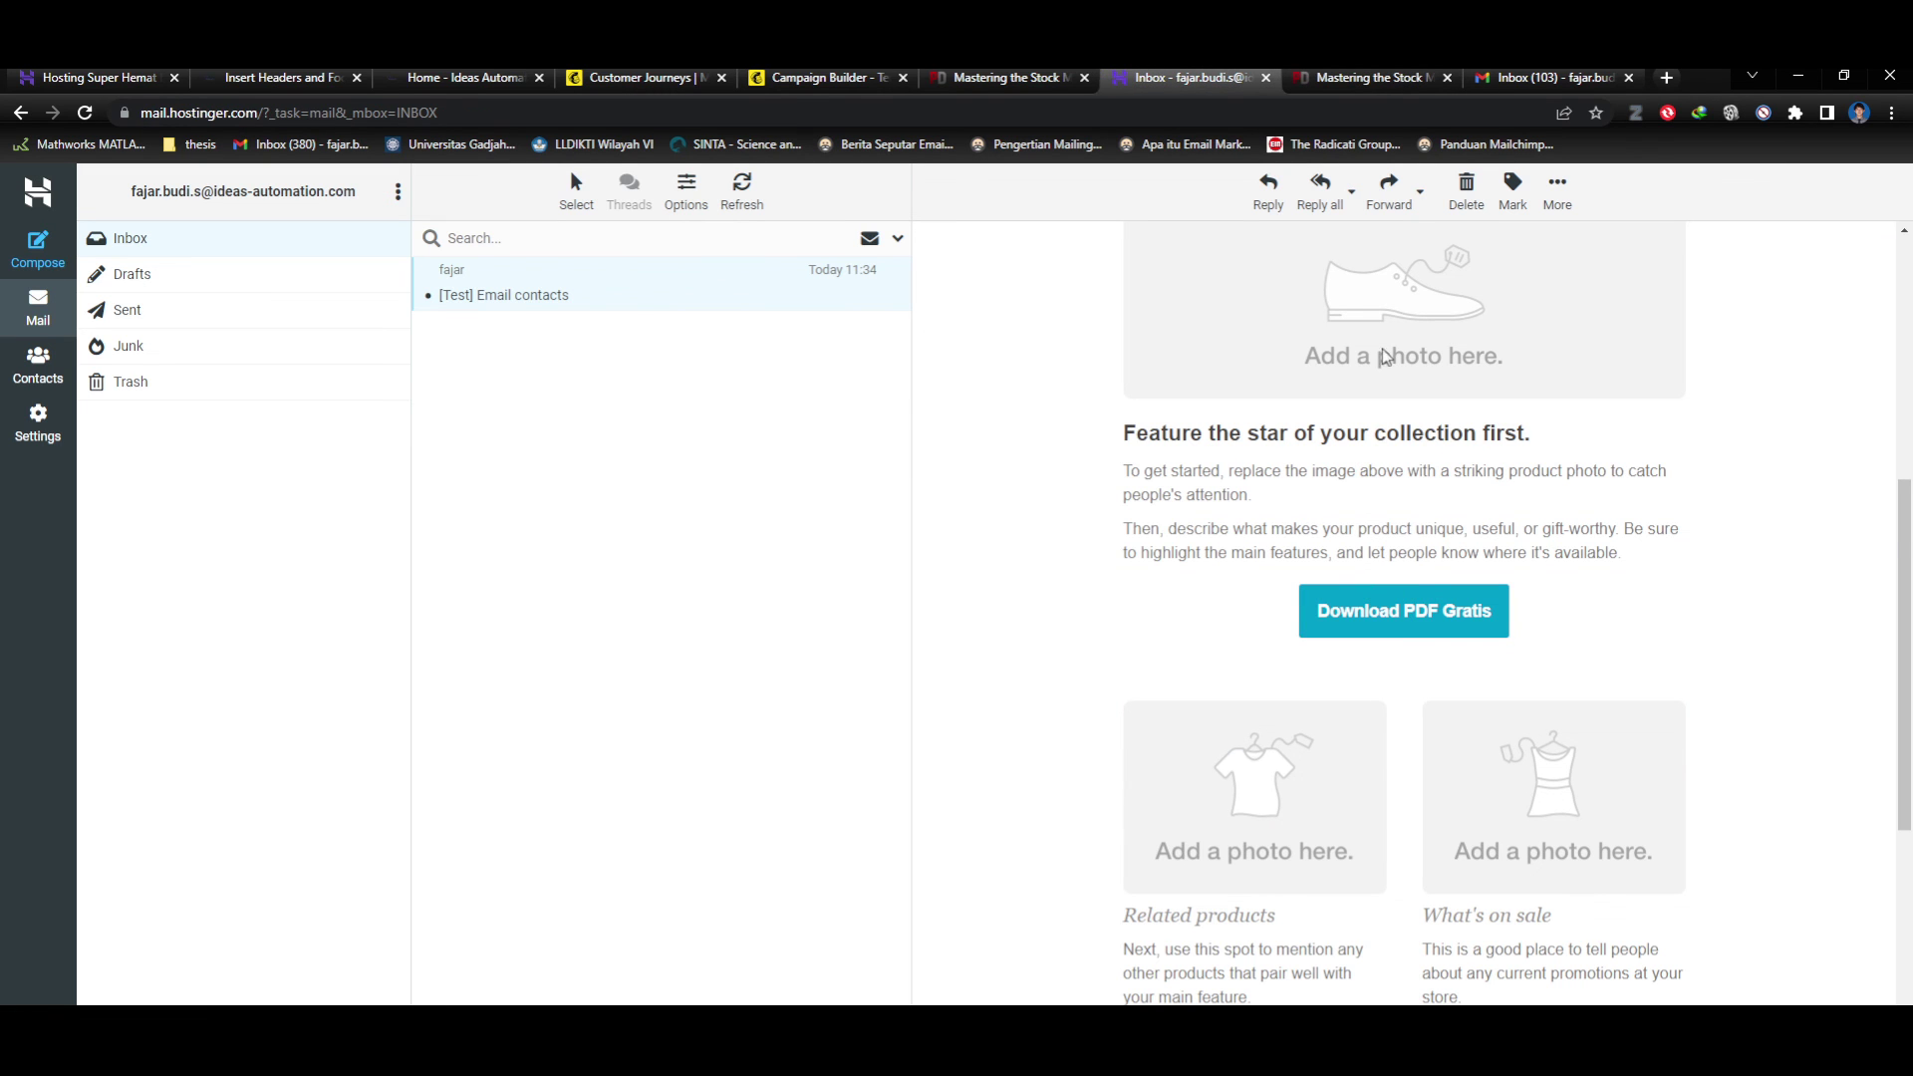
left_click(1365, 76)
left_click(1181, 77)
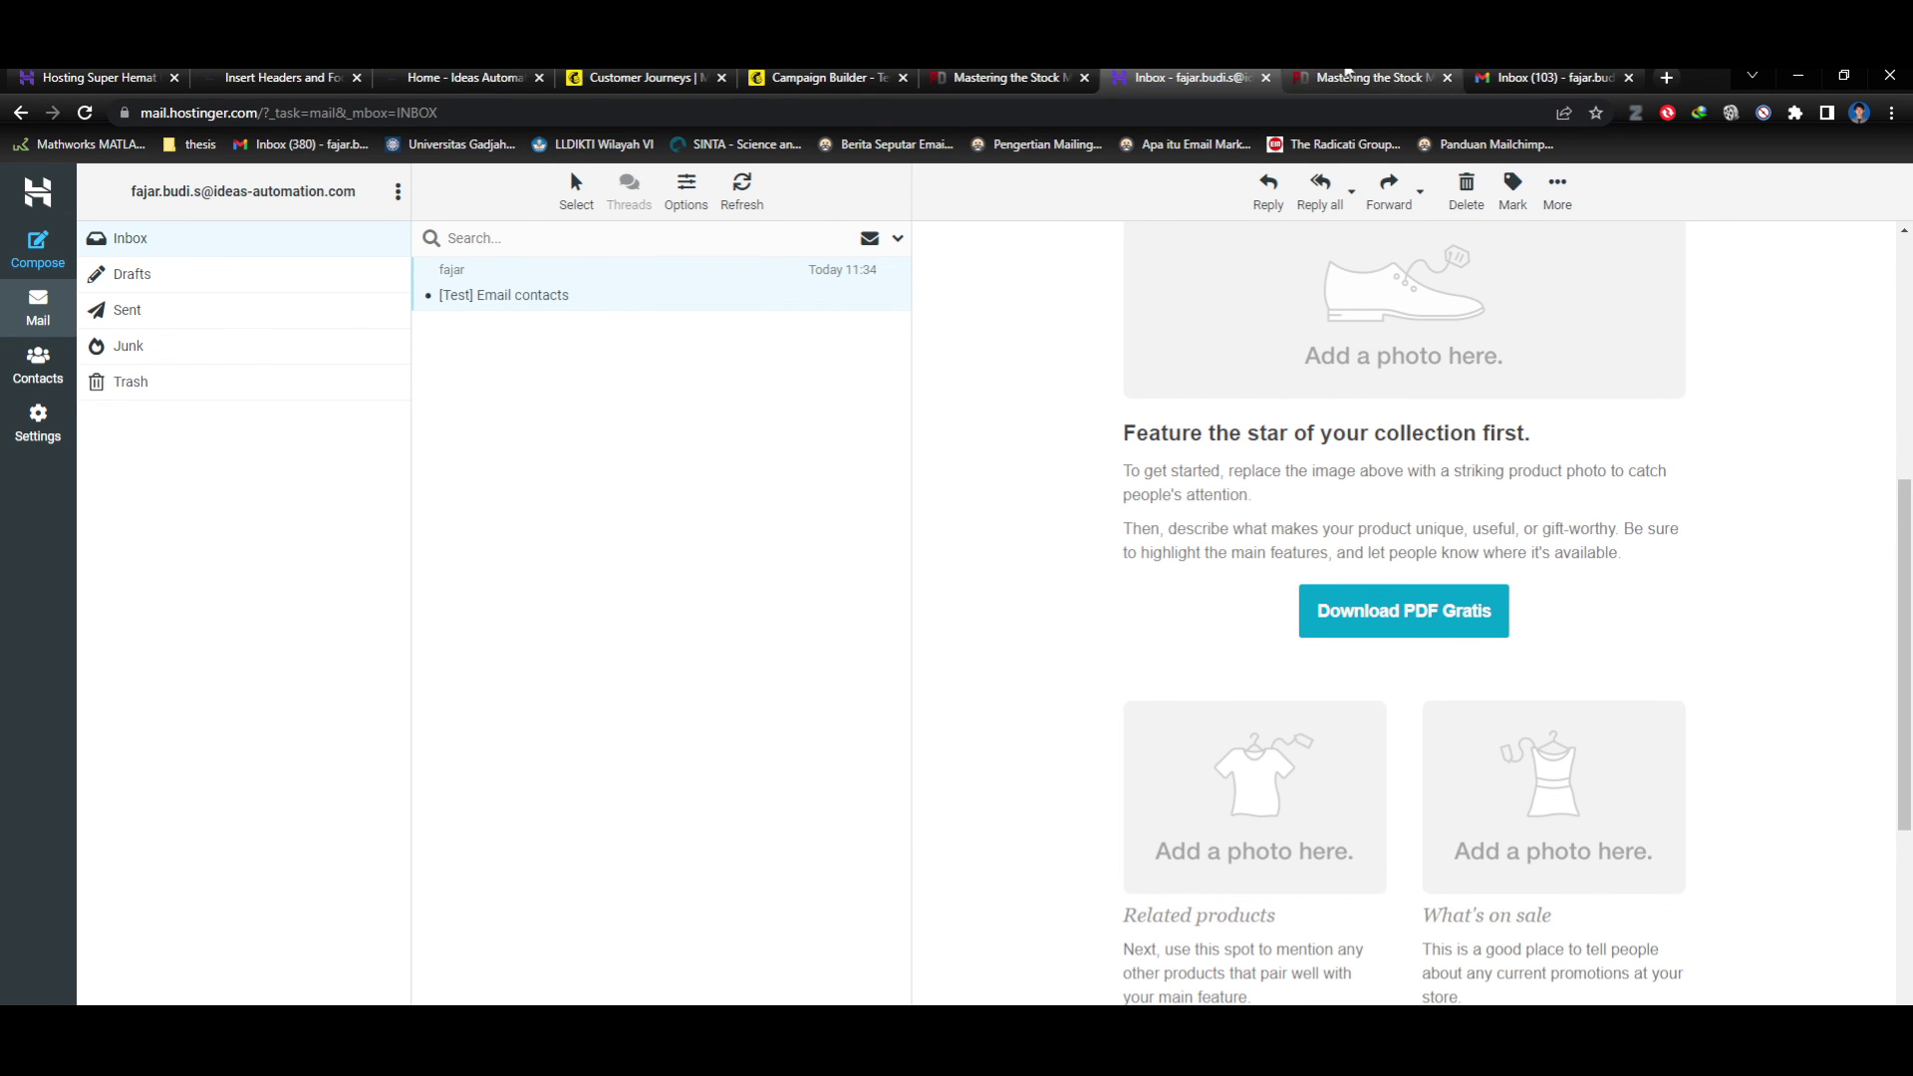
left_click(1375, 77)
left_click(1191, 80)
left_click(1026, 76)
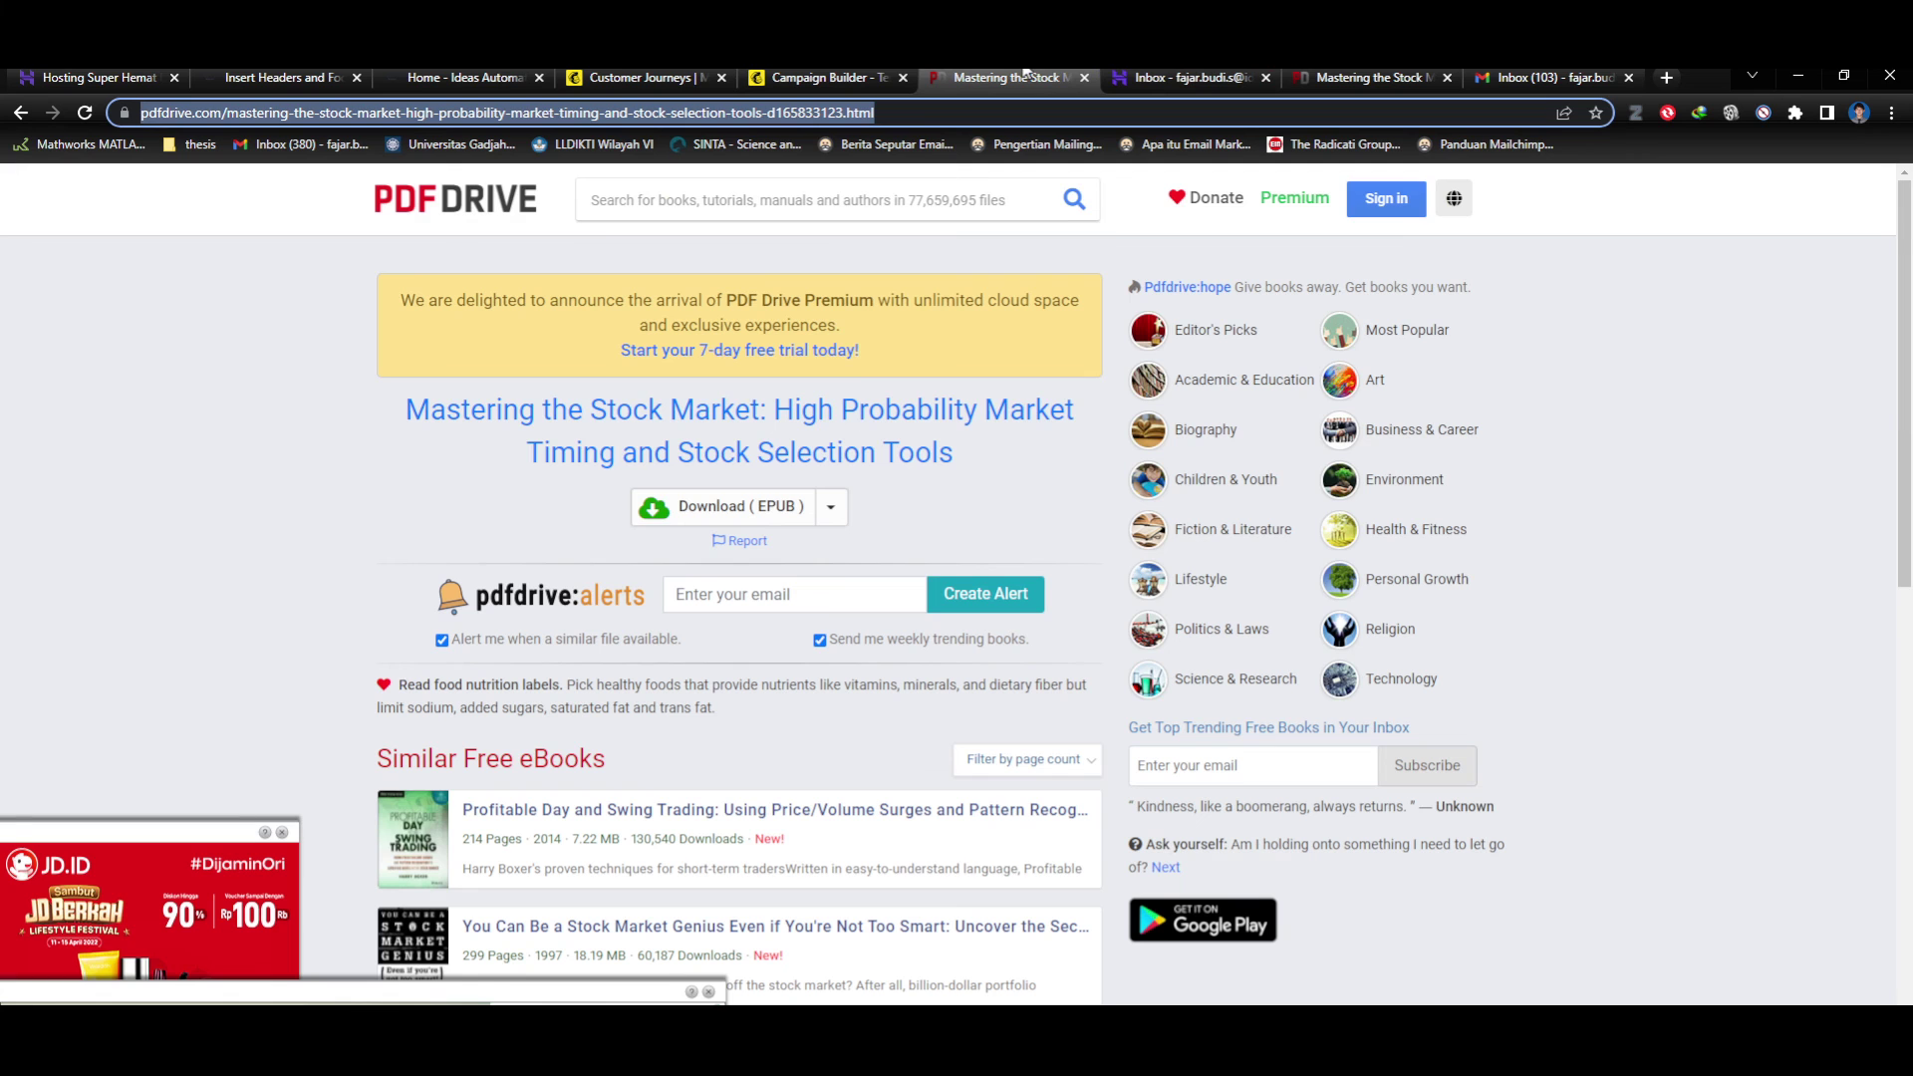
left_click(1087, 78)
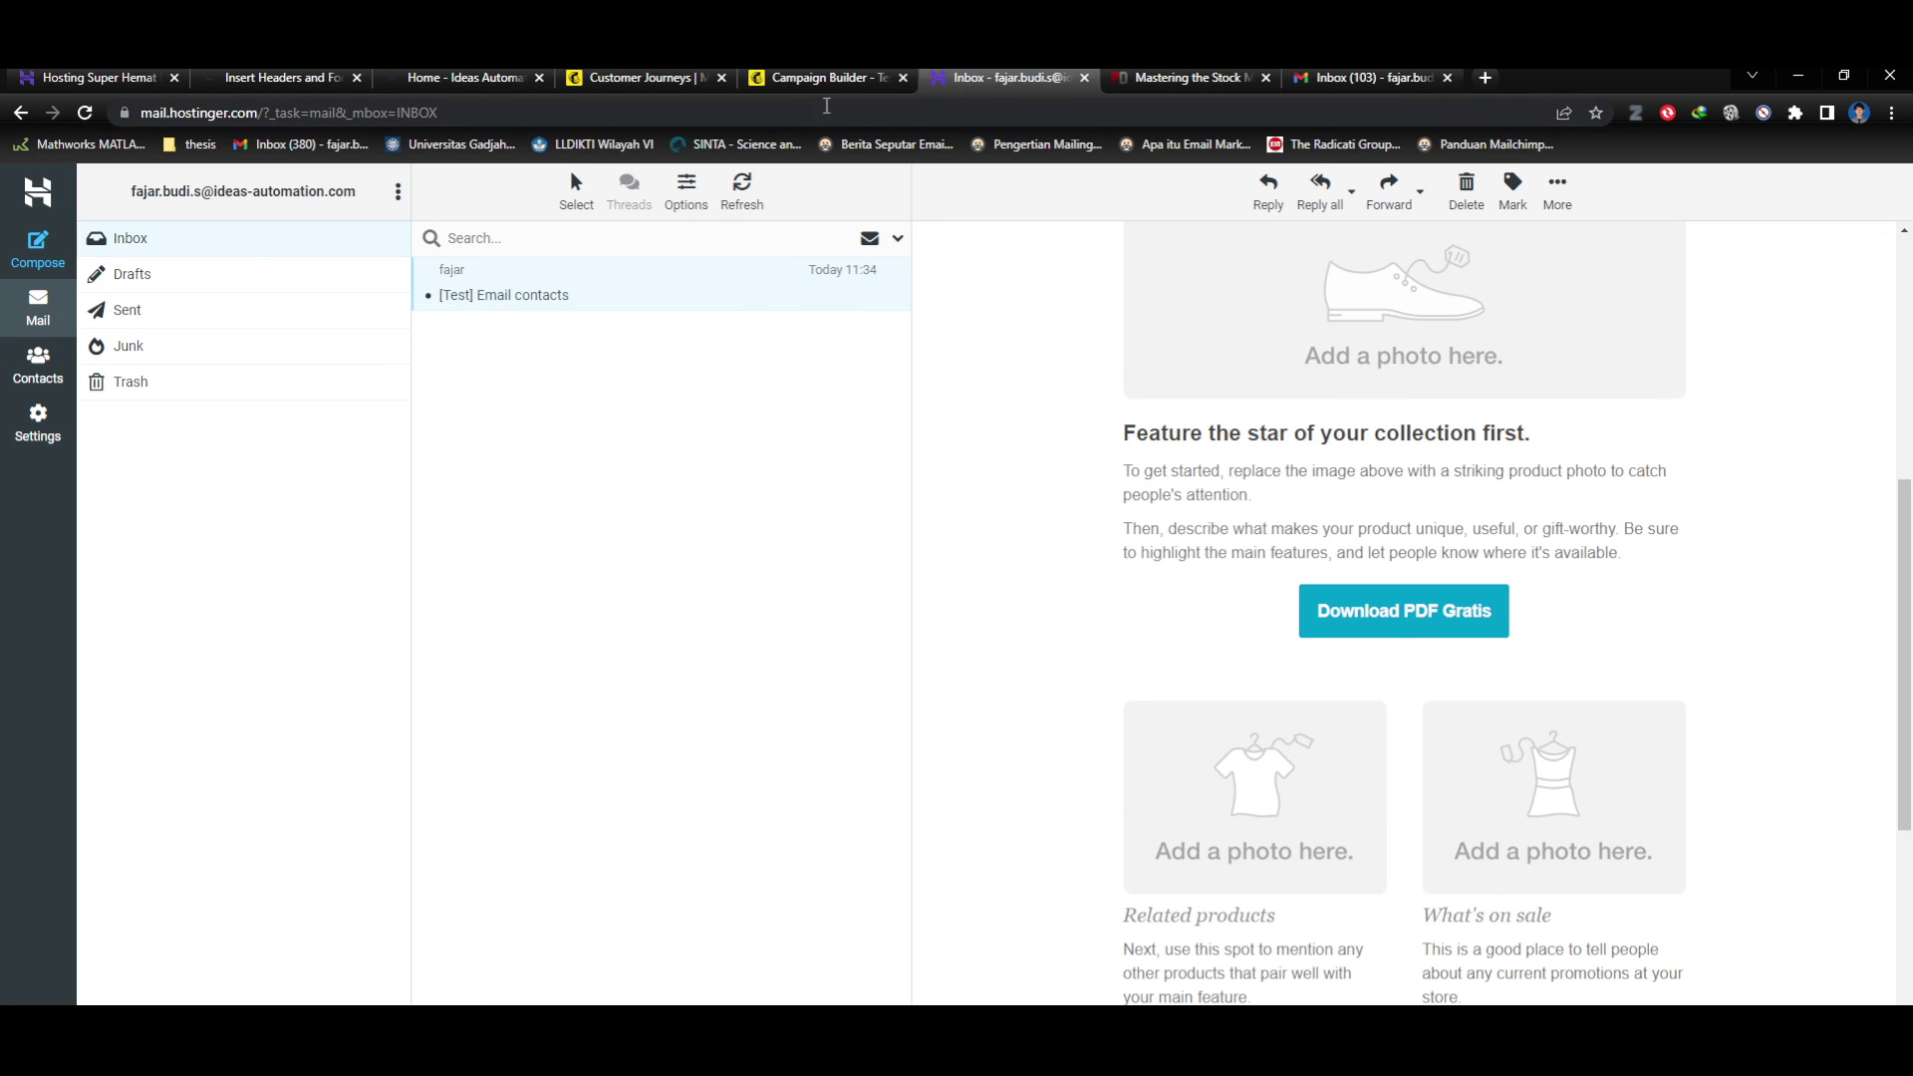
Return to the Mailchimp campaign builder, dismiss the test email dialog, and save the email to return to the "download buku" journey.
left_click(827, 77)
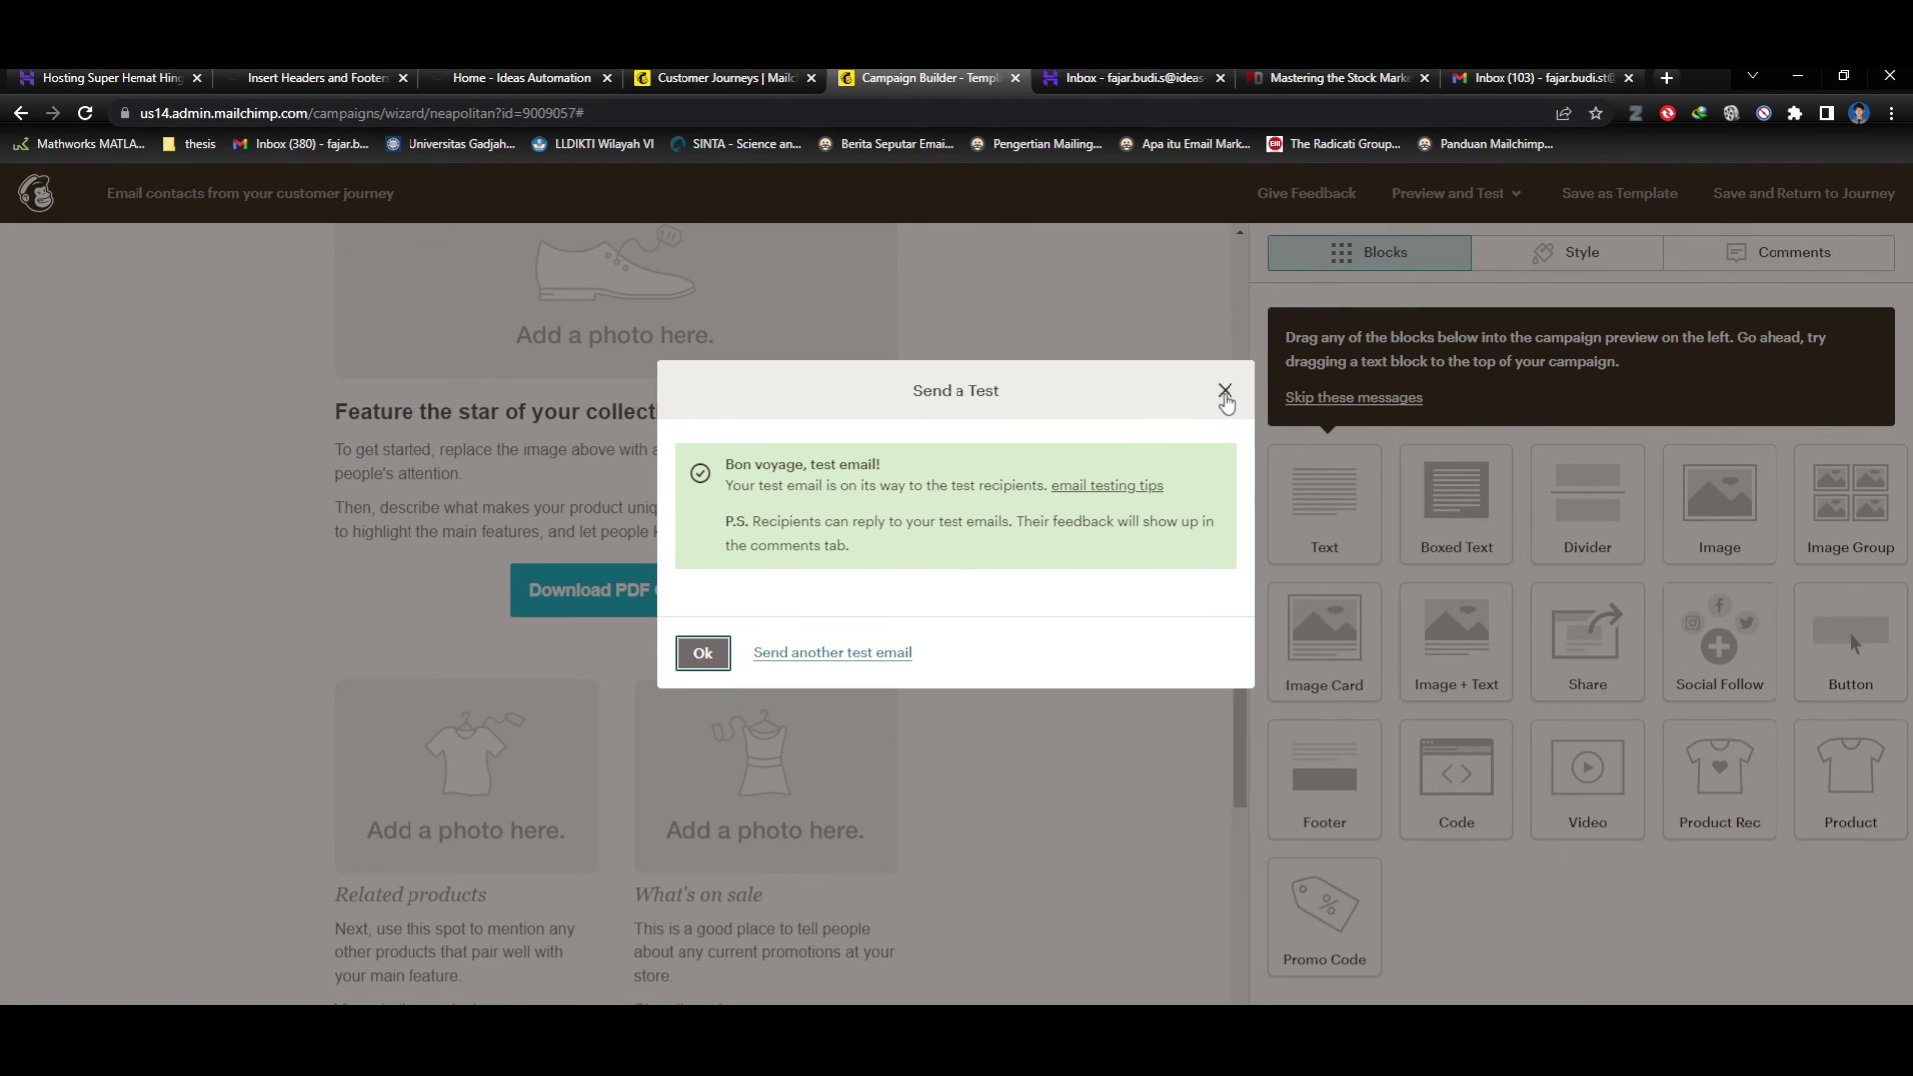
left_click(1225, 391)
scroll(1096, 498, "up", 5)
scroll(1002, 560, "down", 9)
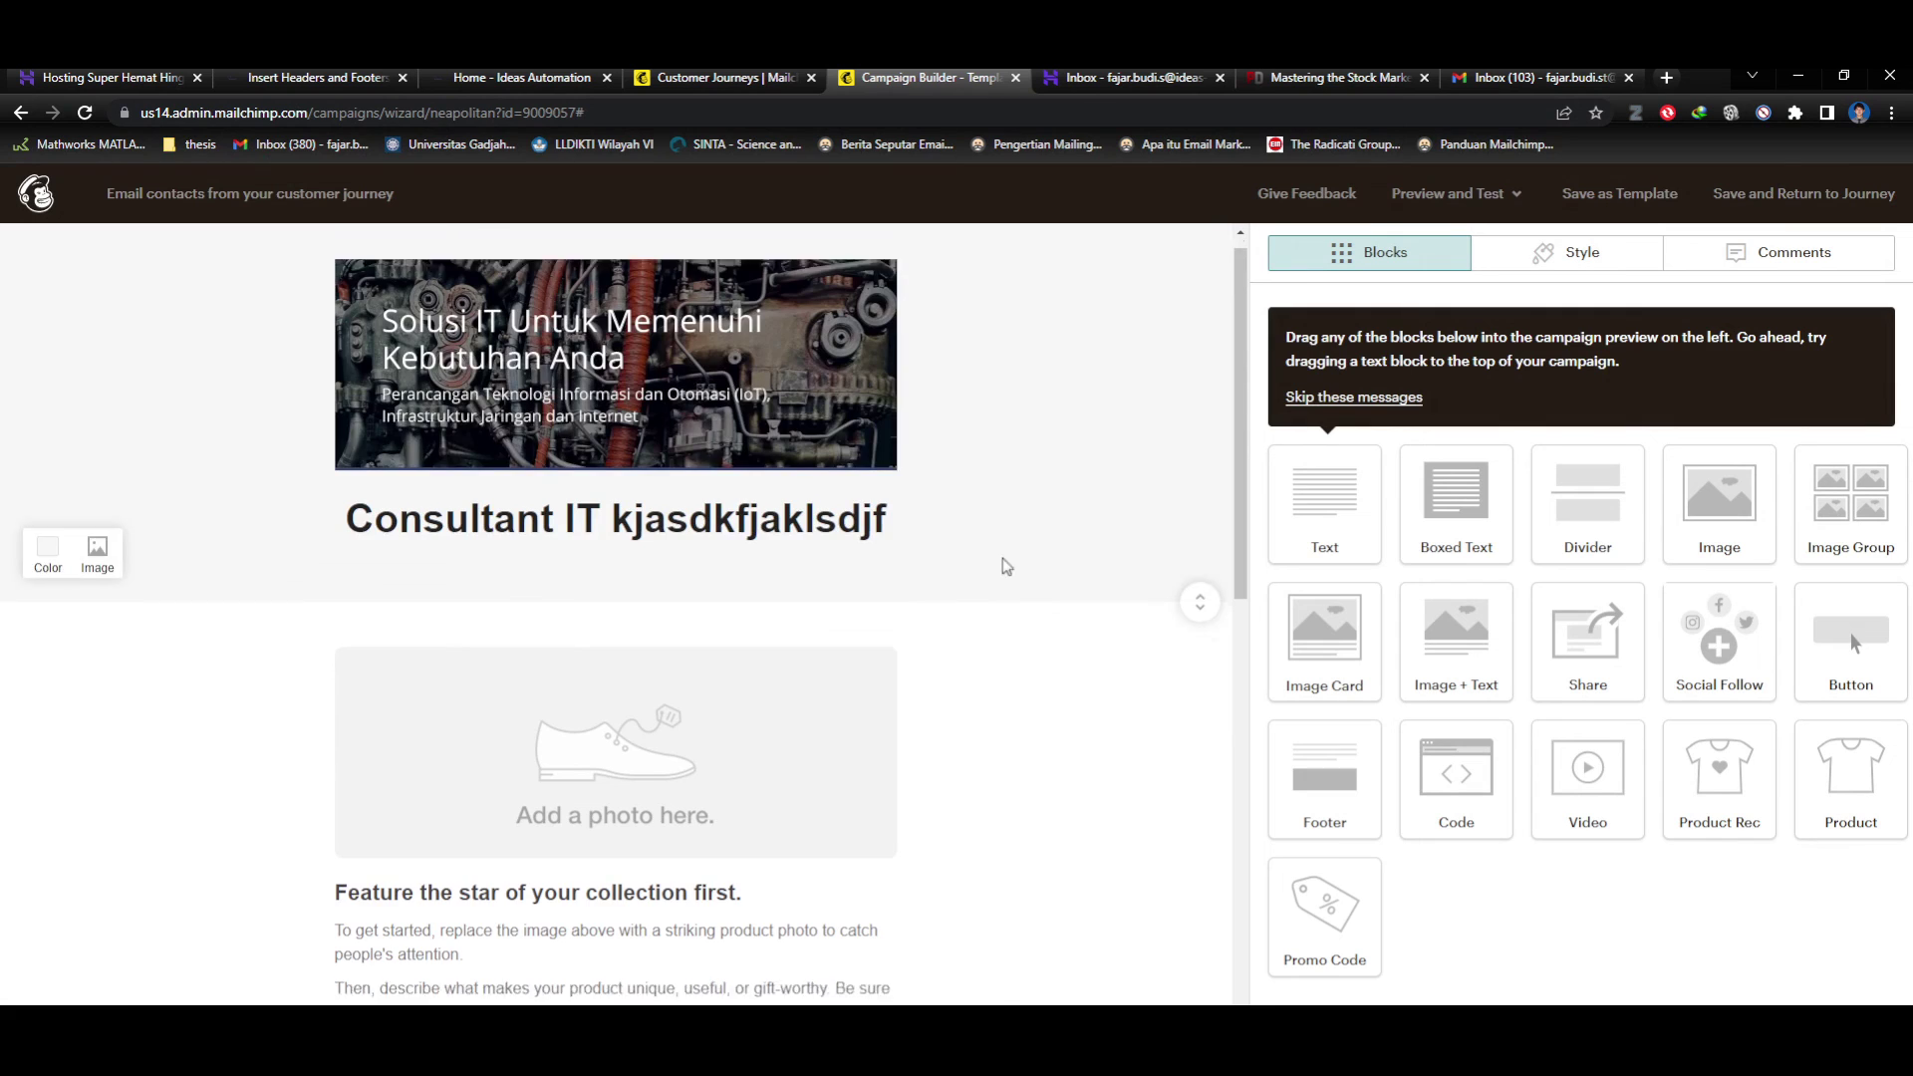
scroll(995, 555, "up", 3)
scroll(996, 553, "up", 5)
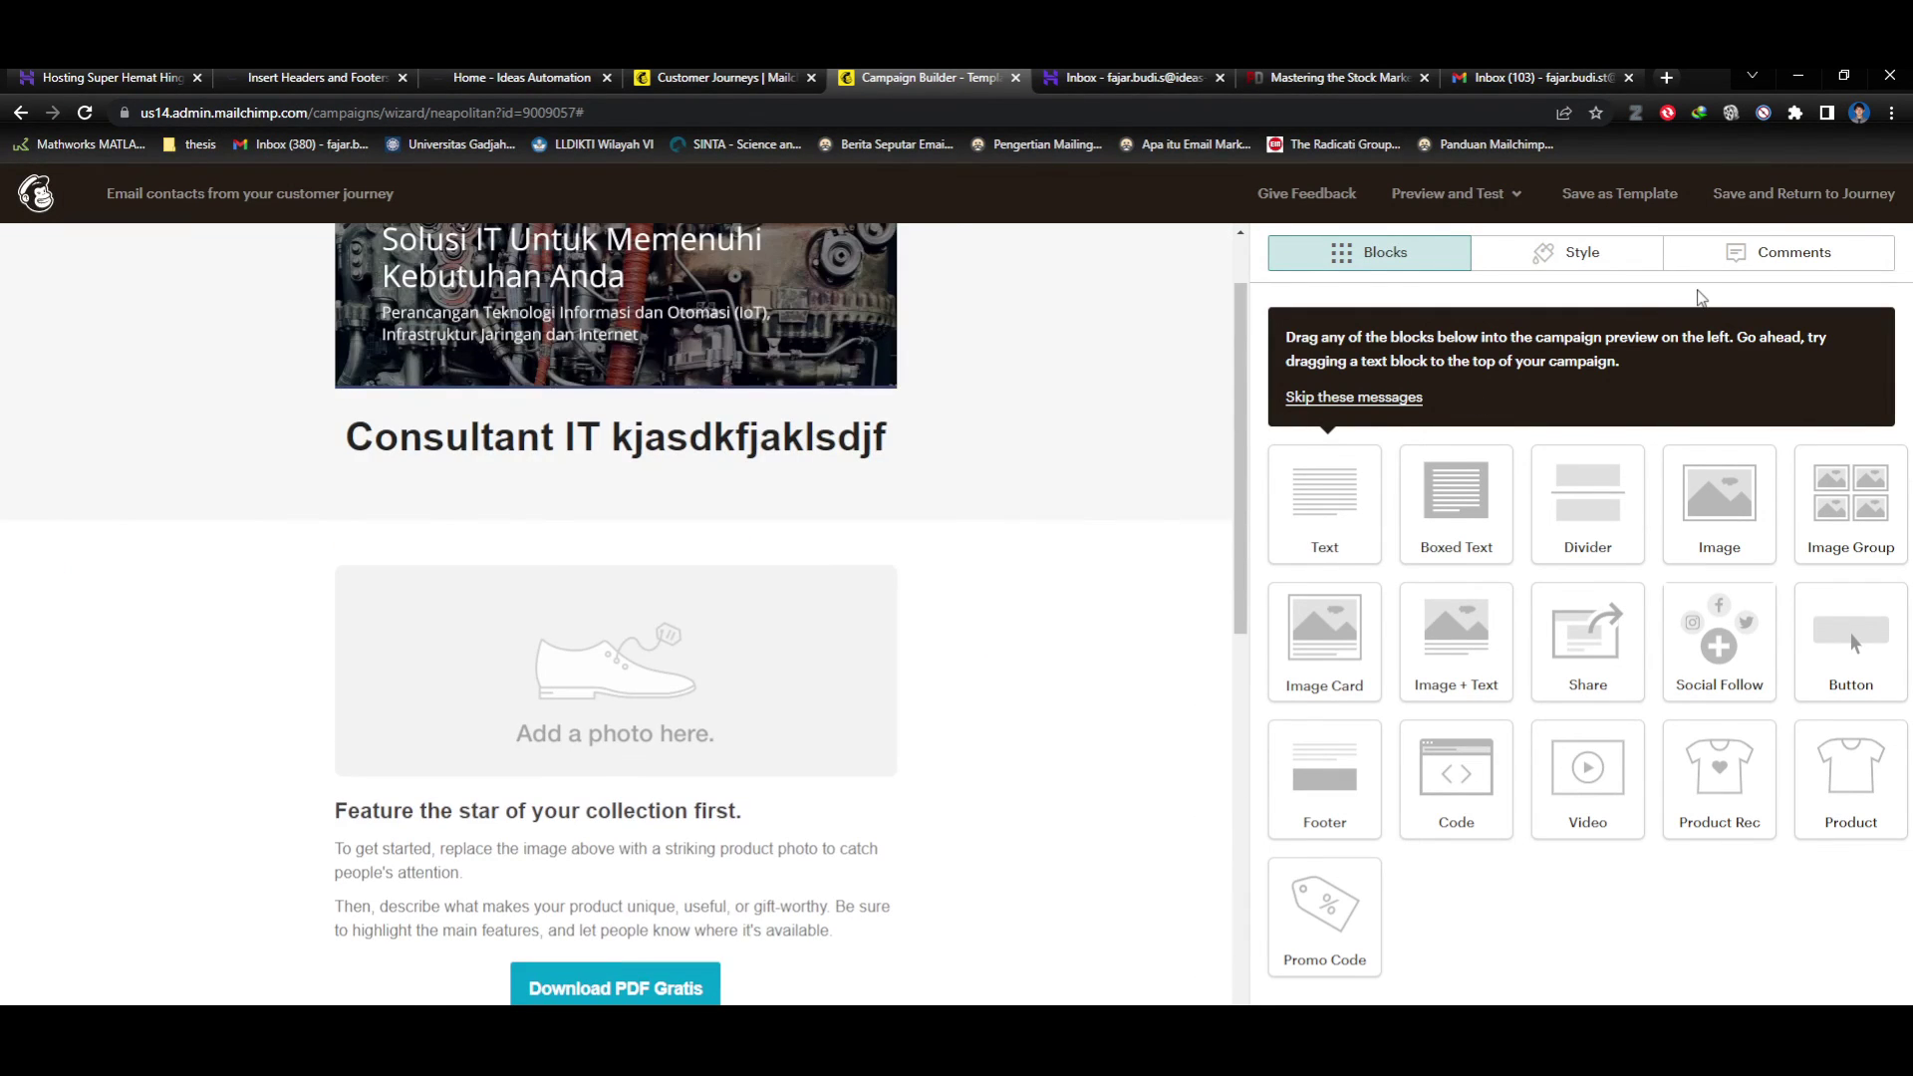
left_click(1826, 197)
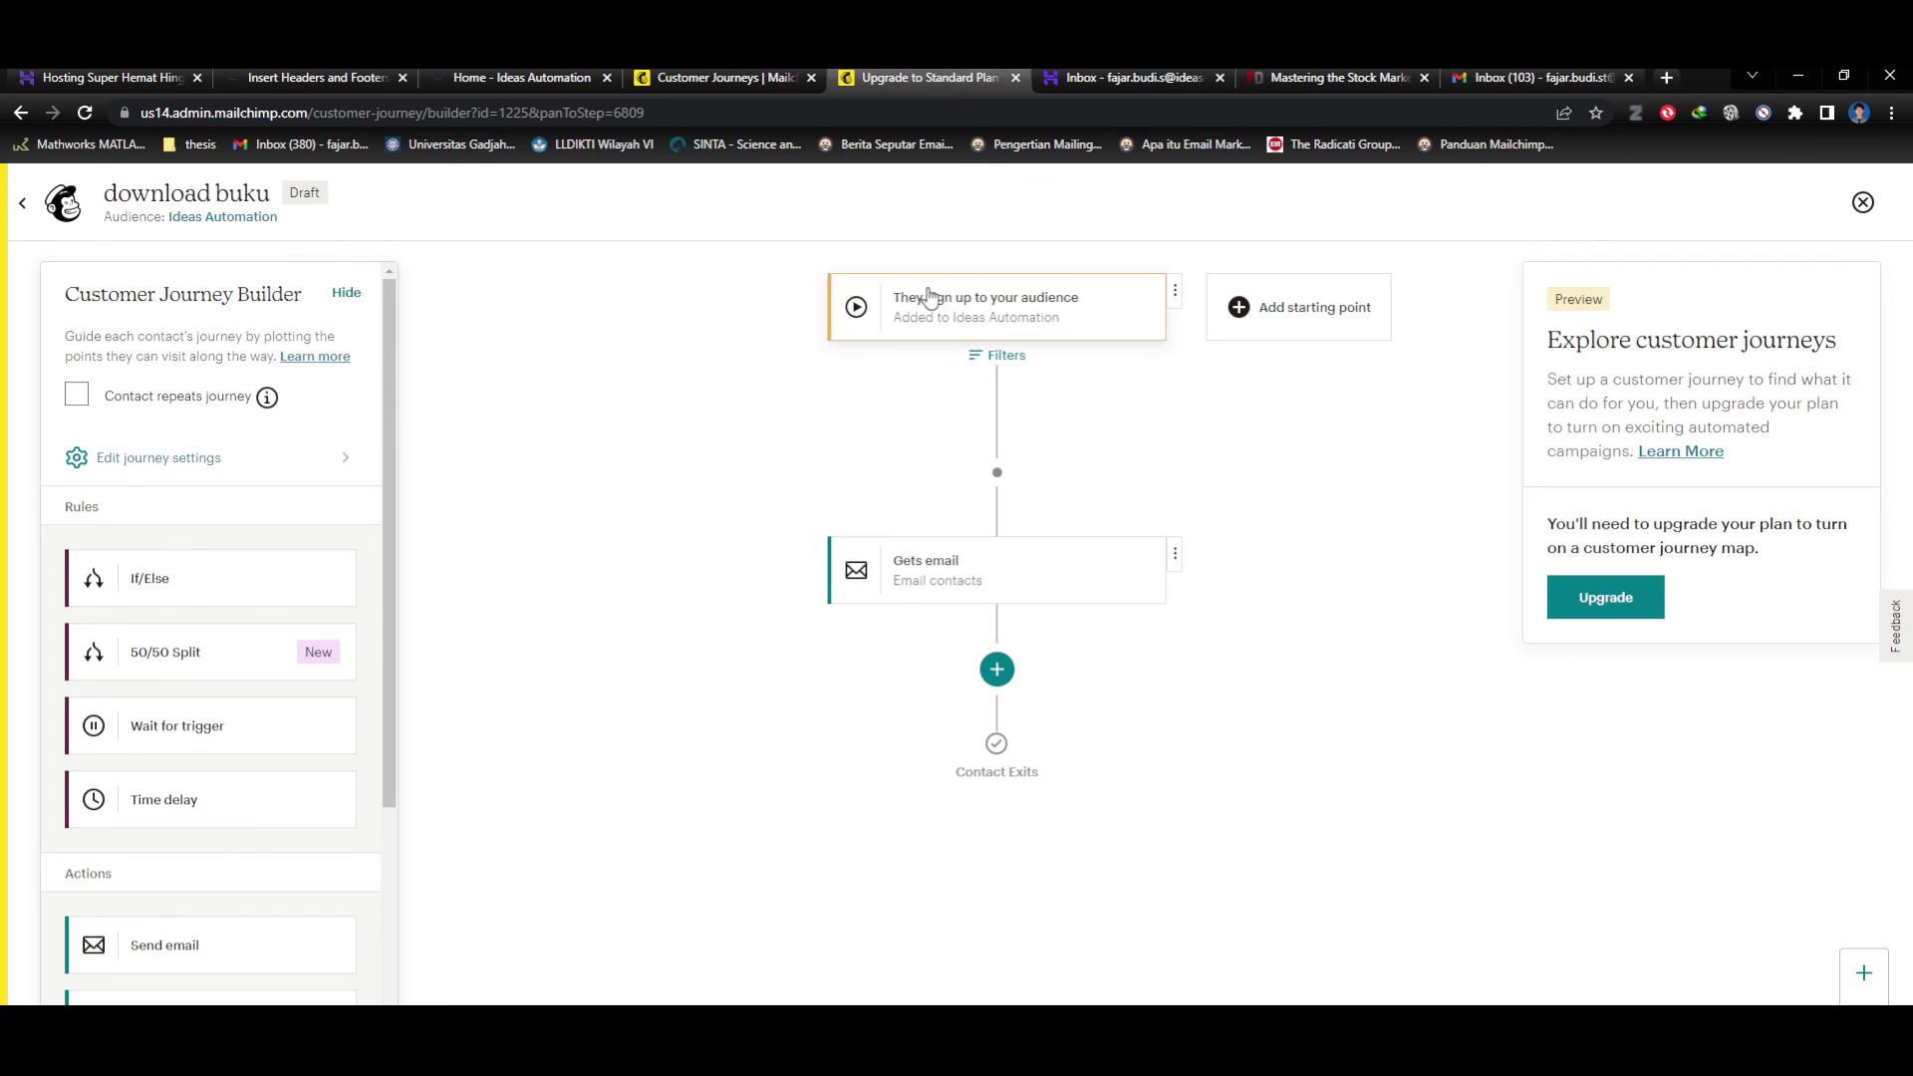
Leave the "download buku" journey and browse the full collection of pre-built customer journeys.
mouse_move(1008, 539)
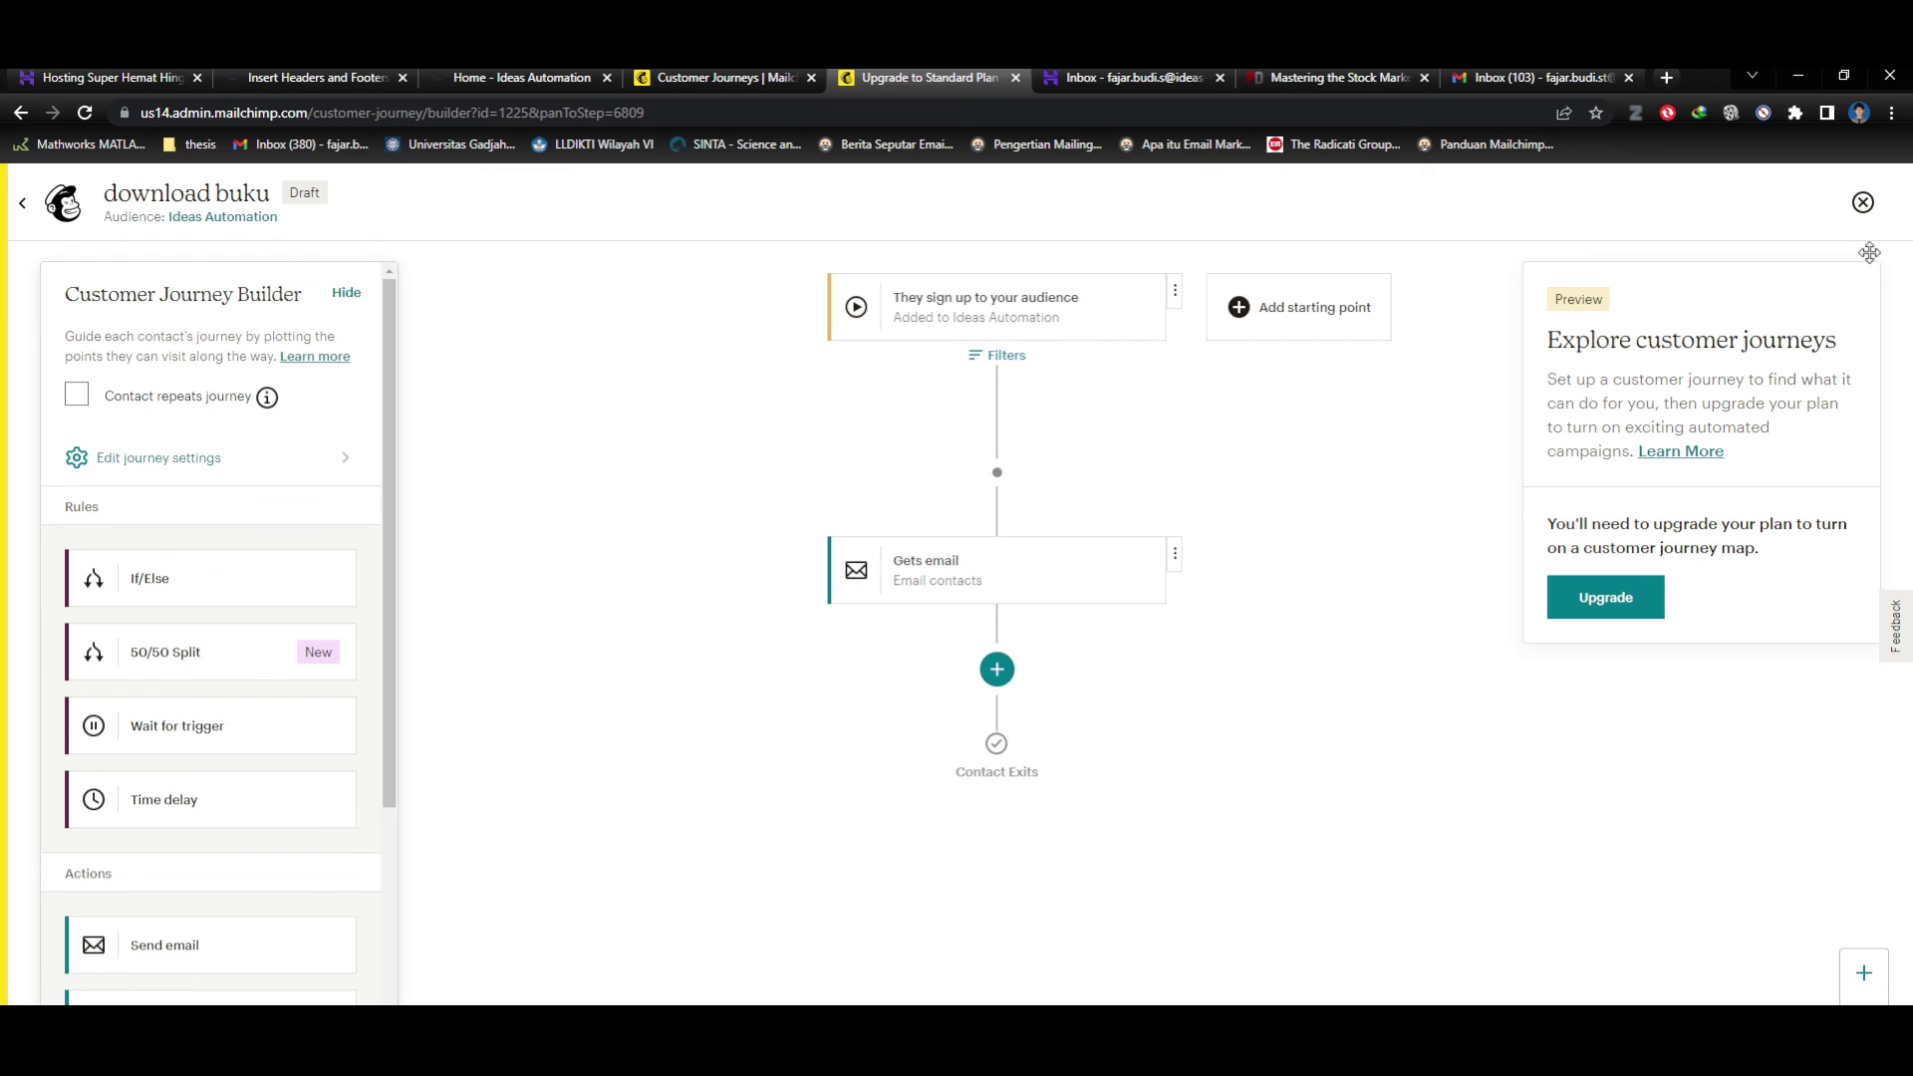
left_click(1863, 203)
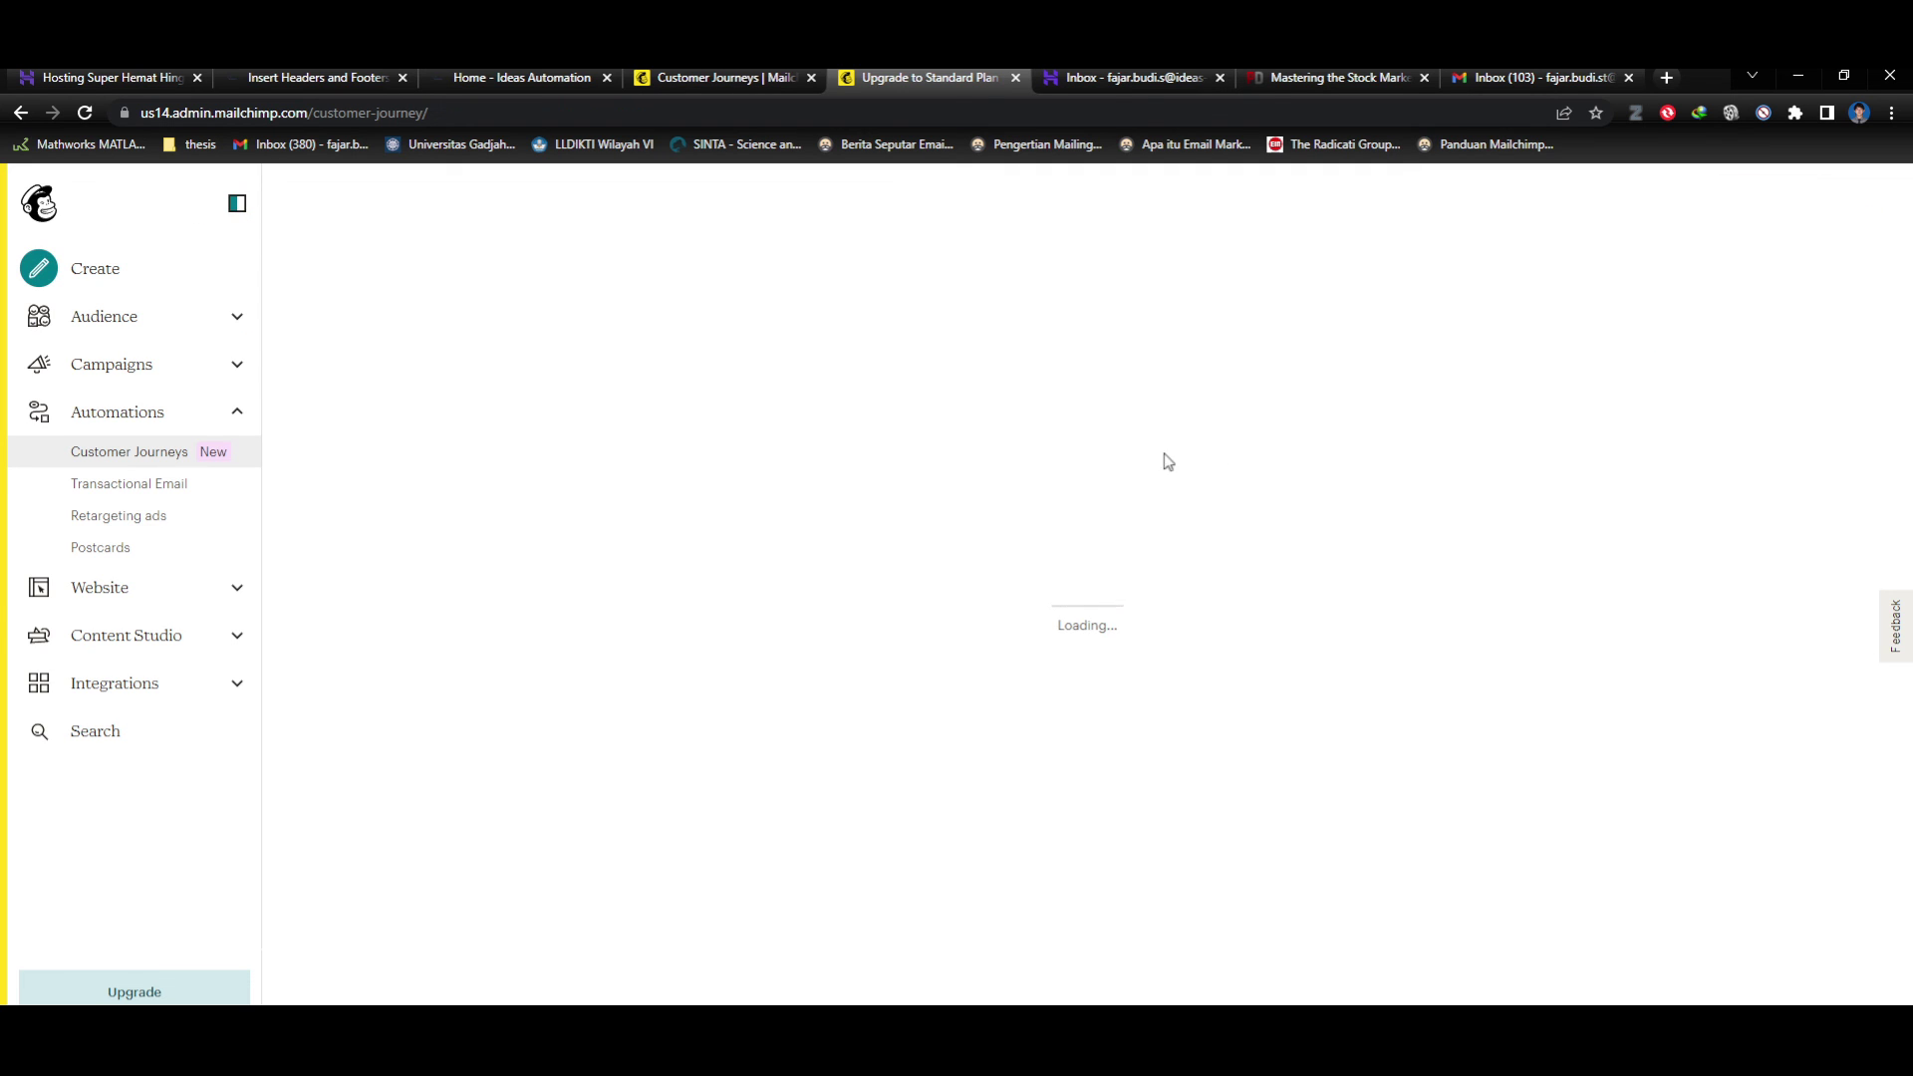
scroll(738, 850, "down", 4)
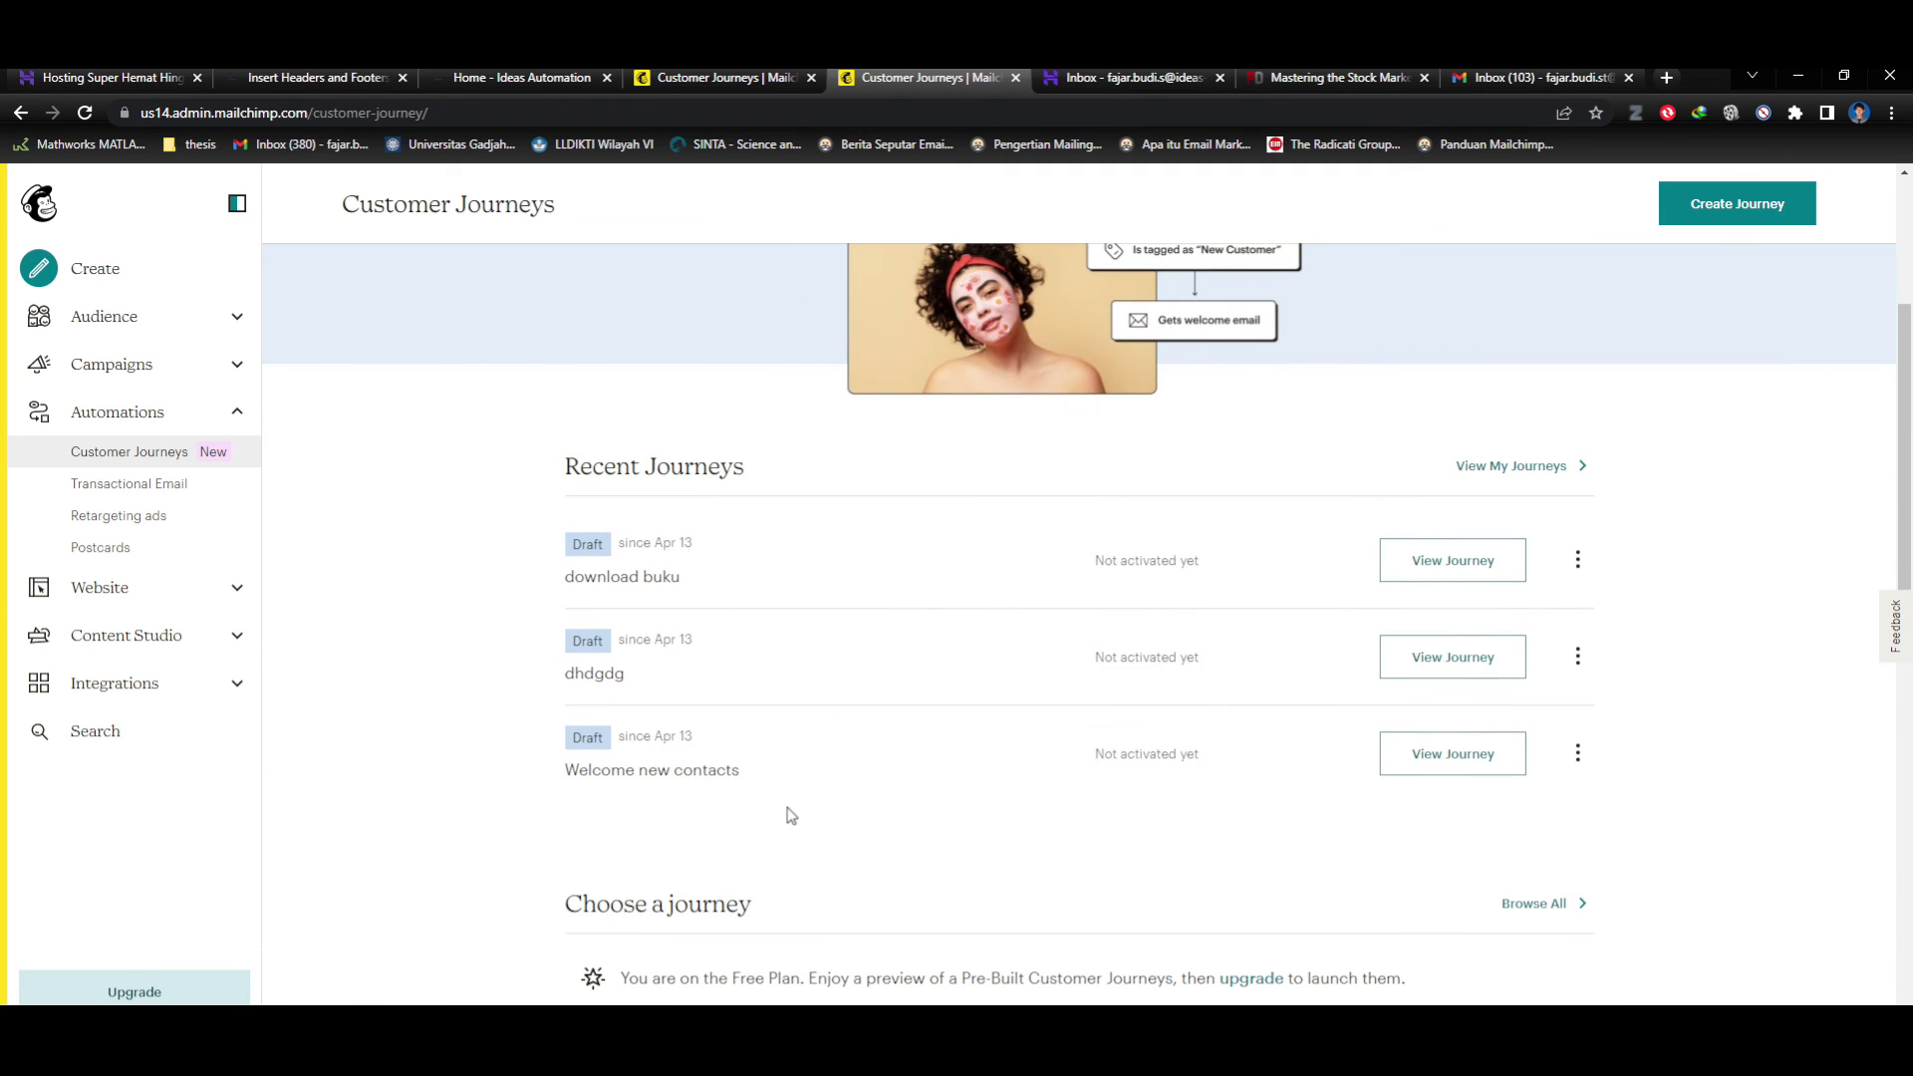
scroll(840, 772, "down", 7)
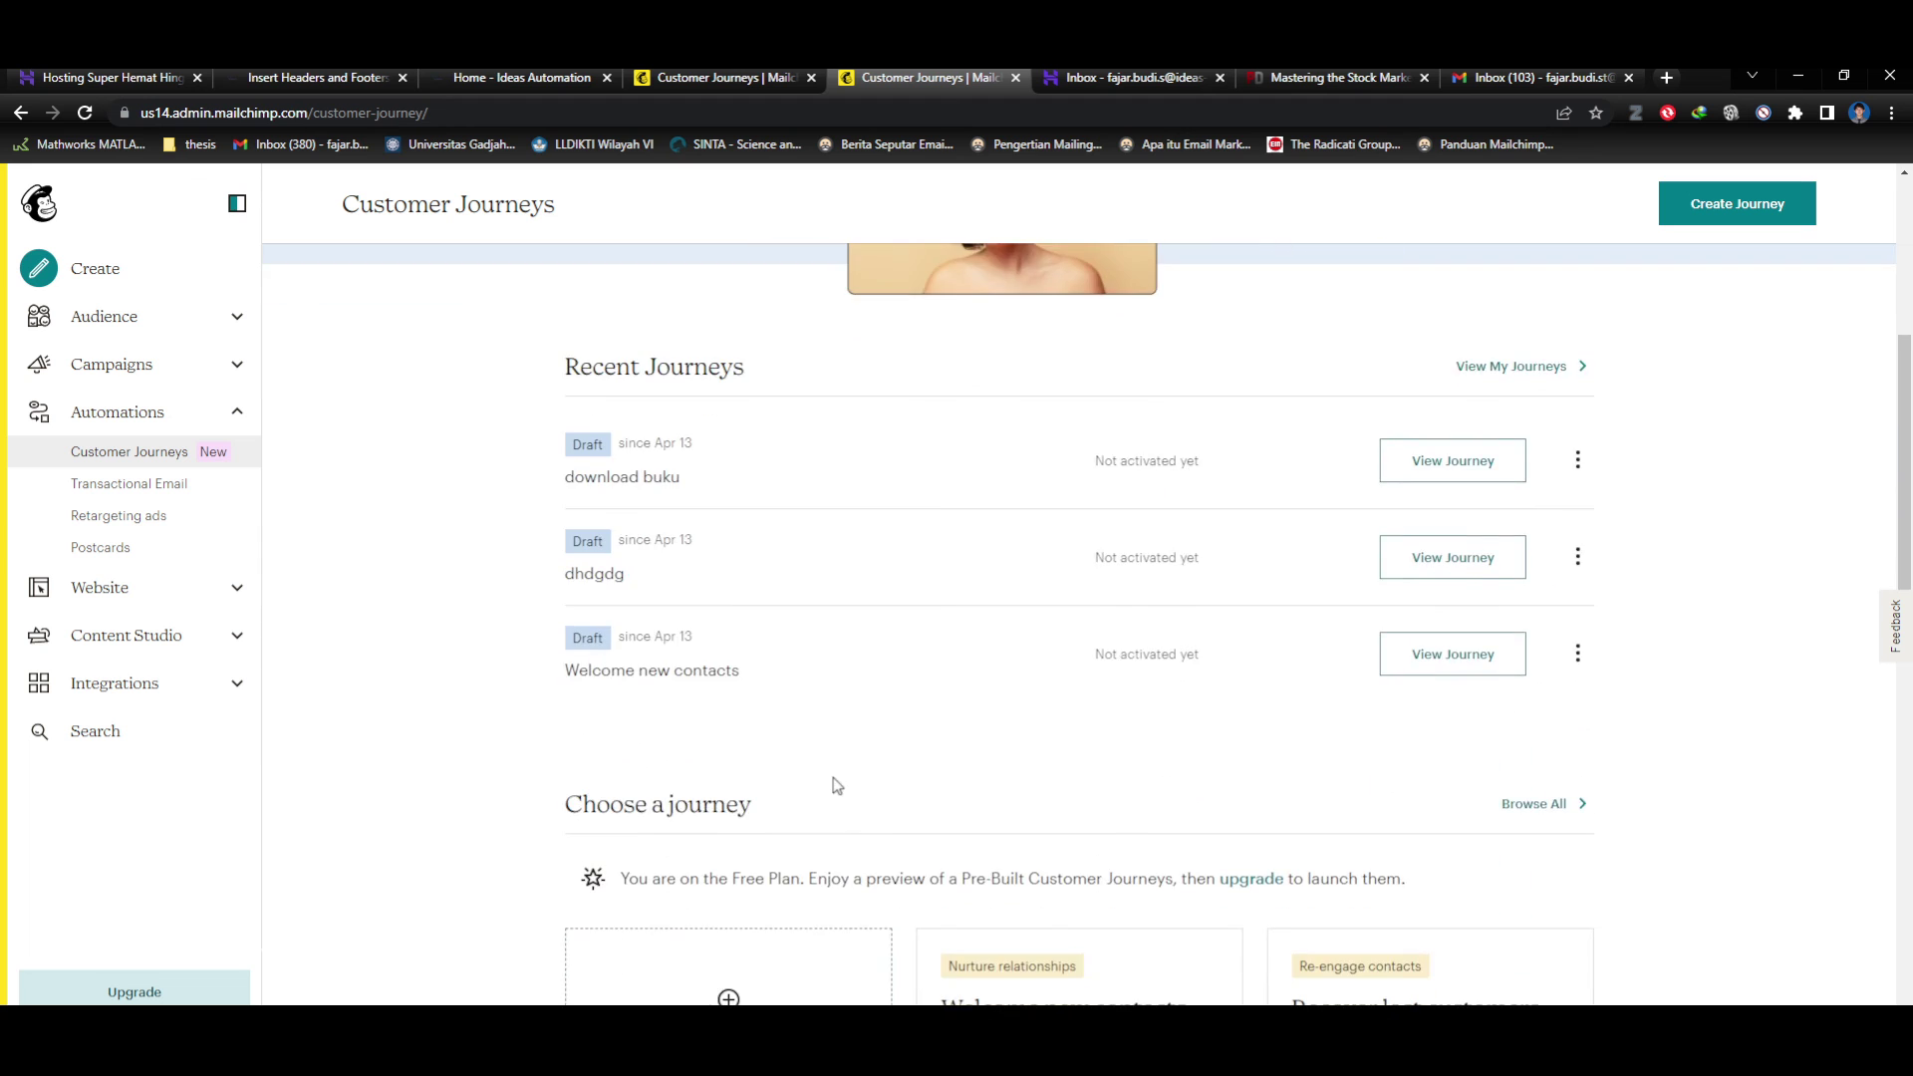
scroll(1491, 547, "up", 2)
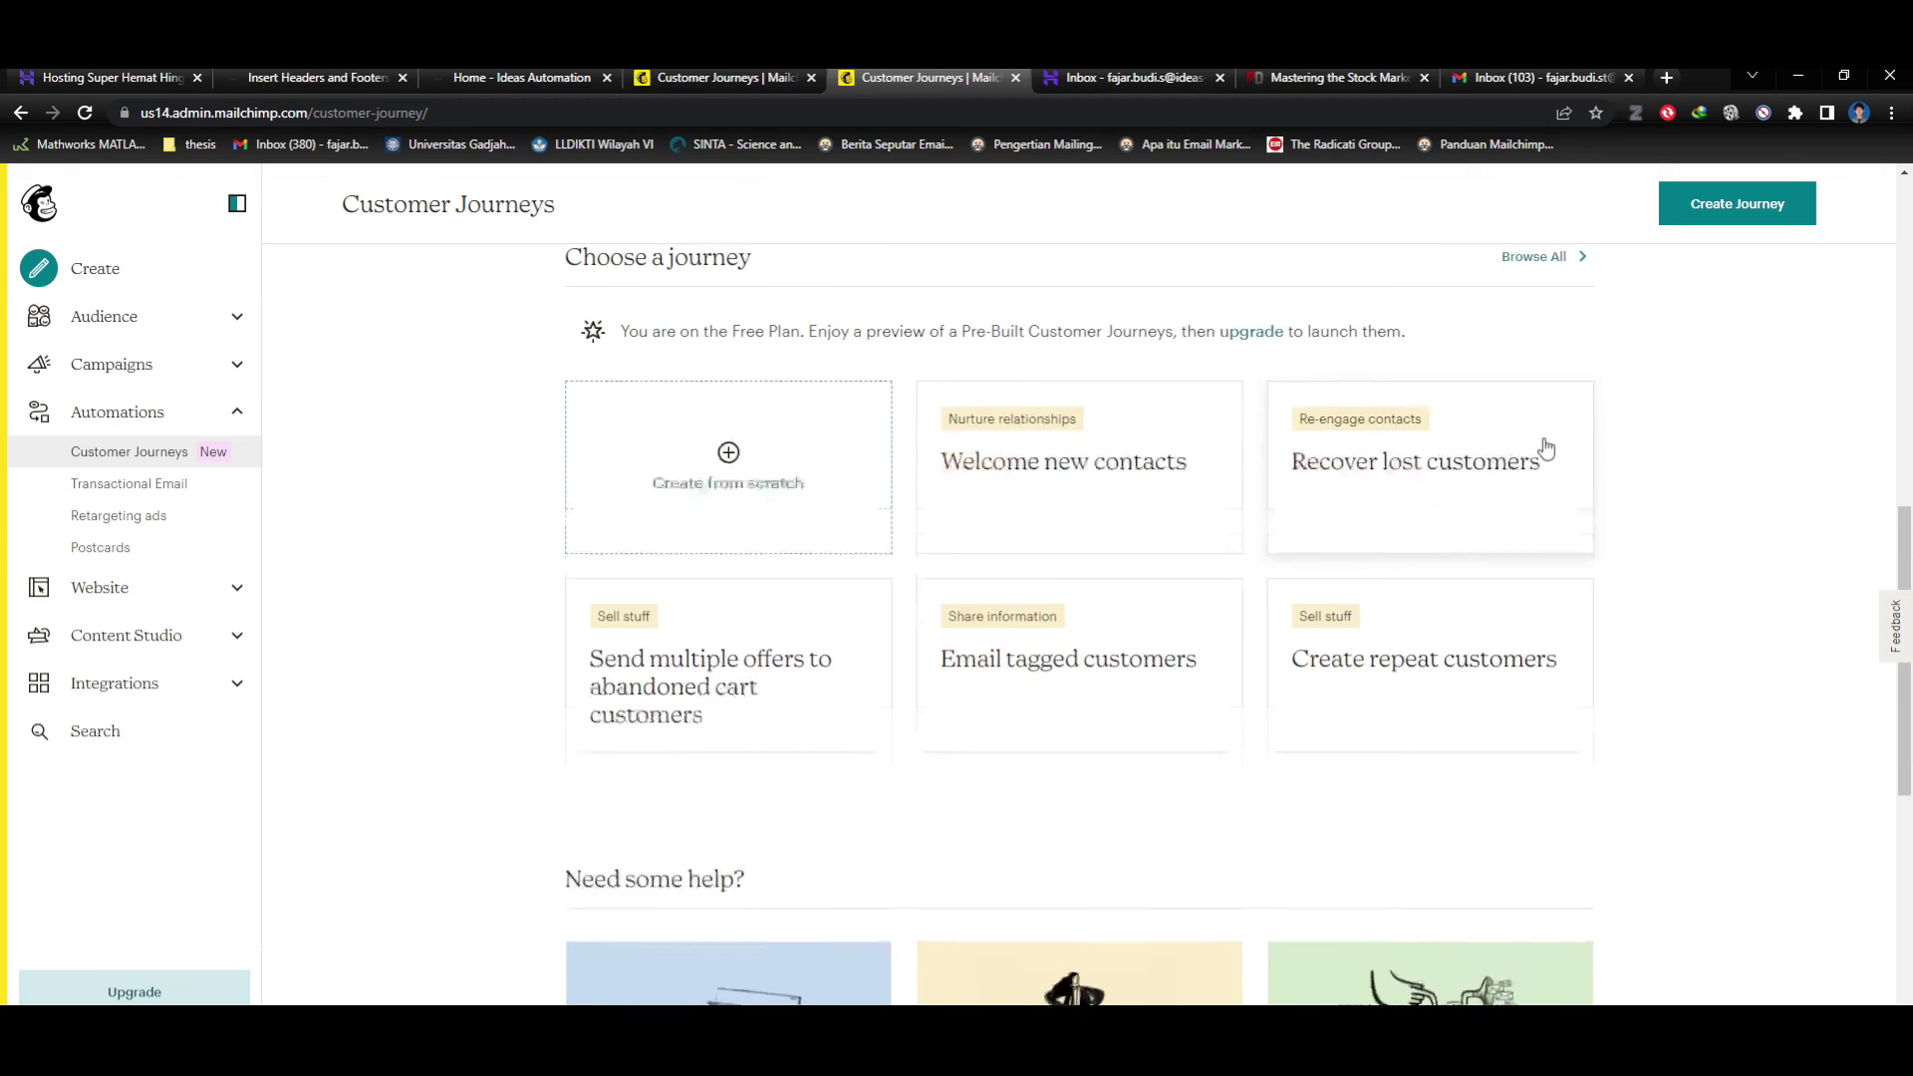
left_click(1565, 309)
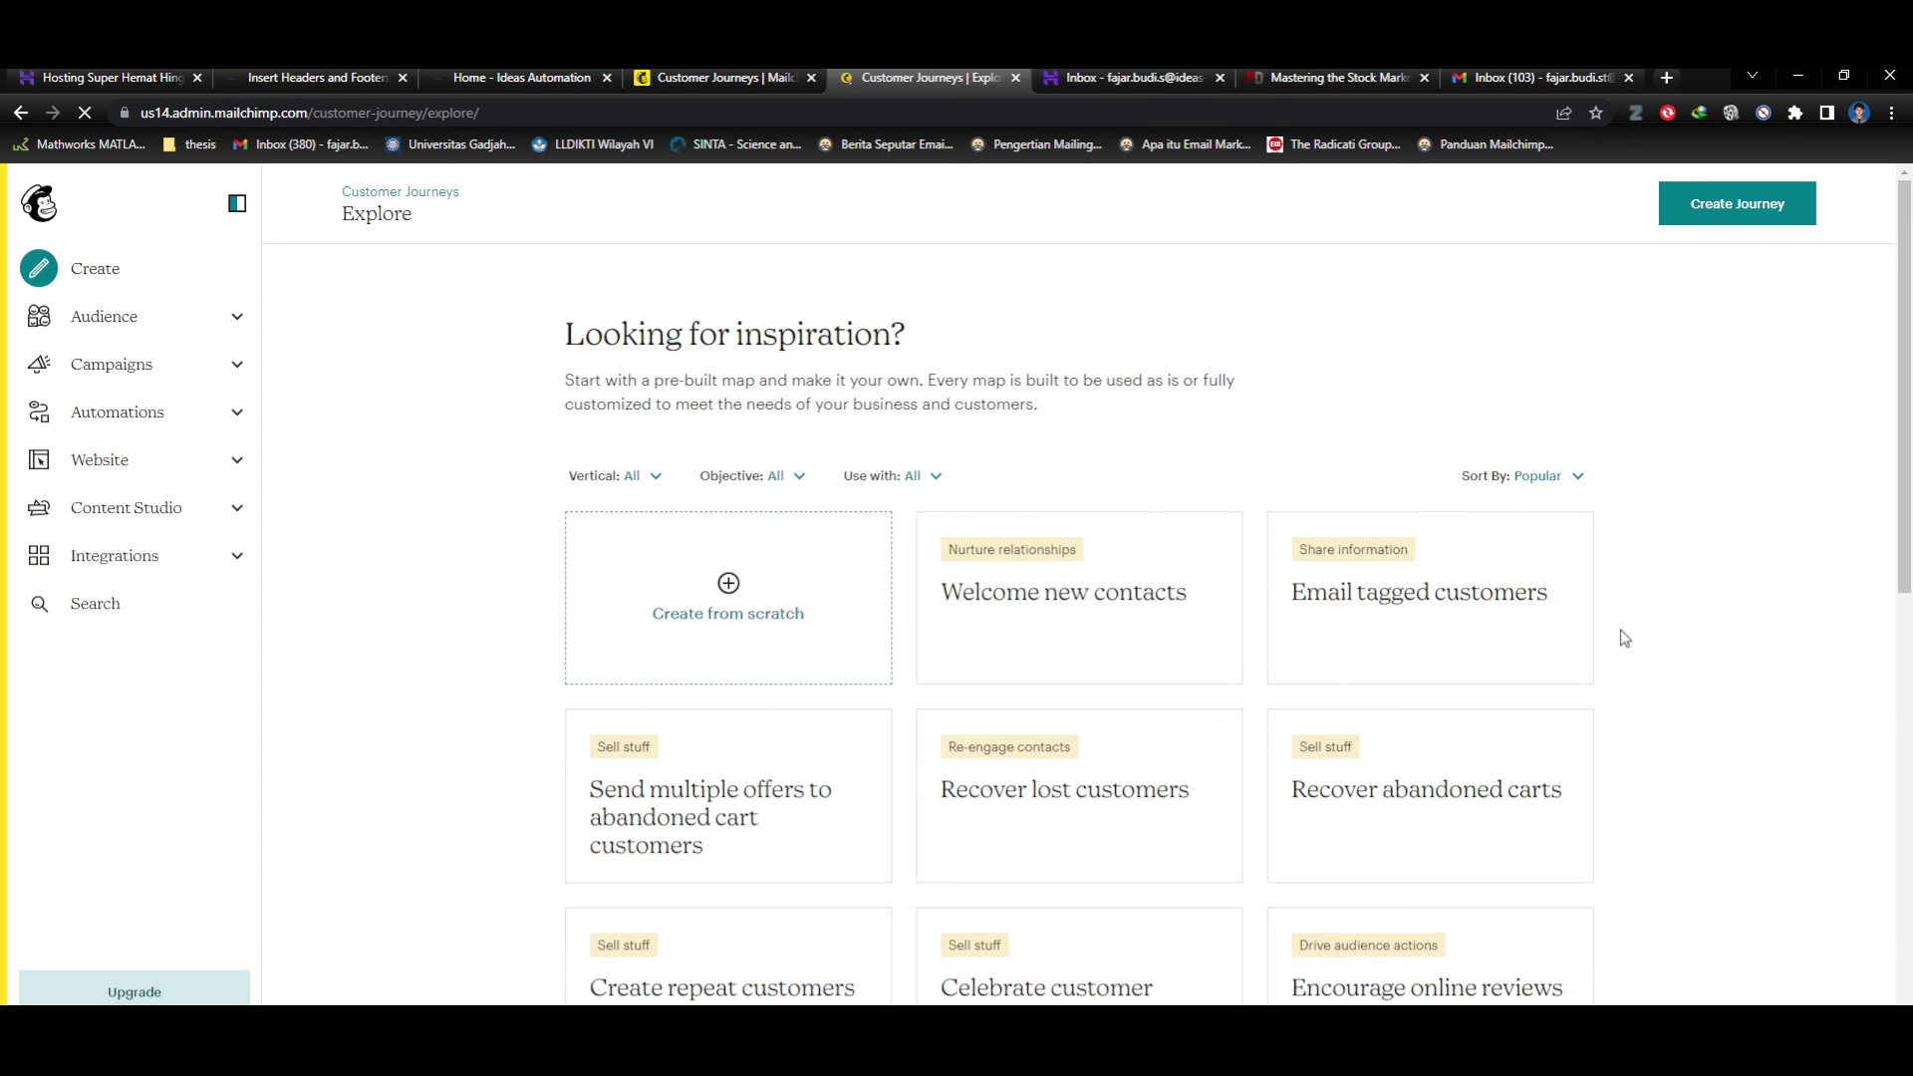
scroll(1589, 673, "down", 10)
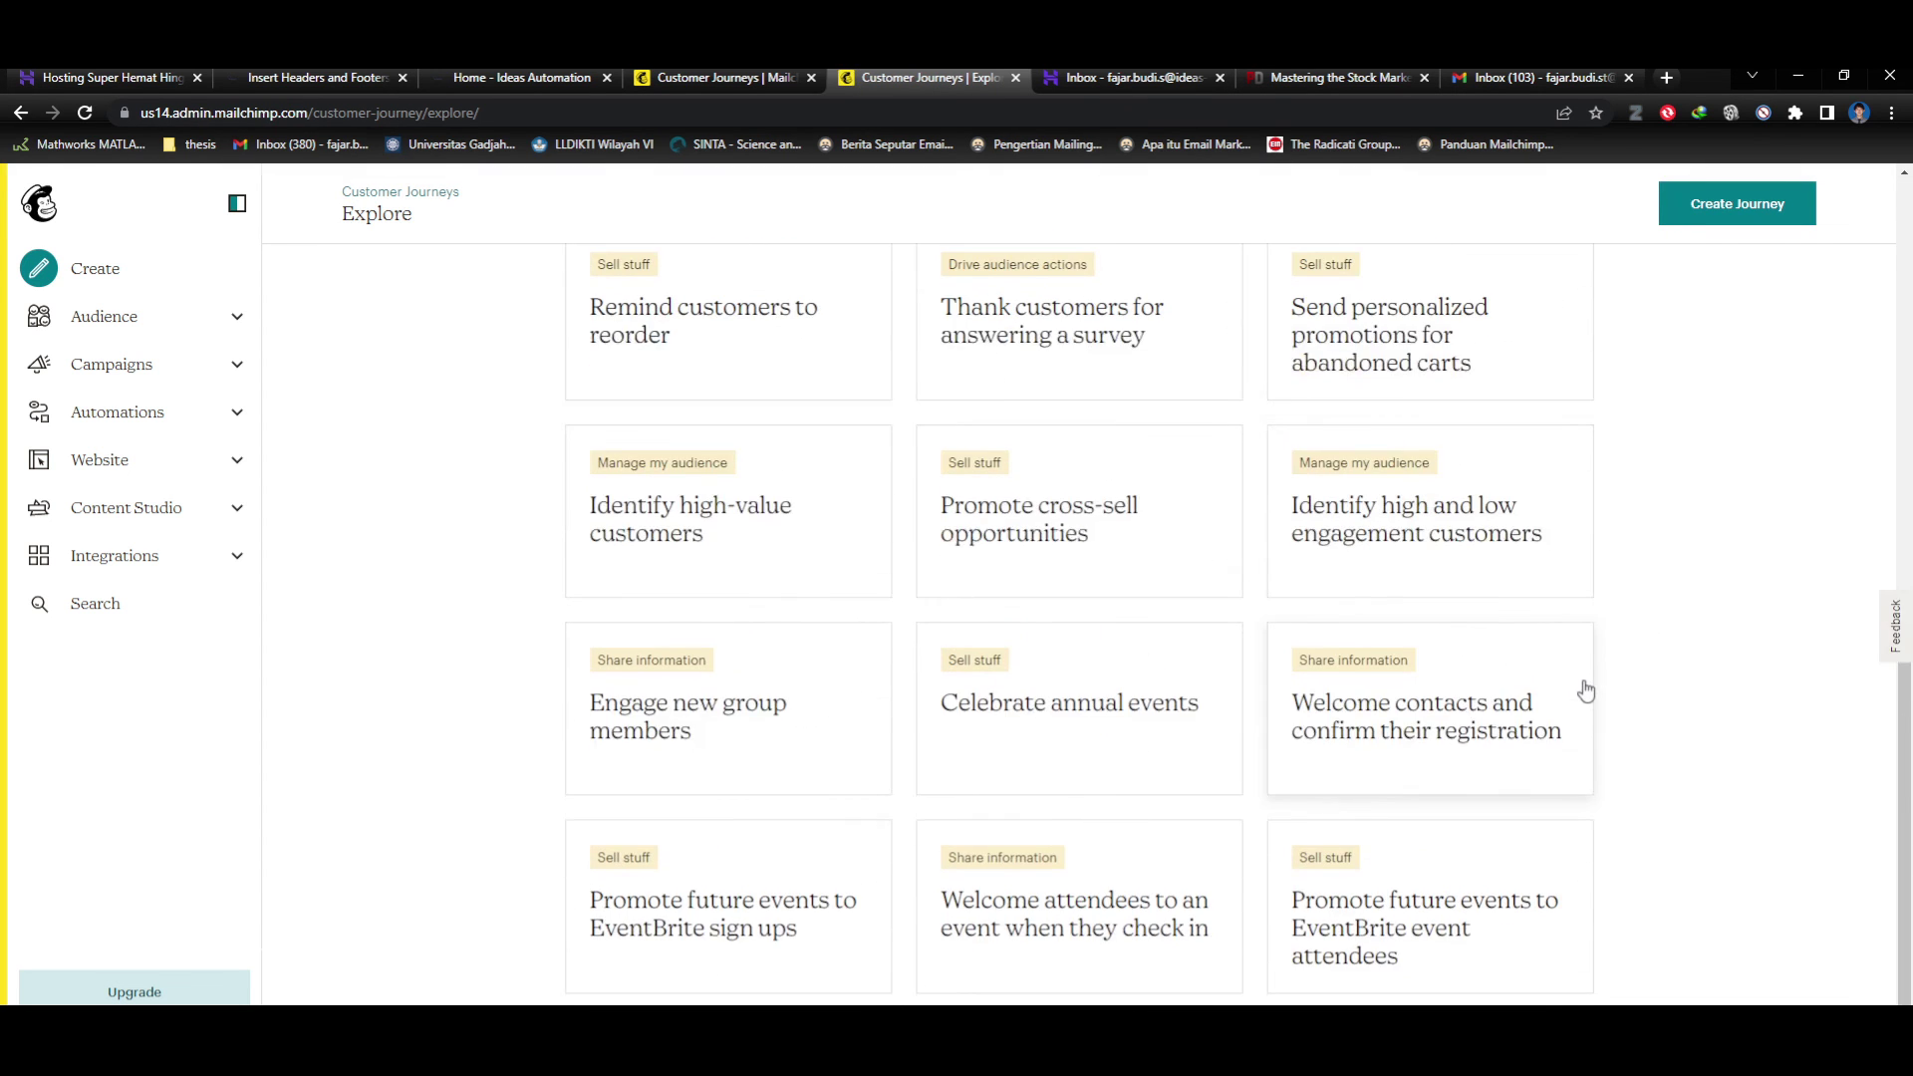
scroll(1585, 686, "up", 10)
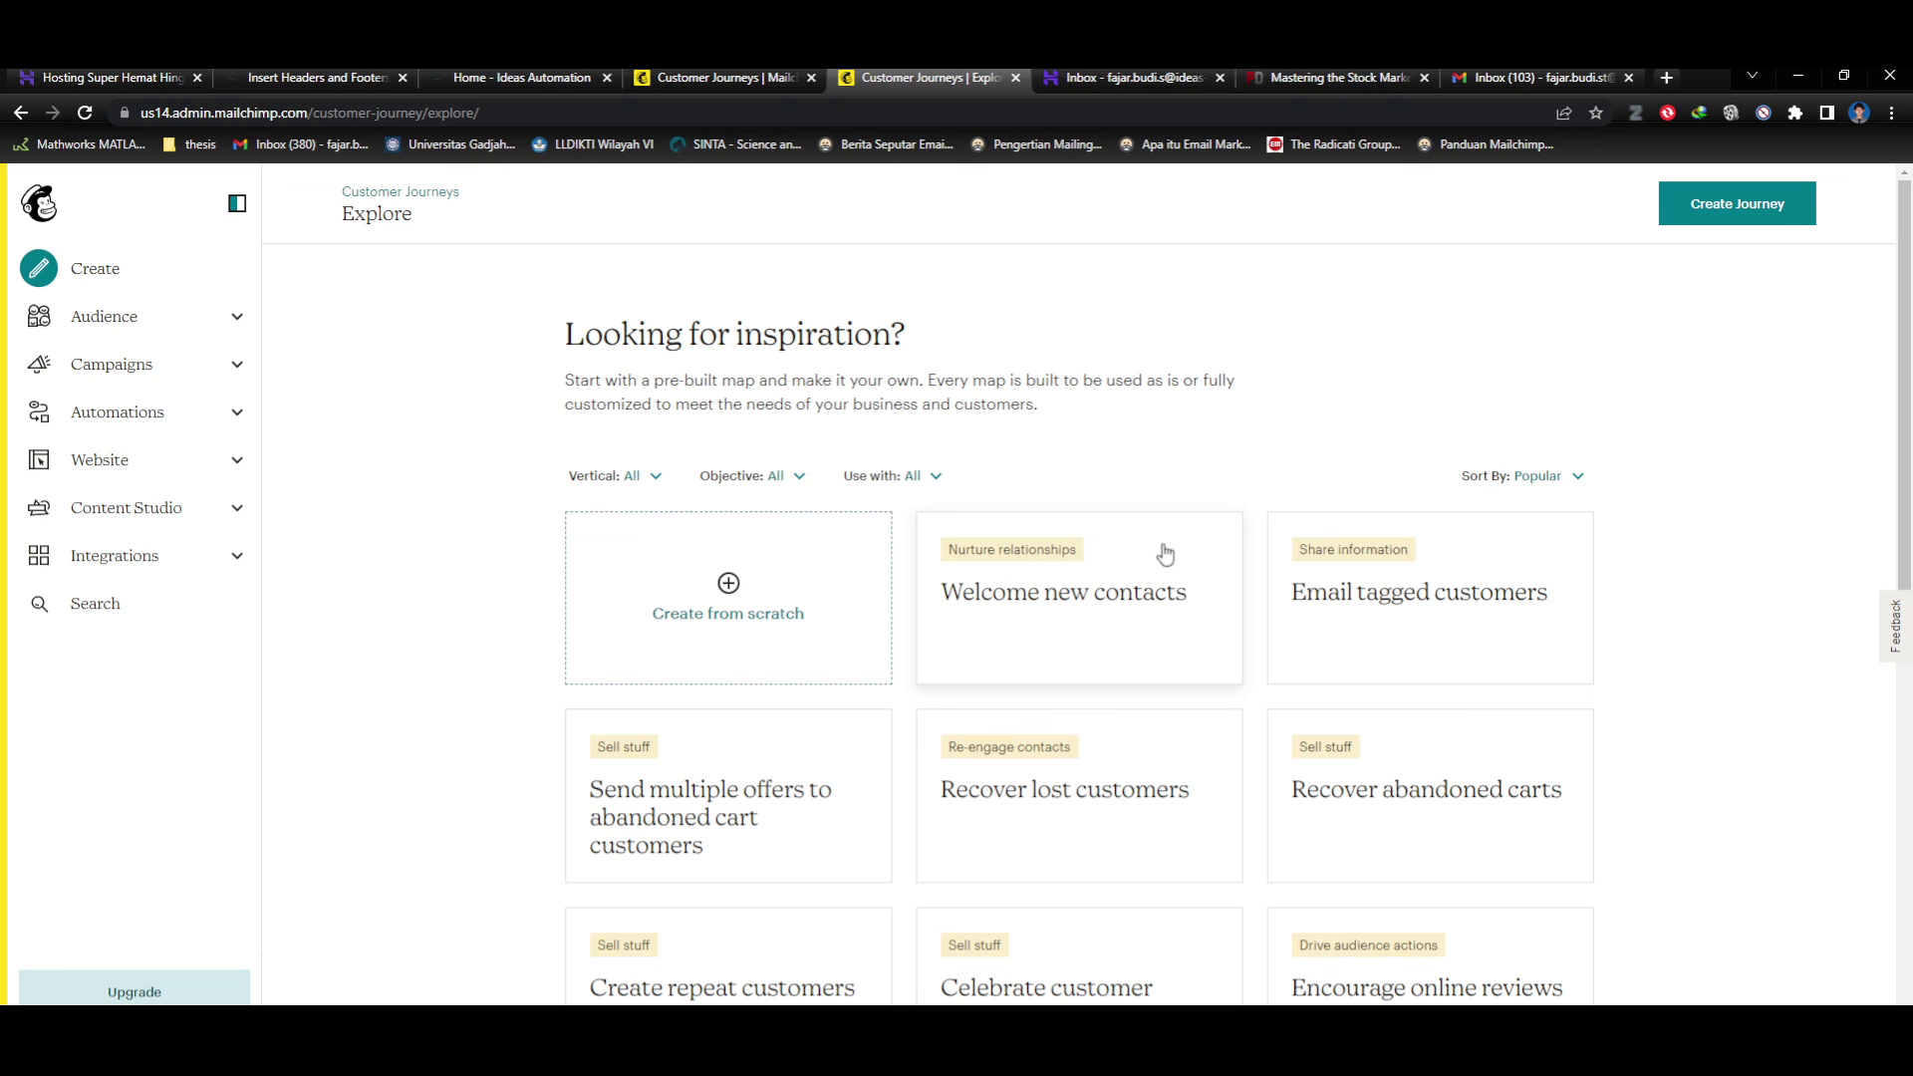
scroll(1475, 484, "down", 1)
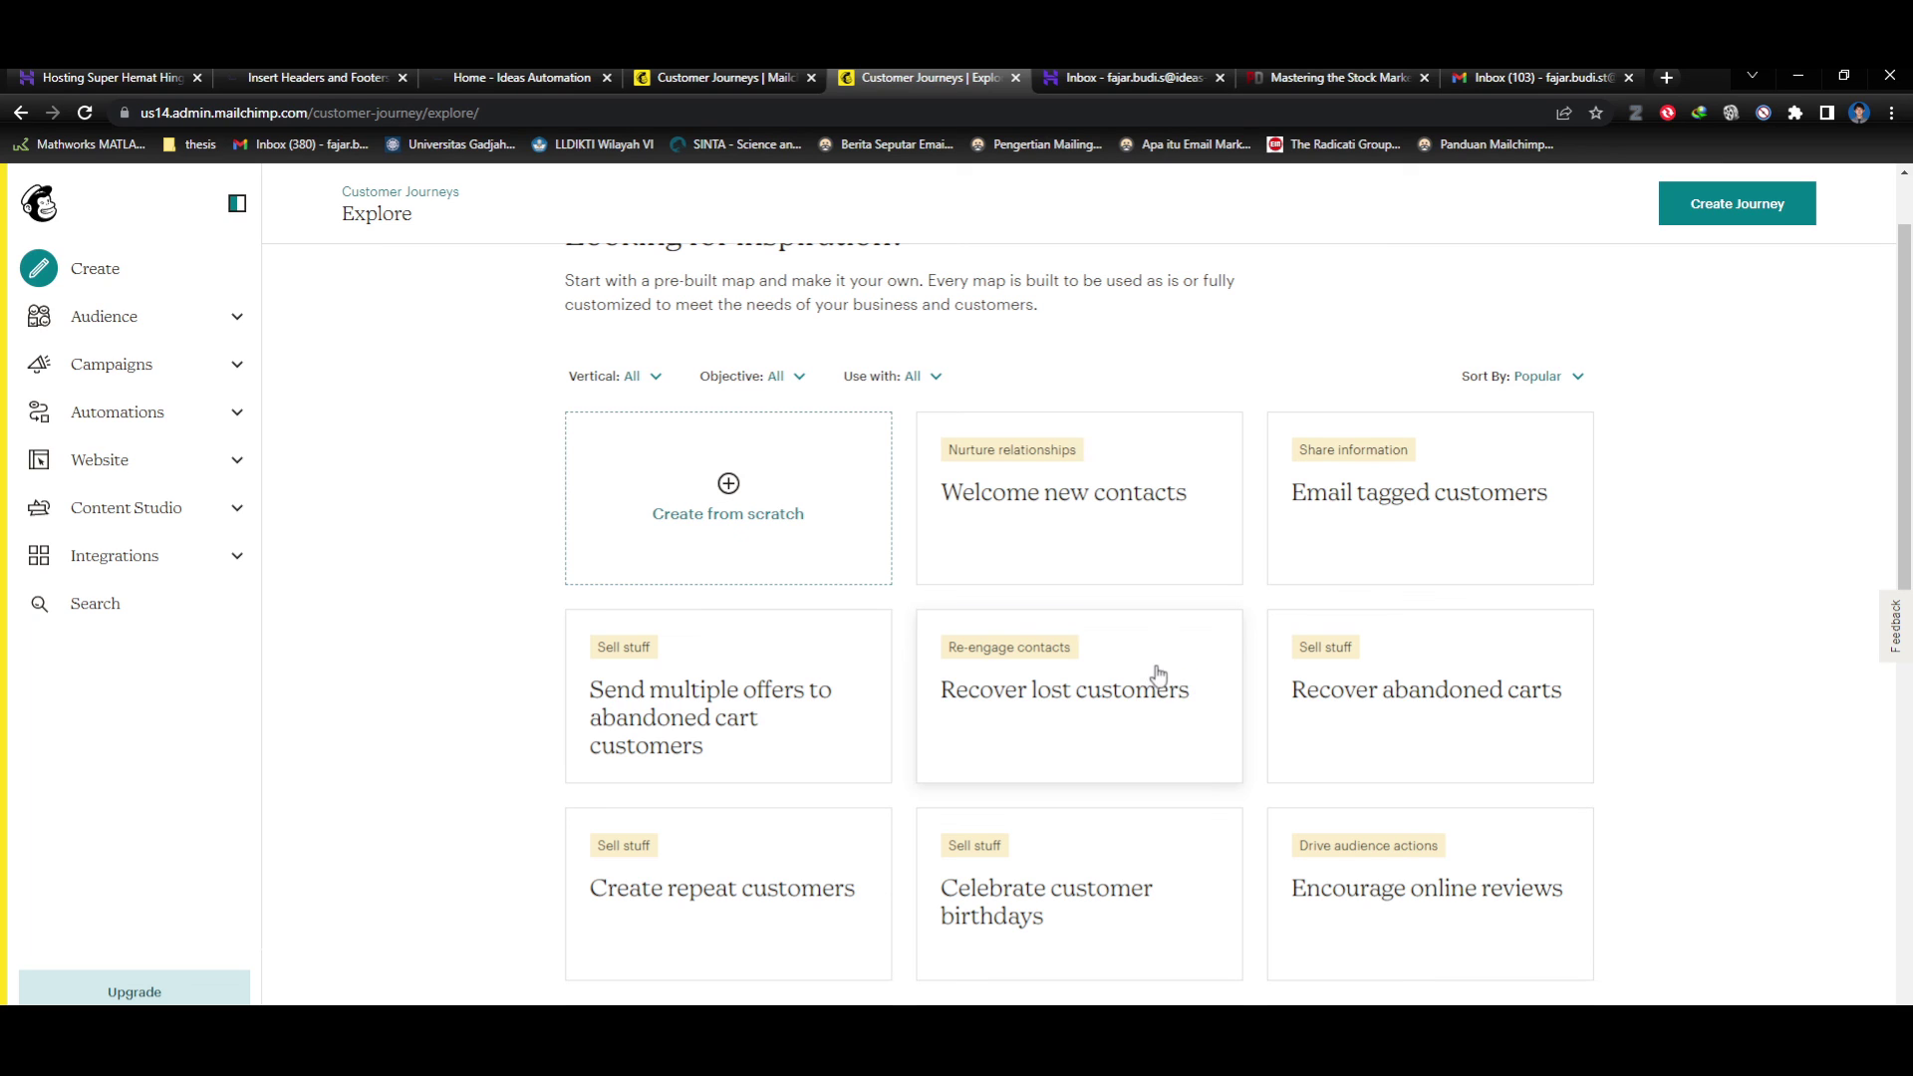
Review the pre-built "Welcome new contacts" journey and build a journey from it for the Ideas Automation audience.
left_click(1108, 505)
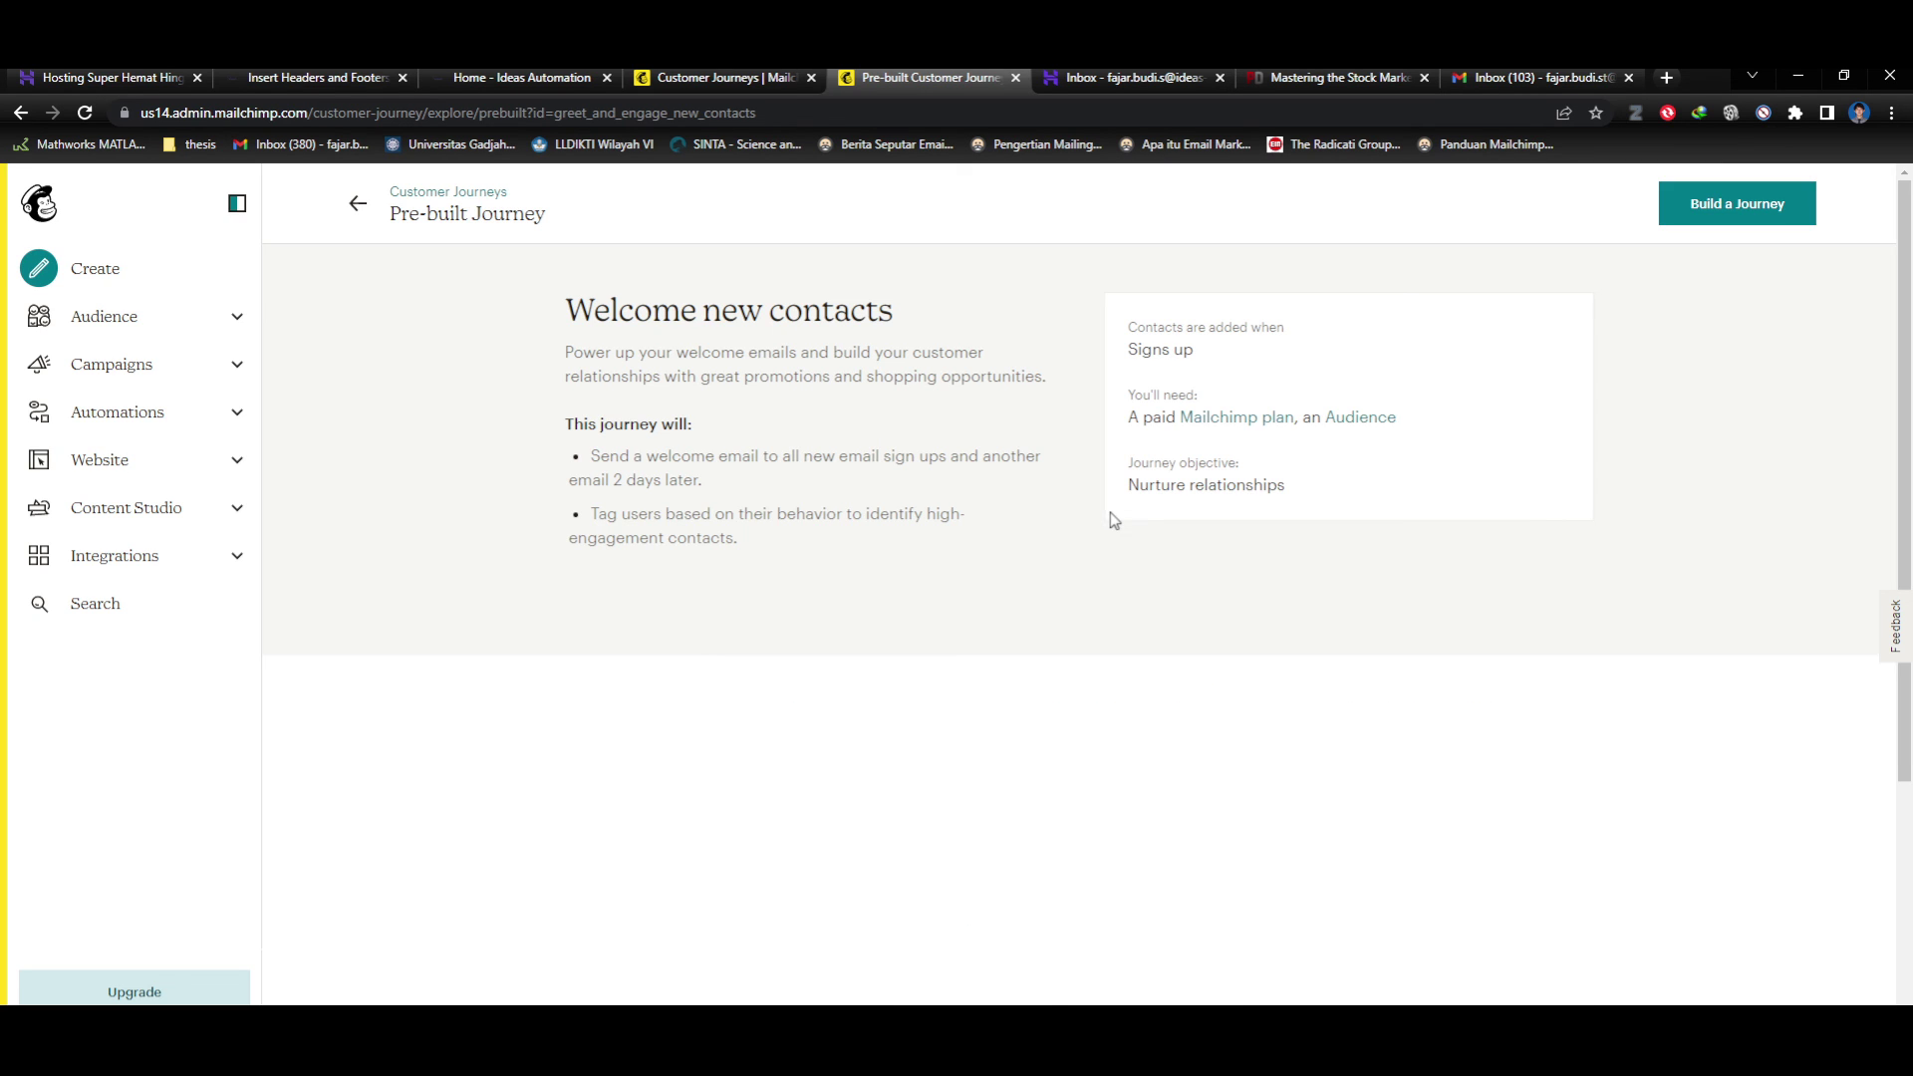
scroll(1482, 786, "down", 5)
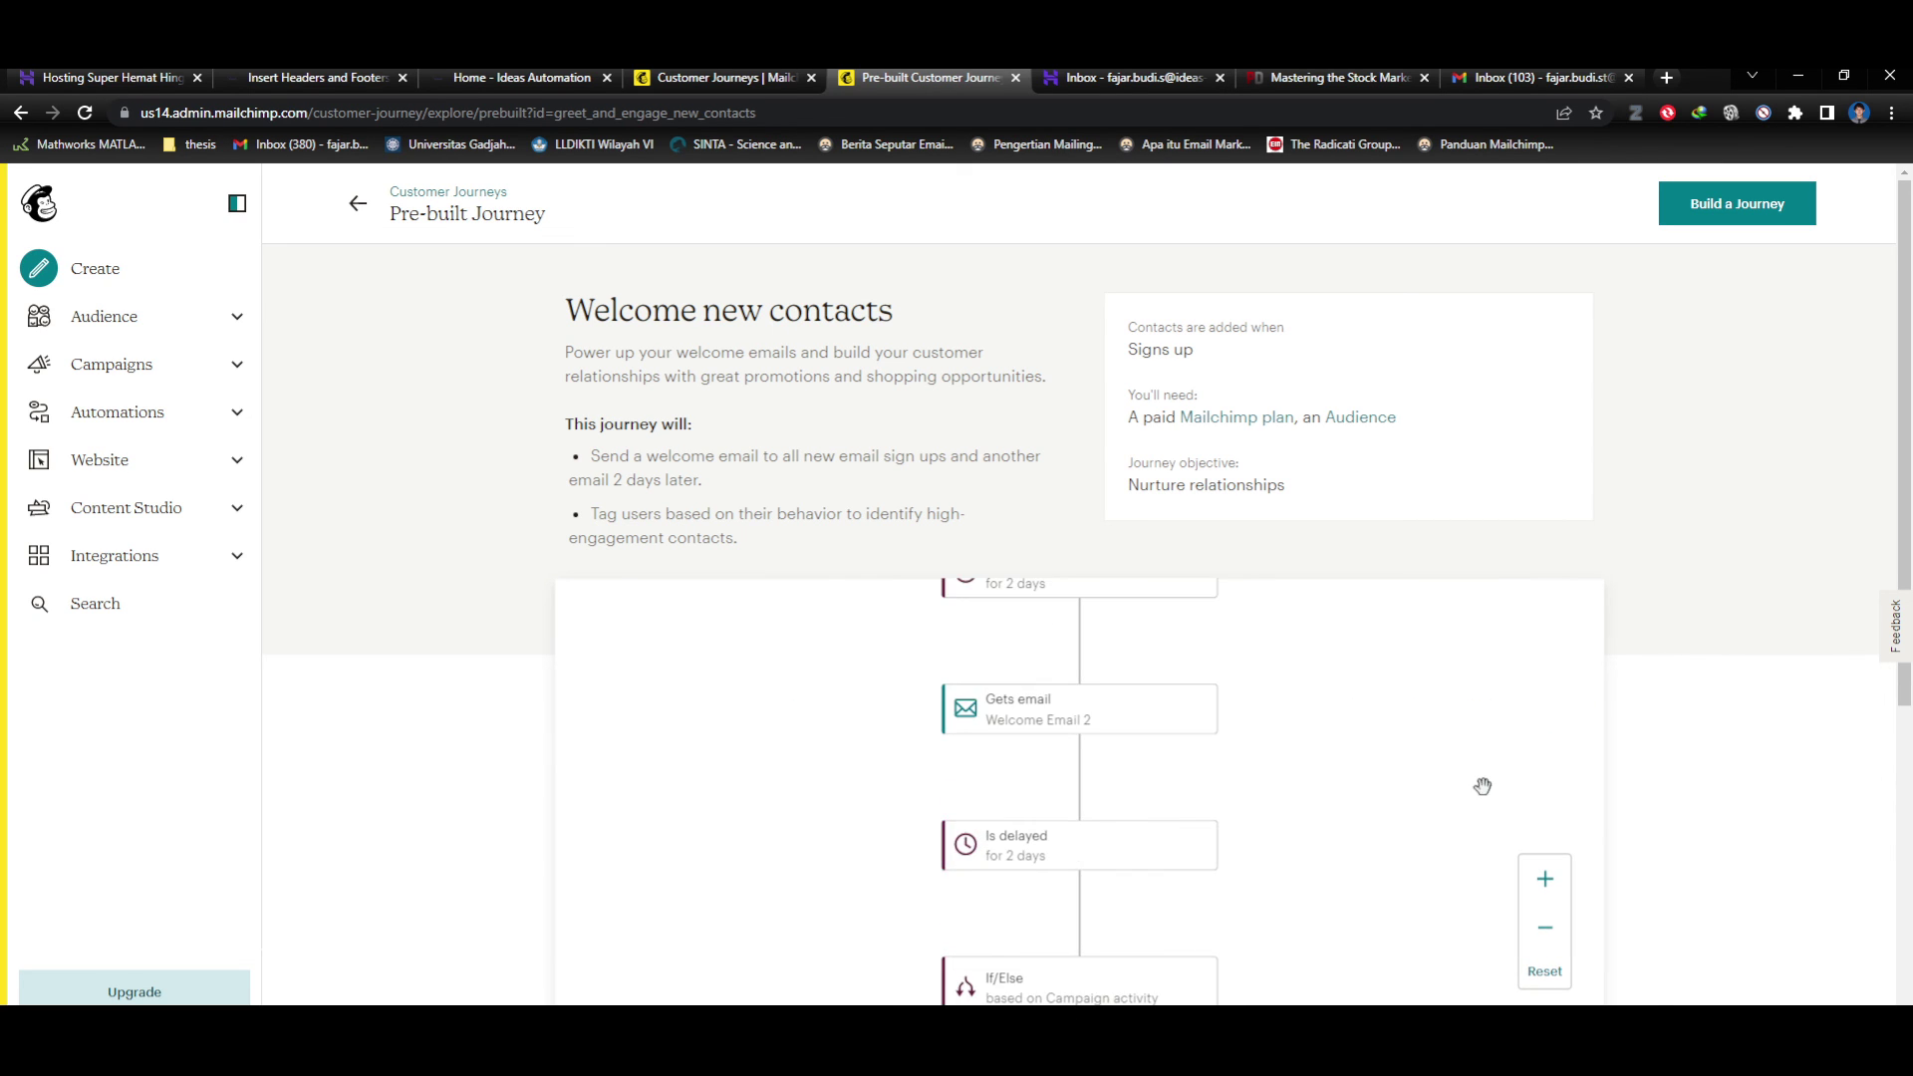
scroll(1772, 794, "down", 1)
scroll(1759, 788, "down", 3)
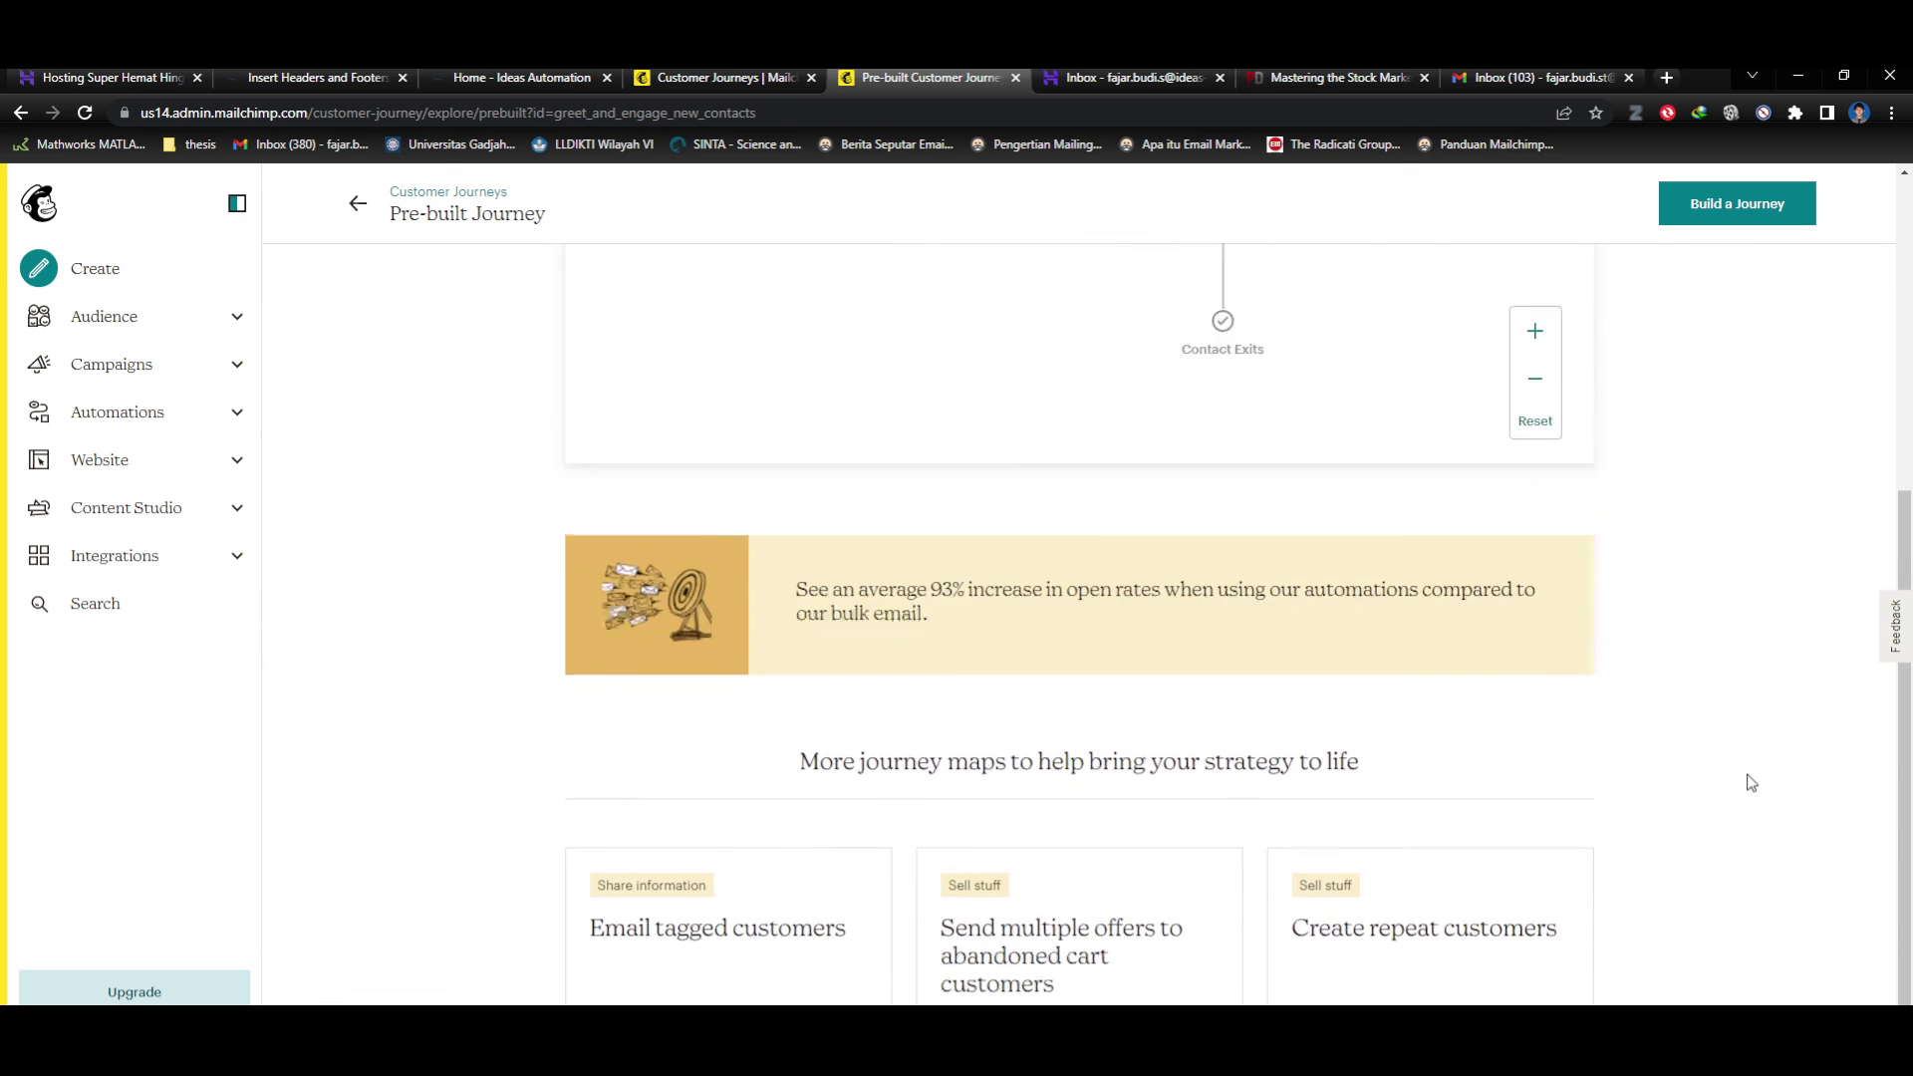
scroll(1746, 772, "up", 3)
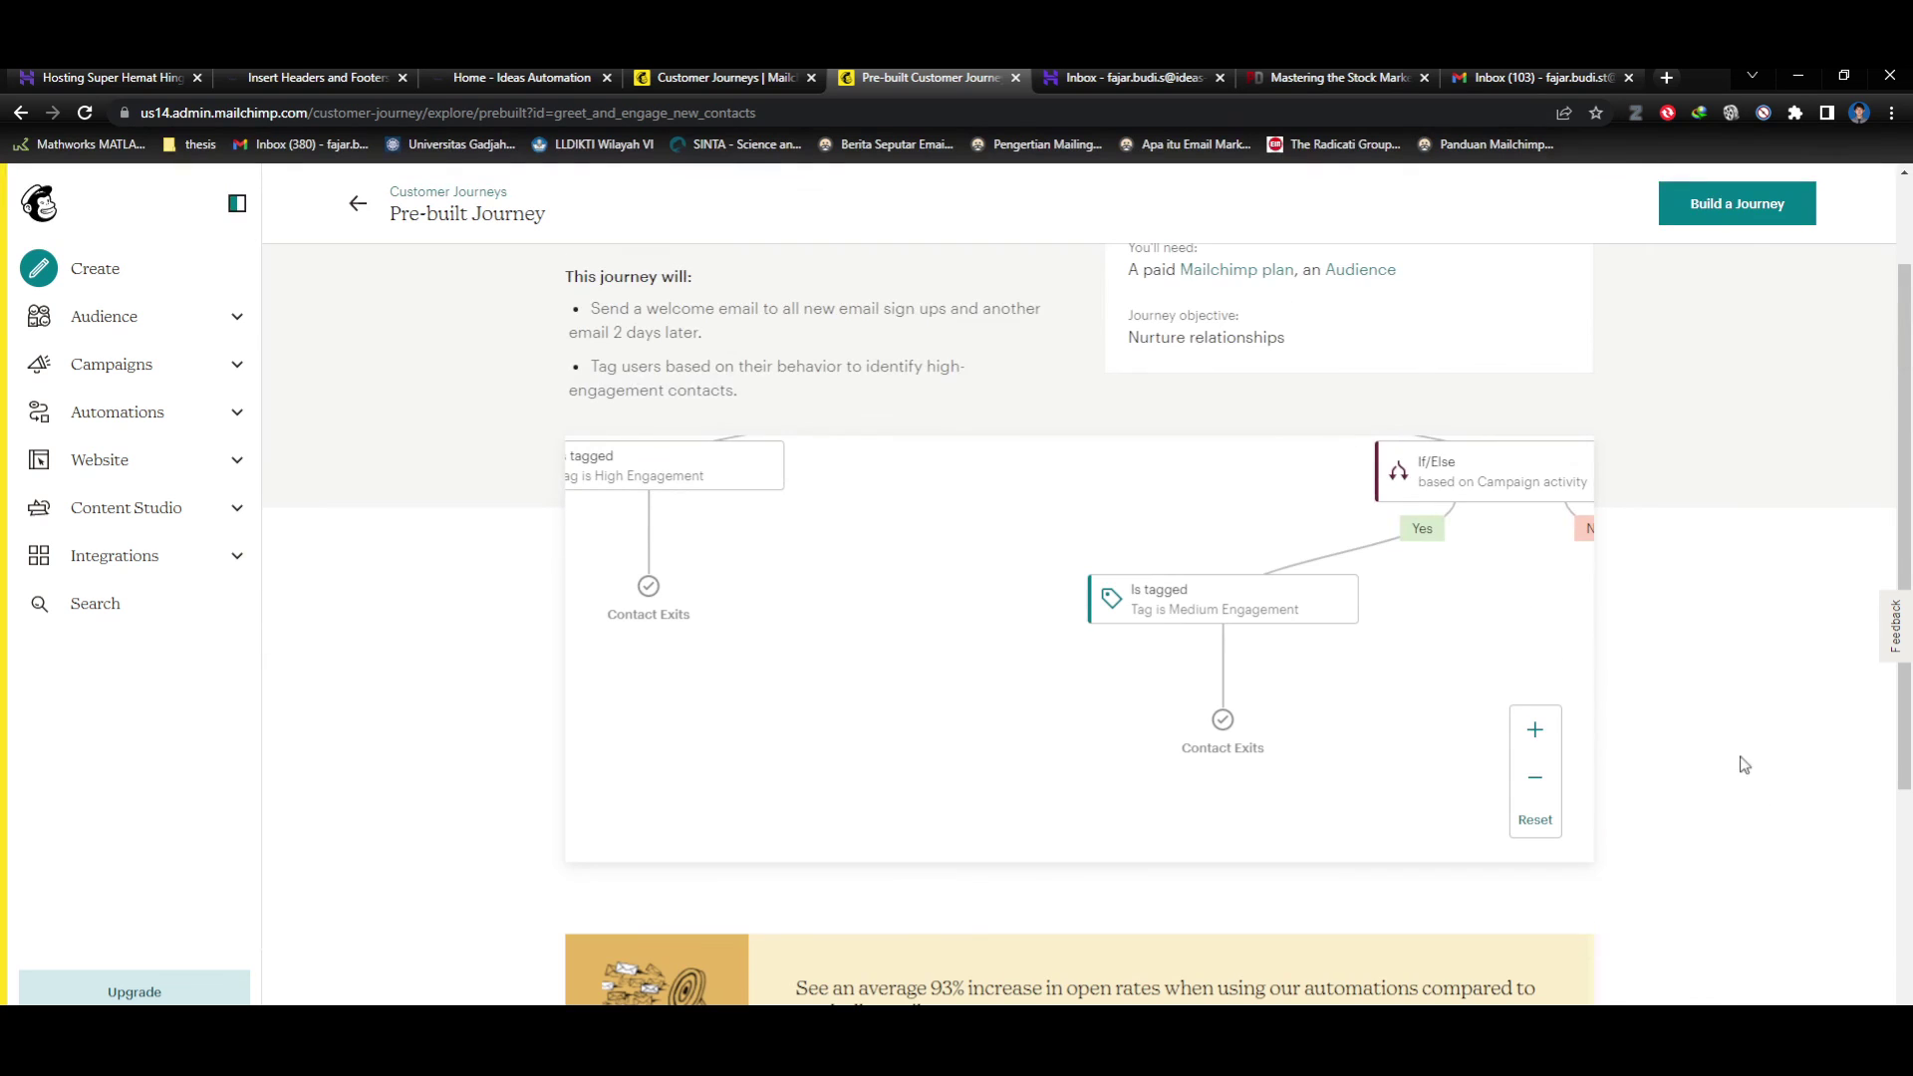
left_click(1718, 213)
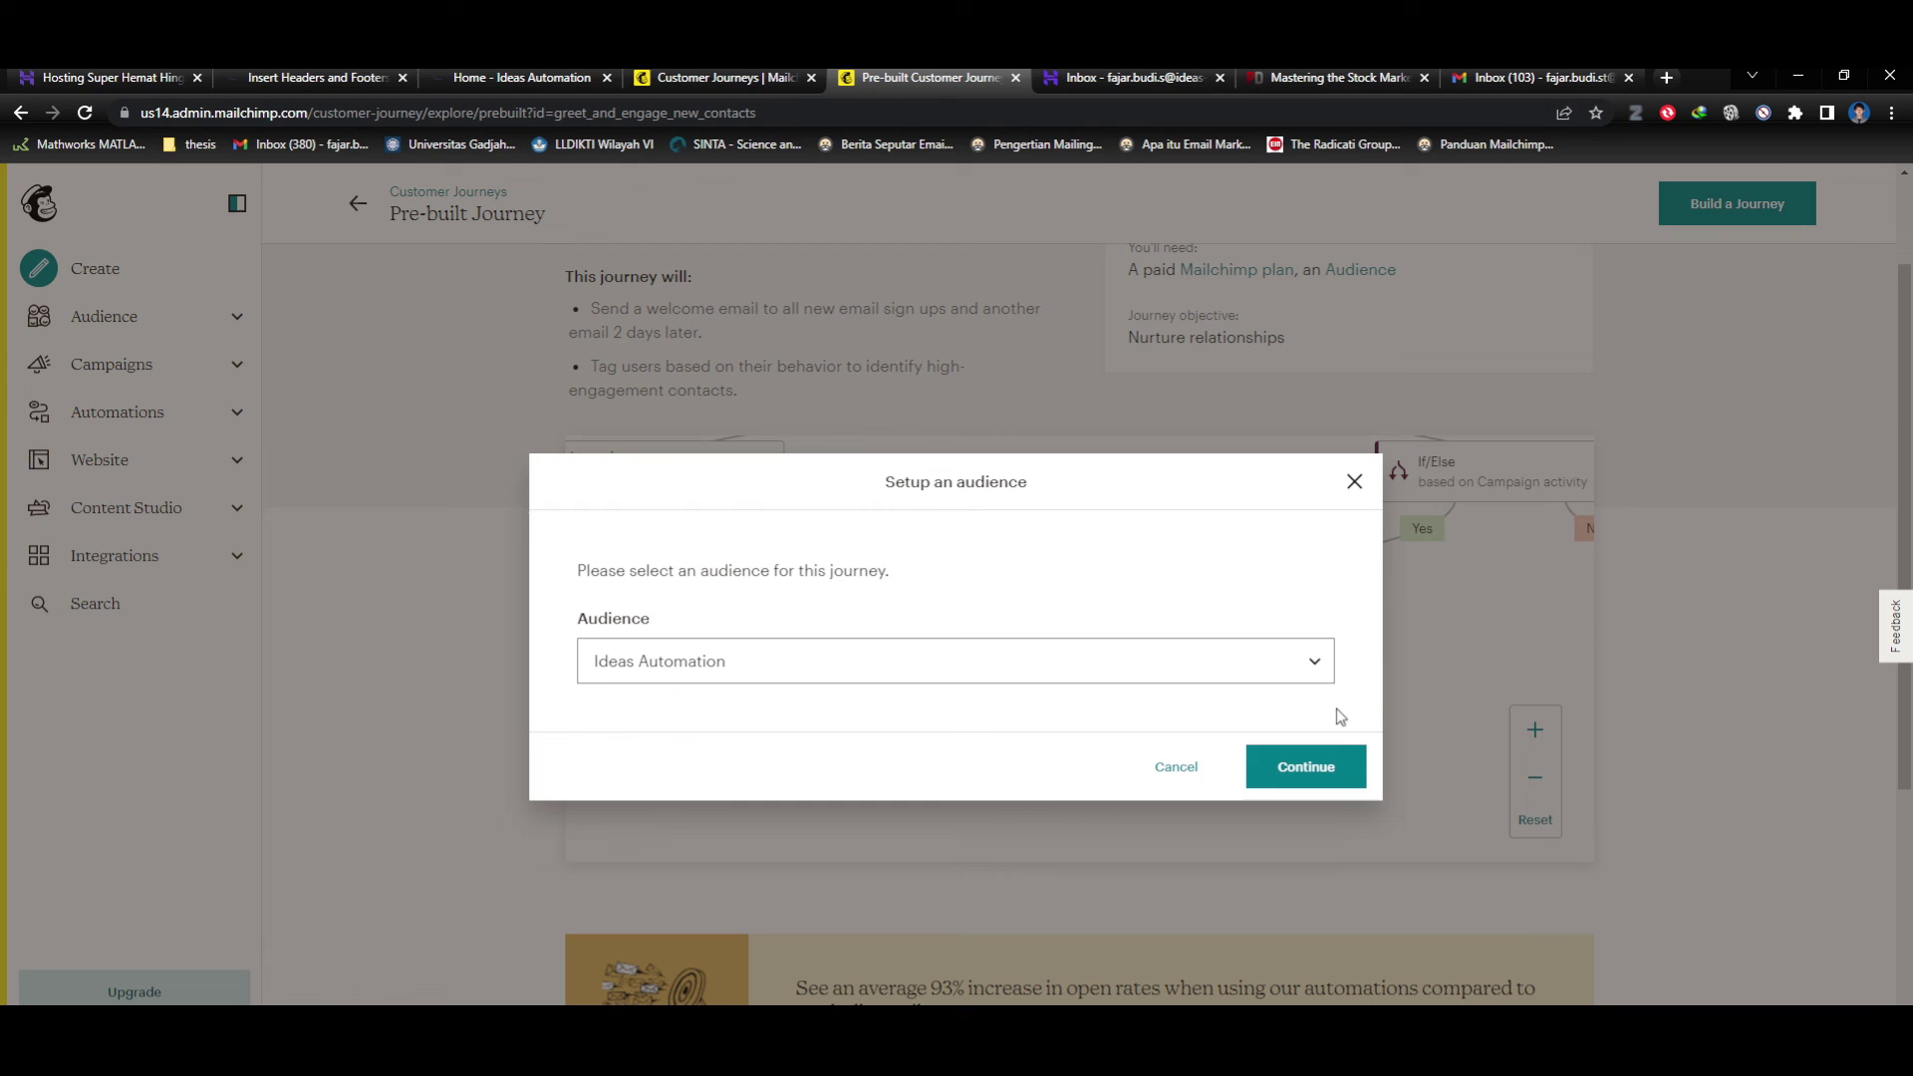
left_click(1325, 764)
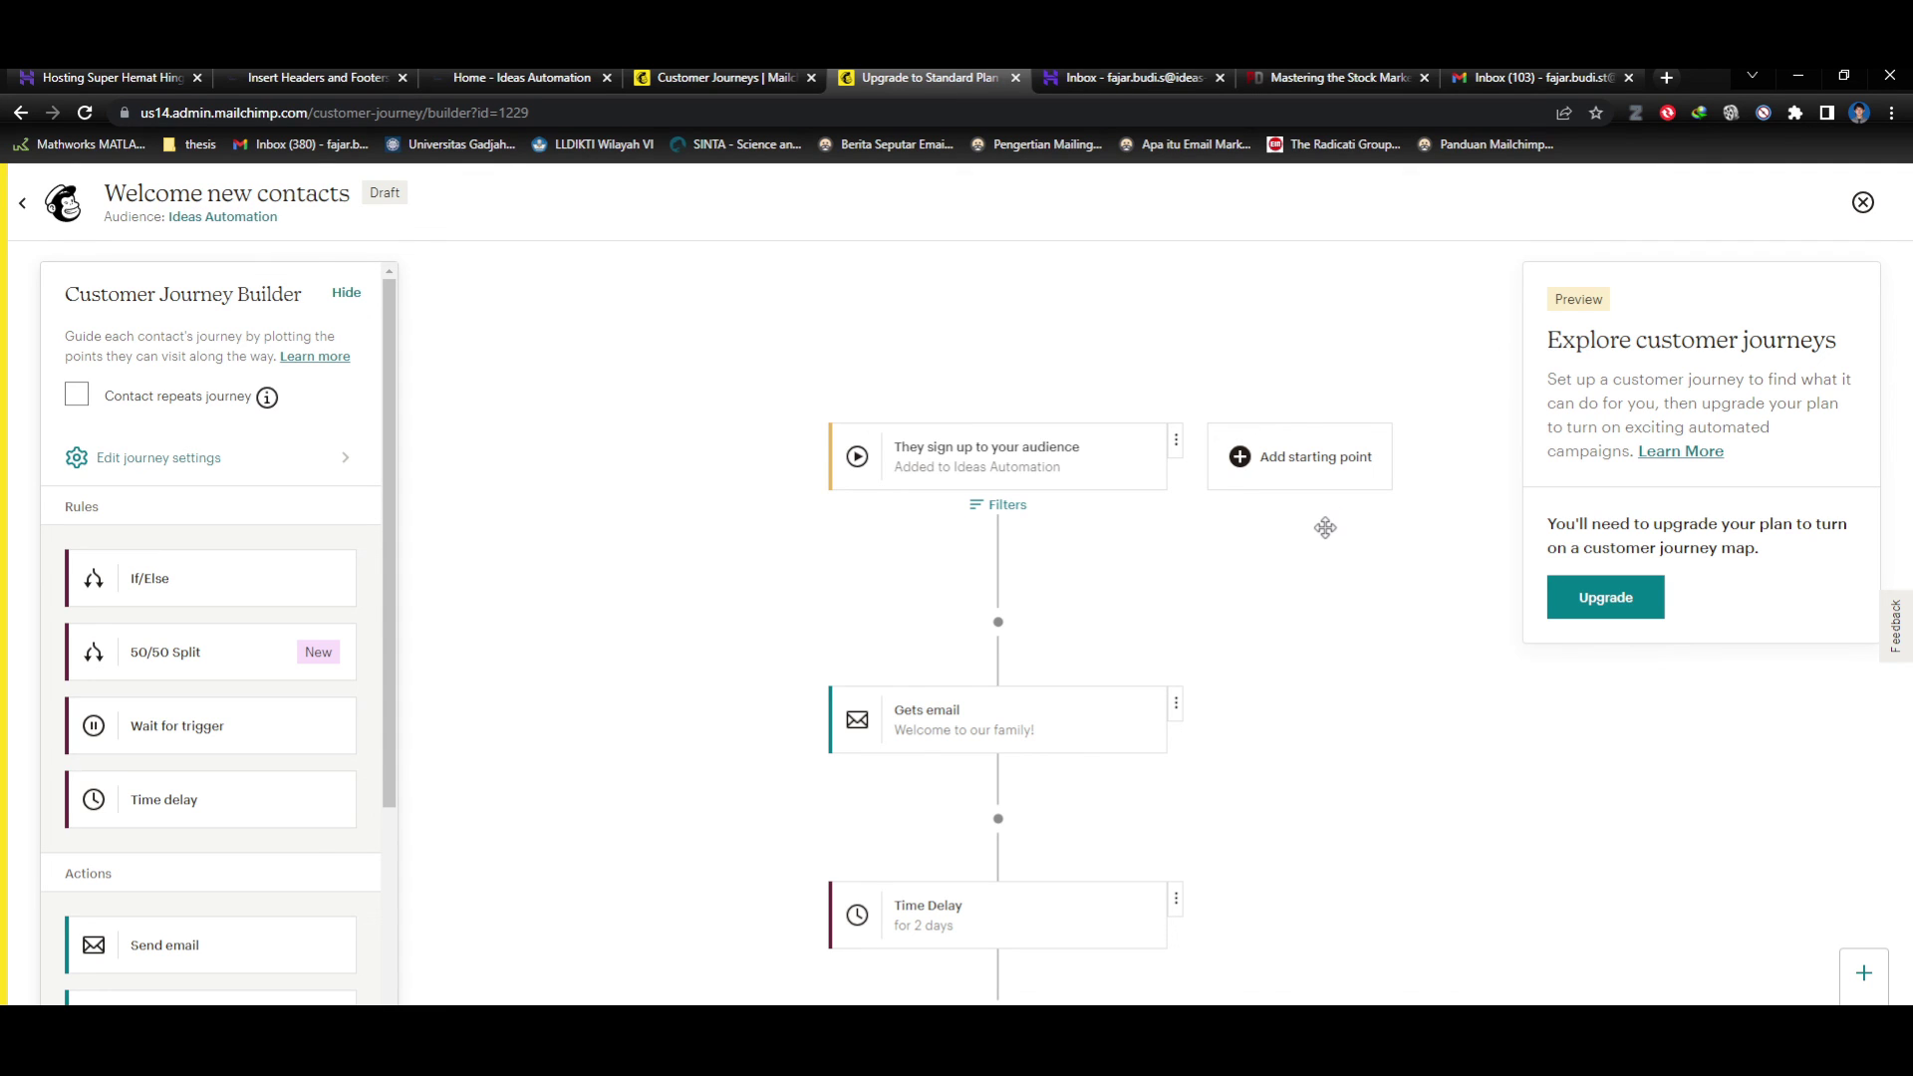
Examine the new journey map from the sign-up starting point through its emails, time delays and Yes/No branches.
scroll(1261, 594, "up", 2)
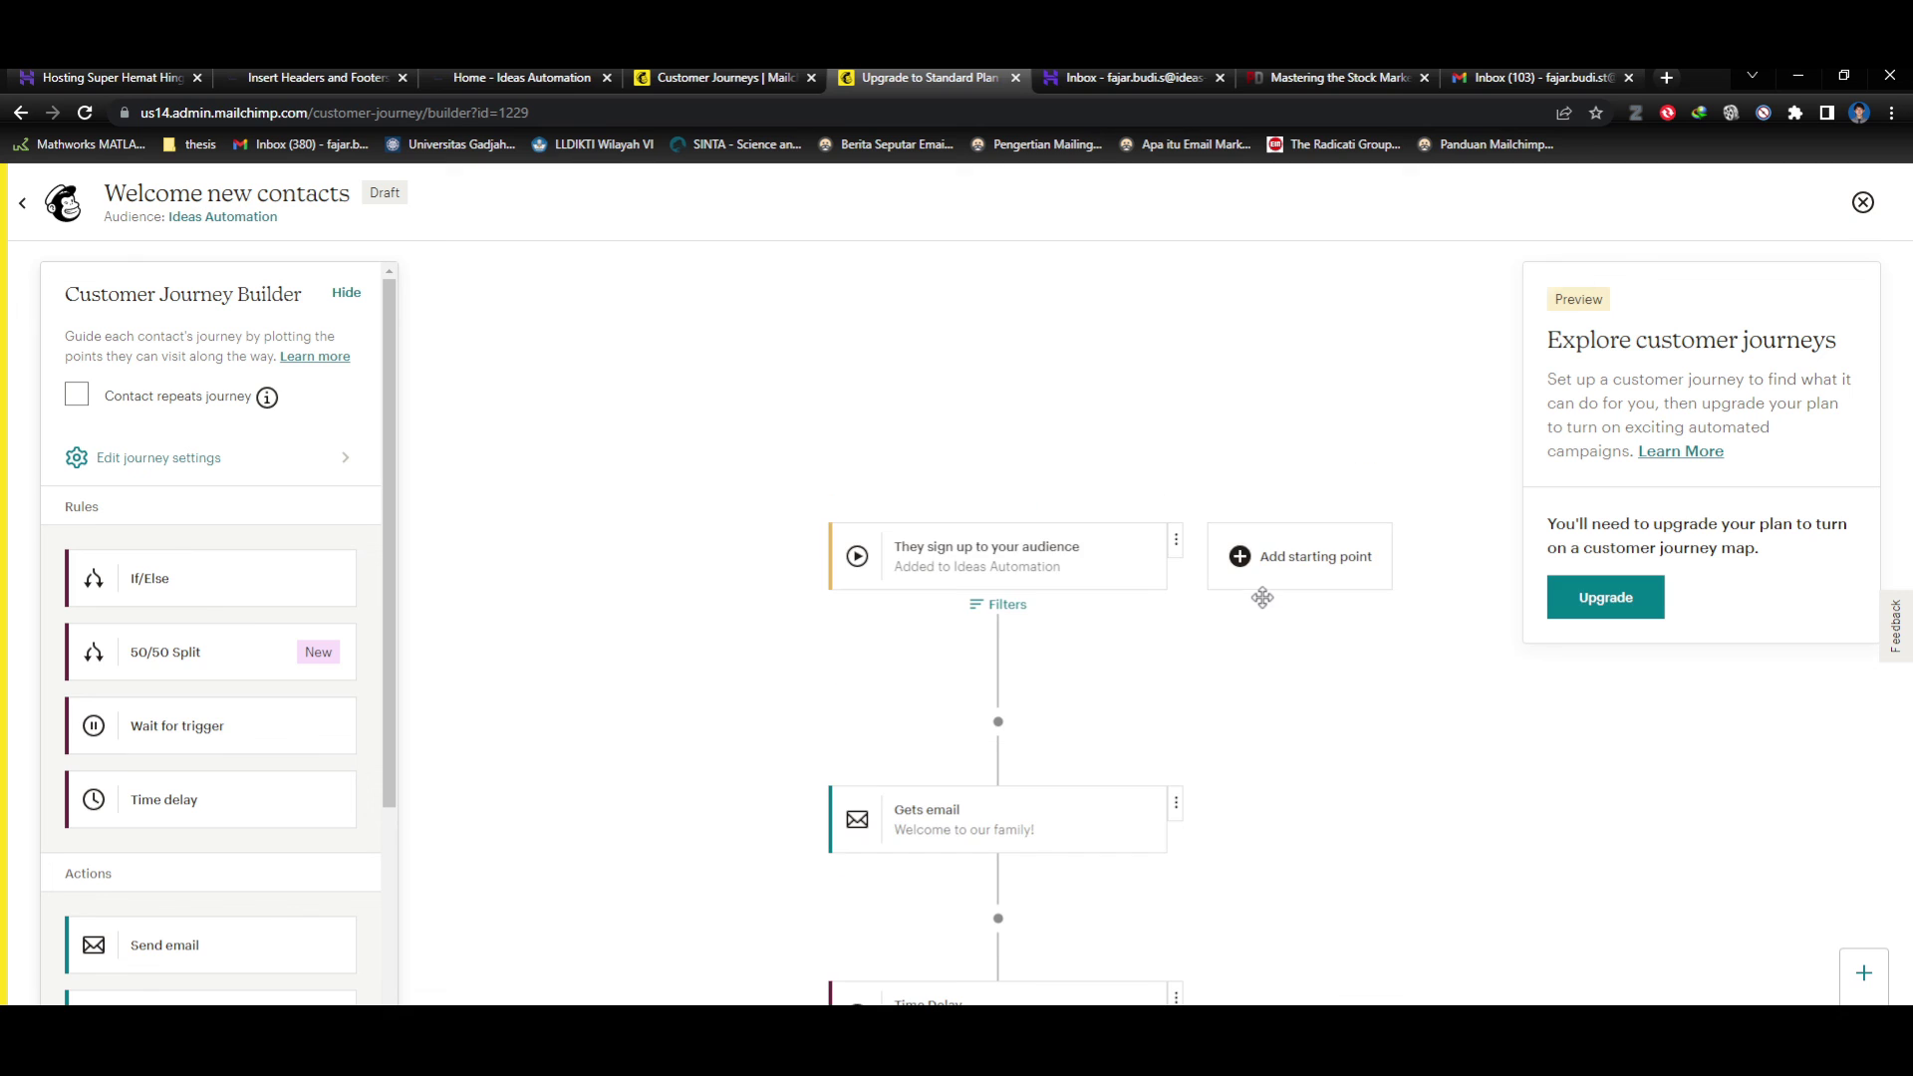
scroll(1110, 649, "down", 1)
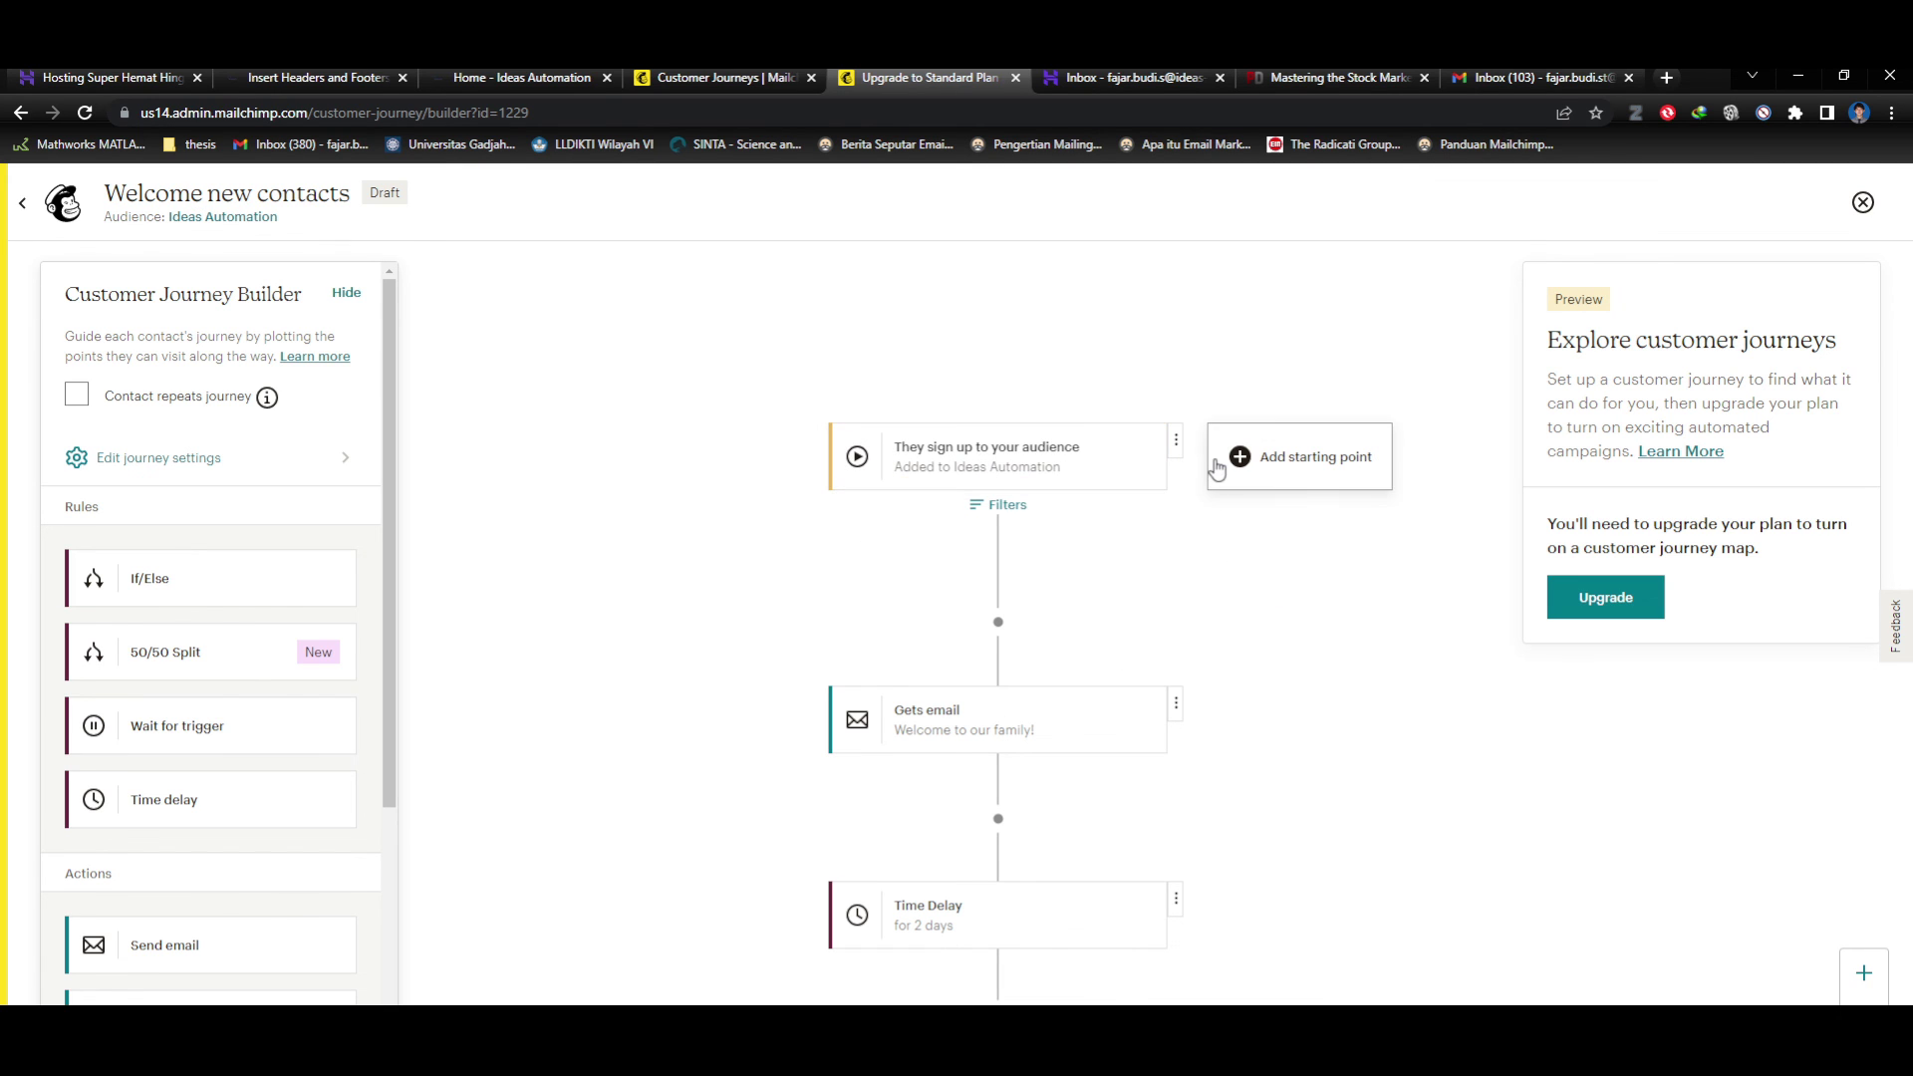
scroll(1167, 575, "down", 2)
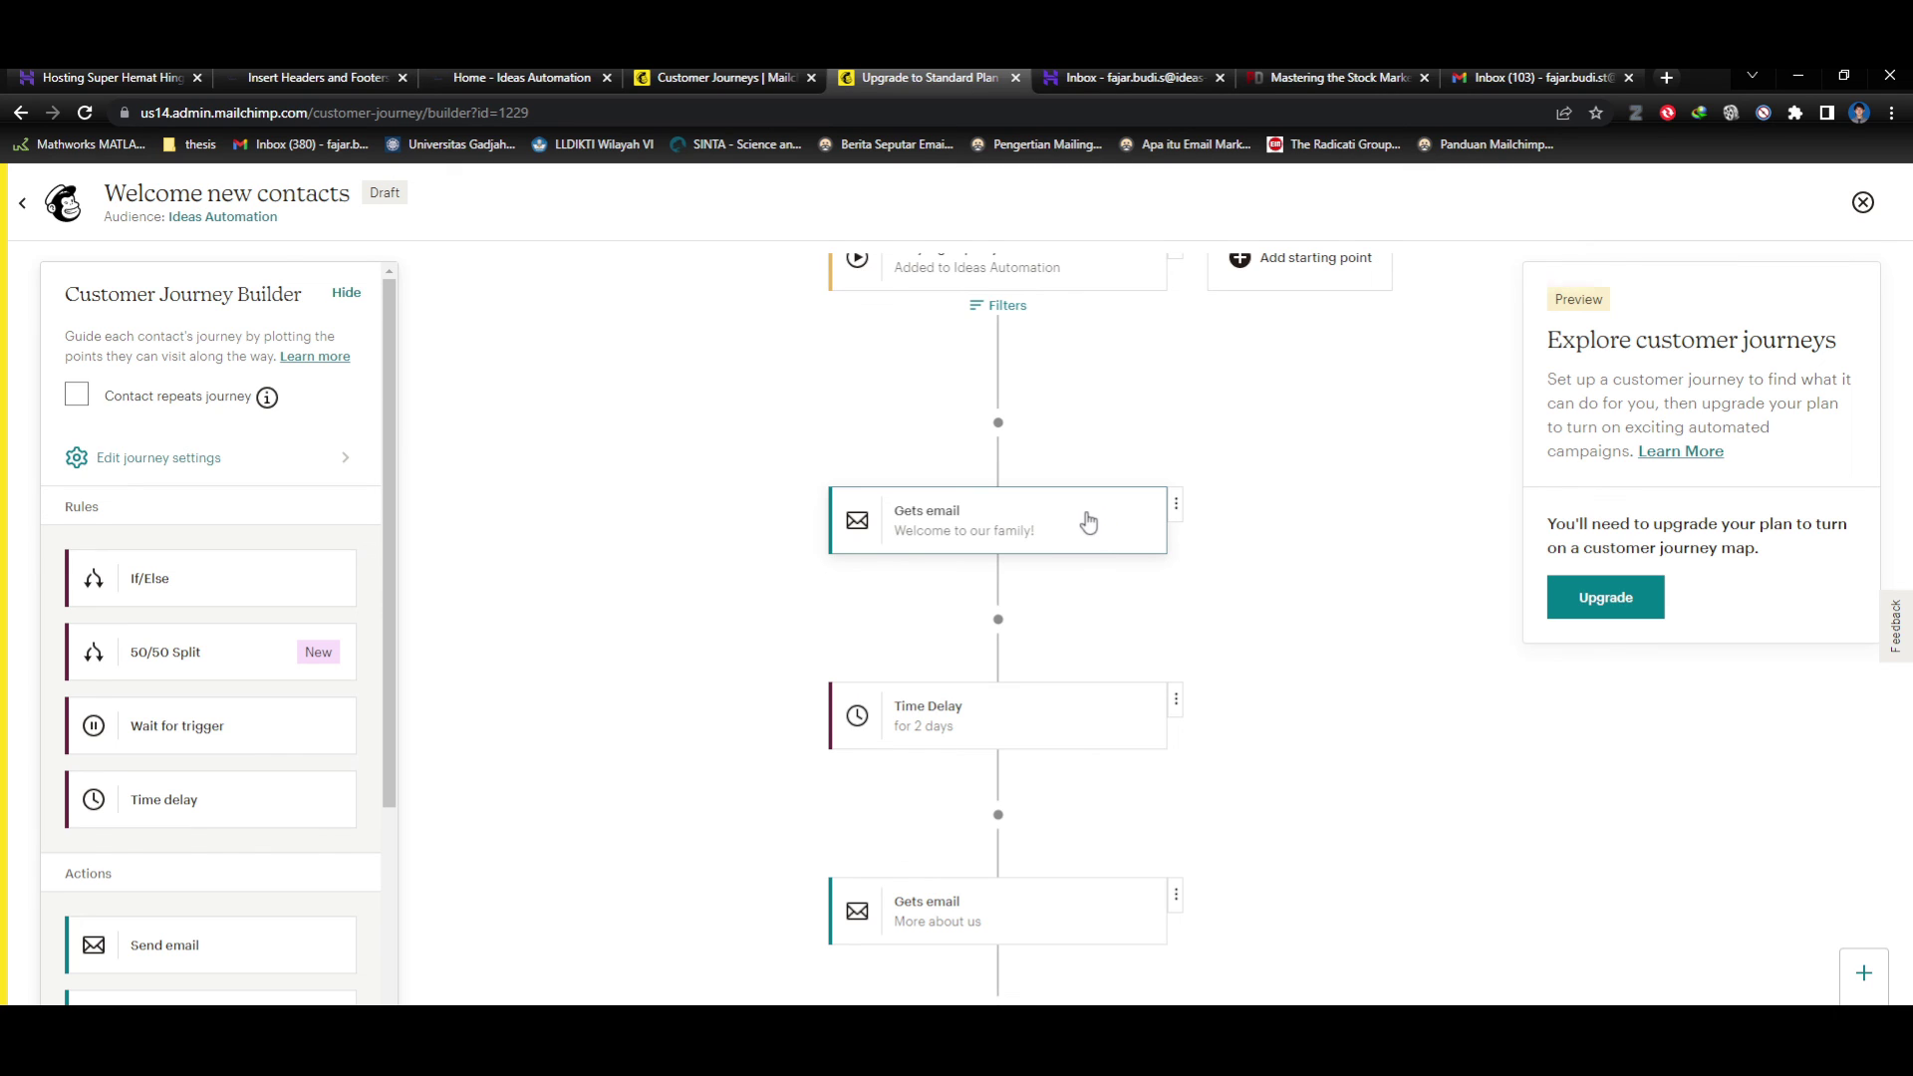
scroll(1096, 598, "down", 1)
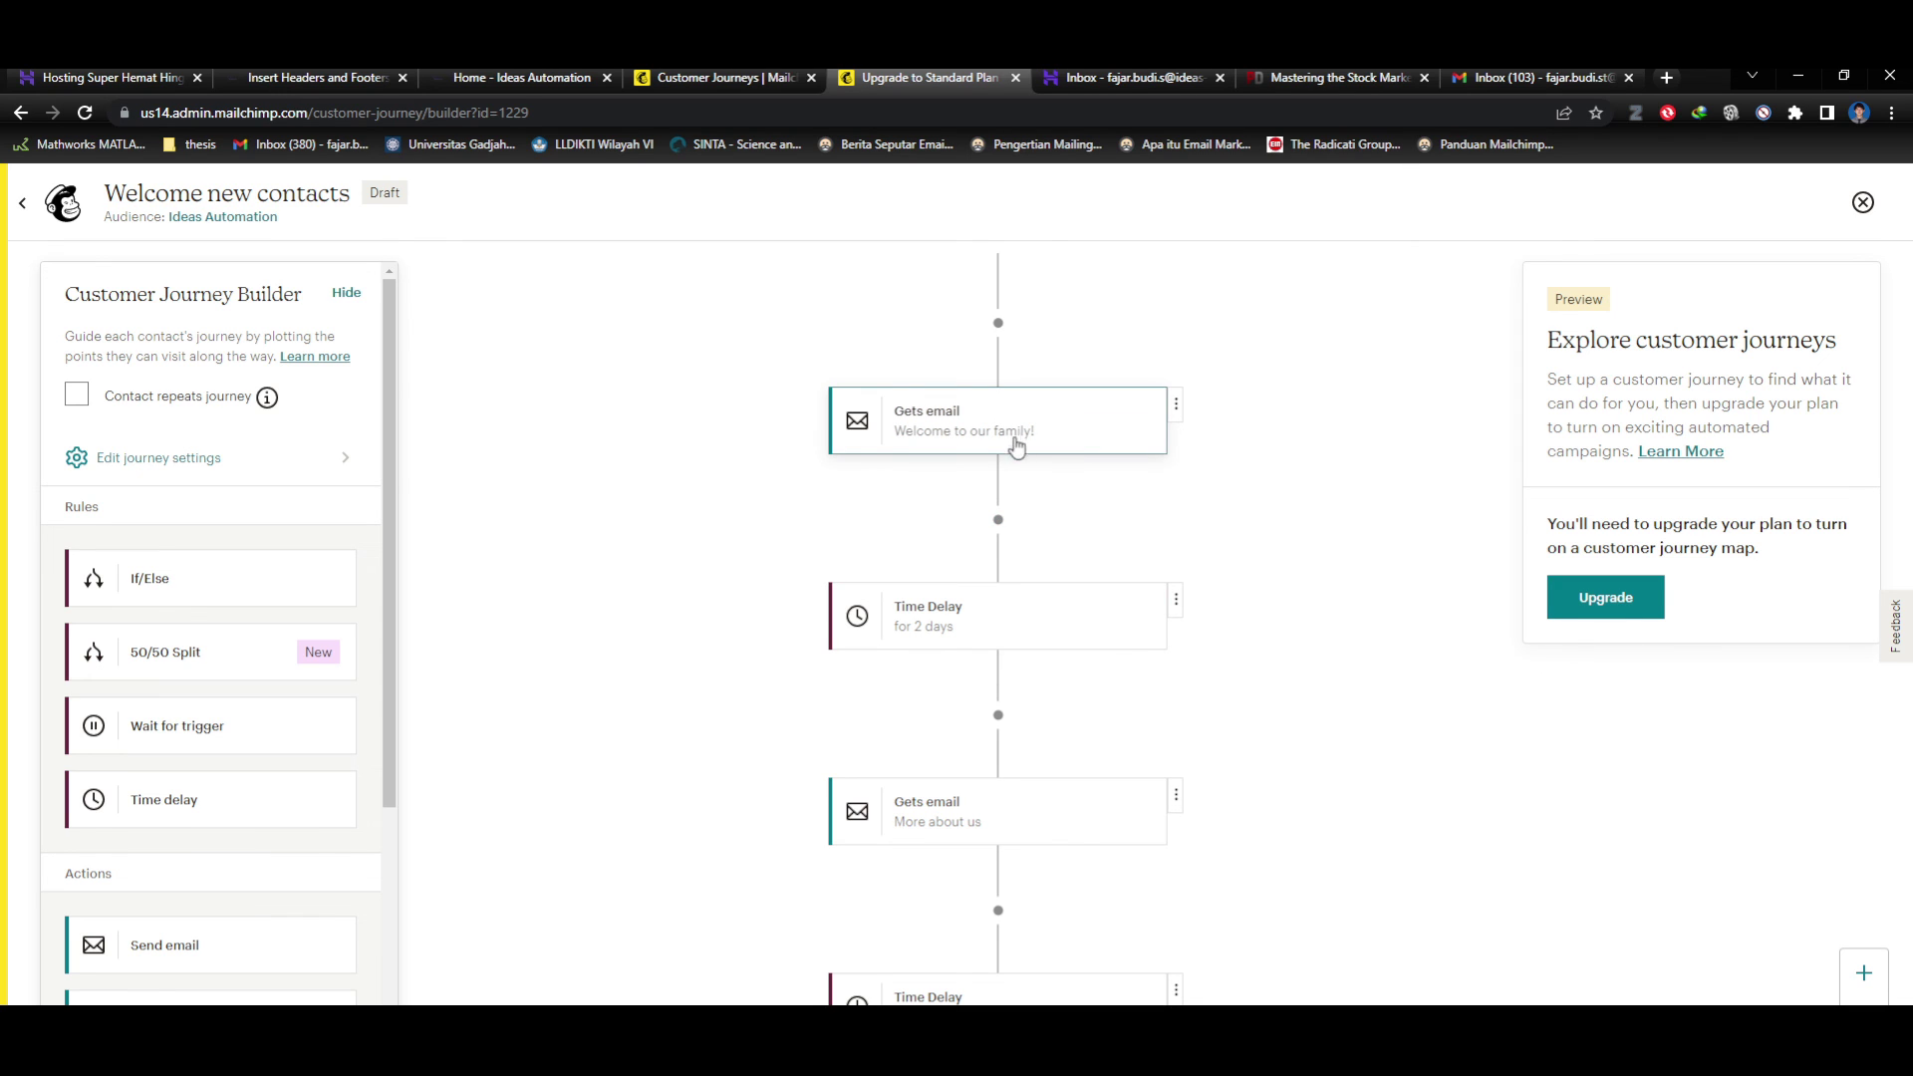
scroll(1085, 572, "down", 1)
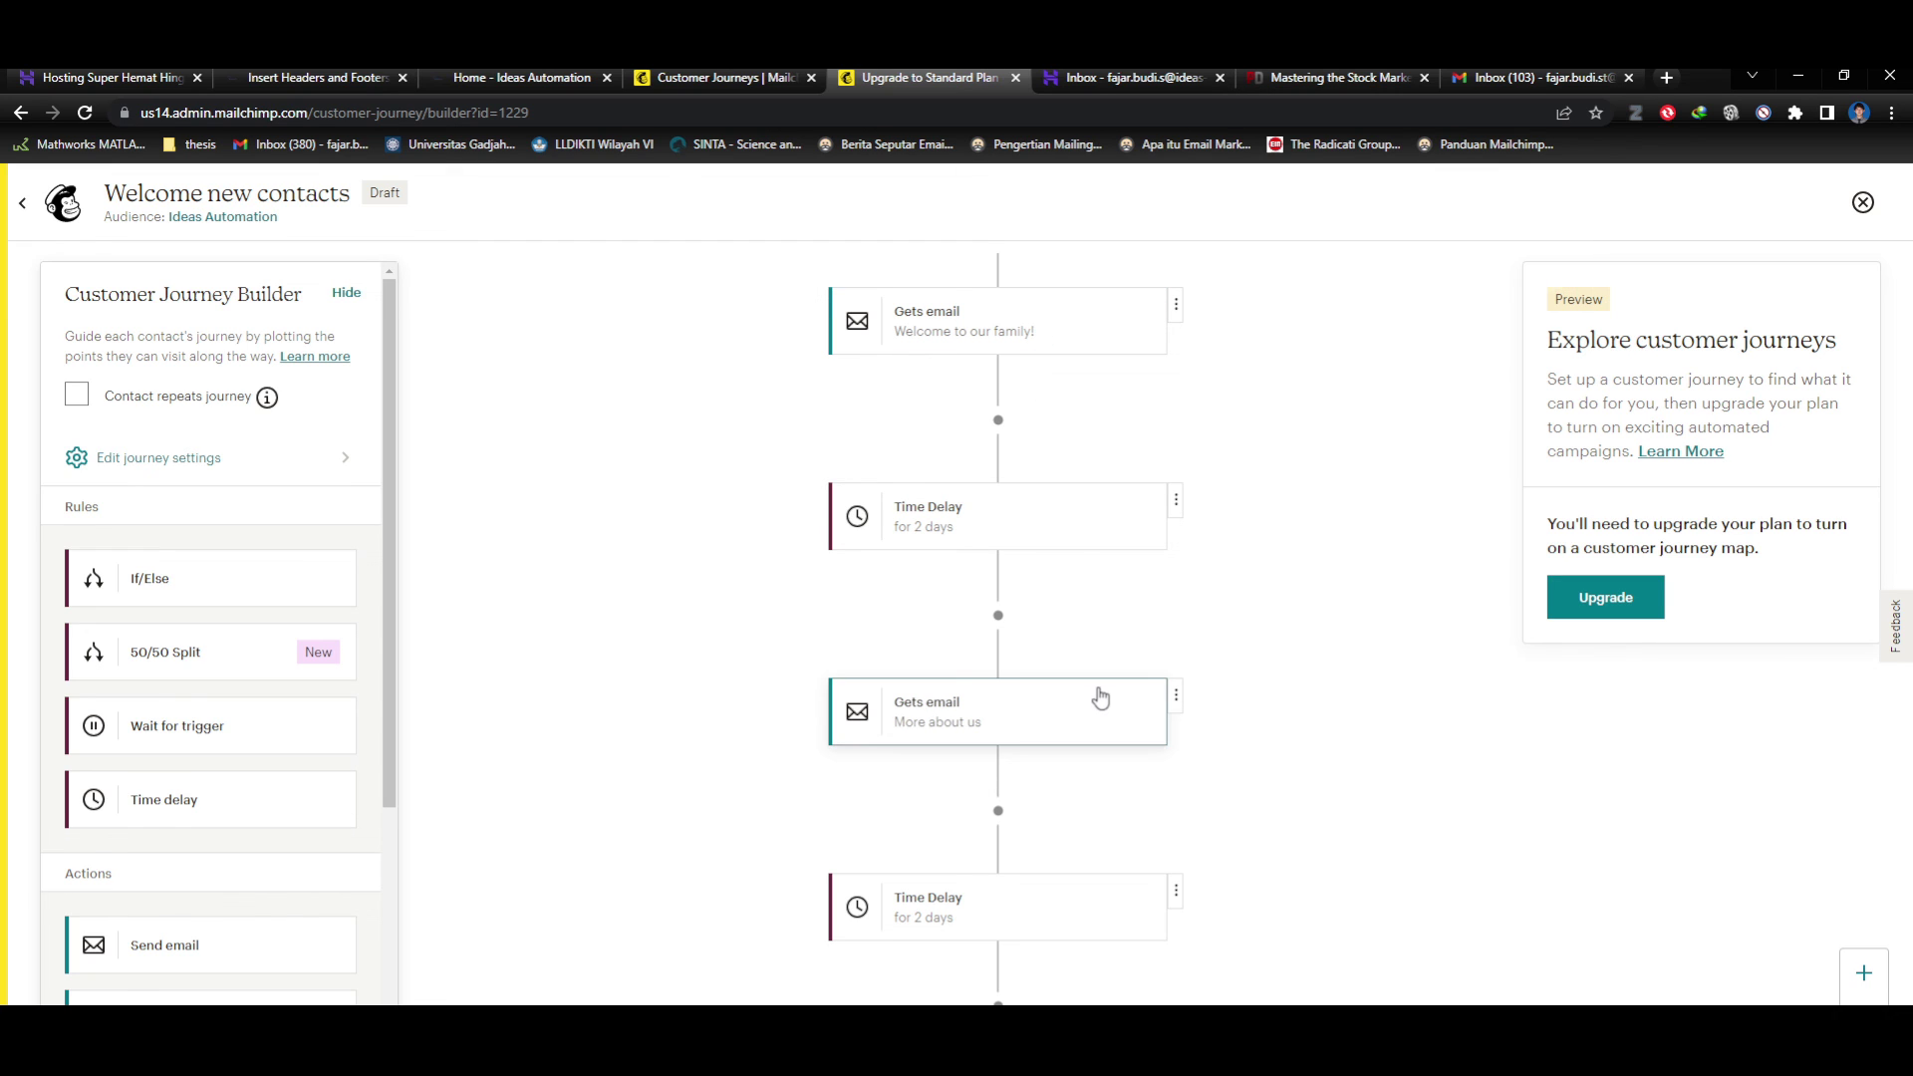
scroll(1101, 697, "down", 1)
scroll(1080, 842, "down", 1)
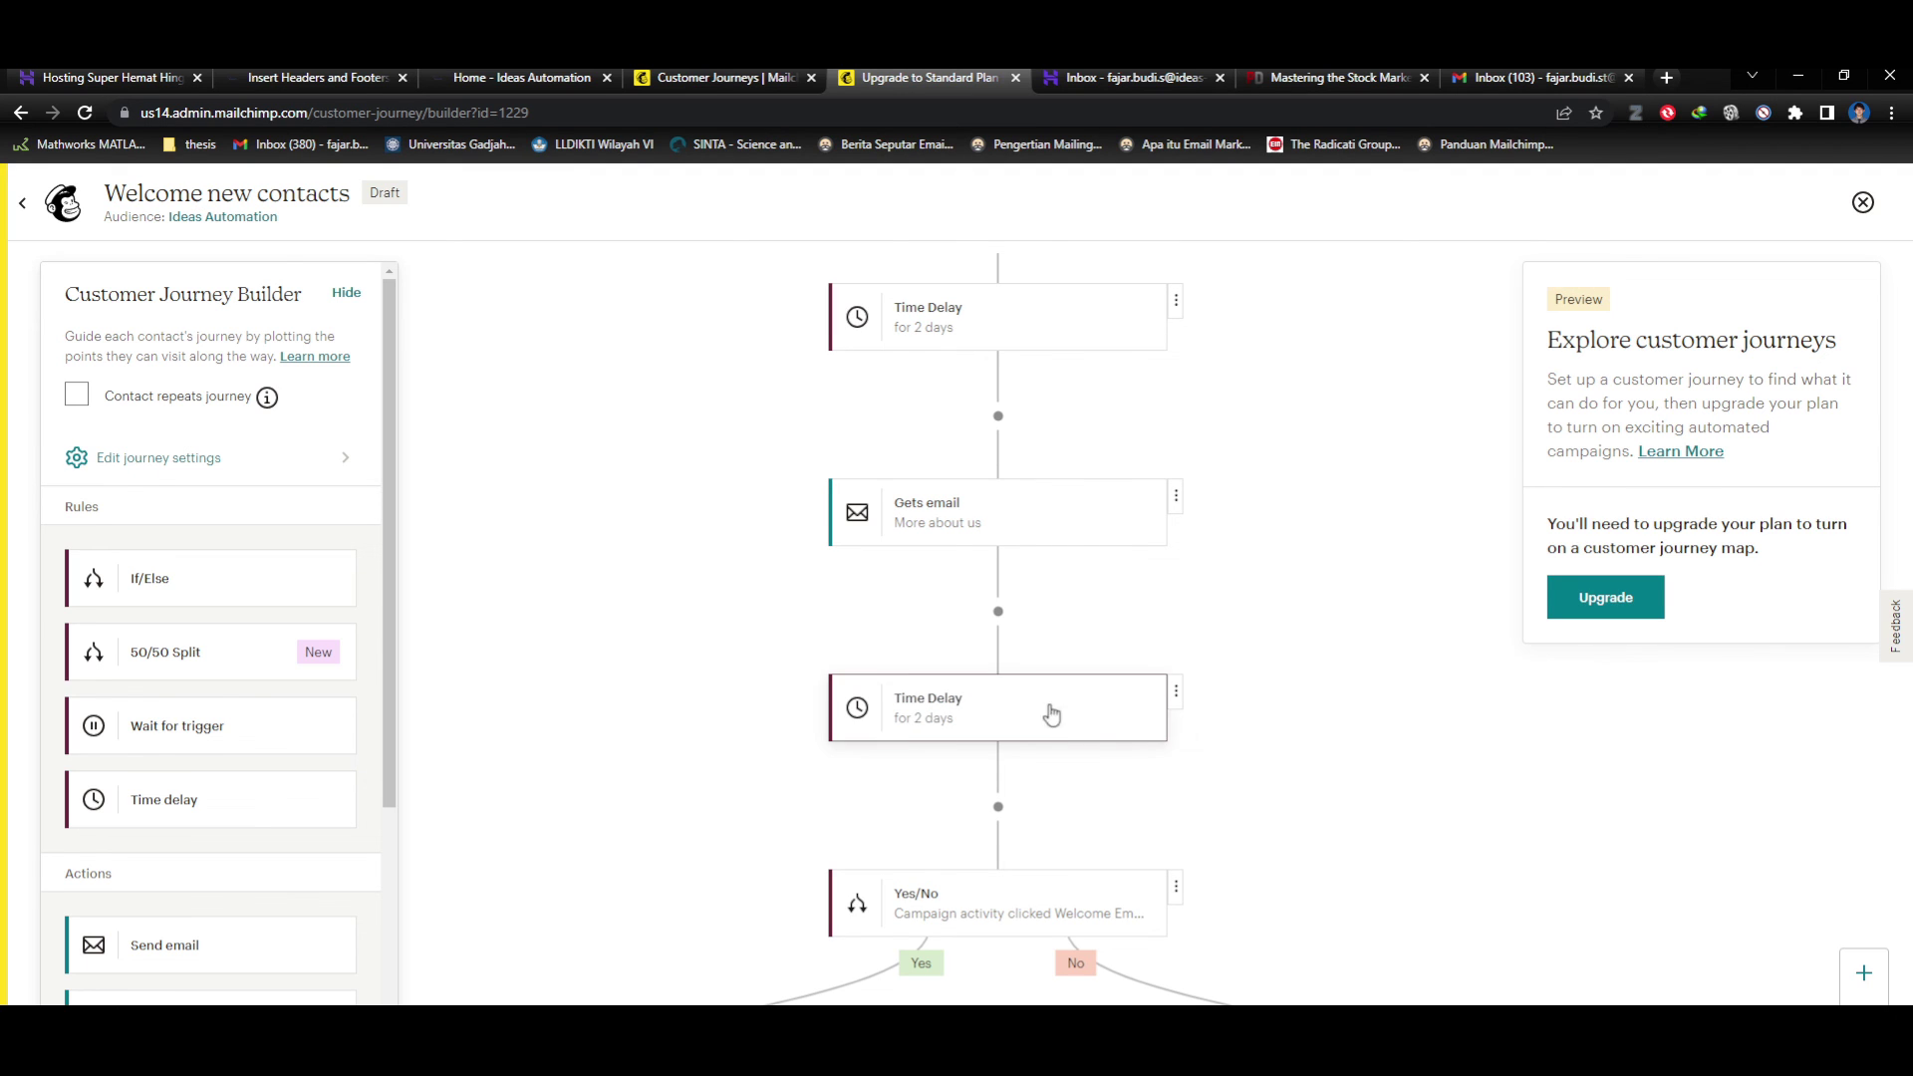
scroll(1034, 732, "down", 2)
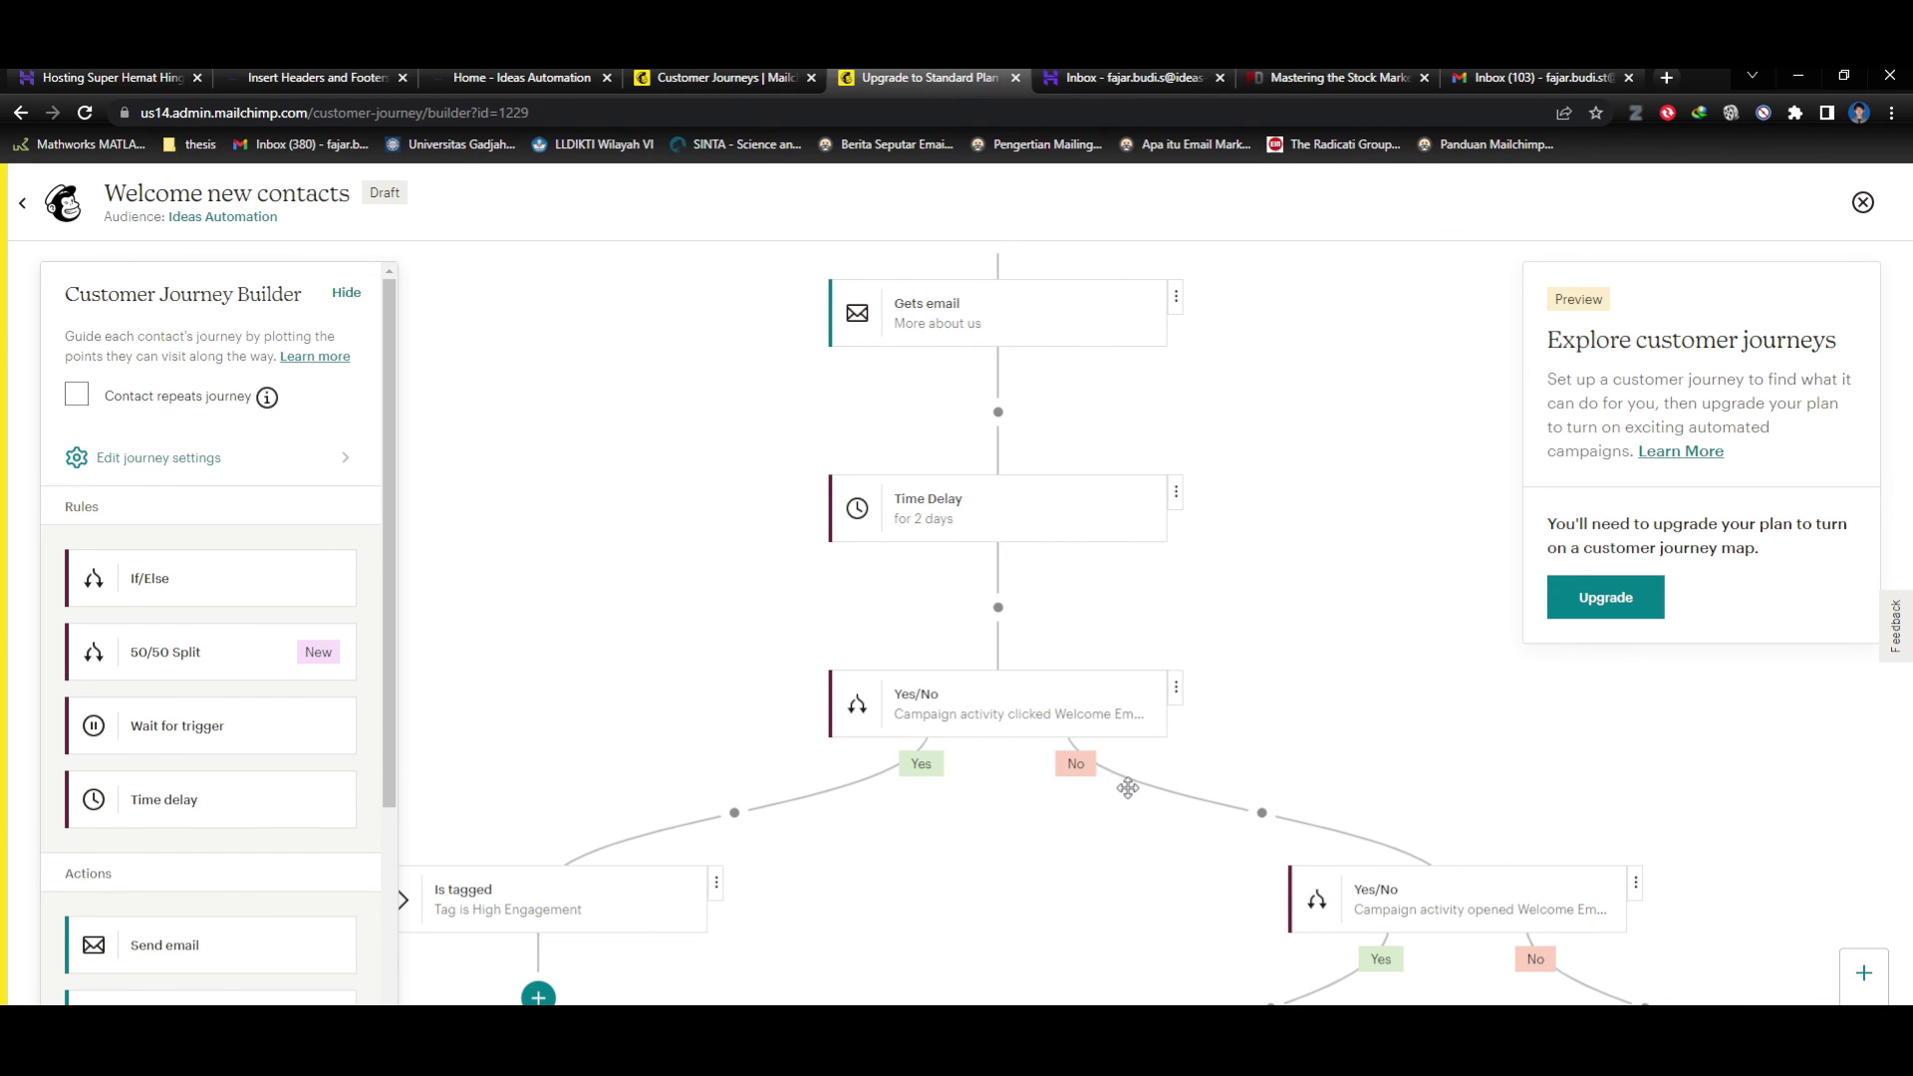
scroll(1127, 788, "down", 1)
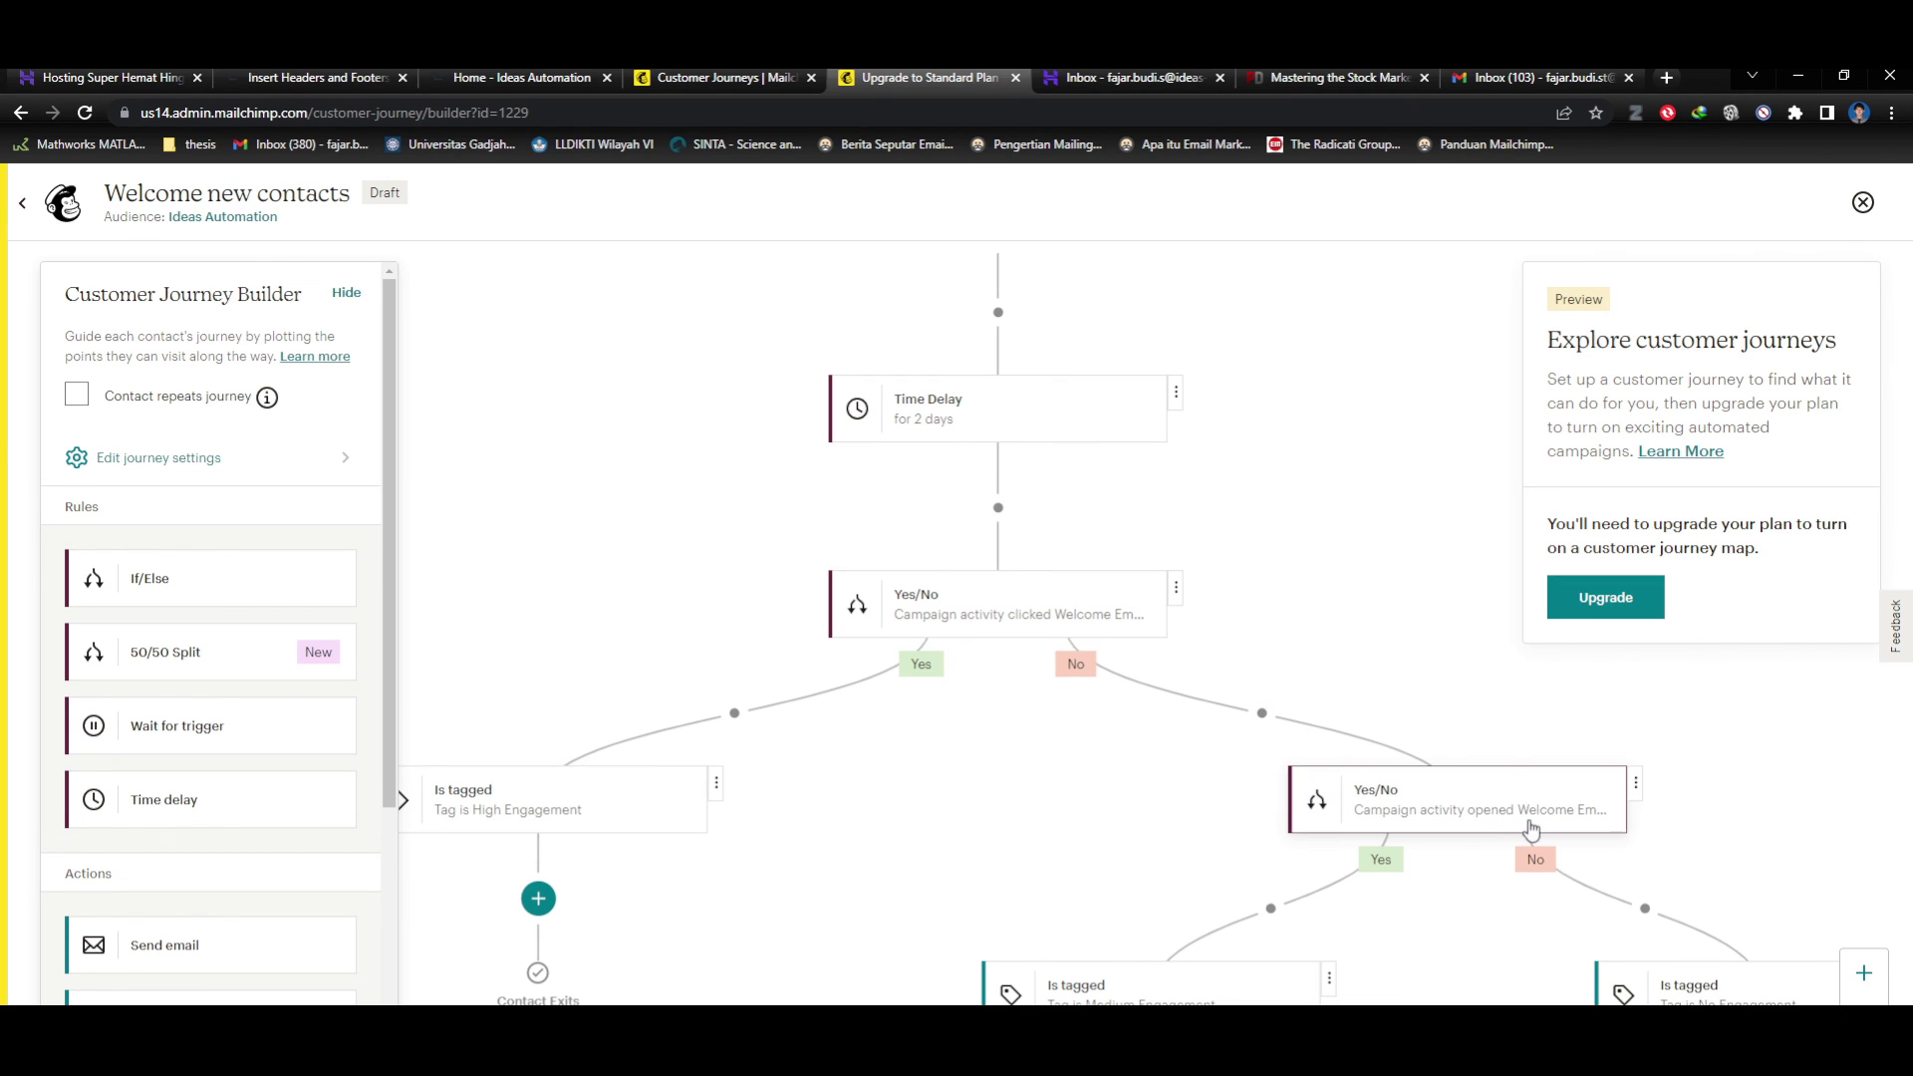
scroll(1532, 829, "down", 1)
scroll(1520, 768, "down", 1)
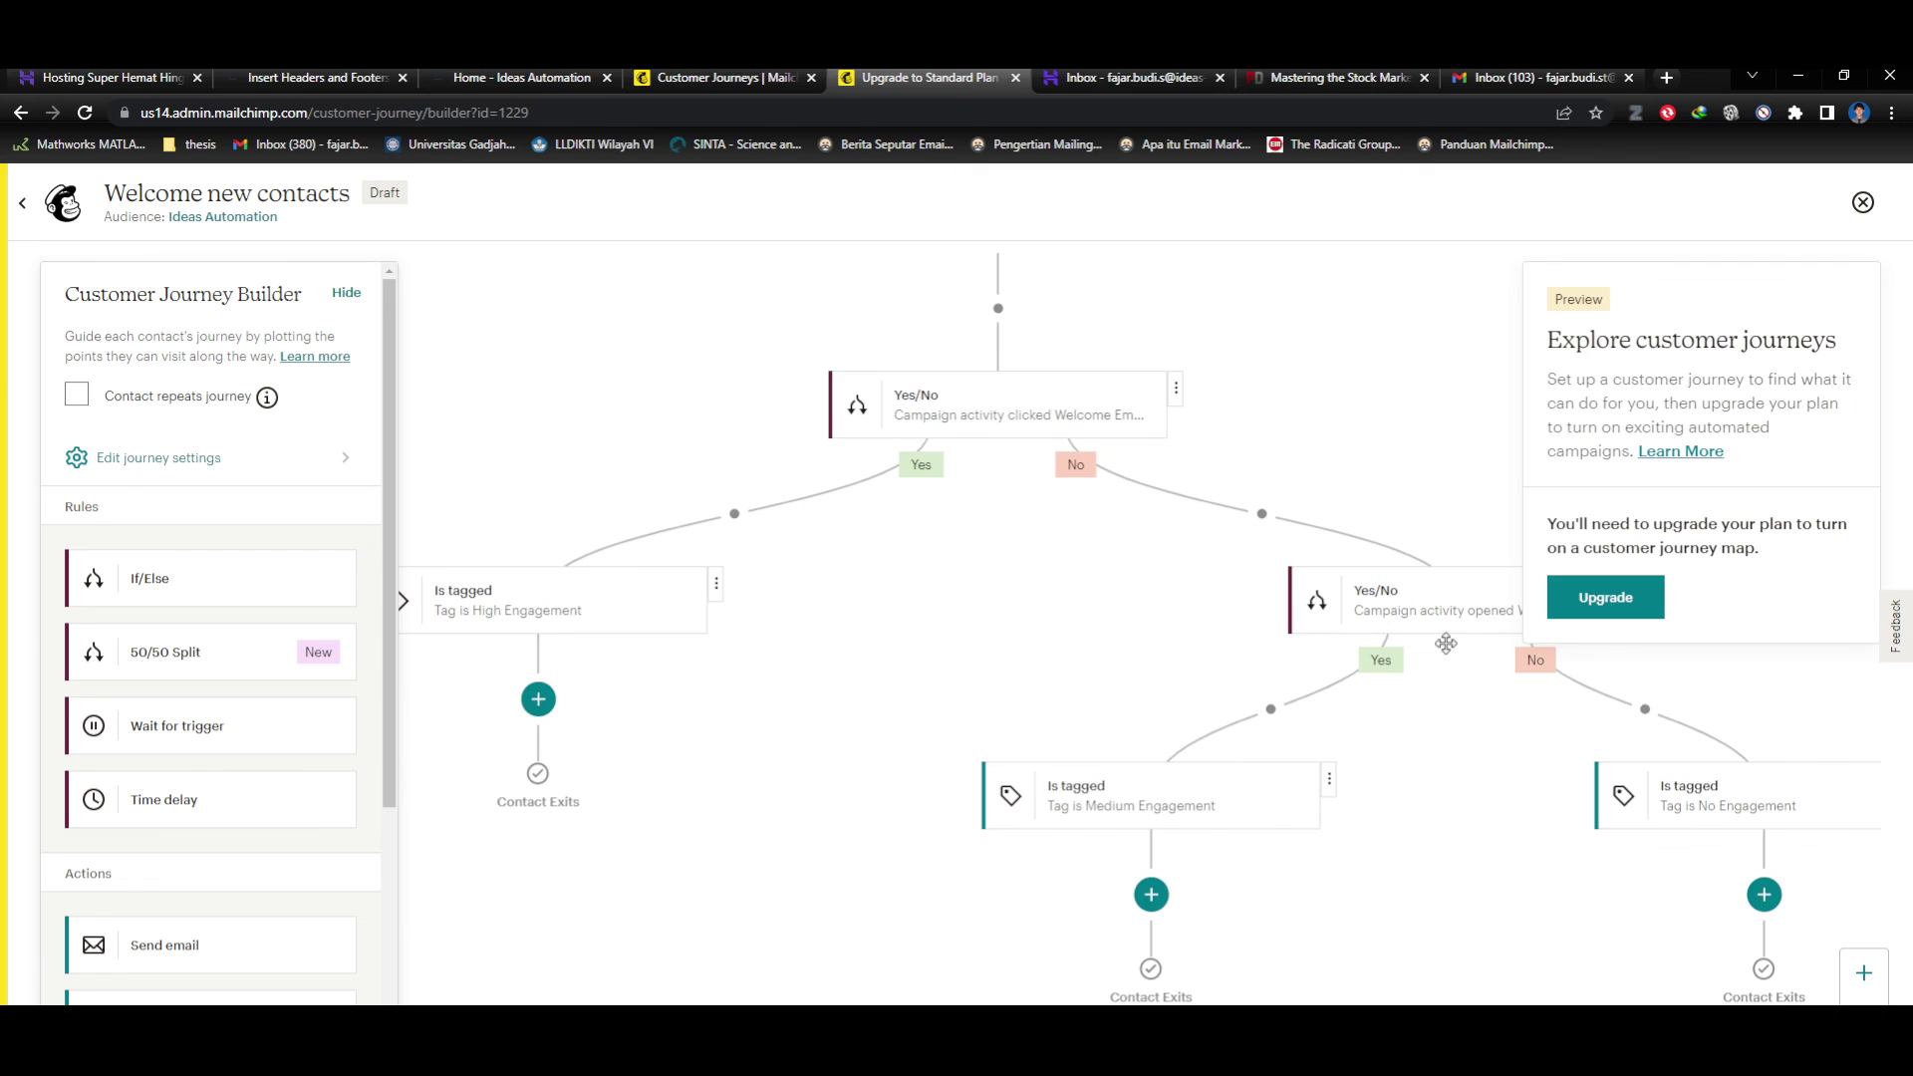
Inspect the If/Else settings of the Yes/No rule based on opened welcome emails, and close them without saving.
scroll(1446, 644, "up", 2)
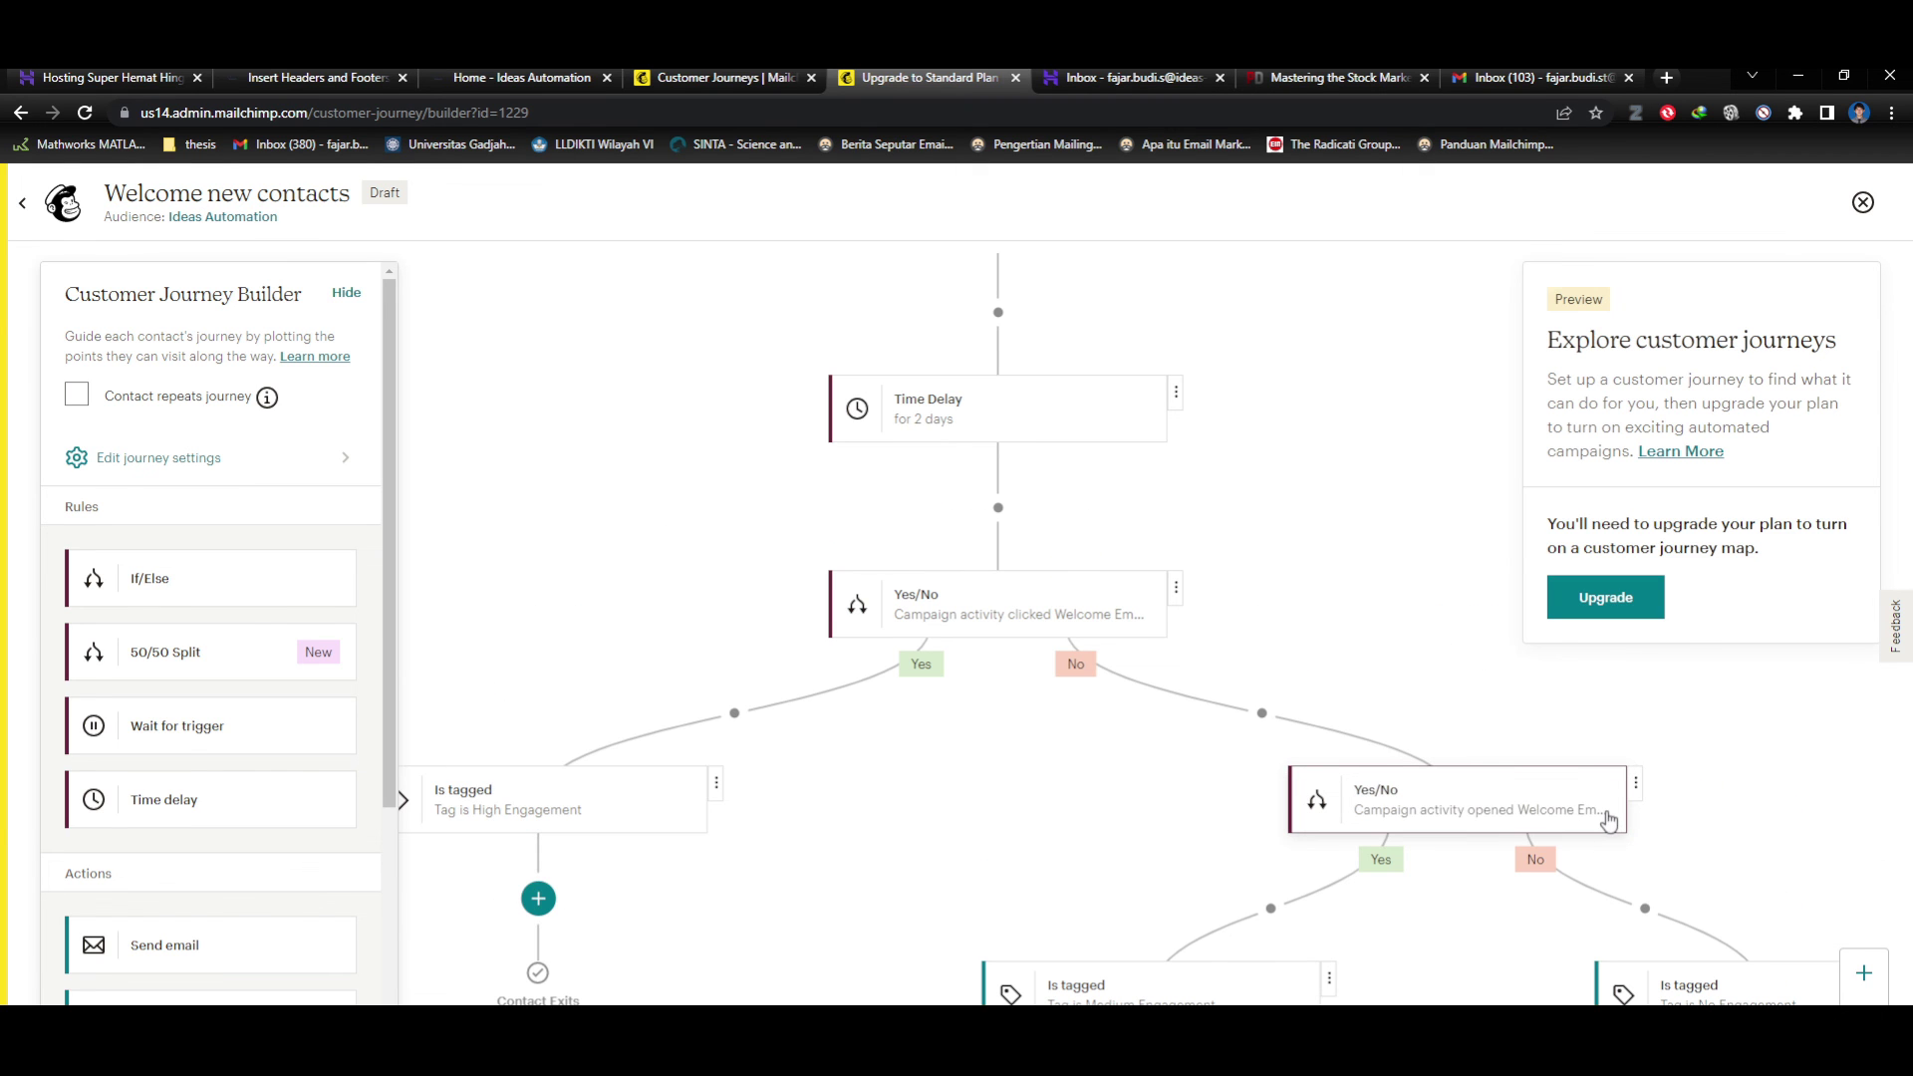
scroll(1609, 819, "down", 1)
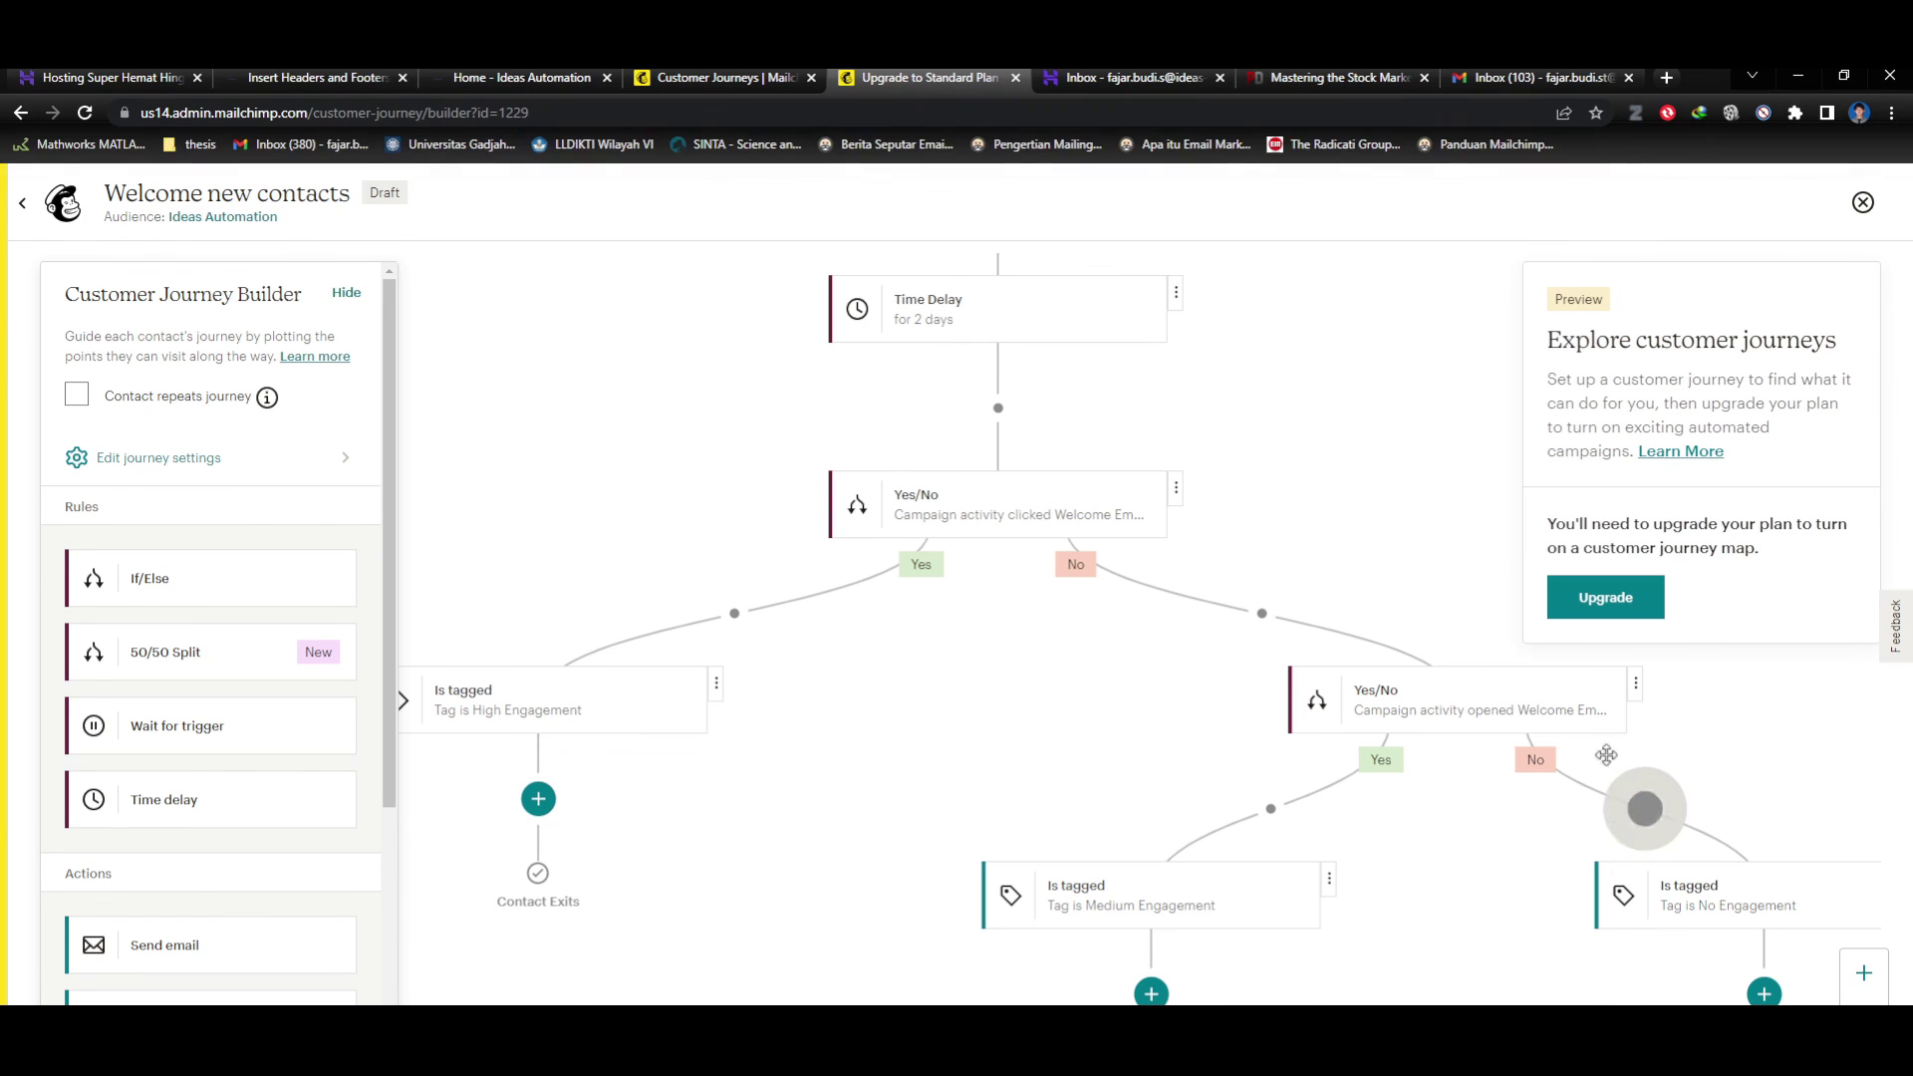
left_click(1581, 706)
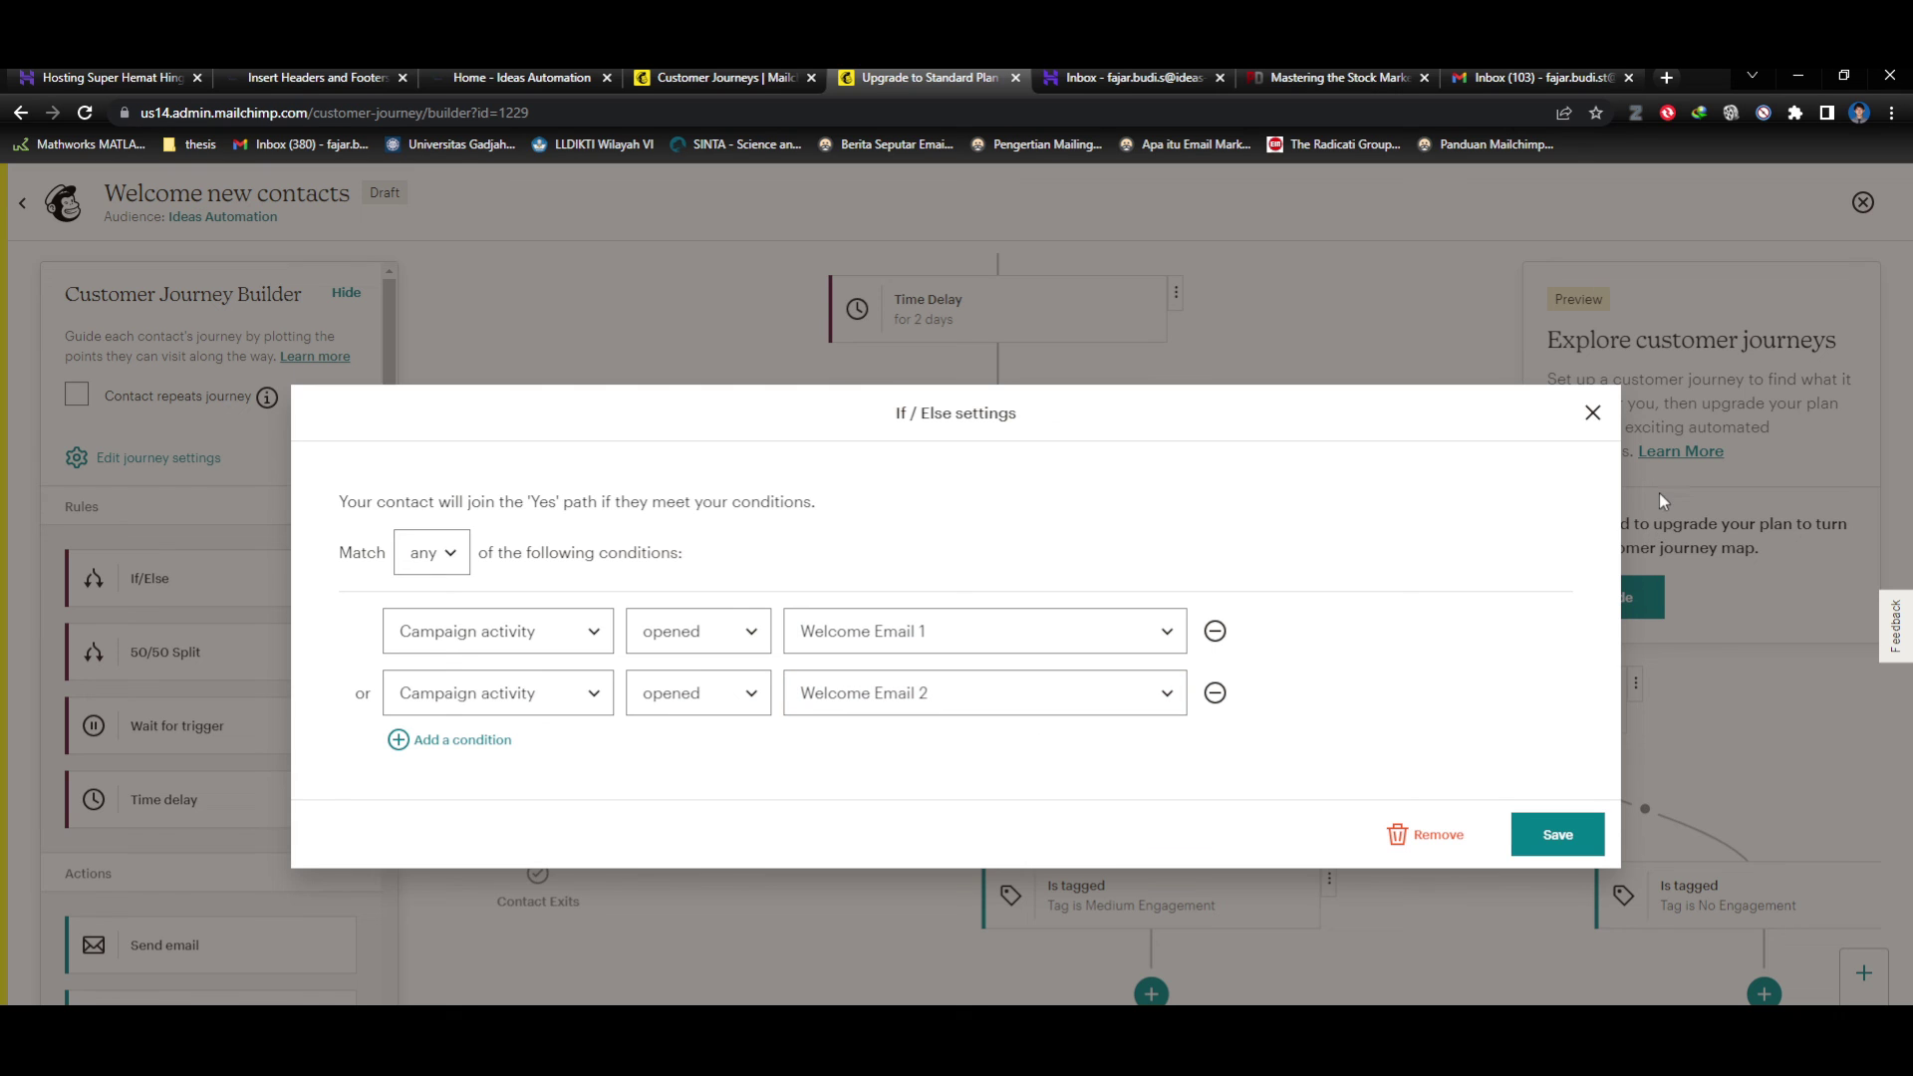
left_click(1593, 413)
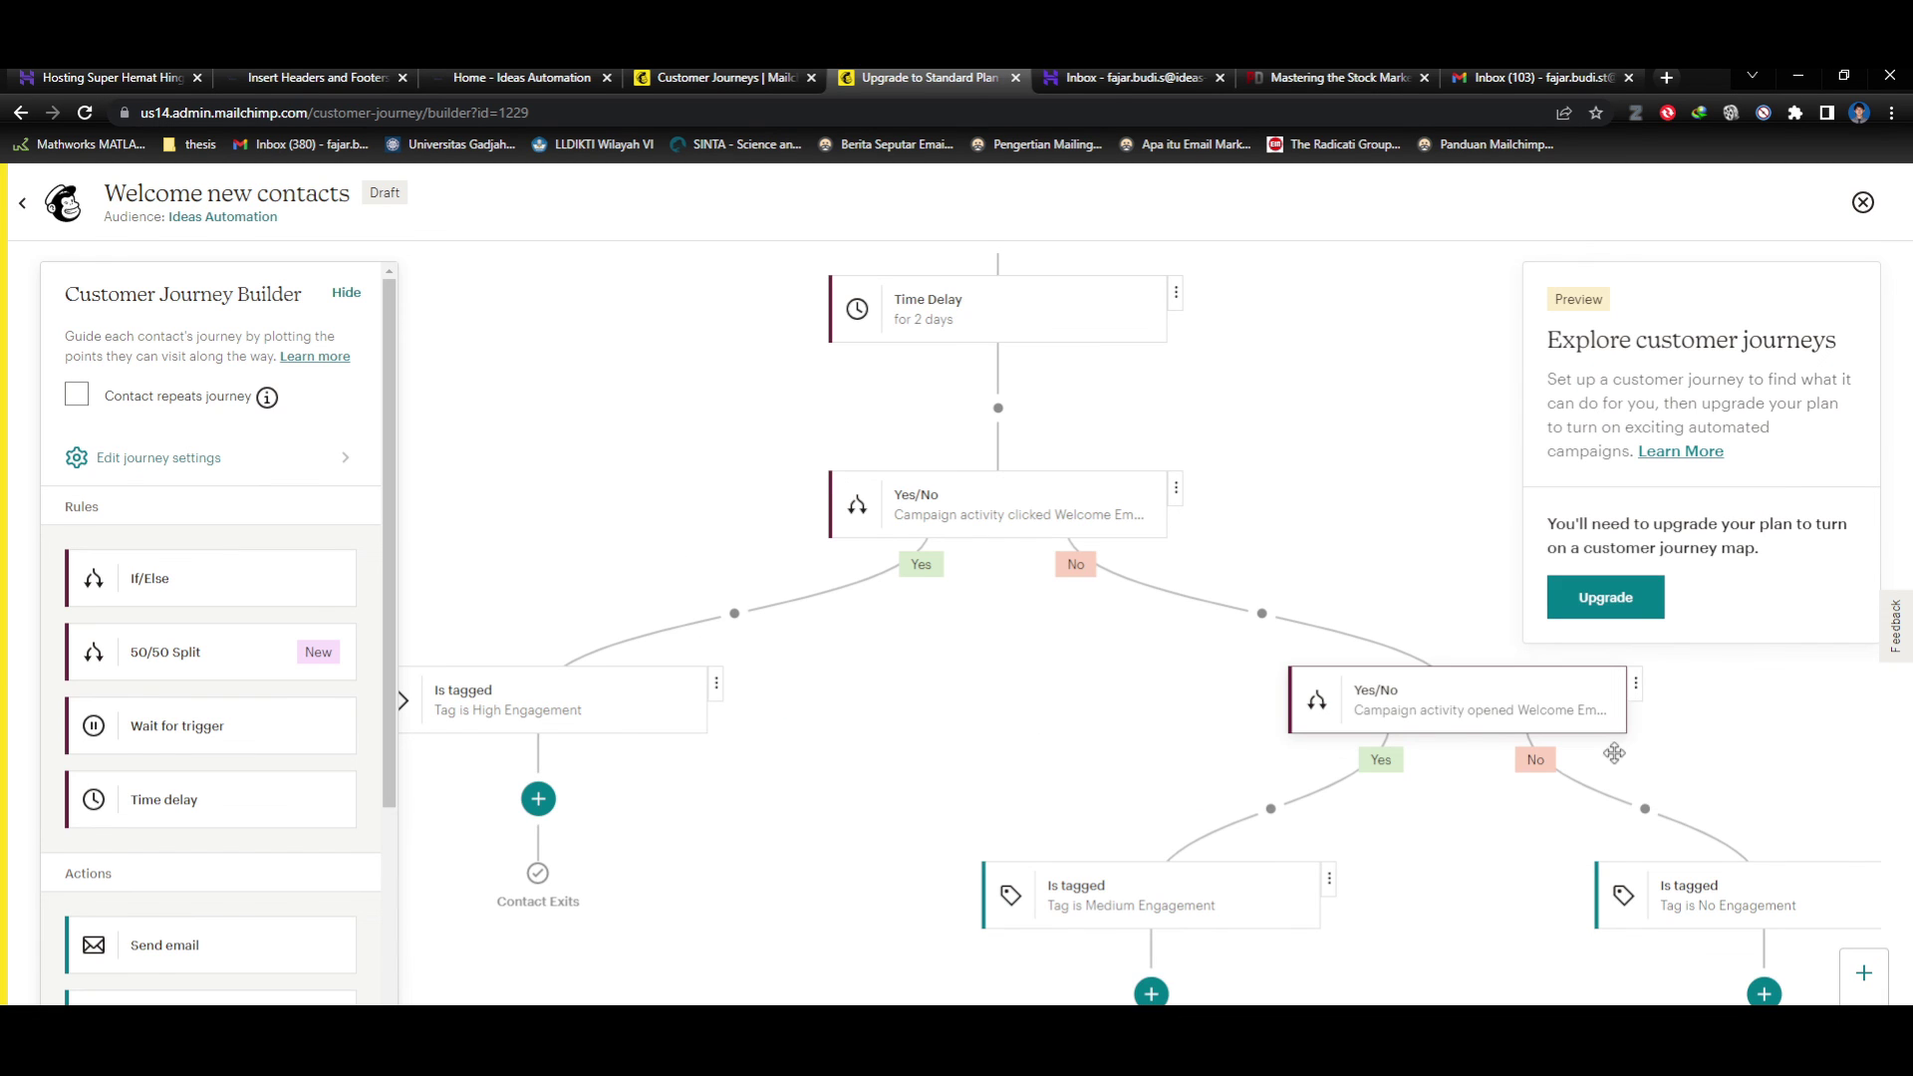
Review the engagement tag endings and retrace the journey map between its sign-up starting point and the Yes/No branches.
scroll(1550, 823, "down", 2)
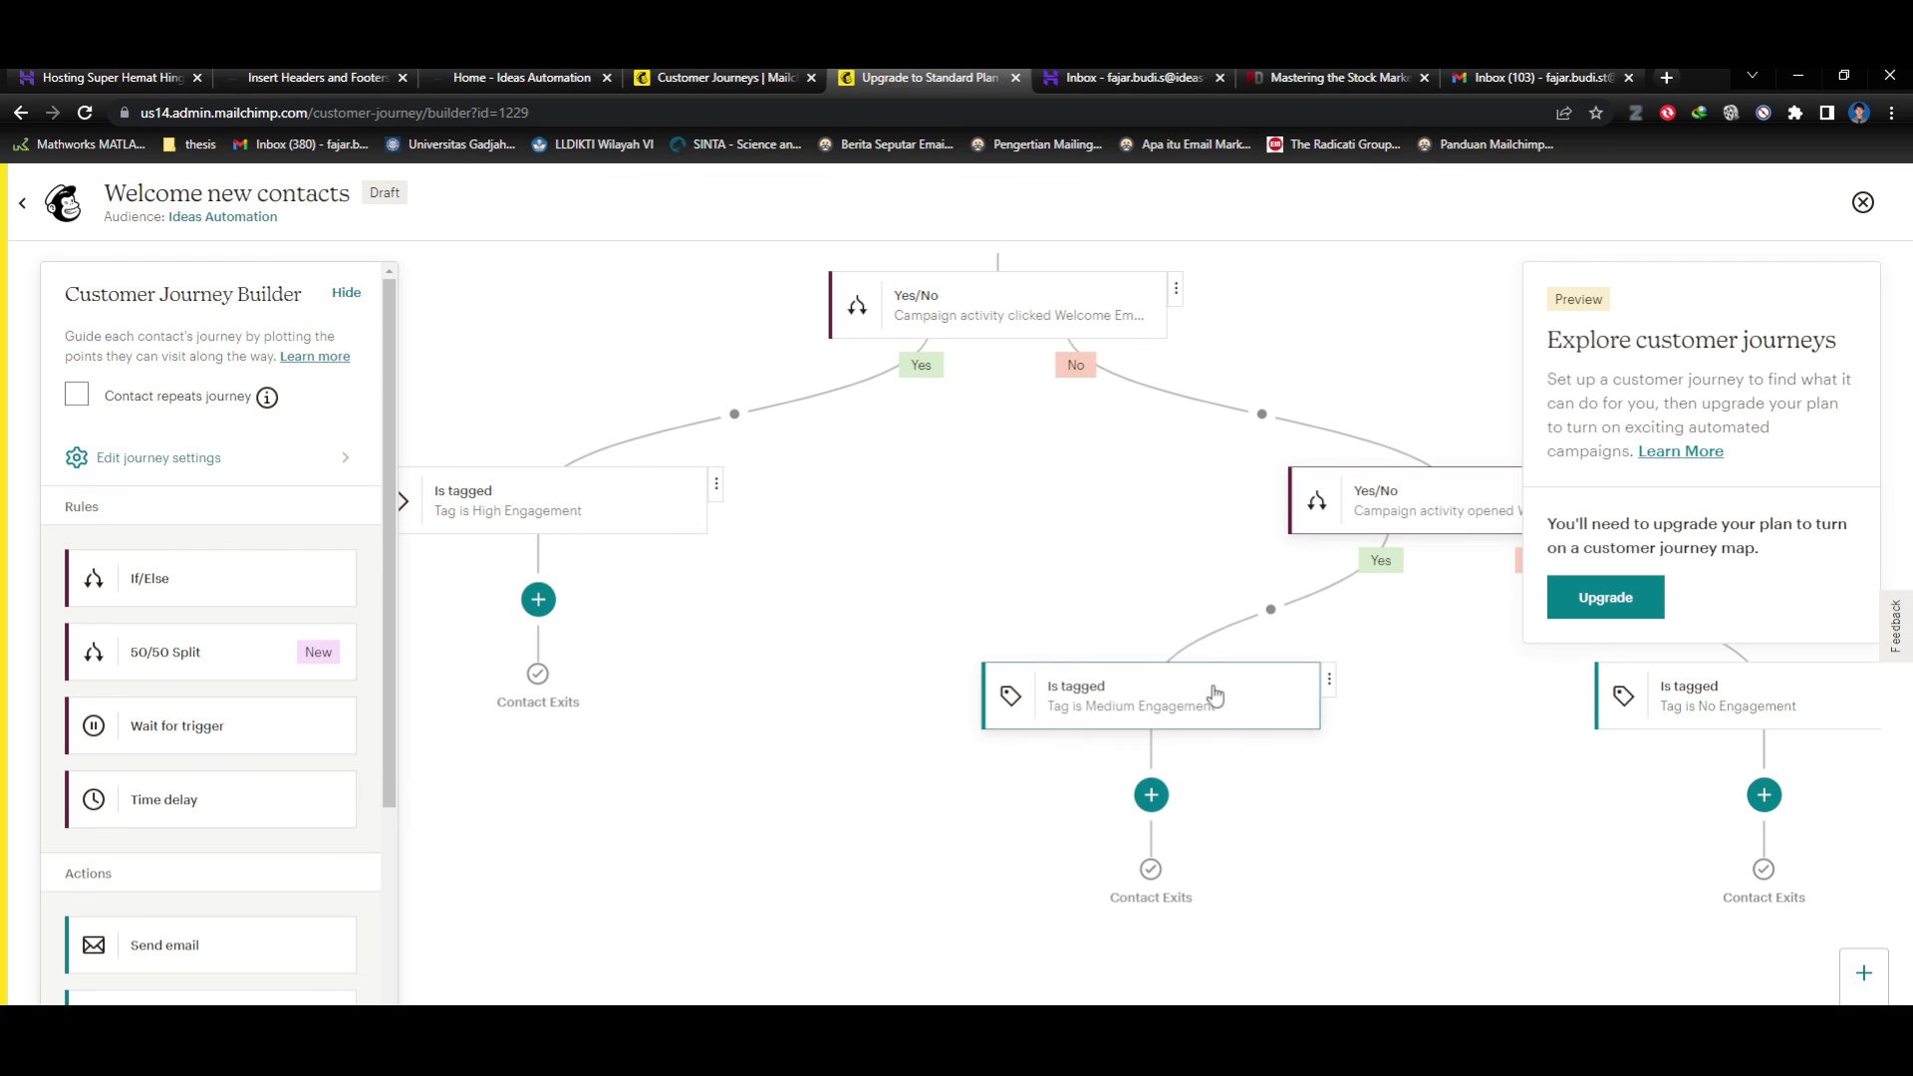
scroll(1277, 740, "up", 5)
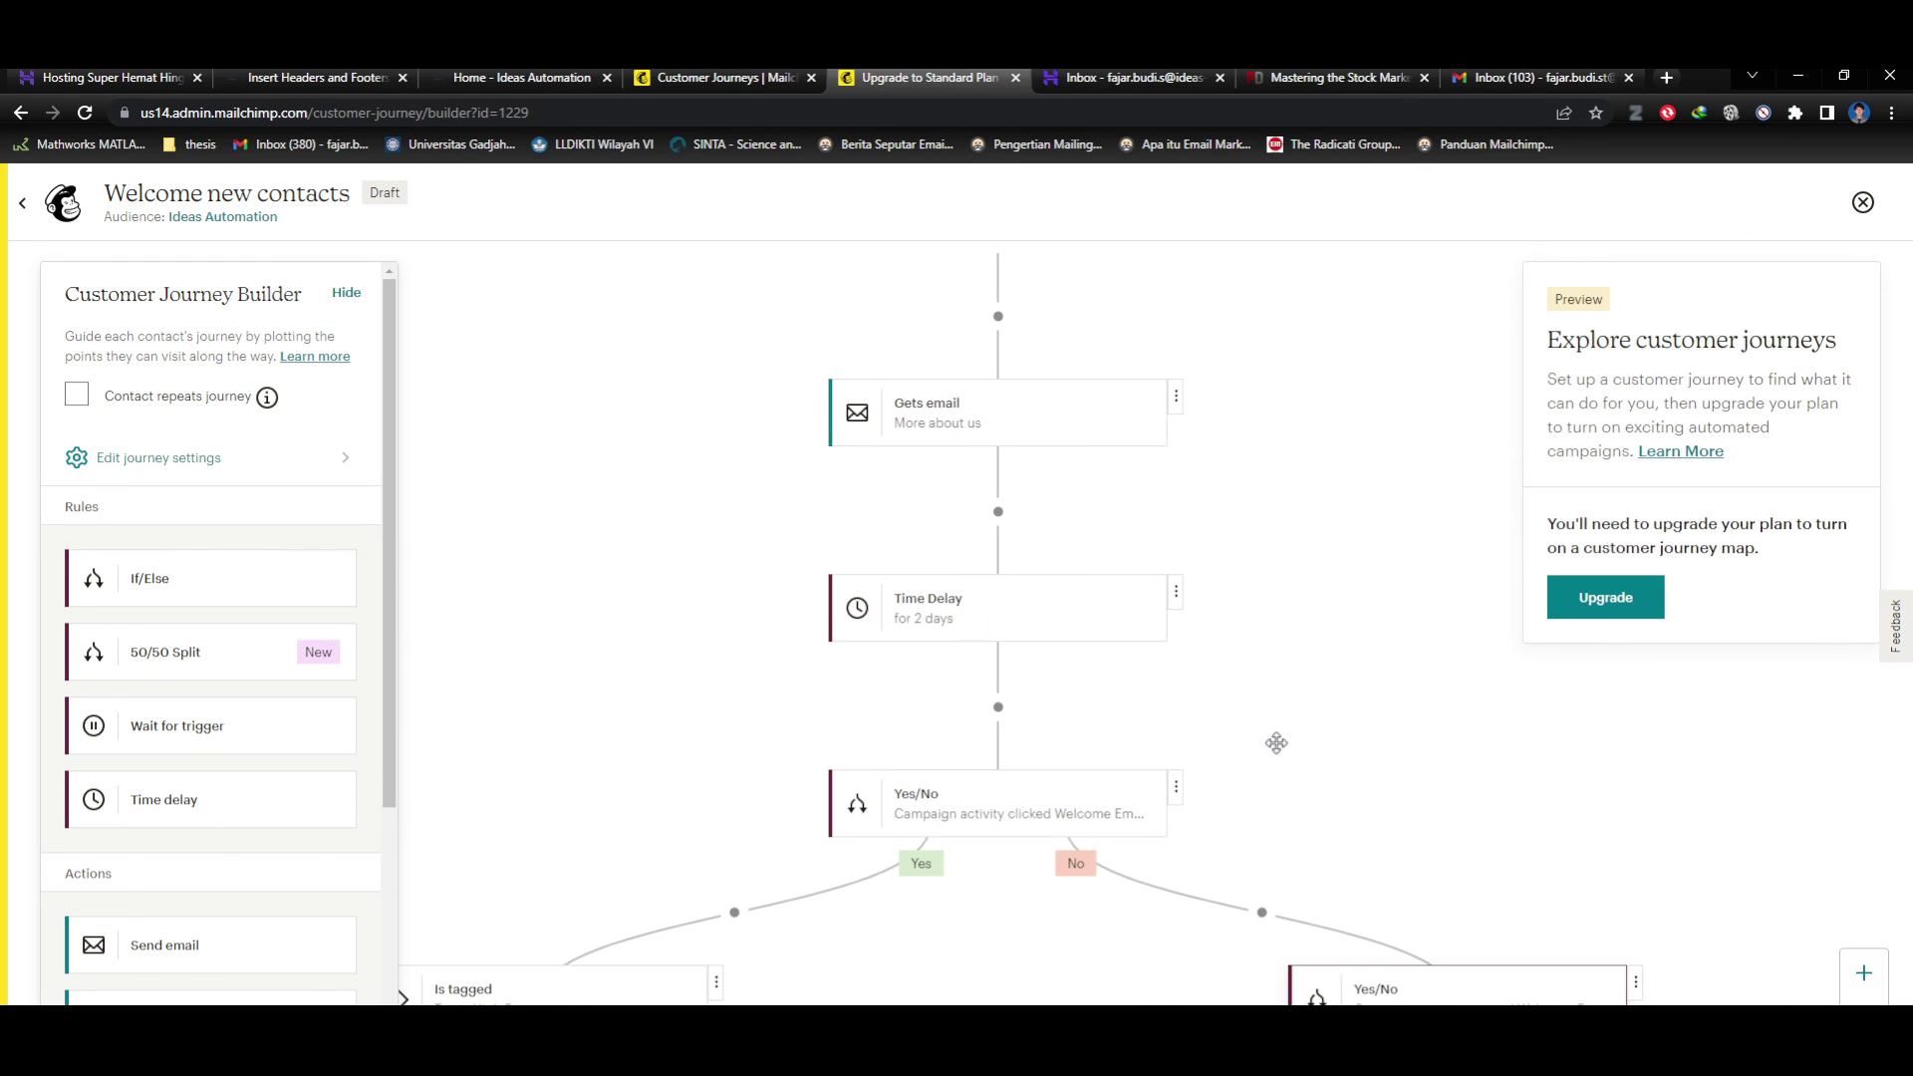
scroll(1276, 744, "up", 5)
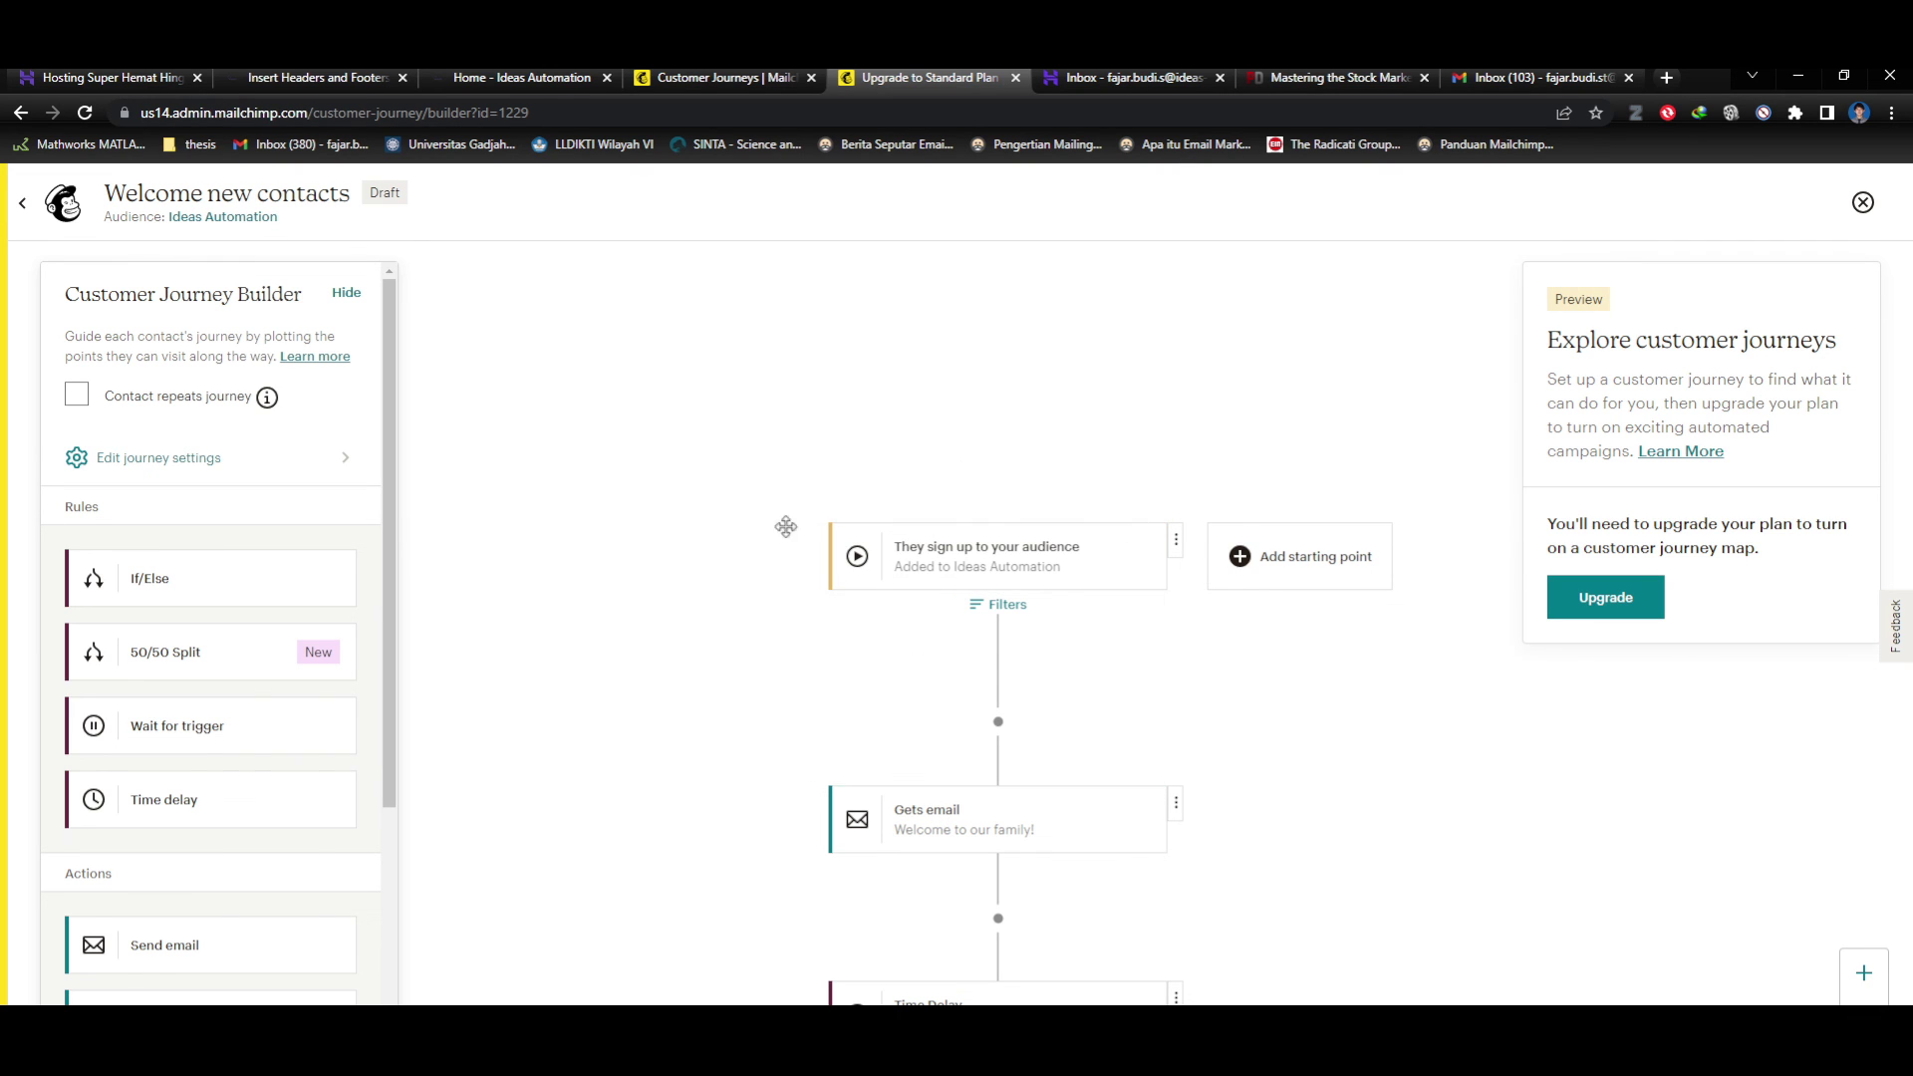
scroll(1059, 709, "down", 6)
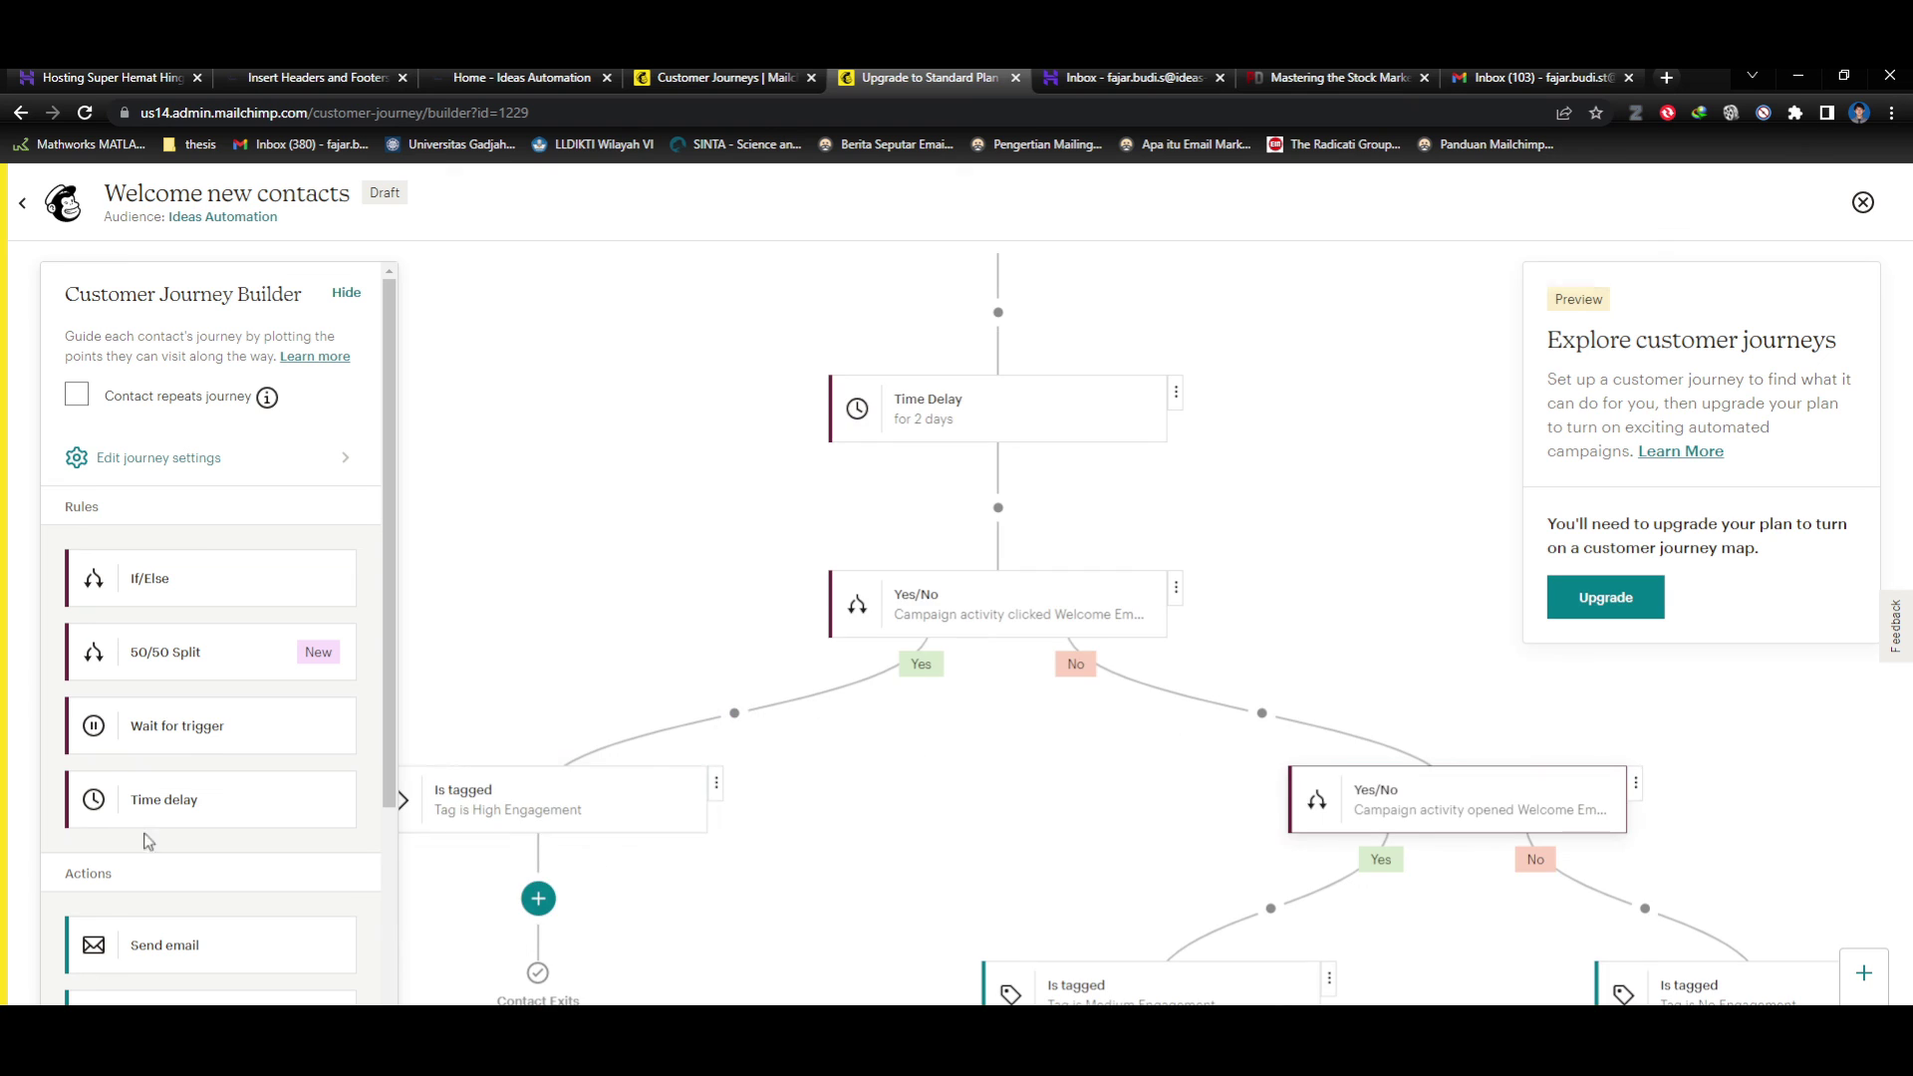
scroll(777, 610, "up", 4)
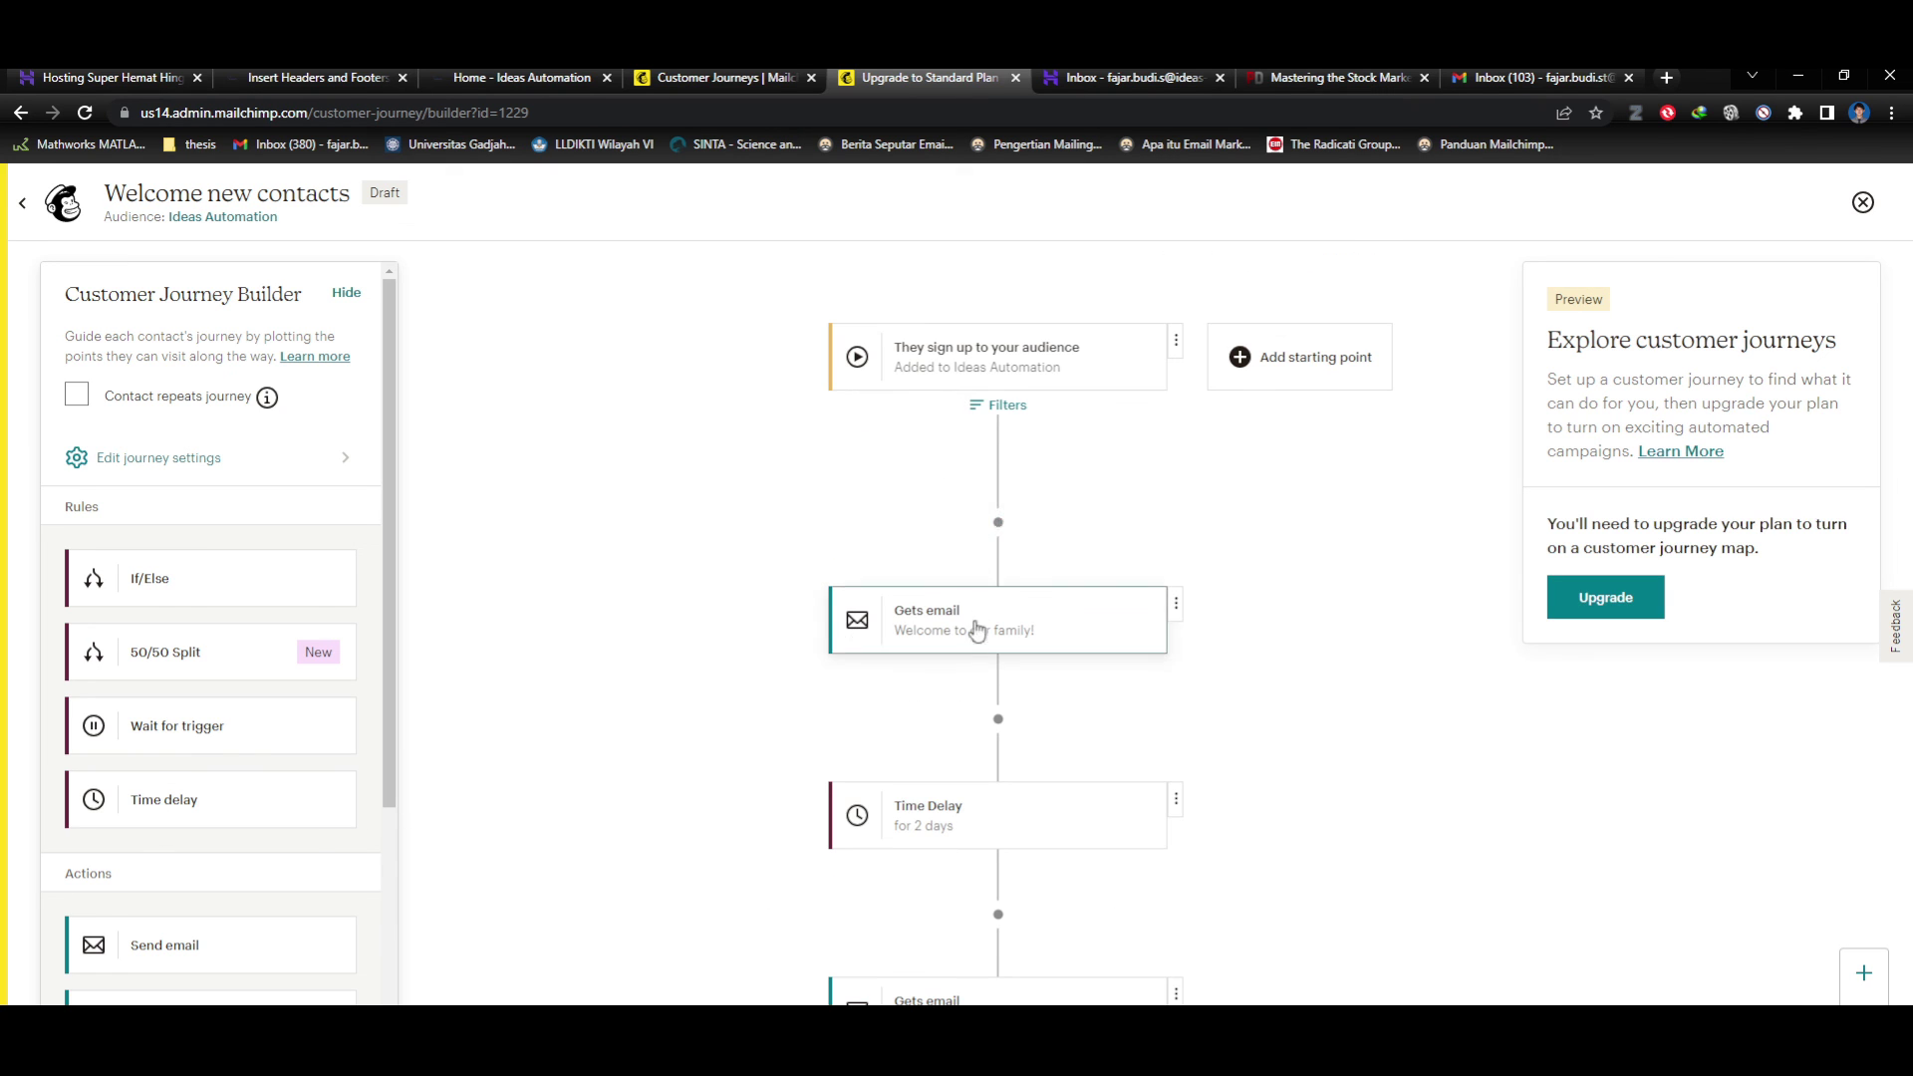
scroll(977, 638, "down", 3)
scroll(1016, 461, "down", 3)
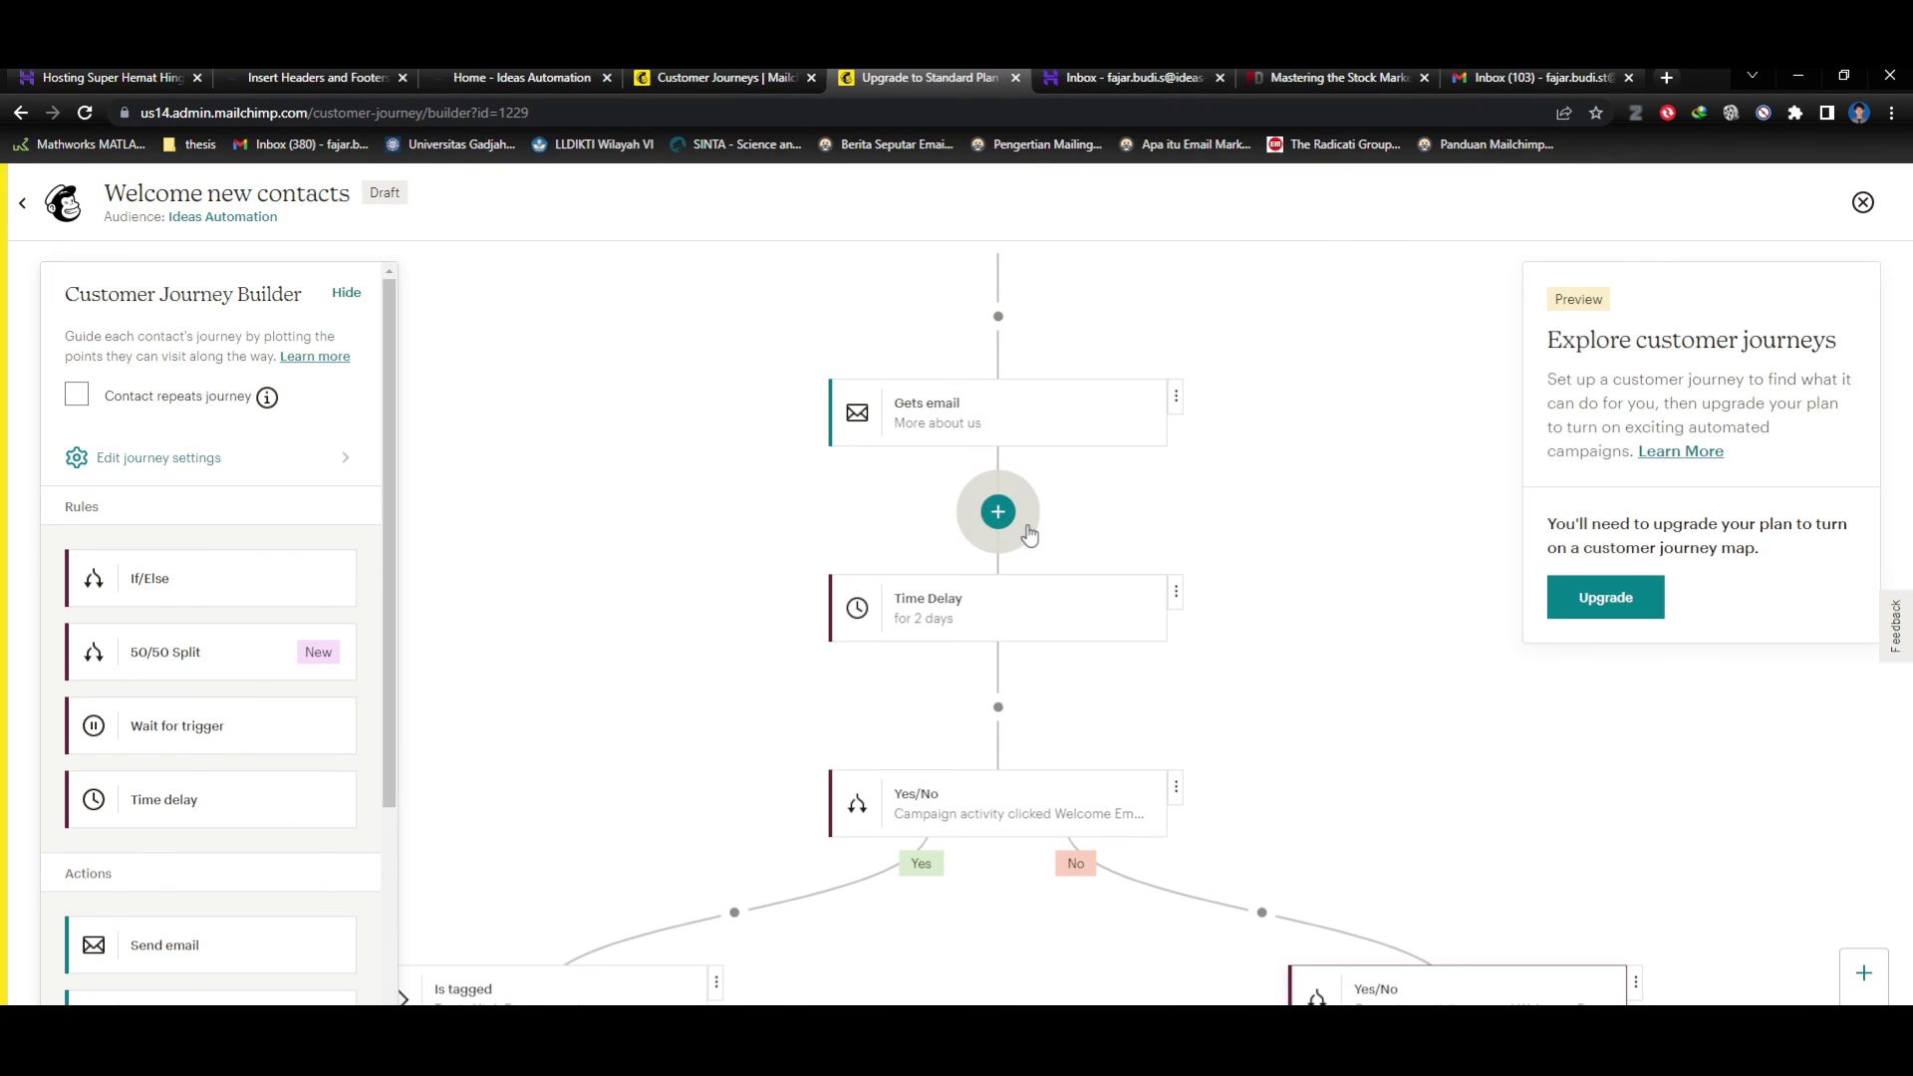
scroll(1058, 438, "down", 2)
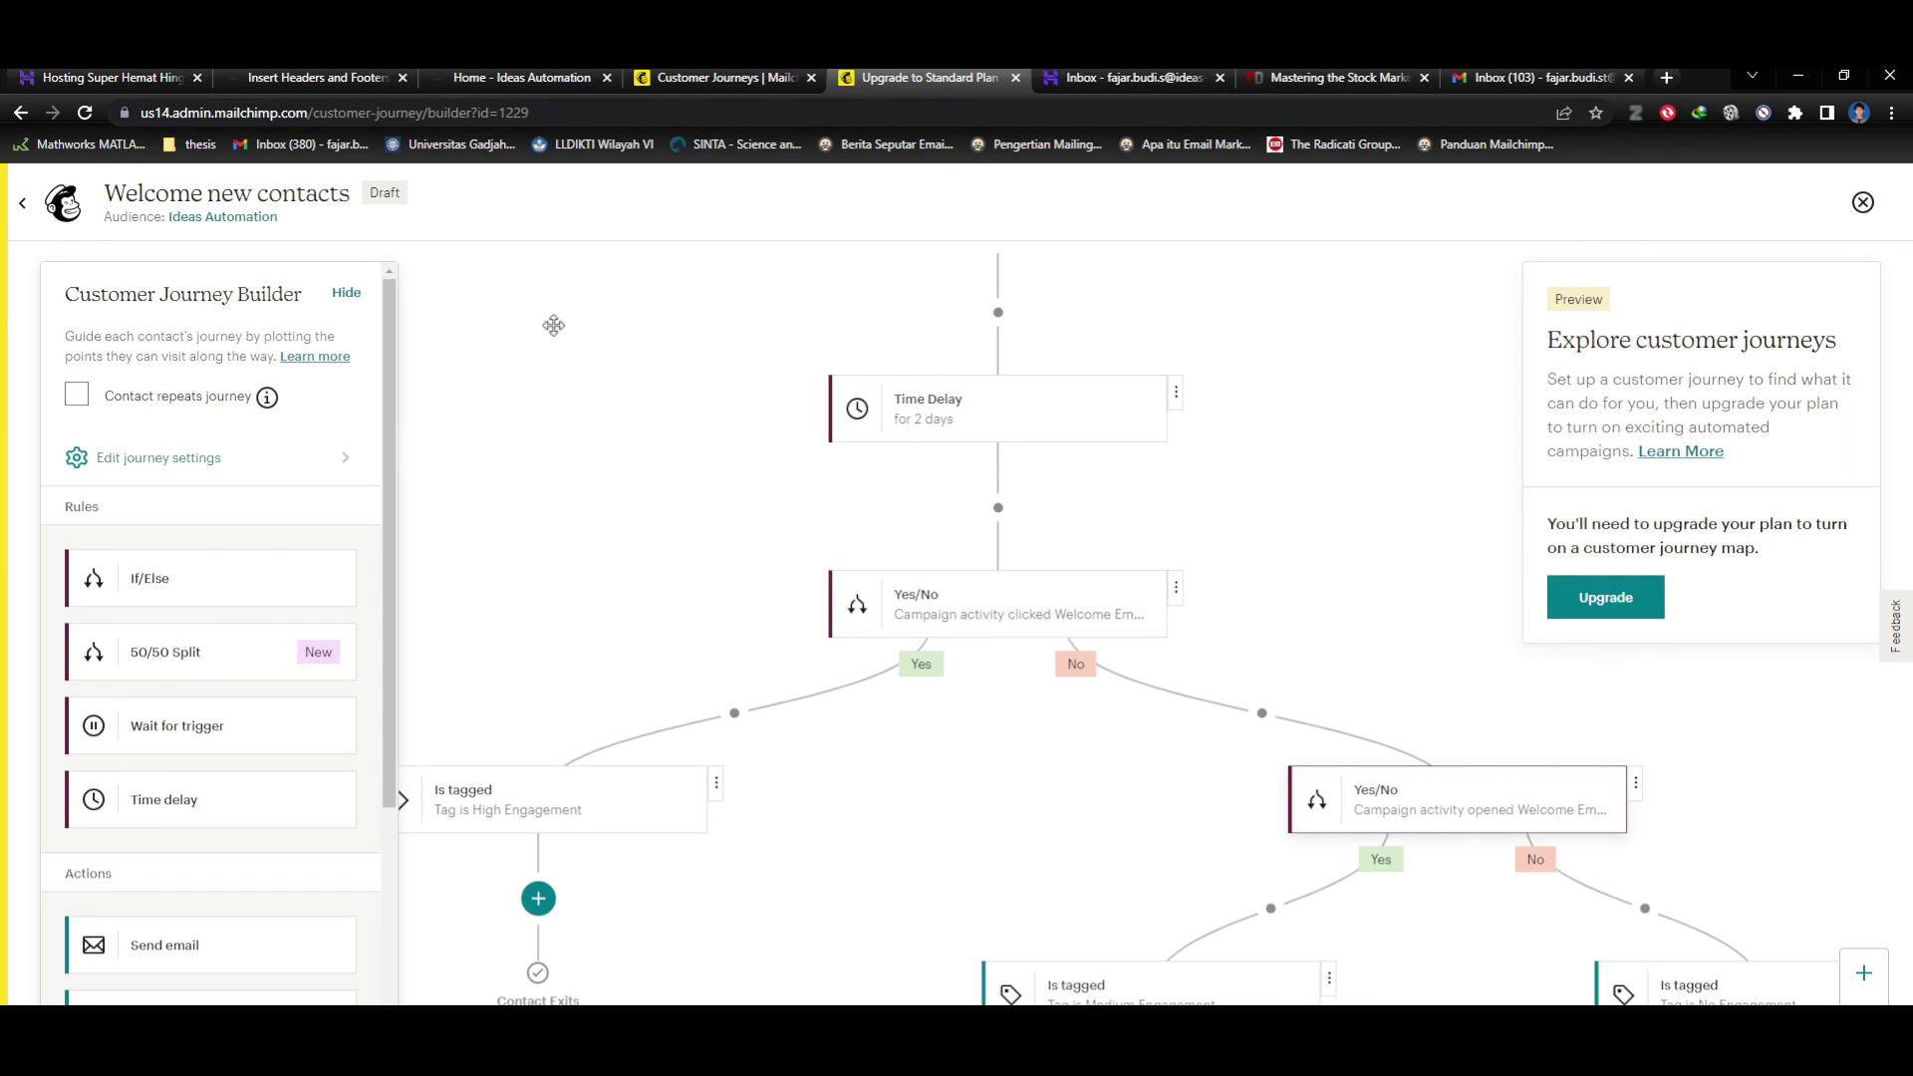
Review the Welcome new contacts journey map once more, and look over the recent journeys on the Customer Journeys page.
scroll(688, 678, "down", 3)
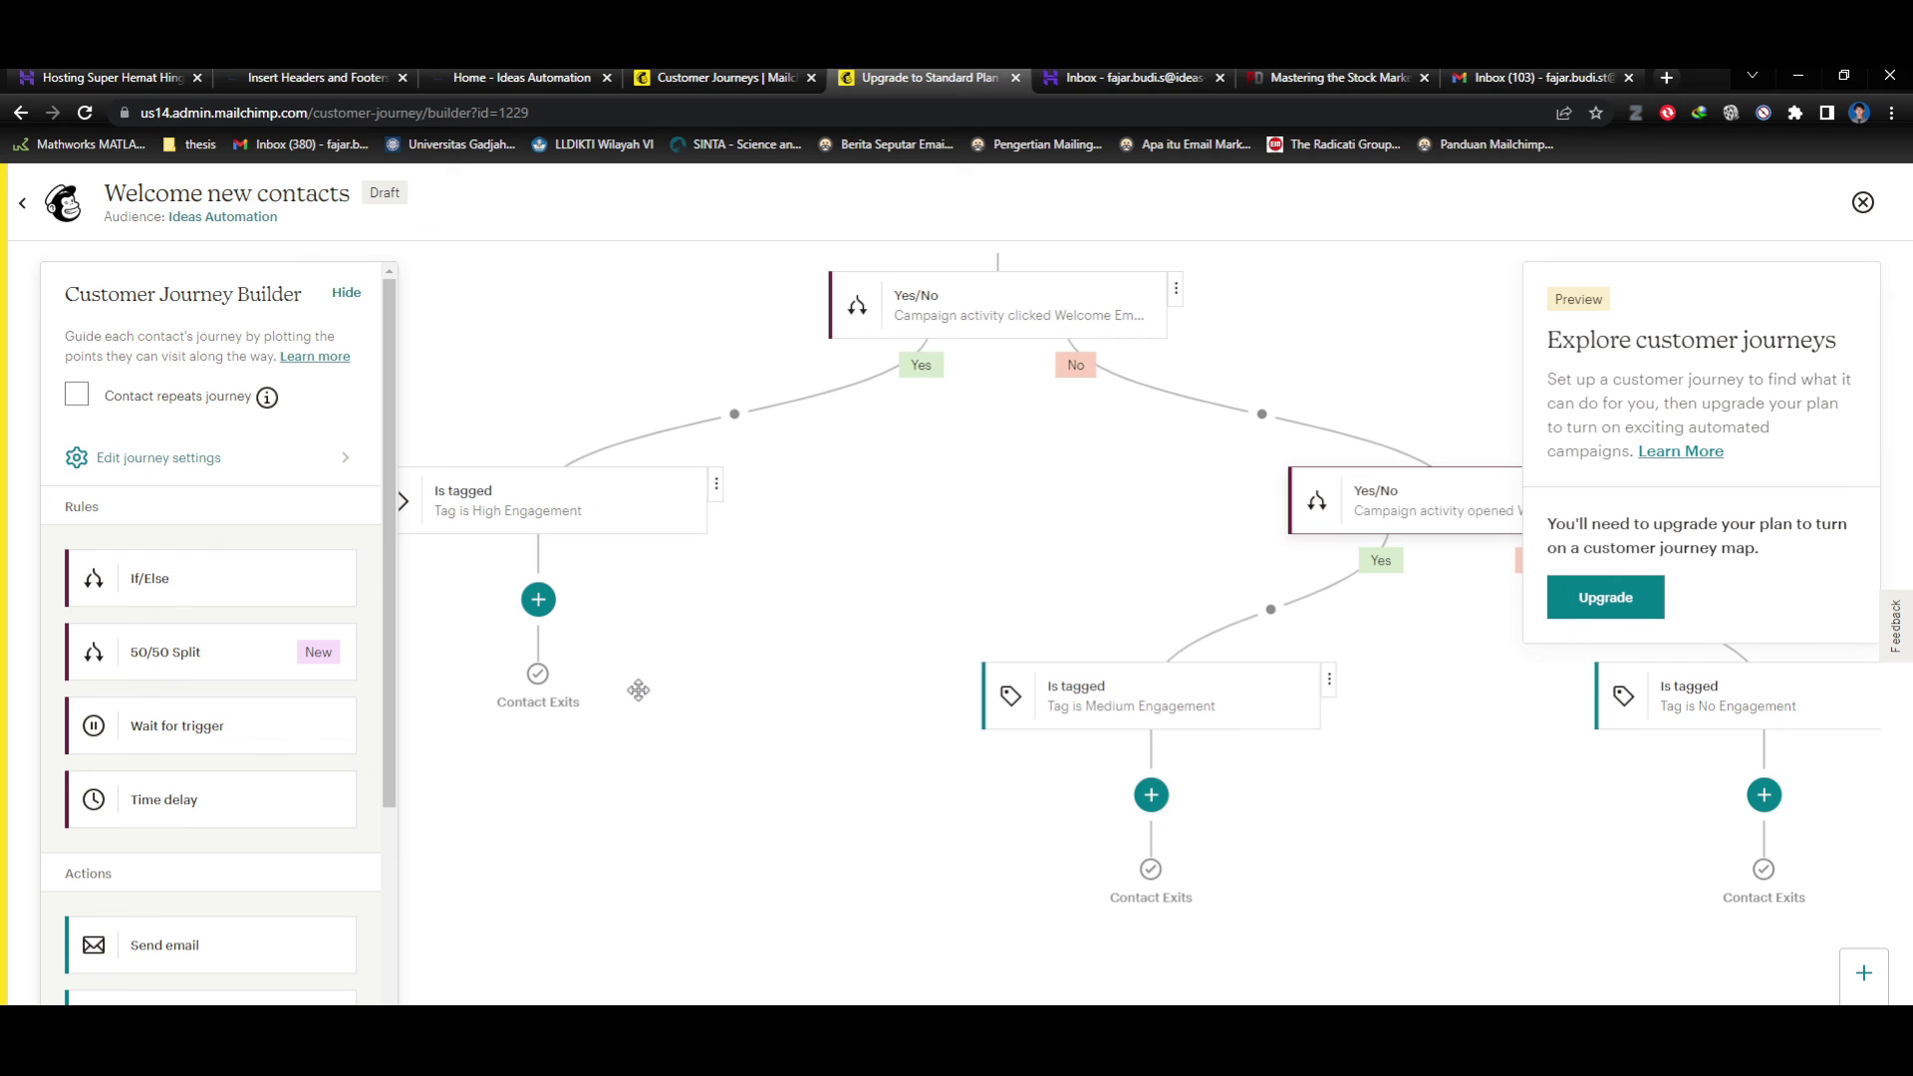
scroll(857, 718, "up", 3)
scroll(857, 717, "up", 6)
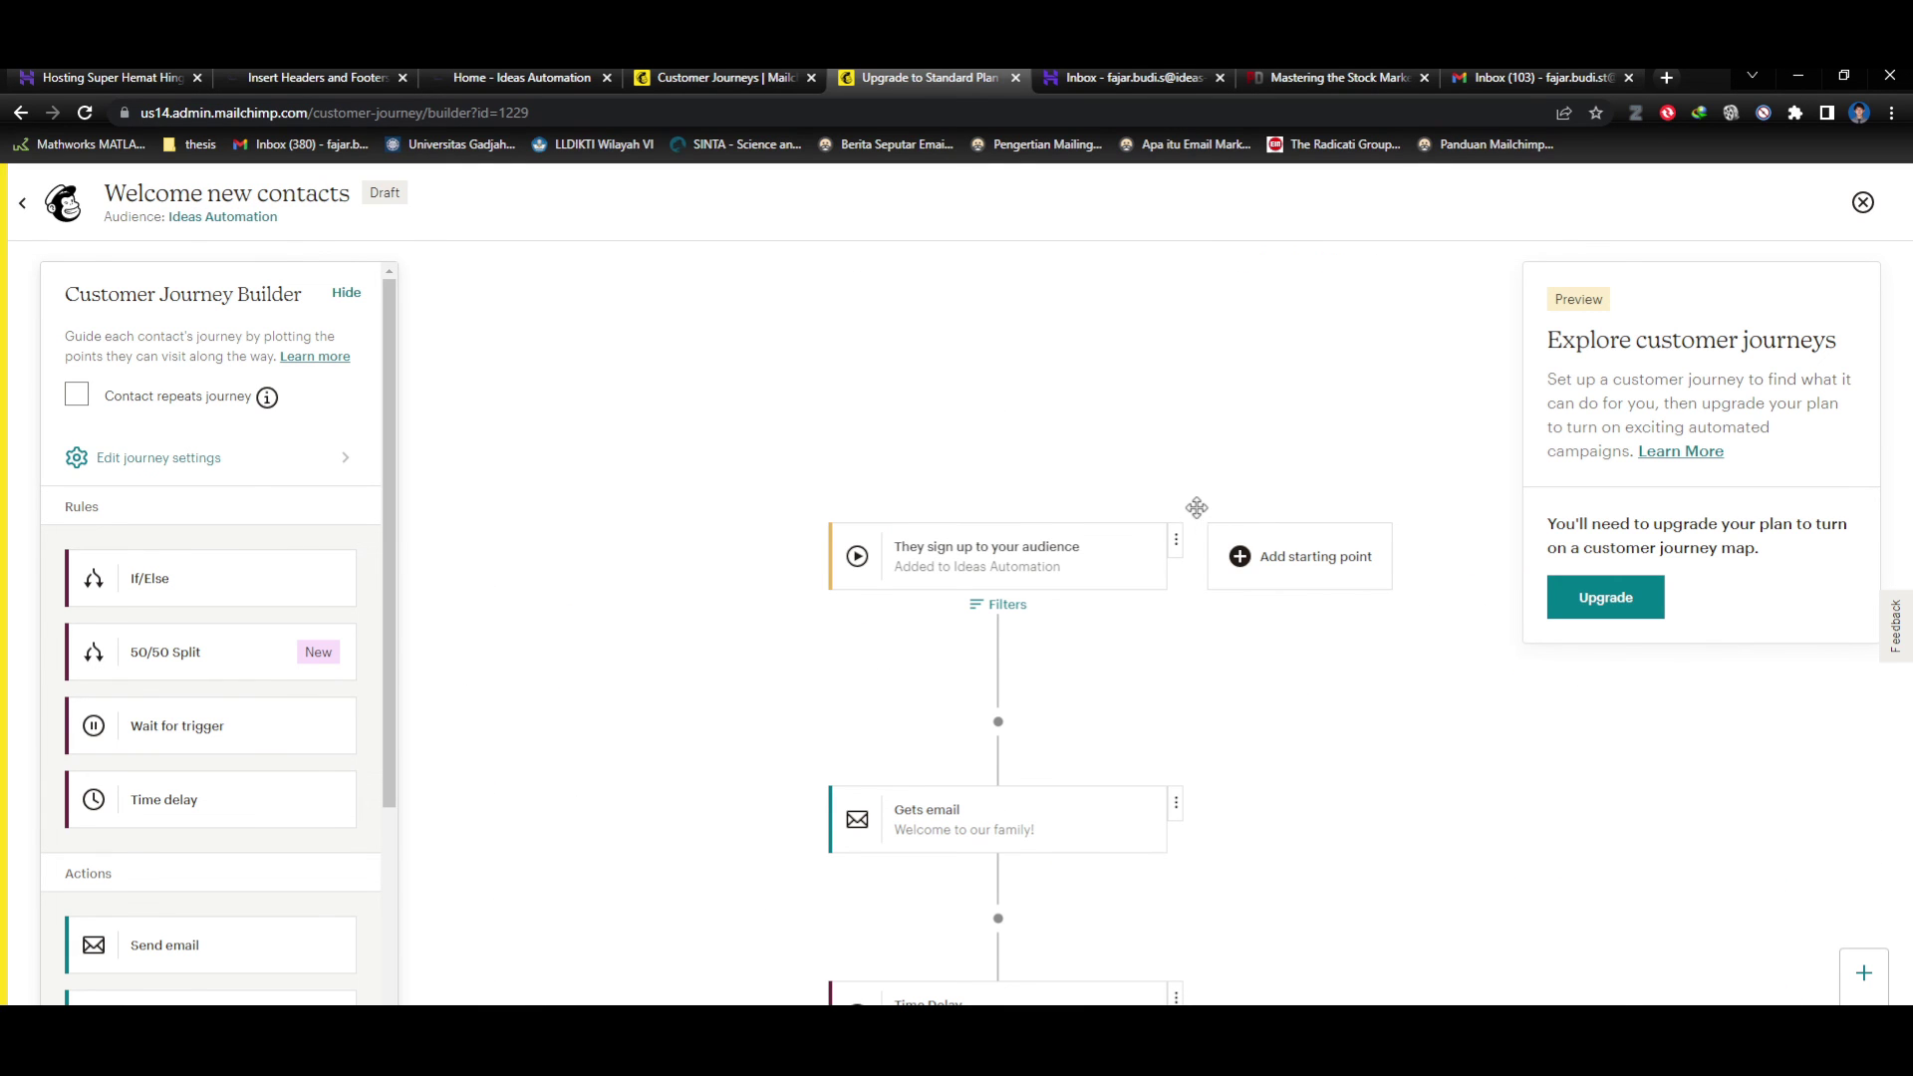
left_click(785, 82)
left_click(783, 80)
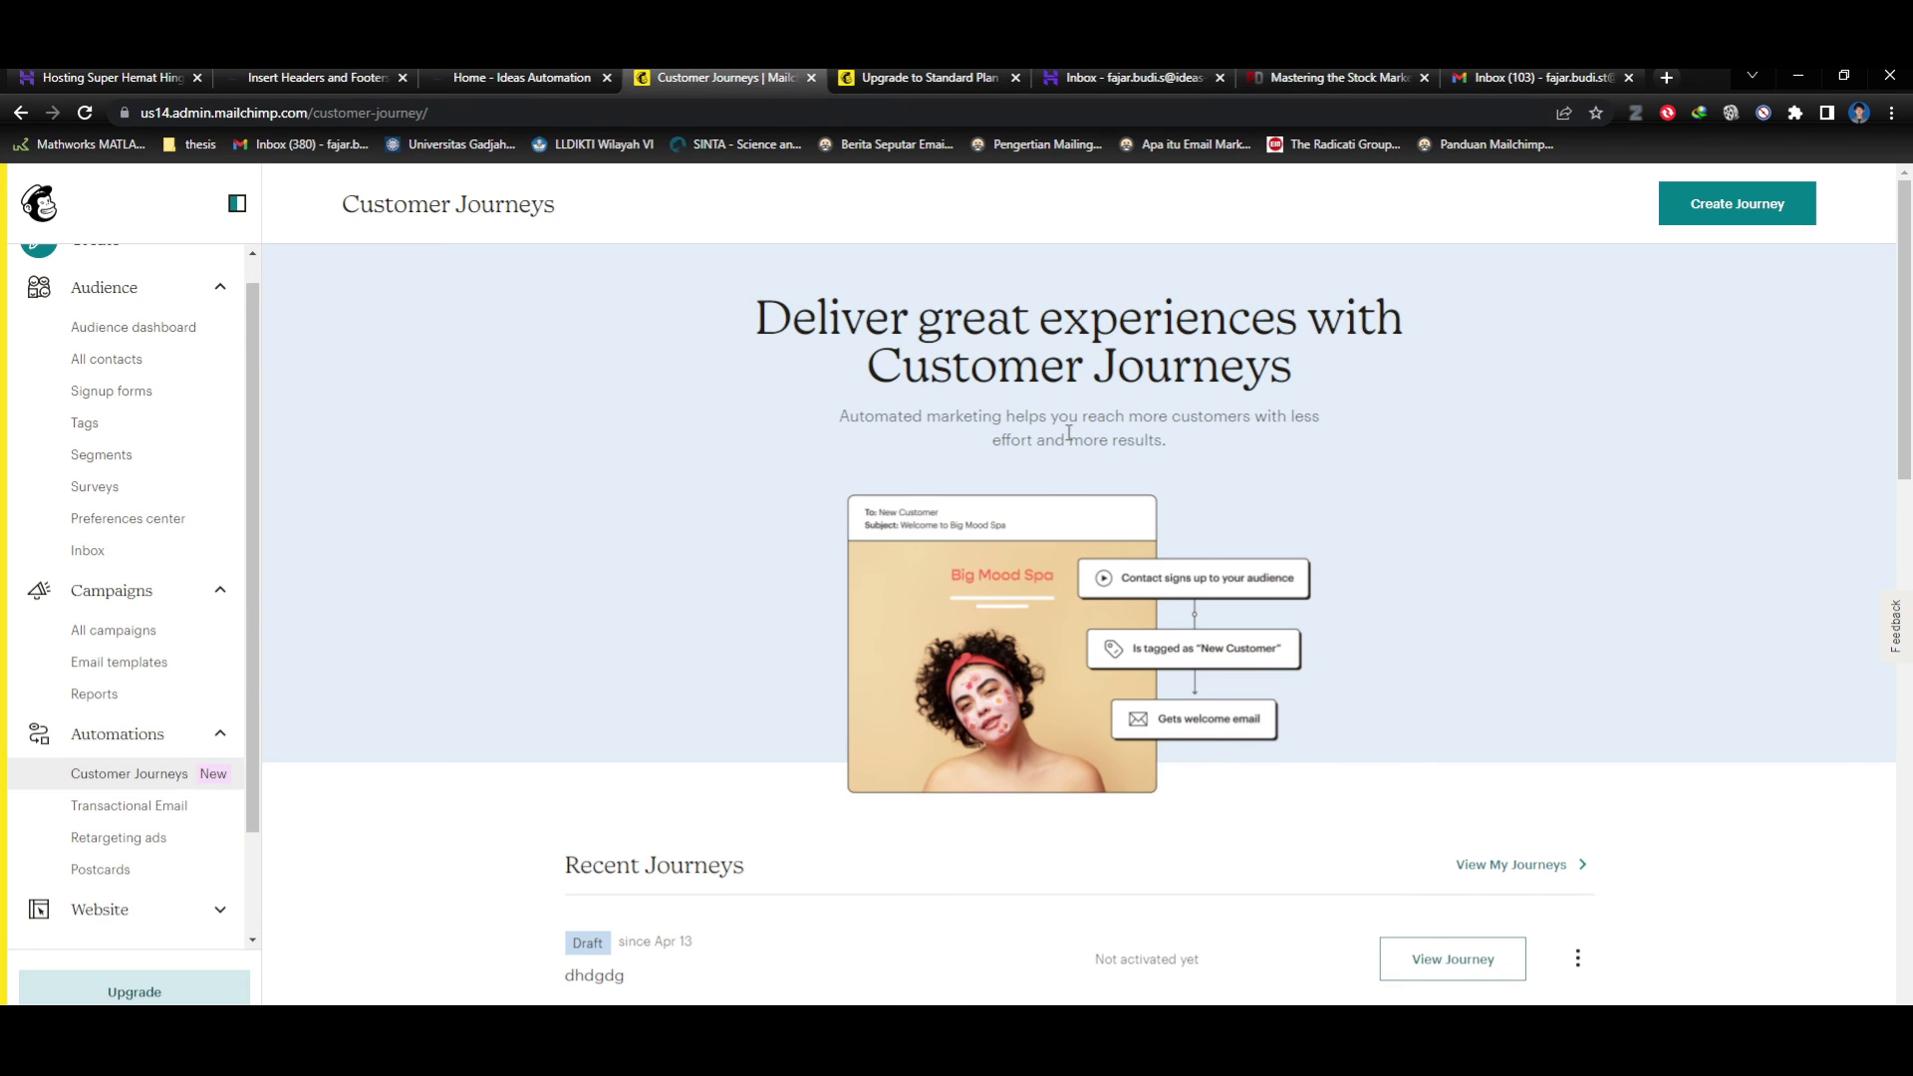
scroll(1061, 448, "down", 2)
scroll(806, 484, "down", 2)
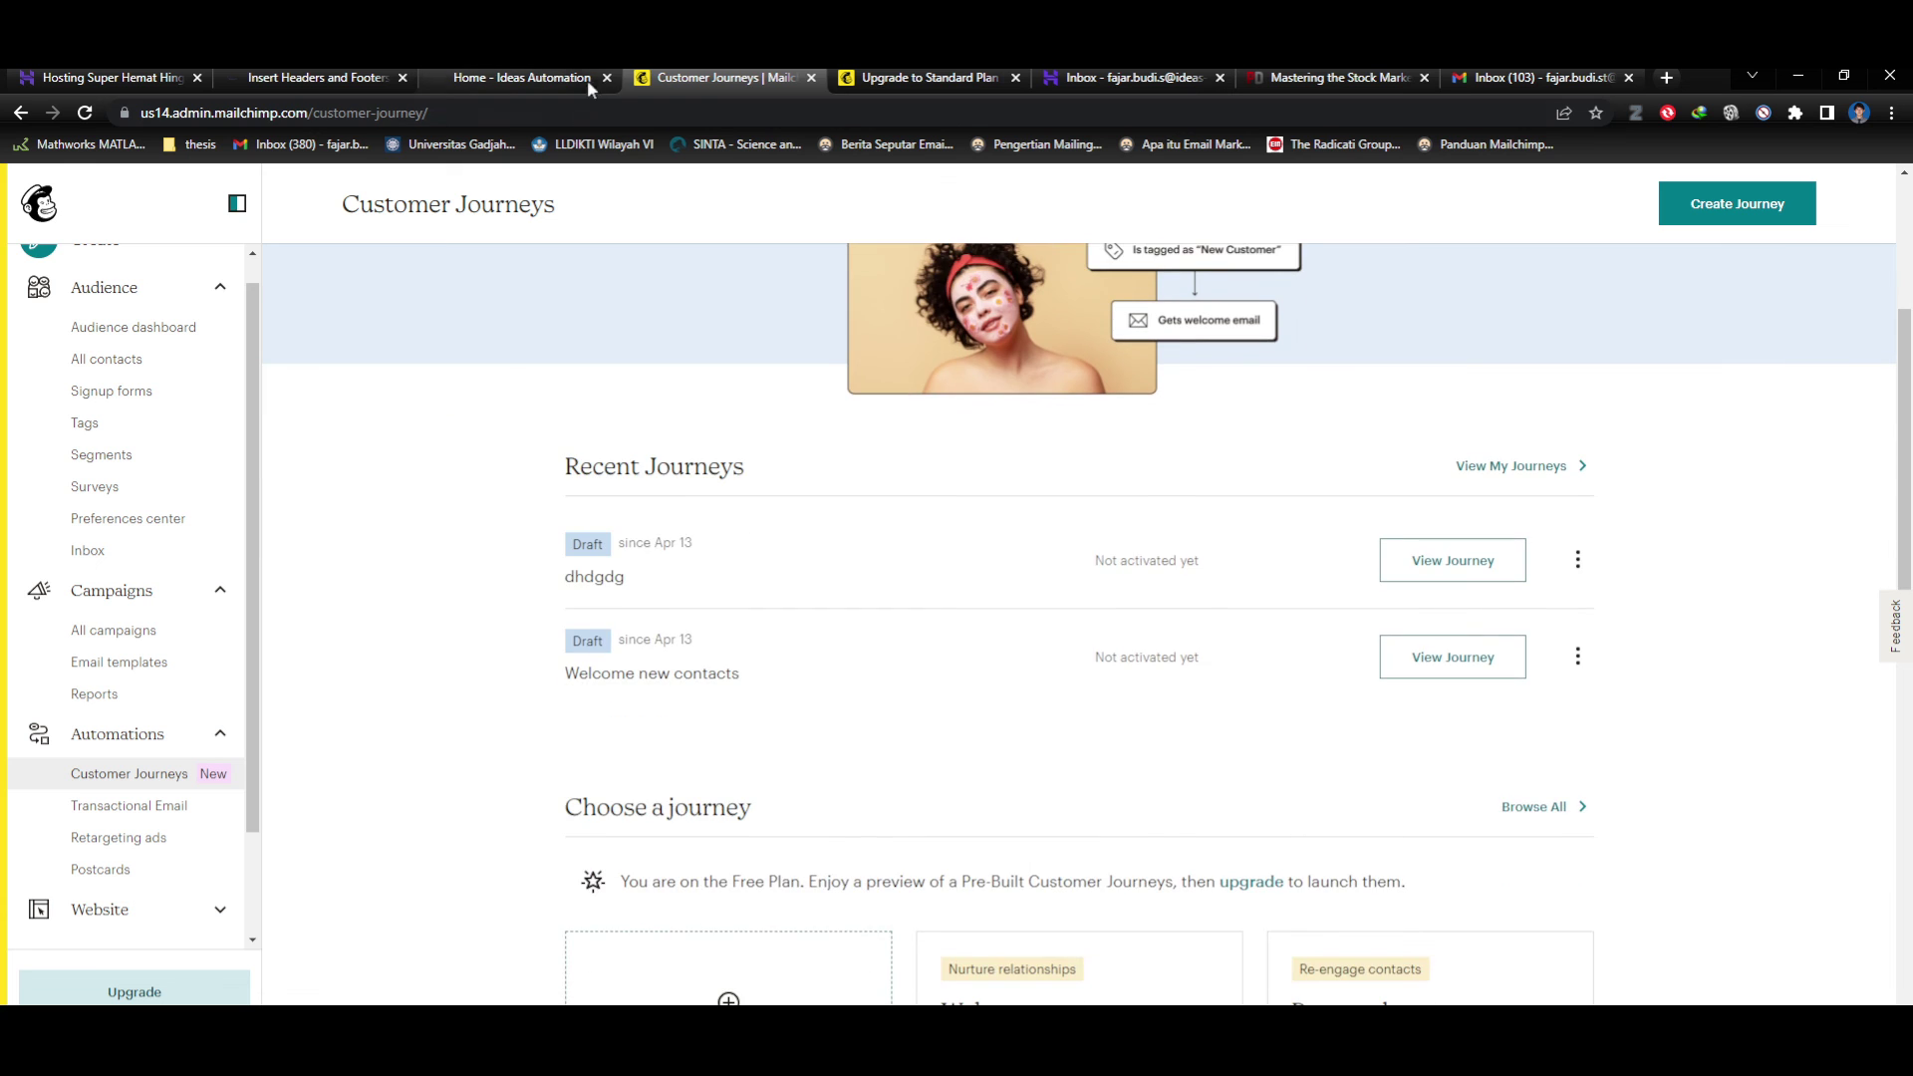
Switch to the Ideas Automation website and look over its home page from the testimonials up to the header.
left_click(563, 77)
scroll(1044, 365, "up", 15)
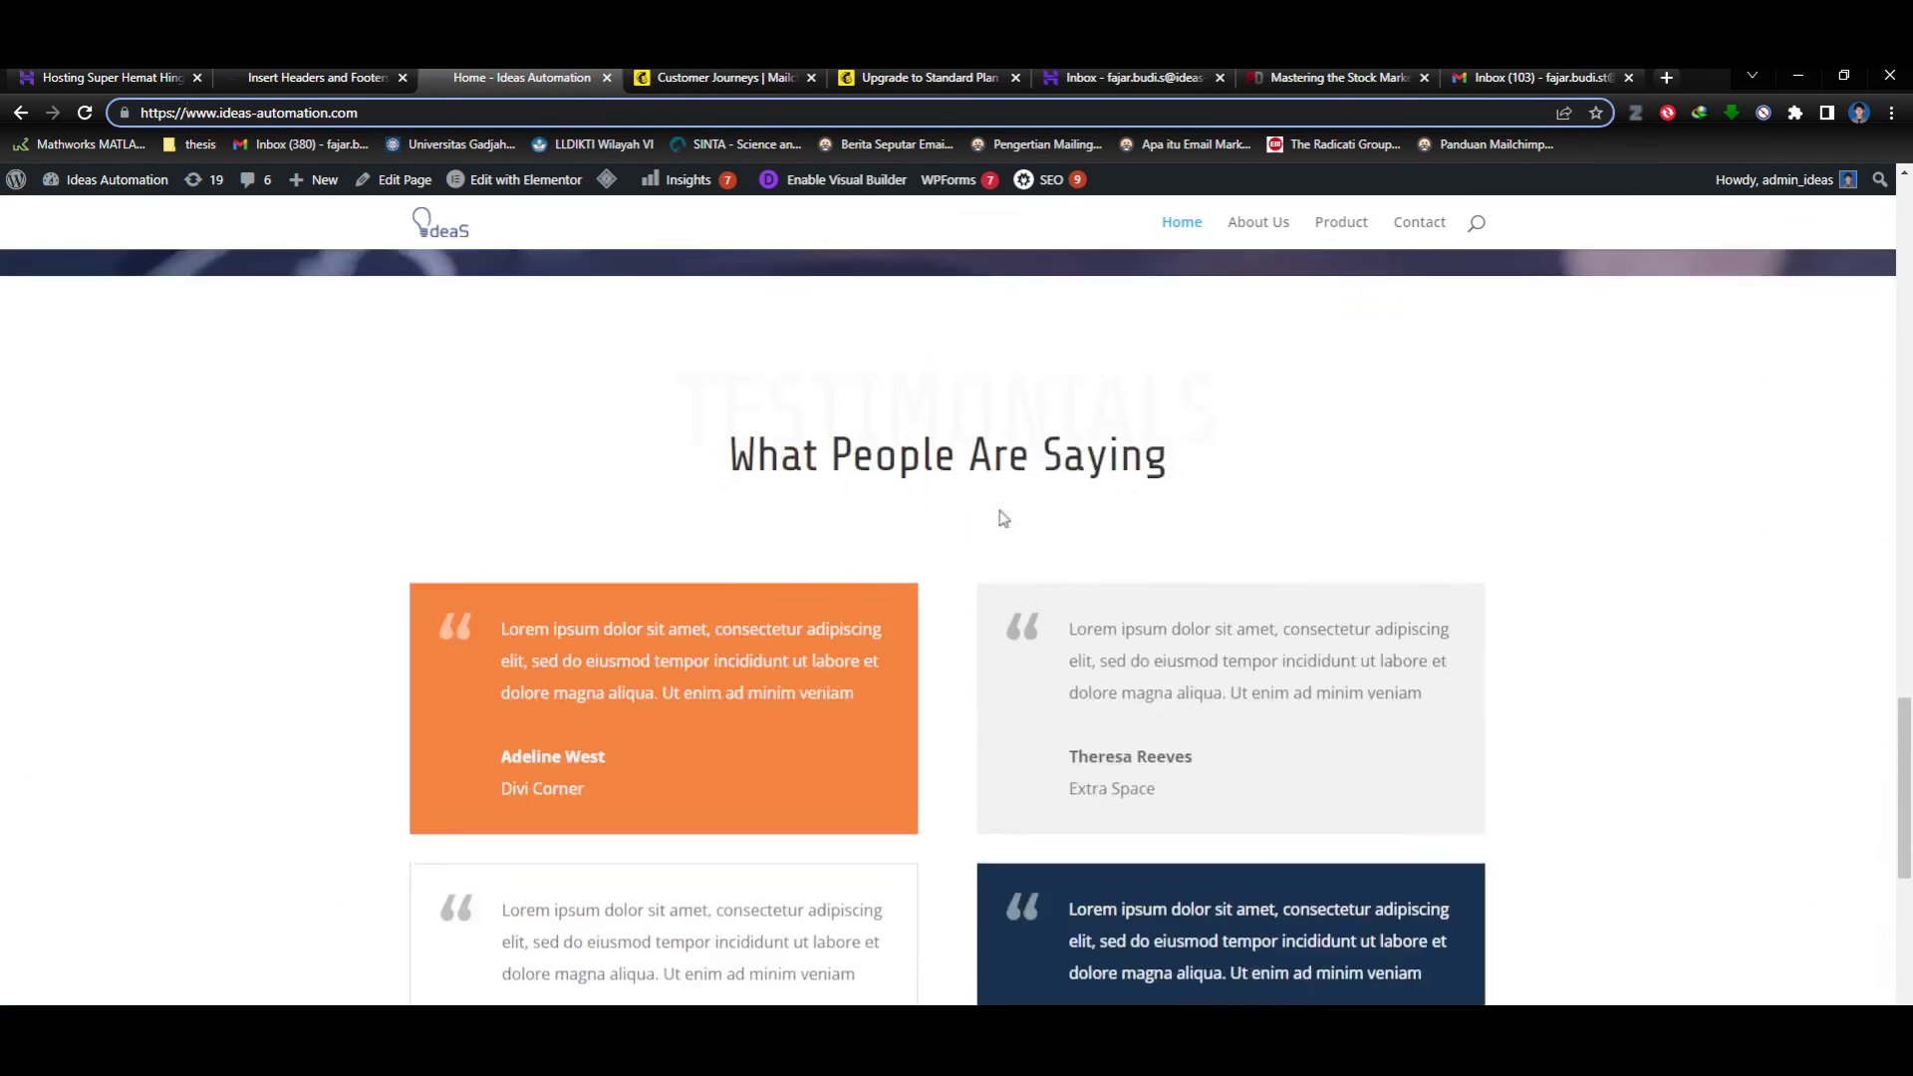
scroll(948, 498, "up", 5)
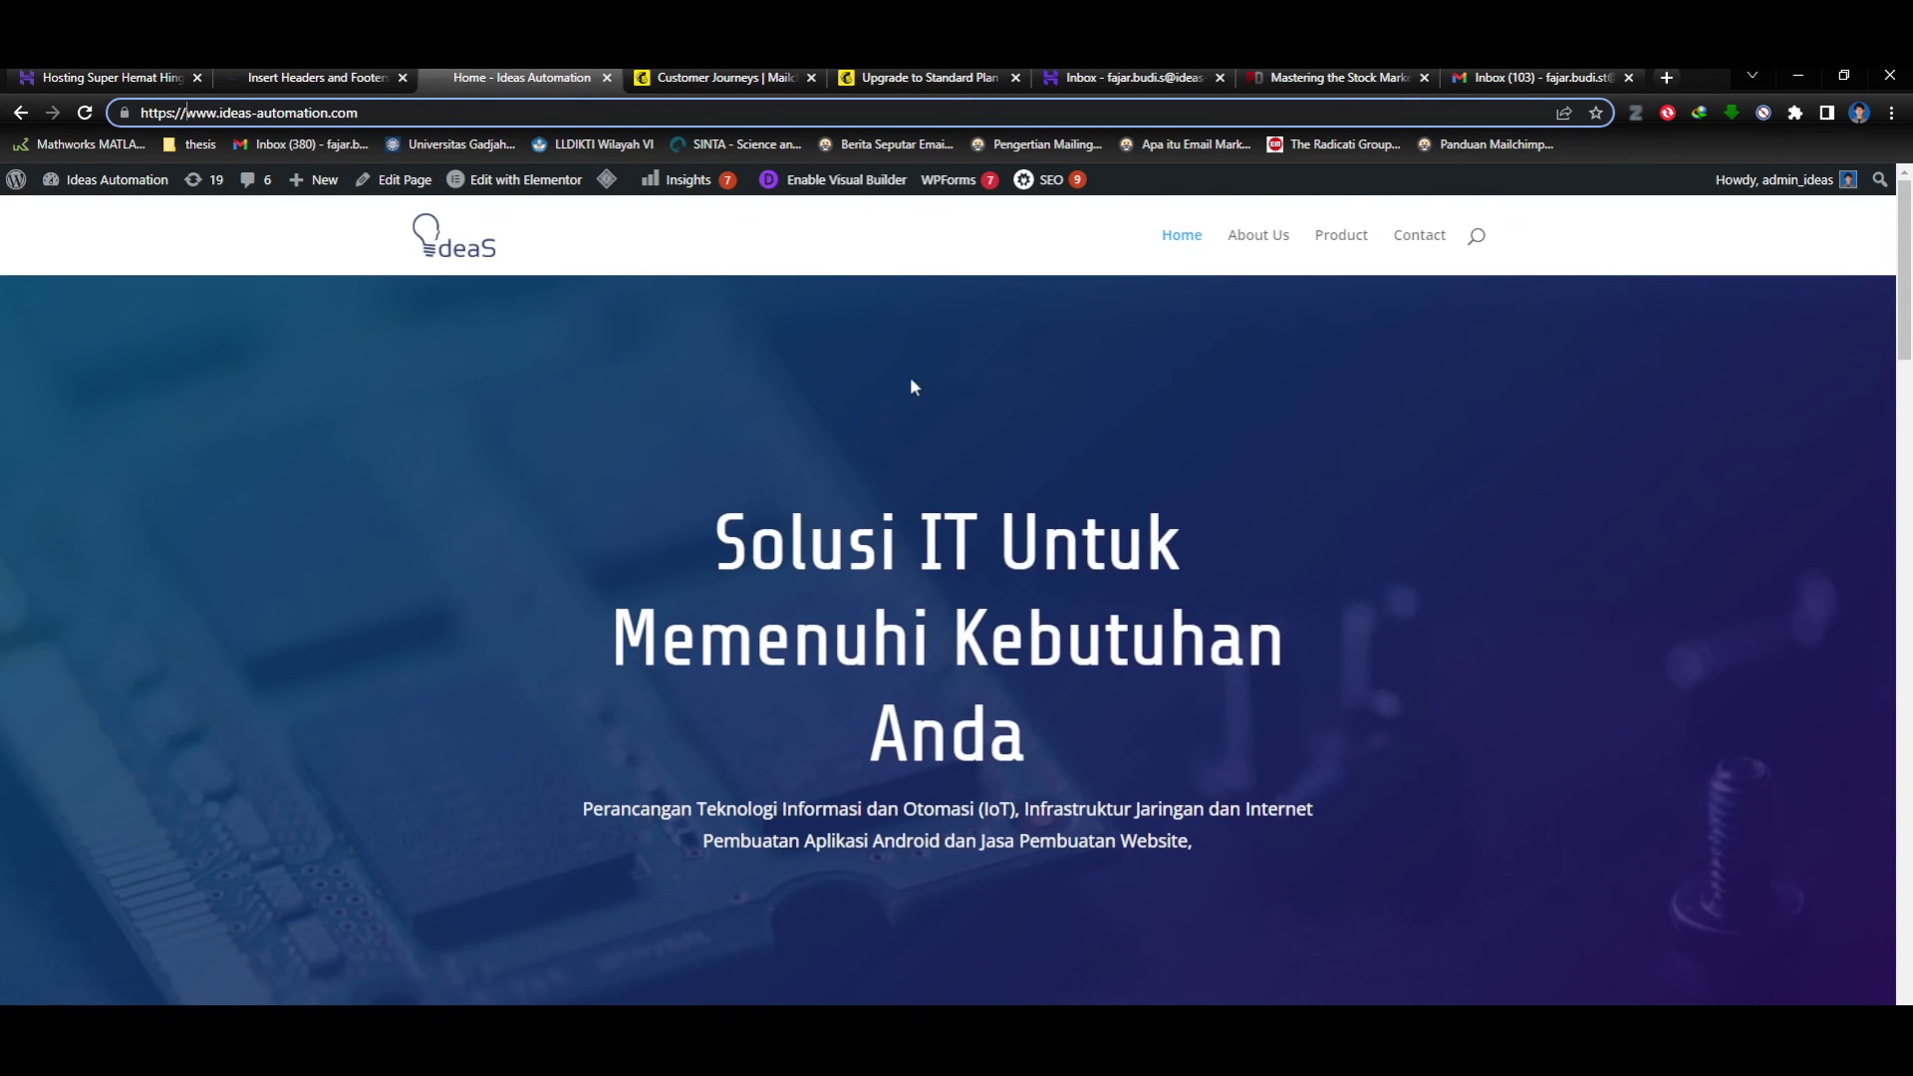
left_click(742, 77)
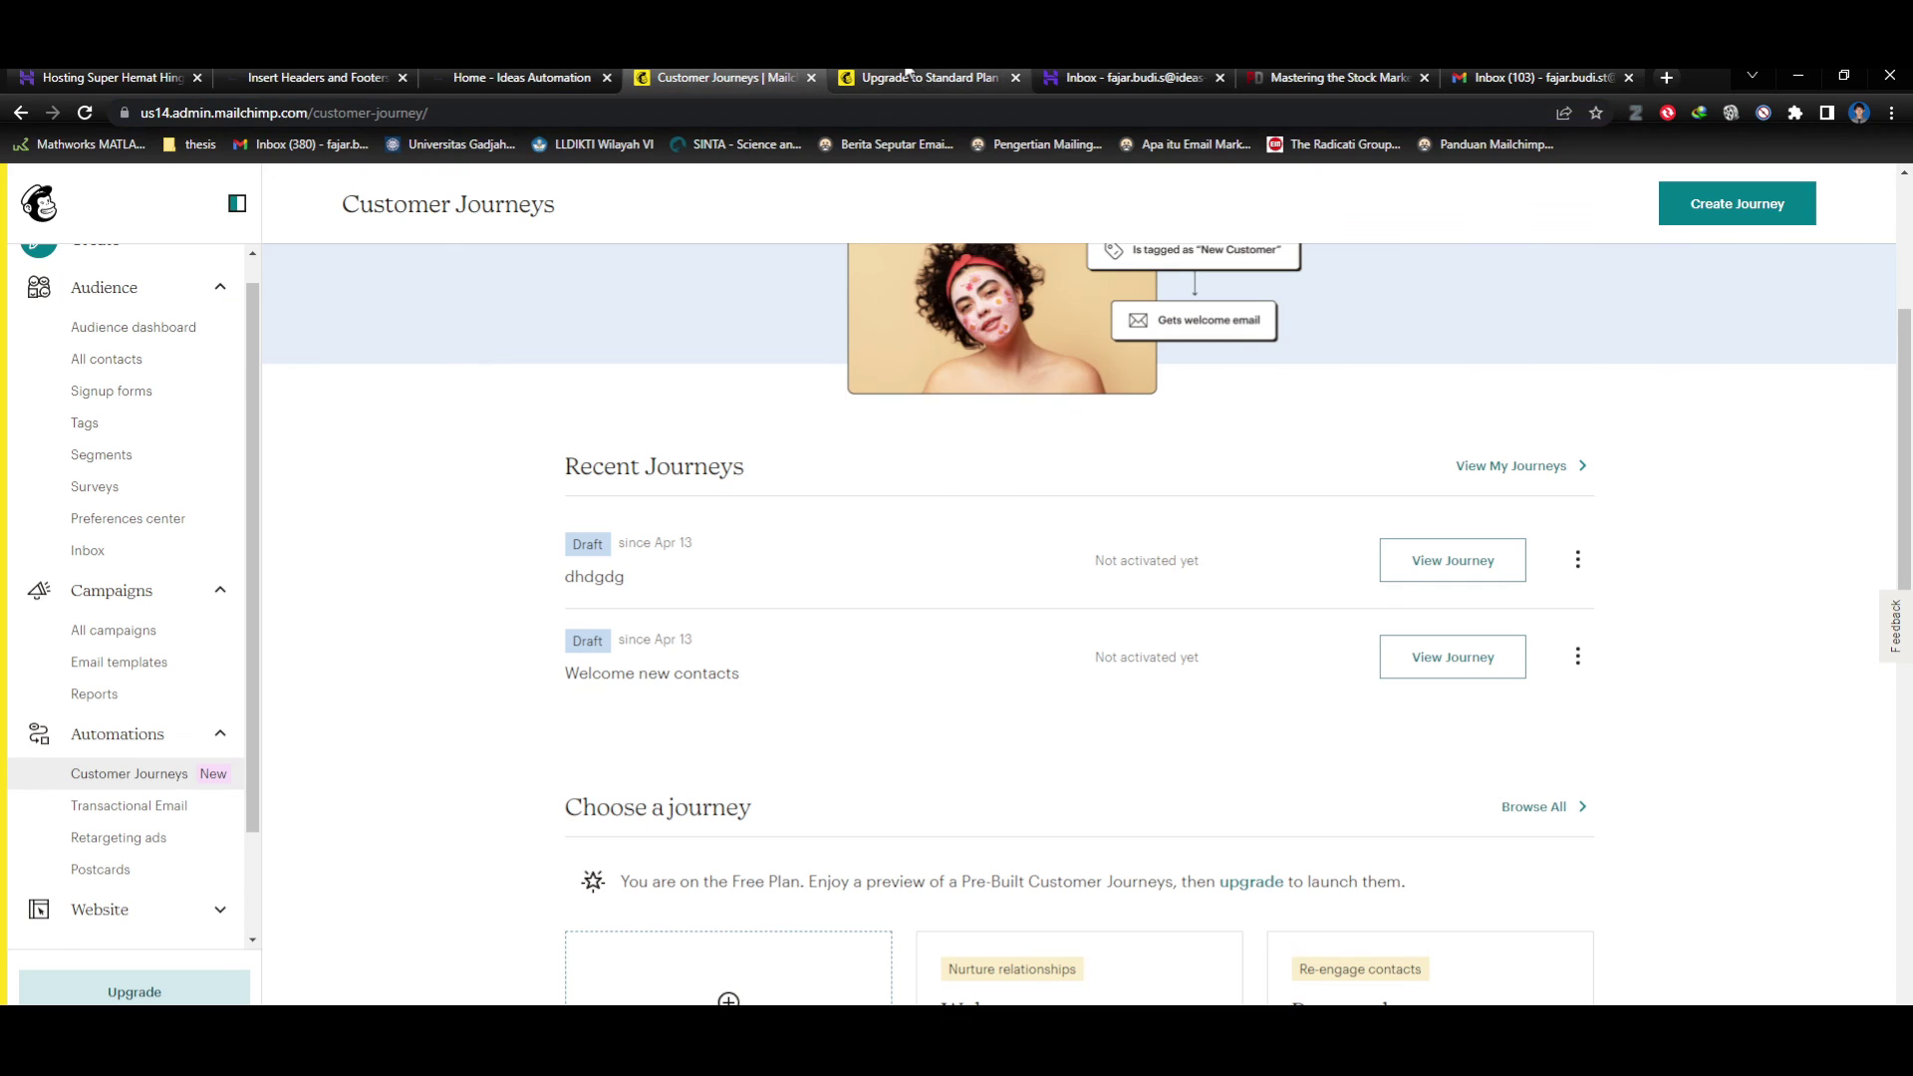
left_click(538, 76)
left_click(730, 76)
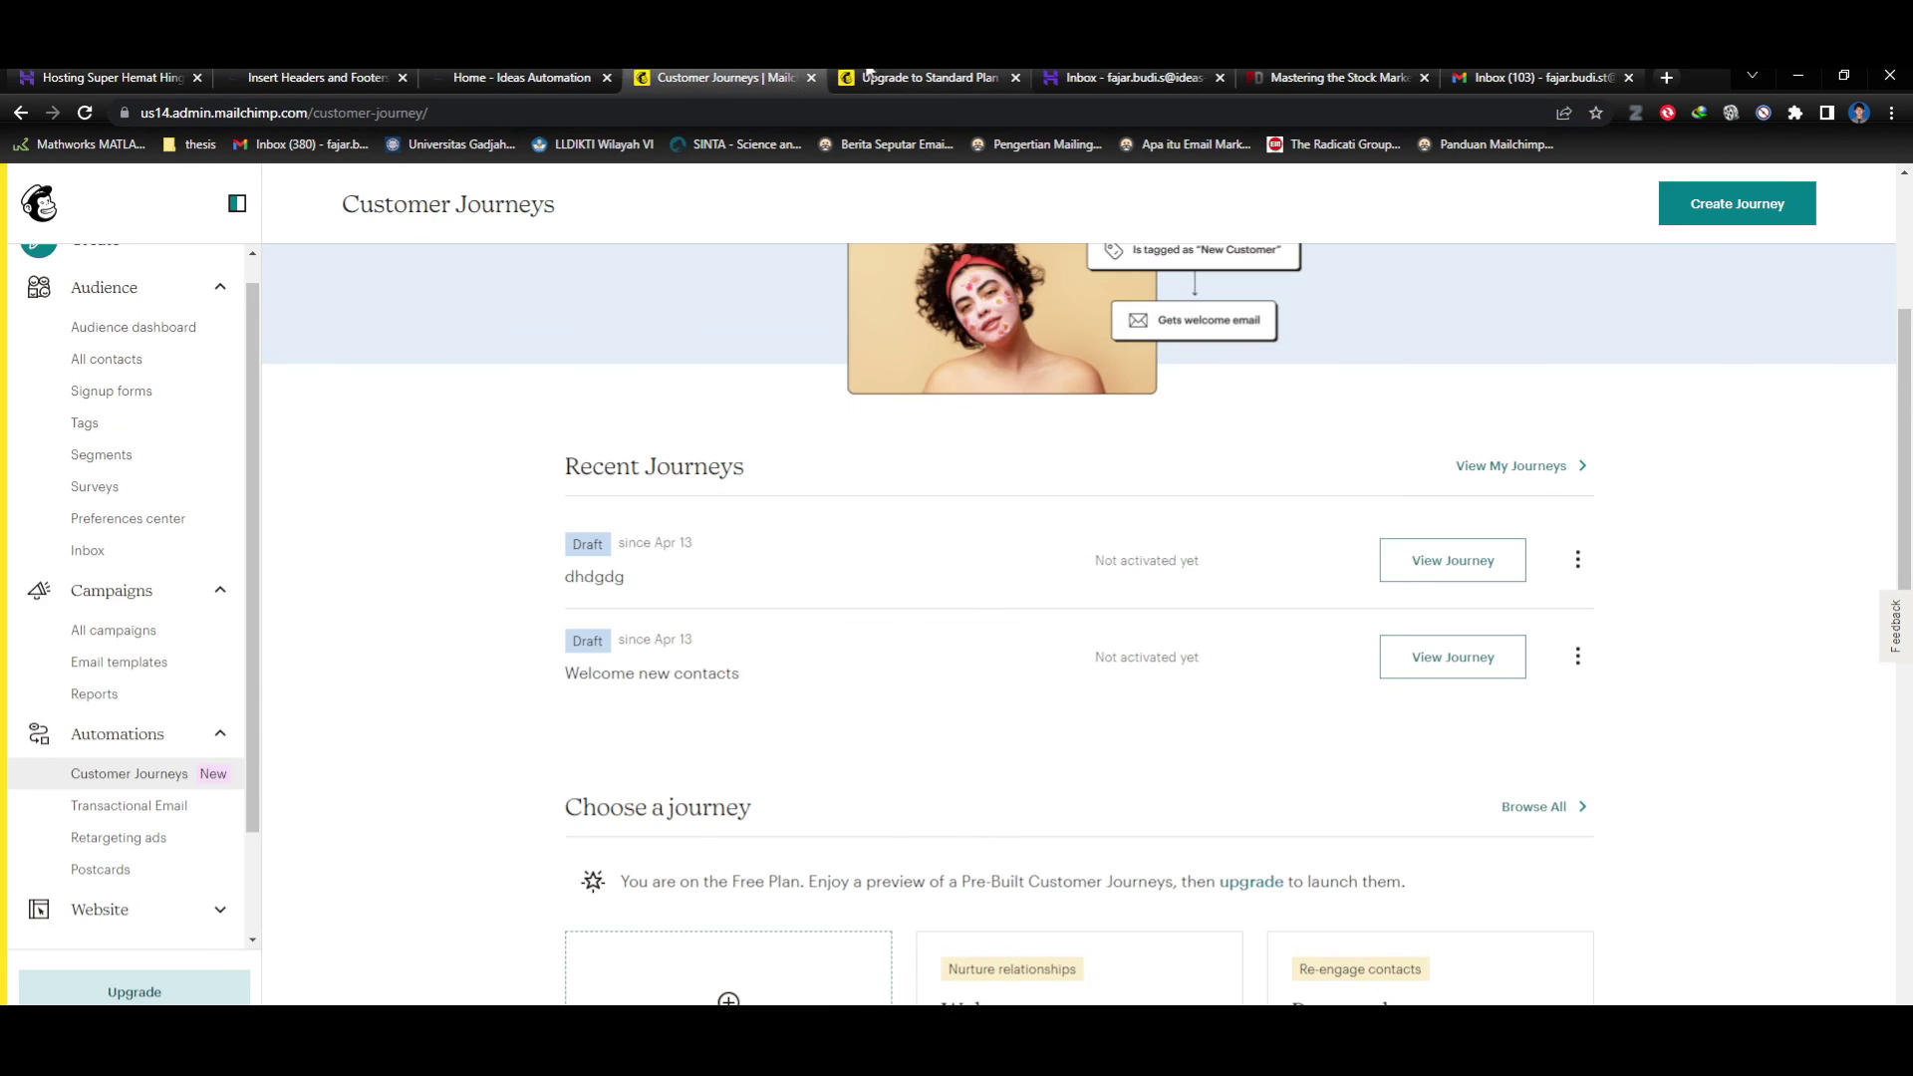
left_click(881, 77)
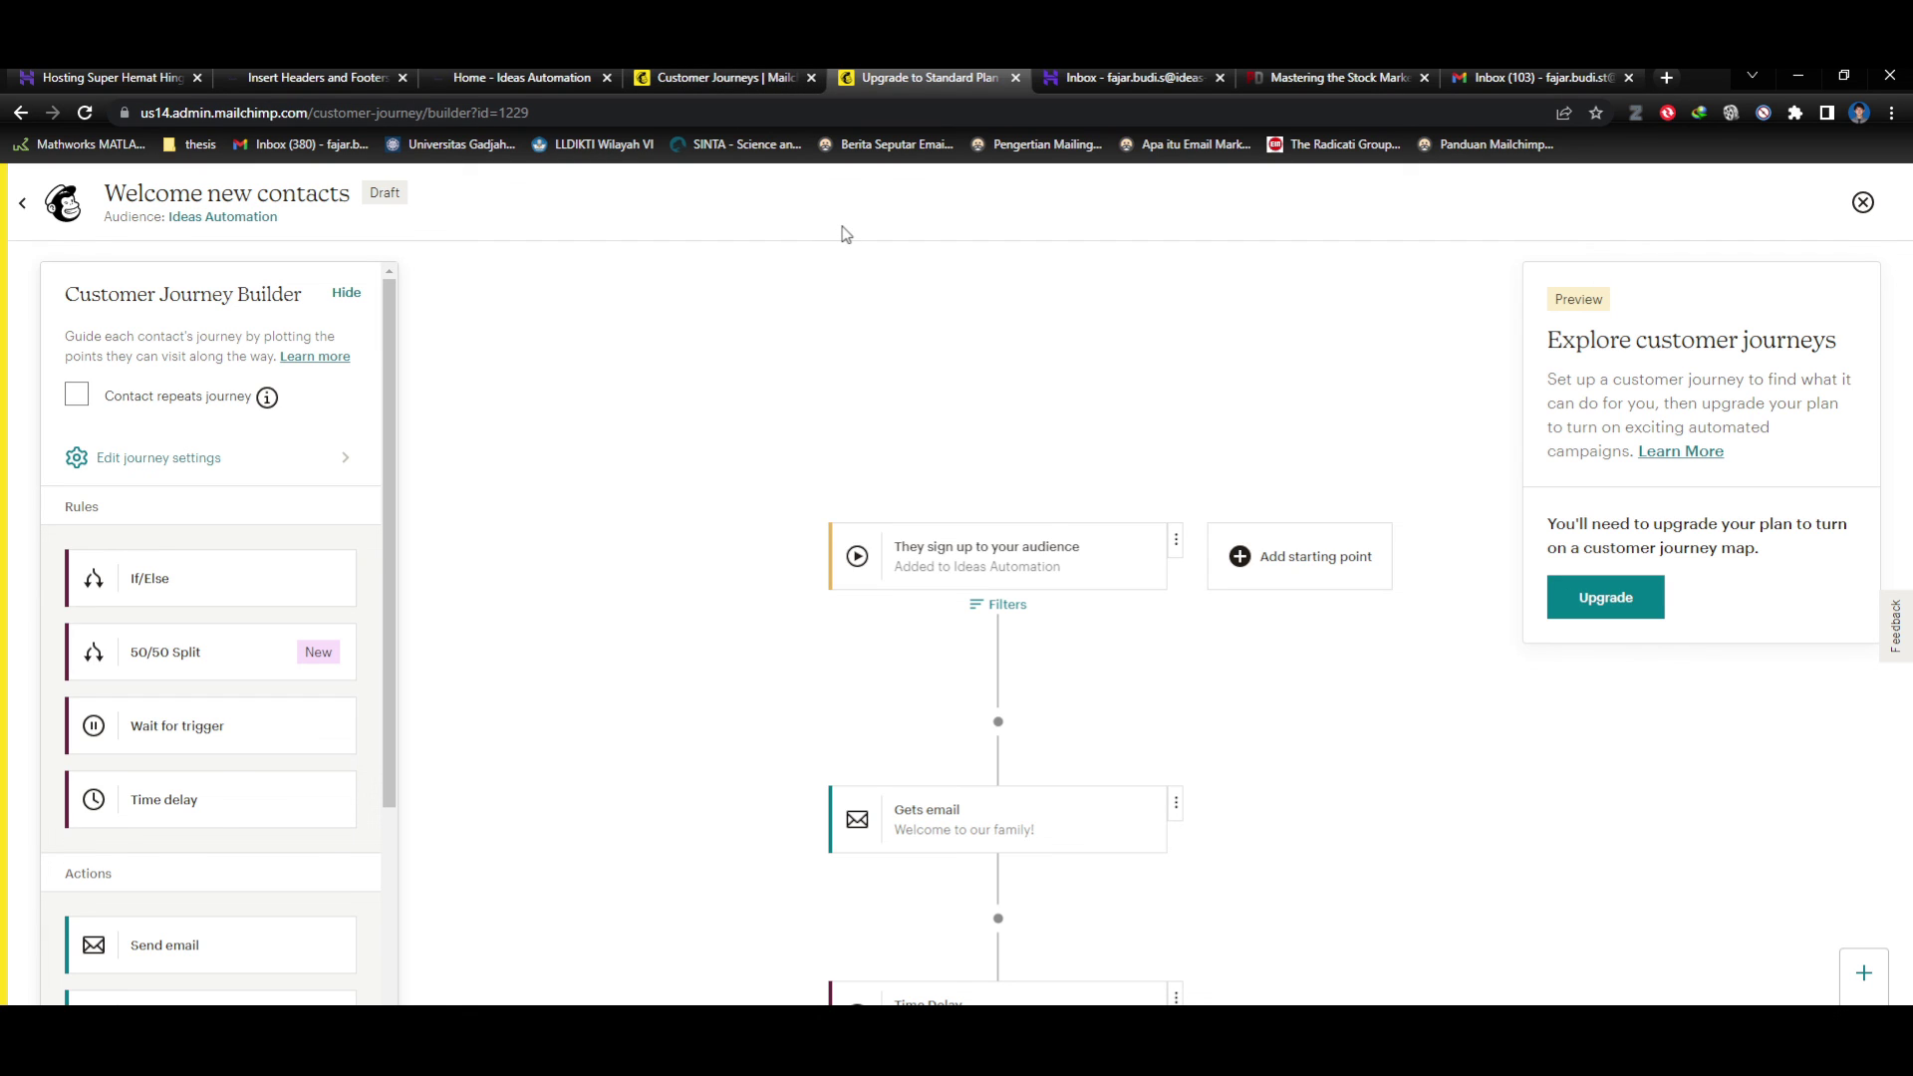
left_click(718, 78)
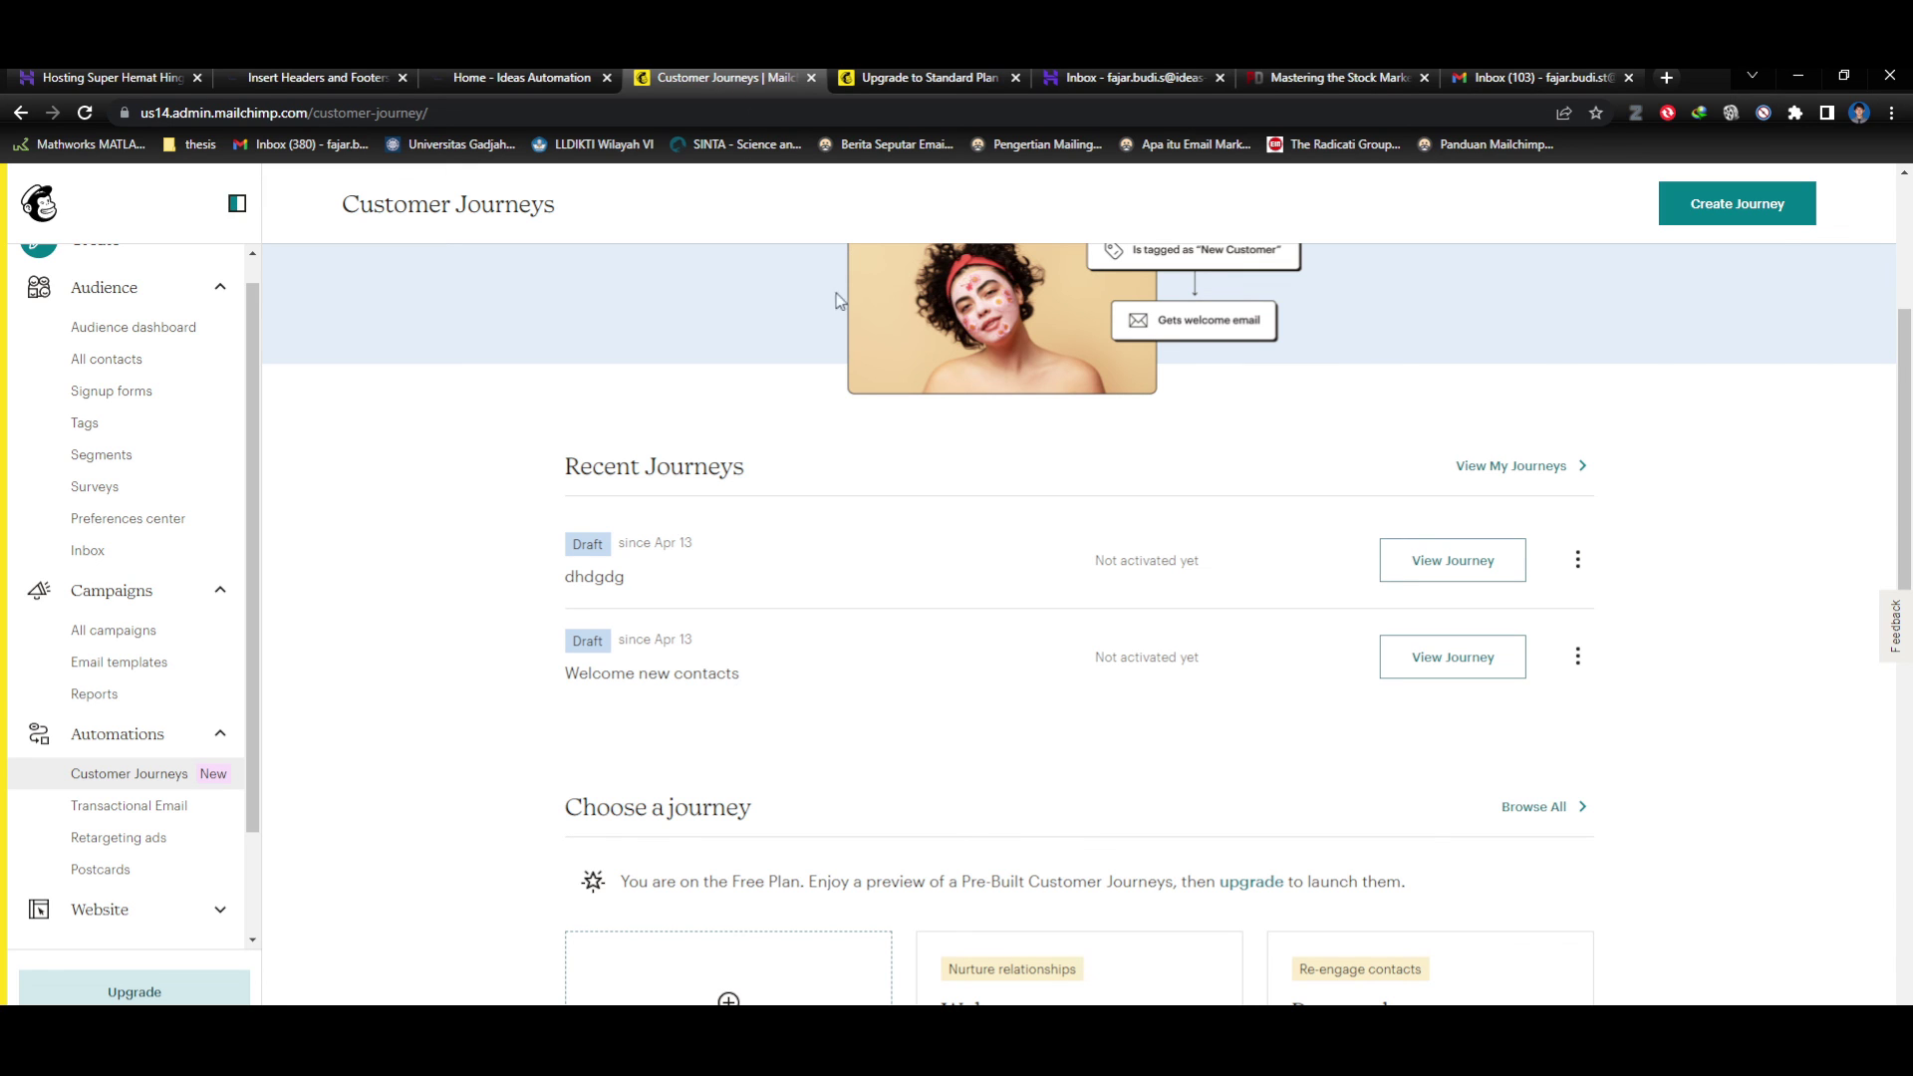
Return to the Welcome new contacts journey builder, close it, and review the recent and pre-built journeys on the Customer Journeys page.
left_click(912, 73)
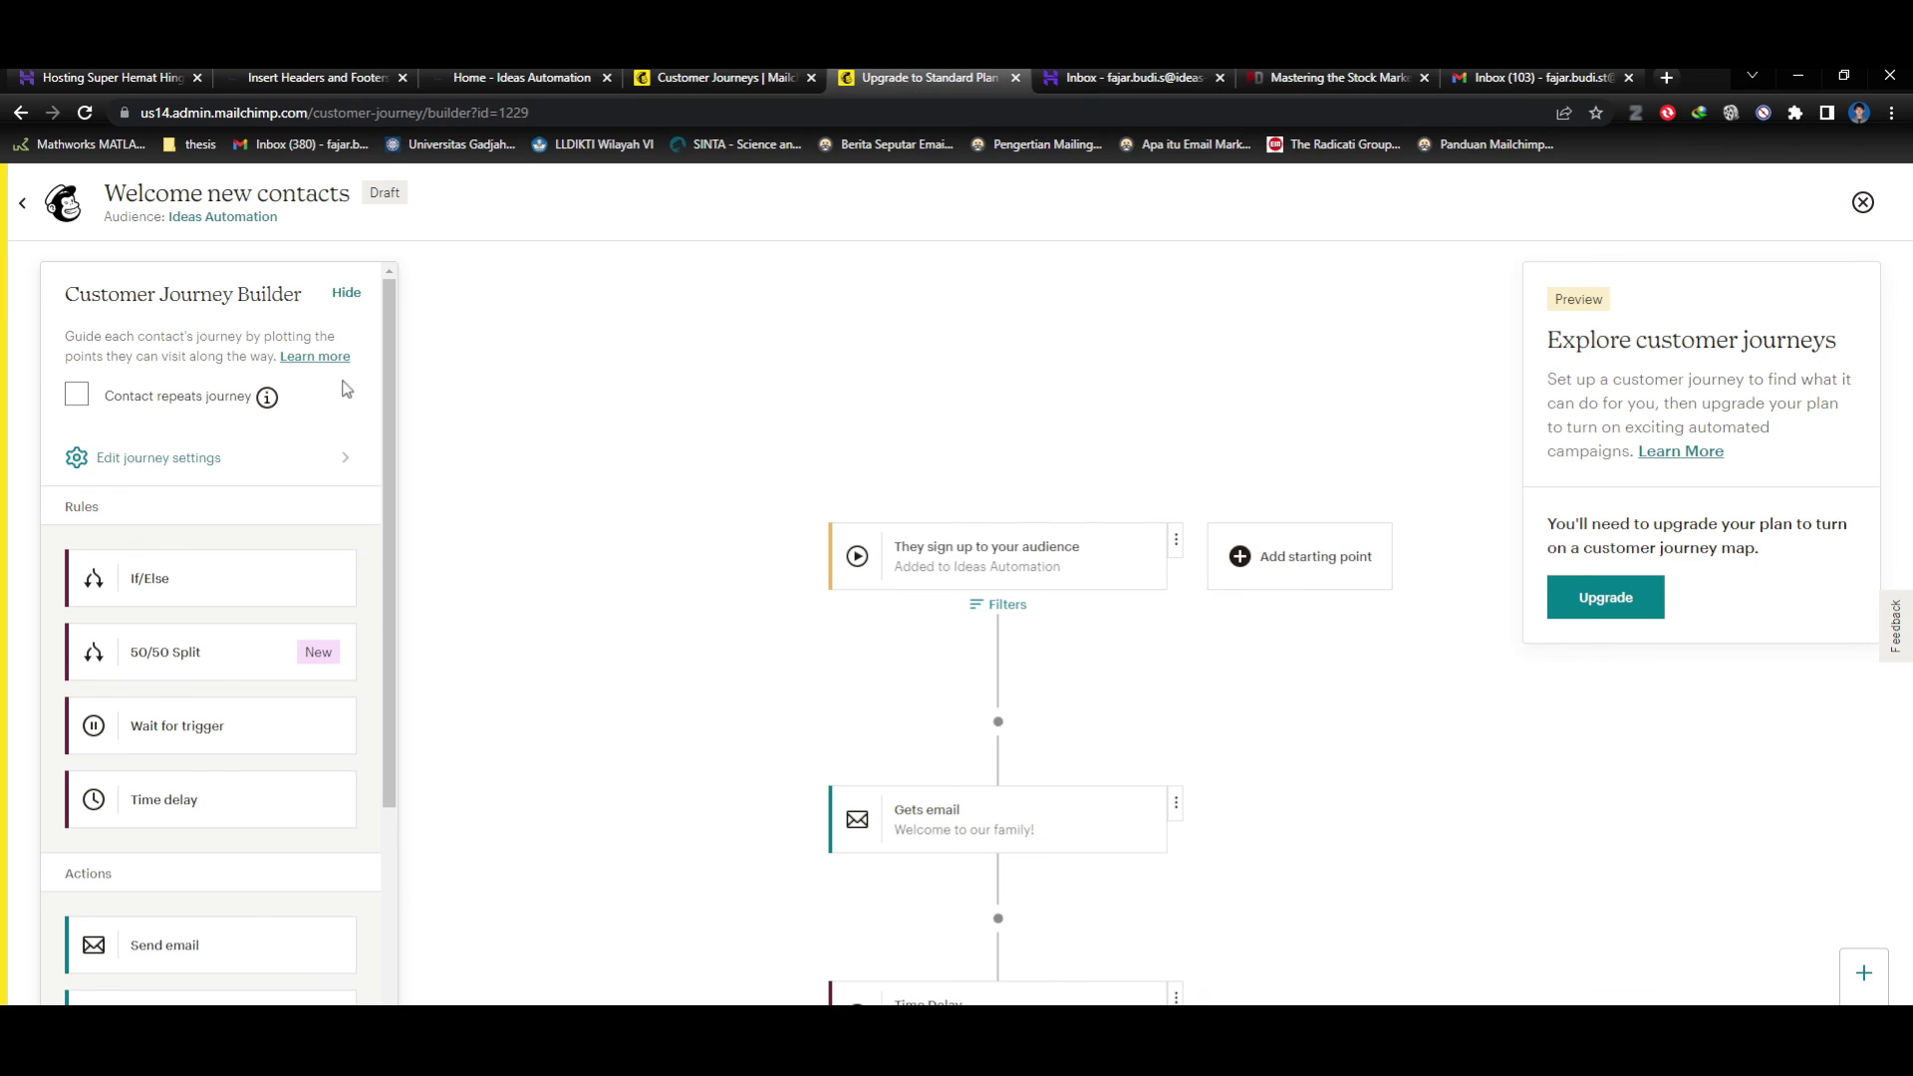
scroll(1196, 378, "down", 8)
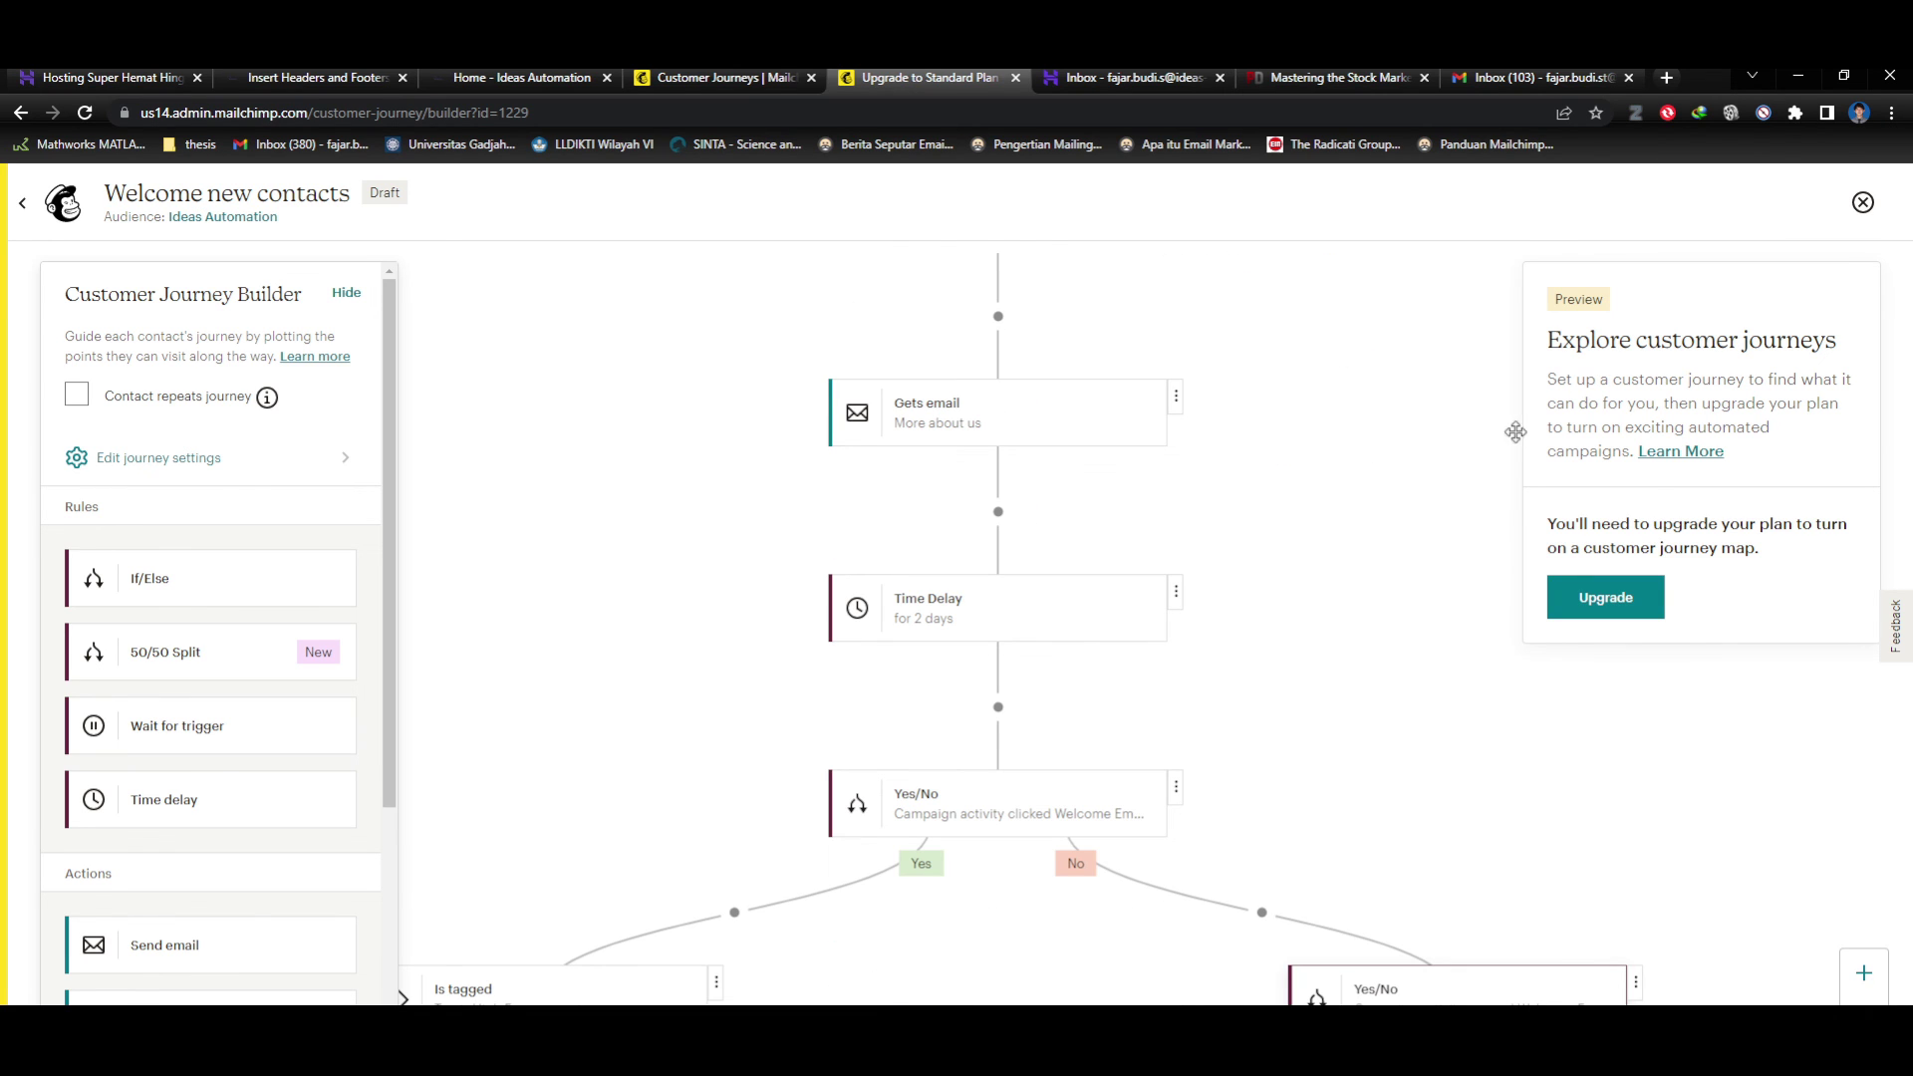
left_click(1864, 205)
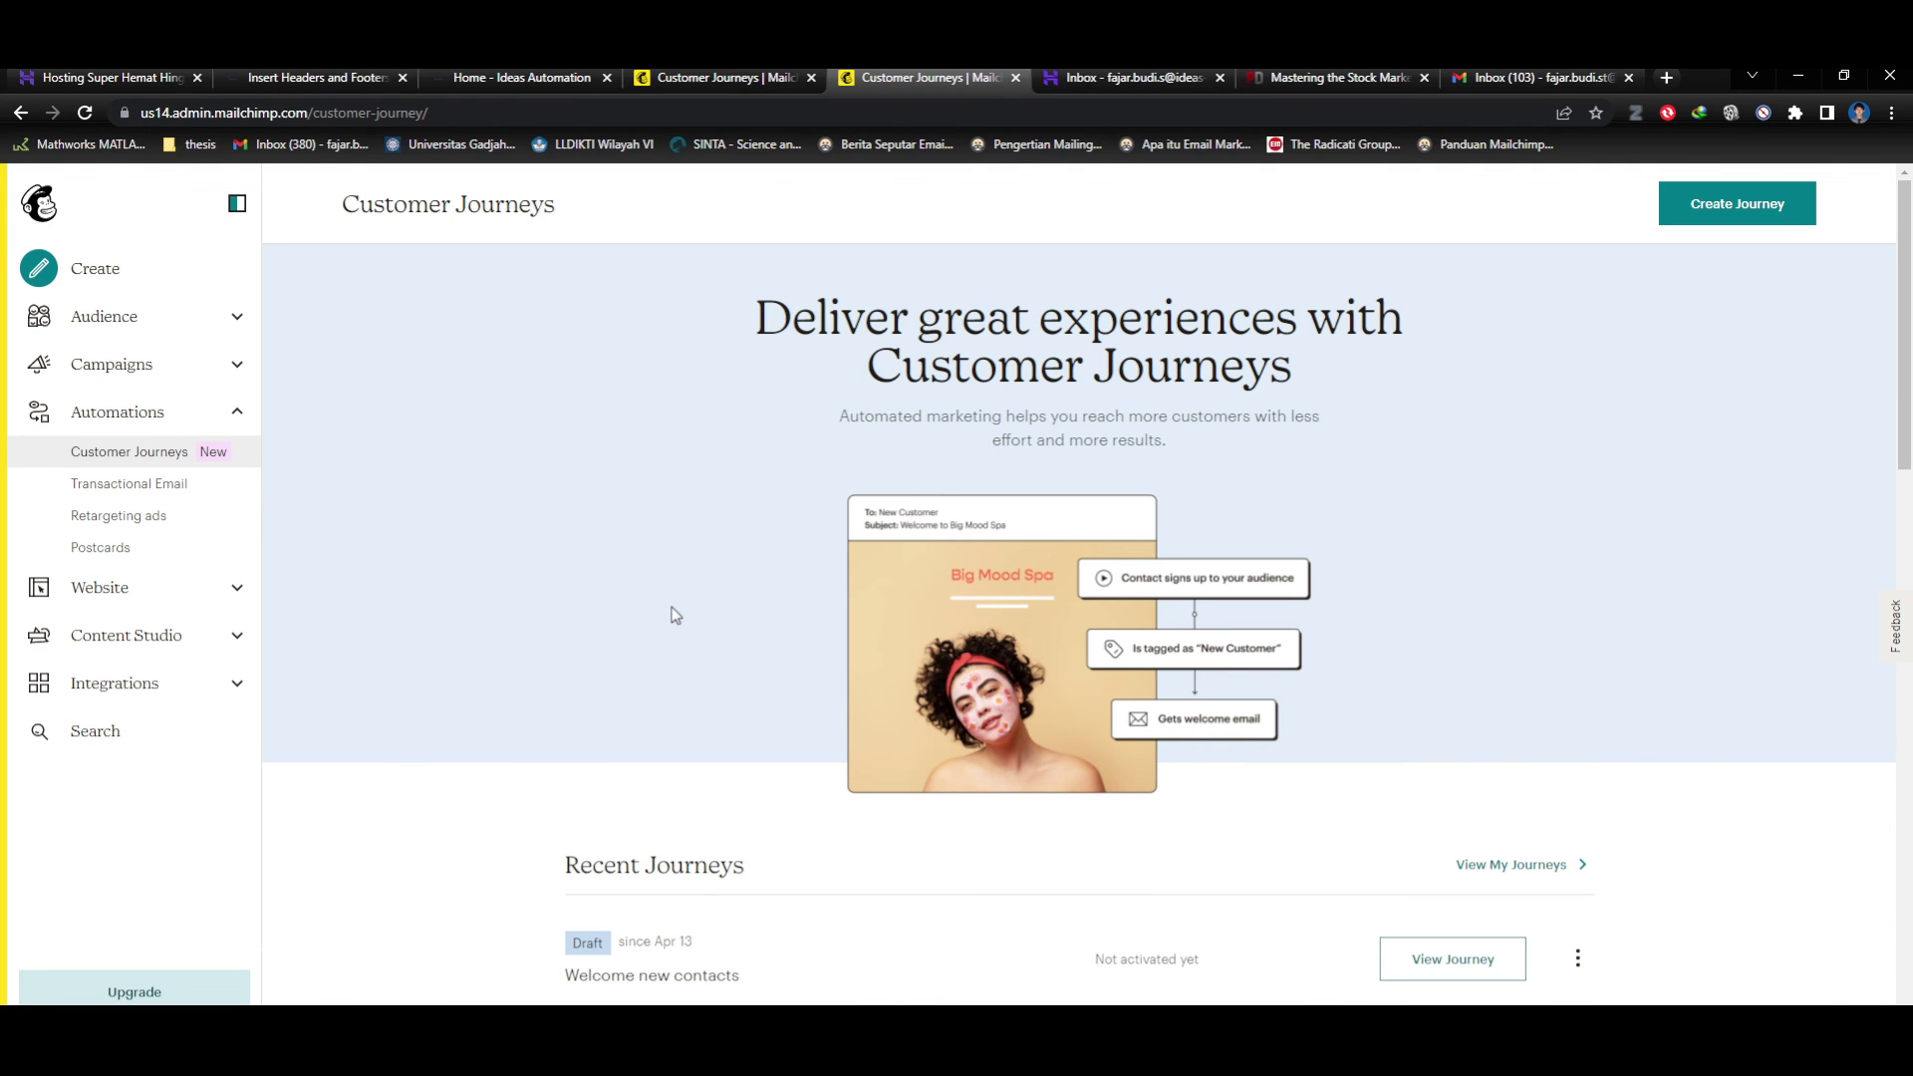
scroll(722, 589, "down", 6)
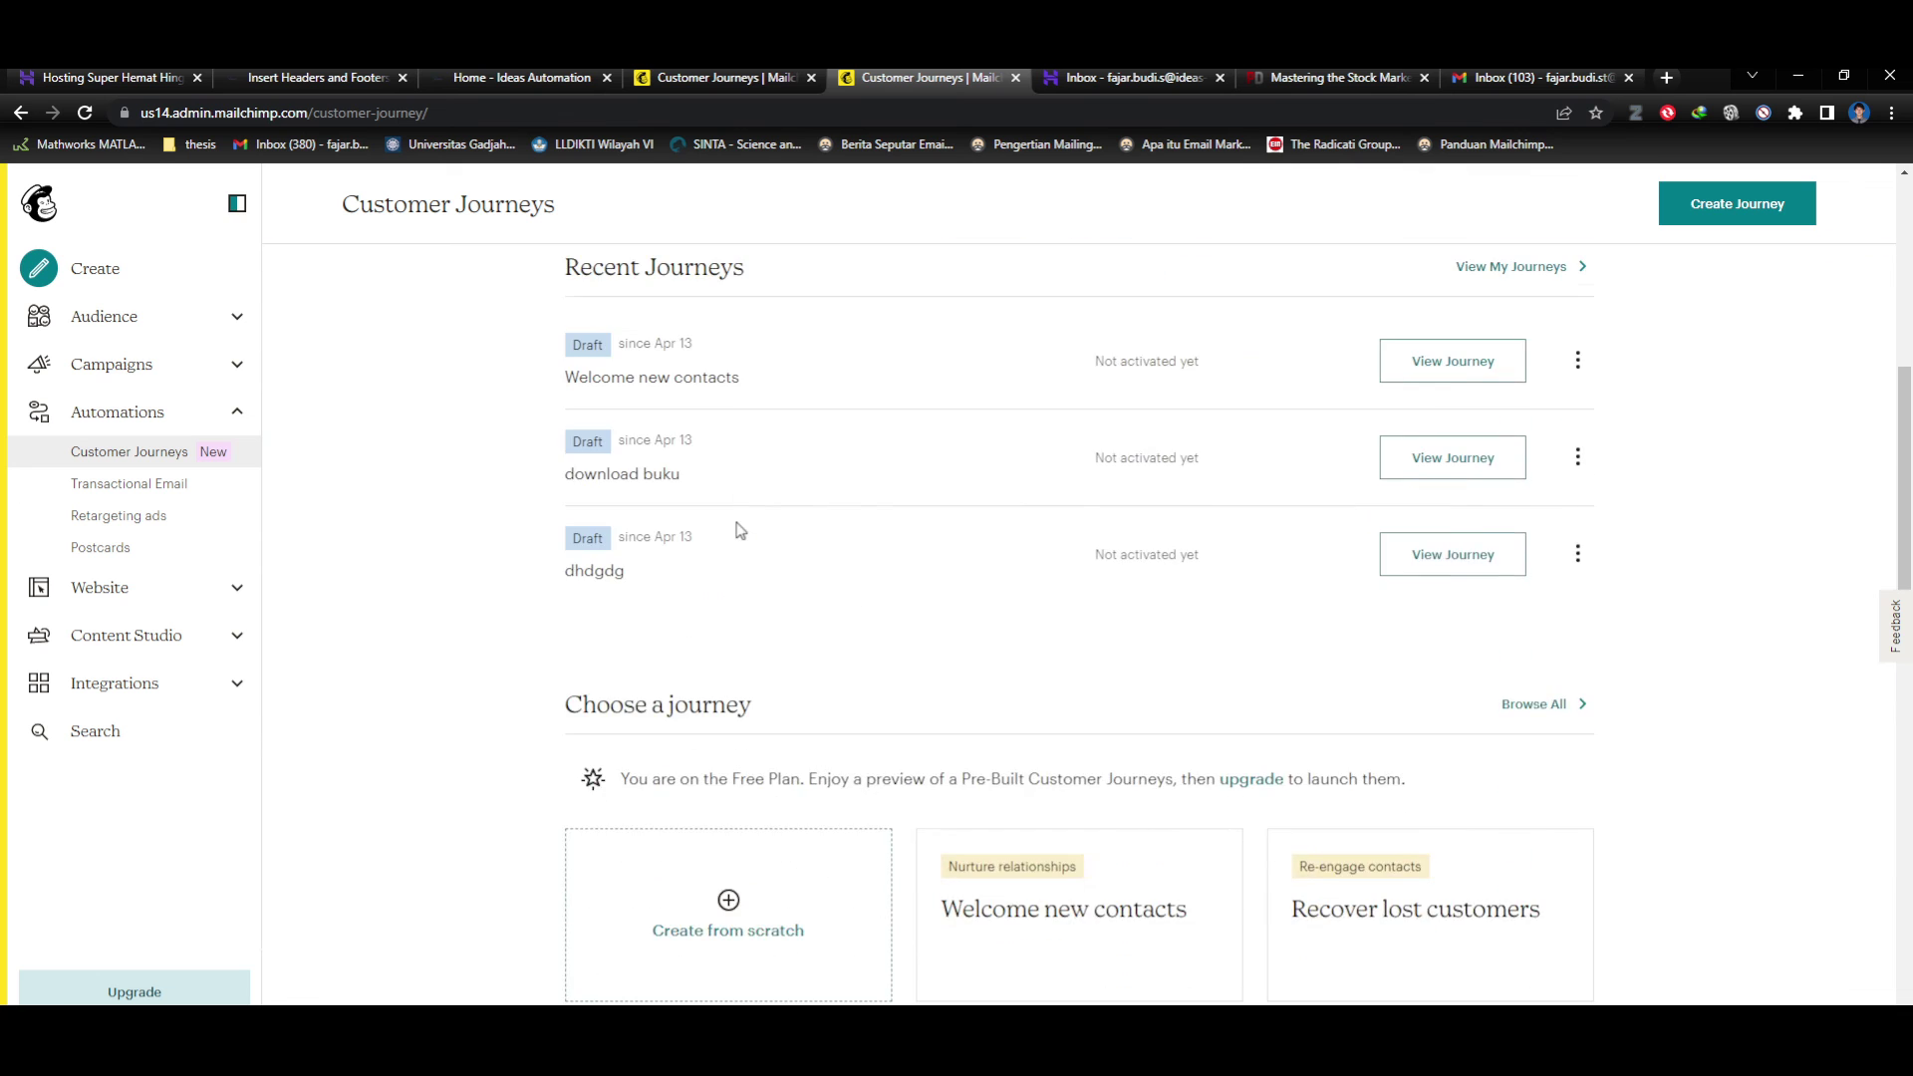
scroll(740, 531, "down", 8)
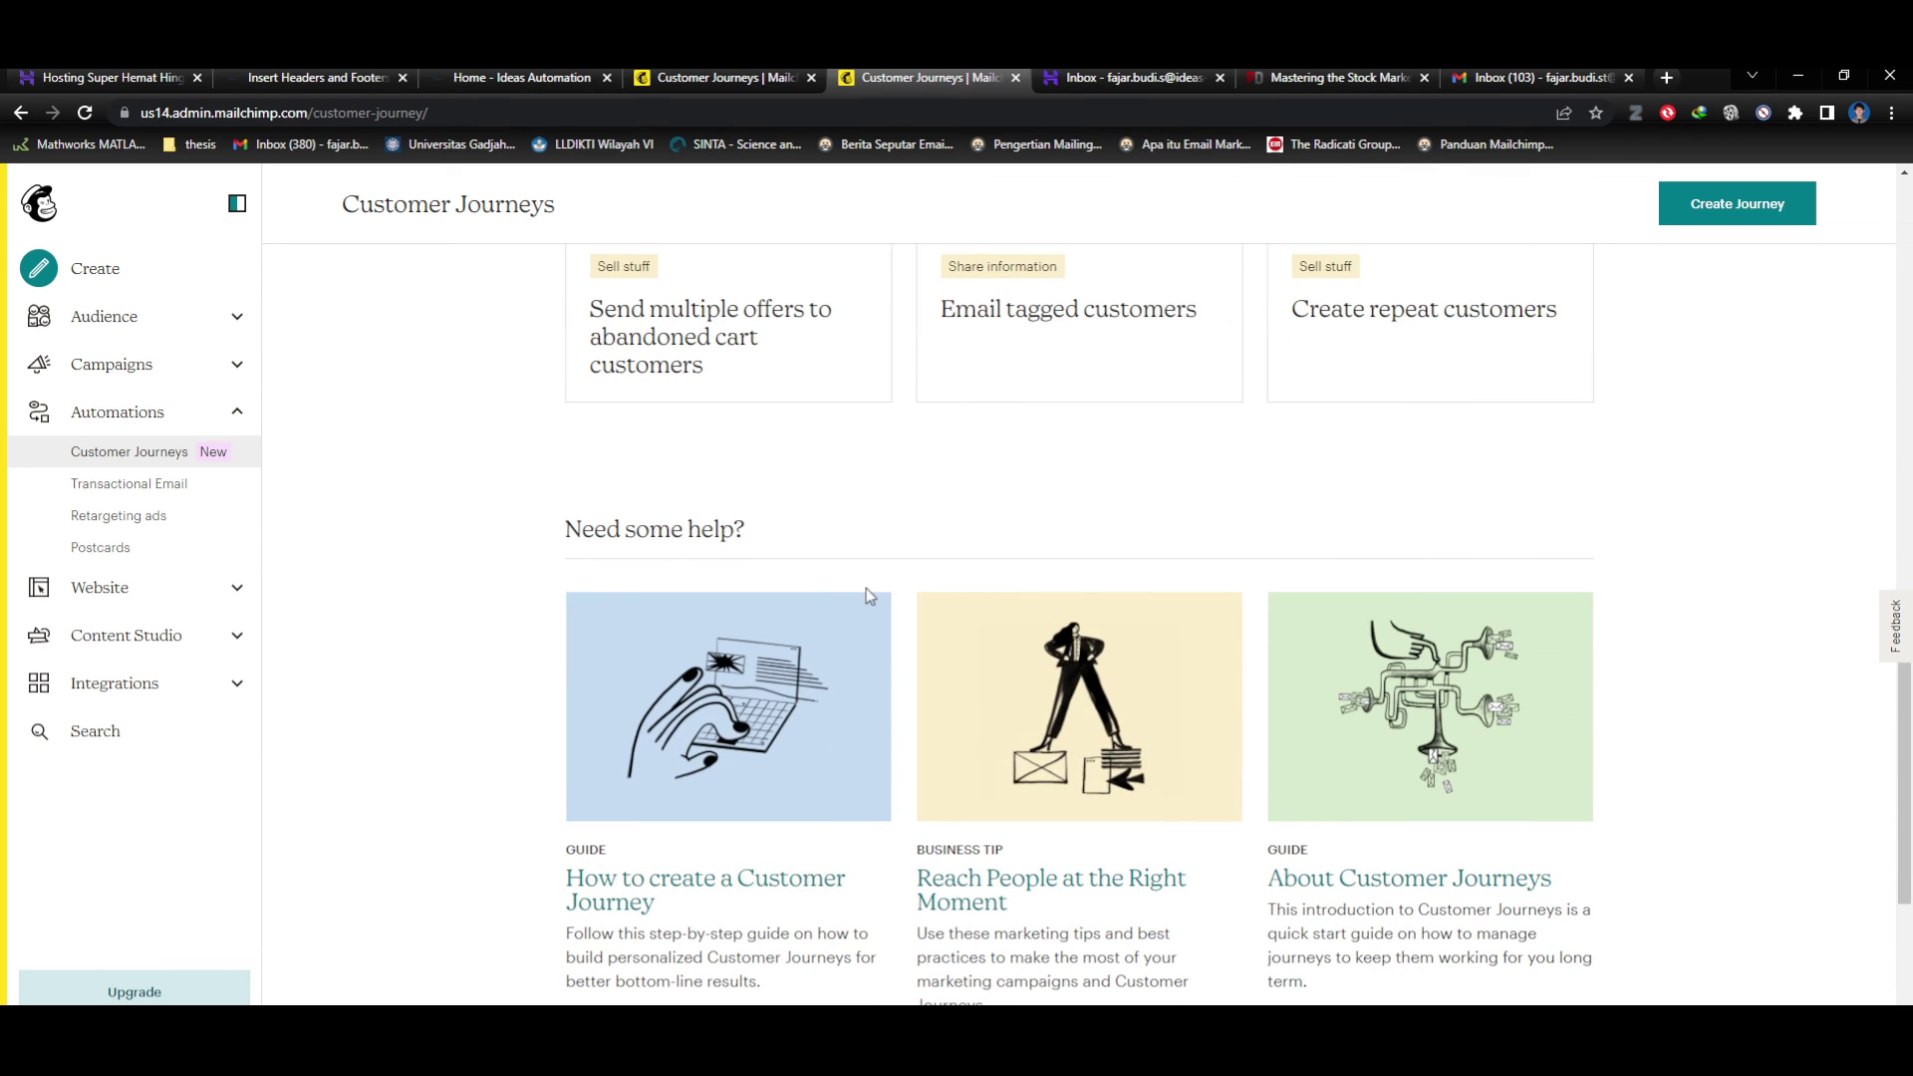
left_click(718, 77)
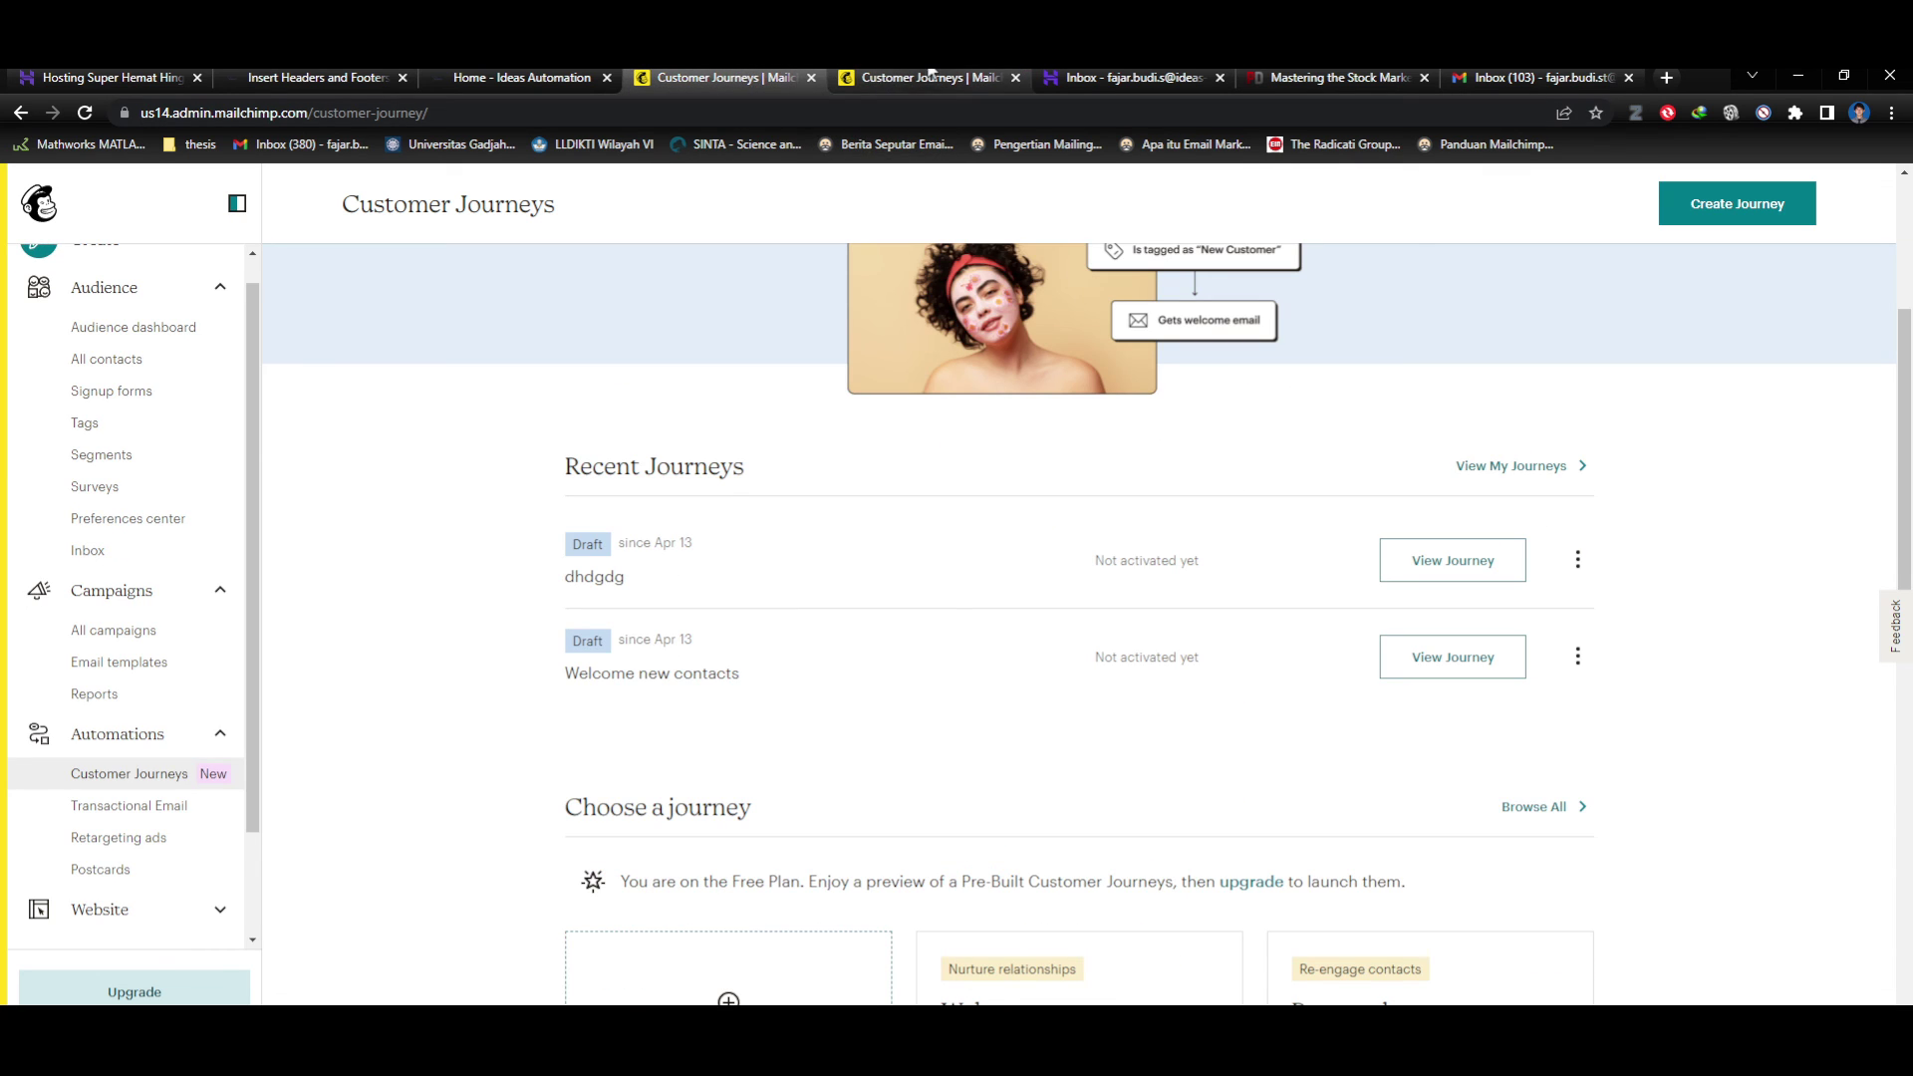
left_click(1126, 77)
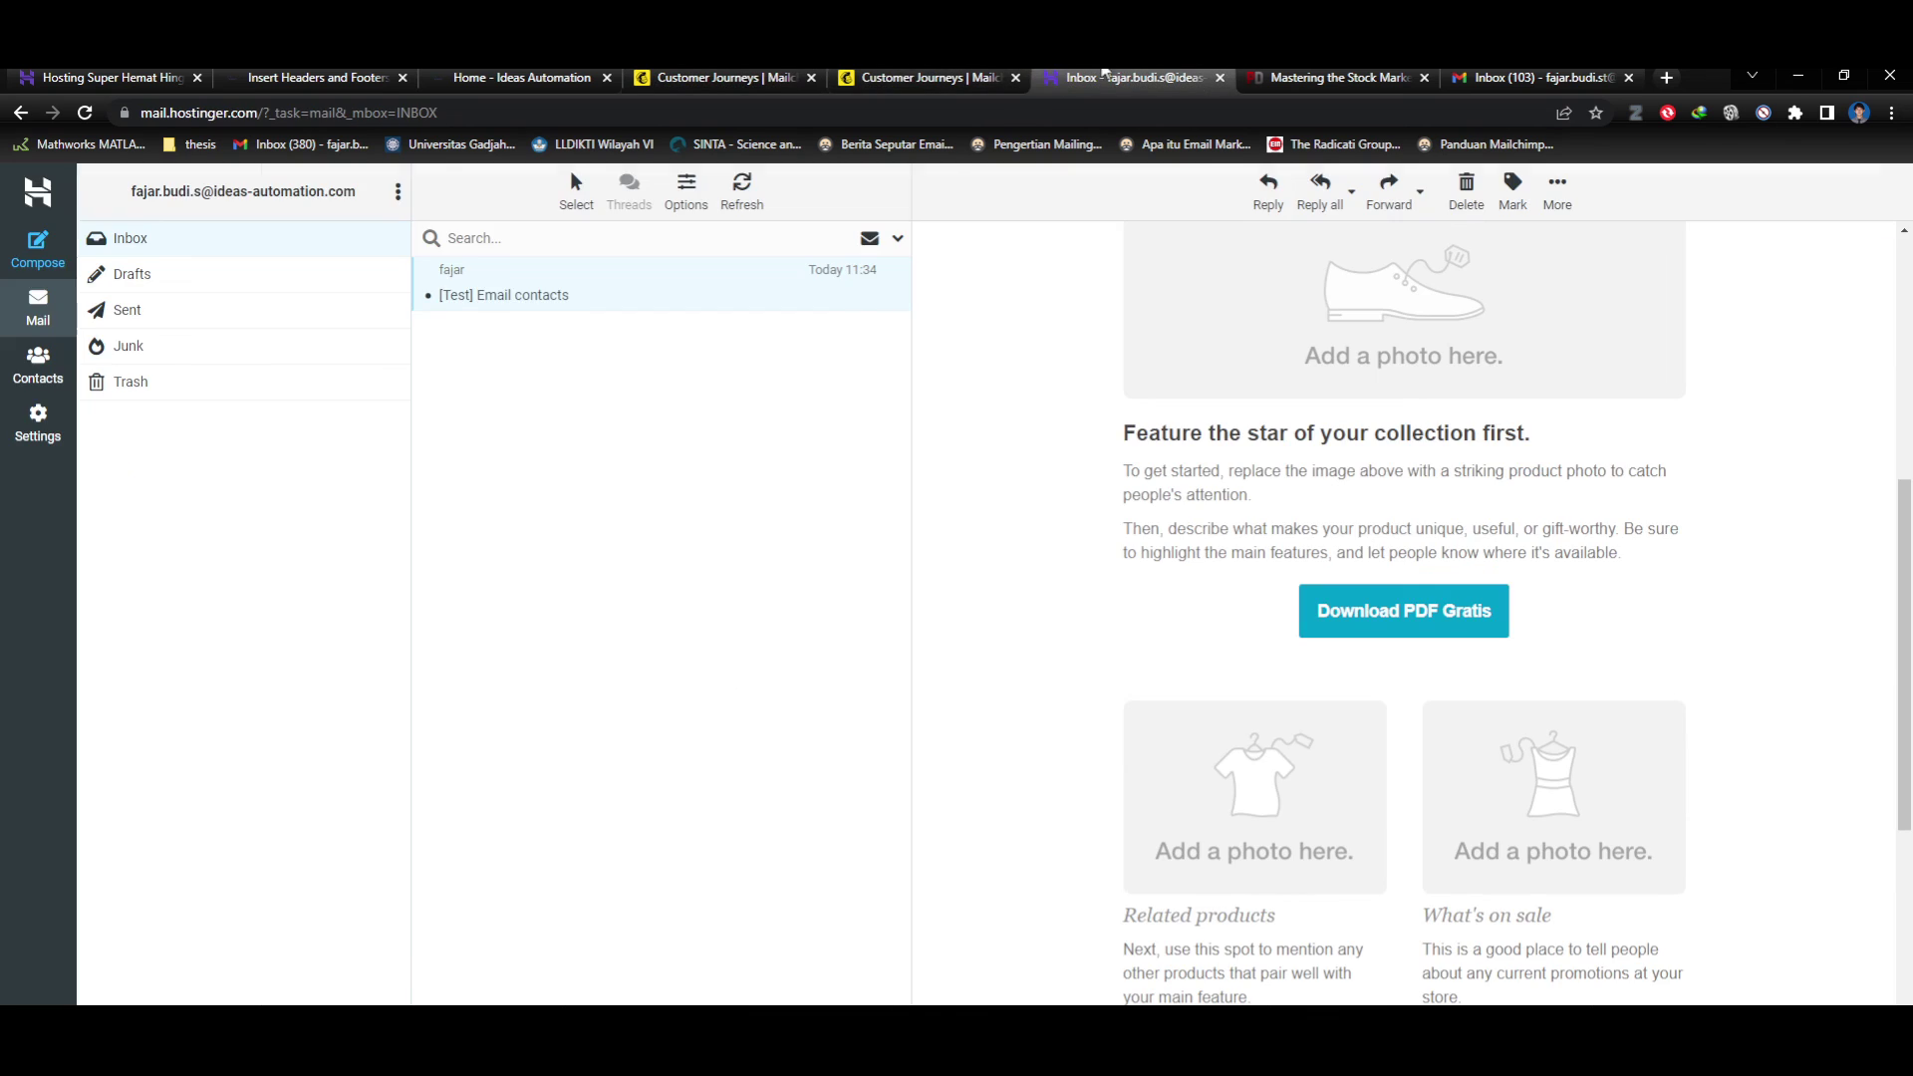
left_click(914, 76)
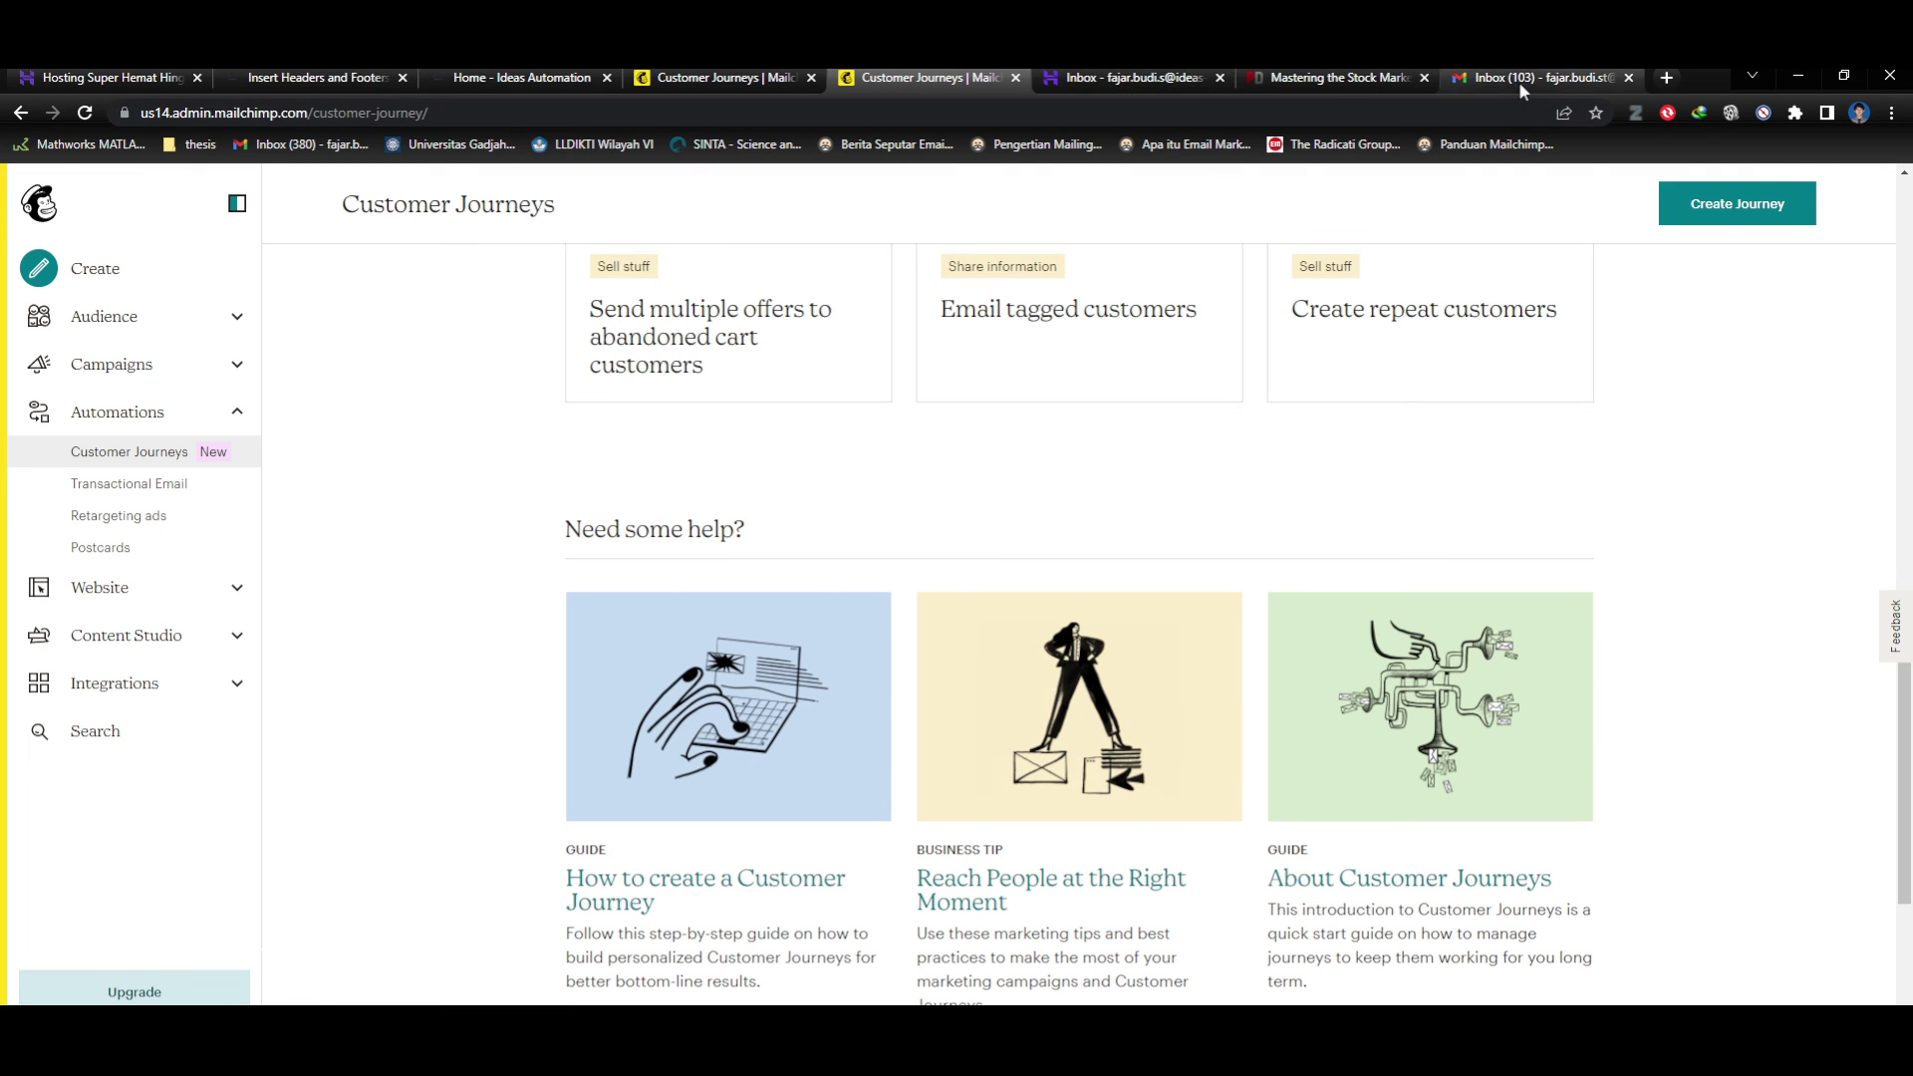
Switch to the Hostinger site and open its Domain Murah page at the domain name search.
left_click(110, 78)
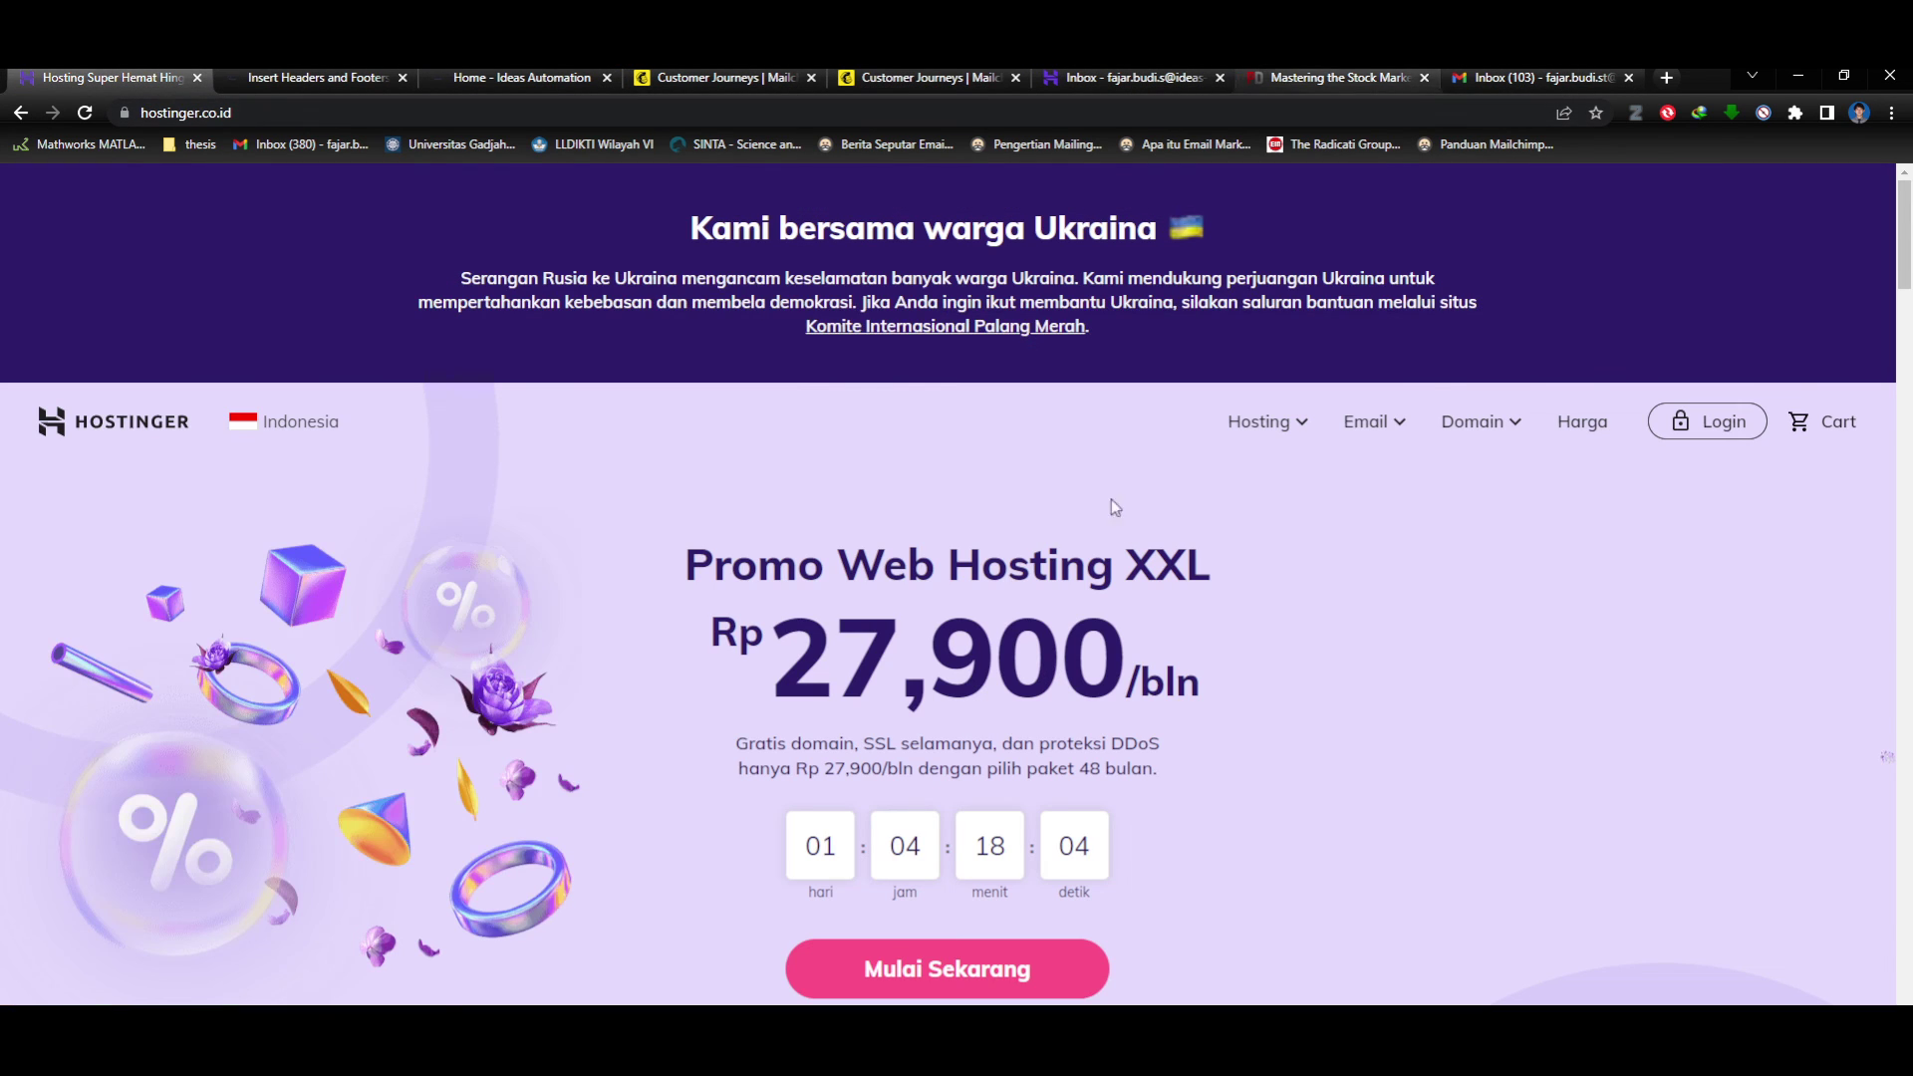
mouse_move(1492, 423)
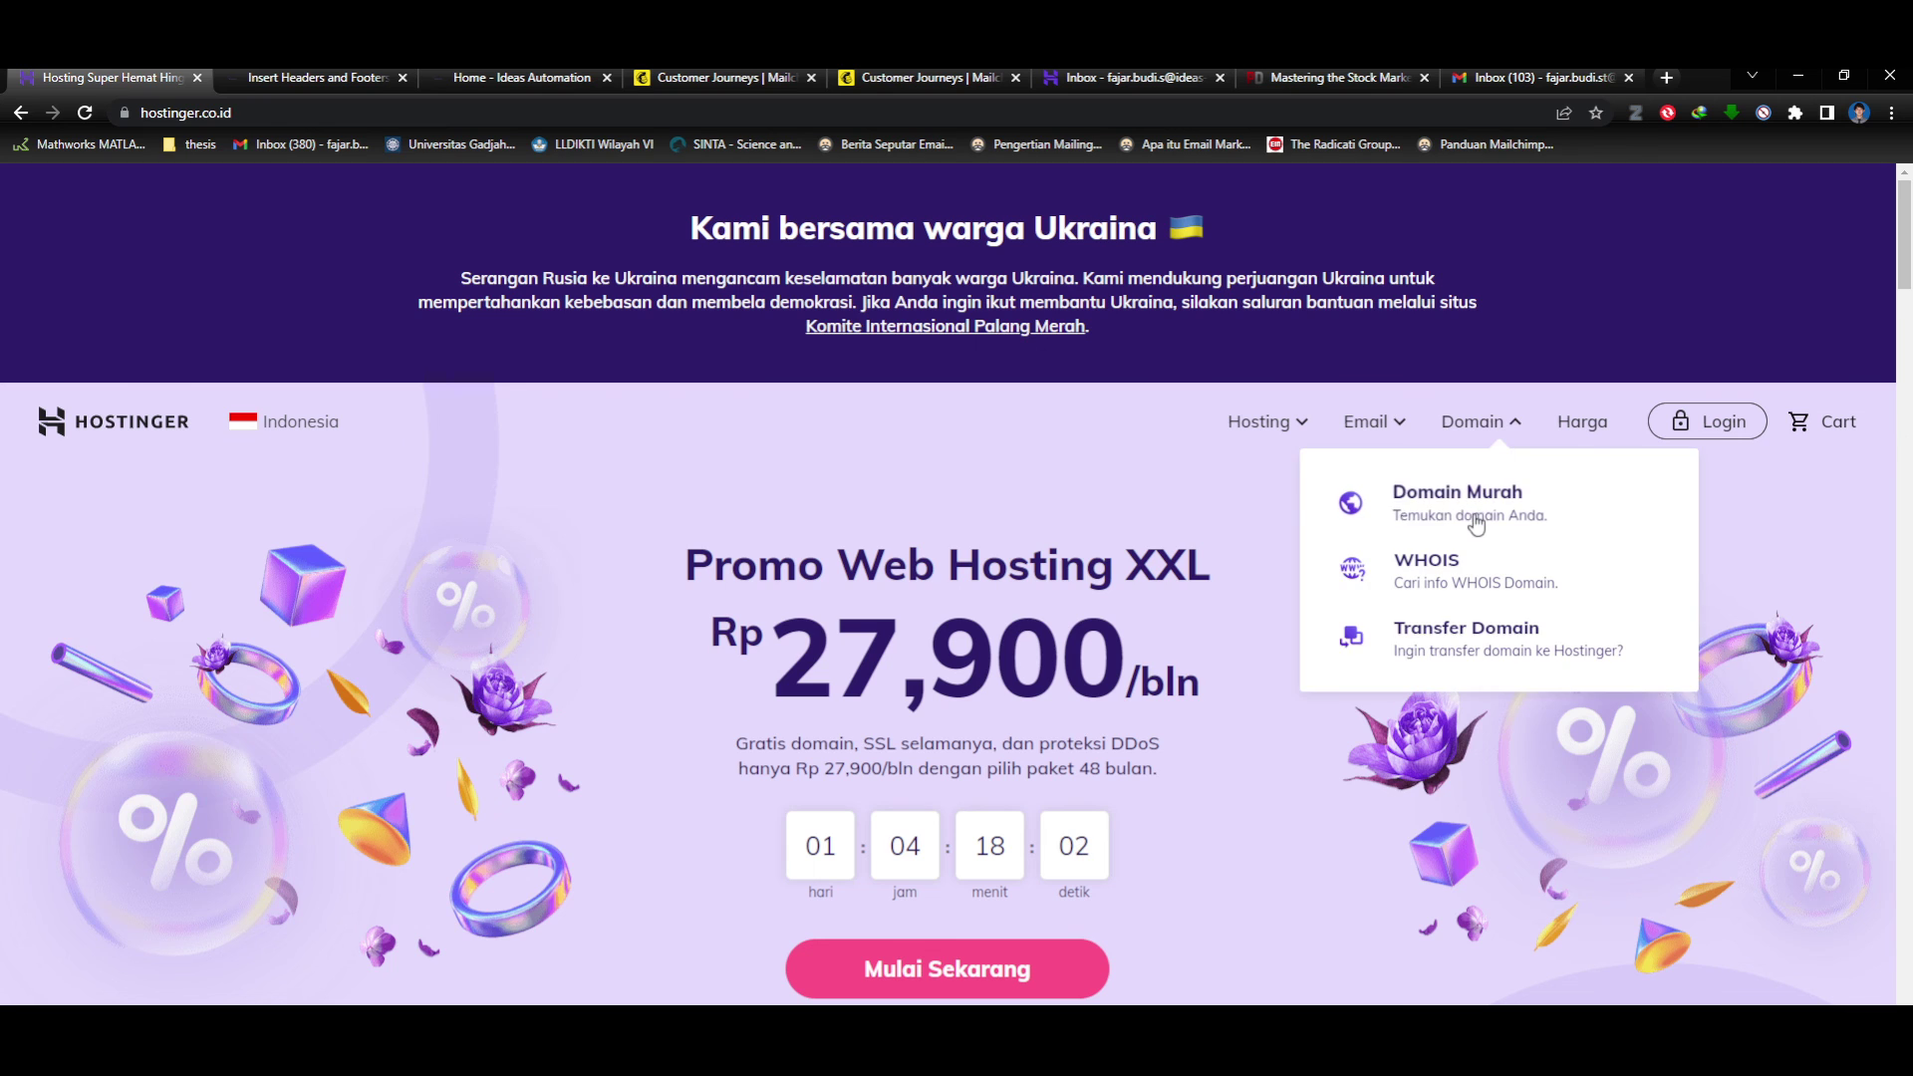
left_click(1457, 498)
scroll(1461, 568, "down", 3)
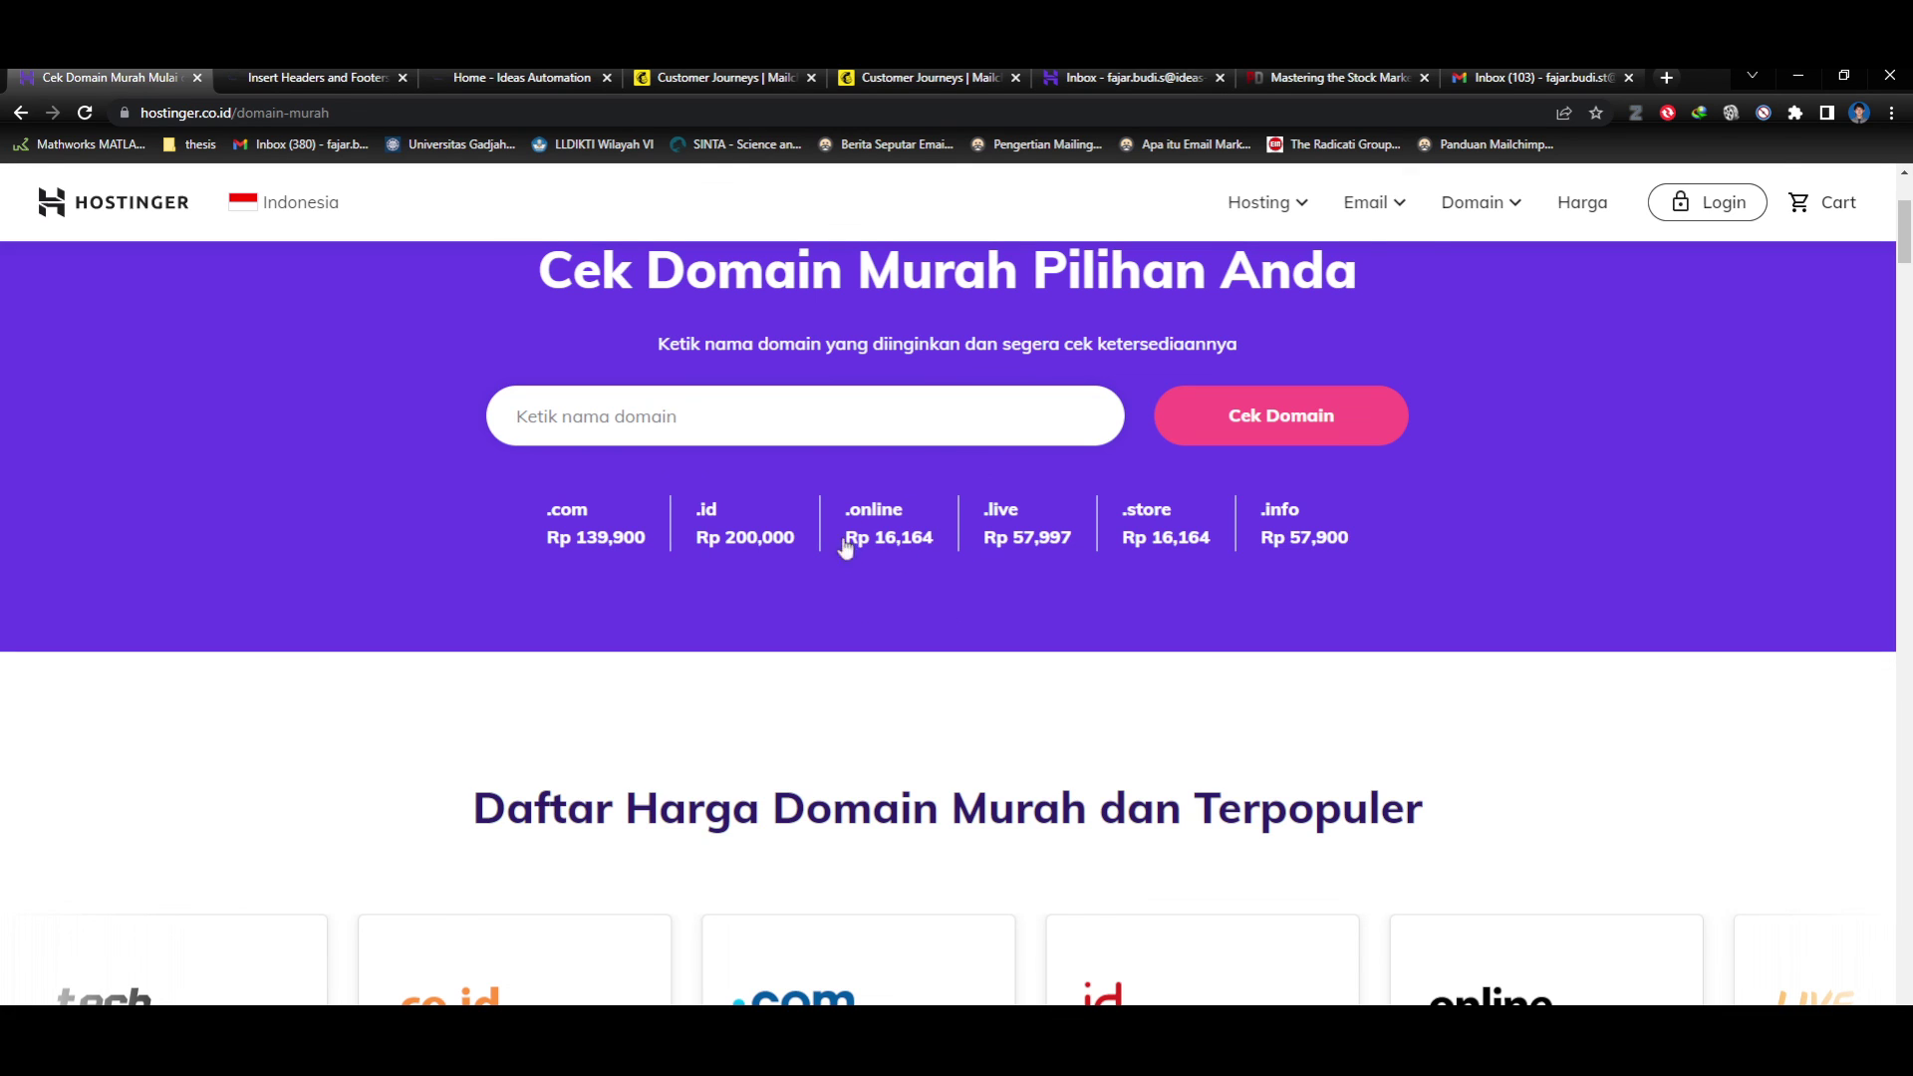
Check the availability of the domain kelompokmbd1.online and review its price alongside the alternative domain endings.
left_click(774, 413)
type("kelompokmbd1.online")
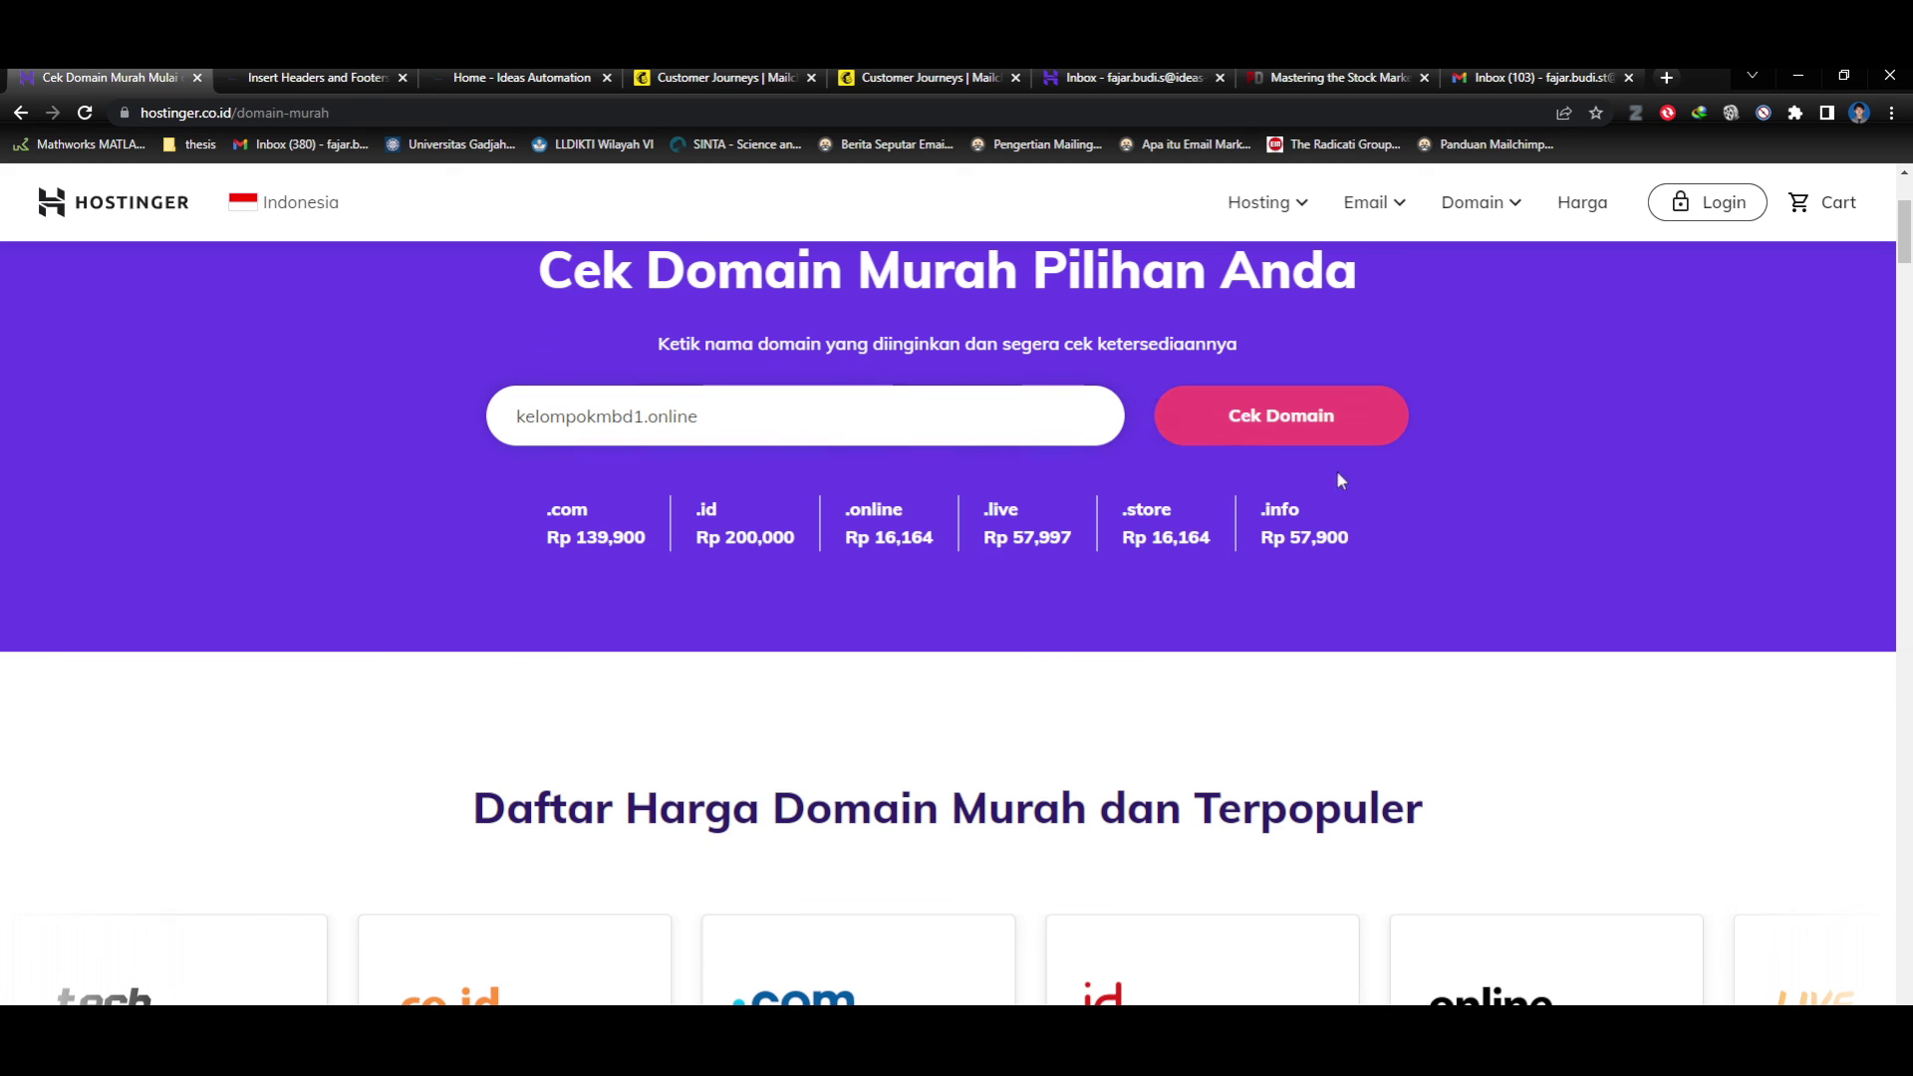
left_click(1336, 439)
scroll(1478, 521, "up", 2)
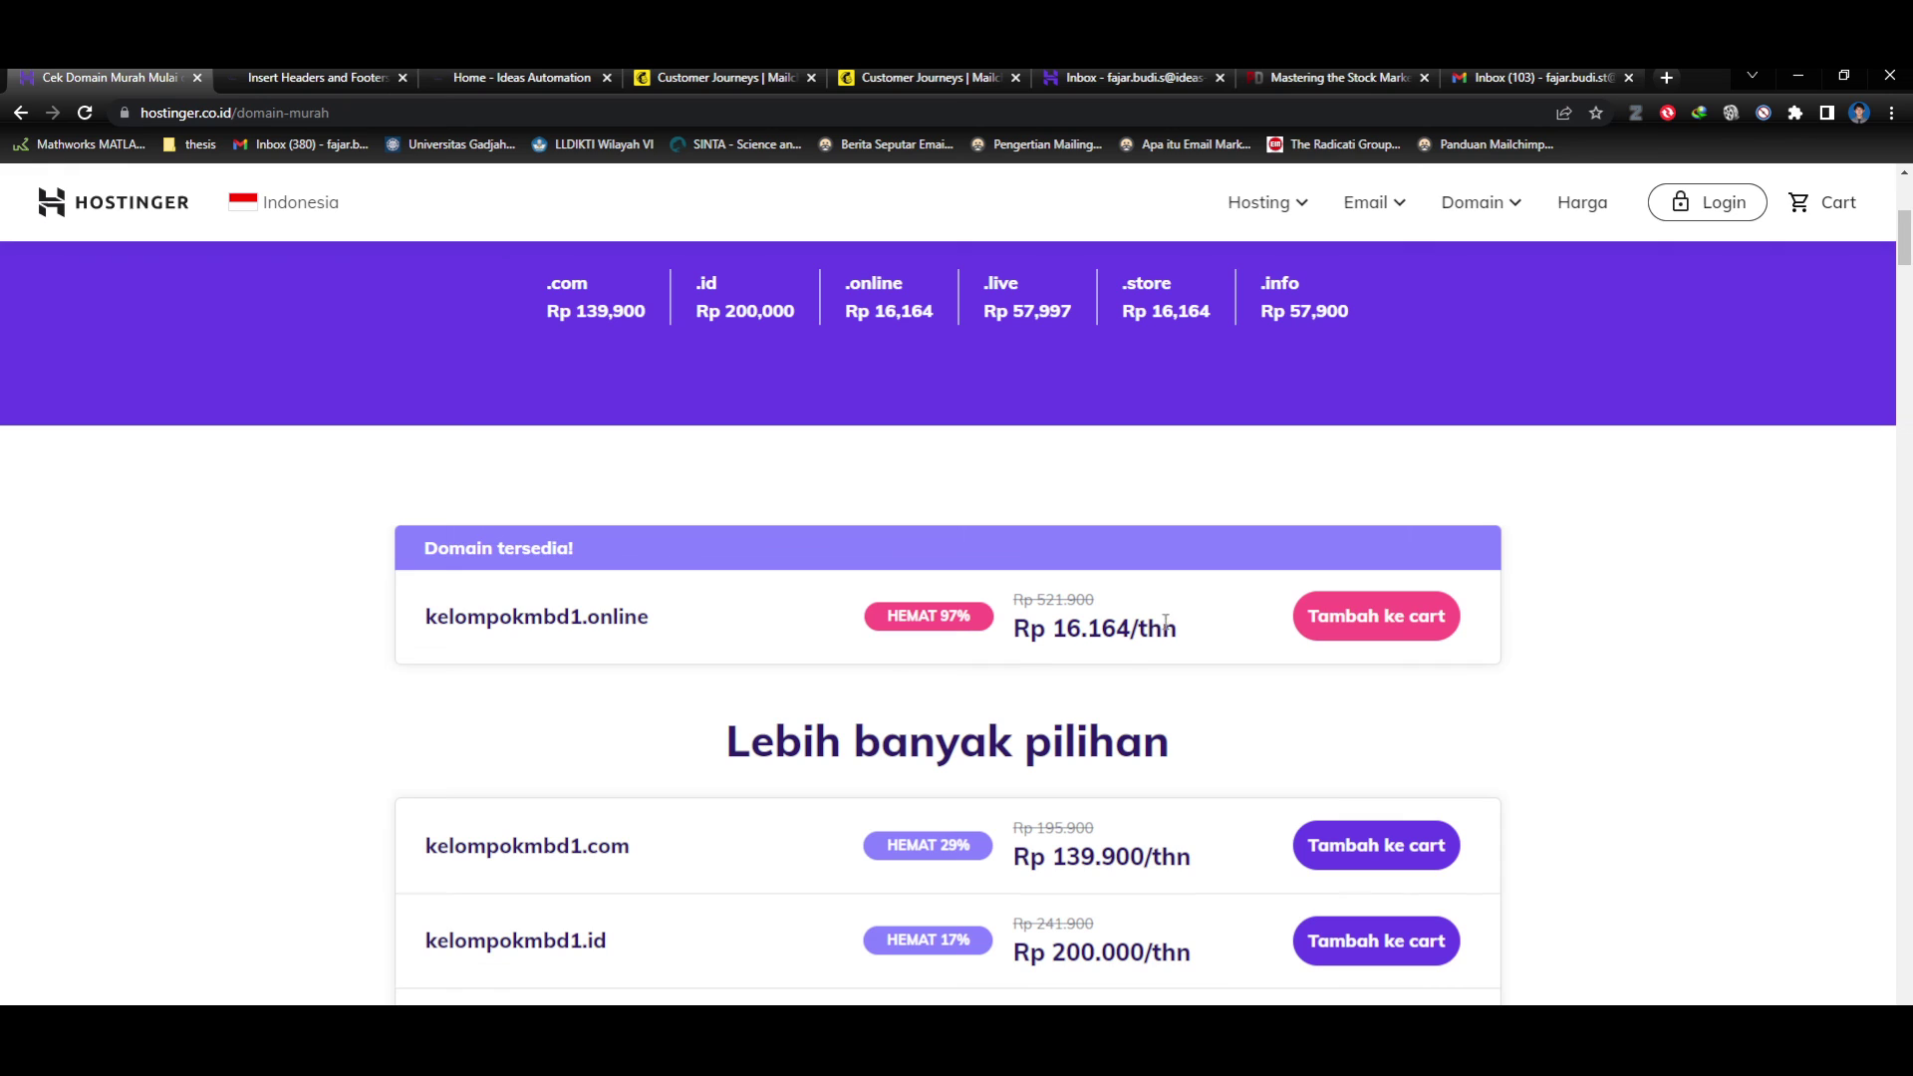
scroll(1168, 629, "down", 2)
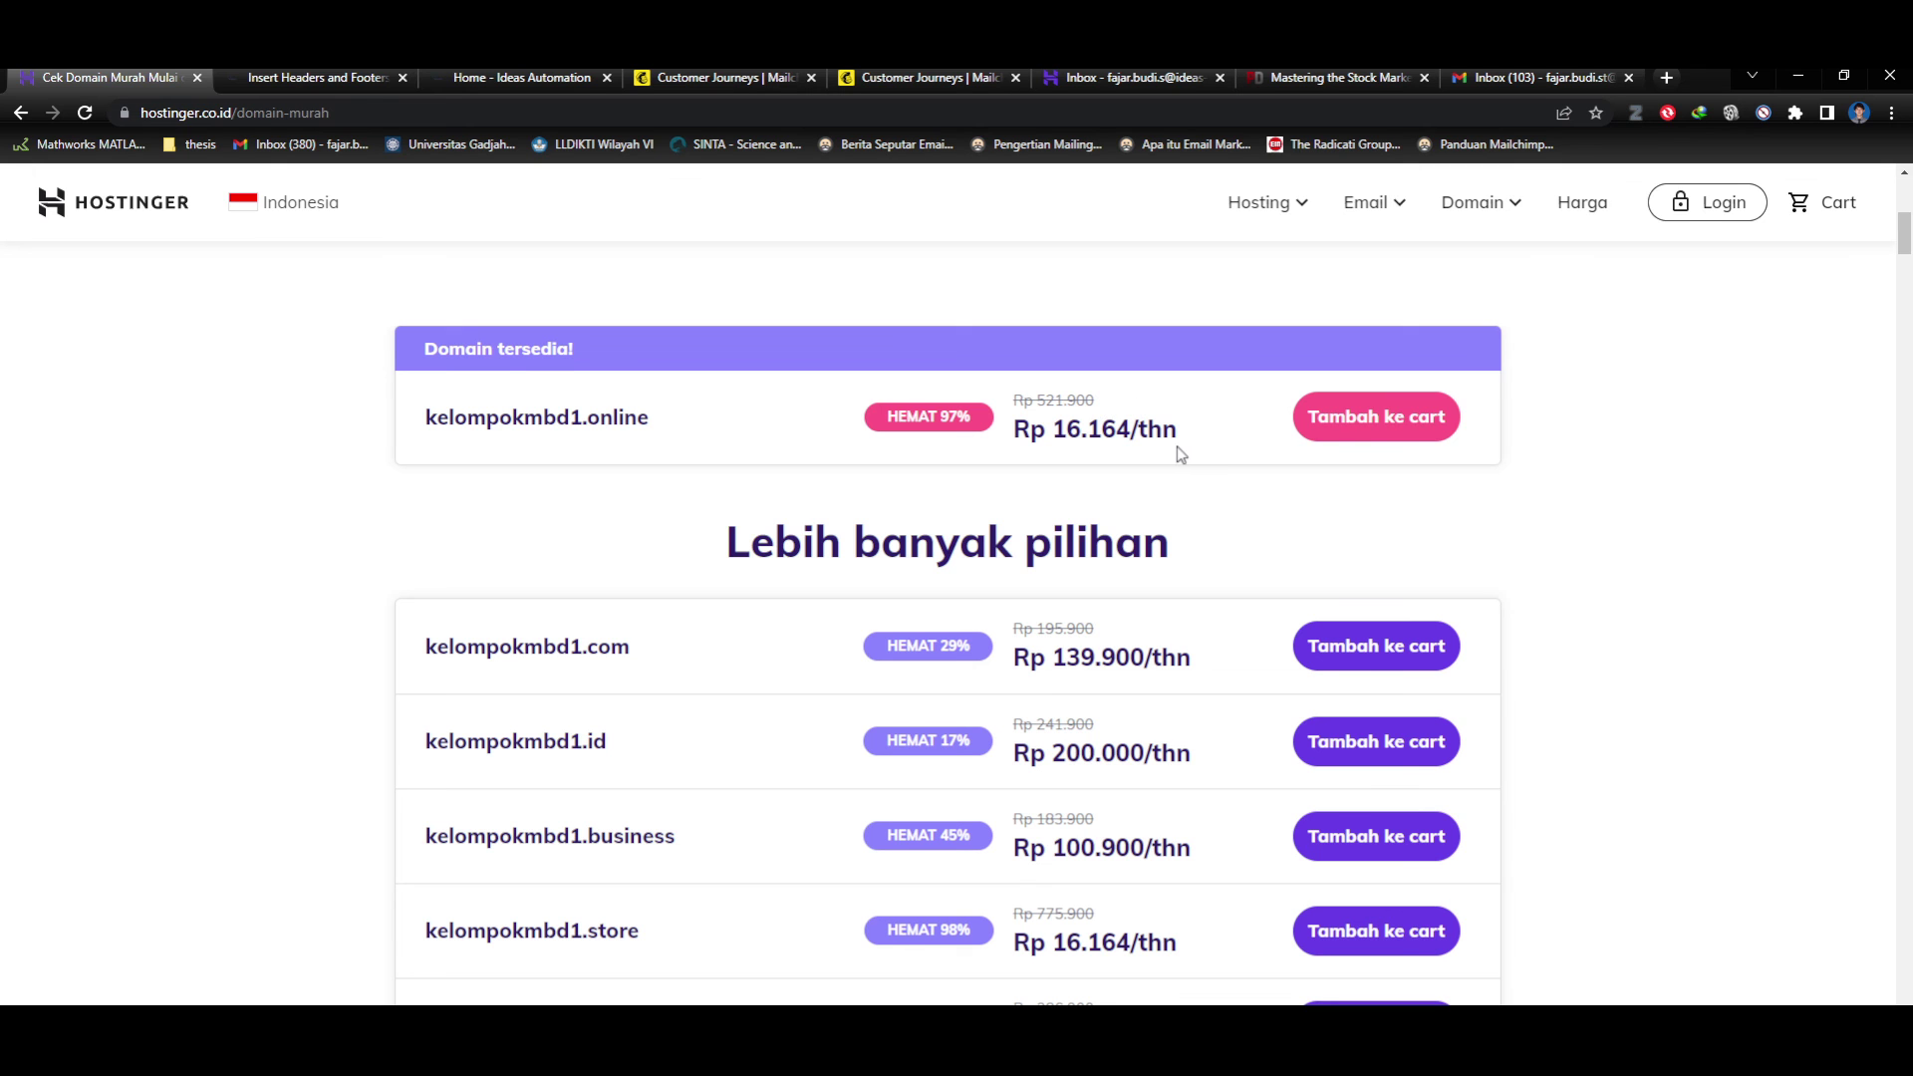
scroll(1182, 454, "down", 1)
scroll(1182, 453, "up", 8)
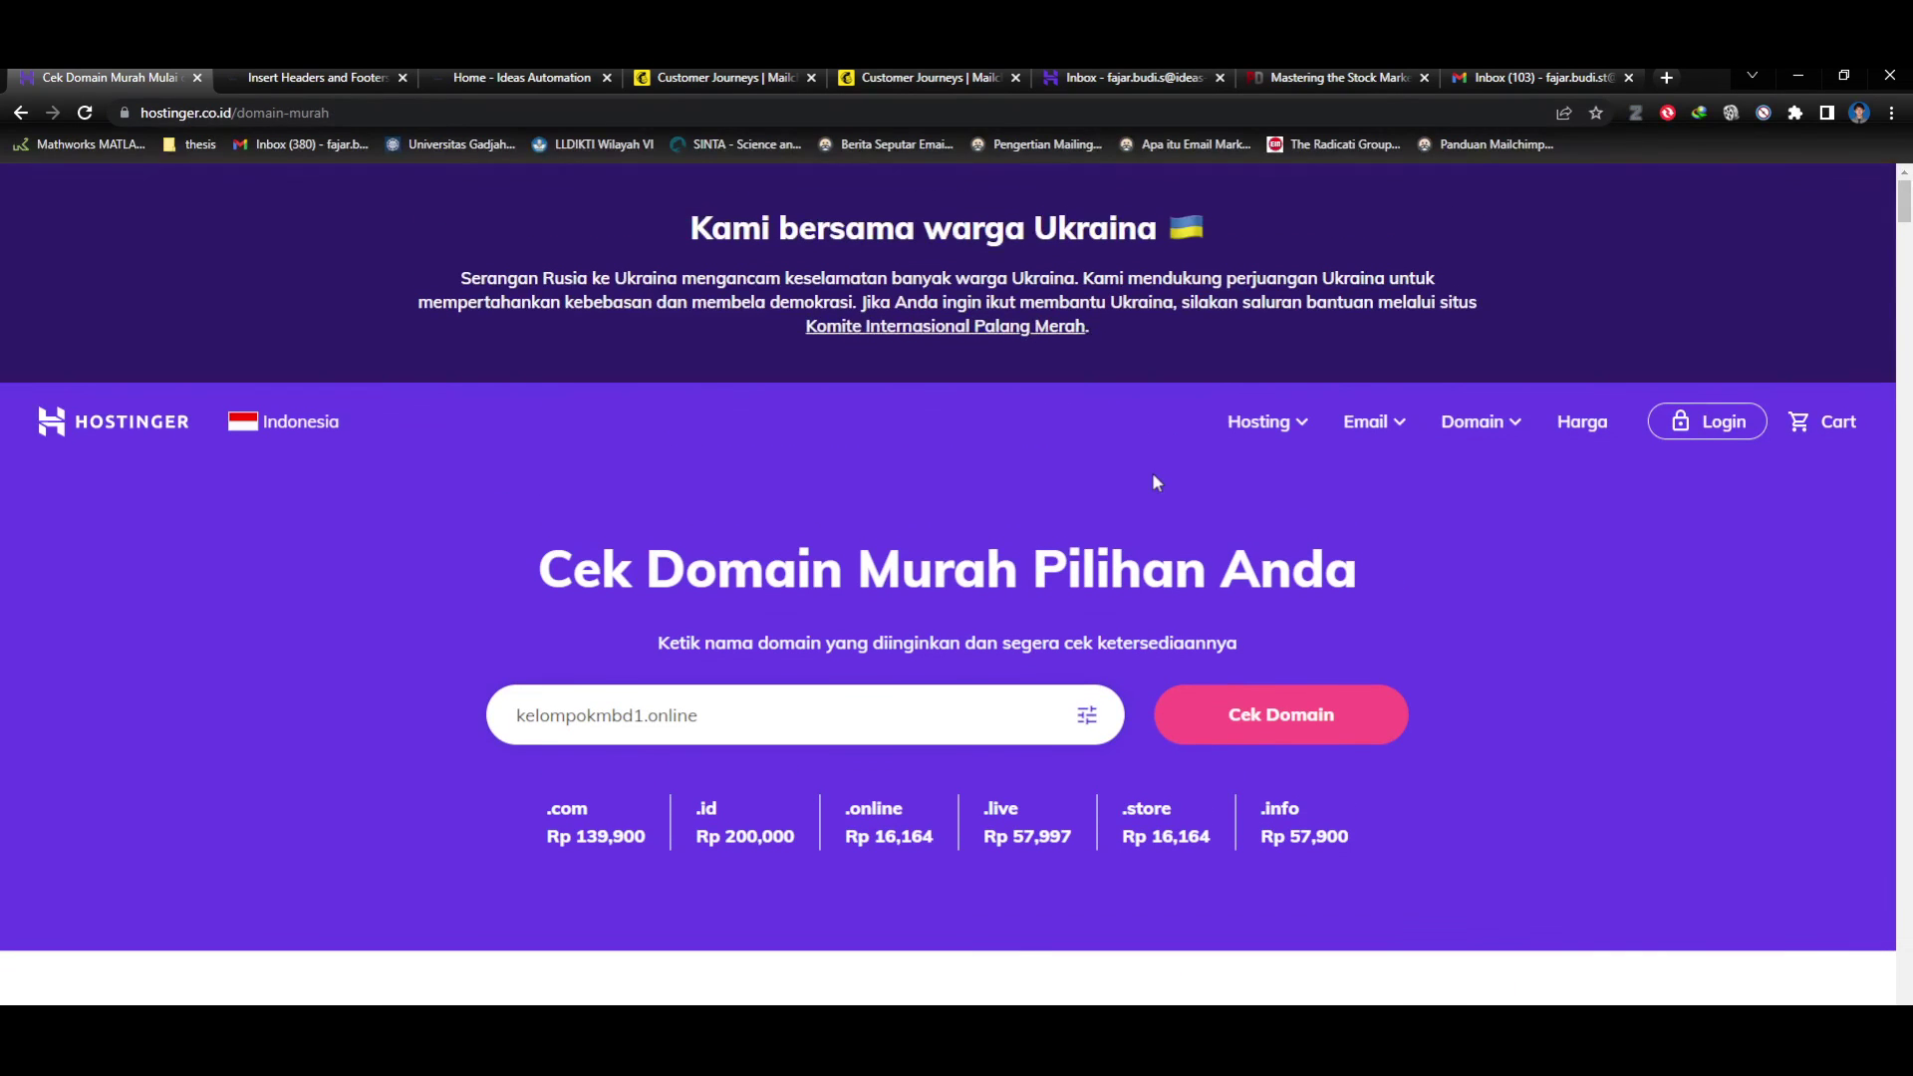
left_click(1166, 79)
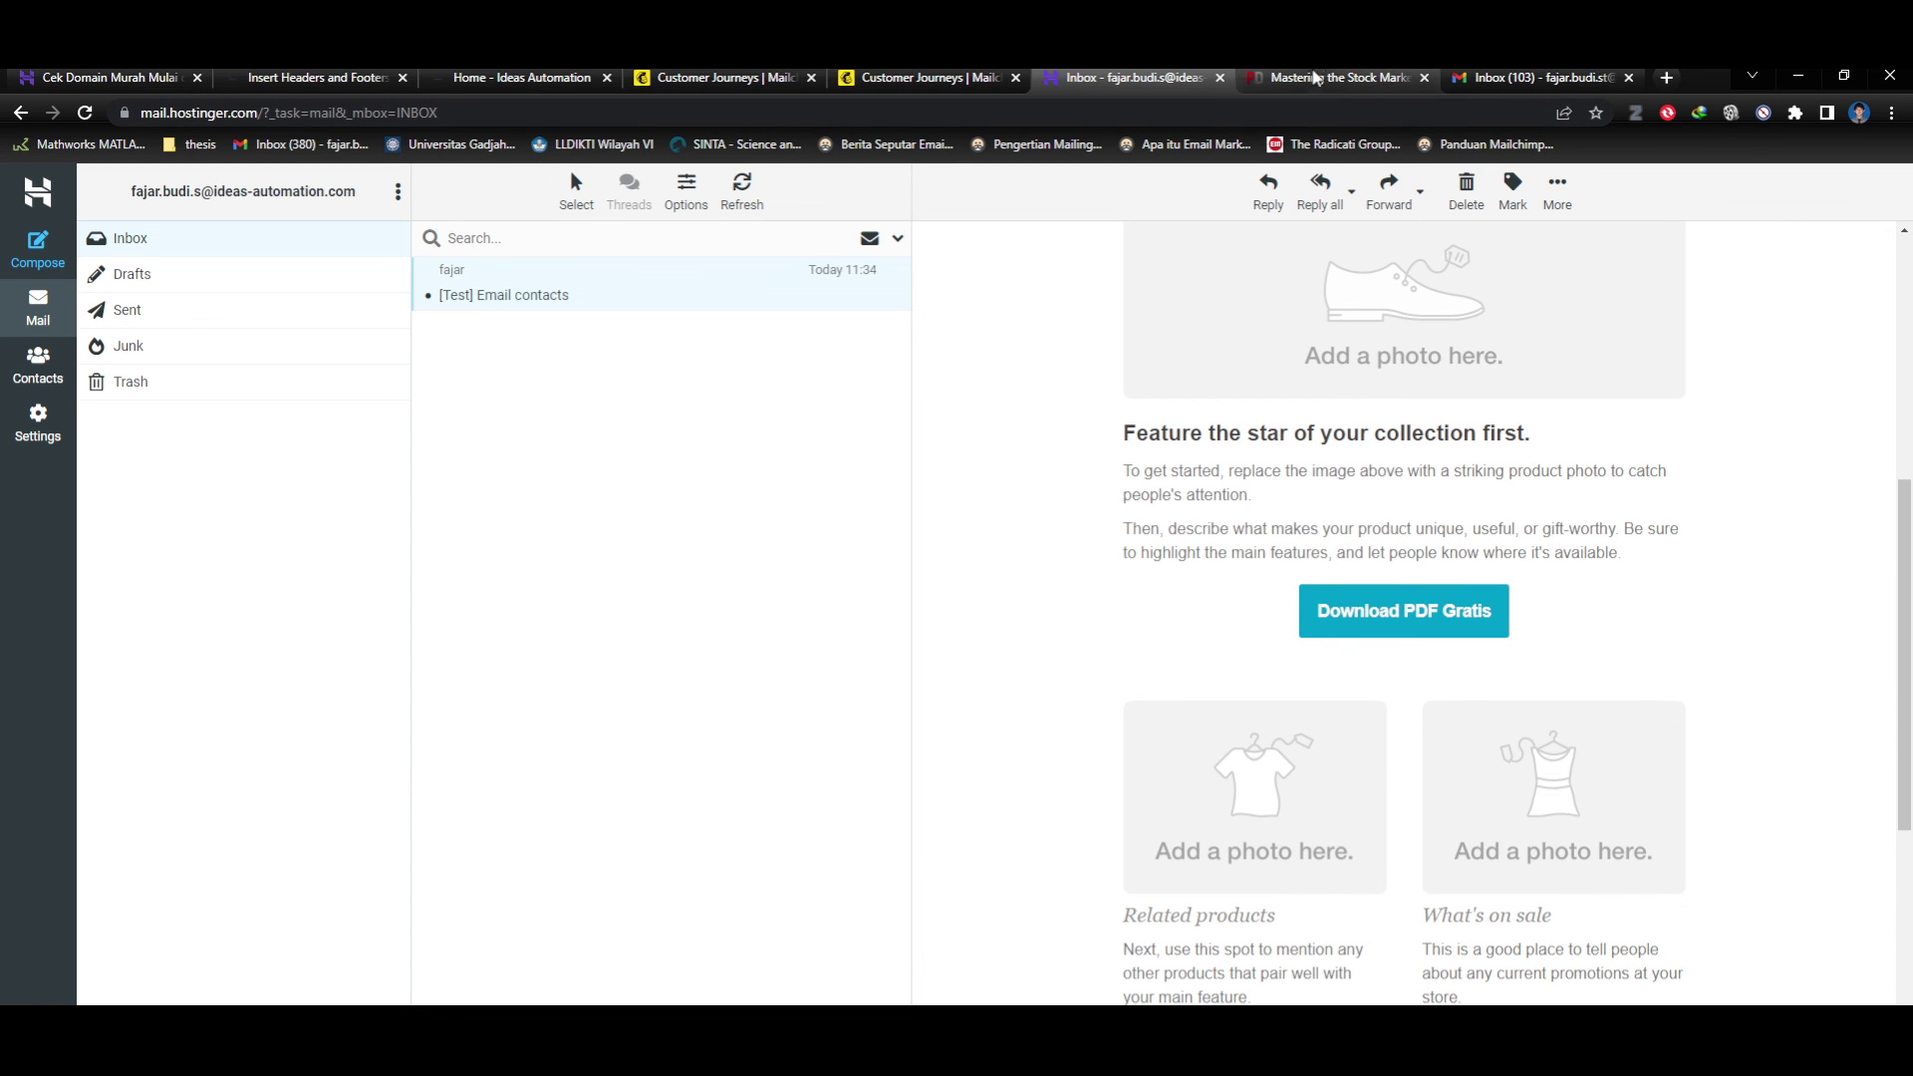
left_click(1317, 77)
left_click(1136, 77)
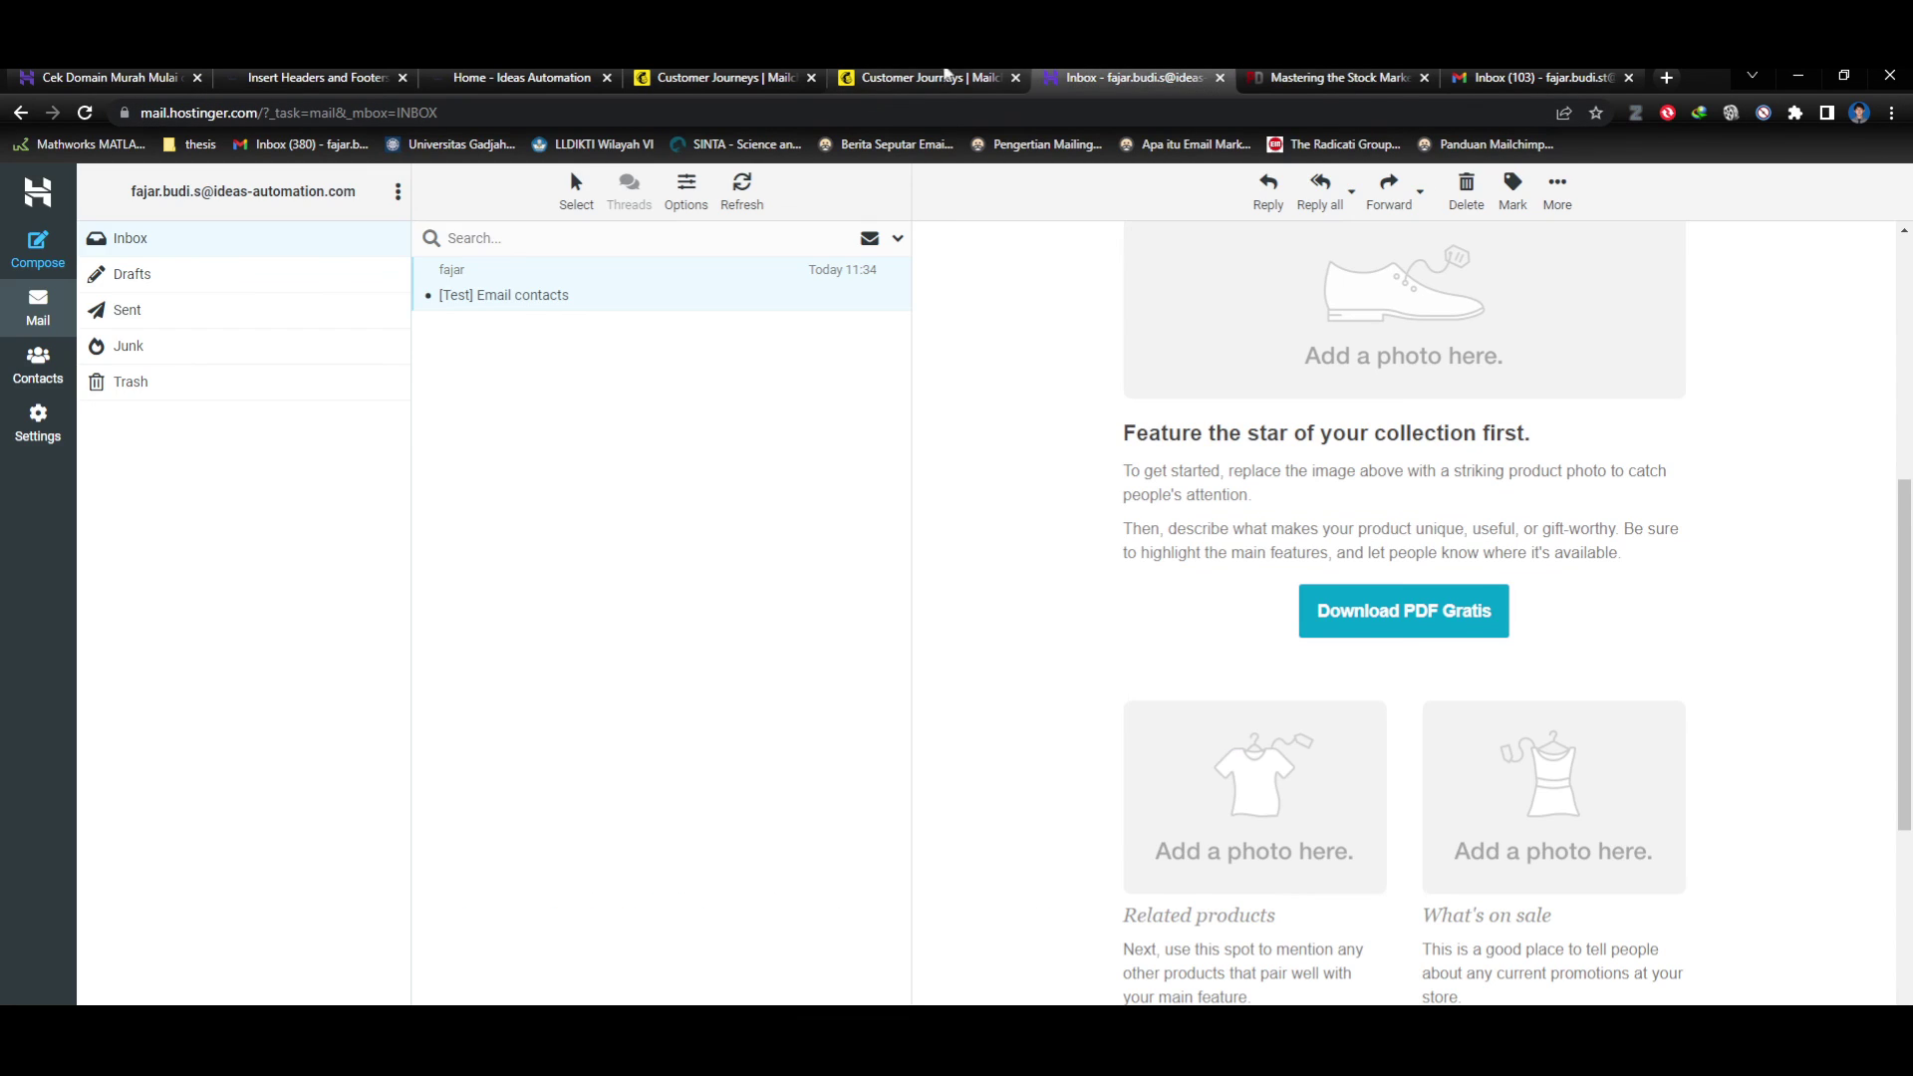
left_click(908, 77)
left_click(715, 77)
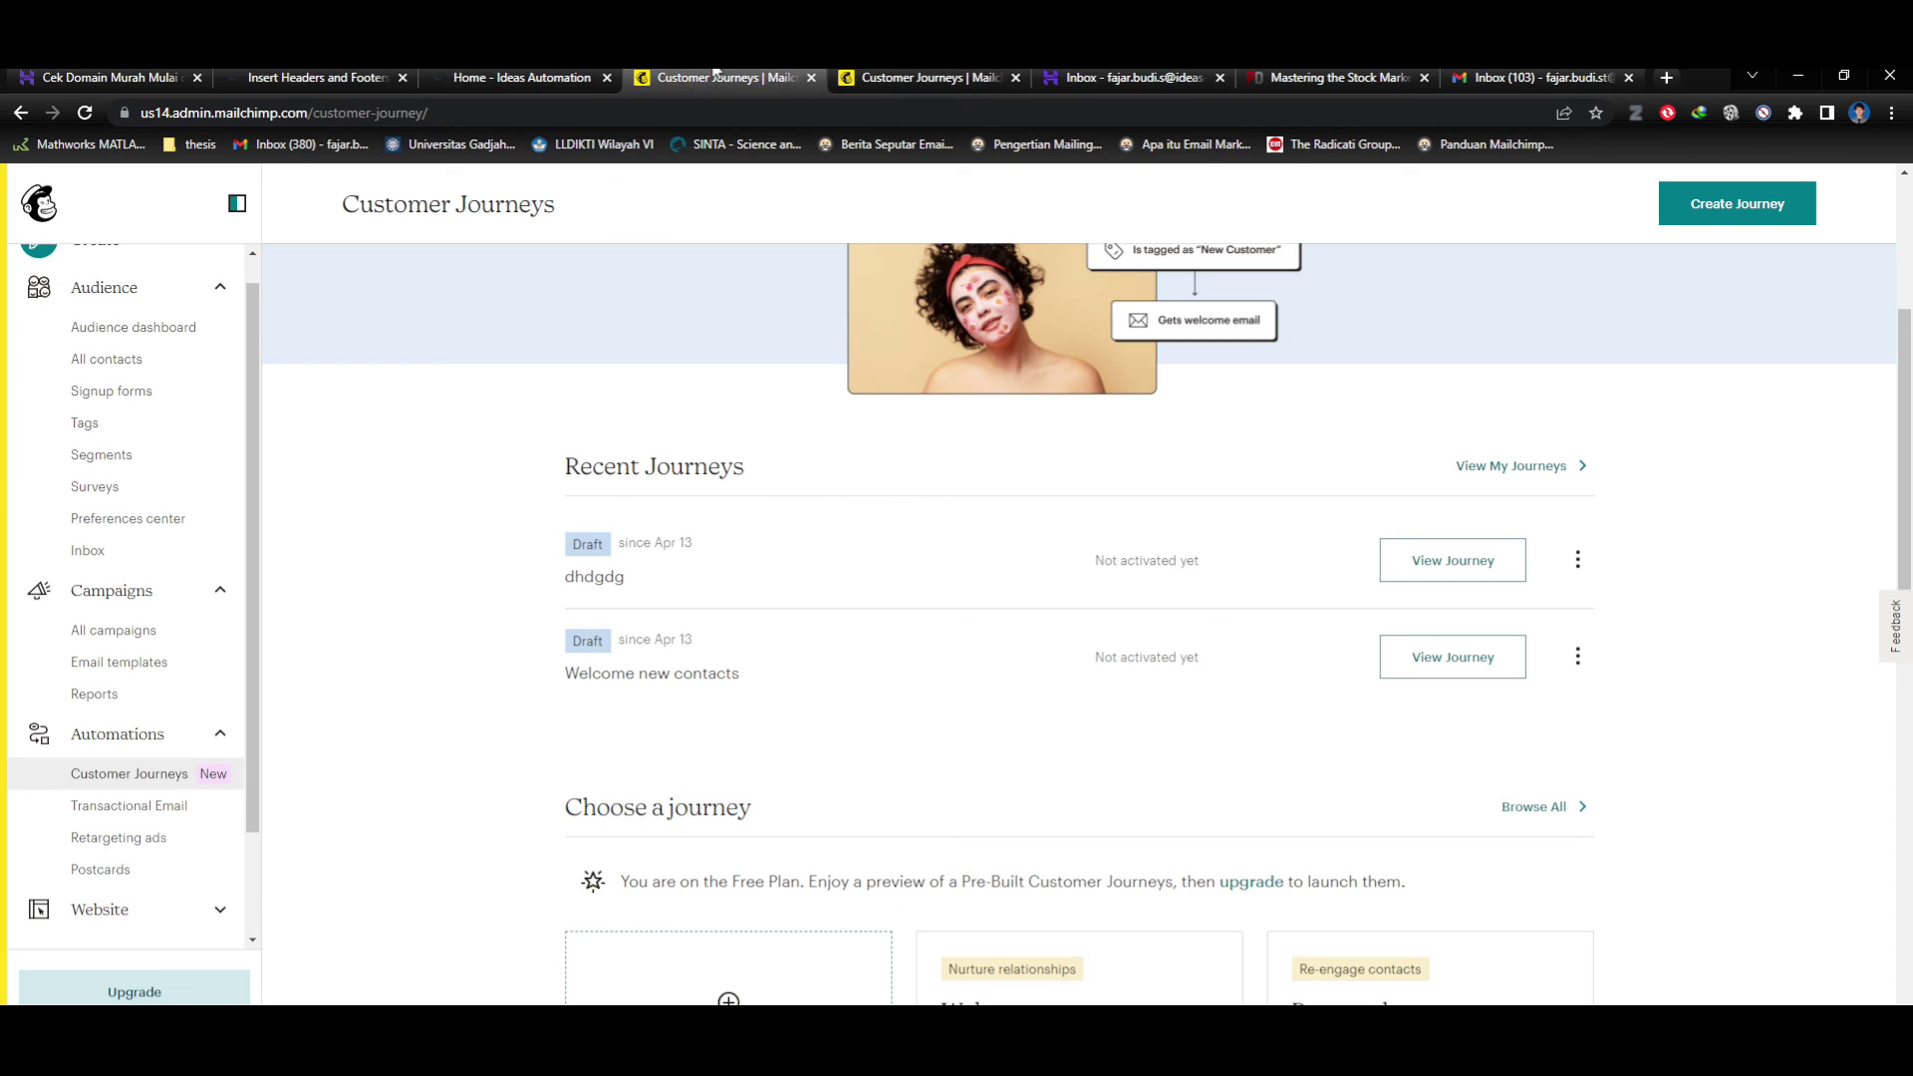
left_click(998, 77)
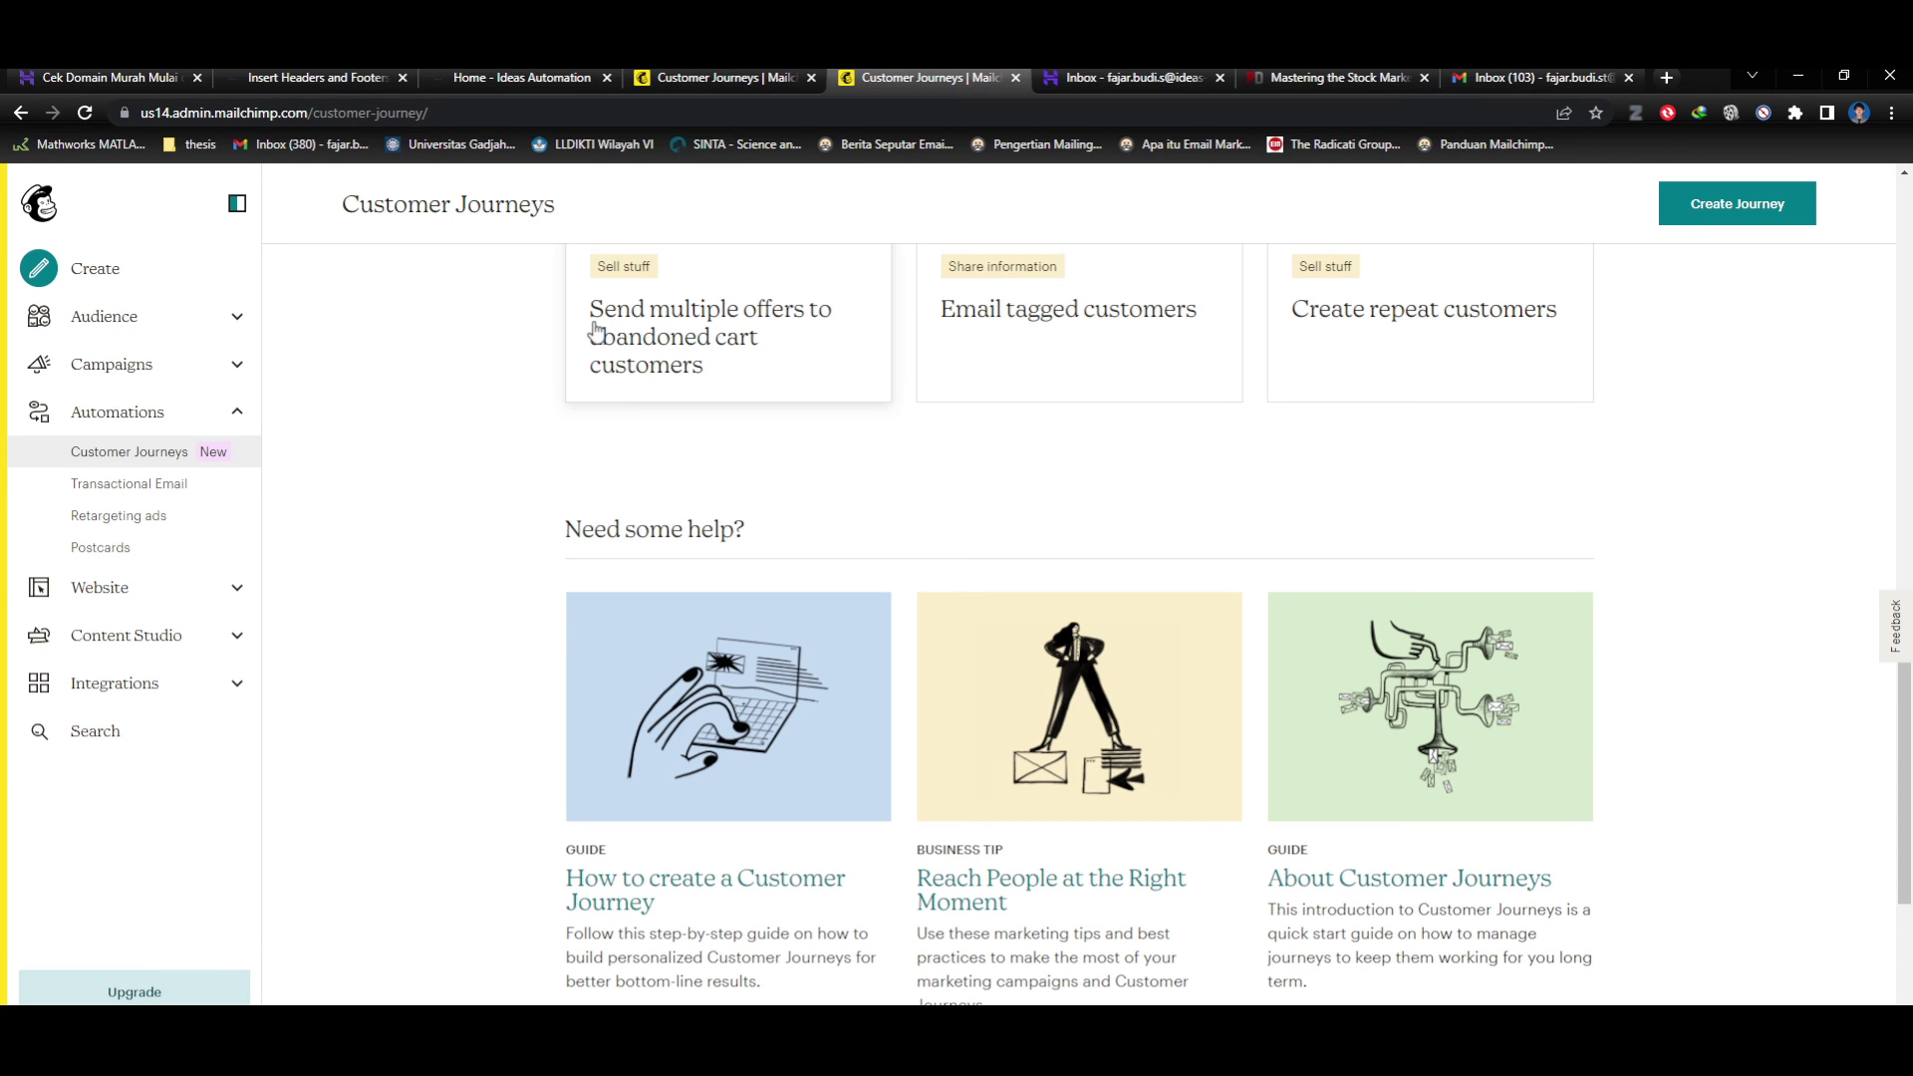
left_click(695, 81)
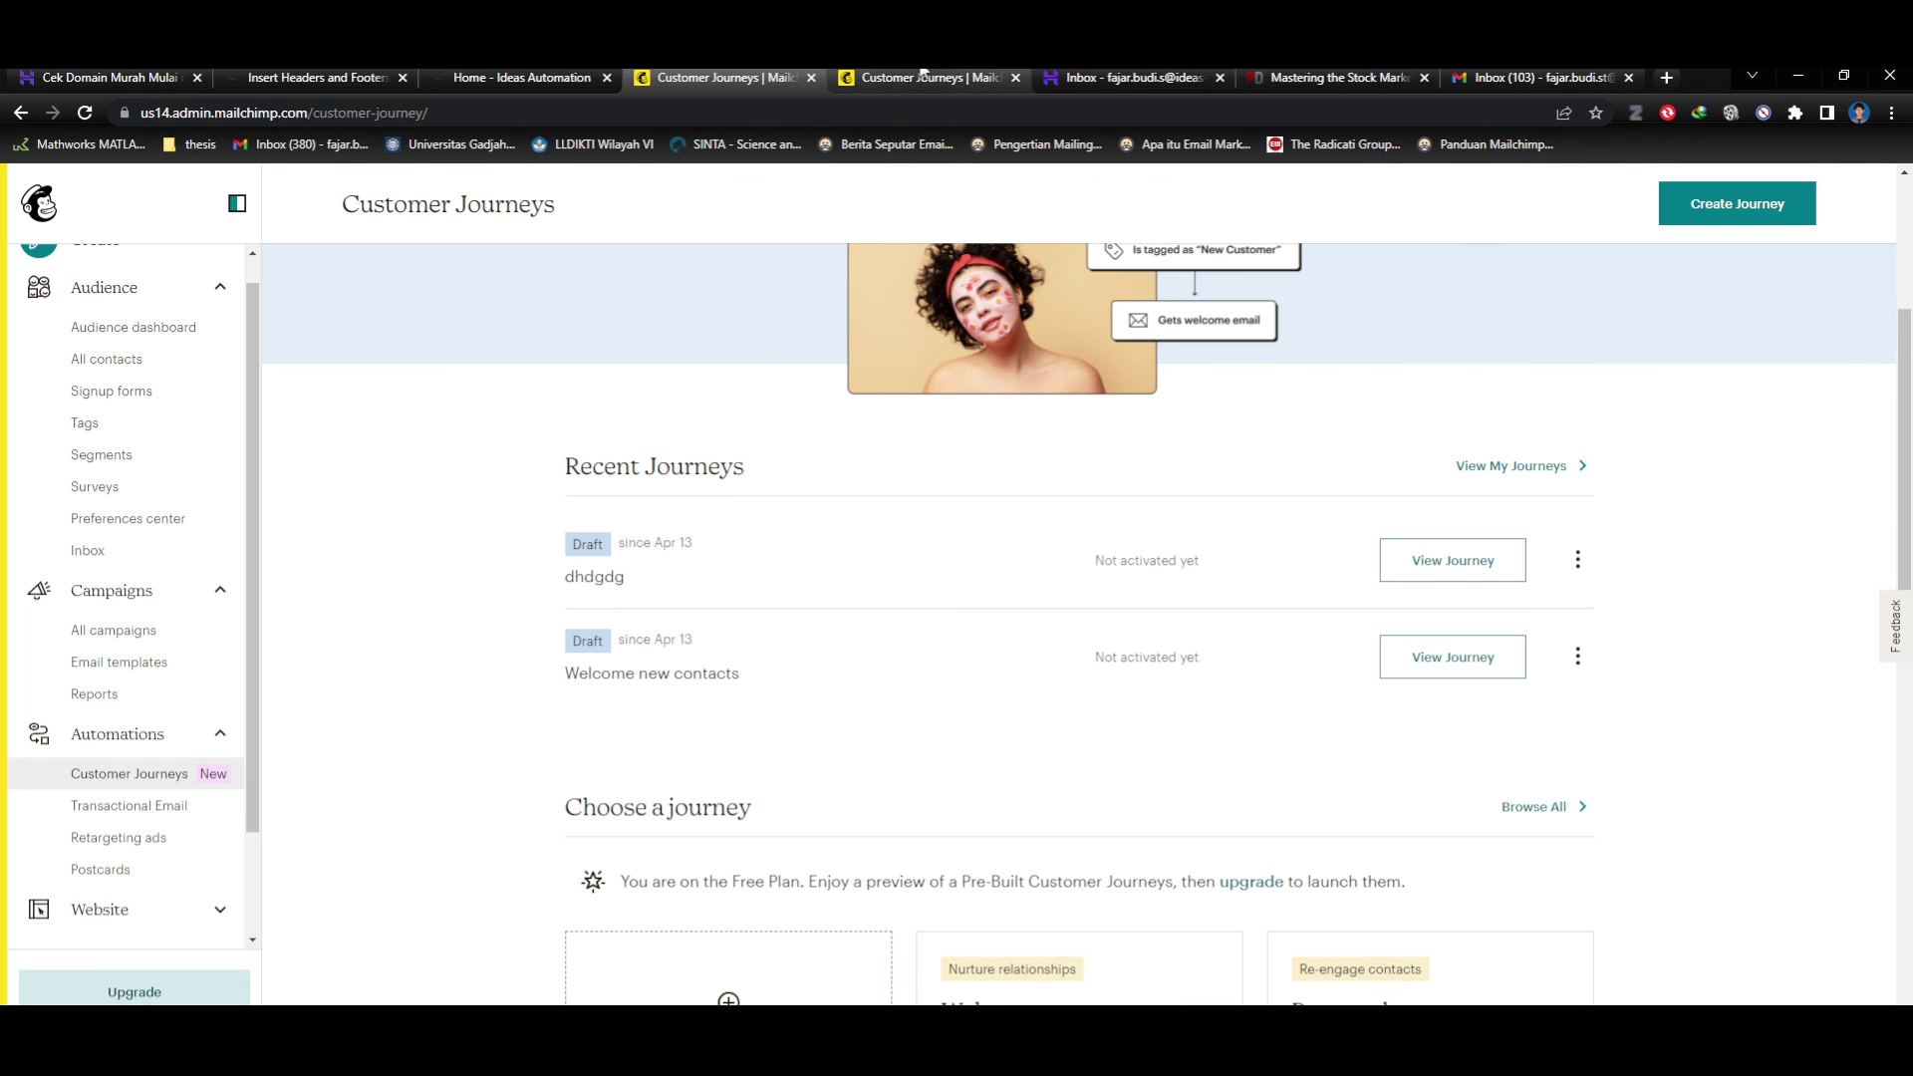
left_click(863, 79)
scroll(1030, 511, "up", 10)
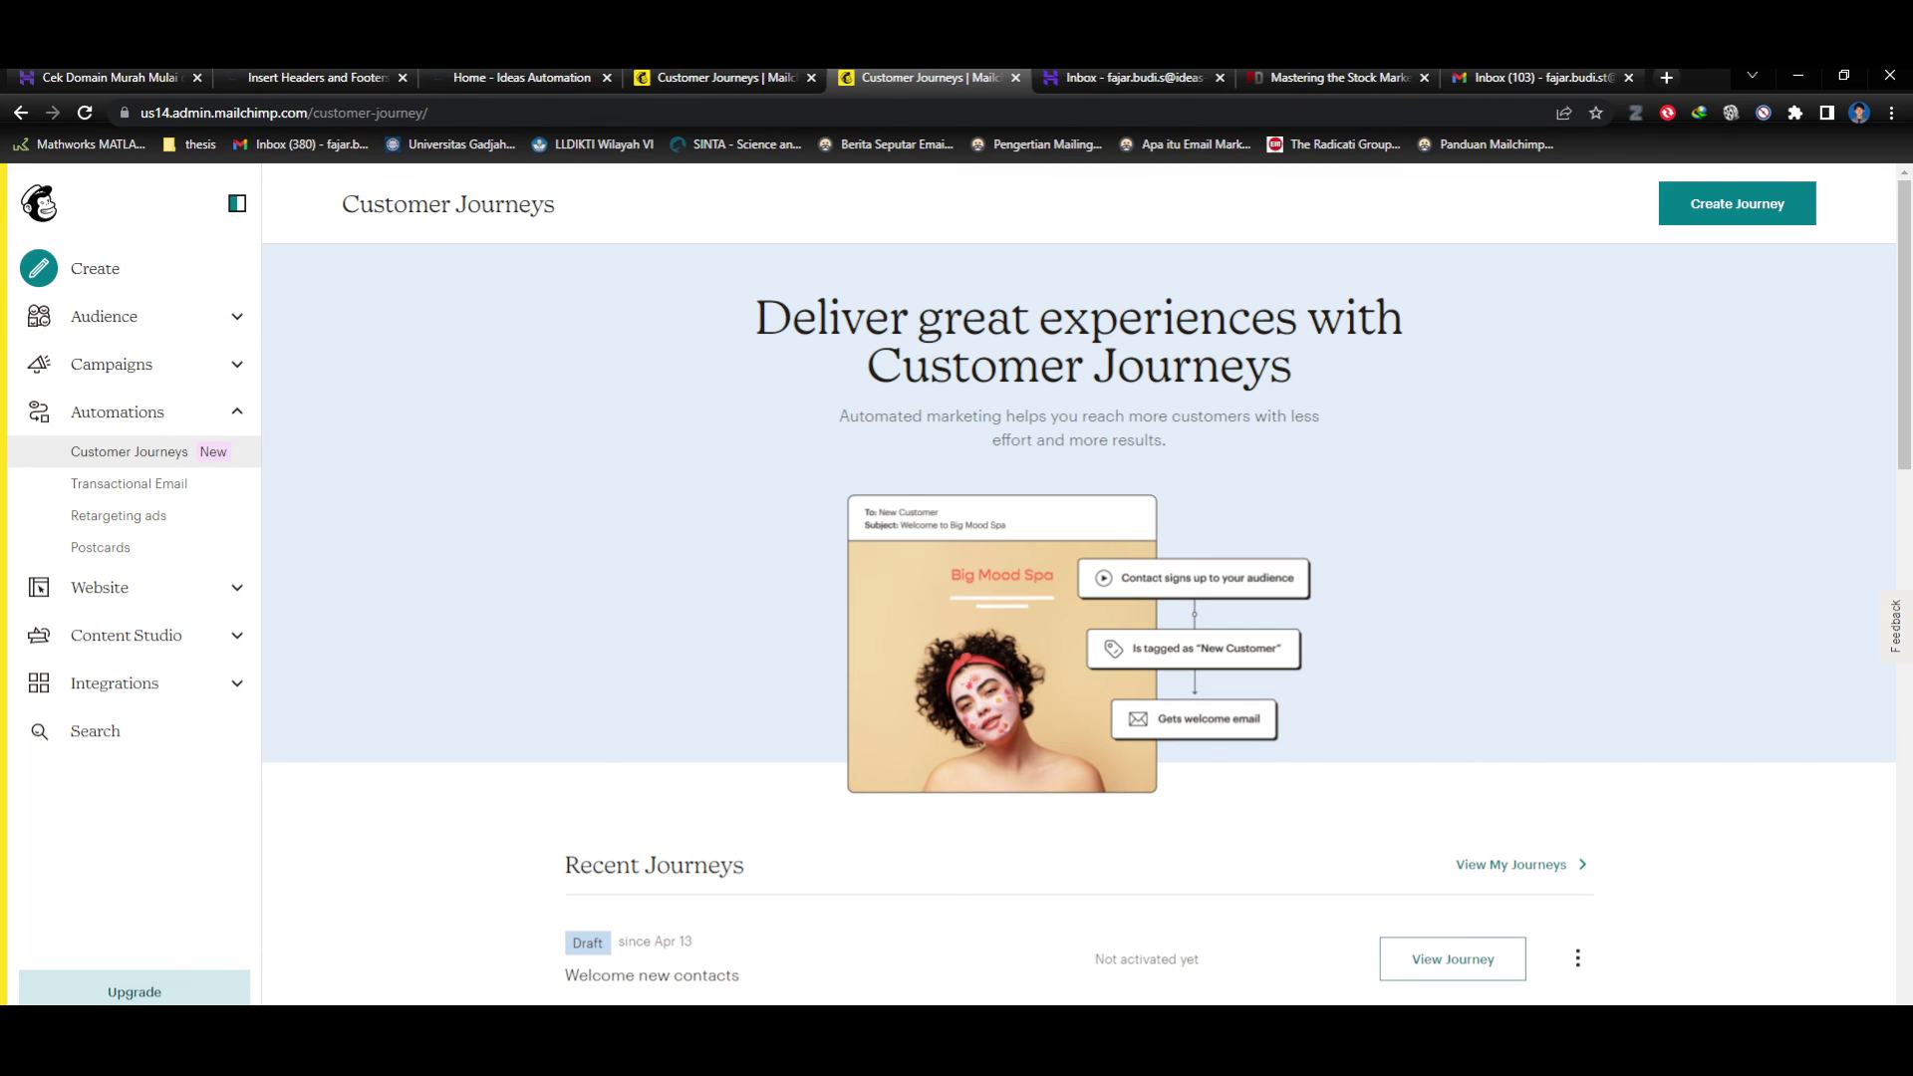
left_click(1129, 79)
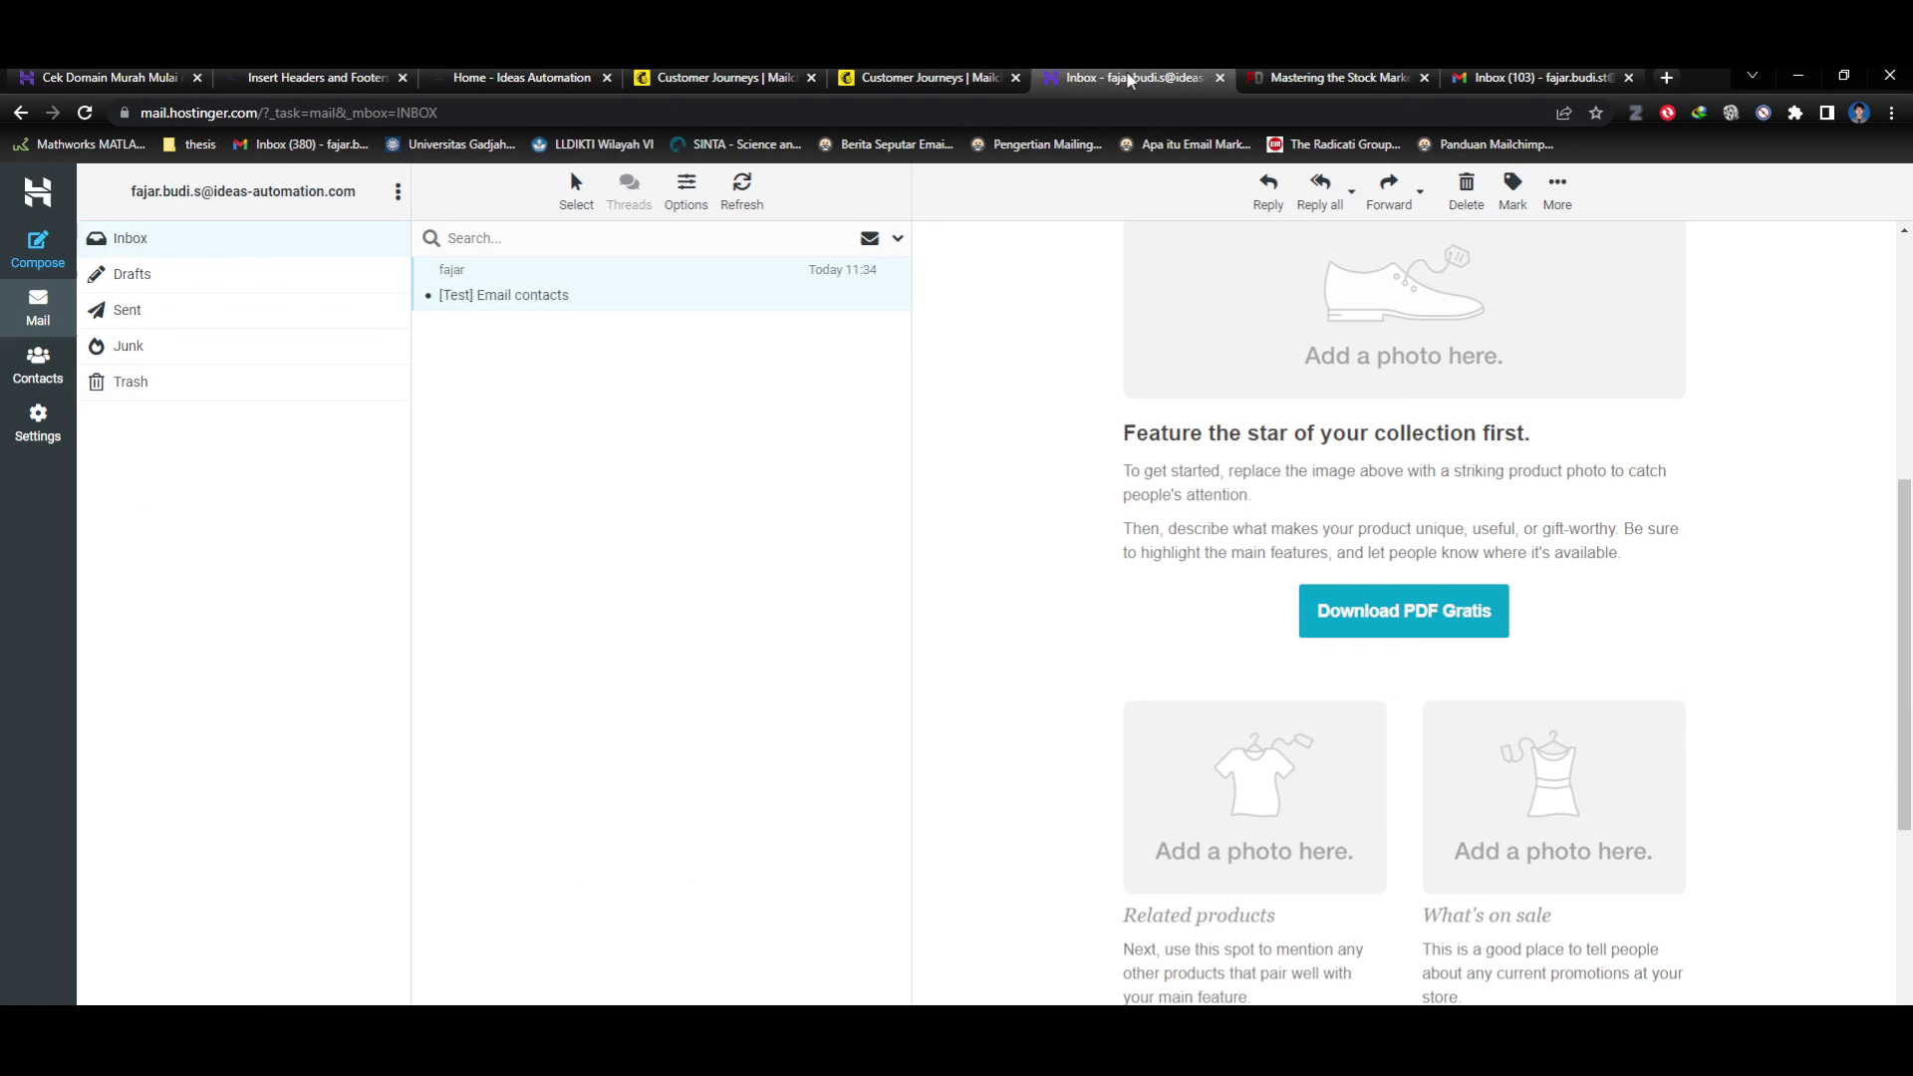
left_click(937, 82)
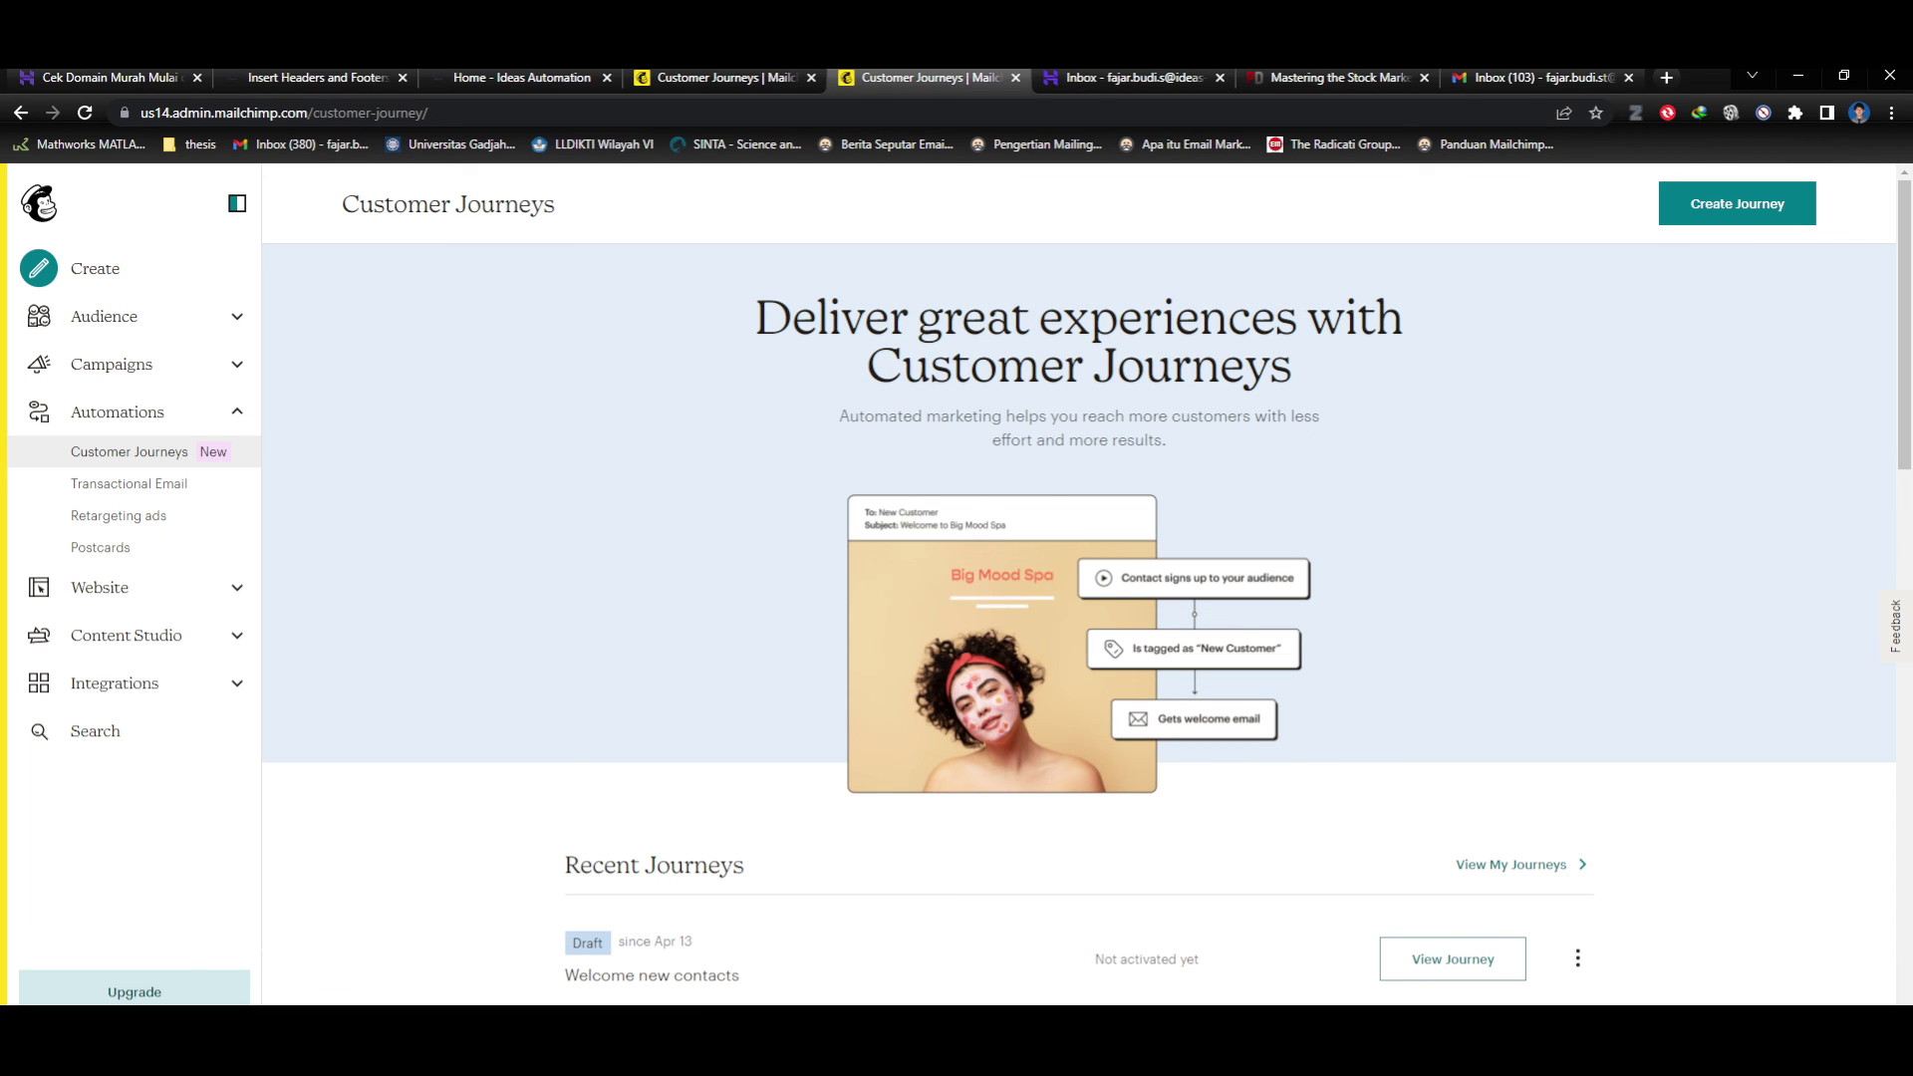
left_click(718, 77)
left_click(873, 77)
left_click(1106, 76)
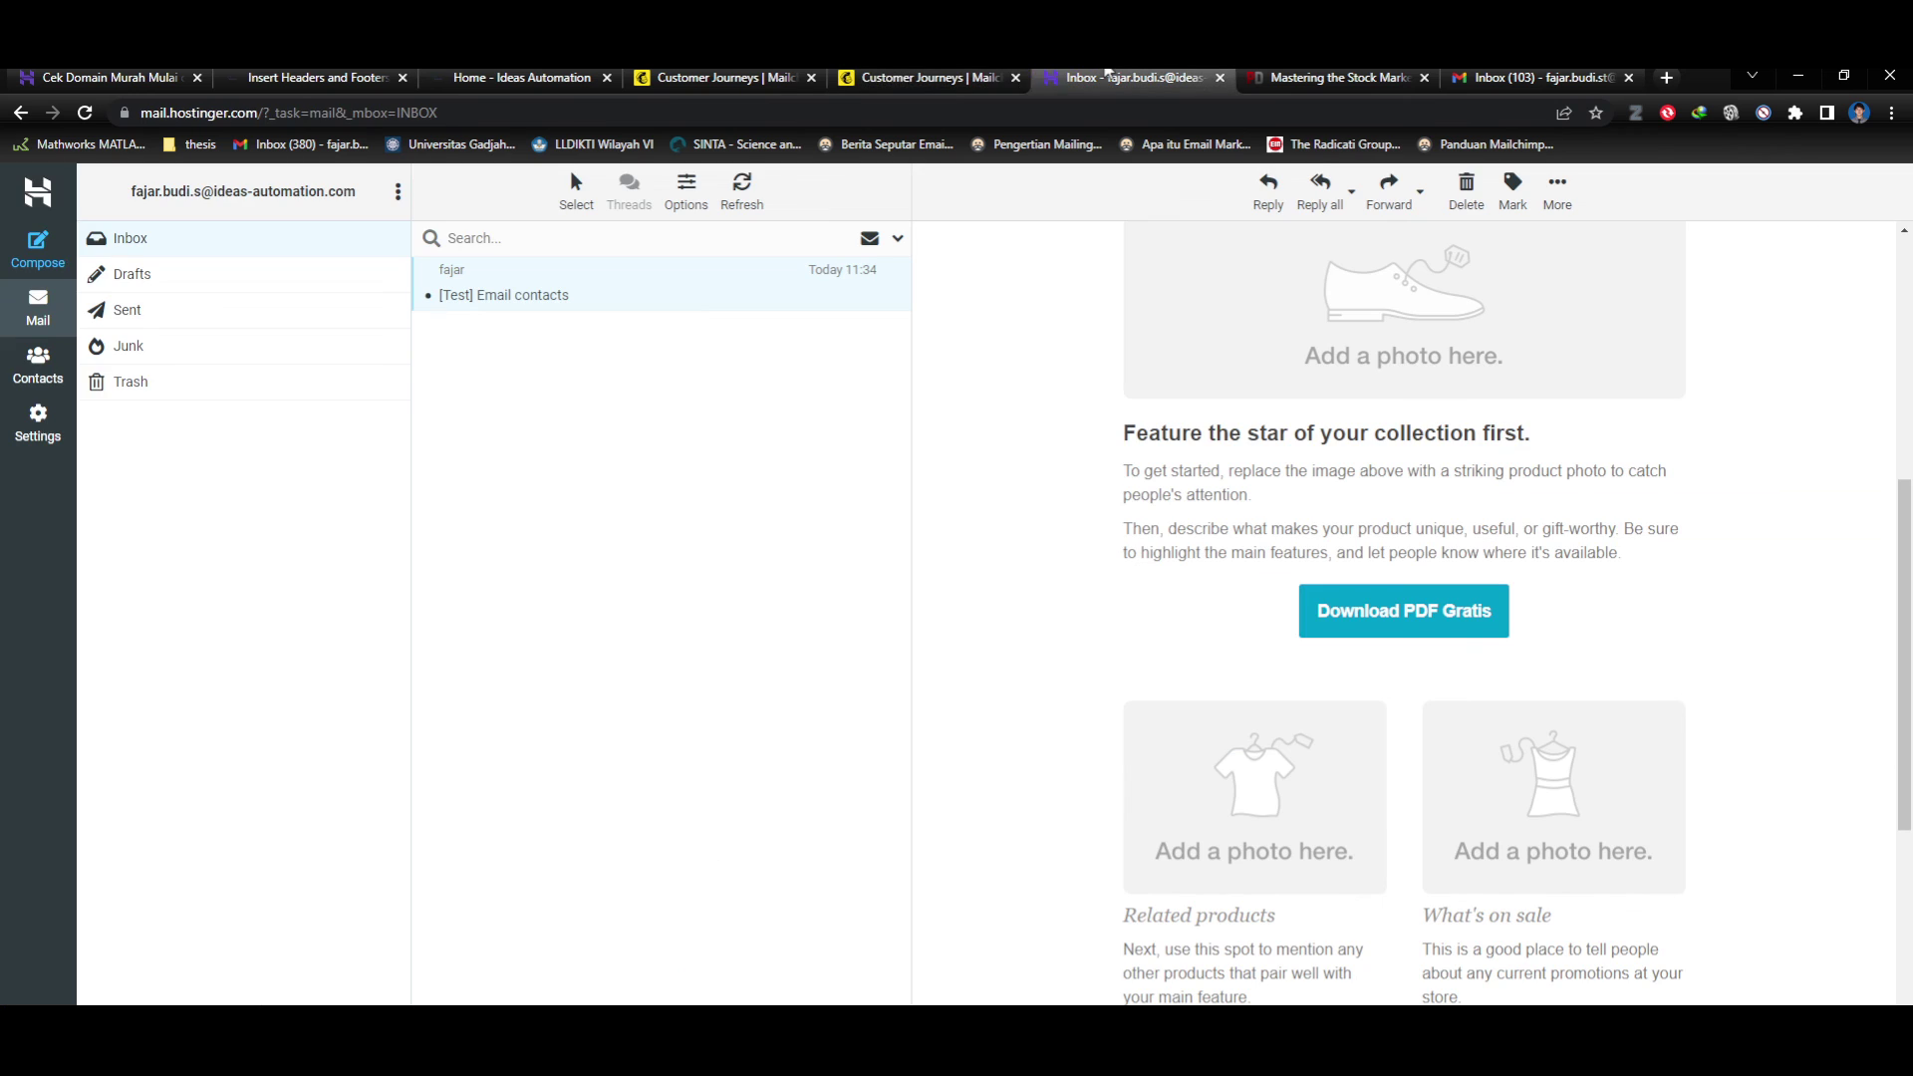
left_click(944, 82)
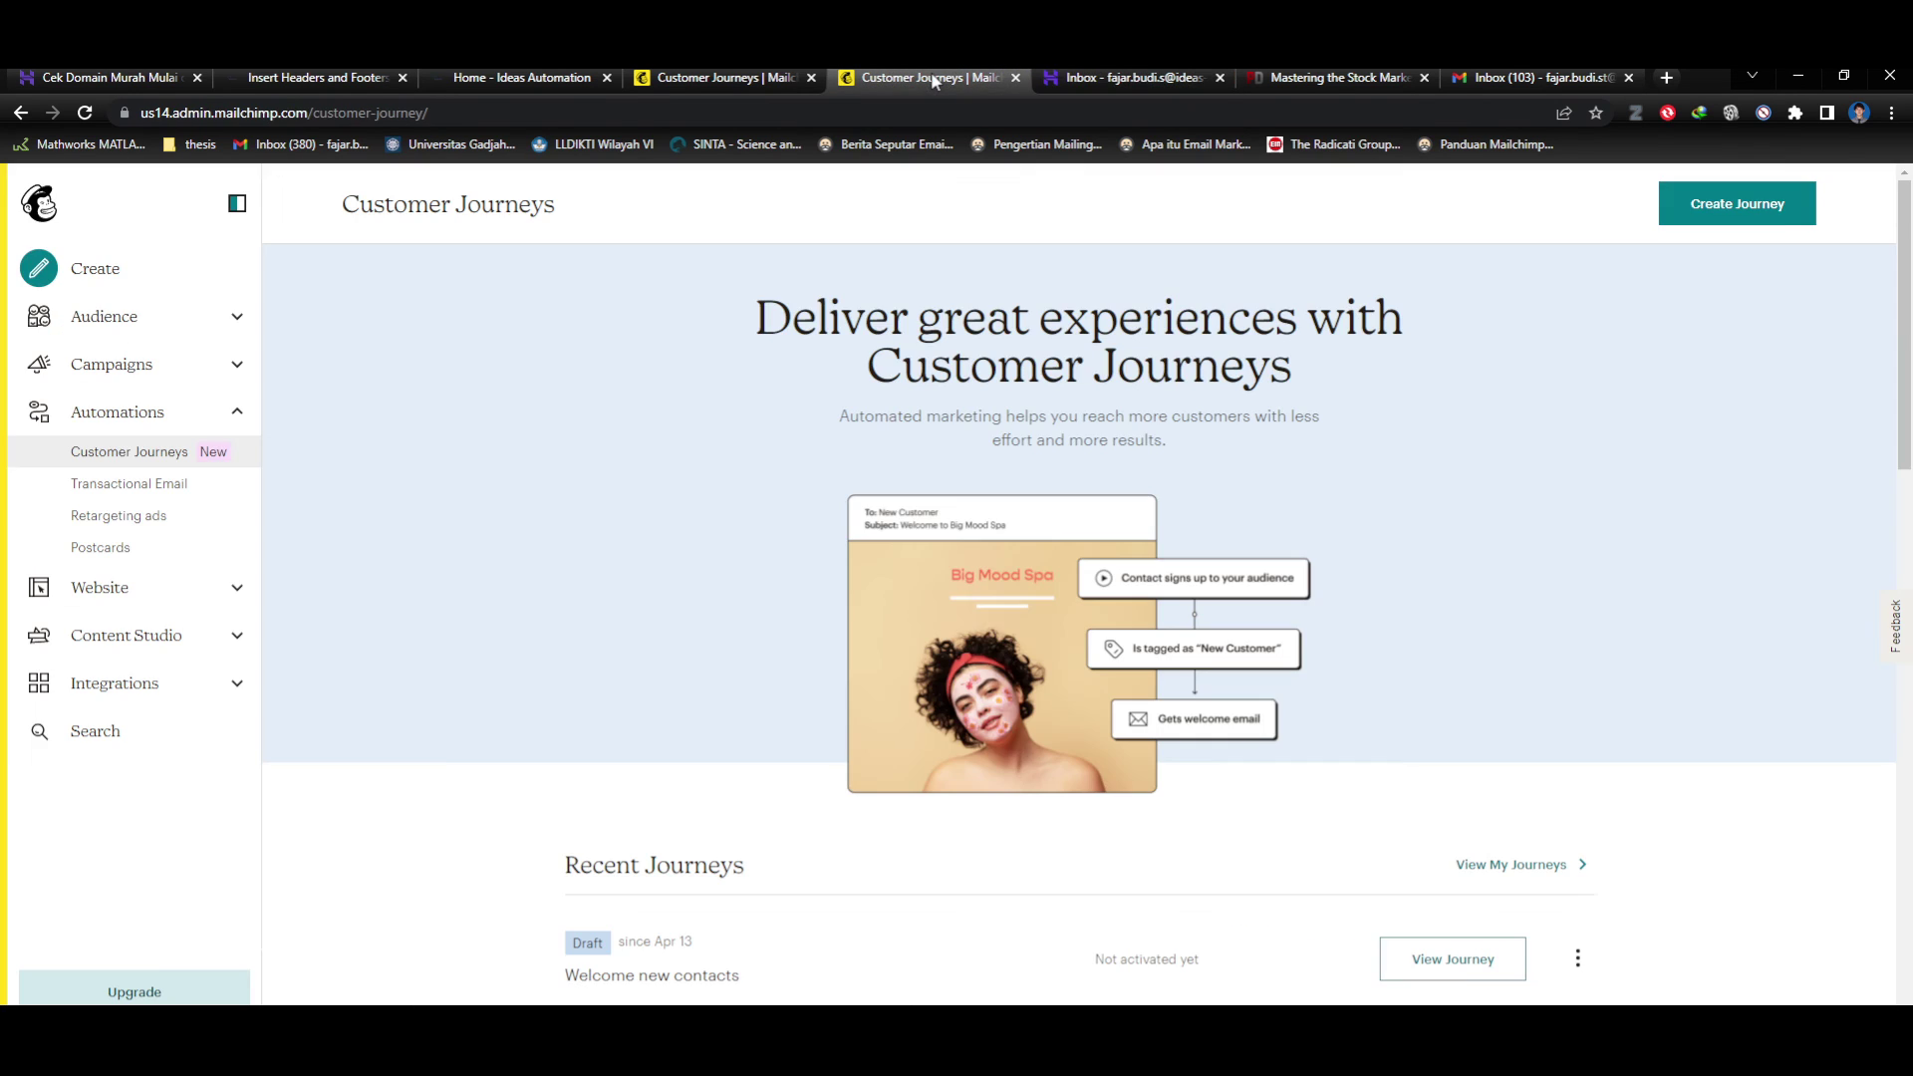
Switch to the Hostinger webmail inbox to view the test email and return to Mailchimp's Customer Journeys page.
left_click(1106, 77)
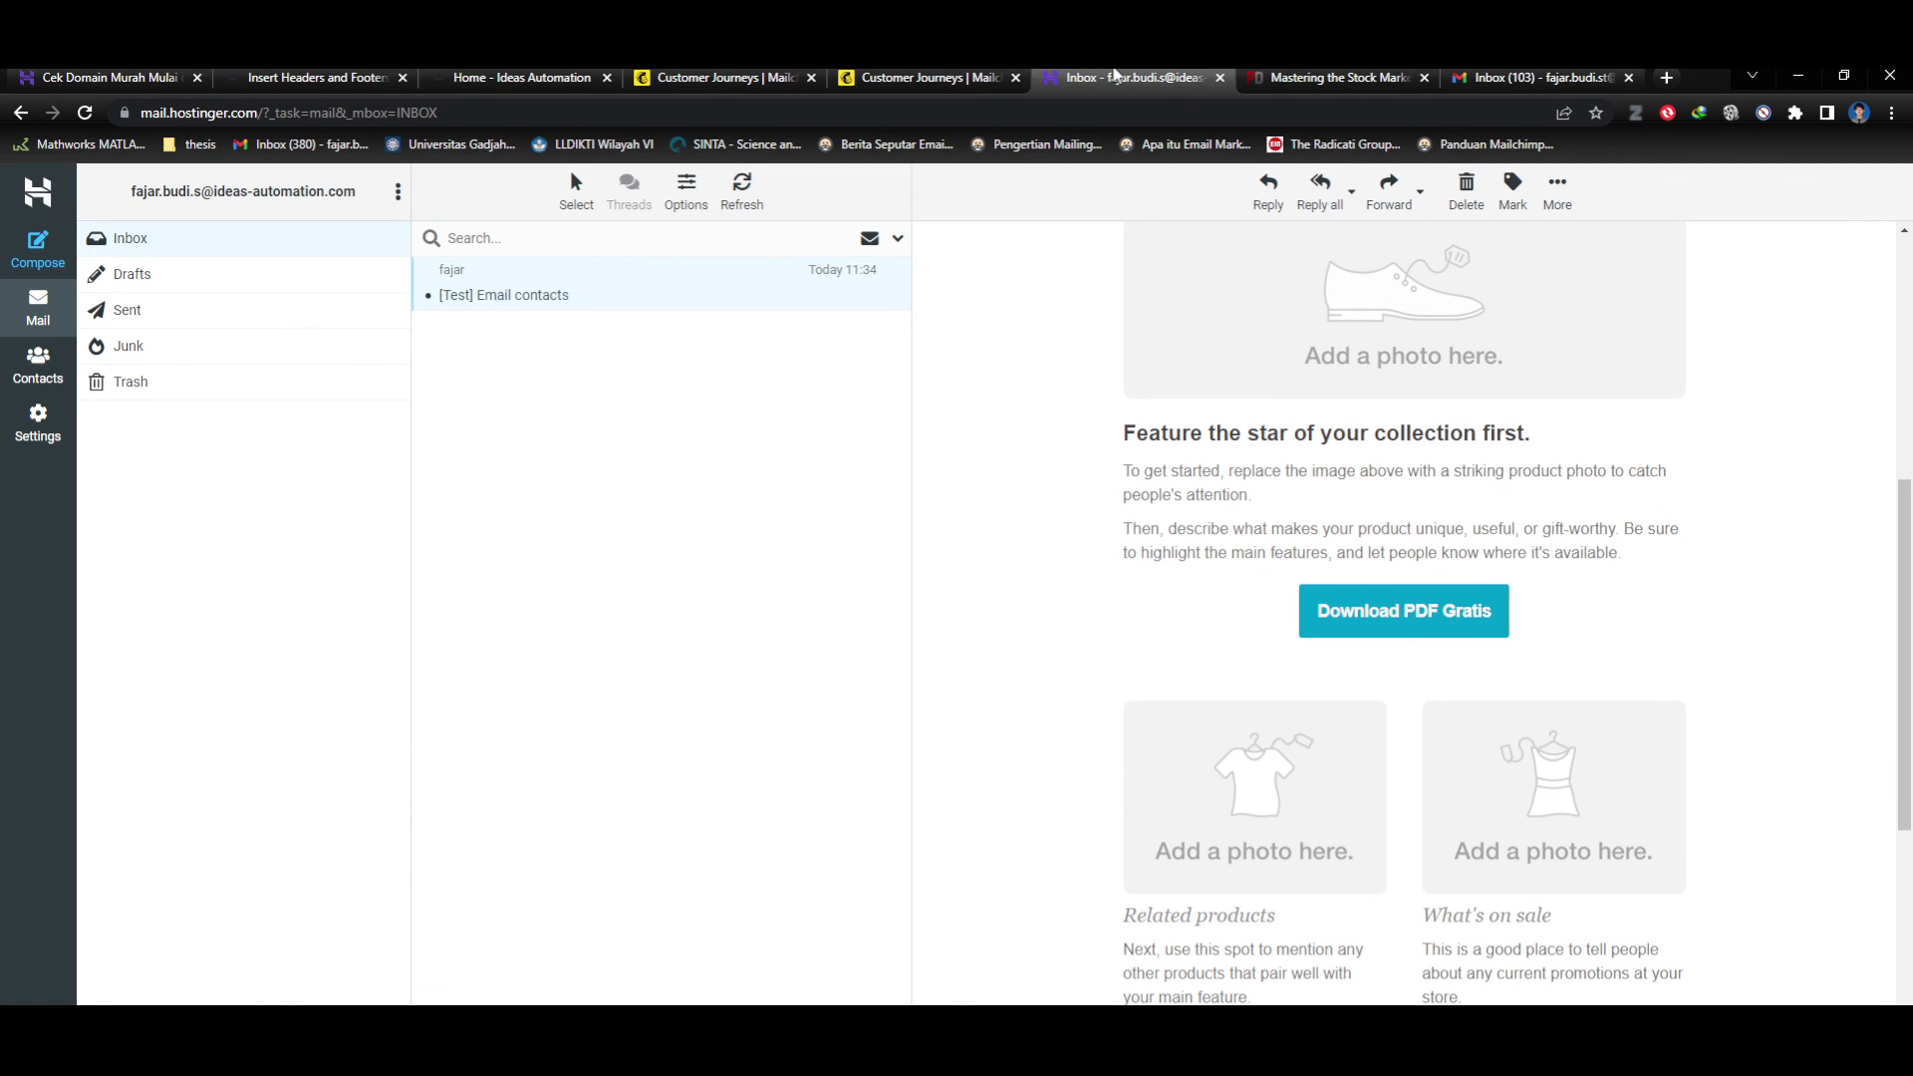
left_click(937, 77)
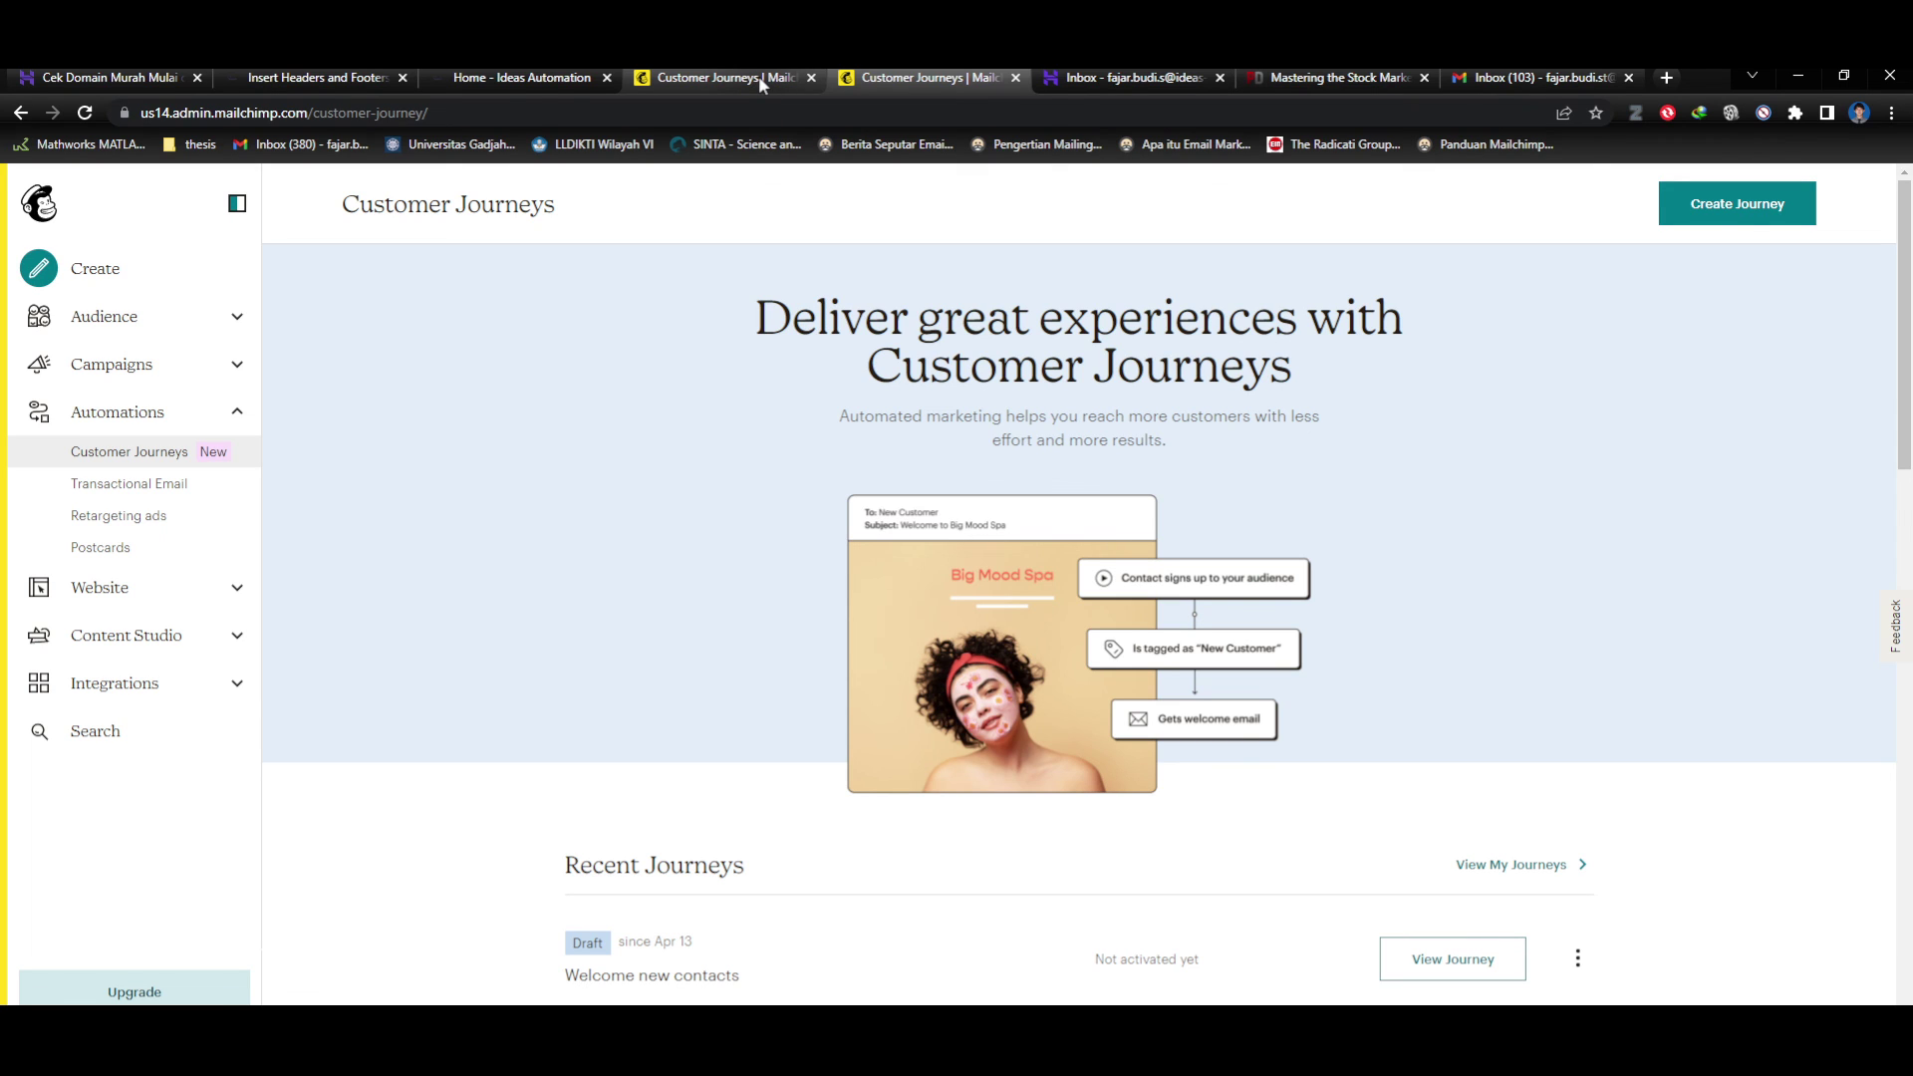
left_click(887, 81)
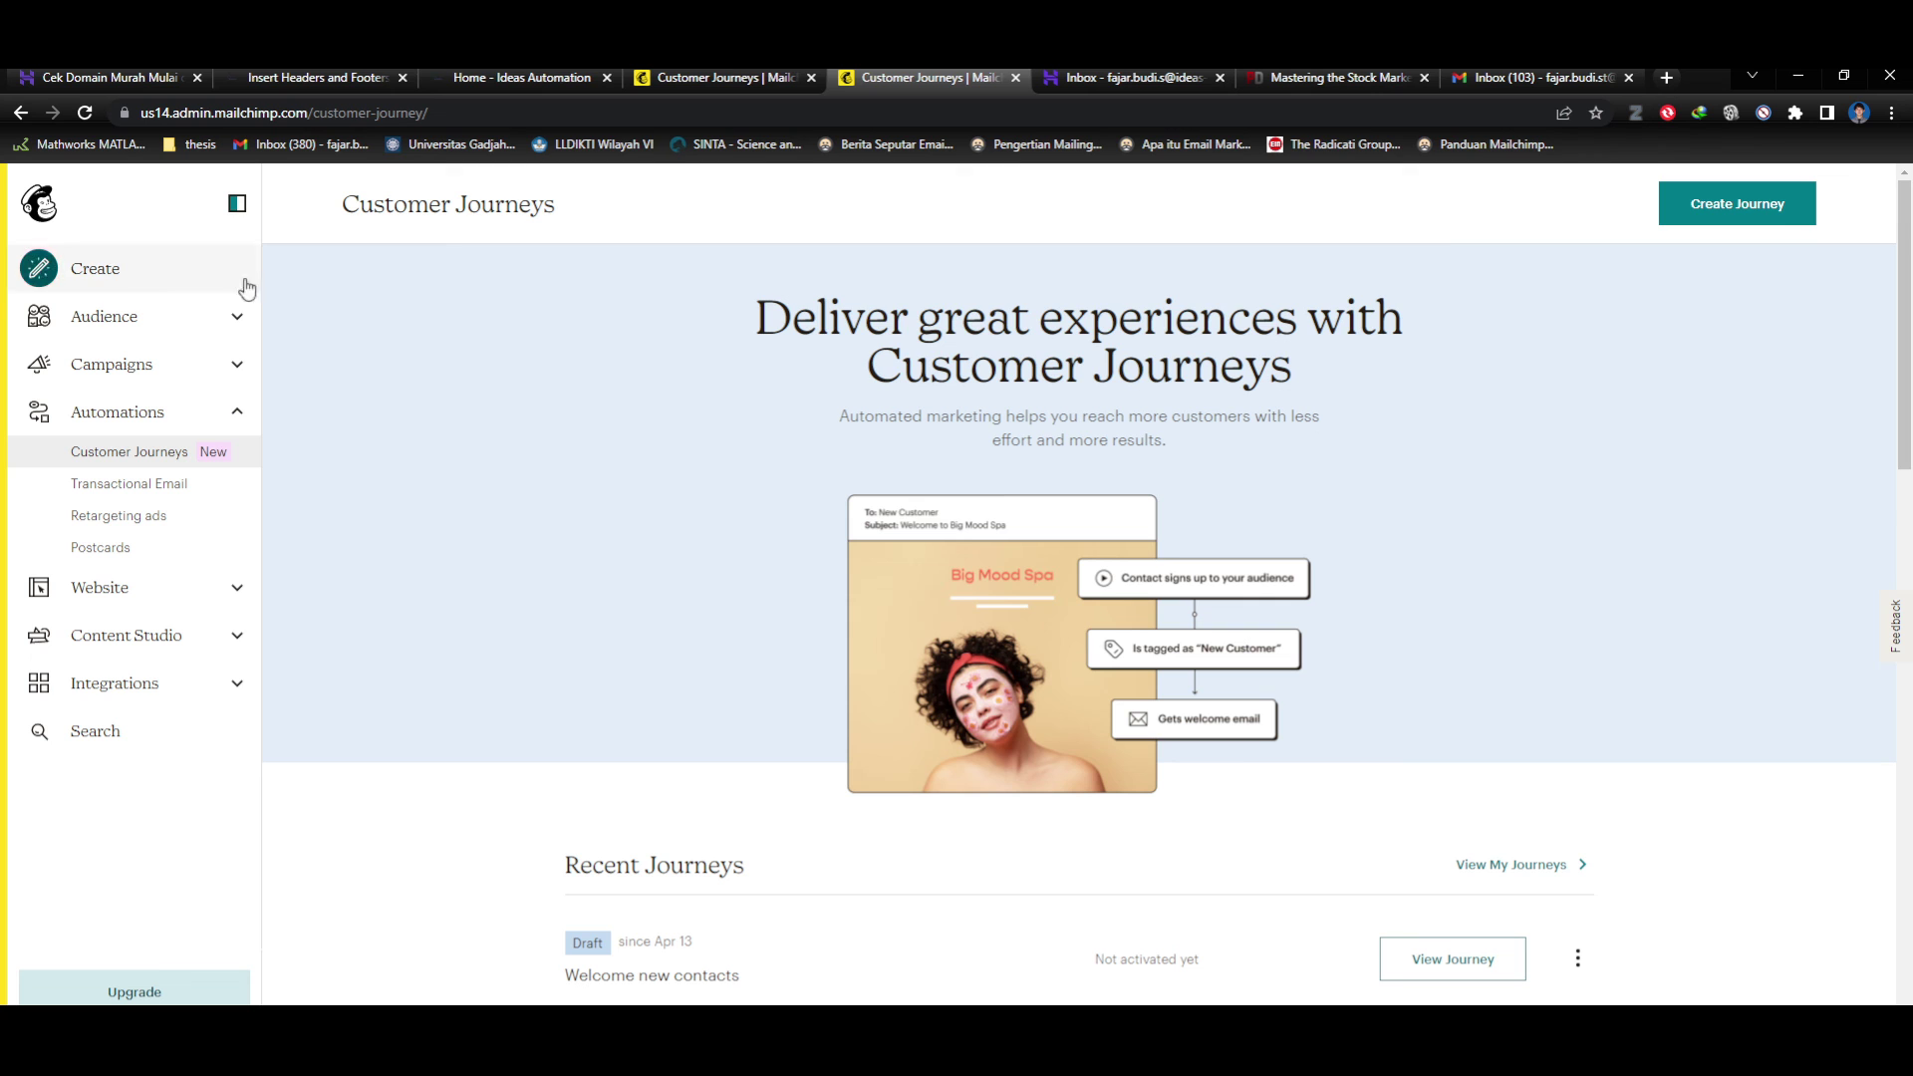
Look through the audience dashboard, the list of all campaigns, the saved email templates and the table of all contacts.
left_click(219, 317)
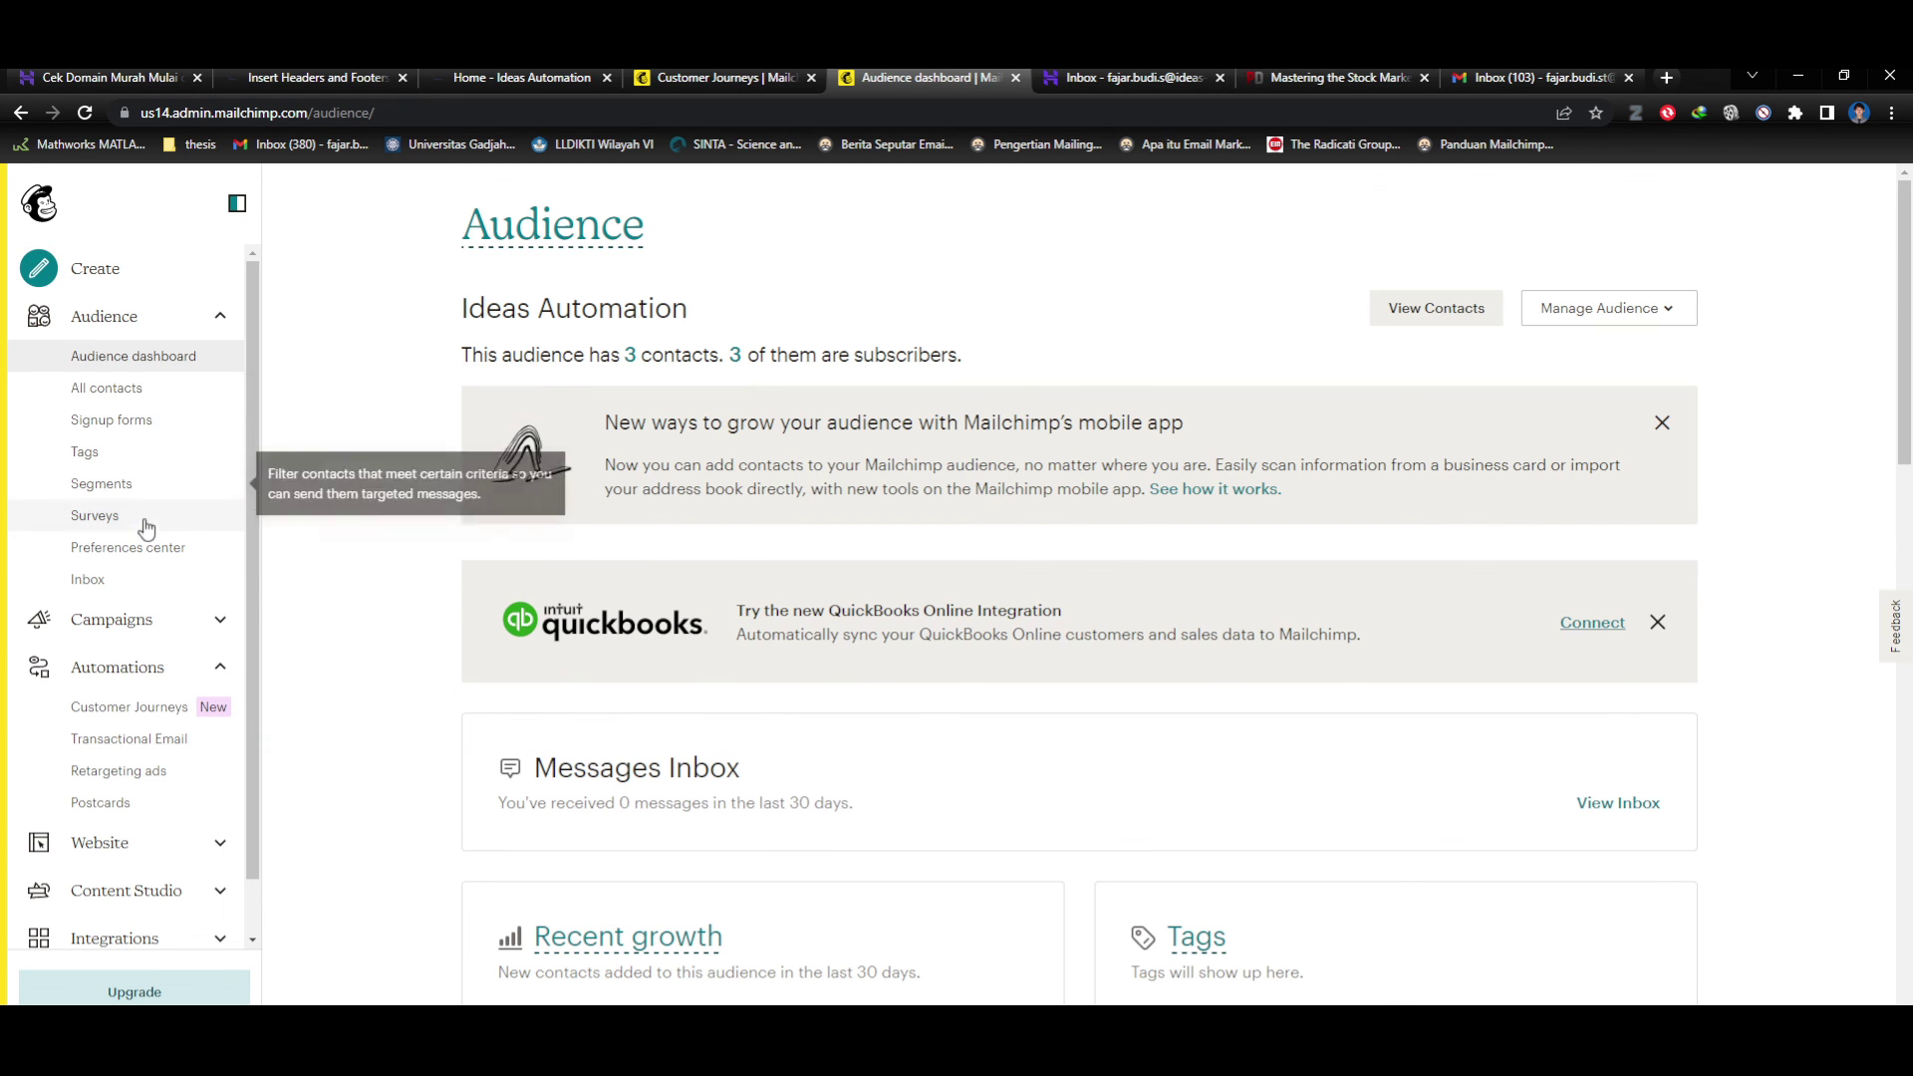
left_click(183, 620)
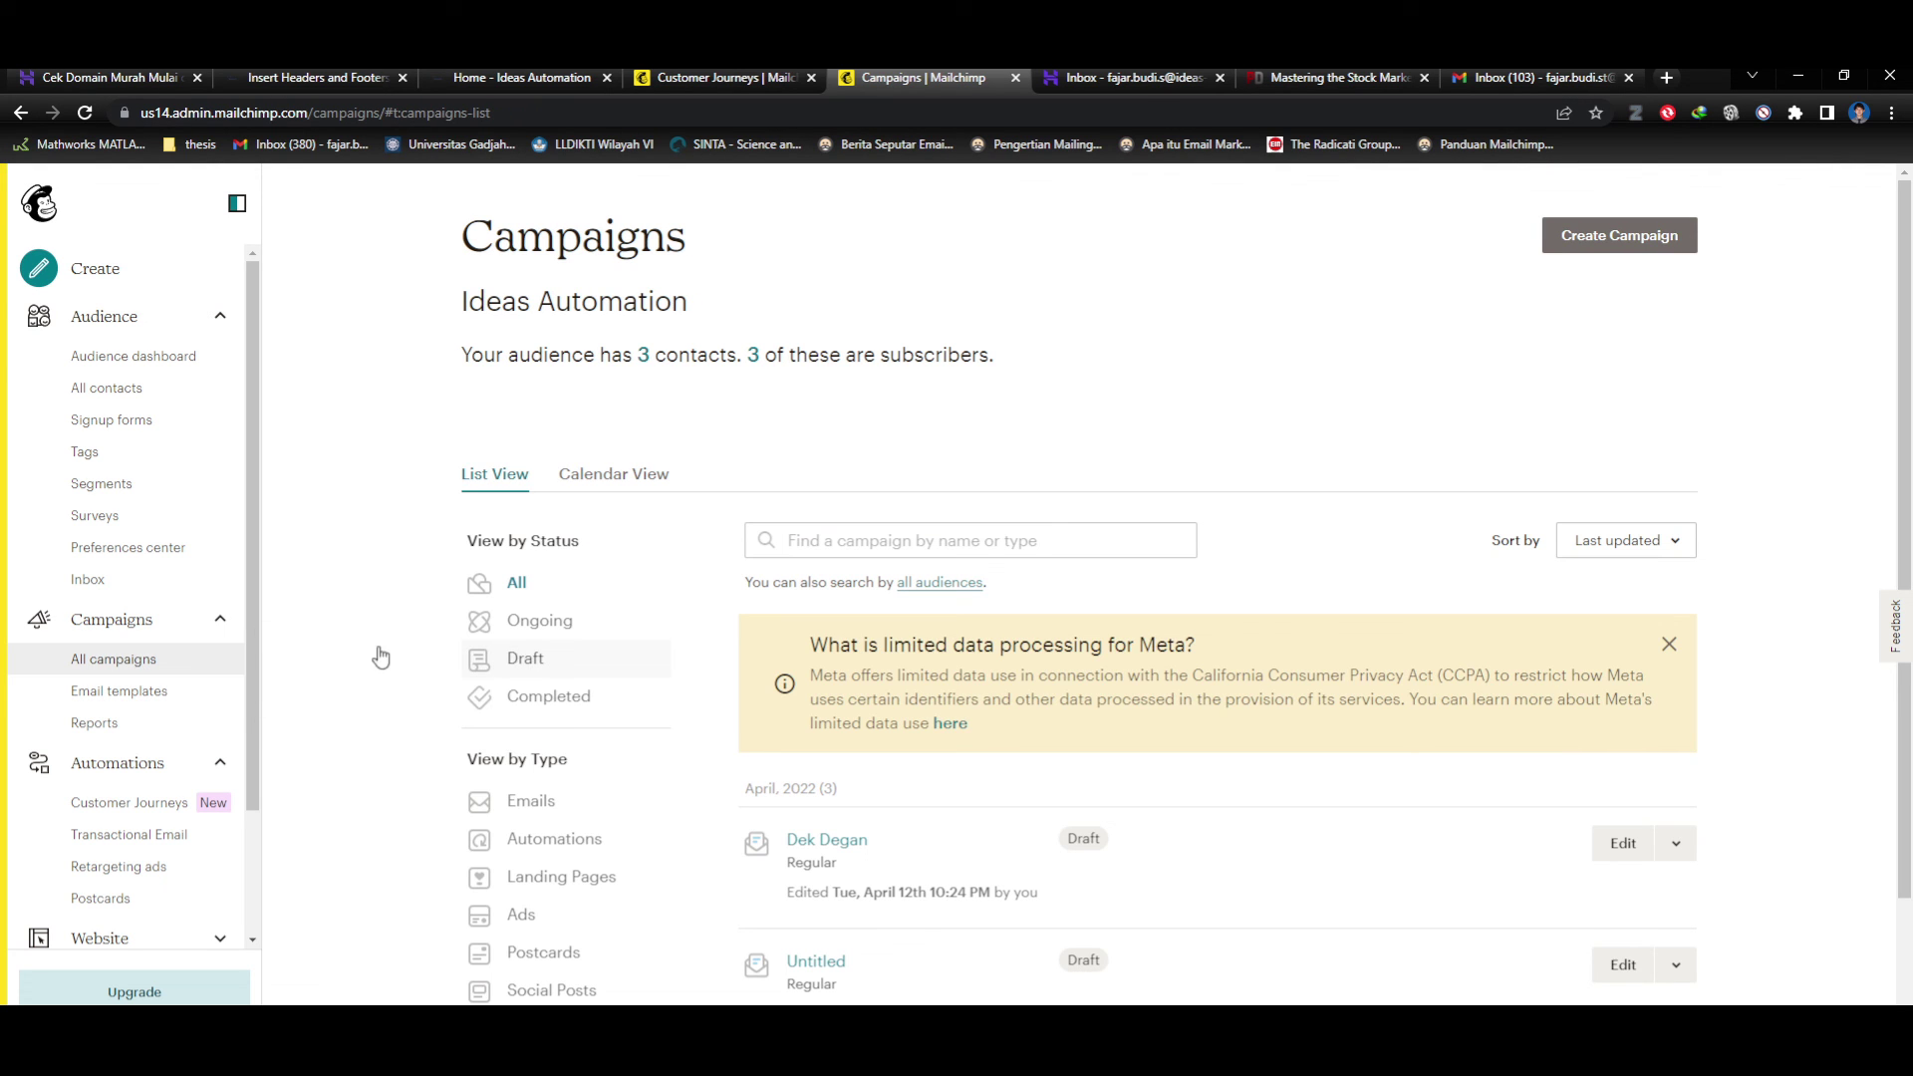
left_click(127, 690)
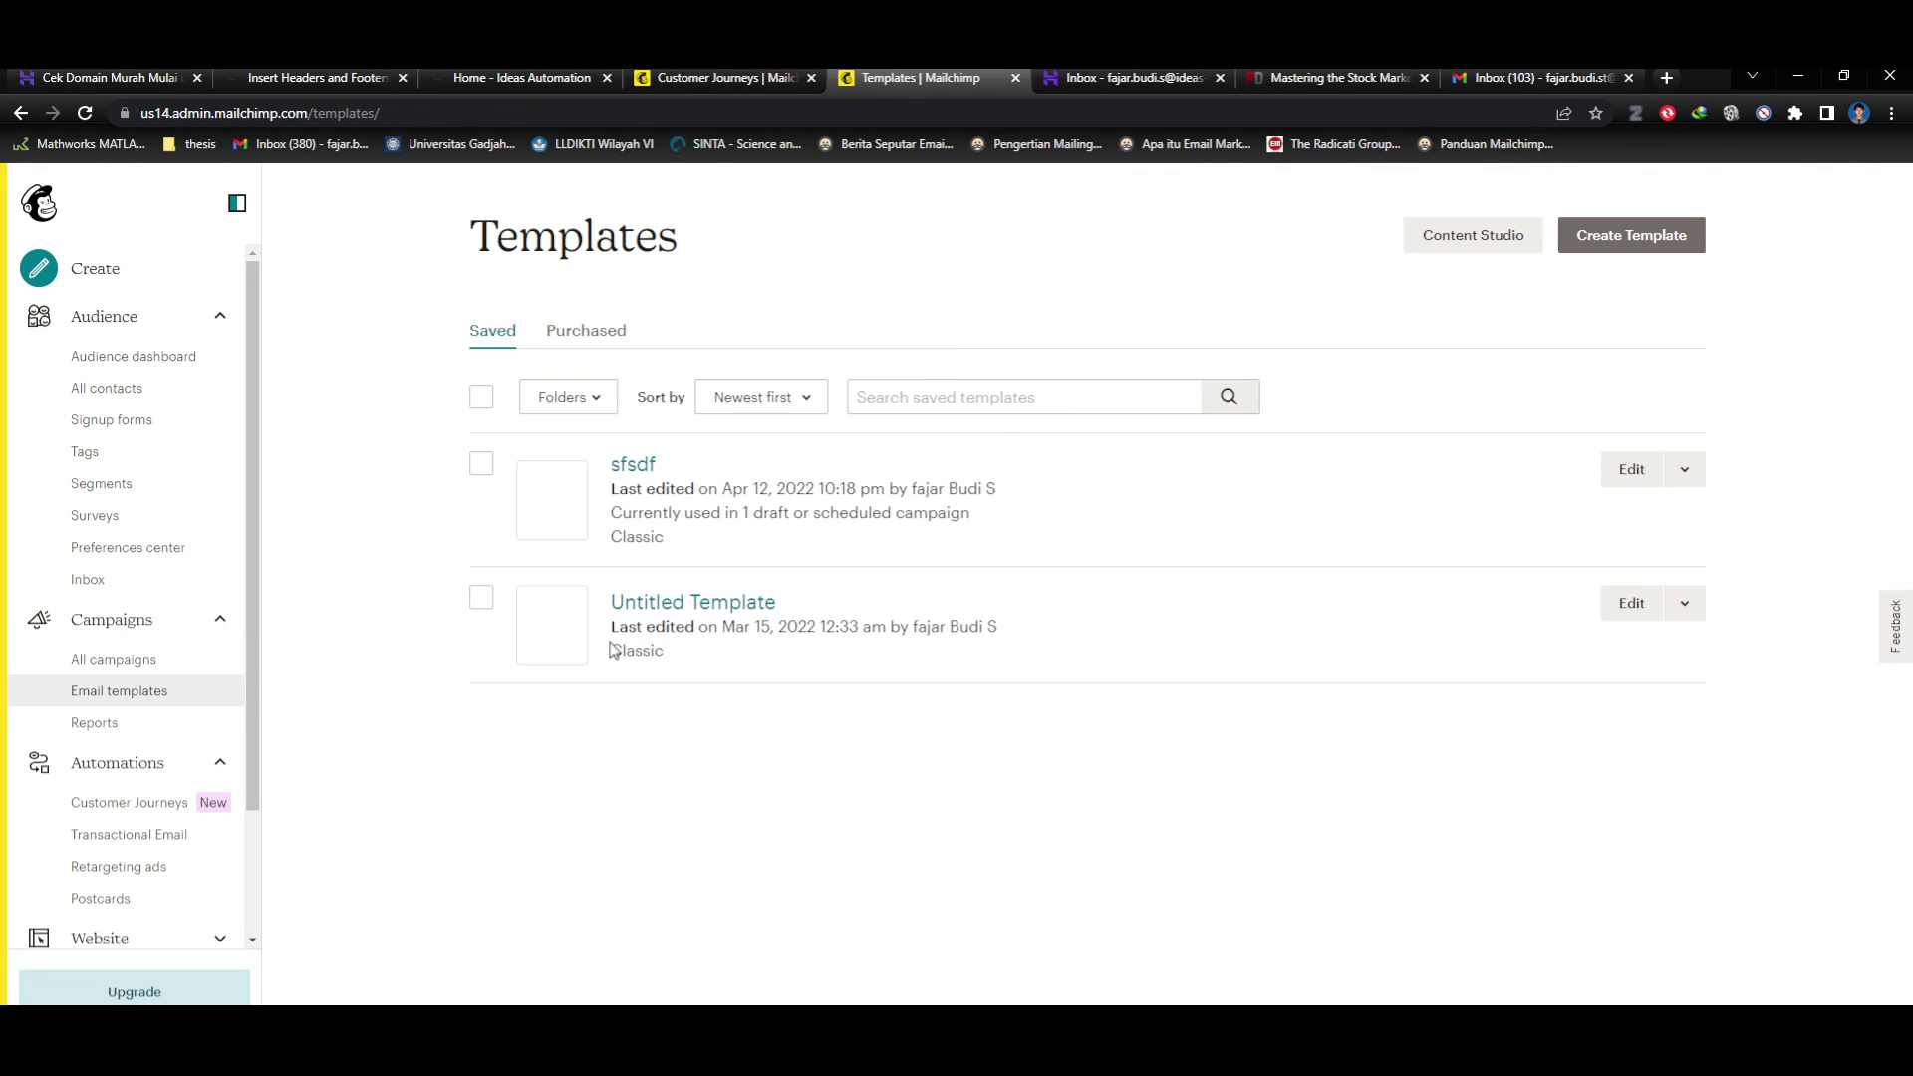
left_click(150, 388)
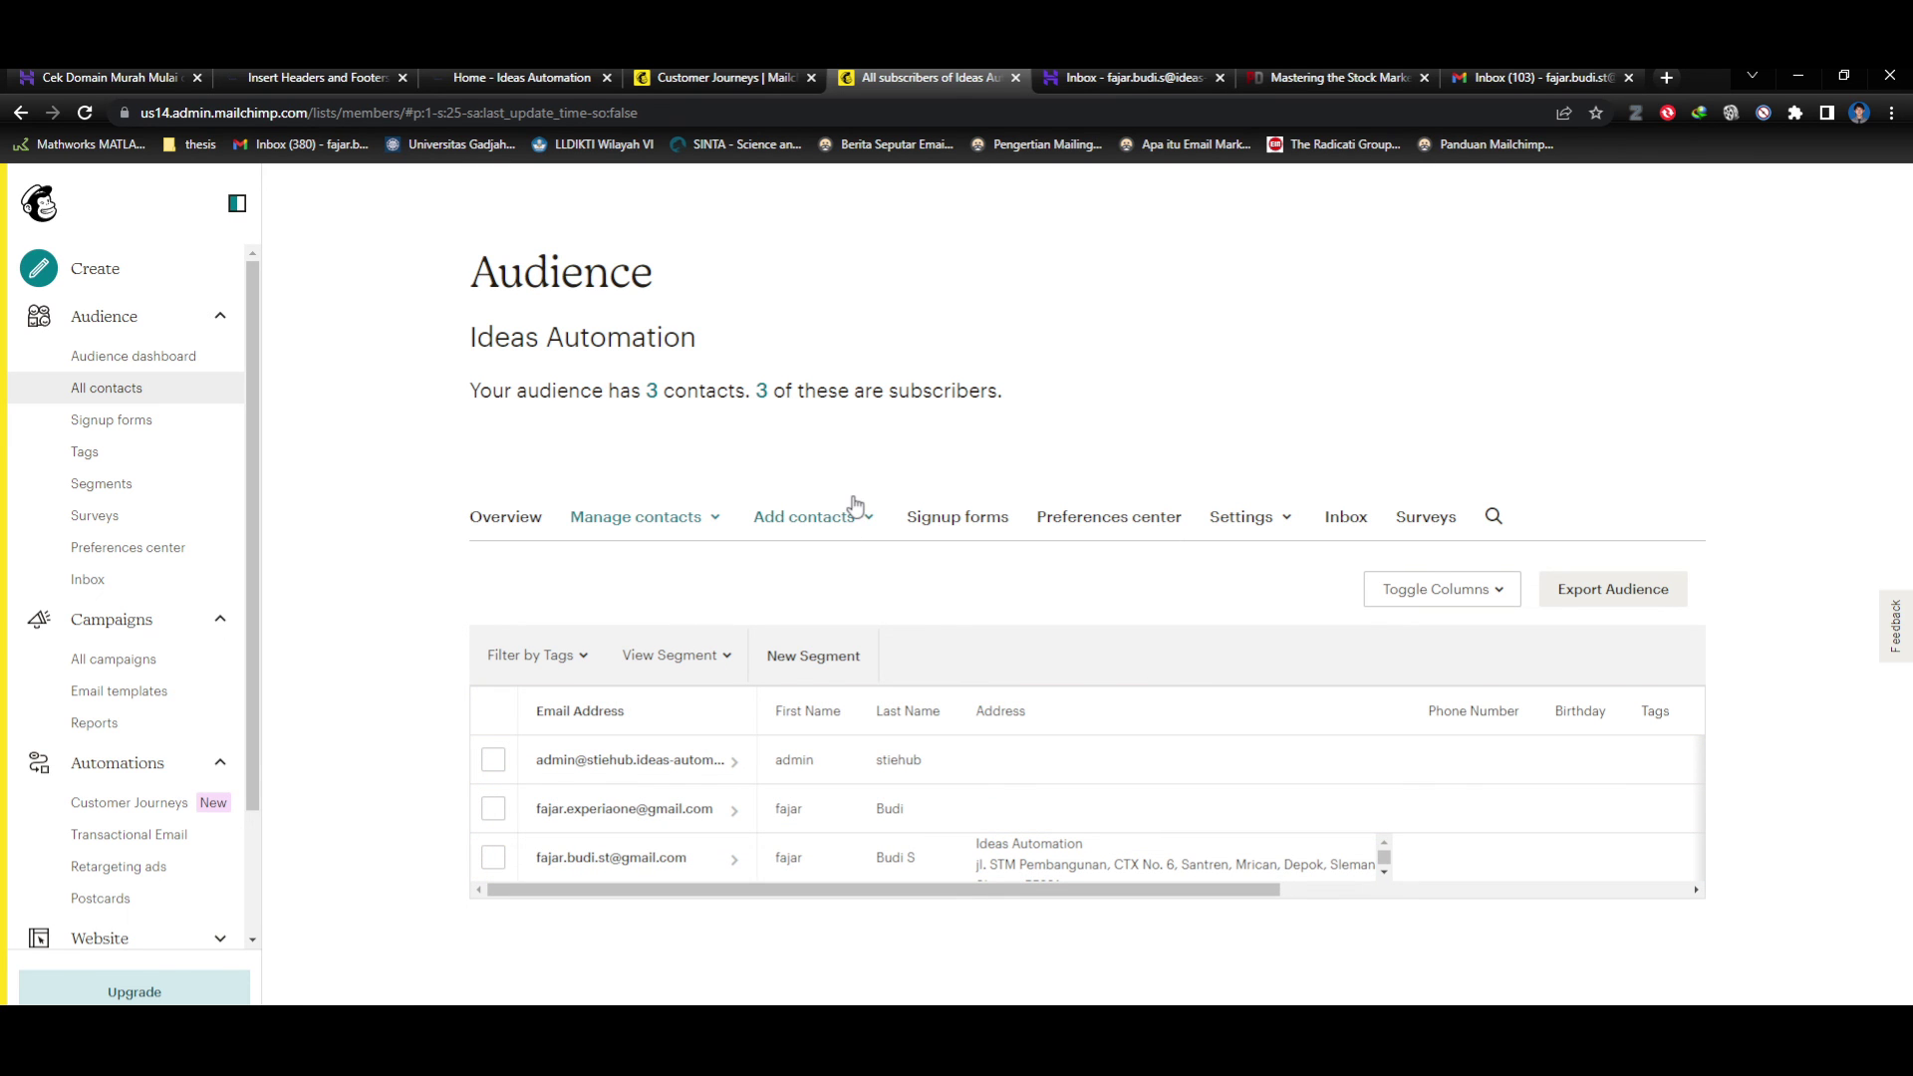
Open the Customer Journeys page again and look over the recent journeys and the pre-built options under Choose a journey.
scroll(134, 685, "down", 3)
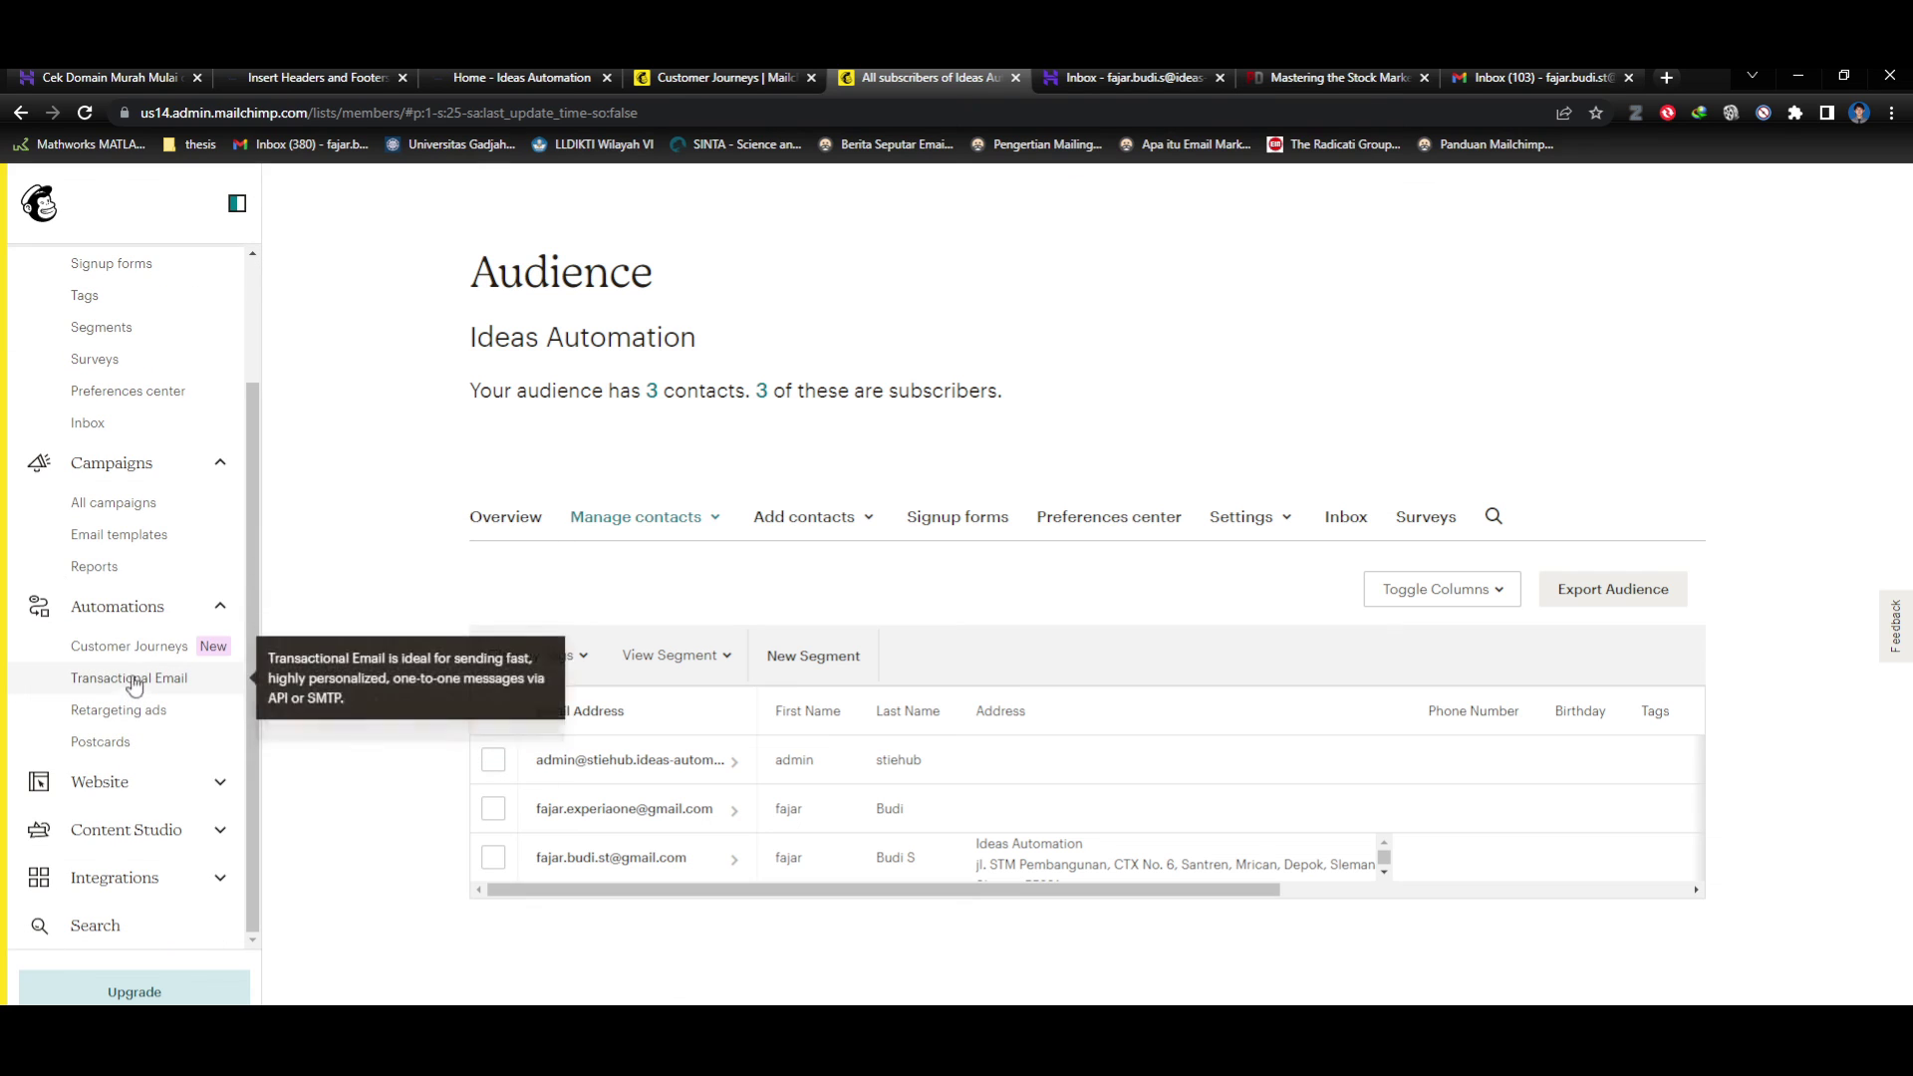
left_click(135, 650)
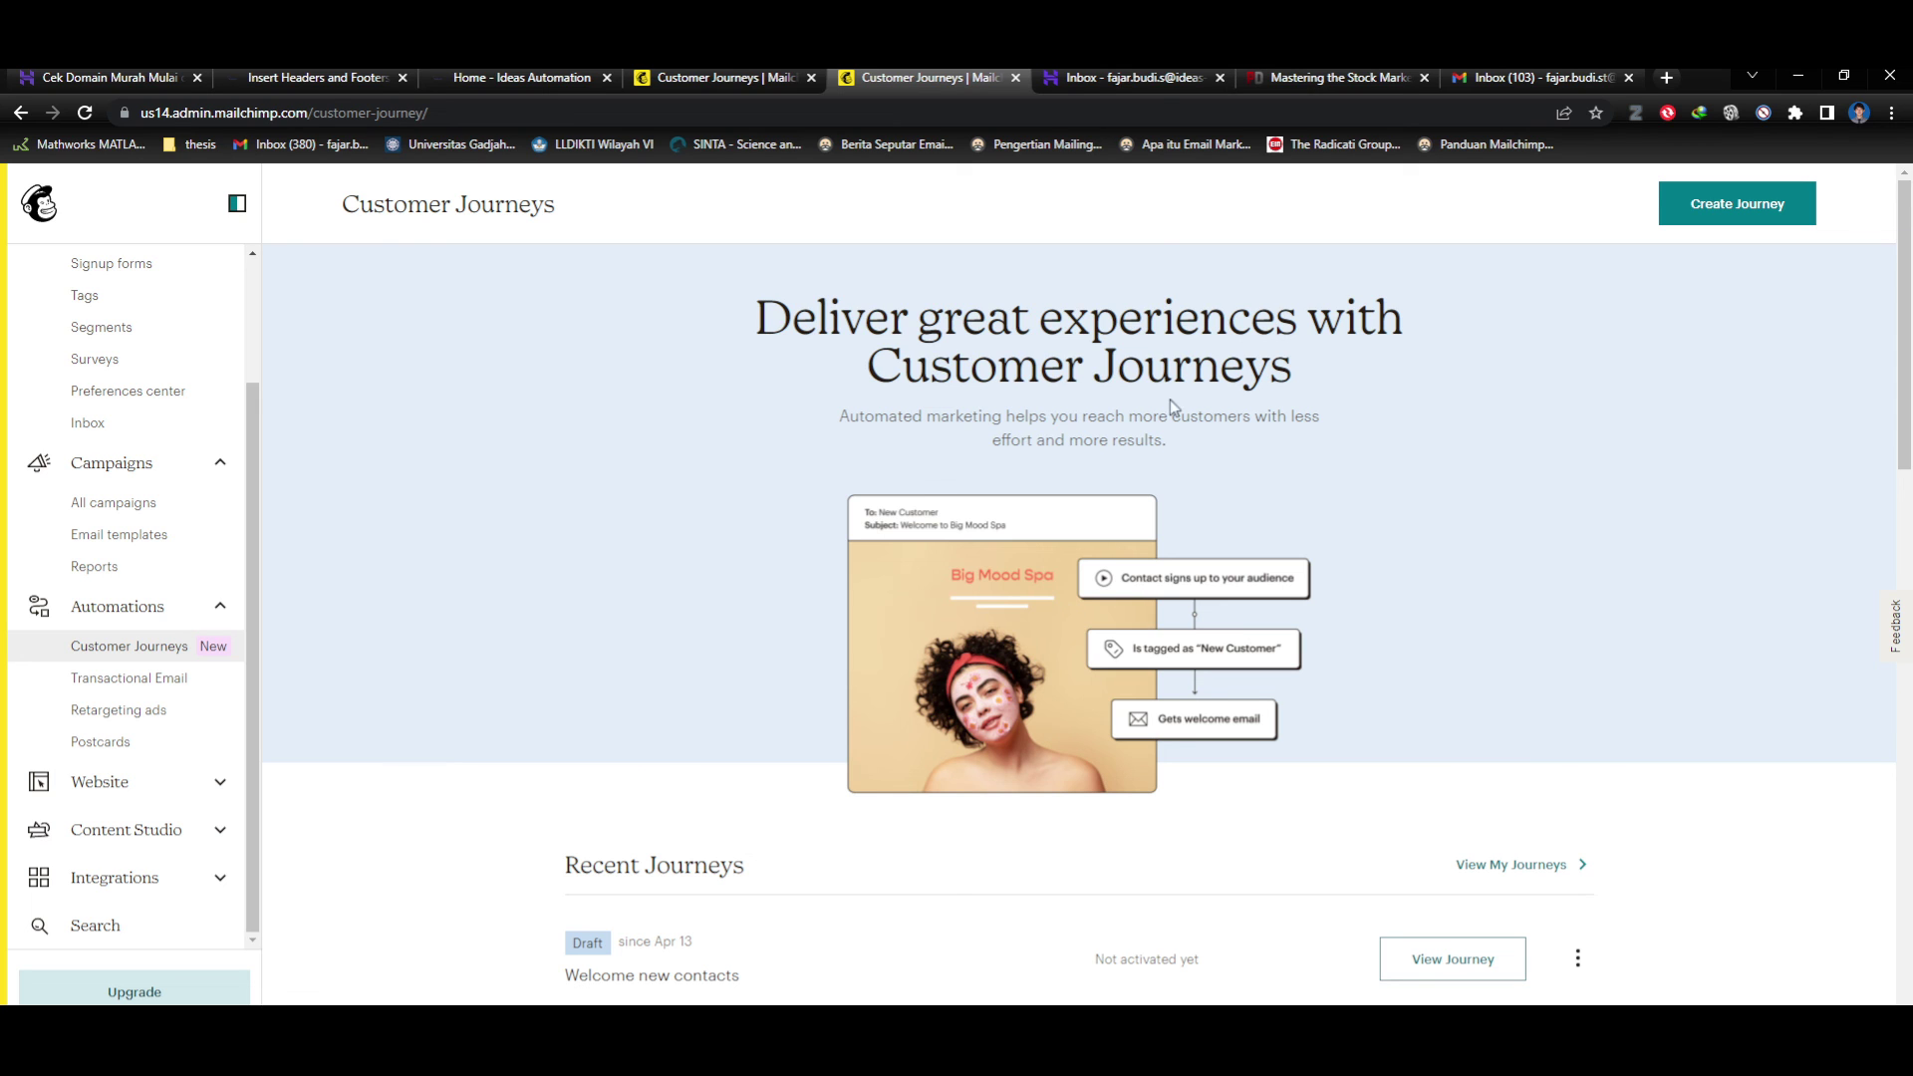
scroll(1194, 413, "down", 5)
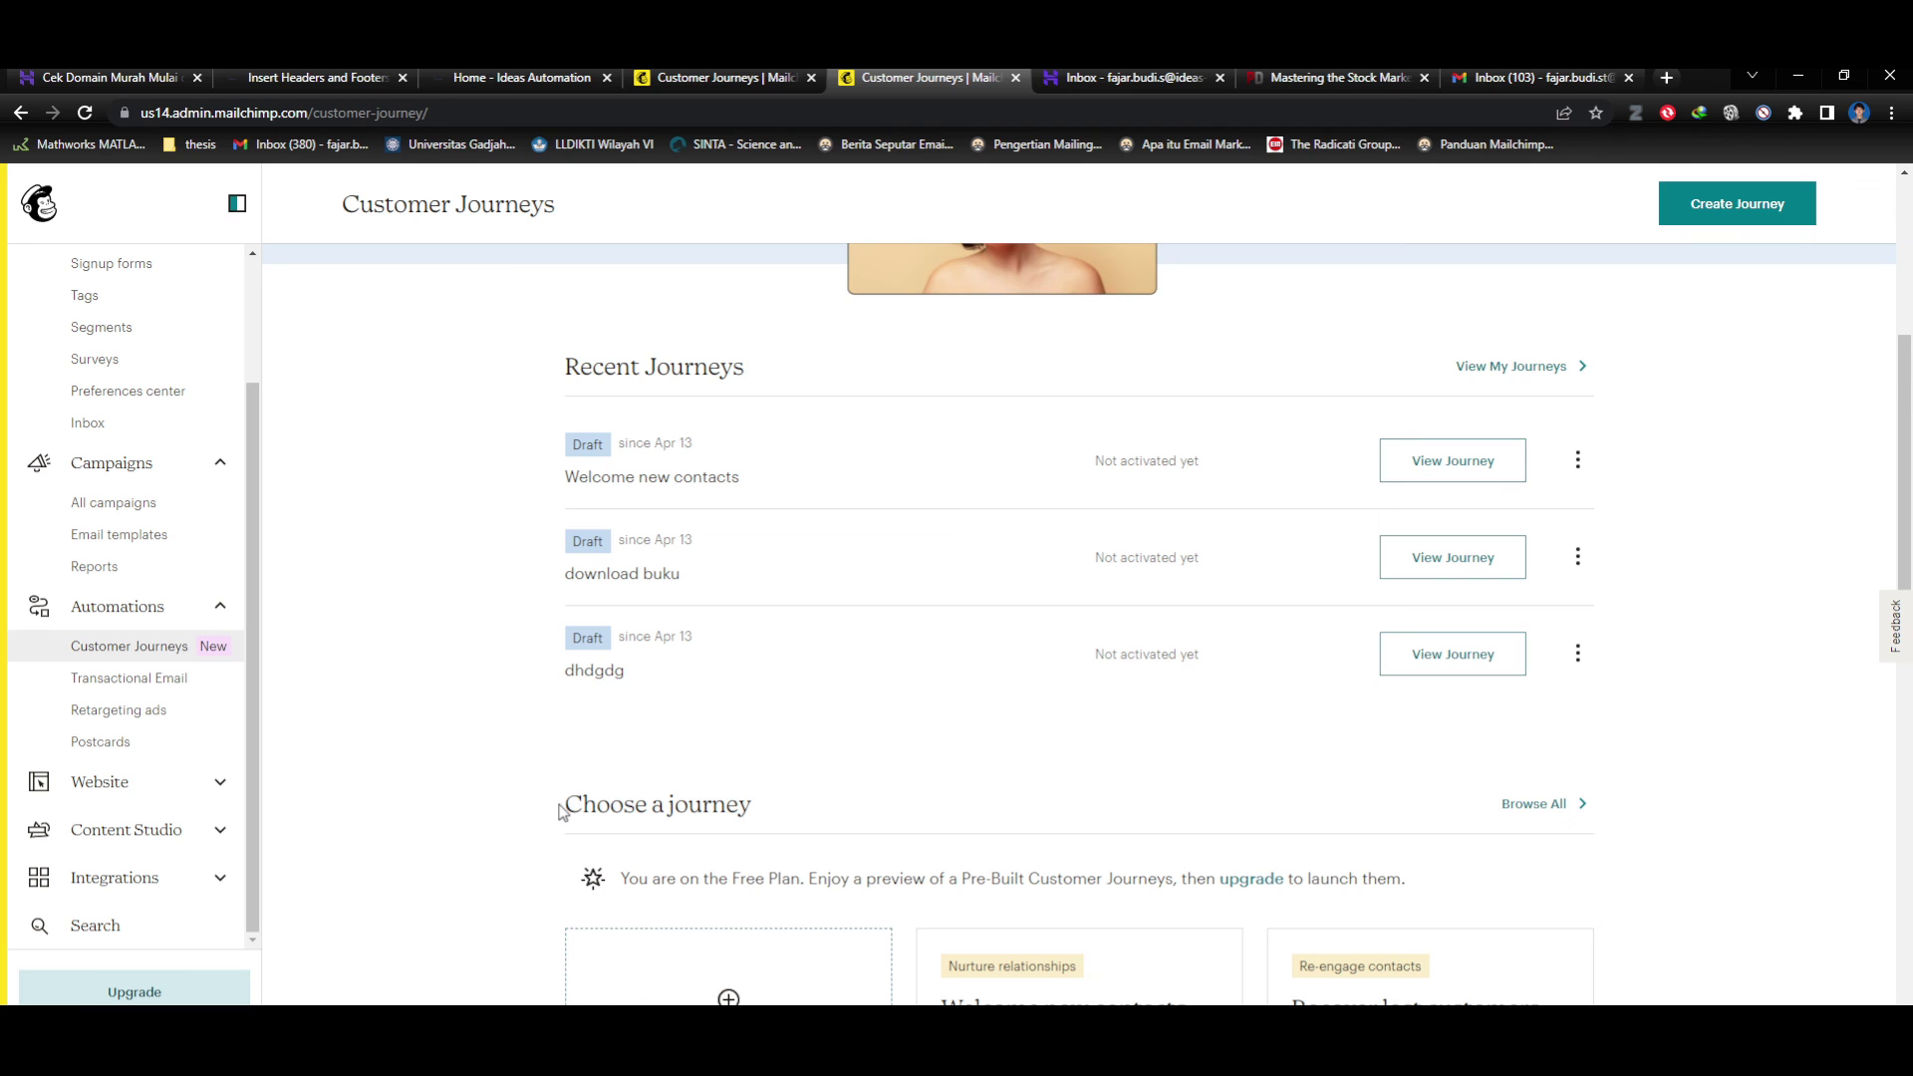
scroll(559, 804, "down", 2)
scroll(1101, 858, "down", 2)
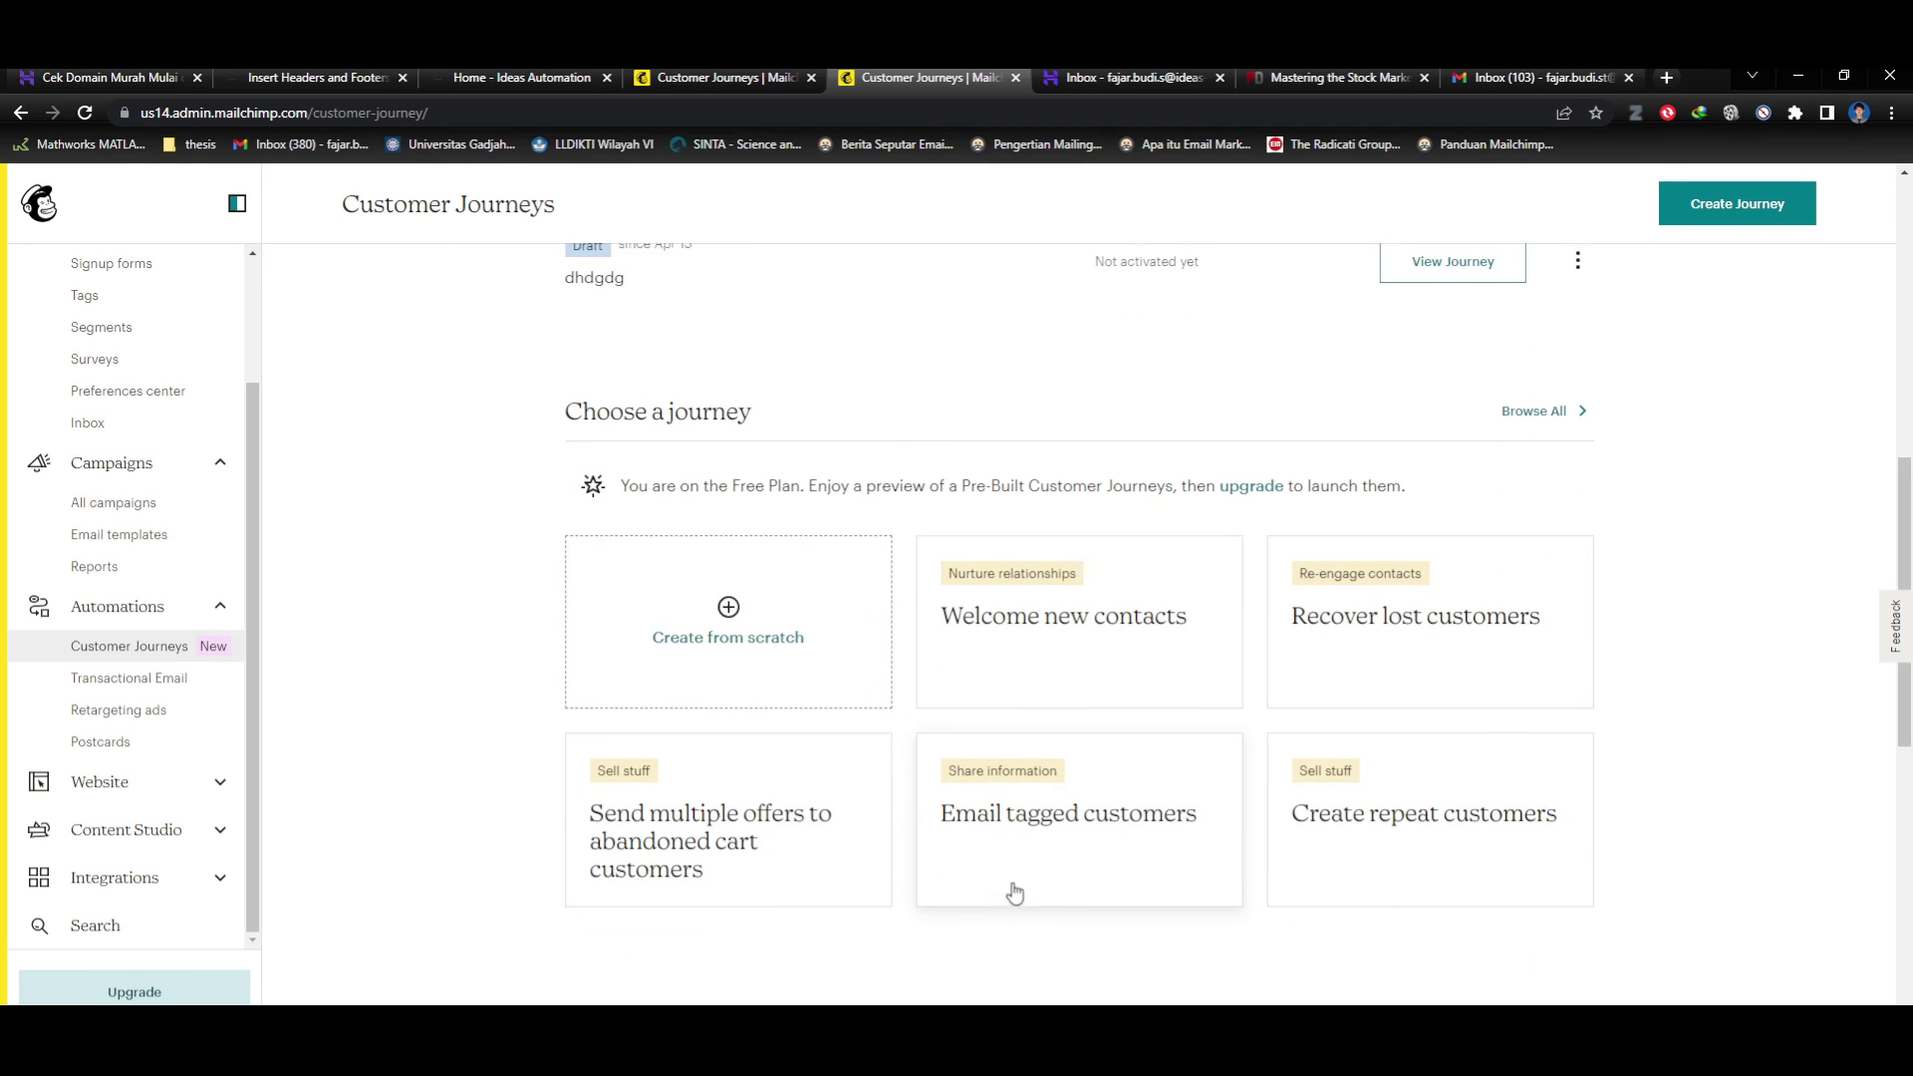